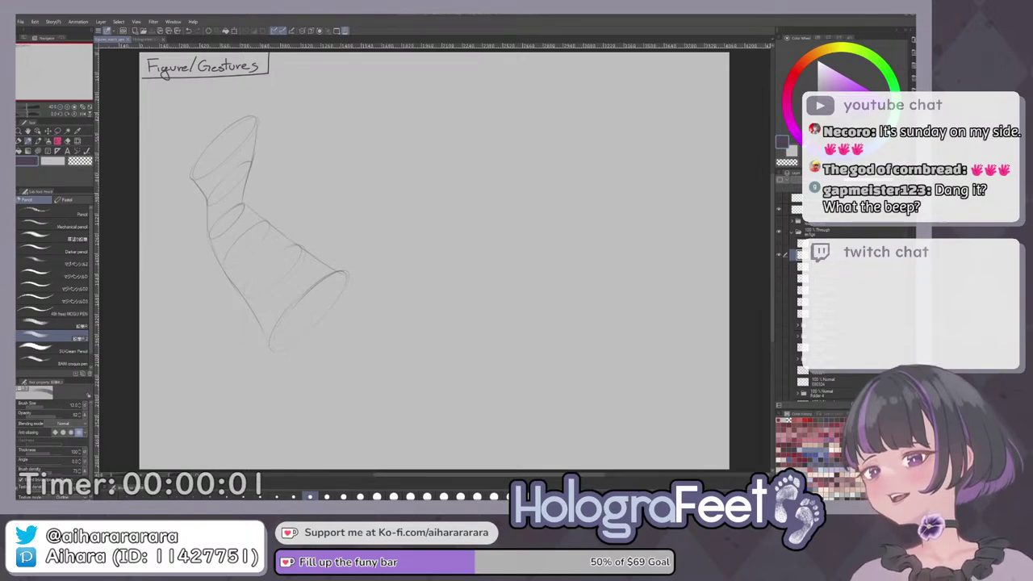
Clear the bent cylinder sketch from the Figure/Gestures canvas, keeping the title.
scroll(452, 287, "up", 2)
left_click_drag(403, 287, 597, 304)
scroll(566, 305, "up", 2)
scroll(566, 305, "down", 4)
scroll(581, 300, "up", 4)
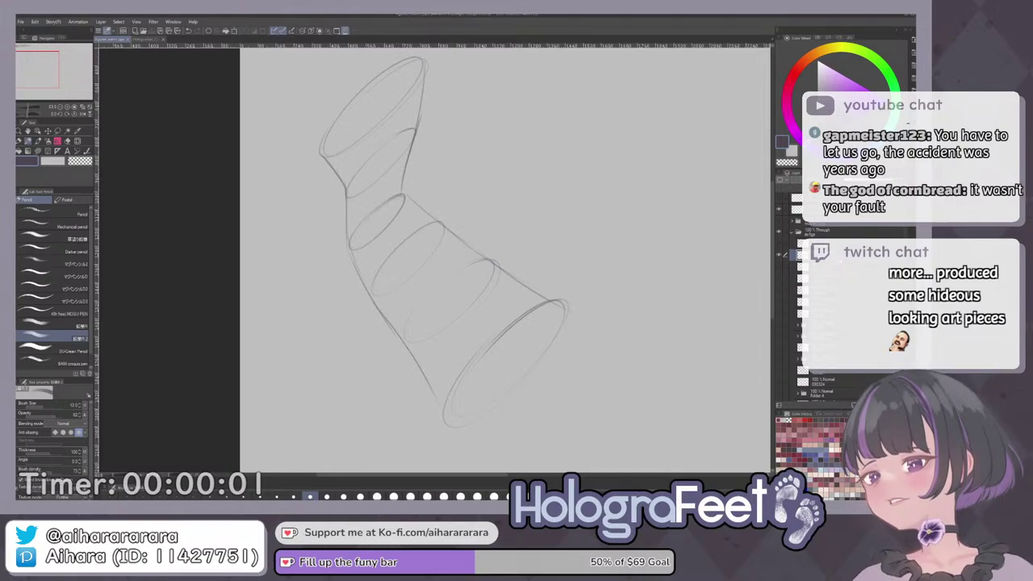
key("Delete")
left_click_drag(387, 161, 446, 270)
left_click_drag(425, 186, 448, 200)
key("ctrl+z")
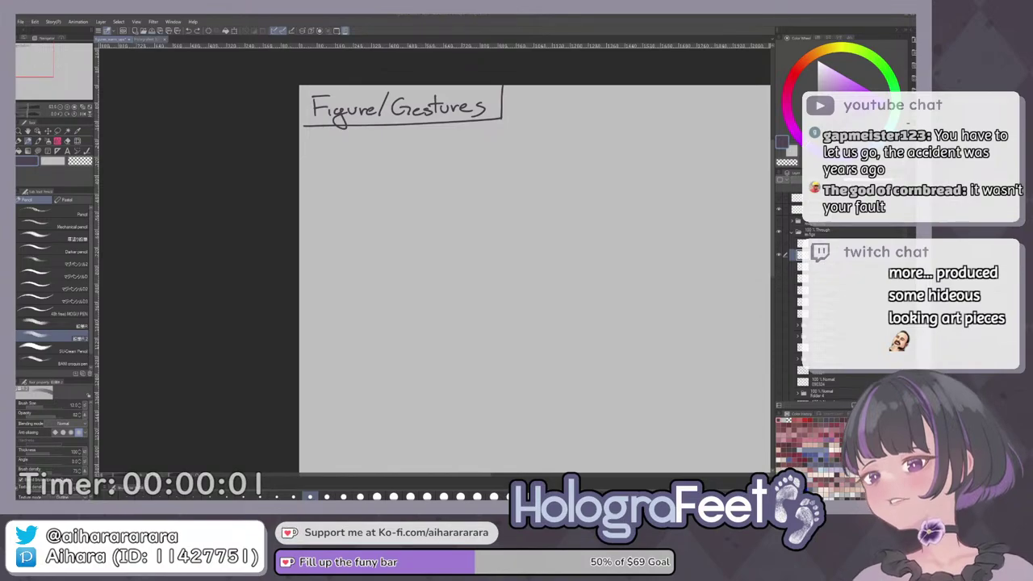
Open page 11, the FLARE sketch, from the HolograFeet page overview.
left_click(149, 39)
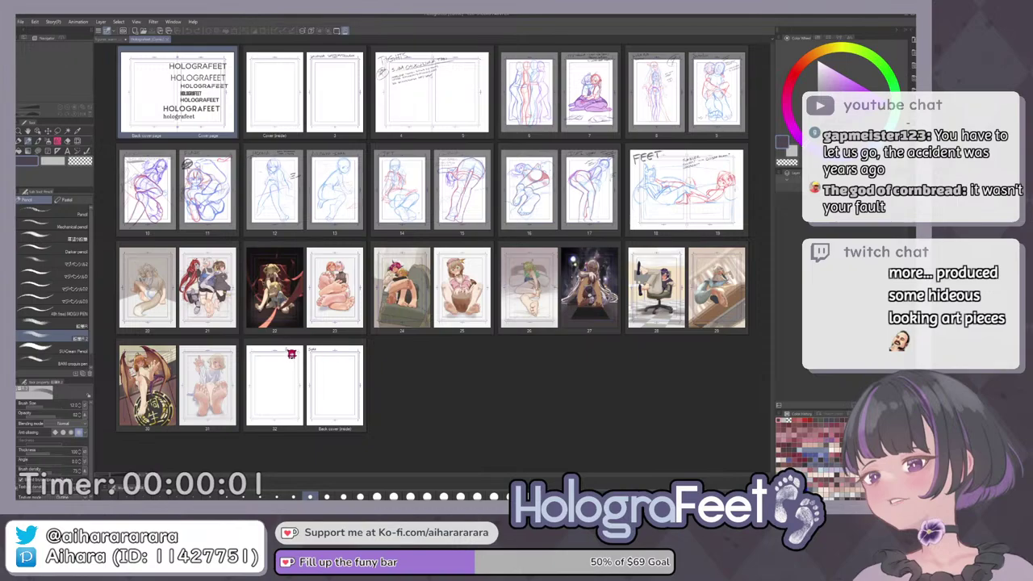
left_click(214, 198)
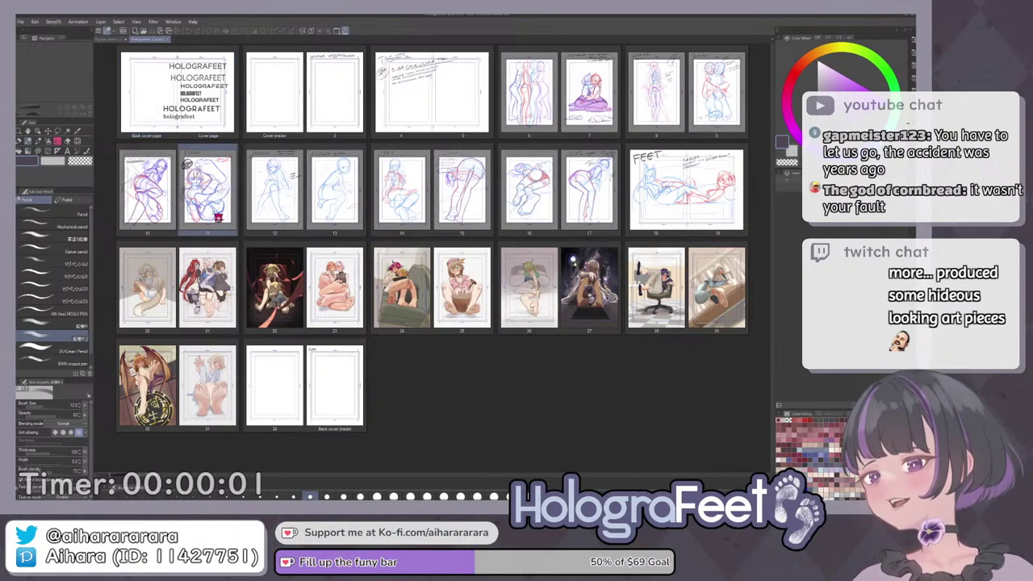
double_click(216, 223)
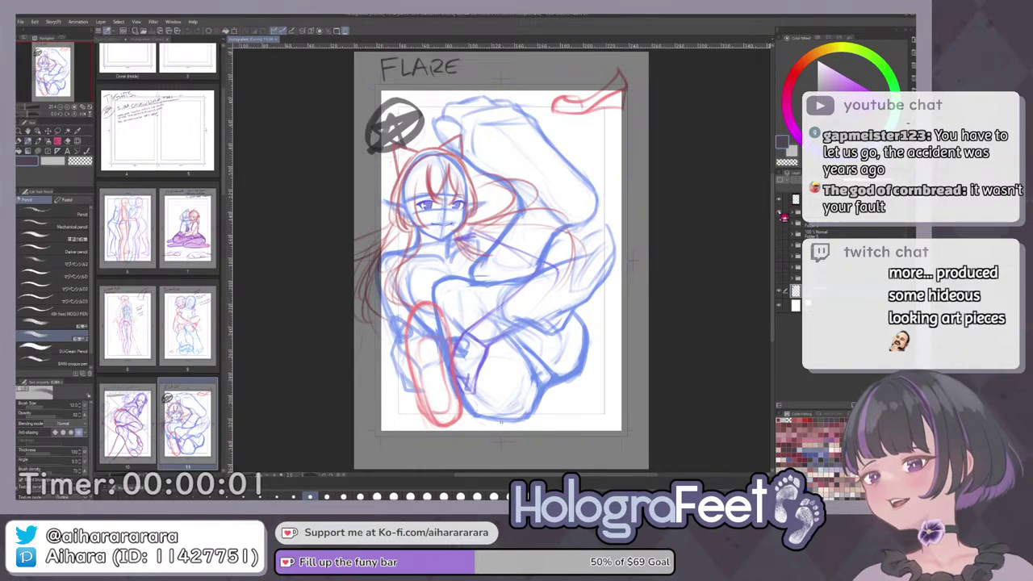
Review the alternate pose sketches on the FLARE page by showing one sketch folder at a time, ending with the original pose.
left_click(780, 213)
left_click(780, 223)
left_click(780, 223)
left_click(780, 223)
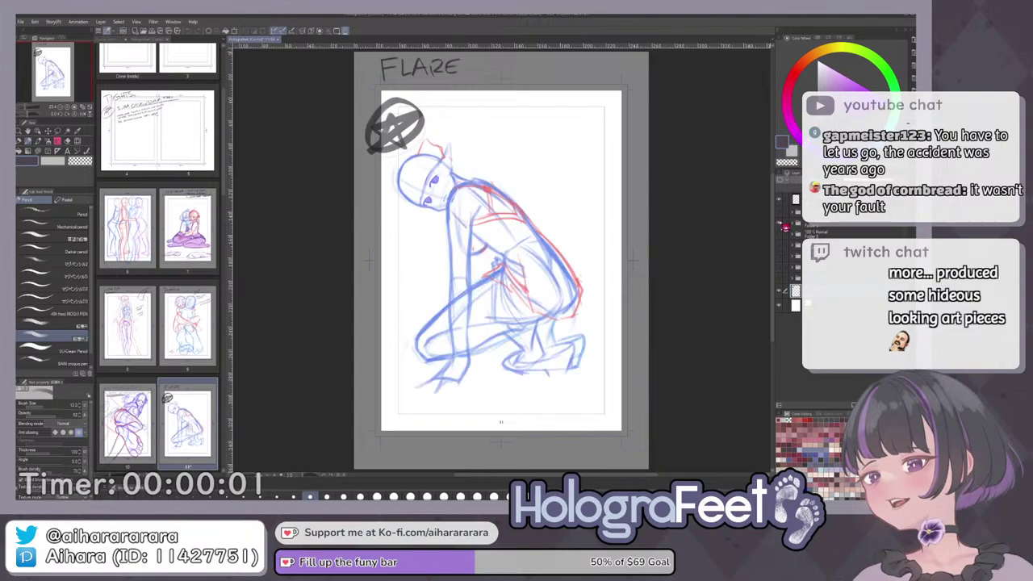
left_click(780, 224)
left_click(780, 234)
left_click(780, 234)
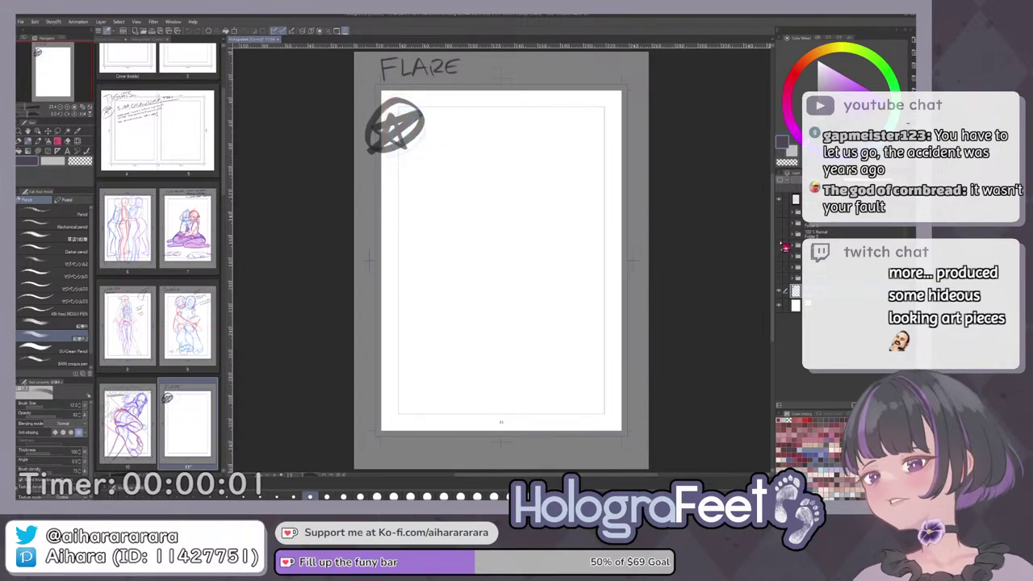
left_click(780, 246)
left_click(780, 245)
left_click(780, 257)
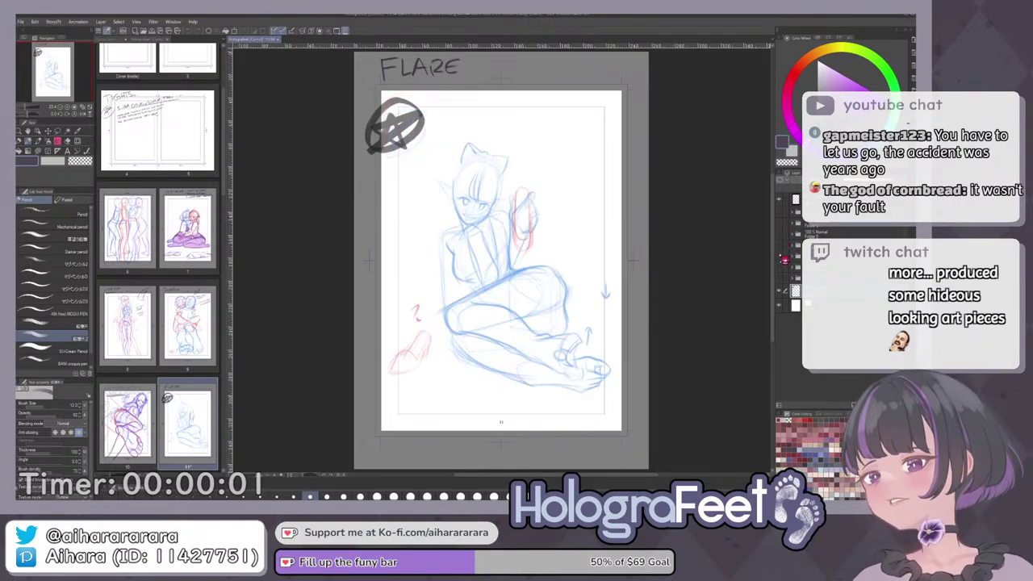
left_click(783, 269)
left_click(783, 269)
left_click(785, 220)
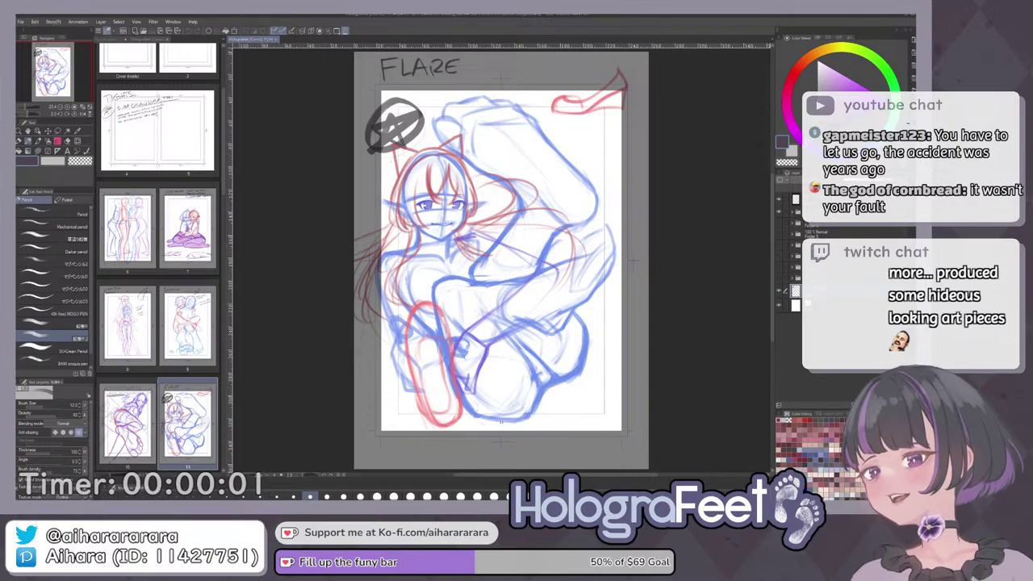
Close the FLARE page and return to the Figure/Gestures canvas.
left_click(277, 39)
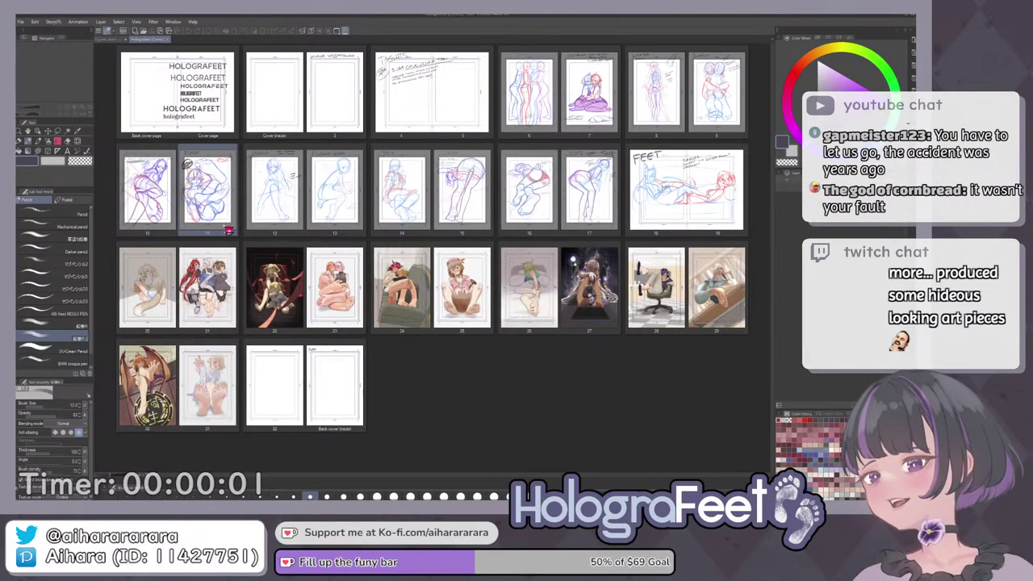
left_click(111, 39)
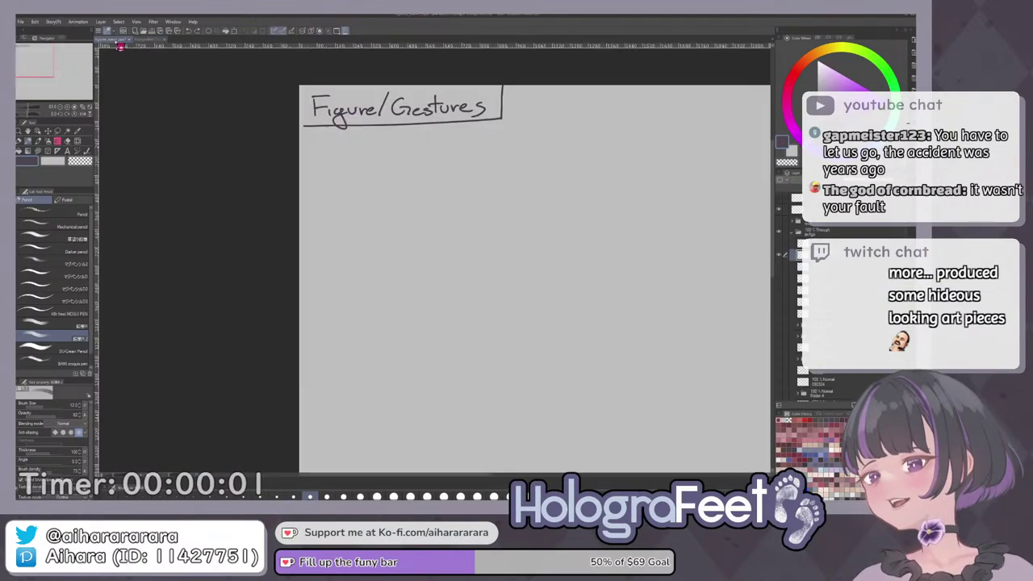
mouse_move(390, 187)
left_mouse_down()
mouse_move(378, 229)
mouse_move(466, 257)
left_mouse_up()
key("ctrl+z")
left_click_drag(385, 234, 436, 186)
key("ctrl+z")
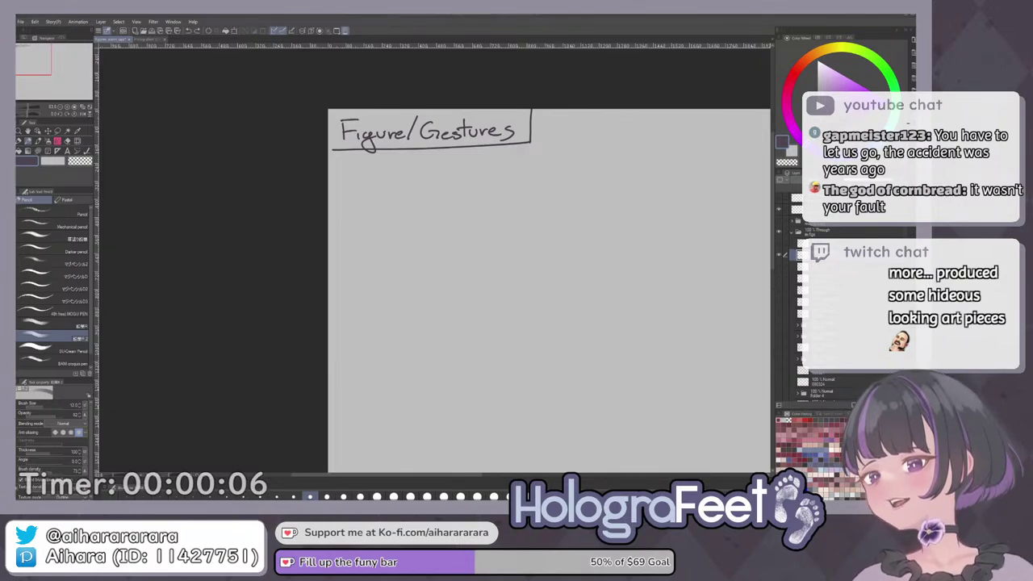
Sketch a tilted ribcage oval with a curved centre line below the title for the first gesture figure.
left_click_drag(420, 302, 395, 291)
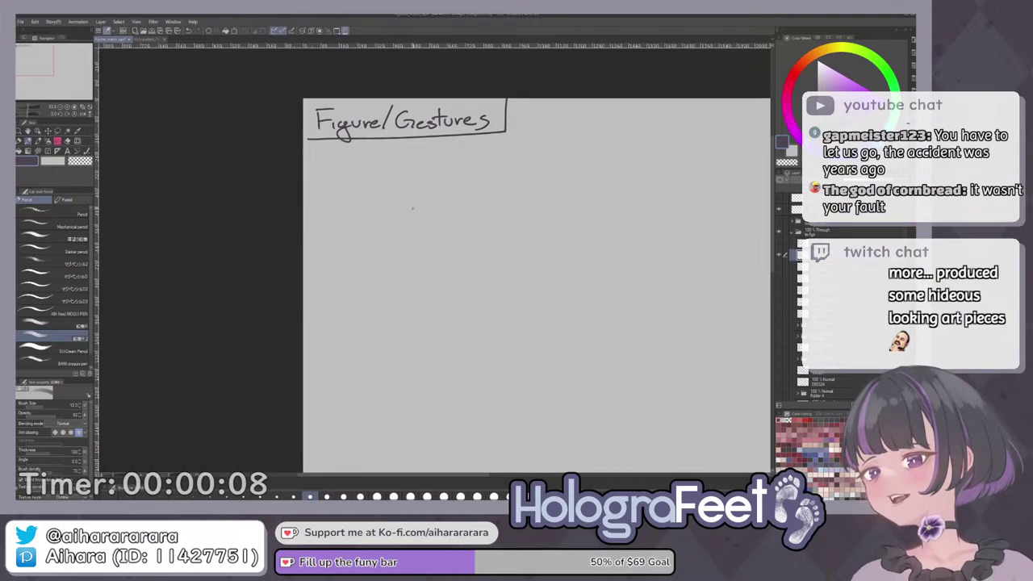
mouse_move(433, 197)
left_mouse_down()
mouse_move(390, 235)
mouse_move(422, 247)
mouse_move(401, 237)
mouse_move(436, 281)
left_mouse_up()
key("ctrl+z")
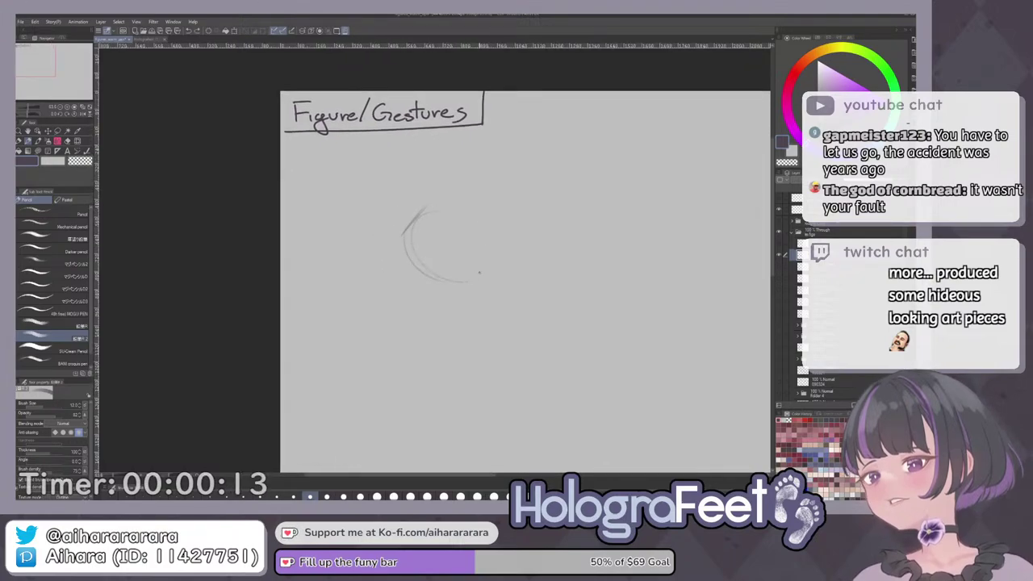
mouse_move(415, 228)
left_mouse_down()
mouse_move(476, 232)
mouse_move(482, 273)
left_mouse_up()
scroll(493, 161, "down", 1)
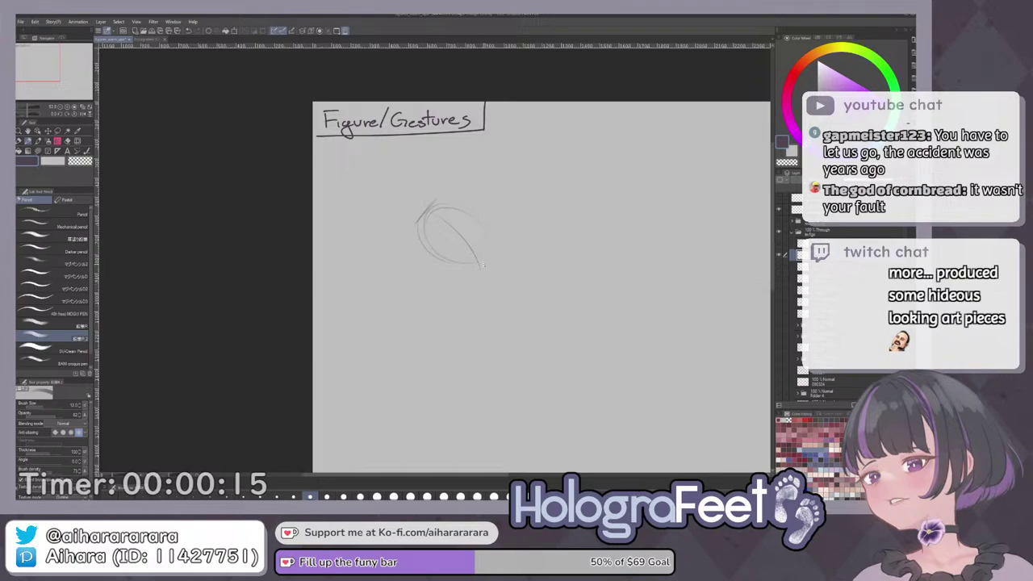
Extend the centre line downward and sketch the belly oval and angular pelvis beneath the ribcage.
scroll(483, 265, "up", 1)
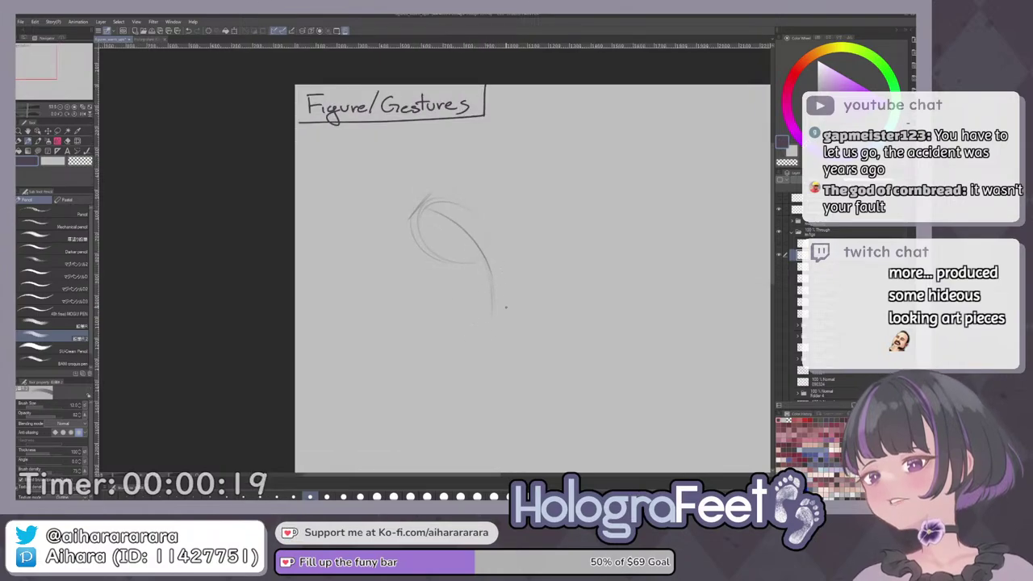
left_click_drag(440, 200, 470, 335)
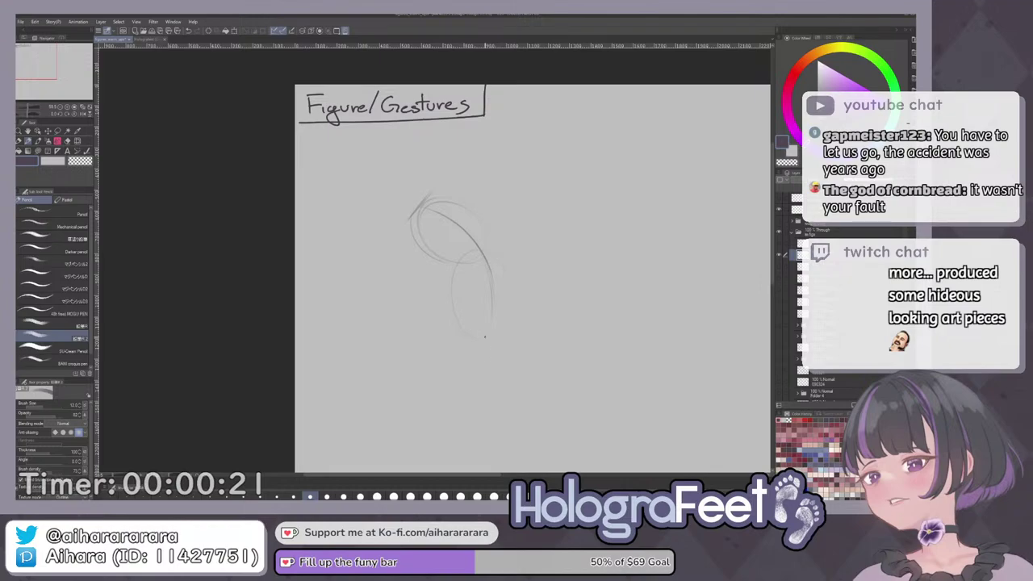
mouse_move(452, 297)
left_mouse_down()
mouse_move(499, 292)
mouse_move(507, 280)
mouse_move(489, 300)
mouse_move(452, 305)
mouse_move(491, 332)
left_mouse_up()
key("ctrl+z")
mouse_move(506, 276)
left_mouse_down()
mouse_move(513, 284)
mouse_move(497, 320)
mouse_move(525, 283)
left_mouse_up()
scroll(519, 312, "down", 1)
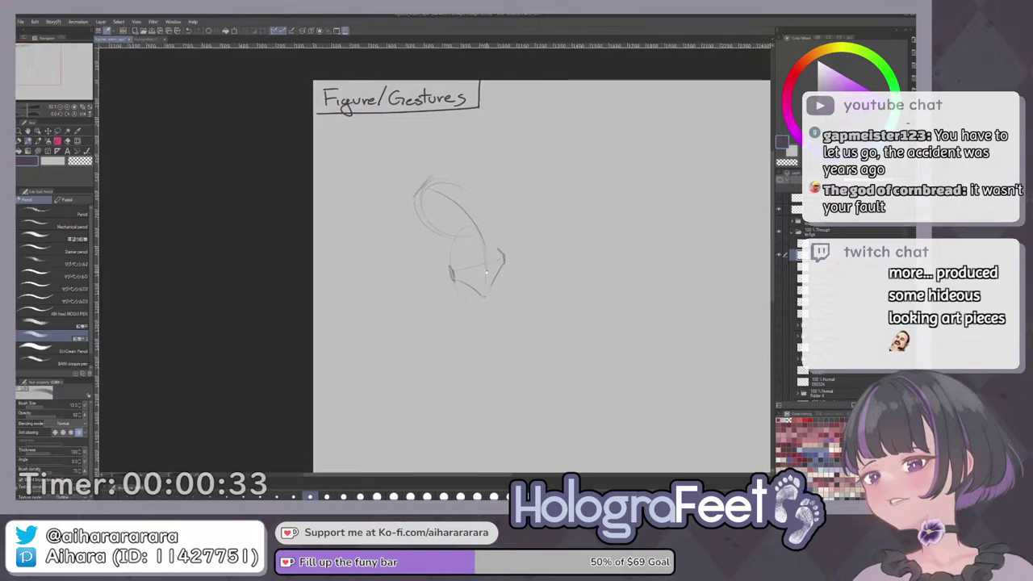
Draw the first figure's front torso contour and the two edges of its forward leg.
left_click_drag(413, 211, 446, 236)
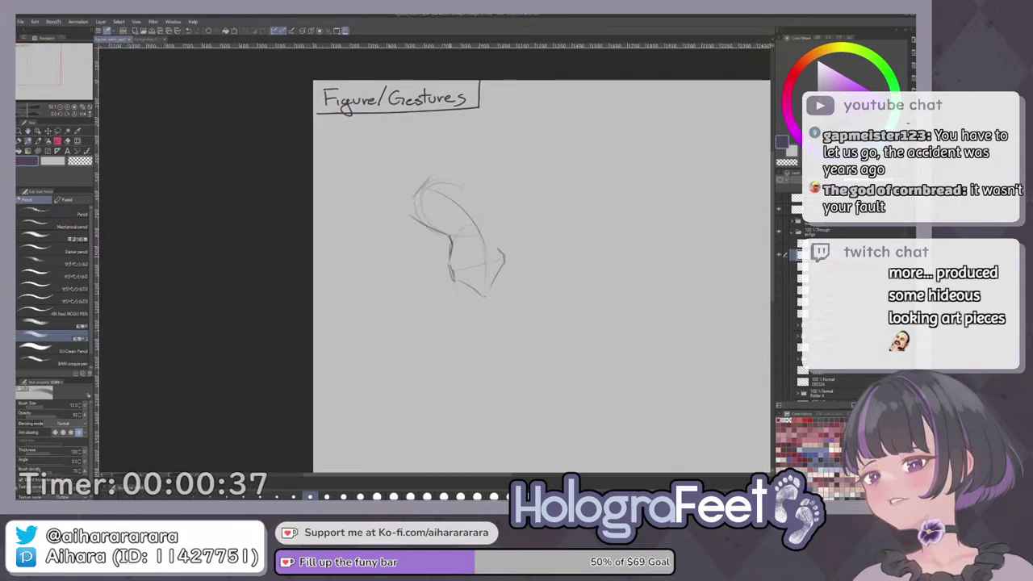
left_click_drag(449, 279, 420, 317)
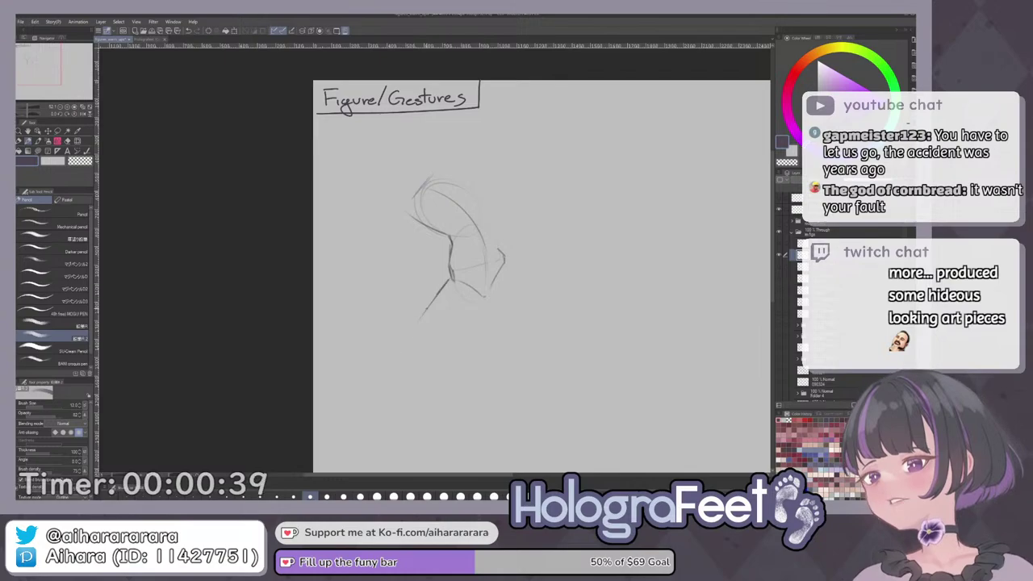
left_click_drag(485, 296, 425, 352)
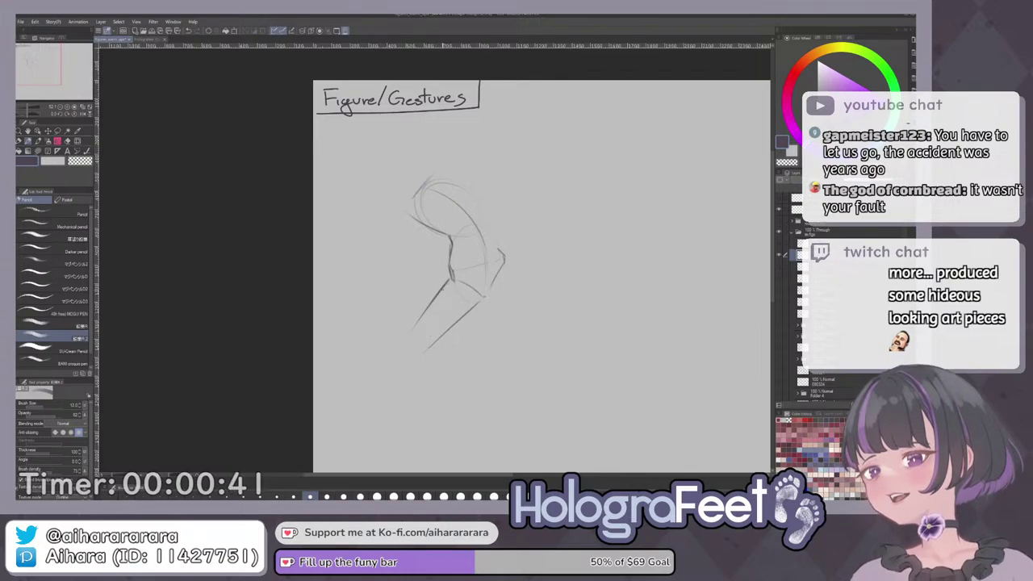
left_click_drag(485, 293, 414, 369)
Sketch the first figure's rear leg as a thigh angled outward from the hip and bent at the knee.
mouse_move(525, 295)
left_mouse_down()
mouse_move(514, 303)
mouse_move(549, 323)
left_mouse_up()
mouse_move(476, 305)
left_mouse_down()
mouse_move(526, 331)
mouse_move(527, 384)
left_mouse_up()
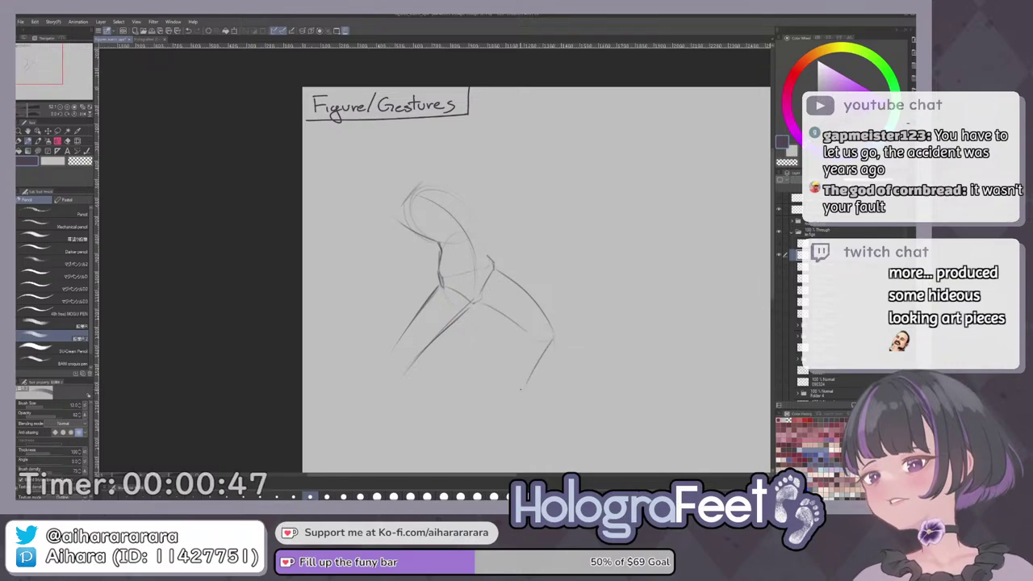
left_click_drag(510, 289, 529, 343)
Add the first figure's back contour, neck and bent arm, and rough in short shoulder strokes.
mouse_move(460, 237)
left_mouse_down()
mouse_move(492, 265)
mouse_move(512, 320)
mouse_move(514, 303)
mouse_move(473, 248)
mouse_move(524, 321)
left_mouse_up()
key("ctrl+z")
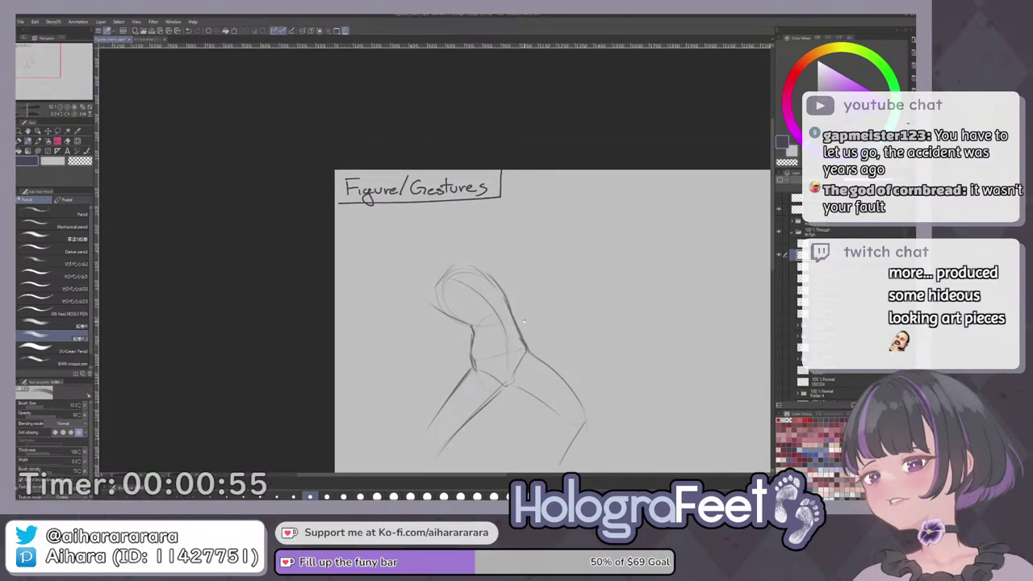
mouse_move(473, 249)
left_mouse_down()
mouse_move(468, 210)
mouse_move(486, 281)
mouse_move(471, 262)
mouse_move(463, 209)
mouse_move(463, 234)
mouse_move(472, 216)
mouse_move(480, 234)
mouse_move(413, 358)
mouse_move(454, 365)
left_mouse_up()
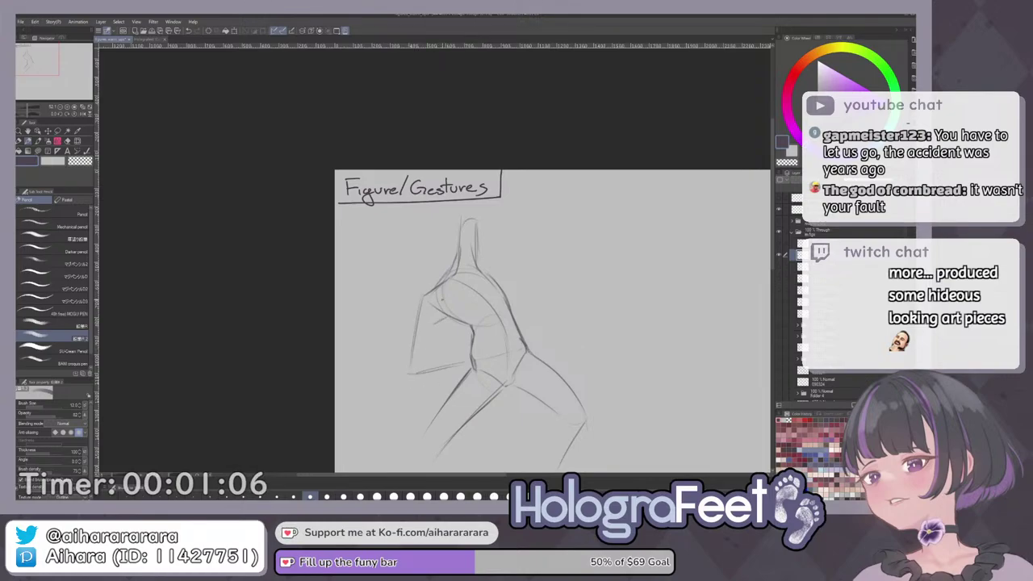
left_click_drag(425, 357, 408, 385)
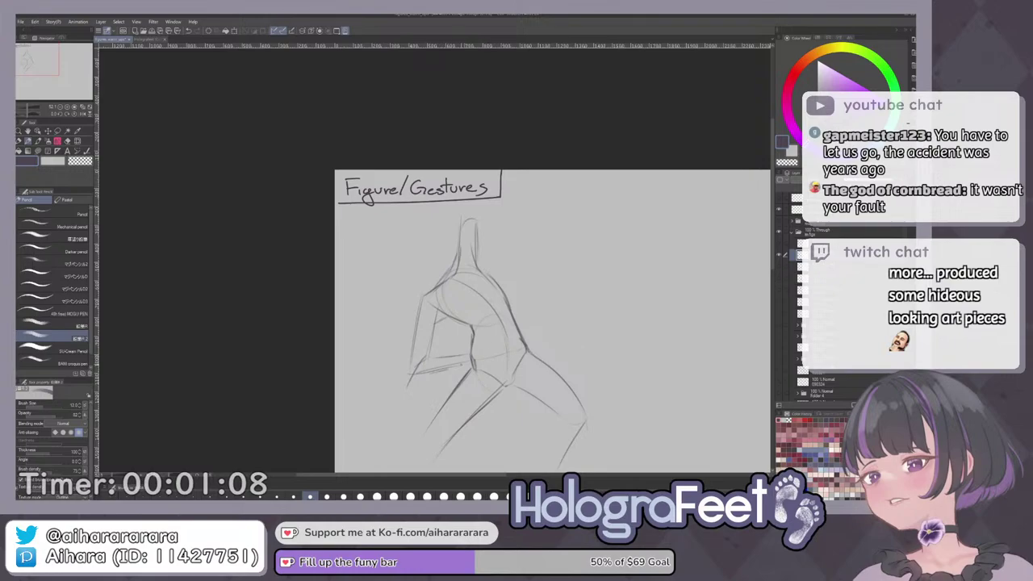
mouse_move(472, 210)
left_mouse_down()
mouse_move(473, 252)
mouse_move(529, 269)
left_mouse_up()
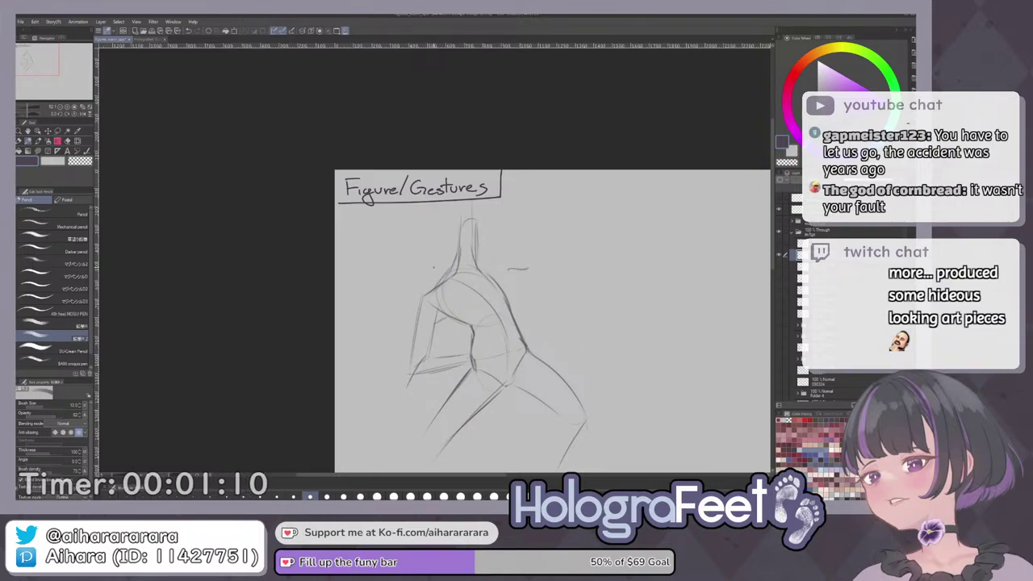
left_click_drag(427, 258, 444, 266)
Sketch a slanted ribcage oval below the first figure to start a second gesture figure.
key("ctrl+0")
left_click_drag(290, 304, 385, 295)
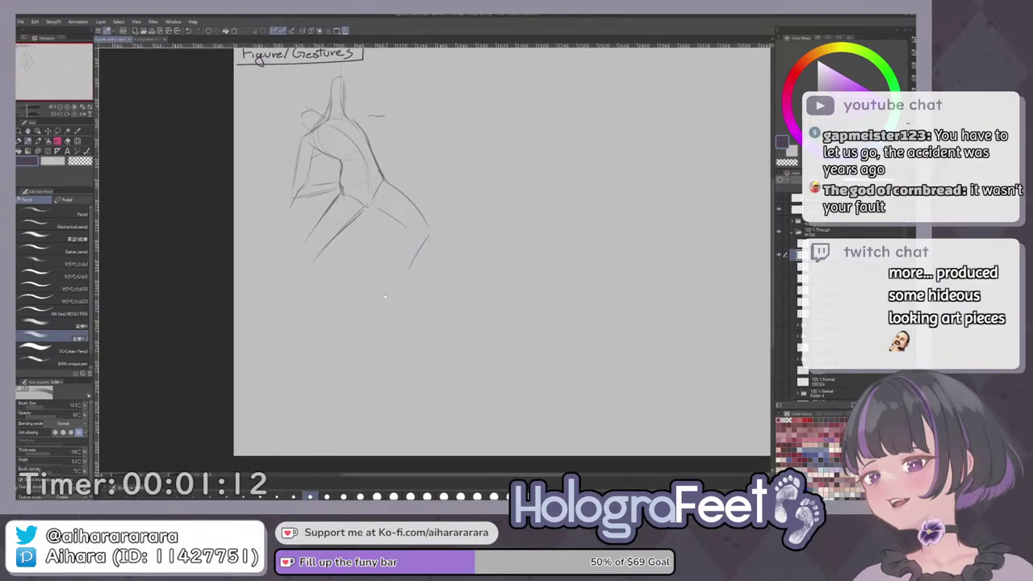
scroll(379, 315, "up", 1)
left_click_drag(363, 337, 473, 291)
scroll(472, 293, "up", 3)
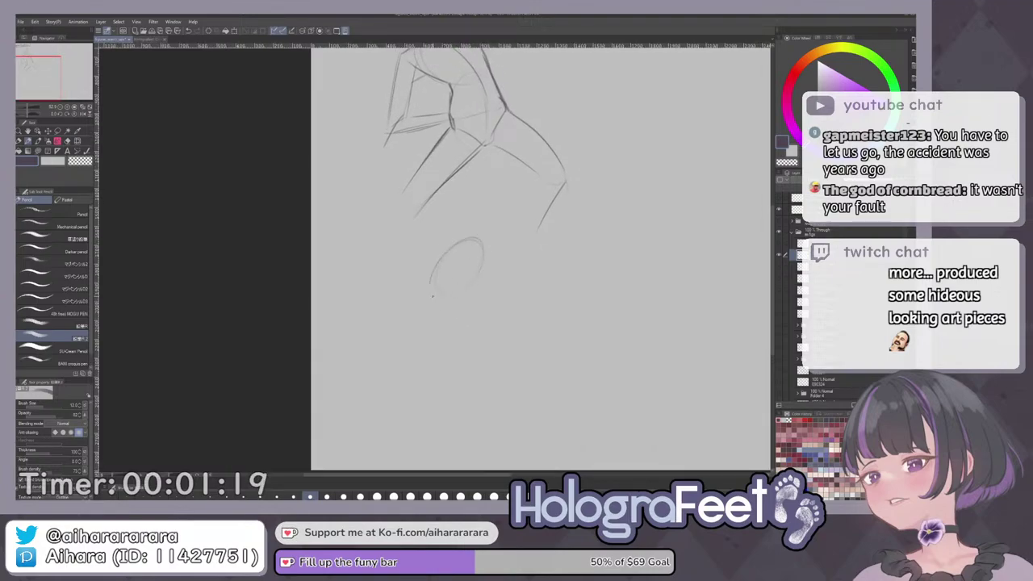
left_click_drag(433, 297, 481, 247)
left_click_drag(471, 306, 467, 299)
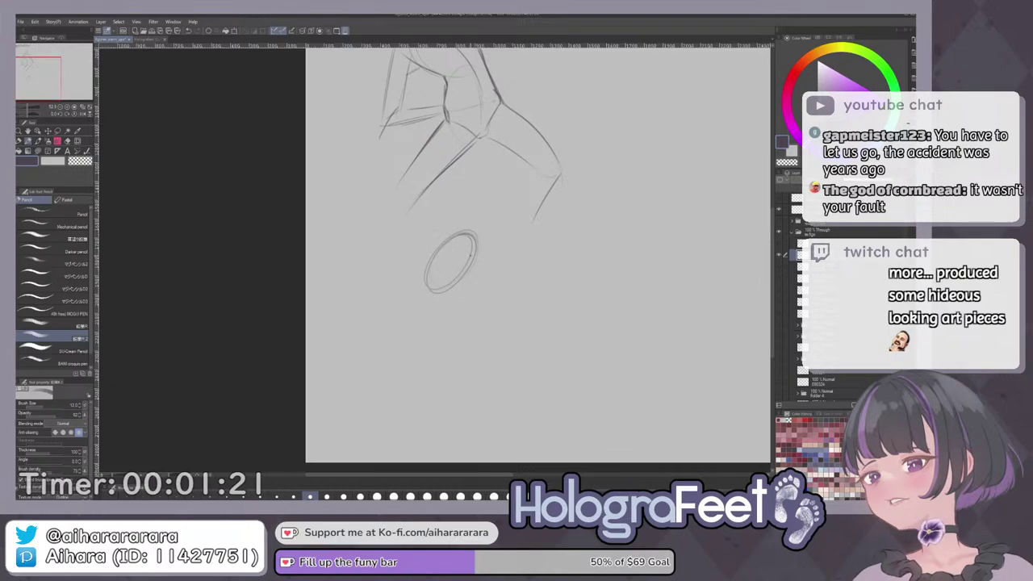
mouse_move(472, 259)
left_mouse_down()
mouse_move(456, 285)
mouse_move(433, 290)
mouse_move(466, 274)
left_mouse_up()
Draw the second figure's long outer body contour from the ribcage down, with the near leg's curve at its lower end.
mouse_move(464, 323)
left_mouse_down()
mouse_move(458, 311)
mouse_move(452, 394)
left_mouse_up()
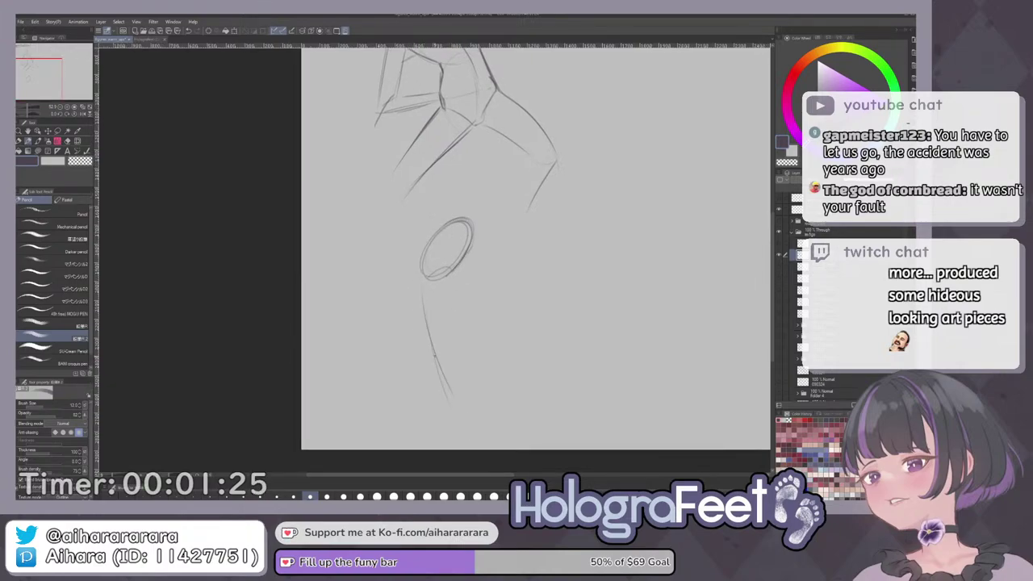
left_click_drag(420, 265, 422, 321)
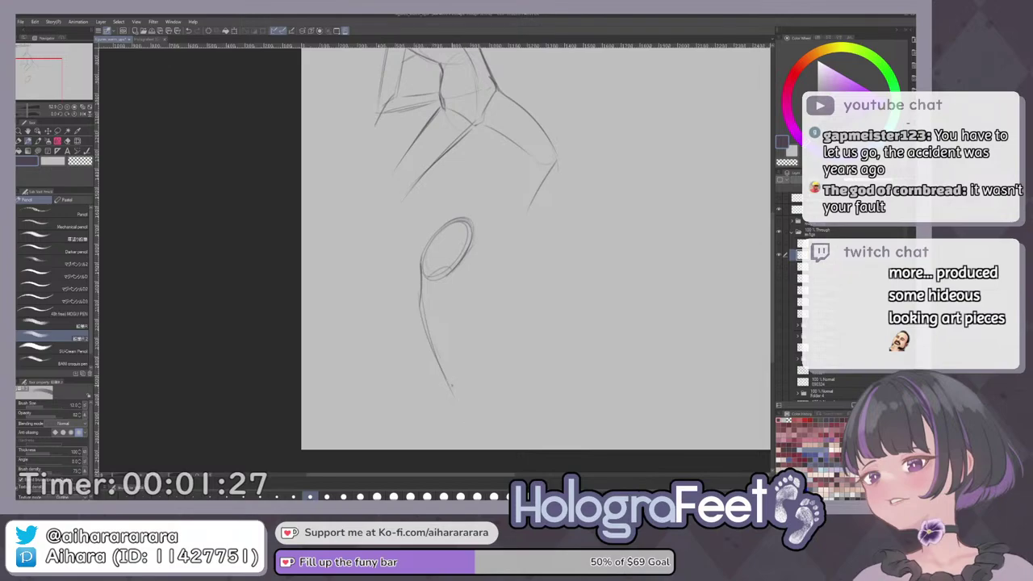
left_click_drag(443, 364, 460, 400)
left_click_drag(443, 366, 456, 424)
key("ctrl+z")
mouse_move(459, 365)
left_mouse_down()
mouse_move(462, 454)
mouse_move(449, 374)
left_mouse_up()
key("ctrl+z")
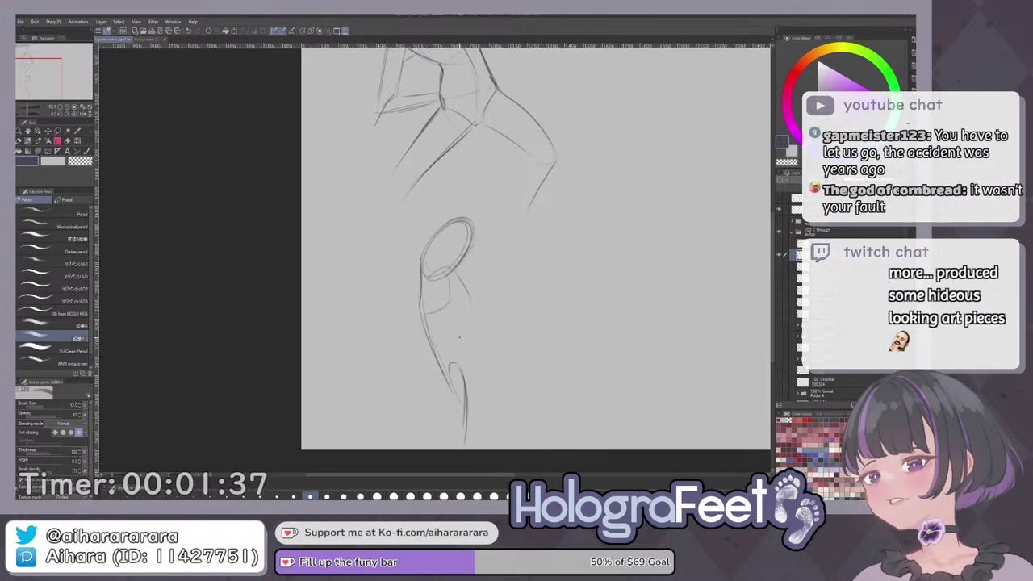
Sketch the second figure's other leg as two long lines slanting down and away from the waist.
mouse_move(455, 347)
left_mouse_down()
mouse_move(449, 311)
mouse_move(534, 424)
left_mouse_up()
key("ctrl+z")
left_click_drag(476, 313, 530, 388)
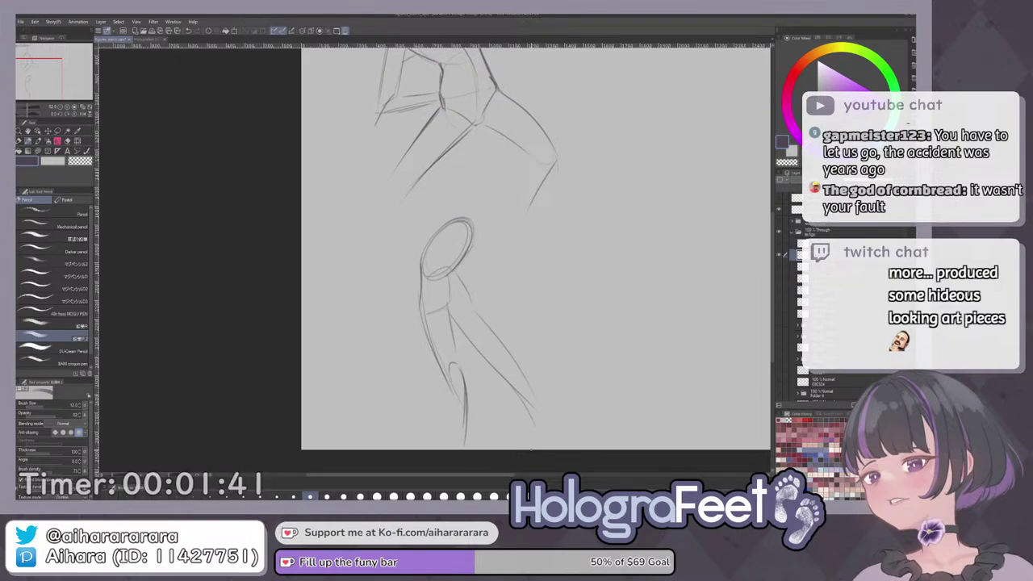
left_click_drag(473, 310, 534, 440)
Add the second figure's centre line, neck and boxy head above the ribcage, with a short shoulder contour beside the neck.
mouse_move(457, 293)
left_mouse_down()
mouse_move(473, 279)
mouse_move(464, 360)
left_mouse_up()
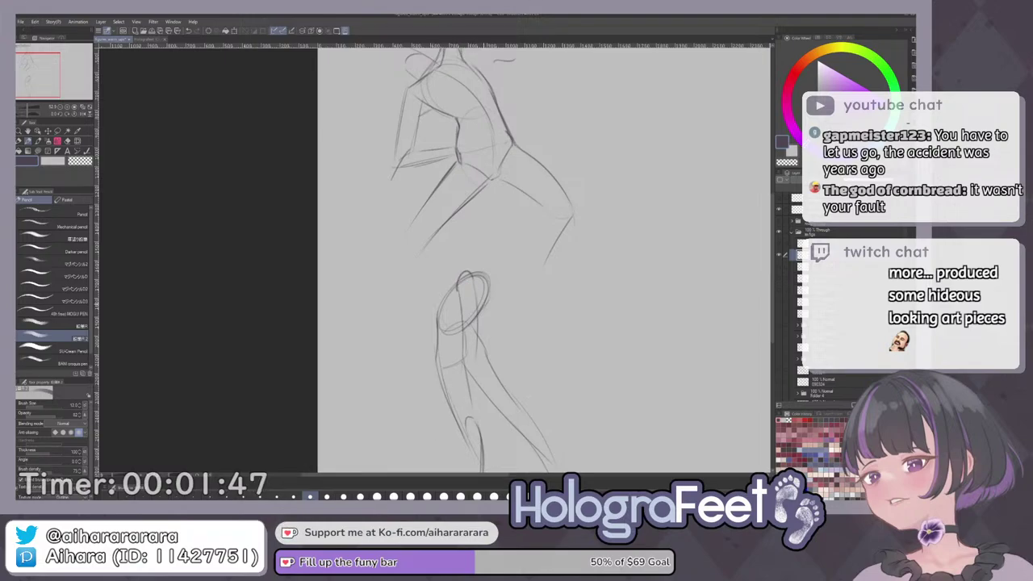
left_click_drag(477, 242, 488, 283)
key("ctrl+z")
mouse_move(462, 249)
left_mouse_down()
mouse_move(463, 282)
mouse_move(473, 254)
left_mouse_up()
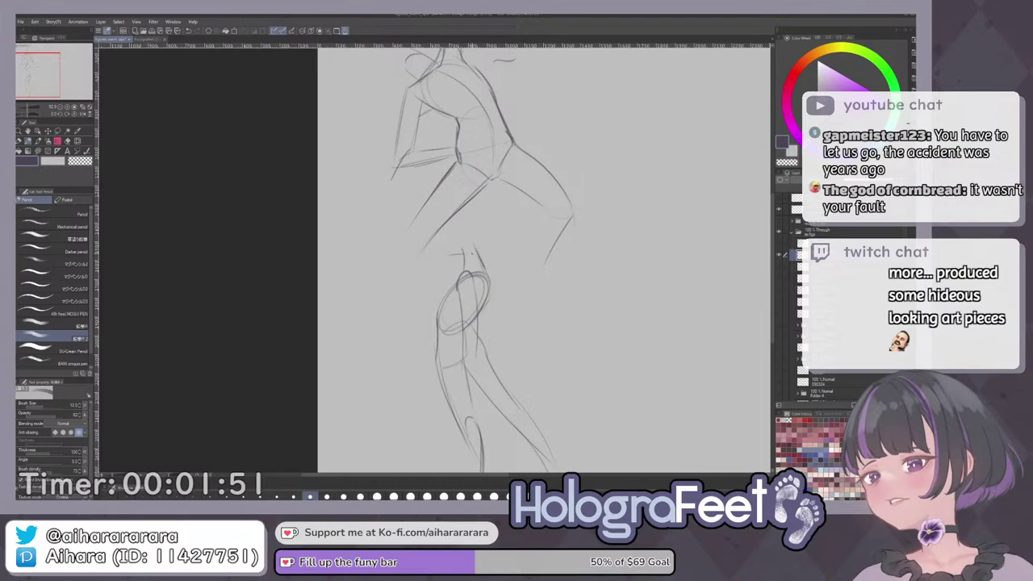
key("ctrl+z")
key("ctrl+z")
left_click_drag(474, 216, 476, 248)
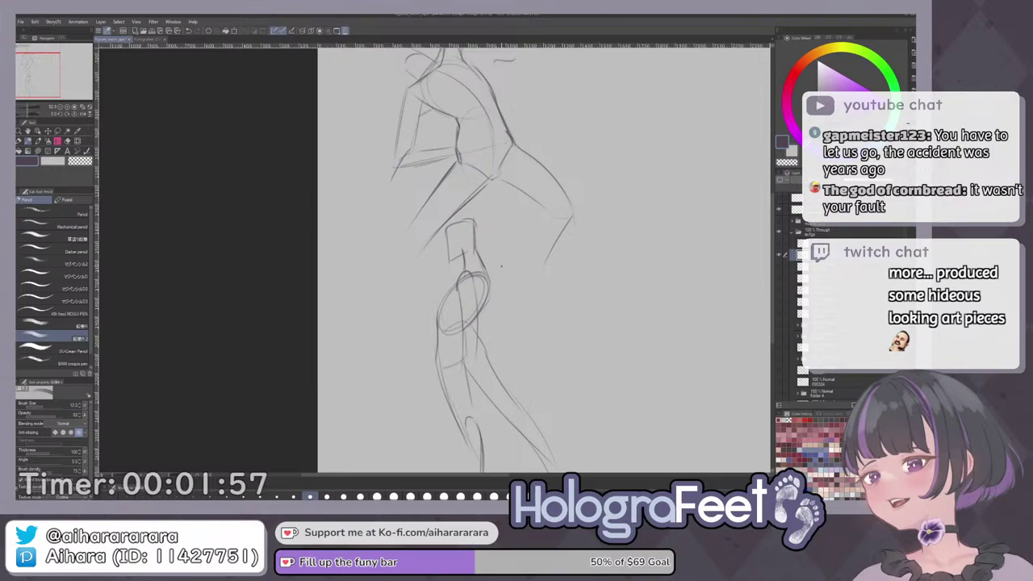
left_click_drag(489, 265, 482, 308)
mouse_move(480, 221)
left_mouse_down()
mouse_move(489, 276)
mouse_move(438, 325)
left_mouse_up()
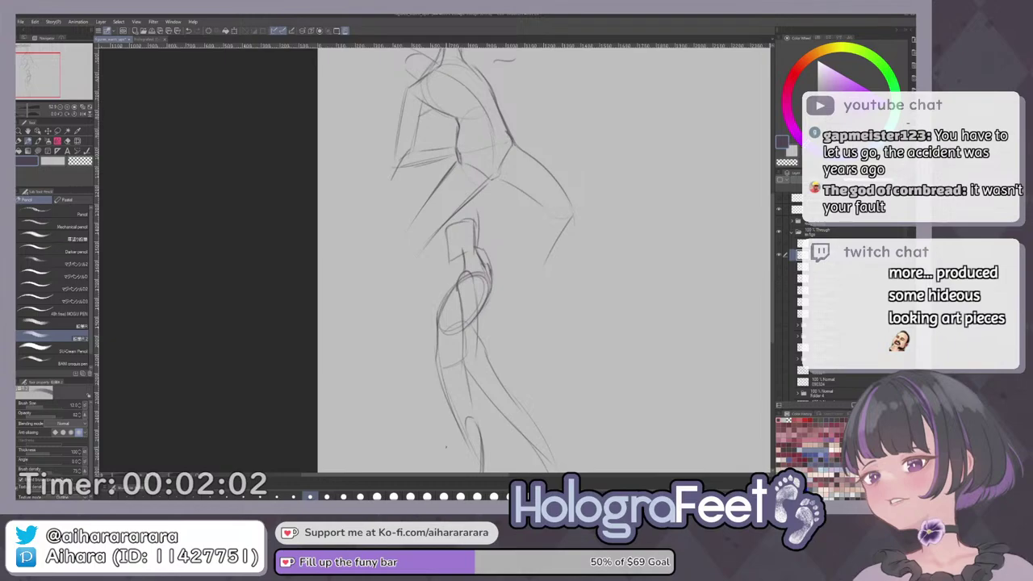
Darken the second figure's waist and outer thigh contour, add the lower leg's back line, and mark a small forked stroke beside the torso.
key("ctrl+0")
left_click_drag(298, 351, 408, 286)
key("ctrl+z")
mouse_move(347, 275)
left_mouse_down()
mouse_move(367, 285)
mouse_move(342, 297)
left_mouse_up()
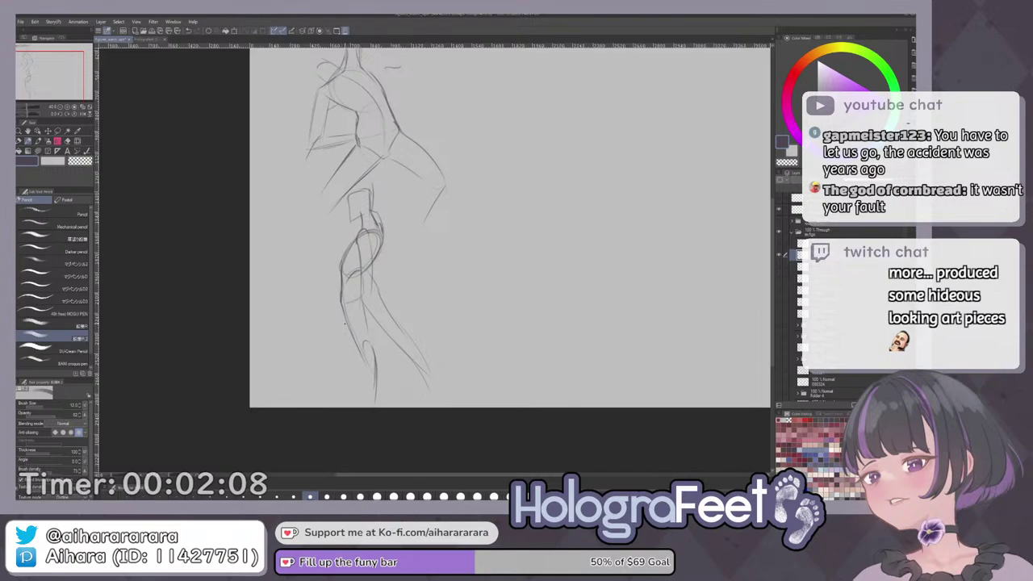
left_click_drag(356, 343, 362, 392)
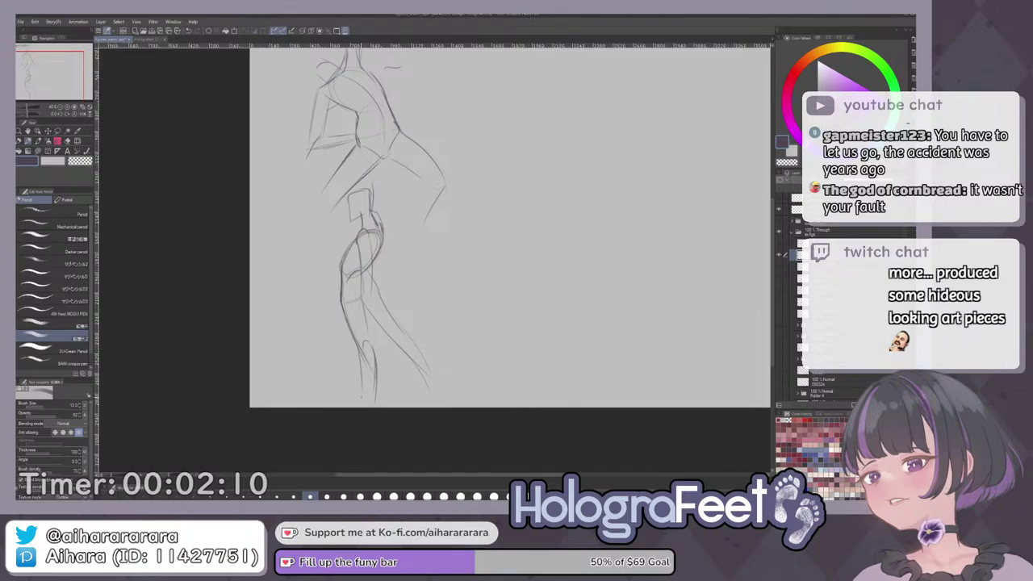
left_click_drag(380, 266, 346, 404)
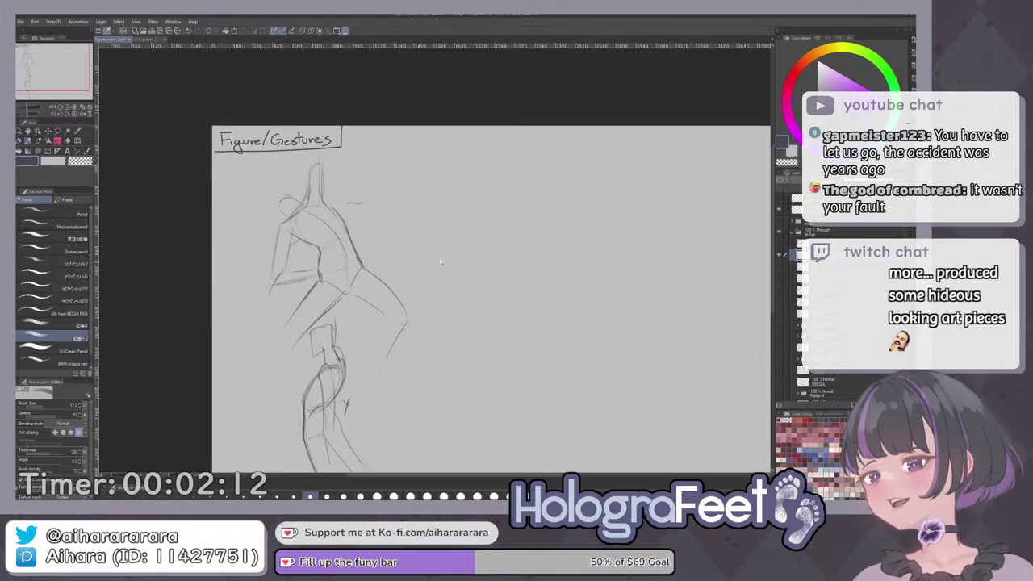
Start a third figure beside the first with a faint ribcage oval and a long curved torso contour.
key("ctrl+plus")
mouse_move(462, 257)
left_mouse_down()
mouse_move(425, 293)
mouse_move(440, 302)
left_mouse_up()
key("ctrl+plus")
key("ctrl+plus")
key("ctrl+minus")
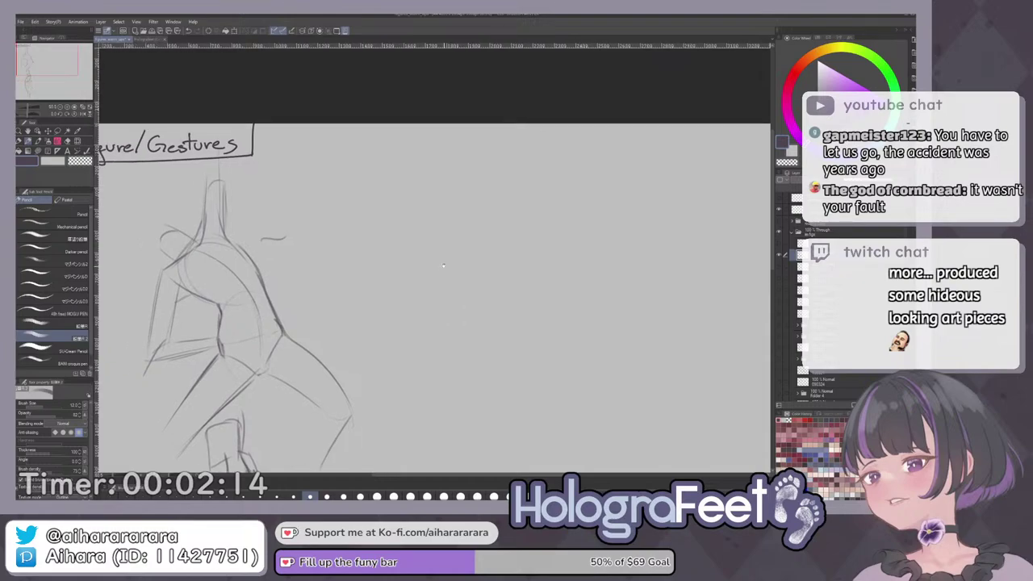
left_click_drag(414, 192, 379, 259)
left_click_drag(450, 276, 494, 232)
left_click_drag(469, 192, 476, 255)
key("ctrl+z")
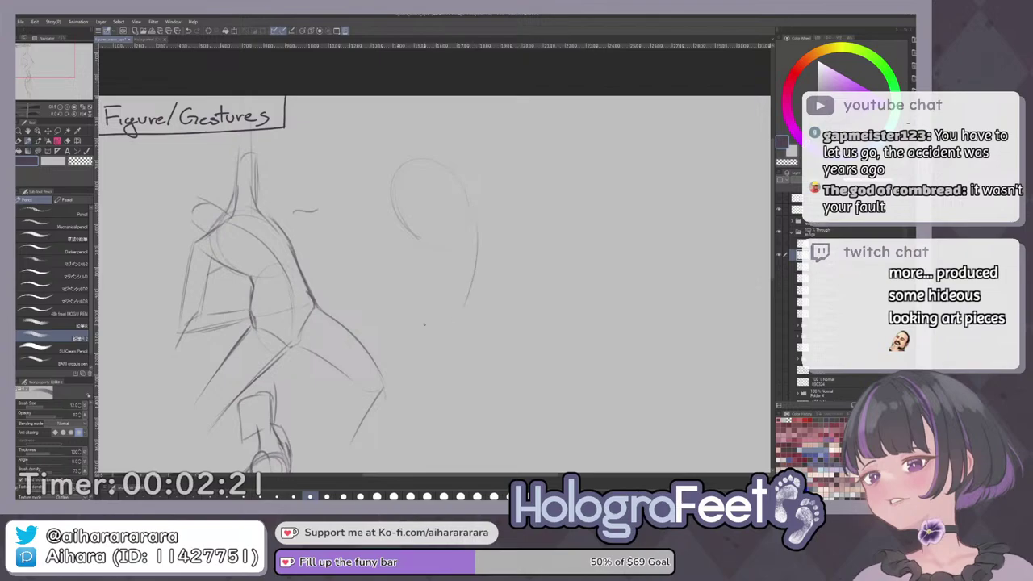
Sketch the third figure's waist crease and bulging hip contour, and close the rounded pelvis shape below the ribcage.
left_click_drag(409, 235, 376, 288)
left_click_drag(473, 287, 488, 273)
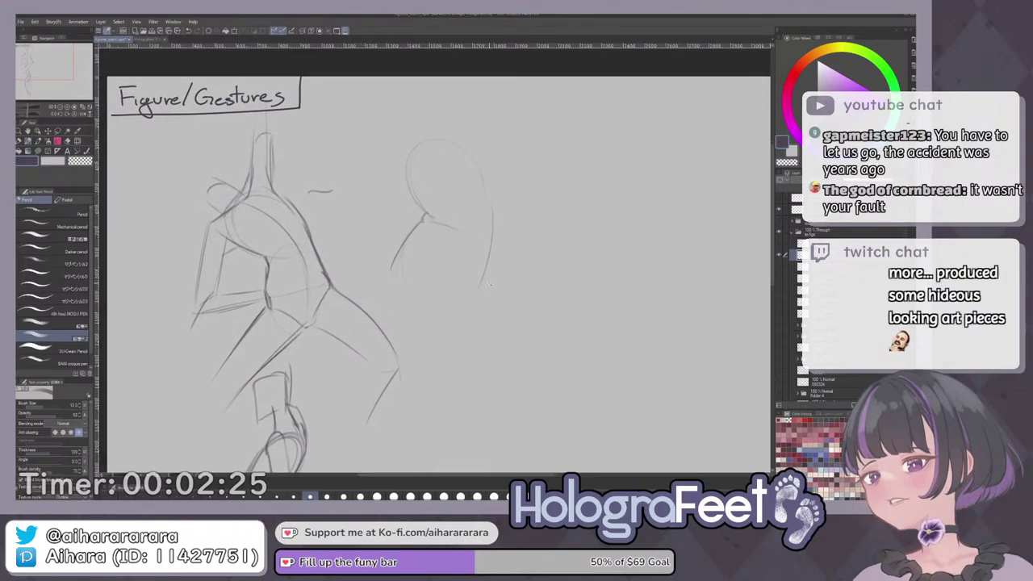
scroll(486, 268, "down", 2)
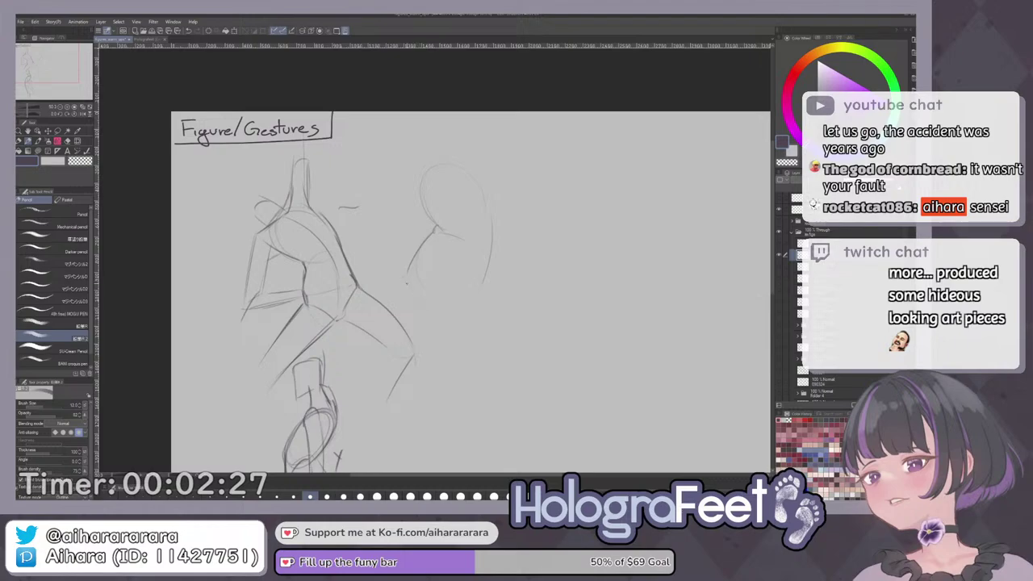
left_click_drag(406, 281, 430, 307)
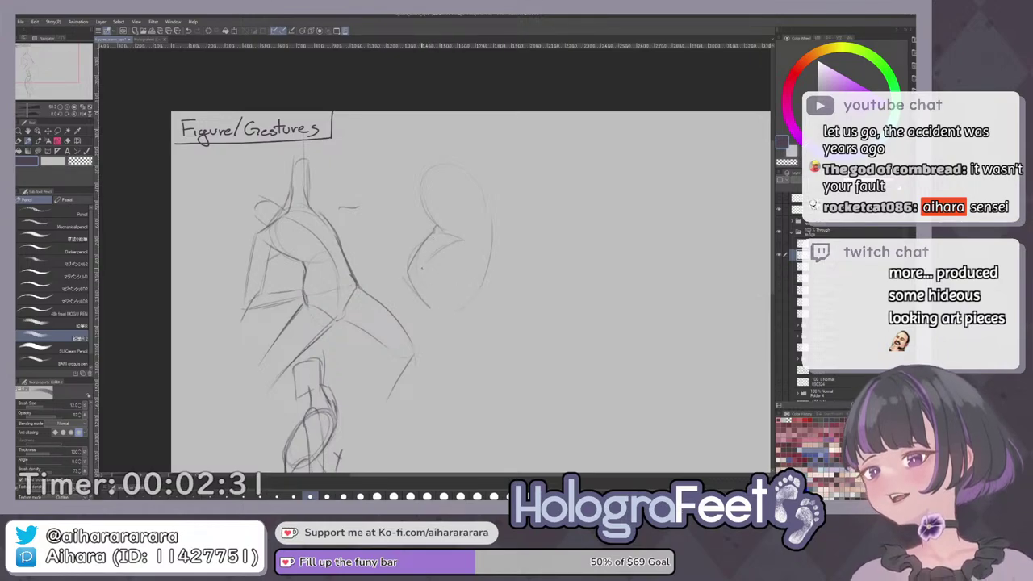
left_click_drag(459, 321, 452, 293)
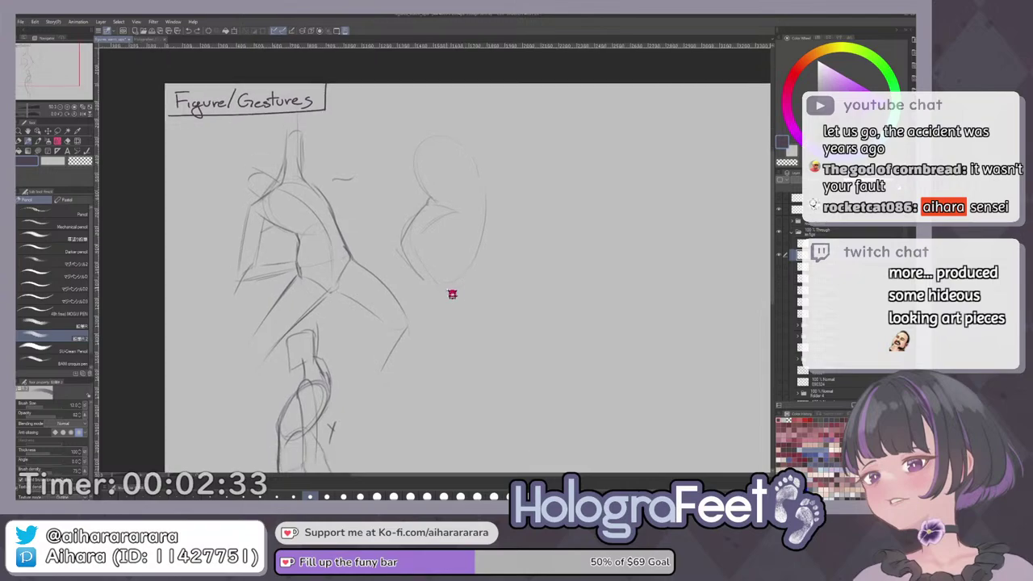
Draw the third figure's outer thigh line down to the knee, plus the thigh crease and lower leg contours.
left_click_drag(455, 212, 470, 318)
left_click_drag(483, 230, 493, 275)
scroll(509, 322, "down", 1)
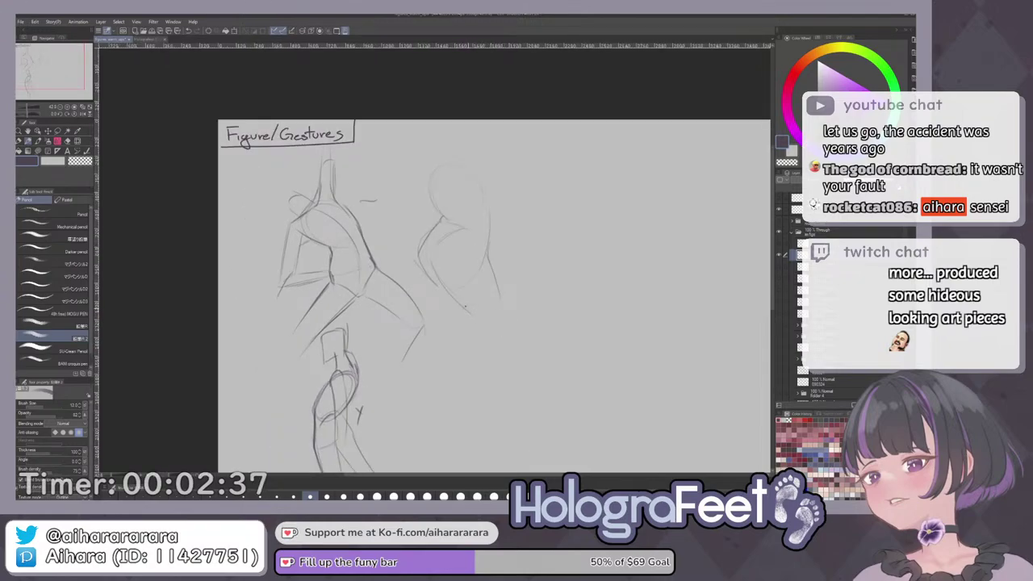
left_click_drag(462, 307, 476, 315)
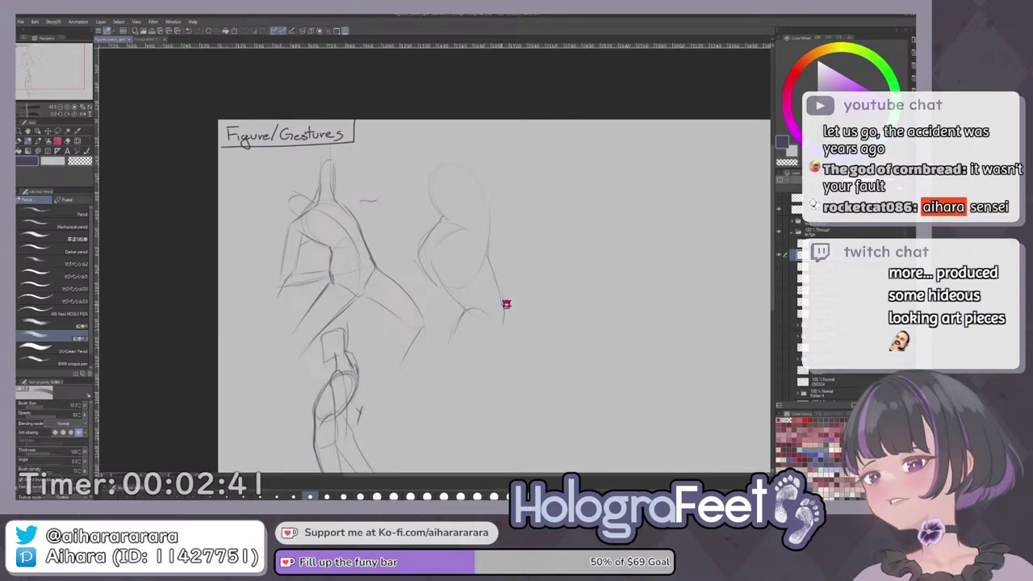
left_click_drag(494, 327, 456, 437)
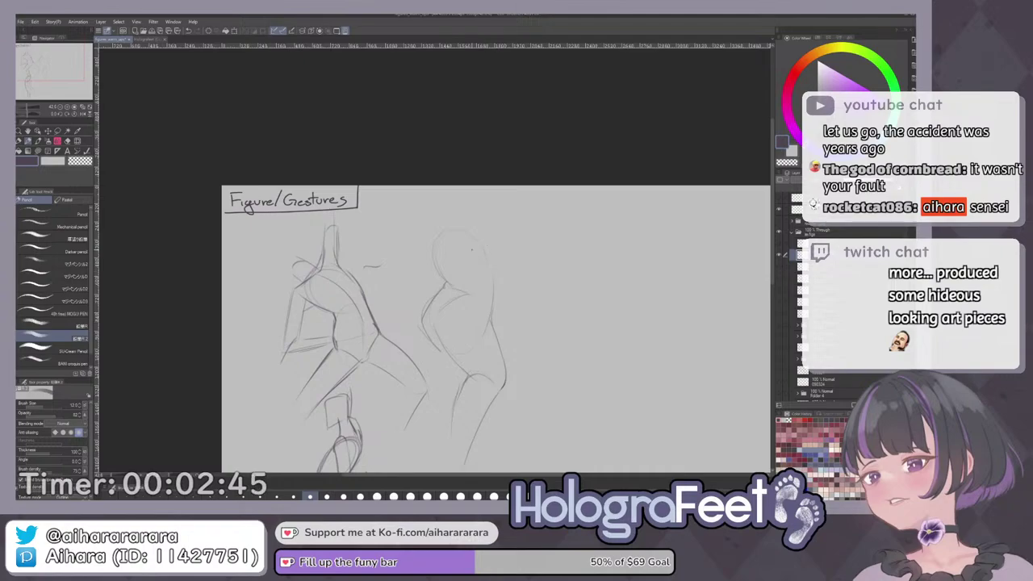
Add both arms hanging from the third figure's shoulders, then sketch the neck and rounded head above them.
mouse_move(463, 234)
left_mouse_down()
mouse_move(488, 270)
mouse_move(468, 295)
mouse_move(503, 305)
mouse_move(509, 336)
mouse_move(510, 310)
left_mouse_up()
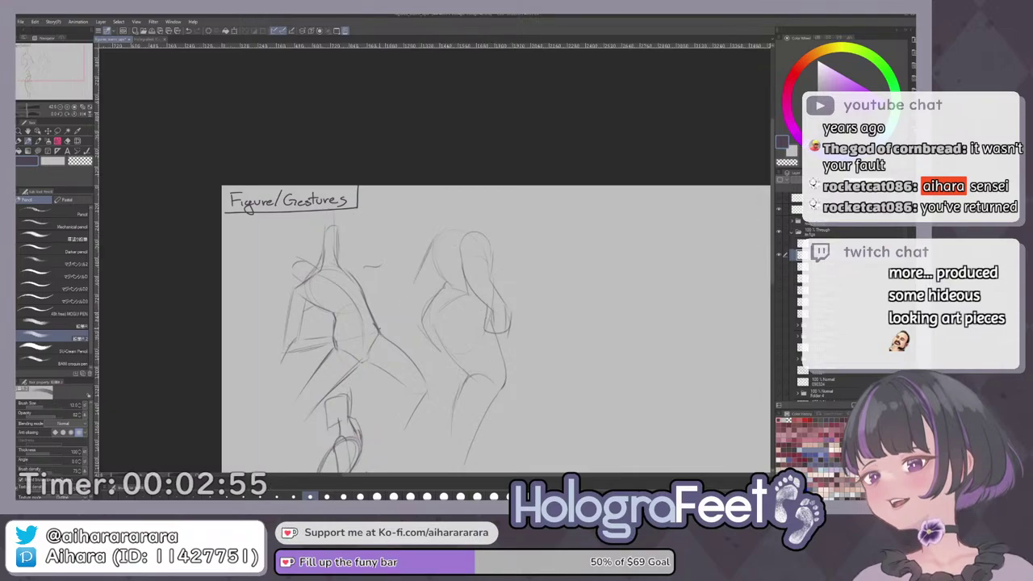
left_click_drag(436, 240, 395, 327)
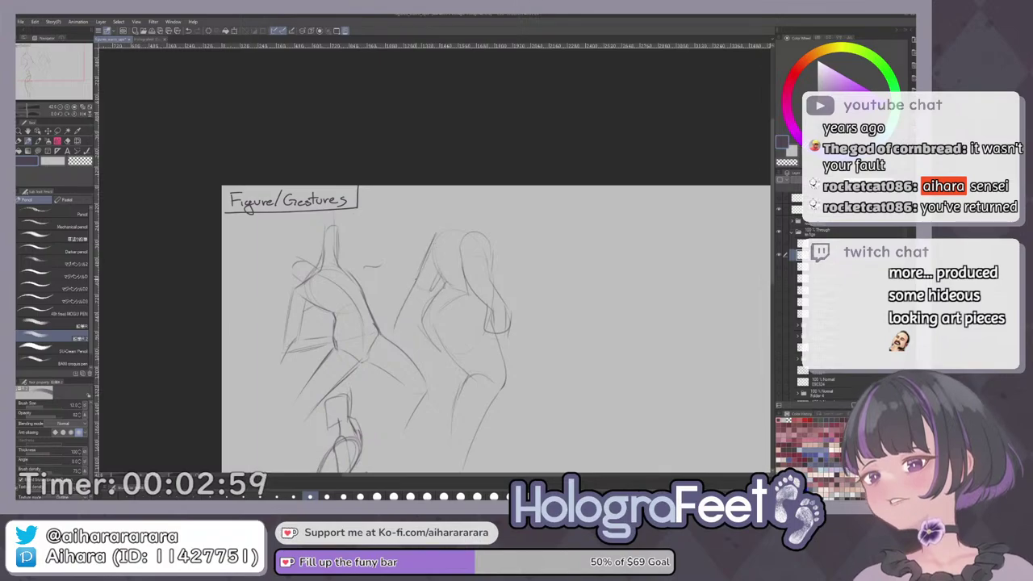
left_click_drag(495, 281, 478, 320)
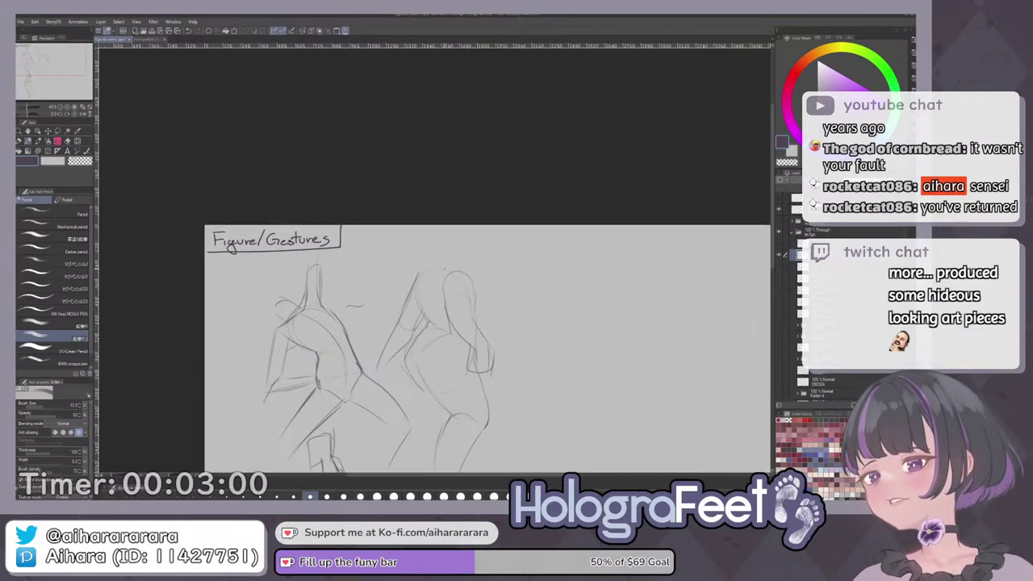
mouse_move(438, 264)
left_mouse_down()
mouse_move(470, 276)
mouse_move(442, 256)
mouse_move(474, 255)
mouse_move(472, 240)
mouse_move(481, 257)
left_mouse_up()
scroll(487, 347, "down", 5)
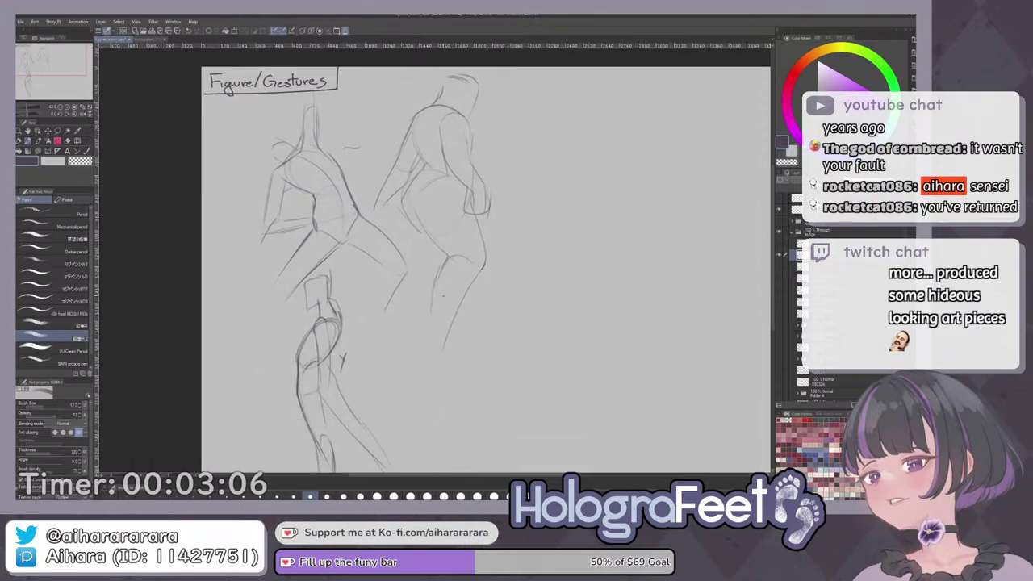
Sketch the third figure's other leg as tapering lines running down from the hip.
mouse_move(421, 232)
left_mouse_down()
mouse_move(427, 283)
mouse_move(415, 329)
left_mouse_up()
mouse_move(429, 276)
left_mouse_down()
mouse_move(423, 322)
mouse_move(432, 306)
left_mouse_up()
mouse_move(494, 335)
left_mouse_down()
mouse_move(420, 302)
mouse_move(455, 311)
mouse_move(494, 255)
mouse_move(486, 295)
mouse_move(475, 313)
mouse_move(467, 306)
left_mouse_up()
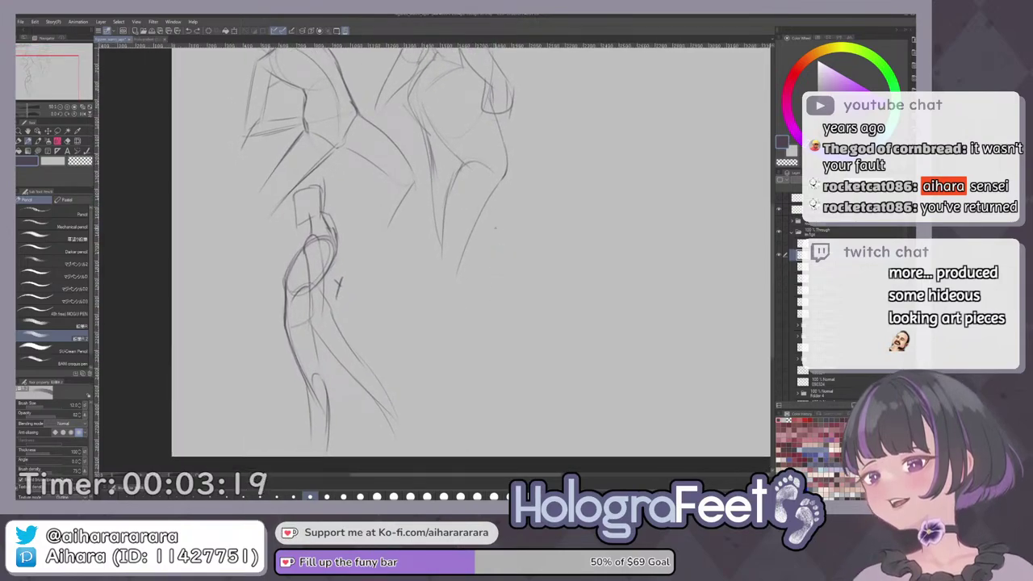
Start a fourth figure below the third with the ribcage outline, small shoulder oval, long side contour and curved pelvis base.
mouse_move(487, 252)
left_mouse_down()
mouse_move(493, 298)
mouse_move(520, 296)
left_mouse_up()
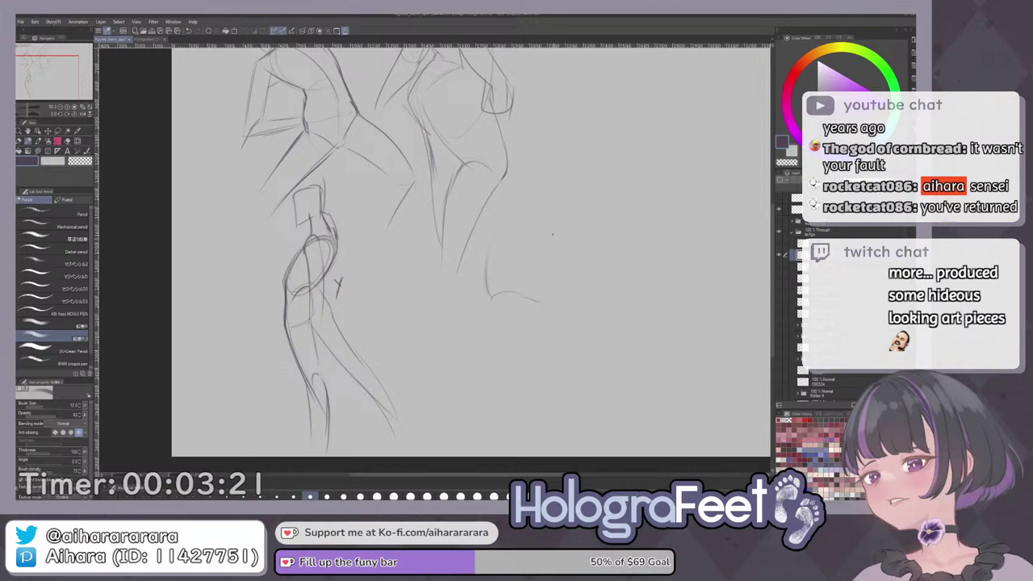
left_click_drag(555, 240, 559, 296)
mouse_move(487, 263)
left_mouse_down()
mouse_move(530, 227)
mouse_move(514, 247)
left_mouse_up()
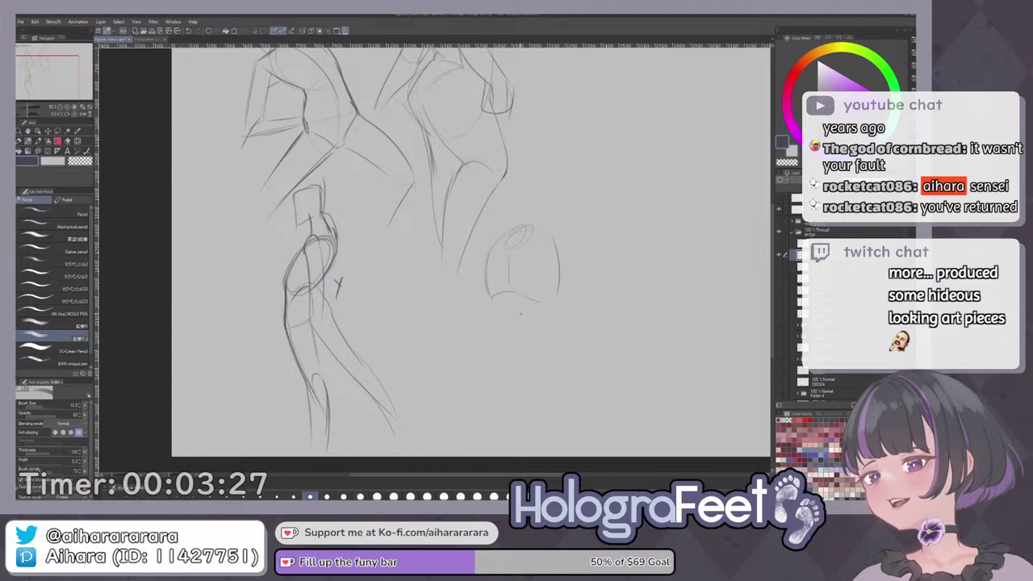
mouse_move(512, 249)
left_mouse_down()
mouse_move(509, 293)
mouse_move(557, 351)
left_mouse_up()
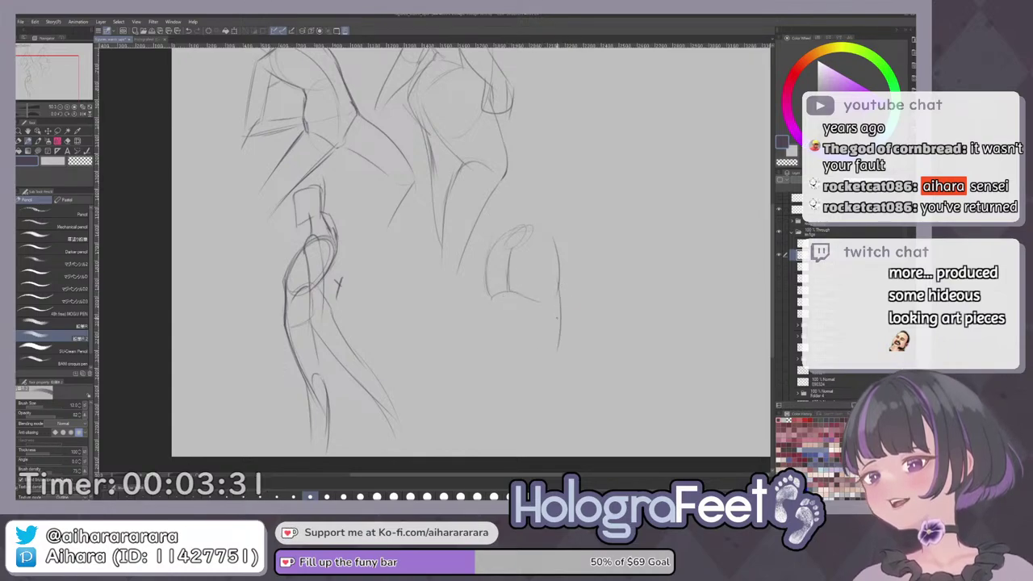
mouse_move(488, 358)
left_mouse_down()
mouse_move(555, 357)
mouse_move(505, 328)
mouse_move(549, 317)
mouse_move(553, 374)
left_mouse_up()
key("ctrl+z")
key("ctrl+z")
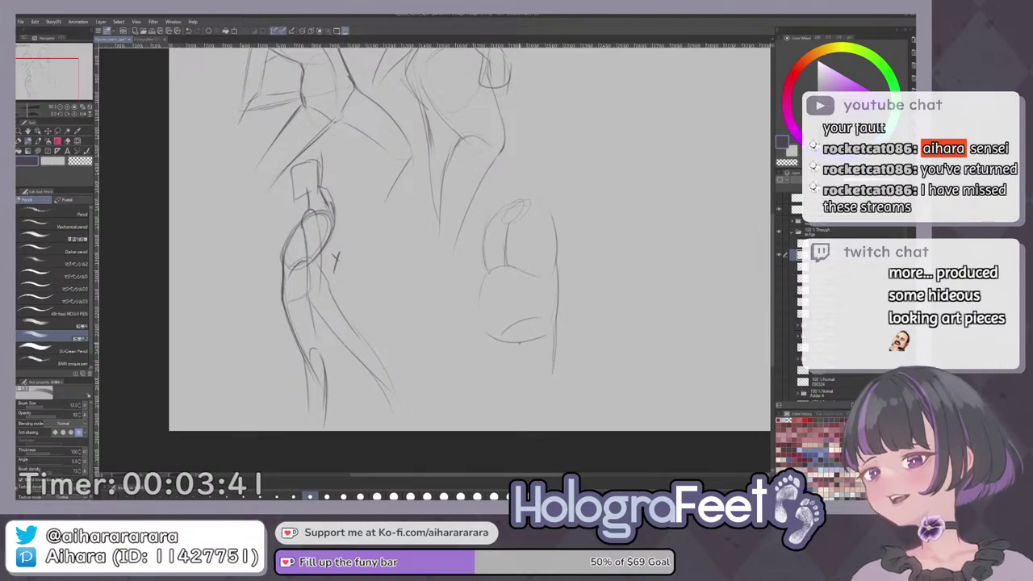
left_click_drag(538, 322, 489, 352)
key("ctrl+z")
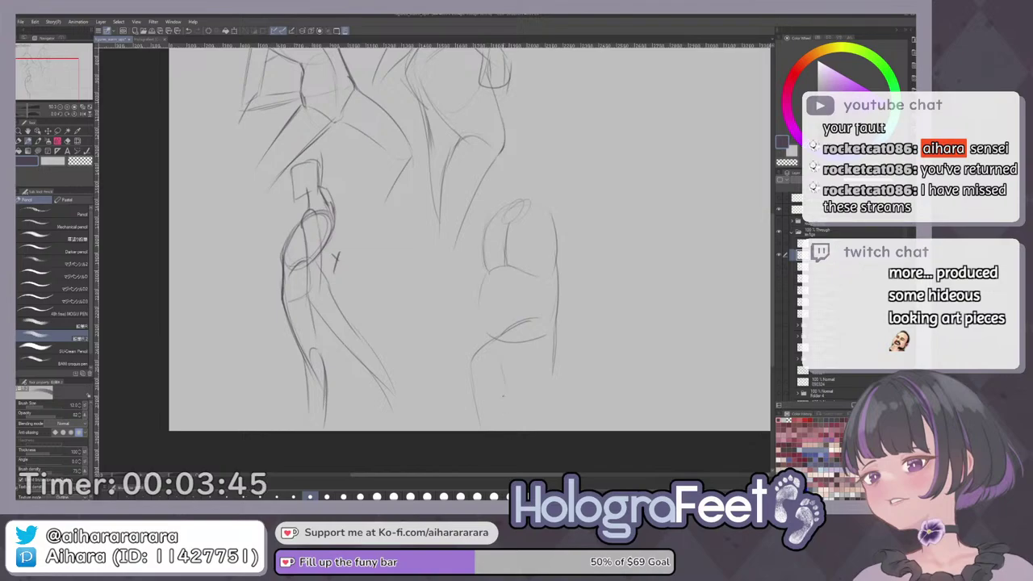
mouse_move(550, 373)
left_mouse_down()
mouse_move(514, 385)
mouse_move(512, 408)
mouse_move(512, 391)
left_mouse_up()
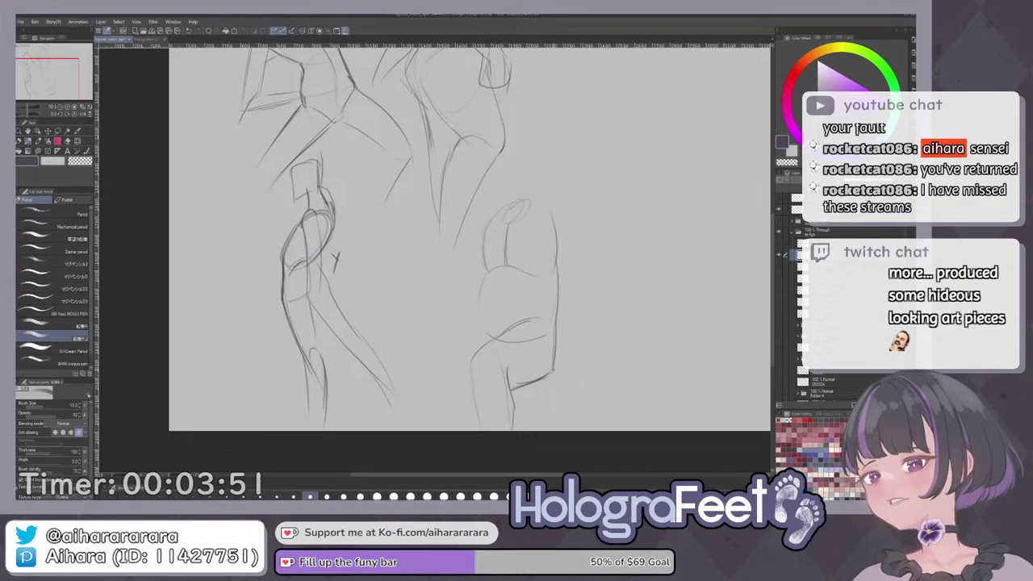
key("ctrl+z")
key("ctrl+z")
key("ctrl+z")
key("ctrl+z")
key("ctrl+z")
key("ctrl+z")
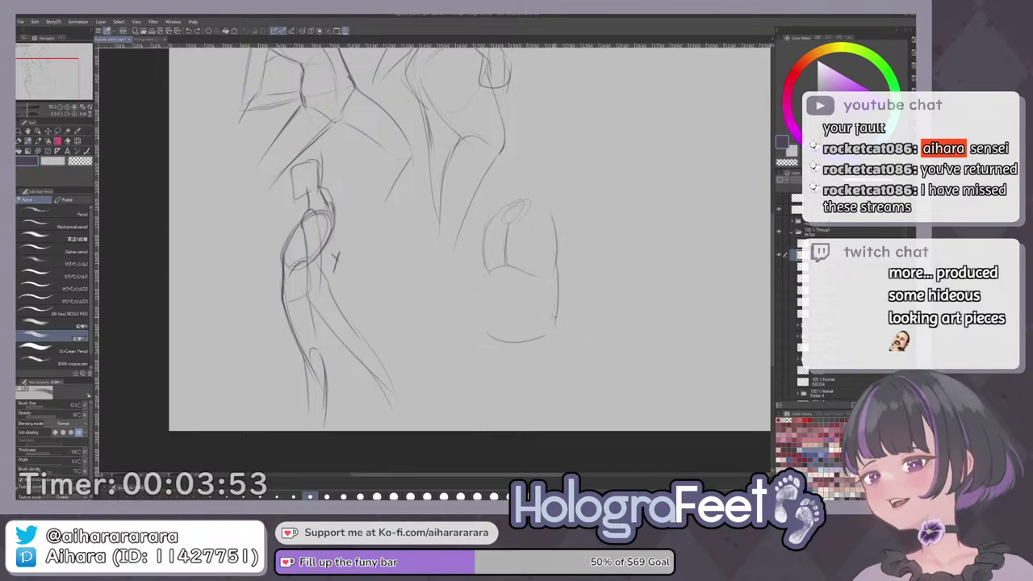
Redraw the fourth figure's outer hip and folded thigh, and extend the other leg as two long diagonal lines from the pelvis.
left_click_drag(558, 299, 552, 367)
left_click_drag(555, 322, 548, 363)
mouse_move(533, 327)
left_mouse_down()
mouse_move(478, 360)
mouse_move(499, 436)
mouse_move(478, 366)
left_mouse_up()
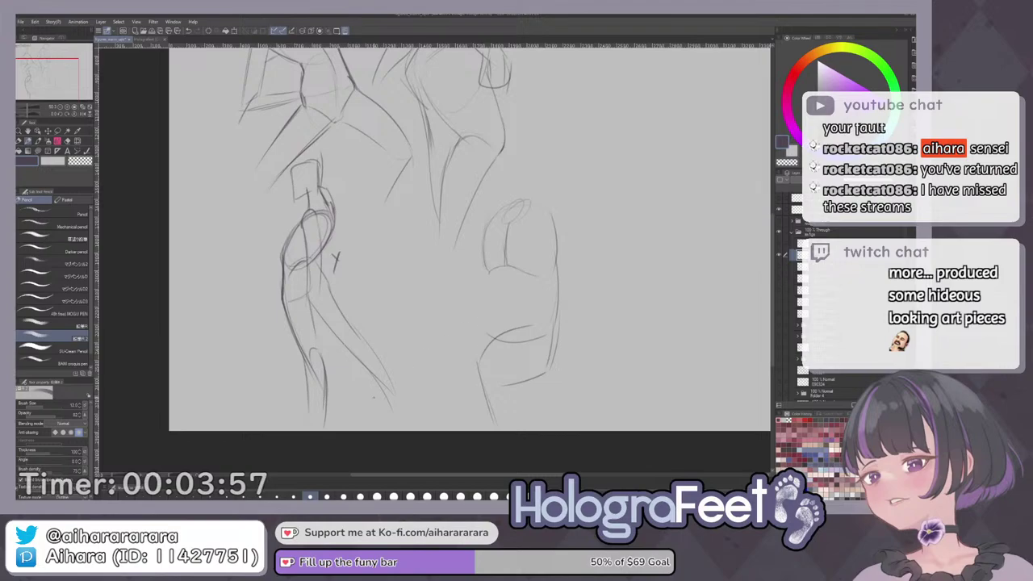
left_click_drag(355, 423, 471, 322)
mouse_move(371, 412)
left_mouse_down()
mouse_move(398, 377)
mouse_move(411, 398)
mouse_move(481, 370)
mouse_move(464, 366)
left_mouse_up()
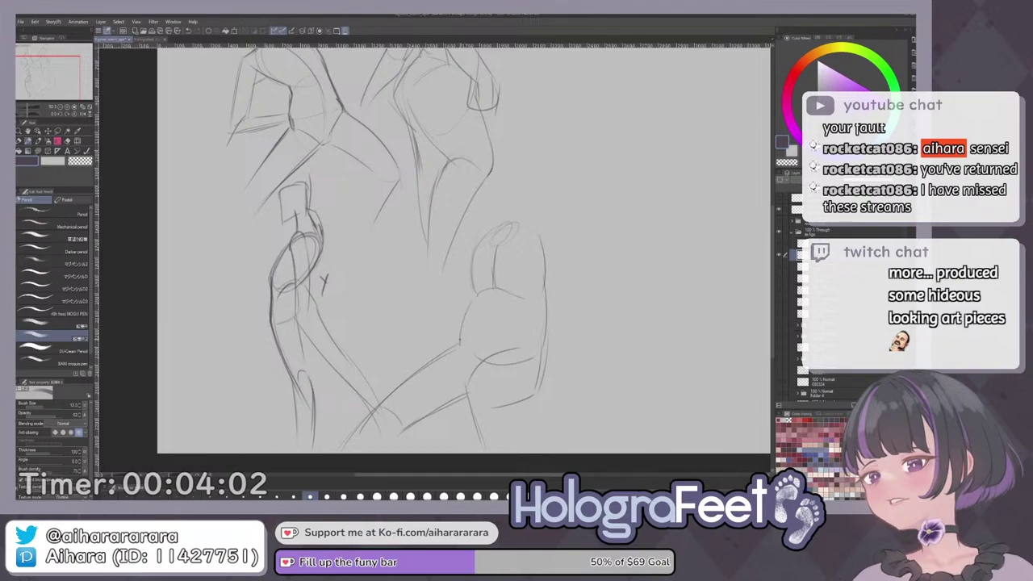
left_click_drag(524, 315, 519, 335)
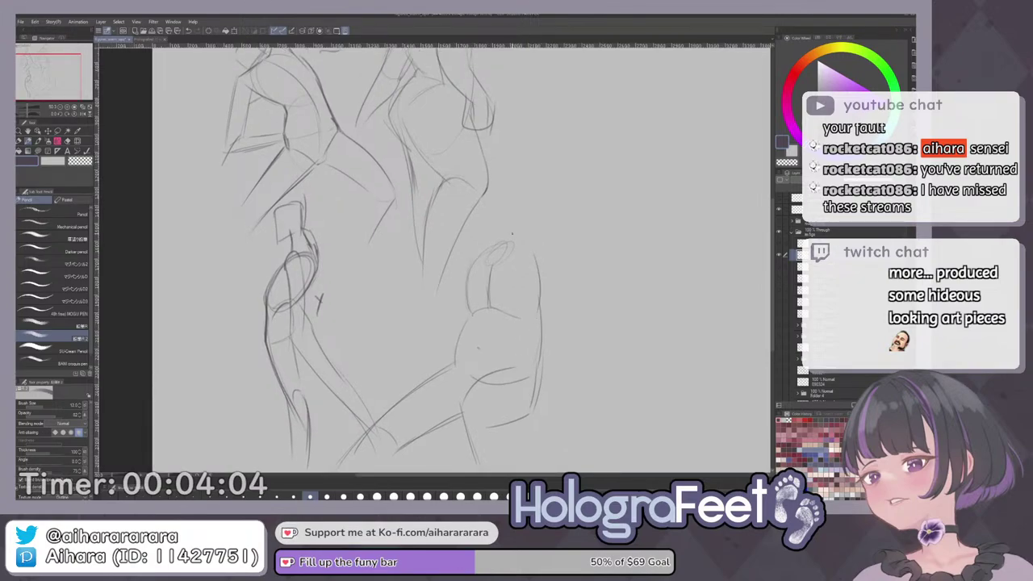
Draw the fourth figure's round head with a short neck stroke, and sketch the arm reaching down toward the extended leg.
left_click_drag(502, 236, 514, 243)
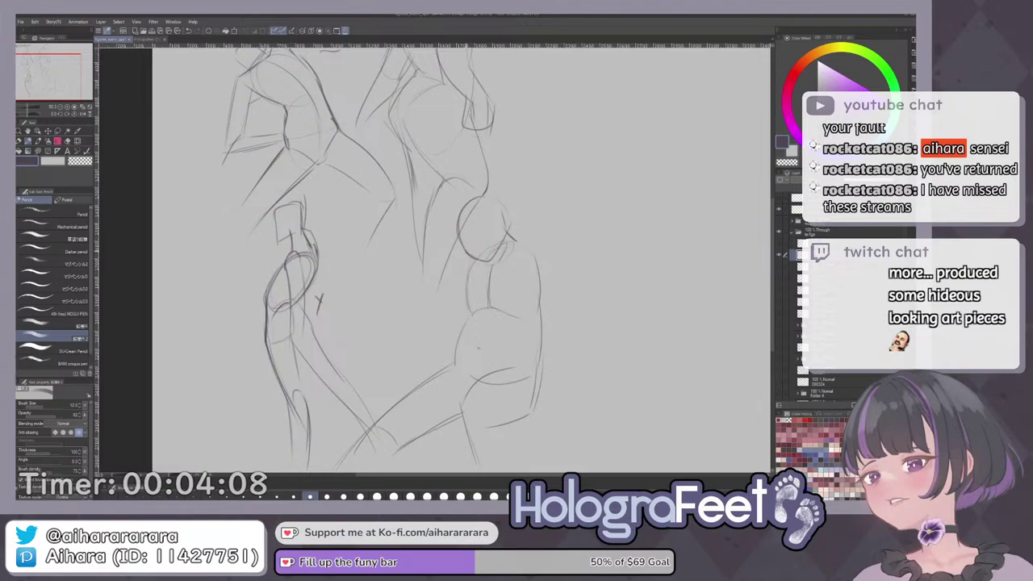
left_click_drag(480, 296, 474, 282)
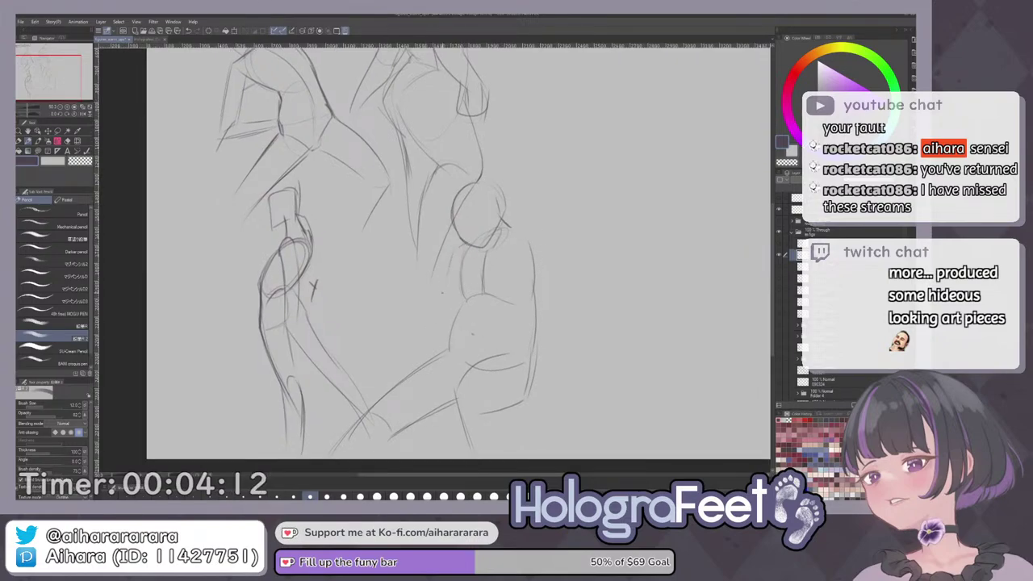
left_click_drag(422, 355, 421, 366)
left_click_drag(456, 303, 428, 336)
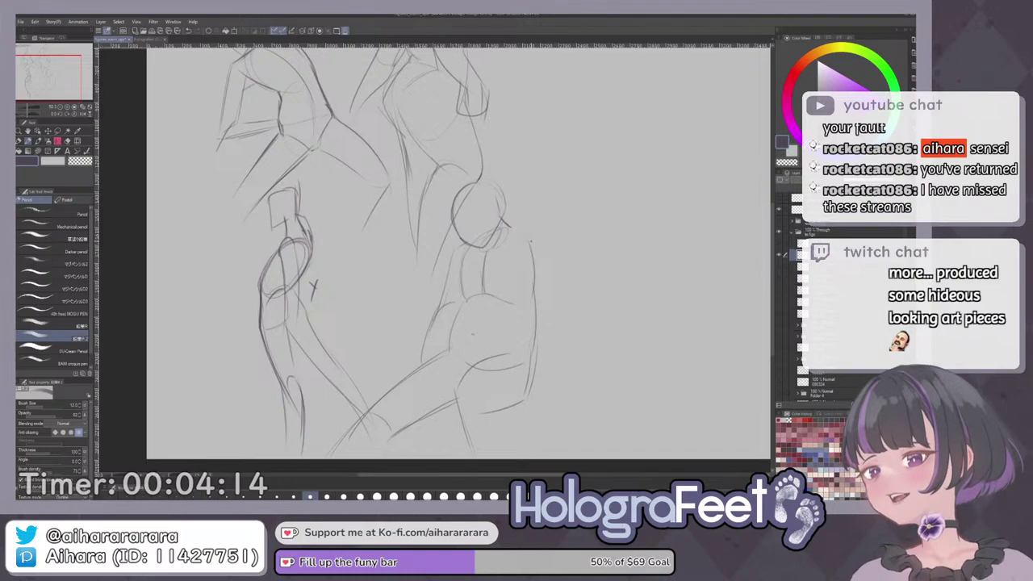
Sketch the fourth figure's opposite shoulder slope and arm down its outer side.
left_click_drag(535, 244, 561, 317)
mouse_move(511, 226)
left_mouse_down()
mouse_move(542, 247)
mouse_move(561, 315)
left_mouse_up()
left_click_drag(561, 323, 468, 357)
mouse_move(552, 305)
left_mouse_down()
mouse_move(502, 316)
mouse_move(492, 334)
left_mouse_up()
key("ctrl+z")
left_click_drag(561, 272, 455, 458)
left_click_drag(512, 249, 501, 279)
scroll(485, 287, "down", 4)
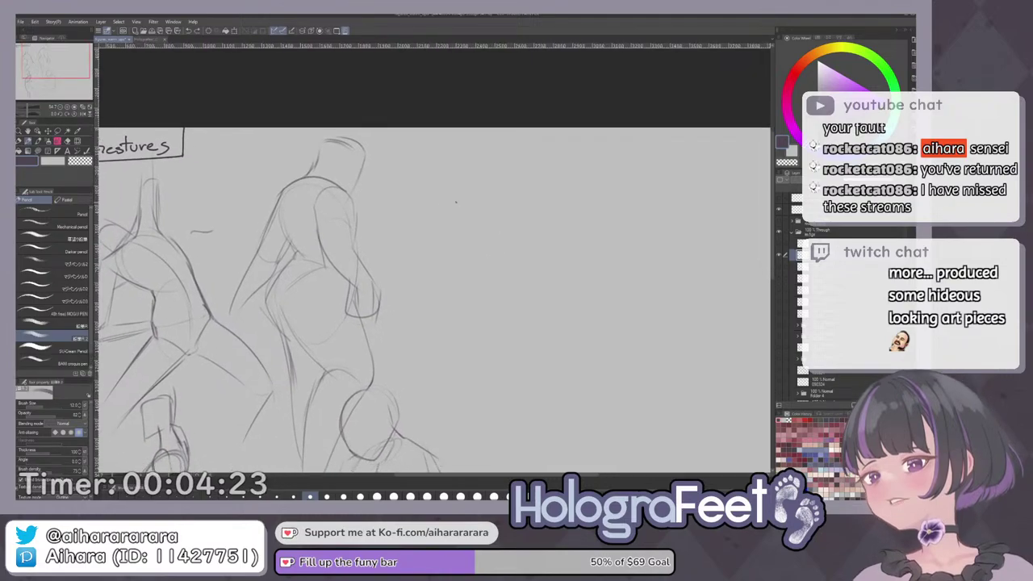
Start a fifth figure beside the standing back-view figure with a tilted ribcage oval, lower rib arch, long side contour and short arm curve.
left_click_drag(474, 287, 455, 206)
scroll(470, 219, "down", 1)
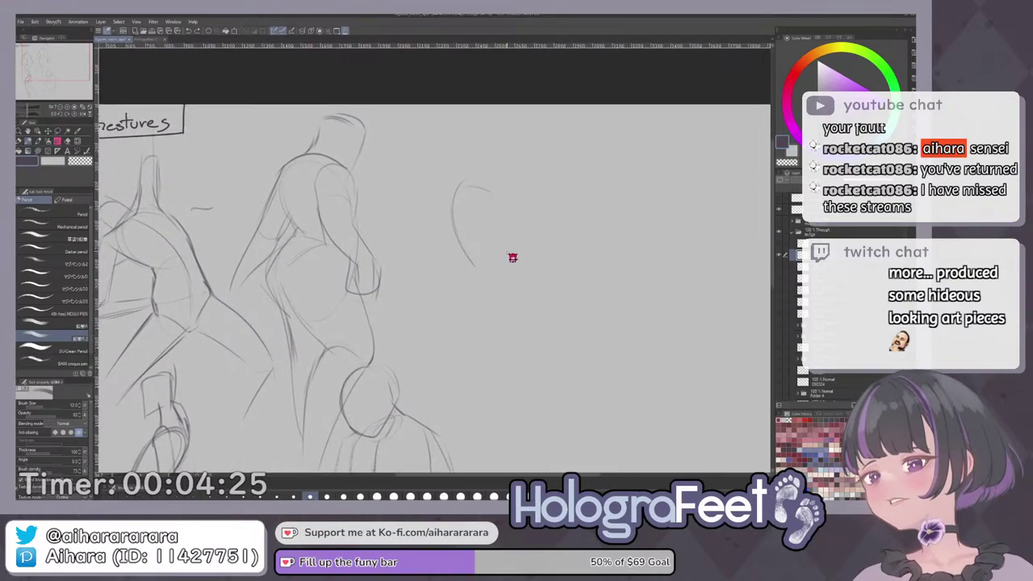
key("ctrl+z")
mouse_move(475, 274)
left_mouse_down()
mouse_move(462, 202)
mouse_move(521, 237)
left_mouse_up()
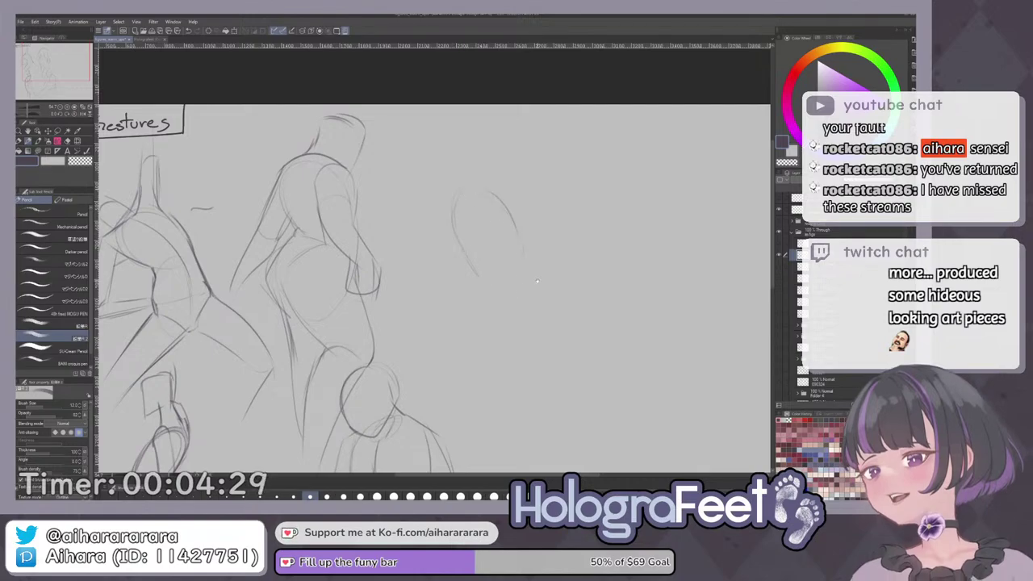
scroll(451, 224, "down", 1)
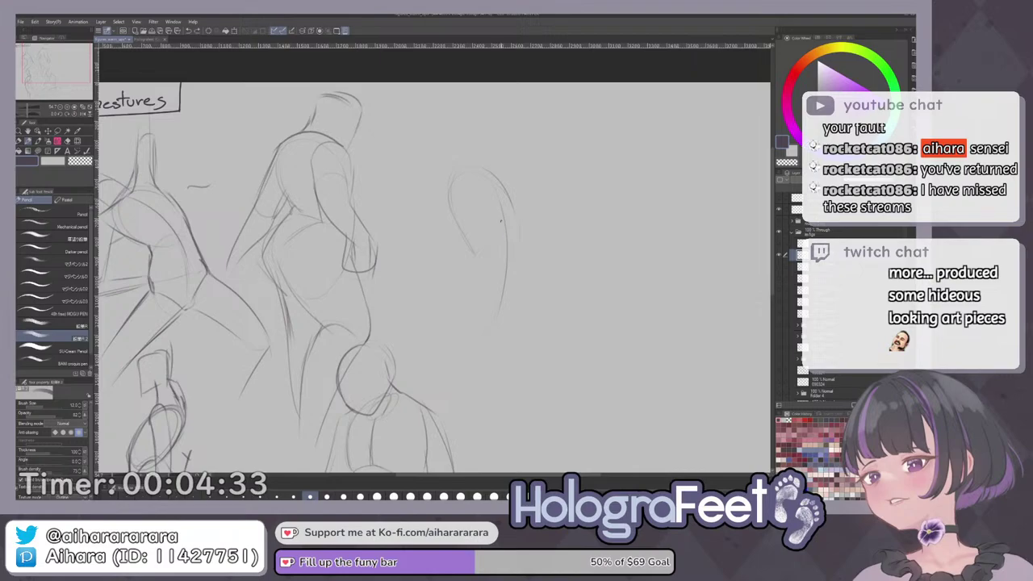
mouse_move(515, 211)
left_mouse_down()
mouse_move(521, 242)
mouse_move(500, 237)
left_mouse_up()
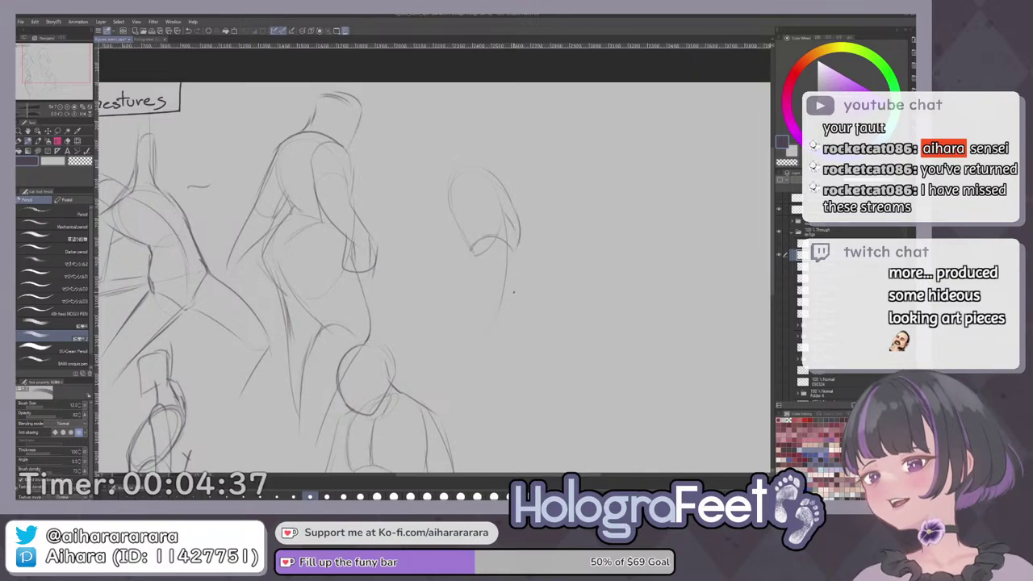
left_click_drag(519, 293, 516, 264)
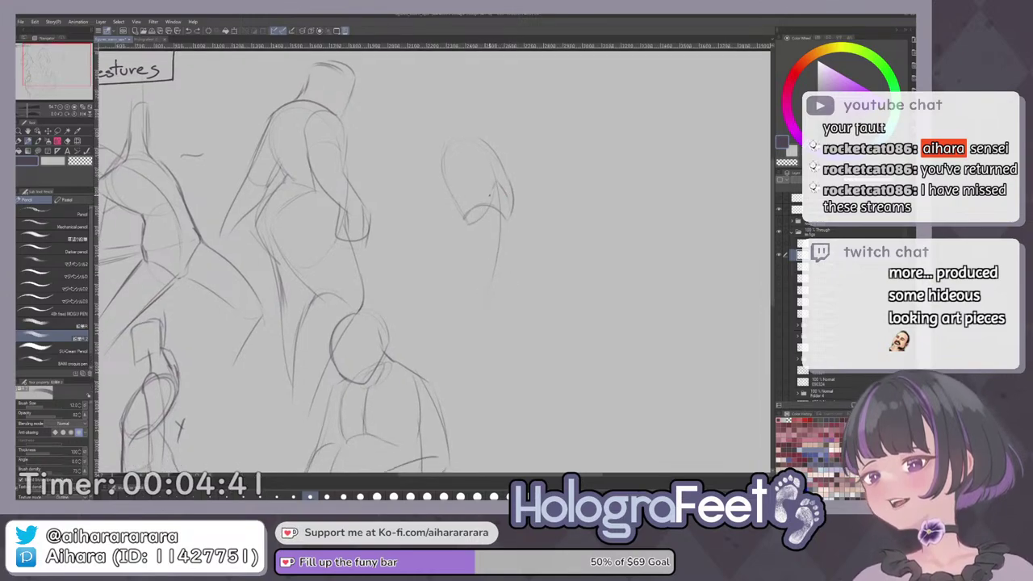
left_click_drag(499, 165, 498, 191)
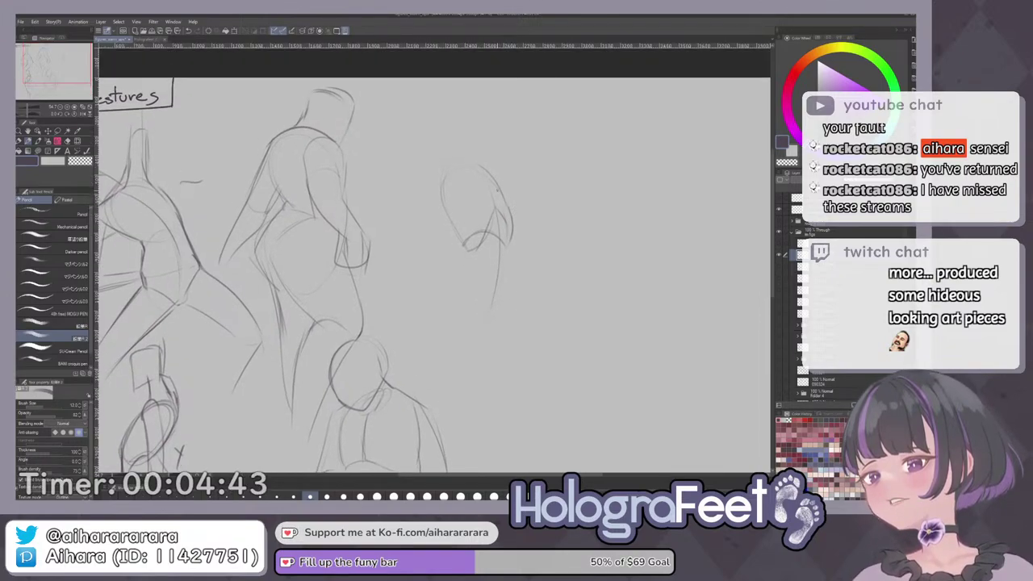
Draw the fifth figure's oval head with crossed face guidelines, the neck, and one arm raised straight up beside the head.
mouse_move(449, 112)
left_mouse_down()
mouse_move(456, 142)
mouse_move(490, 101)
mouse_move(475, 147)
mouse_move(489, 128)
mouse_move(468, 151)
left_mouse_up()
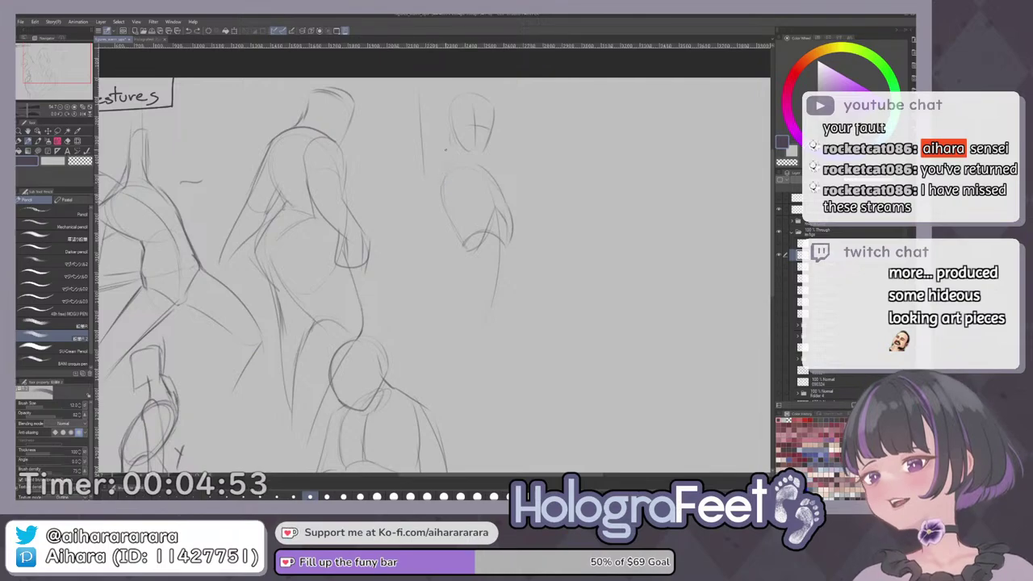
left_click_drag(447, 153, 447, 173)
left_click_drag(442, 89, 447, 171)
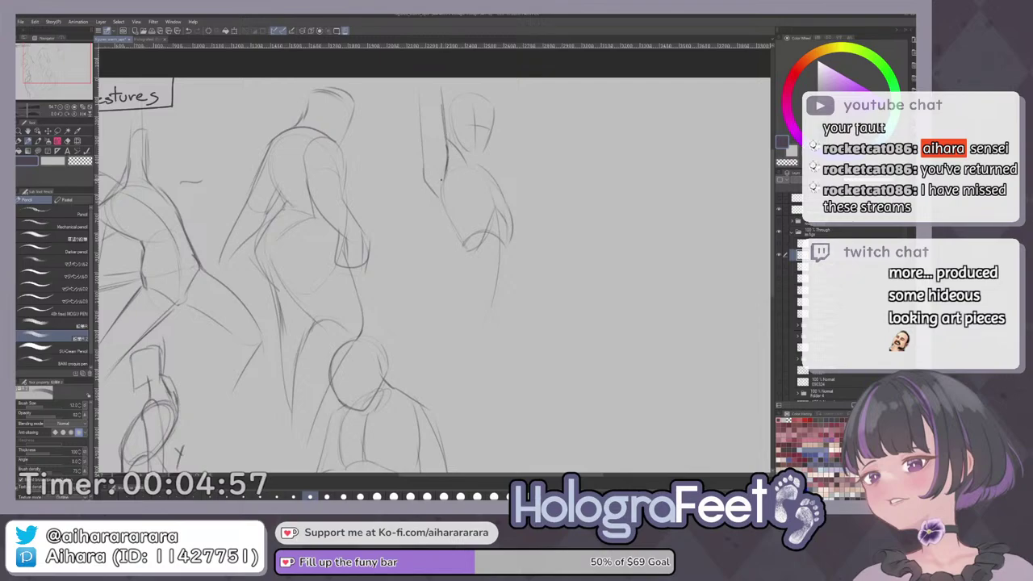
Sketch the fifth figure's waist and hips with a V-shaped pelvis front, and extend the outer and inner thigh contours downward.
left_click_drag(491, 300, 474, 253)
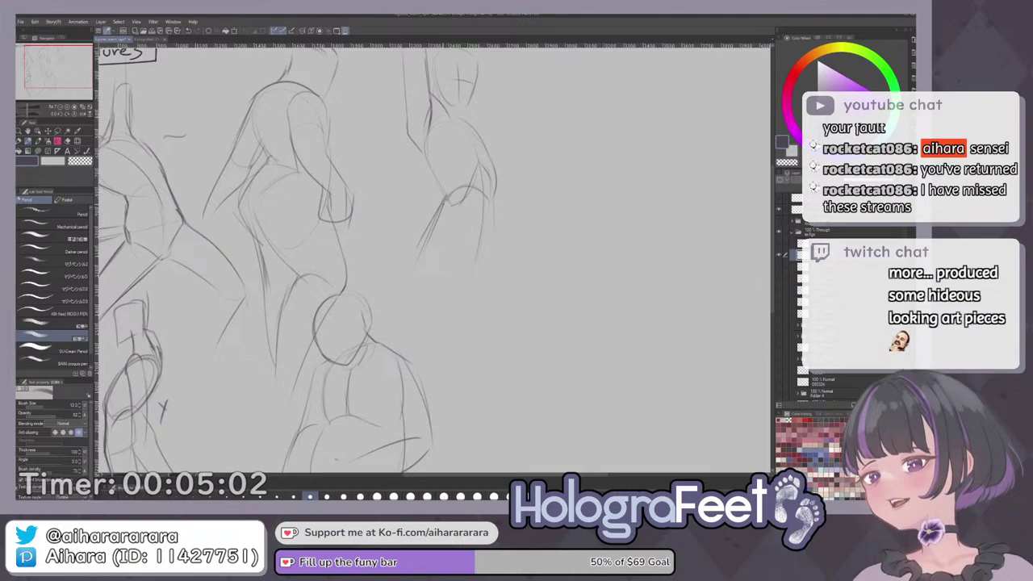
mouse_move(448, 197)
left_mouse_down()
mouse_move(413, 257)
mouse_move(412, 289)
left_mouse_up()
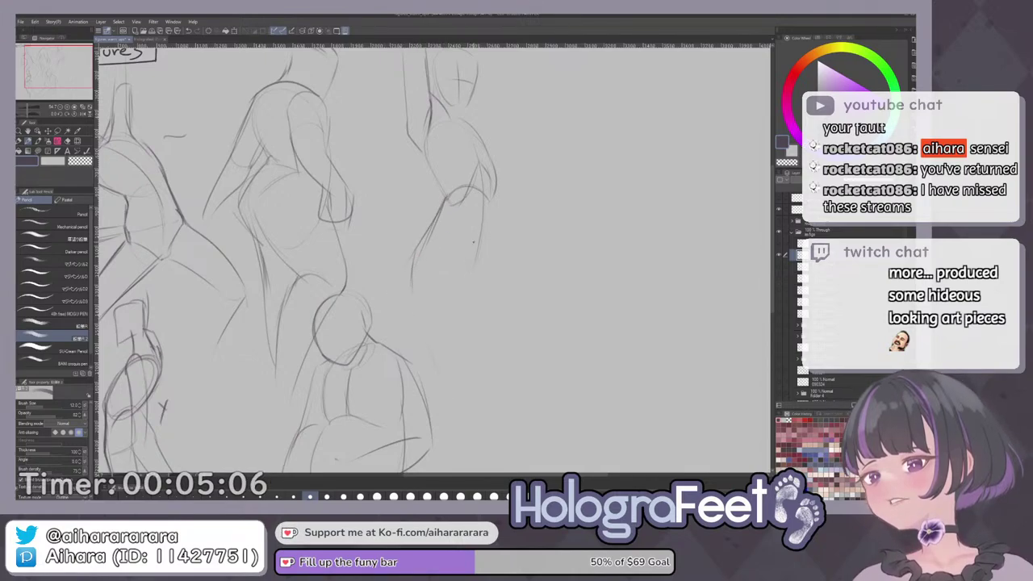
left_click_drag(449, 250, 469, 275)
left_click_drag(494, 189, 498, 241)
left_click_drag(500, 335, 491, 281)
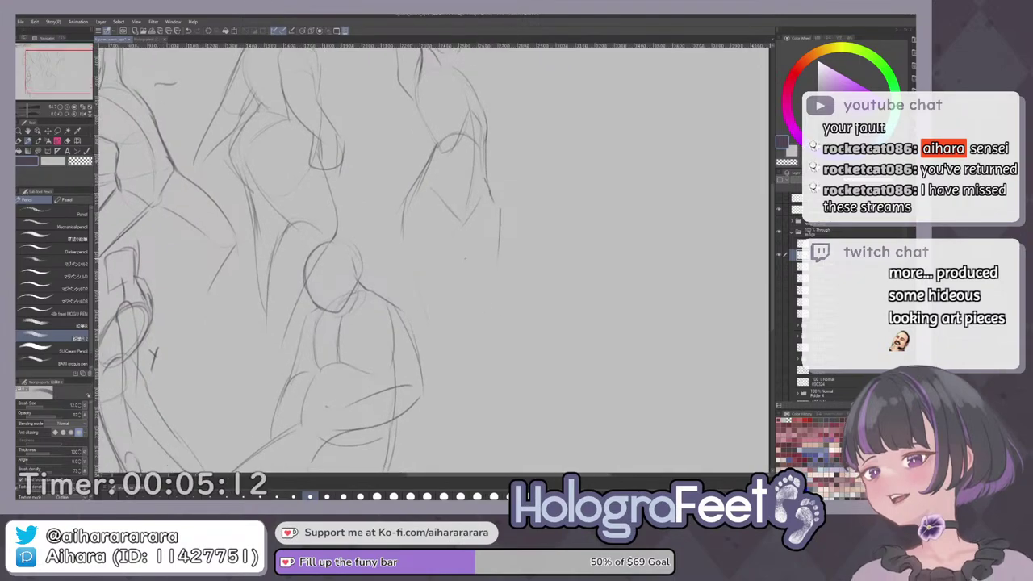
left_click_drag(464, 224, 469, 262)
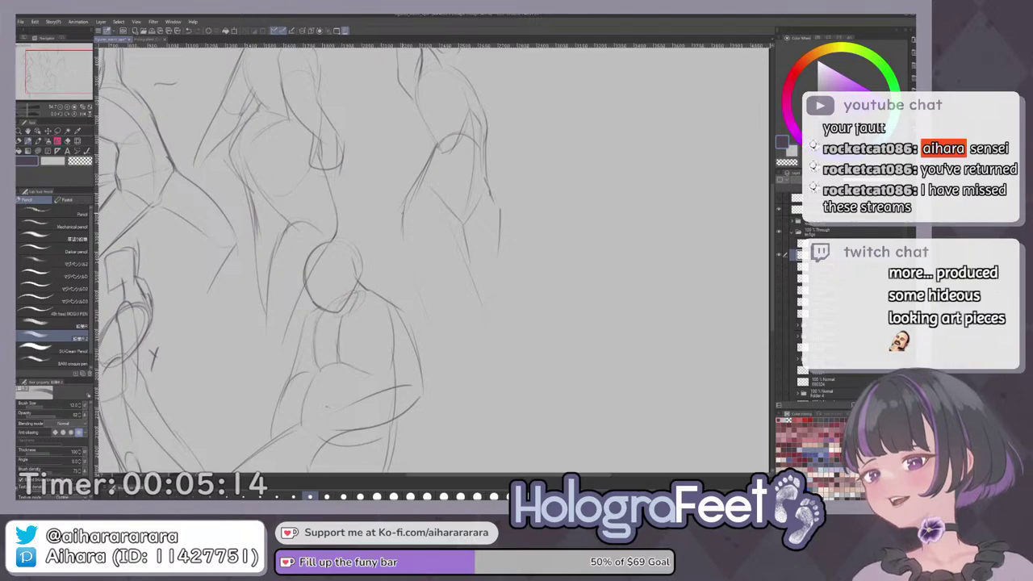
scroll(506, 313, "up", 2)
scroll(507, 313, "up", 3)
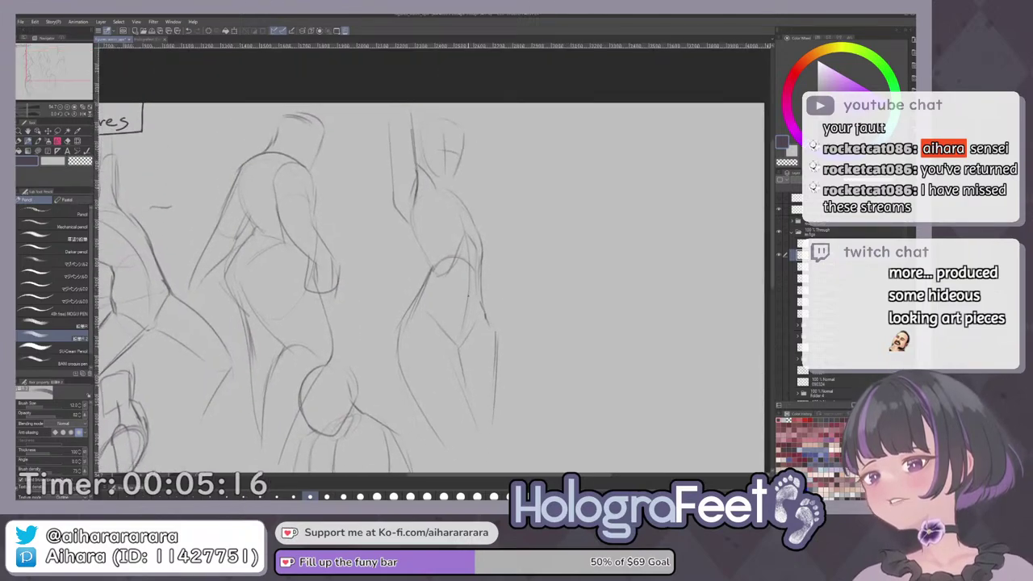
left_click_drag(482, 295, 495, 360)
Add the fifth figure's sloping shoulder, curved chest contours and the forearm and hand flaring outward at the waist.
scroll(495, 356, "up", 3)
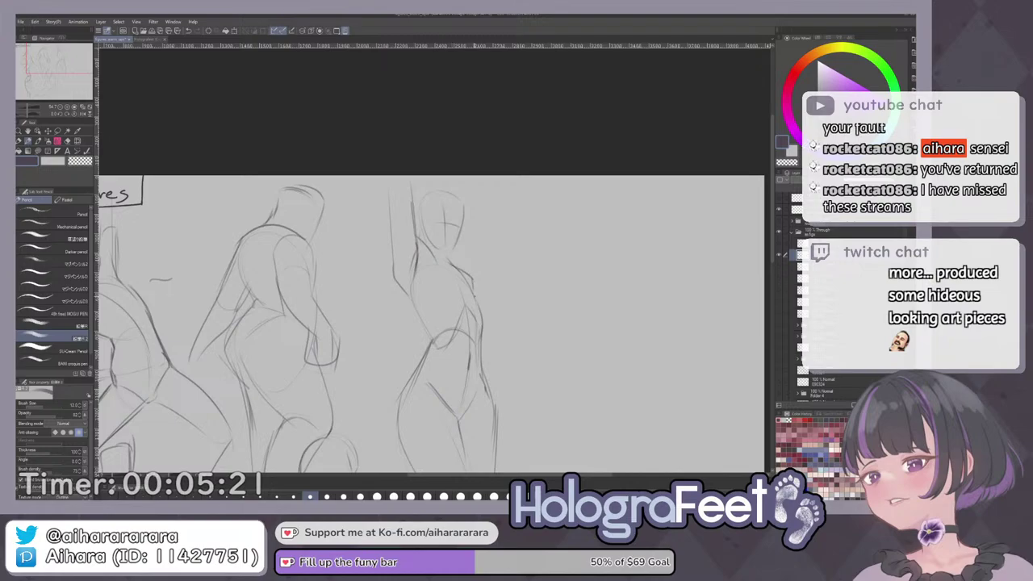
left_click_drag(463, 273, 488, 319)
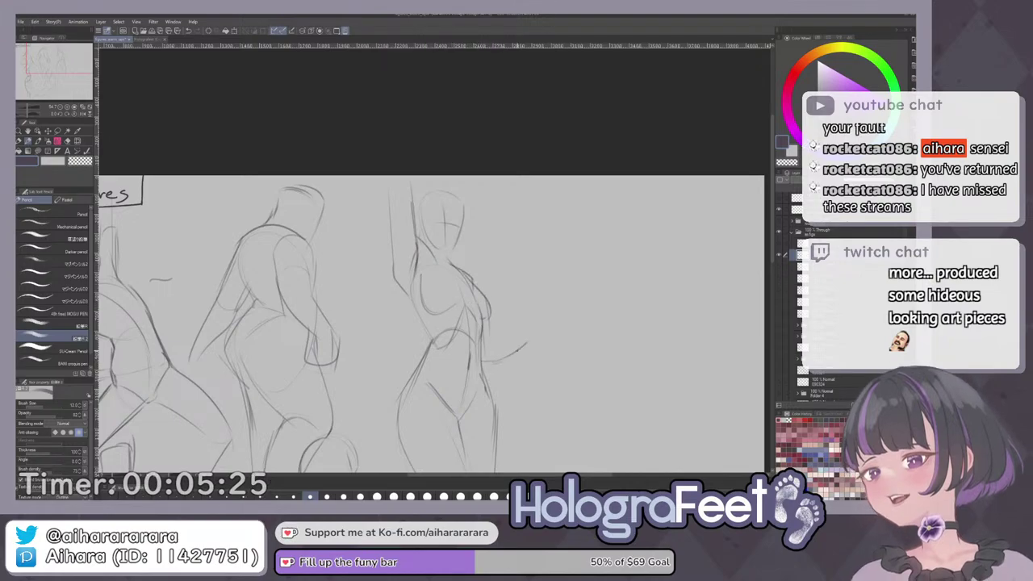
mouse_move(486, 358)
left_mouse_down()
mouse_move(530, 342)
mouse_move(534, 330)
left_mouse_up()
key("ctrl+0")
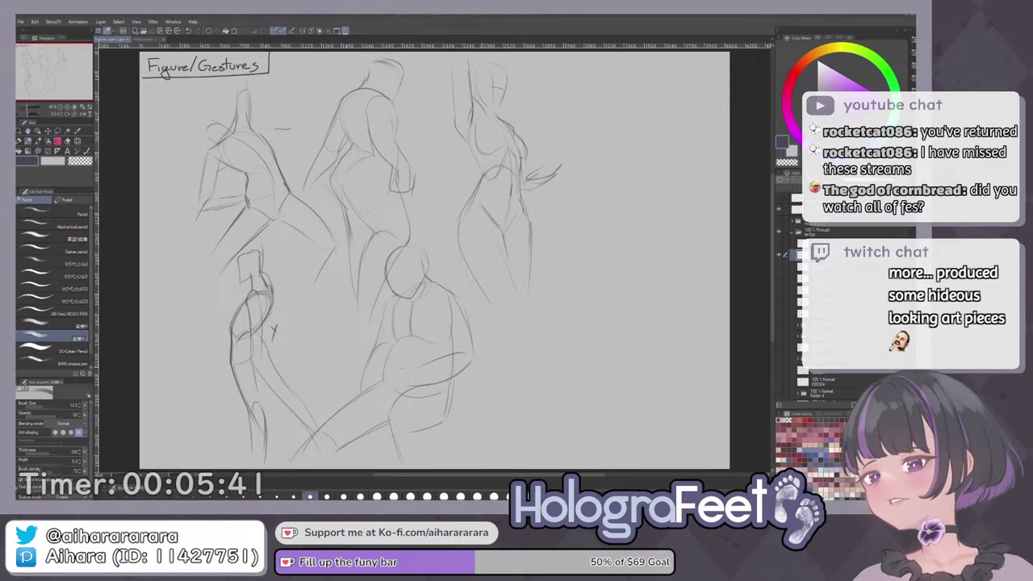
mouse_move(496, 289)
left_mouse_down()
mouse_move(526, 284)
mouse_move(493, 284)
left_mouse_up()
key("k")
key("p")
Start a hand study near the canvas's upper-right corner with a five-sided palm, round thumb base and two forearm lines running off the canvas edge.
left_click_drag(650, 226, 509, 333)
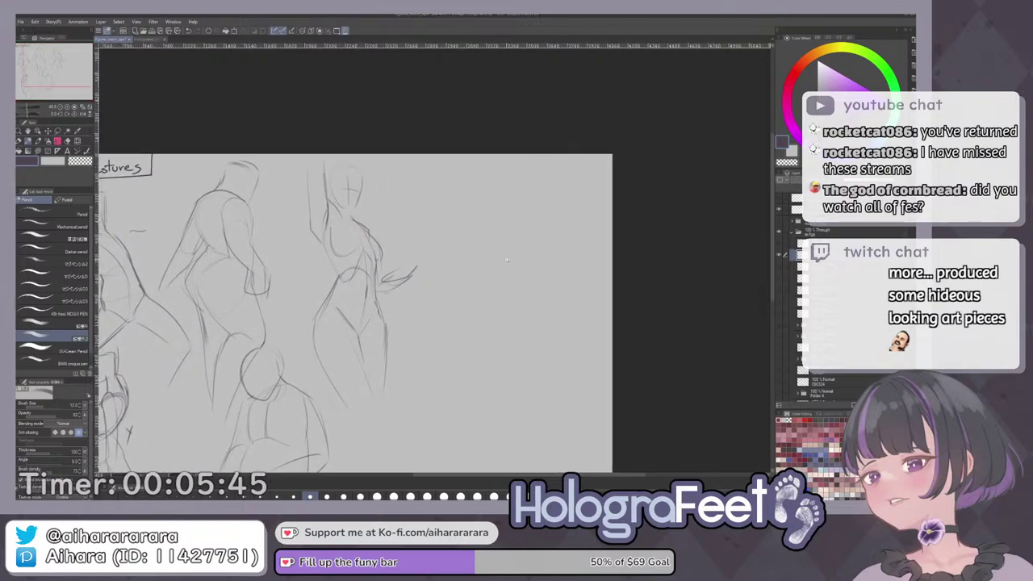
scroll(507, 274, "up", 1)
left_click_drag(525, 256, 499, 309)
left_click_drag(449, 181, 437, 209)
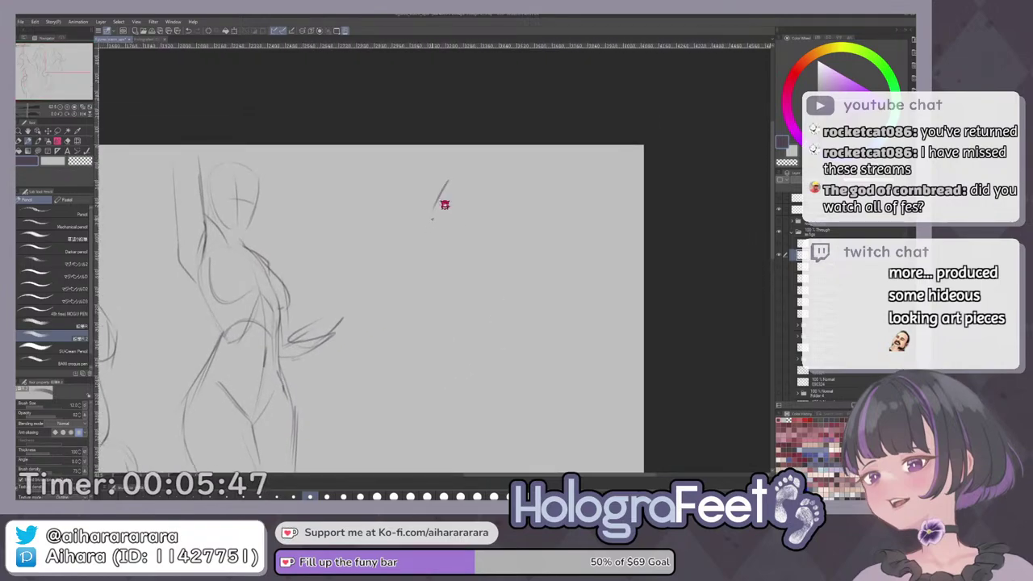
mouse_move(454, 171)
left_mouse_down()
mouse_move(429, 216)
mouse_move(440, 241)
mouse_move(495, 239)
mouse_move(528, 235)
left_mouse_up()
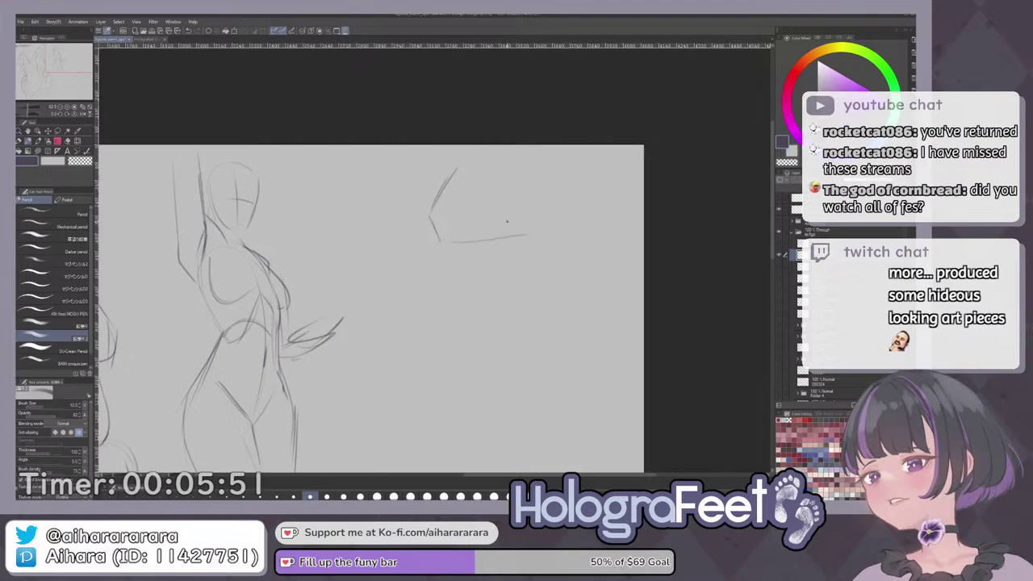
left_click_drag(526, 180, 528, 234)
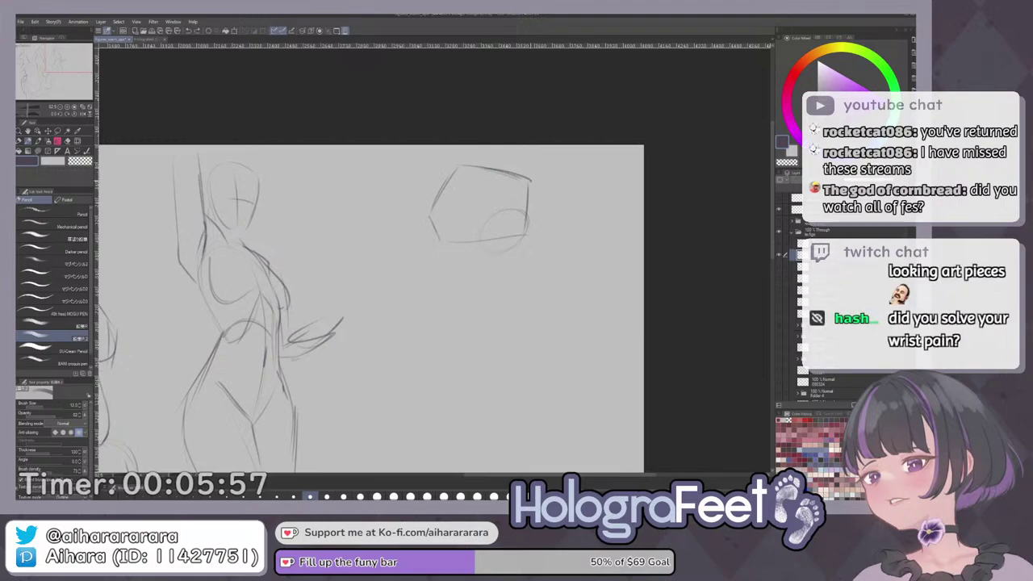
mouse_move(525, 195)
left_mouse_down()
mouse_move(472, 183)
mouse_move(698, 179)
left_mouse_up()
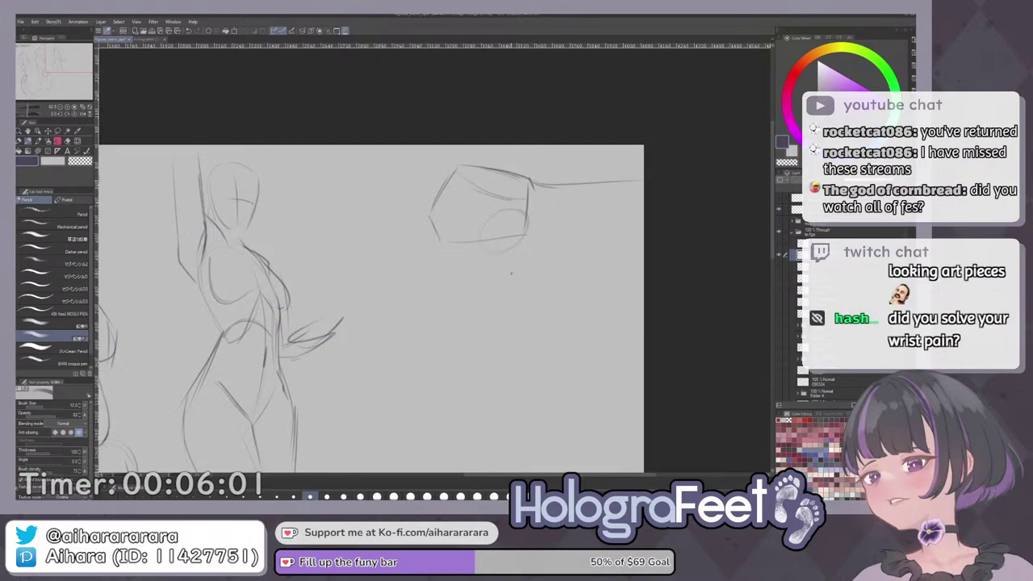
mouse_move(530, 226)
left_mouse_down()
mouse_move(524, 239)
mouse_move(667, 215)
mouse_move(664, 201)
left_mouse_up()
Draw the hand's thumb curving down from the palm and its outstretched fingers as long tapered strokes.
left_click_drag(581, 252, 598, 266)
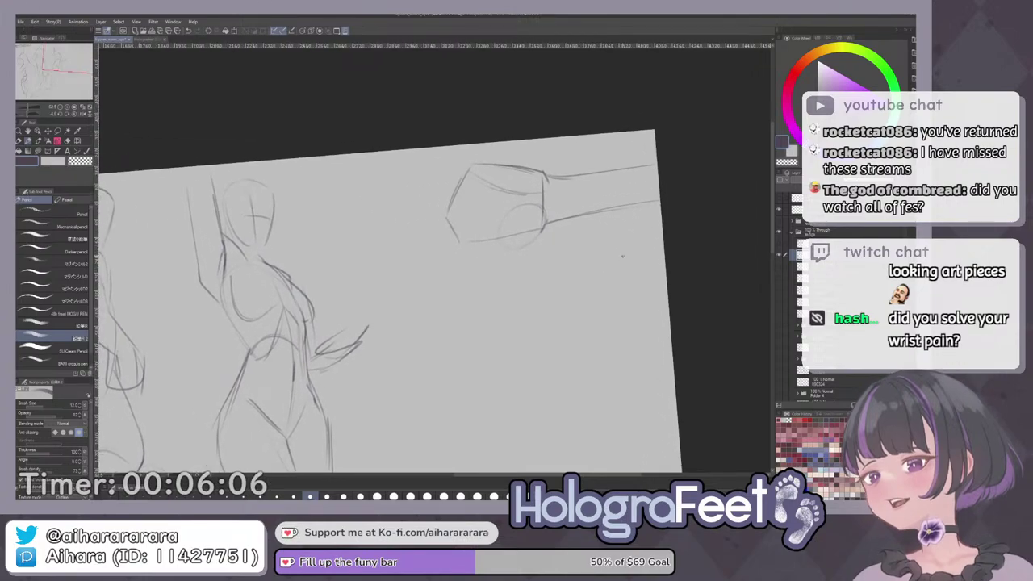
left_click_drag(622, 257, 540, 247)
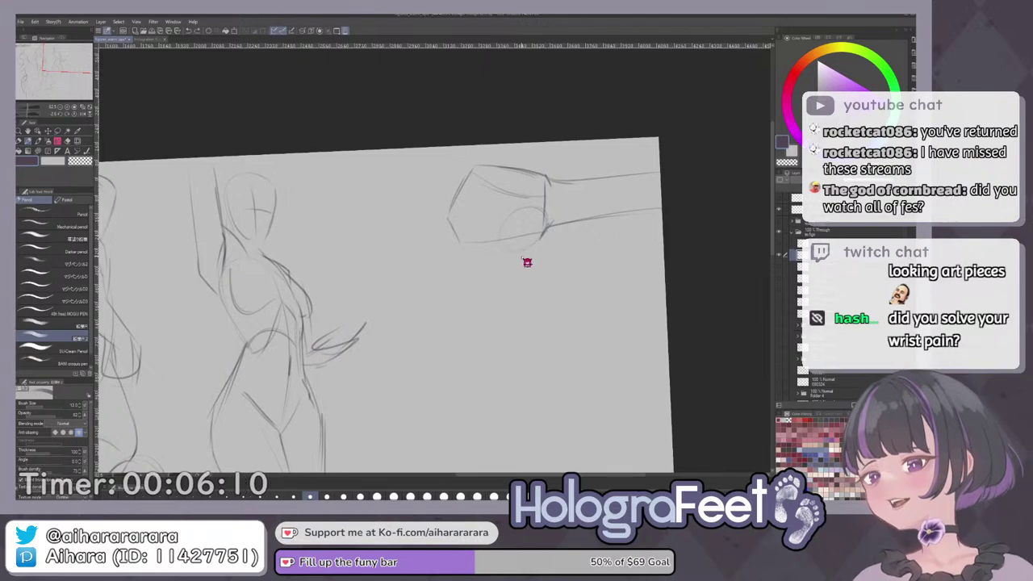
left_click_drag(540, 235, 481, 279)
mouse_move(502, 240)
left_mouse_down()
mouse_move(477, 283)
mouse_move(548, 289)
mouse_move(552, 255)
mouse_move(449, 277)
left_mouse_up()
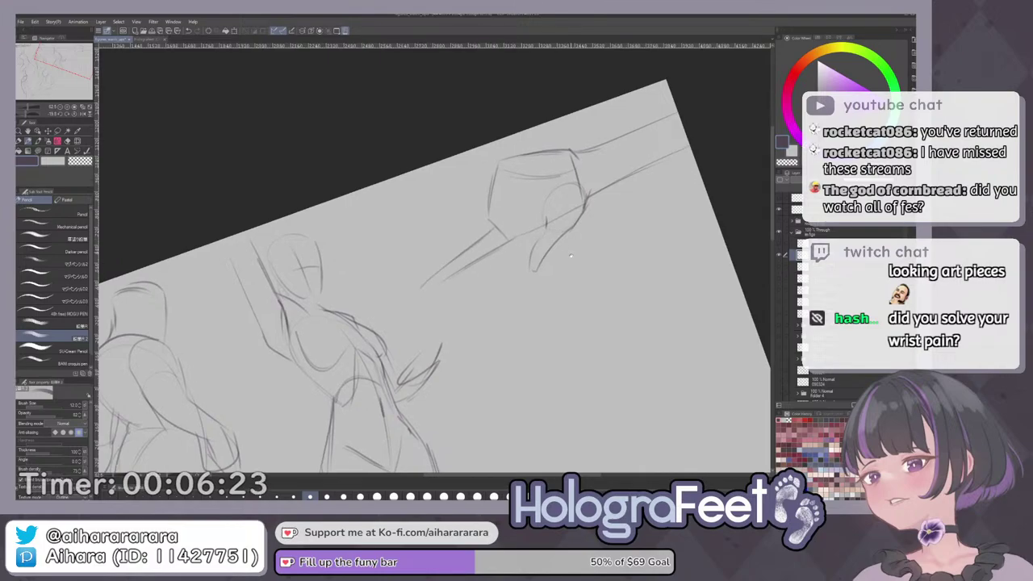
mouse_move(523, 223)
left_mouse_down()
mouse_move(535, 252)
mouse_move(466, 257)
left_mouse_up()
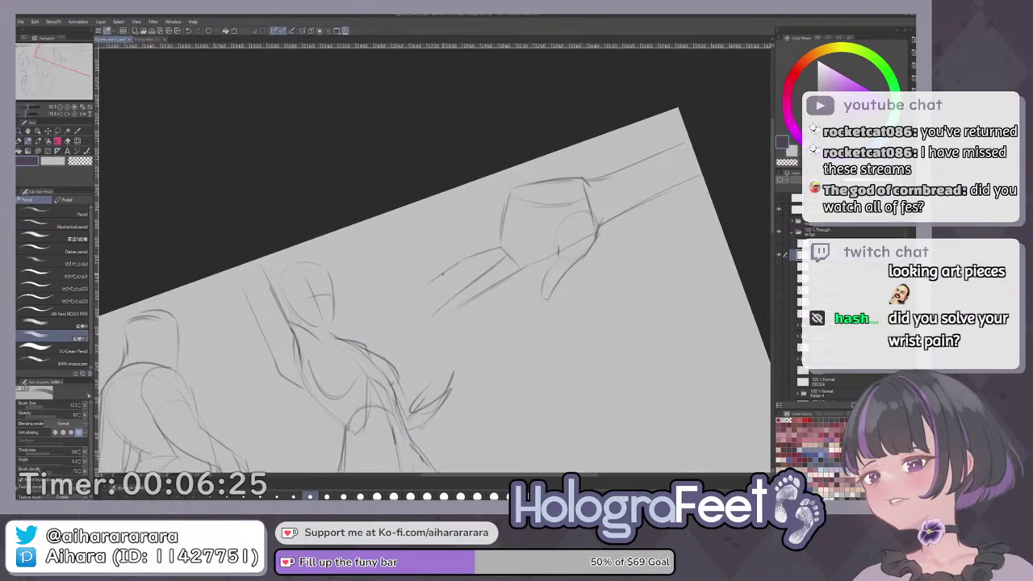
mouse_move(500, 212)
left_mouse_down()
mouse_move(421, 263)
mouse_move(419, 278)
left_mouse_up()
mouse_move(511, 211)
left_mouse_down()
mouse_move(521, 238)
mouse_move(489, 224)
mouse_move(466, 252)
left_mouse_up()
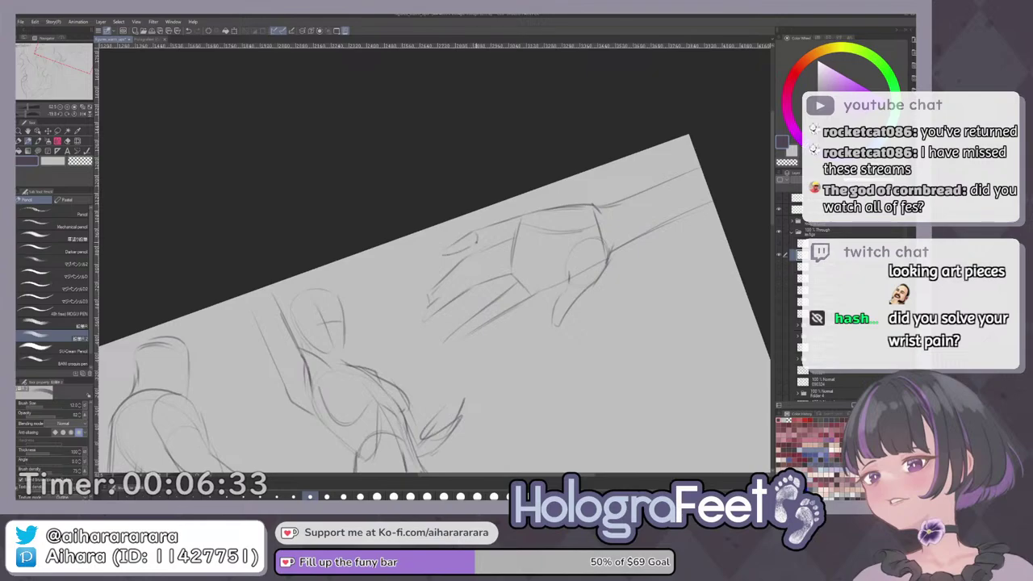
Lasso the hand's thumb and transform it, and reinforce the crease at the thumb base with the pencil.
key("ctrl+0")
mouse_move(651, 130)
left_mouse_down()
mouse_move(616, 232)
mouse_move(574, 222)
mouse_move(581, 262)
mouse_move(577, 239)
left_mouse_up()
key("m")
key("ctrl+t")
left_click(563, 270)
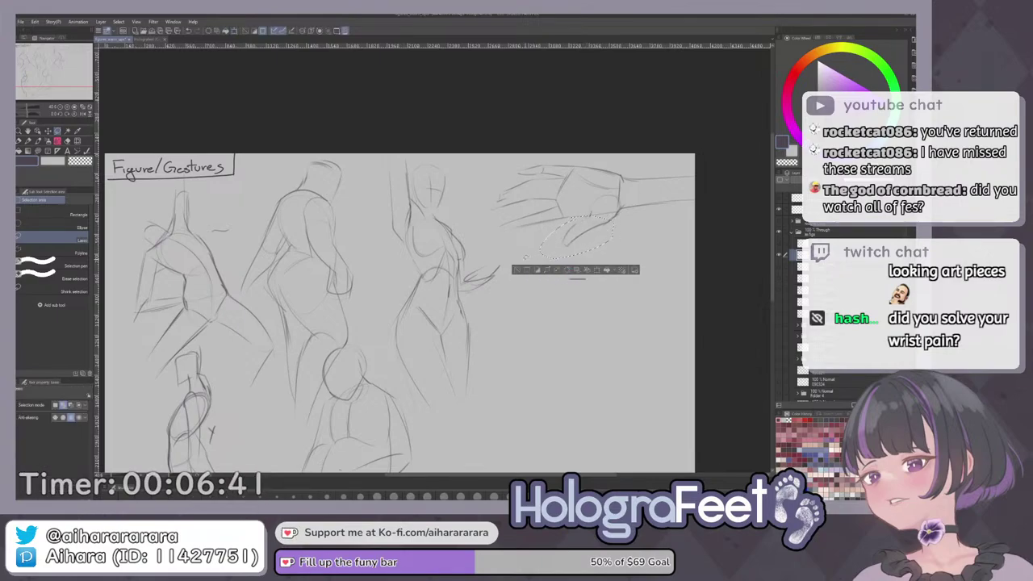
key("p")
scroll(562, 275, "up", 1)
mouse_move(587, 257)
left_mouse_down()
mouse_move(606, 229)
mouse_move(595, 243)
mouse_move(577, 208)
left_mouse_up()
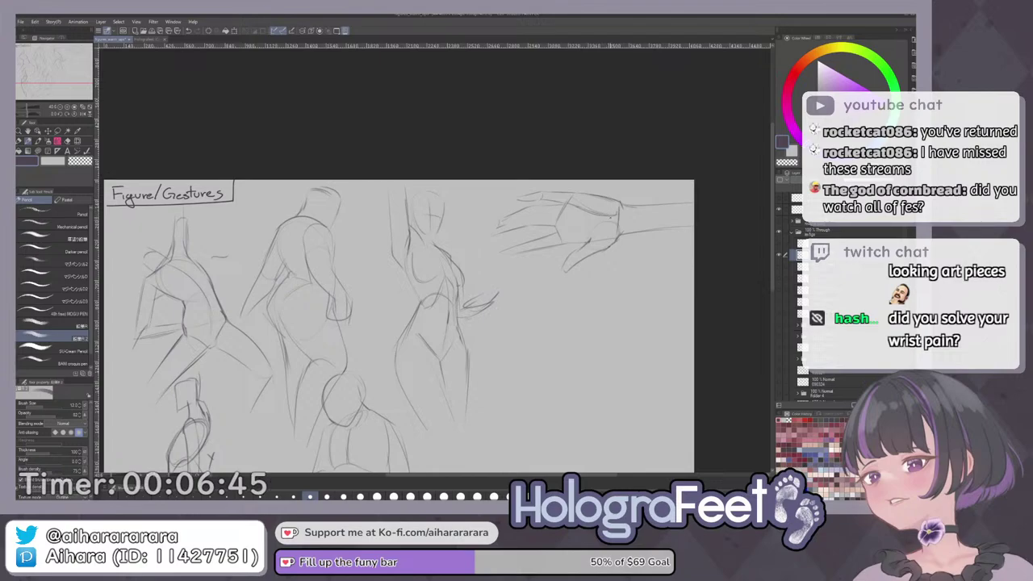
Start a new gesture below the hand with a horizontal oval mass joined by an upper contour to an angular block.
mouse_move(610, 308)
left_mouse_down()
mouse_move(556, 258)
mouse_move(524, 270)
left_mouse_up()
scroll(549, 260, "up", 1)
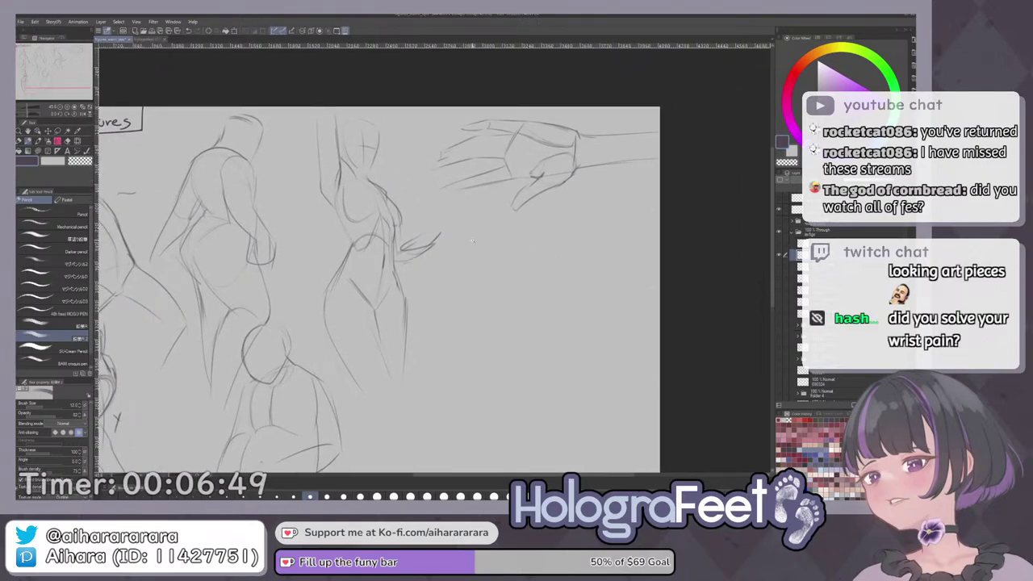
scroll(447, 256, "up", 1)
mouse_move(450, 245)
left_mouse_down()
mouse_move(483, 229)
mouse_move(513, 232)
left_mouse_up()
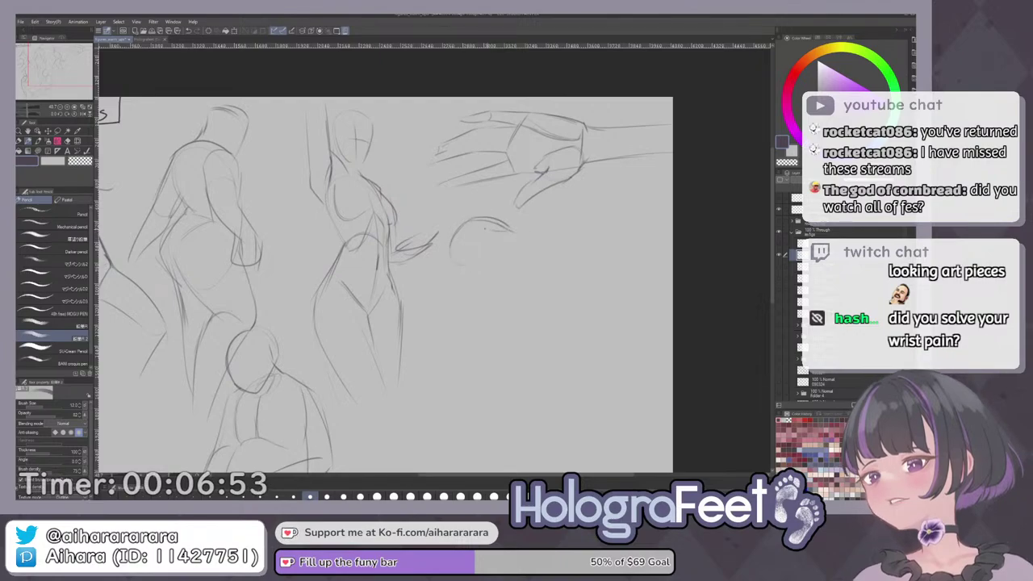
left_click_drag(466, 266, 521, 256)
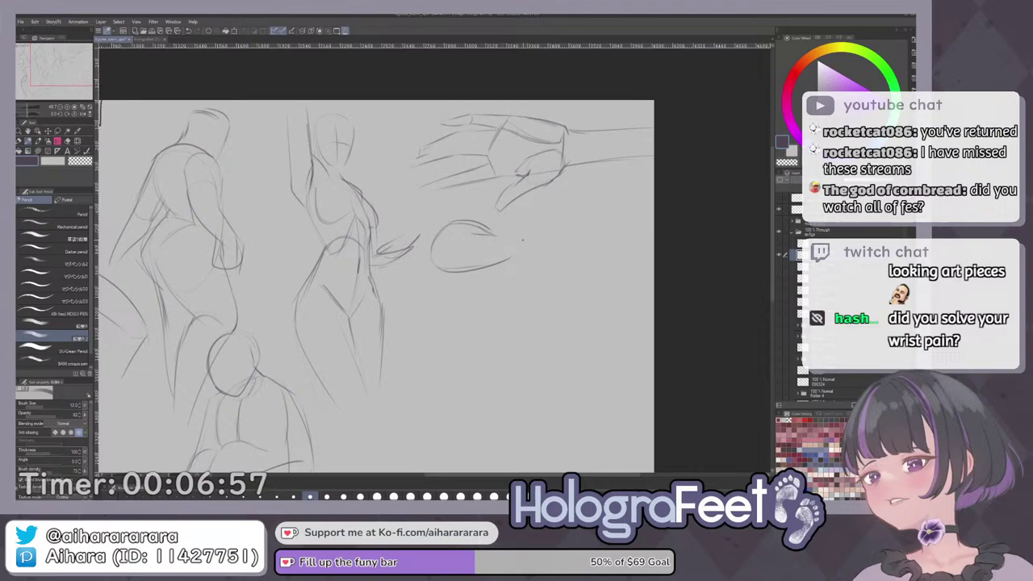
mouse_move(462, 230)
left_mouse_down()
mouse_move(523, 238)
mouse_move(500, 284)
mouse_move(560, 279)
left_mouse_up()
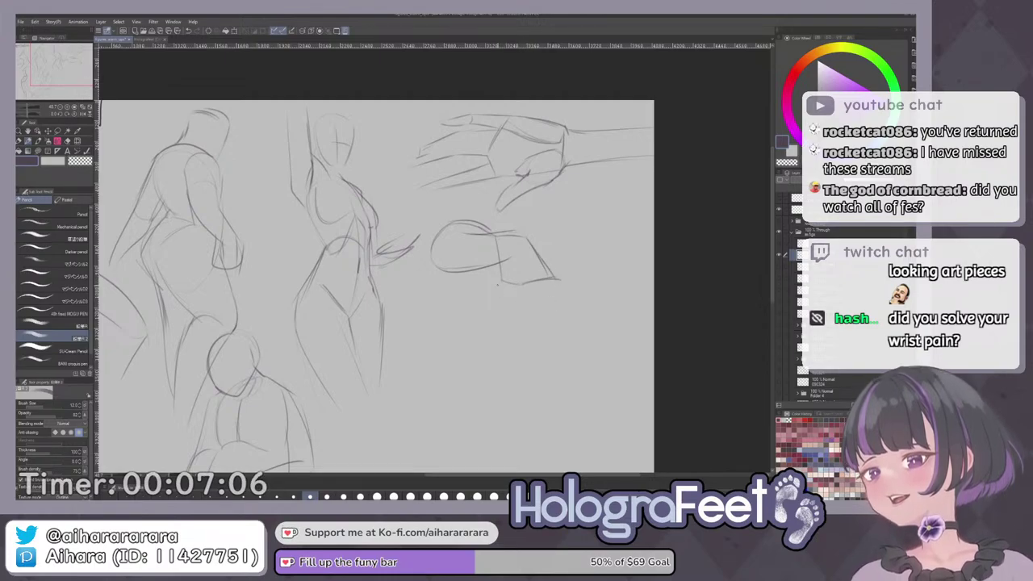
Draw long tapering finger contours hanging down from the angular palm block of the lower hand study.
mouse_move(487, 252)
left_mouse_down()
mouse_move(485, 284)
mouse_move(512, 349)
left_mouse_up()
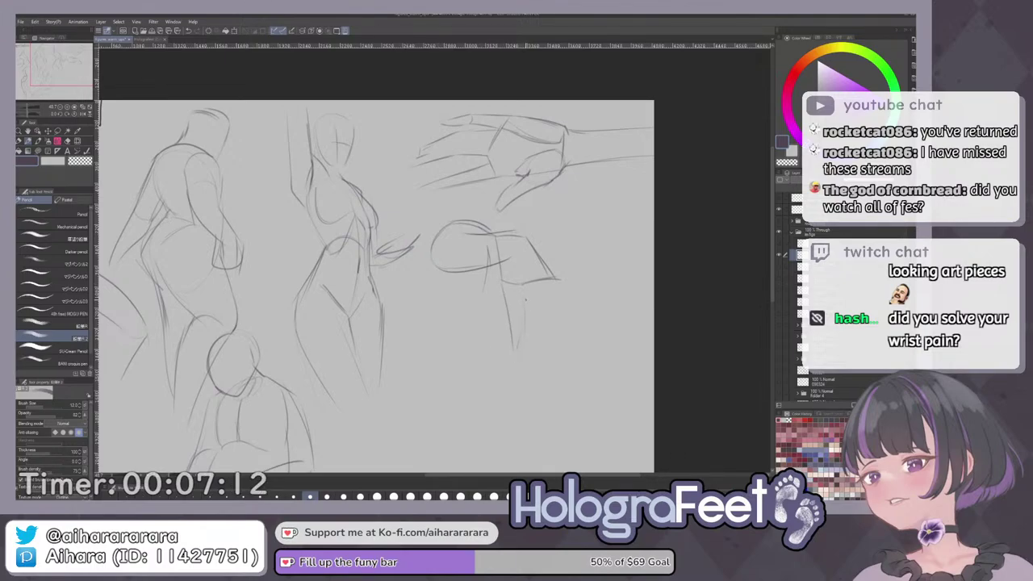
left_click_drag(525, 300, 532, 310)
left_click_drag(520, 285, 533, 324)
key("ctrl+z")
left_click_drag(550, 269, 563, 286)
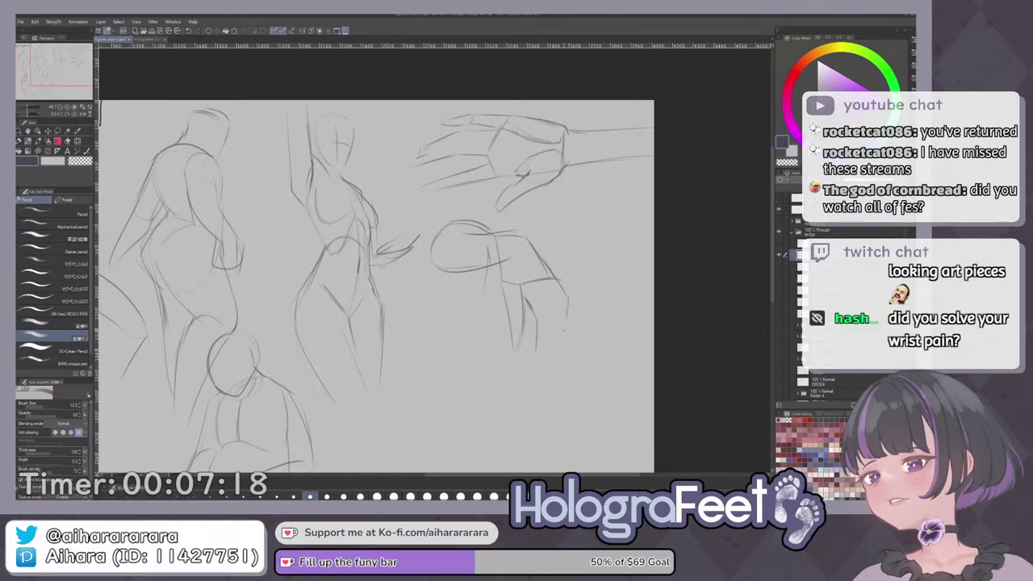
left_click_drag(516, 316, 519, 339)
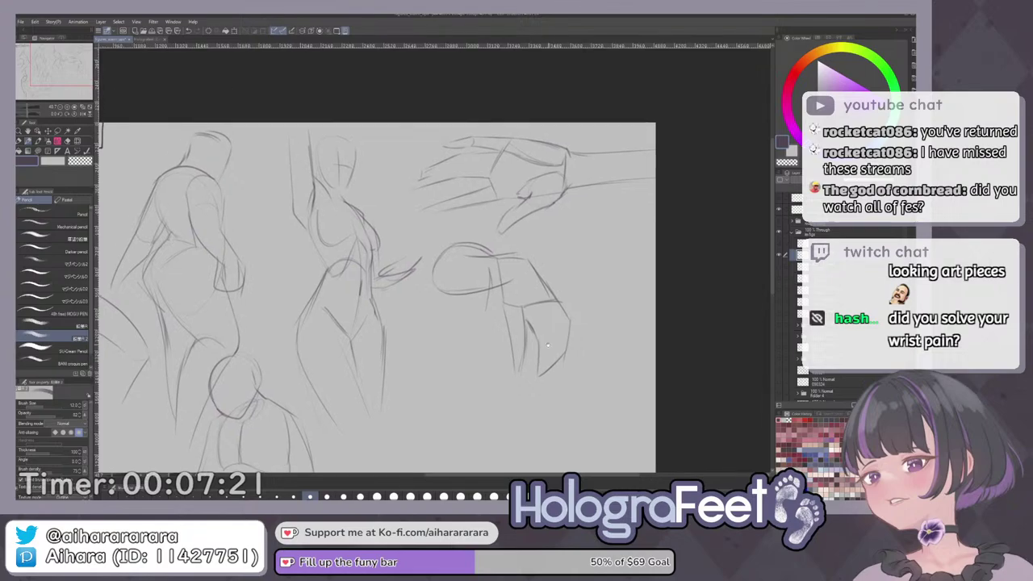
Add the bent digit on the inner side of the lower hand and divide its outer mass into separate fingers.
left_click_drag(490, 284, 495, 359)
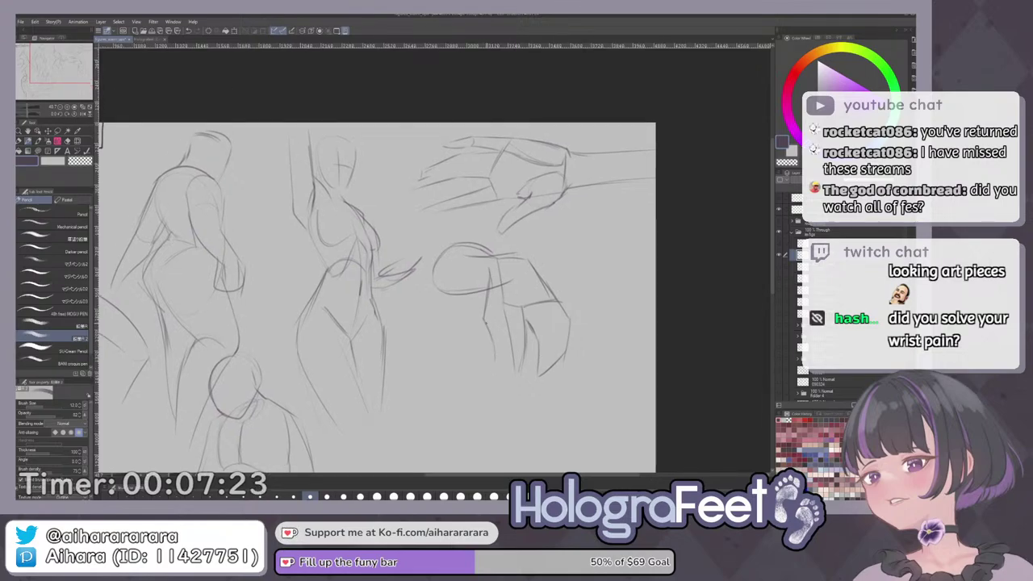
mouse_move(485, 318)
left_mouse_down()
mouse_move(497, 316)
mouse_move(497, 365)
left_mouse_up()
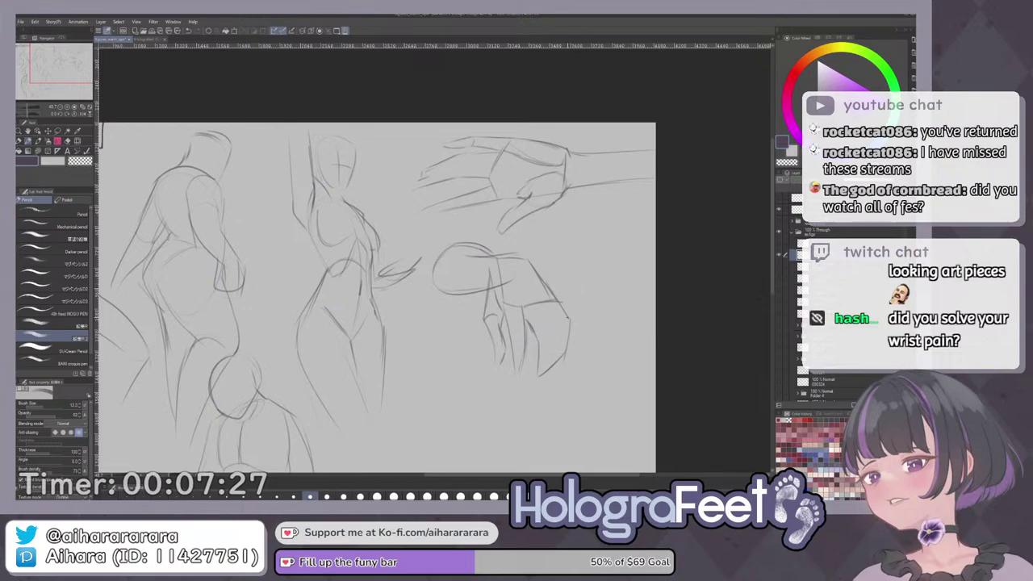
left_click_drag(540, 311, 548, 331)
left_click_drag(537, 336, 539, 375)
key("c")
key("c")
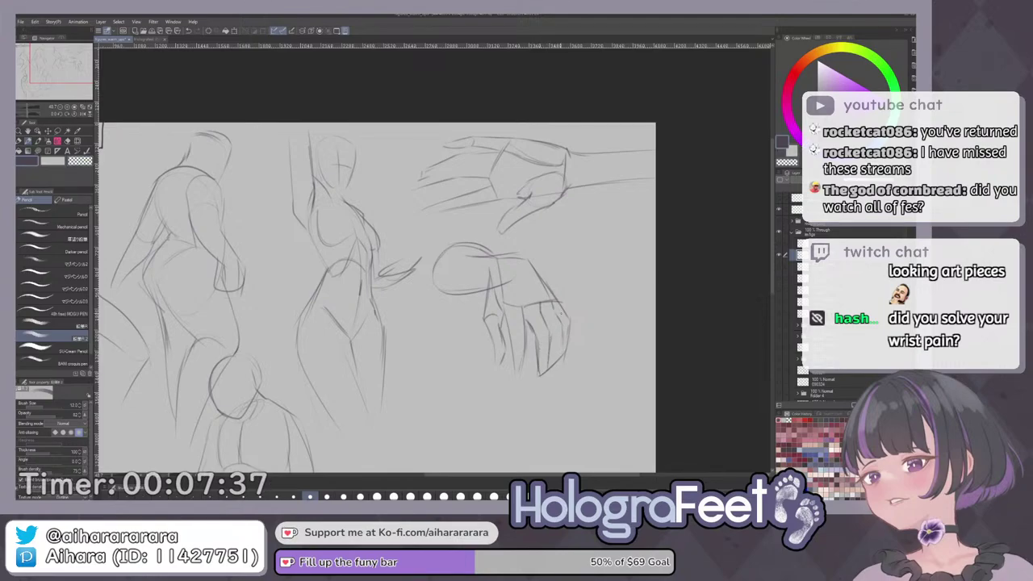
Mark the planes across the back of the lower hand, reinforce its wrist contour, and check the sketch at full-page view.
scroll(587, 311, "down", 2)
scroll(565, 301, "up", 2)
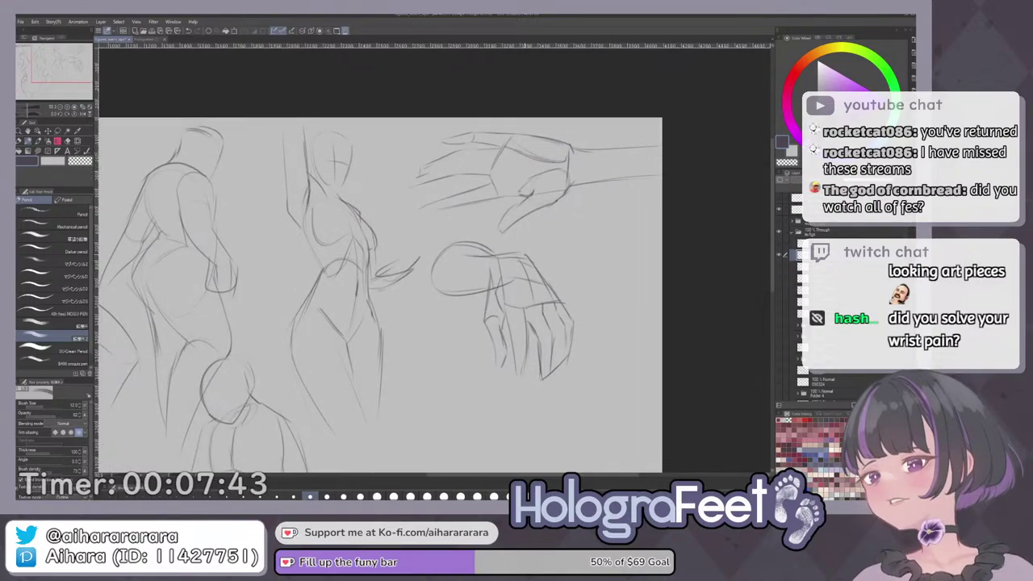
mouse_move(502, 256)
left_mouse_down()
mouse_move(517, 253)
mouse_move(474, 292)
mouse_move(485, 300)
left_mouse_up()
key("ctrl+0")
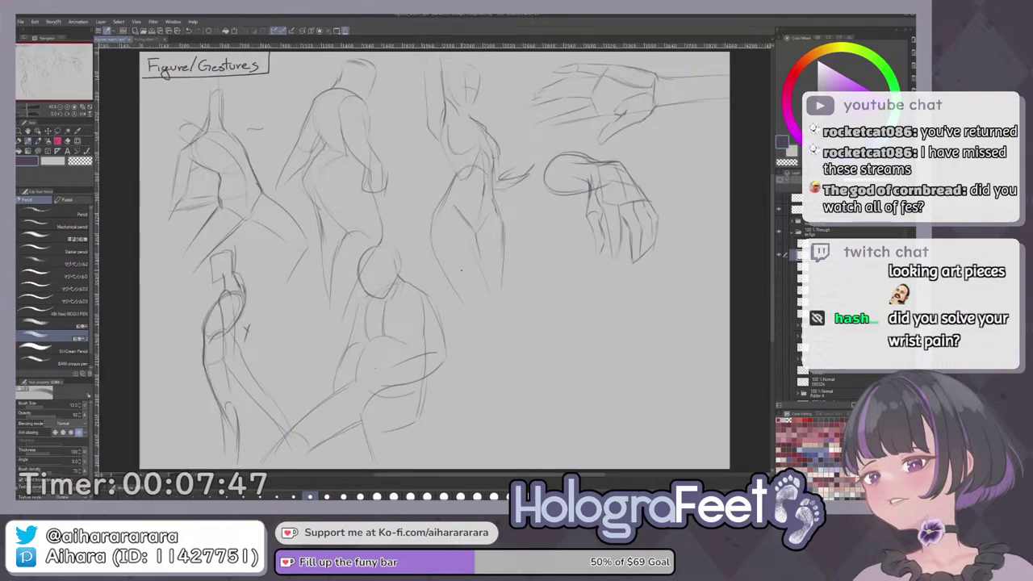
key("h")
key("h")
left_click_drag(690, 313, 660, 375)
key("ctrl+0")
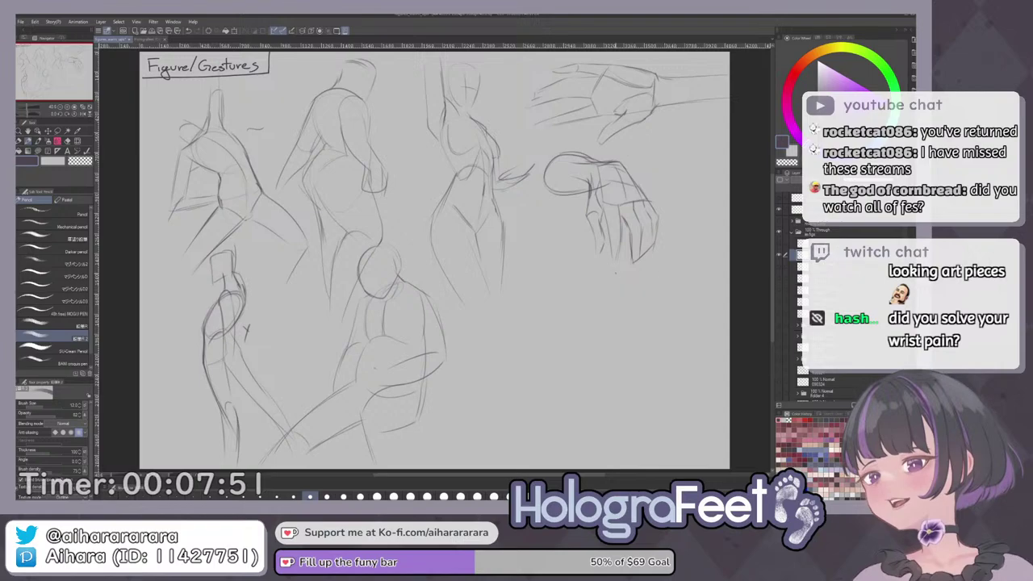
Lasso the lower hand study, move it toward the canvas's right edge, and deselect it.
left_click_drag(638, 283, 588, 345)
key("m")
mouse_move(511, 202)
left_mouse_down()
mouse_move(512, 321)
mouse_move(645, 307)
mouse_move(597, 223)
mouse_move(521, 203)
left_mouse_up()
key("k")
left_click_drag(579, 292, 639, 287)
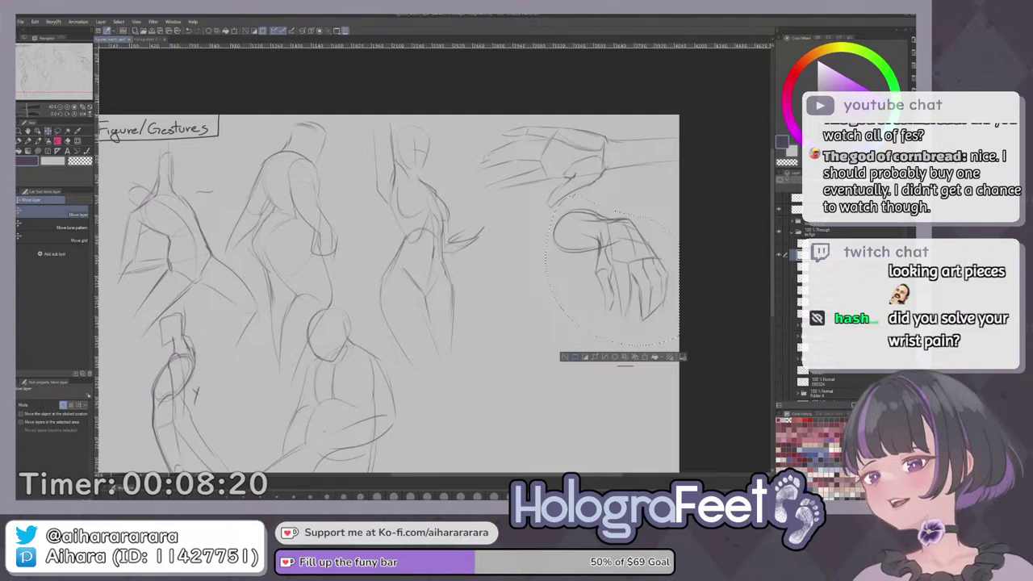
left_click(576, 356)
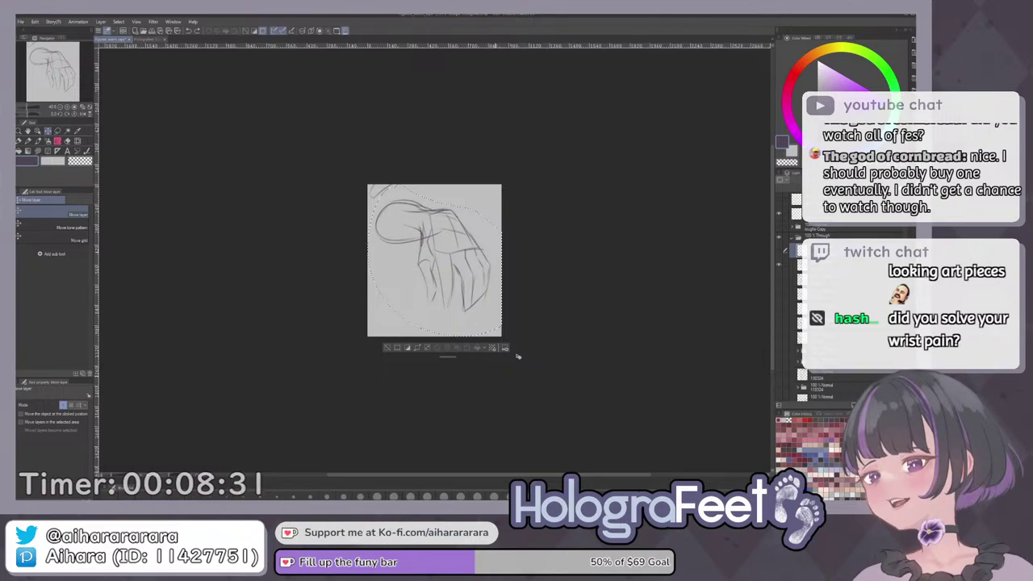
key("ctrl+z")
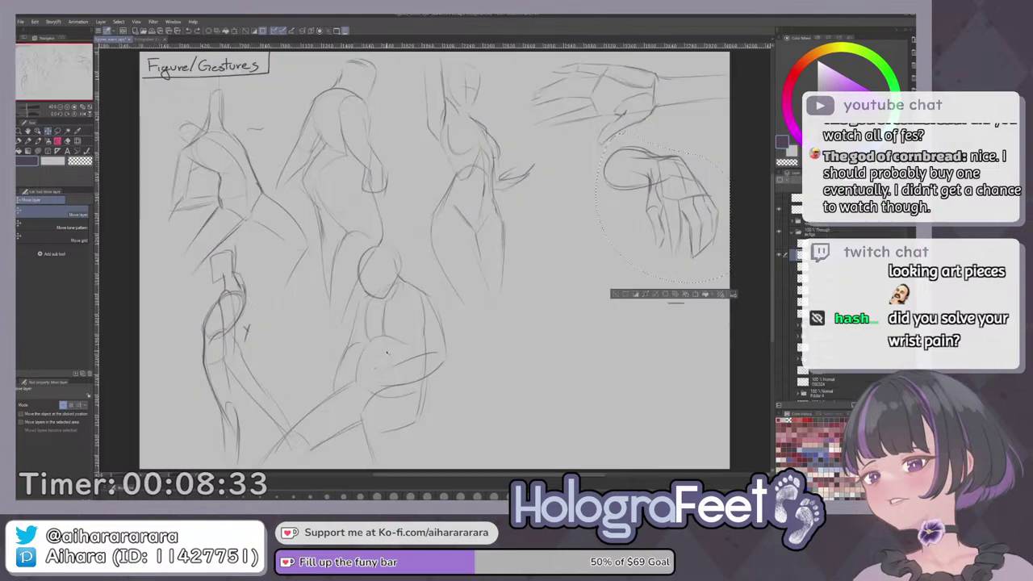
left_click(618, 297)
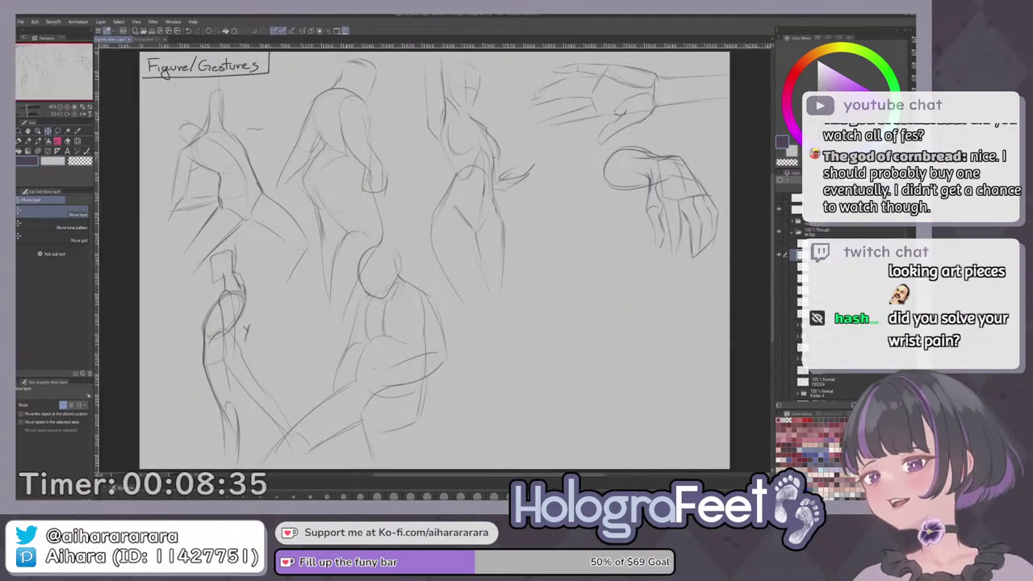
Start another hand between the standing figure and the lower hand with a slanted upper contour and an angular fingertip shape.
key("p")
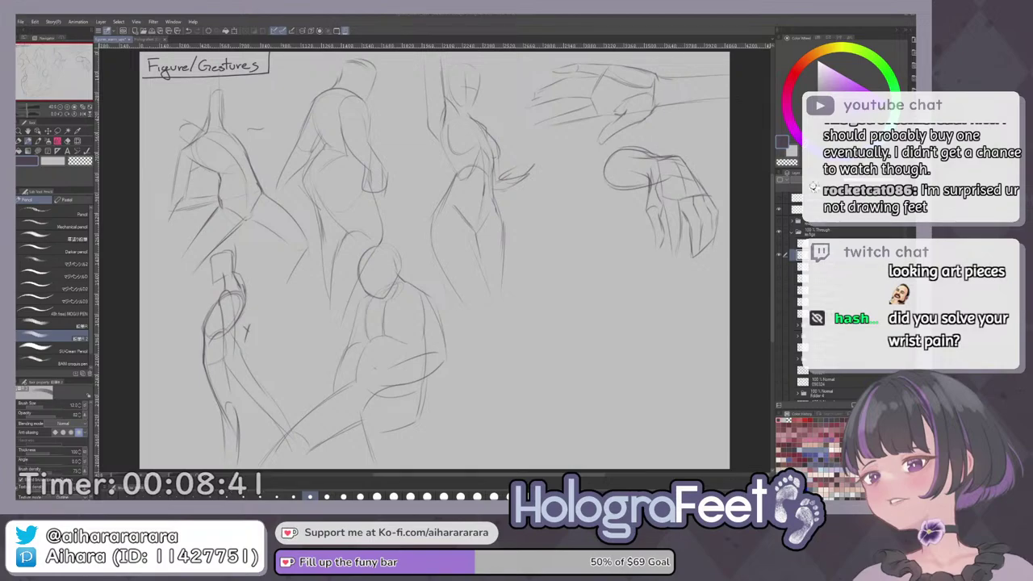
mouse_move(573, 212)
left_mouse_down()
mouse_move(589, 261)
mouse_move(547, 282)
mouse_move(505, 276)
left_mouse_up()
scroll(589, 261, "up", 2)
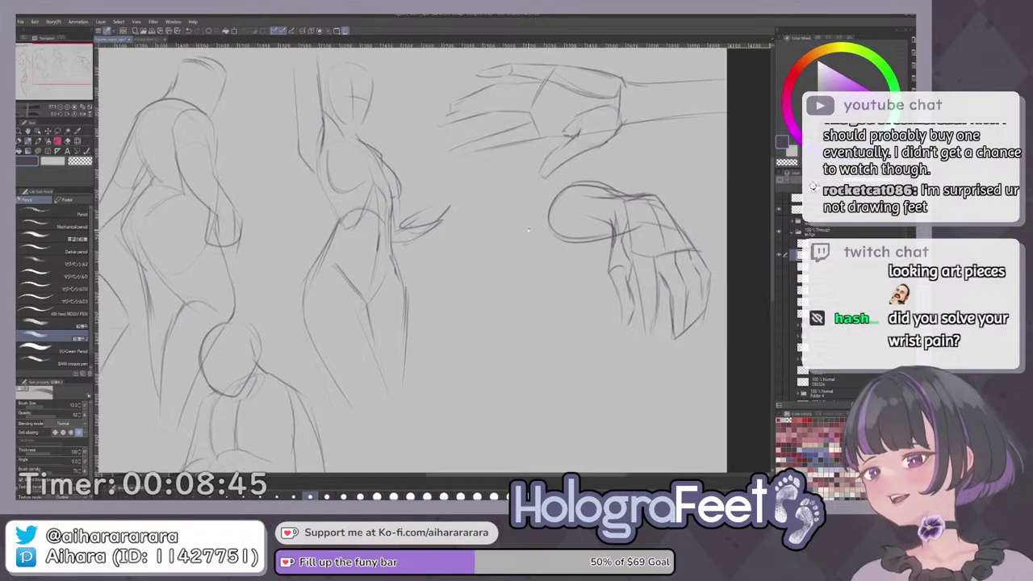
scroll(499, 253, "up", 1)
mouse_move(477, 240)
left_mouse_down()
mouse_move(443, 271)
mouse_move(428, 313)
mouse_move(439, 325)
left_mouse_up()
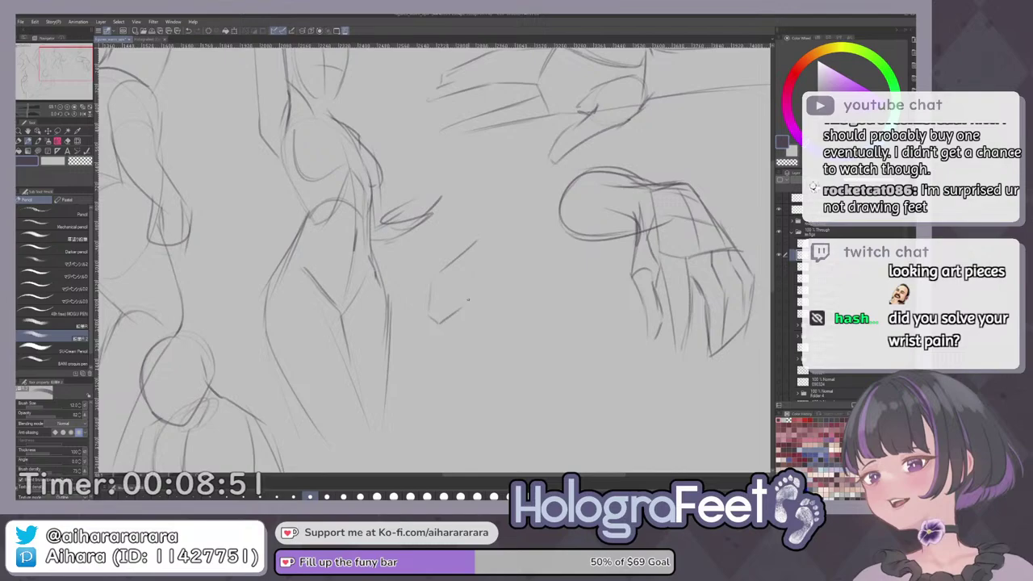
mouse_move(431, 277)
left_mouse_down()
mouse_move(429, 315)
mouse_move(444, 324)
mouse_move(460, 312)
left_mouse_up()
key("ctrl+z")
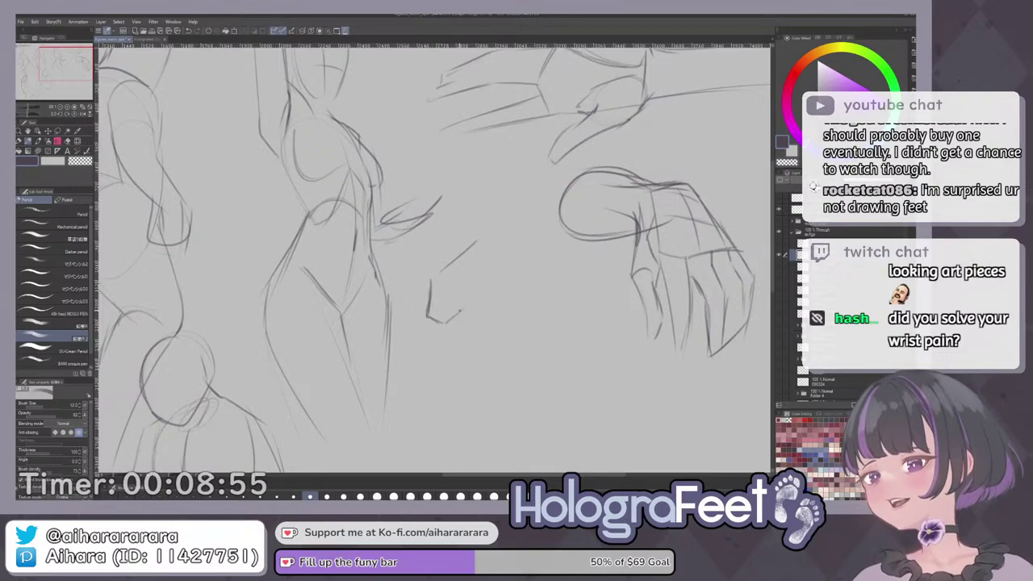
key("ctrl+z")
mouse_move(467, 271)
left_mouse_down()
mouse_move(470, 302)
mouse_move(461, 279)
mouse_move(451, 299)
mouse_move(469, 273)
left_mouse_up()
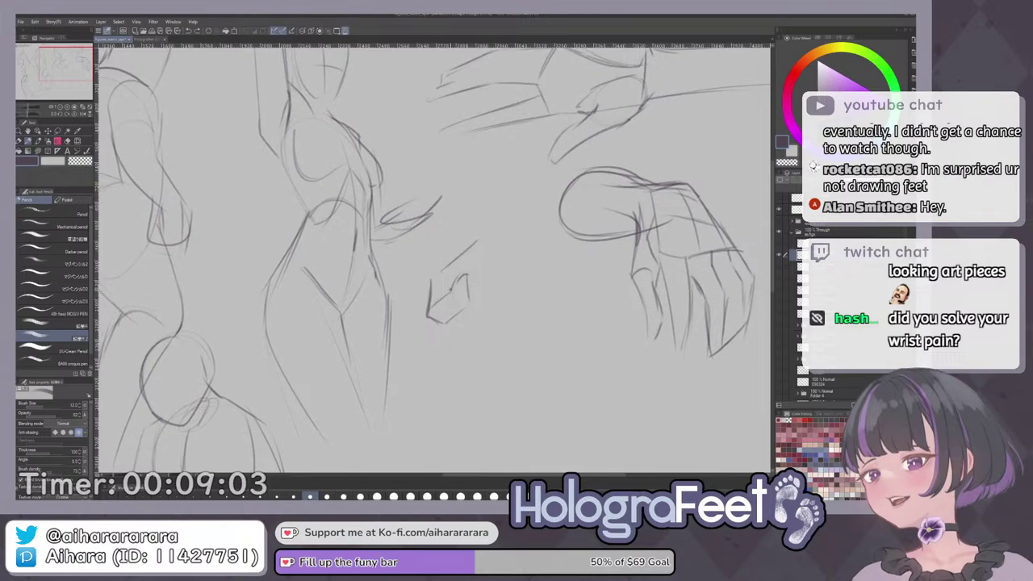
Block in the new hand's curled fingers with short dividing strokes, a knuckle line and an outer side contour.
left_click_drag(503, 325, 489, 316)
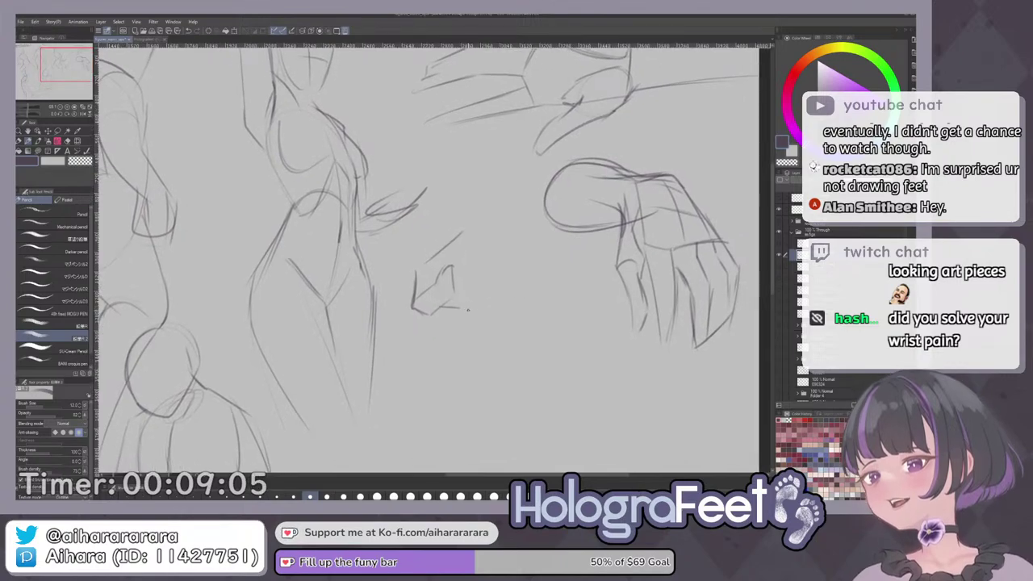
left_click_drag(473, 283, 469, 315)
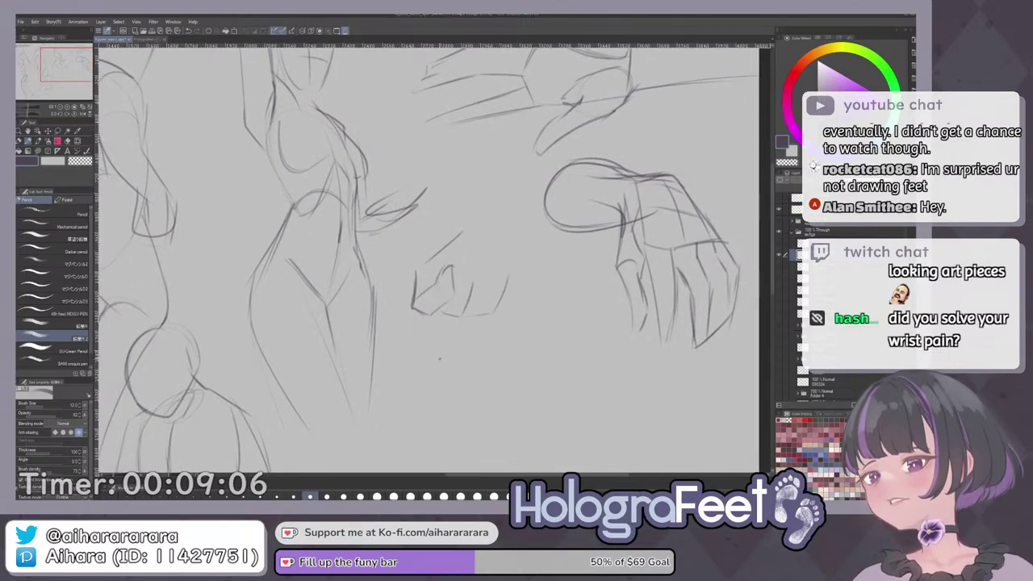
left_click_drag(503, 283, 496, 314)
mouse_move(424, 264)
left_mouse_down()
mouse_move(474, 226)
mouse_move(531, 237)
left_mouse_up()
left_click_drag(507, 272, 495, 306)
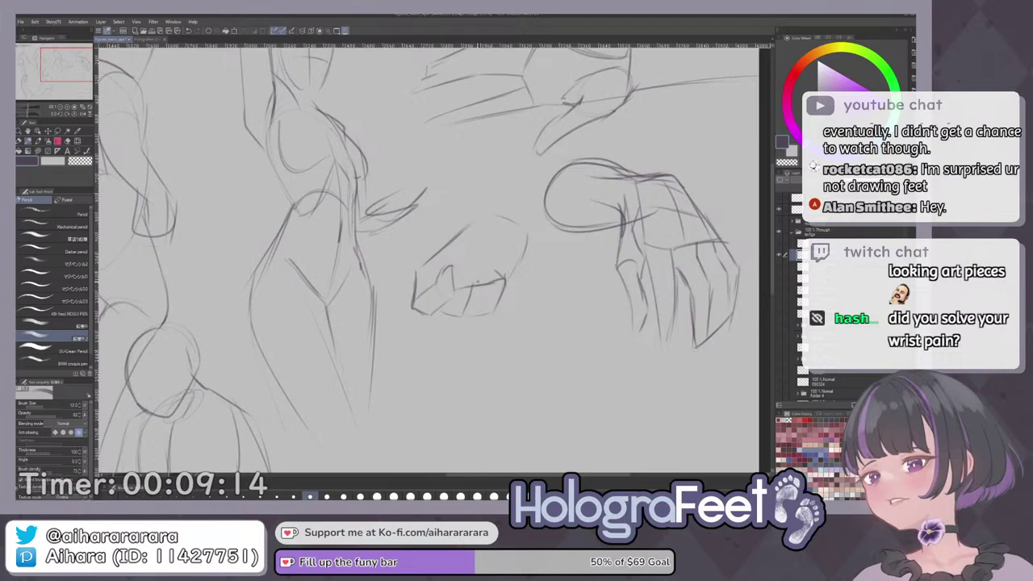
left_click_drag(475, 274, 472, 293)
left_click_drag(485, 214, 483, 225)
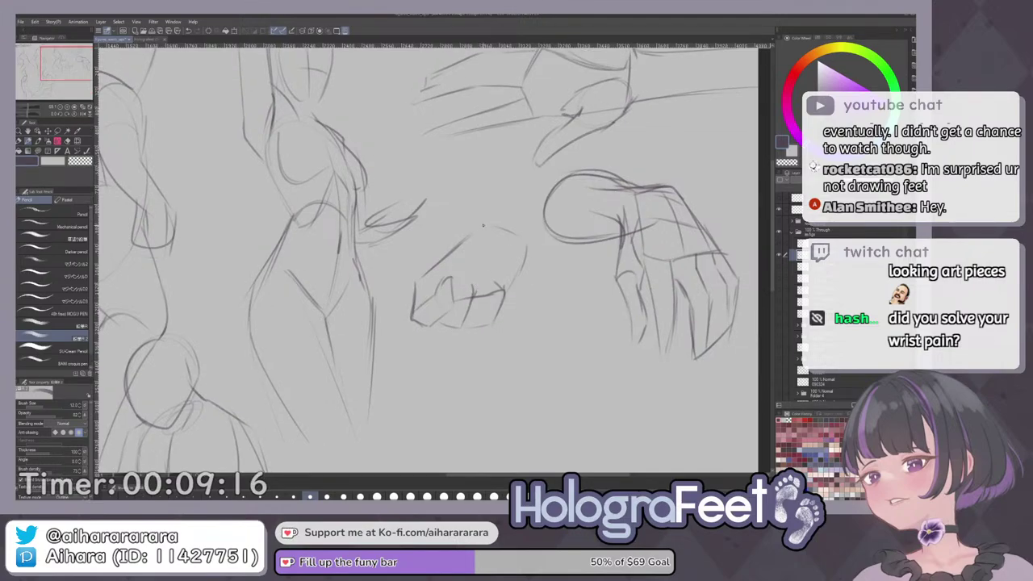
Add an oval thumb-base mass to the curled hand with the thumb tapering down beside the fingers and a short crease.
left_click_drag(446, 270, 474, 278)
key("ctrl+z")
mouse_move(469, 233)
left_mouse_down()
mouse_move(487, 271)
mouse_move(484, 229)
mouse_move(458, 231)
mouse_move(403, 308)
mouse_move(428, 299)
mouse_move(401, 317)
left_mouse_up()
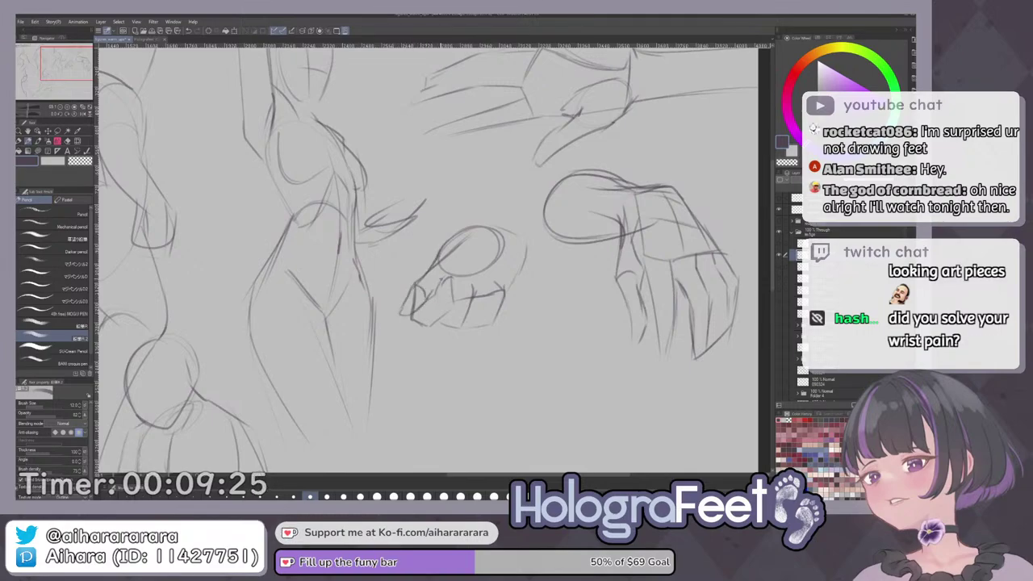
mouse_move(441, 251)
left_mouse_down()
mouse_move(430, 268)
mouse_move(464, 270)
mouse_move(442, 283)
left_mouse_up()
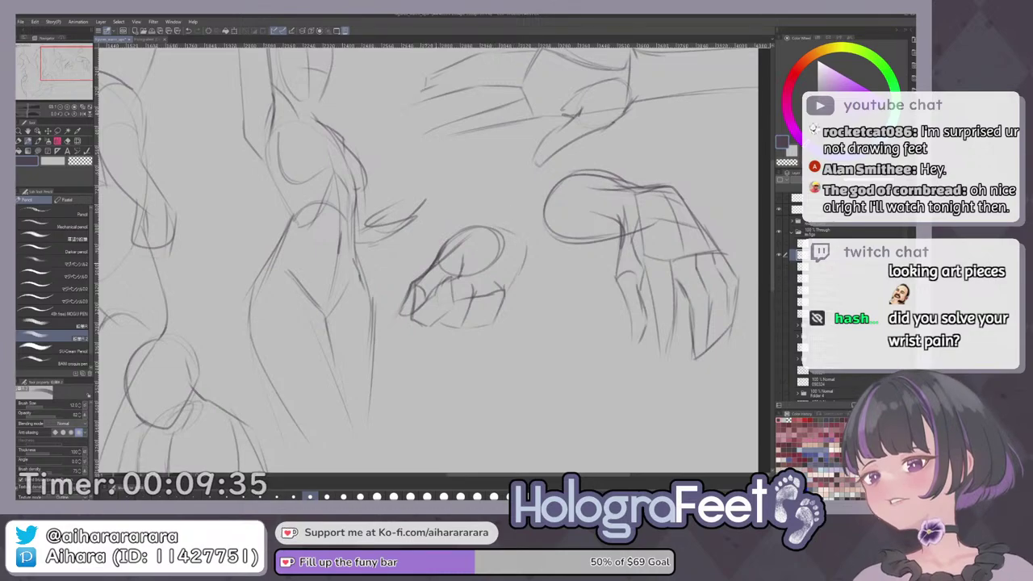
Extend two diagonal forearm lines up from the curled hand and strengthen the outer contour of its palm and fingers.
mouse_move(465, 233)
left_mouse_down()
mouse_move(438, 257)
mouse_move(524, 205)
left_mouse_up()
key("ctrl+z")
mouse_move(515, 258)
left_mouse_down()
mouse_move(523, 243)
mouse_move(472, 284)
left_mouse_up()
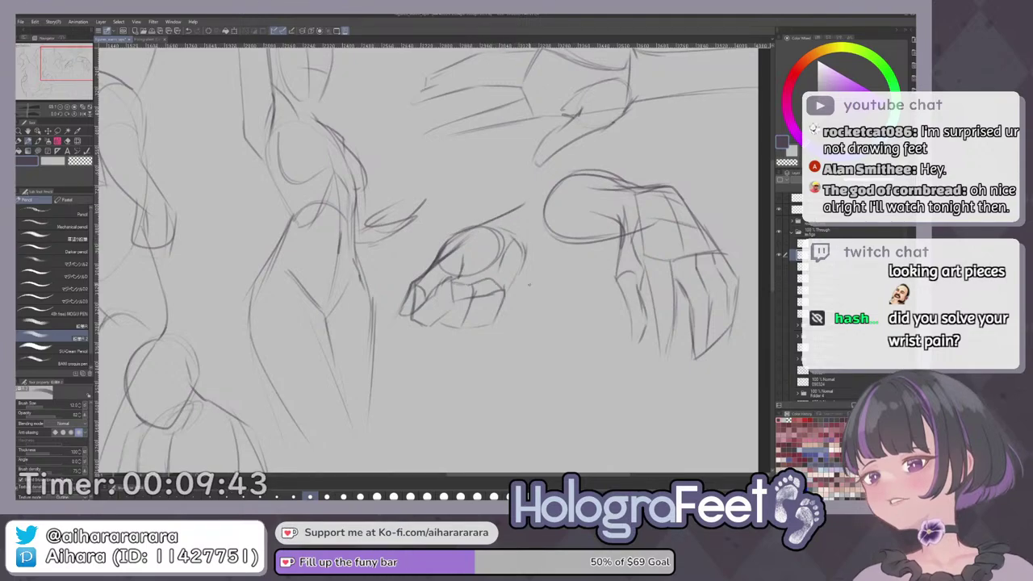
left_click_drag(525, 255, 554, 241)
left_click_drag(512, 285, 503, 302)
left_click_drag(528, 255, 512, 284)
left_click_drag(492, 219, 536, 197)
scroll(536, 299, "down", 1)
left_click_drag(536, 300, 579, 243)
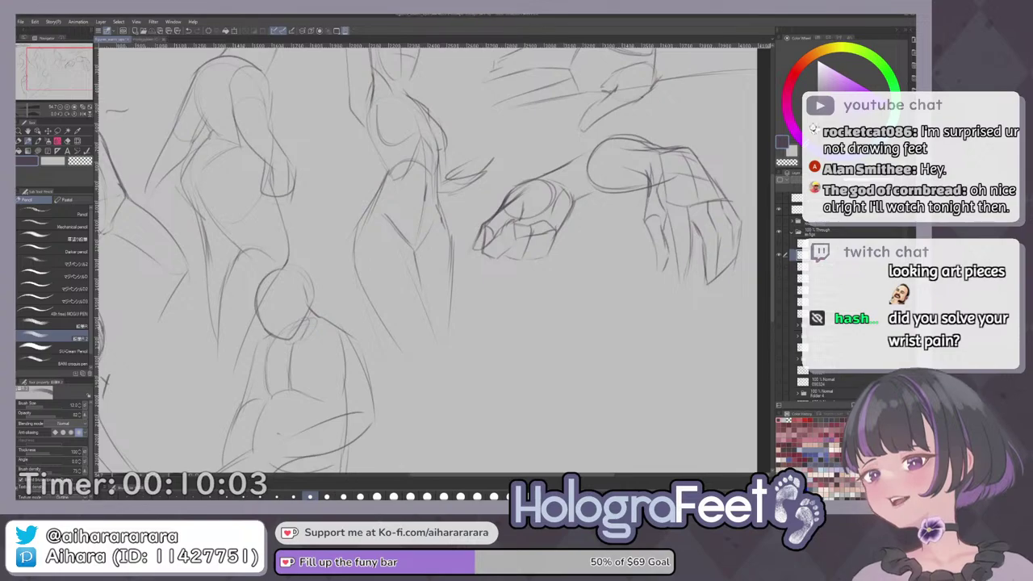
Start a third hand study below and between the two hands with a rounded wrist mass and two descending side contours.
left_click_drag(616, 289, 566, 241)
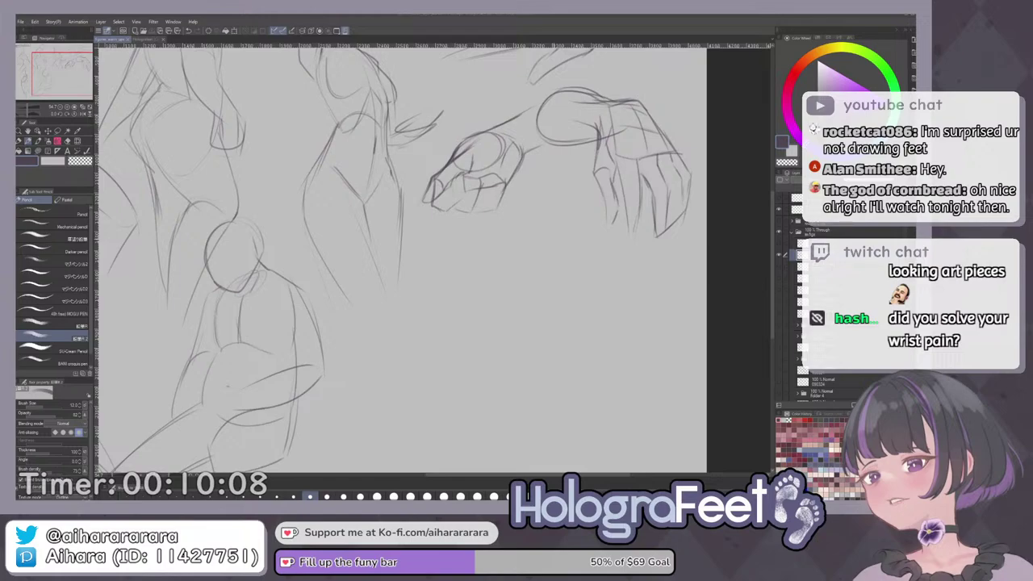
mouse_move(527, 272)
left_mouse_down()
mouse_move(514, 301)
mouse_move(536, 281)
left_mouse_up()
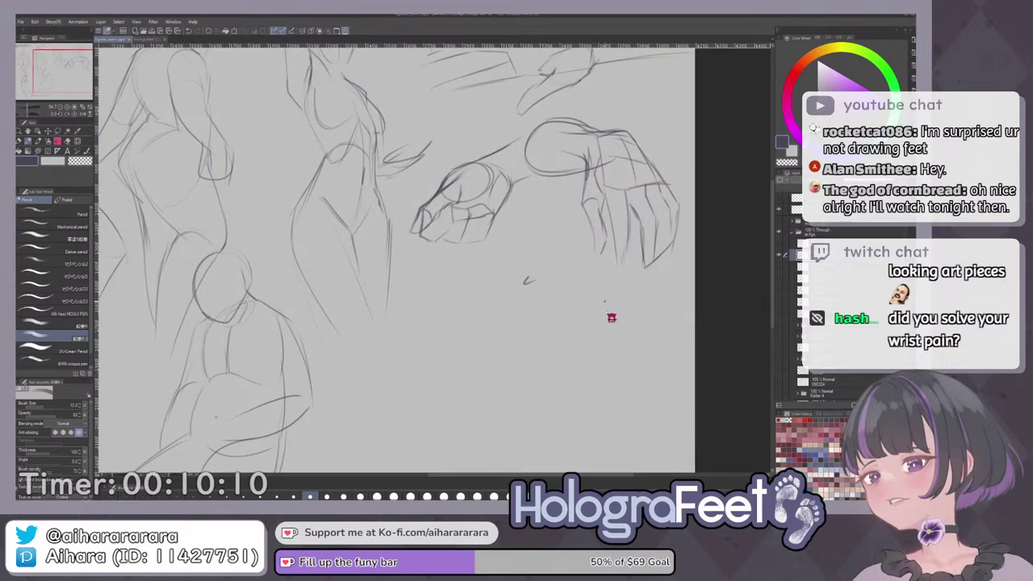
key("ctrl+z")
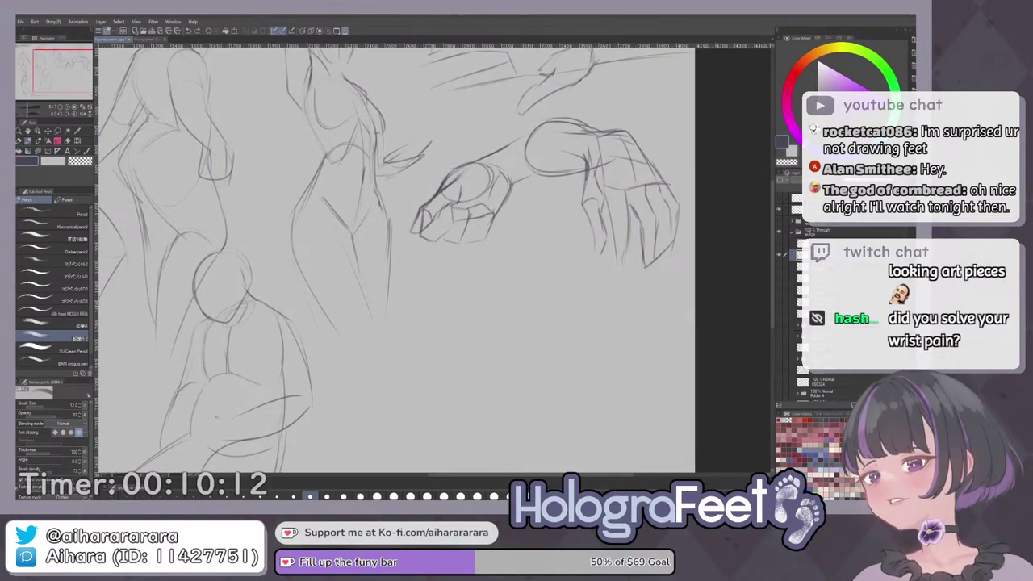
left_click_drag(552, 262, 514, 305)
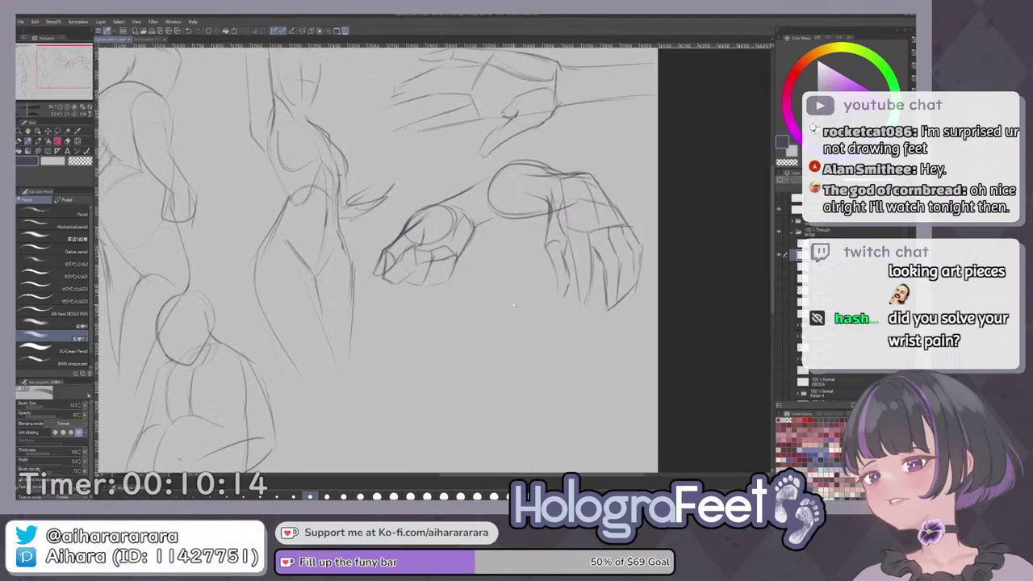
scroll(513, 305, "up", 2)
left_click_drag(446, 253, 490, 307)
key("ctrl+z")
mouse_move(448, 247)
left_mouse_down()
mouse_move(485, 220)
mouse_move(546, 276)
left_mouse_up()
Attach a tall boxy palm to the rounded mass, with a dark joint mark at its inner corner and an angled lower edge.
mouse_move(483, 283)
left_mouse_down()
mouse_move(482, 268)
mouse_move(539, 260)
mouse_move(543, 327)
left_mouse_up()
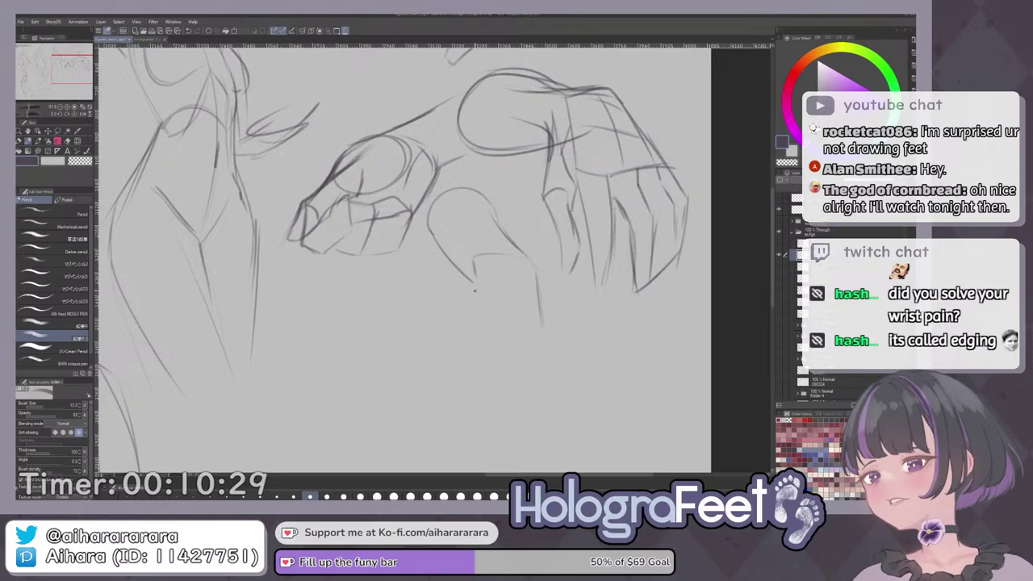
mouse_move(470, 258)
left_mouse_down()
mouse_move(478, 255)
mouse_move(468, 341)
left_mouse_up()
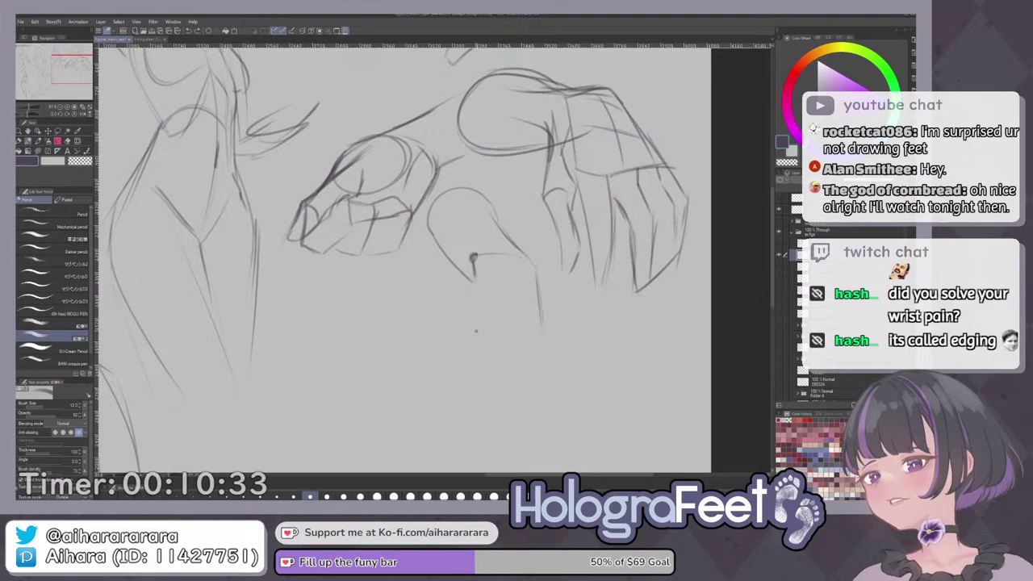
mouse_move(474, 258)
left_mouse_down()
mouse_move(471, 386)
mouse_move(482, 380)
mouse_move(479, 357)
mouse_move(518, 369)
mouse_move(472, 353)
mouse_move(541, 360)
left_mouse_up()
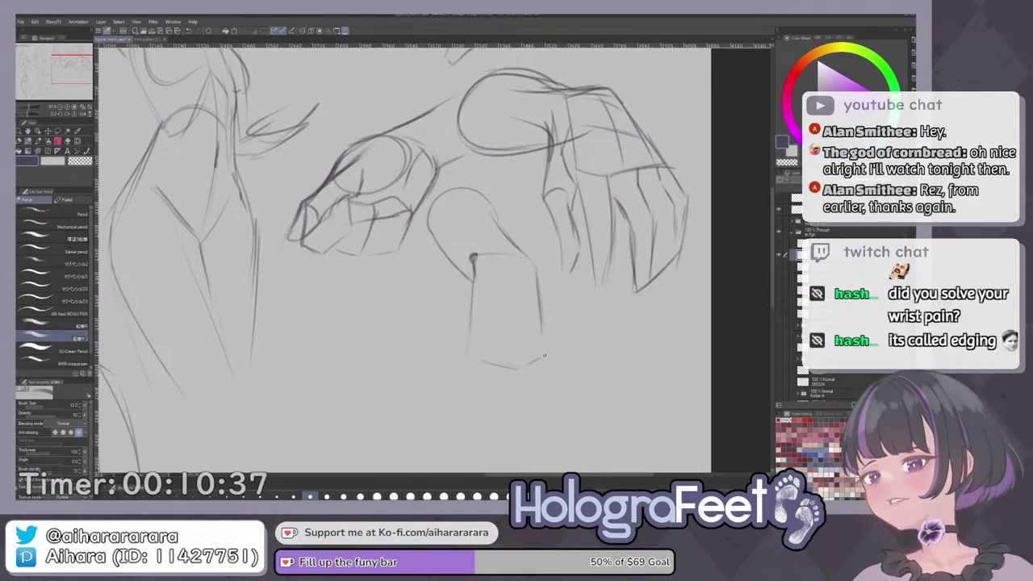
Draw a long finger pointing down from the boxy palm's outer corner, with an outer side contour and a joint line.
mouse_move(584, 309)
left_mouse_down()
mouse_move(577, 296)
mouse_move(555, 297)
mouse_move(557, 346)
left_mouse_up()
scroll(558, 323, "down", 2)
scroll(553, 298, "down", 2)
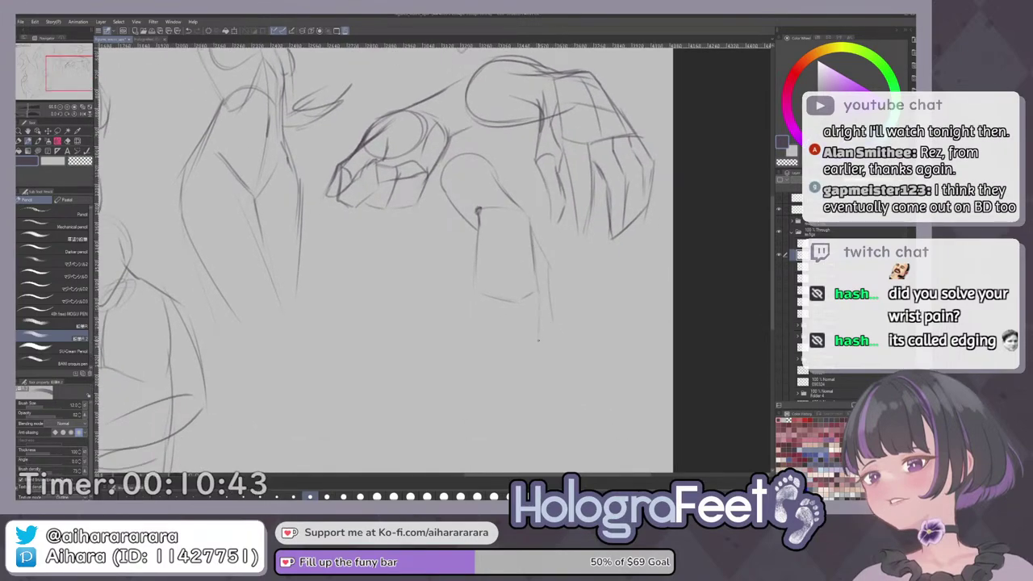
mouse_move(540, 302)
left_mouse_down()
mouse_move(532, 358)
mouse_move(522, 341)
mouse_move(538, 305)
mouse_move(537, 352)
mouse_move(532, 373)
mouse_move(520, 348)
mouse_move(527, 384)
left_mouse_up()
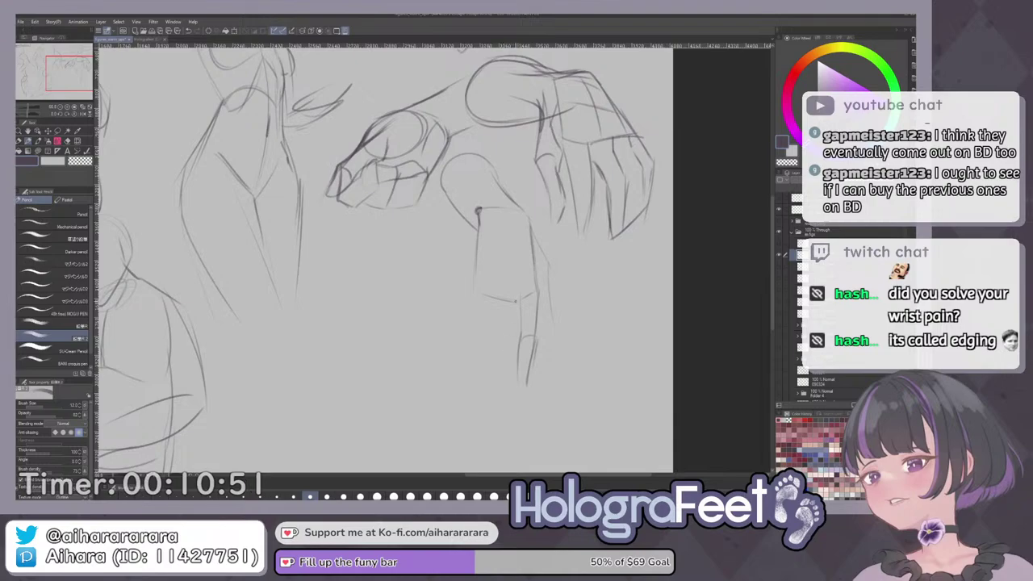
Draw the remaining fingers hanging below the boxy palm, with a tapered outer contour, a dividing line and a dark gap mark.
left_click_drag(514, 300, 504, 383)
left_click_drag(472, 303, 470, 331)
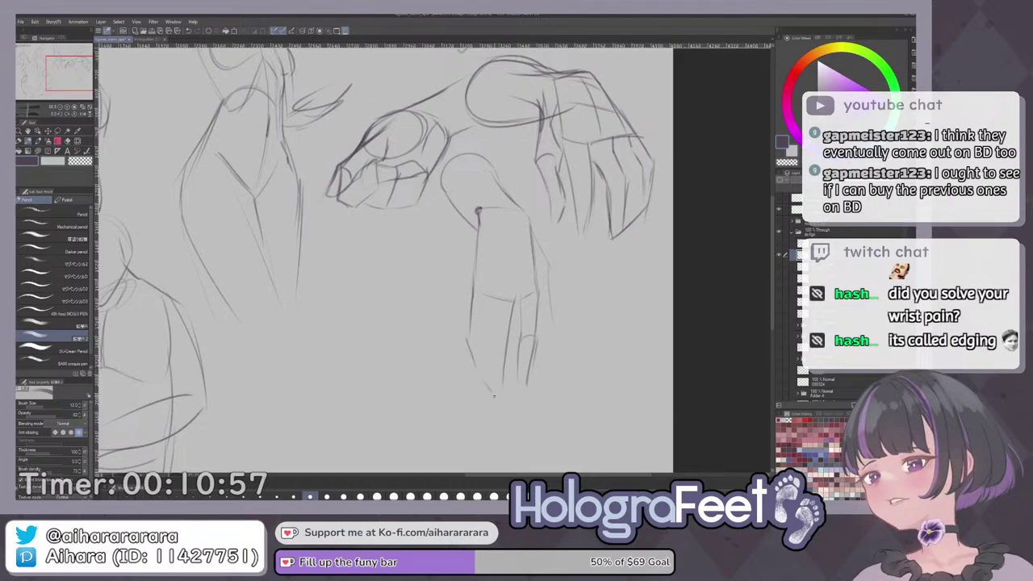
left_click_drag(504, 364, 501, 388)
mouse_move(485, 317)
left_mouse_down()
mouse_move(483, 340)
mouse_move(484, 314)
left_mouse_up()
key("c")
key("c")
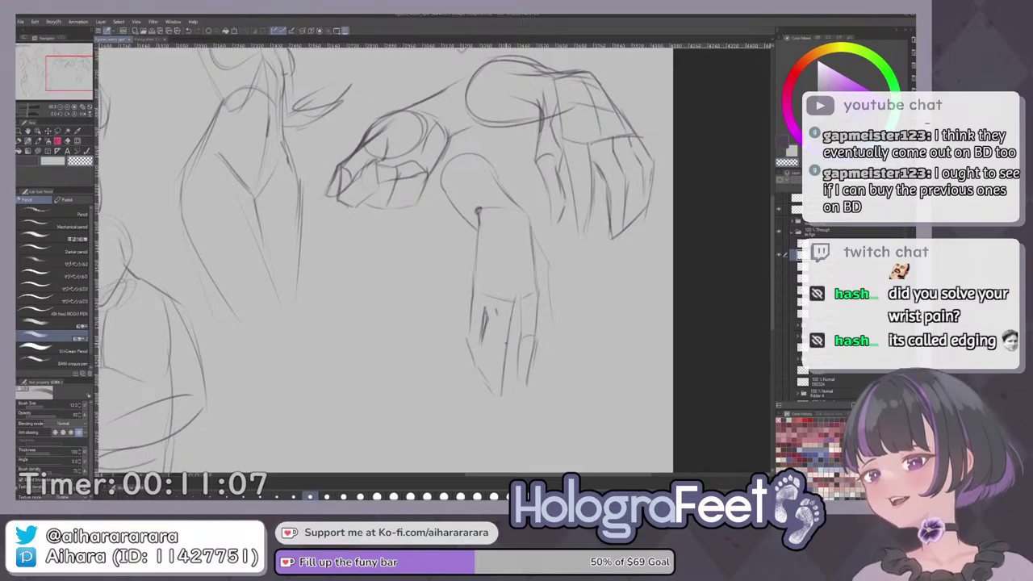
Redraw the long dividing contour beside the outer finger down to the fingertips and trim the dark gap mark.
key("e")
key("p")
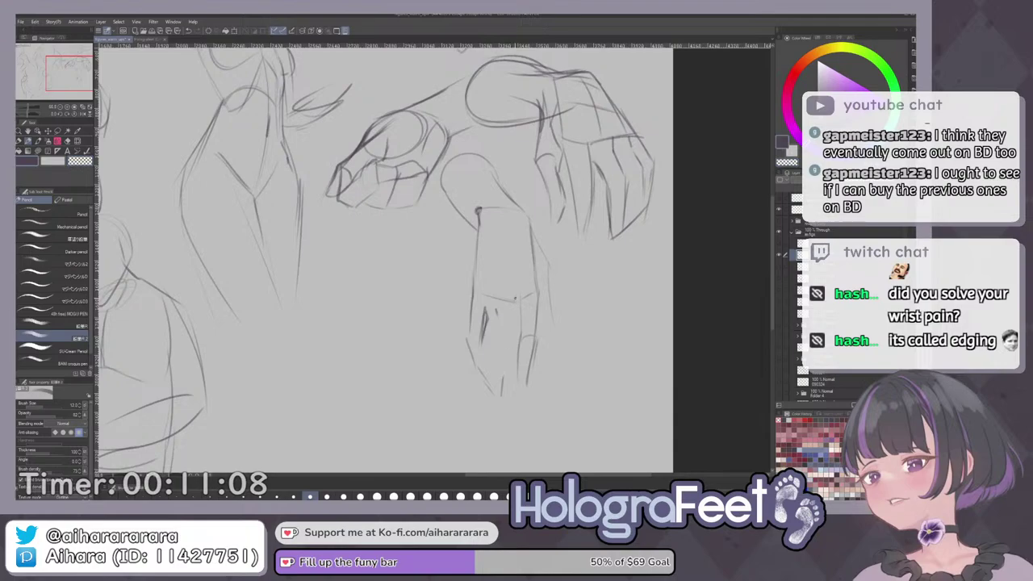
key("ctrl+z")
left_click_drag(513, 304, 502, 393)
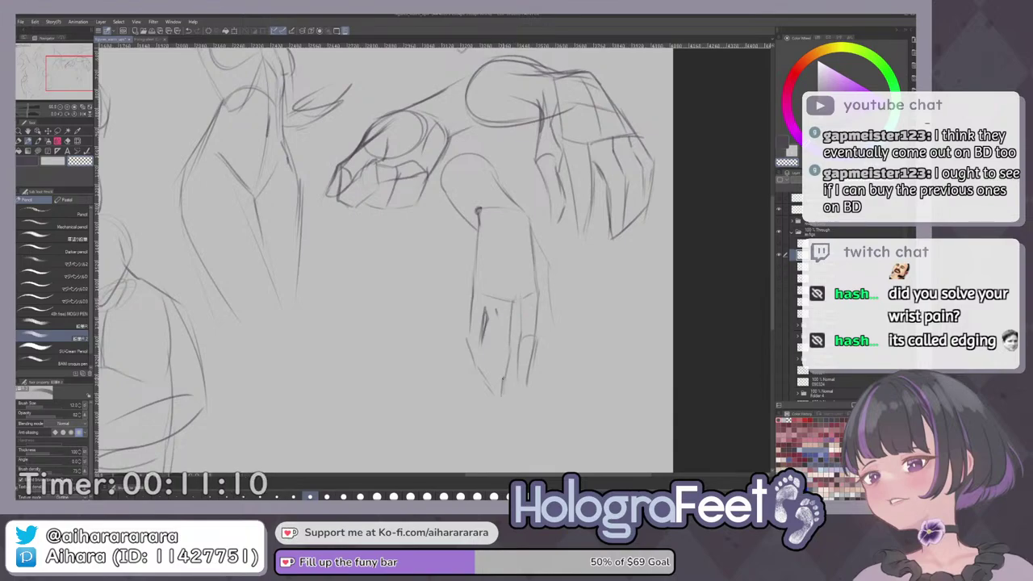
key("c")
key("m")
mouse_move(494, 333)
left_mouse_down()
mouse_move(486, 299)
mouse_move(533, 281)
mouse_move(487, 339)
left_mouse_up()
key("ctrl+t")
key("Return")
key("p")
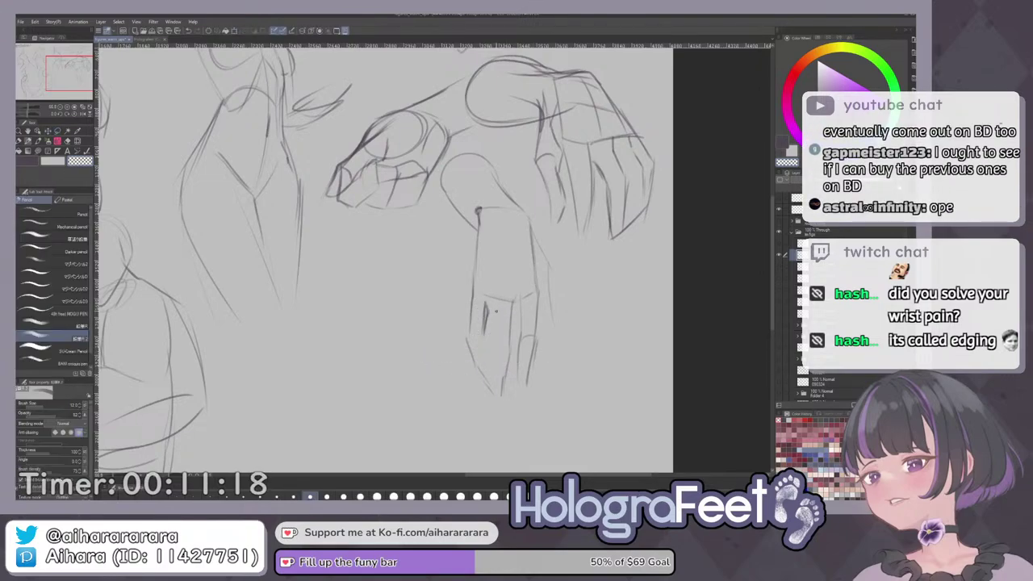
Check the page mirrored, lasso the third hand's lower palm and fingers, and move them slightly up toward the wrist.
key("ctrl+0")
key("h")
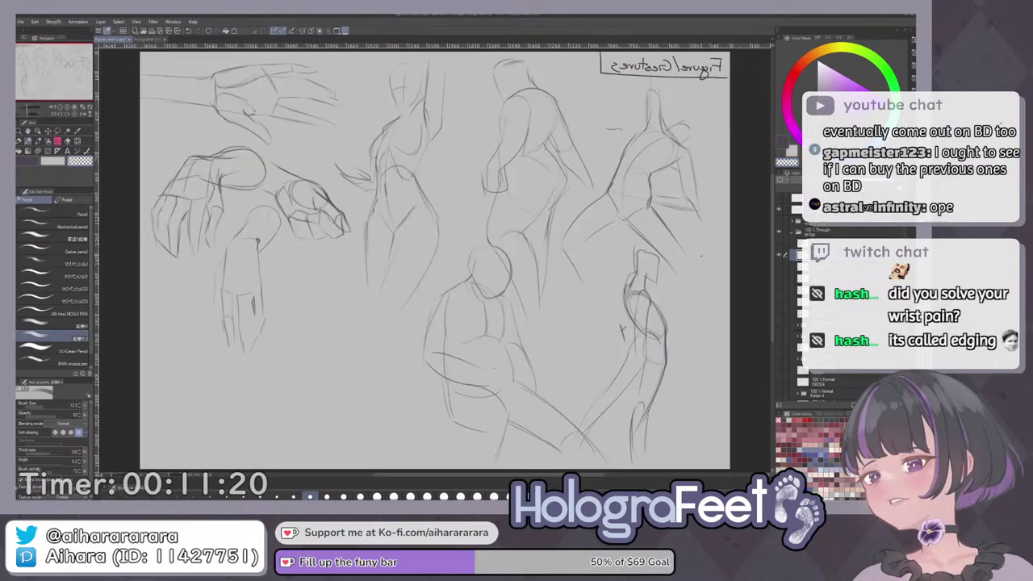
key("h")
key("c")
scroll(675, 291, "up", 2)
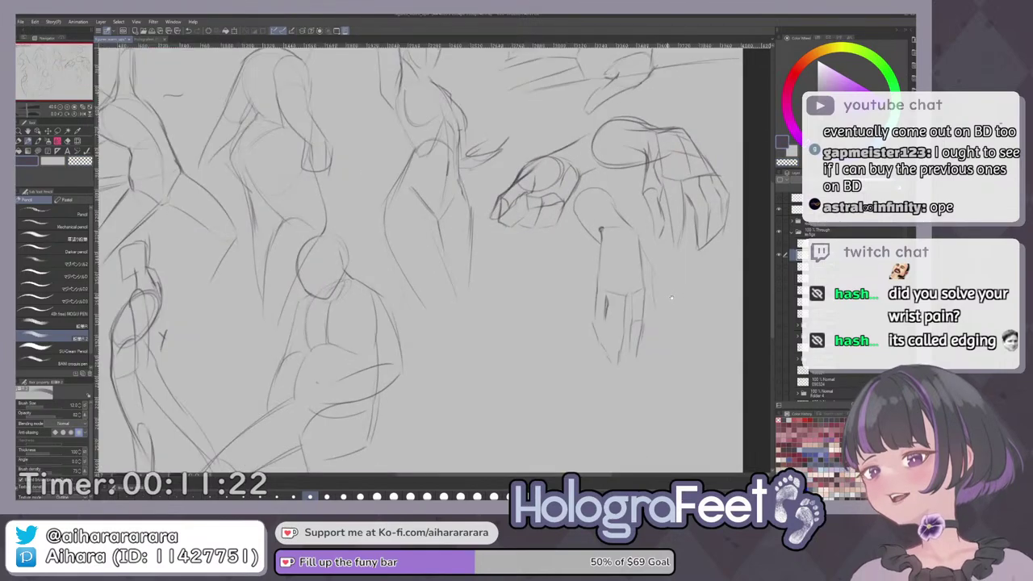
left_click_drag(675, 281, 635, 315)
scroll(628, 325, "up", 1)
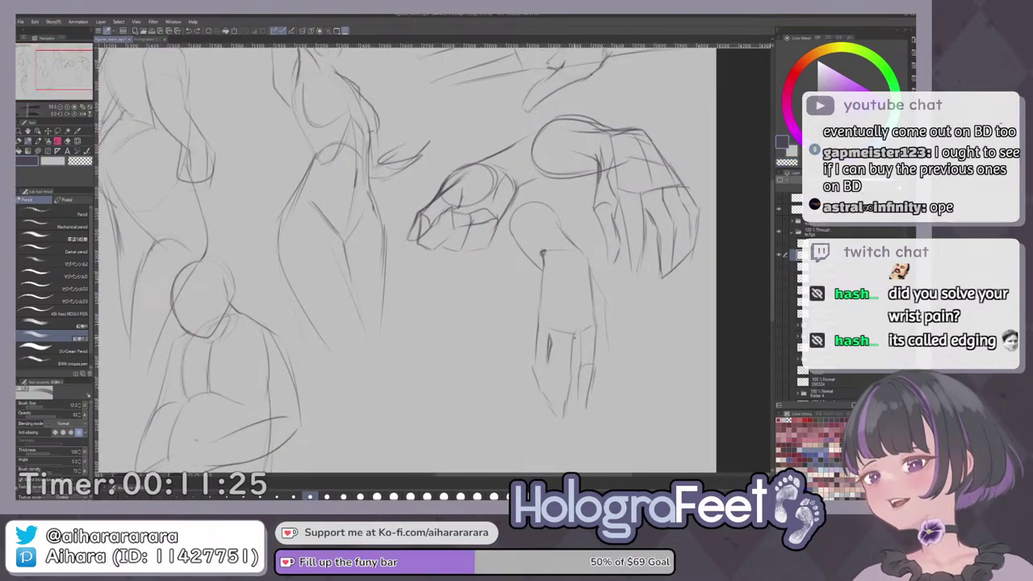
key("m")
left_click_drag(510, 306, 585, 433)
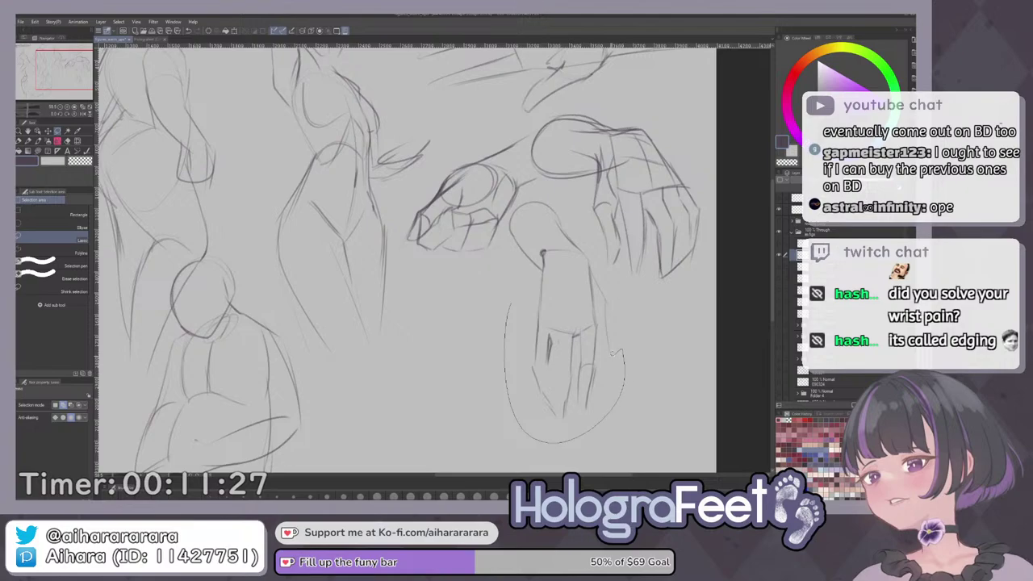
mouse_move(613, 353)
left_mouse_down()
mouse_move(599, 299)
mouse_move(557, 276)
left_mouse_up()
key("k")
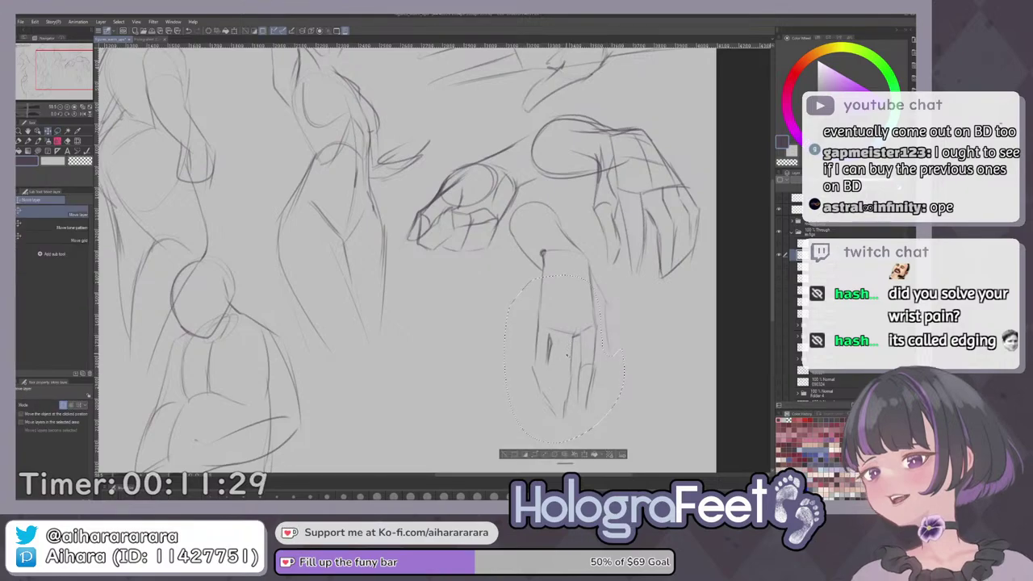
left_click_drag(566, 352, 569, 339)
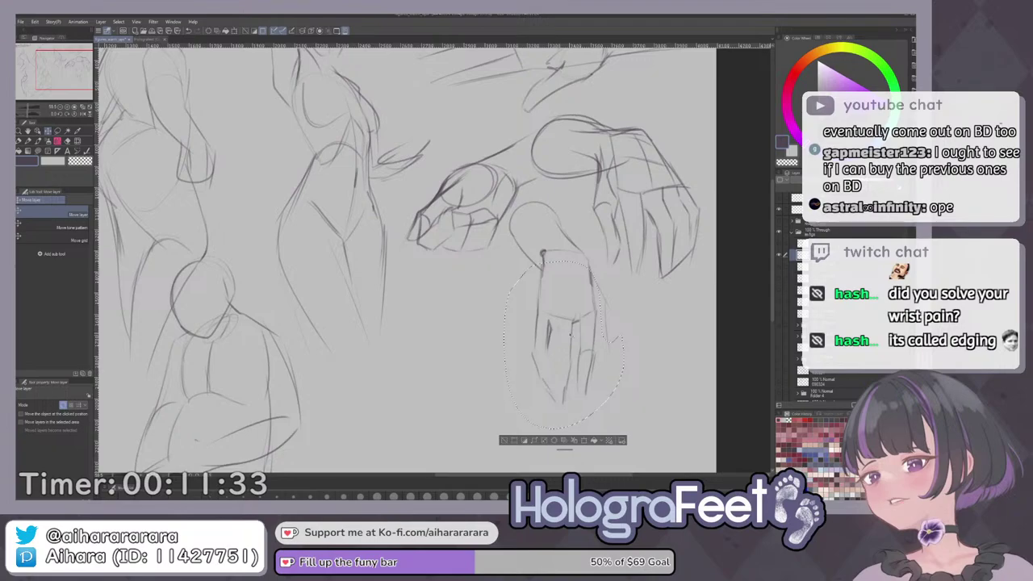
key("ctrl+d")
Strengthen the third hand's rounded wrist mass and add a cross contour where it meets the palm.
key("p")
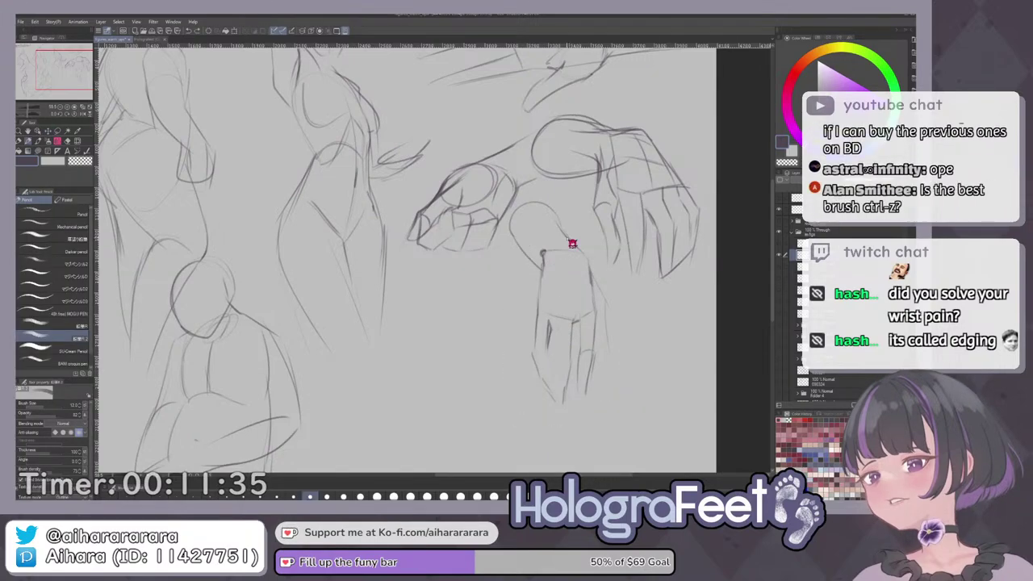
mouse_move(572, 243)
left_mouse_down()
mouse_move(530, 237)
mouse_move(511, 216)
left_mouse_up()
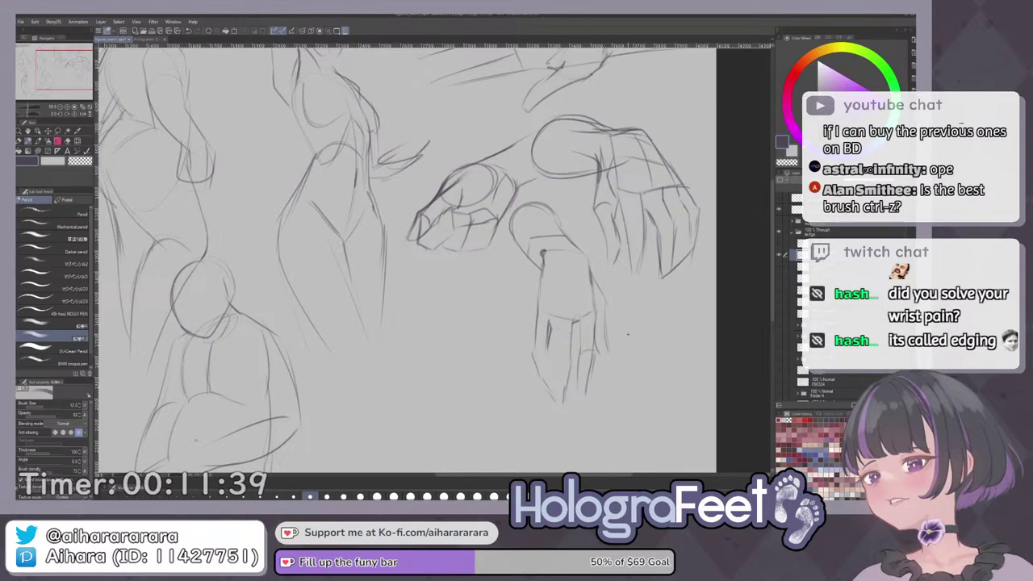
key("ctrl+0")
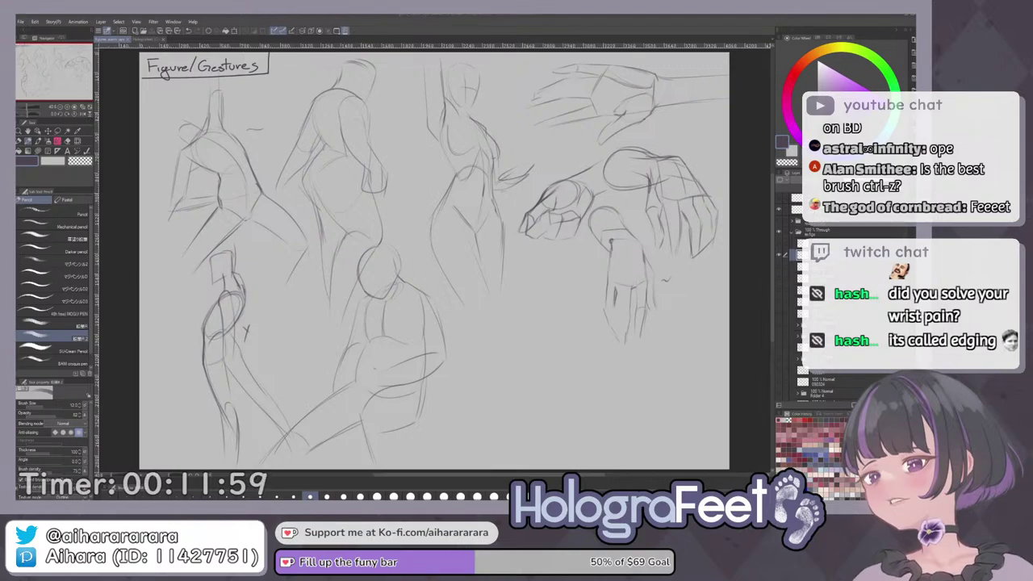
left_click_drag(589, 246, 576, 275)
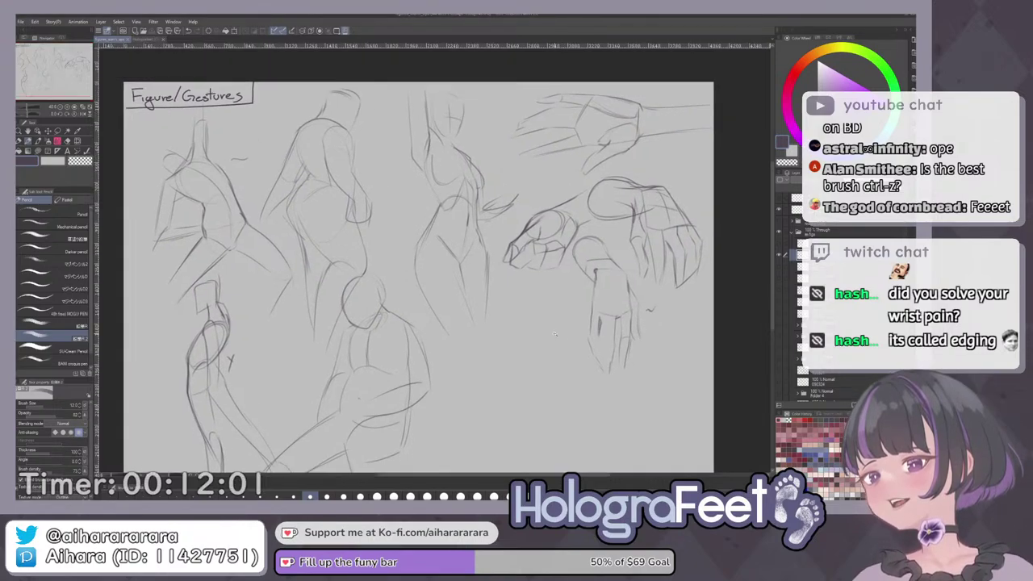
scroll(576, 274, "up", 2)
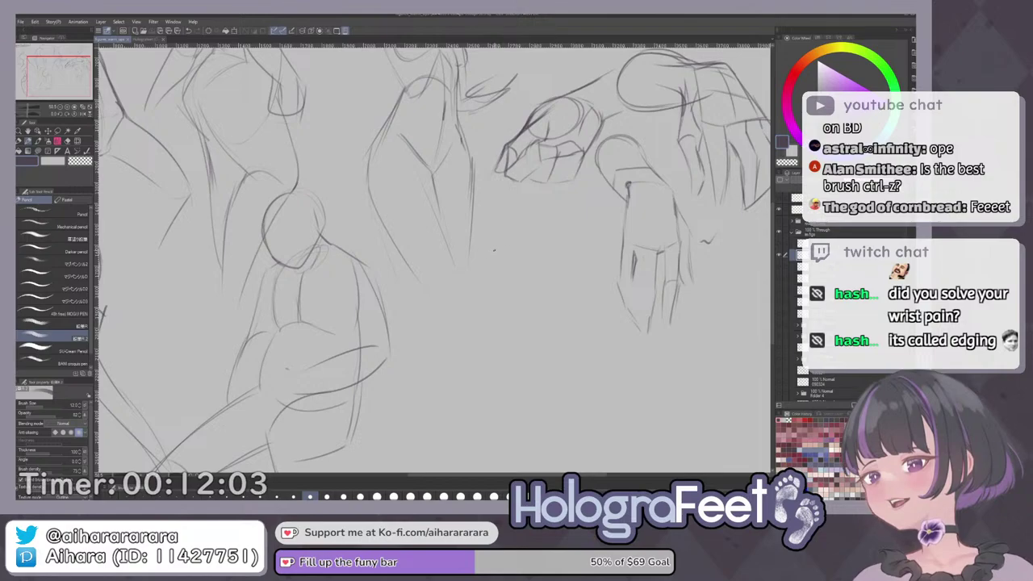
left_click_drag(517, 320, 509, 286)
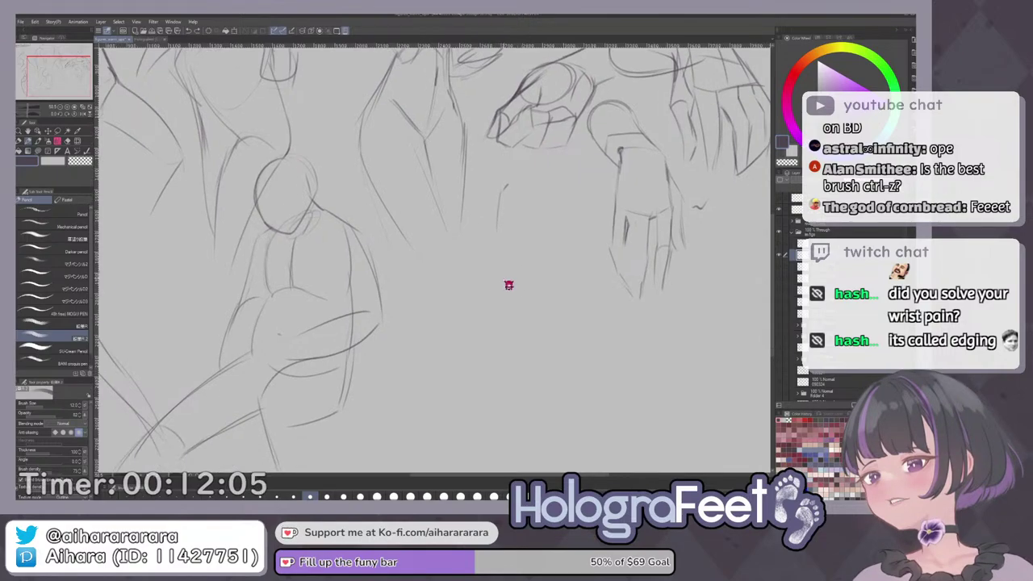
left_click_drag(507, 185, 499, 244)
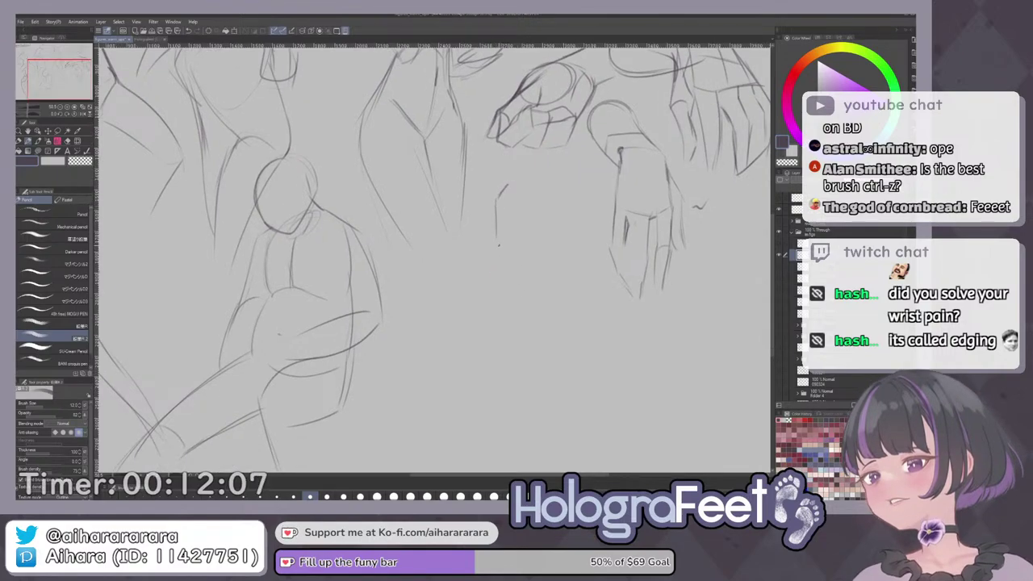
left_click_drag(502, 187, 564, 218)
key("ctrl+z")
key("ctrl+z")
Block in a bent arm study beside the crouching figure, with V-shaped outer contours, an inner contour and a rounded fist.
left_click_drag(400, 268, 465, 323)
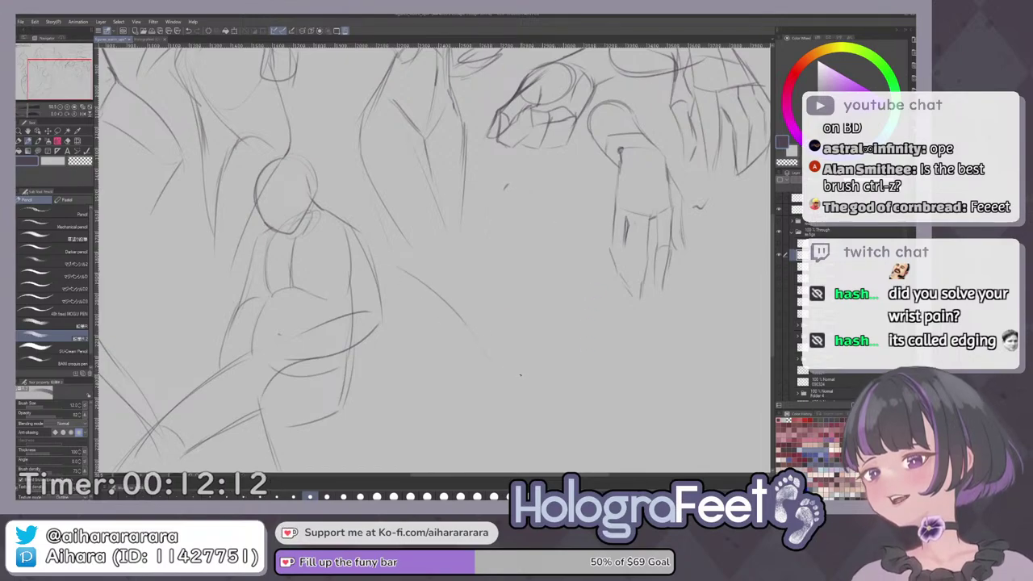
left_click_drag(623, 278, 535, 360)
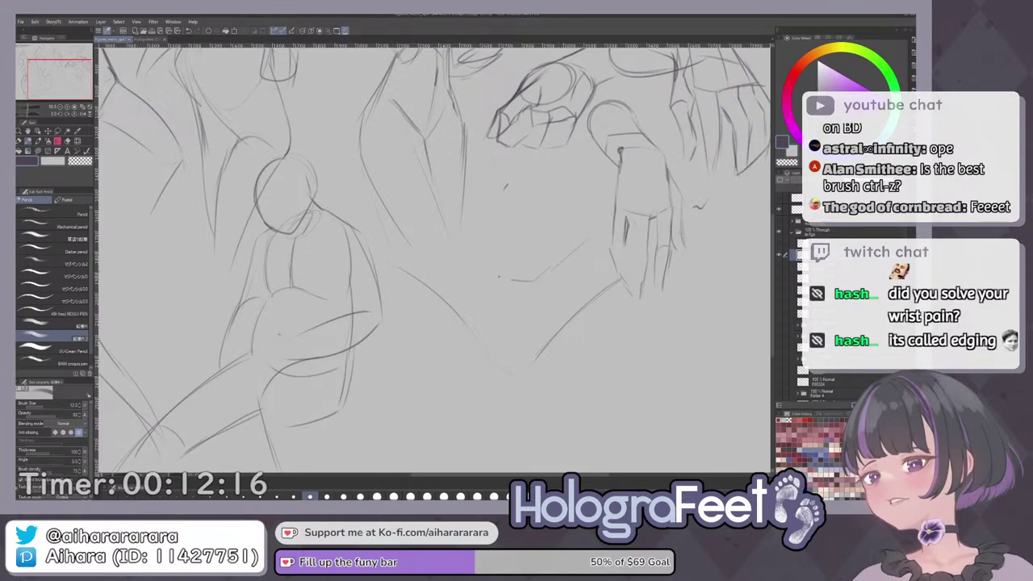
left_click_drag(513, 280, 450, 263)
key("ctrl+z")
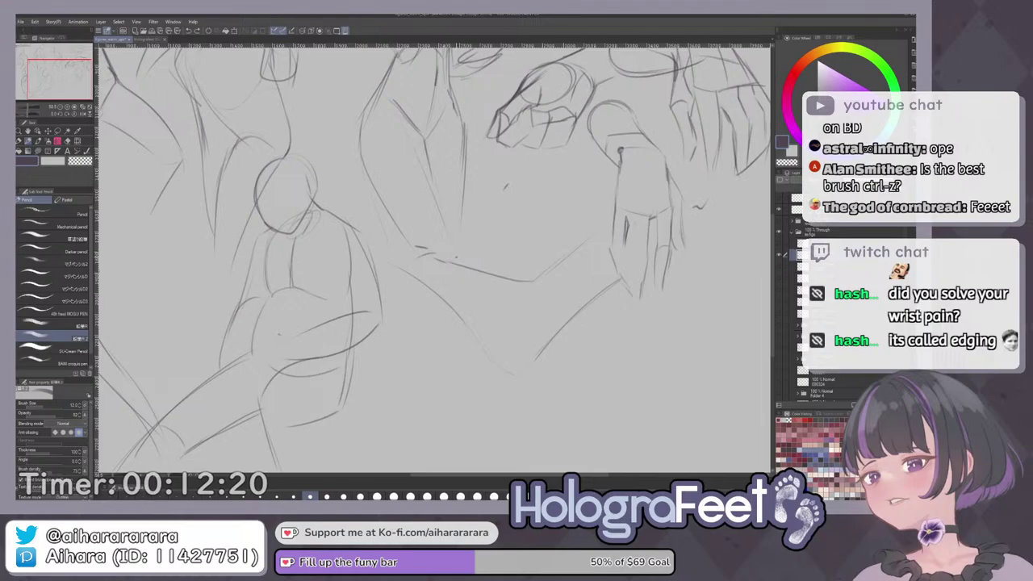
mouse_move(422, 245)
left_mouse_down()
mouse_move(387, 275)
mouse_move(431, 302)
left_mouse_up()
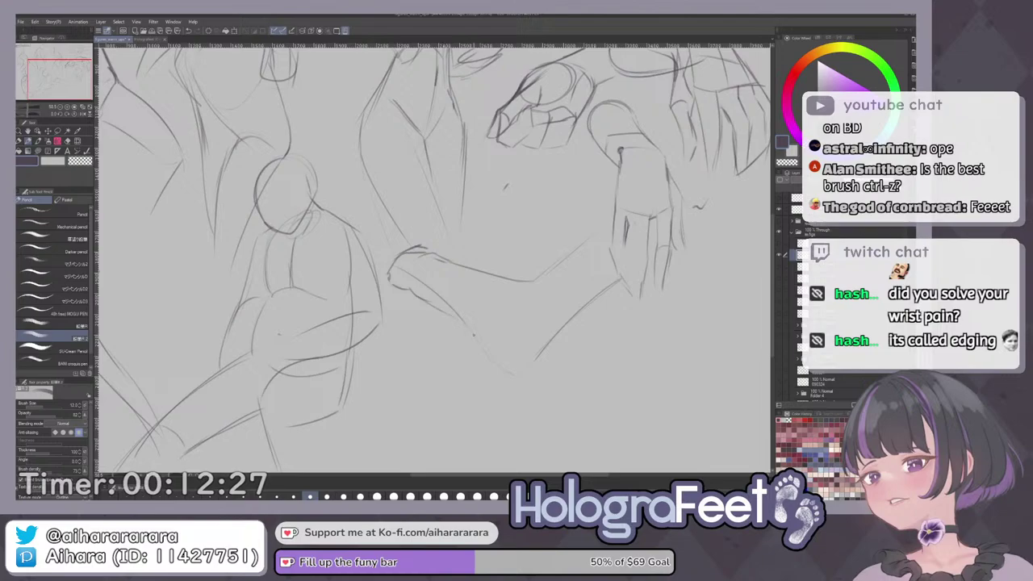
Strengthen the bent arm's outer contours toward the elbow and add parallel lines along the upper arm.
key("ctrl+z")
left_click_drag(468, 331, 506, 369)
left_click_drag(565, 330, 530, 365)
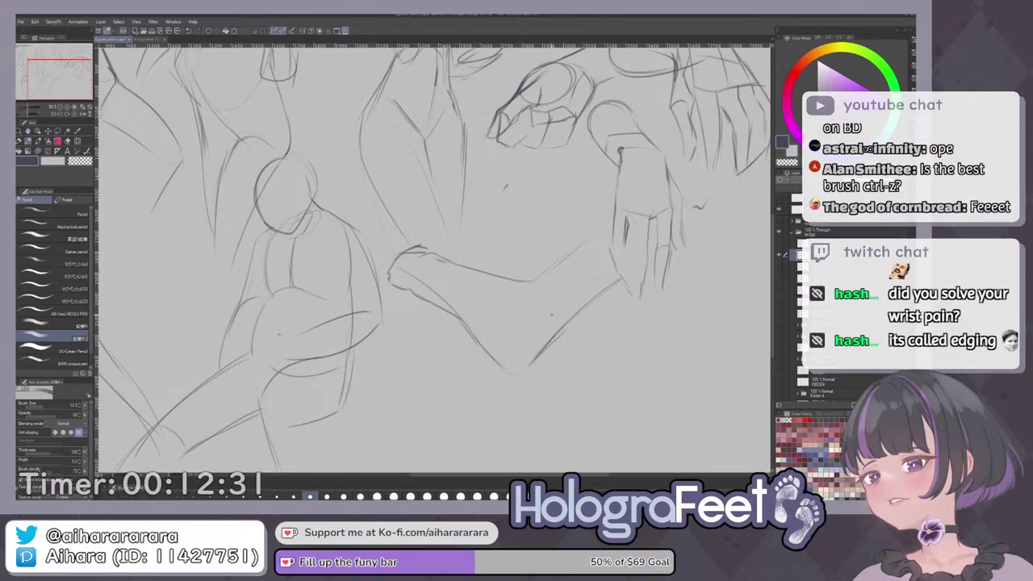
left_click_drag(602, 266, 578, 288)
left_click_drag(588, 236, 568, 251)
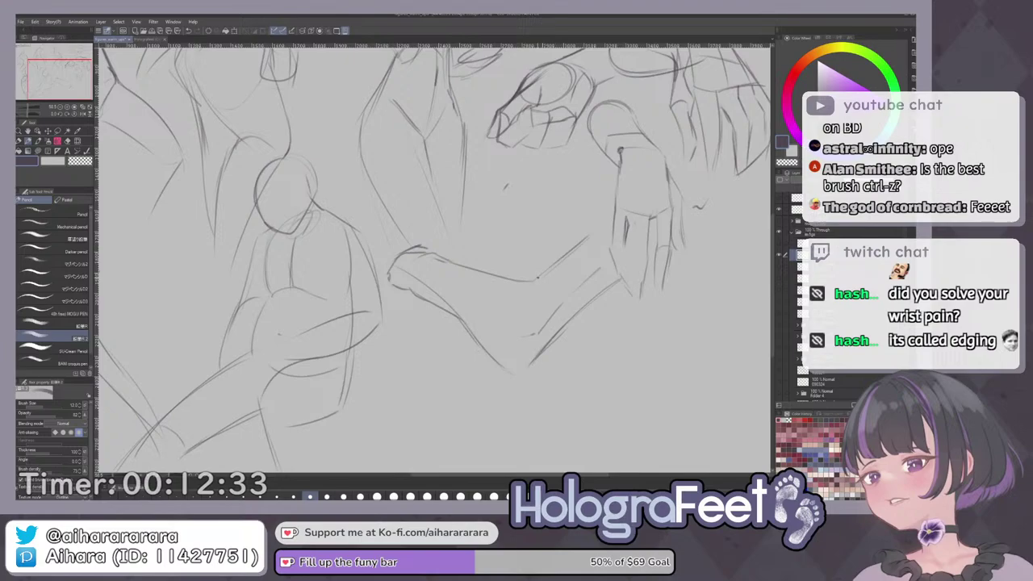
Add an inner elbow line, a wrist line and curled fingers to the bent arm, and clean up the fist's edge.
left_click_drag(526, 301, 508, 329)
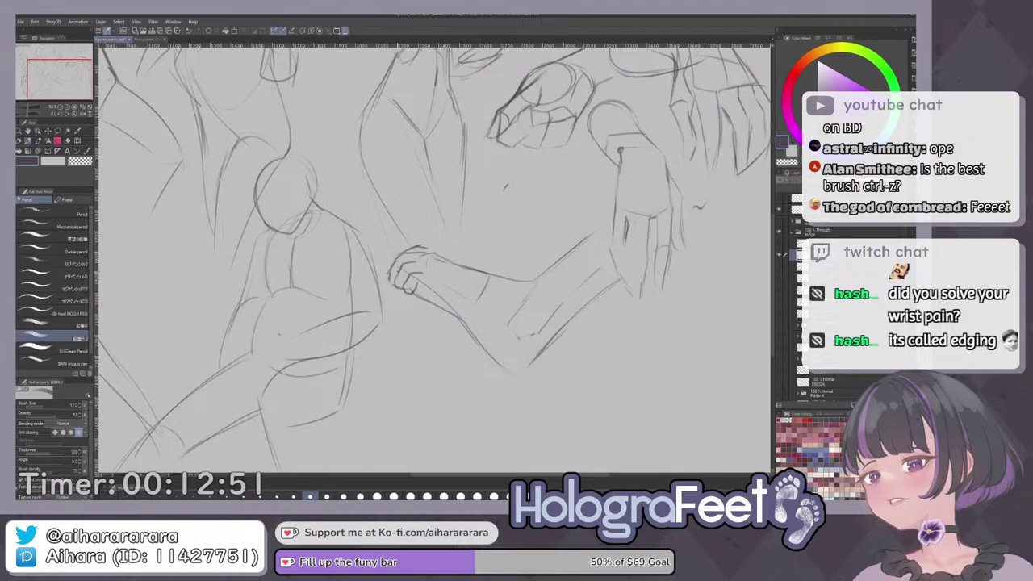
key("e")
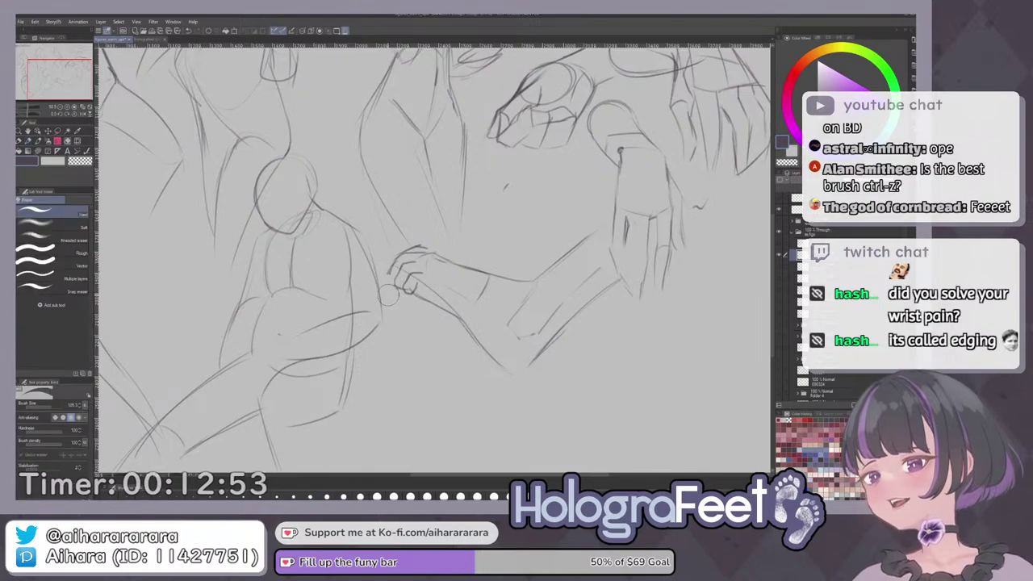
key("p")
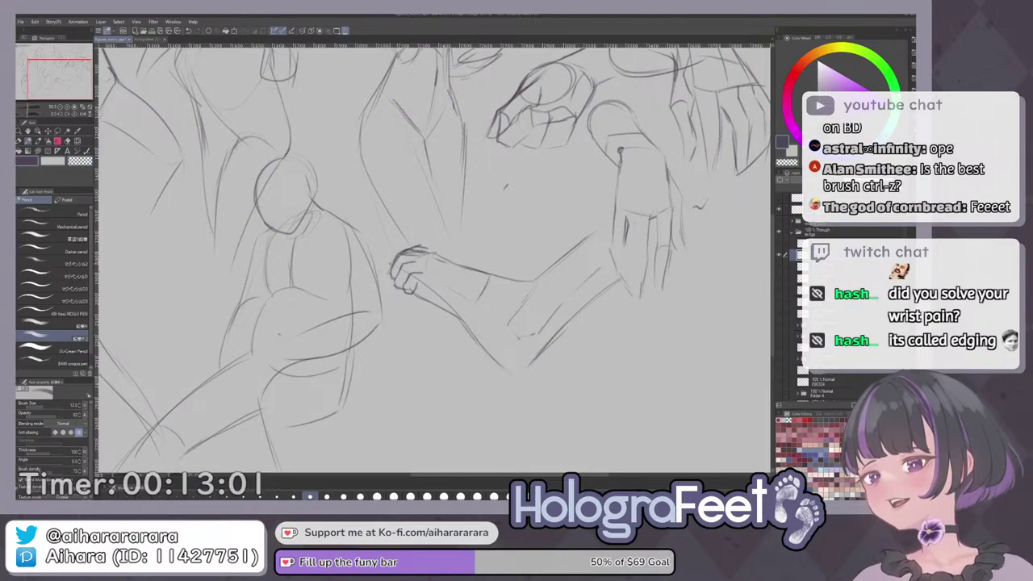
Check the whole page mirrored and mark the bent arm study with a small X below its fist.
key("ctrl+0")
key("h")
key("h")
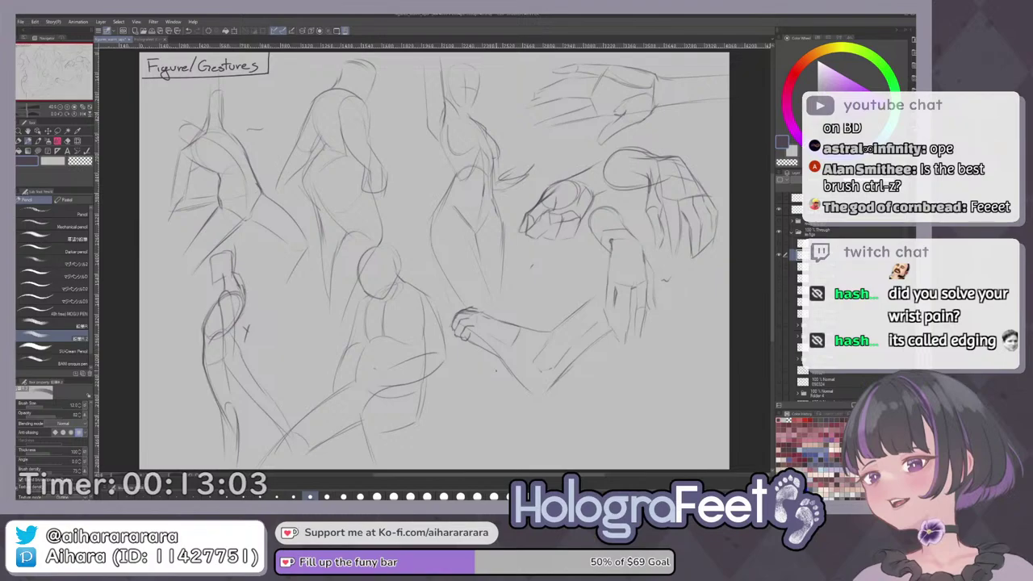
left_click_drag(465, 348, 474, 353)
mouse_move(472, 349)
left_mouse_down()
mouse_move(467, 360)
mouse_move(518, 315)
mouse_move(517, 290)
left_mouse_up()
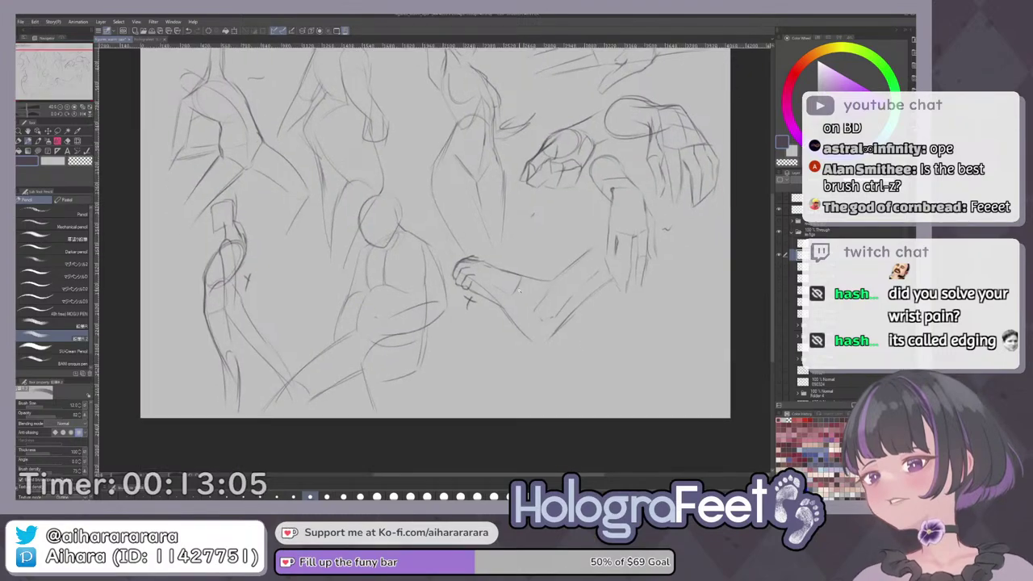
Sketch the front and back contours of an extended lower leg below the bent arm study, curving the back one into the ankle.
scroll(517, 290, "up", 3)
left_click_drag(463, 245, 520, 258)
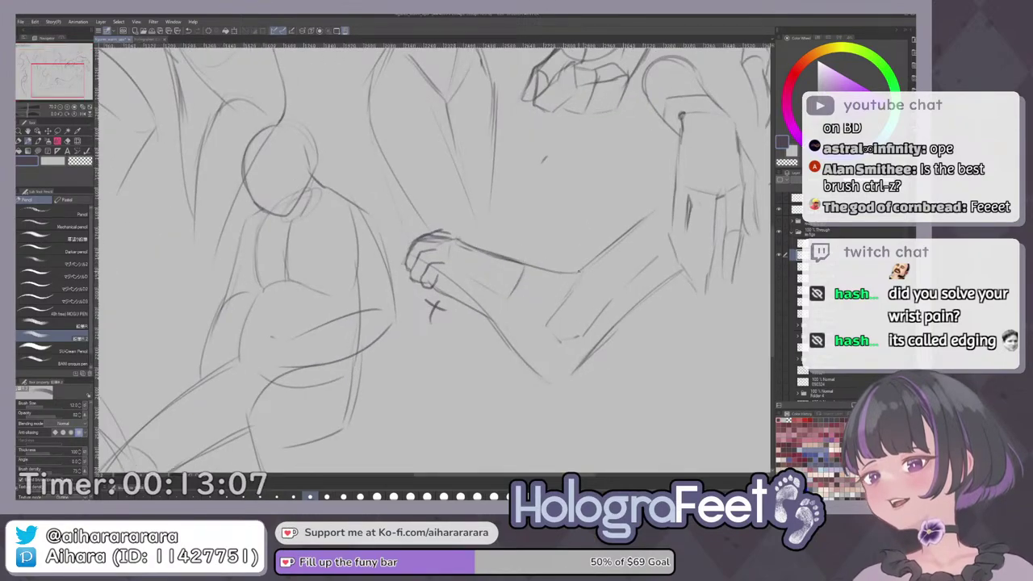
scroll(639, 345, "down", 2)
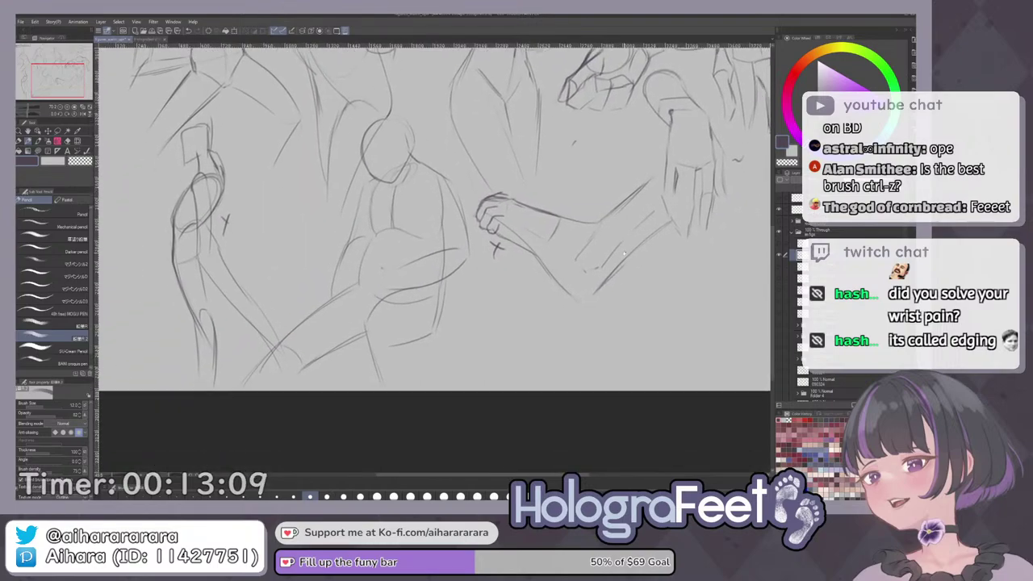
mouse_move(582, 339)
left_mouse_down()
mouse_move(572, 306)
mouse_move(575, 340)
mouse_move(565, 355)
left_mouse_up()
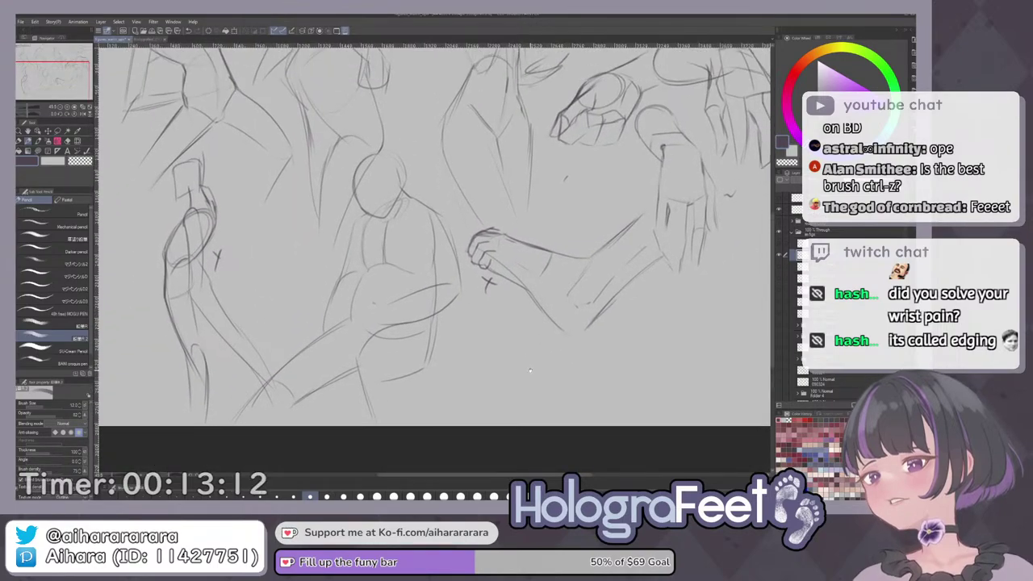
scroll(565, 355, "up", 2)
scroll(524, 369, "up", 3)
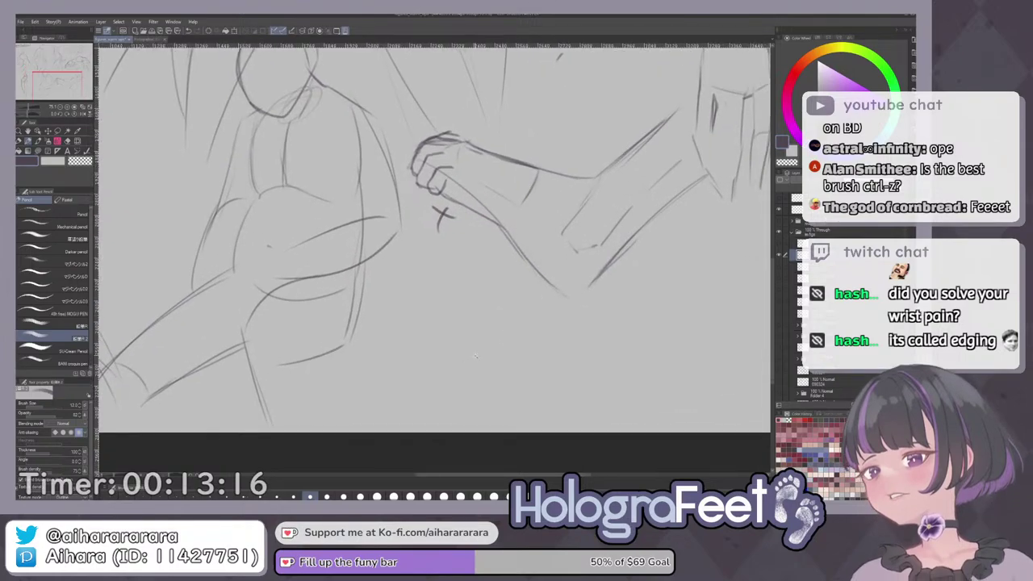
scroll(506, 338, "up", 3)
scroll(499, 376, "up", 2)
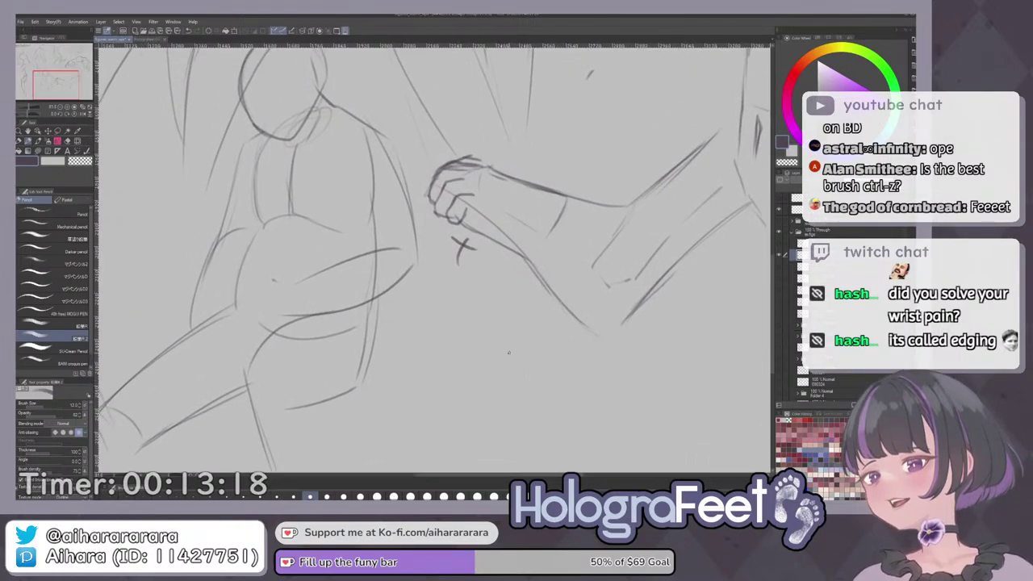
mouse_move(453, 320)
left_mouse_down()
mouse_move(429, 255)
mouse_move(500, 313)
left_mouse_up()
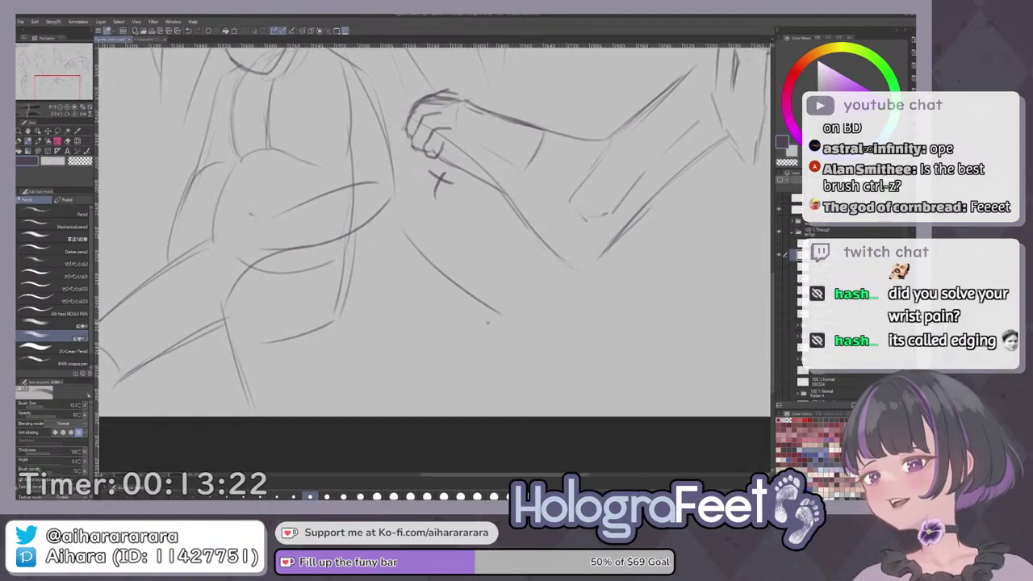
mouse_move(390, 323)
left_mouse_down()
mouse_move(445, 354)
mouse_move(387, 314)
mouse_move(529, 376)
left_mouse_up()
key("ctrl+z")
key("ctrl+z")
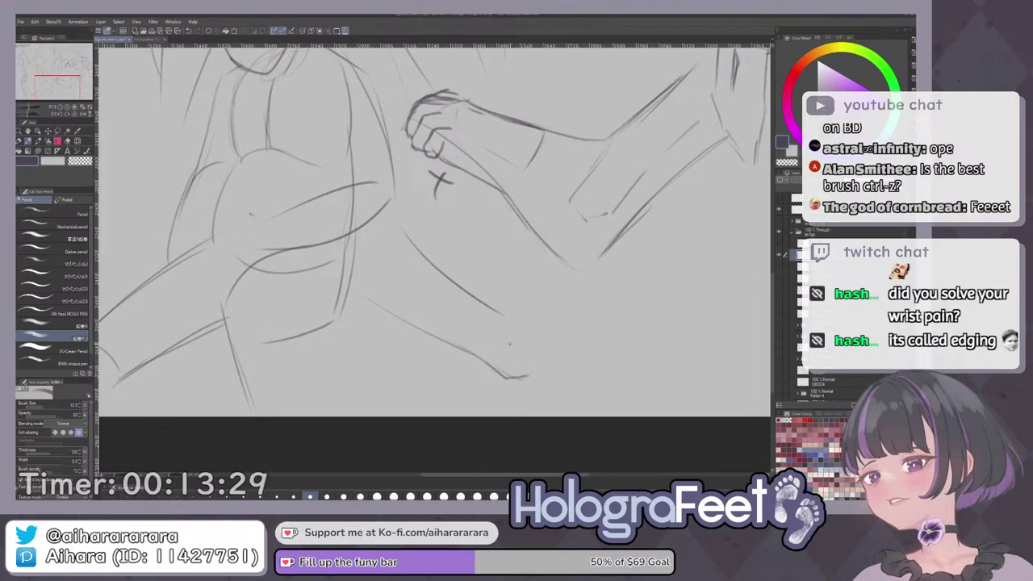
Extend the leg's front contour over the instep, and block in the foot with a heel curve, a heel oval and a sole line.
mouse_move(468, 295)
left_mouse_down()
mouse_move(597, 337)
mouse_move(580, 337)
left_mouse_up()
key("ctrl+z")
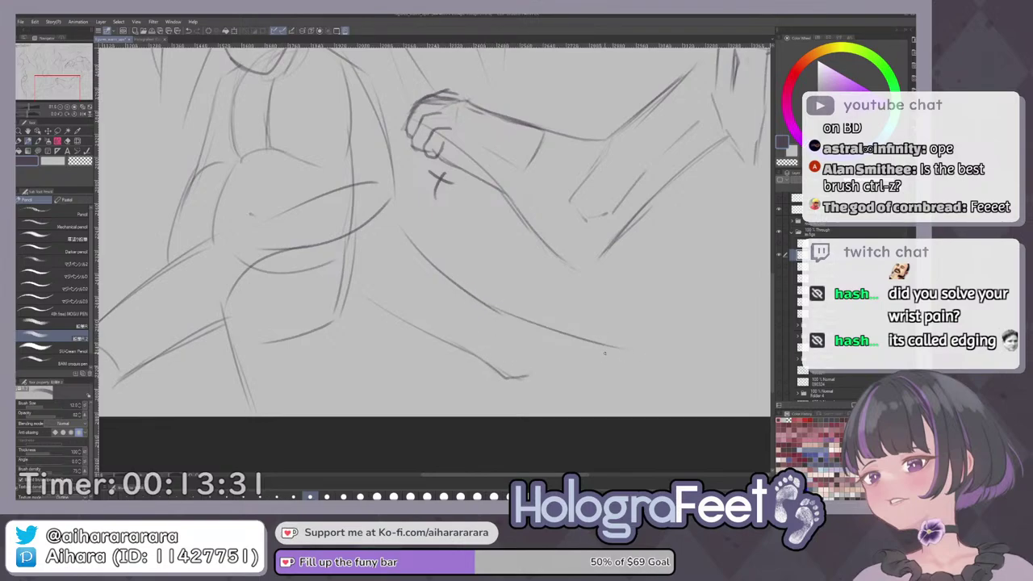
key("ctrl+z")
left_click_drag(491, 306, 614, 344)
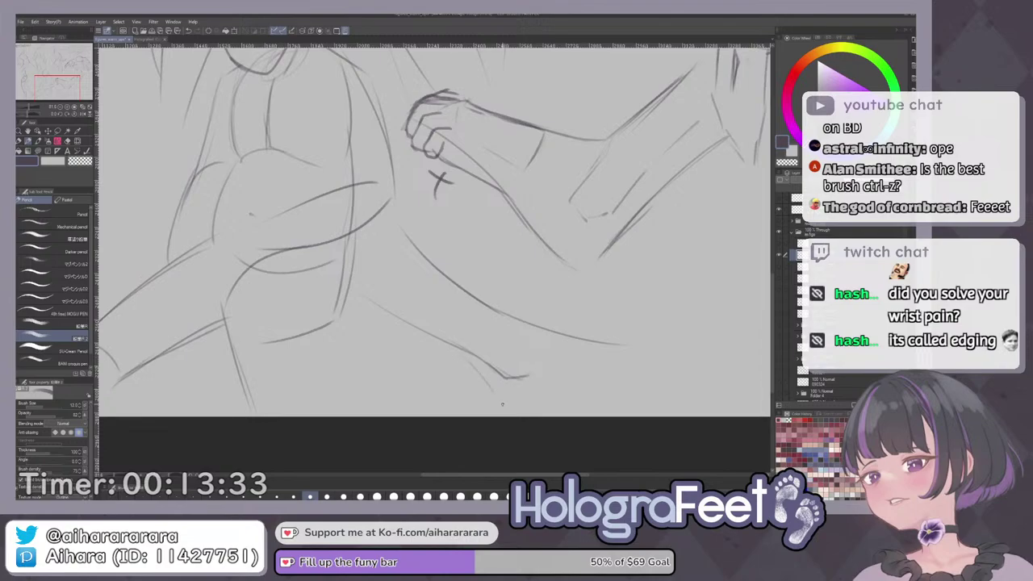
key("ctrl+z")
left_click_drag(470, 353, 497, 399)
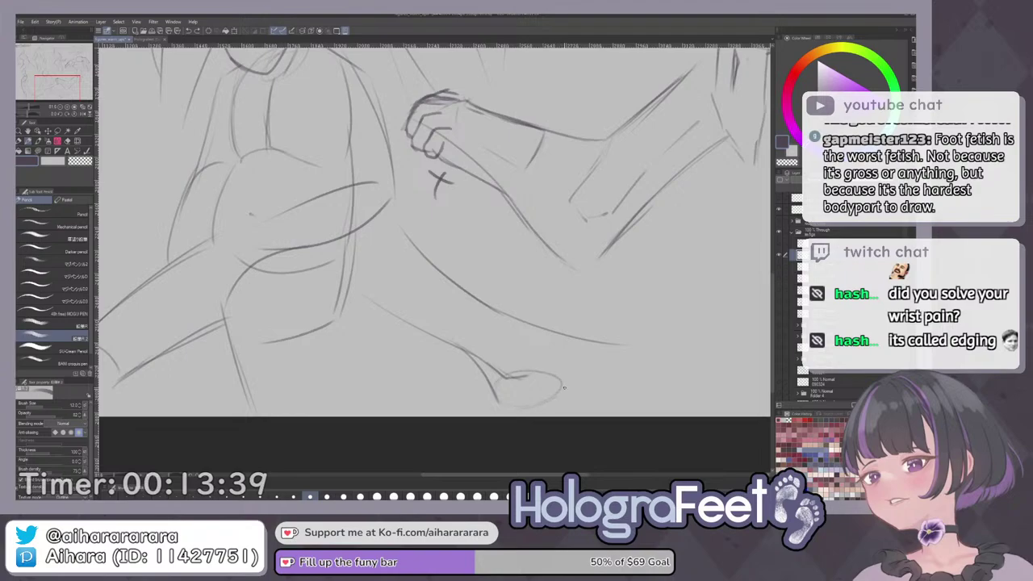
mouse_move(564, 388)
left_mouse_down()
mouse_move(507, 368)
mouse_move(561, 376)
mouse_move(598, 360)
left_mouse_up()
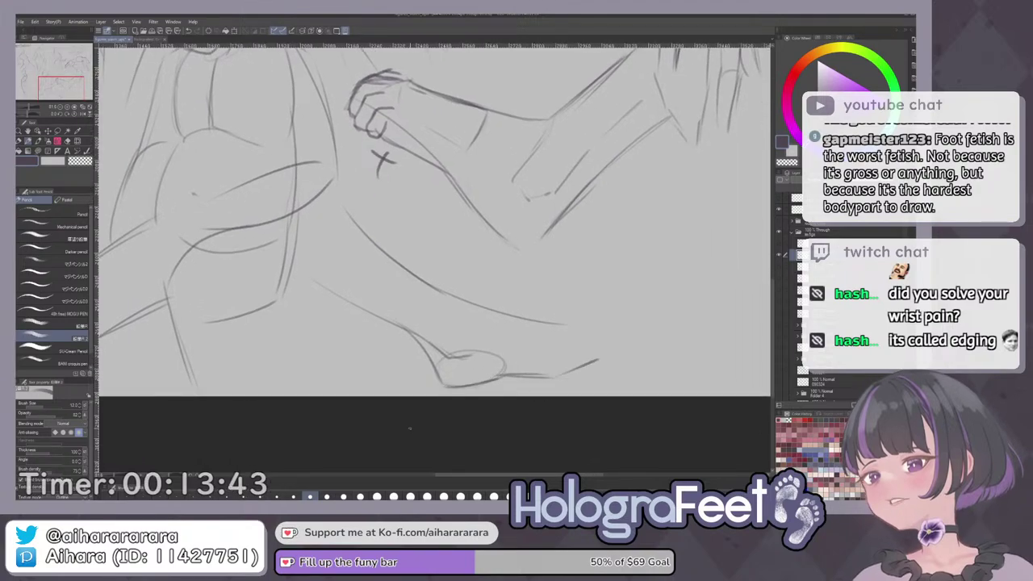
Close the foot with a top edge and slanted toe end, and add toe divisions, a ball-of-foot contour and an instep line.
left_click_drag(512, 318, 601, 317)
key("ctrl+z")
left_click_drag(620, 320, 593, 361)
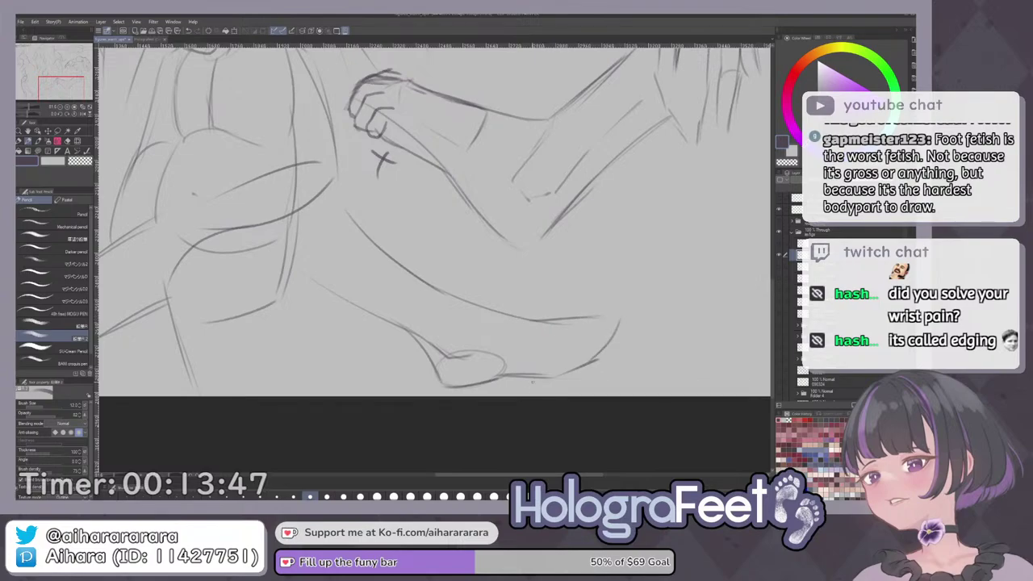
mouse_move(617, 327)
left_mouse_down()
mouse_move(596, 354)
mouse_move(603, 308)
mouse_move(623, 302)
mouse_move(567, 353)
mouse_move(557, 320)
mouse_move(569, 327)
mouse_move(546, 380)
left_mouse_up()
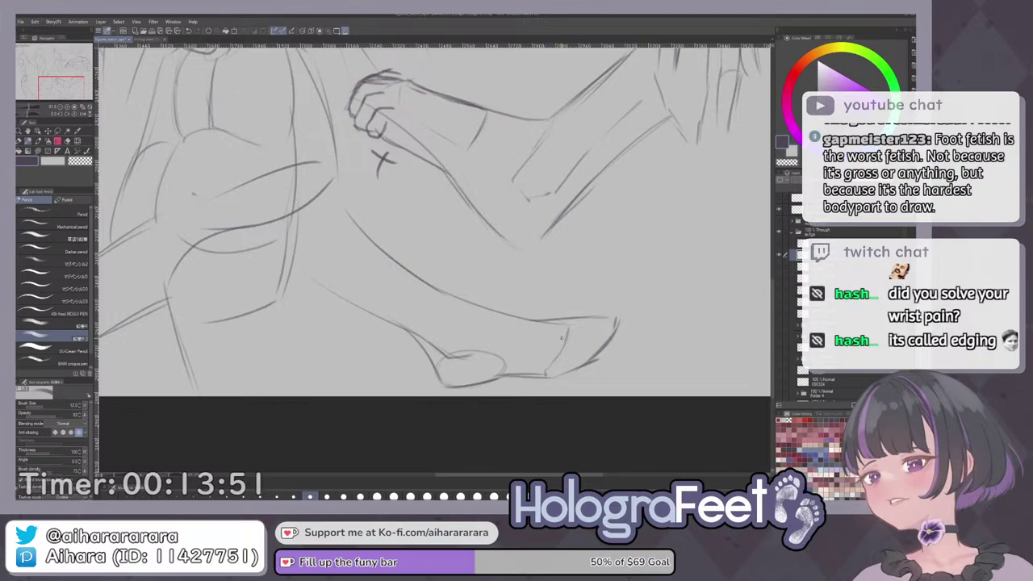
mouse_move(589, 329)
left_mouse_down()
mouse_move(607, 326)
mouse_move(608, 342)
mouse_move(545, 323)
mouse_move(610, 329)
left_mouse_up()
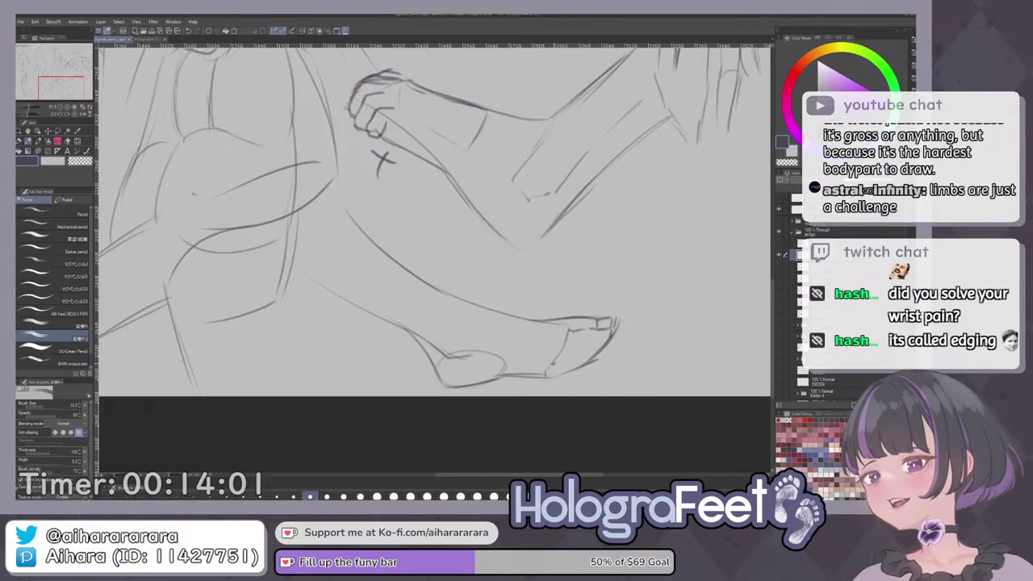
left_click_drag(575, 361, 555, 365)
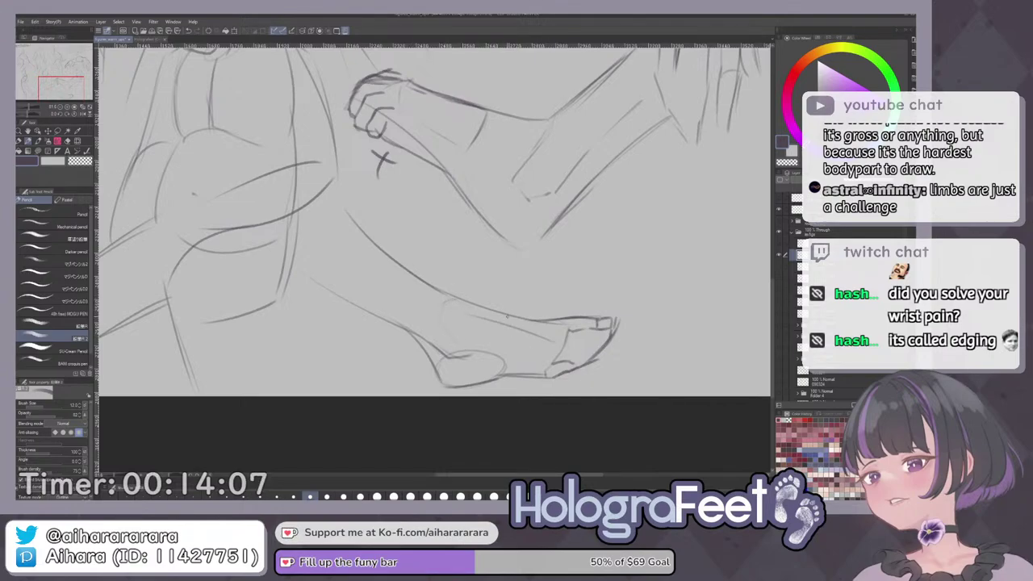
left_click_drag(506, 318, 498, 339)
Check the whole page mirrored and add a short cross-contour line across the shin above the ankle.
key("ctrl+0")
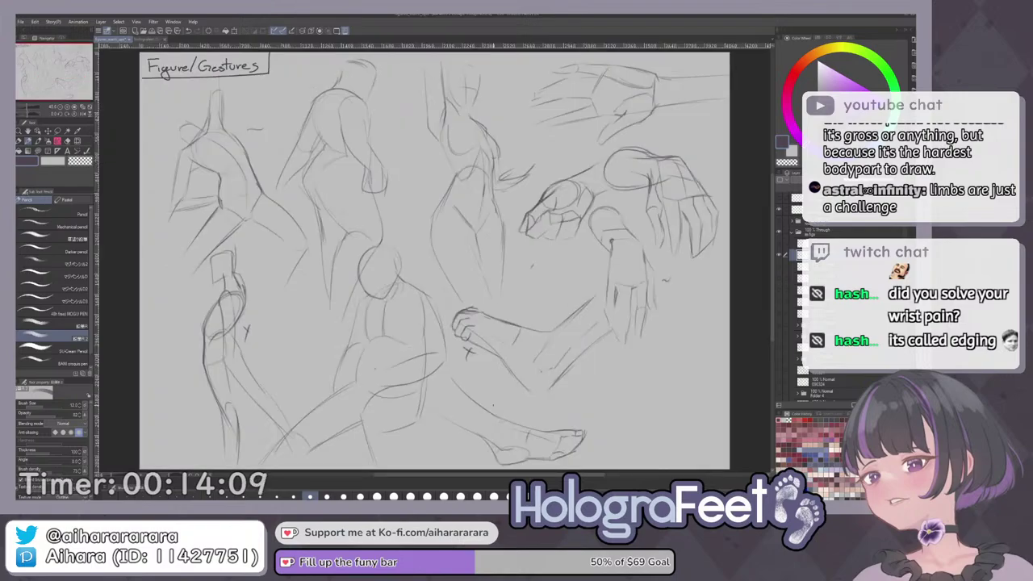
key("h")
key("h")
scroll(566, 393, "up", 1)
left_click_drag(566, 393, 523, 350)
scroll(522, 349, "up", 2)
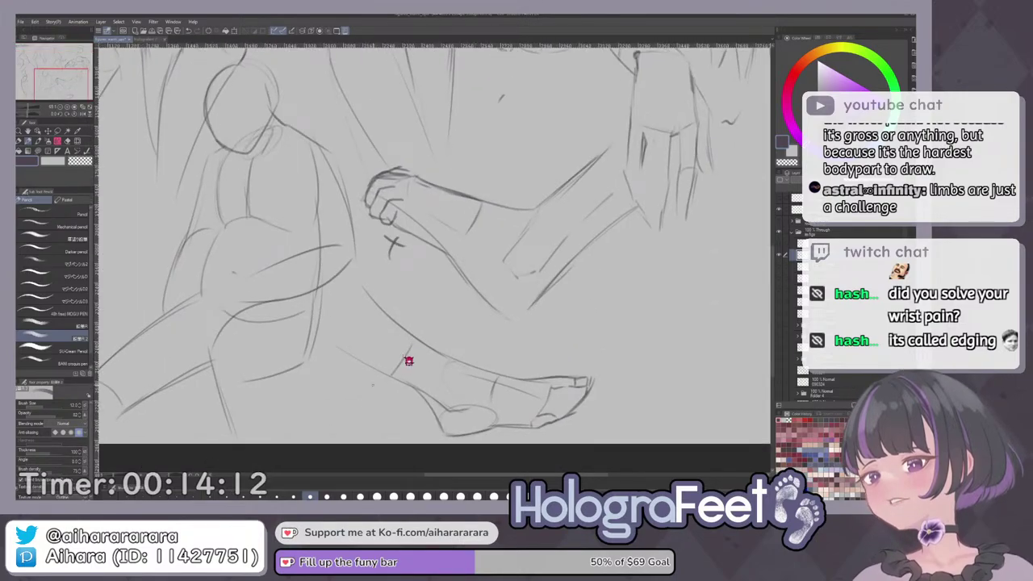
left_click_drag(413, 345, 394, 374)
Sketch two long, nearly vertical lower-leg contours in the empty space beside the downward-hanging hand, near the page's edge.
left_click_drag(644, 331, 562, 355)
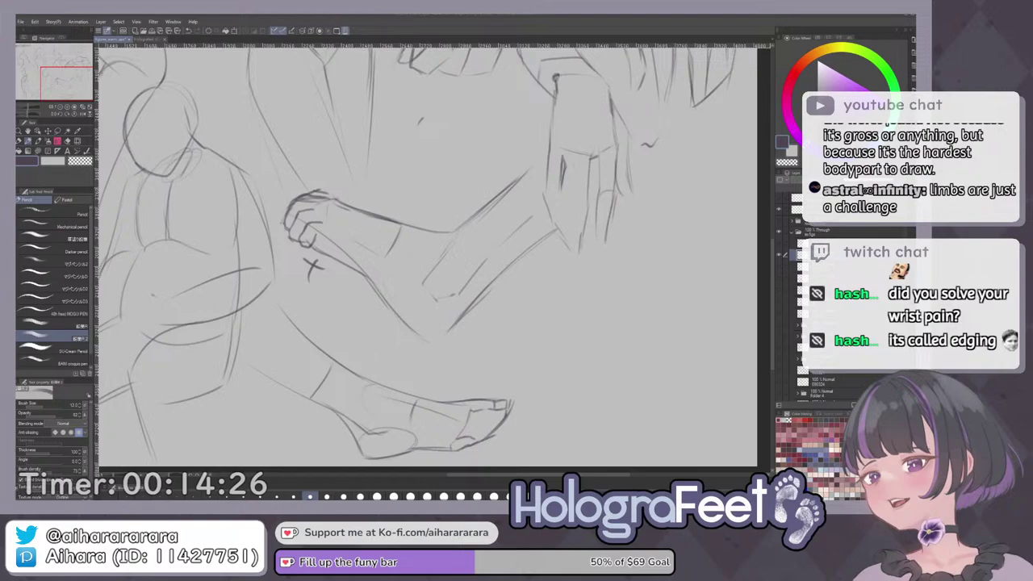
left_click_drag(742, 187, 587, 285)
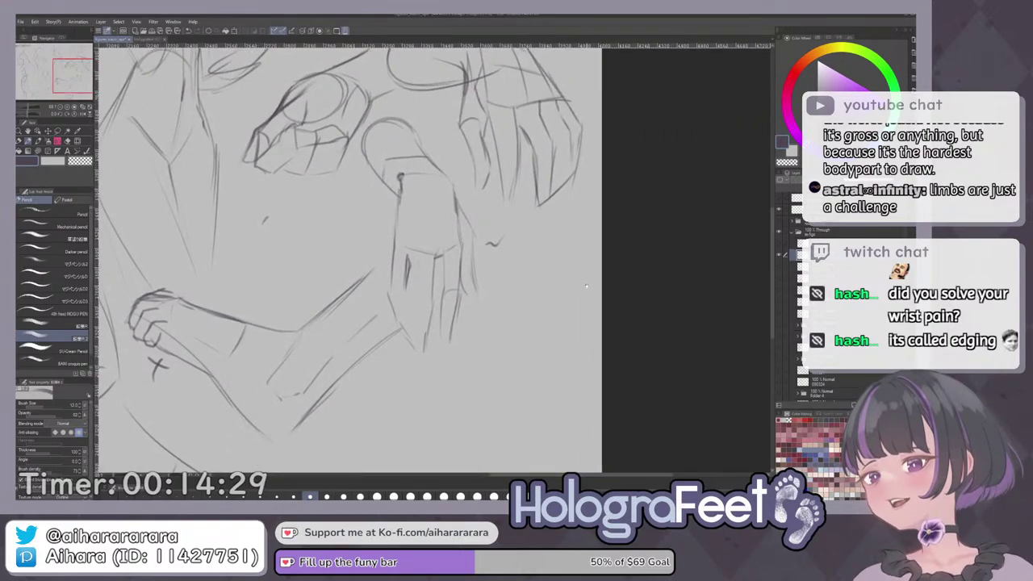
scroll(551, 304, "up", 1)
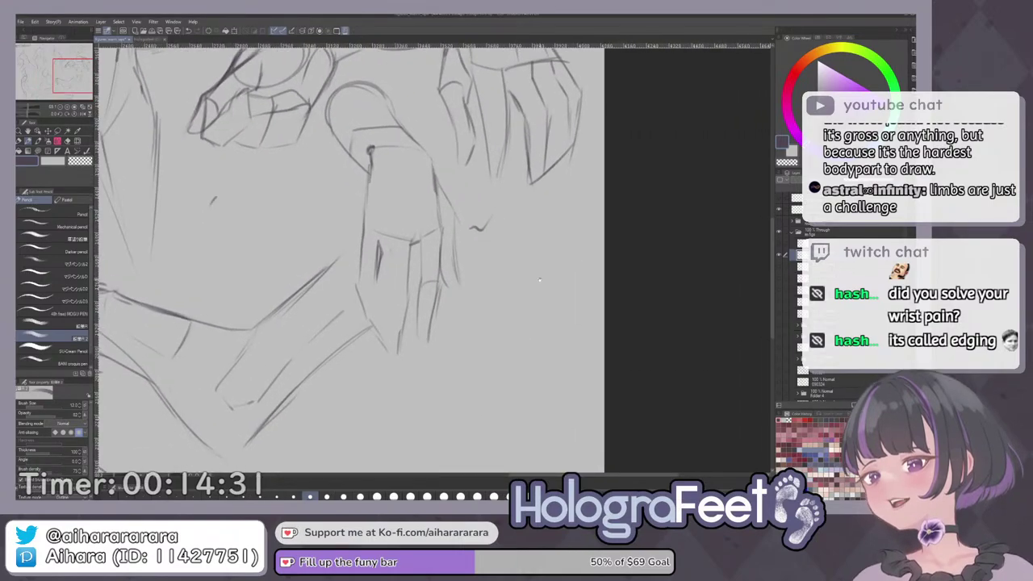
left_click_drag(507, 239, 527, 353)
left_click_drag(518, 293, 530, 371)
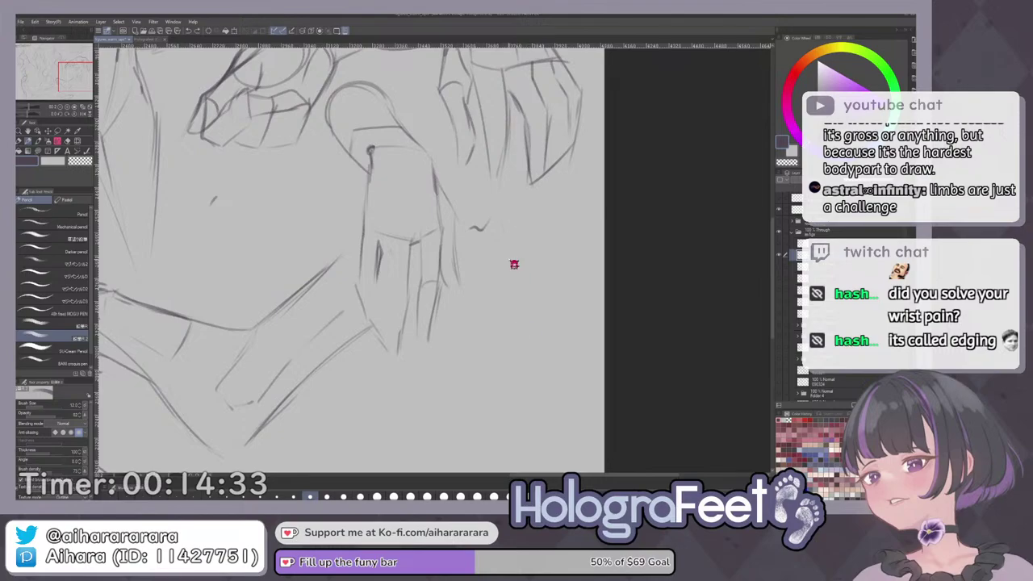
left_click_drag(509, 242, 531, 373)
left_click_drag(529, 324, 540, 374)
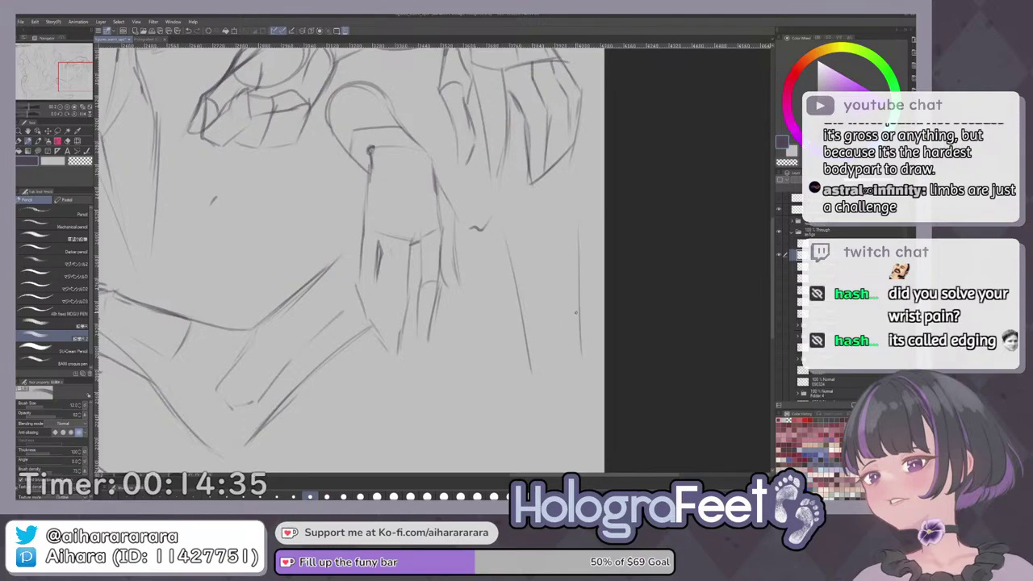
mouse_move(581, 234)
left_mouse_down()
mouse_move(575, 357)
mouse_move(588, 364)
left_mouse_up()
key("ctrl+z")
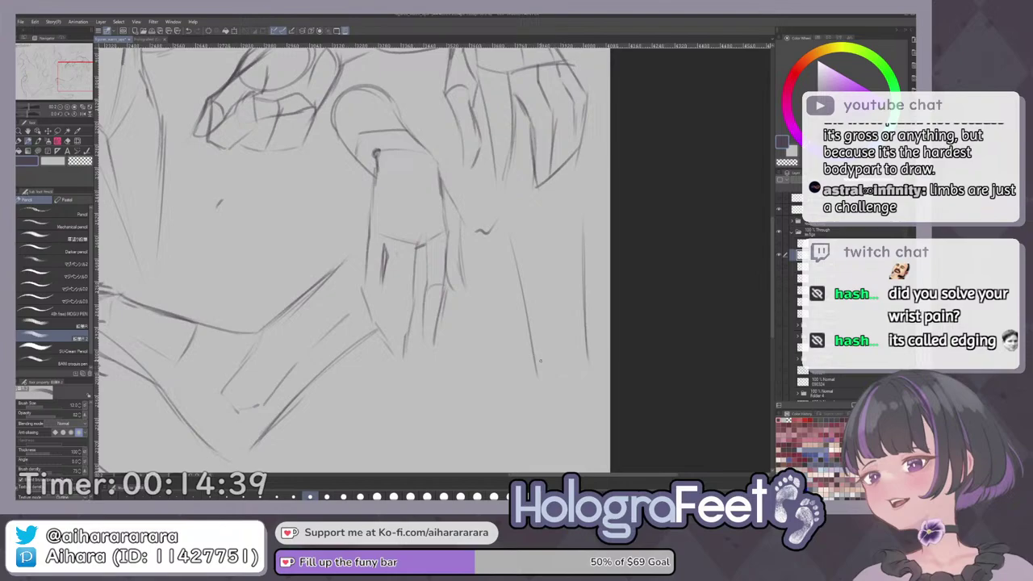
Block in the second leg's ankle and heel with a cross line, a rounded heel end and an ankle oval.
mouse_move(541, 356)
left_mouse_down()
mouse_move(588, 352)
mouse_move(590, 322)
mouse_move(592, 377)
mouse_move(564, 373)
mouse_move(565, 398)
mouse_move(619, 402)
mouse_move(657, 303)
mouse_move(625, 303)
mouse_move(627, 260)
left_mouse_up()
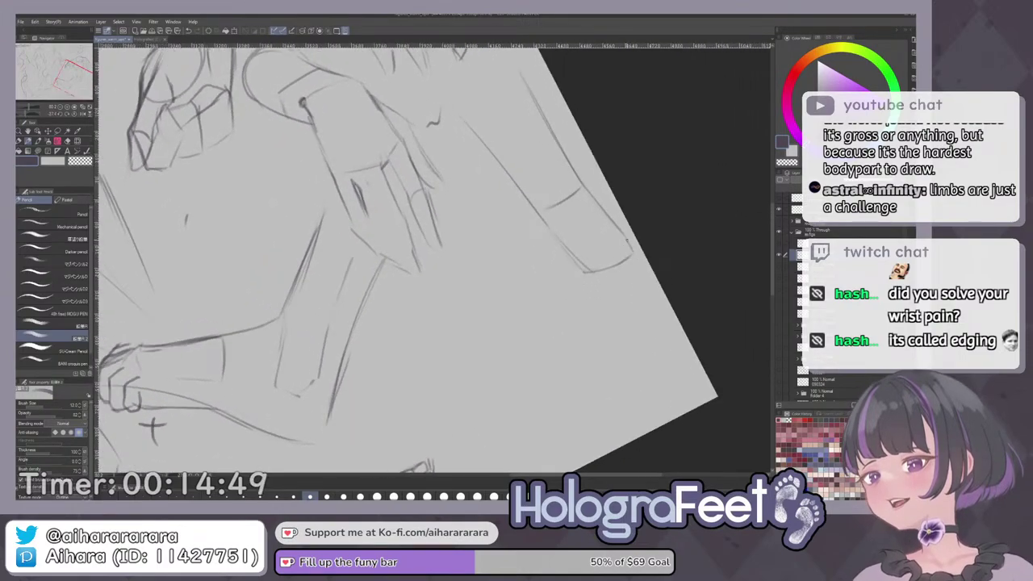
key("^")
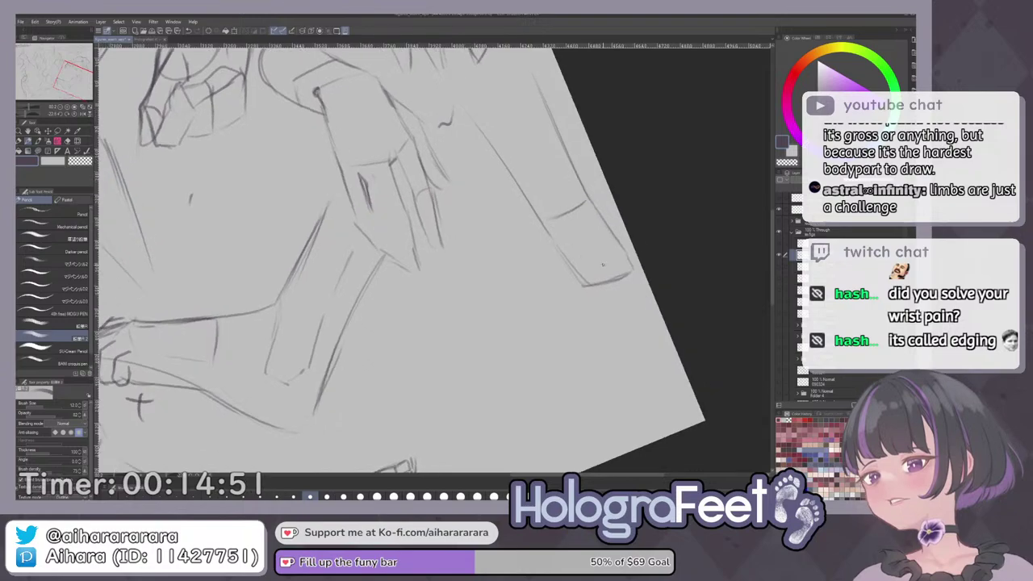
left_click_drag(552, 208, 570, 240)
mouse_move(587, 203)
left_mouse_down()
mouse_move(575, 241)
mouse_move(550, 244)
mouse_move(512, 309)
left_mouse_up()
key("ctrl+z")
key("ctrl+0")
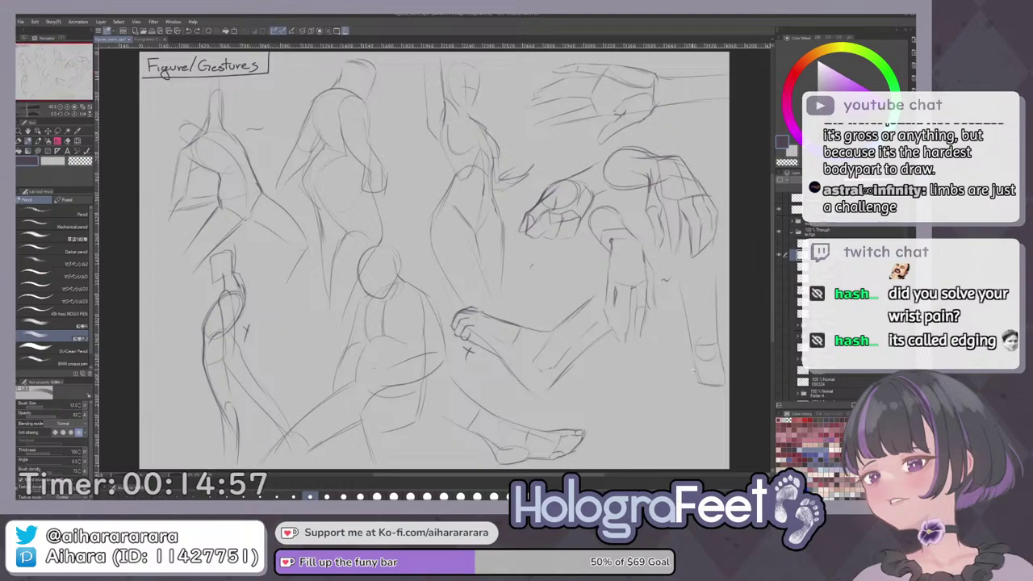
Add the second foot's sloping instep, sole line and rounded big toe, and darken the instep edge.
scroll(733, 366, "up", 3)
left_click_drag(630, 324, 561, 372)
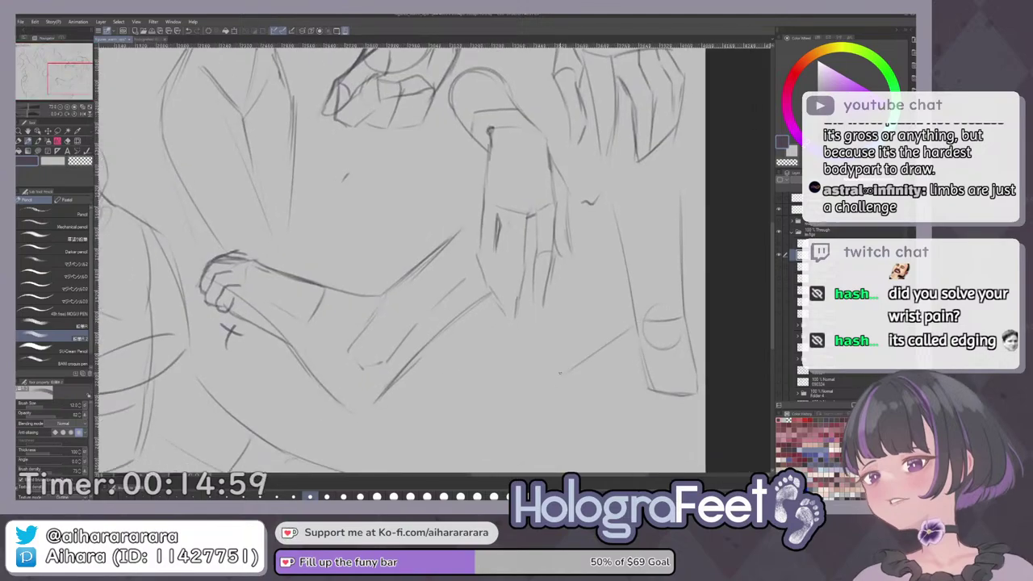
left_click_drag(643, 391, 569, 401)
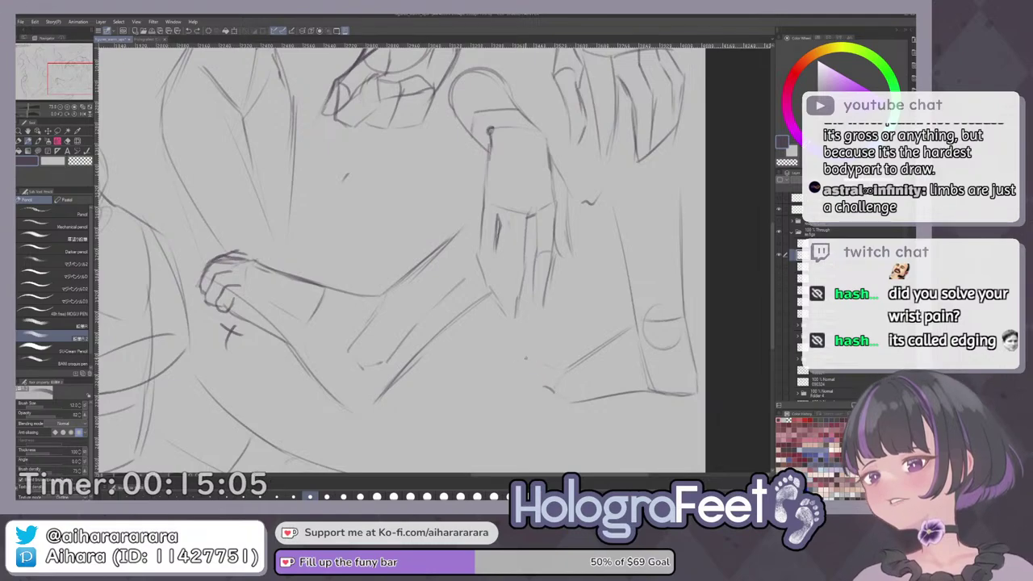
mouse_move(532, 372)
left_mouse_down()
mouse_move(554, 392)
mouse_move(535, 357)
mouse_move(542, 365)
left_mouse_up()
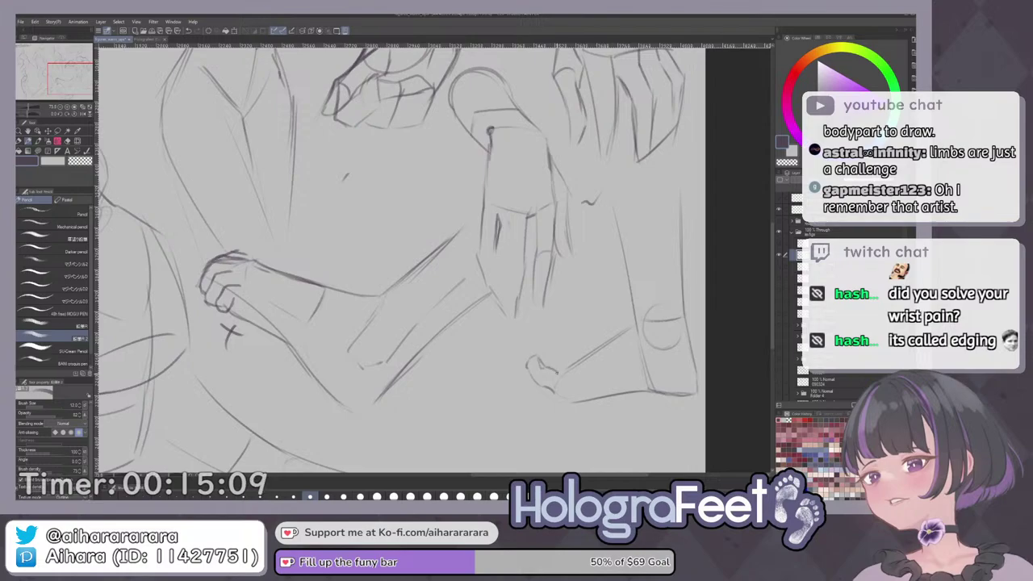
mouse_move(634, 328)
left_mouse_down()
mouse_move(561, 370)
mouse_move(575, 364)
left_mouse_up()
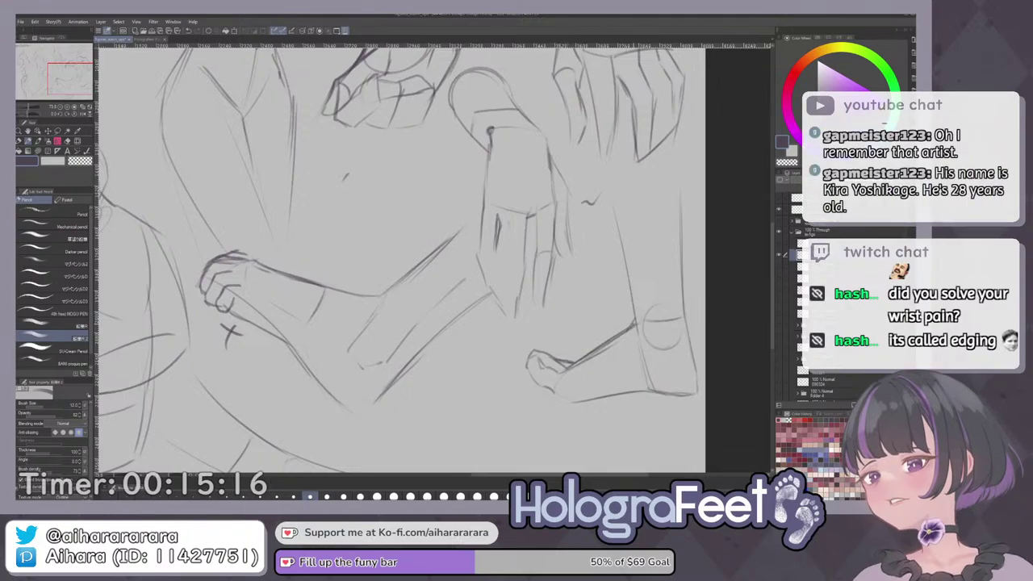
Strengthen the second foot's sole line and add curved contours around its ankle and heel.
left_click_drag(595, 202, 605, 191)
left_click_drag(682, 344, 644, 353)
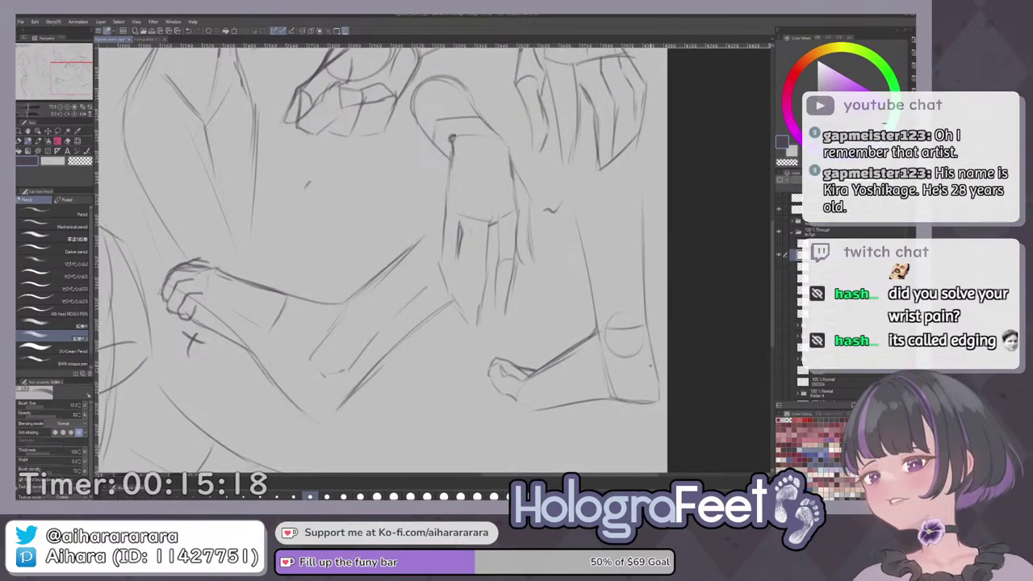
left_click_drag(529, 409, 616, 388)
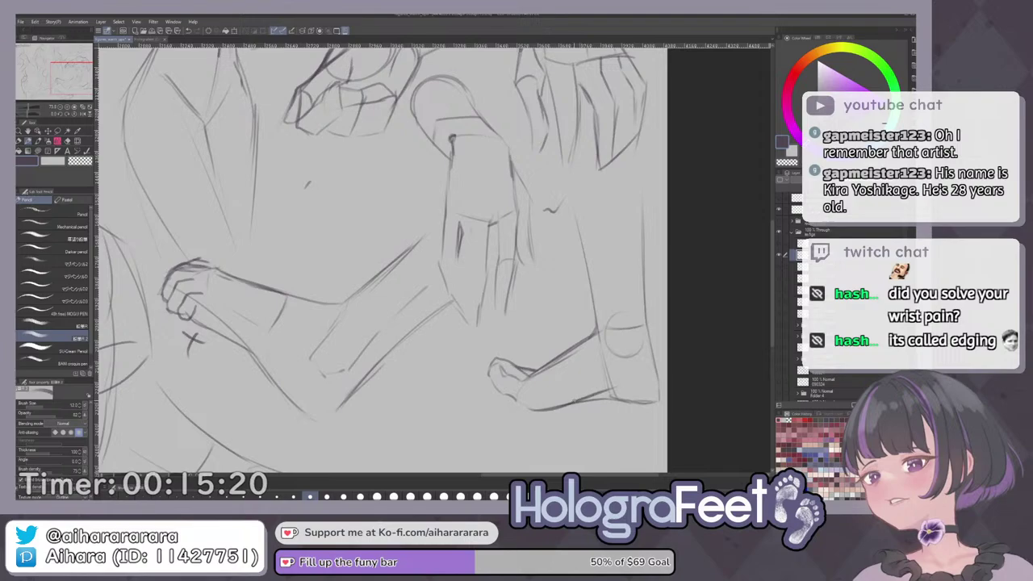
left_click_drag(560, 406, 614, 390)
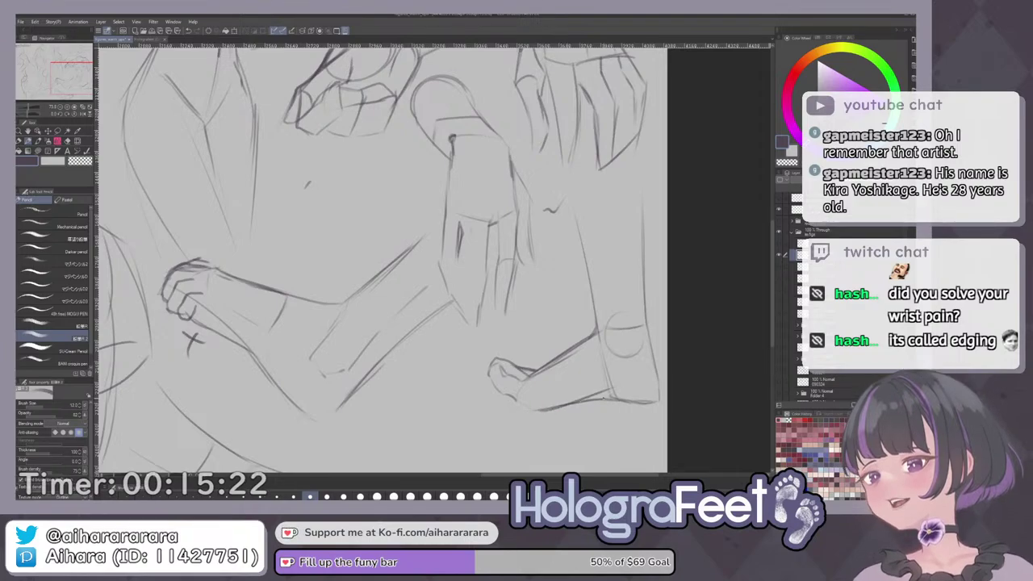
mouse_move(647, 334)
left_mouse_down()
mouse_move(660, 397)
mouse_move(622, 386)
left_mouse_up()
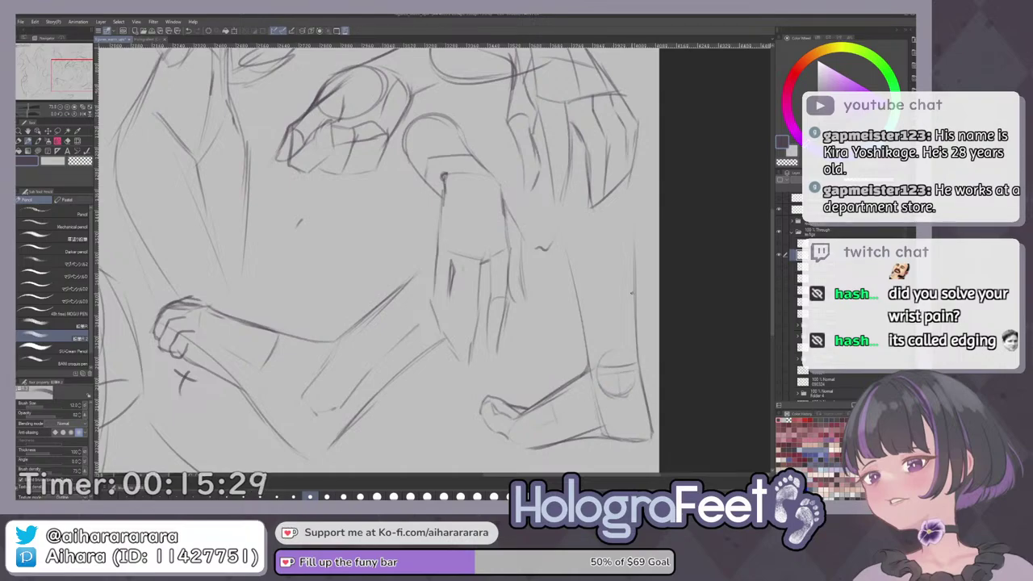
Check the whole page of gesture studies mirrored, and return it to its normal orientation.
key("ctrl+0")
key("h")
key("h")
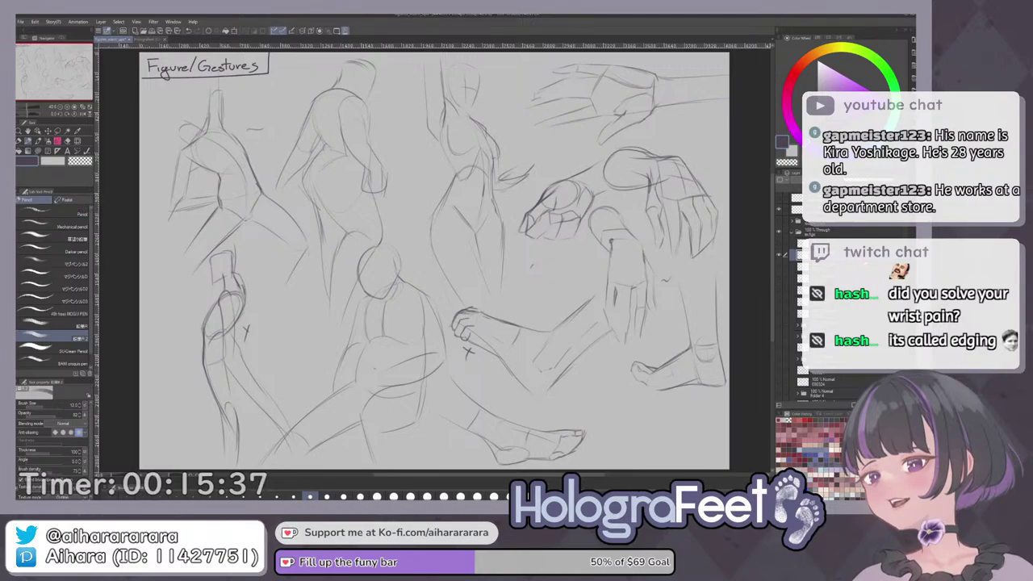
Block in a new sole-view foot between the existing foot studies with its long side edges, angled toe line and tapering heel.
left_click_drag(624, 398, 553, 339)
scroll(553, 340, "up", 5)
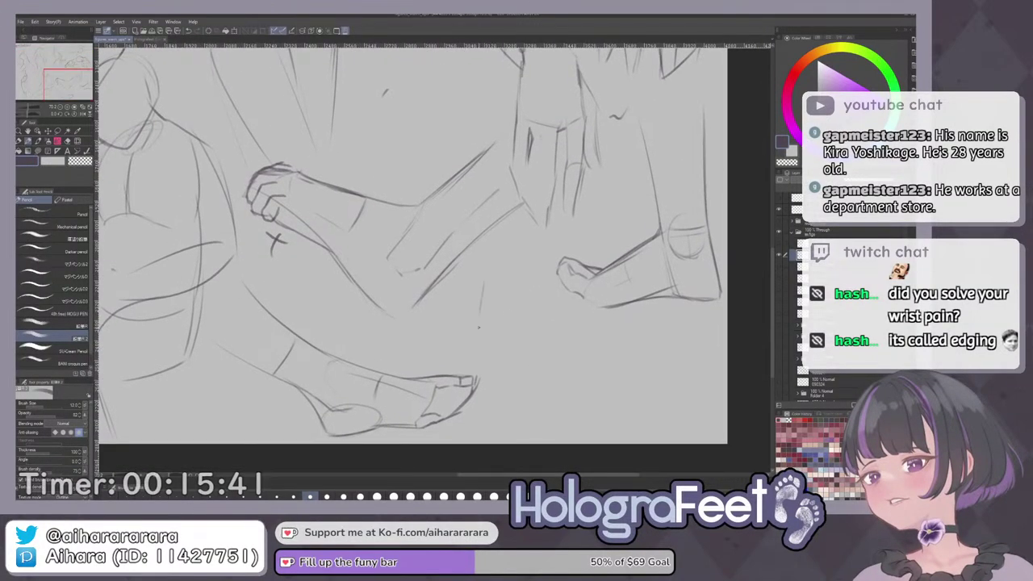
left_click_drag(482, 274, 496, 424)
key("ctrl+z")
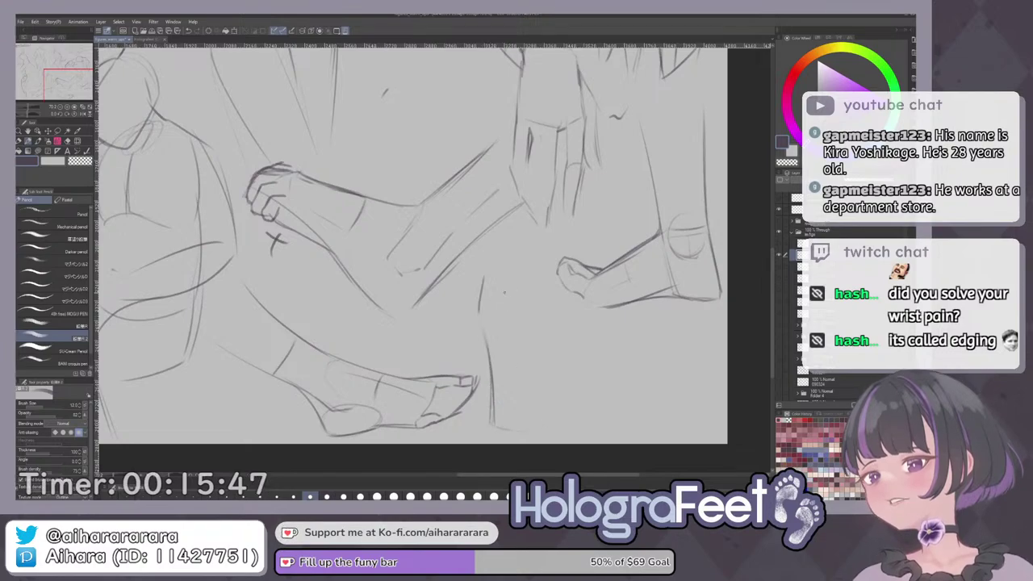
mouse_move(482, 279)
left_mouse_down()
mouse_move(508, 272)
mouse_move(533, 278)
mouse_move(514, 271)
mouse_move(550, 304)
left_mouse_up()
left_click_drag(515, 274, 555, 306)
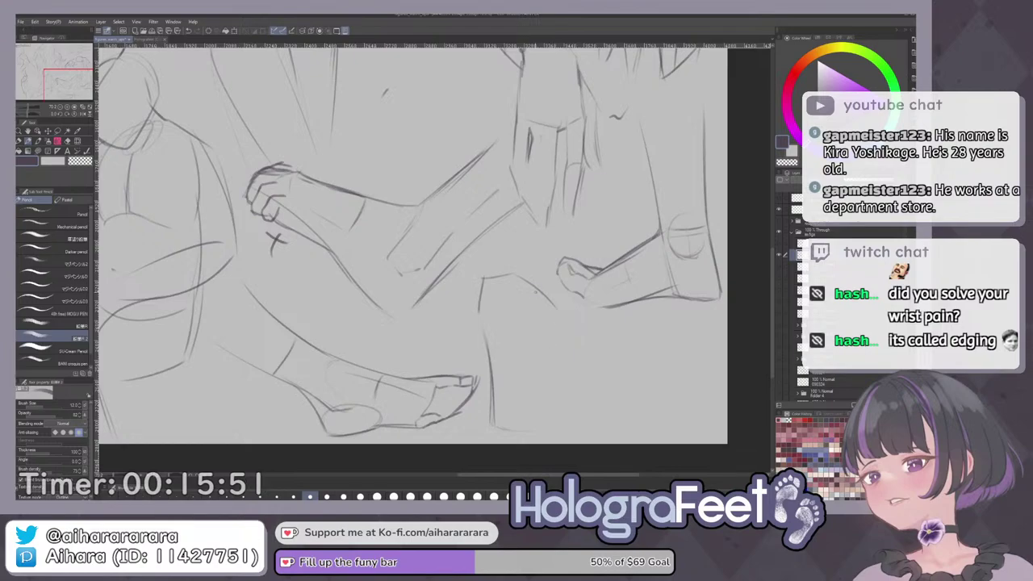
left_click_drag(549, 331, 537, 380)
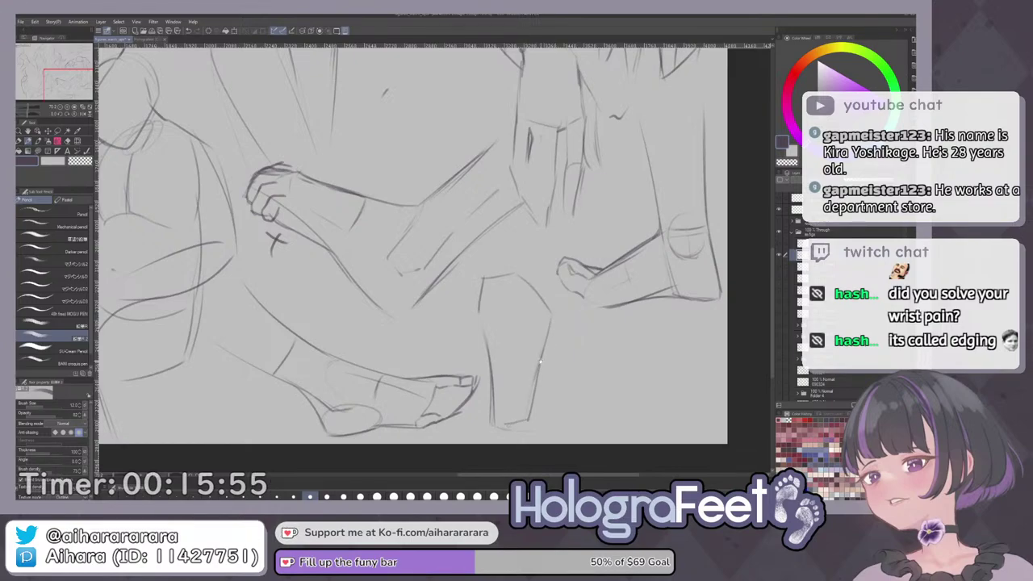
Add the rounded big toe, the slanted outer toe edge and the small little toe to the sole-view foot.
left_click_drag(480, 266, 474, 297)
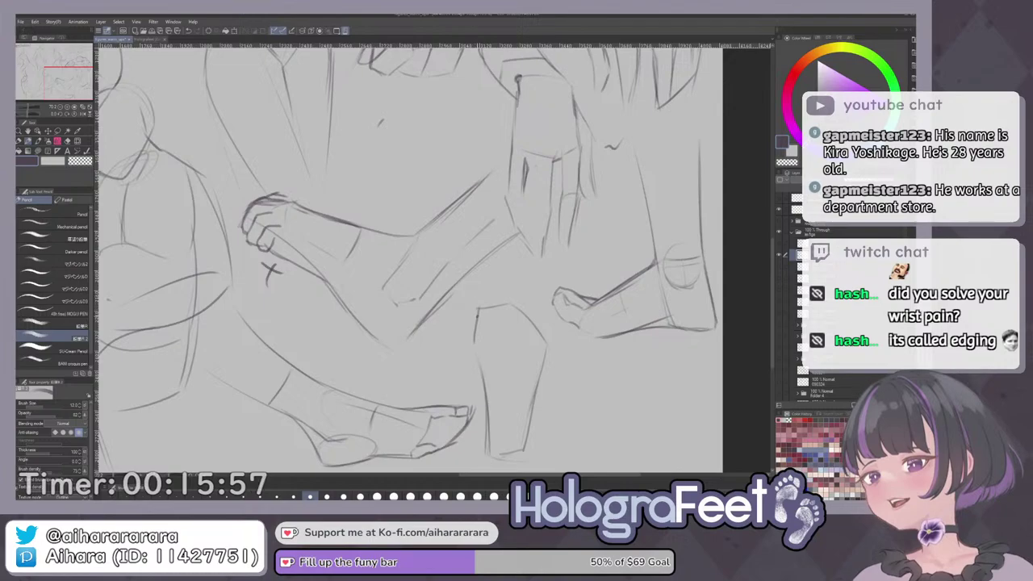
mouse_move(480, 294)
left_mouse_down()
mouse_move(478, 311)
mouse_move(492, 292)
mouse_move(473, 290)
left_mouse_up()
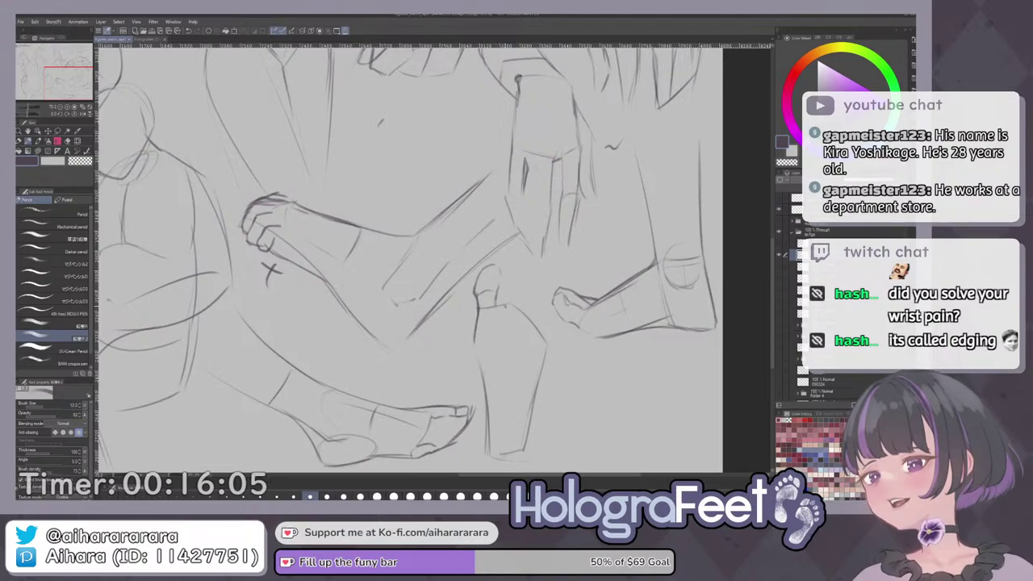
left_click_drag(501, 282, 494, 301)
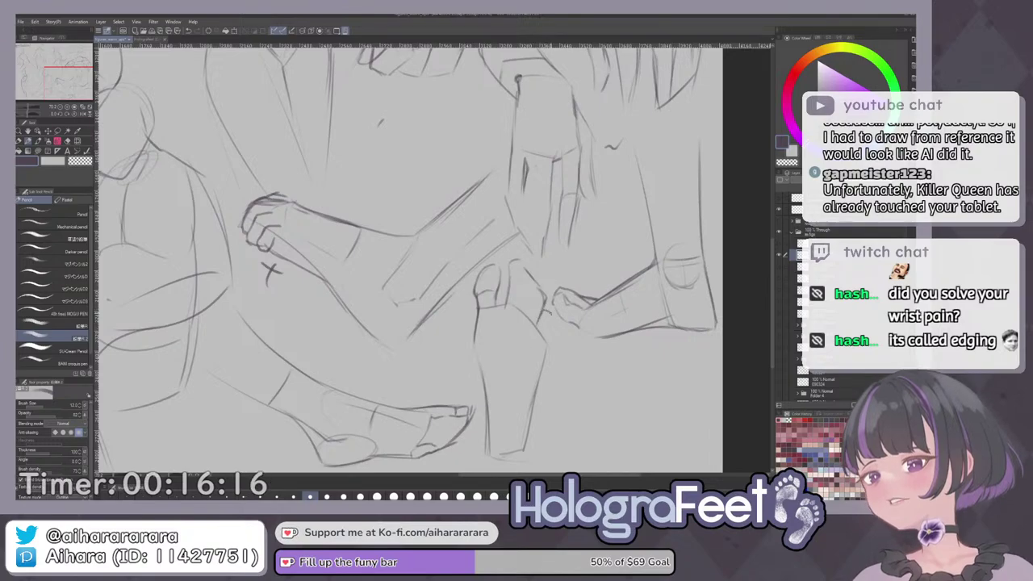
mouse_move(553, 330)
left_mouse_down()
mouse_move(546, 342)
mouse_move(541, 330)
left_mouse_up()
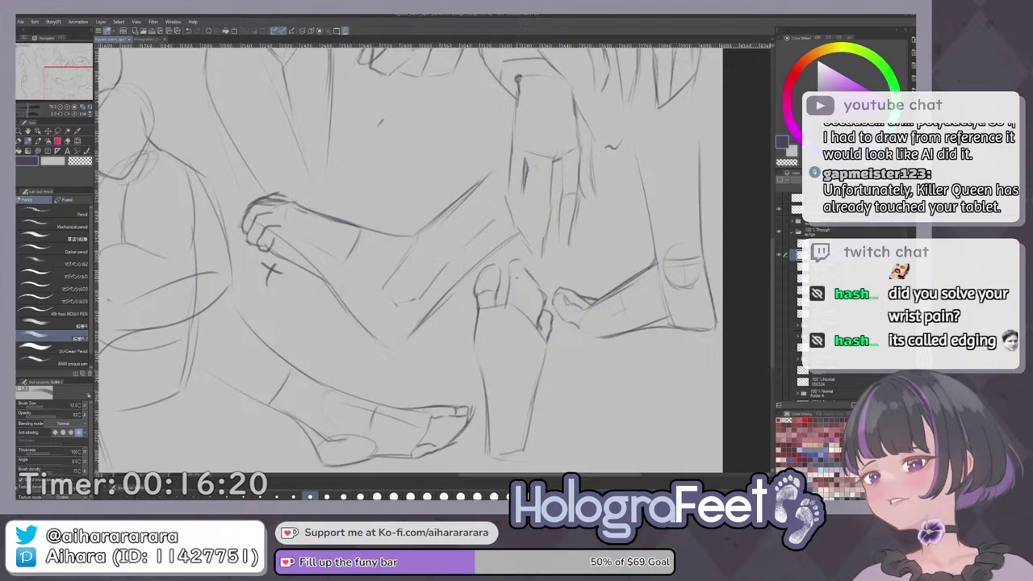
Draw the remaining middle toes of the sole-view foot and clean up the lines where they meet the ball.
mouse_move(519, 290)
left_mouse_down()
mouse_move(523, 270)
mouse_move(516, 308)
mouse_move(532, 319)
mouse_move(531, 227)
left_mouse_up()
scroll(553, 285, "down", 3)
scroll(553, 286, "up", 2)
scroll(524, 235, "up", 2)
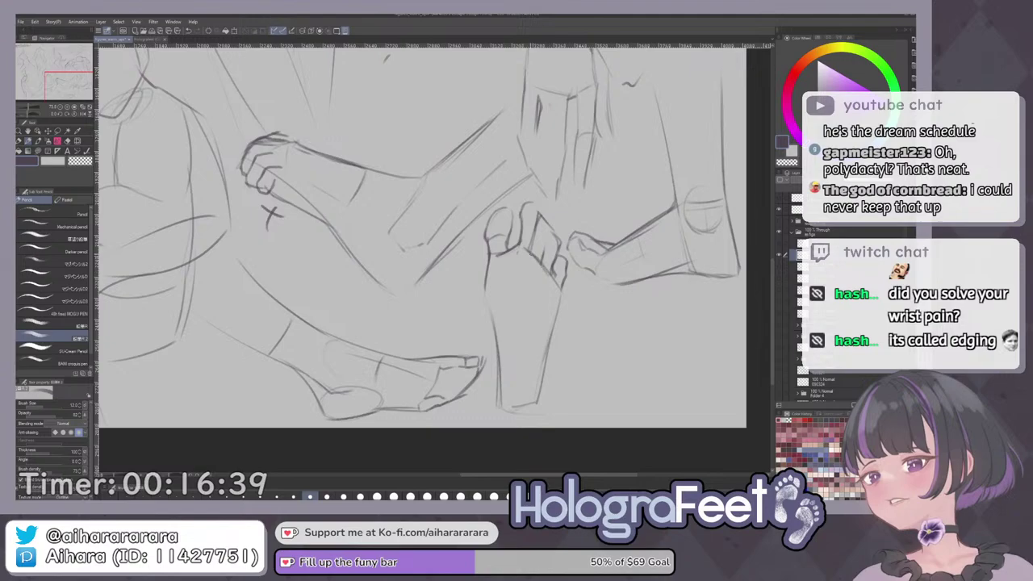
key("e")
left_click_drag(521, 249, 552, 276)
key("p")
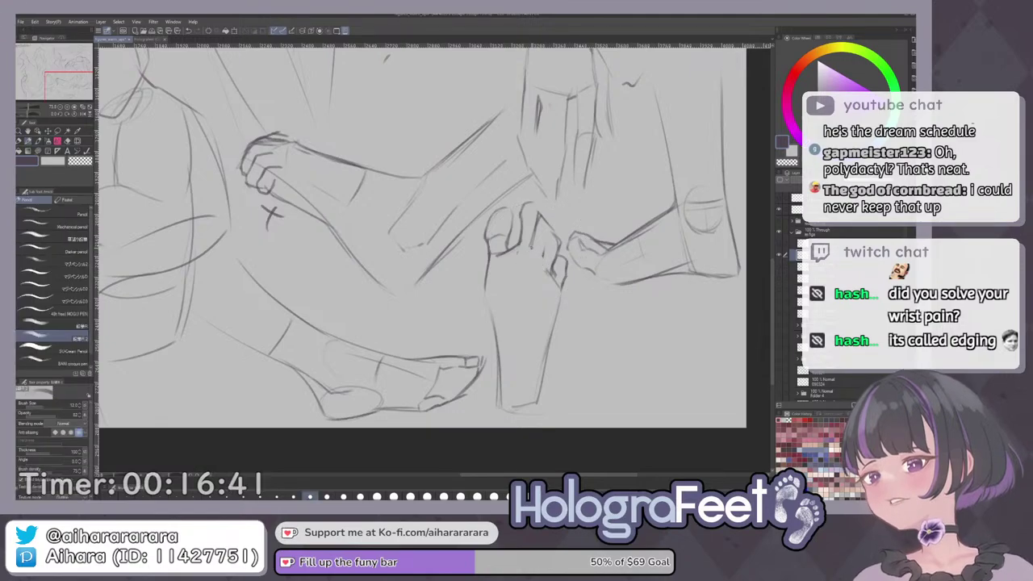
Add curved contours for the ball and arch on the sole-view foot and a small wavy mark beside it.
scroll(536, 325, "down", 5)
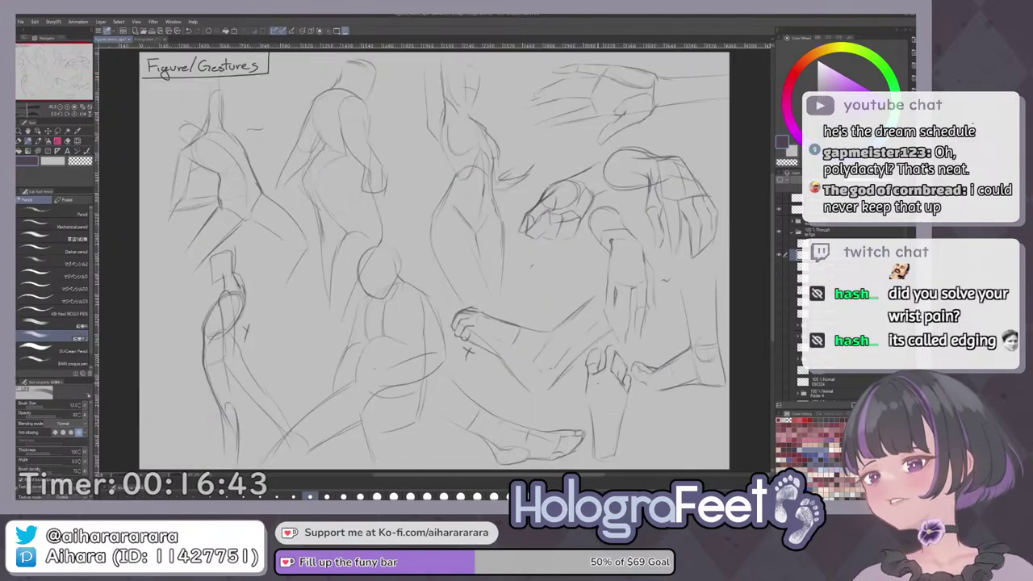
scroll(536, 325, "up", 3)
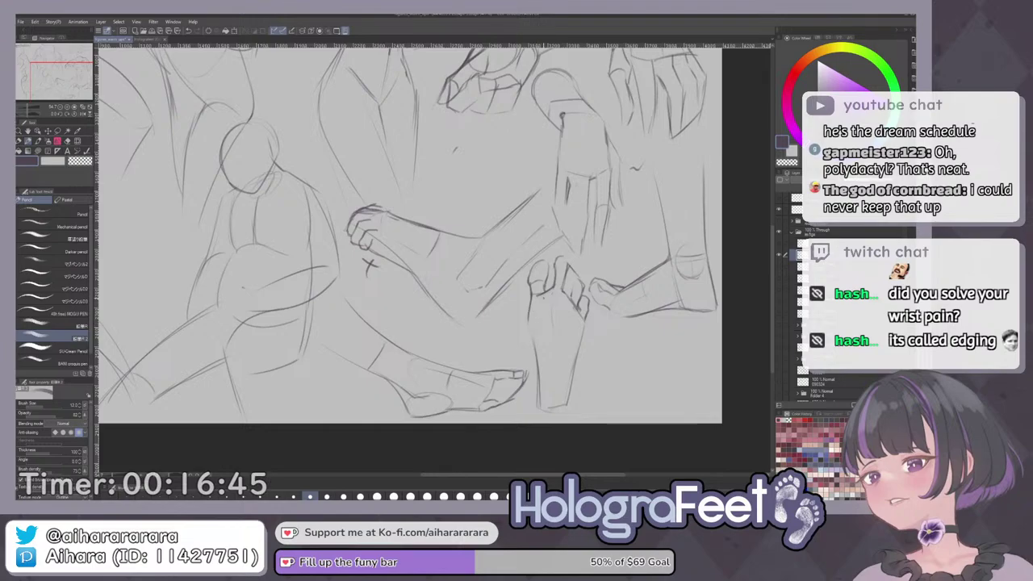
left_click_drag(554, 323, 570, 356)
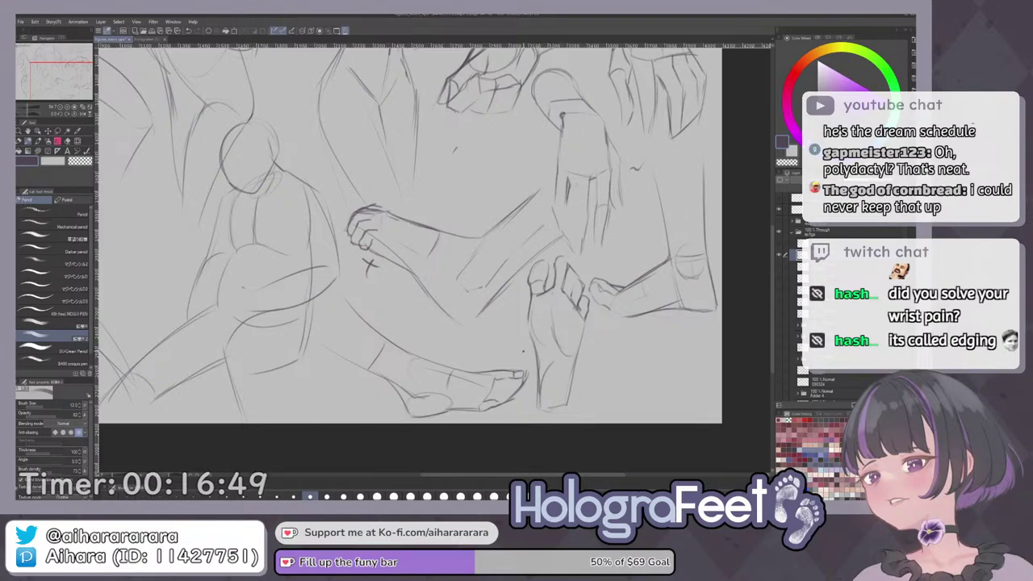
left_click_drag(522, 351, 533, 350)
key("ctrl+0")
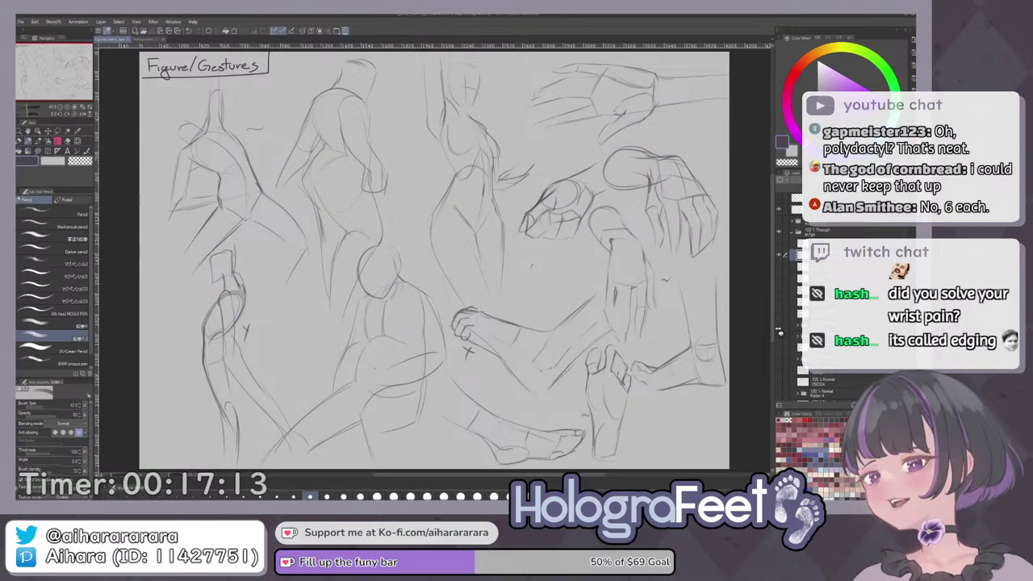
Block in a diagonal lower leg in the page's empty lower-right corner with two side lines and an ankle circle.
scroll(738, 385, "up", 2)
left_click_drag(738, 385, 625, 259)
scroll(585, 291, "up", 2)
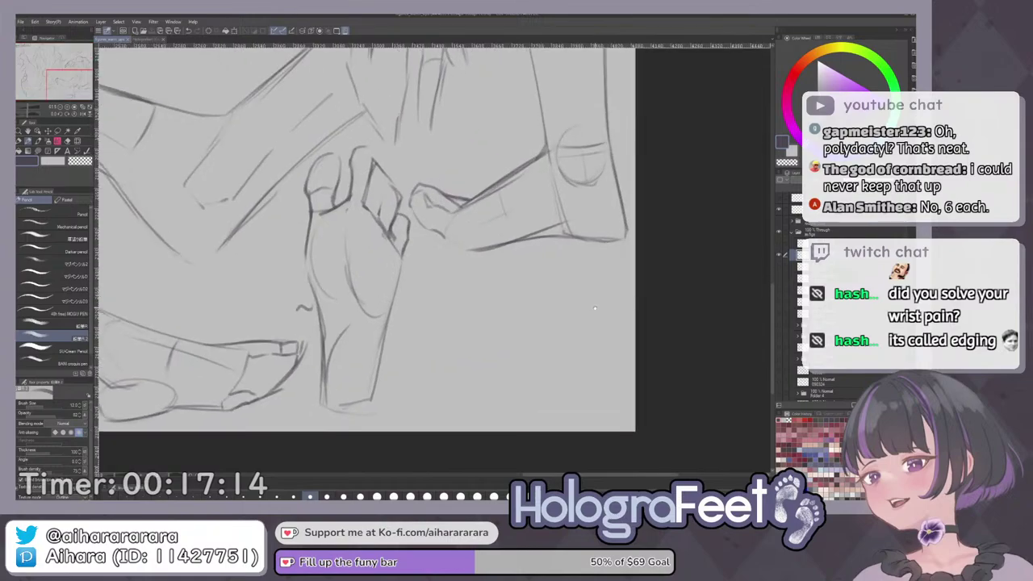
mouse_move(596, 323)
left_mouse_down()
mouse_move(619, 259)
mouse_move(603, 272)
left_mouse_up()
left_click_drag(507, 224, 557, 278)
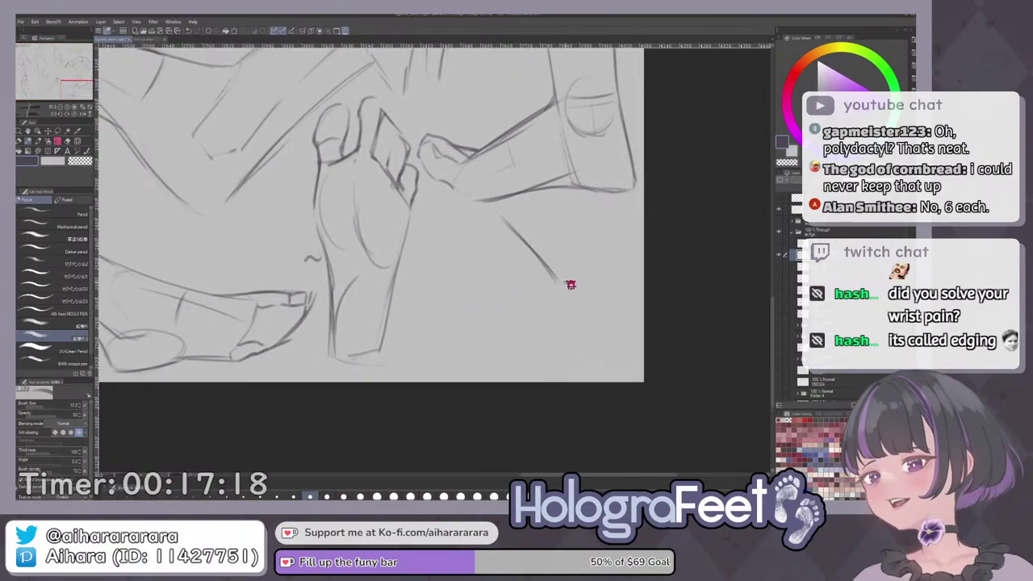
left_click_drag(575, 209, 603, 249)
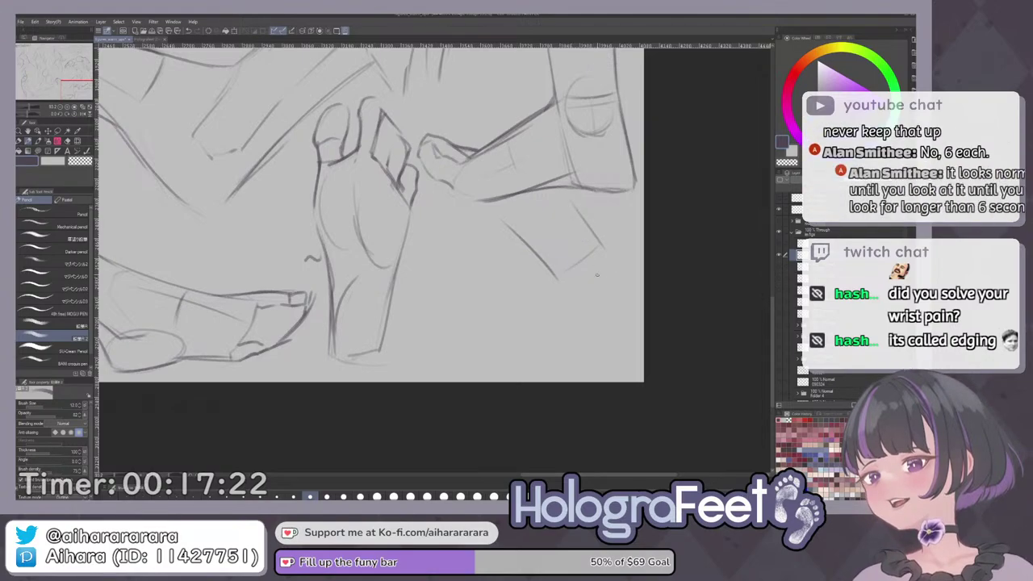
left_click_drag(611, 280, 617, 288)
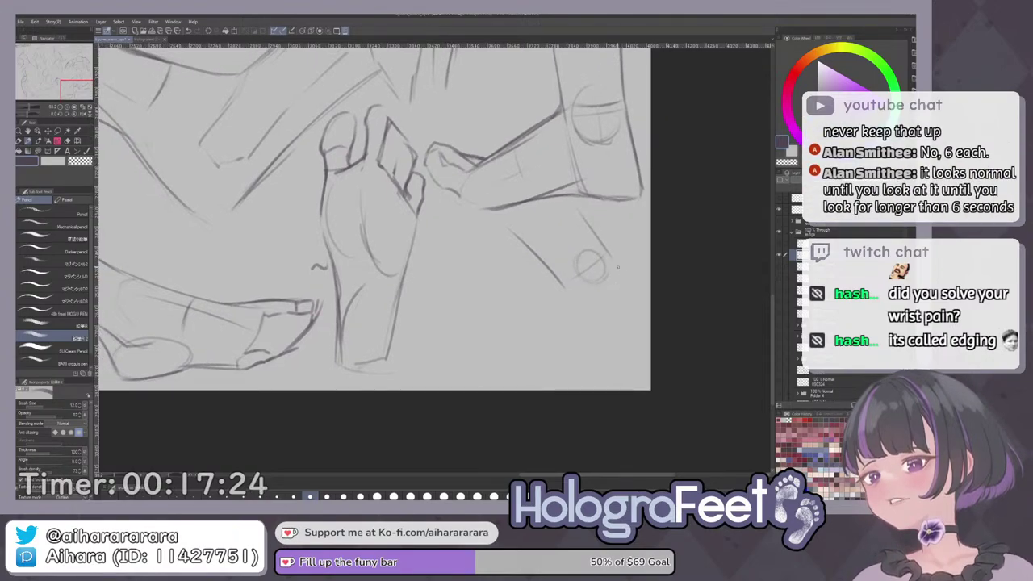
Extend the diagonal leg into a foot with a heel curve, downward instep line, sole line and first toe shapes.
left_click_drag(597, 236, 662, 344)
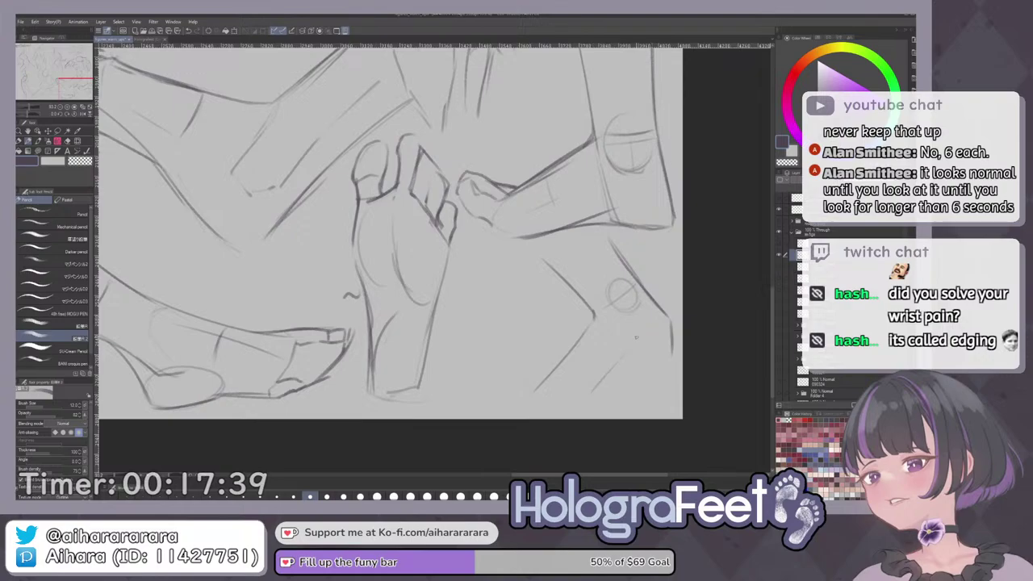
left_click_drag(536, 388, 594, 395)
mouse_move(670, 351)
left_mouse_down()
mouse_move(610, 368)
mouse_move(584, 399)
mouse_move(549, 398)
left_mouse_up()
key("ctrl+z")
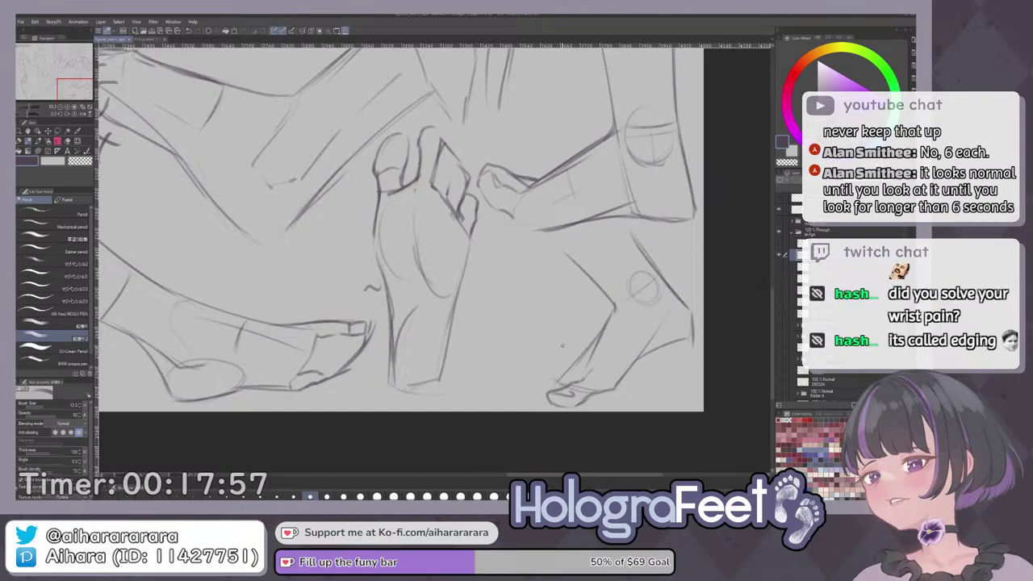
Add the curled front toes to the lower-right foot and darken the toe and instep edges.
left_click_drag(568, 369, 536, 390)
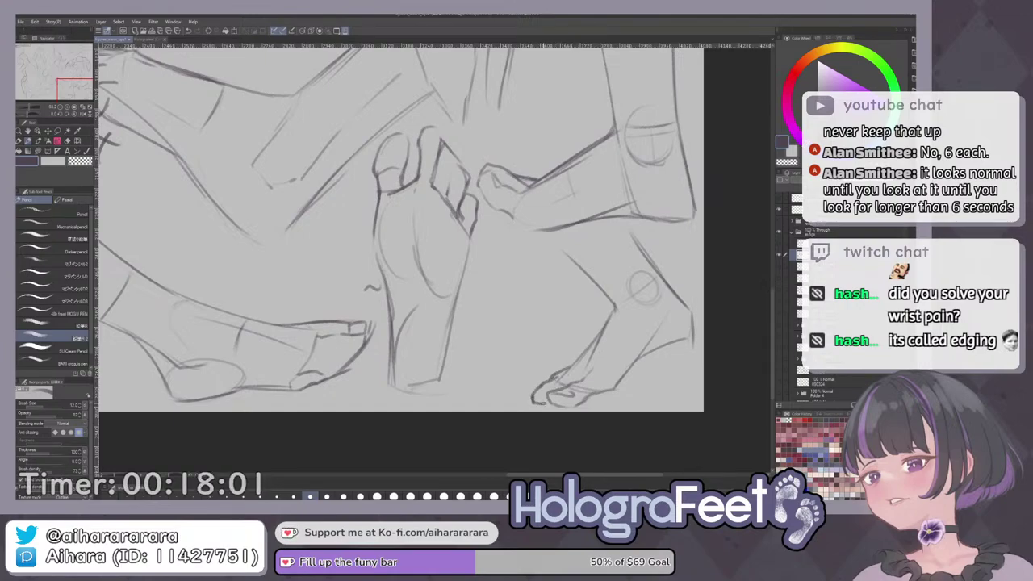
mouse_move(557, 377)
left_mouse_down()
mouse_move(568, 385)
mouse_move(539, 394)
left_mouse_up()
key("ctrl+0")
scroll(582, 388, "up", 4)
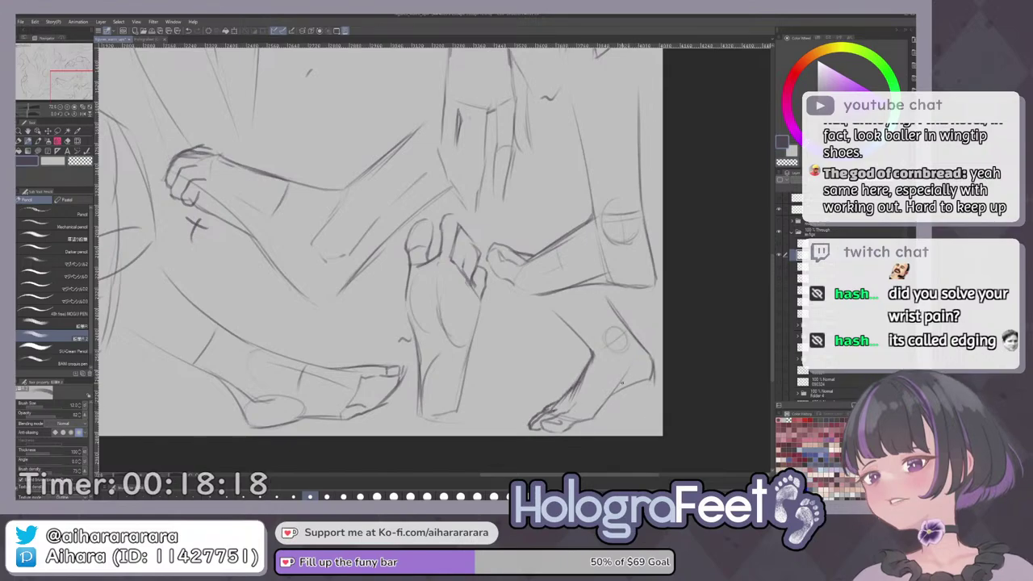
View the full gesture page mirrored to check the new foot studies, and restore its normal orientation.
key("ctrl+0")
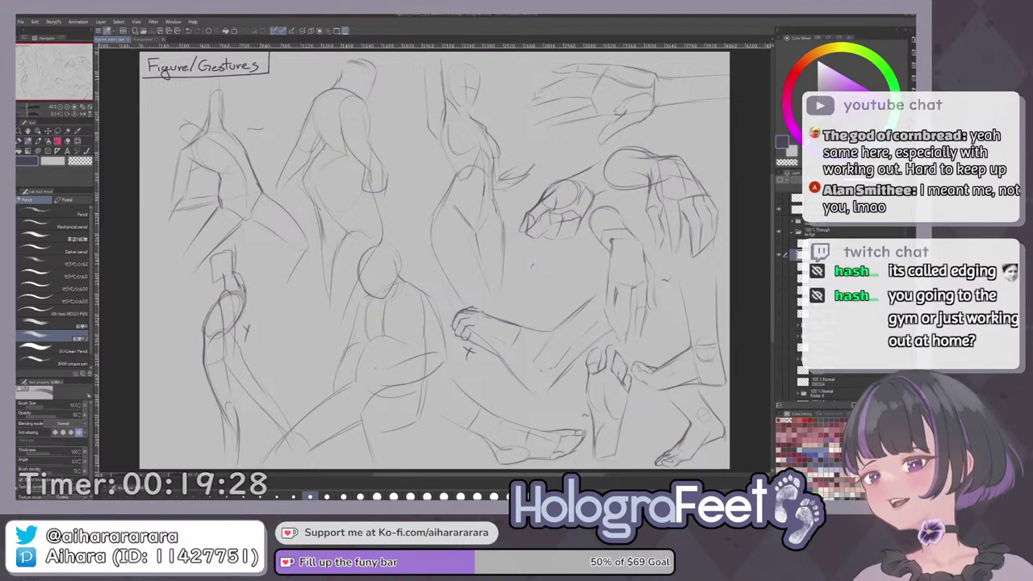
key("h")
key("h")
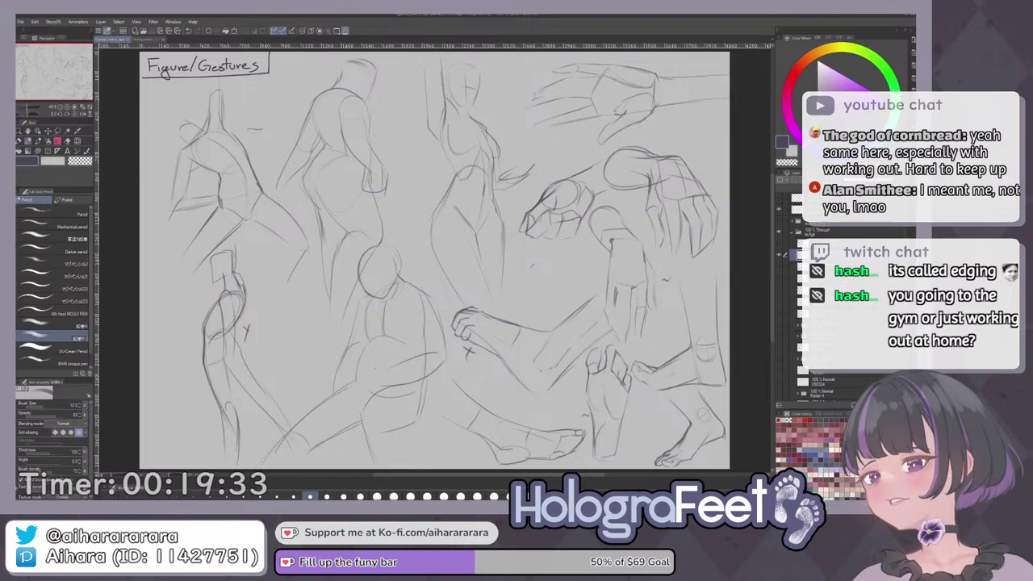
left_click_drag(436, 259, 470, 327)
key("ctrl+0")
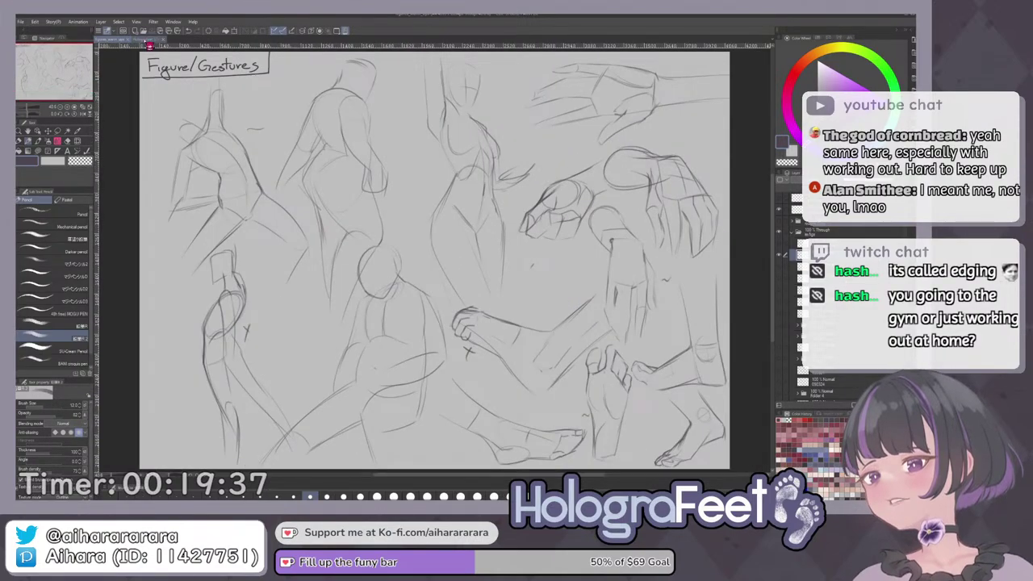
Switch to the HolograFeet book's page overview and look through its sketch and finished illustration pages.
left_click(159, 40)
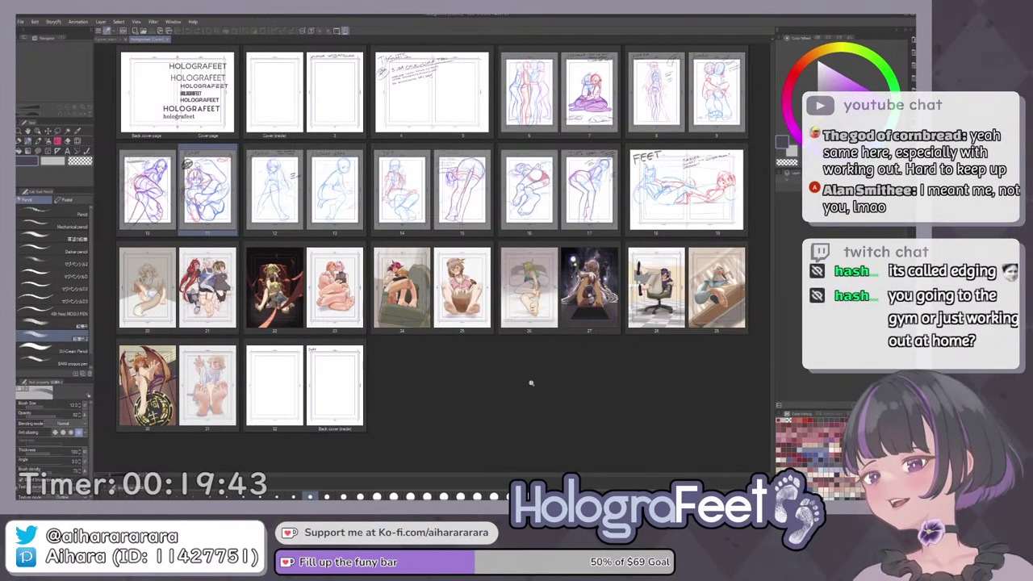
scroll(530, 383, "up", 1)
scroll(527, 387, "up", 1)
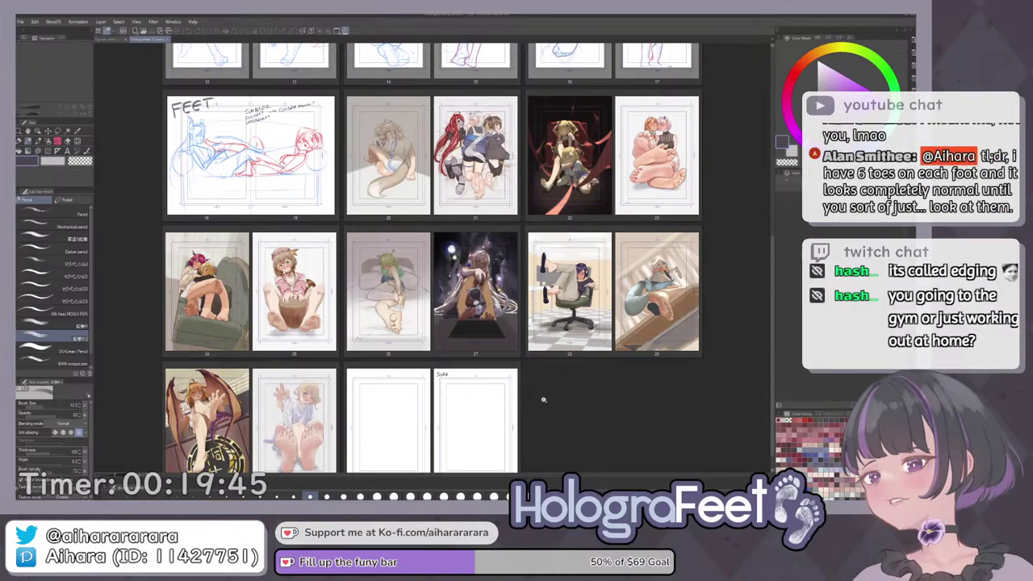
scroll(566, 404, "up", 1)
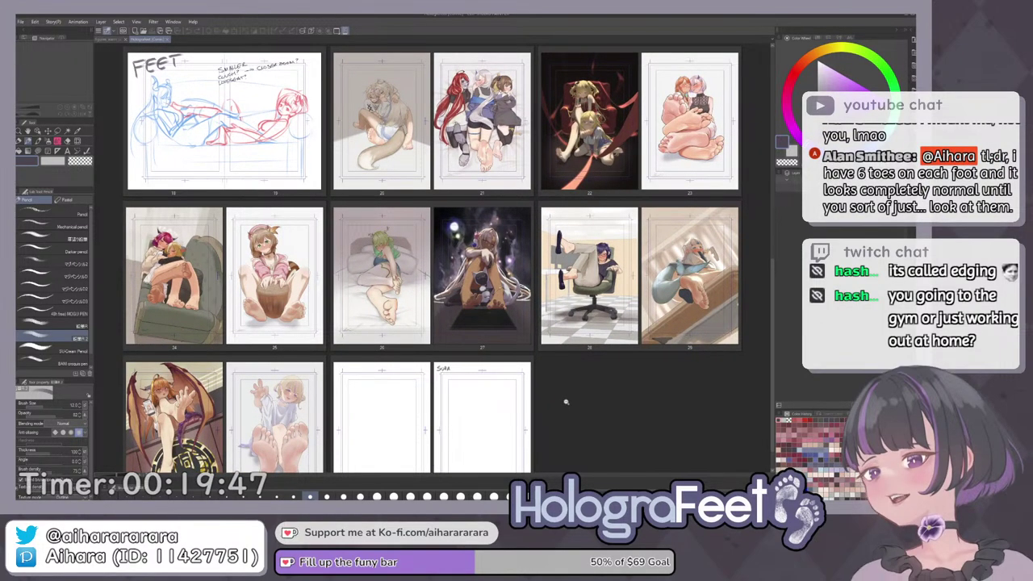
scroll(565, 401, "up", 1)
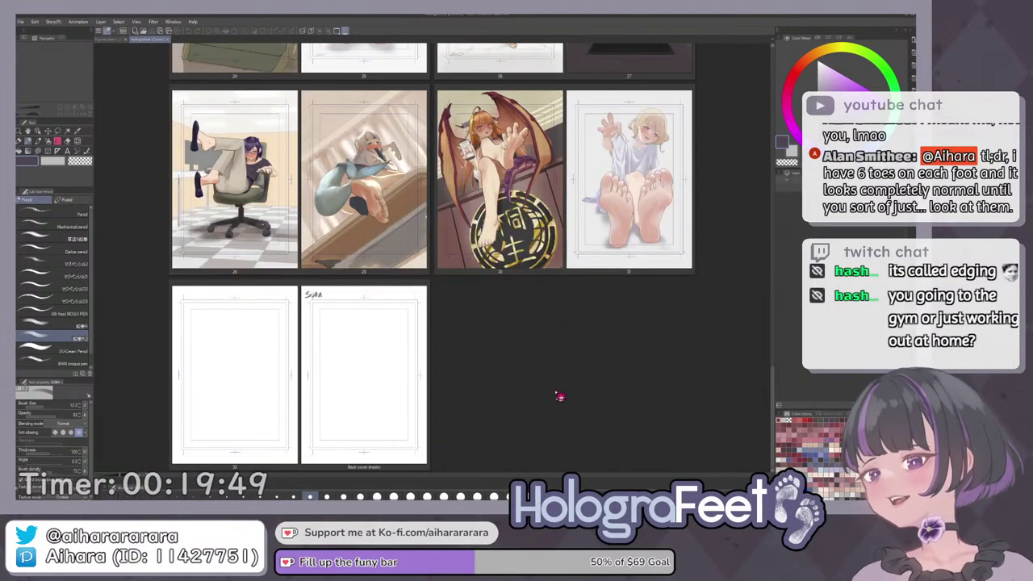
scroll(562, 399, "down", 2)
scroll(555, 393, "down", 1)
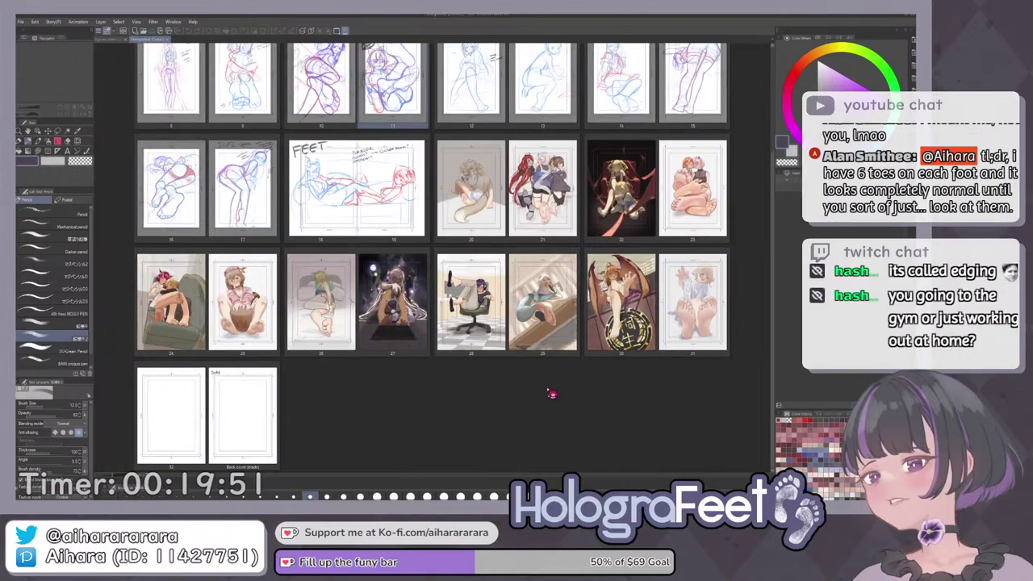
scroll(500, 396, "up", 4)
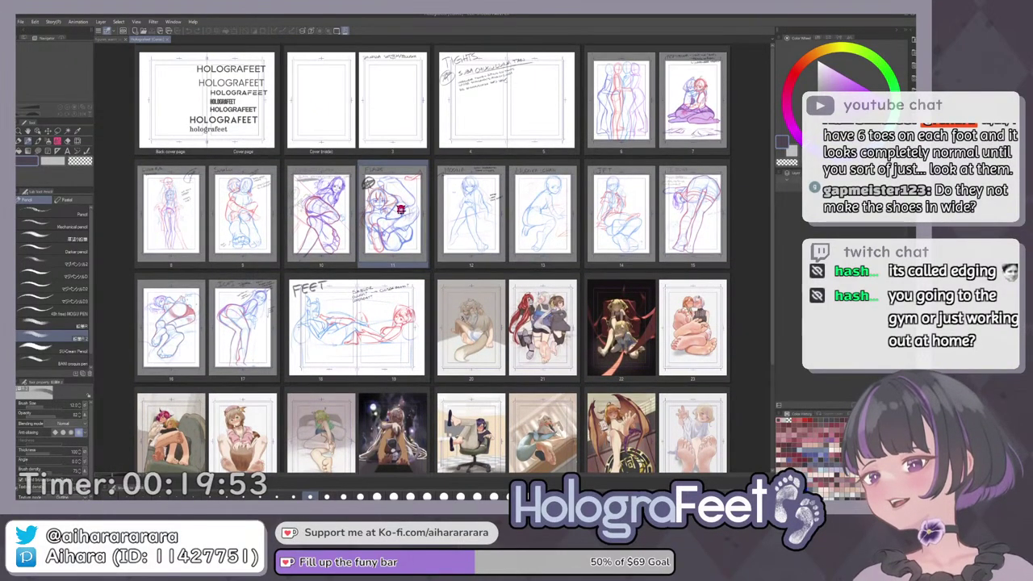
Open page 11, the Flare sketch, and make its upper layer folder active.
double_click(400, 208)
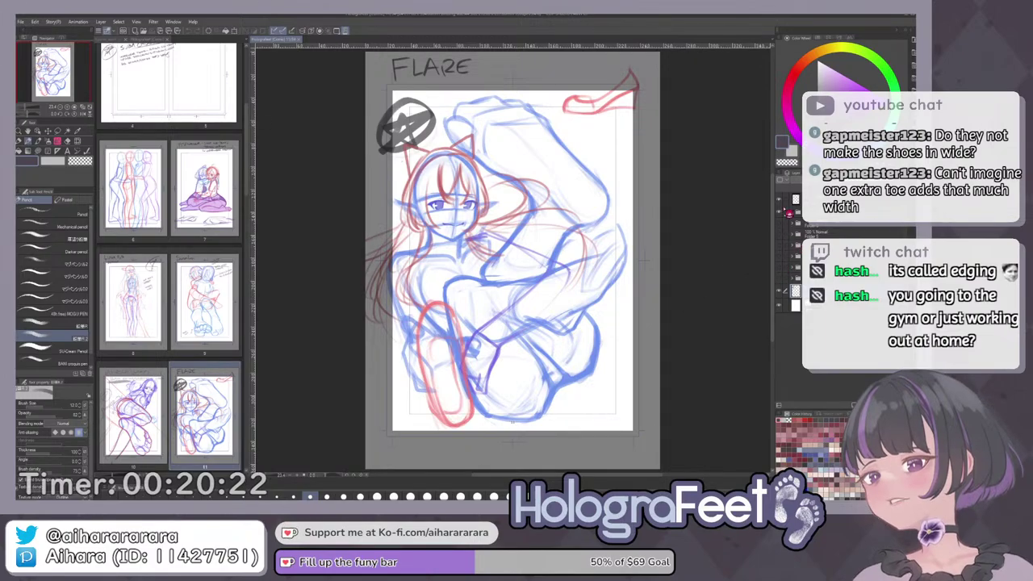
left_click(788, 213)
left_click(789, 213)
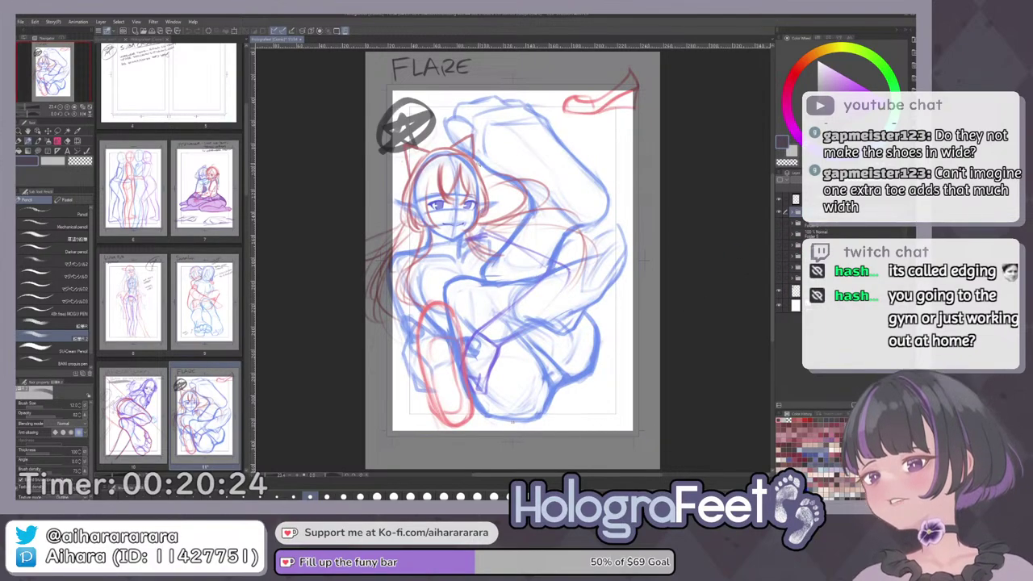
scroll(500, 210, "up", 2)
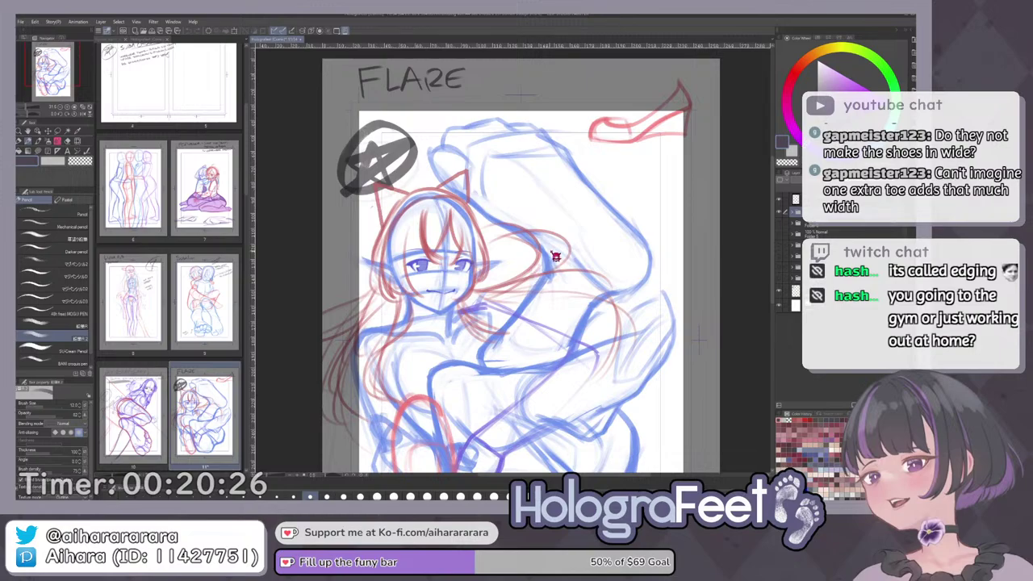
left_click_drag(555, 282, 558, 320)
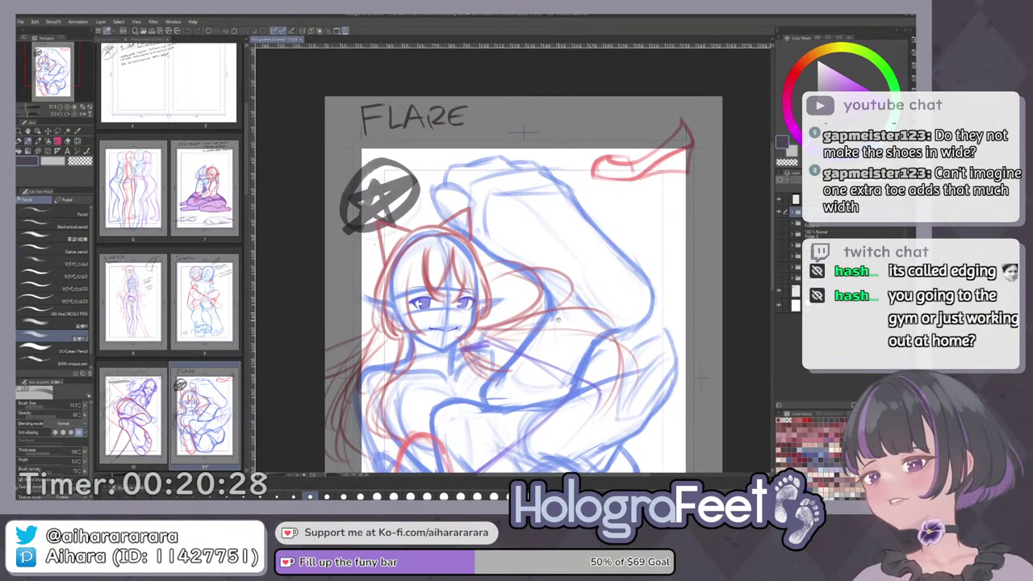
Hide the existing Flare sketch folder and create a new folder with an empty layer for a fresh sketch.
key("ctrl+minus")
key("ctrl+minus")
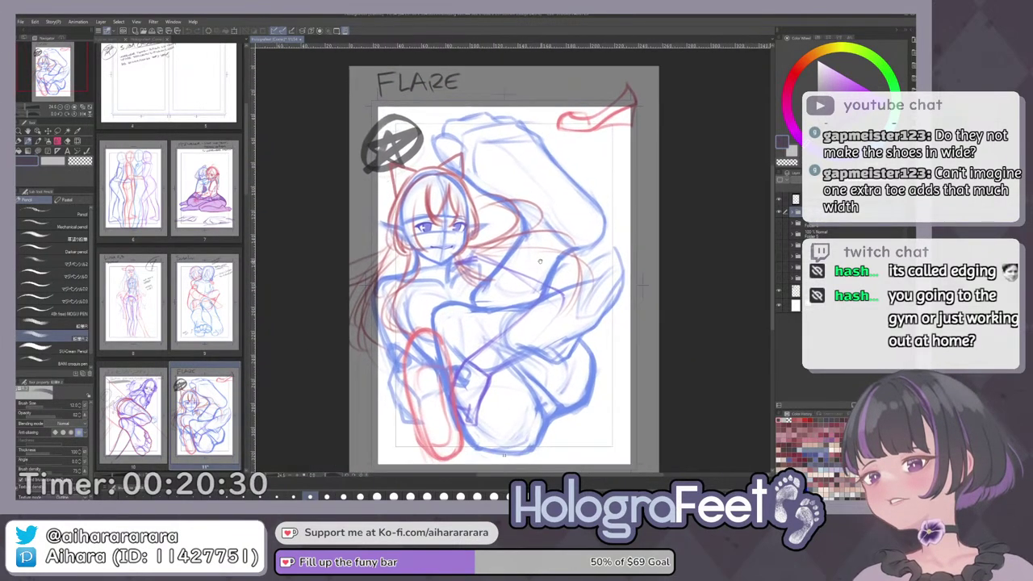
left_click_drag(541, 261, 542, 285)
left_click(779, 211)
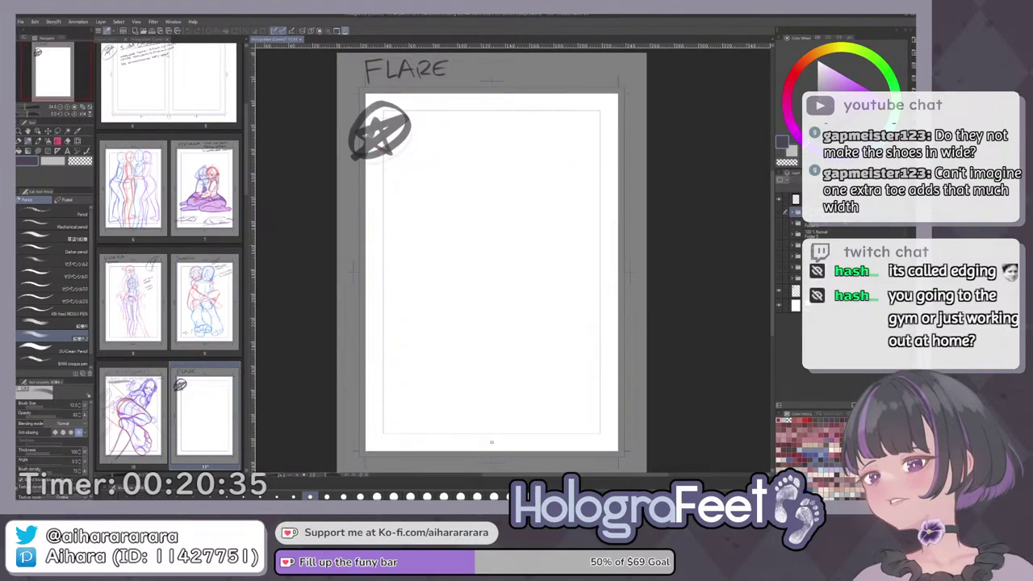
key("ctrl+g")
key("ctrl+shift+n")
left_click(834, 229)
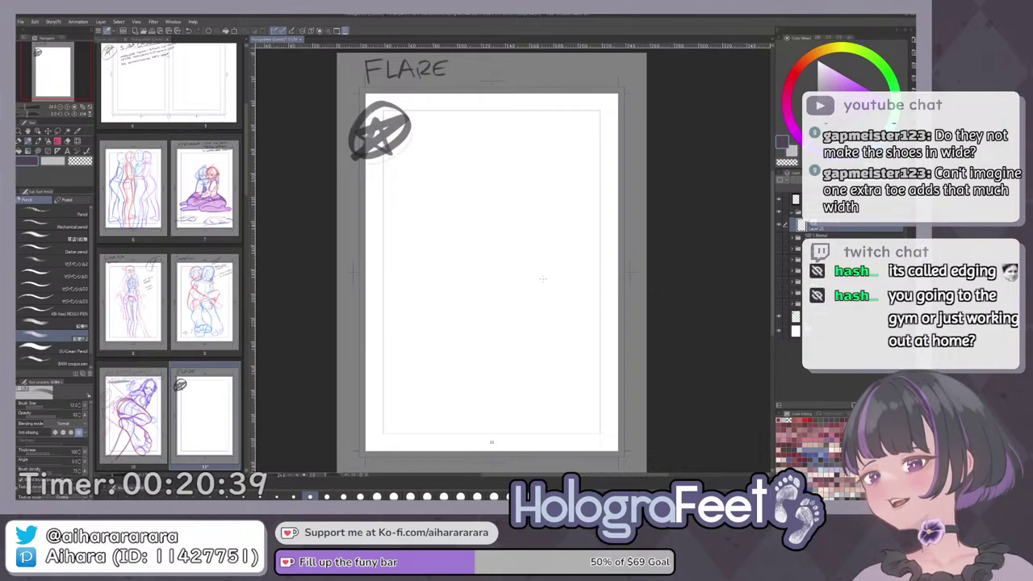
Lightly fade the circled star mark on its own layer with the soft airbrush set to transparent.
left_click(780, 317)
left_click(780, 316)
left_click(820, 318)
mouse_move(452, 234)
left_mouse_down()
mouse_move(487, 314)
mouse_move(497, 315)
left_mouse_up()
key("b")
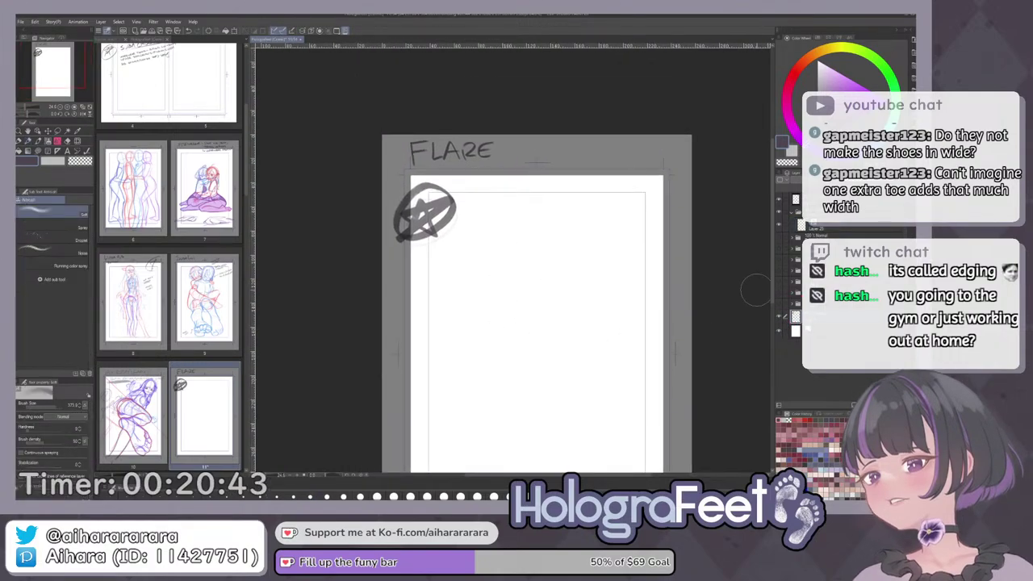
mouse_move(456, 218)
left_mouse_down()
mouse_move(421, 317)
mouse_move(455, 257)
mouse_move(426, 207)
left_mouse_up()
key("ctrl+0")
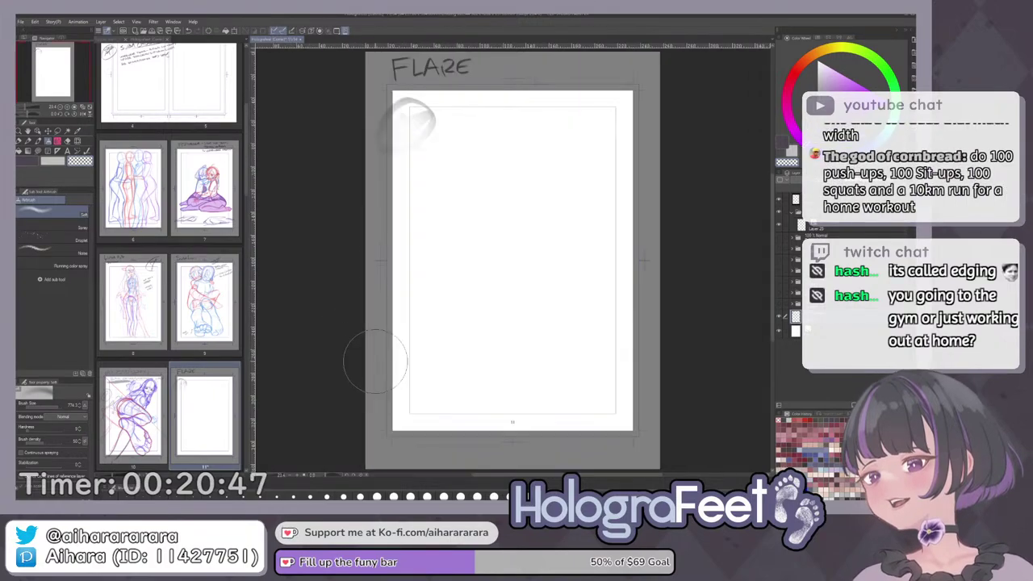
key("ctrl+z")
key("ctrl+z")
mouse_move(419, 128)
left_mouse_down()
mouse_move(412, 137)
mouse_move(396, 121)
mouse_move(412, 153)
left_mouse_up()
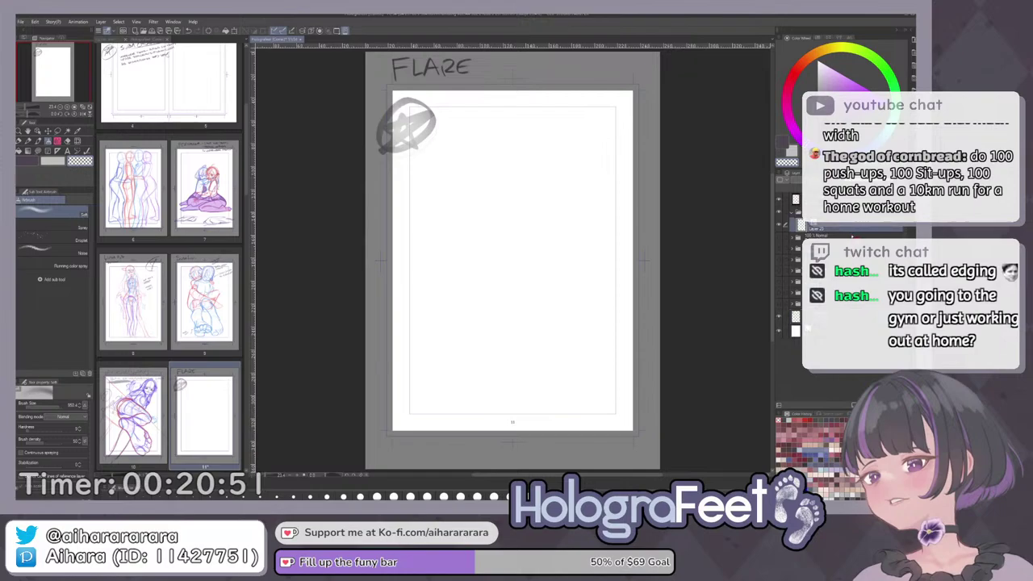
key("p")
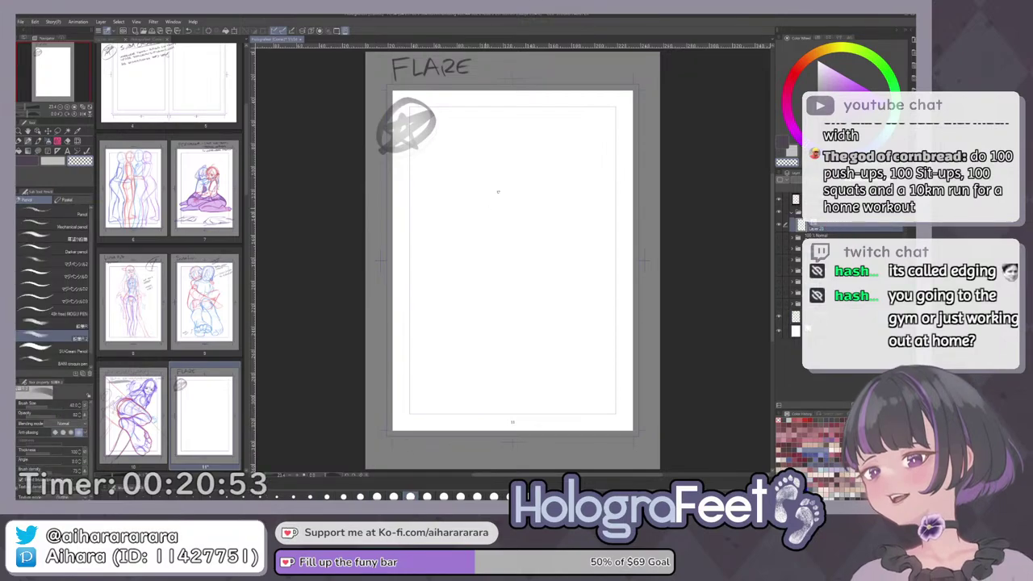
mouse_move(500, 203)
left_mouse_down()
mouse_move(480, 254)
mouse_move(499, 266)
mouse_move(488, 323)
left_mouse_up()
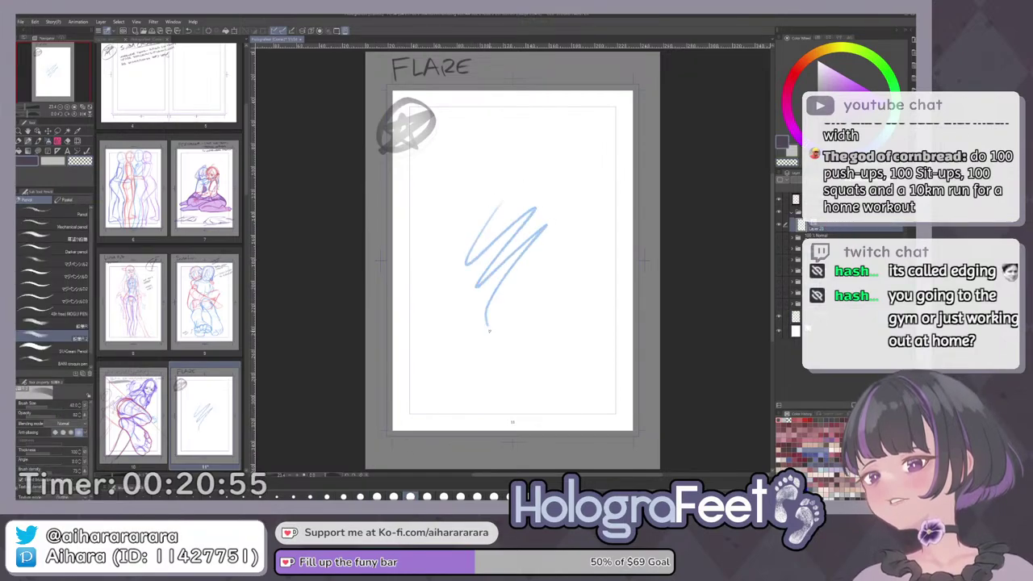
key("ctrl+z")
mouse_move(513, 184)
left_mouse_down()
mouse_move(470, 236)
mouse_move(525, 292)
left_mouse_up()
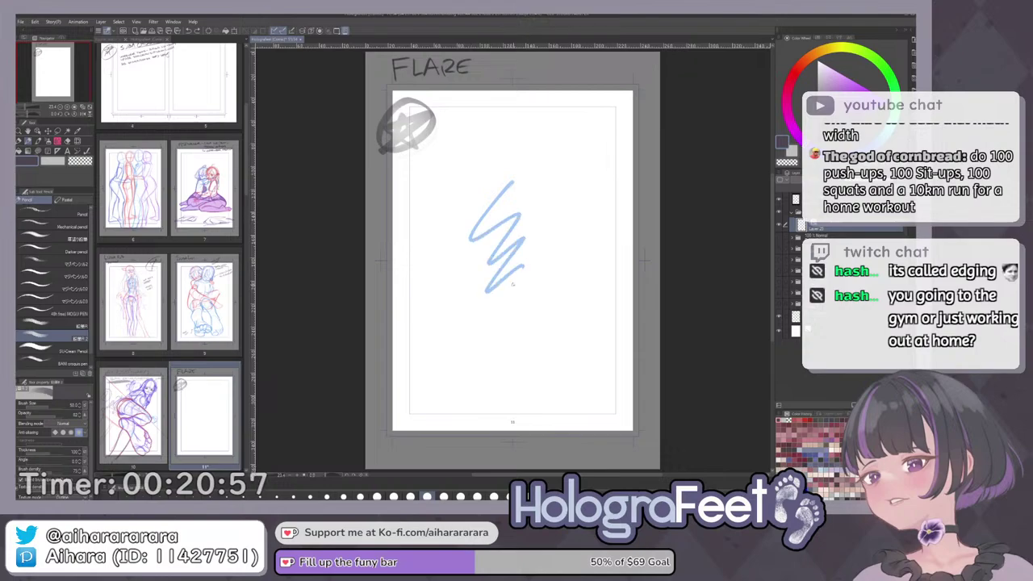
key("ctrl+z")
mouse_move(515, 189)
left_mouse_down()
mouse_move(495, 223)
mouse_move(538, 292)
left_mouse_up()
key("ctrl+z")
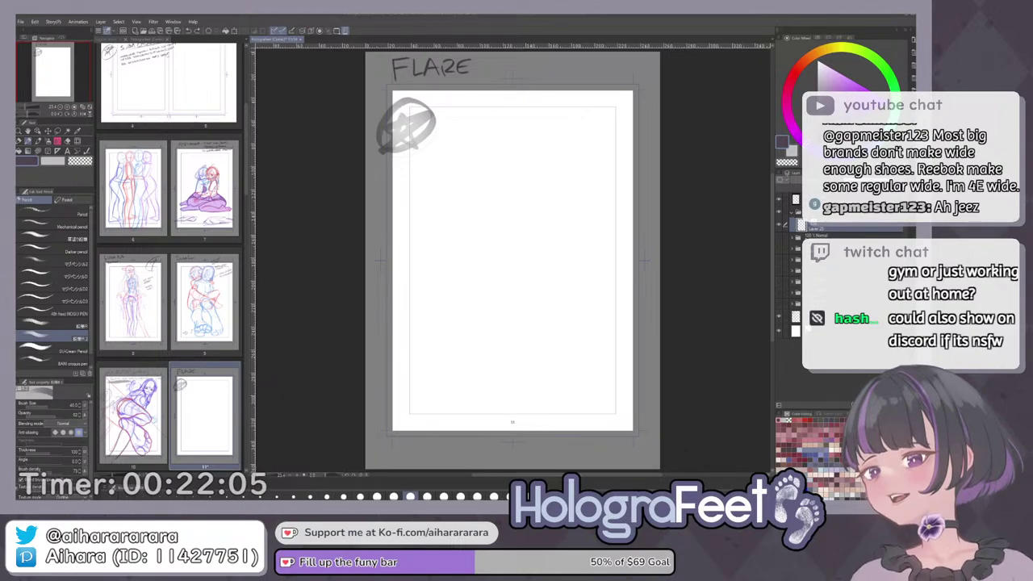
Bring up the Flare reference board and place it over the upper-right corner of the page.
key("alt+Tab")
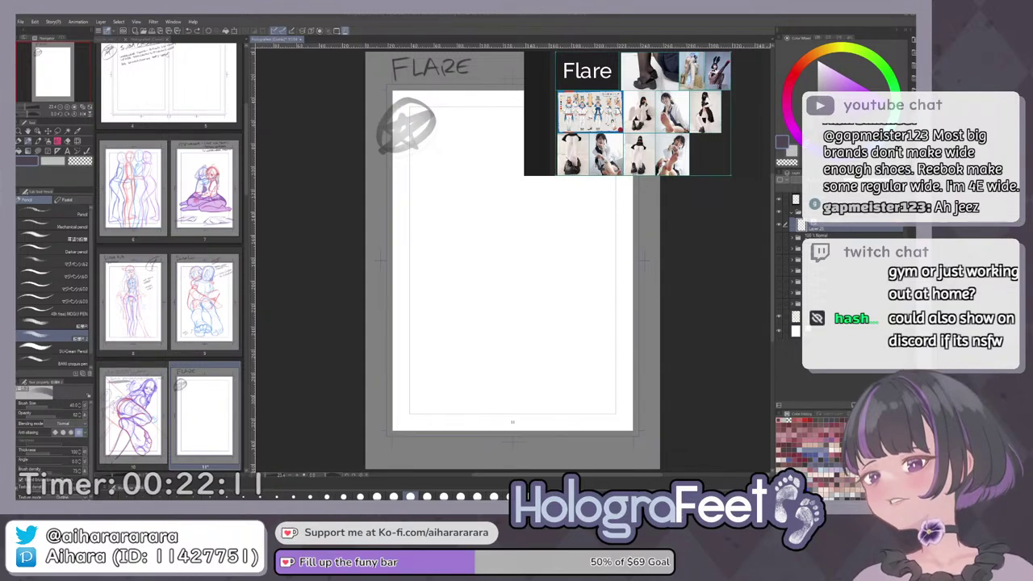
left_click_drag(670, 110, 642, 109)
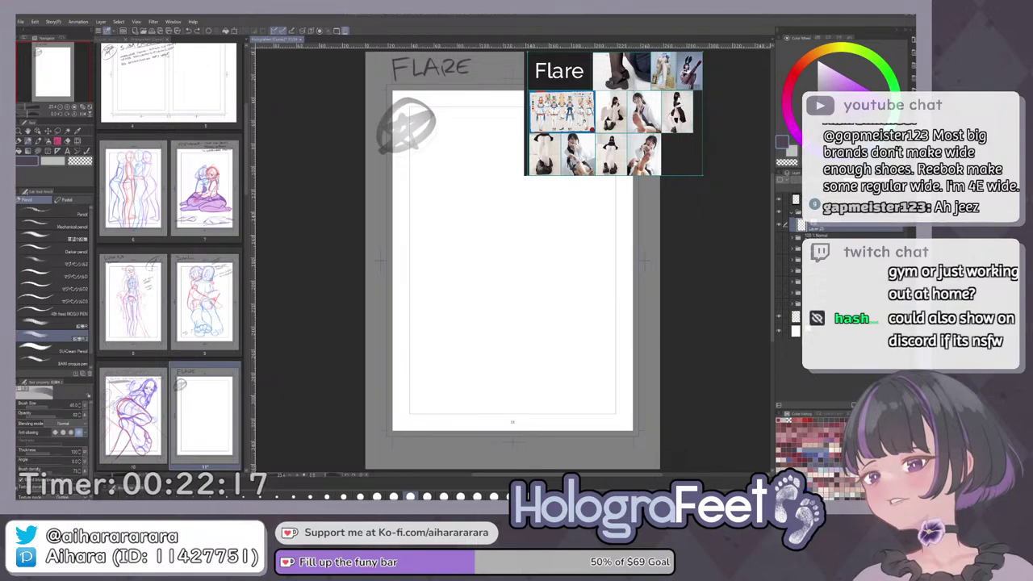
left_click_drag(646, 122, 709, 120)
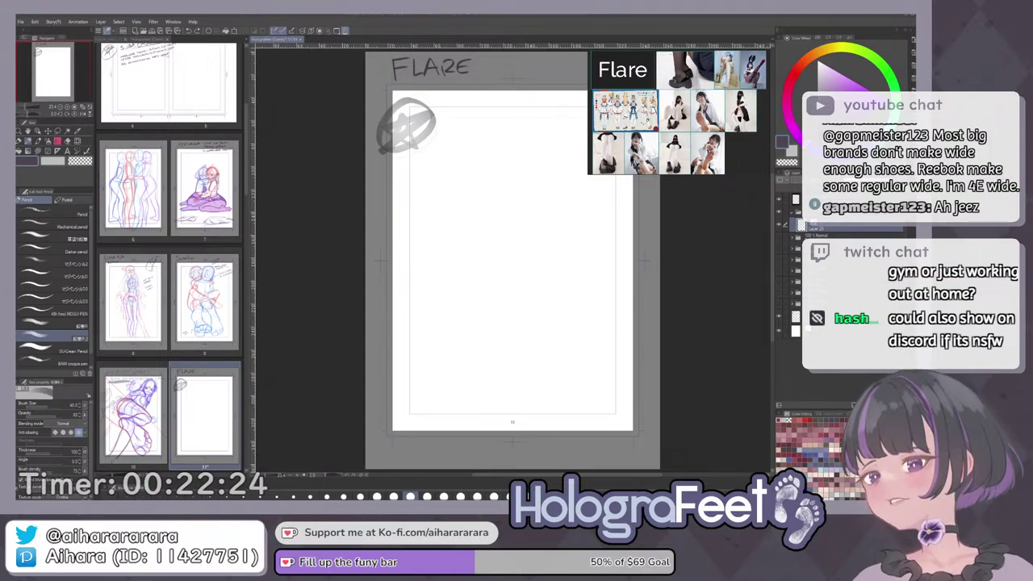
scroll(628, 205, "up", 7)
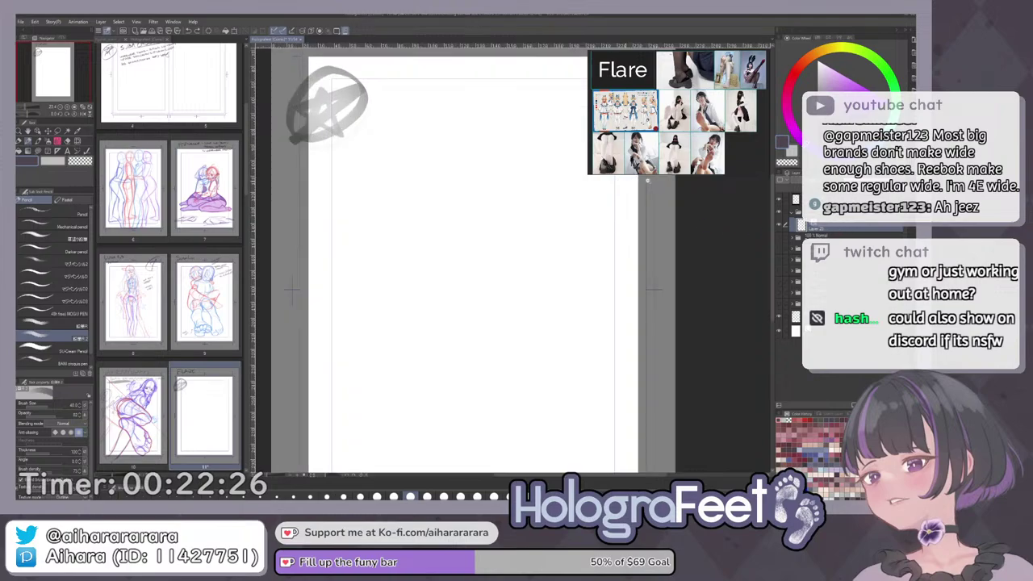
left_click_drag(627, 205, 767, 344)
mouse_move(618, 176)
left_mouse_down()
mouse_move(579, 185)
mouse_move(428, 277)
mouse_move(513, 222)
left_mouse_up()
scroll(621, 283, "down", 2)
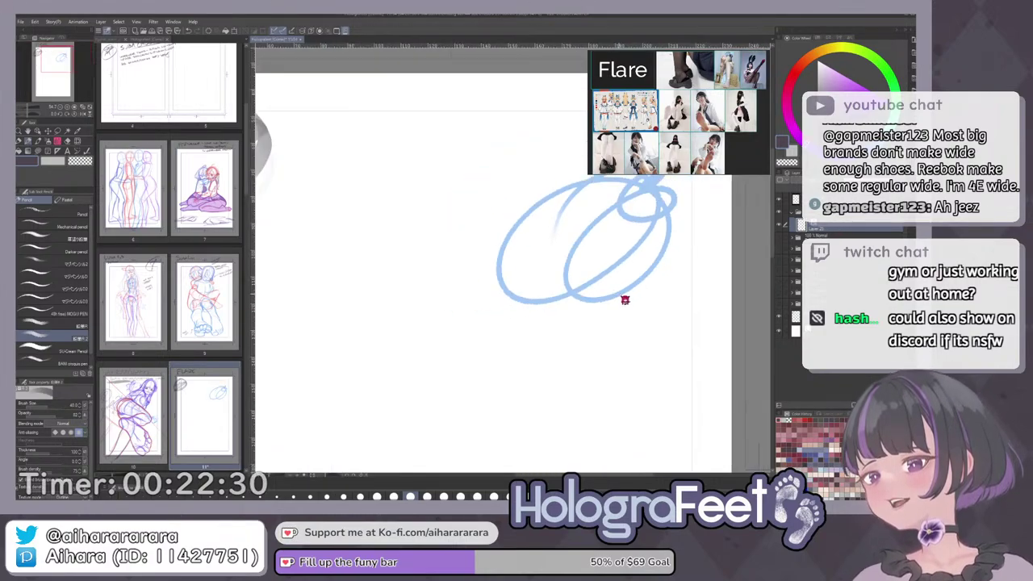
key("Delete")
key("ctrl+0")
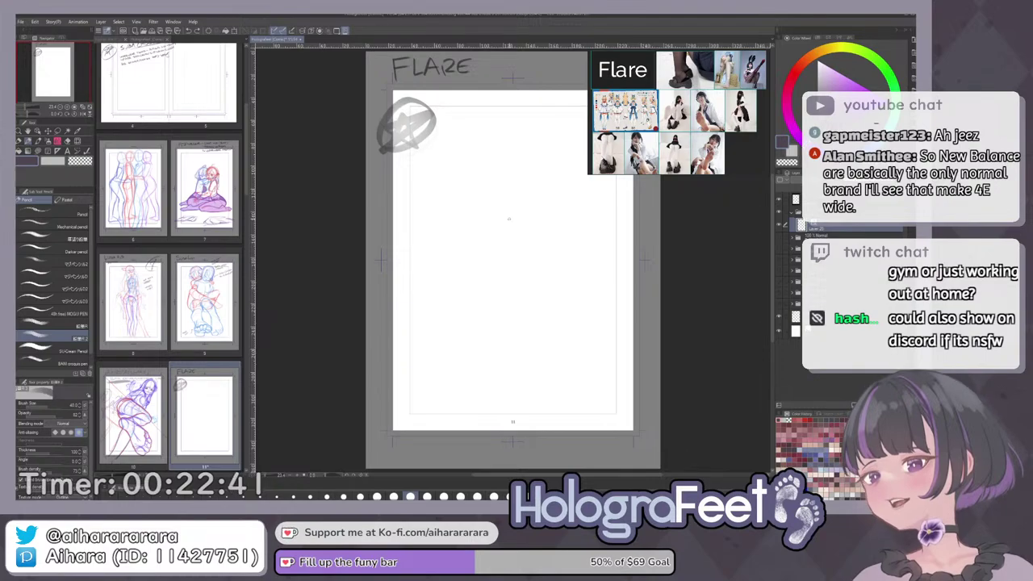
left_click_drag(495, 213, 500, 265)
scroll(500, 265, "up", 3)
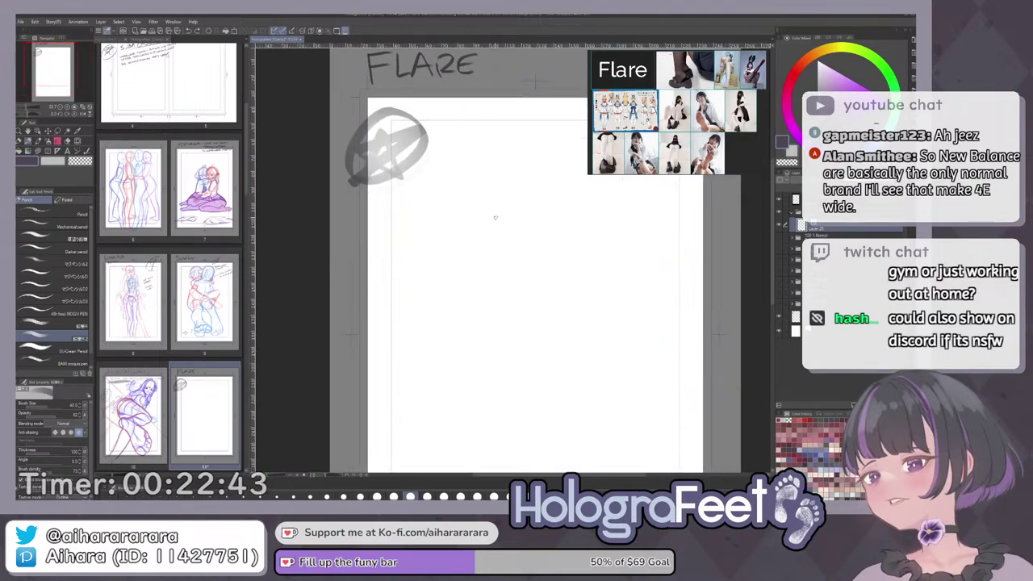
left_click_drag(503, 203, 466, 310)
key("ctrl+z")
mouse_move(494, 196)
left_mouse_down()
mouse_move(526, 240)
mouse_move(518, 294)
left_mouse_up()
key("ctrl+z")
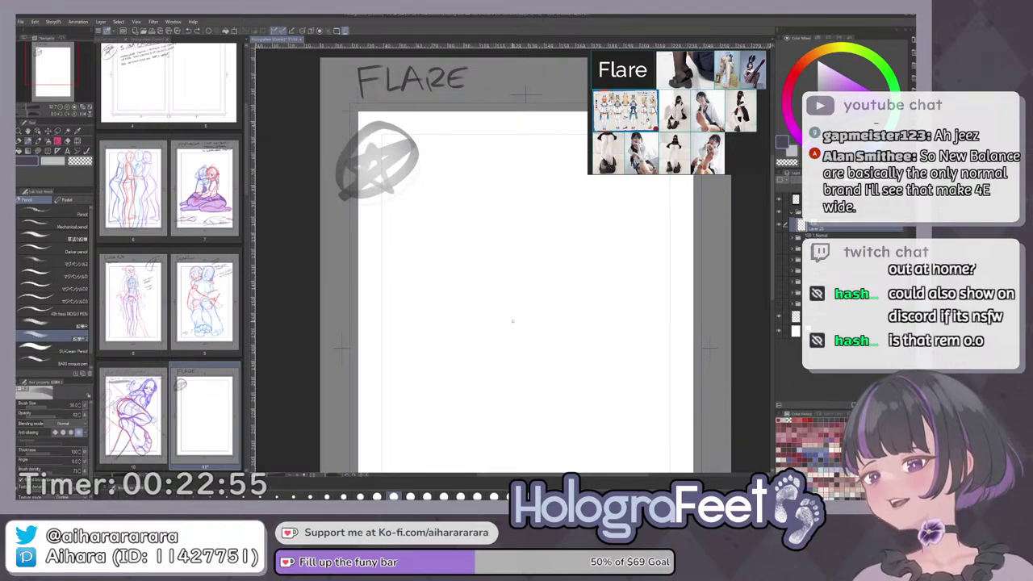
Lasso the circled star mark on its layer, scale it down and move it onto the page's upper-left corner.
left_click_drag(506, 297, 519, 318)
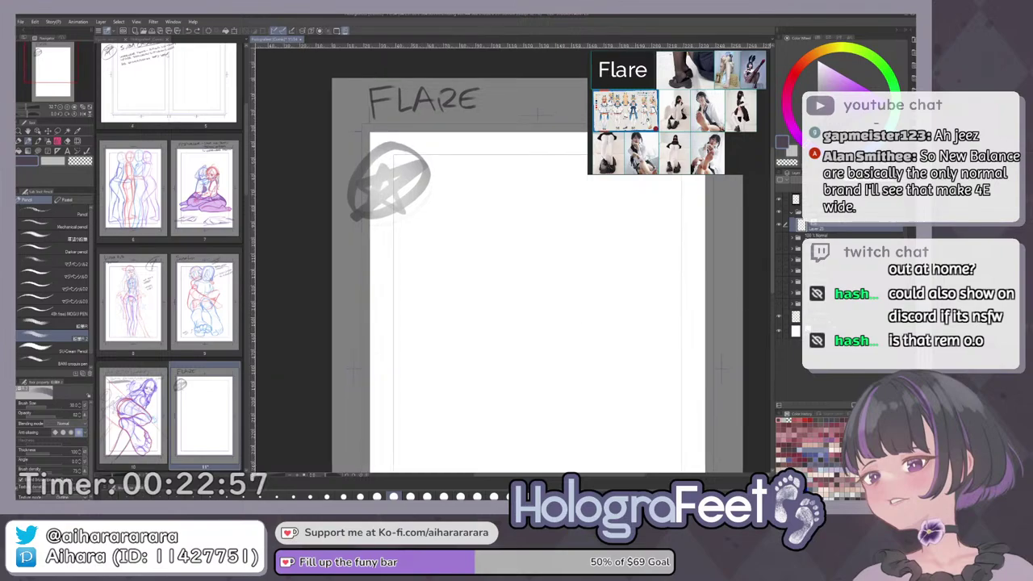
left_click(823, 317)
key("m")
mouse_move(348, 140)
left_mouse_down()
mouse_move(342, 162)
mouse_move(397, 122)
mouse_move(368, 126)
left_mouse_up()
key("ctrl+t")
left_click_drag(470, 260, 401, 189)
left_click(361, 222)
left_click(321, 223)
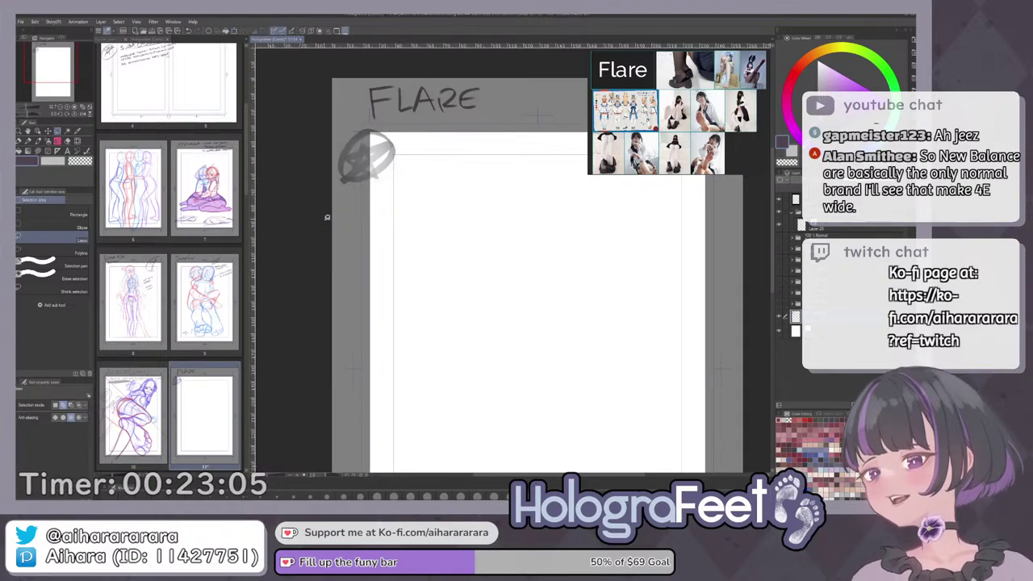
key("p")
left_click_drag(458, 224, 450, 271)
key("ctrl+z")
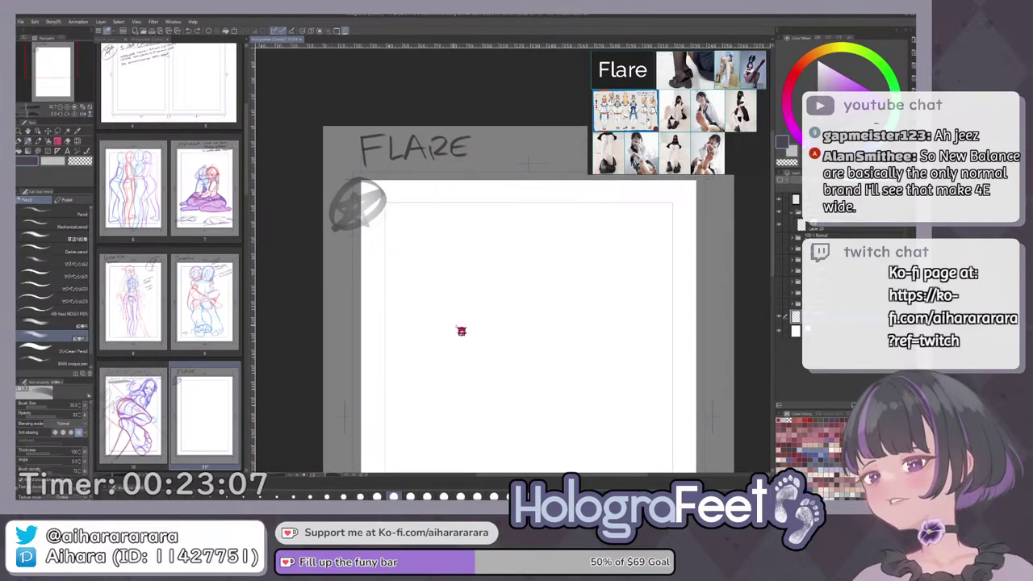
mouse_move(428, 226)
left_mouse_down()
mouse_move(485, 298)
mouse_move(519, 270)
left_mouse_up()
key("ctrl+z")
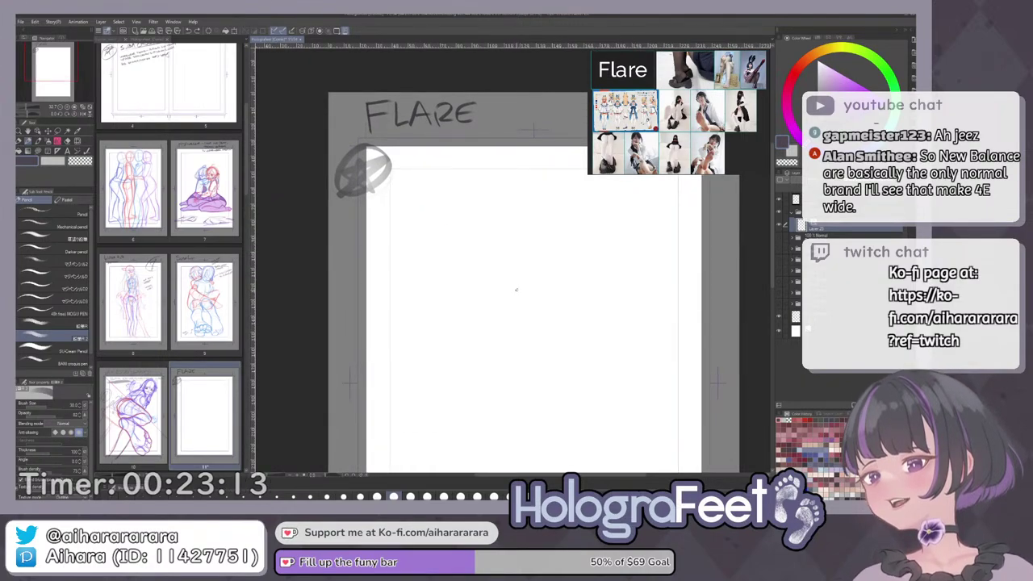
mouse_move(635, 296)
left_mouse_down()
mouse_move(589, 242)
mouse_move(558, 274)
mouse_move(547, 193)
left_mouse_up()
mouse_move(547, 193)
left_mouse_down()
mouse_move(558, 261)
mouse_move(553, 227)
left_mouse_up()
left_click_drag(436, 185, 484, 166)
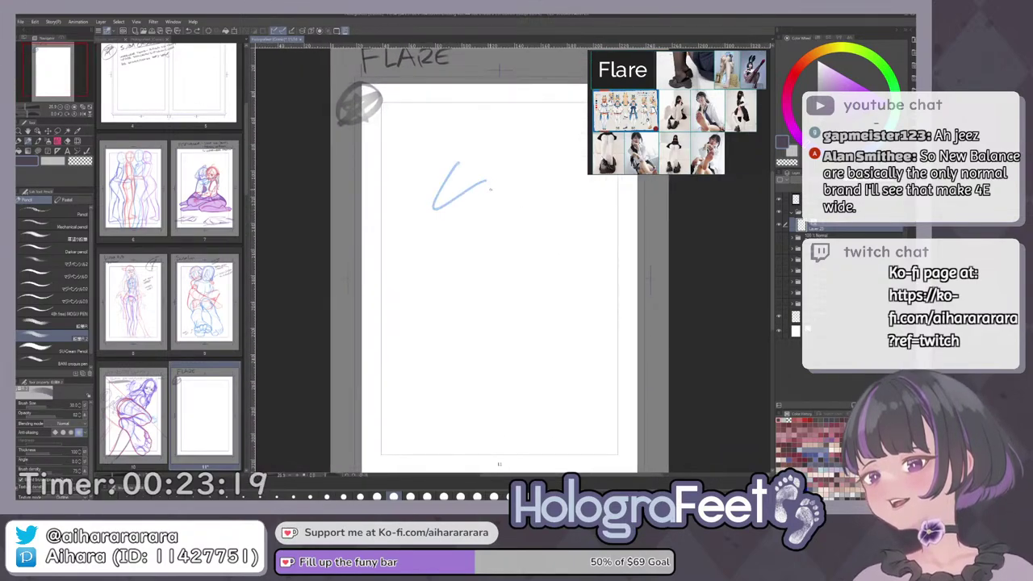
key("ctrl+z")
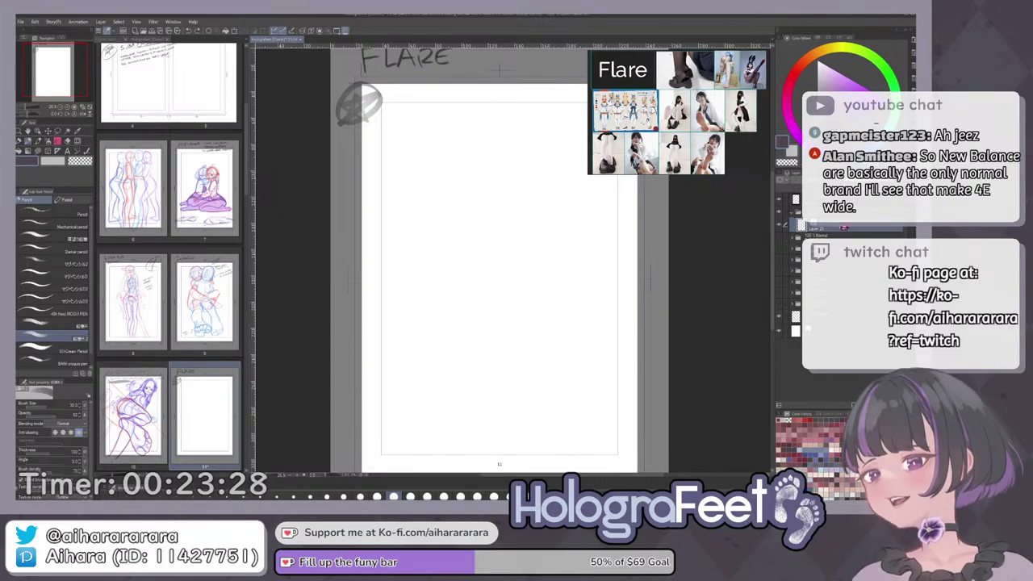
mouse_move(528, 284)
left_mouse_down()
mouse_move(513, 237)
mouse_move(523, 293)
left_mouse_up()
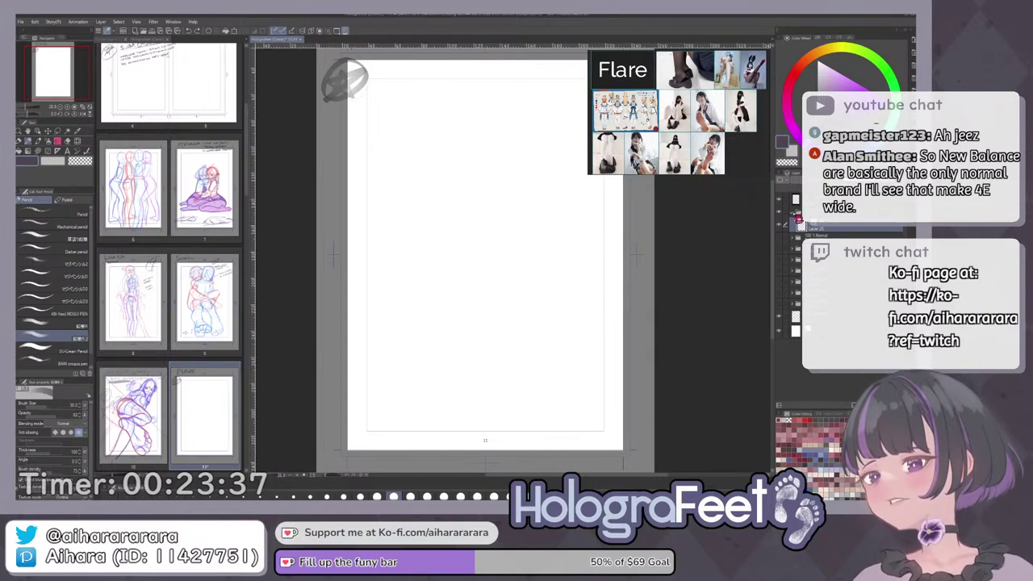
left_click_drag(467, 153, 420, 245)
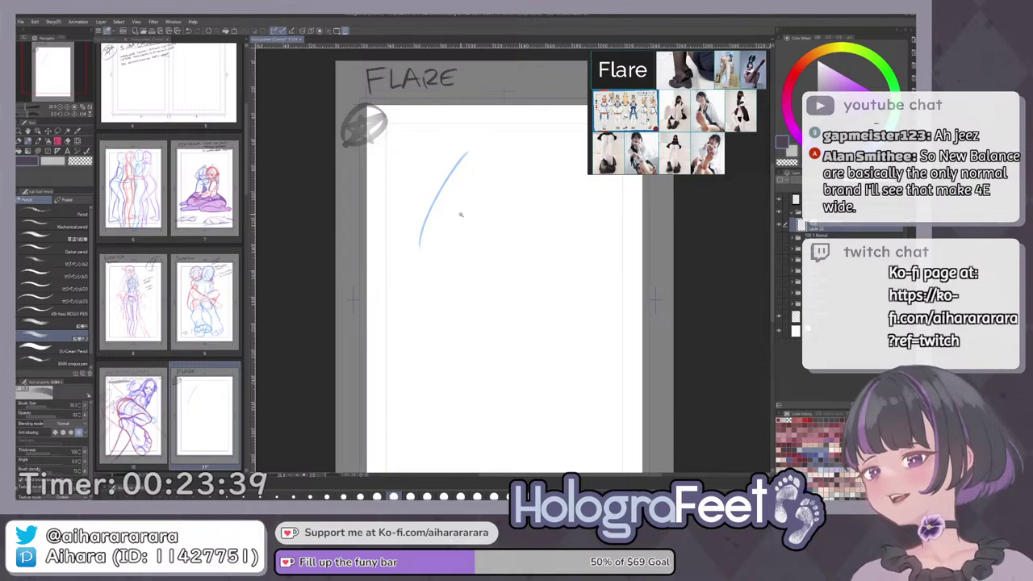
key("ctrl+z")
left_click_drag(464, 163, 471, 273)
key("ctrl+z")
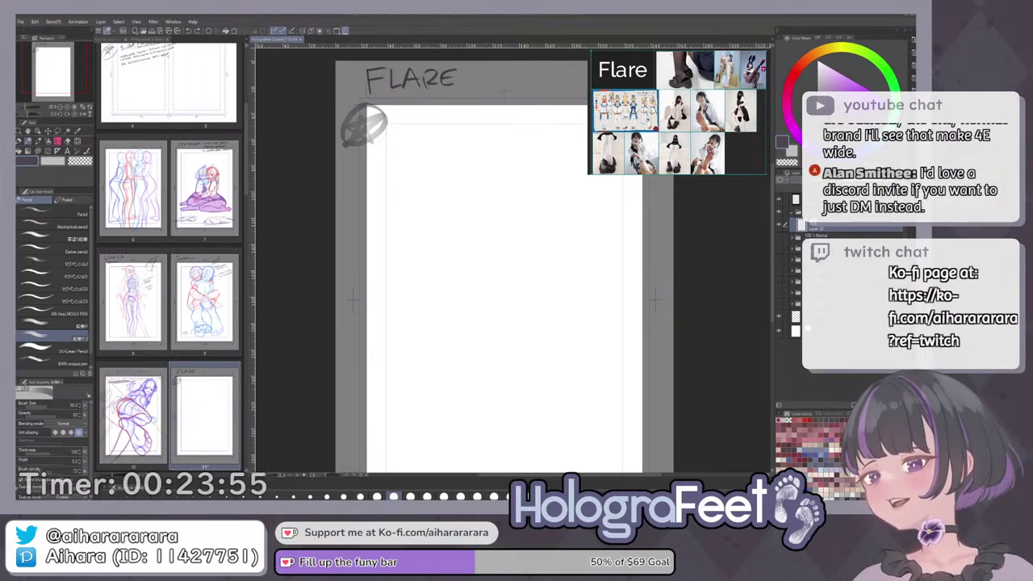
Try a long diagonal leg outline in light blue pencil, running from the page's upper right to its lower left.
key("ctrl+0")
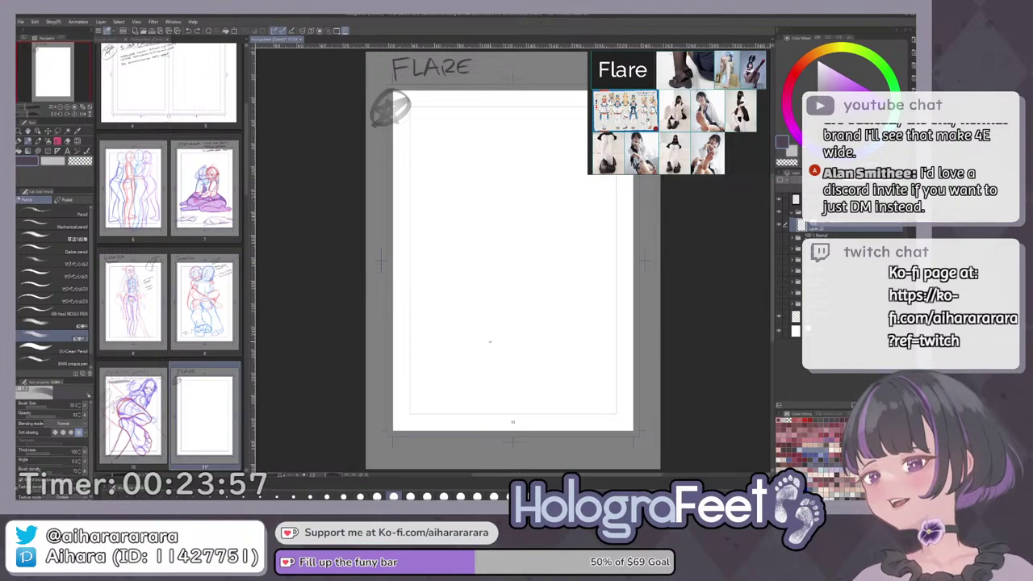
left_click_drag(557, 156, 416, 401)
key("ctrl+z")
left_click_drag(529, 187, 482, 258)
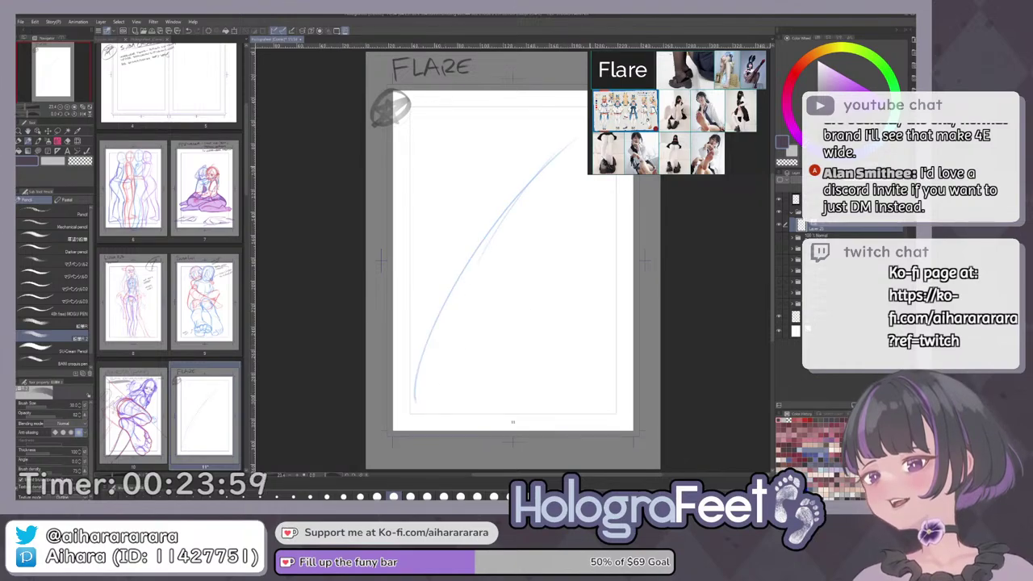
left_click_drag(590, 176, 502, 344)
mouse_move(521, 284)
left_mouse_down()
mouse_move(444, 404)
mouse_move(420, 348)
left_mouse_up()
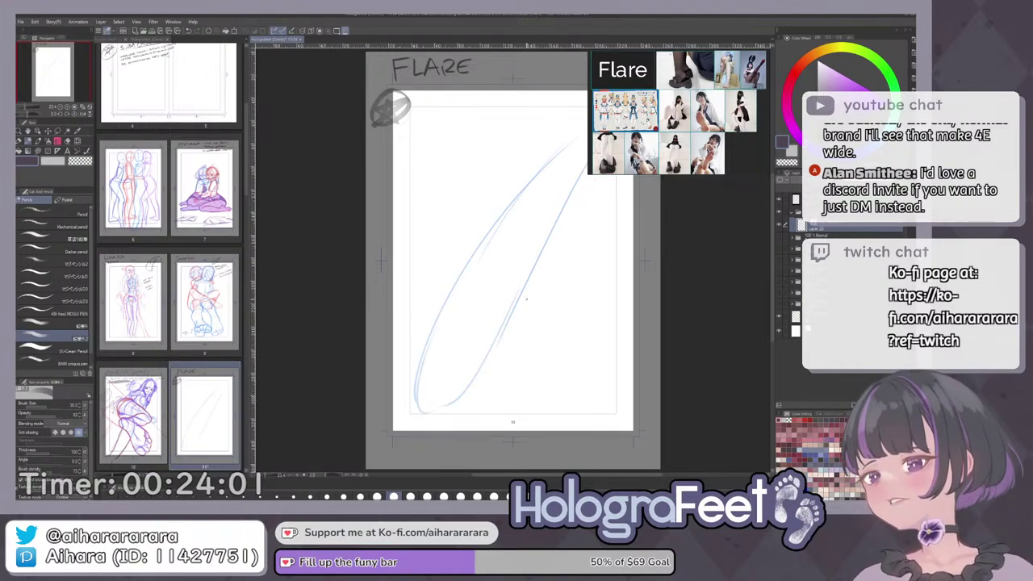
Try a smiling face, a small hand shape and second leg lines around the diagonal leg, and clear the sketch layer.
mouse_move(484, 194)
left_mouse_down()
mouse_move(436, 217)
mouse_move(458, 235)
left_mouse_up()
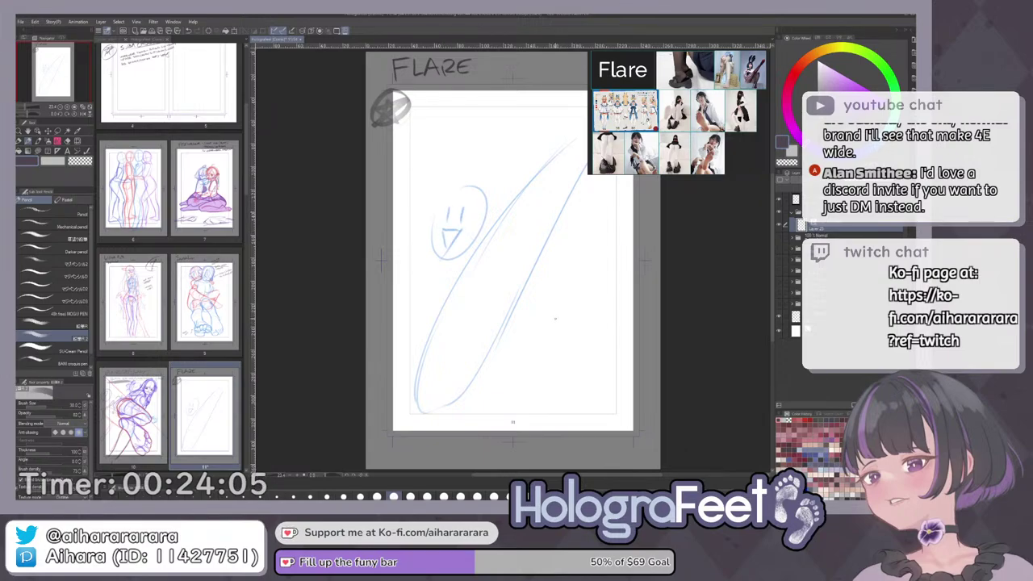
mouse_move(511, 212)
left_mouse_down()
mouse_move(561, 145)
mouse_move(561, 159)
left_mouse_up()
left_click_drag(562, 109, 587, 102)
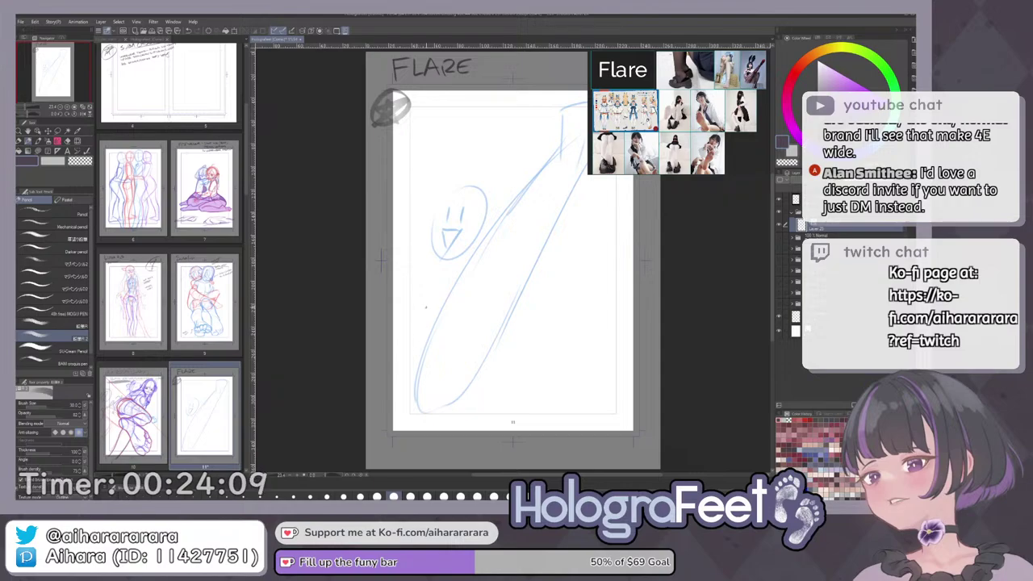
left_click_drag(410, 273, 420, 319)
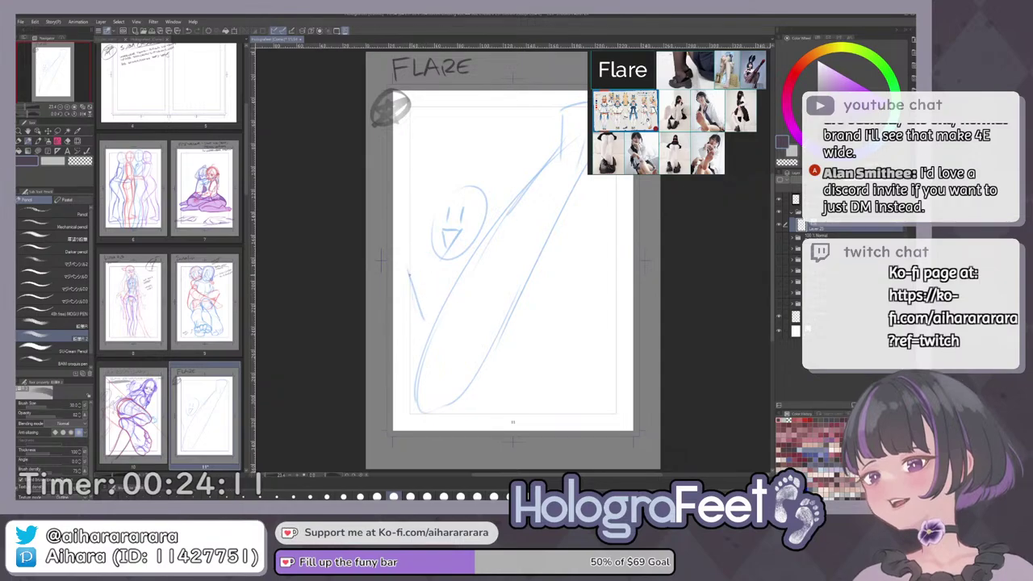
mouse_move(411, 282)
left_mouse_down()
mouse_move(410, 254)
mouse_move(406, 284)
mouse_move(417, 284)
mouse_move(404, 298)
mouse_move(415, 301)
left_mouse_up()
left_click_drag(569, 337, 521, 416)
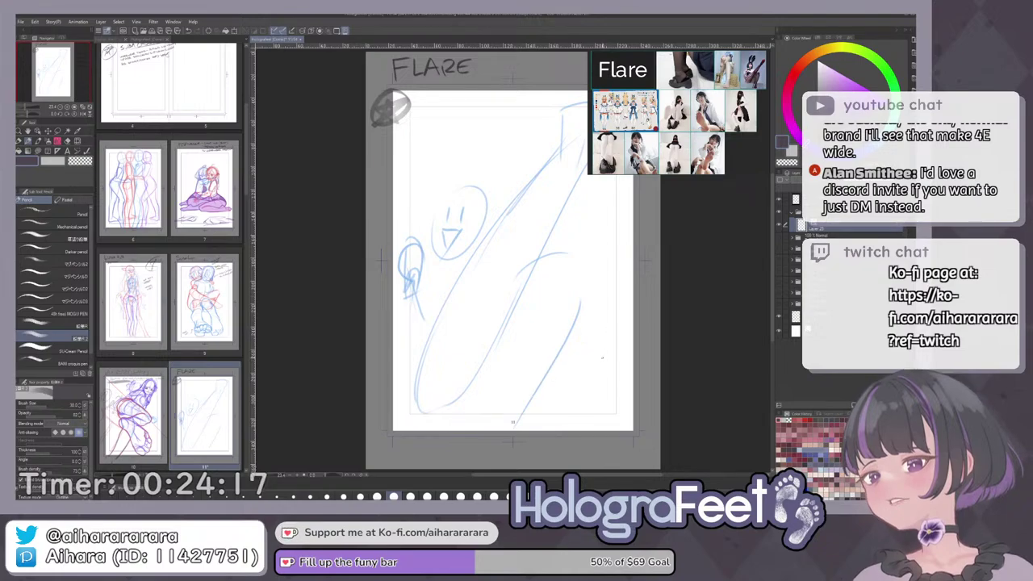
key("Delete")
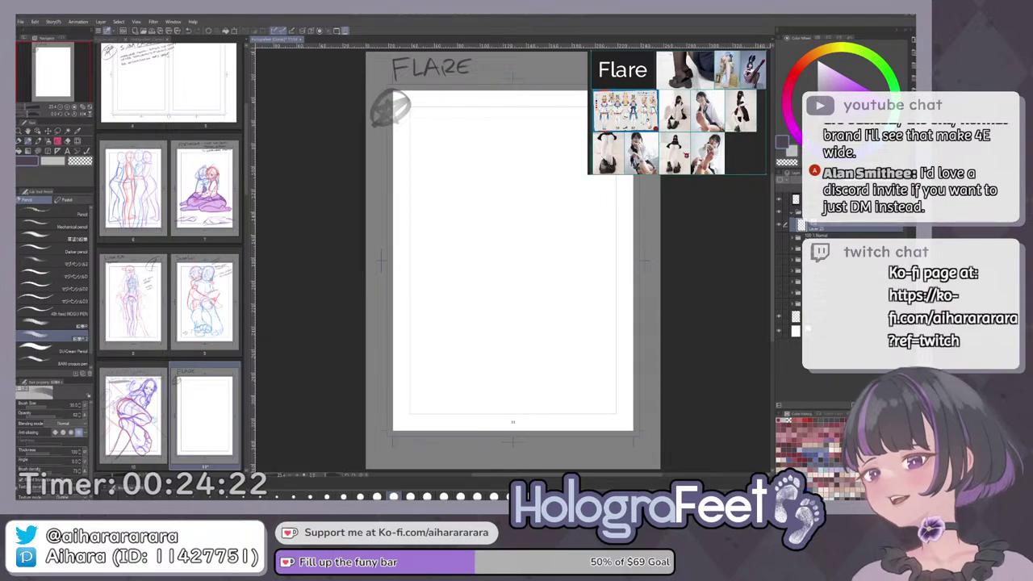
Examine the bent-over pose photo in the lower row of the Flare reference board.
scroll(684, 156, "up", 4)
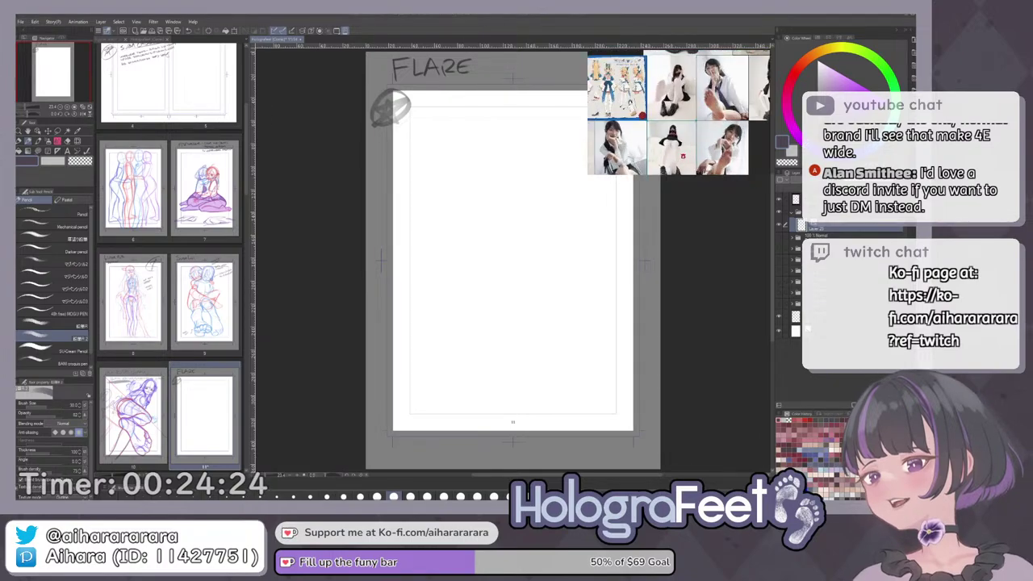
left_click_drag(684, 156, 696, 123)
scroll(701, 136, "up", 3)
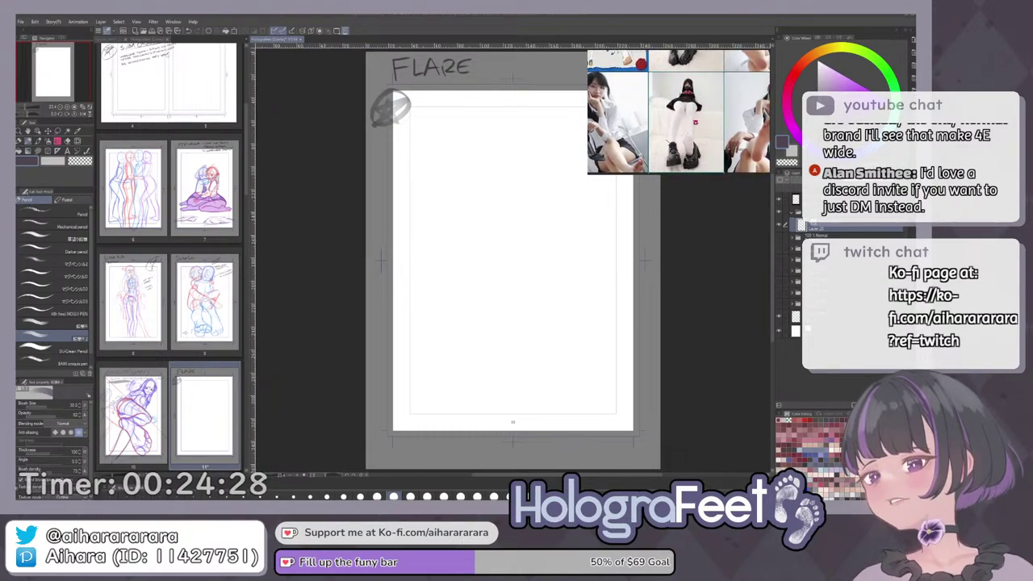
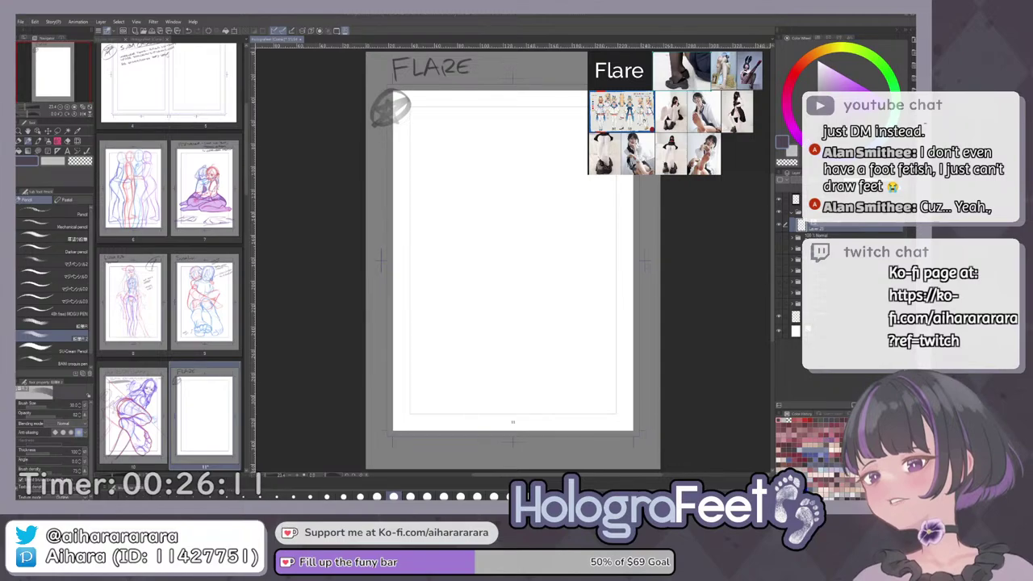
left_click(780, 238)
left_click(780, 238)
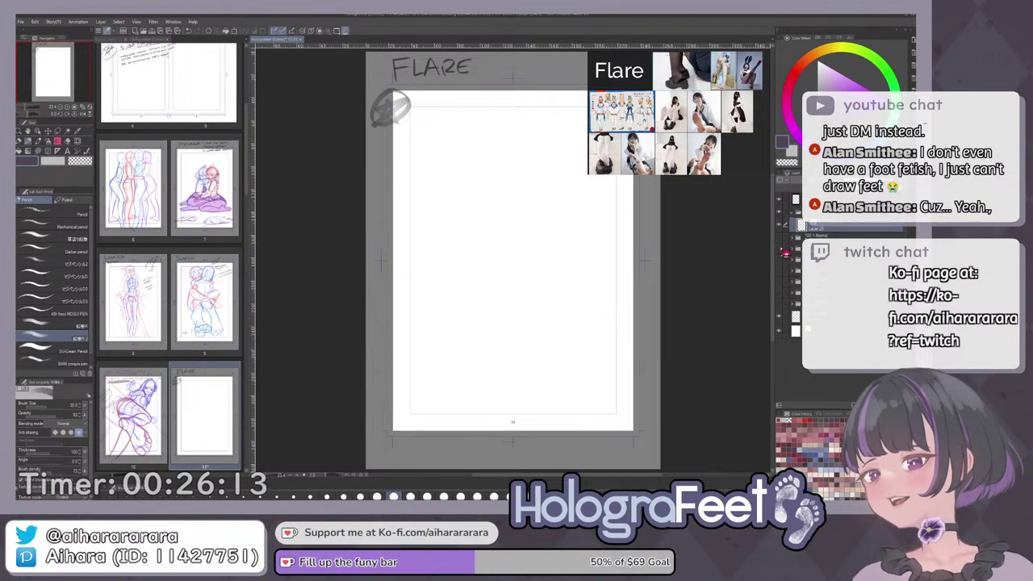
left_click(780, 249)
left_click(780, 249)
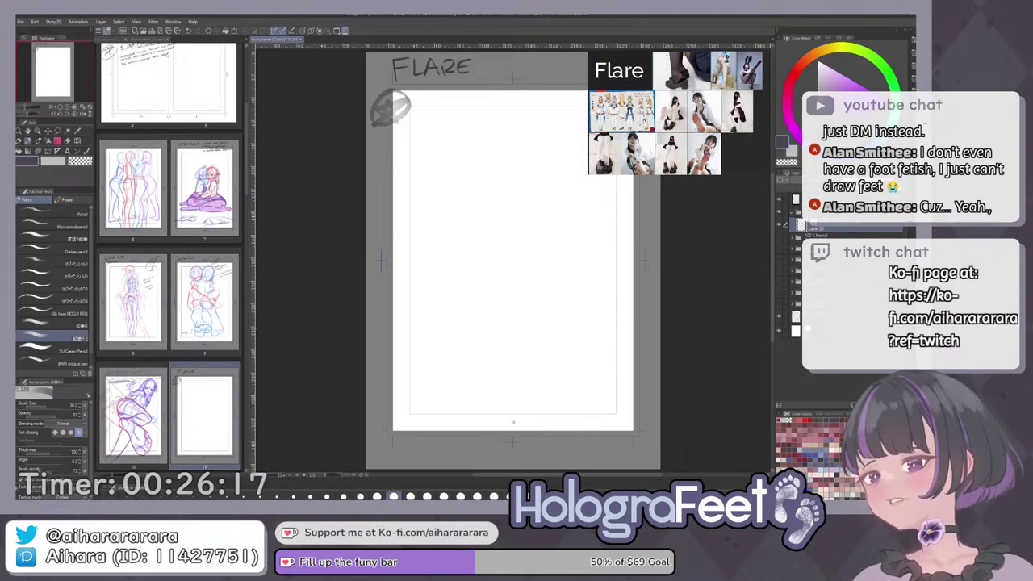
mouse_move(482, 152)
left_mouse_down()
mouse_move(452, 178)
mouse_move(429, 226)
mouse_move(457, 197)
mouse_move(473, 216)
mouse_move(457, 227)
mouse_move(472, 287)
mouse_move(517, 339)
mouse_move(566, 330)
left_mouse_up()
key("ctrl+plus")
key("ctrl+z")
key("ctrl+z")
key("Delete")
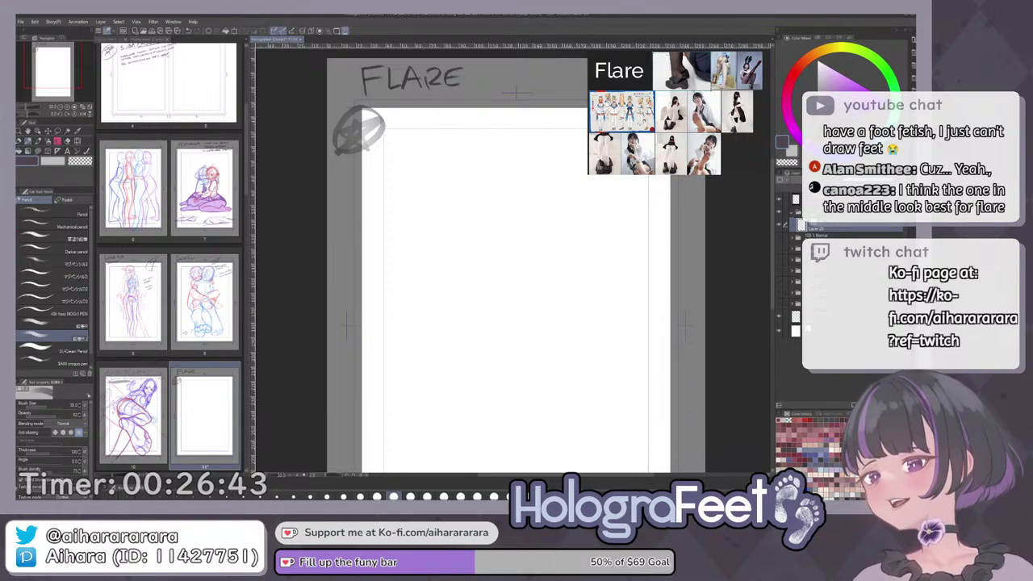
Compare the seated, bent-over and raised-foot pose photos on the Flare reference board up close.
left_click(670, 117)
scroll(668, 120, "up", 3)
scroll(671, 121, "down", 2)
scroll(685, 125, "up", 2)
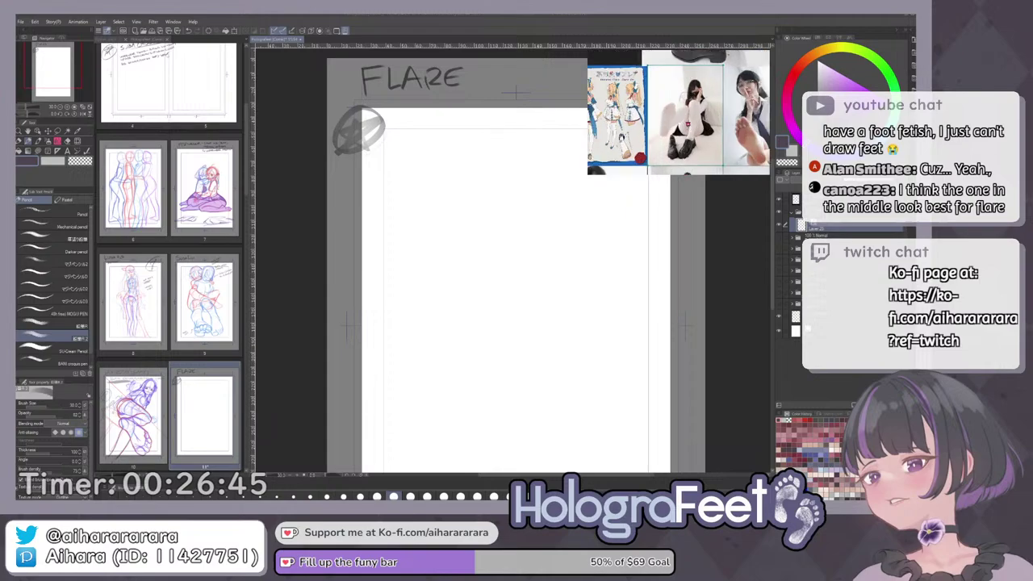
scroll(692, 120, "down", 1)
scroll(679, 112, "up", 3)
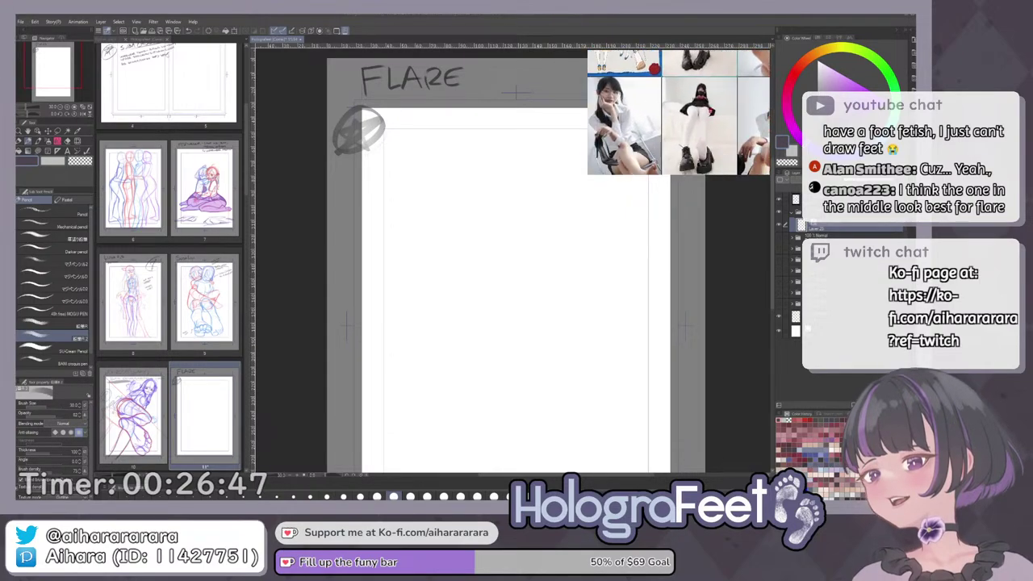
scroll(710, 89, "down", 4)
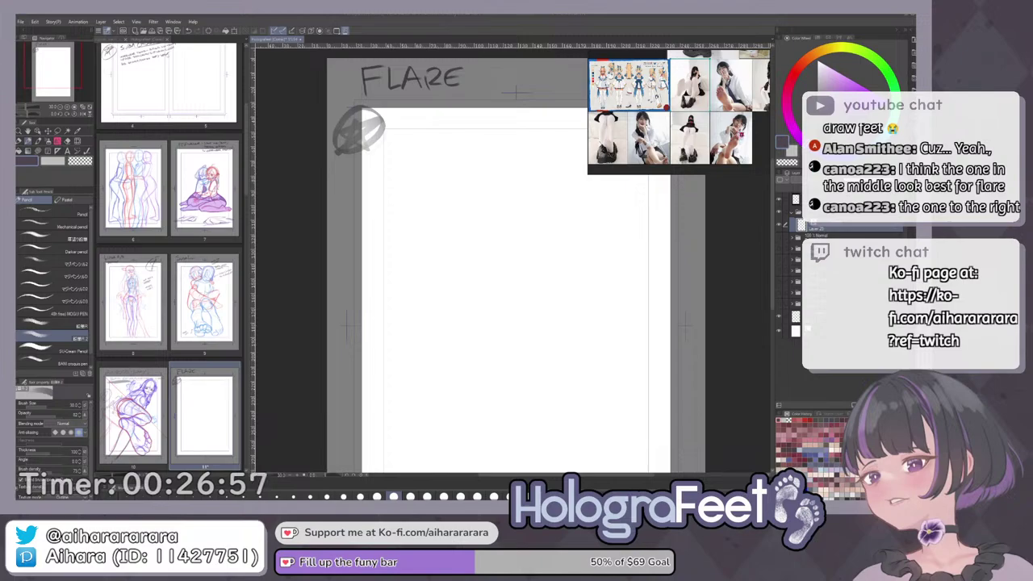
scroll(666, 136, "down", 2)
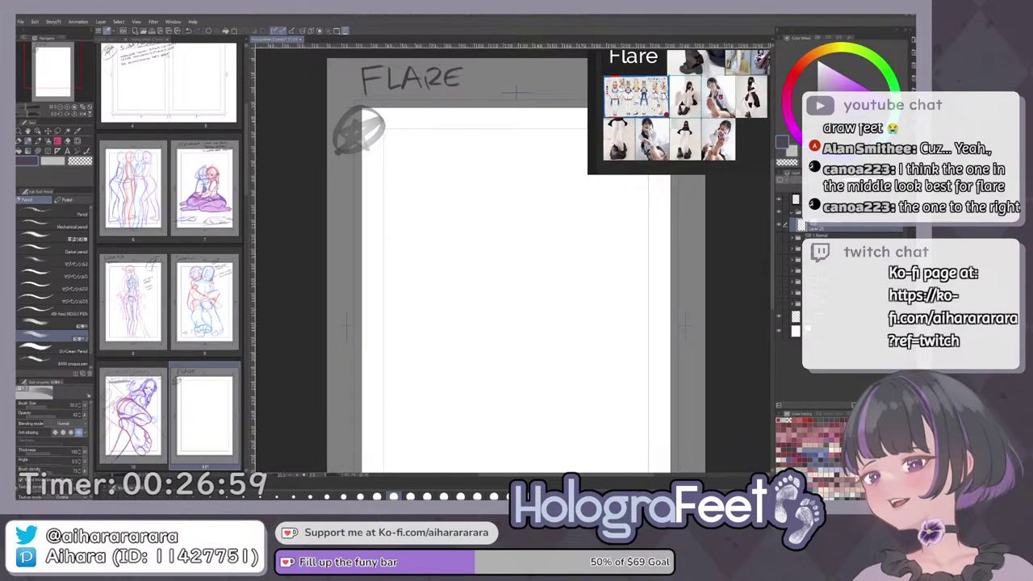
scroll(720, 97, "up", 3)
left_click_drag(721, 99, 716, 108)
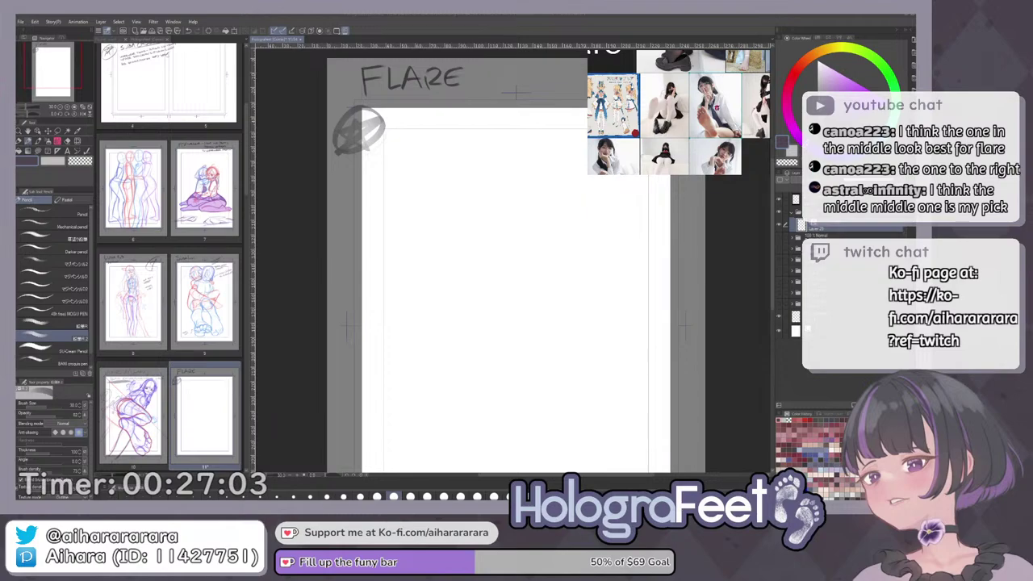
scroll(678, 111, "down", 2)
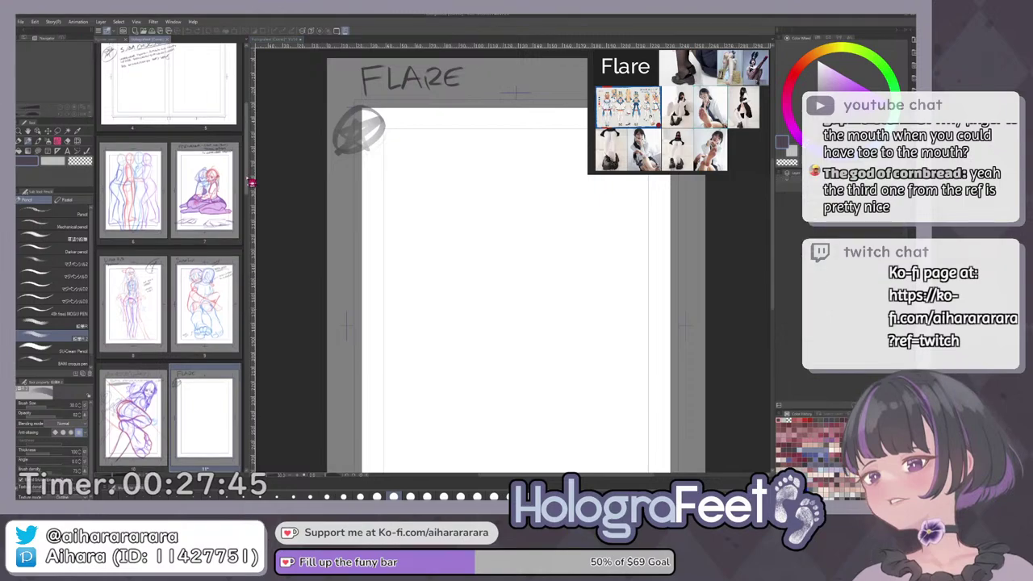
Browse the book's page thumbnails through the finished illustrations and return to those around the Flare page.
left_click_drag(250, 206, 247, 428)
left_click(223, 309)
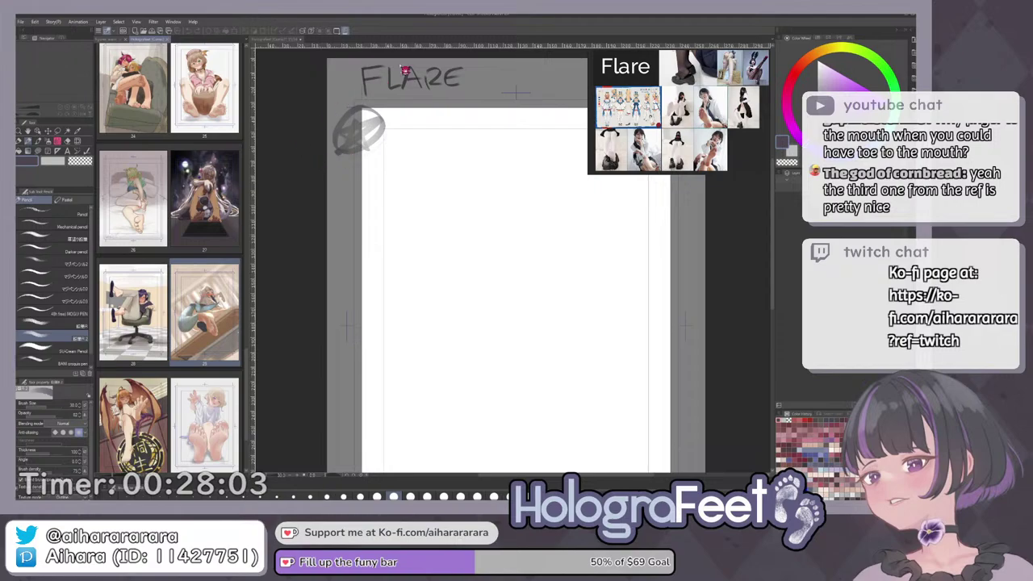
left_click(320, 100)
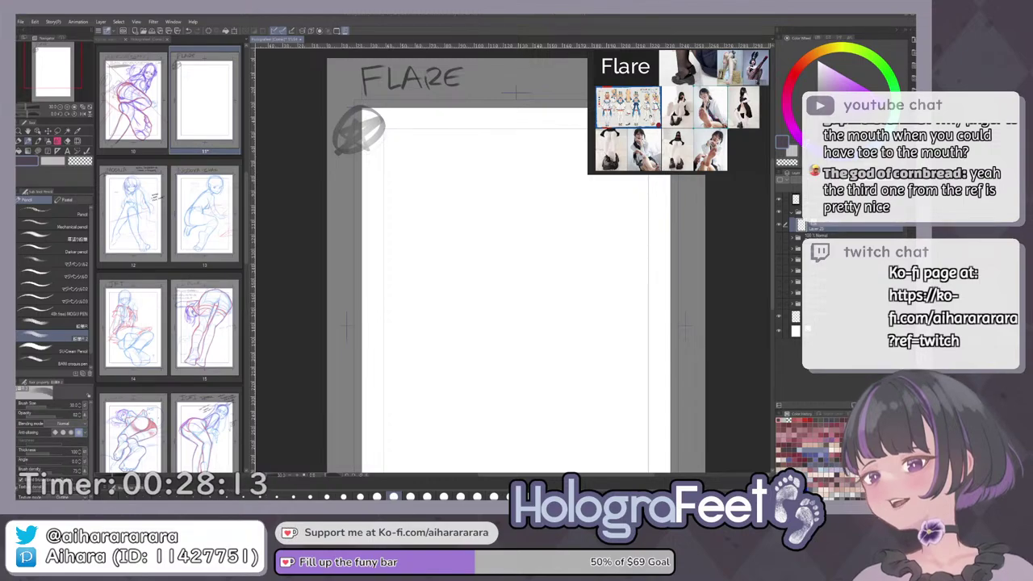
mouse_move(245, 202)
left_mouse_down()
mouse_move(245, 237)
mouse_move(244, 131)
mouse_move(247, 183)
left_mouse_up()
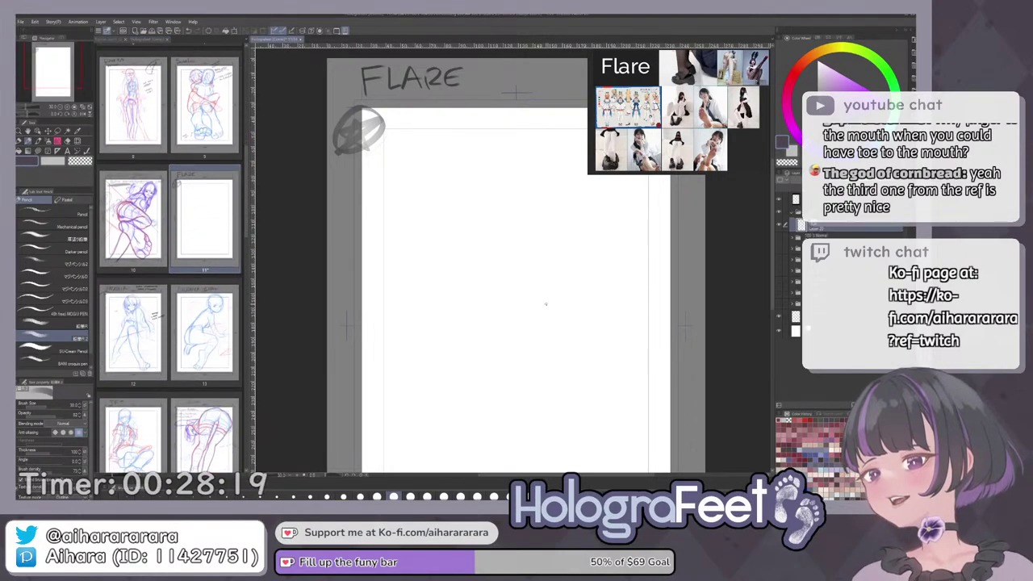
Try a head oval in the page's upper left, undo it, and try a diagonal arrow with a crossing guide line in light blue.
mouse_move(415, 161)
left_mouse_down()
mouse_move(433, 229)
mouse_move(424, 152)
left_mouse_up()
scroll(516, 248, "down", 3)
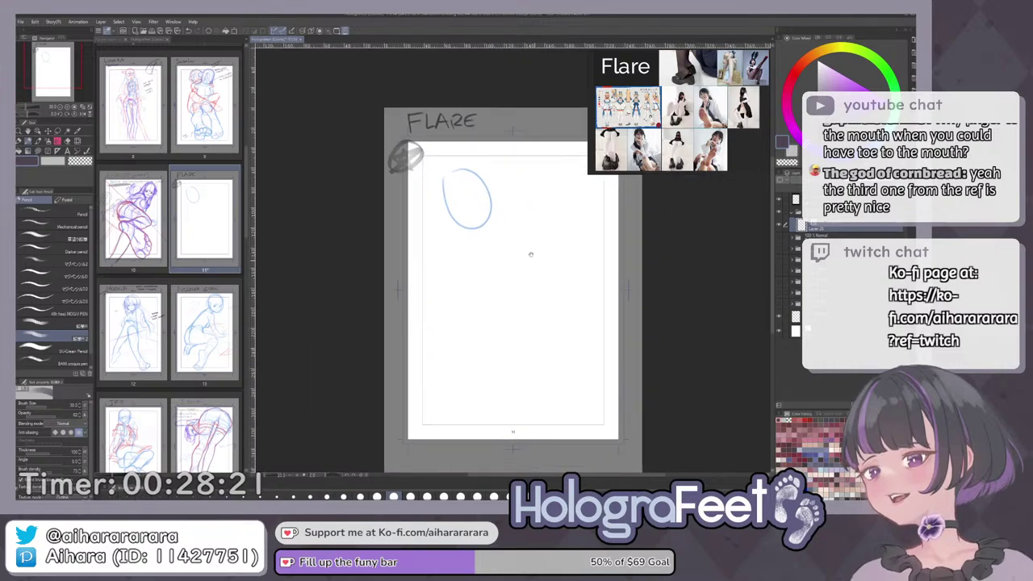
mouse_move(531, 255)
left_mouse_down()
mouse_move(508, 213)
mouse_move(570, 377)
left_mouse_up()
key("ctrl+z")
key("ctrl+z")
mouse_move(424, 167)
left_mouse_down()
mouse_move(447, 146)
mouse_move(549, 342)
left_mouse_up()
left_click_drag(414, 354, 536, 183)
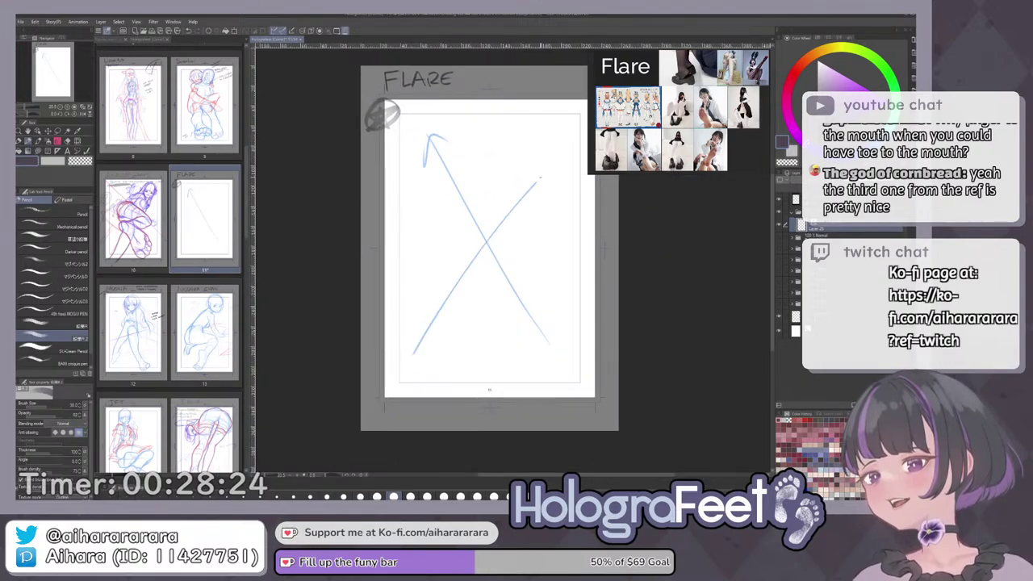
key("ctrl+z")
Review the neighbouring pose pages in the thumbnails and clear the diagonal arrow from the sketch layer.
scroll(234, 230, "down", 2)
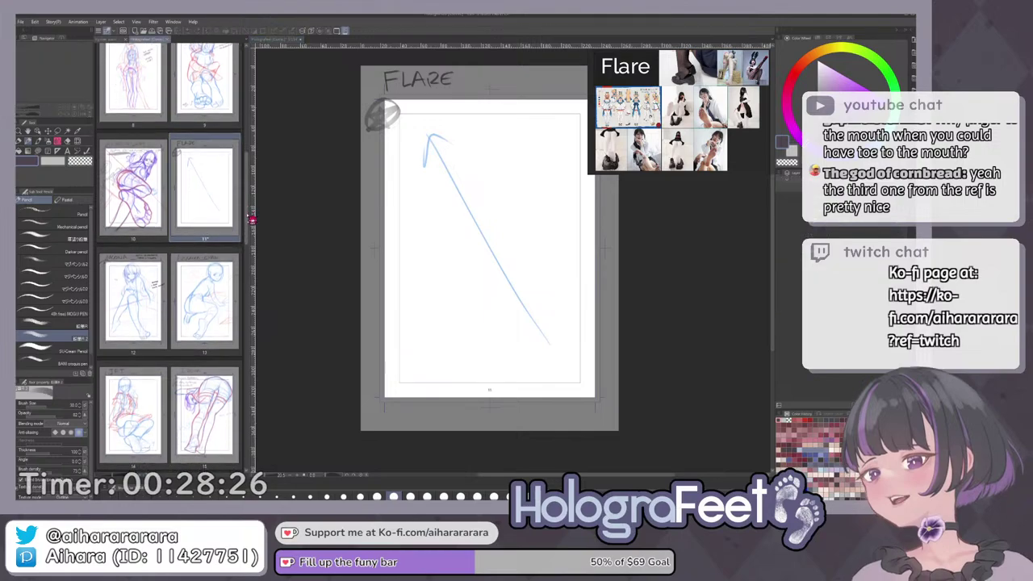
scroll(242, 279, "down", 2)
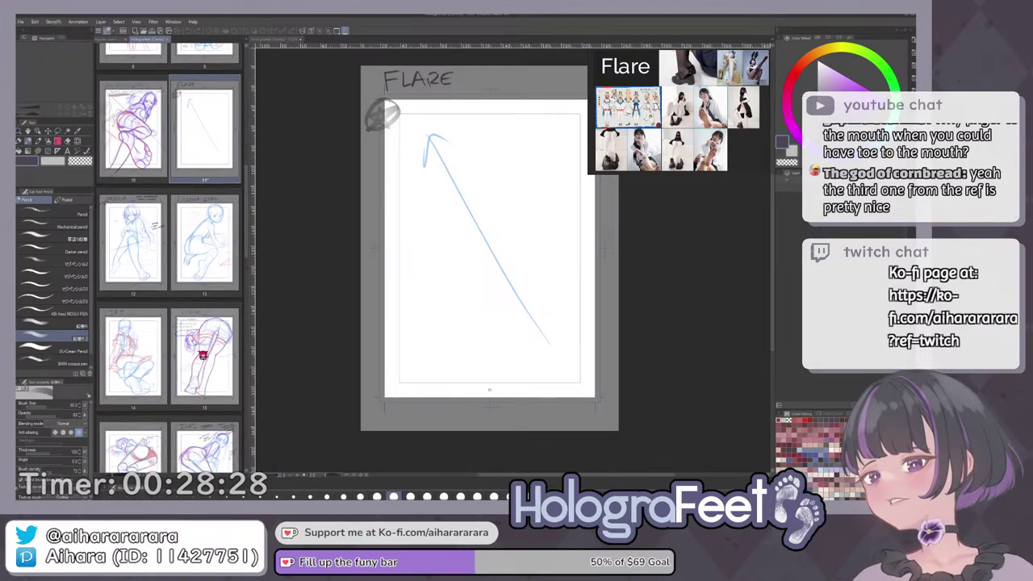
scroll(202, 420, "down", 2)
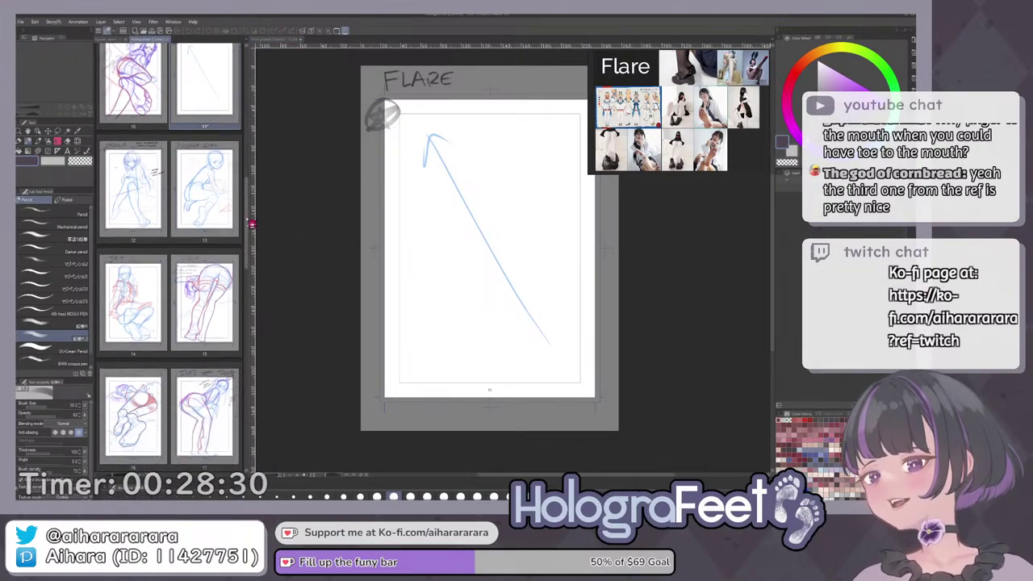
scroll(250, 231, "up", 6)
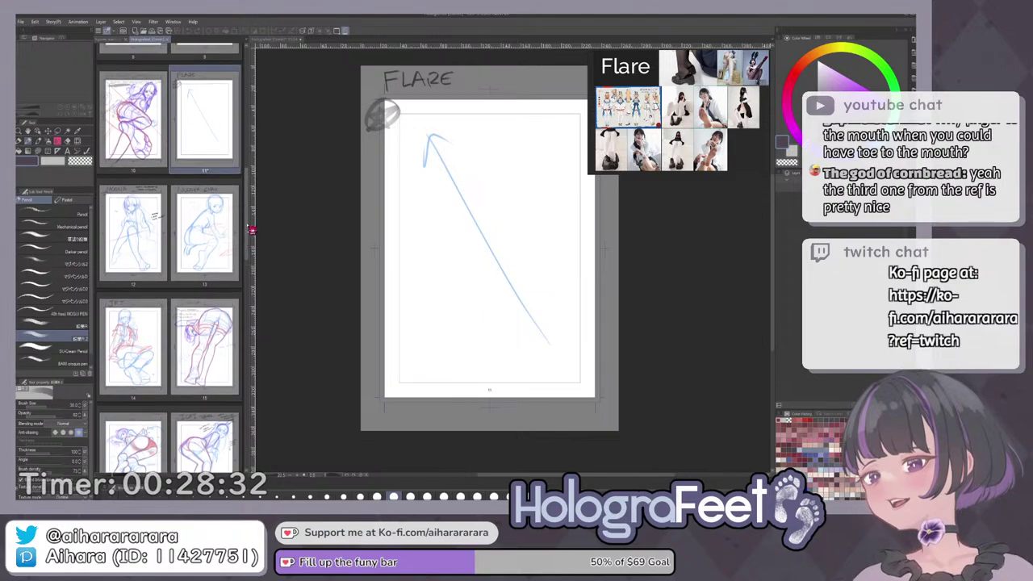
left_click_drag(248, 216, 260, 198)
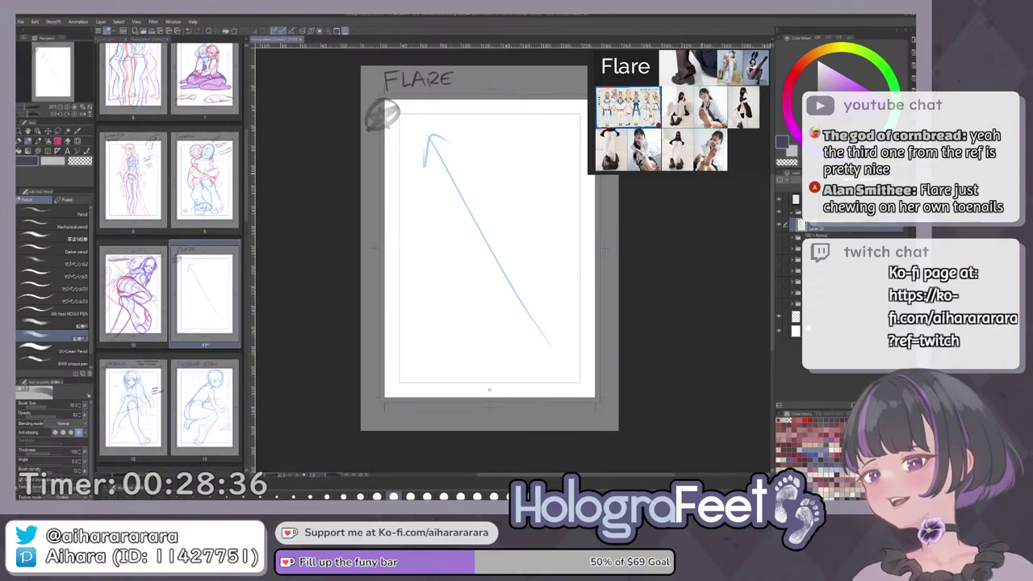
key("ctrl+0")
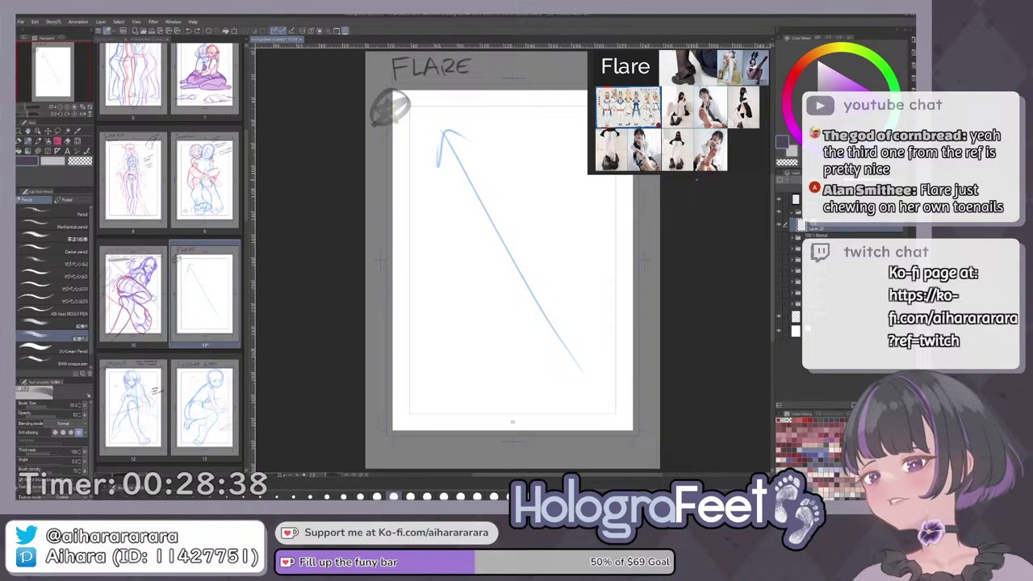
key("Delete")
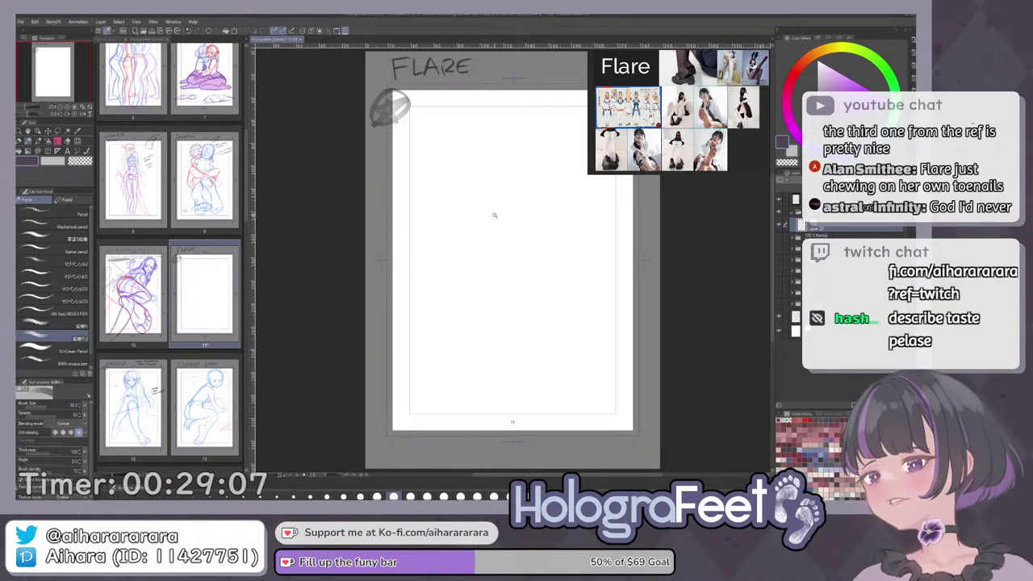
Try a large tilted head oval in the upper left part of the page and undo it.
scroll(494, 215, "up", 1)
left_click_drag(507, 234, 489, 247)
left_click_drag(460, 138, 462, 139)
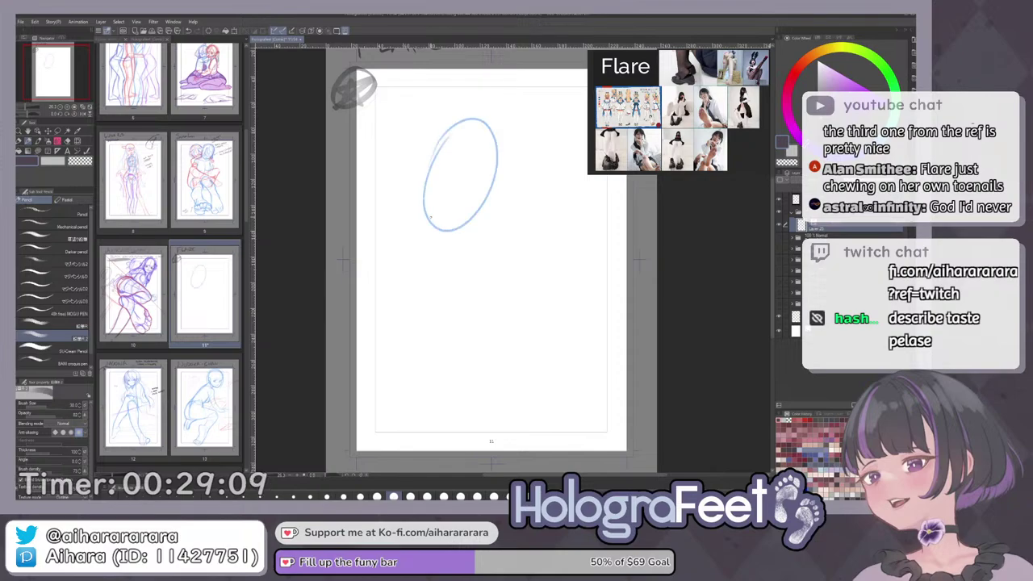
key("ctrl+z")
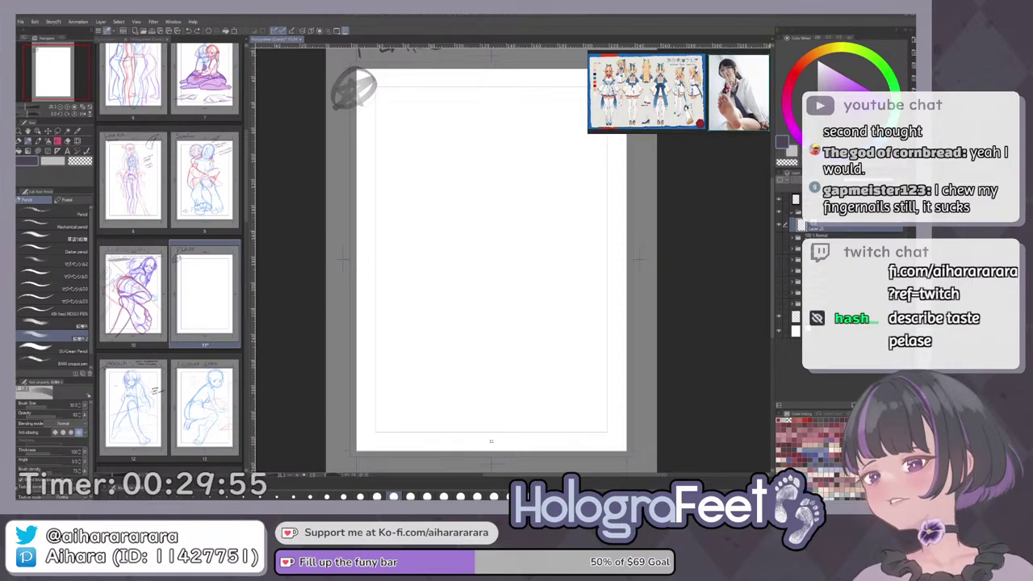
Try several short curved light blue strokes on the page, including one down its upper left, undoing each attempt.
left_click_drag(546, 240, 558, 284)
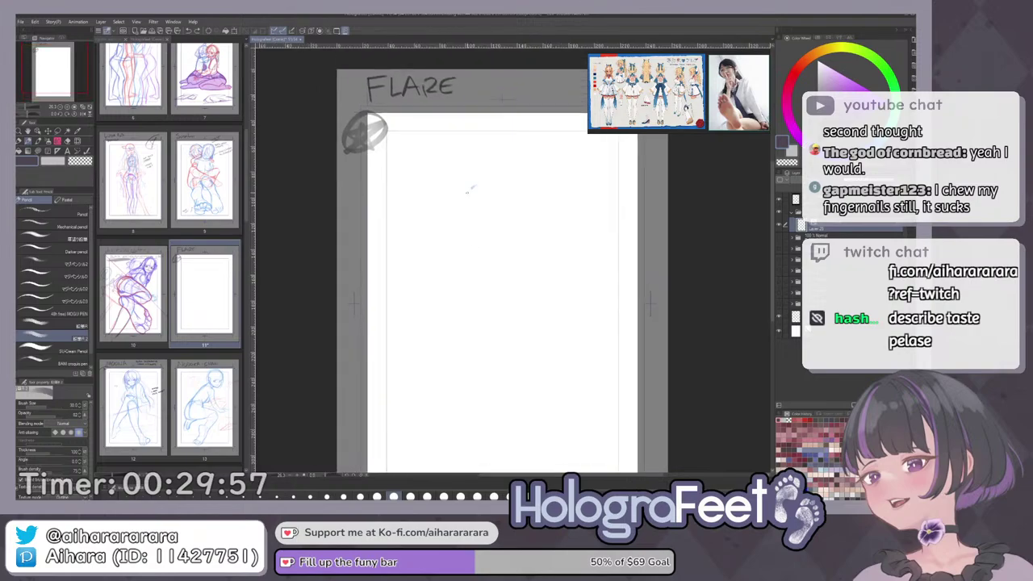
left_click_drag(468, 192, 444, 222)
key("ctrl+z")
mouse_move(544, 323)
left_mouse_down()
mouse_move(517, 302)
mouse_move(523, 210)
left_mouse_up()
left_click_drag(384, 100, 400, 218)
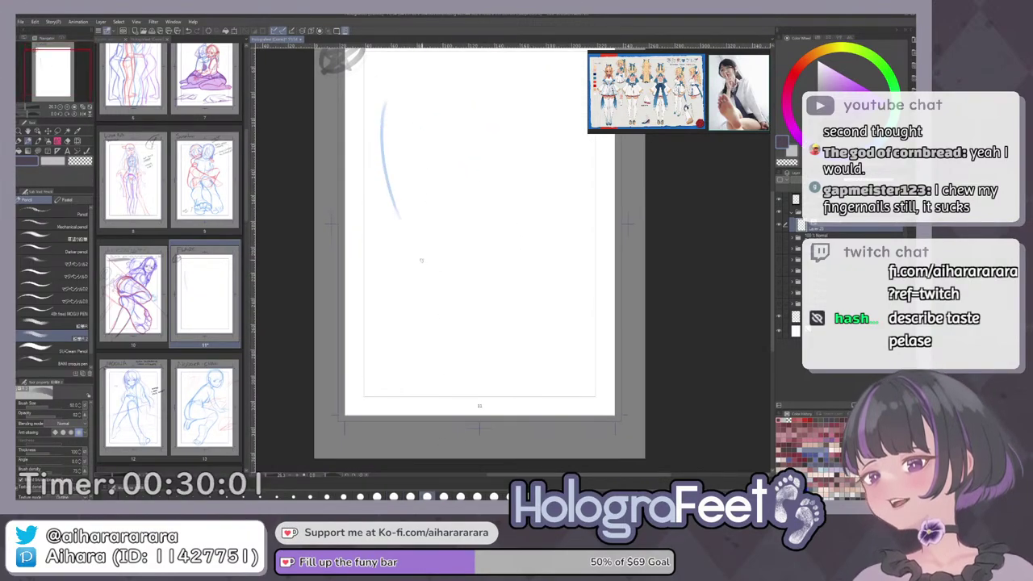
left_click_drag(464, 197, 461, 291)
key("ctrl+z")
mouse_move(374, 187)
left_mouse_down()
mouse_move(450, 240)
mouse_move(379, 172)
mouse_move(432, 167)
mouse_move(357, 226)
left_mouse_up()
key("ctrl+z")
mouse_move(505, 305)
left_mouse_down()
mouse_move(524, 263)
mouse_move(512, 260)
left_mouse_up()
mouse_move(512, 260)
left_mouse_down()
mouse_move(535, 293)
mouse_move(510, 231)
mouse_move(509, 245)
left_mouse_up()
key("ctrl+z")
Reduce the pencil size one step, try an angular outline bending over the page's upper left, and undo its strokes.
key("bracketleft")
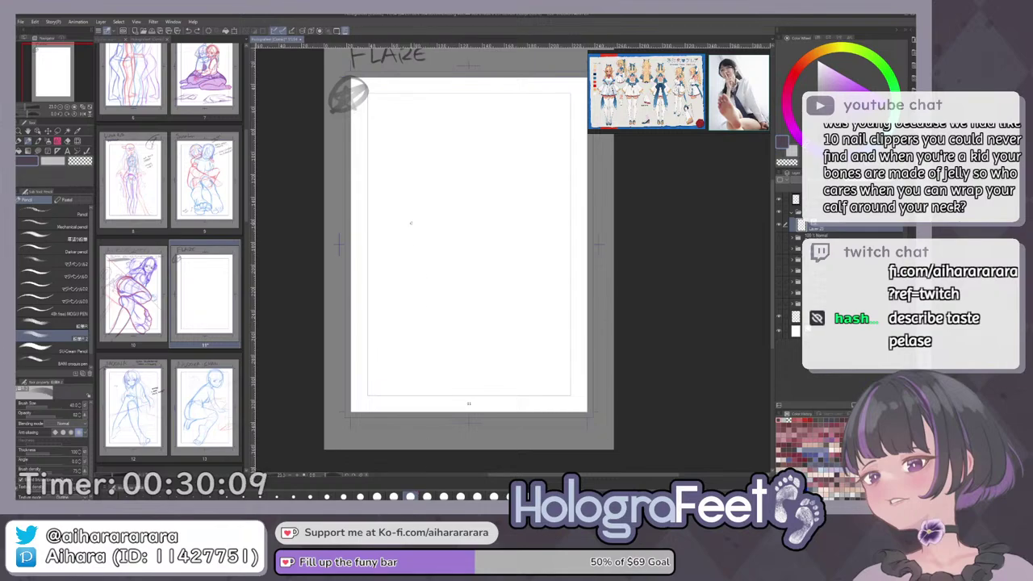
left_click_drag(437, 212, 422, 226)
key("ctrl+z")
left_click_drag(395, 176, 425, 274)
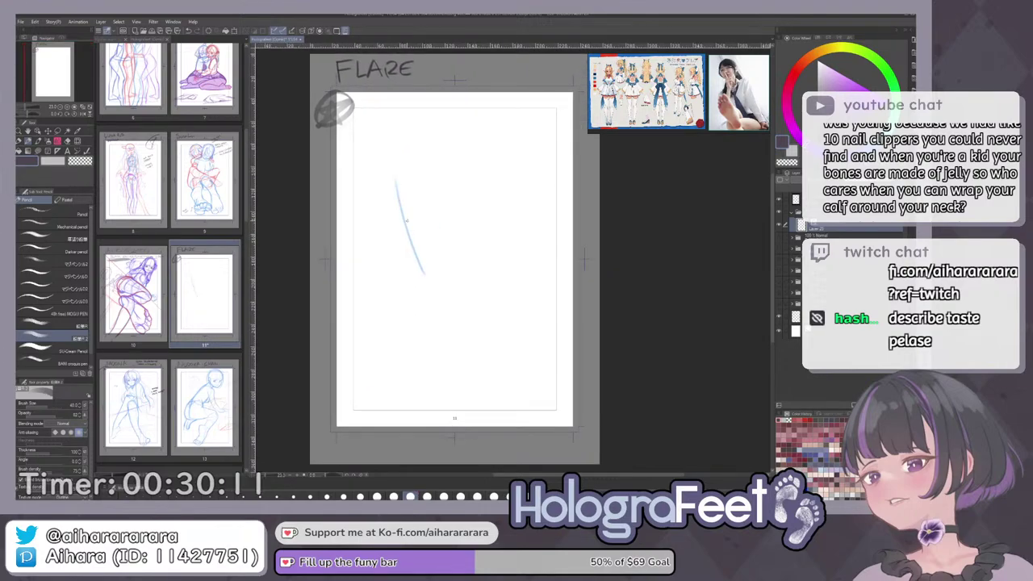
mouse_move(395, 181)
left_mouse_down()
mouse_move(432, 149)
mouse_move(463, 144)
left_mouse_up()
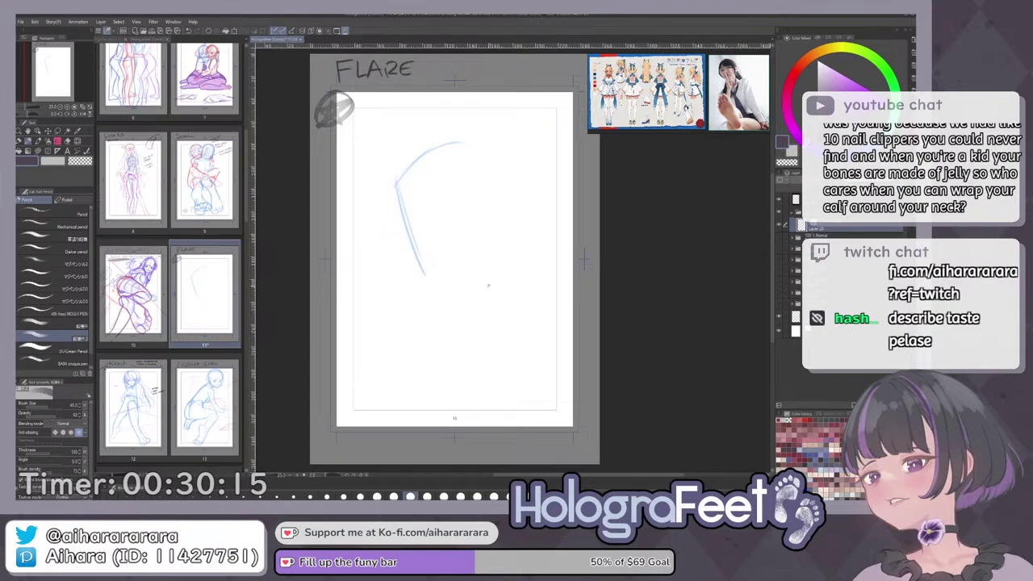
key("ctrl+z")
key("ctrl+z")
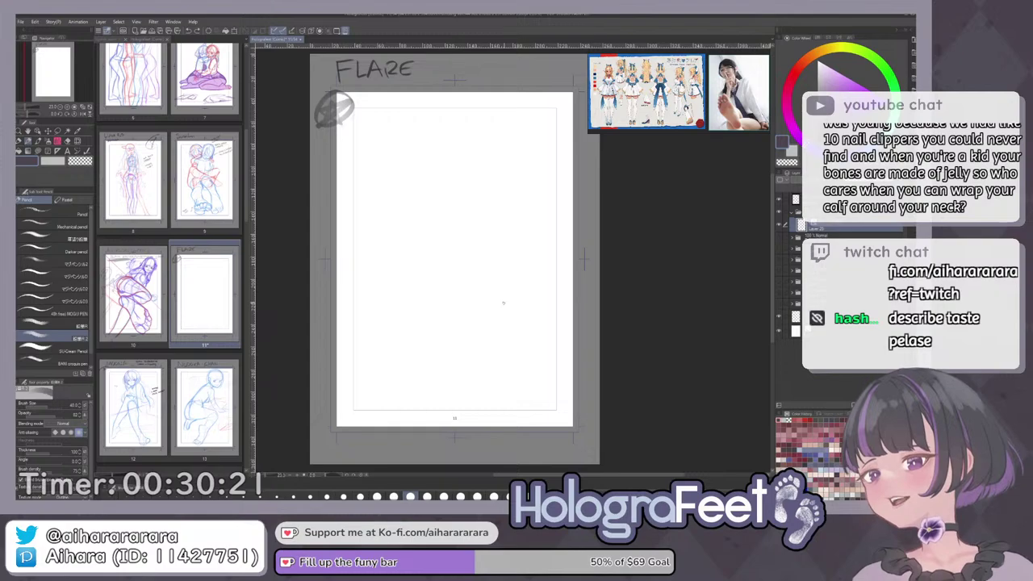
Draw a steep diagonal guide line from the page's upper left to its lower right, crossed by a guide rising to the upper right.
scroll(511, 292, "up", 1)
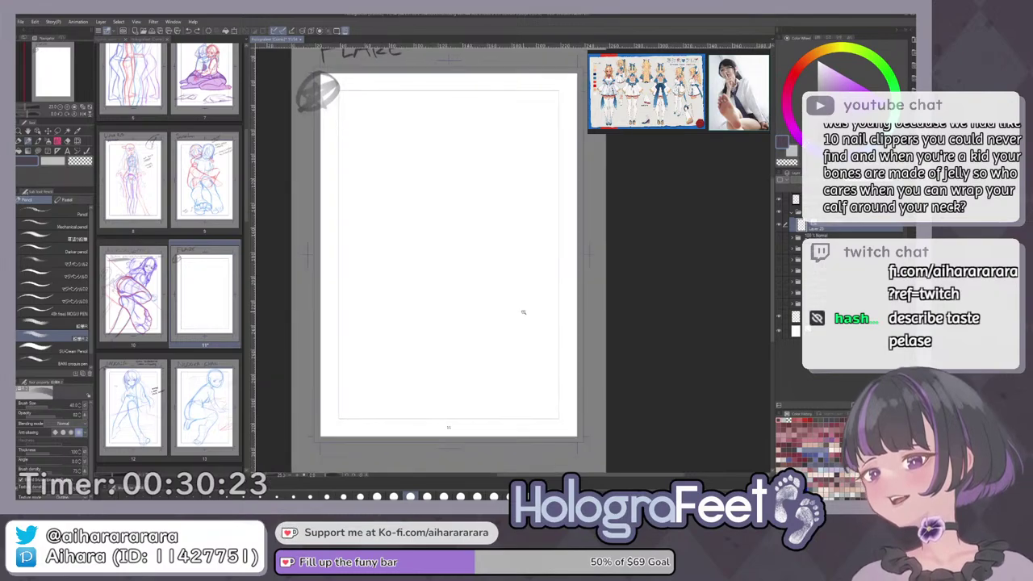
scroll(495, 276, "down", 2)
left_click_drag(377, 117, 543, 401)
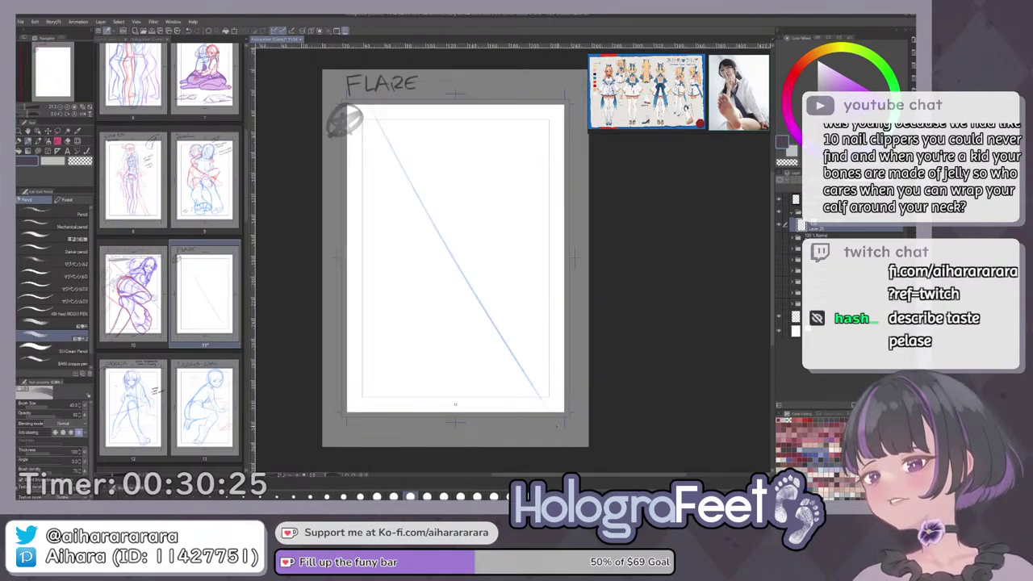
key("ctrl+z")
left_click_drag(381, 115, 542, 441)
left_click_drag(367, 256, 557, 145)
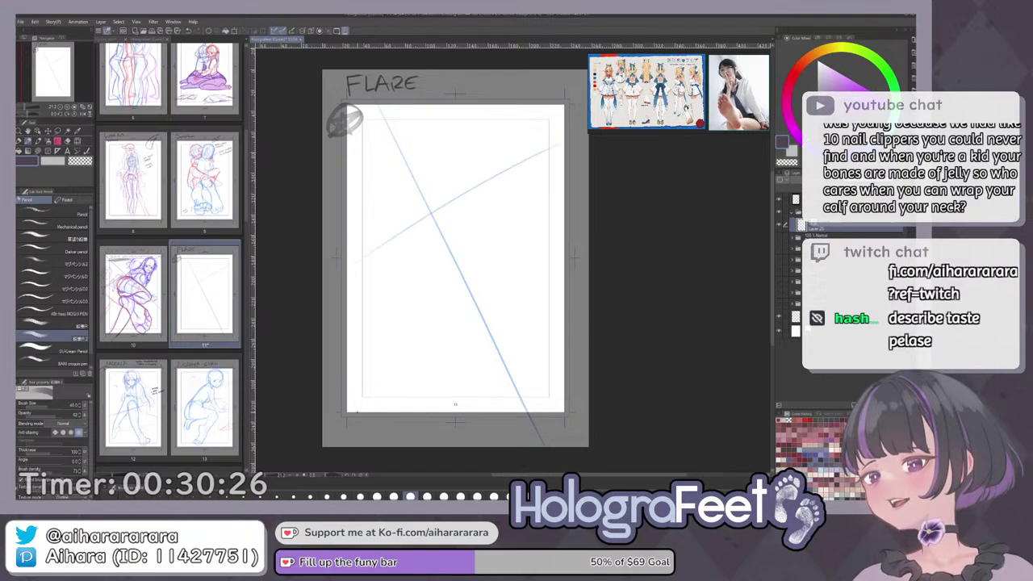
Try a second guide rising across the page's lower right and undo all the guide lines.
left_click_drag(396, 408, 588, 284)
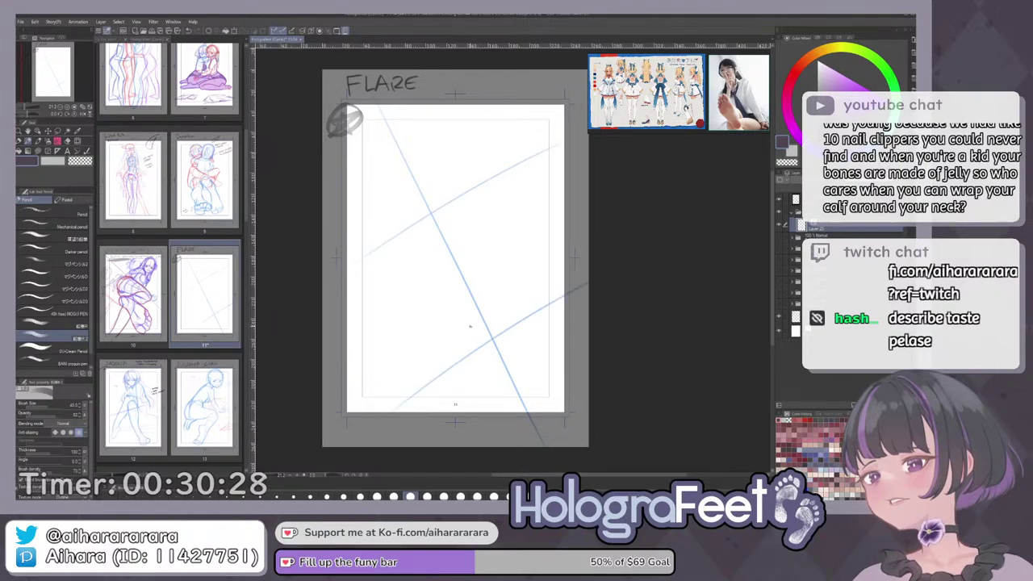
key("ctrl+z")
key("ctrl+z")
key("ctrl+z")
Sketch a tilted light blue oval near the page's middle, with a slanted line across its top and a hatched arch inside its lower end.
left_click_drag(422, 224, 464, 196)
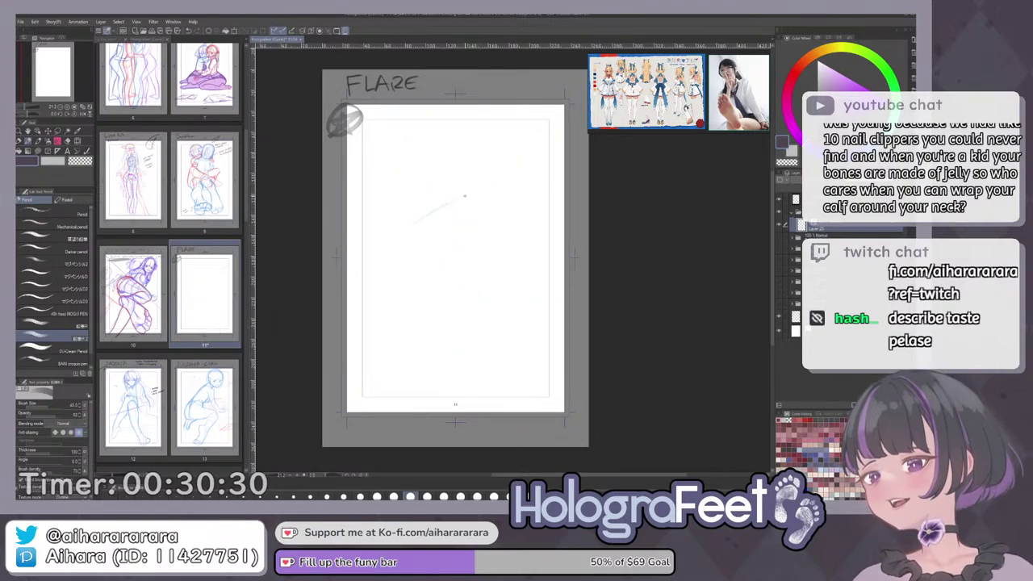
mouse_move(396, 239)
left_mouse_down()
mouse_move(467, 194)
mouse_move(416, 282)
mouse_move(462, 306)
left_mouse_up()
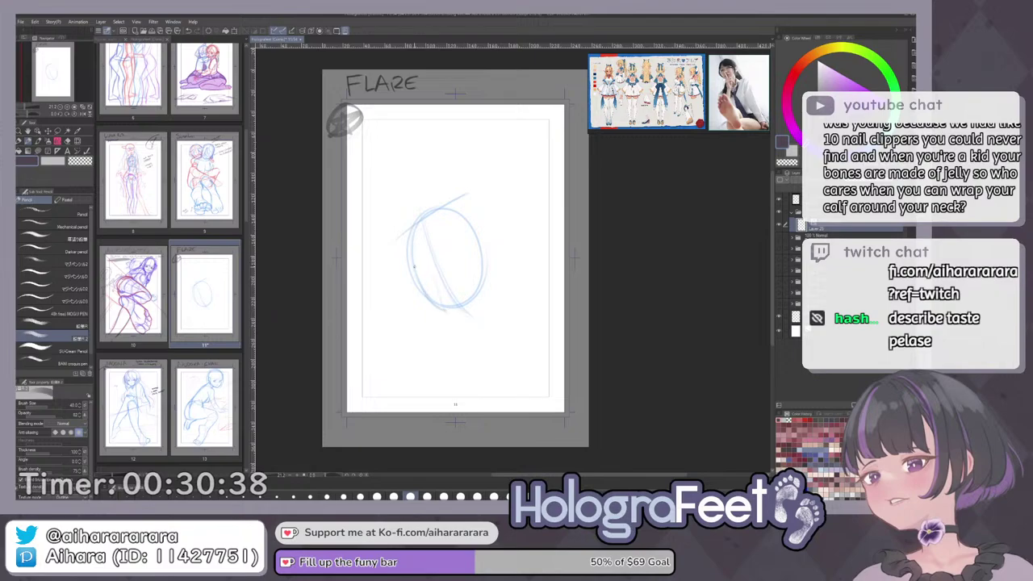
mouse_move(446, 310)
left_mouse_down()
mouse_move(437, 279)
mouse_move(436, 289)
mouse_move(484, 281)
mouse_move(440, 279)
mouse_move(440, 313)
mouse_move(450, 275)
mouse_move(462, 273)
mouse_move(440, 277)
mouse_move(442, 306)
left_mouse_up()
key("c")
key("c")
key("ctrl+0")
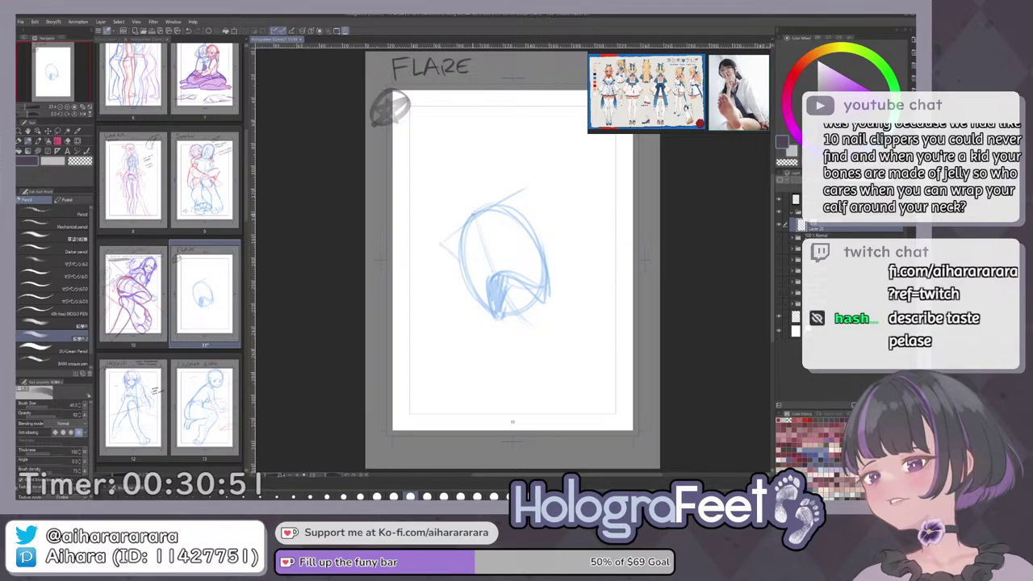
Redraw the slanted line over the oval's upper end, extending it past the oval's left edge.
key("ctrl+z")
left_click_drag(441, 244, 475, 213)
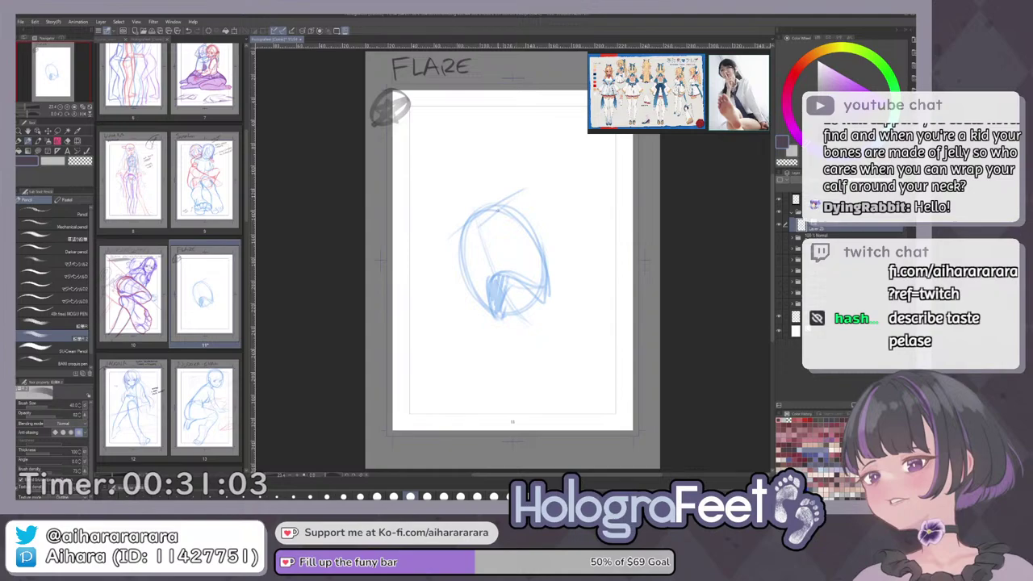
left_click_drag(440, 239, 502, 204)
left_click_drag(437, 246, 485, 209)
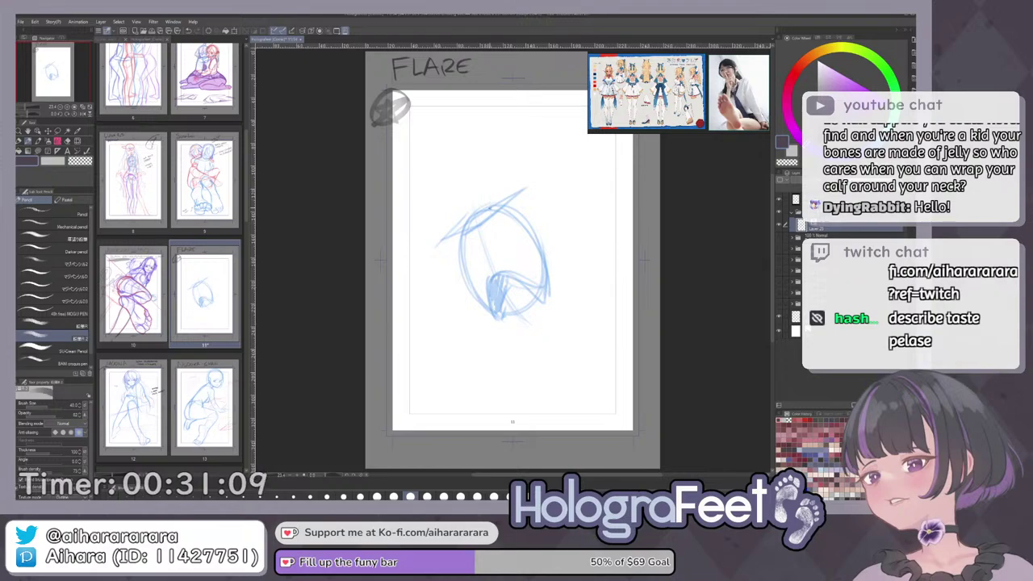
Draw two parallel lines rising from the slanted line above the oval, undoing the first attempts.
left_click_drag(487, 207, 483, 150)
key("ctrl+z")
left_click_drag(494, 201, 473, 157)
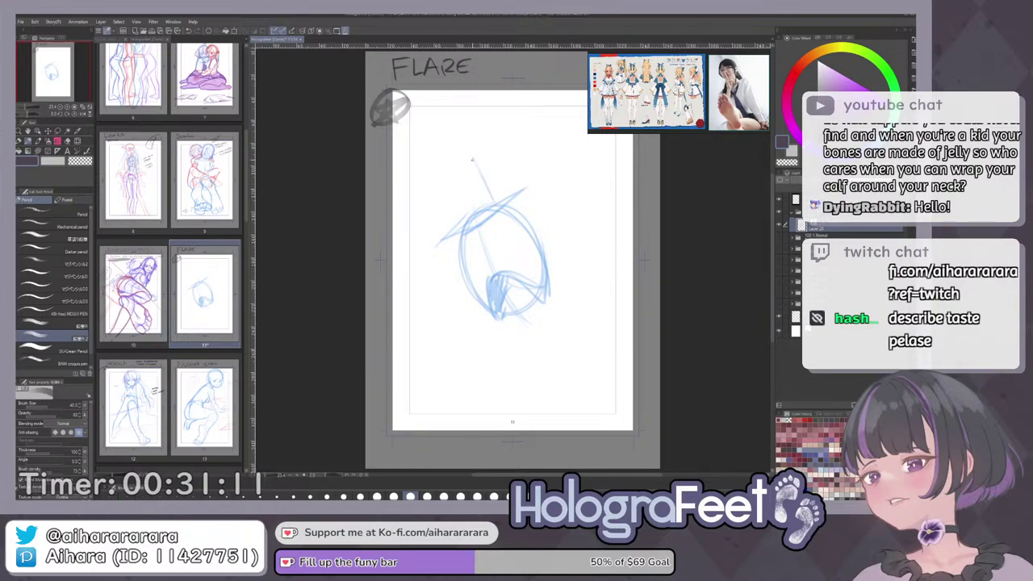
left_click_drag(598, 189, 608, 300)
key("ctrl+z")
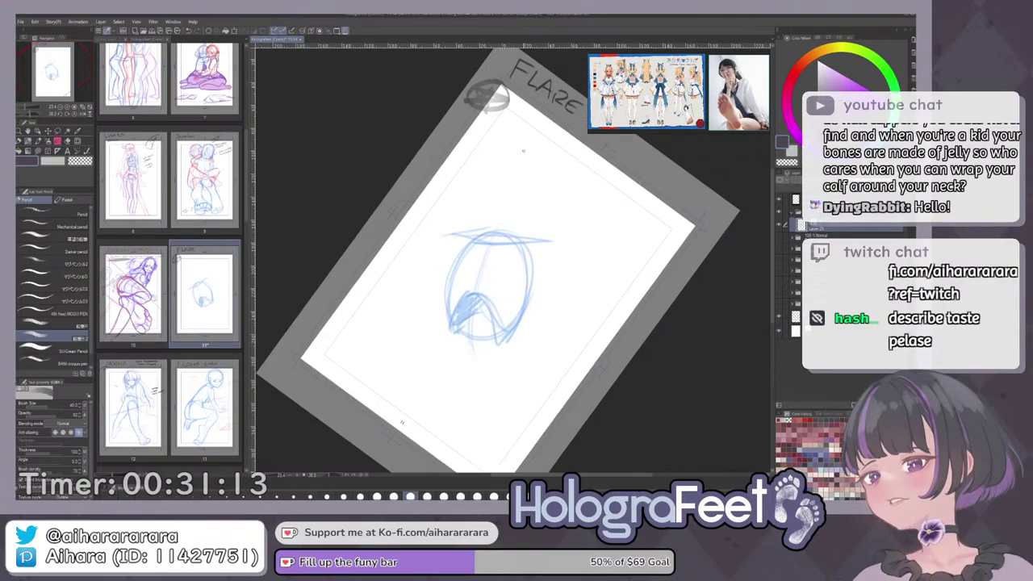
left_click_drag(516, 186, 514, 230)
left_click_drag(484, 187, 485, 231)
left_click_drag(513, 186, 511, 233)
Draw straight side lines from both ends of the slanted line down to the oval's lower end.
mouse_move(567, 266)
left_mouse_down()
mouse_move(579, 192)
mouse_move(526, 233)
mouse_move(530, 268)
left_mouse_up()
key("c")
mouse_move(527, 226)
left_mouse_down()
mouse_move(533, 316)
mouse_move(529, 297)
left_mouse_up()
key("c")
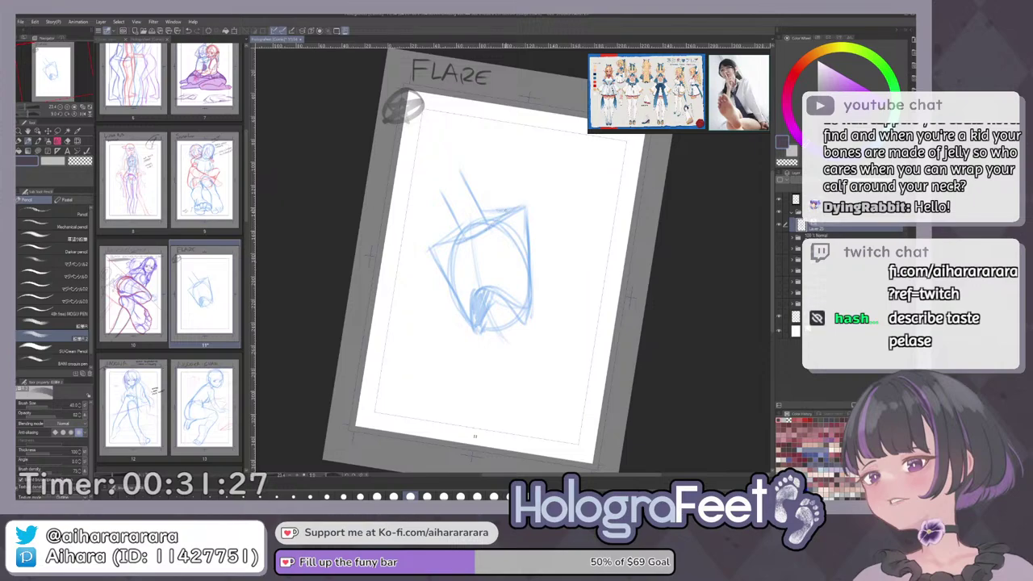
left_click_drag(567, 244, 558, 237)
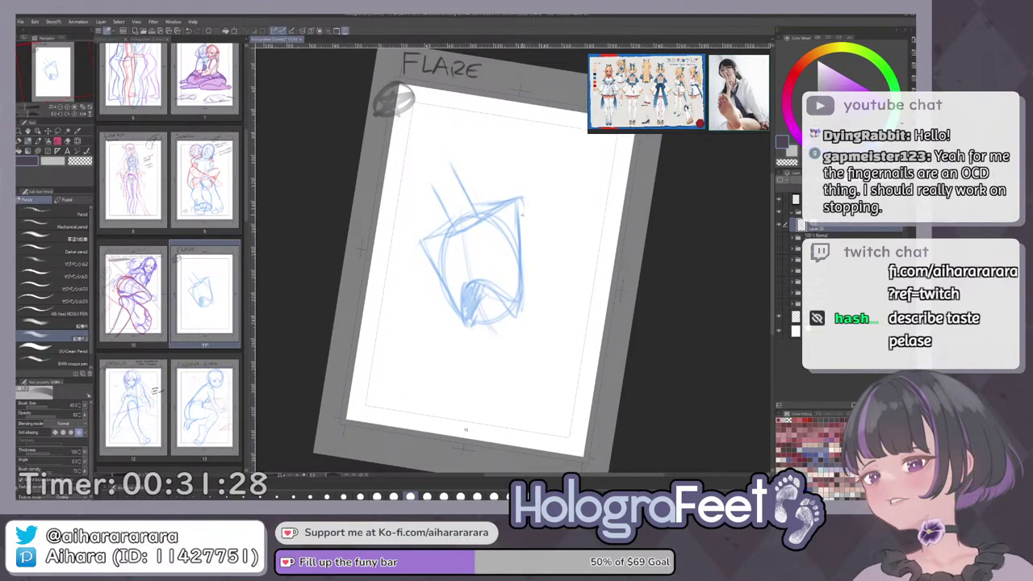
Lasso the oval figure, cancel its transformation, remove the selection and delete the whole sketch from the layer.
key("ctrl+@")
key("m")
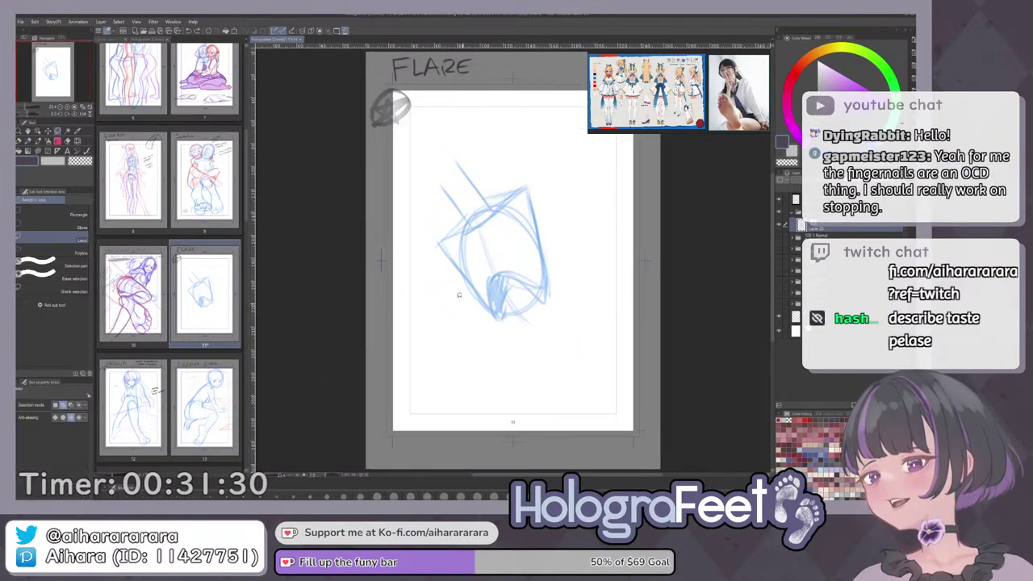
left_click_drag(420, 238, 584, 268)
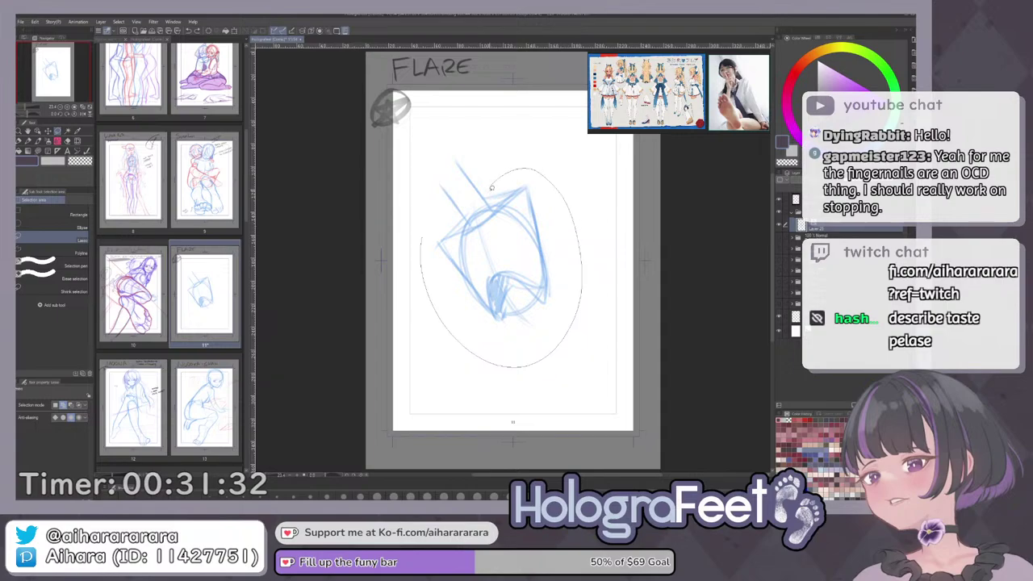
left_click_drag(491, 187, 494, 202)
key("ctrl+t")
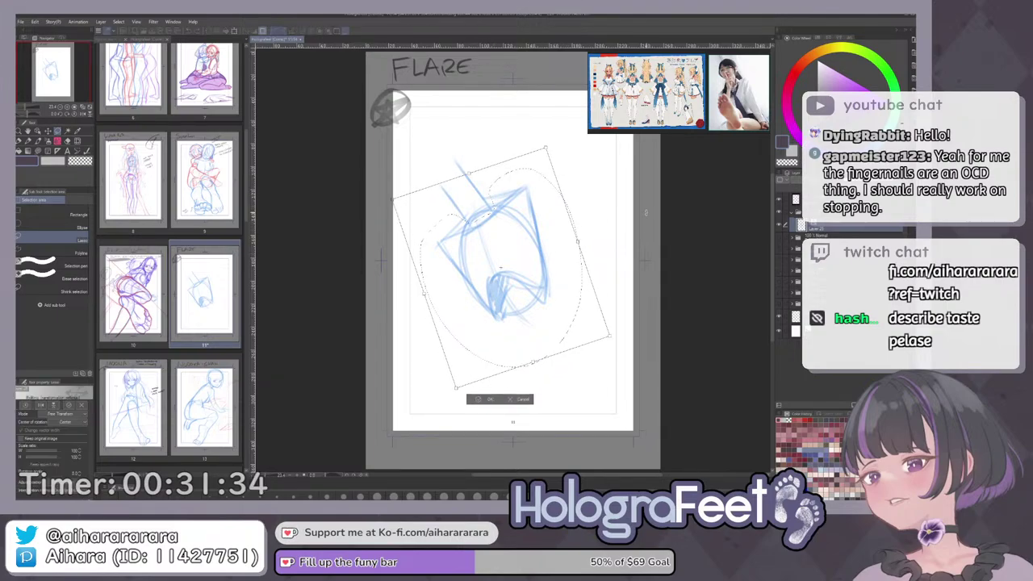
left_click(518, 399)
left_click(443, 379)
key("Delete")
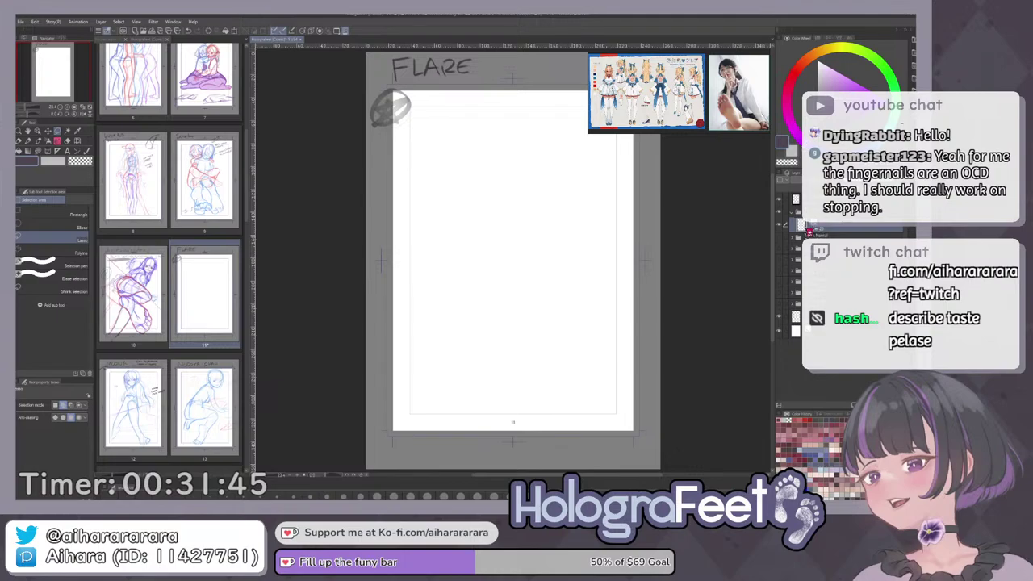
Draw a new light blue line rising diagonally to the right in the page's upper left, reinforcing it with repeated strokes.
left_click_drag(530, 262, 501, 248)
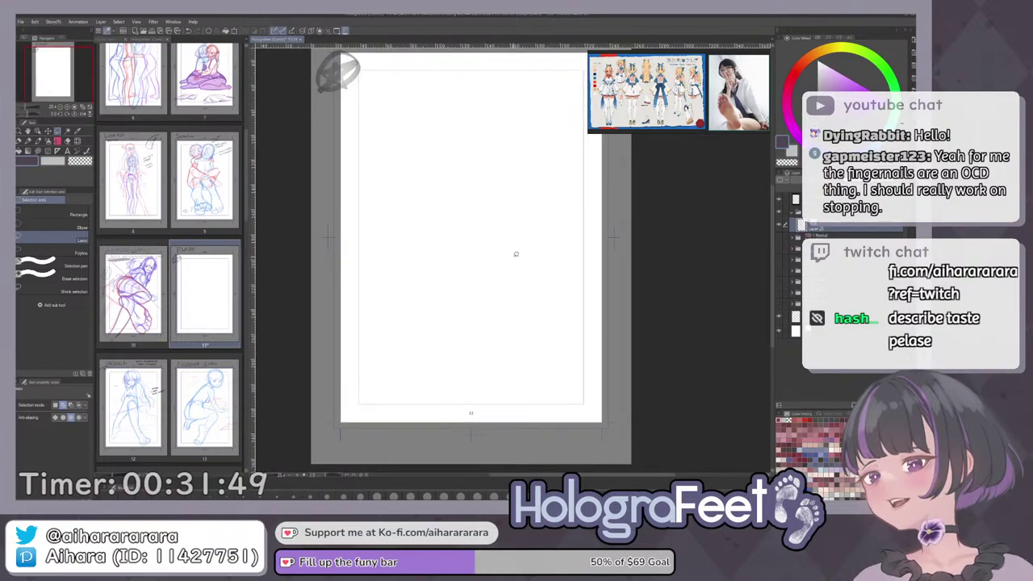
left_click_drag(449, 212, 448, 223)
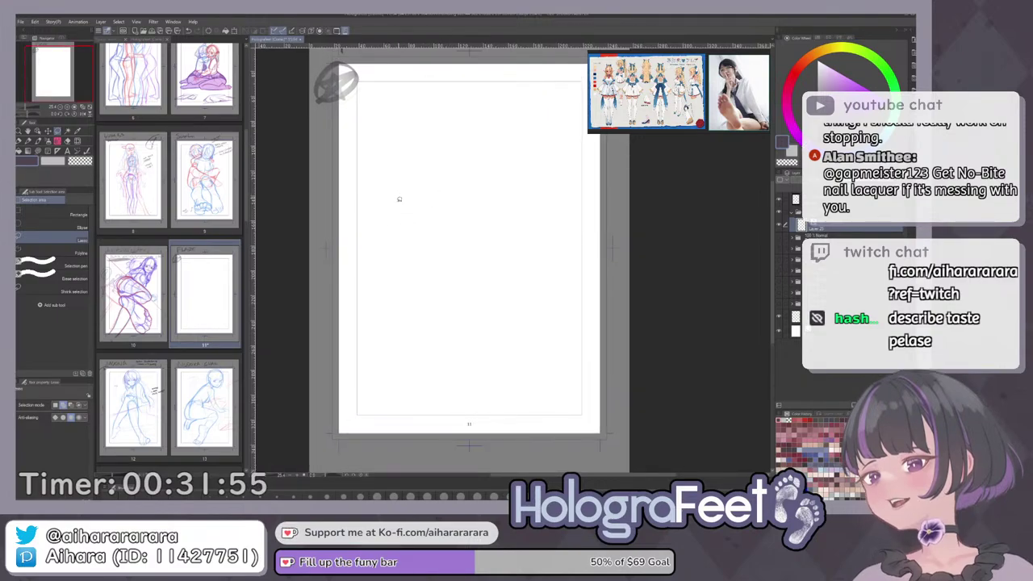
key("p")
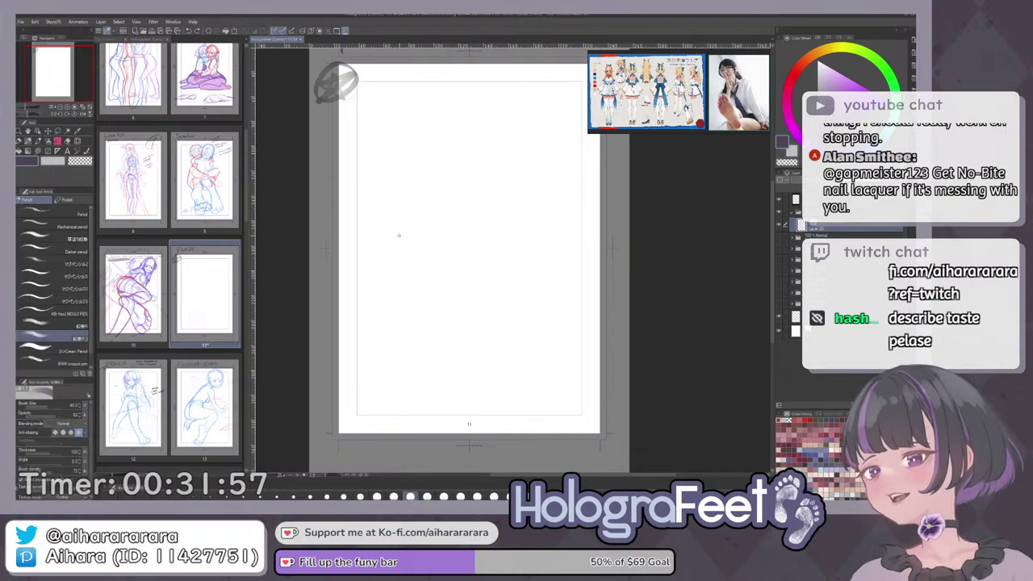
mouse_move(398, 235)
left_mouse_down()
mouse_move(464, 171)
mouse_move(489, 185)
left_mouse_up()
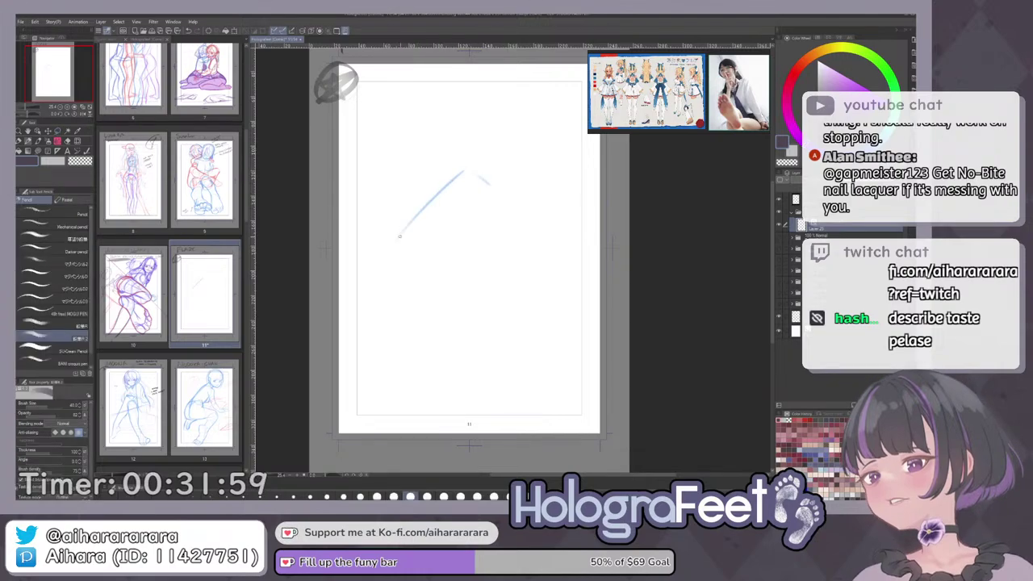
mouse_move(398, 248)
left_mouse_down()
mouse_move(467, 177)
mouse_move(488, 192)
left_mouse_up()
key("ctrl+z")
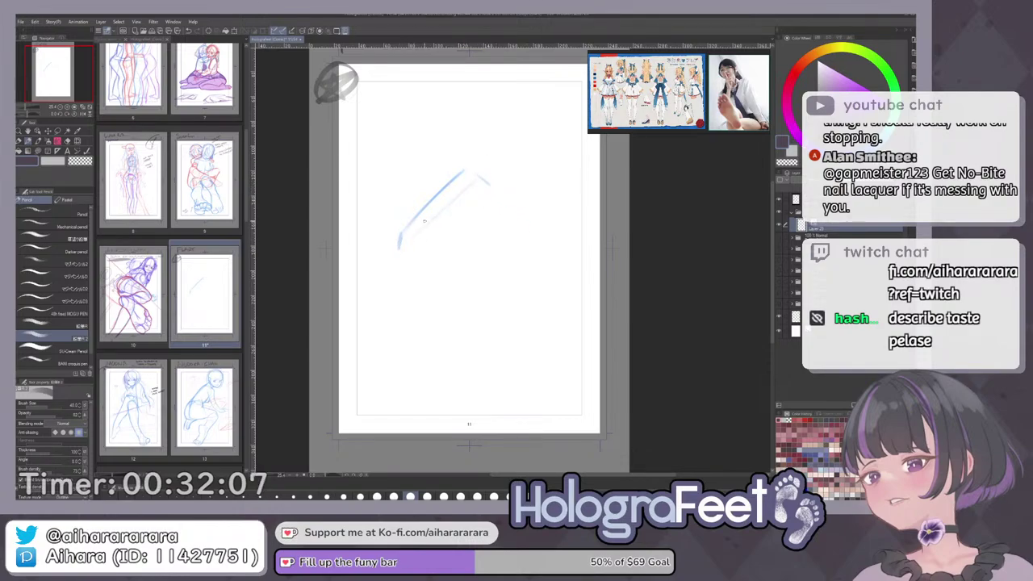
left_click_drag(398, 244, 488, 152)
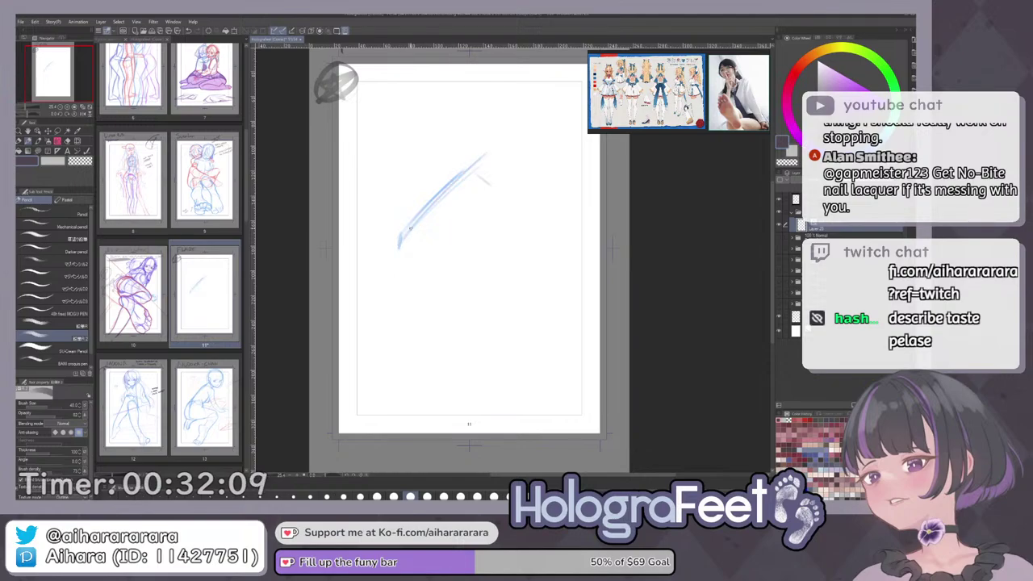
Draw a long contour down from the diagonal's upper end and a curved lower edge from its lower end.
mouse_move(423, 213)
left_mouse_down()
mouse_move(483, 155)
mouse_move(541, 275)
left_mouse_up()
mouse_move(418, 274)
left_mouse_down()
mouse_move(455, 308)
mouse_move(480, 310)
left_mouse_up()
left_click_drag(485, 175, 539, 272)
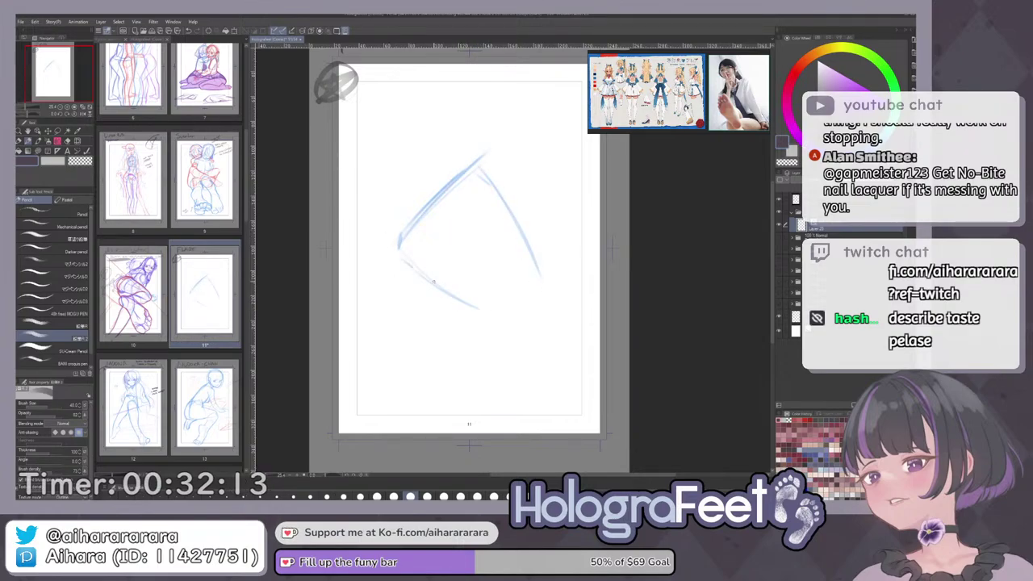
left_click_drag(414, 267, 493, 308)
left_click_drag(502, 197, 543, 286)
left_click_drag(425, 265, 489, 306)
Redraw the inner left curve beside the lower corner and add an inner curve bending down along the right contour.
left_click_drag(418, 223, 428, 267)
left_click_drag(419, 222, 442, 273)
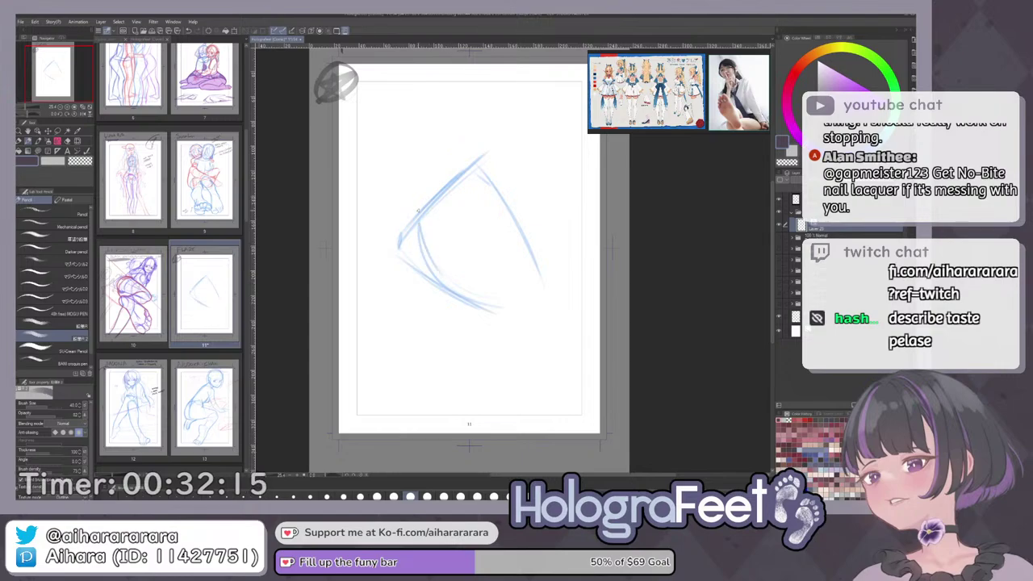
key("ctrl+z")
key("ctrl+z")
key("ctrl+z")
left_click_drag(417, 229, 453, 287)
left_click_drag(473, 185, 564, 294)
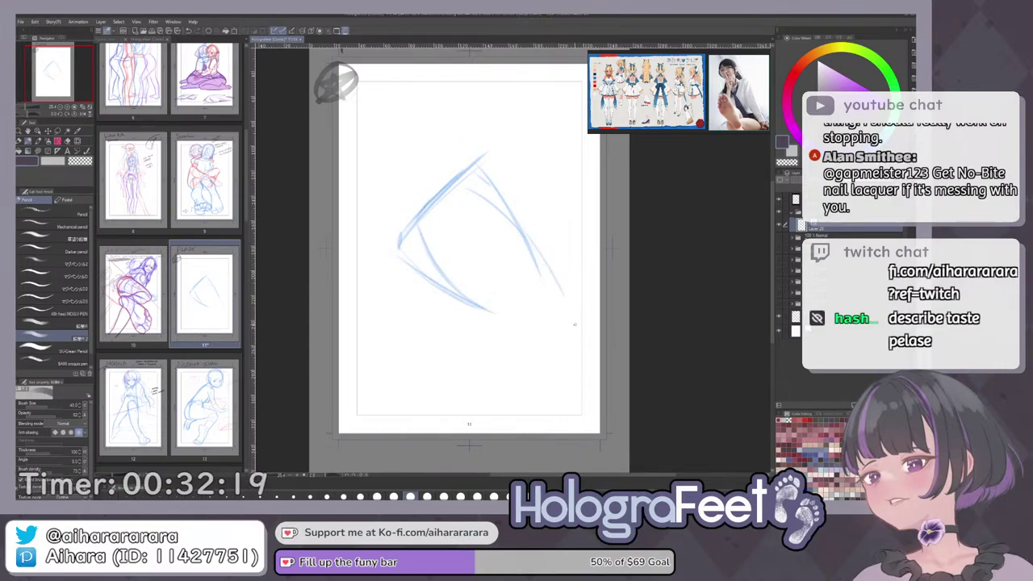
Extend the right contour toward the page's lower right and draw a nearly vertical line down from the end of the lower edge.
left_click_drag(525, 234, 576, 323)
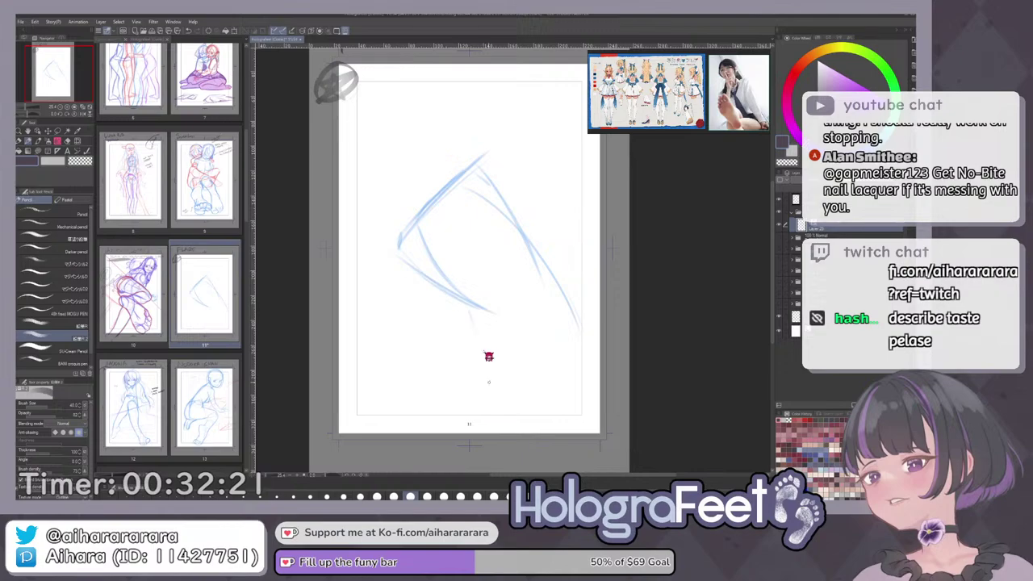
left_click_drag(481, 310, 480, 387)
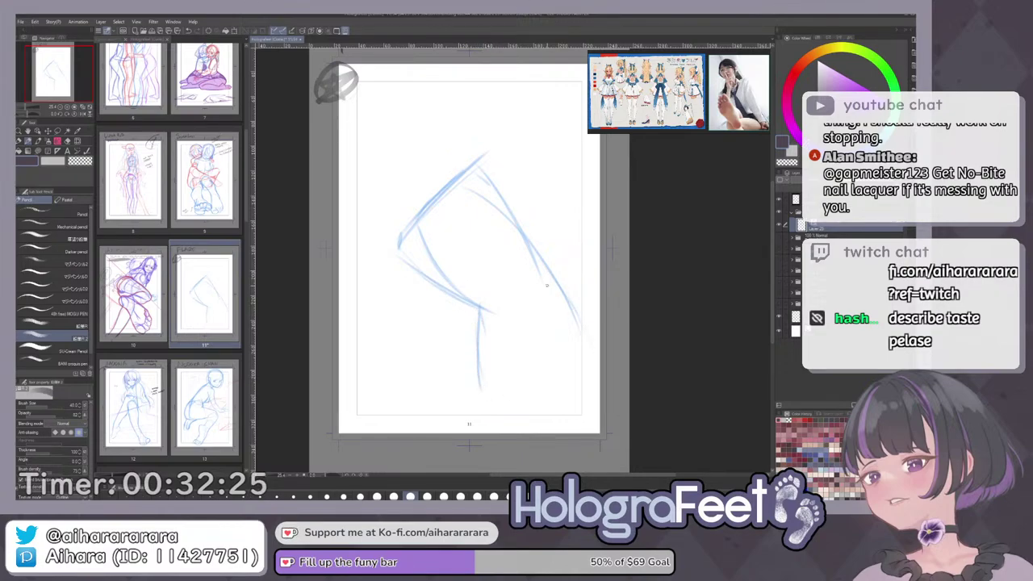
left_click_drag(483, 313, 517, 406)
key("ctrl+z")
key("ctrl+z")
Add an inner contour line, an arched curve across the figure's lower end, and hatching beneath the arch.
mouse_move(443, 208)
left_mouse_down()
mouse_move(515, 306)
mouse_move(443, 216)
mouse_move(504, 311)
mouse_move(478, 299)
left_mouse_up()
mouse_move(471, 263)
left_mouse_down()
mouse_move(542, 281)
mouse_move(517, 267)
mouse_move(465, 270)
mouse_move(544, 276)
mouse_move(539, 257)
mouse_move(513, 267)
mouse_move(482, 307)
left_mouse_up()
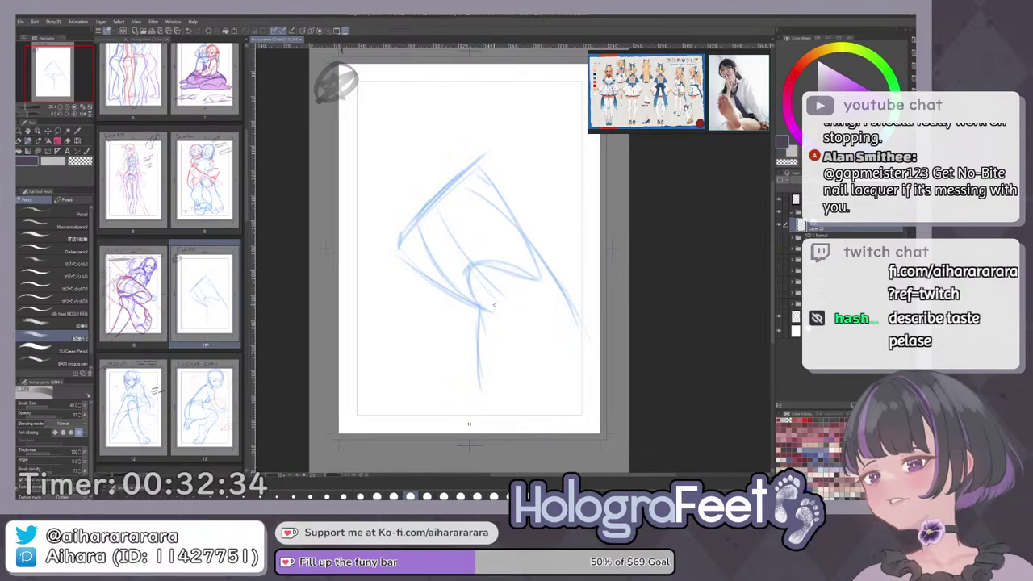
mouse_move(499, 269)
left_mouse_down()
mouse_move(498, 308)
mouse_move(470, 278)
mouse_move(476, 269)
mouse_move(477, 291)
mouse_move(491, 269)
mouse_move(486, 308)
left_mouse_up()
Draw a long outer line with several strokes down the figure's right side toward the page's lower right.
scroll(485, 275, "down", 1)
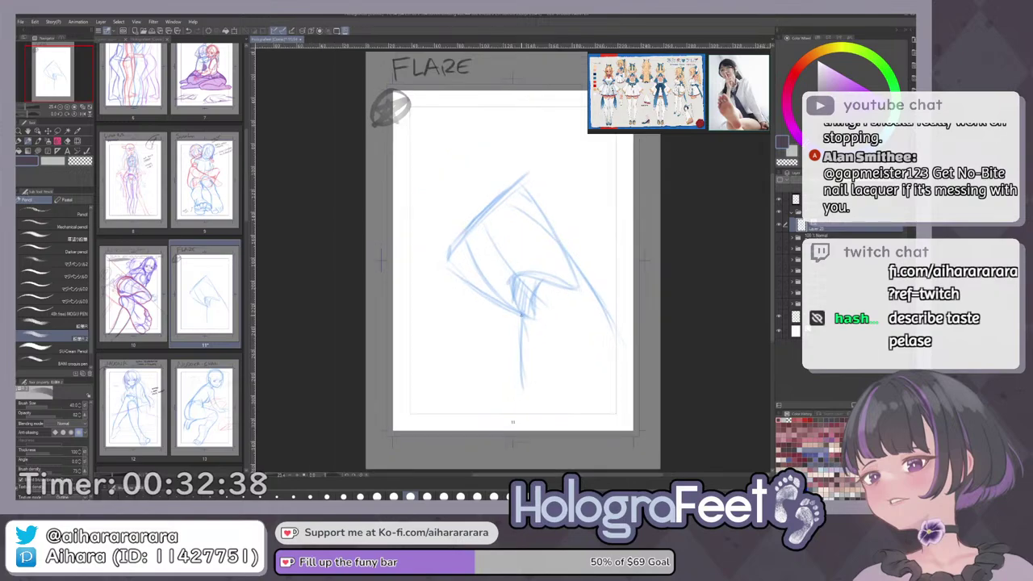
left_click_drag(616, 335, 599, 323)
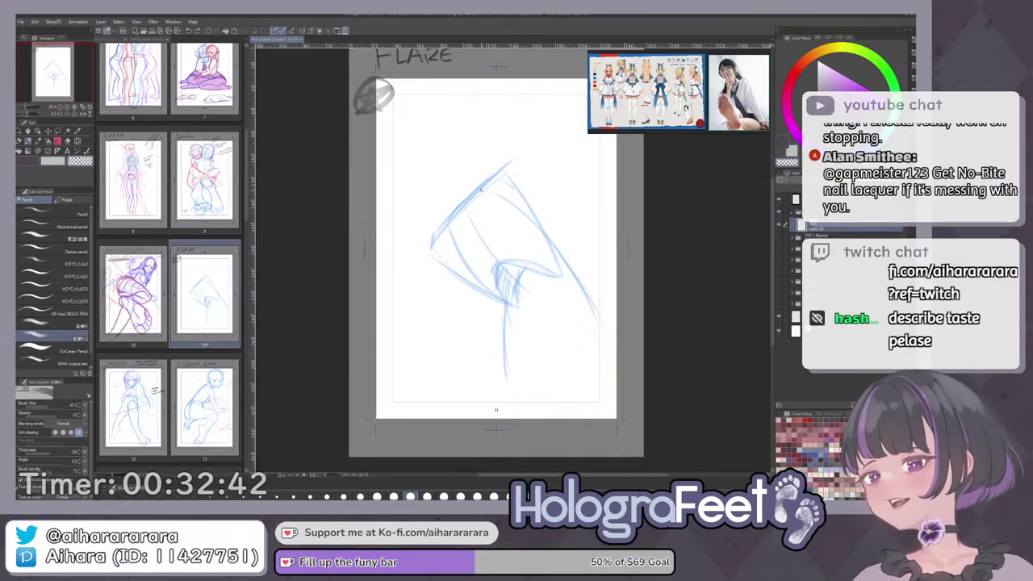
key("c")
left_click_drag(527, 164, 566, 258)
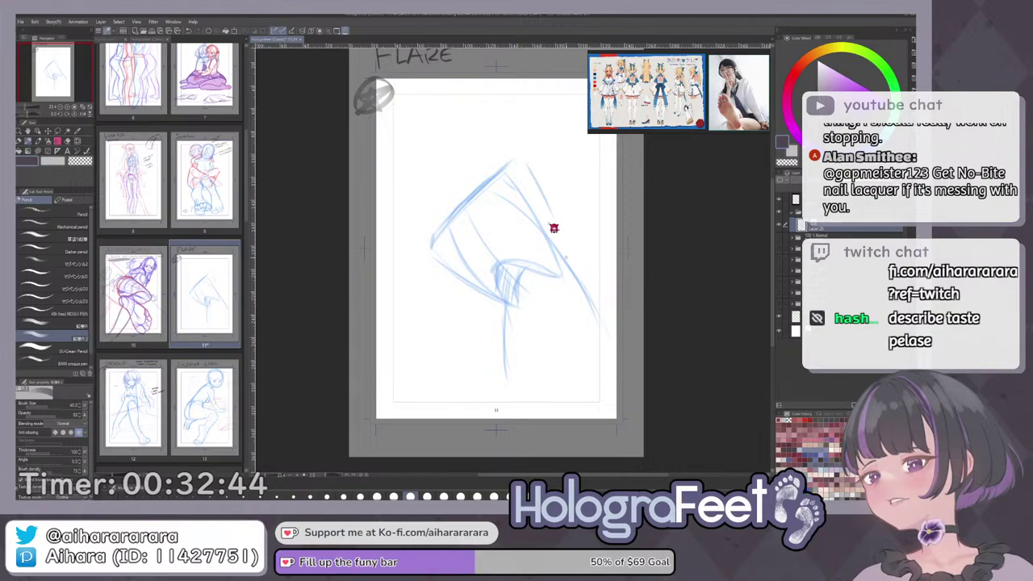
left_click_drag(535, 183, 606, 323)
left_click_drag(552, 211, 615, 343)
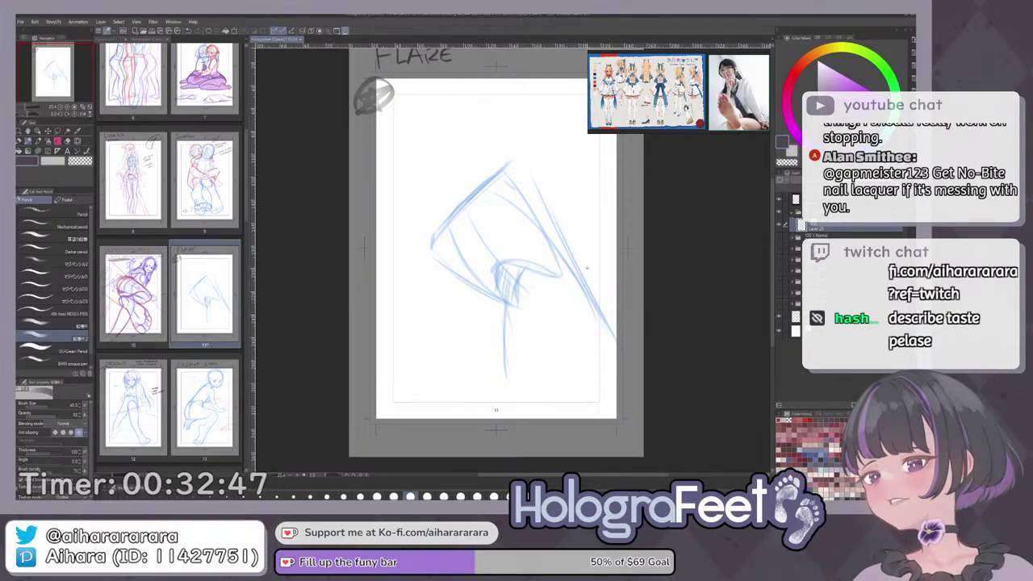
Move the sketch slightly left, rotate it a little clockwise with a transformation, and return to the pencil.
key("k")
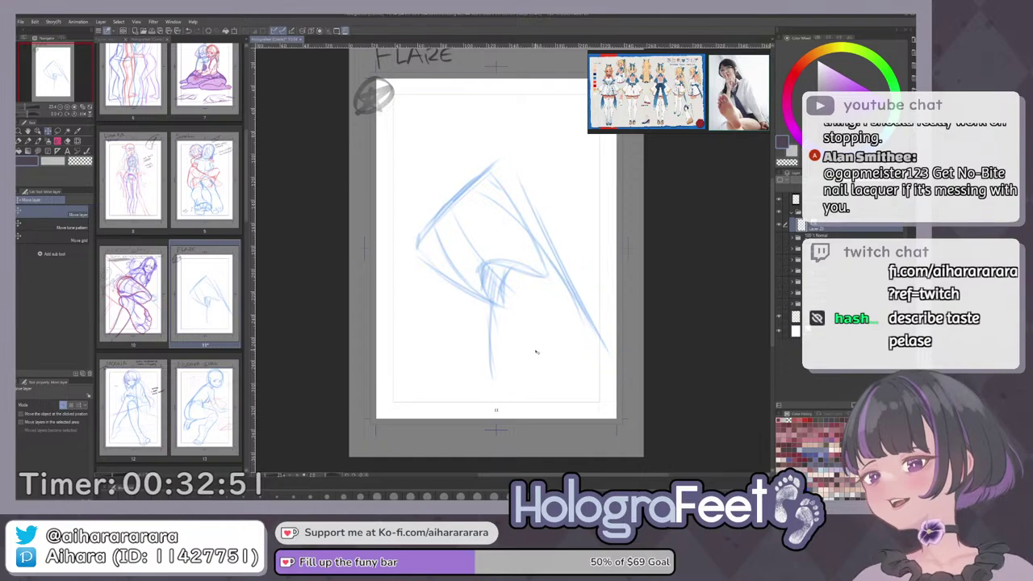
left_click_drag(624, 269, 609, 270)
key("ctrl+t")
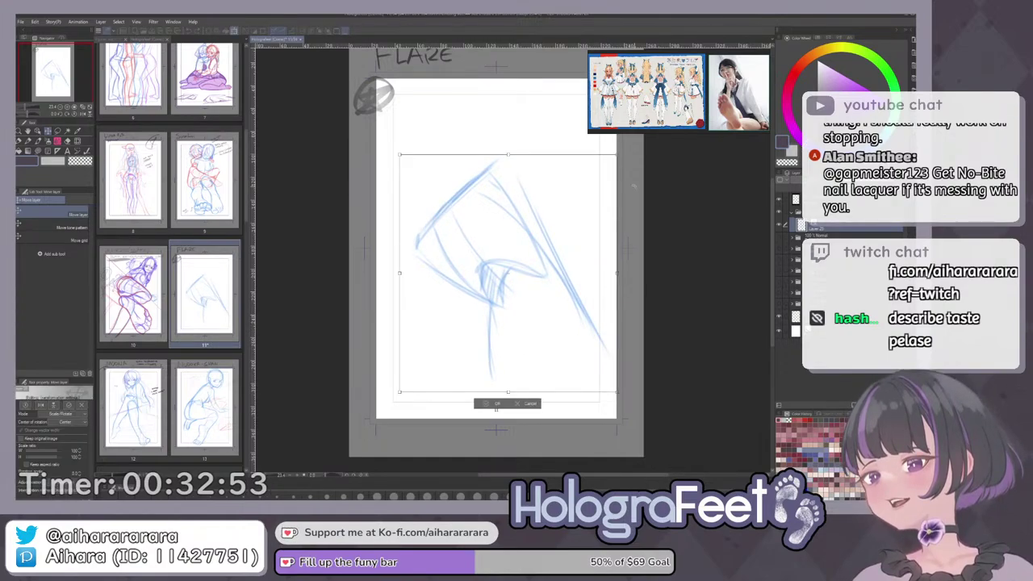
left_click_drag(674, 182, 689, 216)
key("ctrl+z")
left_click_drag(673, 273, 670, 306)
left_click_drag(577, 309, 582, 315)
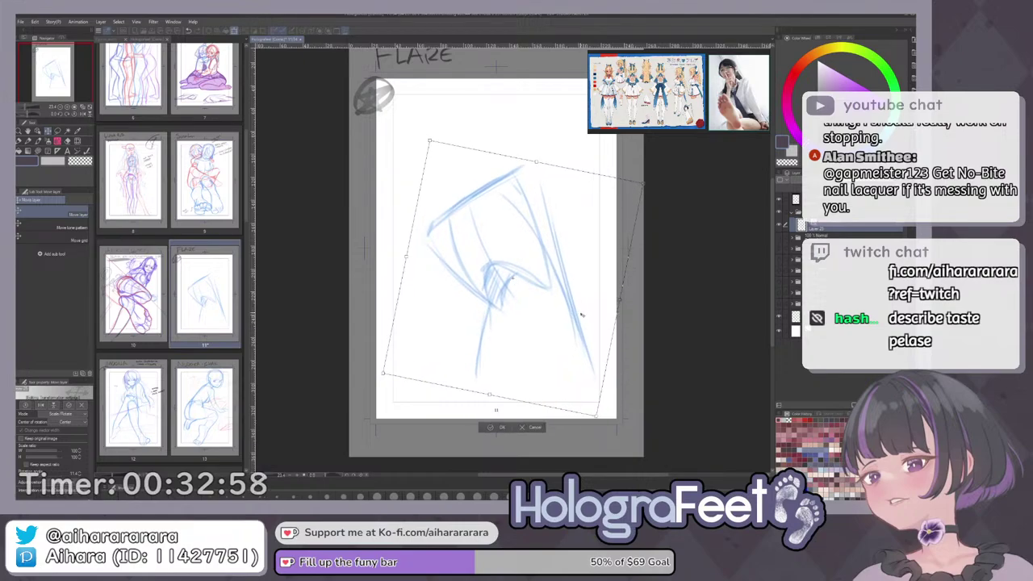
left_click(497, 428)
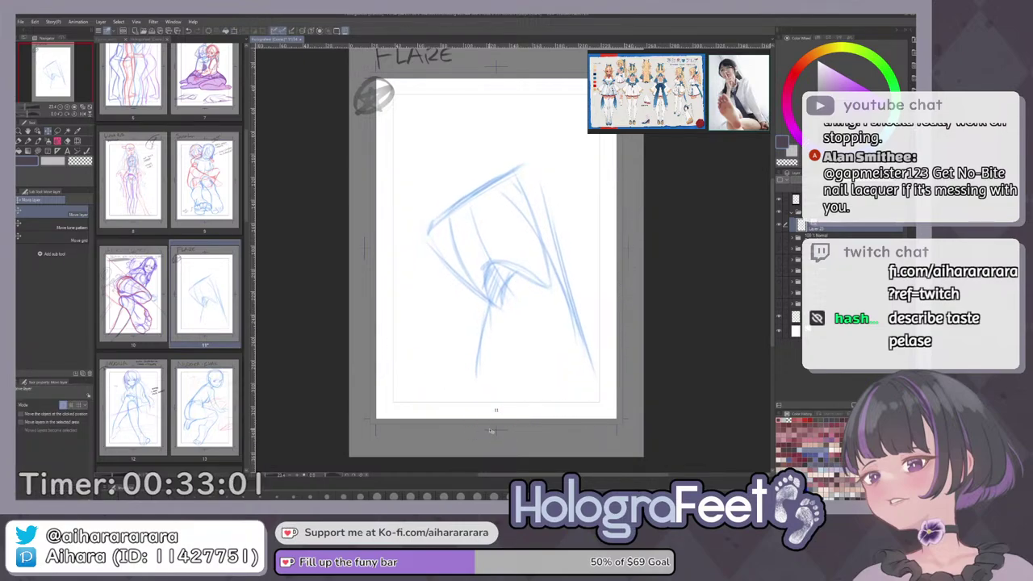
key("p")
scroll(506, 367, "down", 1)
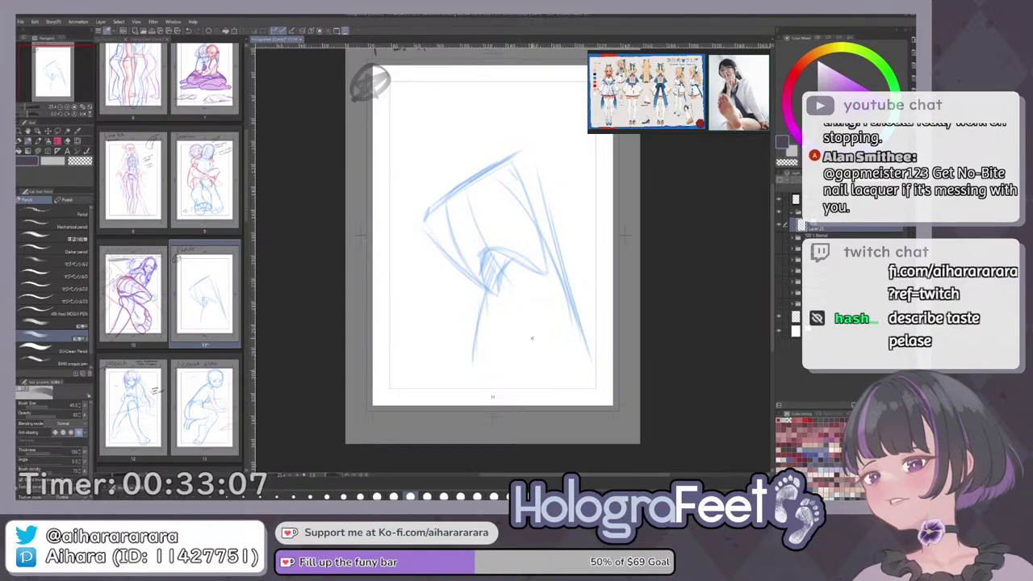
left_click_drag(495, 311, 568, 294)
key("ctrl+z")
key("ctrl+z")
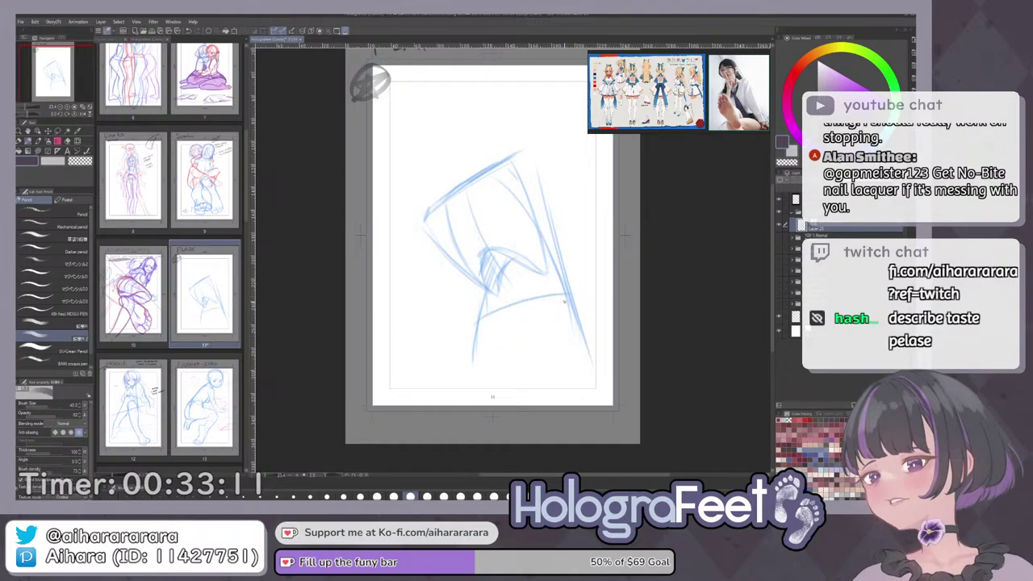
key("ctrl+z")
Move the sketch slightly toward the page's lower right and return to the pencil.
left_click_drag(546, 215, 573, 341)
key("k")
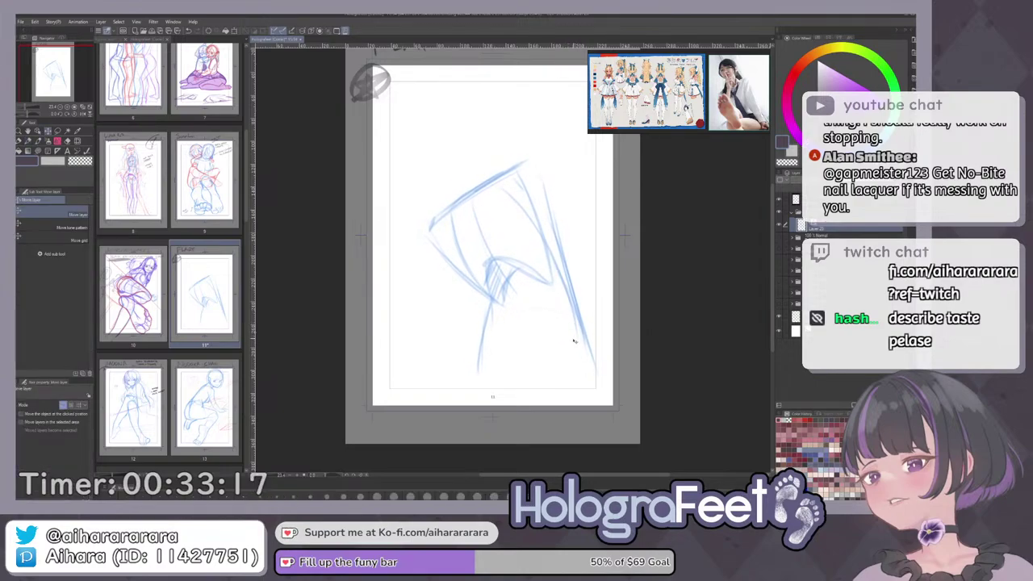
key("p")
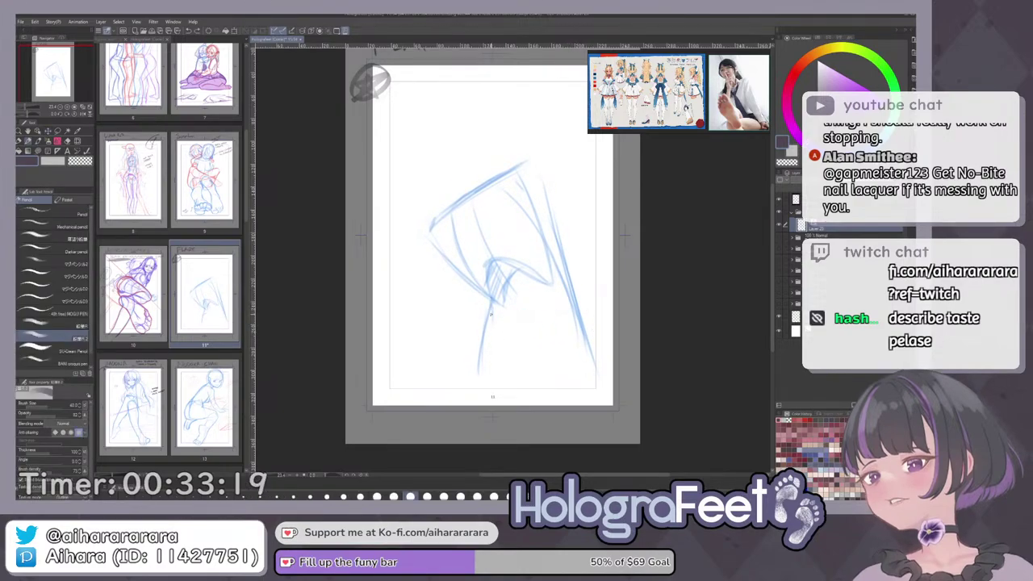
Draw a curved cross contour below the hatched arch and a large rough circle around the figure's lower end.
mouse_move(490, 326)
left_mouse_down()
mouse_move(570, 314)
mouse_move(494, 336)
mouse_move(581, 312)
mouse_move(472, 368)
left_mouse_up()
key("ctrl+z")
key("ctrl+z")
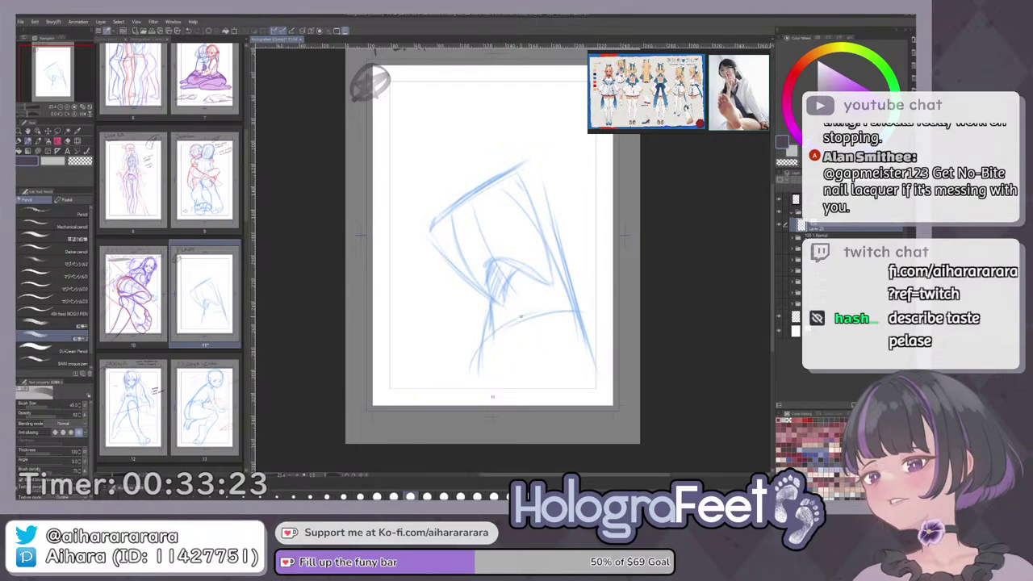
key("ctrl+z")
mouse_move(569, 281)
left_mouse_down()
mouse_move(485, 340)
mouse_move(601, 323)
mouse_move(583, 364)
left_mouse_up()
left_click_drag(519, 334, 580, 321)
key("ctrl+z")
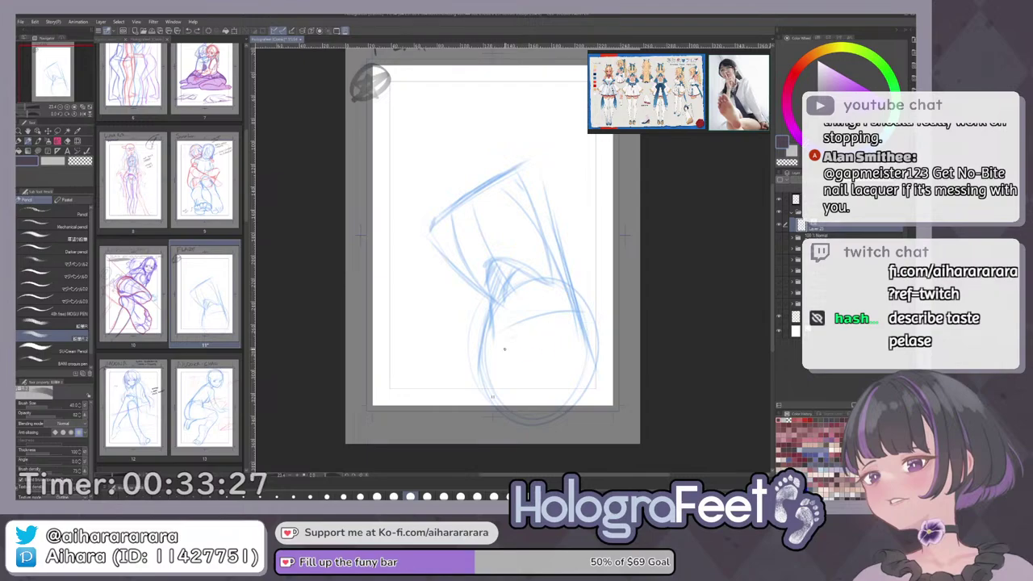
Add a second curve across the large circle and reinforce its outer sides, sweeping the right contour beyond the page edge.
mouse_move(492, 347)
left_mouse_down()
mouse_move(580, 319)
mouse_move(595, 337)
mouse_move(598, 329)
left_mouse_up()
key("ctrl+z")
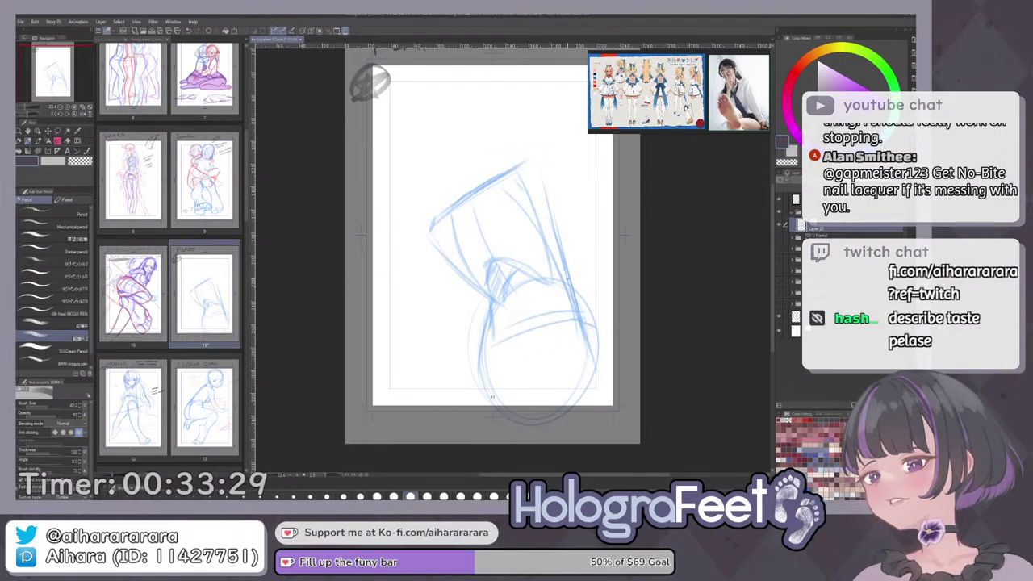
left_click_drag(487, 303, 483, 347)
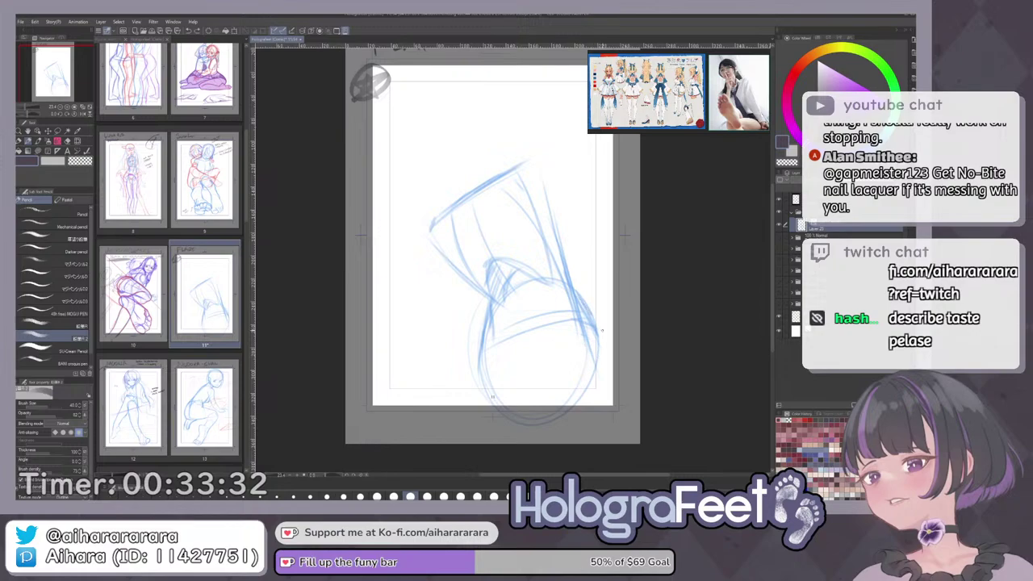
mouse_move(594, 317)
left_mouse_down()
mouse_move(623, 394)
mouse_move(552, 423)
left_mouse_up()
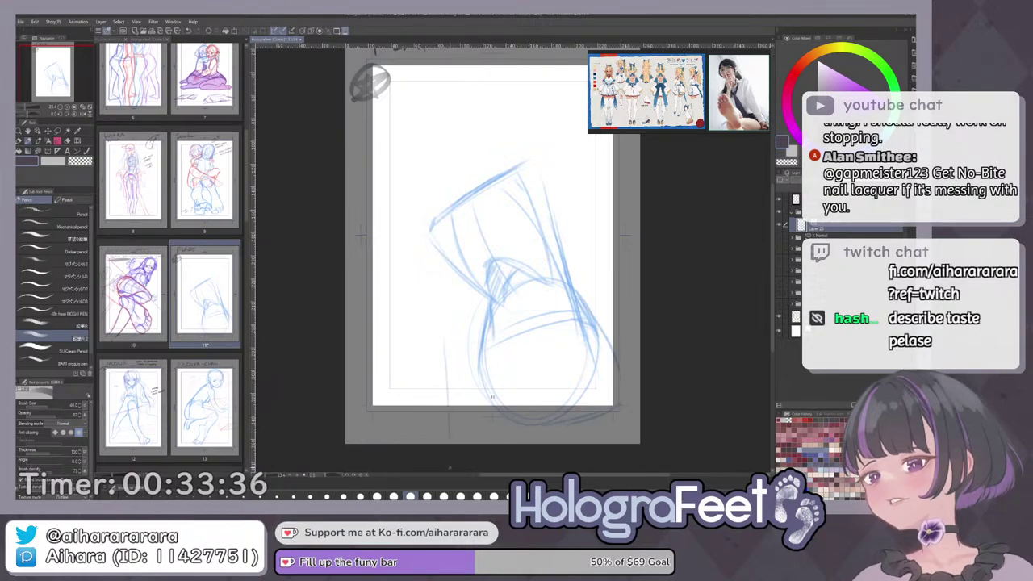
Draw a vertical line left of the large circle and join it to the circle's right side with a long cross line.
left_click_drag(444, 339, 449, 415)
left_click_drag(529, 327, 583, 327)
key("ctrl+z")
left_click_drag(465, 344, 596, 328)
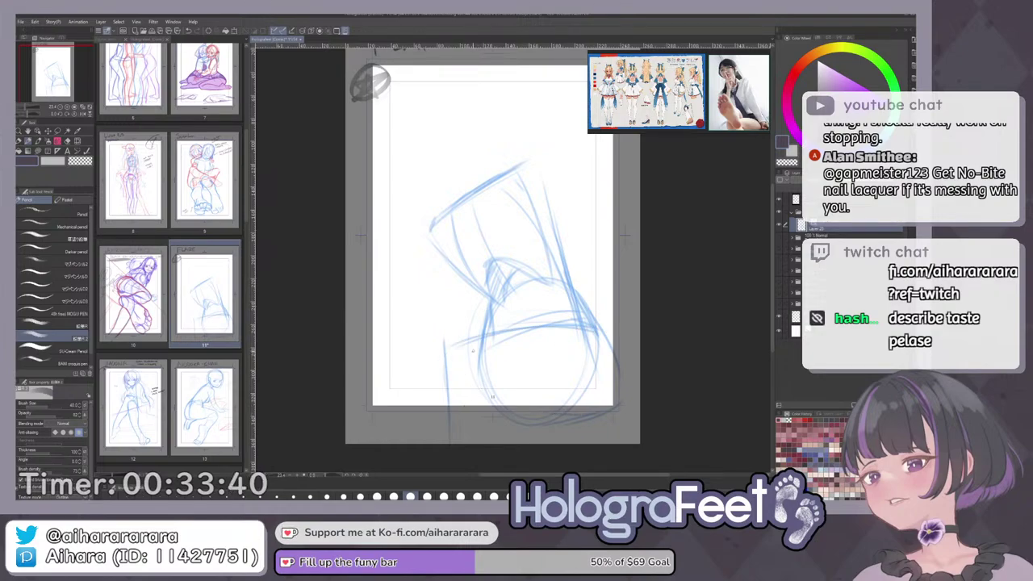
left_click_drag(445, 345, 446, 393)
Draw a base line beneath the large circle and round out the smaller form on its left.
mouse_move(678, 374)
left_mouse_down()
mouse_move(714, 246)
mouse_move(704, 199)
left_mouse_up()
left_click_drag(609, 357, 581, 392)
key("ctrl+at")
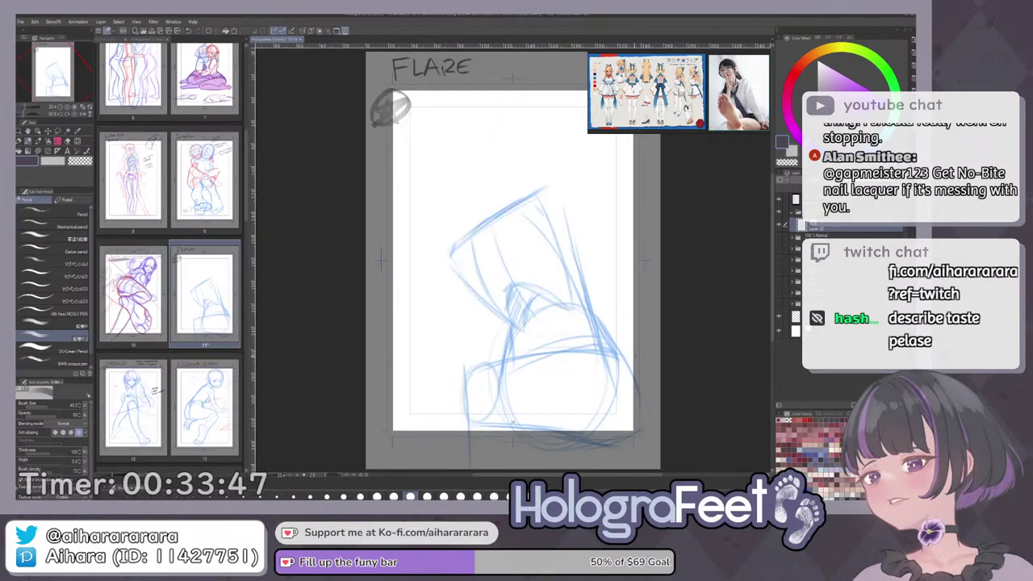
left_click_drag(523, 426, 509, 385)
left_click_drag(446, 352, 455, 394)
left_click_drag(549, 360, 542, 386)
Try to outline a slanted limb block overlapping the torso's left side.
left_click_drag(416, 277, 459, 350)
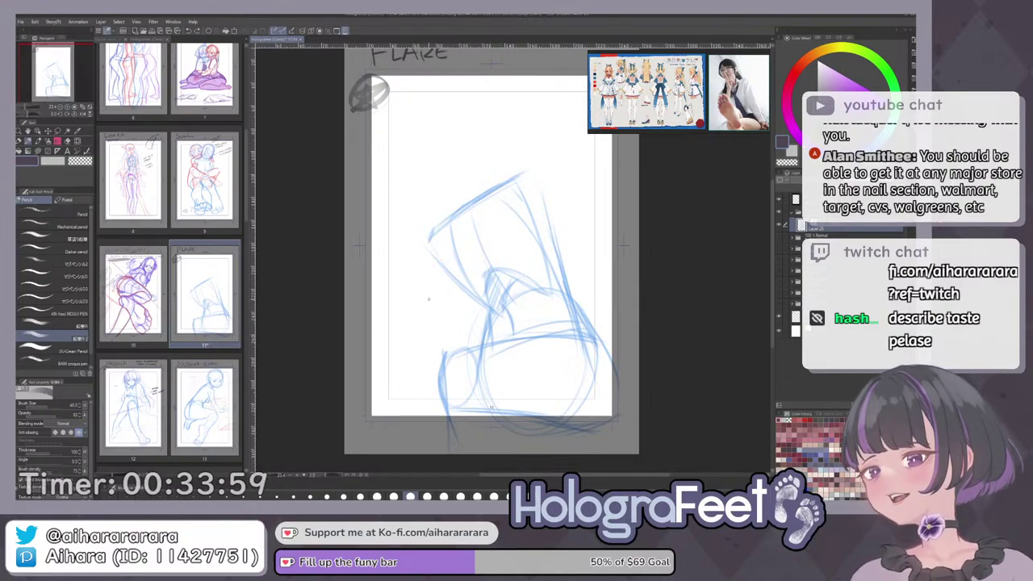
left_click_drag(410, 272, 442, 351)
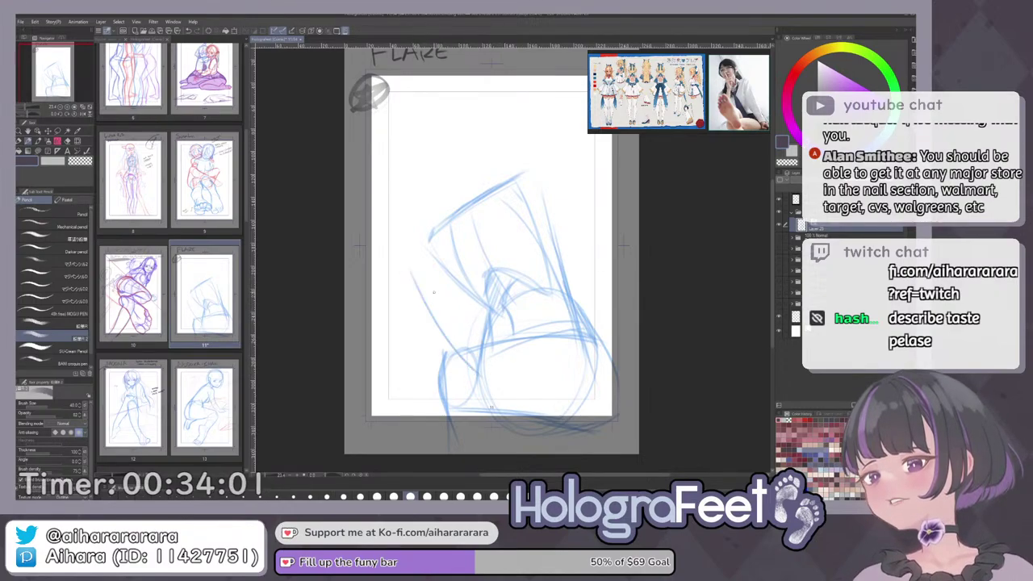
left_click_drag(419, 288, 441, 245)
left_click_drag(452, 239, 487, 312)
key("ctrl+z")
left_click_drag(477, 263, 496, 327)
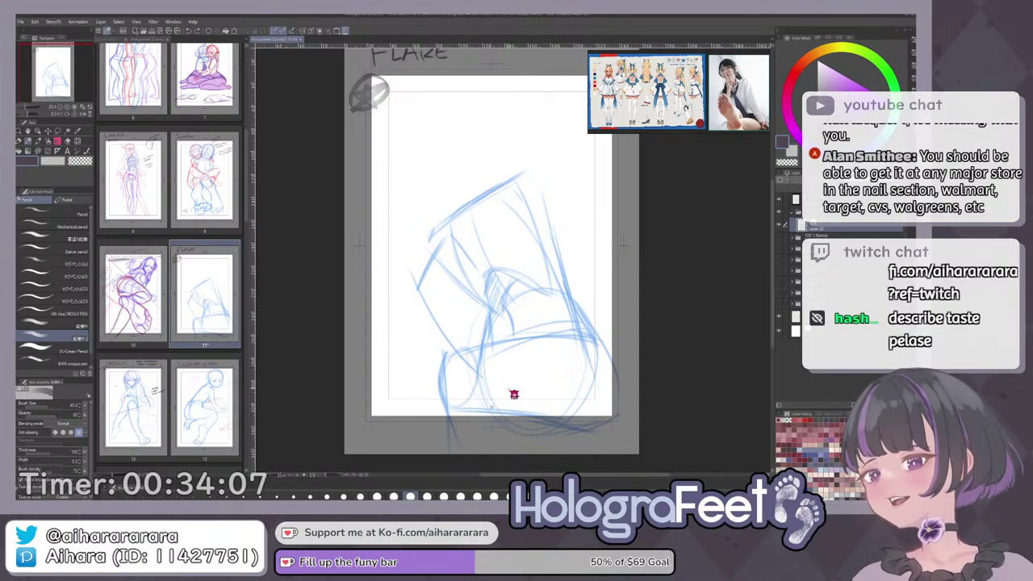
Outline a long slanted limb from the torso's left side to the base, with an angular upper end and rounded lower end.
left_click_drag(418, 279, 465, 381)
key("ctrl+z")
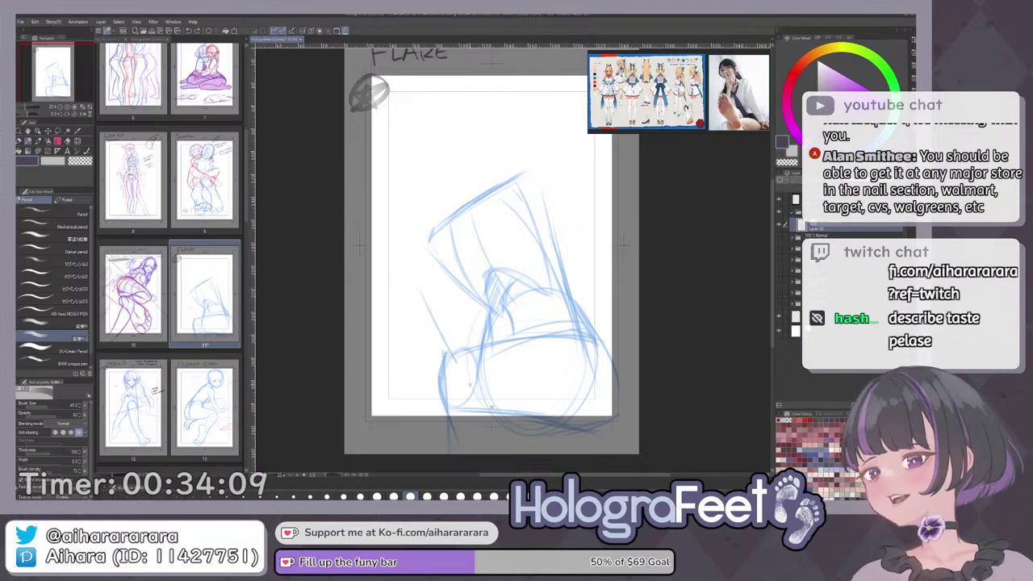
mouse_move(415, 292)
left_mouse_down()
mouse_move(466, 382)
mouse_move(440, 255)
mouse_move(450, 247)
mouse_move(488, 303)
mouse_move(496, 357)
left_mouse_up()
key("ctrl+z")
mouse_move(471, 254)
left_mouse_down()
mouse_move(507, 389)
mouse_move(489, 399)
left_mouse_up()
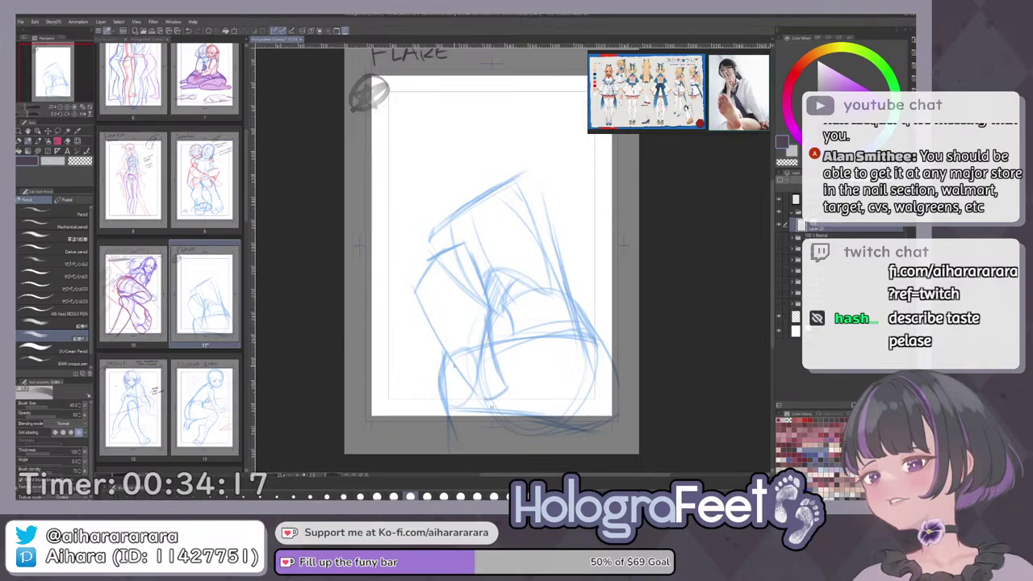
mouse_move(490, 310)
left_mouse_down()
mouse_move(502, 360)
mouse_move(463, 378)
mouse_move(441, 335)
left_mouse_up()
left_click_drag(438, 293, 429, 322)
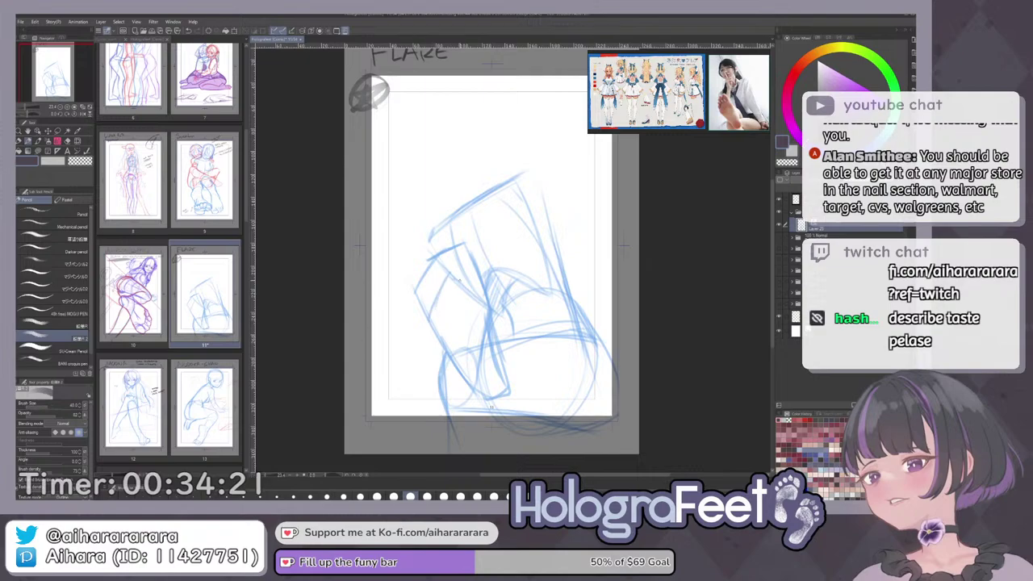
Sketch a small rounded loop inside the slanted limb's upper end and strengthen its upper left corner.
mouse_move(447, 254)
left_mouse_down()
mouse_move(442, 276)
mouse_move(464, 284)
mouse_move(446, 281)
mouse_move(474, 275)
left_mouse_up()
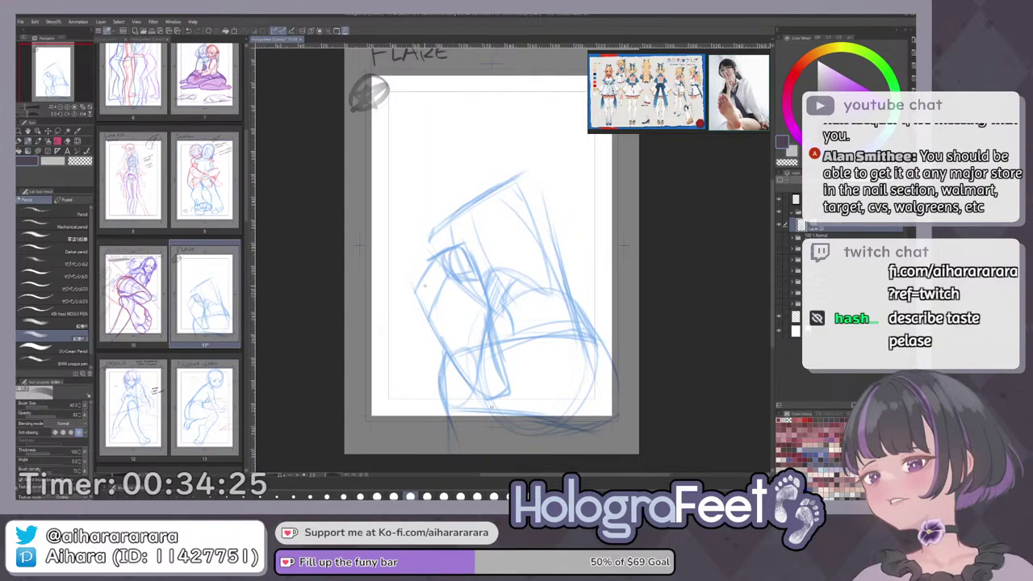
left_click_drag(420, 303, 431, 311)
left_click_drag(449, 255, 440, 262)
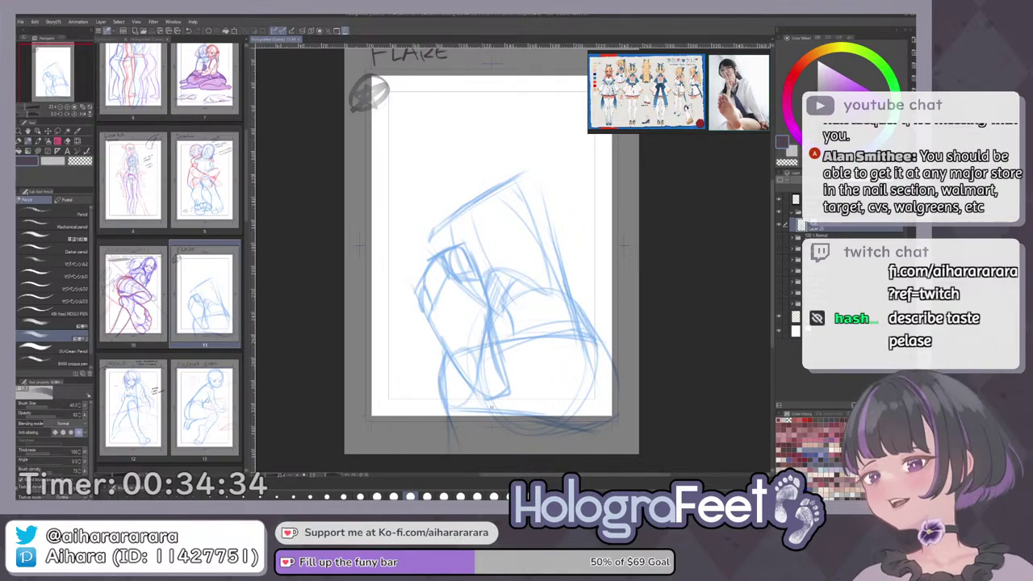
Add a bulging contour along the slanted limb's right side and strengthen the lines where it meets the arch and circle.
mouse_move(590, 302)
left_mouse_down()
mouse_move(586, 312)
mouse_move(582, 305)
left_mouse_up()
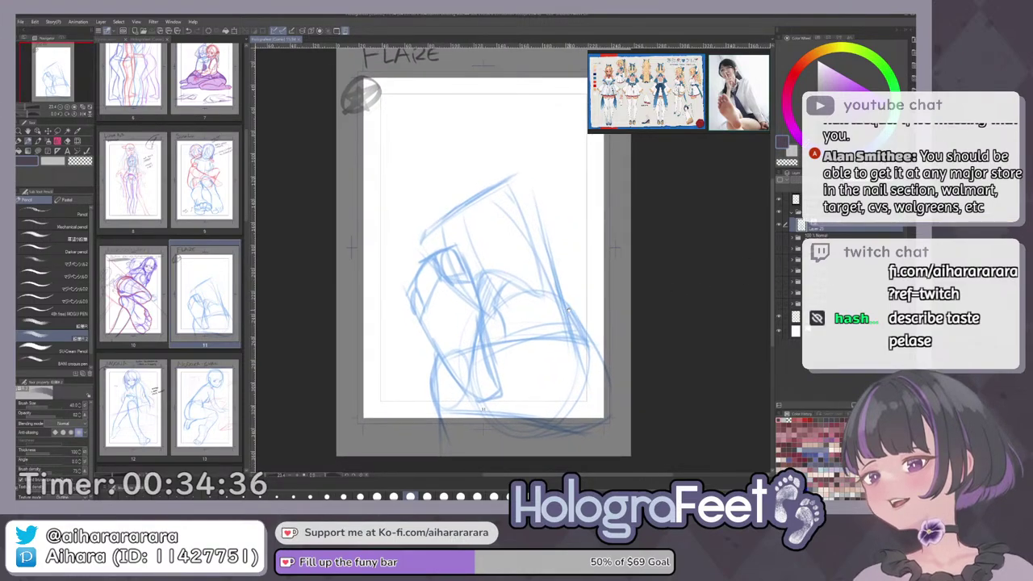
left_click_drag(505, 301, 501, 292)
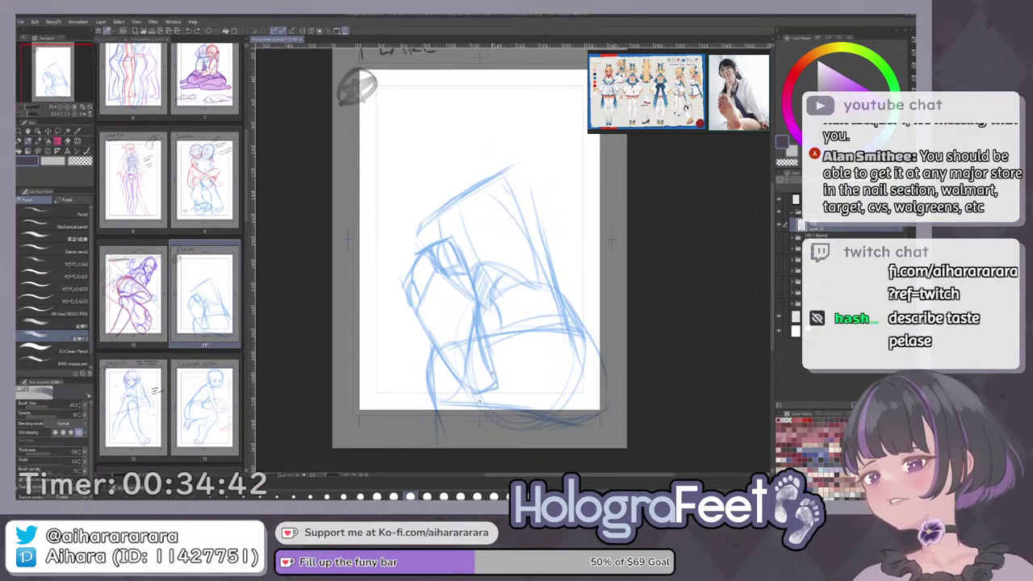
left_click_drag(494, 375, 496, 316)
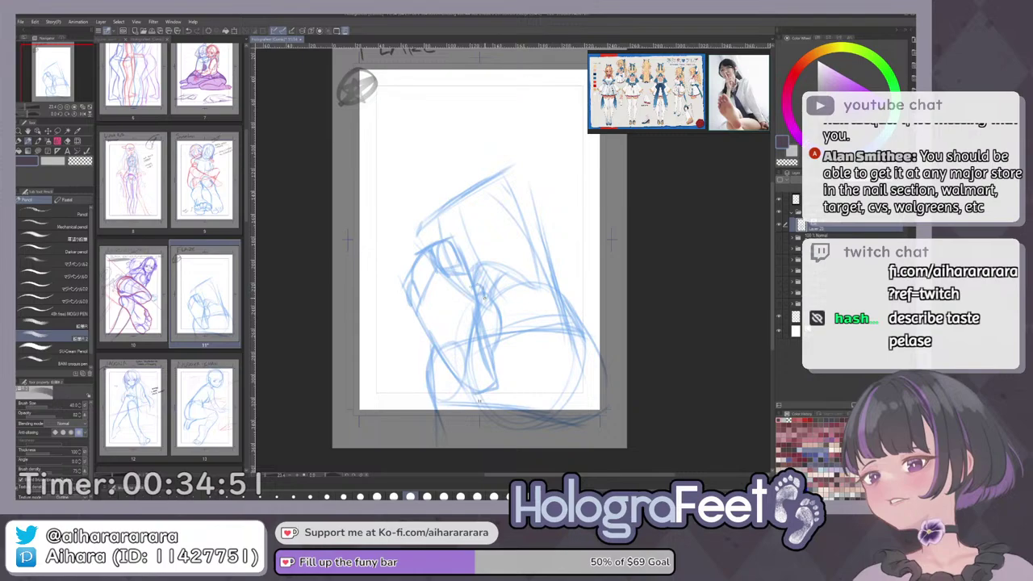
left_click_drag(480, 284, 516, 347)
key("ctrl+z")
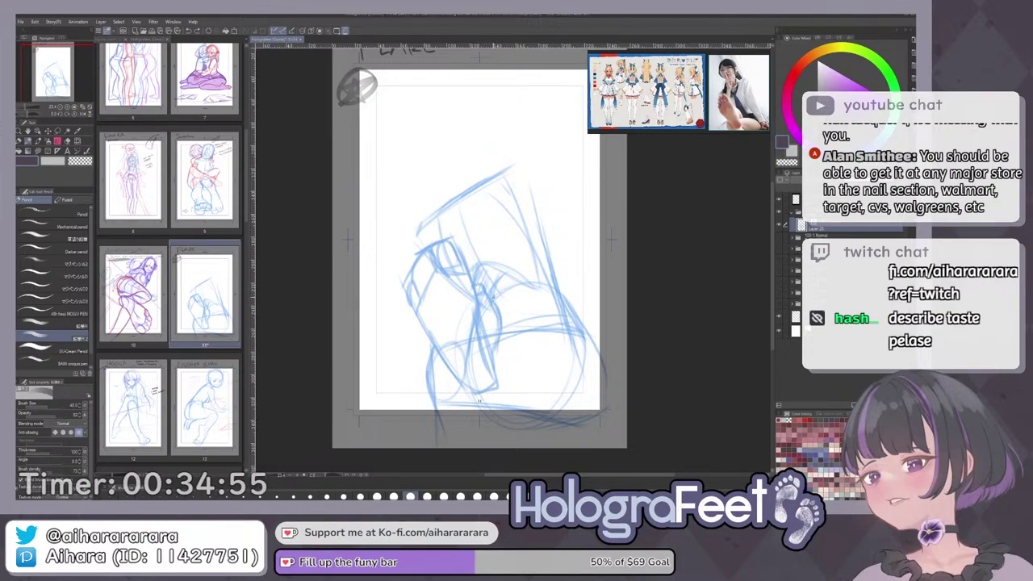
mouse_move(494, 298)
left_mouse_down()
mouse_move(511, 332)
mouse_move(567, 326)
left_mouse_up()
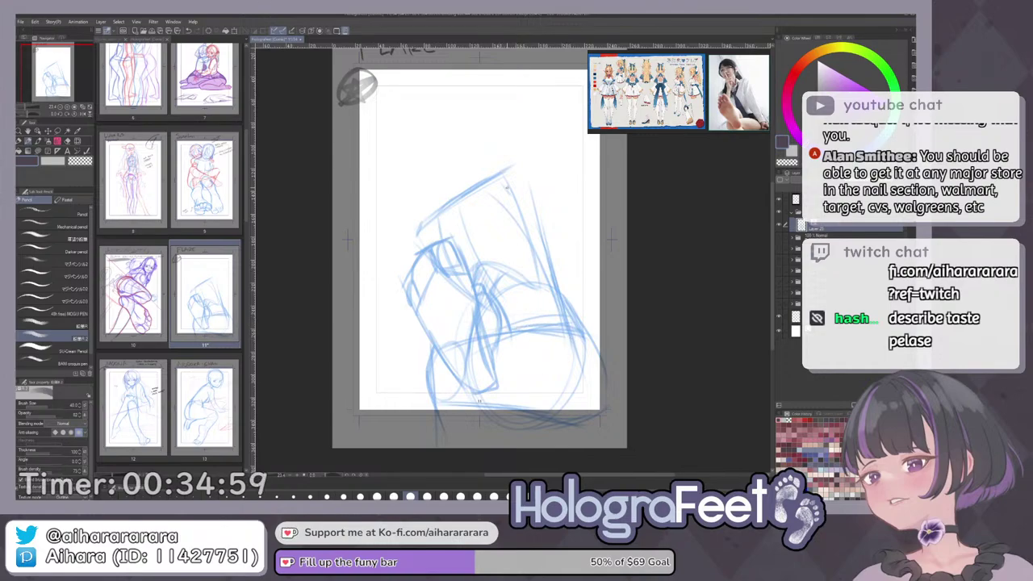
Draw an inner line down the torso and extend its upper edge to a new corner with a fresh right contour.
left_click_drag(507, 188, 537, 305)
left_click_drag(534, 183, 549, 256)
left_click_drag(512, 218, 571, 354)
key("ctrl+z")
key("ctrl+z")
left_click_drag(507, 194, 556, 328)
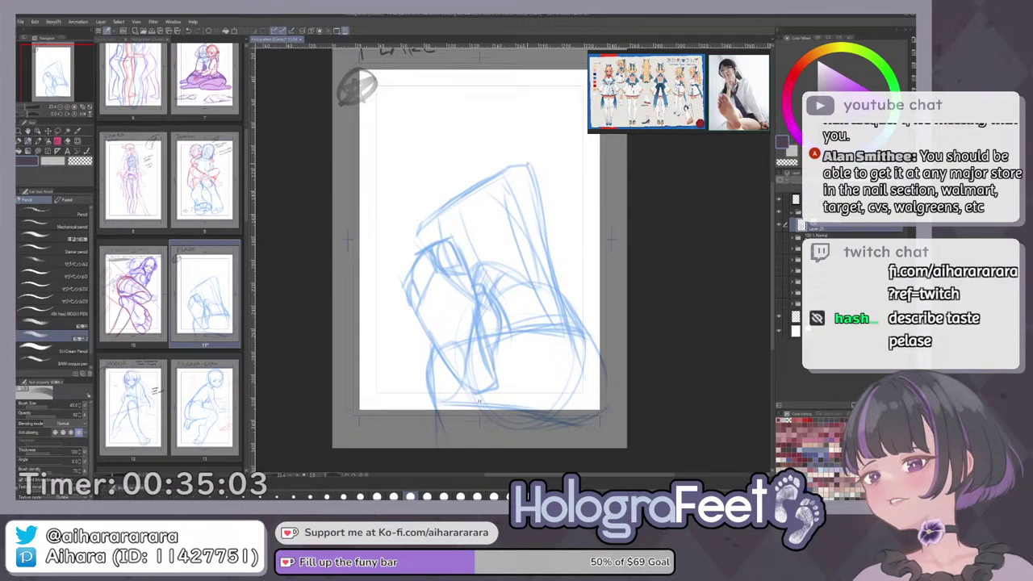
Rework the torso's right contour with repeated downward strokes from the upper corner.
left_click_drag(529, 165, 555, 268)
left_click_drag(546, 216, 553, 284)
key("ctrl+z")
key("ctrl+z")
left_click_drag(540, 184, 571, 356)
key("ctrl+z")
key("ctrl+z")
Add curved cross contours at the torso's lower right end and extend the right contour down to them.
mouse_move(533, 287)
left_mouse_down()
mouse_move(561, 275)
mouse_move(563, 296)
left_mouse_up()
left_click_drag(524, 268, 562, 345)
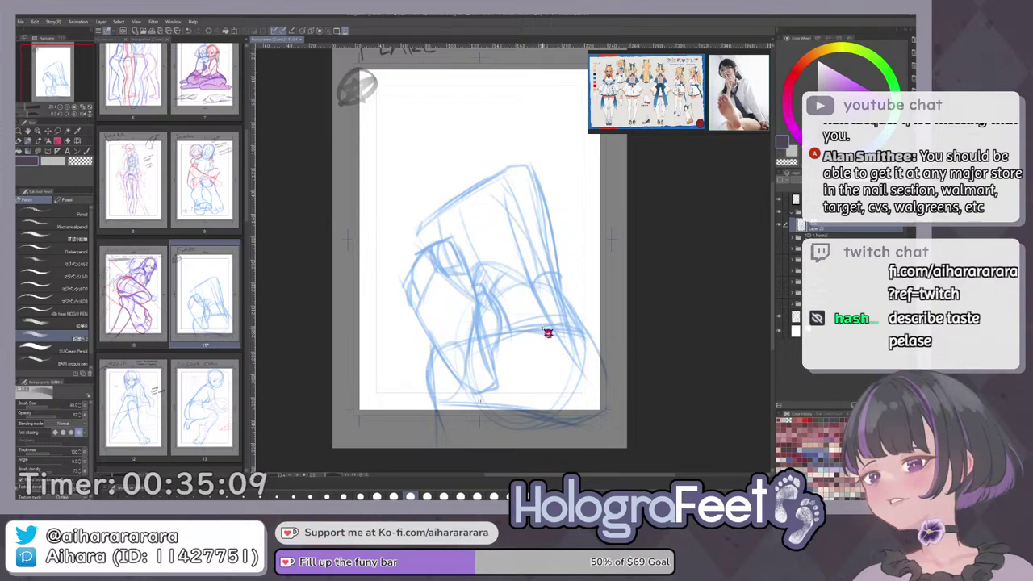
key("ctrl+z")
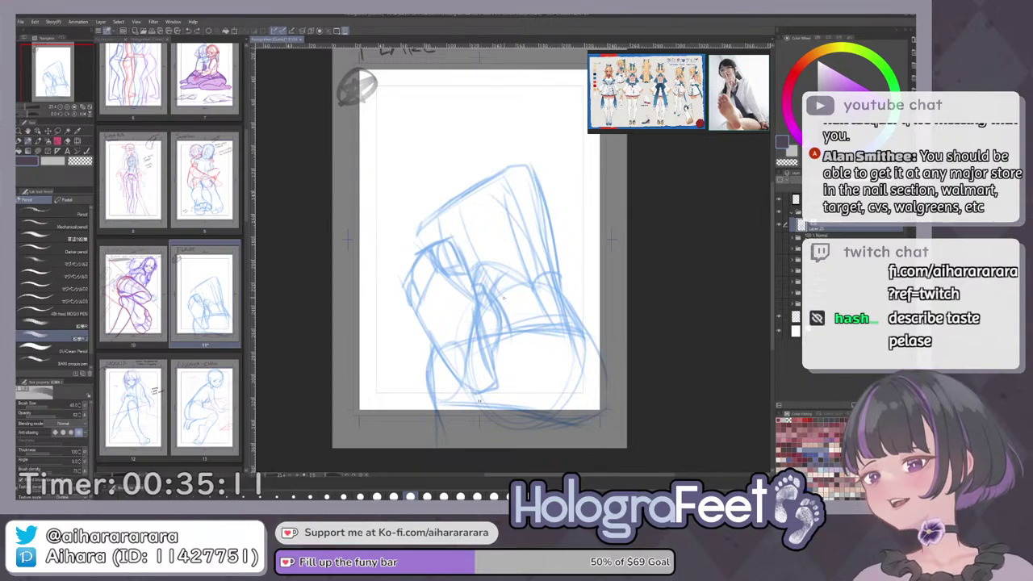
left_click_drag(509, 299, 570, 290)
left_click_drag(553, 234, 559, 275)
Draw a second limb slanting from the torso's lower right end toward the page corner and erase the circle lines inside it.
left_click_drag(532, 272, 580, 371)
left_click_drag(530, 286, 595, 393)
left_click_drag(554, 273, 603, 348)
key("e")
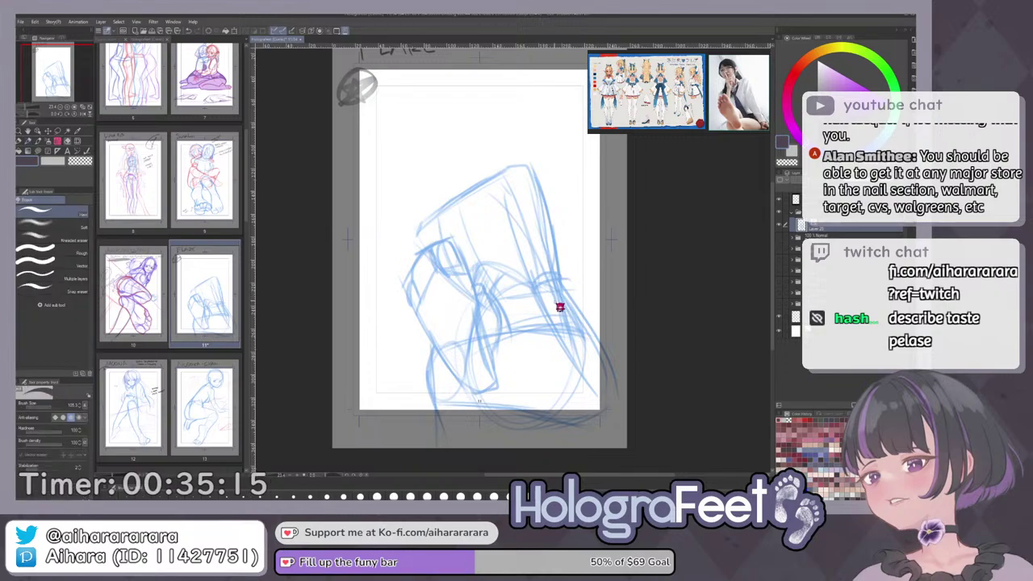
key("p")
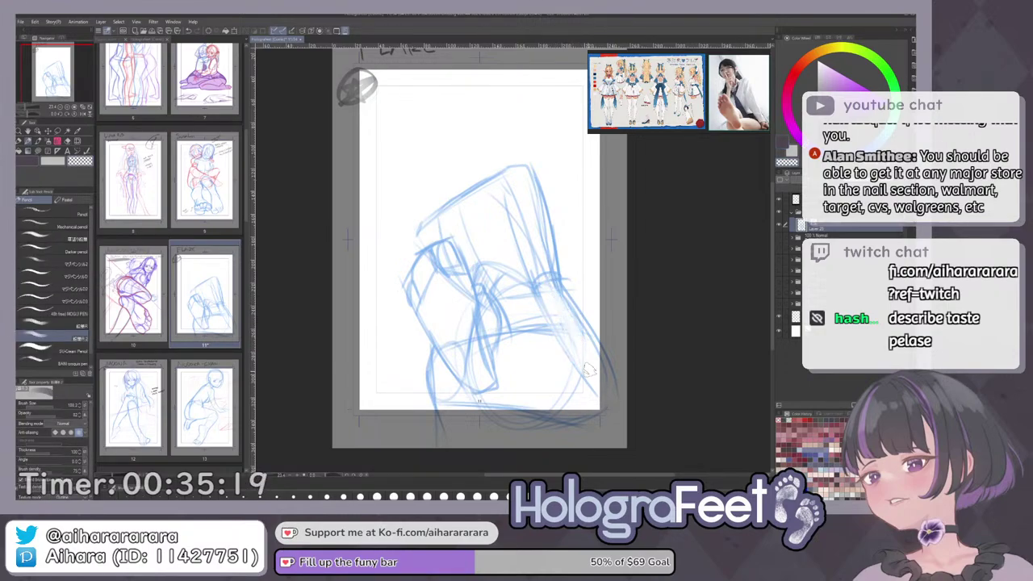
Set the pencil's brush size to 50 and sketch a closed band at the lower end of the right limb.
left_click(430, 496)
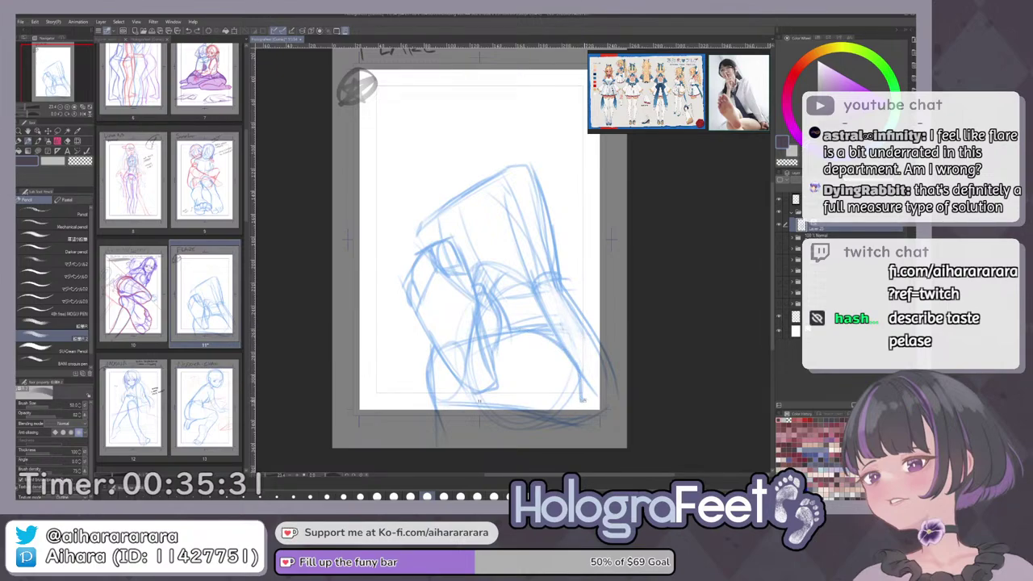
left_click_drag(590, 363, 620, 360)
left_click_drag(584, 399, 617, 382)
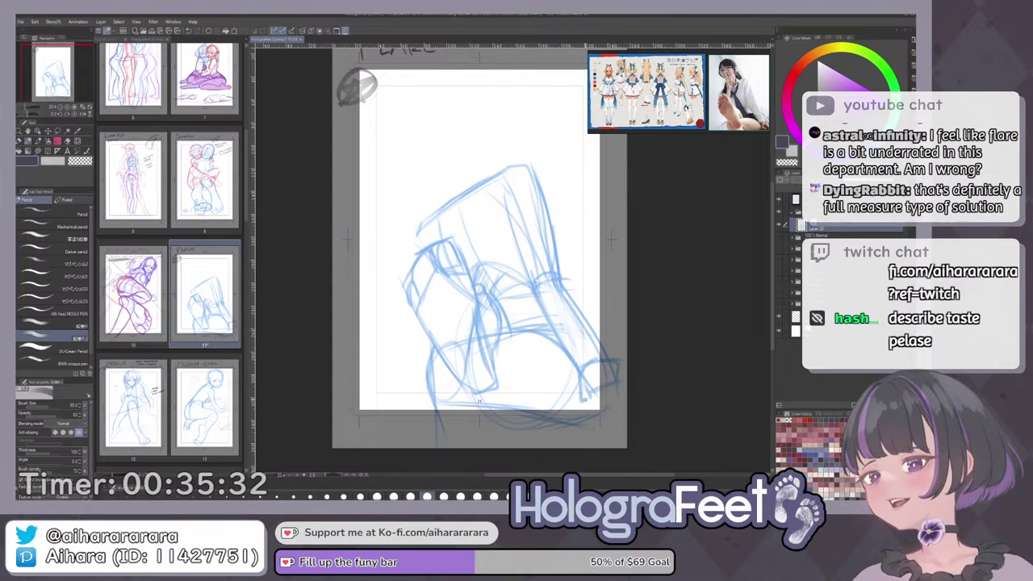
Nudge the whole sketch slightly up and left on the page and return to the pencil.
key("k")
left_click_drag(553, 356, 550, 352)
key("p")
Round out and darken the torso's slanted upper edge from the right corner down to its left end.
left_click_drag(500, 258, 535, 344)
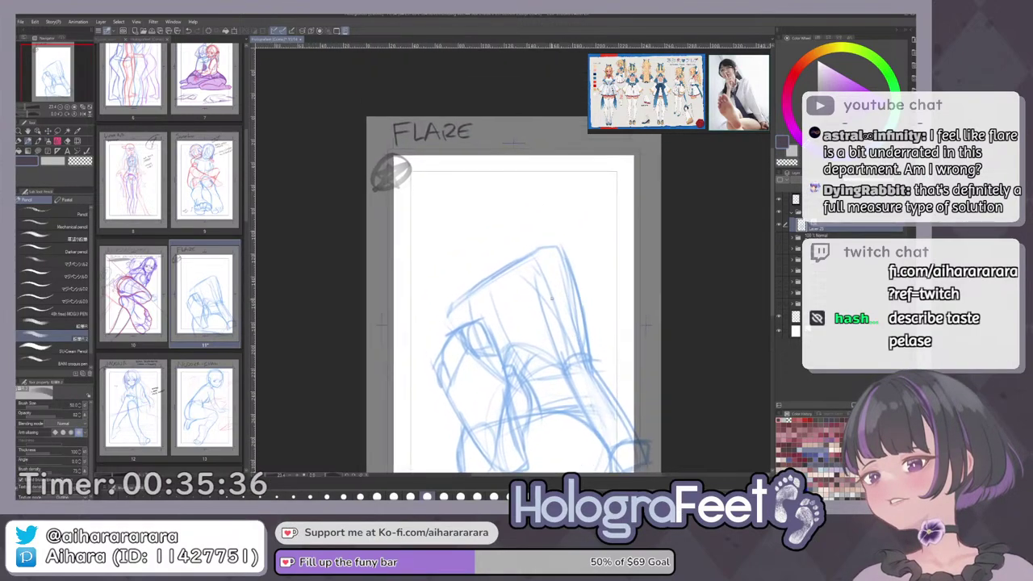
left_click_drag(482, 280, 449, 315)
key("ctrl+z")
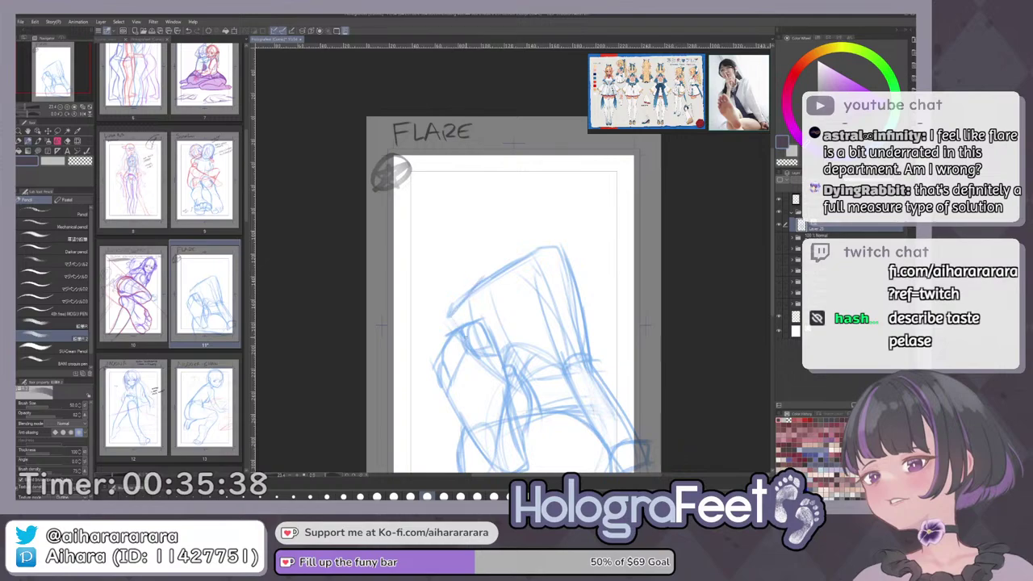
left_click_drag(486, 279, 456, 307)
mouse_move(497, 267)
left_mouse_down()
mouse_move(563, 240)
mouse_move(466, 292)
left_mouse_up()
key("ctrl+z")
key("ctrl+z")
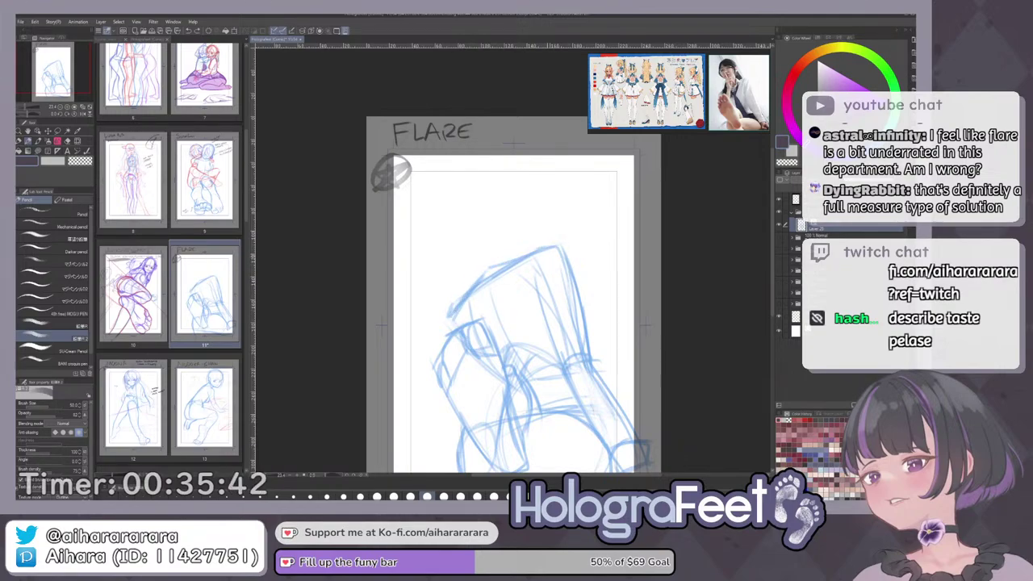
left_click_drag(557, 246, 476, 282)
left_click_drag(540, 262, 541, 276)
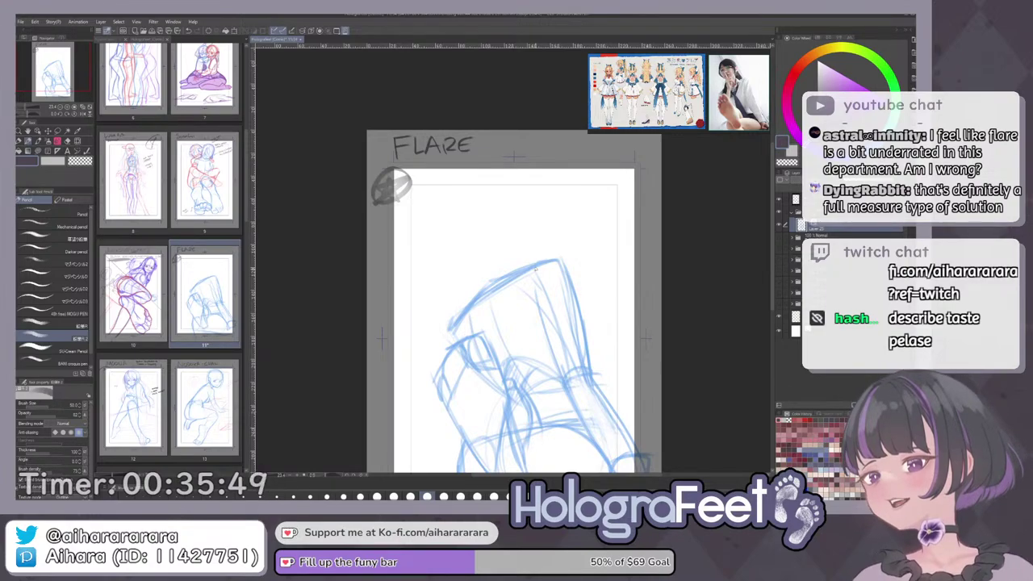
scroll(591, 282, "down", 3)
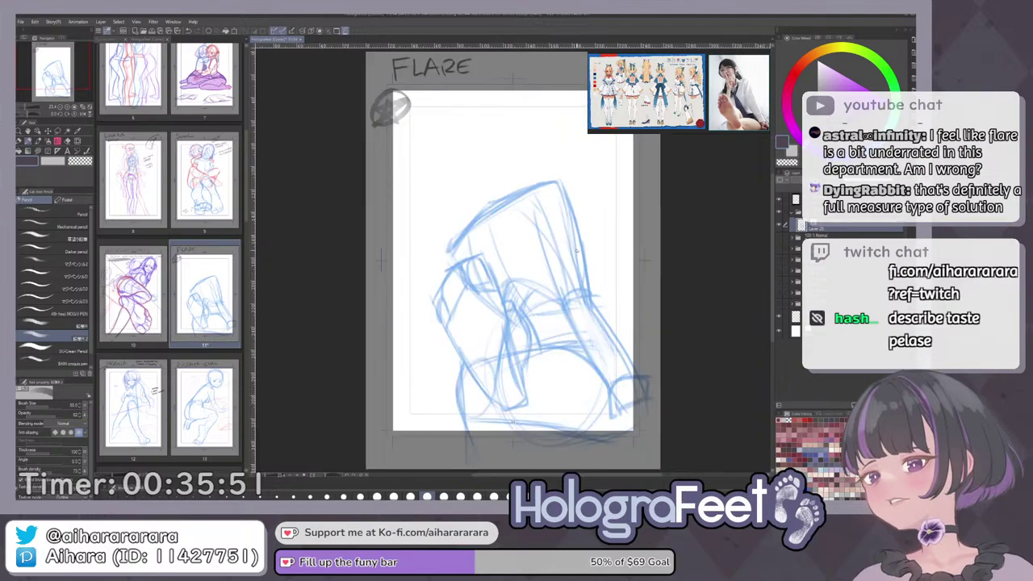
Transform the whole figure sketch to sit very slightly lower on the page.
scroll(593, 342, "down", 3)
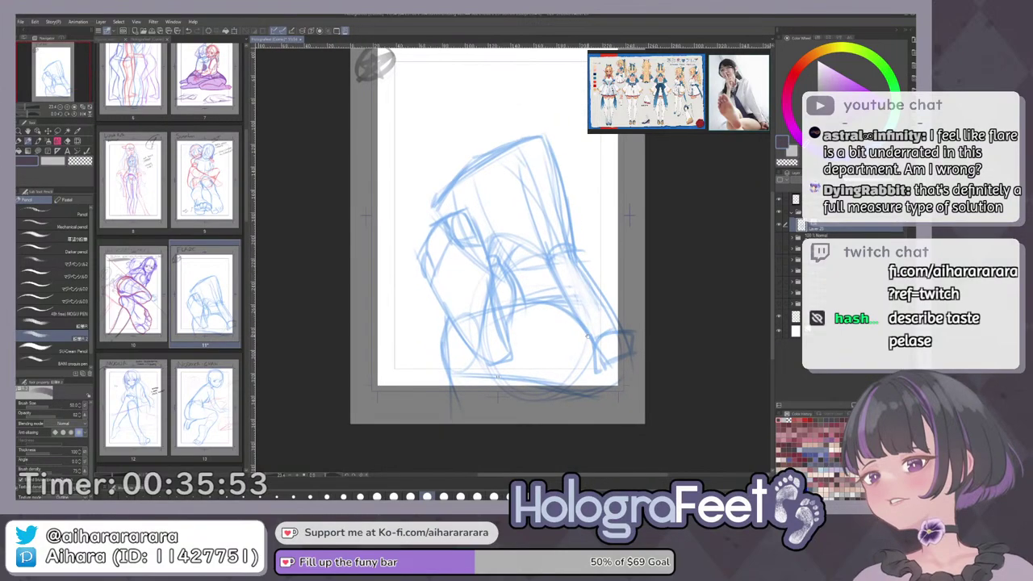
scroll(569, 355, "up", 1)
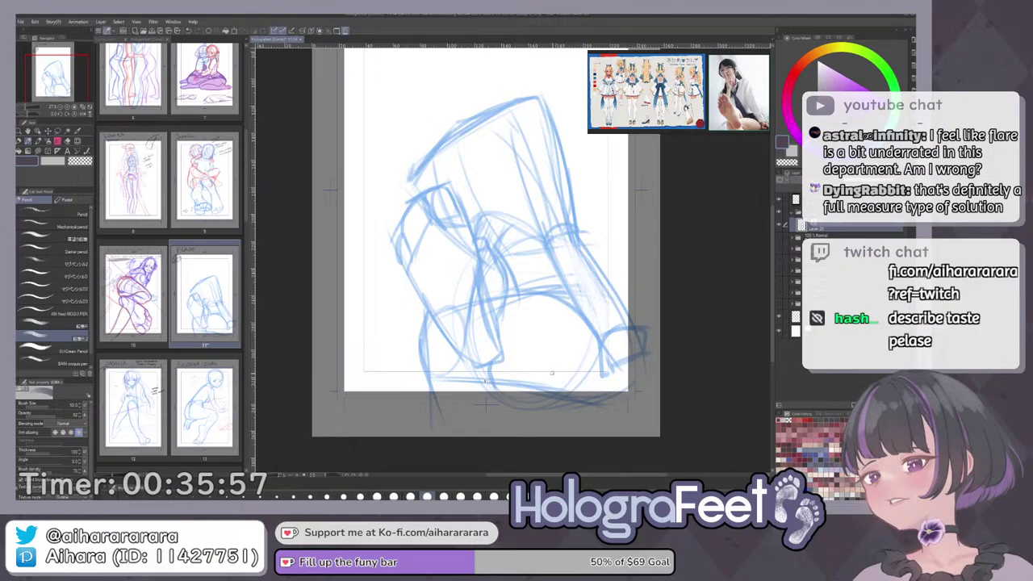
left_click_drag(599, 308, 604, 249)
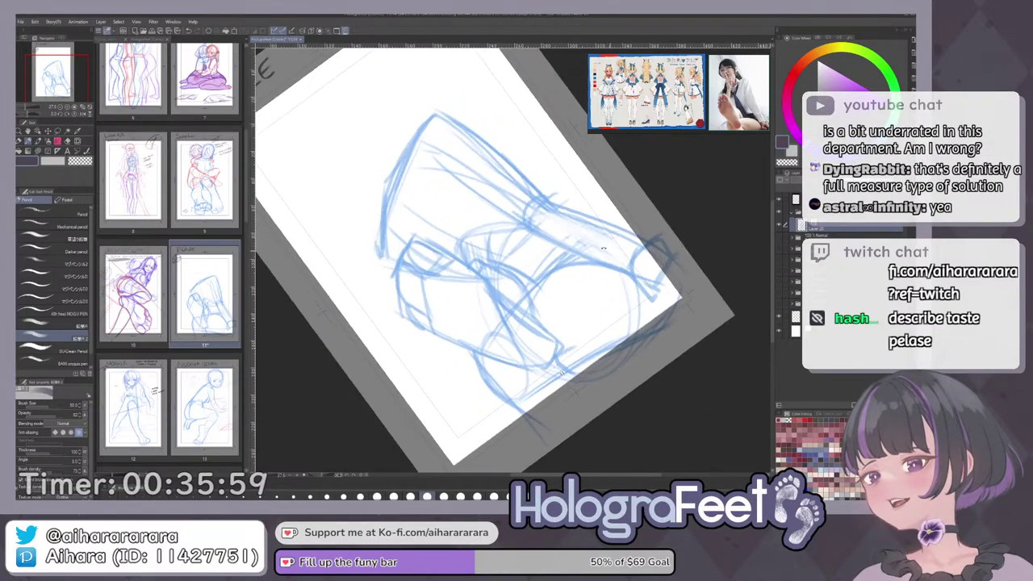
key("ctrl+0")
key("ctrl+t")
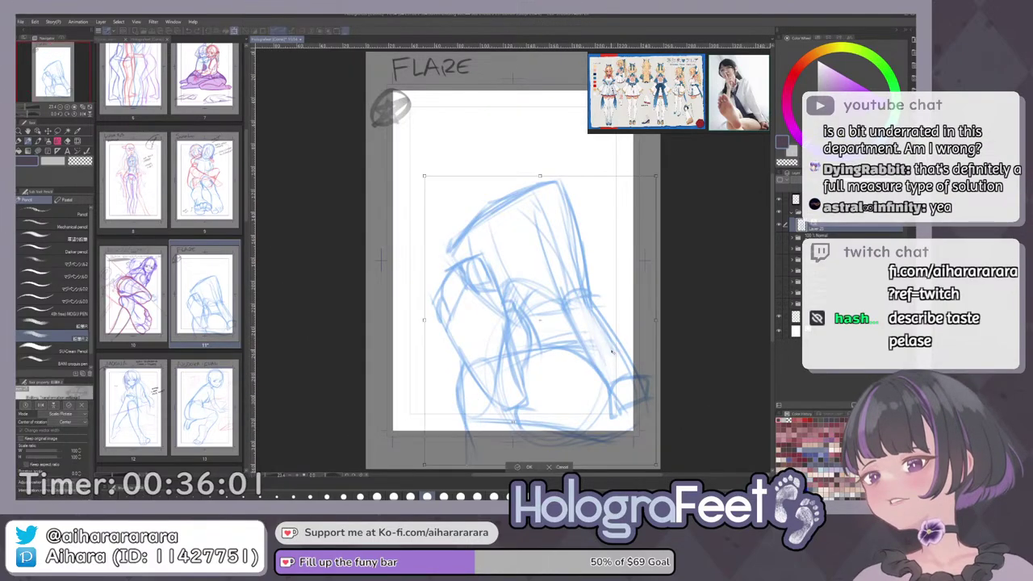
left_click_drag(623, 360, 623, 364)
key("Return")
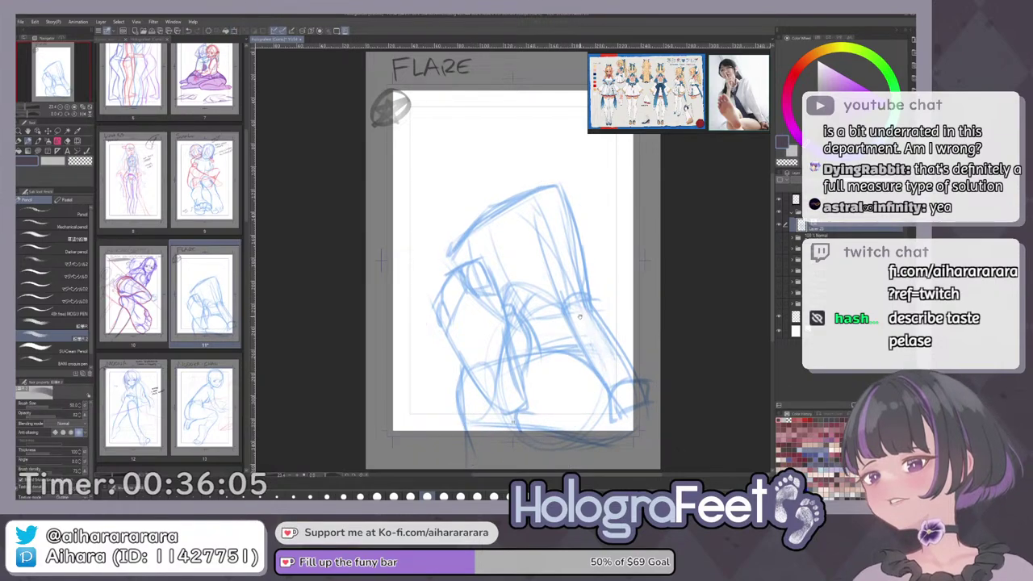
Sketch two neck lines rising from the torso's slanted upper edge and a large oval head above them.
scroll(540, 324, "up", 2)
scroll(543, 313, "up", 1)
left_click_drag(543, 313, 548, 348)
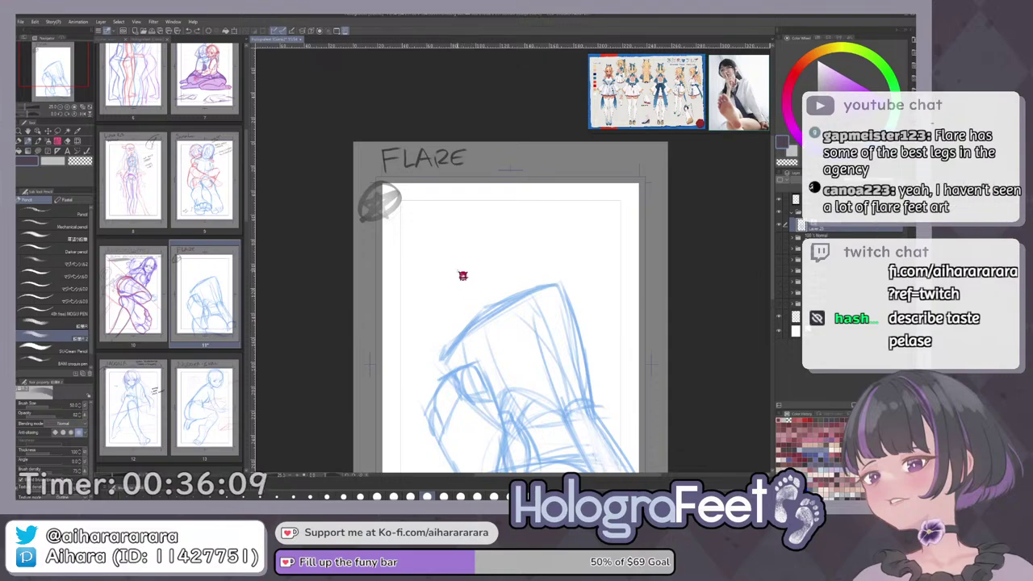
mouse_move(459, 265)
left_mouse_down()
mouse_move(477, 338)
mouse_move(468, 291)
mouse_move(474, 318)
left_mouse_up()
key("ctrl+z")
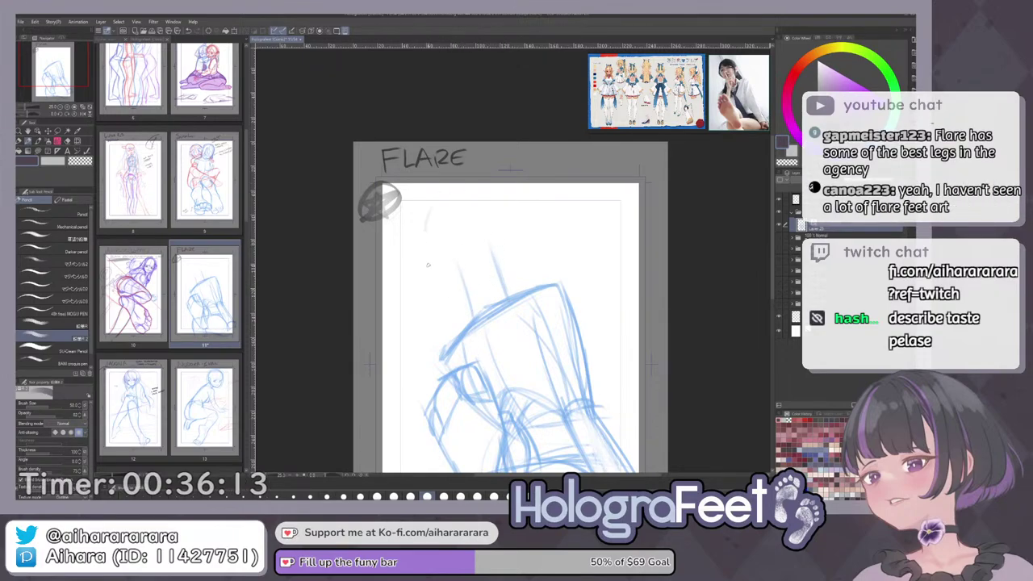
mouse_move(428, 265)
left_mouse_down()
mouse_move(474, 198)
mouse_move(482, 267)
left_mouse_up()
left_click_drag(468, 196, 439, 214)
key("ctrl+0")
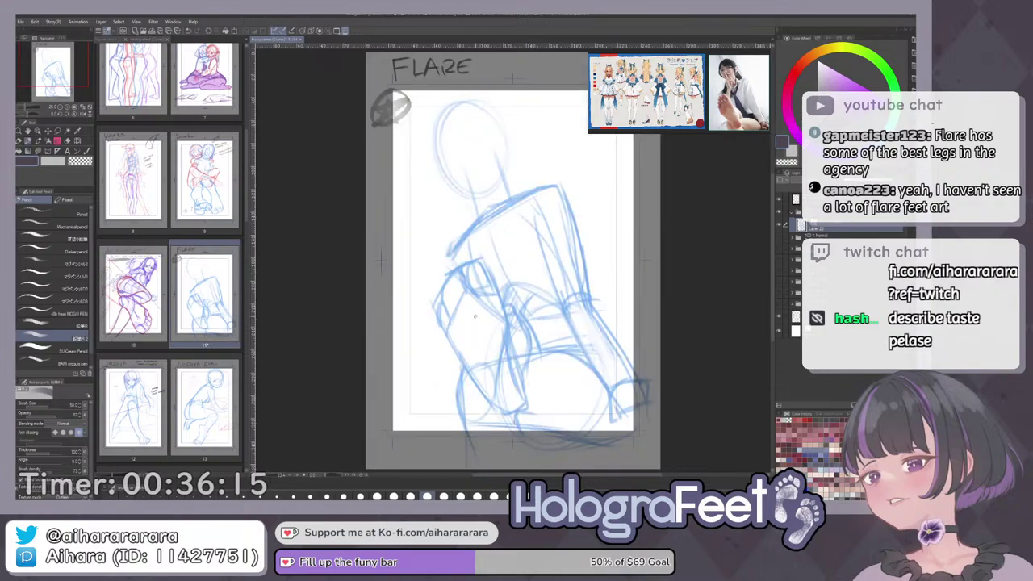
Lasso the head oval, shrink it slightly toward the neck and clear the selection.
key("h")
key("h")
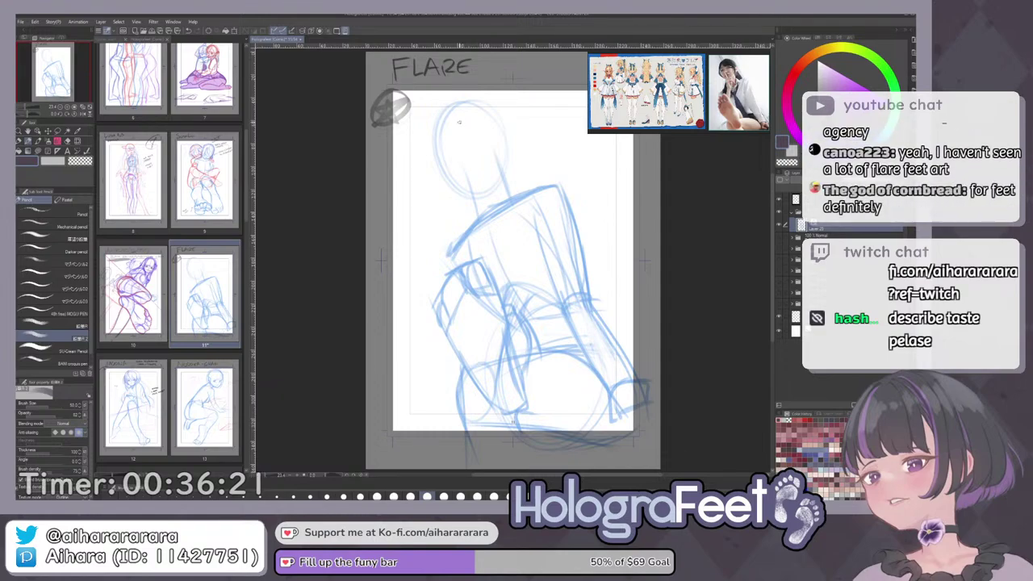
key("m")
mouse_move(517, 145)
left_mouse_down()
mouse_move(459, 87)
mouse_move(507, 100)
mouse_move(474, 97)
left_mouse_up()
key("ctrl+t")
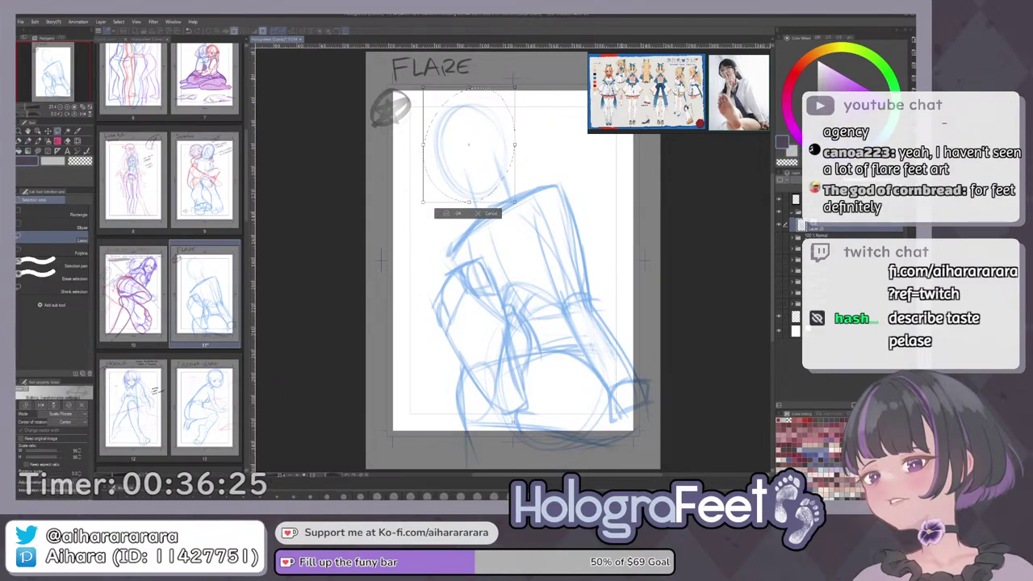
left_click_drag(478, 150, 480, 153)
left_click(465, 216)
key("p")
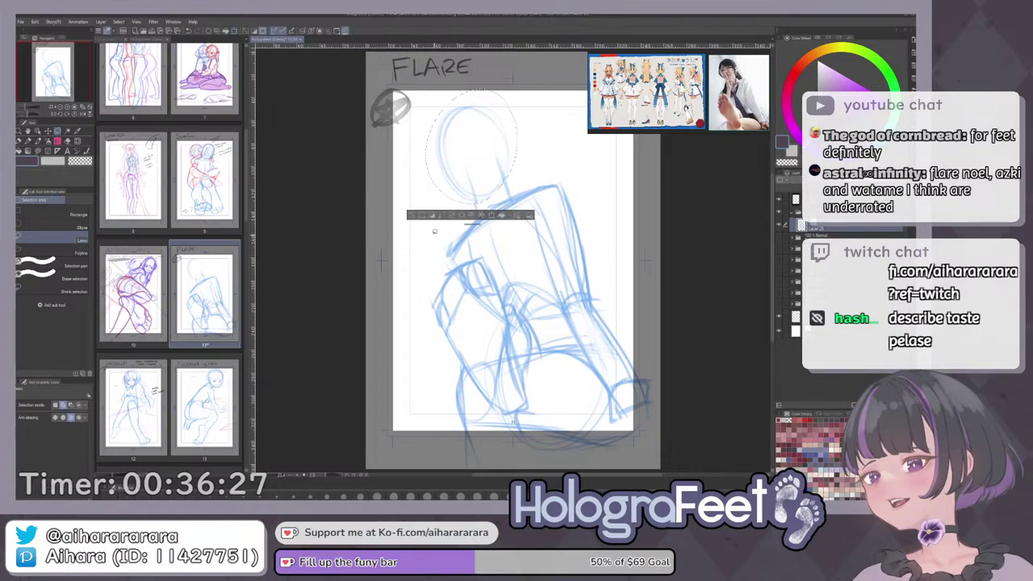
left_click(415, 215)
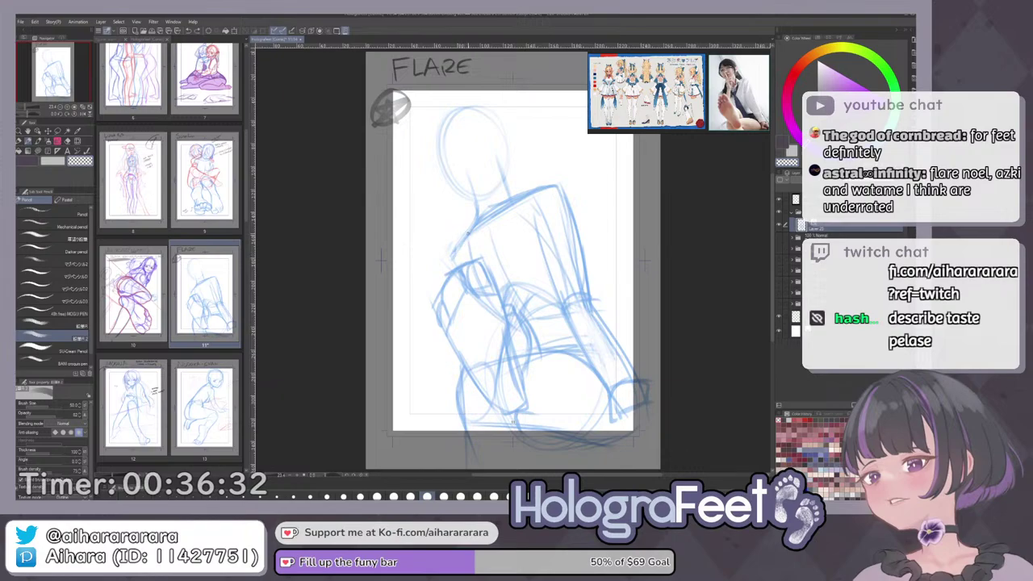
Trim and round off the left shoulder, darken the neck lines and add a V-shaped neckline on the upper chest.
key("c")
left_click_drag(469, 234, 453, 263)
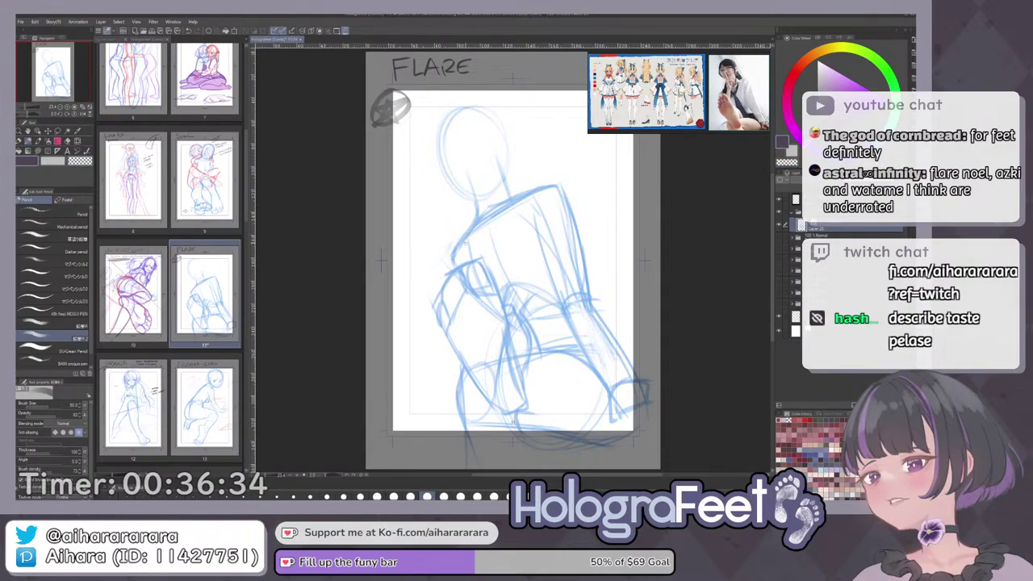
left_click_drag(504, 170, 515, 199)
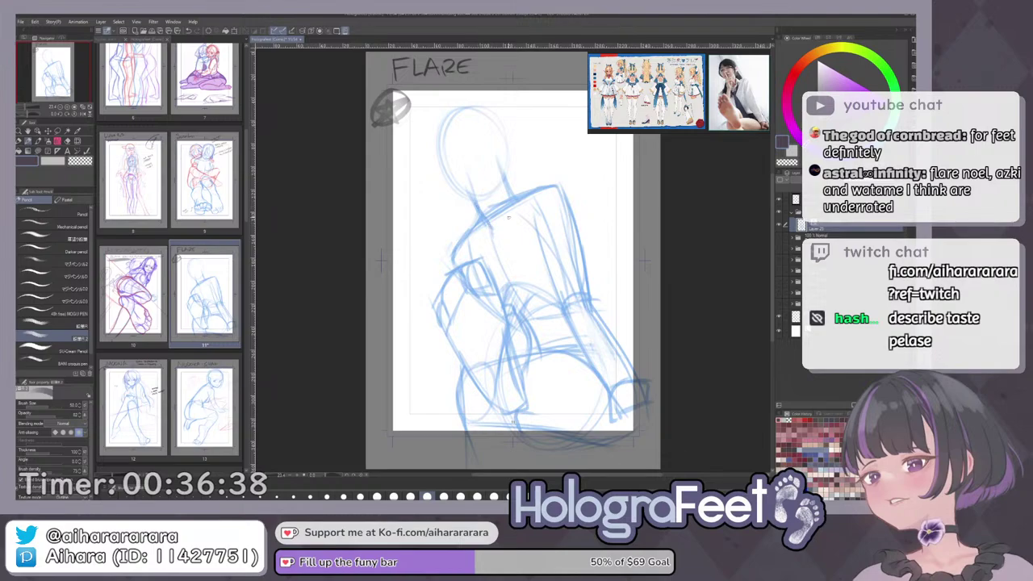
mouse_move(510, 205)
left_mouse_down()
mouse_move(496, 231)
mouse_move(466, 238)
mouse_move(554, 191)
mouse_move(578, 268)
left_mouse_up()
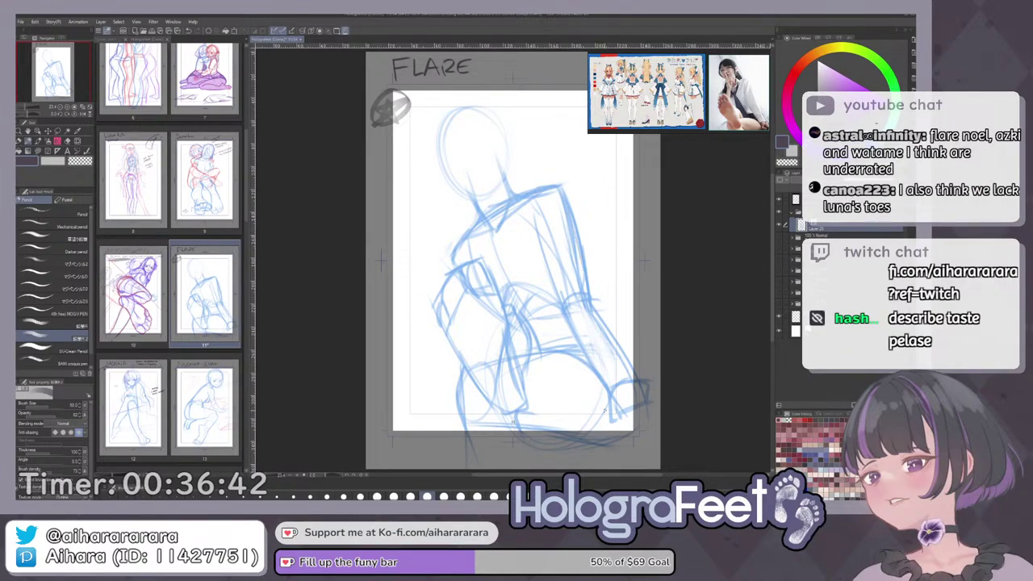
Erase the rough head oval and redraw it as a cleaner, darker oval joined to the neck.
left_click_drag(605, 410, 601, 444)
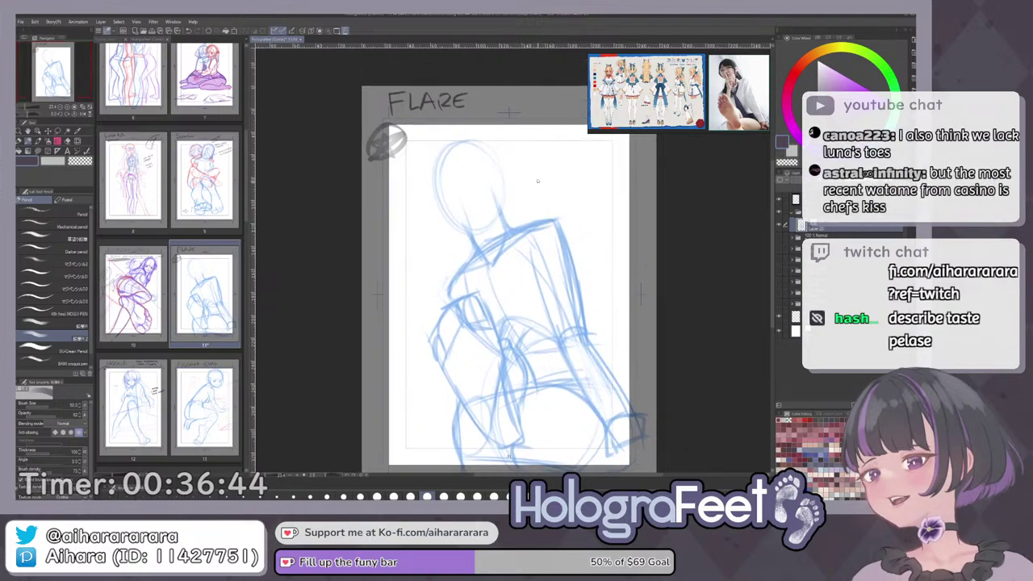
key("e")
mouse_move(492, 187)
left_mouse_down()
mouse_move(454, 162)
mouse_move(443, 199)
mouse_move(439, 171)
mouse_move(513, 188)
left_mouse_up()
key("p")
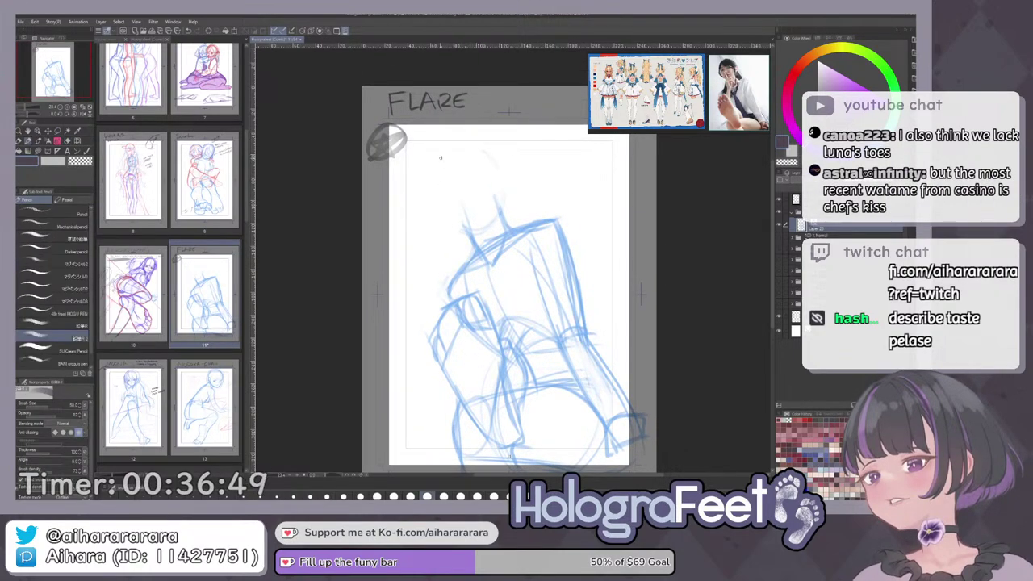
key("ctrl+z")
mouse_move(441, 160)
left_mouse_down()
mouse_move(452, 228)
mouse_move(480, 214)
mouse_move(501, 190)
left_mouse_up()
key("ctrl+z")
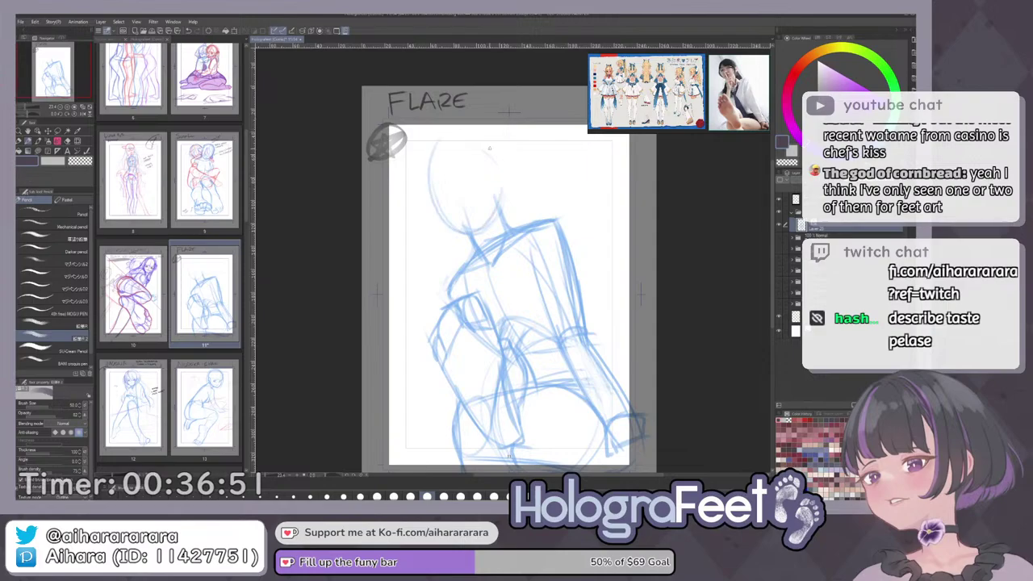
mouse_move(427, 179)
left_mouse_down()
mouse_move(449, 167)
mouse_move(504, 166)
mouse_move(448, 152)
mouse_move(495, 148)
mouse_move(500, 195)
mouse_move(503, 147)
mouse_move(498, 198)
mouse_move(476, 229)
left_mouse_up()
left_click_drag(440, 160, 474, 232)
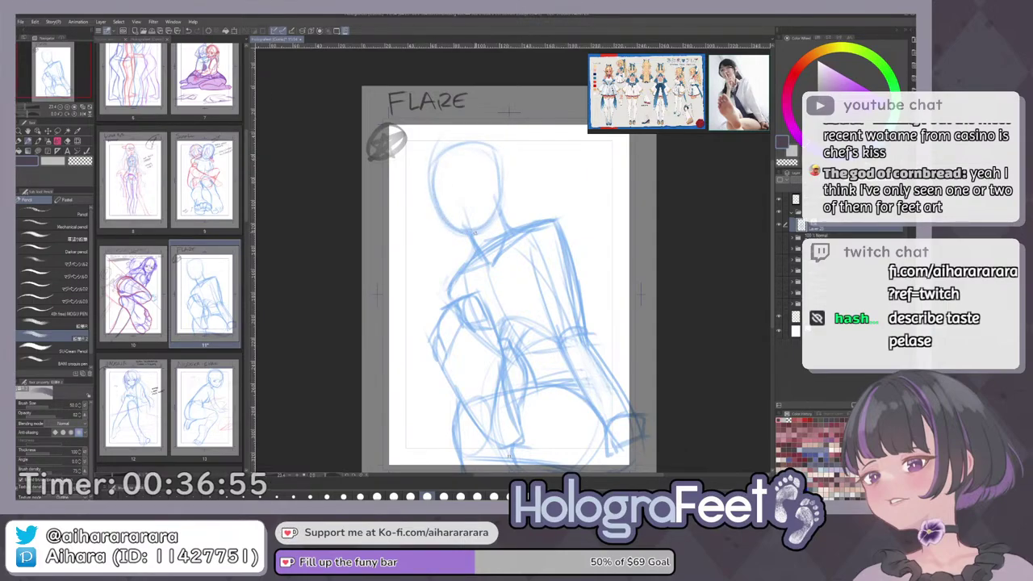
Add a vertical face guide, simple eyes, an open smile and long pointed ears to the head.
key("ctrl+z")
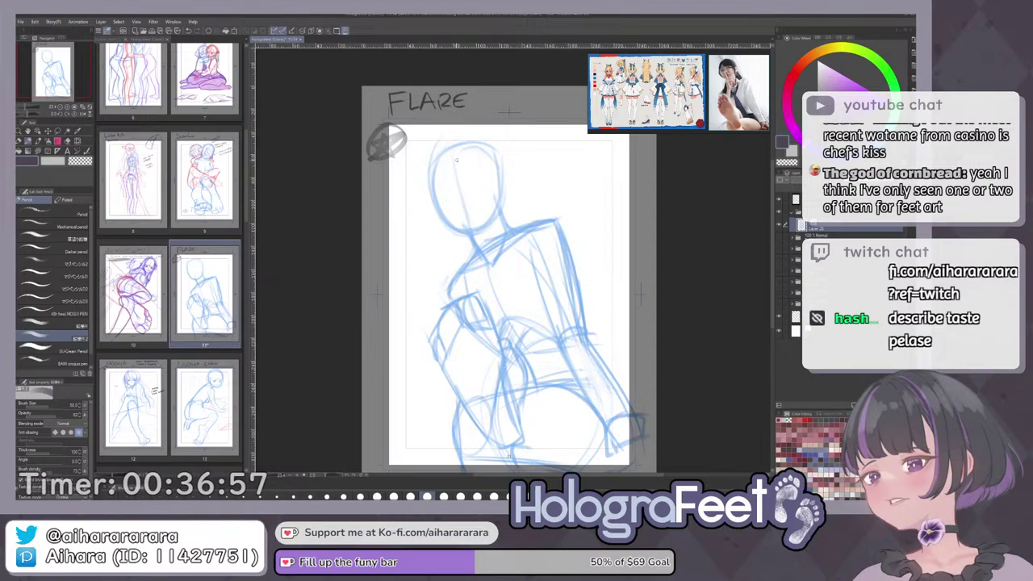
left_click_drag(456, 152, 465, 225)
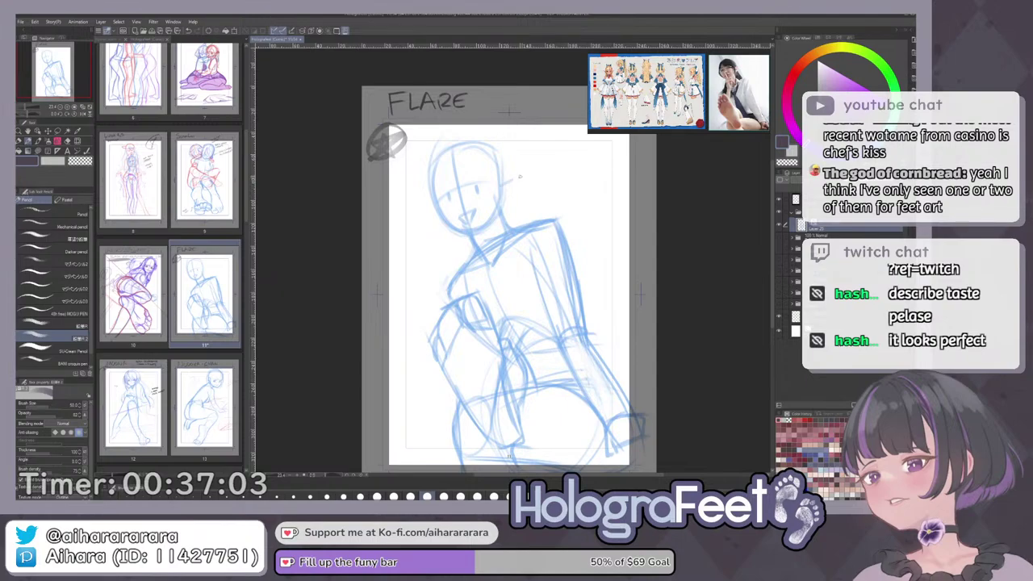
mouse_move(441, 208)
left_mouse_down()
mouse_move(421, 214)
mouse_move(454, 221)
left_mouse_up()
left_click_drag(540, 357, 545, 324)
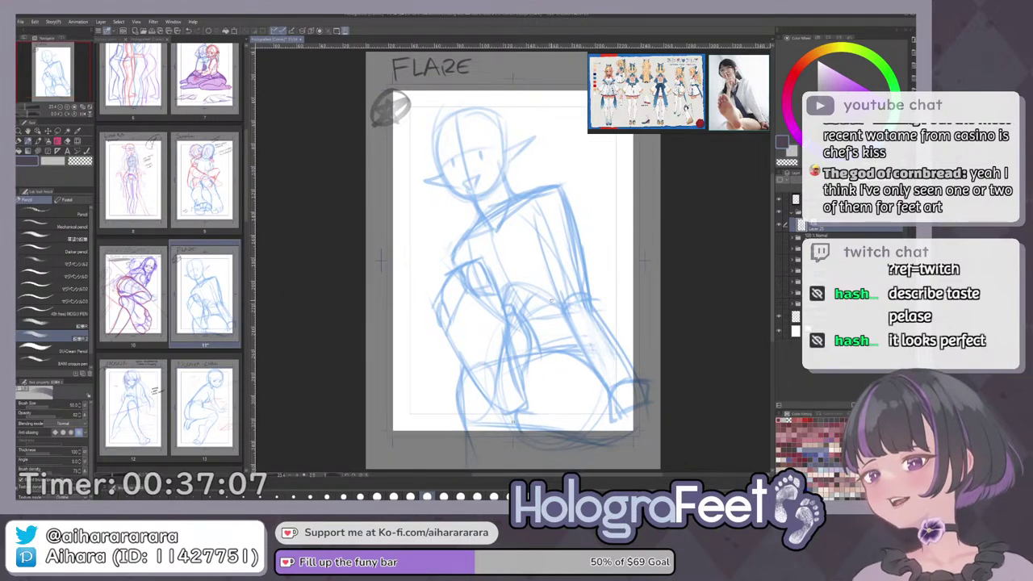
key("m")
left_click_drag(430, 294, 455, 350)
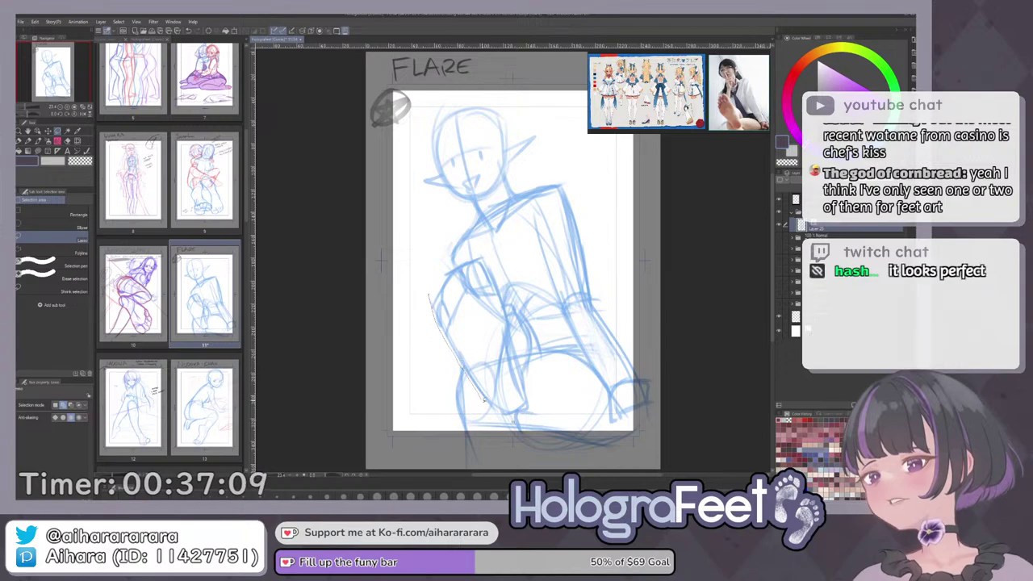
key("p")
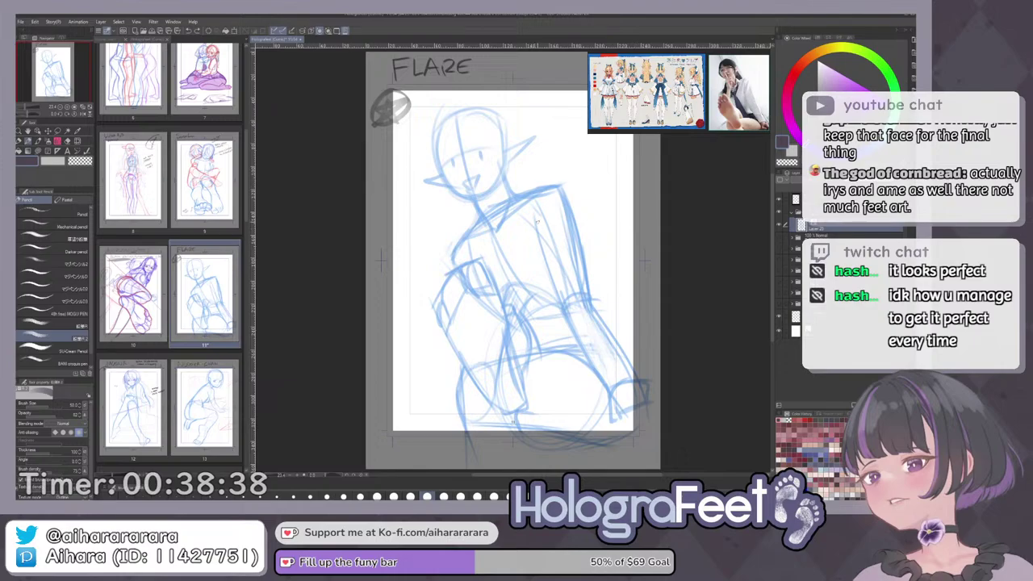
Lasso-select the figure's head and pointed ears and try a Scale/Rotate transform on them.
key("m")
left_click_drag(533, 179, 542, 249)
mouse_move(442, 170)
left_mouse_down()
mouse_move(476, 275)
mouse_move(533, 243)
mouse_move(557, 196)
mouse_move(530, 214)
left_mouse_up()
key("ctrl+t")
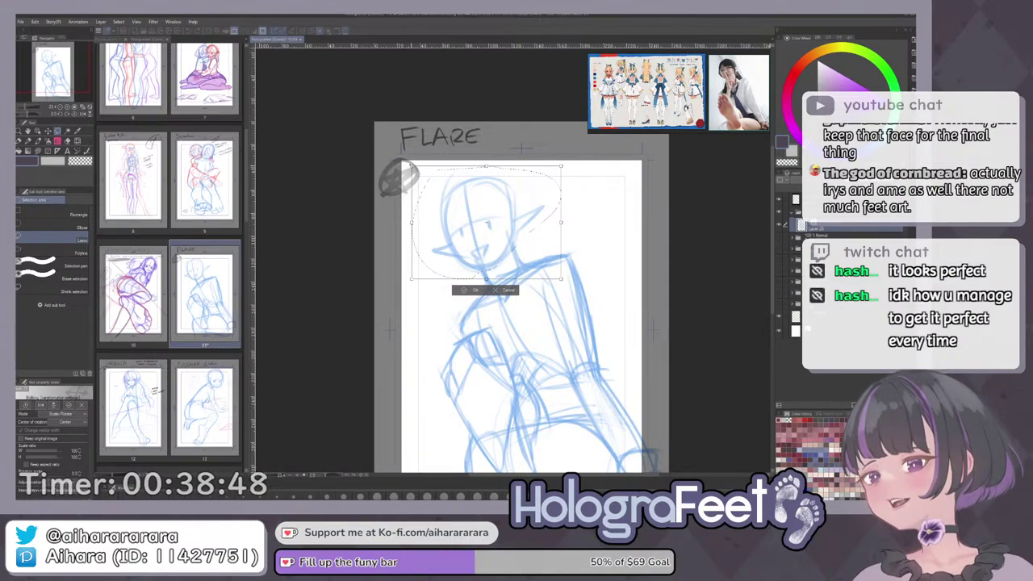
left_click_drag(412, 166, 407, 167)
key("ctrl+z")
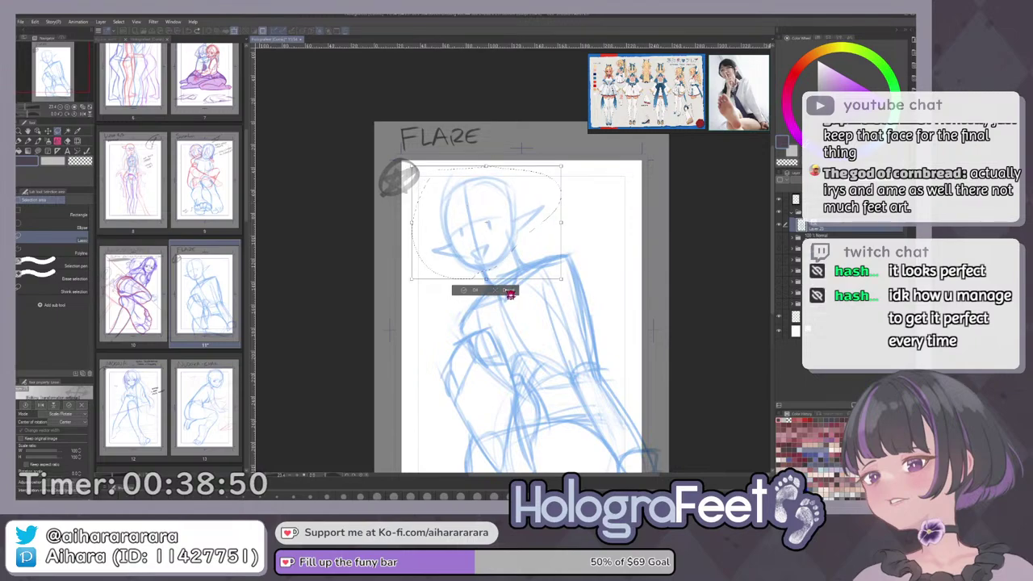
left_click(508, 291)
Reshape and slightly tilt the selected head with Free Transform, apply it and clear the selection.
key("ctrl+shift+t")
key("Left")
key("Left")
key("Left")
key("Left")
key("Left")
key("Left")
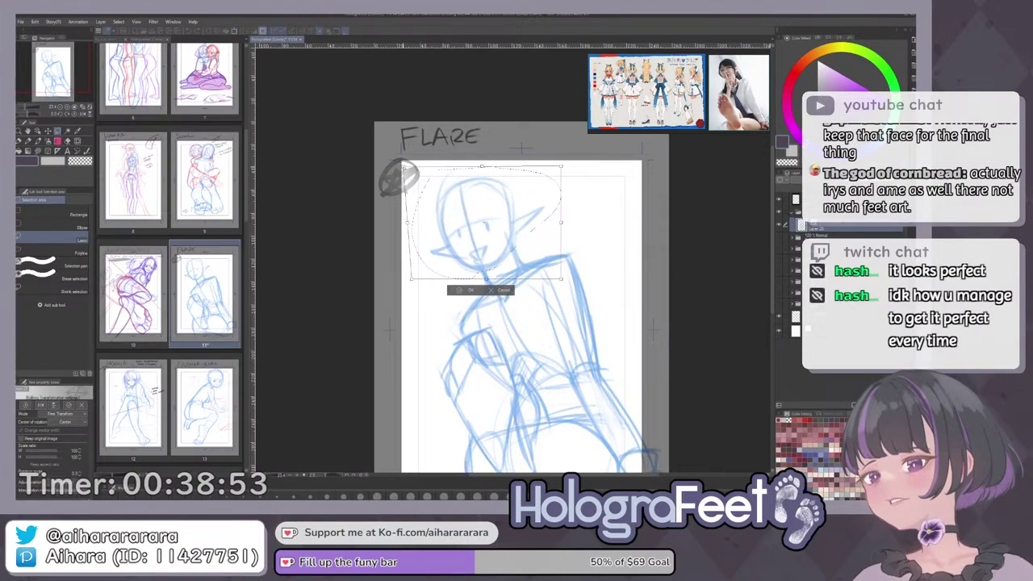
left_click_drag(601, 177, 599, 172)
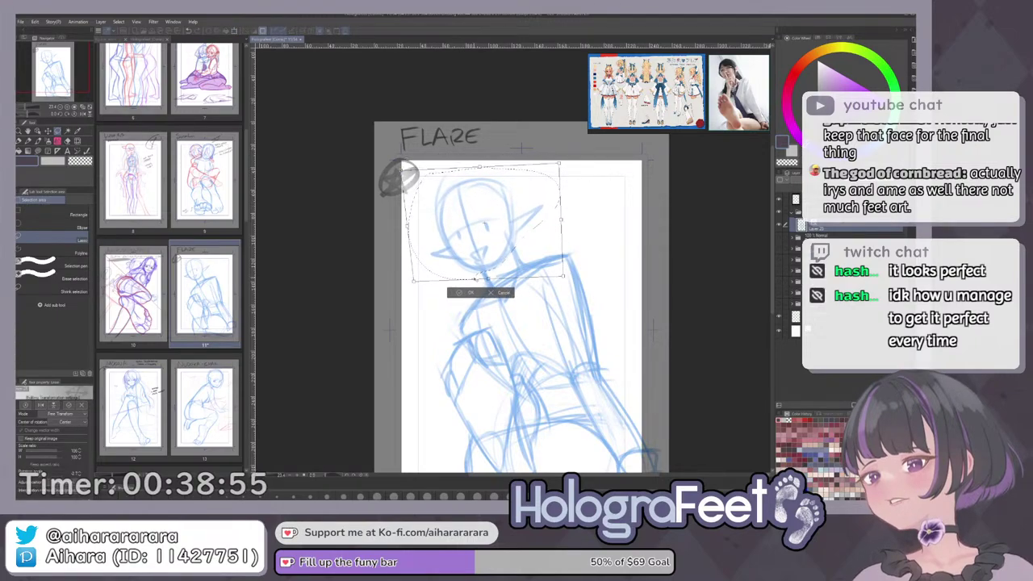
left_click(468, 293)
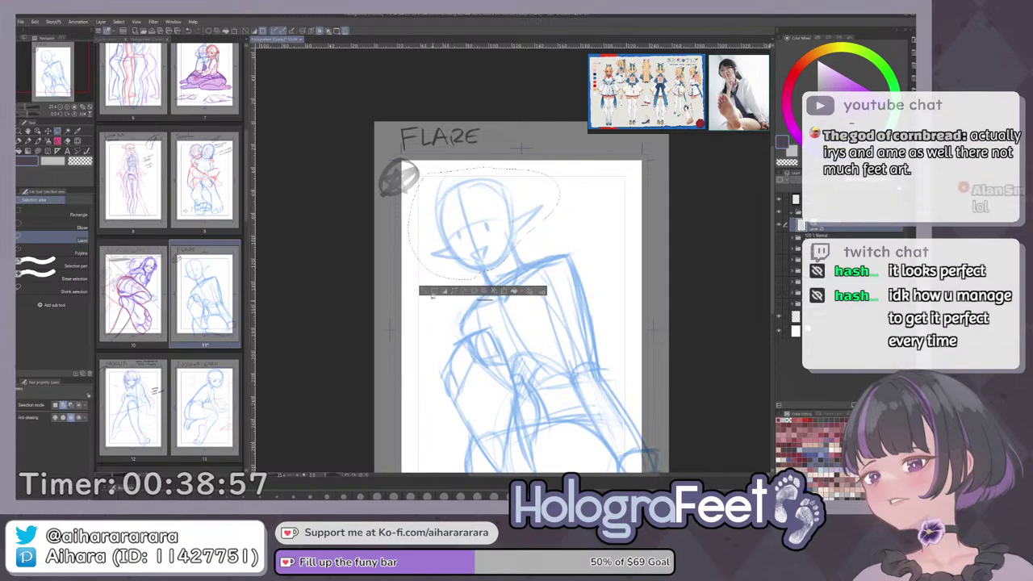
key("ctrl+d")
Retouch the figure's shoulder and upper arm with pencil and eraser, and draw a small arrow beside the bent leg.
key("p")
left_click_drag(588, 224, 572, 253)
left_click_drag(514, 272, 505, 235)
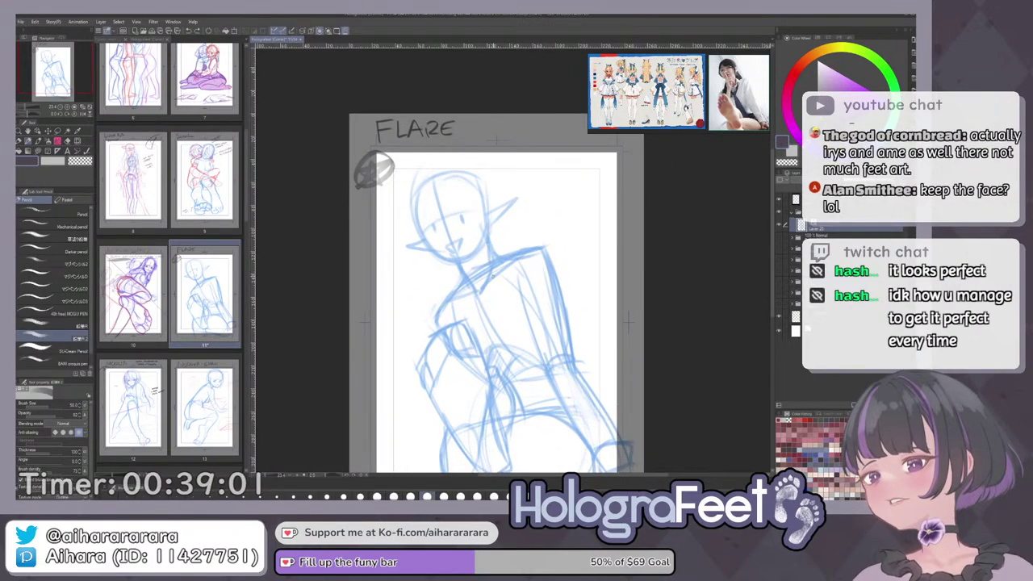
left_click_drag(544, 412, 561, 350)
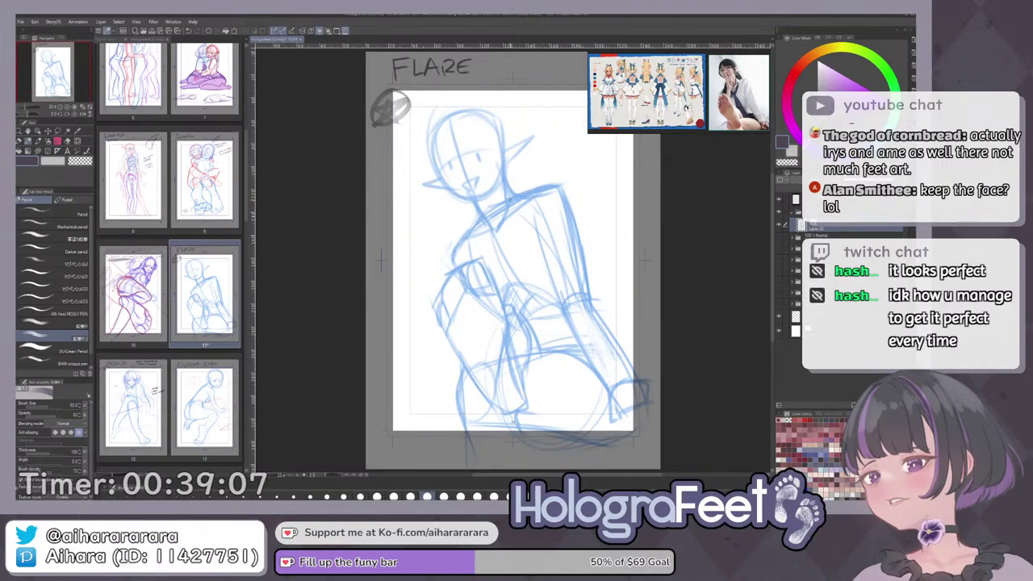
mouse_move(591, 220)
left_mouse_down()
mouse_move(576, 205)
mouse_move(562, 208)
mouse_move(579, 272)
left_mouse_up()
key("e")
key("p")
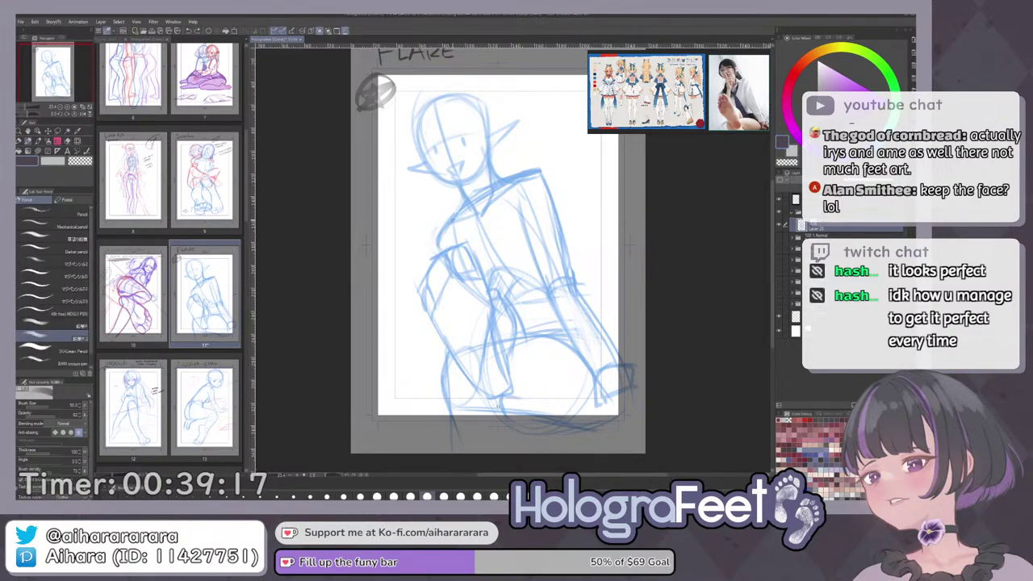
left_click_drag(440, 245, 454, 261)
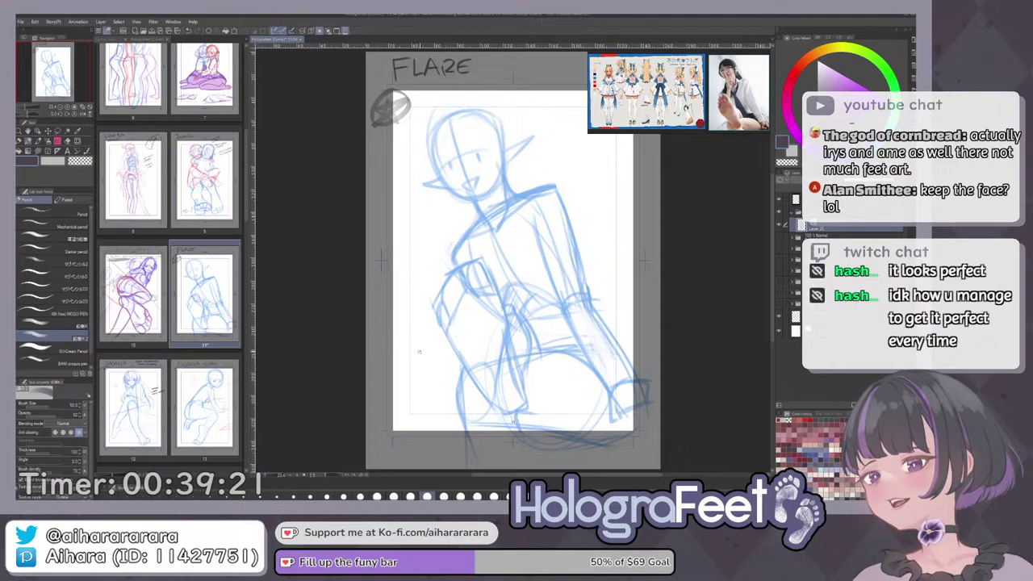
left_click_drag(417, 352, 436, 348)
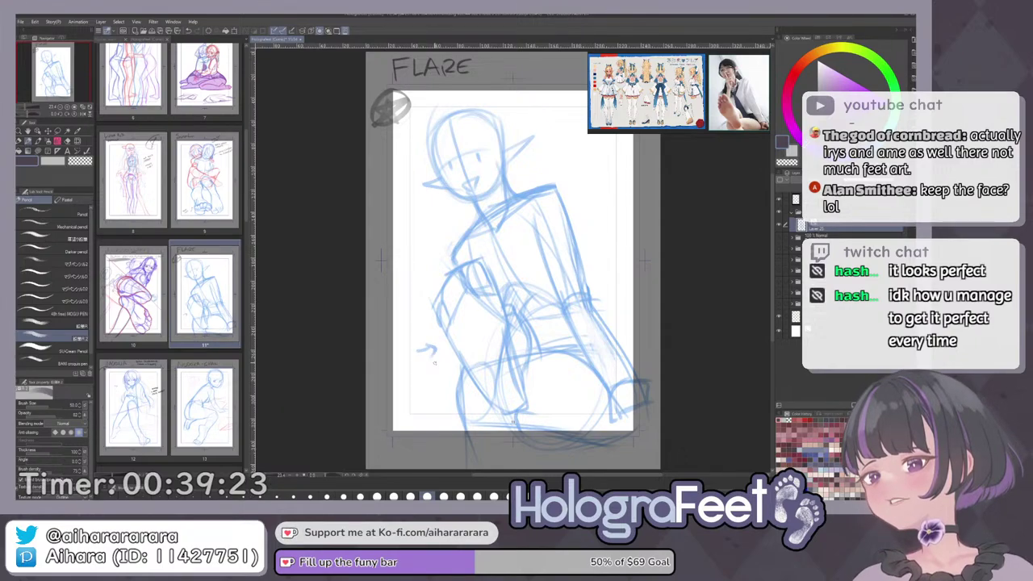
left_click_drag(479, 263, 475, 290)
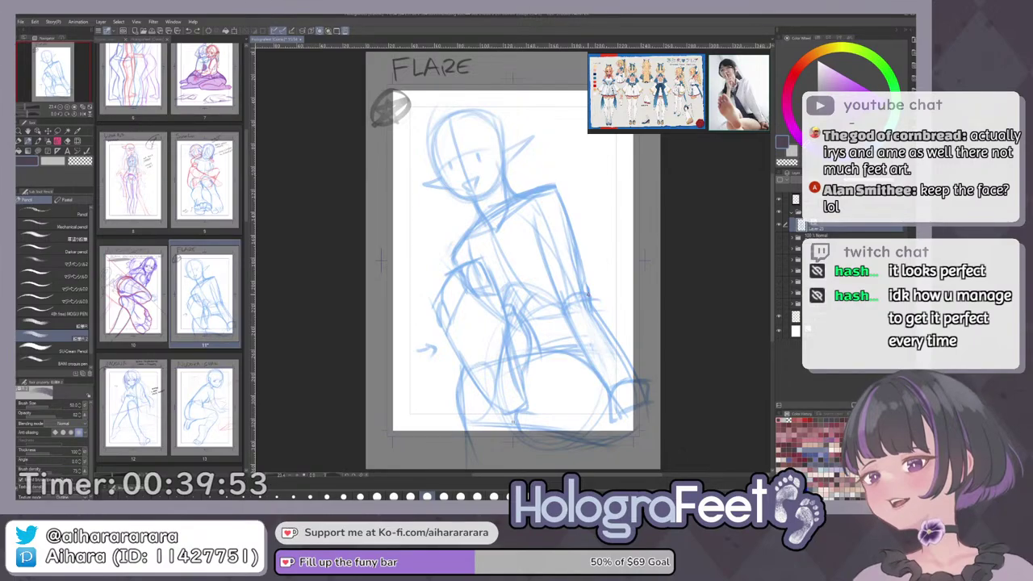
Clear the blue figure sketch from the FLARE page and pencil a rising diagonal arc in its upper half.
key("Delete")
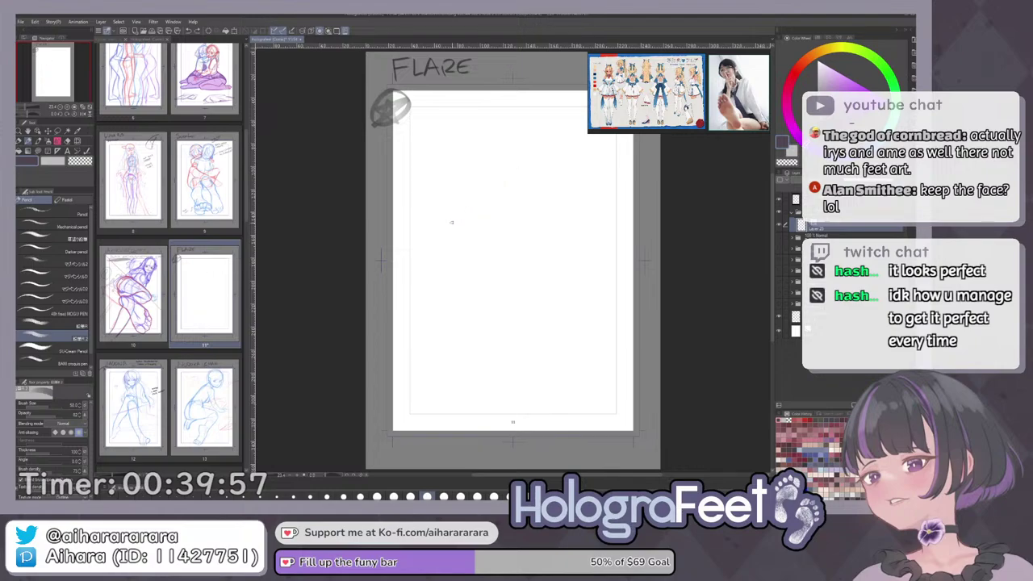
mouse_move(472, 204)
left_mouse_down()
mouse_move(443, 234)
mouse_move(533, 162)
left_mouse_up()
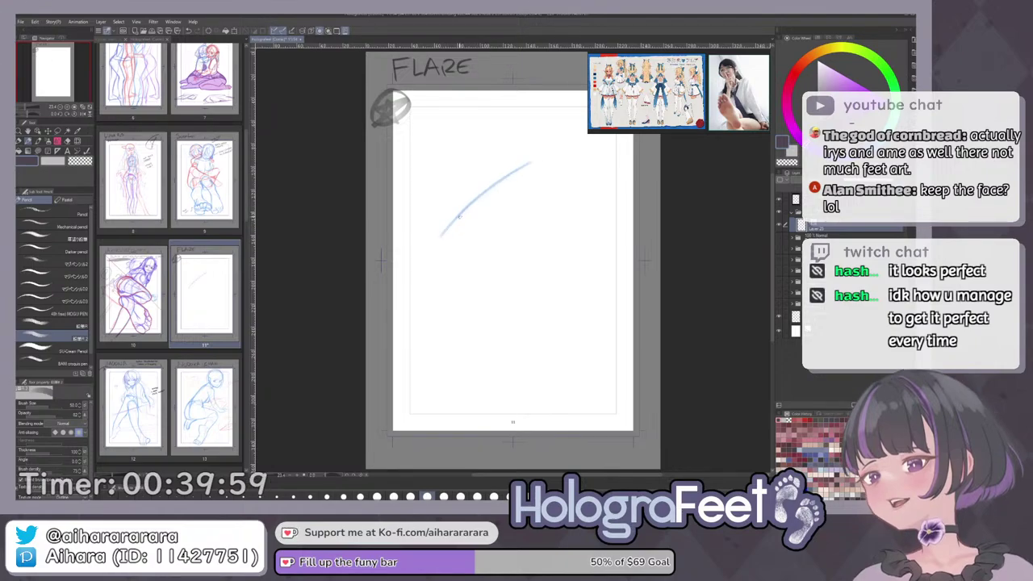
left_click_drag(457, 257, 489, 300)
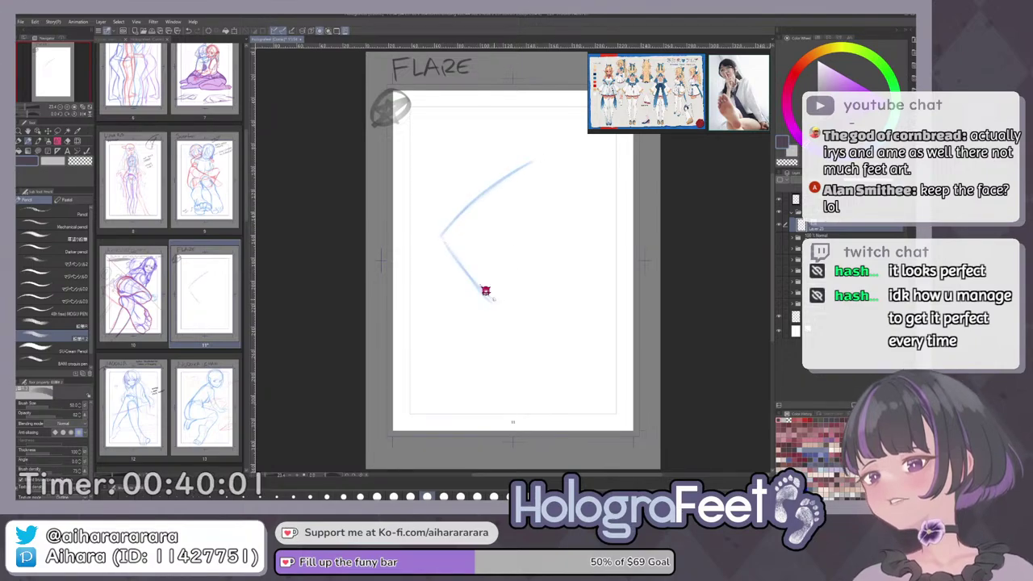
key("ctrl+z")
left_click_drag(445, 240, 501, 306)
key("ctrl+z")
left_click_drag(464, 248, 494, 302)
left_click_drag(456, 230, 503, 306)
mouse_move(534, 173)
left_mouse_down()
mouse_move(553, 271)
mouse_move(551, 261)
mouse_move(551, 287)
mouse_move(522, 308)
left_mouse_up()
key("ctrl+z")
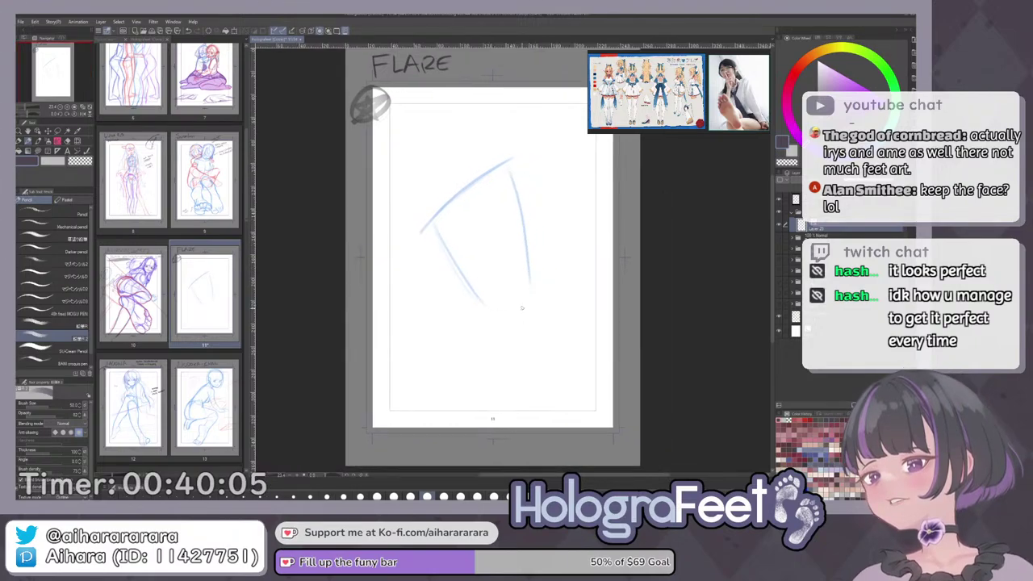
left_click_drag(464, 232, 462, 233)
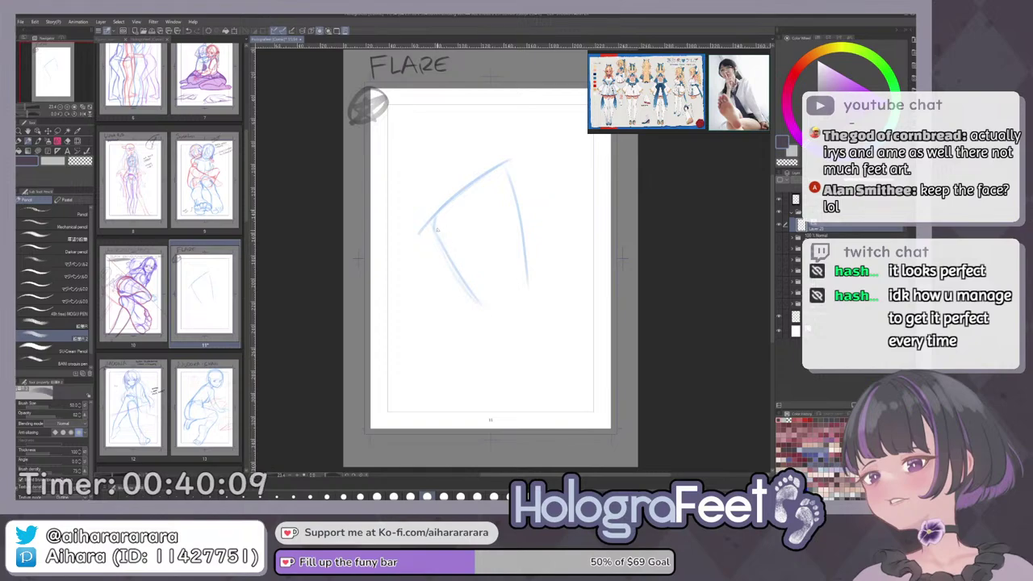
key("ctrl+z")
key("ctrl+z")
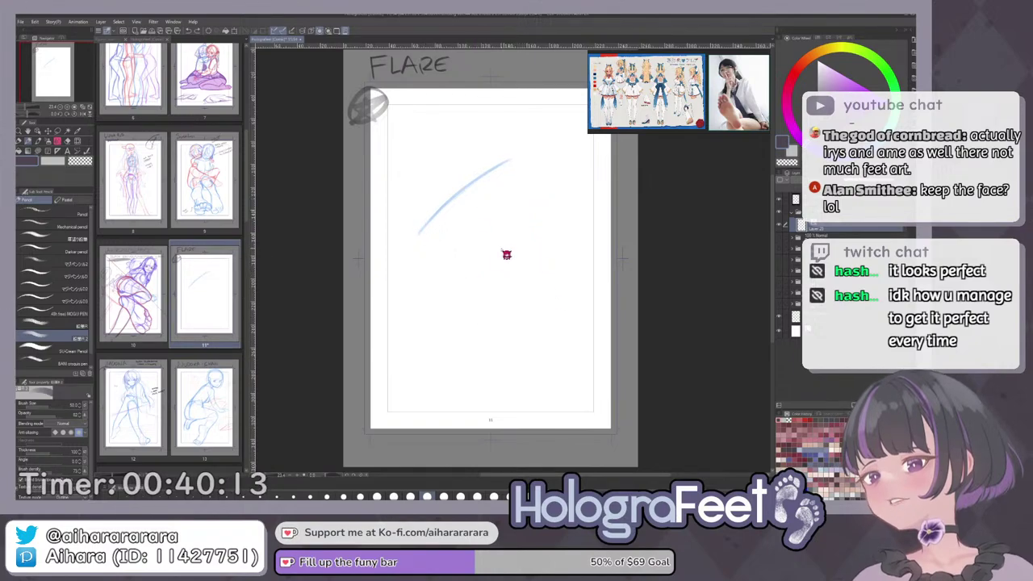
Lighten the diagonal arc and pencil a tilted oval below it as the first body mass.
key("ctrl+z")
left_click_drag(527, 239, 445, 270)
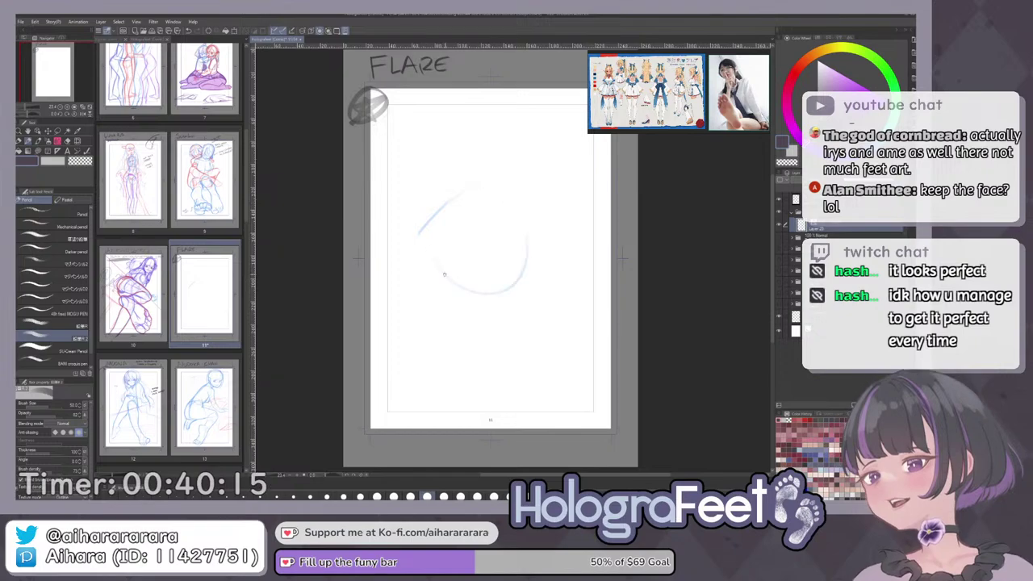
mouse_move(525, 276)
left_mouse_down()
mouse_move(494, 200)
mouse_move(520, 213)
left_mouse_up()
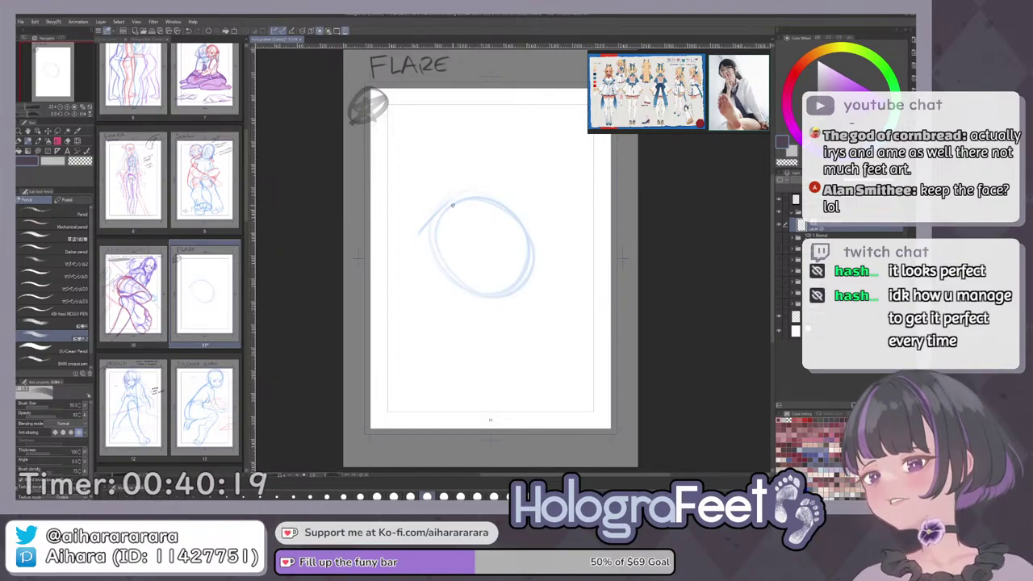
mouse_move(498, 213)
left_mouse_down()
mouse_move(553, 308)
mouse_move(545, 307)
left_mouse_up()
key("ctrl+z")
key("ctrl+z")
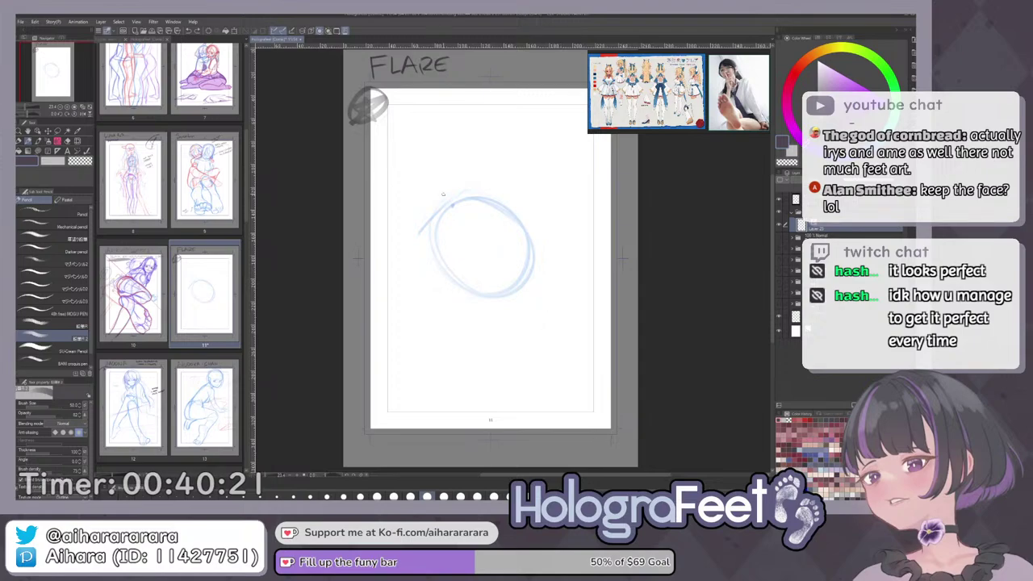
Sketch a larger second oval overlapping the lower end of the first, with a slanted centre line linking the two.
mouse_move(481, 216)
left_mouse_down()
mouse_move(570, 369)
mouse_move(484, 318)
left_mouse_up()
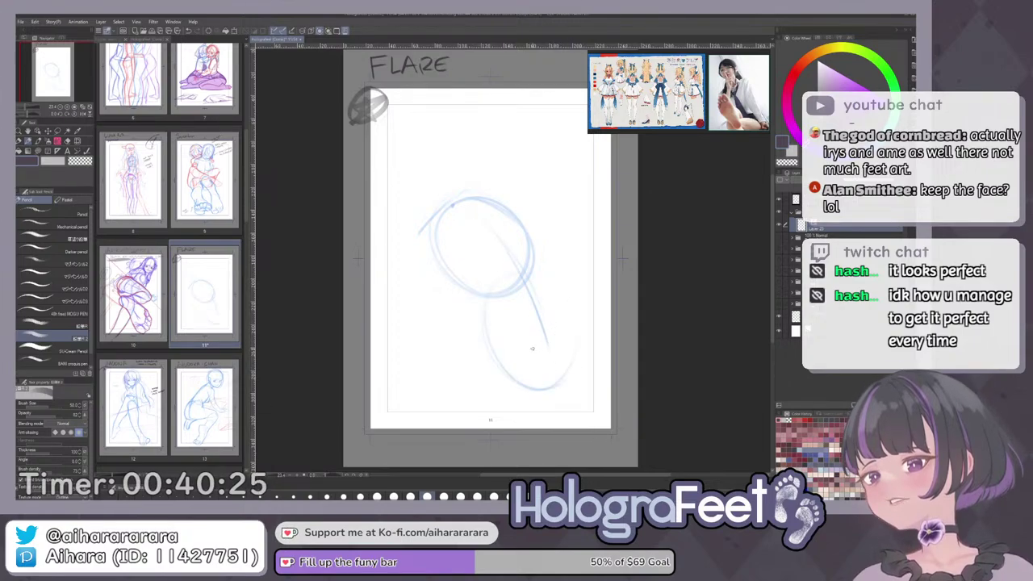
key("ctrl+z")
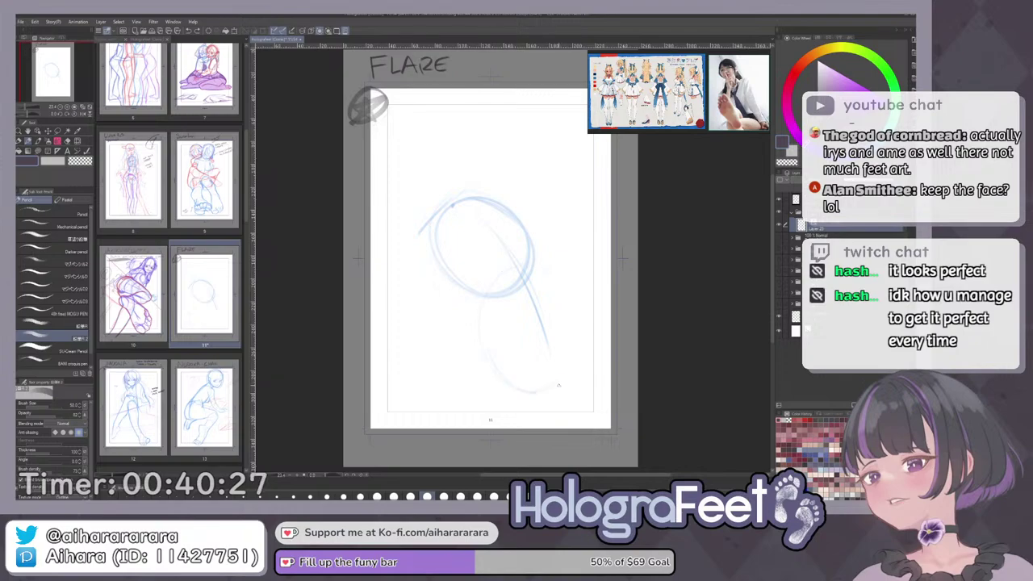
left_click_drag(516, 266, 501, 271)
left_click_drag(479, 216, 544, 321)
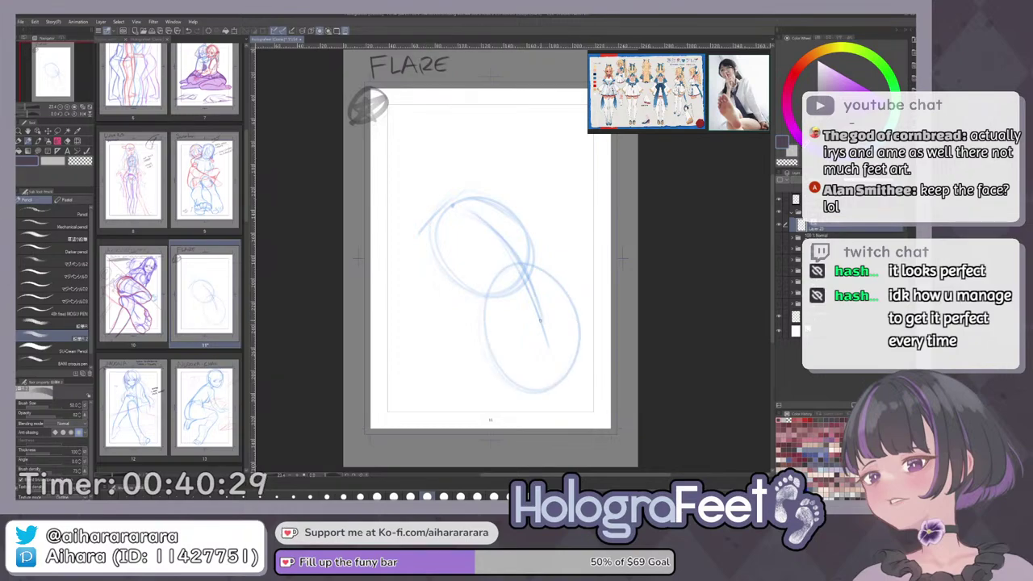
key("ctrl+z")
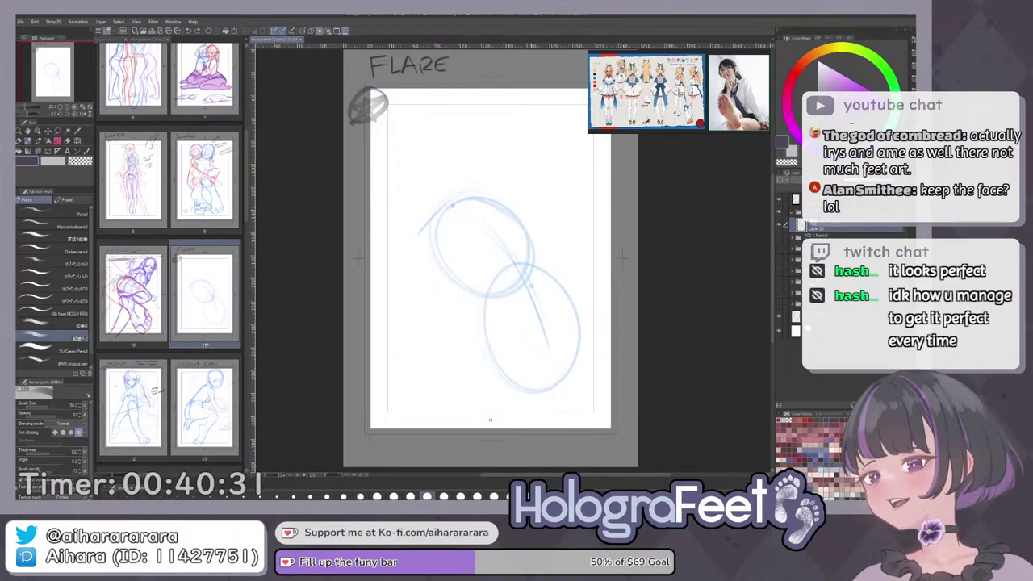
left_click_drag(526, 283, 553, 349)
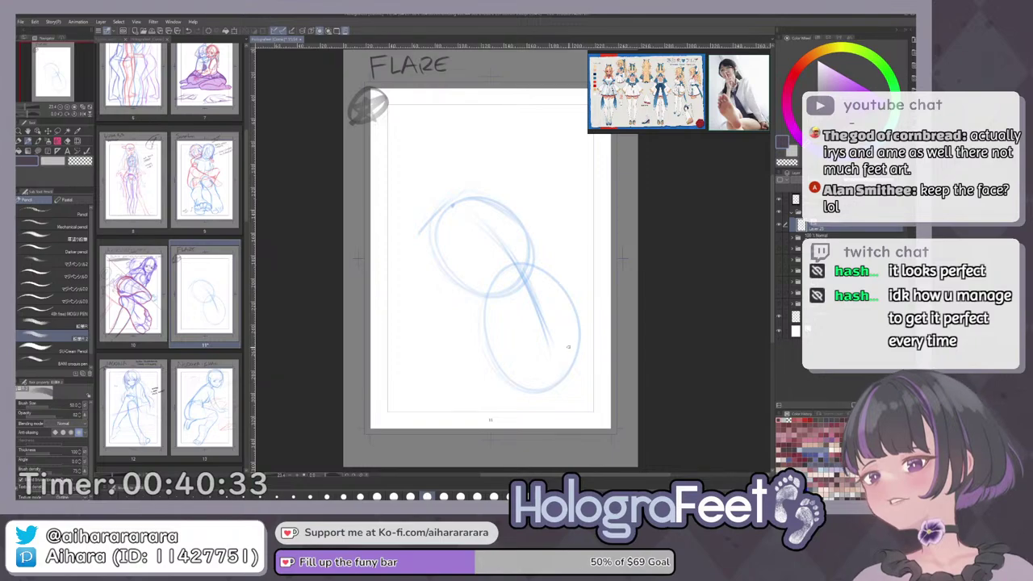
Draw a long inner curve through the upper oval and a short cross line in the lower oval.
left_click_drag(453, 209, 494, 283)
left_click_drag(459, 244, 509, 288)
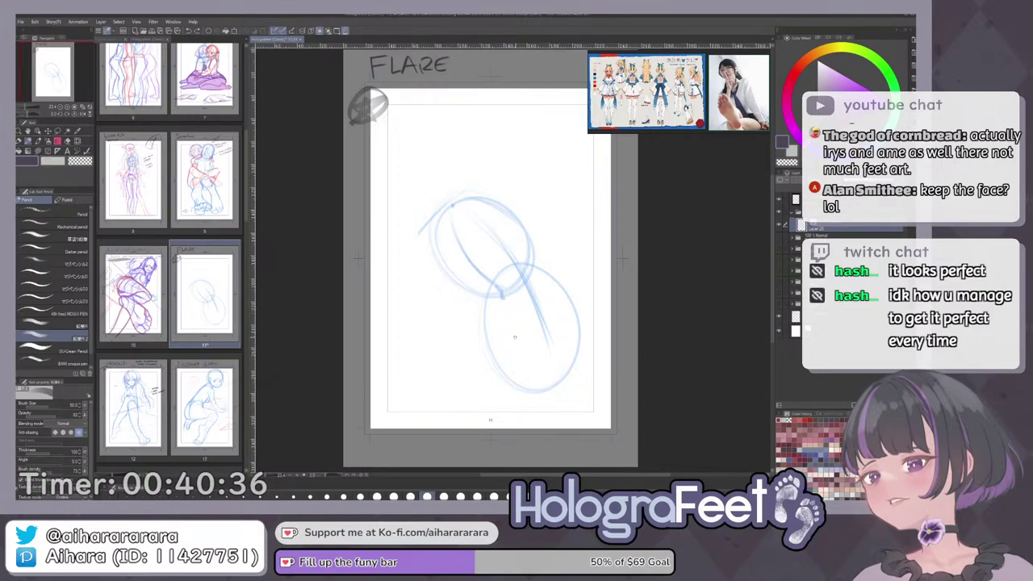
mouse_move(552, 314)
left_mouse_down()
mouse_move(490, 345)
mouse_move(557, 315)
left_mouse_up()
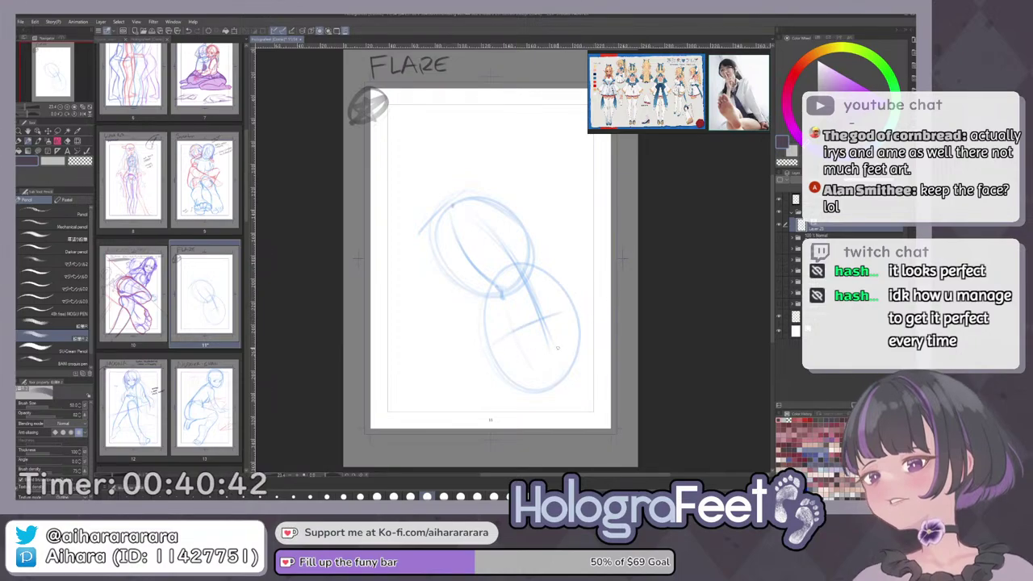
Remove the cross line and the centre line running through the two ovals.
key("ctrl+z")
key("e")
key("ctrl+z")
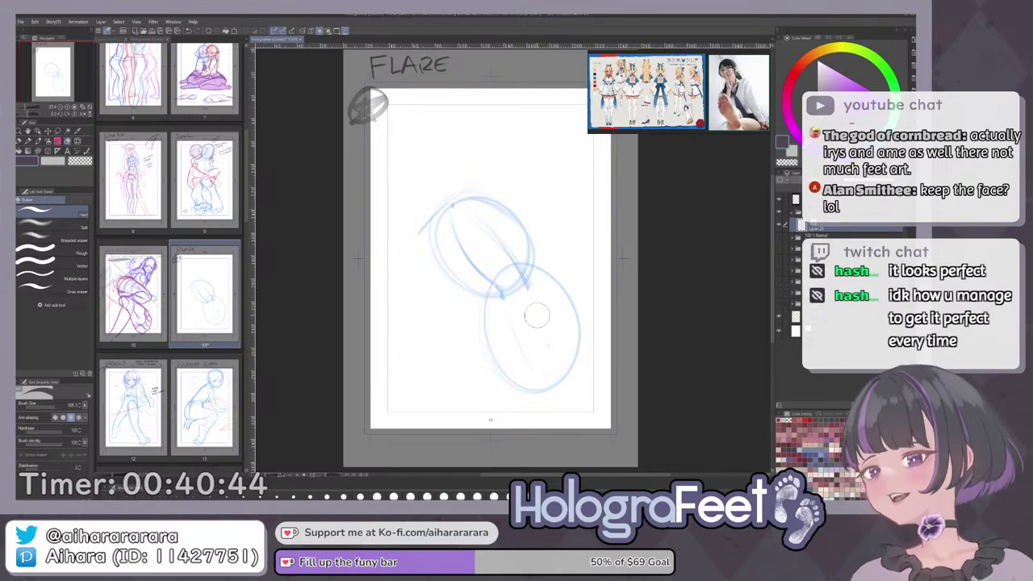
left_click_drag(506, 251, 514, 259)
Pencil a short slanted line above the upper oval and a long diagonal from there down past the lower oval.
key("p")
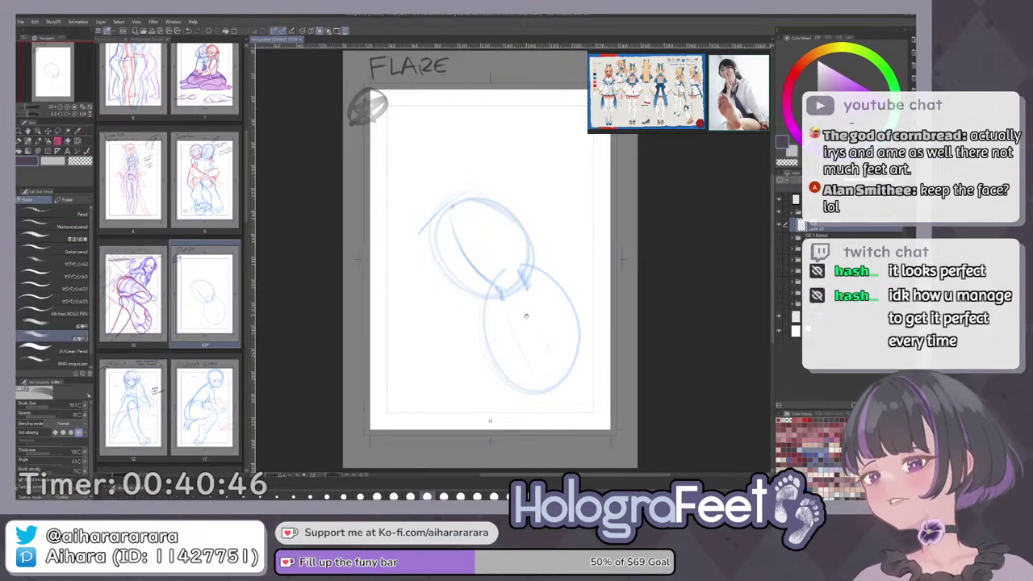
left_click_drag(525, 303, 527, 316)
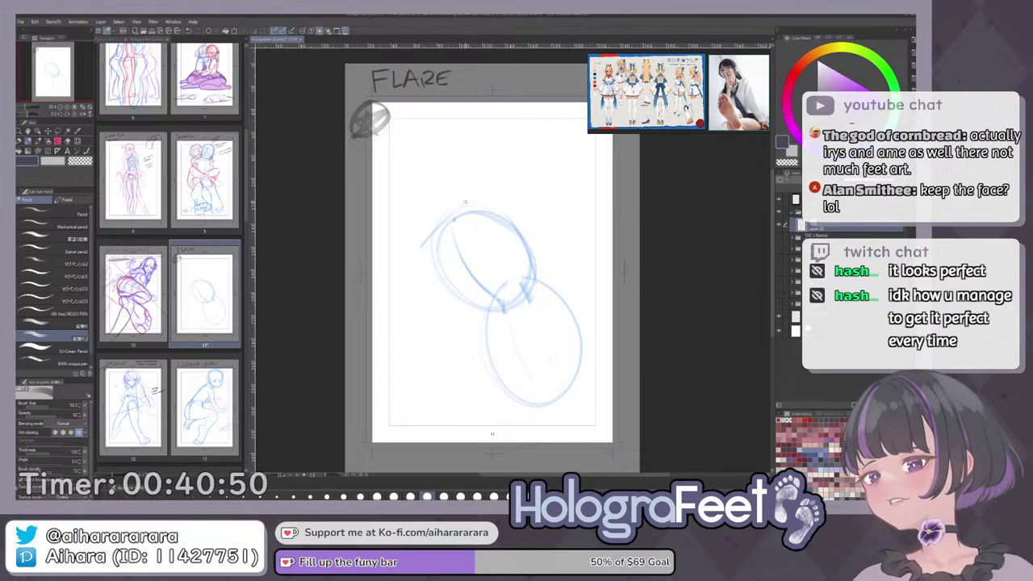
left_click_drag(489, 179, 479, 199)
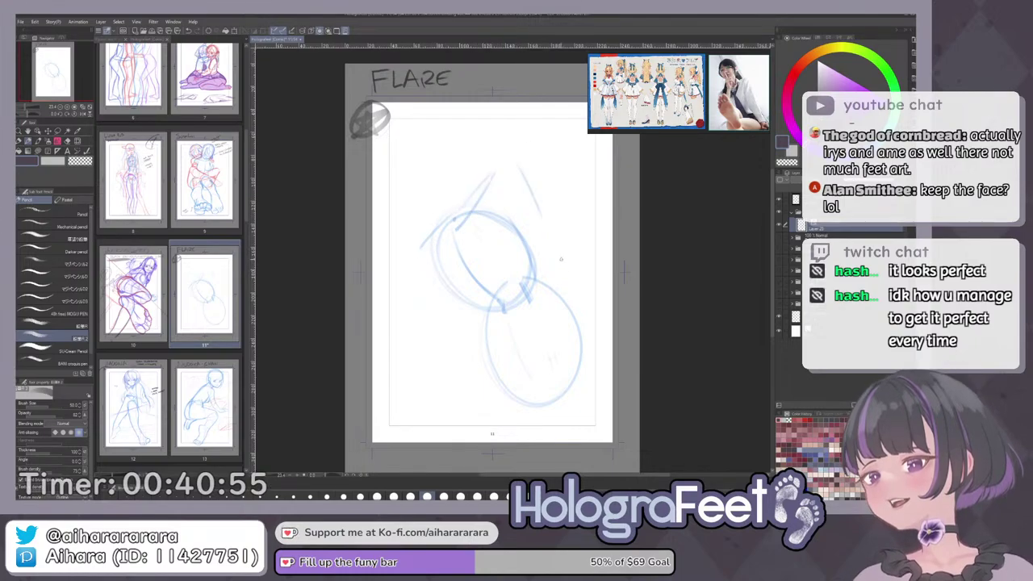
left_click_drag(508, 171, 554, 264)
key("ctrl+z")
left_click_drag(513, 176, 596, 376)
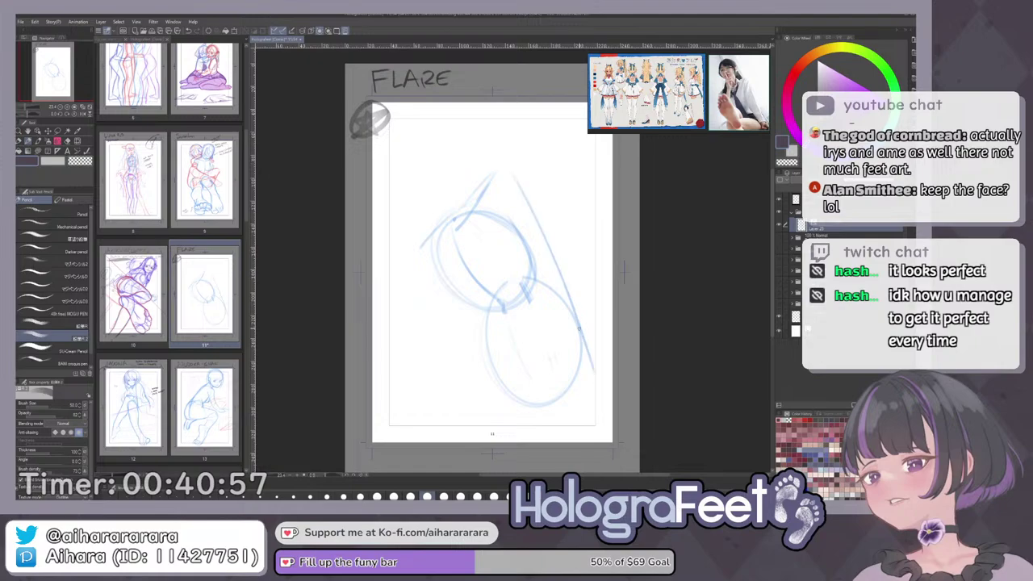
Darken the arc's lower end and bend it into a short downward stroke beside the upper oval.
mouse_move(417, 260)
left_mouse_down()
mouse_move(449, 223)
mouse_move(419, 269)
mouse_move(442, 298)
mouse_move(433, 288)
left_mouse_up()
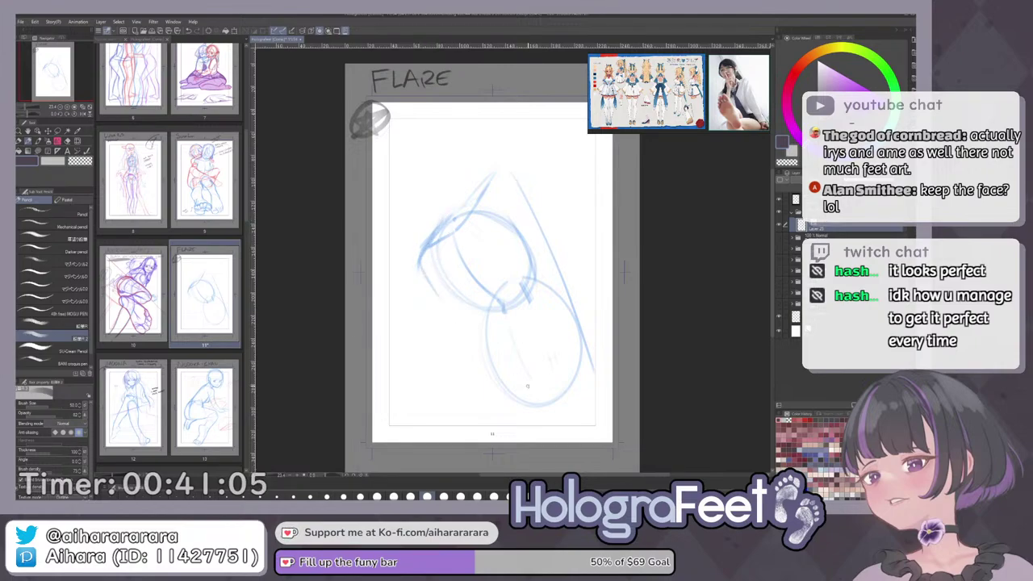
mouse_move(592, 328)
left_mouse_down()
mouse_move(608, 320)
mouse_move(583, 334)
left_mouse_up()
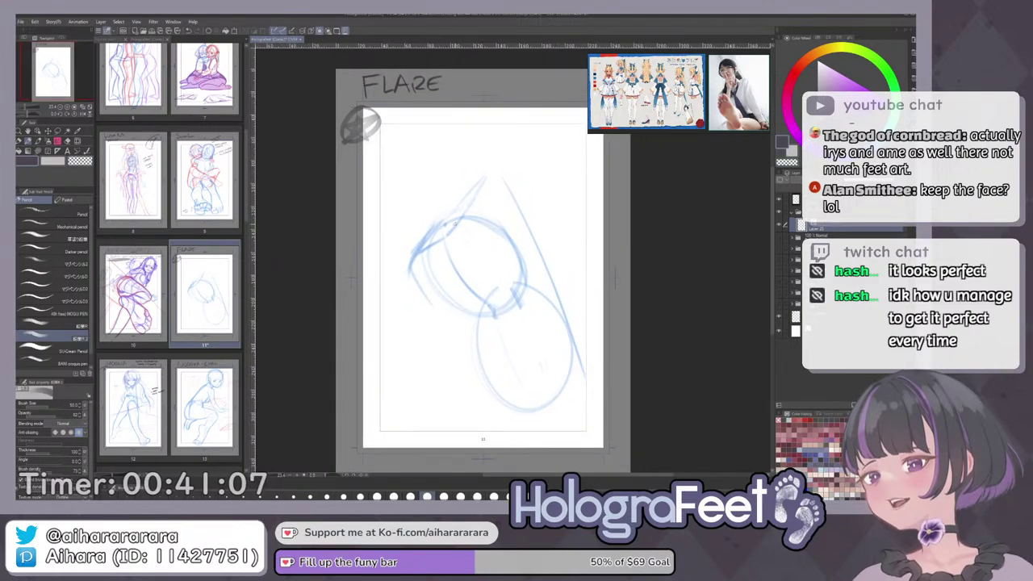
mouse_move(454, 229)
left_mouse_down()
mouse_move(474, 196)
mouse_move(457, 250)
left_mouse_up()
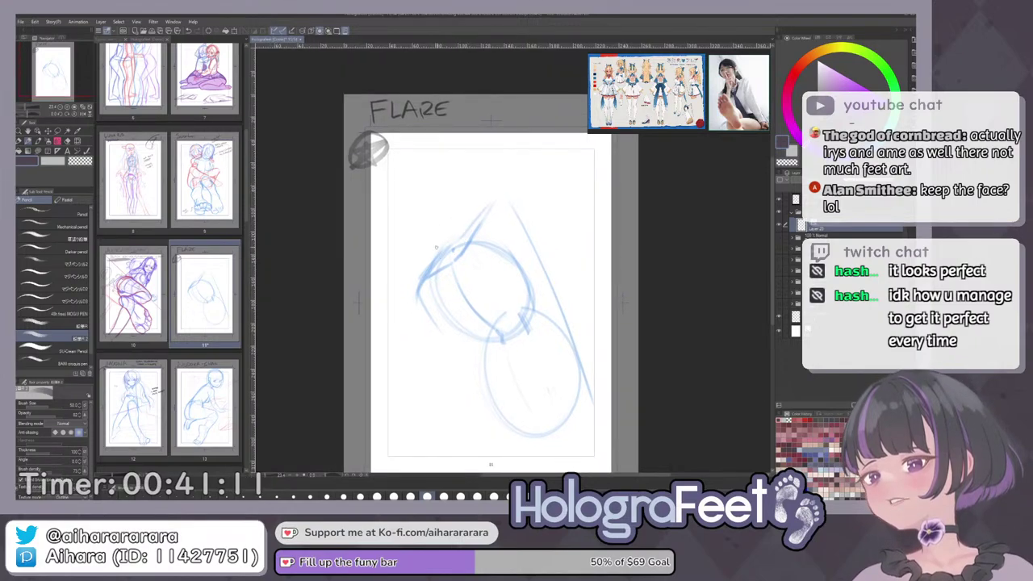
Pencil two neck lines rising from the upper oval and draw an oval head on top of them.
left_click_drag(427, 215, 440, 251)
left_click_drag(455, 196, 461, 210)
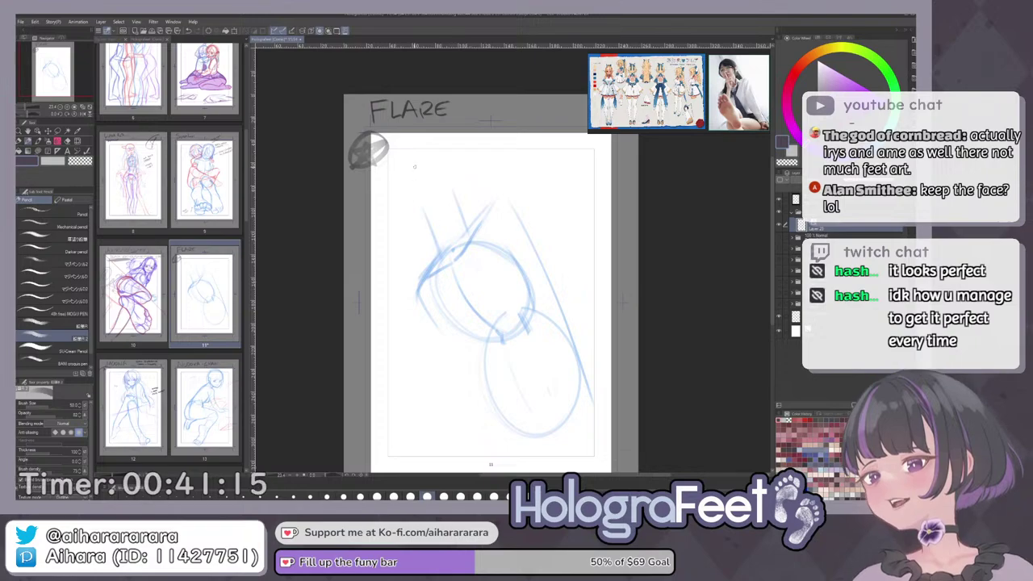
mouse_move(401, 158)
left_mouse_down()
mouse_move(459, 157)
mouse_move(397, 153)
left_mouse_up()
key("ctrl+z")
mouse_move(396, 196)
left_mouse_down()
mouse_move(391, 171)
mouse_move(450, 216)
mouse_move(416, 224)
left_mouse_up()
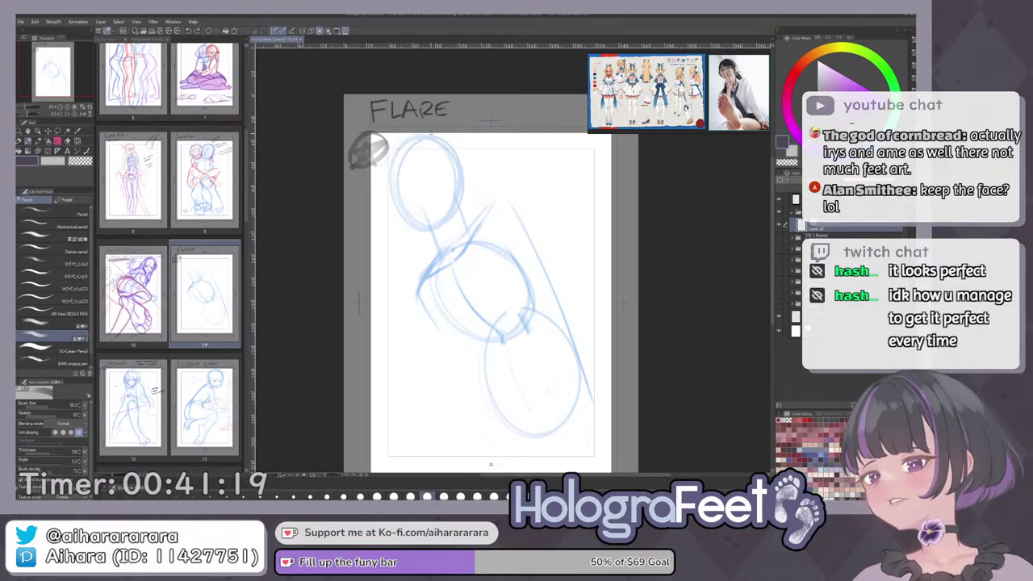
Add a slanted centre line and a curved eye line to the head oval, and check the pose mirrored.
left_click_drag(415, 150, 435, 224)
left_click_drag(412, 152, 437, 228)
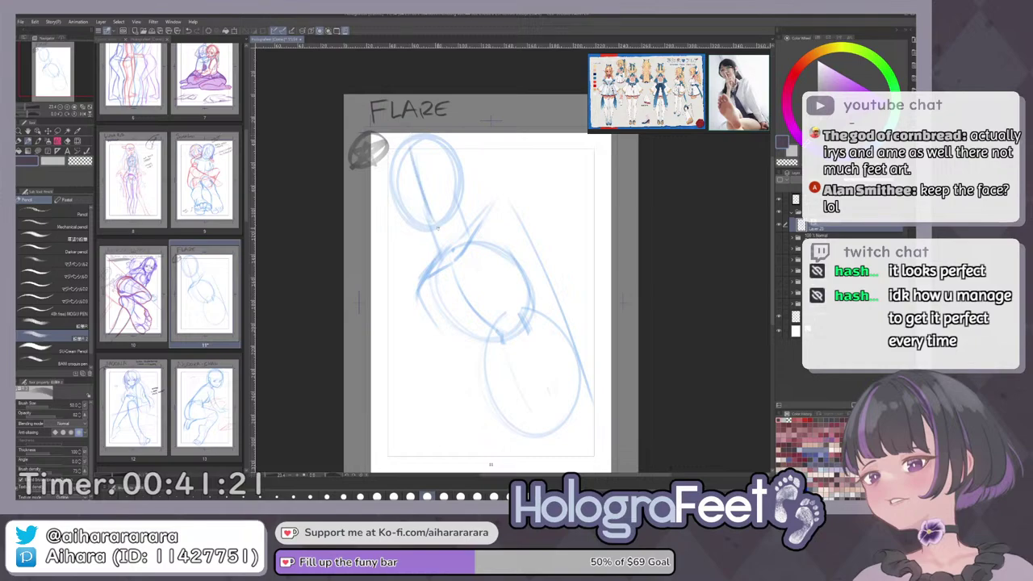
key("ctrl+z")
left_click_drag(413, 143, 431, 223)
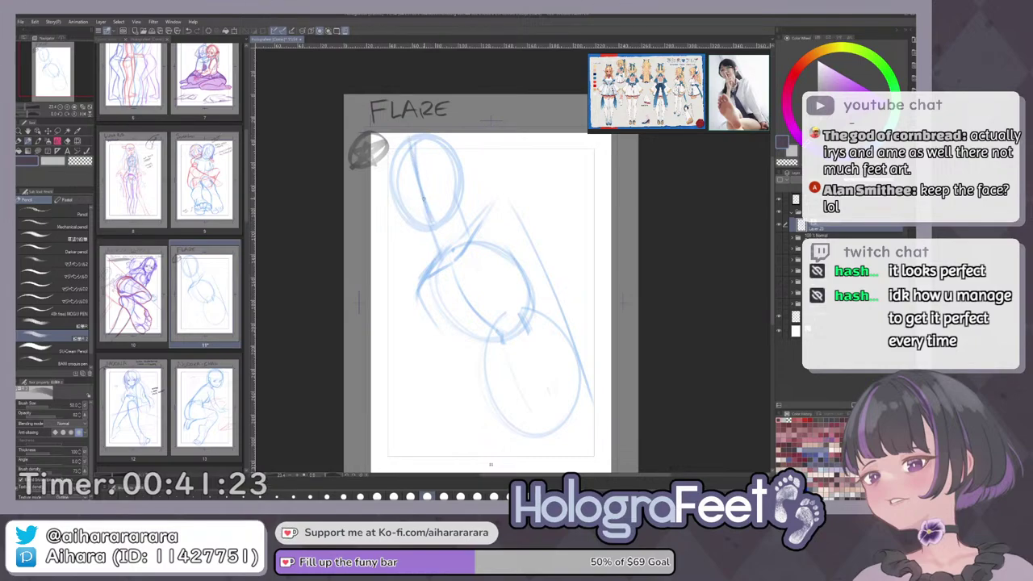
left_click_drag(450, 180, 457, 183)
key("ctrl+0")
key("h")
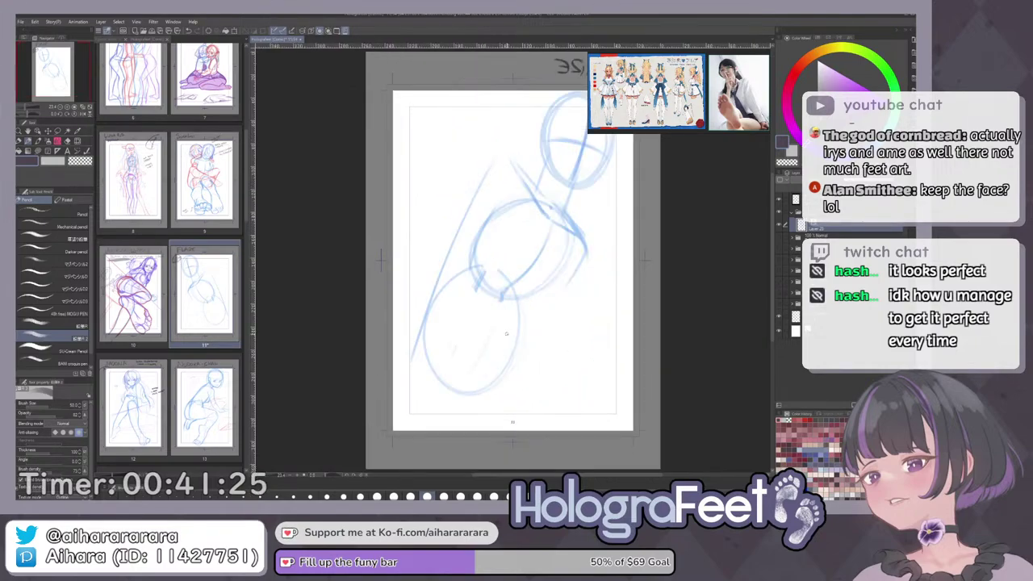
key("h")
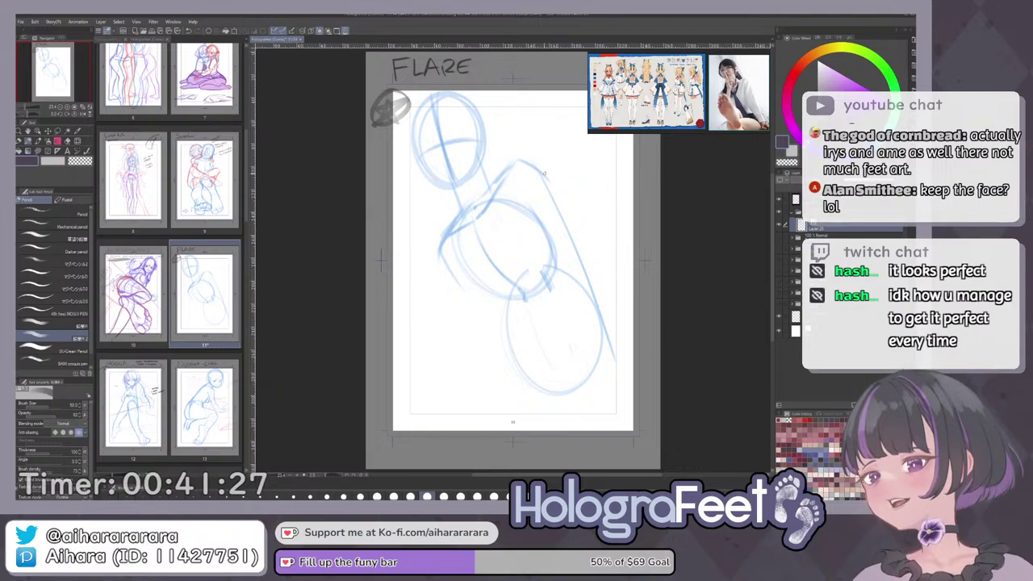
Join the shoulder line to the long diagonal and darken the diagonal down to the lower oval.
left_click_drag(547, 179, 563, 231)
key("ctrl+z")
left_click_drag(547, 178, 596, 312)
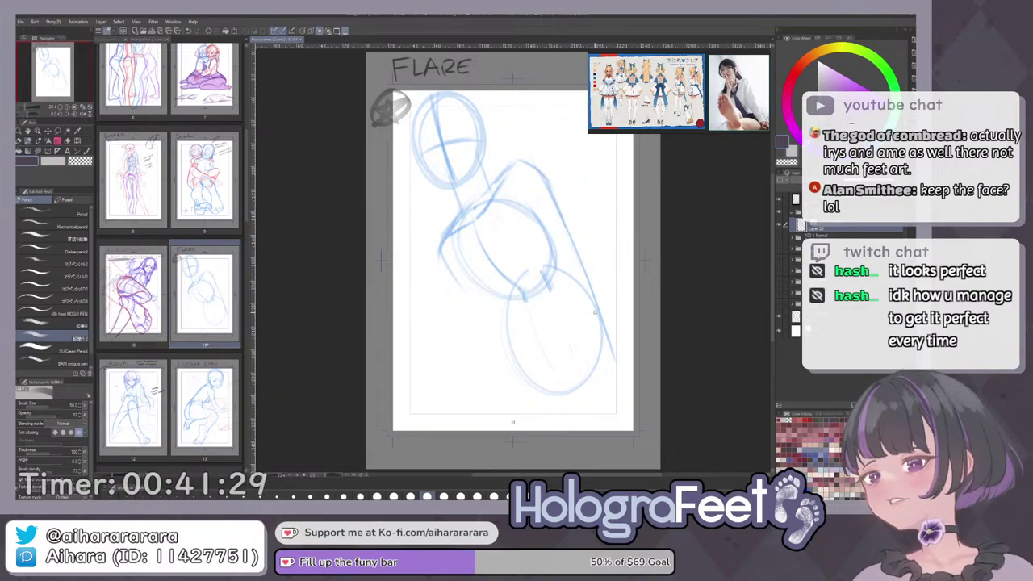
Erase the shoulder curve and the whole long diagonal running down past the lower oval.
key("e")
left_click_drag(520, 158, 565, 222)
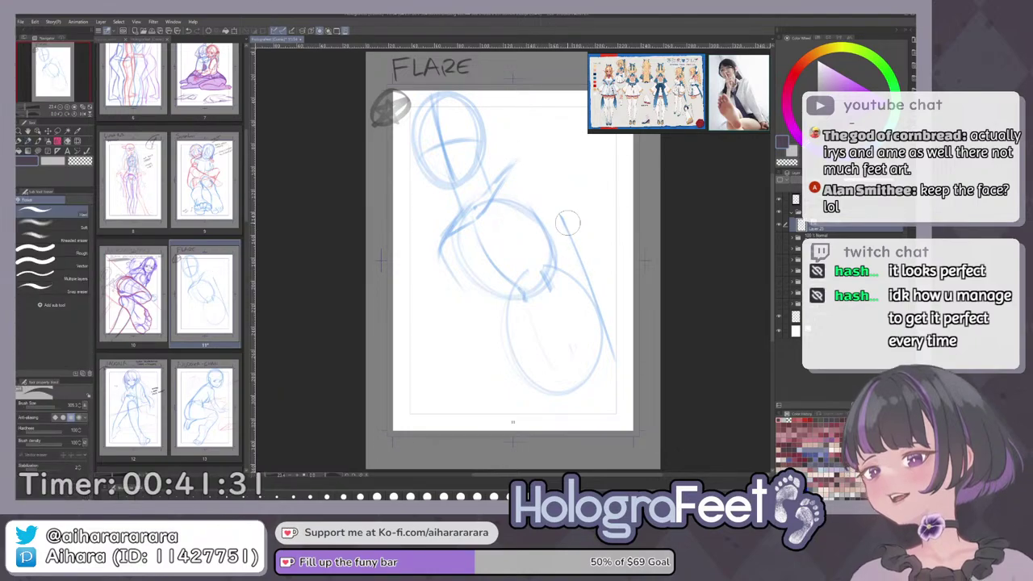
left_click_drag(586, 271, 612, 359)
key("p")
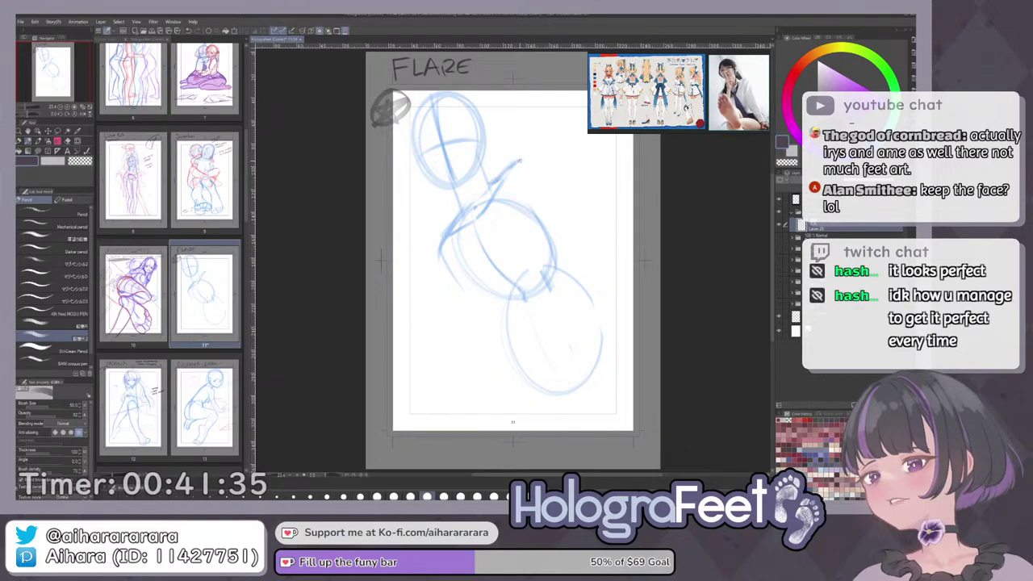
Pencil a new shoulder curve and the upper arm's outer contour down to the lower oval.
mouse_move(483, 148)
left_mouse_down()
mouse_move(490, 185)
mouse_move(503, 173)
mouse_move(549, 212)
mouse_move(562, 238)
left_mouse_up()
key("ctrl+z")
key("ctrl+z")
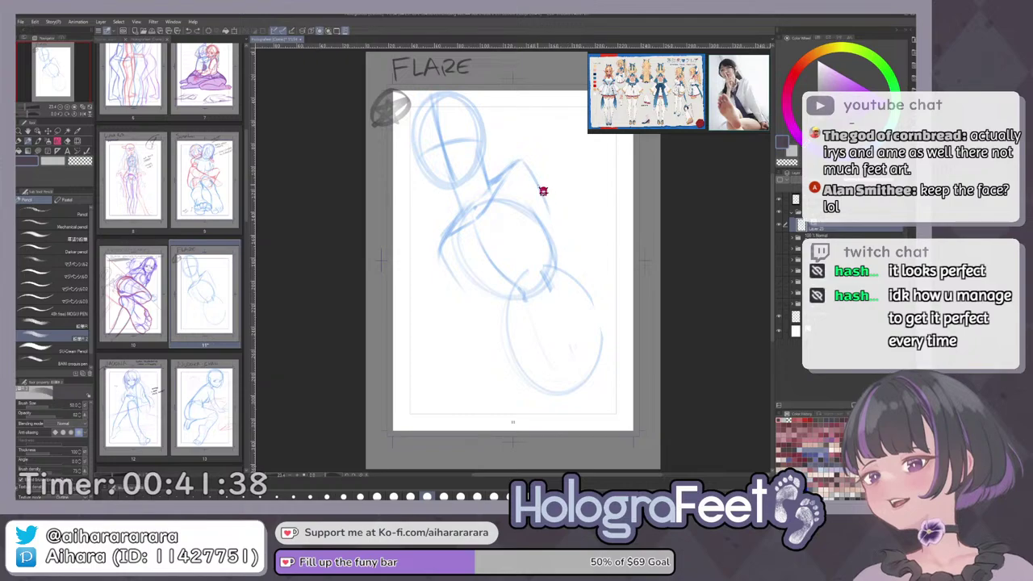
left_click_drag(521, 160, 586, 274)
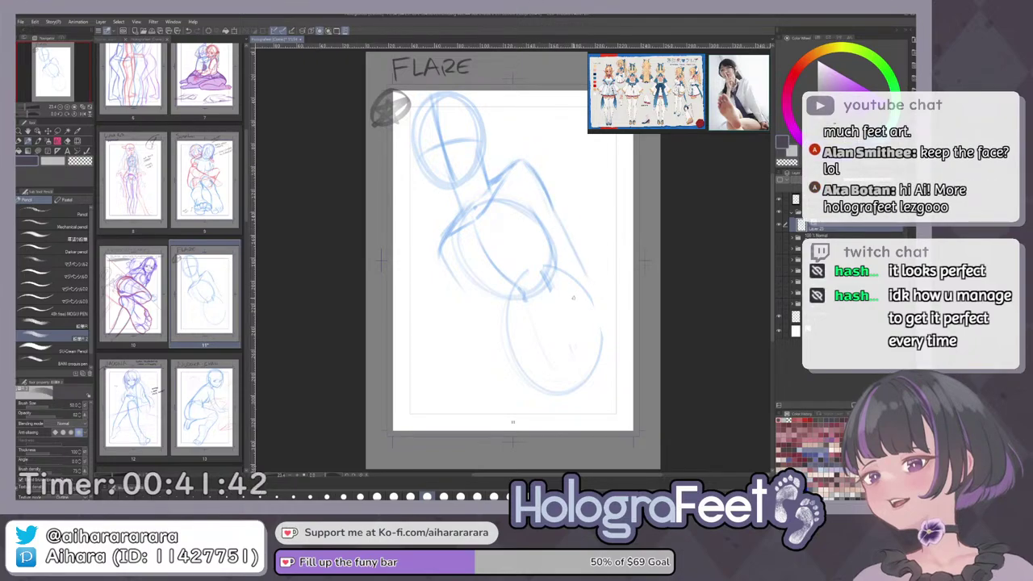
Draw the upper arm's inner contour across the torso oval and reinforce the outer contour near the elbow.
mouse_move(513, 167)
left_mouse_down()
mouse_move(515, 214)
mouse_move(544, 255)
left_mouse_up()
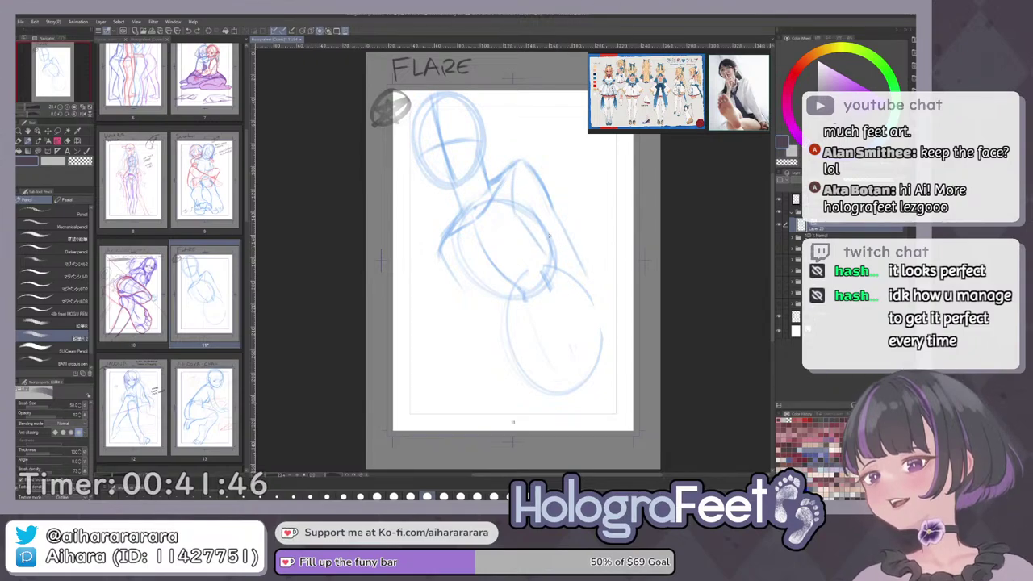
left_click_drag(519, 214, 542, 257)
key("e")
key("p")
left_click_drag(554, 209, 576, 267)
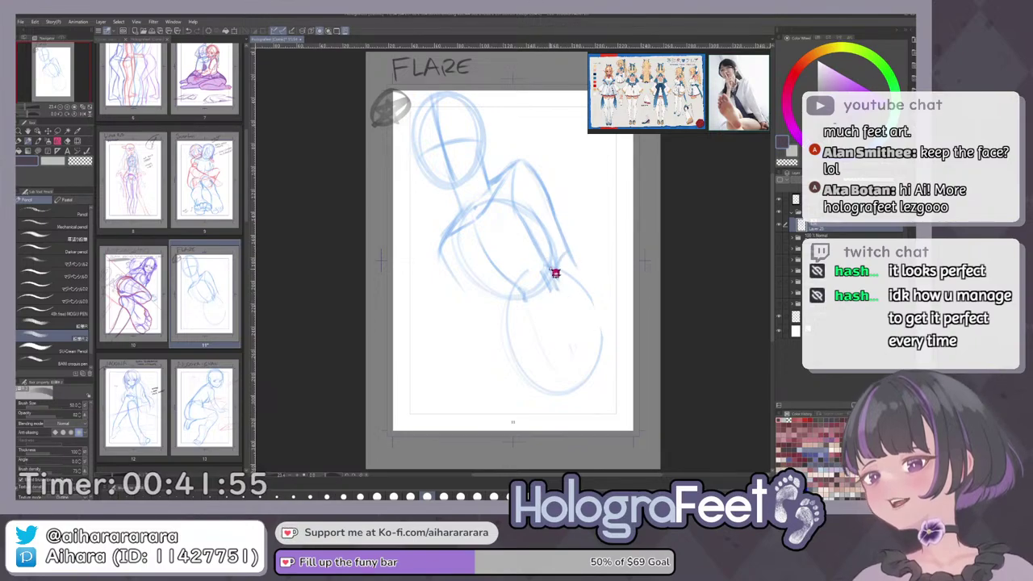
Pencil a tapering forearm over the lower oval and rough in a blocky hand with finger divisions at the wrist.
left_click_drag(555, 273, 604, 348)
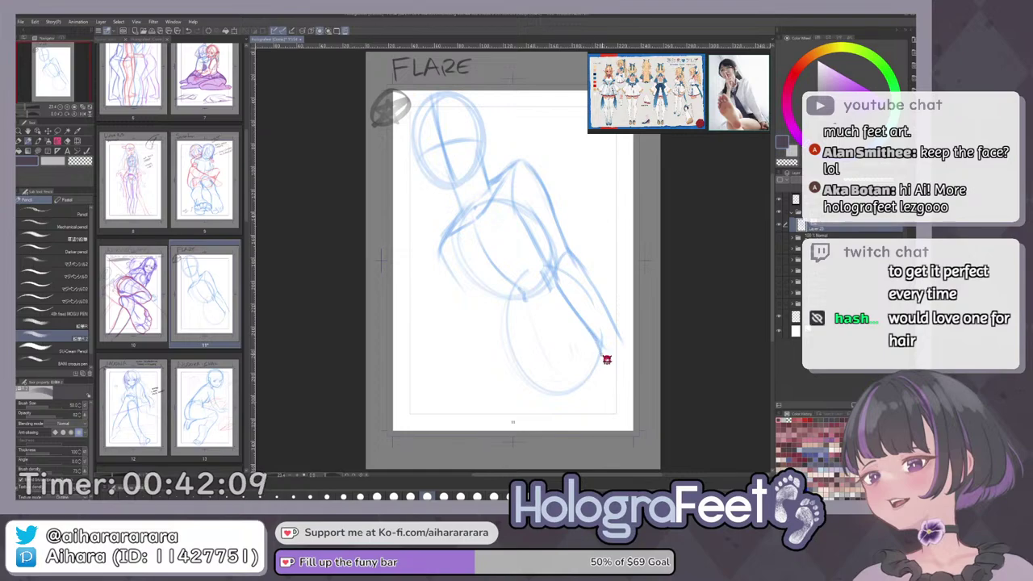
left_click_drag(604, 336, 634, 332)
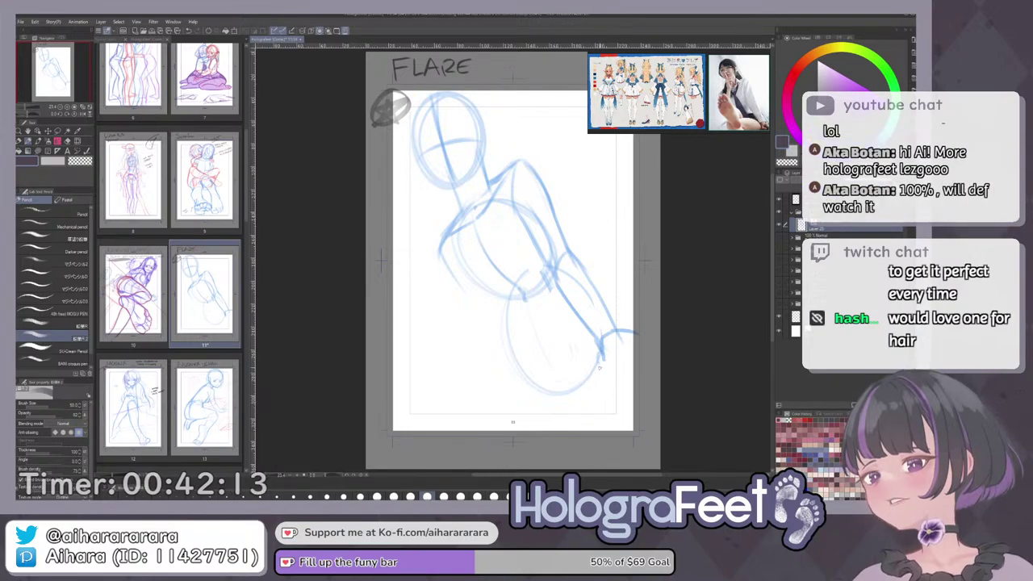
mouse_move(611, 341)
left_mouse_down()
mouse_move(638, 354)
mouse_move(630, 361)
mouse_move(650, 346)
left_mouse_up()
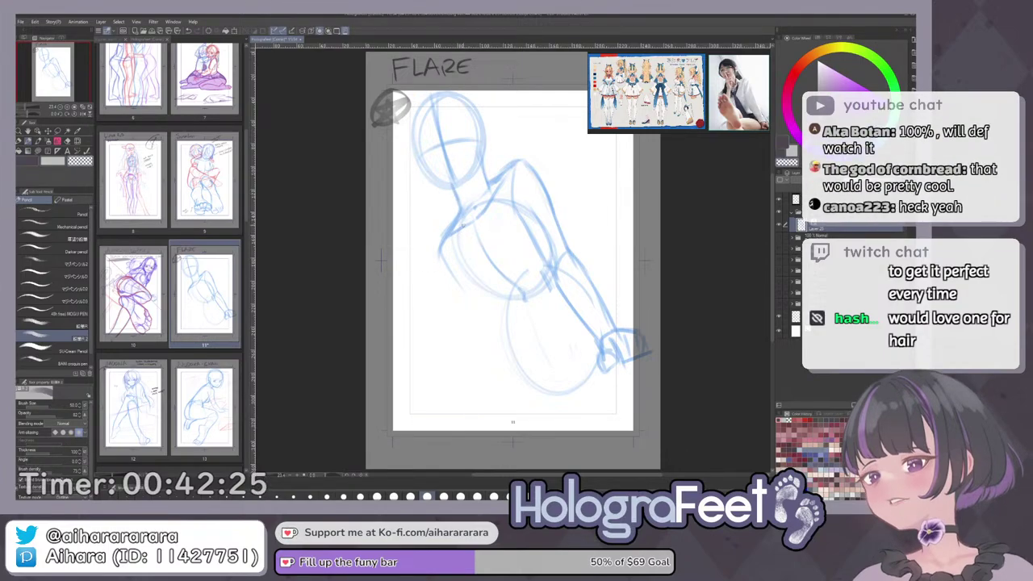
Lasso the opposite shoulder and its short arm stroke, enlarge and tilt them slightly outward, and clear the selection.
key("m")
left_click_drag(426, 229, 468, 281)
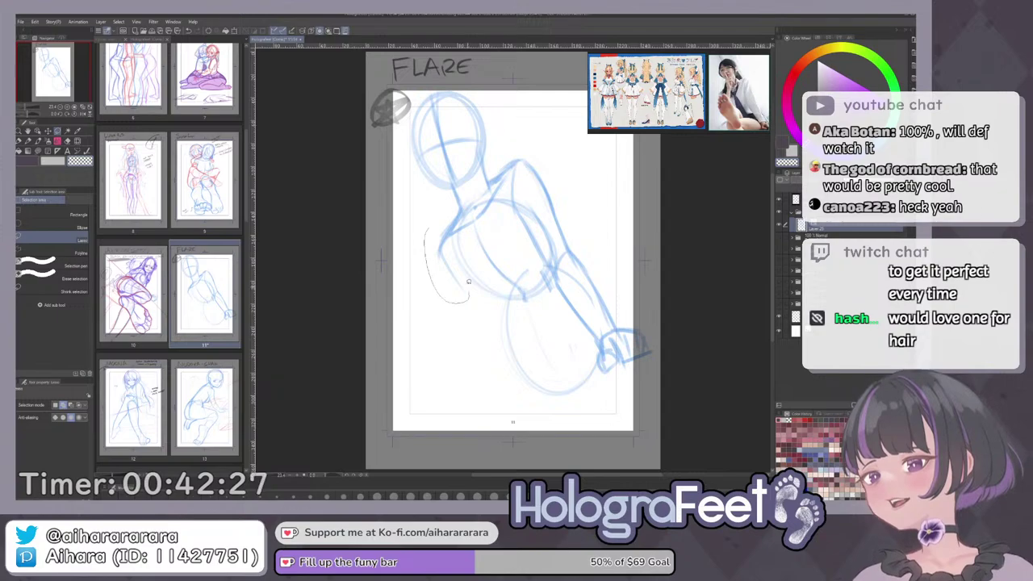
left_click_drag(455, 233, 470, 212)
key("ctrl+t")
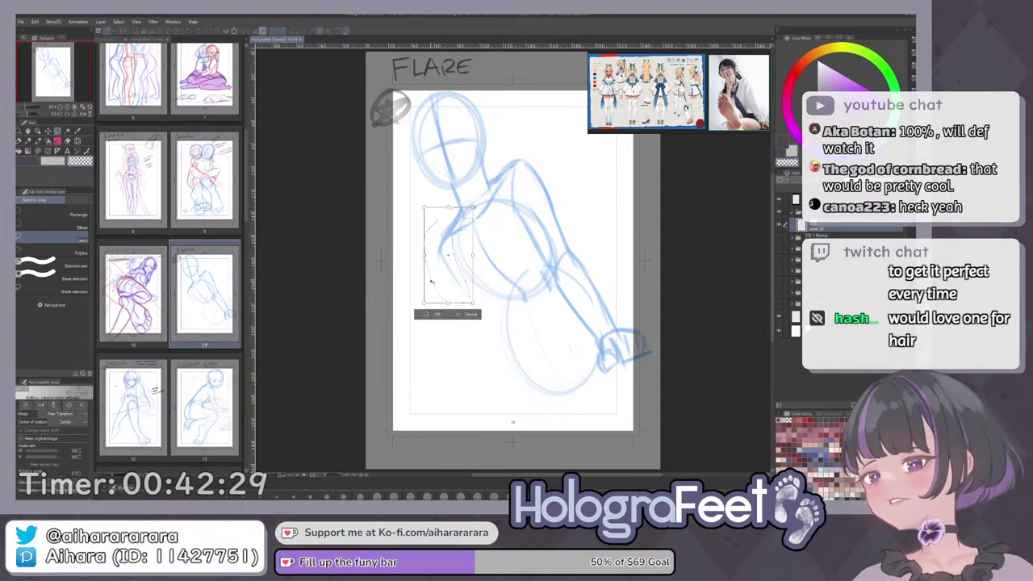
mouse_move(425, 255)
left_mouse_down()
mouse_move(416, 258)
mouse_move(447, 269)
mouse_move(414, 261)
left_mouse_up()
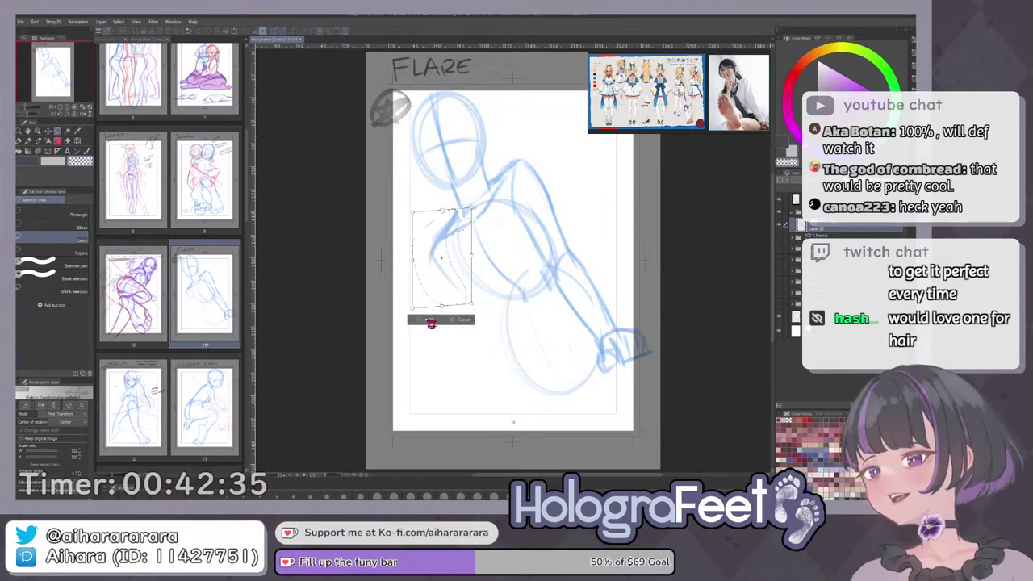
key("Return")
key("ctrl+d")
key("p")
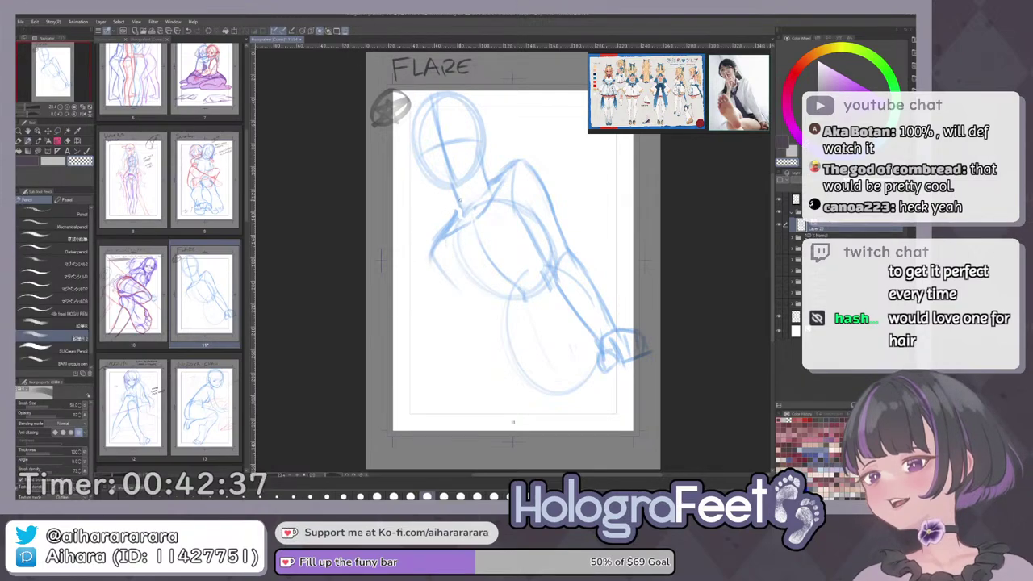
Redraw the short upper-arm stroke below the transformed shoulder and tidy the lines around it.
key("c")
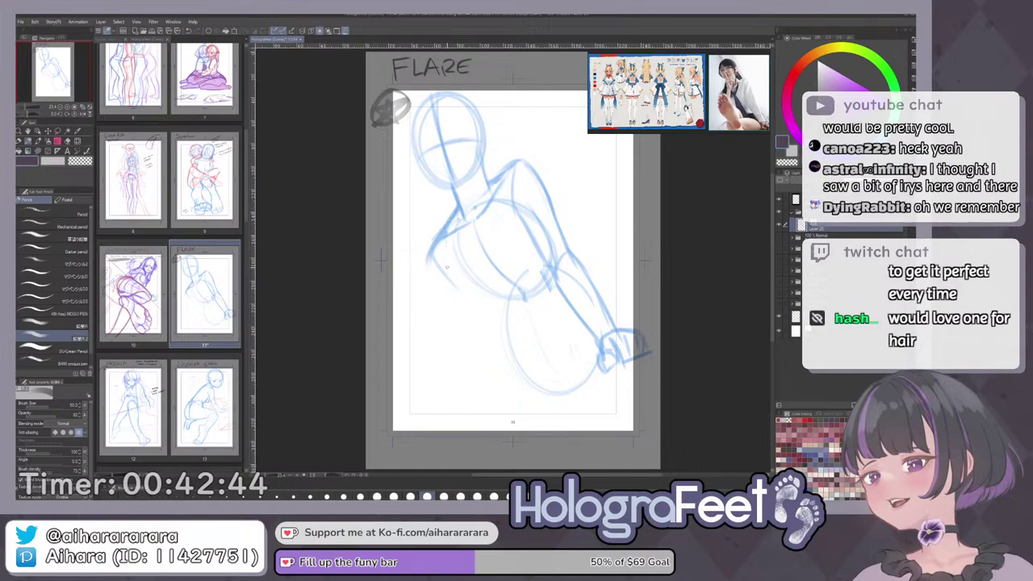
key("ctrl+z")
left_click_drag(432, 252, 462, 291)
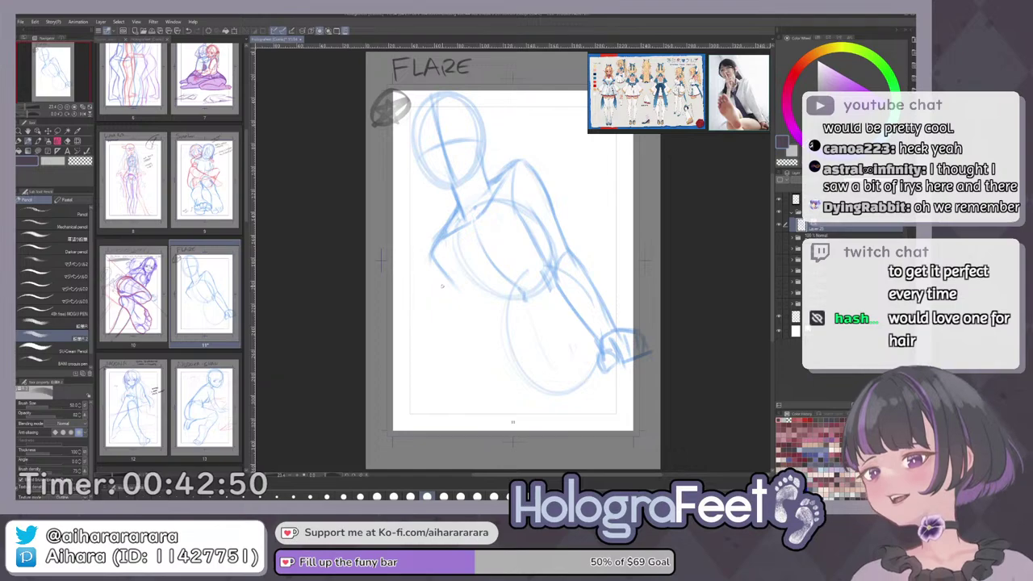
Redraw the torso oval with heavier, slightly wider curves along its lower side and upper edge.
left_click_drag(566, 303, 552, 303)
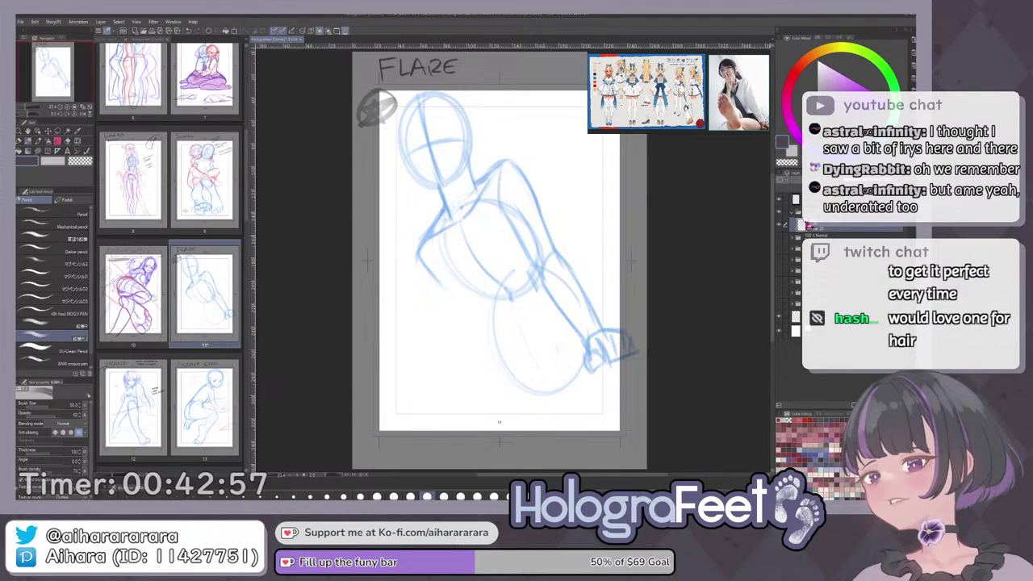
mouse_move(565, 333)
left_mouse_down()
mouse_move(544, 323)
mouse_move(543, 307)
mouse_move(554, 305)
left_mouse_up()
left_click_drag(553, 306, 552, 328)
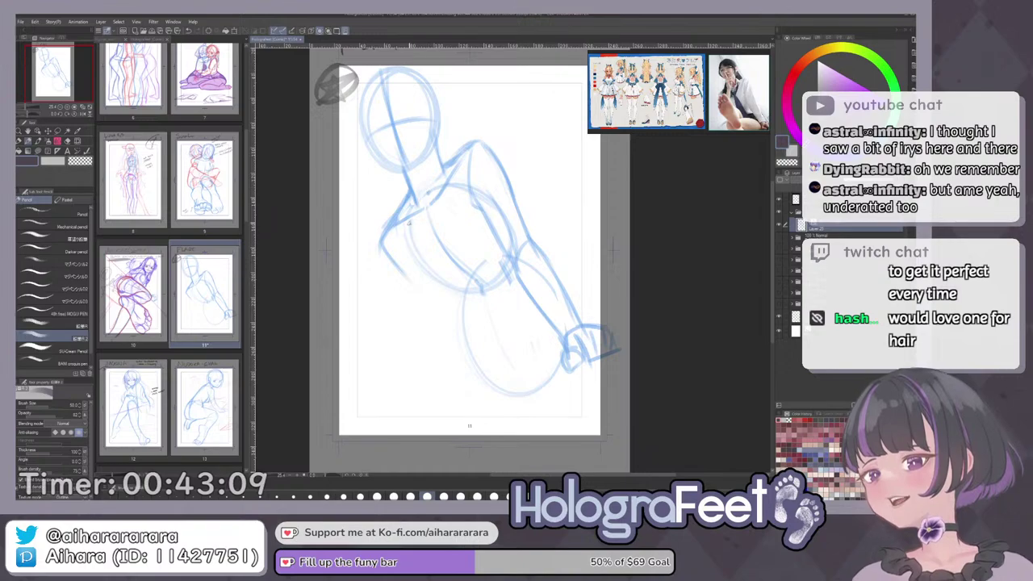
left_click_drag(420, 223, 499, 302)
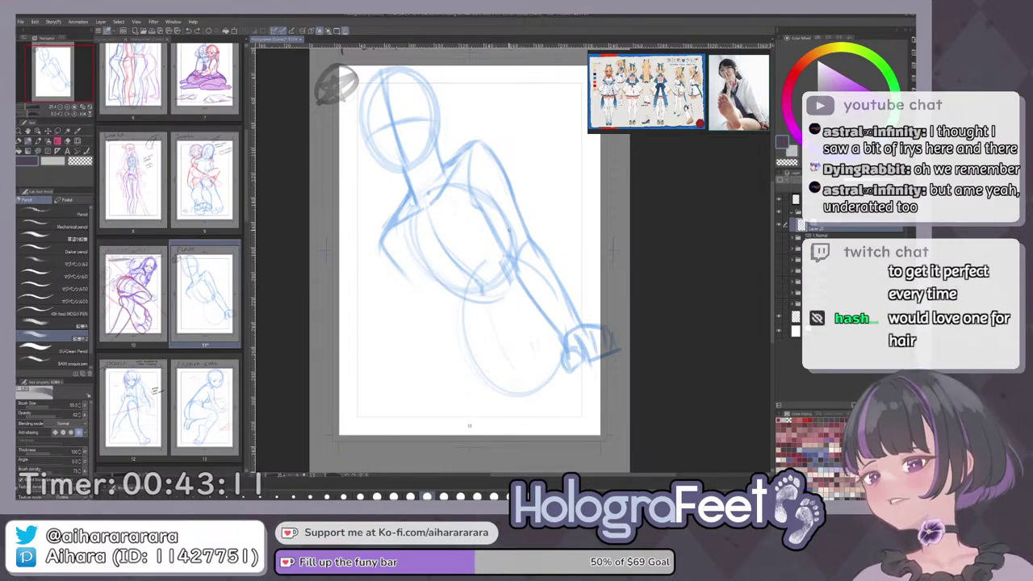
mouse_move(489, 208)
left_mouse_down()
mouse_move(512, 299)
mouse_move(435, 192)
left_mouse_up()
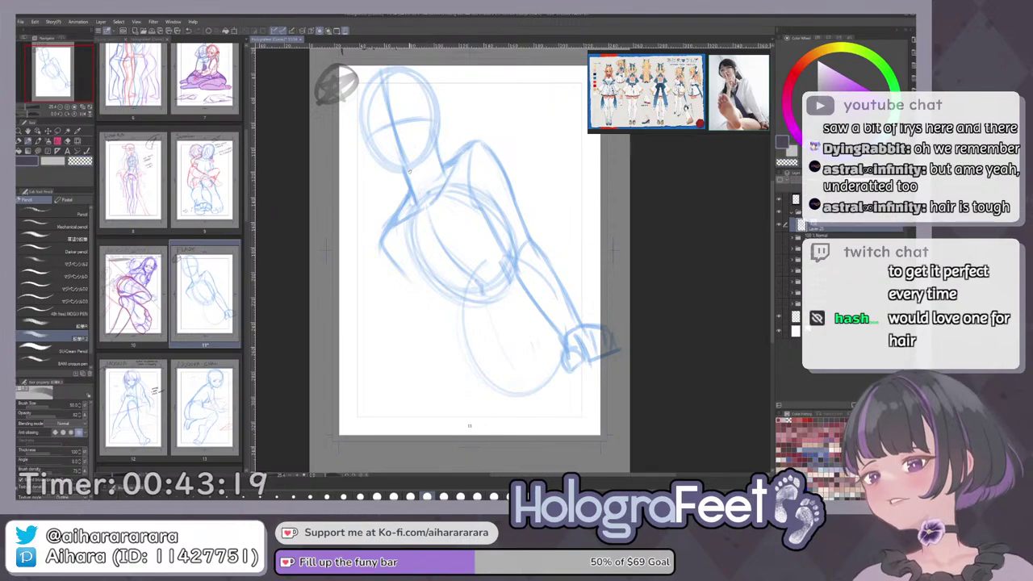
Lasso the head oval with its guide lines, scale it up slightly, adjust its tilt and position, and clear the selection.
left_click_drag(428, 168, 448, 225)
key("m")
left_click_drag(461, 141, 449, 214)
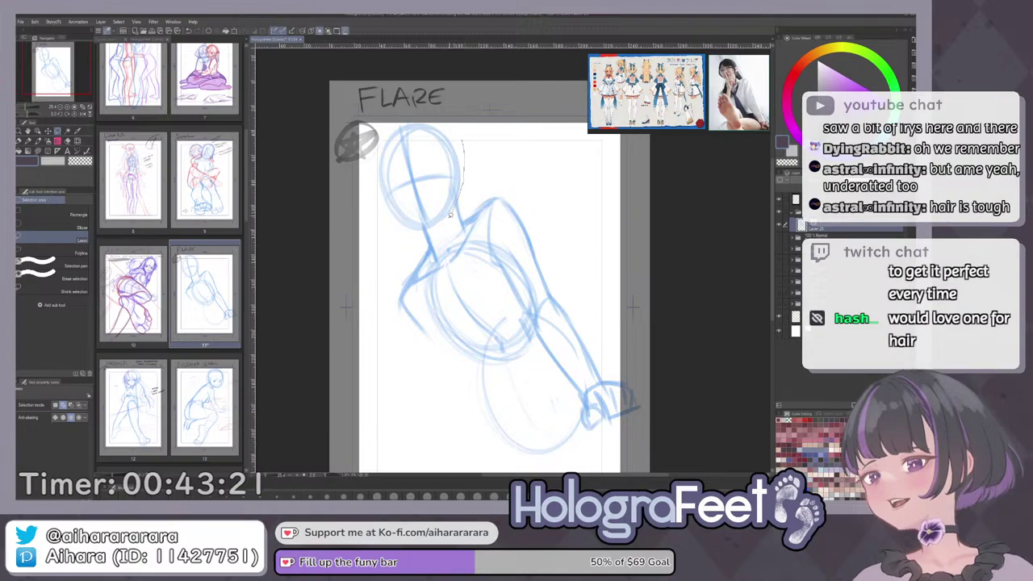
mouse_move(369, 193)
left_mouse_down()
mouse_move(434, 105)
mouse_move(415, 107)
left_mouse_up()
key("ctrl+t")
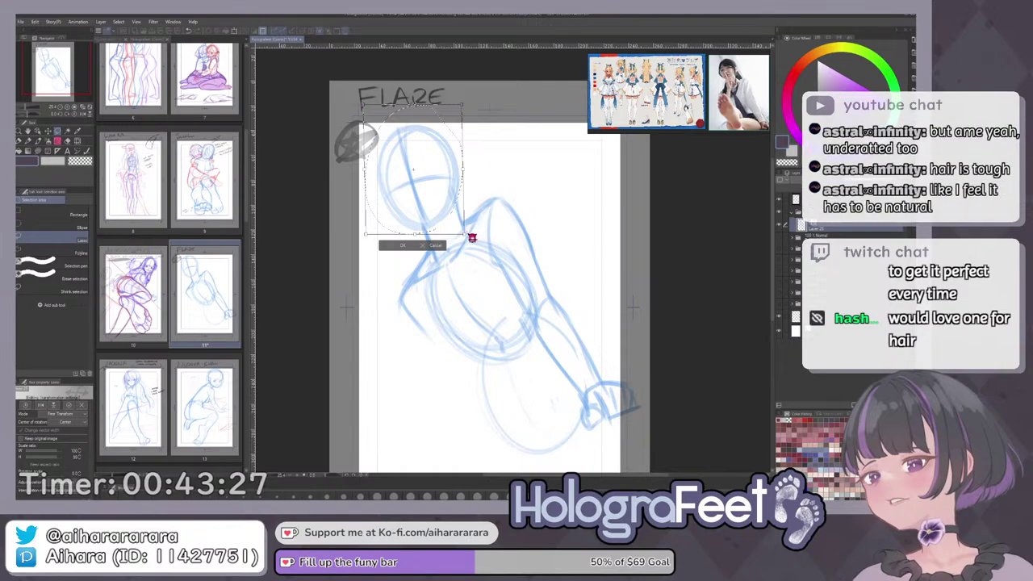
left_click_drag(463, 234, 467, 239)
left_click_drag(510, 170, 511, 165)
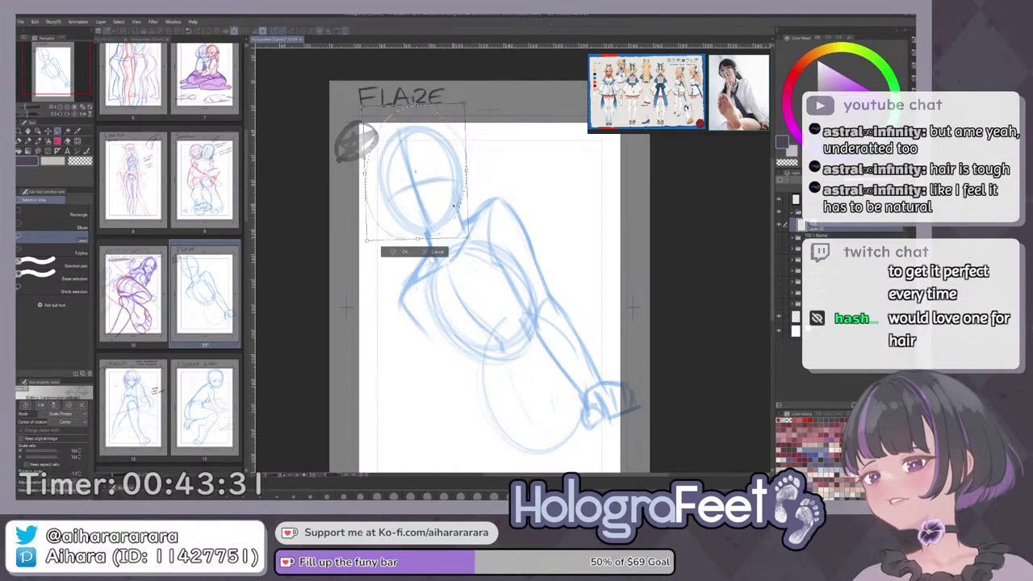
left_click_drag(429, 183, 428, 185)
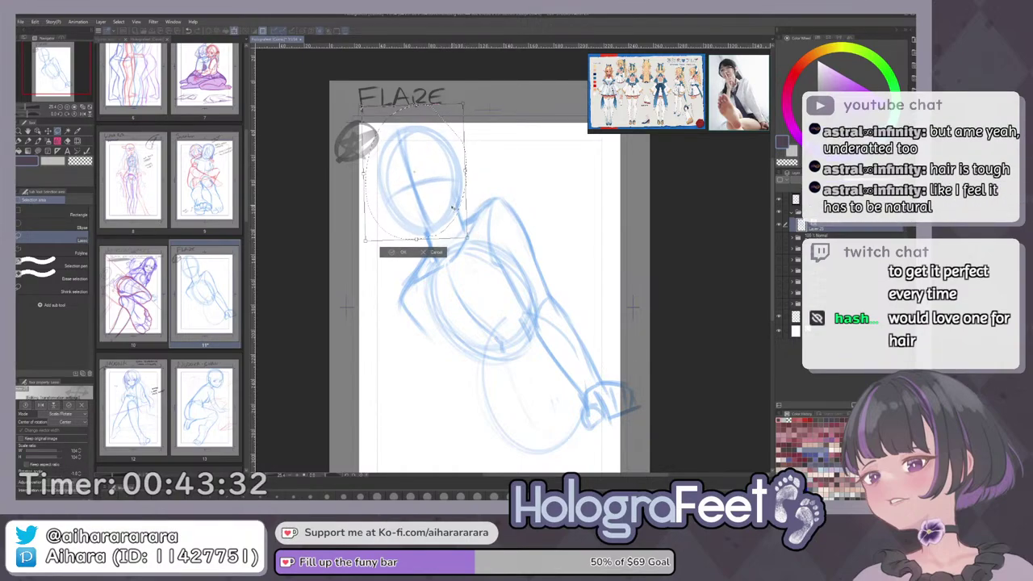
left_click(389, 255)
left_click(357, 254)
key("p")
Pencil the long pointed ears as short lines extending outward from both sides of the head.
left_click_drag(524, 304, 477, 248)
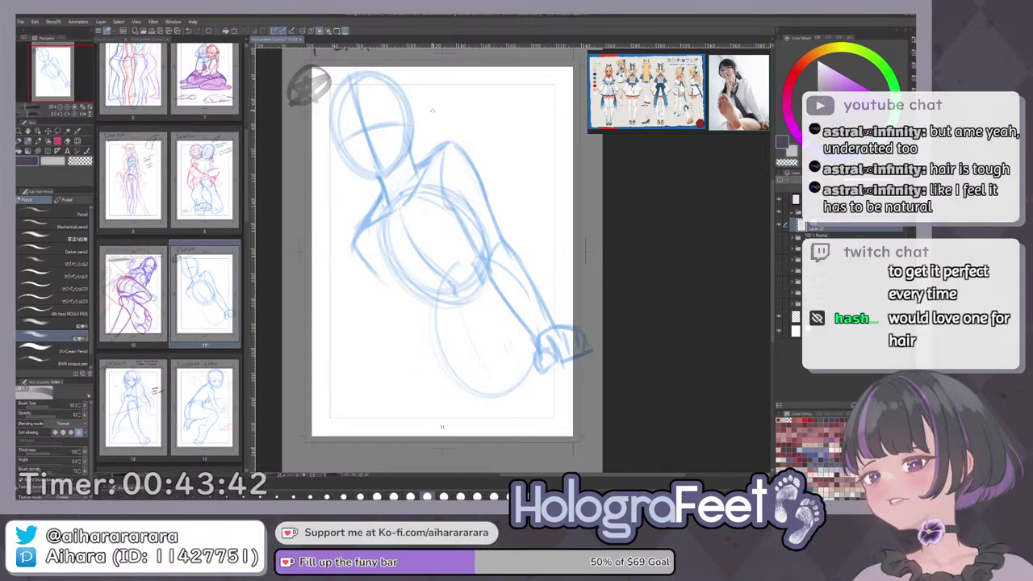
mouse_move(410, 122)
left_mouse_down()
mouse_move(450, 96)
mouse_move(415, 144)
left_mouse_up()
left_click_drag(326, 172, 364, 179)
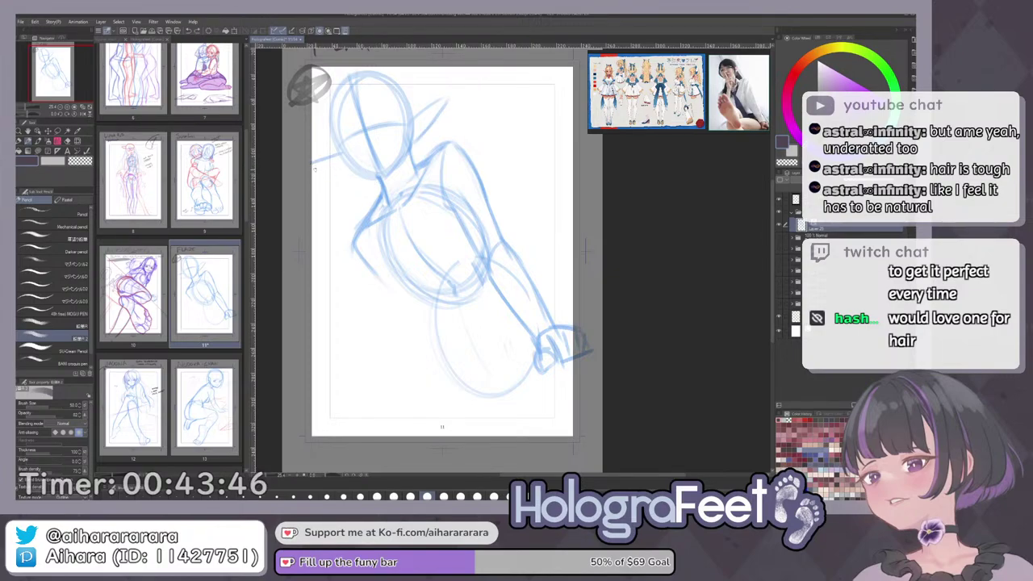
left_click_drag(519, 194, 451, 135)
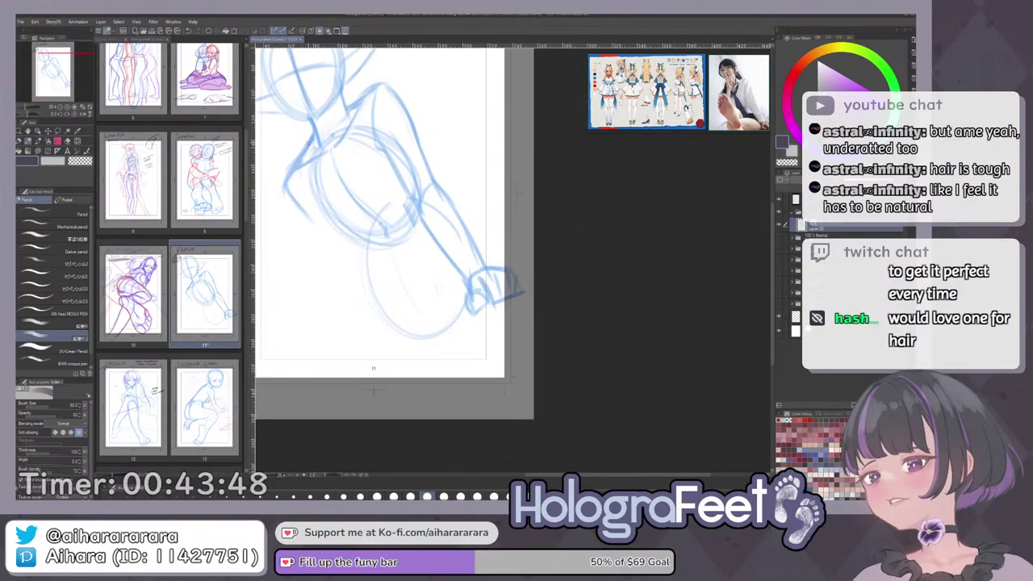
scroll(447, 413, "down", 3)
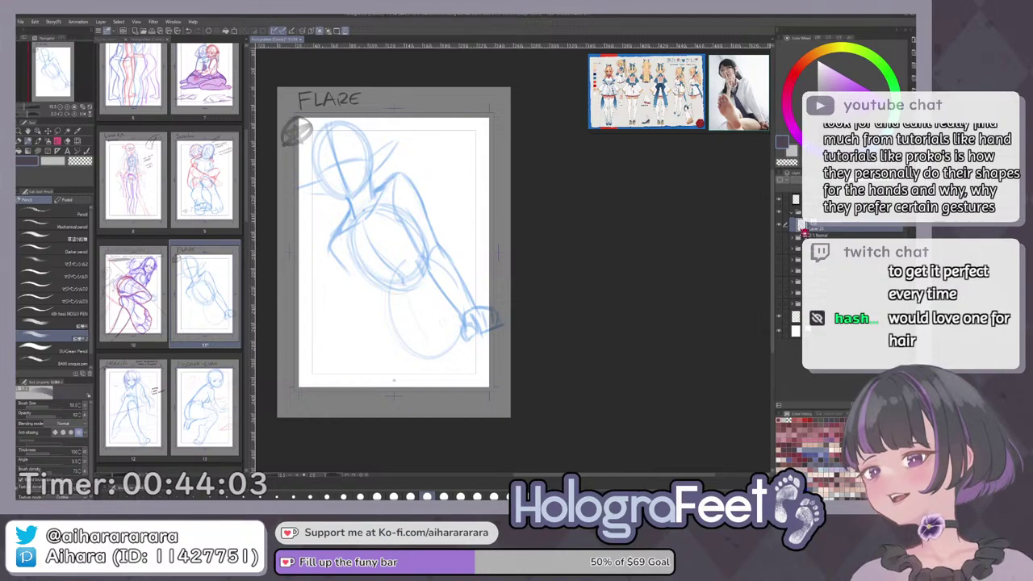
mouse_move(432, 368)
left_mouse_down()
mouse_move(437, 381)
mouse_move(412, 340)
left_mouse_up()
scroll(439, 361, "up", 1)
scroll(417, 341, "down", 1)
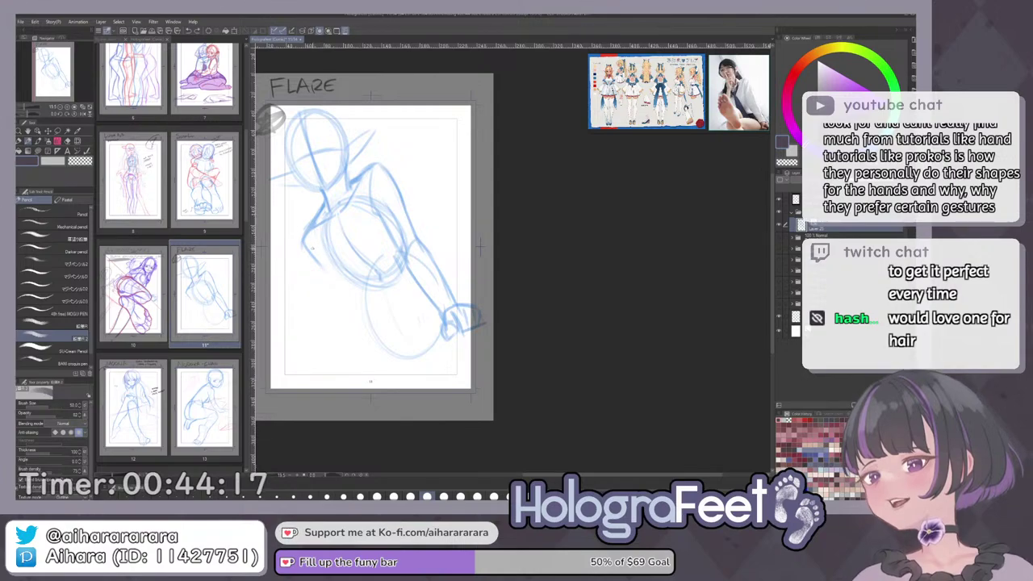
Pencil the far arm hanging below its shoulder, a long diagonal stroke from it towards the hips, and the waist line below the torso.
left_click_drag(300, 303, 306, 265)
key("ctrl+z")
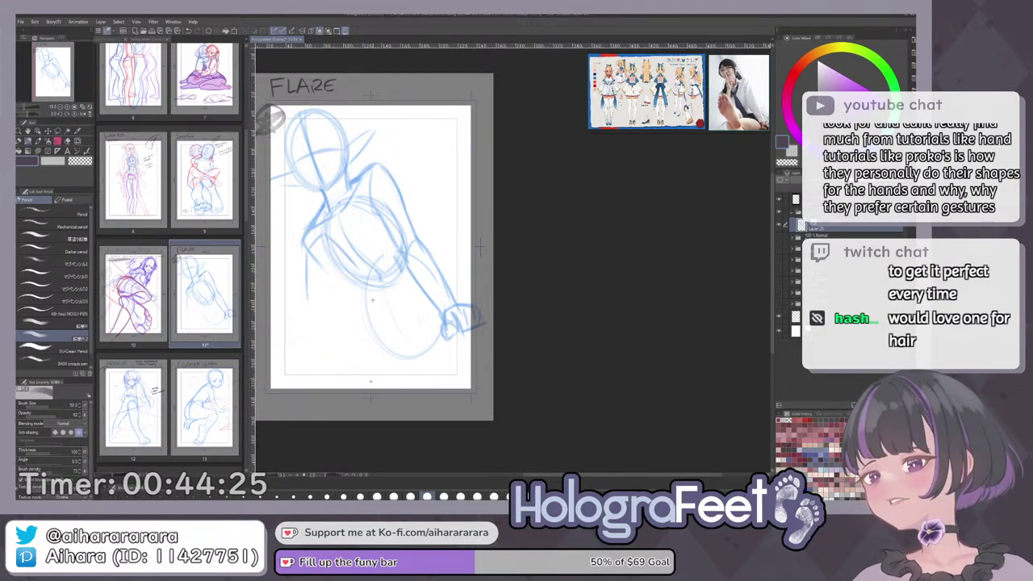
left_click_drag(303, 299, 385, 358)
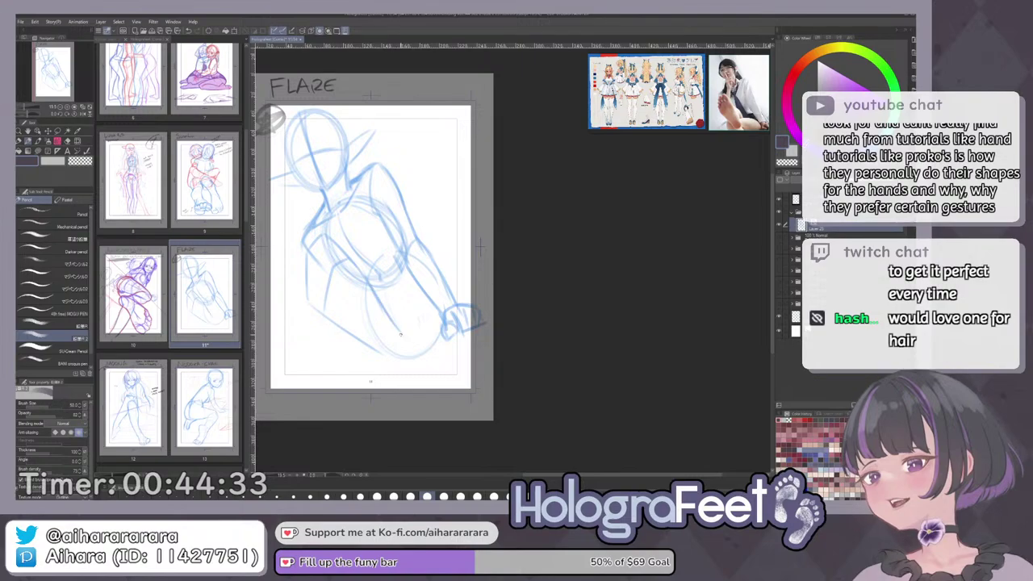
key("ctrl+0")
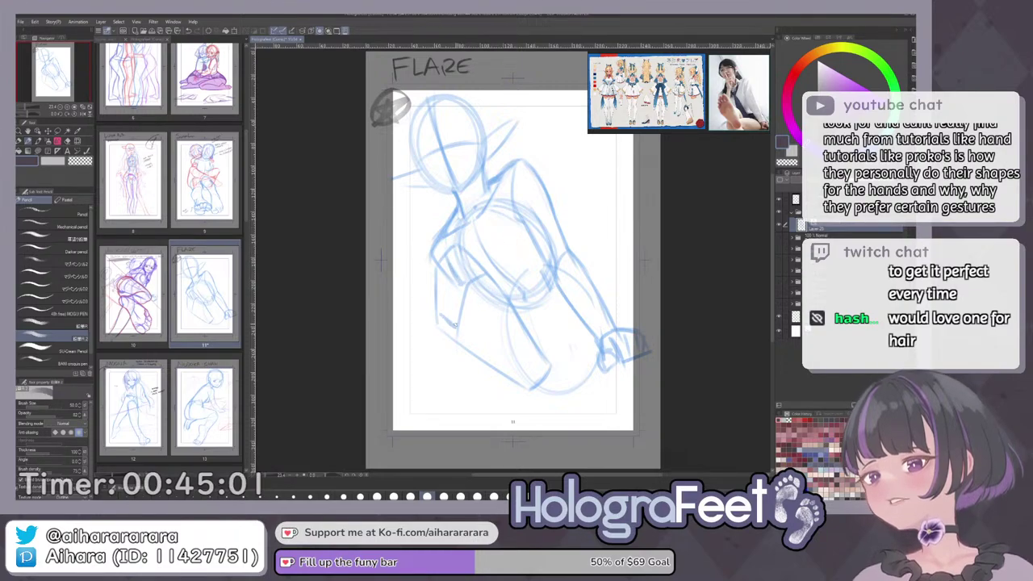
left_click_drag(534, 359, 526, 353)
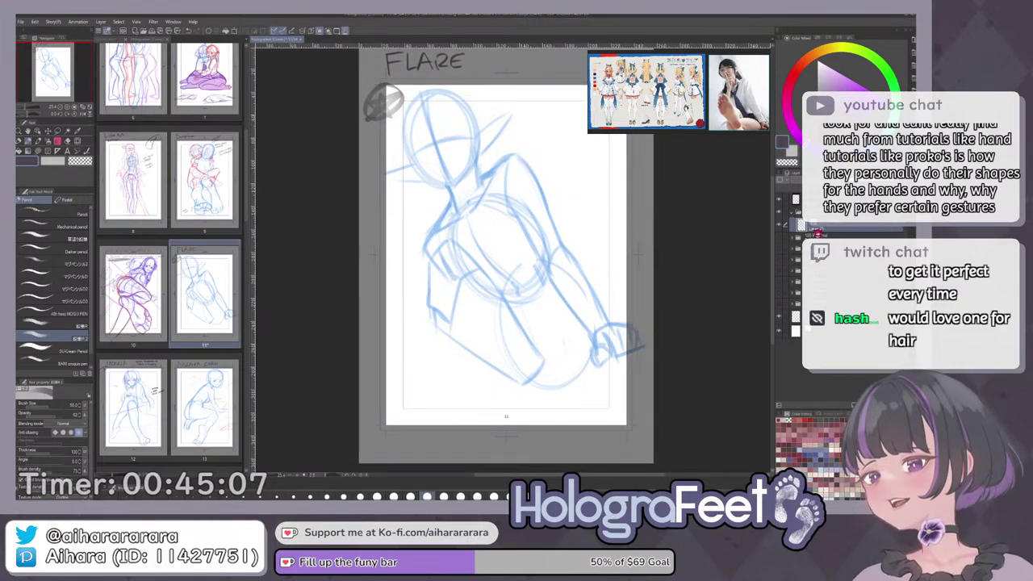
Pencil the side of the face and an angular jawline along the lower left of the head oval.
scroll(524, 249, "up", 3)
scroll(449, 233, "up", 2)
left_click_drag(452, 235, 448, 270)
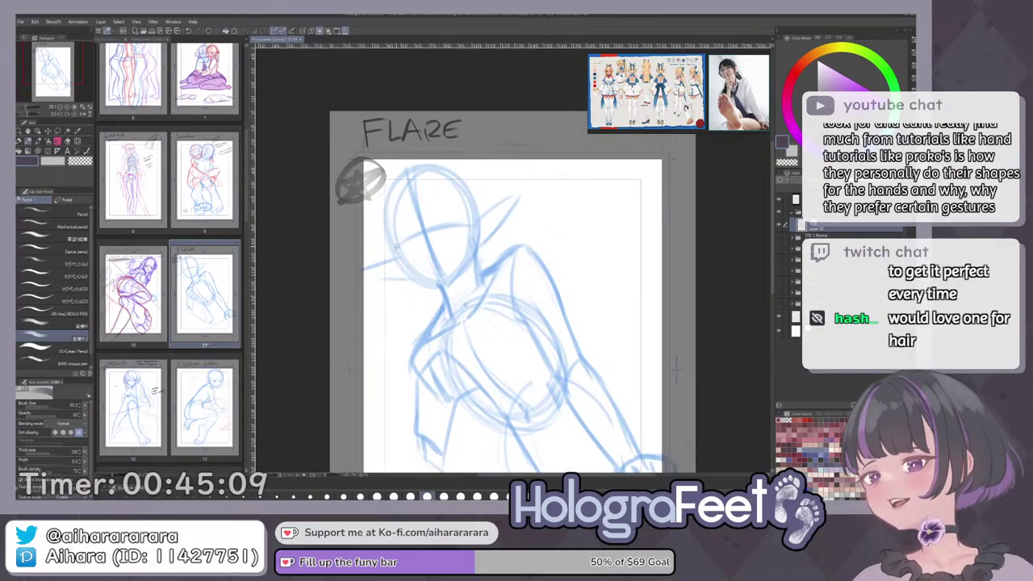
left_click_drag(400, 185, 396, 235)
key("ctrl+z")
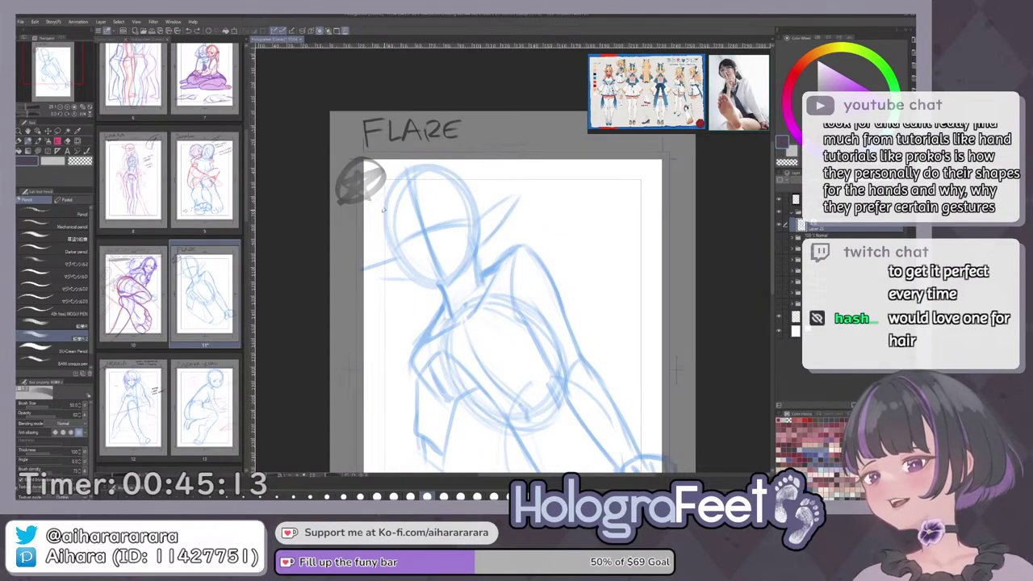
left_click_drag(385, 216, 394, 248)
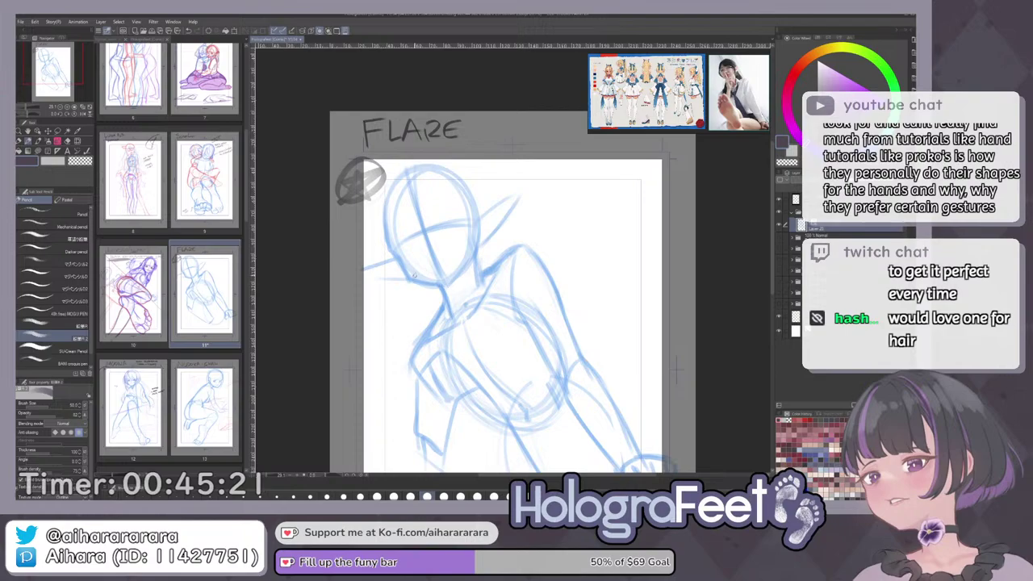
mouse_move(408, 279)
left_mouse_down()
mouse_move(456, 286)
mouse_move(473, 260)
left_mouse_up()
key("ctrl+0")
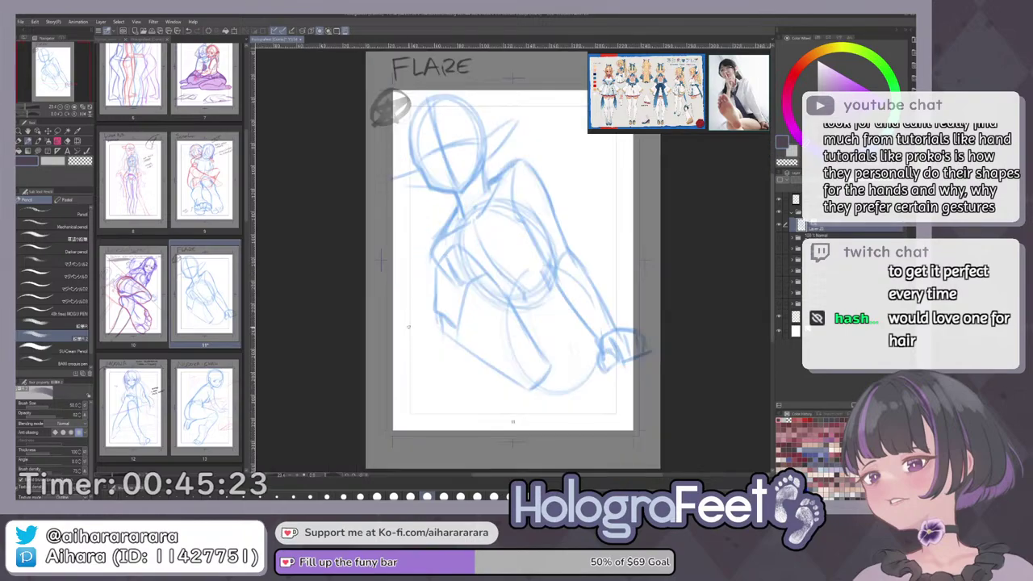
Strengthen the cheek line down to the chin and pencil the jaw rising on the other side.
key("h")
key("h")
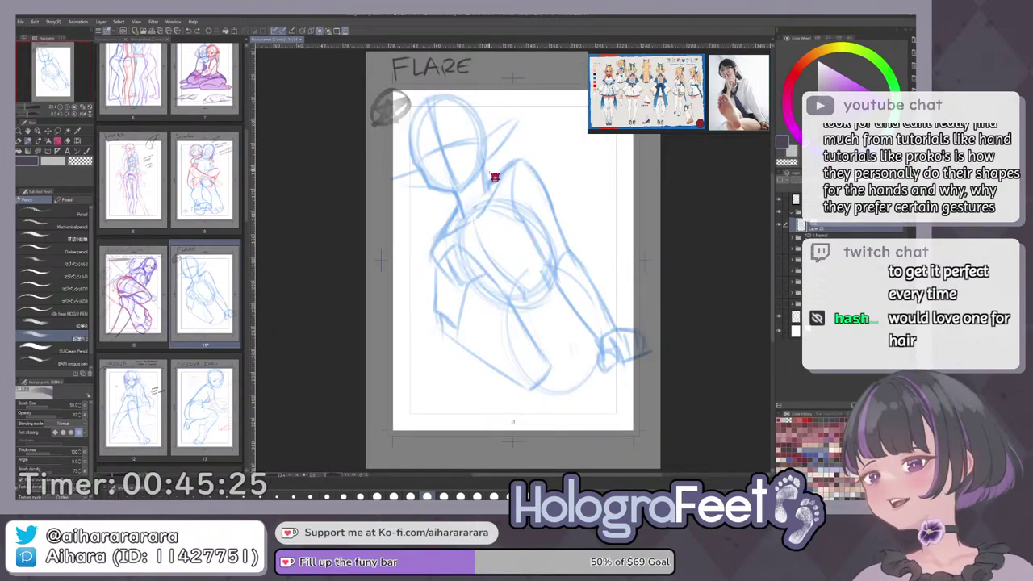
scroll(466, 184, "up", 2)
mouse_move(375, 135)
left_mouse_down()
mouse_move(406, 197)
mouse_move(441, 206)
left_mouse_up()
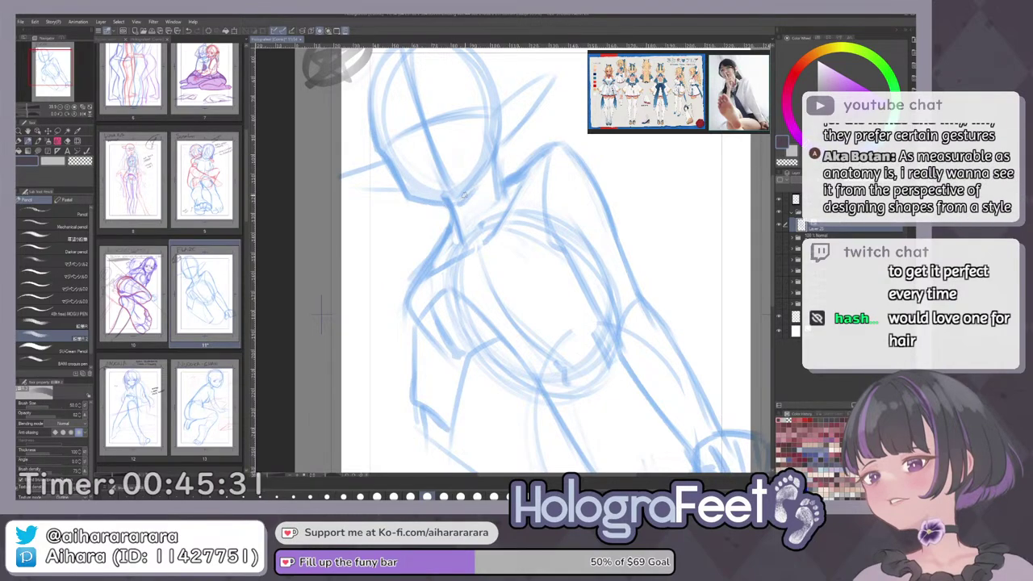
left_click_drag(449, 204, 485, 178)
key("ctrl+0")
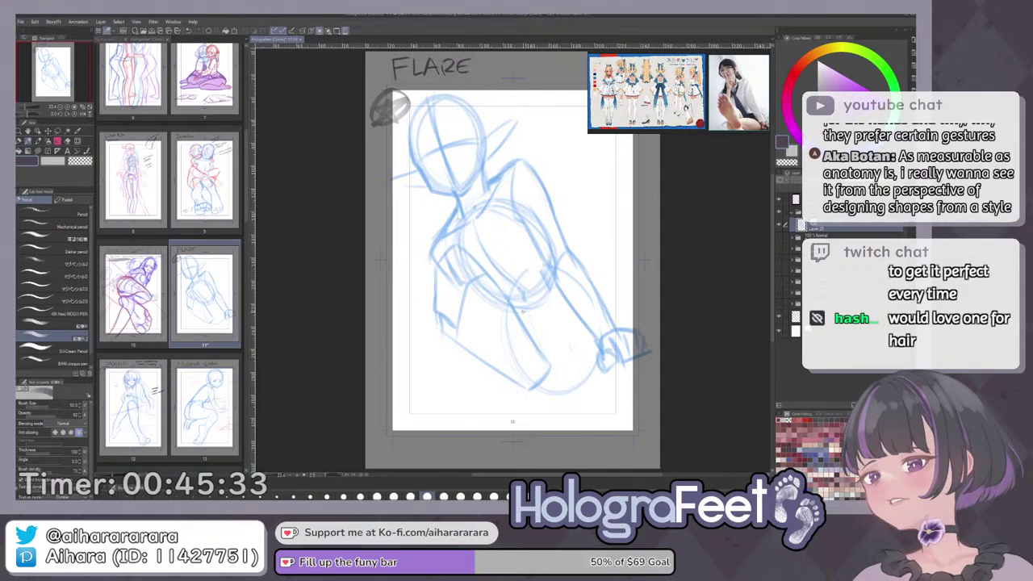
Darken the left outline of the head from the cheek up to the crown.
scroll(426, 161, "up", 5)
left_click_drag(426, 146, 425, 170)
left_click_drag(418, 211, 428, 135)
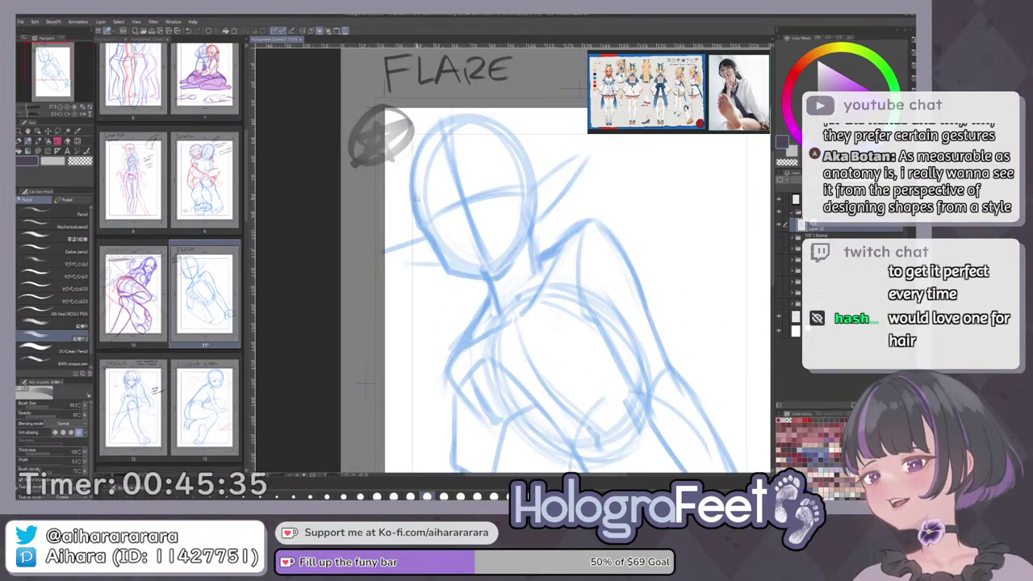
left_click_drag(415, 173, 449, 123)
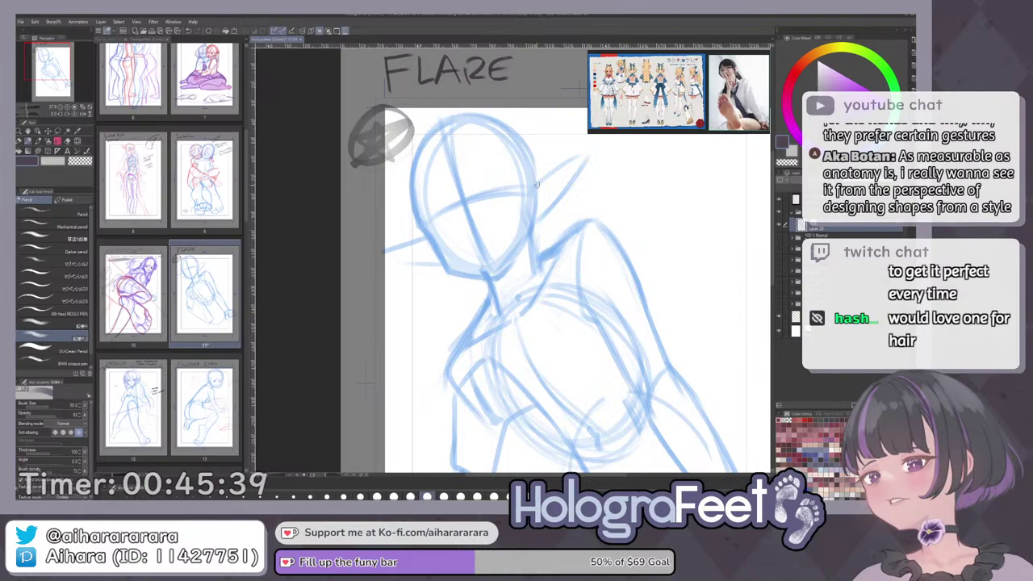
Pencil the outer contour of the supporting arm and light pelvis lines between the torso and the hand.
scroll(521, 142, "down", 1)
left_click_drag(568, 259, 500, 165)
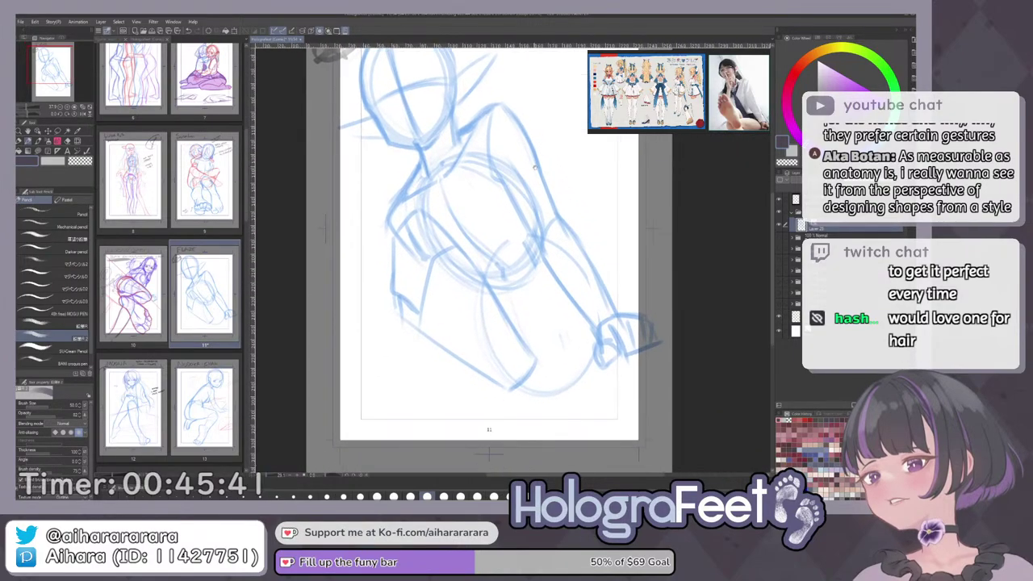
left_click_drag(564, 333, 514, 321)
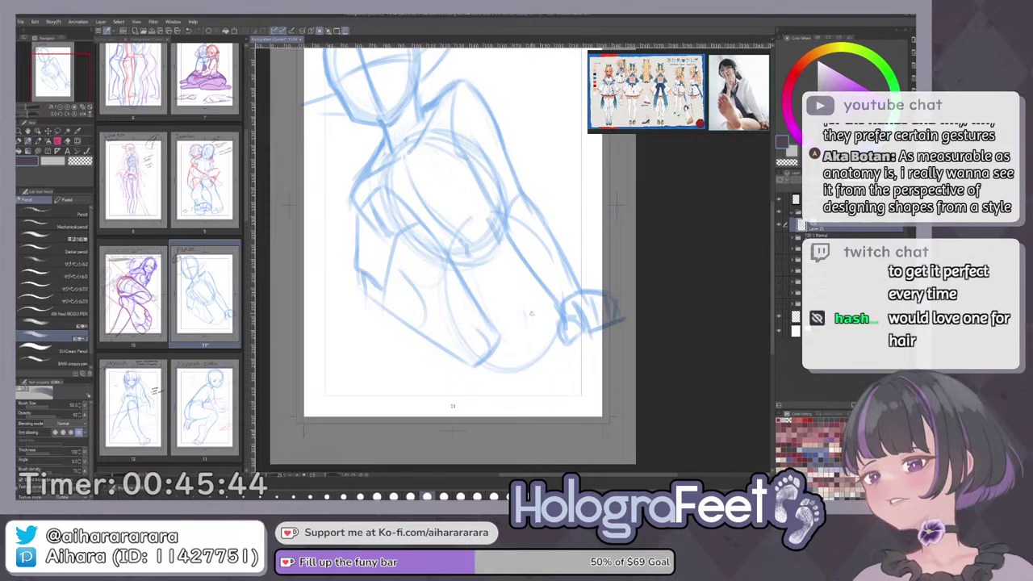
scroll(557, 340, "down", 2)
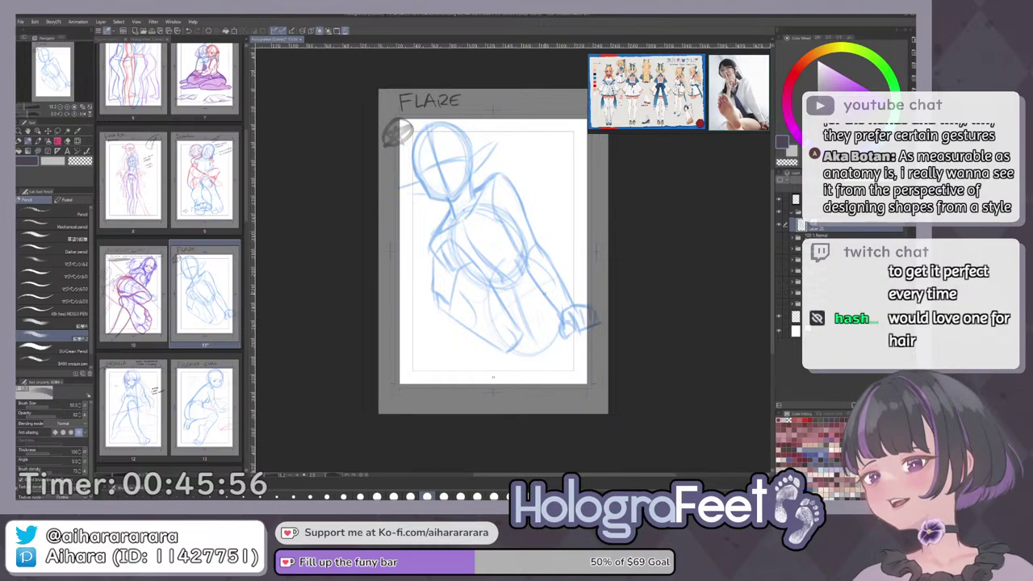
left_click_drag(521, 222, 565, 284)
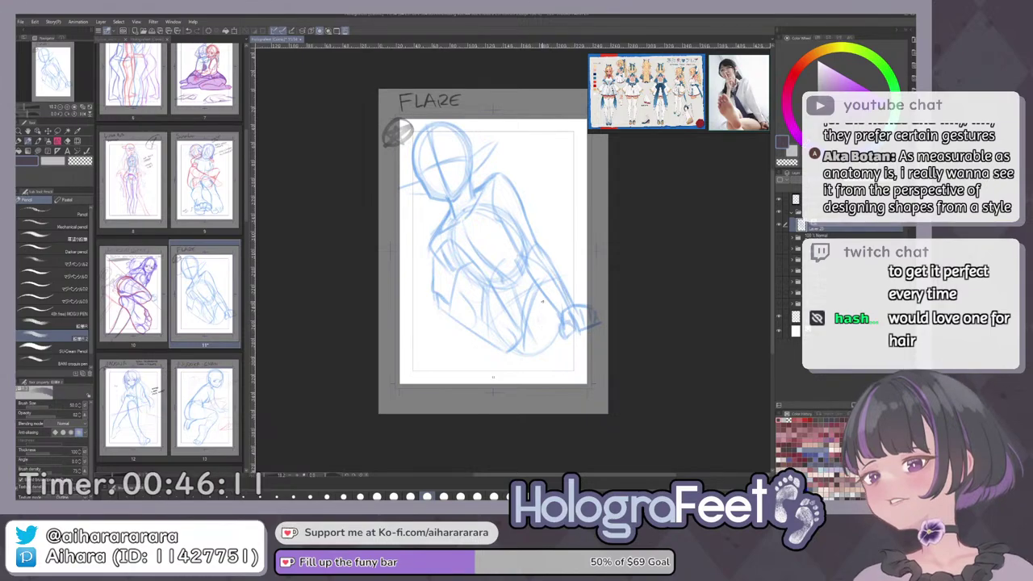
Pencil a long curve for the top of the thigh, sweeping across the hips from the forearm, and round off the knee.
mouse_move(548, 294)
left_mouse_down()
mouse_move(461, 318)
mouse_move(434, 339)
left_mouse_up()
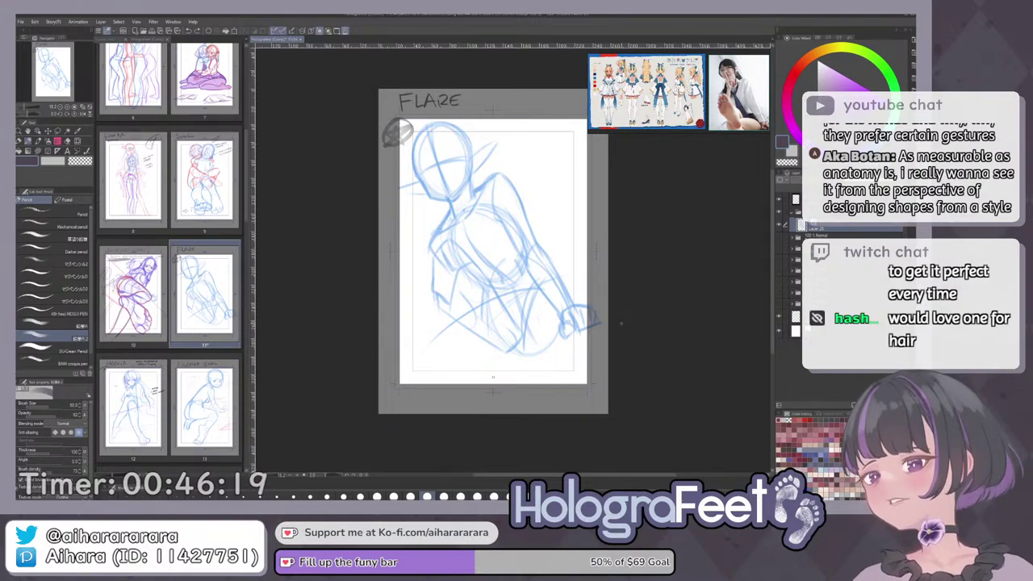
key("ctrl+z")
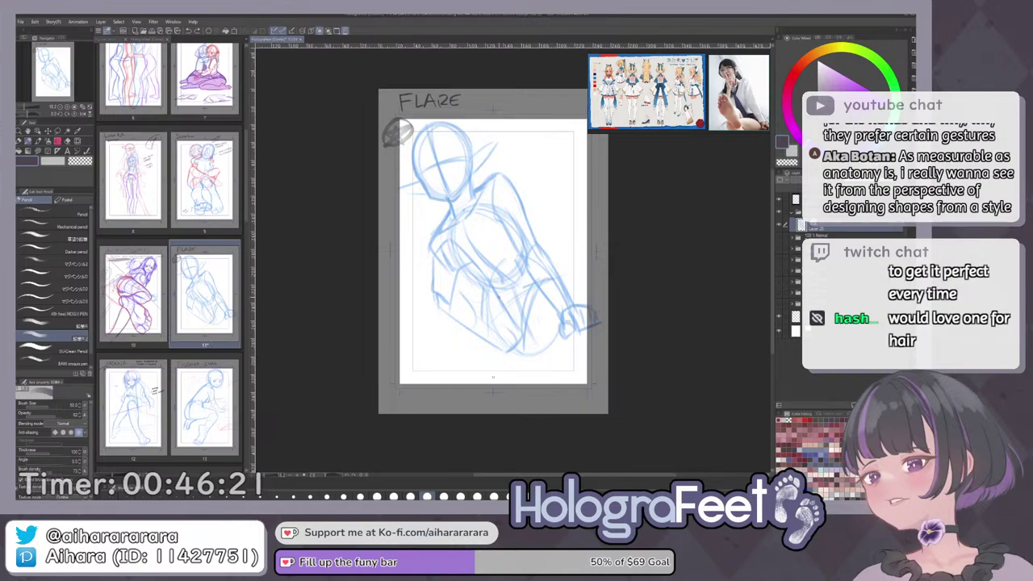
left_click_drag(553, 288, 419, 329)
left_click_drag(503, 364, 490, 351)
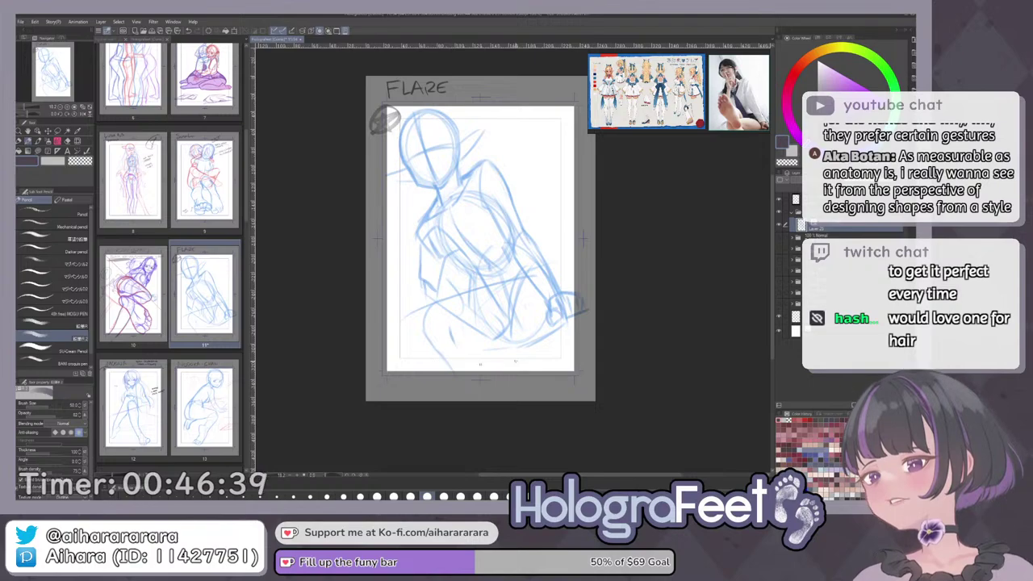
Rework the underside of the thigh and pencil a lower-leg line running down past the bottom edge of the page.
mouse_move(555, 332)
left_mouse_down()
mouse_move(471, 354)
mouse_move(486, 351)
mouse_move(493, 372)
left_mouse_up()
key("ctrl+z")
key("ctrl+z")
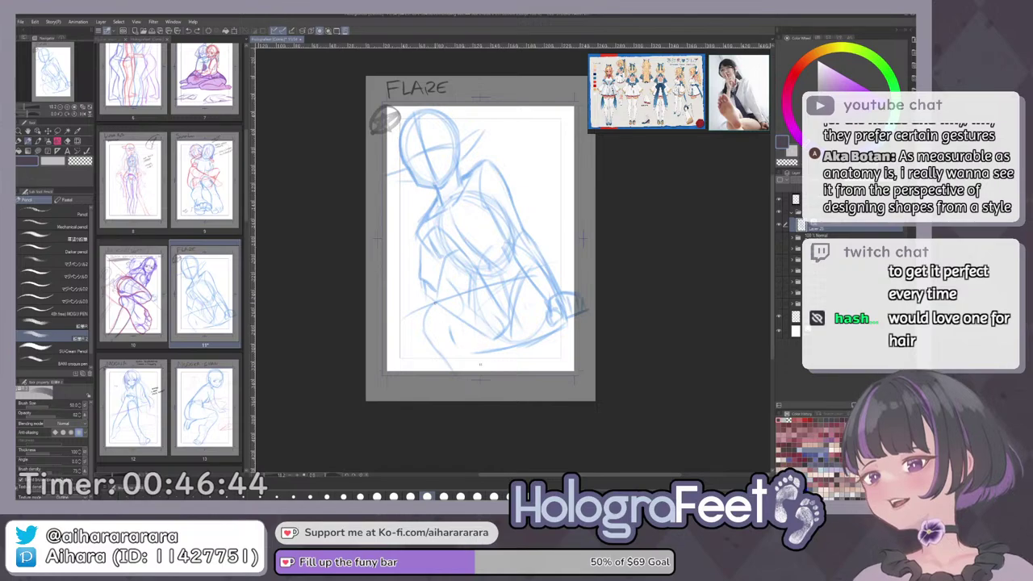
left_click_drag(461, 302, 497, 394)
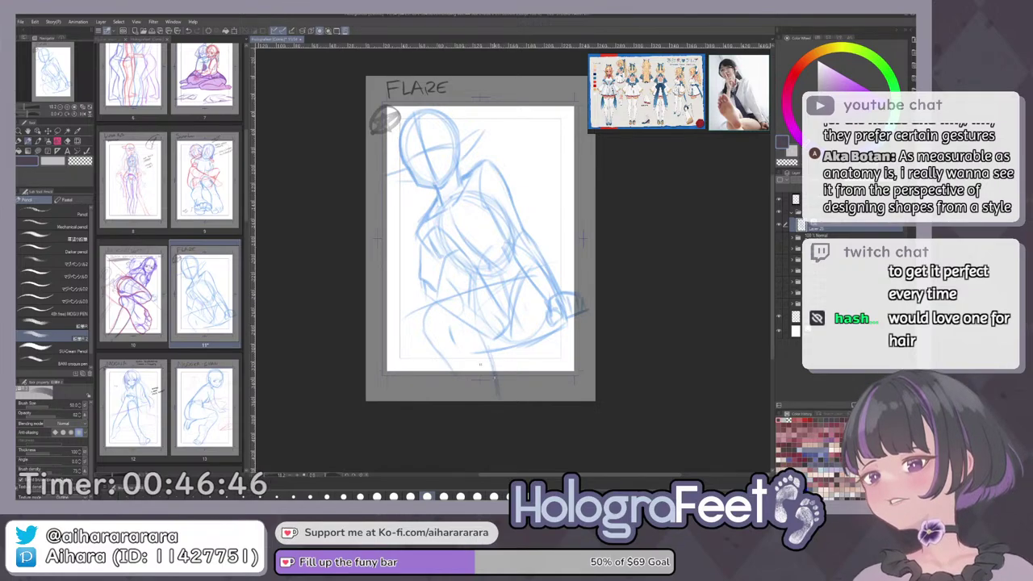
left_click_drag(500, 309, 510, 331)
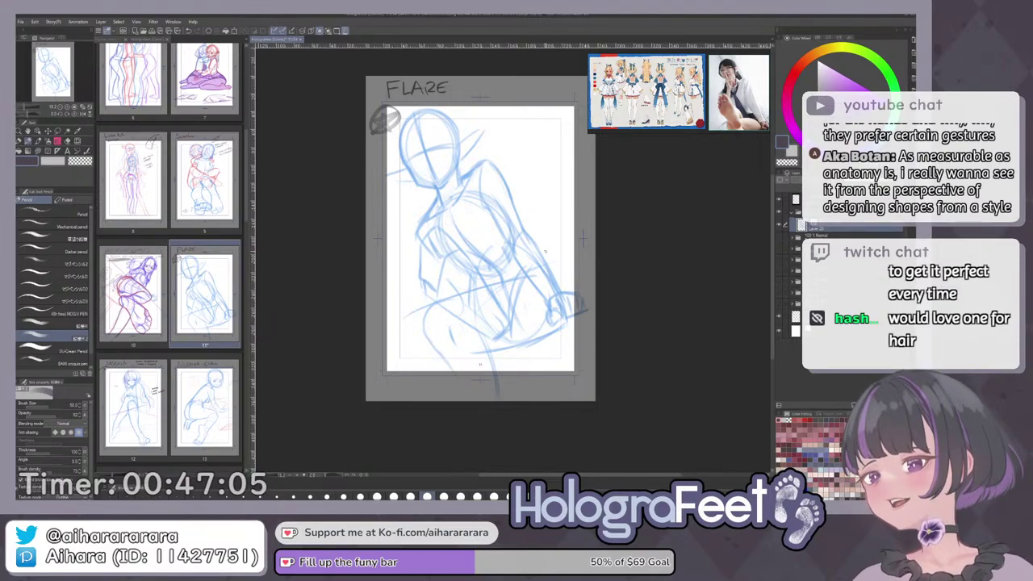
Clean up the torso oval and redraw its inner side nearest the supporting arm with a heavier curve.
scroll(545, 251, "up", 3)
left_click_drag(526, 188, 541, 243)
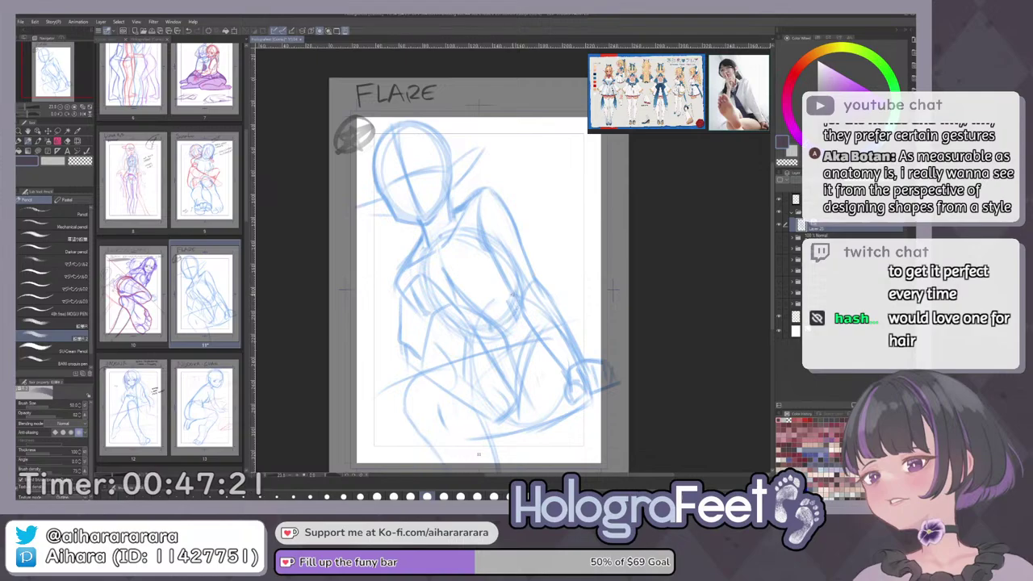
key("c")
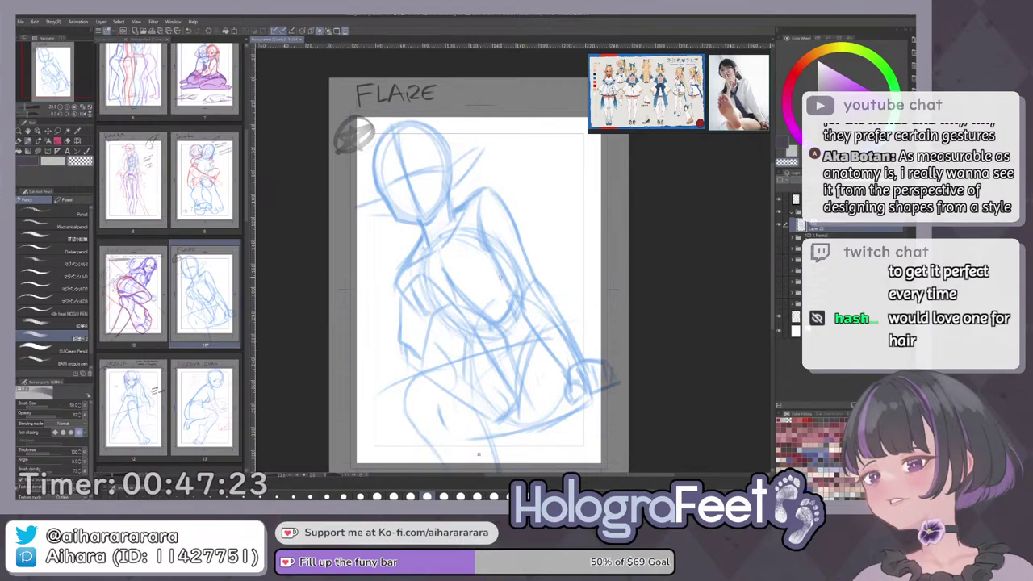
key("c")
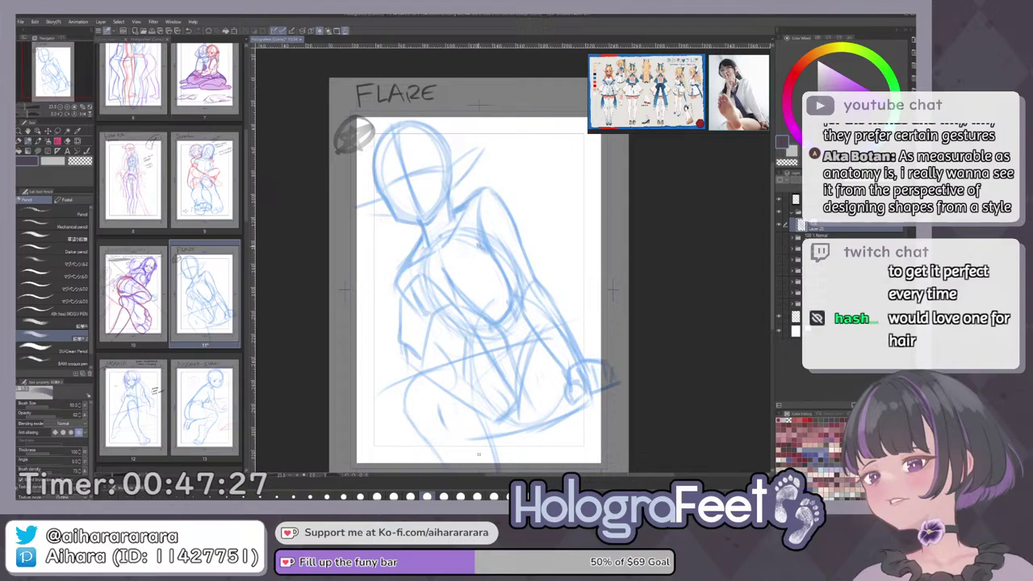
key("ctrl+0")
key("h")
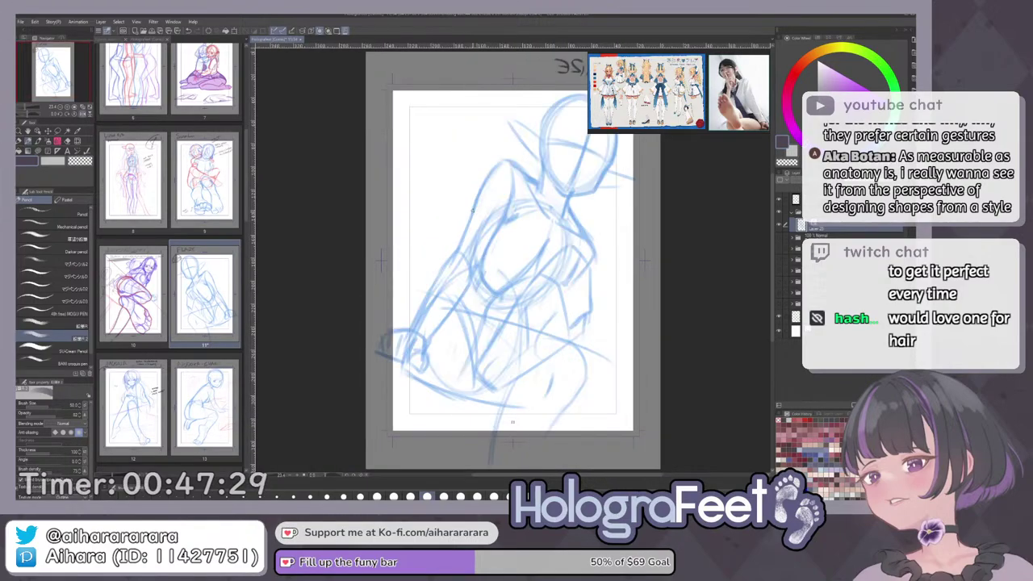
key("h")
key("c")
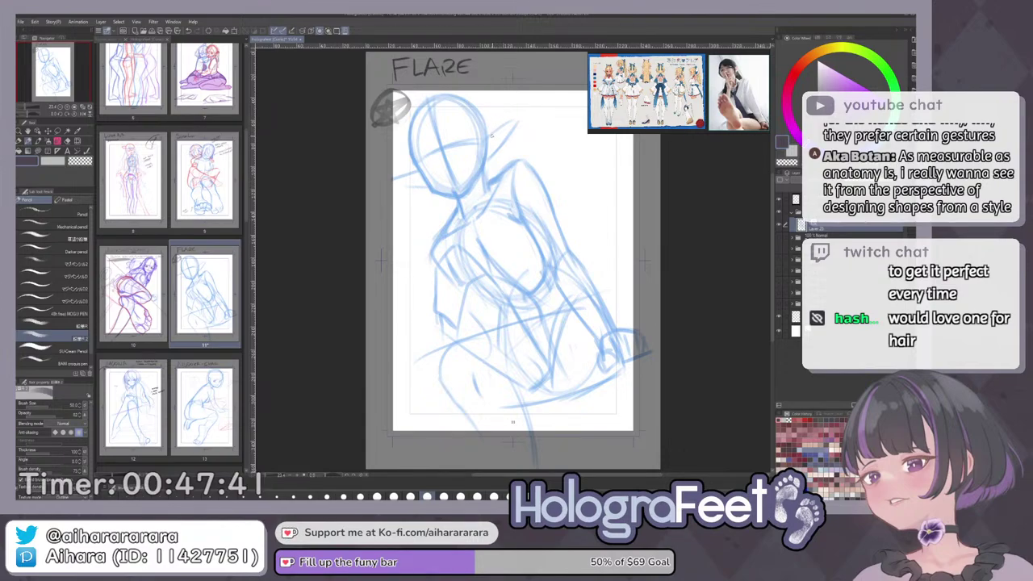
Erase the horizontal and central guide lines on the face and the ear lines left of the head.
key("e")
left_click_drag(428, 153, 466, 143)
left_click_drag(430, 106, 452, 189)
key("p")
key("ctrl+z")
key("ctrl+z")
key("e")
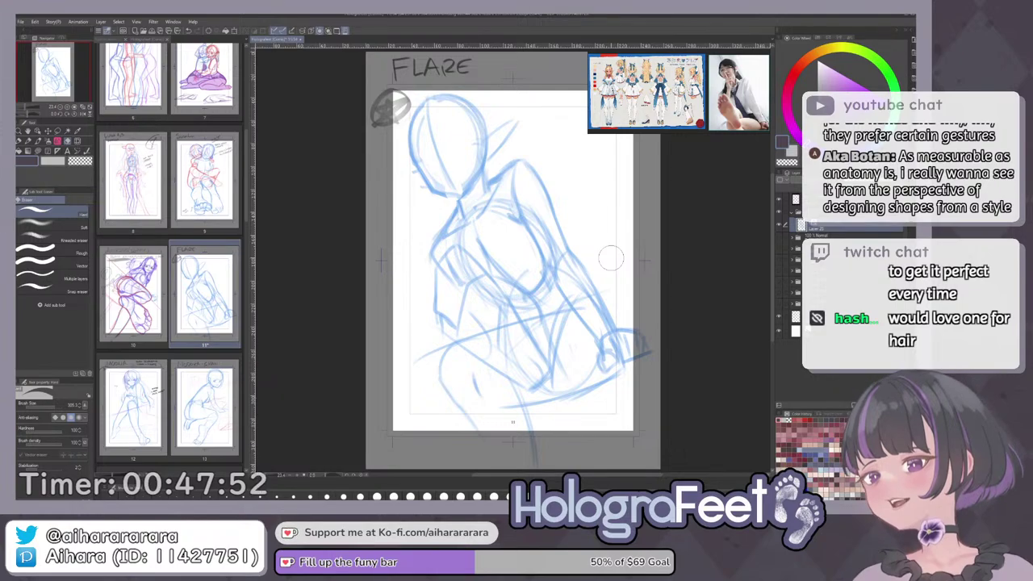
Lasso the head and try to narrow it slightly from its left side with a free transform.
key("m")
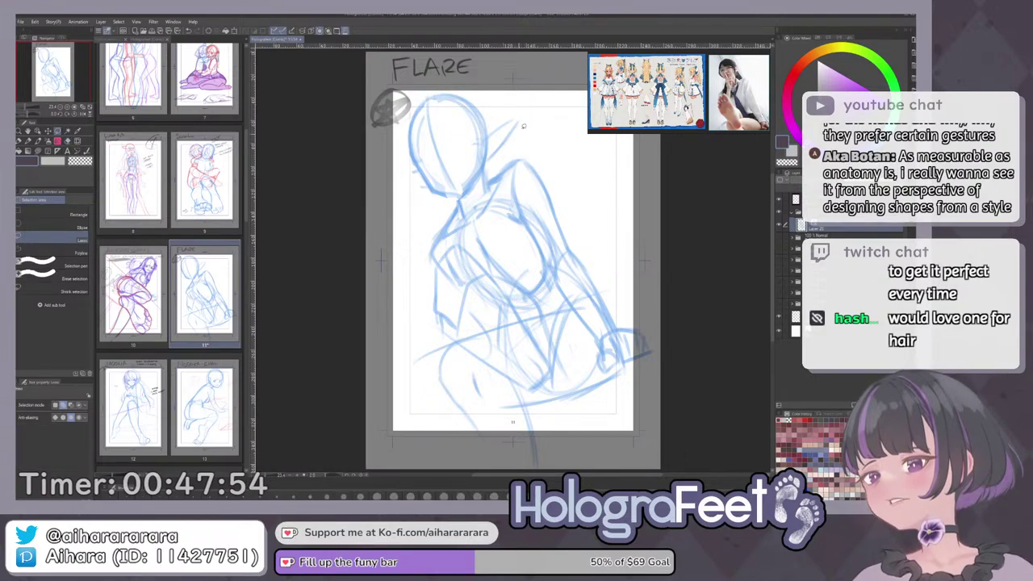
mouse_move(531, 110)
left_mouse_down()
mouse_move(469, 189)
mouse_move(529, 81)
left_mouse_up()
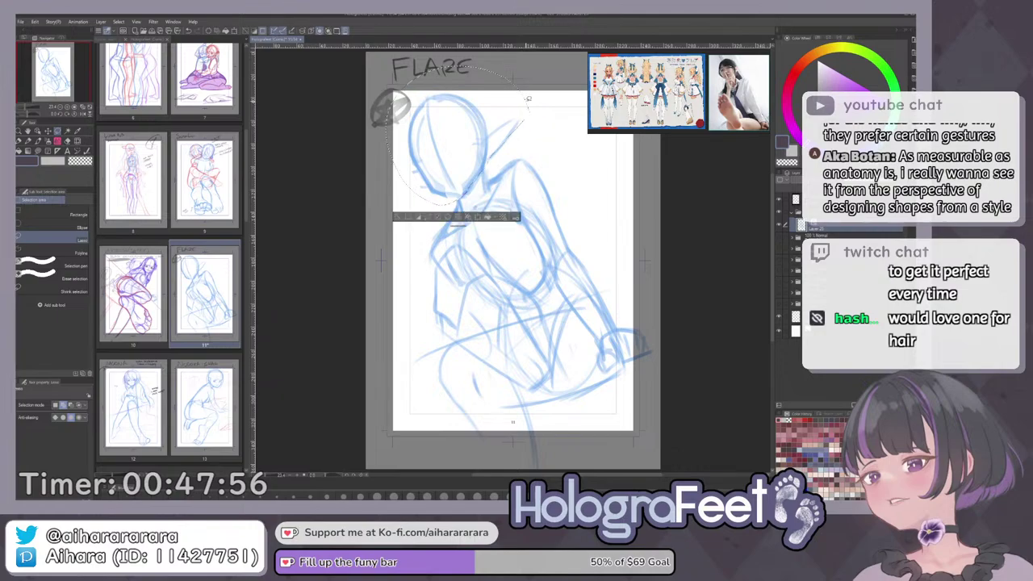
key("ctrl+t")
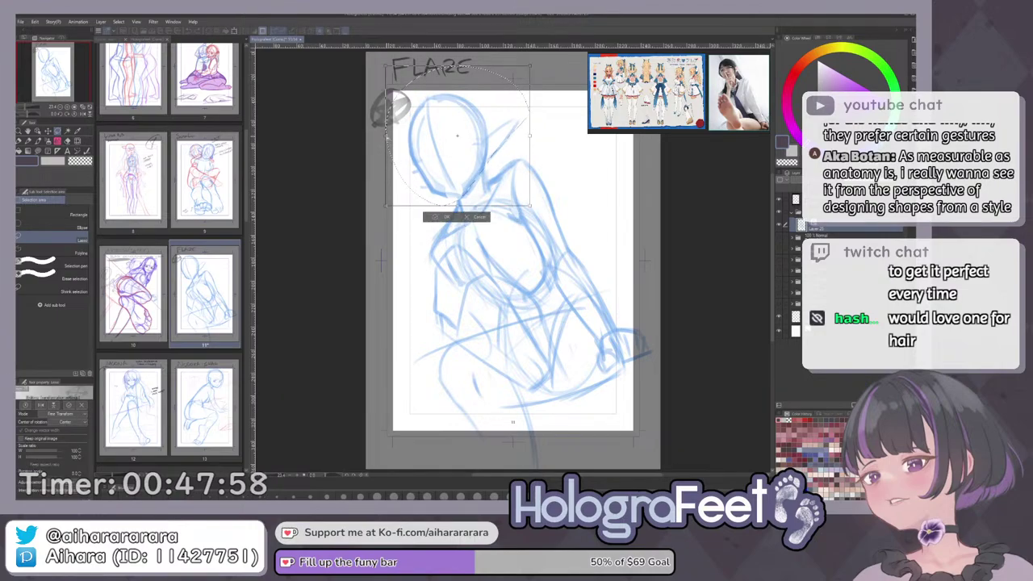
left_click_drag(387, 136, 393, 137)
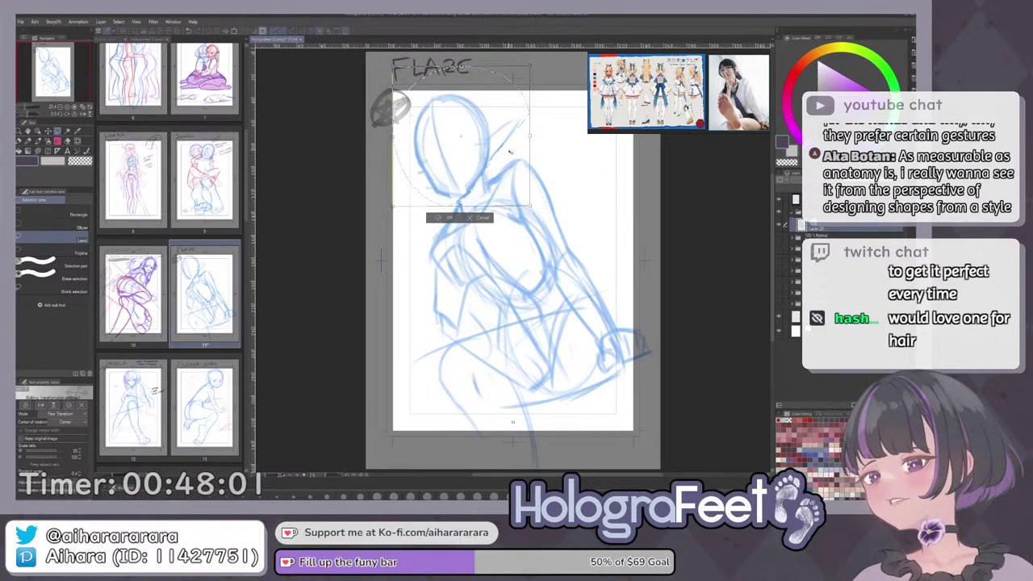
left_click(446, 219)
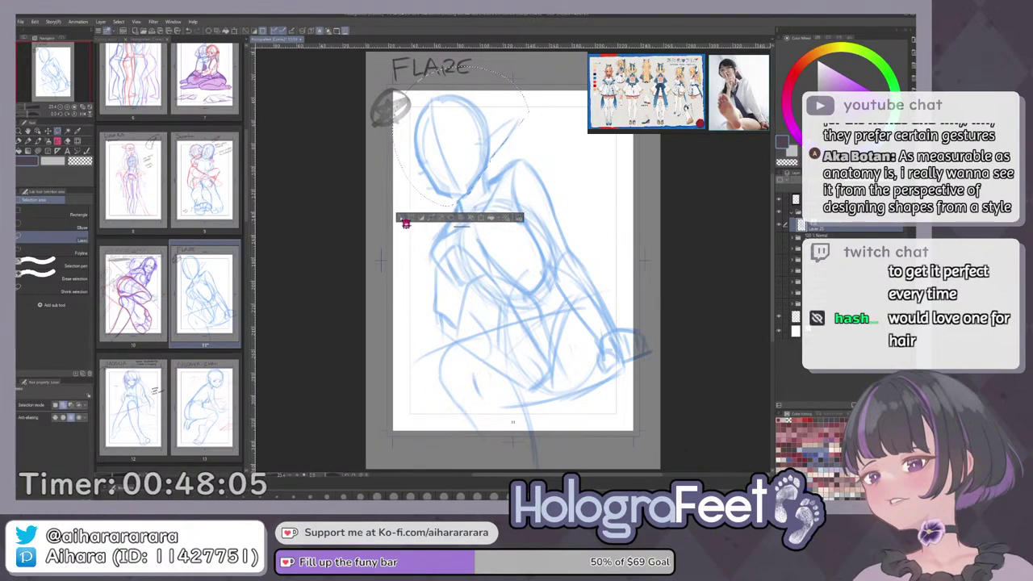
key("p")
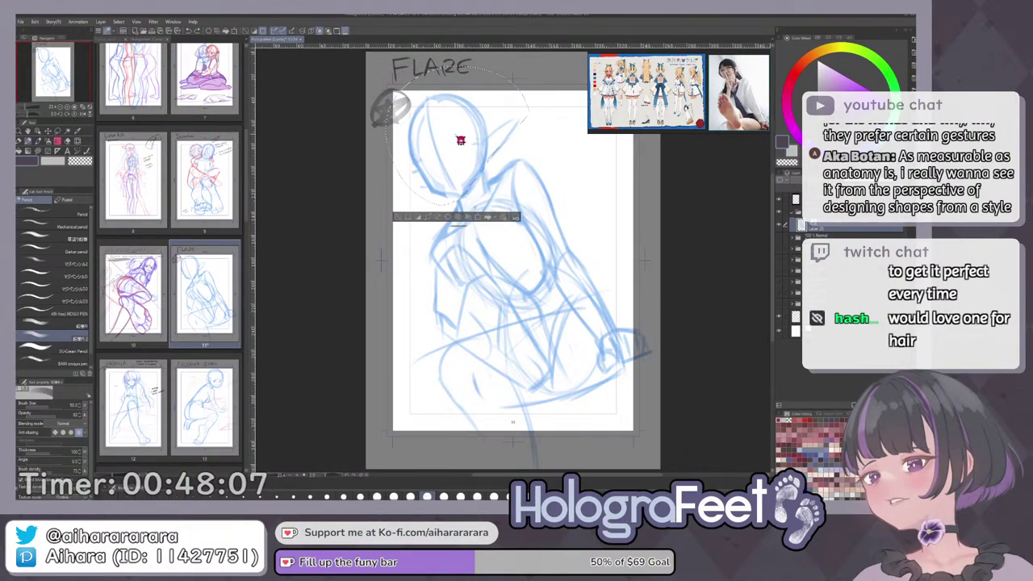
Undo the previous transform of the head, keeping the lasso selection around it.
key("ctrl+d")
key("ctrl+z")
key("ctrl+z")
key("ctrl+y")
key("ctrl+z")
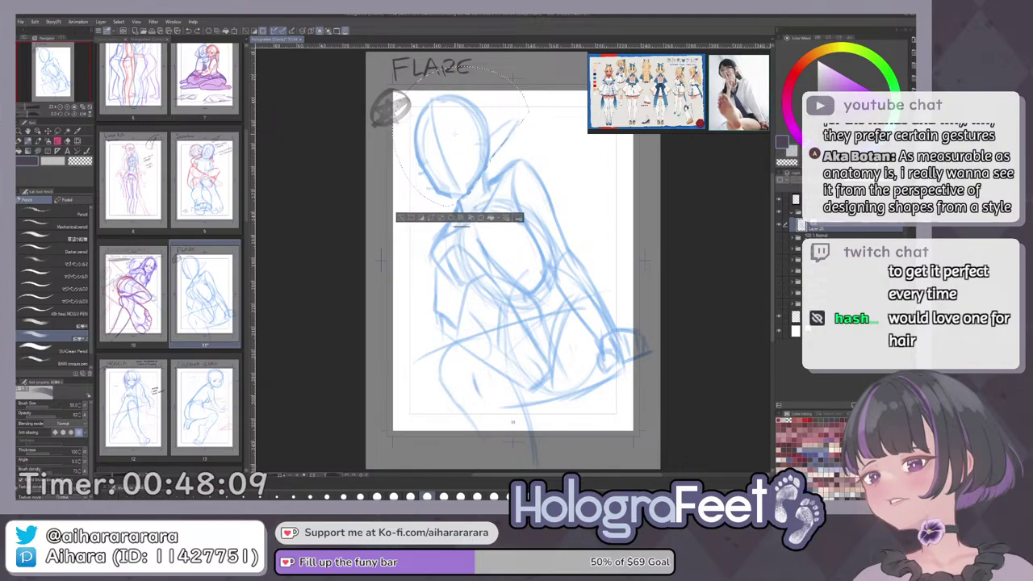
Free-transform the selected head with a slight clockwise rotation and a small shift, and deselect it.
key("ctrl+t")
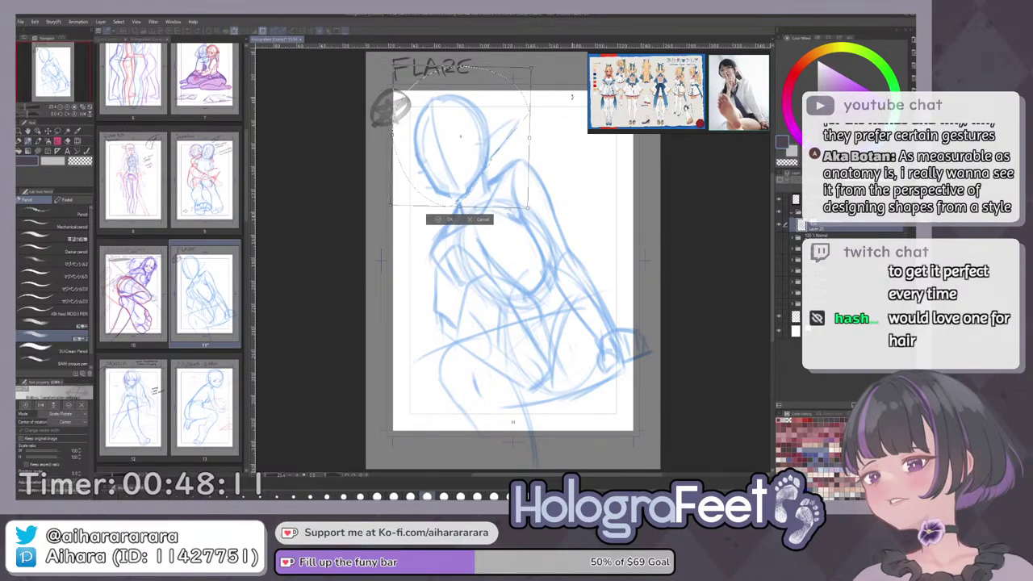
left_click_drag(572, 97, 574, 101)
left_click_drag(456, 210, 458, 209)
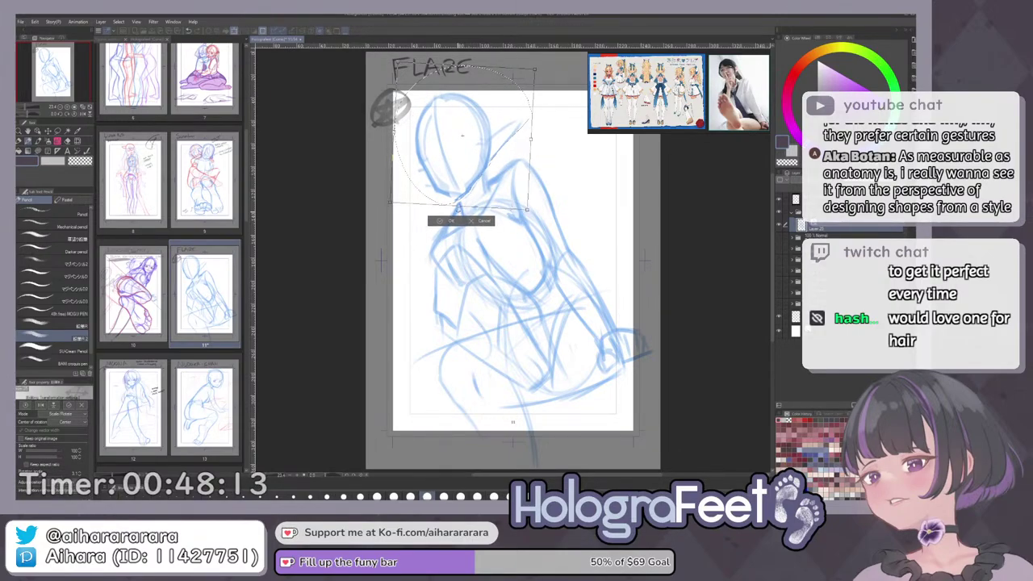
left_click(451, 220)
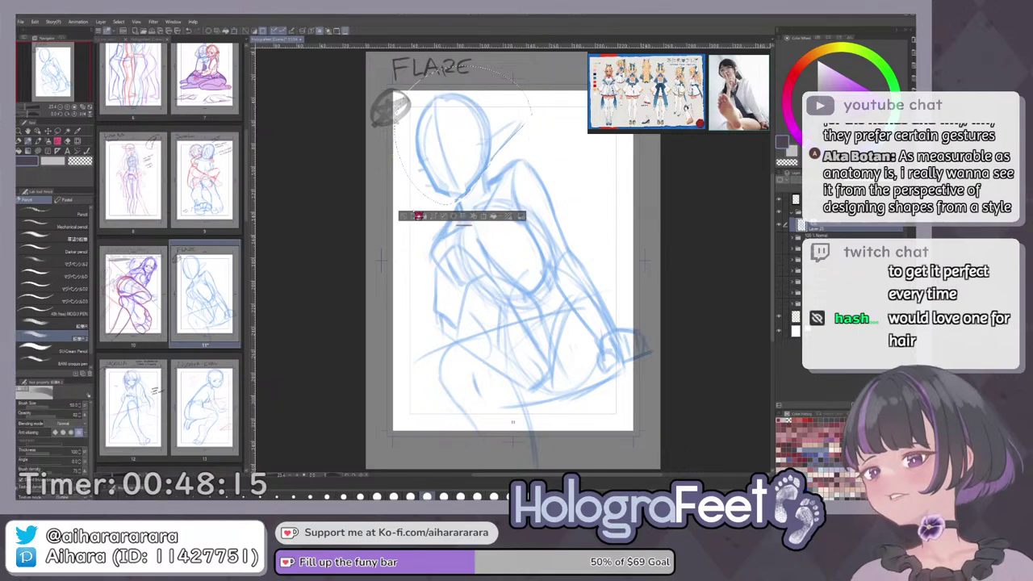
key("ctrl+d")
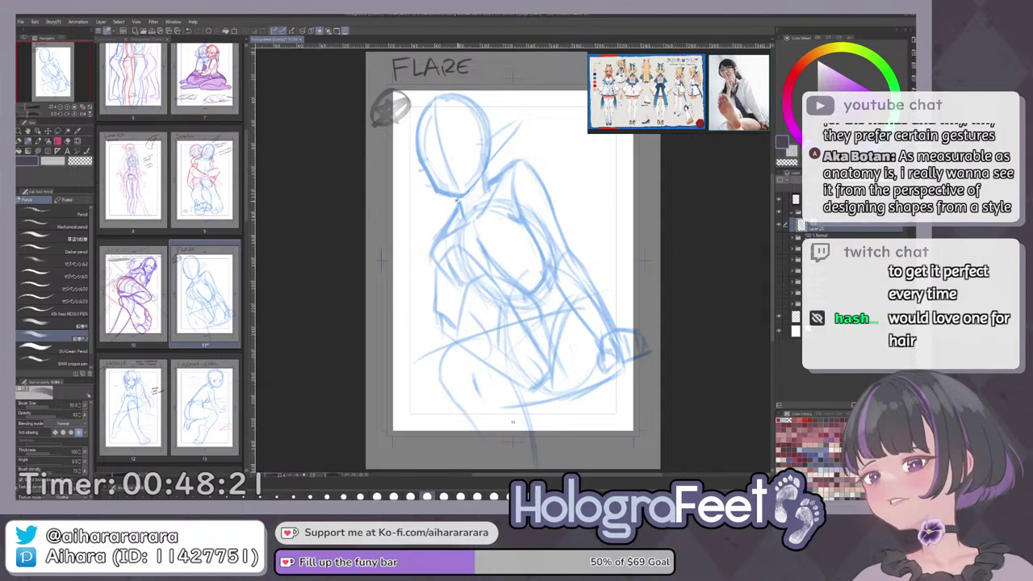
left_click_drag(526, 226, 529, 245)
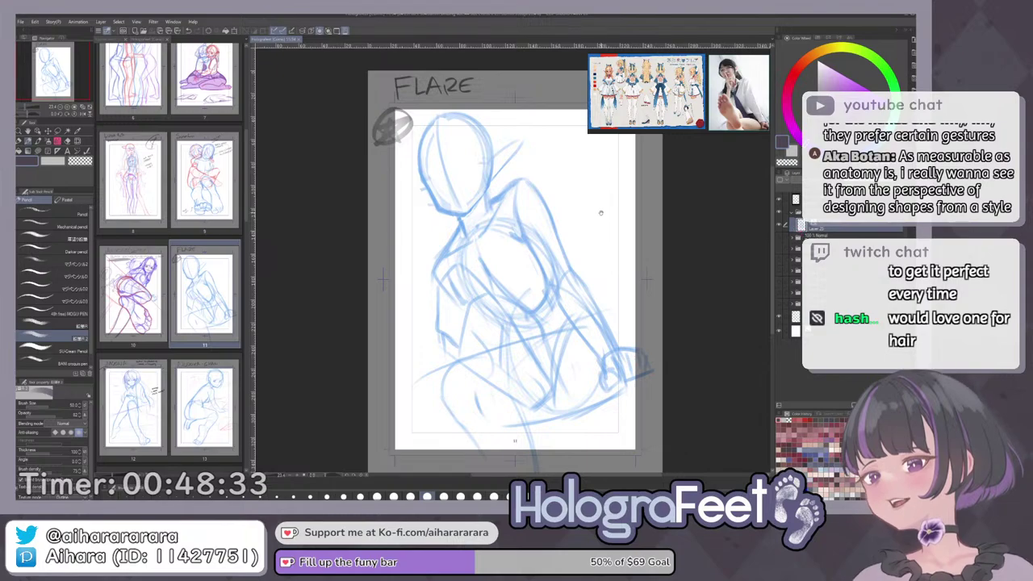
left_click_drag(604, 215, 582, 245)
left_click_drag(495, 209, 474, 227)
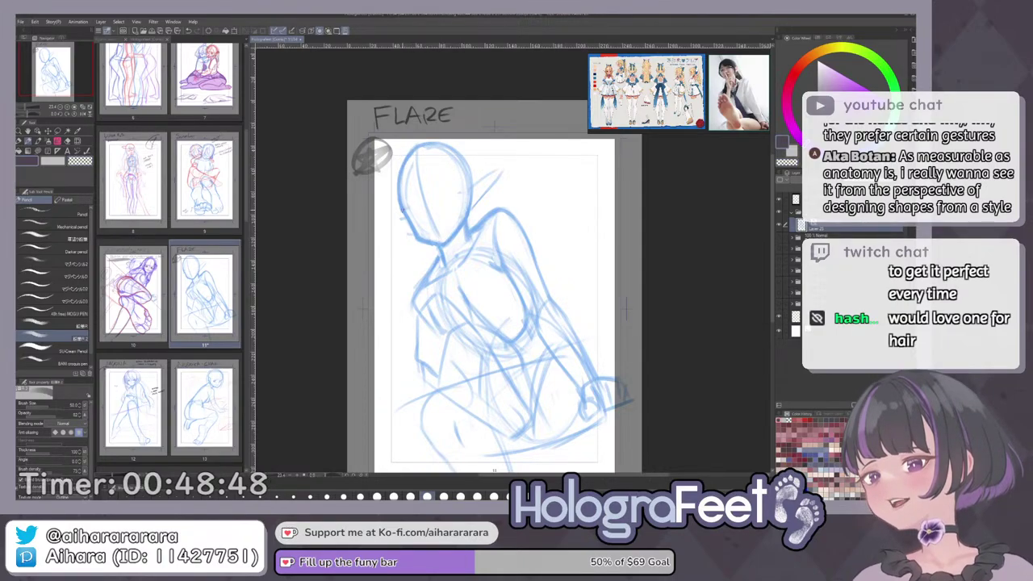
left_click_drag(479, 223, 498, 175)
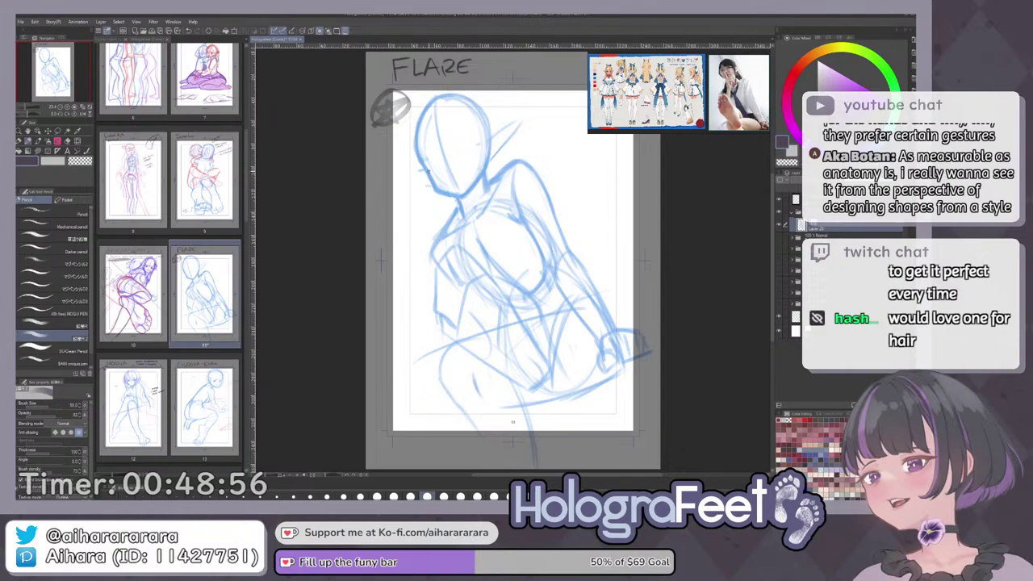
Pencil a tilted eye line across the face and sketch pointed ear lines on both sides of the head.
left_click_drag(513, 173, 527, 110)
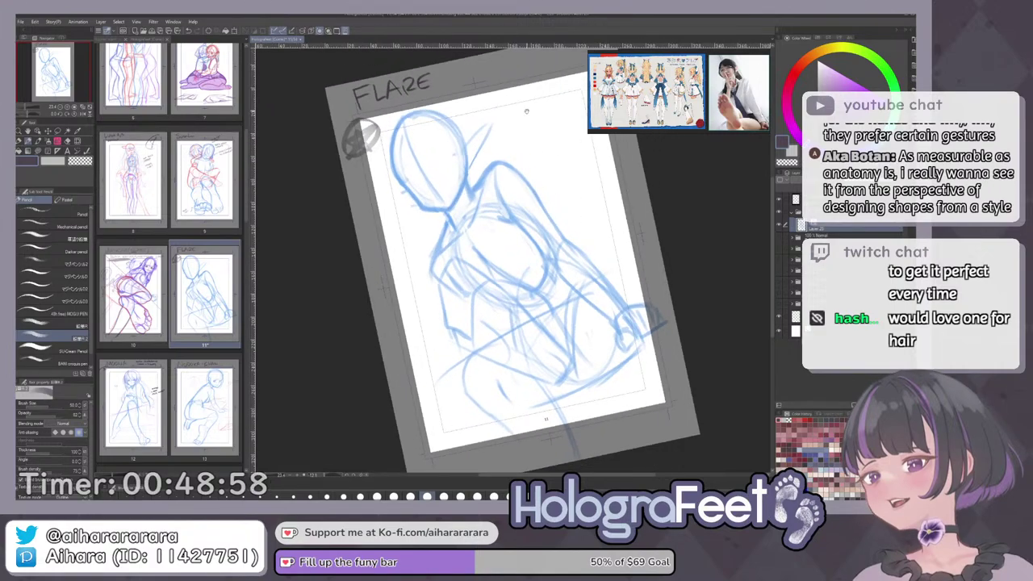
double_click(441, 191)
left_click_drag(585, 134, 565, 103)
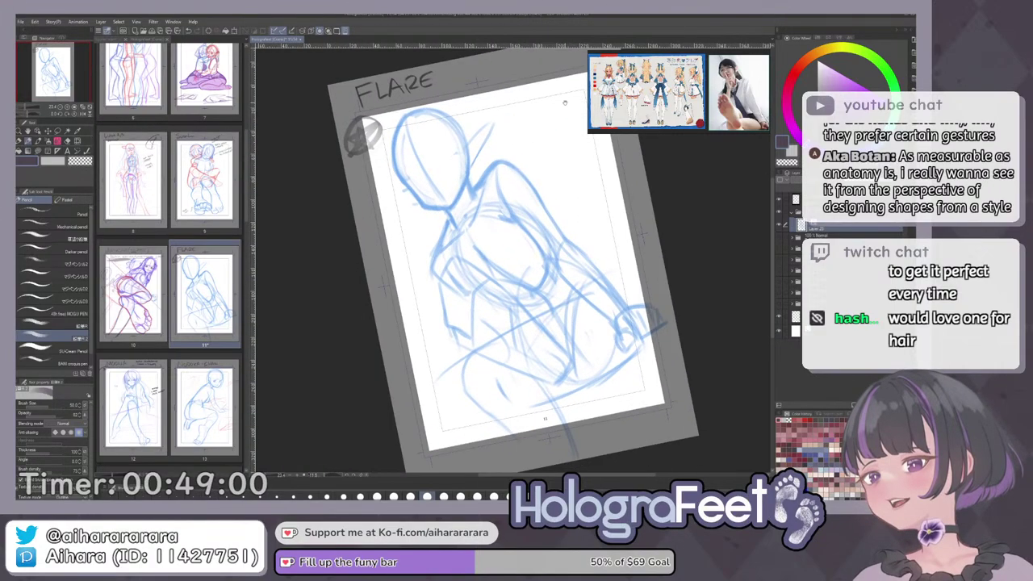
scroll(473, 152, "up", 2)
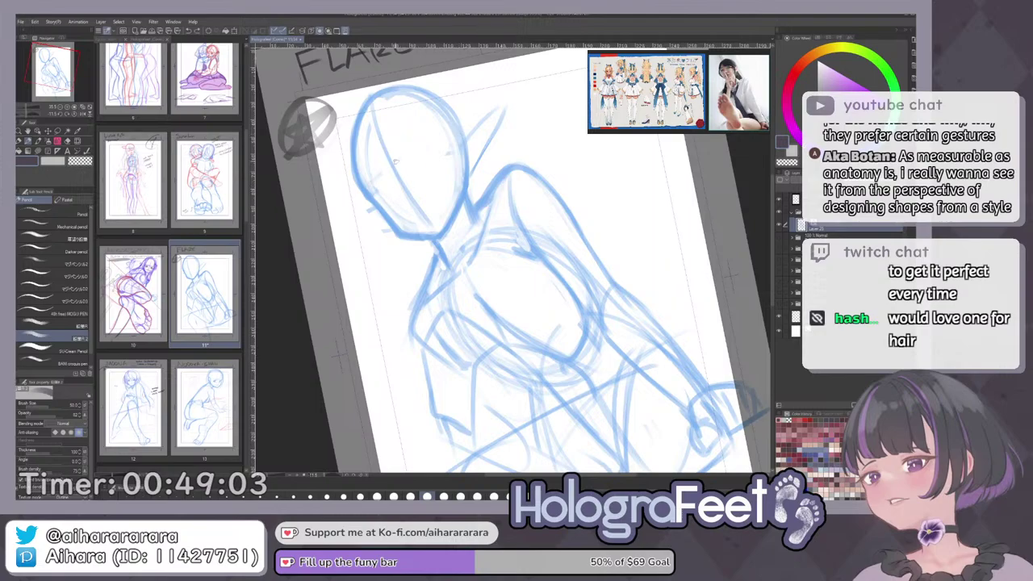
left_click_drag(369, 184, 436, 141)
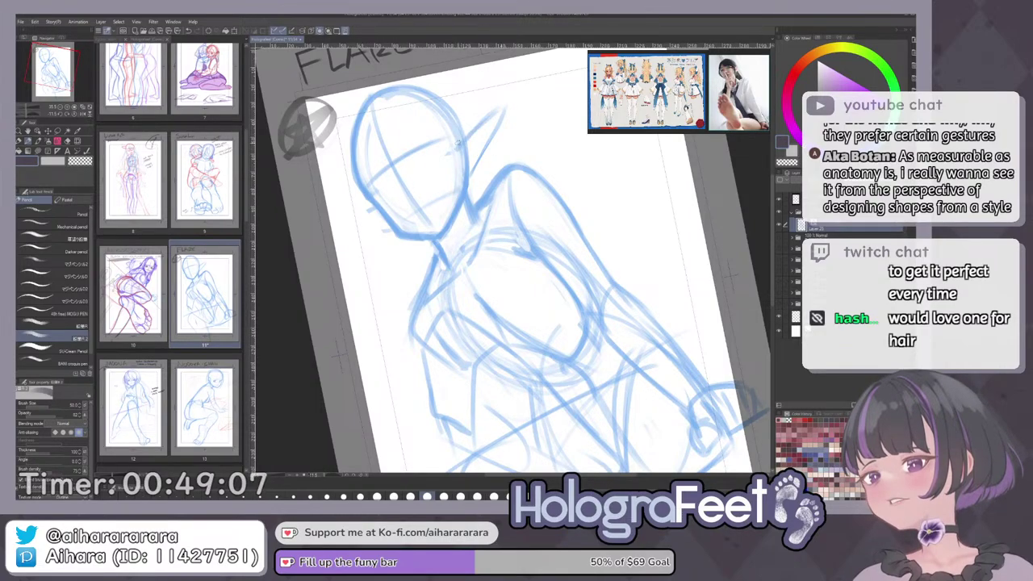
left_click_drag(458, 149, 502, 111)
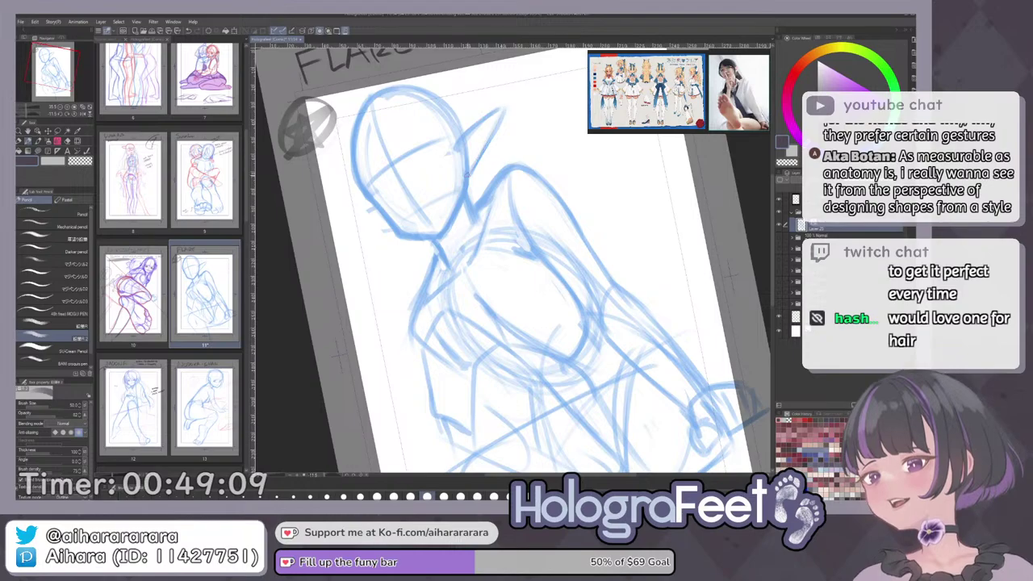
left_click_drag(471, 153, 479, 150)
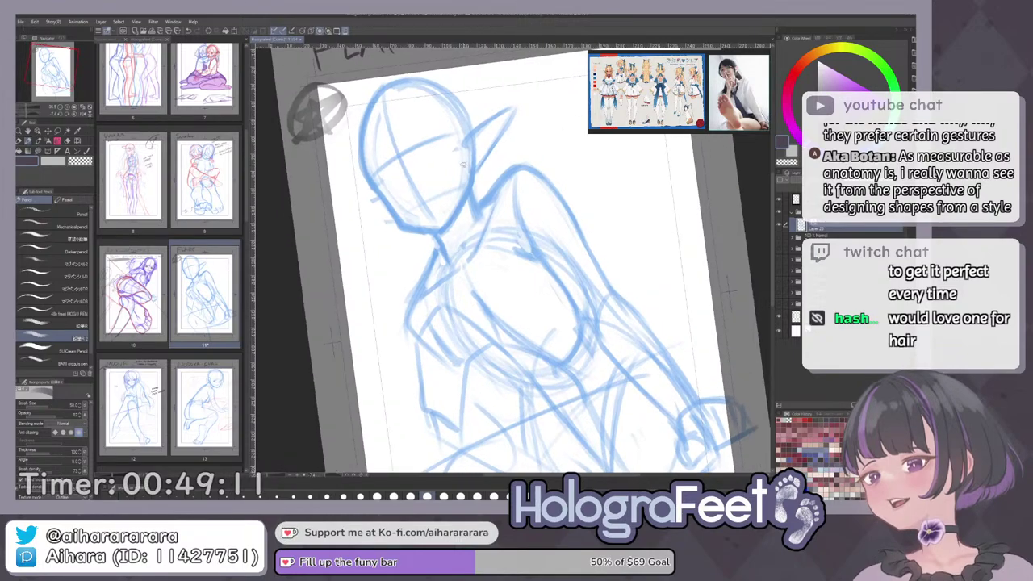
left_click_drag(376, 199, 335, 215)
key("ctrl+0")
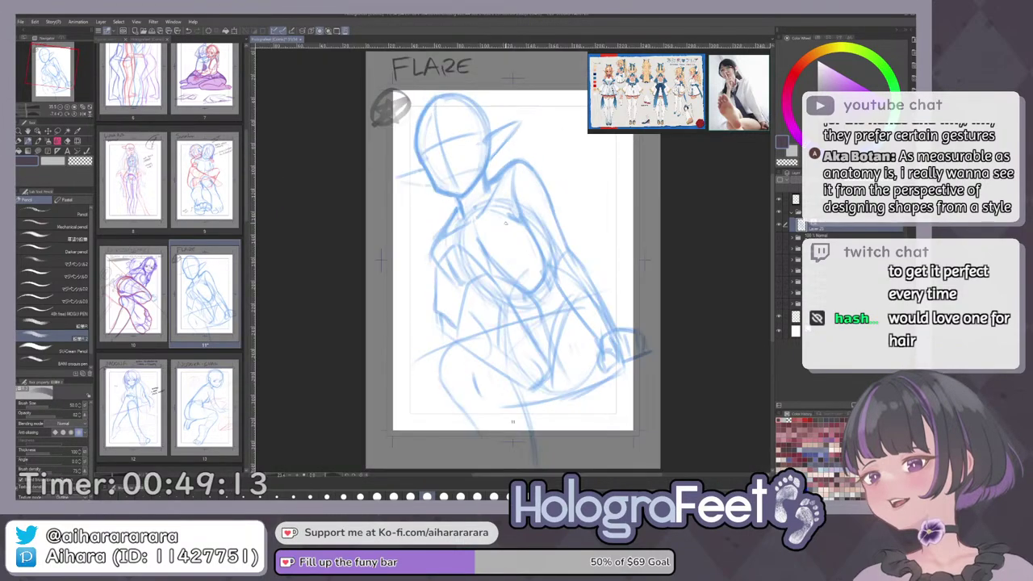
Try a sweeping action-line arrow from beside the bent arm up past the ear, and undo it.
mouse_move(550, 236)
left_mouse_down()
mouse_move(578, 276)
mouse_move(588, 262)
left_mouse_up()
left_click_drag(568, 273, 574, 201)
mouse_move(588, 133)
left_mouse_down()
mouse_move(547, 226)
mouse_move(527, 312)
left_mouse_up()
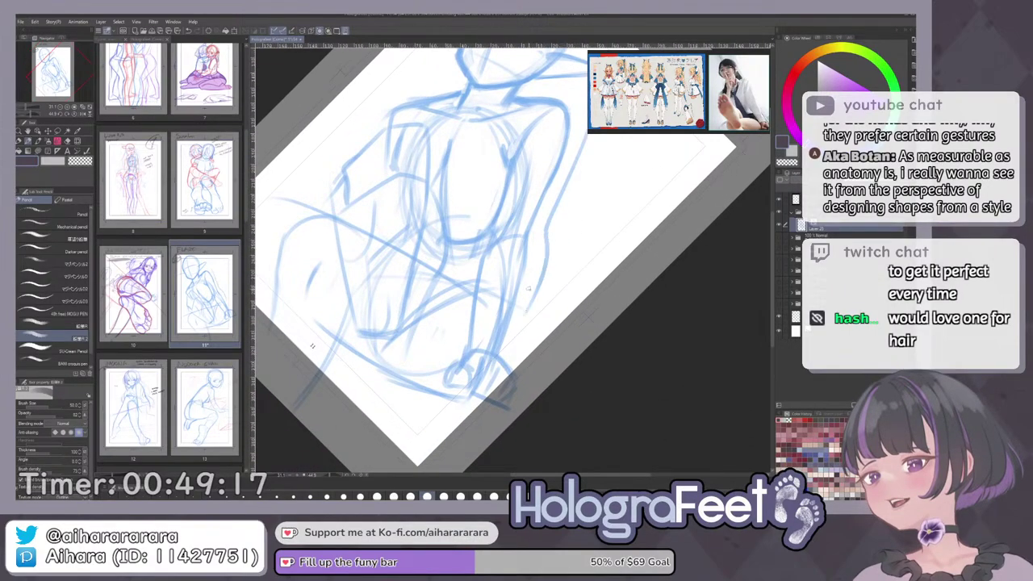
key("ctrl+0")
scroll(578, 218, "up", 1)
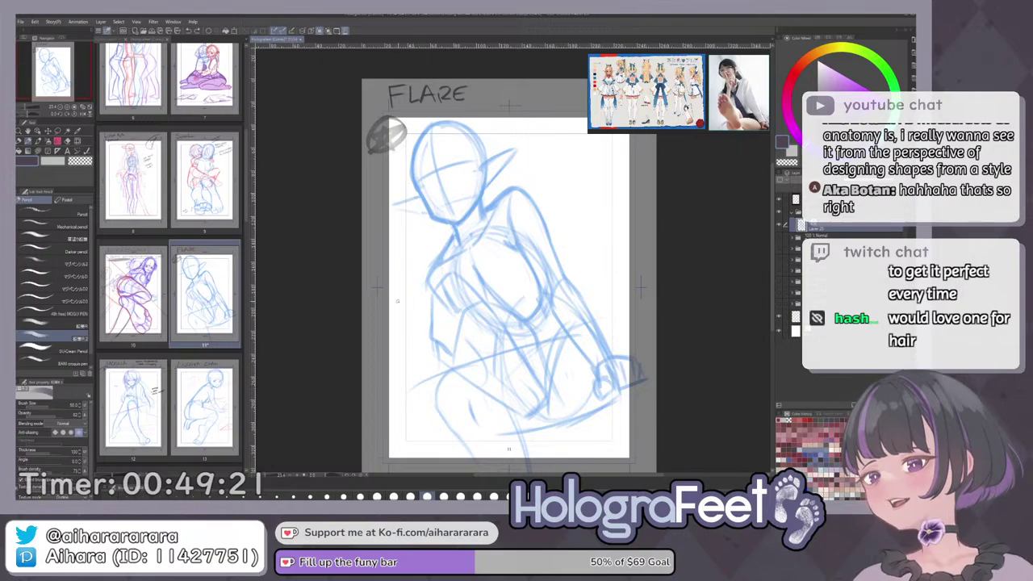
left_click_drag(401, 300, 569, 161)
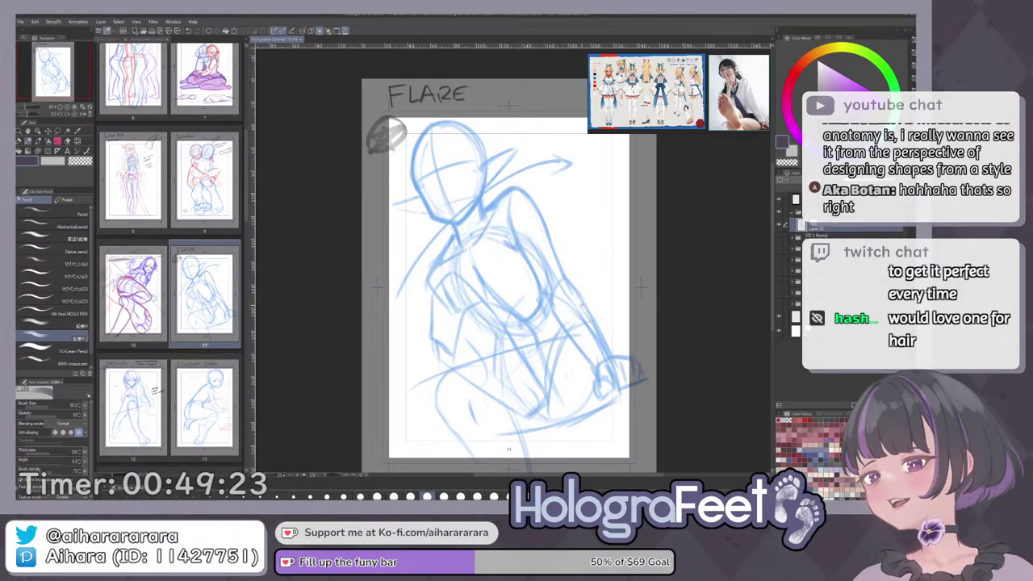
key("ctrl+z")
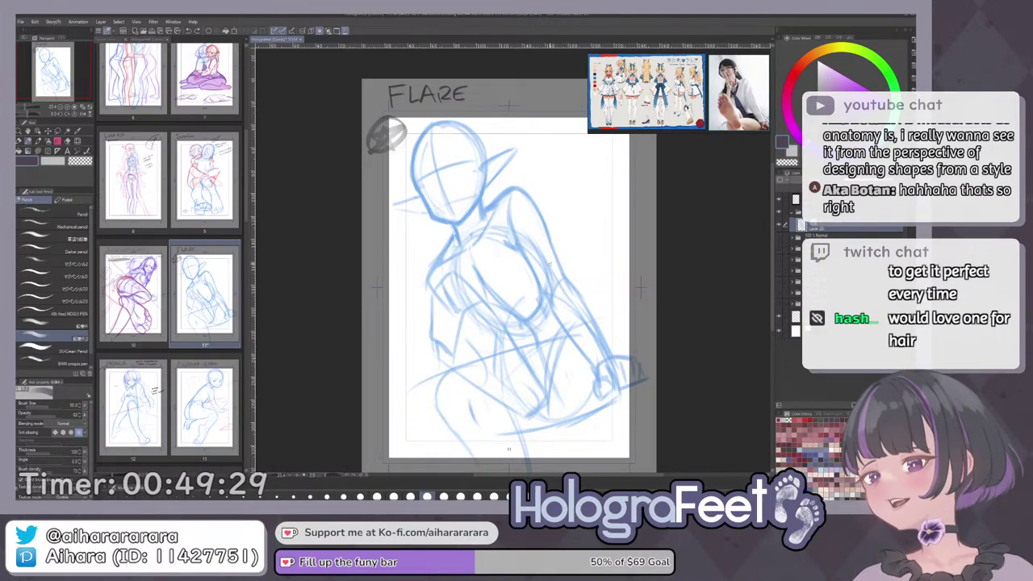
Reinforce the outer line of the bent arm from below the shoulder down towards the knee.
scroll(461, 239, "up", 2)
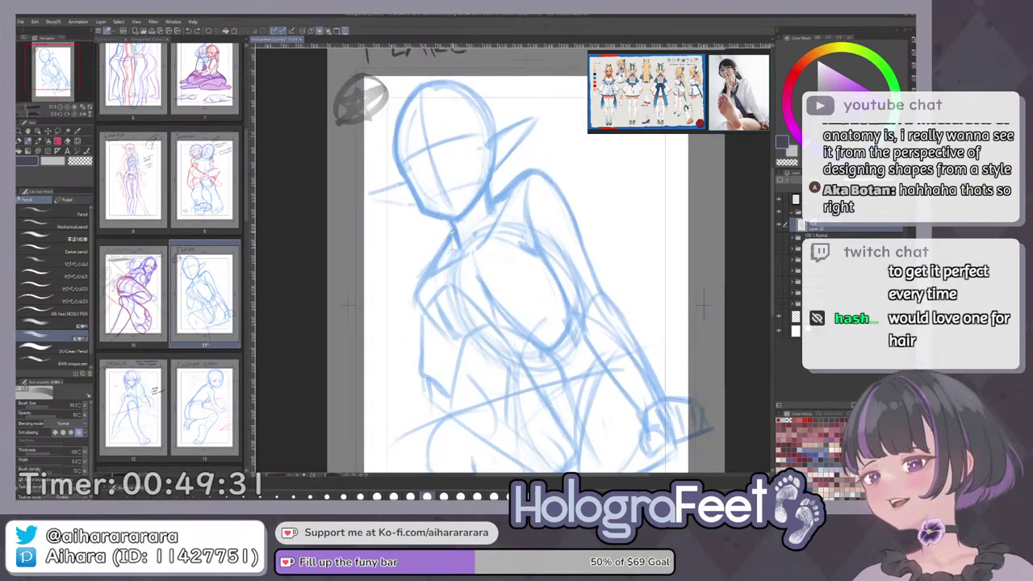
key("c")
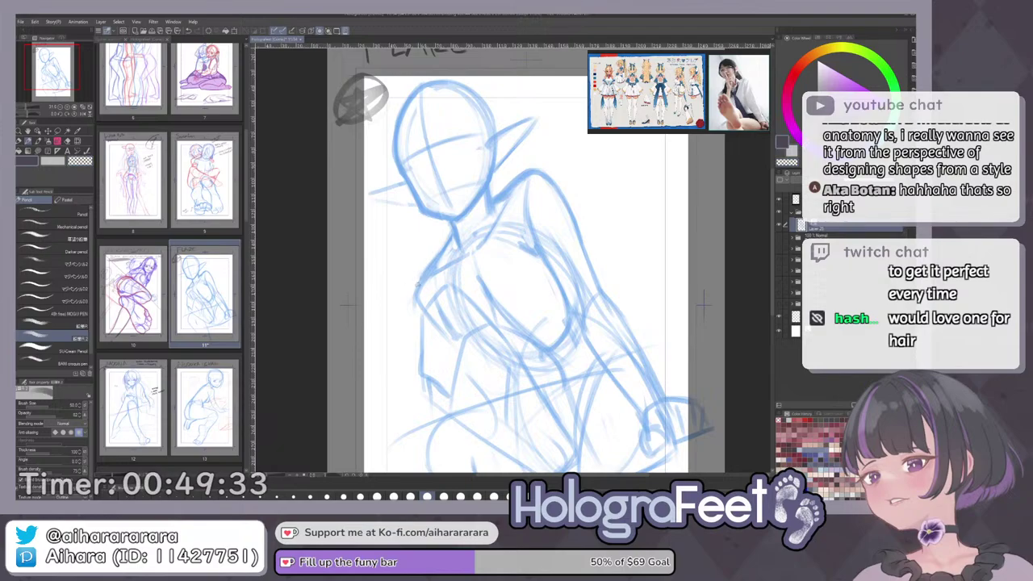
mouse_move(424, 313)
left_mouse_down()
mouse_move(421, 341)
mouse_move(448, 396)
mouse_move(422, 366)
mouse_move(445, 415)
left_mouse_up()
key("ctrl+0")
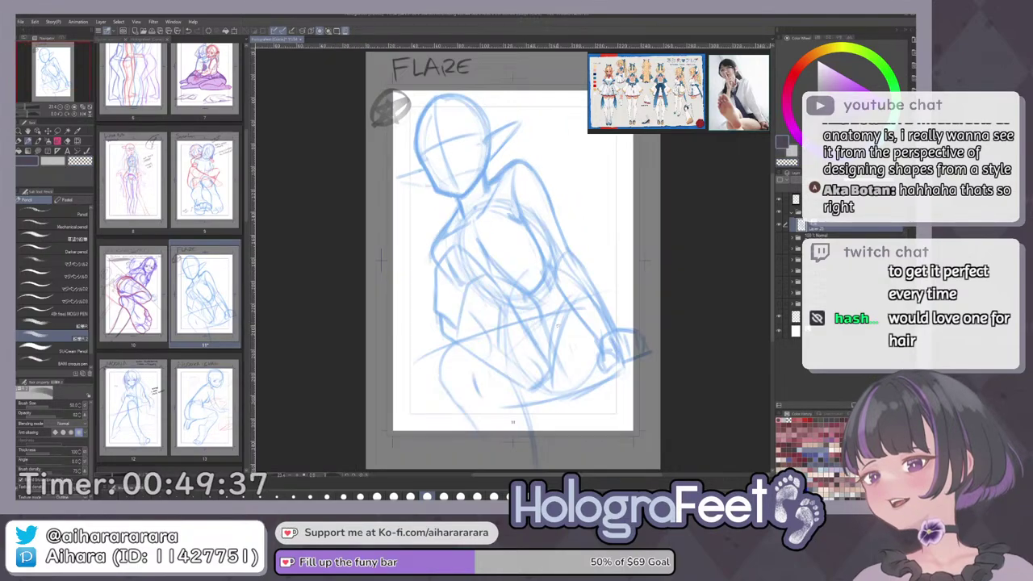
left_click_drag(633, 294, 611, 338)
key("minus")
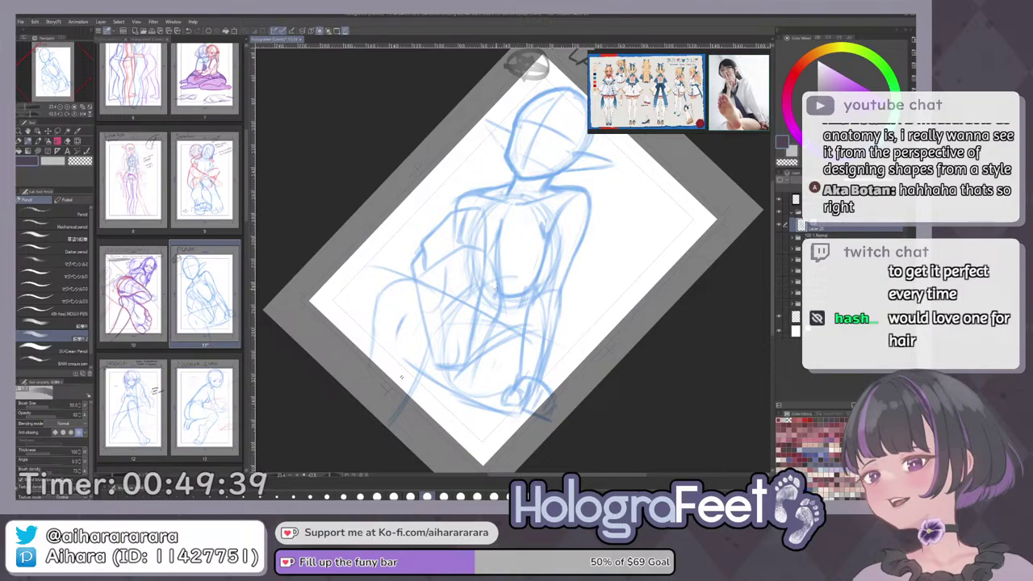
key("ctrl+0")
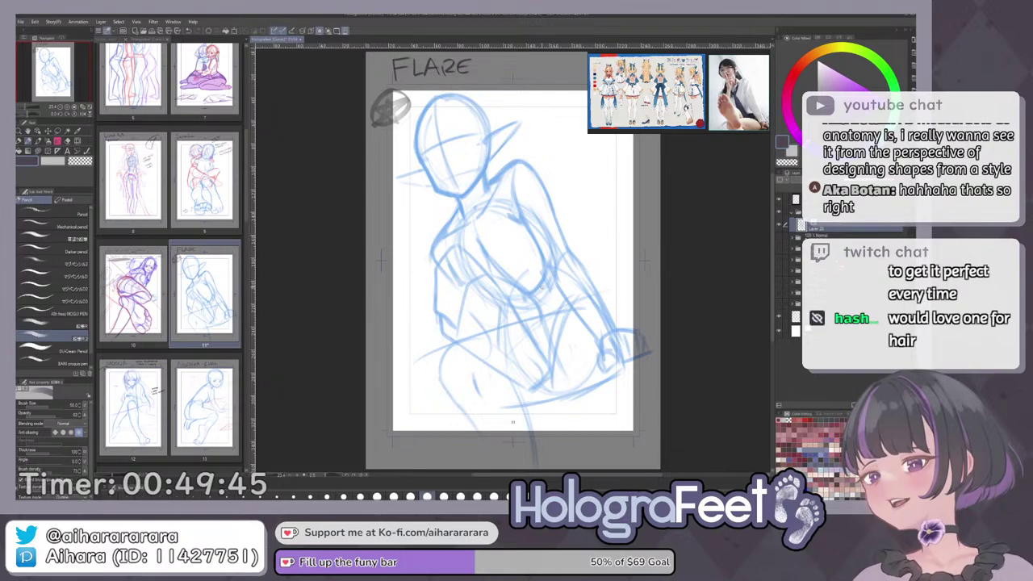
left_click(779, 225)
left_click(779, 225)
Add another curved guide line across the face just below the eye line.
scroll(440, 193, "up", 3)
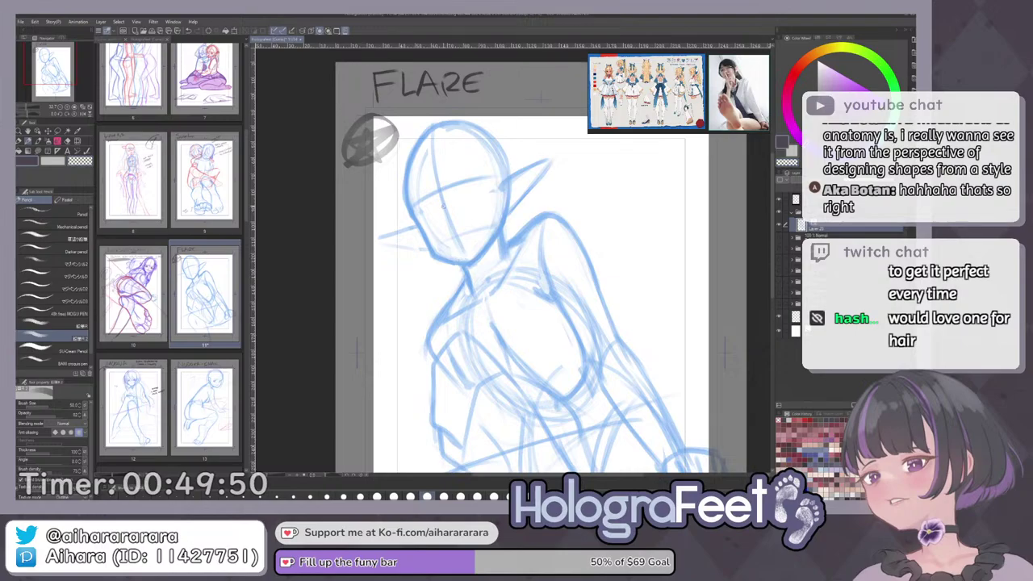
left_click_drag(633, 219, 616, 184)
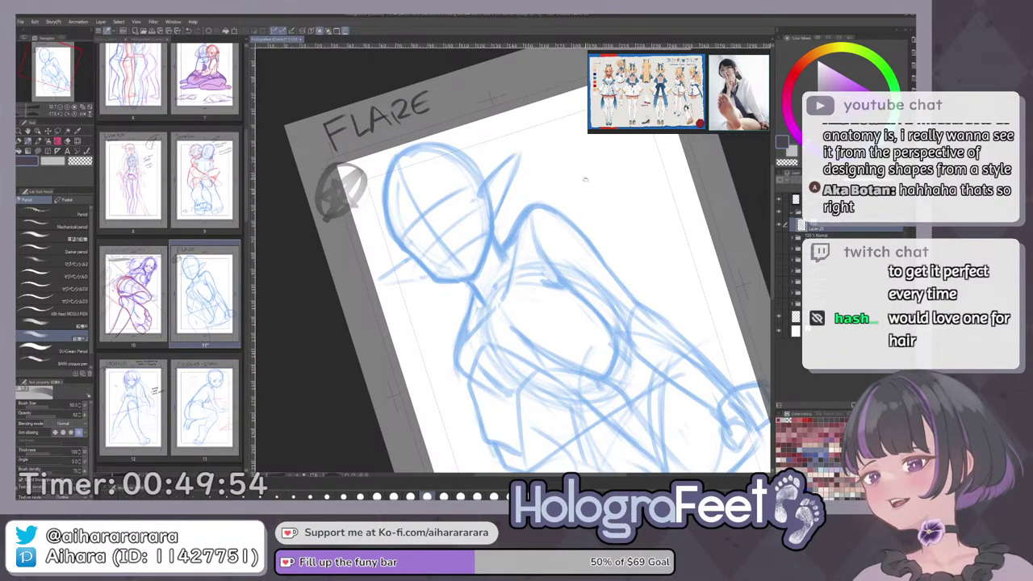
key("ctrl+0")
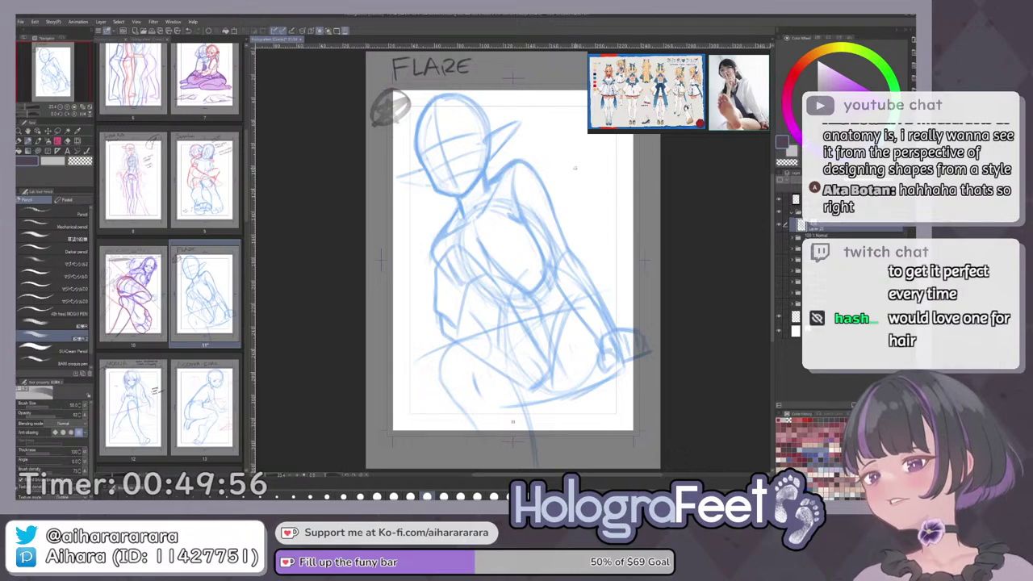
left_click_drag(580, 173, 572, 220)
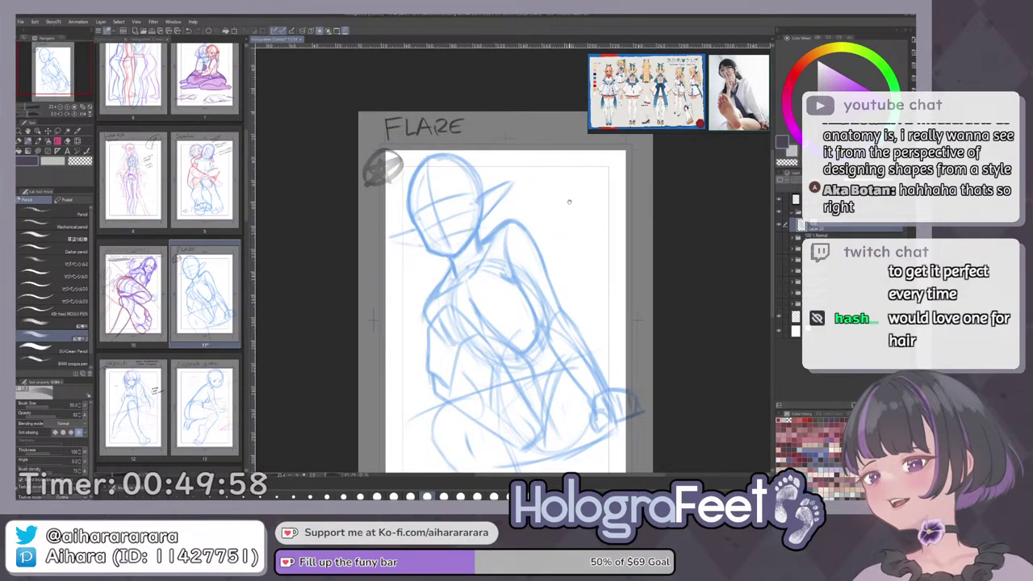
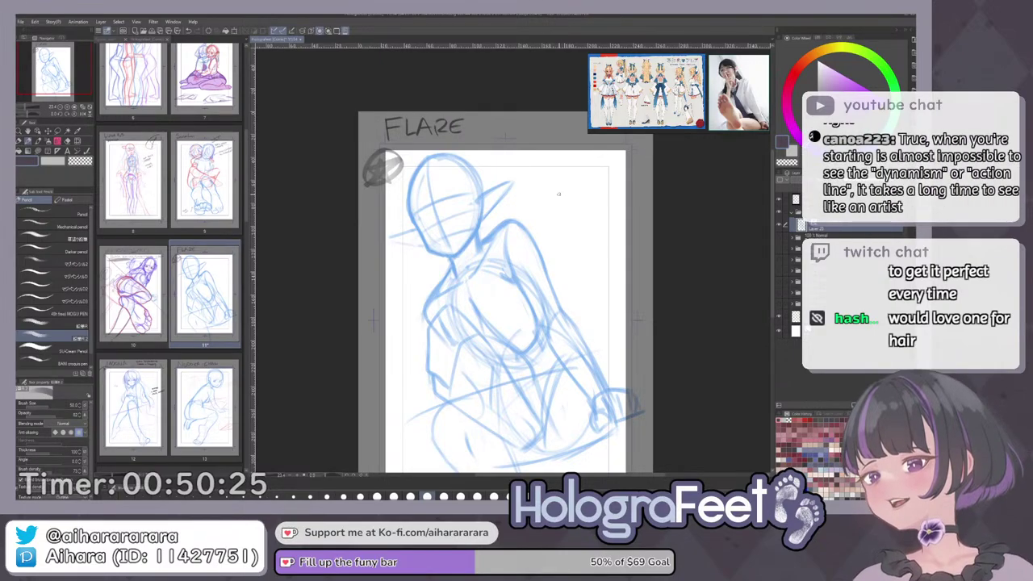
left_click_drag(546, 467, 718, 300)
key("ctrl+0")
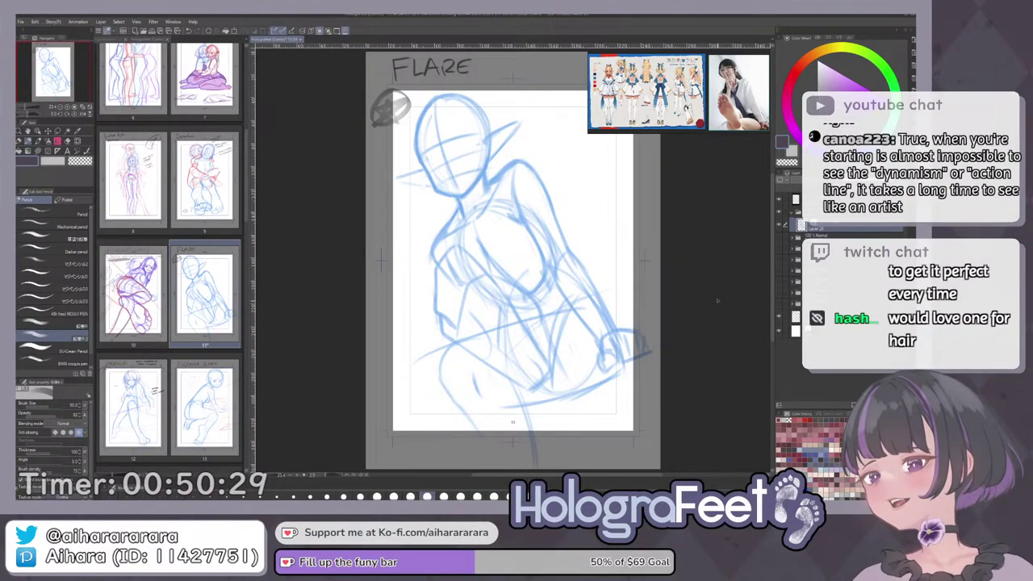
Try erasing the outer hip curve, the rounded knee and the lower-leg lines.
left_click_drag(717, 300, 678, 134)
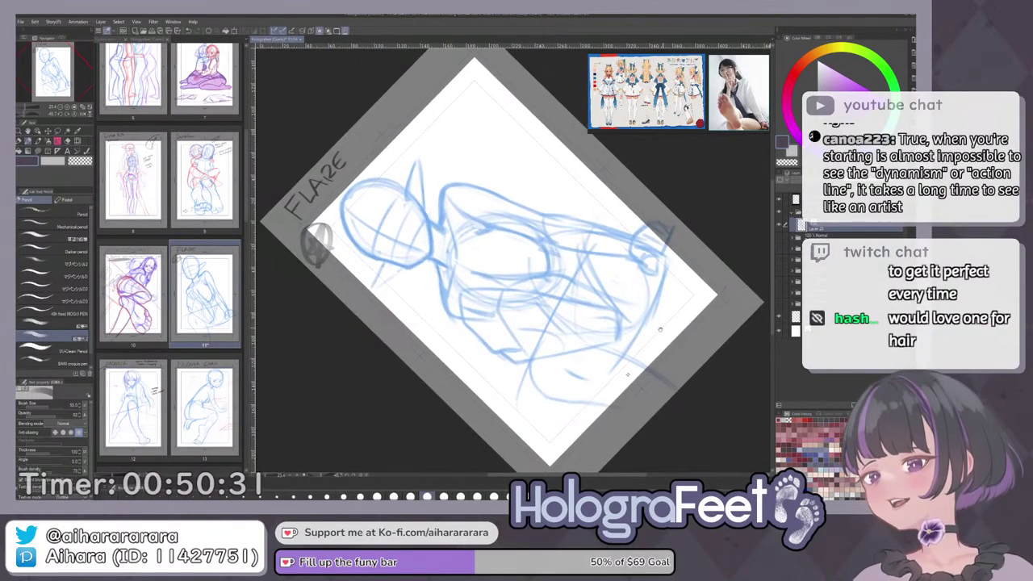
left_click_drag(670, 304, 628, 320)
key("e")
mouse_move(624, 284)
left_mouse_down()
mouse_move(591, 369)
mouse_move(598, 351)
mouse_move(626, 393)
mouse_move(545, 415)
mouse_move(477, 397)
left_mouse_up()
key("p")
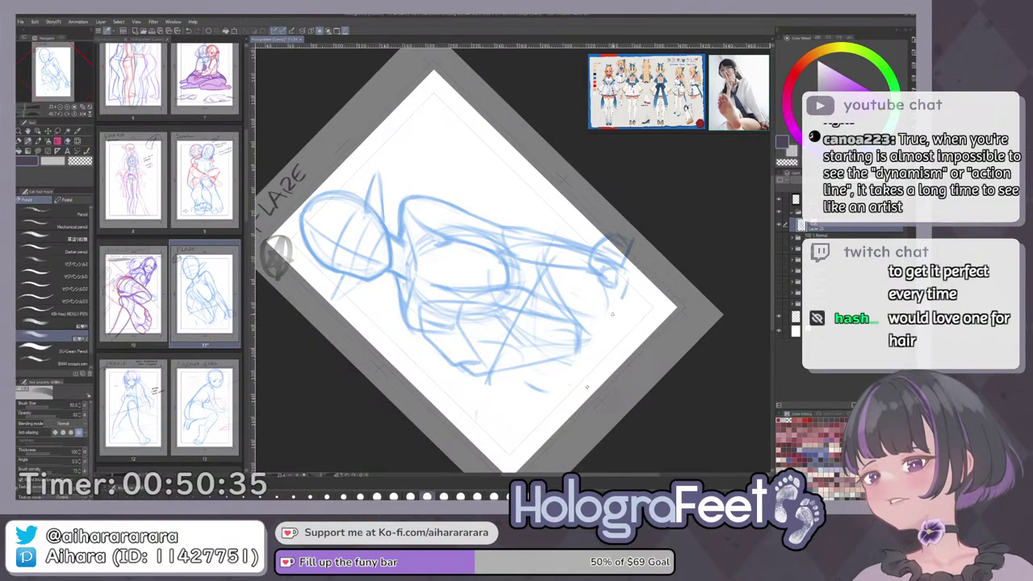
Try redrawing the hip underside as a flatter line and the upper thigh edge as a line towards the bent arm.
left_click_drag(630, 281, 557, 373)
left_click_drag(597, 329, 539, 373)
left_click_drag(547, 266, 478, 356)
key("ctrl+0")
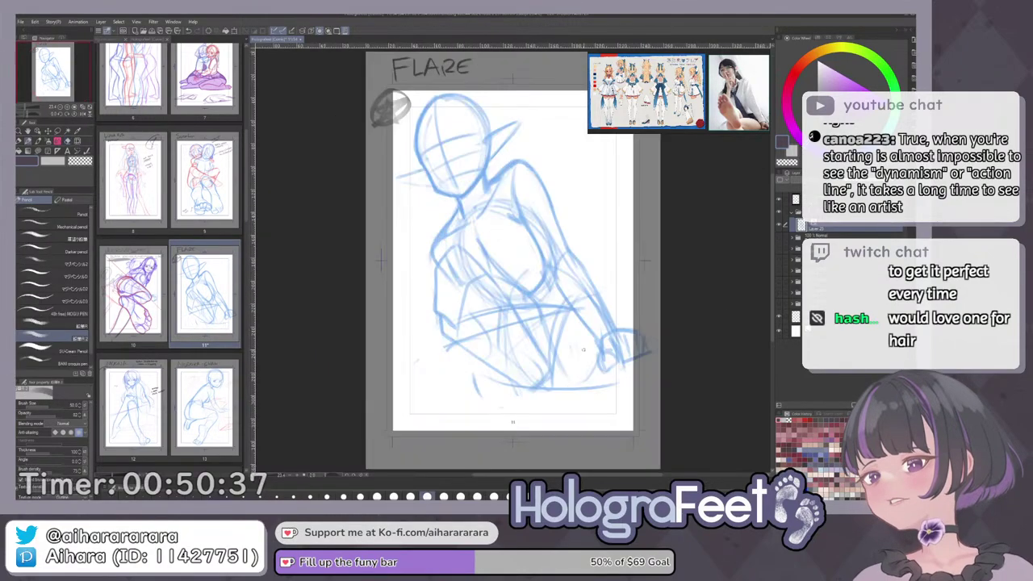
key("ctrl+z")
mouse_move(565, 310)
left_mouse_down()
mouse_move(447, 332)
mouse_move(457, 326)
left_mouse_up()
Undo the new hip and thigh lines and the erasing of the hip, knee and lower leg.
key("ctrl+z")
key("ctrl+z")
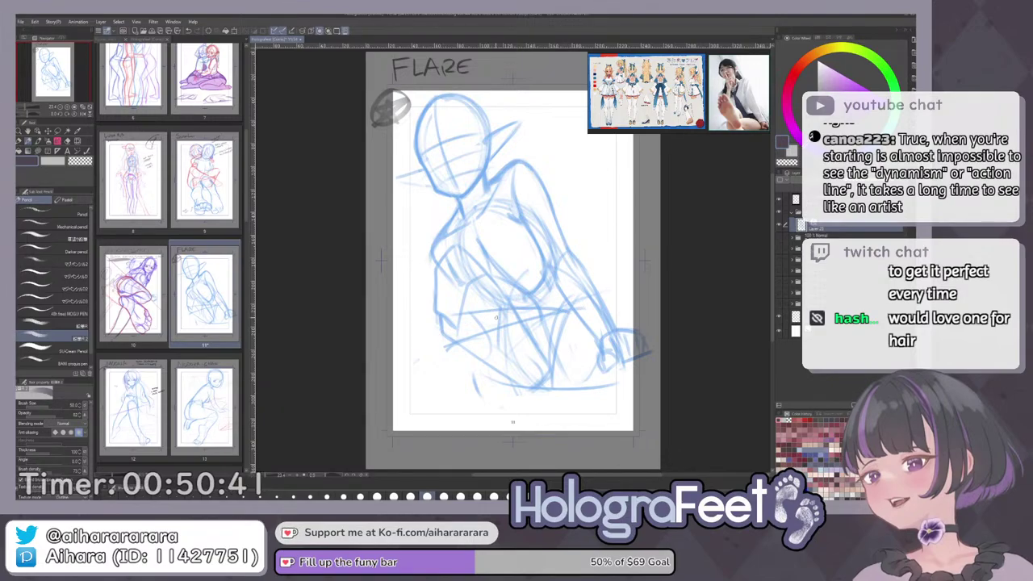
key("ctrl+z")
key("ctrl+z")
key("ctrl+z")
key("ctrl+z")
key("ctrl+z")
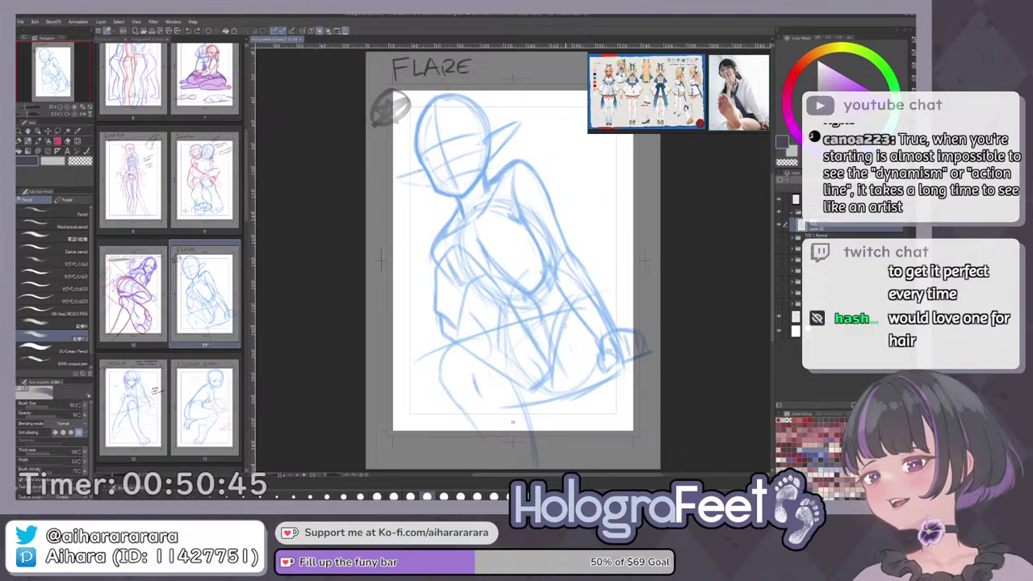
Restore the erasing of the outer hip curve, knee and lower-leg lines, leaving out the redrawn flat hip and thigh lines.
key("ctrl+y")
key("ctrl+y")
key("ctrl+y")
key("ctrl+y")
key("ctrl+y")
key("ctrl+z")
key("ctrl+z")
key("ctrl+y")
key("ctrl+y")
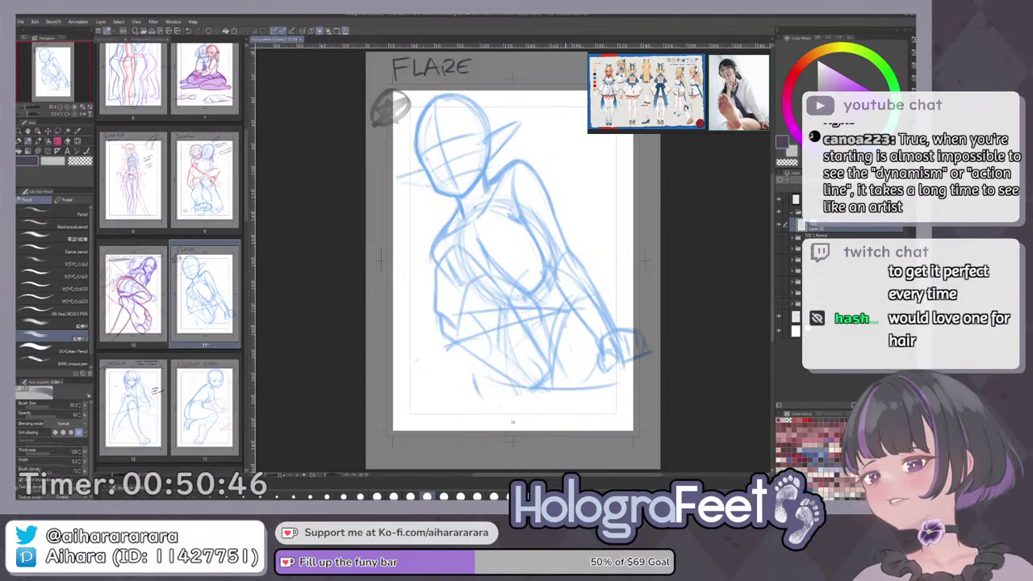
key("ctrl+z")
key("ctrl+z")
key("ctrl+z")
key("ctrl+y")
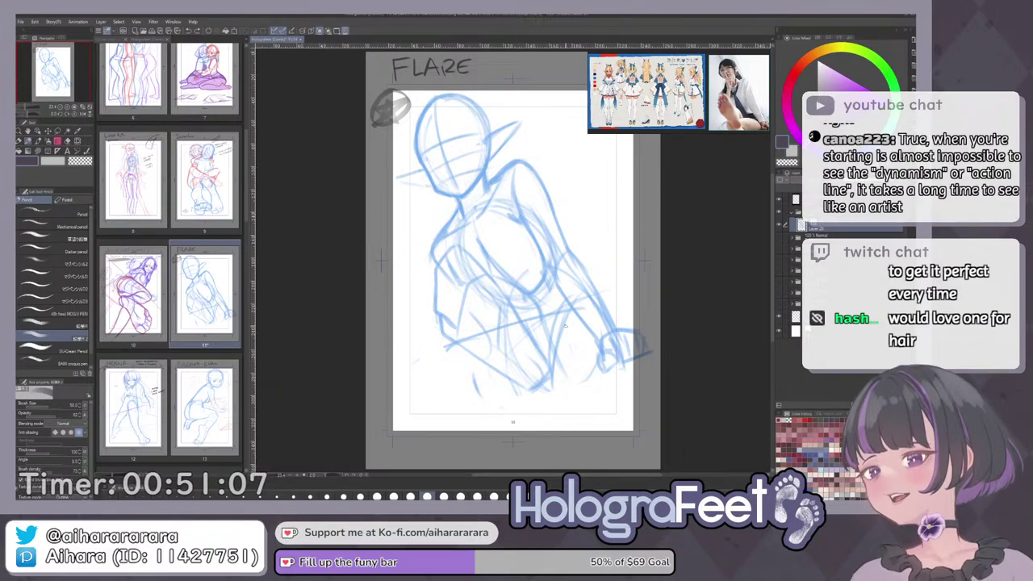
Sketch the upper edge of the thigh from the knee towards the hand and a flatter line for its underside.
left_click_drag(566, 326, 620, 251)
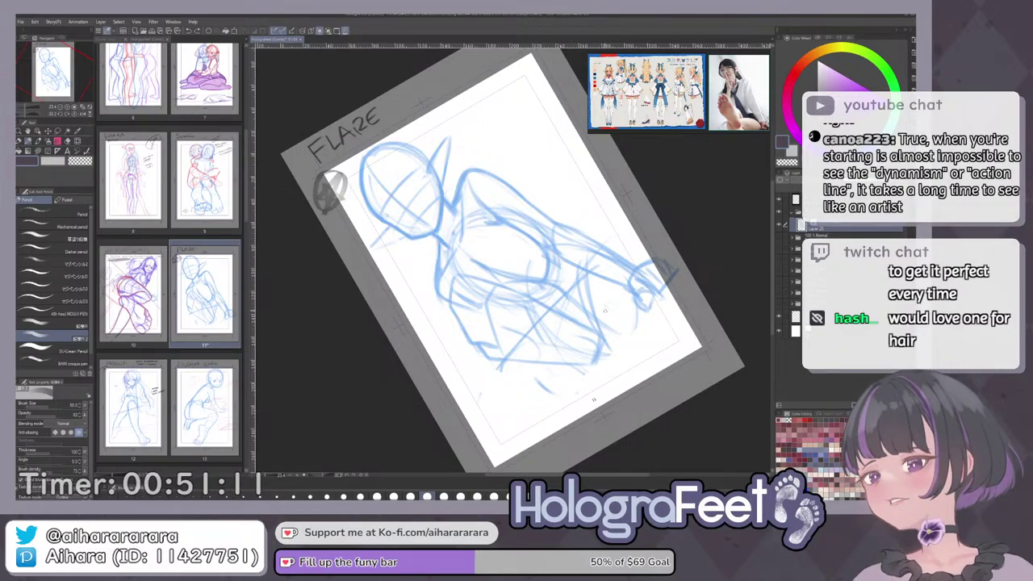
key("ctrl+z")
mouse_move(625, 286)
left_mouse_down()
mouse_move(465, 389)
mouse_move(624, 288)
mouse_move(512, 342)
left_mouse_up()
left_click_drag(636, 349, 552, 392)
key("ctrl+@")
Draw the front edge of the lower leg as a long, slightly curved line running down from the knee past the page edge.
mouse_move(451, 327)
left_mouse_down()
mouse_move(483, 425)
mouse_move(477, 418)
left_mouse_up()
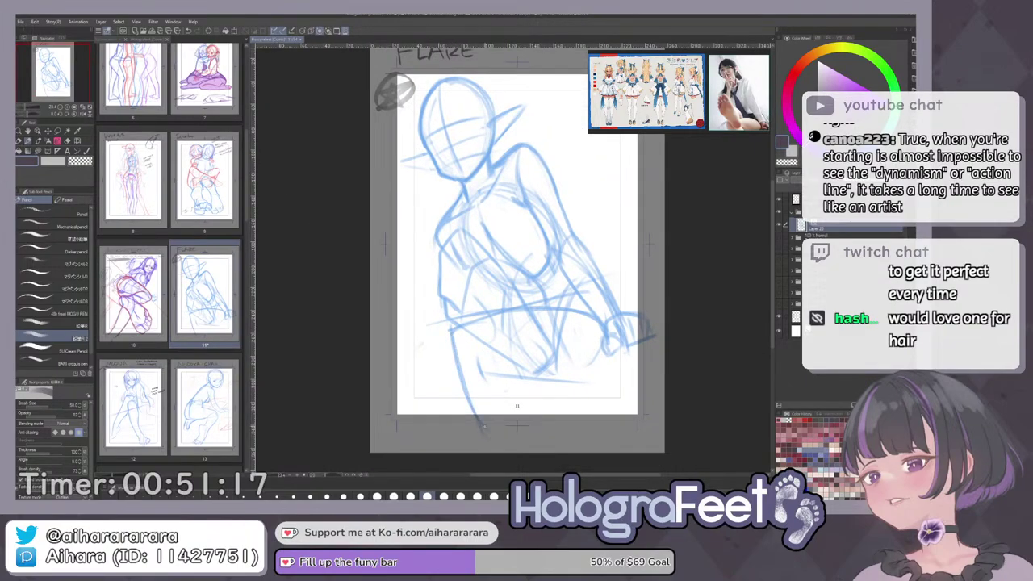
key("ctrl+z")
key("ctrl+z")
left_click_drag(449, 330, 478, 426)
mouse_move(471, 328)
left_mouse_down()
mouse_move(494, 413)
mouse_move(508, 396)
mouse_move(512, 452)
left_mouse_up()
key("ctrl+z")
key("ctrl+z")
key("ctrl+z")
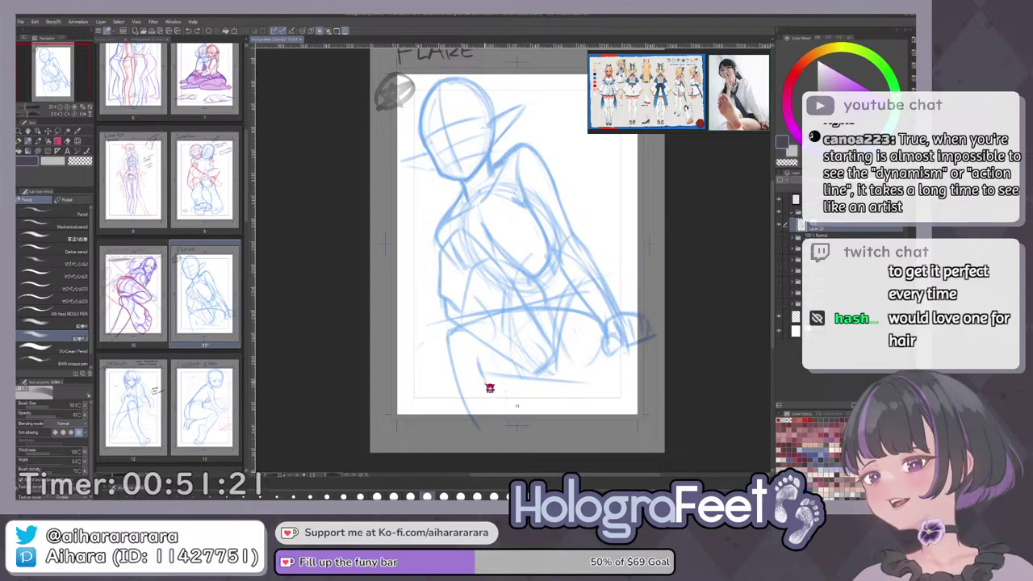
left_click_drag(448, 330, 486, 449)
Round the top of the thigh, strengthen its underside and connect both with a curved hip outline below the hand.
left_click_drag(486, 312, 595, 334)
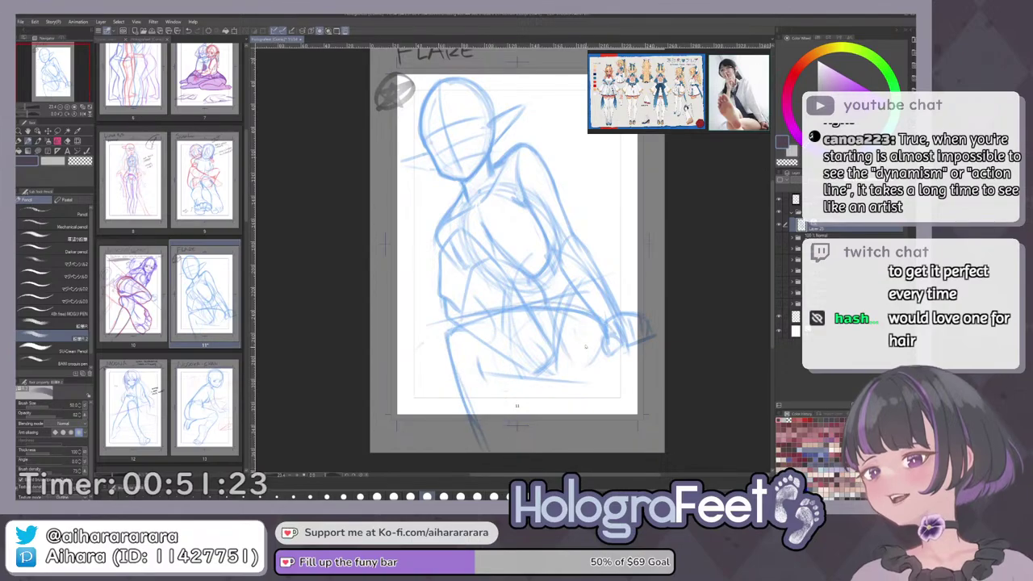
key("ctrl+z")
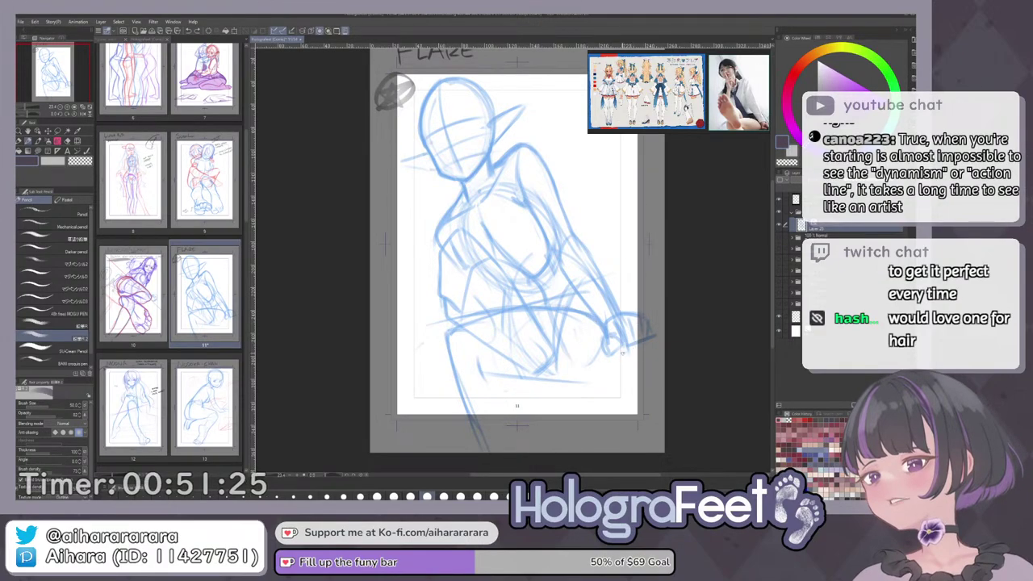
left_click_drag(522, 373, 586, 384)
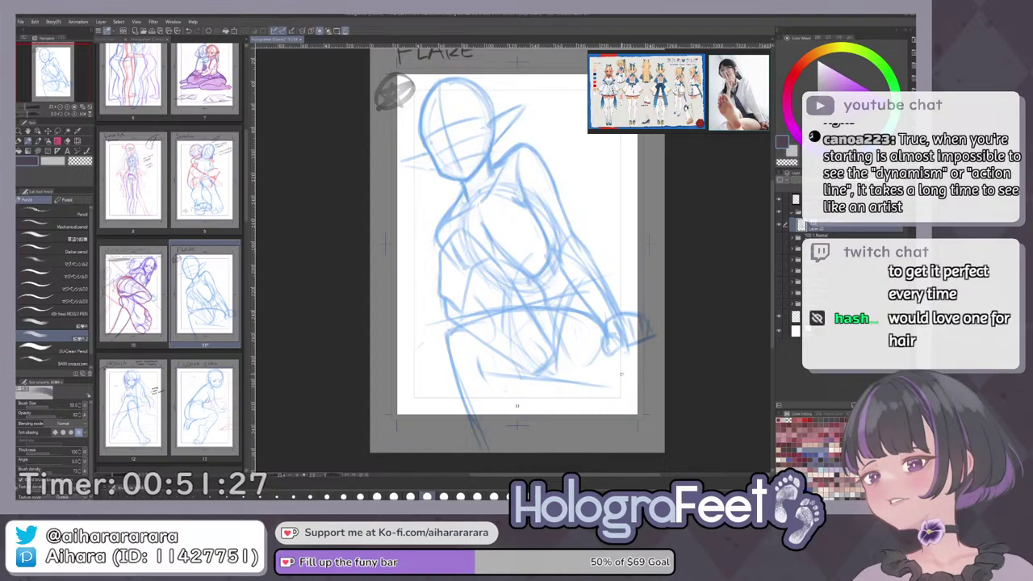
mouse_move(502, 373)
left_mouse_down()
mouse_move(570, 385)
mouse_move(598, 384)
left_mouse_up()
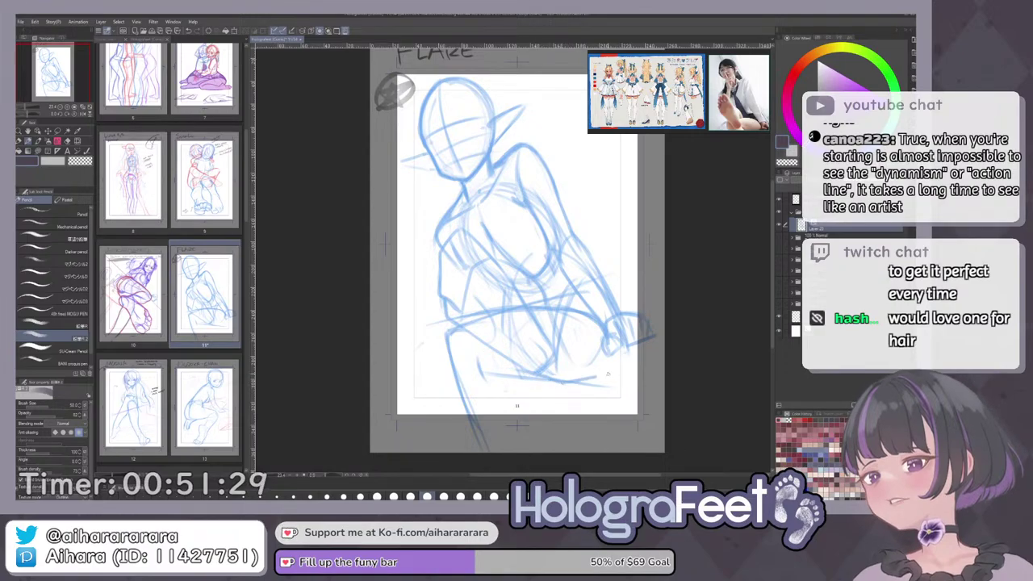
mouse_move(610, 289)
left_mouse_down()
mouse_move(635, 365)
mouse_move(572, 386)
mouse_move(535, 420)
left_mouse_up()
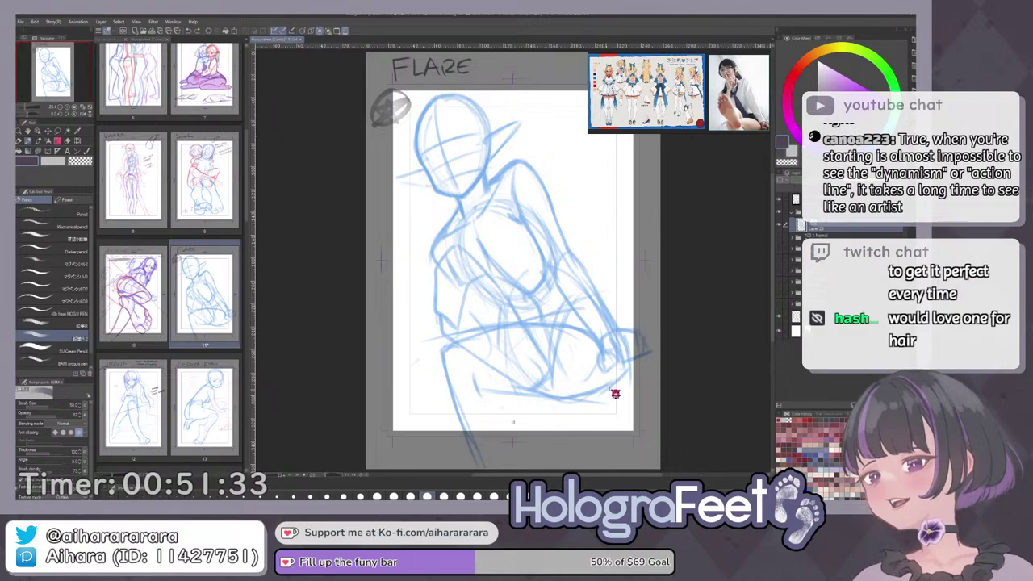
mouse_move(615, 390)
left_mouse_down()
mouse_move(594, 402)
mouse_move(510, 395)
mouse_move(526, 440)
left_mouse_up()
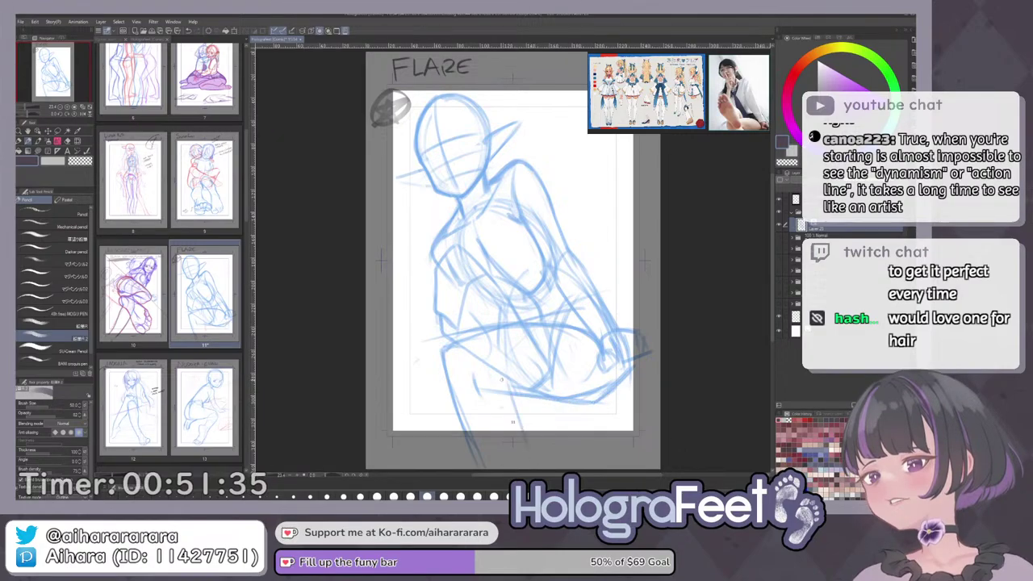
Redraw the back edge of the lower leg as a steep line below the thigh and check the pose in mirrored view.
key("ctrl+z")
left_click_drag(499, 371, 518, 463)
left_click_drag(501, 391, 510, 433)
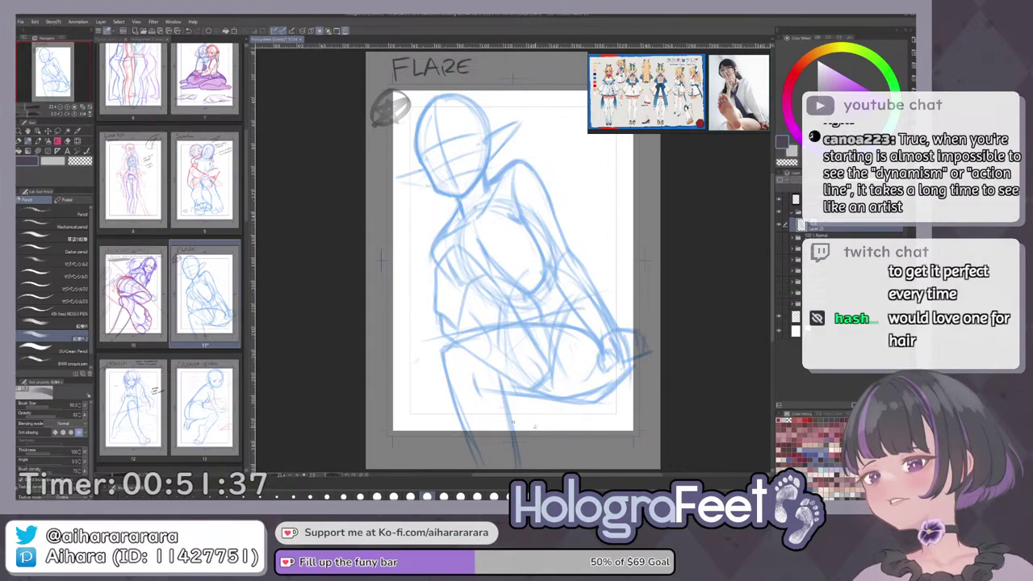
key("ctrl+z")
key("ctrl+z")
left_click_drag(509, 377, 519, 467)
left_click_drag(512, 410, 520, 455)
key("h")
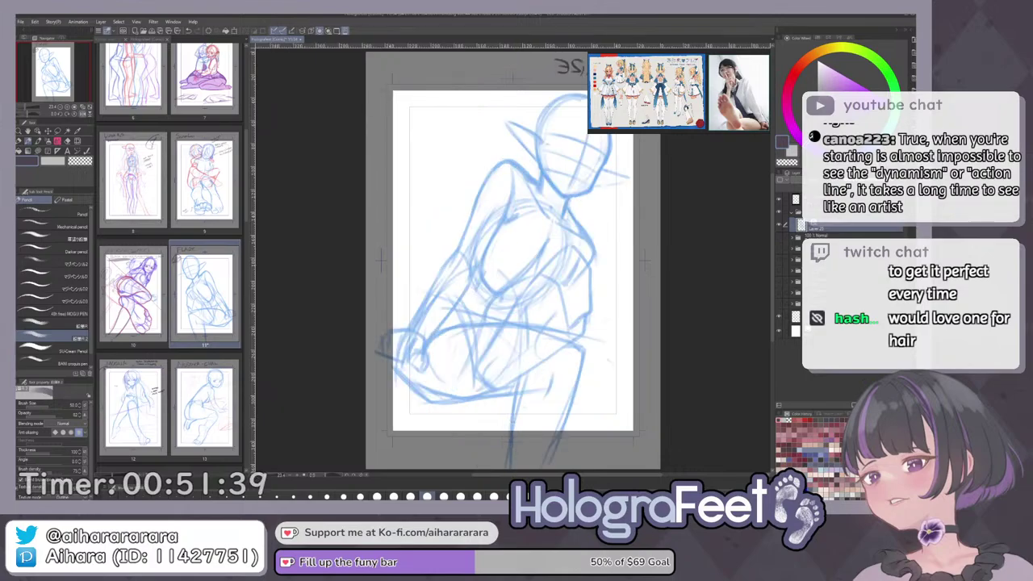
key("h")
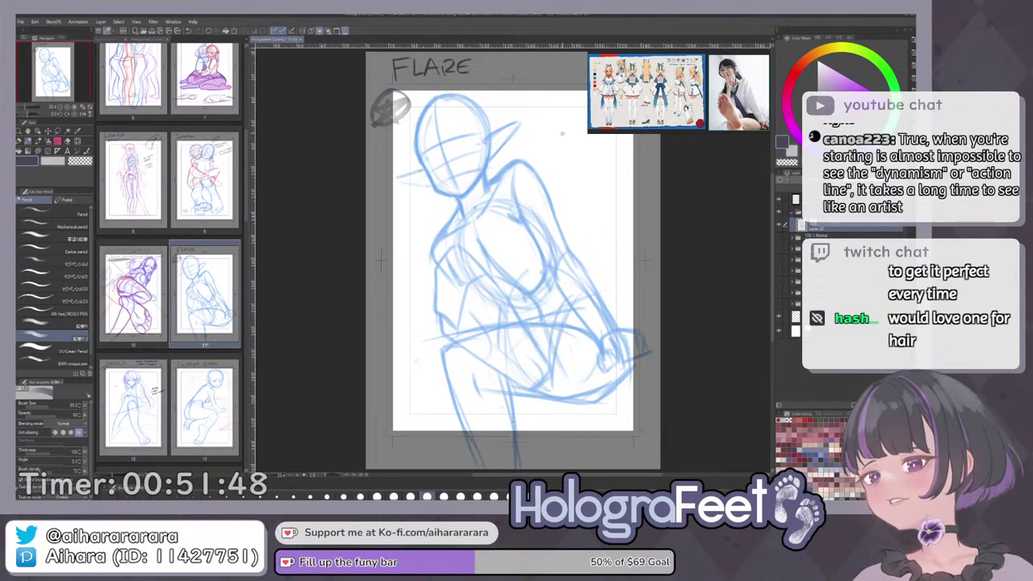
Lasso the head, shoulders and chest, shift them slightly up and away from the straight arm, and clear the selection.
key("m")
mouse_move(562, 205)
left_mouse_down()
mouse_move(574, 268)
mouse_move(598, 239)
mouse_move(594, 226)
left_mouse_up()
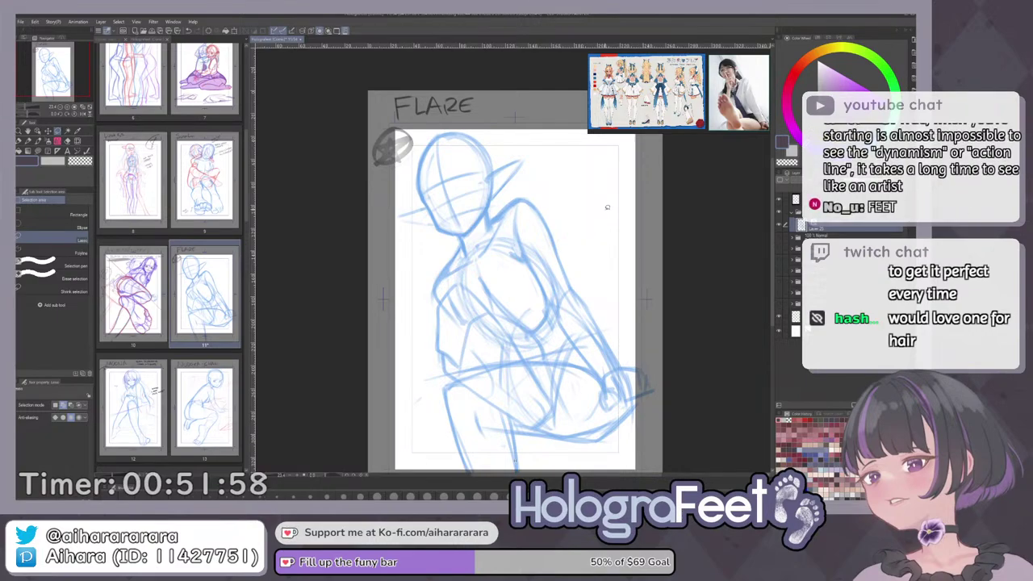
scroll(550, 252, "up", 1)
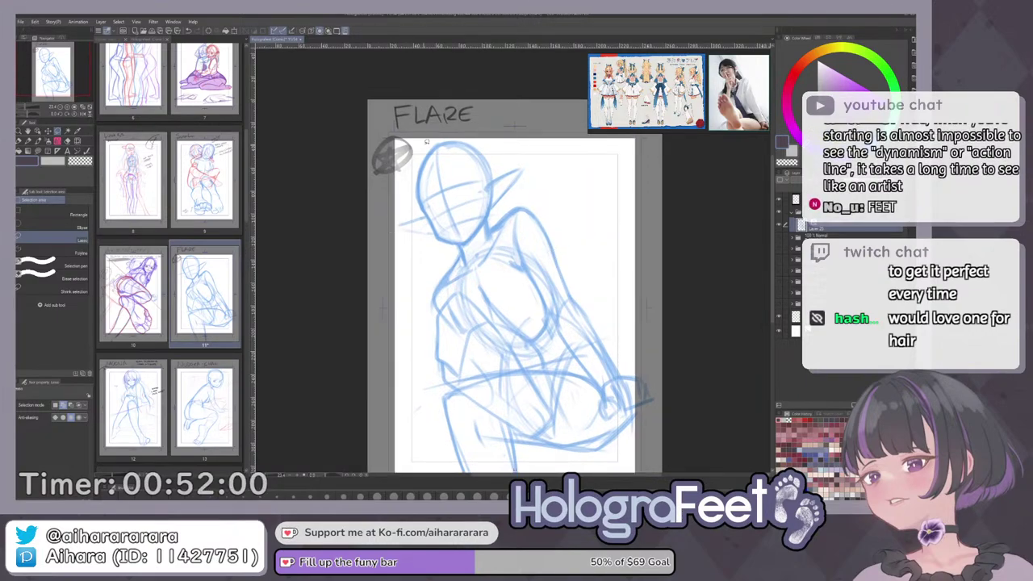
mouse_move(427, 142)
left_mouse_down()
mouse_move(388, 196)
mouse_move(400, 292)
mouse_move(429, 331)
mouse_move(458, 287)
mouse_move(526, 353)
left_mouse_up()
left_click_drag(556, 152, 452, 122)
key("k")
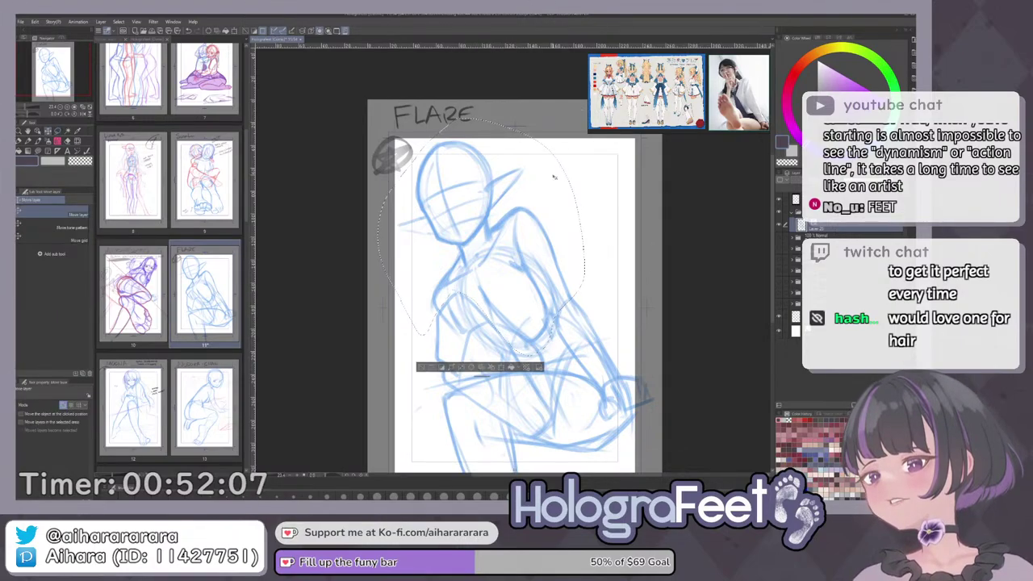
left_click_drag(538, 262, 534, 256)
left_click(419, 362)
key("p")
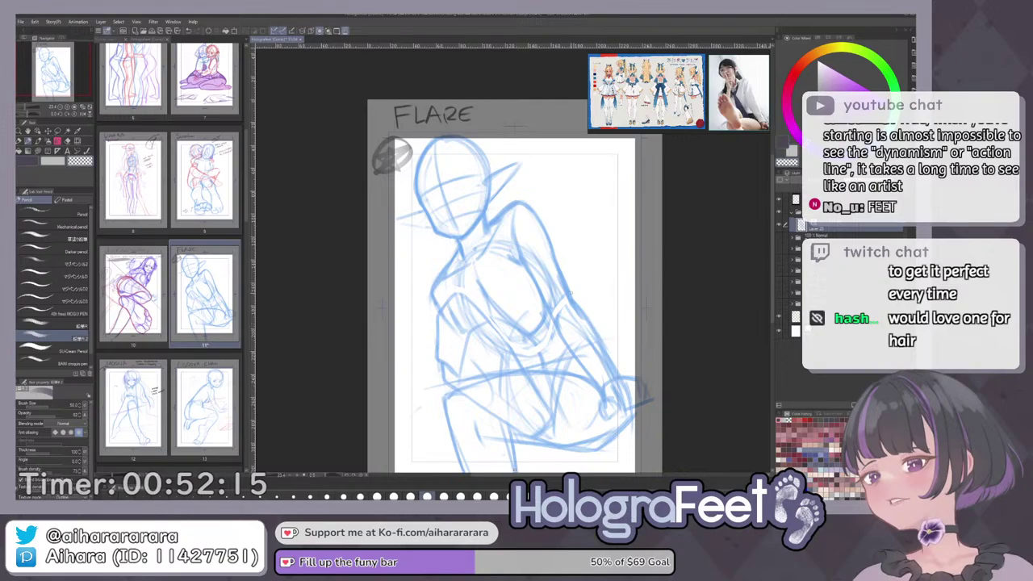
Retouch the straight arm's outline below the elbow so it joins the shifted upper body.
left_click_drag(572, 297, 605, 354)
key("c")
left_click_drag(602, 471, 600, 423)
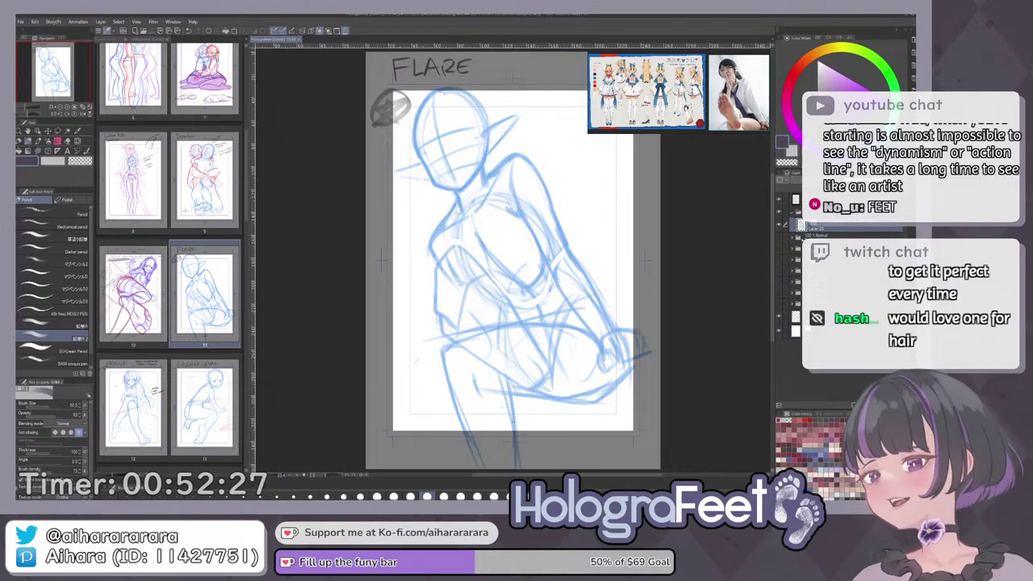
left_click_drag(488, 243, 514, 274)
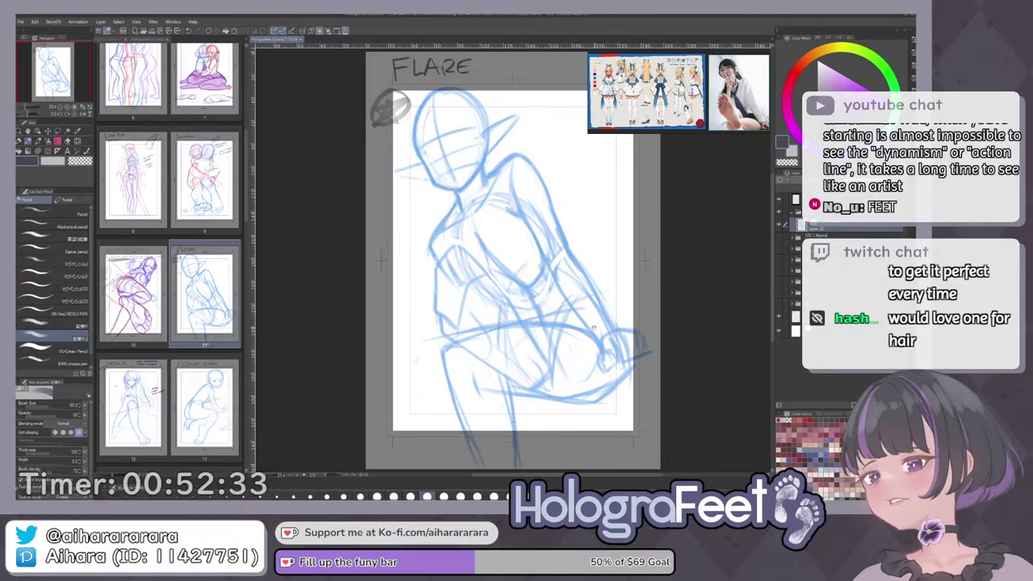
mouse_move(594, 328)
left_mouse_down()
mouse_move(591, 350)
mouse_move(546, 331)
left_mouse_up()
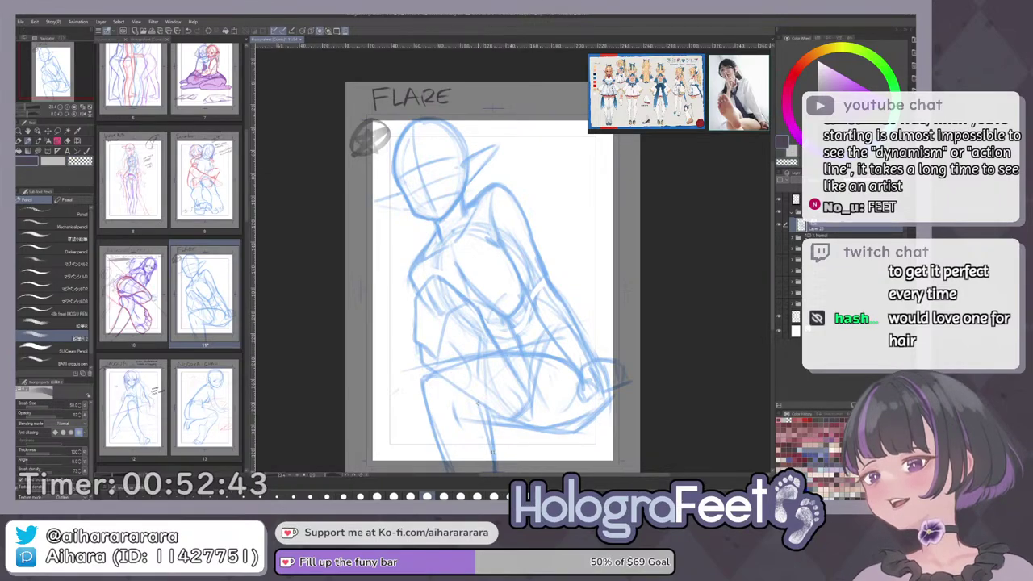
left_click_drag(550, 304, 546, 321)
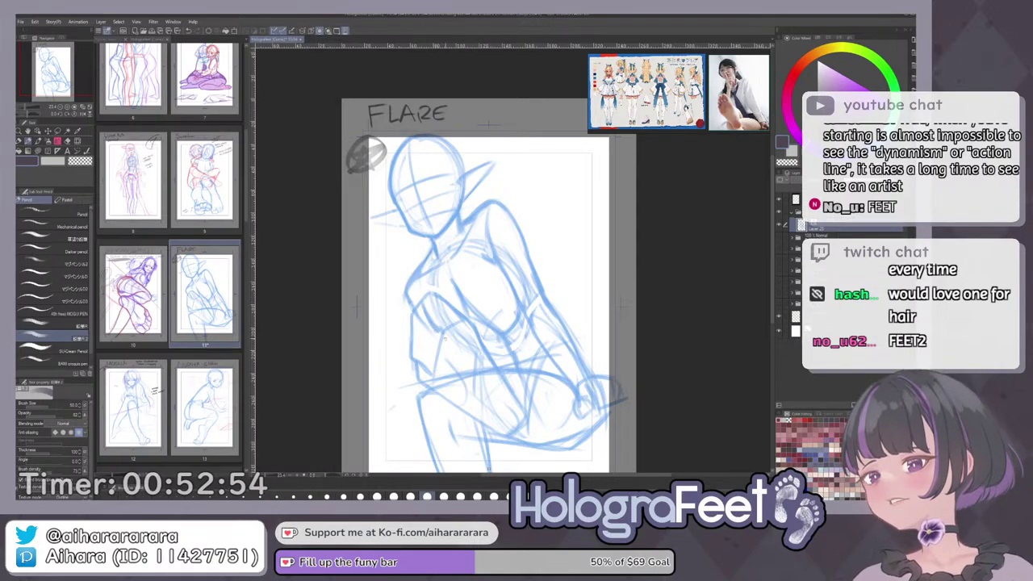
left_click_drag(523, 363, 497, 336)
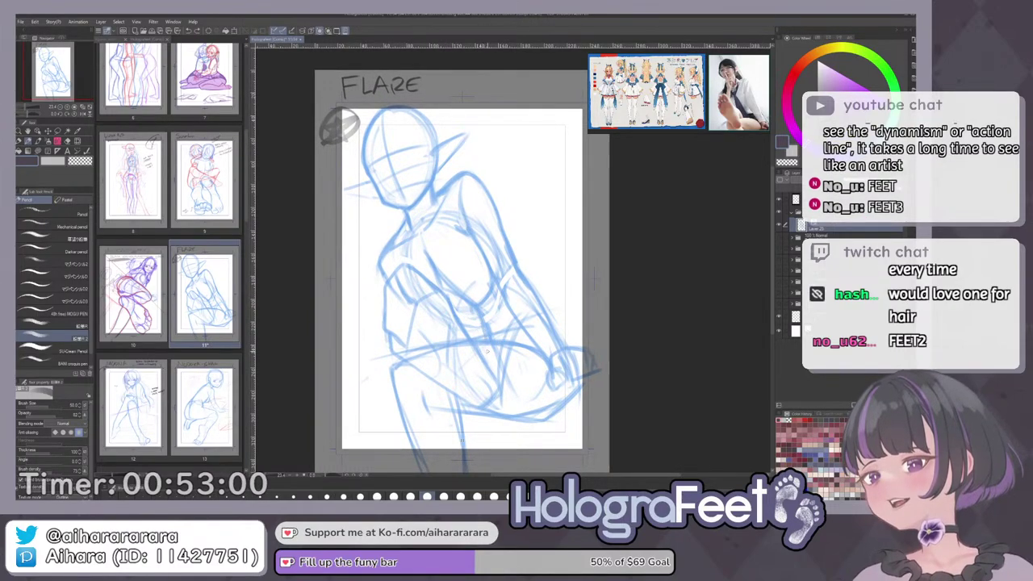
left_click_drag(511, 322, 509, 327)
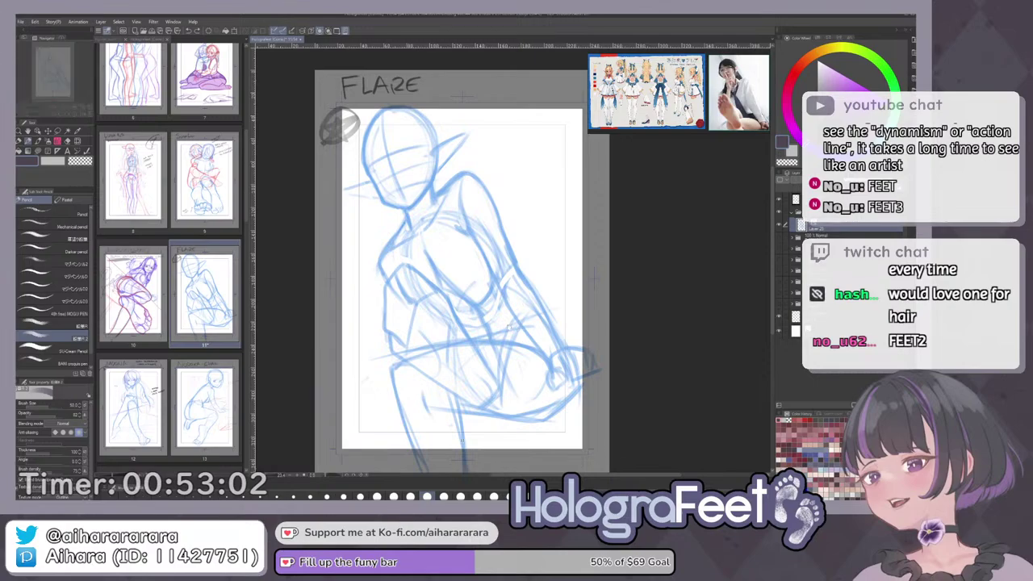
Lasso the arm crossing the torso together with the waist edge and shift the selection slightly up and outward.
key("m")
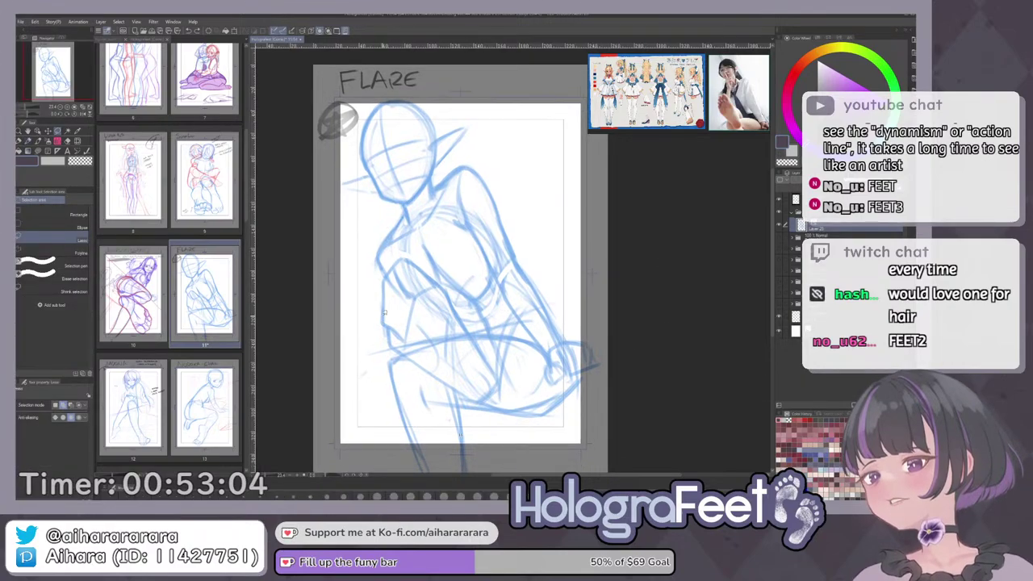
mouse_move(380, 277)
left_mouse_down()
mouse_move(381, 340)
mouse_move(394, 350)
mouse_move(482, 403)
mouse_move(501, 396)
mouse_move(478, 343)
left_mouse_up()
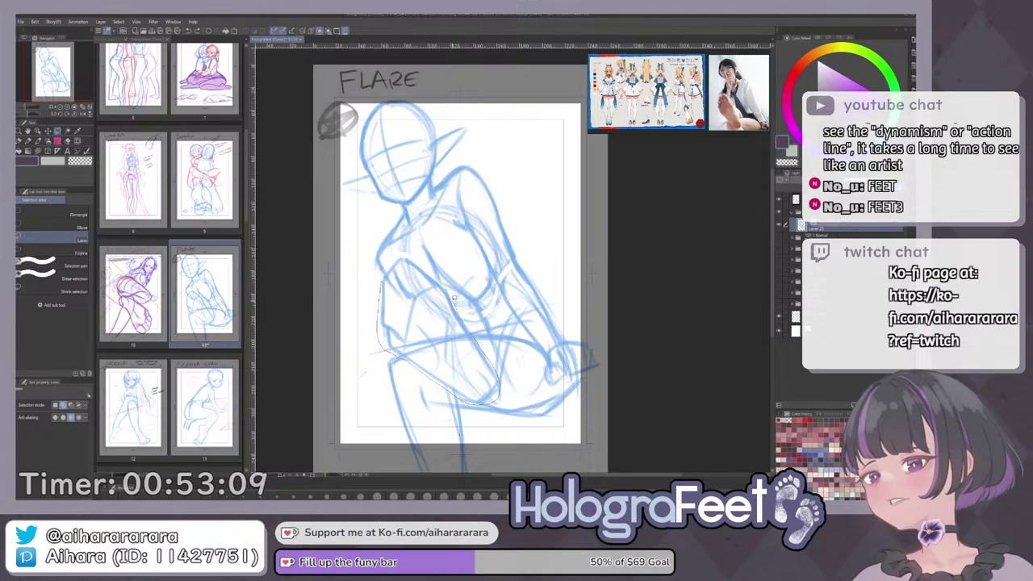
mouse_move(454, 299)
left_mouse_down()
mouse_move(423, 263)
mouse_move(396, 259)
left_mouse_up()
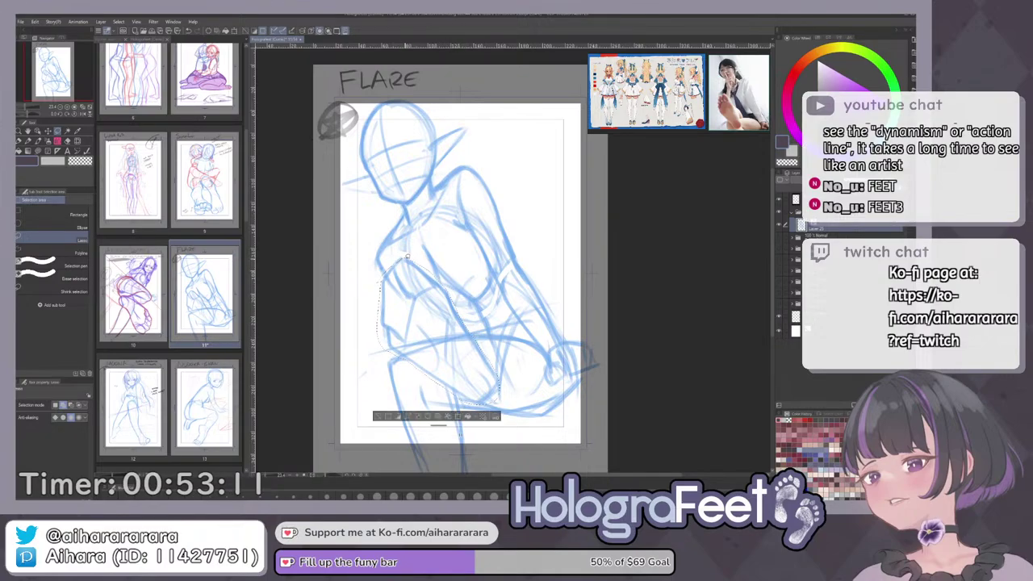
key("k")
left_click_drag(535, 329, 548, 348)
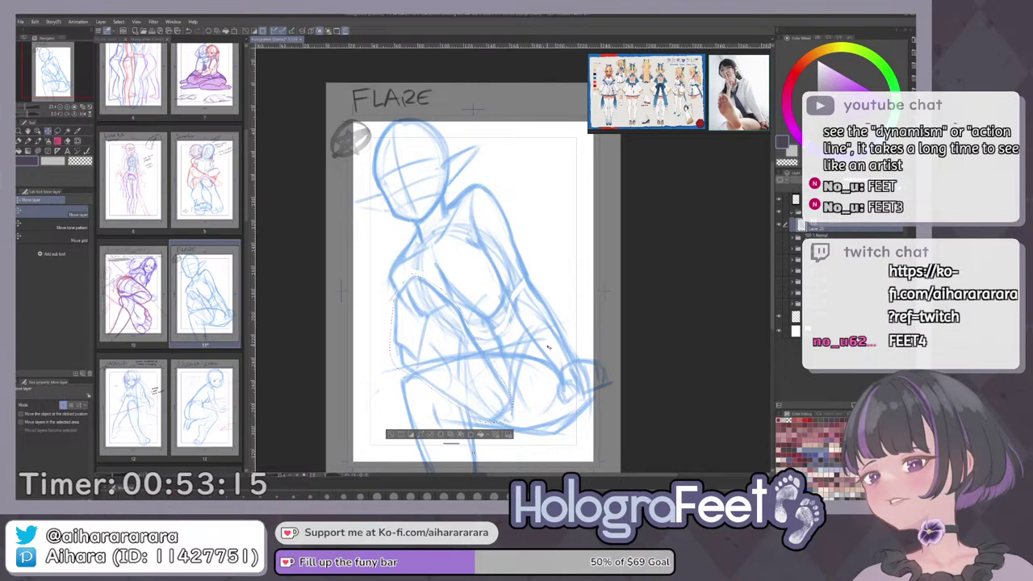
left_click_drag(497, 399, 489, 394)
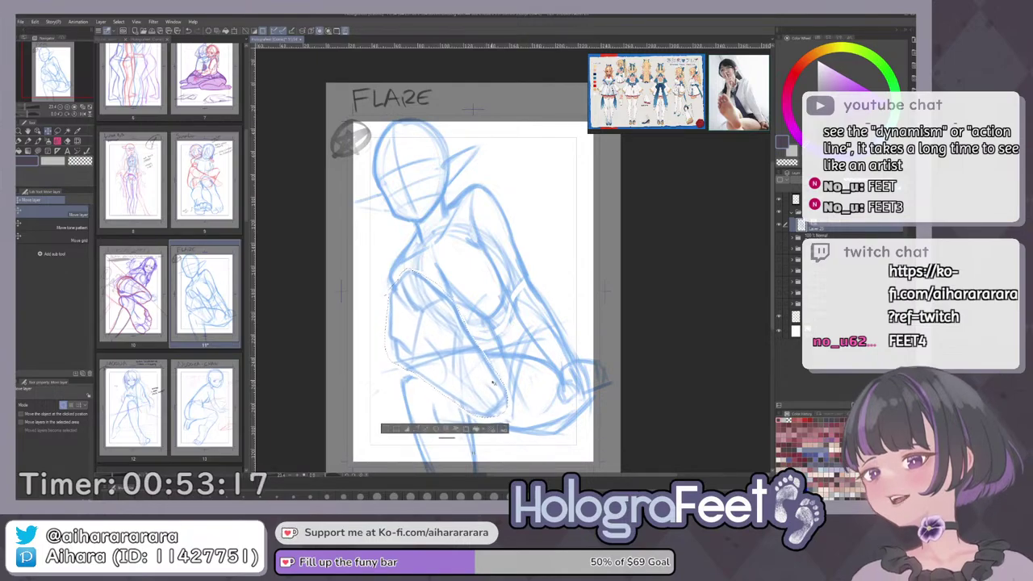
Rotate the selected arm and waist clockwise so the forearm hangs more steeply, nudge them outward, apply the transform and deselect.
key("ctrl+t")
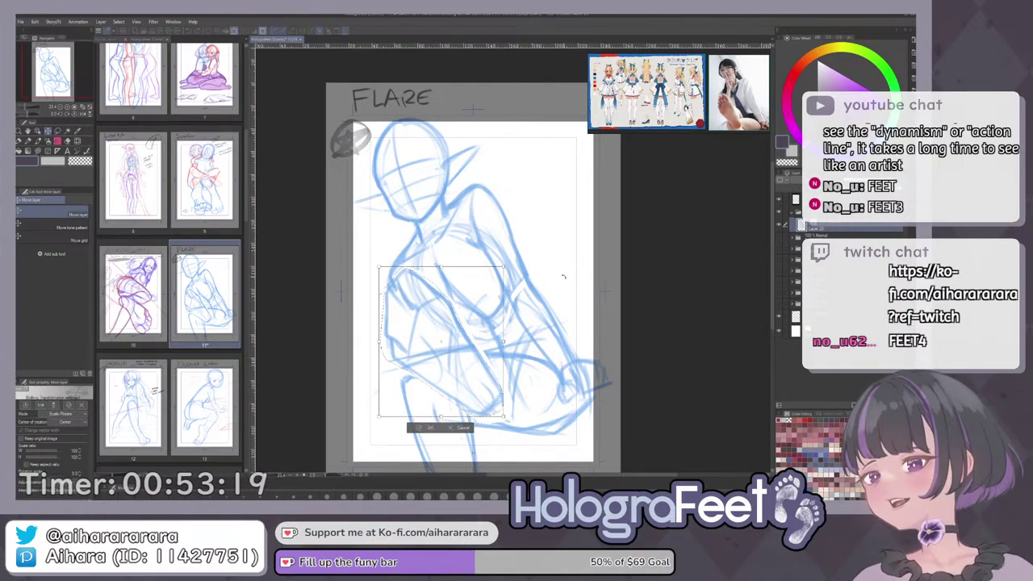
left_click_drag(572, 268, 596, 297)
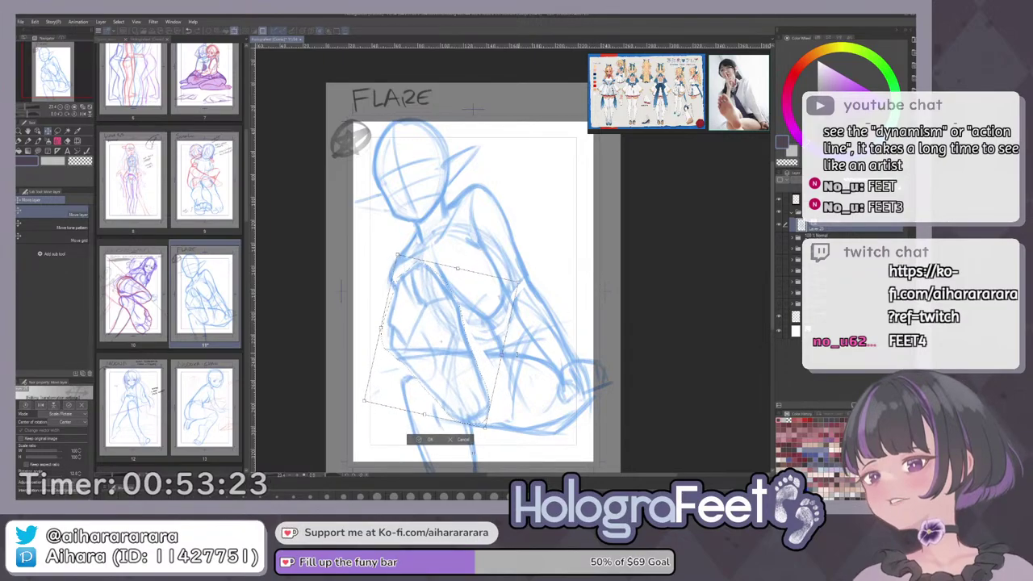
left_click_drag(488, 367, 481, 363)
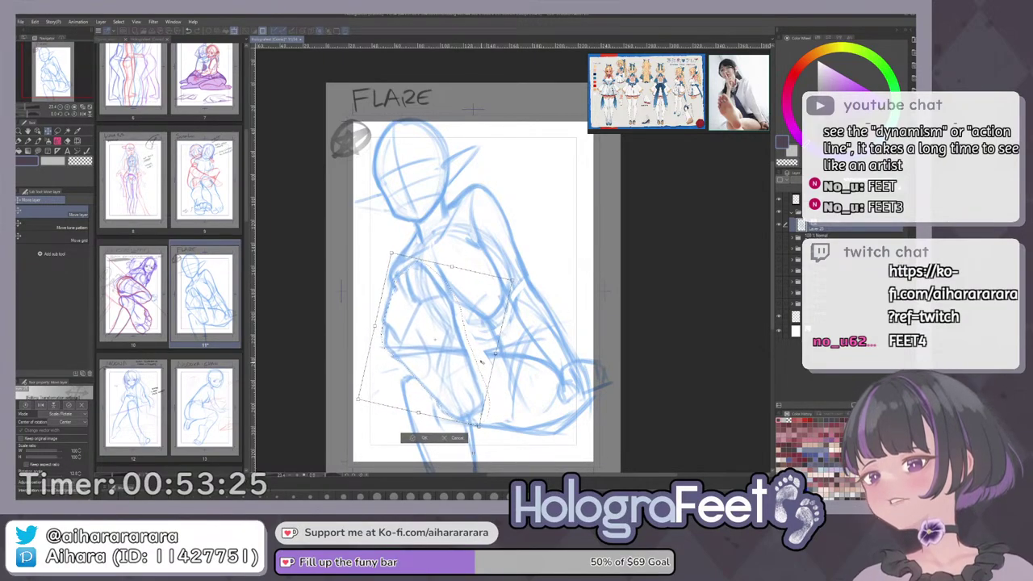
left_click(422, 437)
left_click(371, 435)
Erase the stray lines where the forearm crosses the waist and knee, and redraw the forearm's lower outline with the pencil.
key("e")
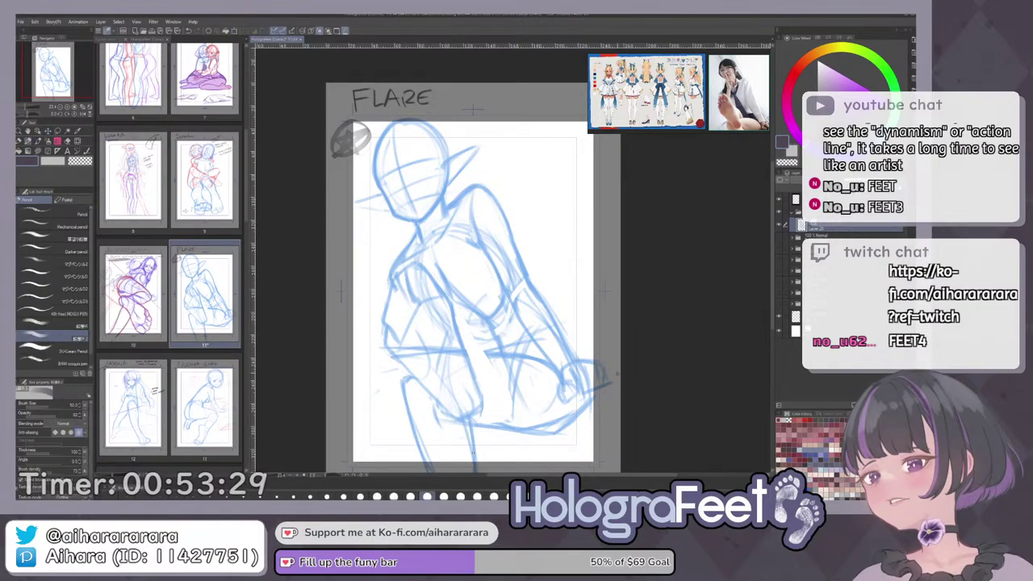
left_click_drag(380, 372, 444, 412)
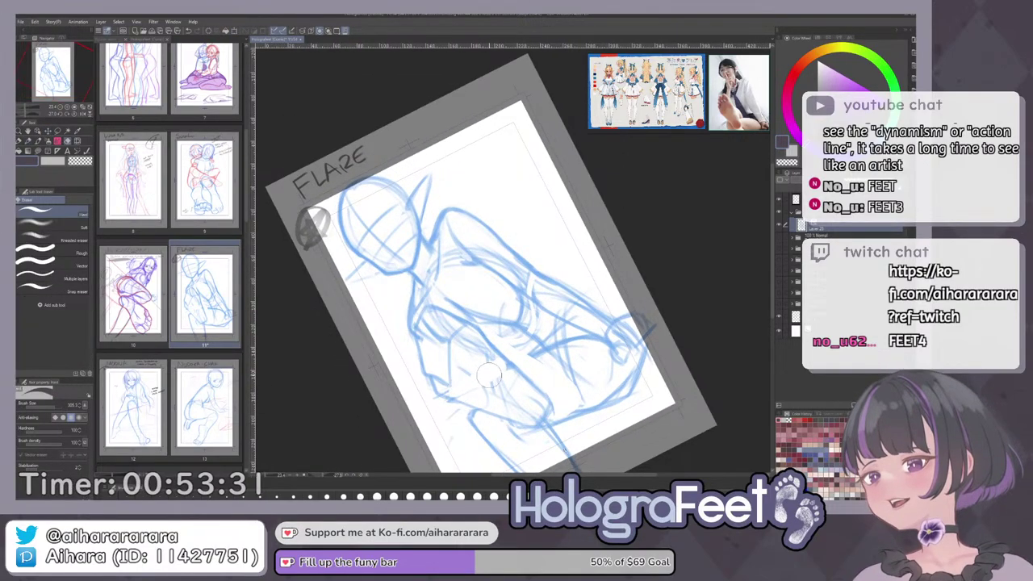
key("p")
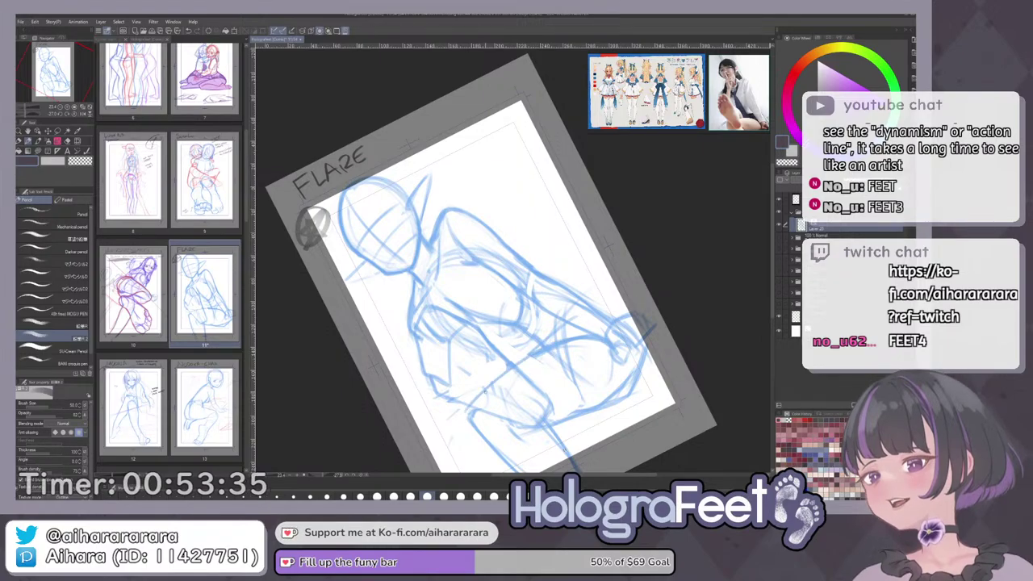
left_click_drag(470, 419, 492, 379)
key("ctrl+at")
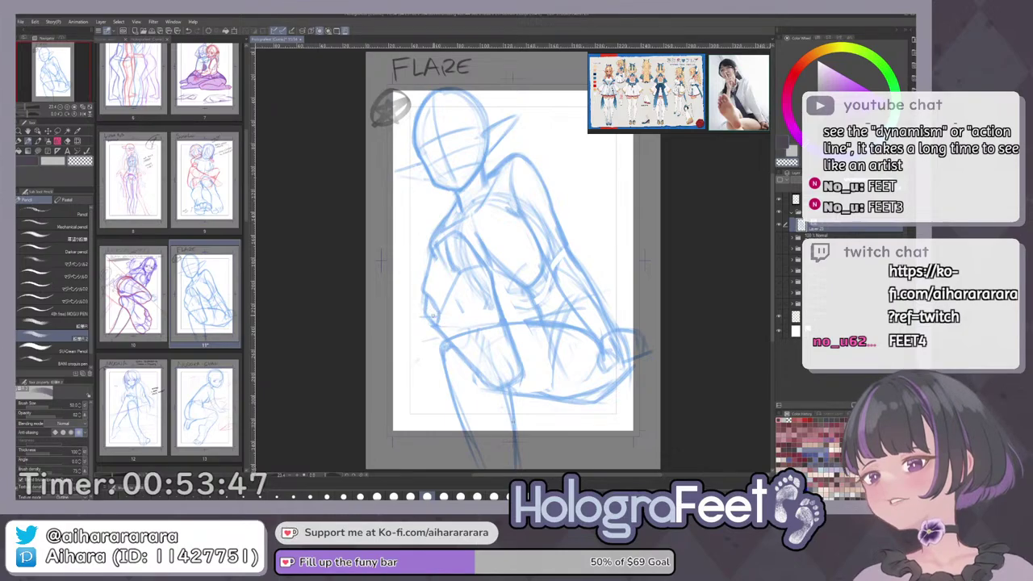
Retouch the bent arm's outline at the elbow and upper arm, alternating drawing and transparent pencil strokes, and check the pose mirrored.
key("c")
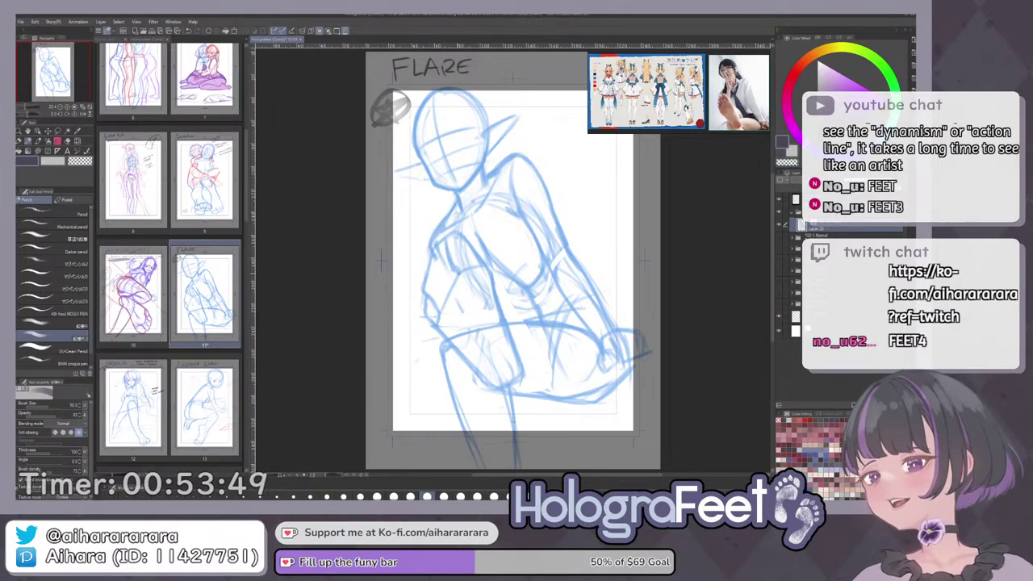
key("c")
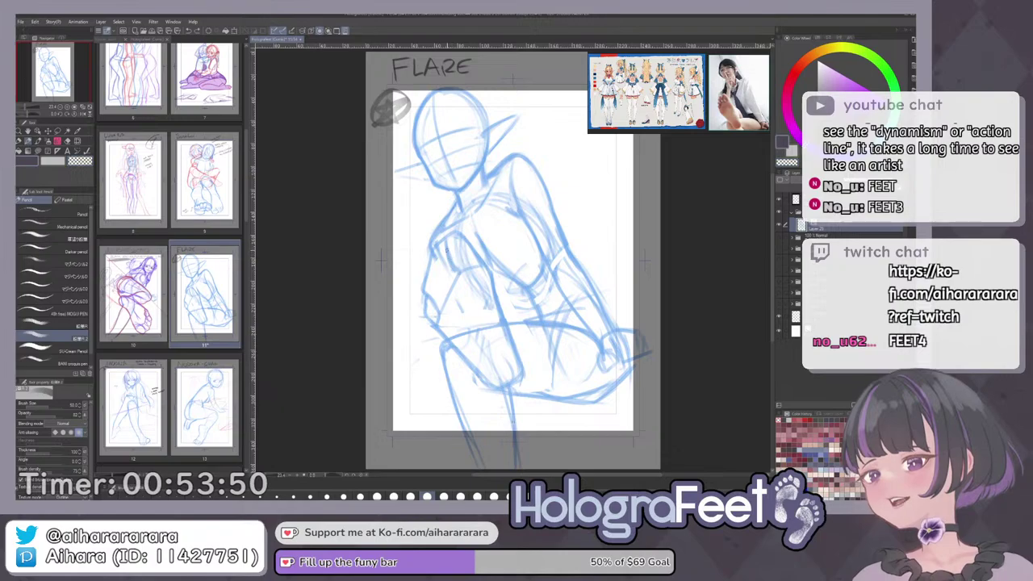
key("c")
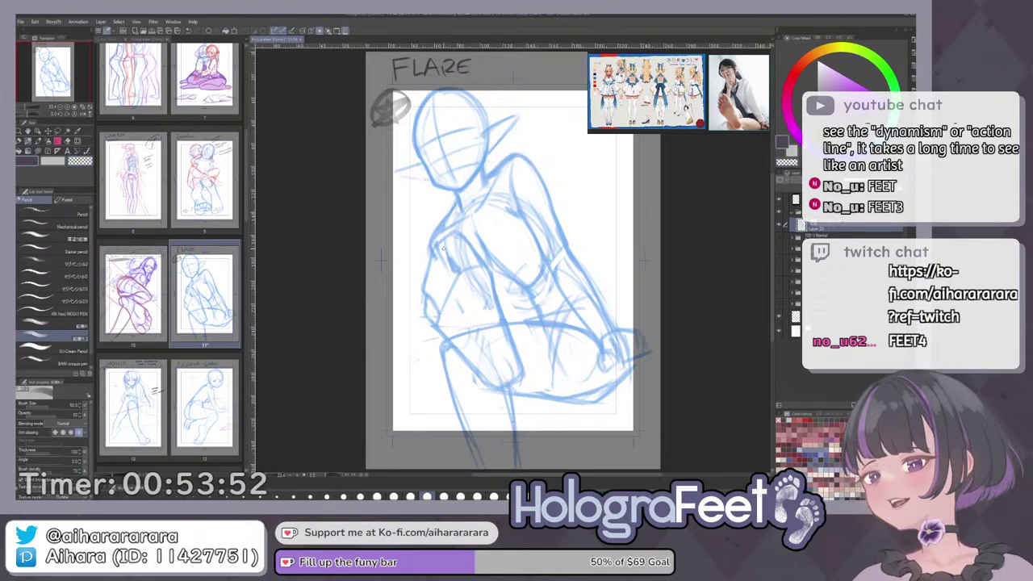
key("c")
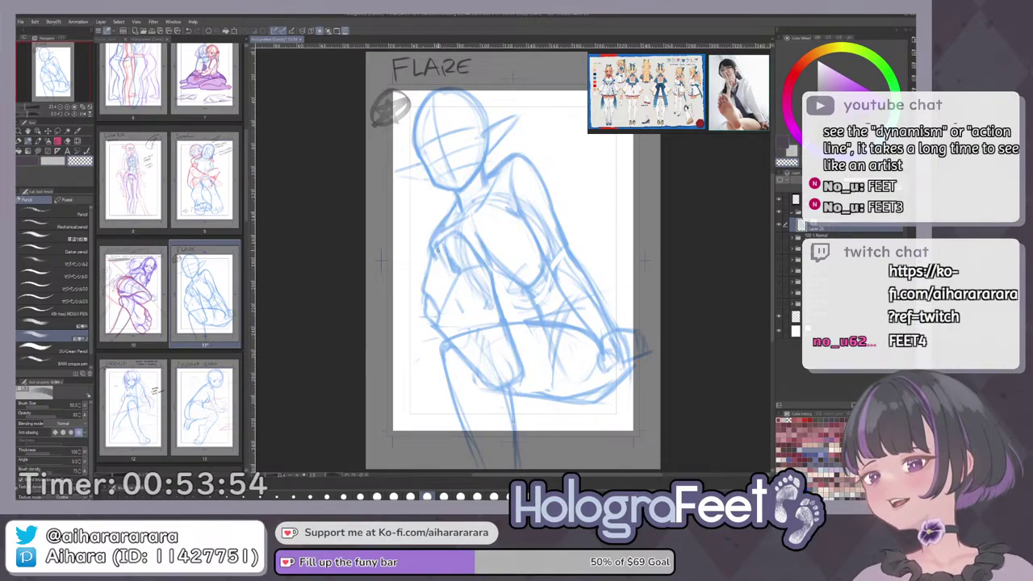
key("c")
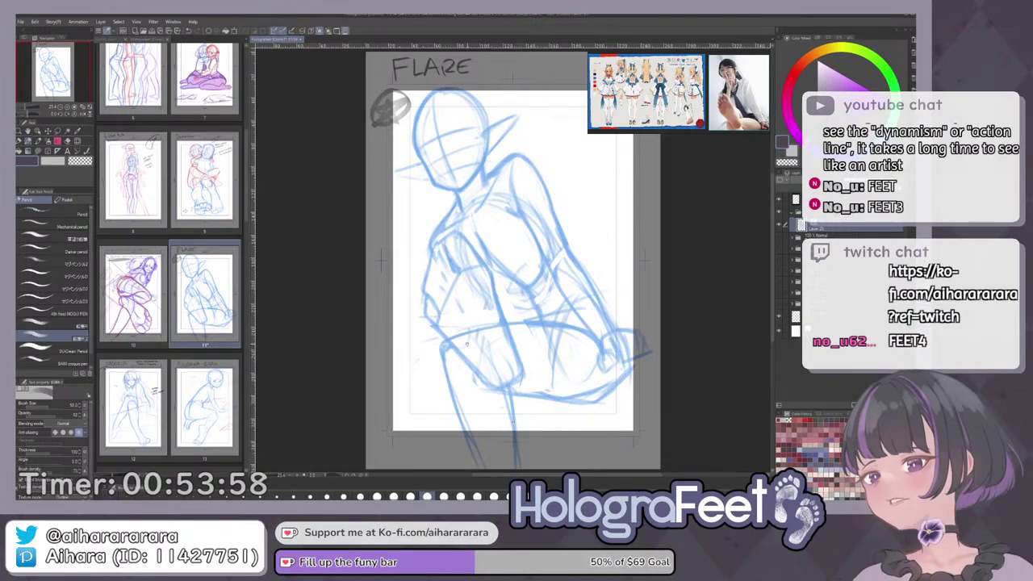
key("h")
key("h")
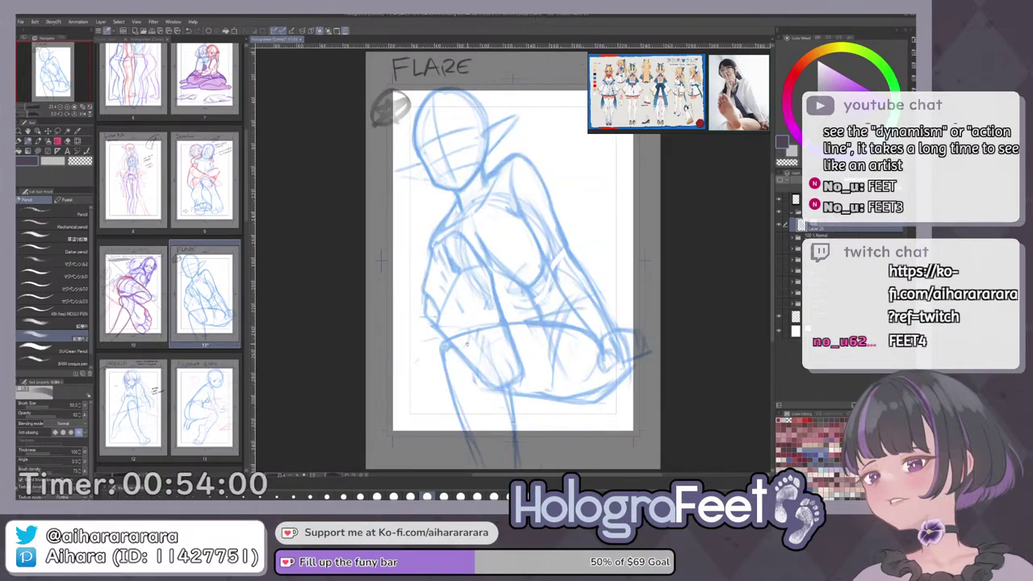
Lasso the shoulder line below the neck, skew its outer side slightly upward, apply the transform and deselect.
scroll(467, 343, "up", 3)
left_click_drag(466, 344, 503, 461)
key("m")
mouse_move(463, 253)
left_mouse_down()
mouse_move(442, 329)
mouse_move(489, 297)
mouse_move(499, 275)
mouse_move(470, 245)
left_mouse_up()
key("ctrl+t")
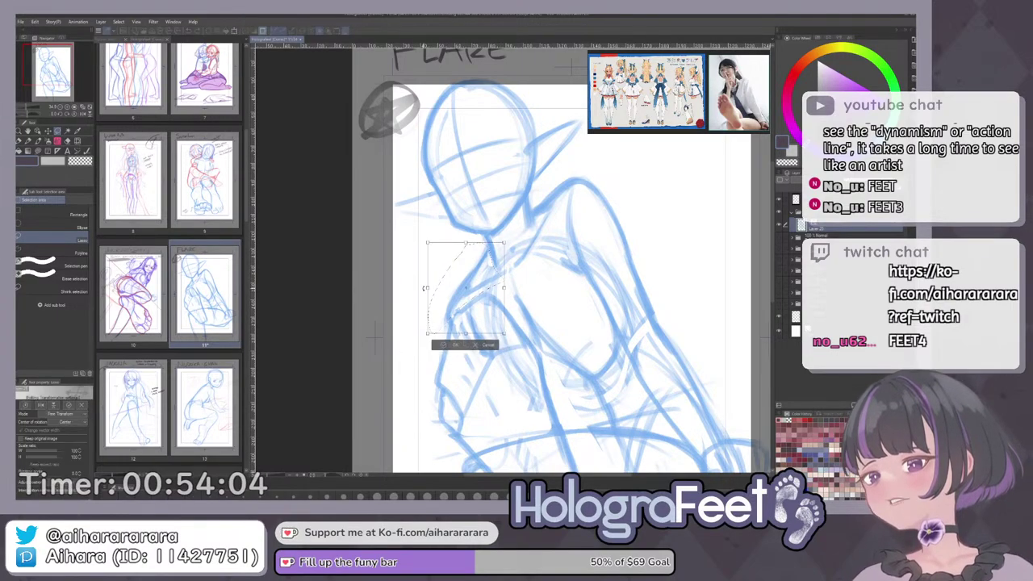
left_click_drag(425, 287, 427, 275)
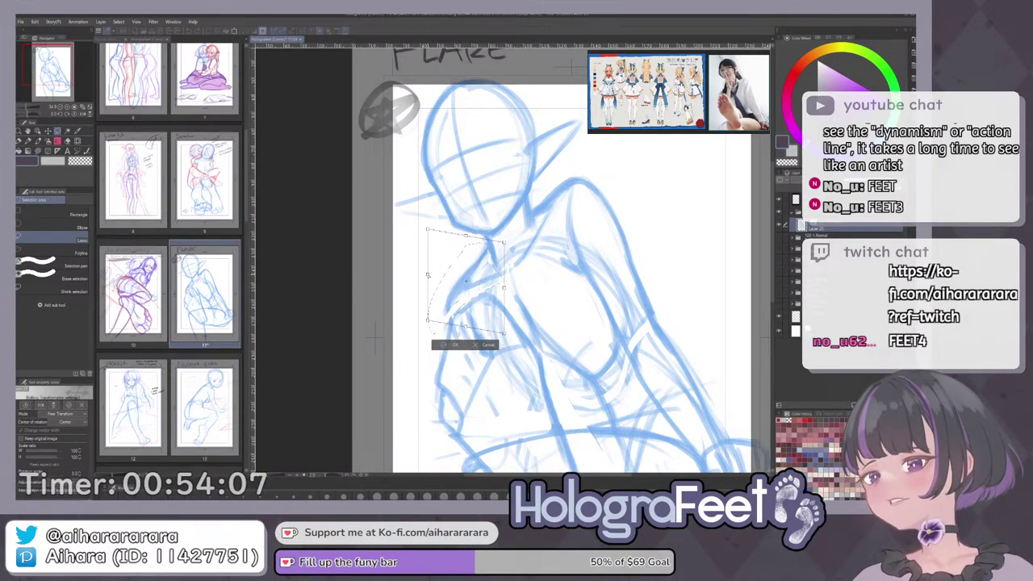
left_click(452, 347)
key("ctrl+d")
key("p")
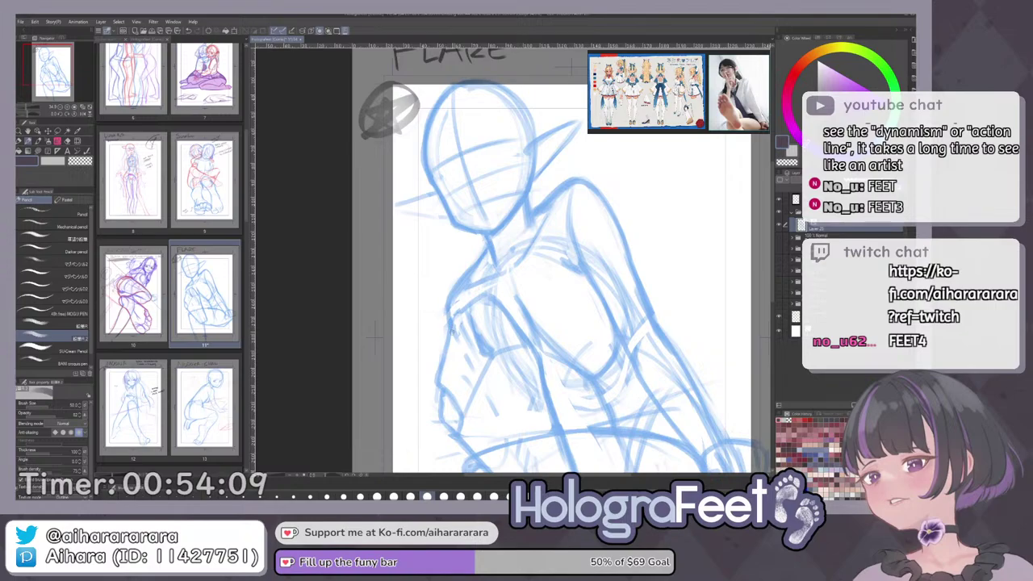
key("ctrl+0")
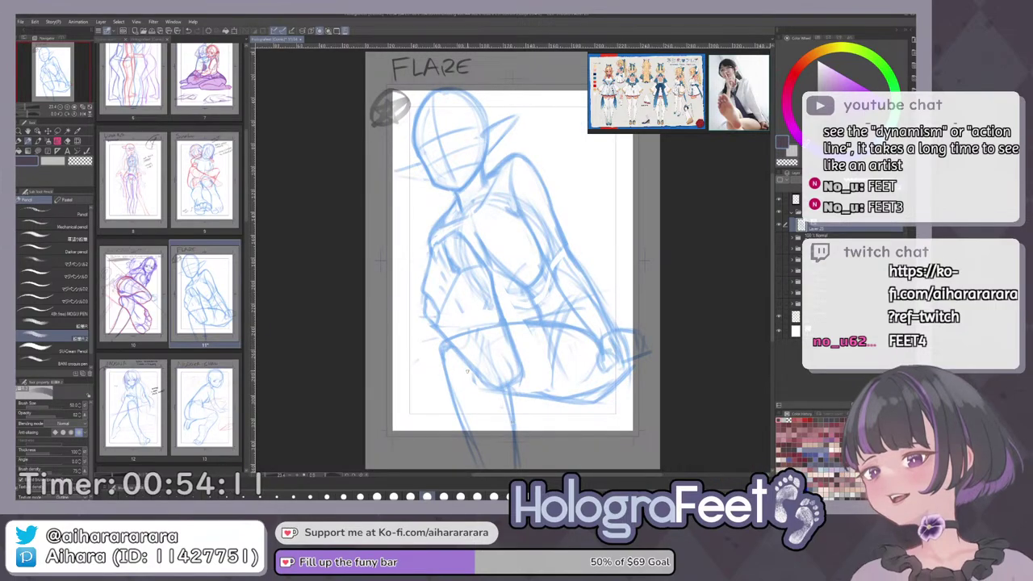
Erase the facial guidelines inside the head so only its outline is left.
left_click_drag(537, 245, 554, 314)
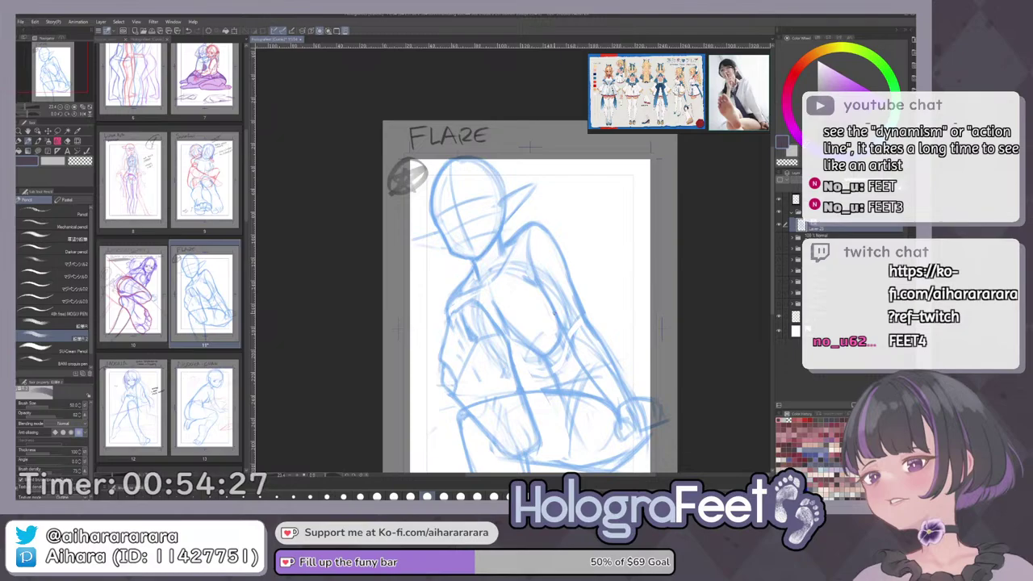
left_click_drag(554, 313, 560, 349)
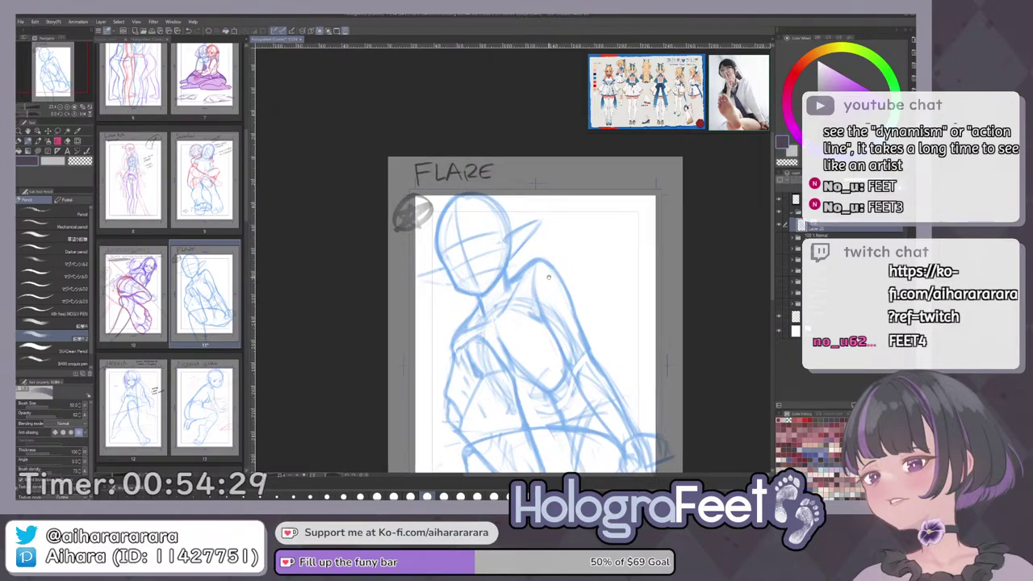
key("e")
mouse_move(458, 209)
left_mouse_down()
mouse_move(464, 273)
mouse_move(488, 264)
mouse_move(452, 244)
mouse_move(469, 215)
mouse_move(462, 259)
mouse_move(489, 246)
left_mouse_up()
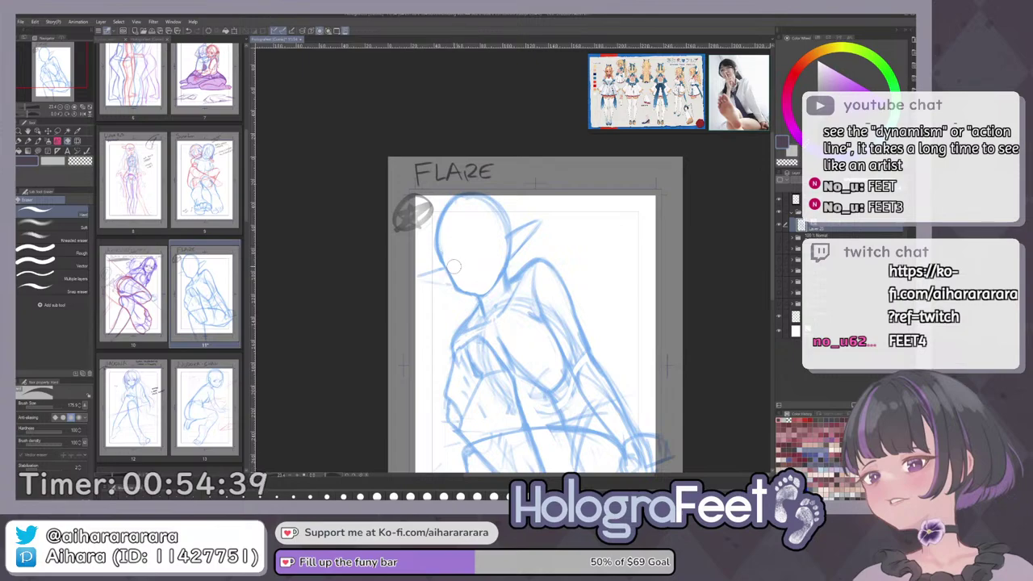
Retouch the head outline along the jaw and forehead with pencil and transparent strokes, checking it in a mirrored view.
key("p")
left_click_drag(524, 340, 501, 235)
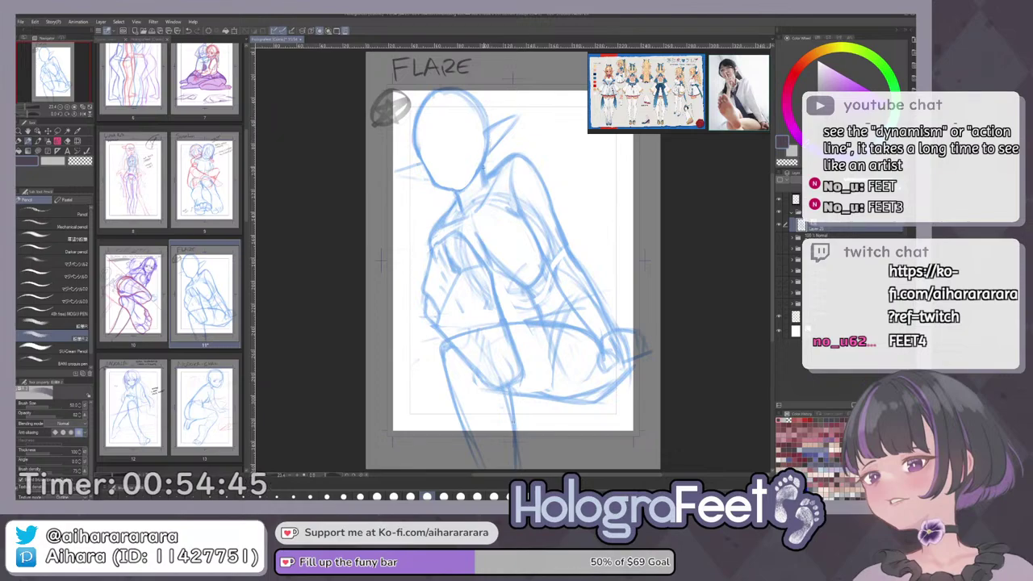
left_click_drag(492, 159, 495, 169)
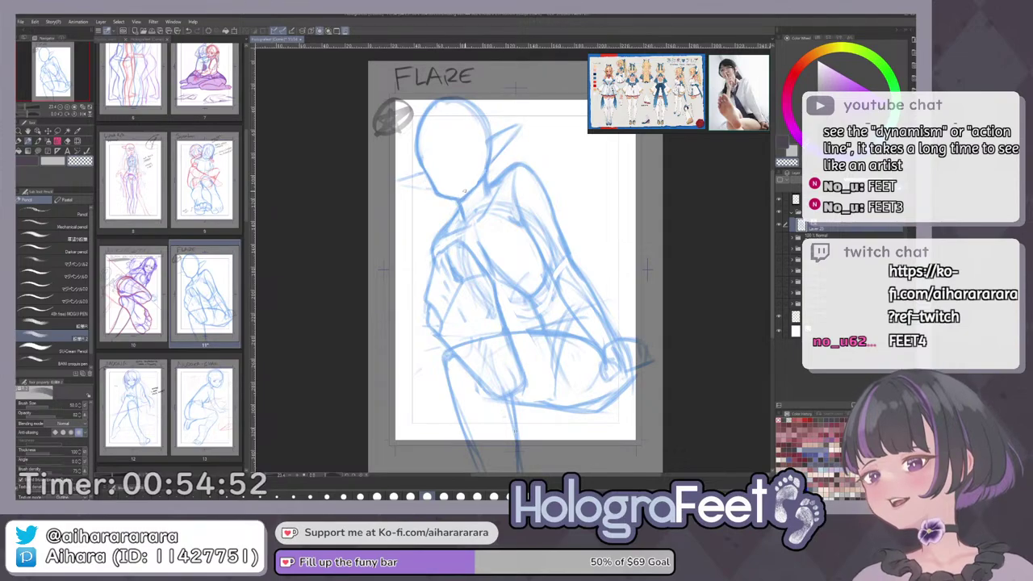
key("c")
left_click_drag(469, 178, 466, 168)
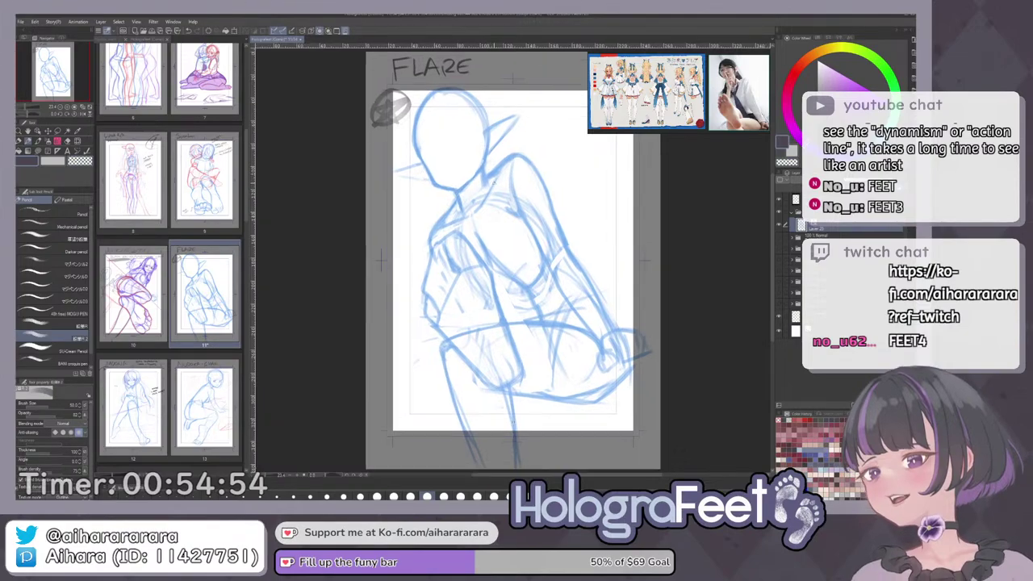
key("h")
key("h")
key("c")
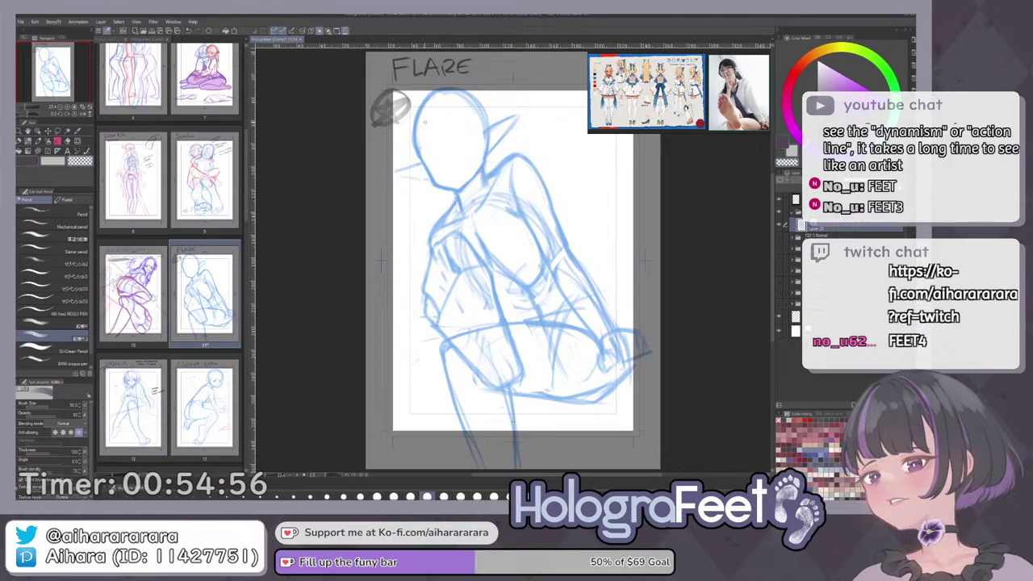
left_click_drag(422, 109, 421, 122)
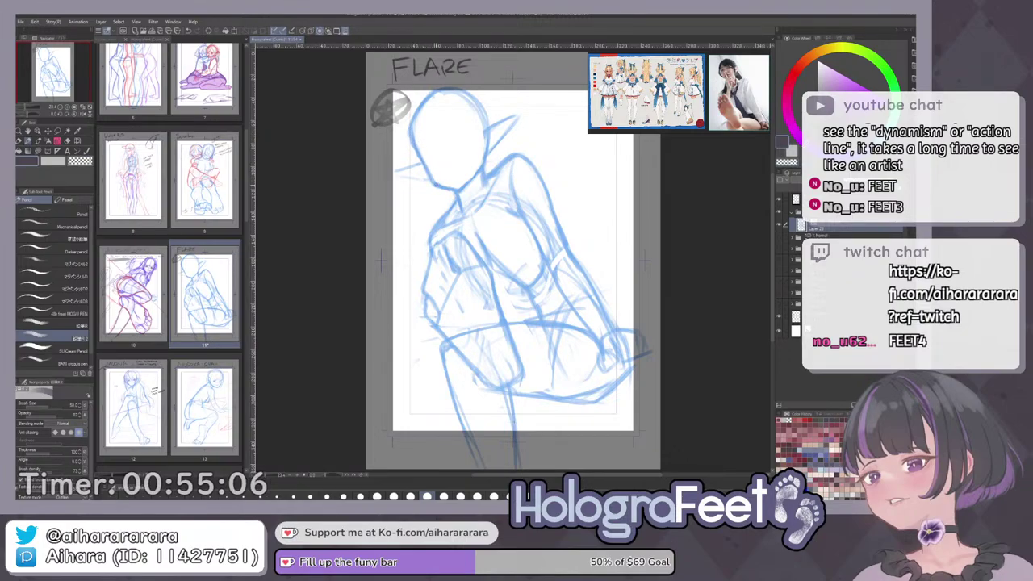
key("h")
key("h")
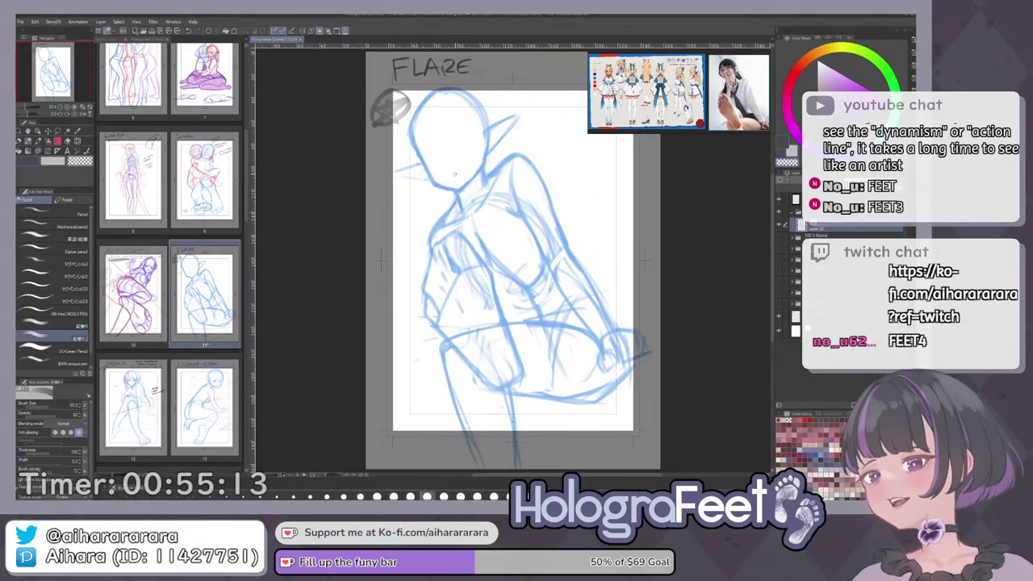
Redraw the eye line and the curved vertical centre line on the face, undoing and repeating strokes until they fit.
key("ctrl+z")
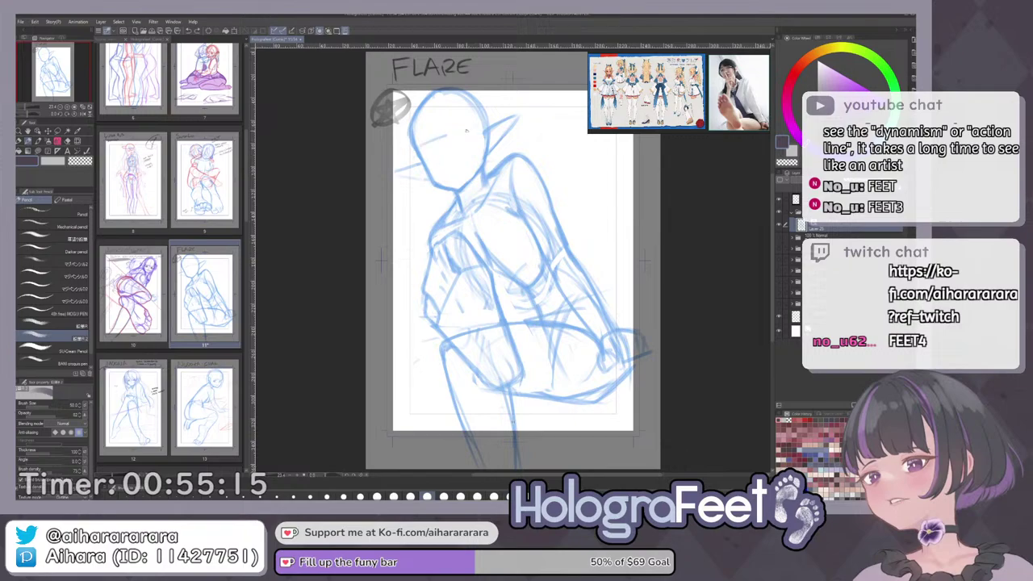
left_click_drag(421, 149, 484, 133)
key("ctrl+z")
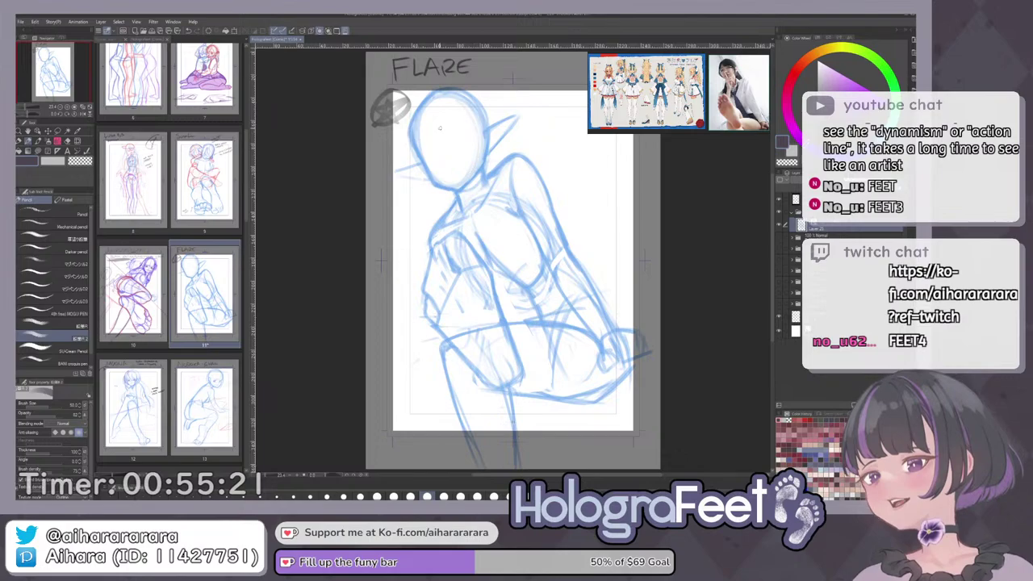
left_click_drag(437, 96, 457, 186)
key("ctrl+z")
mouse_move(433, 98)
left_mouse_down()
mouse_move(451, 180)
mouse_move(453, 172)
left_mouse_up()
key("ctrl+z")
key("ctrl+z")
mouse_move(434, 100)
left_mouse_down()
mouse_move(438, 147)
mouse_move(480, 135)
left_mouse_up()
key("ctrl+z")
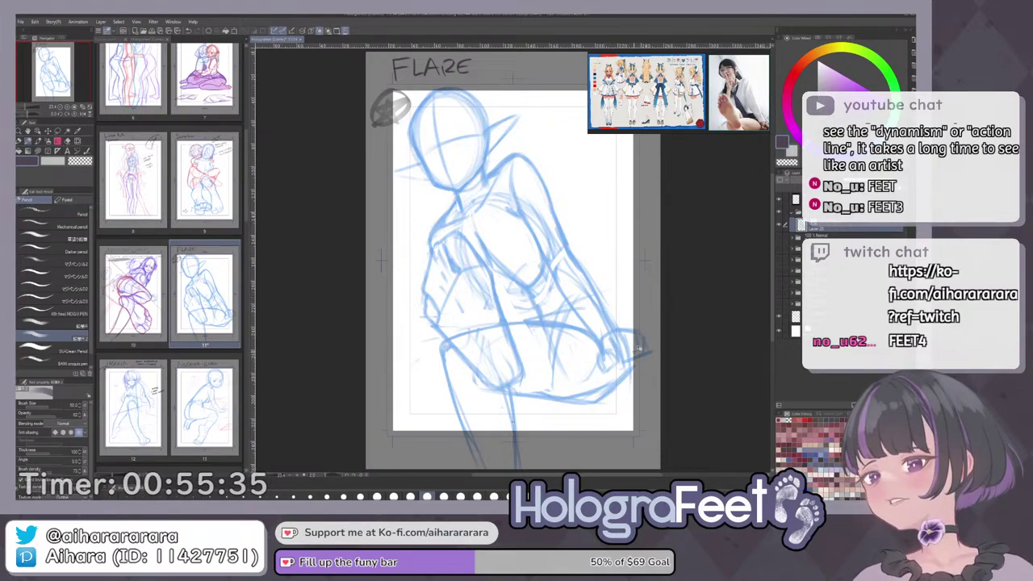
Enlarge the whole figure sketch slightly, shift it lower on the page and apply the transform.
key("k")
scroll(655, 353, "down", 2)
left_click_drag(591, 334, 601, 347)
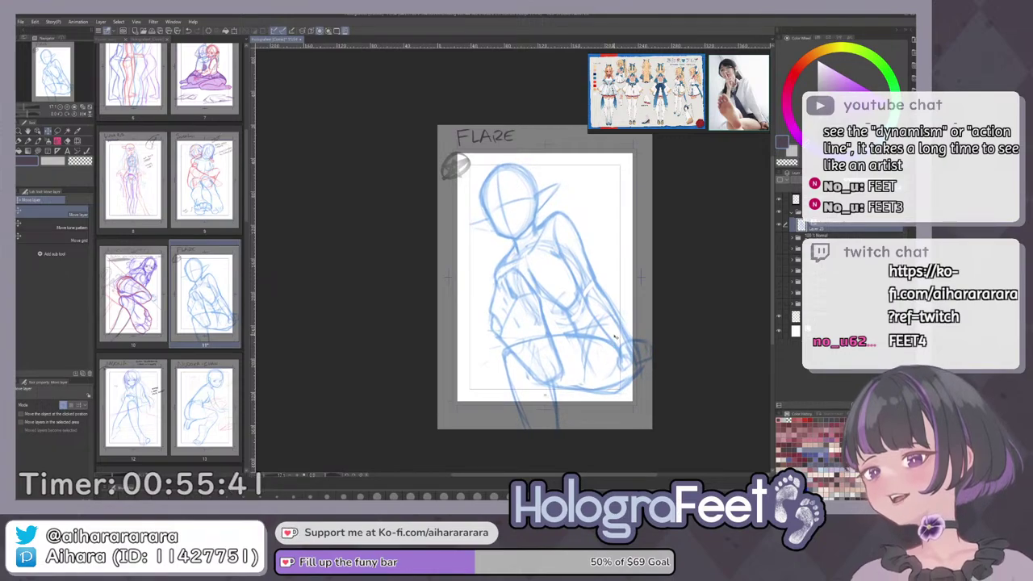
left_click_drag(616, 335, 616, 338)
key("ctrl+t")
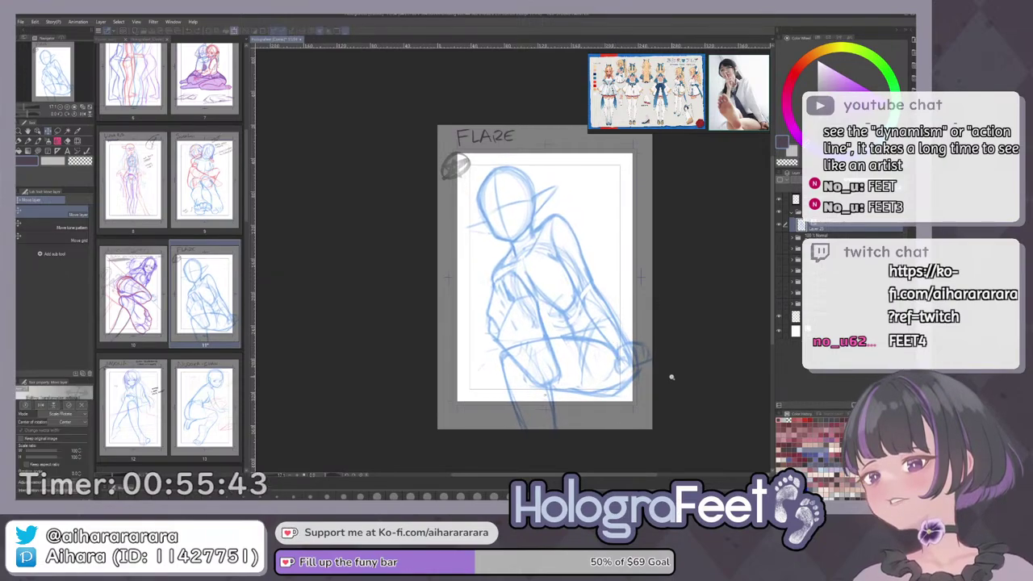
scroll(676, 377, "down", 3)
left_click_drag(679, 377, 638, 355)
mouse_move(619, 398)
left_mouse_down()
mouse_move(627, 411)
mouse_move(589, 397)
left_mouse_up()
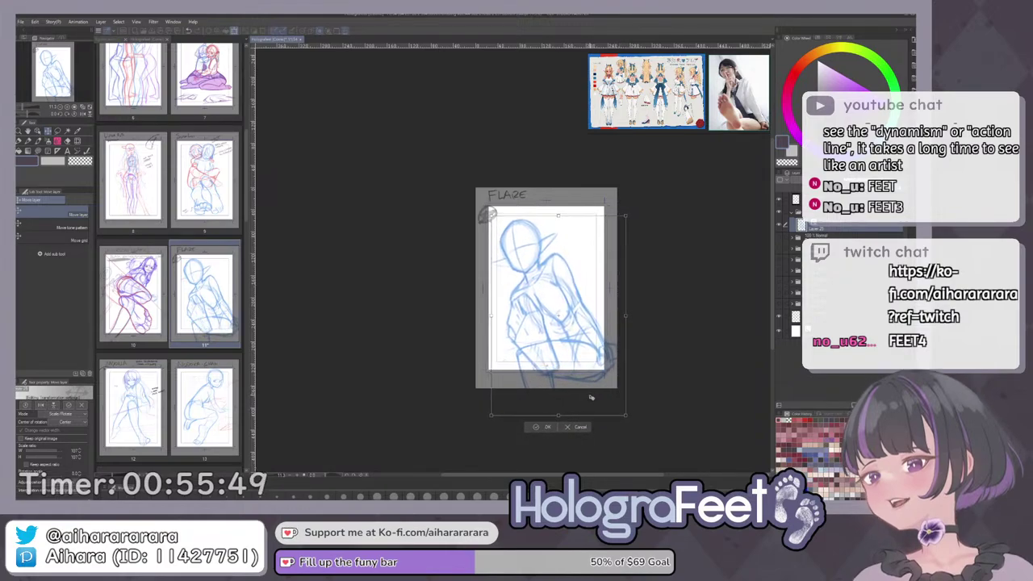
left_click(542, 430)
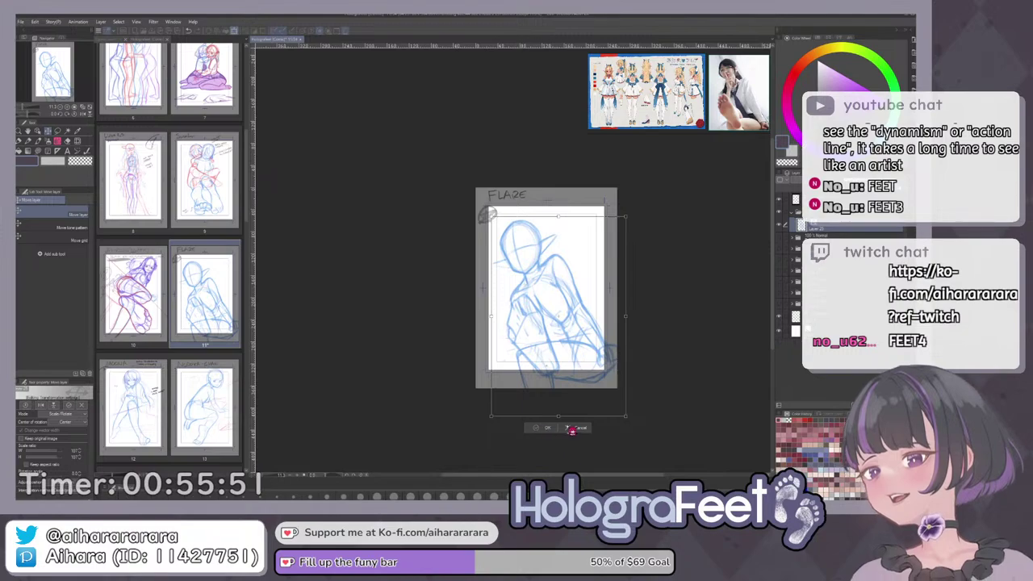
left_click(539, 429)
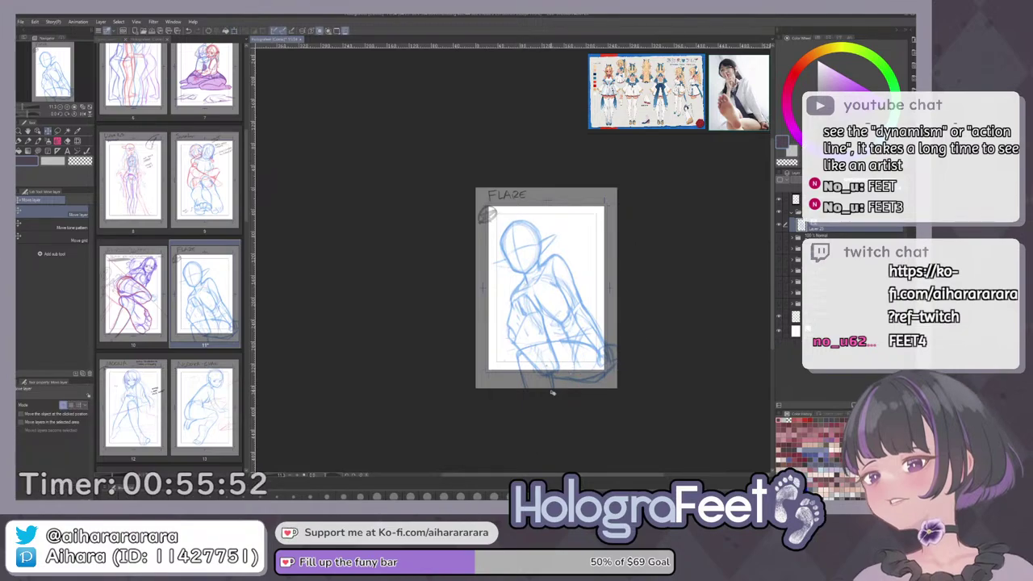
Choose the pencil and add a new layer above the blue figure sketch.
scroll(574, 316, "up", 4)
key("p")
left_click_drag(512, 218, 512, 258)
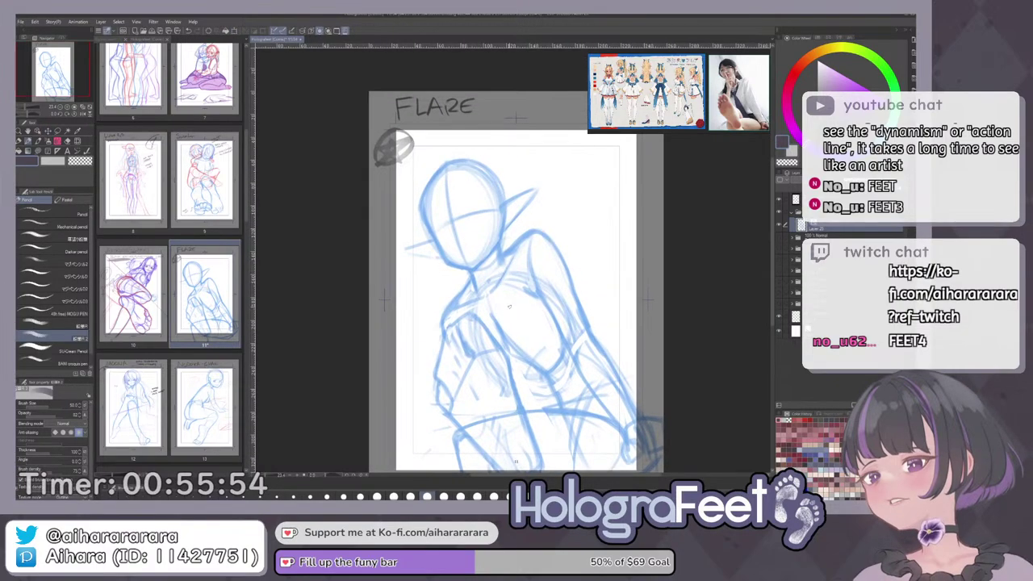
left_click_drag(509, 307, 493, 256)
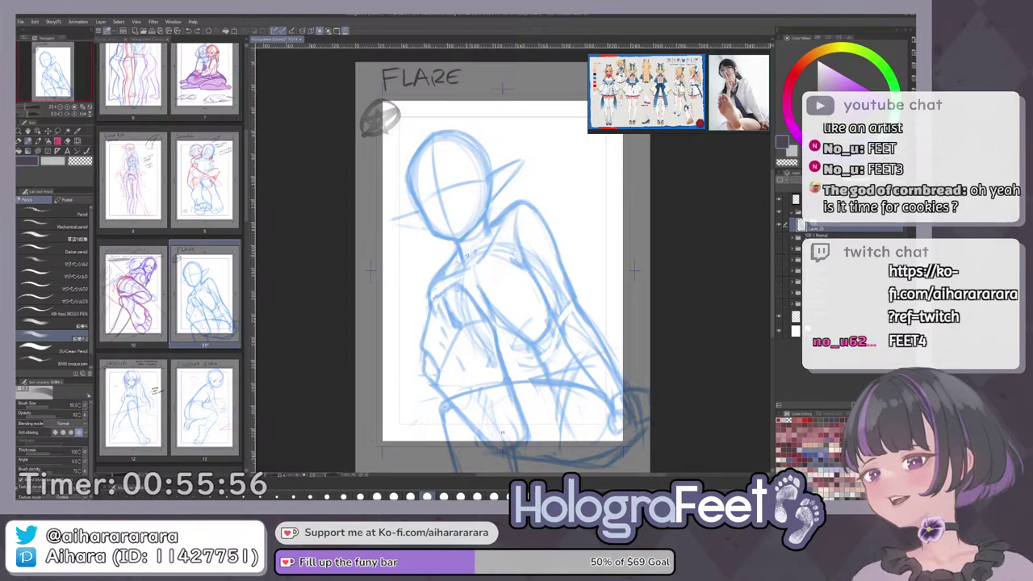
key("ctrl+shift+n")
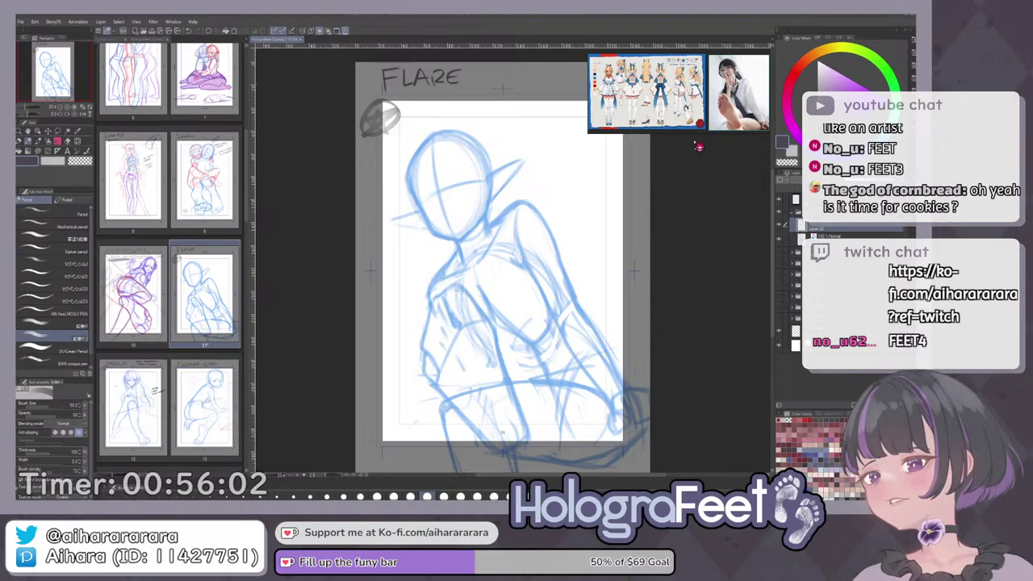
Sketch a small angular hand shape in purple pencil on the upper chest, just below the neck.
left_click_drag(472, 281, 457, 283)
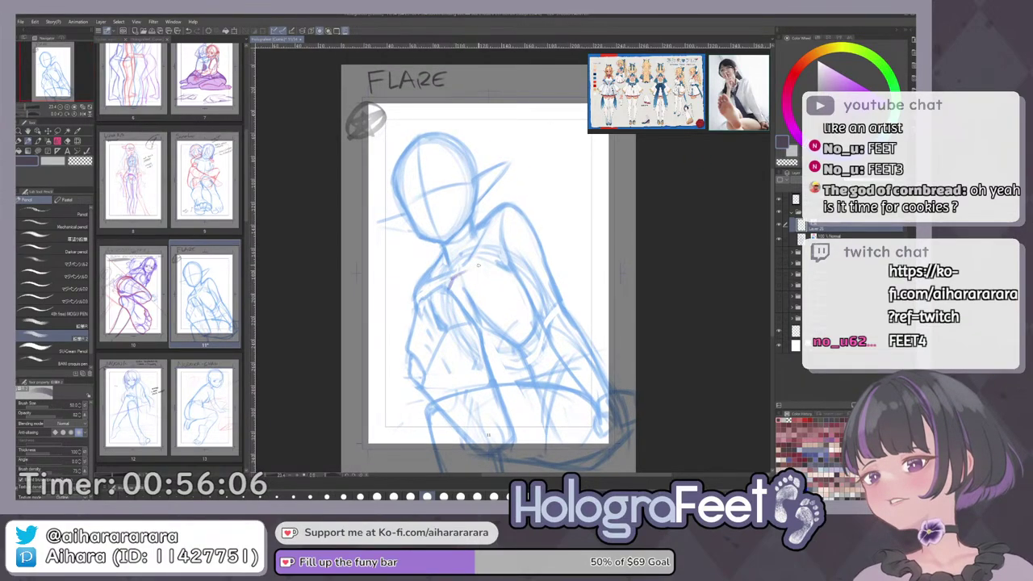
mouse_move(457, 277)
left_mouse_down()
mouse_move(498, 255)
mouse_move(483, 281)
mouse_move(452, 279)
left_mouse_up()
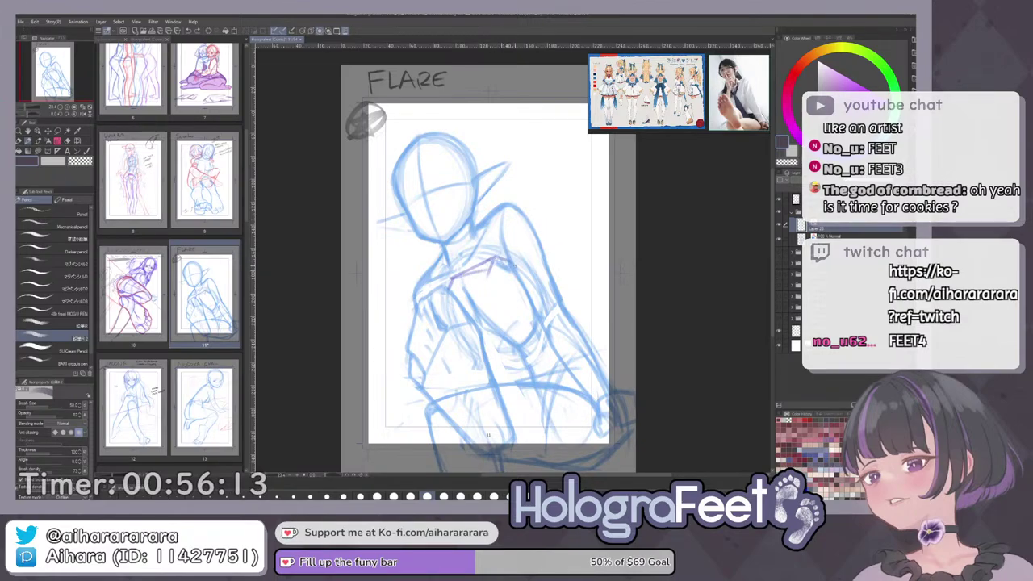
mouse_move(452, 280)
left_mouse_down()
mouse_move(463, 296)
mouse_move(488, 281)
left_mouse_up()
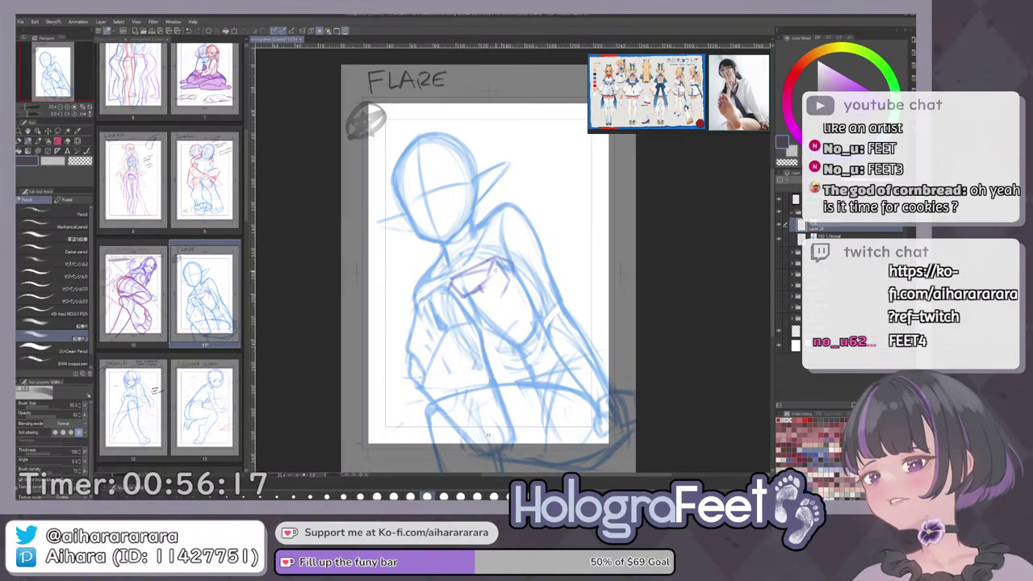
left_click_drag(491, 293, 515, 281)
mouse_move(572, 348)
left_mouse_down()
mouse_move(534, 364)
mouse_move(510, 295)
left_mouse_up()
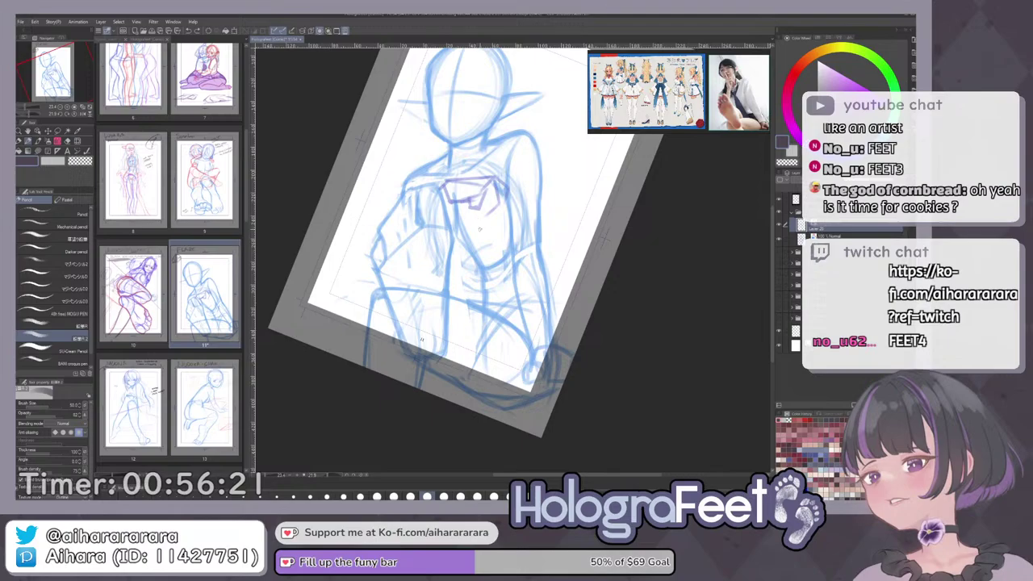
key("ctrl+0")
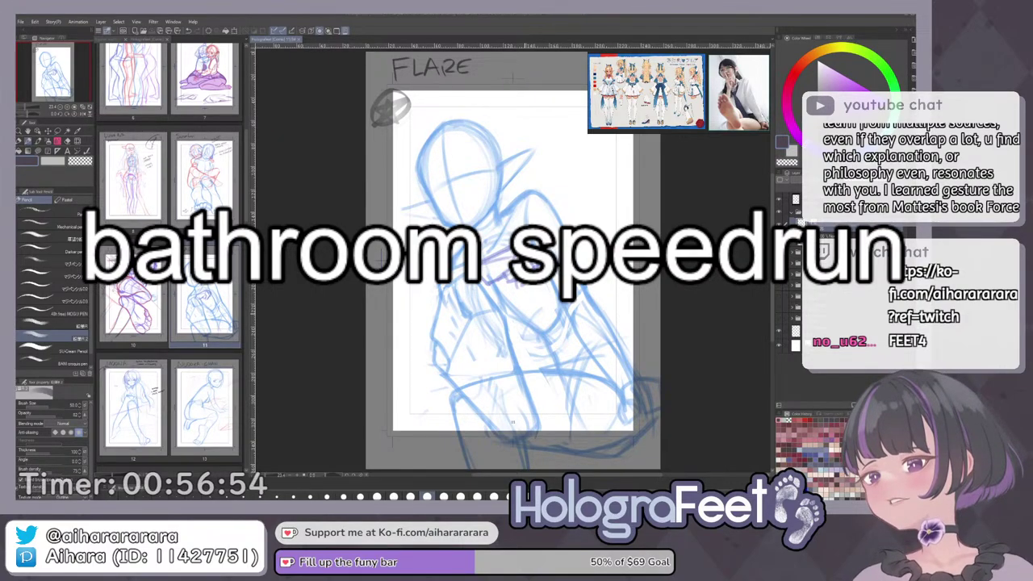
Add the line "& cookie logistics" below "bathroom speedrun" in the large stream overlay text.
key("Return")
type("& cpp")
key("BackSpace")
key("BackSpace")
type("o")
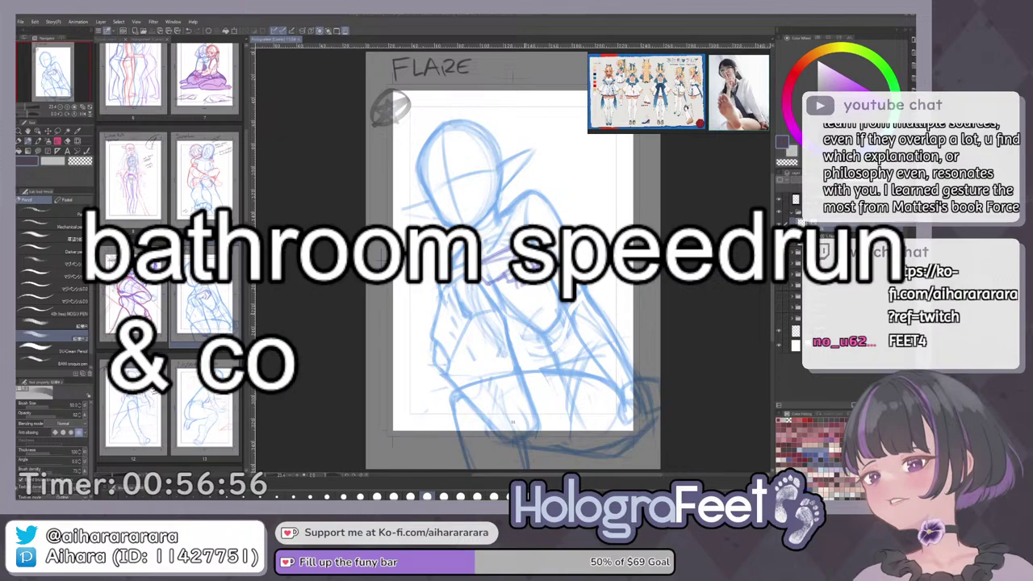
type("okie logistics")
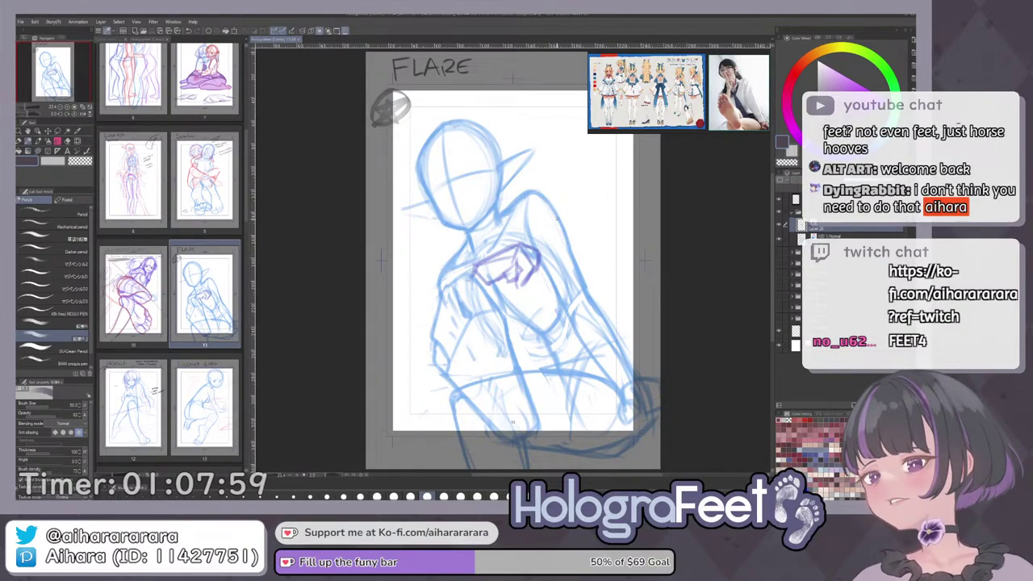
Transform the purple hand sketch on the chest, shrink it slightly and apply the change.
mouse_move(562, 270)
left_mouse_down()
mouse_move(534, 293)
mouse_move(519, 275)
left_mouse_up()
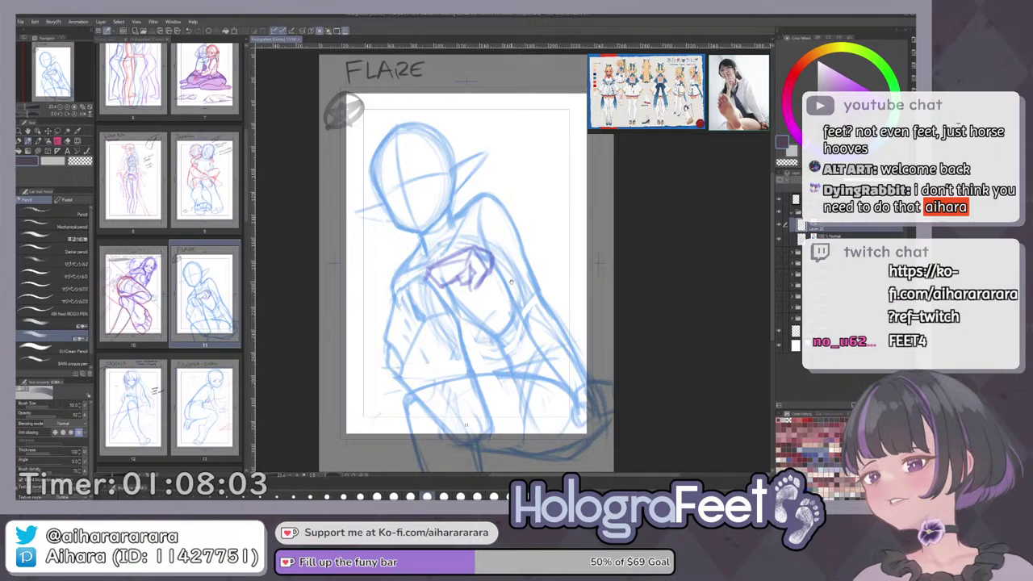
left_click_drag(510, 293, 517, 295)
key("m")
key("ctrl+t")
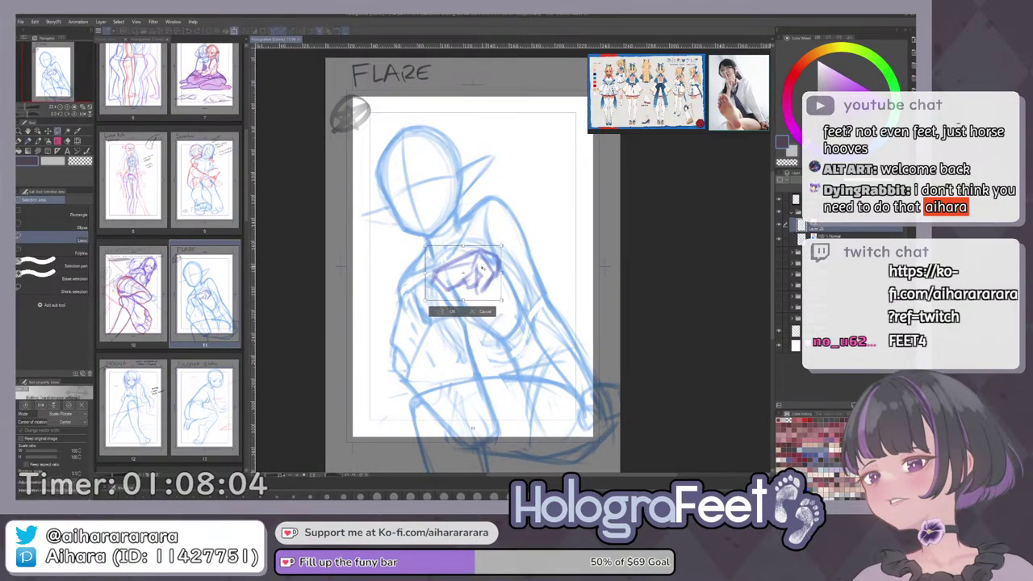
left_click_drag(464, 246, 463, 248)
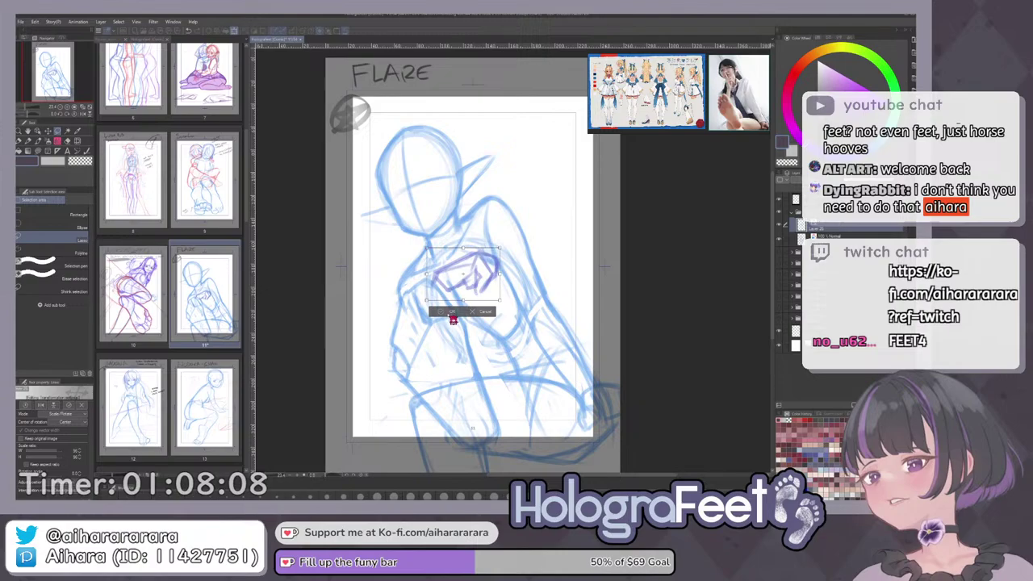
left_click(453, 314)
Enlarge the character reference image to focus on the blue wedge shoe.
key("p")
left_click_drag(500, 309, 460, 288)
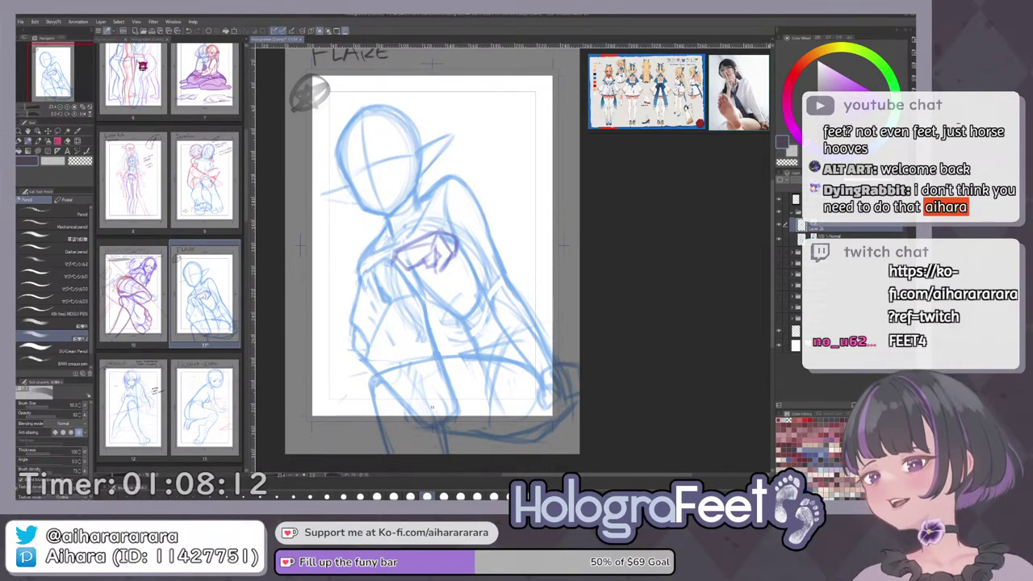
left_click(651, 110)
double_click(651, 110)
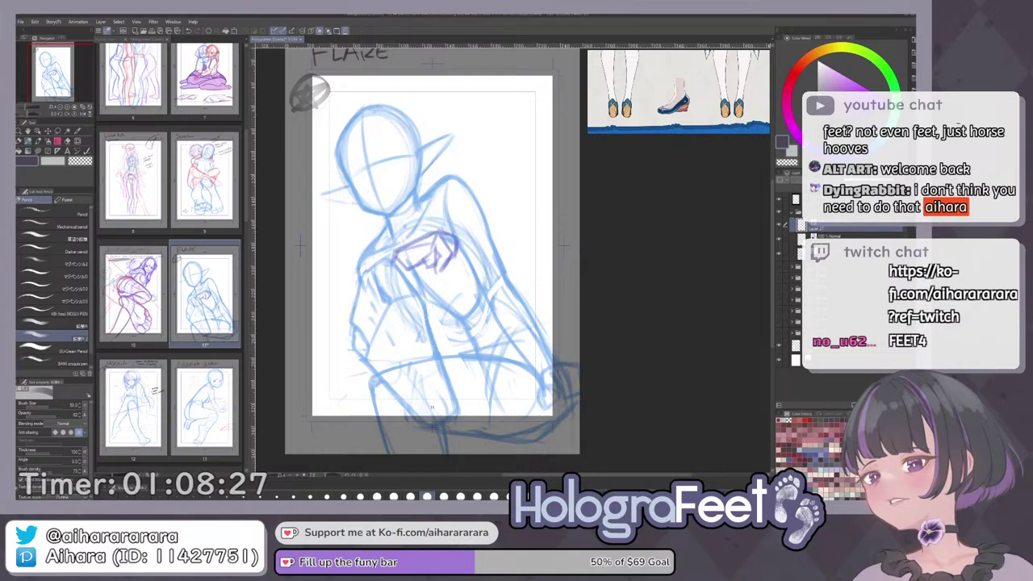
scroll(509, 243, "up", 1)
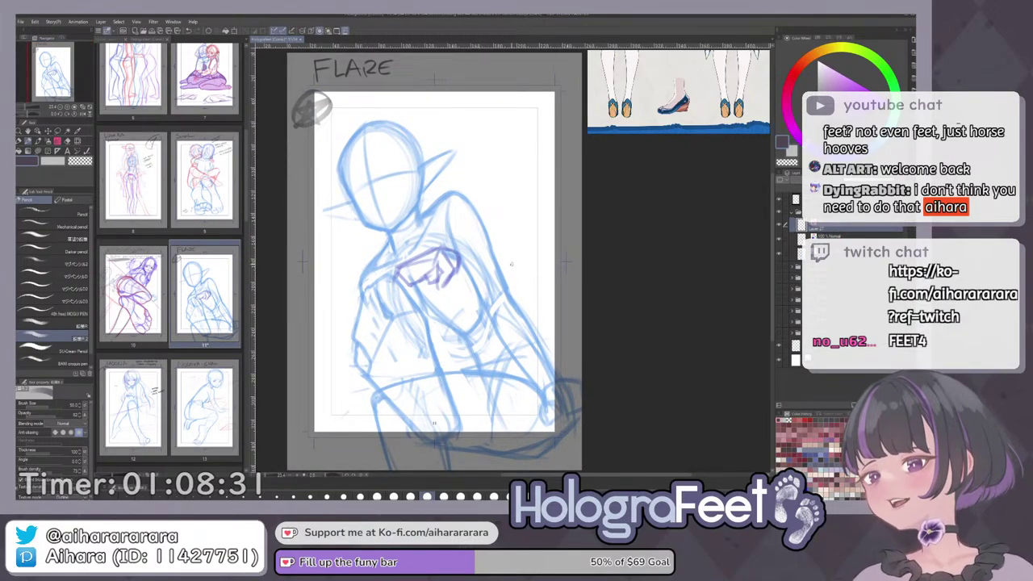
Sketch the shoe's upper outline in red pencil, running diagonally down from the purple hand across the torso.
left_click_drag(440, 279, 425, 250)
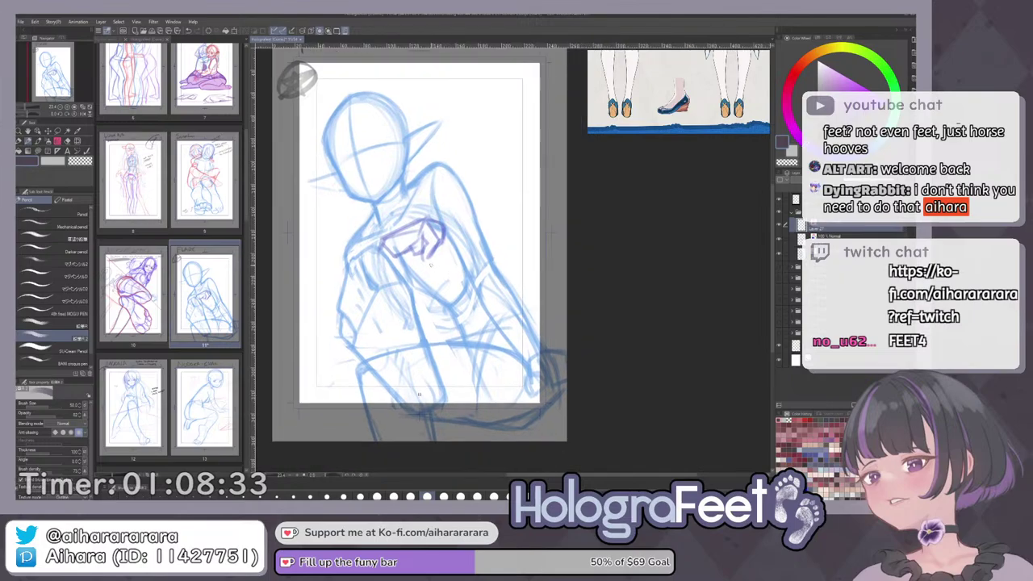
left_click_drag(423, 267, 418, 265)
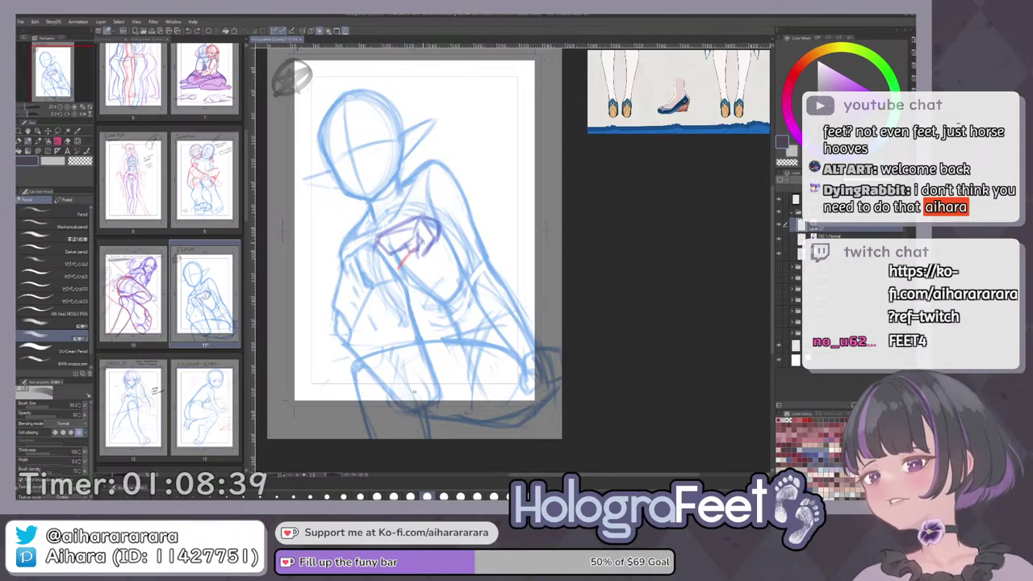
mouse_move(418, 244)
left_mouse_down()
mouse_move(401, 267)
mouse_move(440, 289)
left_mouse_up()
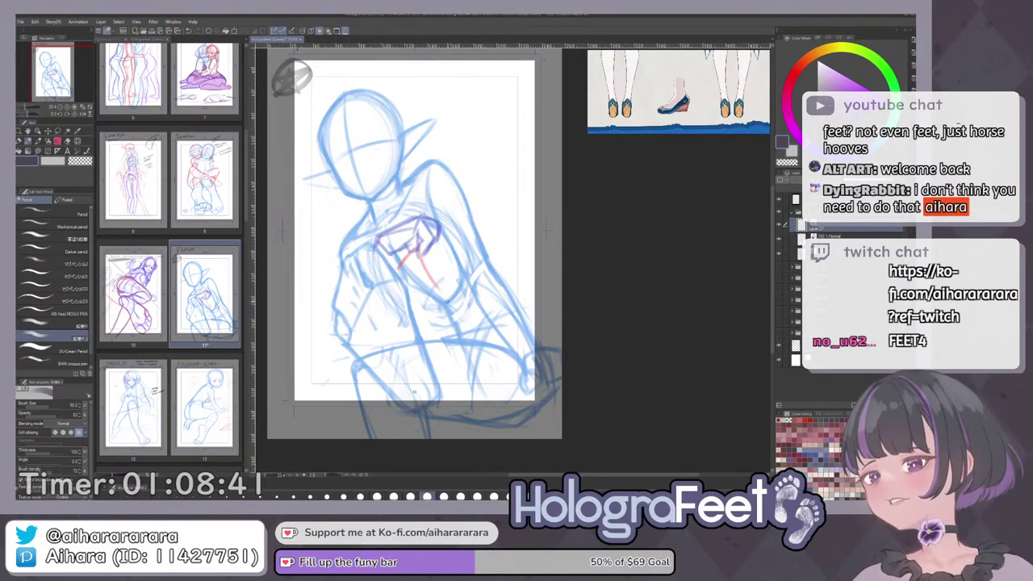
key("ctrl+z")
left_click_drag(440, 278, 457, 294)
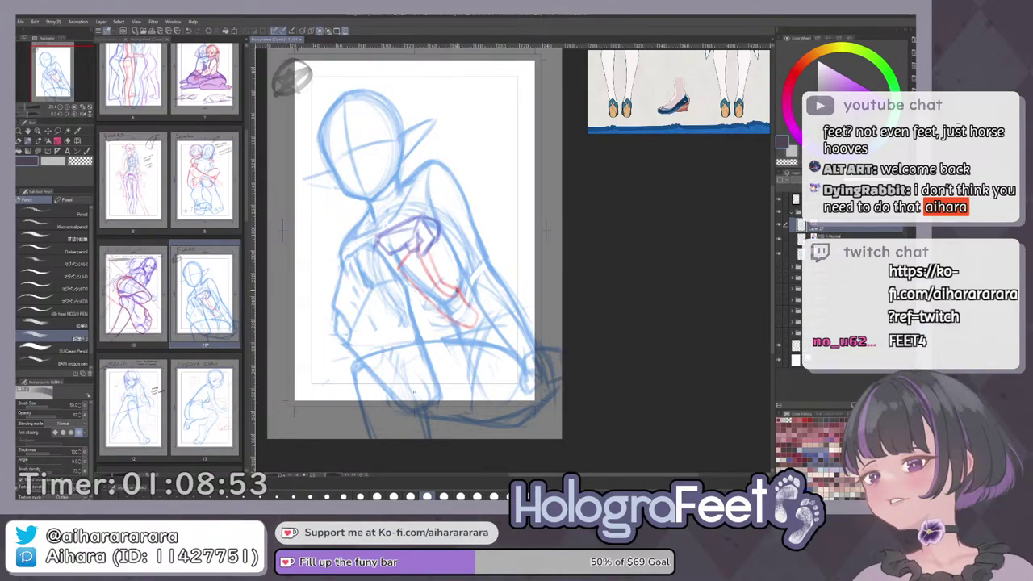
left_click_drag(414, 249, 407, 261)
left_click_drag(483, 344, 581, 376)
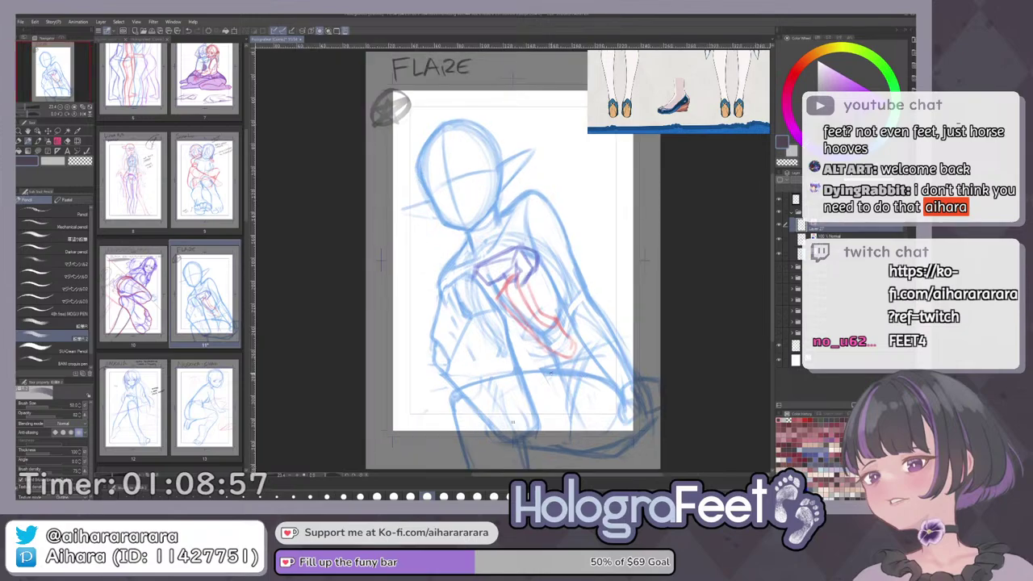
Check the sketch in a mirrored view and draw the shoe's heel and long sole line in red.
key("h")
key("h")
left_click_drag(670, 356, 618, 415)
key("ctrl+at")
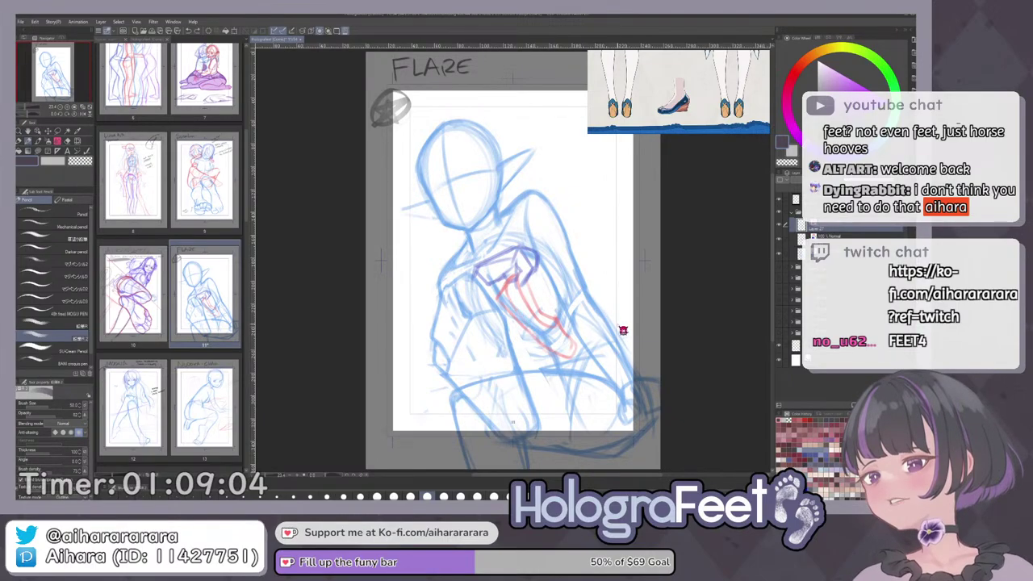
mouse_move(638, 352)
left_mouse_down()
mouse_move(667, 278)
mouse_move(654, 198)
left_mouse_up()
left_click_drag(529, 275, 541, 306)
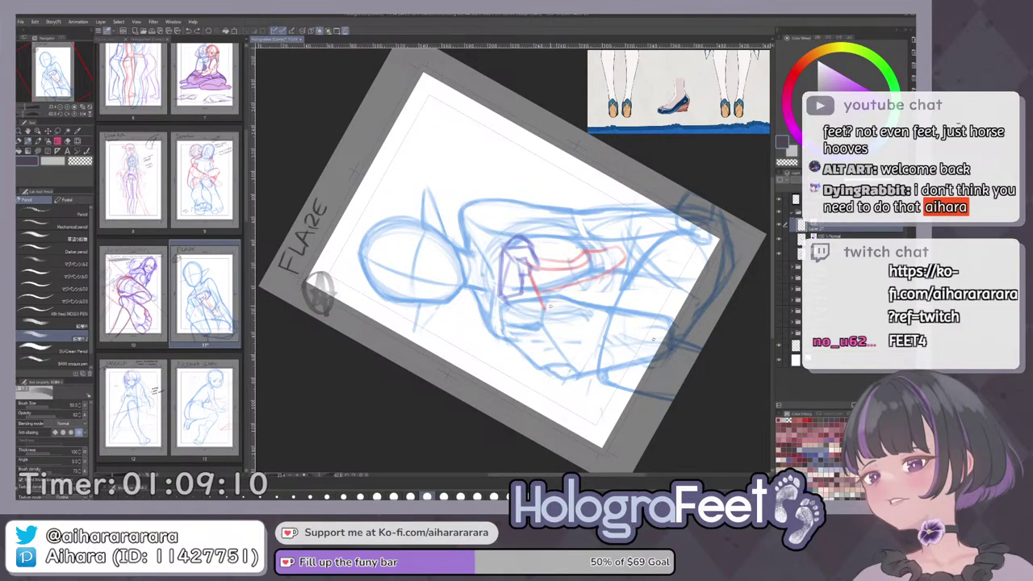
left_click_drag(547, 308, 606, 275)
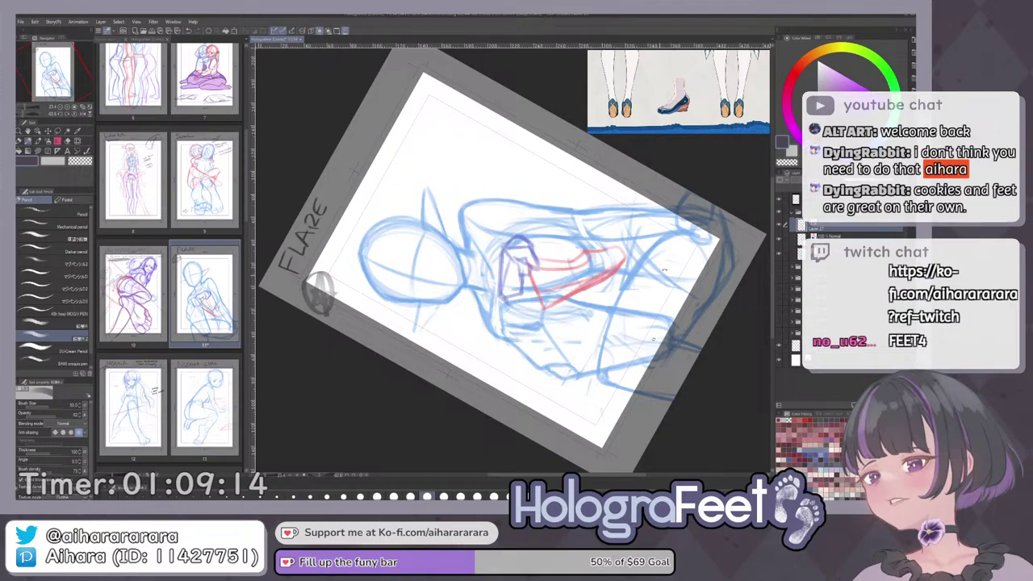
Refine the red sole and toe contour of the shoe with transparent and pencil strokes.
left_click_drag(665, 269, 651, 200)
mouse_move(652, 211)
left_mouse_down()
mouse_move(644, 245)
mouse_move(622, 272)
mouse_move(634, 272)
left_mouse_up()
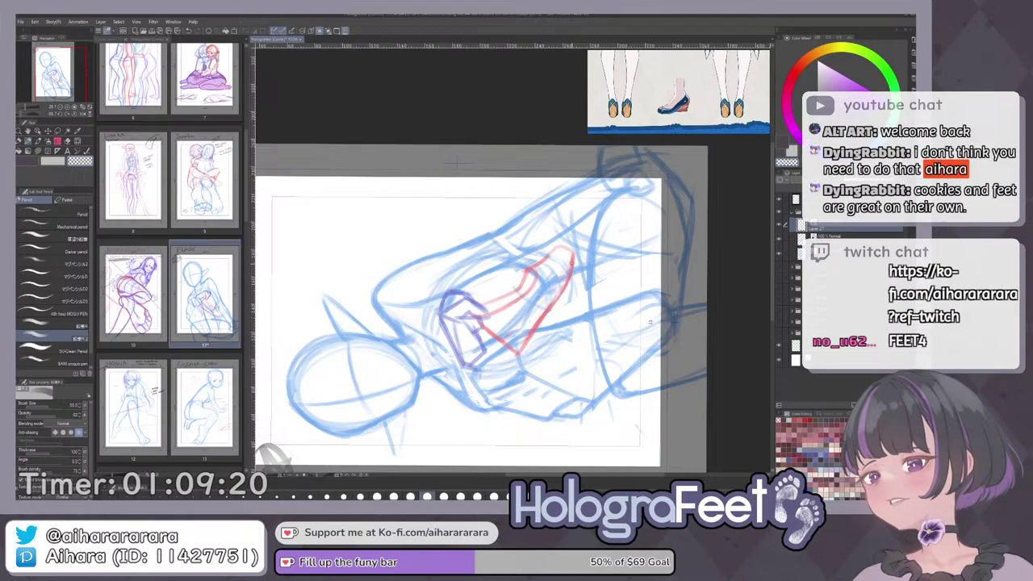
key("c")
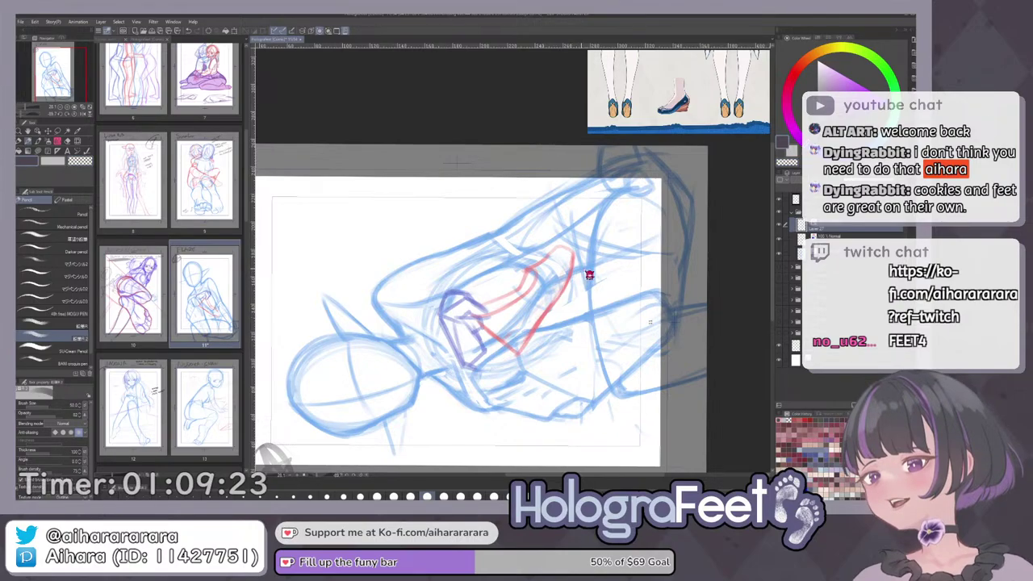
left_click_drag(632, 258, 625, 229)
left_click_drag(574, 248, 566, 285)
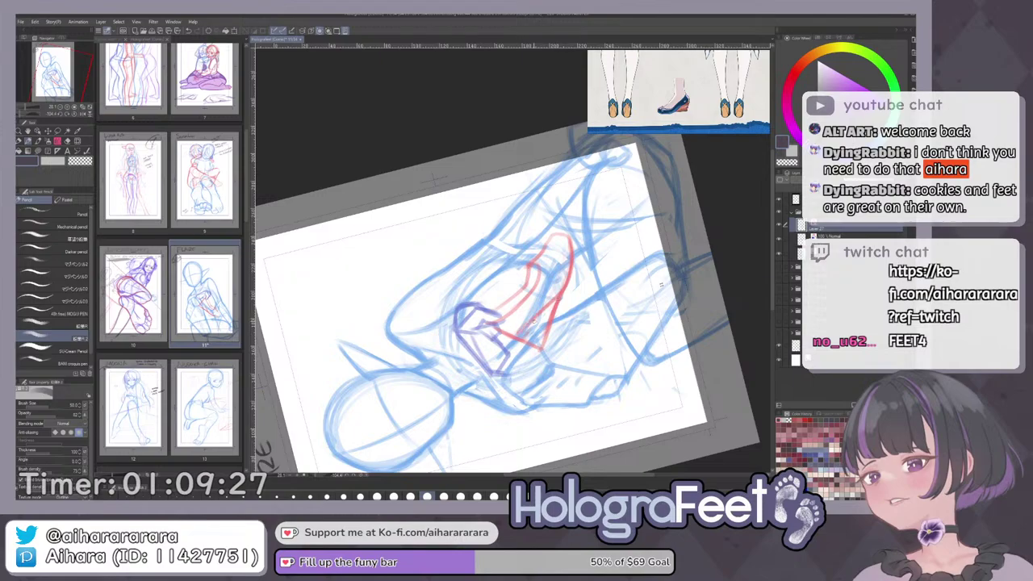
key("ctrl+0")
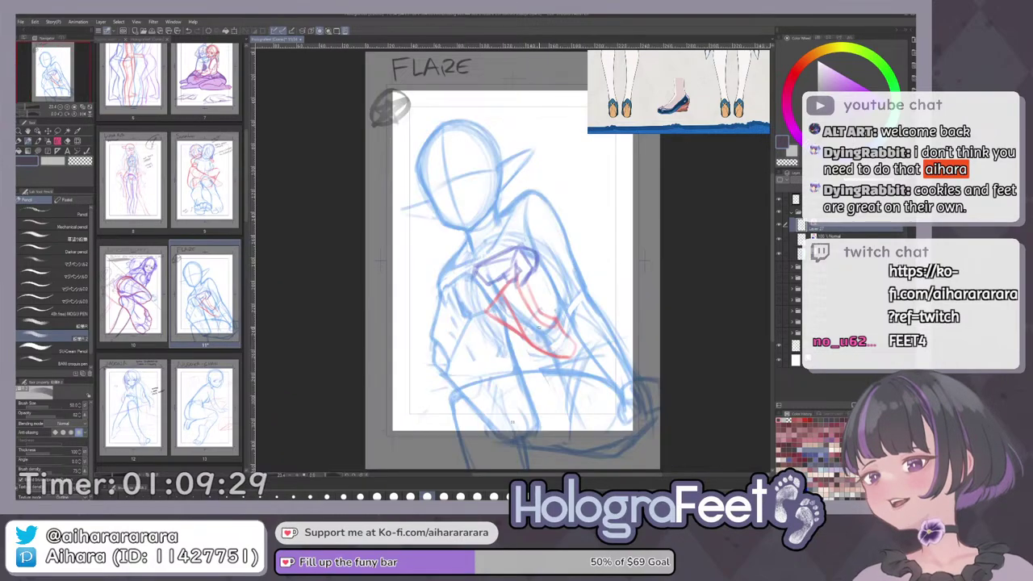
Strengthen the red outline around the shoe's toe and opening, retouching it from rotated views.
key("ctrl+plus")
left_click_drag(625, 249, 606, 324)
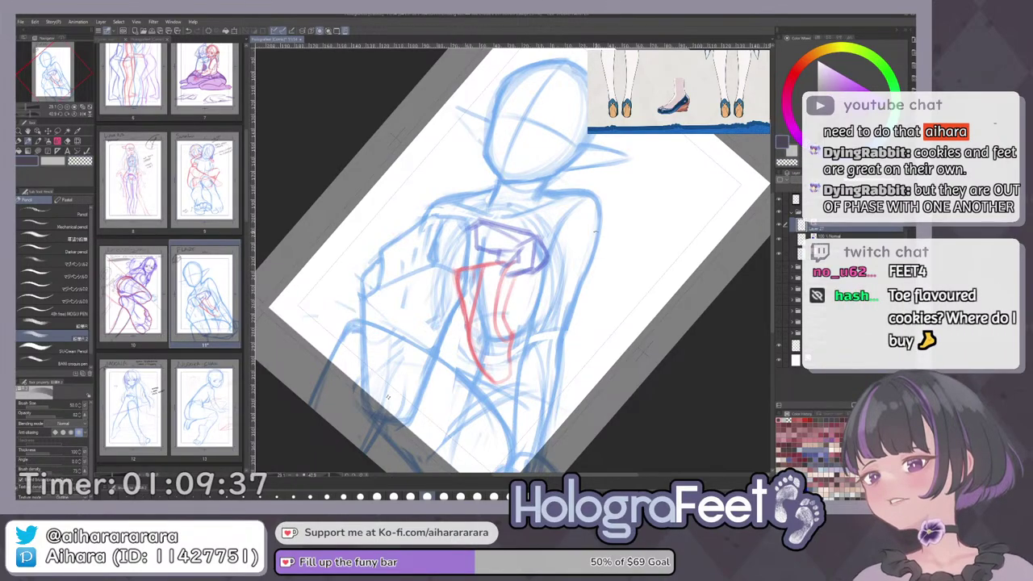
left_click_drag(582, 225, 551, 193)
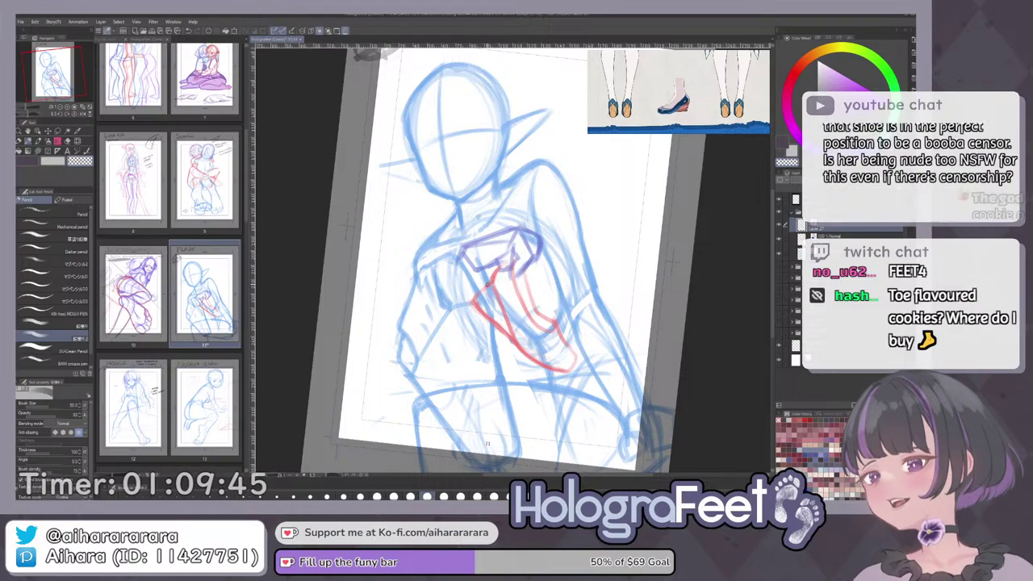
key("ctrl+0")
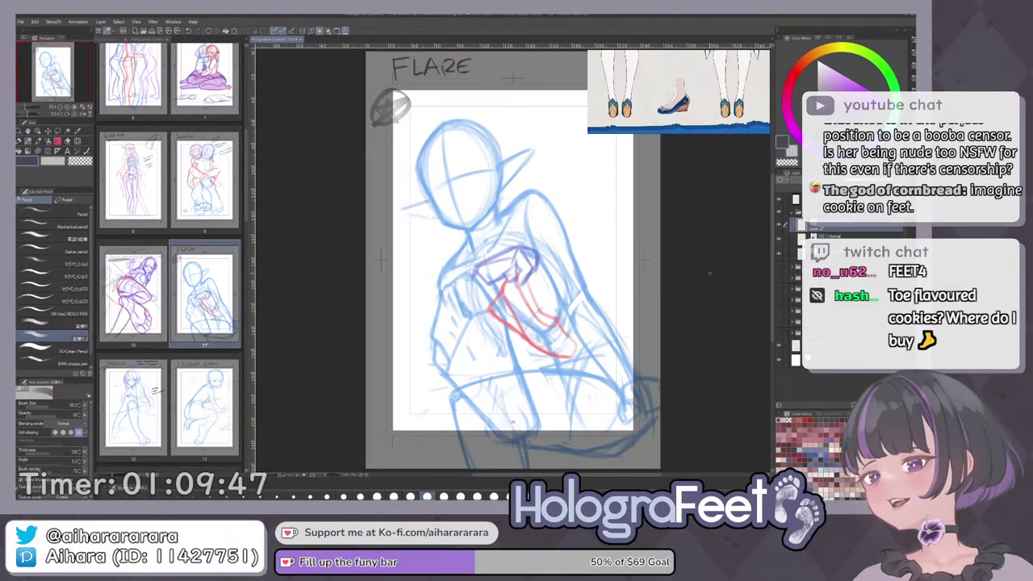
scroll(584, 352, "up", 3)
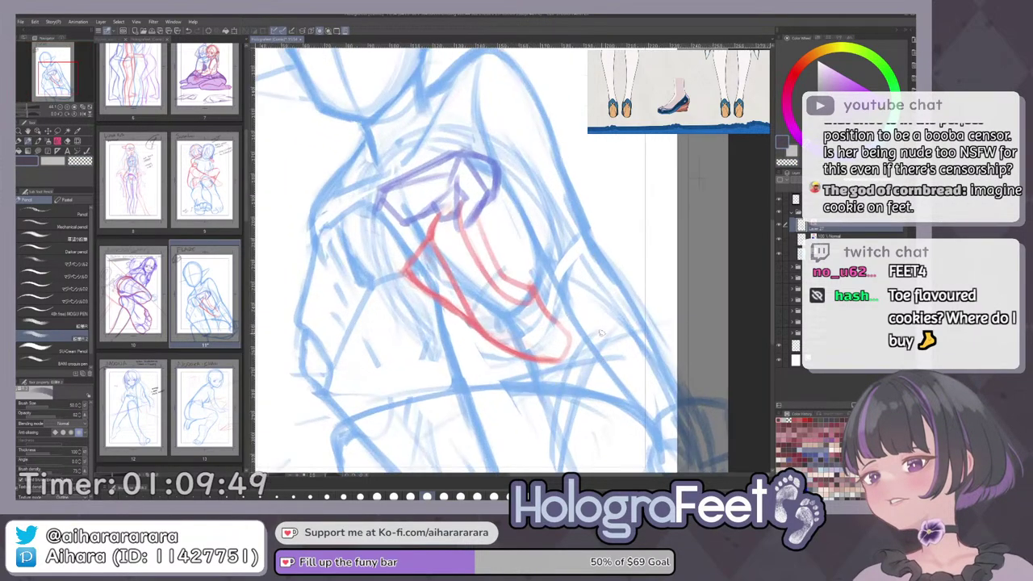
left_click_drag(556, 317, 574, 341)
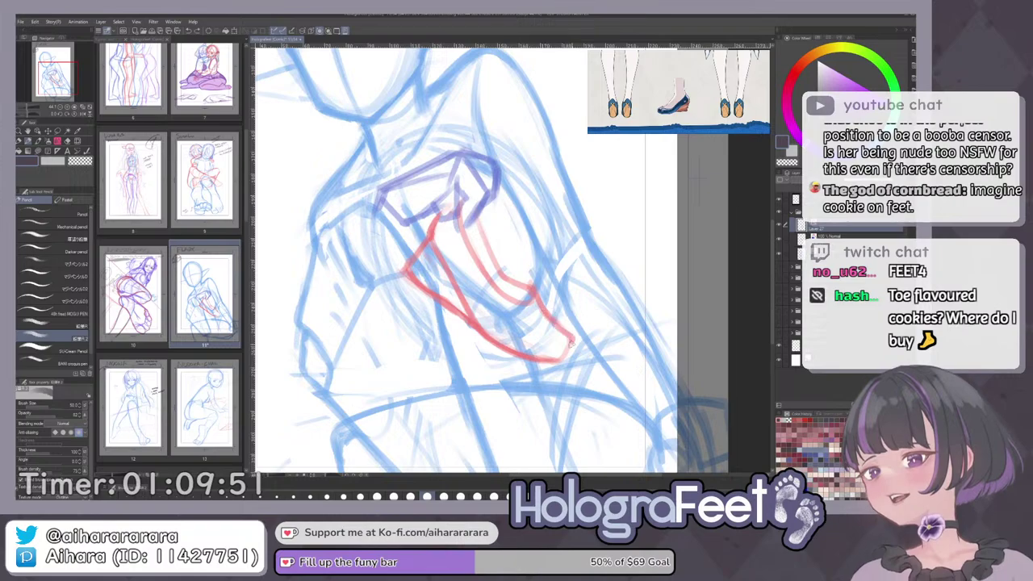
left_click_drag(644, 308, 620, 168)
mouse_move(588, 253)
left_mouse_down()
mouse_move(612, 243)
mouse_move(622, 260)
mouse_move(616, 286)
left_mouse_up()
key("c")
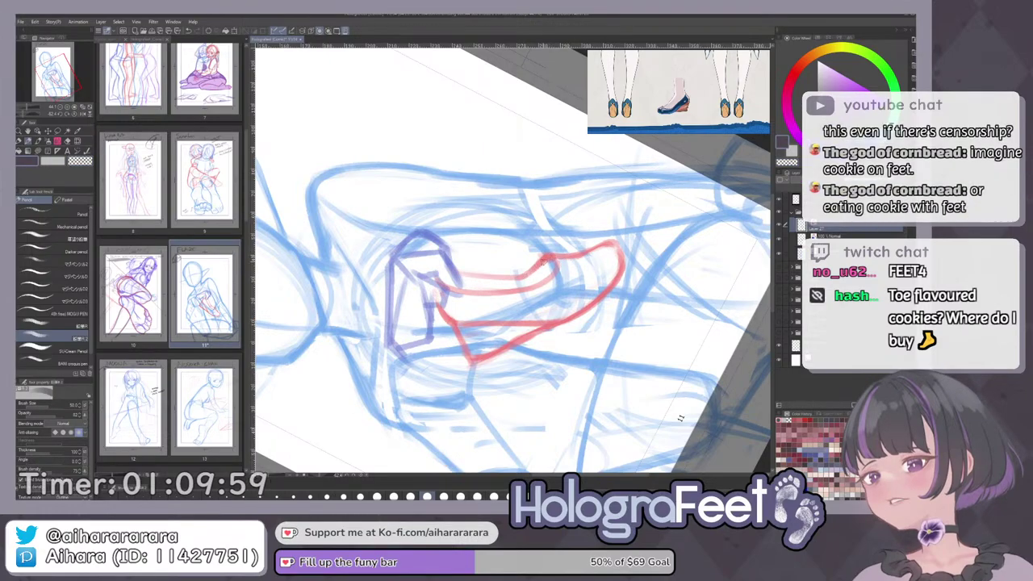
Erase and redraw the red lower foot line running from the purple hand to the shoe opening, comparing it in a mirrored view.
key("ctrl+0")
mouse_move(652, 285)
left_mouse_down()
mouse_move(617, 222)
mouse_move(574, 179)
mouse_move(644, 187)
mouse_move(638, 178)
left_mouse_up()
key("e")
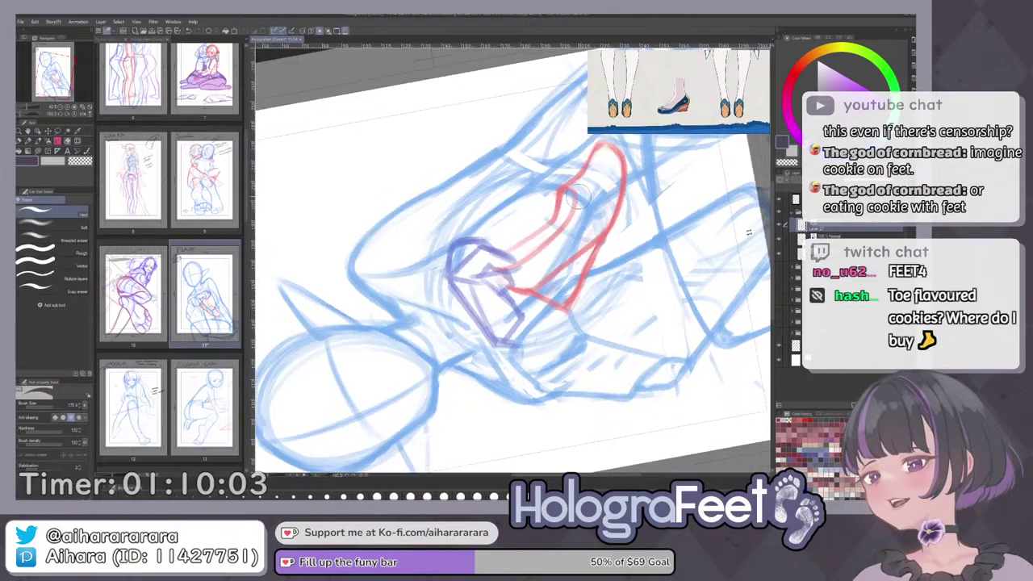
left_click_drag(580, 198, 535, 252)
key("p")
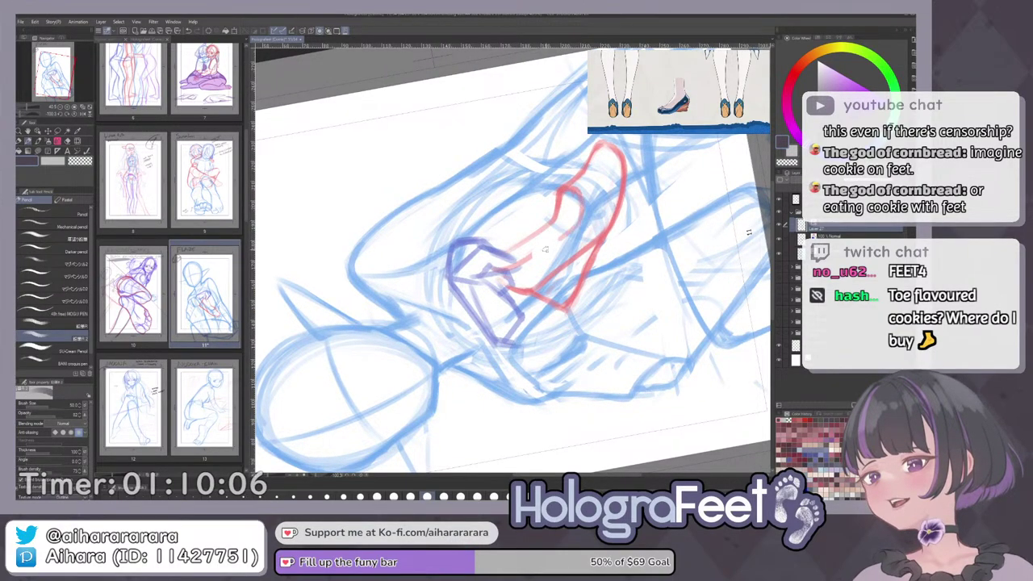
left_click_drag(523, 257, 575, 226)
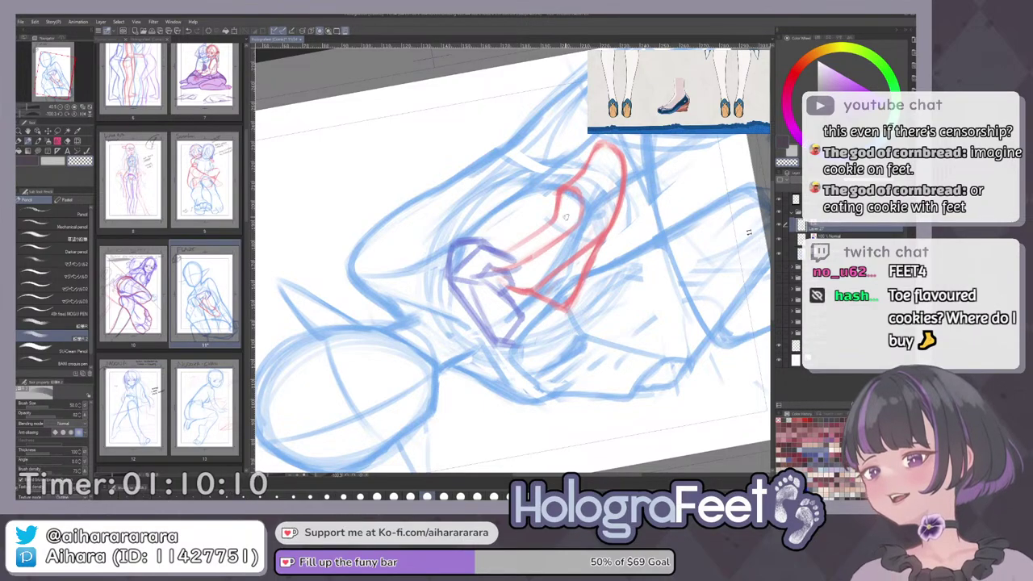
left_click_drag(588, 201, 595, 213)
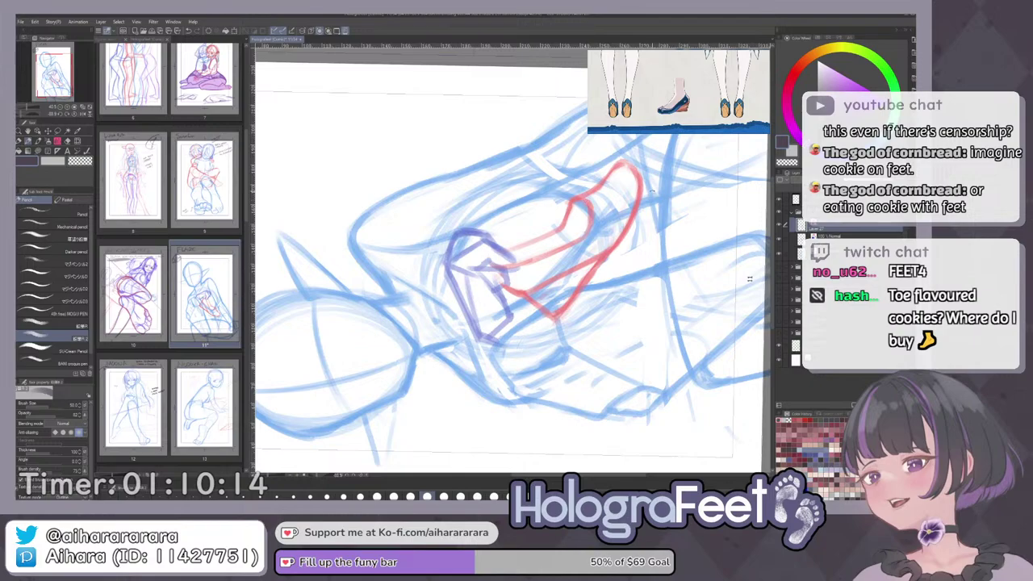
mouse_move(653, 192)
left_mouse_down()
mouse_move(654, 294)
mouse_move(606, 341)
mouse_move(571, 301)
left_mouse_up()
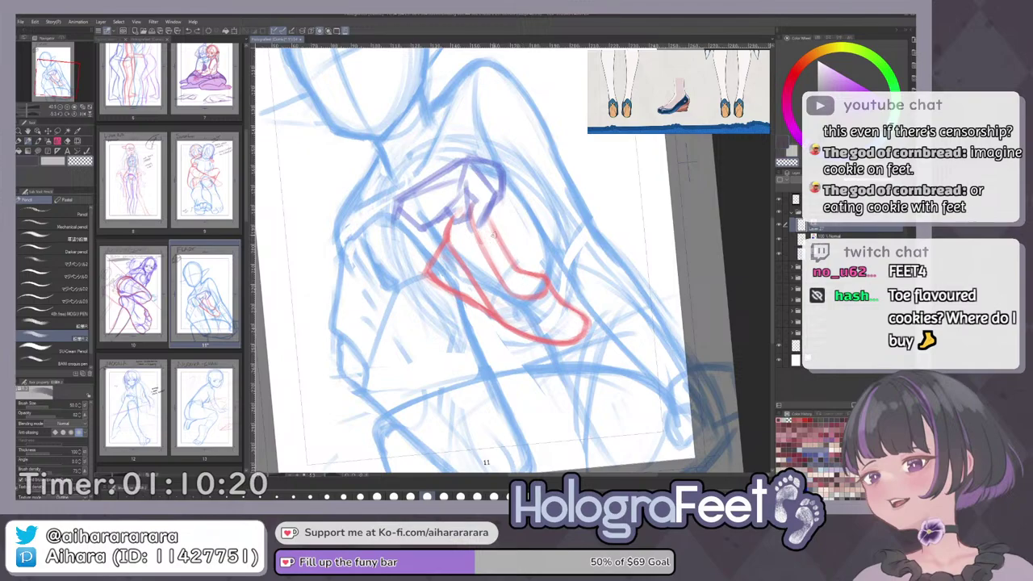
key("ctrl+0")
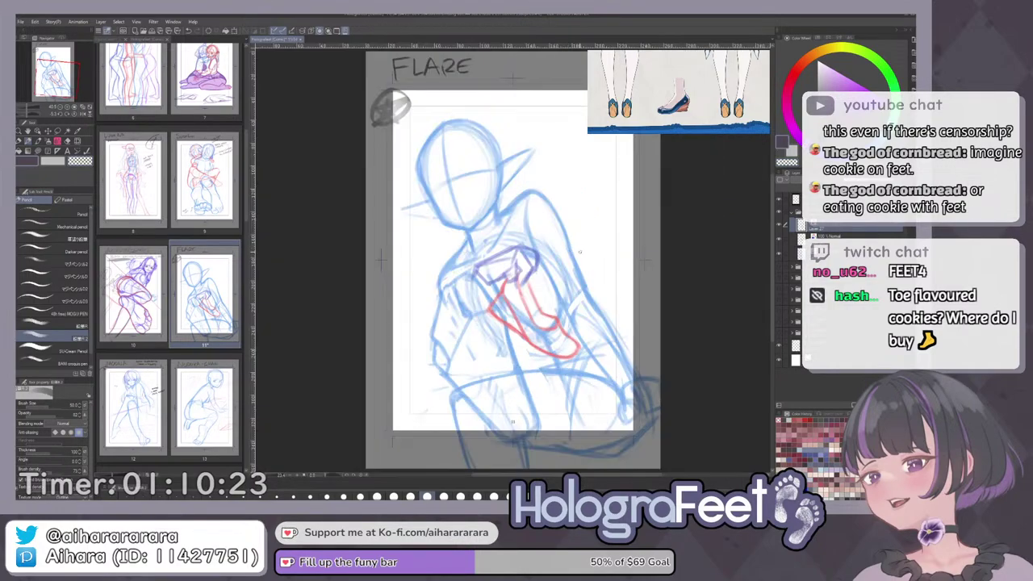
key("h")
key("h")
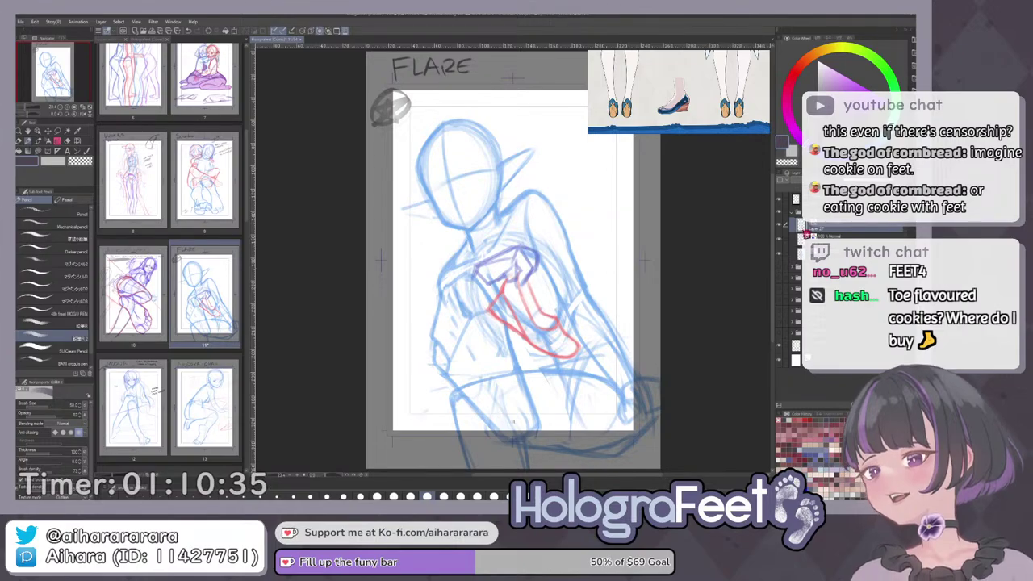
Redraw the wedge heel's slanted back edge in red pencil, cleaning its corner with transparent strokes.
left_click_drag(565, 257, 587, 274)
left_click_drag(495, 293, 480, 301)
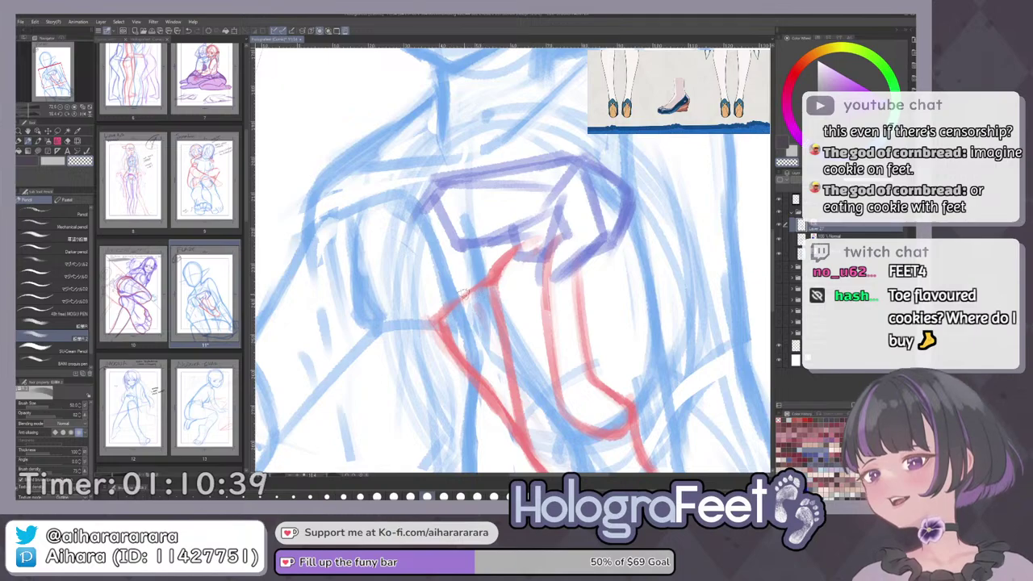
left_click_drag(496, 273, 444, 324)
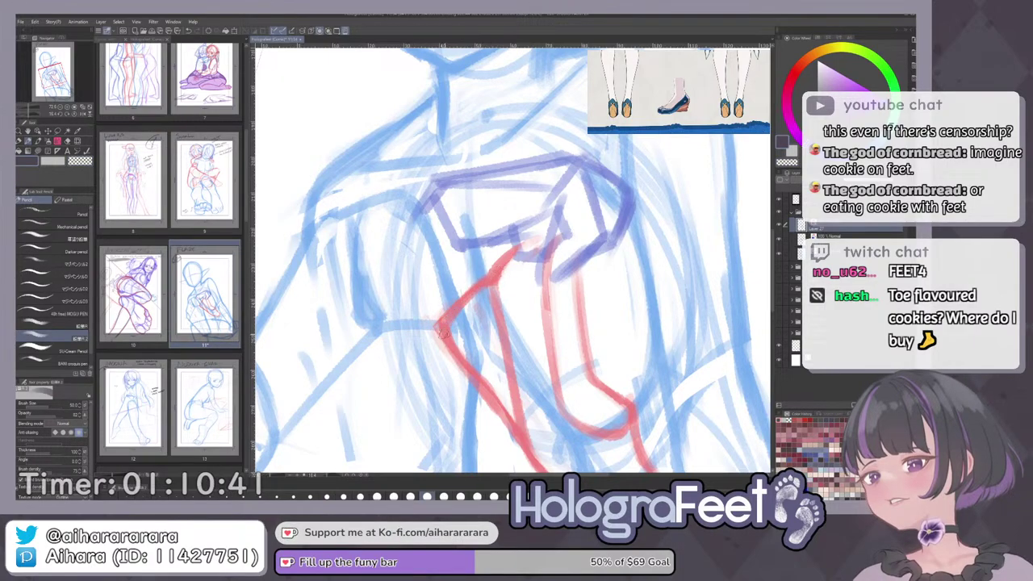
key("c")
key("c")
key("c")
left_click_drag(498, 281, 515, 250)
key("ctrl+z")
Tighten the red line from the purple hand to the heel corner, alternating pencil and transparent strokes.
key("c")
key("c")
mouse_move(493, 287)
left_mouse_down()
mouse_move(535, 239)
mouse_move(442, 326)
left_mouse_up()
key("c")
key("c")
left_click_drag(523, 240, 509, 260)
key("c")
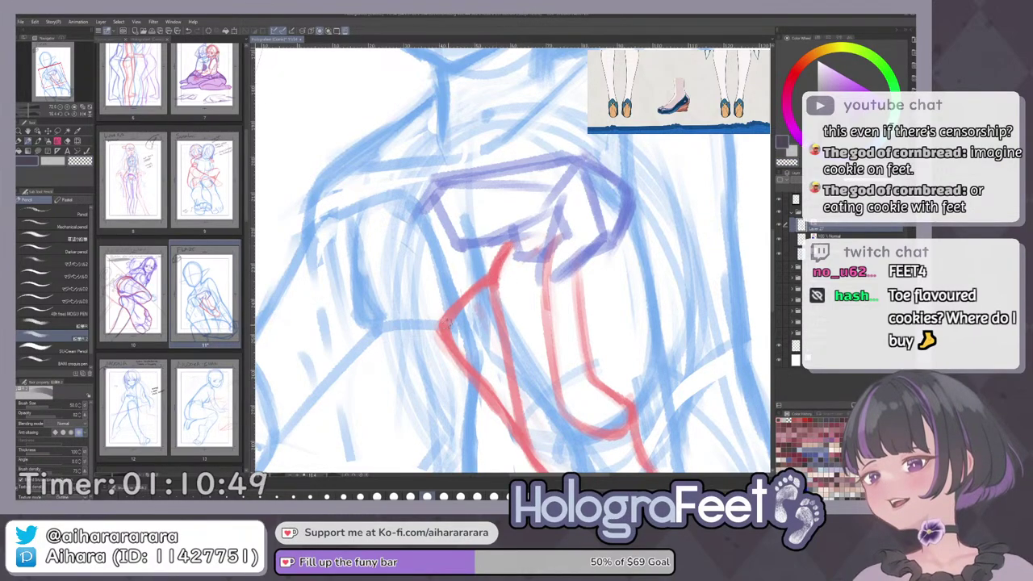
Rework the heel's red back edge below the purple hand from a tilted view and check it mirrored.
key("ctrl+0")
left_click_drag(652, 255, 639, 298)
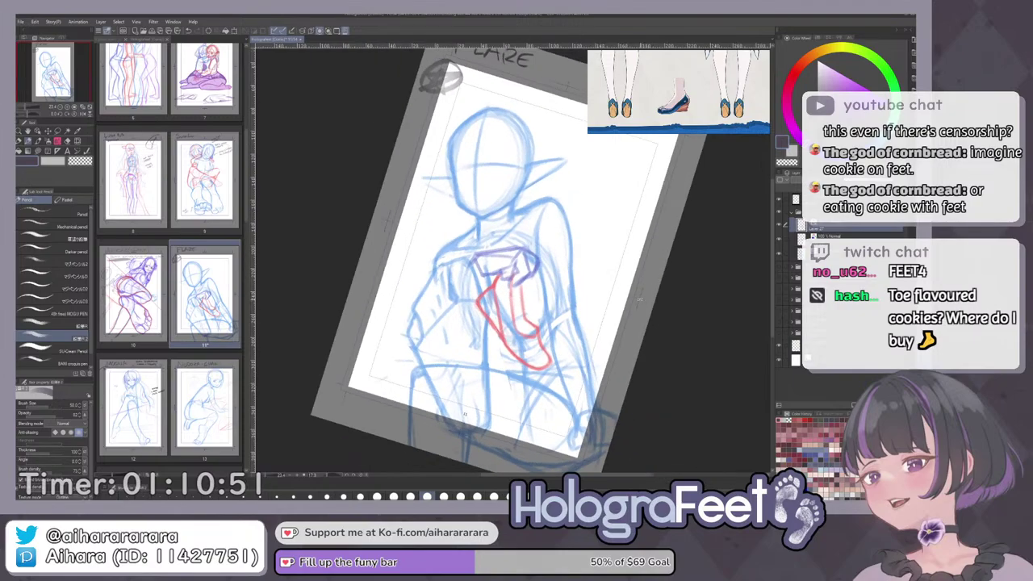
scroll(528, 282, "up", 3)
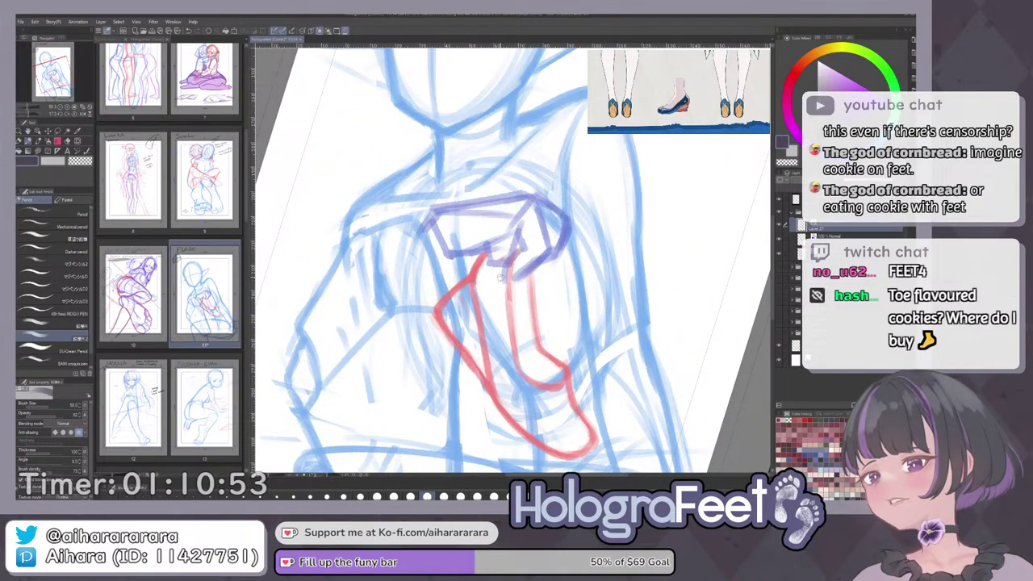
key("c")
left_click_drag(465, 282, 436, 312)
key("c")
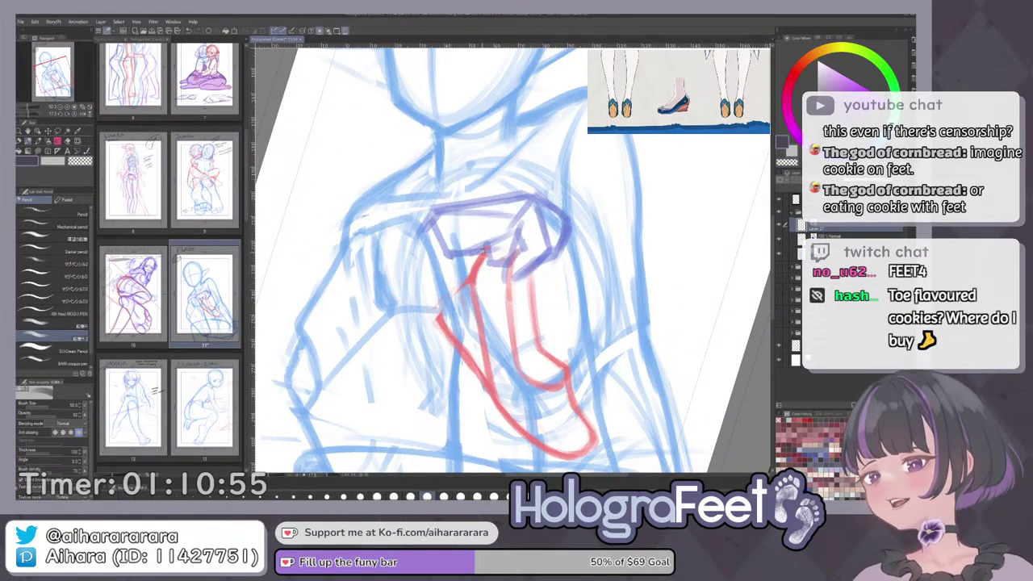
key("ctrl+z")
left_click_drag(482, 252, 441, 319)
key("ctrl+0")
key("h")
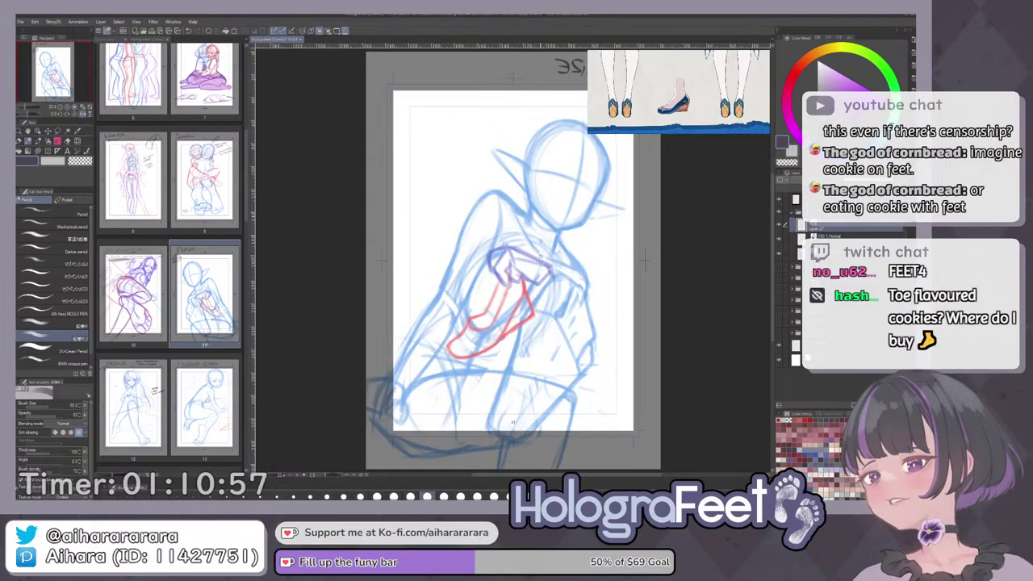
key("h")
Pull the heel corner inward with red pencil and transparent strokes, making the wedge narrower.
left_click_drag(535, 324, 465, 309)
scroll(466, 309, "up", 3)
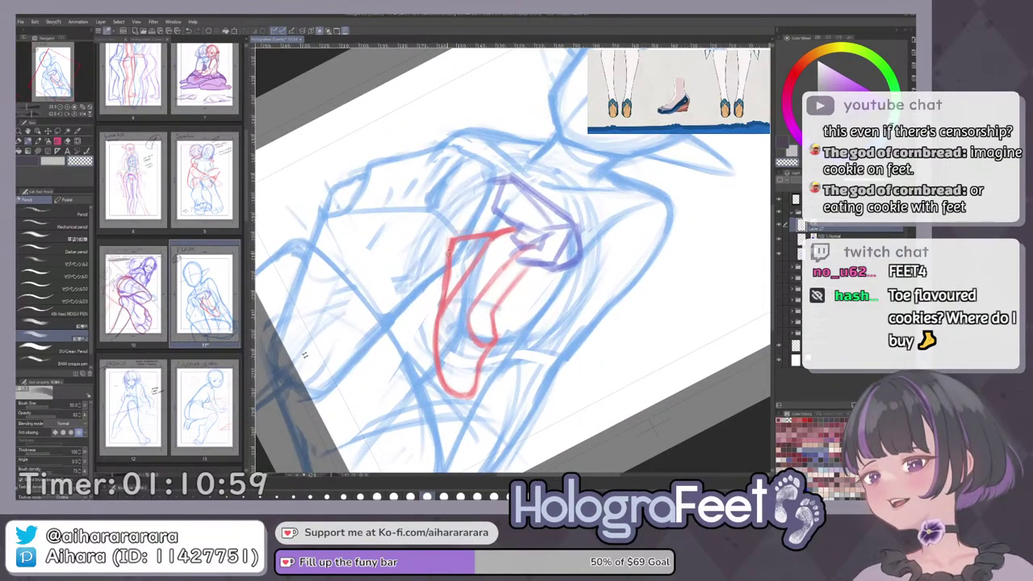
mouse_move(449, 239)
left_mouse_down()
mouse_move(437, 302)
mouse_move(461, 239)
mouse_move(450, 249)
mouse_move(484, 238)
mouse_move(469, 275)
left_mouse_up()
key("c")
key("c")
key("c")
key("c")
key("c")
mouse_move(495, 231)
left_mouse_down()
mouse_move(518, 226)
mouse_move(498, 230)
mouse_move(459, 285)
left_mouse_up()
key("ctrl+0")
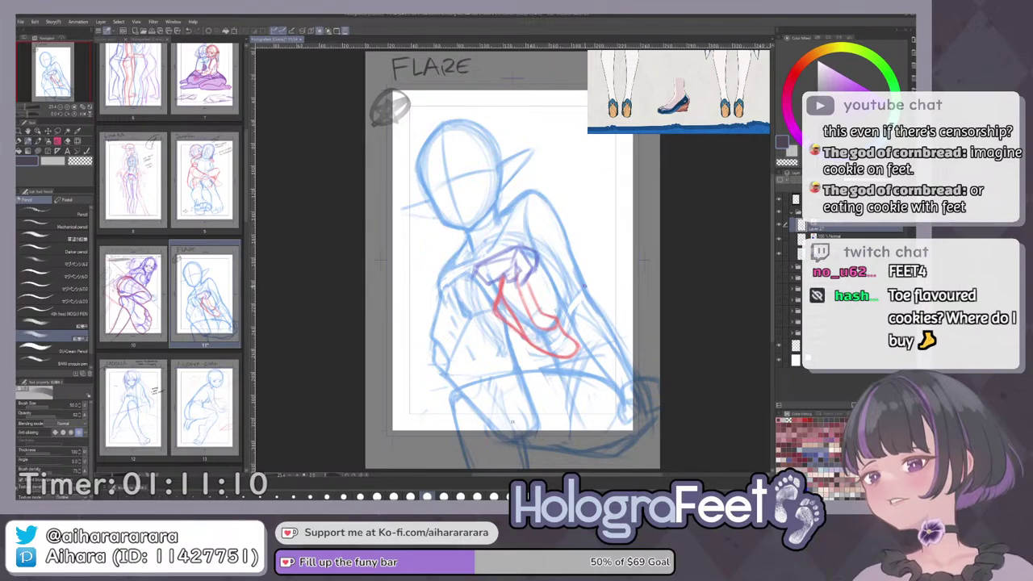
Retouch the wedge's outer heel contour with pencil and transparent strokes from a tilted view.
left_click_drag(585, 285, 567, 315)
left_click_drag(491, 286, 533, 285)
key("c")
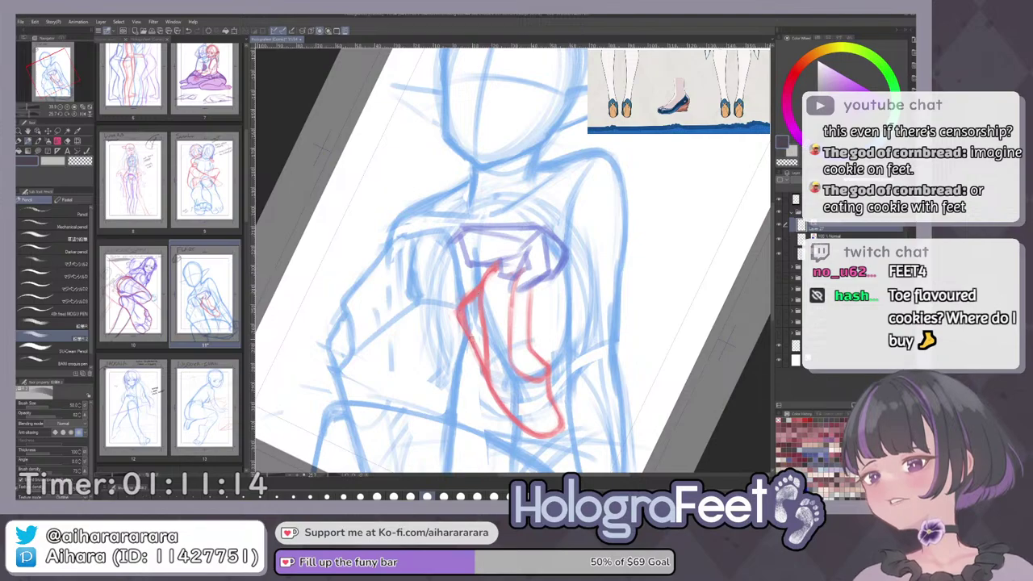
key("ctrl+0")
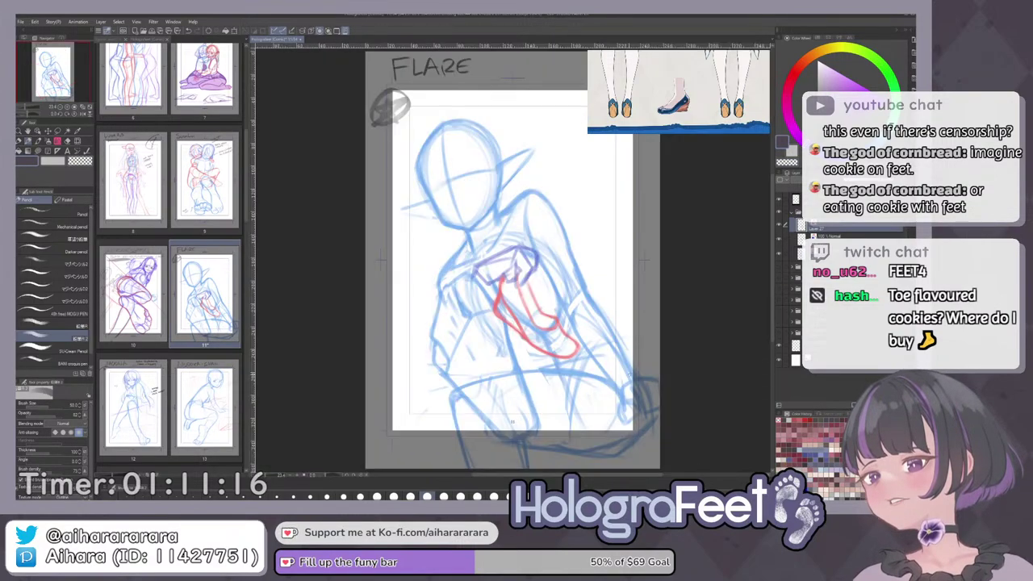
Refine the shoe's toe tip and smooth the sole curve toward the heel with pencil and transparent strokes.
mouse_move(591, 375)
left_mouse_down()
mouse_move(634, 324)
mouse_move(649, 238)
mouse_move(624, 178)
left_mouse_up()
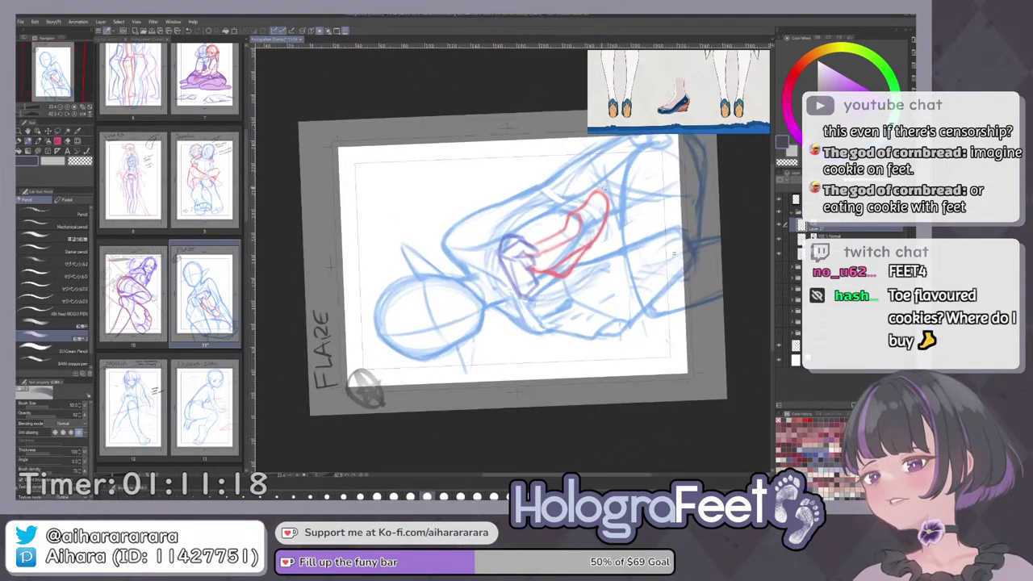
left_click_drag(557, 222, 593, 222)
left_click_drag(593, 222, 580, 247)
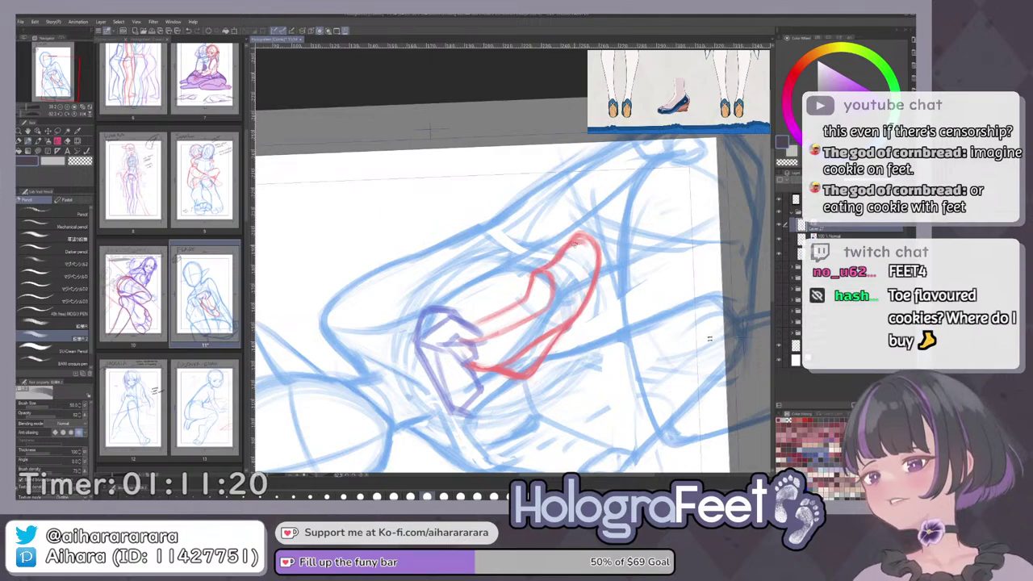
mouse_move(563, 249)
left_mouse_down()
mouse_move(584, 238)
mouse_move(594, 297)
left_mouse_up()
key("c")
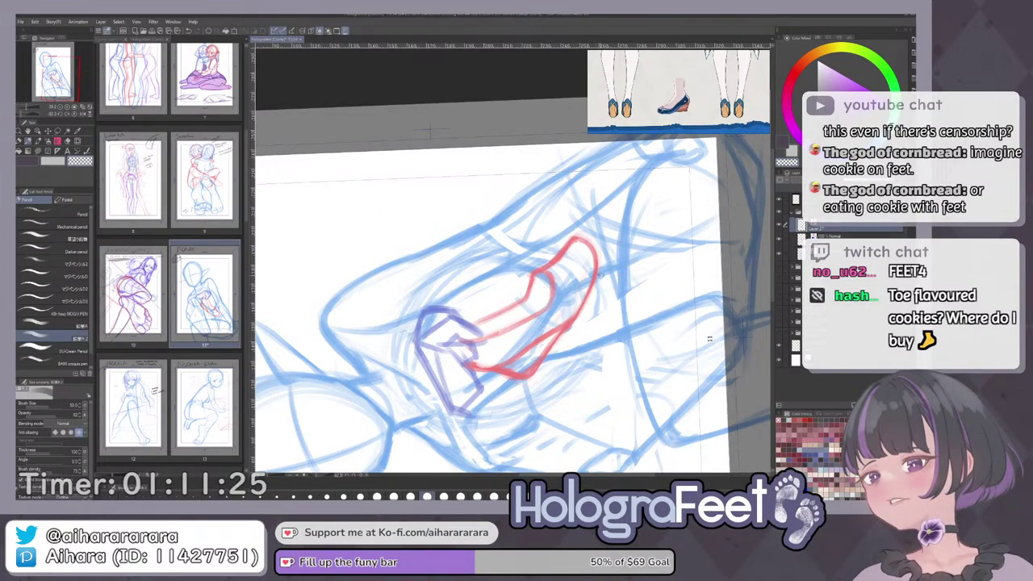
key("c")
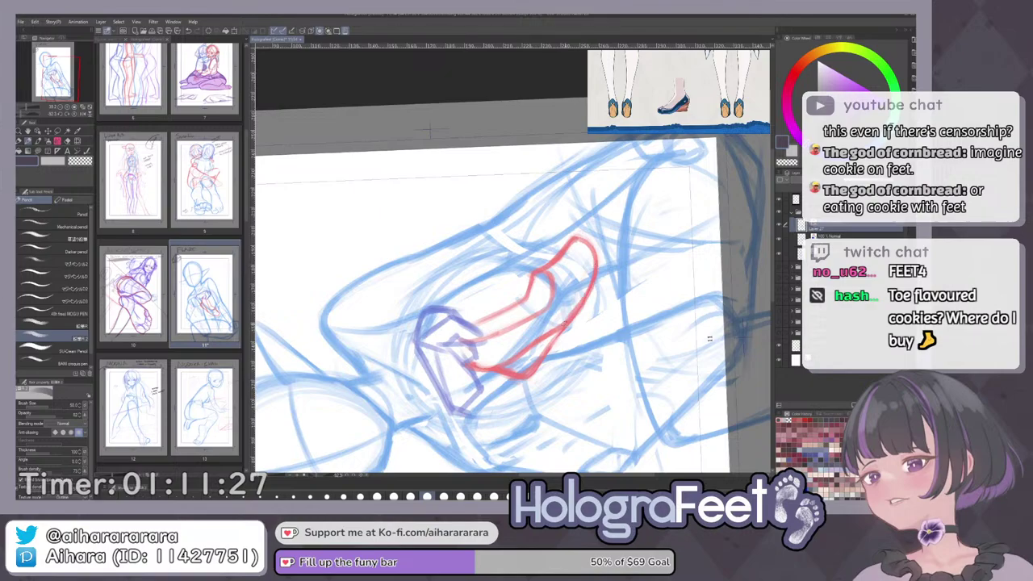
key("c")
left_click_drag(570, 326, 545, 354)
key("c")
key("ctrl+0")
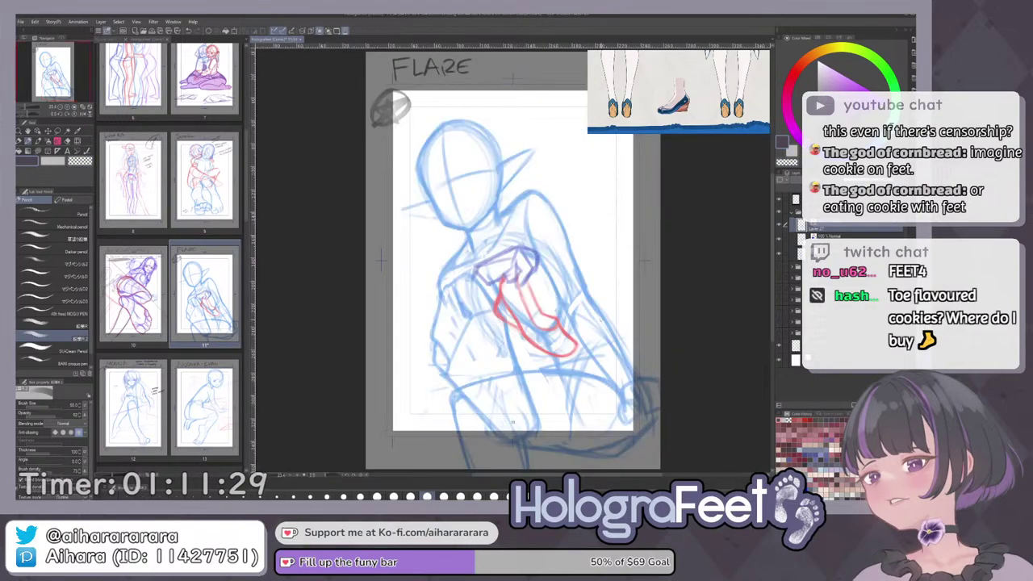
Erase the notched curve at the shoe opening and redraw the upper red line smoothly toward the toe.
scroll(555, 308, "up", 5)
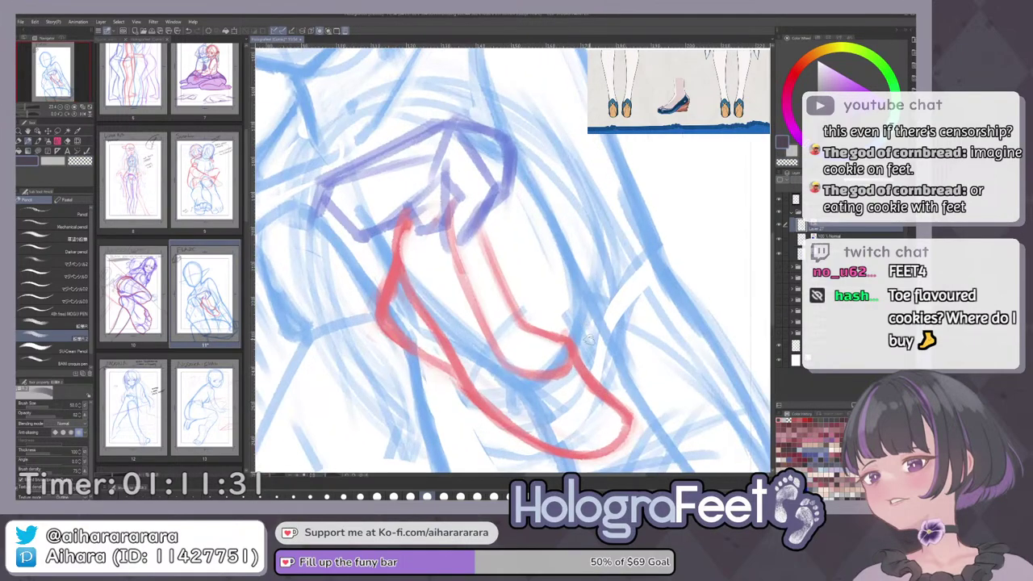
mouse_move(588, 302)
left_mouse_down()
mouse_move(553, 187)
mouse_move(588, 218)
mouse_move(624, 205)
mouse_move(602, 226)
left_mouse_up()
key("e")
key("p")
left_click_drag(640, 166, 581, 239)
key("ctrl+z")
key("ctrl+z")
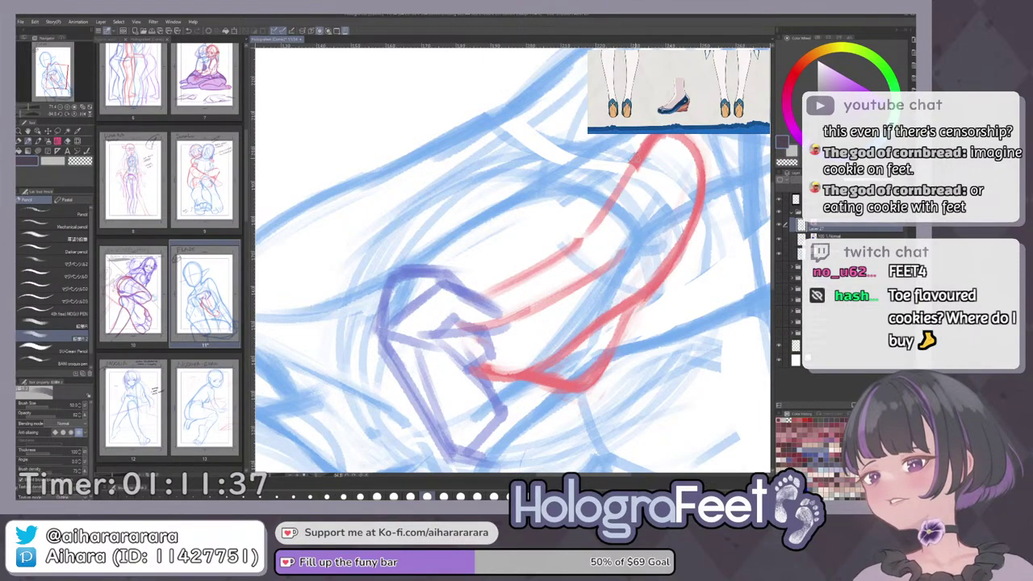
left_click_drag(633, 160, 575, 240)
left_click_drag(626, 181, 559, 255)
Draw a new short red curve closing the shoe opening near the toe, retouching it with transparent strokes.
mouse_move(585, 235)
left_mouse_down()
mouse_move(622, 207)
mouse_move(633, 220)
mouse_move(622, 206)
mouse_move(634, 232)
left_mouse_up()
key("ctrl+z")
left_click_drag(632, 229, 614, 260)
key("ctrl+z")
mouse_move(617, 206)
left_mouse_down()
mouse_move(634, 197)
mouse_move(604, 265)
left_mouse_up()
key("c")
mouse_move(630, 227)
left_mouse_down()
mouse_move(632, 211)
mouse_move(614, 210)
left_mouse_up()
key("ctrl+0")
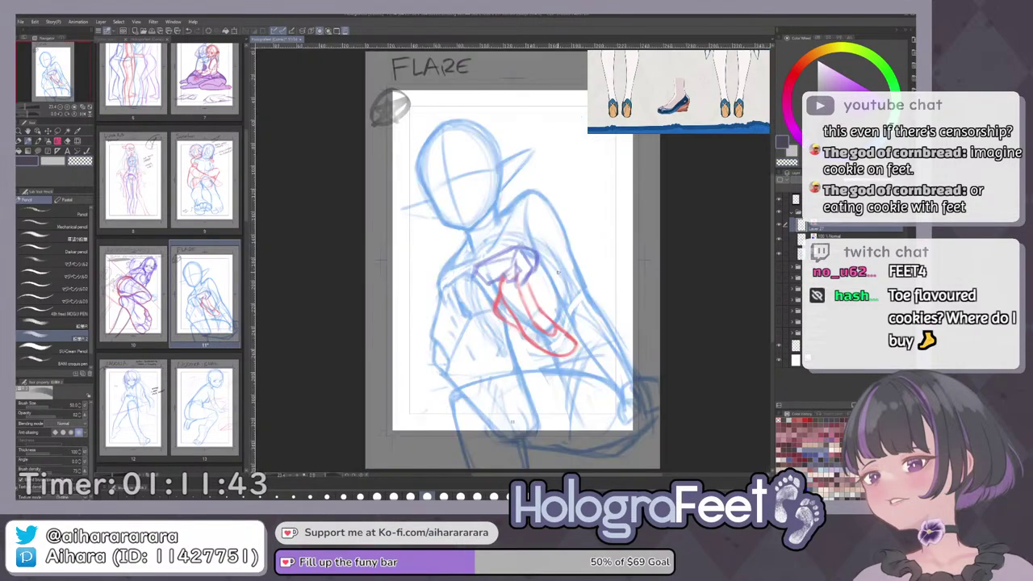
Select the shoe's toe tip and move it slightly toward the heel, checking the outline from a rotated view.
left_click_drag(617, 329, 626, 207)
scroll(615, 246, "up", 4)
key("m")
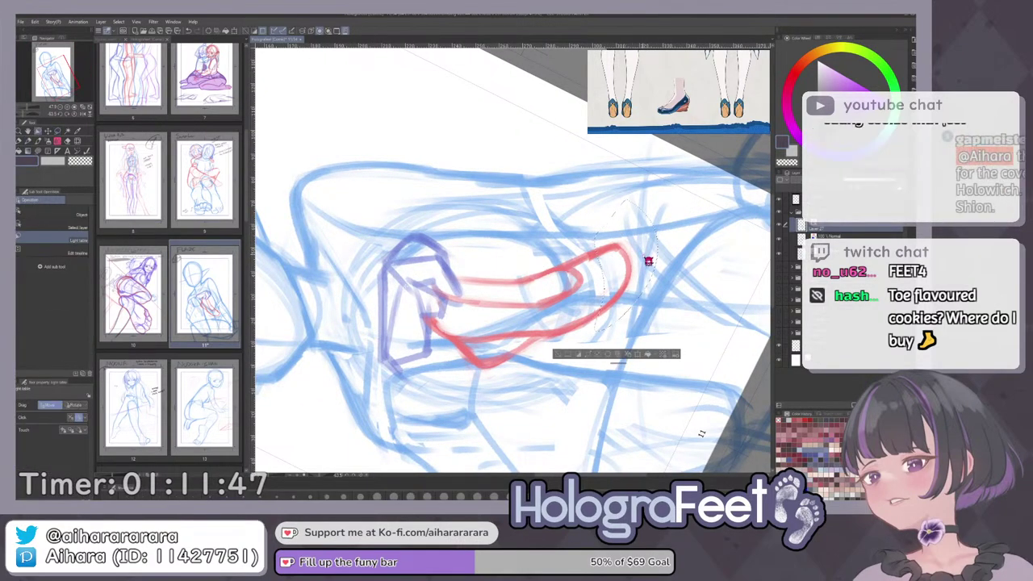
key("k")
left_click_drag(637, 273, 632, 277)
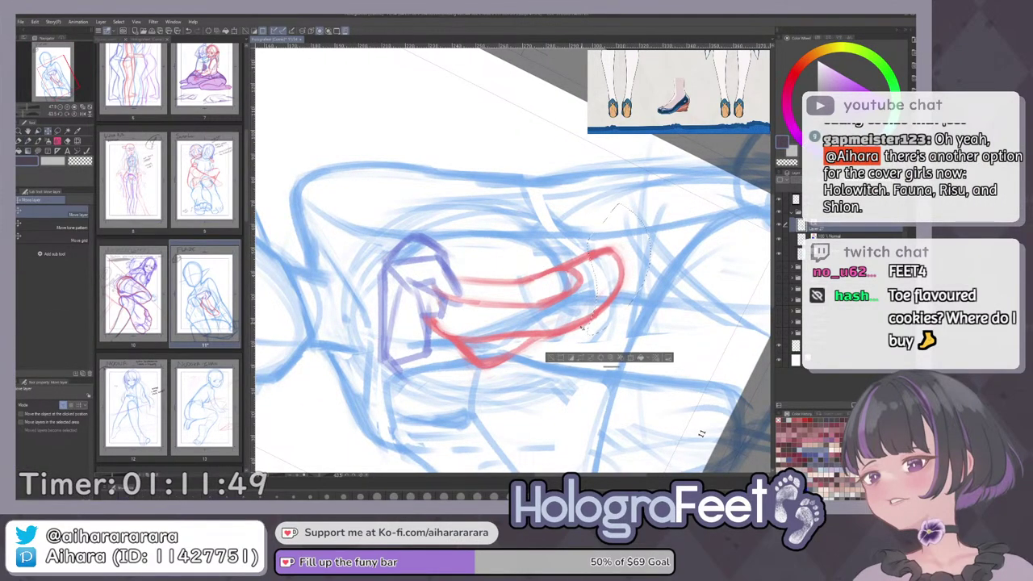
key("ctrl+d")
key("p")
key("ctrl+0")
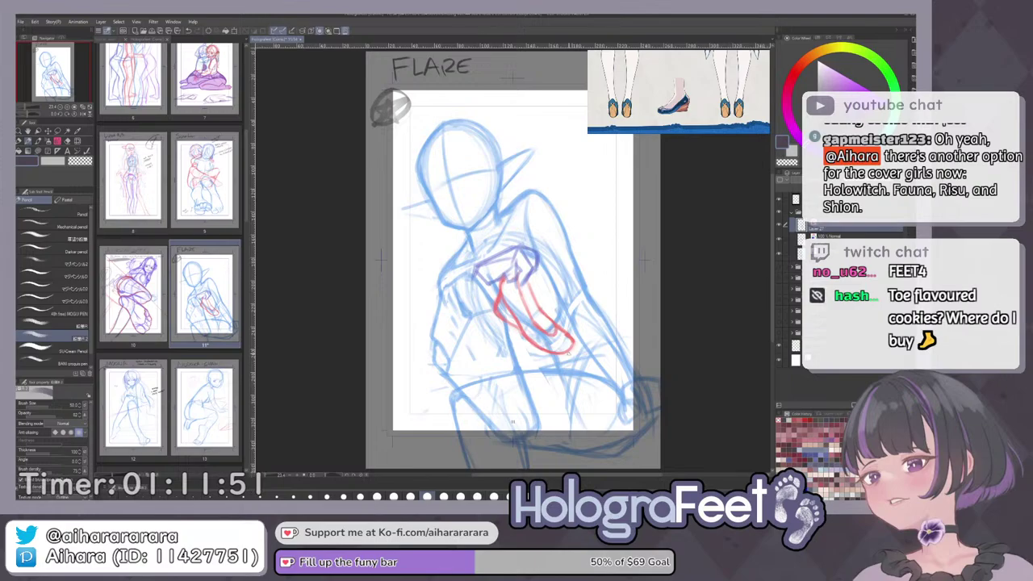
left_click_drag(569, 353, 631, 237)
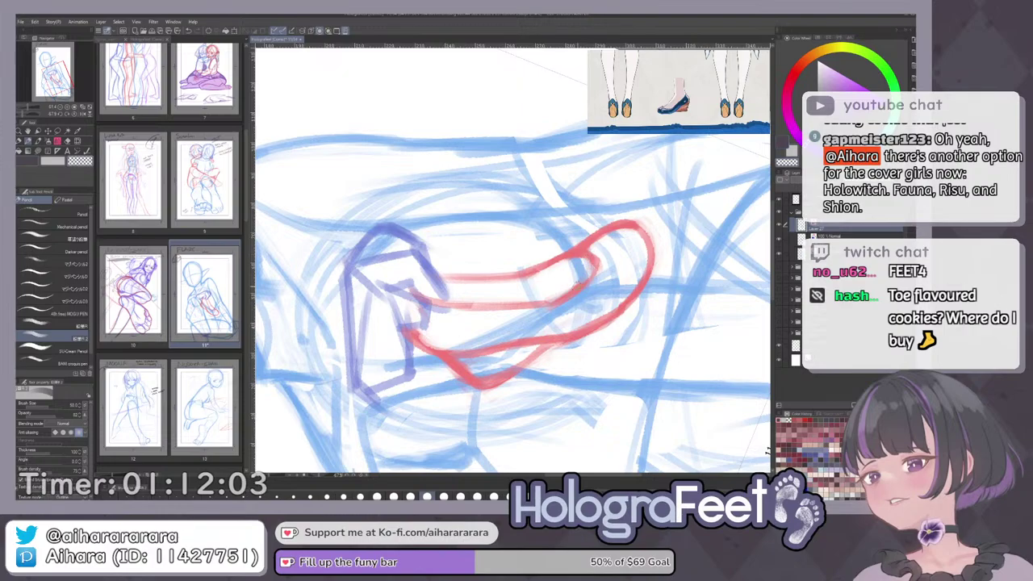
key("ctrl+0")
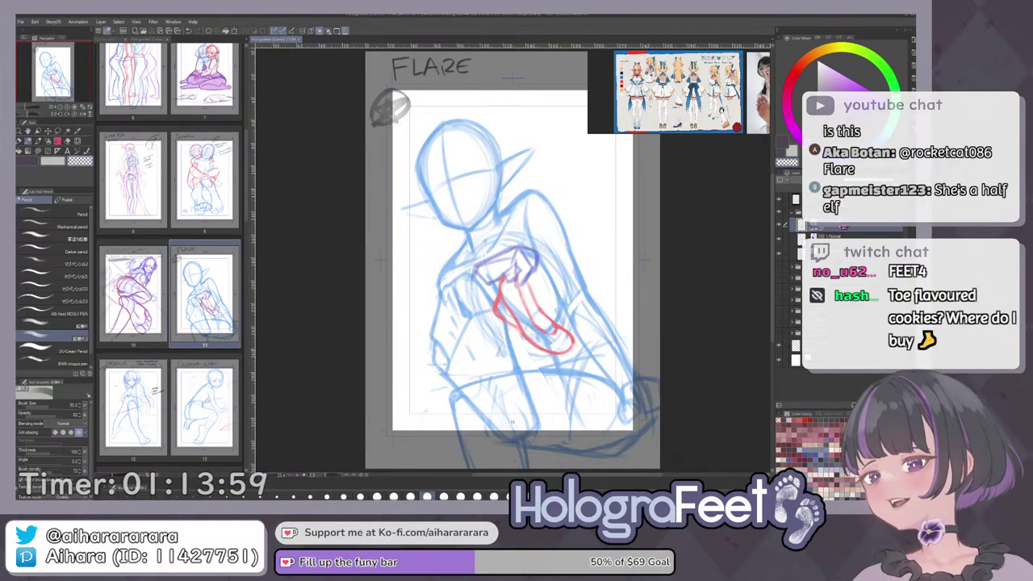
Adjust the red shoe with Scale/Rotate, skew it slightly with Free Transform, and check the pose mirrored.
key("ctrl+t")
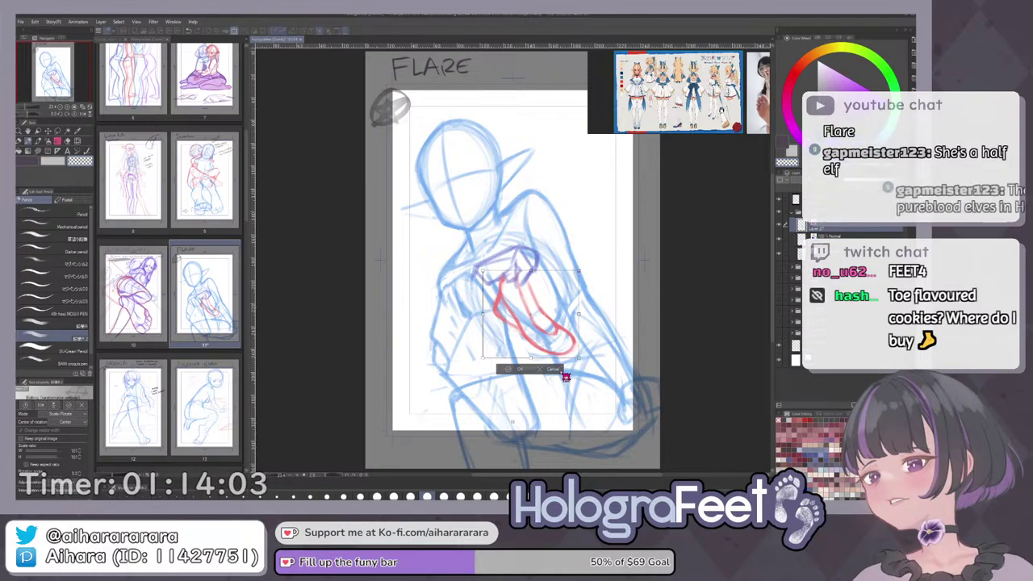
left_click(521, 371)
key("ctrl+shift+t")
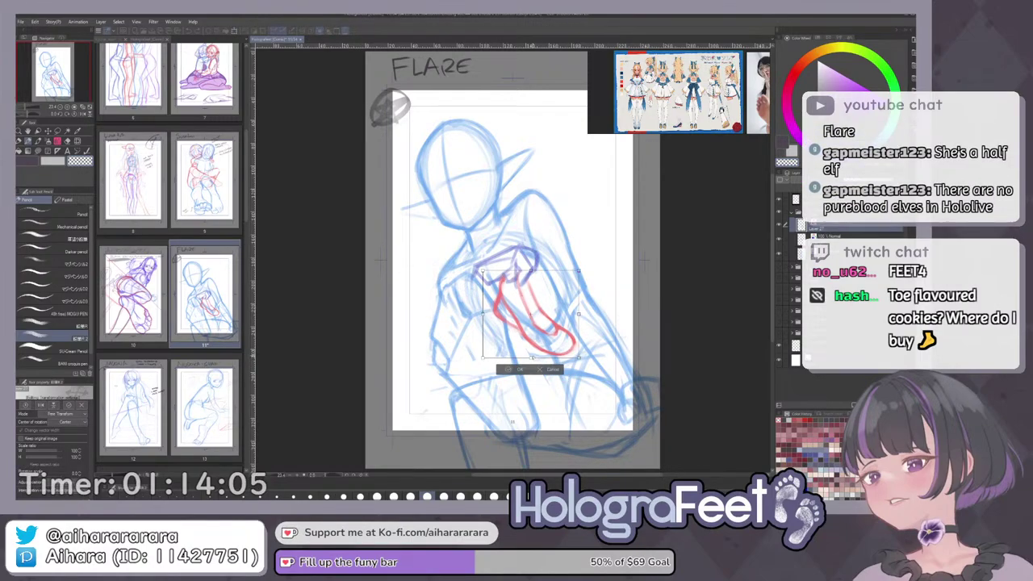
left_click_drag(531, 357, 536, 359)
left_click_drag(581, 314, 578, 311)
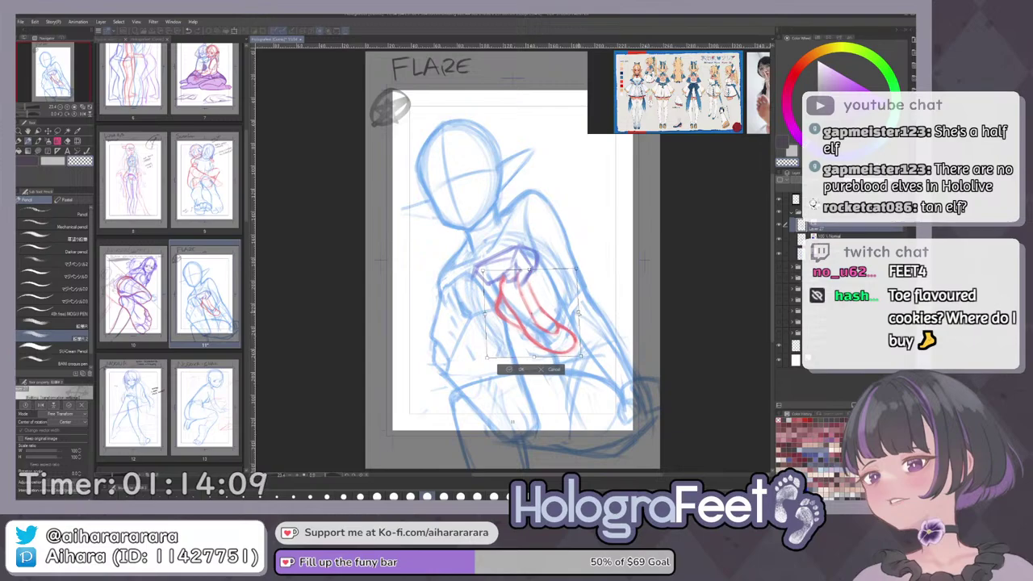
left_click(522, 371)
key("h")
key("h")
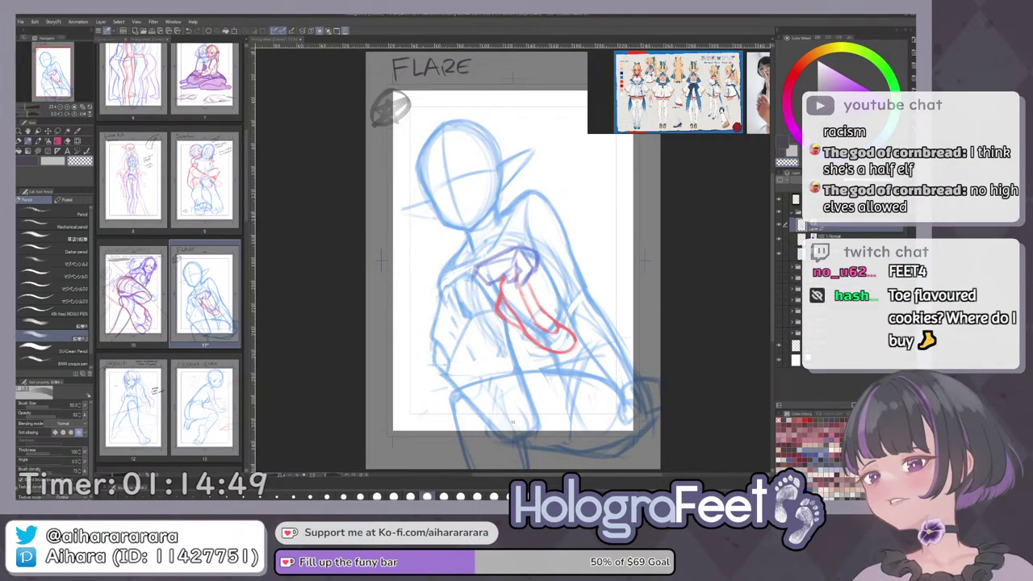
Move the whole figure sketch folder slightly up and toward the page's FLARE-side margin, checking the composition mirrored.
left_click(792, 212)
key("k")
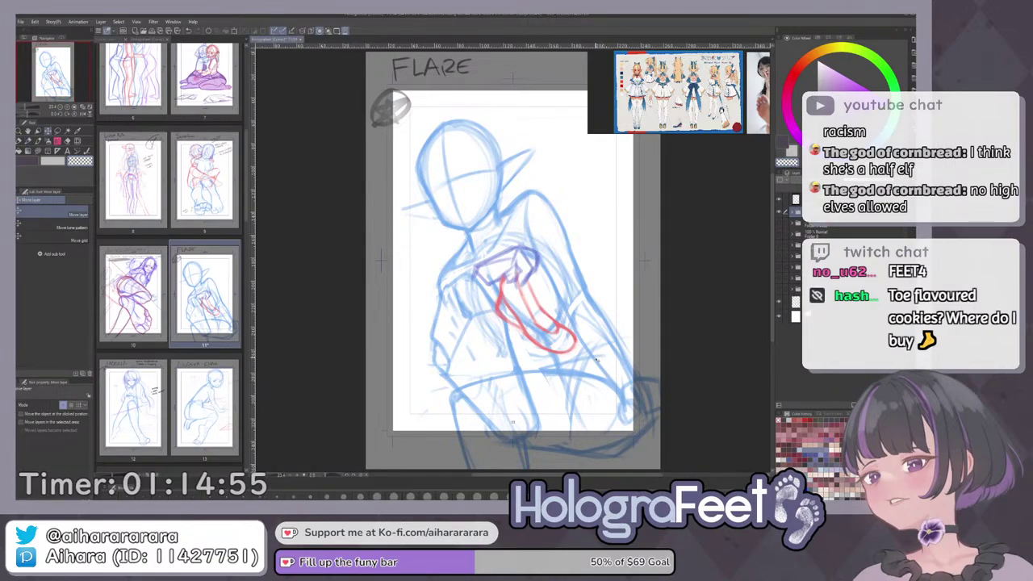
left_click_drag(604, 365, 593, 365)
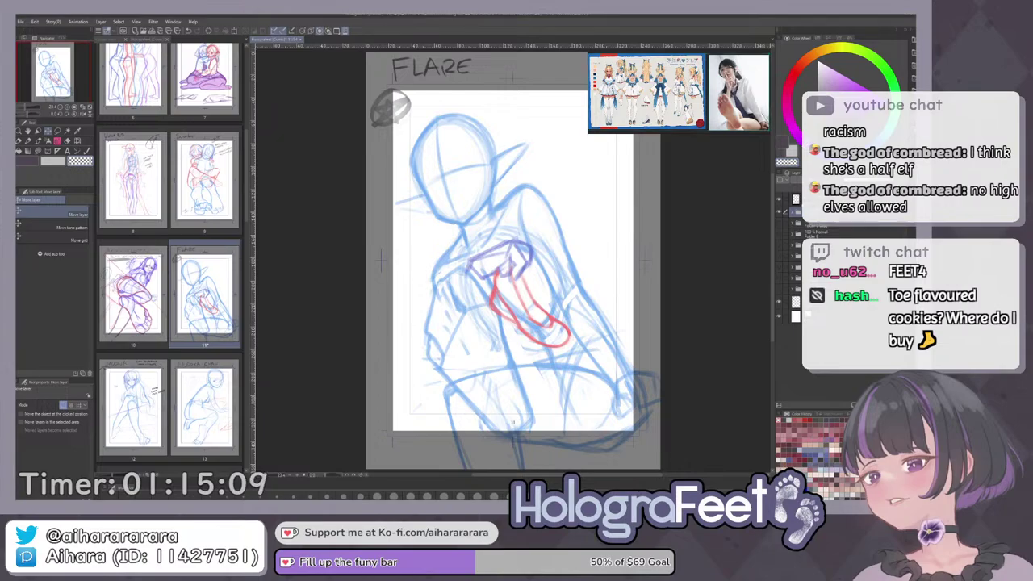
left_click_drag(630, 307, 633, 307)
key("h")
key("h")
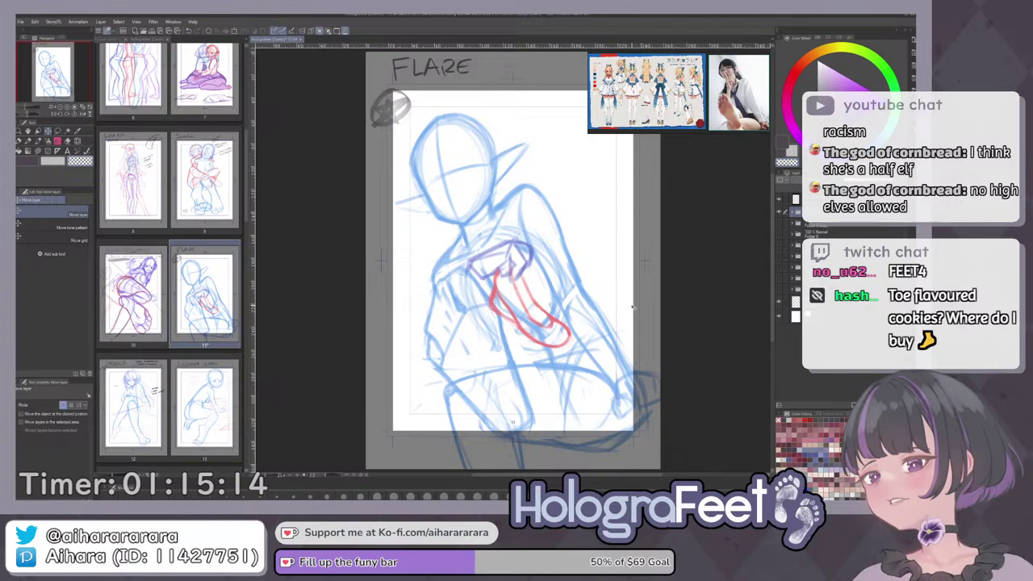
scroll(647, 331, "down", 1)
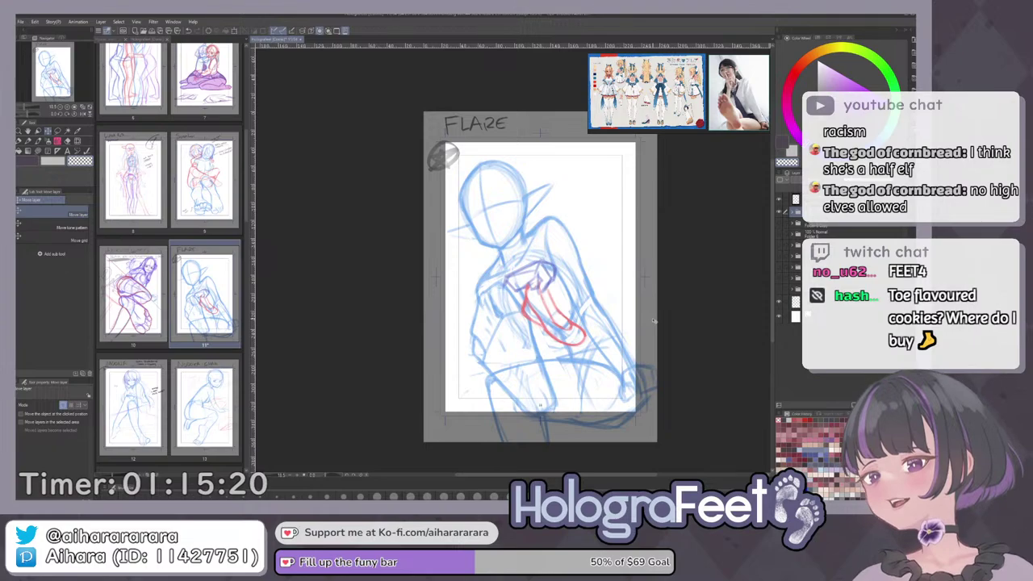
scroll(654, 322, "up", 1)
Lasso the blue head and ears, rotate them slightly clockwise, shrink them a touch and nudge them into place on the neck.
left_click(792, 212)
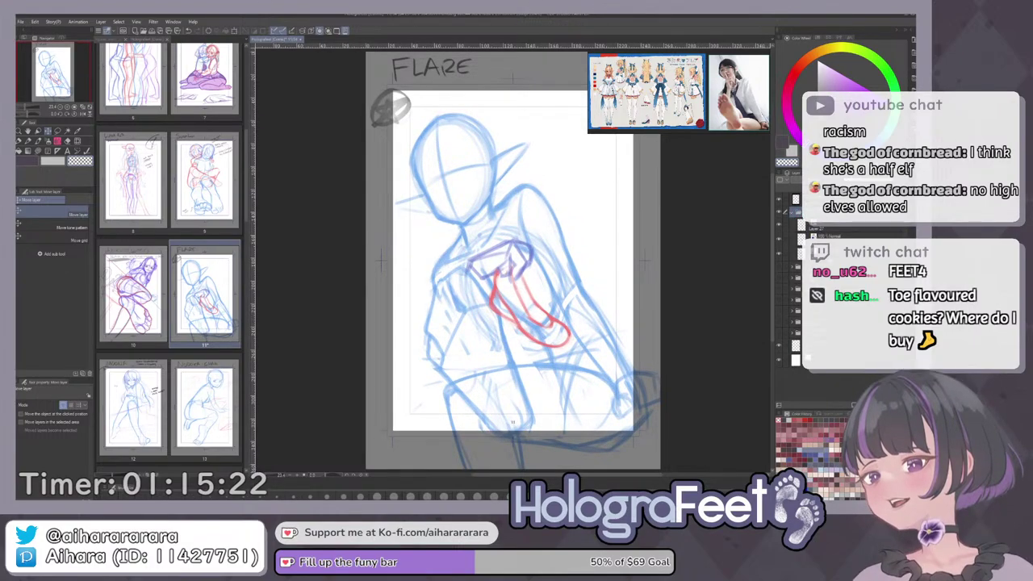
key("m")
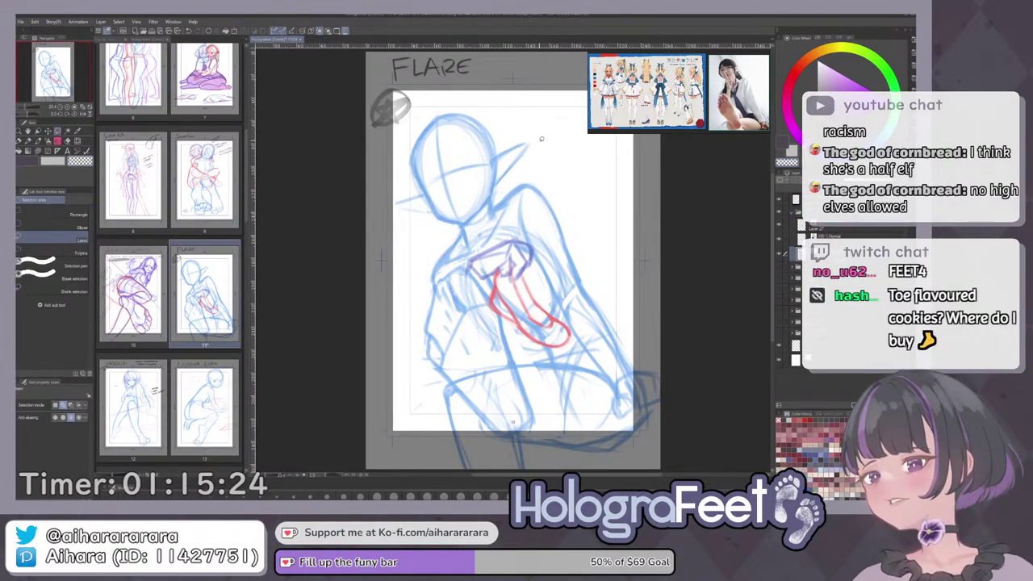
left_click_drag(542, 139, 503, 188)
mouse_move(484, 235)
left_mouse_down()
mouse_move(417, 224)
mouse_move(387, 143)
mouse_move(518, 87)
left_mouse_up()
key("ctrl+t")
left_click_drag(458, 165, 478, 228)
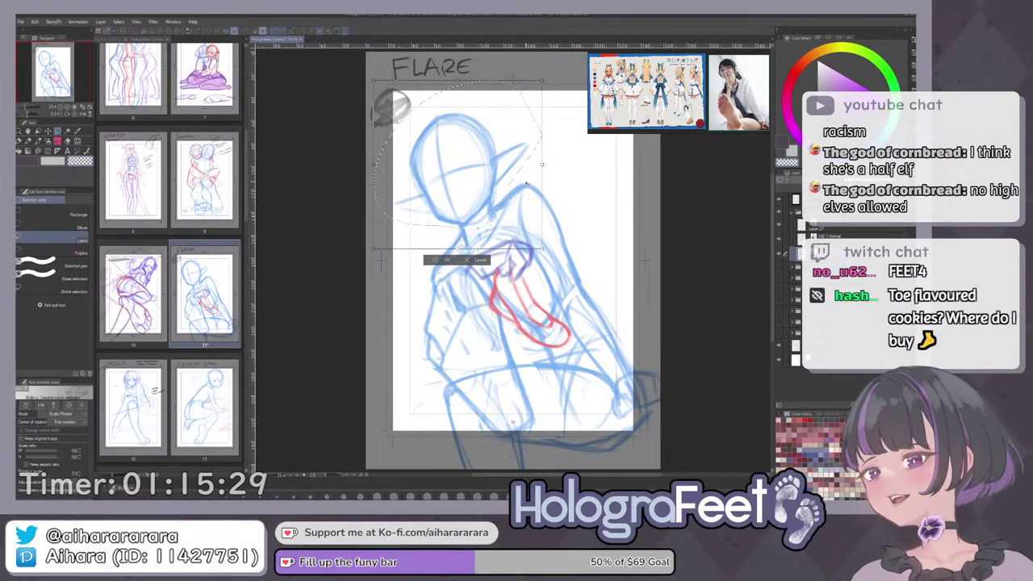
left_click_drag(557, 96, 562, 99)
left_click_drag(460, 164, 463, 164)
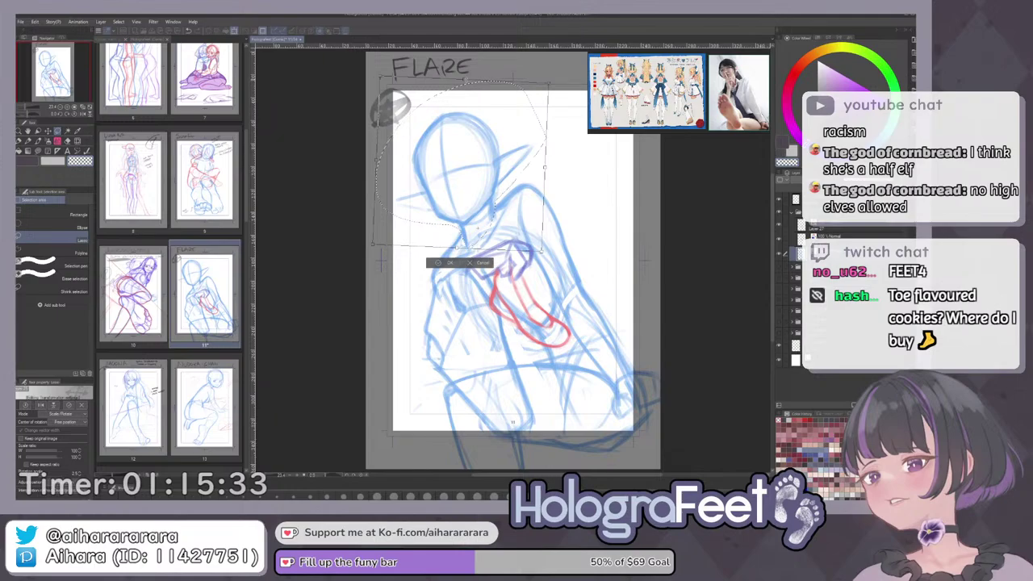
left_click_drag(466, 79, 465, 84)
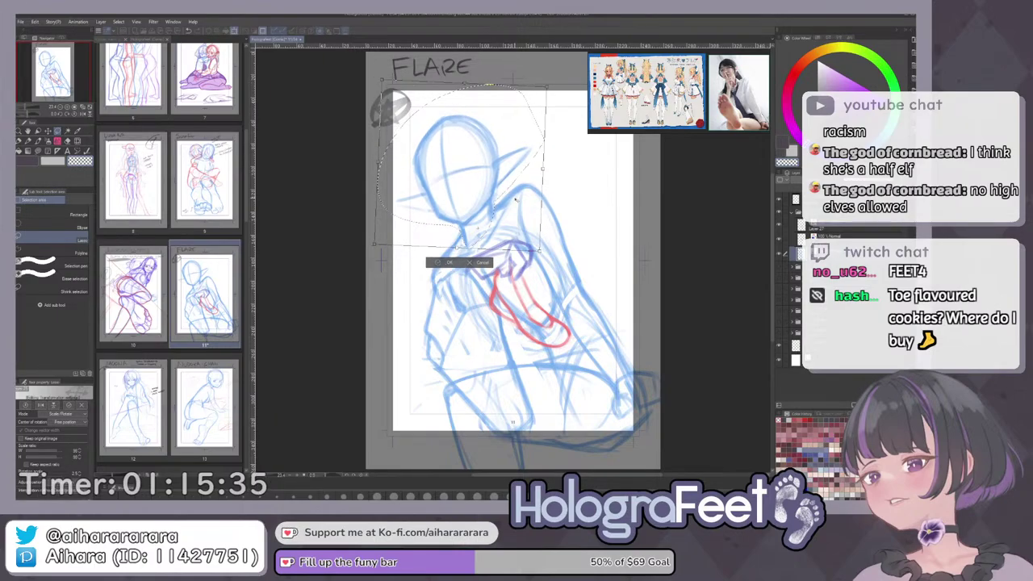
left_click_drag(516, 199, 517, 199)
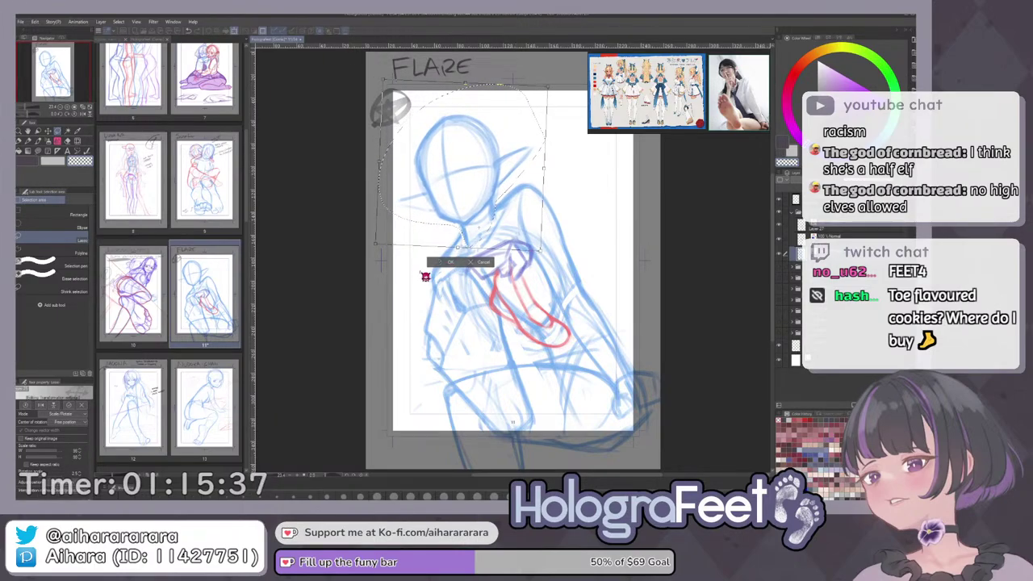
key("Return")
key("p")
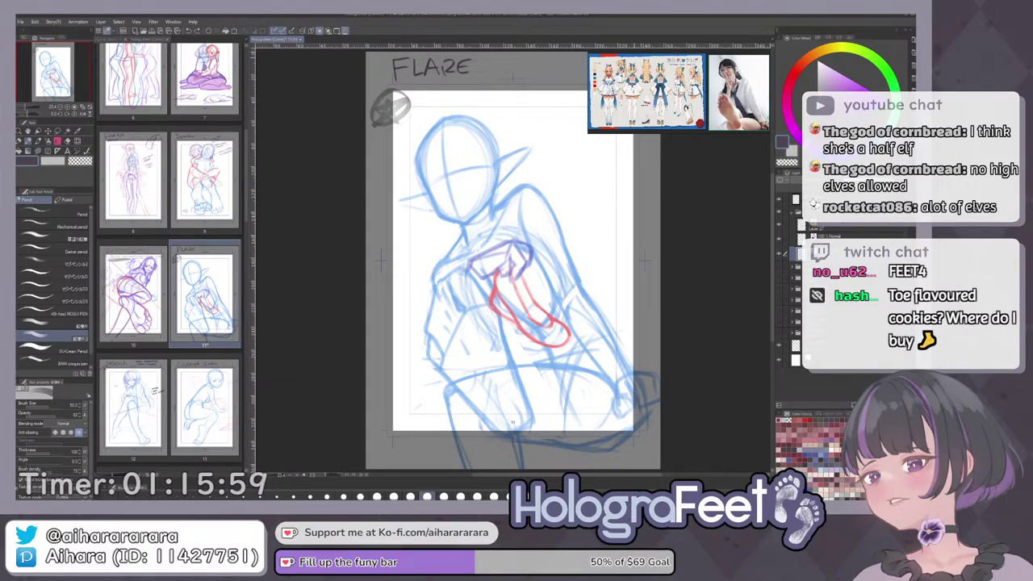
Select the head again, scale it down very slightly, and clear the selection.
key("m")
mouse_move(555, 131)
left_mouse_down()
mouse_move(469, 223)
mouse_move(439, 226)
mouse_move(391, 184)
mouse_move(518, 98)
mouse_move(470, 88)
left_mouse_up()
key("ctrl+t")
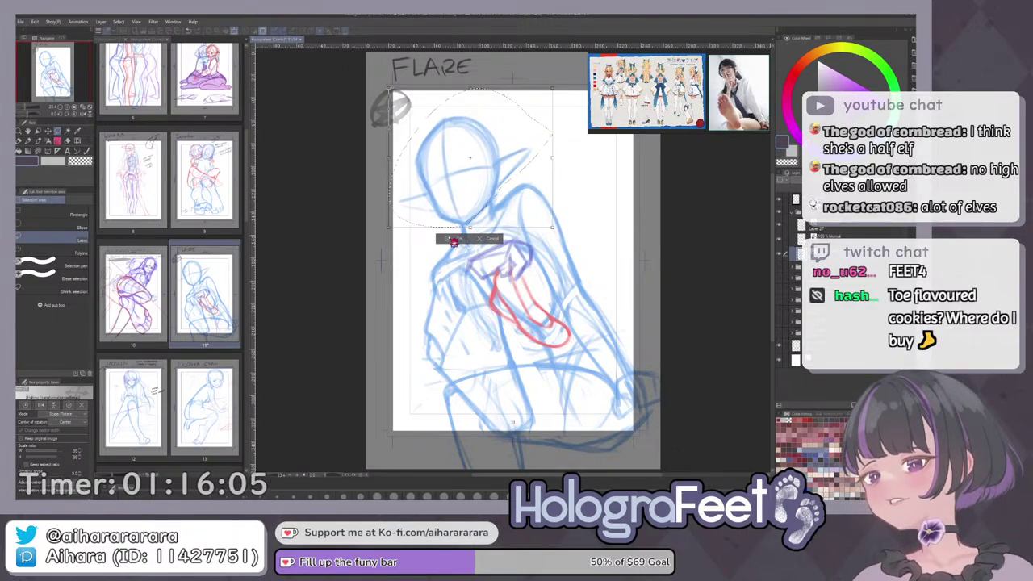
left_click(441, 241)
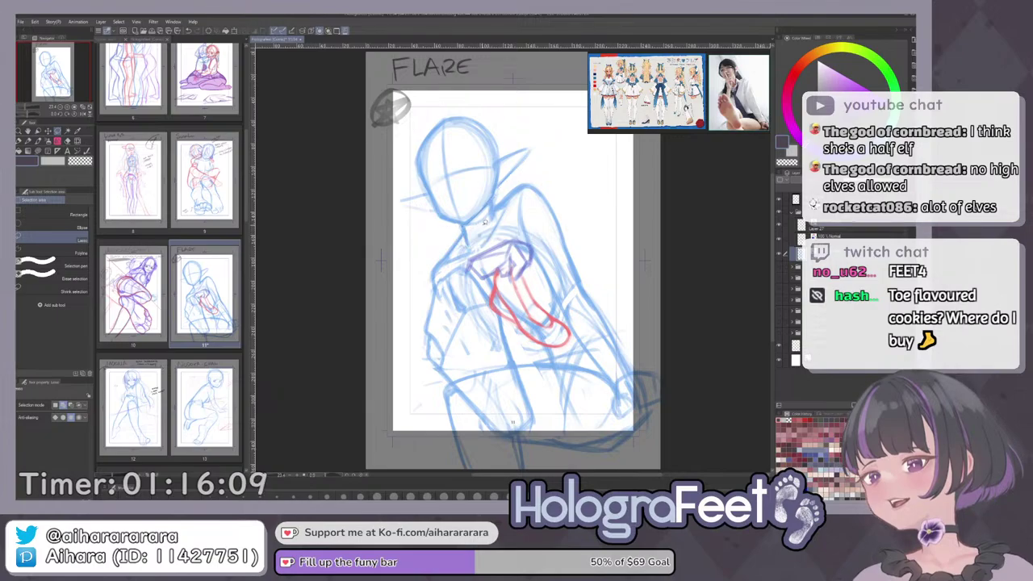
key("ctrl+d")
key("p")
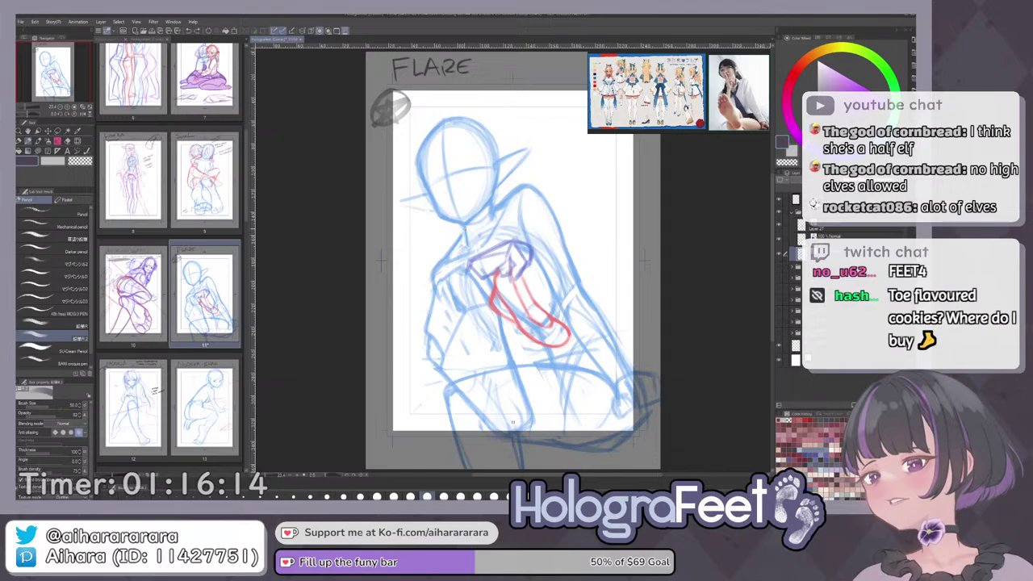
Redraw the front neck line from the jaw down to the shoulder in blue pencil, cleaning it with transparent strokes.
key("c")
key("c")
left_click_drag(466, 225, 465, 242)
key("c")
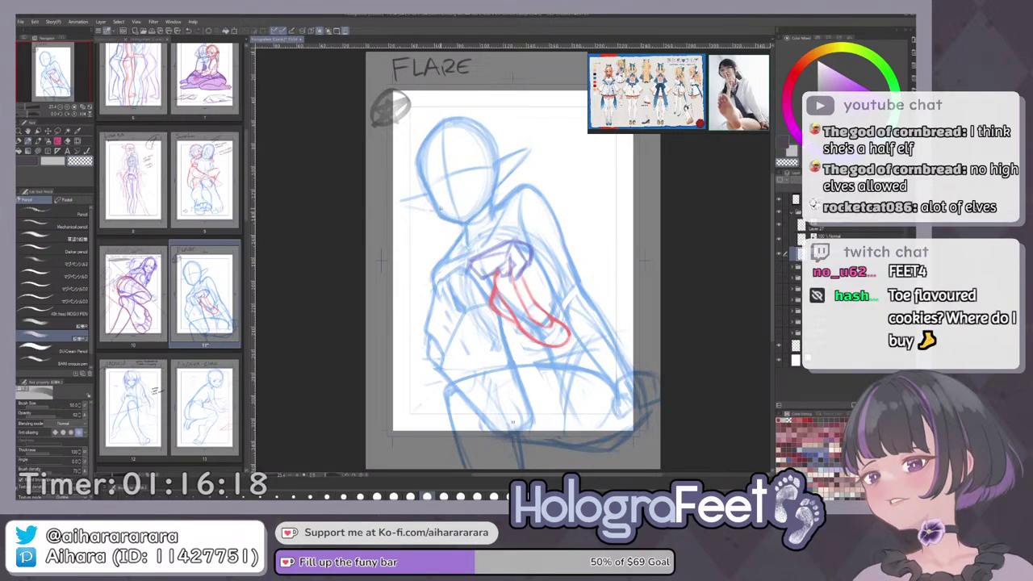
key("c")
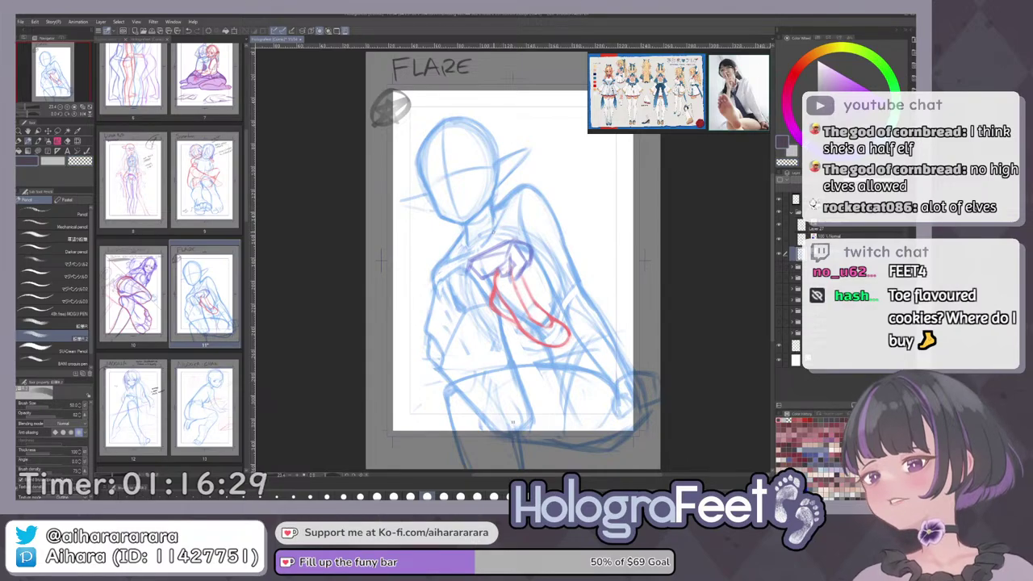
key("c")
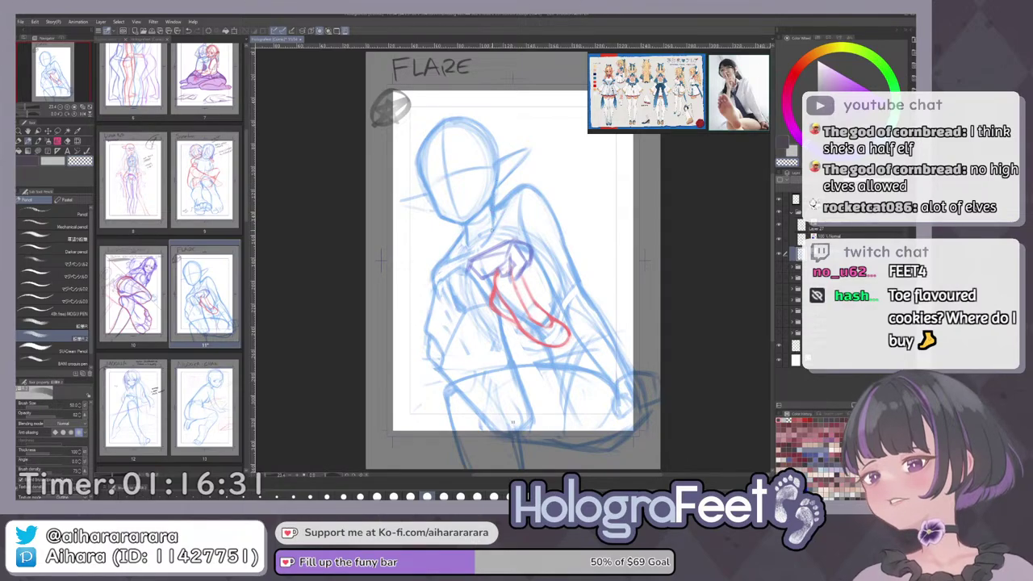
Clean up and redraw the raised shoulder's outer curve down the upper arm, checking the pose mirrored.
key("c")
key("c")
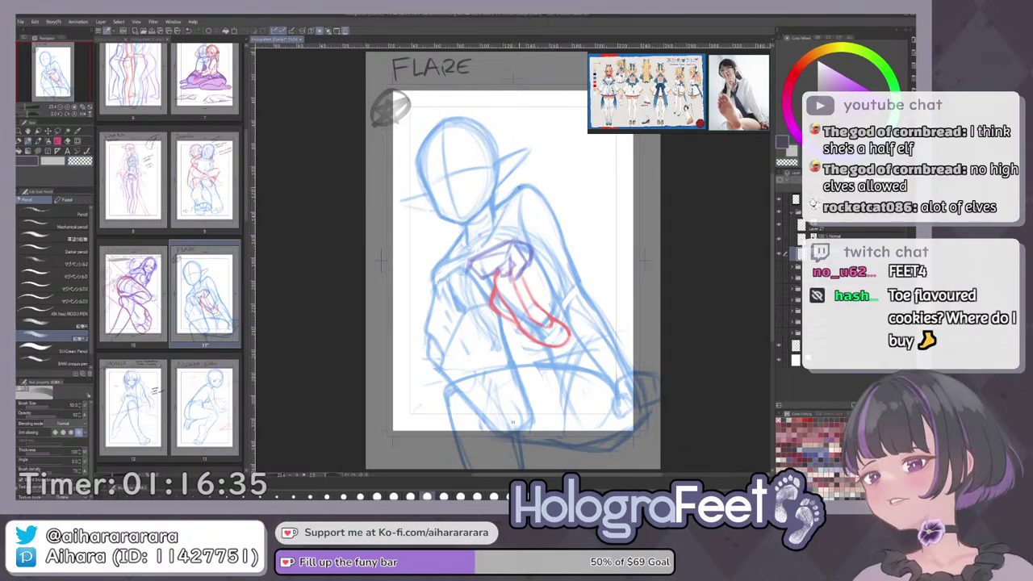
key("h")
key("h")
mouse_move(533, 190)
left_mouse_down()
mouse_move(556, 215)
mouse_move(570, 271)
left_mouse_up()
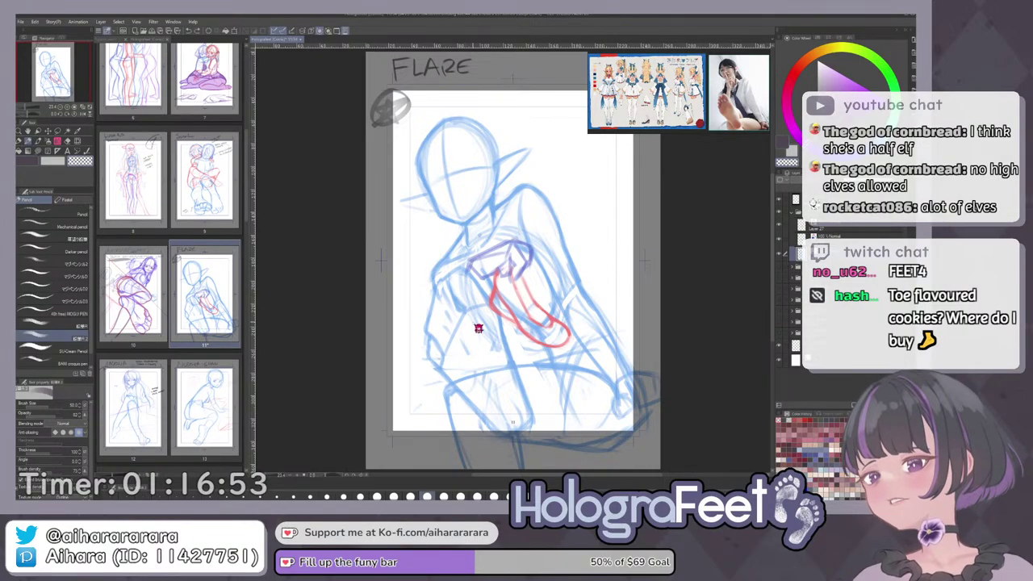
key("h")
key("h")
Collapse the figure sketch folder and create a new layer inside its own folder above it.
left_click(792, 211)
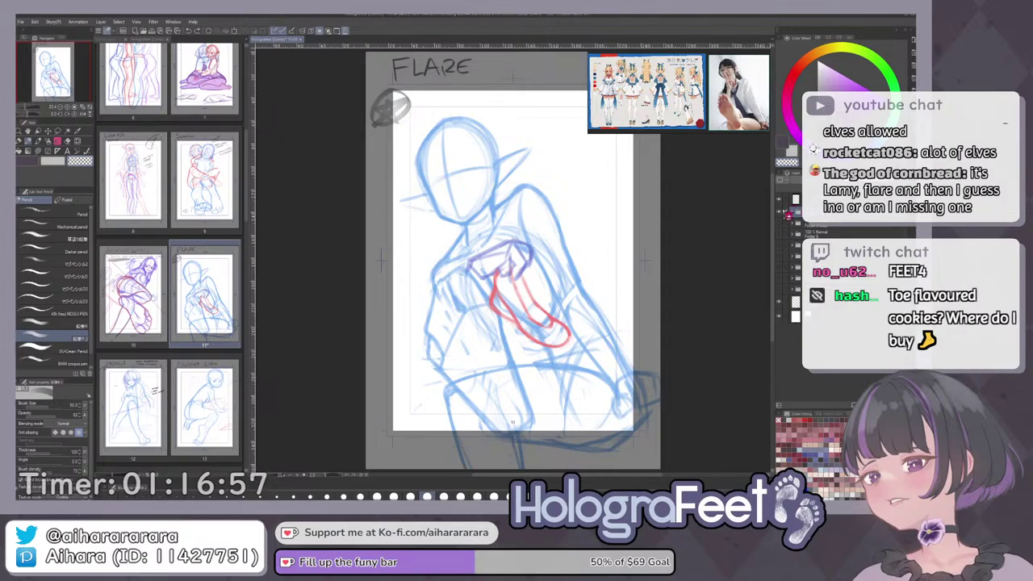
left_click(780, 212)
left_click(780, 213)
key("ctrl+shift+n")
key("ctrl+g")
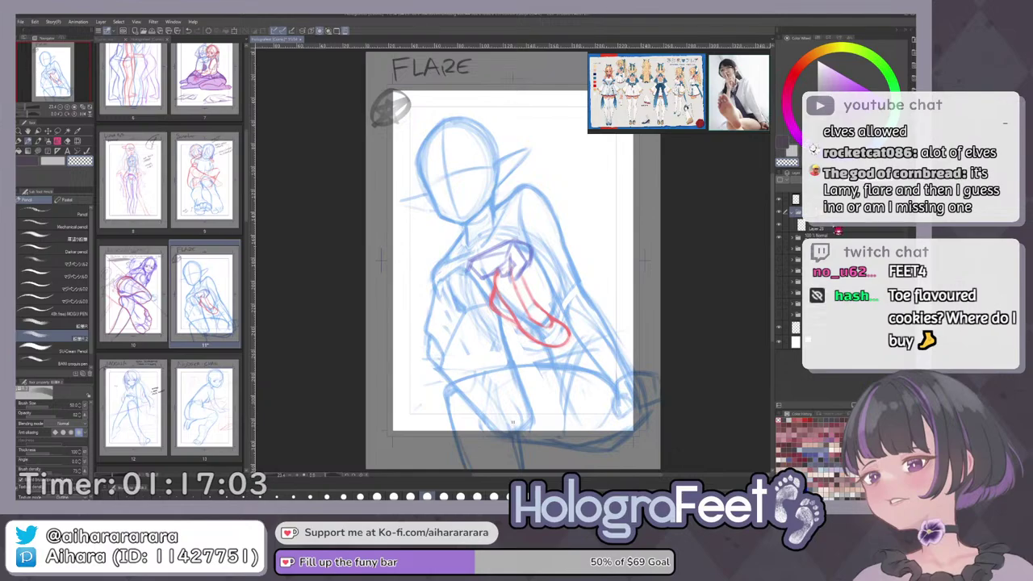
Lower the opacity of the figure sketch folder and make the new layer above it active.
left_click(845, 227)
key("ctrl+b")
left_click(845, 237)
left_click(864, 180)
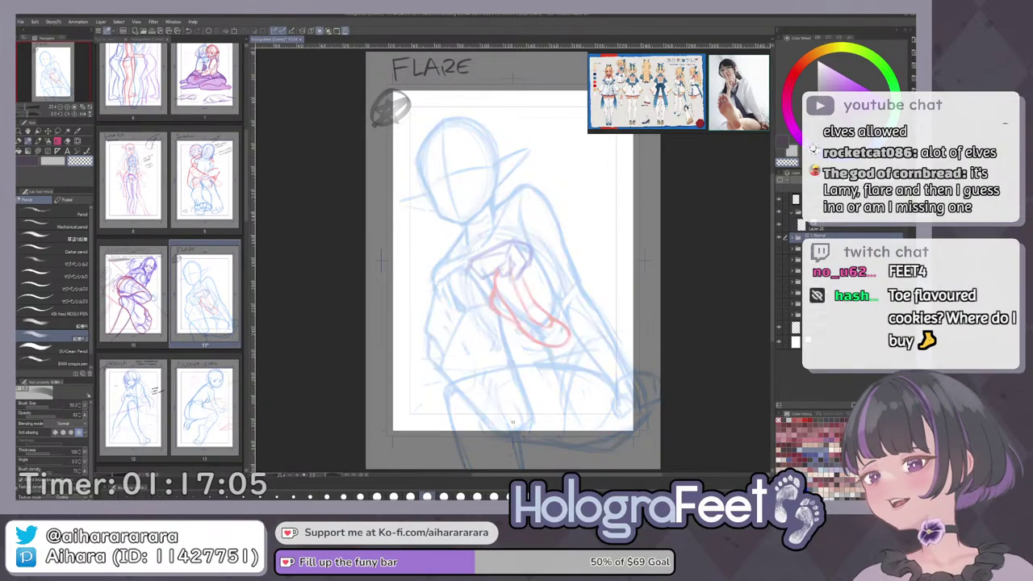
left_click(849, 228)
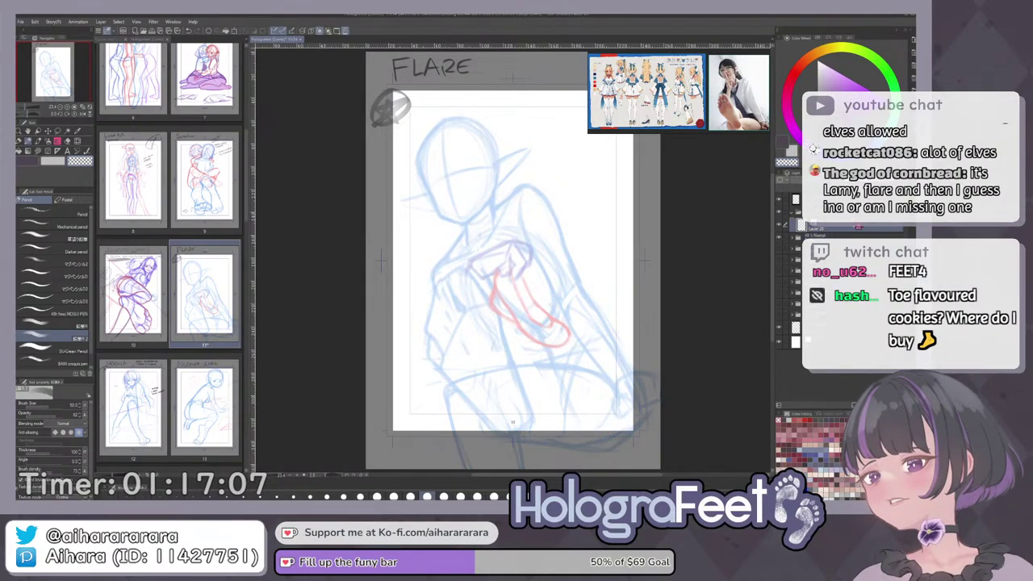
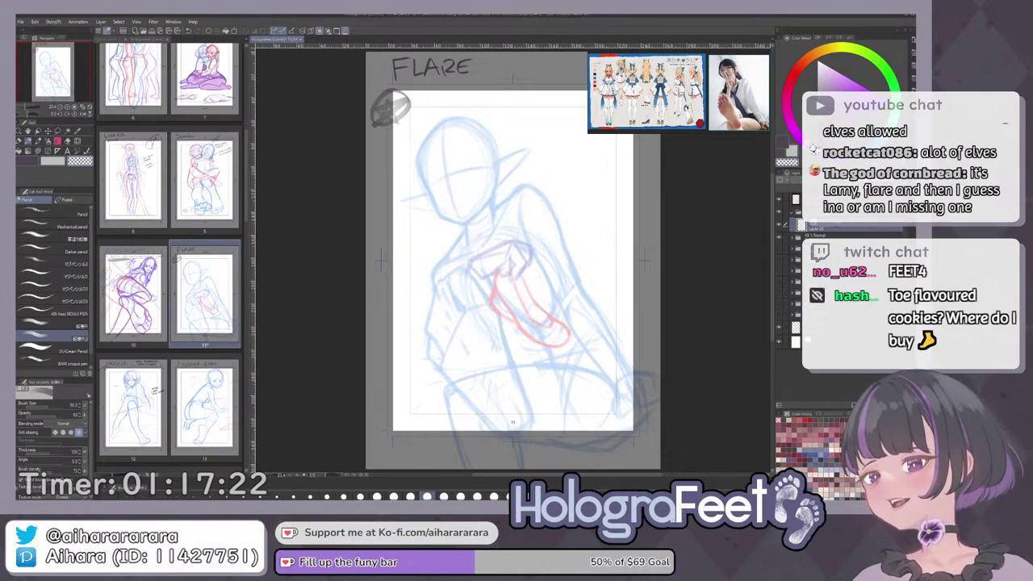
Examine the faded figure's proportions and its placement within the page frame at different zoom levels.
left_click_drag(496, 292, 499, 338)
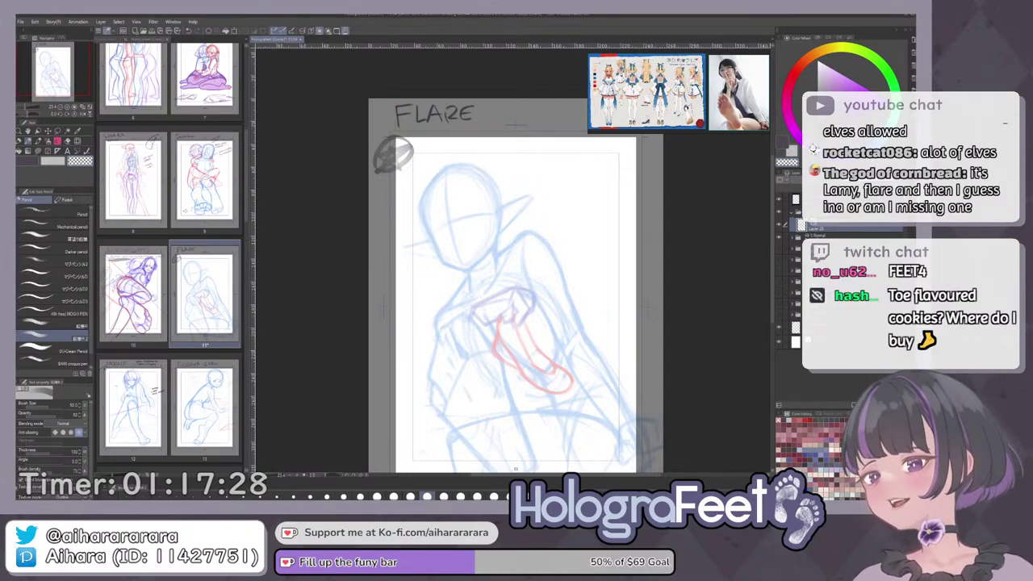
left_click_drag(518, 257, 502, 192)
key("ctrl+0")
left_click_drag(579, 338, 517, 273)
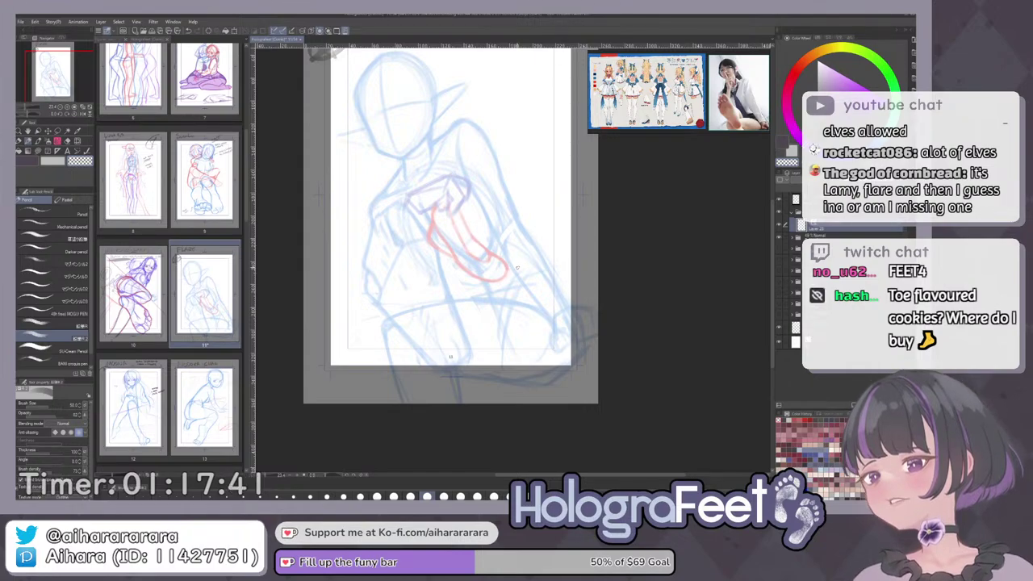
left_click_drag(522, 251, 529, 319)
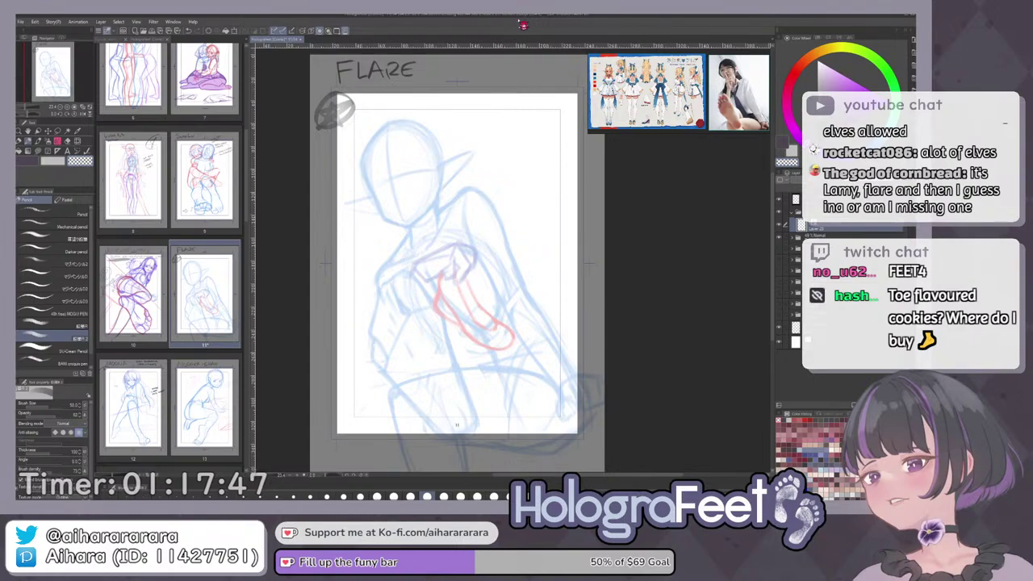
scroll(519, 281, "down", 2)
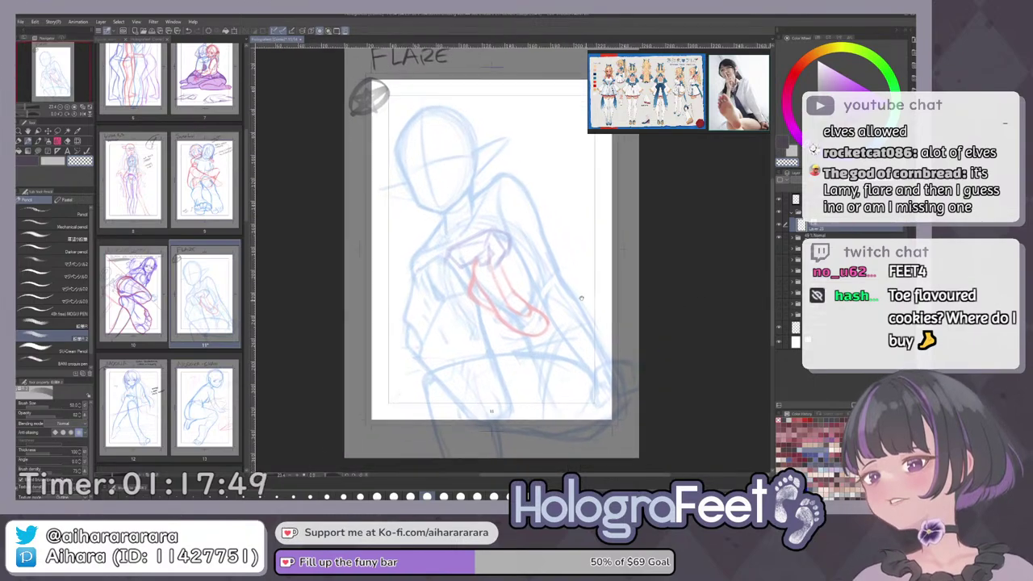
left_click_drag(519, 281, 529, 282)
mouse_move(525, 287)
left_mouse_down()
mouse_move(545, 310)
mouse_move(544, 279)
mouse_move(520, 309)
mouse_move(518, 283)
left_mouse_up()
left_click_drag(447, 289, 467, 284)
scroll(427, 325, "up", 2)
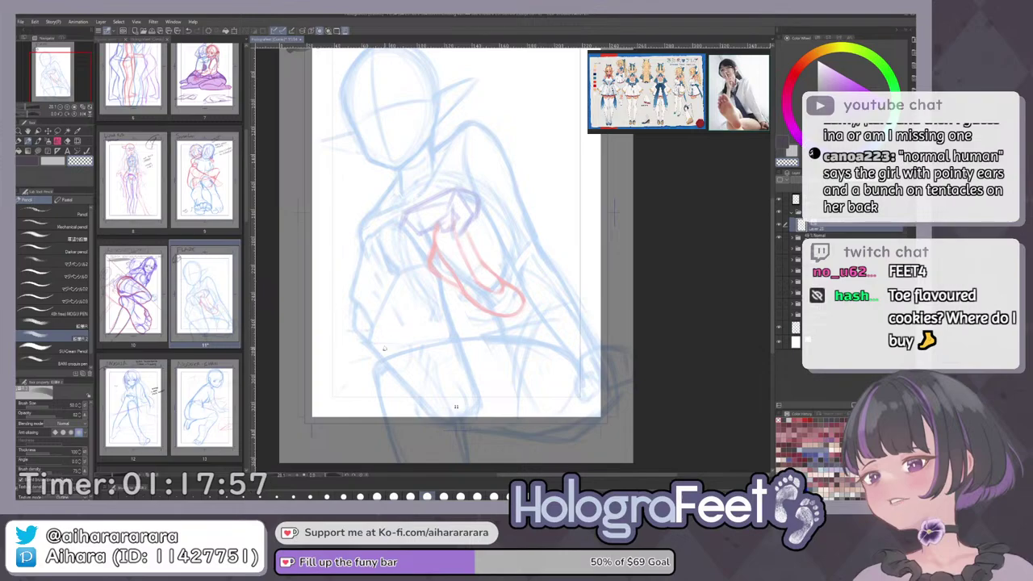
left_click_drag(456, 302, 460, 335)
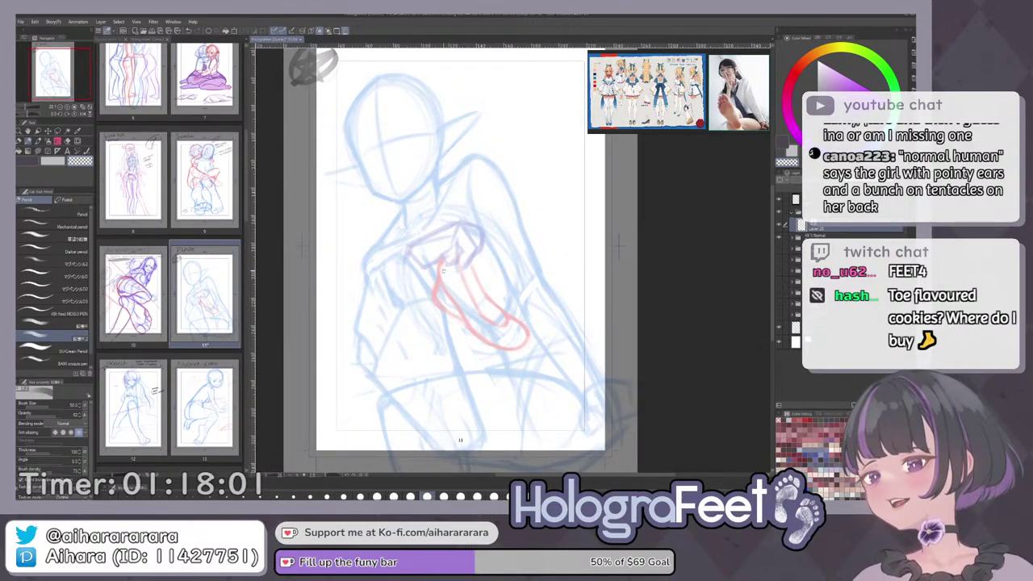
scroll(500, 305, "down", 2)
left_click_drag(500, 305, 545, 310)
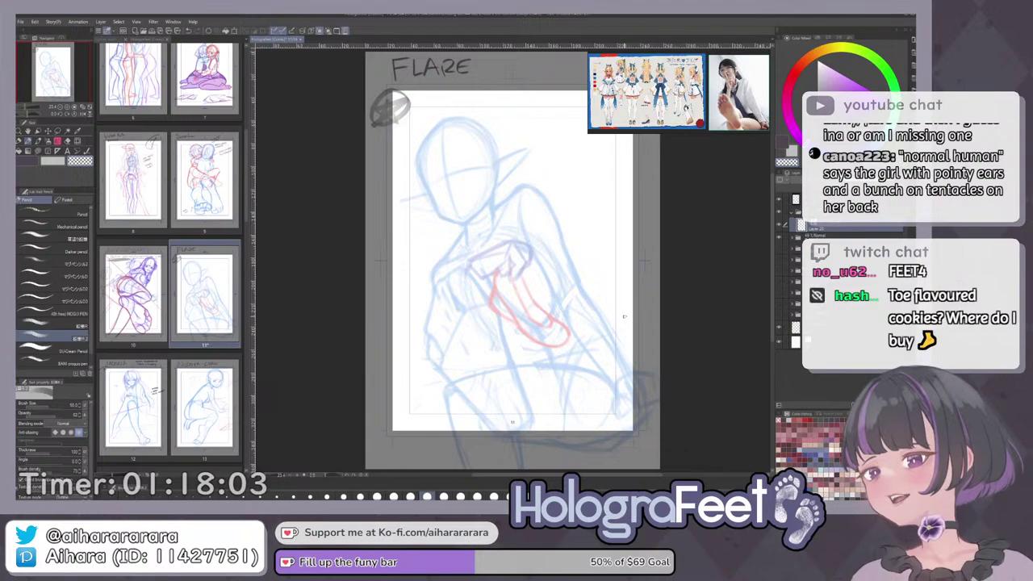
Scale the faded figure sketch folder up slightly with Scale/Rotate and shift it a little higher on the page.
key("ctrl+t")
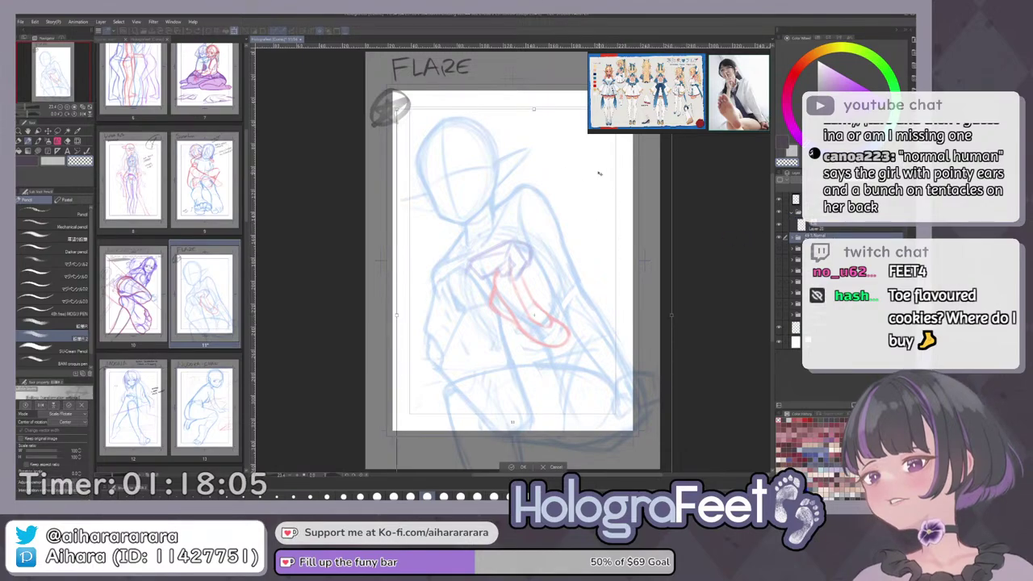
left_click_drag(534, 108, 534, 101)
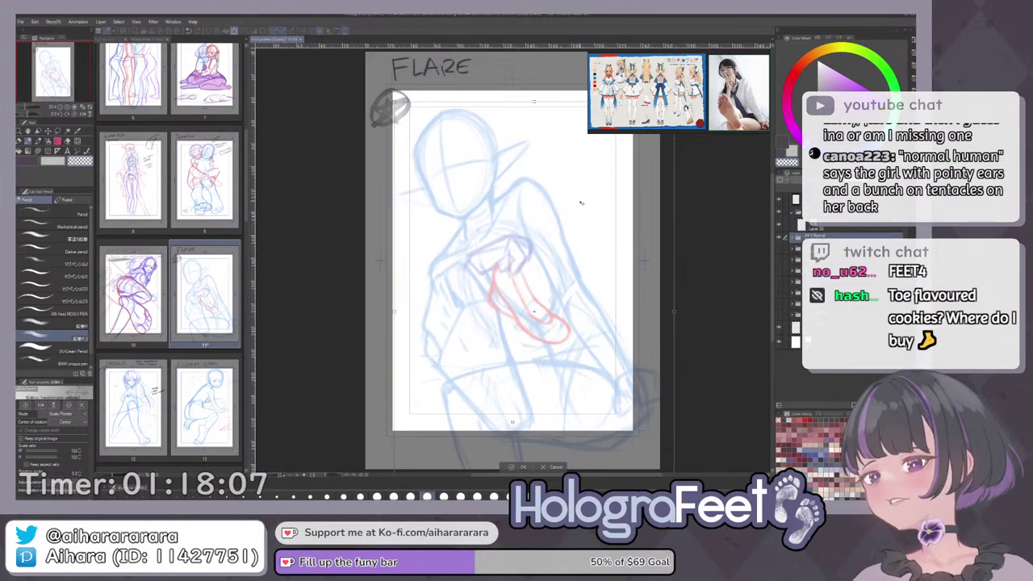
left_click_drag(610, 240, 614, 235)
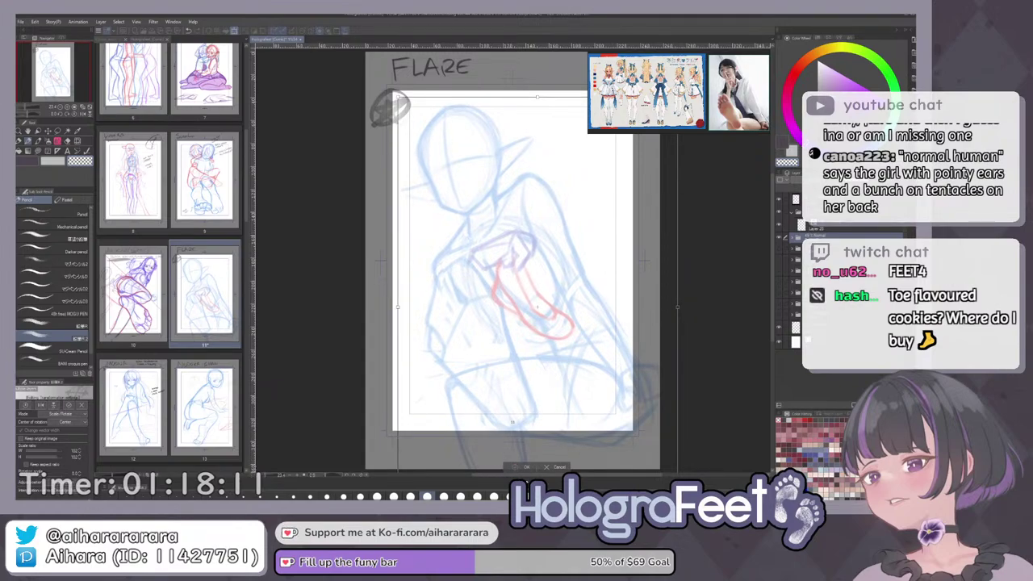
left_click(526, 466)
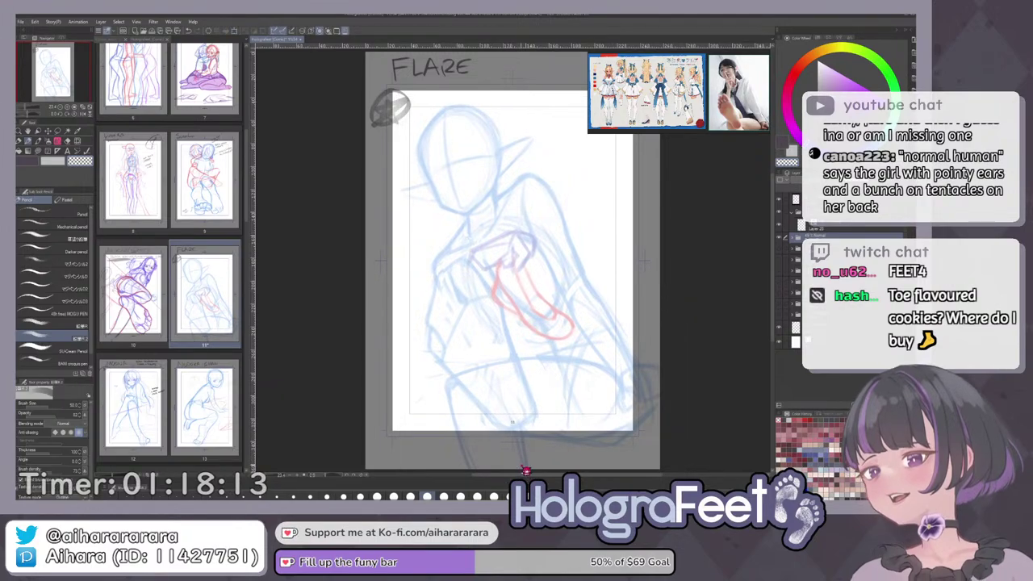
Lower the opacity of the figure sketch folder further and make the new layer above it active again.
left_click(844, 227)
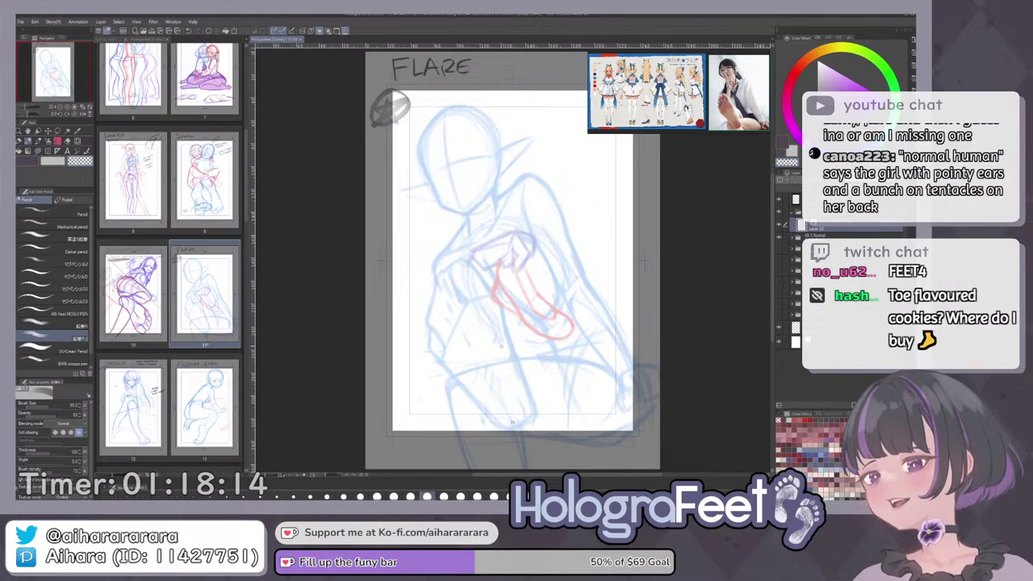
left_click(843, 237)
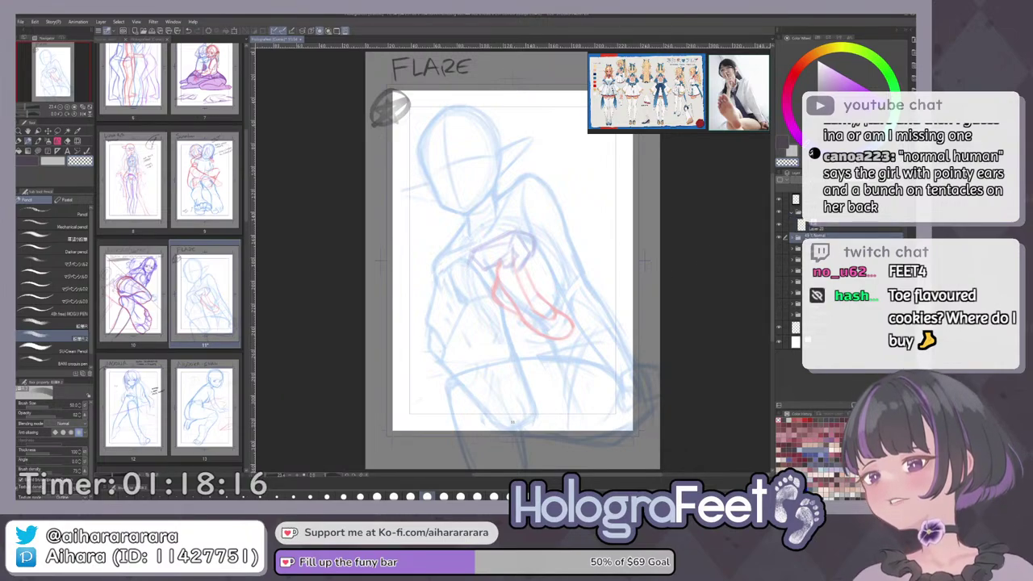
left_click(854, 180)
left_click(843, 227)
left_click_drag(578, 339, 505, 330)
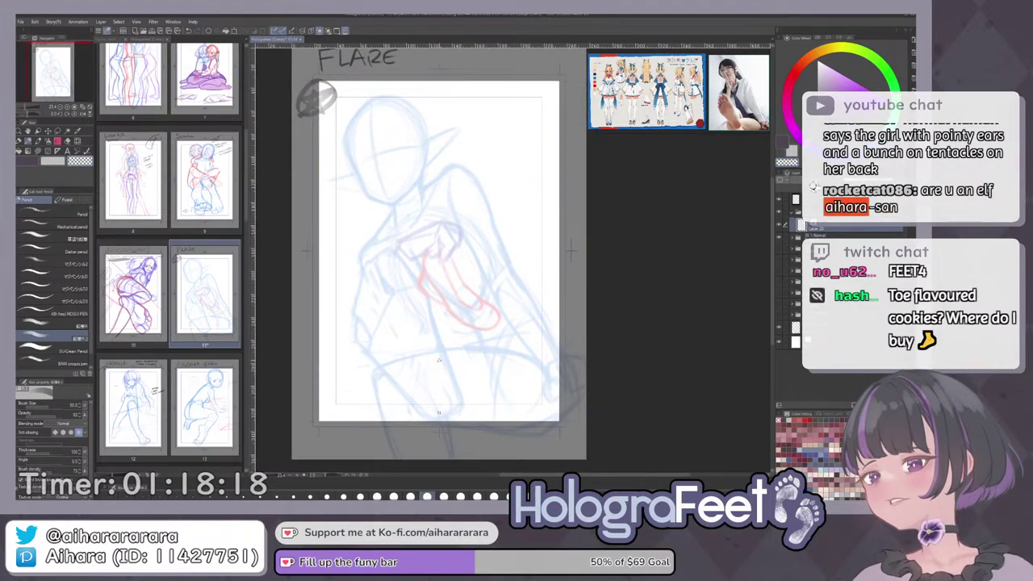
Switch back to the drawing colour and reduce the pencil size in two steps, testing it with strokes over the torso.
key("c")
mouse_move(457, 278)
left_mouse_down()
mouse_move(478, 300)
mouse_move(475, 360)
left_mouse_up()
key("ctrl+z")
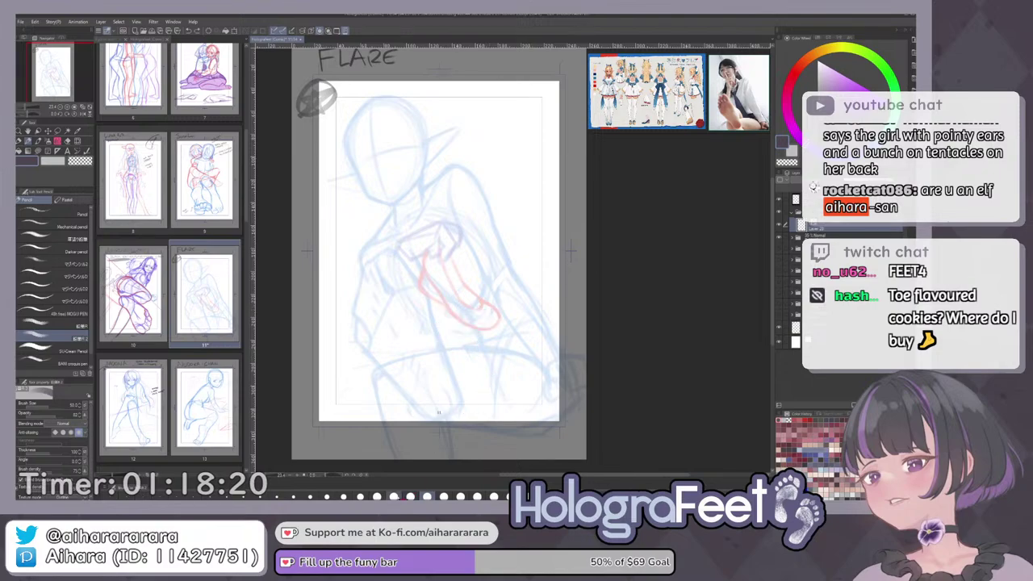
key("[")
left_click_drag(467, 269, 462, 380)
key("ctrl+z")
key("[")
mouse_move(468, 269)
left_mouse_down()
mouse_move(475, 363)
mouse_move(462, 294)
mouse_move(472, 289)
mouse_move(432, 260)
left_mouse_up()
key("ctrl+z")
Try to draw a diagonal contour from the figure's side down to the page's lower edge on the new layer.
left_click_drag(351, 250, 376, 297)
key("ctrl+z")
key("ctrl+z")
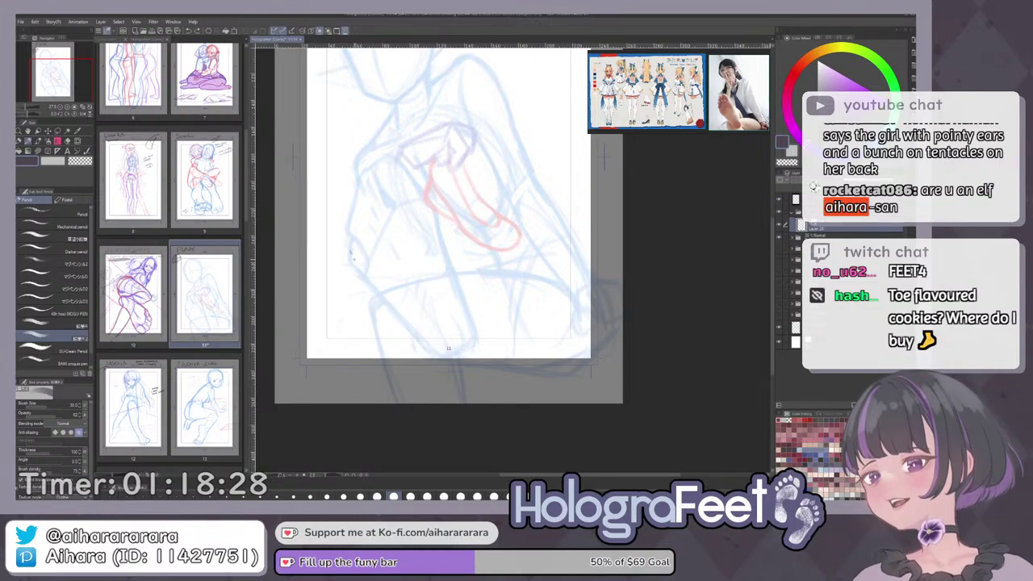
left_click_drag(353, 256, 391, 304)
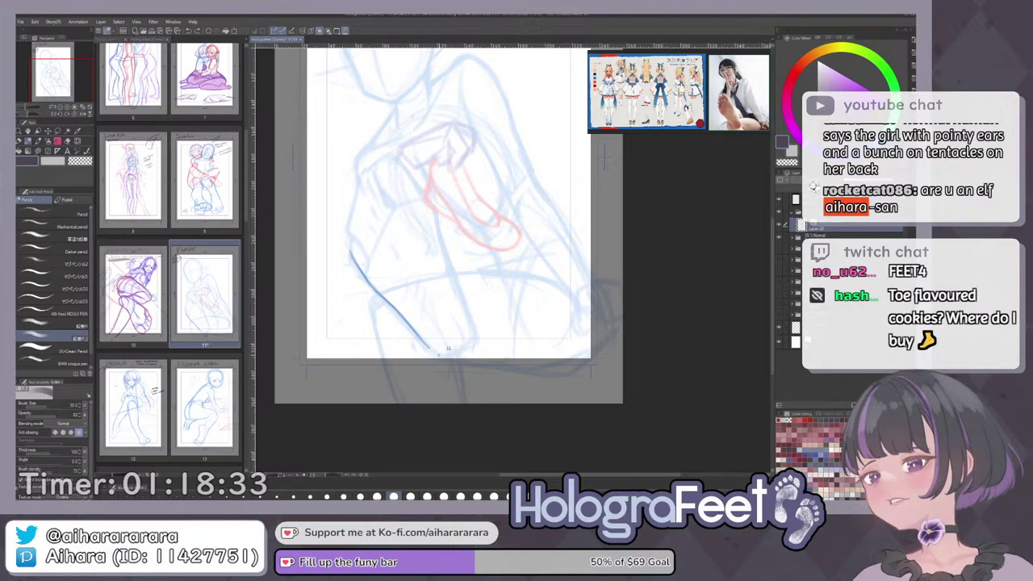
mouse_move(448, 349)
left_mouse_down()
mouse_move(417, 336)
mouse_move(447, 348)
left_mouse_up()
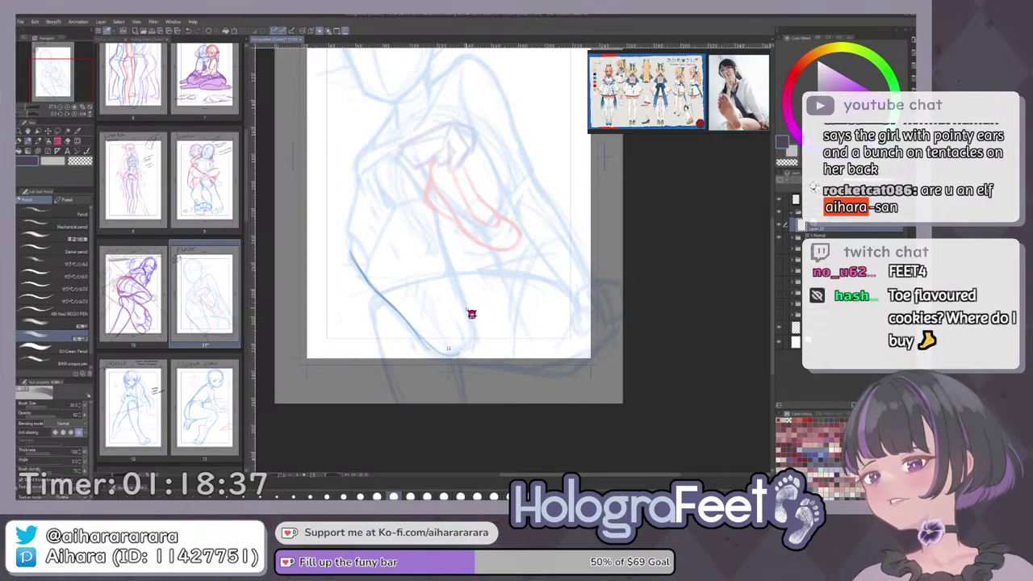
key("ctrl+z")
key("ctrl+z")
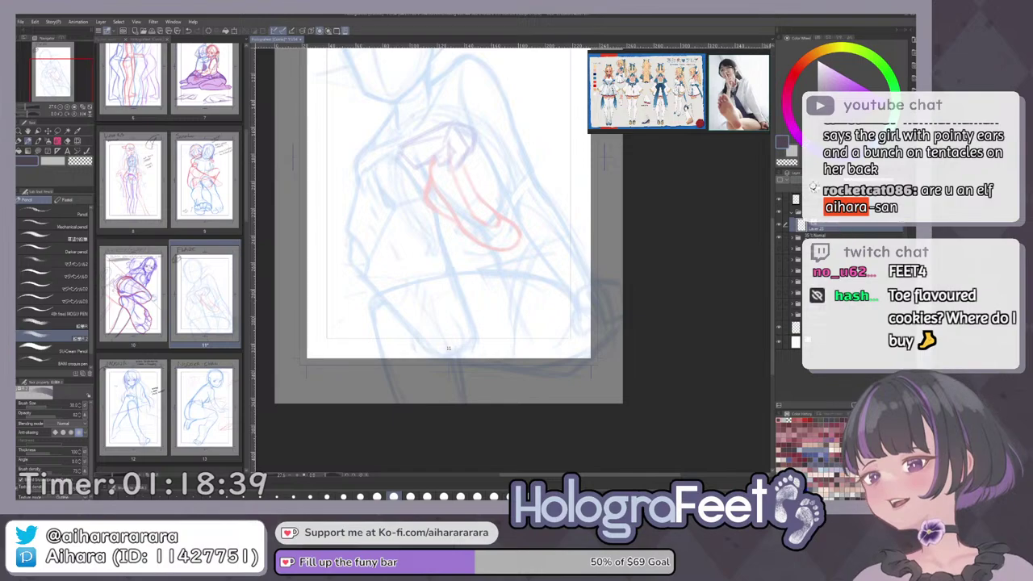
Fade the figure sketch folder even more and return to the new drawing layer.
left_click(849, 236)
left_click(849, 180)
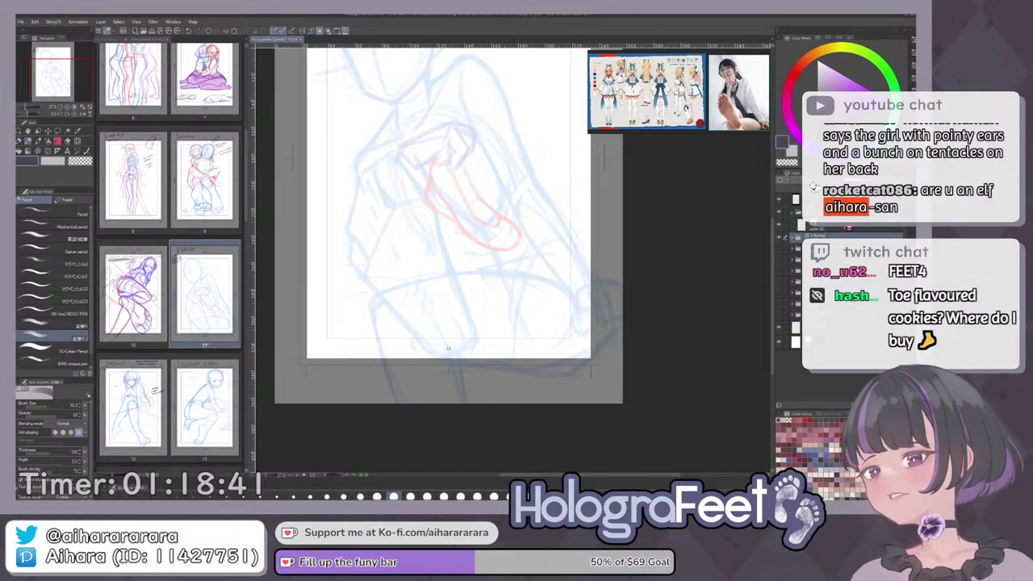
left_click(850, 228)
Draw the neck, sloping shoulder and collarbone lines over the faded sketch, and compare them with the sketch folder hidden and shown.
left_click_drag(575, 178, 564, 350)
left_click_drag(459, 236, 489, 236)
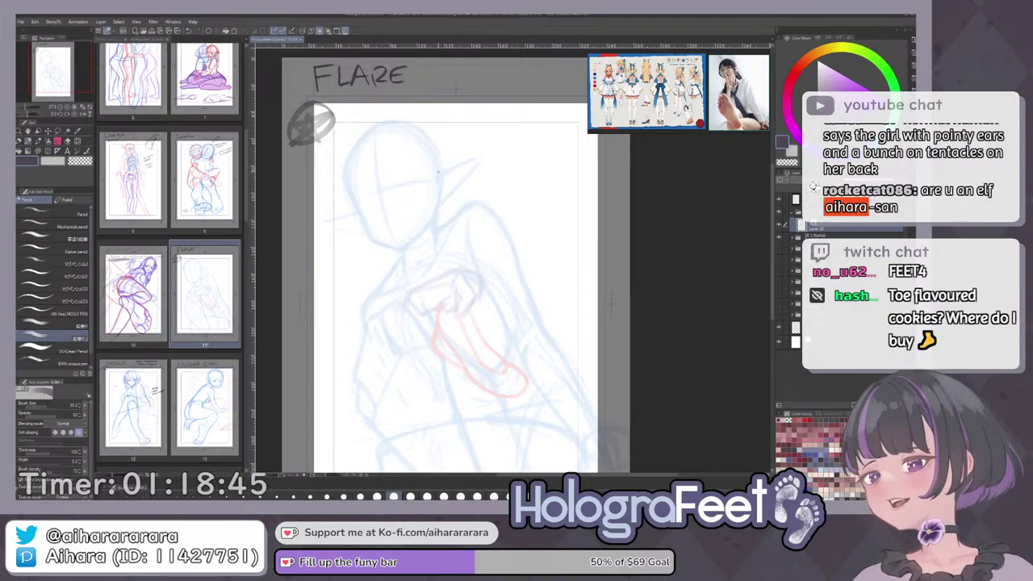
left_click_drag(398, 263, 374, 296)
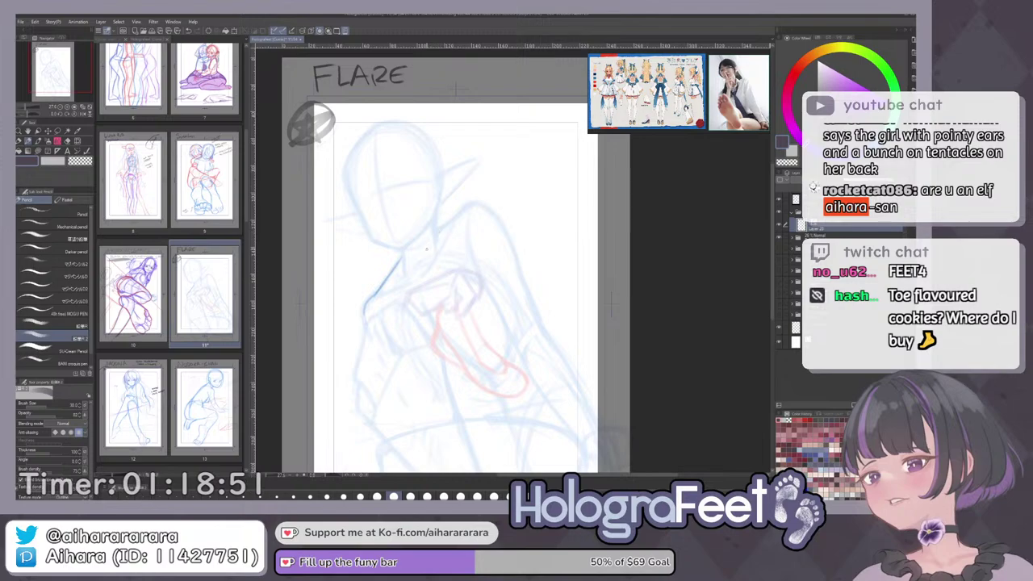
left_click_drag(401, 255, 406, 276)
mouse_move(435, 212)
left_mouse_down()
mouse_move(437, 245)
mouse_move(436, 216)
mouse_move(460, 212)
left_mouse_up()
key("ctrl+z")
left_click_drag(549, 228, 521, 180)
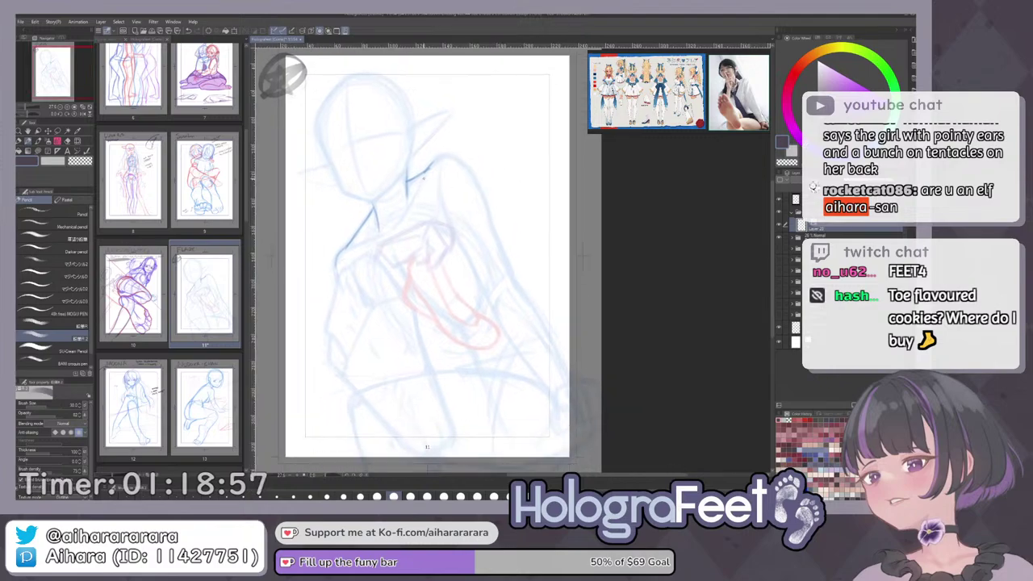
left_click_drag(379, 236, 391, 231)
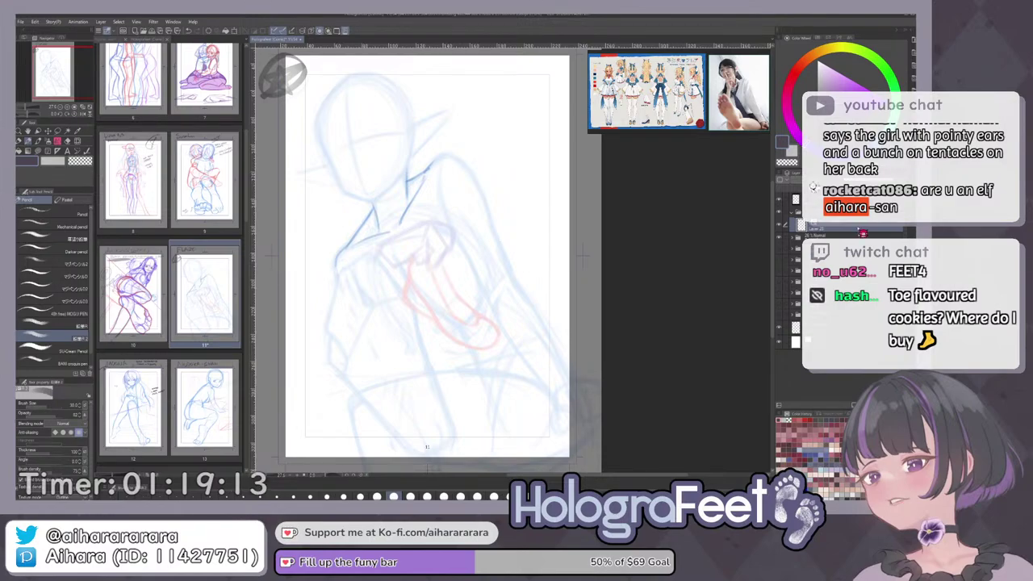
key("ctrl+0")
left_click(780, 237)
left_click(780, 237)
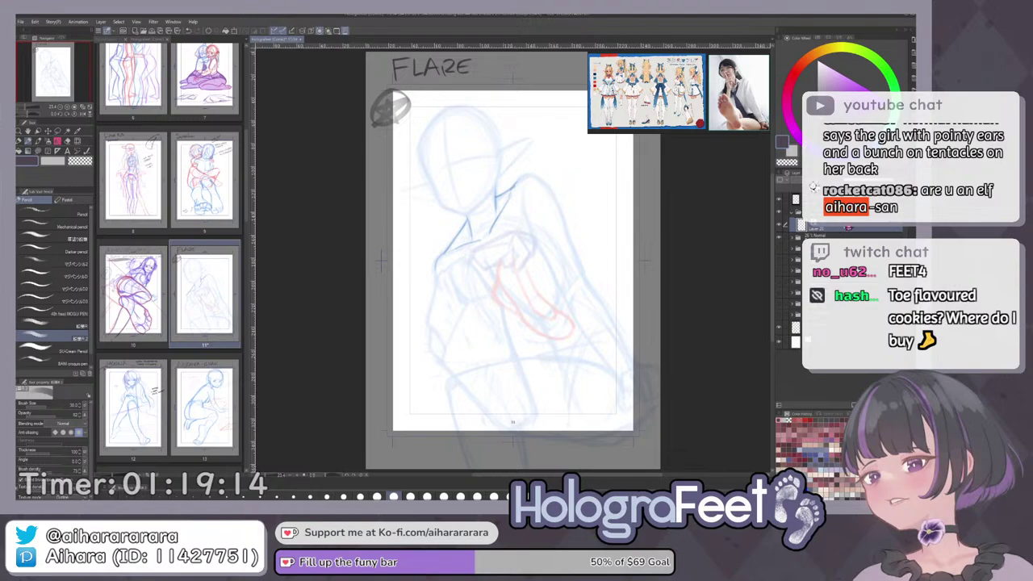
Draw the raised shoulder's curve and both contours of the straight upper arm, redoing strokes that miss the sketch.
left_click_drag(559, 256, 538, 234)
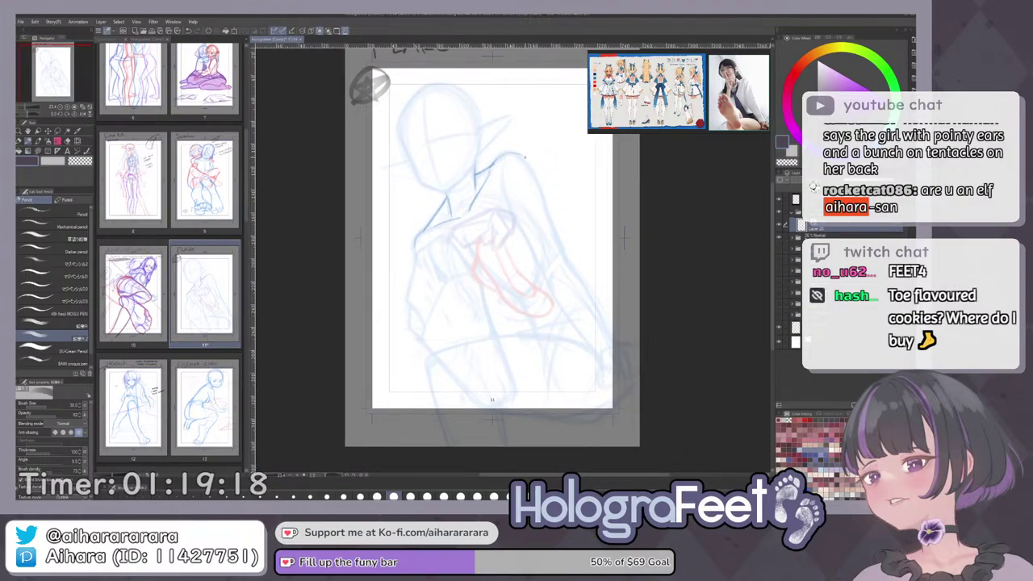
left_click_drag(528, 157, 546, 206)
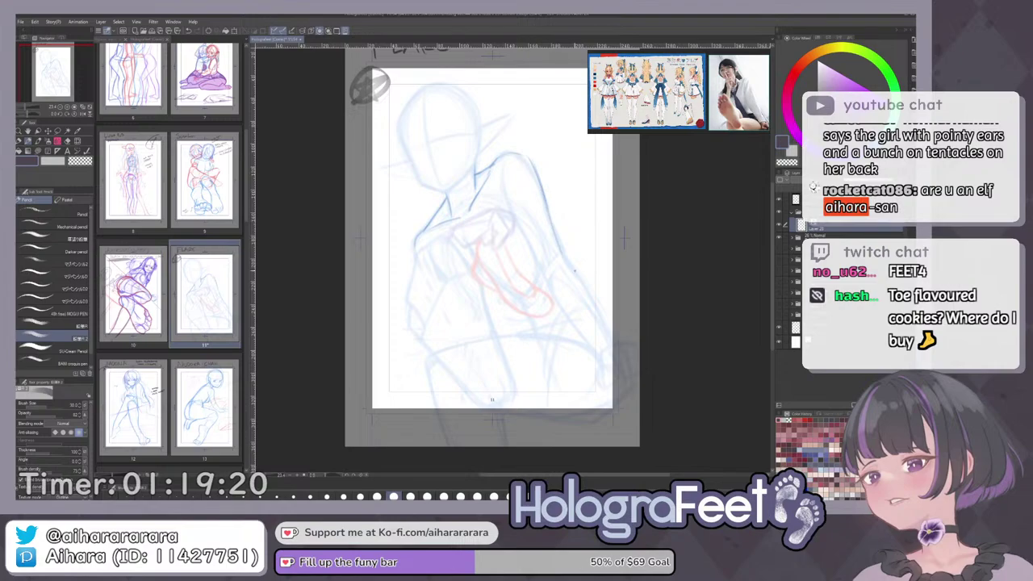
key("ctrl+z")
left_click_drag(575, 271, 532, 242)
left_click_drag(507, 169, 527, 234)
key("ctrl+z")
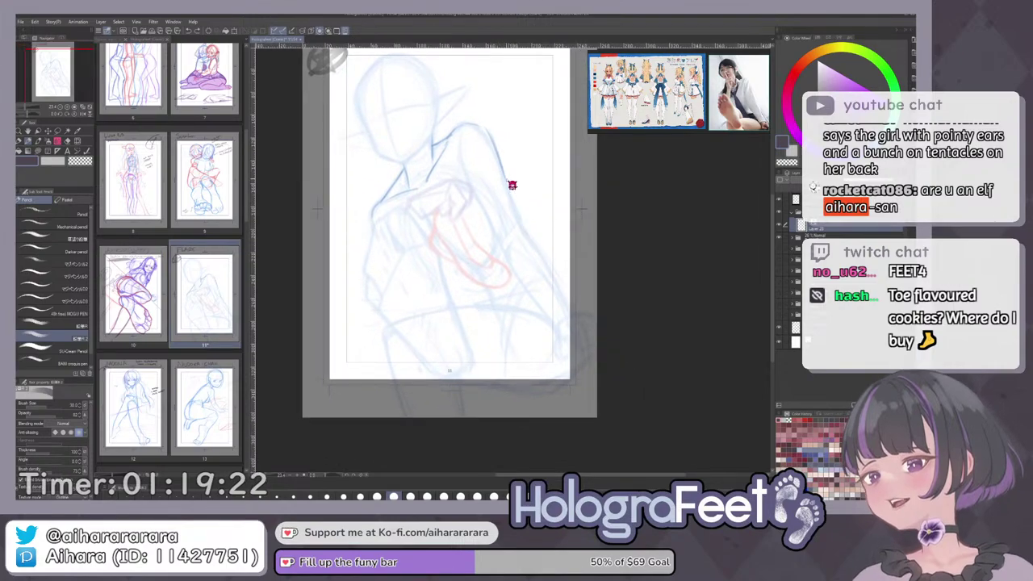
left_click_drag(508, 174, 525, 232)
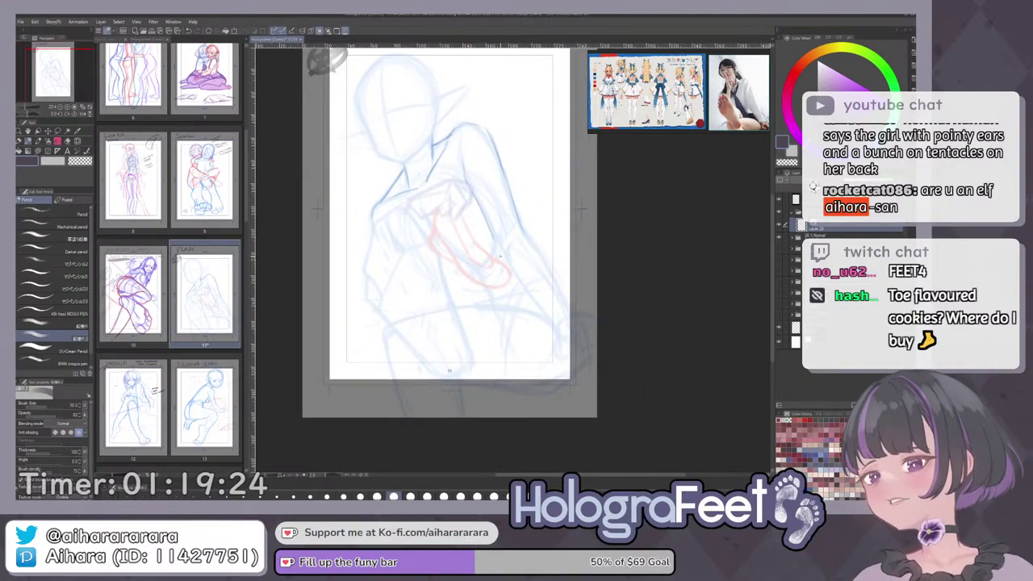
key("ctrl+z")
left_click_drag(472, 192, 510, 279)
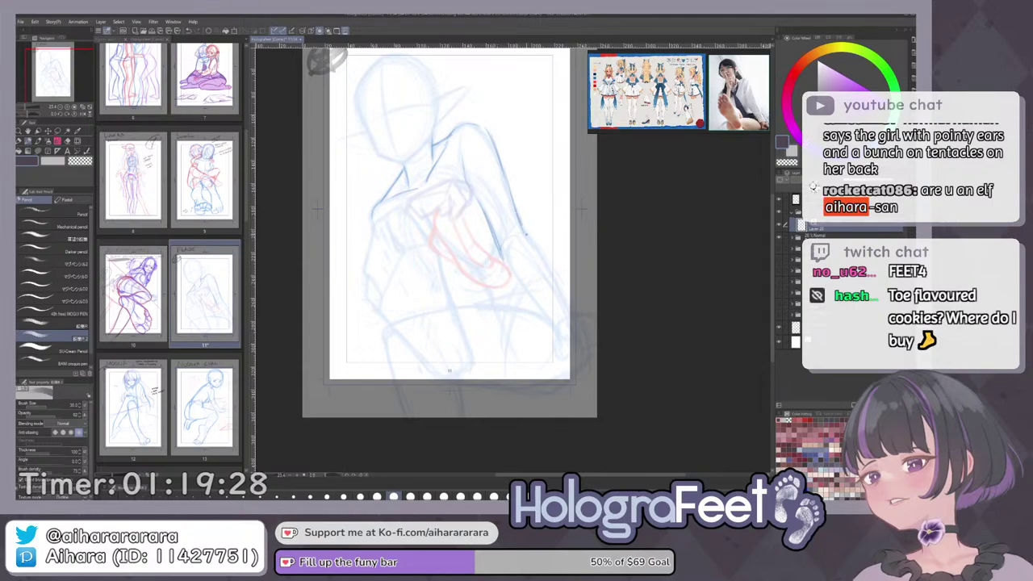
Draw the straight arm's forearm down to the wrist, erasing and redrawing the outer contour below the elbow.
mouse_move(524, 226)
left_mouse_down()
mouse_move(551, 279)
mouse_move(552, 311)
mouse_move(537, 257)
mouse_move(557, 345)
left_mouse_up()
key("ctrl+z")
key("ctrl+z")
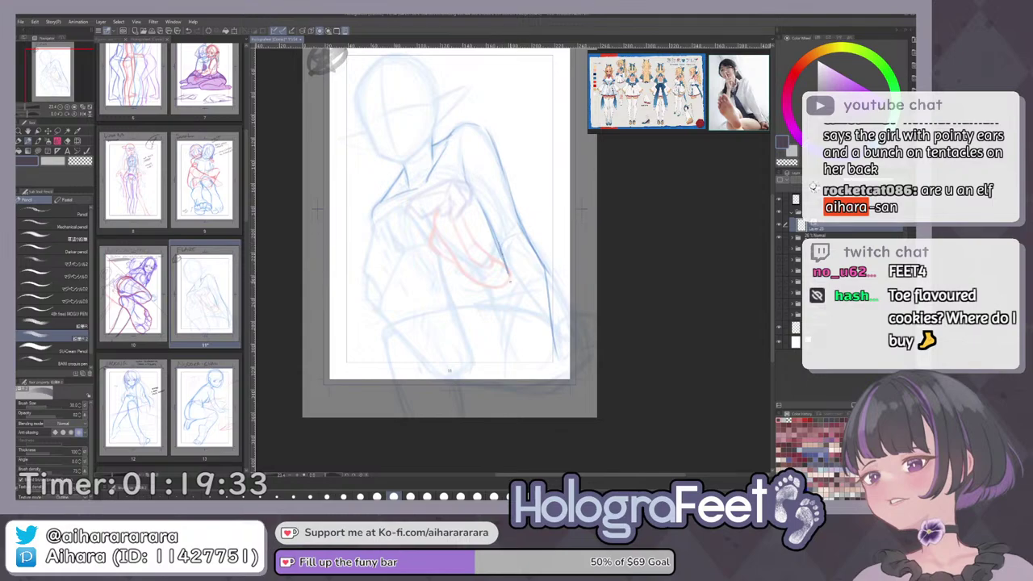
key("e")
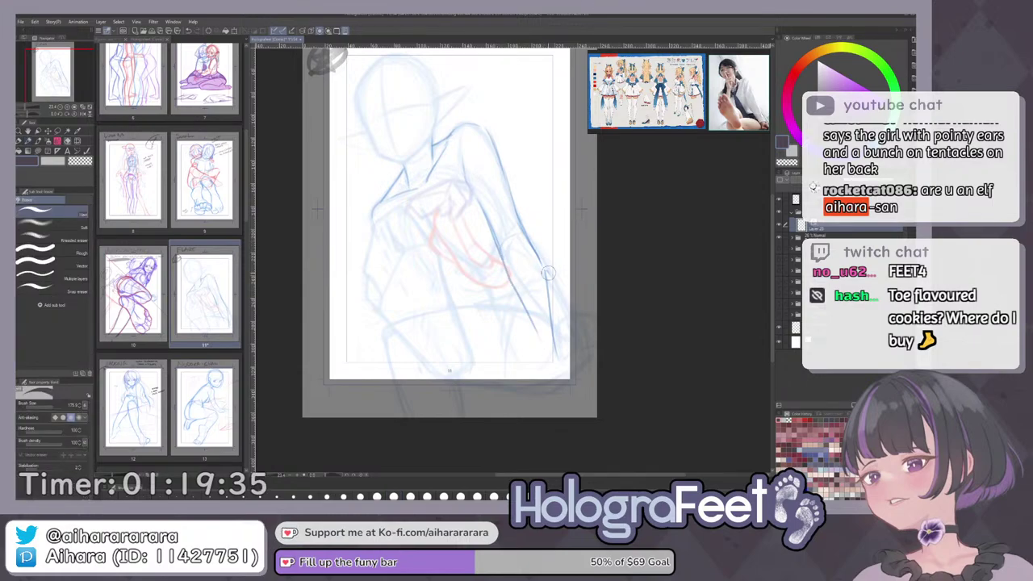
key("p")
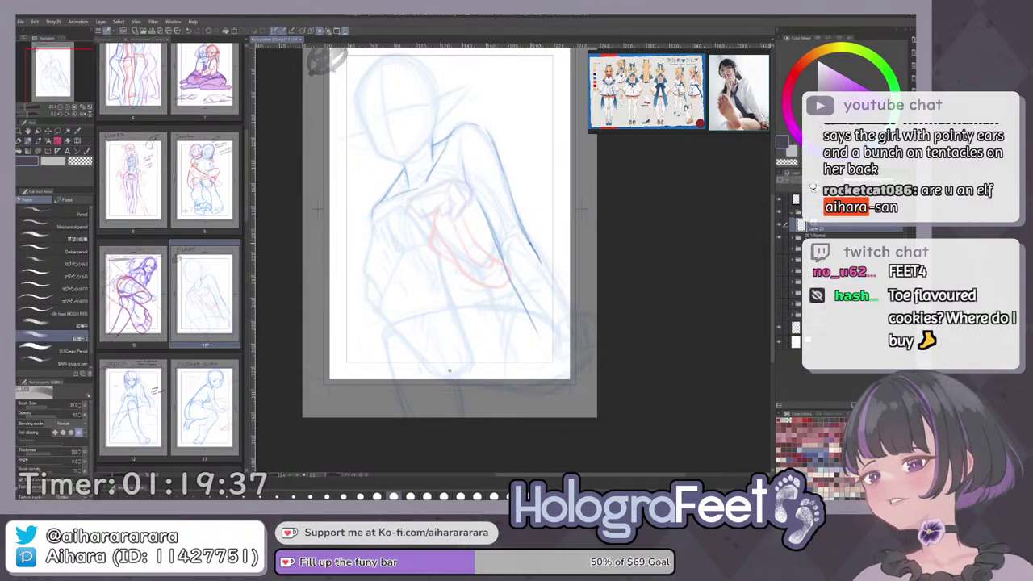
left_click_drag(549, 291, 558, 325)
mouse_move(545, 270)
left_mouse_down()
mouse_move(564, 343)
mouse_move(541, 330)
mouse_move(551, 359)
left_mouse_up()
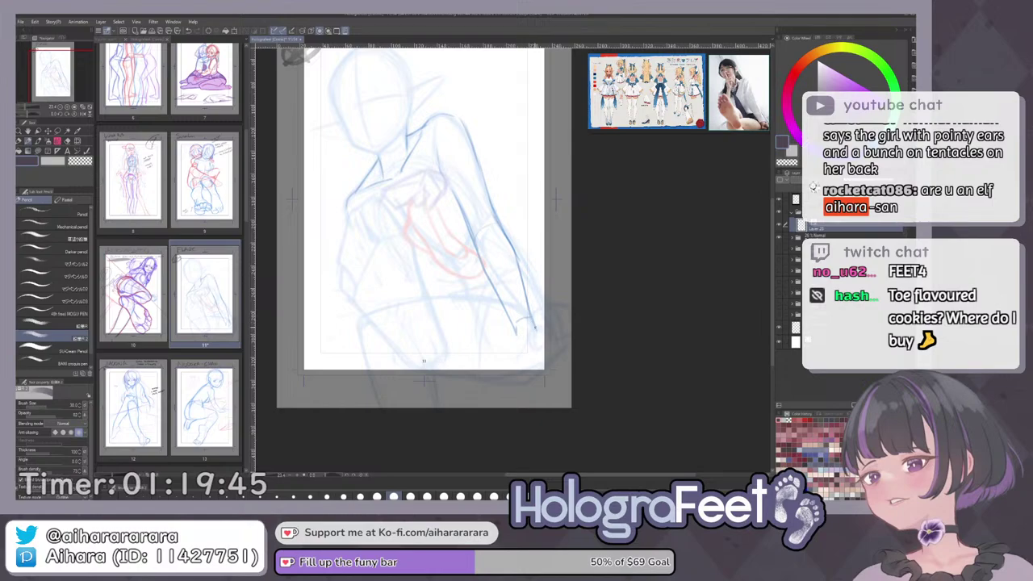
Rough in the hand as a block below the wrist, and check the new linework by hiding and showing its layer.
left_click_drag(515, 326, 519, 352)
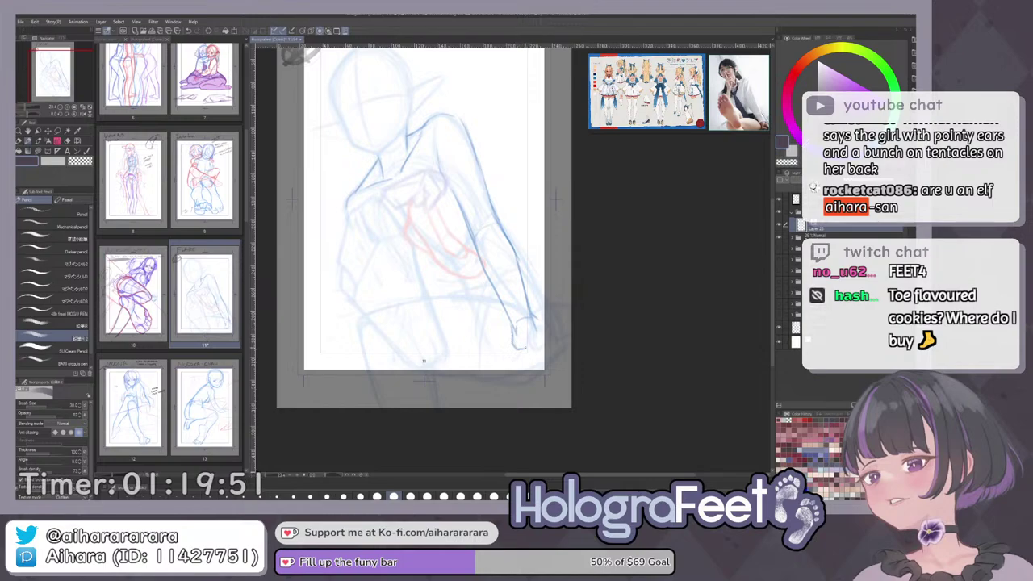
mouse_move(521, 347)
left_mouse_down()
mouse_move(553, 337)
mouse_move(637, 369)
mouse_move(602, 330)
left_mouse_up()
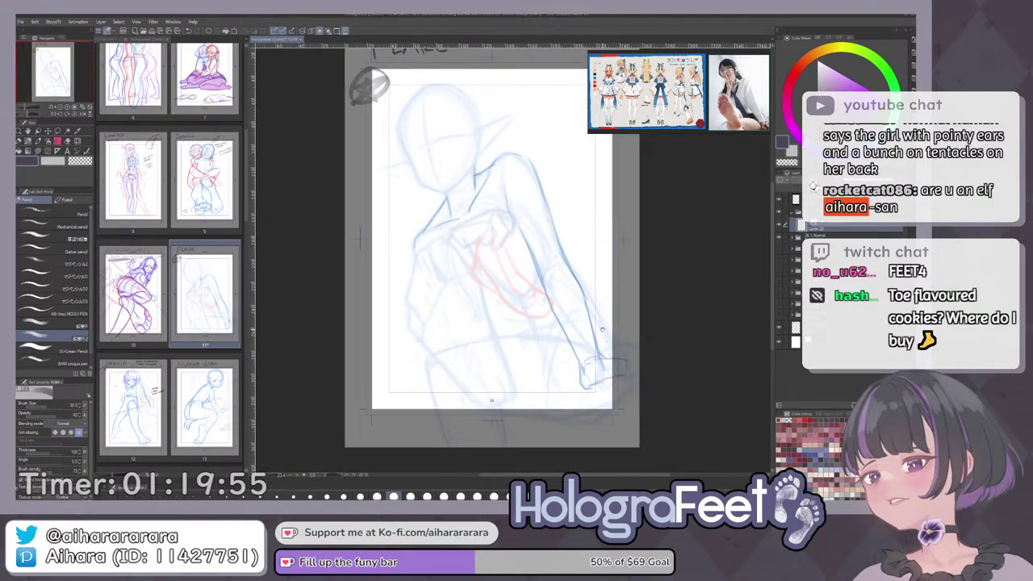
left_click_drag(579, 260, 582, 296)
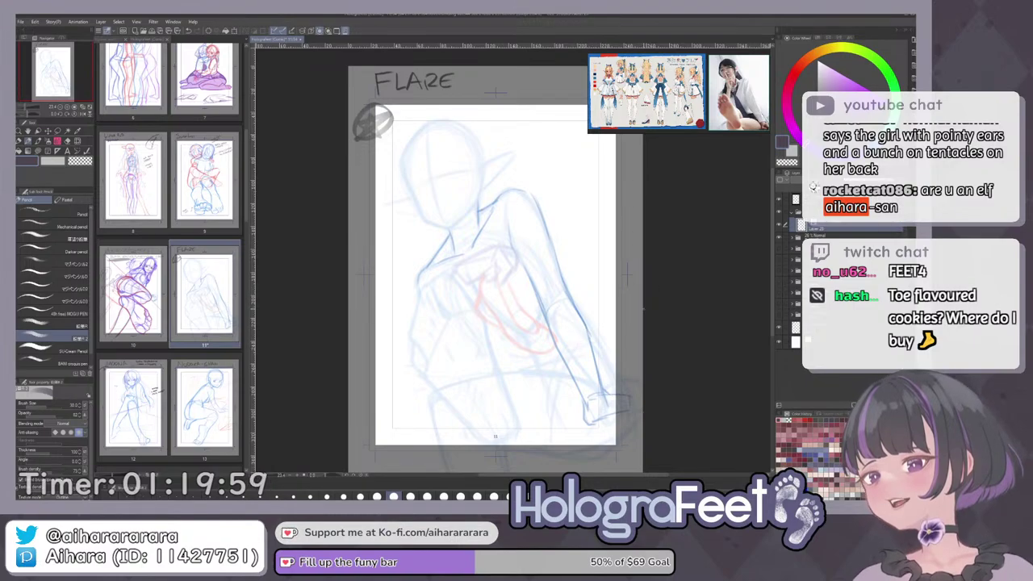
left_click(785, 227)
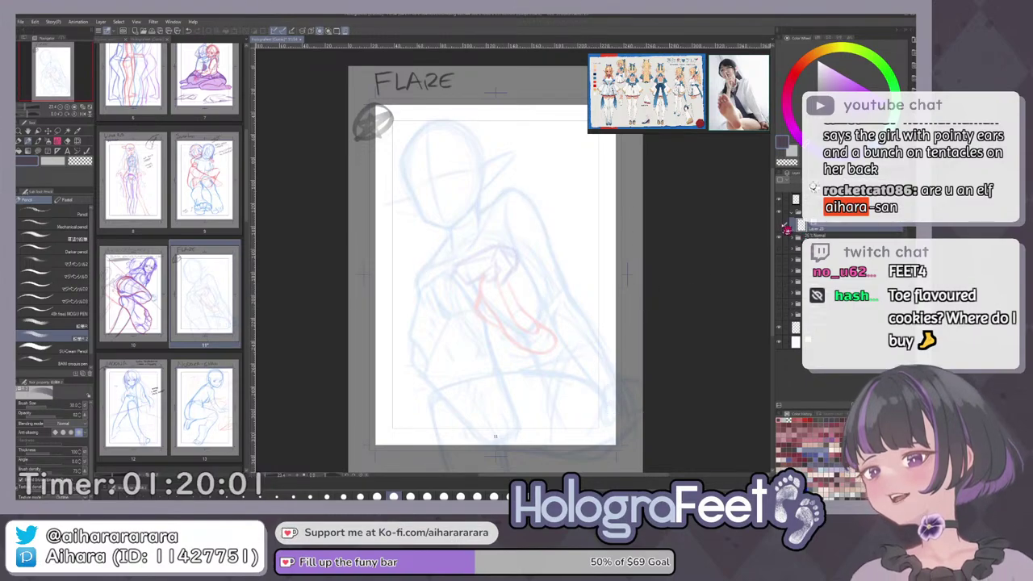
left_click(786, 227)
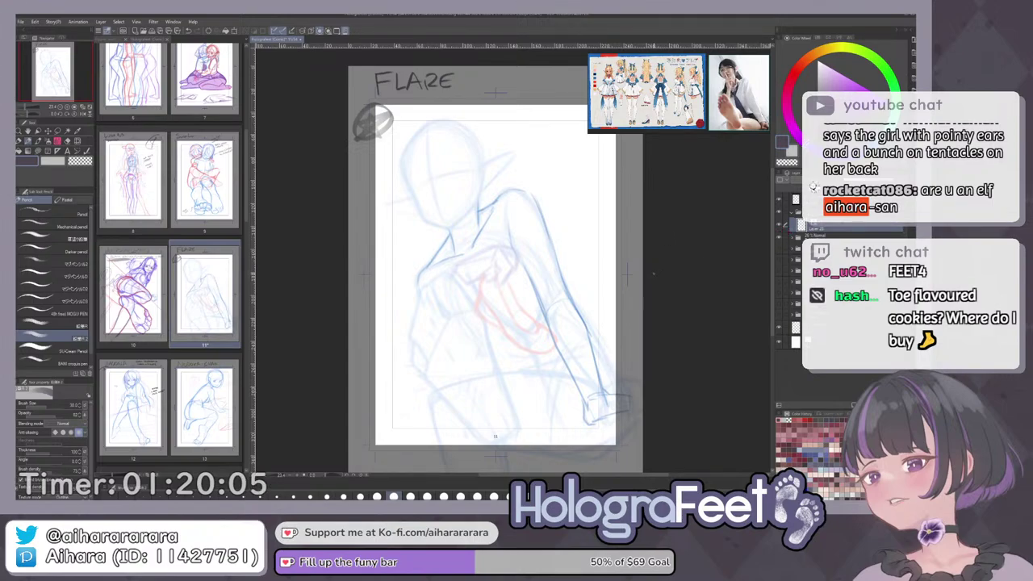
Lasso the straight arm's forearm and hand, rotate them slightly outward with Scale/Rotate, and clear the selection.
key("m")
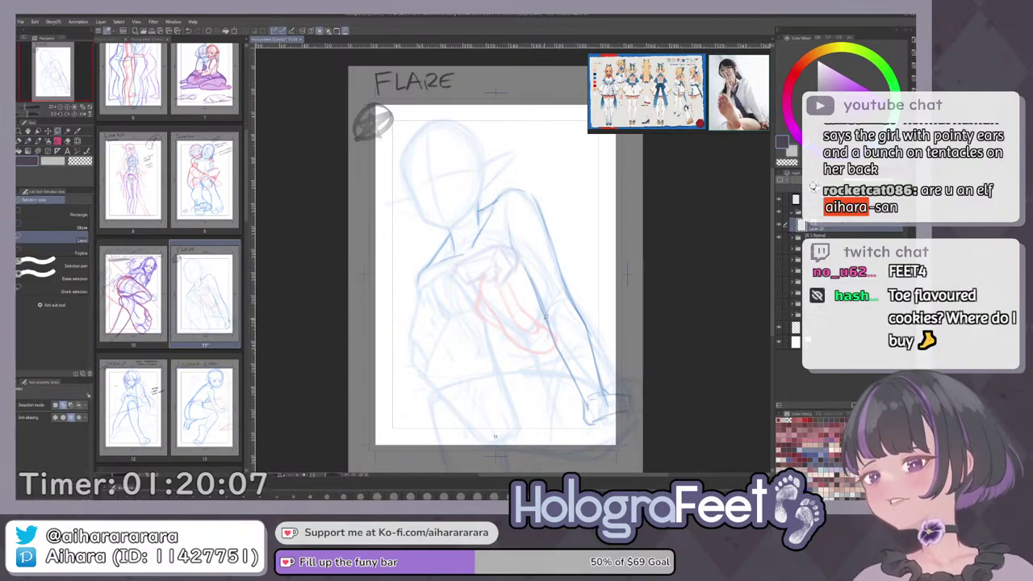
mouse_move(546, 312)
left_mouse_down()
mouse_move(626, 450)
mouse_move(625, 332)
mouse_move(575, 294)
mouse_move(560, 300)
mouse_move(579, 356)
mouse_move(558, 304)
left_mouse_up()
key("ctrl+t")
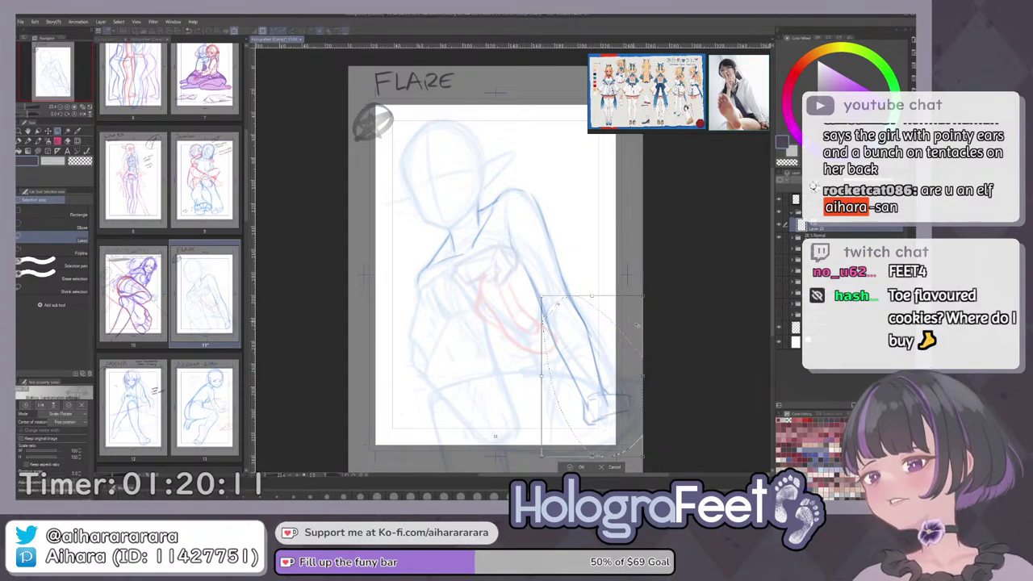
left_click_drag(675, 432, 696, 413)
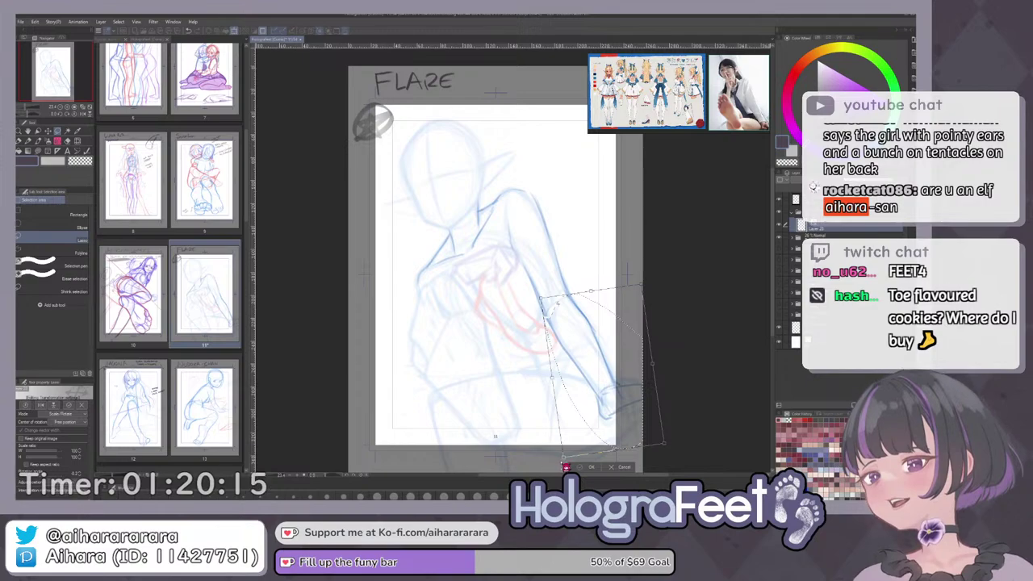
left_click(591, 466)
left_click(544, 459)
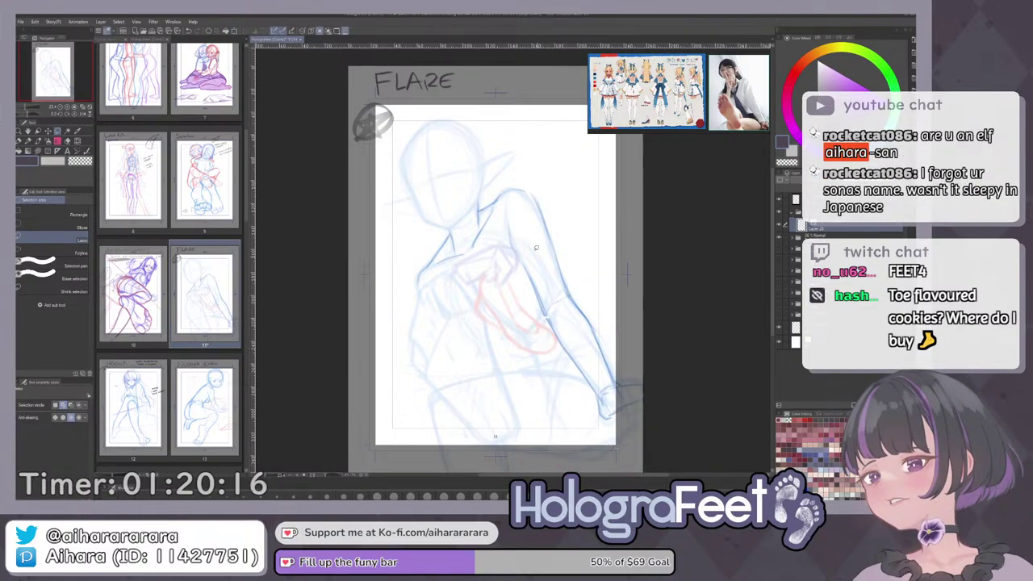
Lasso the whole straight arm, rotate it slightly inward around the shoulder with Scale/Rotate, and apply the transformation.
mouse_move(531, 191)
left_mouse_down()
mouse_move(499, 239)
mouse_move(575, 430)
mouse_move(675, 327)
mouse_move(543, 172)
mouse_move(530, 192)
left_mouse_up()
key("k")
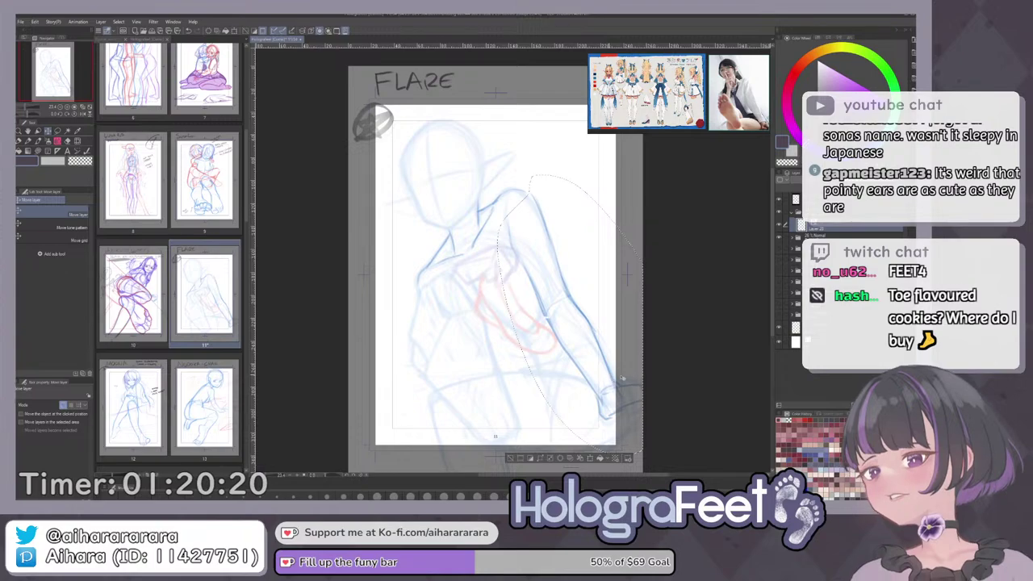
key("ctrl+t")
left_click_drag(550, 280, 517, 206)
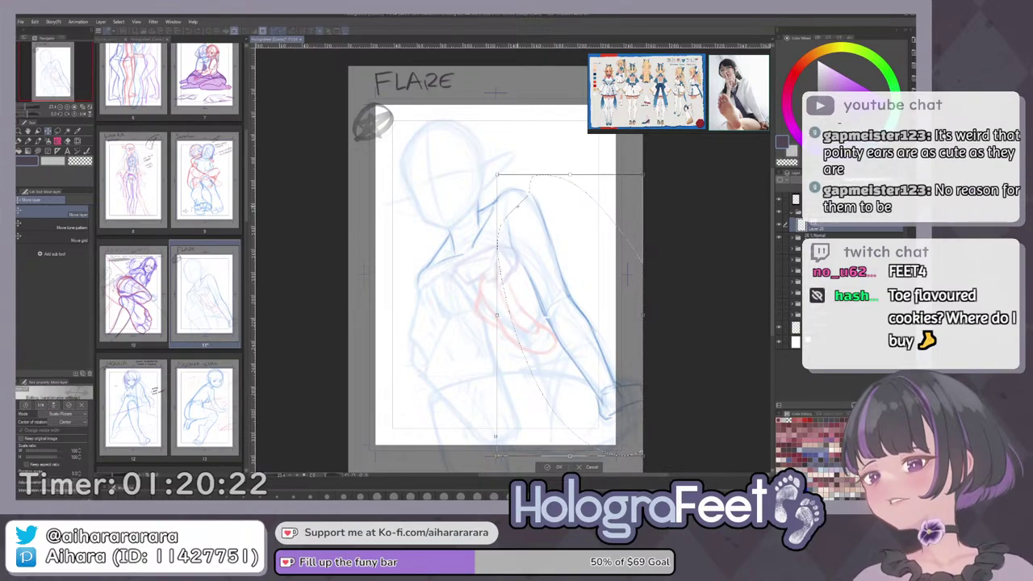
left_click_drag(695, 401, 685, 431)
left_click_drag(589, 385, 587, 387)
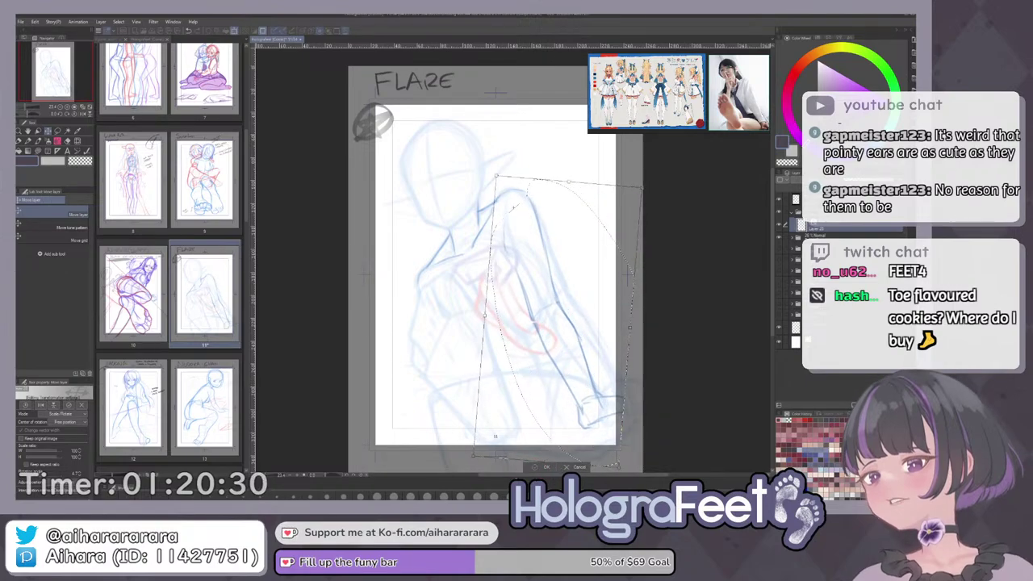
left_click(545, 468)
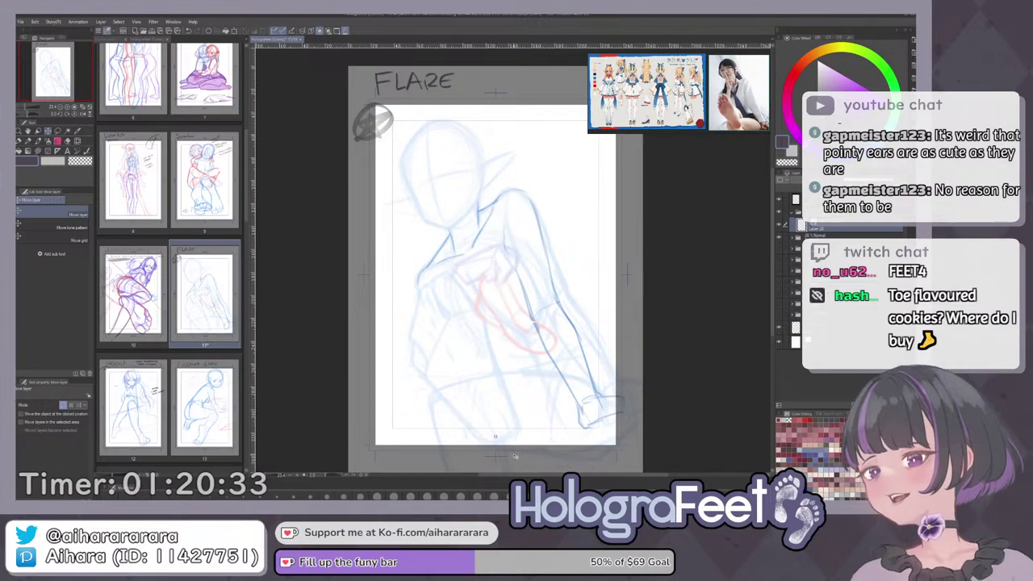
Draw an oval joint just below the lower shoulder and start the limb's inner contour from it, redoing the first stroke.
left_click_drag(530, 360, 506, 304)
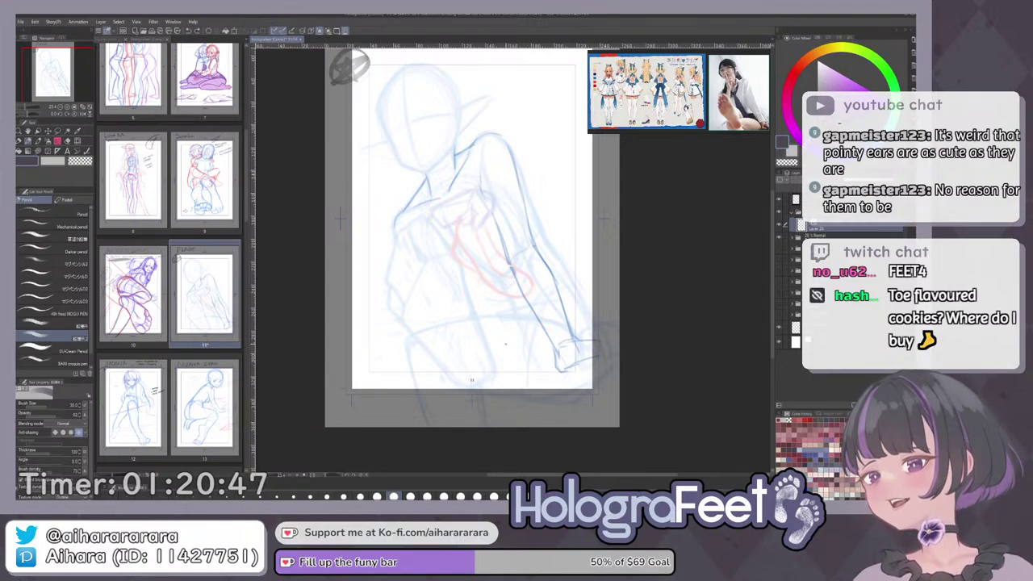
mouse_move(494, 323)
left_mouse_down()
mouse_move(475, 306)
mouse_move(485, 302)
left_mouse_up()
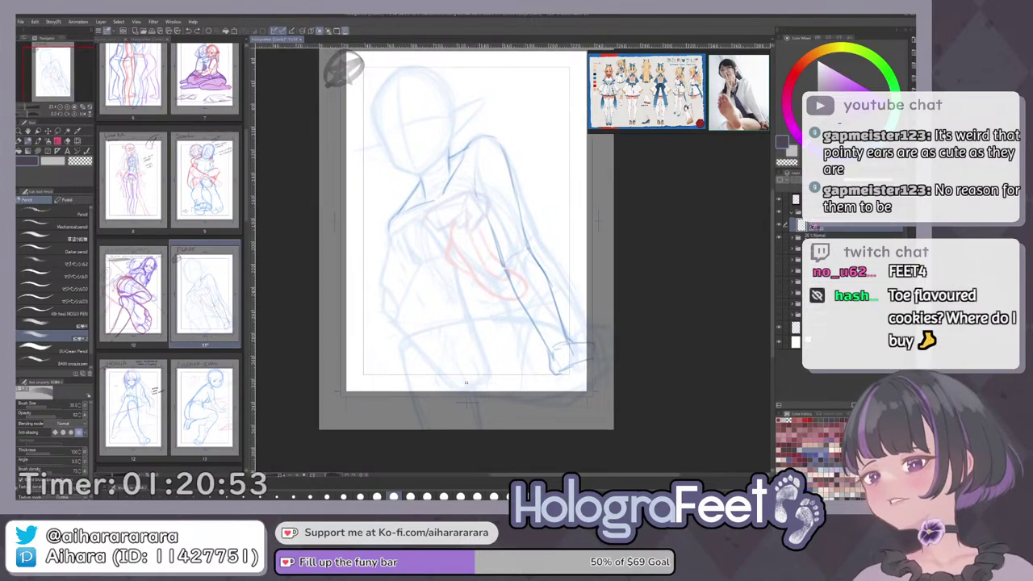
left_click_drag(501, 292, 486, 298)
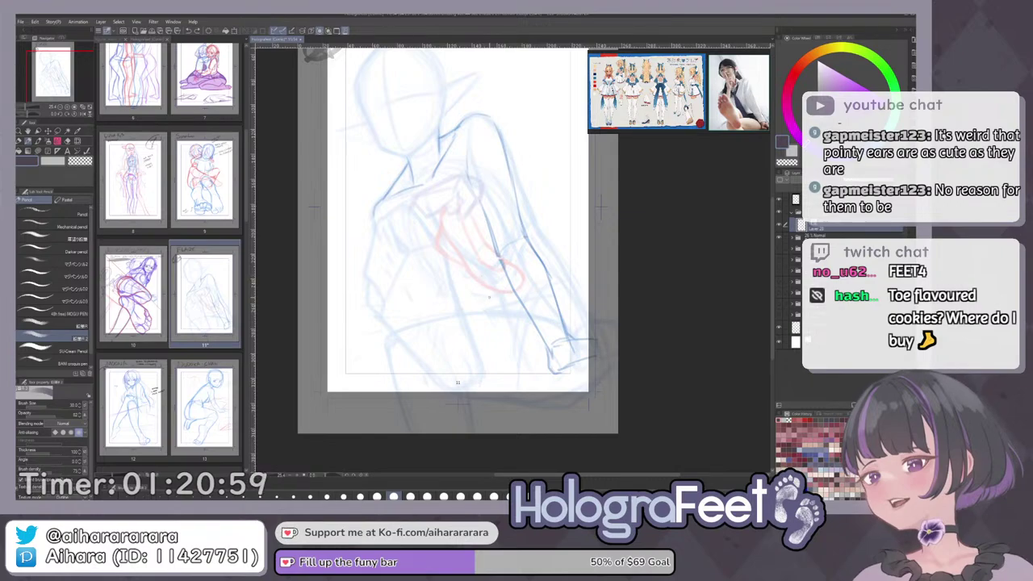
left_click_drag(486, 299, 475, 280)
left_click_drag(476, 280, 456, 268)
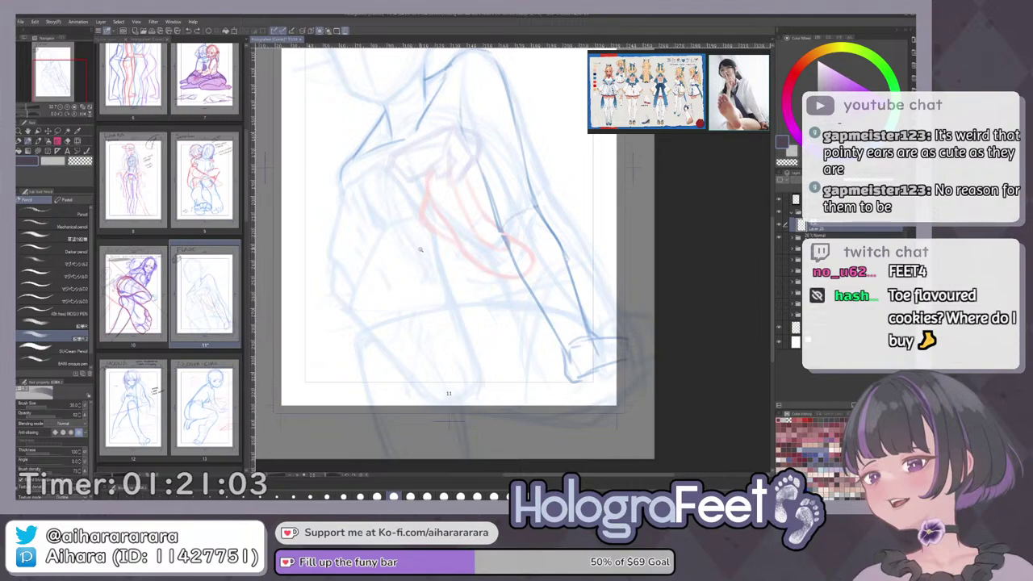
scroll(419, 250, "down", 1)
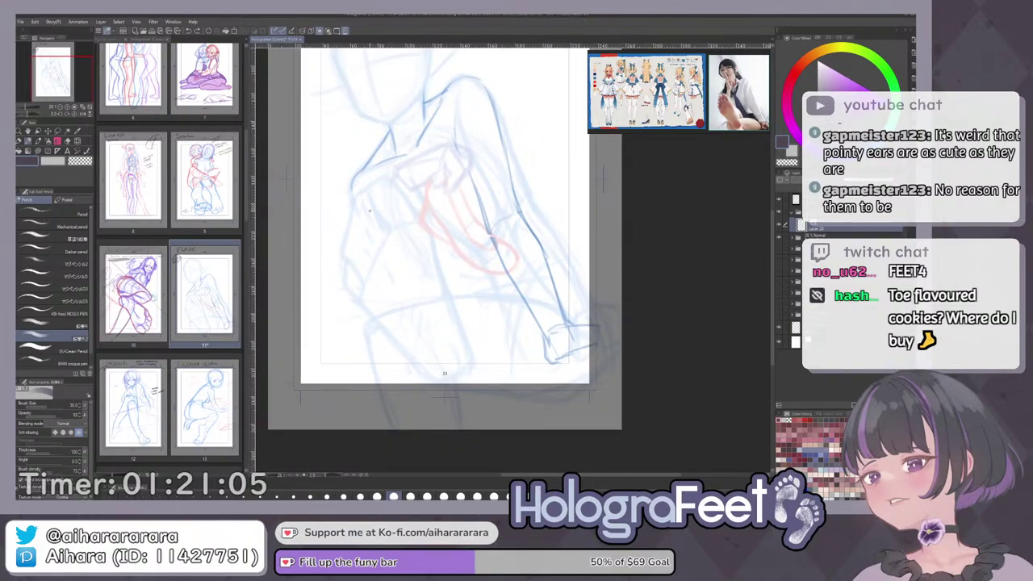
key("ctrl+z")
left_click_drag(415, 287, 405, 270)
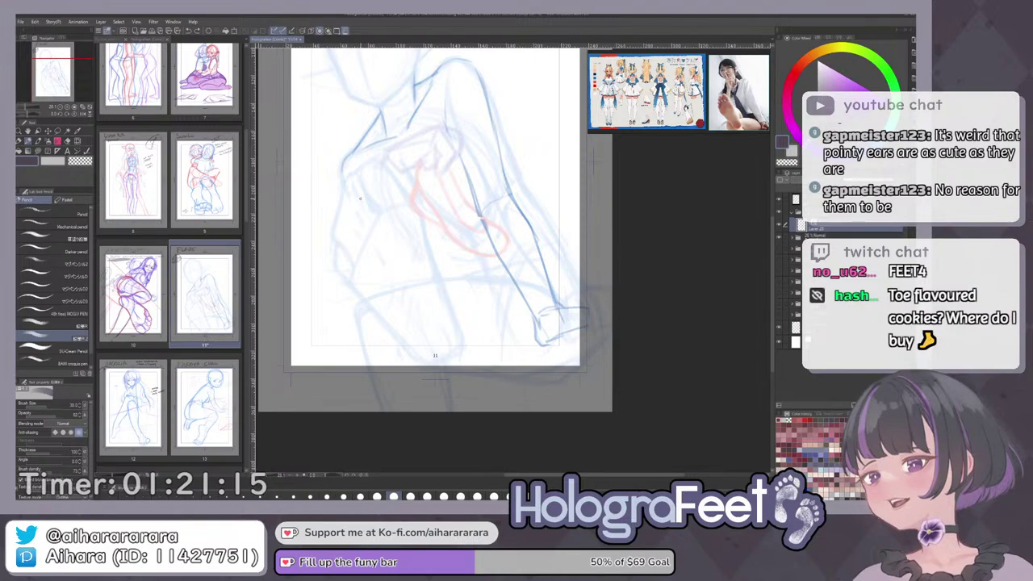
left_click_drag(476, 261, 482, 274)
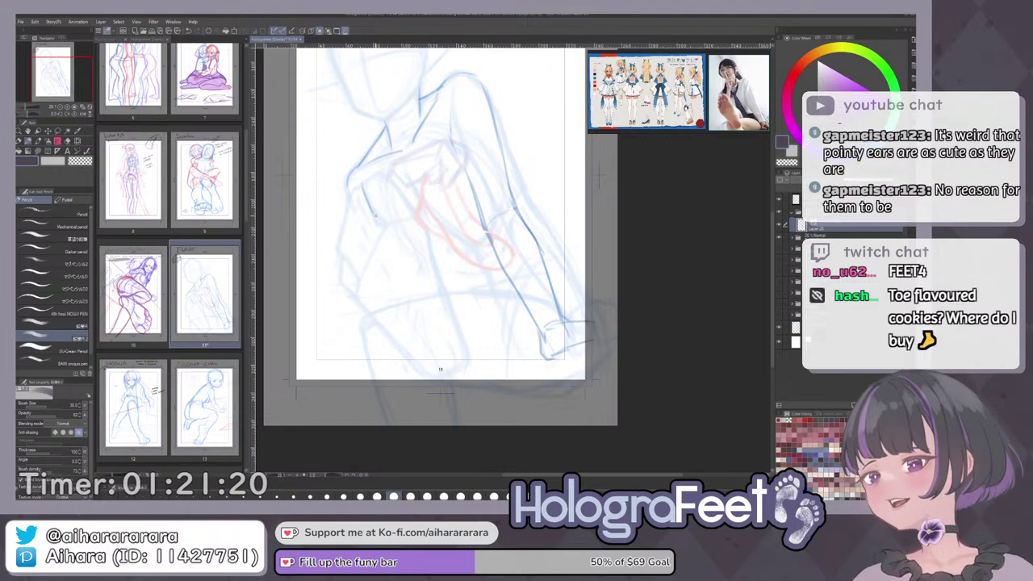
mouse_move(356, 174)
left_mouse_down()
mouse_move(378, 218)
mouse_move(374, 169)
mouse_move(398, 187)
left_mouse_up()
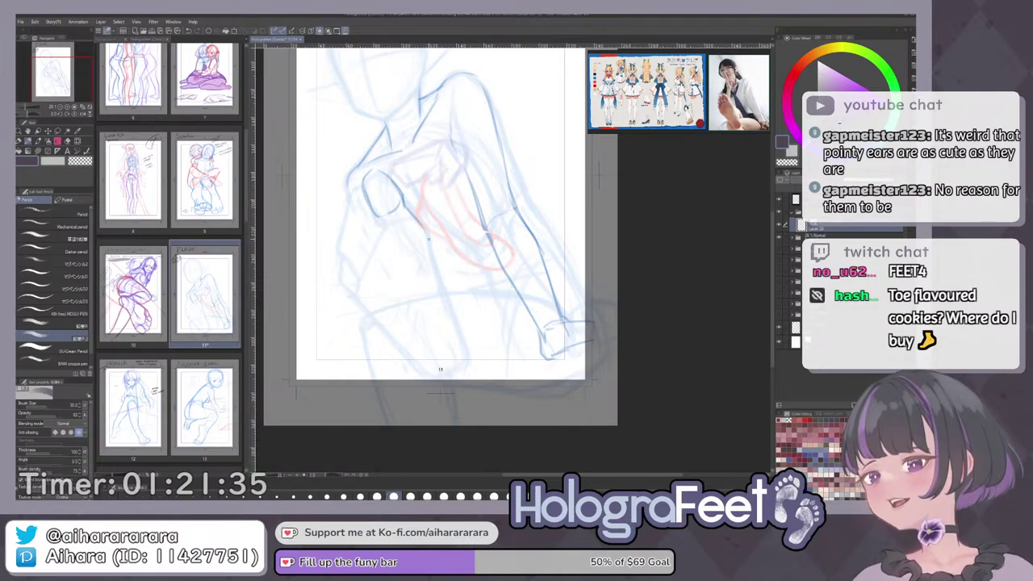
left_click_drag(437, 252, 428, 239)
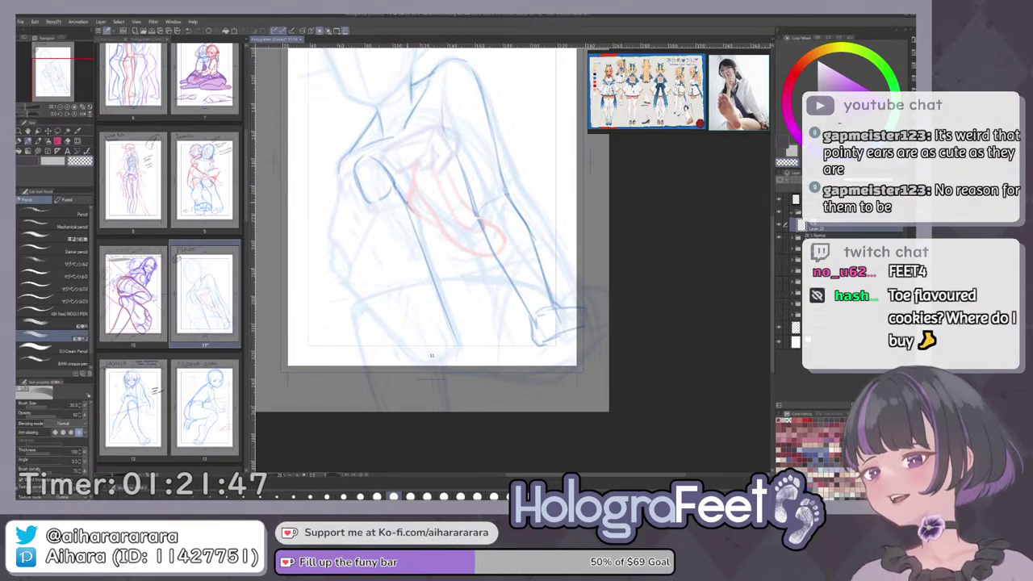
mouse_move(411, 207)
left_mouse_down()
mouse_move(427, 256)
mouse_move(420, 224)
left_mouse_up()
key("ctrl+z")
key("ctrl+z")
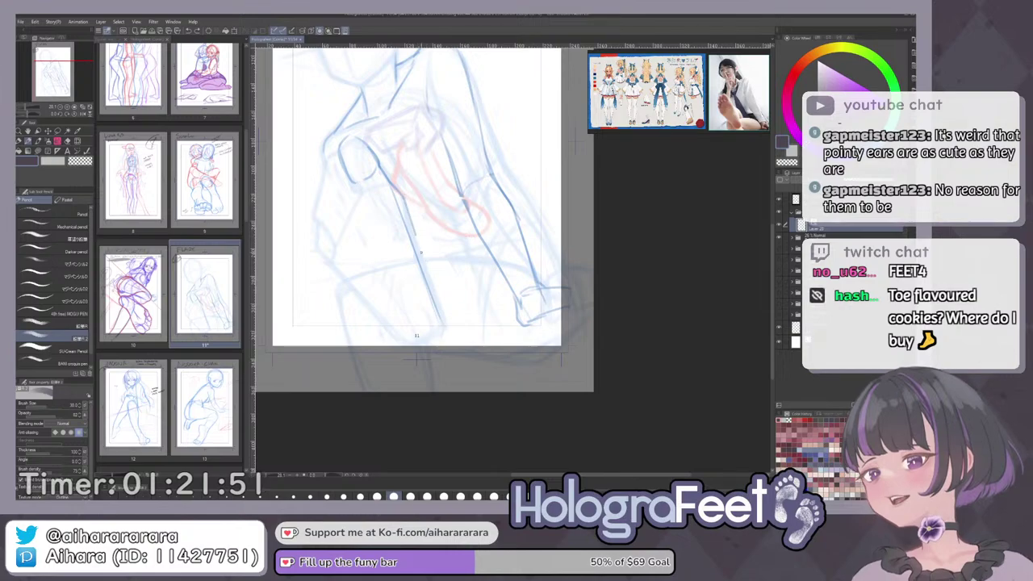
left_click_drag(446, 289, 433, 280)
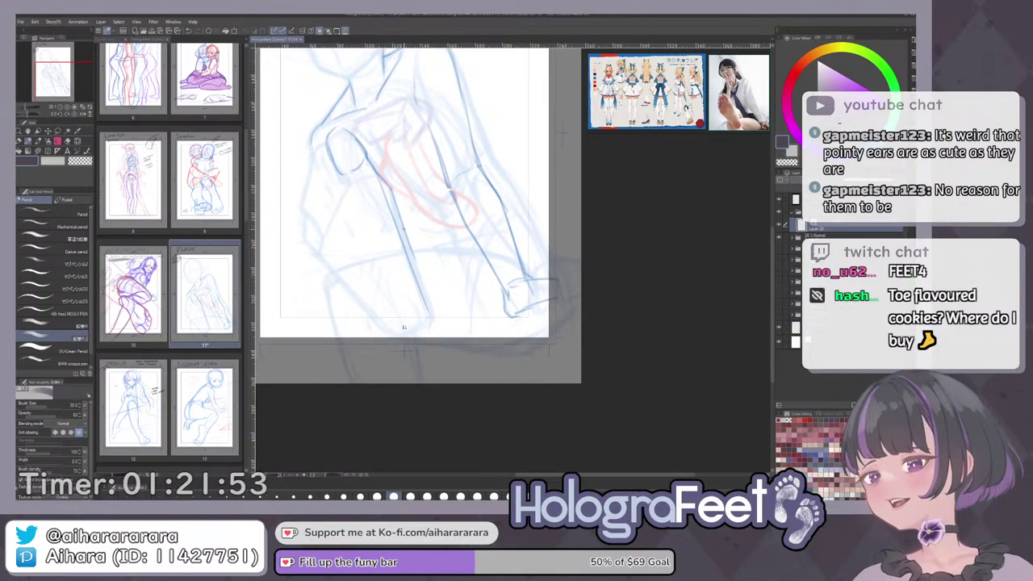
left_click_drag(403, 226, 426, 281)
left_click_drag(404, 234, 433, 320)
key("ctrl+z")
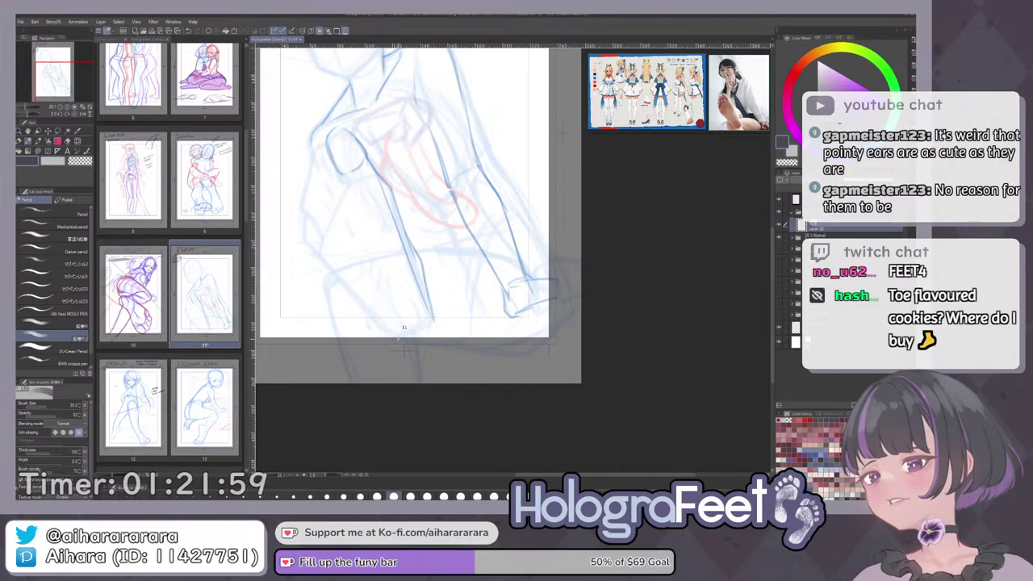
key("ctrl+z")
key("ctrl+z")
key("ctrl+z")
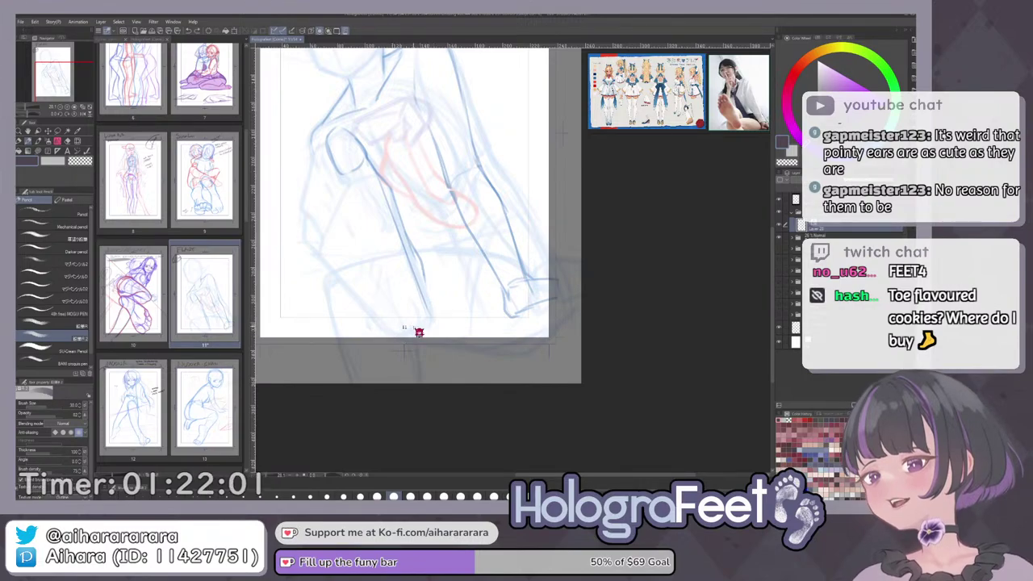
key("ctrl+z")
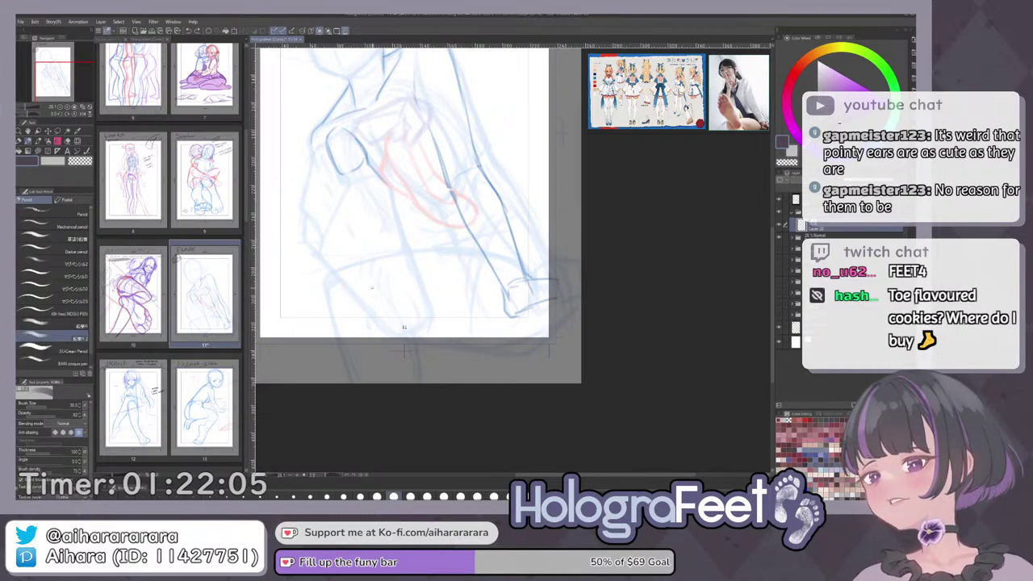
mouse_move(402, 328)
left_mouse_down()
mouse_move(429, 310)
mouse_move(372, 315)
mouse_move(422, 325)
left_mouse_up()
key("ctrl+z")
Draw the limb's rounded end at the page's lower edge, reshaping the circle into a wider ellipse with a centre line.
left_click_drag(399, 282, 392, 282)
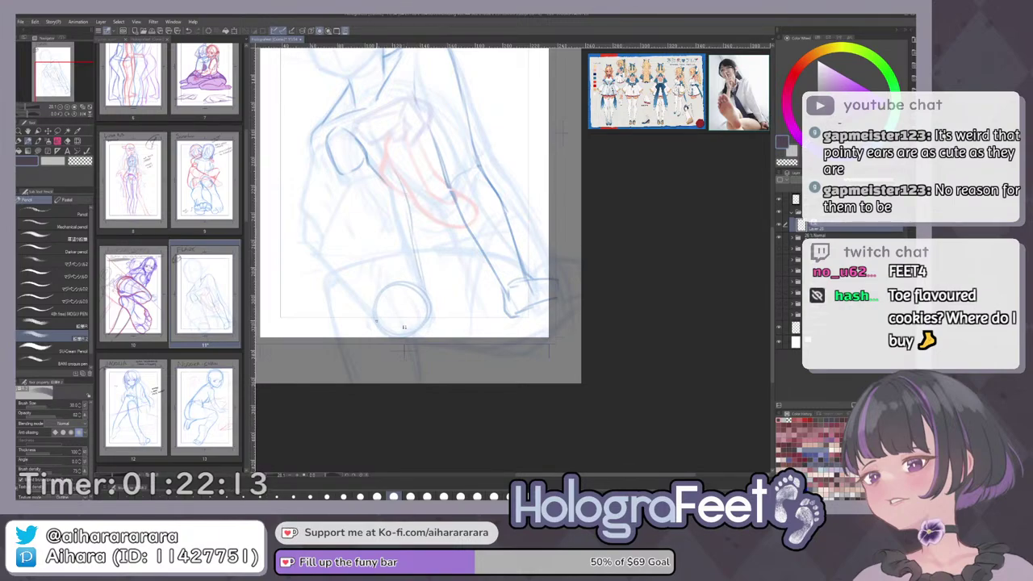
left_click_drag(415, 285, 389, 281)
key("e")
mouse_move(400, 313)
left_mouse_down()
mouse_move(403, 281)
mouse_move(388, 322)
mouse_move(422, 303)
mouse_move(379, 330)
mouse_move(434, 299)
mouse_move(416, 331)
left_mouse_up()
key("p")
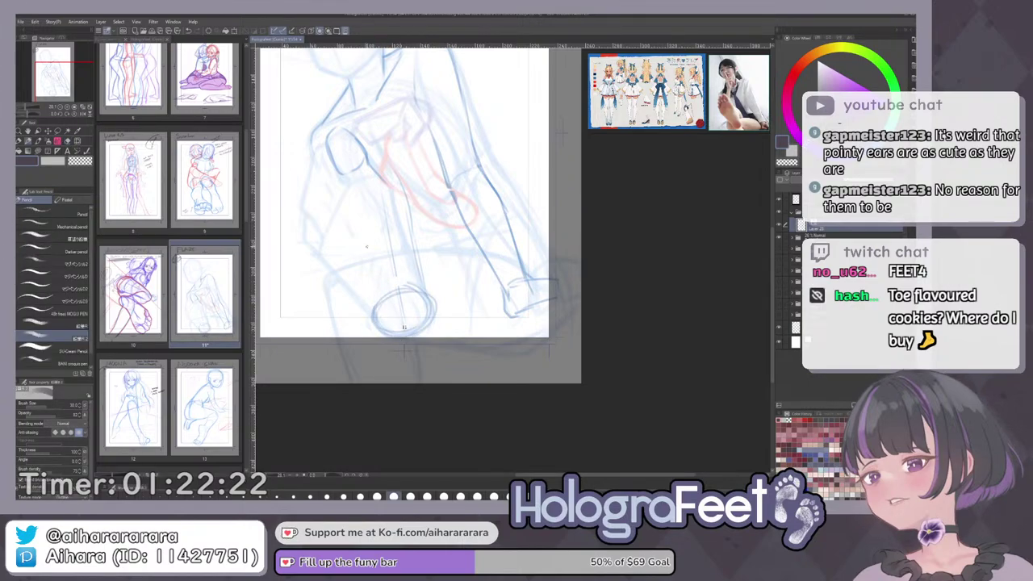
Connect the shoulder oval to the lower ellipse with both sides of the limb, redrawing the inner contour with a soft bulge.
left_click_drag(362, 190, 373, 281)
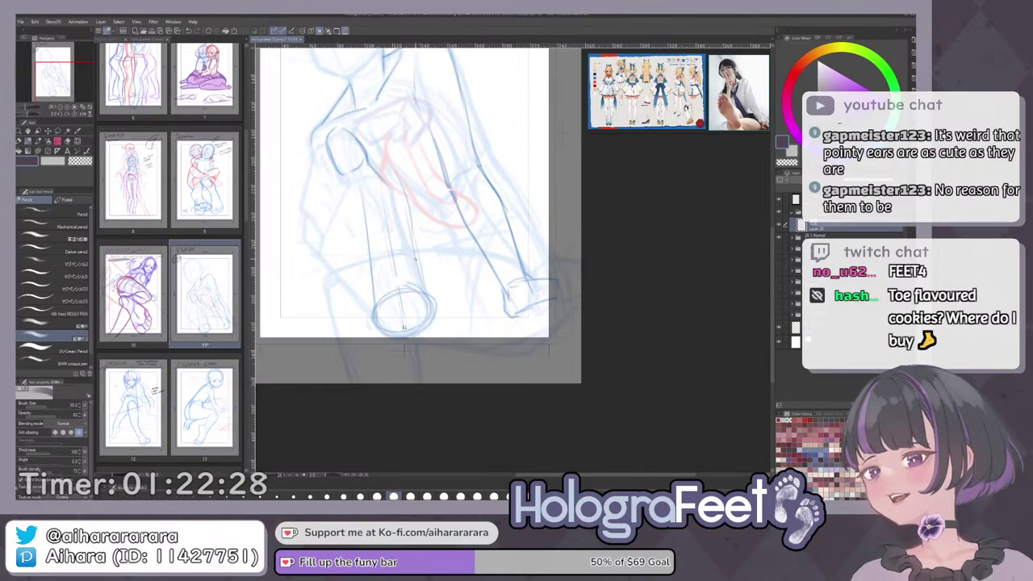
mouse_move(385, 178)
left_mouse_down()
mouse_move(422, 276)
mouse_move(400, 231)
mouse_move(418, 271)
left_mouse_up()
key("ctrl+z")
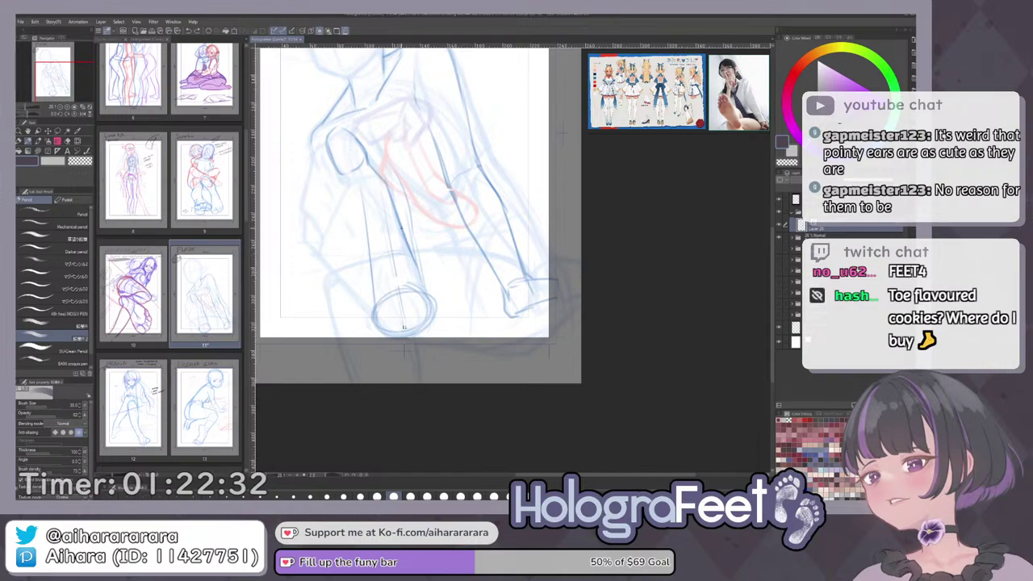
left_click_drag(404, 232, 417, 269)
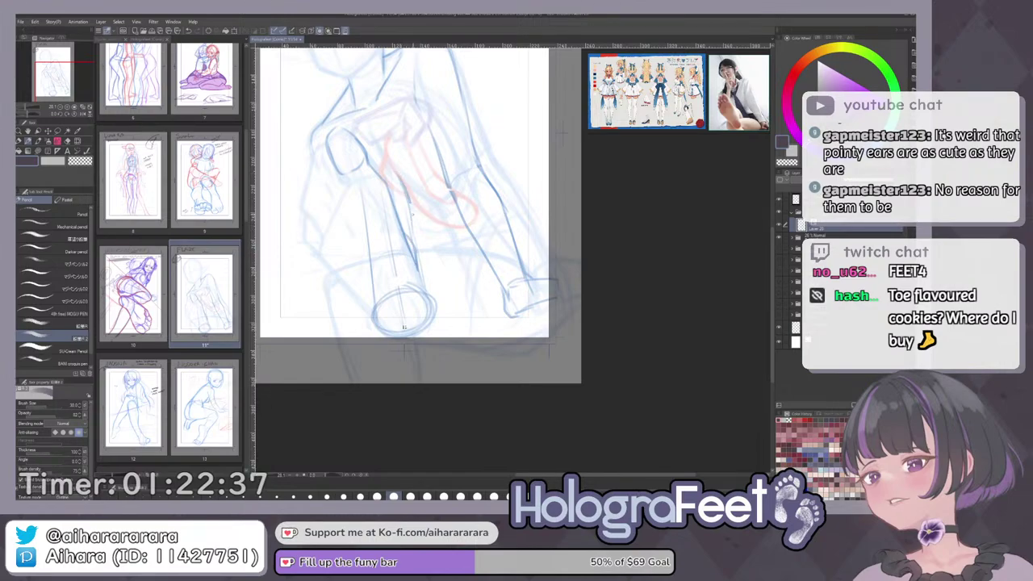
left_click_drag(417, 217, 434, 312)
key("ctrl+z")
left_click_drag(418, 267, 433, 305)
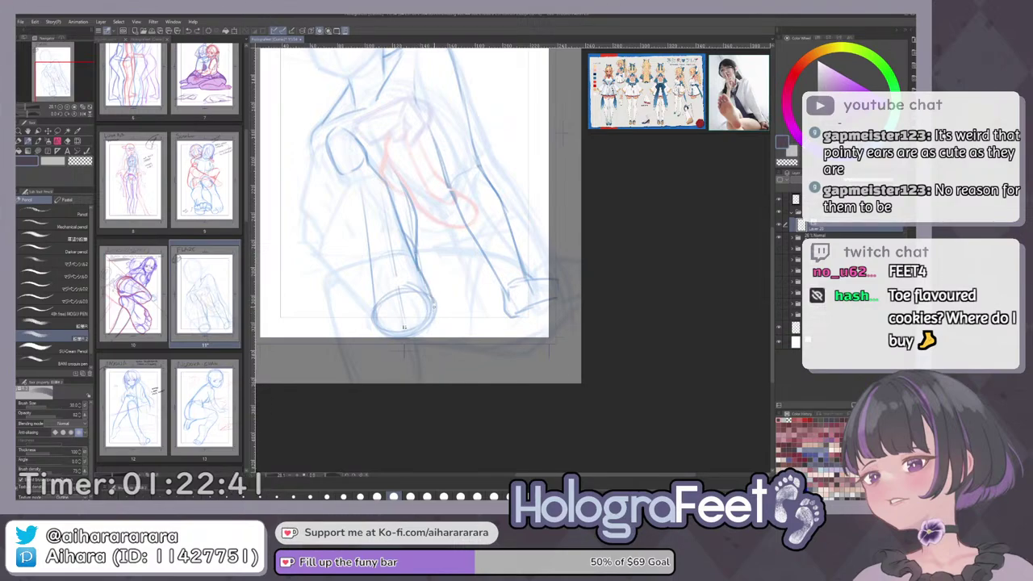
key("ctrl+z")
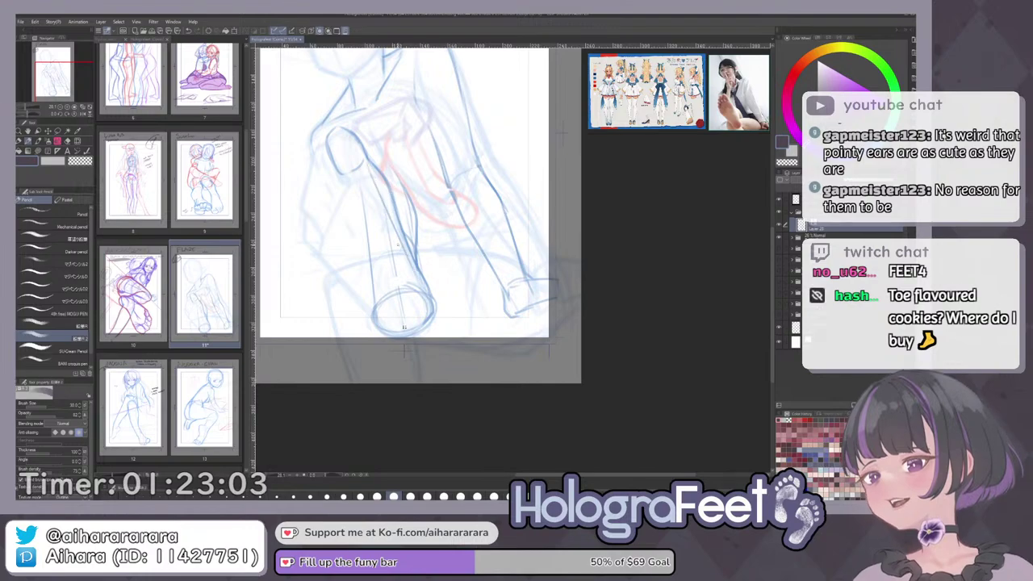
left_click_drag(391, 221, 427, 294)
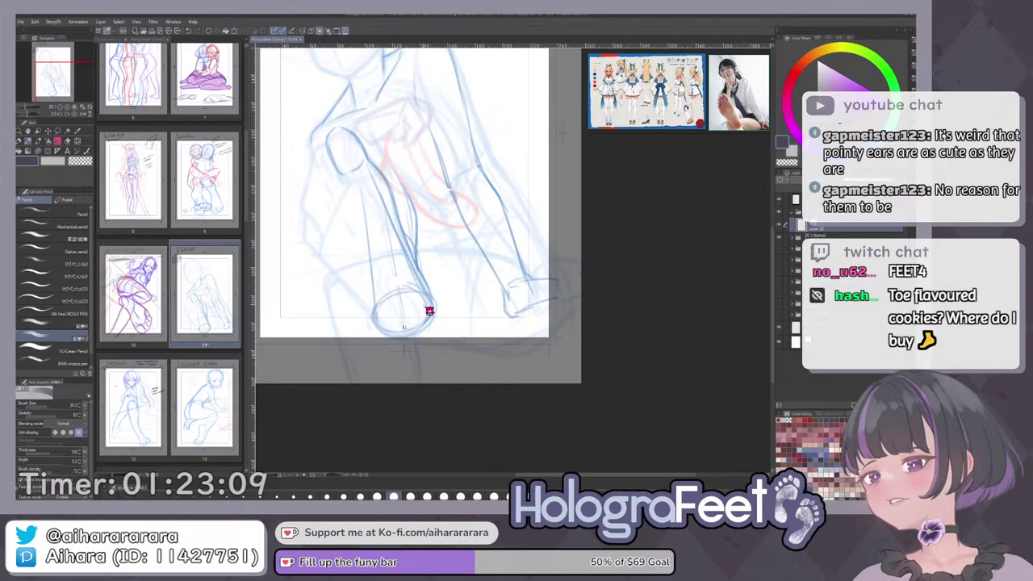
left_click_drag(430, 311, 433, 321)
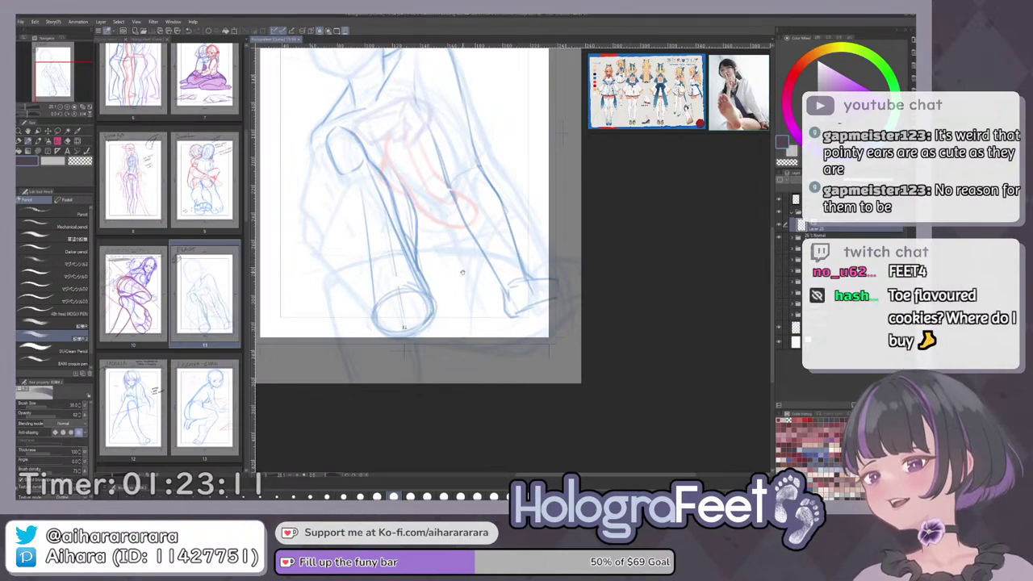
Draw a short cross line beneath the shoulder oval and the angular outer form beside the limb, redoing strokes that miss the sketch.
left_click_drag(420, 226, 462, 260)
scroll(462, 260, "up", 1)
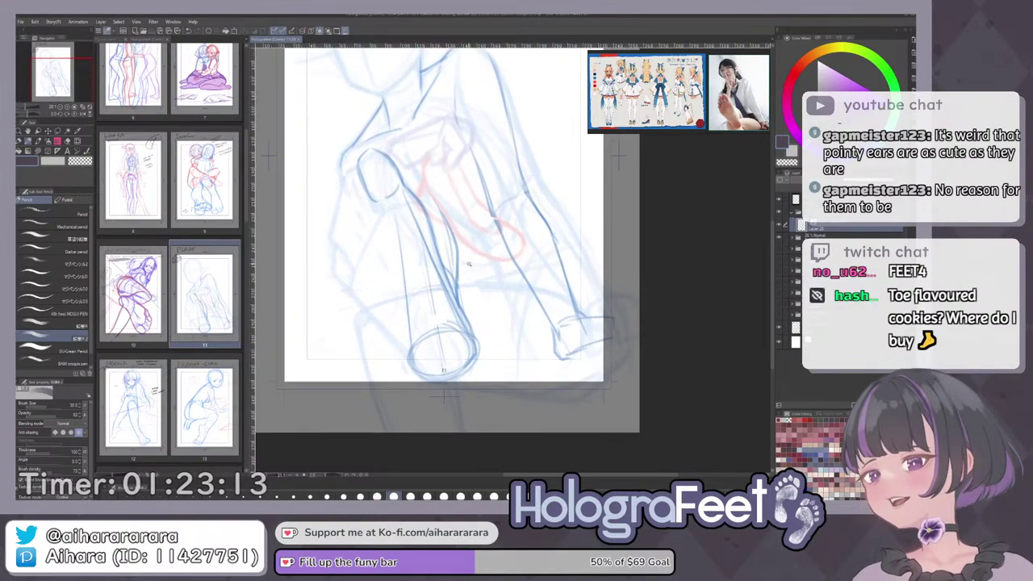
left_click_drag(347, 265, 344, 292)
key("ctrl+z")
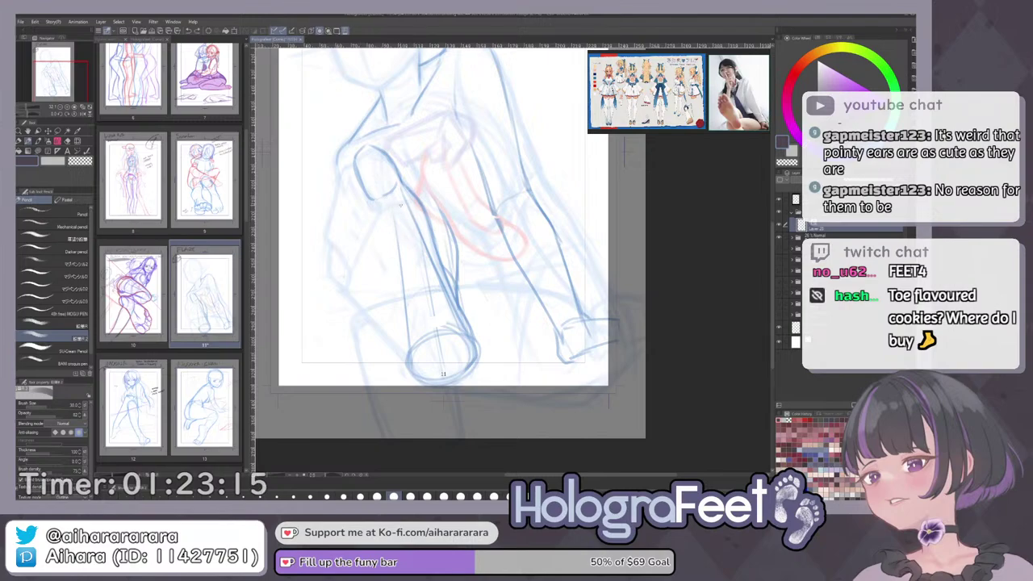
left_click_drag(373, 219, 345, 296)
key("ctrl+z")
left_click_drag(376, 198, 415, 200)
key("ctrl+z")
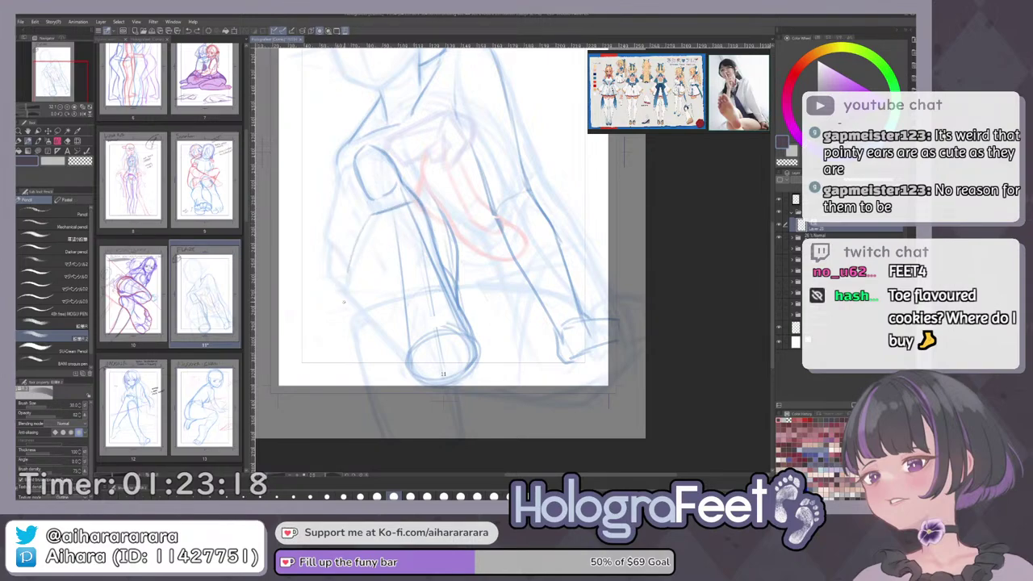
left_click_drag(358, 243, 347, 296)
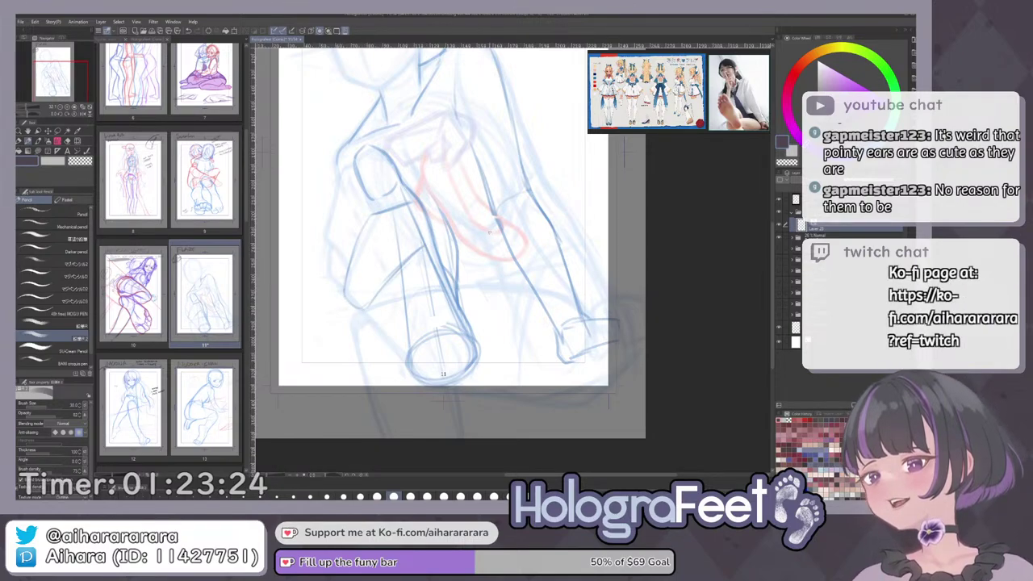
Trim the outer edge of the heel ellipse, extend the foot's outer contour down into it, and draw curves inside the heel.
left_click_drag(478, 348, 496, 335)
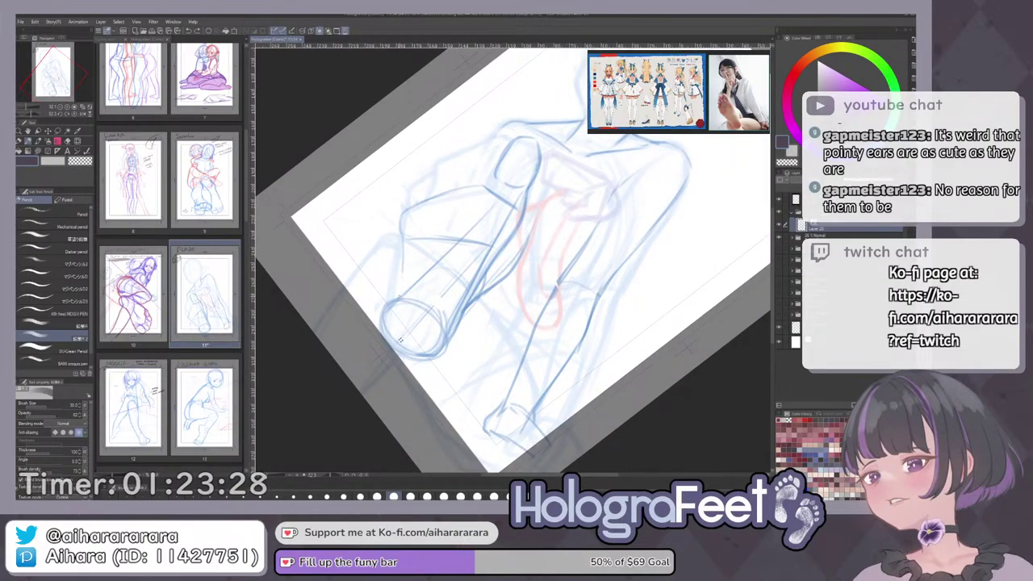
key("e")
left_click_drag(389, 292, 389, 329)
key("p")
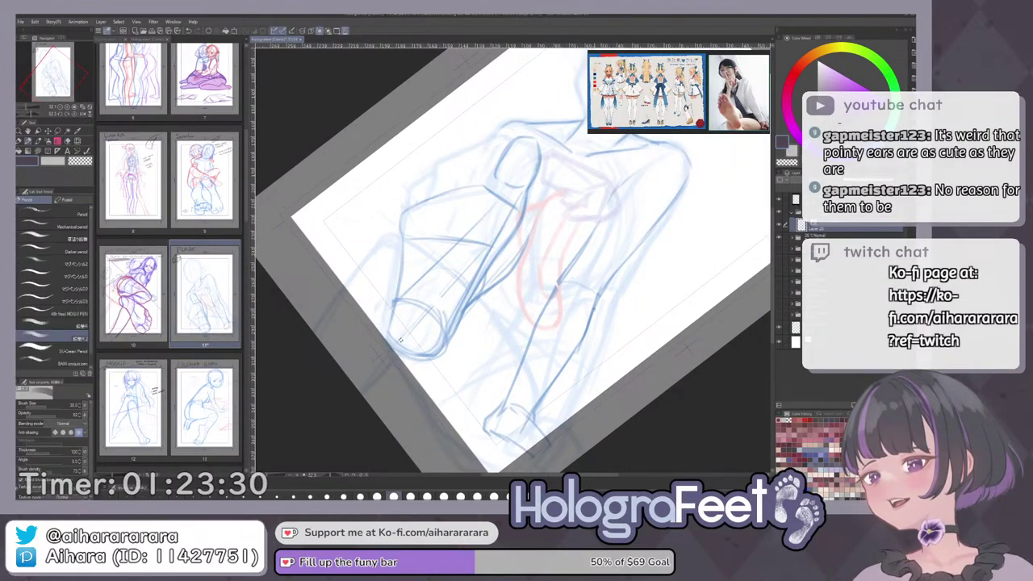
key("ctrl+0")
mouse_move(502, 403)
left_mouse_down()
mouse_move(479, 355)
mouse_move(470, 364)
mouse_move(508, 359)
mouse_move(472, 357)
left_mouse_up()
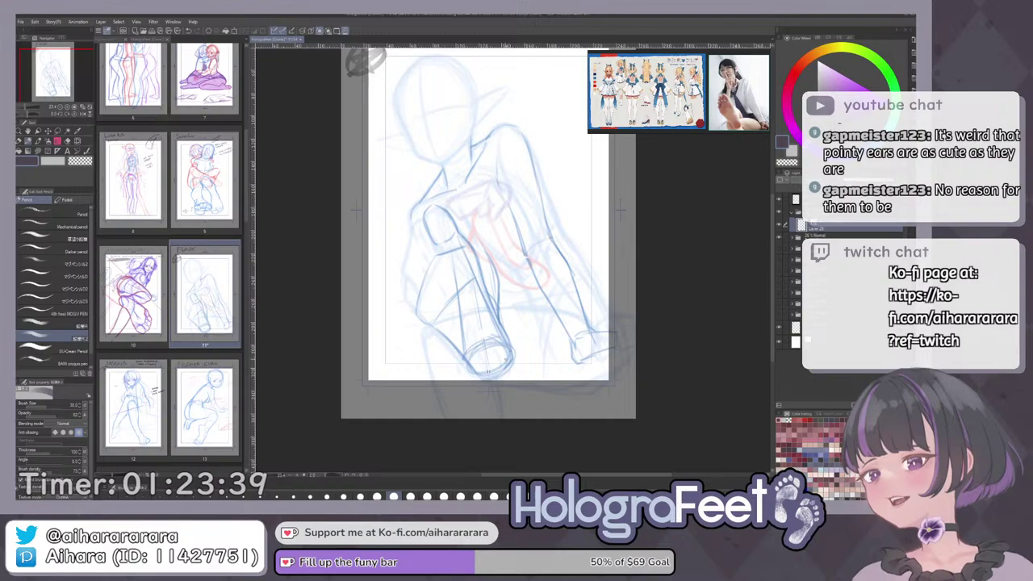
Erase the heel's lower rim and redraw it as a shorter, narrower rounded edge closing the bottom of the foot.
key("e")
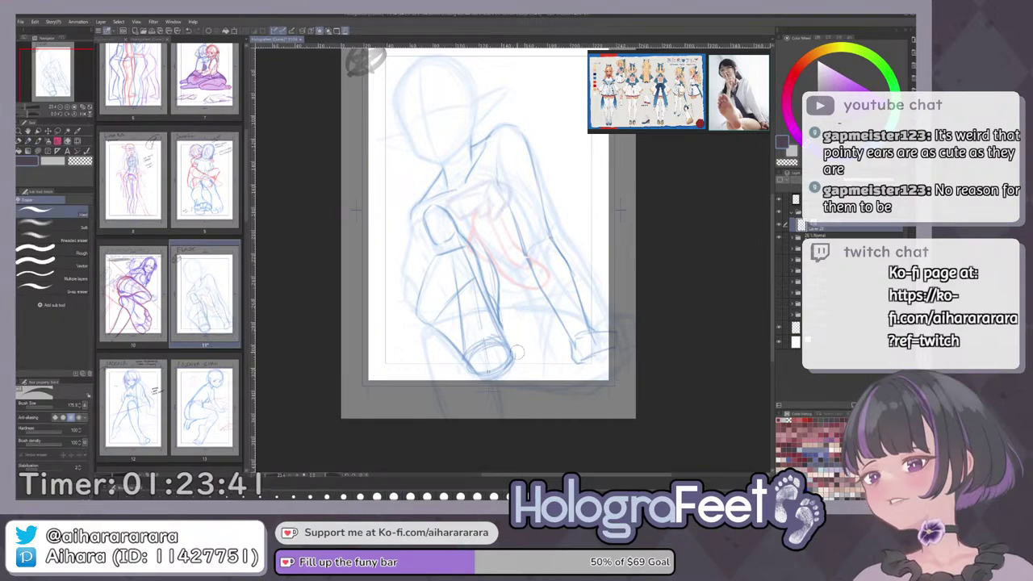
key("p")
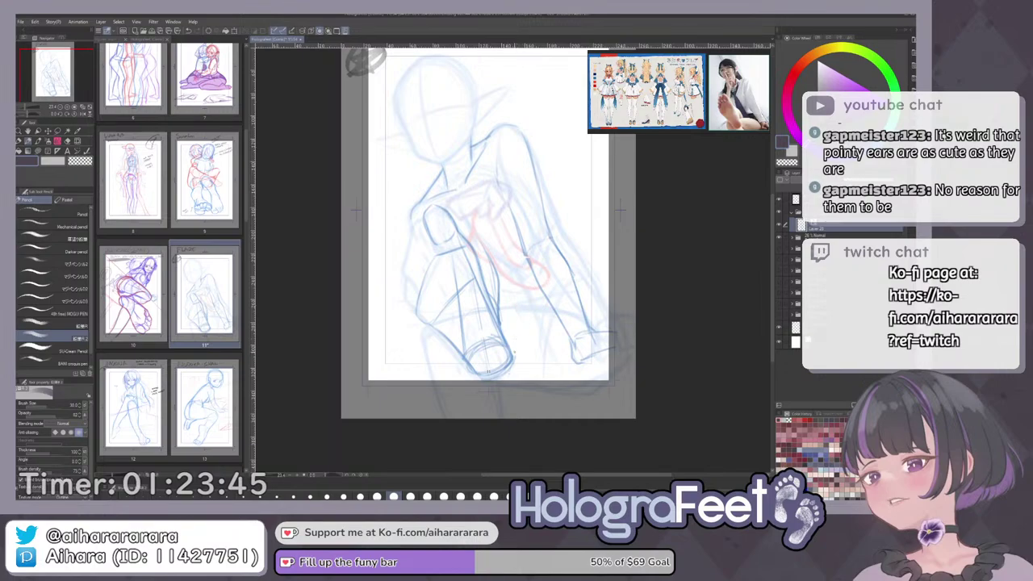
key("e")
left_click_drag(513, 357, 482, 376)
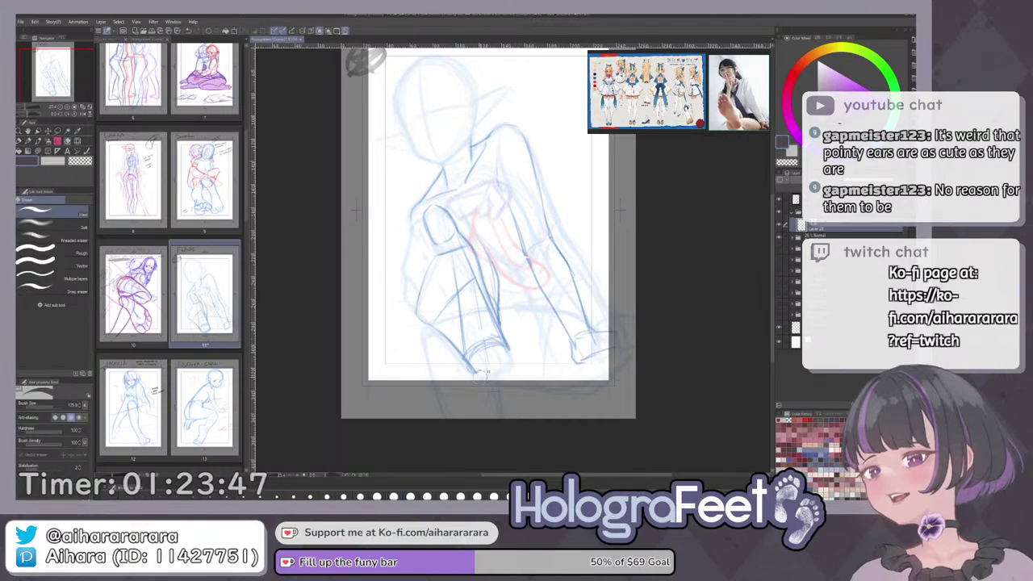
key("p")
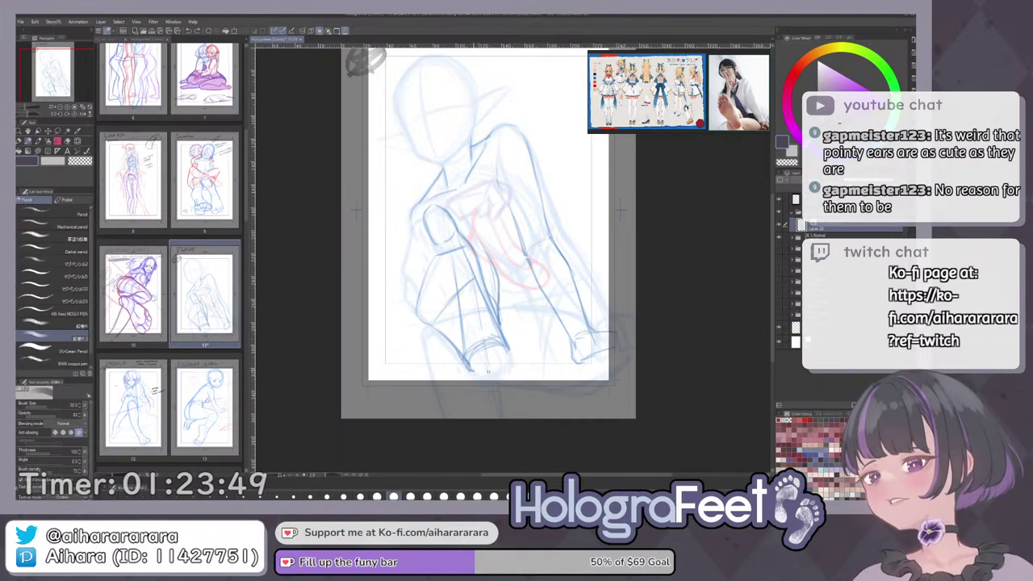
left_click_drag(501, 332, 501, 367)
mouse_move(496, 316)
left_mouse_down()
mouse_move(505, 353)
mouse_move(485, 372)
left_mouse_up()
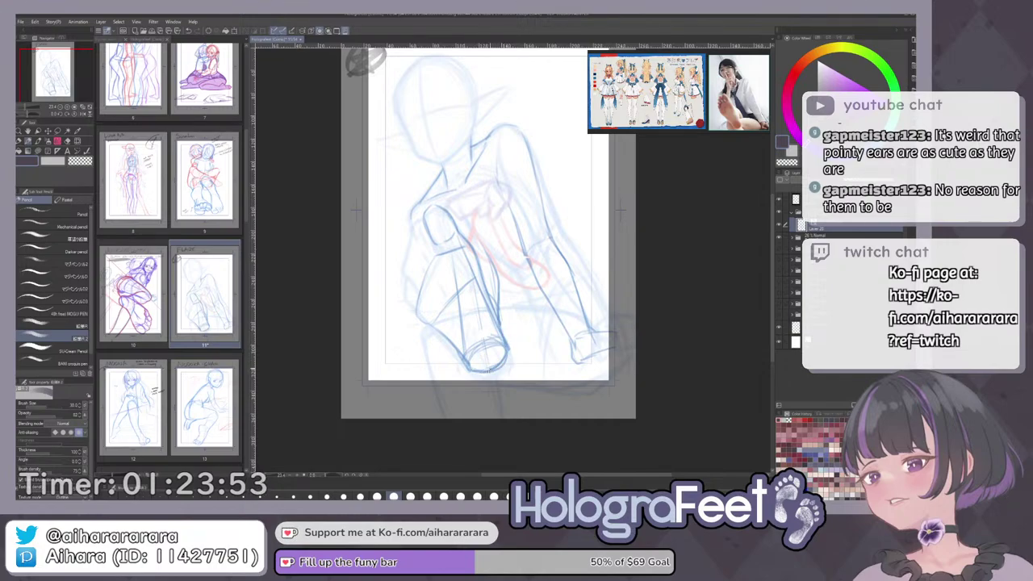
Erase the oval below the shoulder and redraw it as the big toe, with an angled base line and reinforced inner foot contour.
key("e")
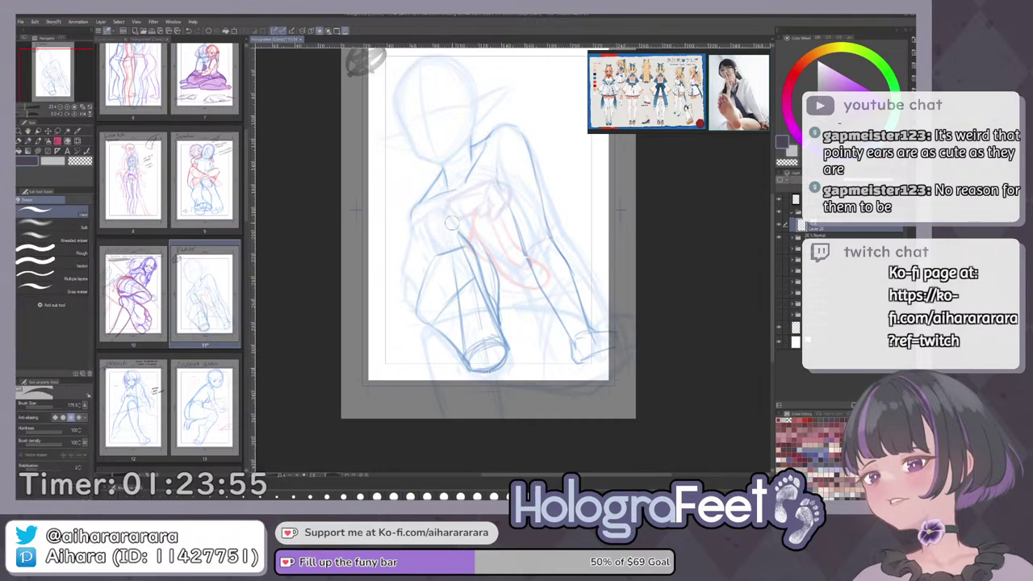
key("p")
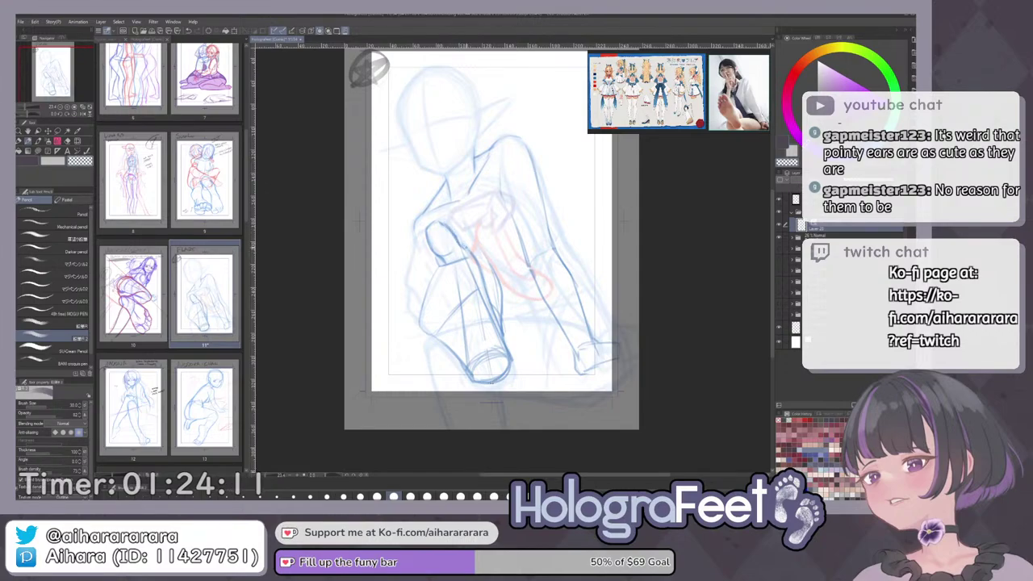
key("c")
left_click_drag(461, 245, 490, 308)
left_click_drag(519, 389, 541, 429)
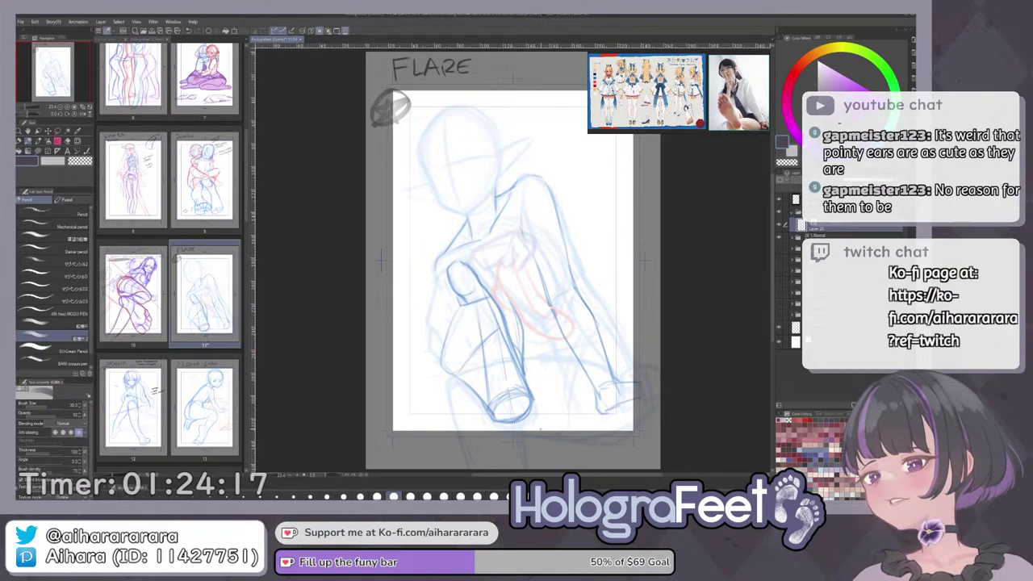
Lasso the sole and heel below the big toe, shift them slightly to adjust the foot's placement, and deselect.
key("^")
key("-")
left_click_drag(582, 254, 575, 287)
key("m")
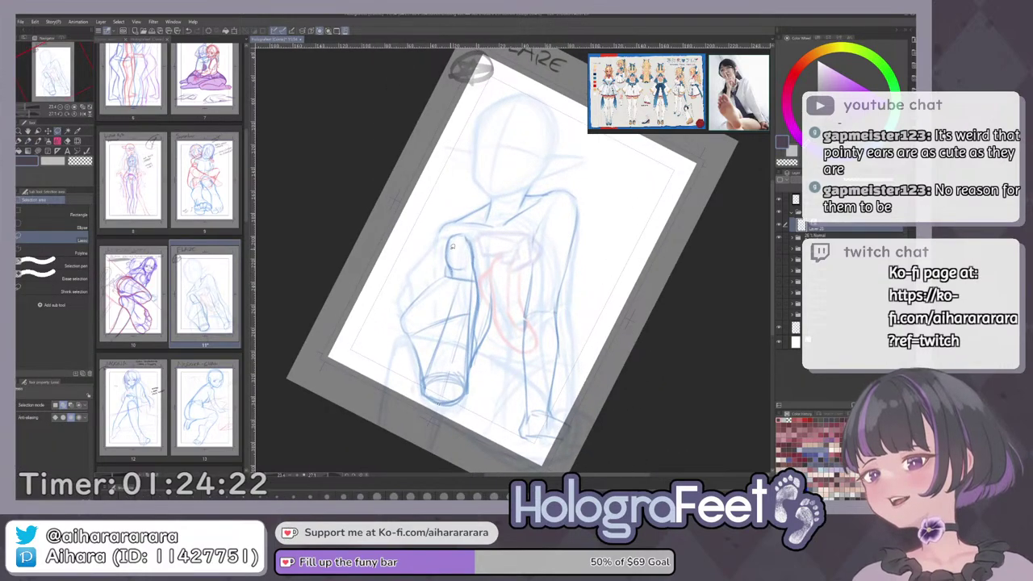
key("ctrl+at")
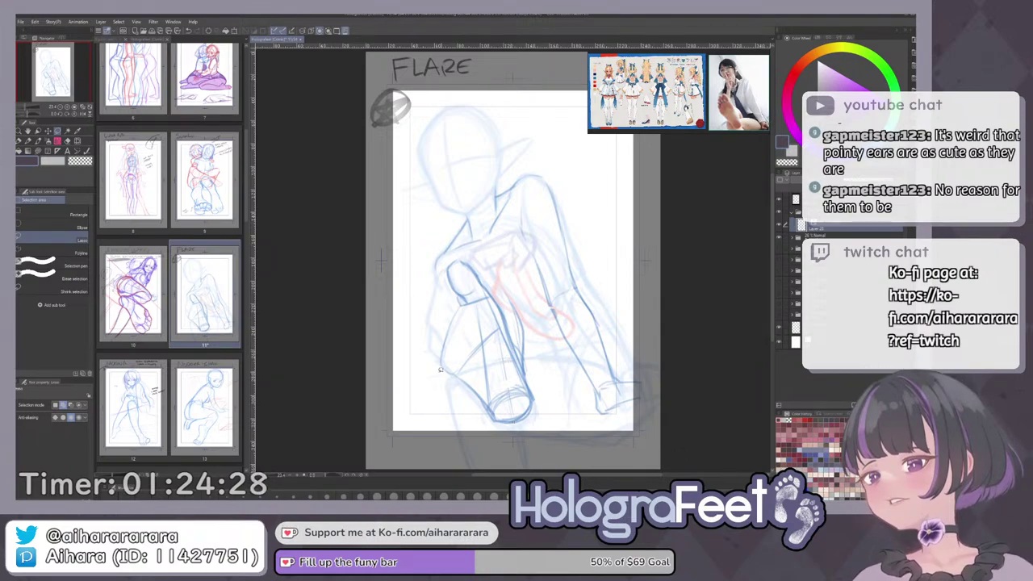
mouse_move(427, 324)
left_mouse_down()
mouse_move(446, 395)
mouse_move(514, 431)
mouse_move(521, 402)
left_mouse_up()
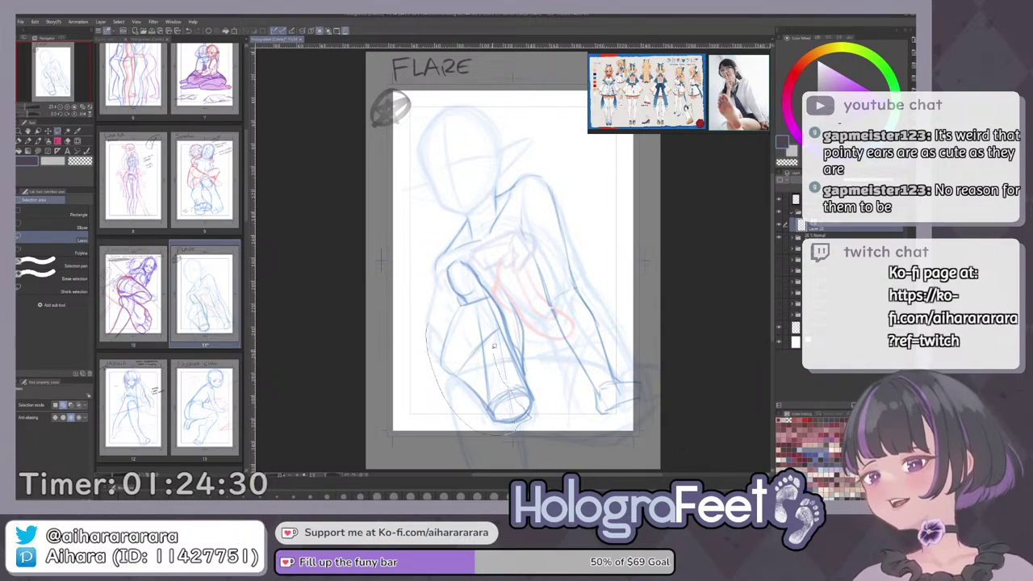
mouse_move(494, 345)
left_mouse_down()
mouse_move(477, 307)
mouse_move(457, 304)
left_mouse_up()
key("k")
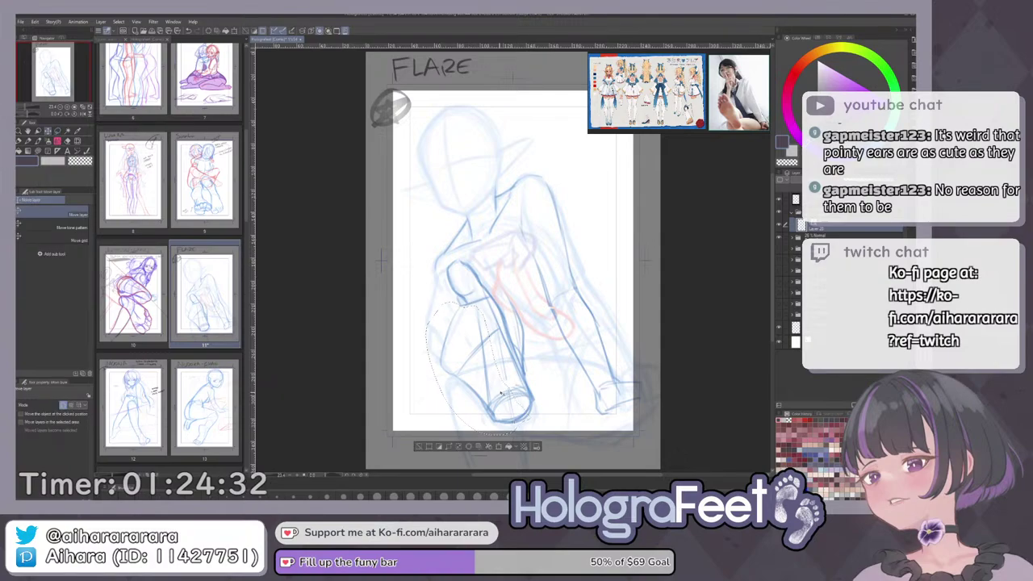
left_click_drag(501, 394, 503, 392)
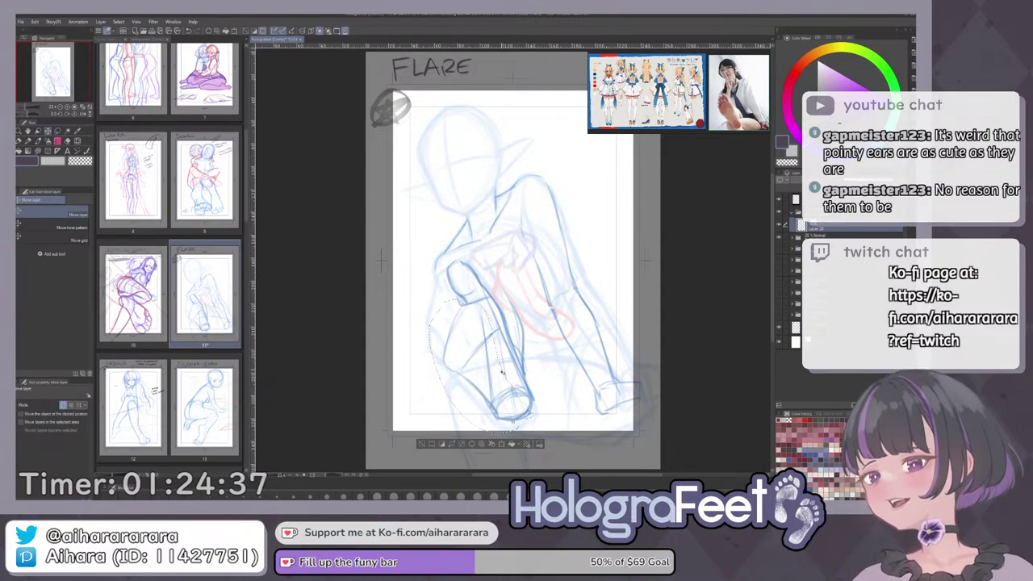
left_click(422, 444)
Redraw the outer edge of the ball of the foot and add a small oval little toe at its upper end.
key("p")
left_click_drag(550, 225, 562, 244)
key("ctrl+@")
scroll(436, 345, "up", 3)
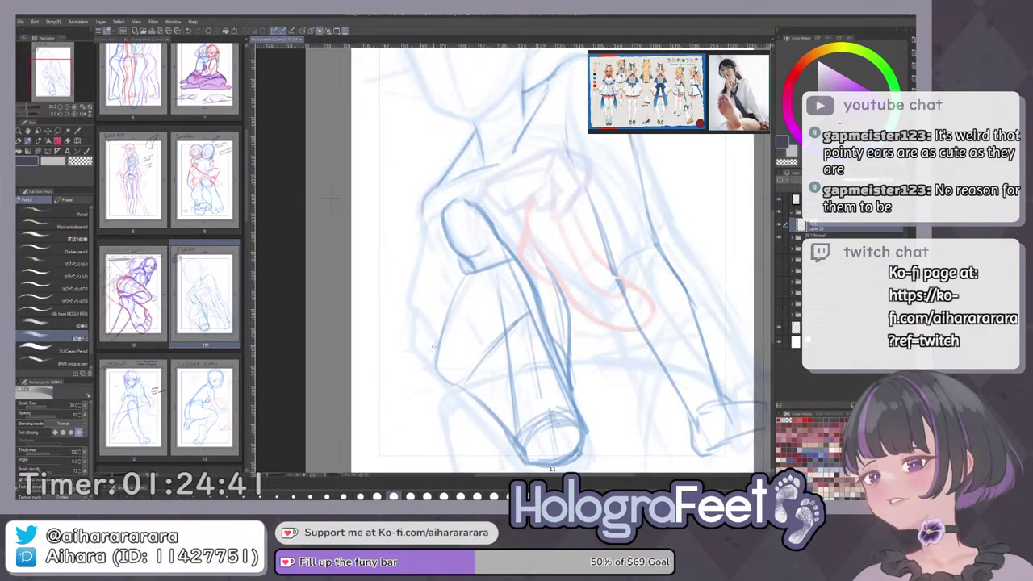
mouse_move(433, 347)
left_mouse_down()
mouse_move(413, 324)
mouse_move(419, 317)
mouse_move(423, 357)
mouse_move(414, 334)
mouse_move(427, 363)
mouse_move(477, 401)
left_mouse_up()
key("ctrl+z")
left_click_drag(458, 328, 464, 340)
scroll(462, 340, "down", 4)
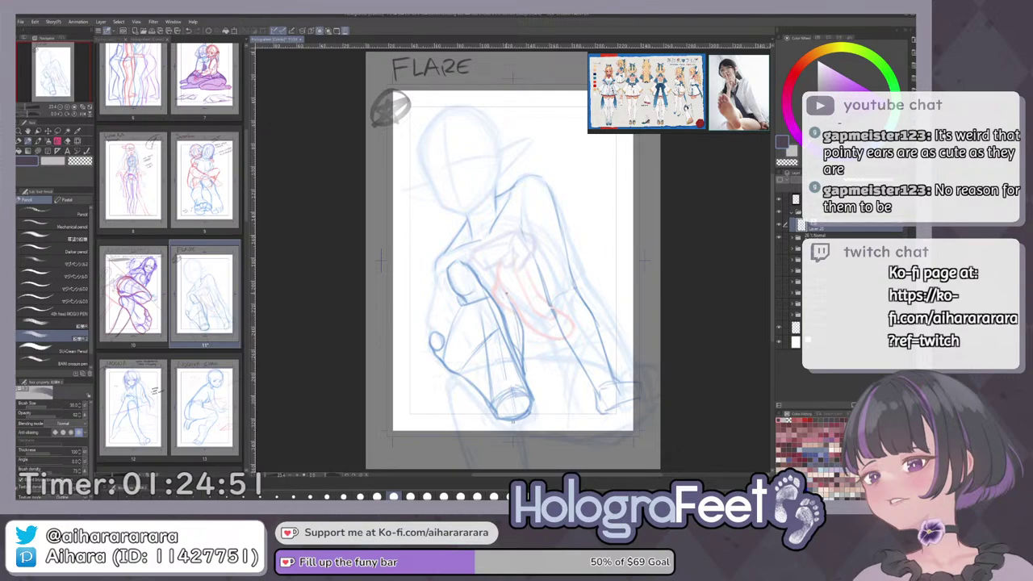
Draw the remaining toes as ovals in an arc between the little toe and the big toe, redoing the one beside the little toe.
scroll(478, 301, "up", 2)
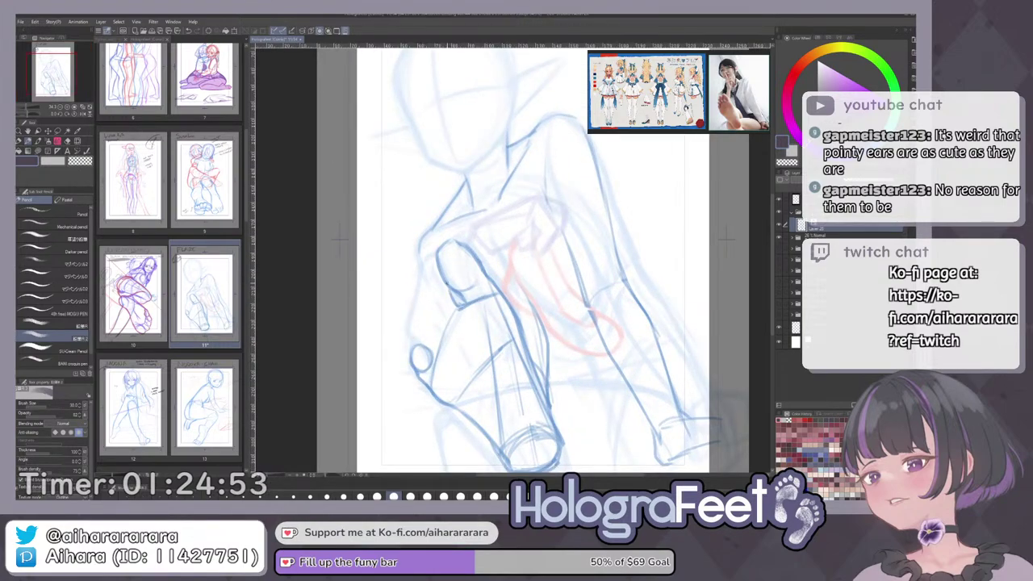
mouse_move(430, 293)
left_mouse_down()
mouse_move(423, 259)
mouse_move(428, 286)
mouse_move(421, 265)
mouse_move(440, 262)
mouse_move(434, 279)
mouse_move(408, 283)
mouse_move(422, 281)
mouse_move(432, 299)
mouse_move(402, 323)
left_mouse_up()
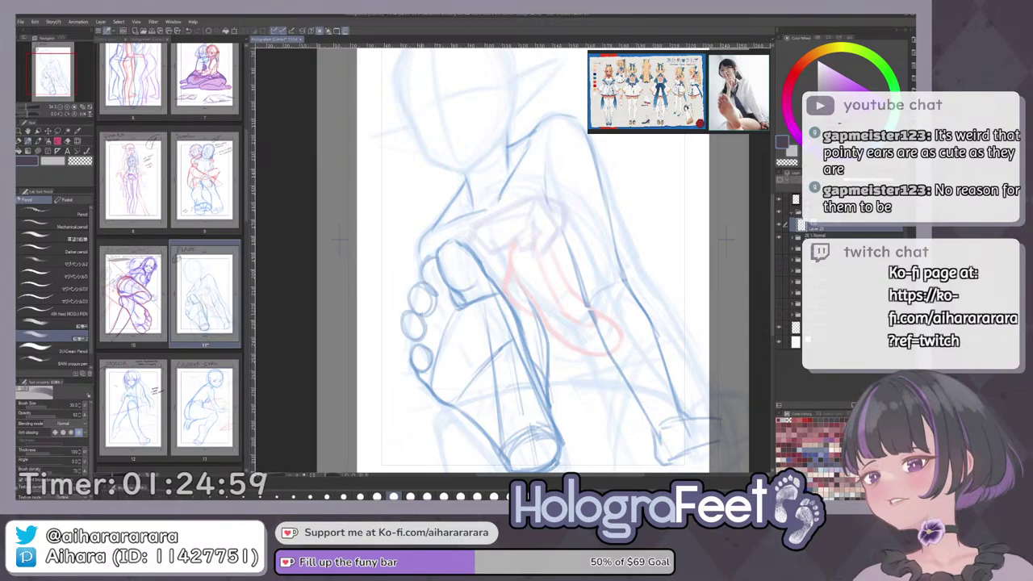
key("ctrl+0")
key("ctrl+plus")
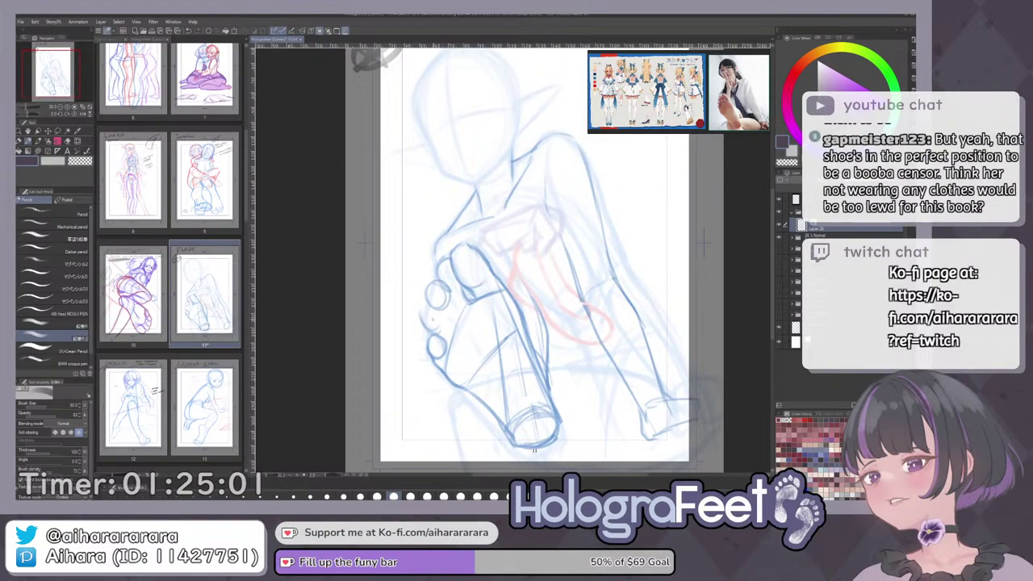
mouse_move(430, 304)
left_mouse_down()
mouse_move(422, 320)
mouse_move(441, 326)
left_mouse_up()
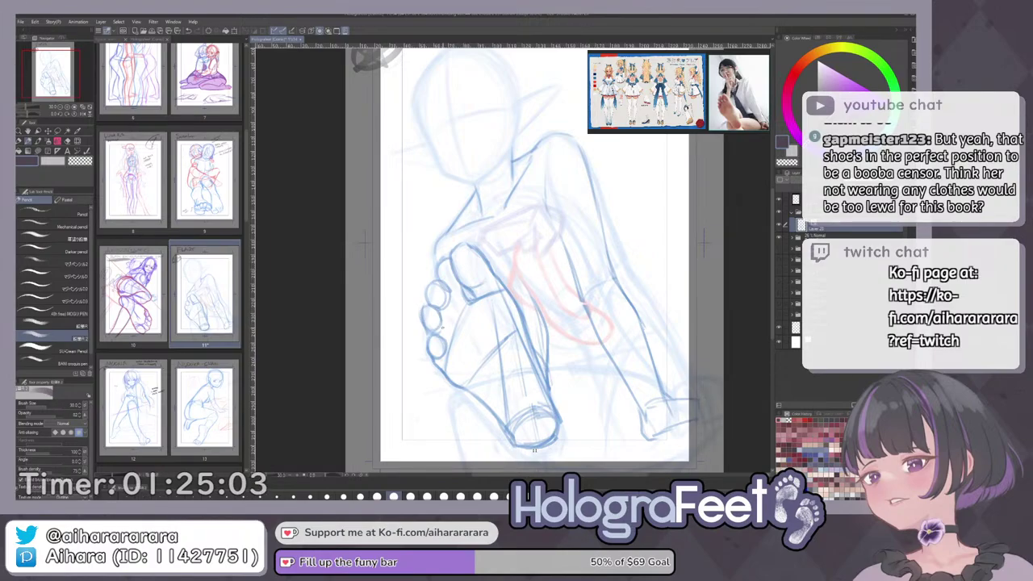
key("ctrl+minus")
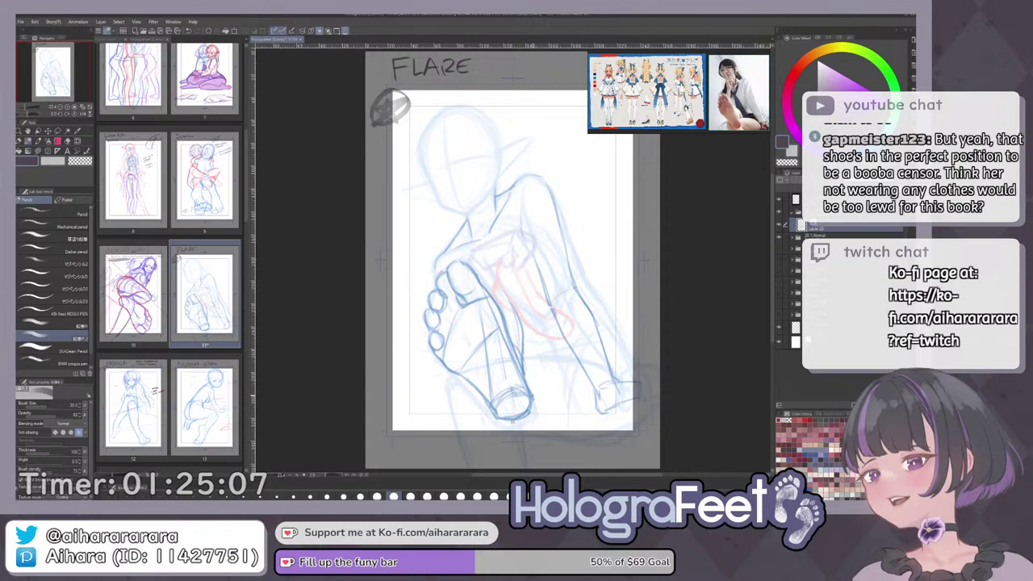
Redraw the big toe as a rounder oval with heavier lines and a clearer base where it meets the sole.
key("ctrl+plus")
key("ctrl+z")
left_click_drag(432, 271, 464, 311)
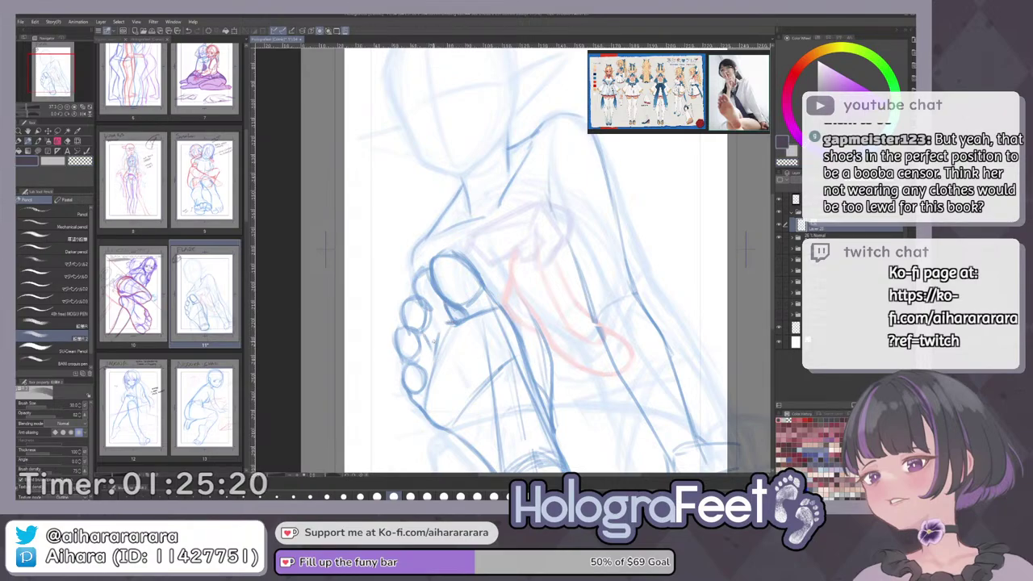
Examine the whole figure at reduced size, at full page and rotated to judge the foot's proportions against the body.
key("ctrl+0")
key("h")
key("h")
left_click_drag(643, 332, 548, 370)
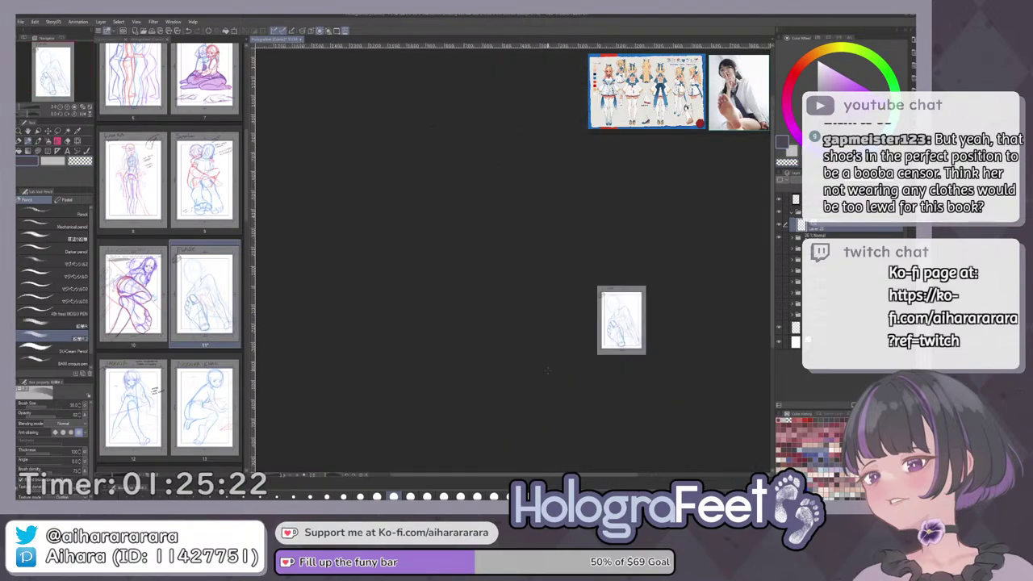
scroll(624, 364, "up", 2)
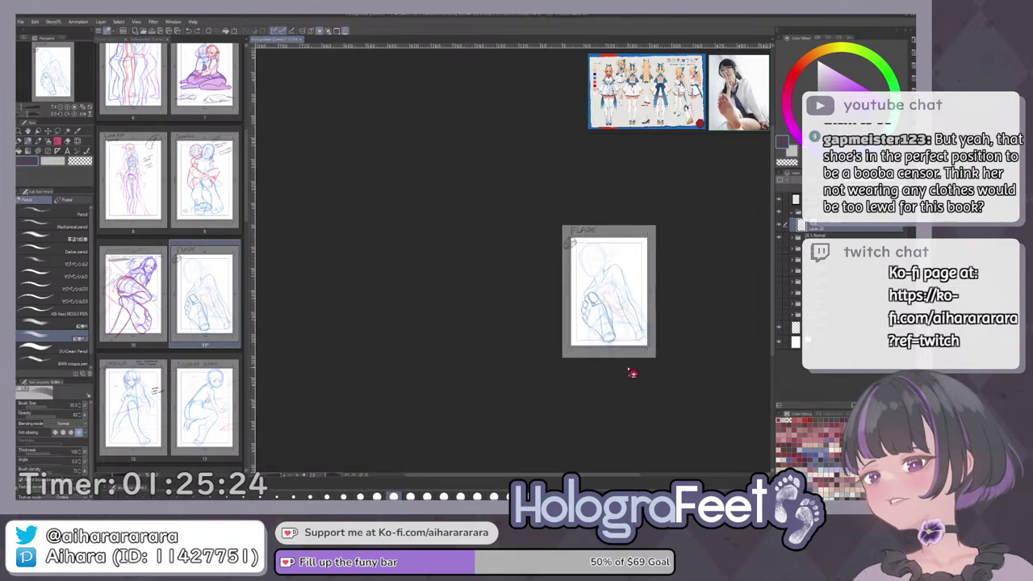
key("ctrl+0")
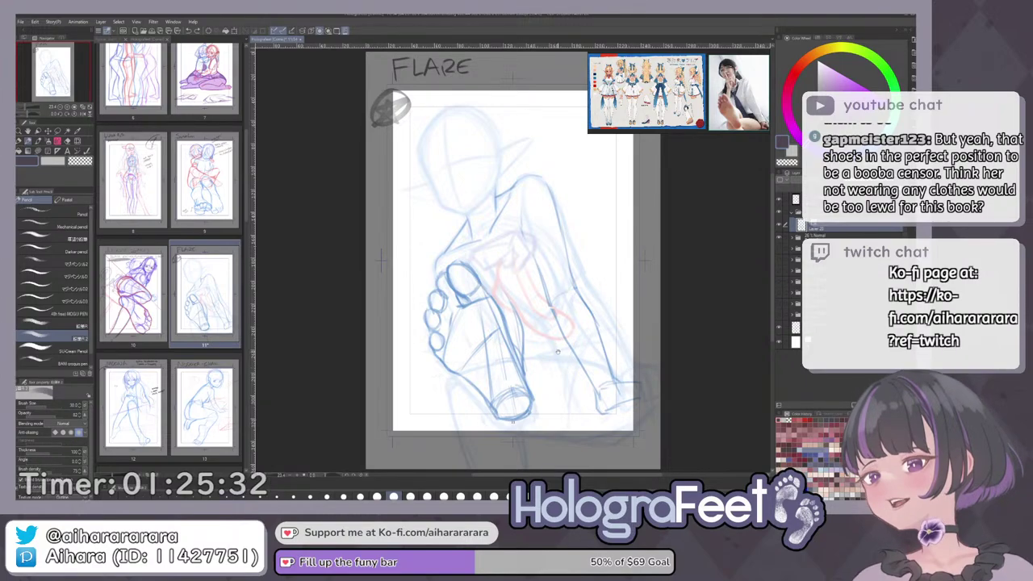
mouse_move(572, 360)
left_mouse_down()
mouse_move(557, 355)
mouse_move(600, 344)
mouse_move(539, 340)
left_mouse_up()
scroll(575, 319, "up", 2)
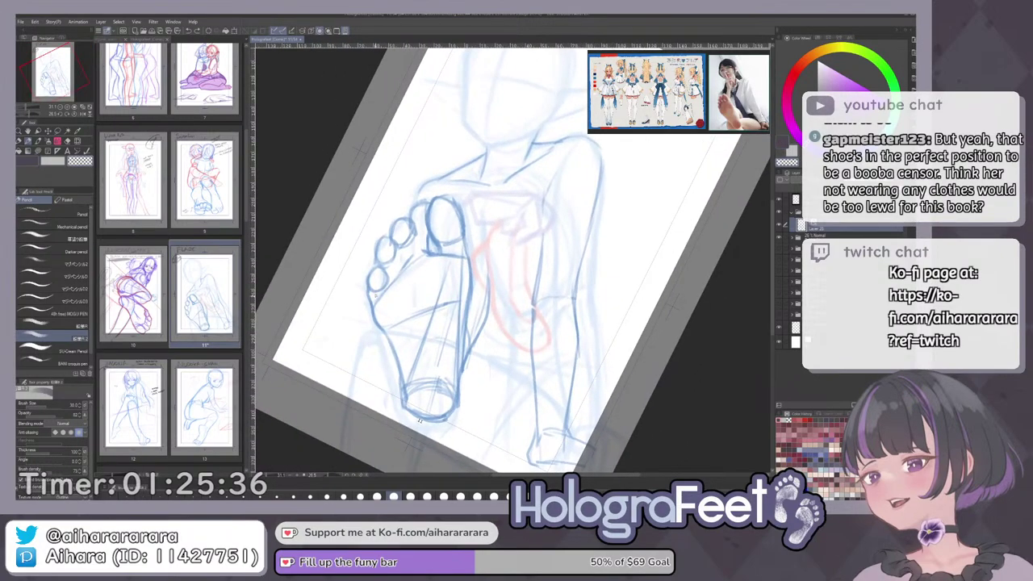
Erase and redraw the outer contour of the raised foot from the little toe down to the heel.
scroll(538, 341, "up", 2)
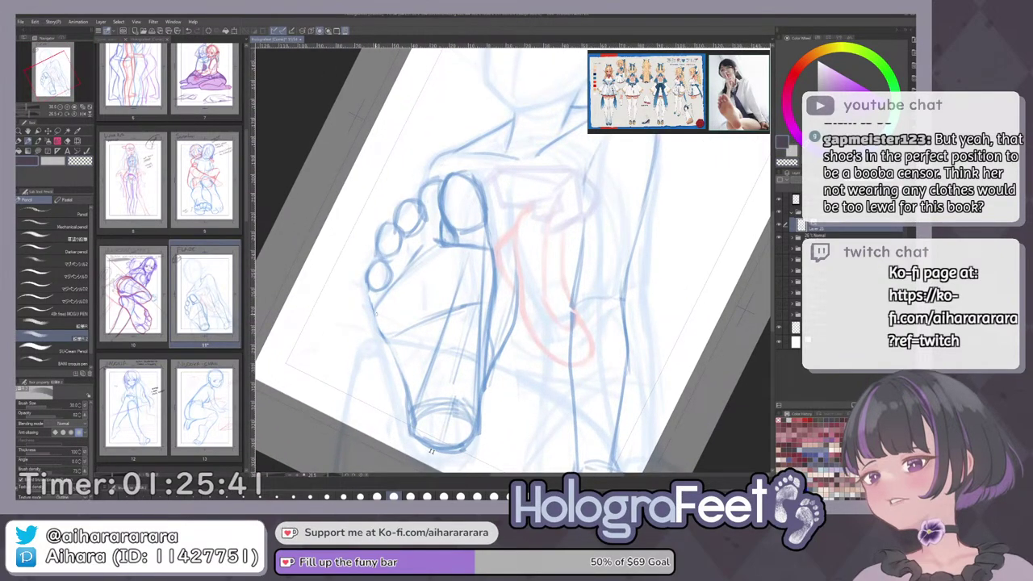
left_click_drag(372, 302, 380, 323)
key("e")
left_click_drag(401, 376, 415, 447)
key("p")
mouse_move(400, 397)
left_mouse_down()
mouse_move(419, 437)
mouse_move(406, 403)
mouse_move(412, 419)
left_mouse_up()
key("c")
key("c")
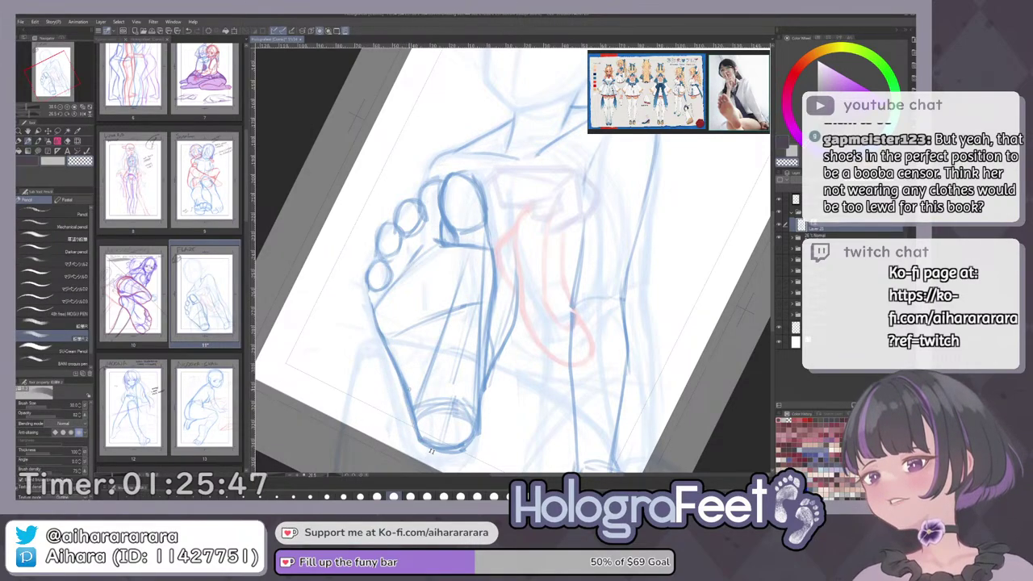
key("ctrl+z")
left_click_drag(380, 332, 374, 304)
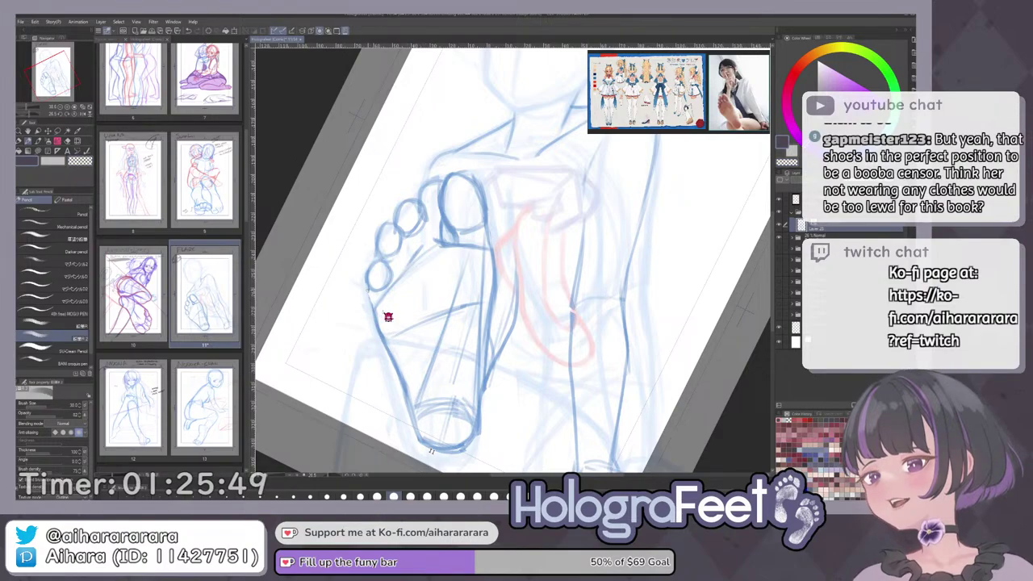
key("ctrl+z")
Lasso and transform the little toe slightly, and redraw the sole's contour just below it with the pencil.
key("m")
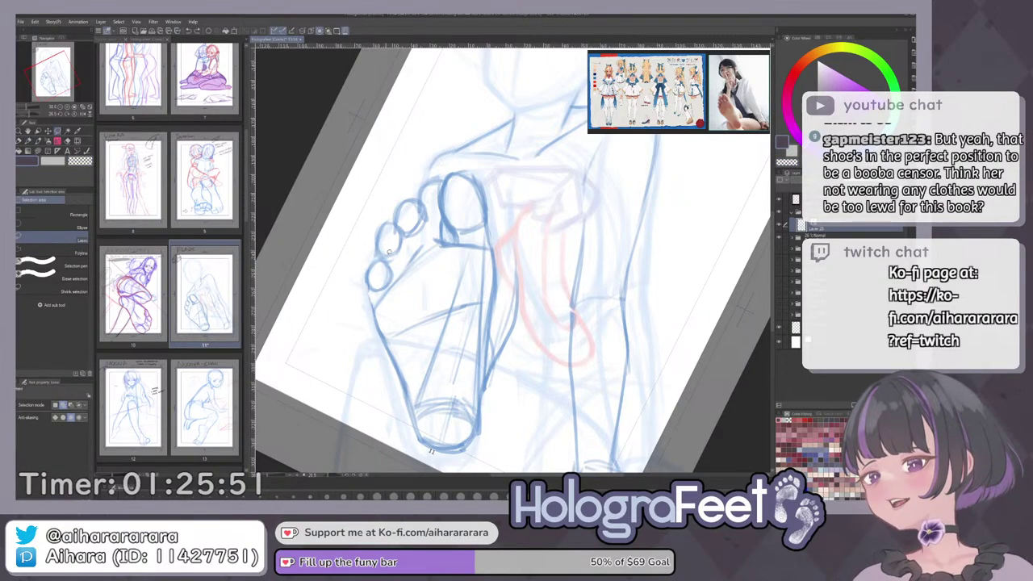
left_click_drag(363, 274, 396, 264)
key("ctrl+t")
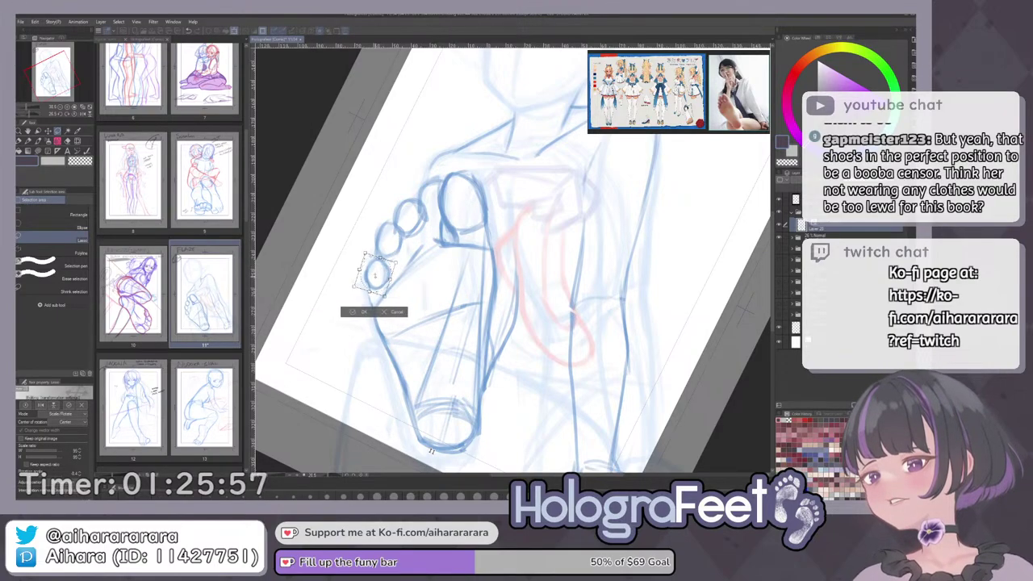
left_click(364, 314)
left_click(316, 311)
key("p")
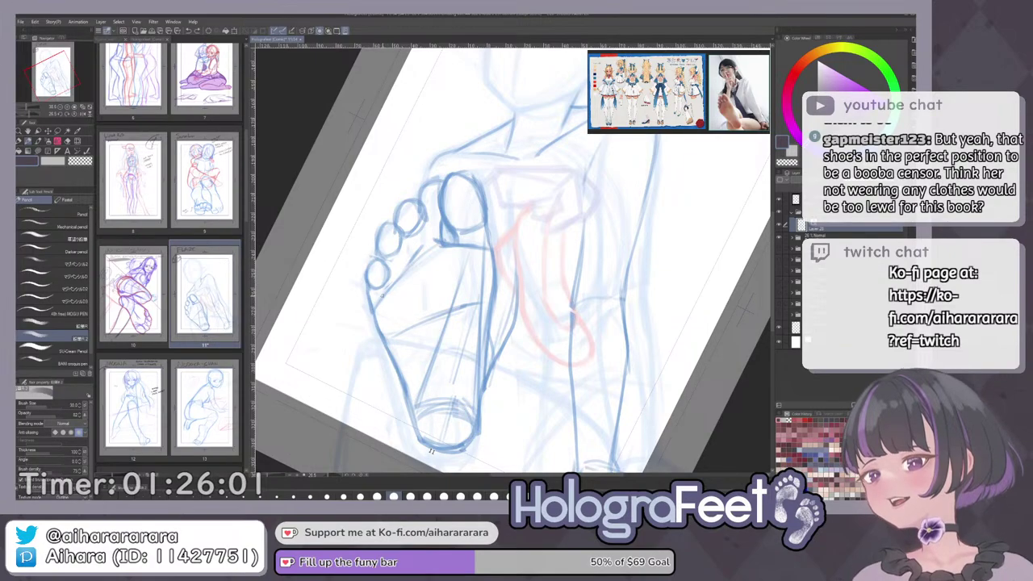
left_click_drag(368, 285, 374, 318)
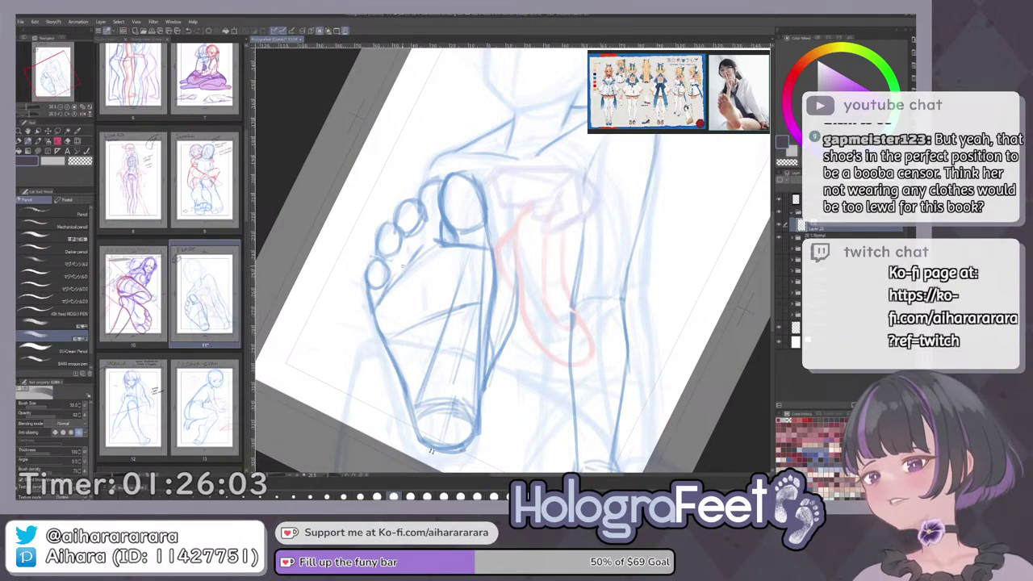
mouse_move(425, 229)
left_mouse_down()
mouse_move(379, 254)
mouse_move(386, 276)
mouse_move(425, 259)
mouse_move(438, 239)
mouse_move(433, 198)
left_mouse_up()
Lasso the three middle toes of the raised foot and nudge them slightly with a transform.
key("m")
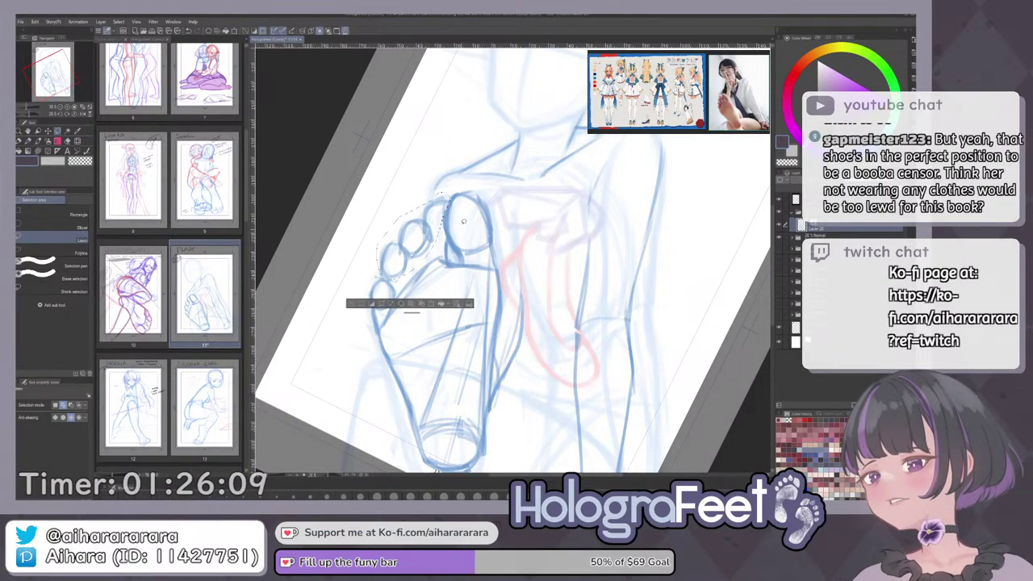
key("ctrl+t")
left_click_drag(410, 236, 412, 236)
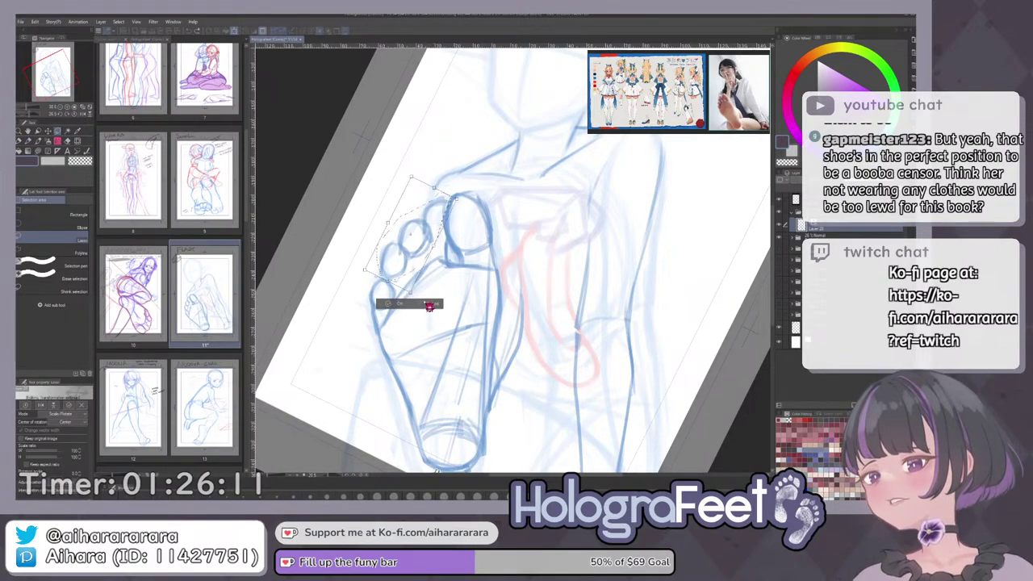
left_click(387, 304)
key("ctrl+d")
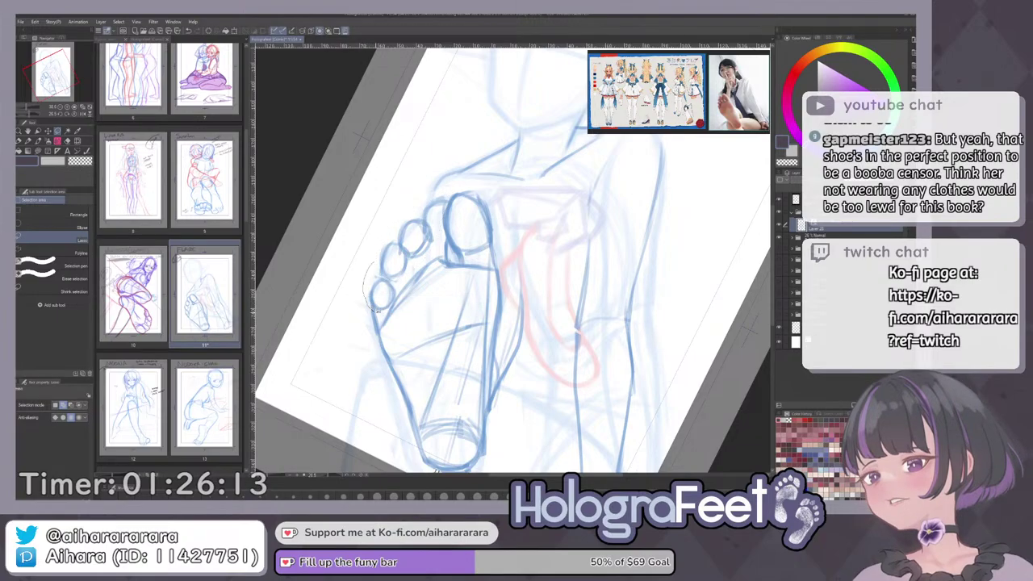
Select the row of four small toes and scale and rotate it to sit closer along the edge of the sole.
key("ctrl+t")
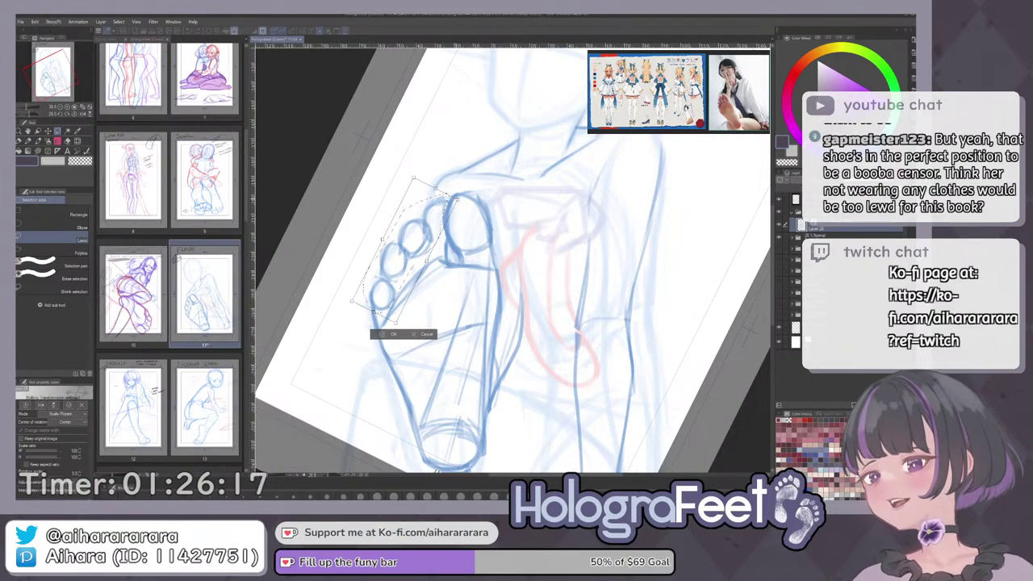
left_click_drag(457, 200, 450, 206)
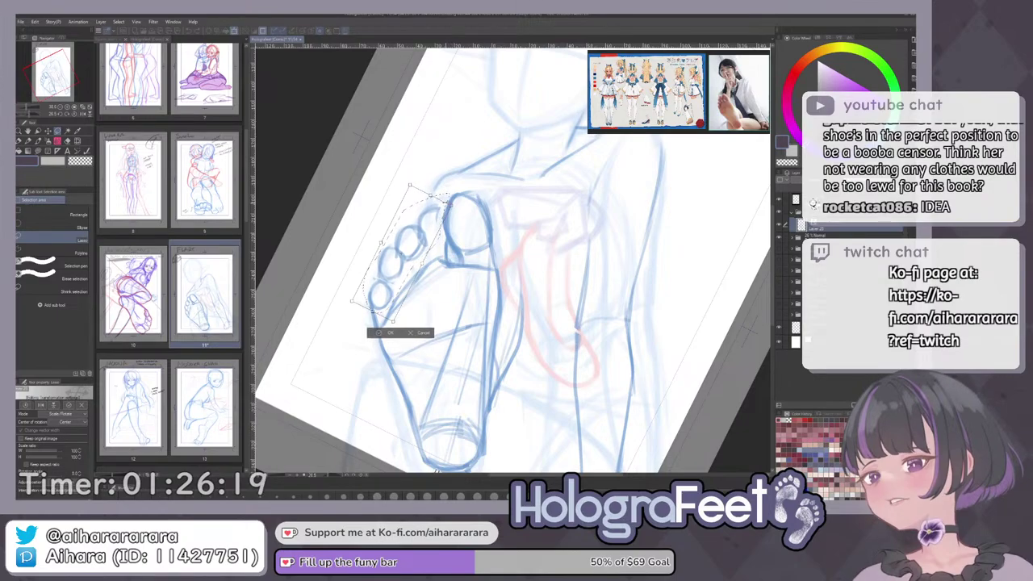
left_click(390, 332)
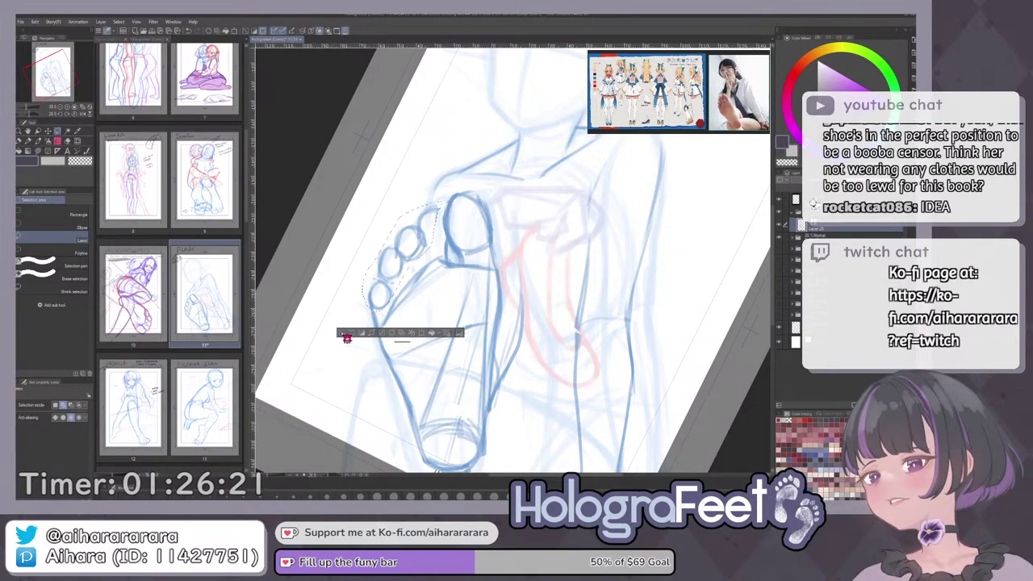
key("ctrl+t")
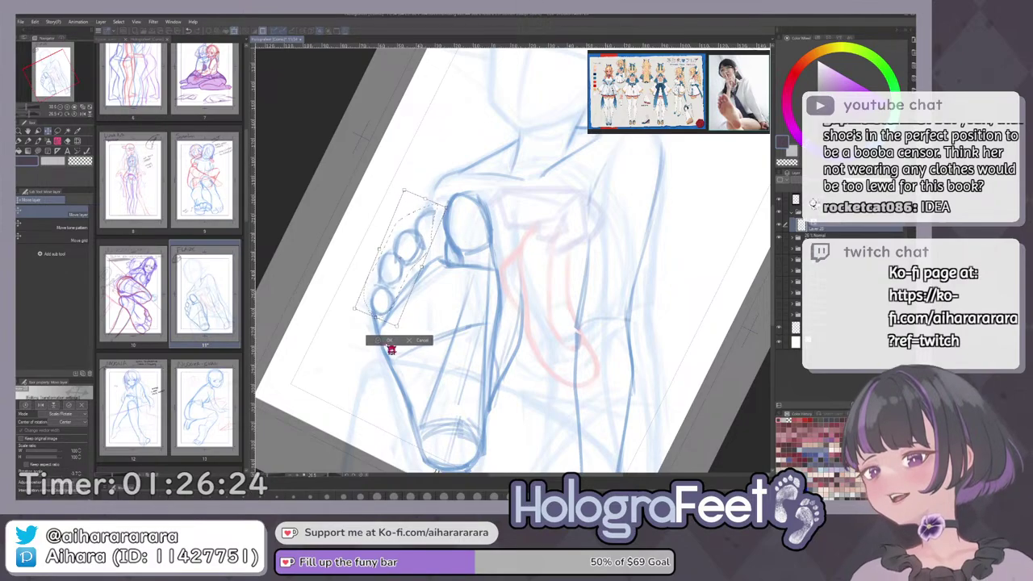
left_click(378, 338)
key("ctrl+d")
key("p")
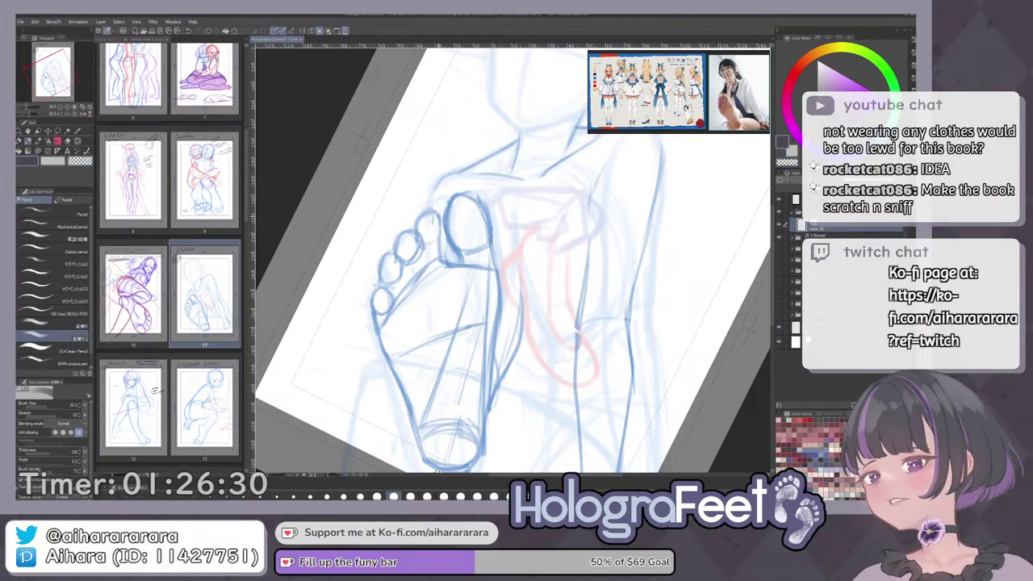
Lasso the three middle toes and reshape them with Free Transform, shifting them slightly toward the big toe.
key("ctrl+0")
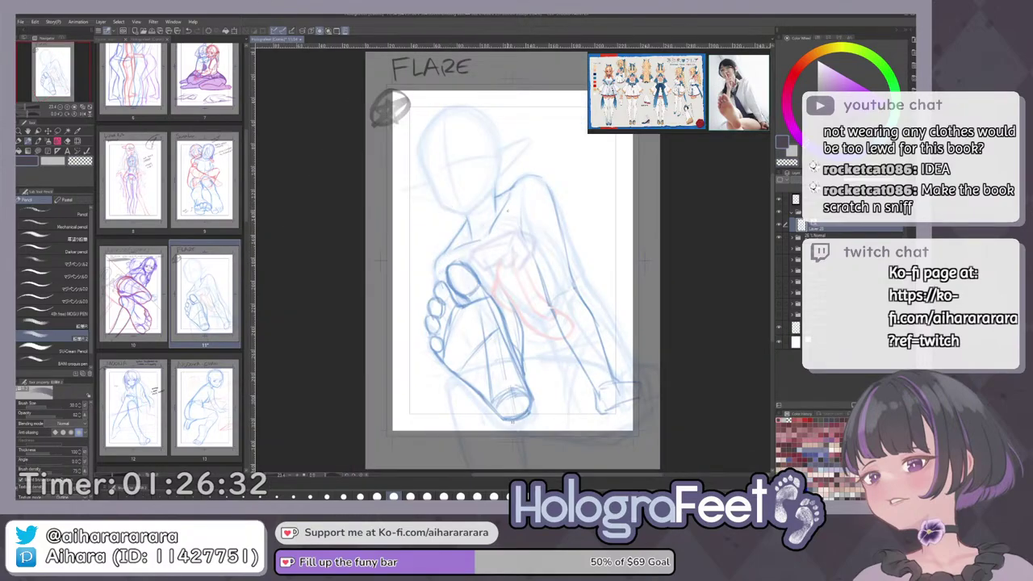
scroll(508, 211, "up", 3)
key("m")
left_click_drag(510, 224, 607, 237)
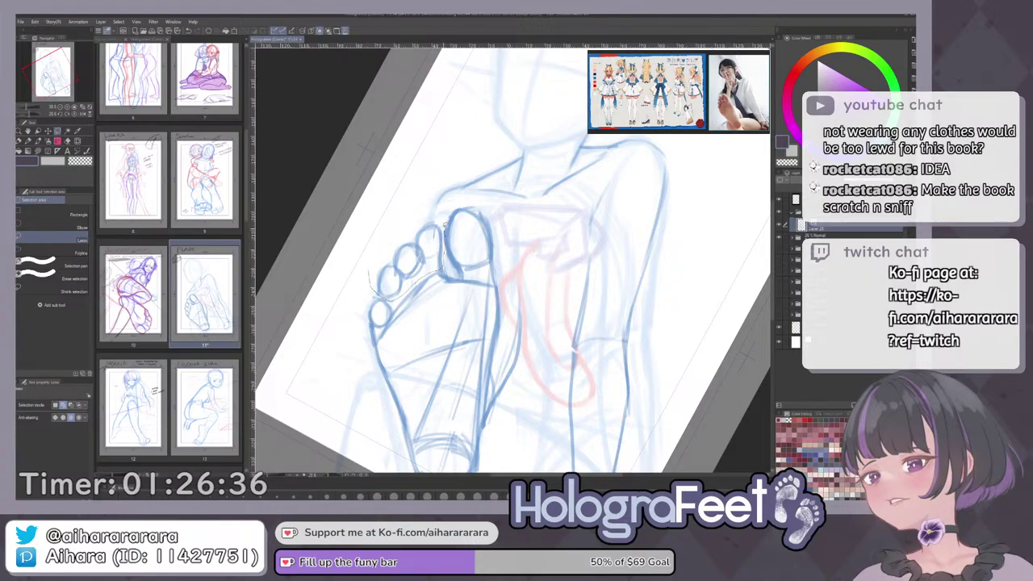
left_click_drag(443, 204, 441, 230)
key("ctrl+t")
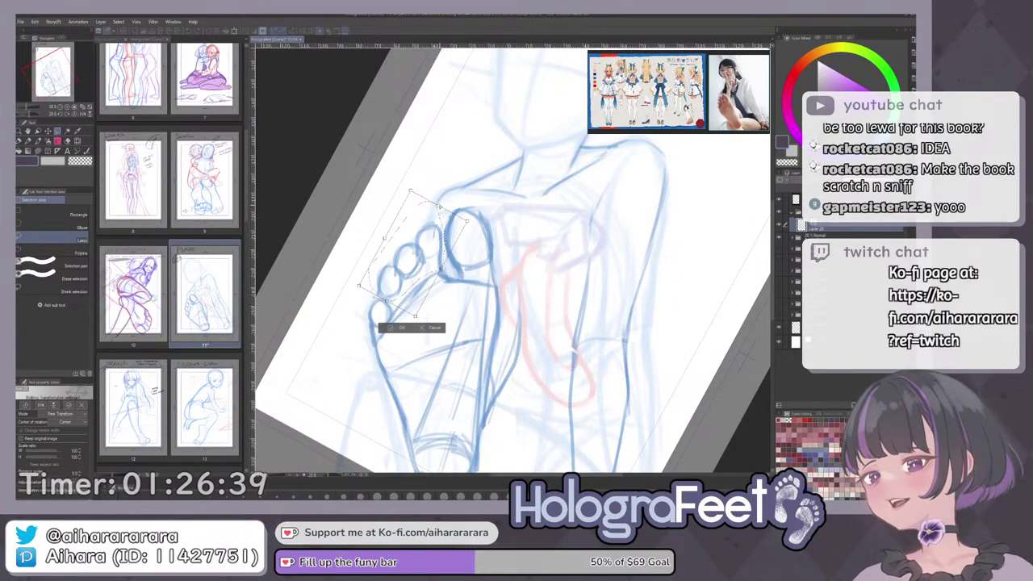
left_click_drag(442, 269, 444, 263)
left_click_drag(410, 191, 408, 190)
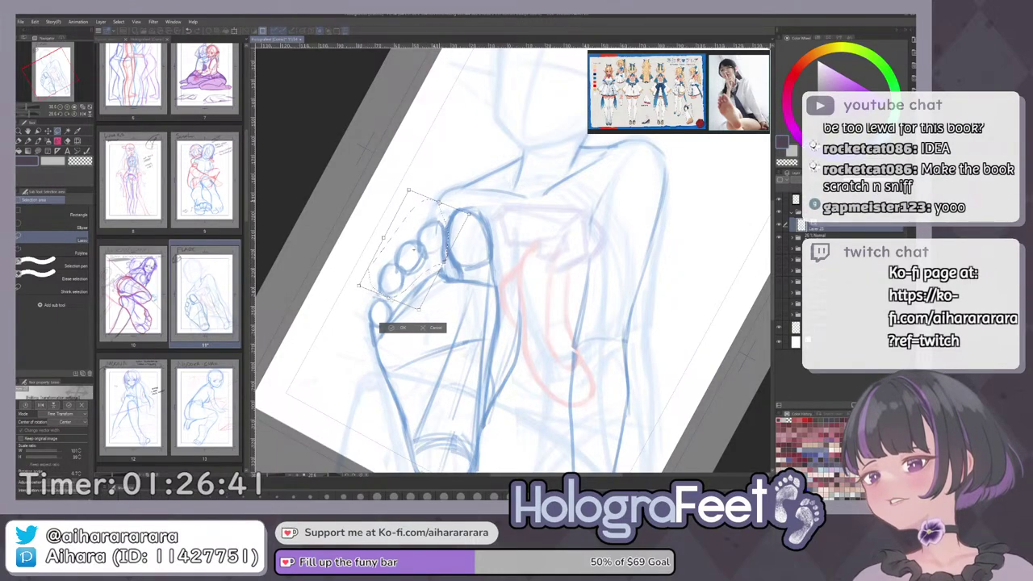
left_click_drag(413, 251, 411, 248)
left_click(402, 328)
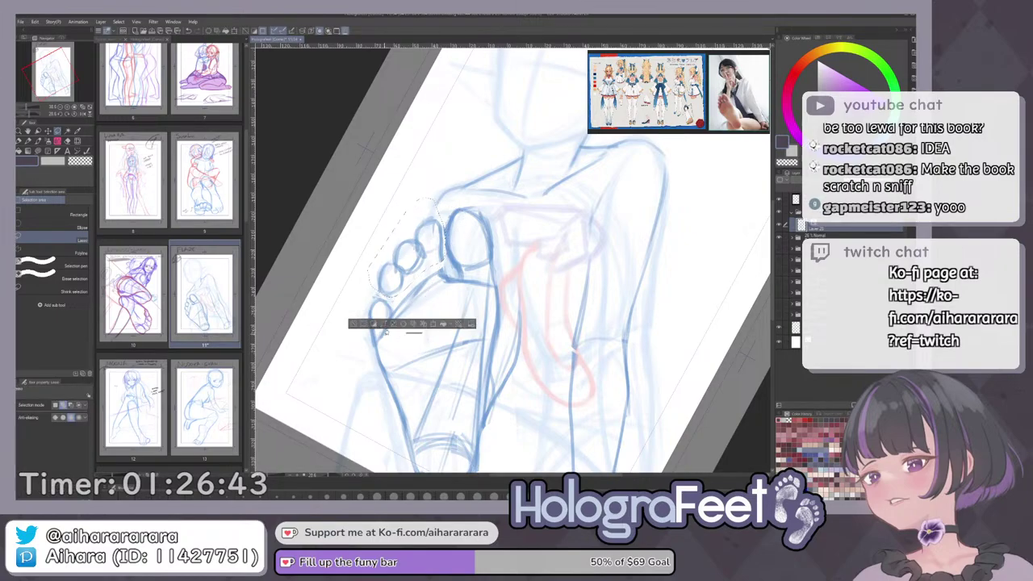
left_click(361, 327)
key("p")
left_click_drag(442, 247, 441, 269)
key("ctrl+z")
Examine the whole figure's proportions and the raised foot in normal, mirrored, rotated and reduced views.
key("ctrl+0")
key("h")
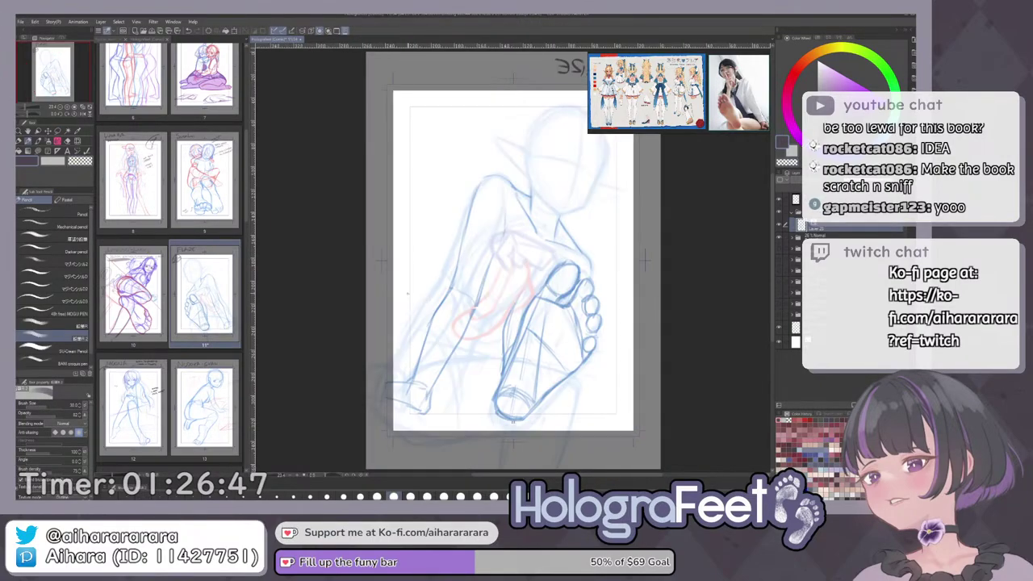
key("h")
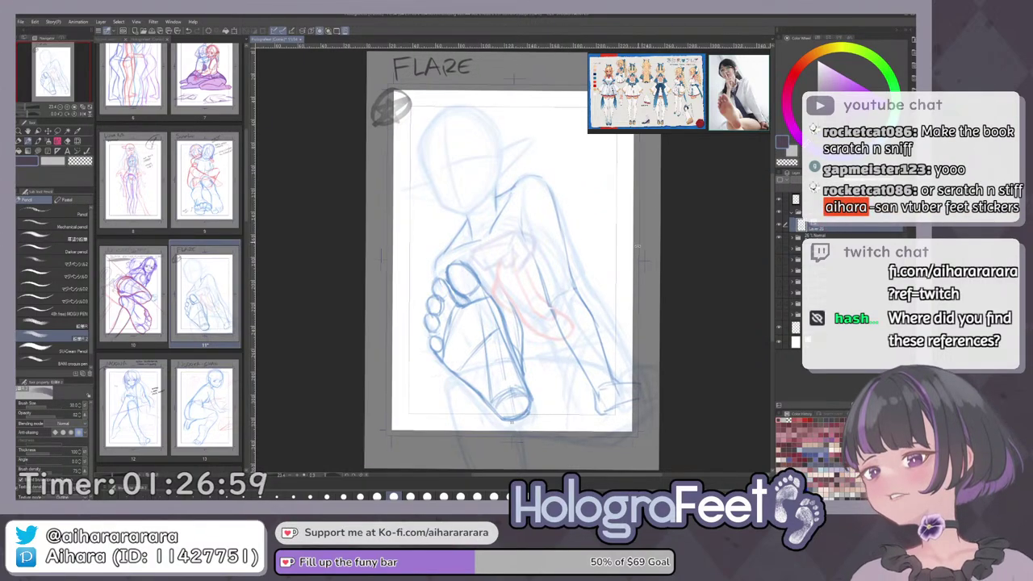
left_click_drag(573, 267, 565, 292)
scroll(472, 270, "up", 3)
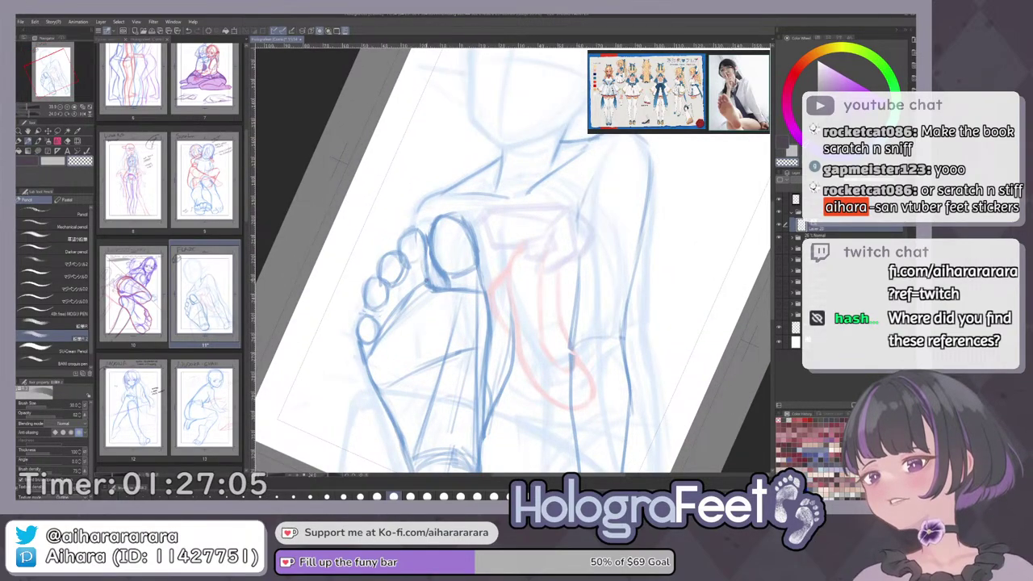
left_click_drag(424, 321, 449, 327)
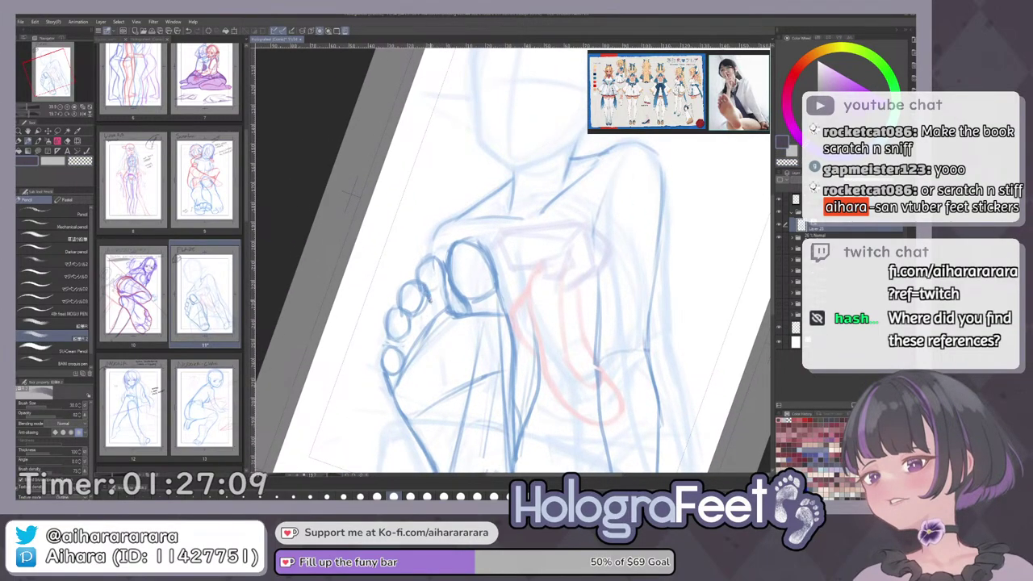
key("ctrl+0")
key("h")
key("h")
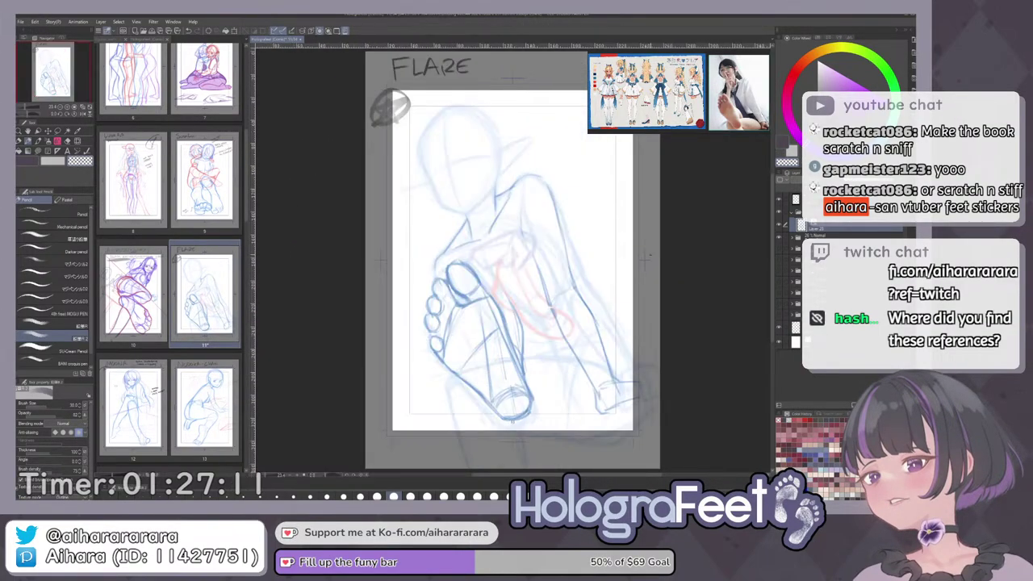
left_click_drag(670, 274, 626, 363)
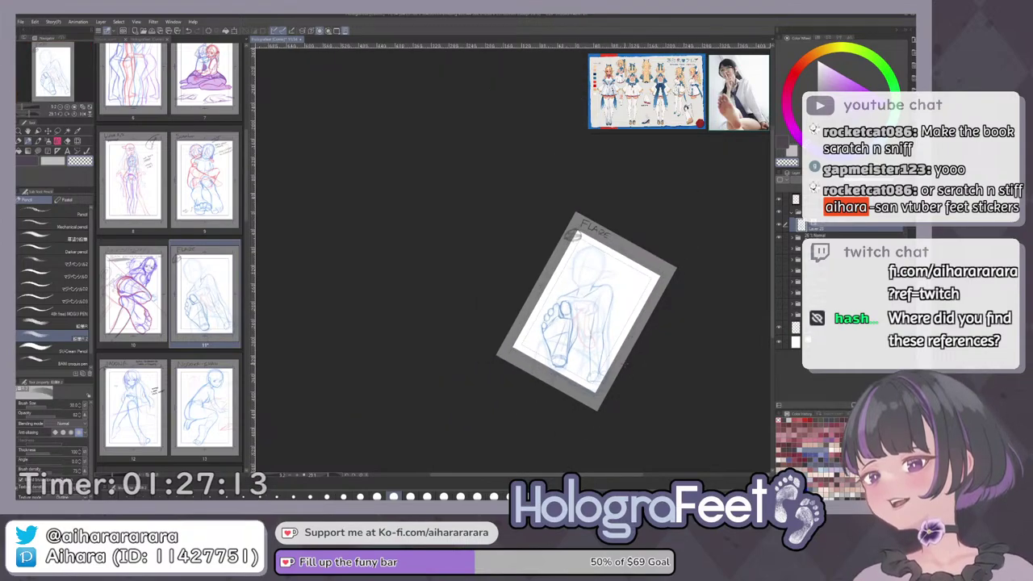
key("ctrl+0")
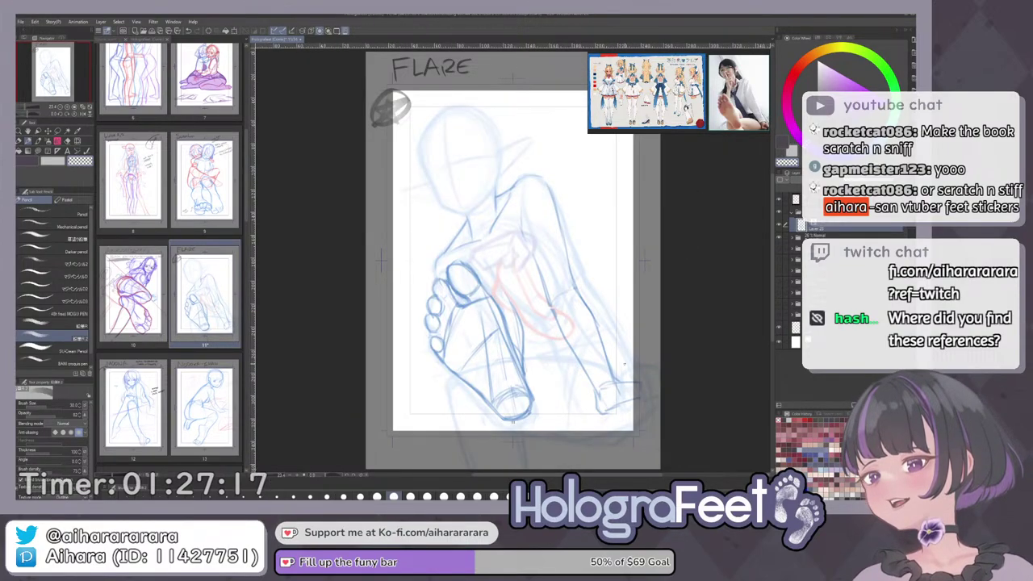
Lasso the four small toes together, scale them down slightly and nudge them up beside the big toe.
key("m")
scroll(460, 340, "up", 4)
mouse_move(402, 267)
left_mouse_down()
mouse_move(431, 373)
mouse_move(440, 320)
left_mouse_up()
mouse_move(406, 268)
left_mouse_down()
mouse_move(445, 347)
mouse_move(436, 384)
left_mouse_up()
key("ctrl+t")
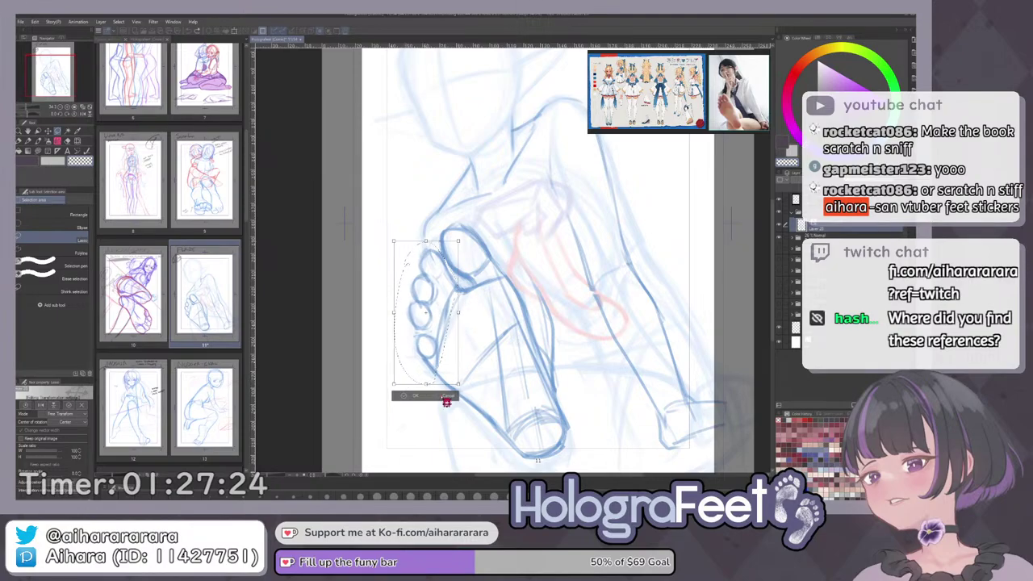
left_click(448, 397)
key("ctrl+t")
left_click_drag(398, 385, 405, 370)
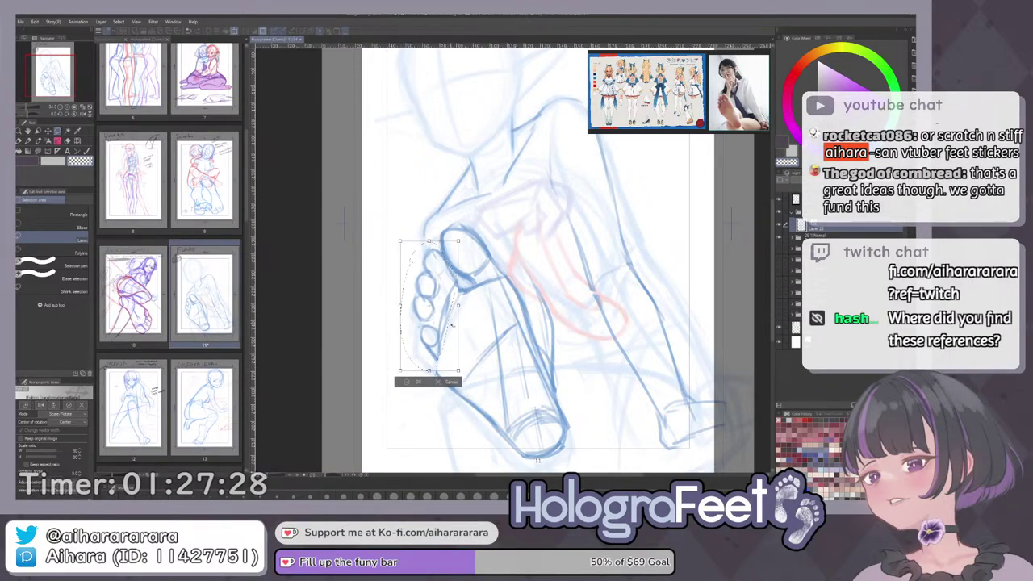
left_click_drag(449, 325, 448, 323)
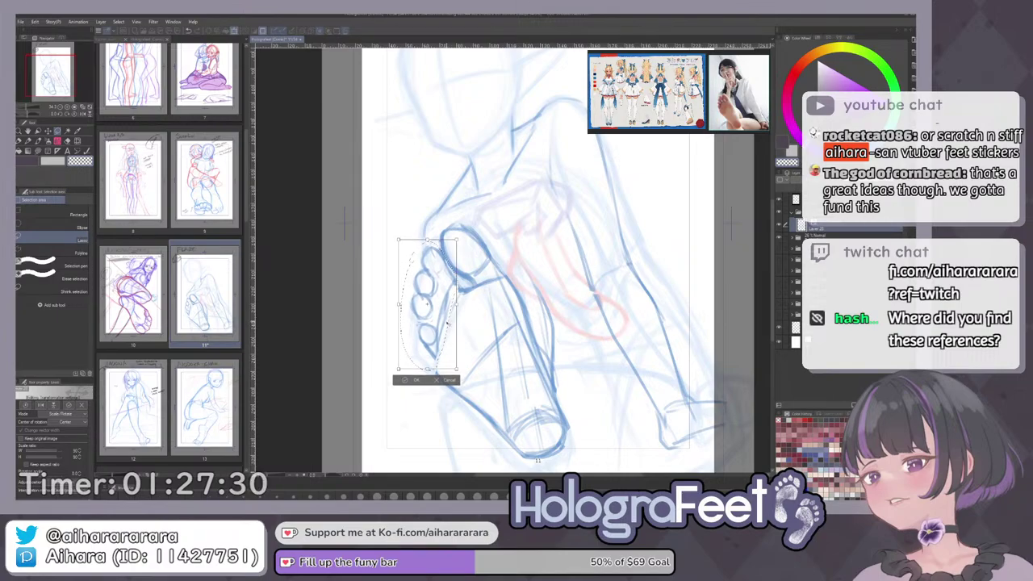
left_click(412, 380)
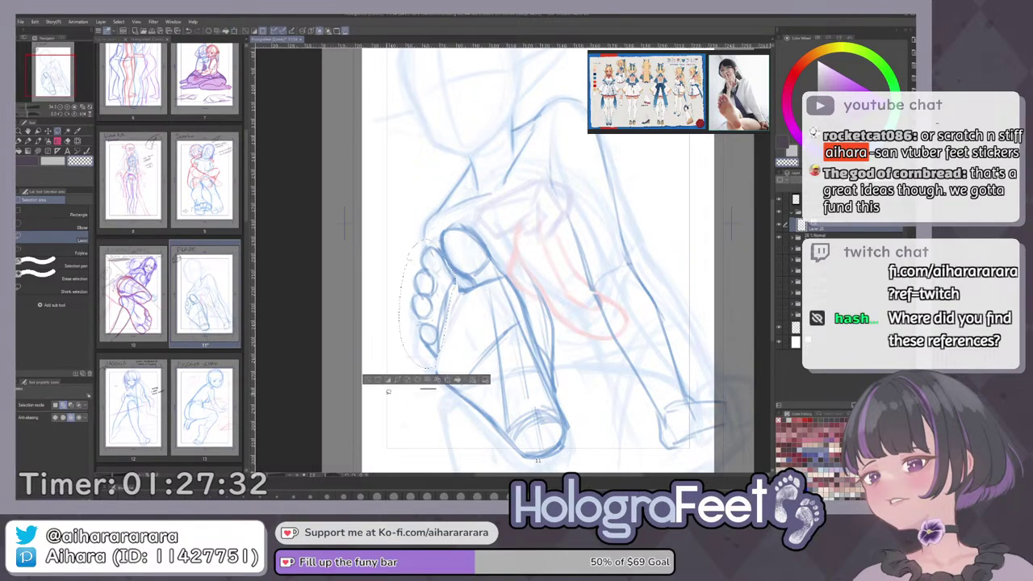
key("ctrl+d")
Redraw the outer contour between the little toe and the side of the sole to close the gap.
key("p")
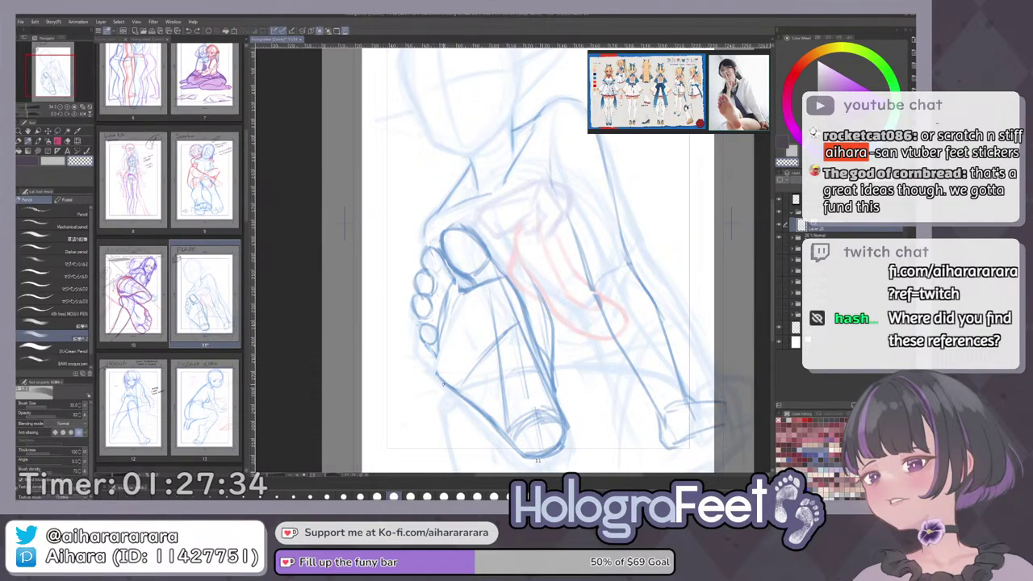
key("c")
mouse_move(428, 348)
left_mouse_down()
mouse_move(443, 379)
mouse_move(393, 279)
mouse_move(394, 341)
left_mouse_up()
key("ctrl+0")
key("e")
key("p")
left_click_drag(392, 293, 395, 305)
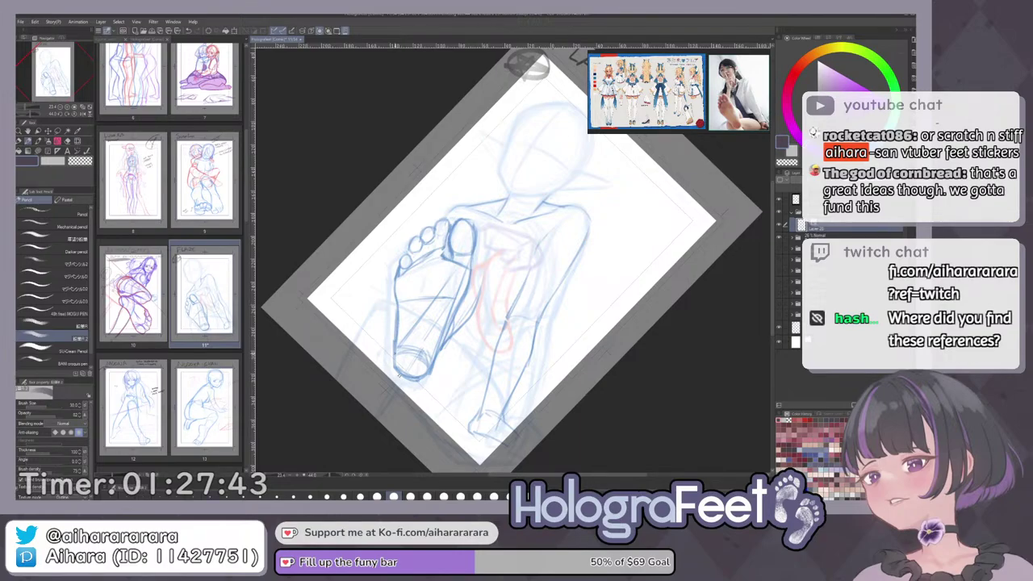
key("ctrl+0")
key("h")
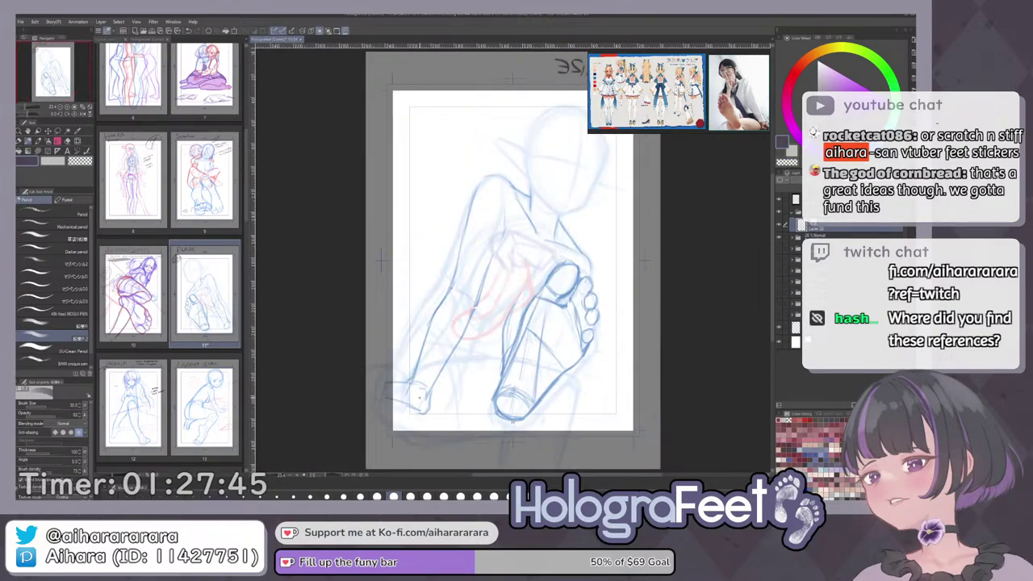
key("h")
key("ctrl+plus")
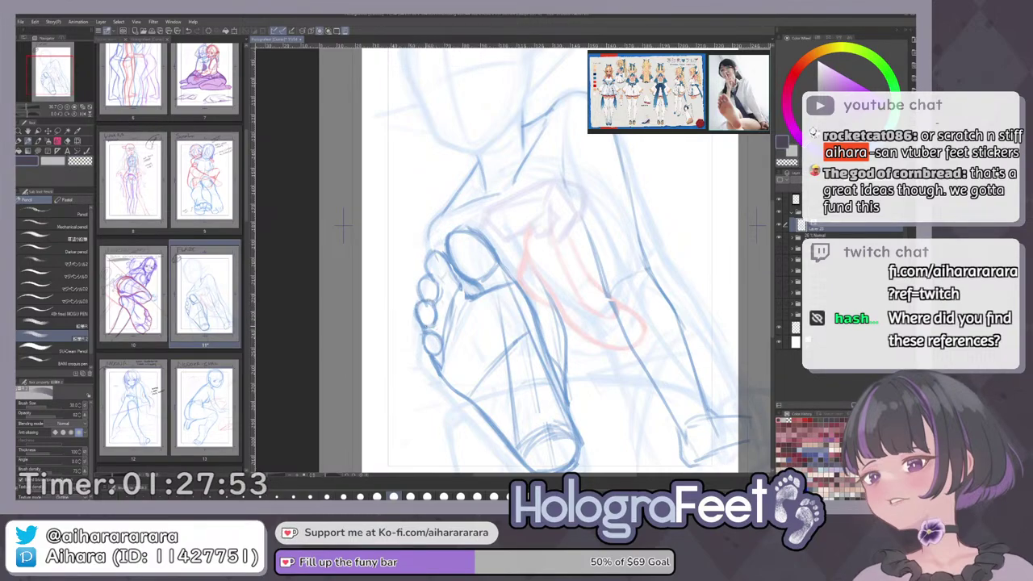
Clean up the construction lines inside the raised foot's sole and sketch crease lines across its arch.
left_click_drag(438, 314, 445, 327)
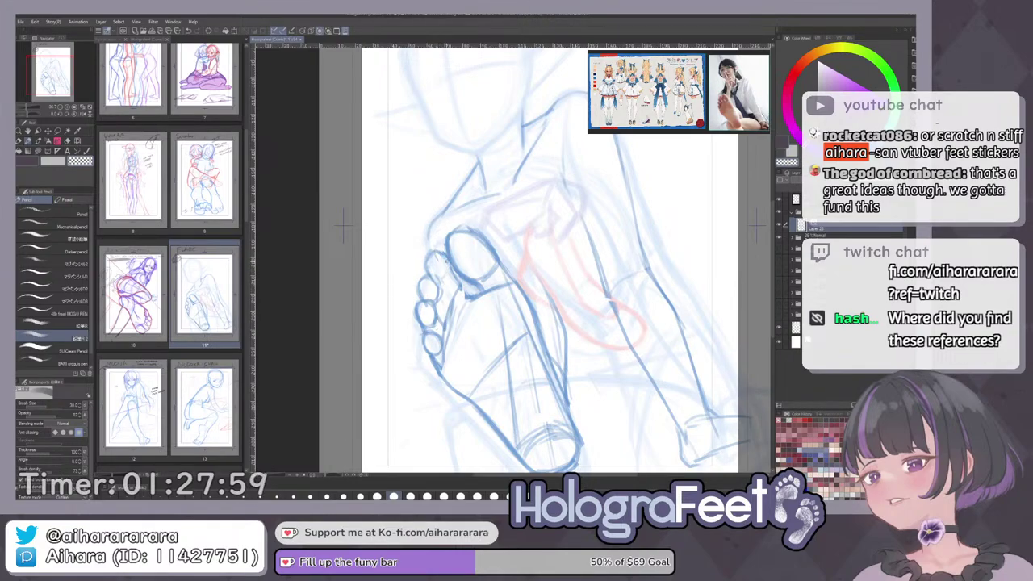
key("ctrl+0")
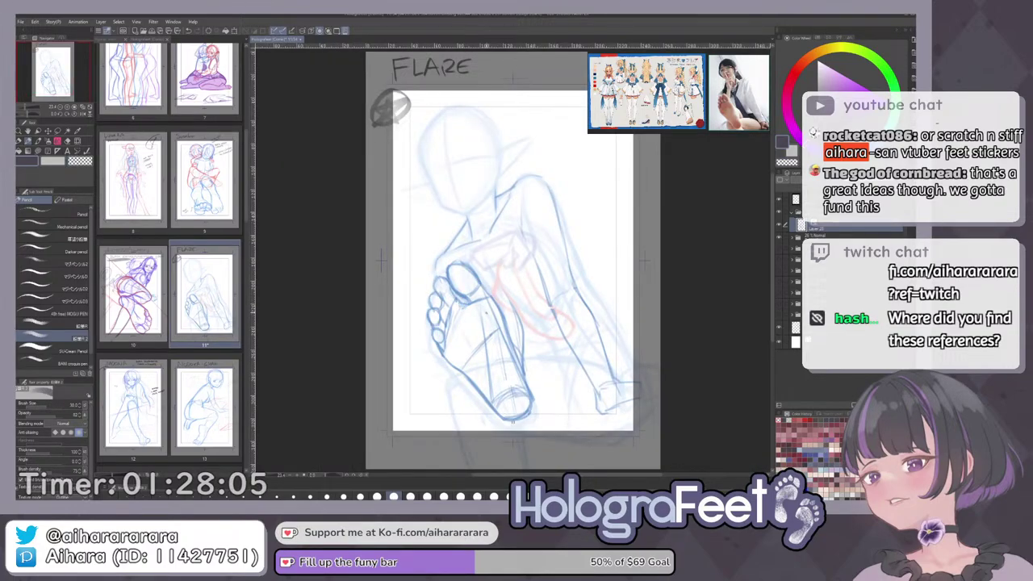
key("e")
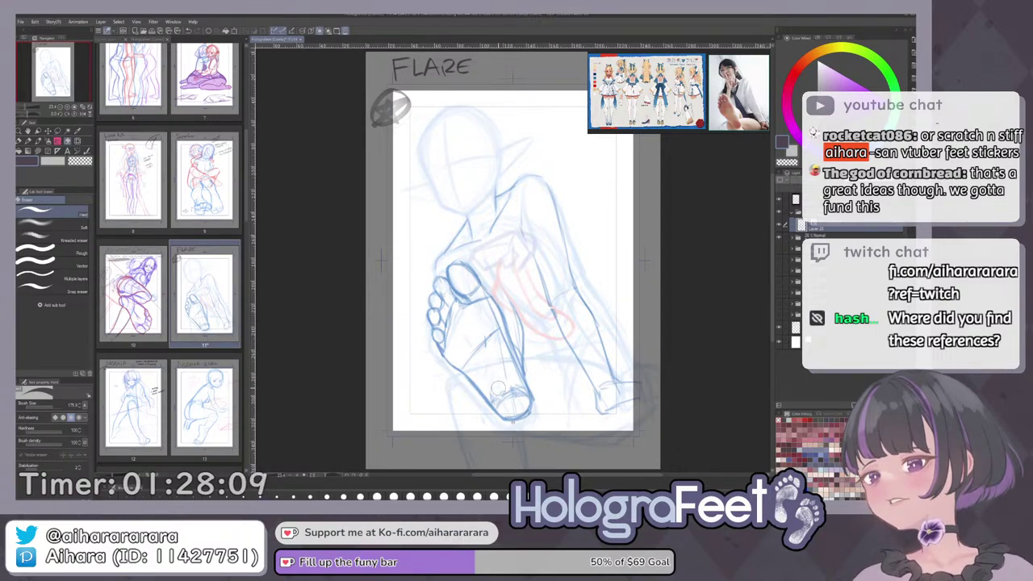
key("p")
mouse_move(482, 347)
left_mouse_down()
mouse_move(472, 341)
mouse_move(457, 361)
left_mouse_up()
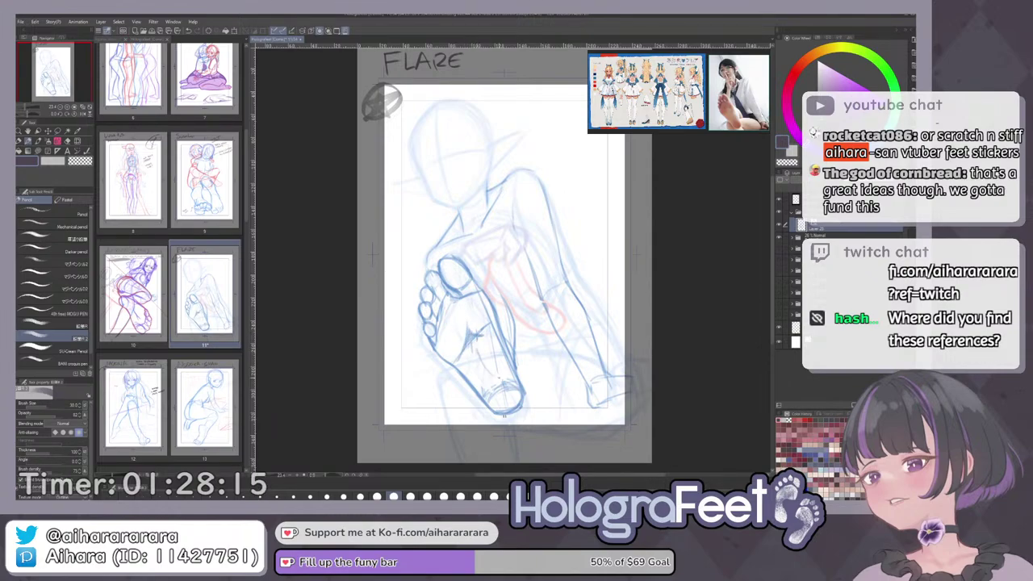
Check the figure in mirrored view and compare it with the active sketch layer hidden and shown.
key("h")
key("h")
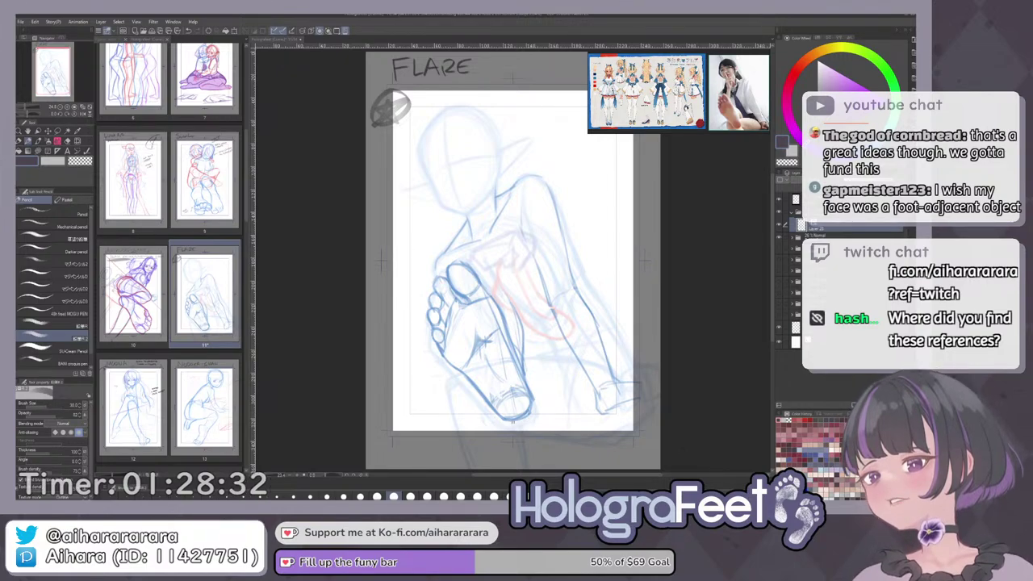
key("ctrl+minus")
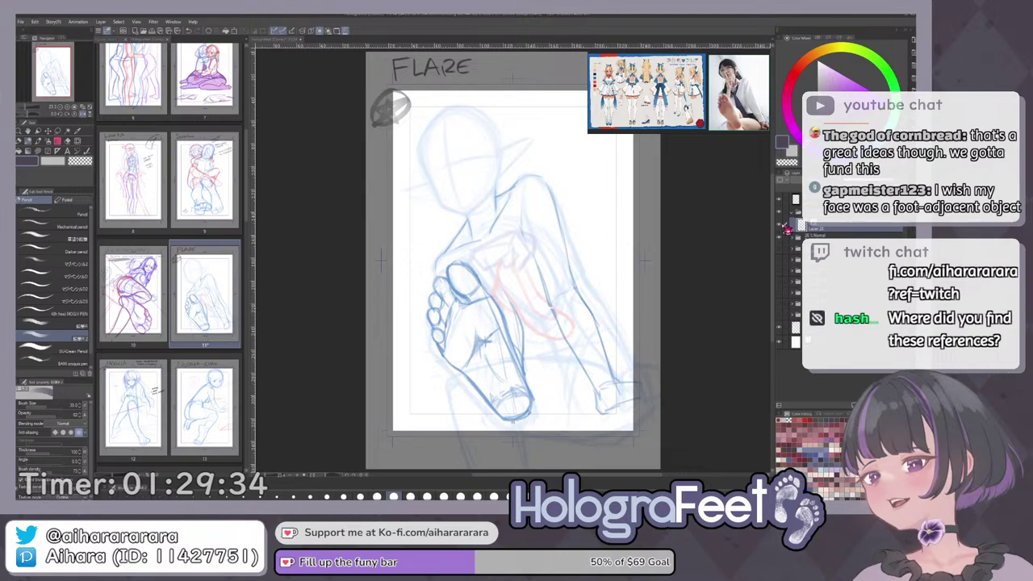
left_click(779, 225)
left_click(780, 226)
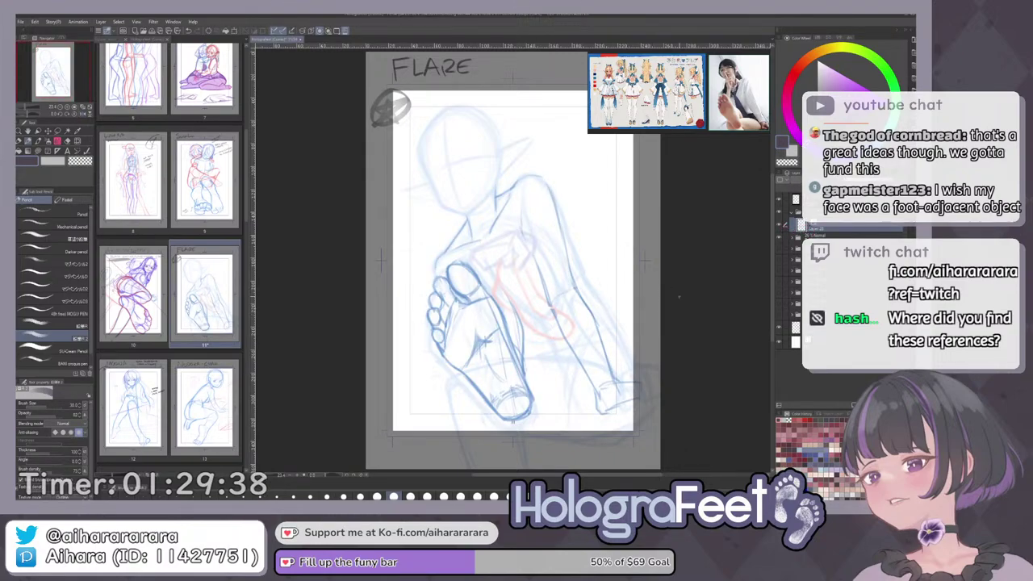
Erase the inner side of the raised foot's big toe and redraw it as a smoother curve joining the sole.
left_click_drag(680, 297, 683, 363)
left_click_drag(562, 300, 576, 306)
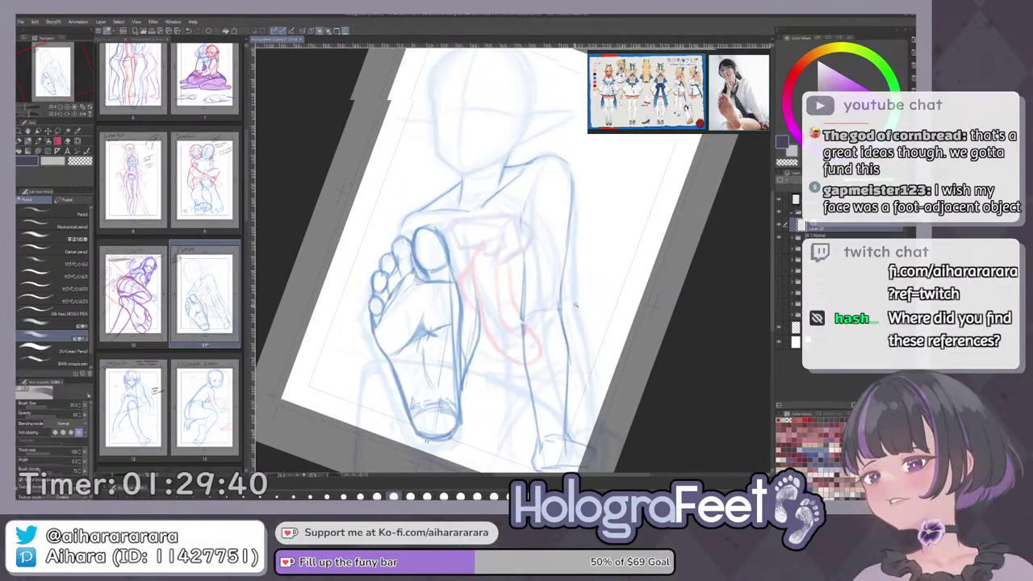
scroll(575, 305, "up", 4)
key("e")
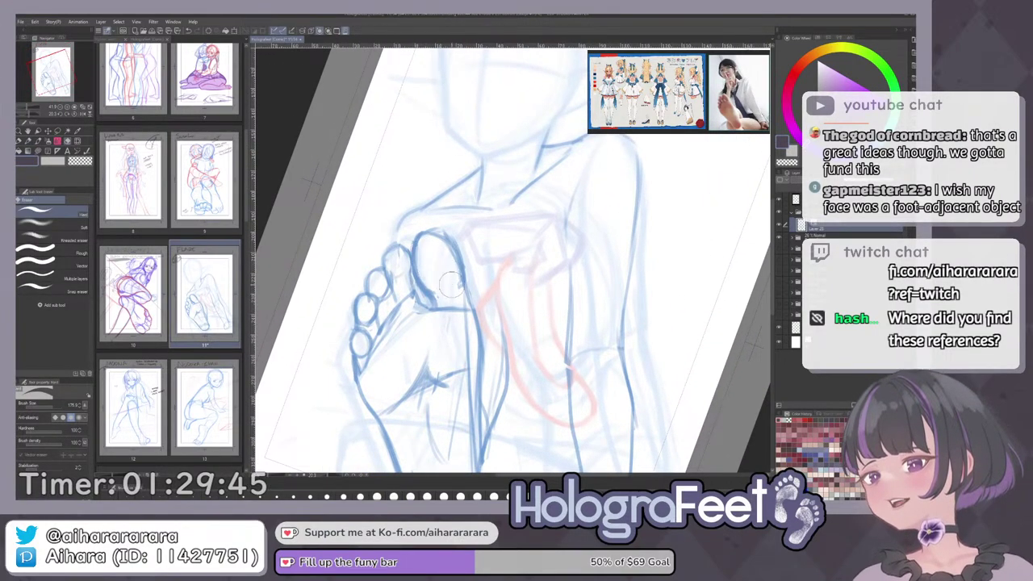
key("p")
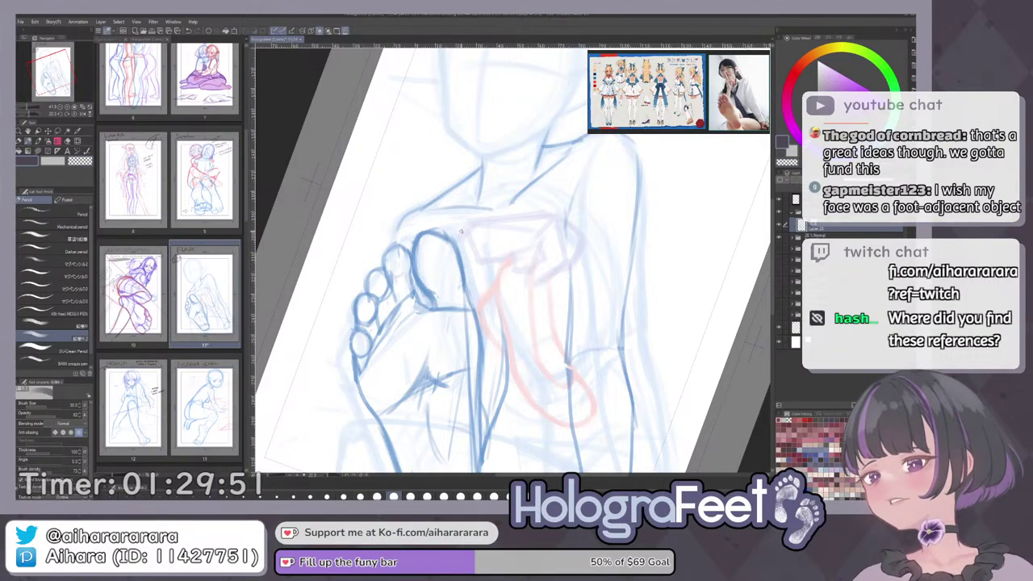
key("e")
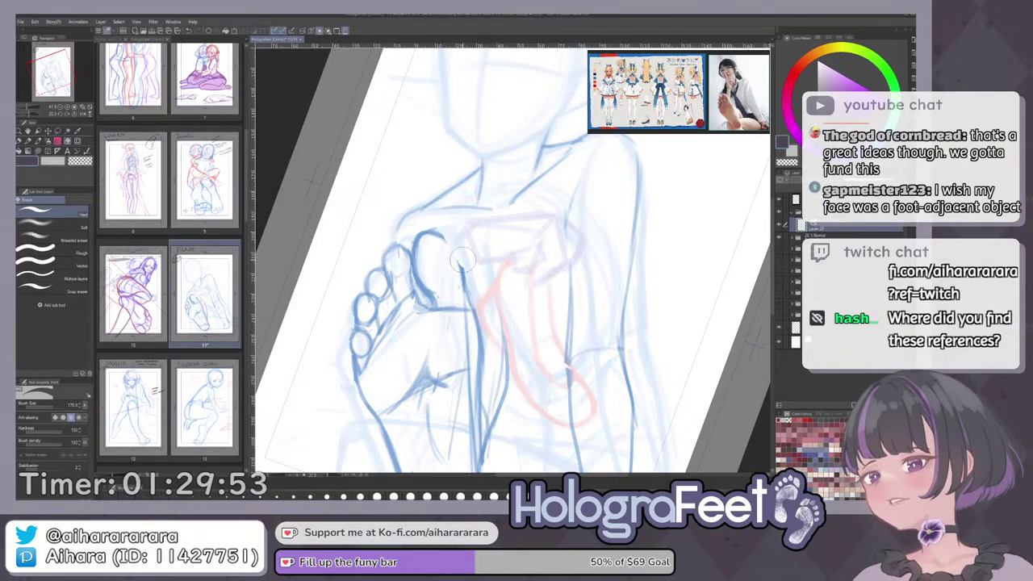
key("p")
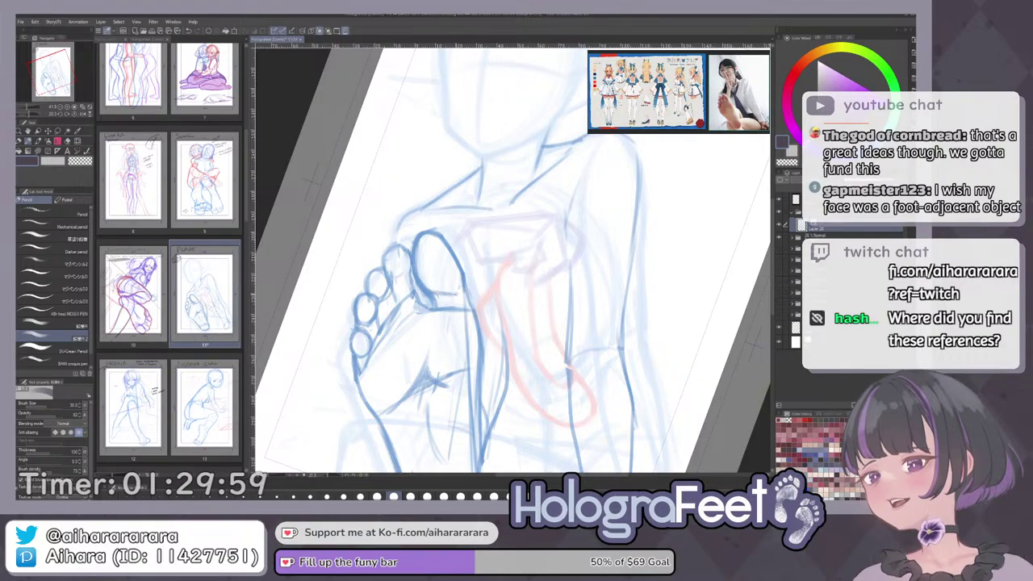
left_click_drag(464, 285, 474, 311)
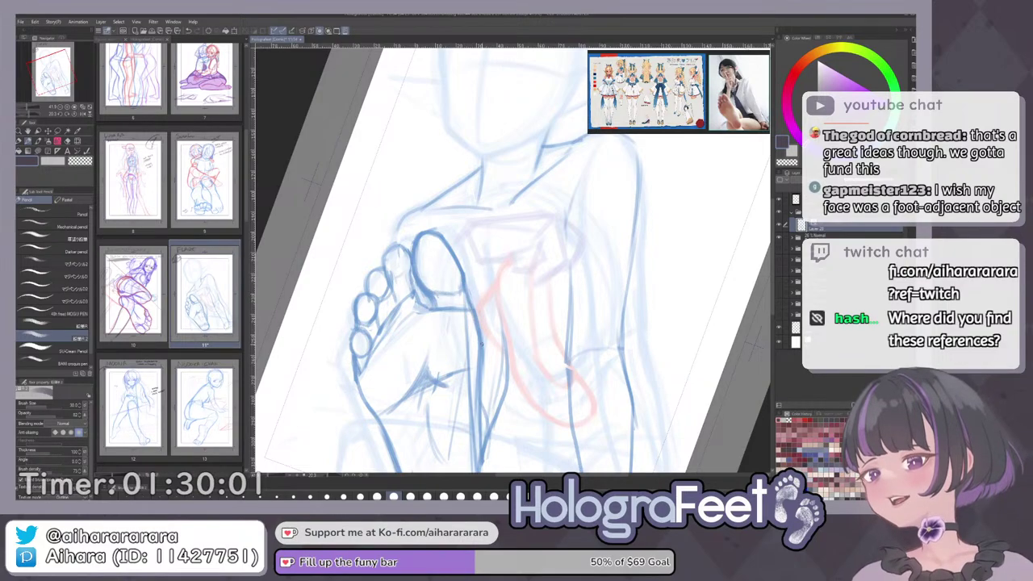
key("ctrl+0")
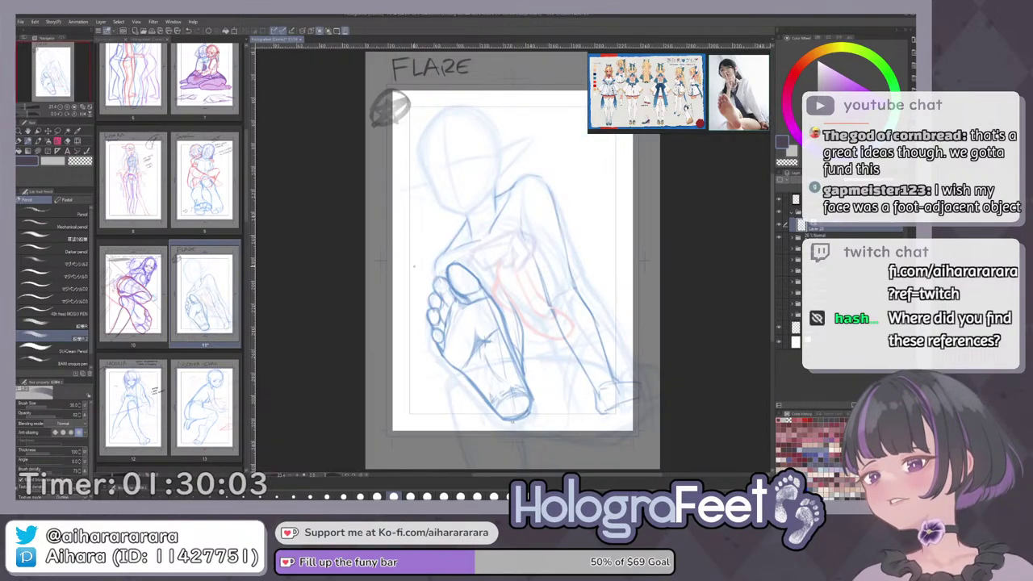
left_click_drag(537, 289, 518, 382)
scroll(516, 381, "up", 1)
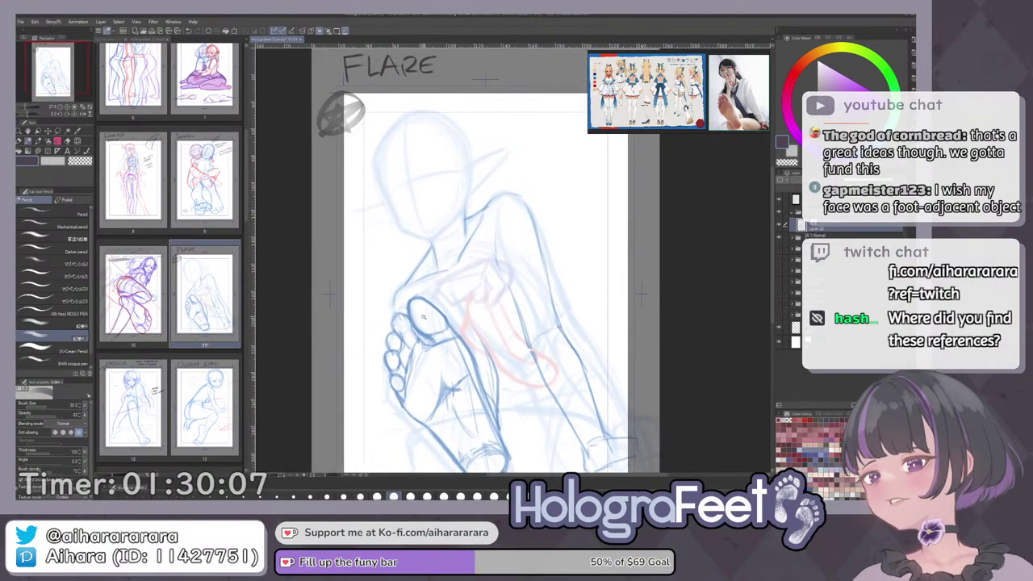
scroll(386, 298, "up", 1)
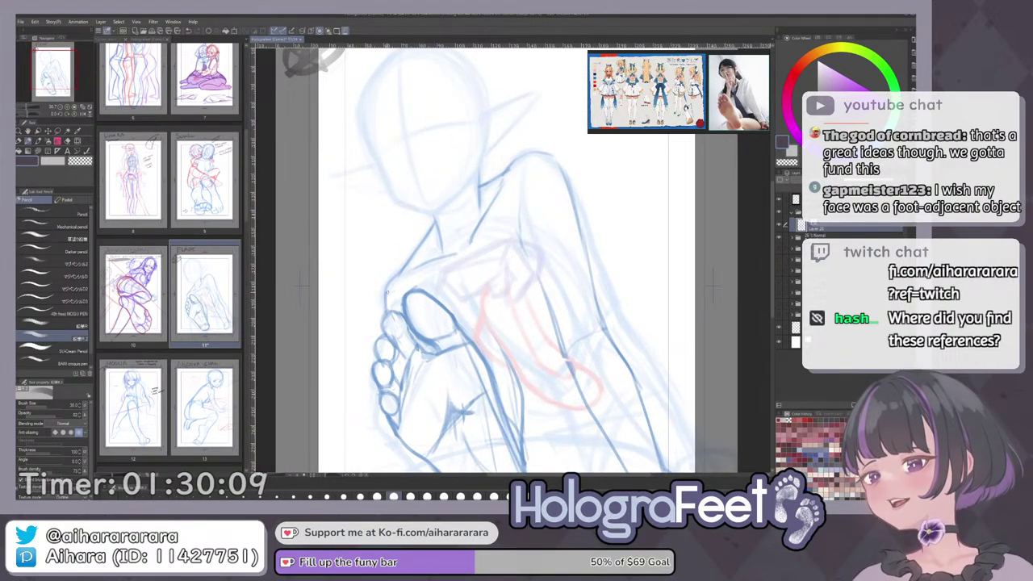
key("ctrl+0")
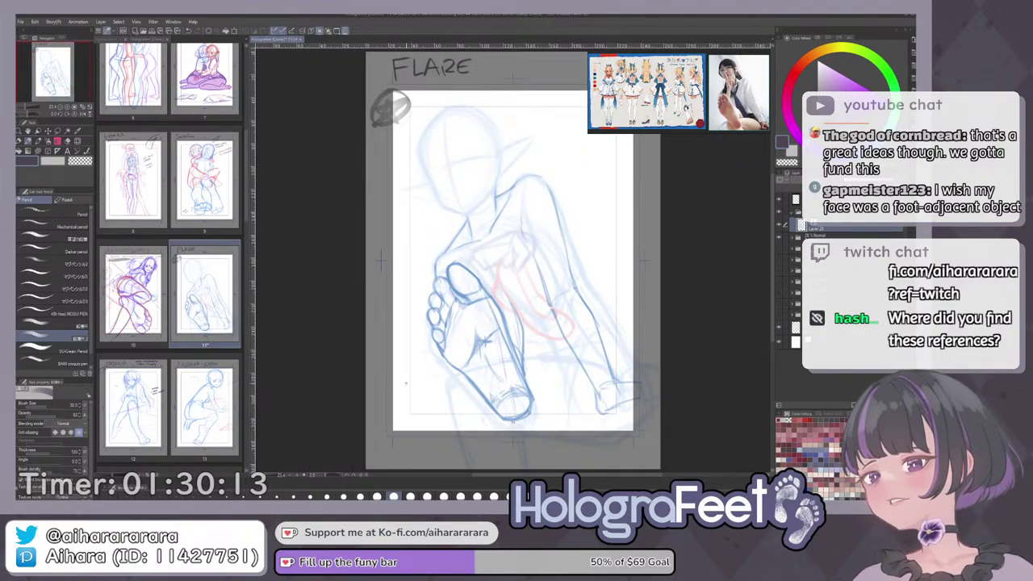
Draw the rounded outer contour of the leg beneath the raised foot, extending it past the page's lower edge.
left_click_drag(609, 453, 583, 373)
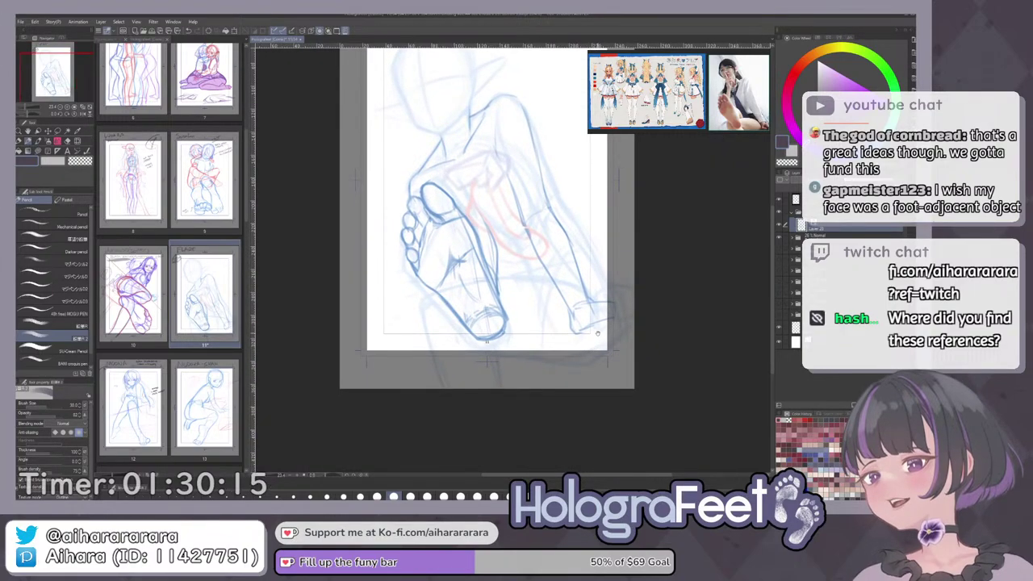
left_click_drag(652, 342, 676, 279)
scroll(450, 326, "up", 2)
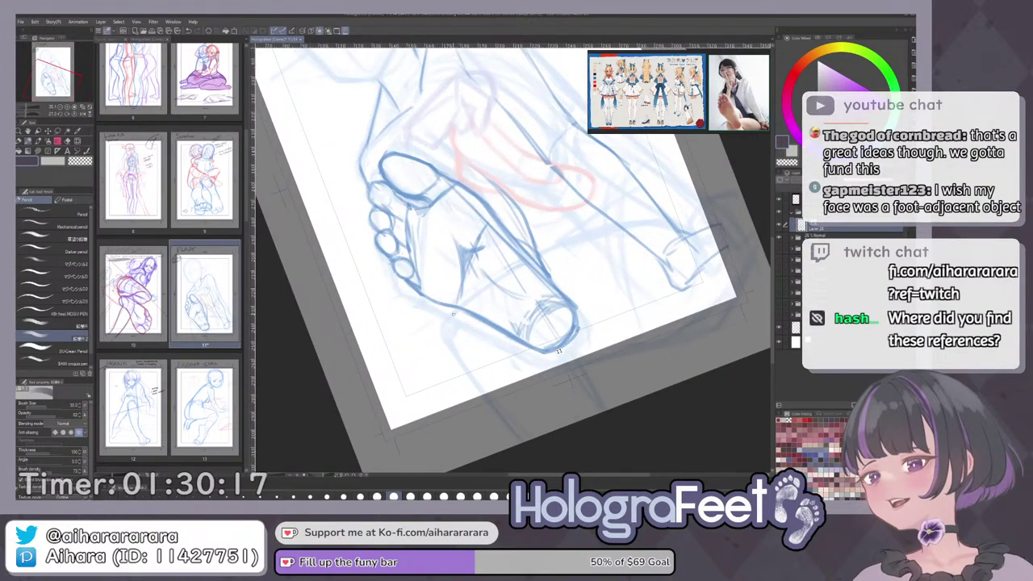
left_click_drag(445, 337, 449, 352)
left_click_drag(575, 272, 567, 300)
left_click_drag(569, 299, 556, 277)
mouse_move(408, 273)
left_mouse_down()
mouse_move(404, 297)
mouse_move(430, 373)
left_mouse_up()
key("ctrl+z")
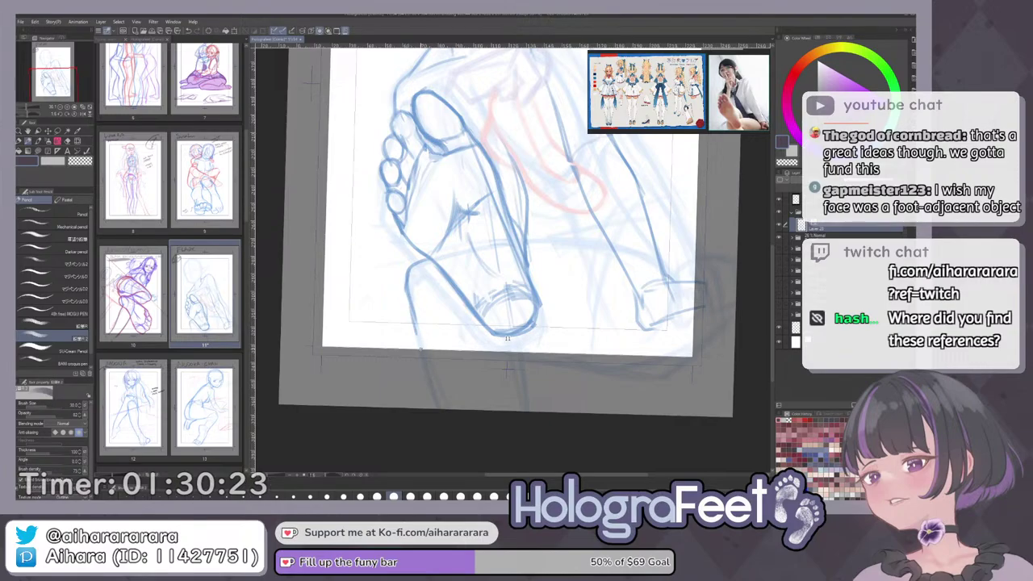
left_click_drag(408, 292, 416, 326)
key("ctrl+0")
Draw the thigh's upper contour behind the raised foot and the leg's inner line running down below the heel.
left_click_drag(613, 342, 627, 323)
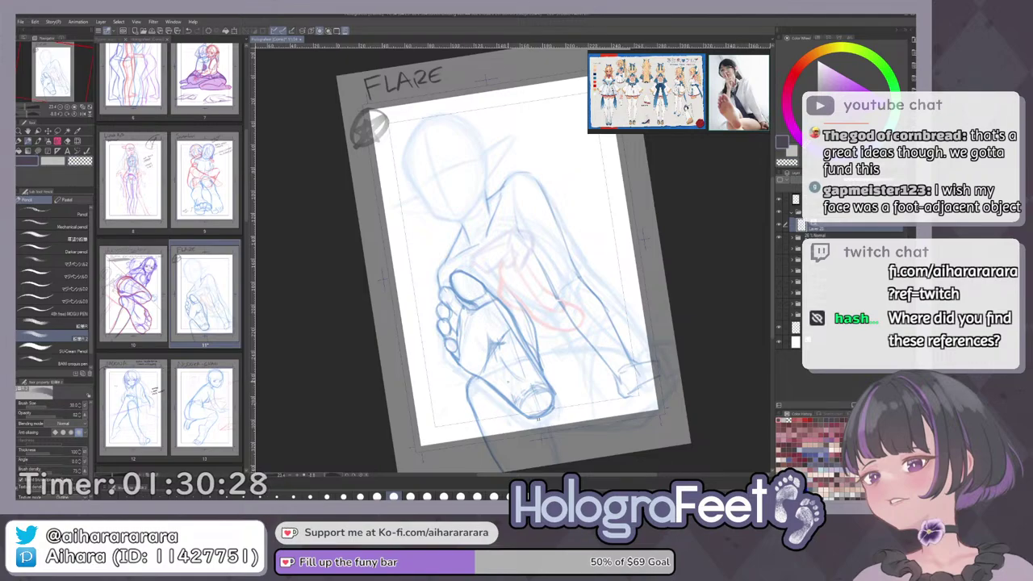
left_click_drag(538, 418, 546, 379)
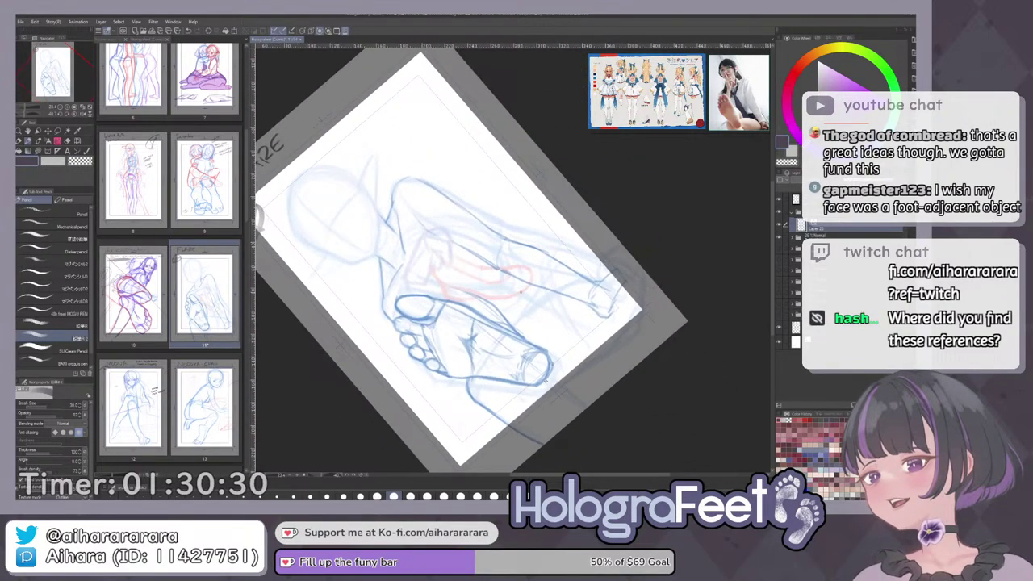
left_click_drag(475, 377, 508, 375)
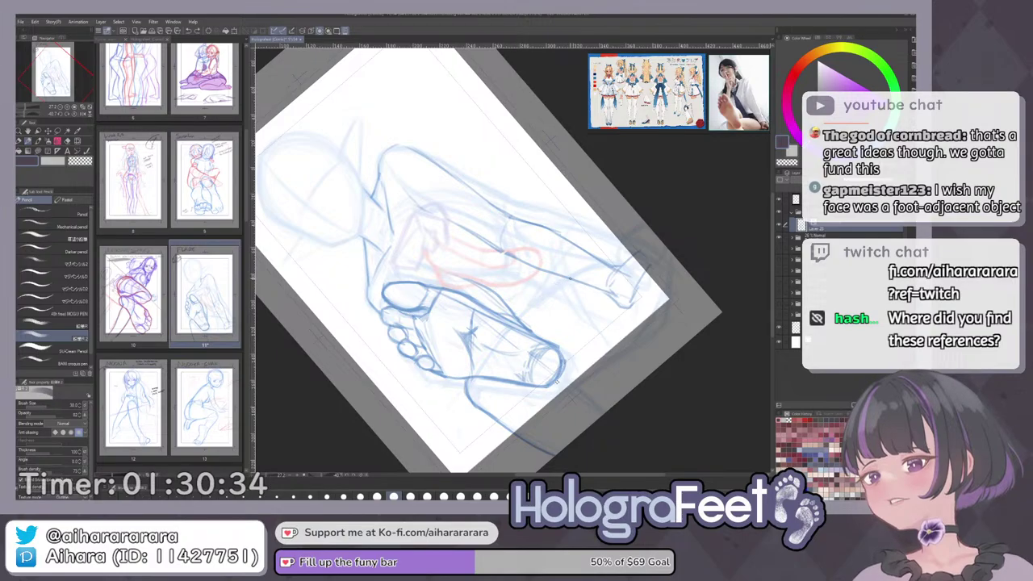
key("ctrl+0")
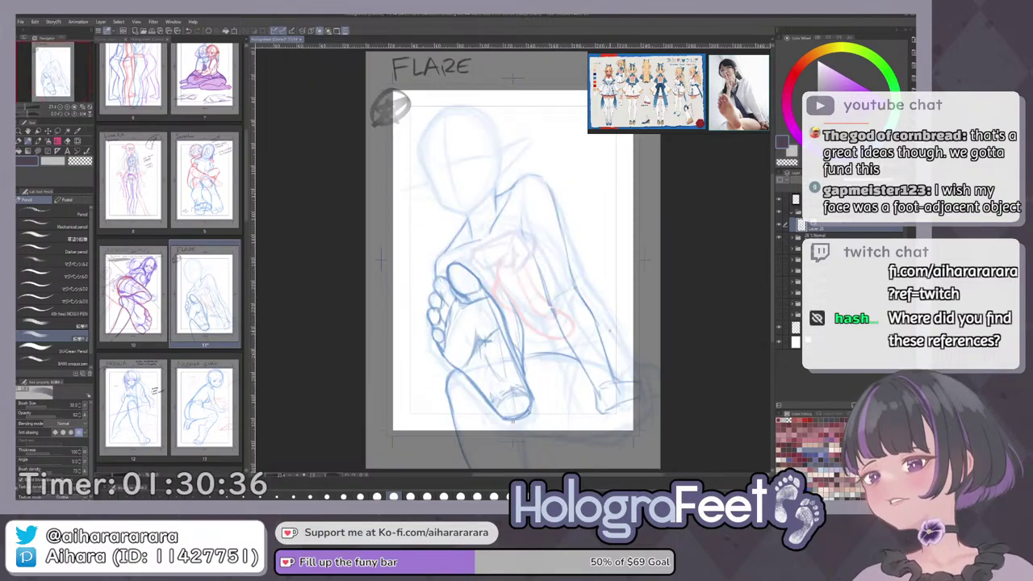
mouse_move(550, 375)
left_mouse_down()
mouse_move(484, 309)
mouse_move(530, 304)
mouse_move(549, 283)
left_mouse_up()
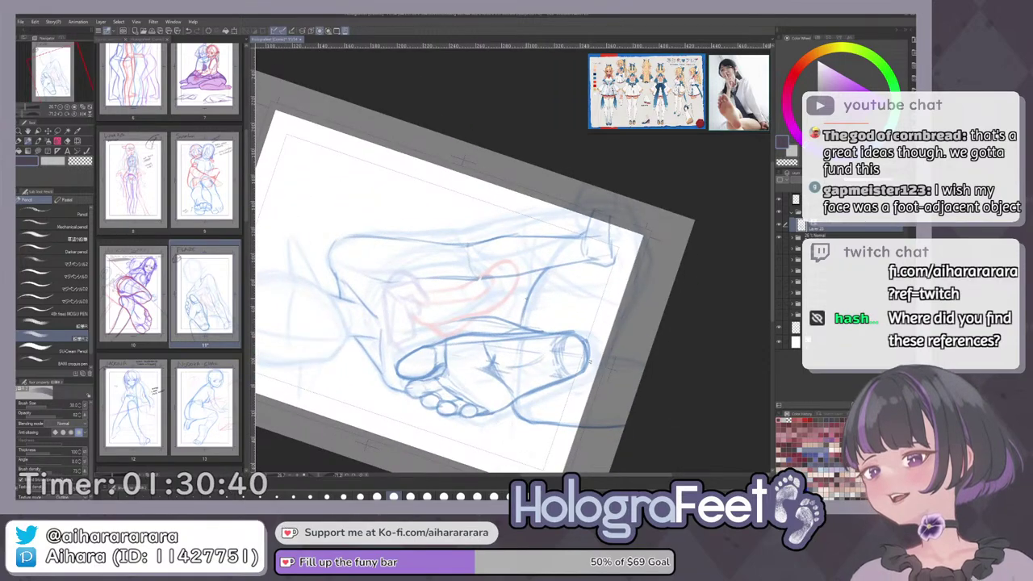
key("ctrl+0")
left_click_drag(550, 401, 523, 326)
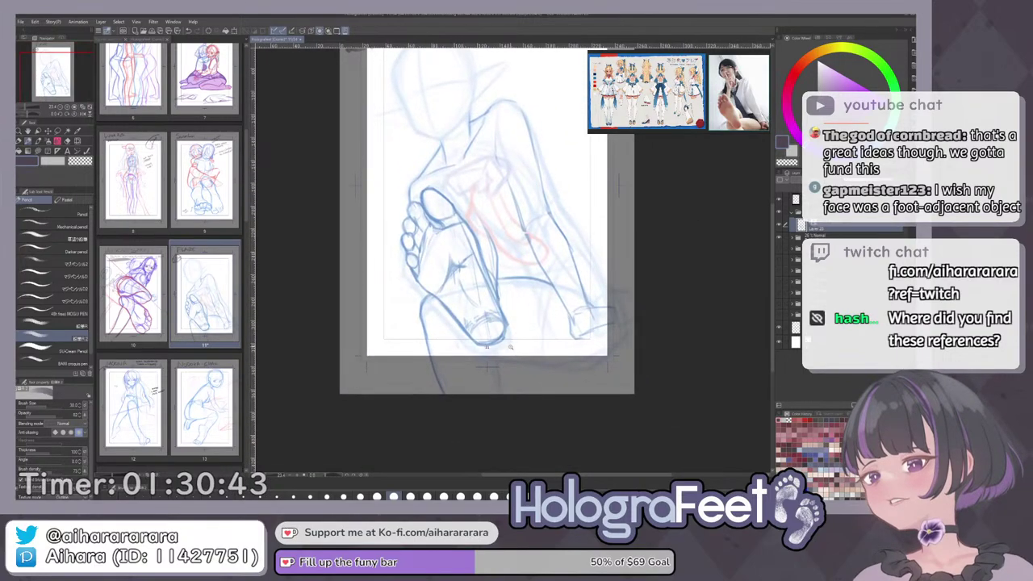
scroll(510, 347, "up", 1)
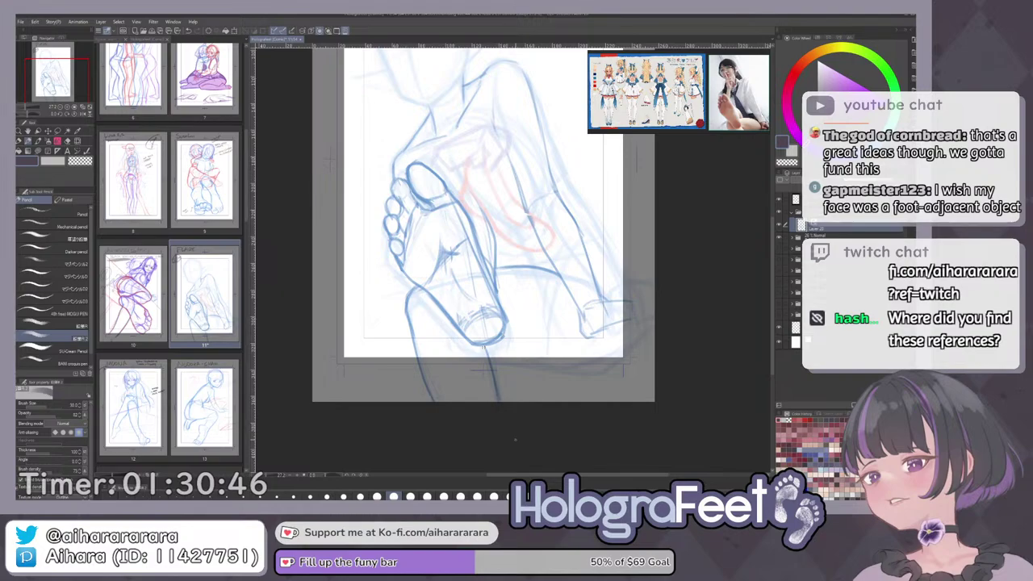
Draw the long curved underside of the thigh and hip from below the heel to beneath the supporting hand.
left_click_drag(515, 440, 663, 361)
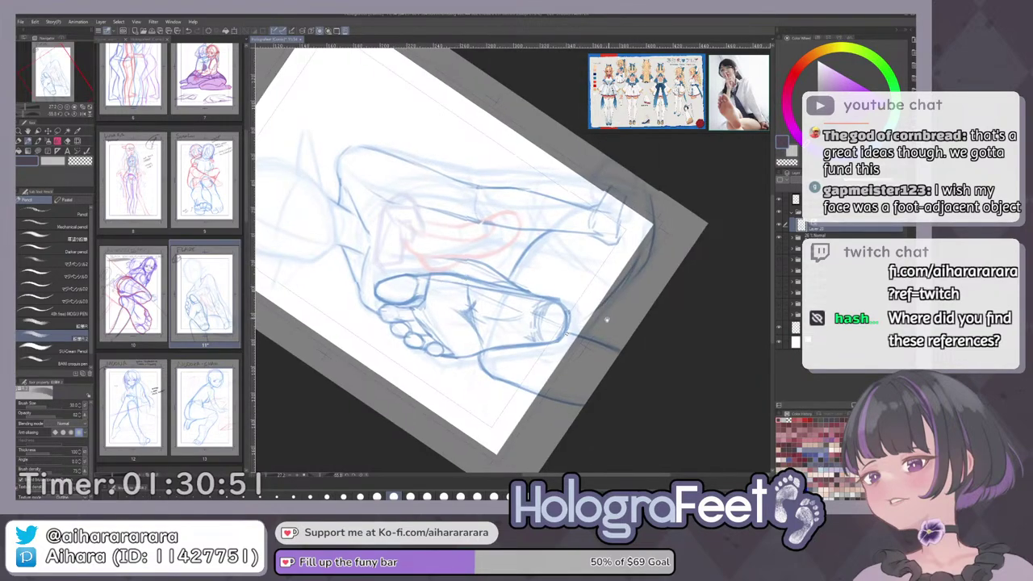
left_click_drag(606, 319, 577, 332)
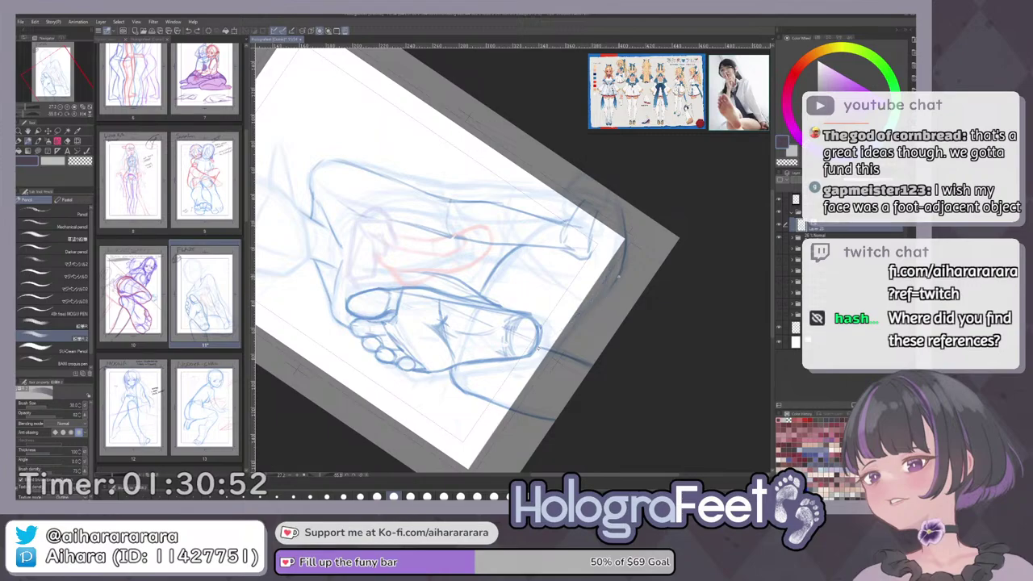
key("ctrl+0")
scroll(626, 344, "up", 2)
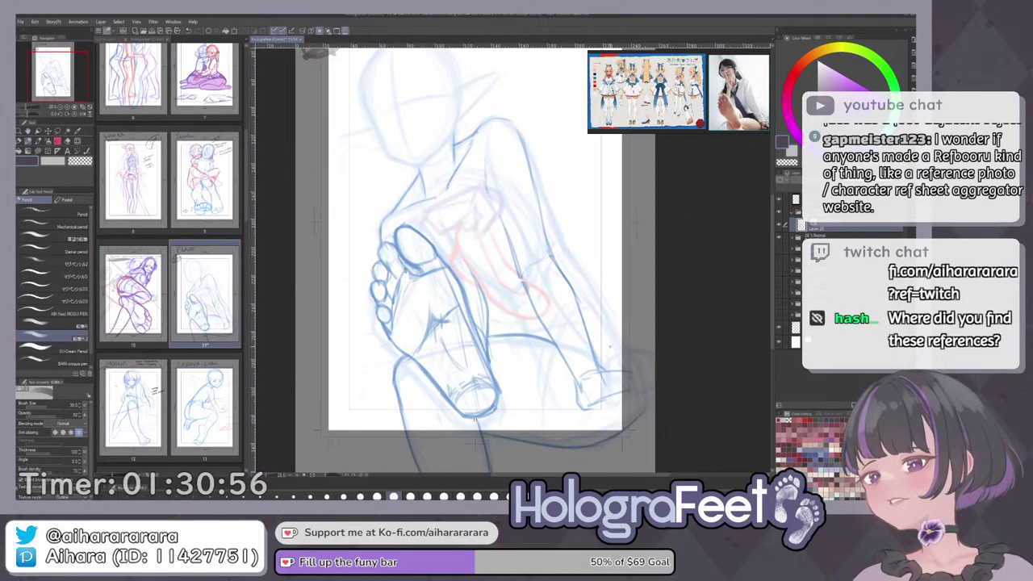
Remove the thigh's upper contour between the raised foot and the supporting arm and redraw it with a reshaped curve.
key("ctrl+z")
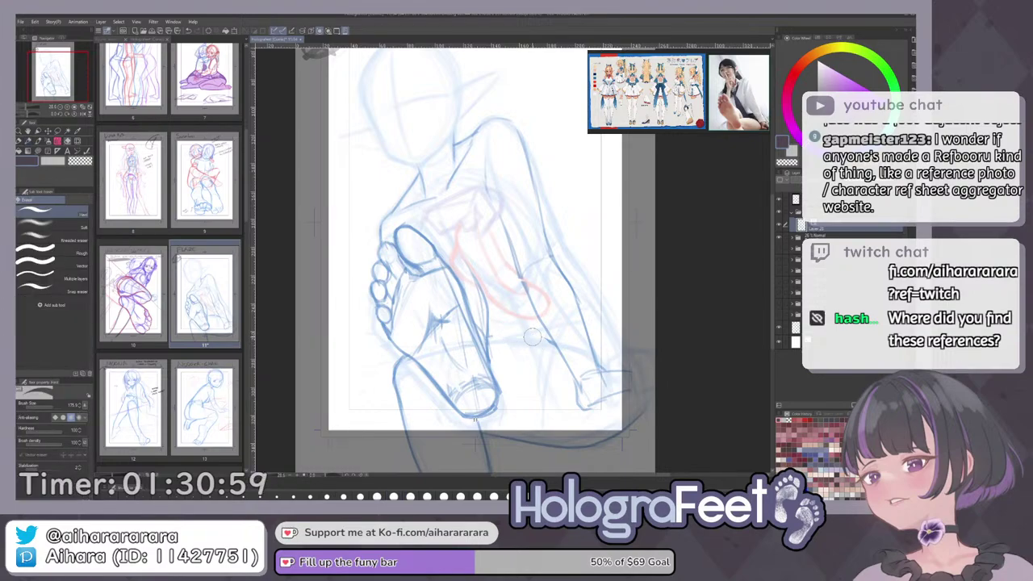
mouse_move(488, 339)
left_mouse_down()
mouse_move(555, 355)
mouse_move(567, 370)
mouse_move(490, 337)
mouse_move(572, 377)
left_mouse_up()
key("ctrl+z")
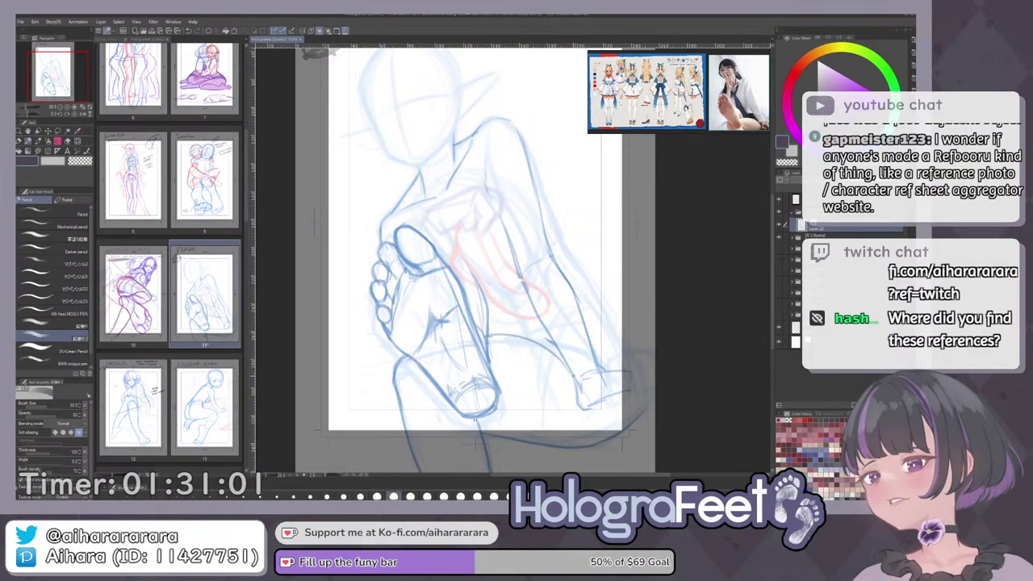
key("ctrl+z")
left_click_drag(484, 338, 508, 336)
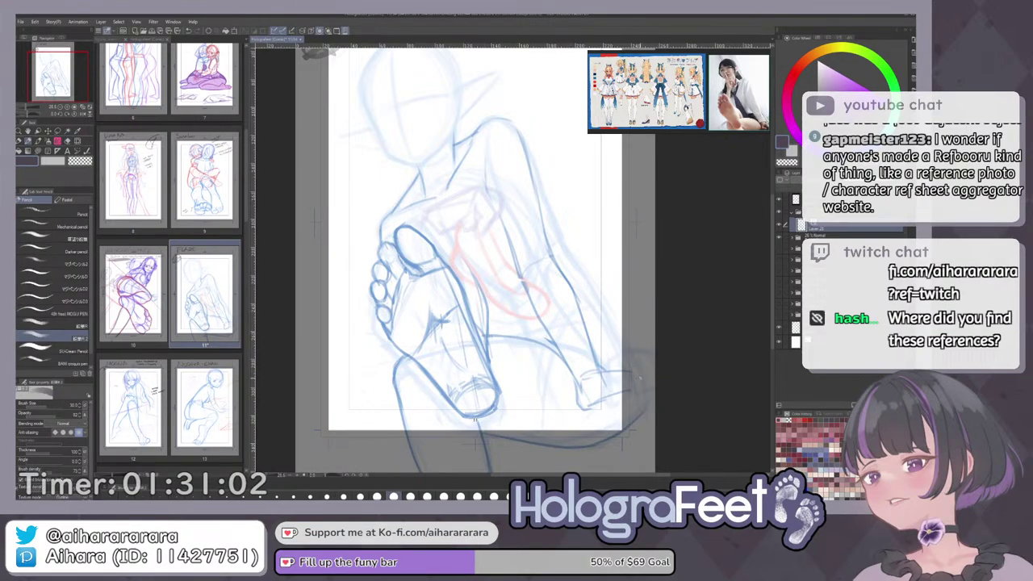
key("ctrl+z")
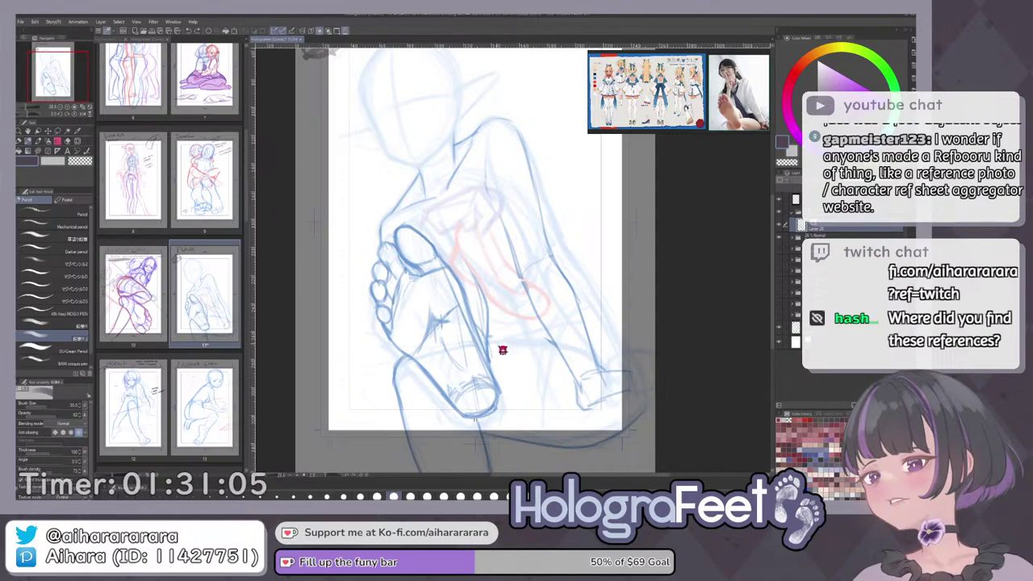
left_click_drag(490, 338, 548, 348)
left_click_drag(646, 329, 663, 242)
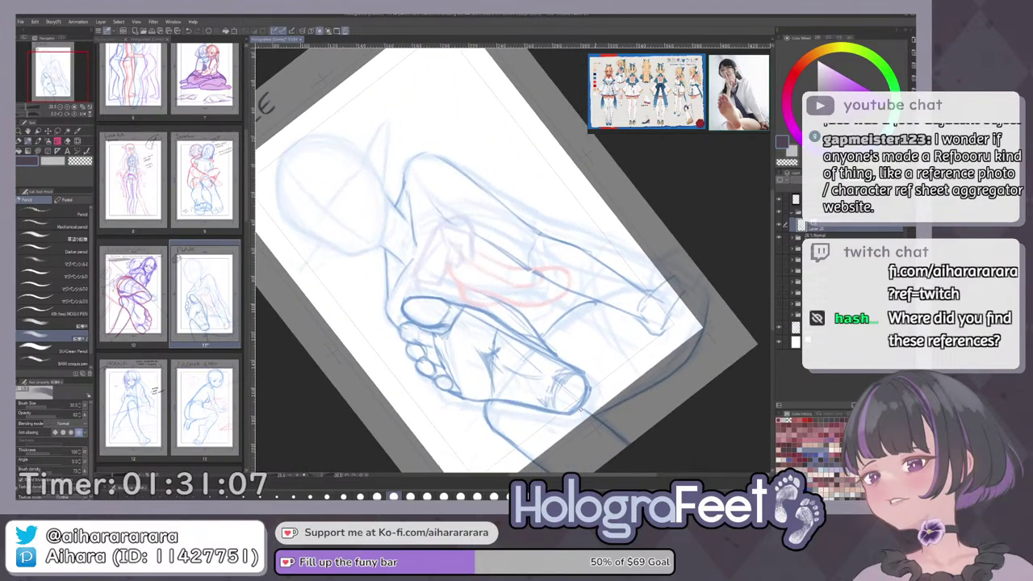
Rework the end of the hip's underside contour so it turns up in a rounded corner beneath the supporting hand.
key("ctrl+z")
left_click_drag(615, 307, 542, 334)
key("ctrl+at")
left_click_drag(627, 400, 665, 398)
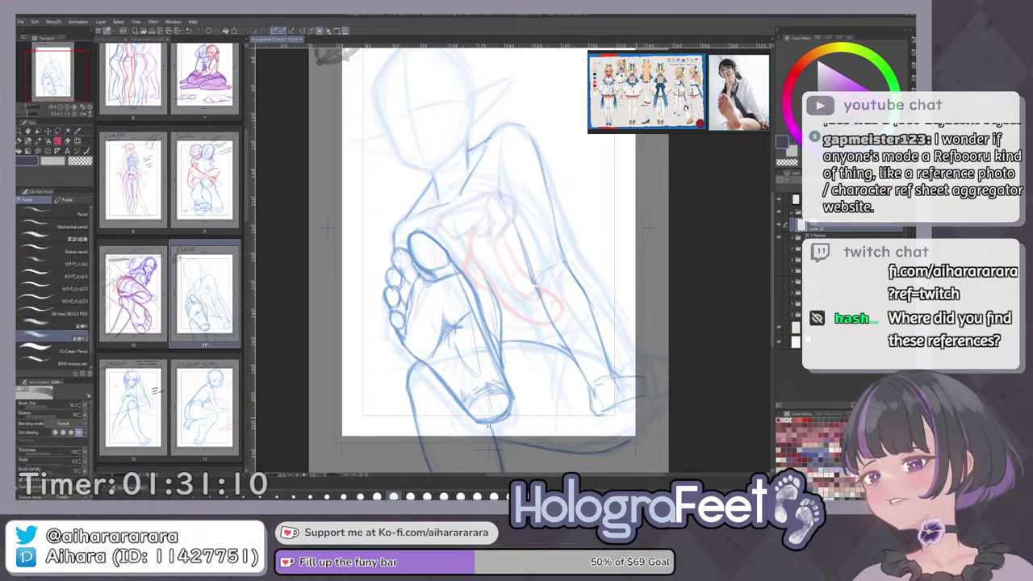
key("ctrl+z")
left_click_drag(523, 439, 520, 429)
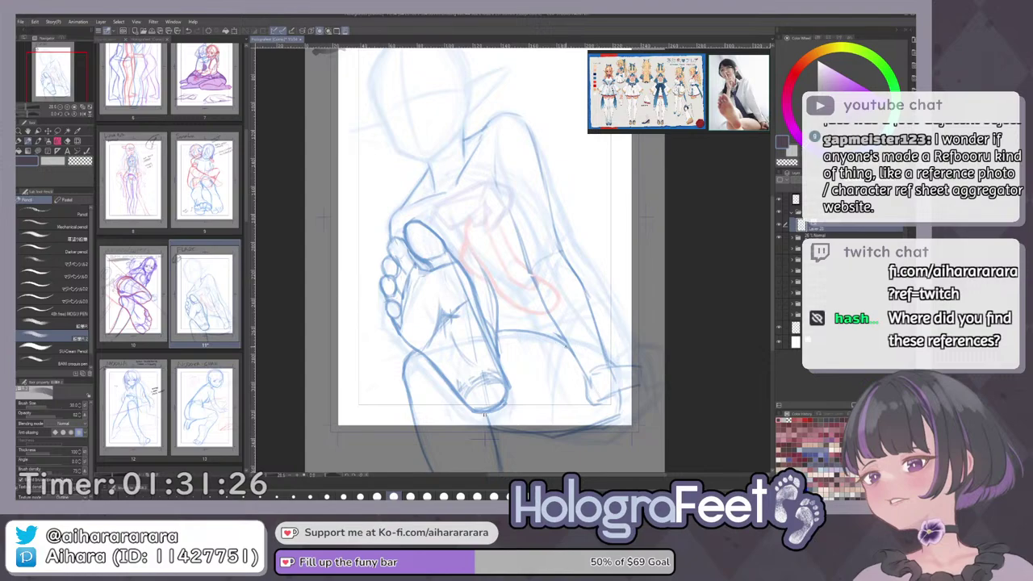
left_click_drag(564, 341, 493, 331)
key("ctrl+z")
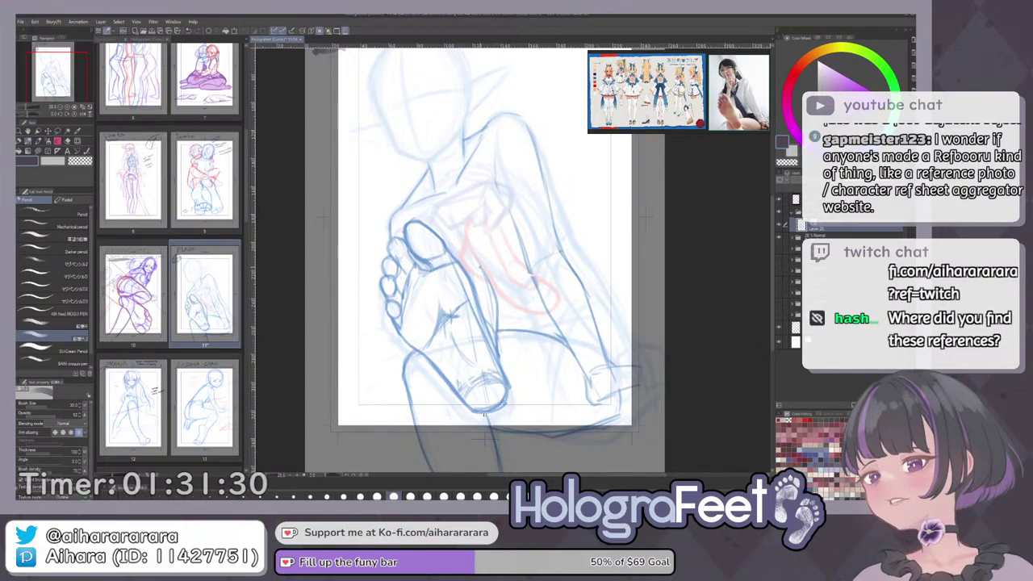
left_click_drag(426, 259, 434, 286)
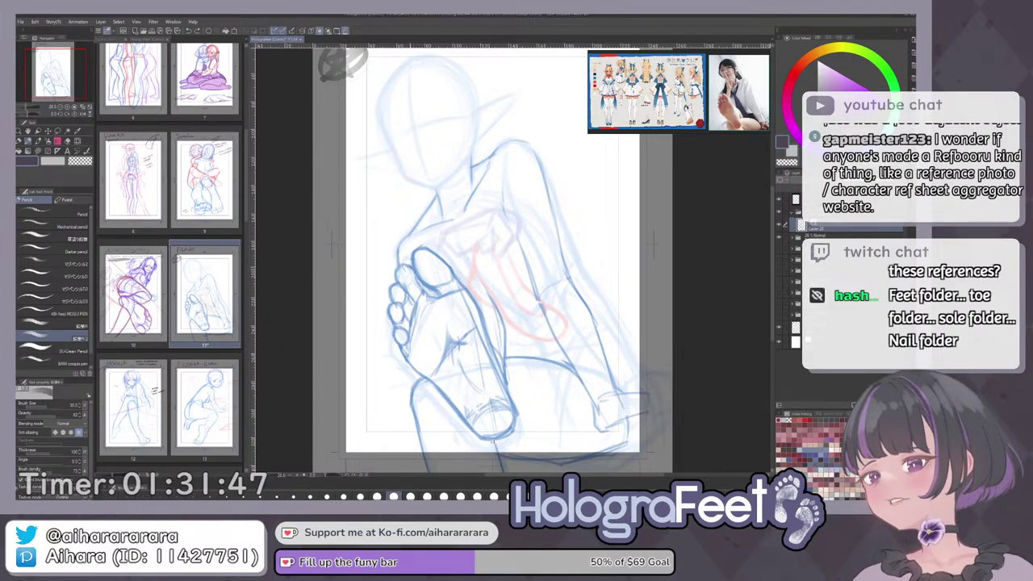
Hide and reshow the refined line layer to compare it with the rough sketch beneath.
key("ctrl+0")
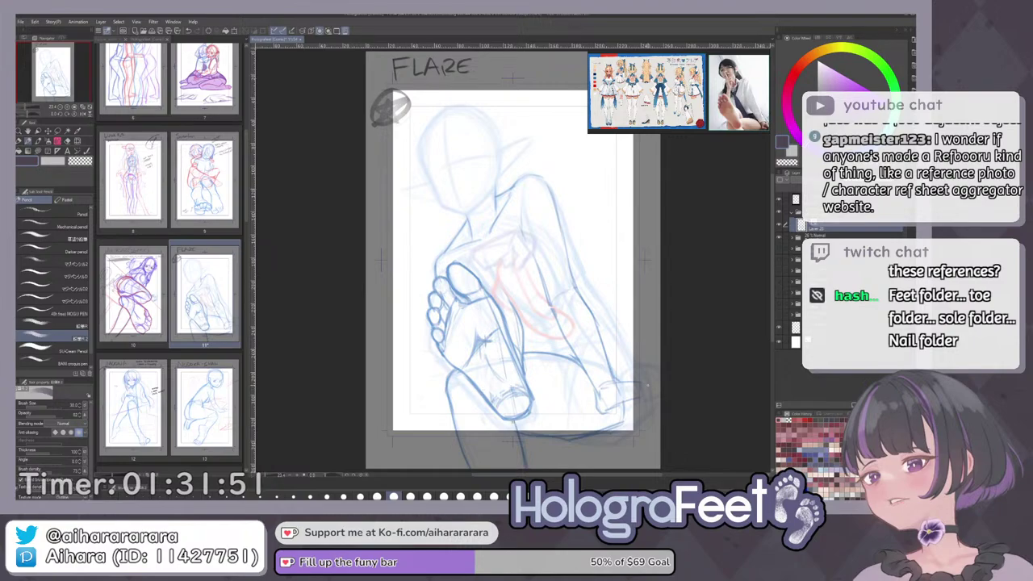
left_click(789, 226)
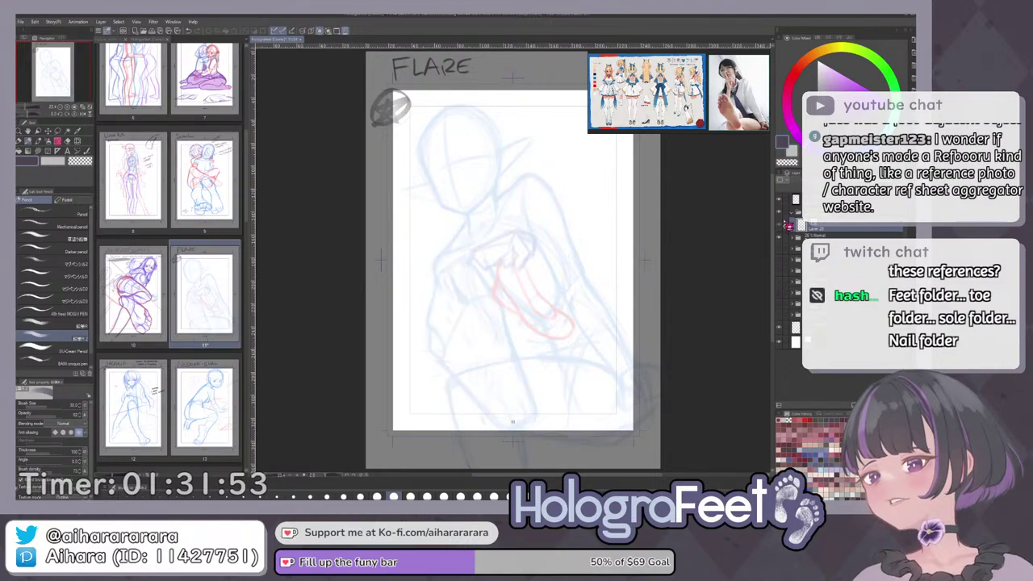
left_click(783, 224)
left_click_drag(599, 268, 555, 319)
left_click_drag(542, 244, 549, 270)
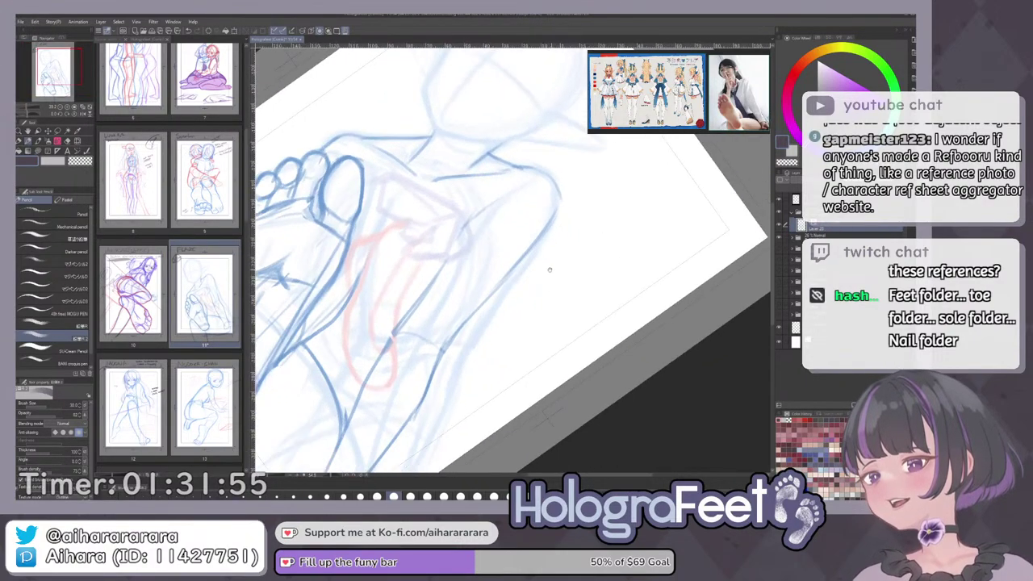
left_click_drag(382, 355, 402, 322)
key("ctrl+z")
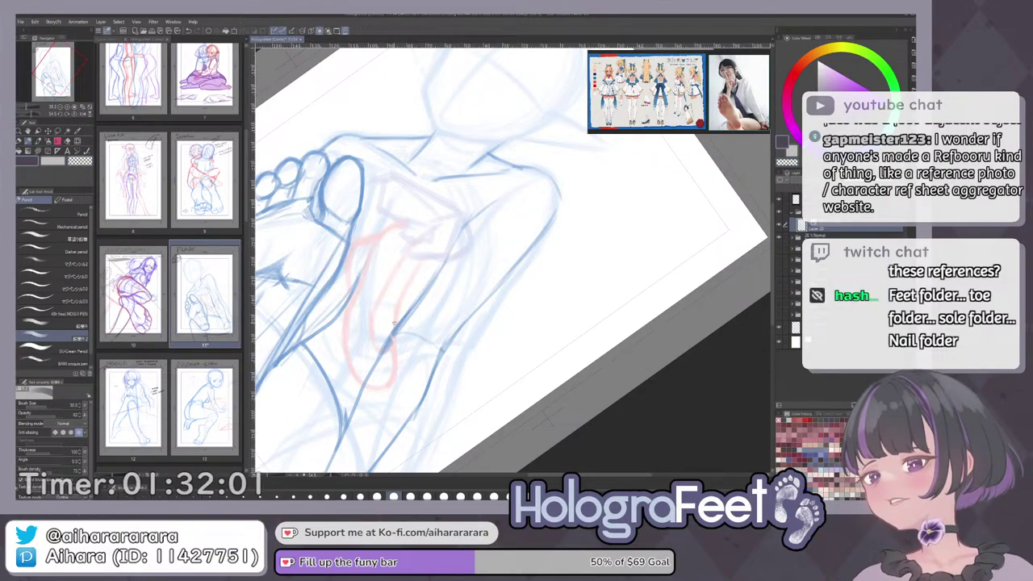
key("ctrl+0")
left_click_drag(592, 249, 463, 281)
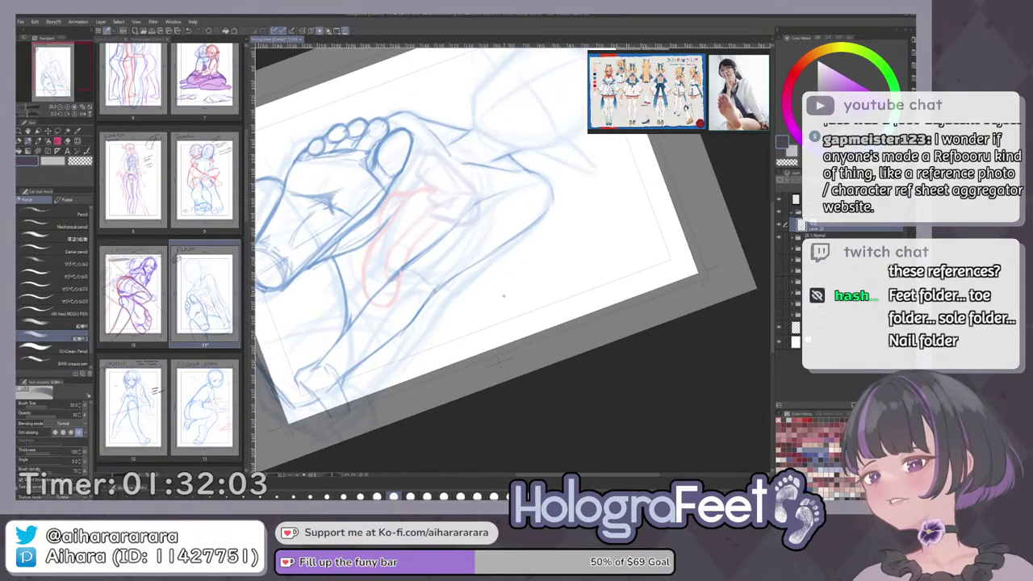
key("ctrl+0")
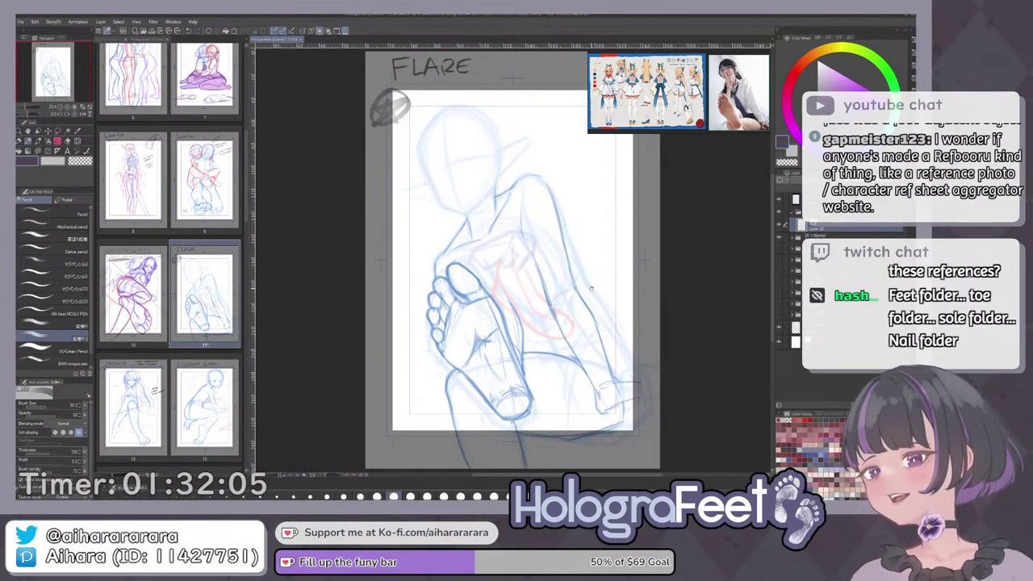
Draw a rounded contour bulging out from behind the raised foot's big-toe side and running down toward the thigh's upper line.
left_click_drag(558, 282, 577, 249)
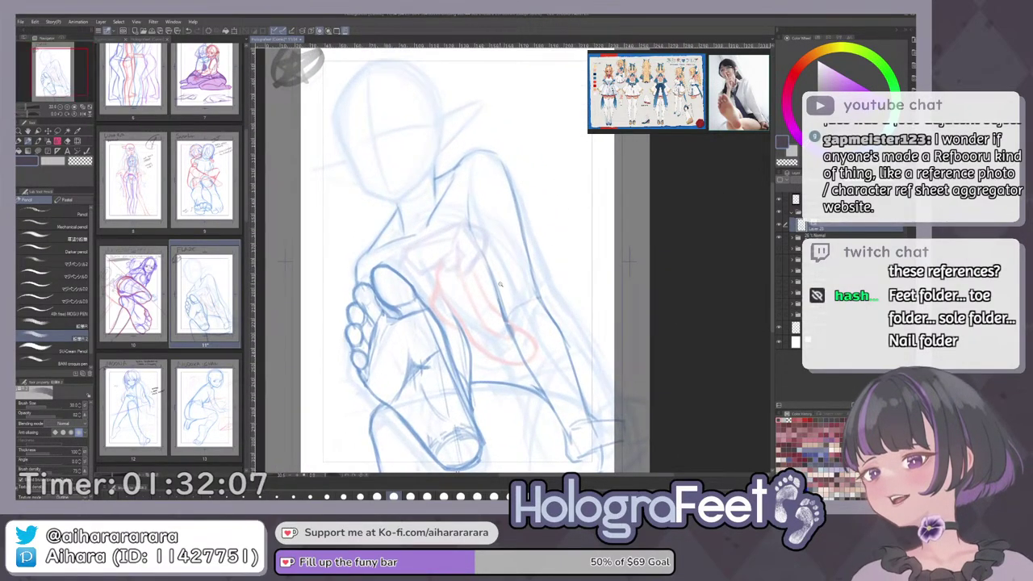
left_click_drag(509, 319, 461, 185)
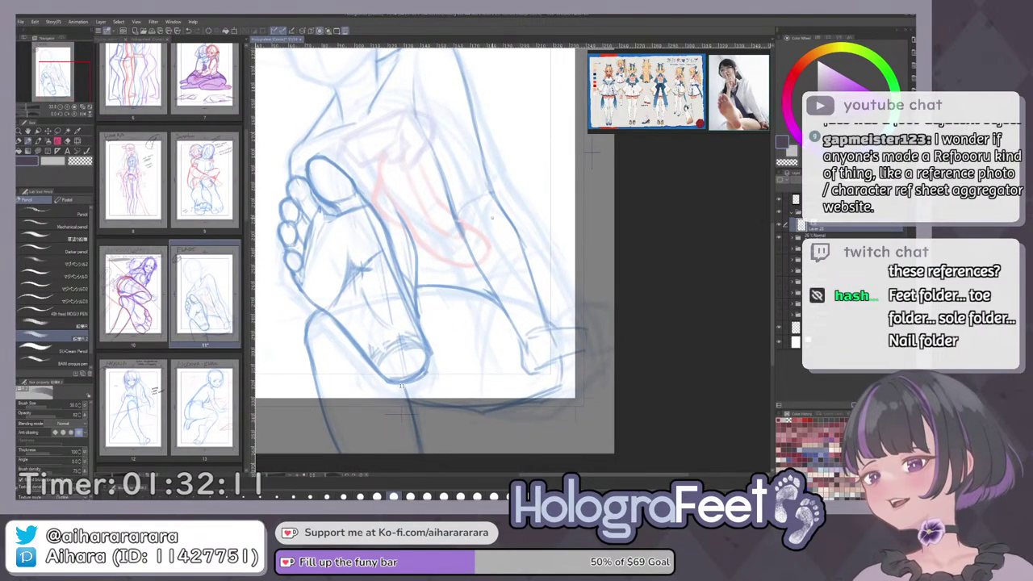
scroll(446, 211, "up", 1)
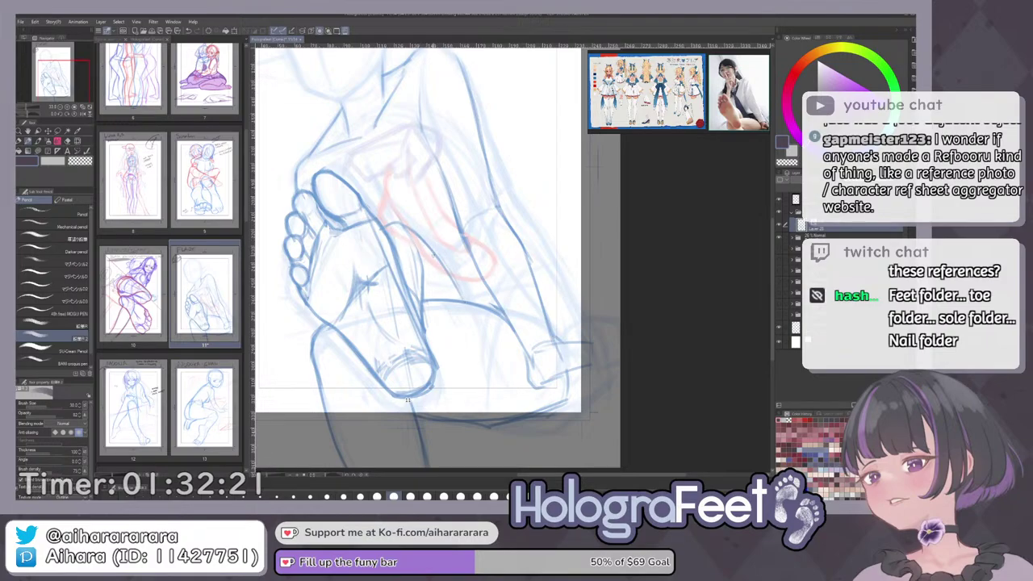
left_click_drag(577, 214, 586, 249)
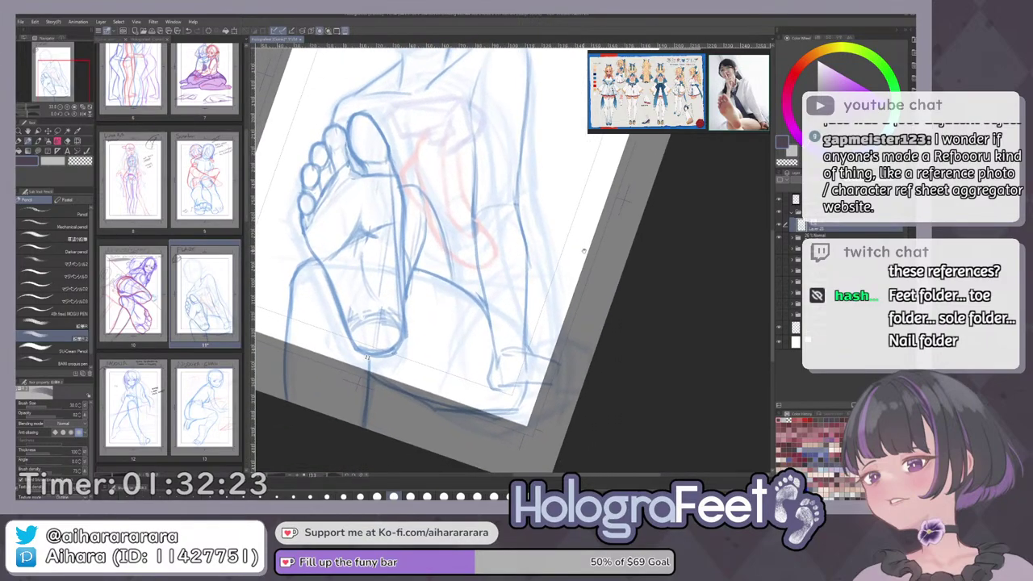
key("ctrl+minus")
key("ctrl+0")
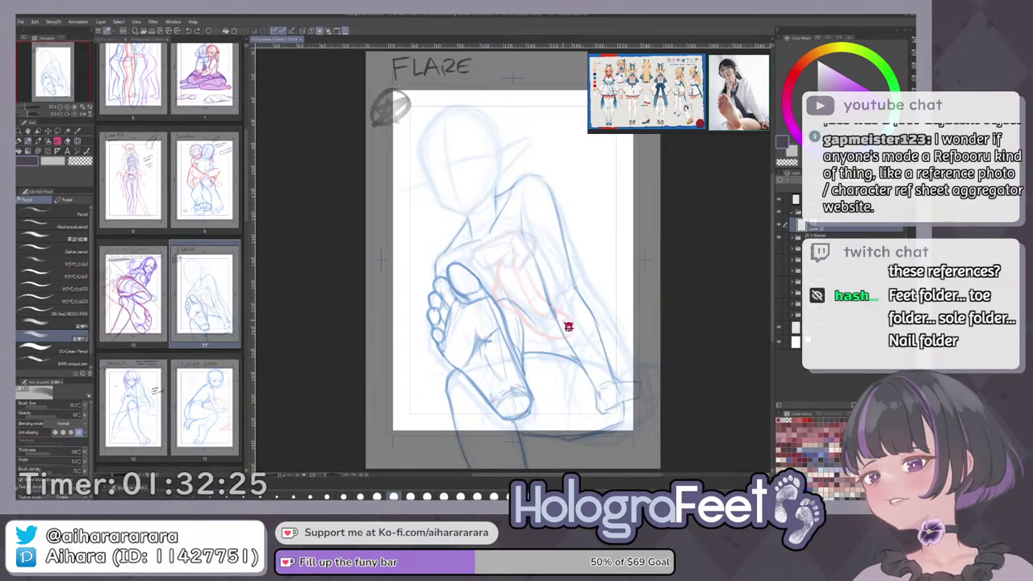
scroll(569, 323, "up", 2)
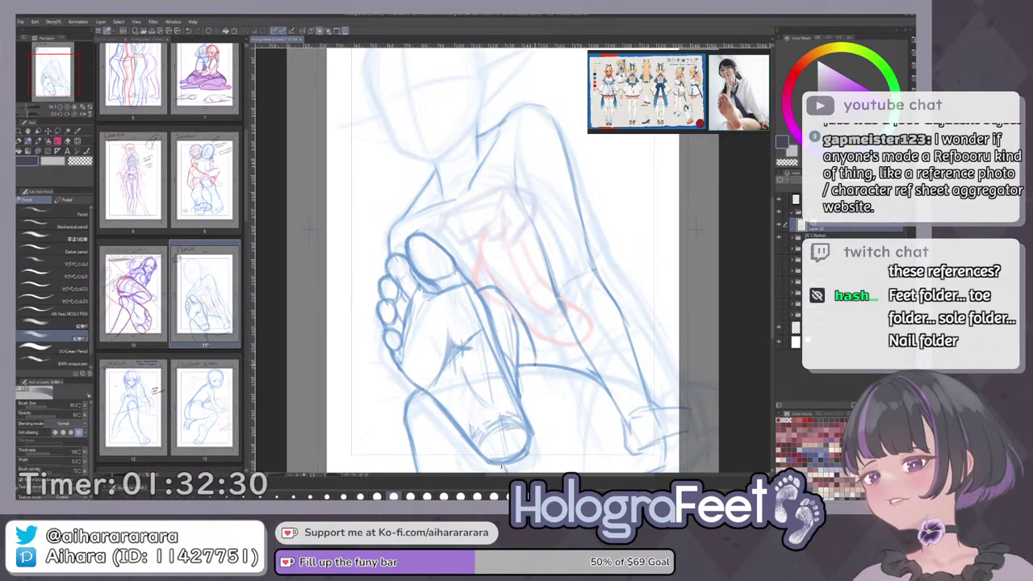
key("ctrl+0")
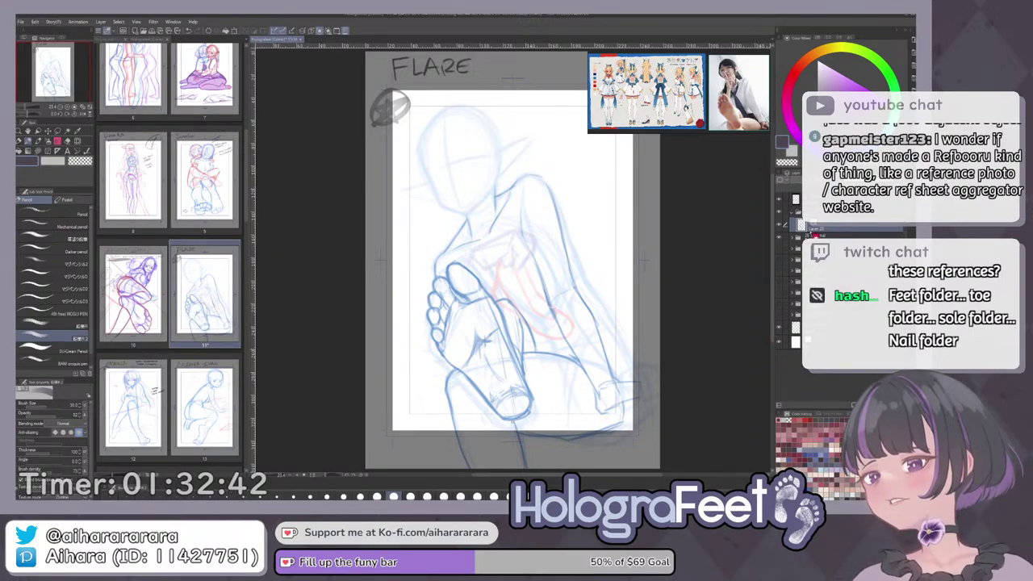
Erase the stray overlap where the neck meets the raised shoulder and strengthen the other shoulder's contour down toward the toes.
left_click_drag(485, 226, 515, 223)
mouse_move(509, 224)
left_mouse_down()
mouse_move(523, 303)
mouse_move(487, 309)
left_mouse_up()
key("e")
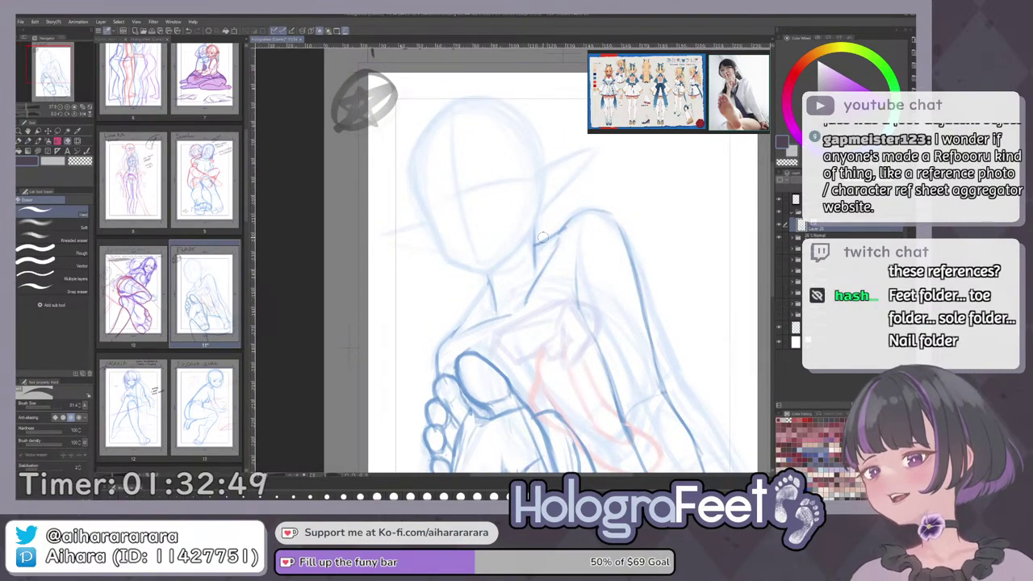
key("p")
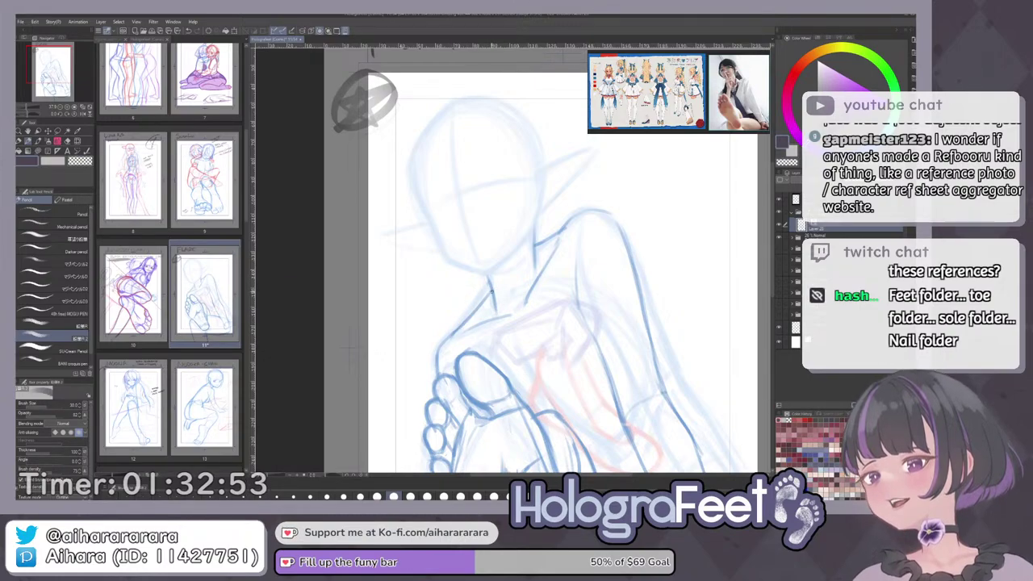
mouse_move(490, 291)
left_mouse_down()
mouse_move(449, 335)
mouse_move(435, 373)
left_mouse_up()
left_click_drag(548, 282, 527, 307)
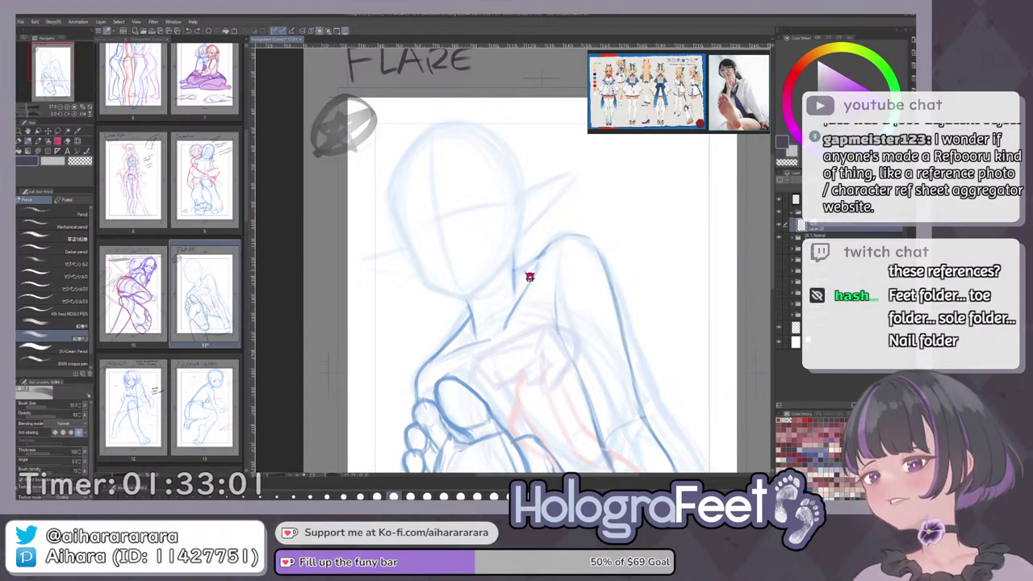
Refine the neck's short side line so it joins the underside of the jaw above the lower shoulder.
key("ctrl+0")
left_click_drag(555, 238, 599, 265)
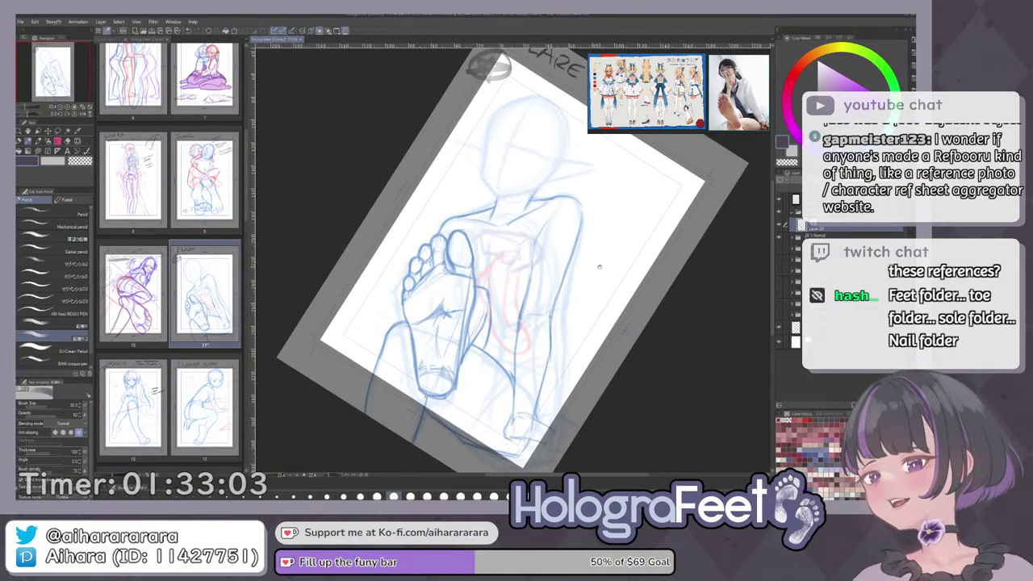
scroll(578, 215, "up", 3)
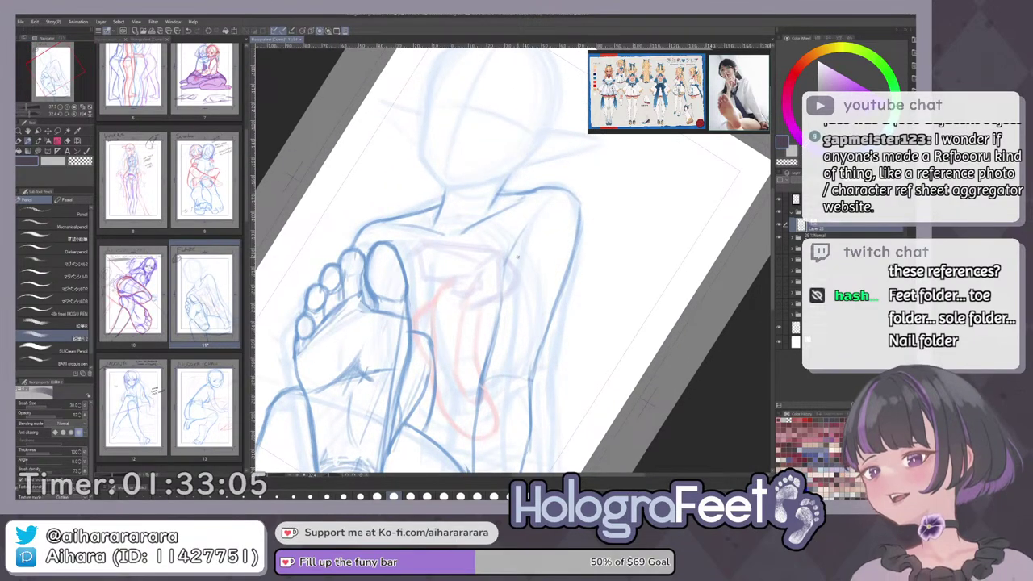
key("ctrl+0")
scroll(504, 214, "up", 4)
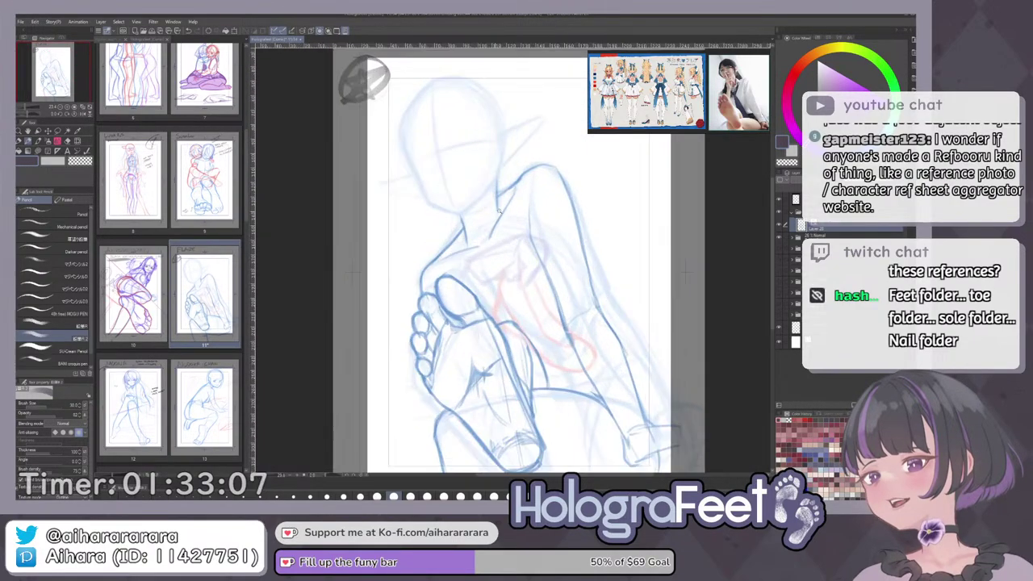
key("c")
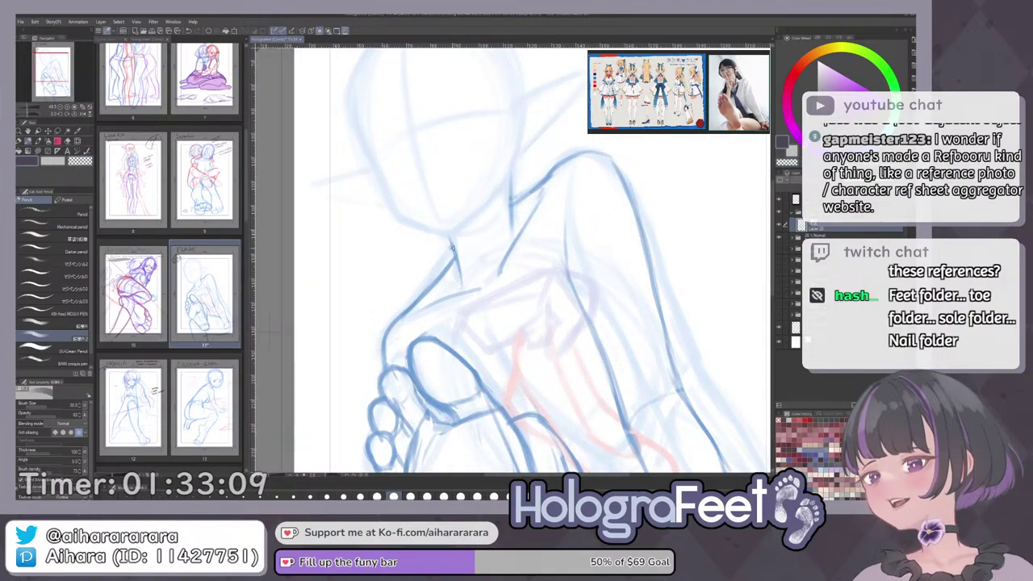
left_click_drag(554, 238, 540, 332)
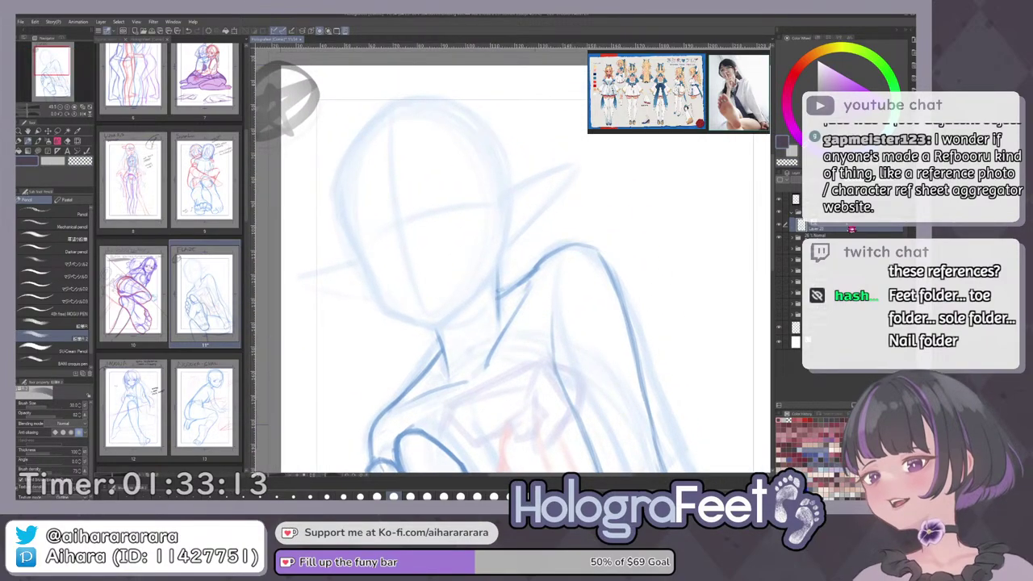
Redraw the collarbone line from the lower shoulder above the toes to the base of the neck.
left_click_drag(557, 216, 607, 260)
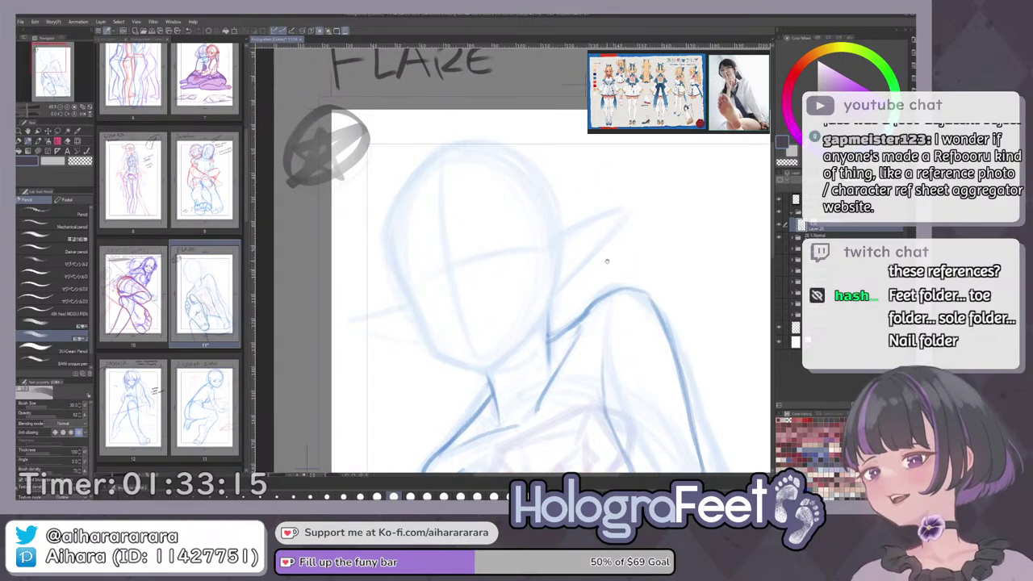
scroll(604, 268, "down", 2)
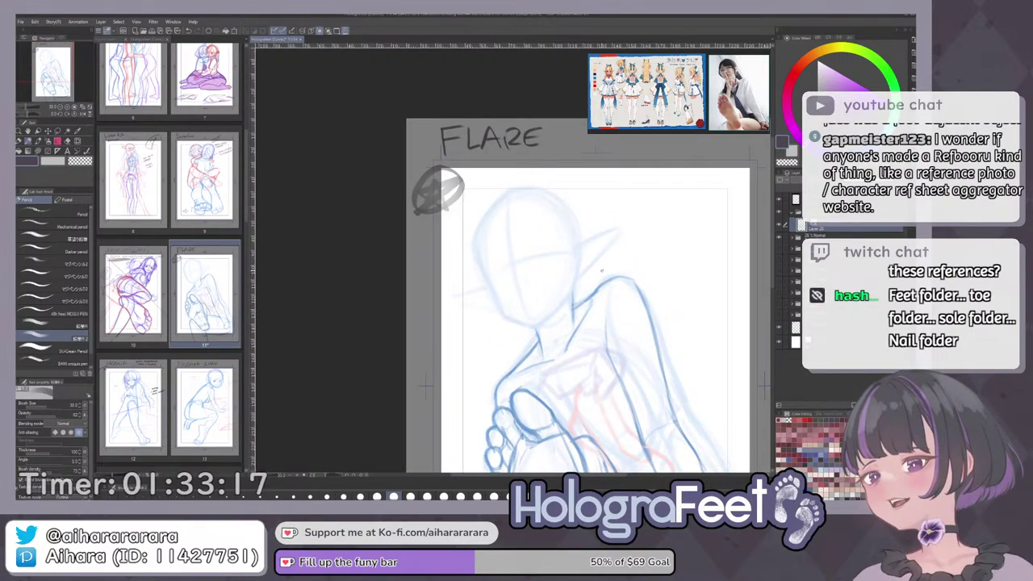
scroll(571, 306, "up", 1)
scroll(571, 307, "up", 1)
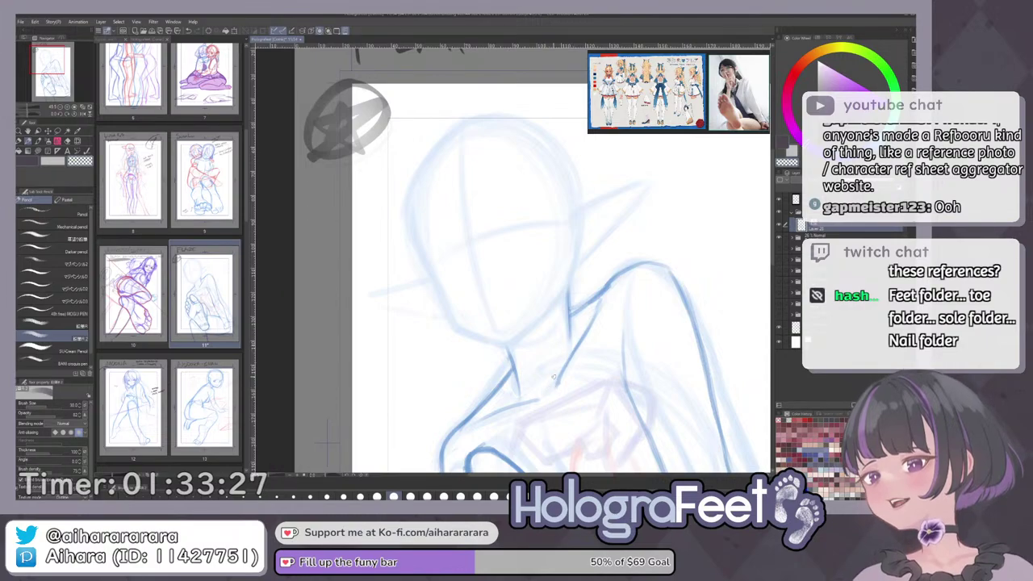
mouse_move(618, 363)
left_mouse_down()
mouse_move(605, 376)
mouse_move(598, 297)
left_mouse_up()
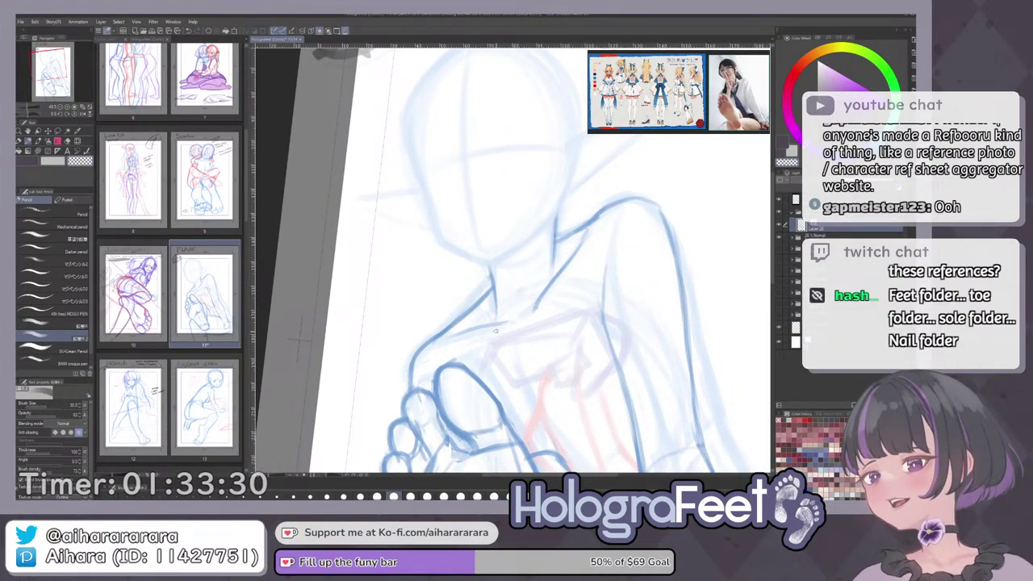
left_click_drag(501, 326, 444, 338)
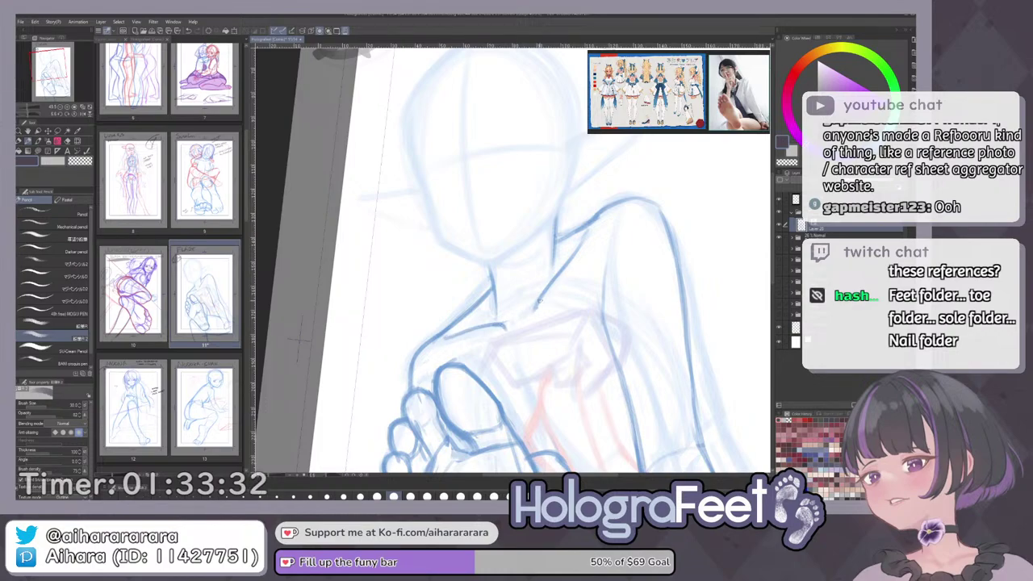
Trim the collarbone line from the raised shoulder and extend it with a small curve at the base of the neck.
key("c")
mouse_move(539, 297)
left_mouse_down()
mouse_move(527, 320)
mouse_move(549, 290)
left_mouse_up()
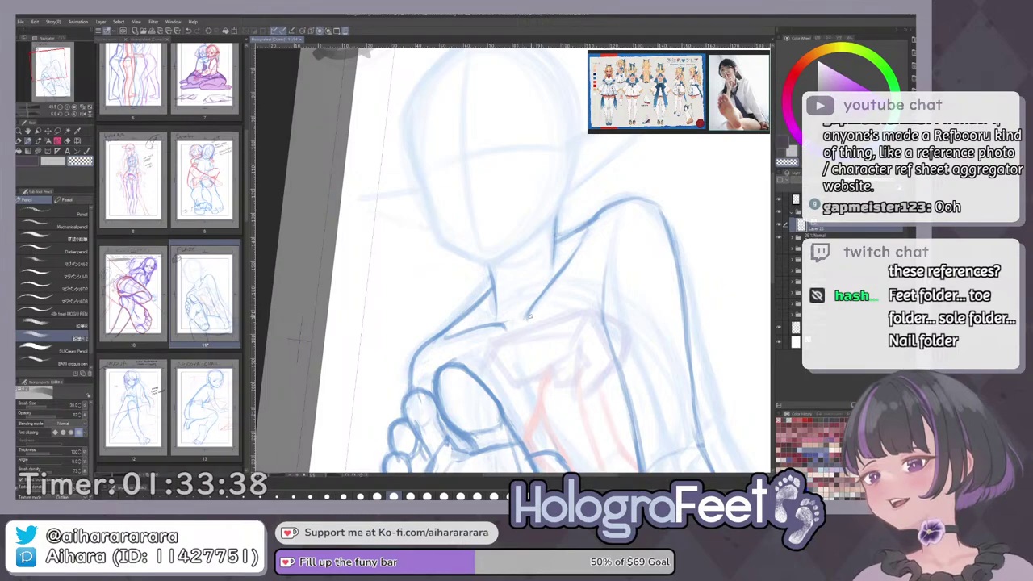
key("c")
left_click_drag(529, 316, 522, 327)
key("ctrl+0")
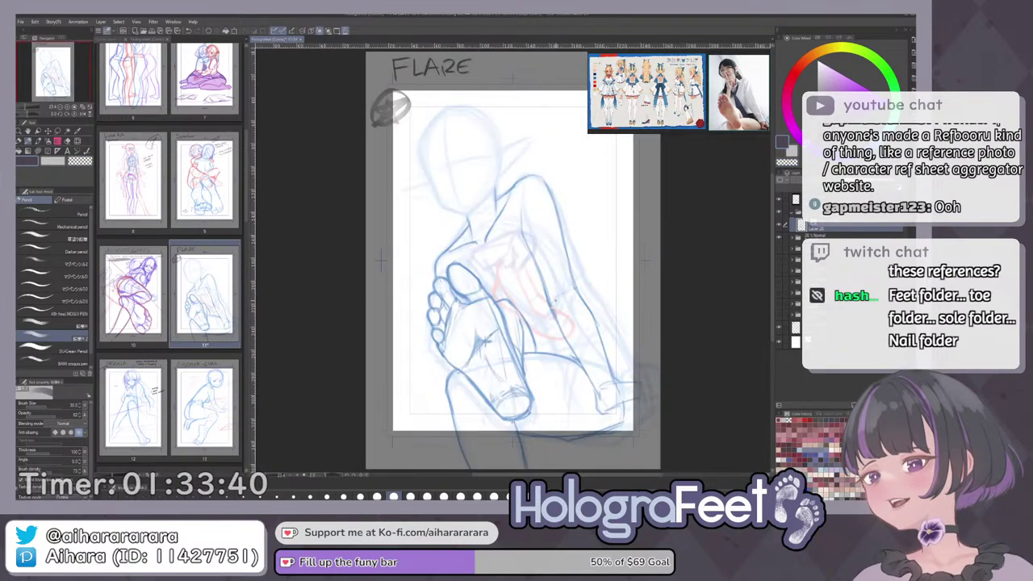
scroll(529, 172, "up", 2)
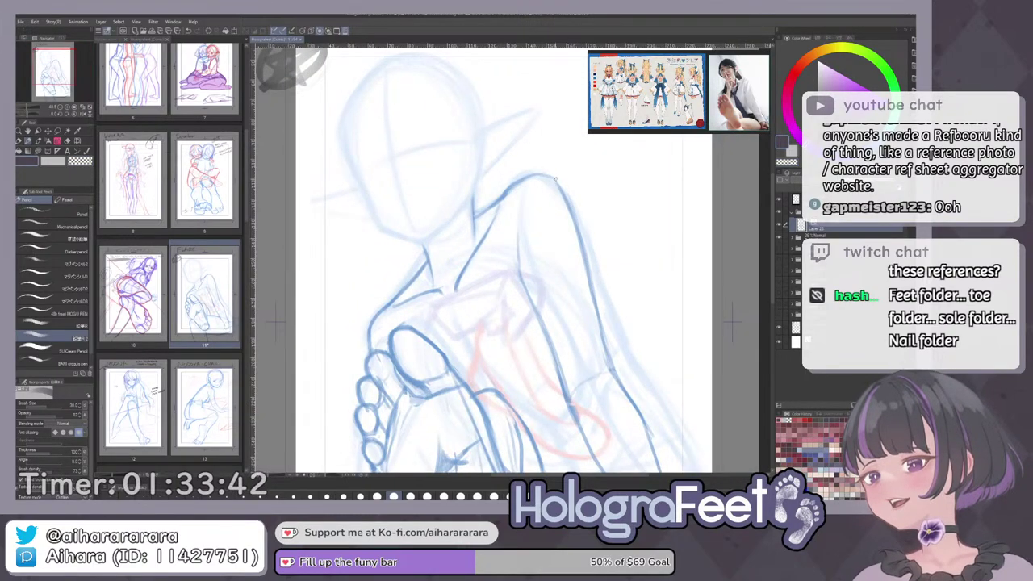
left_click_drag(579, 188, 604, 217)
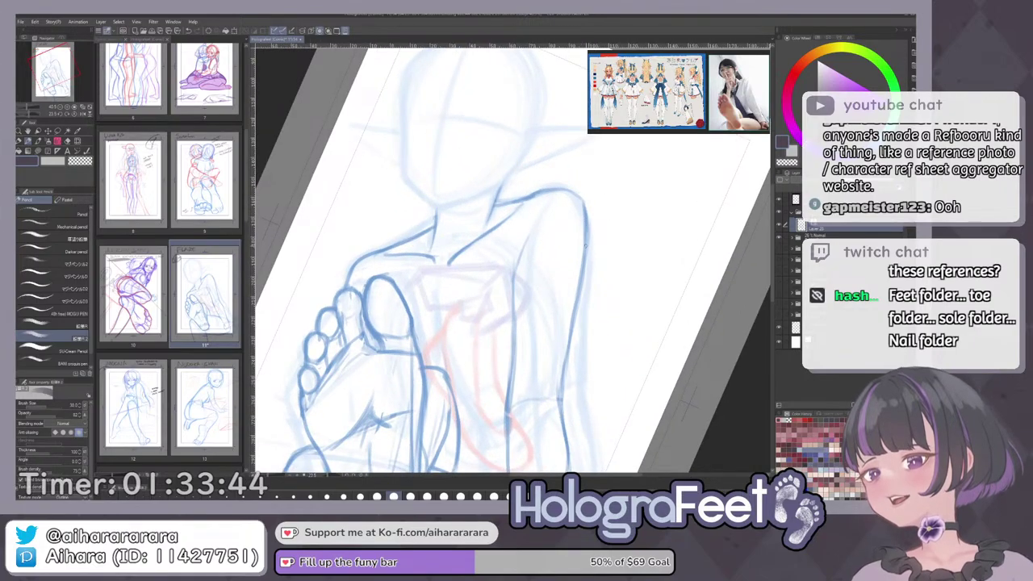
left_click_drag(612, 363, 593, 409)
scroll(605, 237, "down", 2)
left_click_drag(605, 270, 569, 255)
left_click_drag(566, 254, 559, 313)
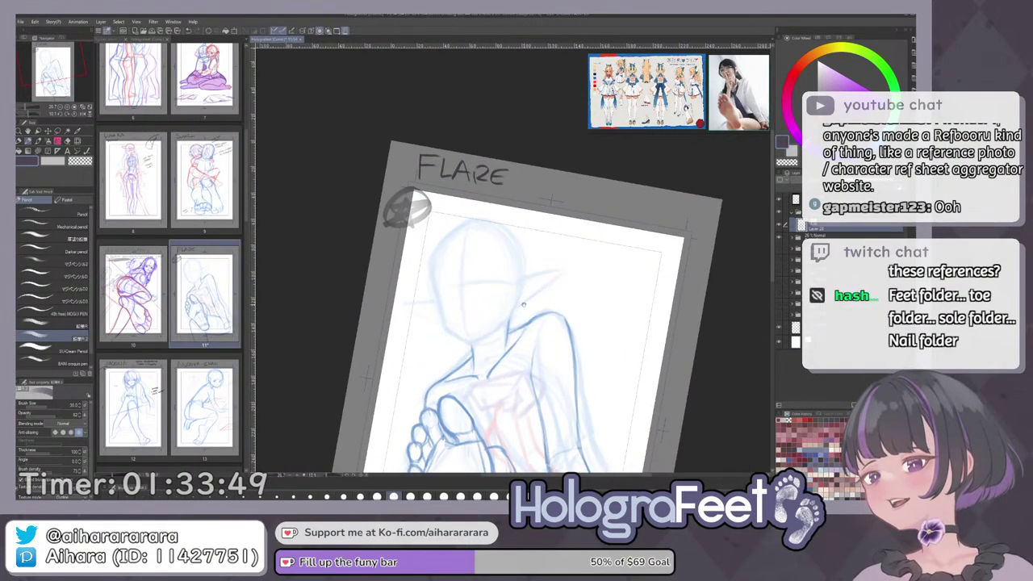
Examine the head, neck and shoulder lines up close and against the whole figure, comparing them with the rough sketch underneath.
scroll(557, 262, "up", 2)
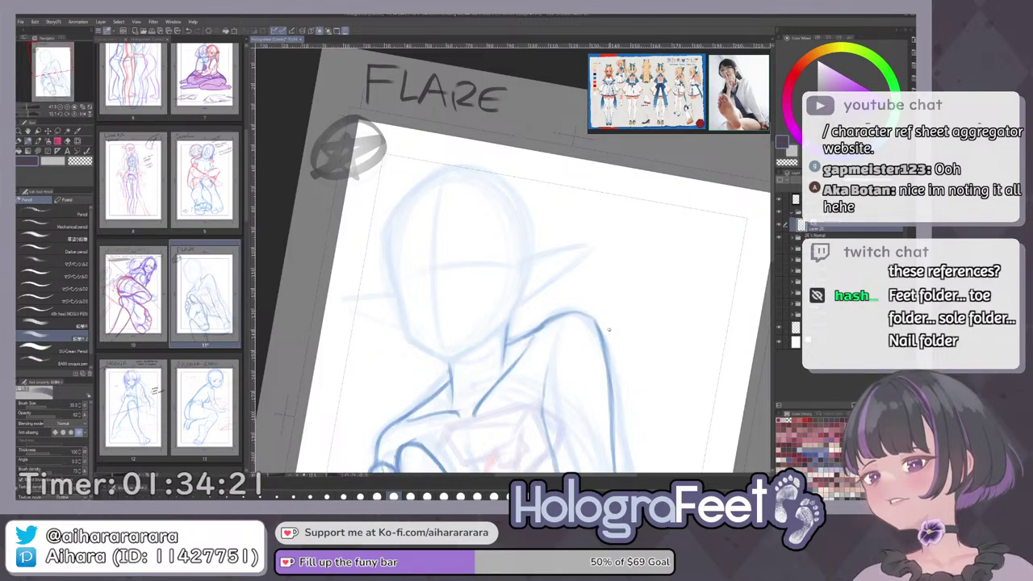
scroll(593, 322, "up", 2)
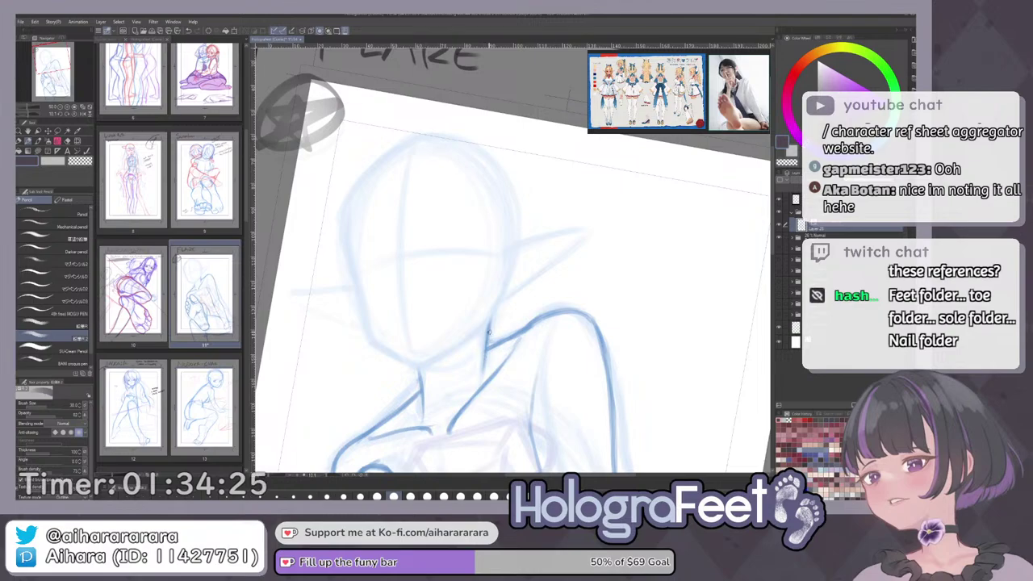
key("c")
left_click_drag(486, 345, 505, 353)
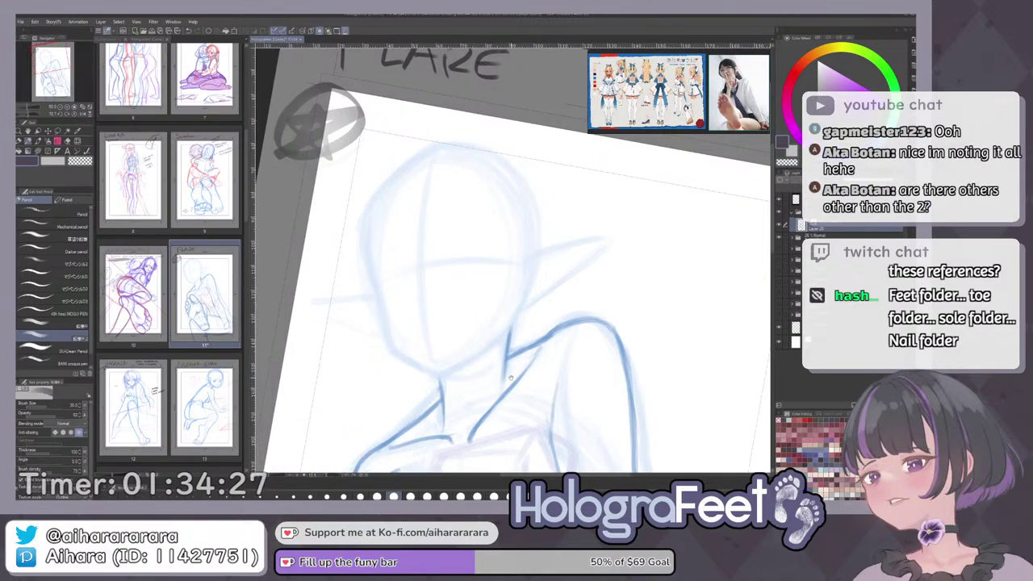
left_click_drag(565, 340, 554, 372)
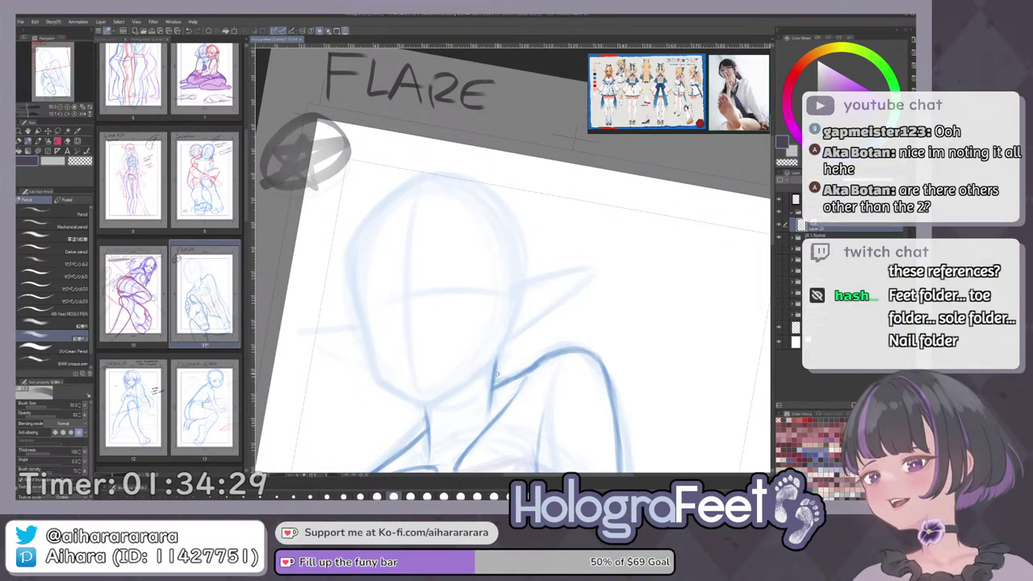
key("ctrl+0")
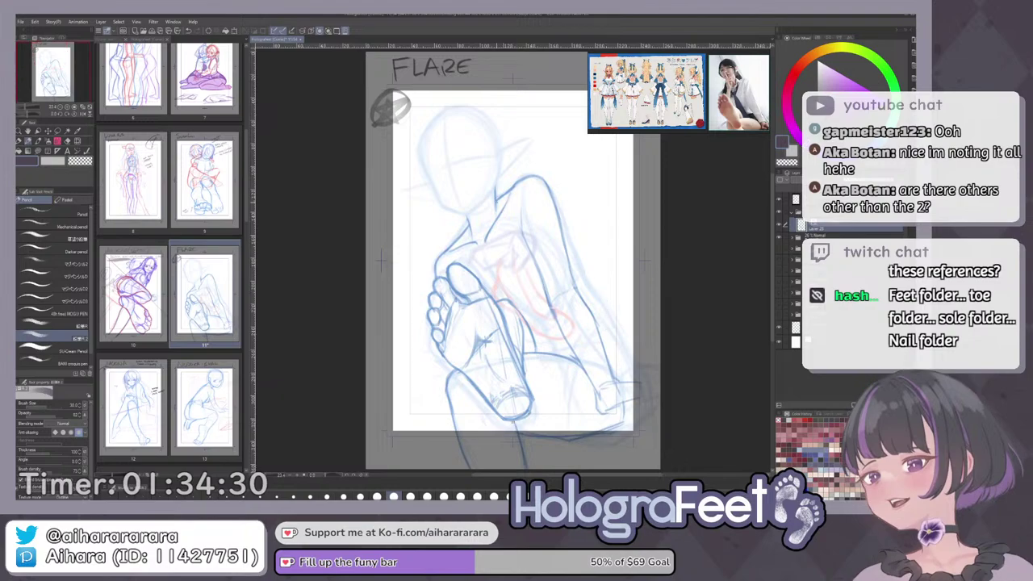
scroll(504, 196, "up", 2)
left_click_drag(505, 196, 517, 264)
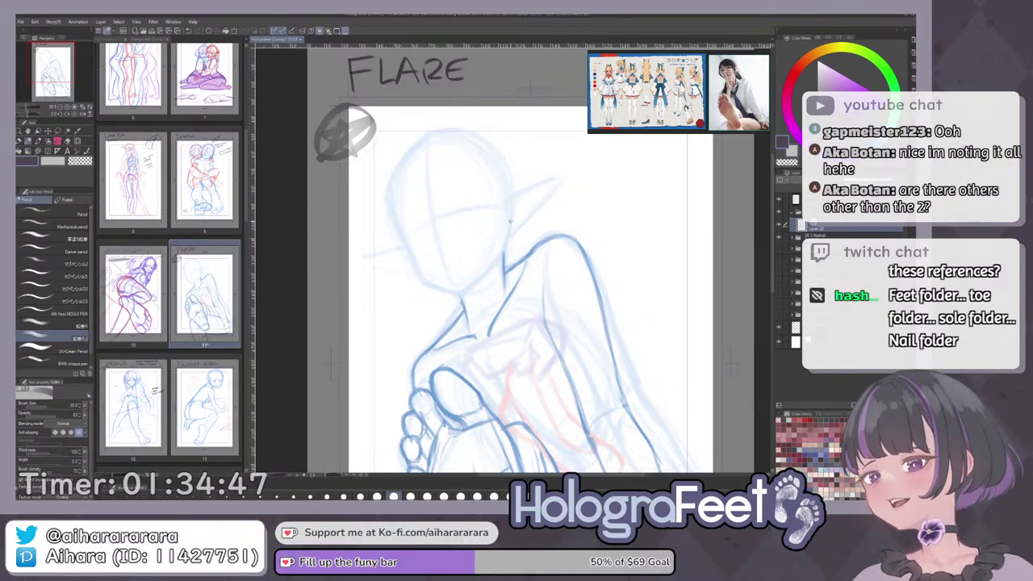
left_click_drag(522, 290, 525, 314)
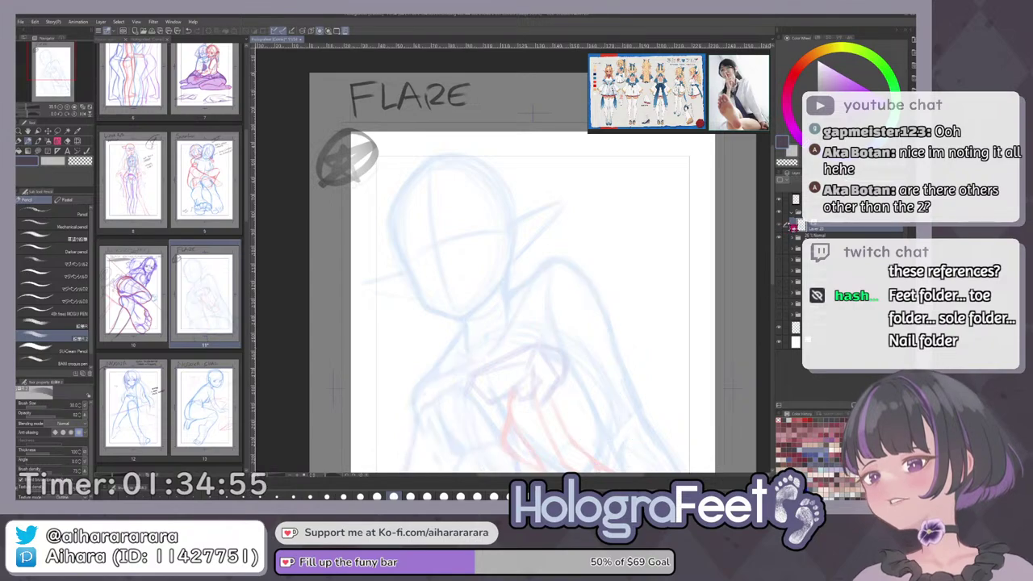
left_click_drag(507, 264, 512, 283)
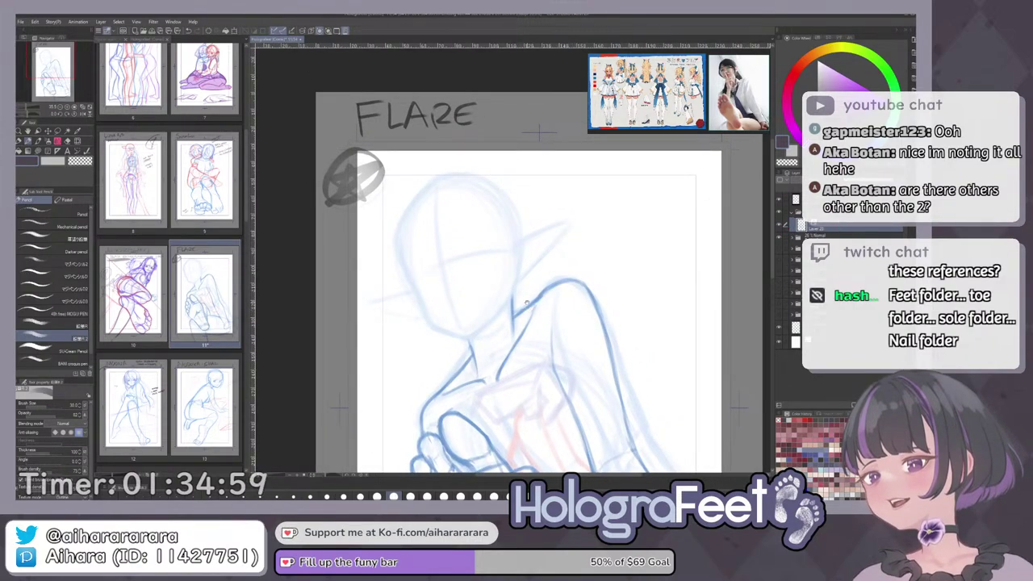
mouse_move(476, 307)
left_mouse_down()
mouse_move(501, 306)
mouse_move(555, 353)
left_mouse_up()
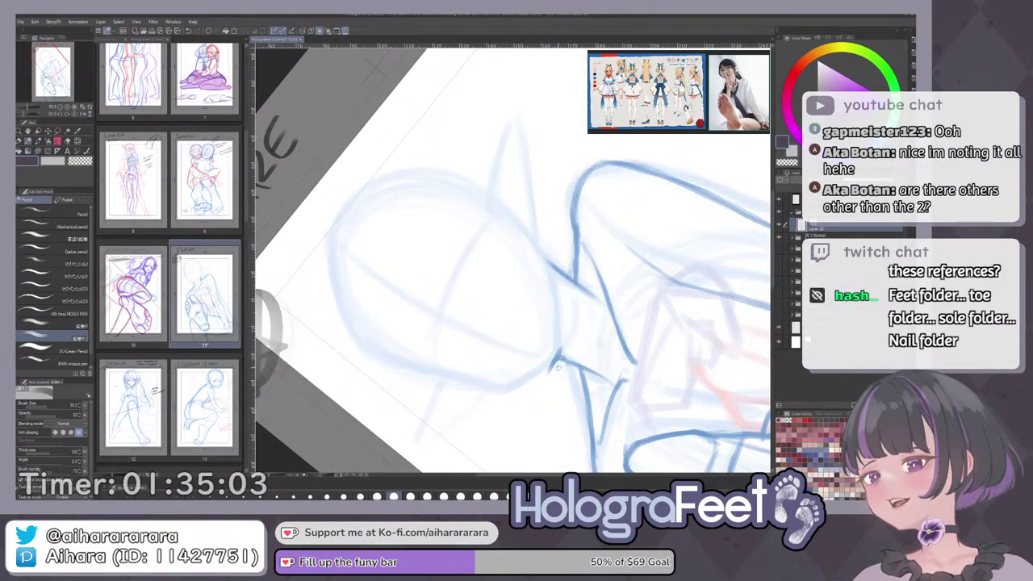
Draw the face contour opposite the raised shoulder, running from the forehead past the cheek to the jaw and chin.
key("ctrl+0")
mouse_move(436, 202)
left_mouse_down()
mouse_move(507, 170)
mouse_move(463, 237)
left_mouse_up()
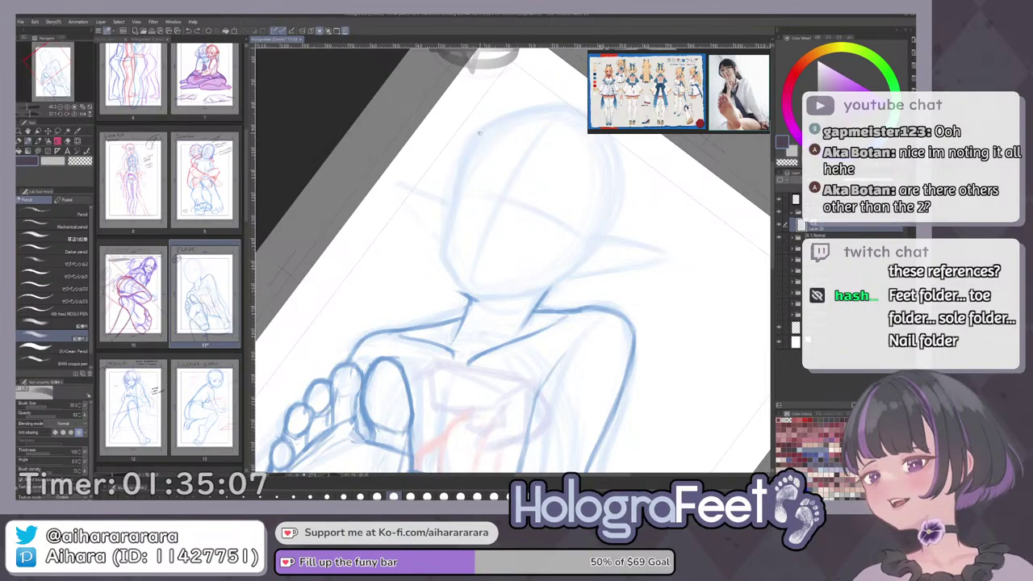
key("ctrl+z")
left_click_drag(459, 165, 442, 226)
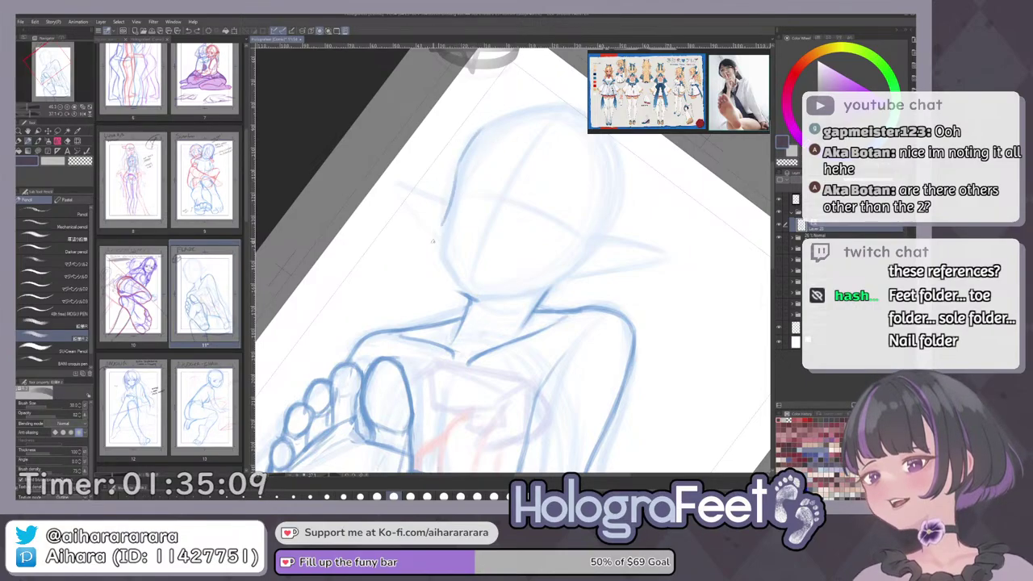
key("ctrl+z")
mouse_move(455, 186)
left_mouse_down()
mouse_move(435, 248)
mouse_move(451, 282)
left_mouse_up()
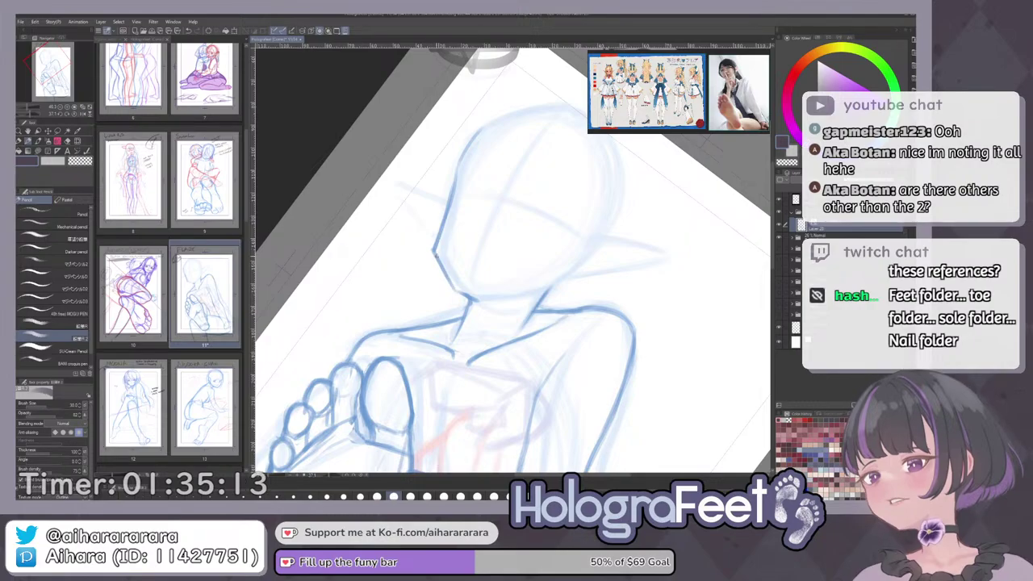
Rework the face contour between the forehead and the jaw corner, adding a slight indentation at eye level above the cheek.
key("ctrl+0")
left_click_drag(595, 182, 542, 151)
scroll(460, 250, "up", 3)
left_click_drag(553, 185, 574, 201)
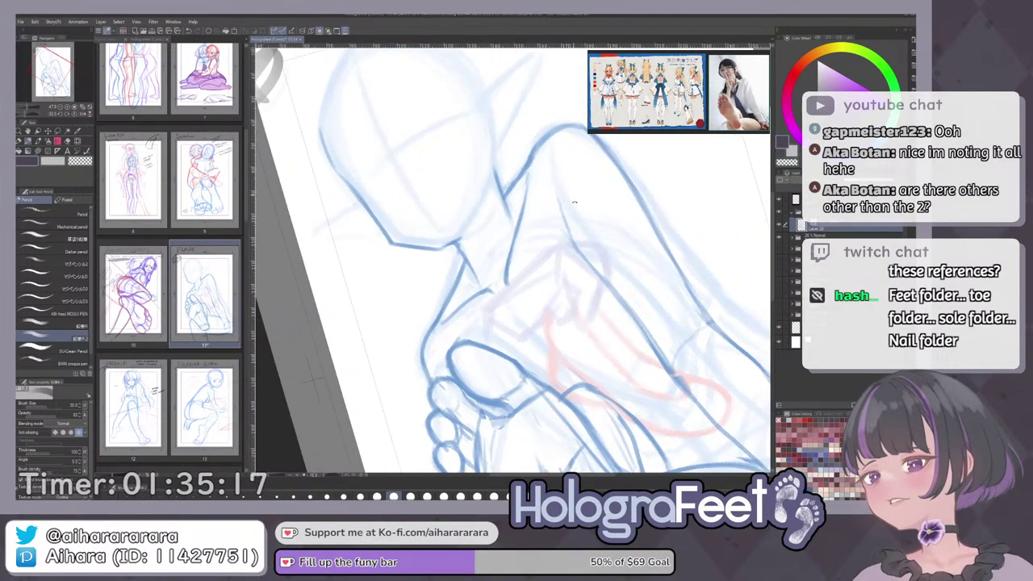
left_click_drag(580, 109, 606, 229)
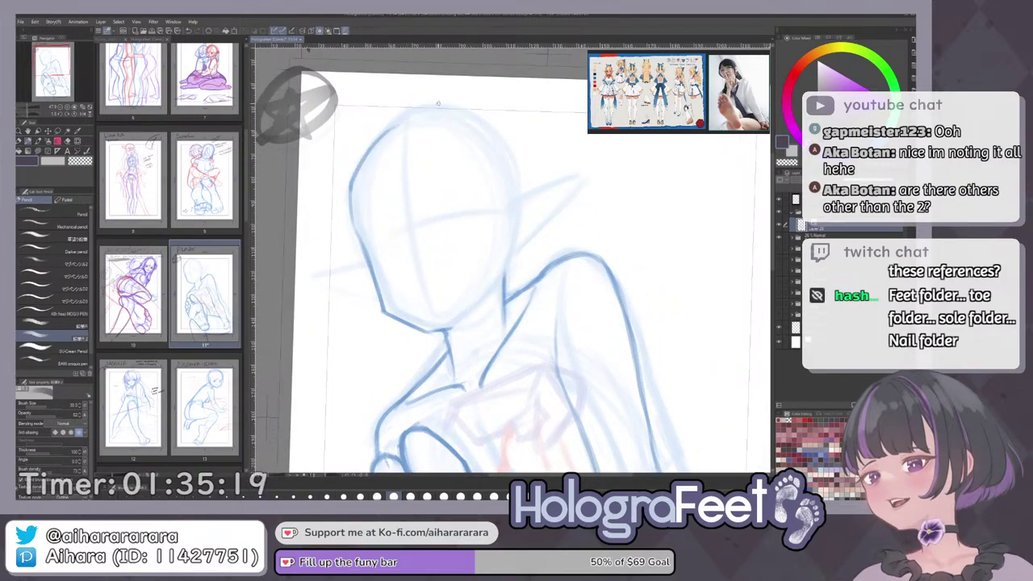
key("e")
mouse_move(371, 258)
left_mouse_down()
mouse_move(352, 182)
mouse_move(355, 239)
left_mouse_up()
key("p")
key("ctrl+z")
key("ctrl+z")
left_click_drag(352, 189, 372, 283)
key("ctrl+z")
key("ctrl+z")
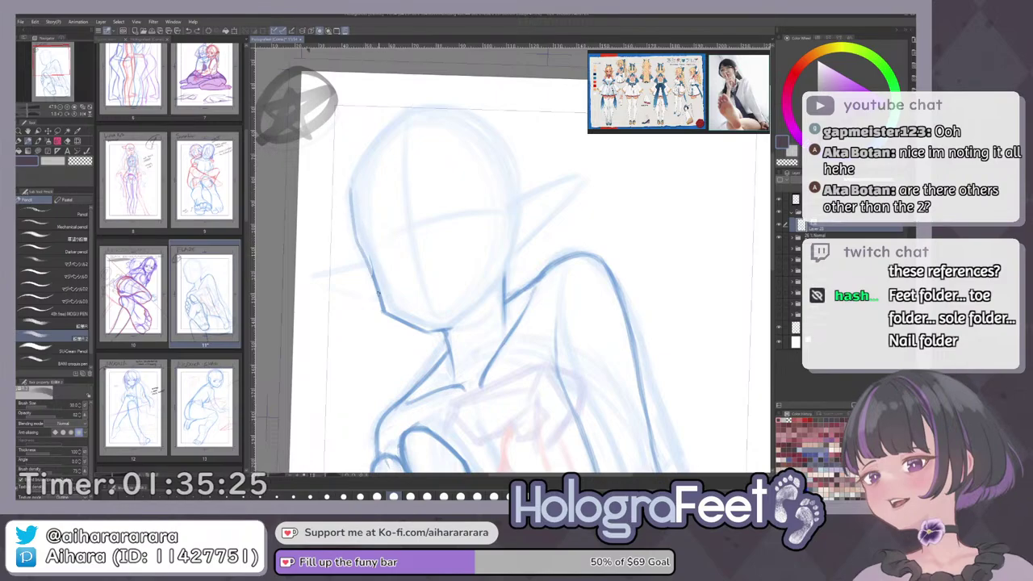
key("c")
key("c")
left_click_drag(354, 218, 372, 273)
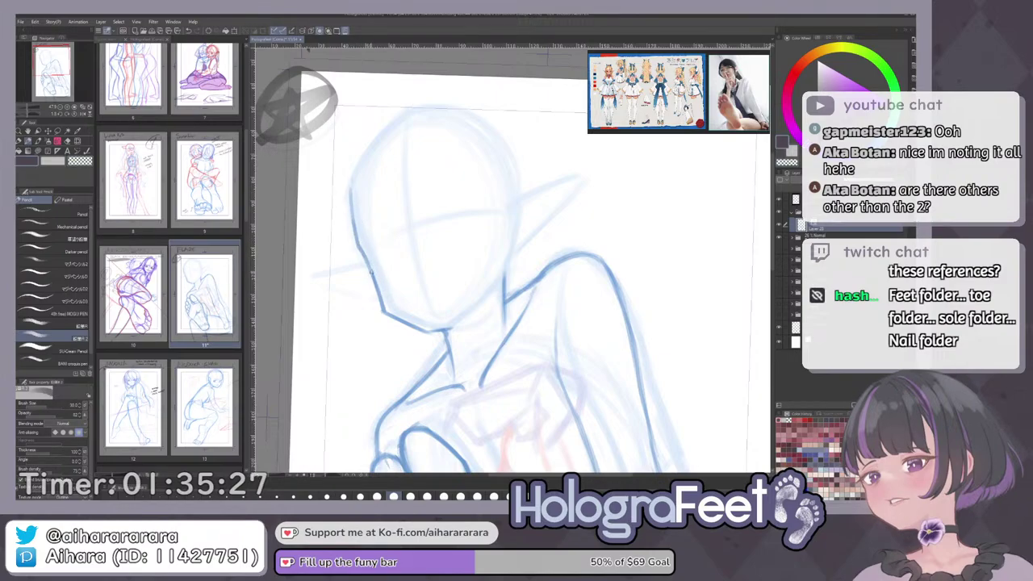
Clean up the junction of chin and neck and extend the jawline a little past the chin toward the ear.
key("ctrl+0")
scroll(468, 101, "up", 2)
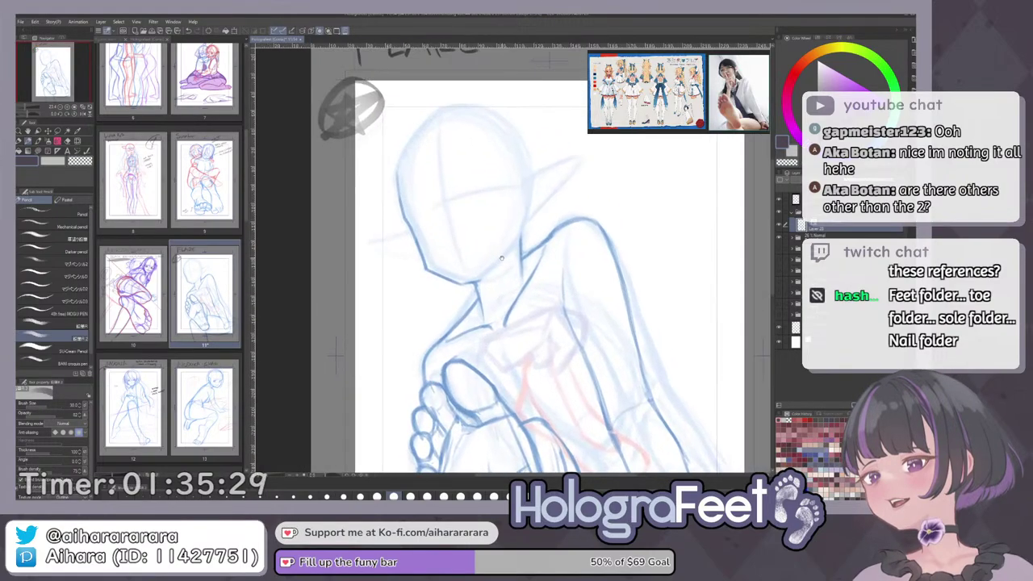
left_click_drag(563, 229, 544, 209)
scroll(482, 282, "up", 2)
key("c")
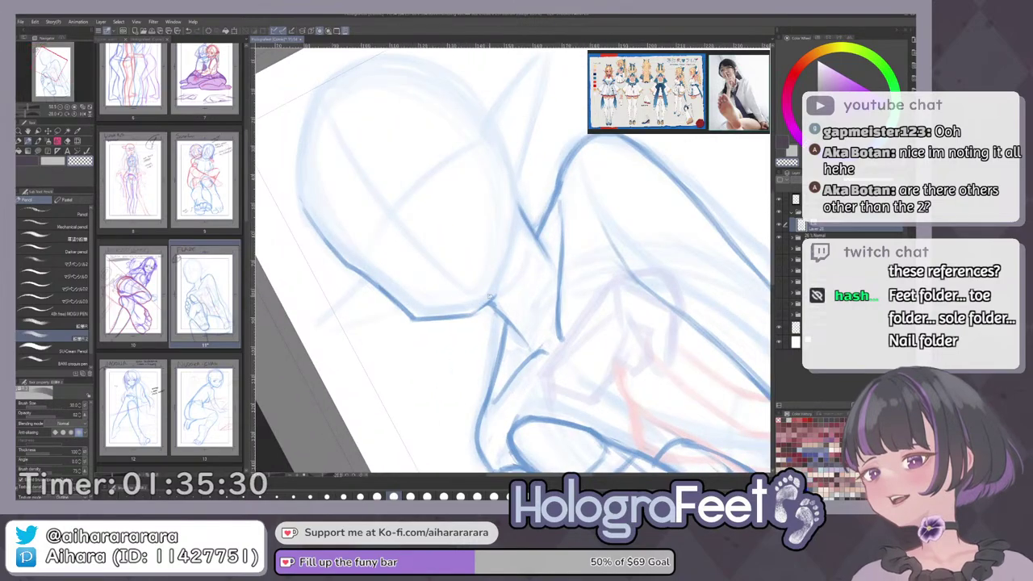
mouse_move(491, 300)
left_mouse_down()
mouse_move(500, 289)
mouse_move(485, 305)
left_mouse_up()
key("c")
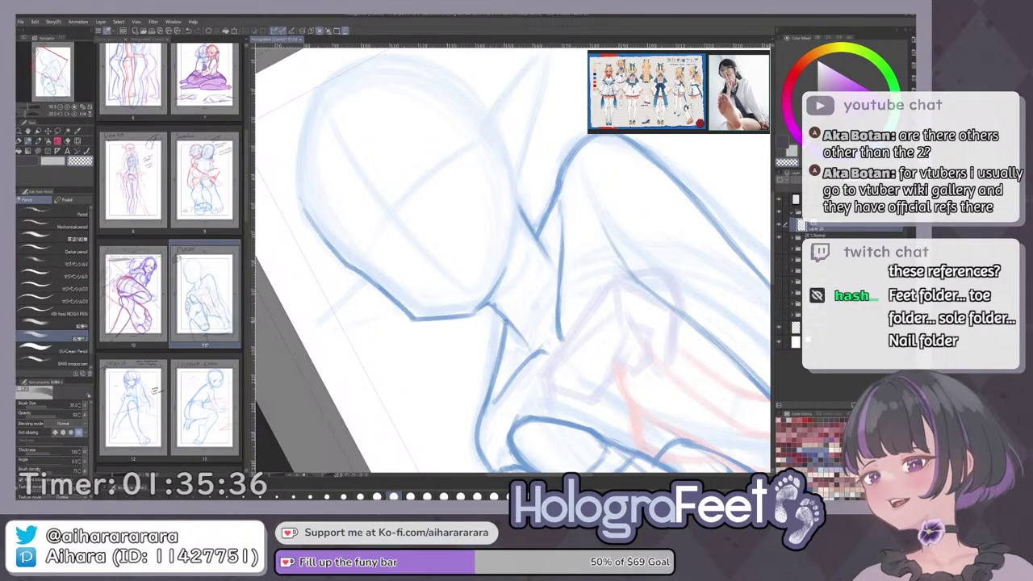
left_click_drag(593, 265, 586, 293)
key("c")
left_click_drag(485, 305, 476, 327)
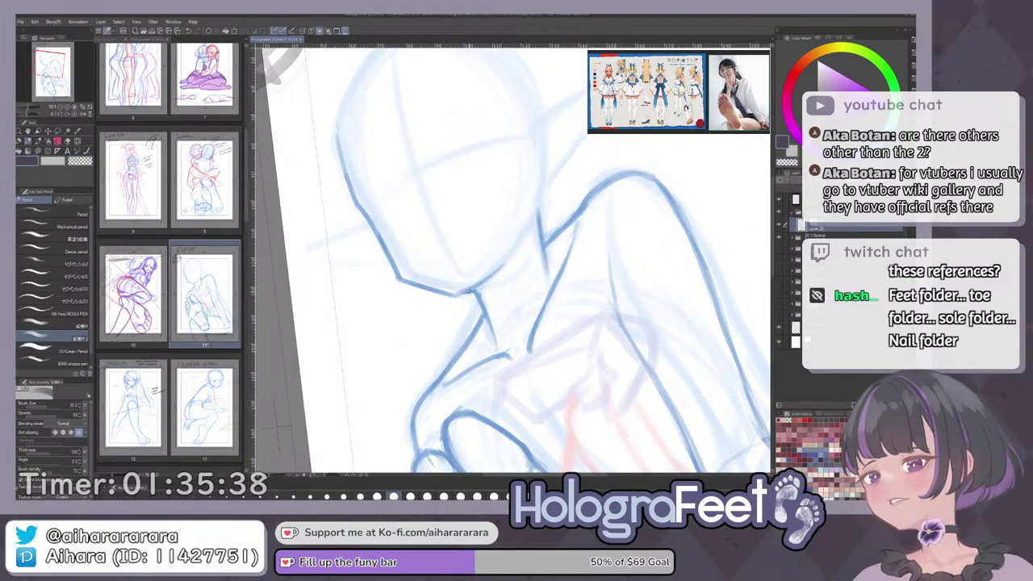
Draw the skull outline from the forehead over the crown to the back of the head.
left_click_drag(540, 239, 536, 300)
left_click_drag(619, 182, 595, 256)
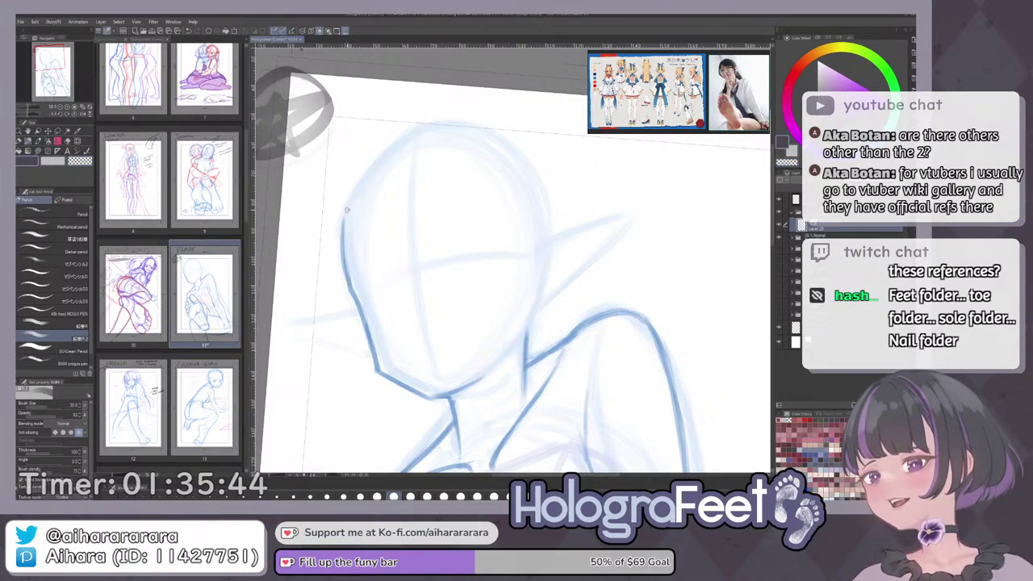
mouse_move(347, 210)
left_mouse_down()
mouse_move(426, 126)
mouse_move(400, 144)
mouse_move(517, 153)
mouse_move(550, 201)
mouse_move(552, 266)
left_mouse_up()
key("ctrl+z")
left_click_drag(509, 145, 549, 265)
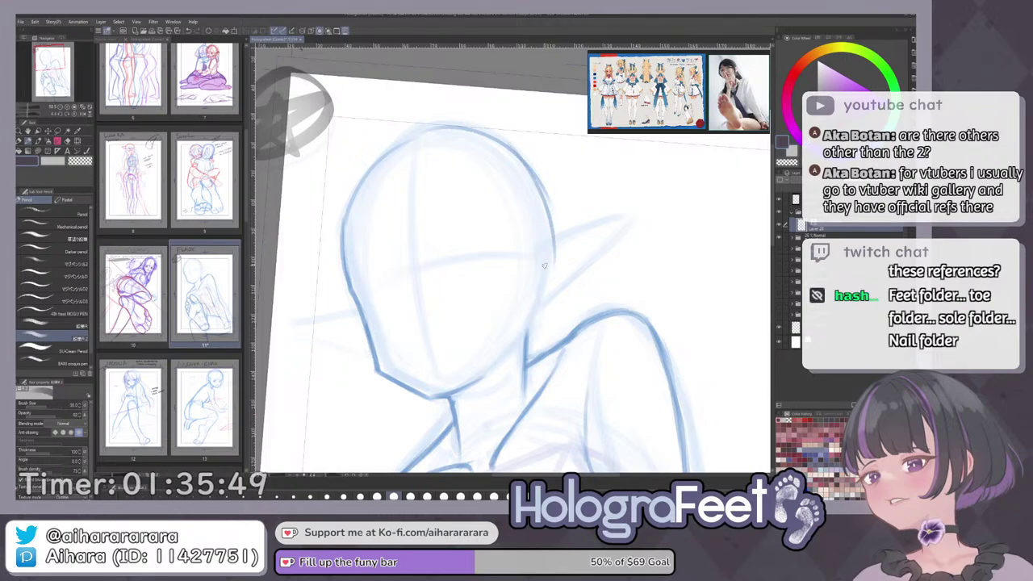
Redraw the skull outline from the crown down the back of the head and join it to the neck beside the raised shoulder.
key("ctrl+z")
key("ctrl+z")
left_click_drag(491, 134, 552, 231)
key("ctrl+z")
key("ctrl+z")
left_click_drag(430, 129, 518, 156)
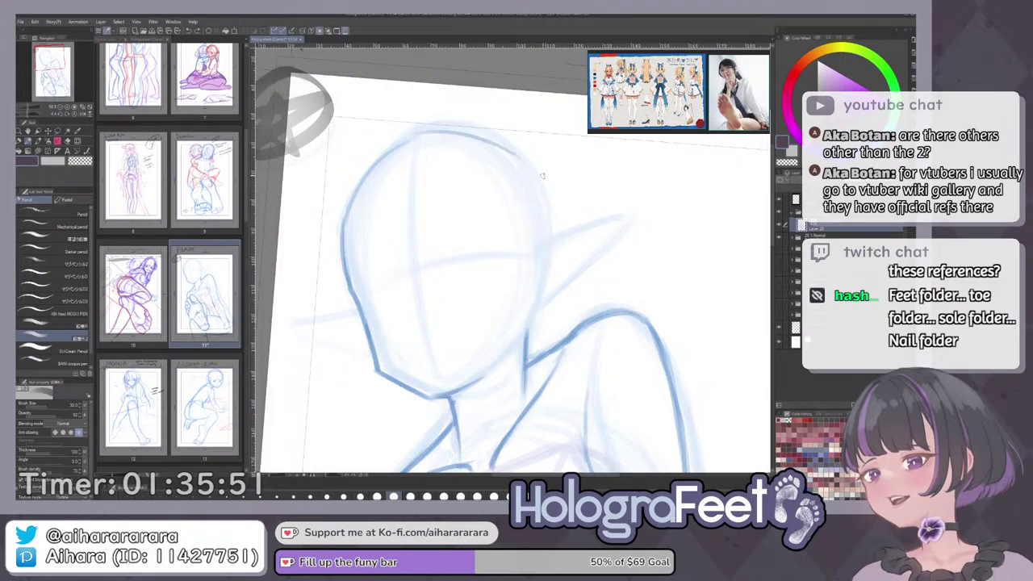
key("ctrl+z")
mouse_move(436, 128)
left_mouse_down()
mouse_move(537, 168)
mouse_move(554, 239)
left_mouse_up()
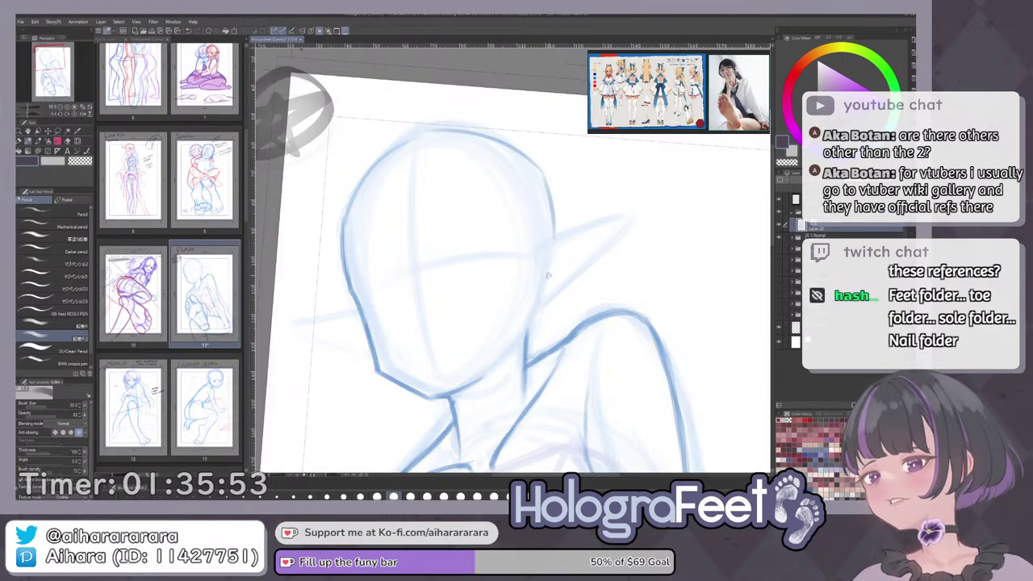
left_click_drag(545, 298, 527, 351)
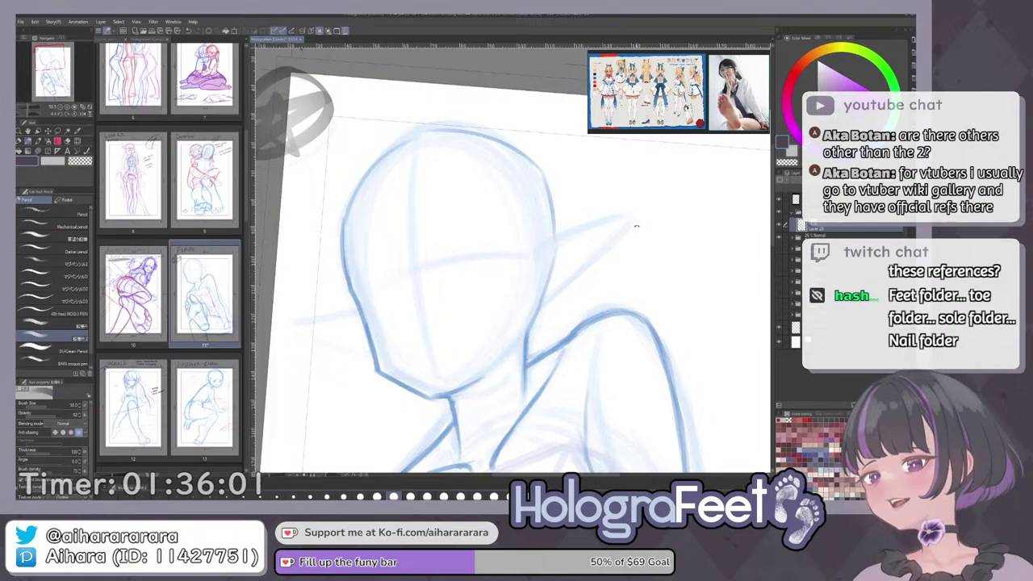
Soften the sharp jaw corner and strengthen the cheek contour just above it.
left_click_drag(637, 226, 639, 284)
left_click_drag(346, 299, 350, 278)
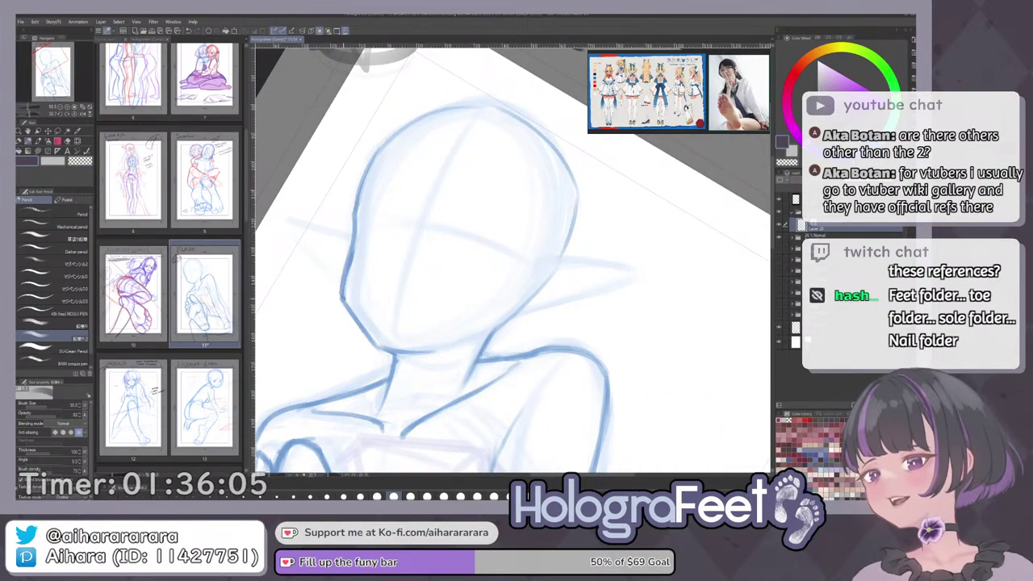
left_click_drag(345, 295, 346, 283)
key("c")
left_click_drag(349, 246, 345, 273)
key("ctrl+0")
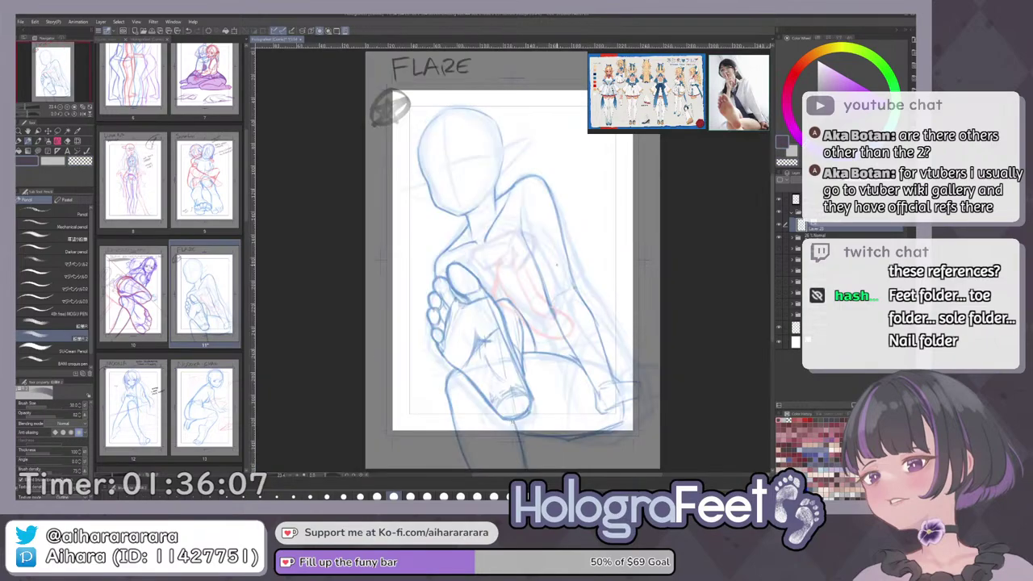
left_click_drag(469, 205, 505, 207)
key("ctrl+0")
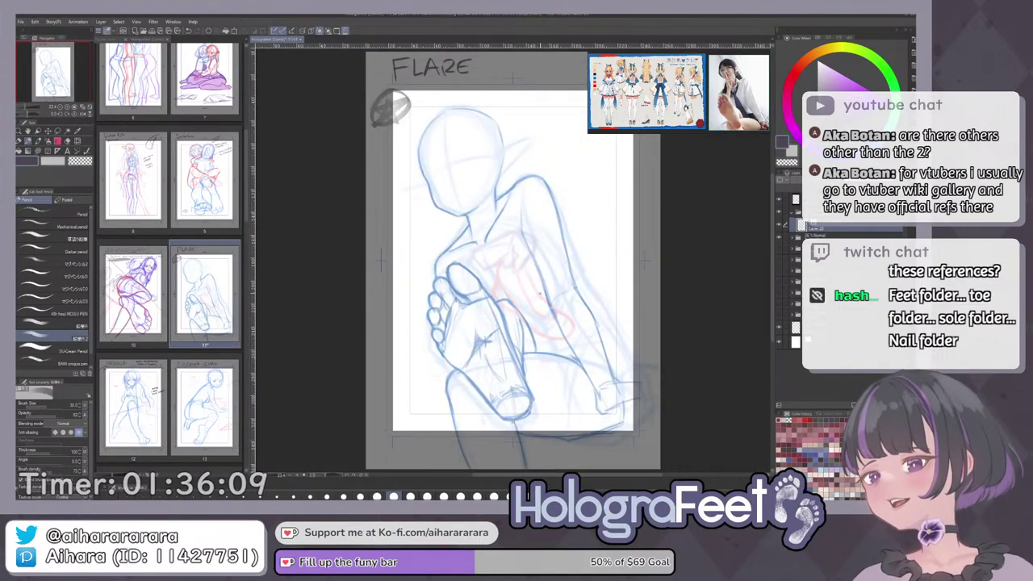
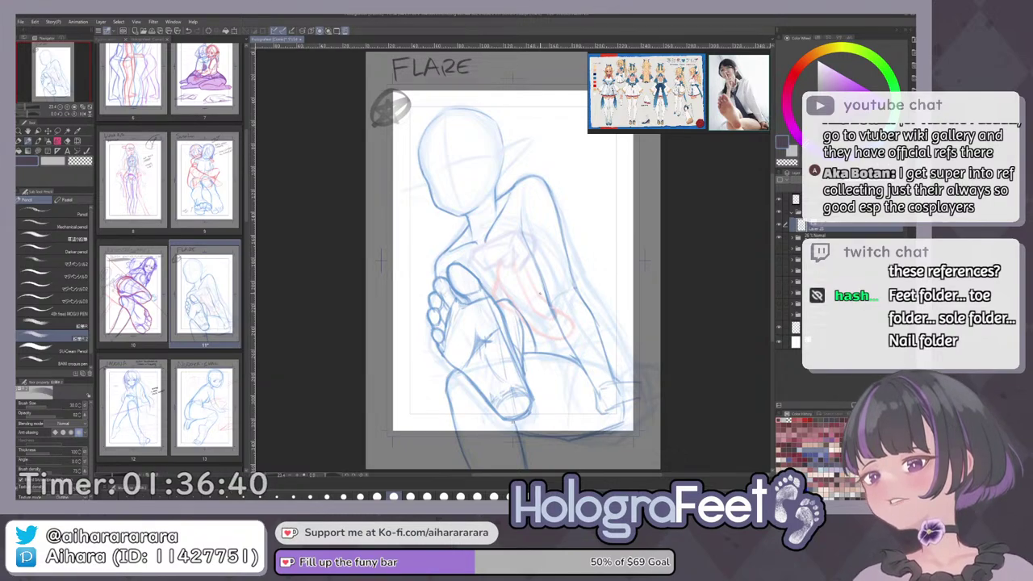
Refine the cheek contour from eye level down to the chin into a rounder curve.
left_click_drag(562, 179, 568, 308)
scroll(448, 225, "up", 4)
left_click_drag(440, 226, 434, 278)
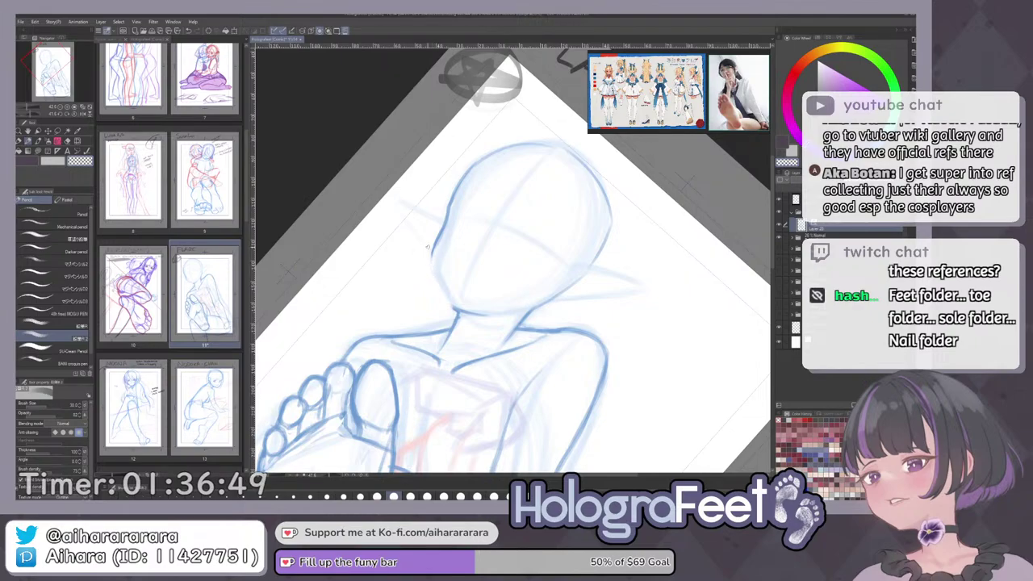
key("c")
mouse_move(449, 210)
left_mouse_down()
mouse_move(433, 259)
mouse_move(450, 313)
left_mouse_up()
key("ctrl+z")
key("ctrl+0")
scroll(487, 208, "up", 3)
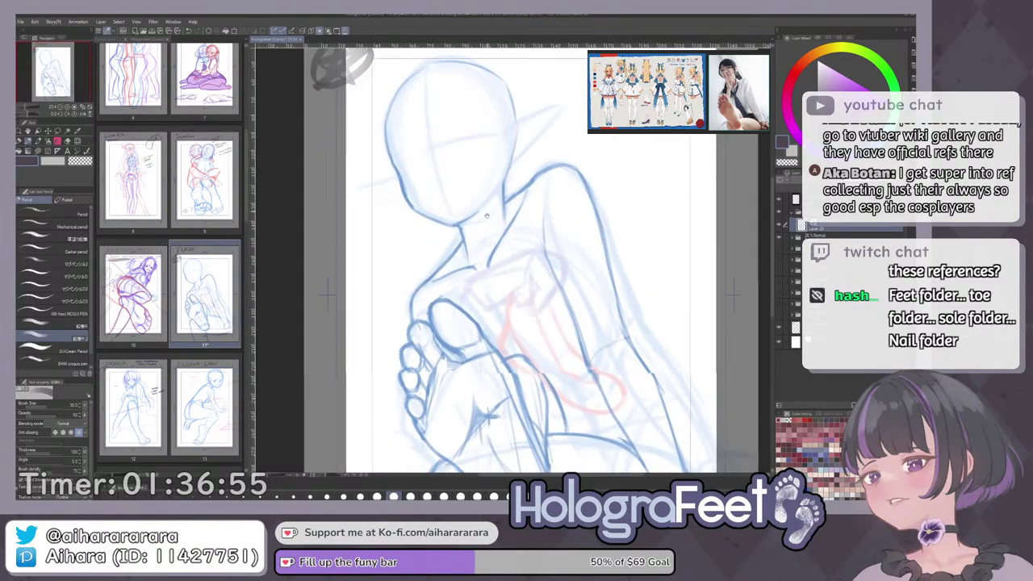
left_click_drag(475, 211, 486, 302)
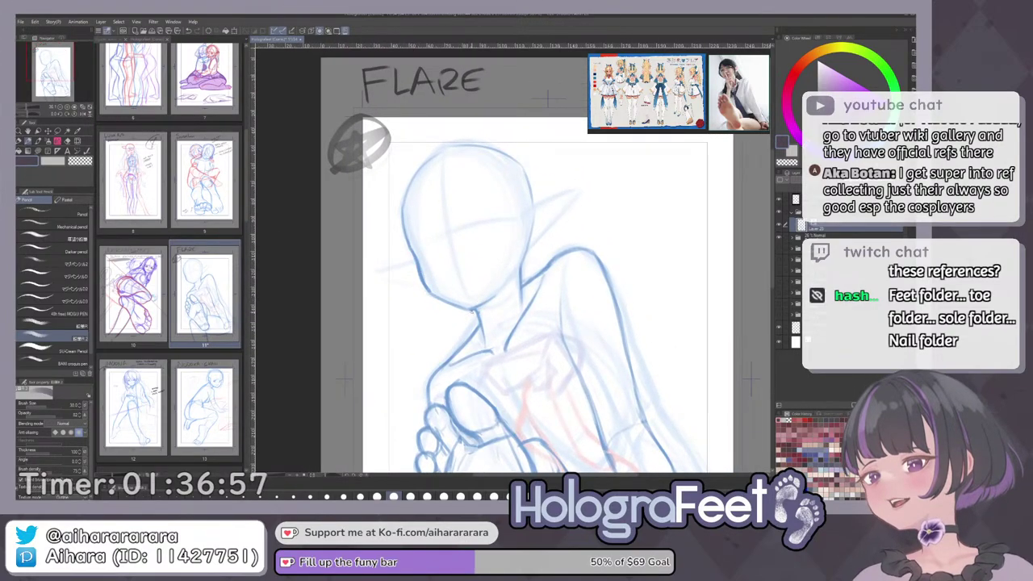
Review the redrawn head outline up close, within the whole figure and at a tilted angle.
key("ctrl+minus")
scroll(440, 157, "up", 3)
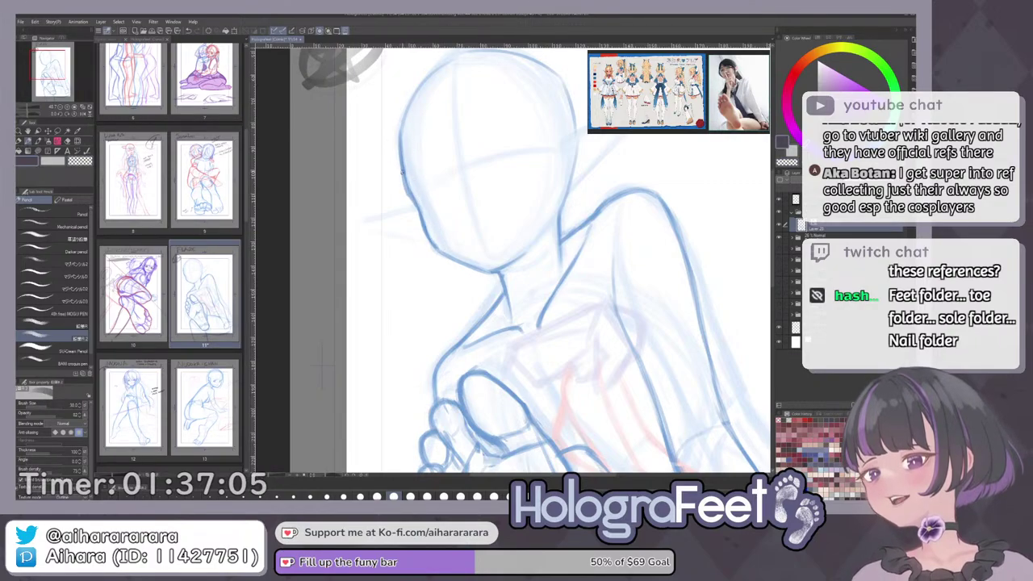
key("ctrl+0")
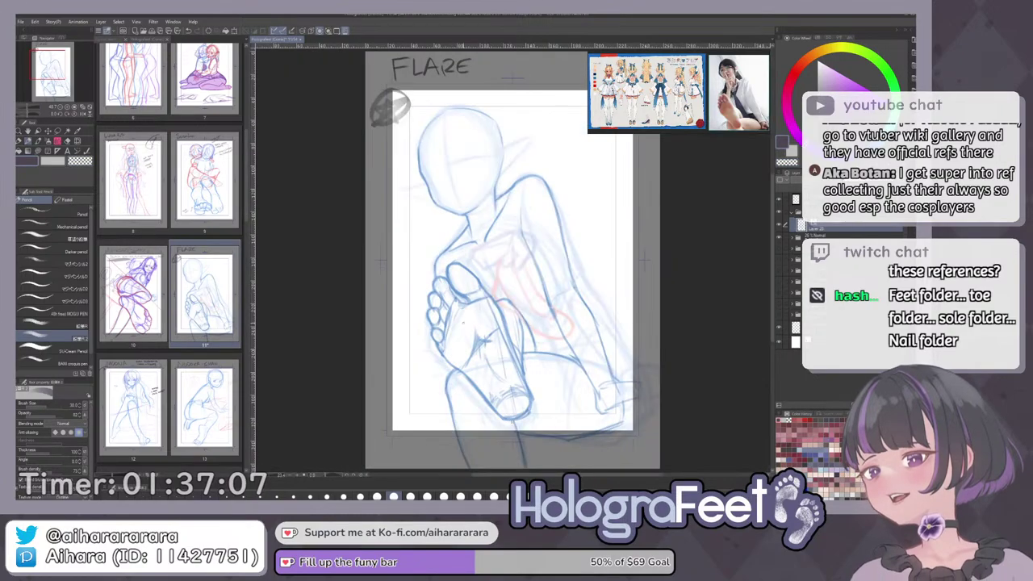
key("minus")
key("minus")
scroll(424, 179, "up", 3)
left_click_drag(426, 176, 421, 252)
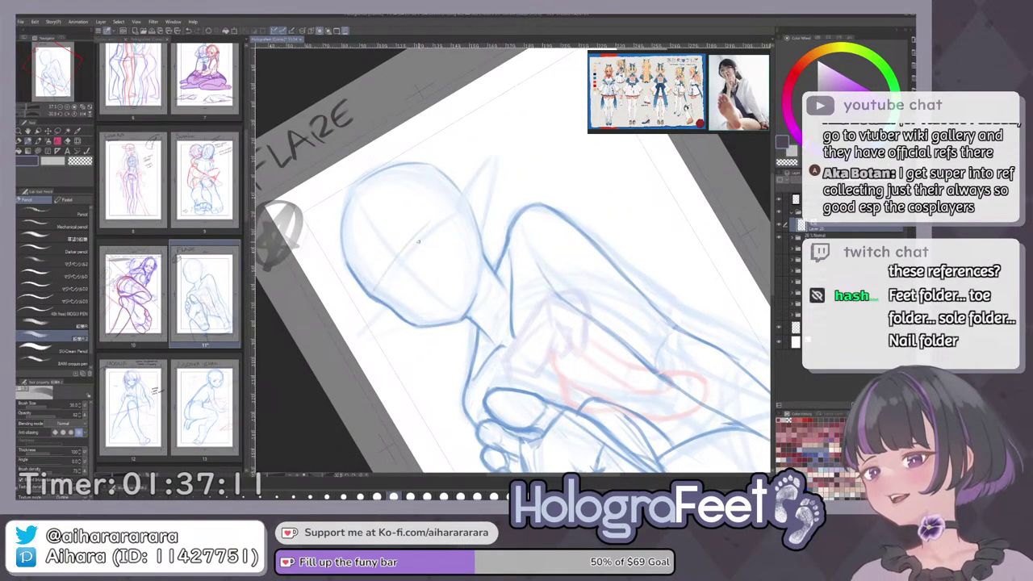
Draw curved horizontal guidelines across the face for the placement of the eyes and mouth.
left_click_drag(380, 293, 445, 214)
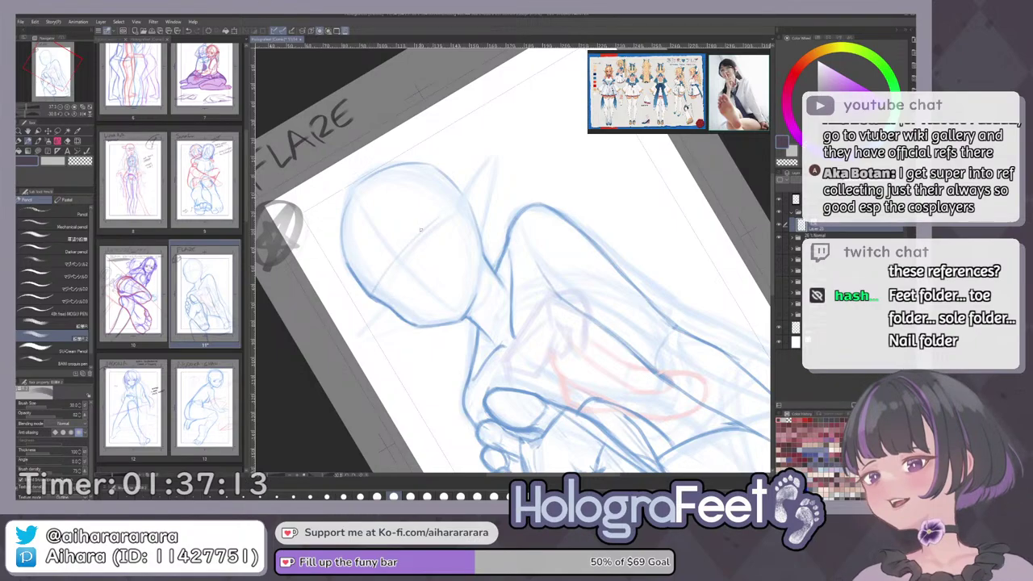
left_click_drag(579, 191, 584, 195)
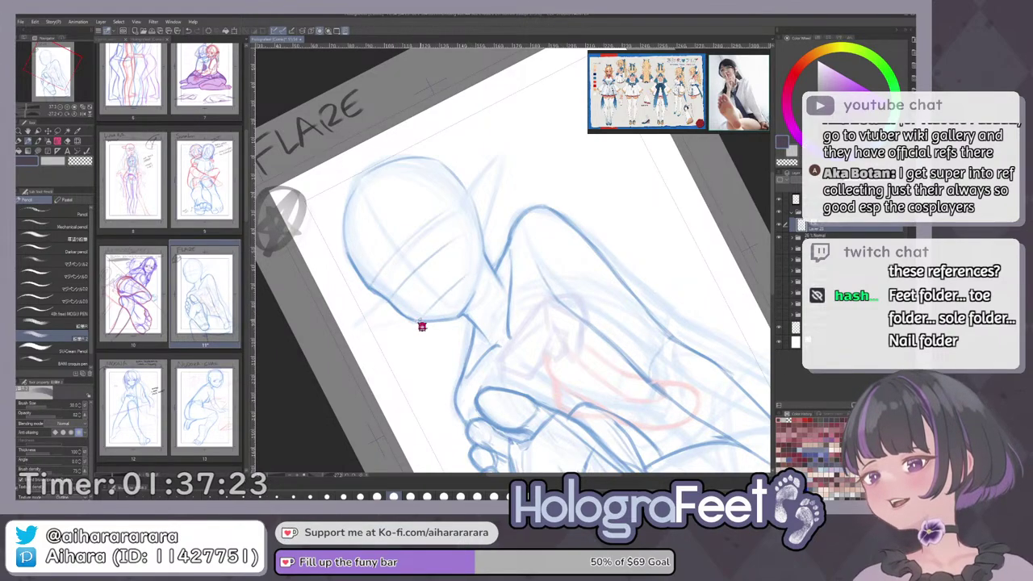
key("ctrl+0")
scroll(487, 166, "up", 2)
mouse_move(447, 173)
left_mouse_down()
mouse_move(468, 247)
mouse_move(440, 266)
left_mouse_up()
scroll(457, 250, "up", 2)
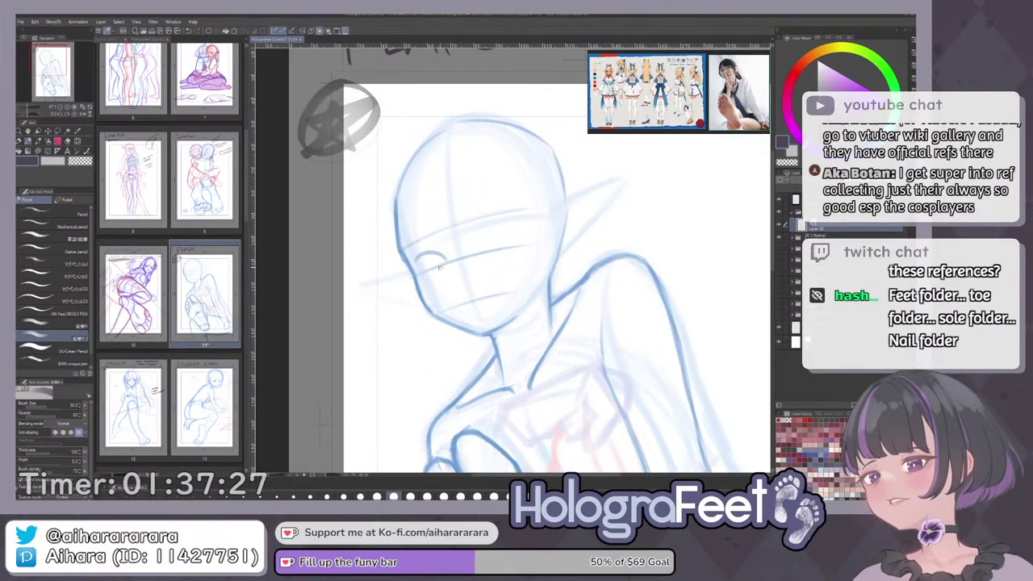
key("ctrl+z")
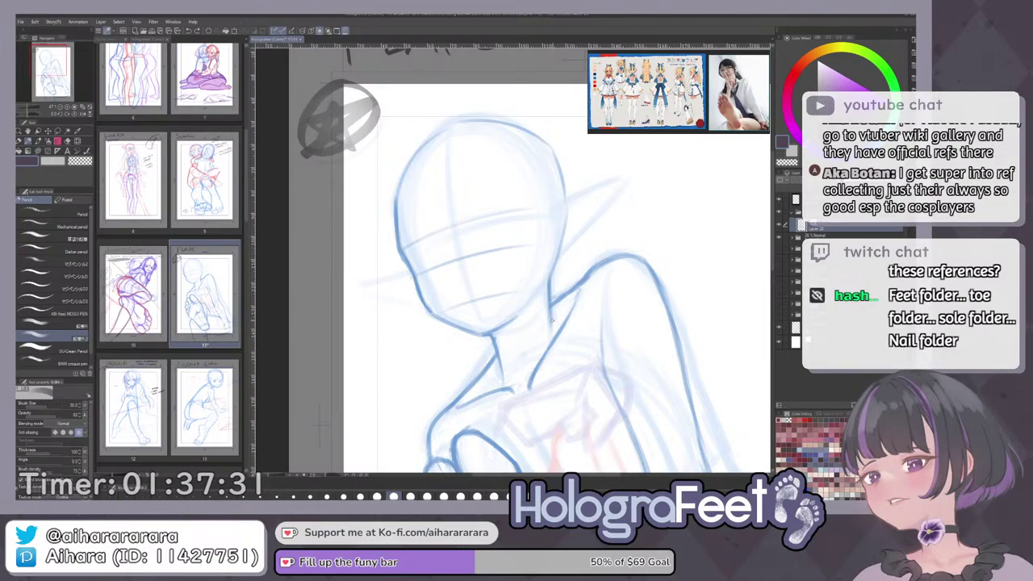
Draw the near pointed ear on the side of the head, with its long outline and inner folds.
key("ctrl+0")
mouse_move(486, 156)
left_mouse_down()
mouse_move(506, 159)
mouse_move(511, 206)
mouse_move(593, 166)
mouse_move(540, 232)
mouse_move(508, 233)
mouse_move(515, 216)
mouse_move(516, 237)
mouse_move(528, 213)
mouse_move(591, 173)
mouse_move(539, 213)
left_mouse_up()
key("ctrl+z")
key("ctrl+z")
key("ctrl+z")
key("ctrl+z")
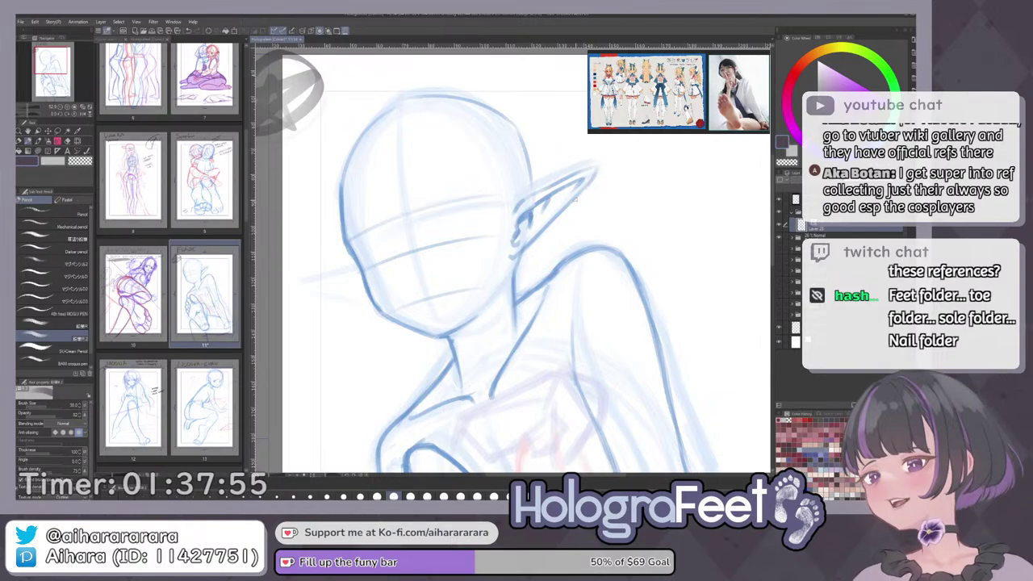
left_click_drag(527, 199, 585, 170)
mouse_move(557, 212)
left_mouse_down()
mouse_move(607, 207)
mouse_move(591, 234)
left_mouse_up()
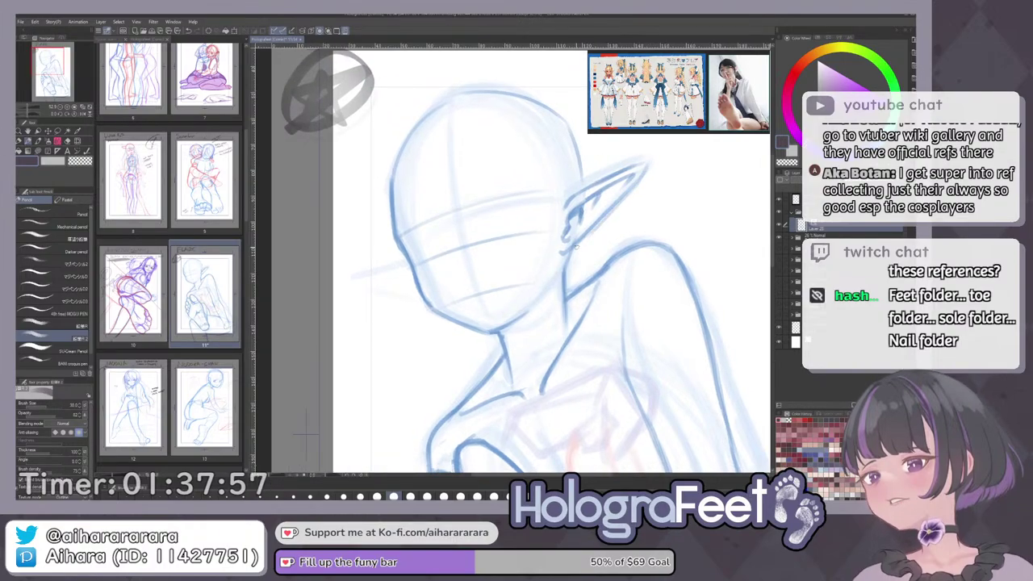
key("c")
key("ctrl+0")
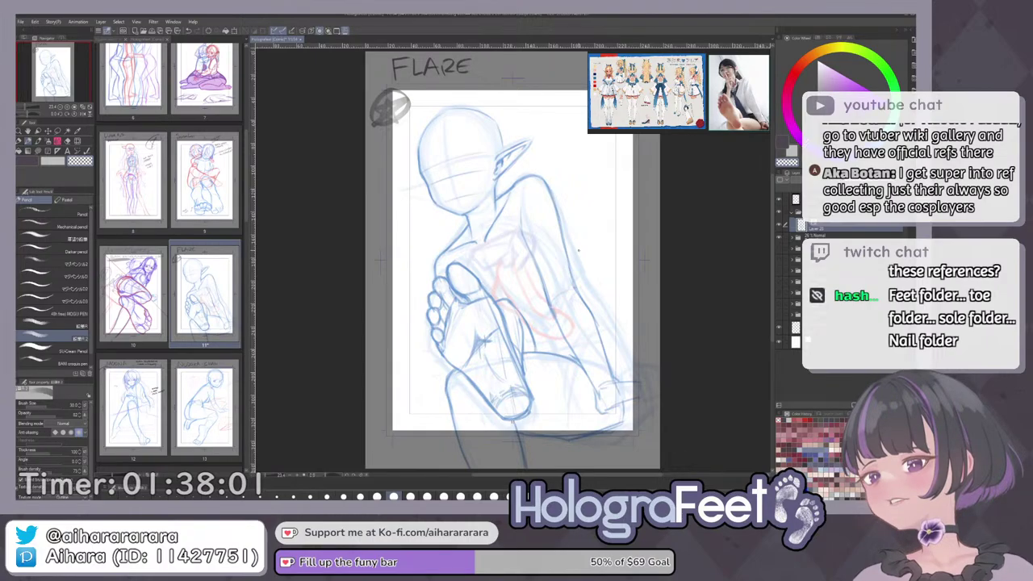
Outline the far ear's pointed tip where it sticks out beyond the cheek at eye level.
scroll(578, 249, "up", 3)
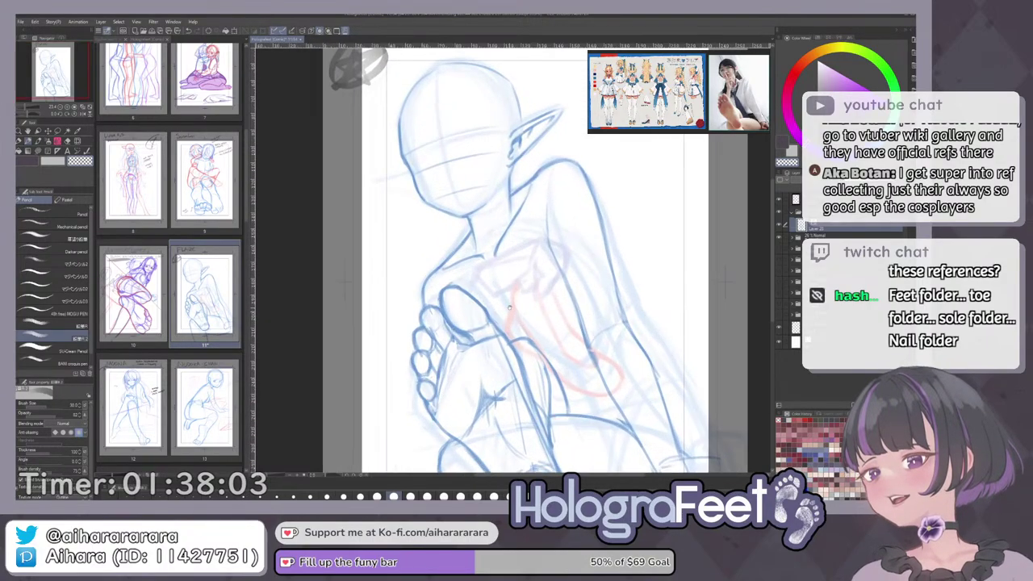
left_click_drag(621, 212, 630, 244)
left_click_drag(468, 166, 476, 244)
scroll(466, 246, "up", 2)
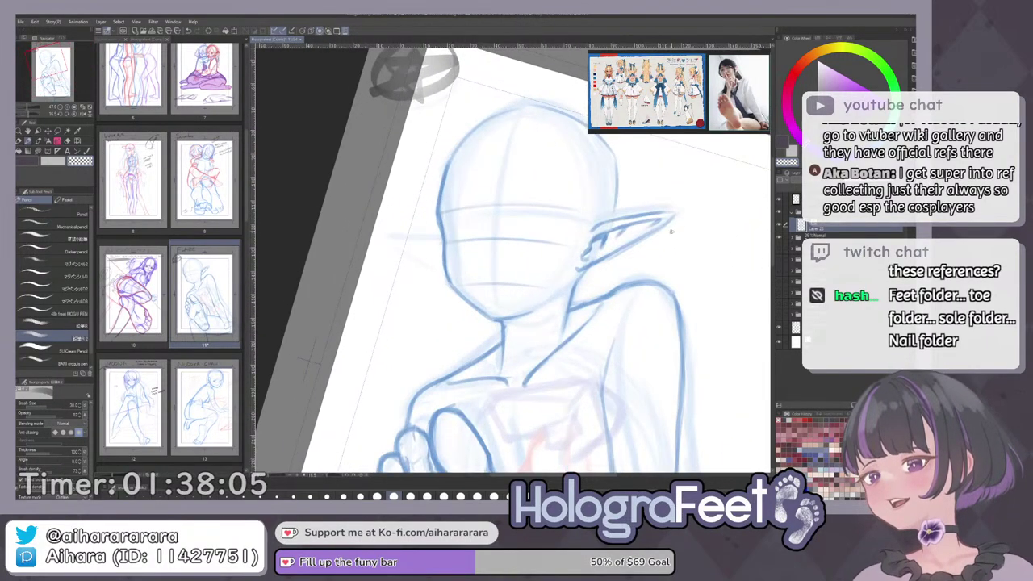
scroll(466, 246, "up", 2)
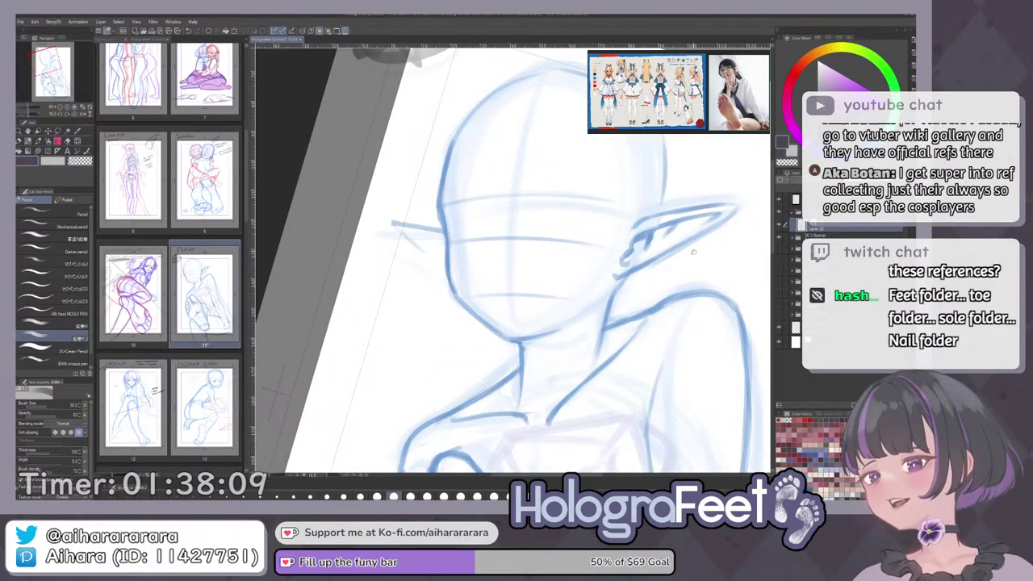
left_click_drag(392, 224, 446, 277)
key("ctrl+z")
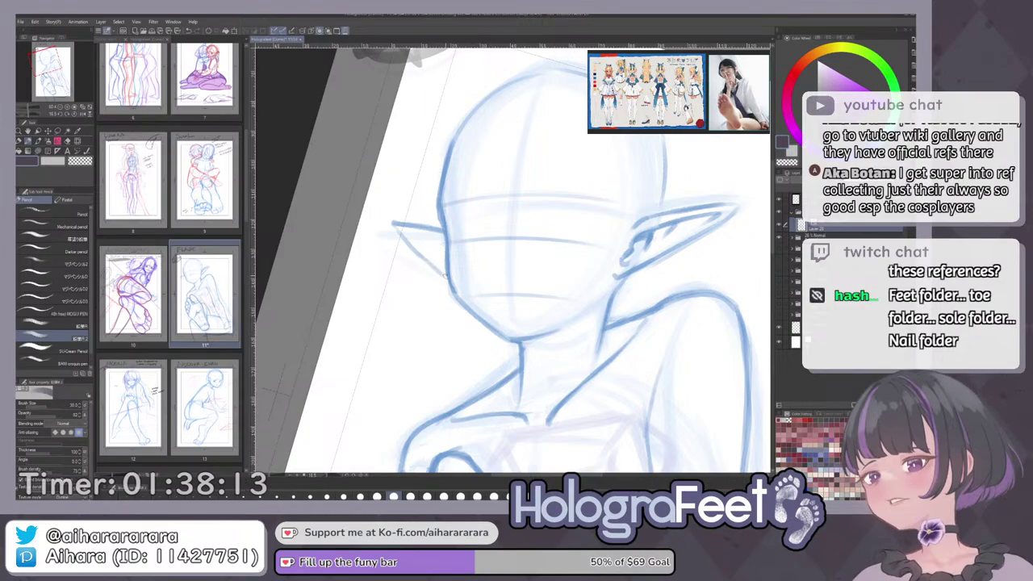
key("ctrl+0")
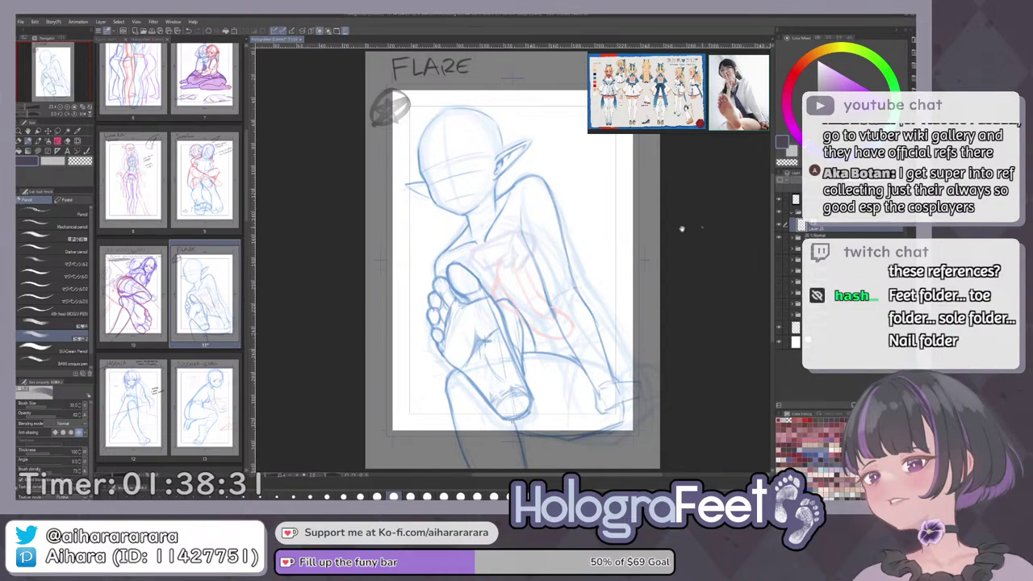
Clean up the junction of chin and neck and rework the short front neck line directly below it.
scroll(552, 268, "up", 2)
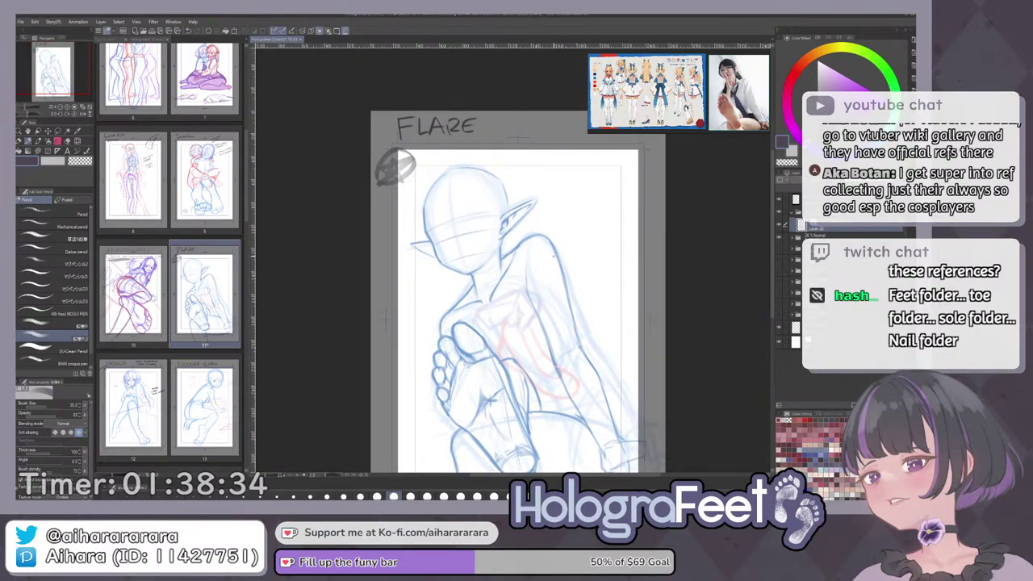
left_click_drag(553, 256, 546, 234)
scroll(488, 275, "up", 2)
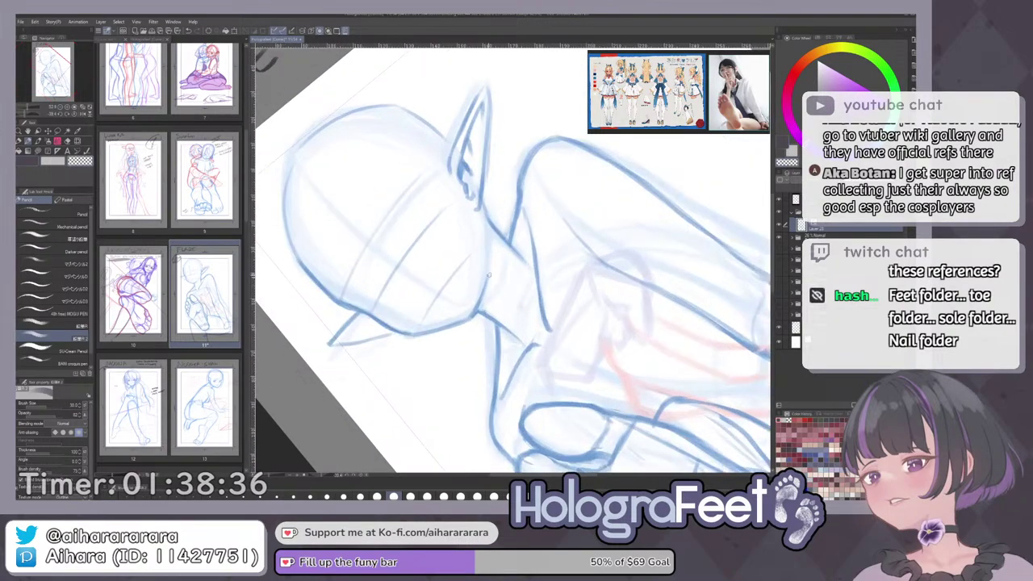
key("c")
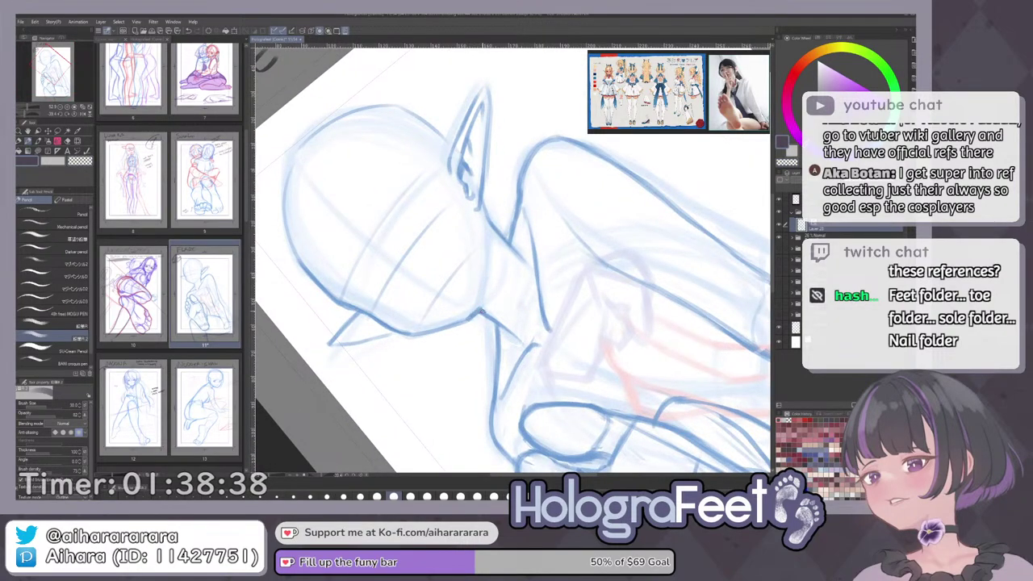
key("ctrl+0")
scroll(494, 172, "up", 2)
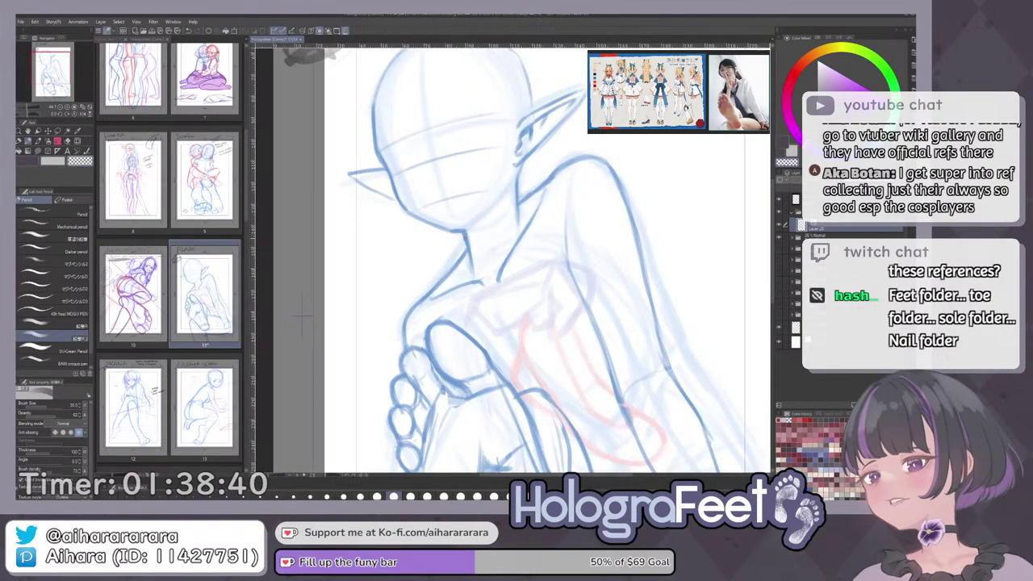
left_click_drag(466, 238, 469, 262)
key("c")
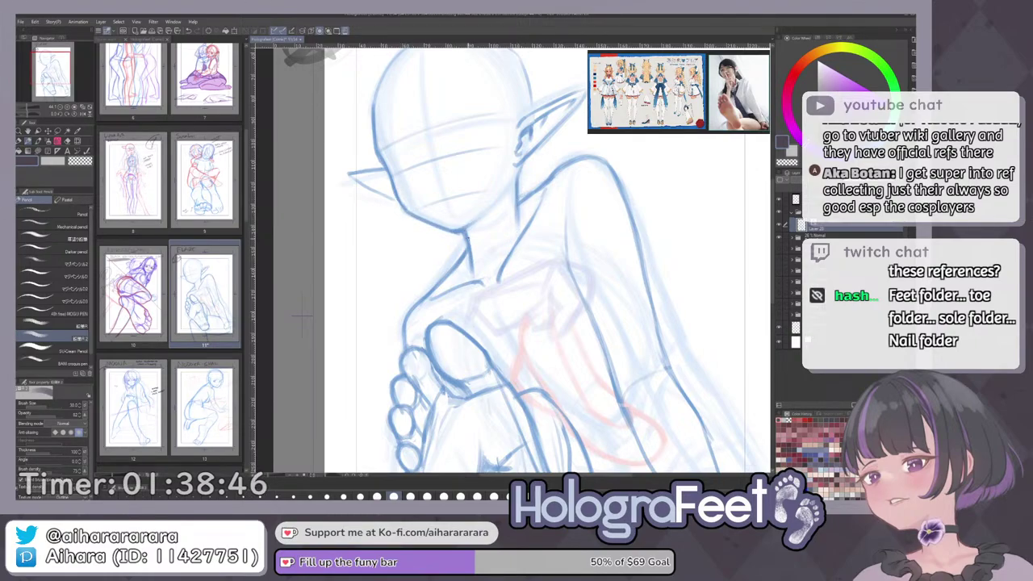
key("ctrl+0")
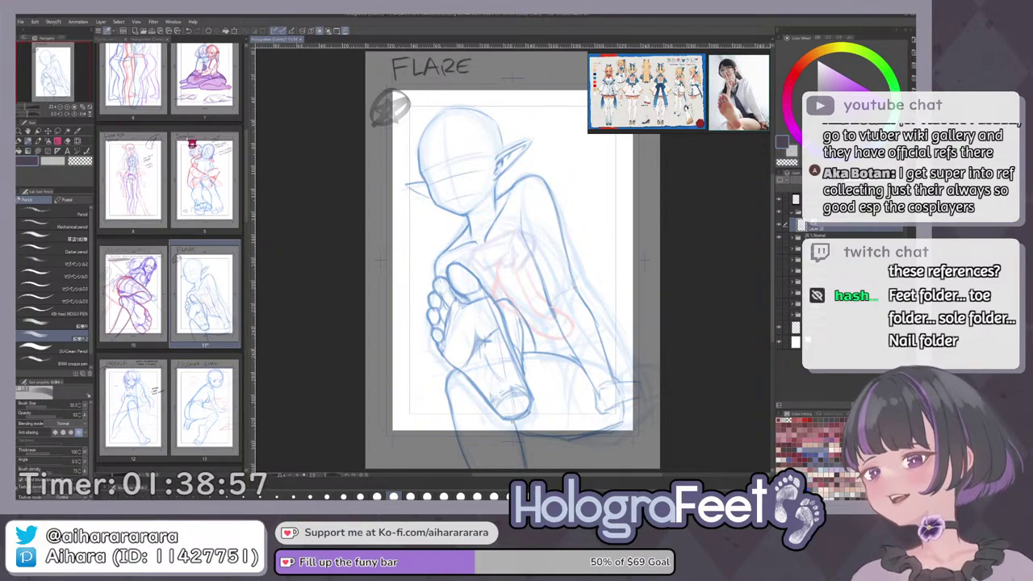
Reframe the reference images so the character sheet is shown larger beside the foot photo, and check the tilted figure.
scroll(611, 83, "up", 3)
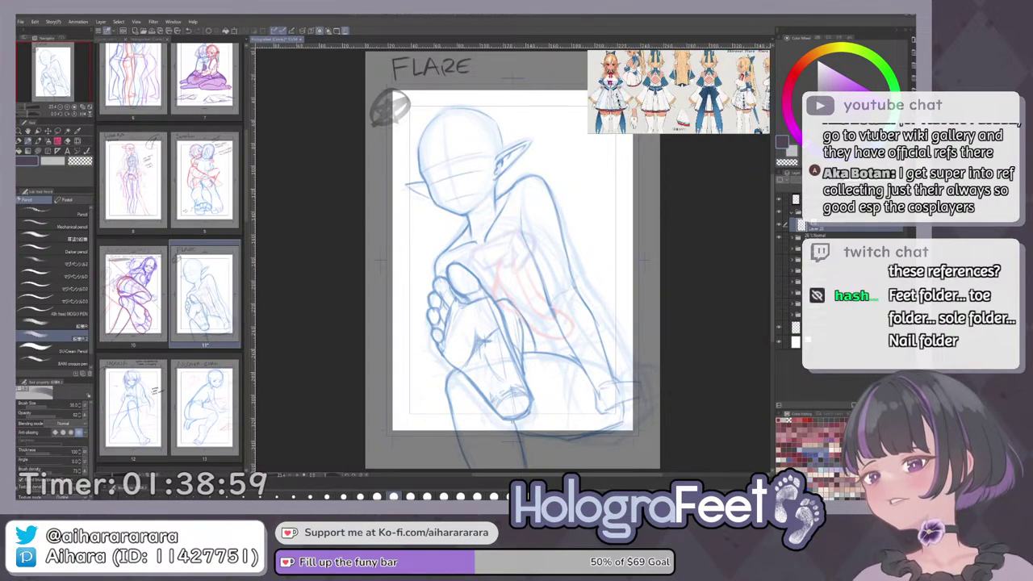
left_click_drag(611, 82, 655, 108)
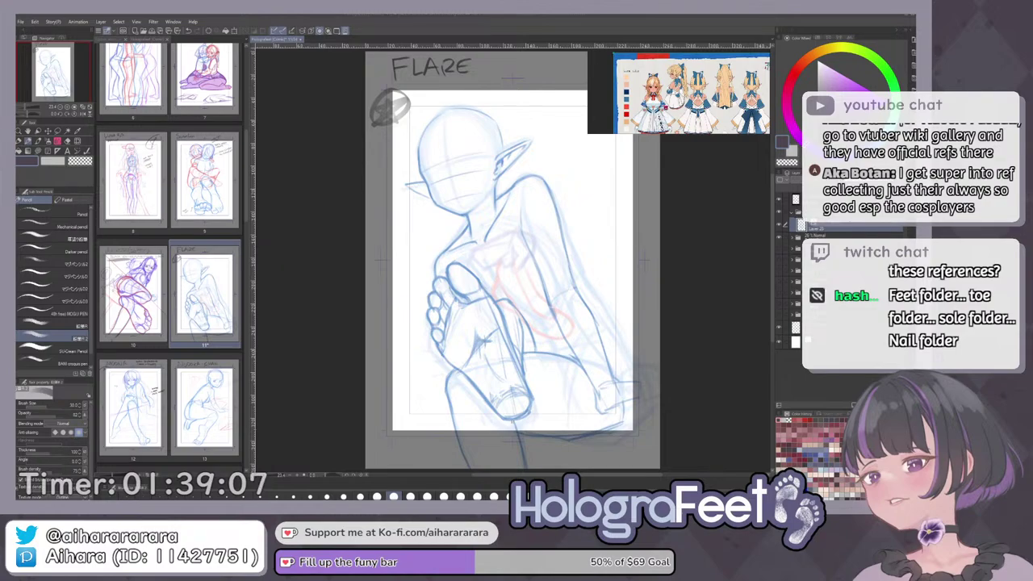
left_click_drag(657, 159, 685, 227)
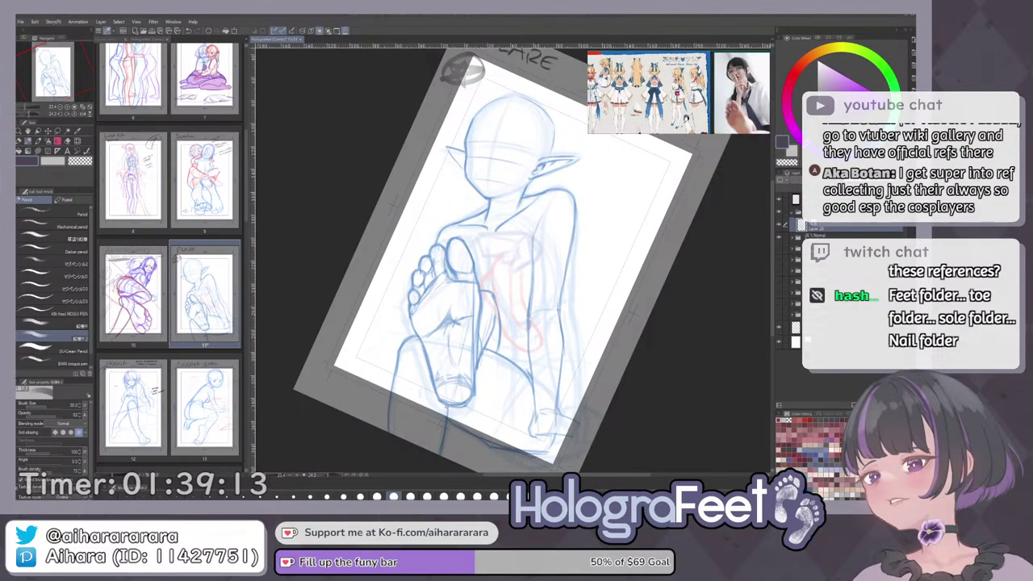
key("ctrl+at")
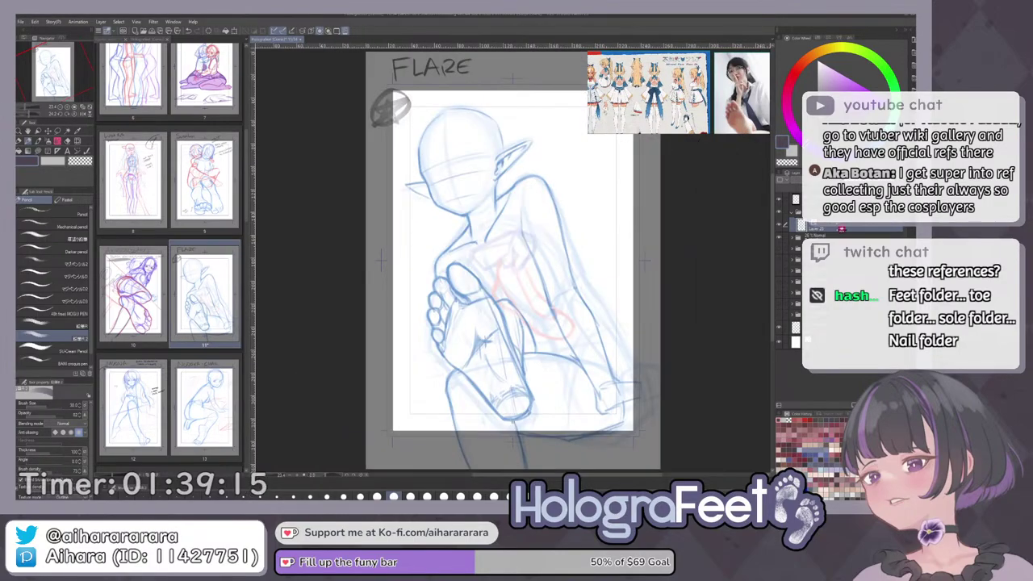
Redraw the neck's front contour as one slanted line from the chin to the collarbone and check it in the mirrored figure.
scroll(528, 210, "up", 4)
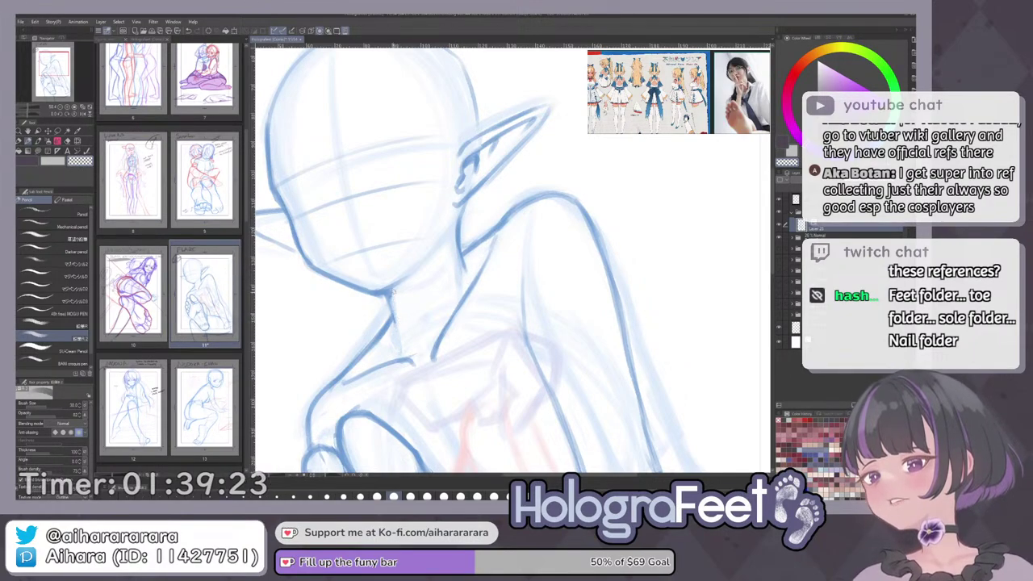
key("c")
left_click_drag(389, 293, 411, 348)
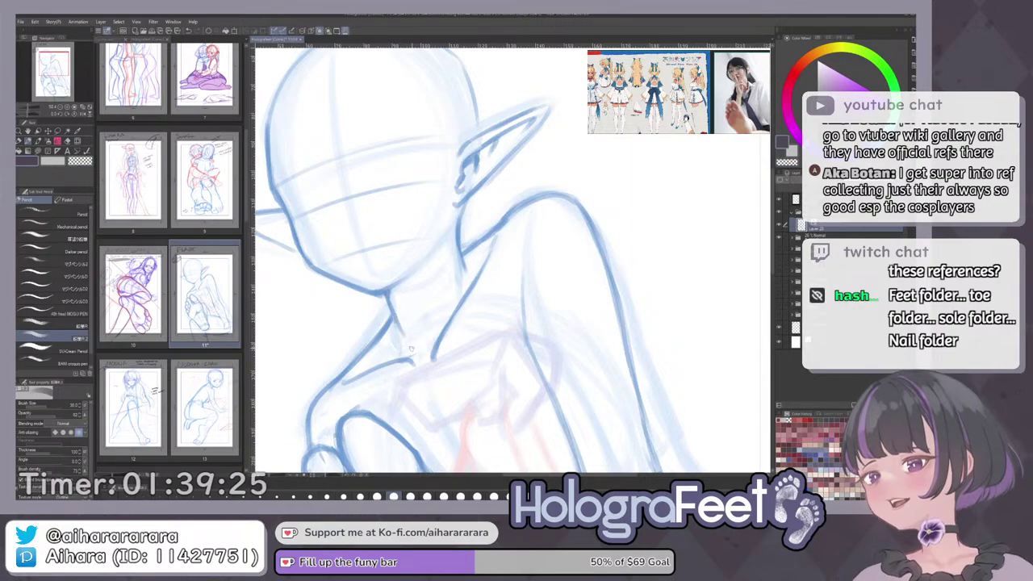
key("ctrl+0")
scroll(473, 226, "up", 3)
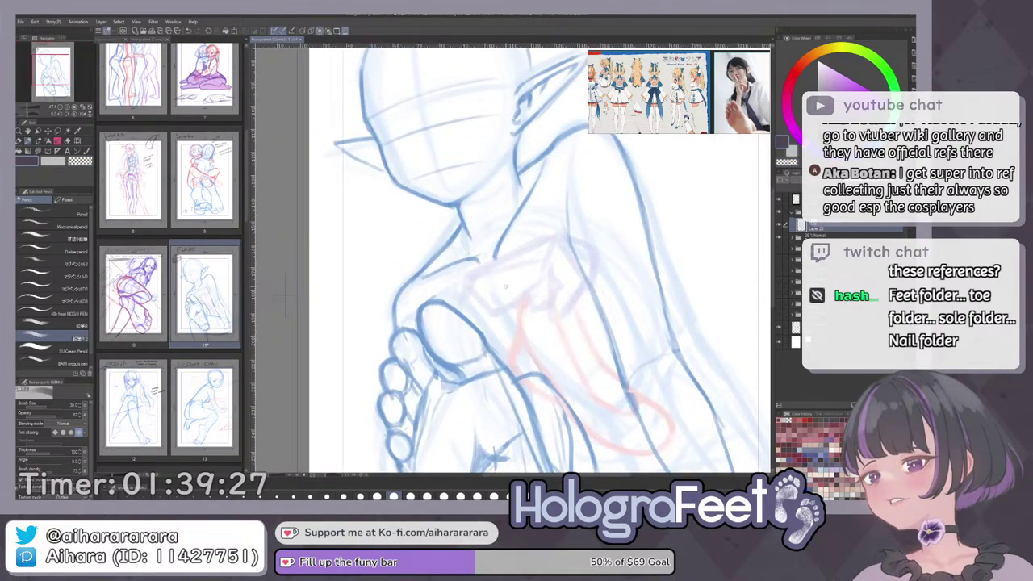
key("ctrl+0")
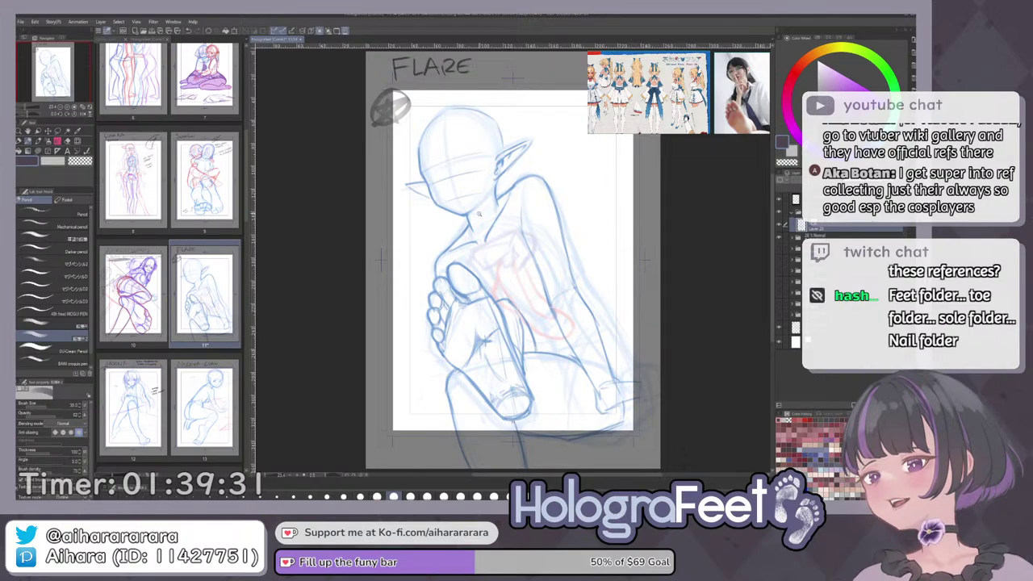
scroll(475, 219, "up", 3)
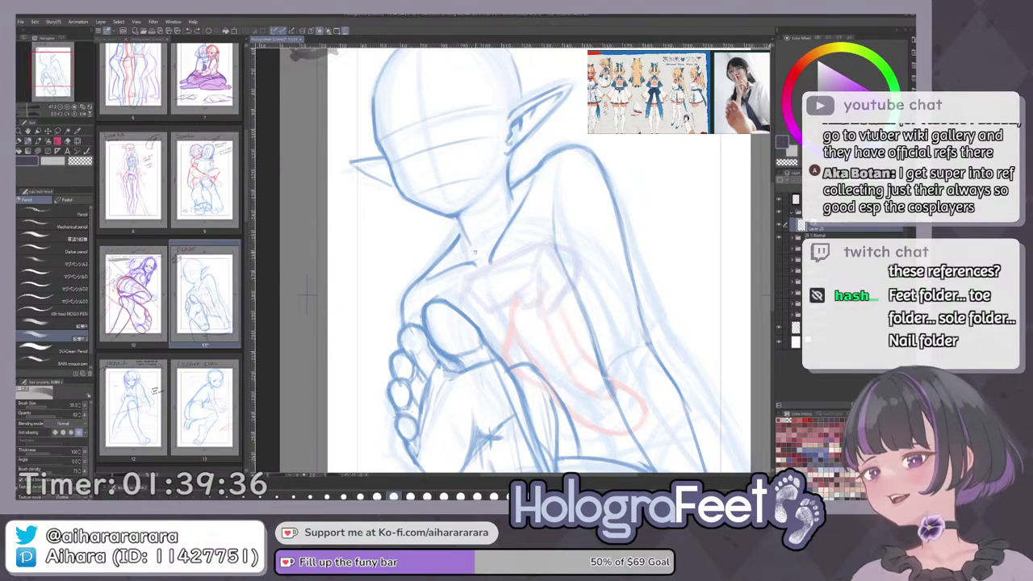
left_click_drag(459, 215, 476, 258)
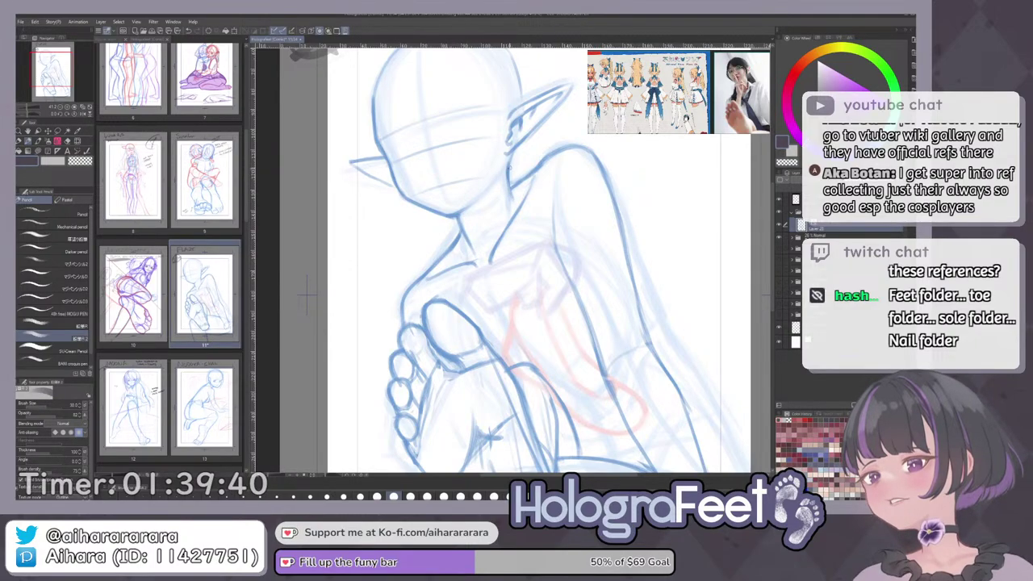
key("ctrl+0")
key("h")
key("h")
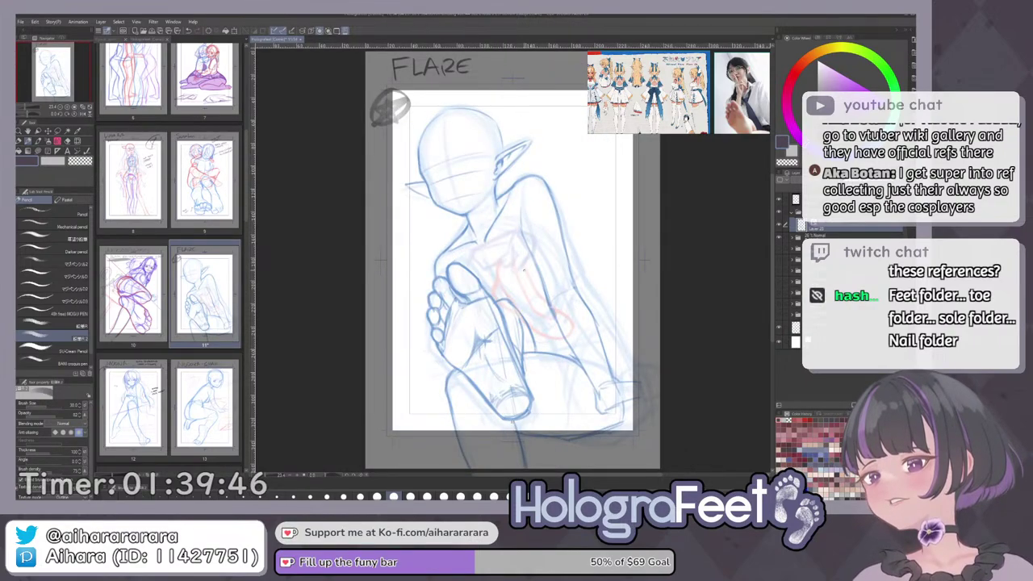
Add the inner fold lines to the far ear beside the cheek.
key("ctrl+plus")
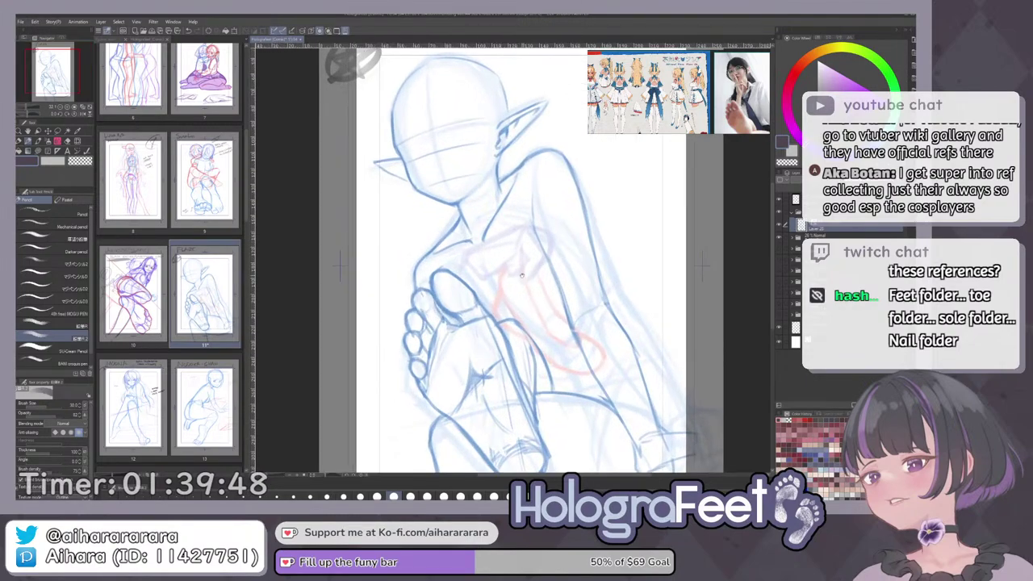
left_click_drag(522, 226, 521, 336)
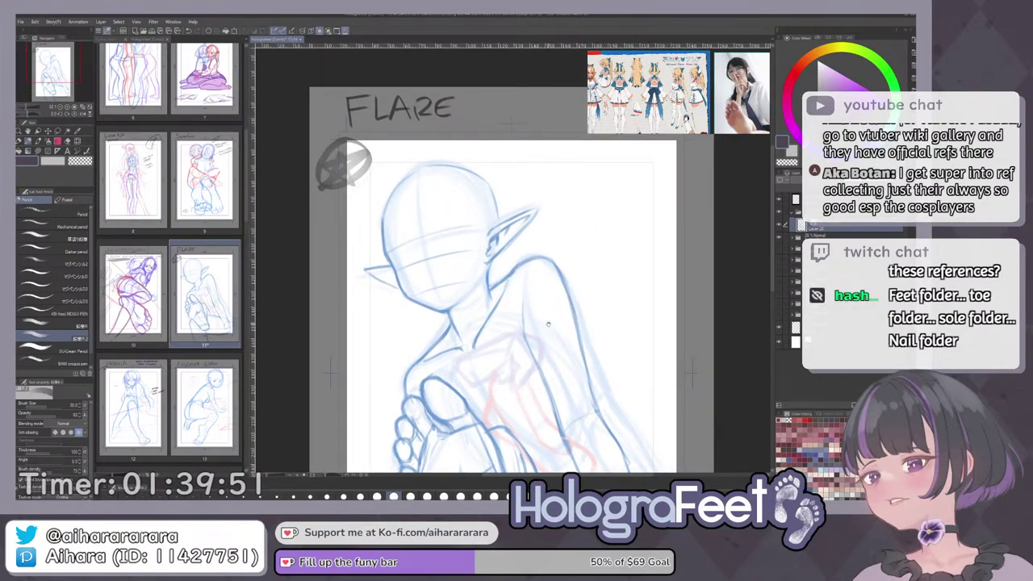
scroll(363, 274, "up", 3)
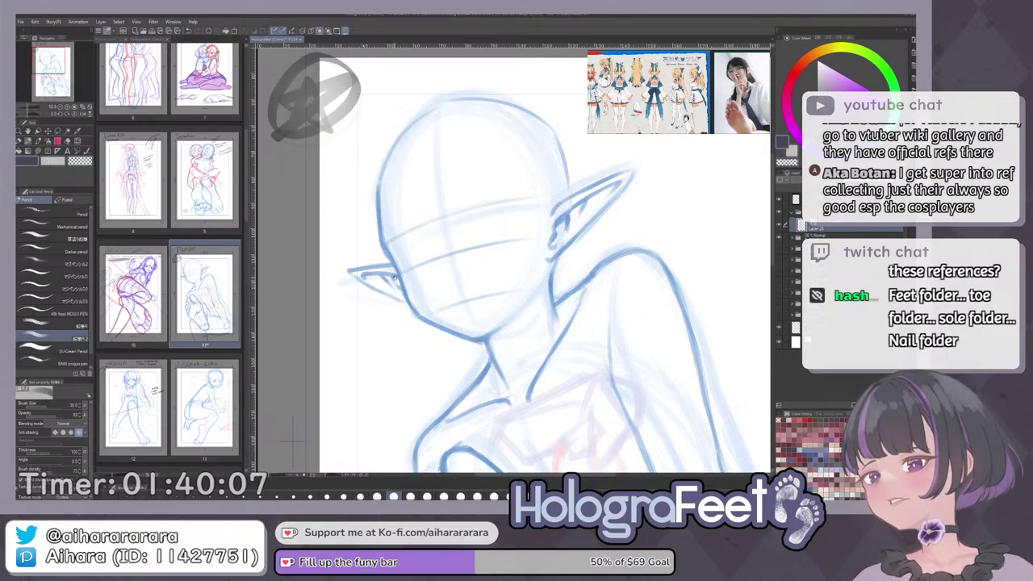
key("ctrl+0")
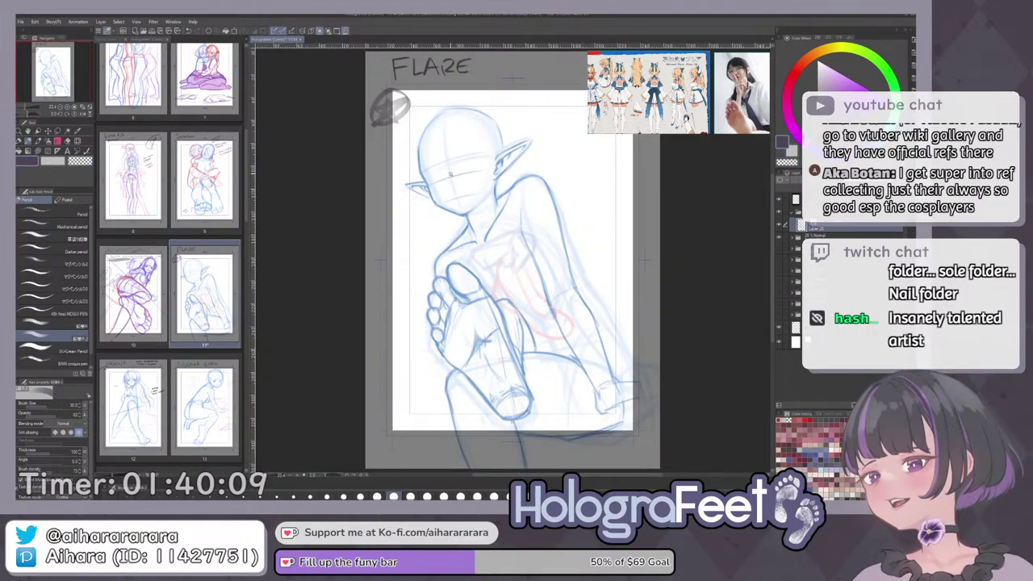
Refine the far ear's outer edge and clean up its pointed tip.
scroll(451, 174, "up", 2)
left_click_drag(451, 173, 569, 60)
scroll(568, 61, "up", 2)
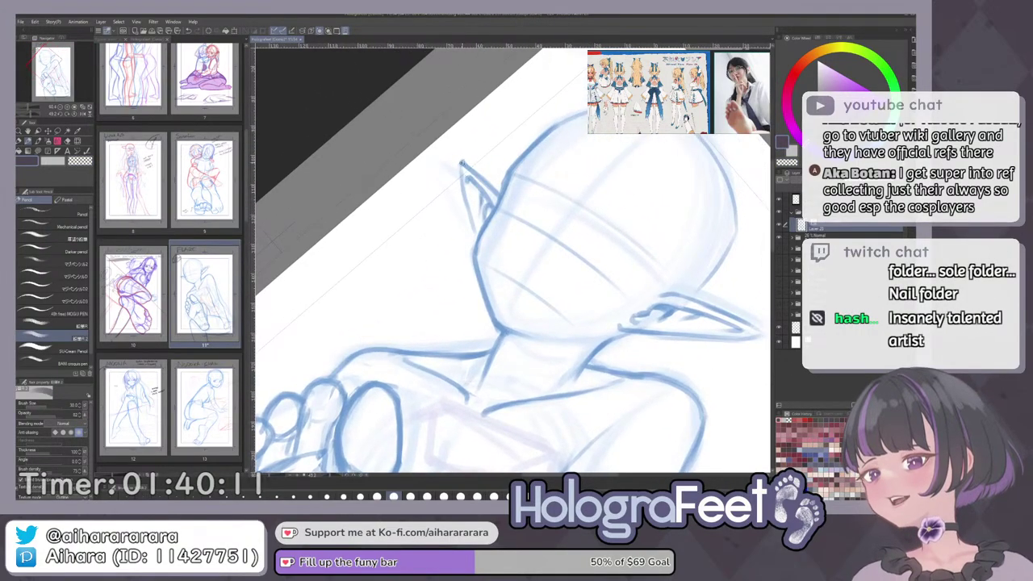
left_click_drag(462, 164, 471, 212)
key("c")
left_click_drag(465, 173, 474, 216)
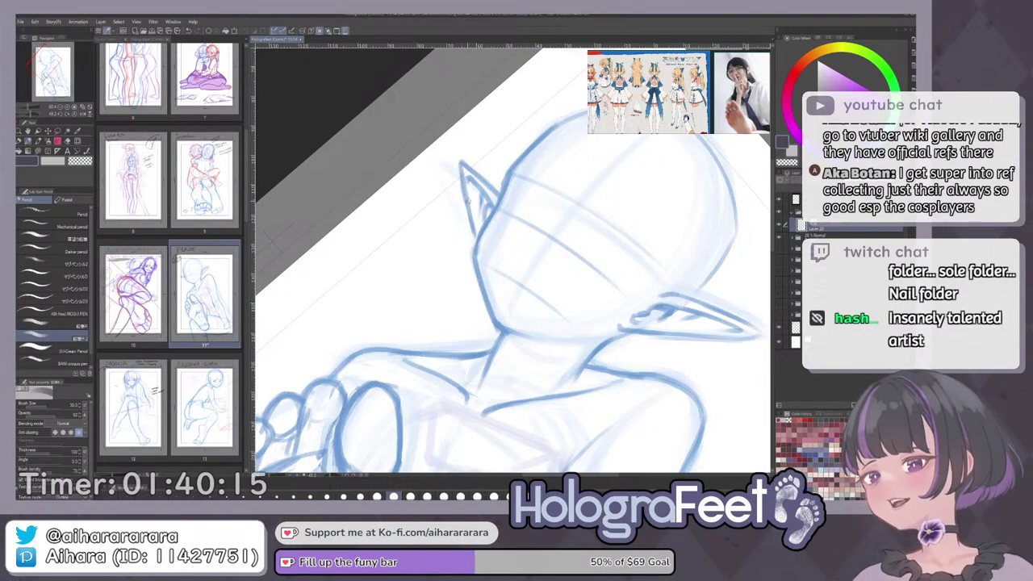
Clean up the far ear's lower front edge where it meets the side of the head.
key("c")
left_click_drag(468, 192, 476, 236)
key("ctrl+0")
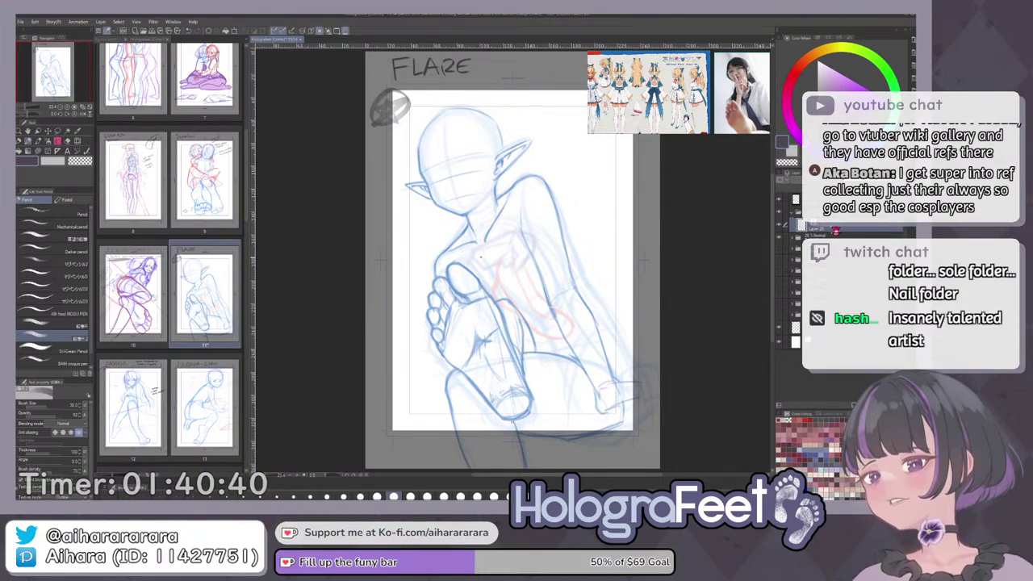
Examine the torso, foot, neck and shoulder contours in tilted close-ups and against the full page.
key("minus")
key("minus")
key("minus")
key("minus")
scroll(532, 331, "up", 3)
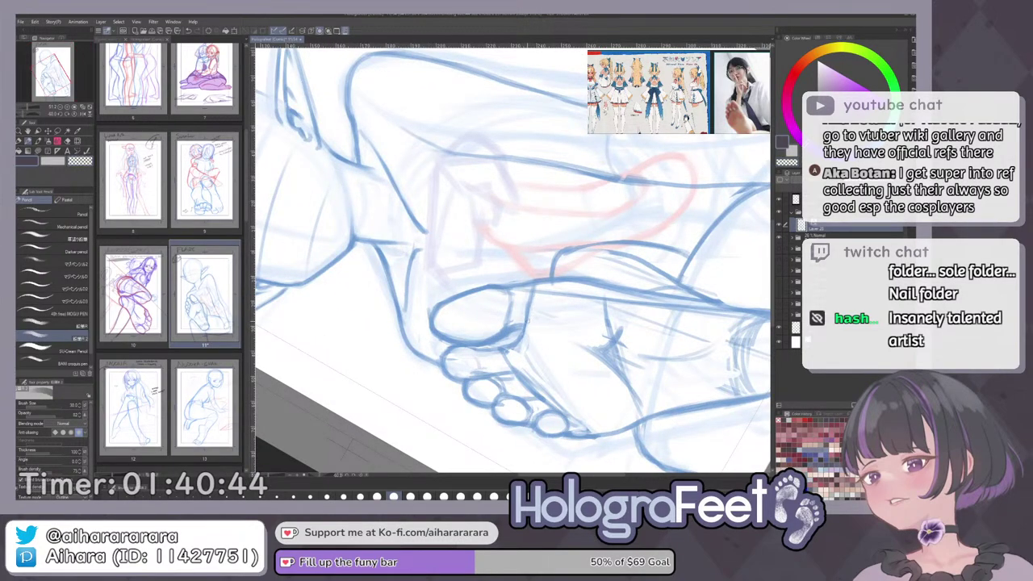
key("ctrl+0")
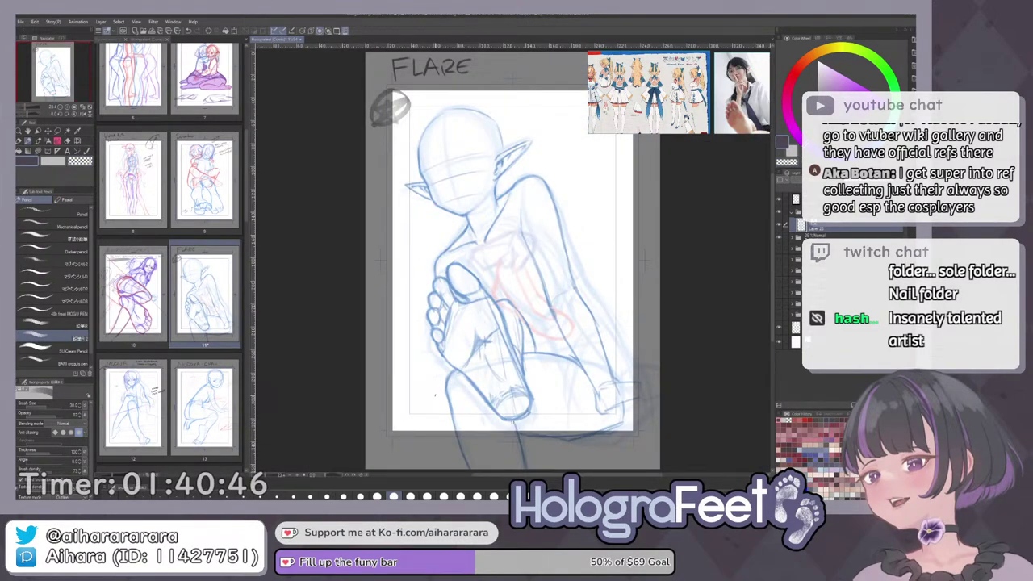
left_click_drag(610, 232, 600, 311)
scroll(475, 223, "up", 5)
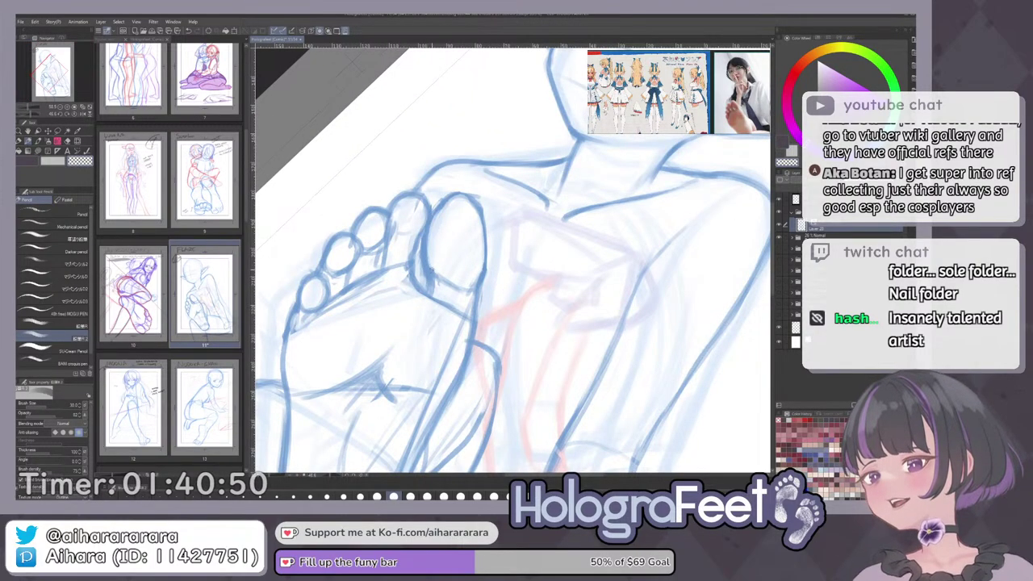
key("ctrl+0")
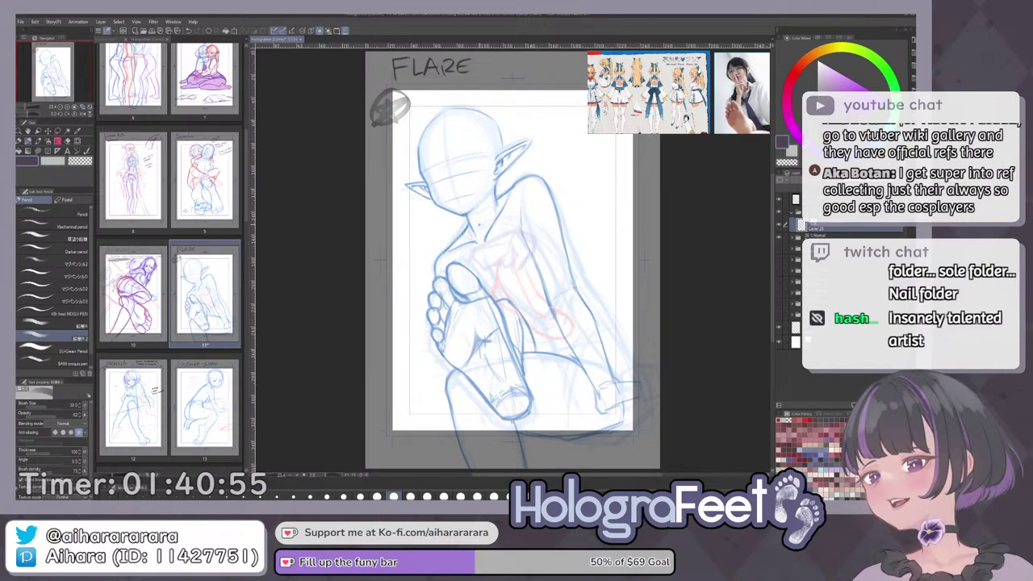
scroll(536, 159, "up", 6)
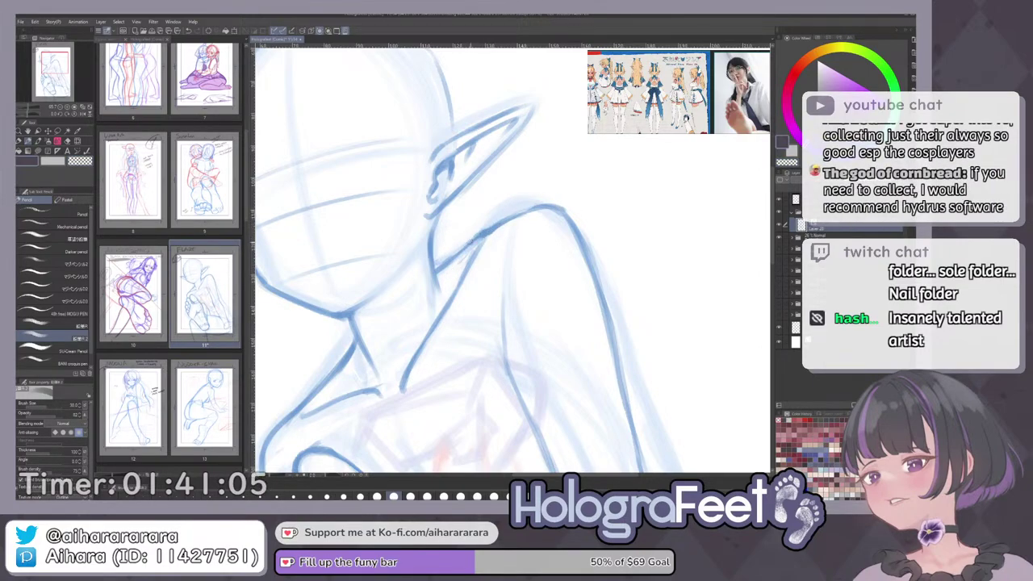
key("ctrl+0")
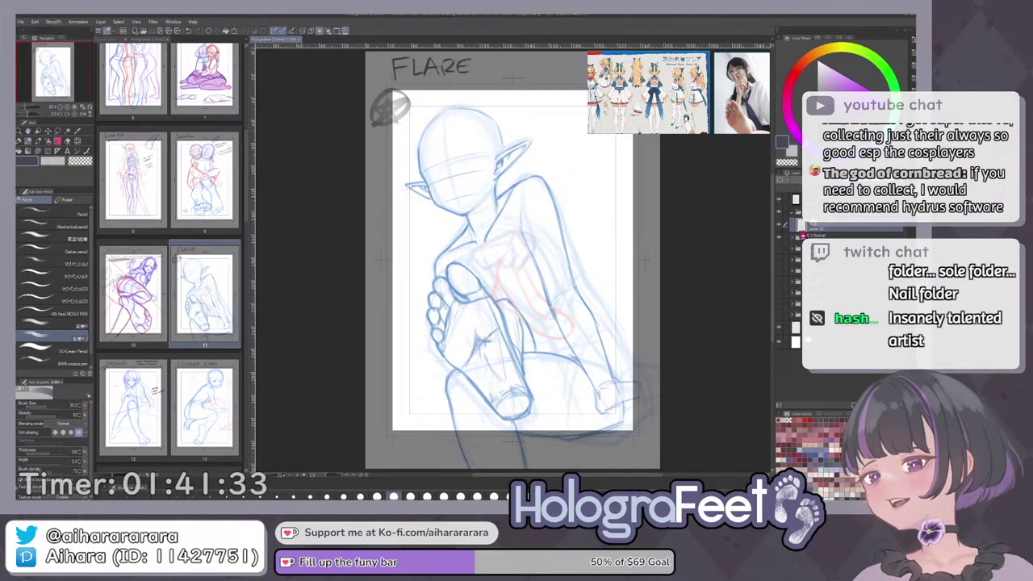
Erase the stray crown line and redraw the top of the head as one smooth curve.
scroll(517, 136, "up", 3)
left_click_drag(494, 110, 521, 178)
scroll(525, 171, "up", 3)
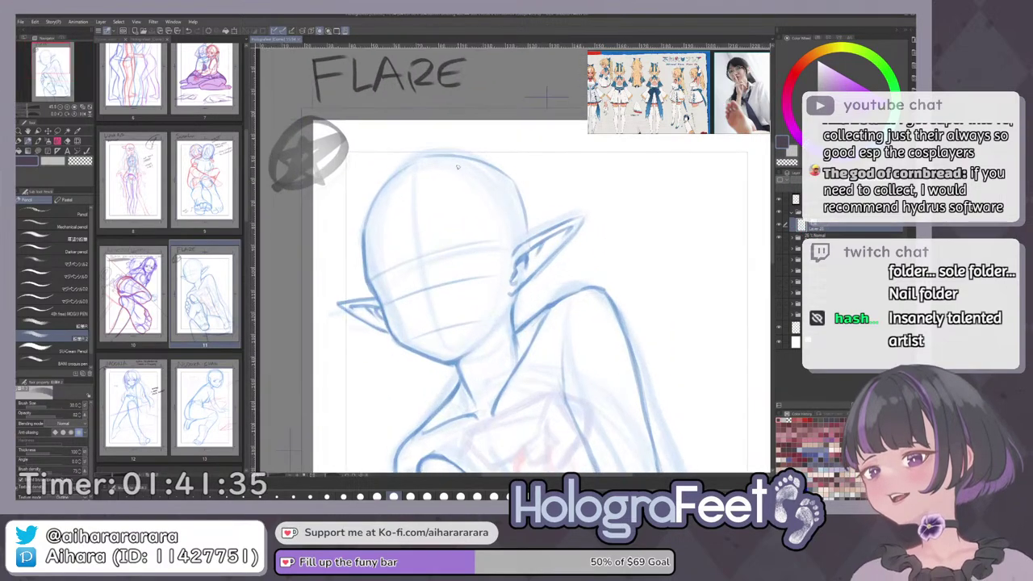
left_click_drag(655, 172, 529, 93)
key("e")
left_click_drag(416, 232, 401, 245)
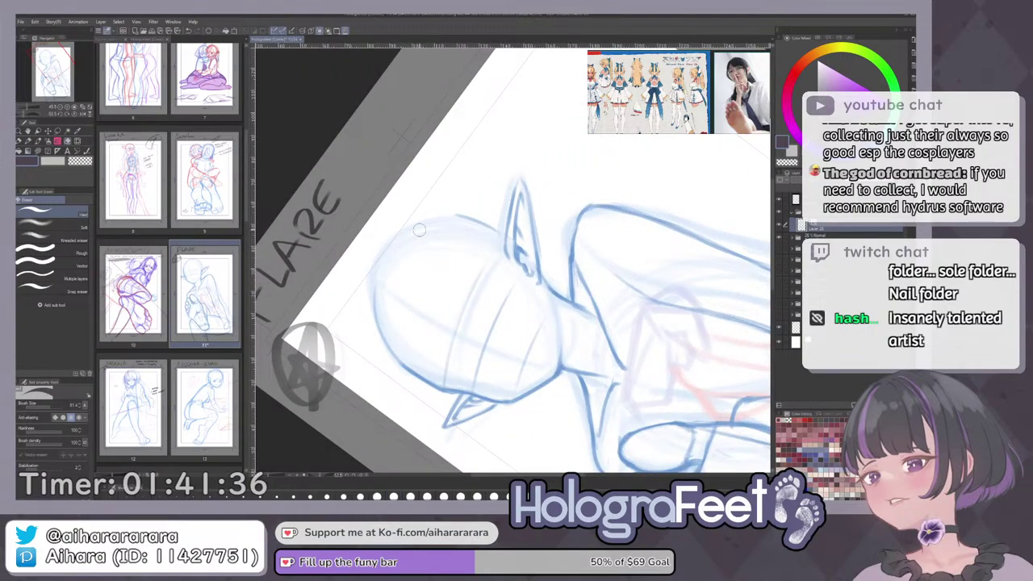
key("p")
mouse_move(376, 316)
left_mouse_down()
mouse_move(387, 248)
mouse_move(486, 218)
left_mouse_up()
key("ctrl+0")
scroll(497, 116, "up", 1)
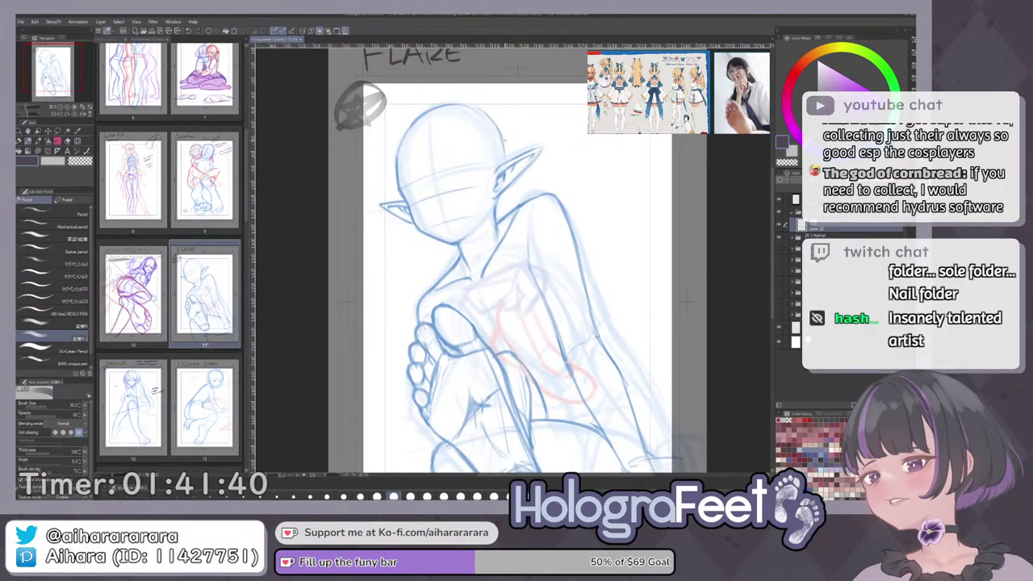
Examine the neck and shoulder in a tilted close-up, and compare the supporting arm with the legs.
scroll(613, 165, "down", 1)
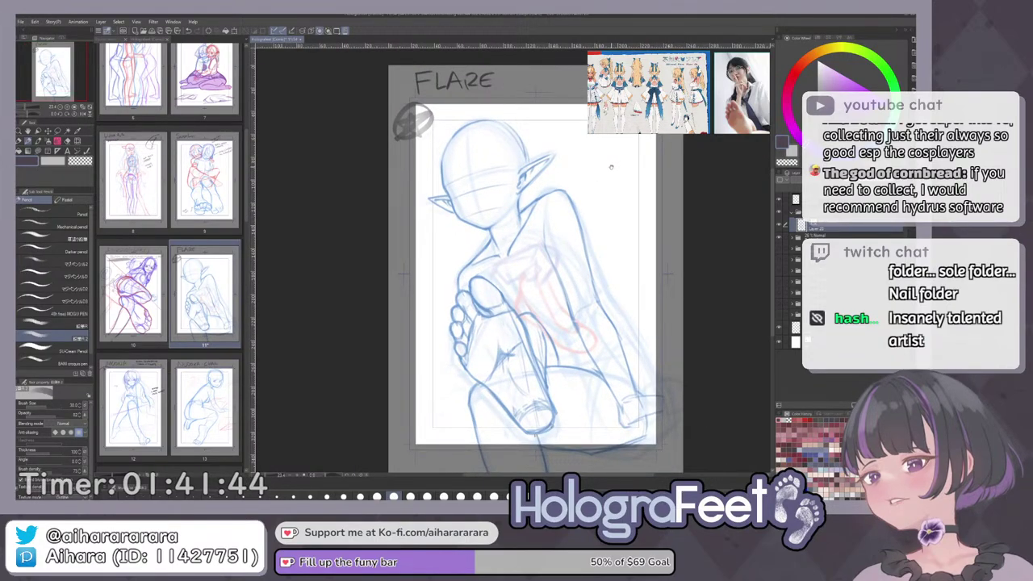
left_click_drag(651, 144, 647, 139)
scroll(490, 206, "up", 3)
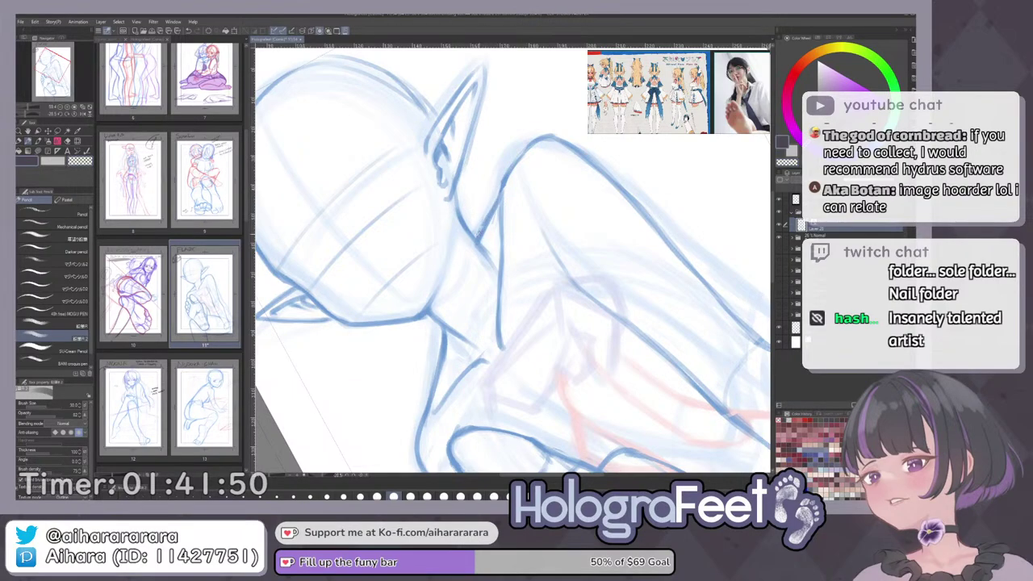
key("ctrl+0")
left_click_drag(647, 404, 559, 349)
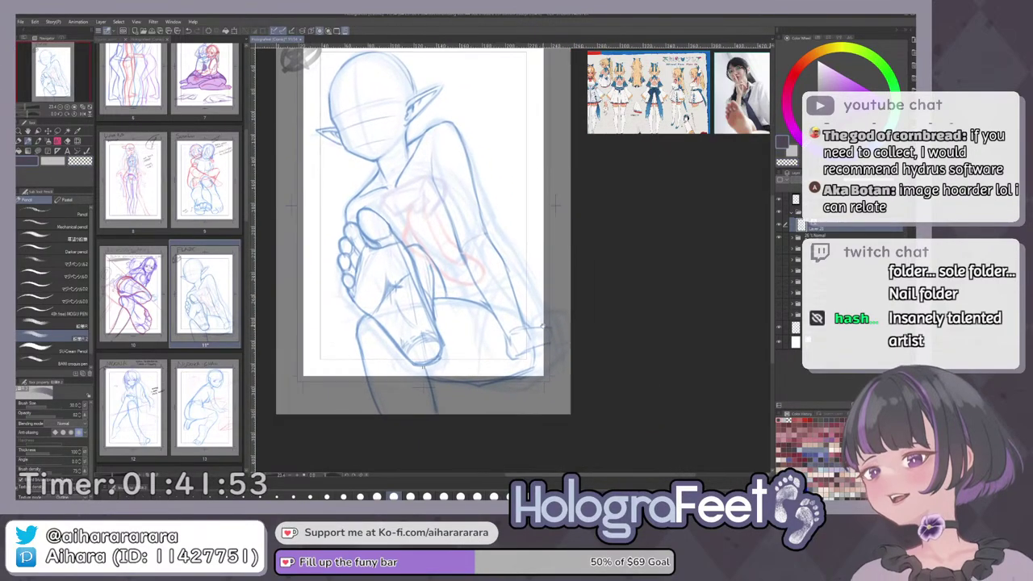
scroll(538, 363, "up", 2)
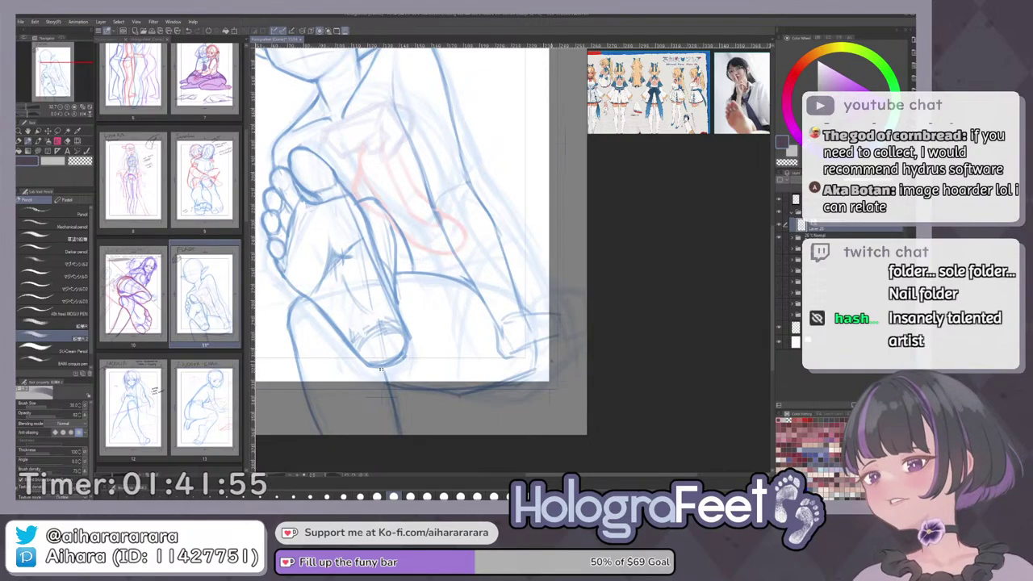
Reframe the reference images so the character sheet and the whole seated foot photo are shown side by side.
scroll(695, 96, "down", 2)
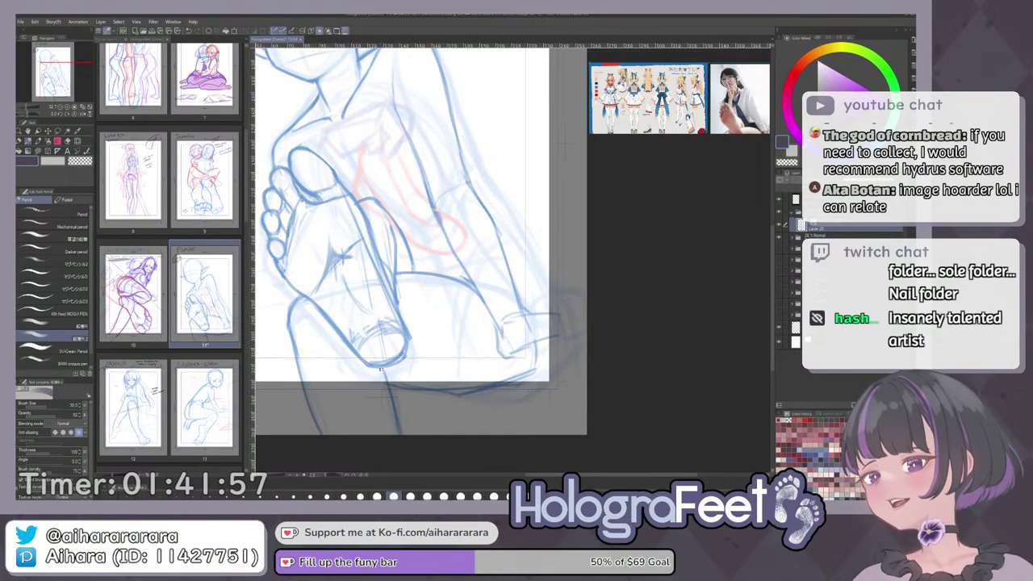
left_click_drag(718, 105, 669, 105)
scroll(670, 91, "up", 2)
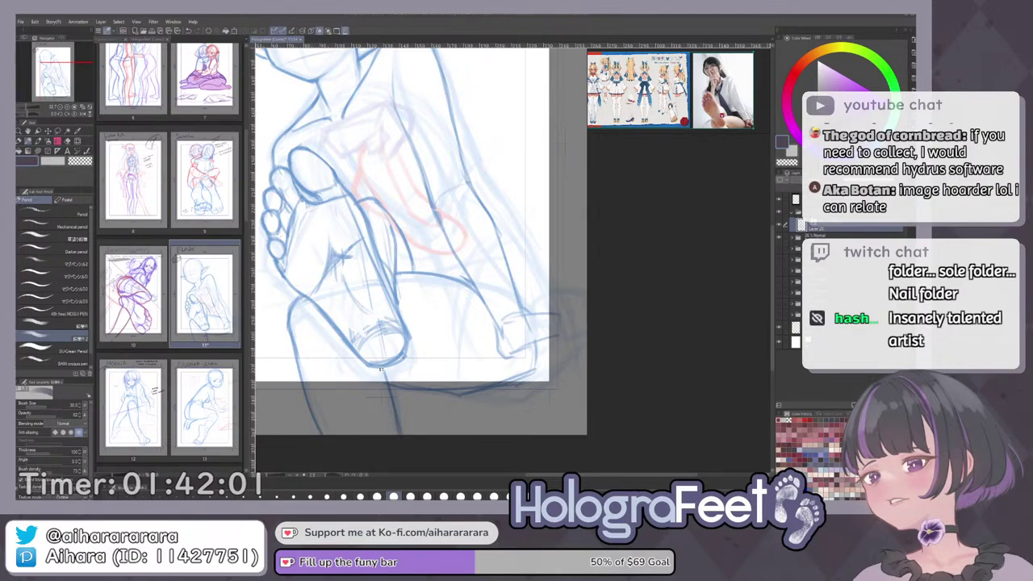
left_click_drag(722, 115, 727, 115)
scroll(731, 118, "up", 2)
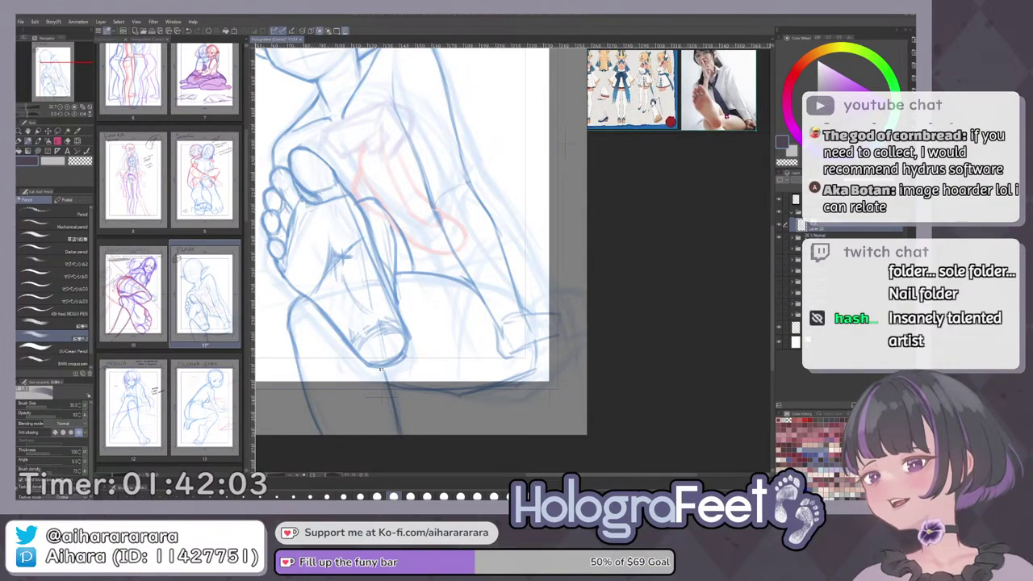
scroll(670, 91, "up", 1)
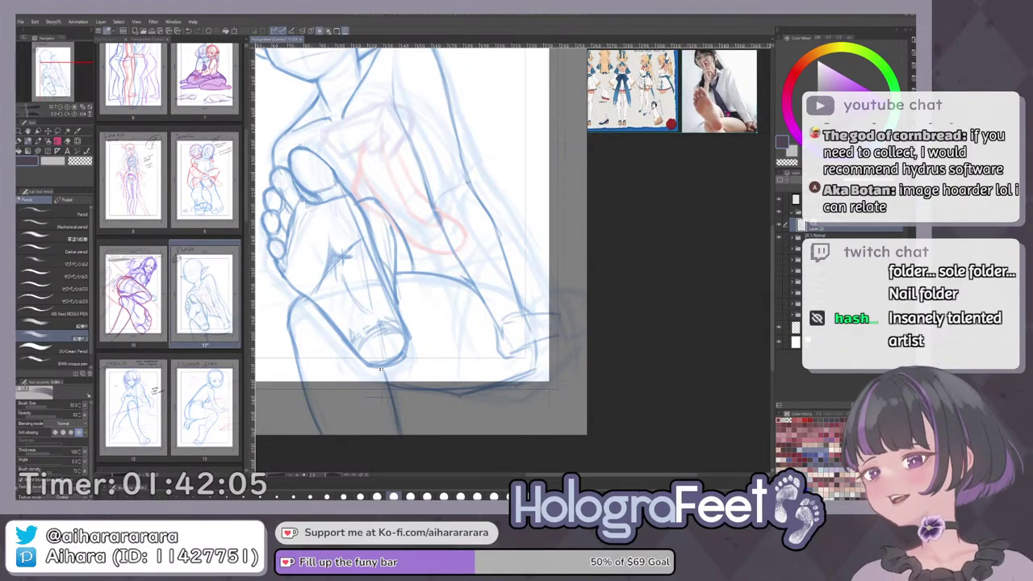
scroll(670, 91, "up", 1)
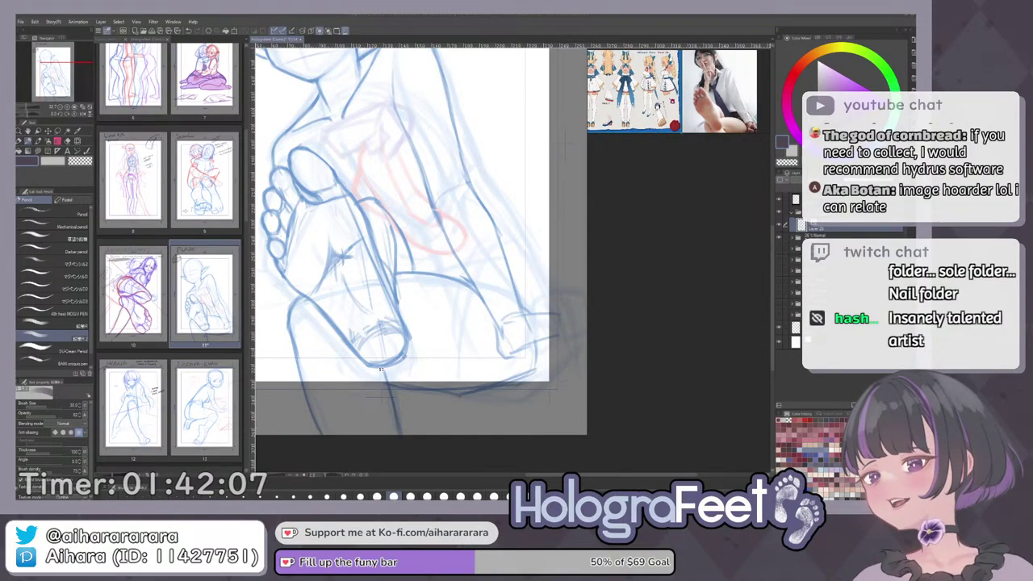
scroll(670, 90, "up", 2)
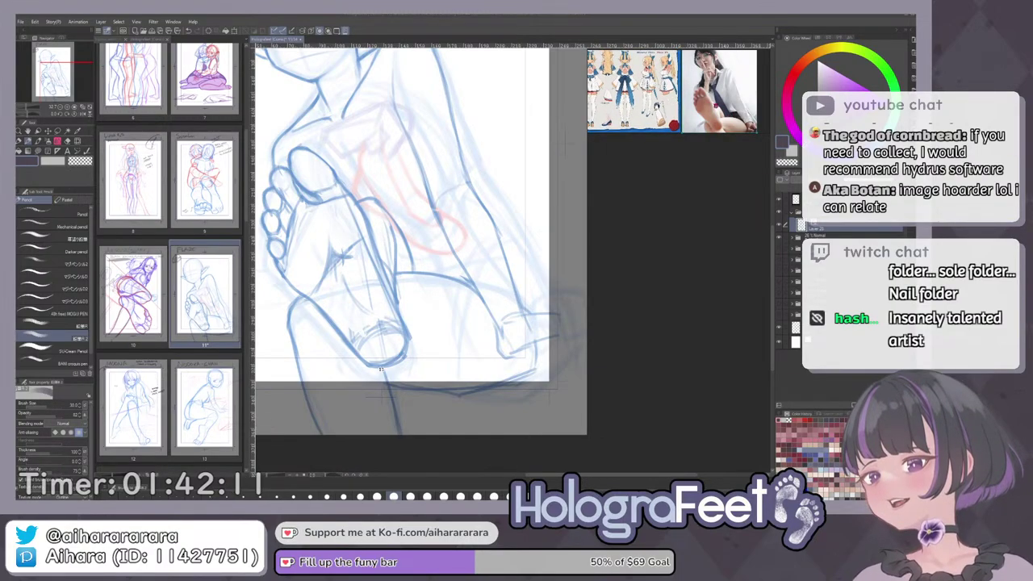
scroll(670, 90, "down", 2)
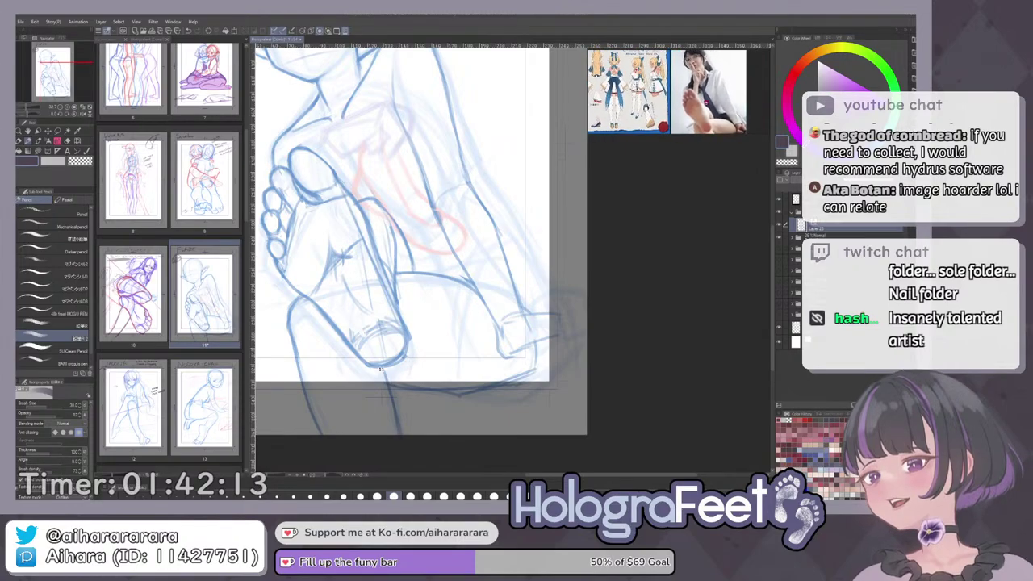
scroll(670, 91, "up", 3)
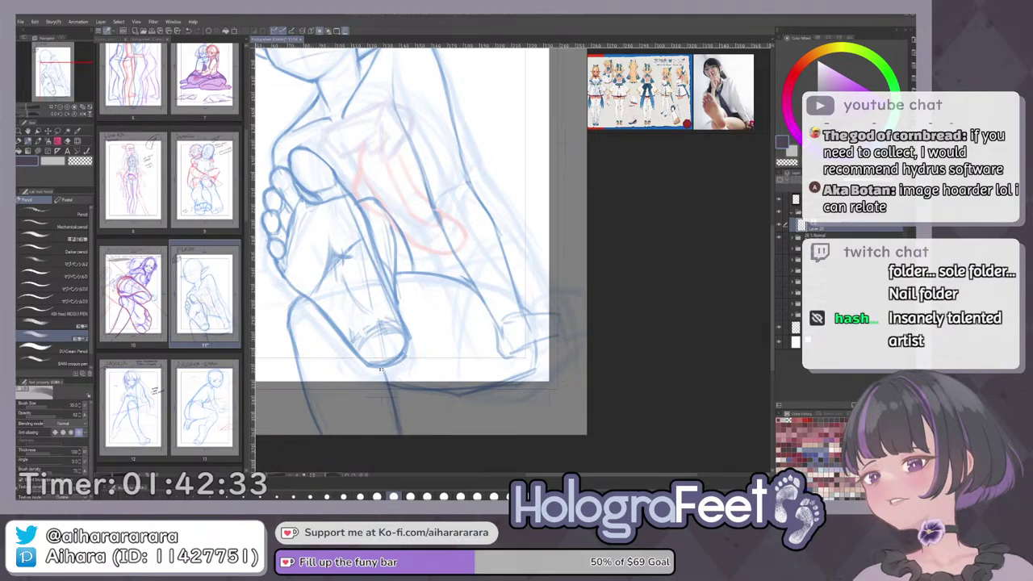
Select the supporting arm from shoulder to hand with a freehand lasso and scale it slightly larger.
left_click_drag(605, 341, 597, 370)
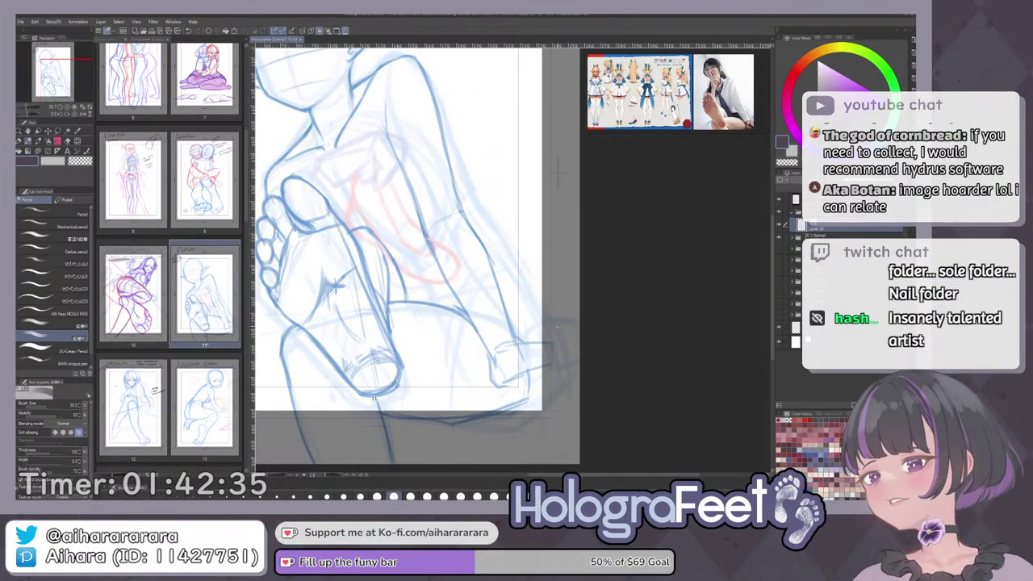
key("m")
scroll(563, 351, "down", 5)
left_click_drag(591, 323, 578, 352)
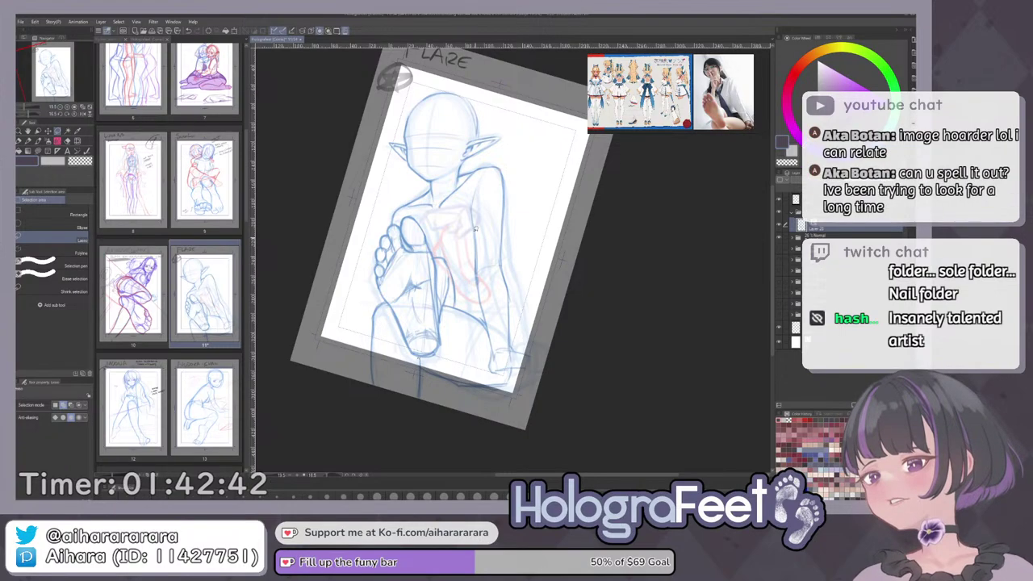
mouse_move(464, 218)
left_mouse_down()
mouse_move(486, 368)
mouse_move(495, 377)
mouse_move(535, 372)
mouse_move(549, 318)
mouse_move(521, 208)
mouse_move(499, 161)
mouse_move(468, 184)
left_mouse_up()
key("ctrl+t")
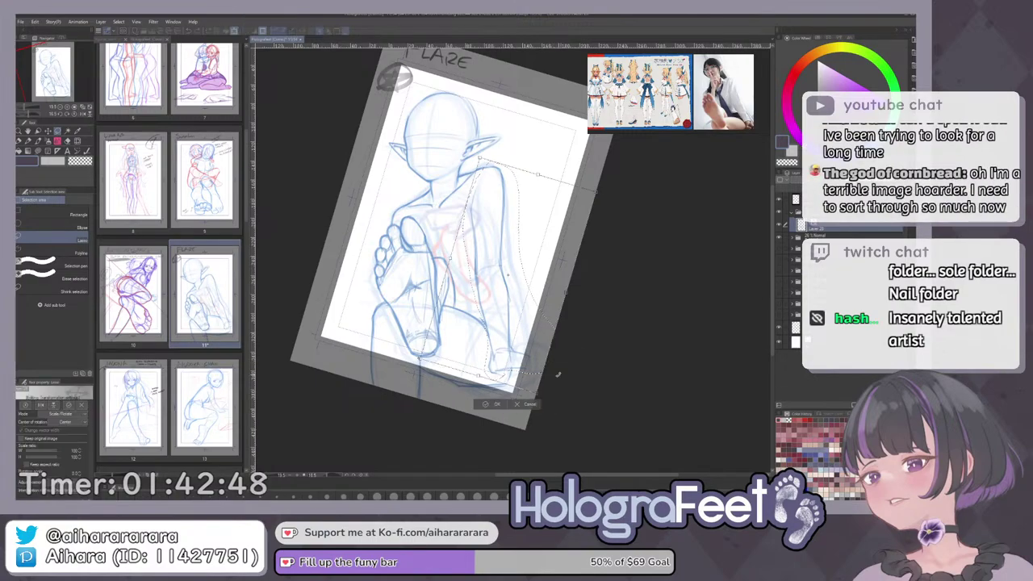
left_click_drag(536, 394, 537, 396)
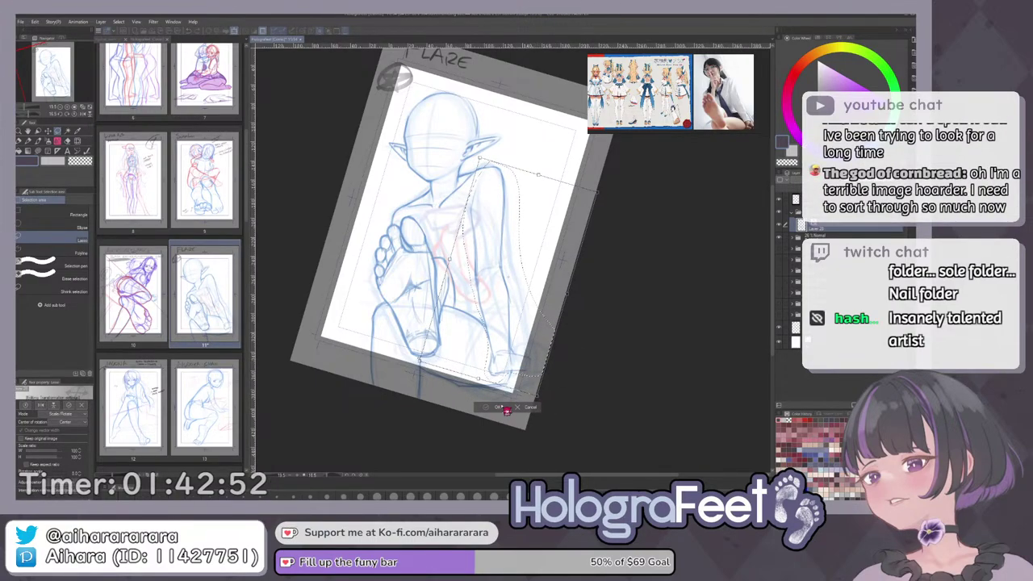
left_click(498, 408)
Stretch the selected arm slightly downward with a free transform and clear the selection.
key("ctrl+shift+t")
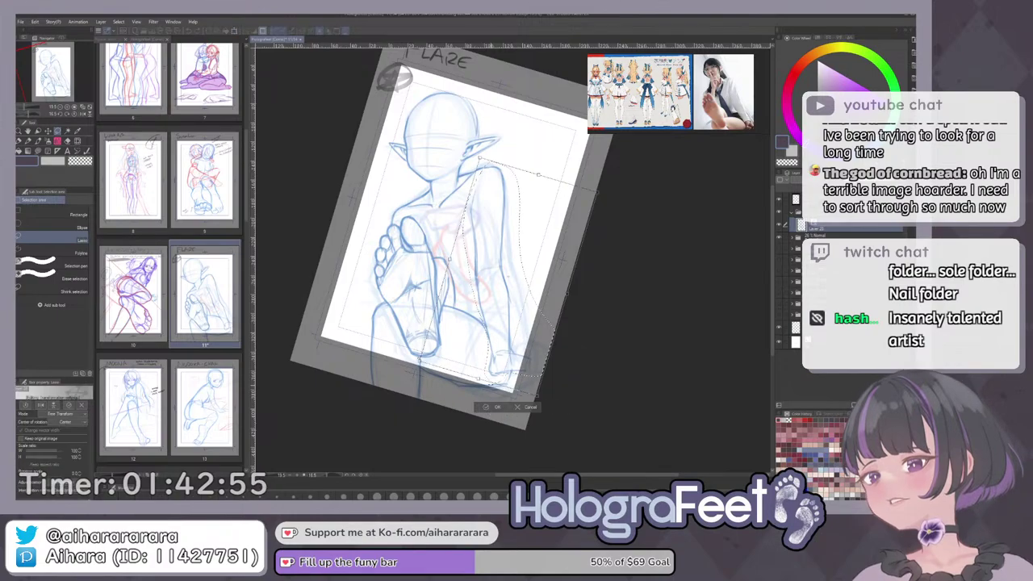
left_click_drag(478, 380, 477, 387)
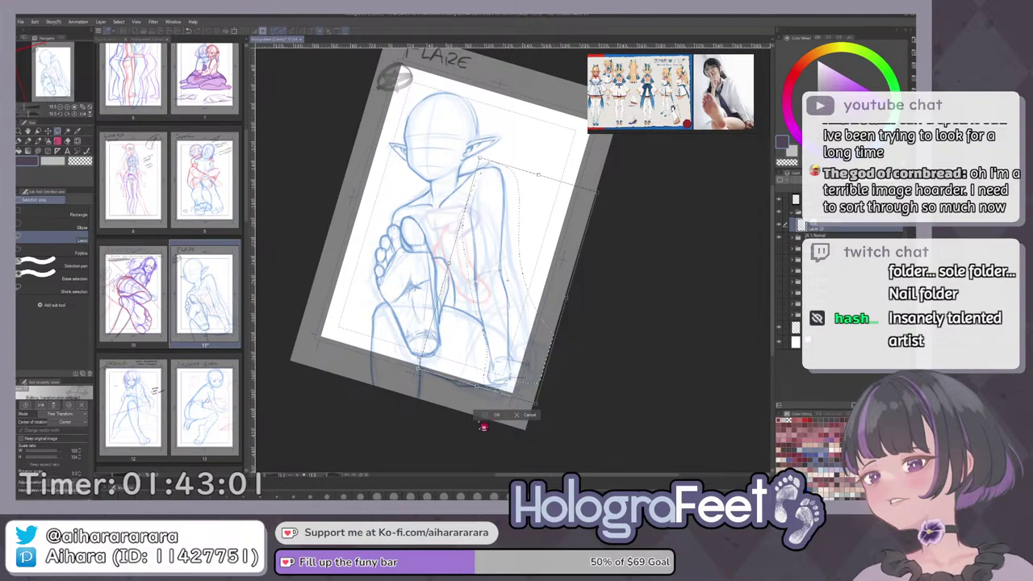
left_click(495, 417)
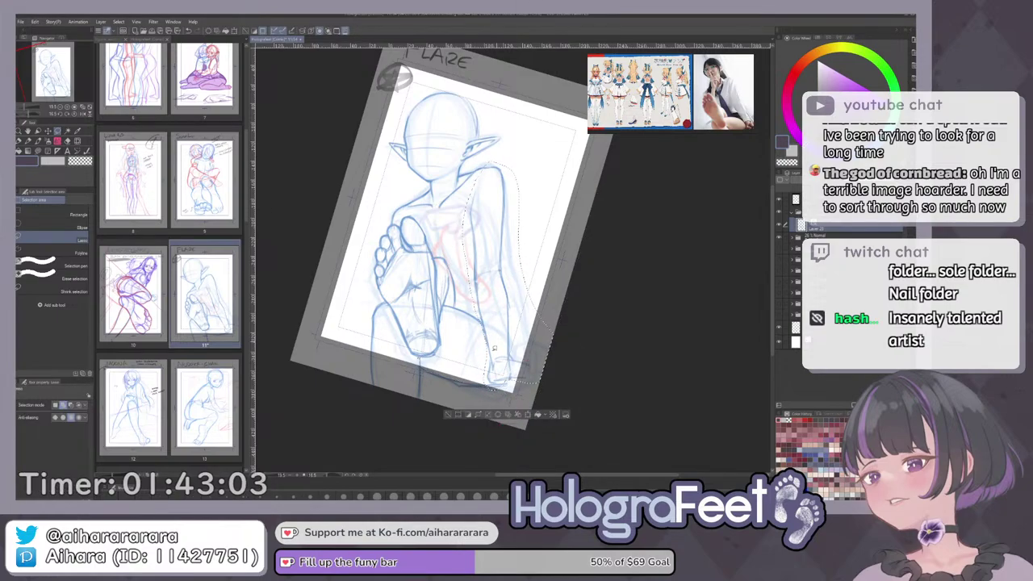
left_click(449, 413)
Redraw the supporting forearm's inner contour from the thigh down toward the wrist.
key("ctrl+0")
key("p")
scroll(613, 413, "up", 2)
left_click_drag(613, 414, 561, 376)
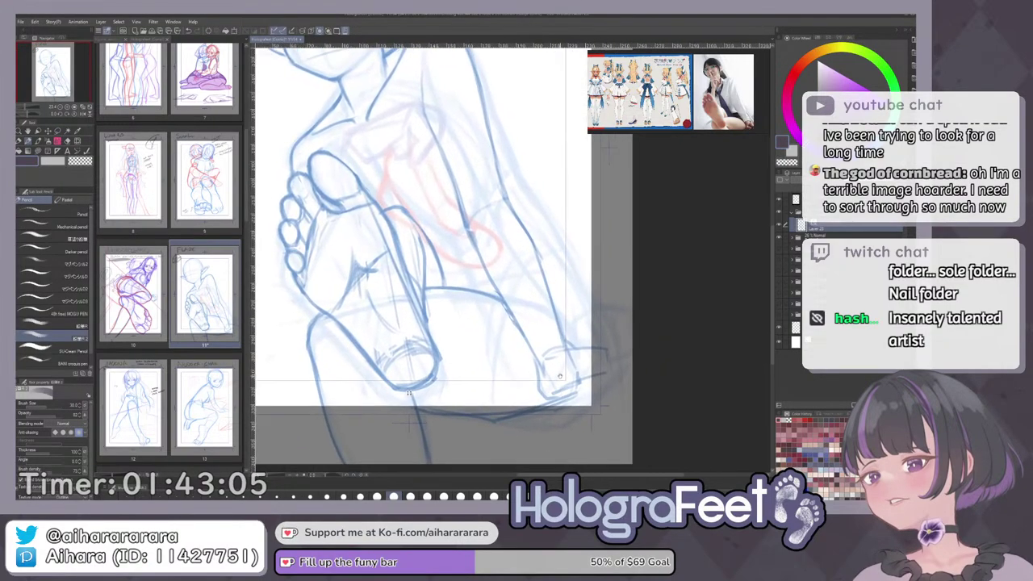
left_click_drag(507, 308, 530, 349)
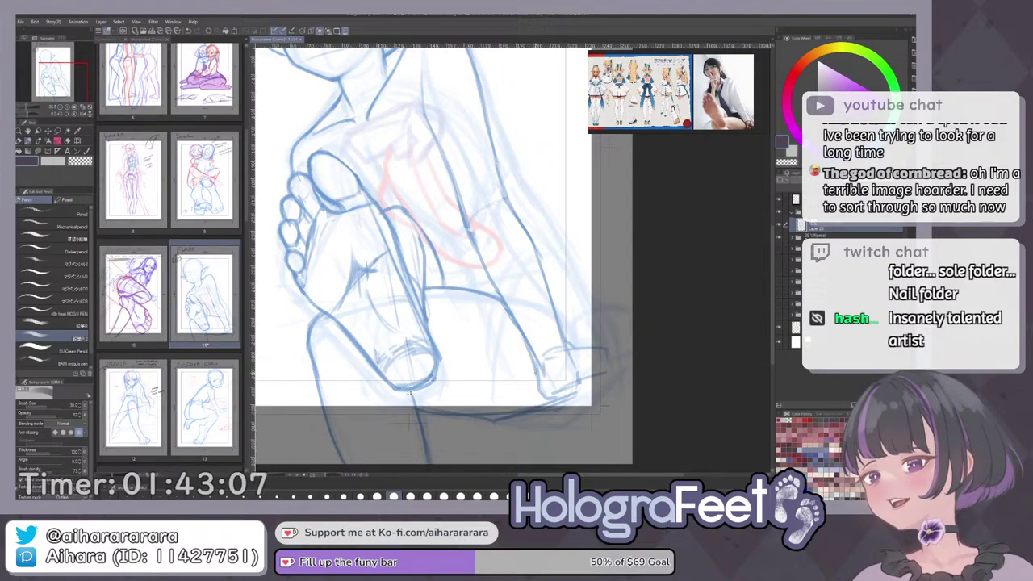
Create a new layer and sketch the first contours of the other hand on the chest beside the big toe.
left_click_drag(521, 308, 554, 441)
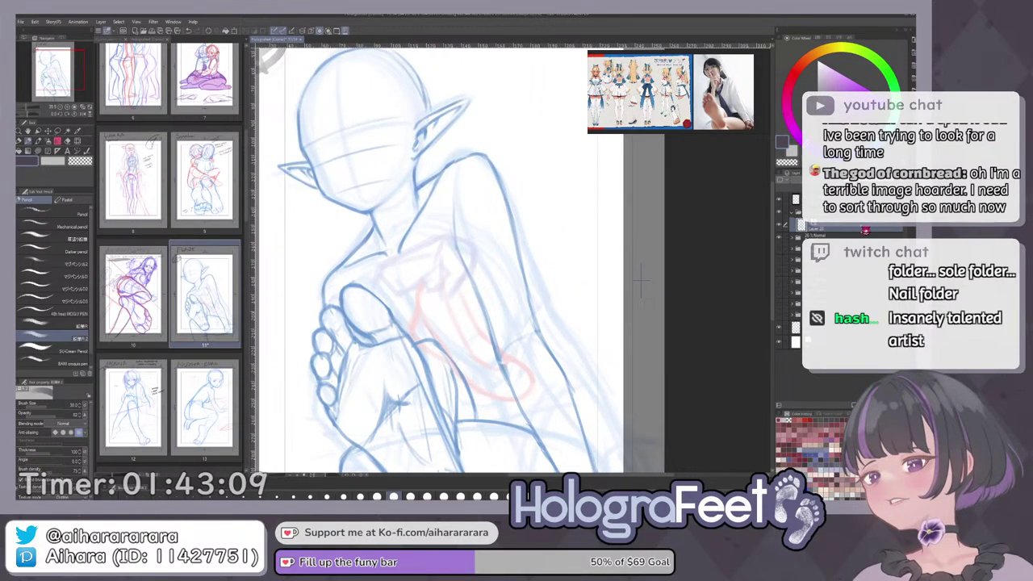
key("ctrl+shift+n")
left_click_drag(419, 336, 435, 400)
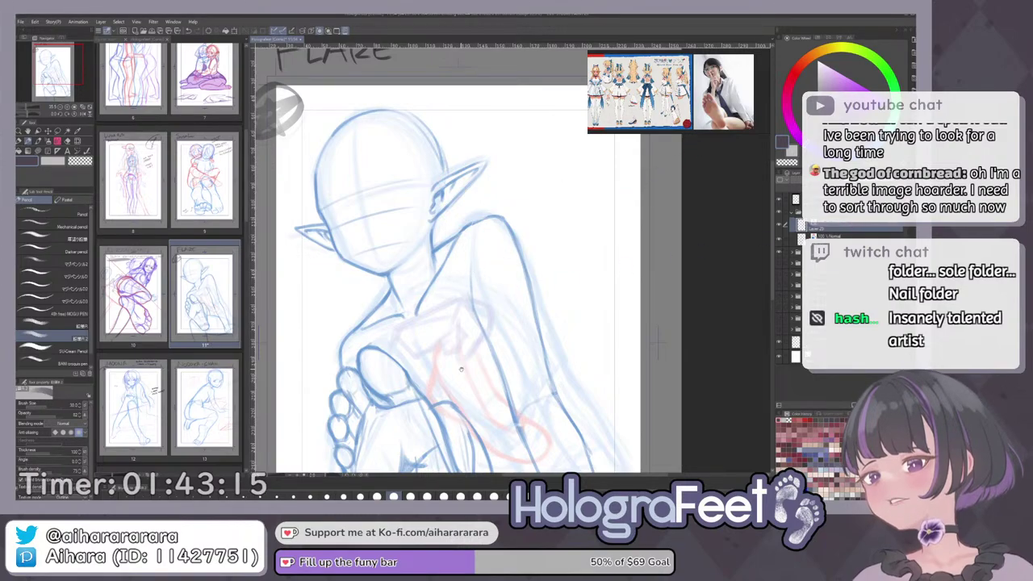
scroll(408, 303, "up", 1)
scroll(408, 303, "up", 1)
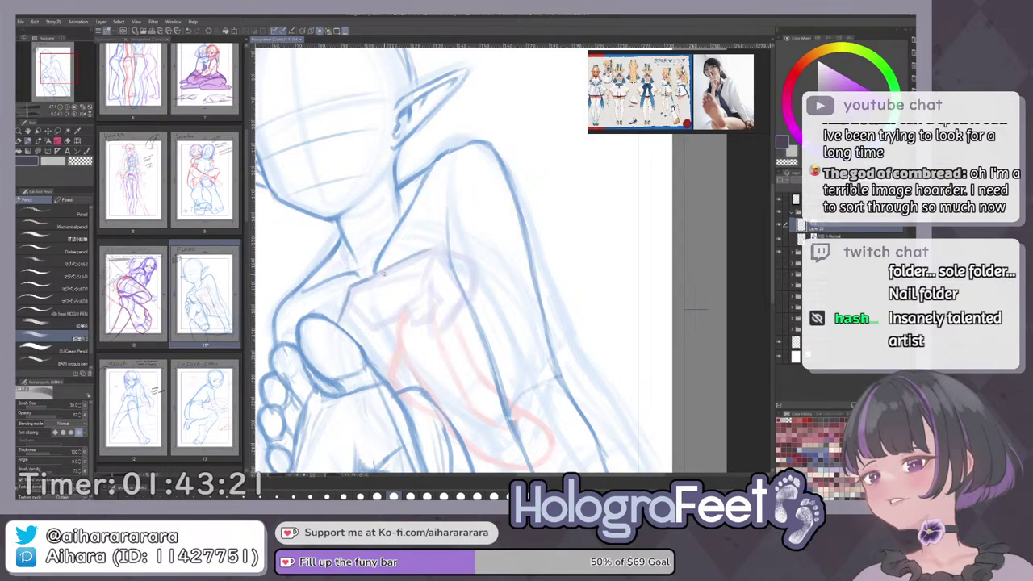
mouse_move(533, 210)
left_mouse_down()
mouse_move(556, 233)
mouse_move(535, 174)
left_mouse_up()
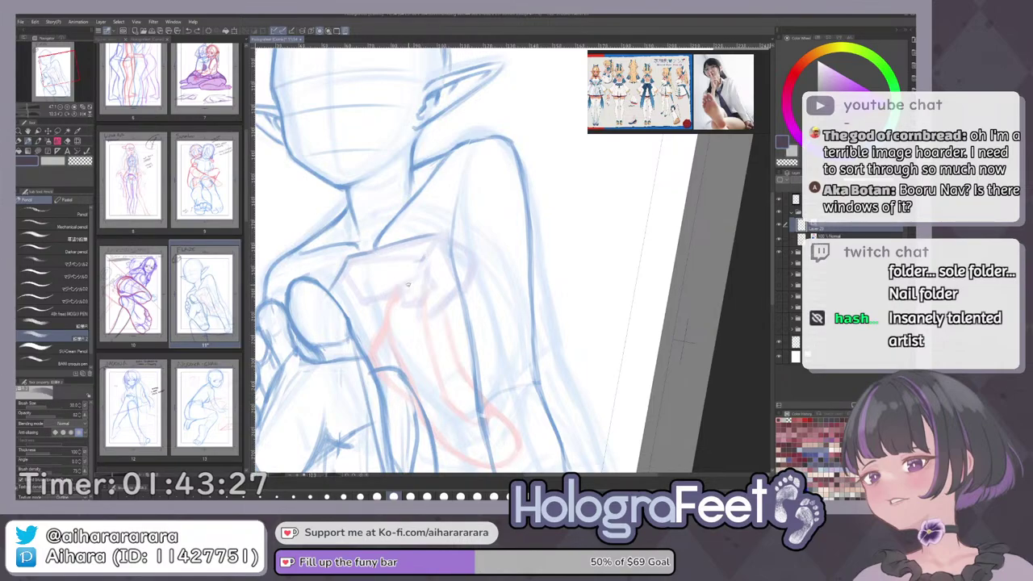
left_click_drag(354, 282, 376, 301)
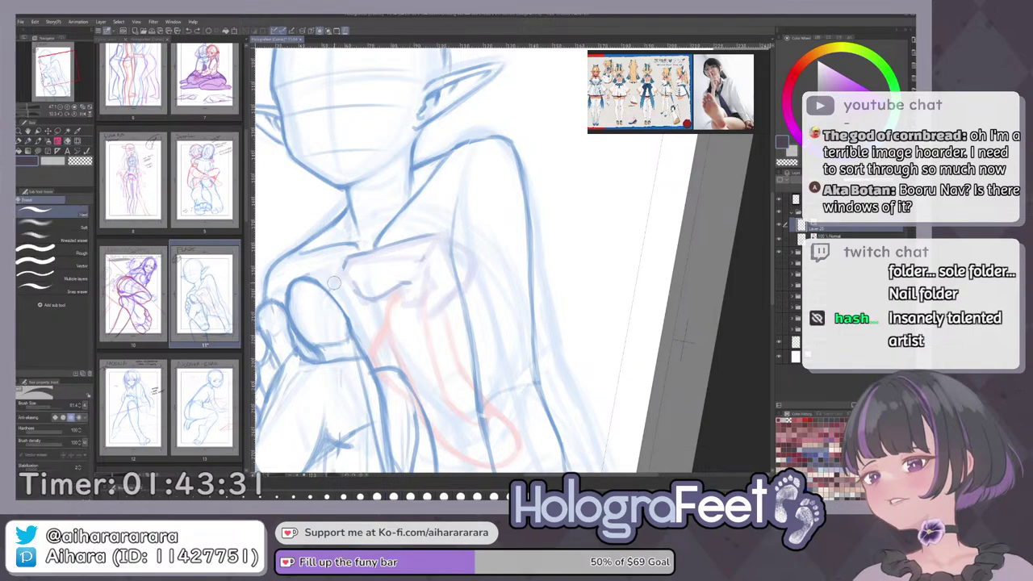
Erase the rough hand strokes beside the big toe and redraw the underside of the bent finger.
key("ctrl+0")
left_click_drag(301, 377, 272, 294)
scroll(459, 238, "up", 3)
left_click_drag(498, 262, 486, 233)
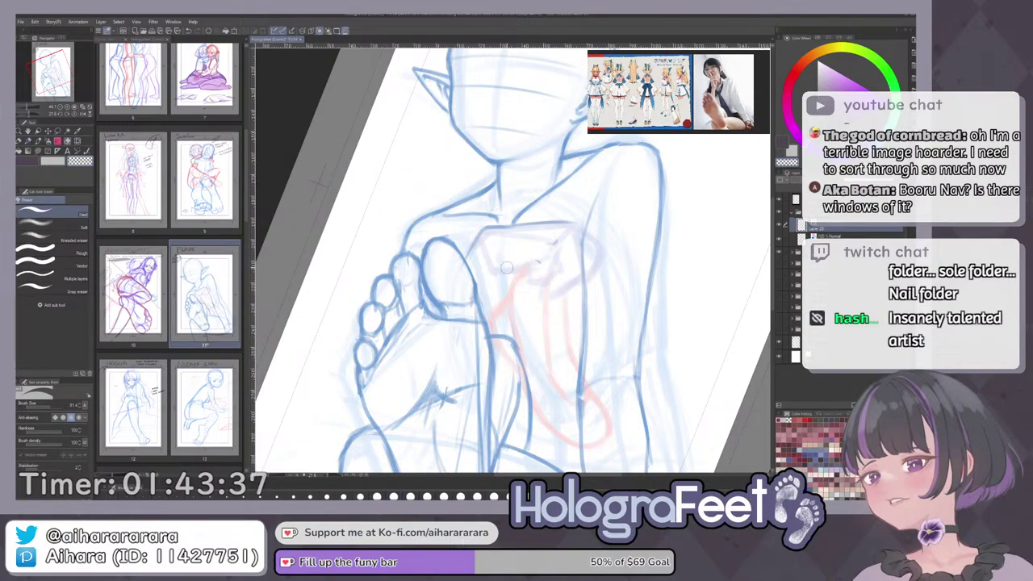
key("c")
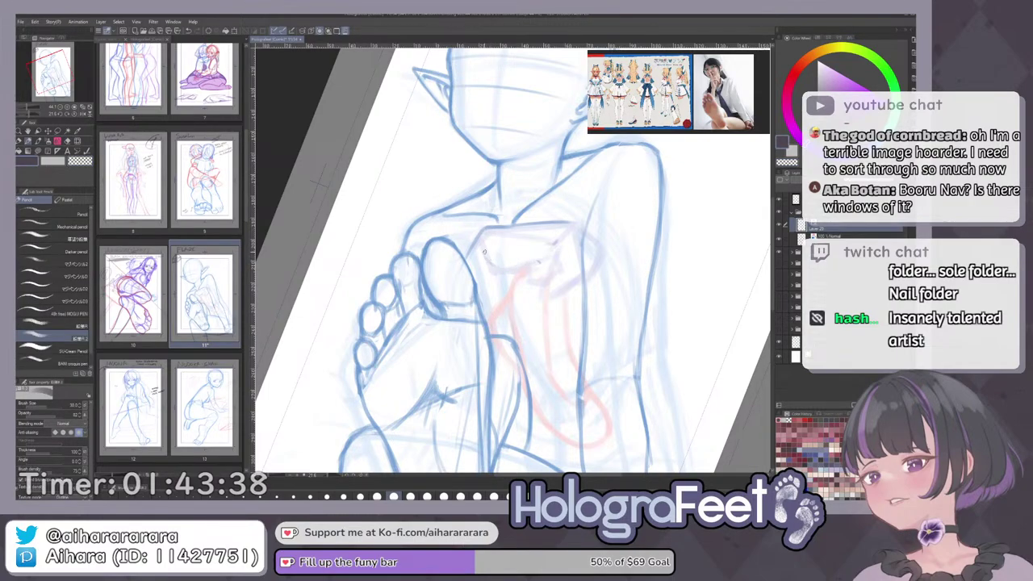
mouse_move(484, 252)
left_mouse_down()
mouse_move(491, 266)
mouse_move(541, 260)
left_mouse_up()
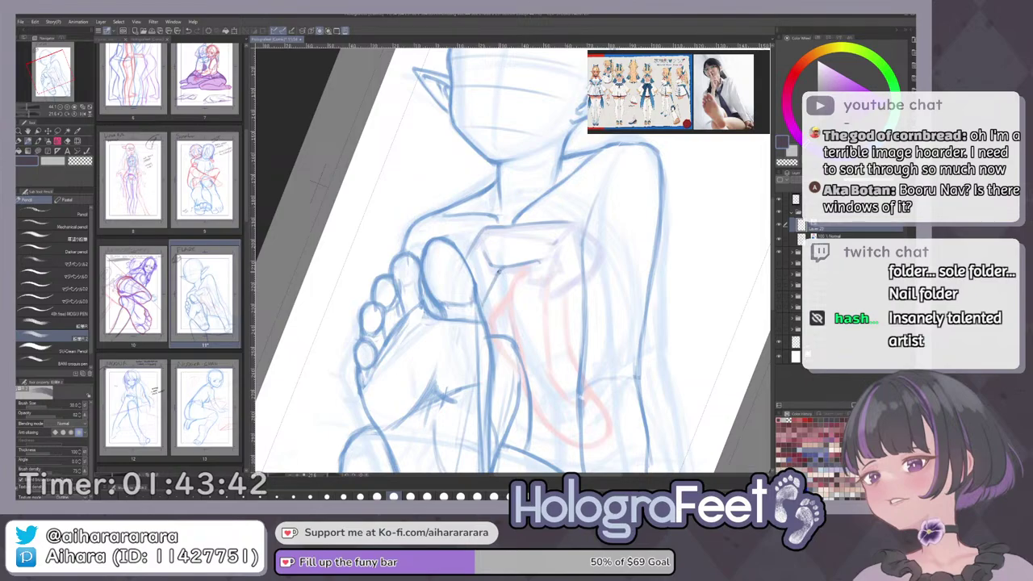
Select the new hand strokes with a freehand lasso and shift them slightly over the chest.
key("ctrl+0")
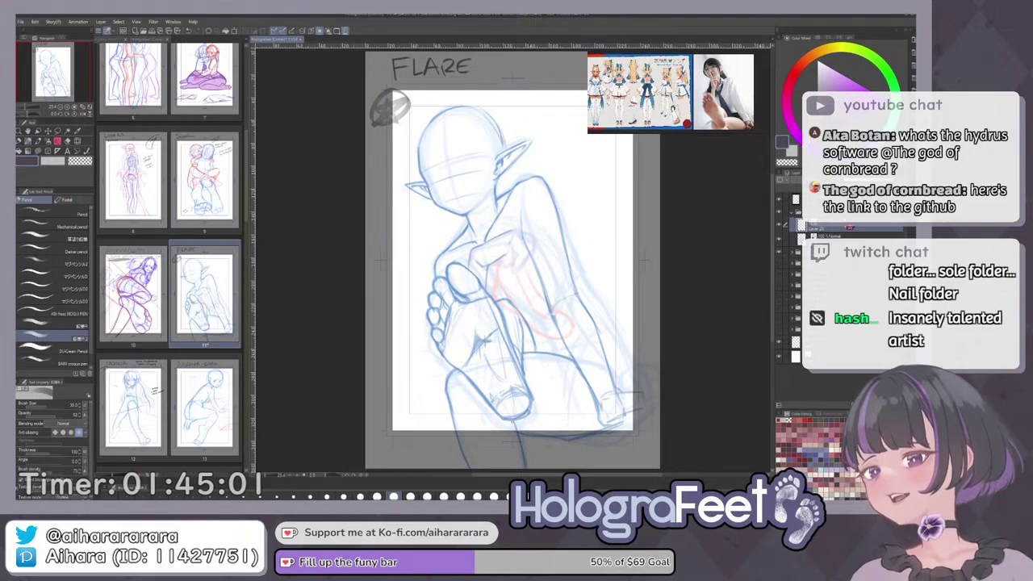
scroll(434, 305, "up", 2)
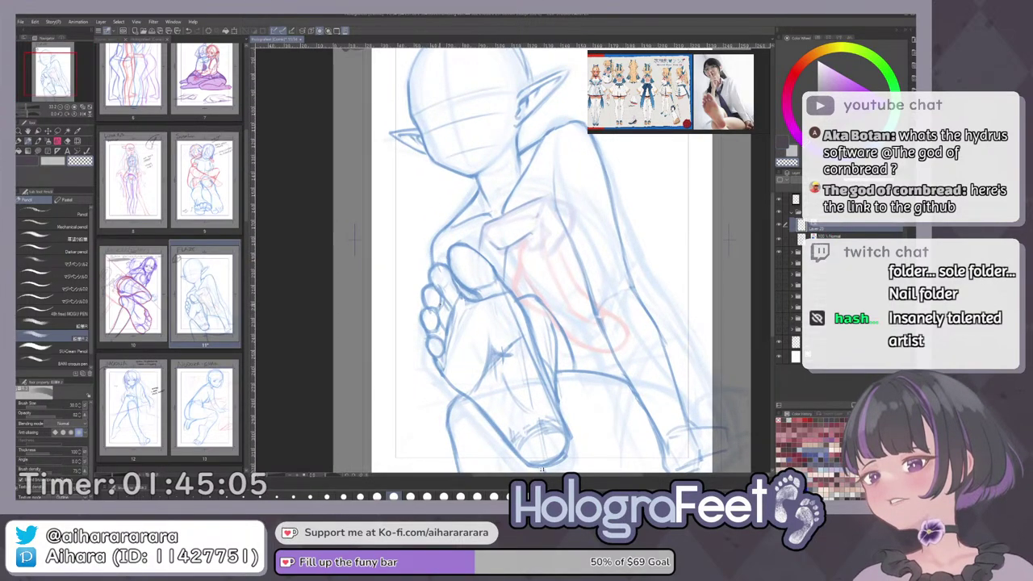
key("ctrl+0")
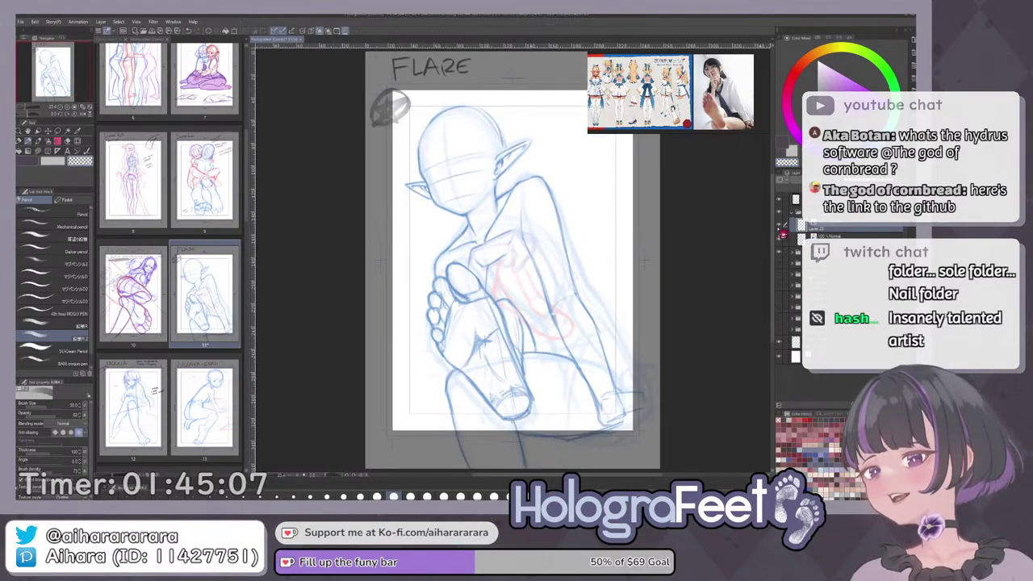
scroll(521, 276, "up", 2)
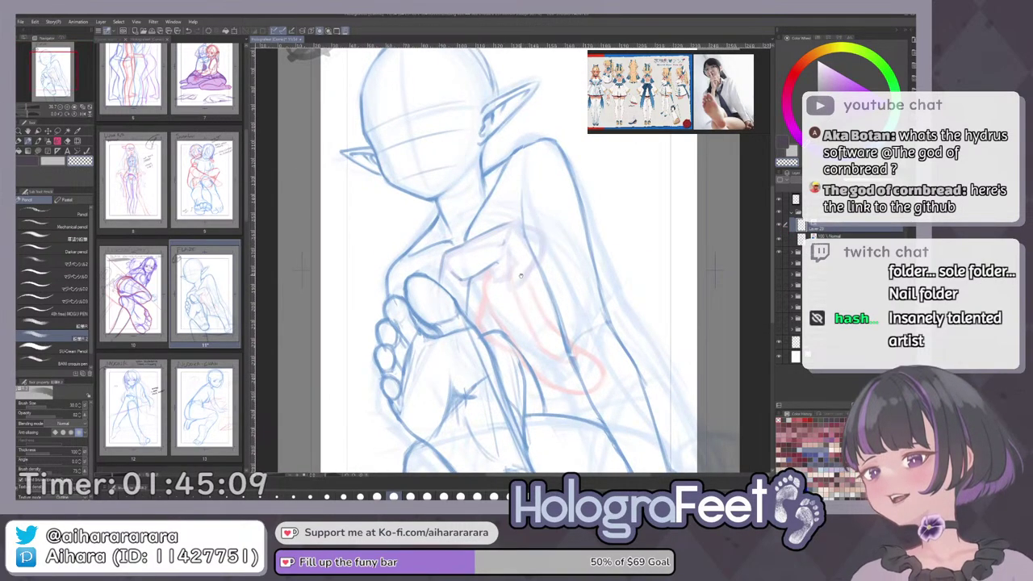
left_click_drag(521, 276, 514, 285)
key("m")
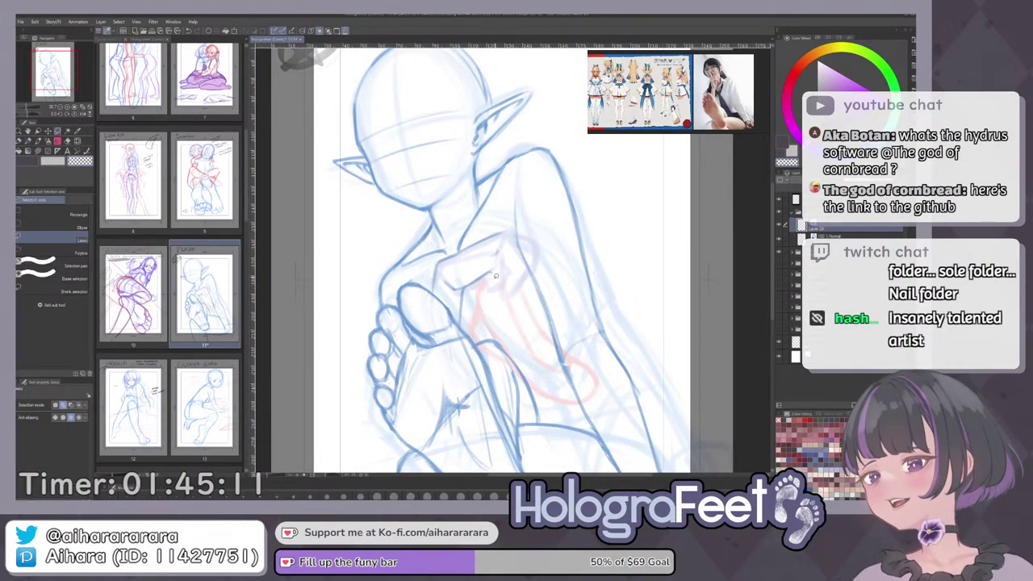
key("k")
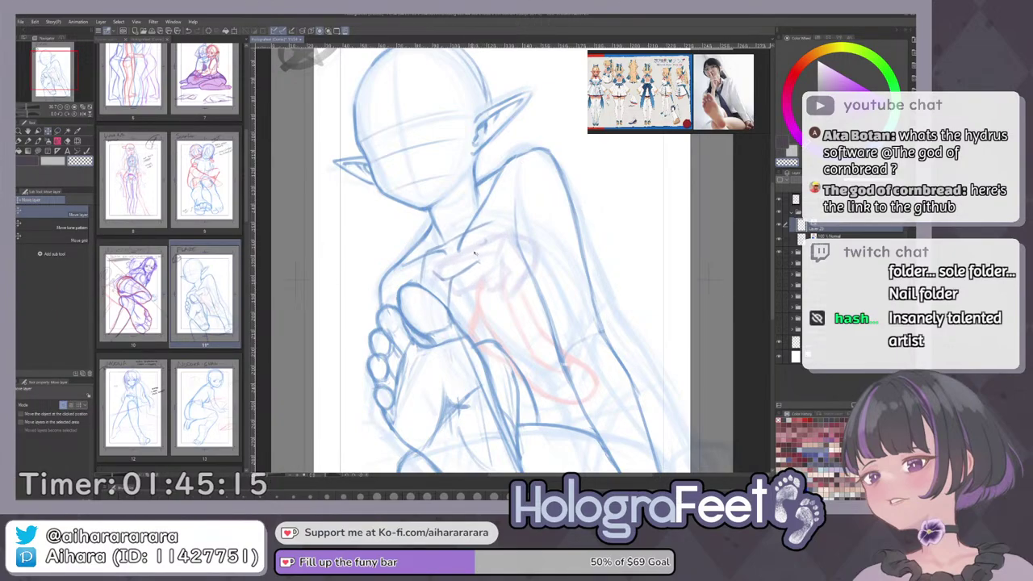
key("p")
key("ctrl+0")
scroll(533, 241, "up", 3)
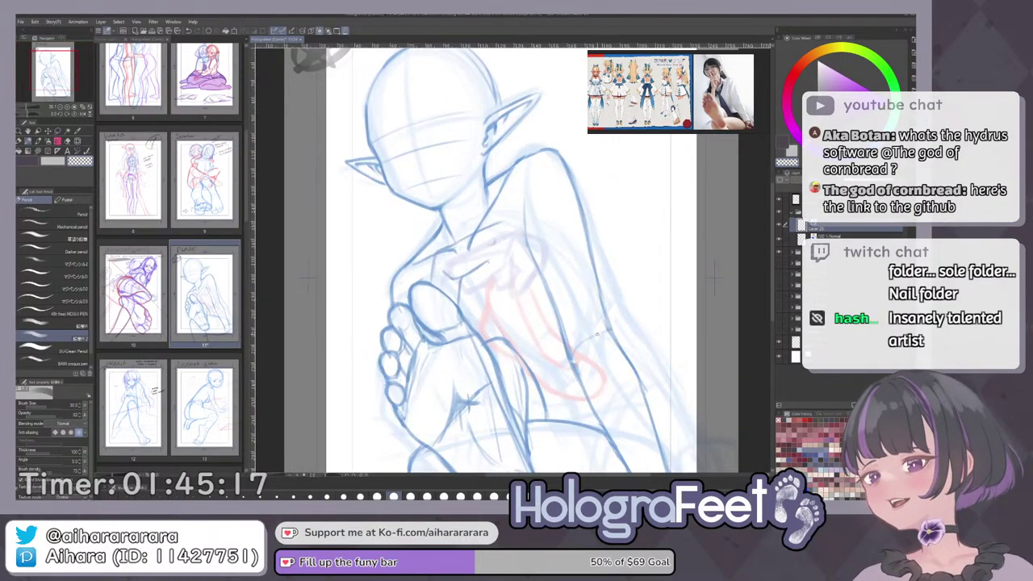
Lower the opacity of the blue figure sketch and make the hand's layer active again.
left_click(858, 240)
left_click(864, 180)
left_click(858, 229)
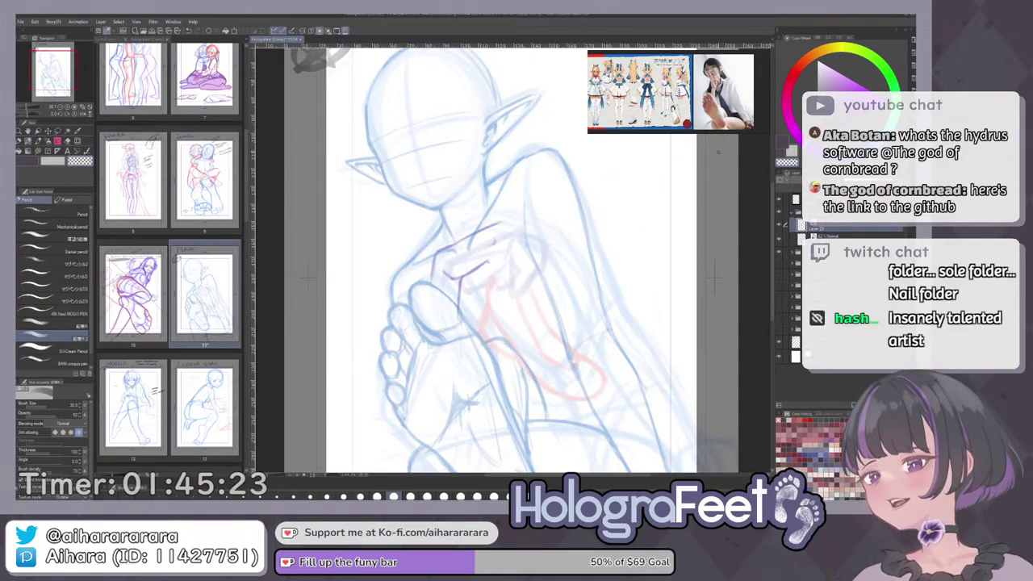
left_click(857, 229)
Draw the bent fingertip and the thumb tip tucked under the hand's first finger.
left_click_drag(515, 322, 511, 335)
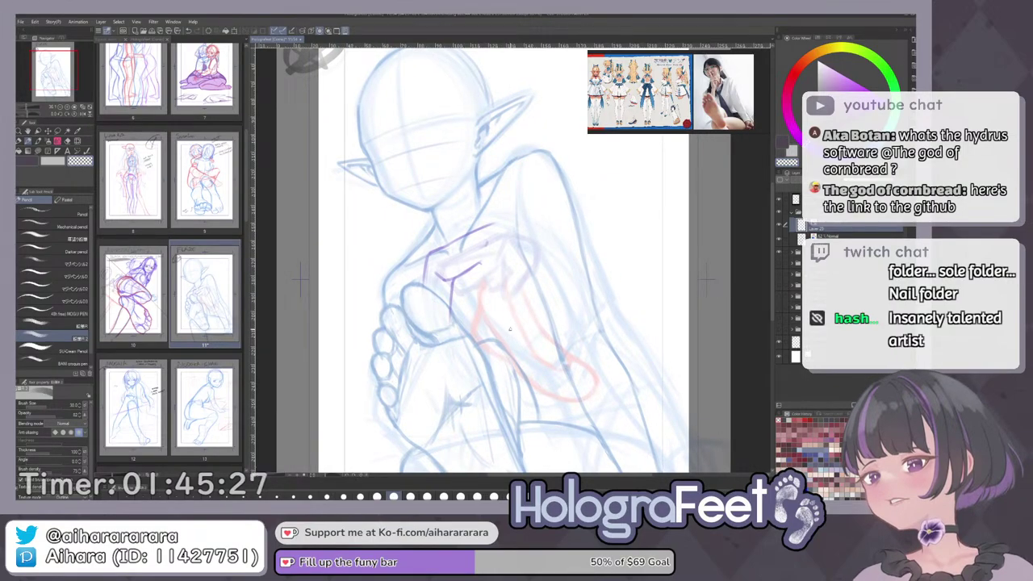
scroll(539, 275, "up", 2)
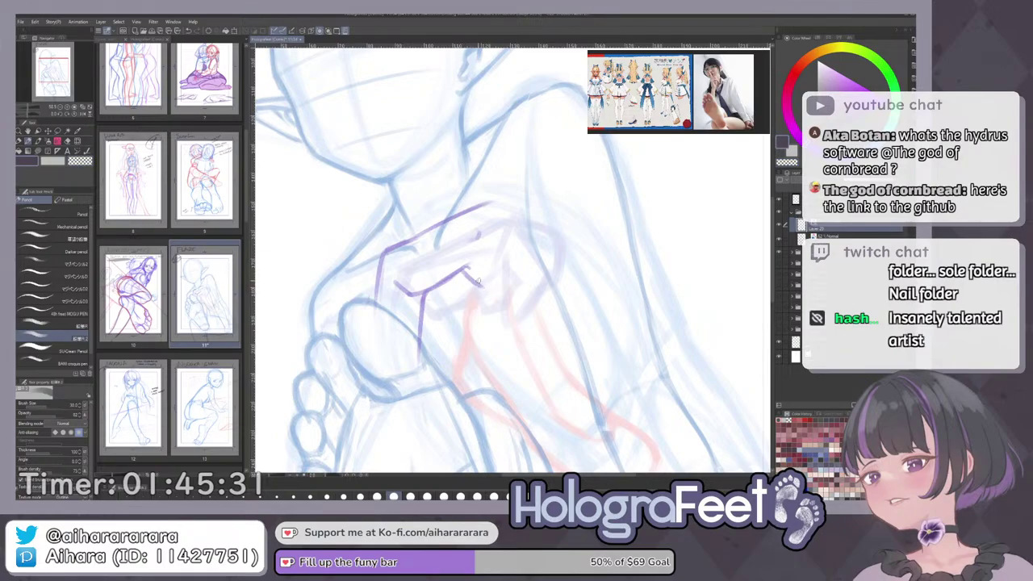
mouse_move(476, 236)
left_mouse_down()
mouse_move(497, 280)
mouse_move(492, 268)
mouse_move(483, 284)
mouse_move(500, 279)
mouse_move(480, 286)
left_mouse_up()
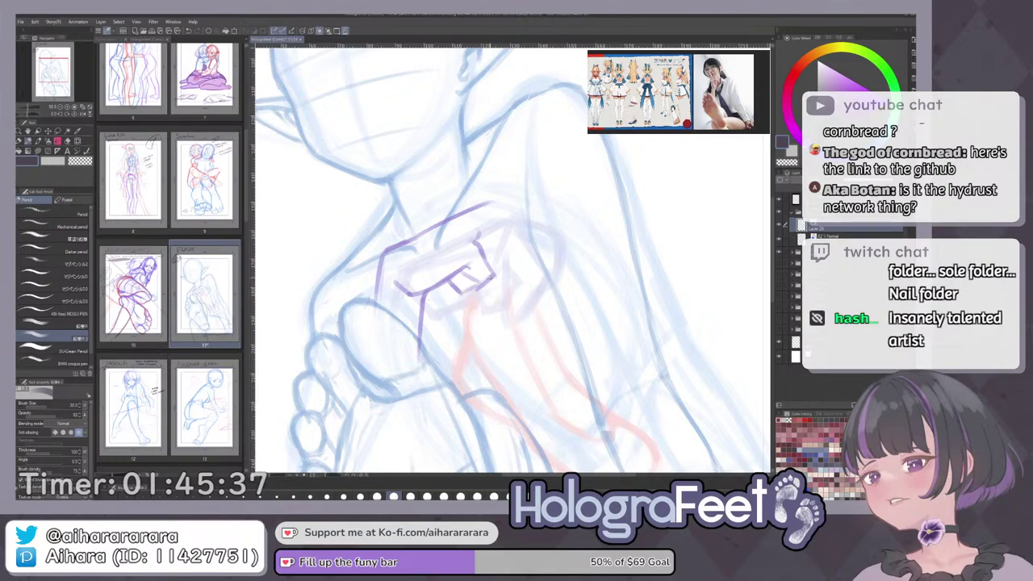
mouse_move(479, 243)
left_mouse_down()
mouse_move(495, 281)
mouse_move(459, 287)
left_mouse_up()
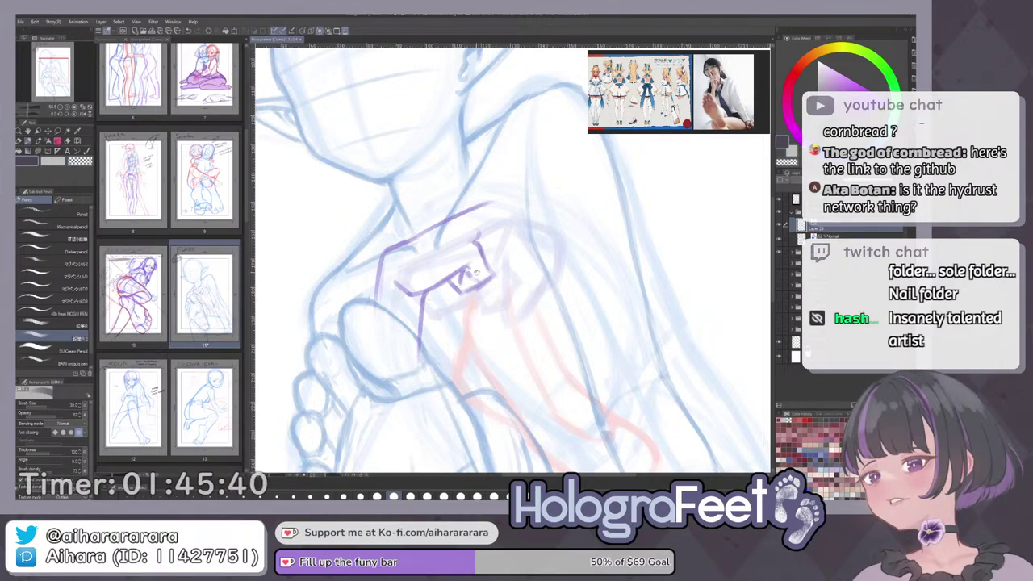
key("c")
key("c")
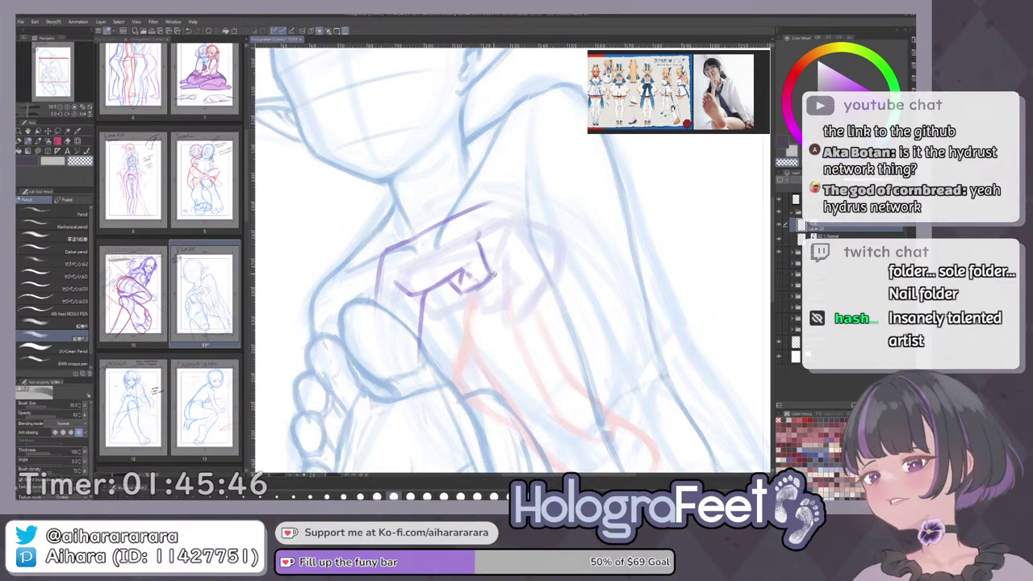
Extend the hand with its knuckle line and the next curled fingers toward the armpit.
mouse_move(490, 272)
left_mouse_down()
mouse_move(478, 287)
mouse_move(465, 282)
mouse_move(521, 295)
mouse_move(564, 257)
mouse_move(567, 275)
left_mouse_up()
key("c")
scroll(444, 280, "up", 2)
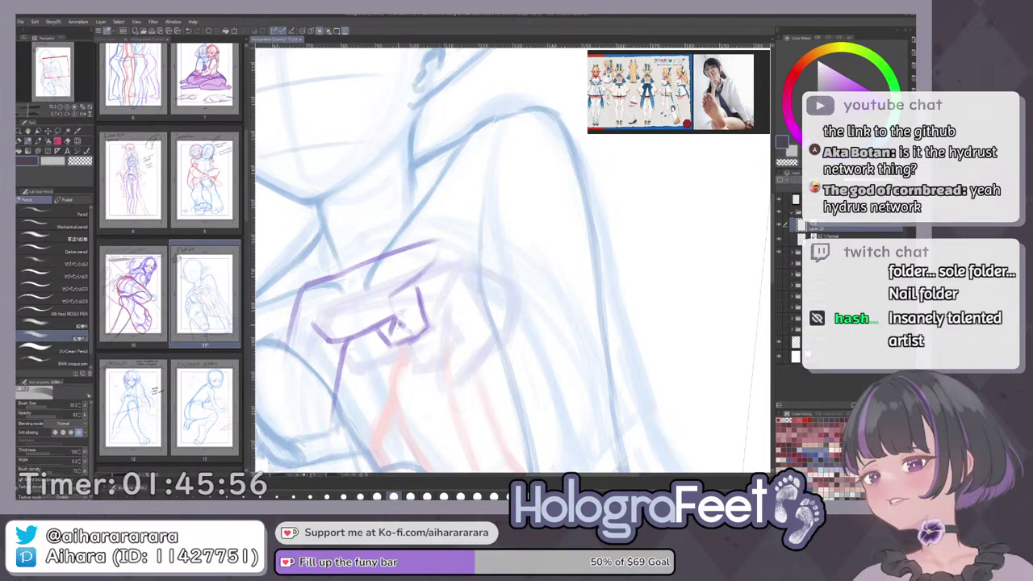
key("ctrl+0")
scroll(533, 247, "up", 2)
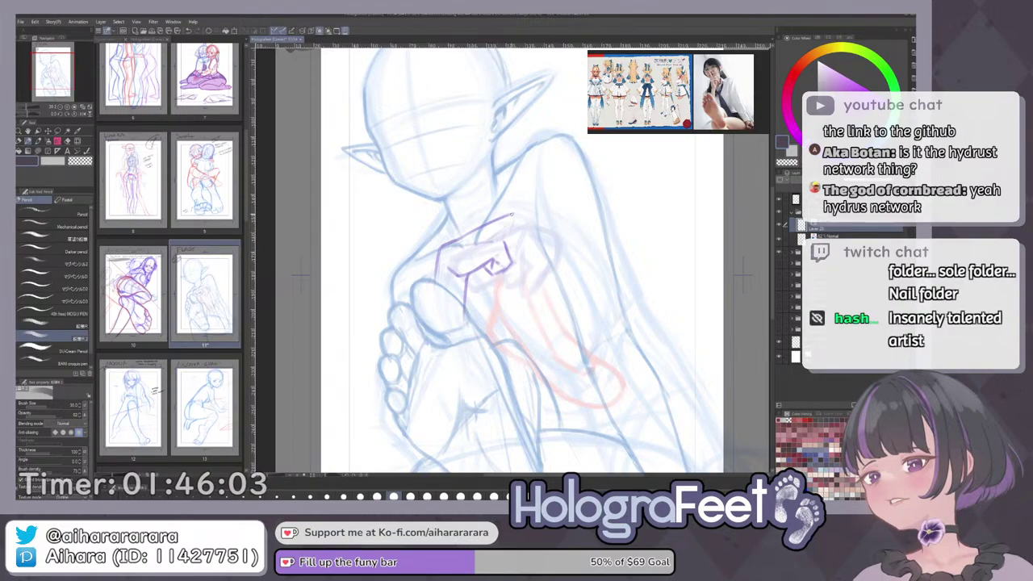
left_click_drag(609, 170, 625, 191)
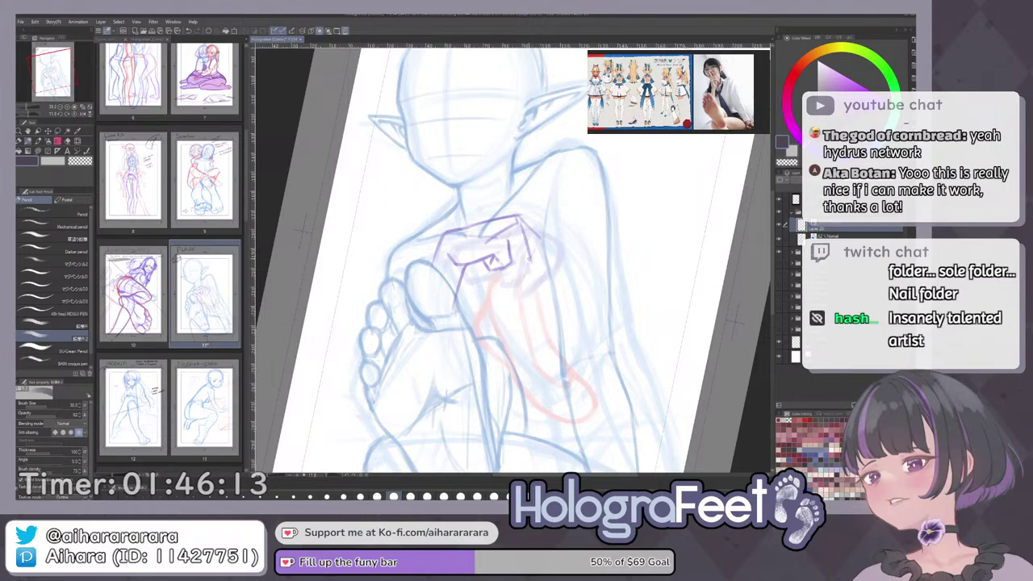
left_click_drag(526, 239, 532, 266)
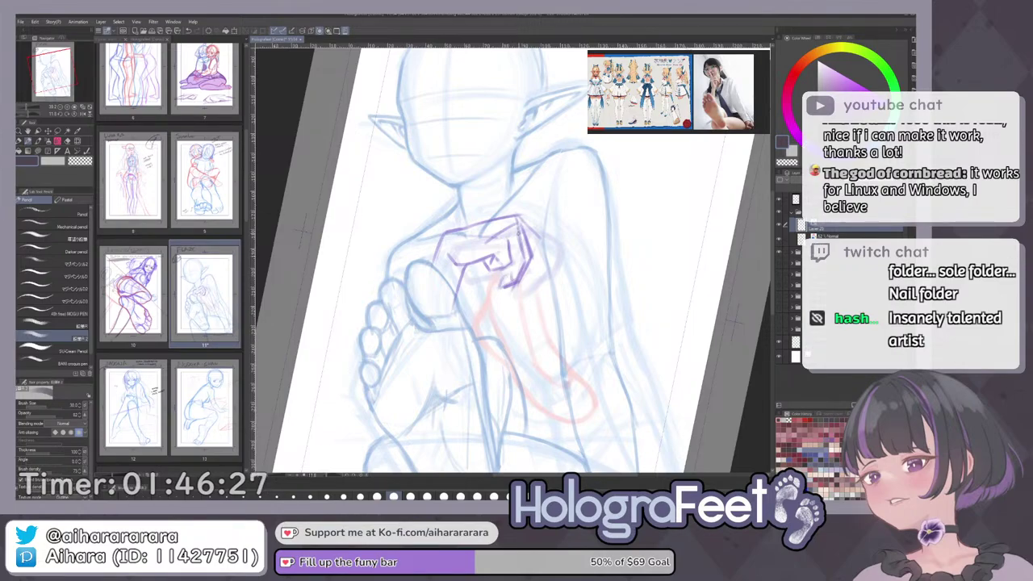
Check the hand against the whole figure and in mirrored view, and add the outermost curled finger.
key("ctrl+0")
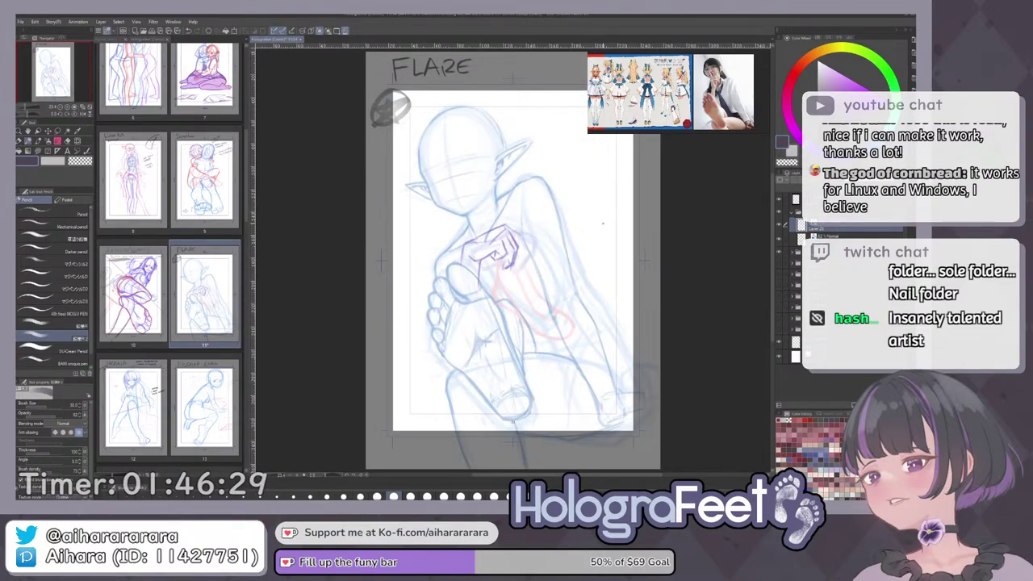
key("h")
key("h")
scroll(524, 245, "up", 2)
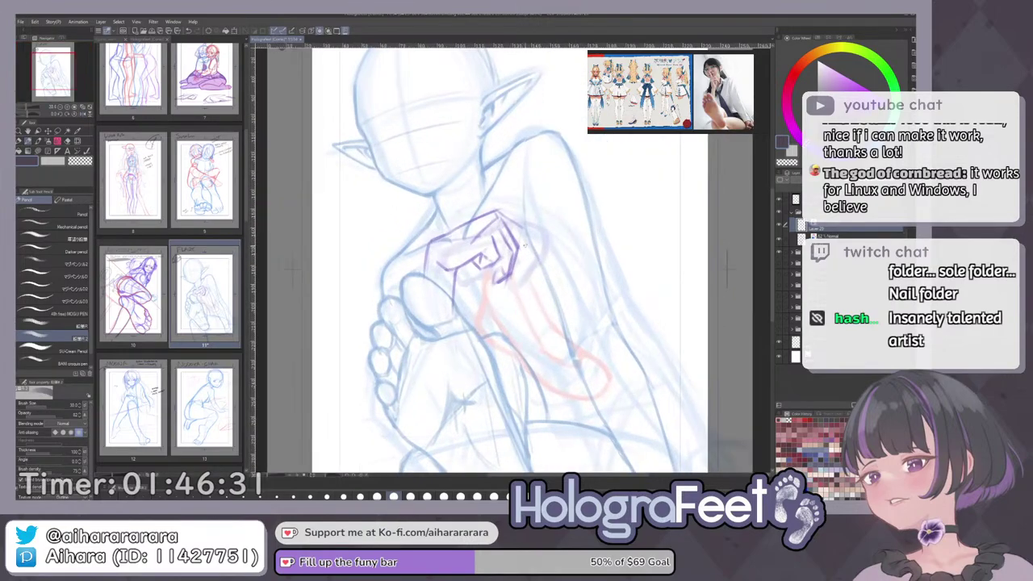
key("ctrl+0")
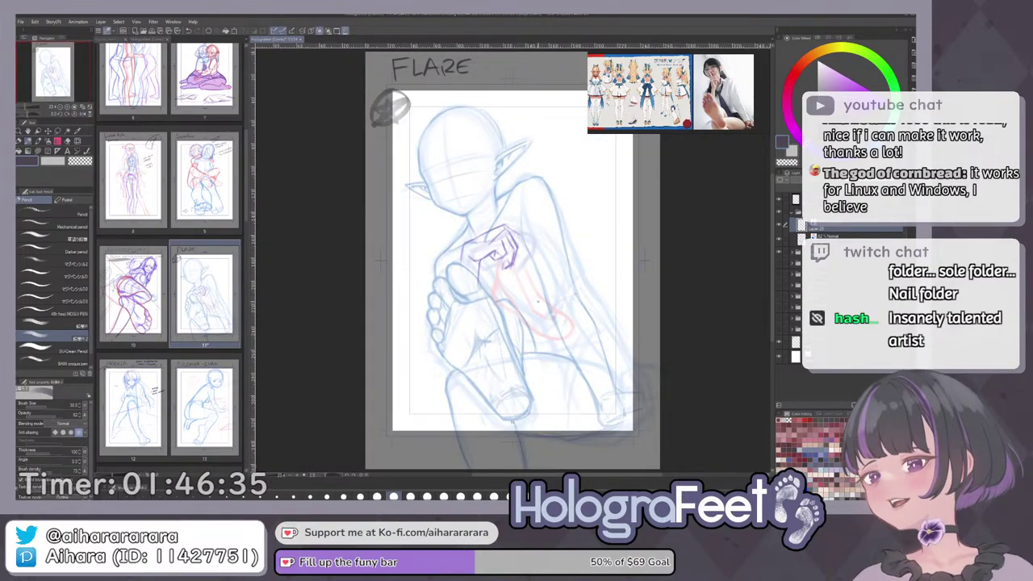
key("ctrl+plus")
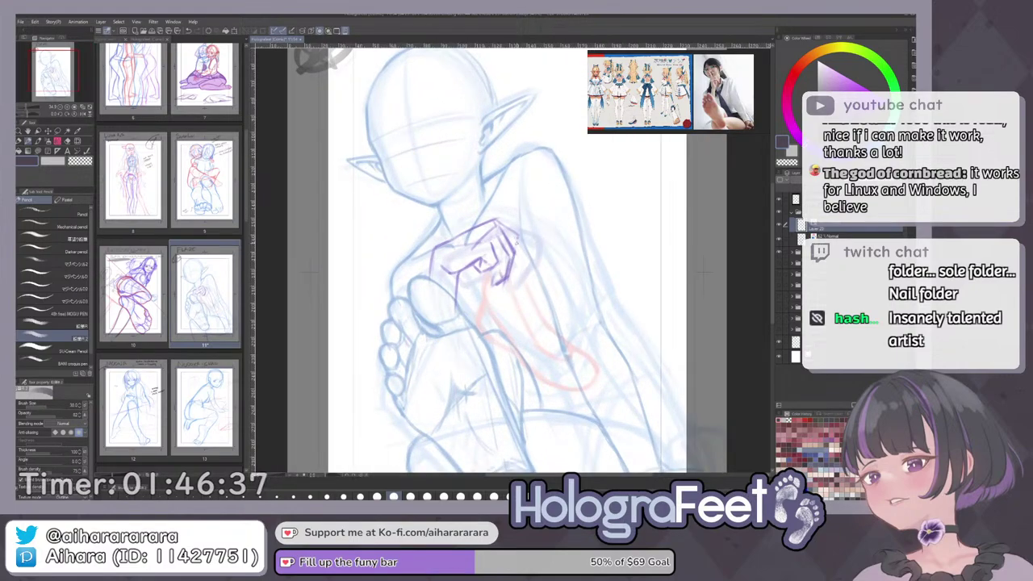
left_click_drag(518, 235, 519, 253)
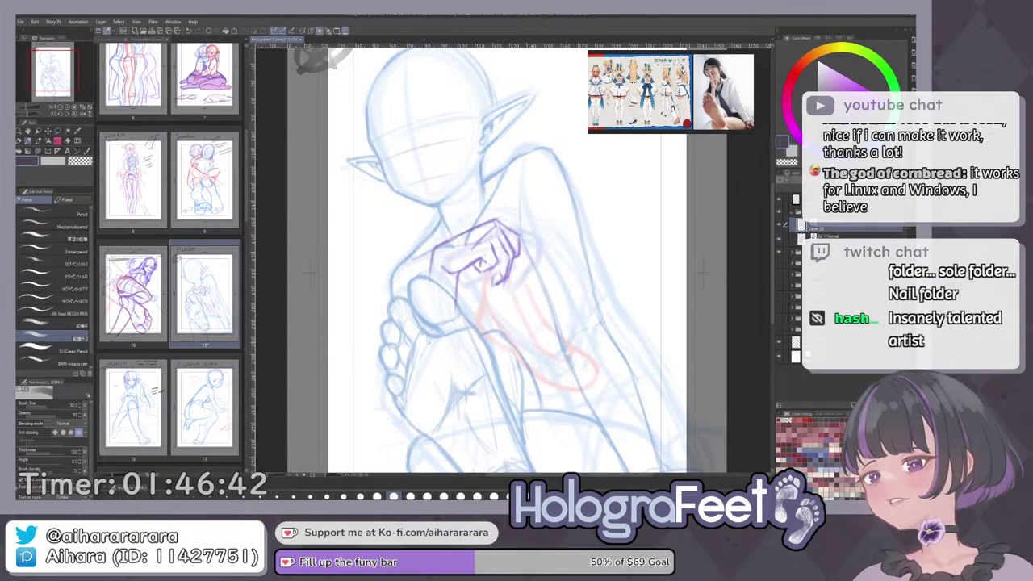
Select the raised foot on the blue figure sketch's layer, rotate it slightly clockwise and nudge it a little upward.
key("ctrl+0")
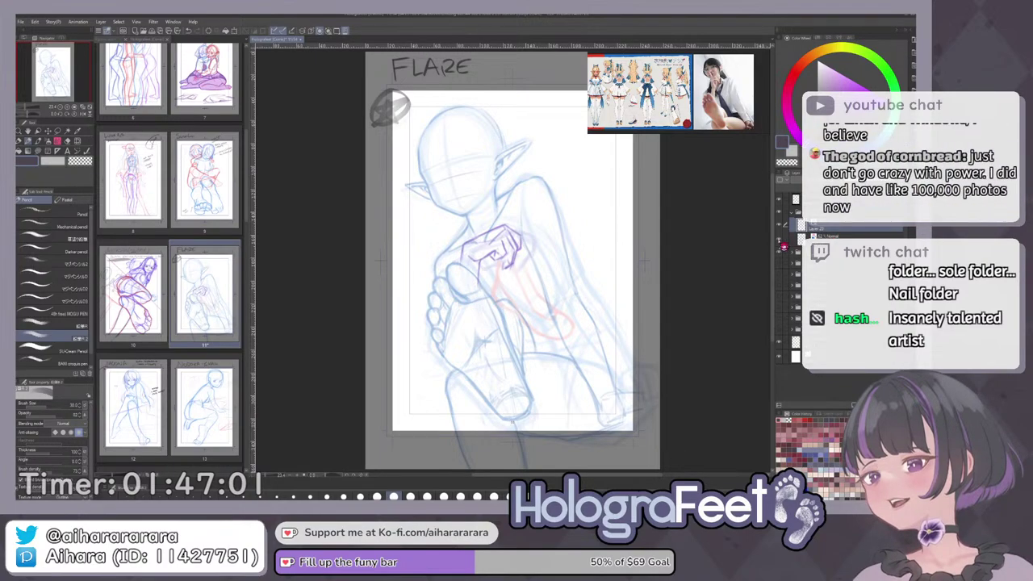
key("m")
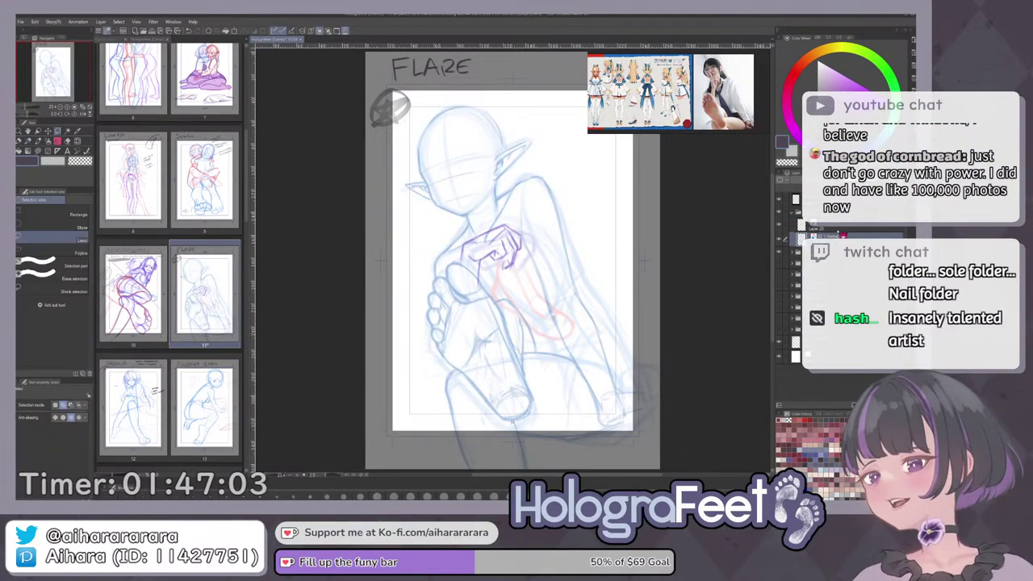
left_click_drag(631, 242, 625, 300)
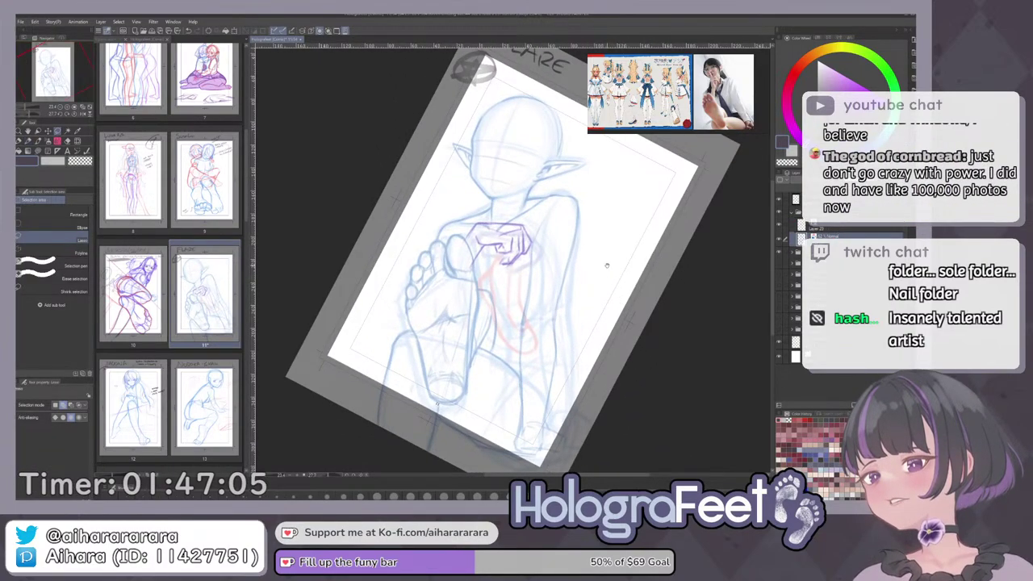
left_click_drag(628, 201, 622, 197)
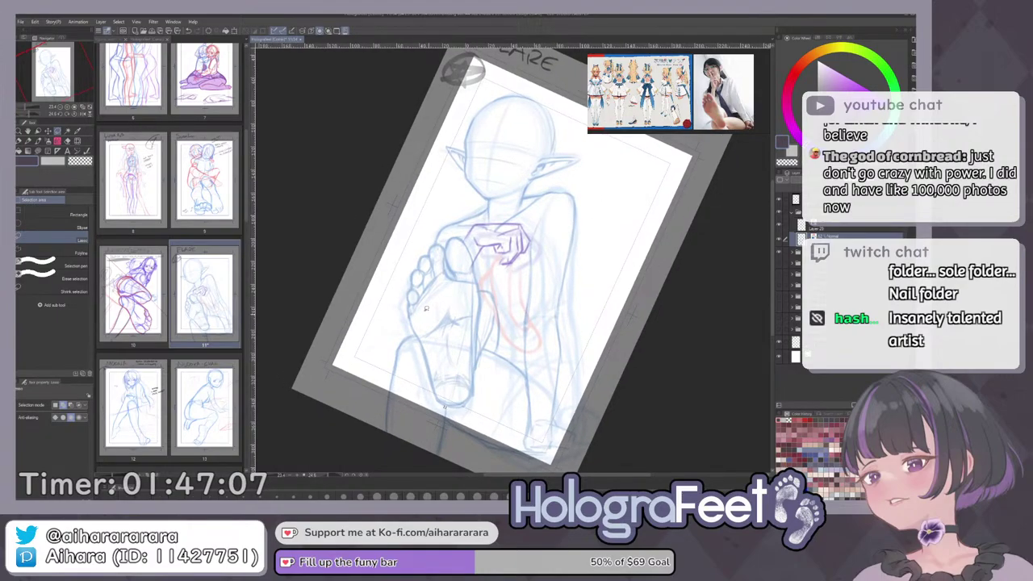
mouse_move(410, 256)
left_mouse_down()
mouse_move(402, 295)
mouse_move(443, 407)
mouse_move(476, 407)
mouse_move(492, 388)
mouse_move(479, 362)
mouse_move(483, 319)
left_mouse_up()
mouse_move(476, 264)
left_mouse_down()
mouse_move(455, 232)
mouse_move(412, 251)
left_mouse_up()
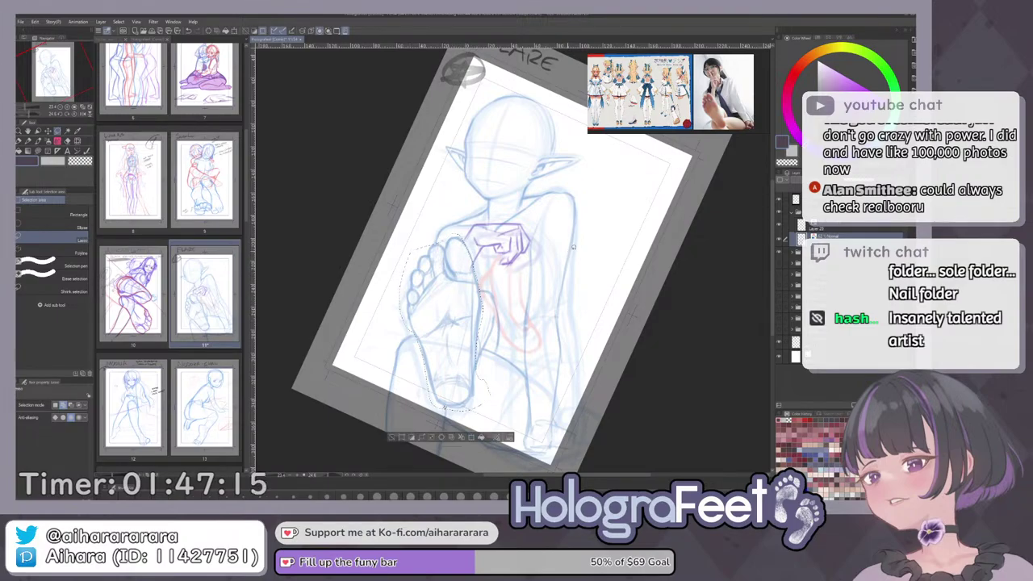
mouse_move(615, 232)
left_mouse_down()
mouse_move(602, 207)
mouse_move(624, 201)
mouse_move(612, 219)
left_mouse_up()
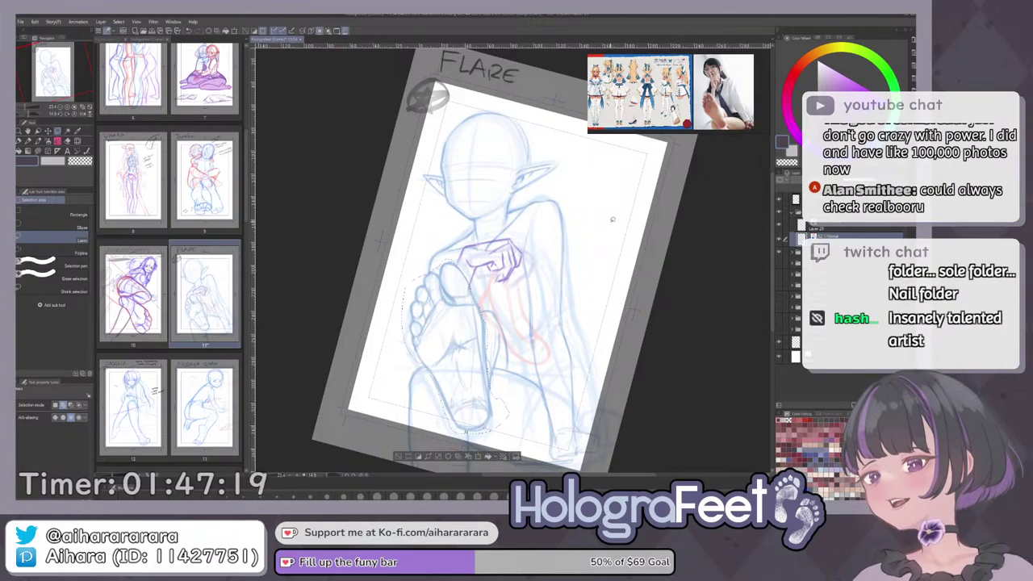
key("ctrl+t")
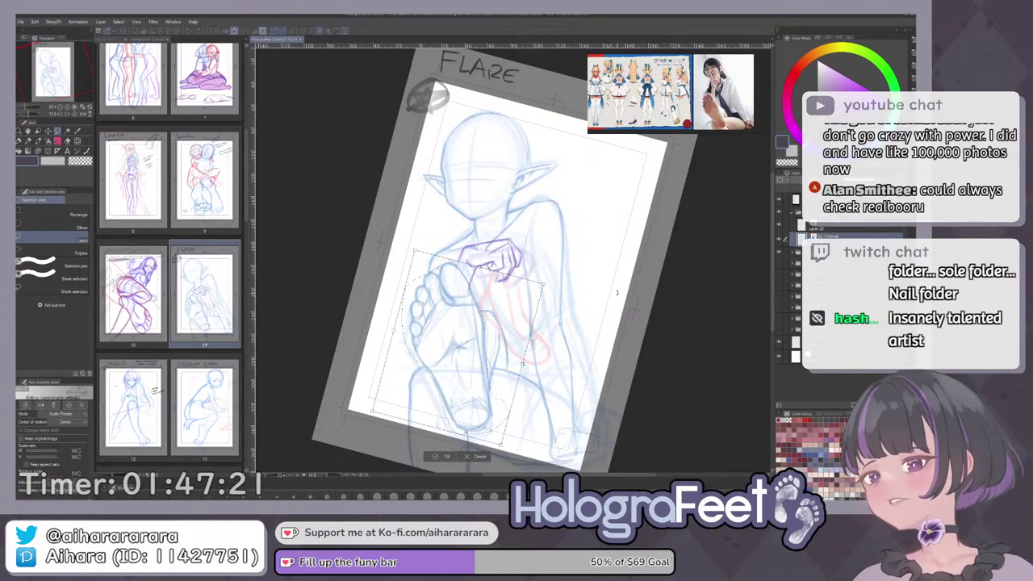
left_click_drag(610, 296, 614, 313)
left_click_drag(504, 355, 503, 352)
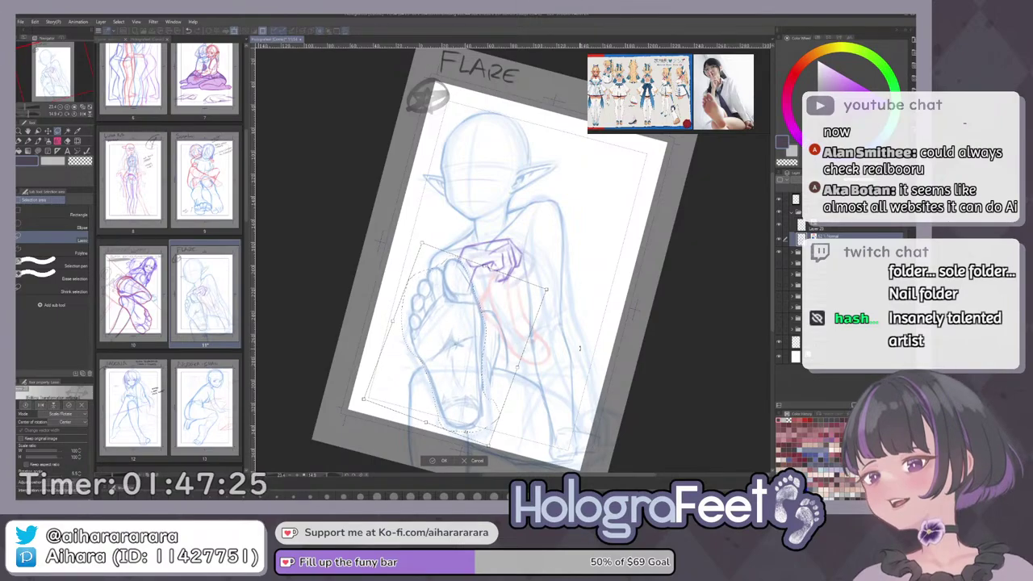
left_click(437, 462)
Clean up and redraw the leg lines beside the inner edge of the raised foot.
key("e")
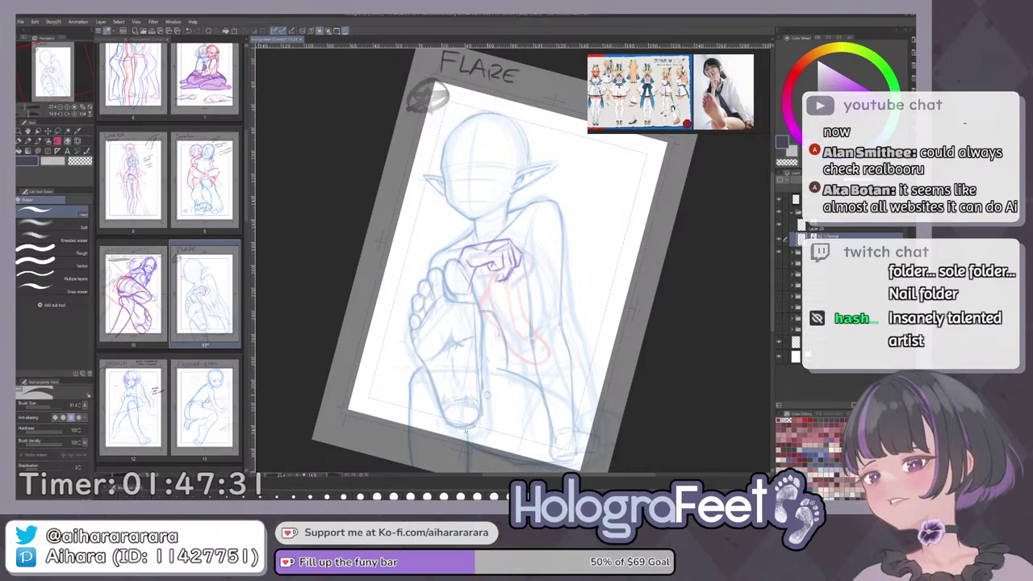
key("p")
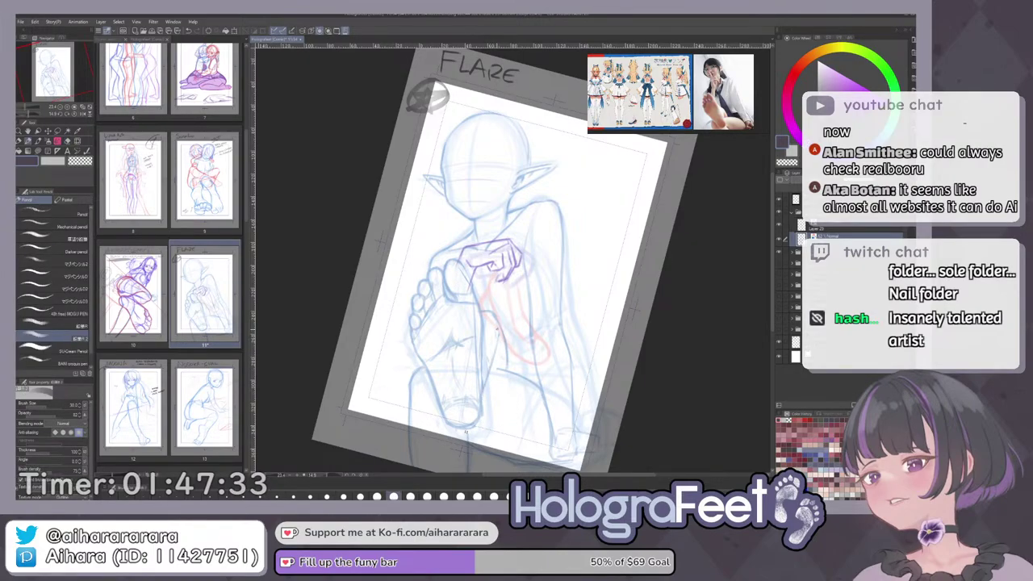
left_click_drag(498, 329, 488, 375)
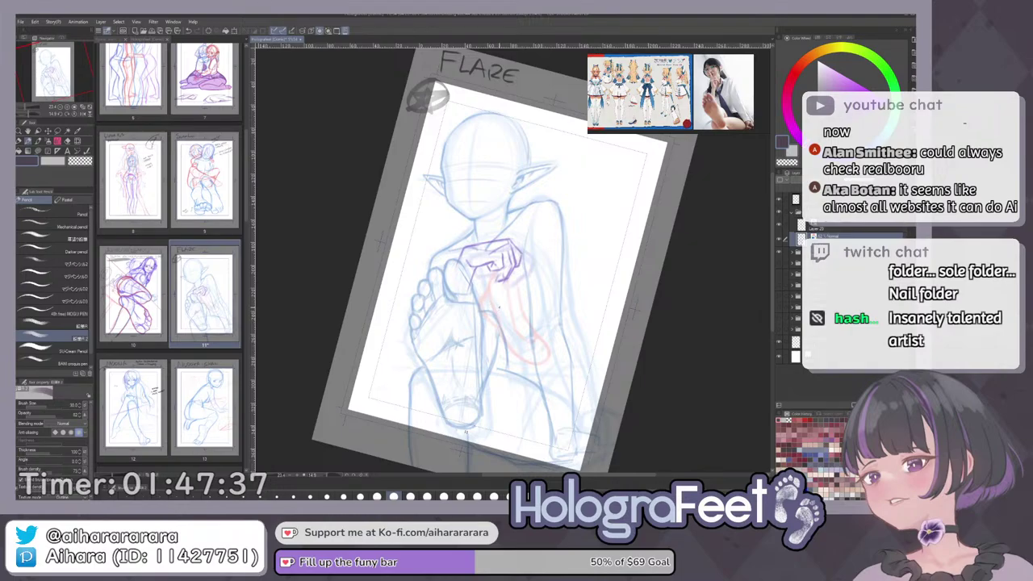
key("e")
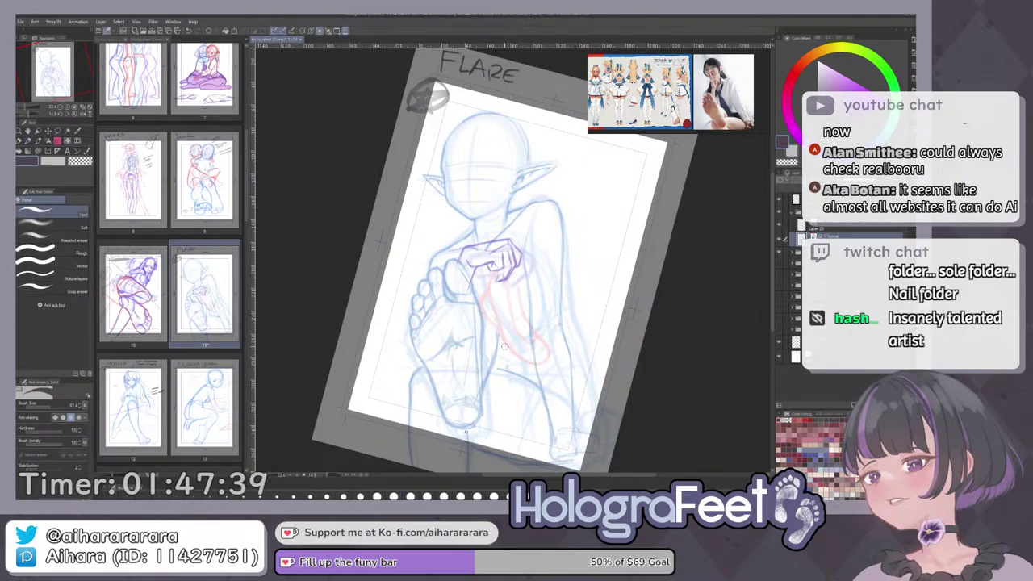
key("p")
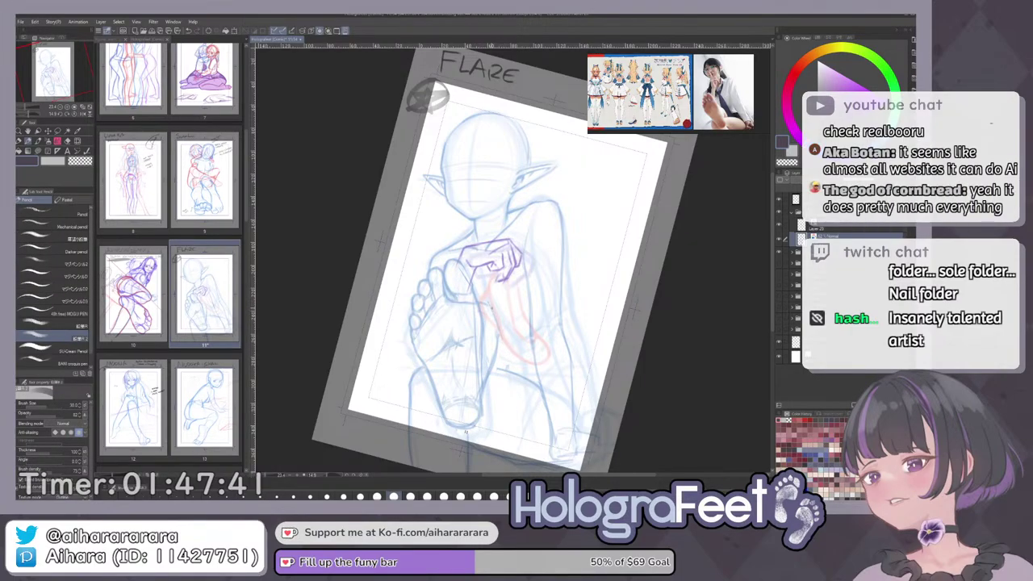
left_click_drag(501, 341, 509, 370)
key("ctrl+@")
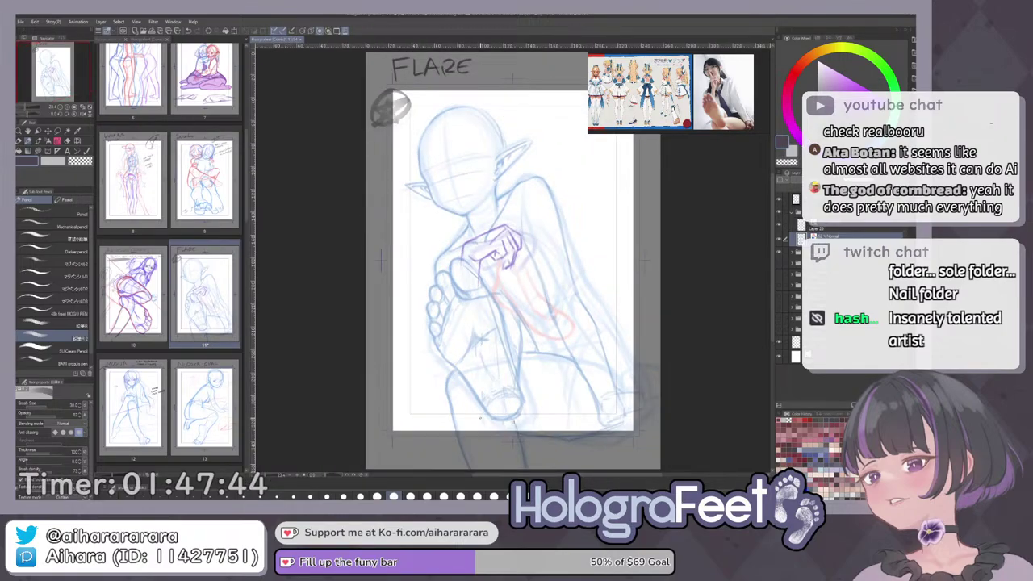
left_click_drag(480, 418, 660, 327)
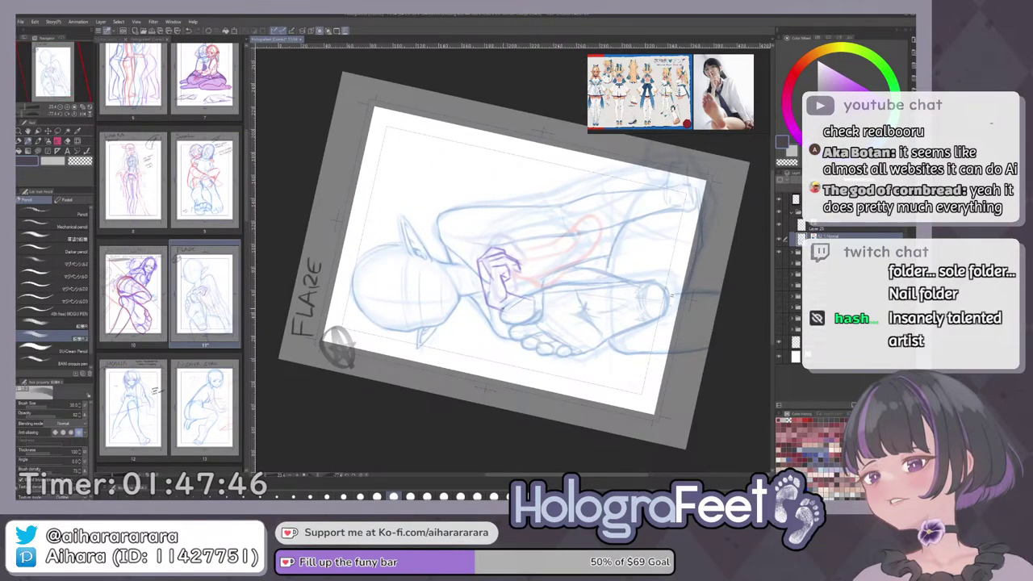
key("ctrl+0")
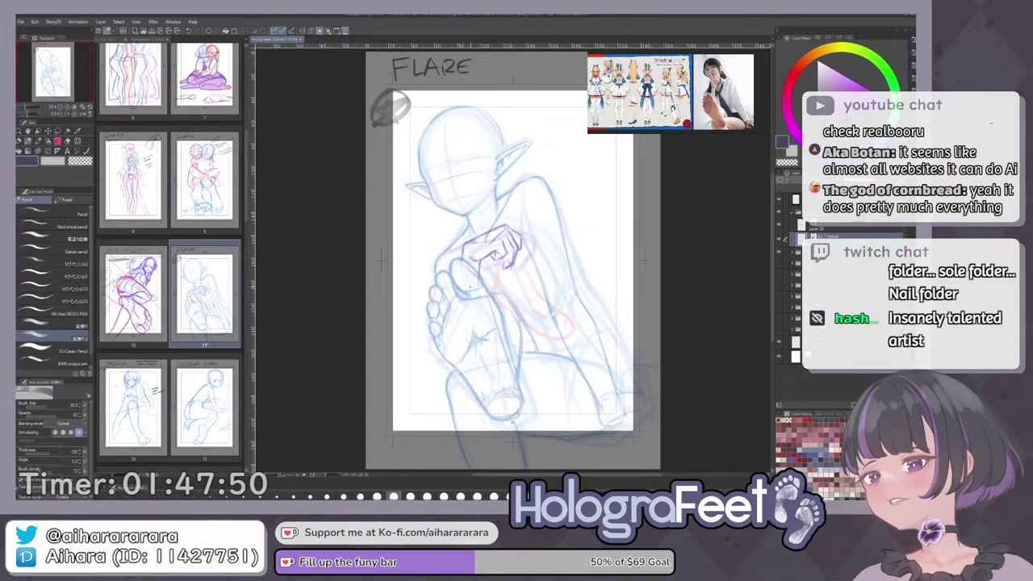
Refine the lines at the base of the raised foot's big toe and the toe beside it.
scroll(455, 302, "up", 2)
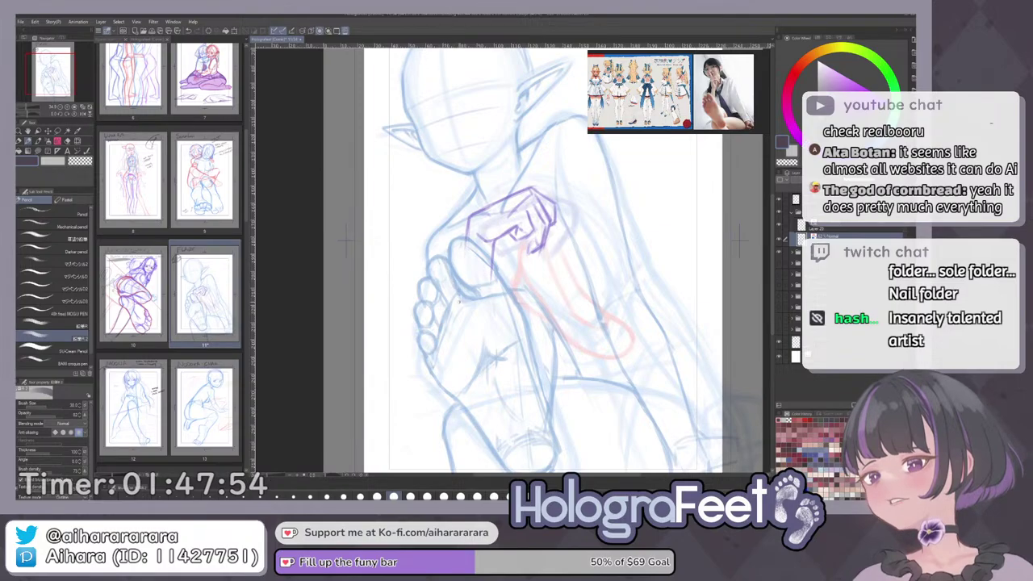
left_click_drag(451, 282, 456, 293)
left_click_drag(470, 244, 504, 293)
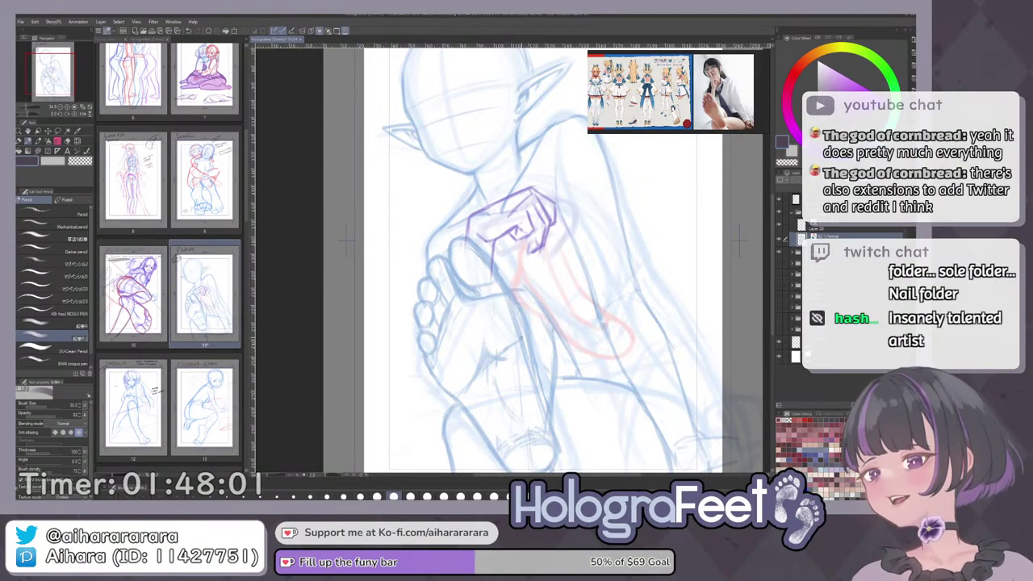
key("ctrl+minus")
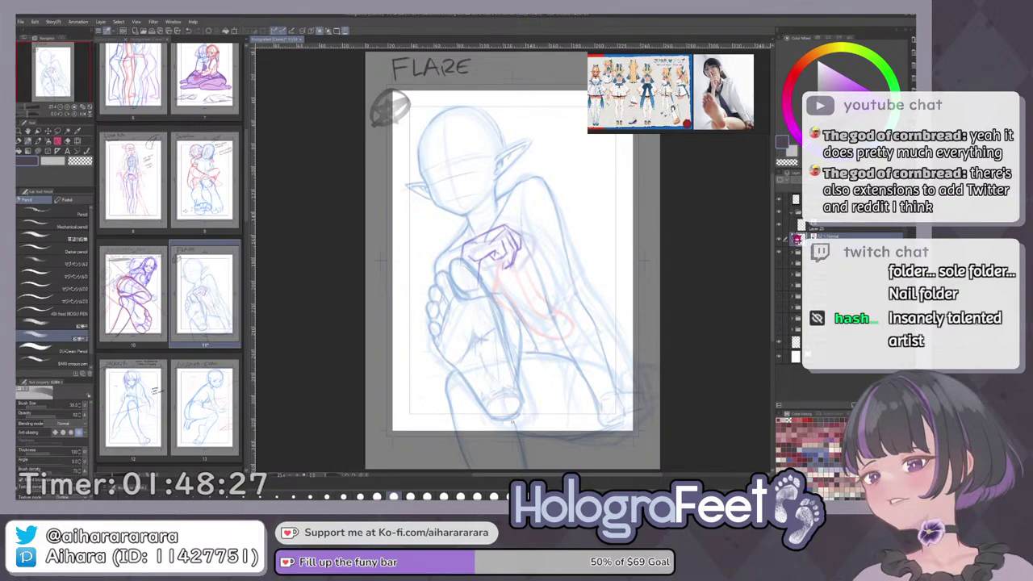
Compare the refined figure with the rough sketch underneath hidden and shown, and make the hand's layer active again.
left_click(780, 241)
left_click(780, 241)
left_click(784, 257)
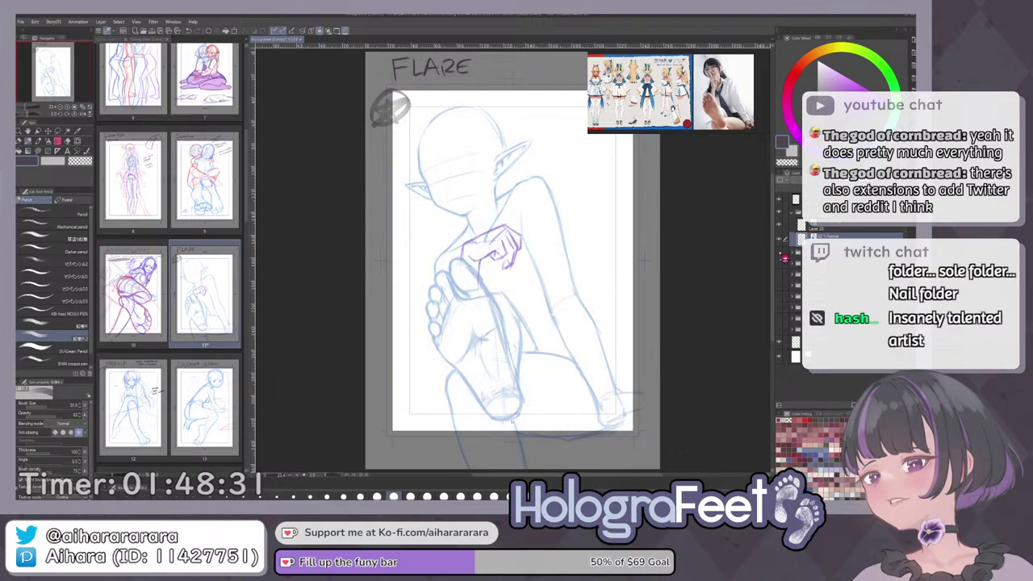
left_click(783, 258)
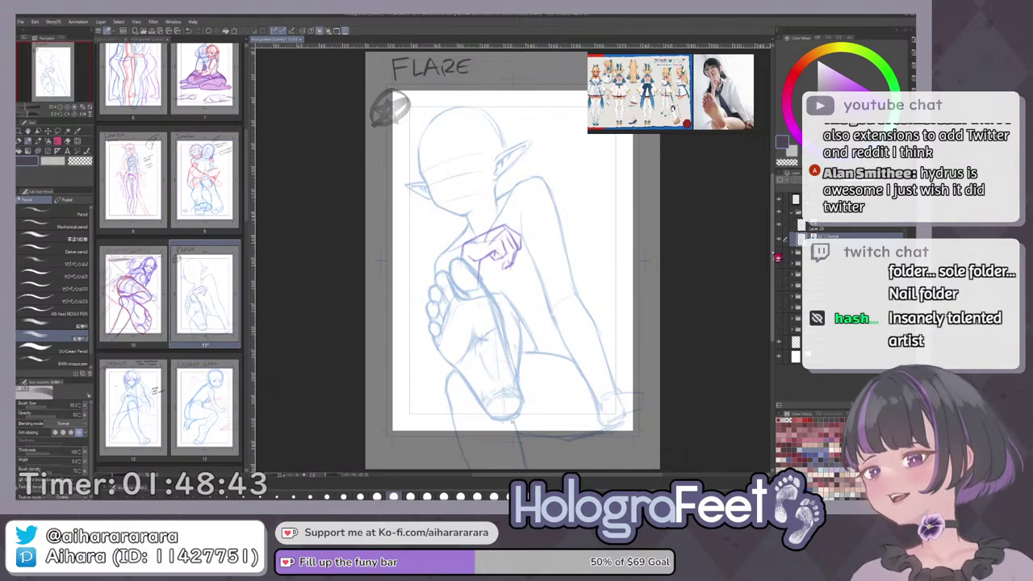
left_click(780, 253)
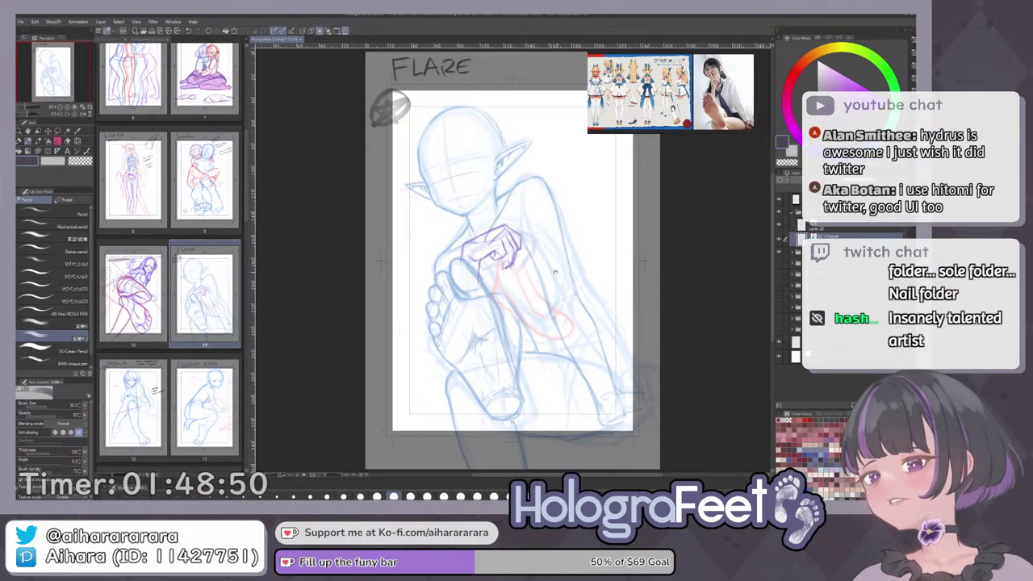
left_click_drag(556, 272, 560, 311)
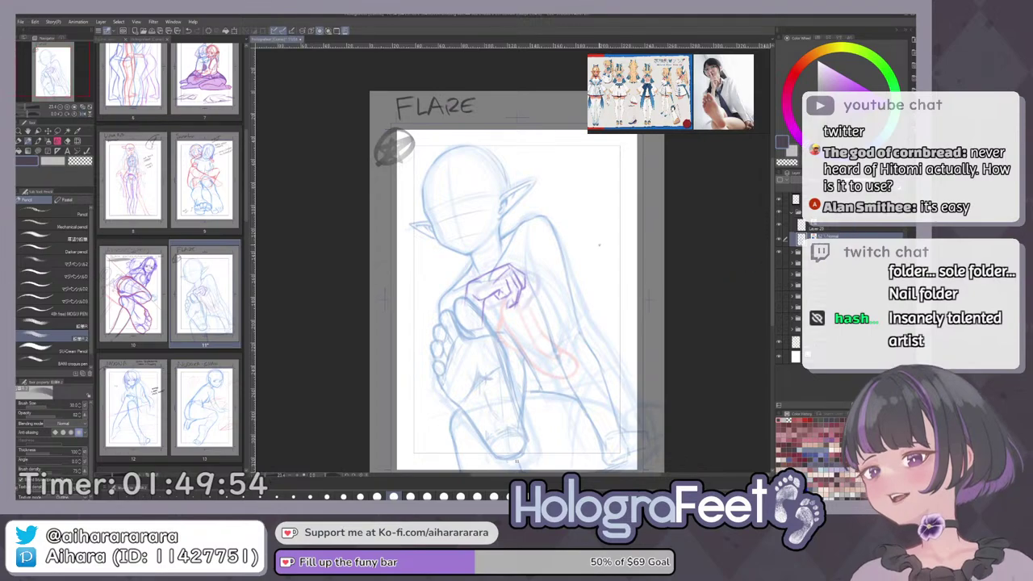
left_click_drag(770, 230, 721, 273)
left_click(852, 226)
left_click_drag(685, 331, 644, 316)
key("ctrl+@")
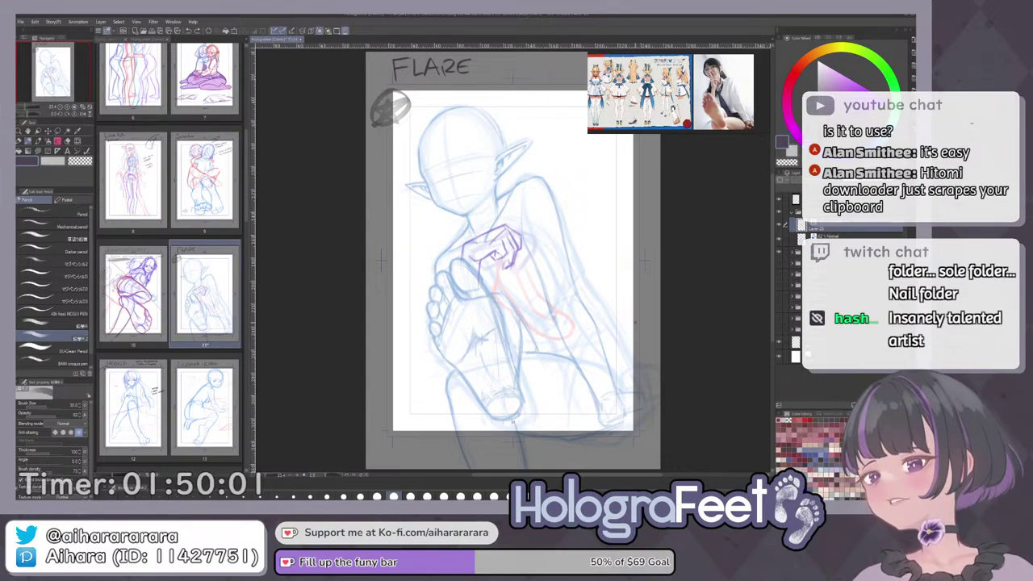
Try making the mask around the page fully opaque to preview the cropped figure.
left_click(848, 199)
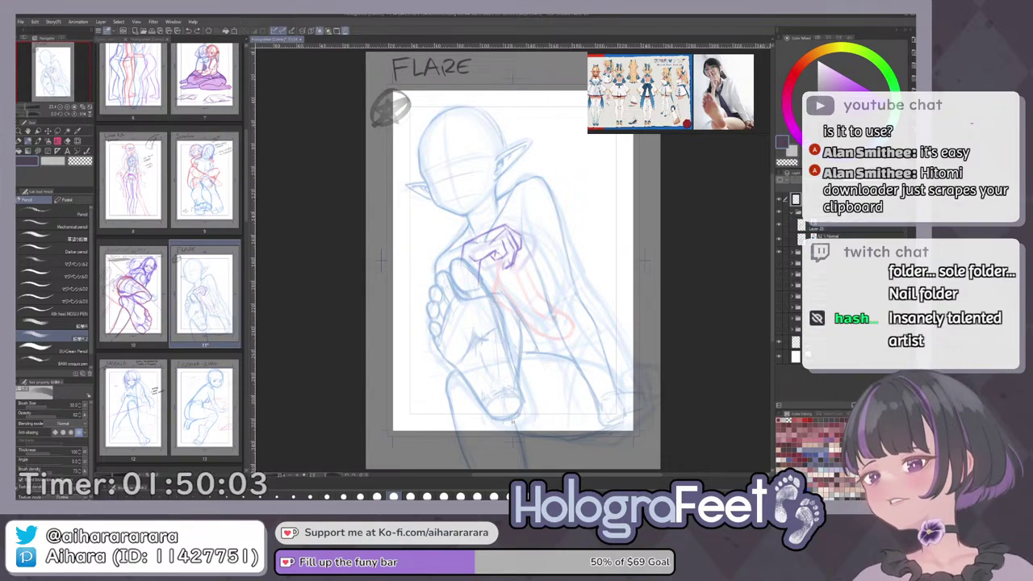
left_click(884, 180)
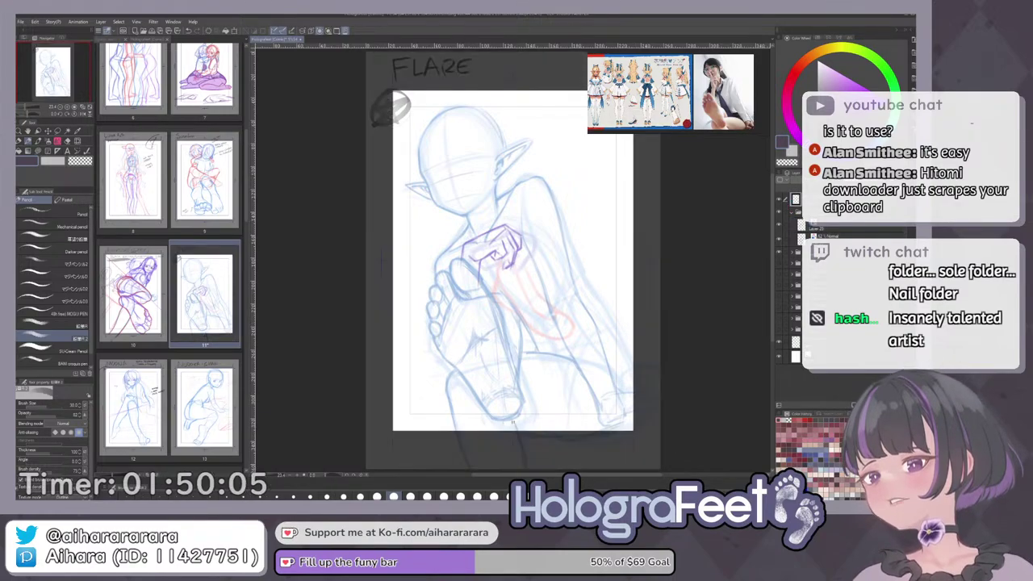
left_click(896, 180)
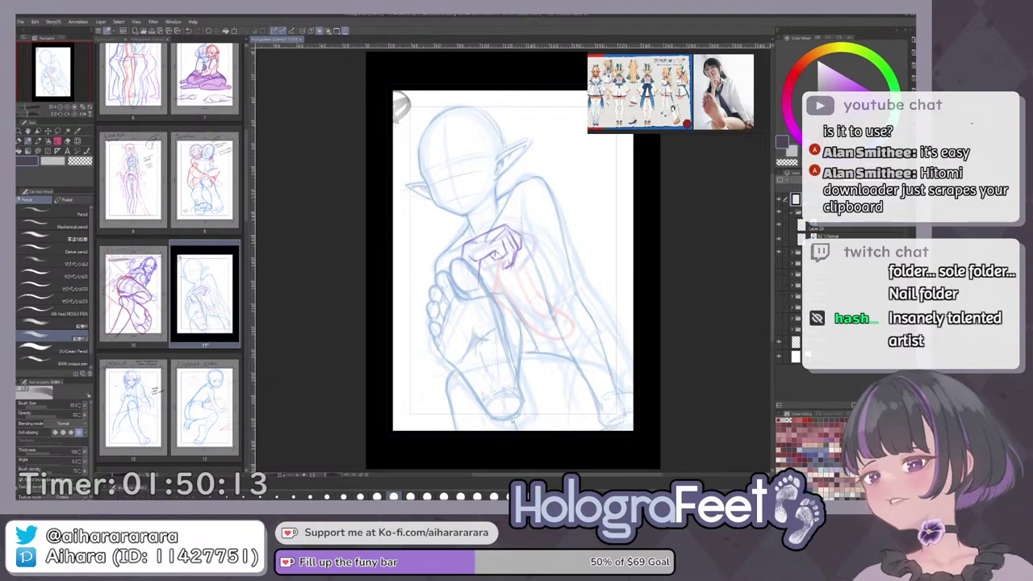
key("ctrl+z")
Add a new layer above the hand's layer.
left_click(849, 231)
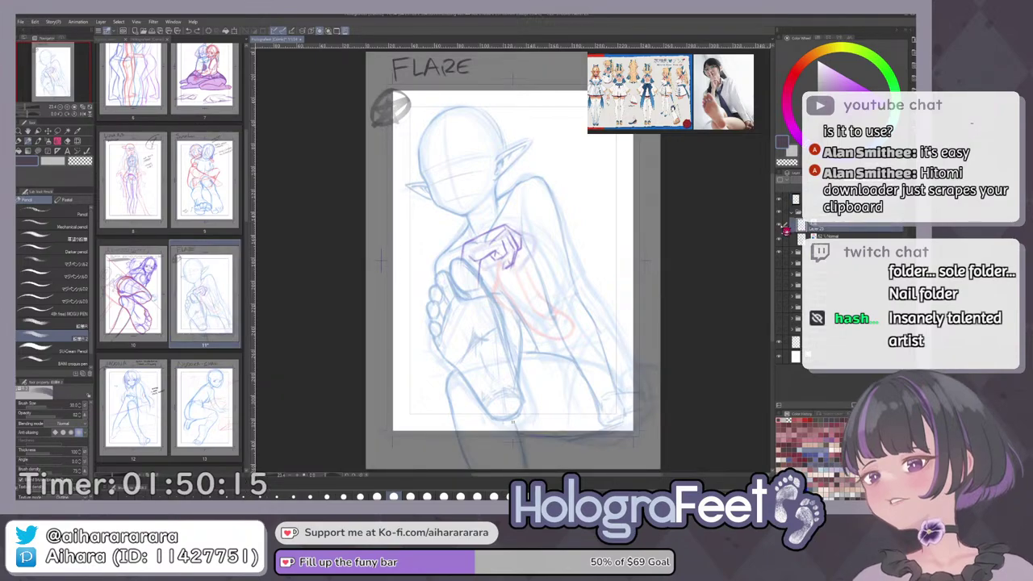
key("ctrl+shift+n")
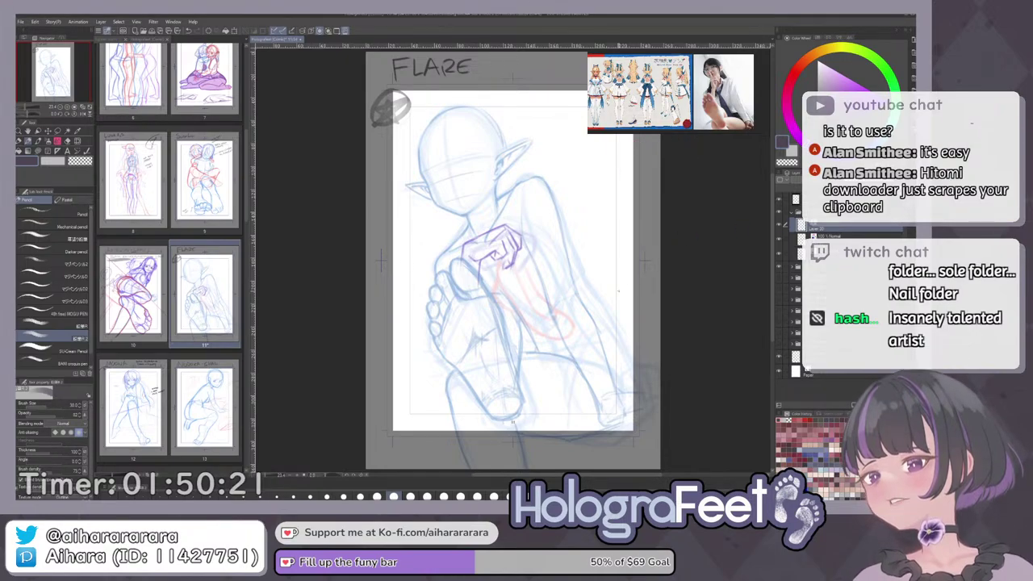
mouse_move(498, 261)
left_mouse_down()
mouse_move(531, 325)
mouse_move(500, 361)
left_mouse_up()
key("ctrl+z")
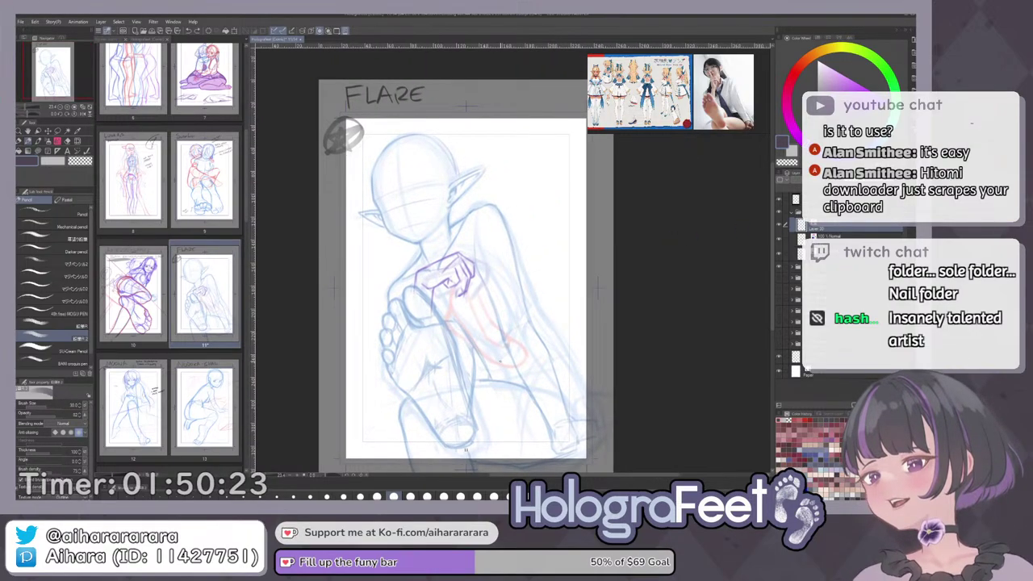
left_click_drag(496, 312, 515, 336)
scroll(520, 334, "up", 1)
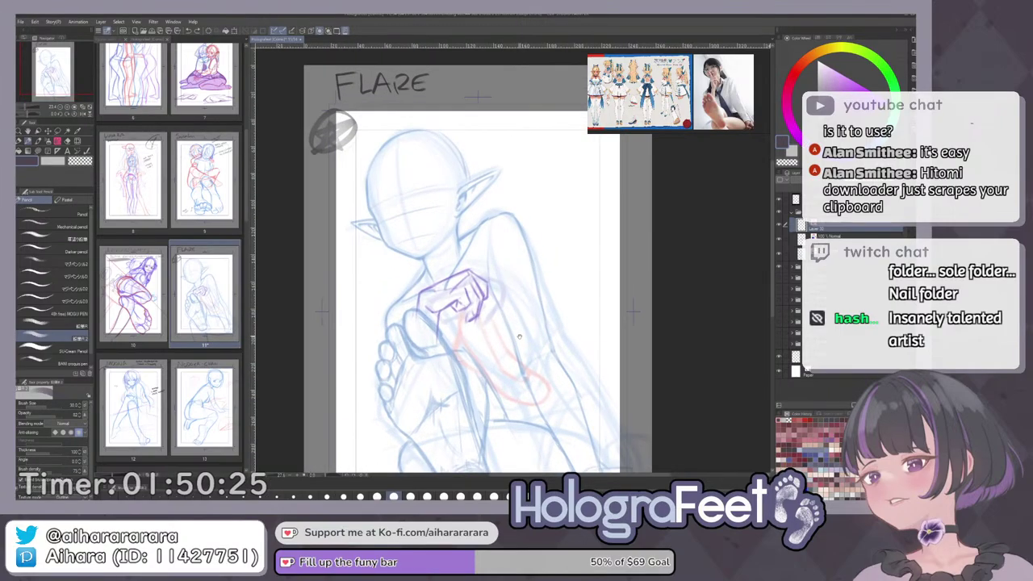
mouse_move(593, 275)
left_mouse_down()
mouse_move(589, 241)
mouse_move(588, 280)
mouse_move(563, 263)
left_mouse_up()
left_click_drag(500, 278, 520, 283)
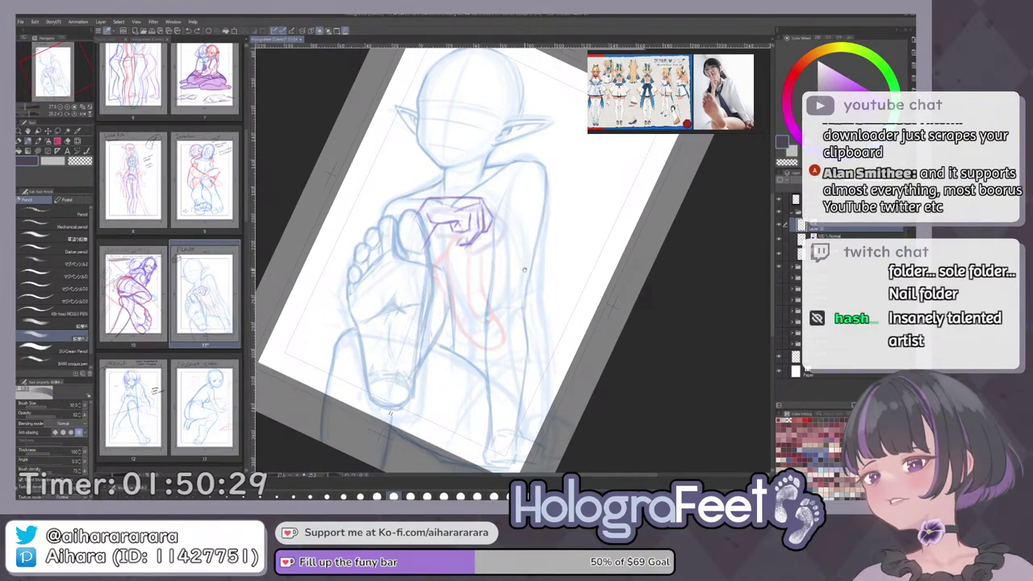
key("ctrl+0")
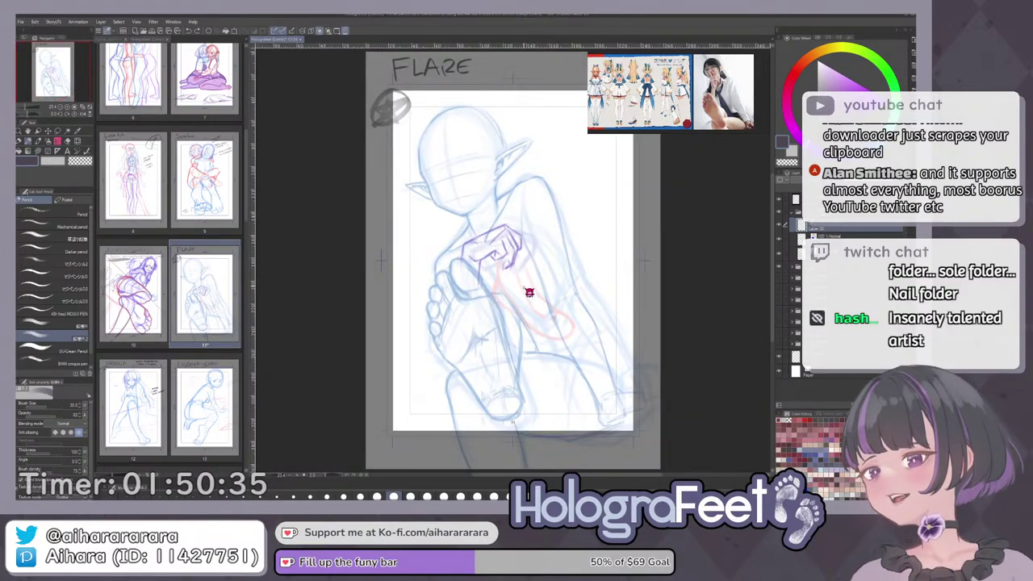
key("ctrl+shift+n")
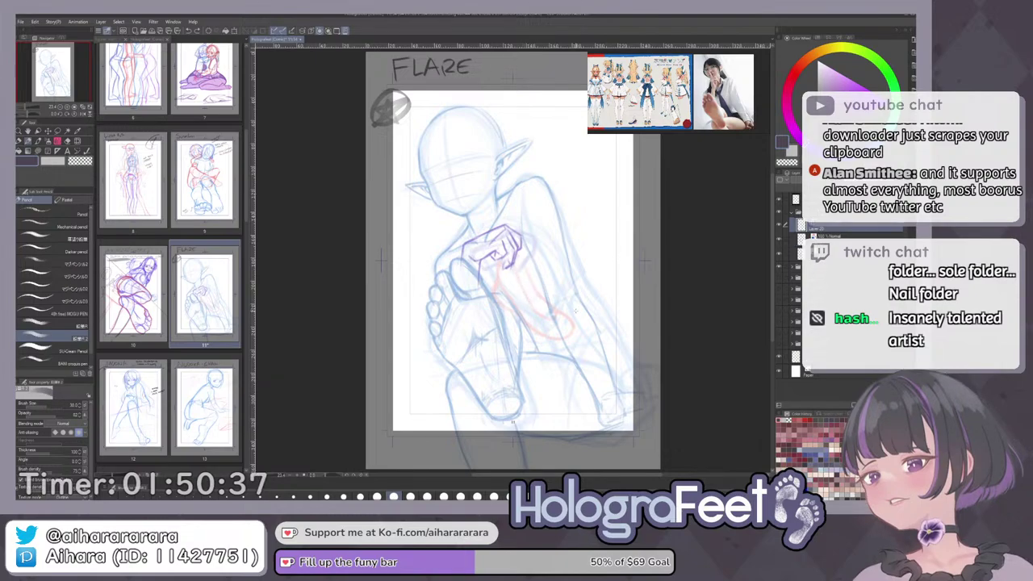
left_click_drag(497, 261, 528, 325)
key("ctrl+z")
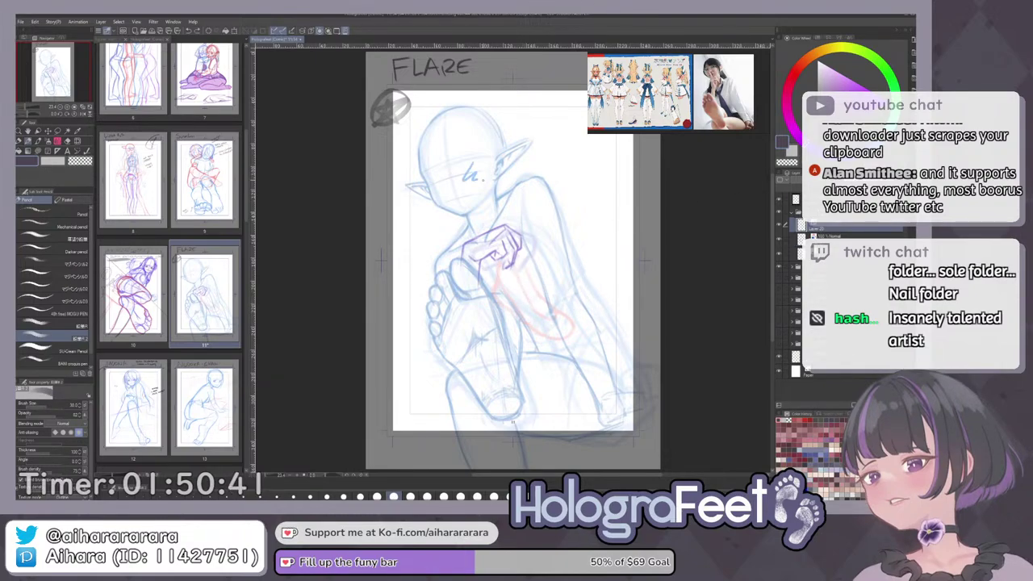
scroll(477, 172, "up", 3)
left_click_drag(494, 255, 514, 311)
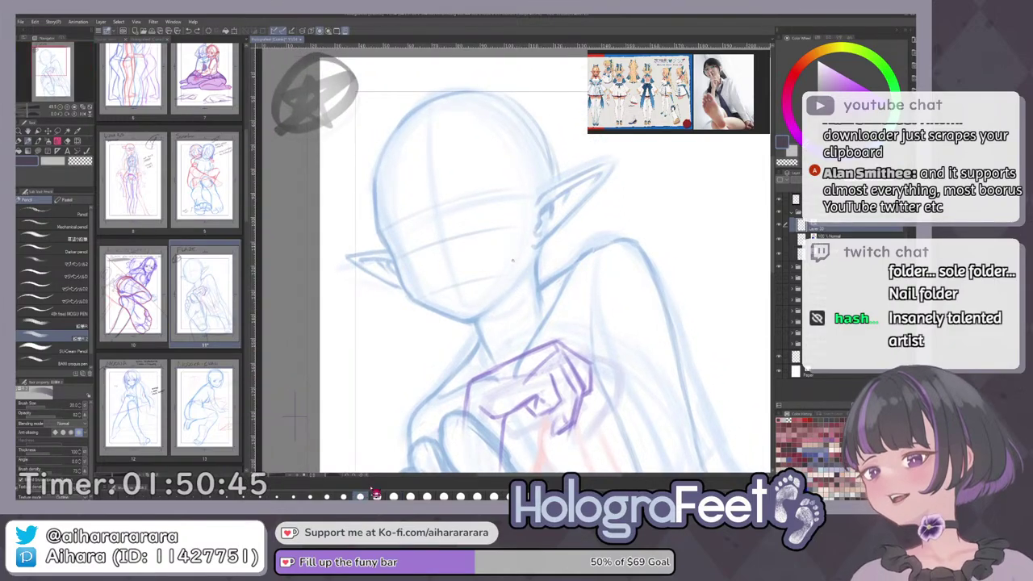
left_click_drag(420, 248, 436, 295)
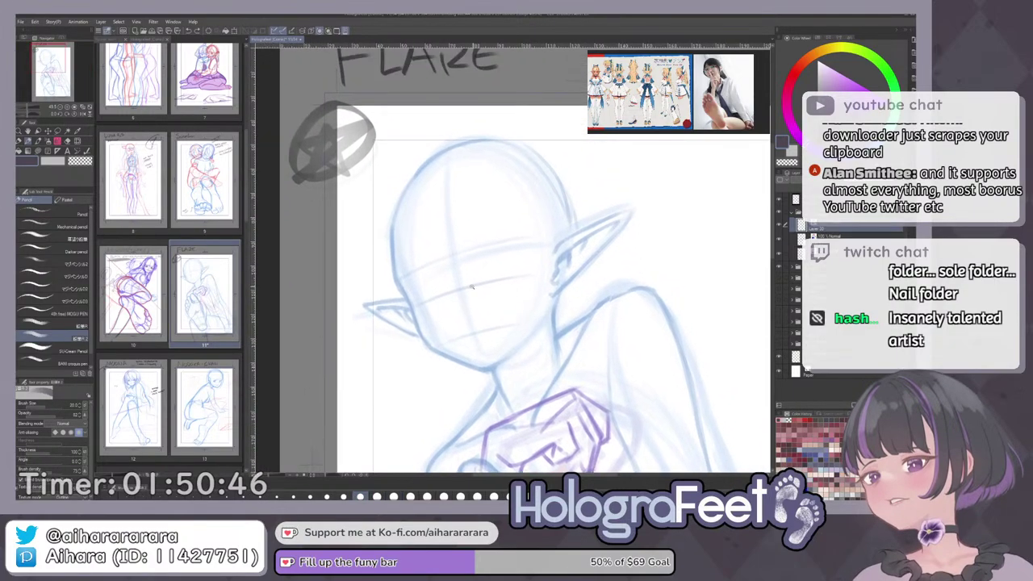
scroll(436, 295, "up", 1)
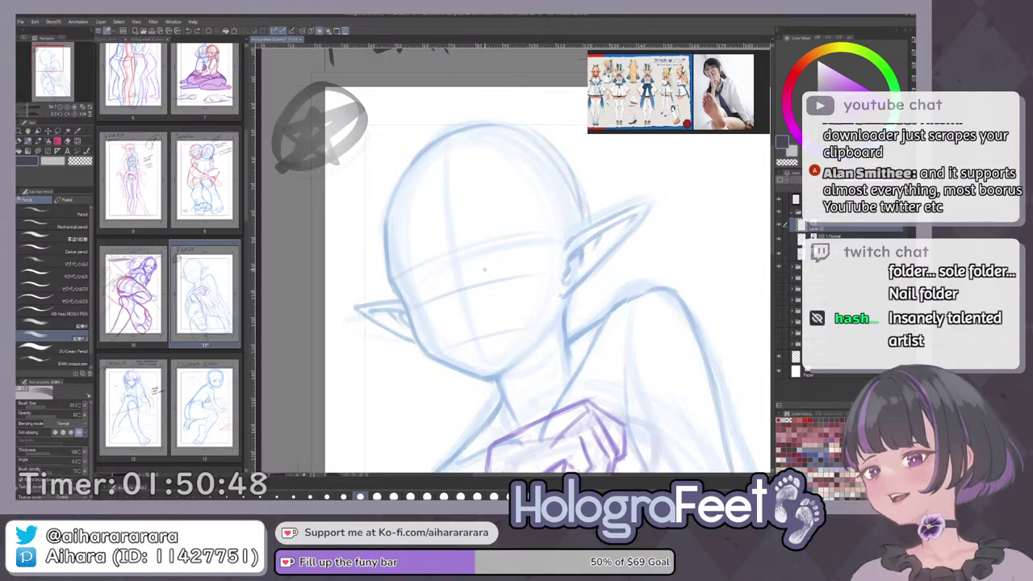
Enlarge the reference sheet around the blonde elf character's front-facing head.
scroll(651, 85, "down", 2)
left_click_drag(651, 85, 710, 98)
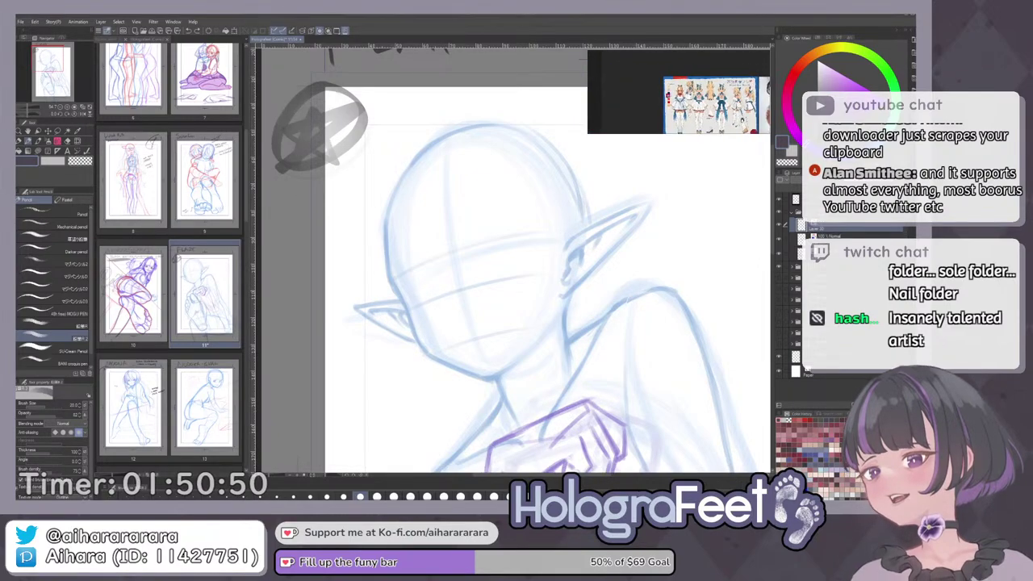
scroll(704, 95, "up", 6)
scroll(678, 91, "down", 3)
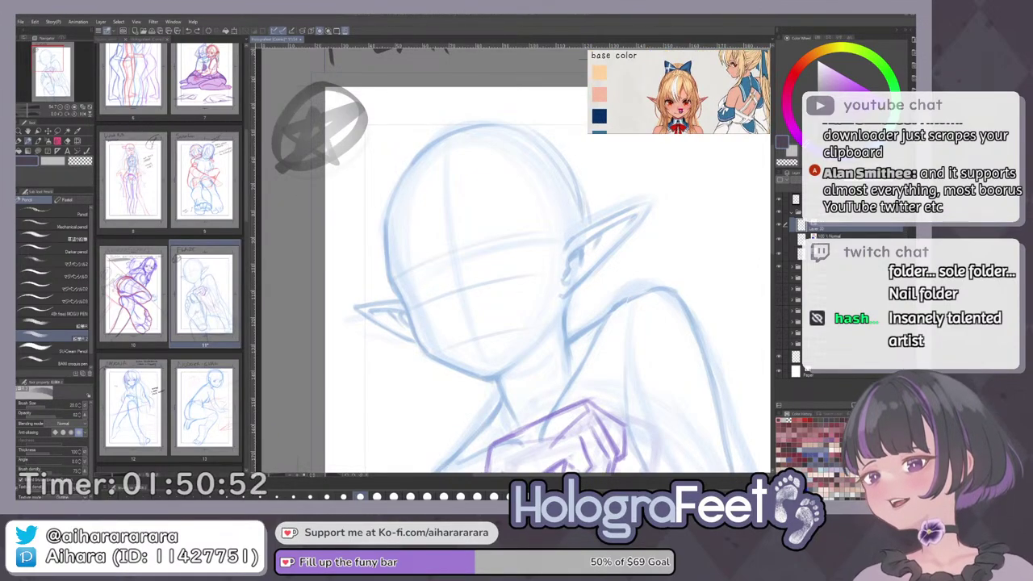
Sketch a small practice eye with an upper lash line and lower lid in the blank area beside the head.
left_click_drag(653, 199, 553, 274)
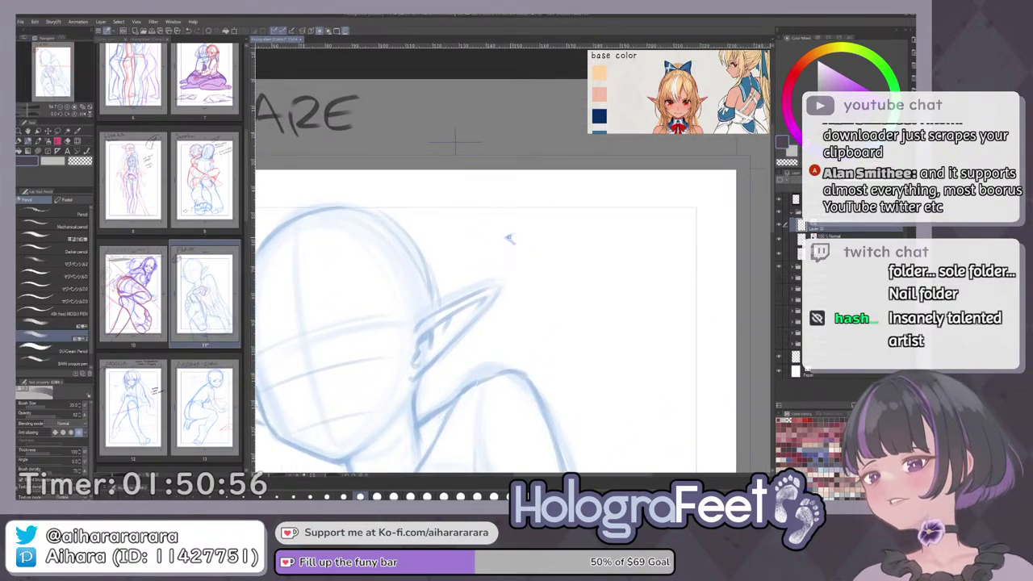
mouse_move(507, 241)
left_mouse_down()
mouse_move(563, 243)
mouse_move(533, 238)
mouse_move(567, 252)
mouse_move(516, 241)
mouse_move(564, 244)
mouse_move(519, 234)
mouse_move(574, 258)
mouse_move(530, 262)
left_mouse_up()
key("ctrl+z")
key("ctrl+z")
key("ctrl+z")
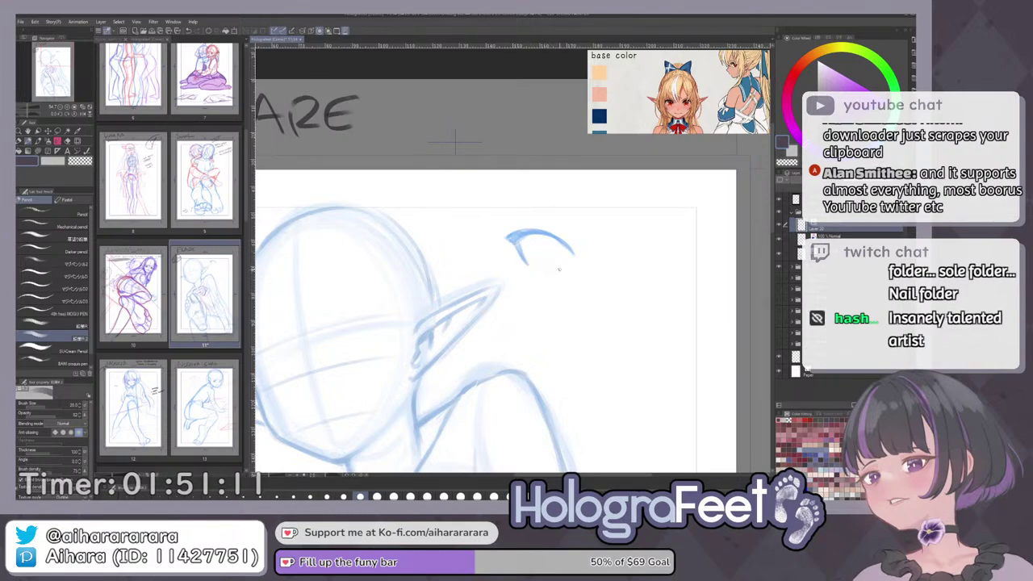
left_click_drag(544, 271, 569, 269)
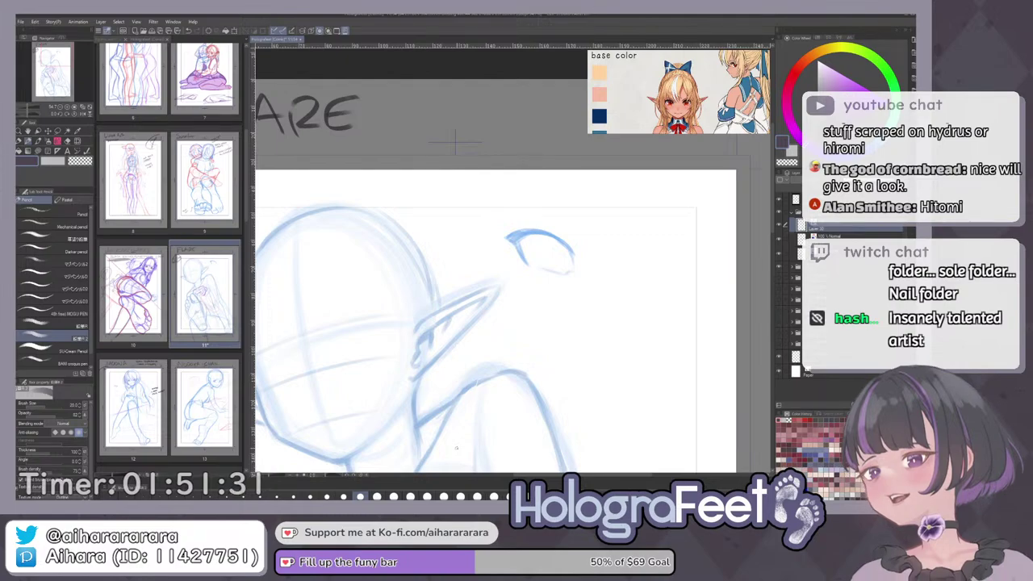
Return to the head's layer and redraw the forehead and top of the skull slightly larger with a bigger pencil.
key("ctrl+0")
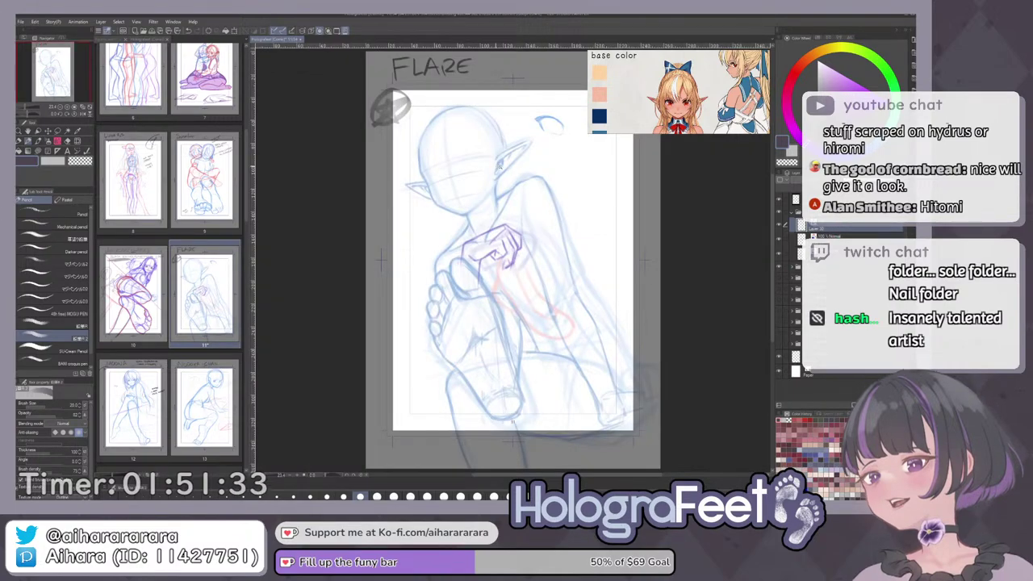
scroll(551, 264, "up", 4)
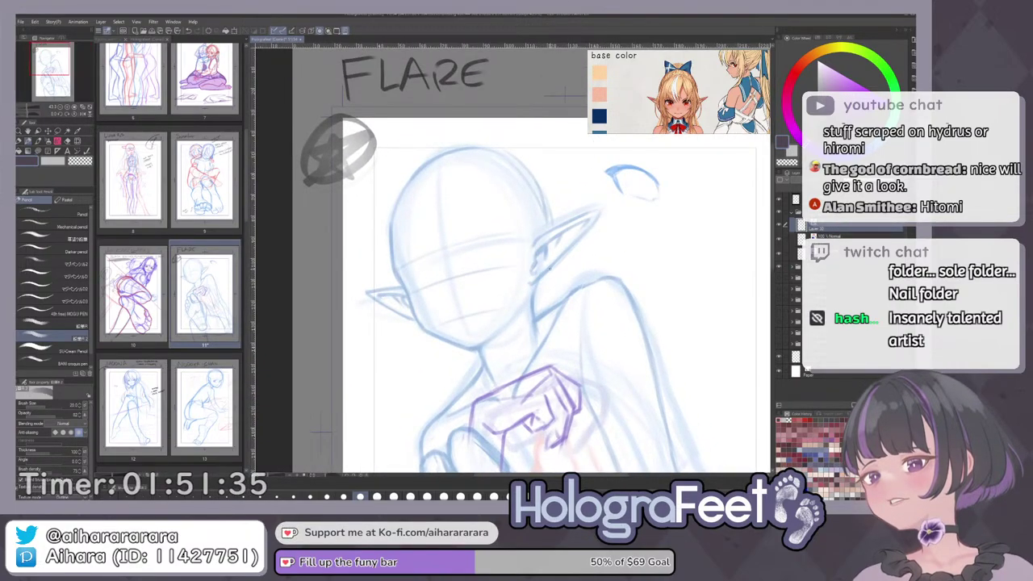
key("ctrl+minus")
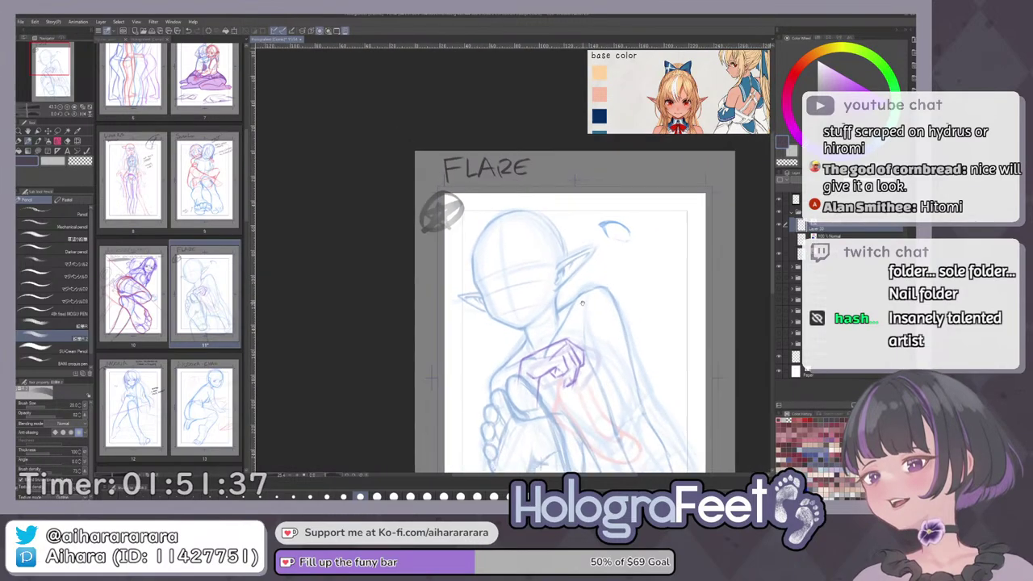
left_click(843, 253)
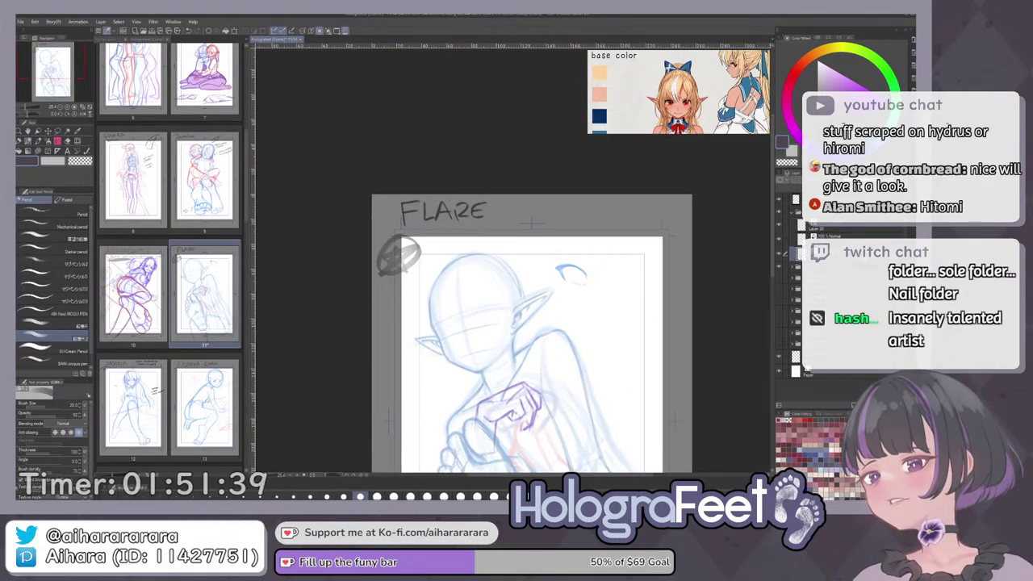
key("ctrl+plus")
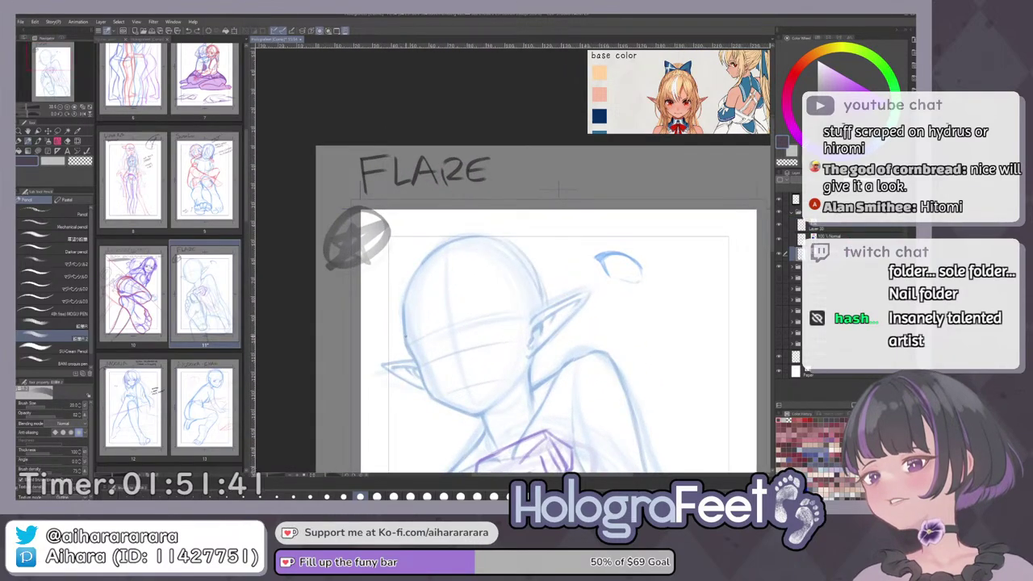
left_click(410, 496)
left_click_drag(408, 347, 419, 259)
key("ctrl+z")
mouse_move(406, 346)
left_mouse_down()
mouse_move(397, 280)
mouse_move(404, 336)
mouse_move(437, 249)
left_mouse_up()
mouse_move(402, 293)
left_mouse_down()
mouse_move(486, 233)
mouse_move(512, 242)
mouse_move(400, 294)
mouse_move(462, 233)
mouse_move(502, 234)
mouse_move(533, 280)
left_mouse_up()
key("ctrl+z")
key("ctrl+z")
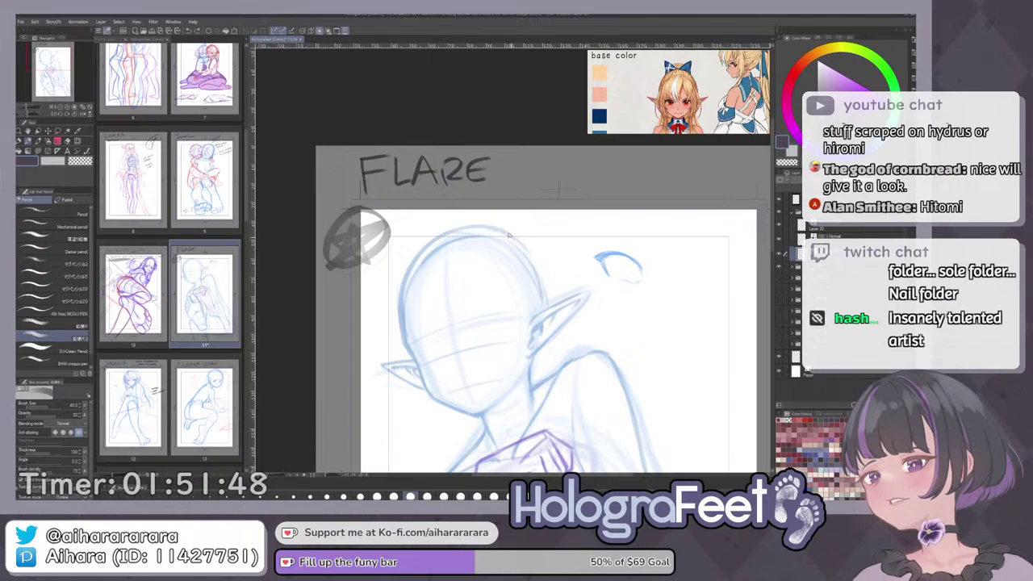
Rework the back of the skull down toward the near ear and erase the old inner outline of the crown.
left_click_drag(510, 235, 562, 308)
key("ctrl+z")
key("ctrl+z")
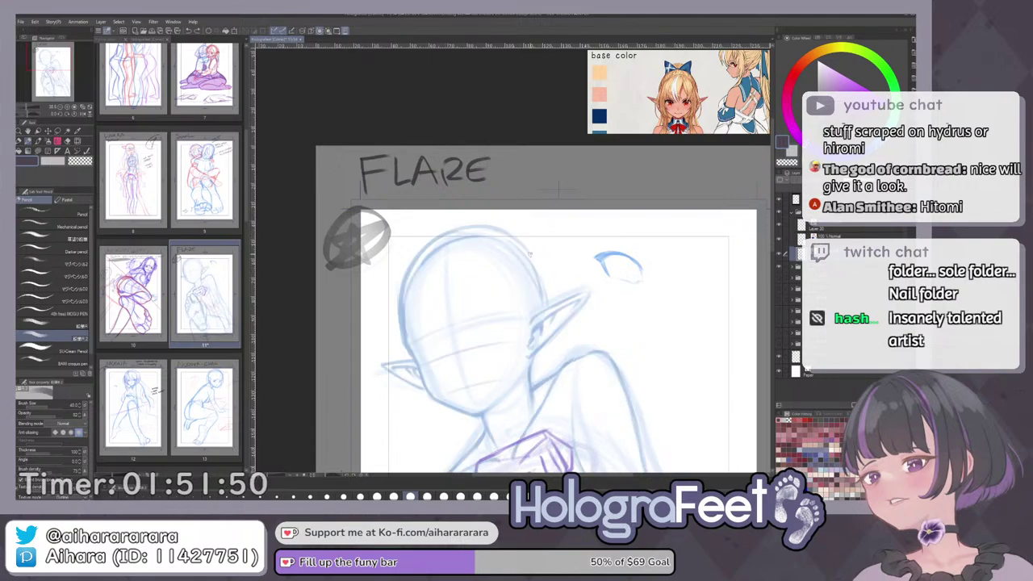
key("e")
mouse_move(533, 278)
left_mouse_down()
mouse_move(498, 243)
mouse_move(433, 256)
left_mouse_up()
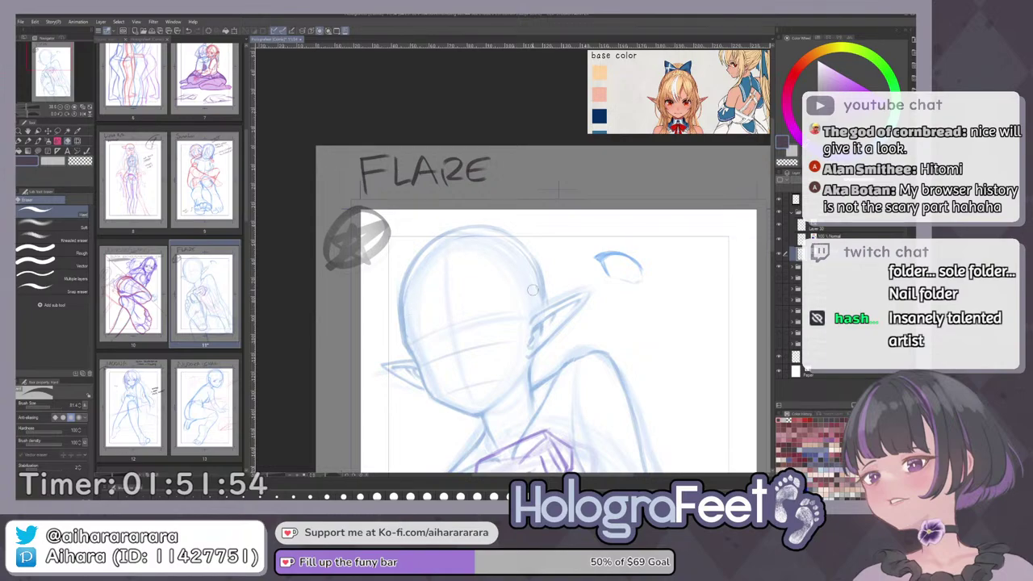
key("ctrl+0")
key("p")
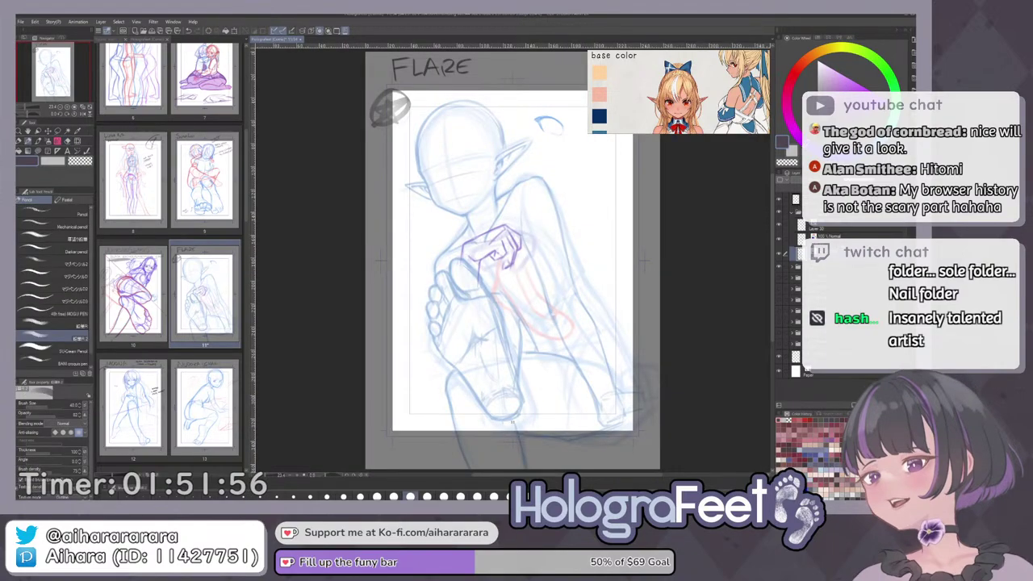
Make the layer with the practice eye active again for drawing the face.
left_click(839, 239)
left_click(837, 230)
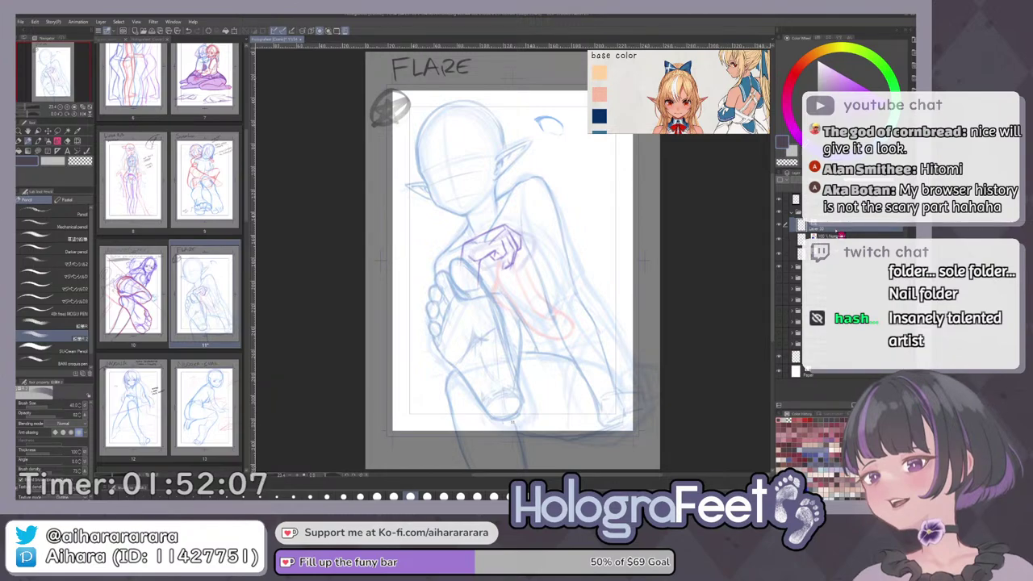
scroll(492, 158, "up", 3)
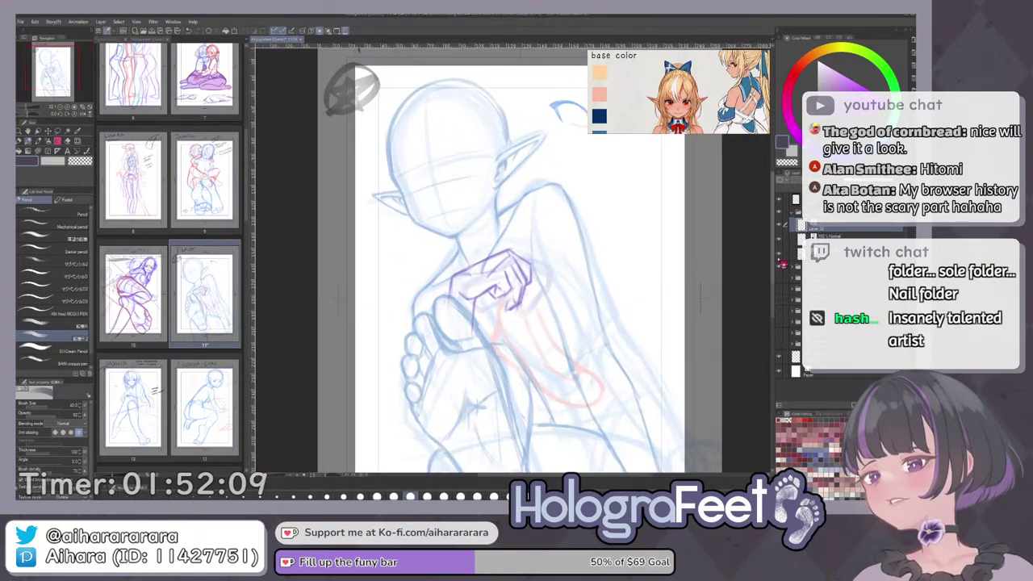
left_click(780, 226)
key("ctrl+plus")
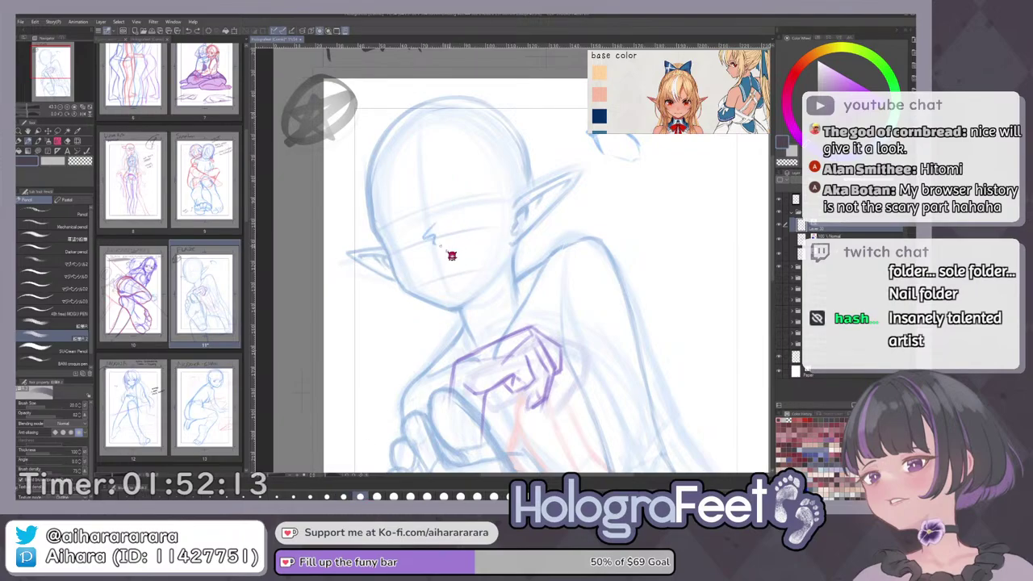
Draw the far eye's arched upper lash line at the face's edge beside the far ear and darken its outer corner.
key("ctrl+plus")
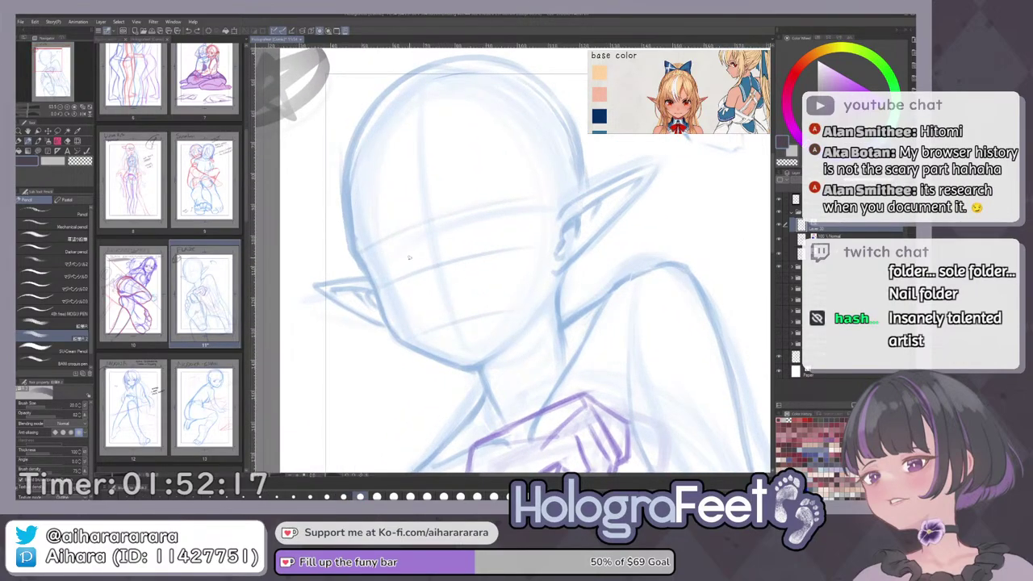
left_click_drag(416, 262, 372, 265)
key("ctrl+z")
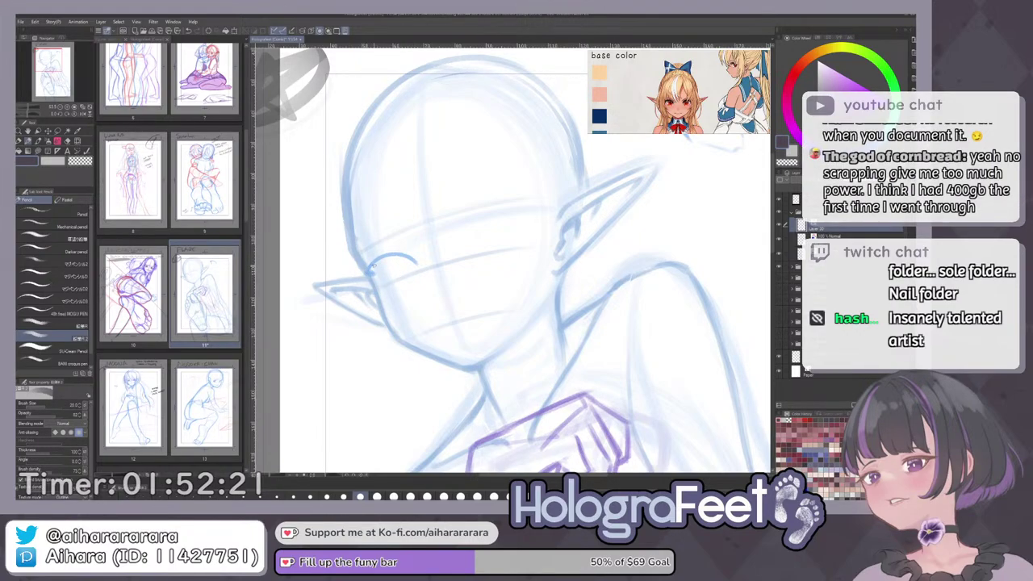
mouse_move(367, 274)
left_mouse_down()
mouse_move(393, 254)
mouse_move(410, 259)
left_mouse_up()
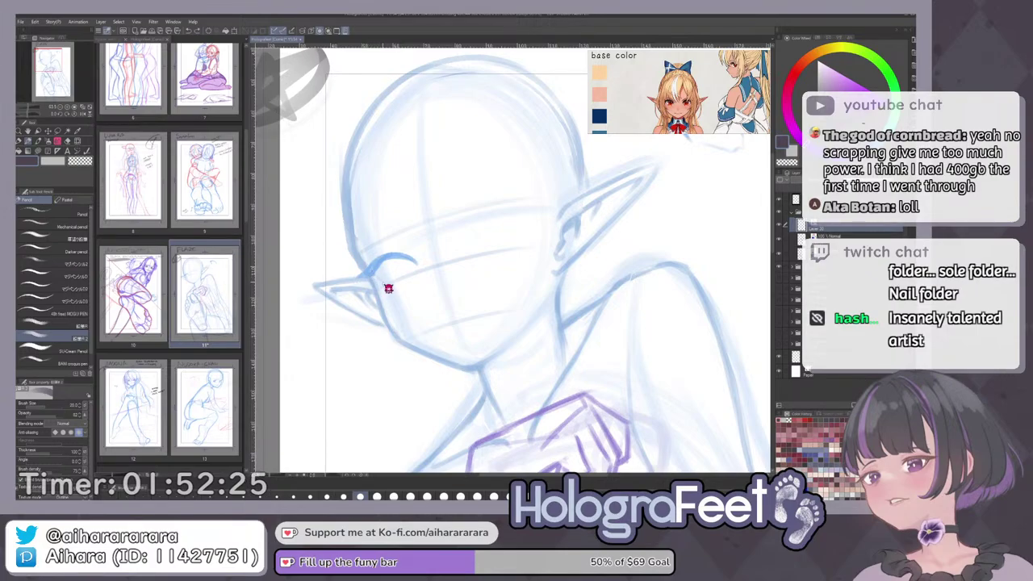
left_click_drag(411, 263, 416, 264)
left_click_drag(404, 257, 414, 267)
key("c")
scroll(410, 276, "down", 5)
scroll(428, 220, "up", 3)
scroll(428, 221, "up", 2)
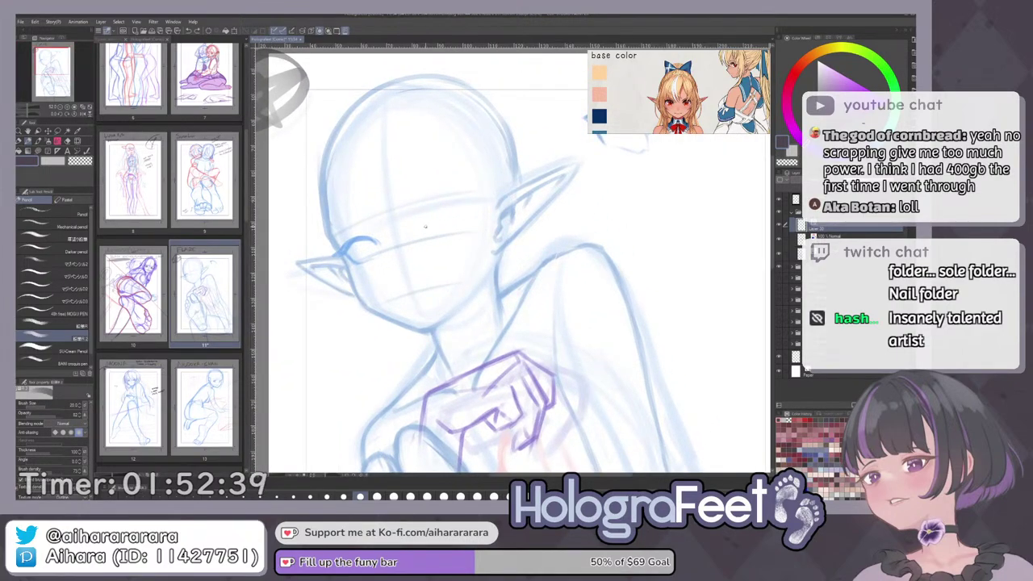
Draw the near eye's arched upper lash line between the horizontal face guides, with a thicker outer corner and short side strokes.
left_click_drag(416, 226, 476, 207)
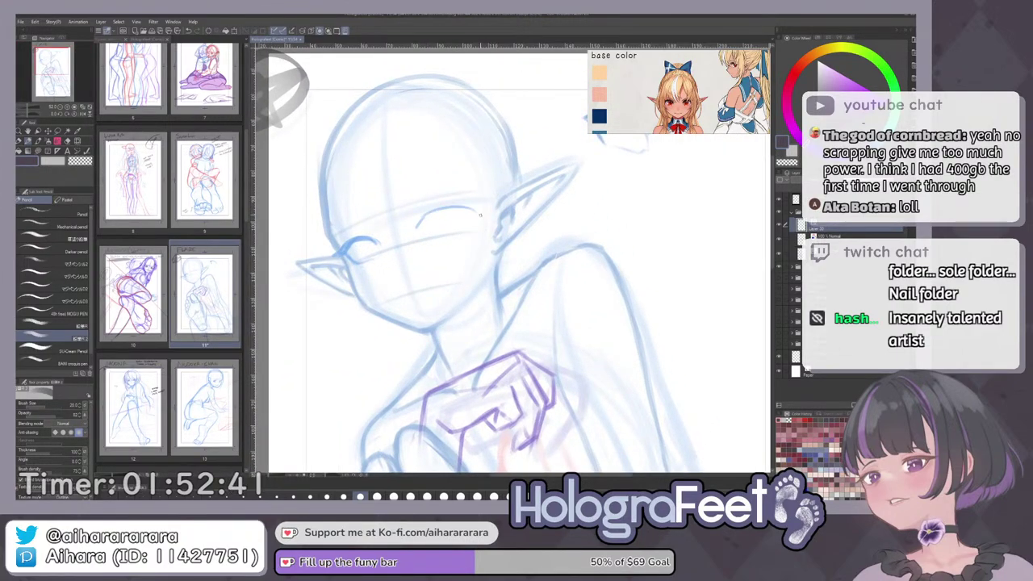
key("ctrl+z")
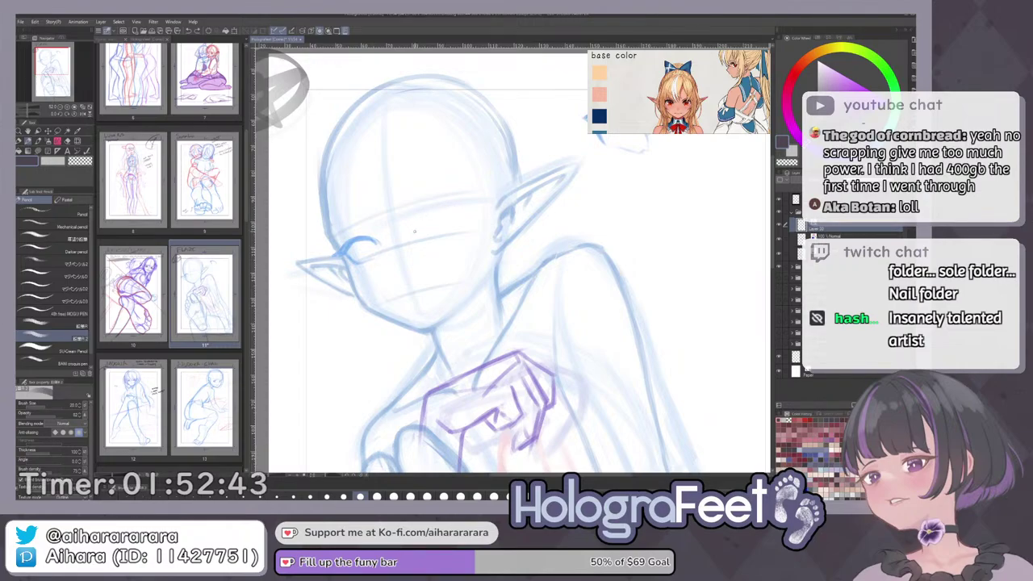
left_click_drag(428, 214, 472, 214)
key("ctrl+z")
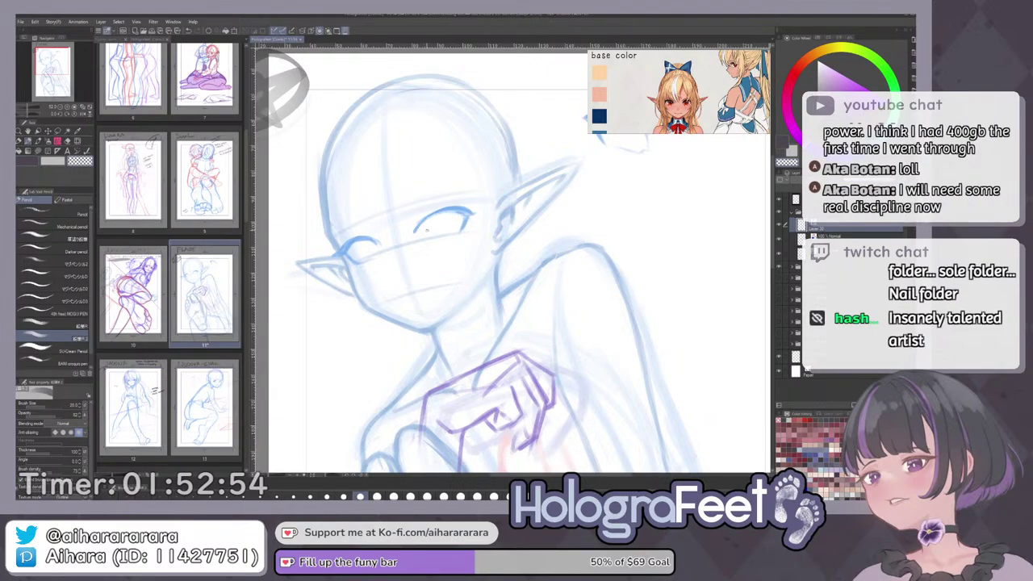
left_click_drag(434, 213, 412, 236)
key("c")
key("c")
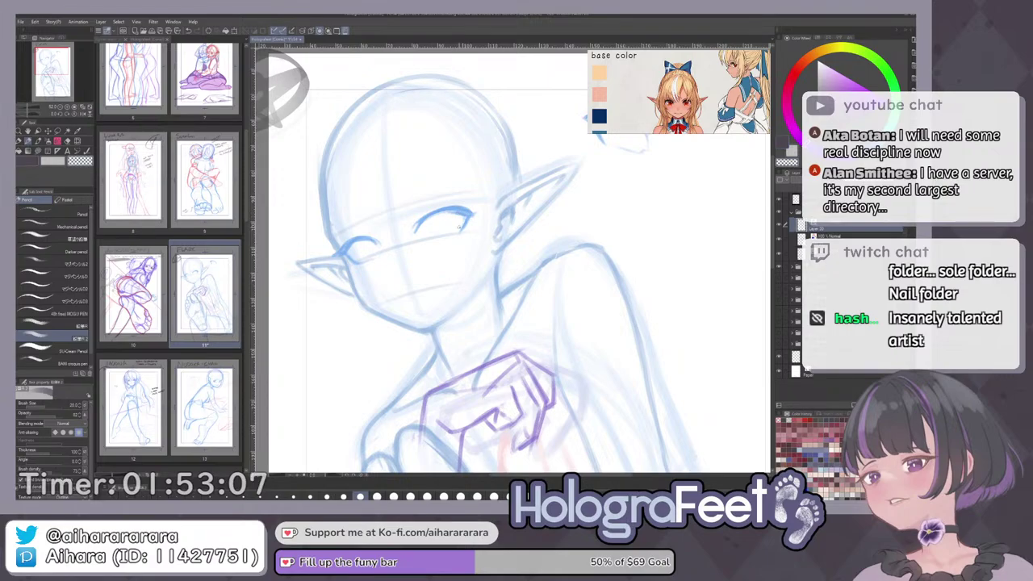
left_click_drag(468, 219, 461, 232)
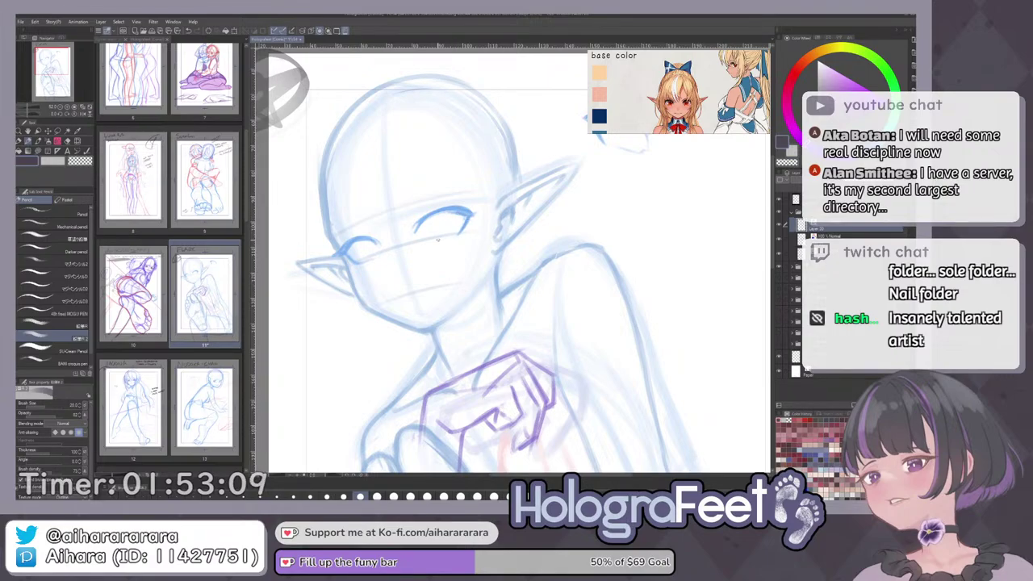
Check the eyes on the whole page, and widen the reference view to the character's front, side and back views.
key("ctrl+0")
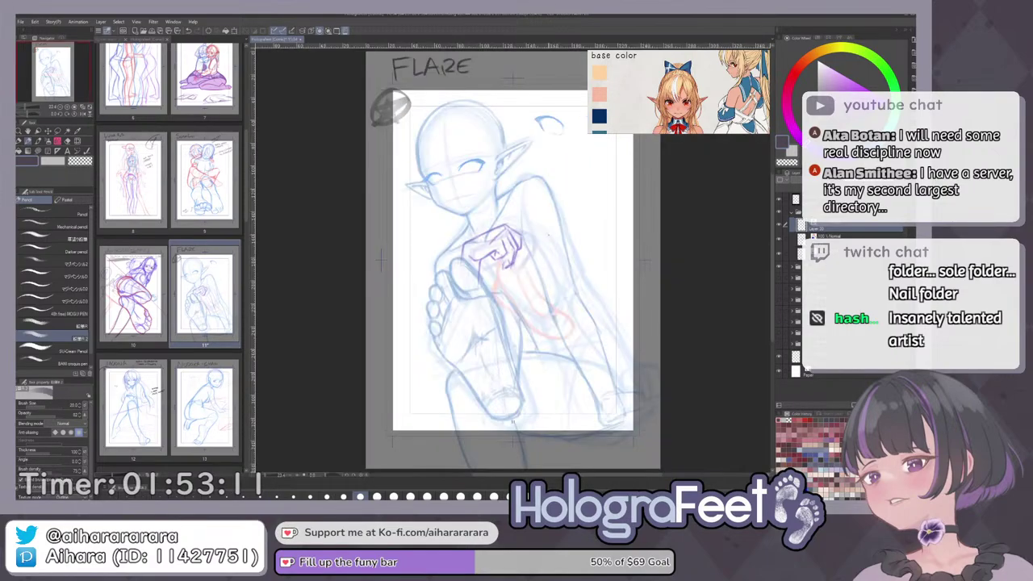
key("h")
key("h")
scroll(659, 92, "down", 4)
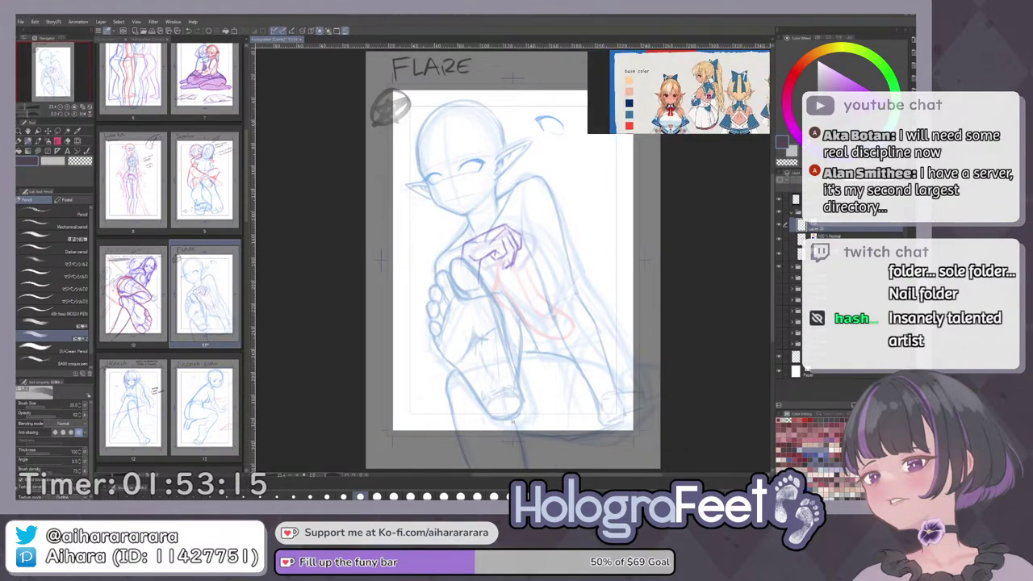
left_click_drag(726, 99, 659, 92)
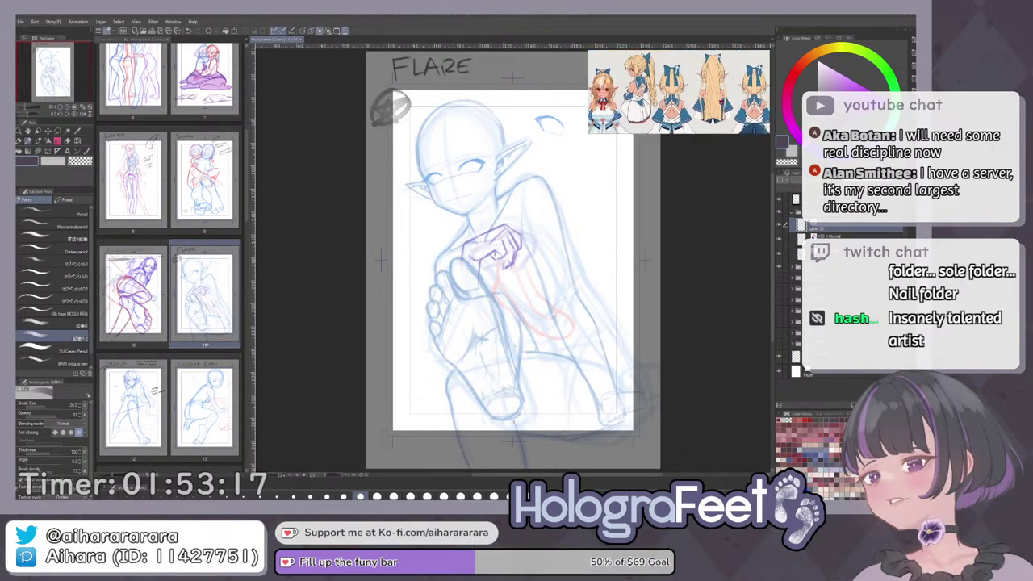
scroll(652, 92, "down", 1)
scroll(652, 92, "down", 1)
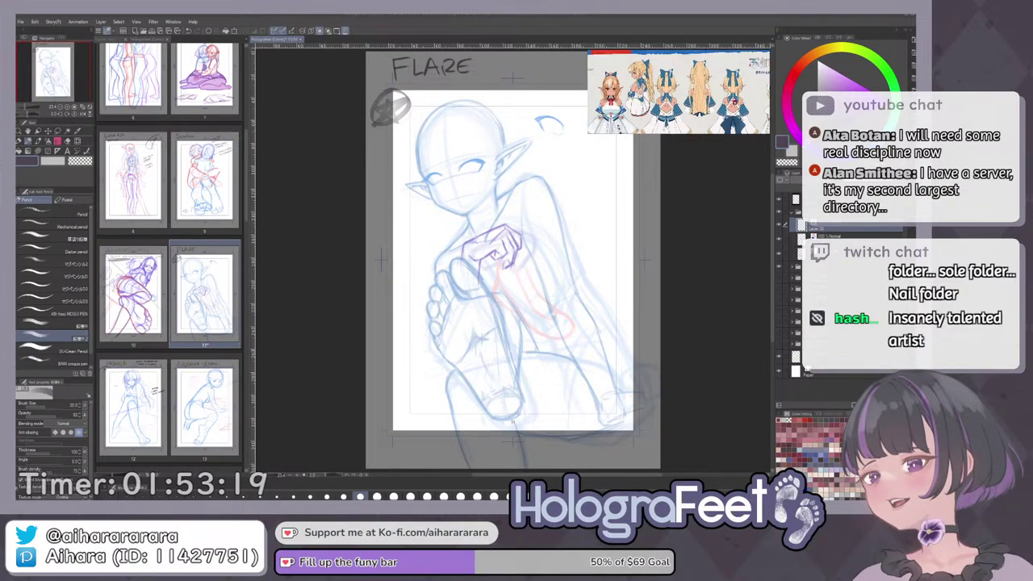
Adjust the reference view to show the character sheet beside the seated pose photo.
scroll(726, 98, "down", 2)
scroll(726, 99, "down", 4)
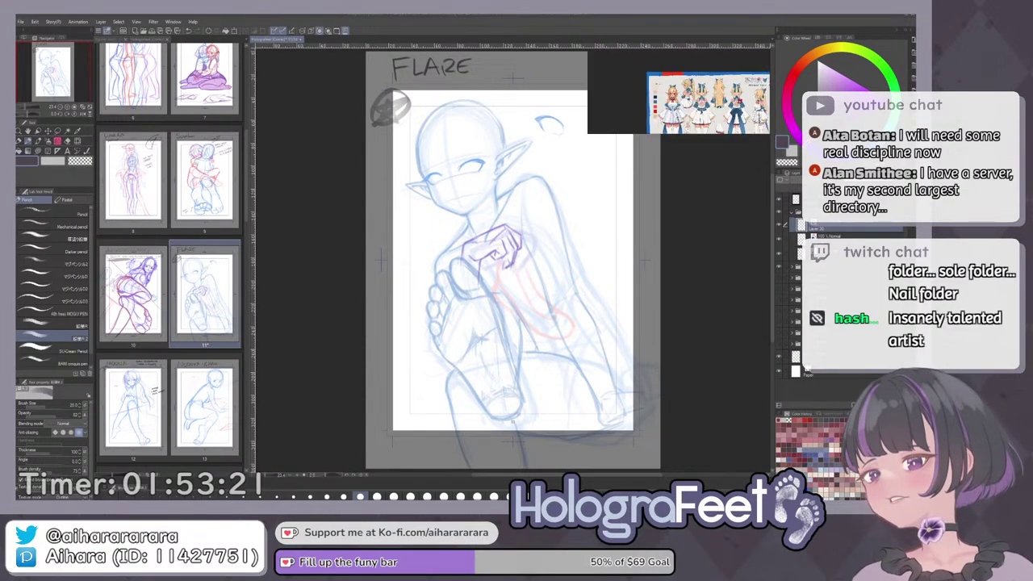
scroll(680, 93, "down", 2)
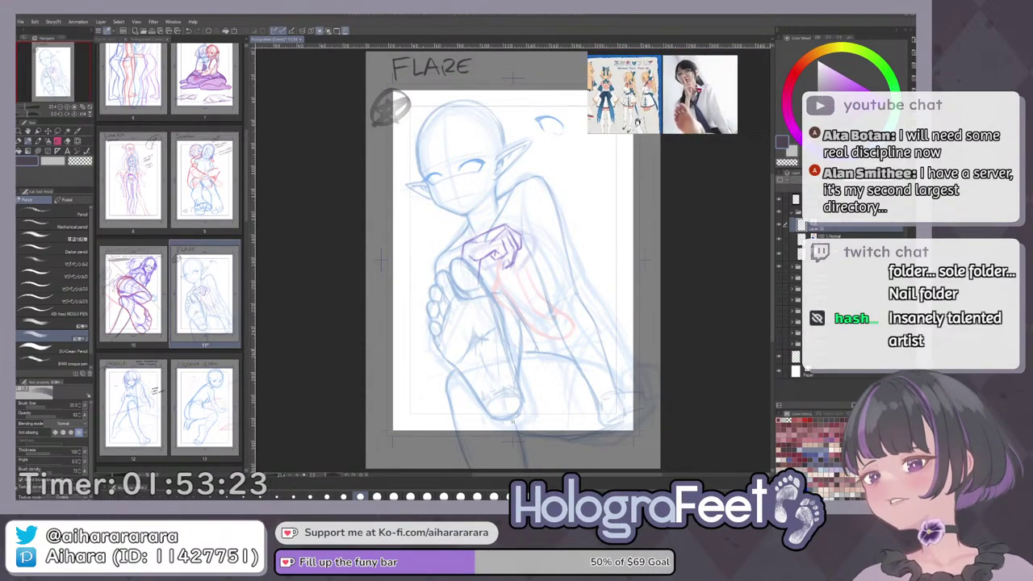
scroll(693, 90, "up", 1)
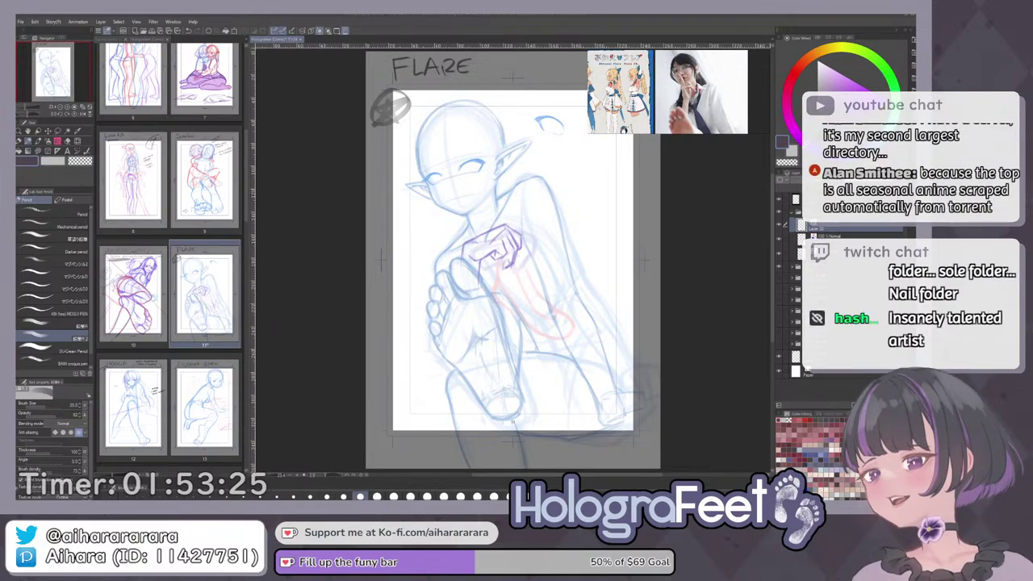
Lasso the near eye, adjust its placement with a free transform, and clear the selection.
key("m")
scroll(486, 176, "up", 3)
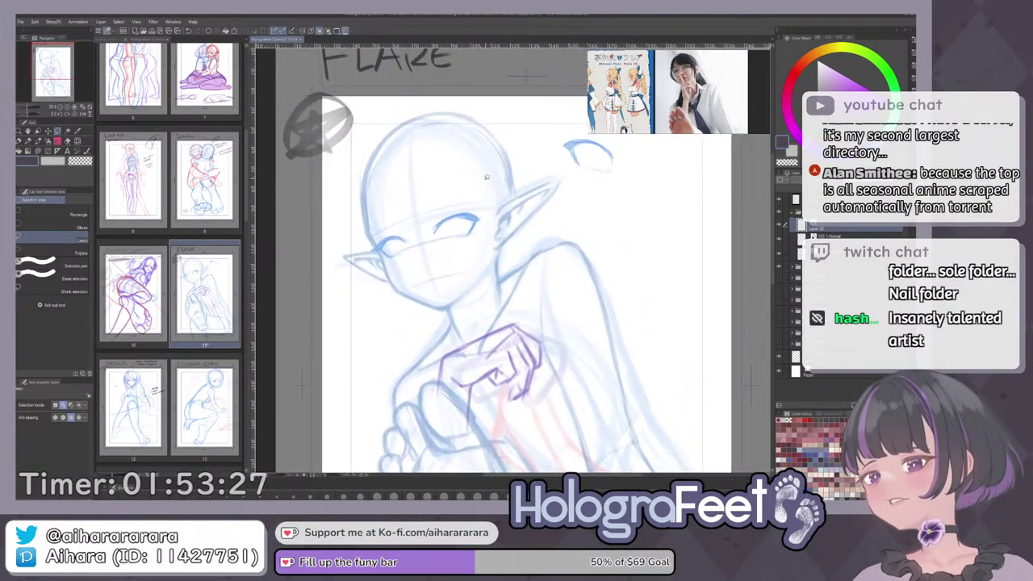
left_click_drag(430, 252, 443, 203)
key("ctrl+t")
scroll(448, 262, "up", 2)
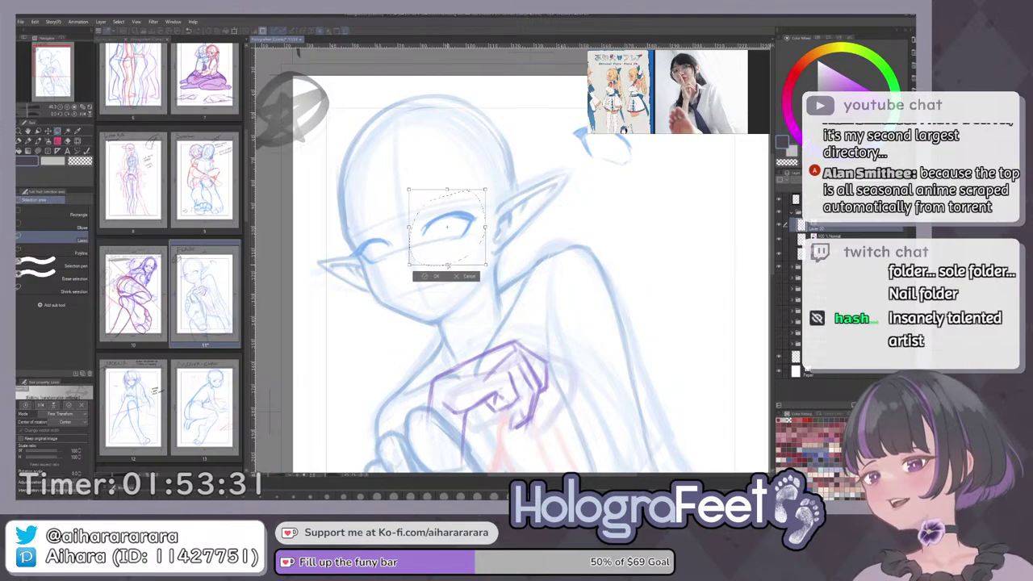
left_click(429, 278)
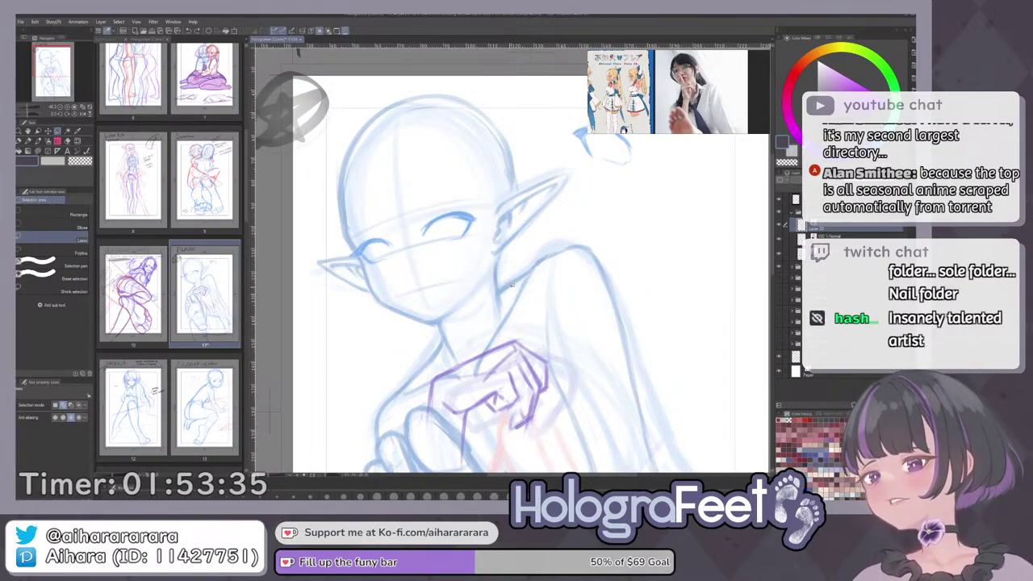
key("k")
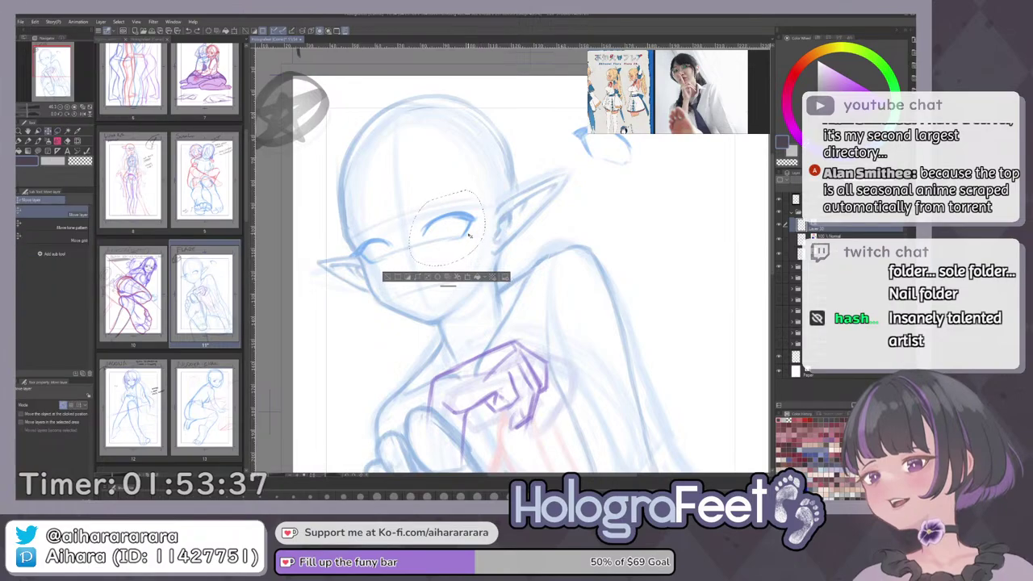
left_click(399, 282)
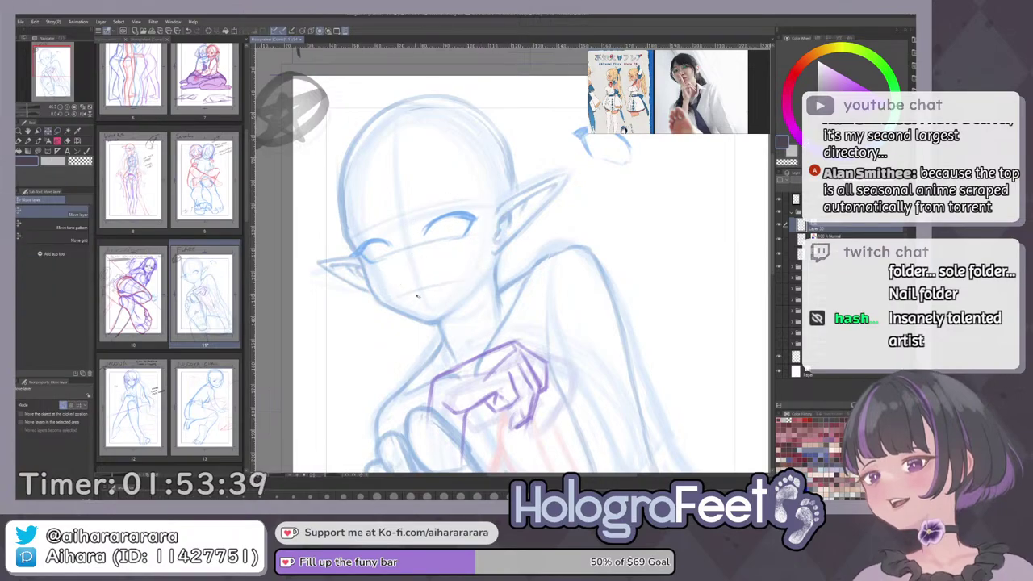
Check the face mirrored on the whole page, and outline the rounded irises under both eyes' upper lash lines.
key("p")
key("ctrl+0")
key("h")
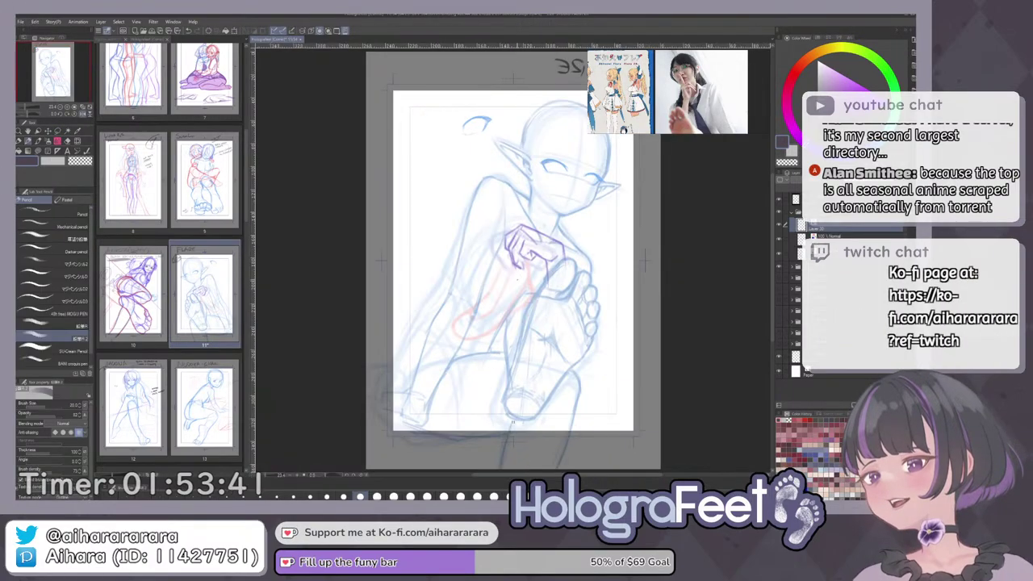
key("h")
scroll(456, 181, "up", 3)
left_click_drag(466, 173, 445, 269)
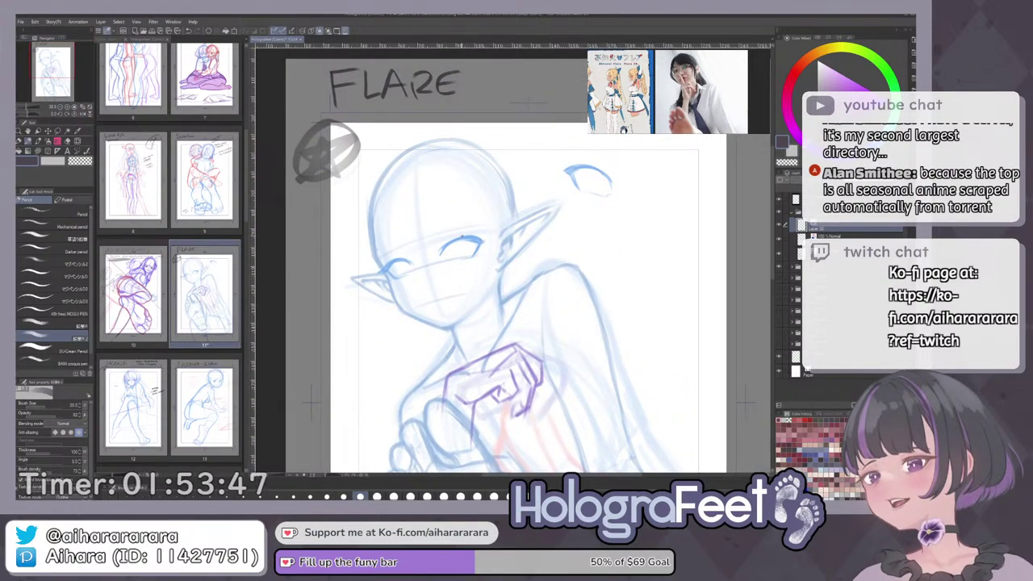
scroll(415, 264, "up", 2)
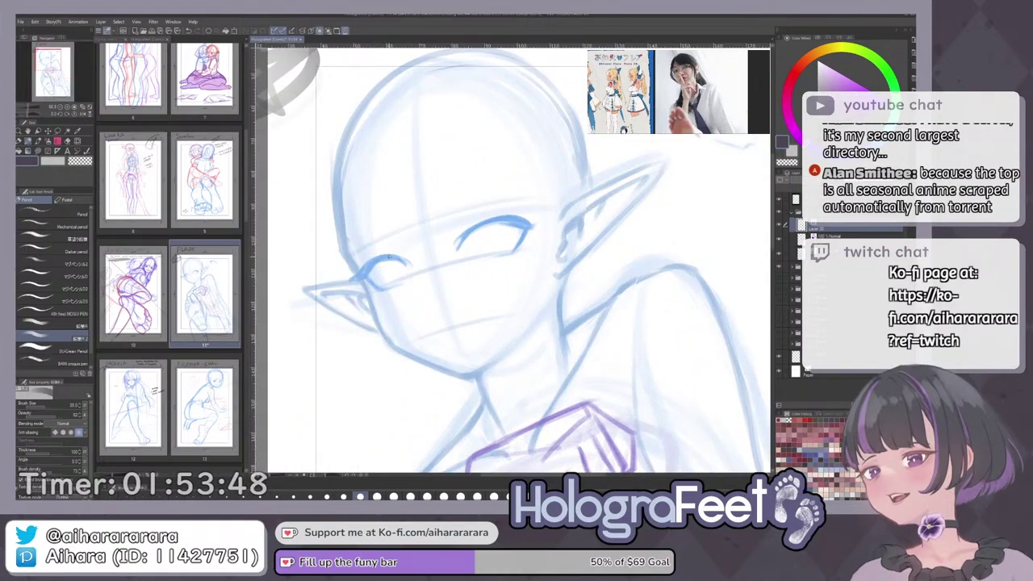
left_click_drag(409, 264, 402, 278)
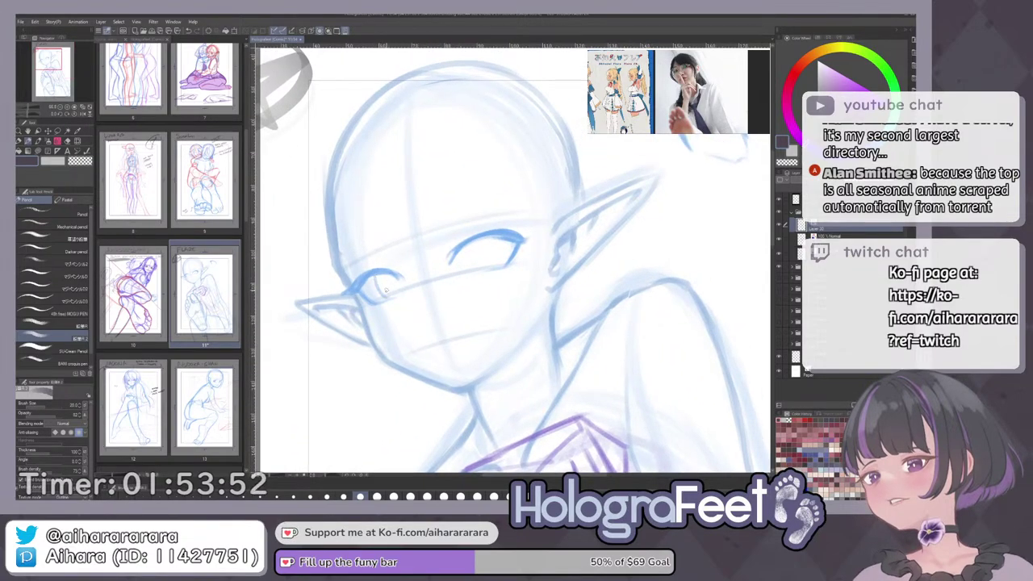
key("ctrl+0")
scroll(460, 137, "up", 5)
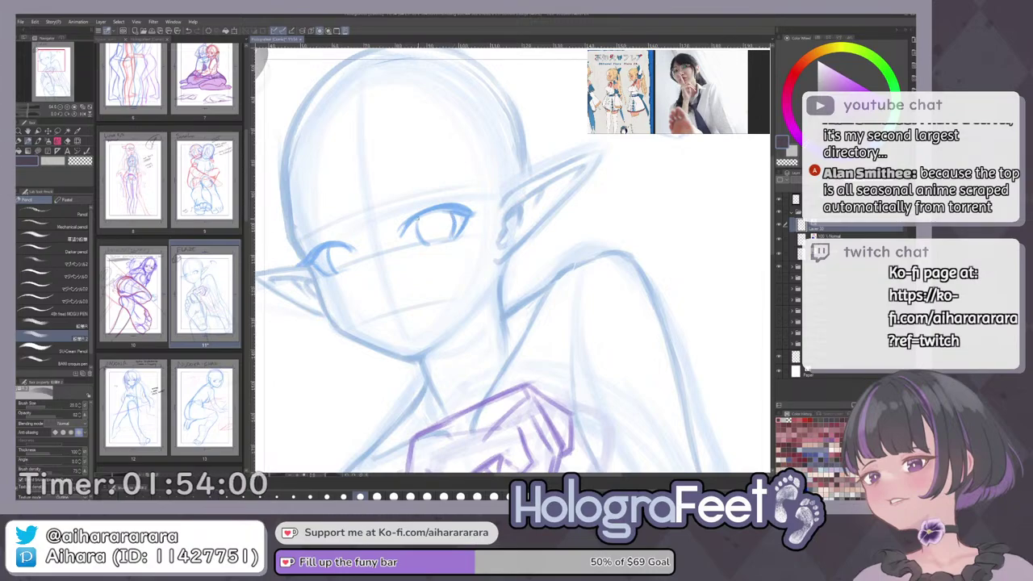
Compare the eyes in a mirrored full-page view, and thicken the near eye's upper lash line.
key("ctrl+0")
key("h")
key("h")
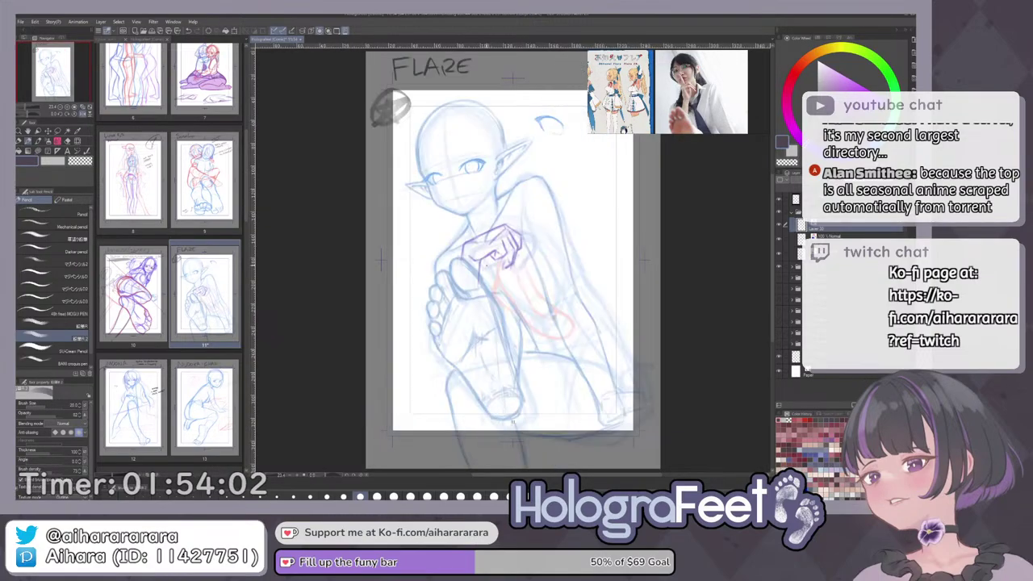
key("ctrl+plus")
key("ctrl+plus")
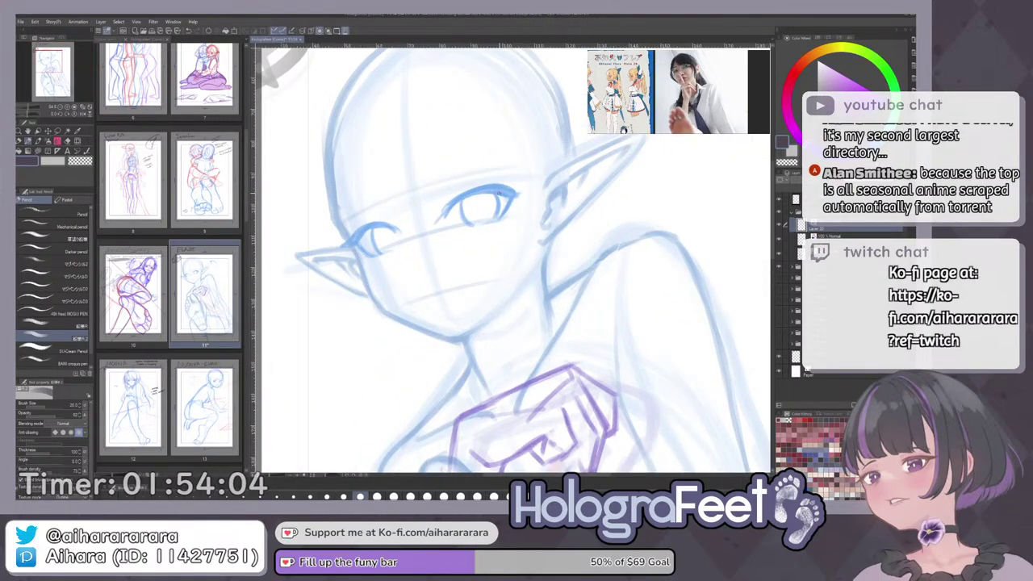
left_click_drag(466, 199, 490, 191)
left_click_drag(537, 230, 496, 300)
key("ctrl+plus")
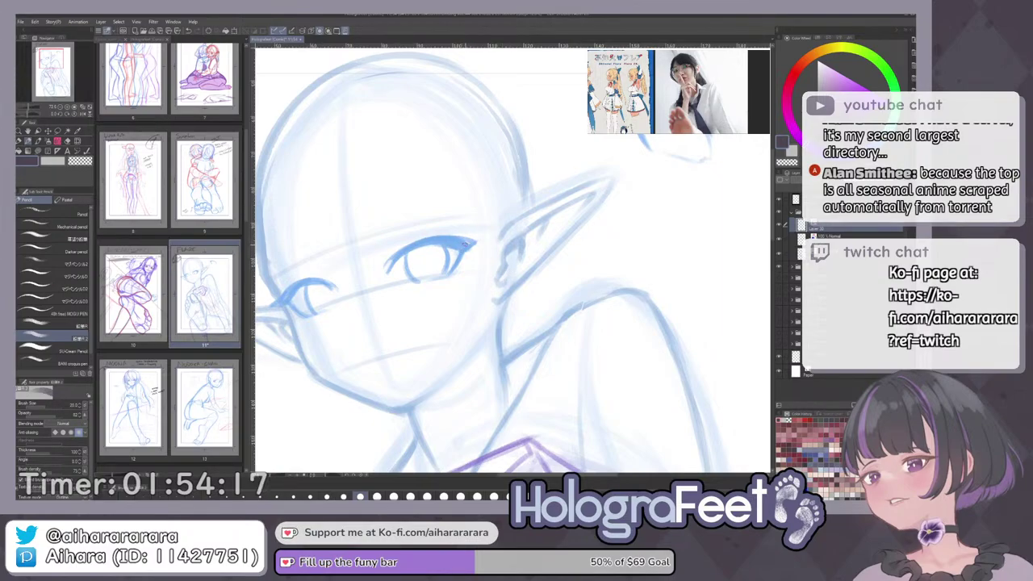
Extend the near eye's outer lash corner into a pointed wing toward the ear, and refine the iris's outer edge.
mouse_move(465, 243)
left_mouse_down()
mouse_move(487, 235)
mouse_move(468, 240)
left_mouse_up()
key("c")
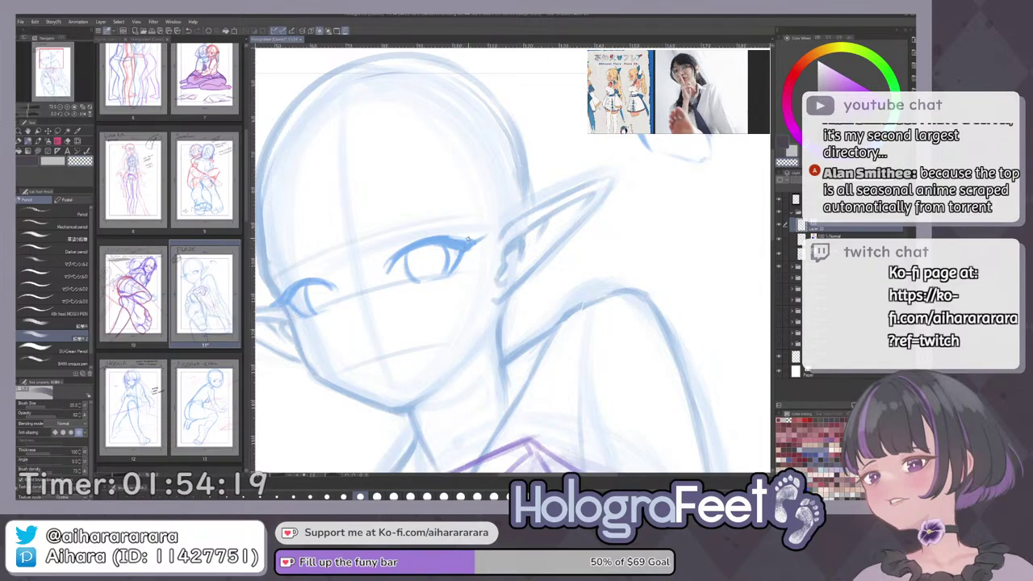
key("c")
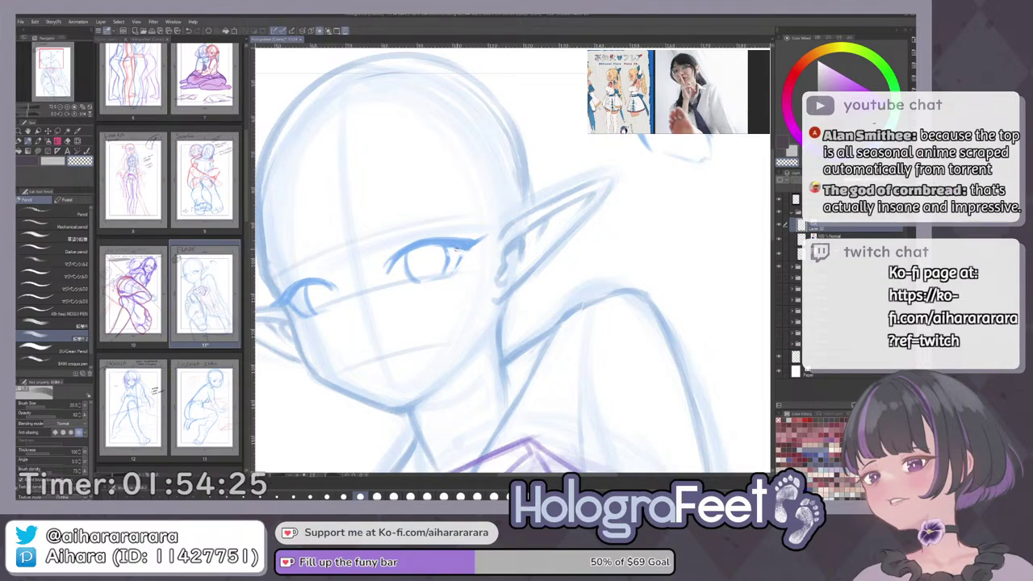
key("c")
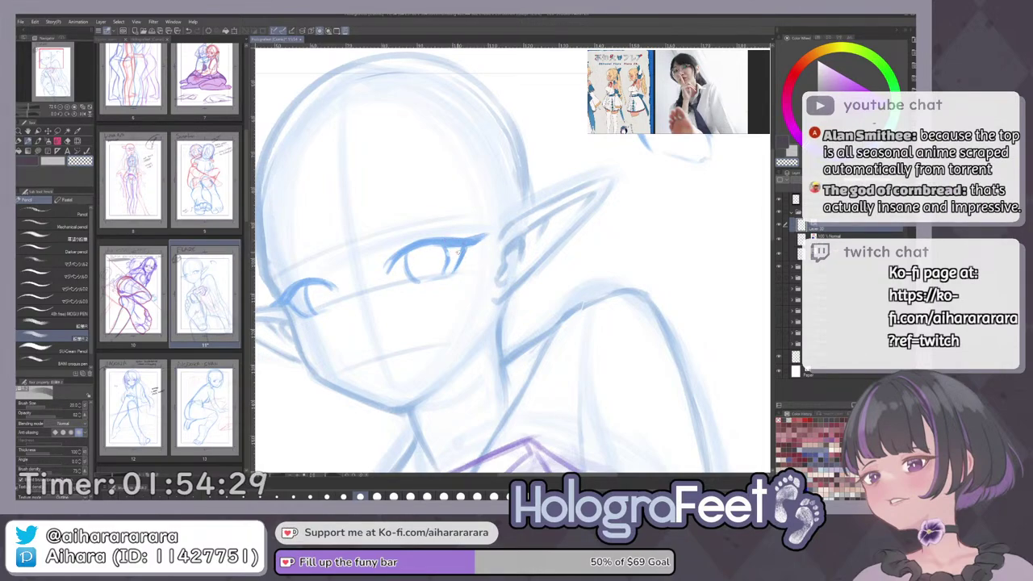
left_click_drag(482, 245, 570, 256)
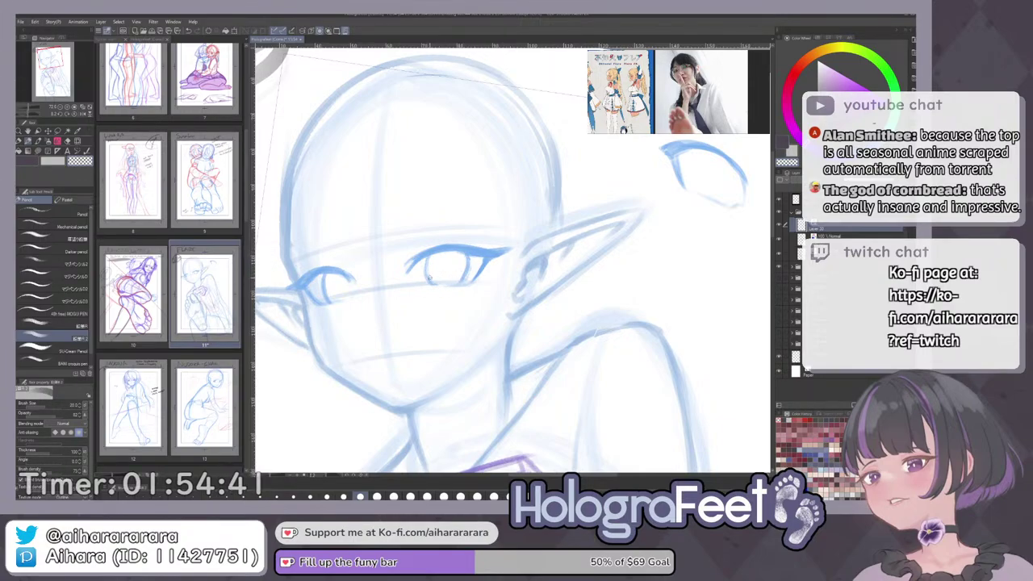
left_click_drag(460, 250, 465, 275)
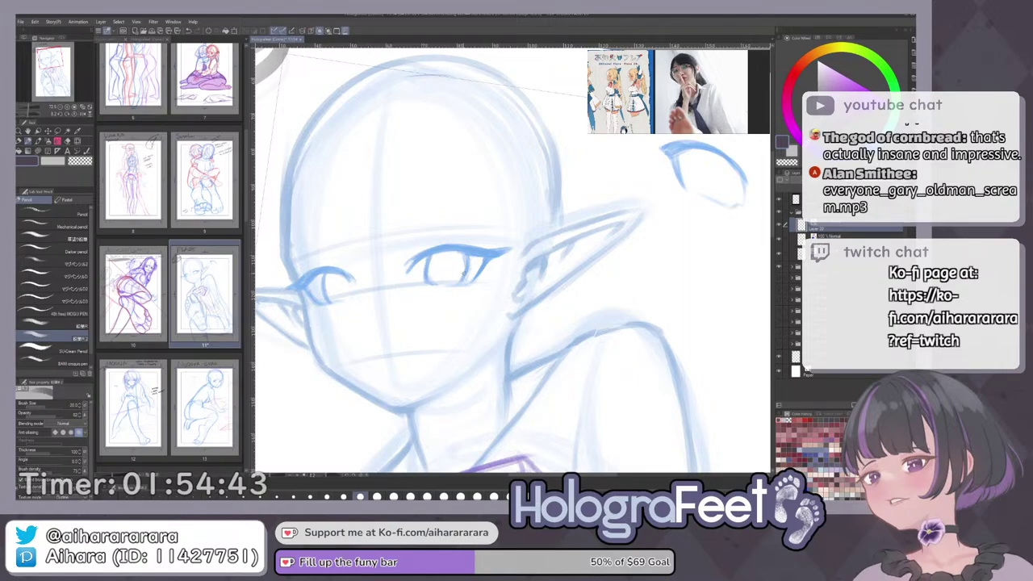
Check the mirrored page, and shade the irises of both eyes solid blue.
key("ctrl+0")
key("h")
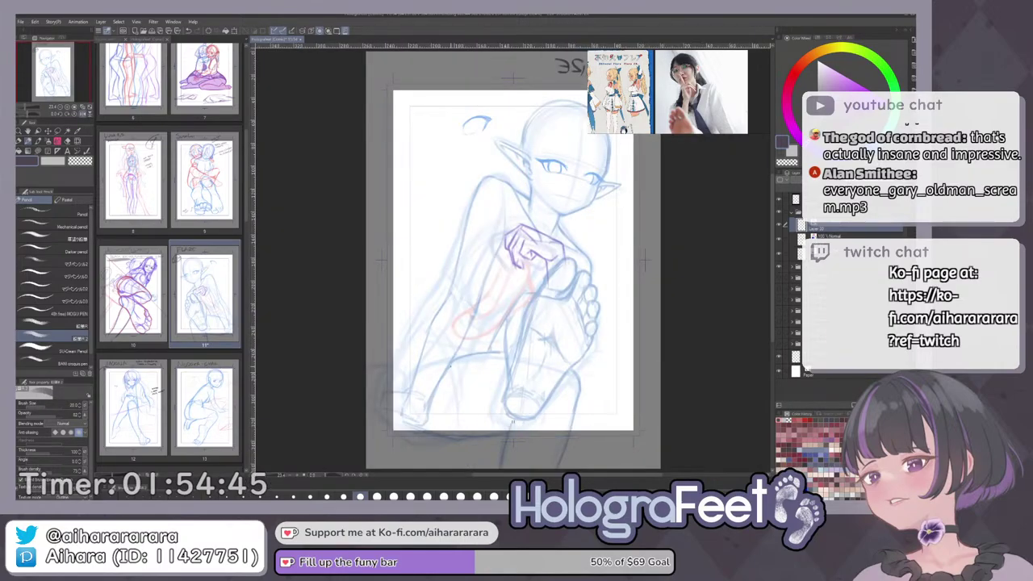
key("h")
scroll(450, 175, "up", 5)
left_click_drag(470, 184, 456, 280)
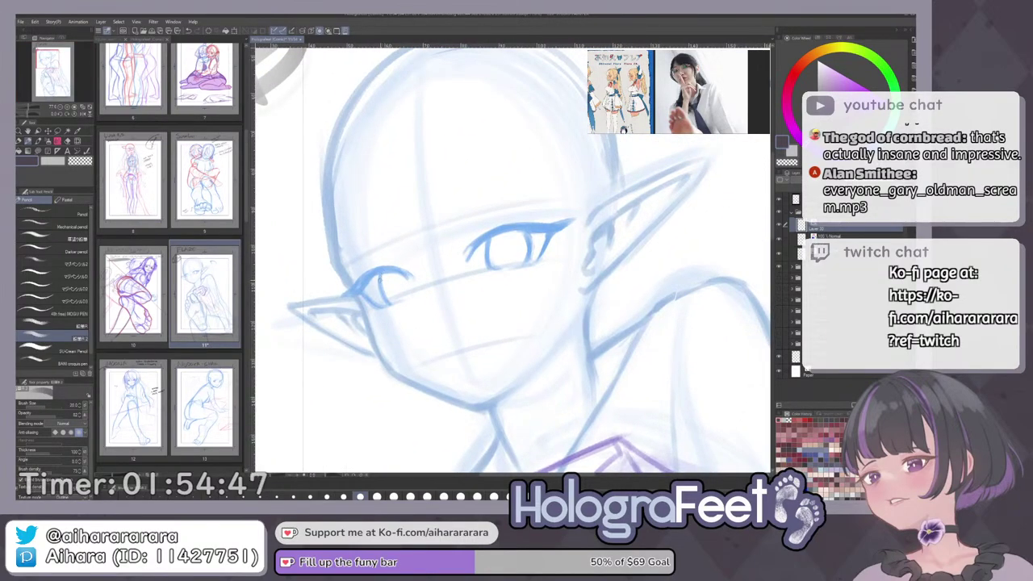
mouse_move(385, 275)
left_mouse_down()
mouse_move(397, 273)
mouse_move(392, 302)
left_mouse_up()
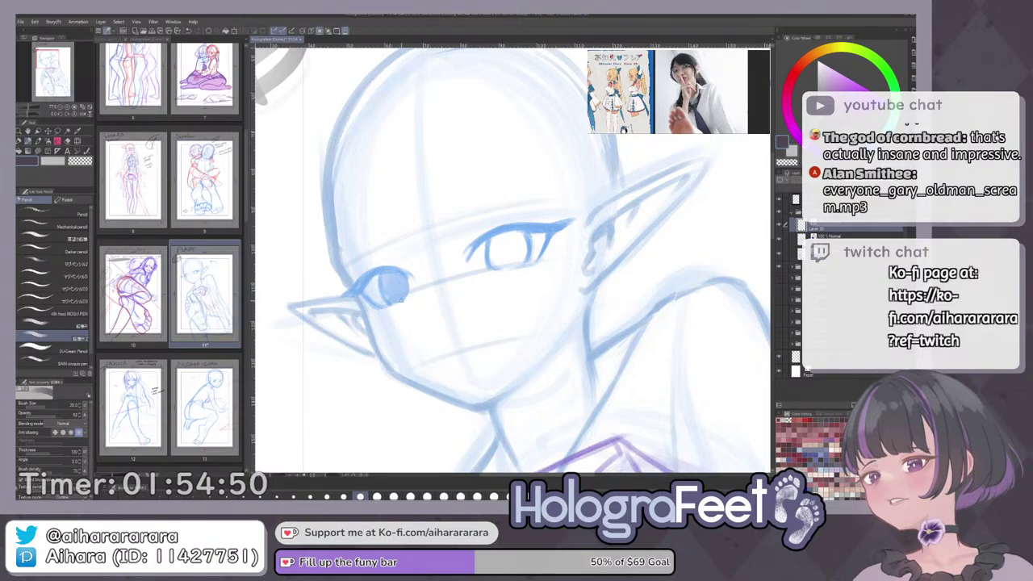
mouse_move(494, 242)
left_mouse_down()
mouse_move(488, 264)
mouse_move(510, 230)
left_mouse_up()
left_click_drag(499, 267, 518, 232)
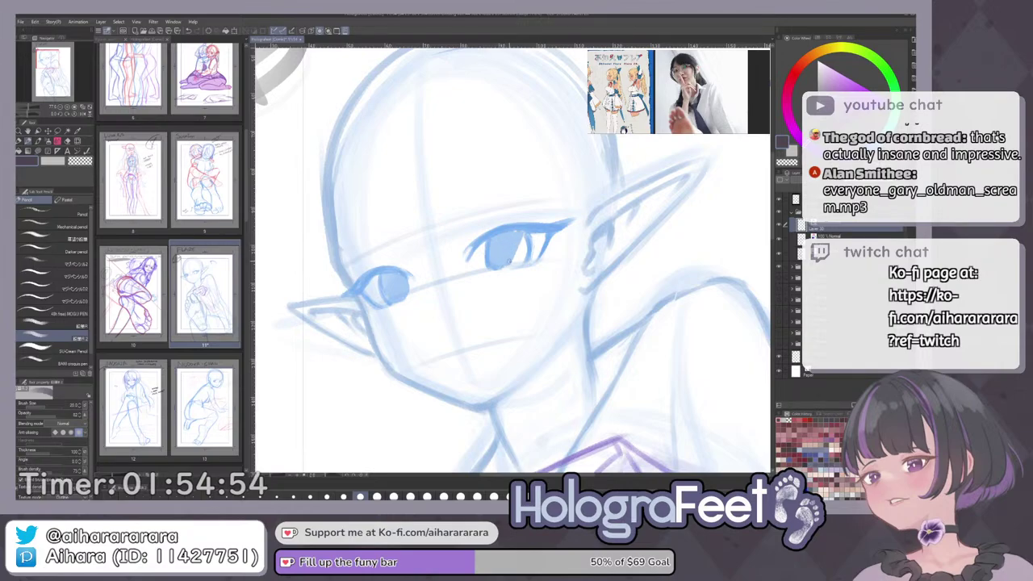
left_click_drag(511, 266, 526, 241)
Lasso the near eye's iris, shift it slightly toward the outer eye corner, and clear the selection.
key("ctrl+0")
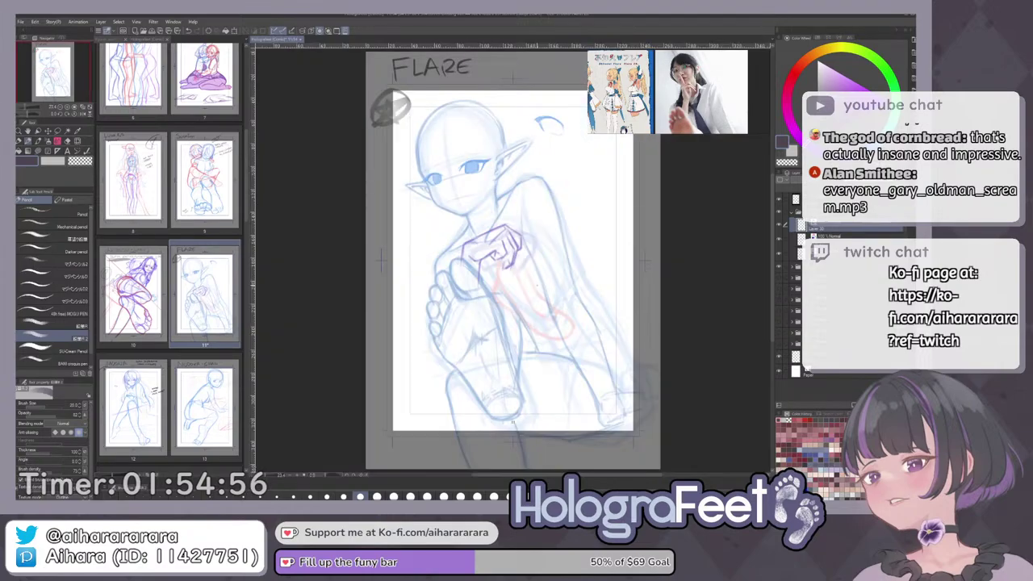
key("h")
key("h")
key("m")
scroll(531, 152, "up", 3)
left_click_drag(532, 152, 526, 247)
scroll(510, 245, "up", 3)
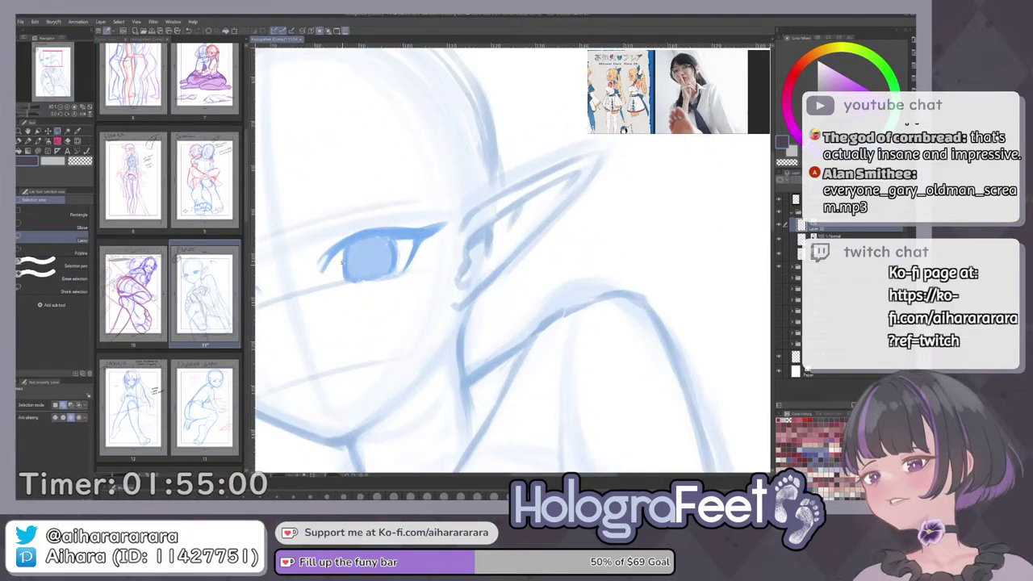
mouse_move(331, 254)
left_mouse_down()
mouse_move(350, 298)
mouse_move(401, 255)
mouse_move(396, 242)
left_mouse_up()
key("ctrl+t")
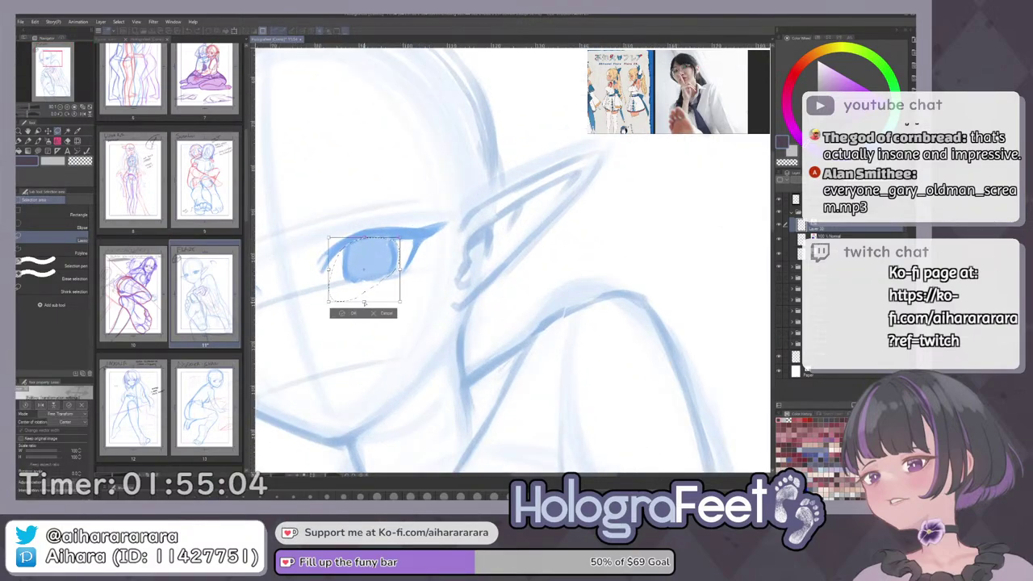
left_click(355, 314)
left_click(319, 313)
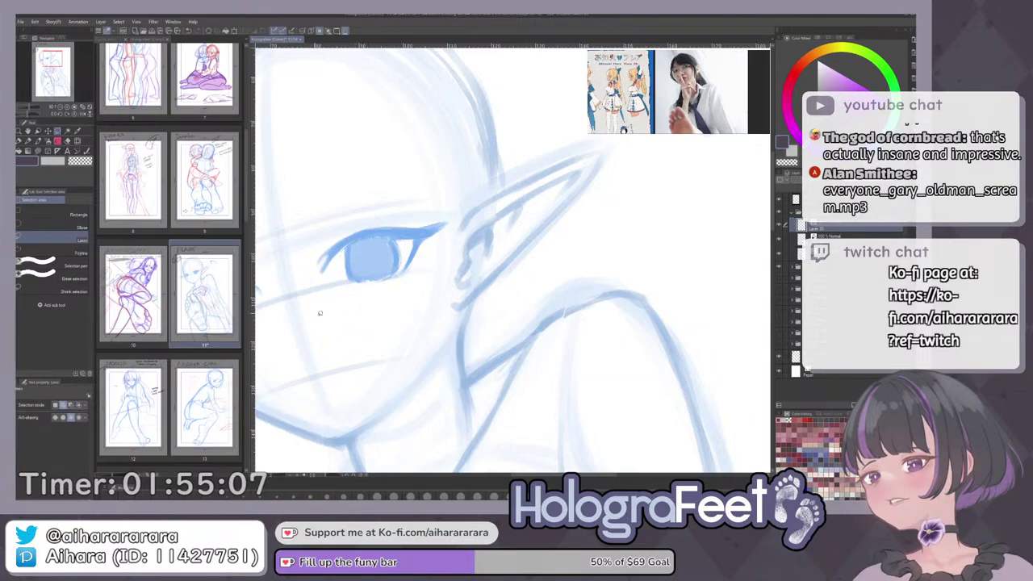
Draw darker pupils inside the shaded irises with the pencil, working with the page rotated.
key("ctrl+0")
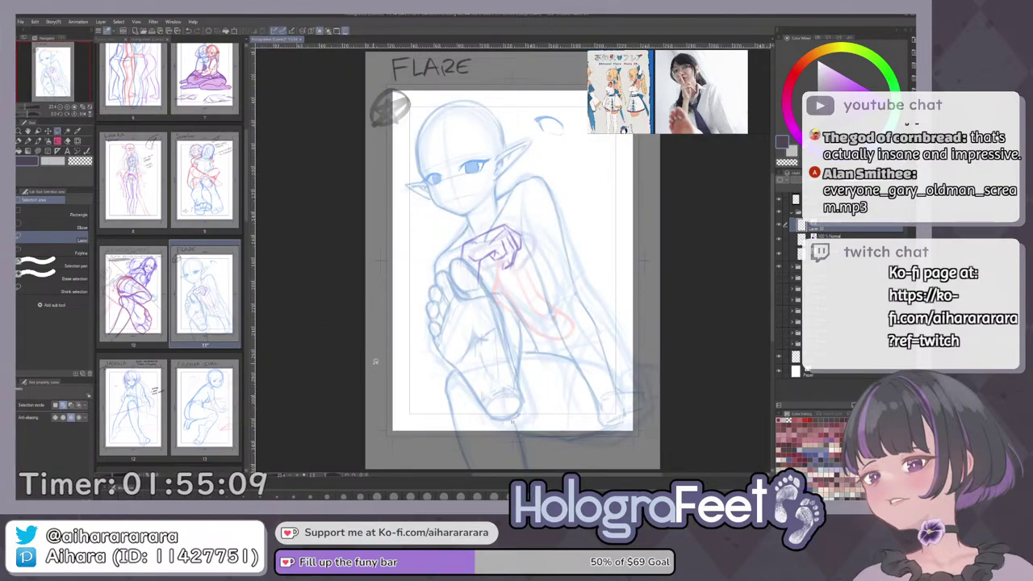
key("p")
mouse_move(437, 123)
left_mouse_down()
mouse_move(574, 239)
mouse_move(616, 197)
mouse_move(614, 169)
left_mouse_up()
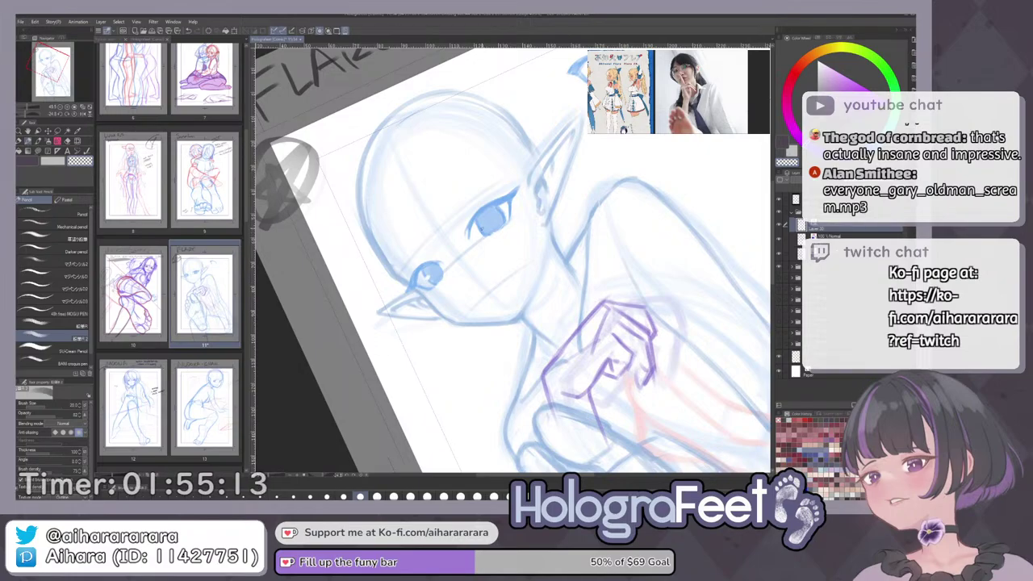
key("ctrl+0")
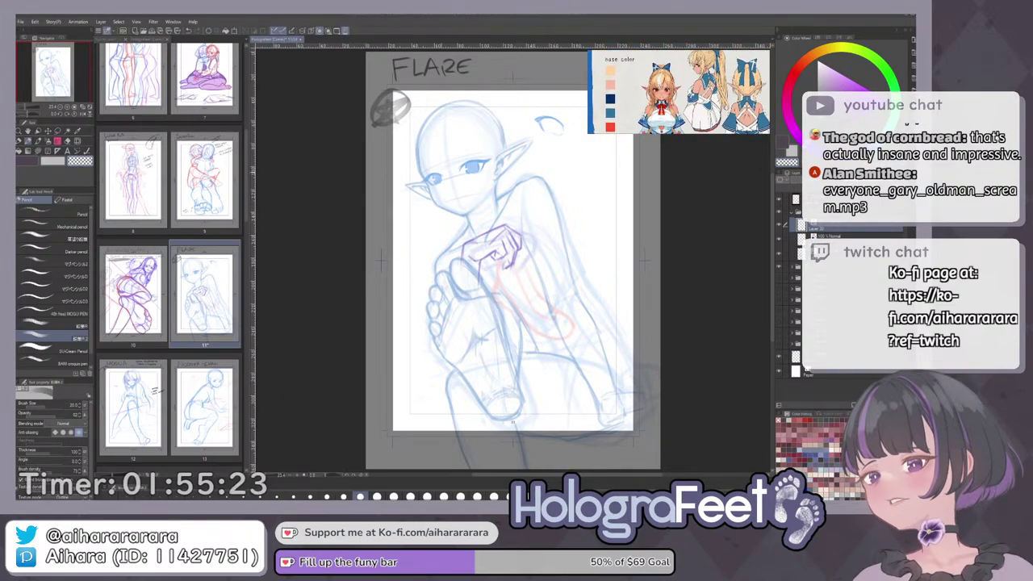
Expand the closed folder in the layer list, undo the last change, and recheck the face on the whole page.
left_click(793, 268)
scroll(456, 150, "up", 3)
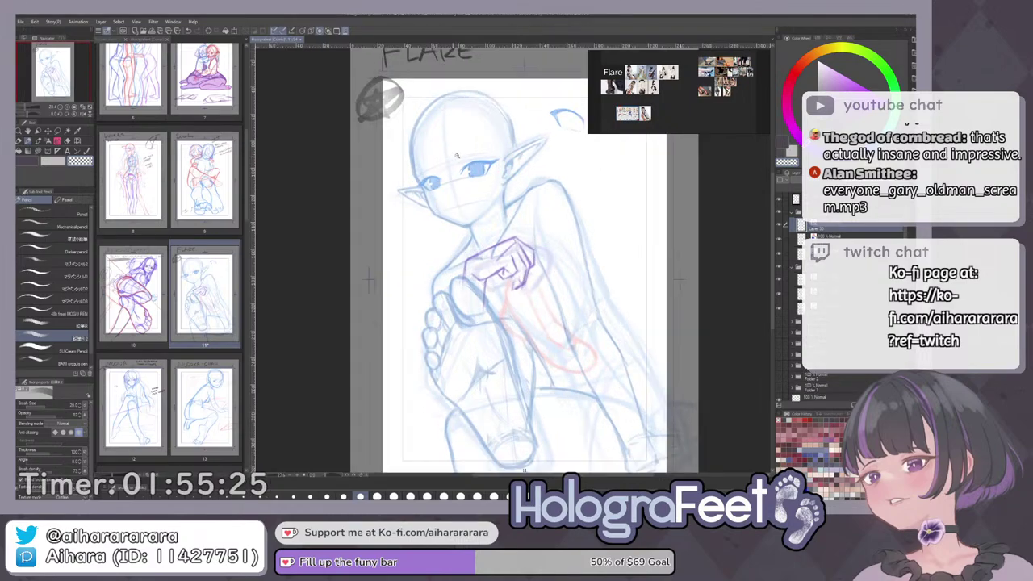
key("ctrl+z")
key("c")
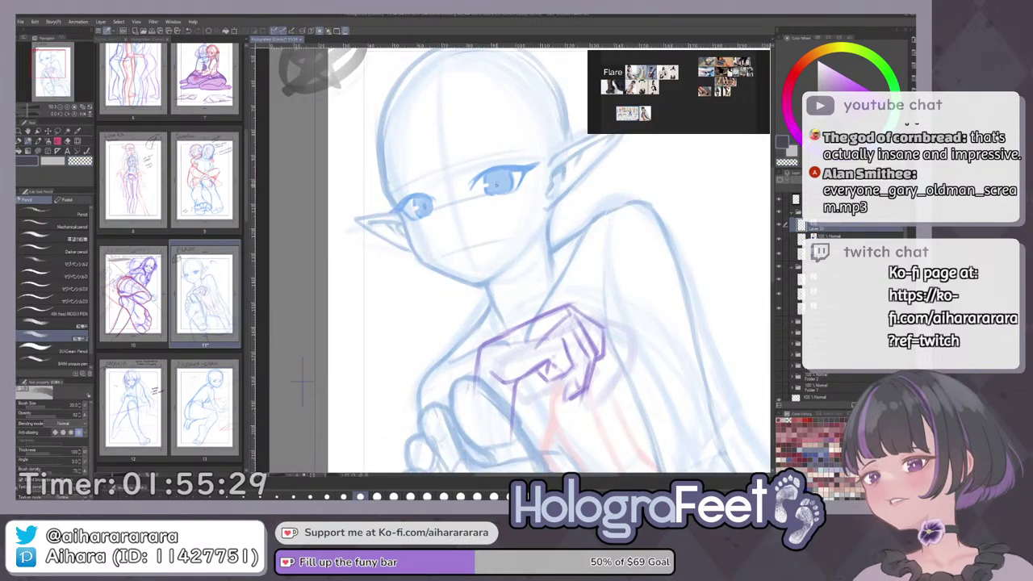
key("ctrl+0")
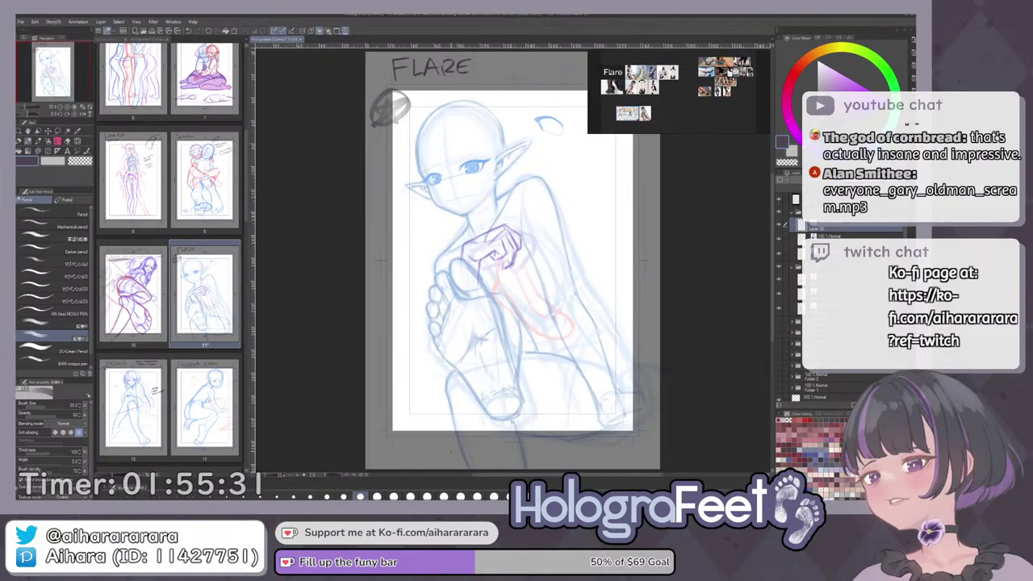
Sketch a mouth line across the lower face and check it in the mirrored and normal whole-page view.
scroll(486, 215, "up", 3)
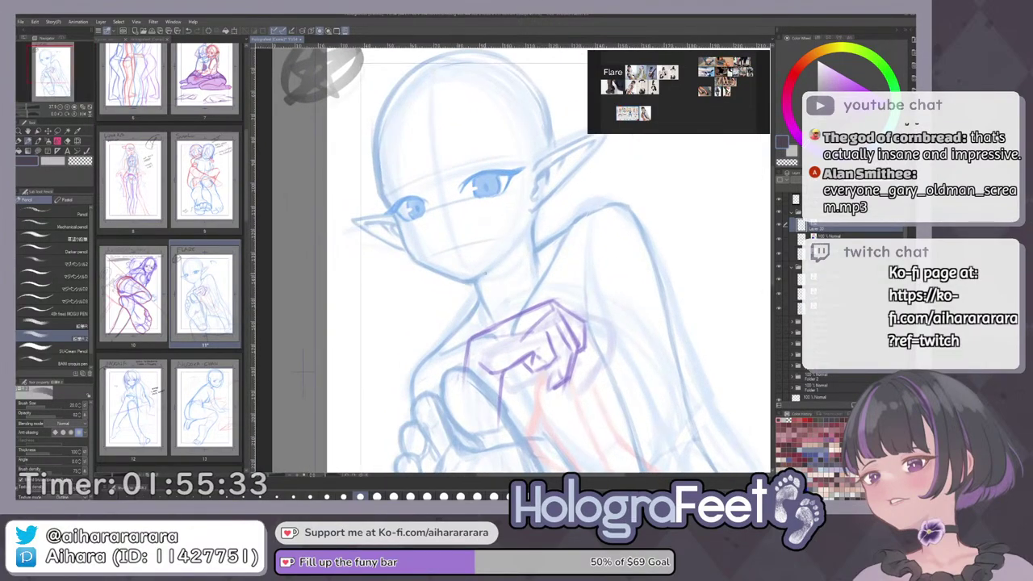
left_click_drag(440, 251, 430, 268)
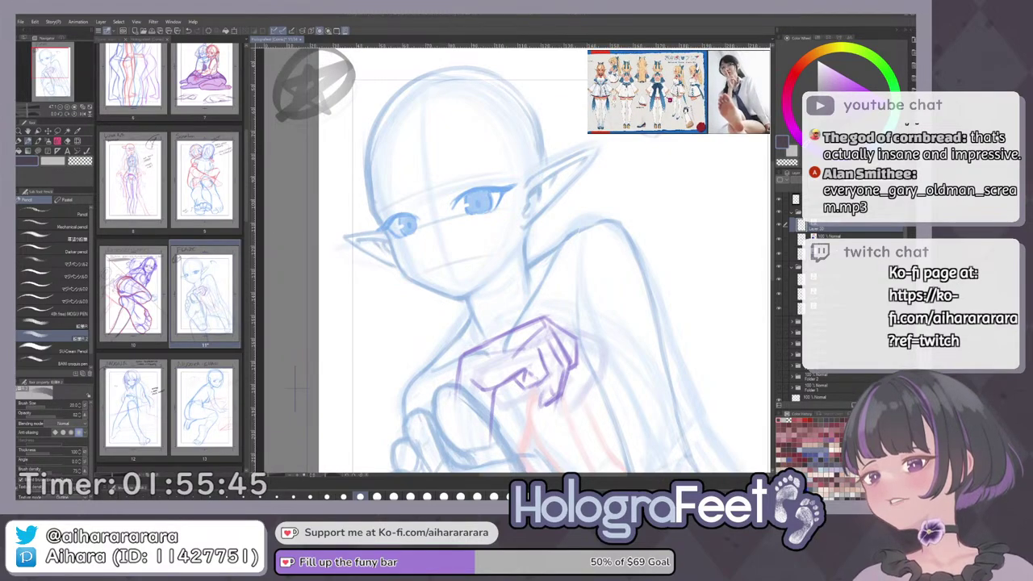
left_click_drag(466, 262, 474, 295)
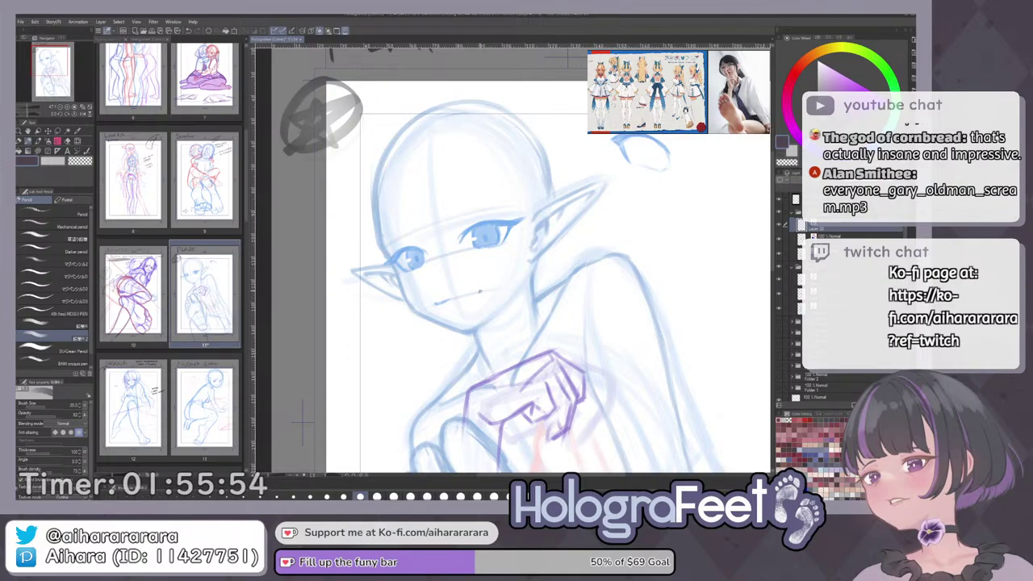
key("ctrl+0")
key("h")
key("h")
scroll(479, 205, "up", 4)
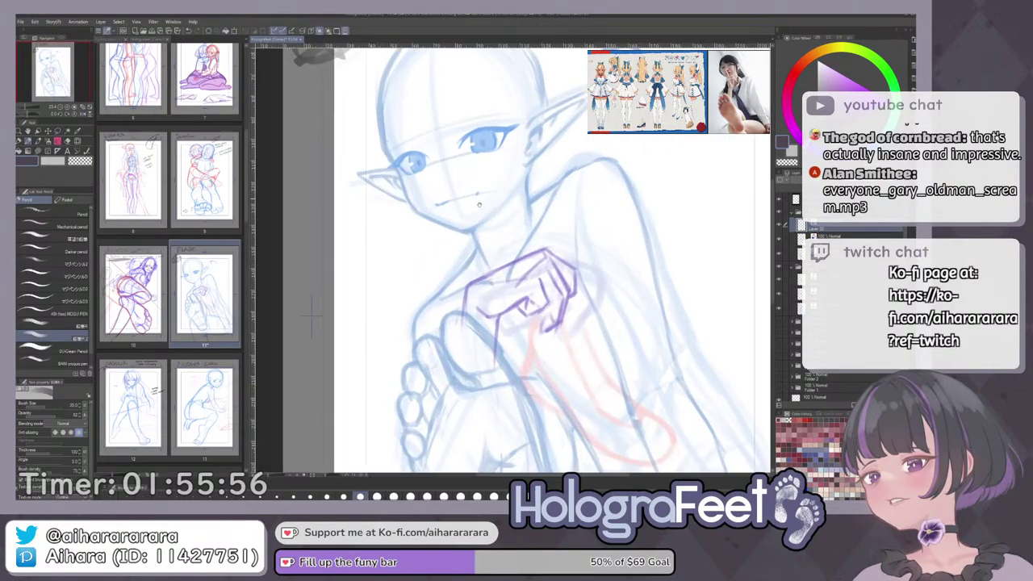
Try short accents at the corners of the mouth, then compare the face with the page mirrored and unmirrored.
left_click_drag(480, 204, 484, 256)
key("ctrl+z")
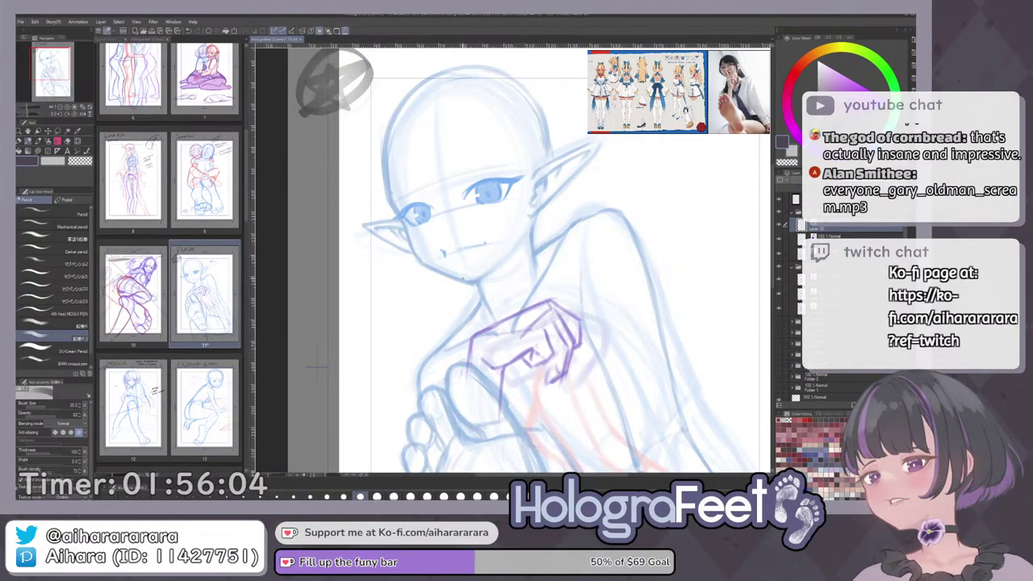
key("ctrl+0")
key("h")
key("h")
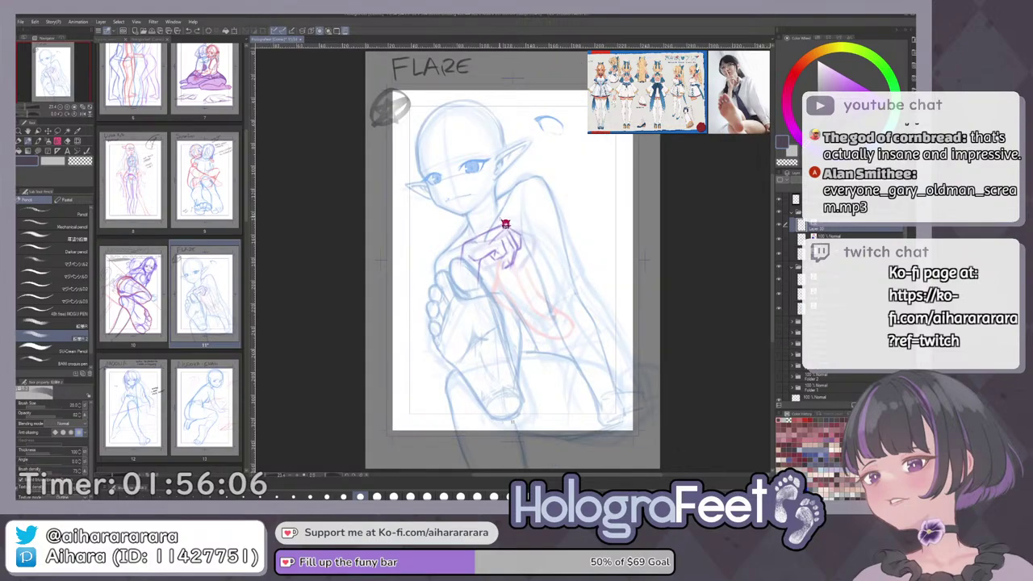
Erase the mouth strokes from the face and return to the pencil.
left_click_drag(468, 172, 488, 172)
left_click_drag(468, 182, 488, 254)
key("e")
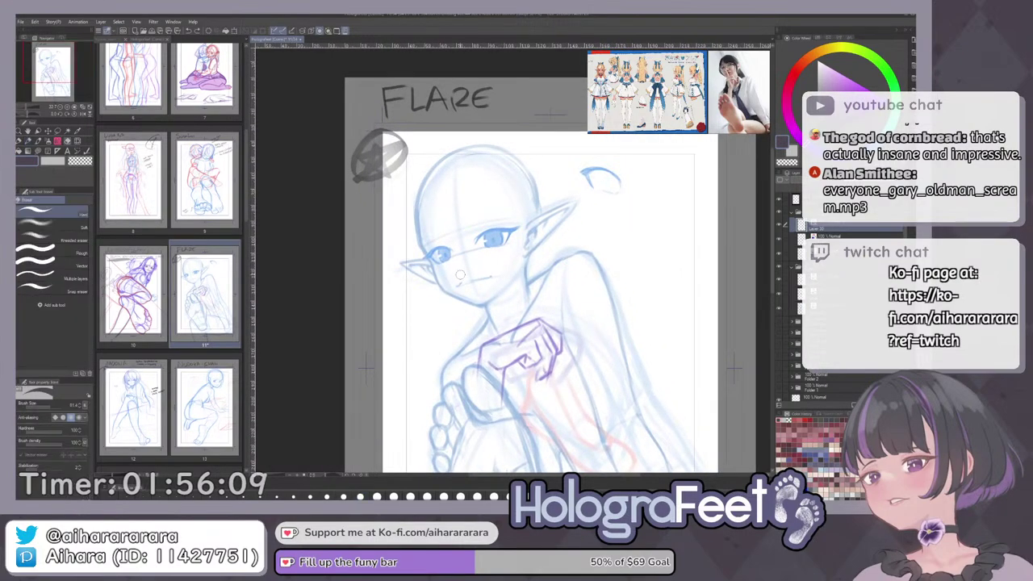
key("p")
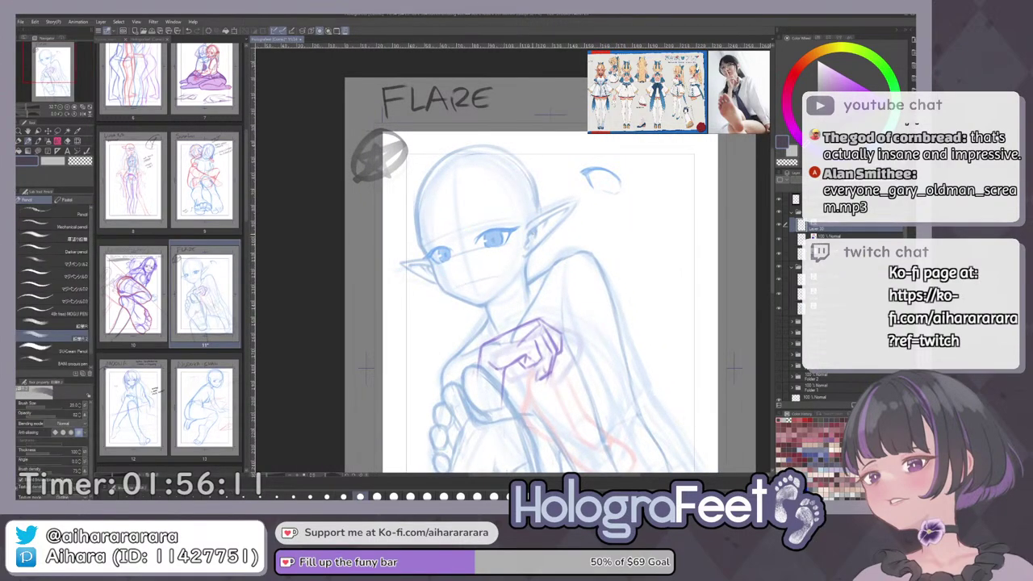
Try an eyebrow stroke above the far eye, undo it, and recheck the face on the whole page.
key("ctrl+plus")
mouse_move(480, 266)
left_mouse_down()
mouse_move(514, 256)
mouse_move(473, 269)
left_mouse_up()
key("ctrl+z")
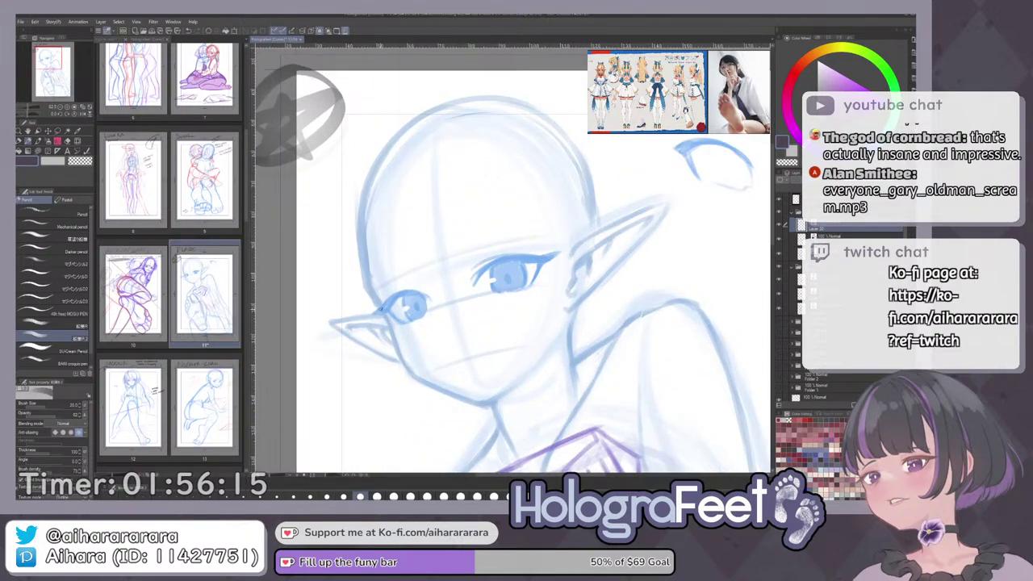
mouse_move(383, 307)
left_mouse_down()
mouse_move(416, 288)
mouse_move(421, 320)
mouse_move(417, 285)
left_mouse_up()
key("ctrl+z")
key("ctrl+z")
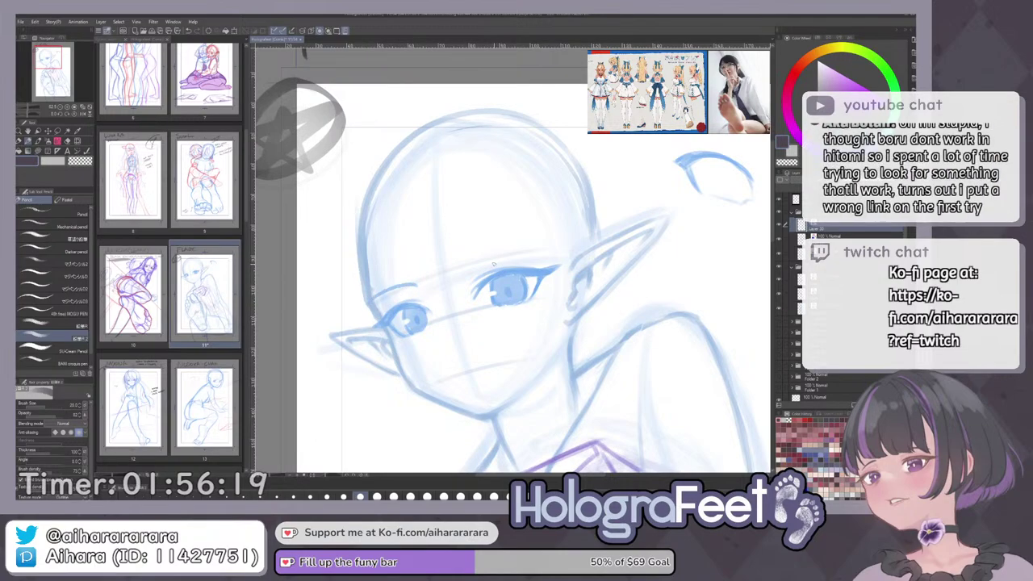
key("ctrl+z")
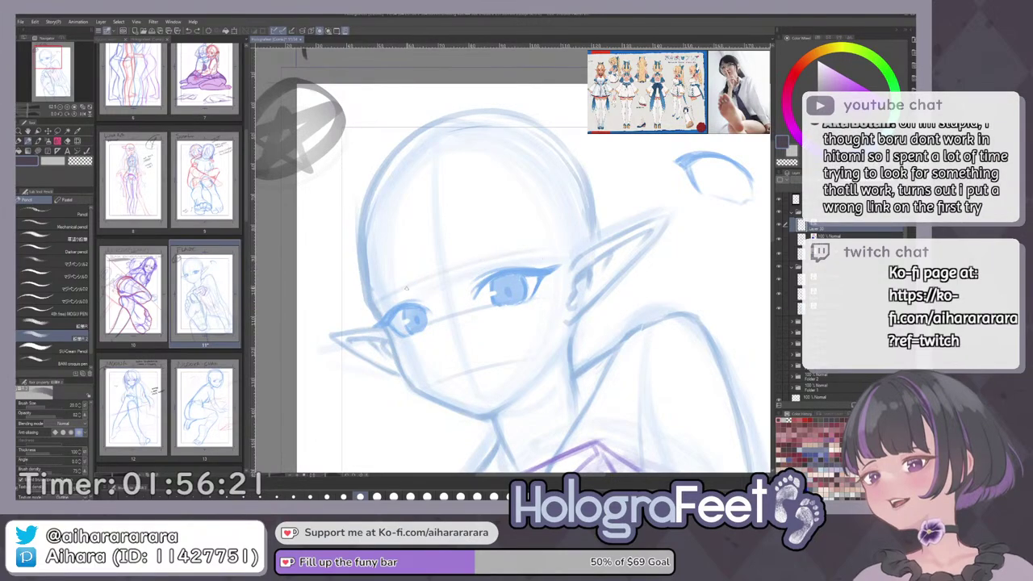
key("ctrl+0")
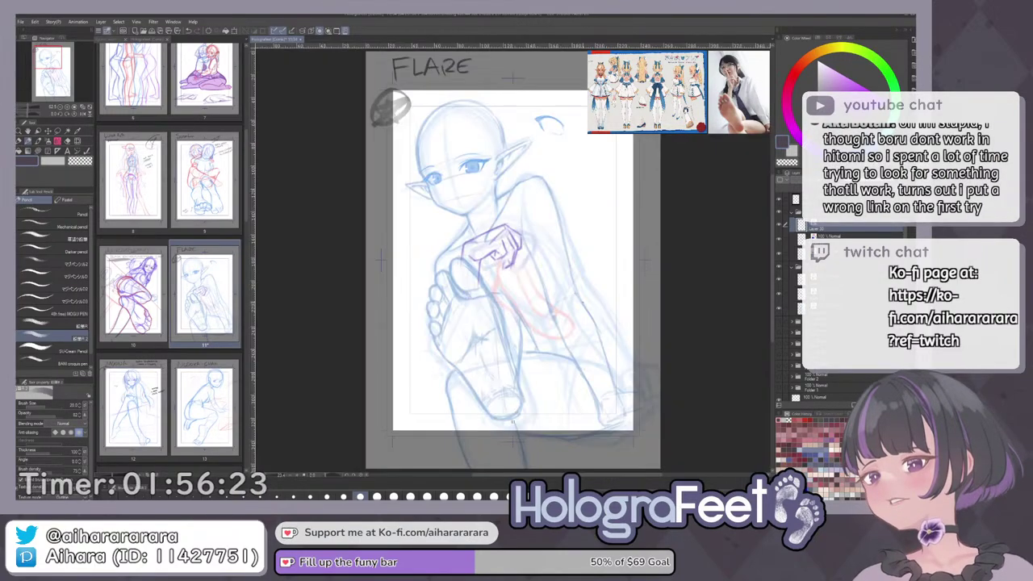
Add a new layer for the hair sketch and frame the head for drawing.
key("ctrl+shift+n")
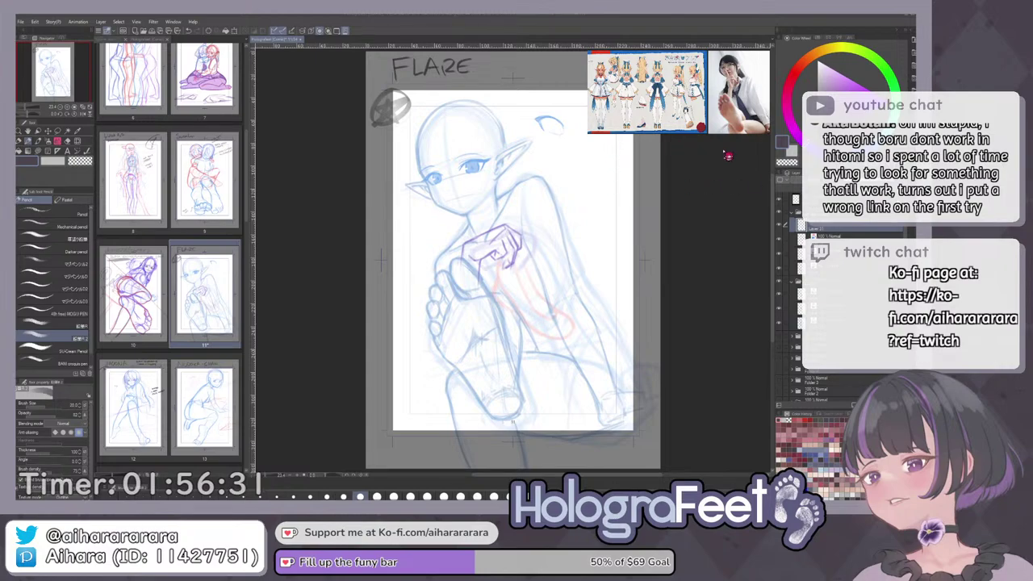
left_click(837, 229)
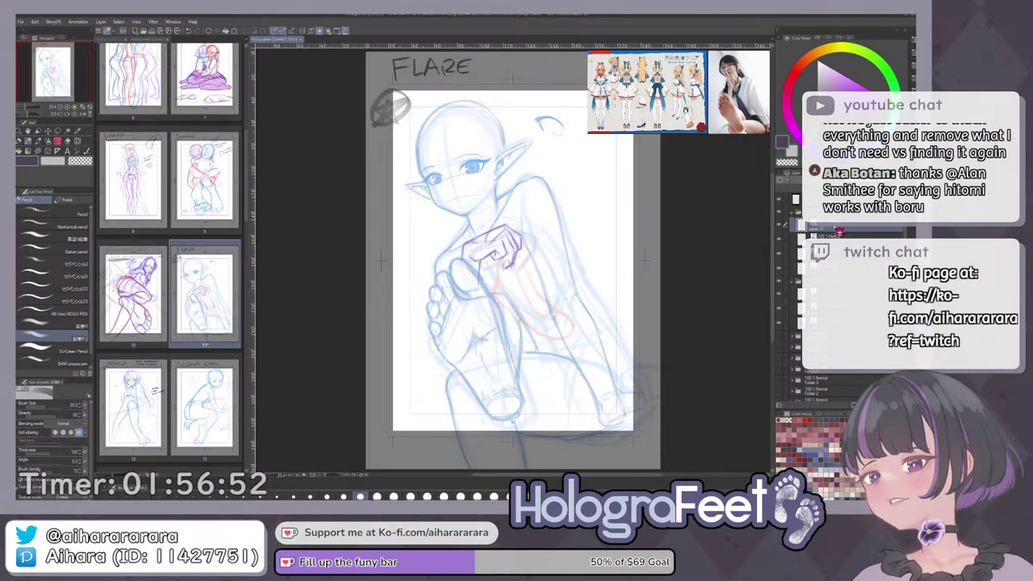
left_click_drag(531, 106, 536, 190)
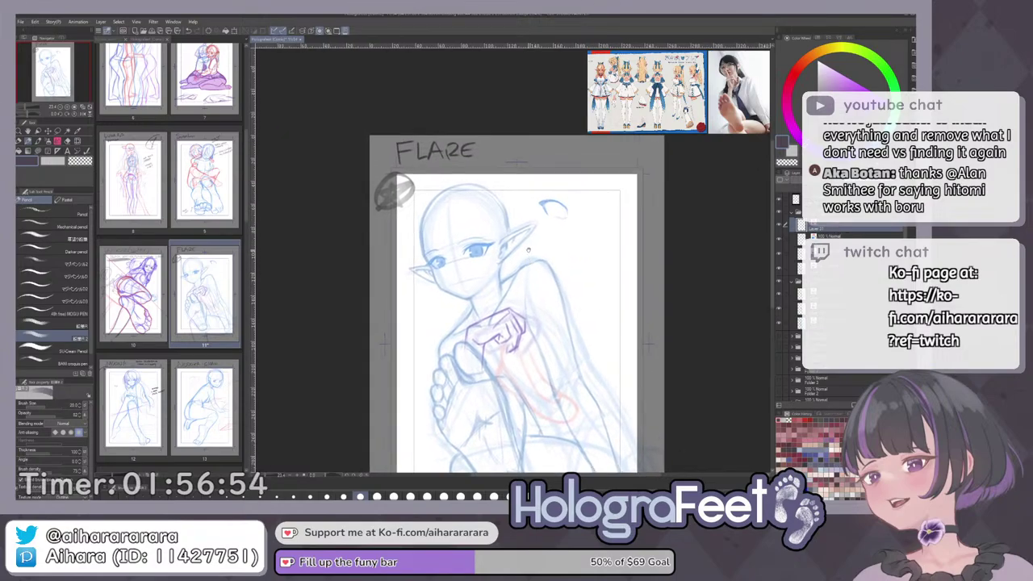
scroll(515, 263, "down", 2)
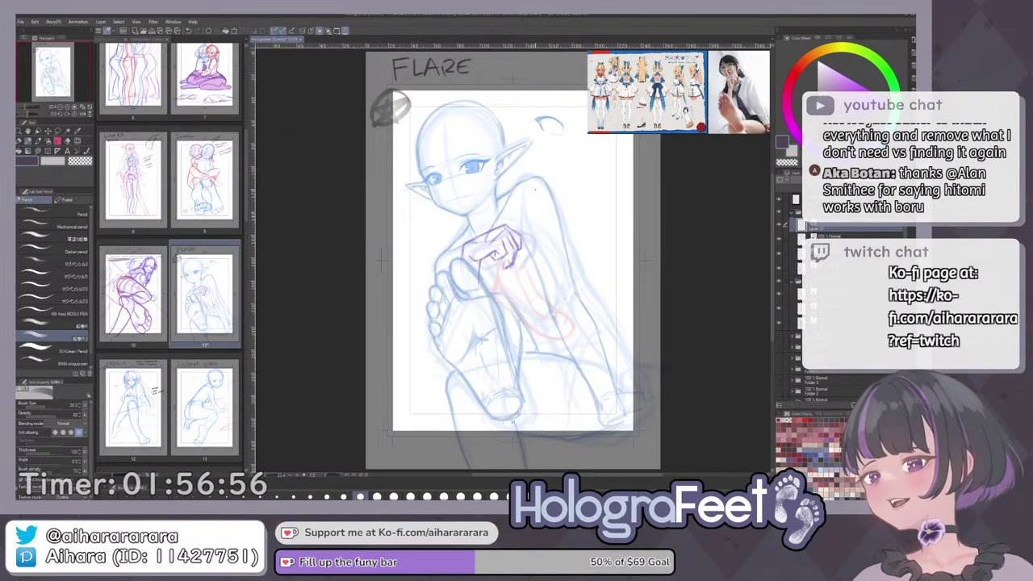
scroll(475, 73, "up", 2)
left_click_drag(475, 161, 484, 183)
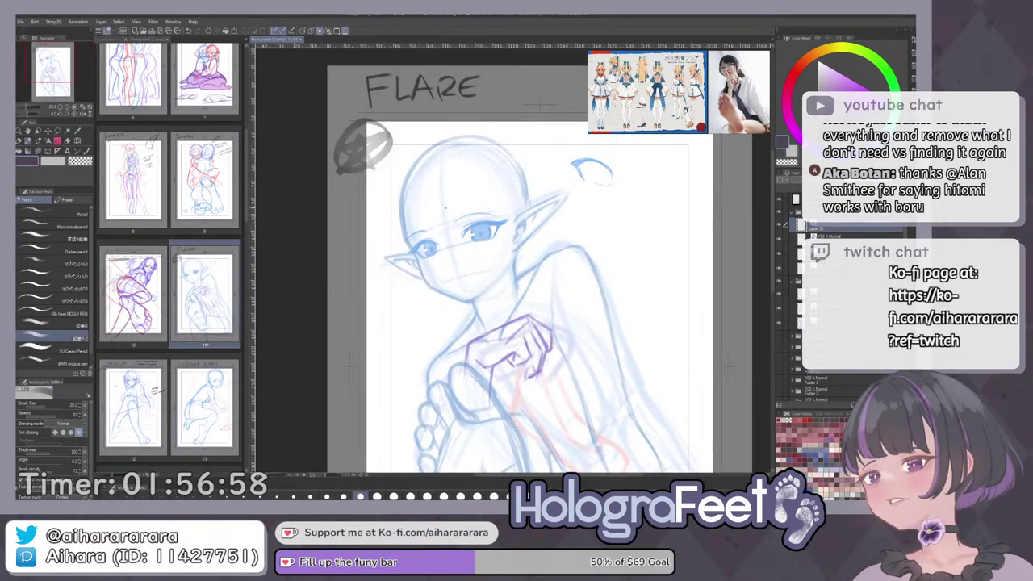
Try pencil strokes for the hair across the forehead and undo each attempt.
mouse_move(442, 152)
left_mouse_down()
mouse_move(457, 246)
mouse_move(425, 239)
left_mouse_up()
key("ctrl+z")
key("ctrl+z")
scroll(514, 259, "up", 1)
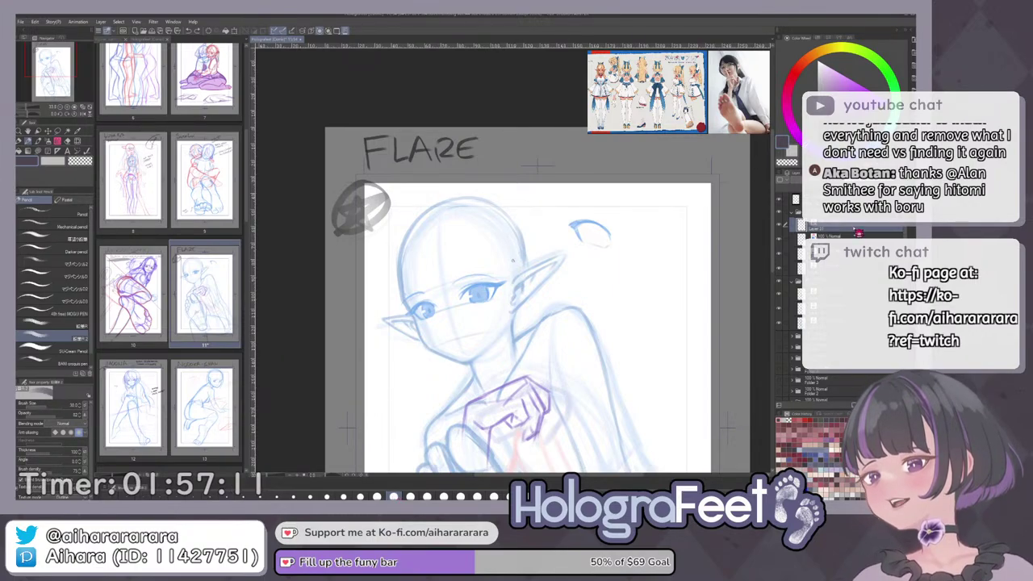
mouse_move(494, 233)
left_mouse_down()
mouse_move(499, 246)
mouse_move(441, 303)
left_mouse_up()
key("ctrl+z")
mouse_move(444, 226)
left_mouse_down()
mouse_move(439, 286)
mouse_move(452, 311)
left_mouse_up()
key("ctrl+z")
left_click_drag(461, 257, 470, 290)
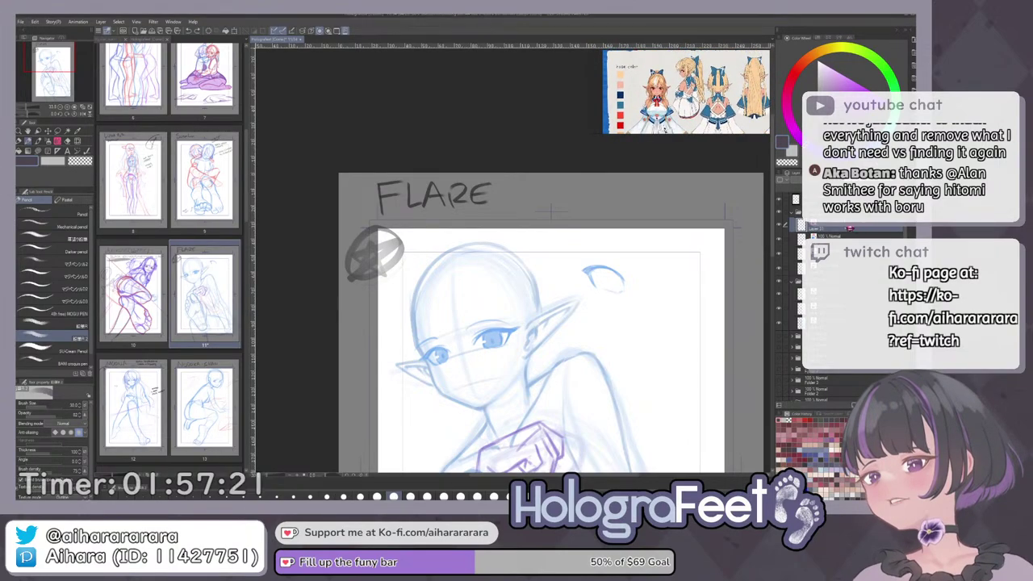
Try red fringe strokes from the hairline down past the far temple, undoing them.
left_click_drag(495, 267, 475, 282)
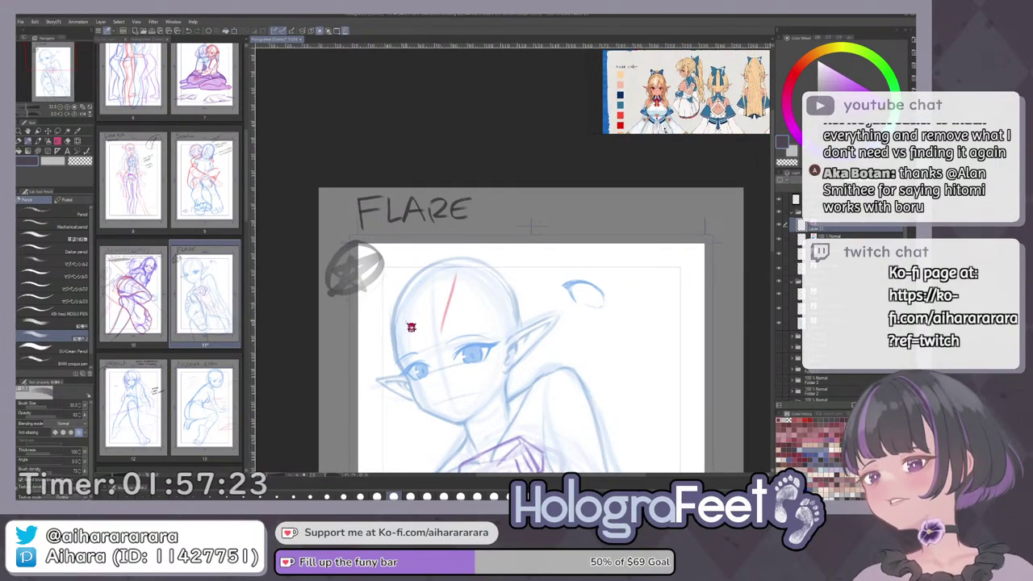
left_click_drag(397, 281, 390, 364)
key("ctrl+z")
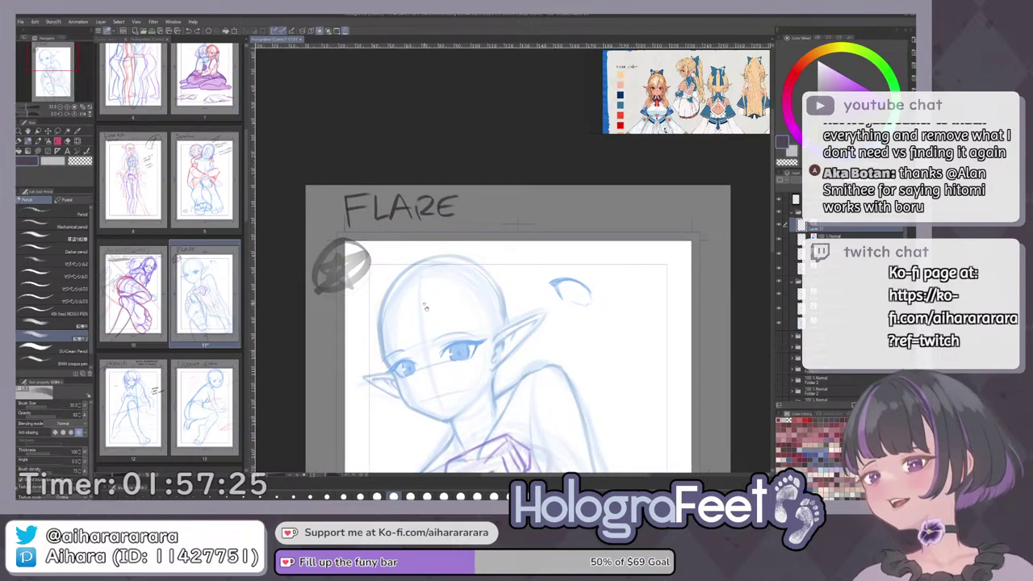
mouse_move(434, 314)
left_mouse_down()
mouse_move(410, 297)
mouse_move(363, 371)
mouse_move(381, 401)
left_mouse_up()
key("ctrl+z")
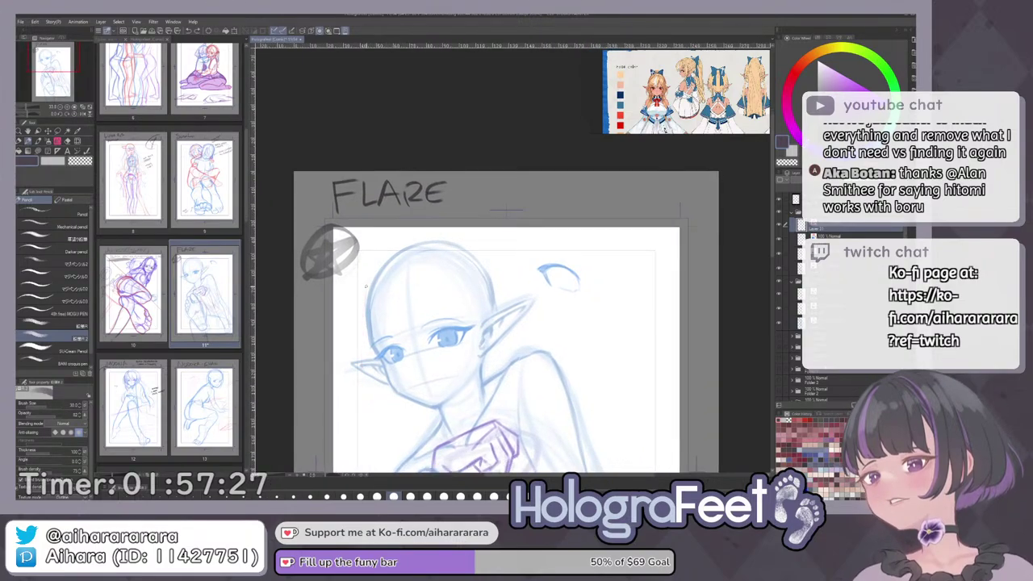
Draw red side-lock strokes beside the far cheek and curved fringe strands down over the forehead.
left_click_drag(366, 285, 383, 402)
left_click_drag(361, 314, 380, 400)
left_click_drag(361, 334, 389, 396)
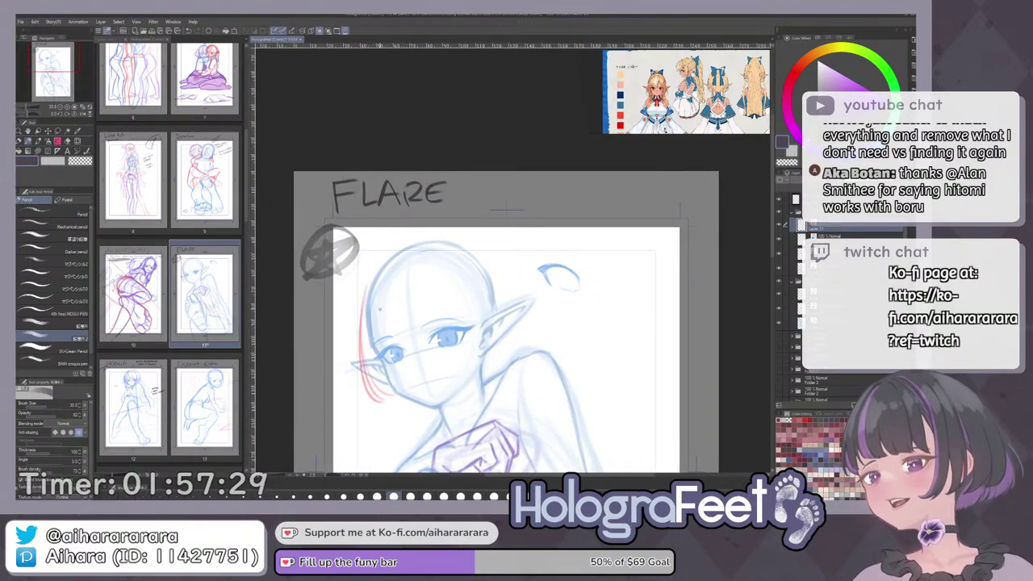
left_click_drag(388, 276, 406, 337)
key("ctrl+z")
mouse_move(430, 250)
left_mouse_down()
mouse_move(423, 332)
mouse_move(379, 336)
left_mouse_up()
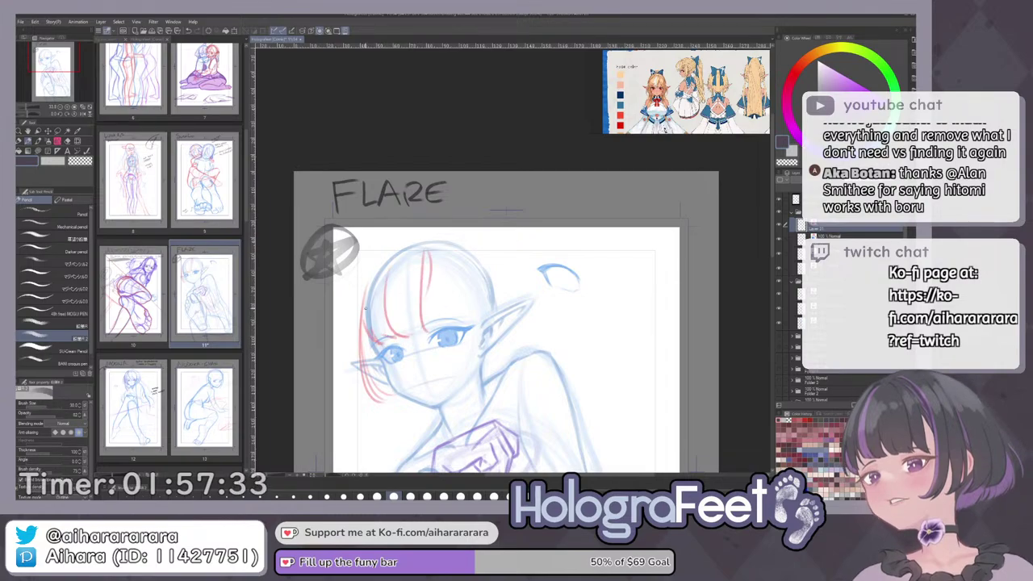
Draw the hair's outer contour from the crown down the far side of the head, undoing and redrawing rejected strokes.
left_click_drag(368, 280, 360, 360)
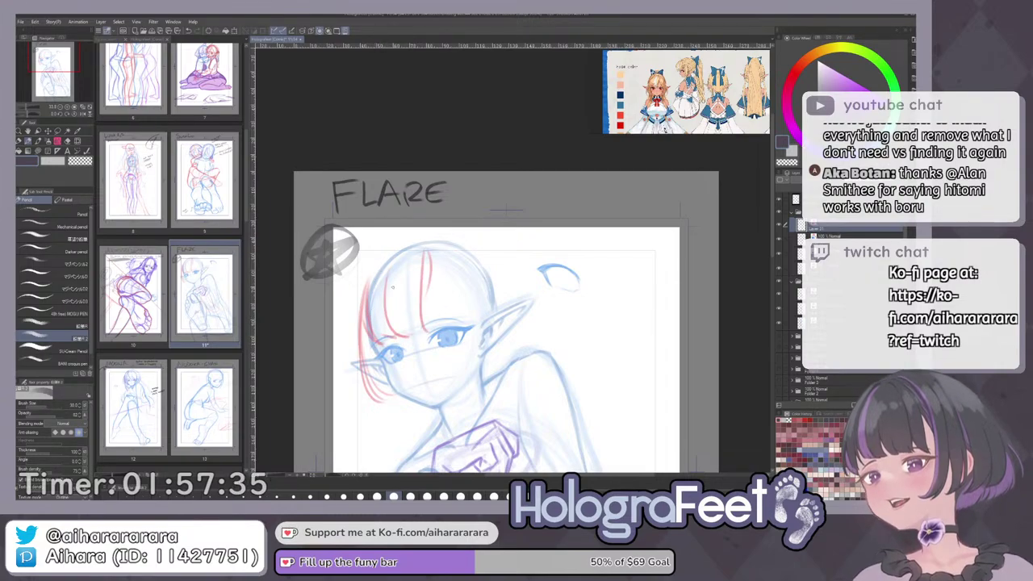
key("ctrl+z")
key("ctrl+z")
mouse_move(417, 253)
left_mouse_down()
mouse_move(378, 268)
mouse_move(363, 339)
left_mouse_up()
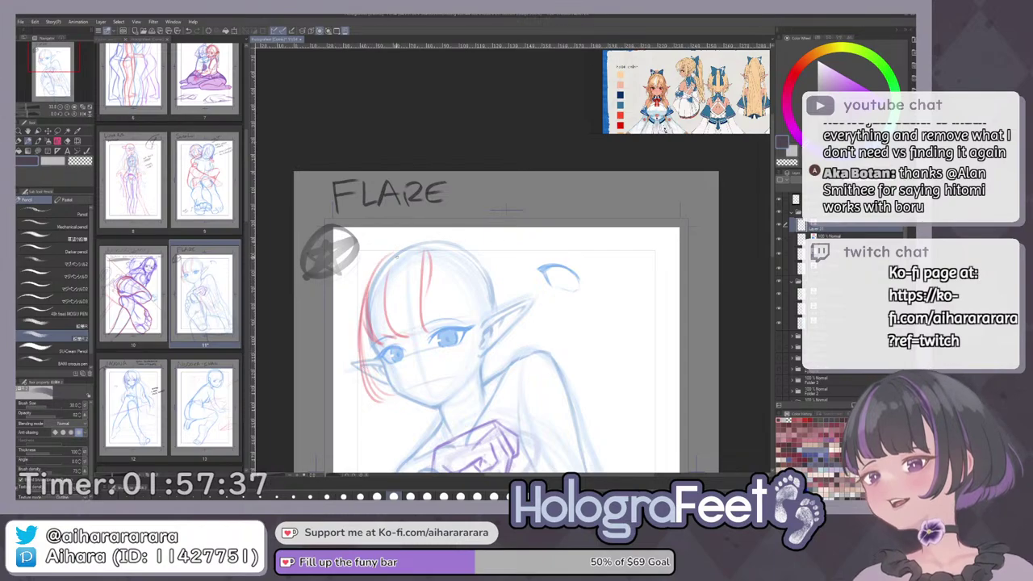
key("ctrl+z")
left_click_drag(382, 261, 361, 357)
key("ctrl+z")
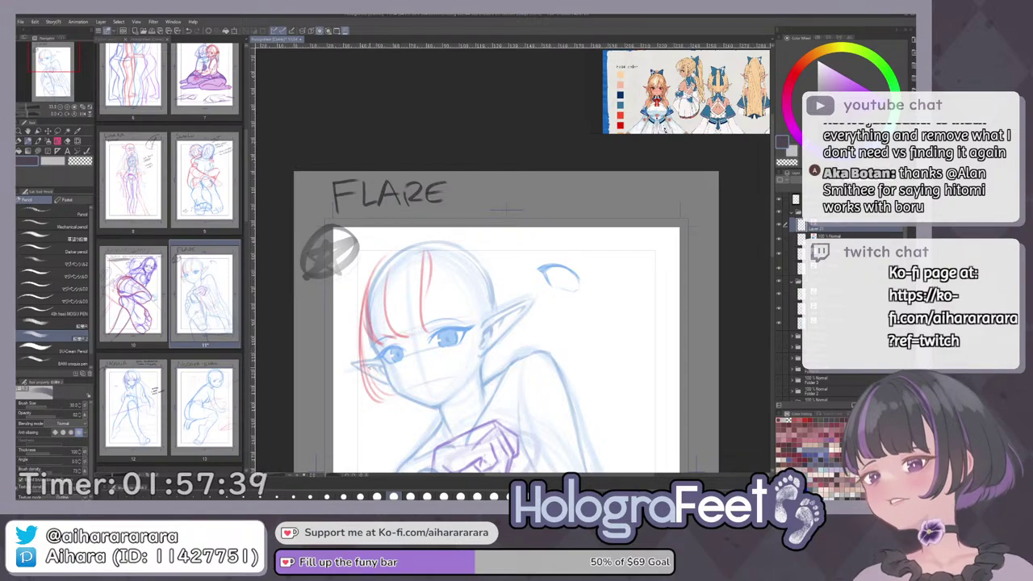
left_click_drag(422, 236, 360, 305)
key("ctrl+z")
key("ctrl+z")
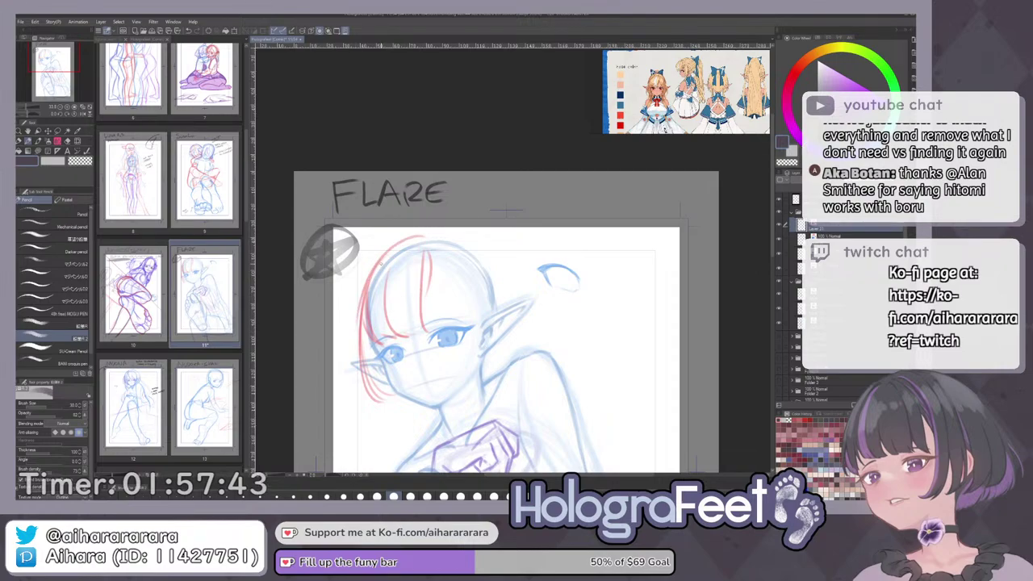
Draw the near-side hair contour curving down the back of the head to the near ear.
left_click_drag(453, 307, 427, 291)
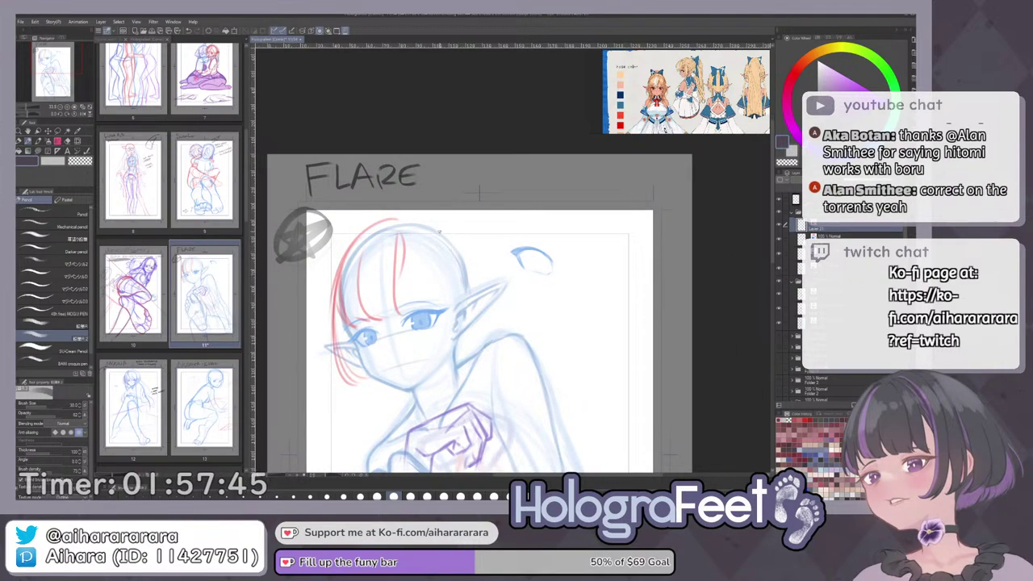
key("ctrl+z")
left_click_drag(420, 230, 464, 283)
key("ctrl+z")
left_click_drag(441, 244, 474, 326)
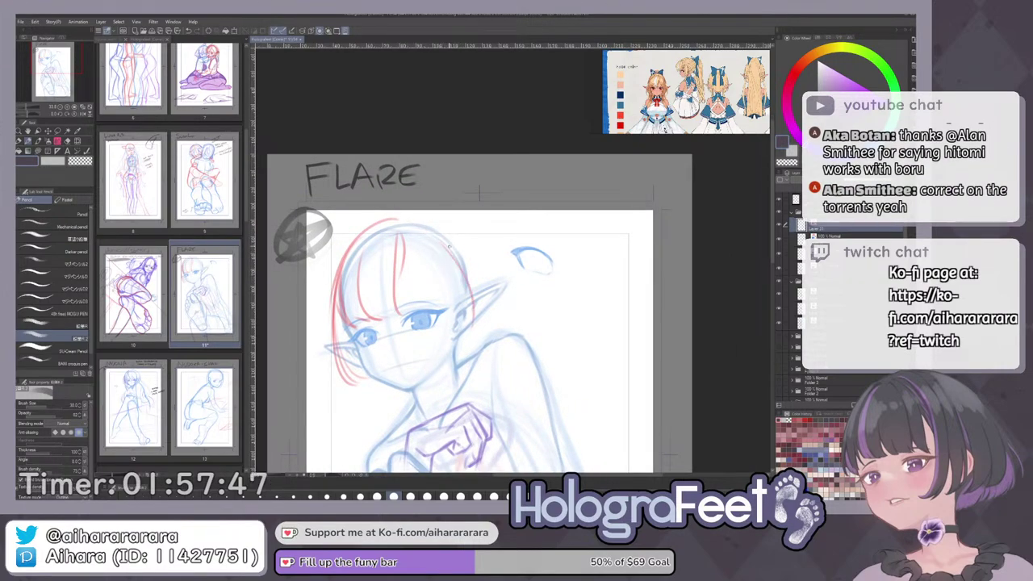
Reinforce the fringe's central strand and draw a second fringe section sweeping from it toward the near temple.
key("ctrl+0")
scroll(494, 171, "up", 2)
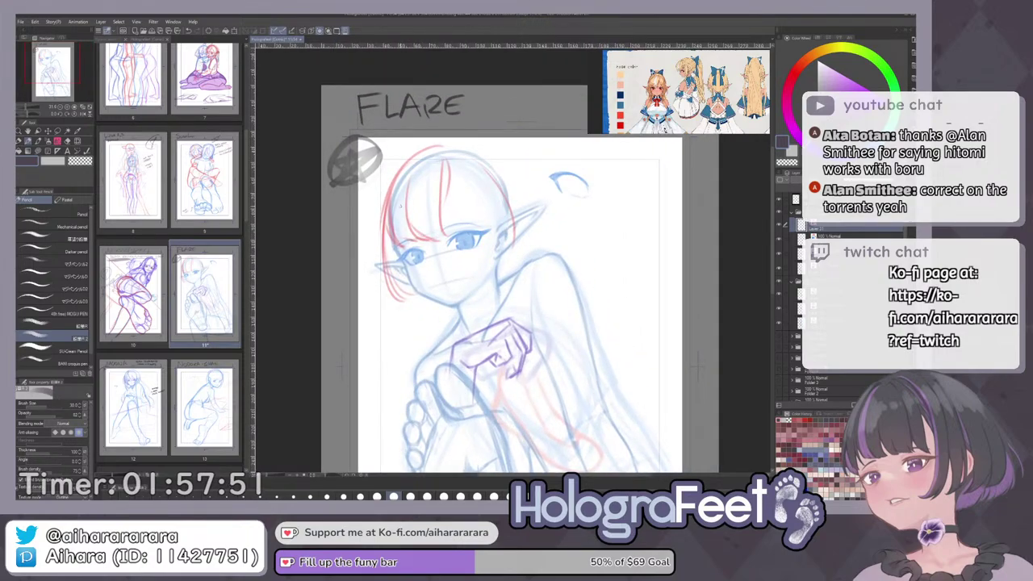
left_click_drag(443, 162, 440, 230)
key("ctrl+z")
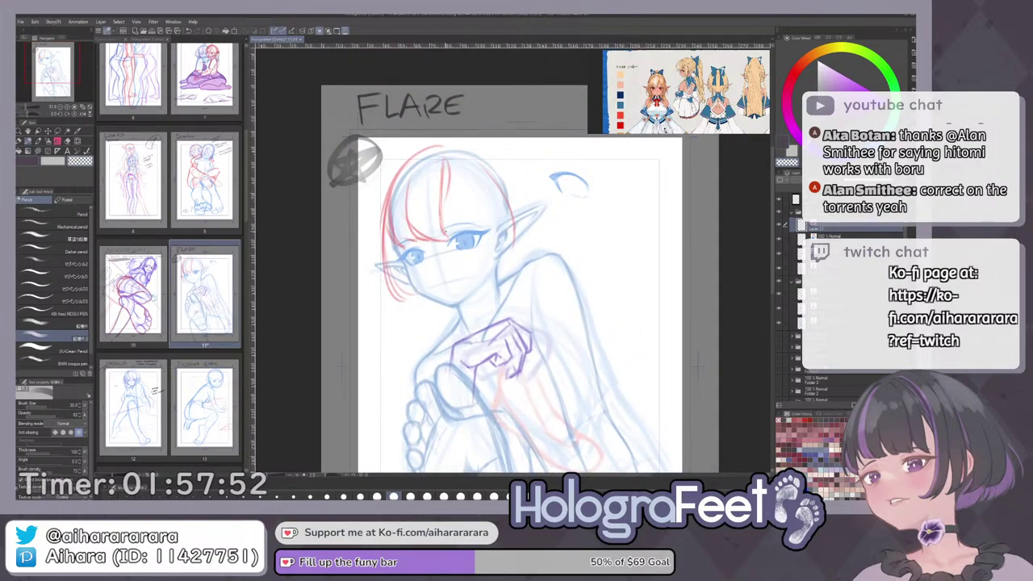
left_click_drag(445, 154, 444, 218)
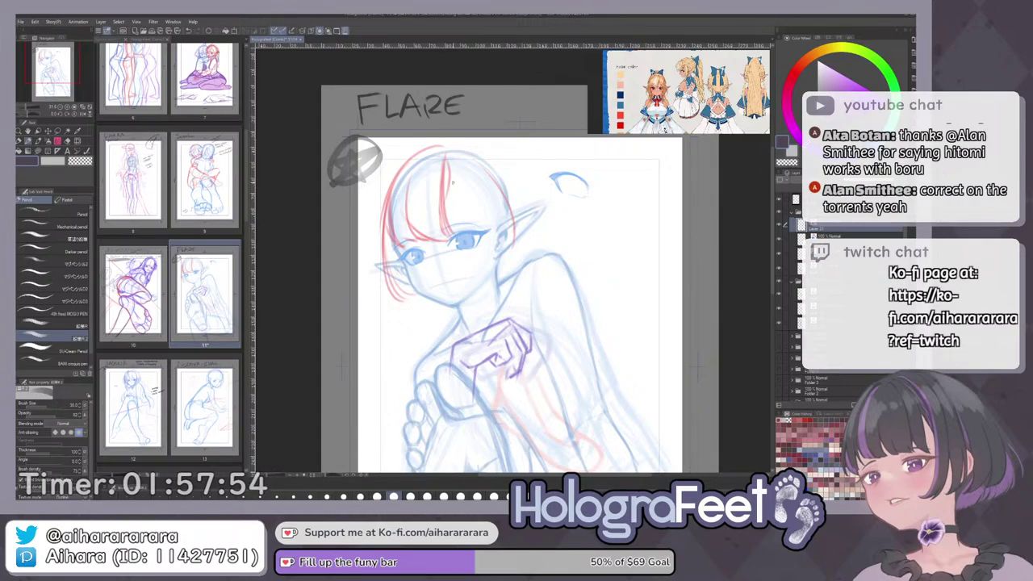
left_click_drag(442, 161, 453, 227)
key("ctrl+z")
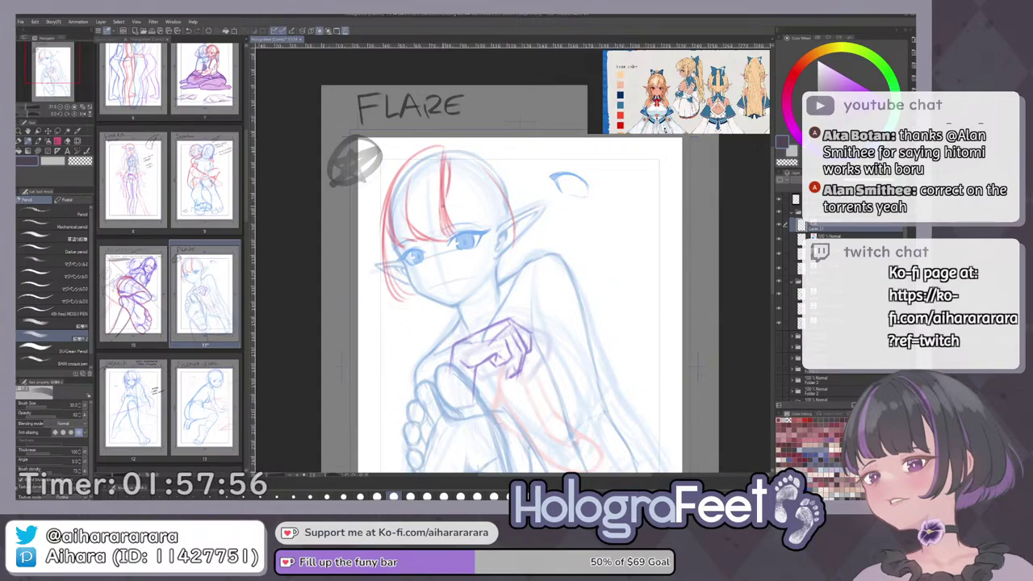
mouse_move(450, 160)
left_mouse_down()
mouse_move(444, 177)
mouse_move(488, 206)
left_mouse_up()
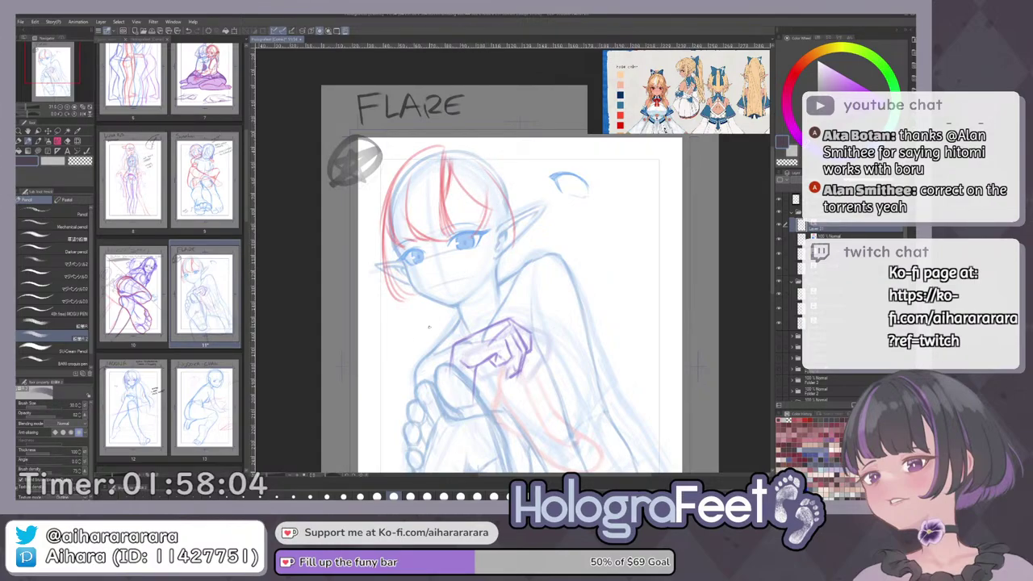
Reinforce the far side lock with a red stroke along the cheek and undo the stray marks beside the near ear.
left_click_drag(386, 255, 419, 307)
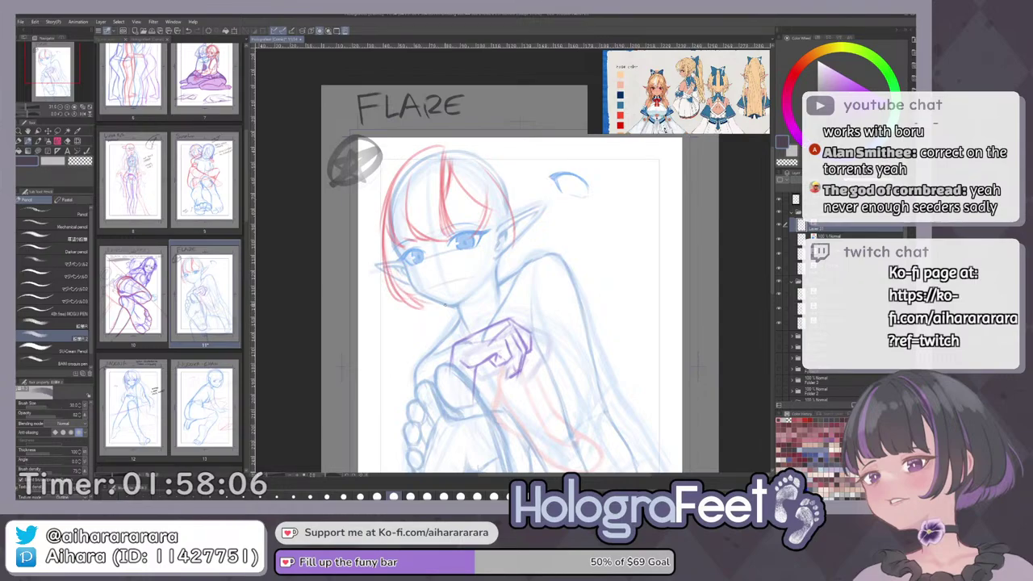
scroll(447, 278, "up", 1)
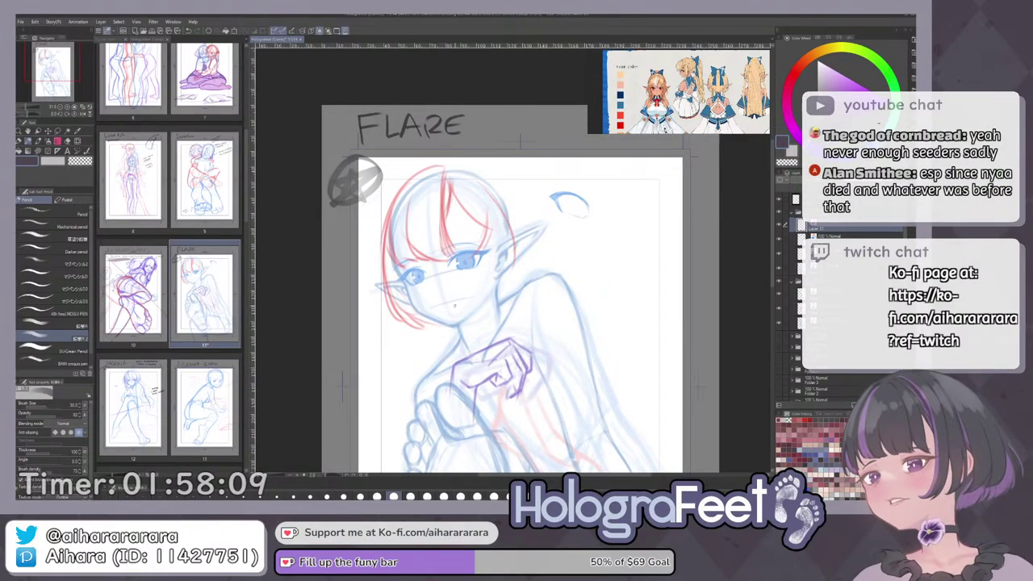
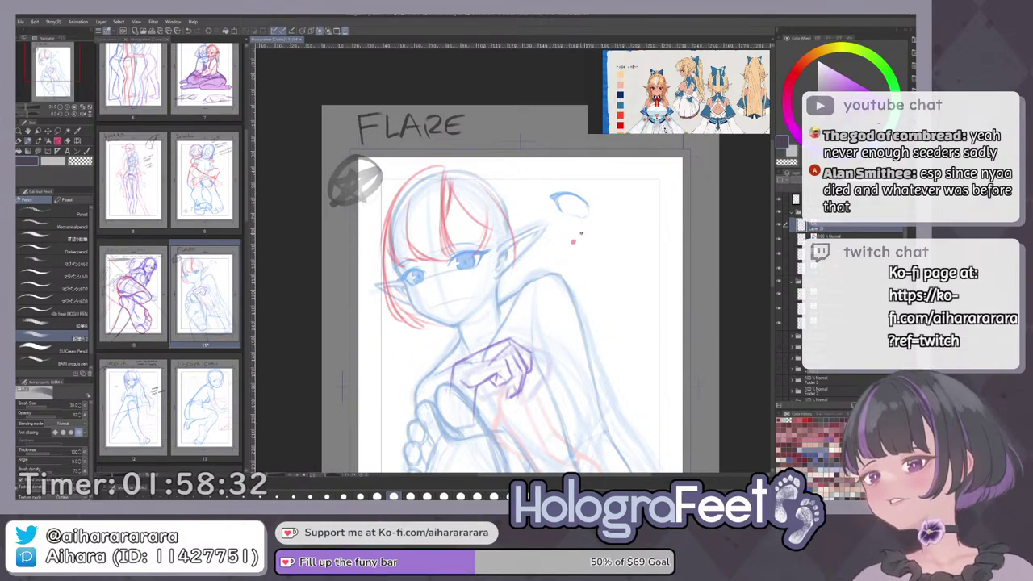
left_click_drag(591, 232, 592, 241)
key("ctrl+z")
key("ctrl+z")
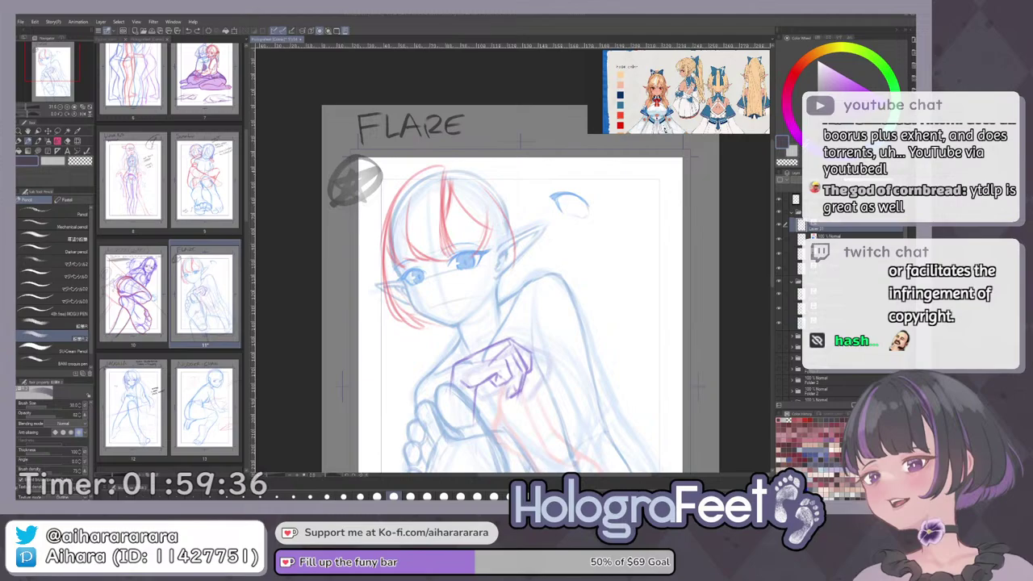
Erase the end of the fringe section near the near temple and redraw its tips with short pencil strokes.
left_click_drag(558, 215, 530, 265)
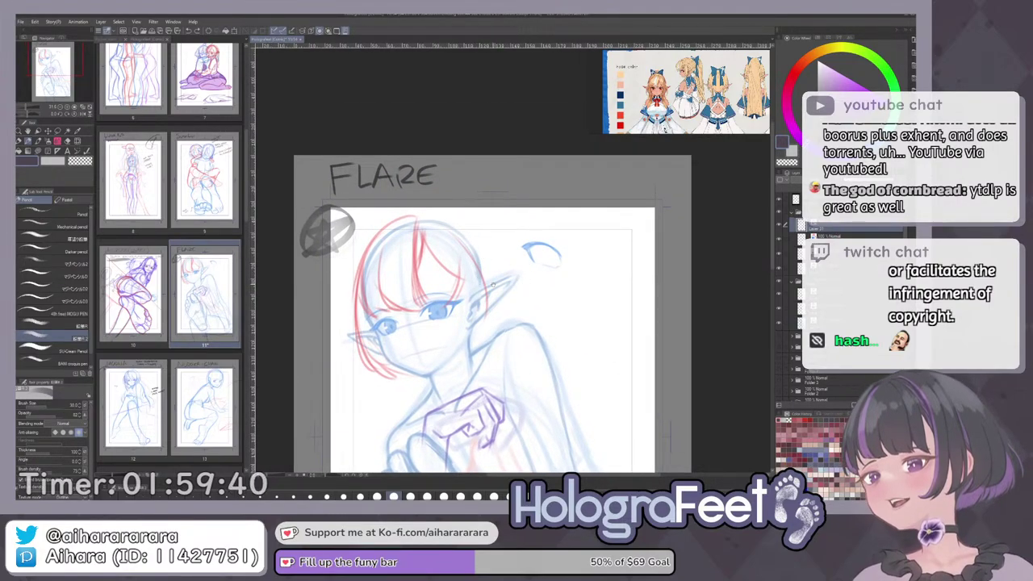
left_click_drag(496, 299, 489, 291)
key("e")
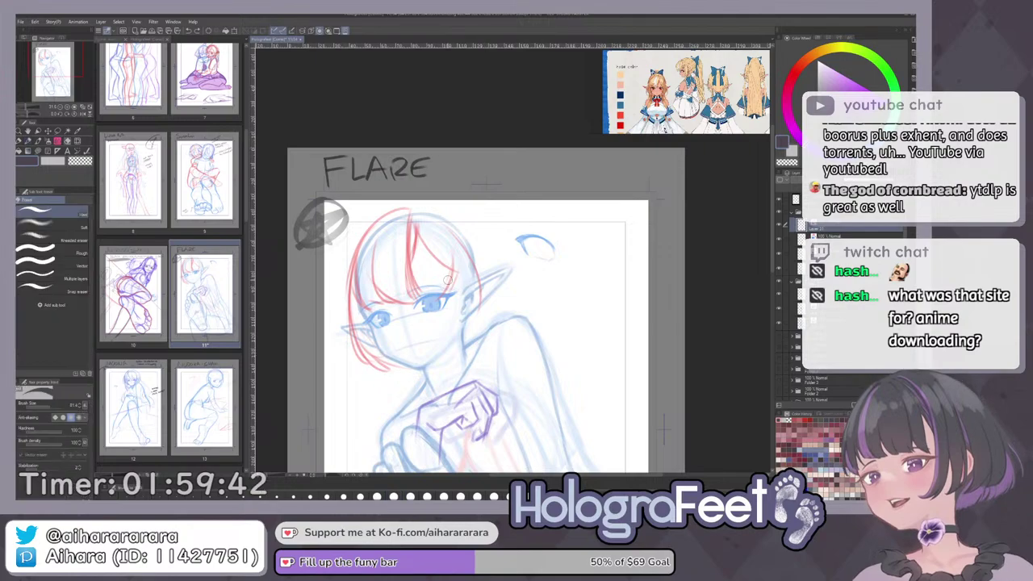
key("p")
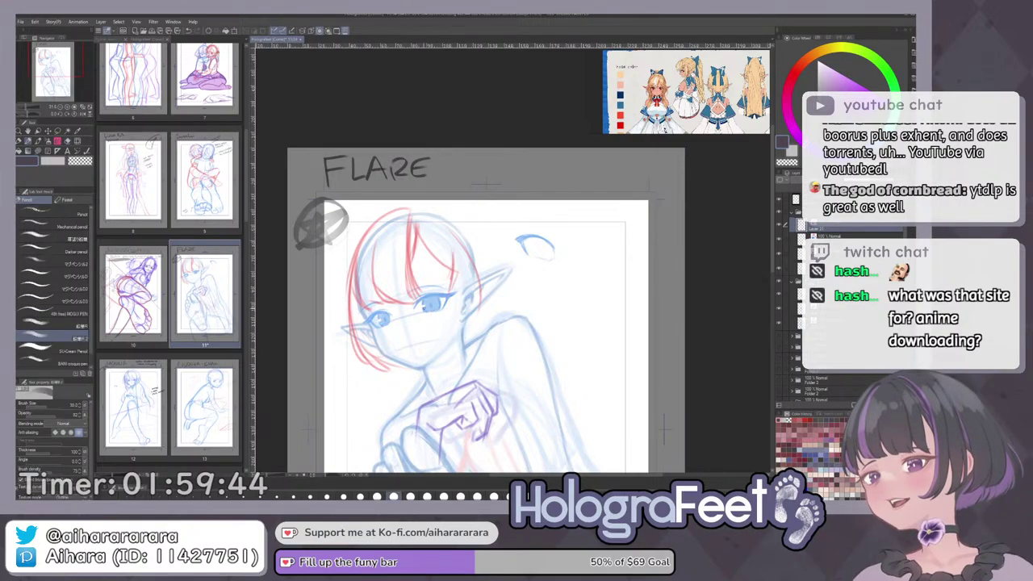
left_click_drag(460, 288, 454, 293)
left_click_drag(459, 256, 469, 257)
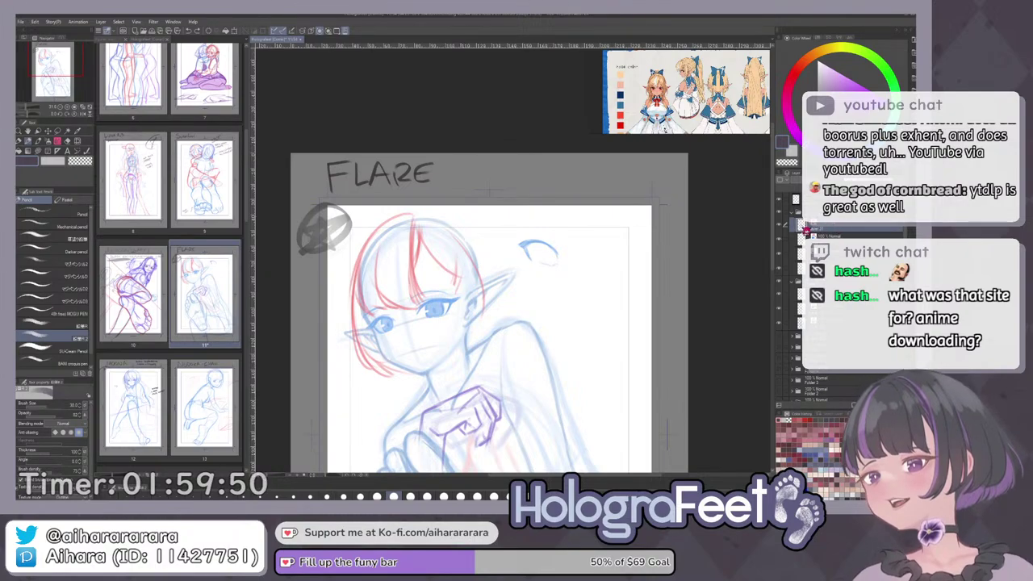
left_click_drag(501, 235, 493, 226)
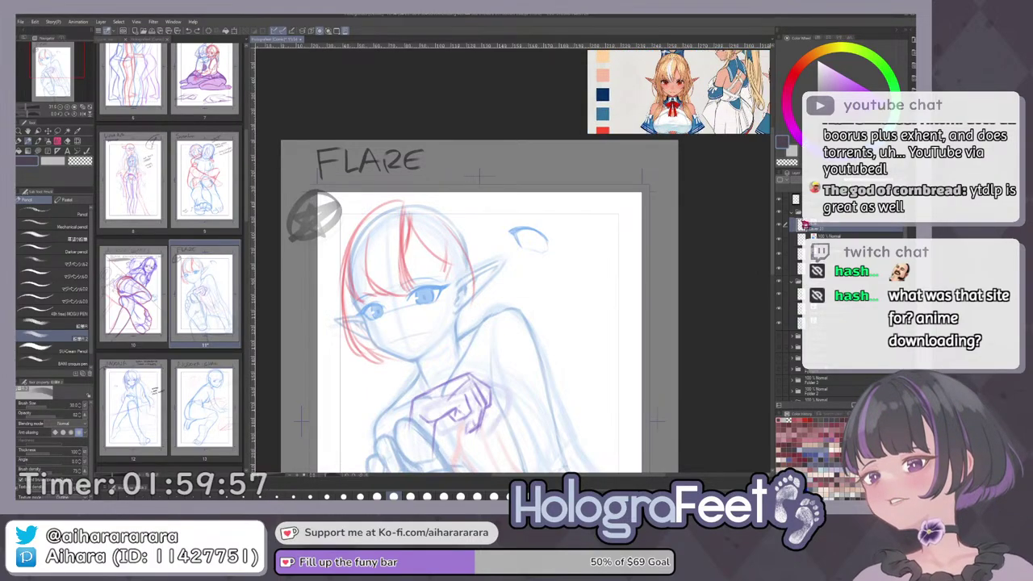
Draw the near-side hair contour curving from the crown down past the ear toward the neck.
mouse_move(469, 242)
left_mouse_down()
mouse_move(474, 268)
mouse_move(450, 302)
mouse_move(442, 285)
left_mouse_up()
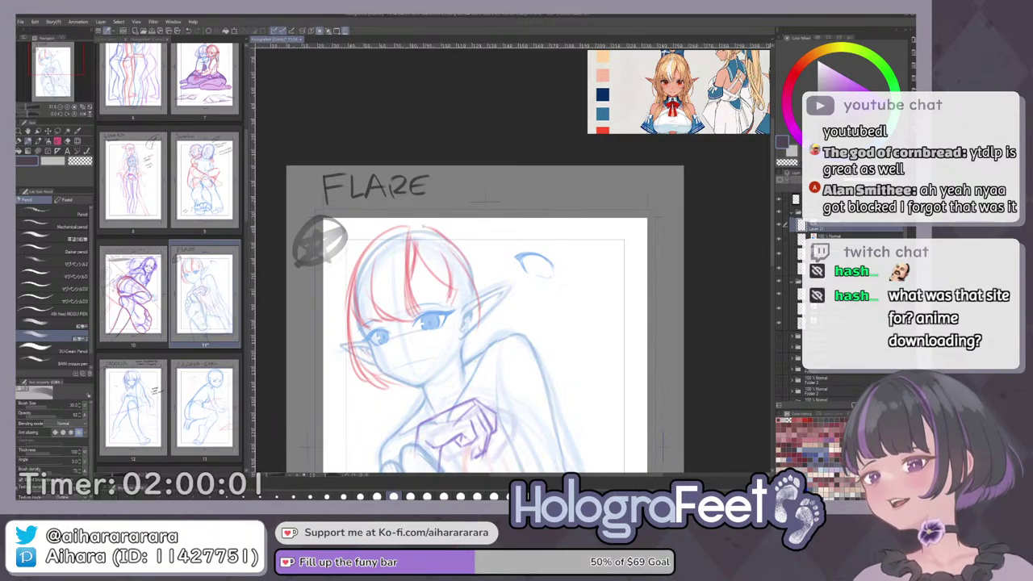
left_click_drag(475, 277, 454, 359)
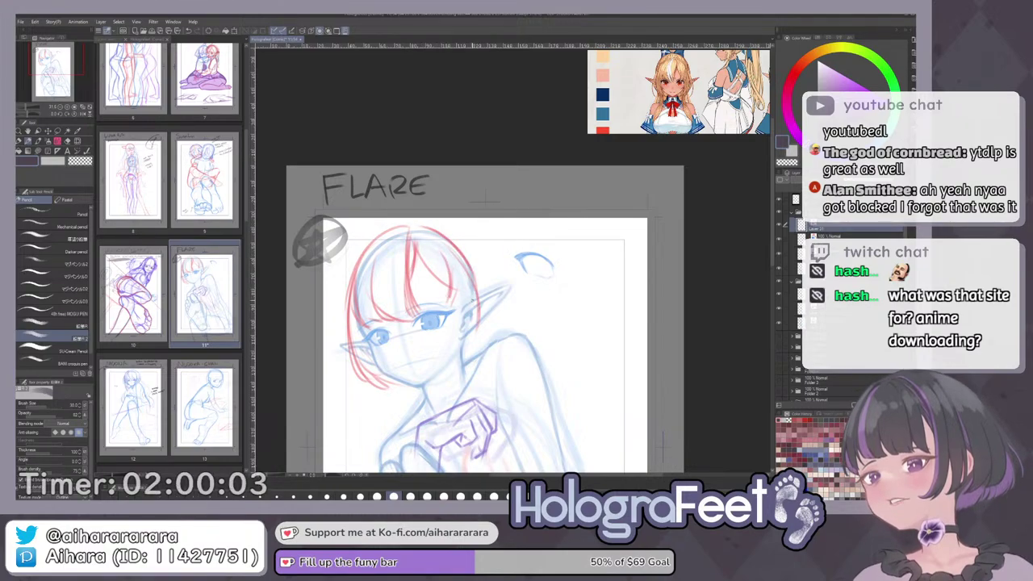
left_click_drag(474, 301, 484, 298)
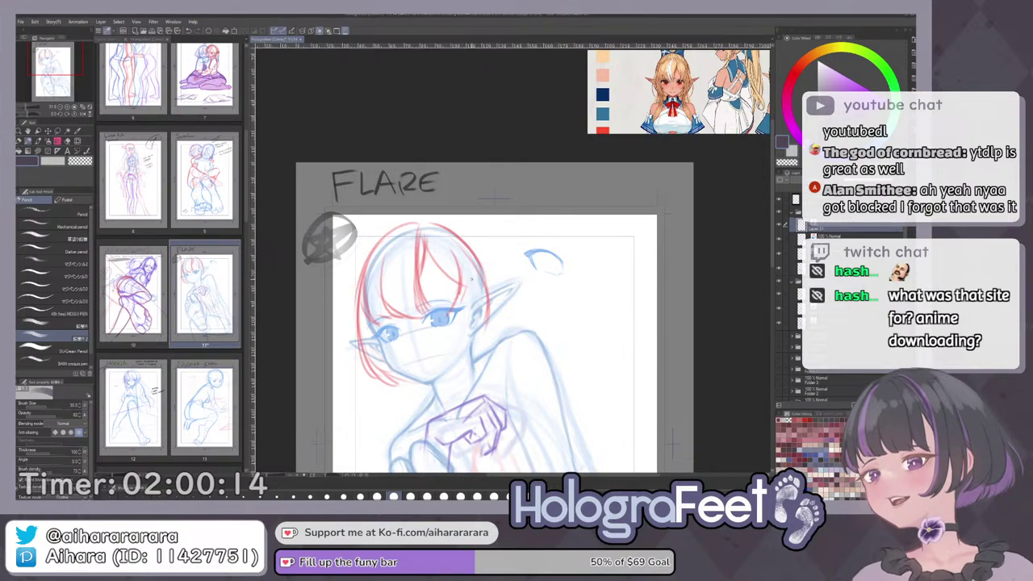
Draw the near side lock falling in front of the ear to the jaw, undoing a rejected stroke and adding its outer edge.
left_click_drag(471, 308, 445, 342)
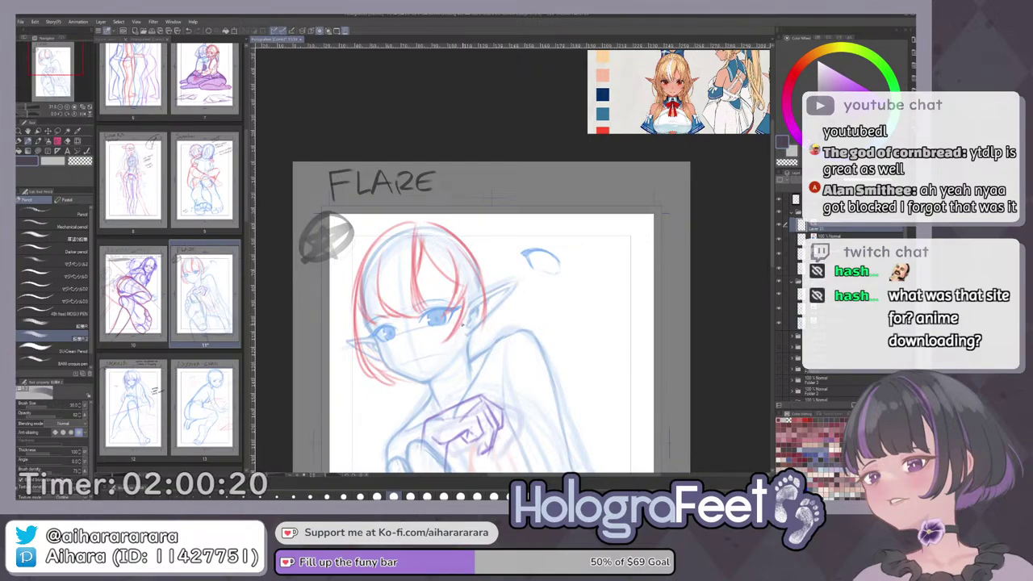
left_click_drag(469, 310, 443, 376)
key("ctrl+z")
left_click_drag(469, 314, 441, 371)
mouse_move(486, 306)
left_mouse_down()
mouse_move(466, 365)
mouse_move(444, 370)
mouse_move(463, 362)
left_mouse_up()
key("ctrl+0")
scroll(503, 117, "up", 2)
mouse_move(500, 126)
left_mouse_down()
mouse_move(523, 187)
mouse_move(530, 279)
left_mouse_up()
mouse_move(392, 203)
left_mouse_down()
mouse_move(445, 171)
mouse_move(503, 192)
mouse_move(528, 228)
mouse_move(523, 250)
left_mouse_up()
key("ctrl+z")
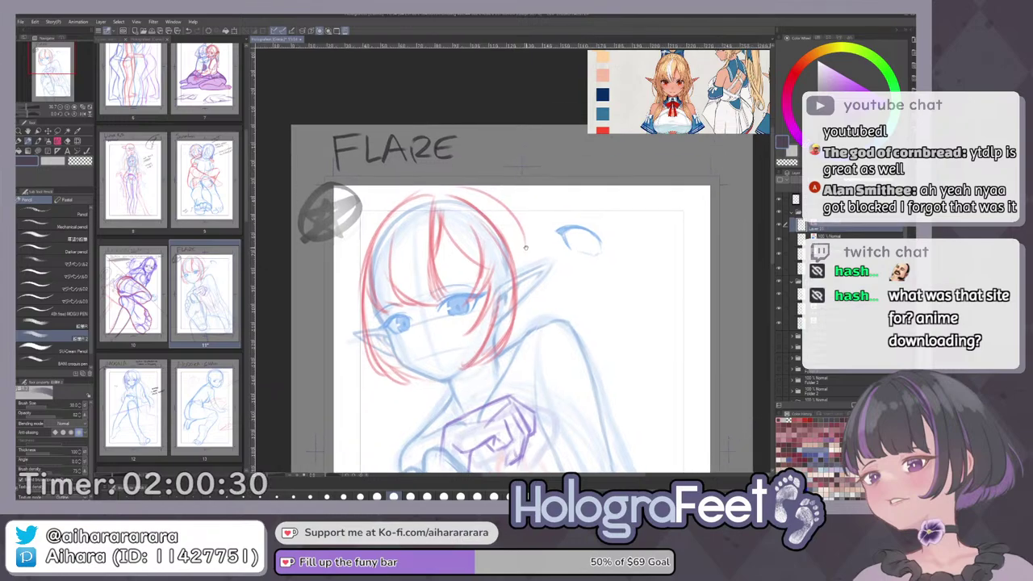
key("ctrl+z")
key("ctrl+z")
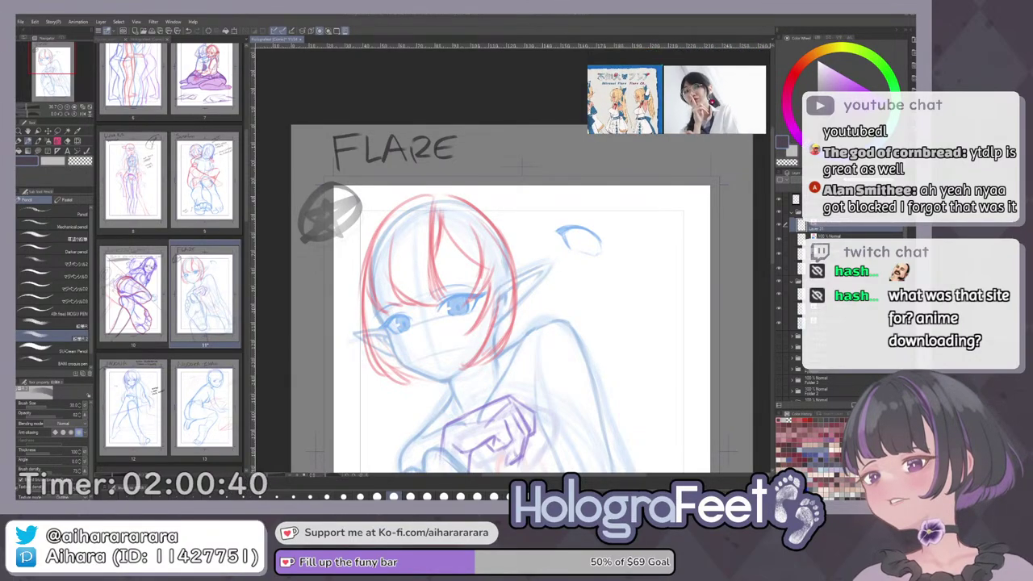
Rework the outer hair contour from the crown down over the near ear, undoing the rejected strokes.
left_click_drag(568, 247, 561, 269)
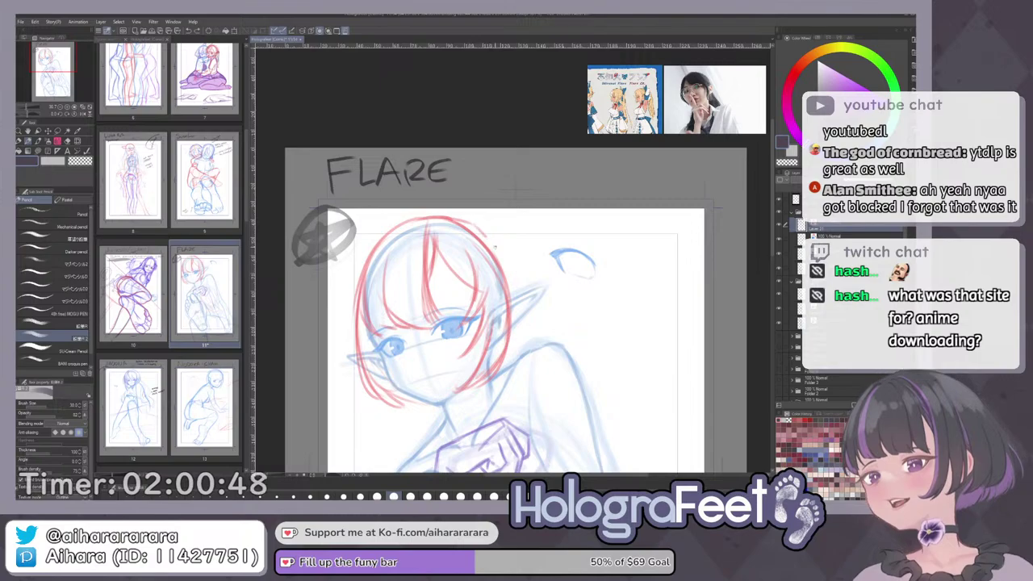
mouse_move(474, 227)
left_mouse_down()
mouse_move(526, 302)
mouse_move(494, 253)
left_mouse_up()
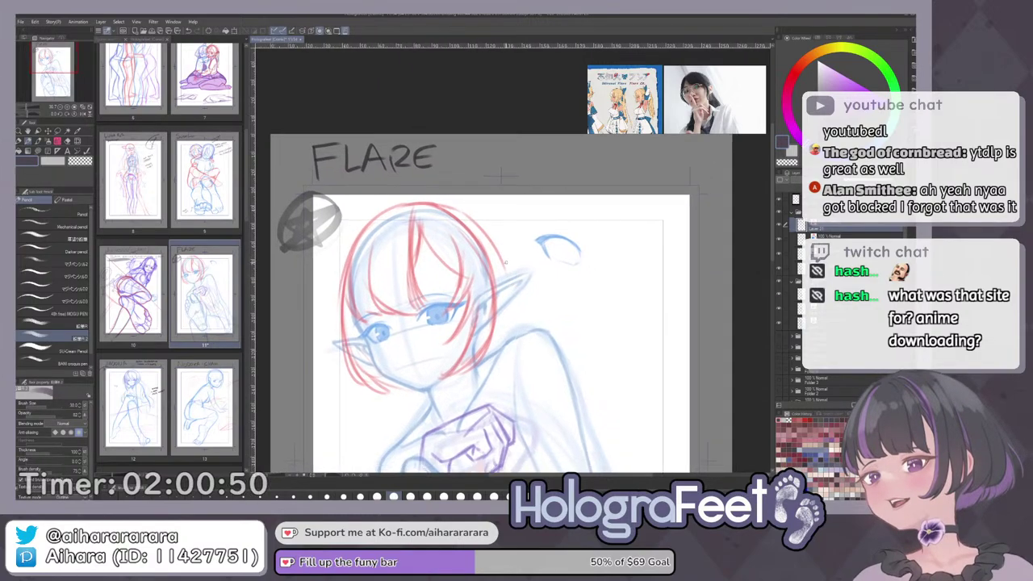
key("ctrl+z")
mouse_move(453, 207)
left_mouse_down()
mouse_move(508, 272)
mouse_move(485, 351)
left_mouse_up()
key("ctrl+z")
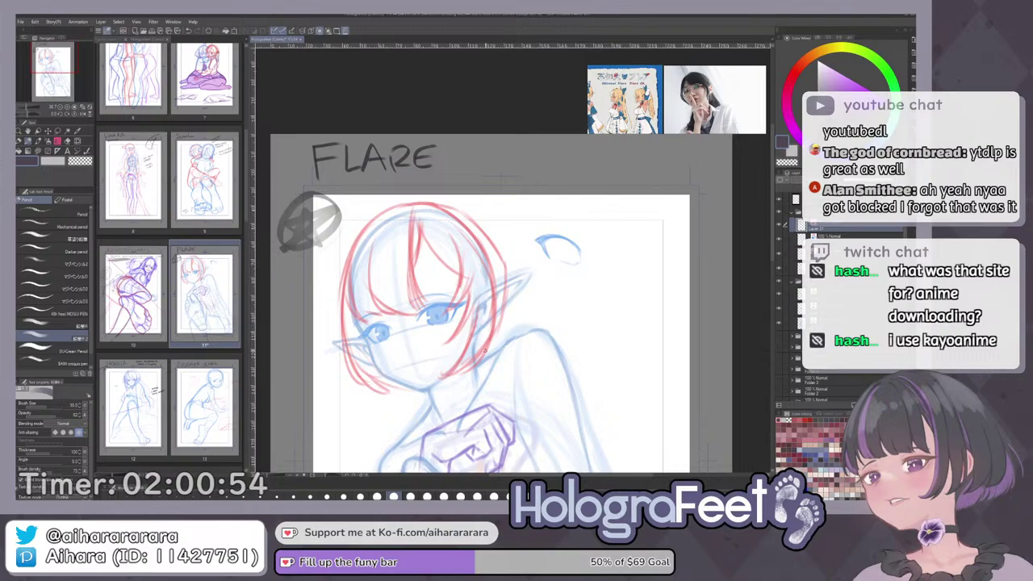
key("ctrl+z")
left_click_drag(503, 267, 496, 332)
Erase the excess contour line where the hair crosses the near ear and add a pencil strand just inside it.
key("e")
left_click_drag(507, 280, 502, 321)
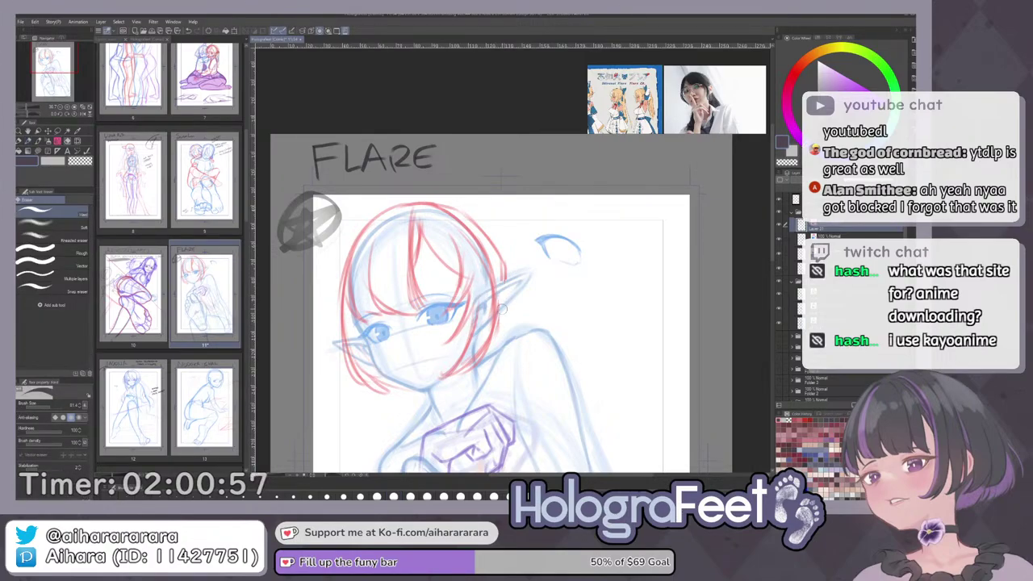
key("p")
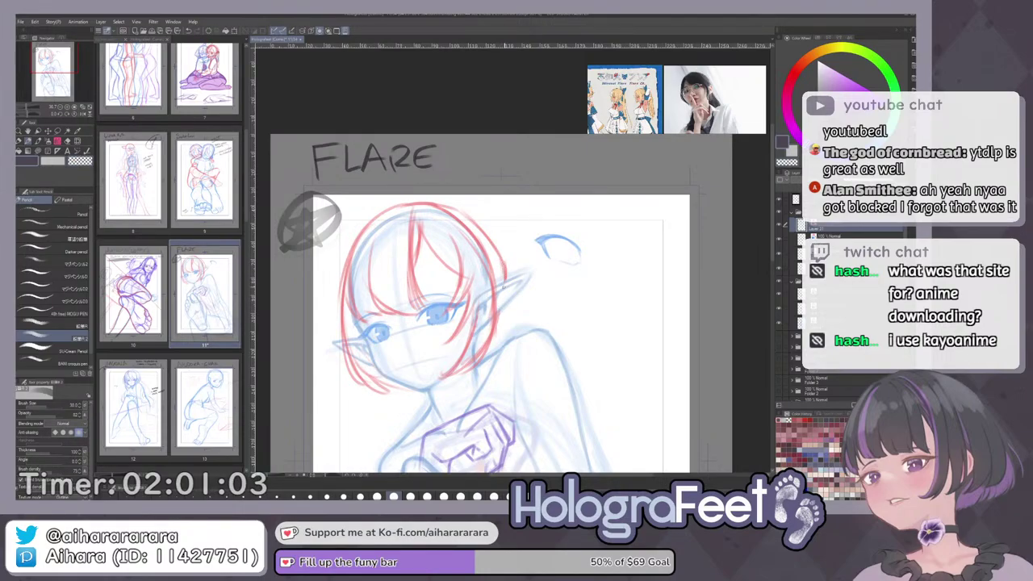
left_click_drag(489, 257, 494, 286)
key("ctrl+0")
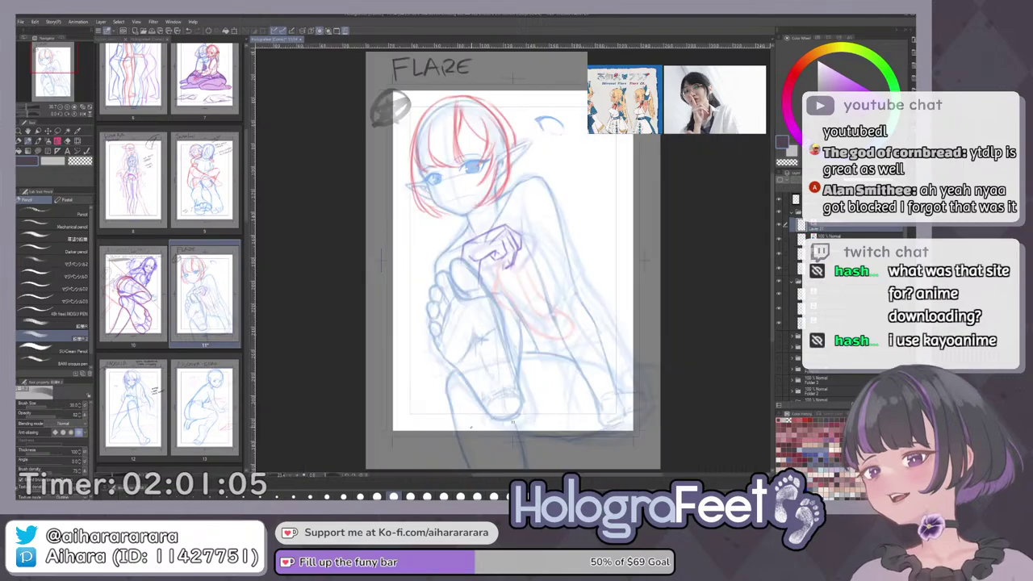
key("h")
key("h")
left_click_drag(481, 149, 457, 234)
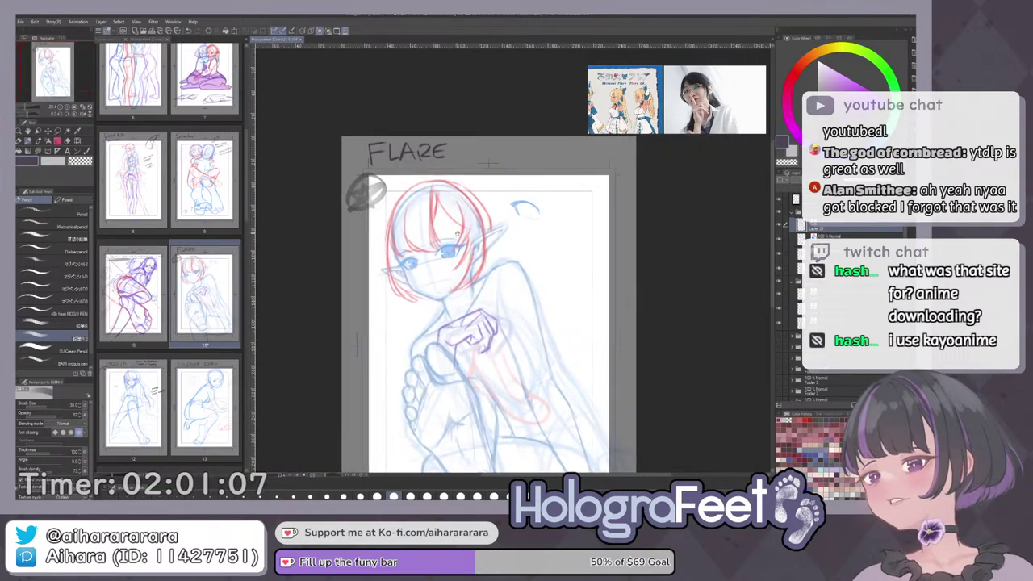
scroll(457, 234, "up", 2)
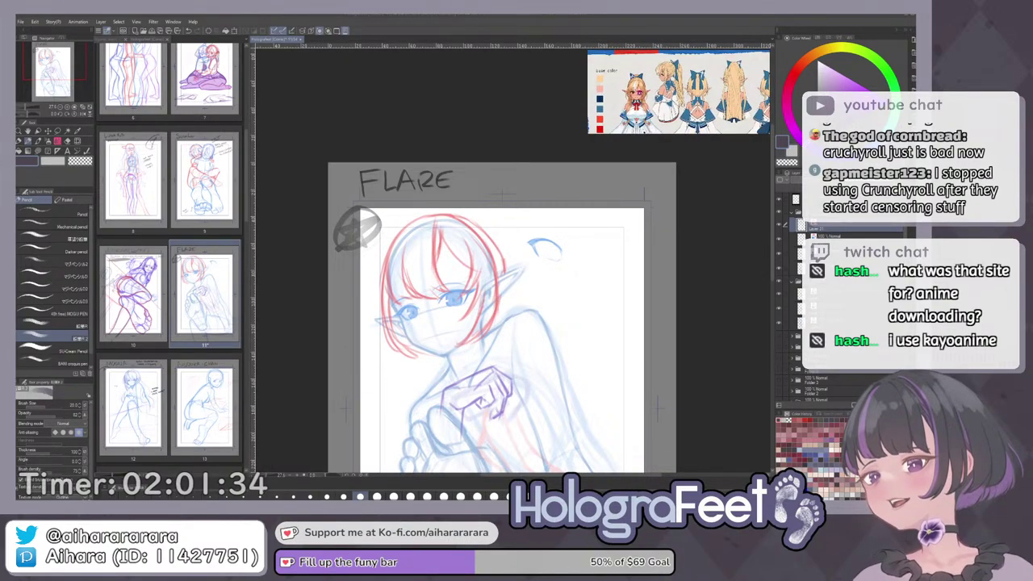
Sketch the hair bow on top of the head in red, redrawing its left loop after undoing the first version.
left_click_drag(473, 218, 466, 257)
scroll(466, 257, "up", 2)
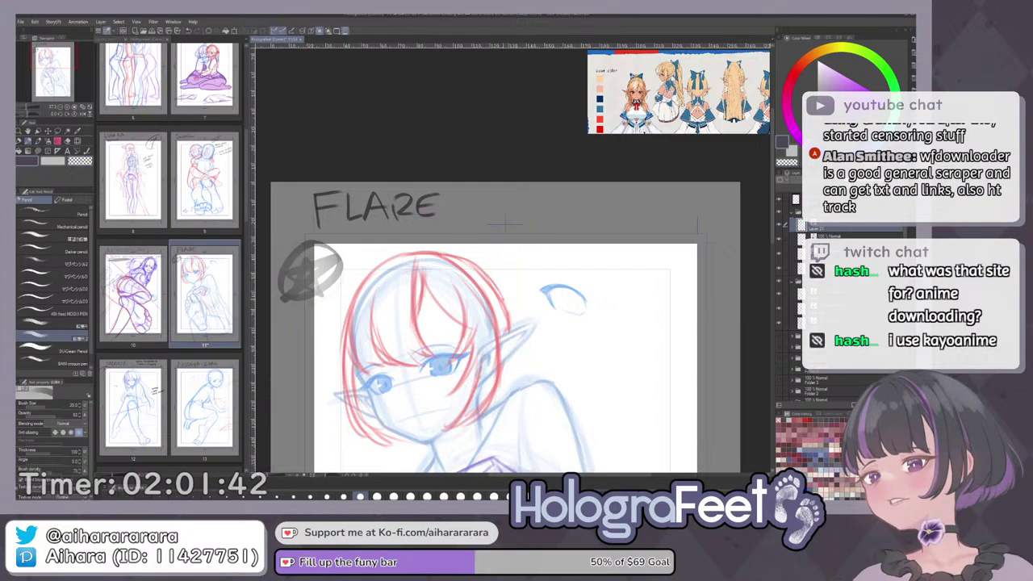
key("ctrl+0")
left_click_drag(502, 176, 549, 173)
left_click_drag(520, 72, 469, 263)
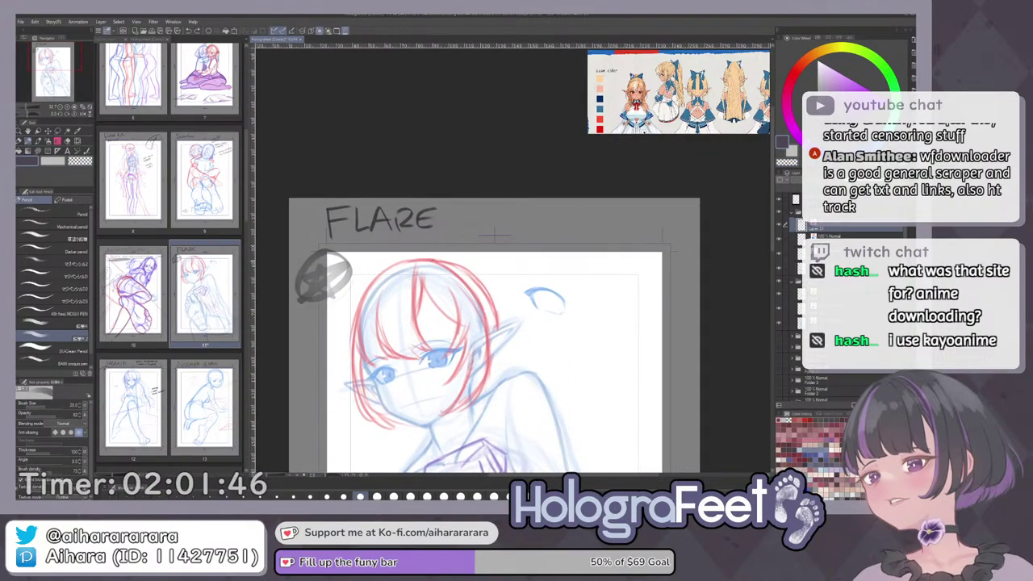
left_click_drag(476, 242, 490, 234)
left_click_drag(431, 261, 365, 279)
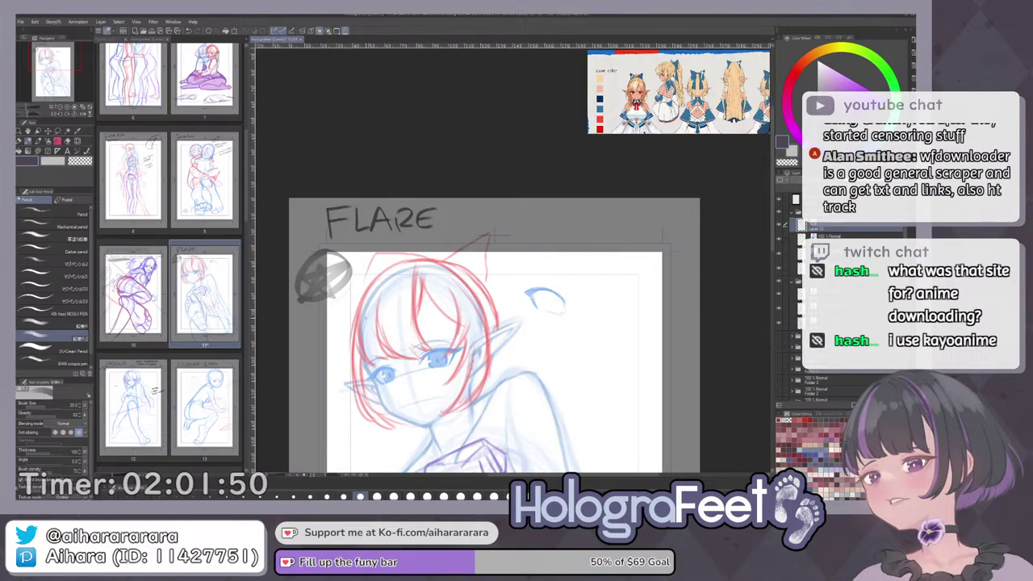
left_click_drag(423, 259, 378, 268)
key("ctrl+0")
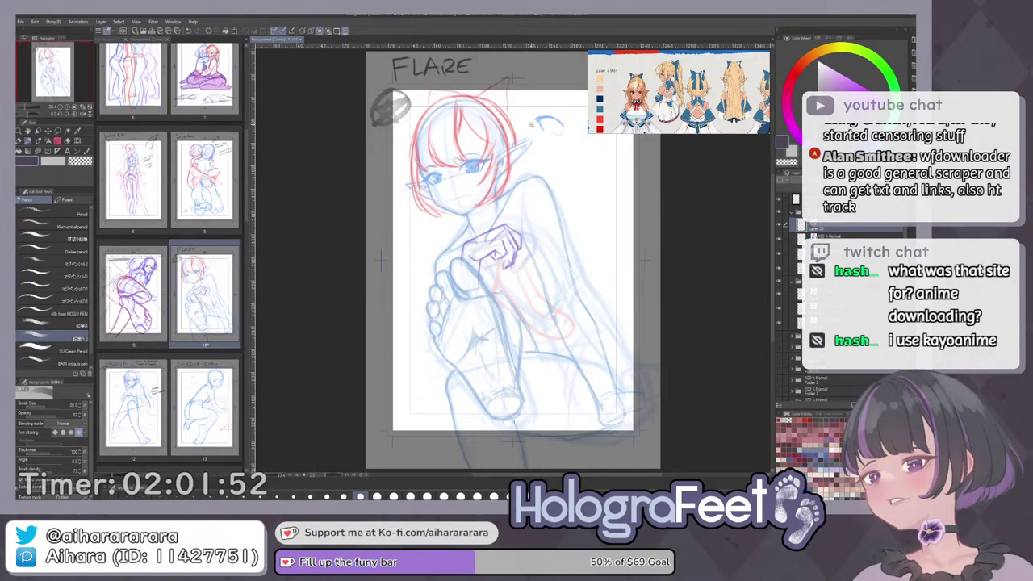
scroll(518, 200, "up", 2)
key("ctrl+z")
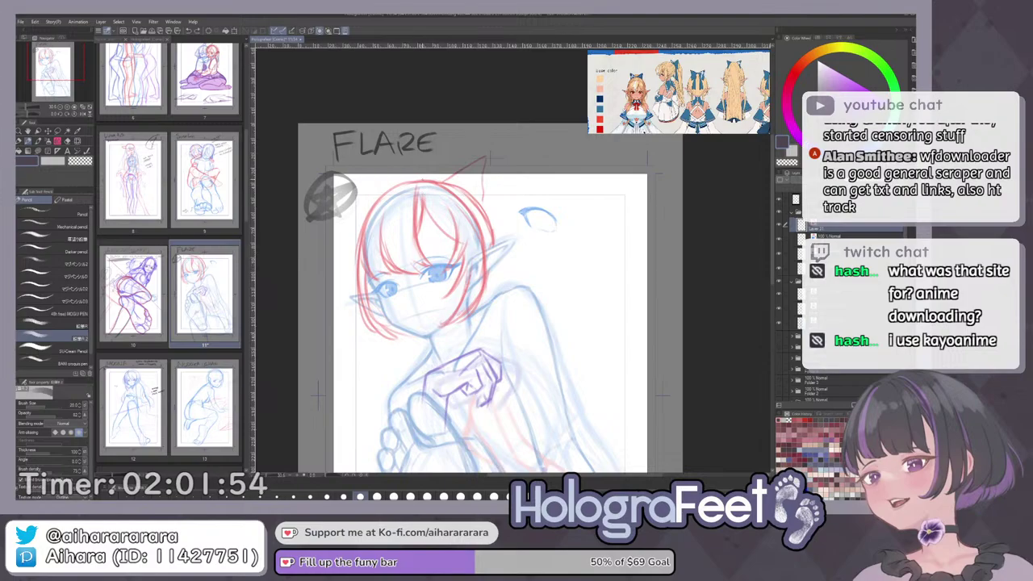
left_click_drag(437, 182, 385, 185)
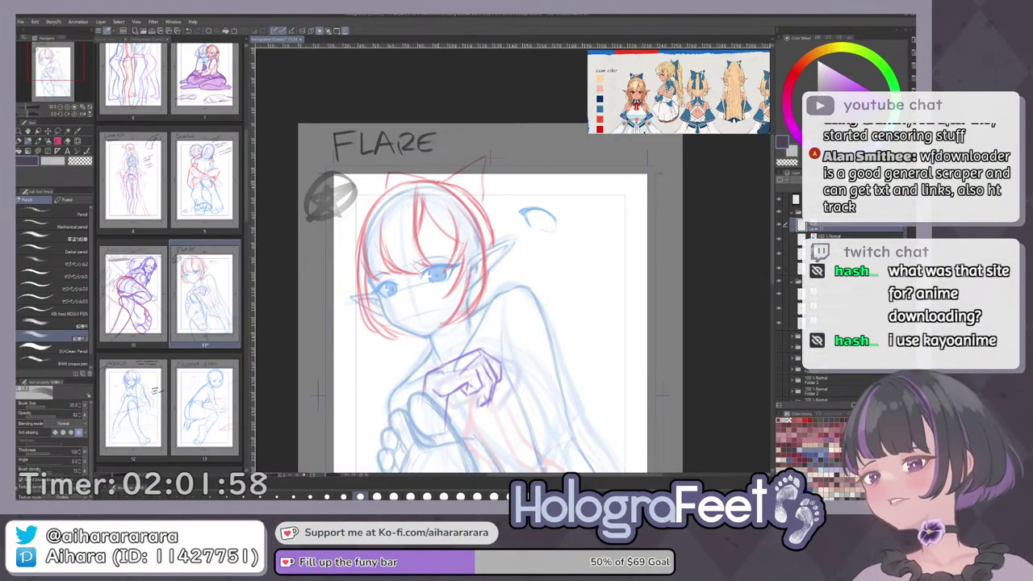
Try long red hair strands falling from behind the ear down past the shoulder and arm, undoing and redrawing strokes.
left_click_drag(490, 190, 506, 287)
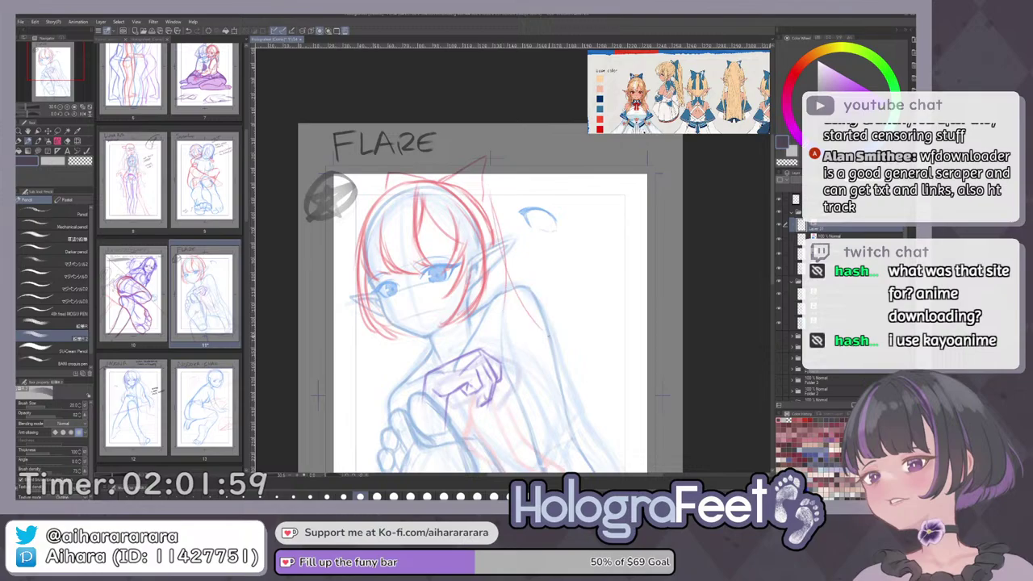
left_click_drag(548, 335, 579, 399)
key("ctrl+z")
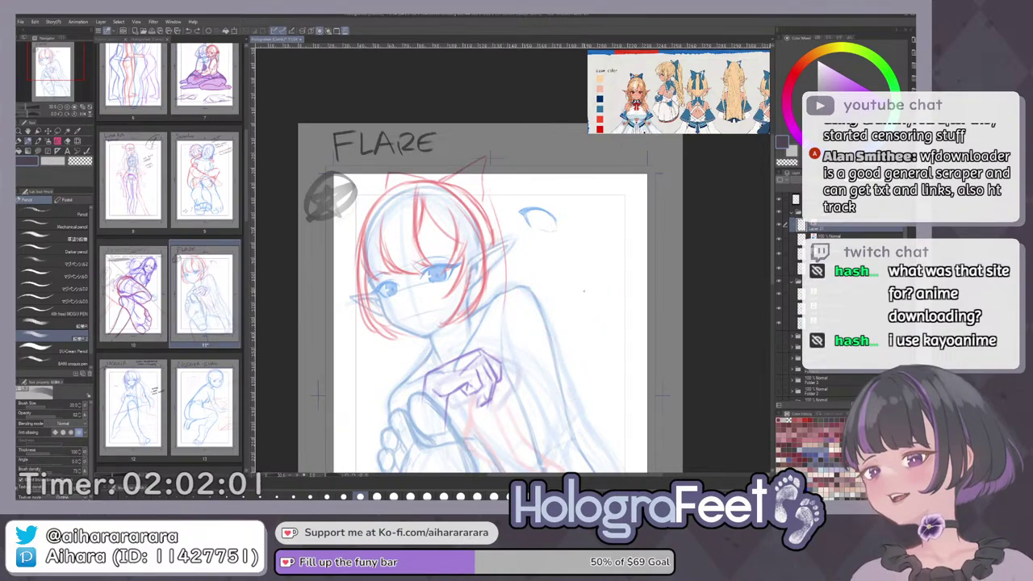
key("ctrl+0")
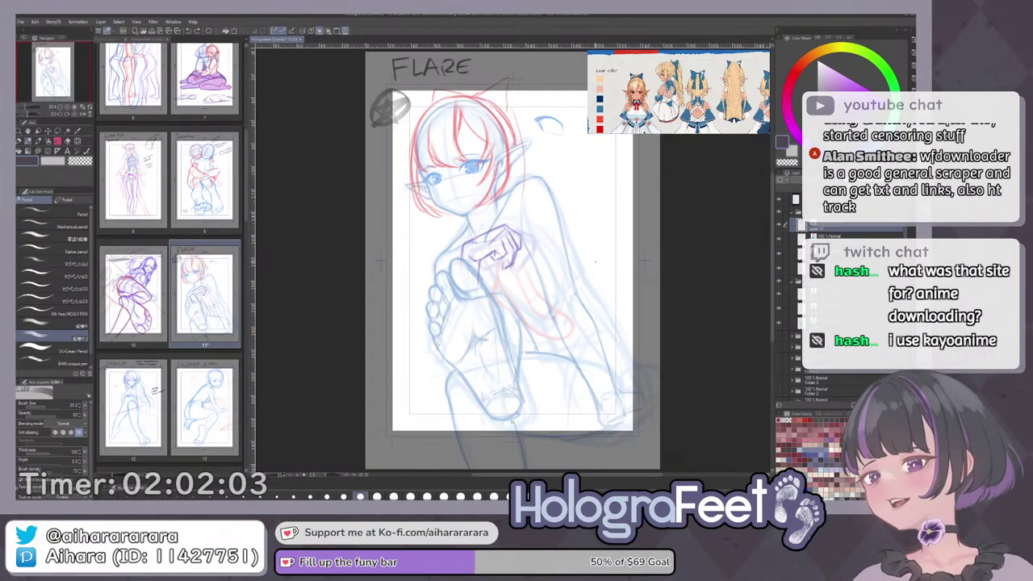
mouse_move(550, 167)
left_mouse_down()
mouse_move(602, 170)
mouse_move(554, 280)
left_mouse_up()
left_click_drag(548, 245, 562, 307)
left_click_drag(553, 270, 568, 386)
key("ctrl+z")
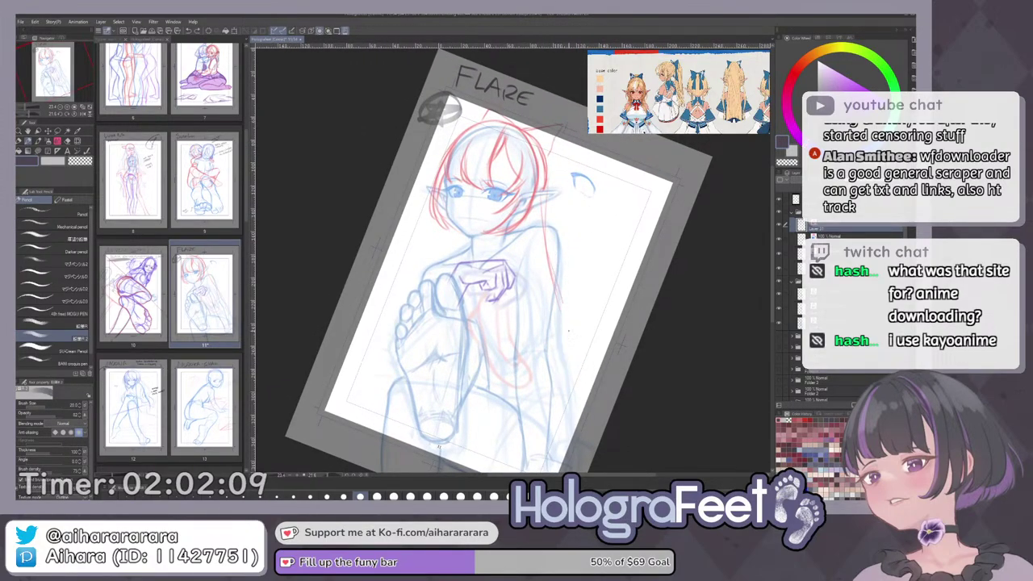
left_click_drag(561, 299, 561, 381)
Add a new layer for the clothing sketch and try a stroke along the torso, undoing it.
key("ctrl+0")
key("ctrl+shift+n")
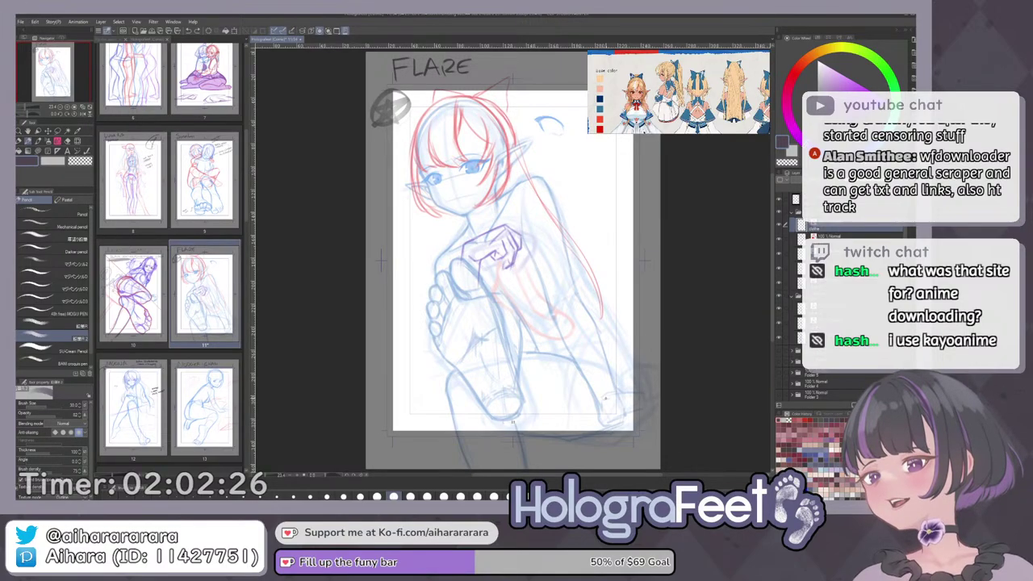
left_click_drag(540, 342, 490, 320)
left_click(490, 319)
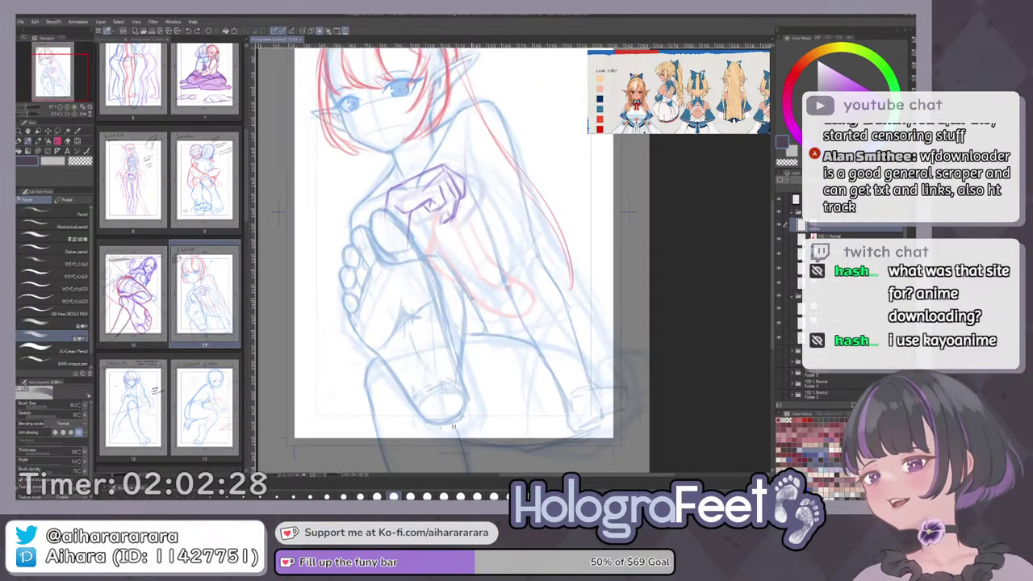
mouse_move(432, 260)
left_mouse_down()
mouse_move(489, 333)
mouse_move(486, 307)
left_mouse_up()
key("ctrl+z")
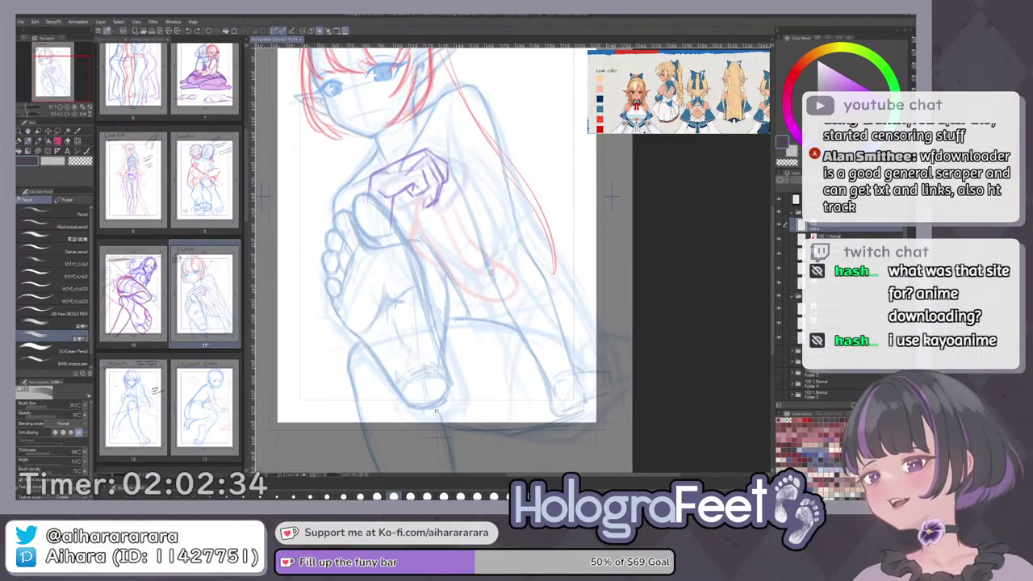
Consult the outfit and pose references, and outline the folded thigh and the outer edge of the raised leg in red.
left_click_drag(647, 131, 684, 69)
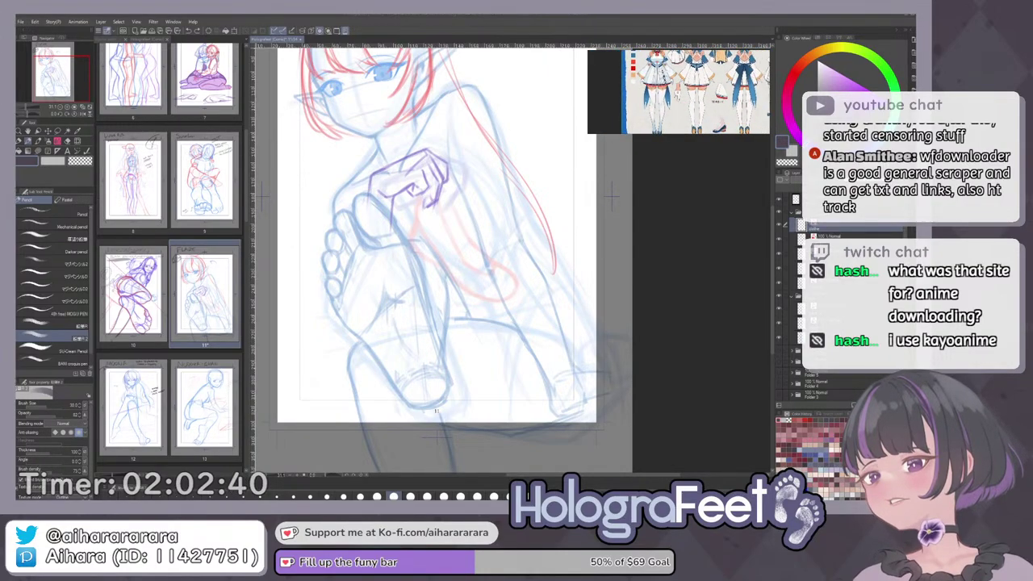
left_click_drag(547, 351, 513, 327)
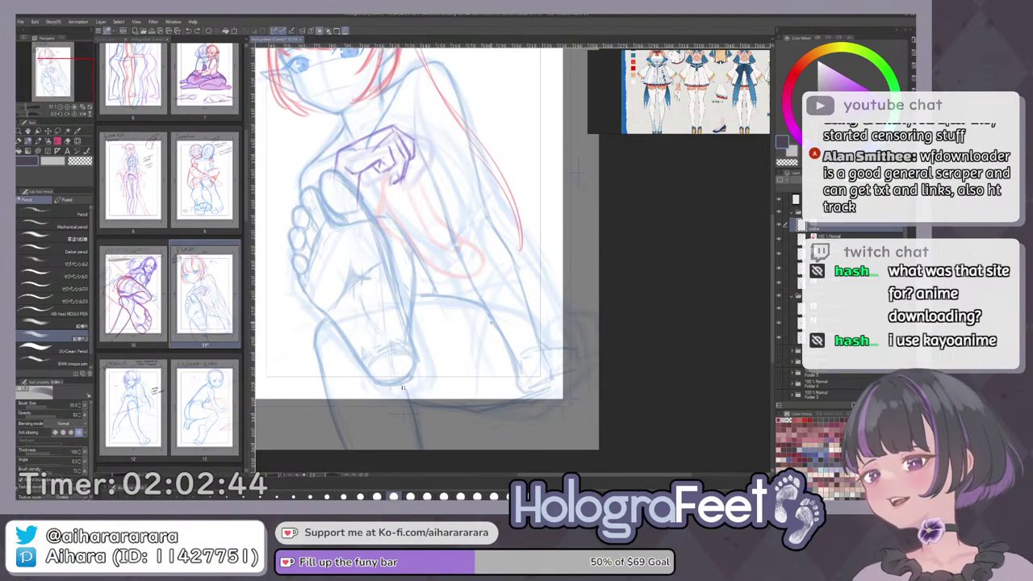
scroll(720, 92, "down", 3)
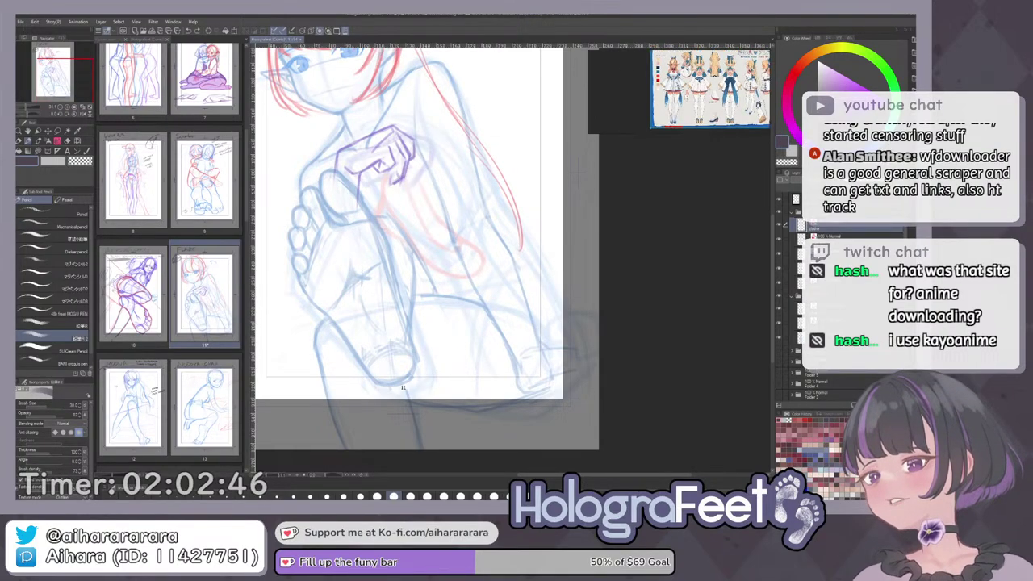
left_click_drag(721, 92, 655, 89)
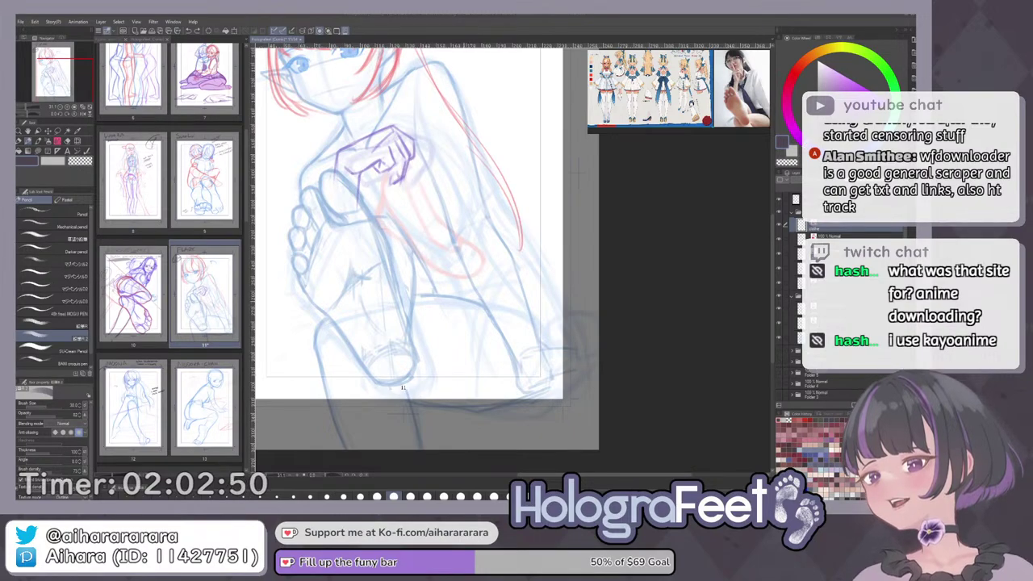
mouse_move(465, 298)
left_mouse_down()
mouse_move(478, 344)
mouse_move(483, 318)
mouse_move(480, 377)
mouse_move(485, 325)
mouse_move(471, 400)
mouse_move(440, 403)
mouse_move(496, 350)
mouse_move(489, 367)
mouse_move(435, 411)
left_mouse_up()
key("ctrl+z")
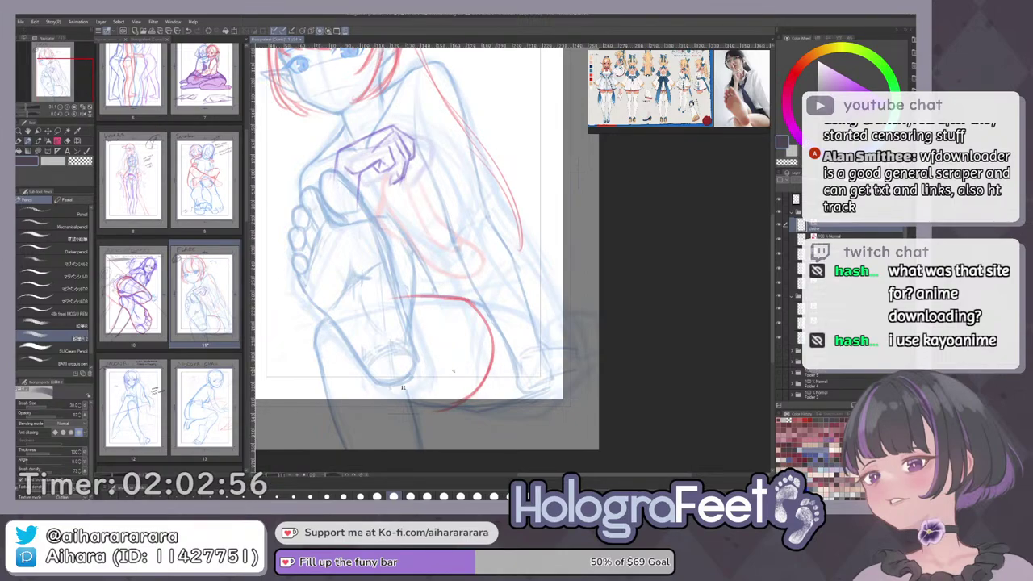
left_click_drag(323, 318, 316, 372)
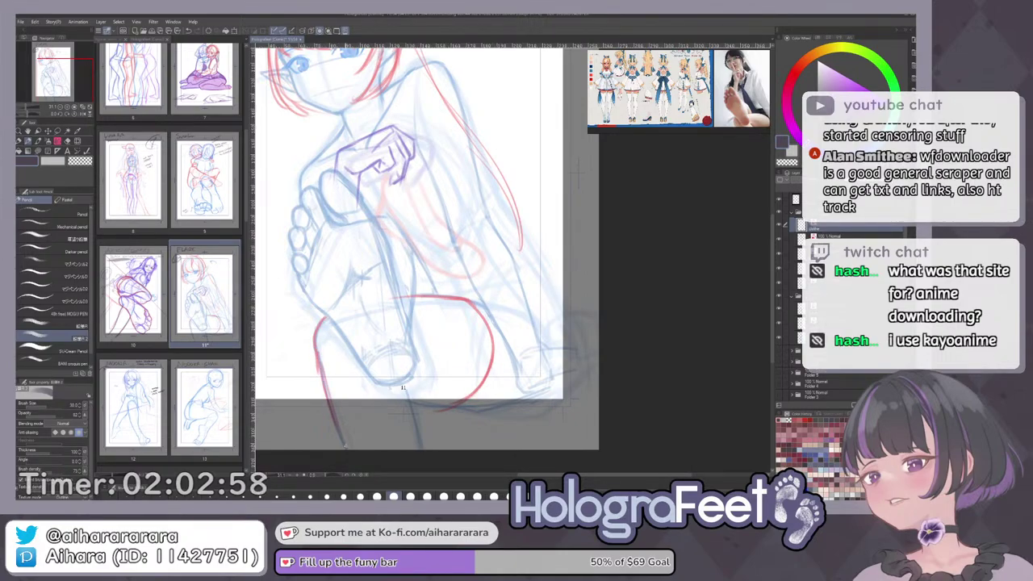
key("ctrl+0")
left_click_drag(622, 322, 632, 220)
left_click_drag(611, 289, 686, 286)
key("ctrl+0")
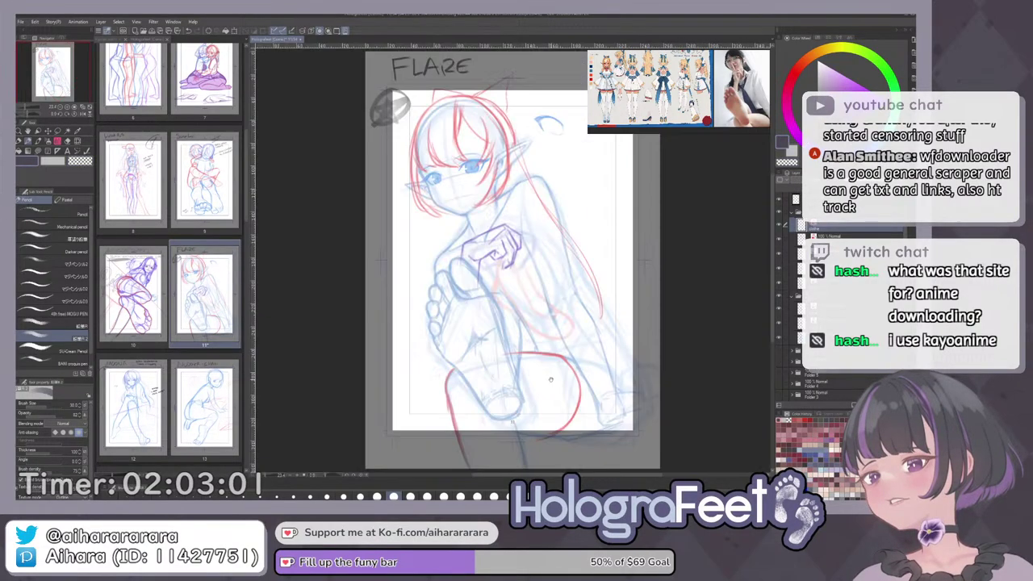
Erase the long red hair strands behind the shoulder from the hair layer and return to the pencil on the clothing layer.
left_click_drag(561, 362, 555, 337)
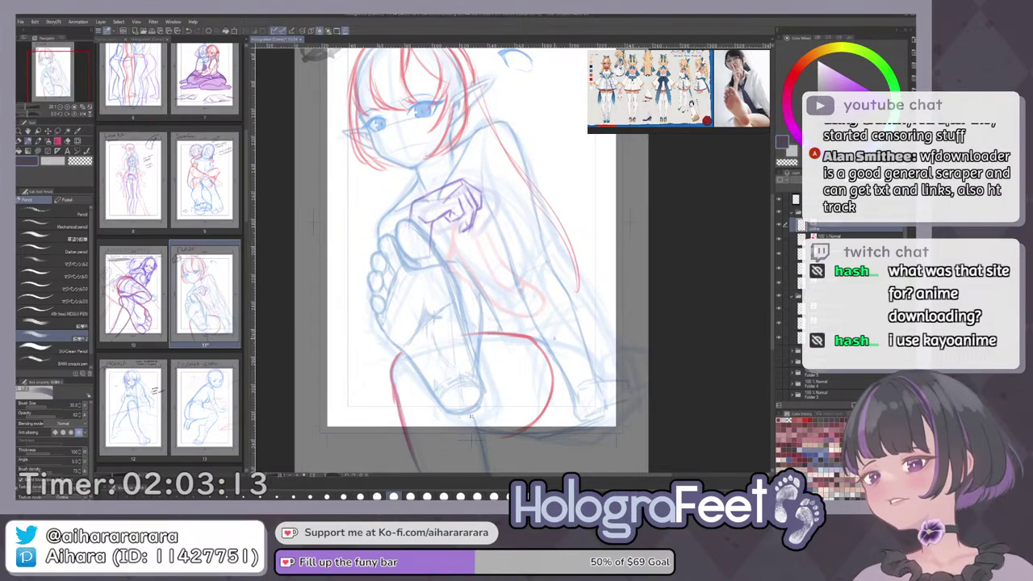
left_click_drag(590, 258, 581, 311)
key("e")
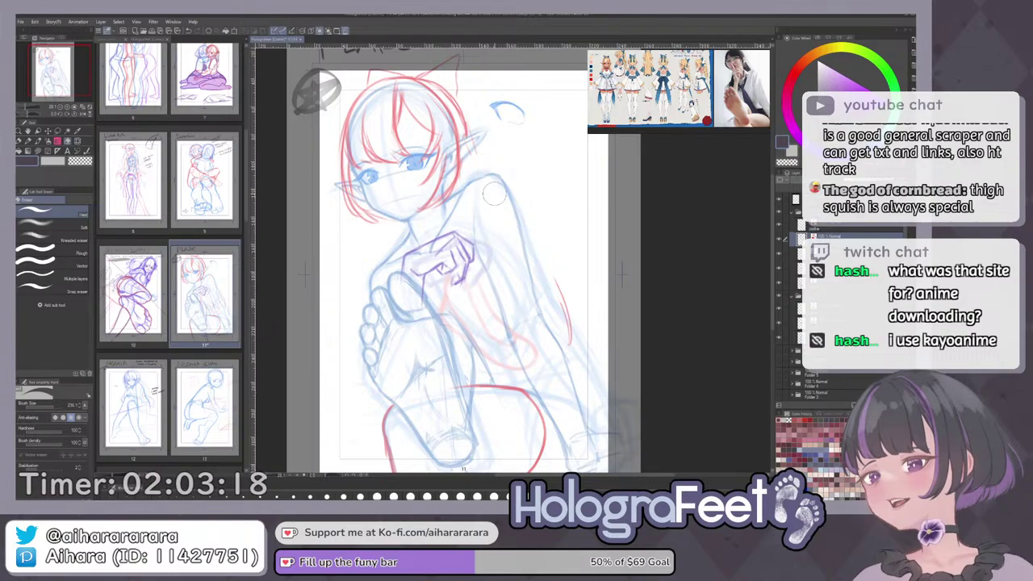
key("p")
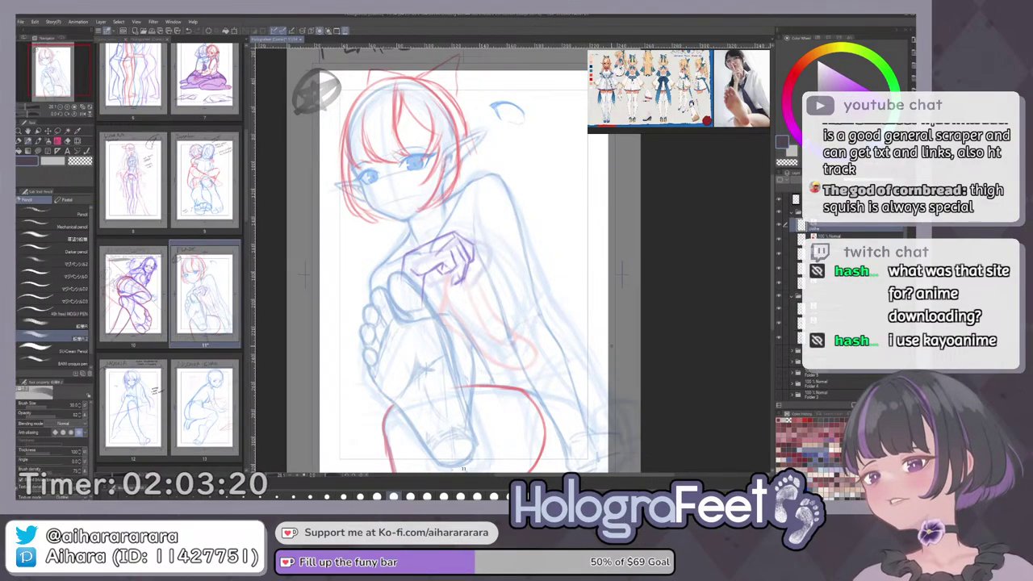
left_click(780, 226)
left_click(780, 227)
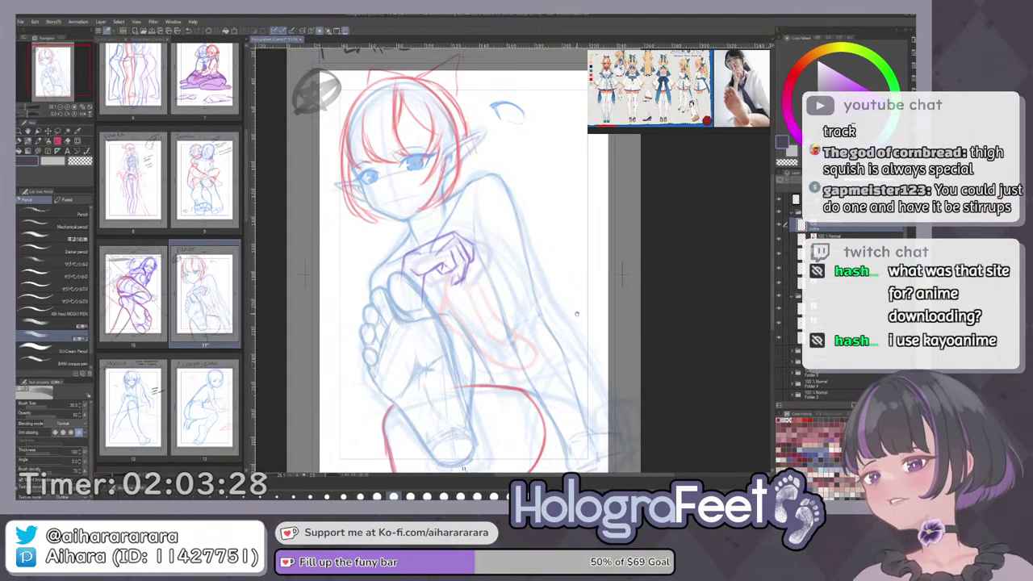
left_click_drag(577, 314, 549, 323)
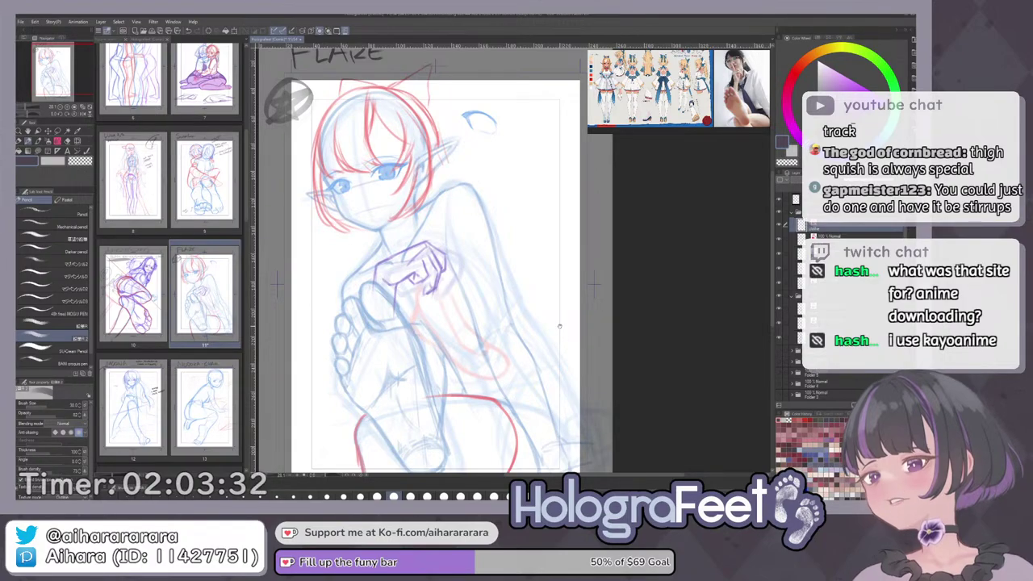
left_click_drag(560, 326, 634, 256)
left_click_drag(600, 304, 600, 328)
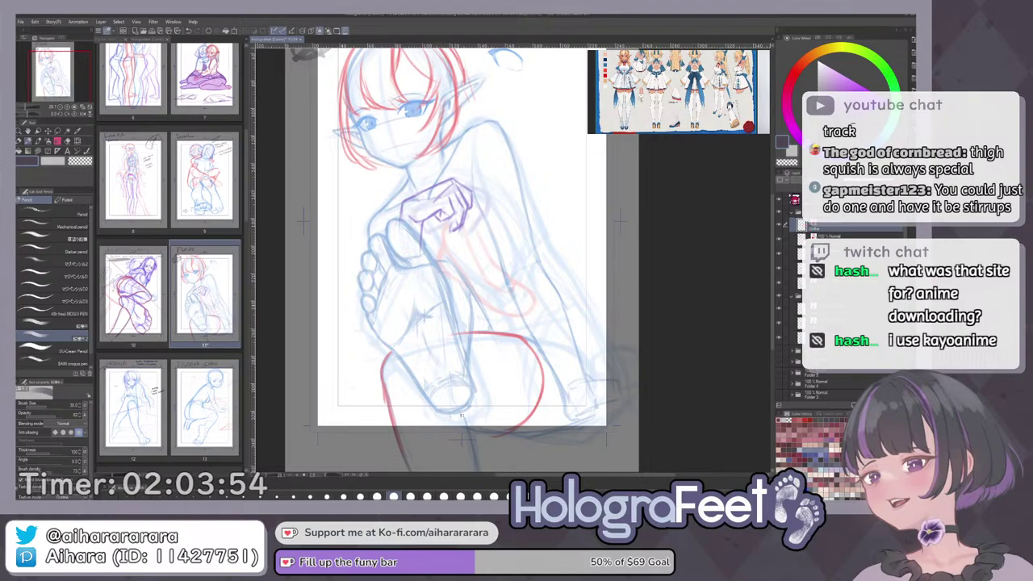
left_click_drag(562, 309, 559, 332)
left_click_drag(593, 369, 651, 275)
left_click_drag(658, 389, 625, 315)
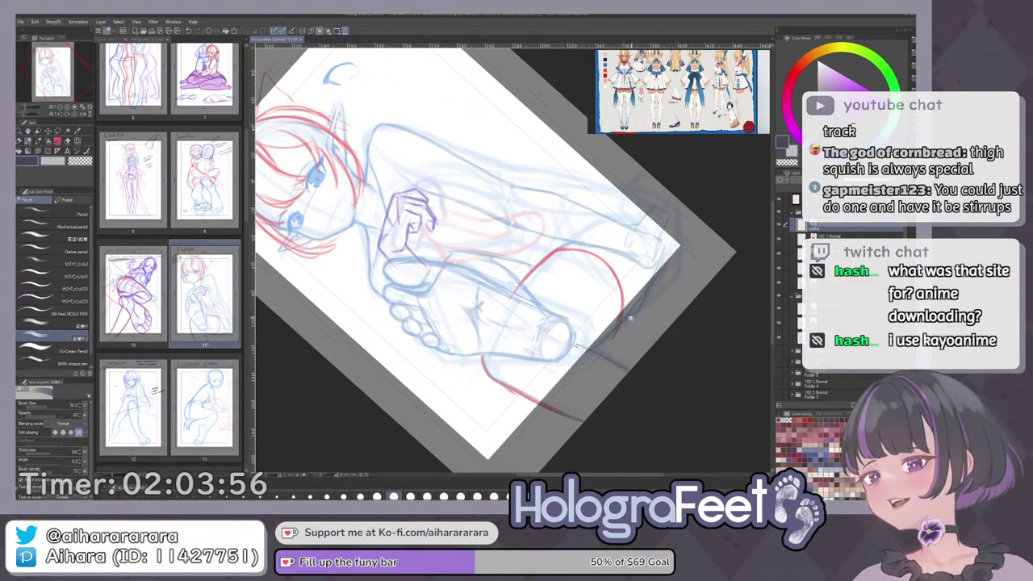
scroll(618, 324, "up", 3)
key("ctrl+0")
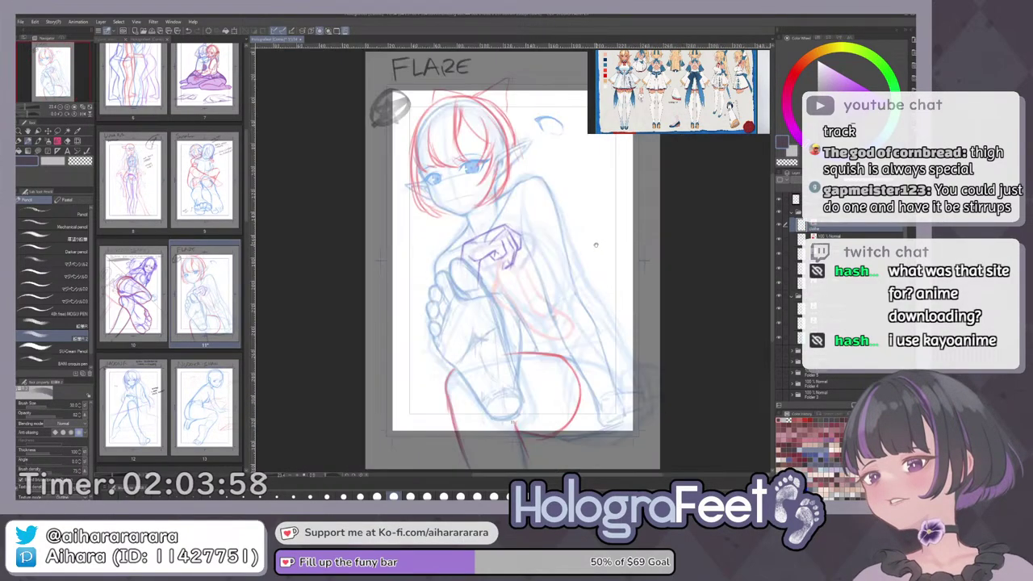
Sketch the detached sleeve on the character's straight arm in red, with curved upper and lower edges across the arm.
left_click_drag(636, 201, 610, 235)
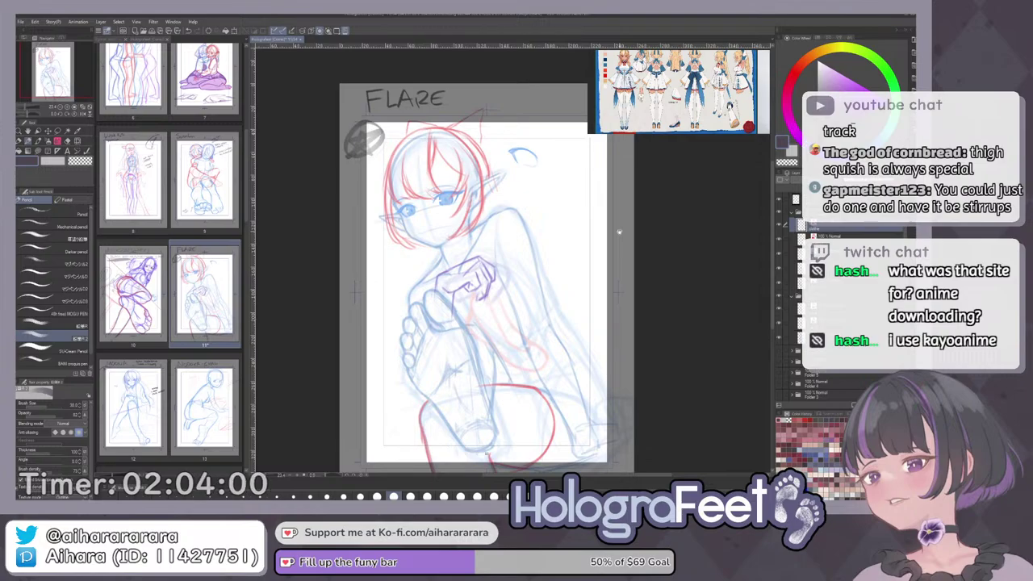
scroll(520, 276, "up", 3)
left_click_drag(496, 285, 549, 264)
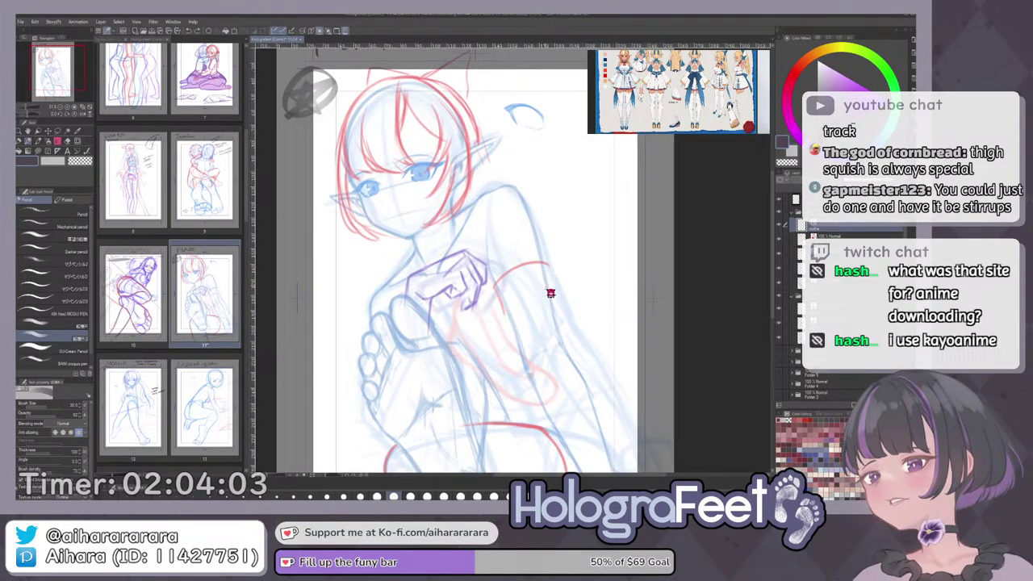
left_click_drag(517, 325, 572, 318)
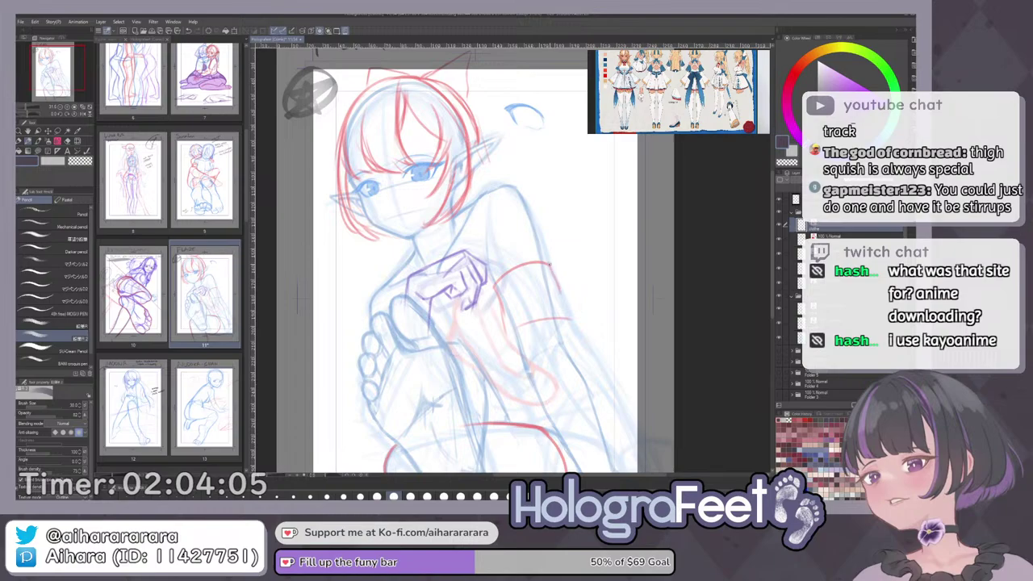
key("ctrl+0")
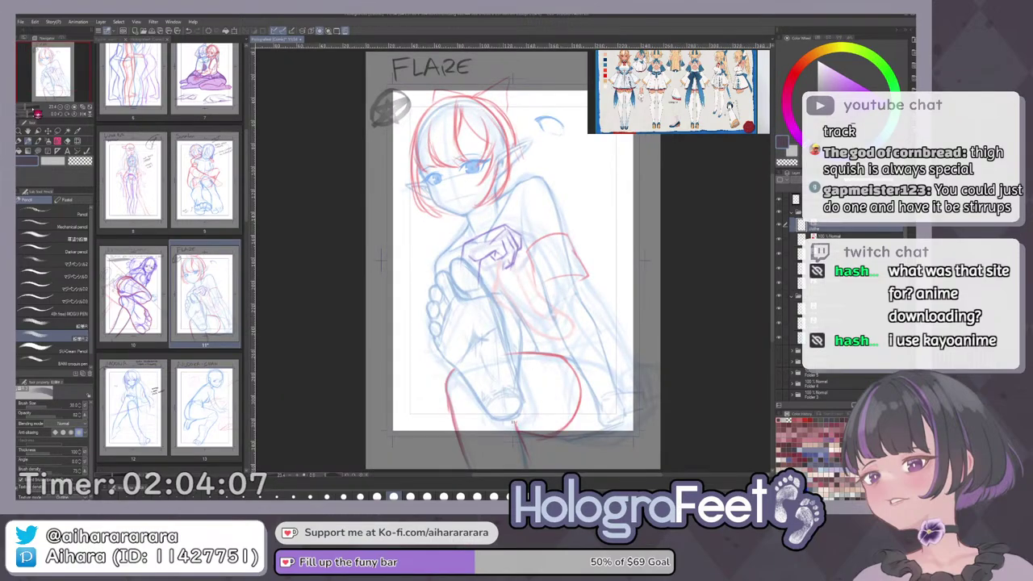
Examine the character's outfit details on the reference sheet.
scroll(679, 92, "down", 2)
scroll(679, 92, "down", 2)
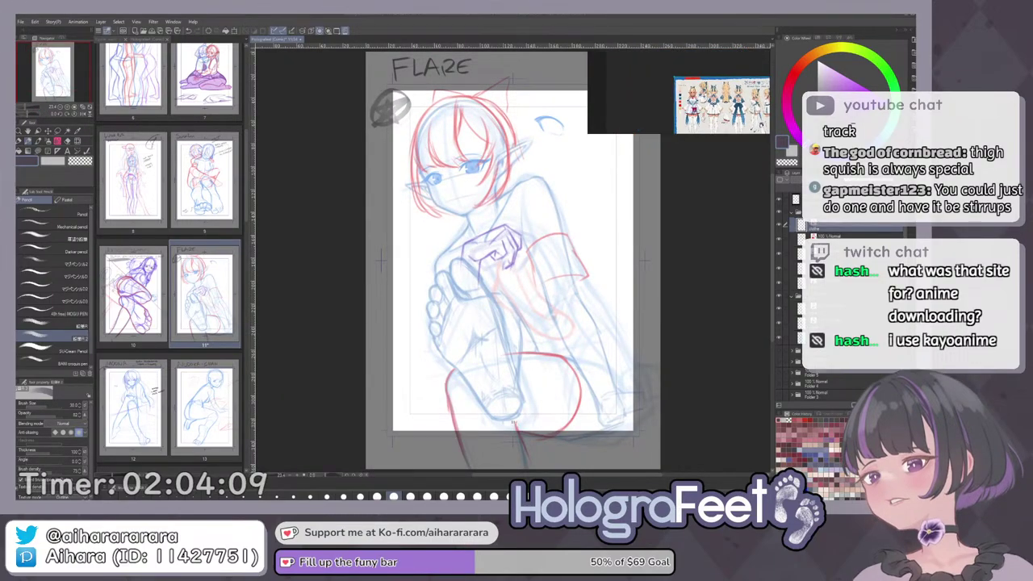
scroll(711, 92, "up", 2)
scroll(700, 92, "down", 2)
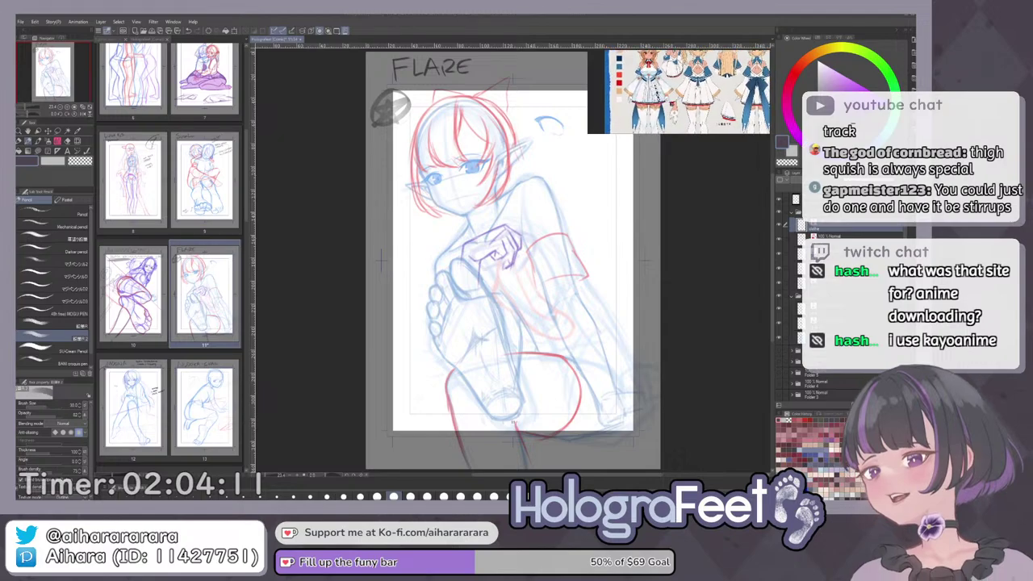
scroll(700, 92, "down", 2)
scroll(711, 91, "down", 3)
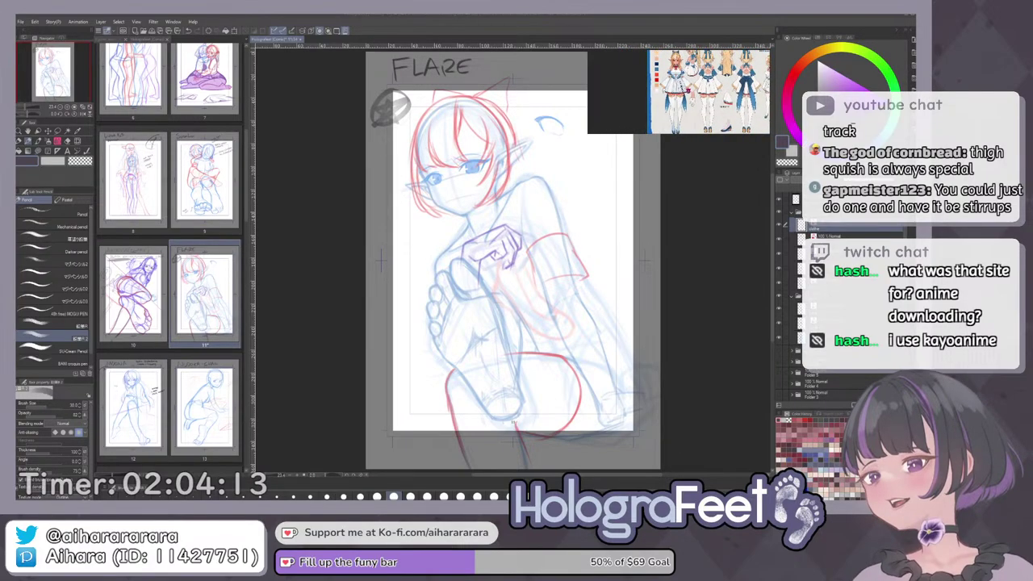
Compare the front, side and back views of the outfit across the character reference sheet.
scroll(710, 92, "up", 2)
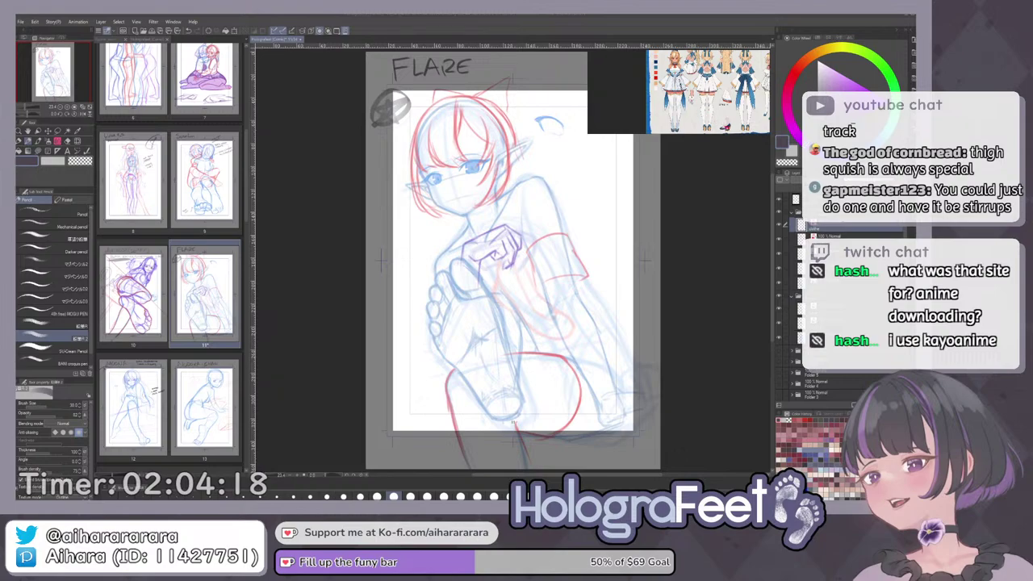
scroll(703, 89, "up", 1)
scroll(703, 91, "down", 3)
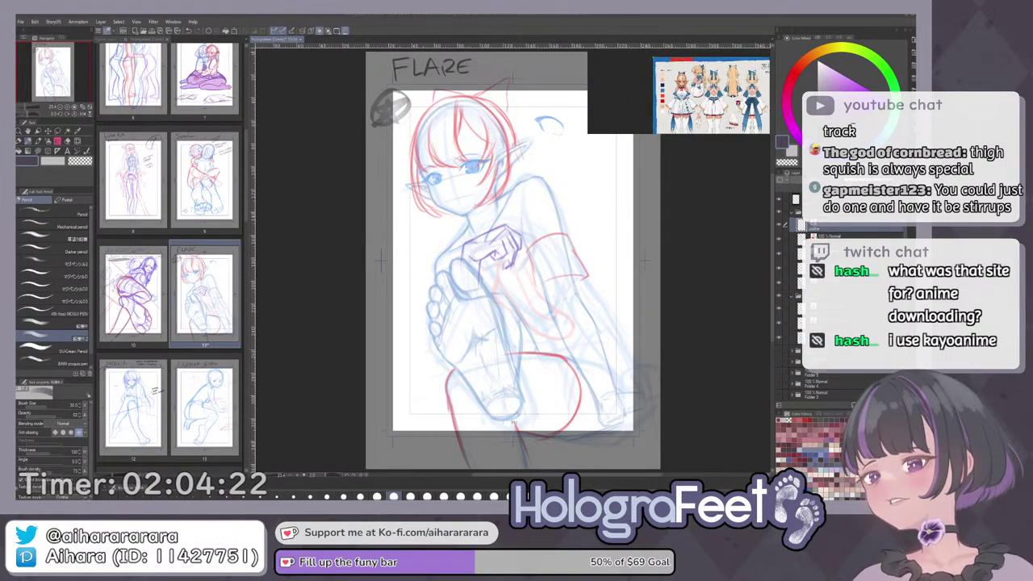
scroll(696, 95, "down", 2)
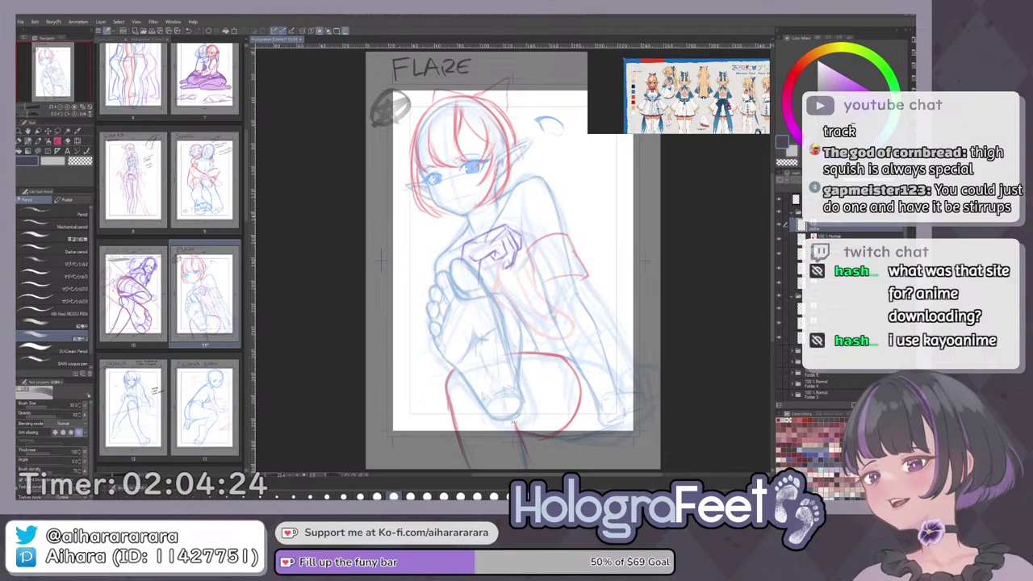
scroll(696, 105, "up", 2)
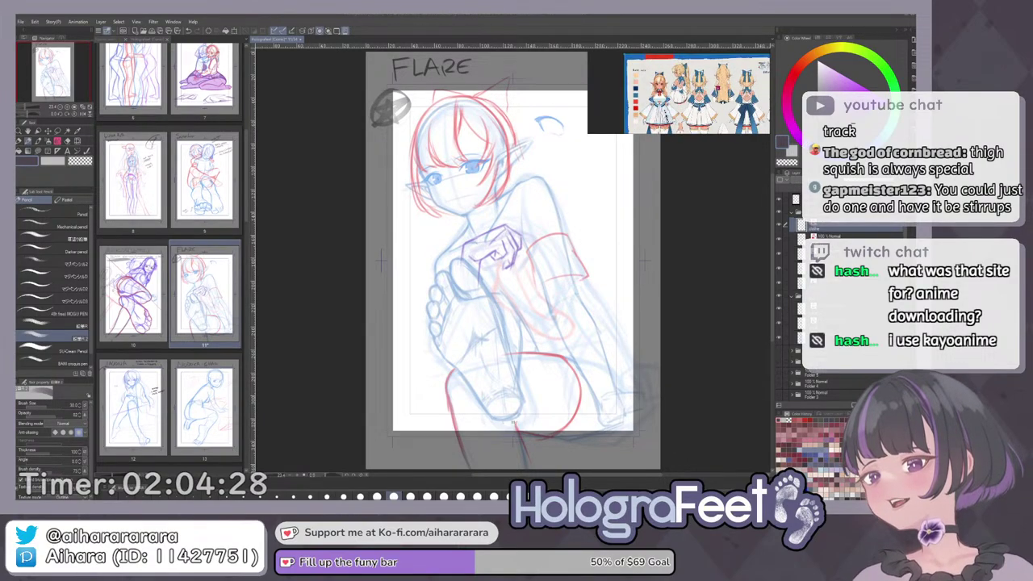
scroll(696, 93, "down", 3)
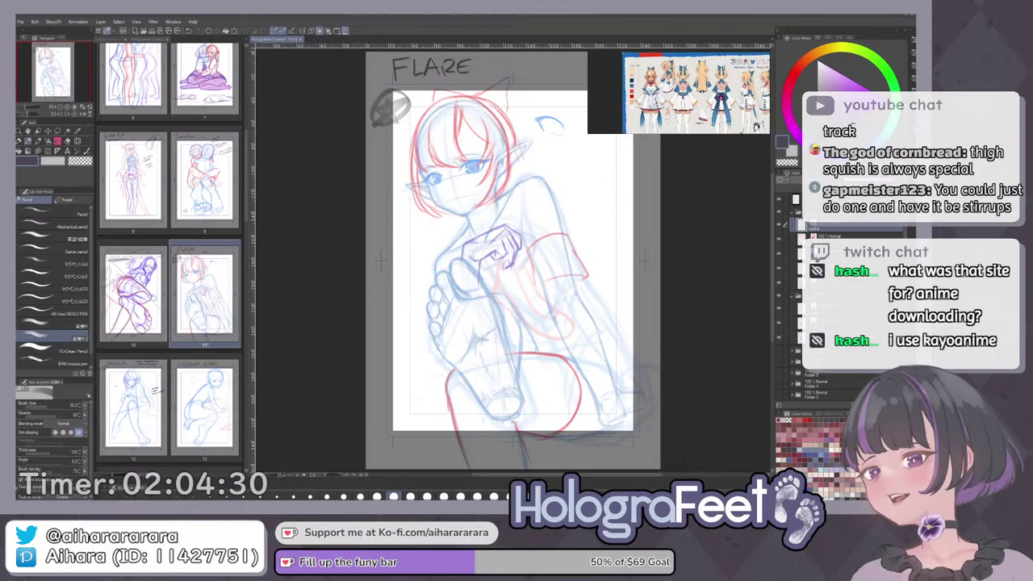
left_click_drag(709, 101, 701, 97)
scroll(690, 92, "up", 2)
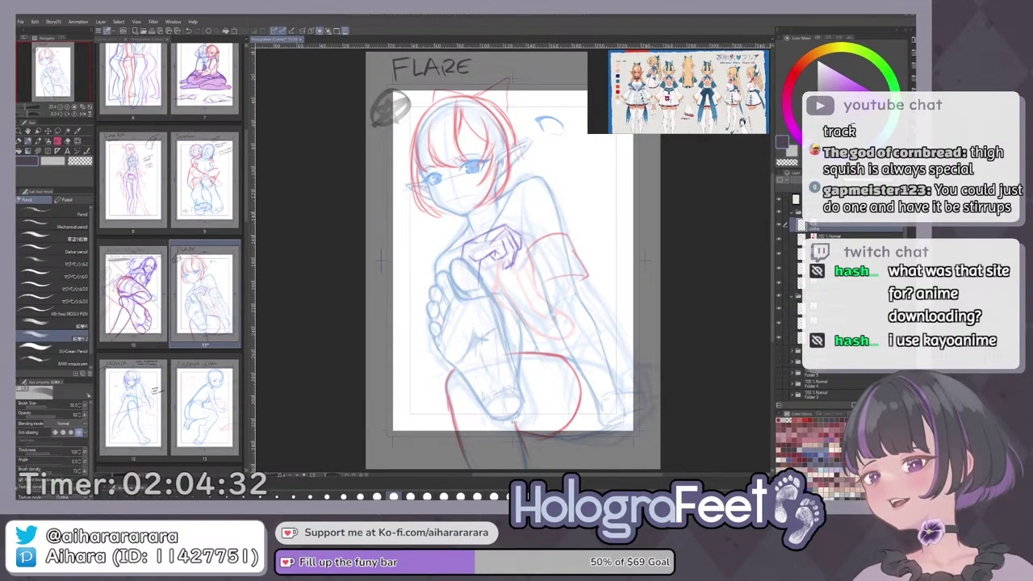
scroll(693, 92, "up", 2)
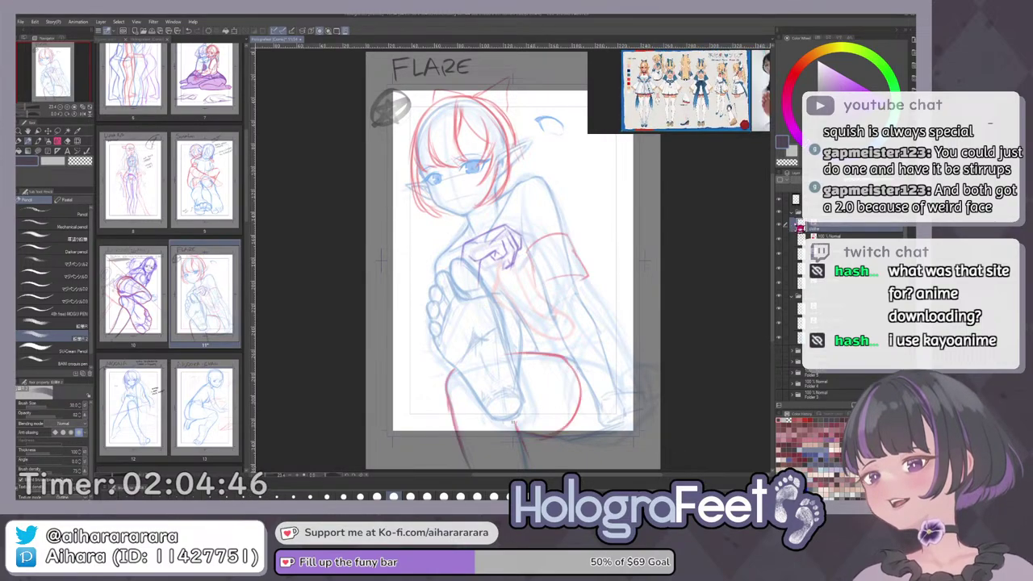
Erase the lower edge of the upper-arm sleeve band and redraw it in red as a shorter curved band.
left_click_drag(575, 246, 554, 267)
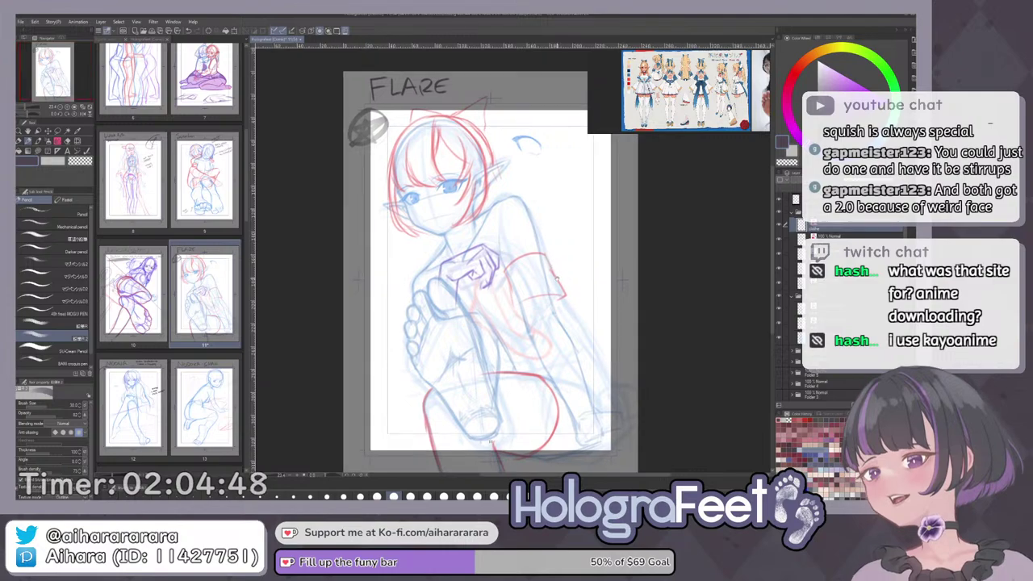
scroll(554, 267, "up", 2)
scroll(552, 320, "down", 2)
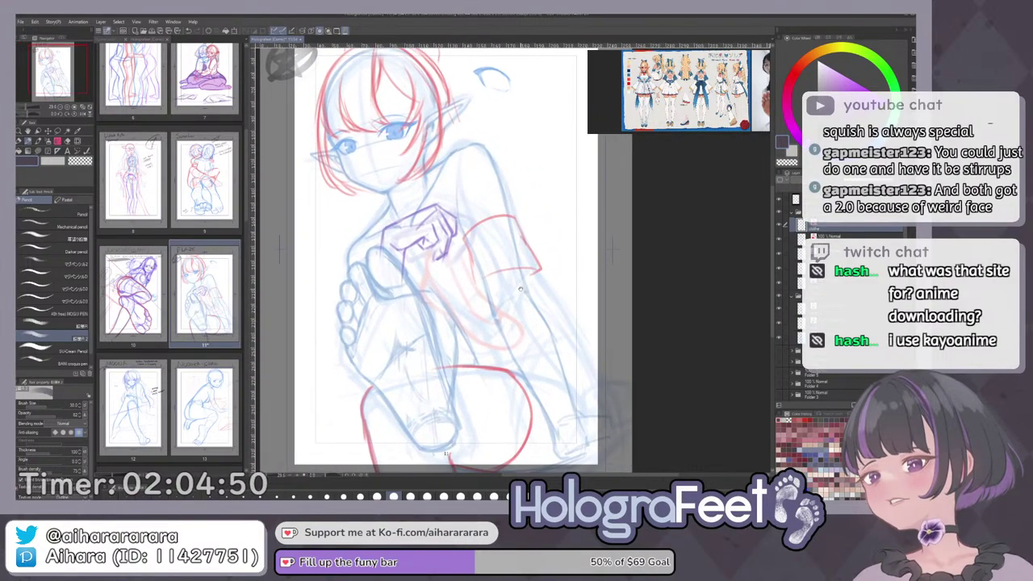
key("e")
left_click_drag(482, 277, 539, 271)
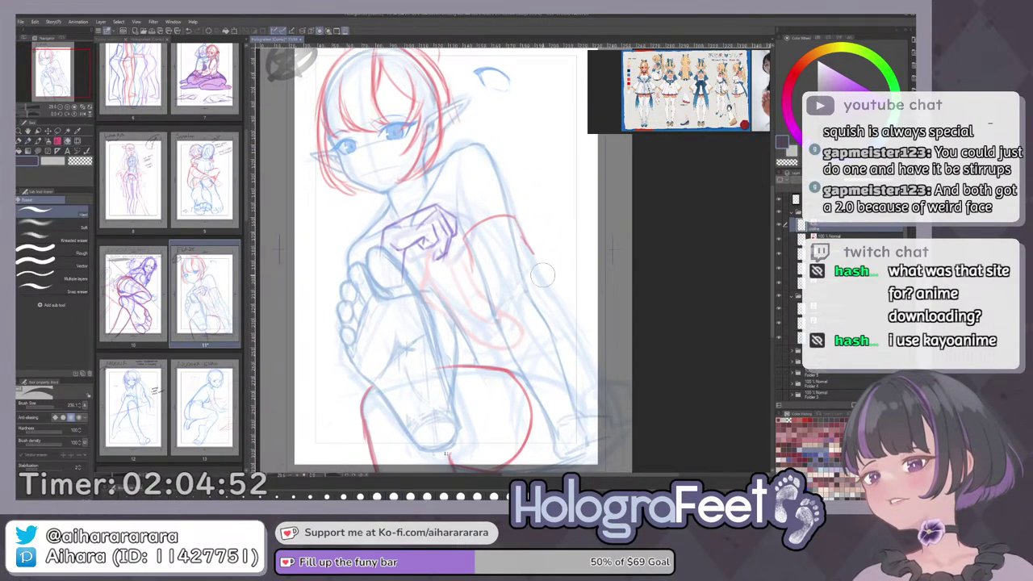
key("p")
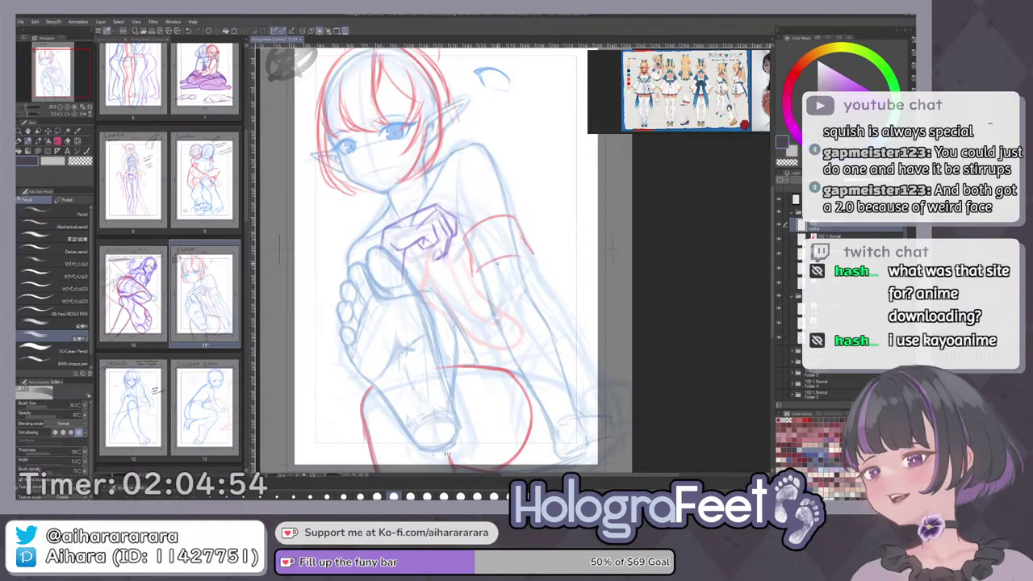
left_click_drag(476, 269, 533, 255)
mouse_move(536, 257)
left_mouse_down()
mouse_move(532, 218)
mouse_move(533, 239)
mouse_move(552, 224)
mouse_move(568, 235)
mouse_move(555, 248)
mouse_move(544, 220)
left_mouse_up()
Sketch the inner edge of the sleeve below the band in red, with fold lines at the elbow.
scroll(534, 220, "down", 2)
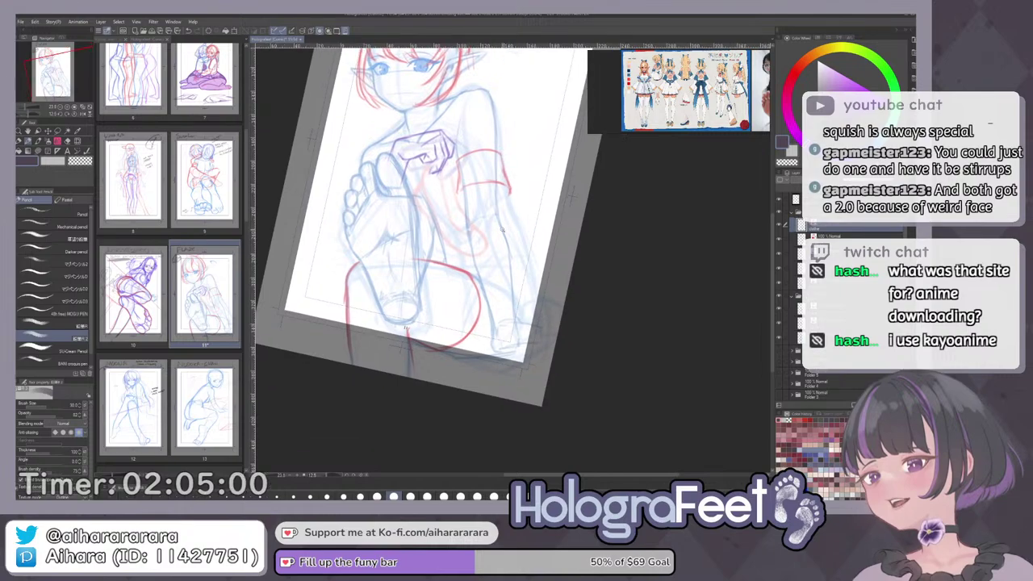
scroll(506, 251, "up", 3)
left_click_drag(505, 251, 530, 212)
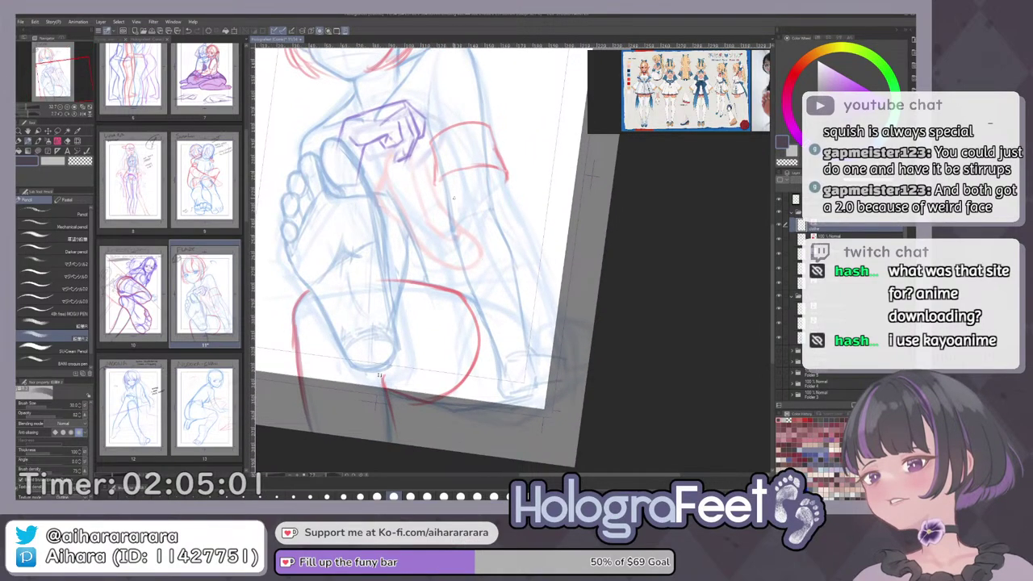
left_click_drag(443, 179, 445, 215)
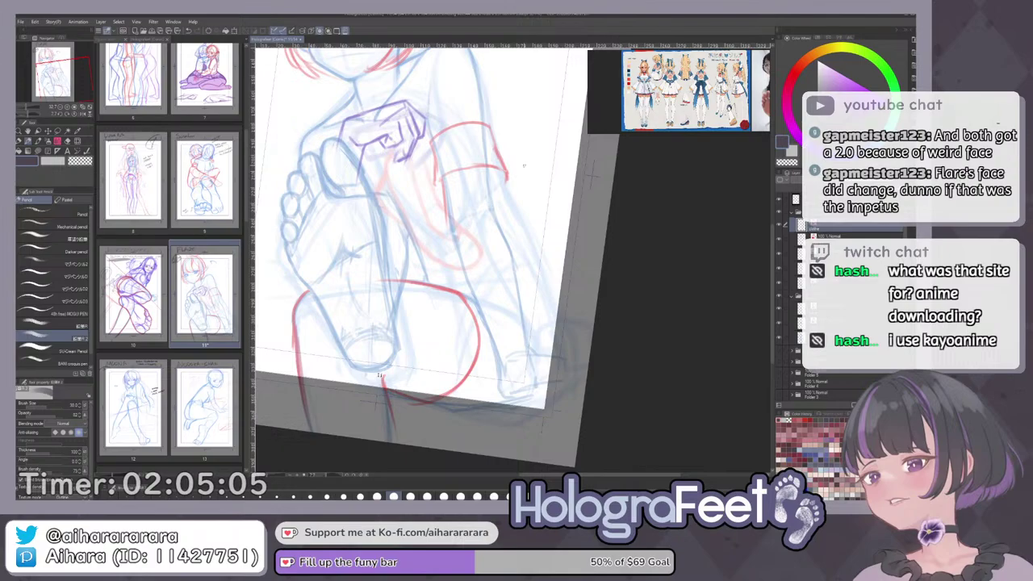
mouse_move(454, 206)
left_mouse_down()
mouse_move(469, 218)
mouse_move(492, 209)
mouse_move(461, 283)
left_mouse_up()
mouse_move(448, 231)
left_mouse_down()
mouse_move(484, 348)
mouse_move(483, 333)
left_mouse_up()
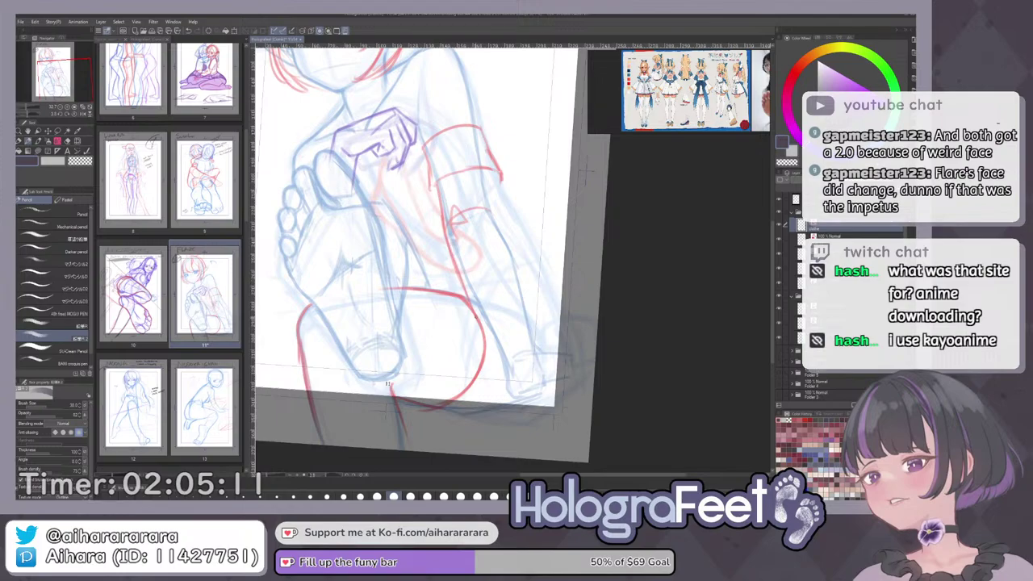
Rework the sleeve's inner edge down the forearm, and sketch its flaring outer edge and the wide hem near the wrist.
key("ctrl+z")
left_click_drag(446, 232, 491, 341)
key("ctrl+z")
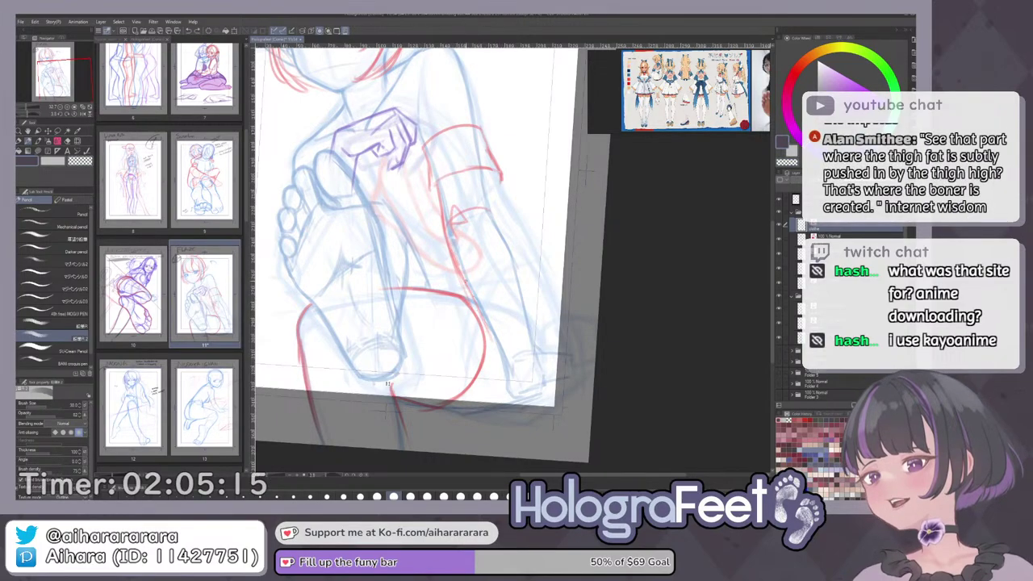
left_click_drag(466, 282, 492, 345)
key("ctrl+z")
left_click_drag(466, 283, 489, 336)
left_click_drag(449, 244, 474, 331)
key("ctrl+z")
mouse_move(449, 238)
left_mouse_down()
mouse_move(478, 348)
mouse_move(505, 357)
mouse_move(588, 322)
left_mouse_up()
mouse_move(500, 173)
left_mouse_down()
mouse_move(507, 214)
mouse_move(577, 278)
mouse_move(511, 214)
mouse_move(589, 301)
left_mouse_up()
key("ctrl+0")
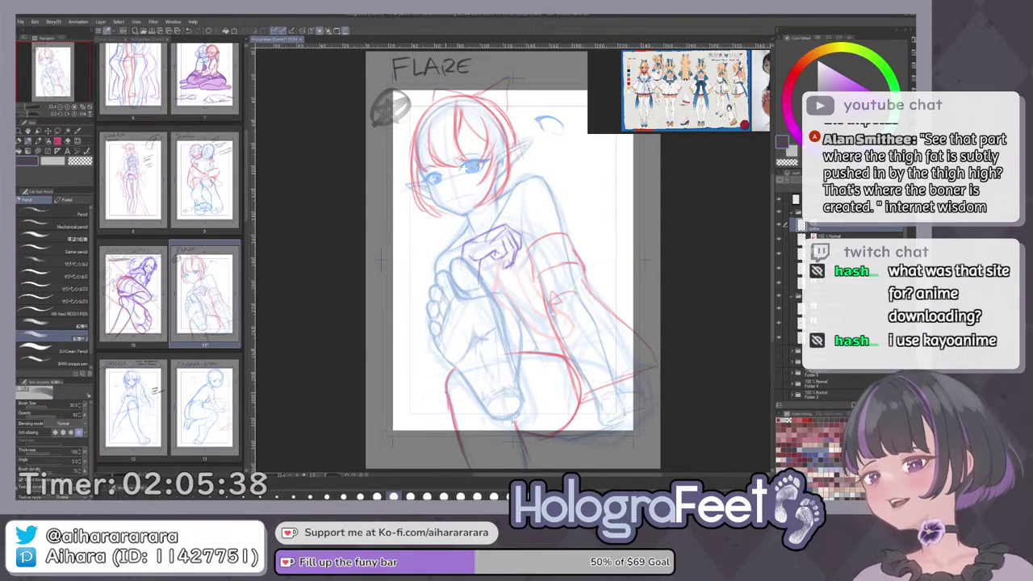
Sketch the high collar around the neck in red, following the jawline, with front and back edges and short vertical lines.
mouse_move(617, 301)
left_mouse_down()
mouse_move(592, 316)
mouse_move(599, 250)
left_mouse_up()
scroll(593, 315, "up", 2)
left_click_drag(557, 179, 558, 240)
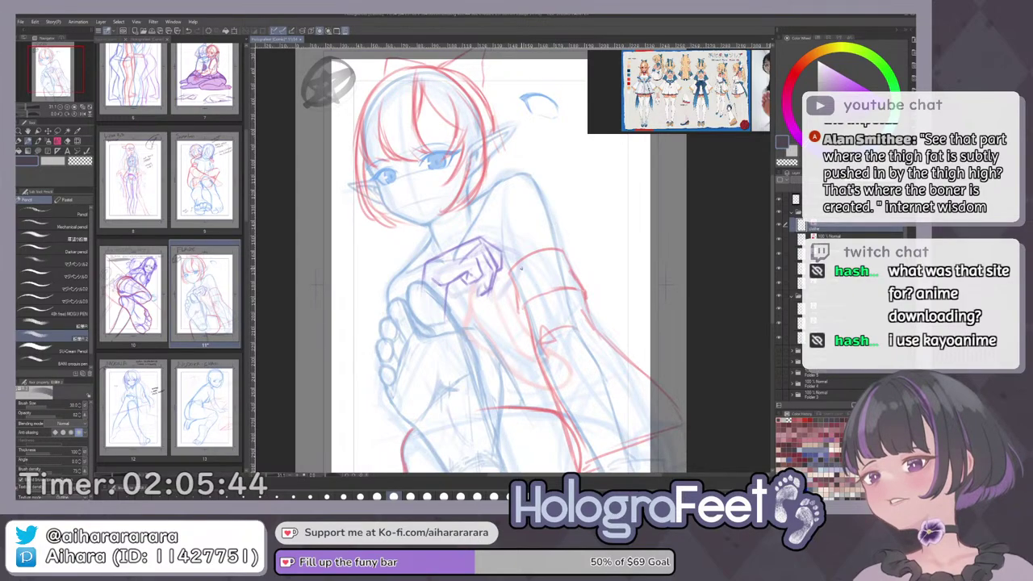
scroll(448, 202, "up", 3)
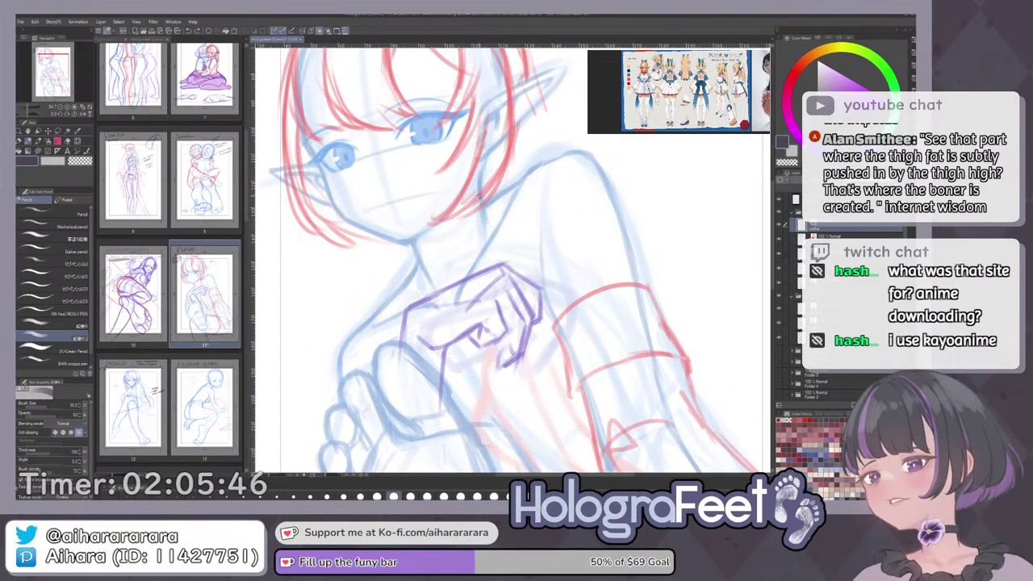
left_click_drag(485, 196, 419, 241)
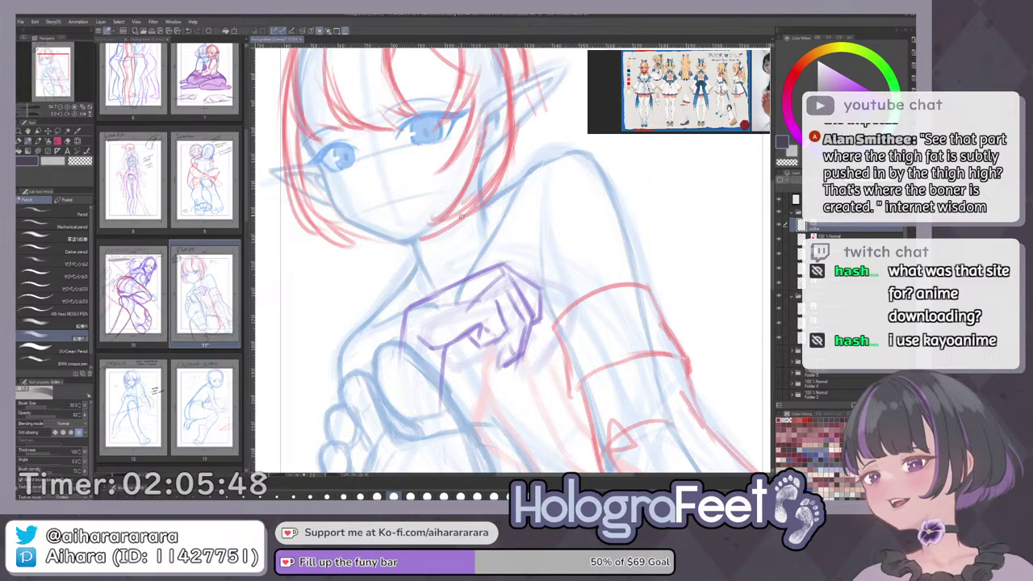
key("ctrl+z")
left_click_drag(484, 192, 416, 246)
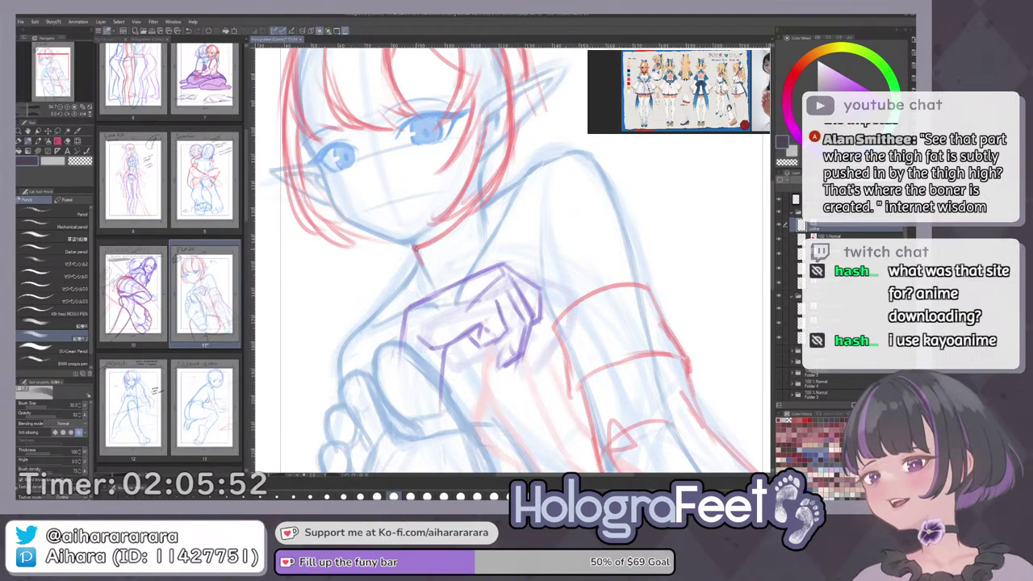
mouse_move(417, 250)
left_mouse_down()
mouse_move(402, 283)
mouse_move(418, 302)
left_mouse_up()
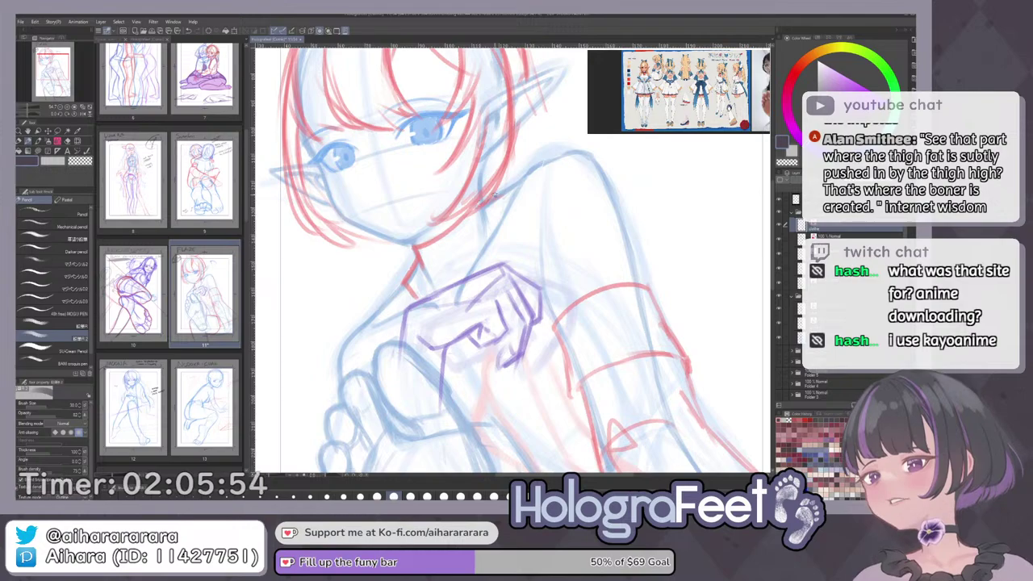
left_click_drag(485, 189, 465, 214)
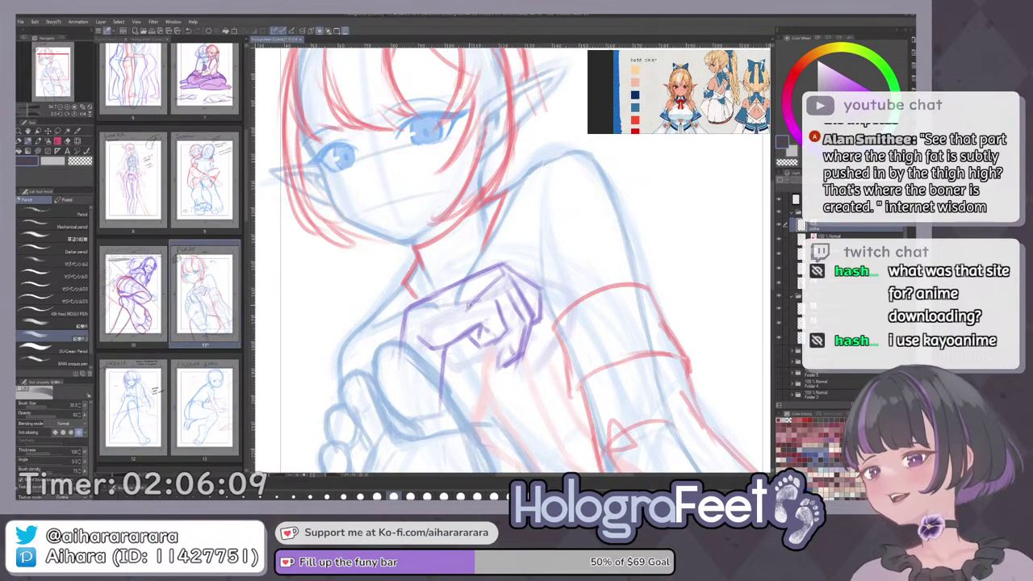
left_click_drag(482, 291, 456, 269)
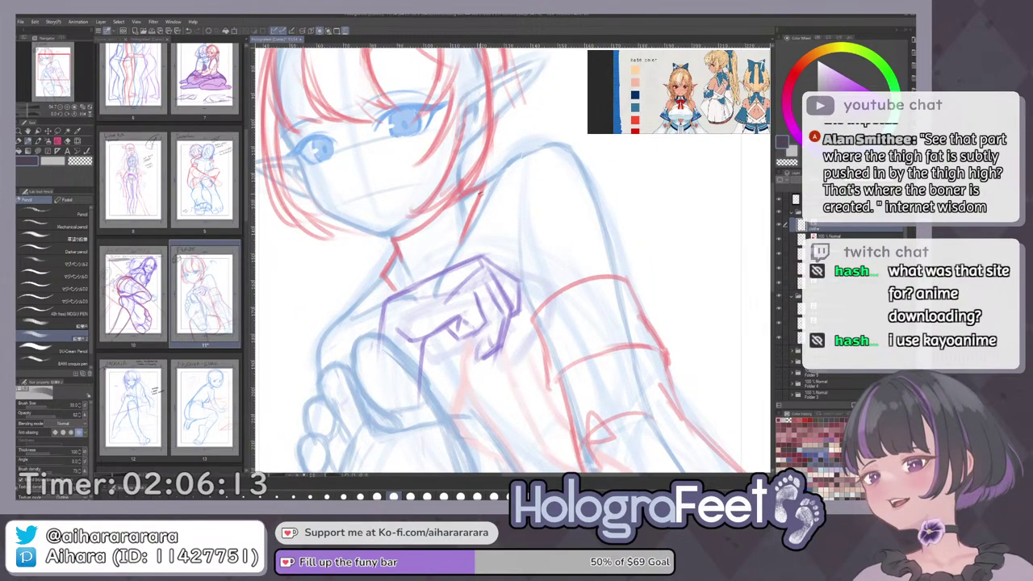
left_click_drag(483, 191, 461, 266)
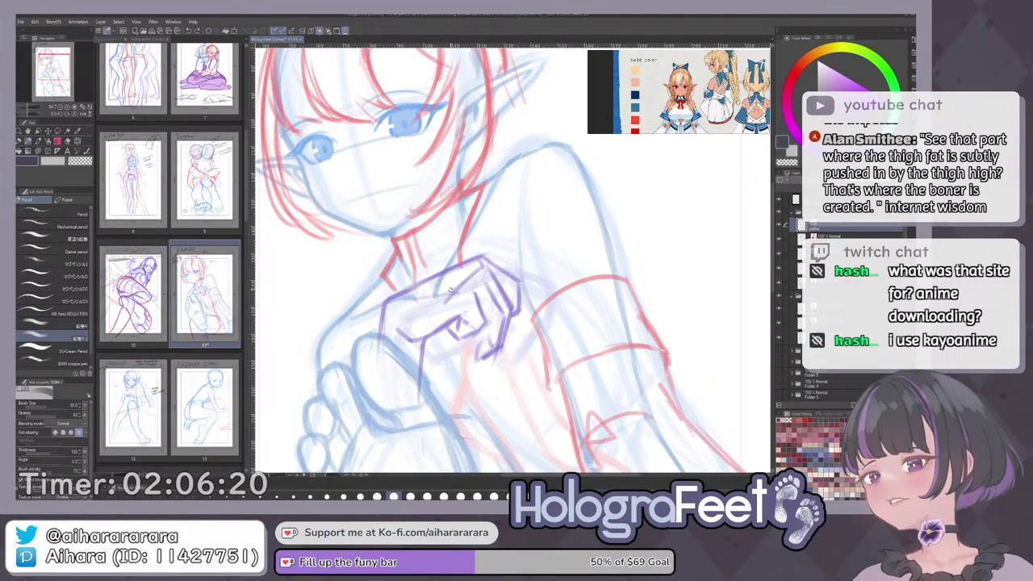
key("ctrl+0")
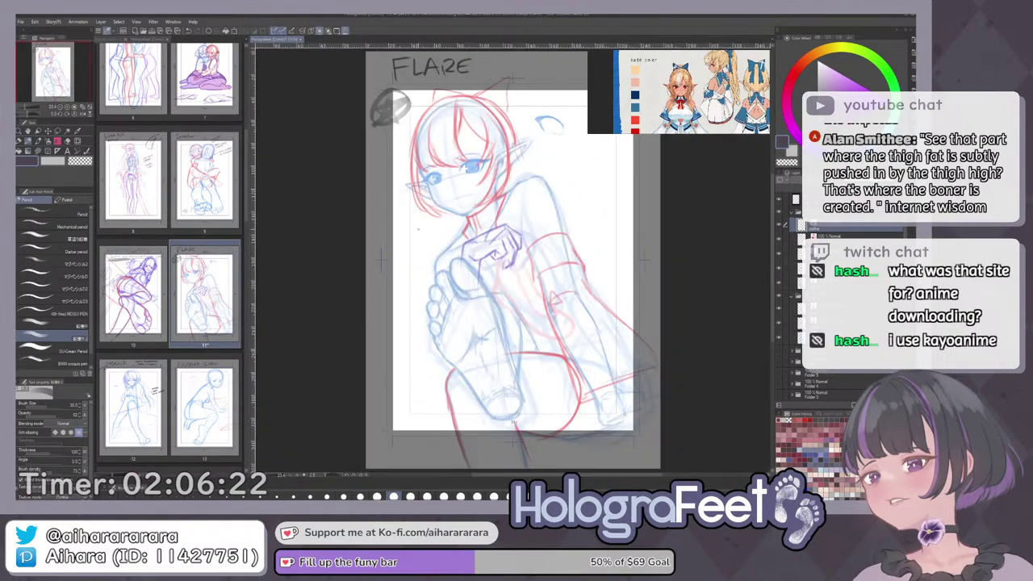
Extend the collar's front edge in red from the base of the neck toward the shoulder, above the raised hand.
left_click_drag(521, 166, 508, 242)
scroll(507, 241, "up", 3)
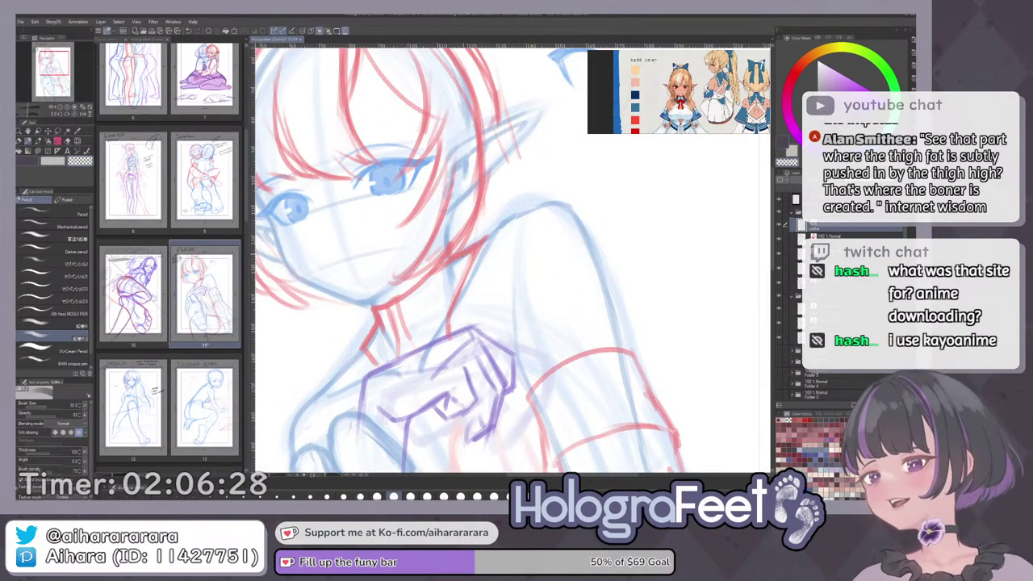
left_click_drag(403, 323, 481, 239)
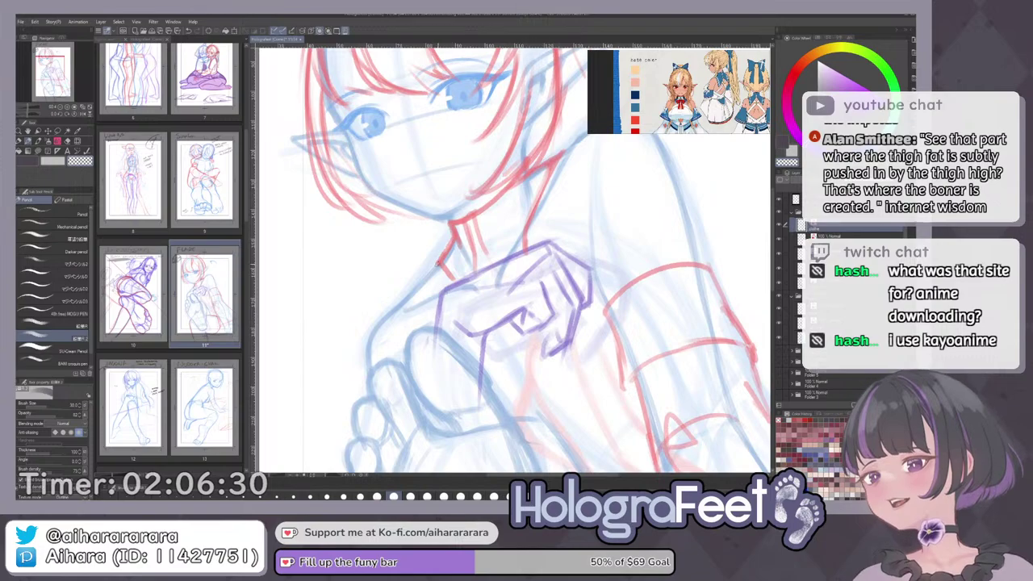
key("ctrl+0")
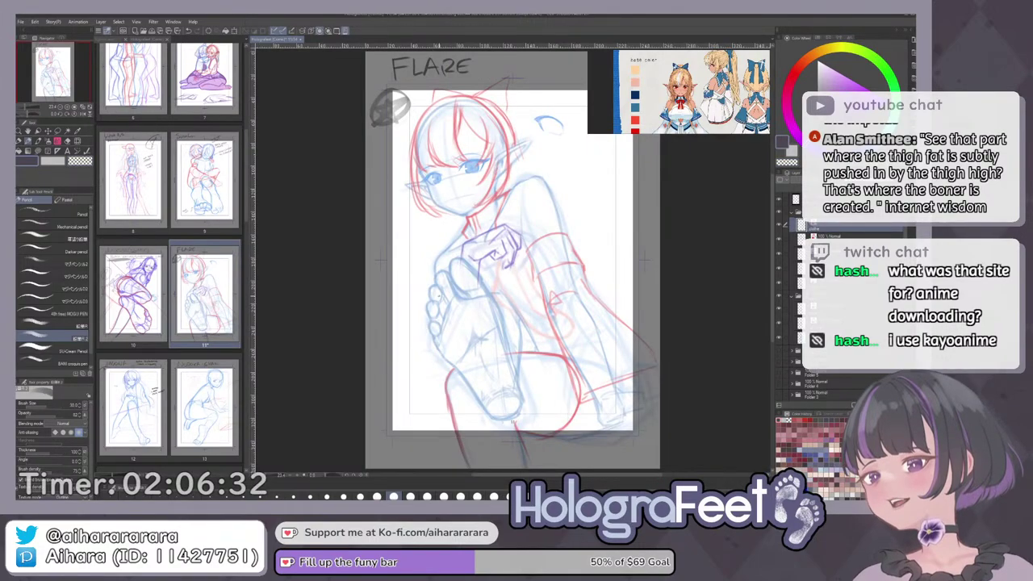
scroll(473, 228, "up", 5)
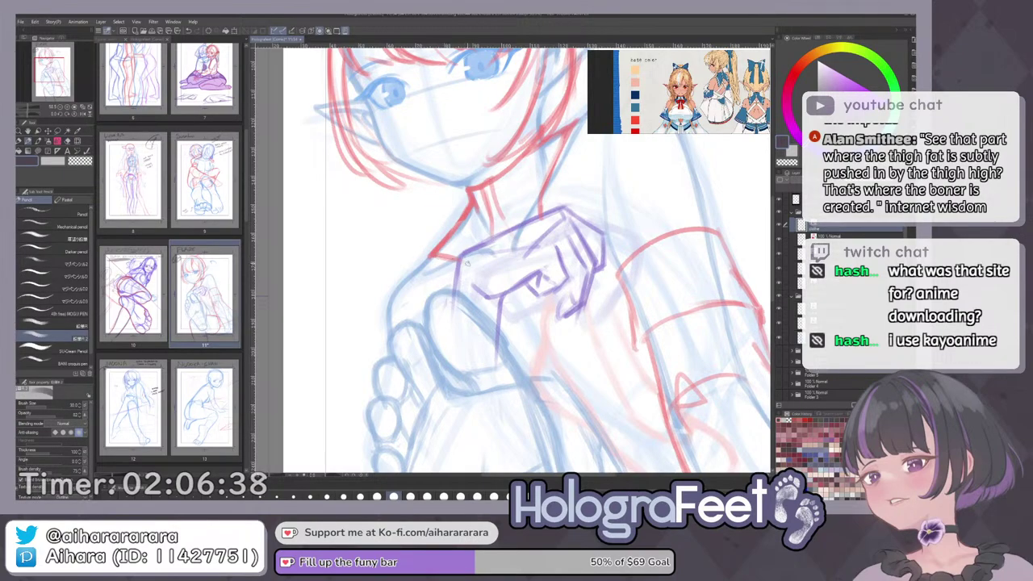
key("ctrl+0")
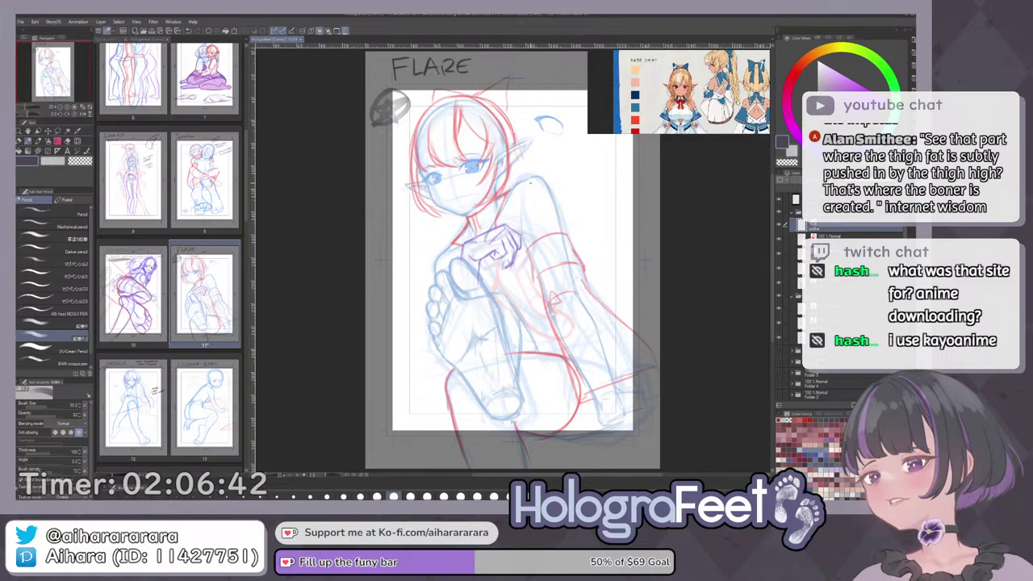
Sketch the collar's pointed tip in red with short angled lines just below the raised hand.
left_click_drag(581, 308, 542, 293)
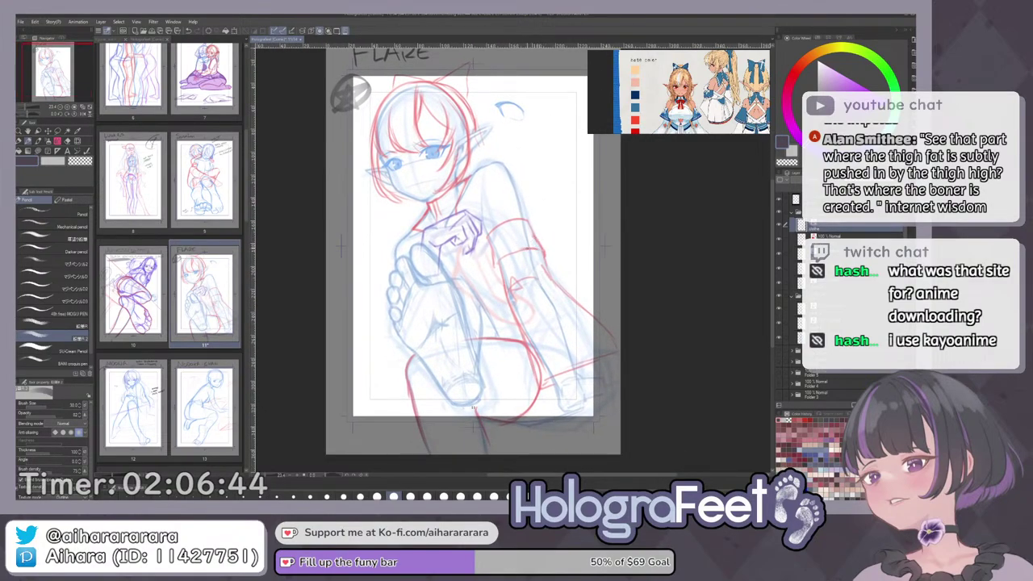
left_click_drag(455, 256, 496, 270)
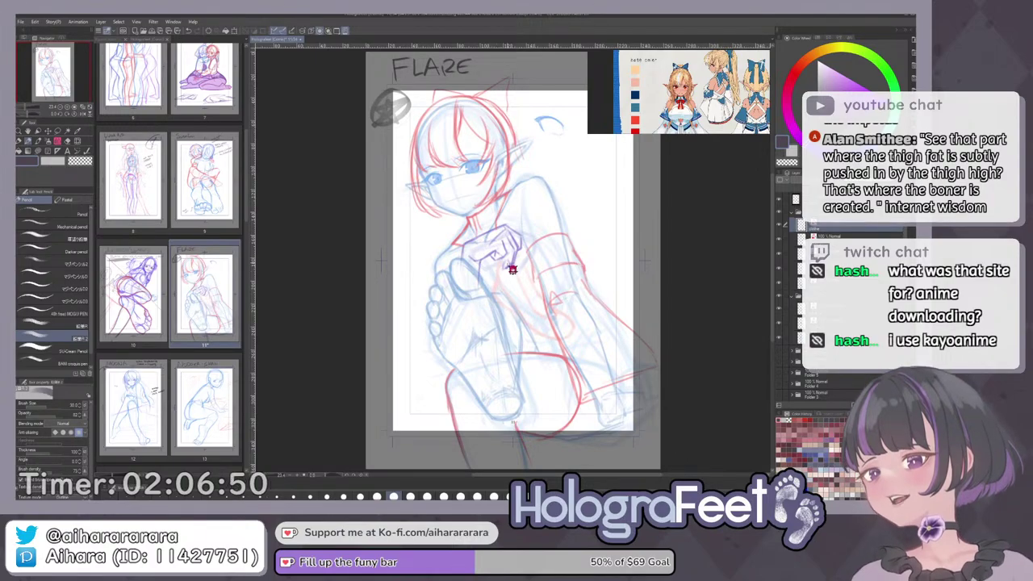
scroll(498, 271, "up", 2)
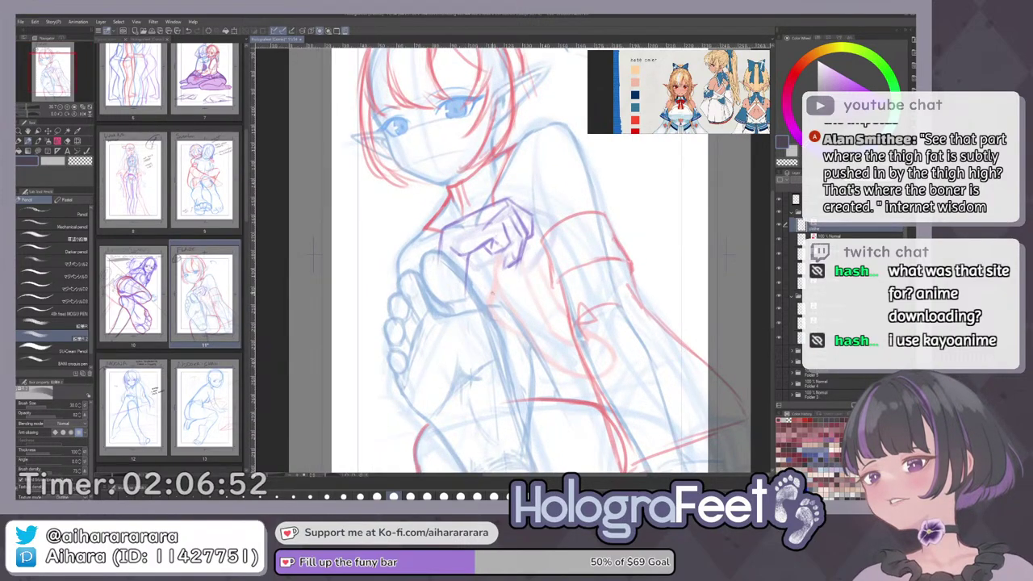
key("ctrl+z")
mouse_move(467, 267)
left_mouse_down()
mouse_move(481, 287)
mouse_move(494, 254)
left_mouse_up()
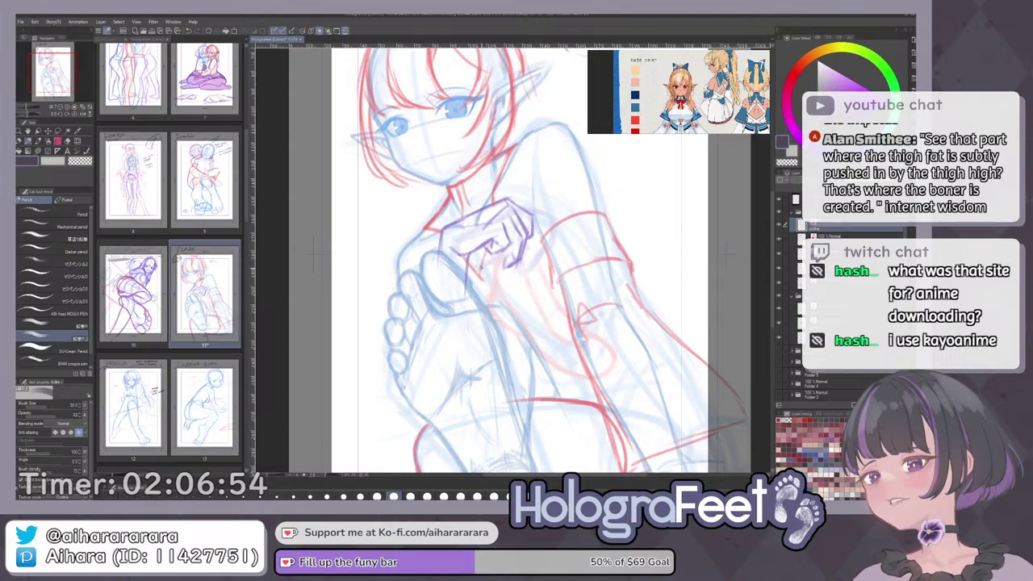
key("c")
key("c")
mouse_move(482, 275)
left_mouse_down()
mouse_move(493, 256)
mouse_move(477, 276)
mouse_move(482, 264)
left_mouse_up()
key("c")
left_click_drag(477, 262, 479, 275)
key("c")
key("ctrl+0")
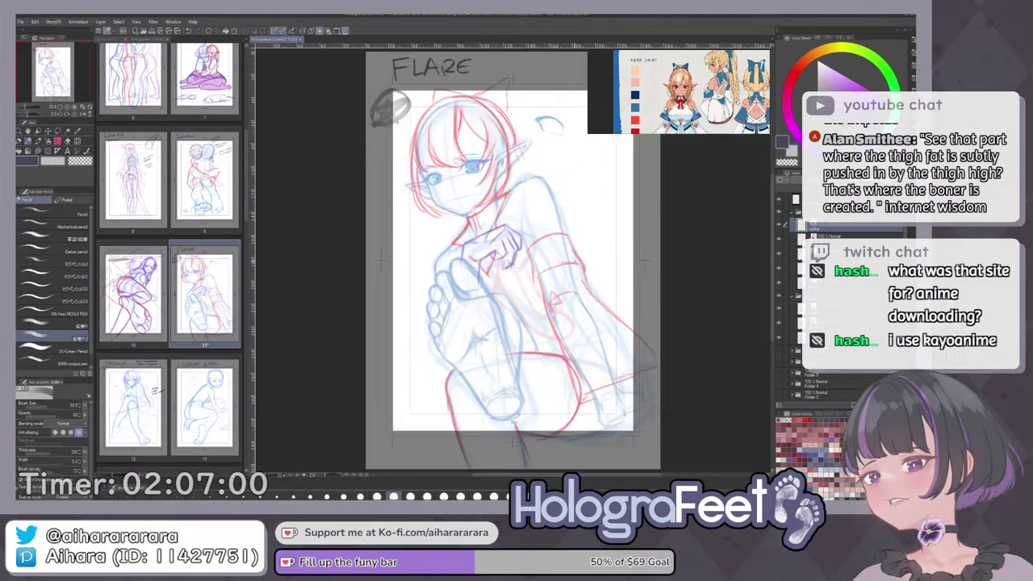
Sketch the torso's edge in red from behind the foot down to the top of the thigh.
scroll(485, 282, "up", 3)
left_click_drag(491, 323, 472, 287)
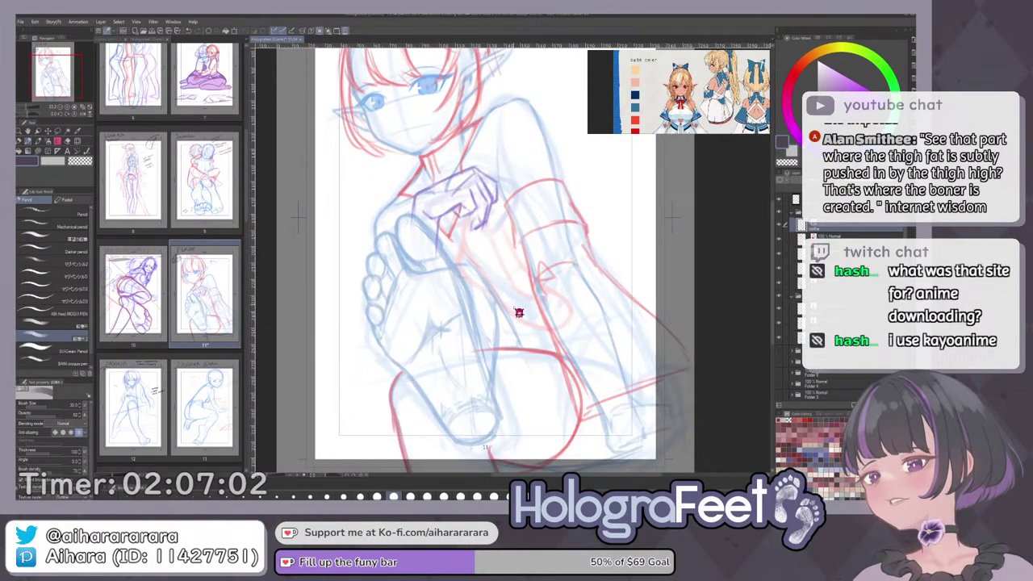
scroll(454, 218, "up", 1)
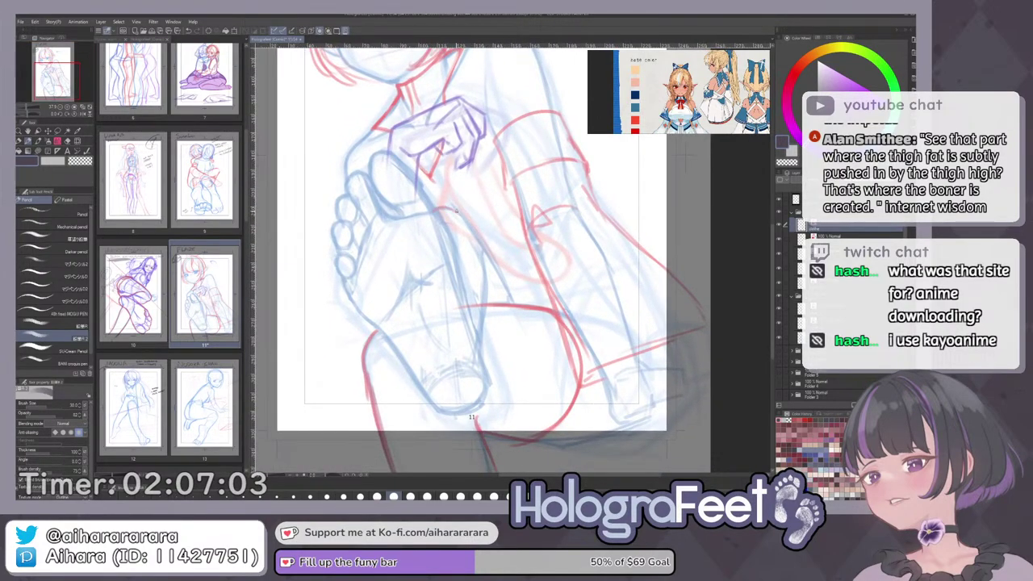
left_click_drag(456, 211, 511, 300)
left_click_drag(487, 248, 514, 298)
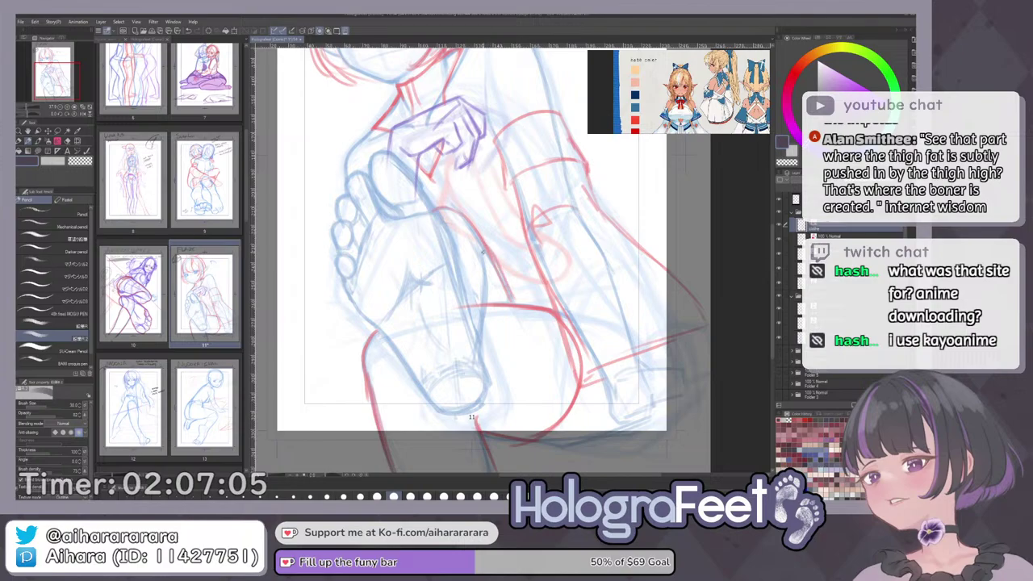
Outline the raised foot in red along both sides, around the heel, and over the outer edge of the toes.
mouse_move(483, 260)
left_mouse_down()
mouse_move(488, 380)
mouse_move(441, 413)
left_mouse_up()
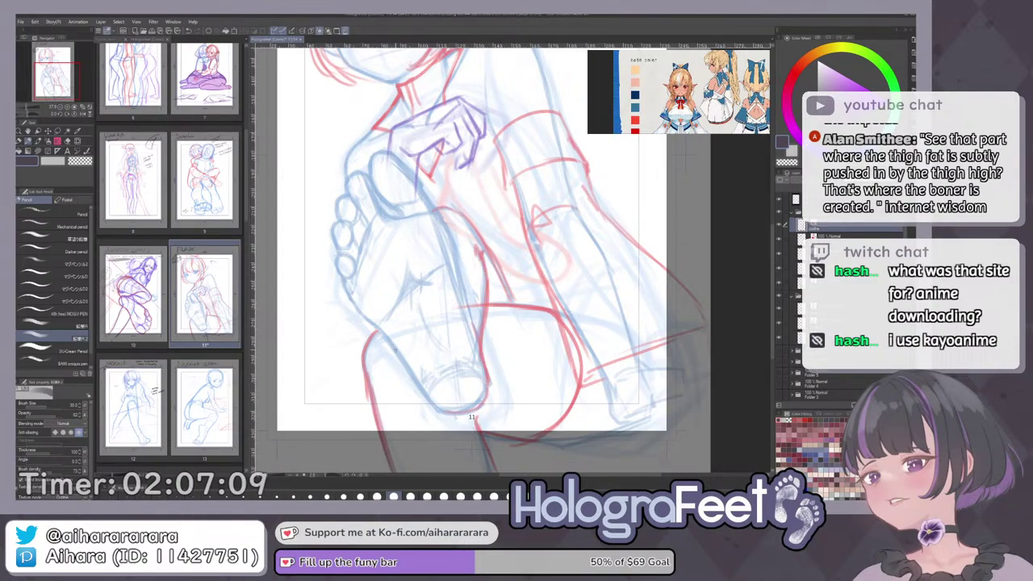
left_click_drag(397, 352, 456, 417)
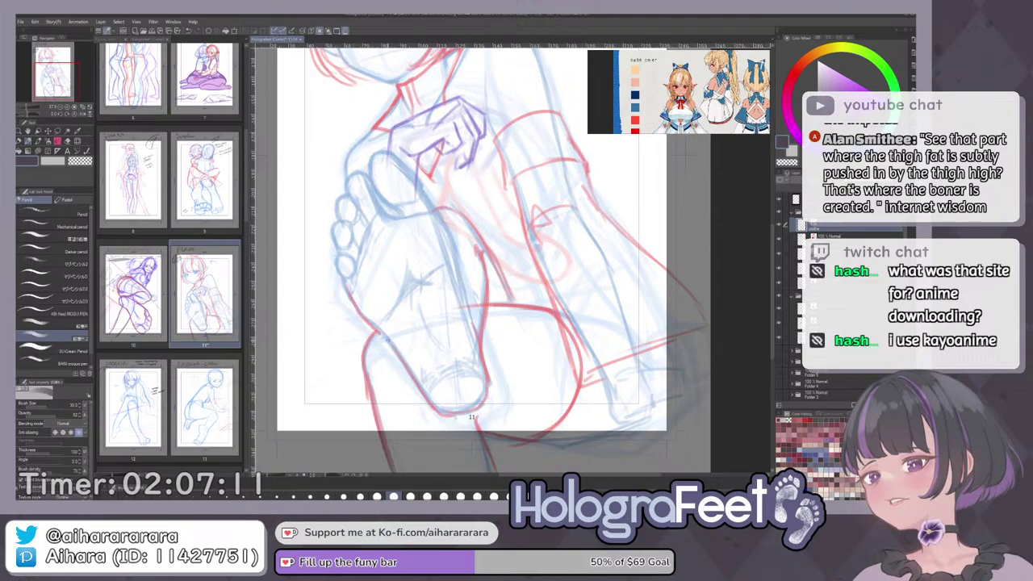
left_click_drag(417, 325, 426, 347)
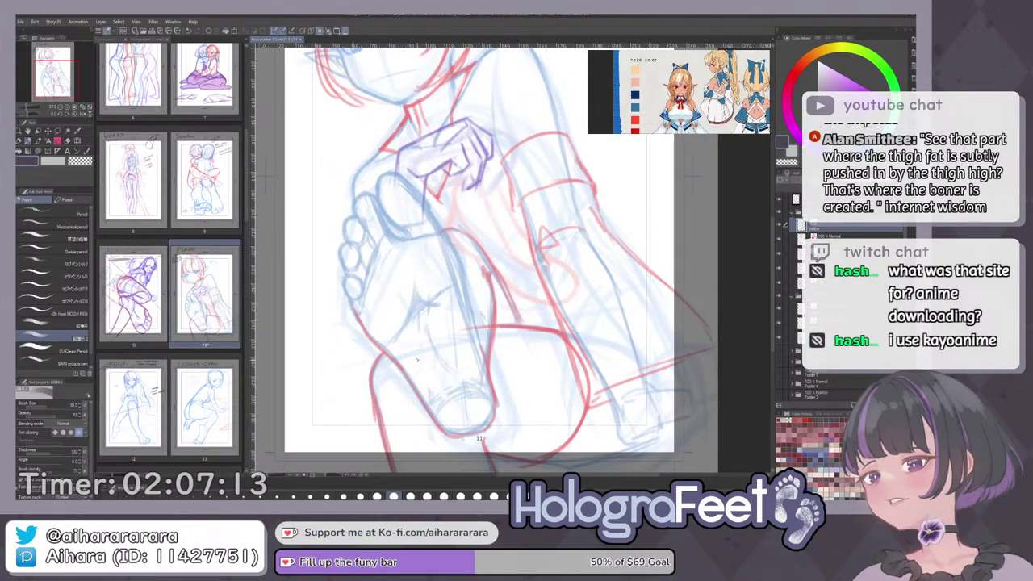
left_click_drag(343, 278, 357, 323)
mouse_move(338, 253)
left_mouse_down()
mouse_move(343, 280)
mouse_move(349, 222)
mouse_move(341, 246)
mouse_move(359, 307)
left_mouse_up()
key("ctrl+z")
key("ctrl+z")
key("ctrl+z")
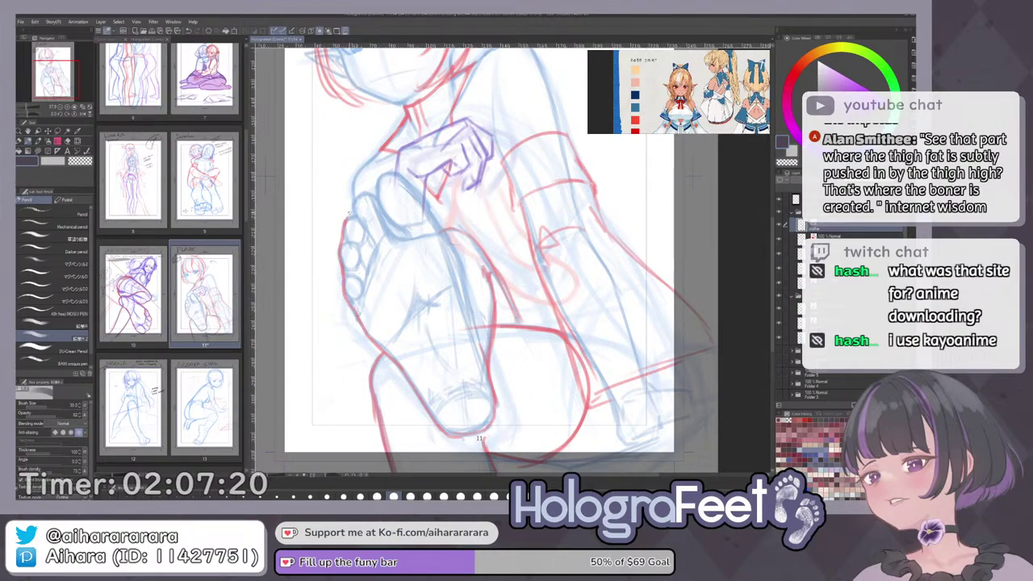
mouse_move(348, 216)
left_mouse_down()
mouse_move(358, 195)
mouse_move(480, 116)
mouse_move(473, 231)
mouse_move(417, 320)
left_mouse_up()
key("ctrl+0")
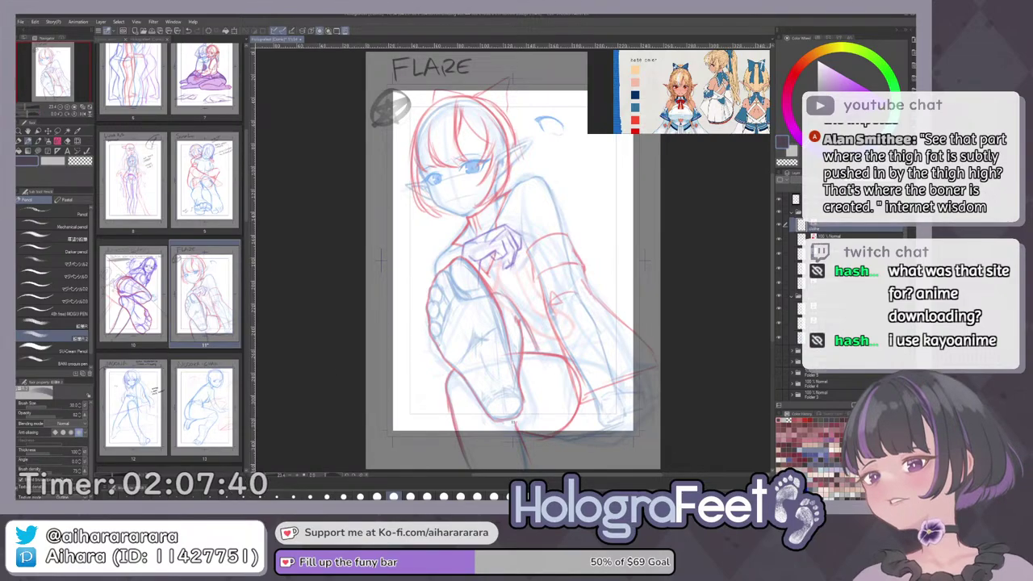
Sketch the waist edge between the thigh and the sleeve in red, and extend the curve beneath the thigh toward the lower hand.
scroll(726, 111, "down", 5)
left_click_drag(726, 111, 674, 93)
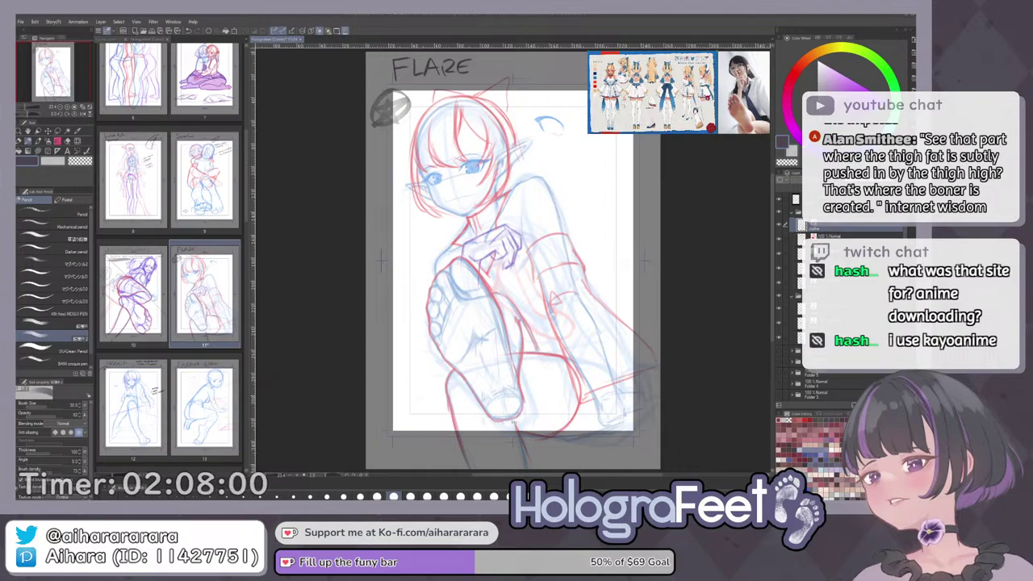
left_click_drag(550, 325, 488, 273)
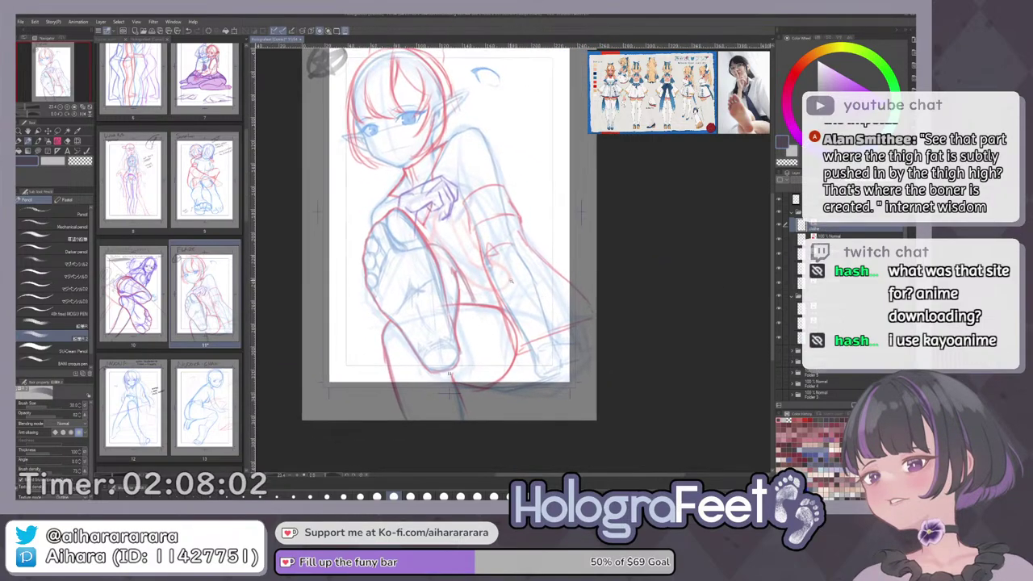
scroll(489, 274, "up", 2)
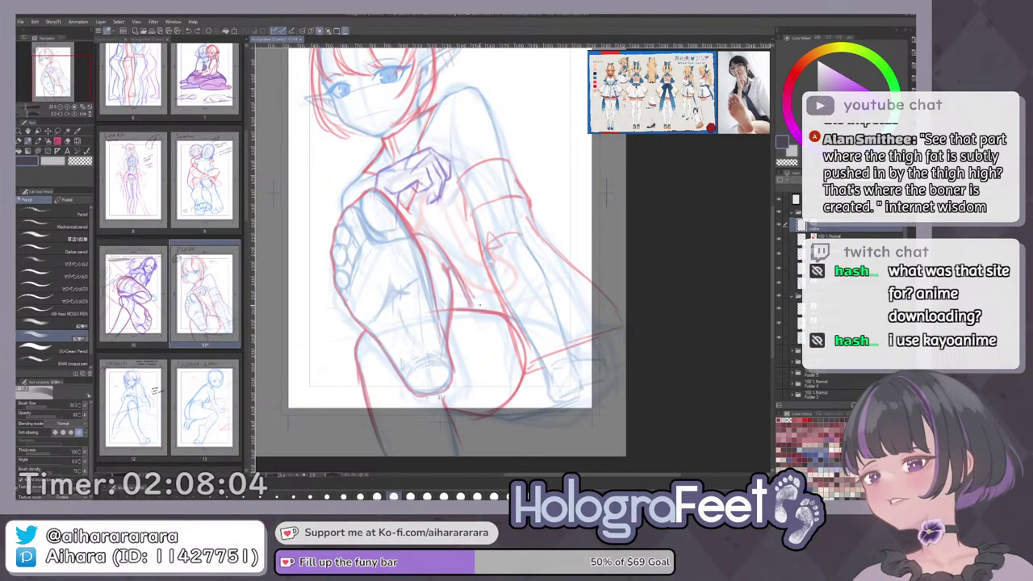
left_click_drag(441, 398, 423, 391)
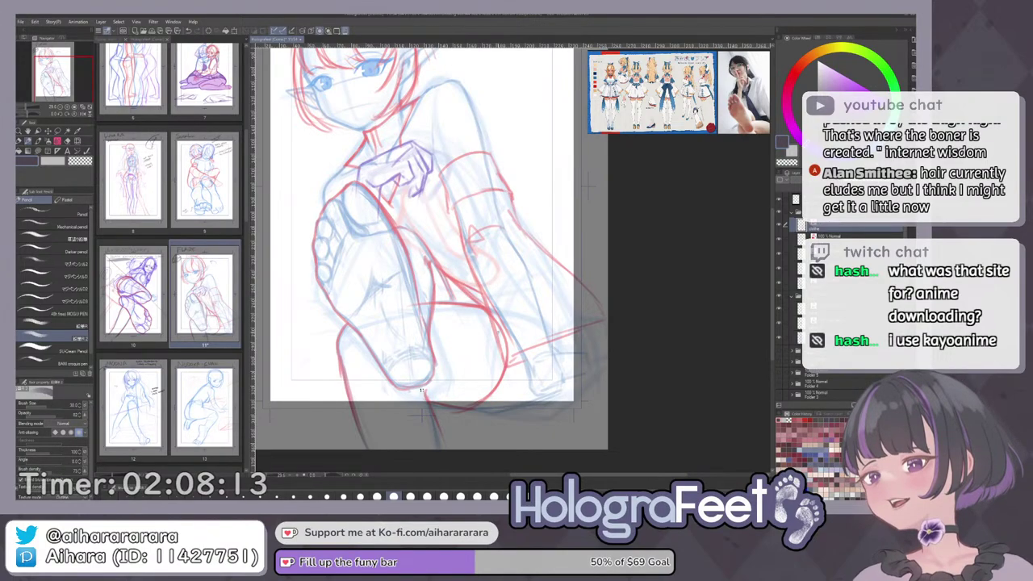
left_click_drag(528, 378, 522, 345)
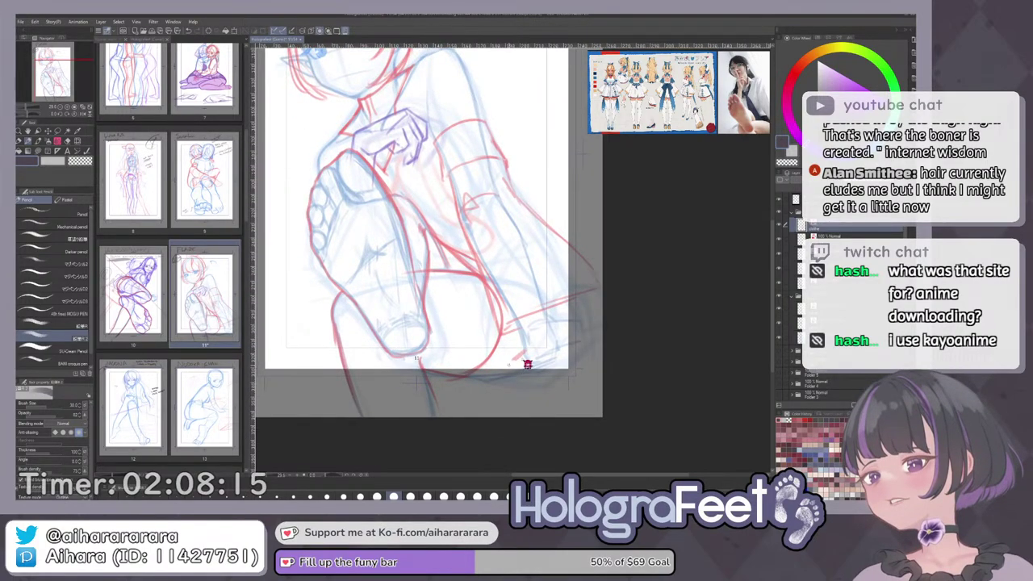
left_click_drag(523, 360, 497, 373)
key("ctrl+0")
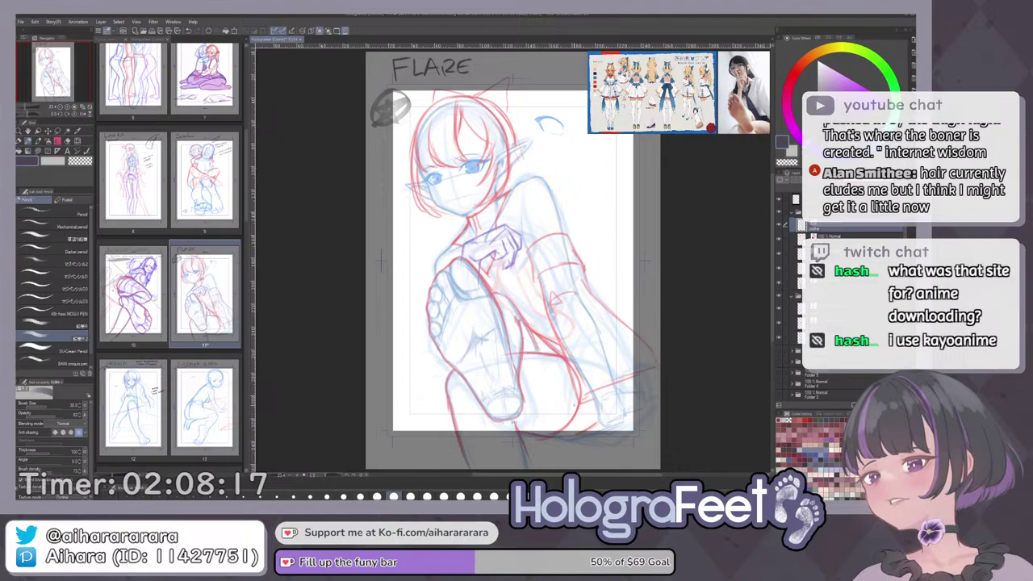
Erase the overlapping red lines between the sleeve's inner edge and the thigh with a smaller eraser.
key("e")
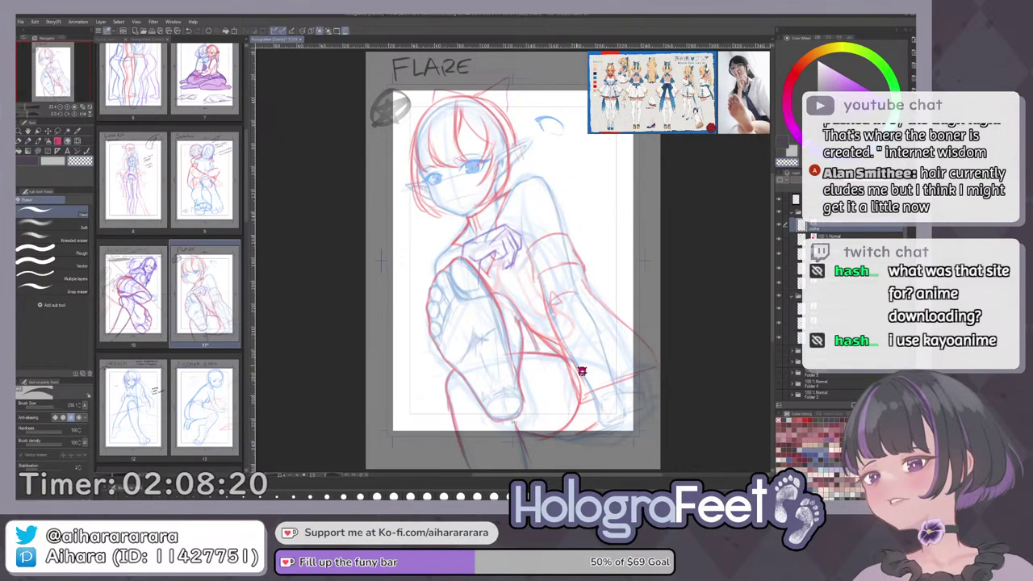
key("[")
left_click_drag(578, 375, 571, 346)
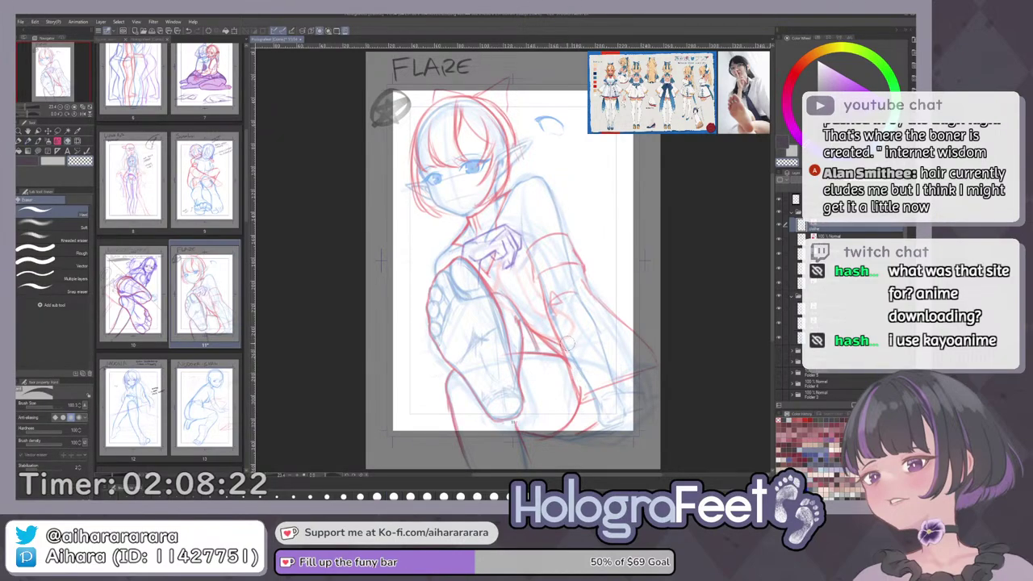
key("p")
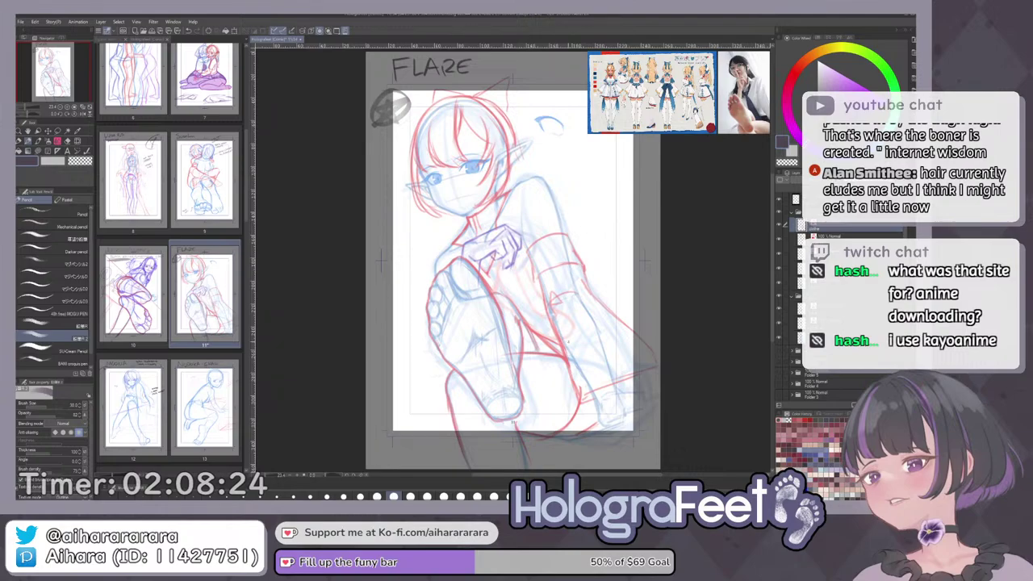
key("e")
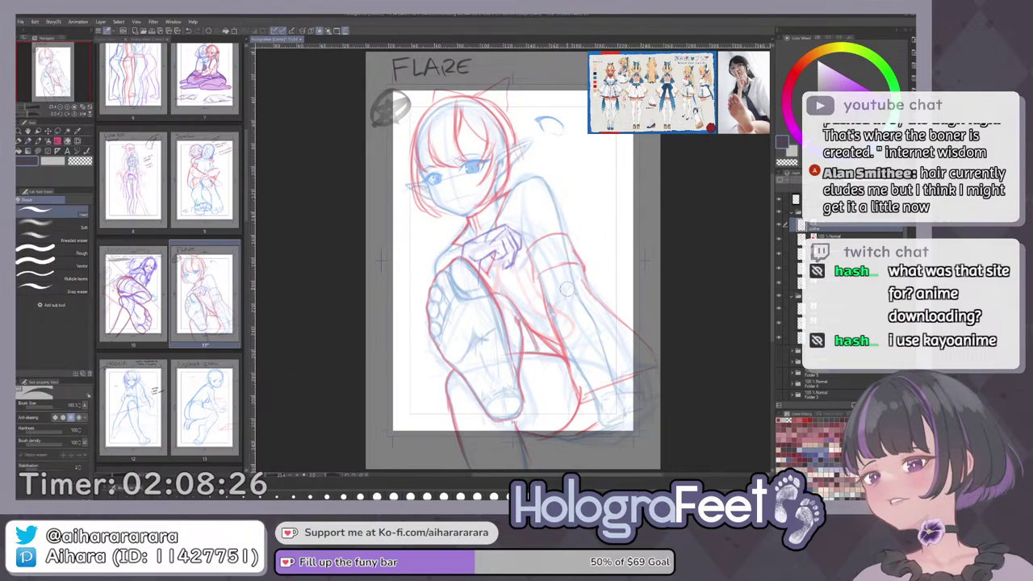
key("p")
Redraw the collar's front edge in red from the neck past the raised hand, and erase the pointed tip below the hand.
left_click_drag(557, 257, 551, 308)
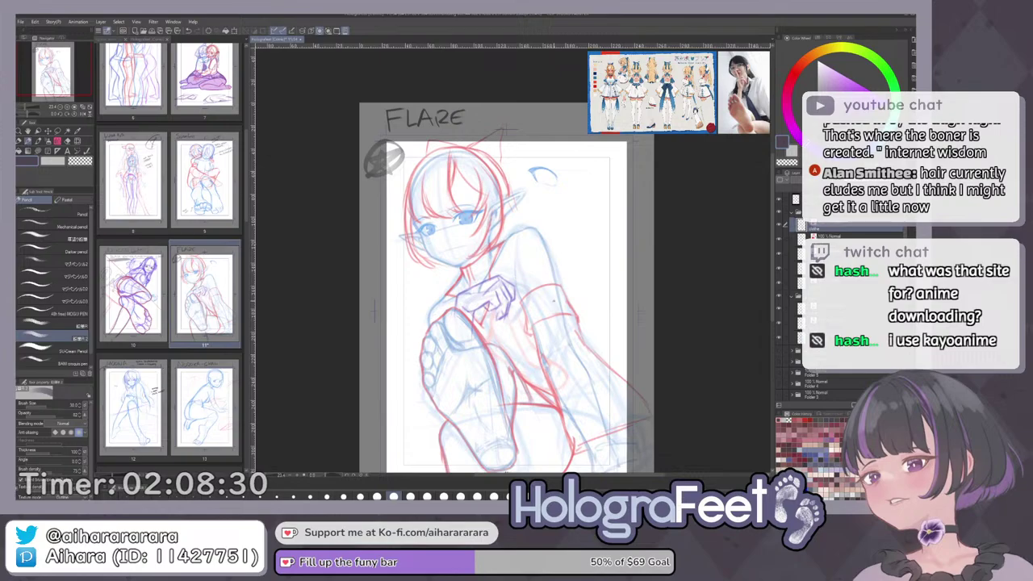
scroll(554, 300, "up", 2)
key("e")
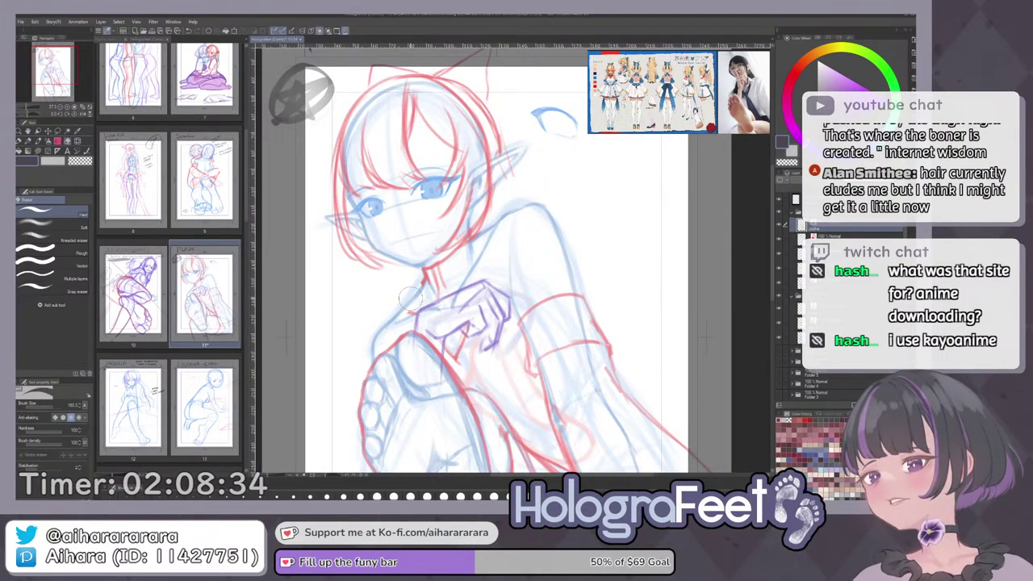
key("p")
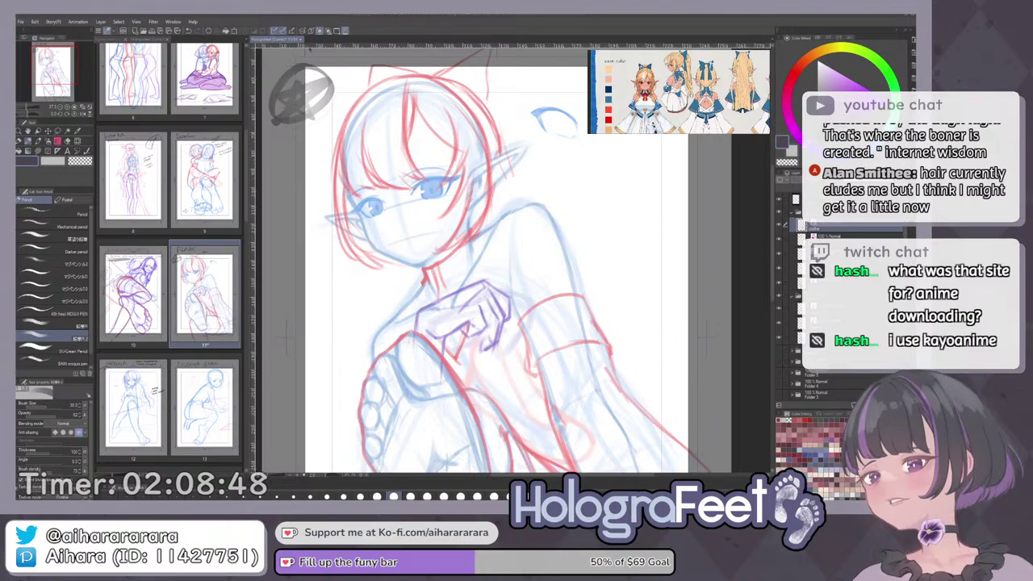
left_click_drag(423, 281, 400, 313)
left_click_drag(467, 270, 470, 284)
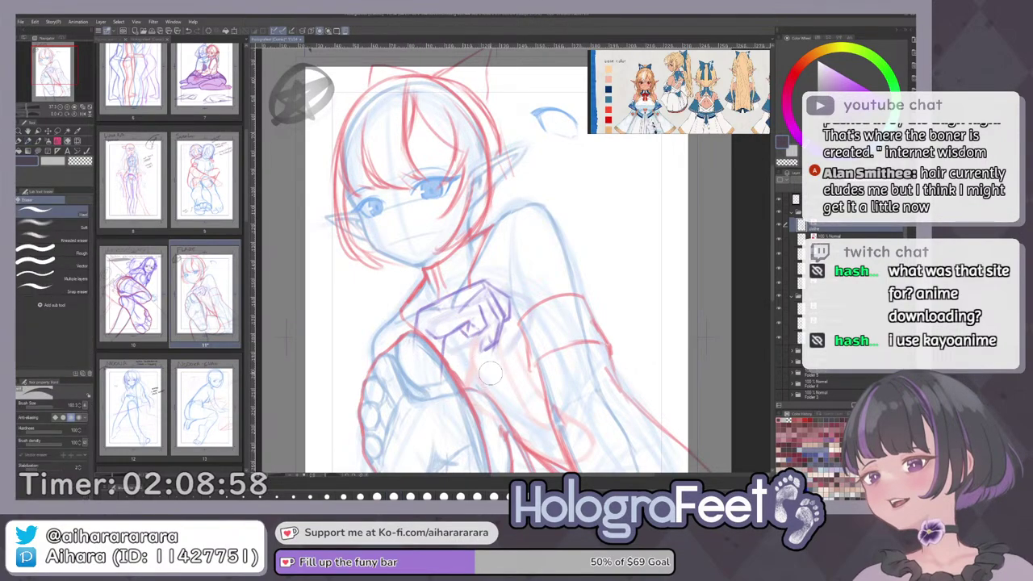
left_click_drag(491, 366, 476, 307)
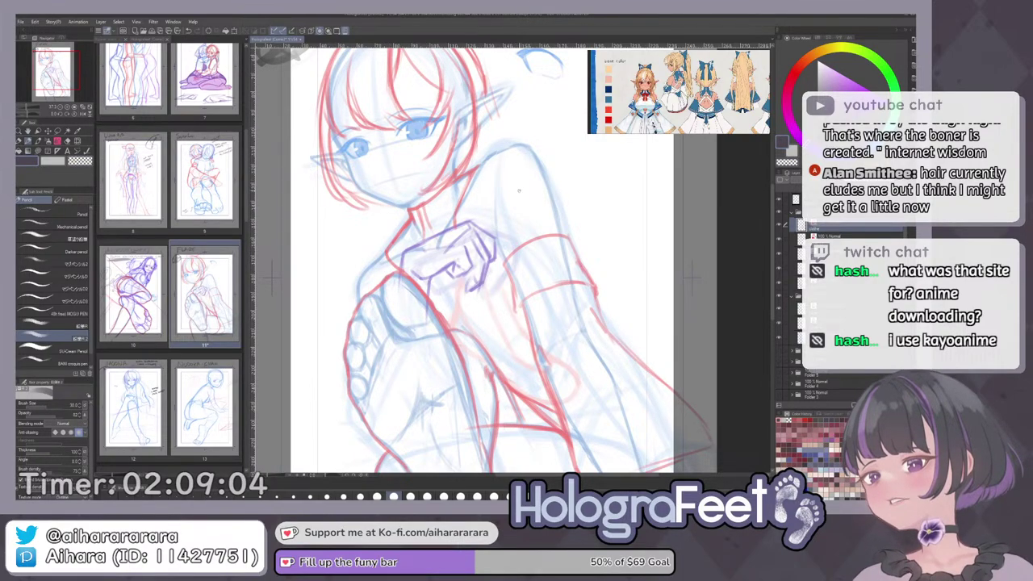
Refine the collar's top edge in red along the jawline, erasing stray lines around the neck, and check the whole figure.
key("e")
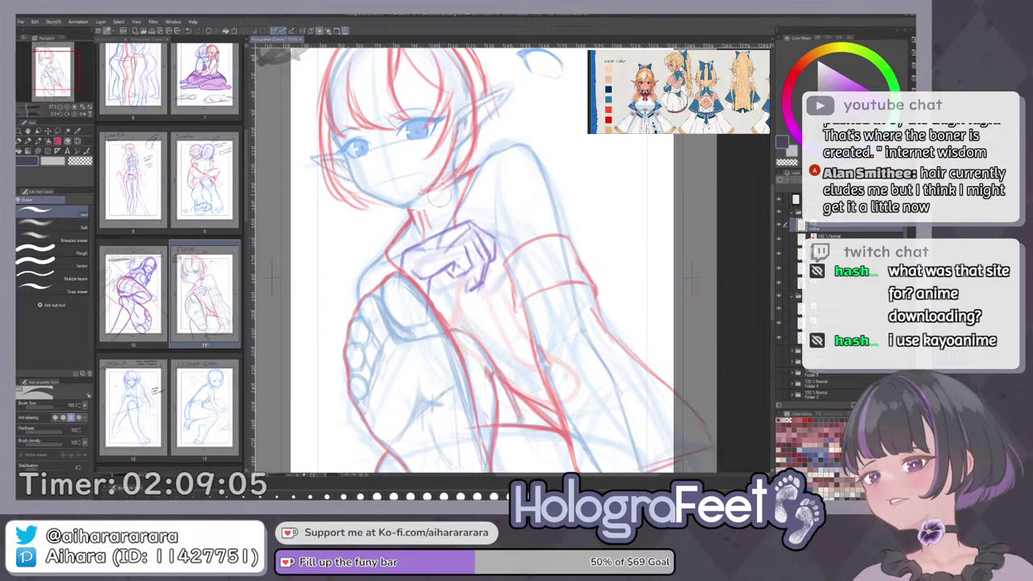
key("p")
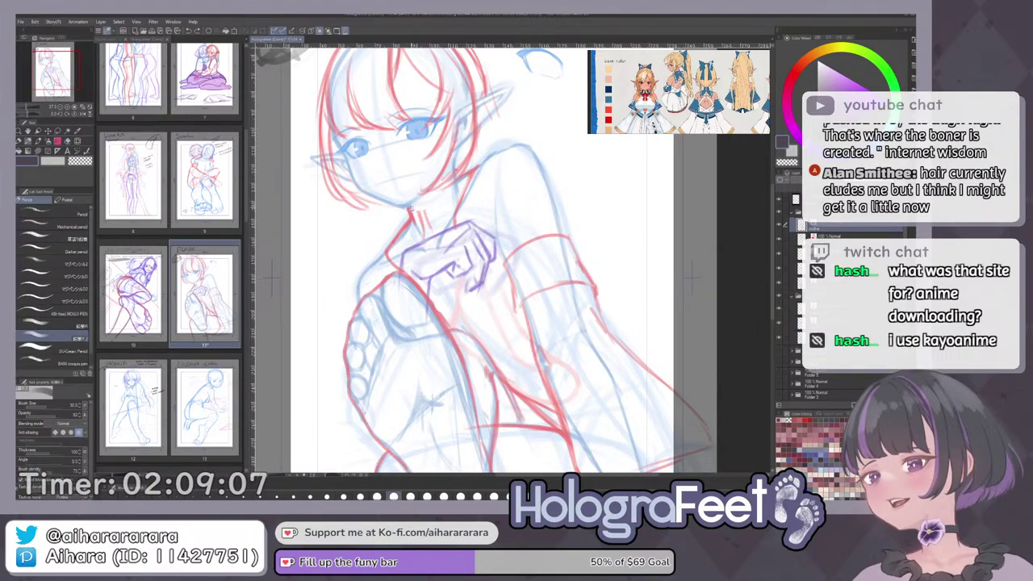
mouse_move(413, 208)
left_mouse_down()
mouse_move(448, 185)
mouse_move(427, 219)
left_mouse_up()
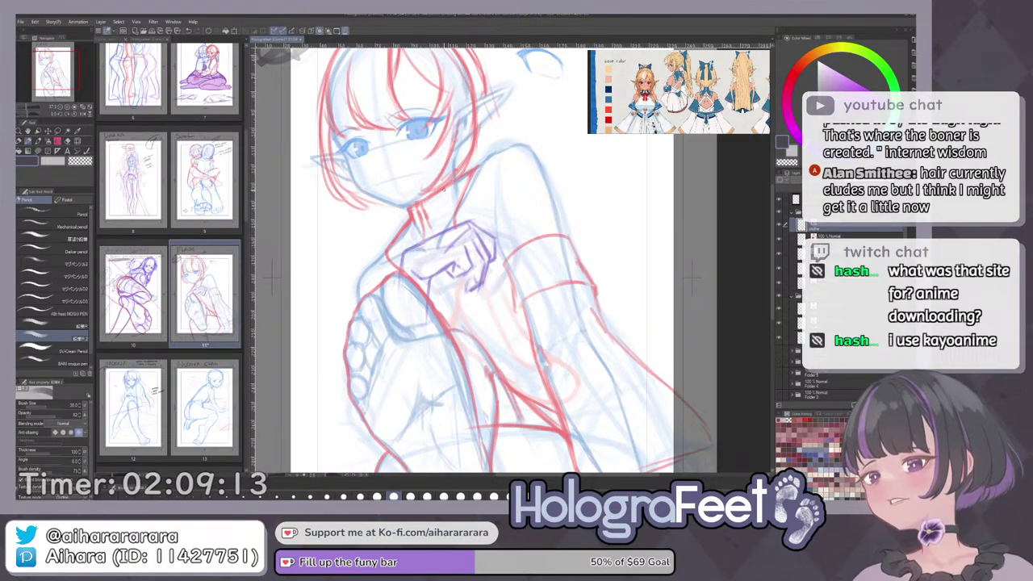
key("e")
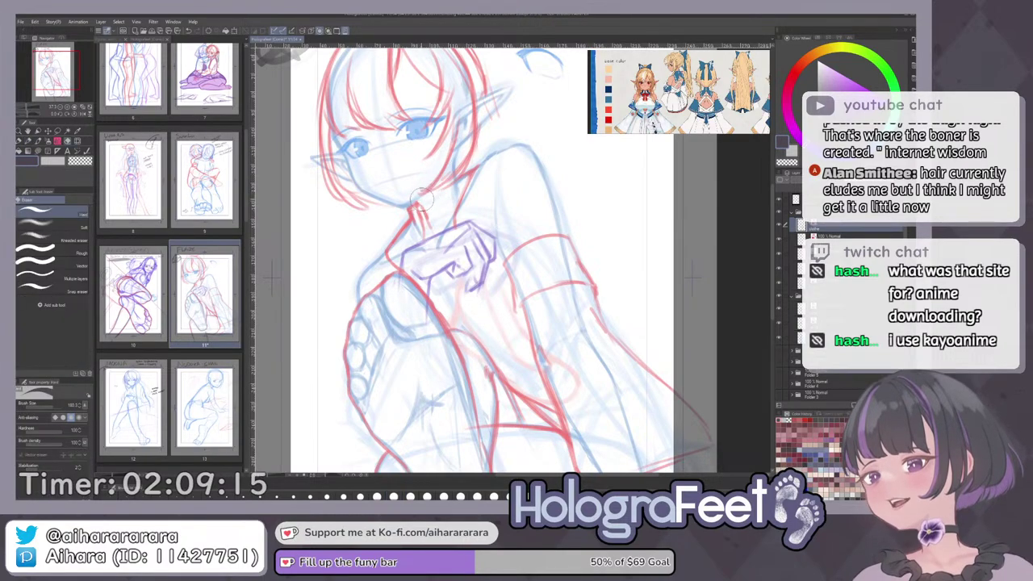
key("p")
scroll(460, 187, "up", 1)
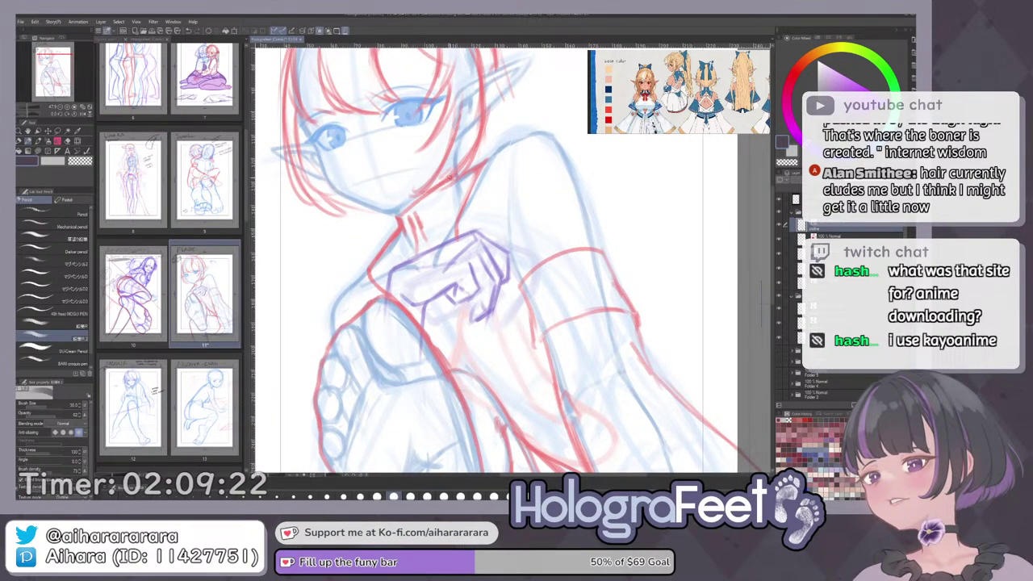
key("e")
key("p")
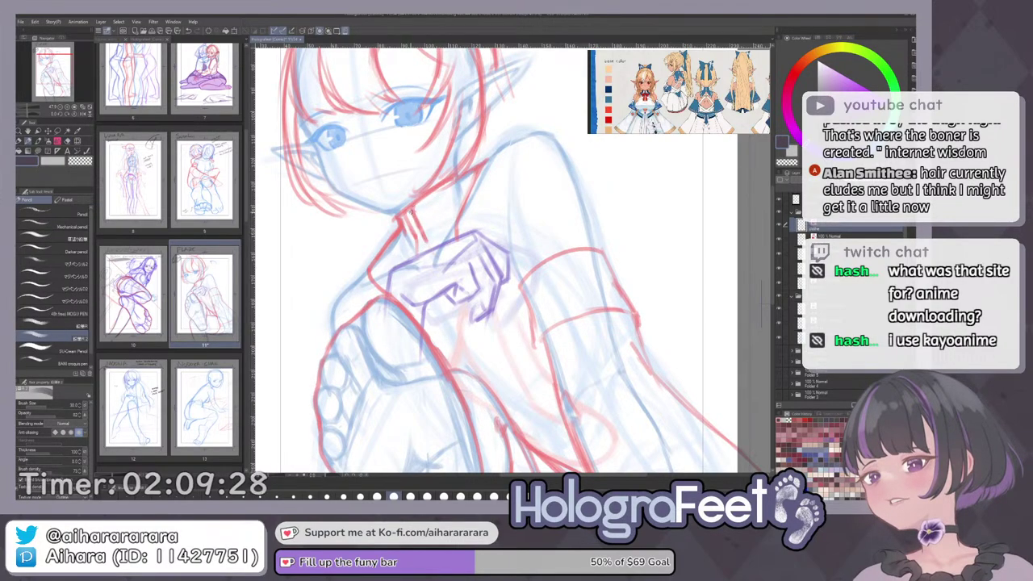
key("ctrl+0")
key("h")
key("h")
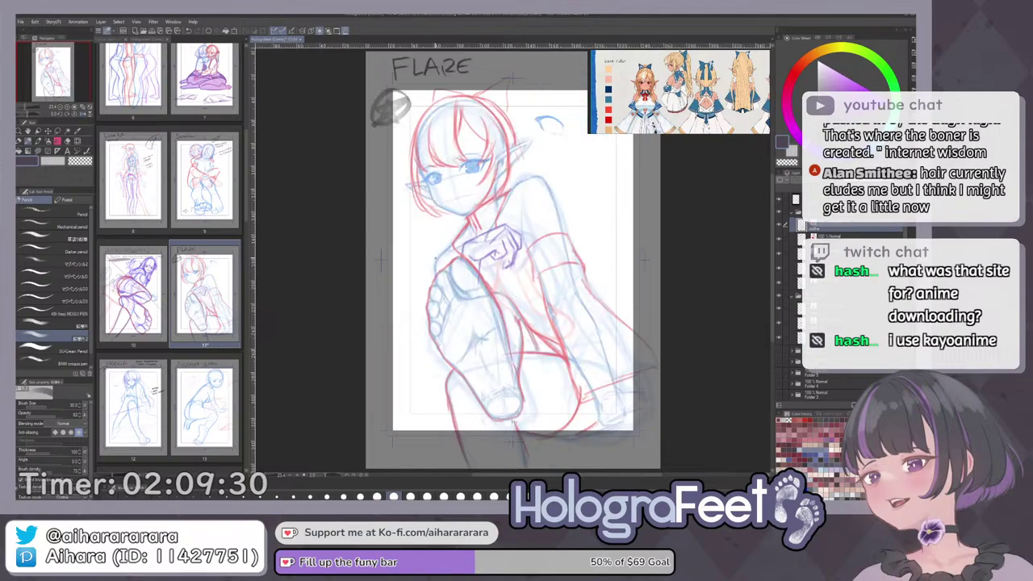
scroll(498, 221, "up", 3)
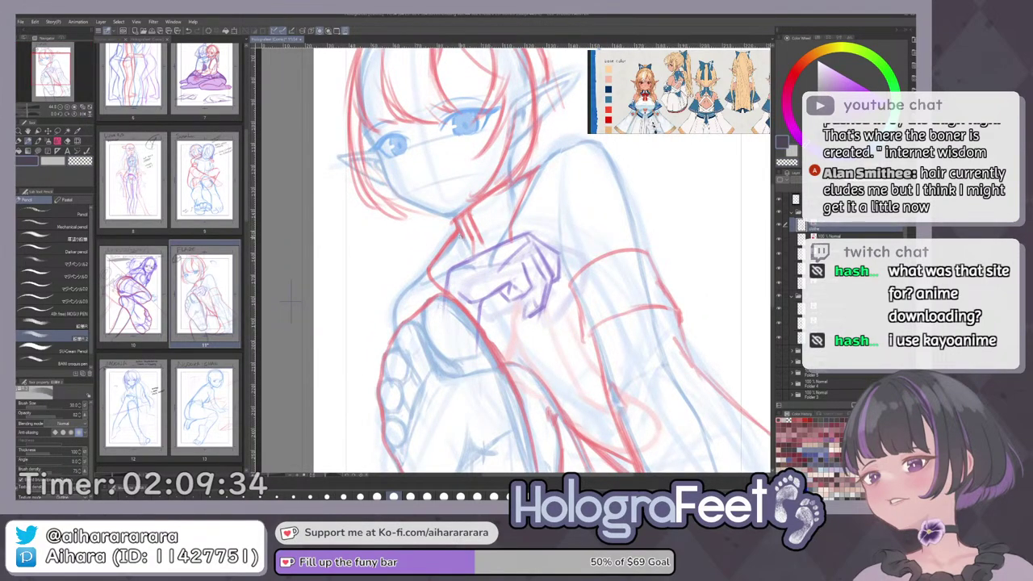
key("ctrl+0")
scroll(513, 195, "up", 4)
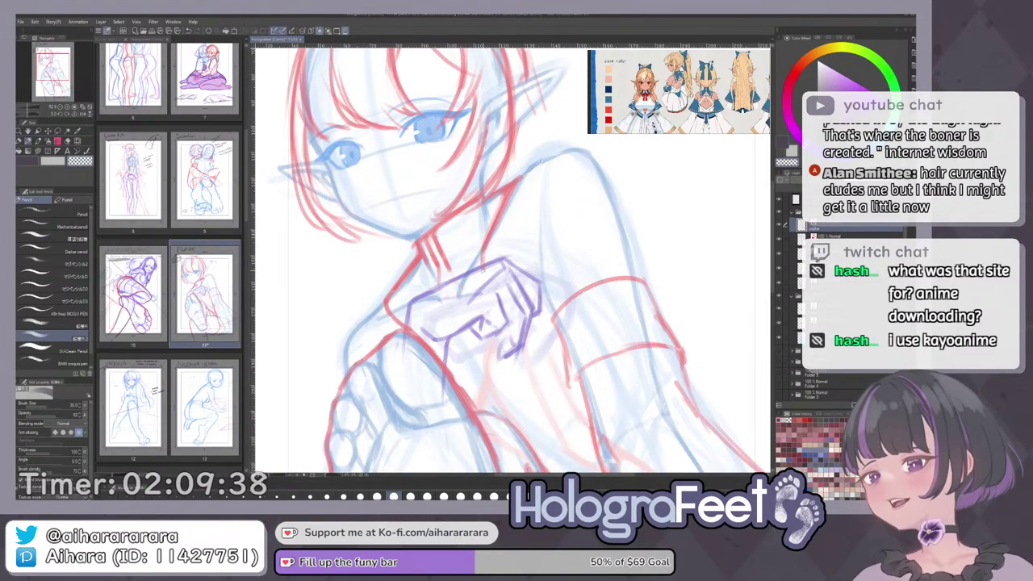
key("ctrl+0")
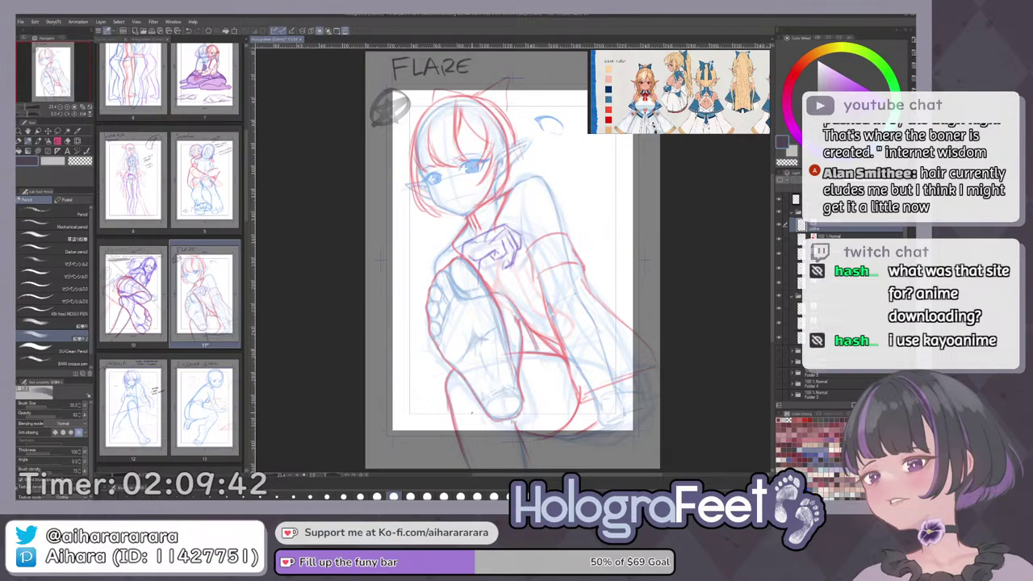
scroll(484, 229, "up", 3)
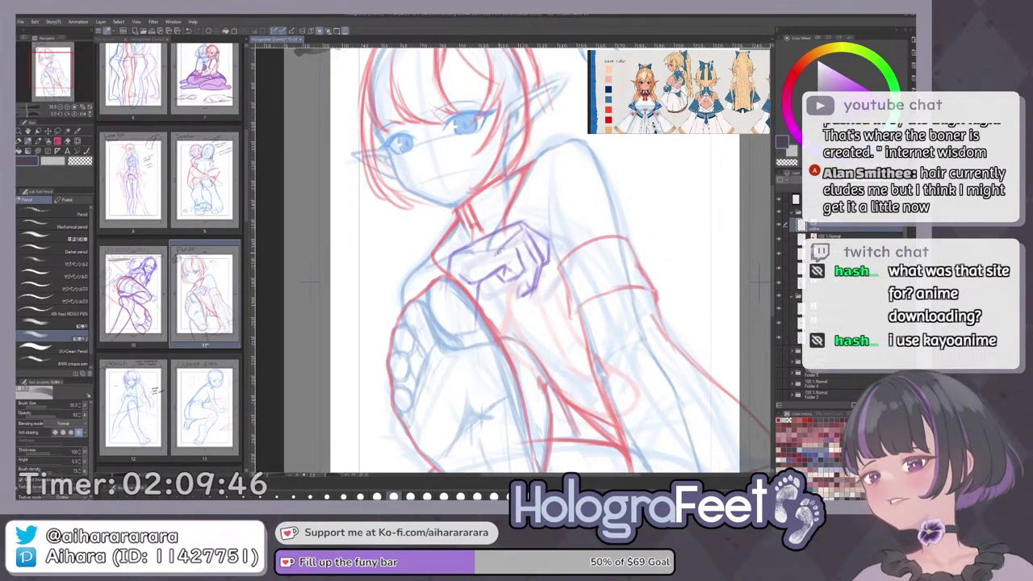
key("ctrl+0")
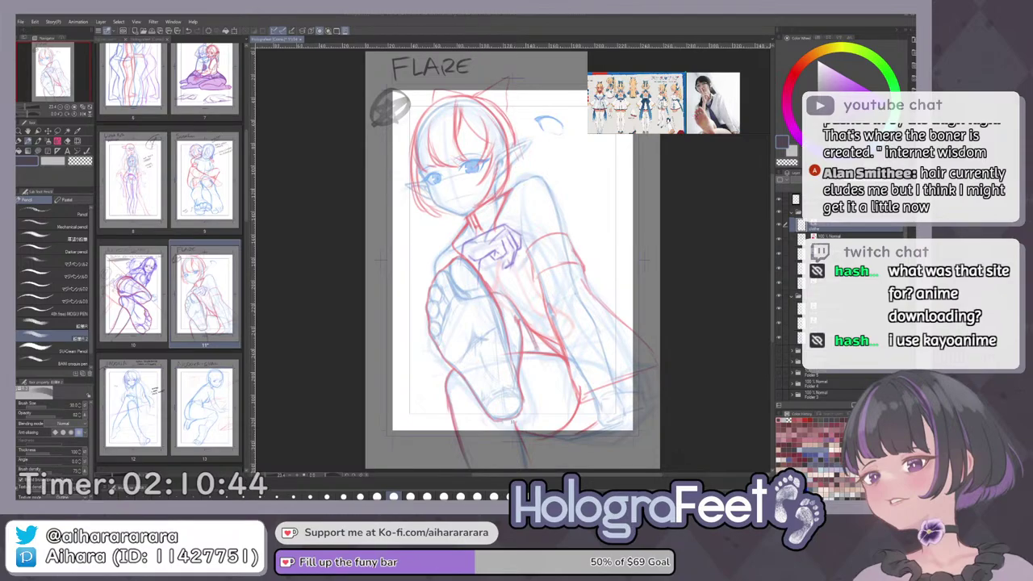
On the red hair and blue head sketch layers, lasso around the head and bow and scale the selection down slightly toward the neck.
left_click(839, 238)
left_click(780, 254)
left_click(779, 255)
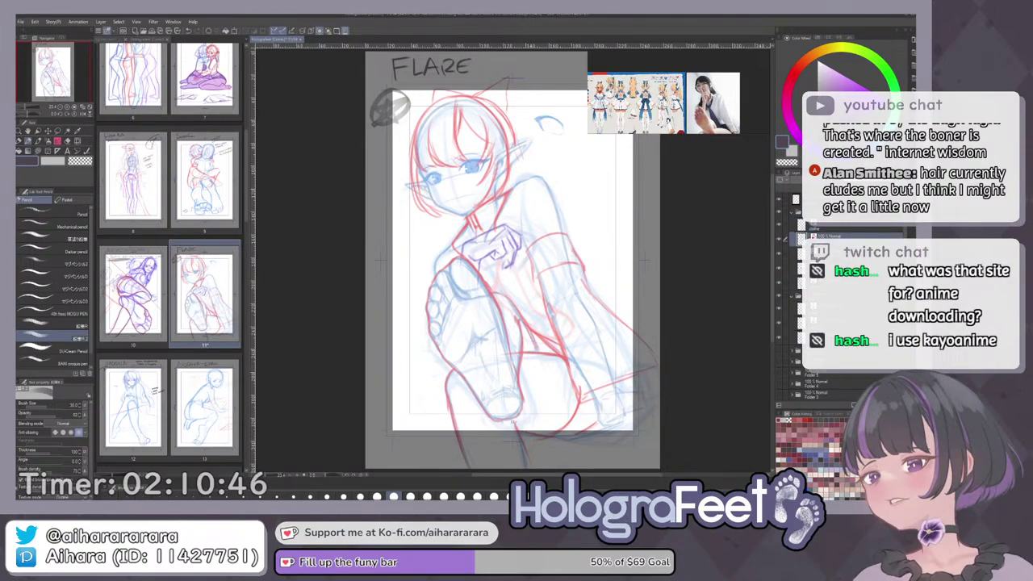
key("m")
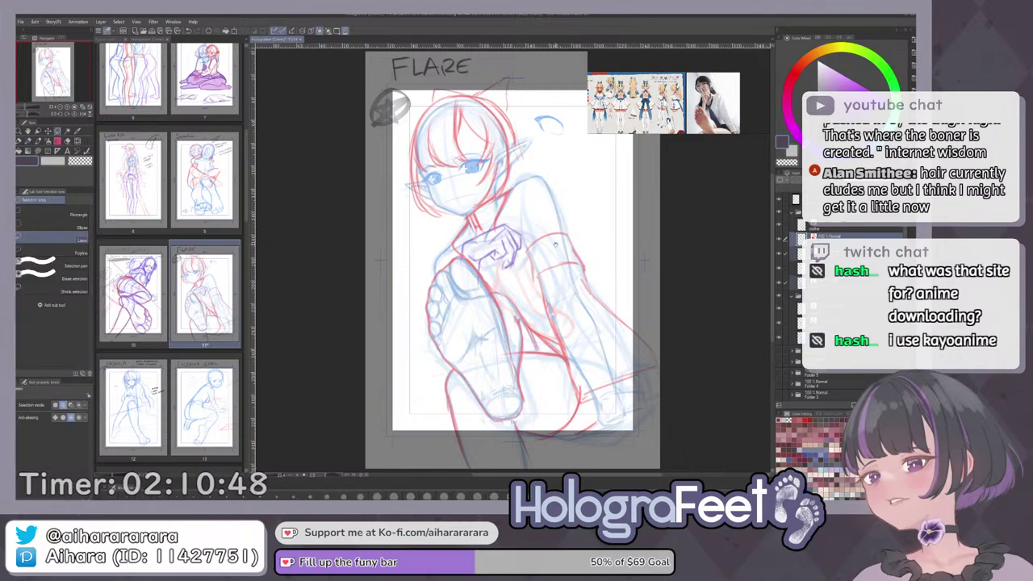
left_click_drag(546, 124, 544, 218)
key("ctrl+plus")
mouse_move(521, 134)
left_mouse_down()
mouse_move(518, 184)
mouse_move(537, 208)
left_mouse_up()
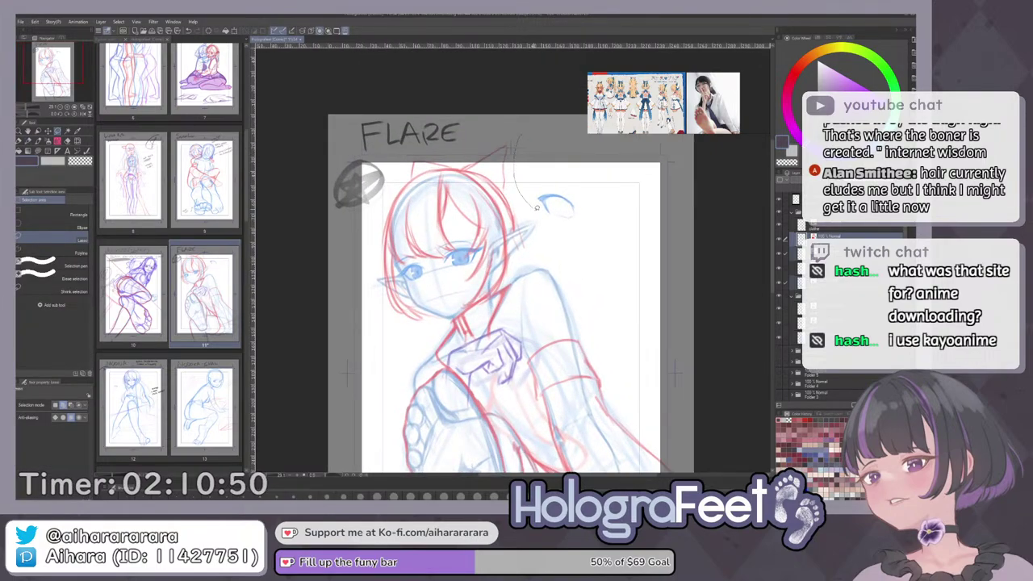
mouse_move(528, 253)
left_mouse_down()
mouse_move(461, 313)
mouse_move(379, 315)
mouse_move(365, 212)
left_mouse_up()
key("ctrl+t")
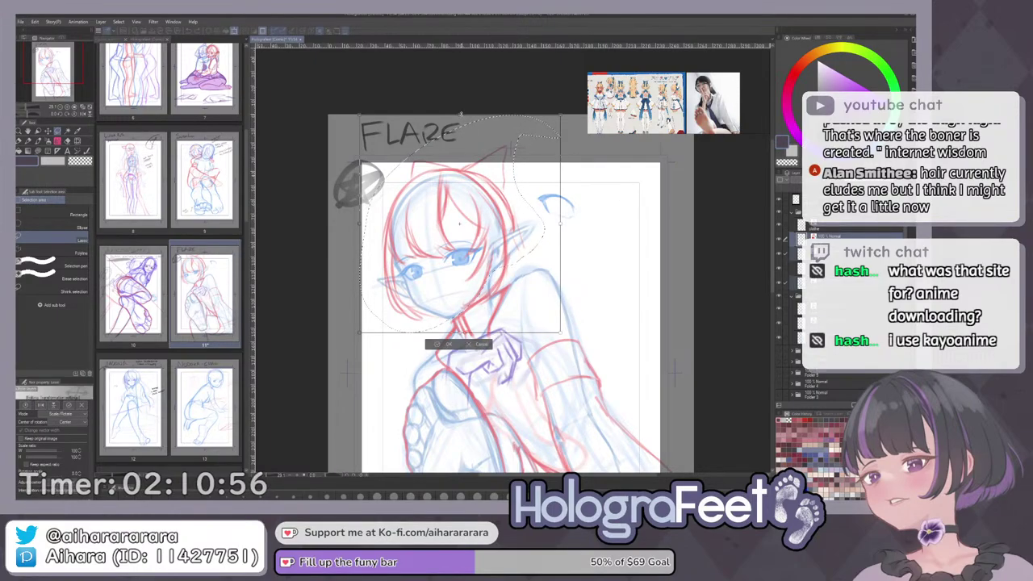
left_click_drag(459, 115, 459, 130)
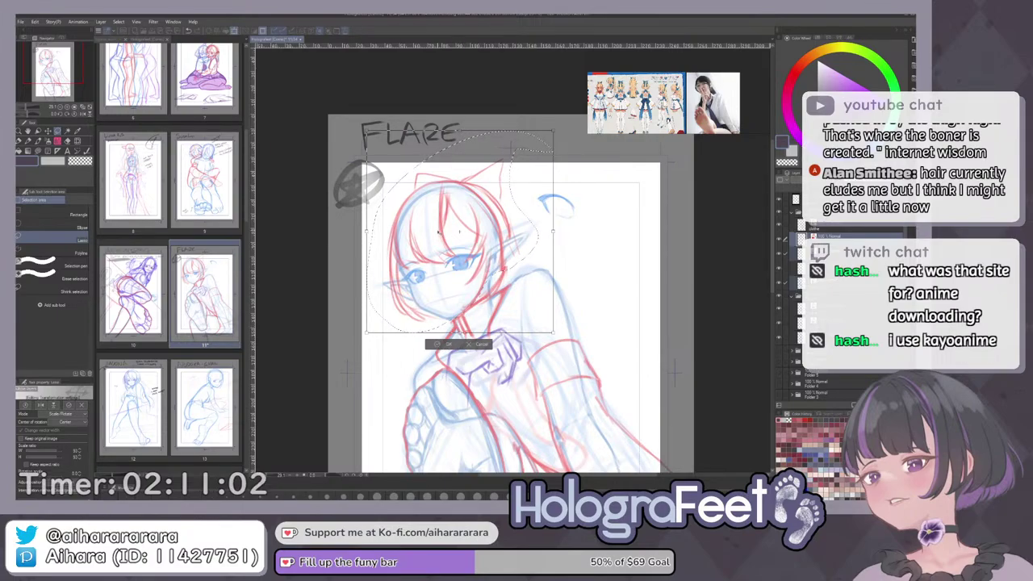
key("Return")
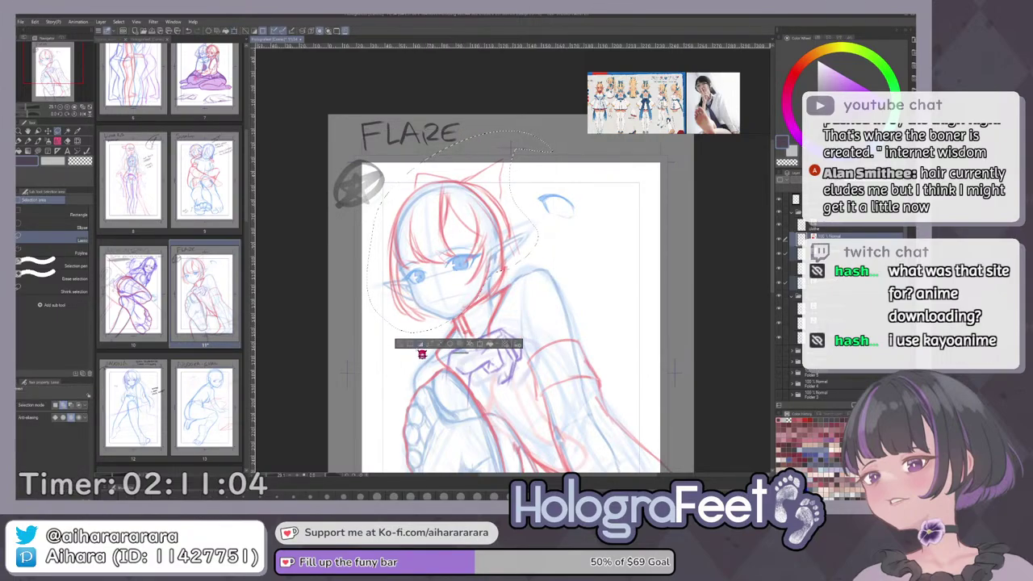
Compare the whole figure with the head before and after scaling, keeping the smaller head and its lasso selection active.
key("ctrl+0")
left_click(411, 240)
key("ctrl+z")
key("ctrl+z")
key("ctrl+z")
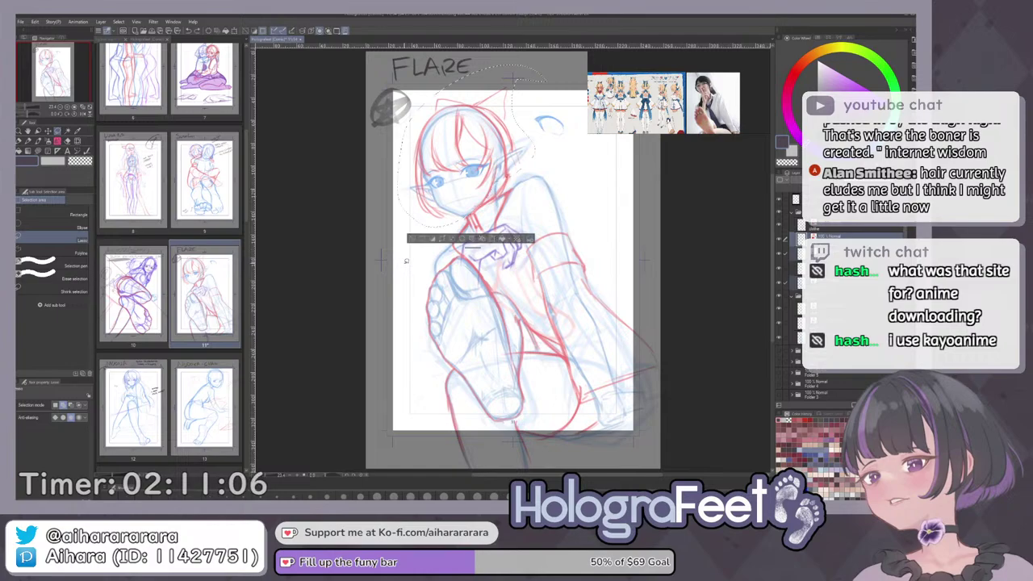
key("ctrl+y")
key("ctrl+y")
key("ctrl+y")
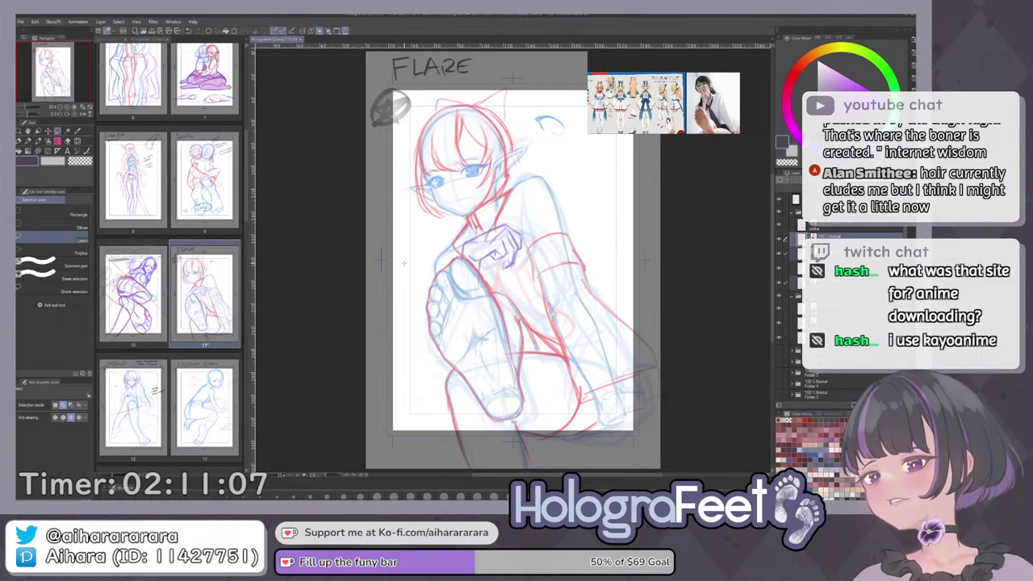
key("ctrl+z")
key("ctrl+z")
key("ctrl+z")
key("ctrl+y")
key("ctrl+y")
key("ctrl+y")
key("ctrl+z")
key("ctrl+z")
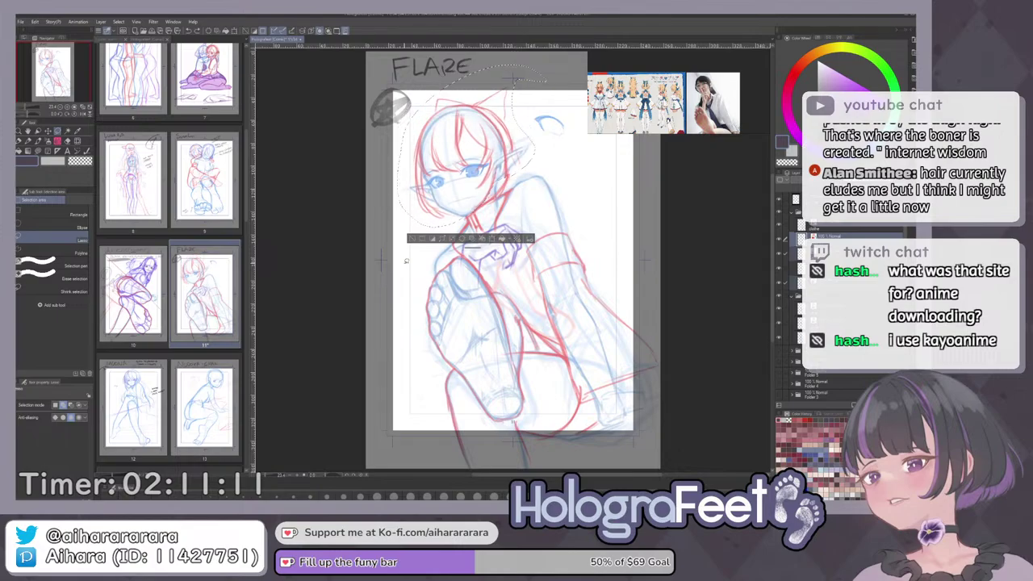
Try rotating the selected head and hair slightly counter-clockwise around a pivot near the neck.
key("ctrl+t")
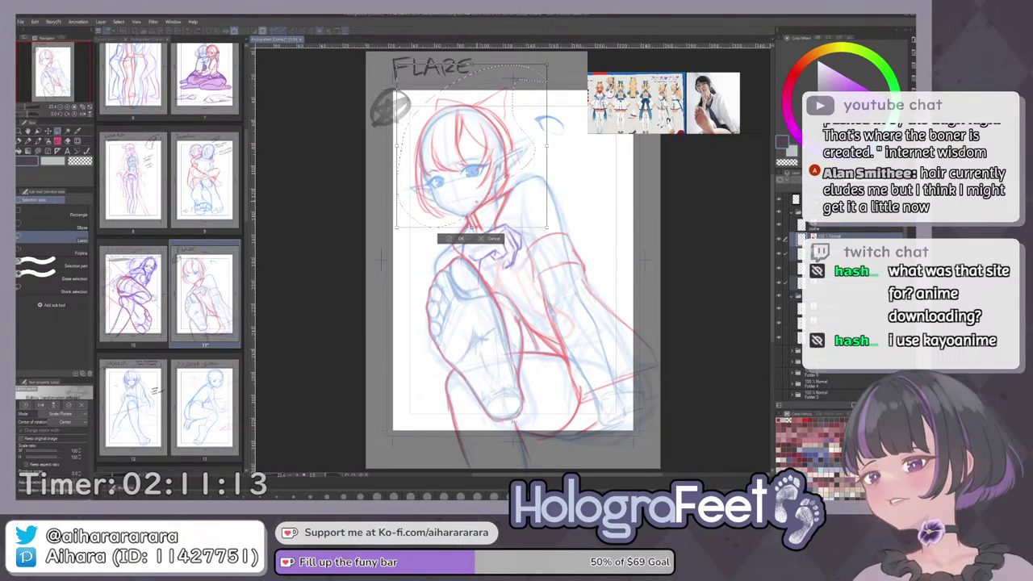
left_click_drag(471, 146, 481, 190)
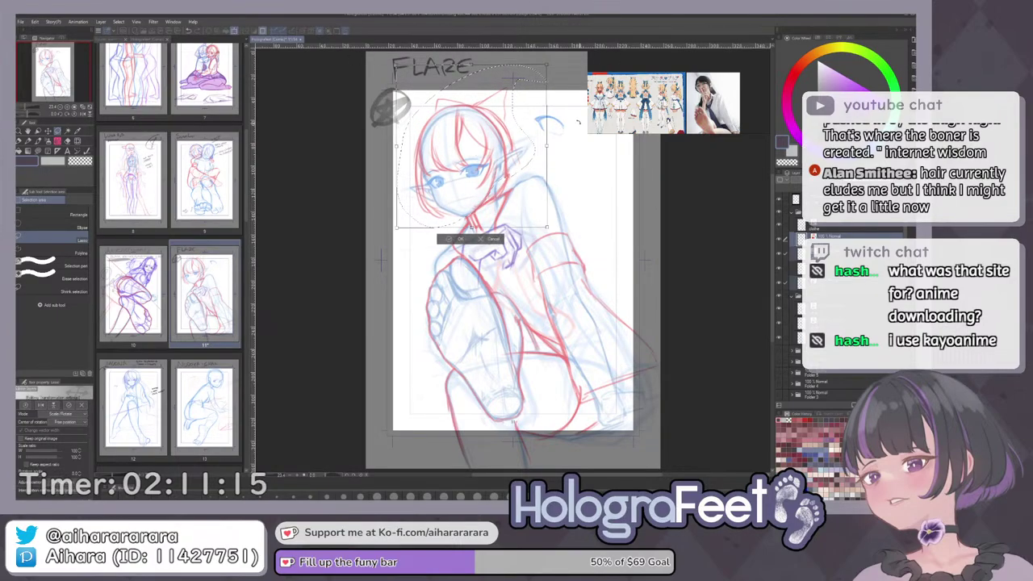
left_click_drag(580, 124, 575, 117)
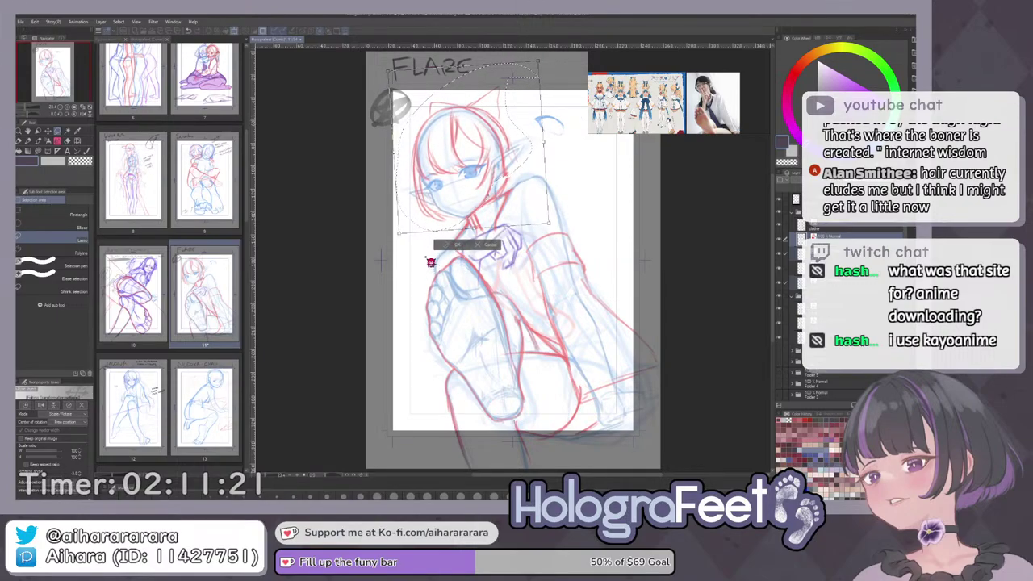
left_click(457, 245)
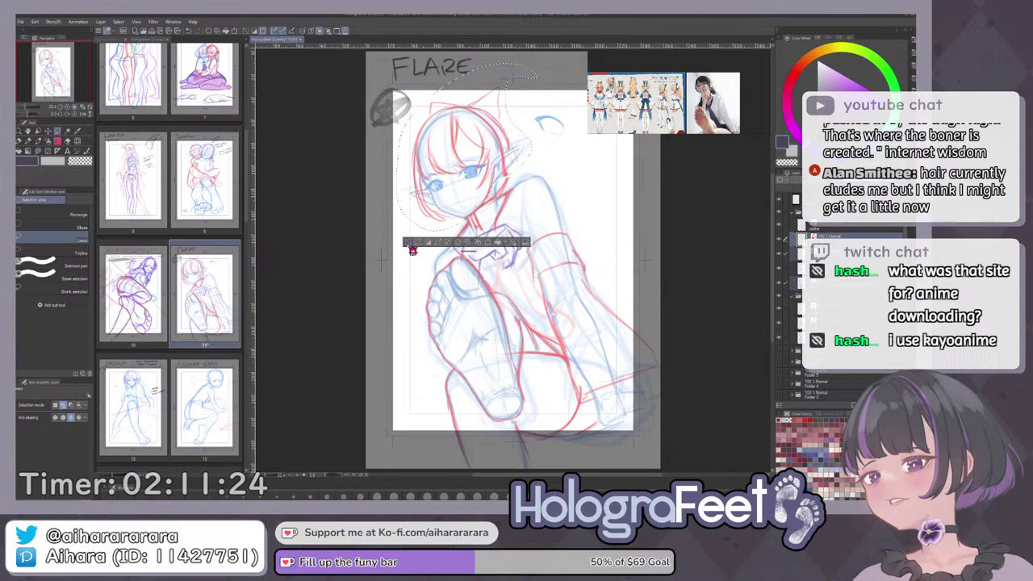
left_click(410, 245)
Compare the head's original, scaled and rotated versions, undo the rotation, and clear the selection.
key("ctrl+z")
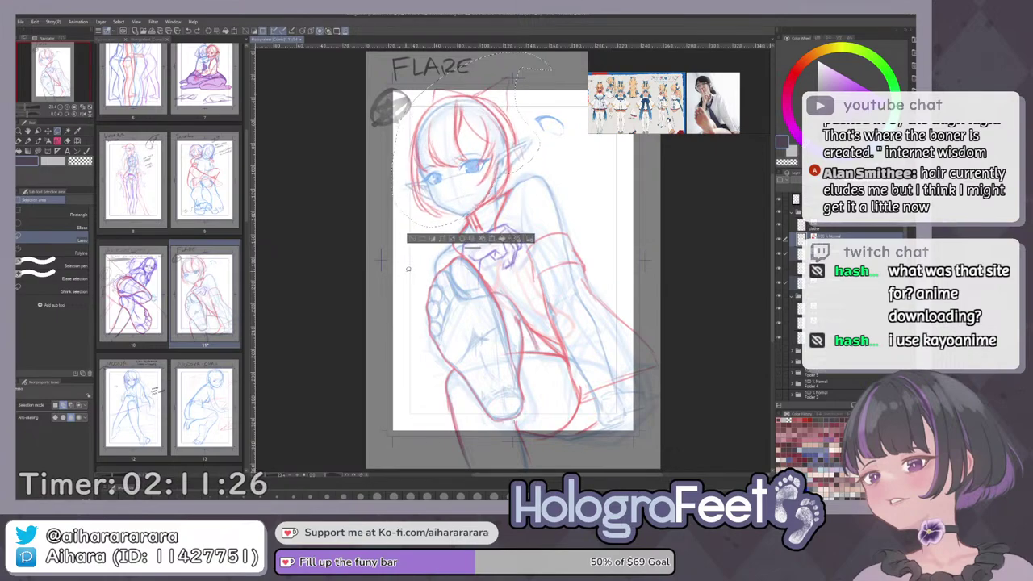
key("ctrl+z")
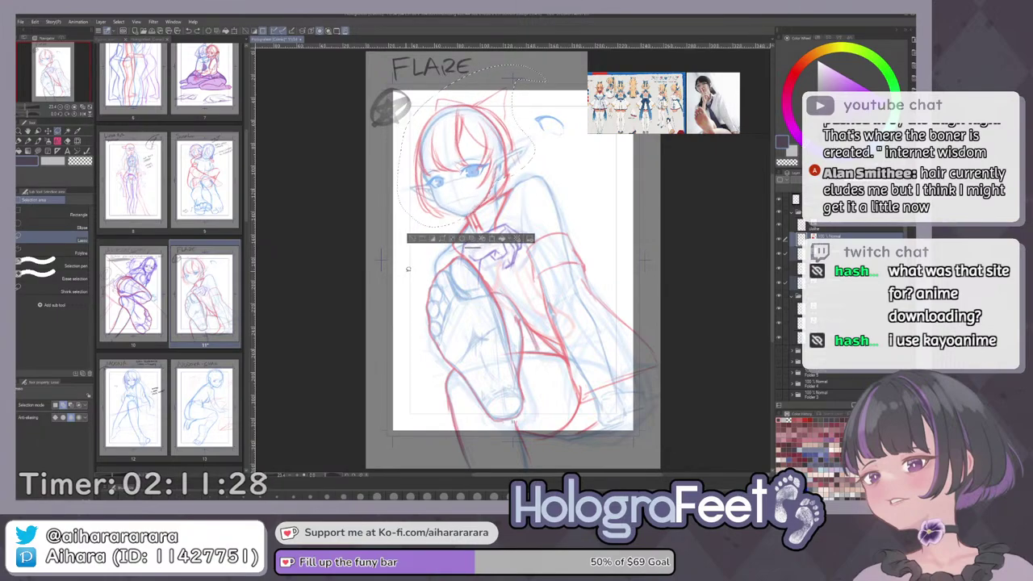
key("ctrl+y")
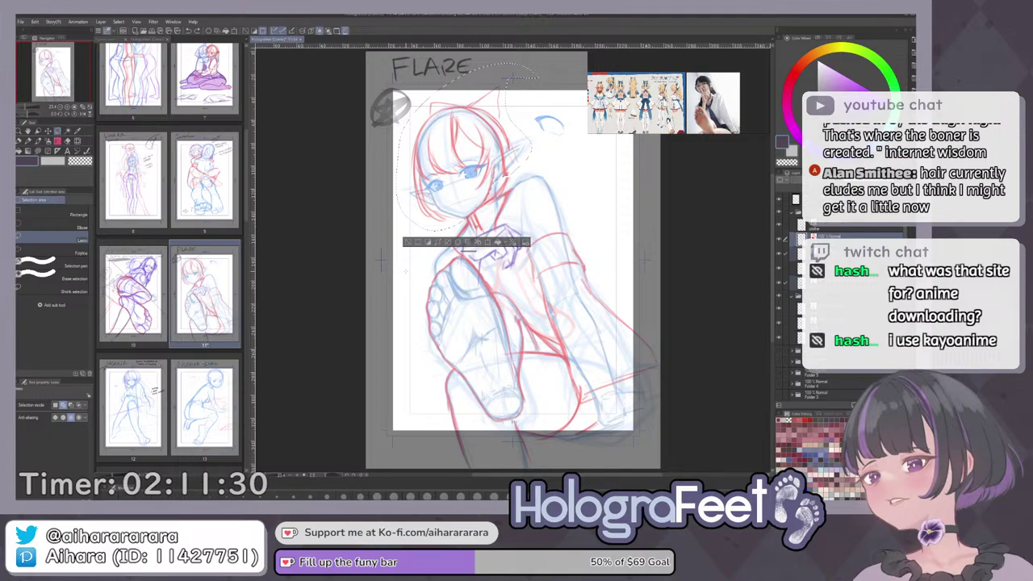
left_click_drag(406, 271, 409, 268)
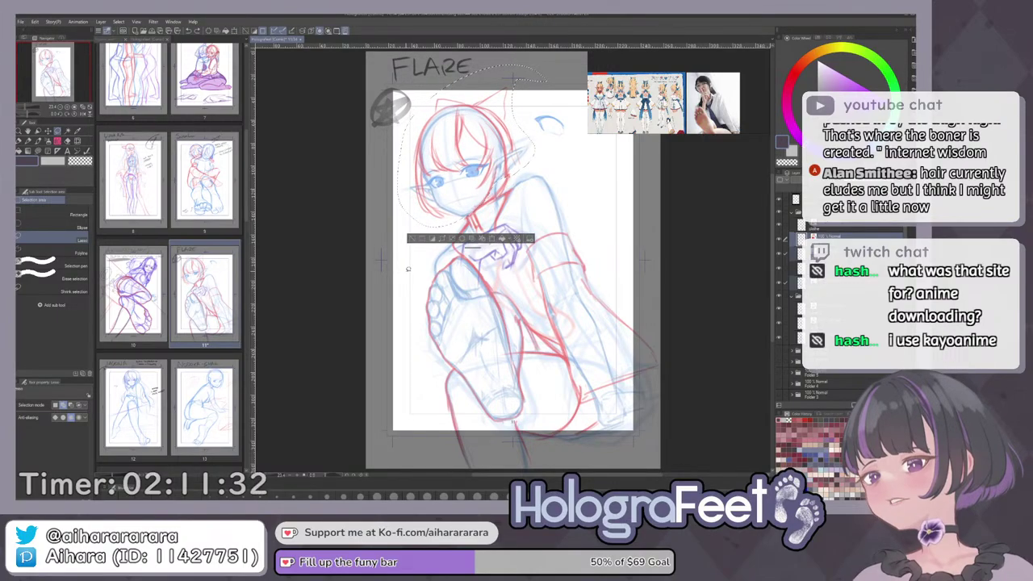
key("ctrl+z")
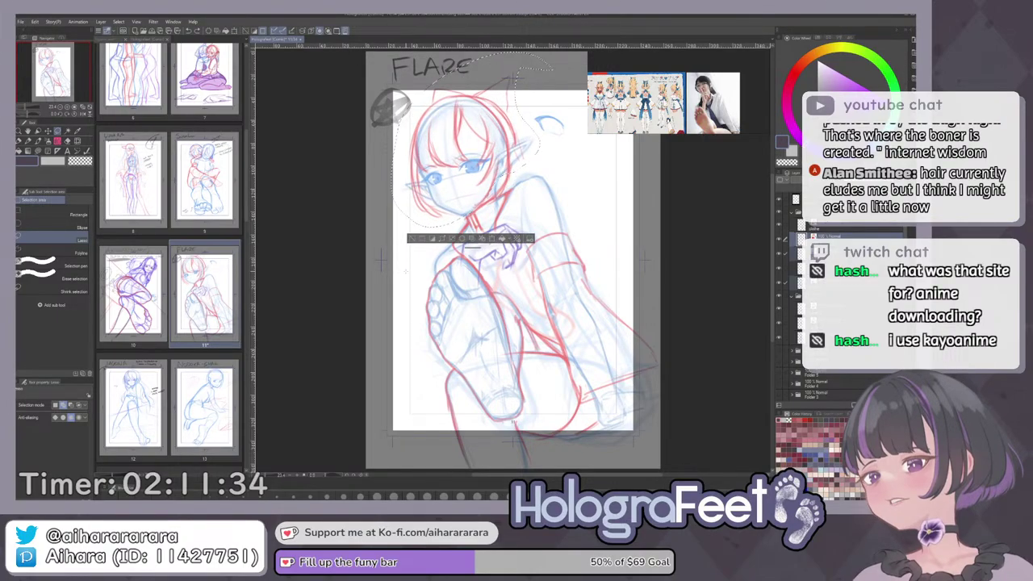
key("ctrl+y")
key("ctrl+d")
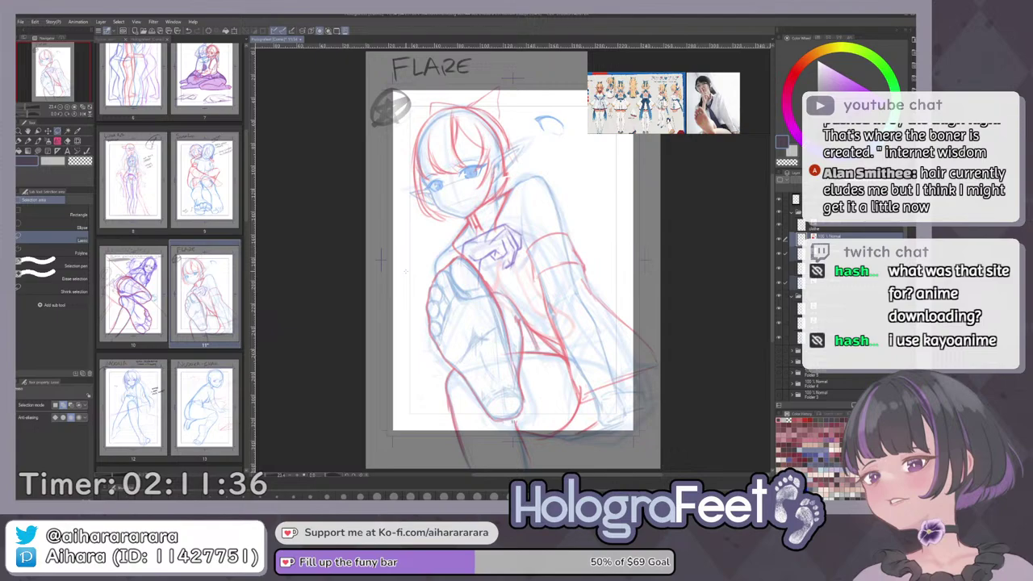
key("ctrl+z")
key("ctrl+z")
key("ctrl+d")
key("ctrl+y")
key("ctrl+y")
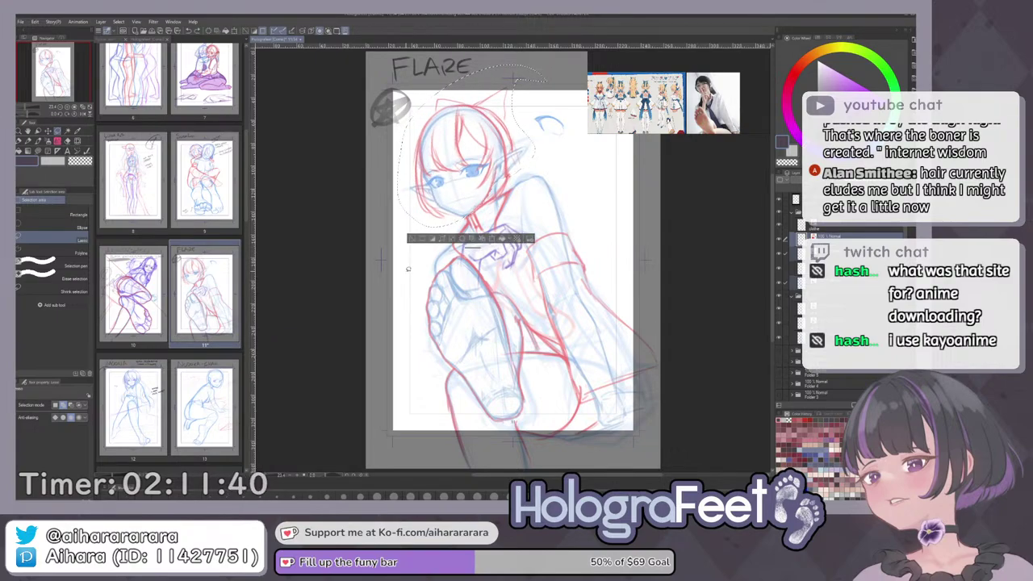
left_click(413, 239)
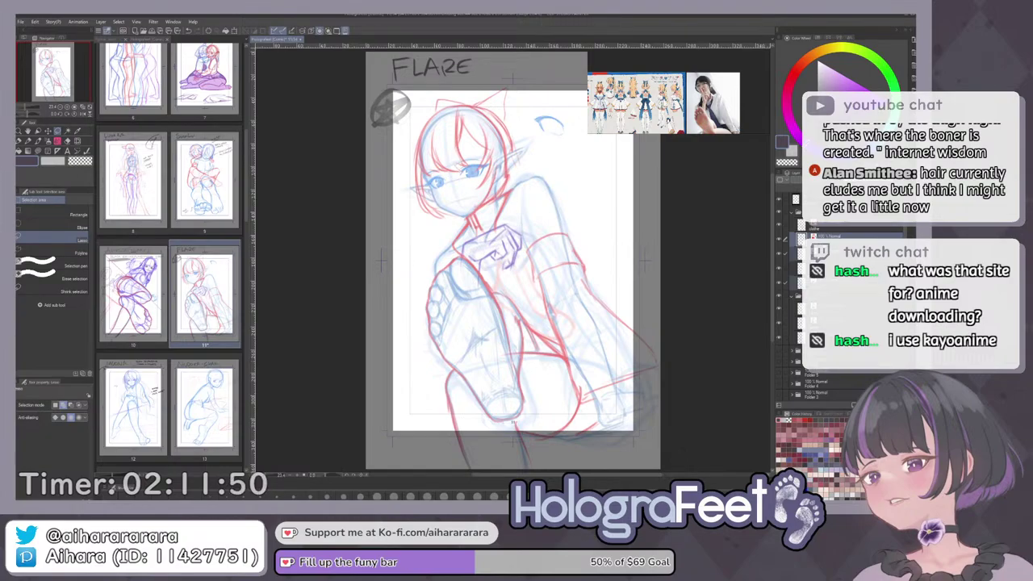
Hide the red hair and clean up the collar's top edge beneath the jawline with the eraser on the clothing layer.
left_click(780, 239)
left_click(780, 240)
left_click(820, 227)
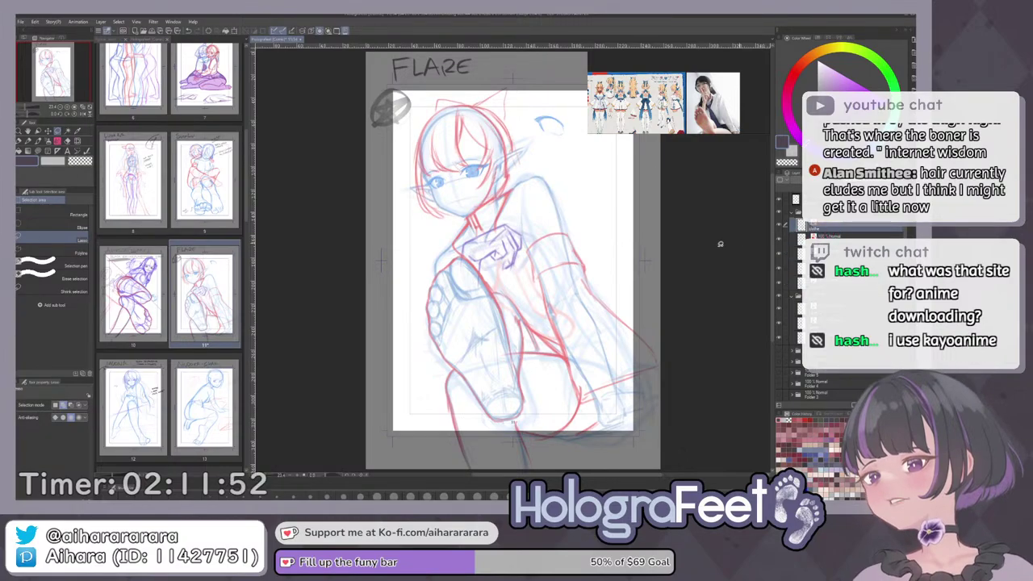
key("e")
scroll(552, 95, "up", 5)
left_click(779, 240)
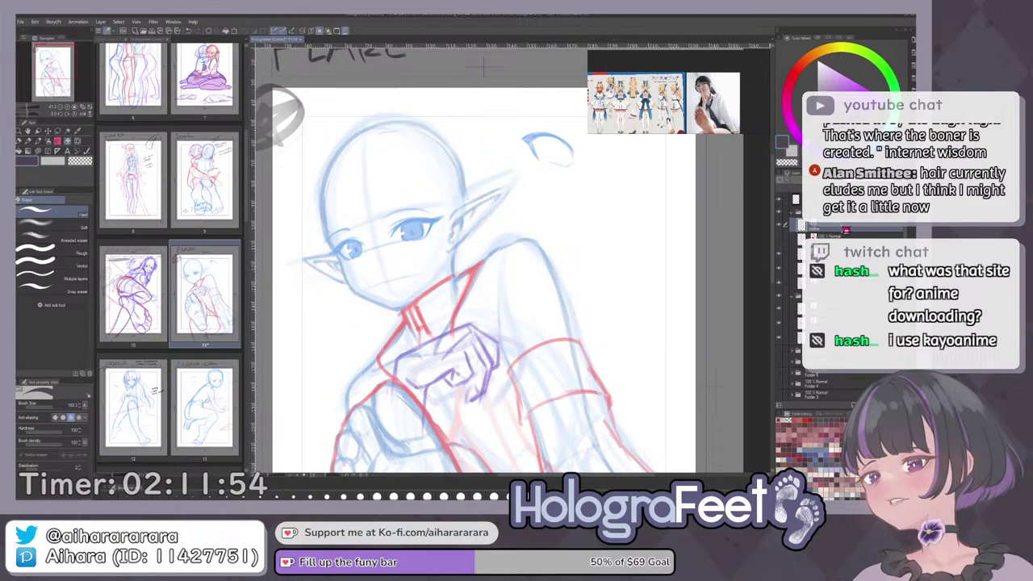
mouse_move(475, 314)
left_mouse_down()
mouse_move(418, 305)
mouse_move(444, 331)
left_mouse_up()
scroll(444, 331, "up", 1)
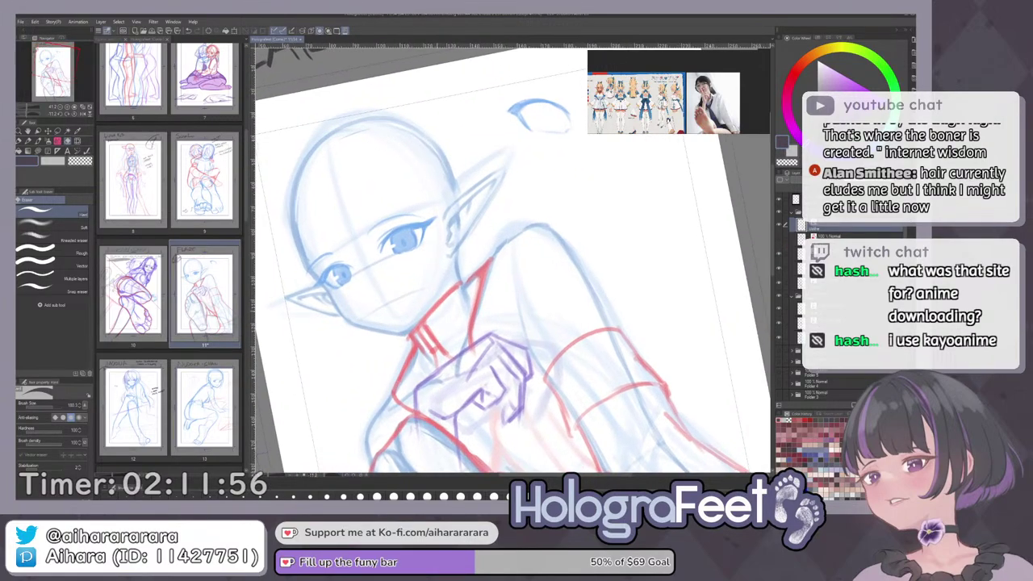
left_click_drag(452, 282, 398, 334)
key("p")
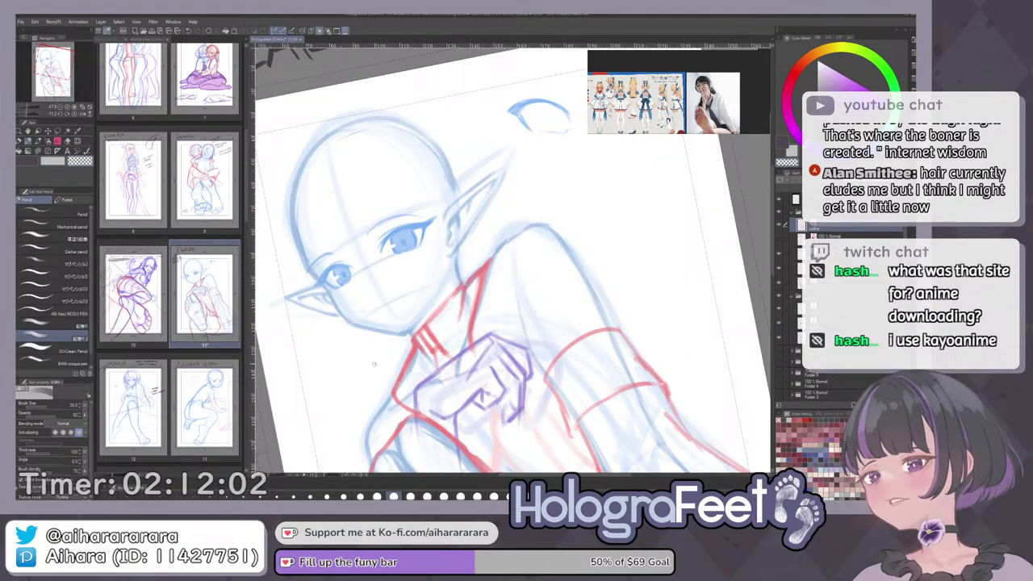
Show the hair layer again and touch up the red strands behind the jaw, between the ear and the collar.
left_click(797, 242)
key("e")
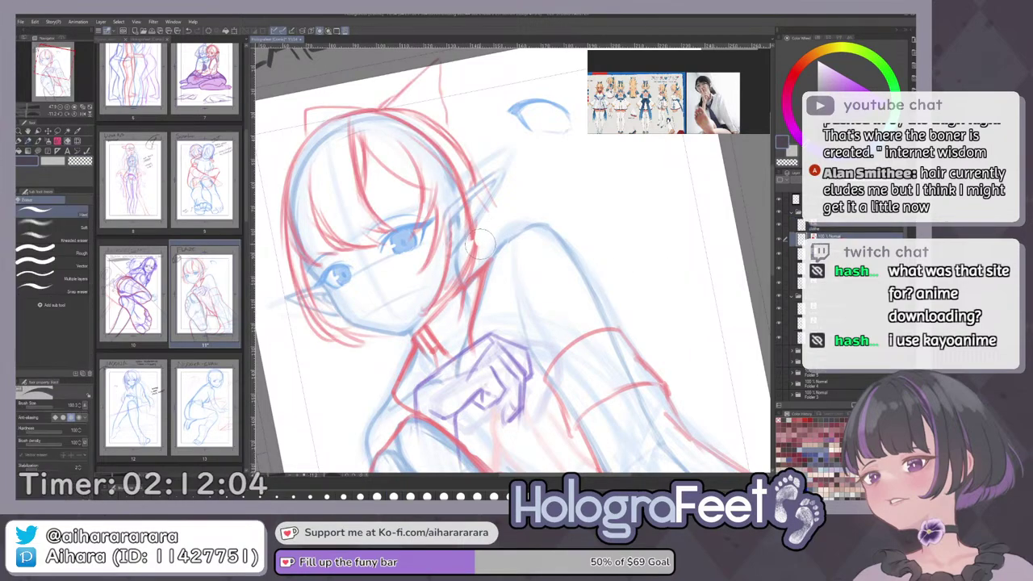
key("p")
left_click_drag(481, 232, 466, 275)
left_click_drag(473, 238, 464, 282)
key("ctrl+0")
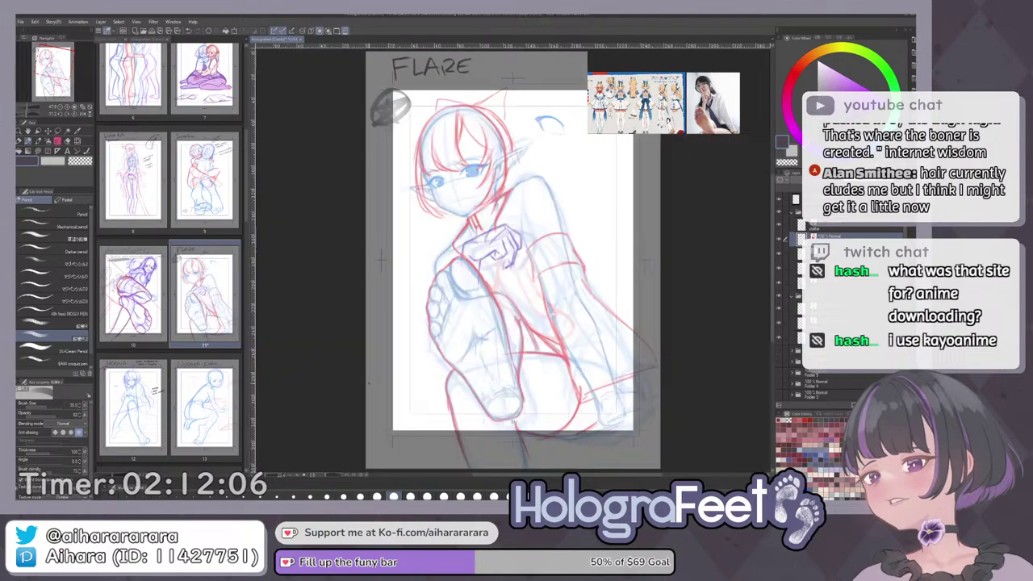
Activate the face sketch layer, reduce the pencil size, and redraw the short stroke beneath the eye on the viewer's left.
left_click(780, 254)
left_click(780, 255)
left_click(824, 253)
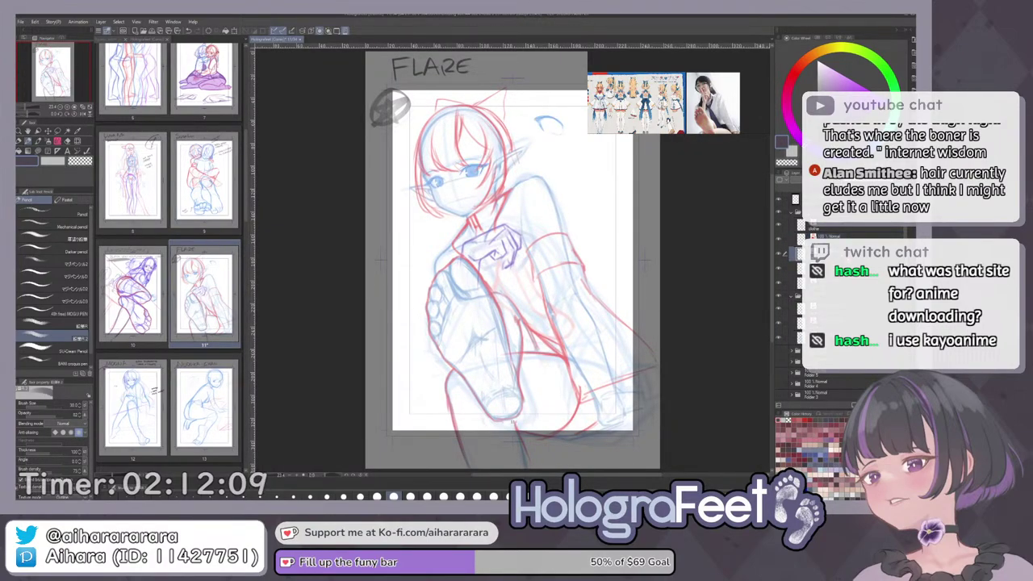
scroll(449, 248, "up", 3)
left_click_drag(449, 248, 453, 317)
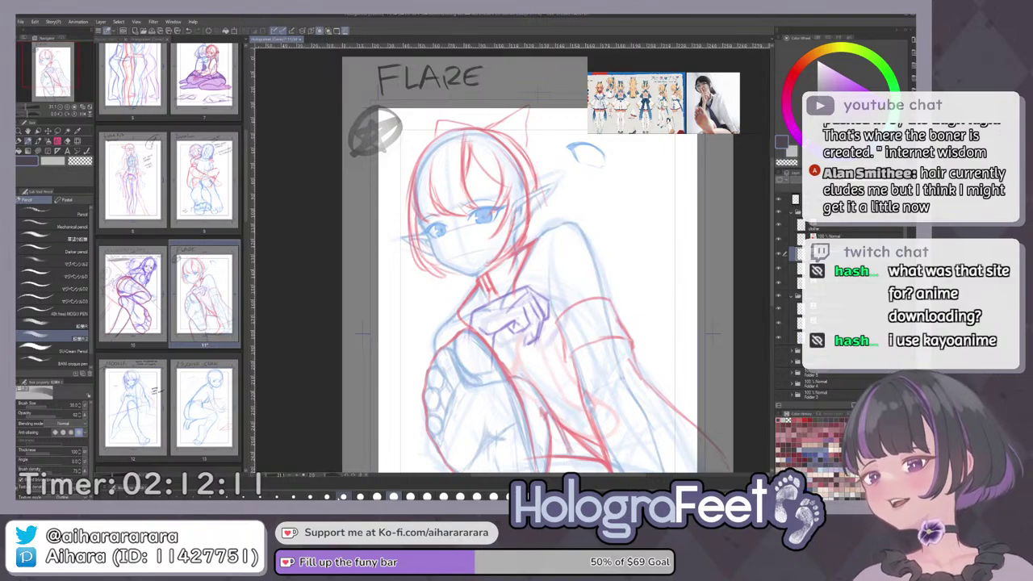
key("bracketleft")
key("bracketleft")
scroll(476, 255, "up", 3)
left_click_drag(476, 254, 489, 298)
key("ctrl+plus")
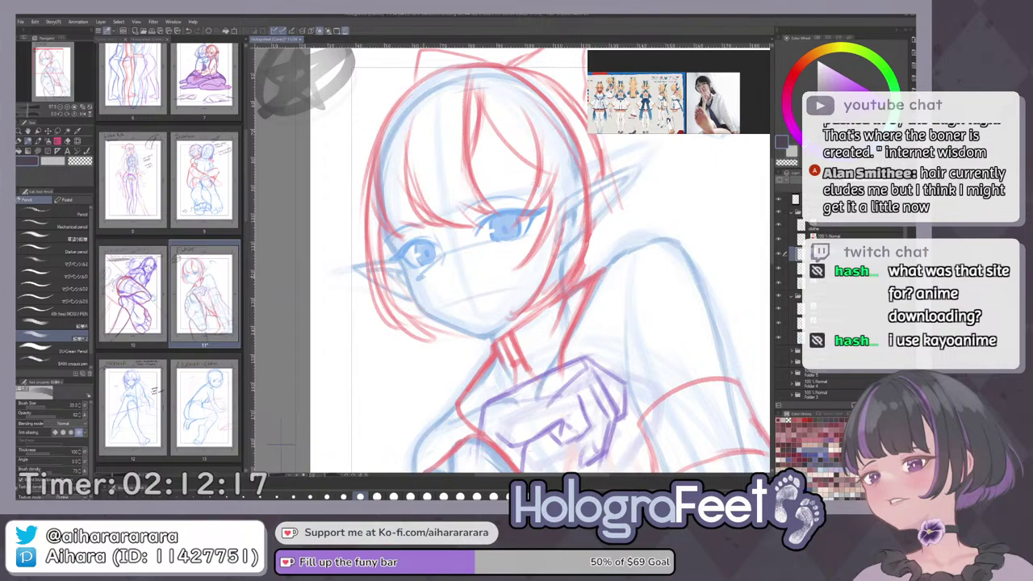
key("ctrl+0")
scroll(444, 194, "up", 5)
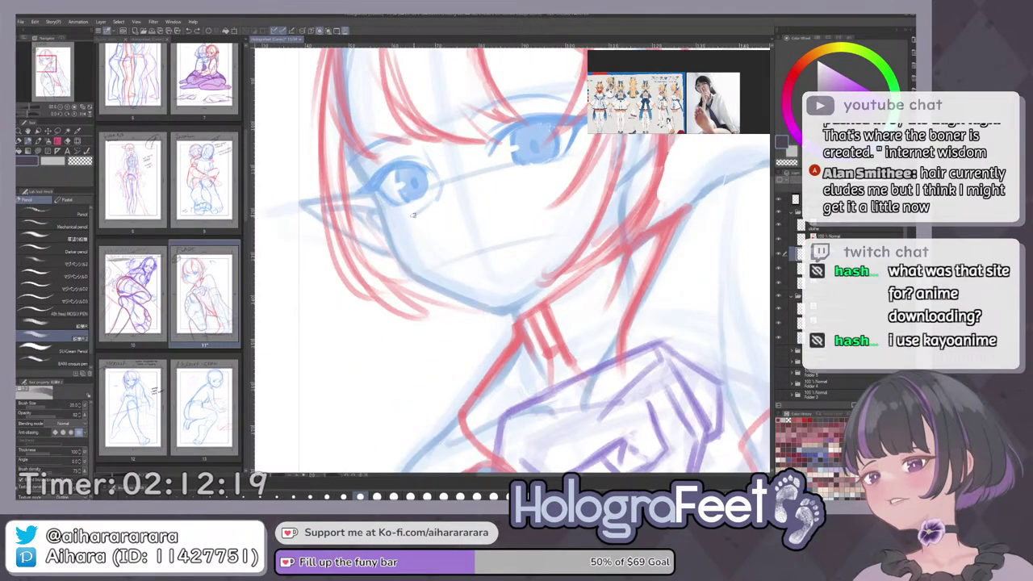
left_click_drag(442, 184, 419, 213)
Check the whole figure and face on a horizontally flipped canvas, and restore the normal orientation.
key("ctrl+0")
key("h")
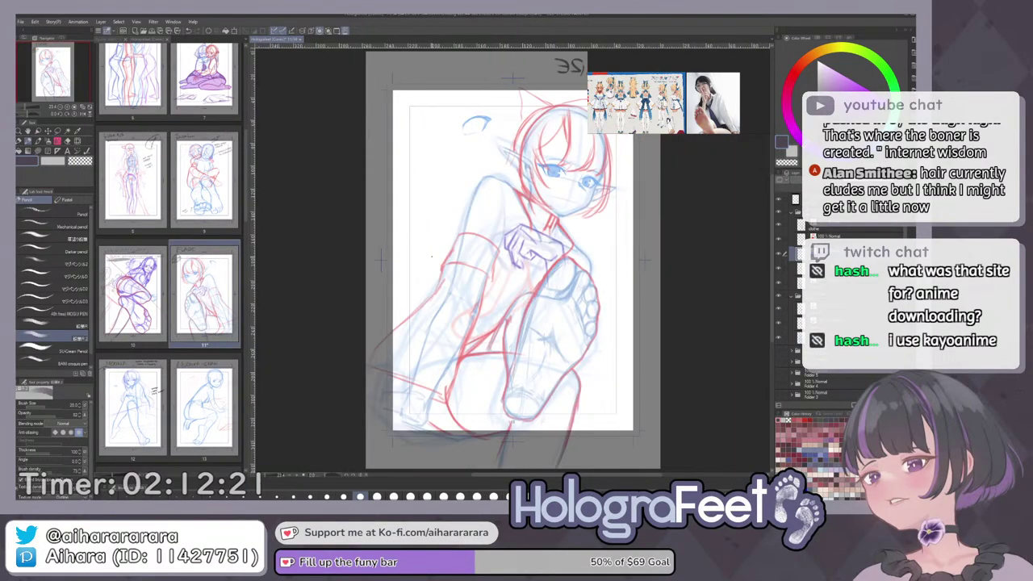
key("h")
Try a thin, closed, slightly smiling mouth line on the lower face and check it on the flipped canvas.
scroll(423, 217, "up", 5)
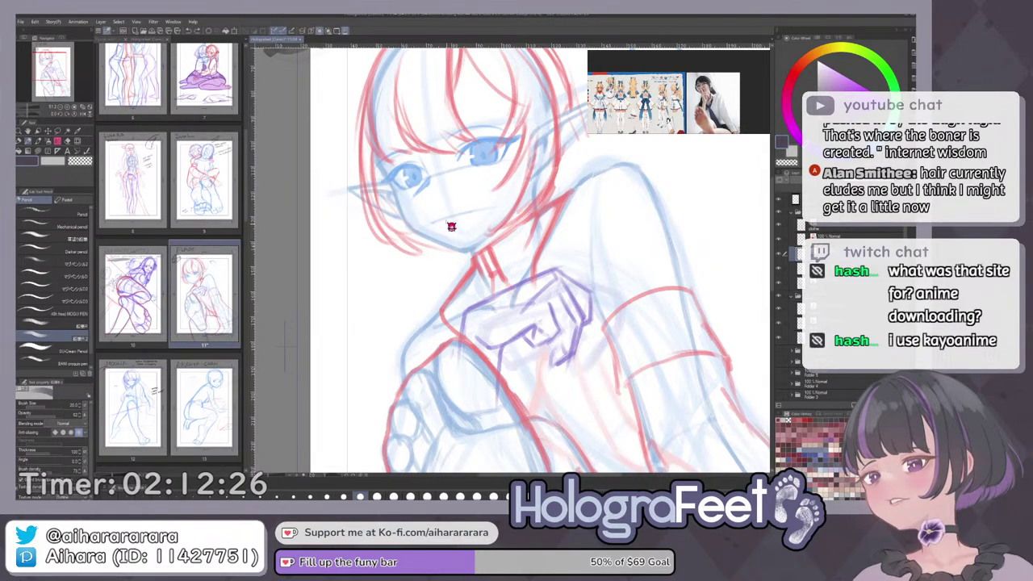
left_click_drag(433, 218, 465, 209)
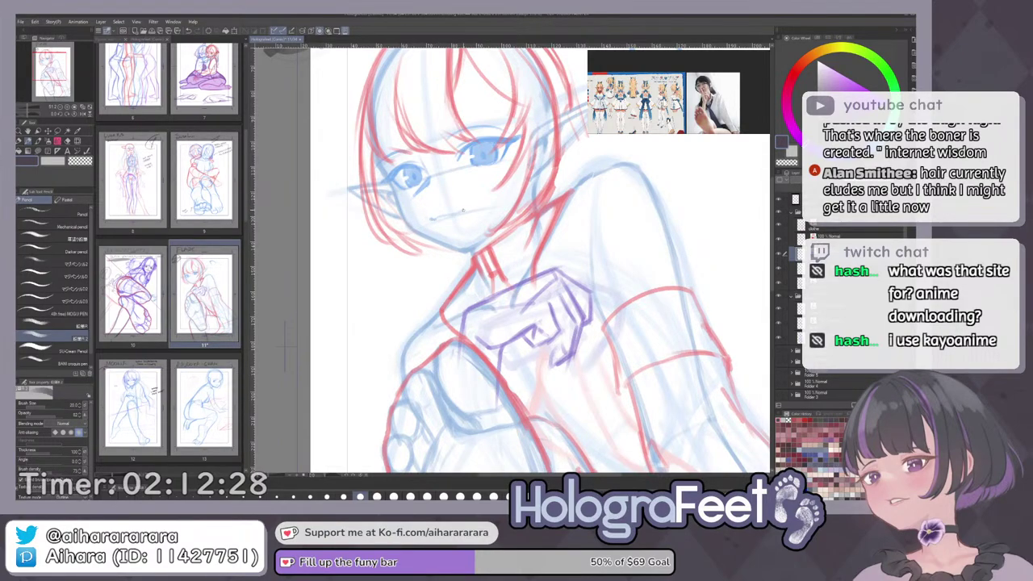
key("ctrl+0")
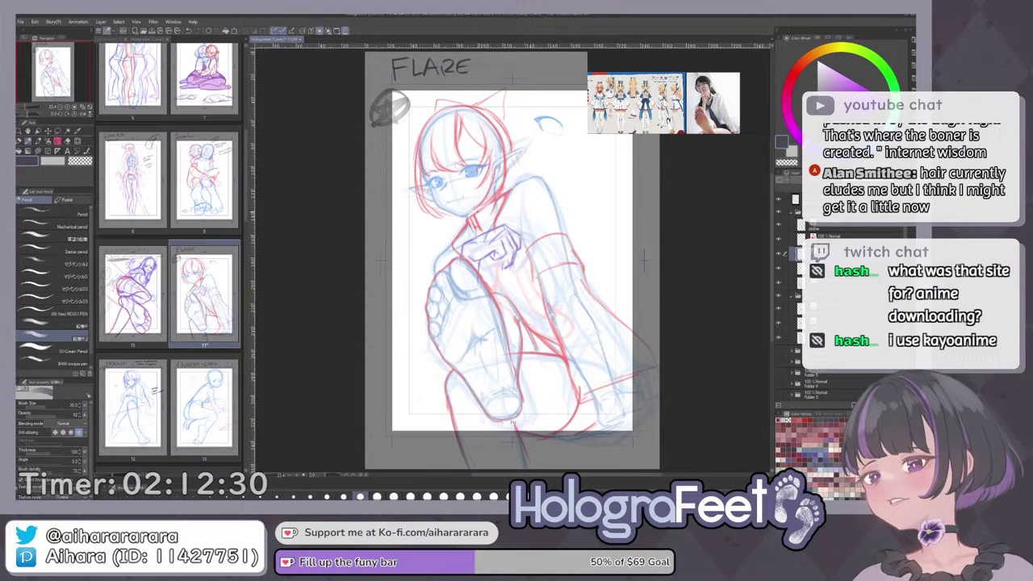
scroll(460, 199, "up", 3)
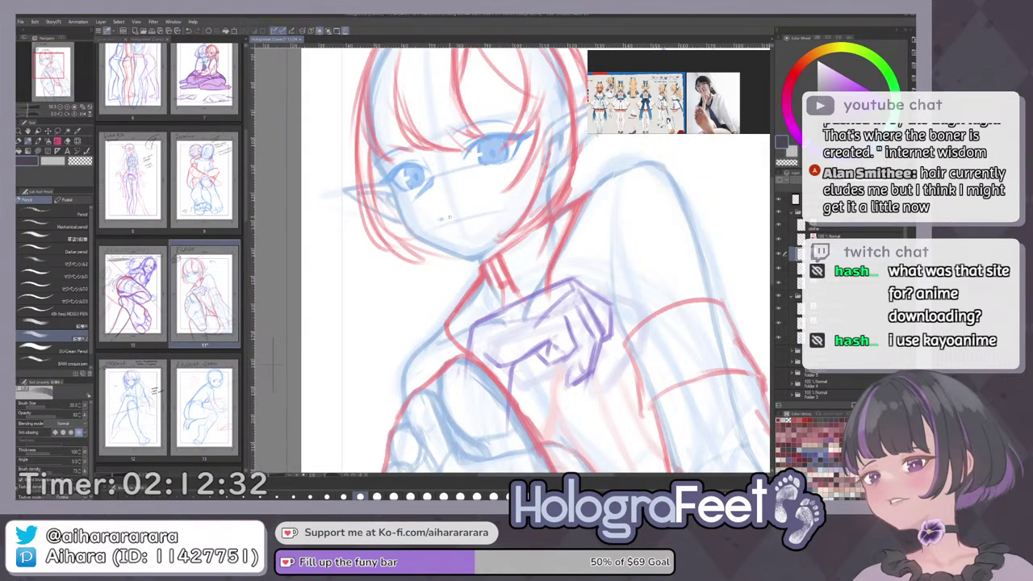
left_click_drag(479, 208, 442, 219)
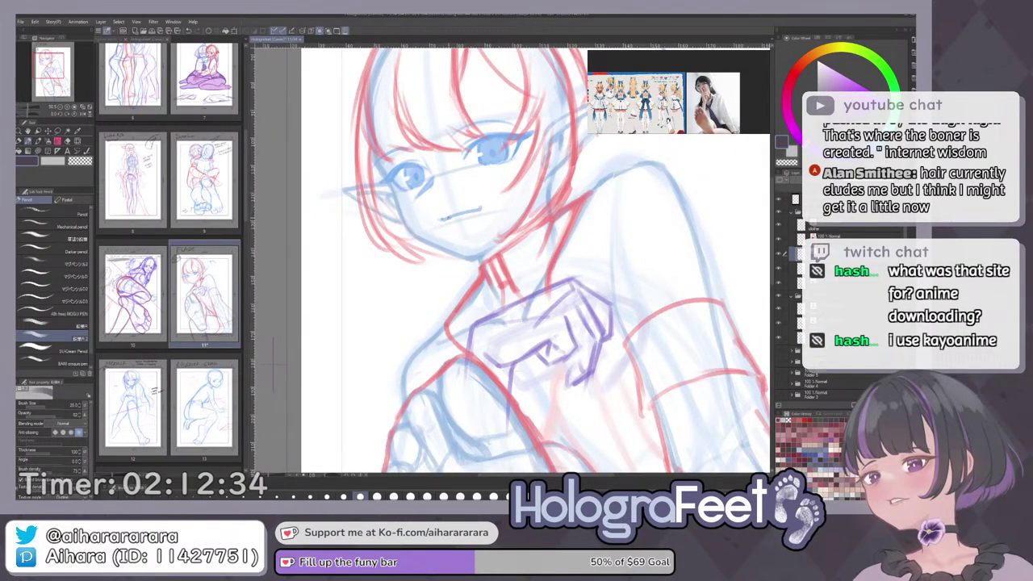
key("ctrl+0")
key("h")
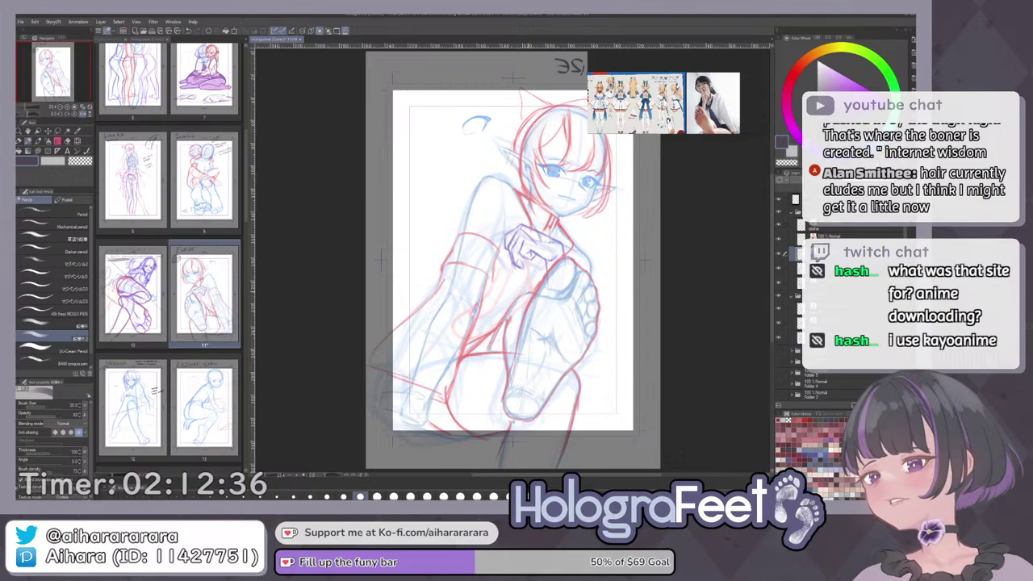
key("h")
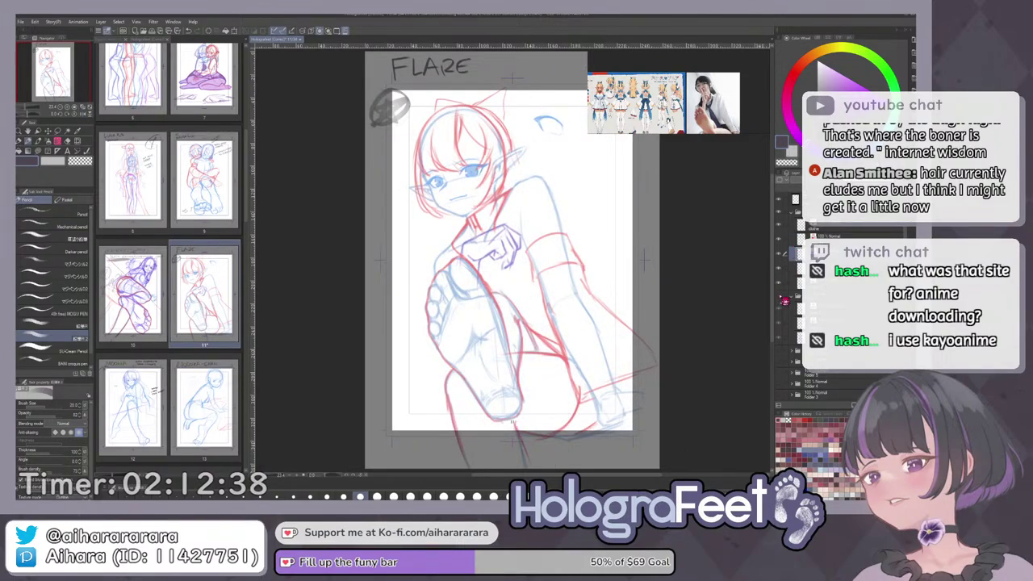
Erase the trial mouth line from the face and undo the last pencil attempt.
key("e")
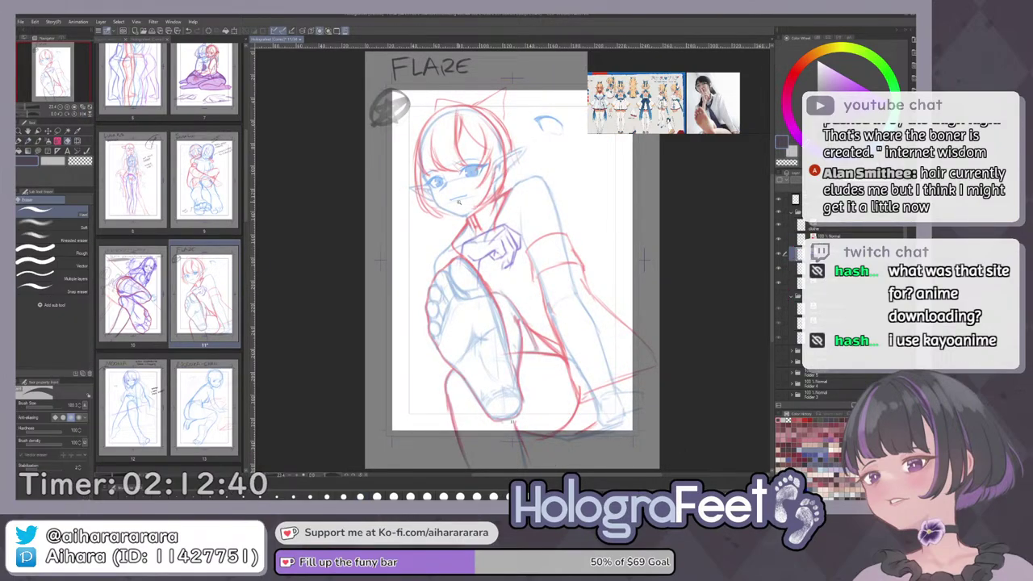
scroll(439, 153, "up", 3)
left_click_drag(483, 227, 467, 231)
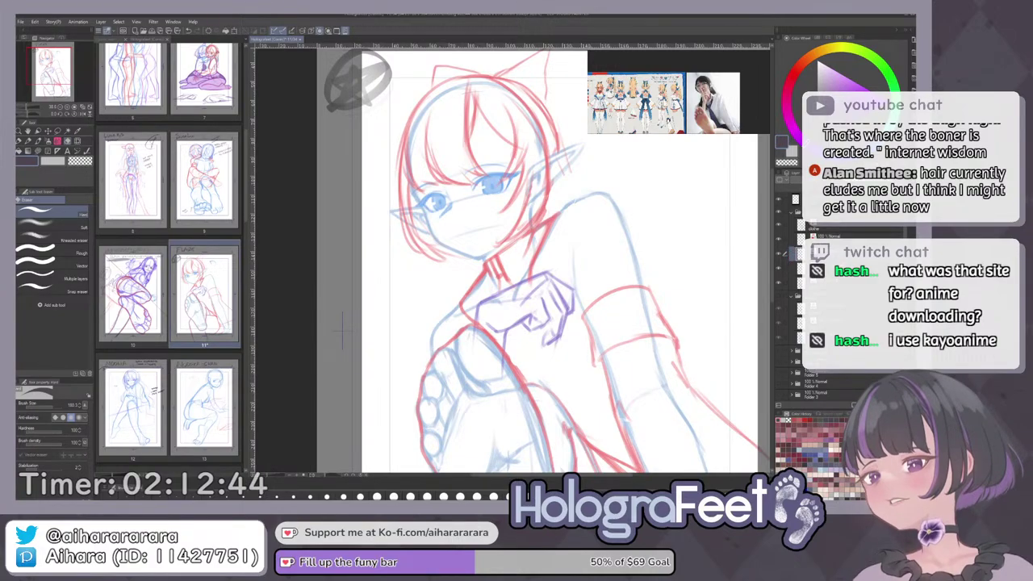
key("p")
scroll(479, 265, "up", 2)
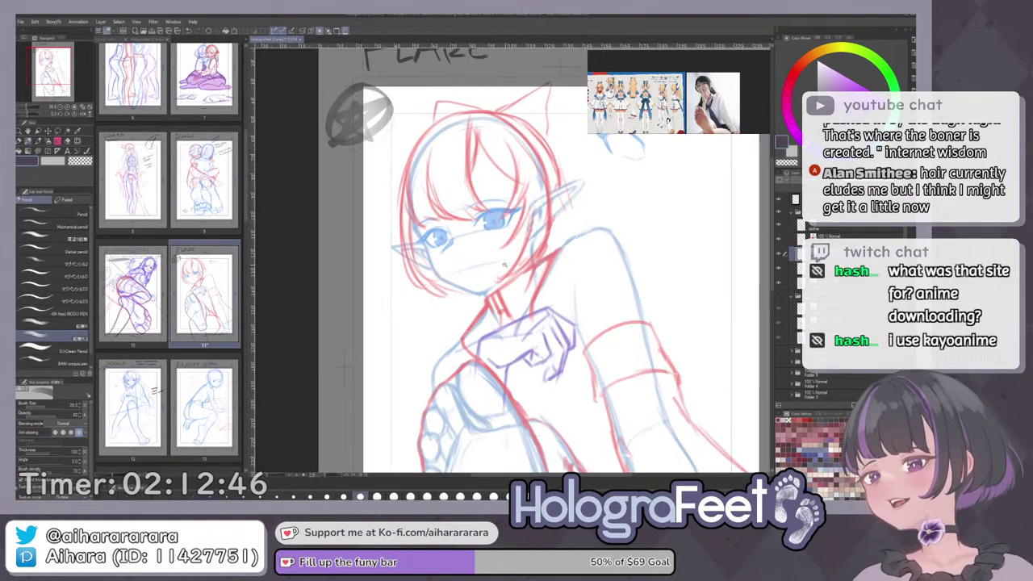
key("ctrl+z")
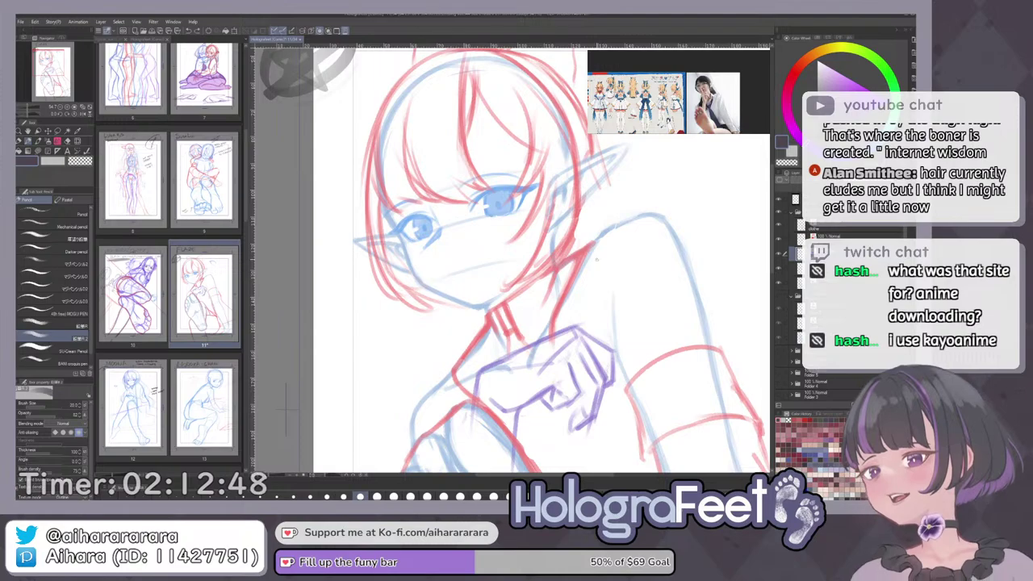
Show the blue rough sketch again, try a closed mouth with one raised corner, and remove it.
left_click(779, 297)
left_click_drag(504, 287, 507, 305)
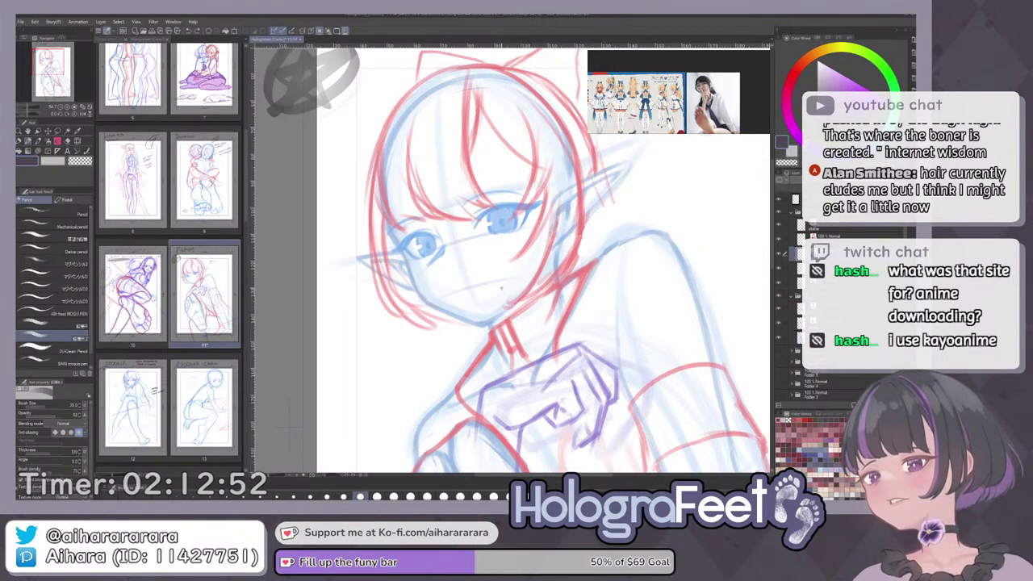
scroll(465, 301, "up", 1)
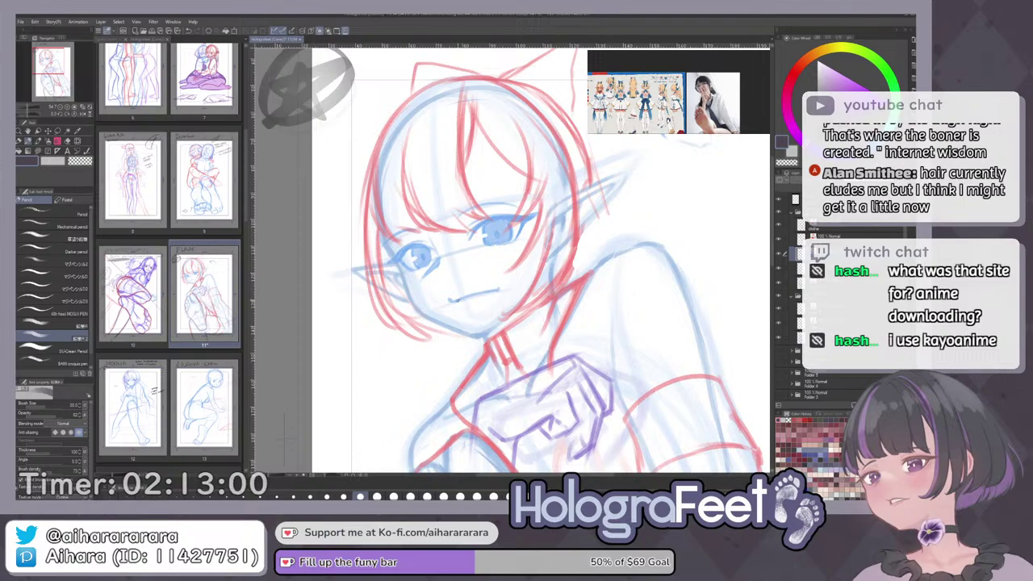
key("ctrl+0")
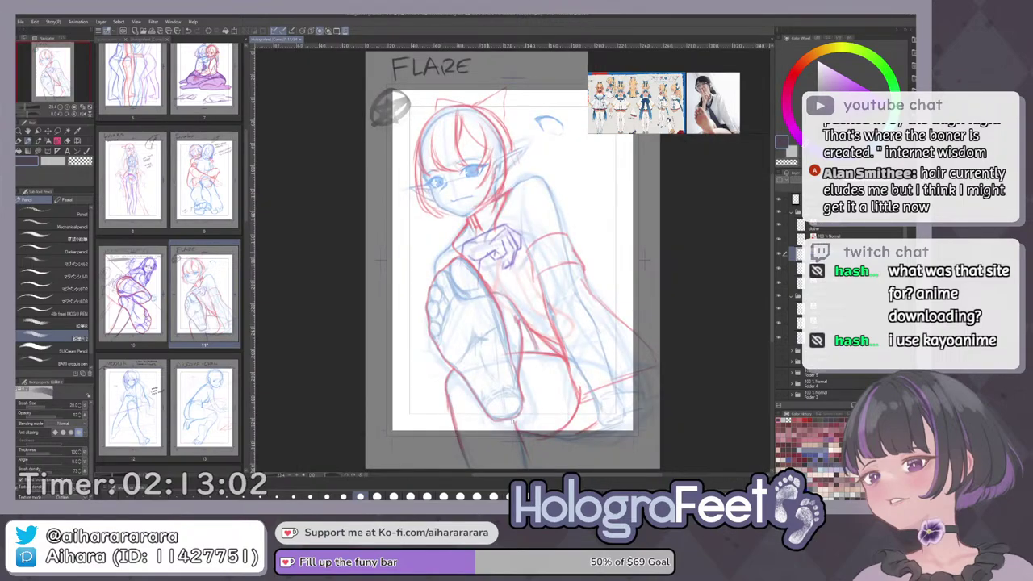
scroll(468, 205, "up", 4)
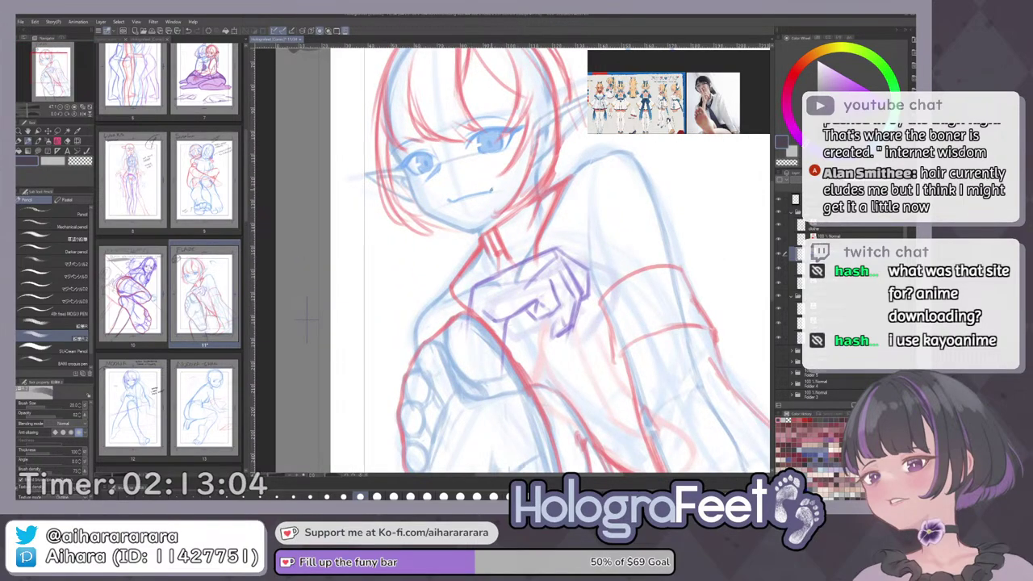
mouse_move(479, 215)
left_mouse_down()
mouse_move(488, 250)
mouse_move(494, 230)
mouse_move(505, 260)
left_mouse_up()
key("e")
key("p")
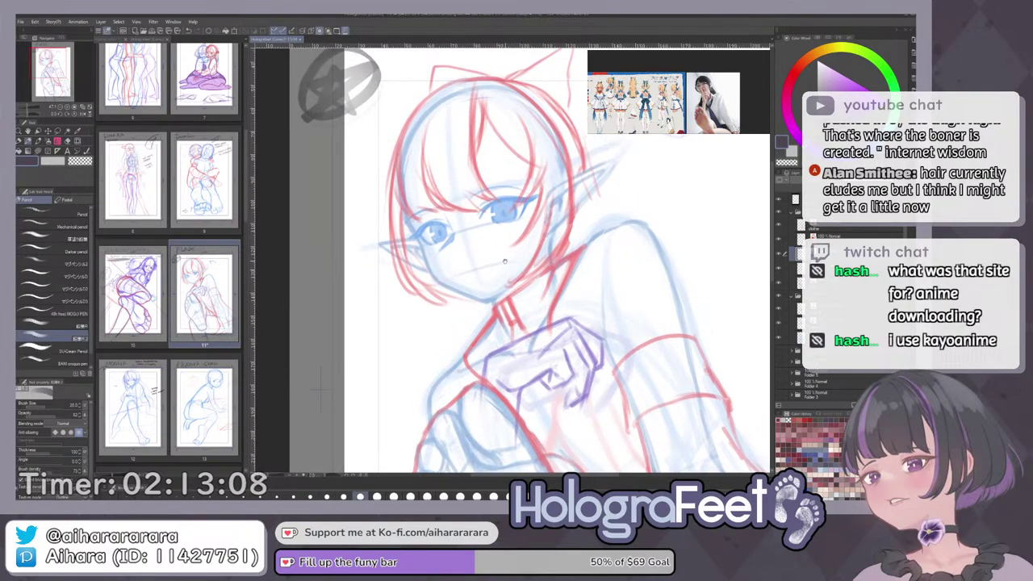
Draw a small, slightly open mouth slanting along the face's tilt, undoing the stray stroke.
scroll(490, 261, "up", 2)
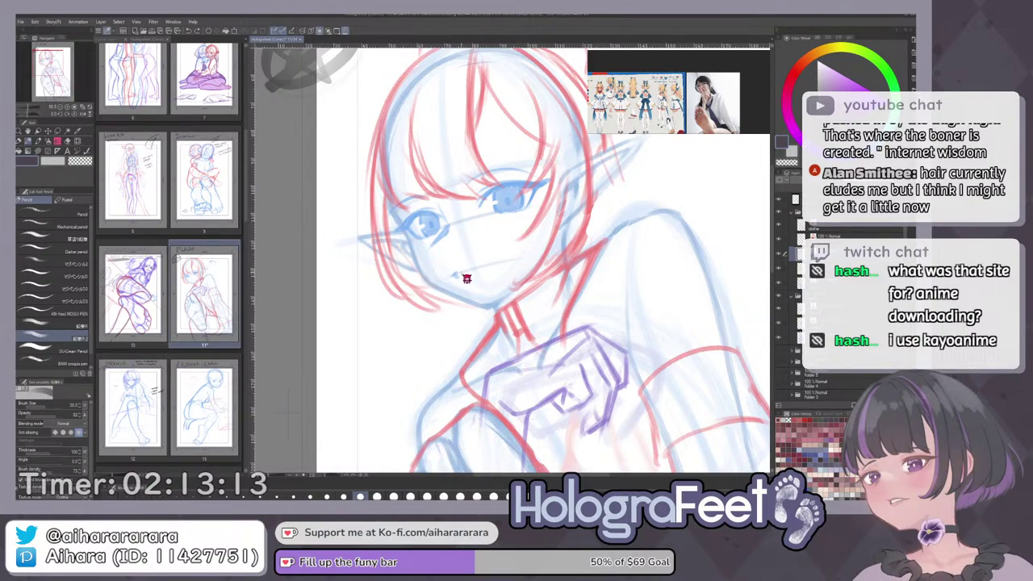
left_click_drag(481, 267, 491, 264)
key("ctrl+z")
key("ctrl+0")
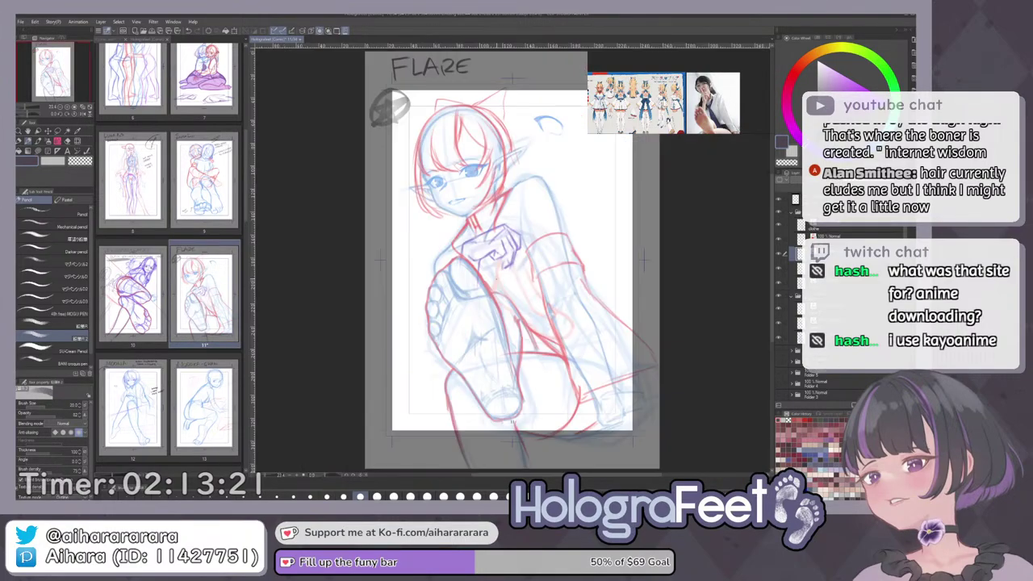
Lasso the open mouth, shift it slightly on the lower face, and check its placement in the full figure.
key("m")
scroll(457, 202, "up", 4)
mouse_move(452, 188)
left_mouse_down()
mouse_move(453, 214)
mouse_move(457, 186)
mouse_move(483, 208)
mouse_move(487, 198)
left_mouse_up()
key("k")
scroll(430, 230, "down", 4)
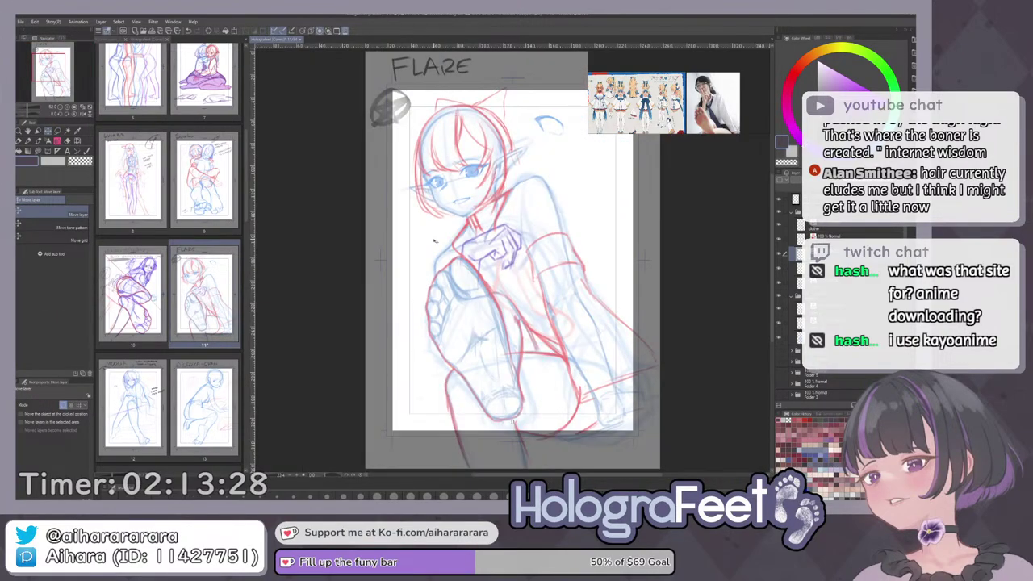
scroll(434, 241, "up", 1)
key("h")
key("p")
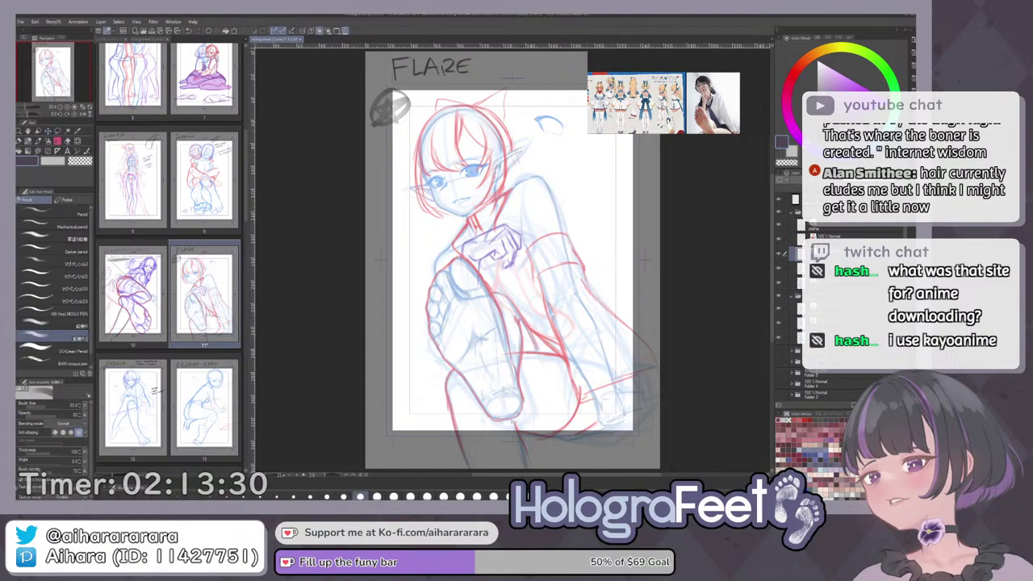
Select the mouth again to fine-tune its position, clear the selection, and hide the blue rough sketch folder.
mouse_move(490, 224)
left_mouse_down()
mouse_move(501, 278)
mouse_move(483, 278)
left_mouse_up()
scroll(500, 278, "up", 3)
key("m")
key("k")
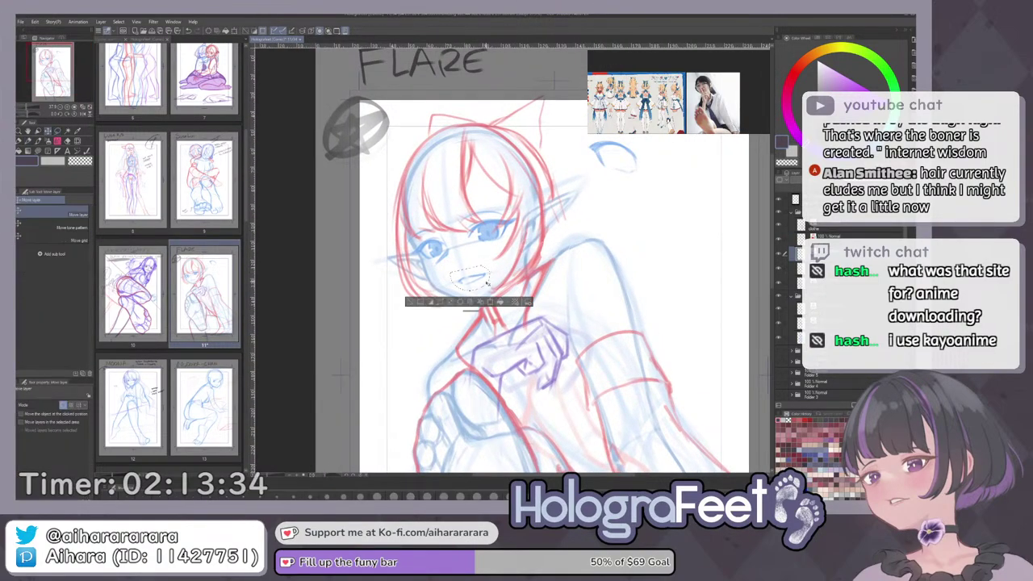
left_click(418, 305)
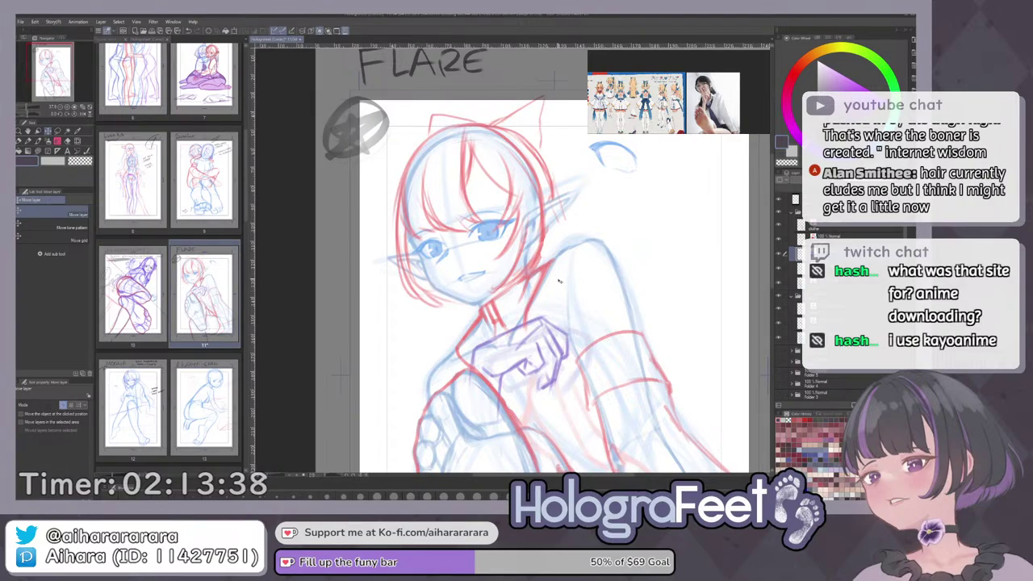
left_click(779, 297)
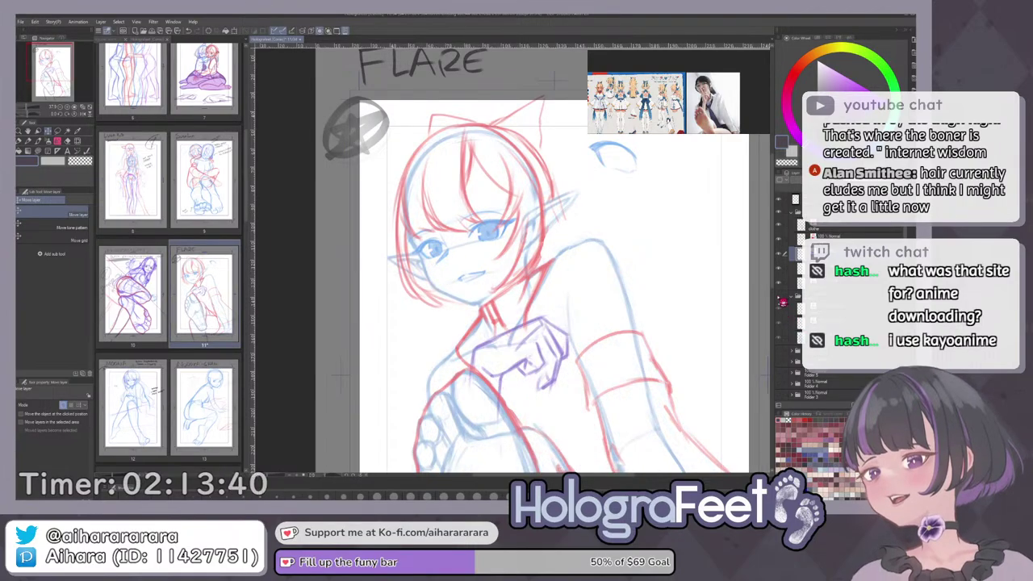
key("ctrl+0")
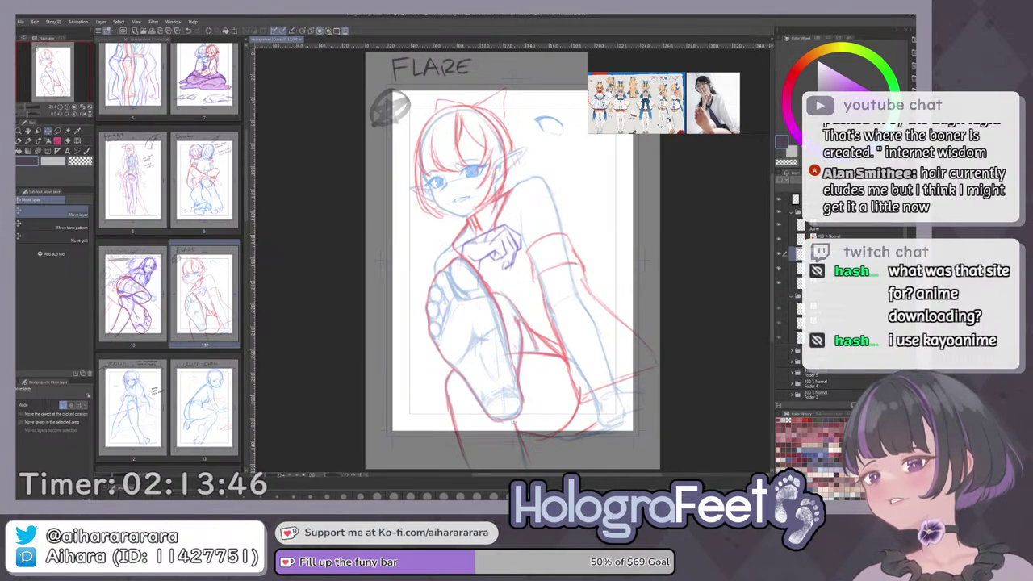
Darken and sharpen the mouth corner on the viewer's left with a finer pencil.
key("p")
scroll(464, 211, "up", 3)
scroll(464, 198, "up", 4)
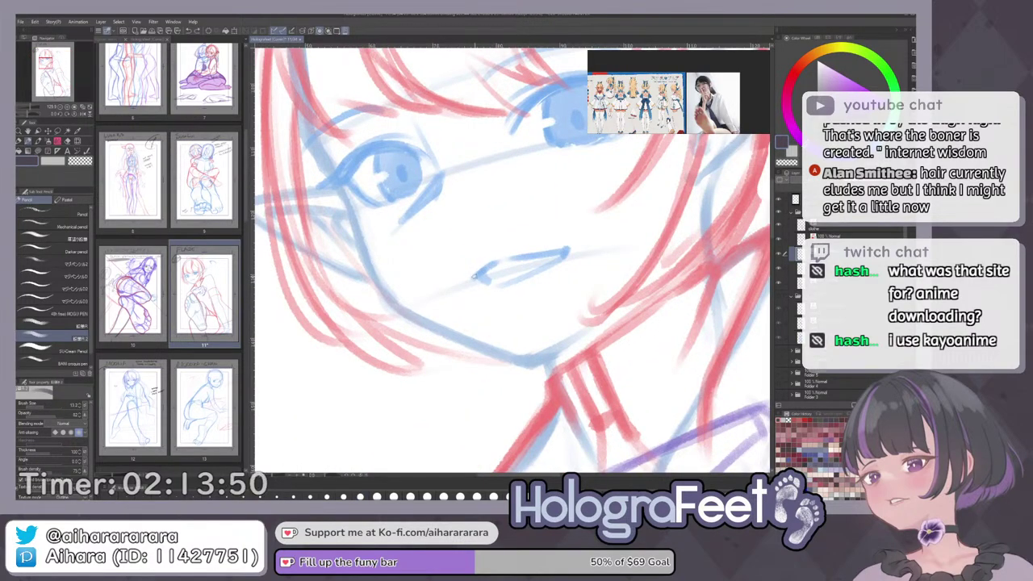
left_click_drag(489, 280, 483, 279)
key("c")
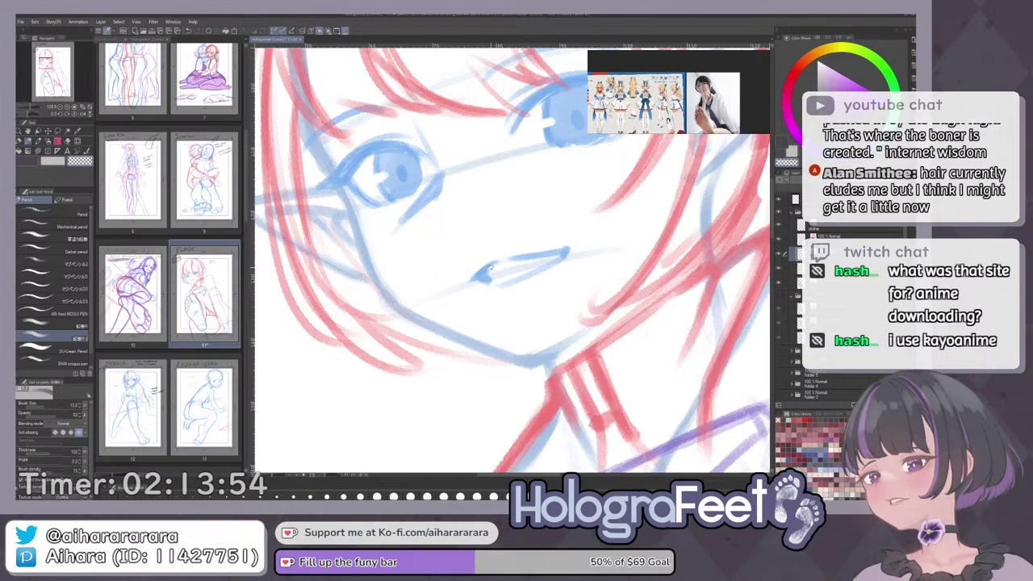
Clean up the upper lip line and shape both mouth corners, alternating between the pencil colour and transparent colour.
left_click_drag(532, 256, 563, 252)
key("c")
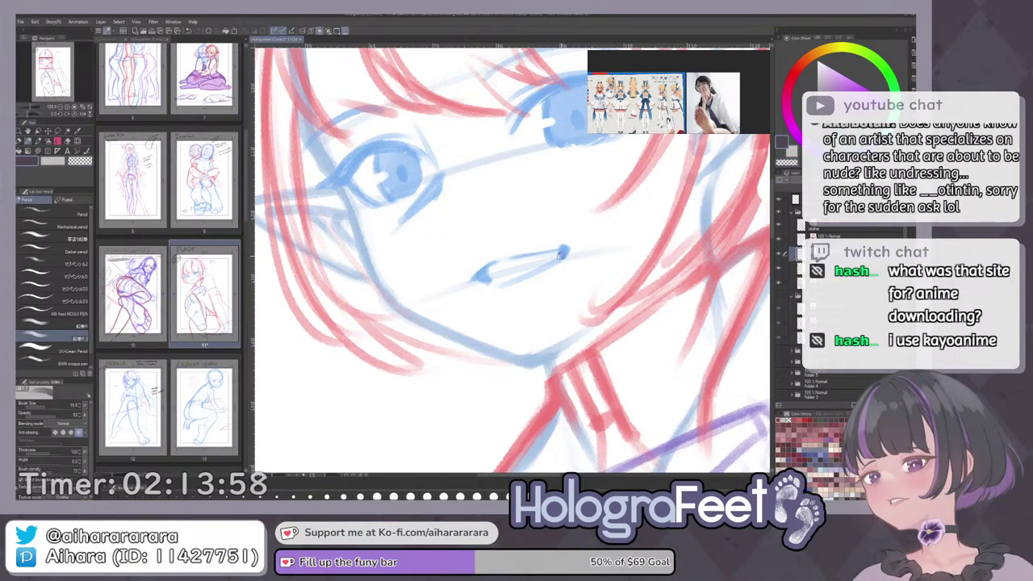
key("c")
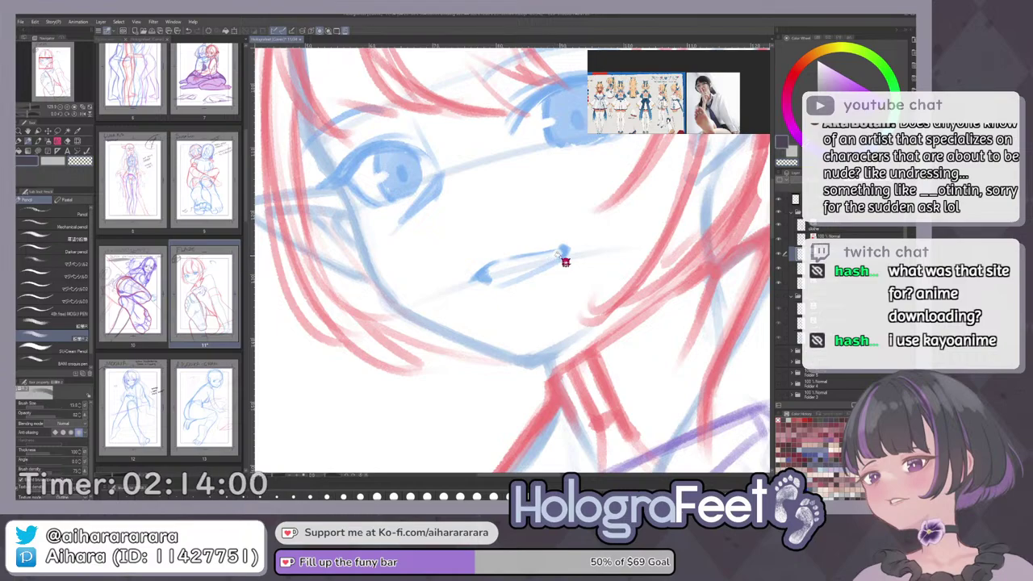
key("c")
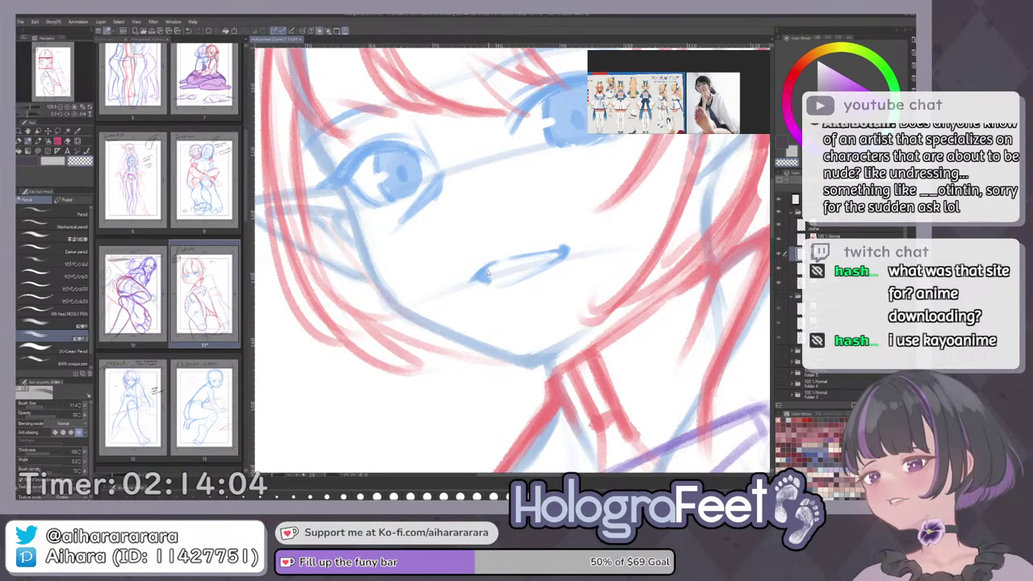
key("c")
left_click_drag(487, 281, 500, 285)
key("ctrl+0")
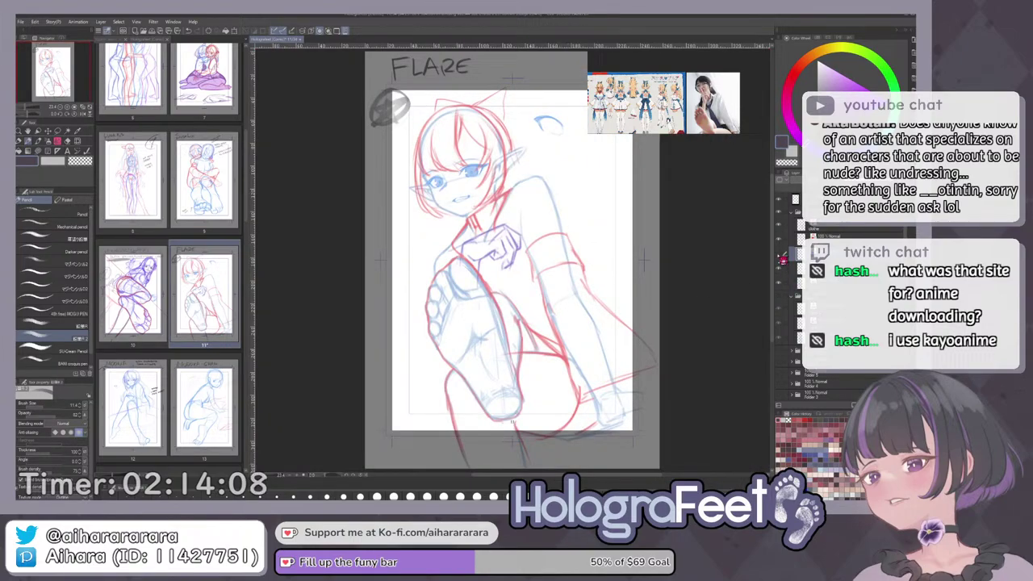
Toggle the face sketch's visibility to compare, then erase stray rough lines around the mouth and neck on the blue sketch layer below.
left_click(783, 261)
left_click(782, 257)
left_click(835, 286)
key("e")
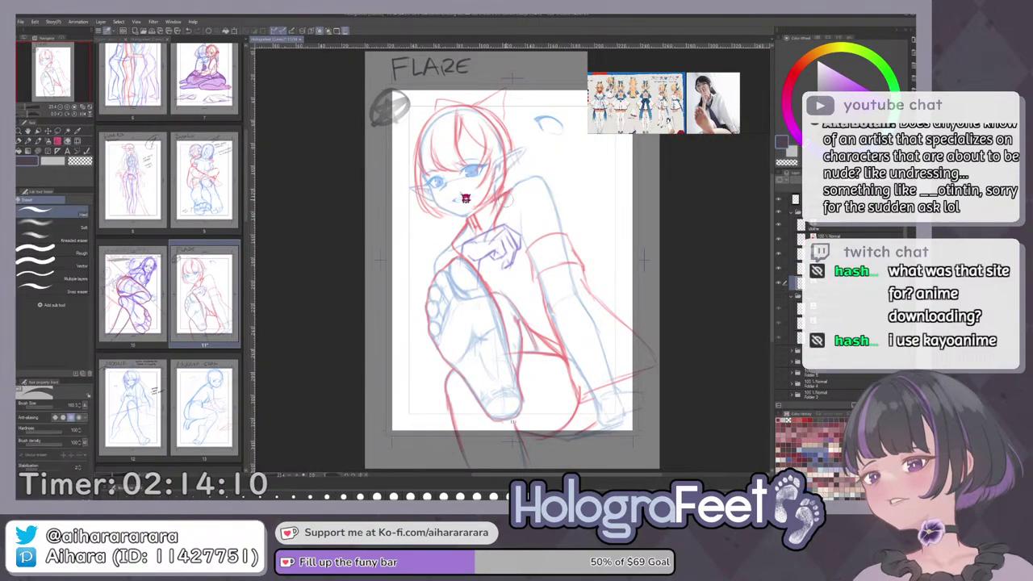
left_click_drag(454, 191, 517, 194)
left_click_drag(460, 221, 478, 232)
key("ctrl+0")
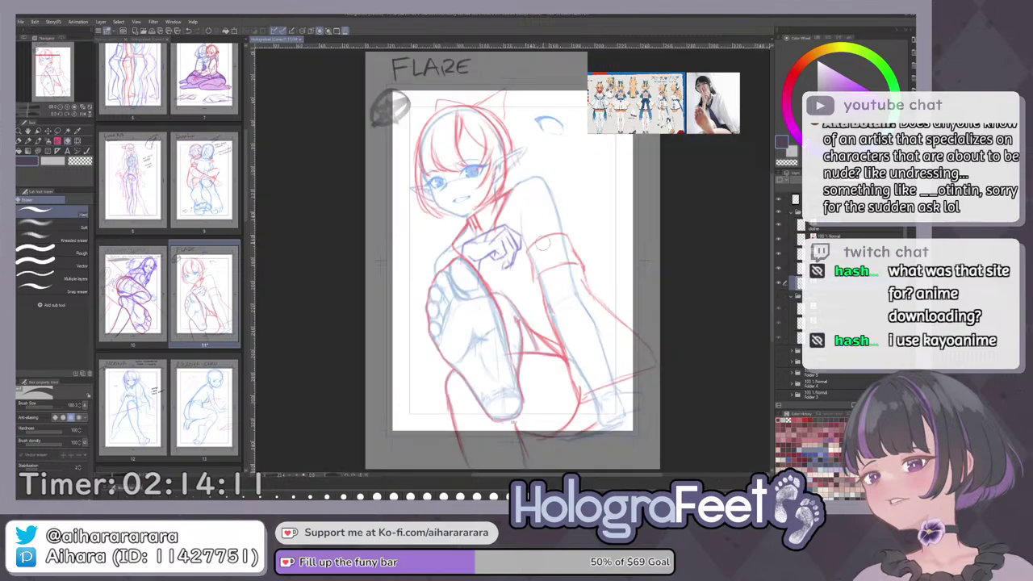
Check the full figure in a mirrored view and show the blue rough sketch folder again.
key("h")
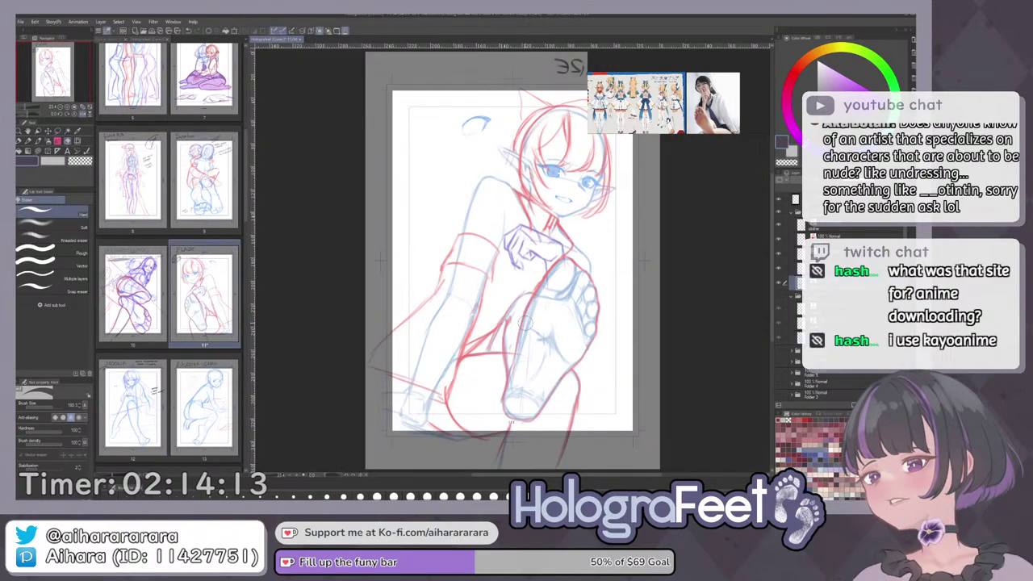
key("h")
key("p")
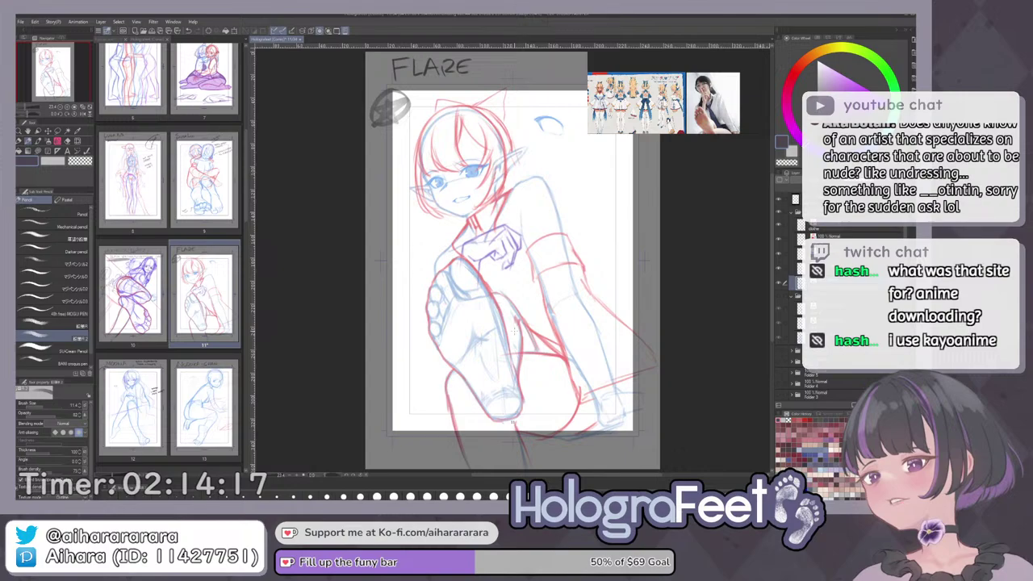
left_click(835, 254)
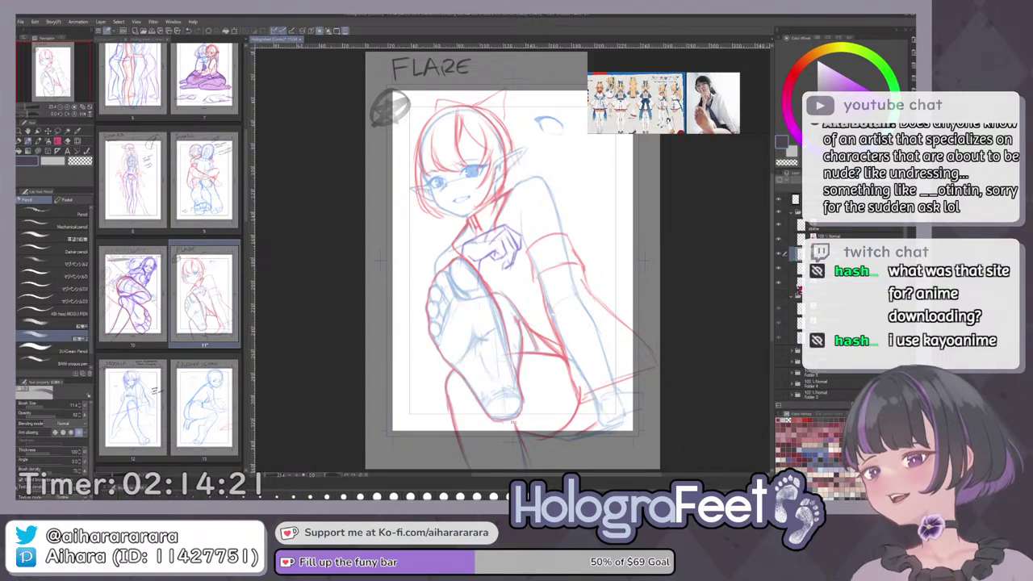
left_click(779, 297)
left_click(779, 297)
left_click(779, 297)
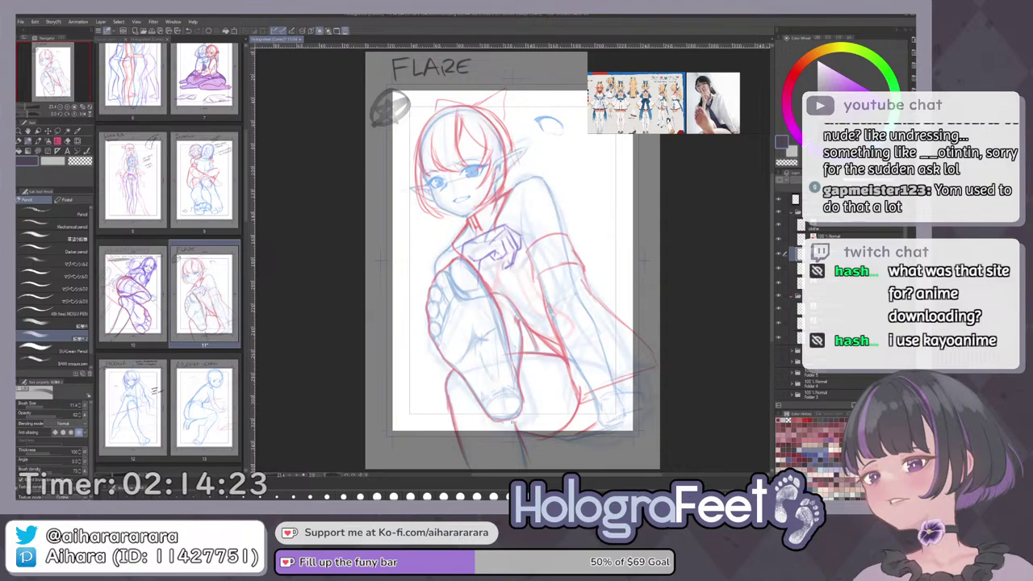
Lasso the eye on the viewer's right, adjust it with a free transform, and clear the selection.
key("m")
scroll(467, 160, "up", 3)
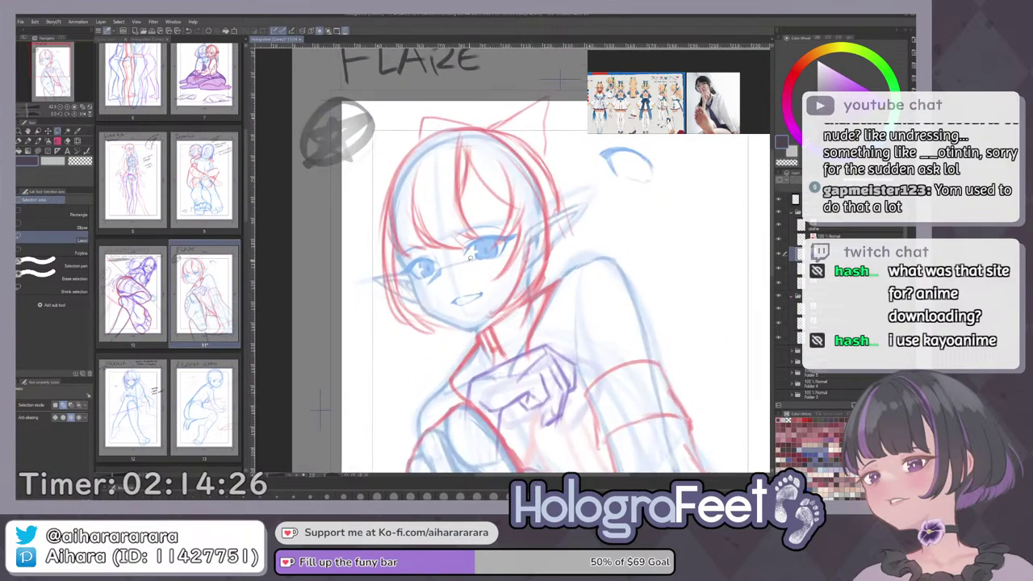
mouse_move(459, 234)
left_mouse_down()
mouse_move(497, 265)
mouse_move(525, 235)
mouse_move(462, 234)
left_mouse_up()
key("ctrl+t")
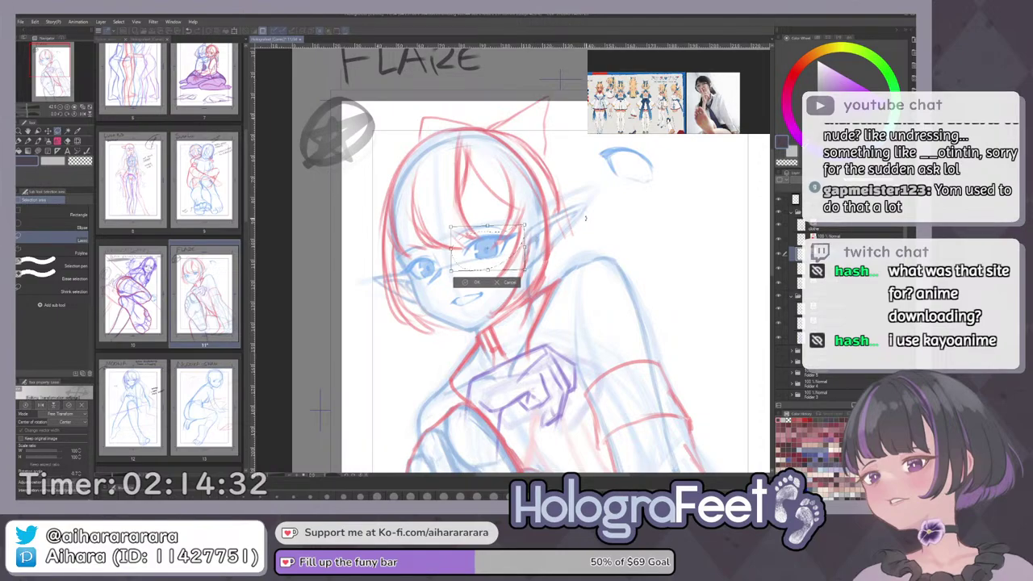
left_click(476, 283)
left_click(431, 284)
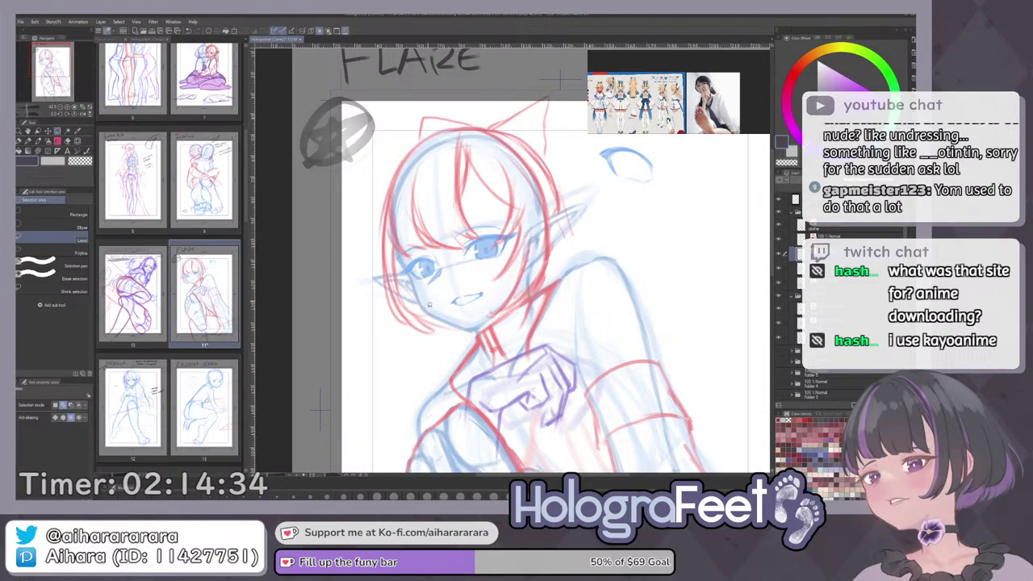
key("ctrl+0")
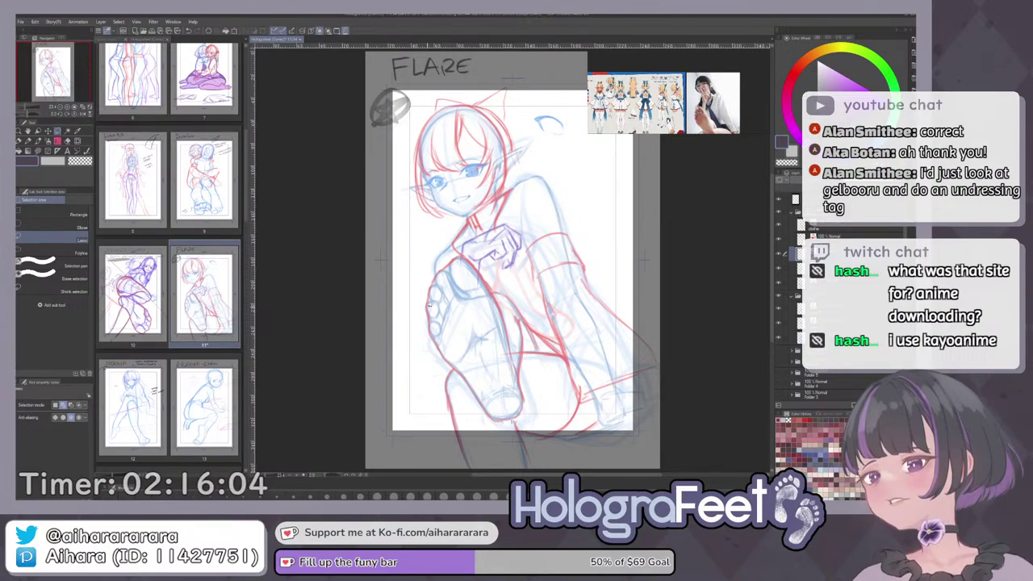
Lasso the same eye again, nudge and transform it slightly, and check the face in a mirrored full view.
left_click(780, 256)
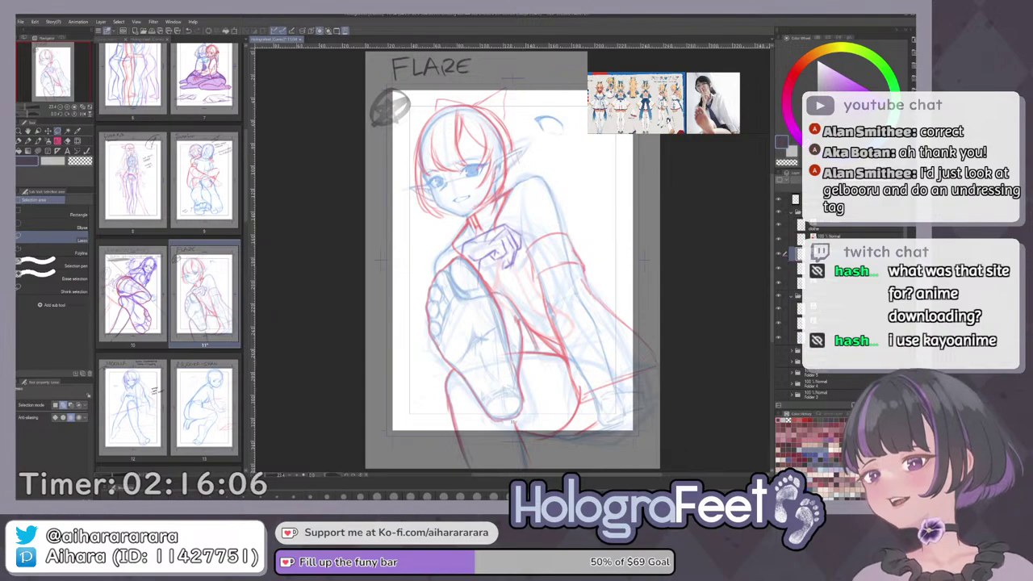
left_click_drag(477, 143, 552, 215)
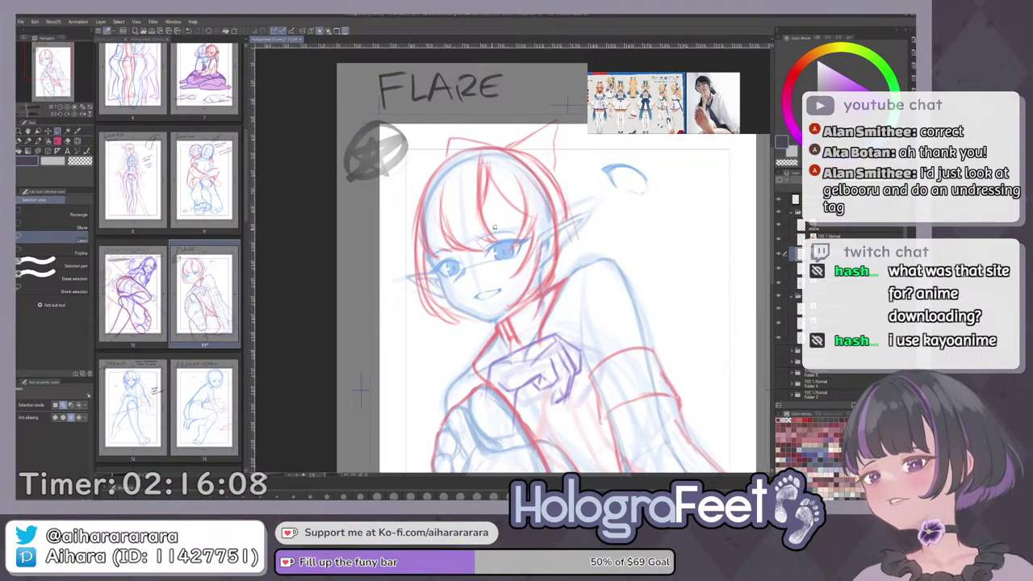
mouse_move(486, 271)
left_mouse_down()
mouse_move(529, 243)
mouse_move(484, 269)
left_mouse_up()
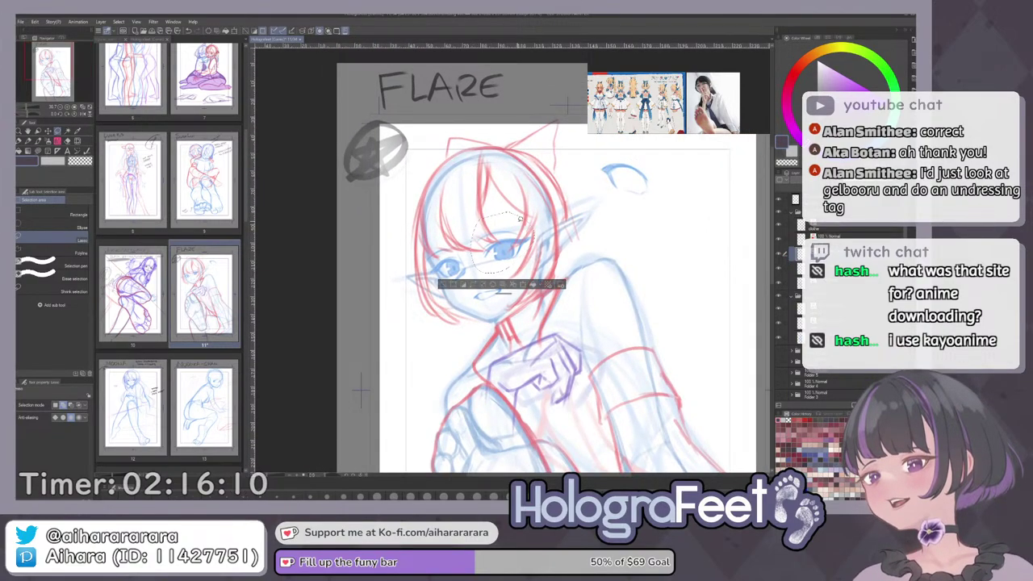
key("k")
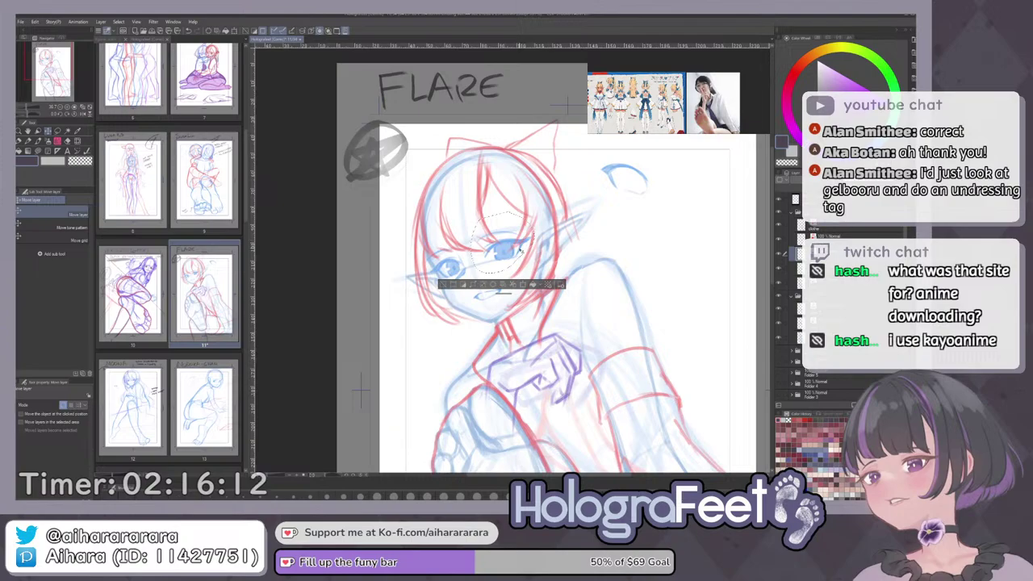
left_click_drag(514, 253, 522, 256)
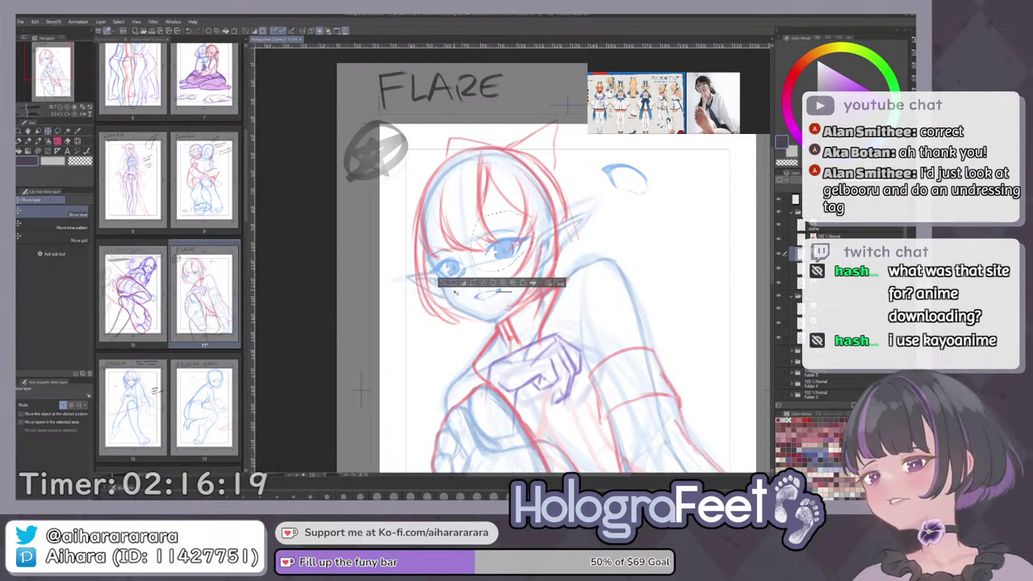
key("ctrl+shift+t")
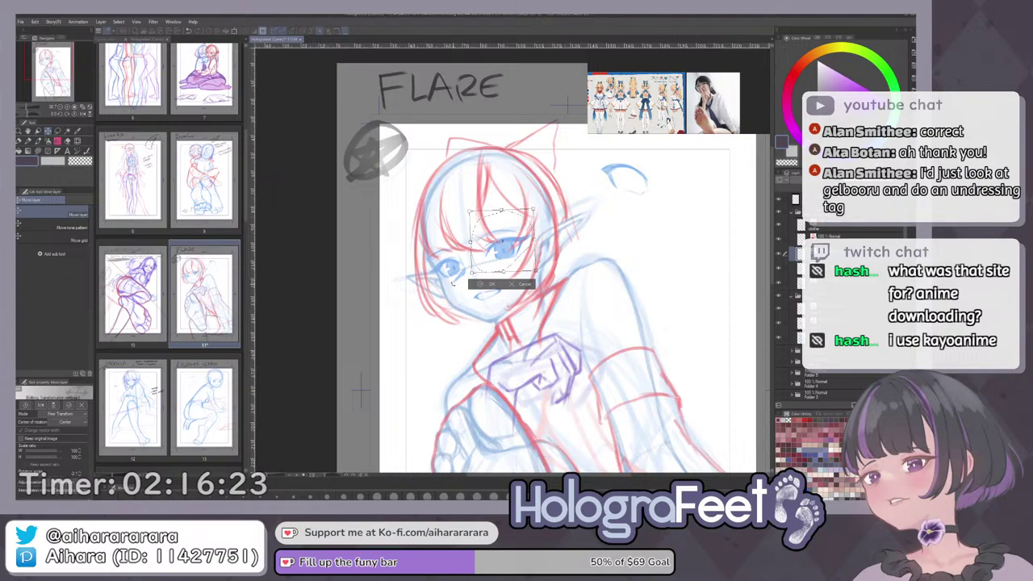
left_click(489, 285)
left_click(445, 284)
key("ctrl+0")
key("h")
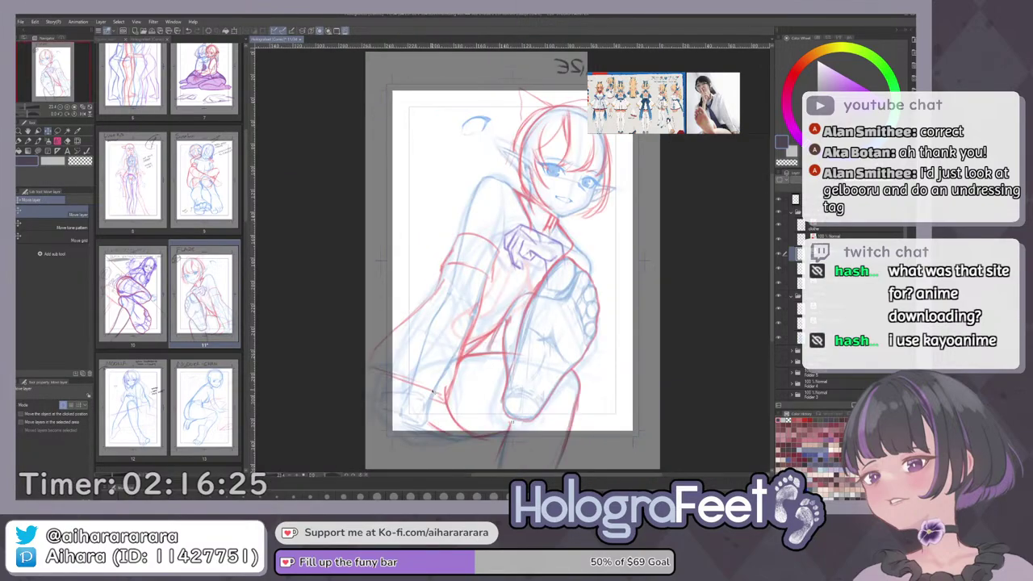
key("h")
key("p")
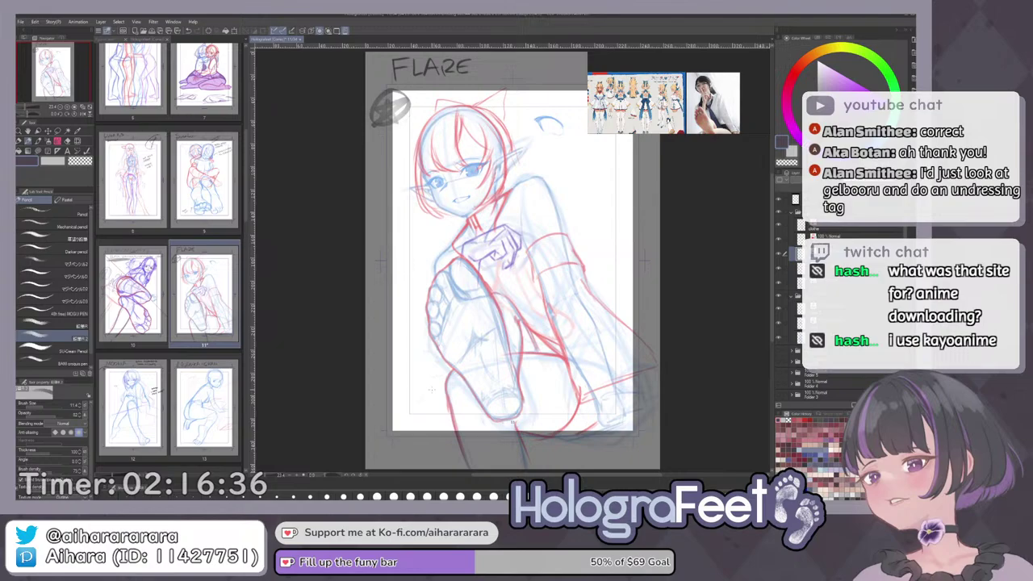
Try a pencil touch-up on the blue rough around the raised shoulder and undo the last stroke.
scroll(543, 174, "up", 5)
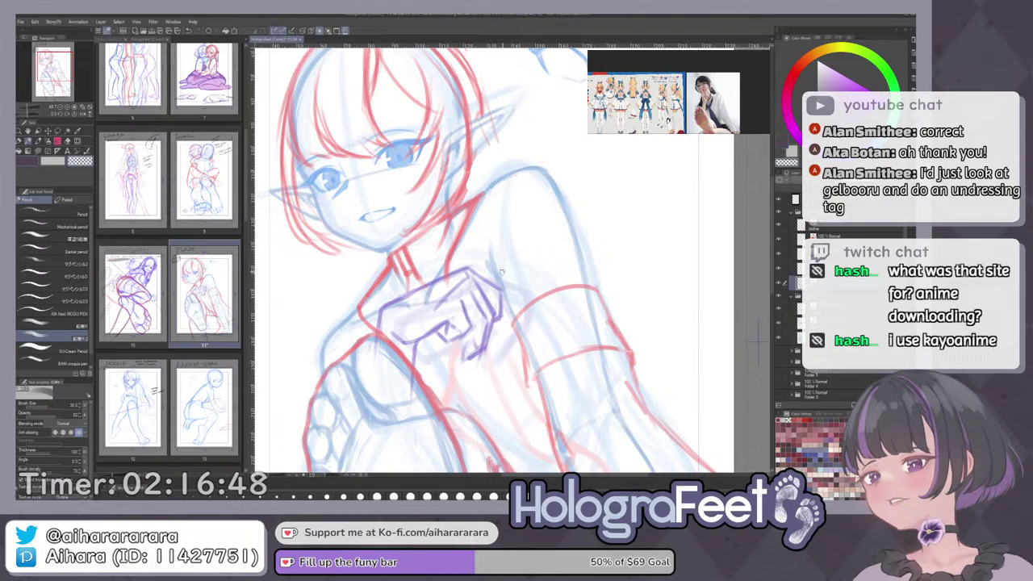
key("ctrl+0")
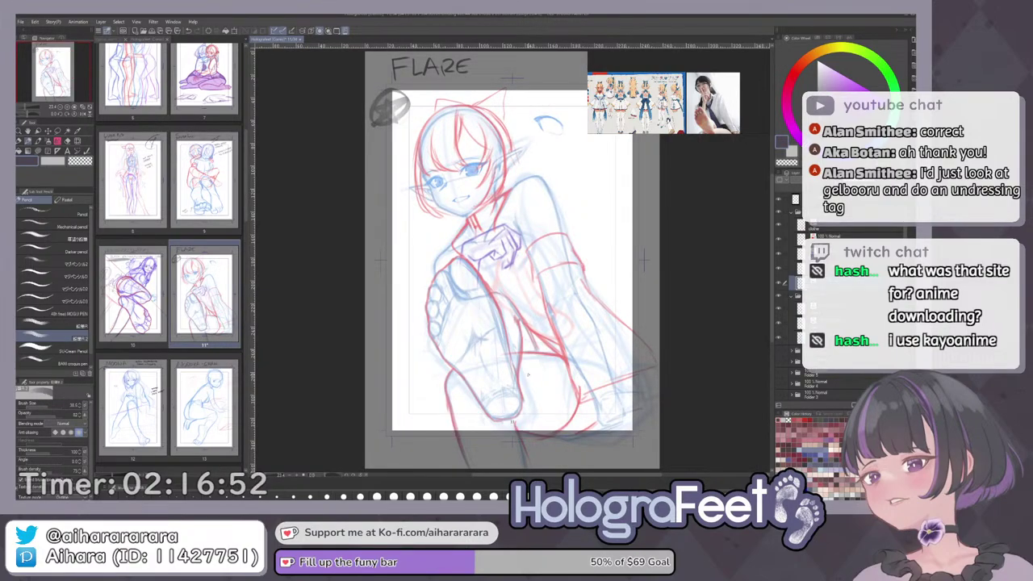
scroll(533, 178, "up", 3)
key("ctrl+z")
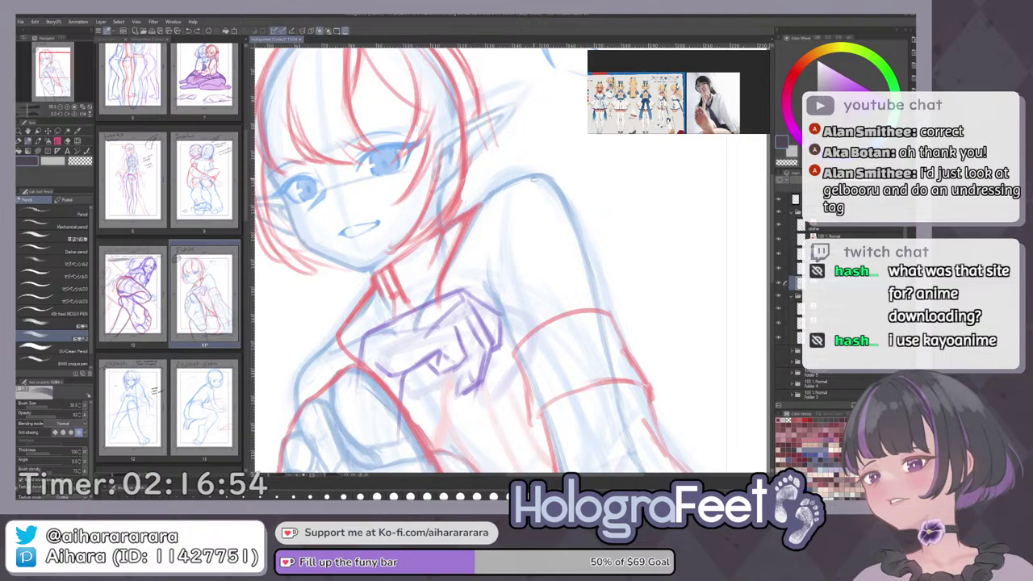
key("ctrl+0")
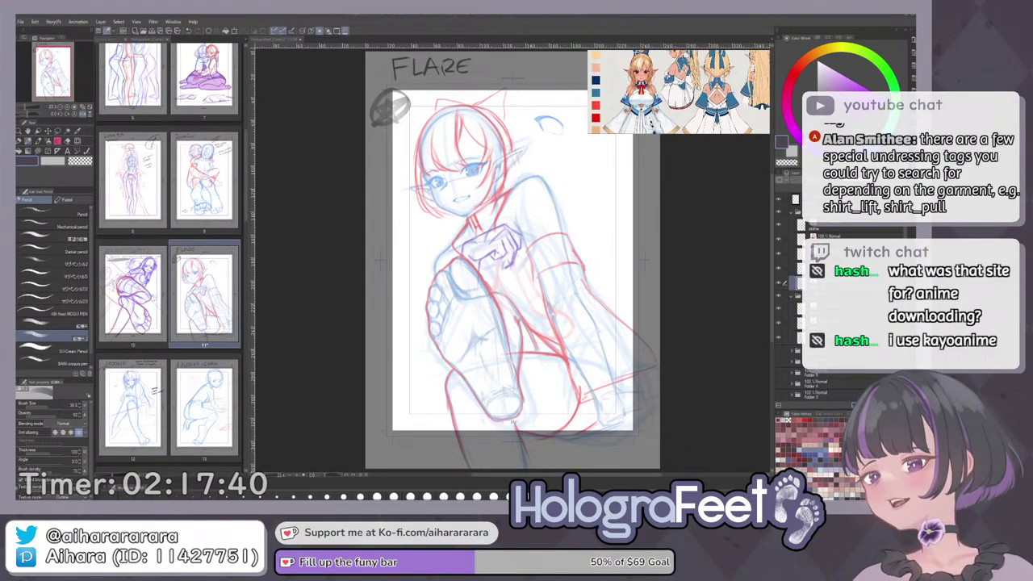
Pick the red clothing sketch layer and erase the collar lines at the neck.
left_click(475, 282, "ctrl+shift")
left_click_drag(494, 277, 519, 369)
key("e")
scroll(502, 306, "up", 3)
left_click_drag(522, 294, 499, 319)
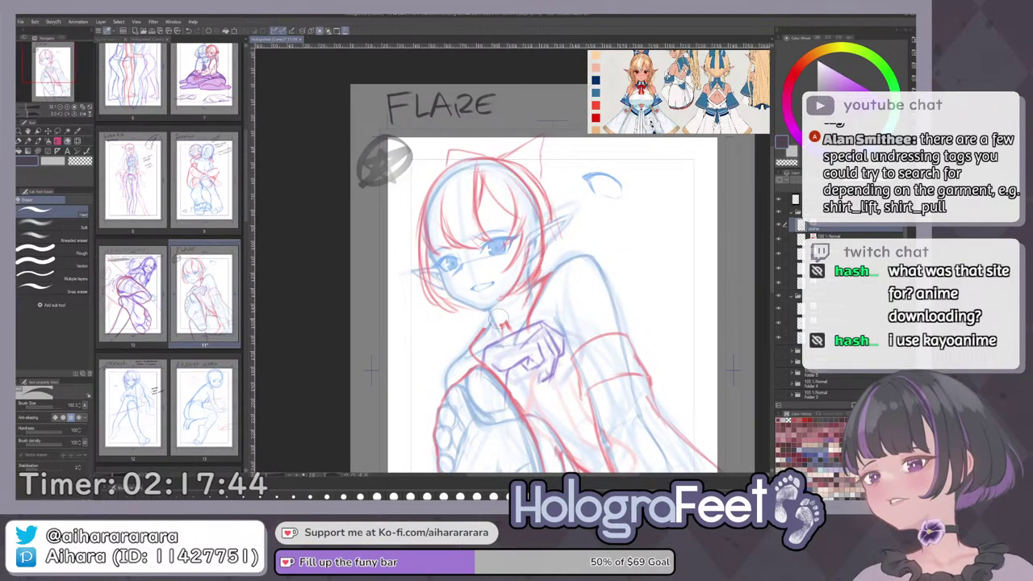
Tilt the canvas and draw a small downward arrow in the empty area beside the upper arm.
key("p")
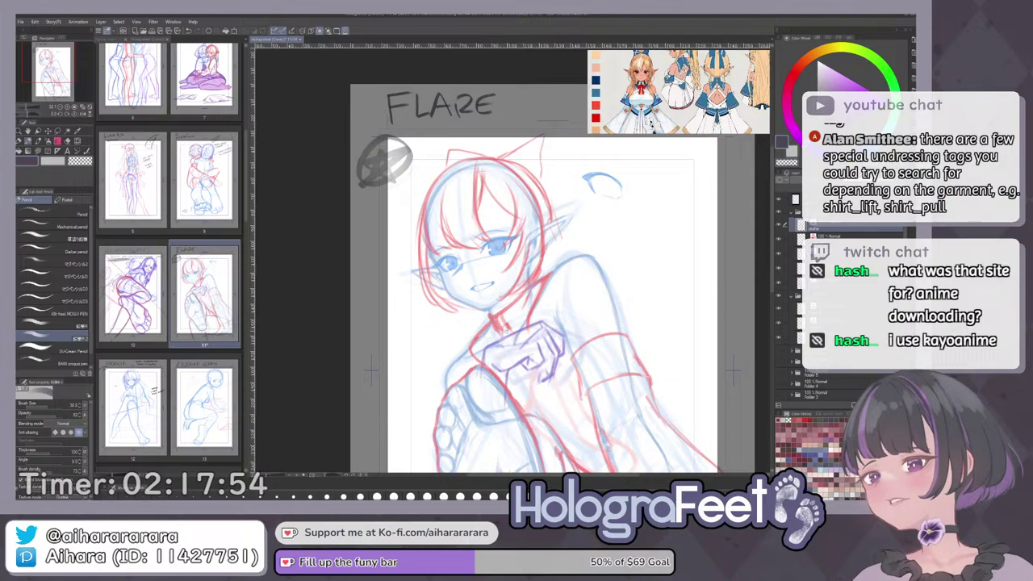
key("ctrl+0")
scroll(483, 232, "up", 3)
scroll(513, 258, "down", 3)
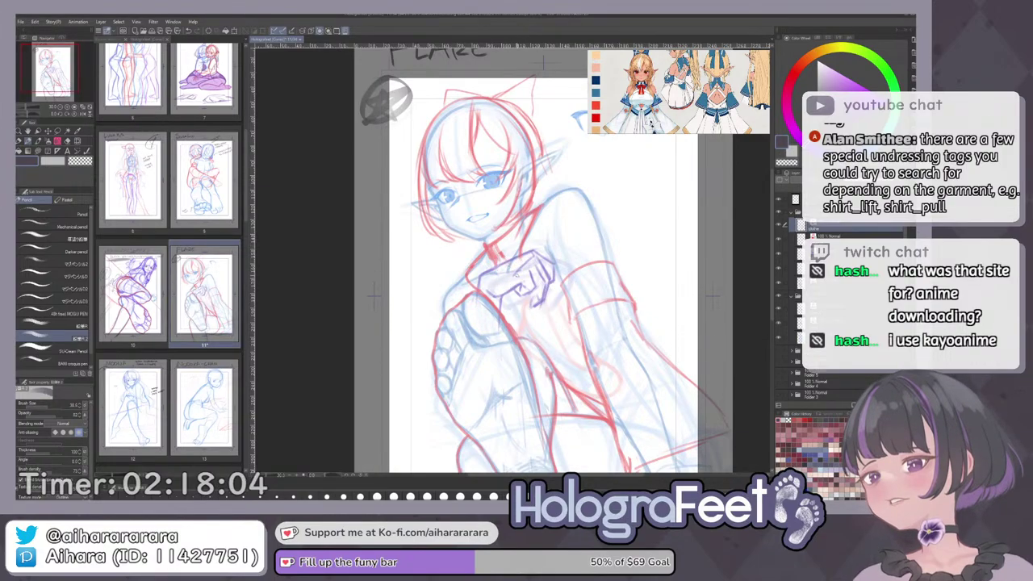
mouse_move(650, 270)
left_mouse_down()
mouse_move(631, 328)
mouse_move(622, 270)
mouse_move(605, 358)
left_mouse_up()
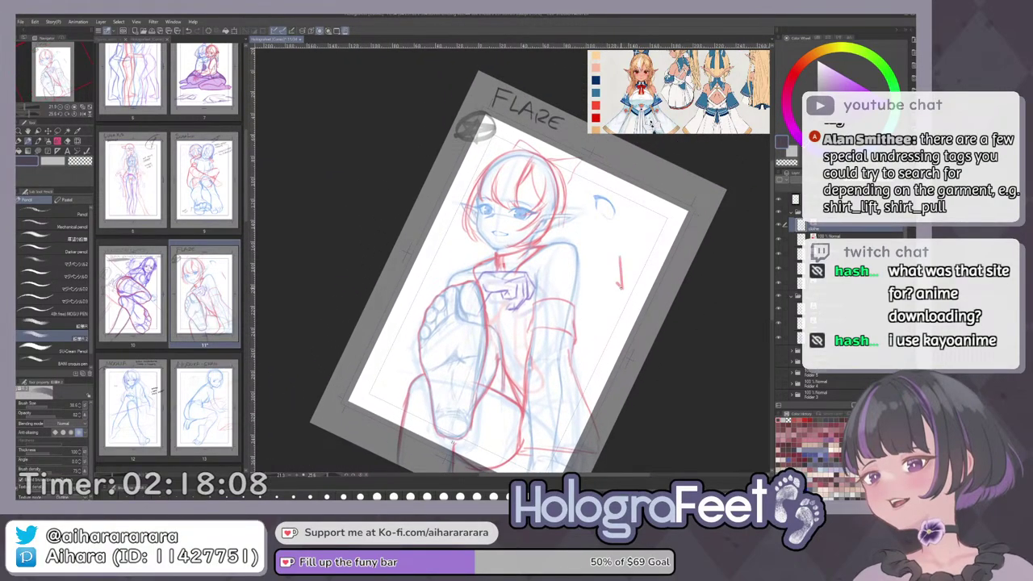
mouse_move(633, 259)
left_mouse_down()
mouse_move(635, 280)
mouse_move(643, 270)
left_mouse_up()
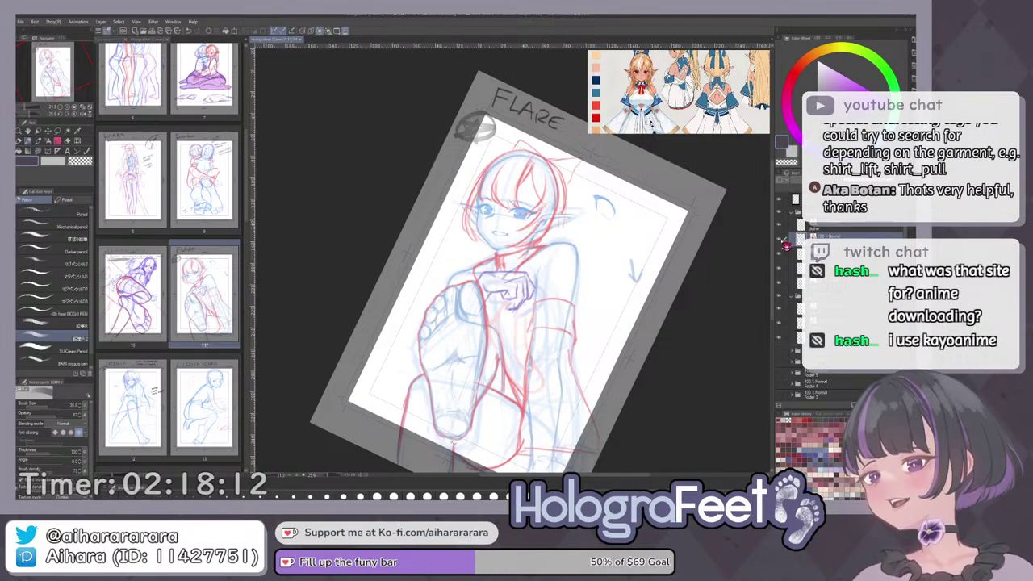
Return to the red clothing layer and sketch the collar around the neck, undoing a misplaced stroke.
left_click(779, 239)
left_click(779, 239)
left_click(845, 228)
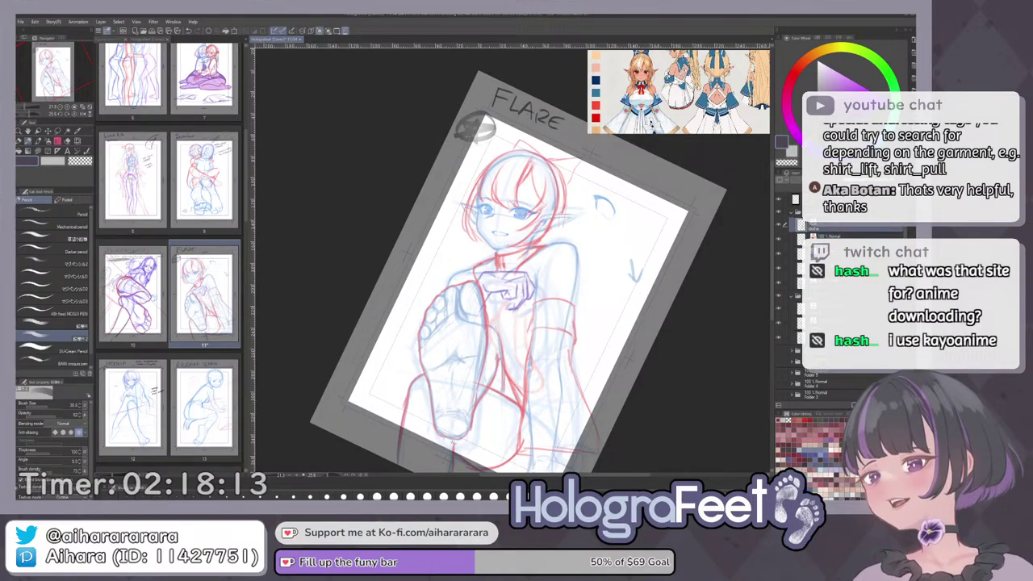
left_click(523, 247, "ctrl")
key("ctrl+z")
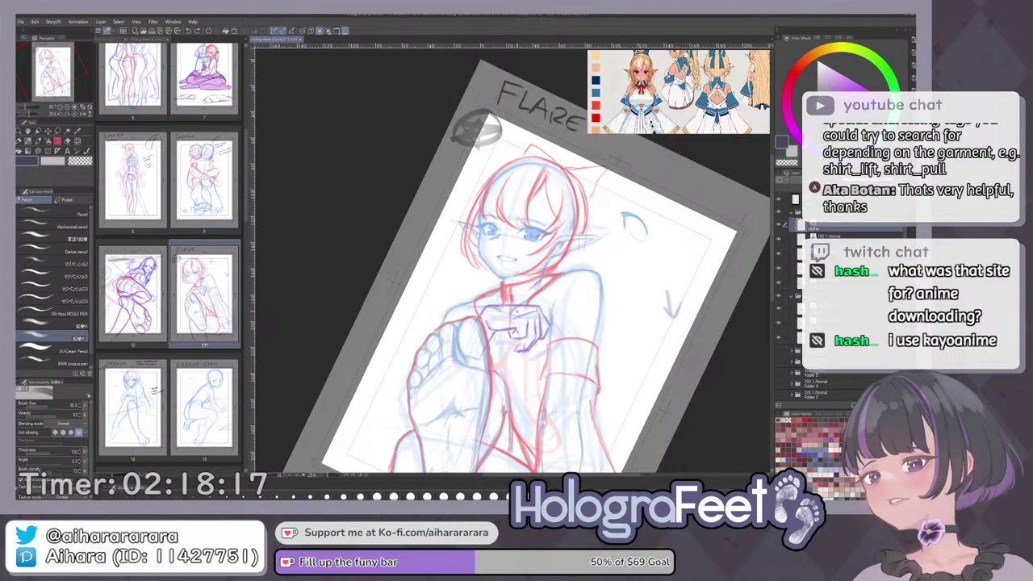
left_click_drag(488, 326, 498, 316)
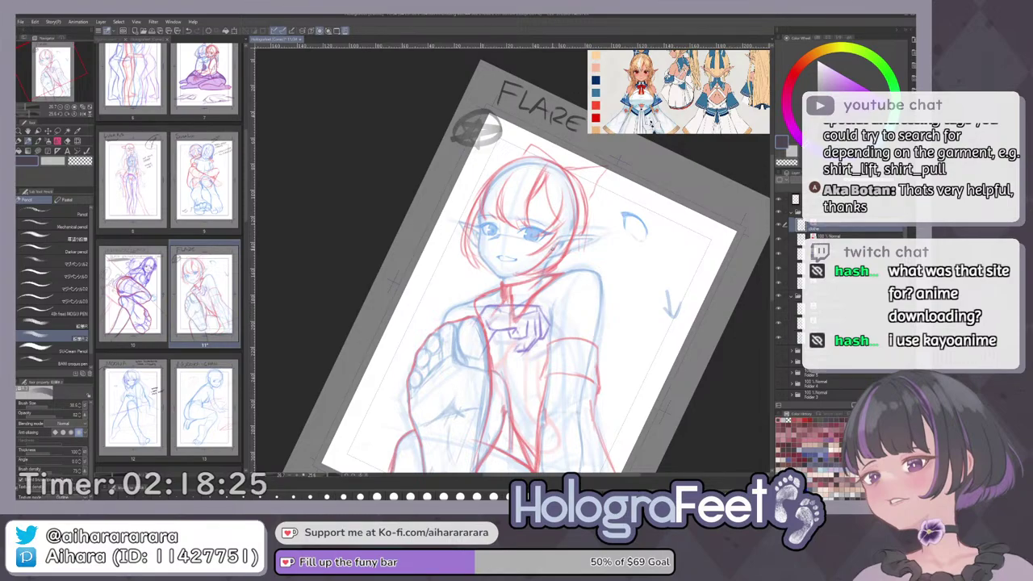
Extend the red clothing lines from the collar over the hand and chest down to the waist.
left_click_drag(612, 302, 595, 283)
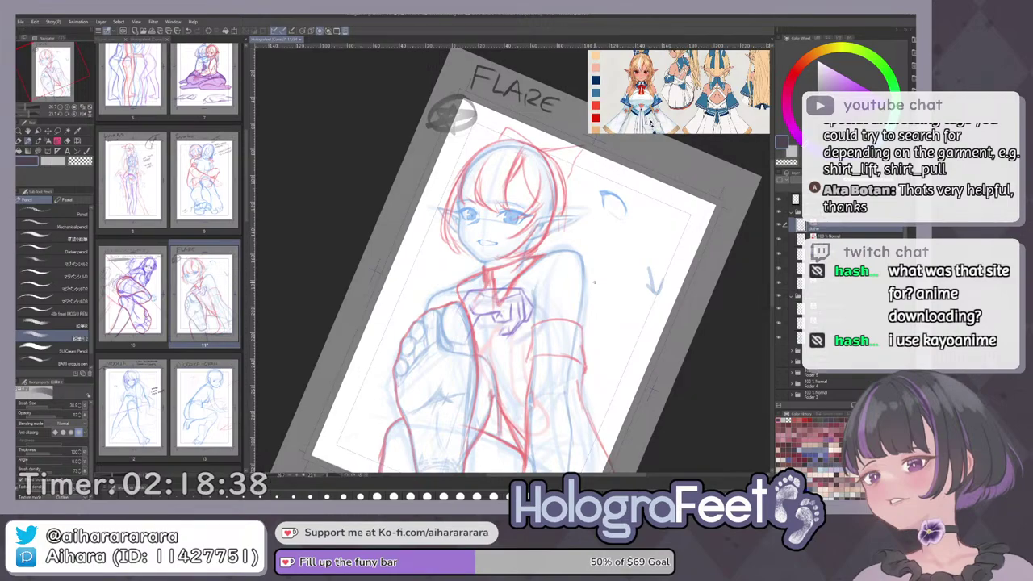
mouse_move(621, 325)
left_mouse_down()
mouse_move(630, 283)
mouse_move(614, 320)
left_mouse_up()
key("ctrl+0")
left_click_drag(511, 319, 541, 309)
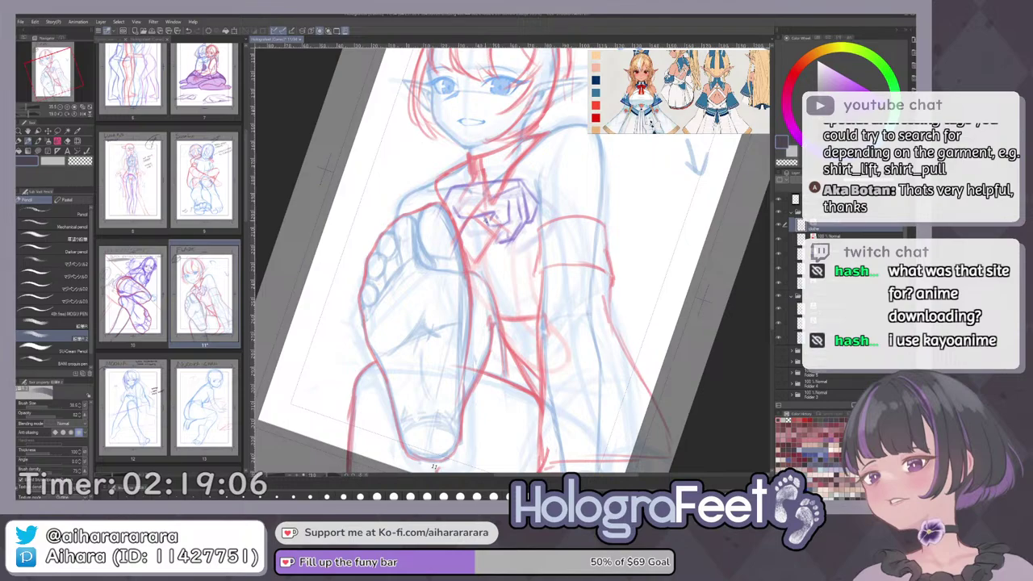
Refine the blue rough lines on the chest below the hand and check them in the full figure.
scroll(477, 236, "up", 3)
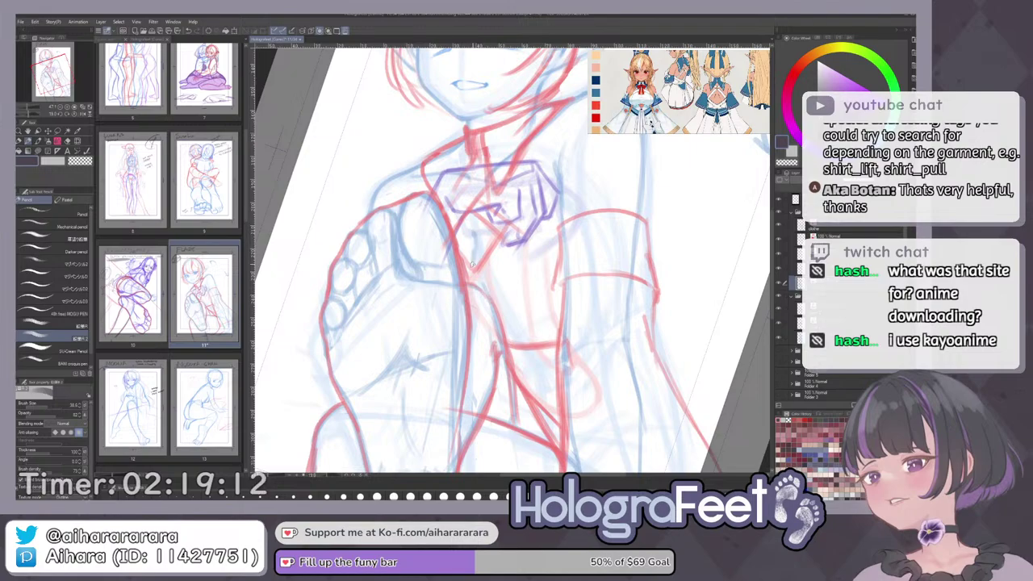
key("ctrl+0")
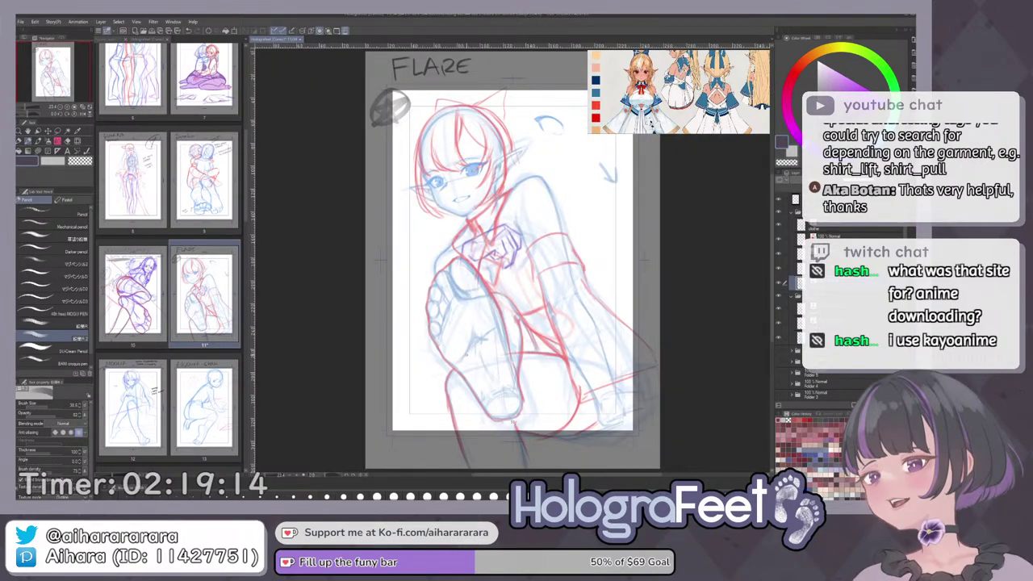
scroll(498, 276, "up", 2)
key("ctrl+0")
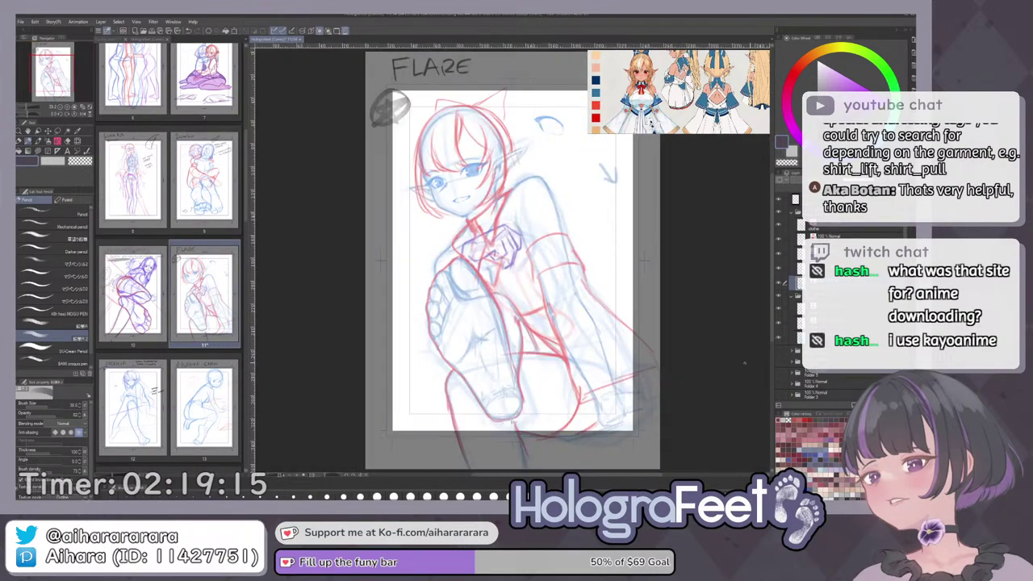
Hide the faint rough construction lines beneath the figure and keep the blue sketch layer active for editing.
left_click(780, 297)
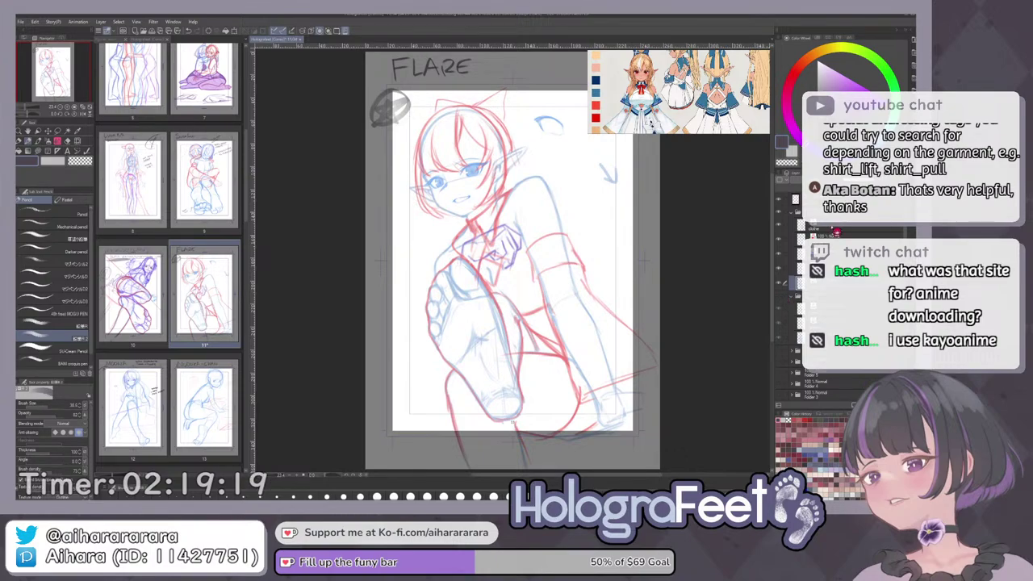
left_click(836, 228)
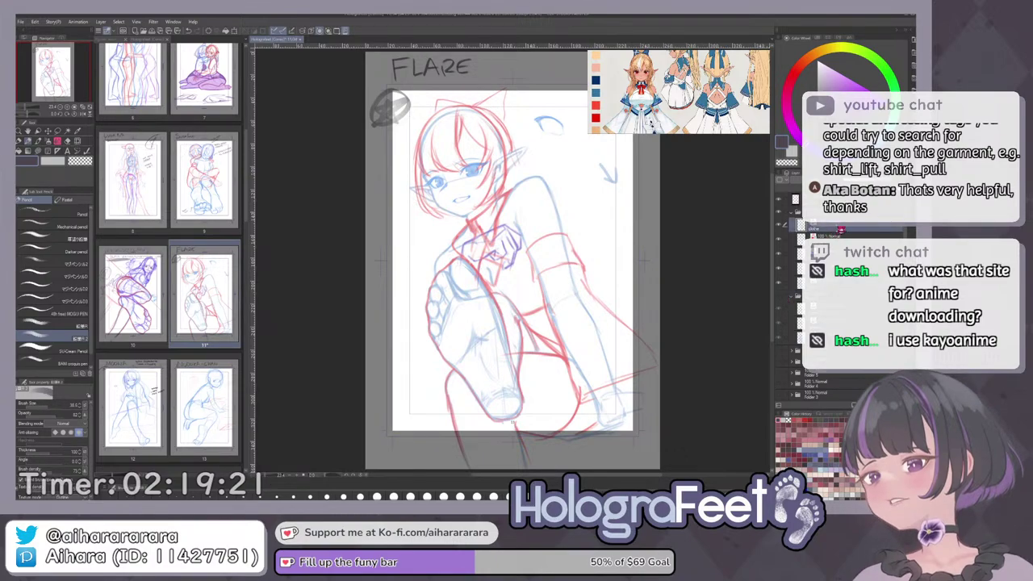
left_click(841, 286)
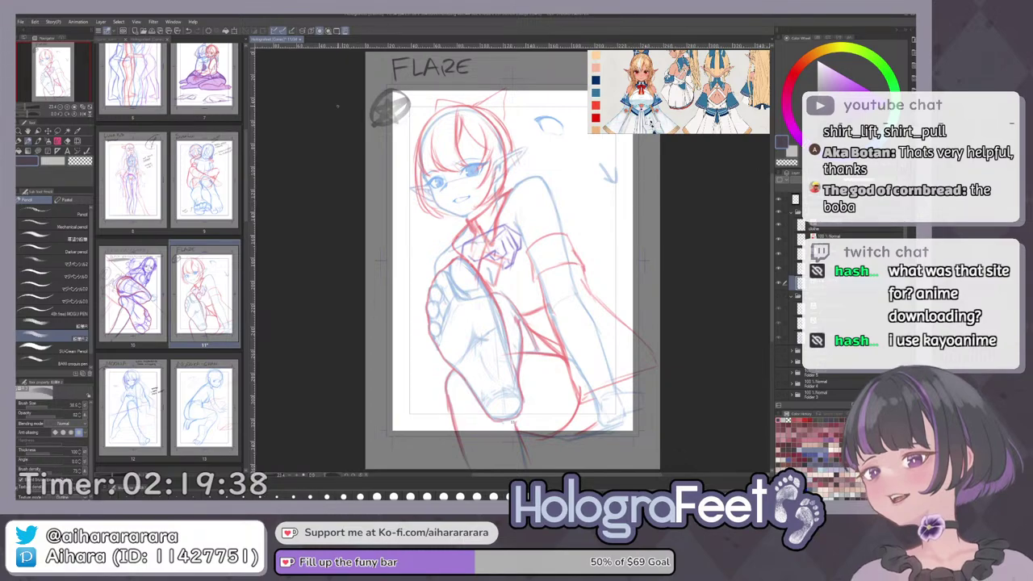
Reposition and enlarge the character reference to study the white-and-blue dress from front and back.
scroll(689, 100, "down", 3)
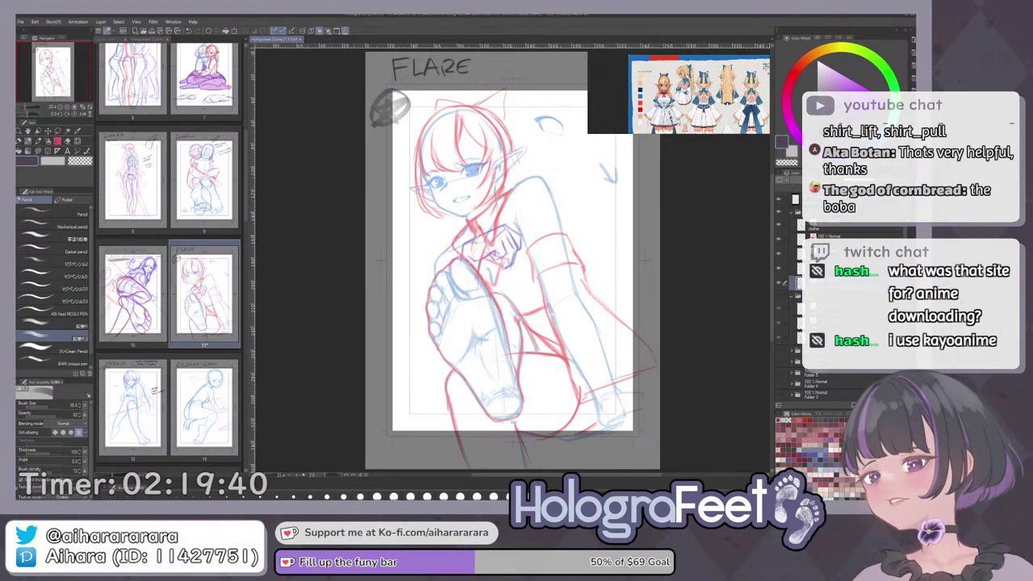
scroll(684, 91, "up", 2)
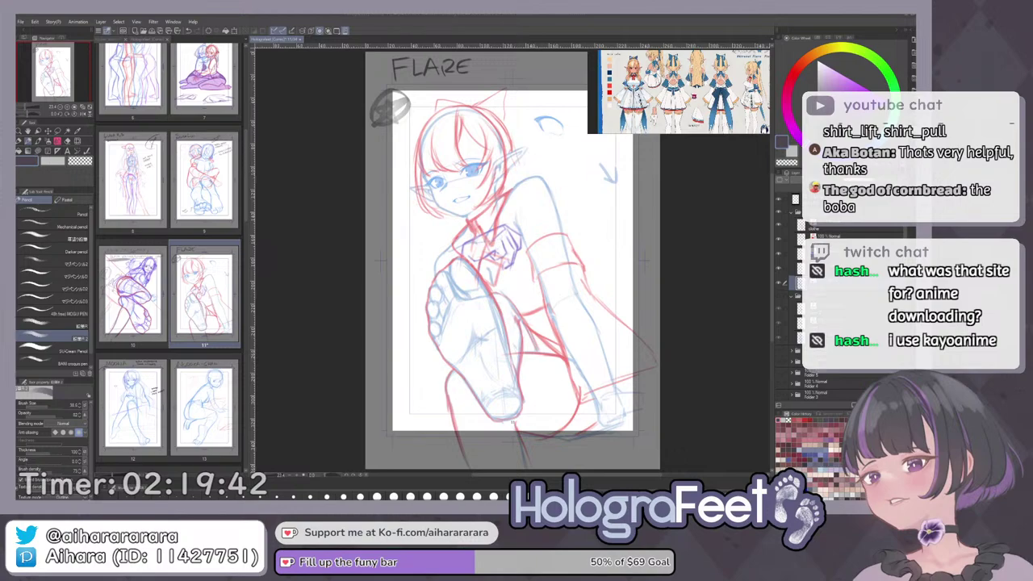
scroll(679, 91, "up", 3)
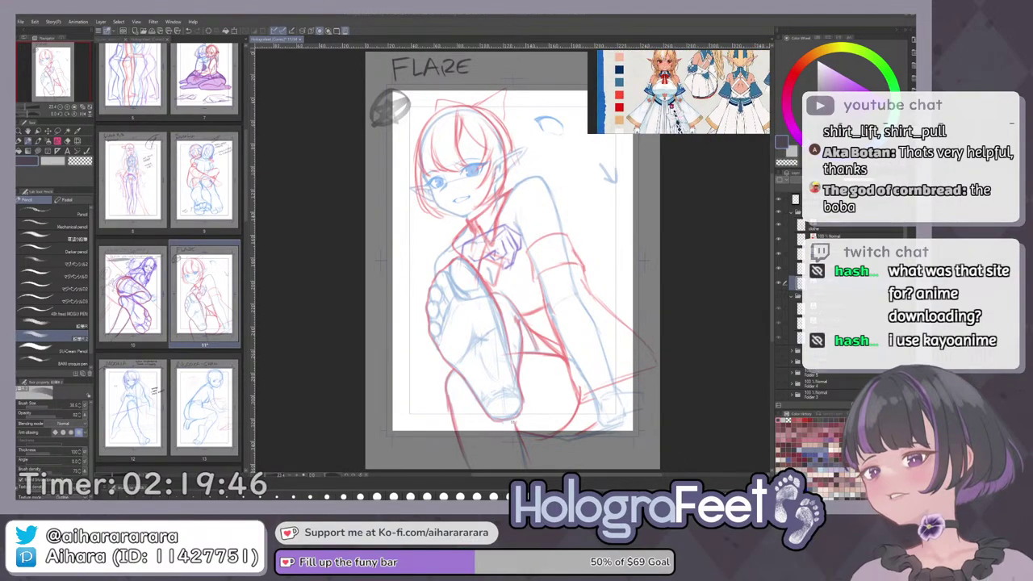
left_click_drag(705, 112, 678, 95)
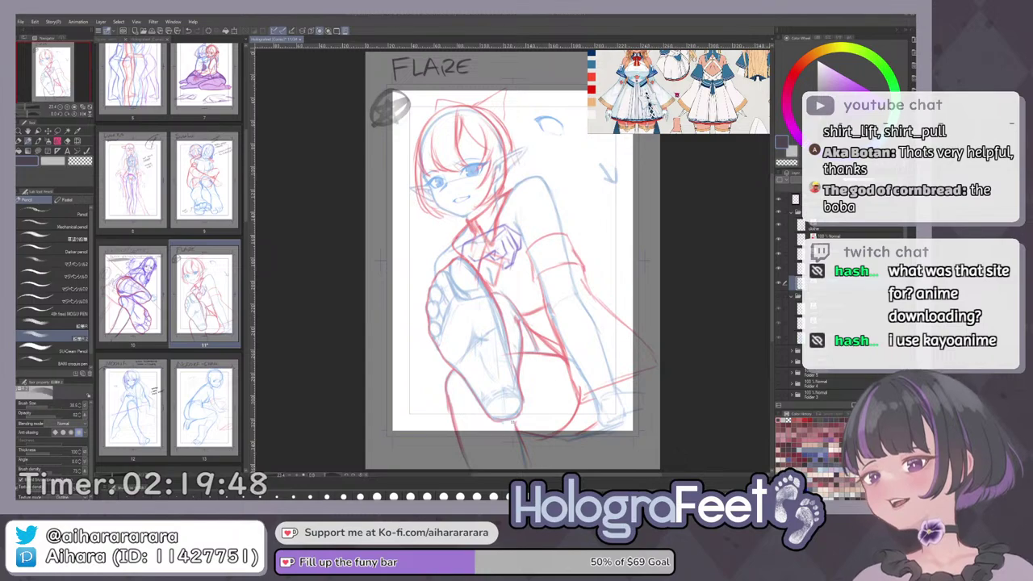
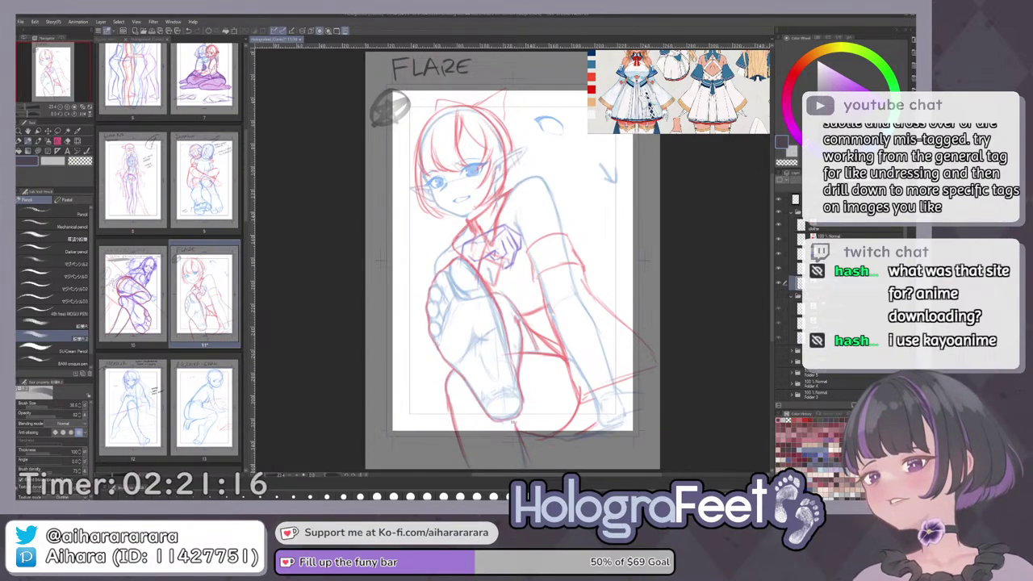
Try to erase the blue head and ear construction lines that overlap the red hair.
left_click(779, 284)
left_click(779, 283)
key("e")
left_click_drag(469, 159, 478, 255)
scroll(478, 255, "up", 2)
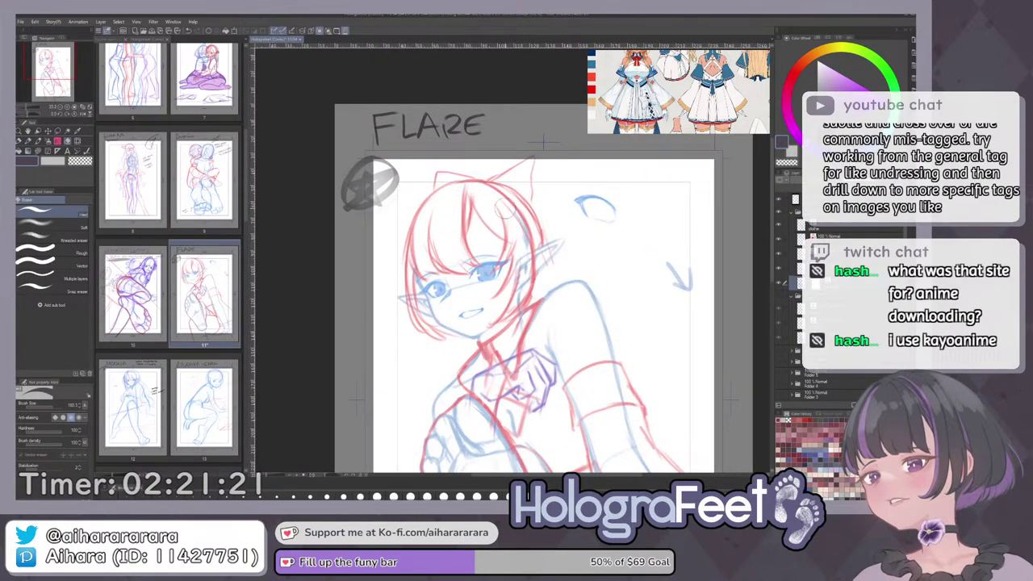
mouse_move(525, 219)
left_mouse_down()
mouse_move(522, 251)
mouse_move(532, 265)
left_mouse_up()
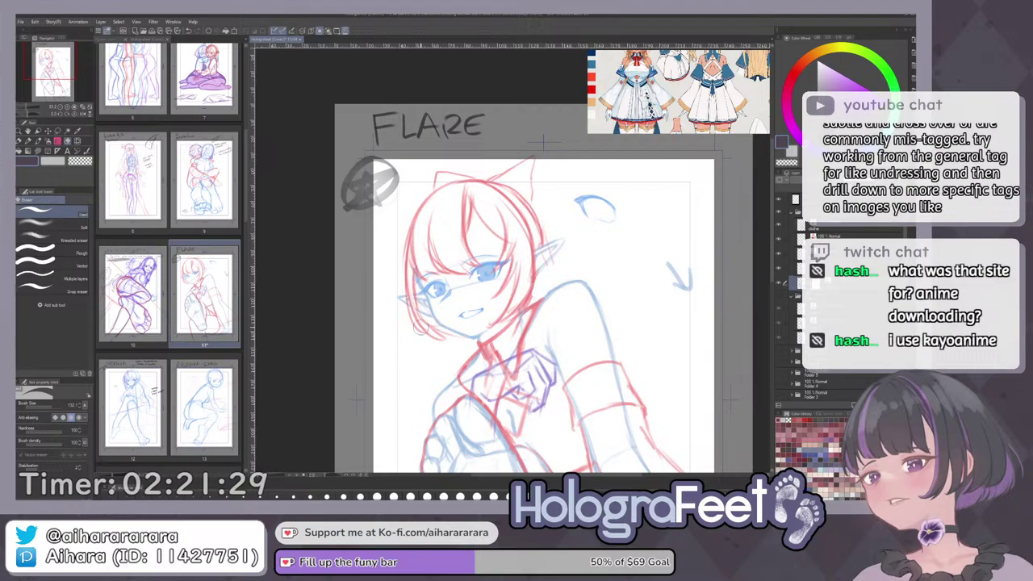
key("ctrl+0")
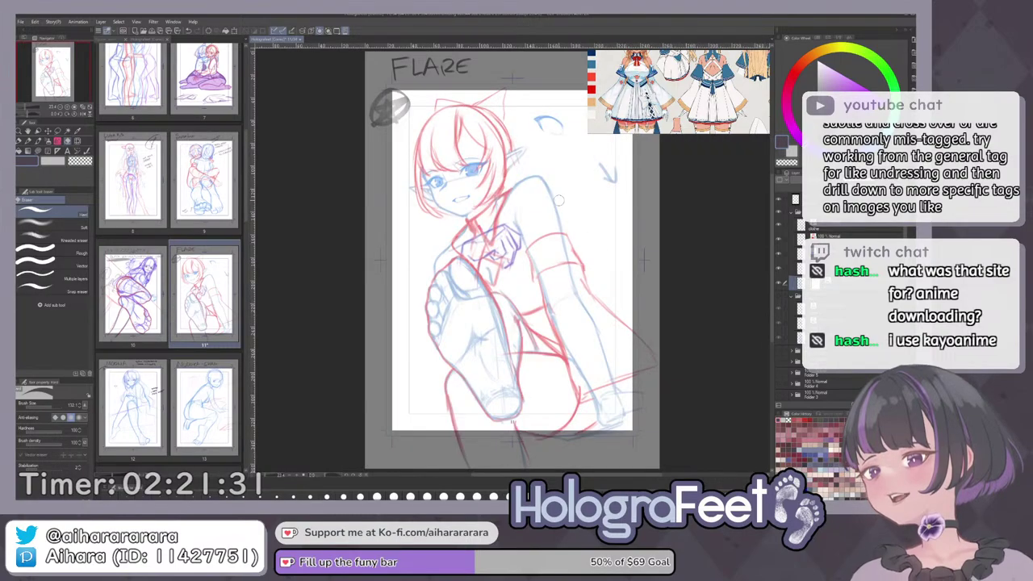
scroll(517, 210, "up", 2)
left_click_drag(514, 211, 539, 276)
key("ctrl+0")
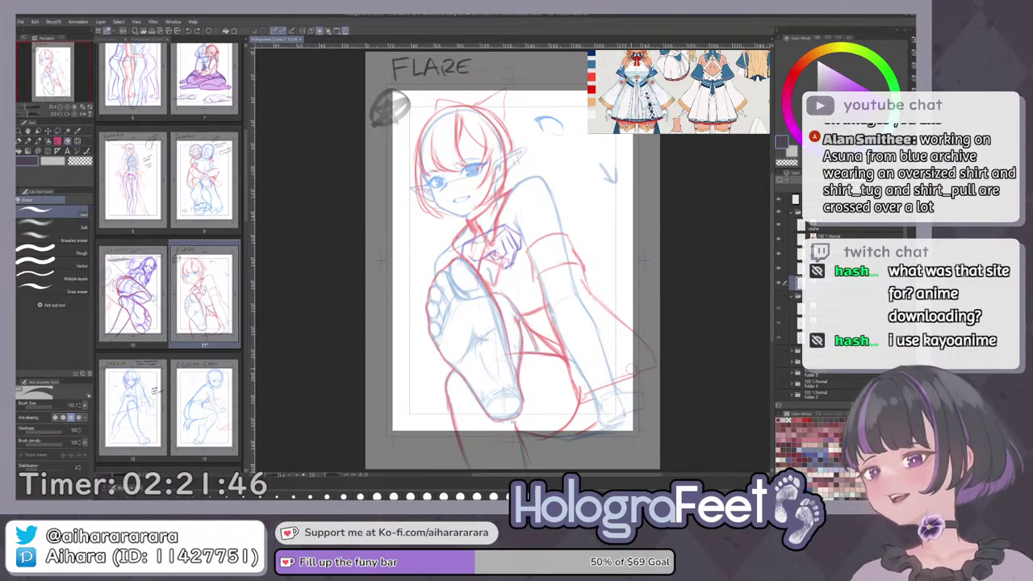
Add a new layer above the clothing layer, switch to the pencil, and show the faint rough construction lines.
left_click(844, 227)
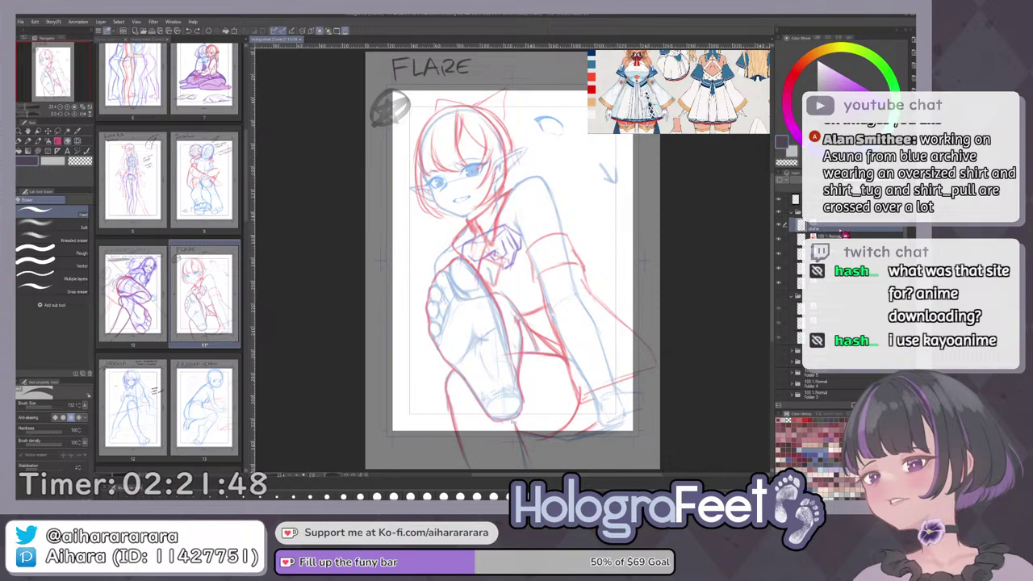
key("ctrl+shift+n")
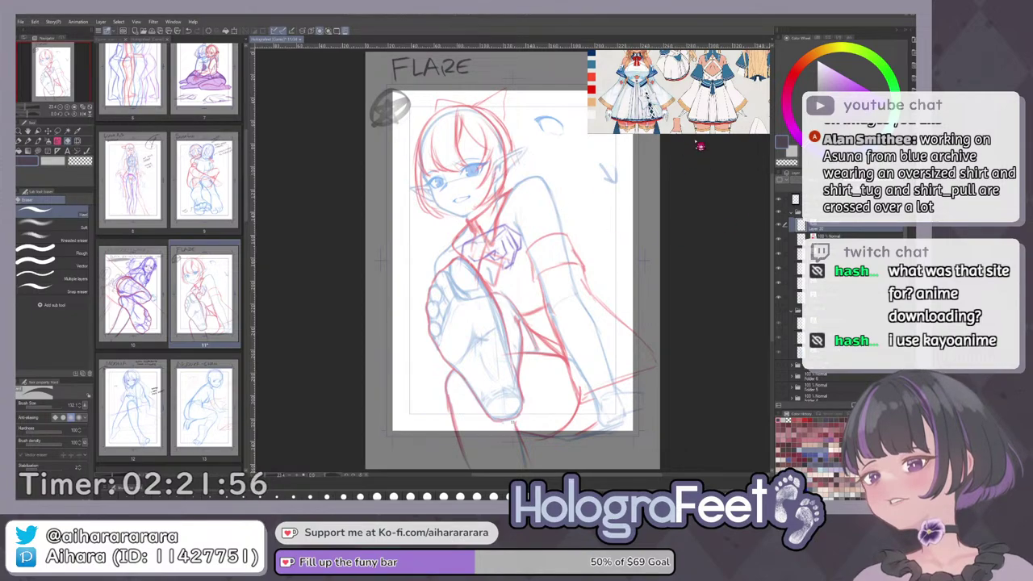
key("p")
left_click(781, 315)
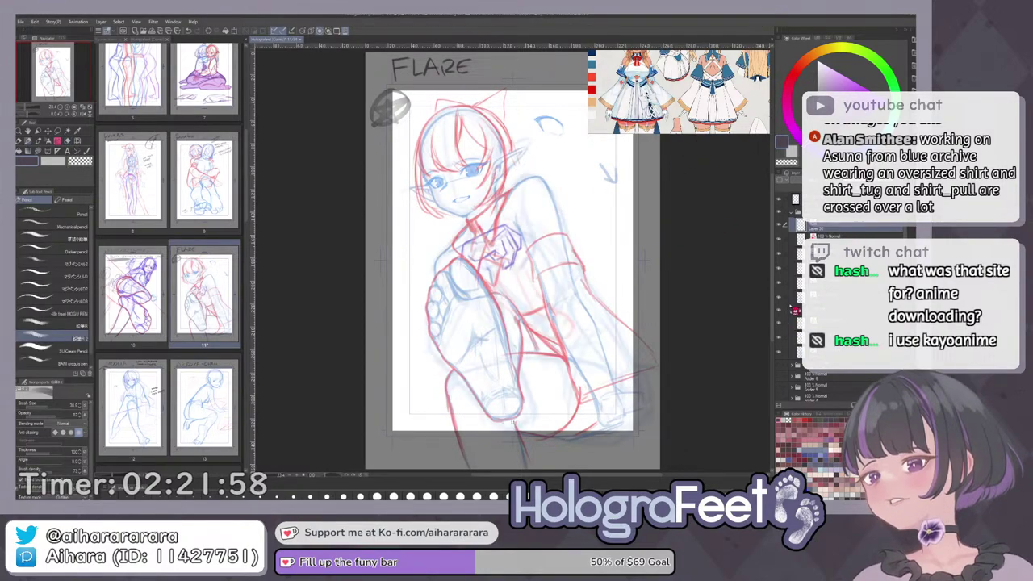
Tilt the canvas toward the clenched hand and hide the red clothing lines, leaving the pale red guide.
key("^")
key("^")
key("^")
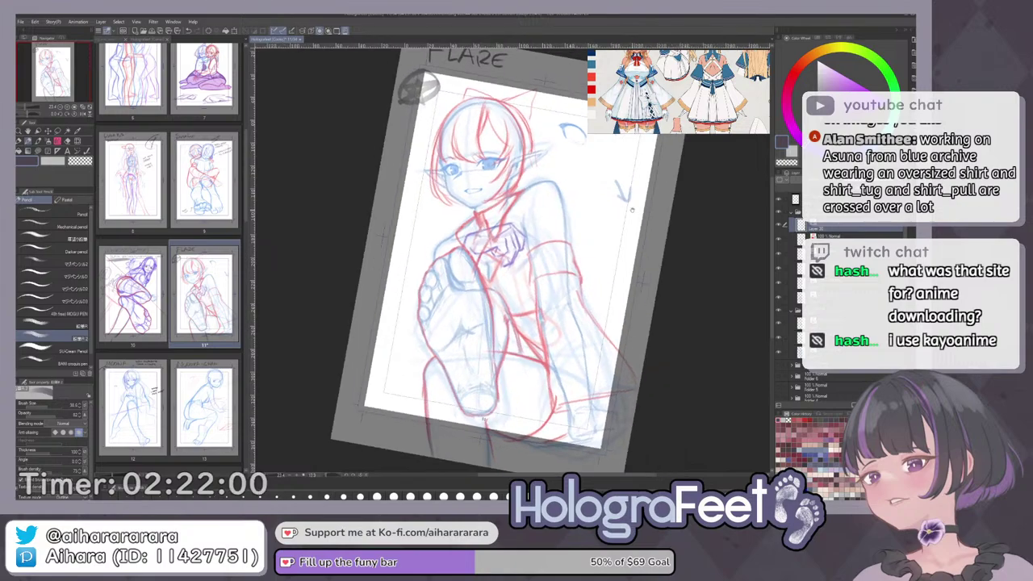
left_click_drag(569, 226, 576, 248)
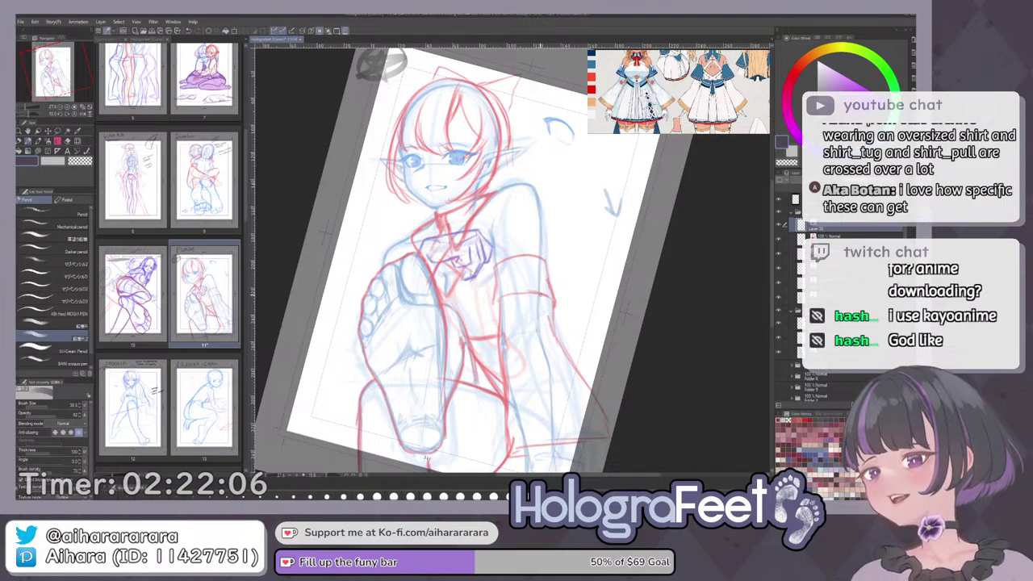
left_click_drag(606, 272, 557, 230)
left_click_drag(486, 264, 500, 307)
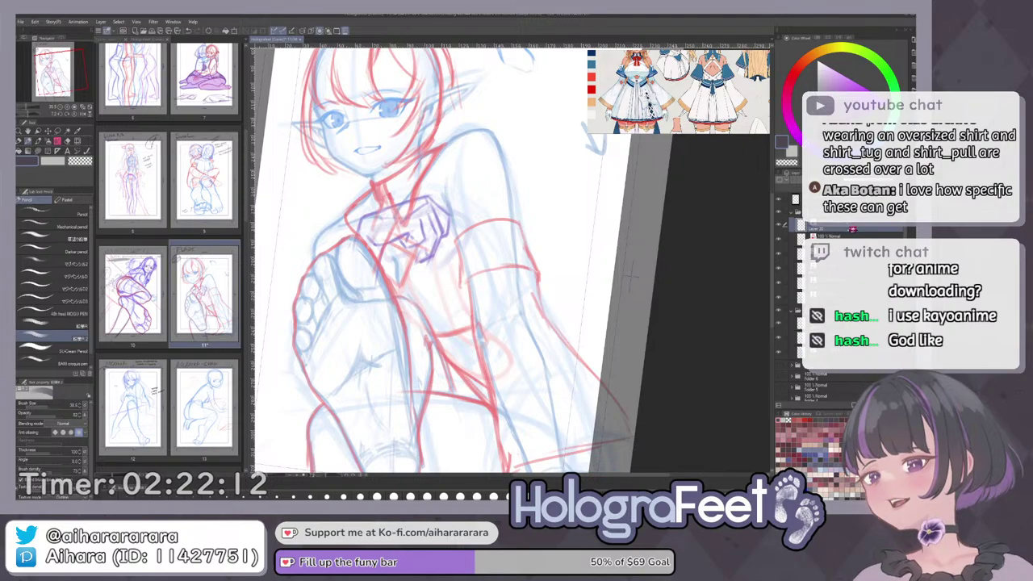
left_click_drag(575, 228, 579, 237)
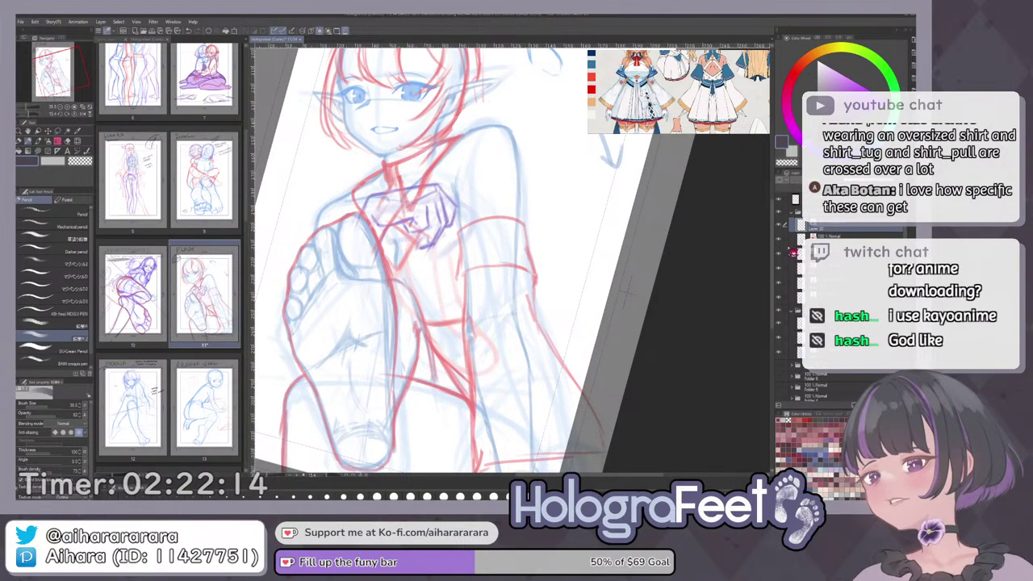
left_click(782, 243)
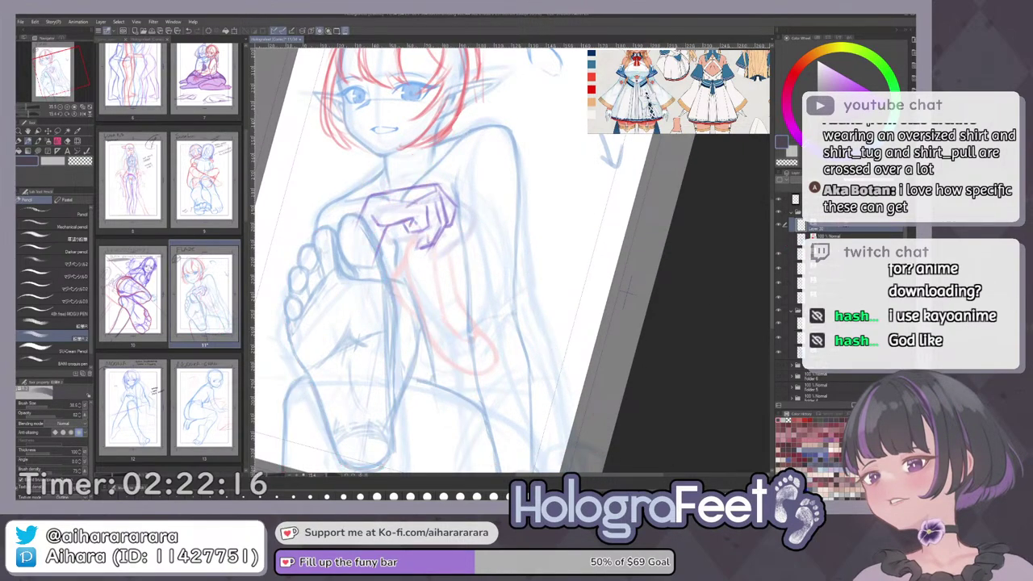
scroll(401, 275, "up", 2)
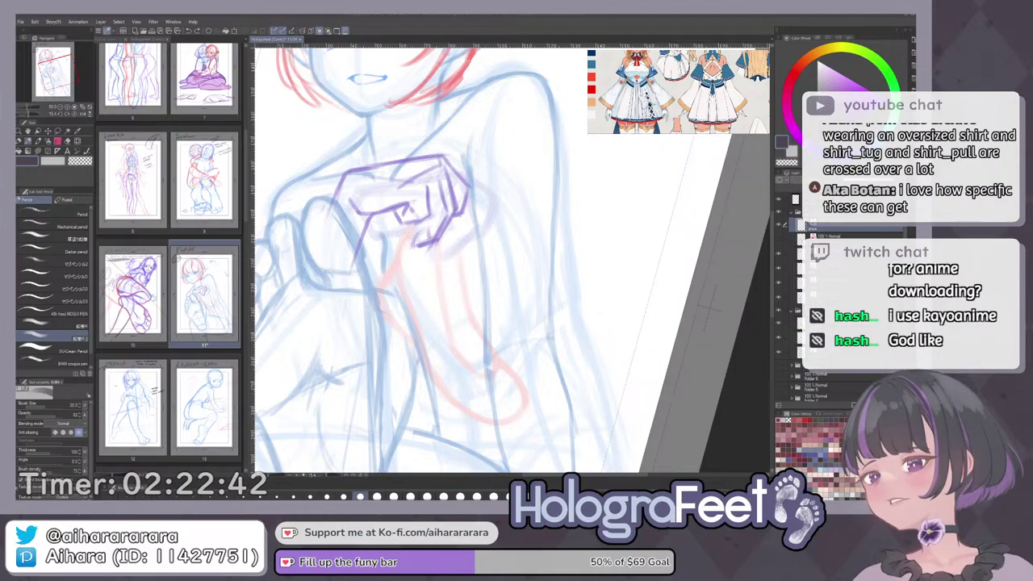
Draw two purple contour lines from the clenched hand down the torso along the pale red guide, undoing misplaced strokes.
key("ctrl+z")
left_click_drag(570, 366, 608, 437)
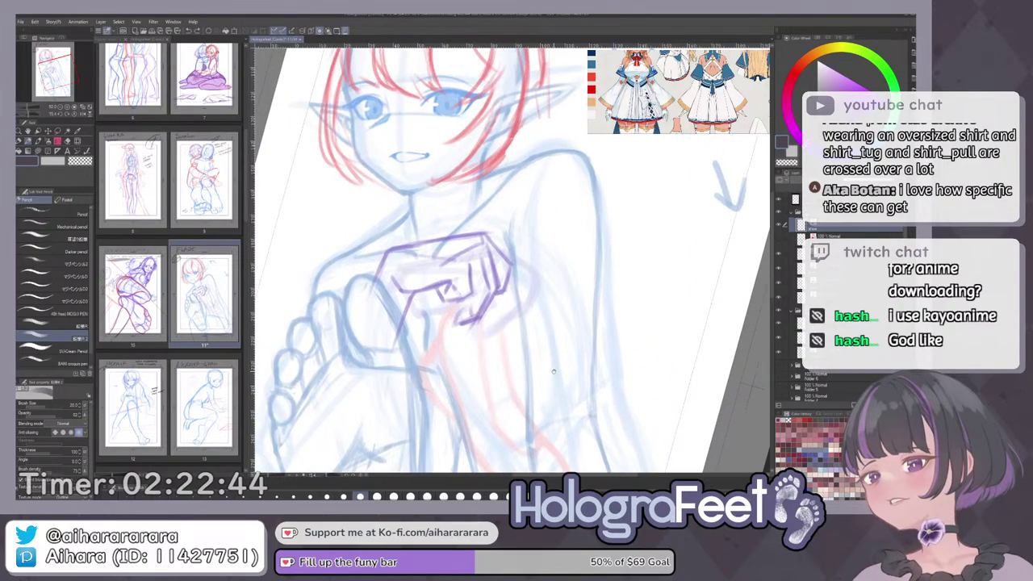
mouse_move(546, 233)
left_mouse_down()
mouse_move(555, 247)
mouse_move(558, 194)
left_mouse_up()
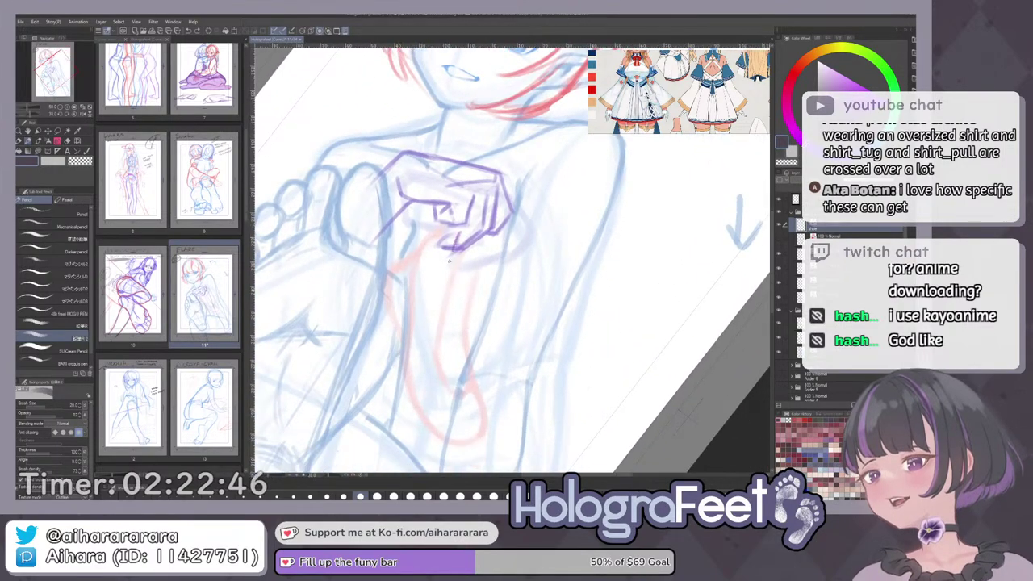
left_click_drag(458, 229, 441, 336)
key("ctrl+z")
left_click_drag(452, 257, 440, 371)
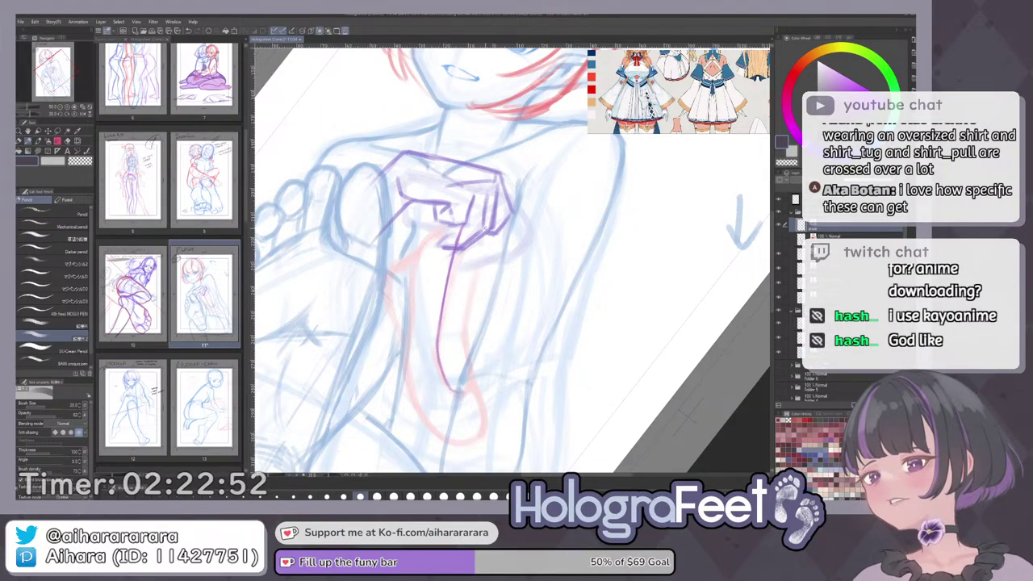
left_click_drag(483, 241, 469, 326)
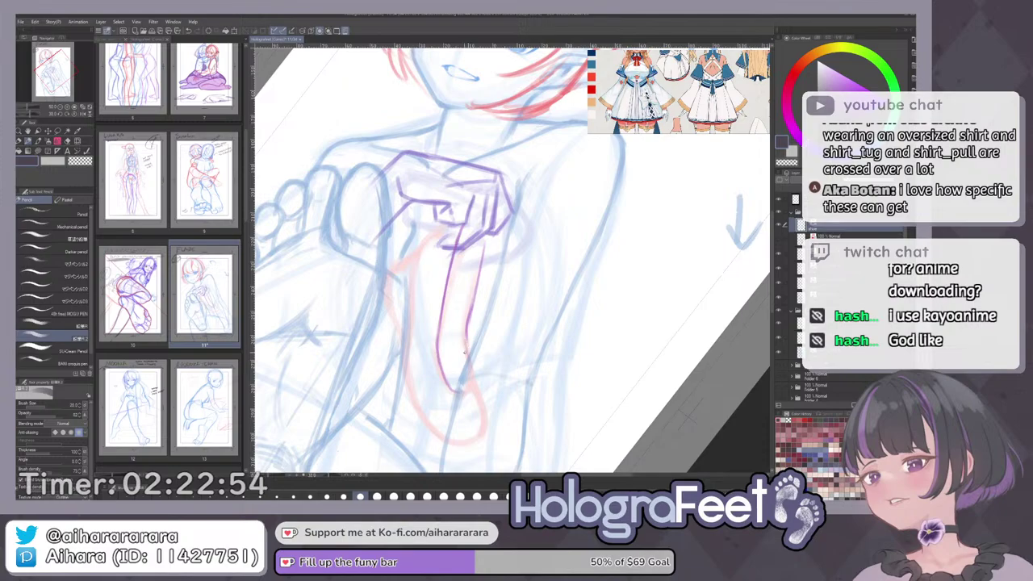
Turn the canvas sideways and join the two purple lines with a rounded end, undoing a faulty stroke.
left_click_drag(479, 371, 634, 235)
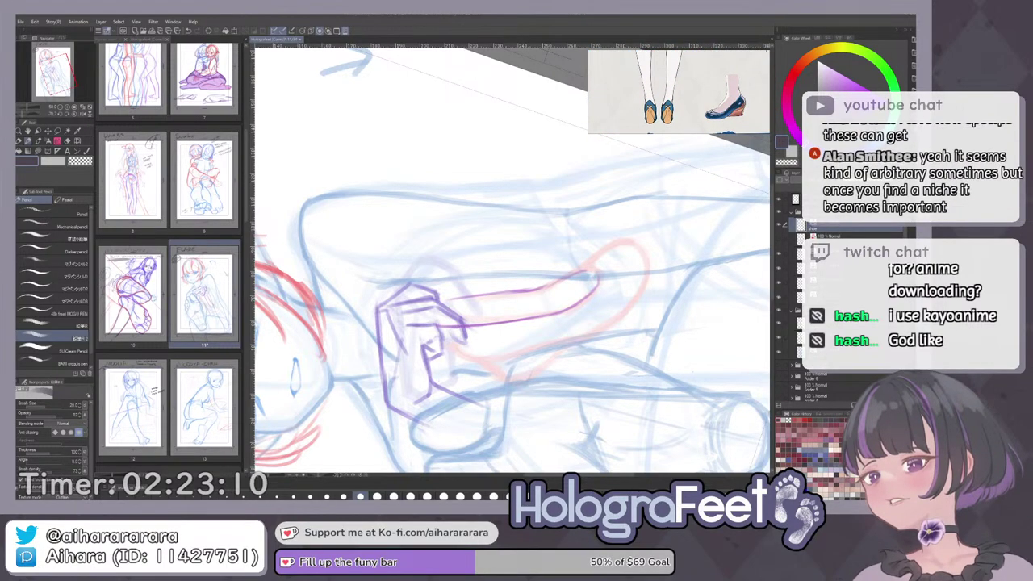
scroll(578, 296, "up", 2)
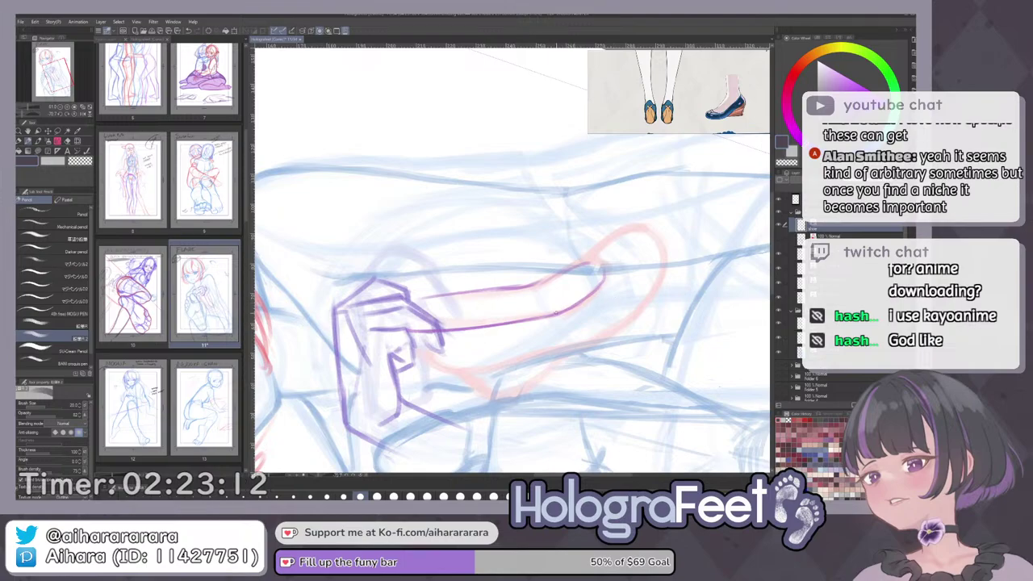
key("ctrl+z")
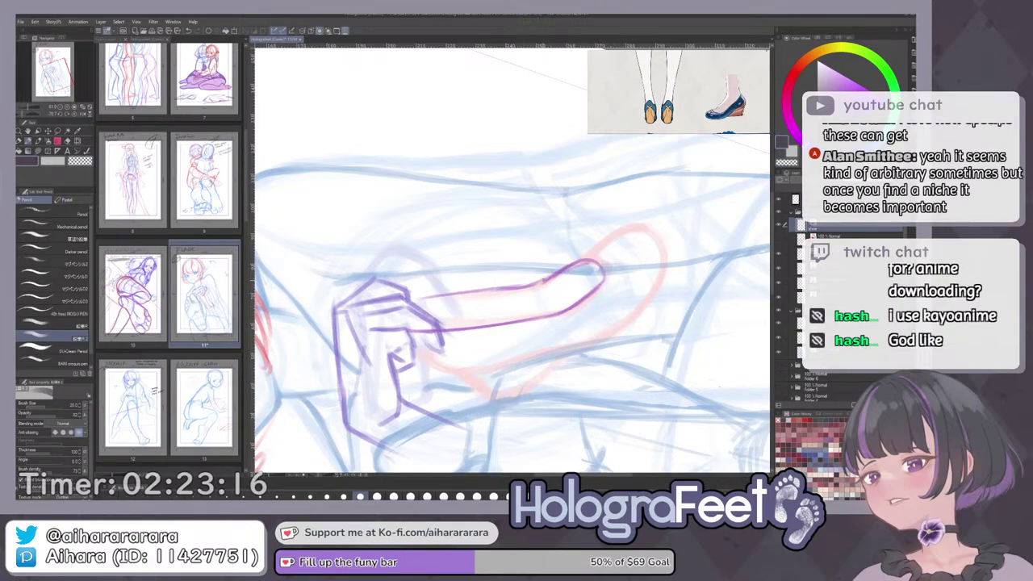
Draw the larger outer purple curve around the rounded end over the pale red guide, redoing one stroke.
left_click_drag(624, 292, 595, 305)
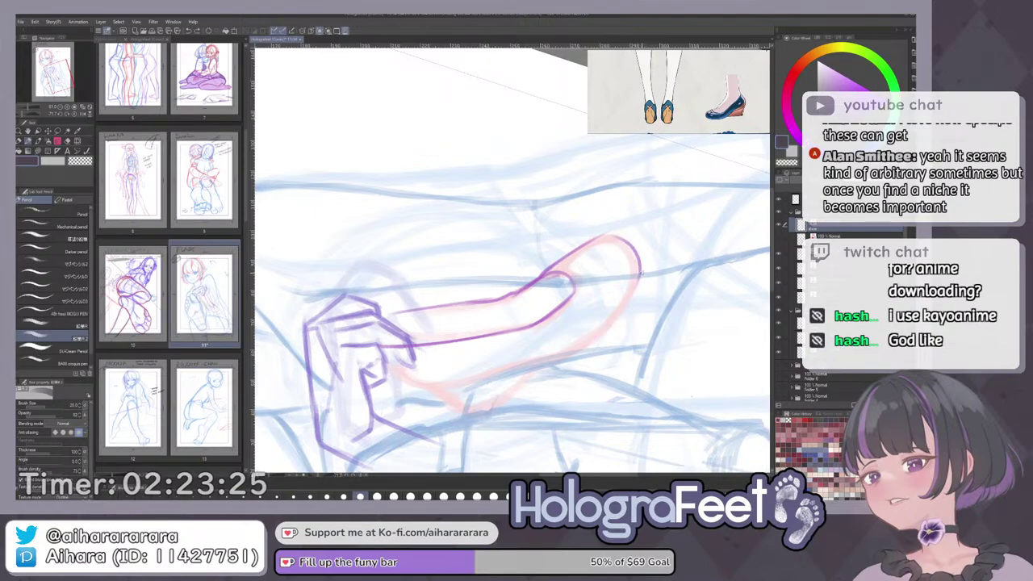
key("ctrl+z")
left_click_drag(637, 286, 568, 352)
key("ctrl+0")
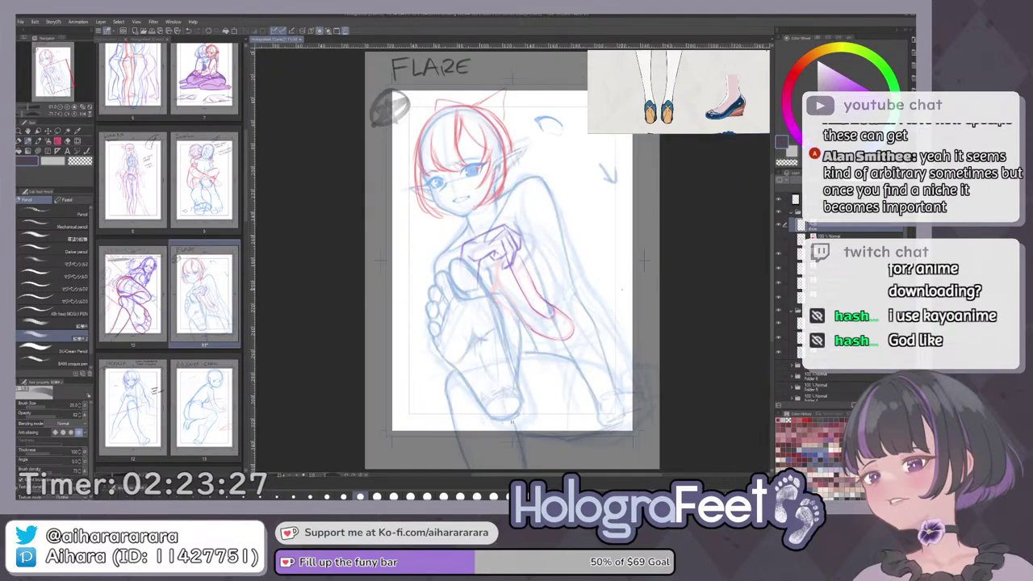
Extend the outer purple line up the pale red guide toward the clenched hand beside the big toe.
left_click_drag(622, 260, 580, 347)
left_click_drag(476, 294, 456, 355)
scroll(457, 355, "up", 3)
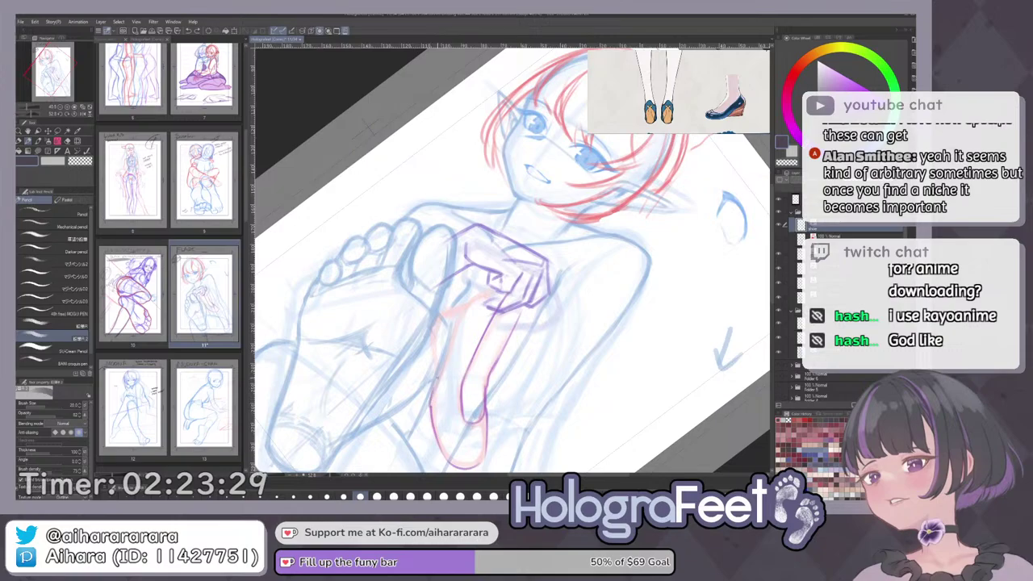
key("ctrl+plus")
key("ctrl+plus")
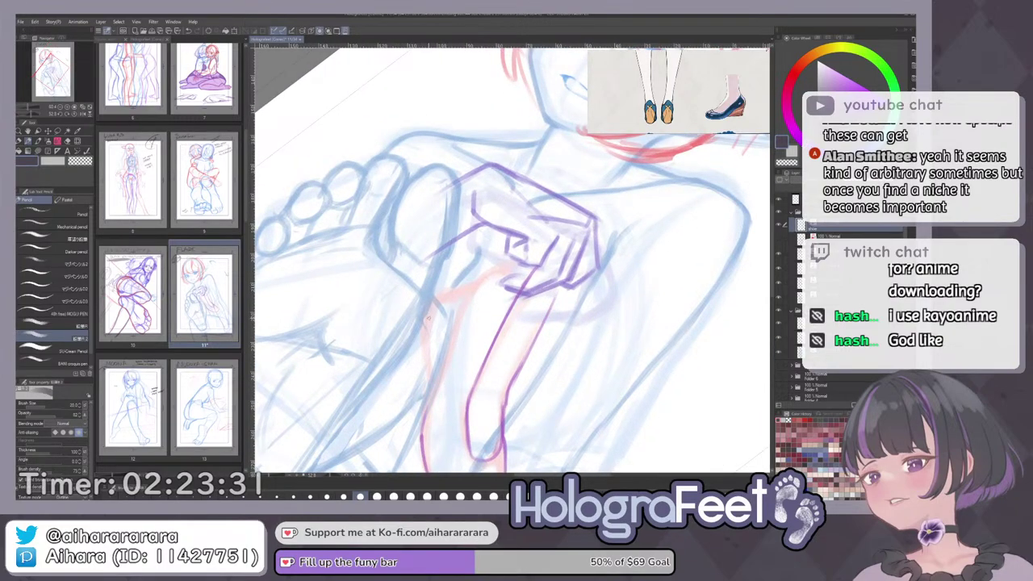
left_click_drag(429, 323, 424, 394)
left_click_drag(441, 299, 491, 336)
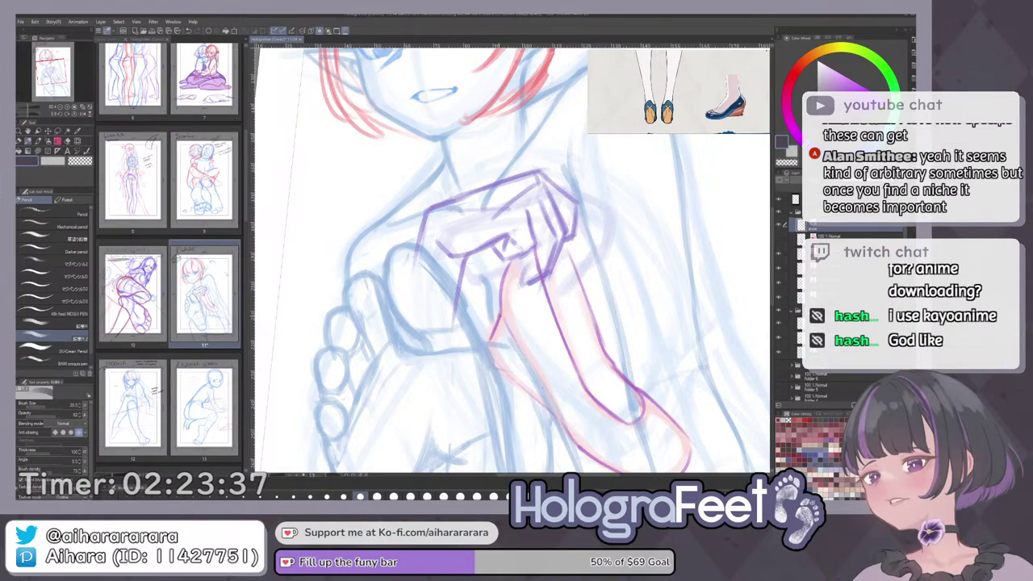
left_click_drag(498, 320, 488, 345)
Rework the inner purple contour where it meets the outer curve, trimming the overlapping line and undoing a stray stroke by the hand.
key("ctrl+0")
scroll(517, 266, "up", 4)
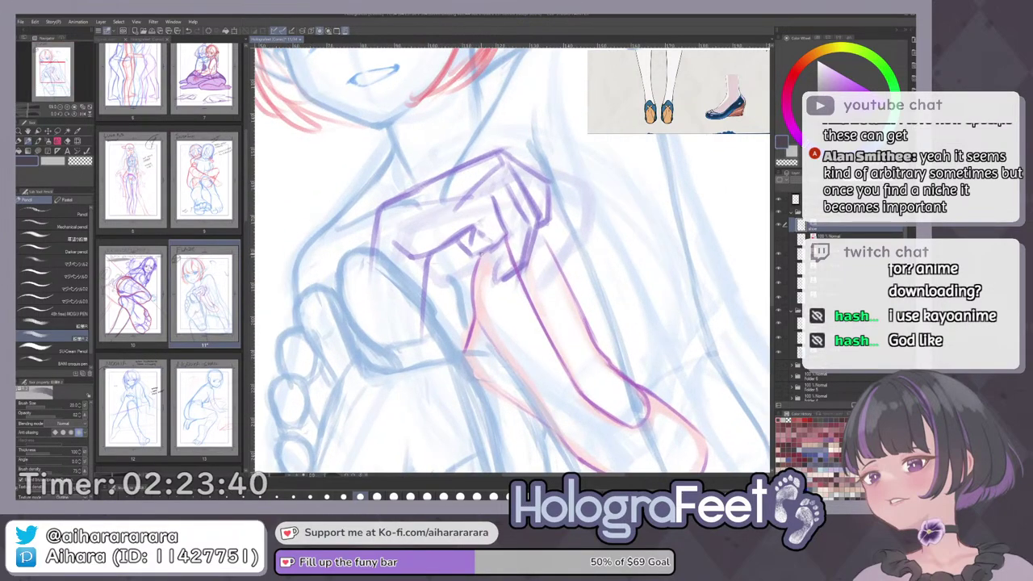
left_click_drag(483, 255, 474, 280)
key("ctrl+z")
left_click_drag(615, 217, 617, 292)
left_click_drag(552, 256, 543, 299)
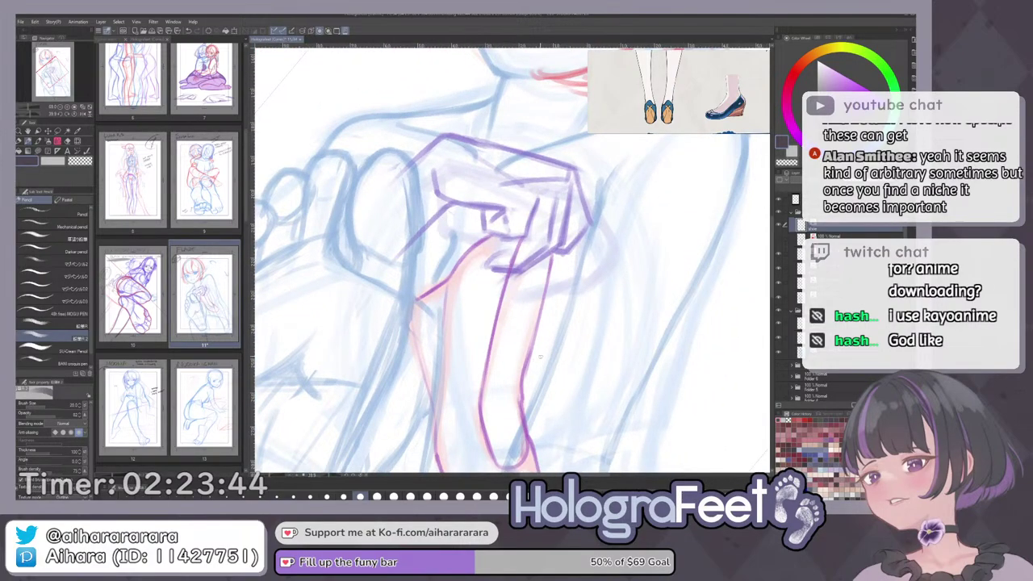
key("ctrl+0")
left_click_drag(545, 357, 614, 168)
left_click_drag(553, 204, 643, 199)
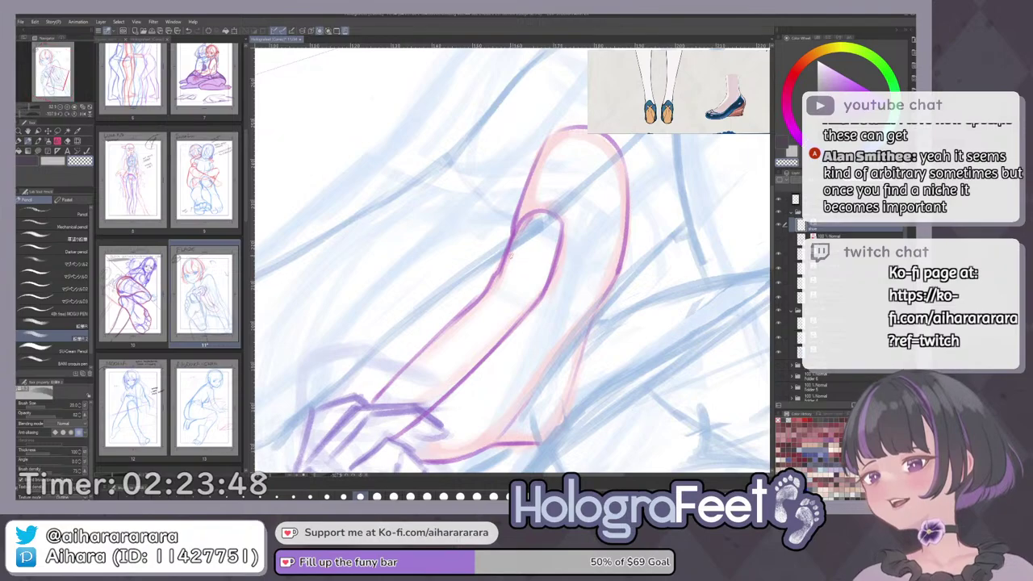
left_click_drag(513, 238, 502, 276)
key("c")
left_click_drag(516, 217, 495, 273)
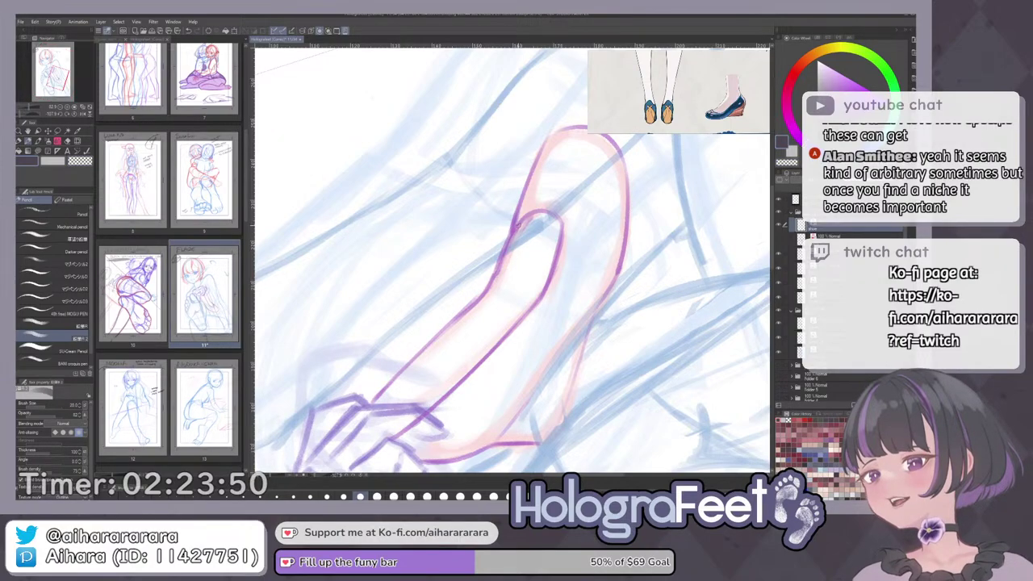
Draw the outer purple line up along the inner edge of the pale red guide toward the clenched hand, undoing one stroke.
key("ctrl+0")
left_click_drag(597, 269, 543, 180)
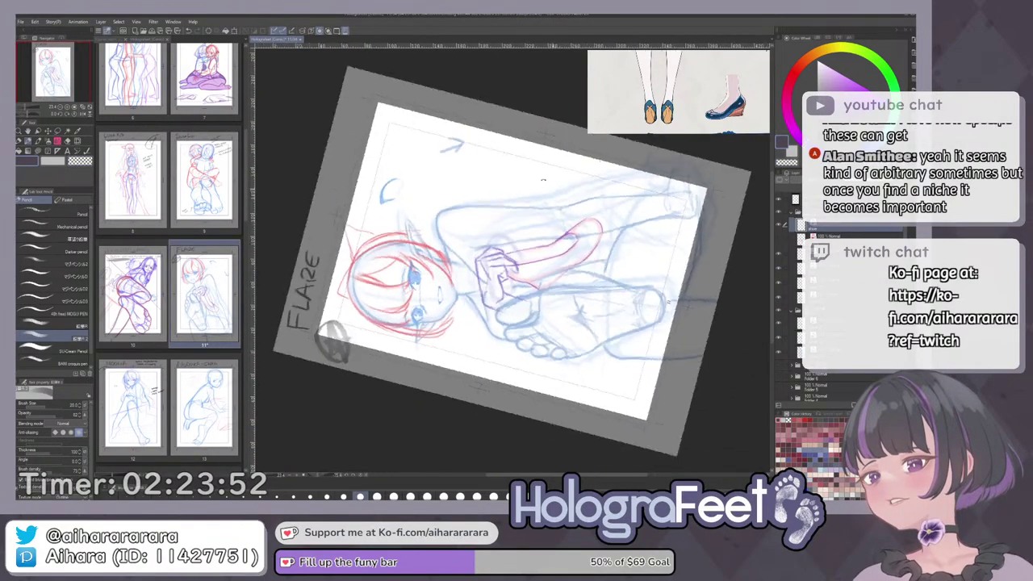
key("ctrl+plus")
key("ctrl+plus")
key("ctrl+plus")
key("ctrl+plus")
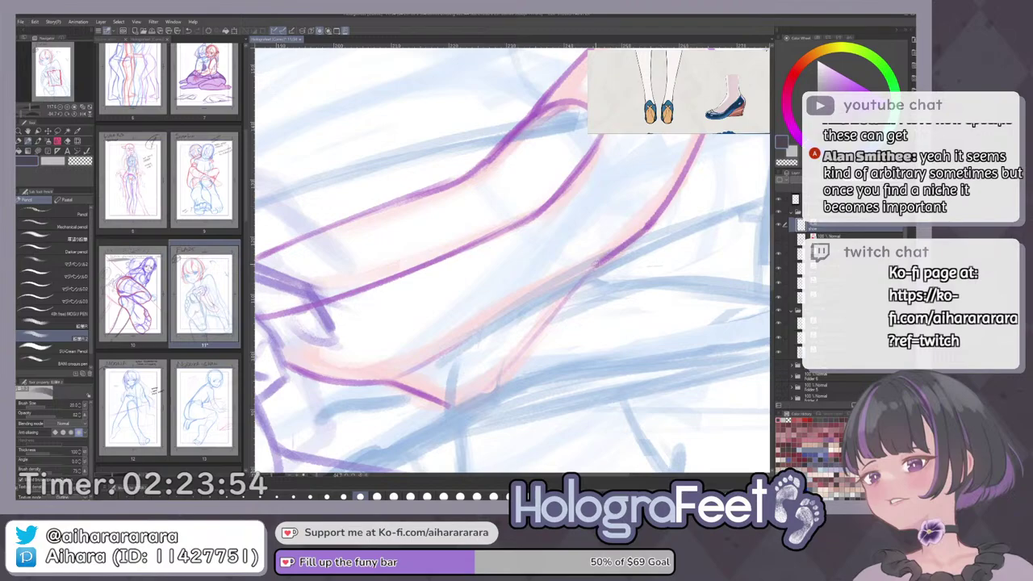
key("ctrl+0")
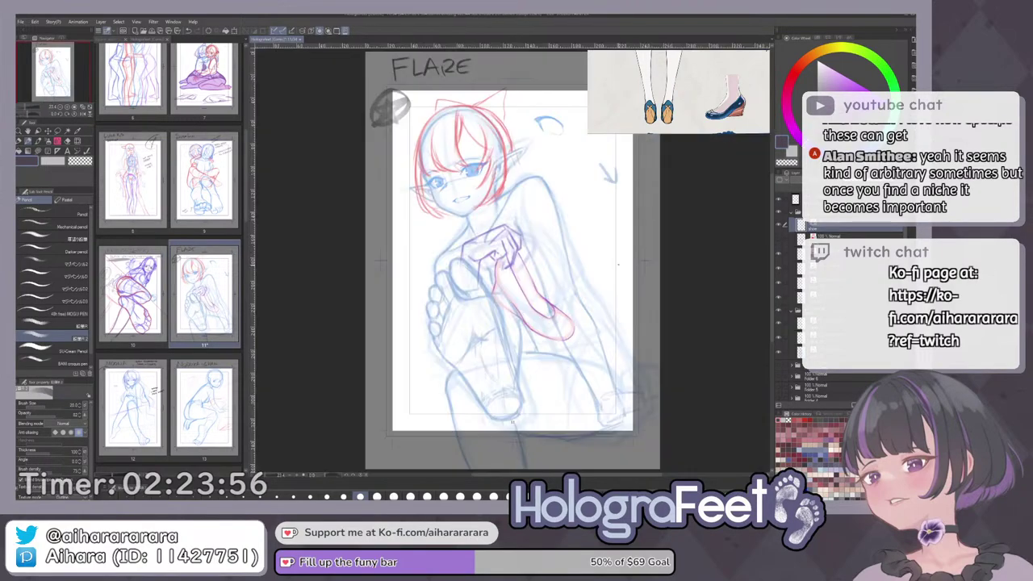
key("ctrl+plus")
key("ctrl+plus")
left_click_drag(602, 272, 547, 345)
key("ctrl+plus")
key("ctrl+plus")
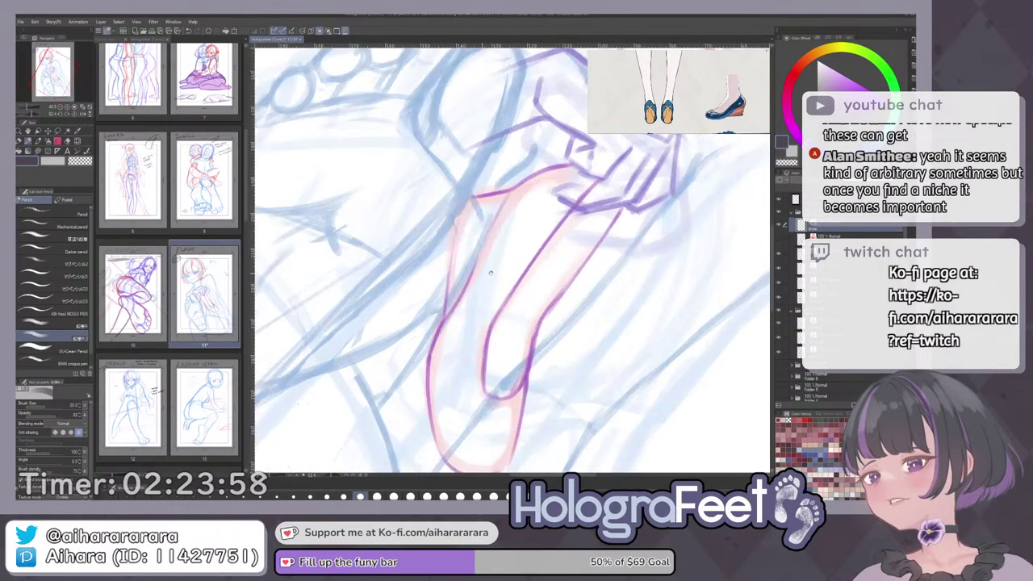
key("ctrl+plus")
key("ctrl+z")
left_click_drag(557, 270, 547, 293)
left_click_drag(493, 263, 483, 293)
left_click_drag(414, 355, 468, 287)
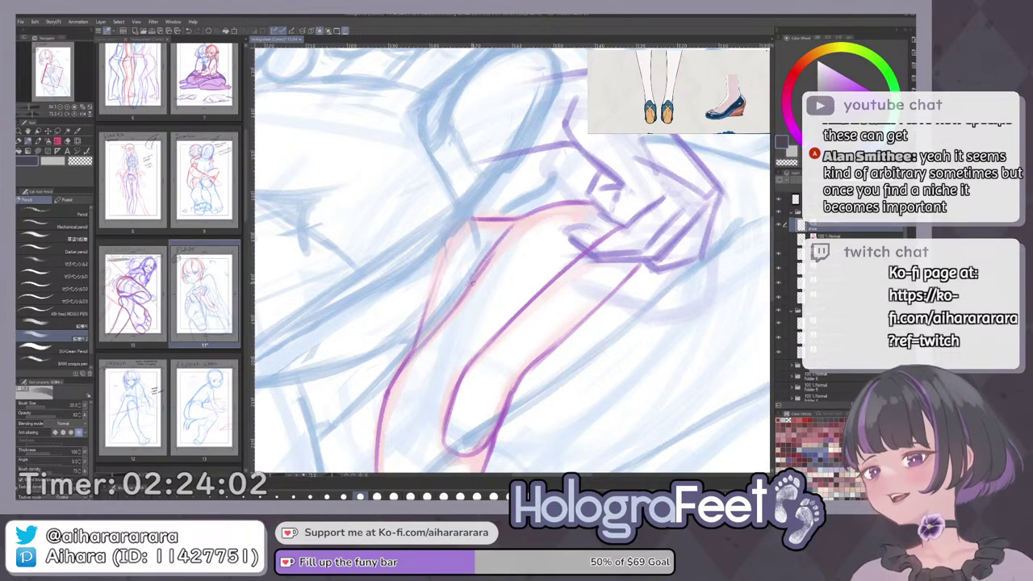
Reshape the inner contour's rounded end into a narrower curve, erasing the excess line.
key("ctrl+0")
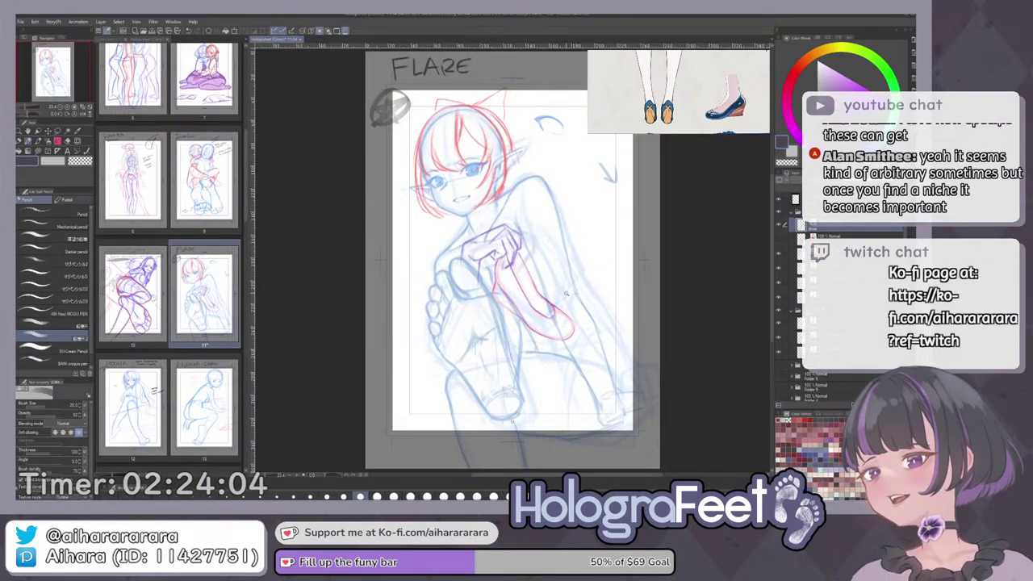
scroll(590, 290, "up", 2)
left_click_drag(627, 267, 580, 221)
key("ctrl+plus")
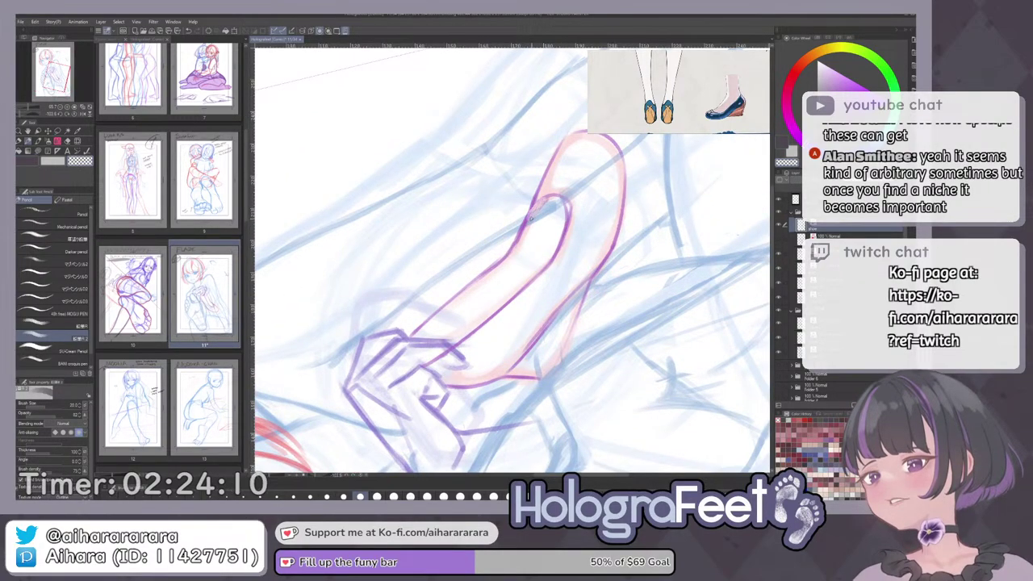
key("c")
mouse_move(546, 198)
left_mouse_down()
mouse_move(530, 212)
mouse_move(569, 219)
mouse_move(563, 236)
left_mouse_up()
key("c")
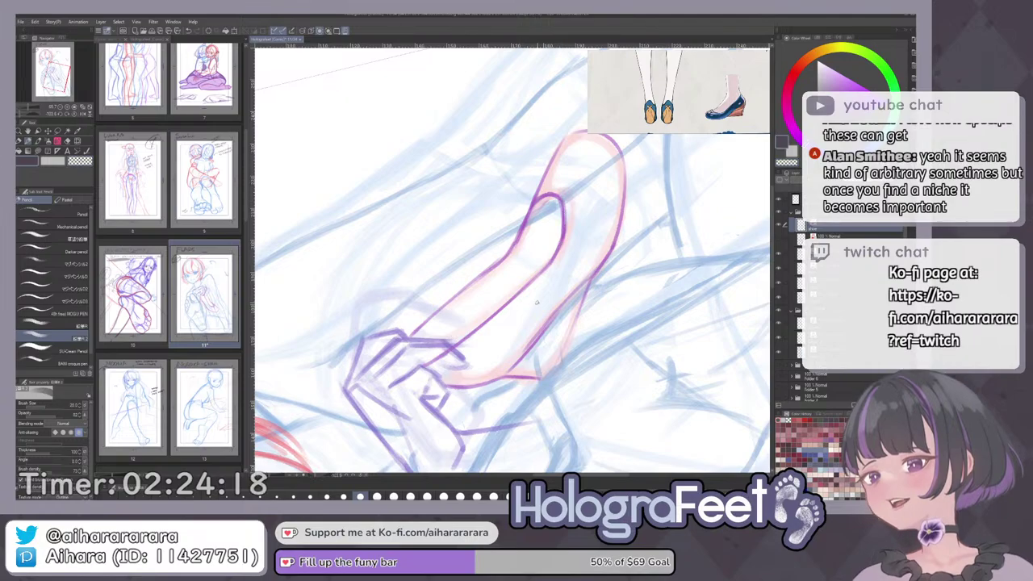
Lasso the inner purple contour below the clenched hand and adjust its placement with Free Transform.
key("ctrl+0")
left_click_drag(623, 319, 616, 192)
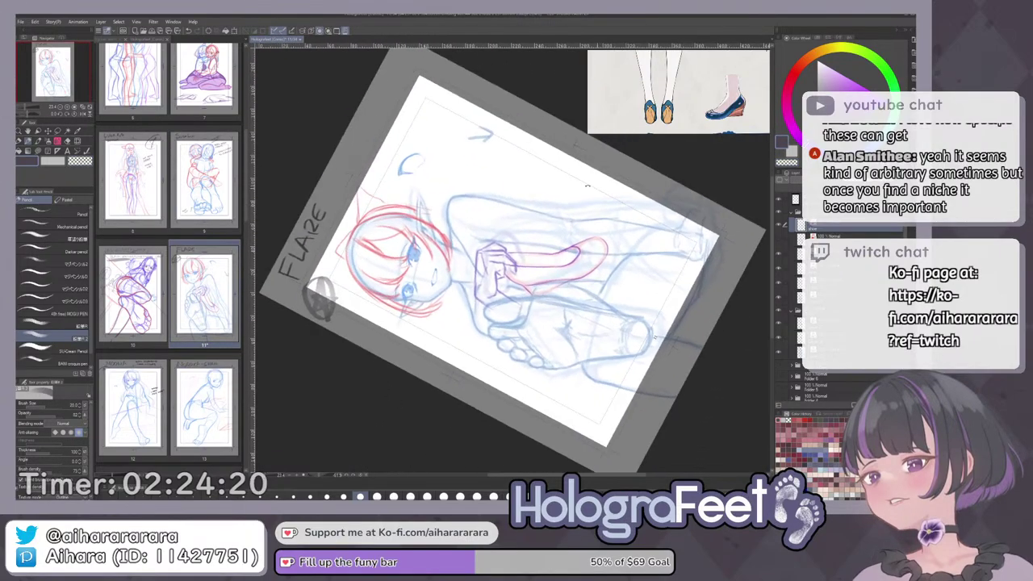
scroll(613, 254, "up", 3)
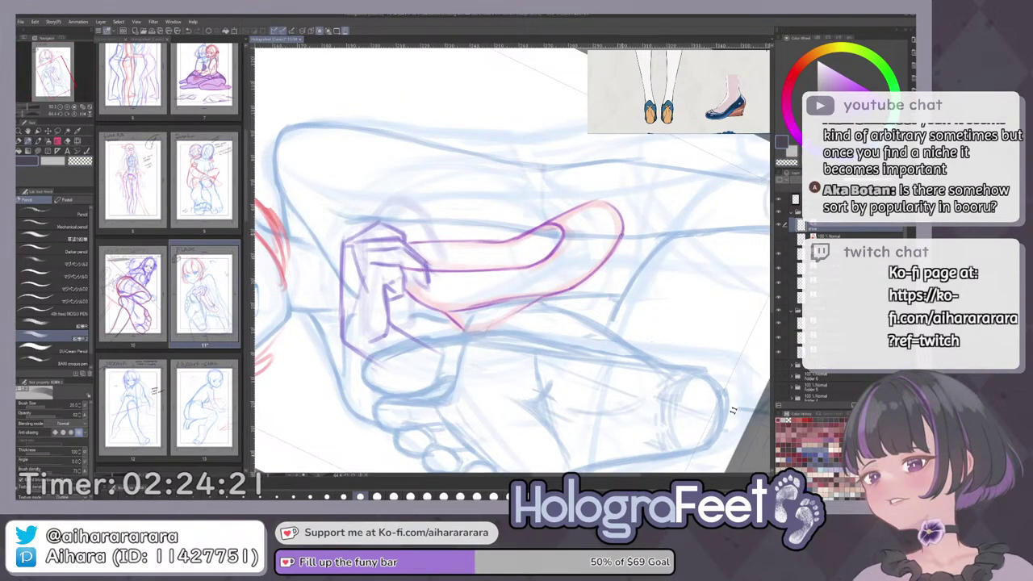
key("ctrl+0")
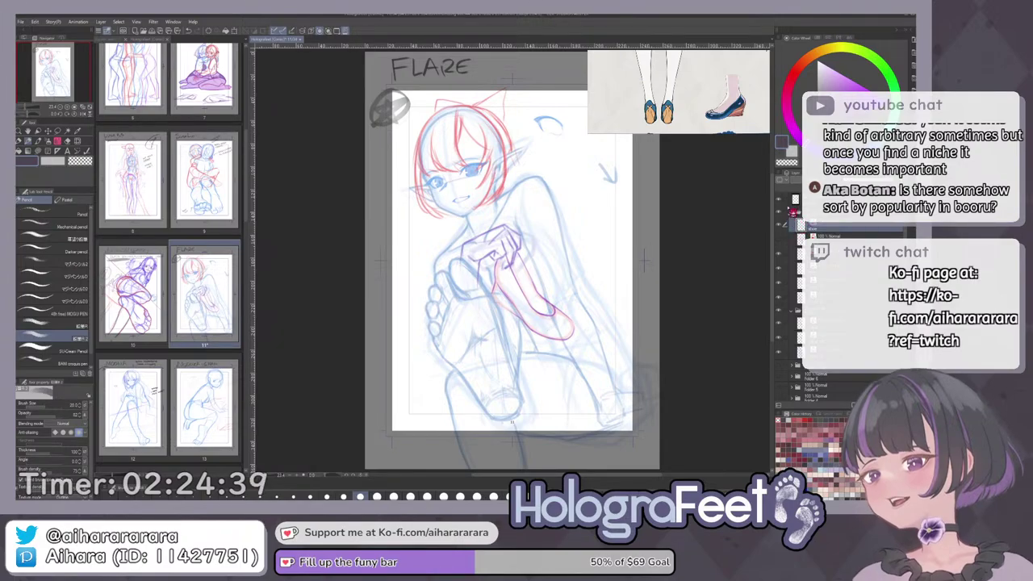
left_click_drag(554, 316, 564, 211)
scroll(565, 212, "up", 5)
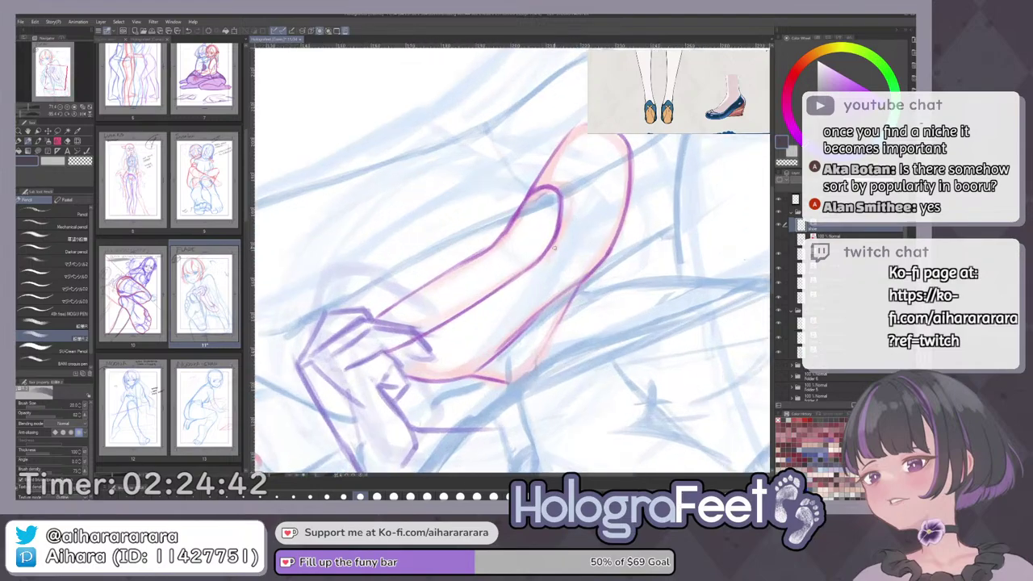
key("m")
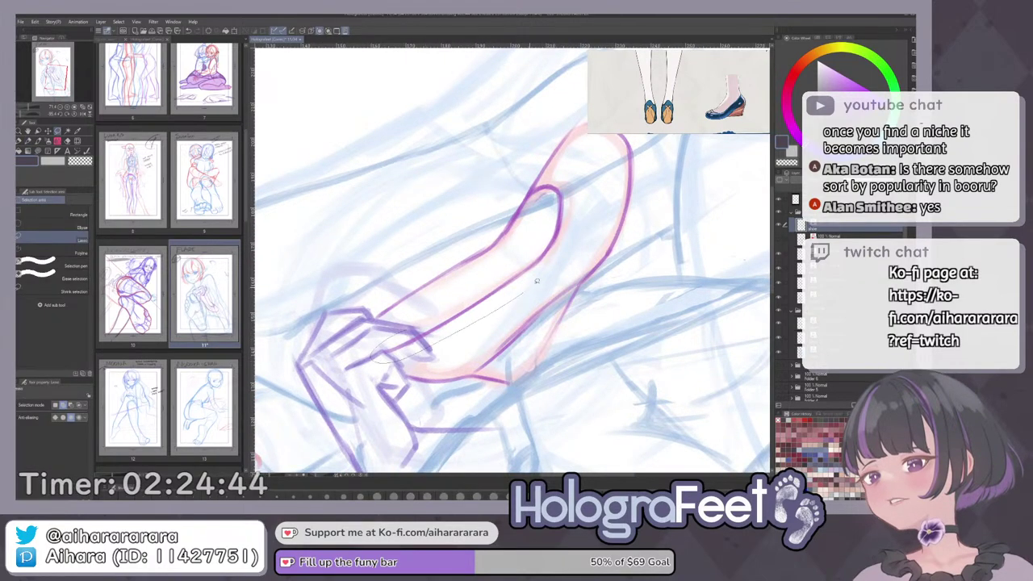
mouse_move(536, 281)
left_mouse_down()
mouse_move(586, 207)
mouse_move(559, 178)
left_mouse_up()
key("ctrl+t")
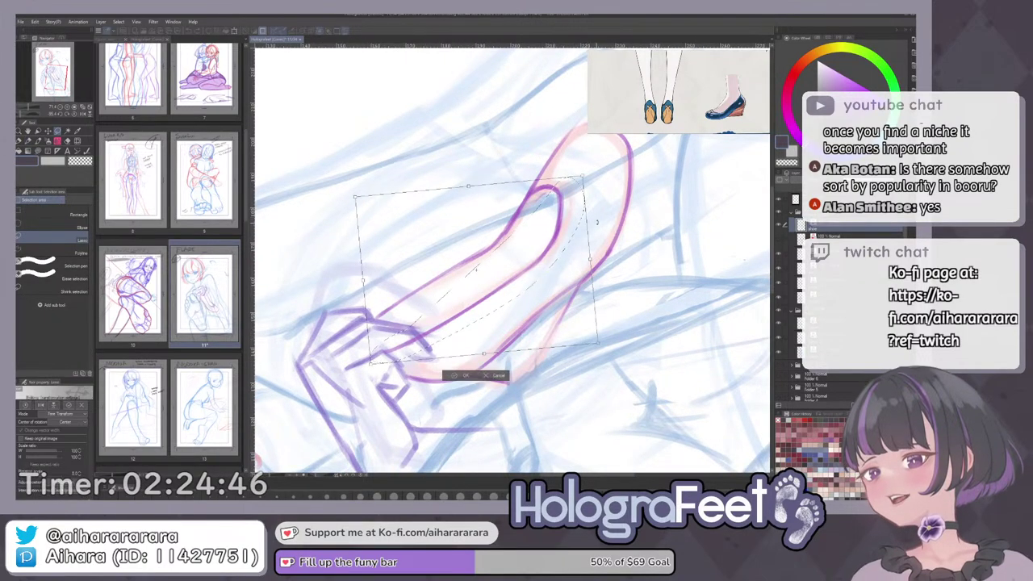
left_click_drag(598, 222, 602, 316)
key("ctrl+0")
scroll(568, 290, "up", 3)
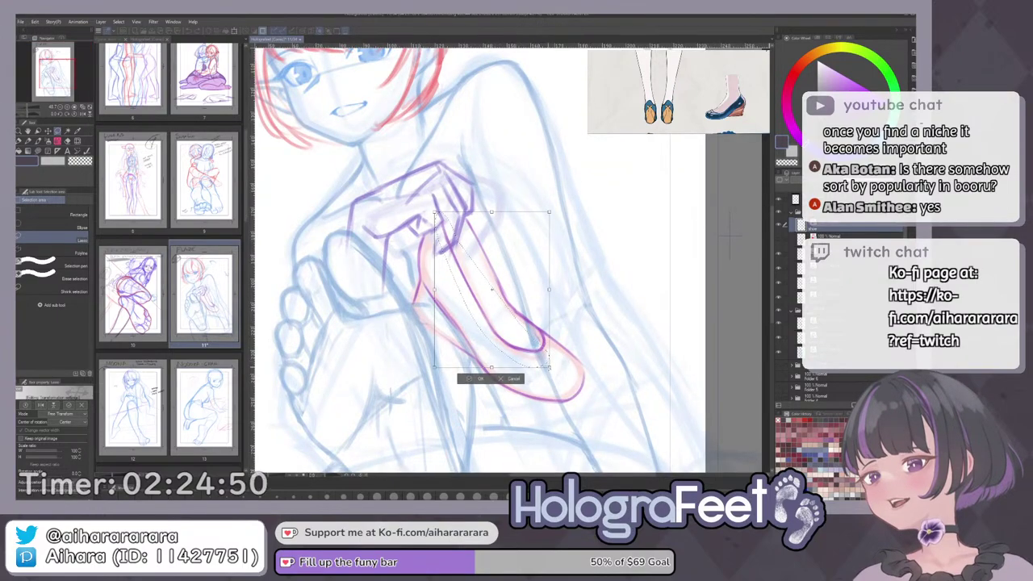
left_click_drag(550, 368, 551, 366)
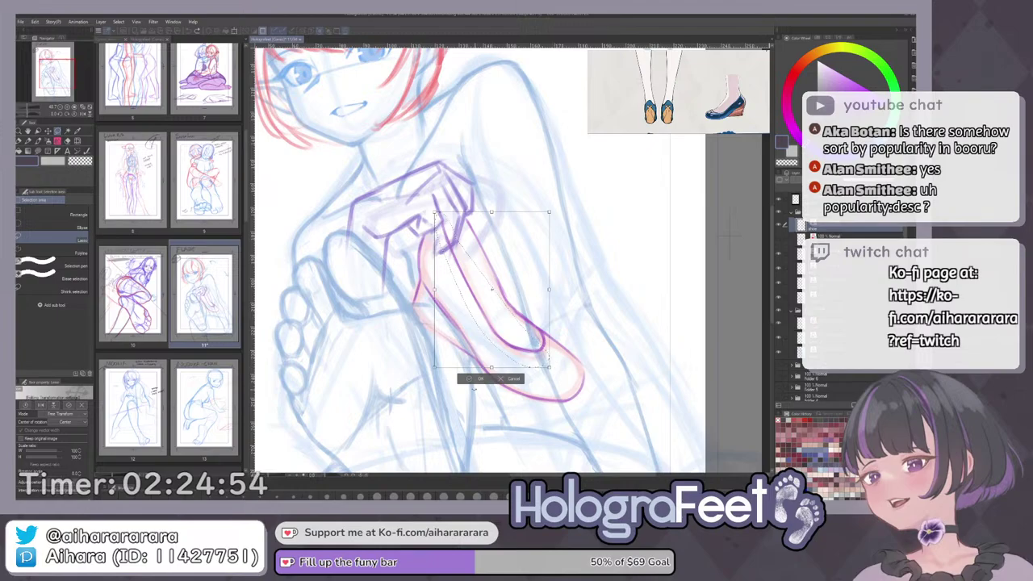
left_click(480, 379)
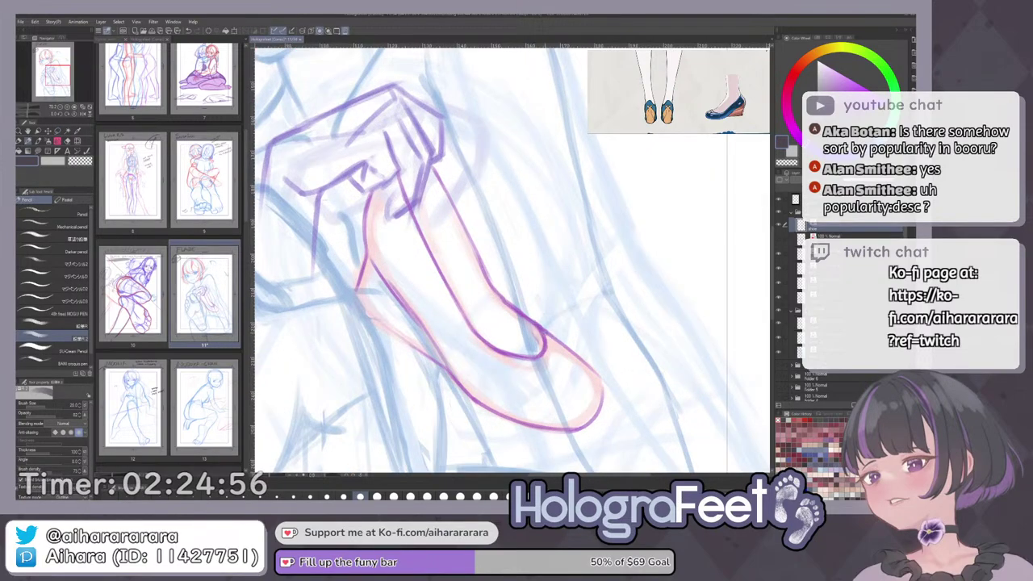
Touch up the corner of the inner contour's rounded end after the transform.
key("c")
mouse_move(540, 345)
left_mouse_down()
mouse_move(546, 334)
mouse_move(540, 357)
mouse_move(546, 350)
left_mouse_up()
key("c")
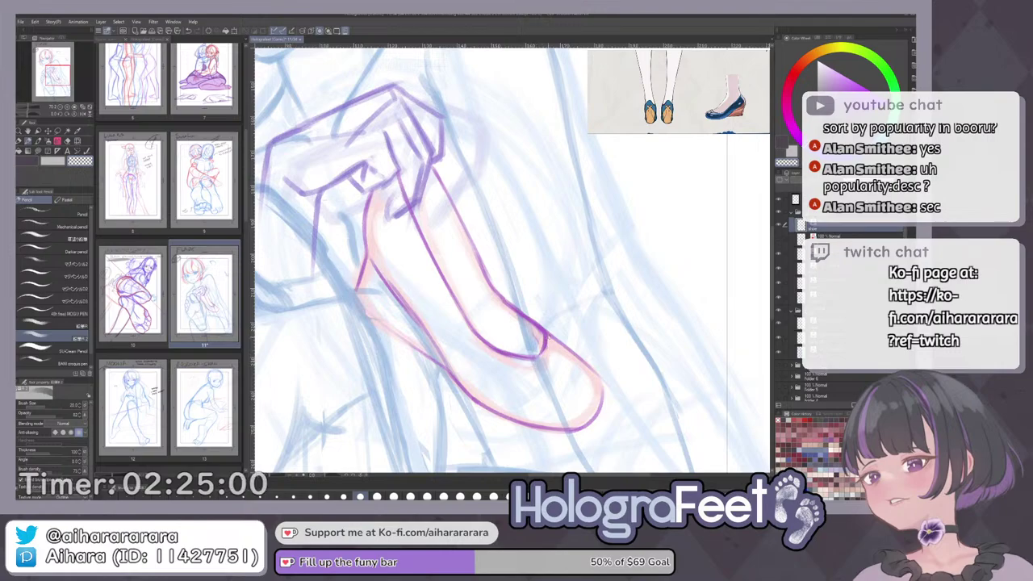
Draw the outer curve's missing side from its tip to the inner contour, redoing the first stroke more smoothly.
key("c")
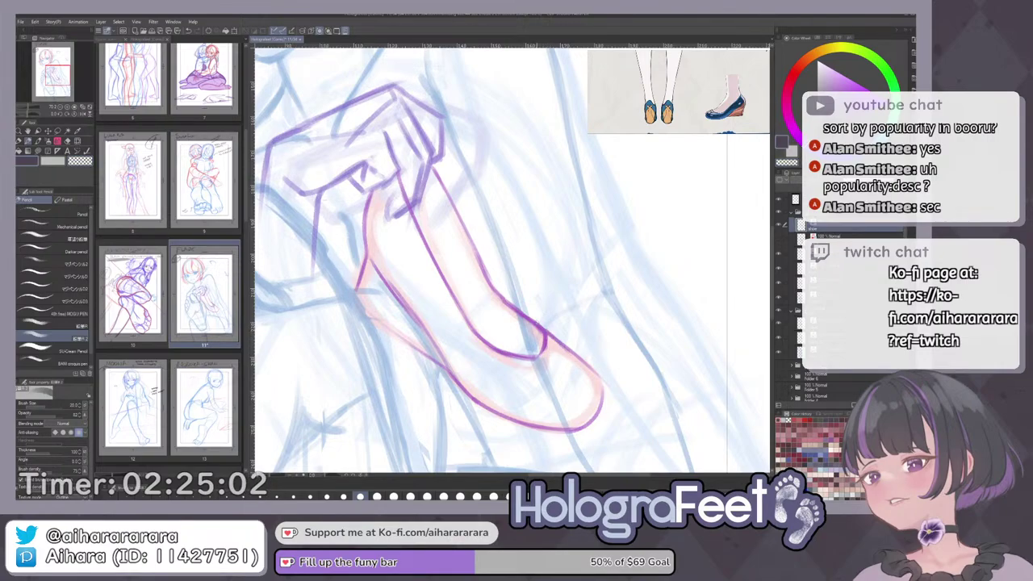
mouse_move(540, 327)
left_mouse_down()
mouse_move(591, 367)
mouse_move(650, 178)
left_mouse_up()
key("c")
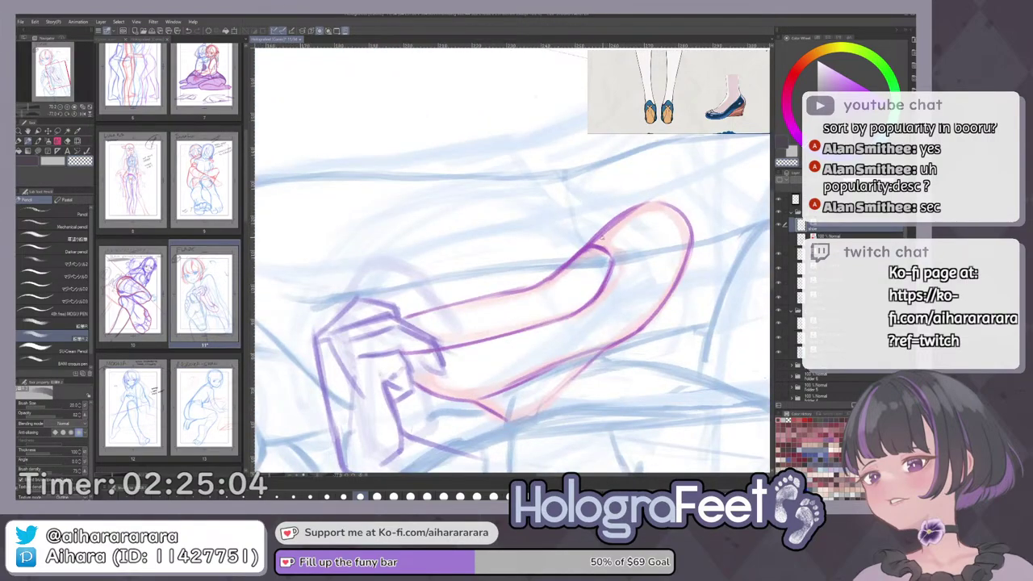
mouse_move(603, 237)
left_mouse_down()
mouse_move(649, 203)
mouse_move(679, 211)
mouse_move(658, 209)
mouse_move(677, 223)
mouse_move(587, 247)
left_mouse_up()
key("c")
key("c")
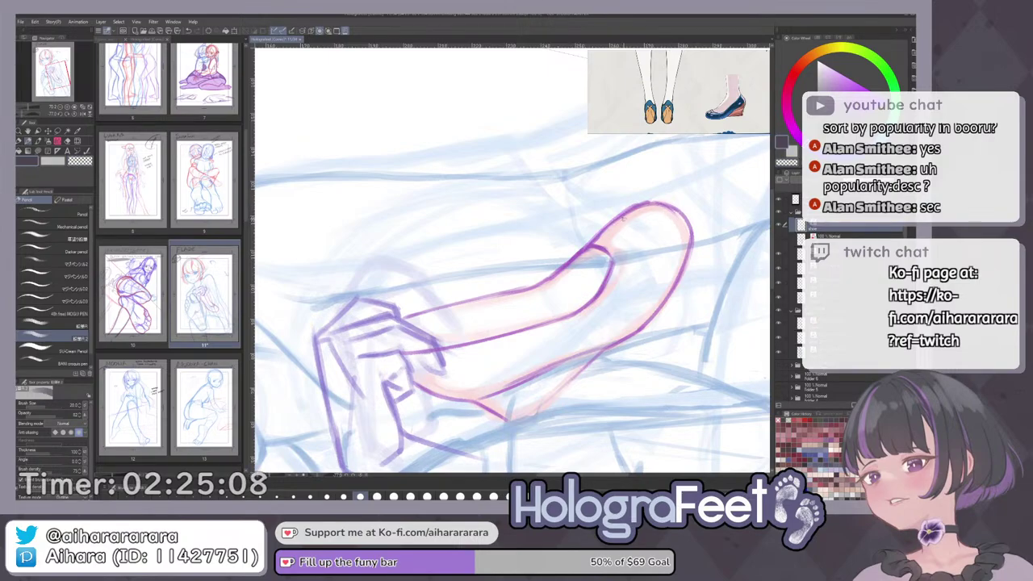
key("ctrl+z")
key("c")
left_click_drag(641, 207, 587, 245)
key("c")
key("c")
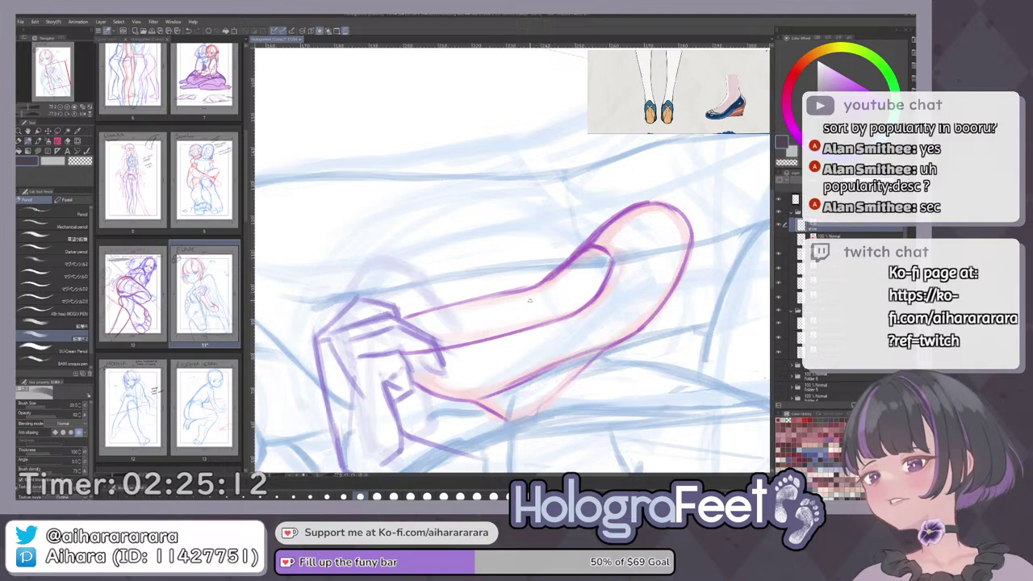
Erase the excess thickness of the contour line just above the junction with the outer curve.
key("ctrl+0")
left_click_drag(640, 279, 565, 379)
left_click_drag(507, 311, 565, 312)
key("e")
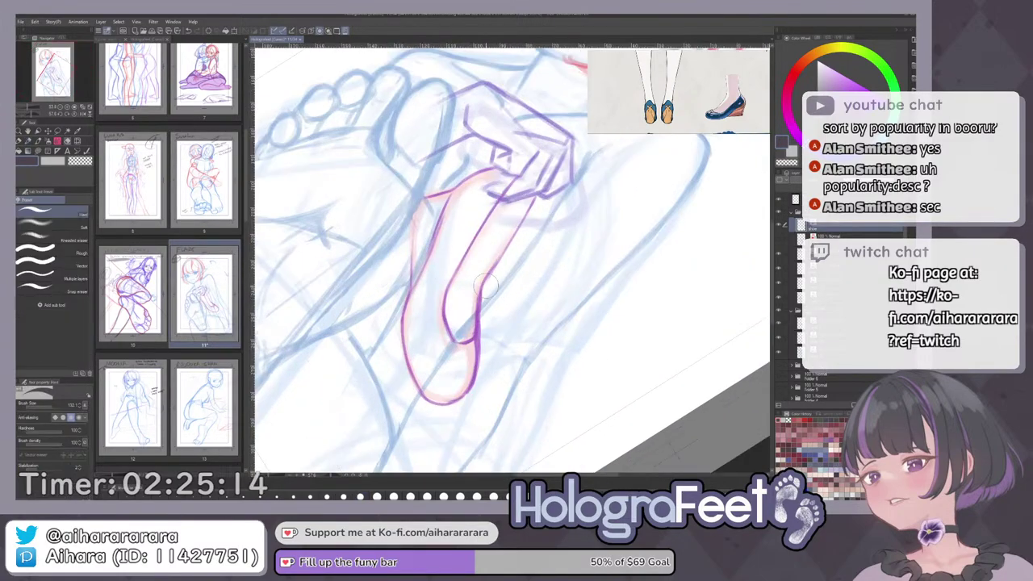
left_click_drag(492, 274, 479, 309)
key("p")
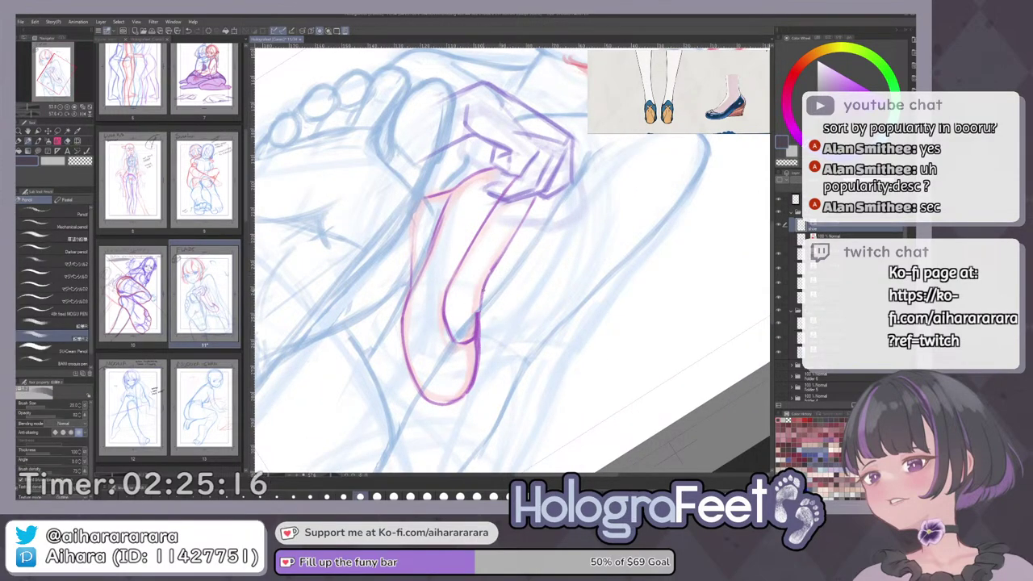
Sketch a faint curve inside the outer rounded end and light strokes inside the inner contour.
key("ctrl+0")
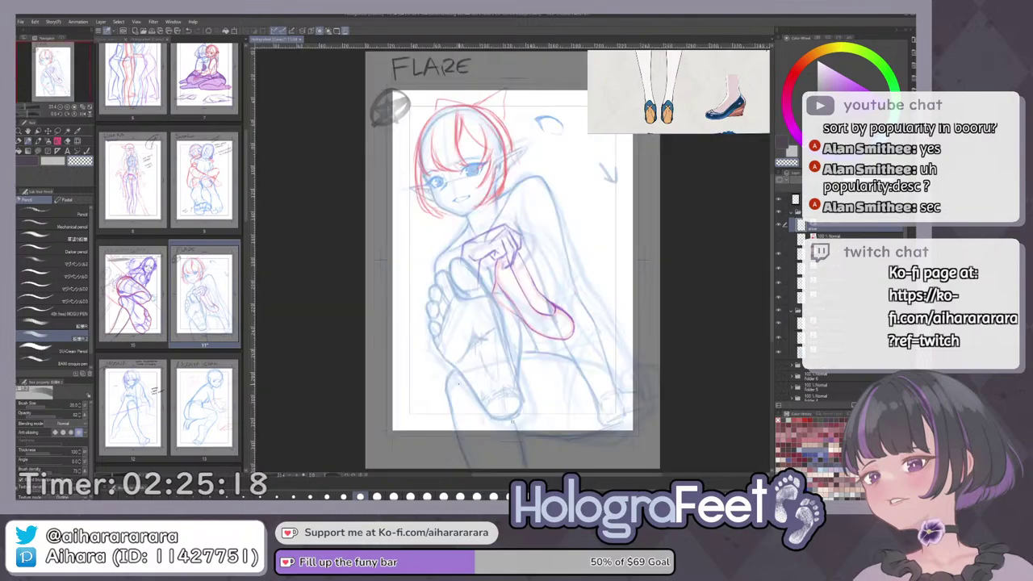
left_click_drag(459, 383, 633, 323)
left_click_drag(601, 201, 638, 202)
left_click_drag(587, 232, 594, 276)
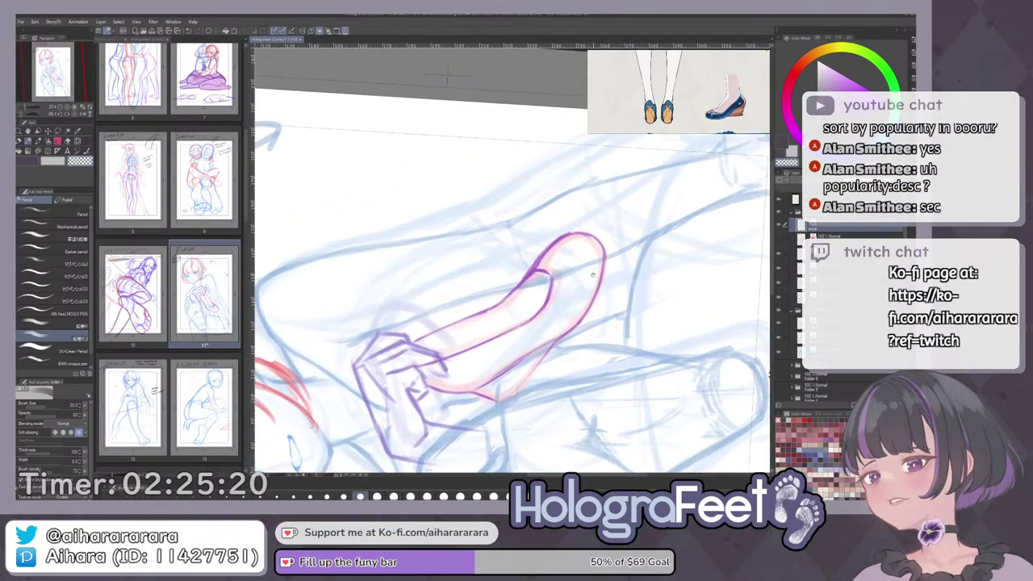
key("ctrl+plus")
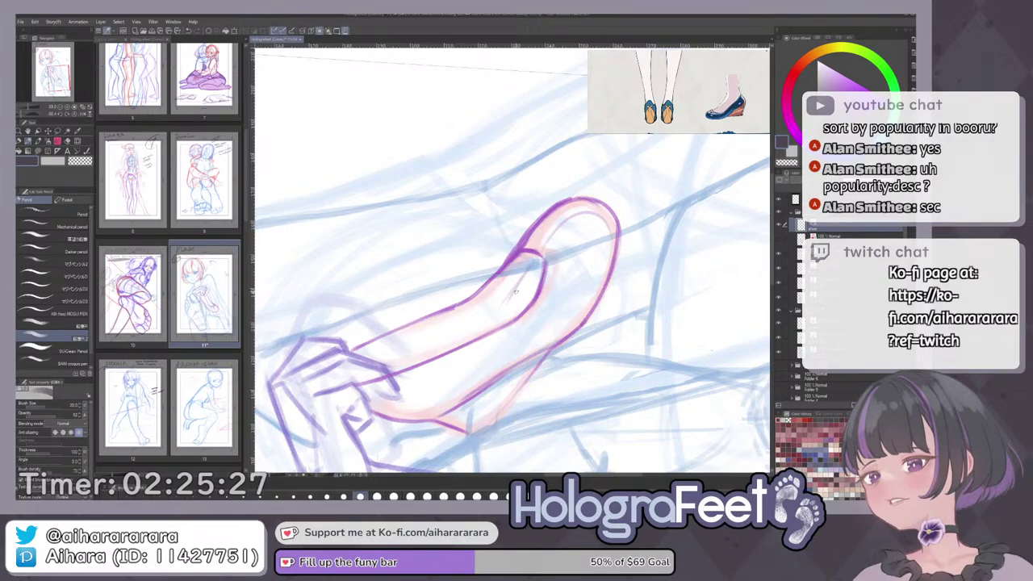
Check the purple forearm and clenched hand against the whole figure, close up and at full page, in normal and mirrored view.
key("ctrl+0")
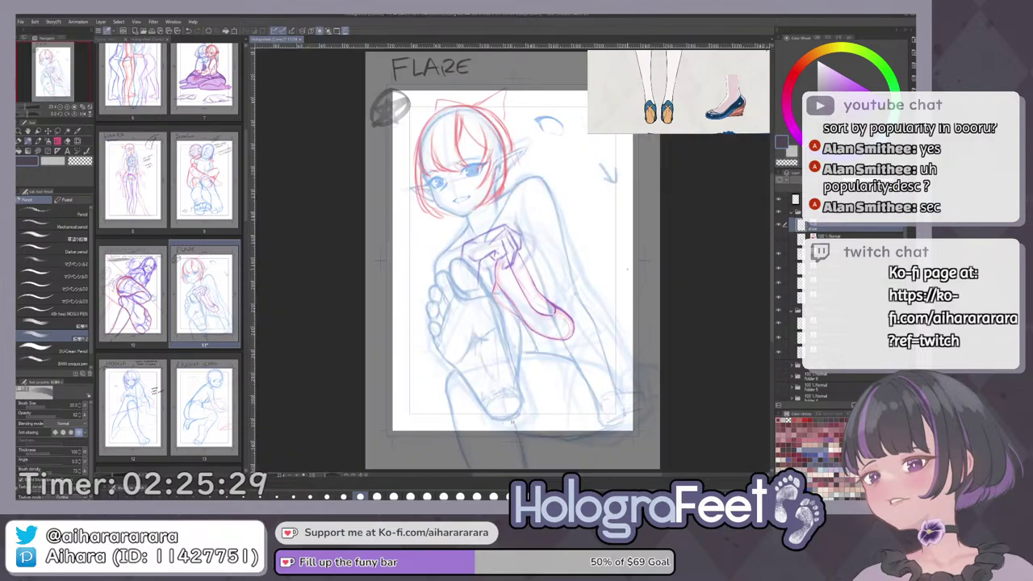
scroll(590, 295, "up", 3)
left_click_drag(593, 297, 523, 319)
scroll(491, 244, "up", 3)
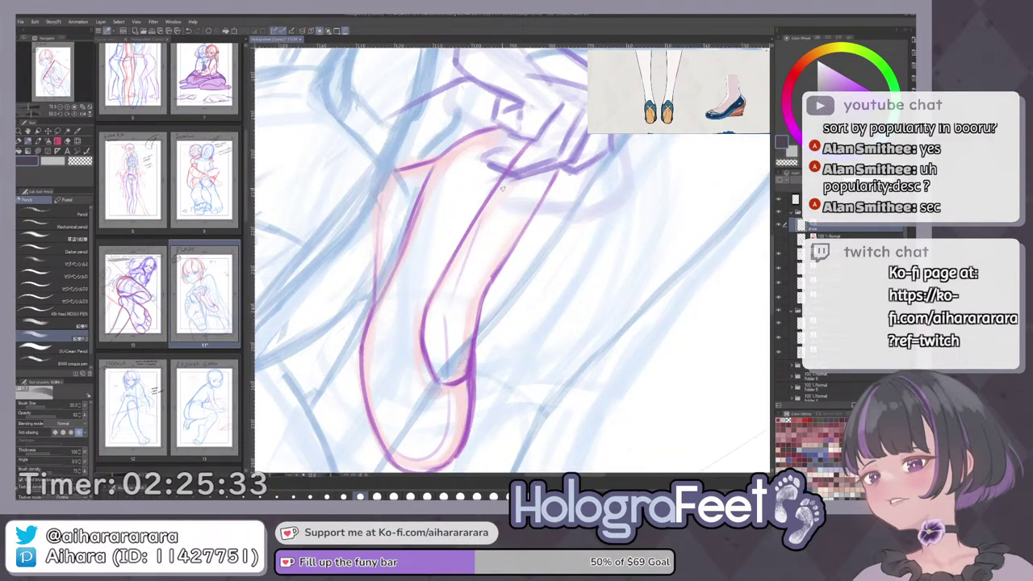
key("ctrl+0")
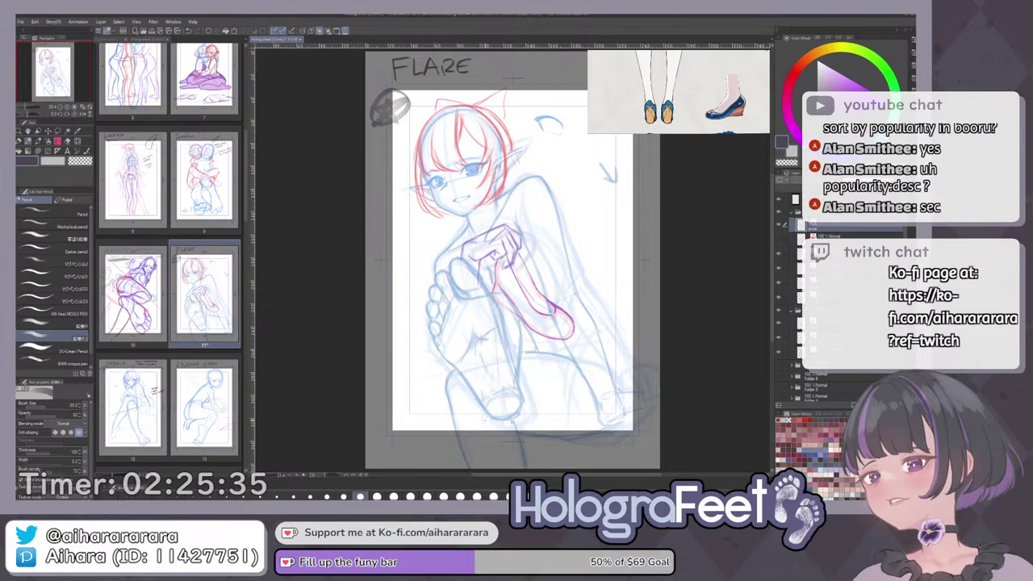
key("h")
key("h")
left_click_drag(612, 280, 508, 165)
scroll(569, 236, "up", 4)
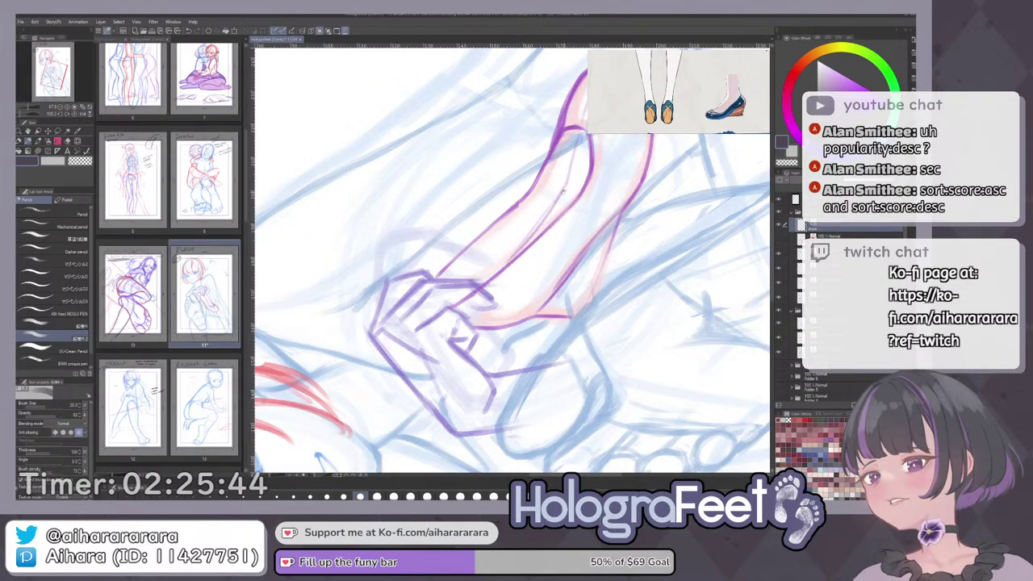
key("ctrl+0")
key("h")
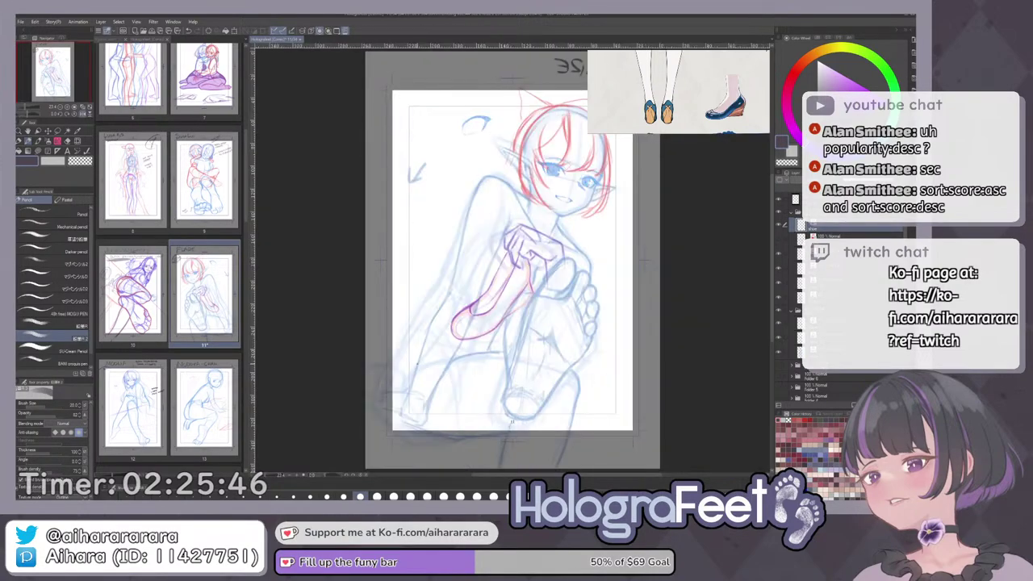
key("h")
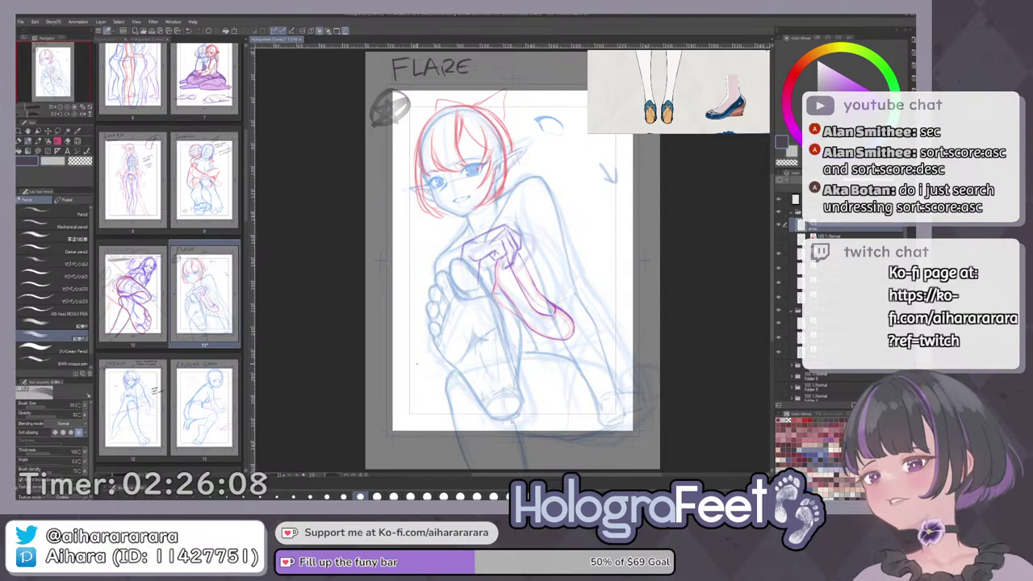
Show the red clothing sketch layer and check the figure with the hair sketch switched off and on.
left_click(780, 240)
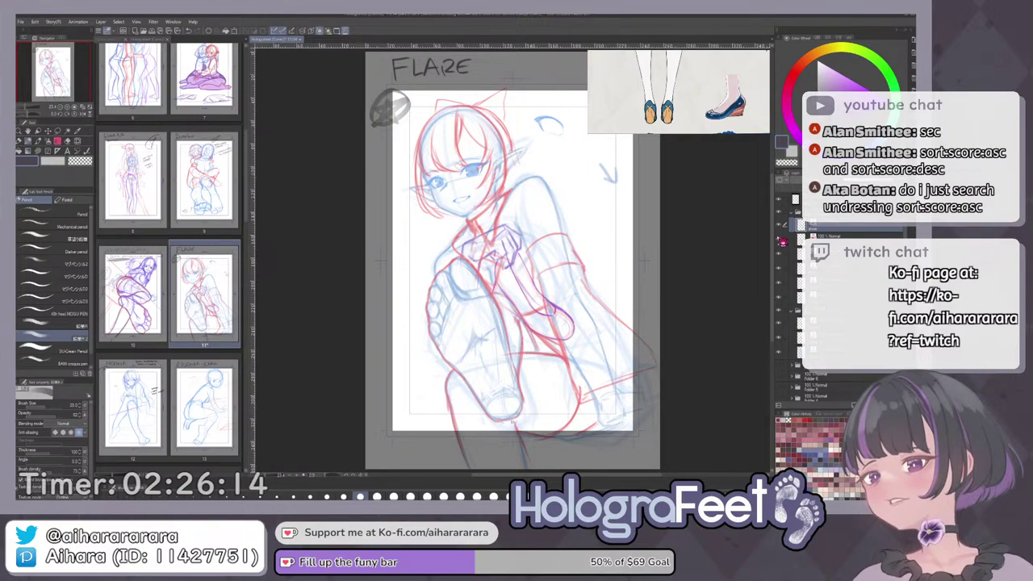
left_click(784, 259)
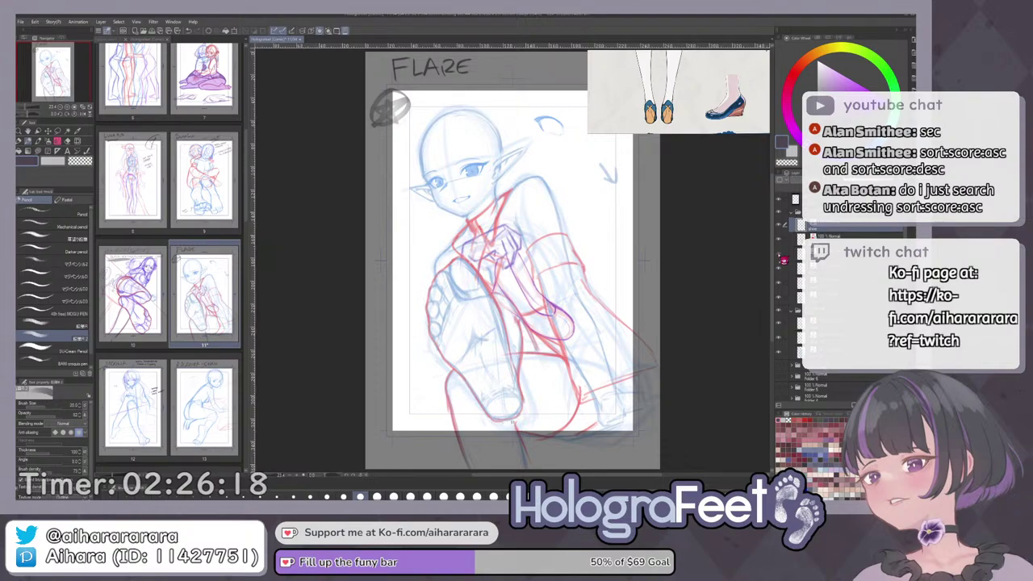
left_click(784, 259)
left_click(783, 259)
left_click(784, 259)
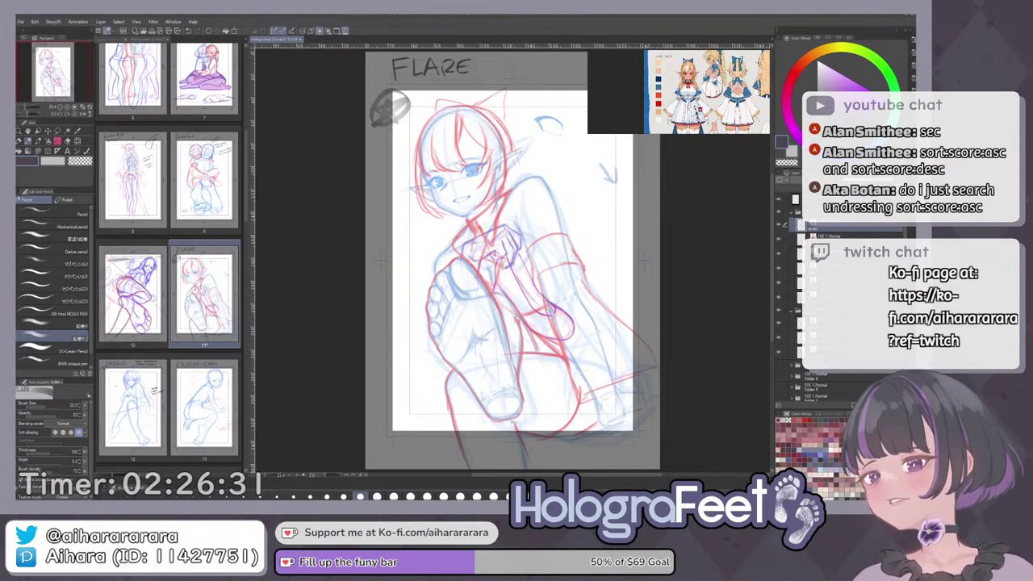
Examine the outfit in the character reference sheet, from the front, side and back views and in close-up.
scroll(698, 108, "up", 3)
left_click_drag(697, 113, 697, 120)
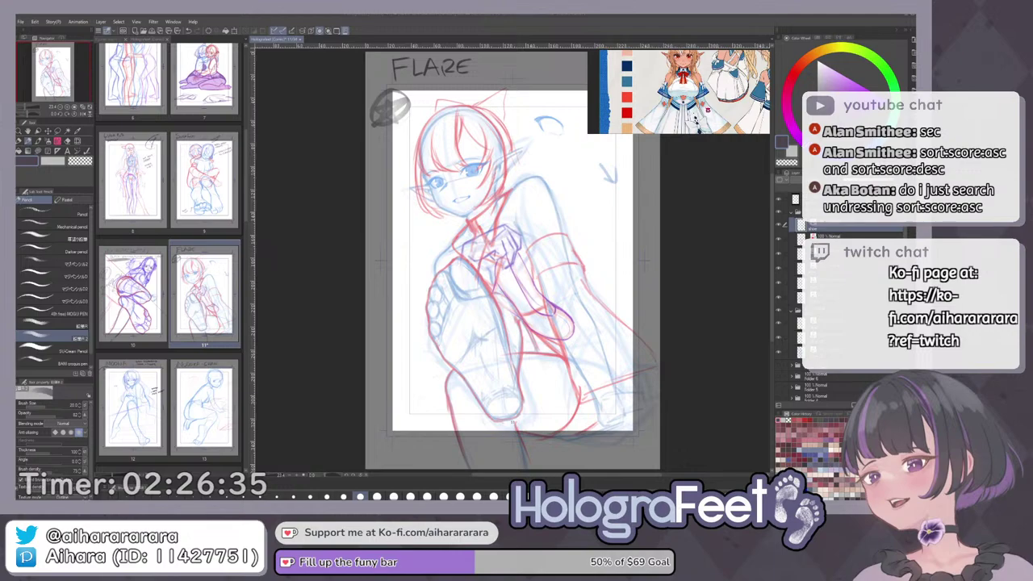
scroll(708, 111, "down", 5)
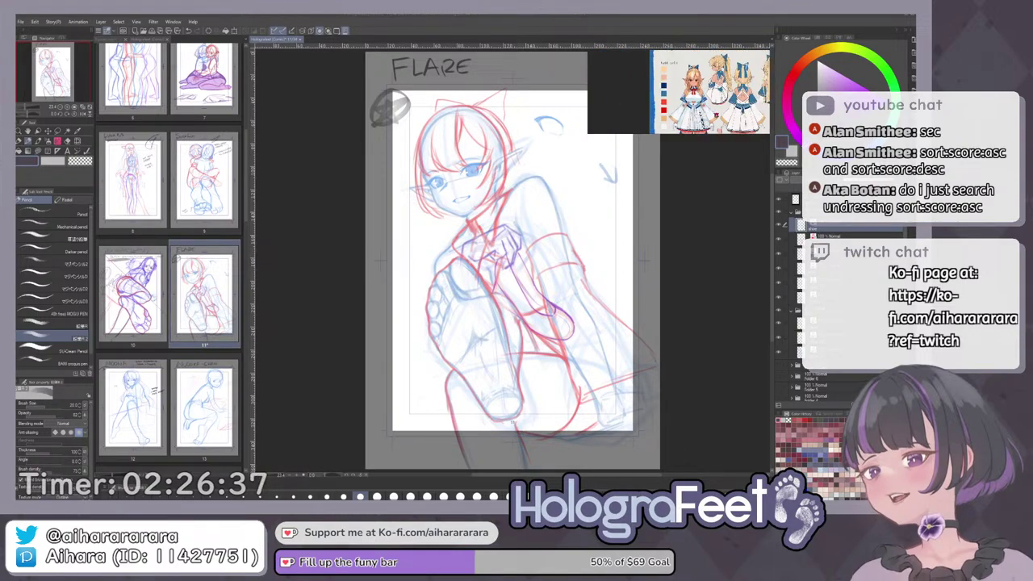
scroll(696, 103, "up", 2)
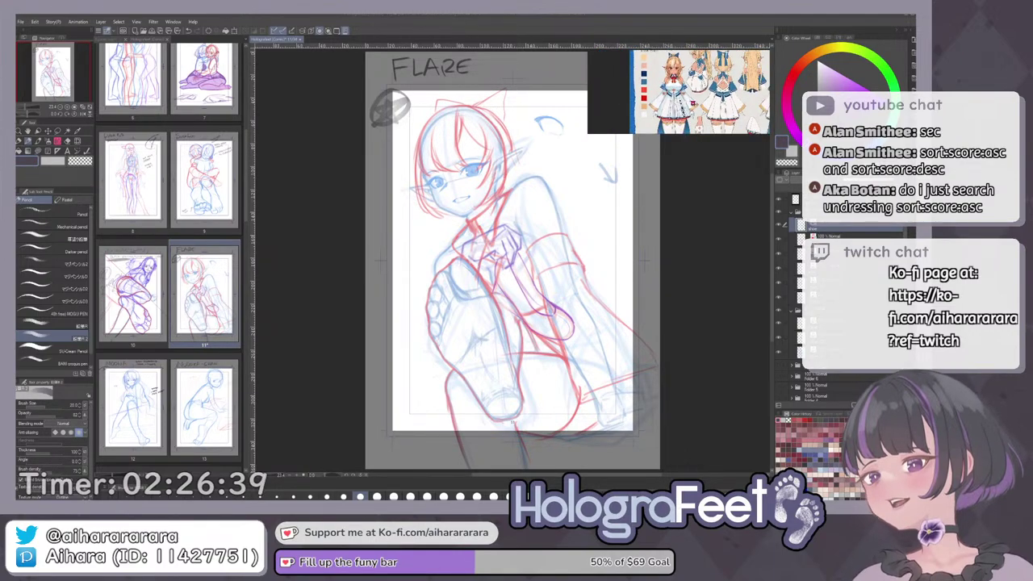
left_click_drag(693, 104, 668, 103)
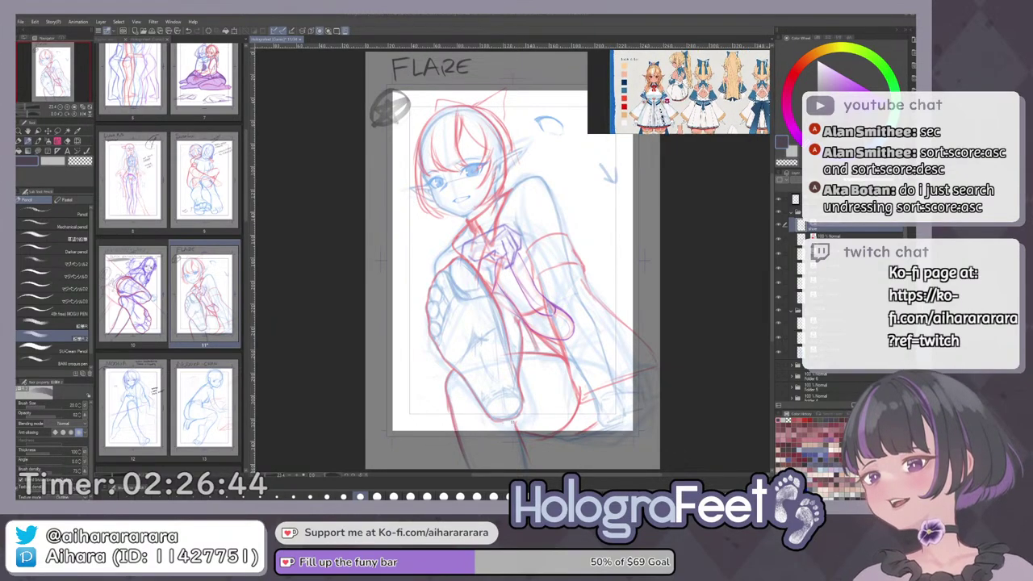
scroll(673, 108, "down", 3)
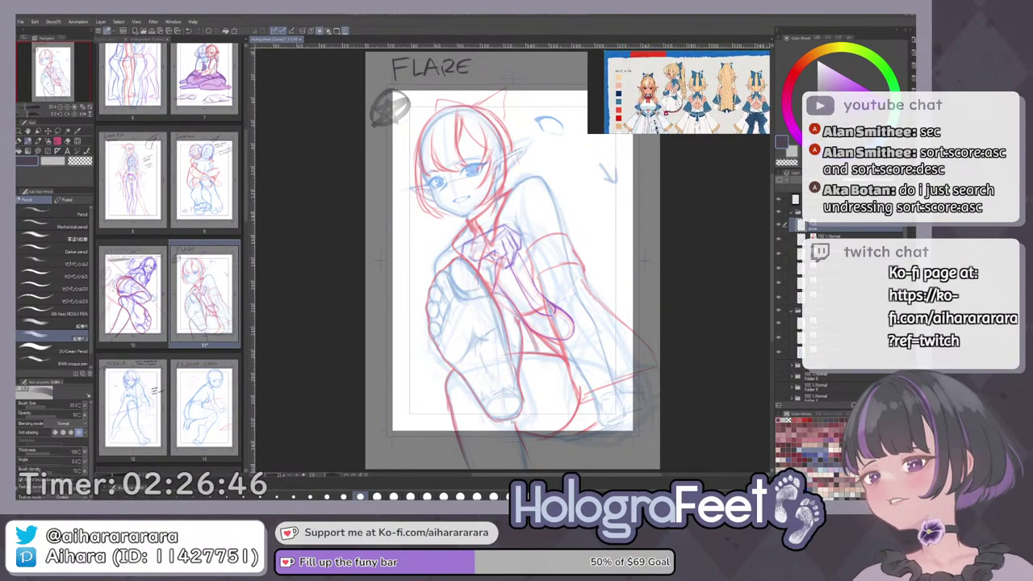
mouse_move(703, 110)
left_mouse_down()
mouse_move(662, 107)
mouse_move(704, 109)
left_mouse_up()
scroll(693, 110, "down", 2)
scroll(683, 109, "up", 4)
scroll(696, 107, "up", 4)
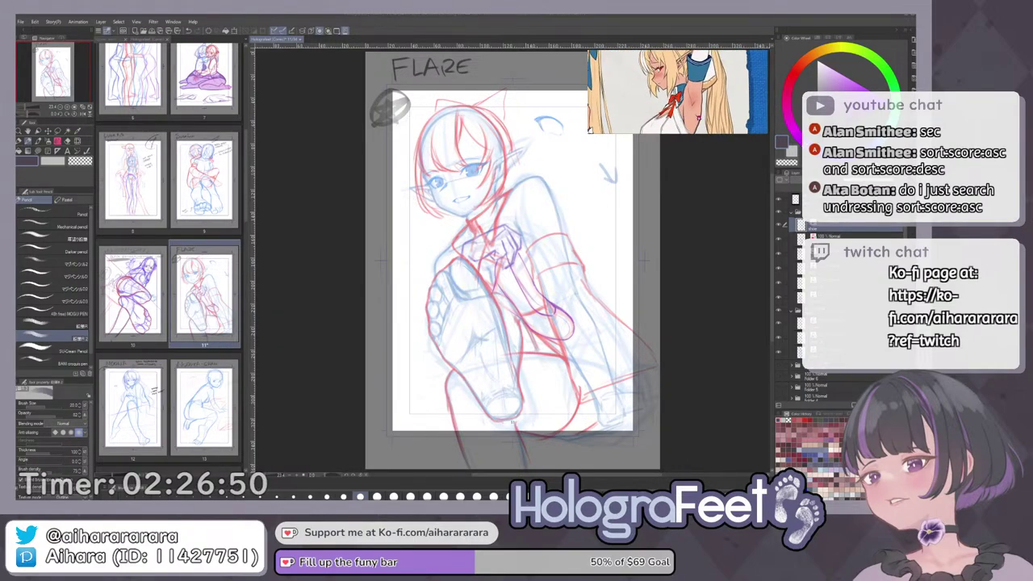
scroll(702, 109, "up", 2)
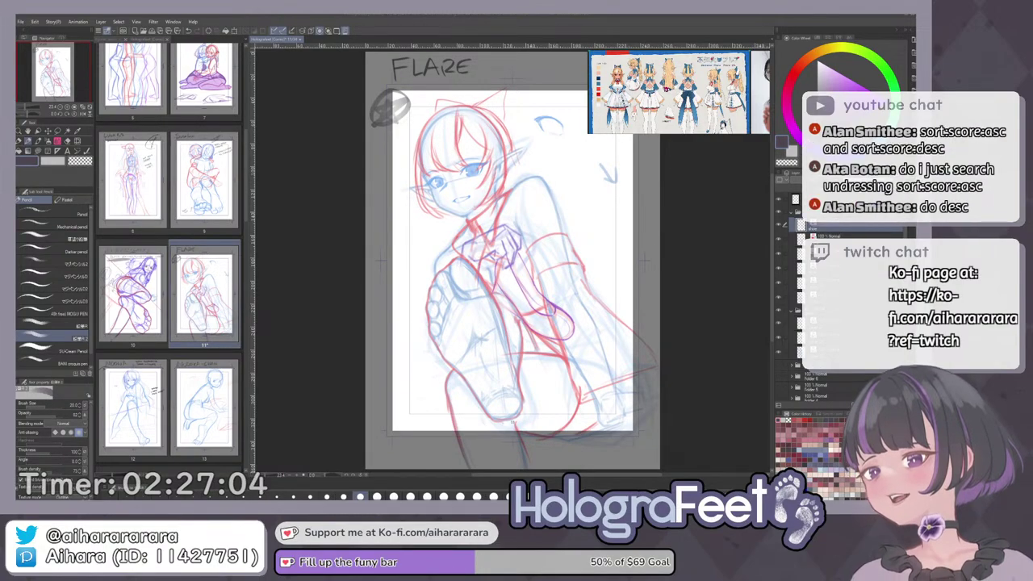
Fade the refined sketch folder by lowering its opacity and add a new layer above it.
left_click(779, 311)
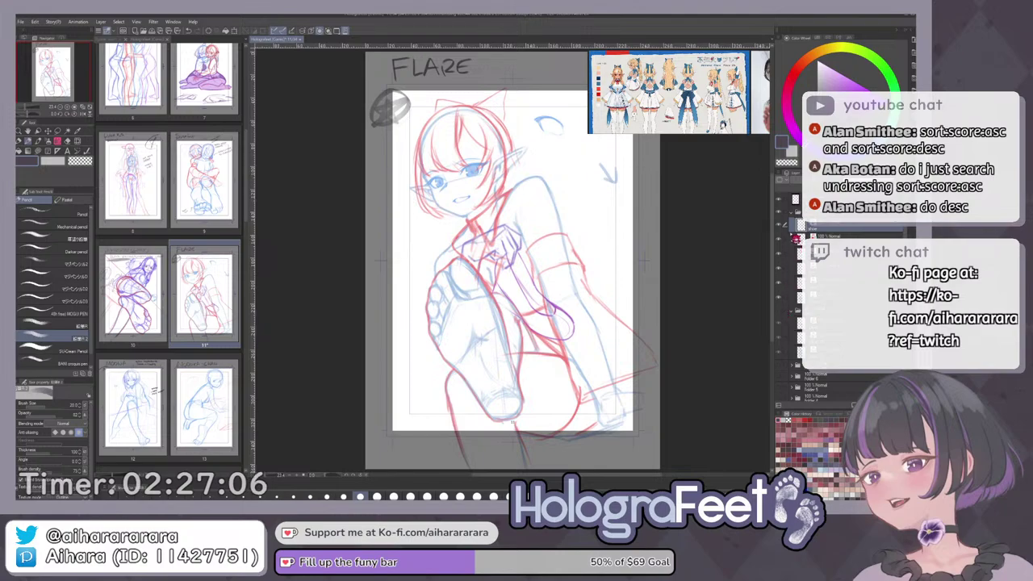
left_click(792, 213)
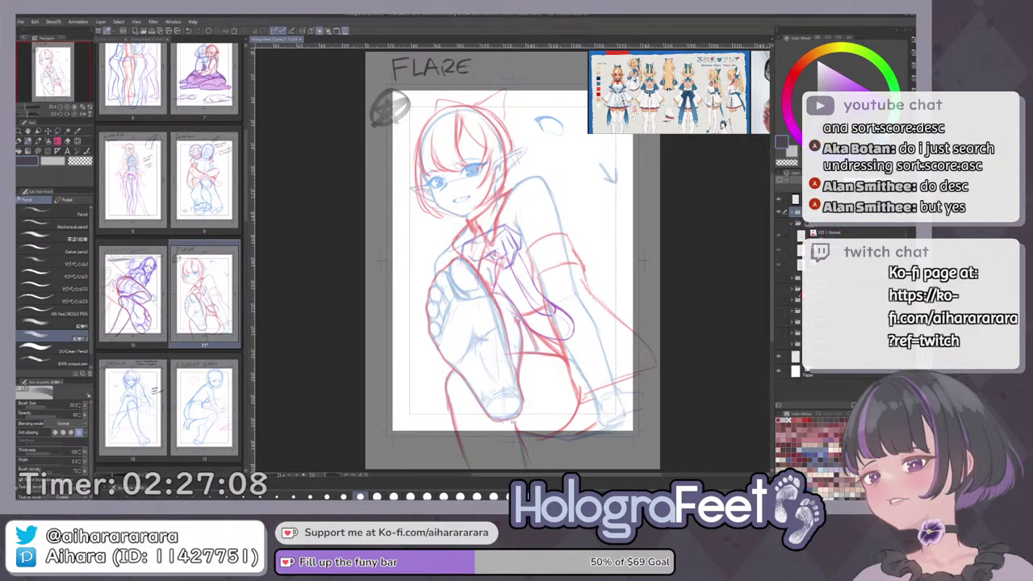
left_click(854, 180)
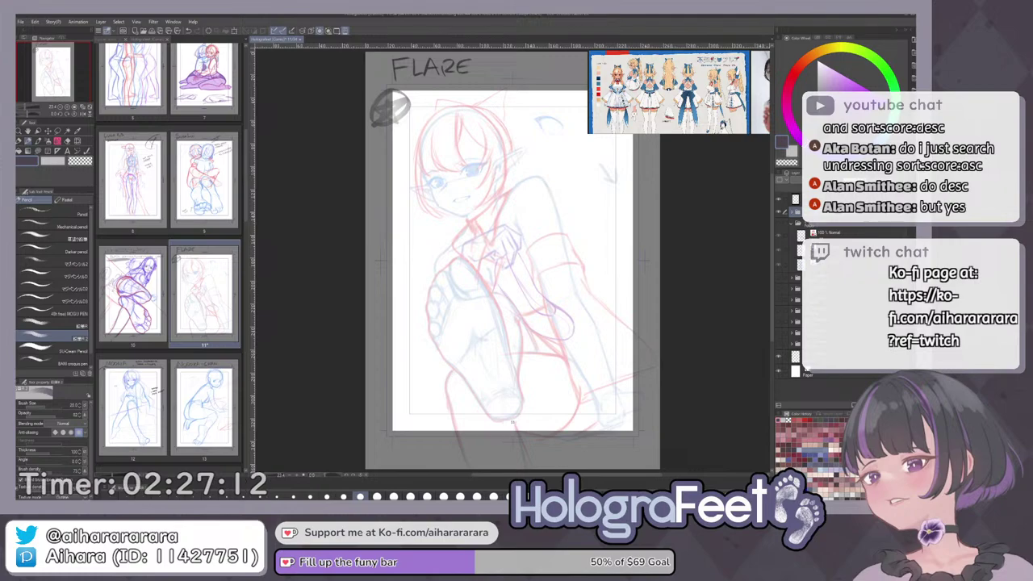
key("ctrl+shift+n")
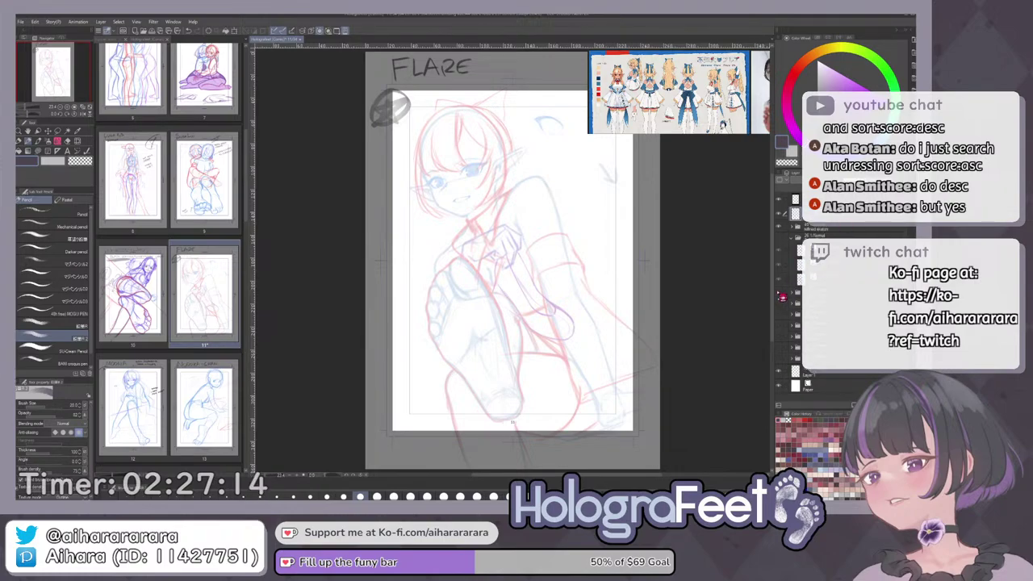
Show the pale blue rough beneath the refined sketch and adjust its opacity so its lines stay faint.
left_click(791, 239)
left_click(807, 237)
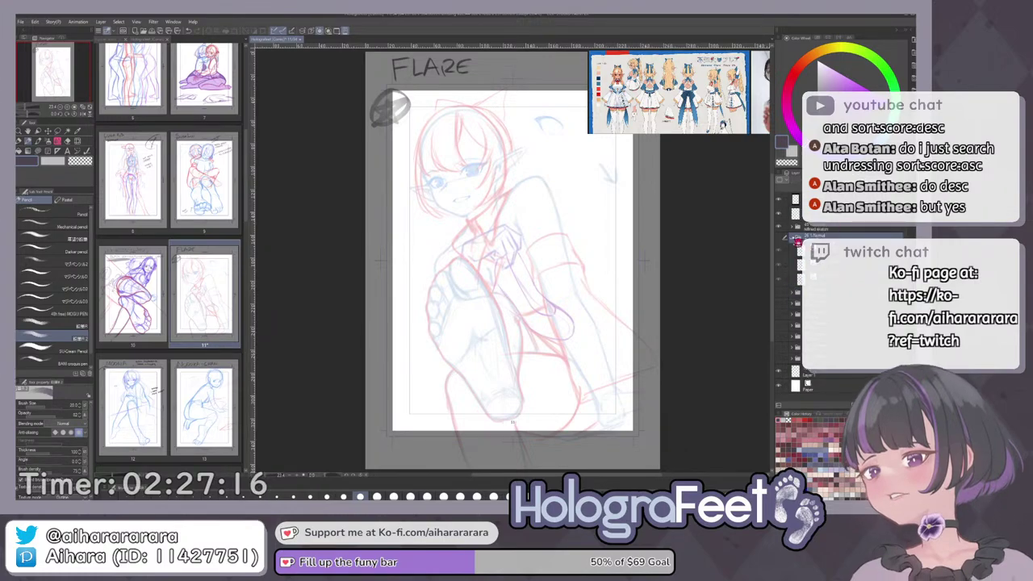
left_click(780, 239)
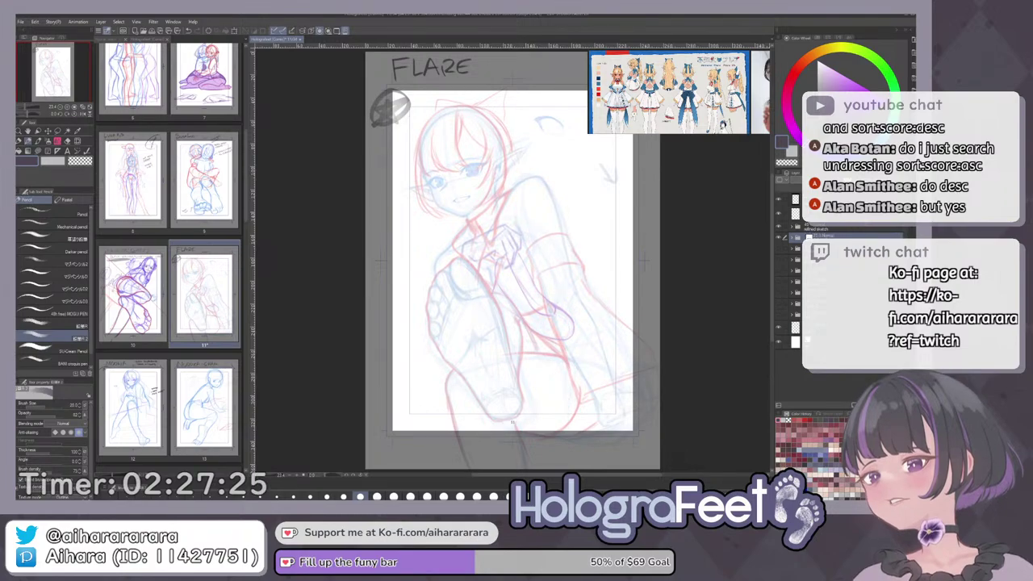
left_click(884, 180)
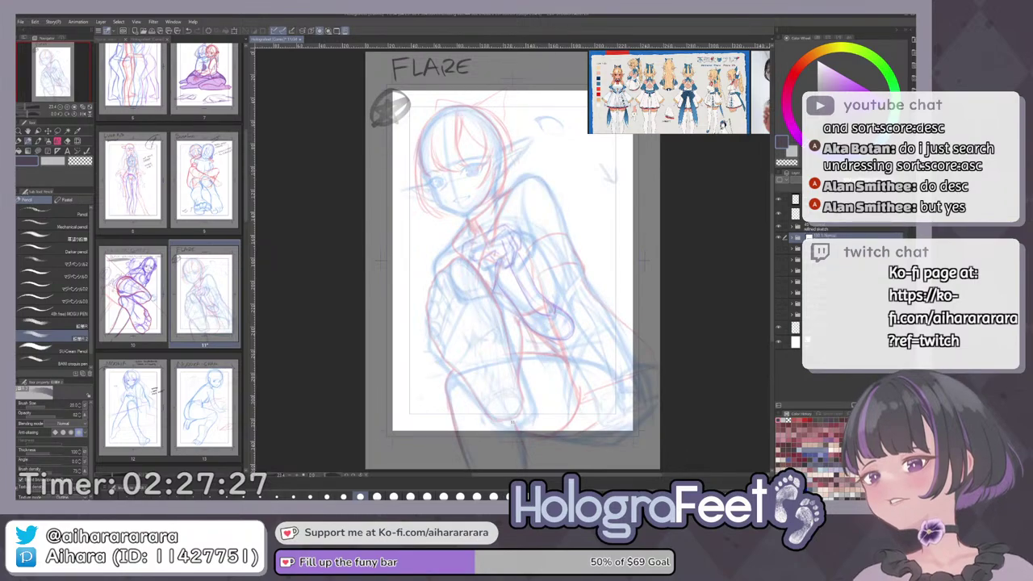
left_click(866, 180)
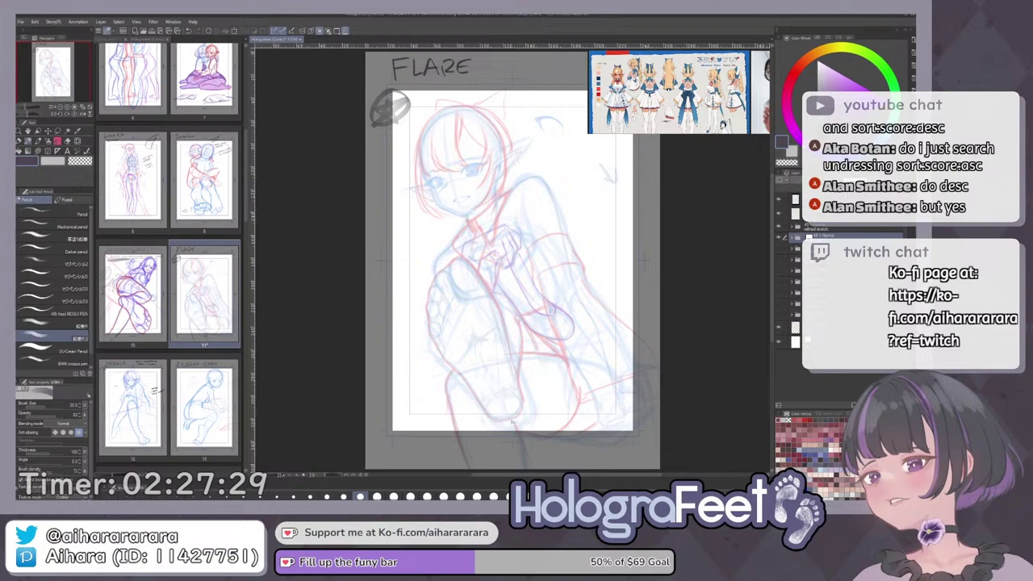
key("ctrl+z")
key("ctrl+y")
Gather the new drawing layers in a folder above the refined sketch folder.
left_click(828, 214)
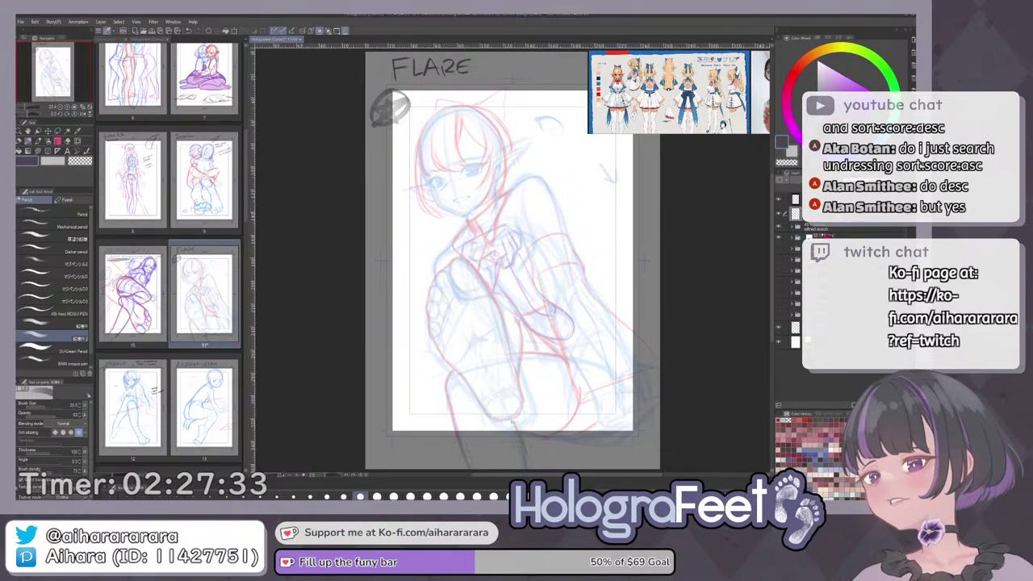
key("ctrl+shift+n")
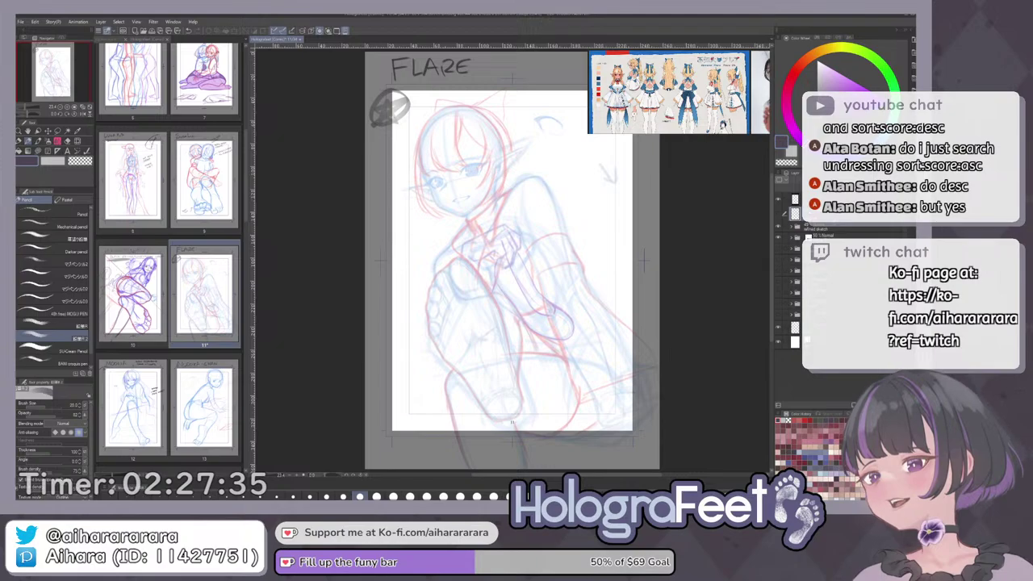
key("ctrl+g")
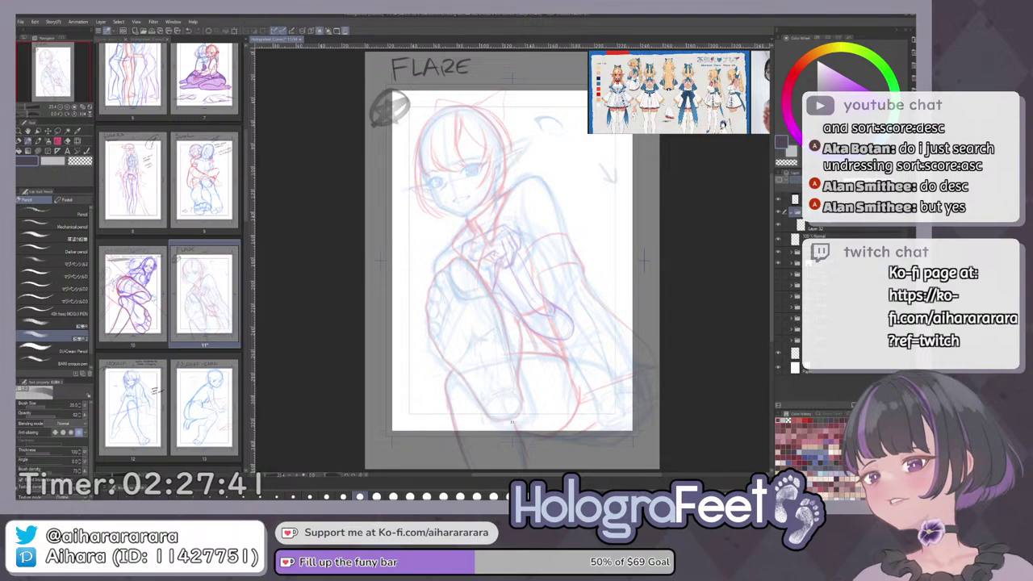
left_click(832, 230)
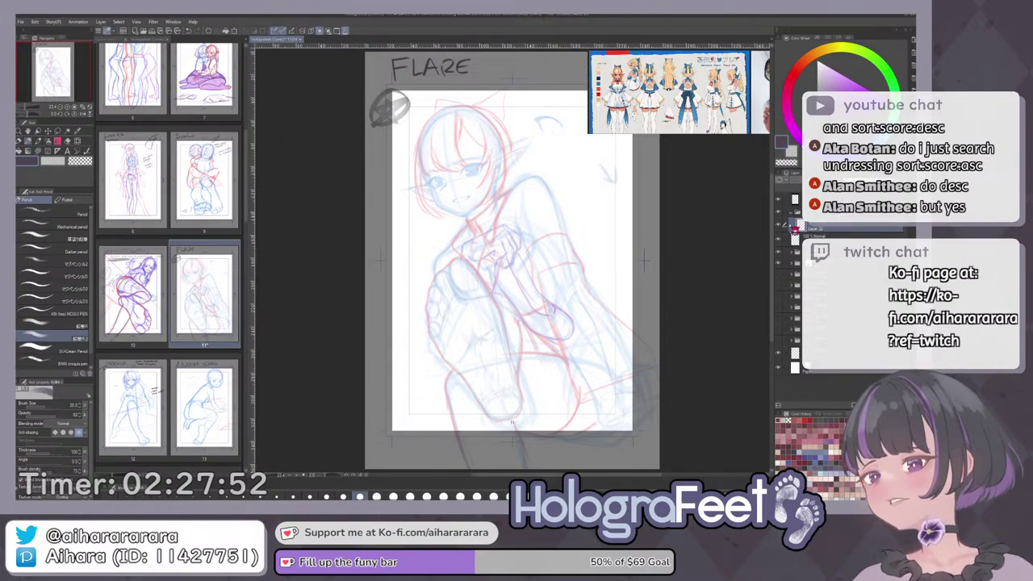
left_click(791, 213)
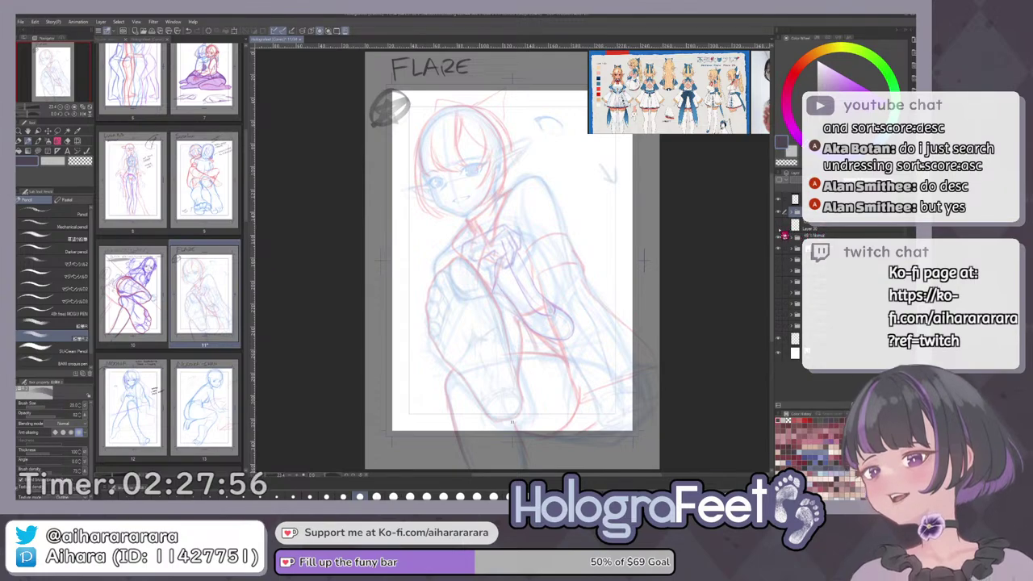
left_click_drag(846, 228, 842, 213)
left_click(792, 212)
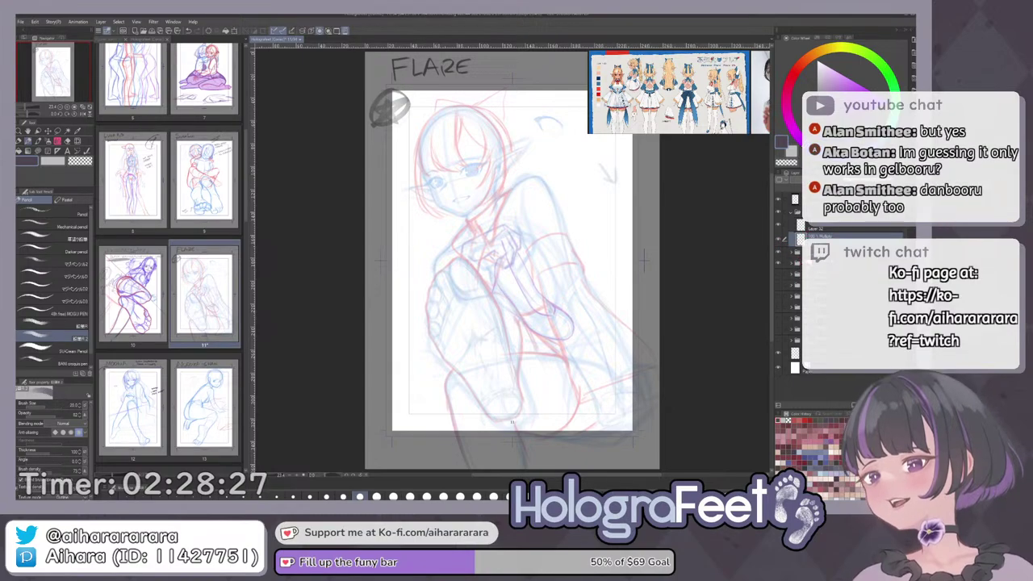
Try a few pencil test strokes in the blank area beside the figure's arm, and undo them.
key("ctrl+plus")
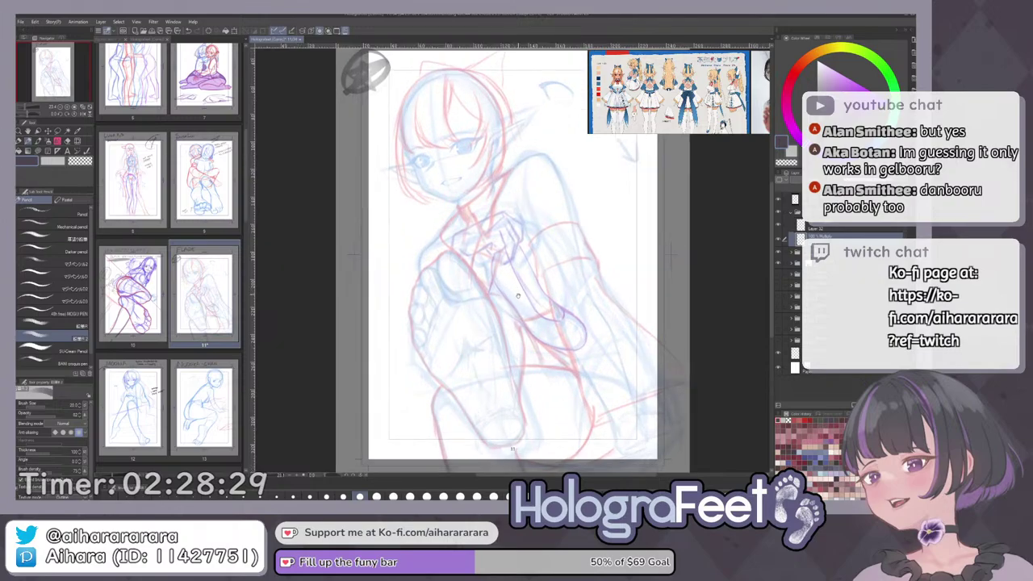
left_click_drag(540, 338, 542, 313)
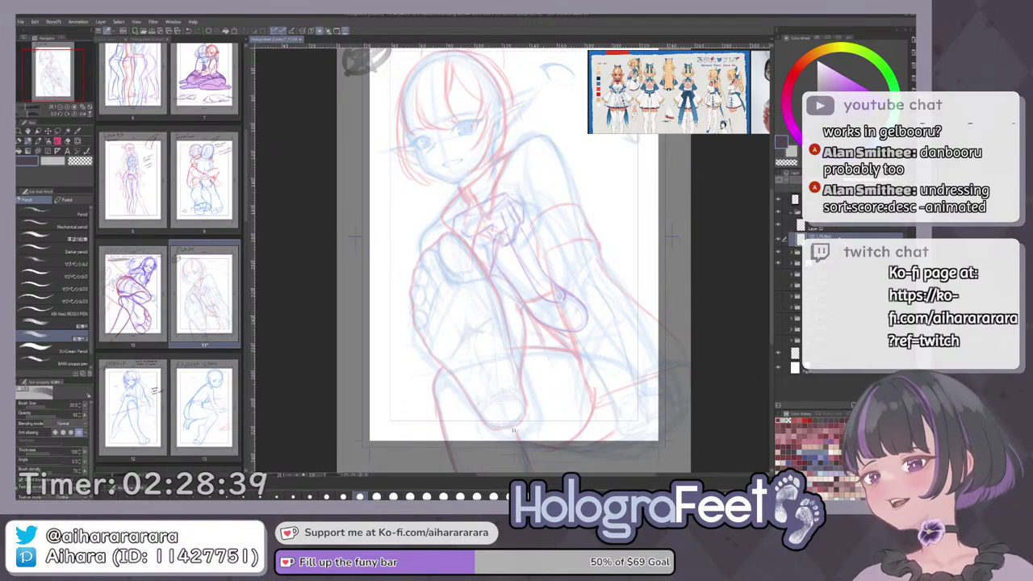
left_click_drag(654, 222, 658, 261)
left_click_drag(658, 262, 652, 321)
mouse_move(590, 246)
left_mouse_down()
mouse_move(575, 280)
mouse_move(596, 370)
left_mouse_up()
key("ctrl+z")
key("ctrl+z")
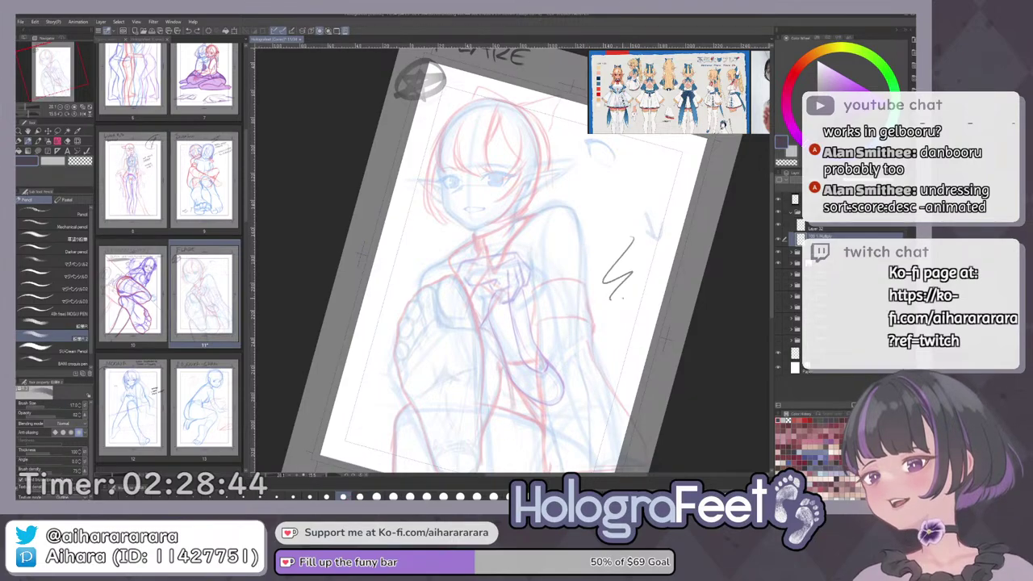
key("ctrl+z")
left_click_drag(655, 347, 602, 412)
mouse_move(601, 412)
left_mouse_down()
mouse_move(607, 361)
mouse_move(611, 369)
left_mouse_up()
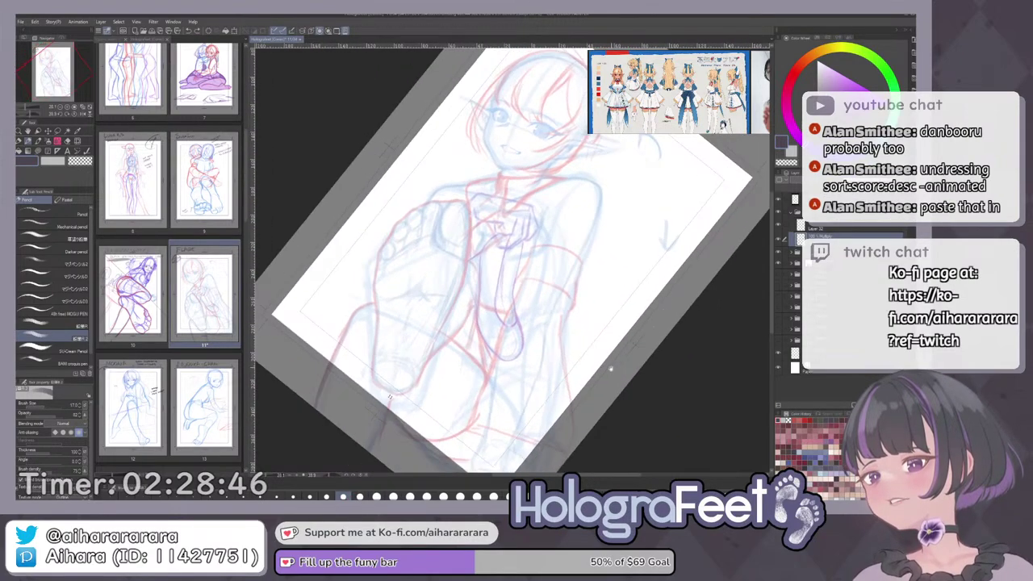
key("ctrl+0")
key("ctrl+plus")
key("ctrl+plus")
left_click_drag(570, 228, 578, 283)
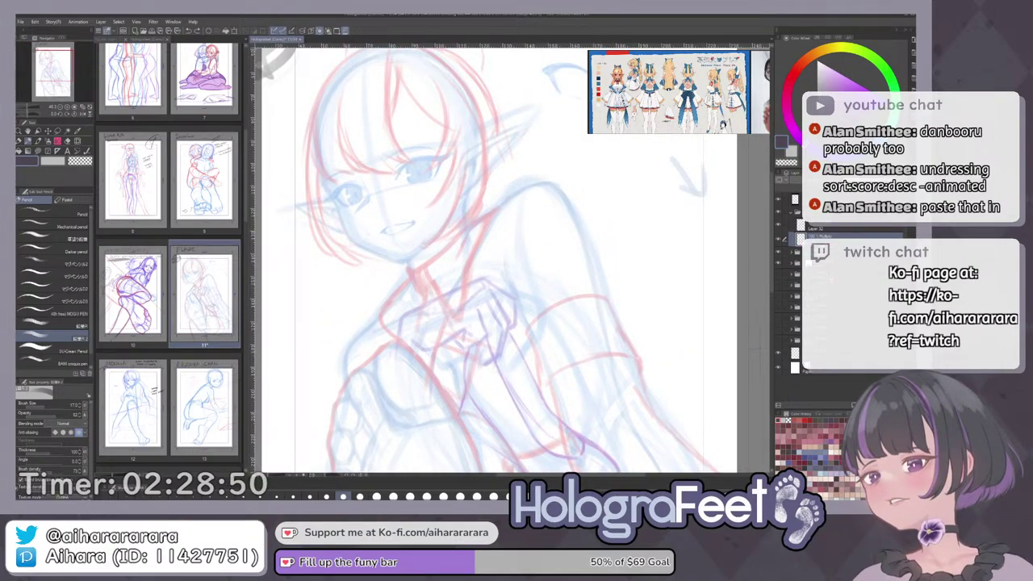
Draw the forehead contour on the new layer with a smaller pencil, from the upper hairline down to the brow.
left_click_drag(482, 299, 478, 296)
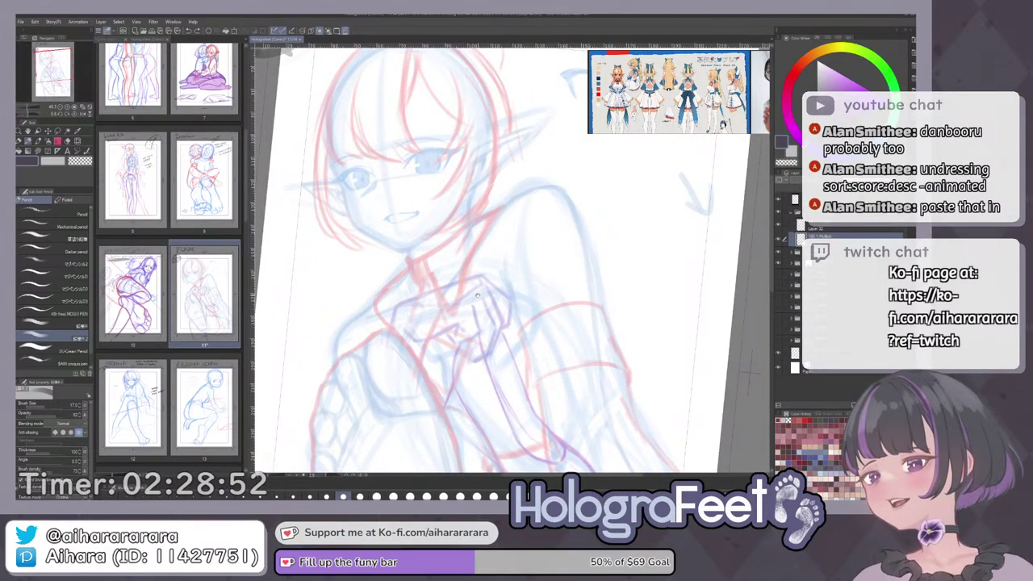
scroll(477, 296, "up", 2)
scroll(458, 333, "up", 2)
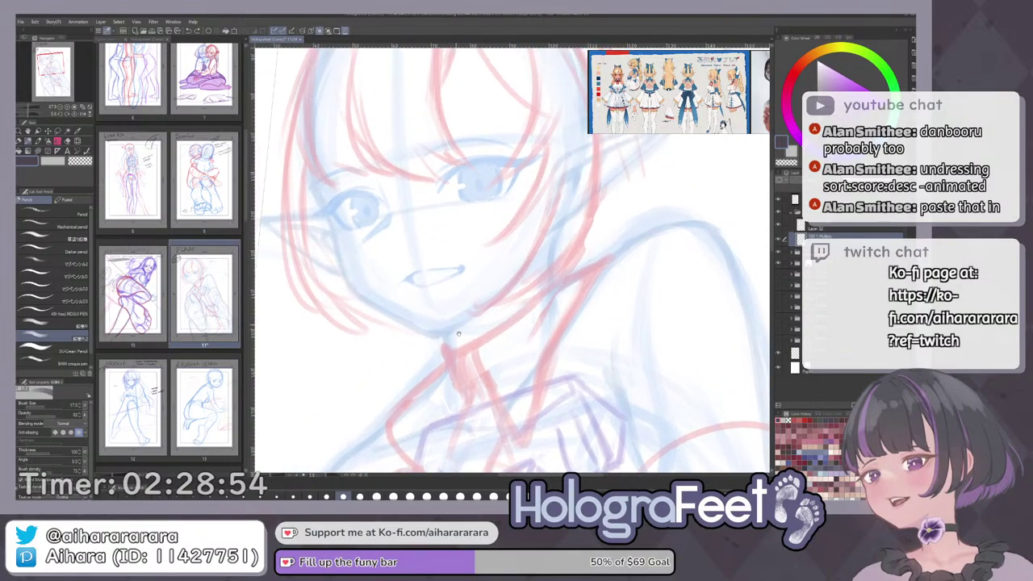
scroll(458, 333, "down", 2)
left_click_drag(459, 333, 430, 298)
scroll(550, 175, "up", 2)
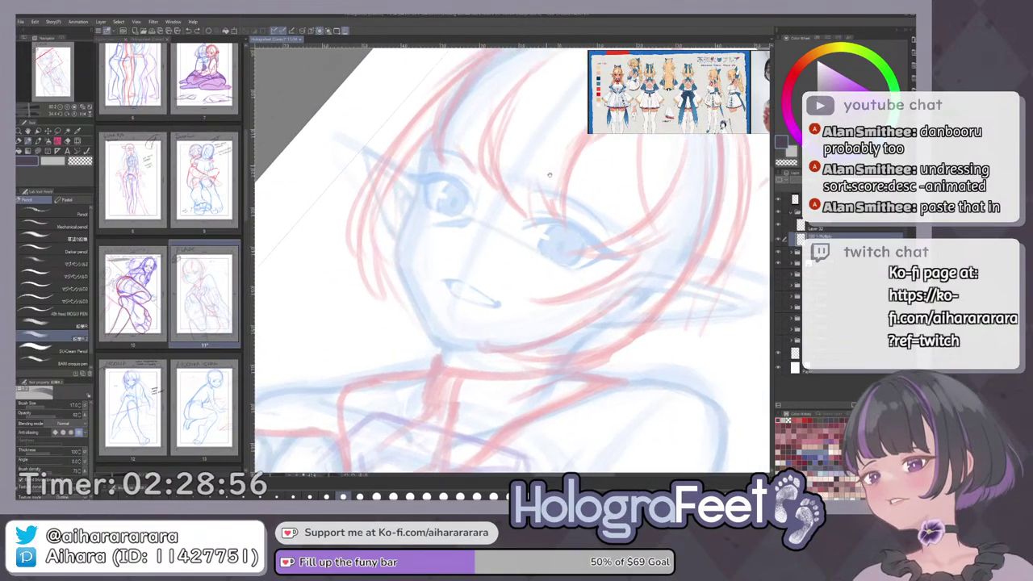
left_click_drag(549, 174, 569, 239)
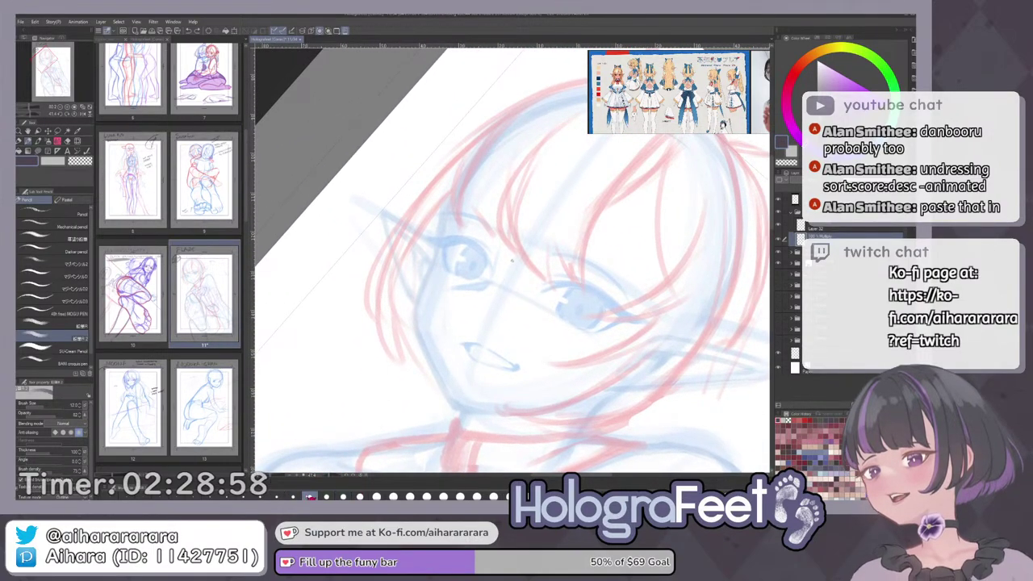
left_click_drag(493, 141, 449, 196)
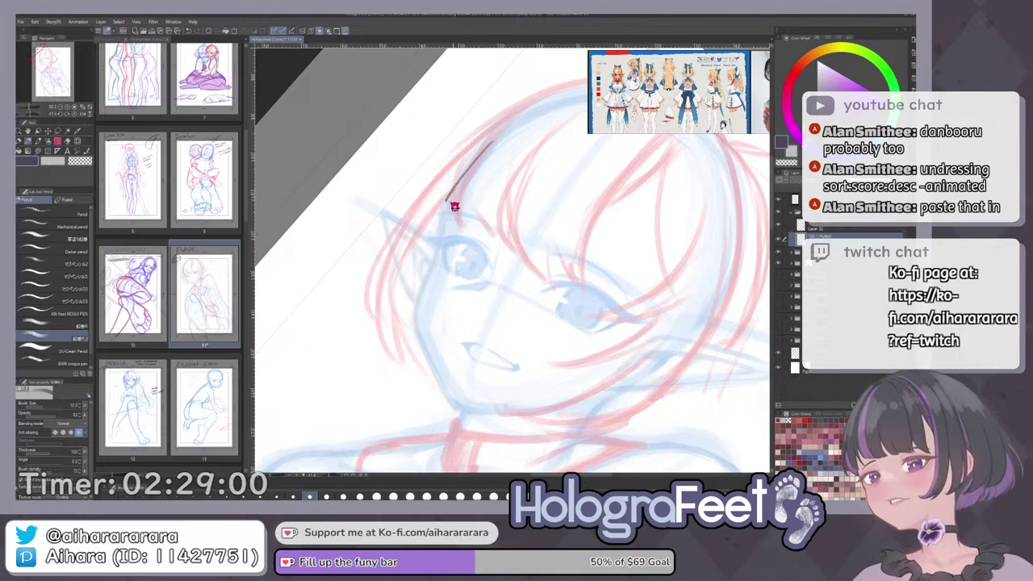
key("ctrl+z")
left_click_drag(497, 145, 445, 201)
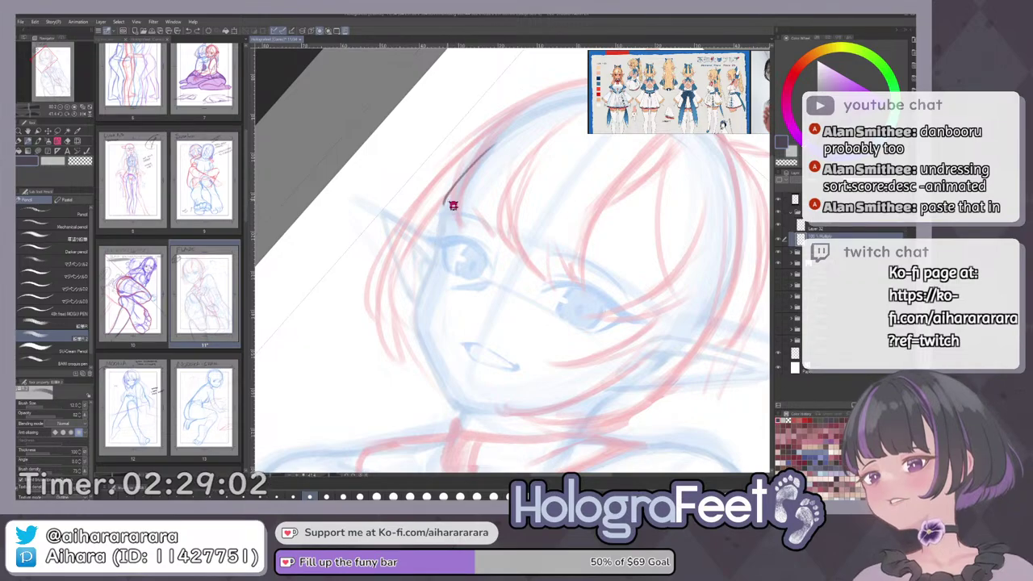
Outline the face from the brow around the cheek and chin, up along the far side of the jaw.
mouse_move(421, 282)
left_mouse_down()
mouse_move(416, 334)
mouse_move(442, 390)
left_mouse_up()
left_click_drag(415, 331, 455, 406)
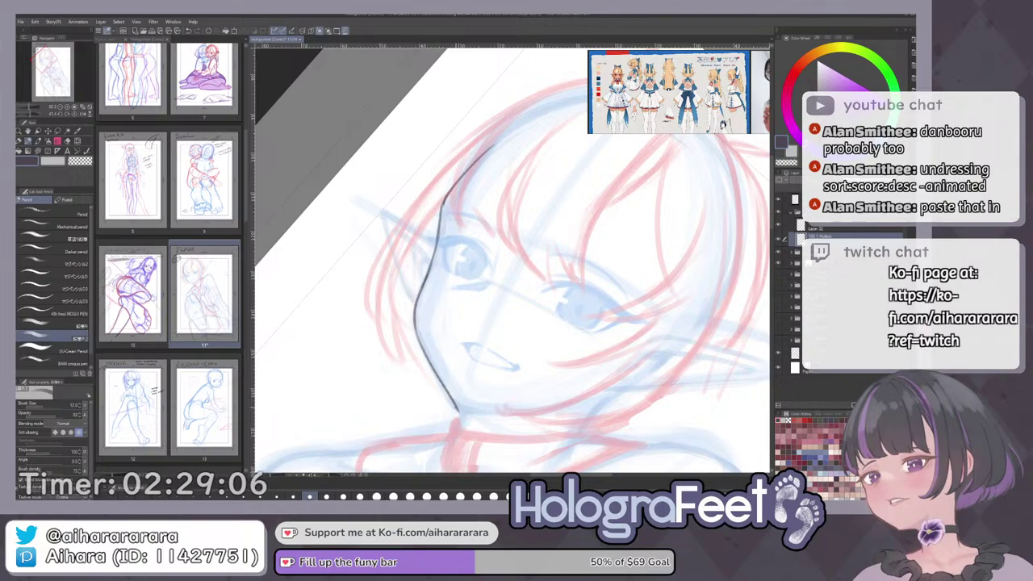
key("ctrl+z")
mouse_move(416, 333)
left_mouse_down()
mouse_move(454, 406)
mouse_move(539, 399)
mouse_move(511, 334)
mouse_move(533, 331)
left_mouse_up()
left_click_drag(494, 365, 566, 315)
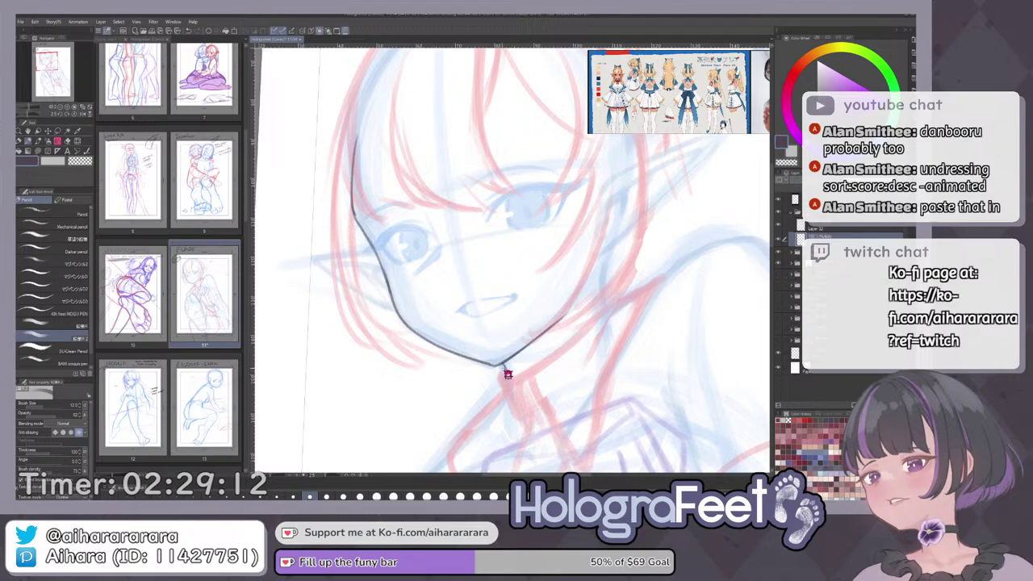
Draw the short front line of the neck below the chin and the collar's upper edge parallel to the jaw.
left_click_drag(502, 388, 510, 411)
left_click_drag(508, 404, 497, 318)
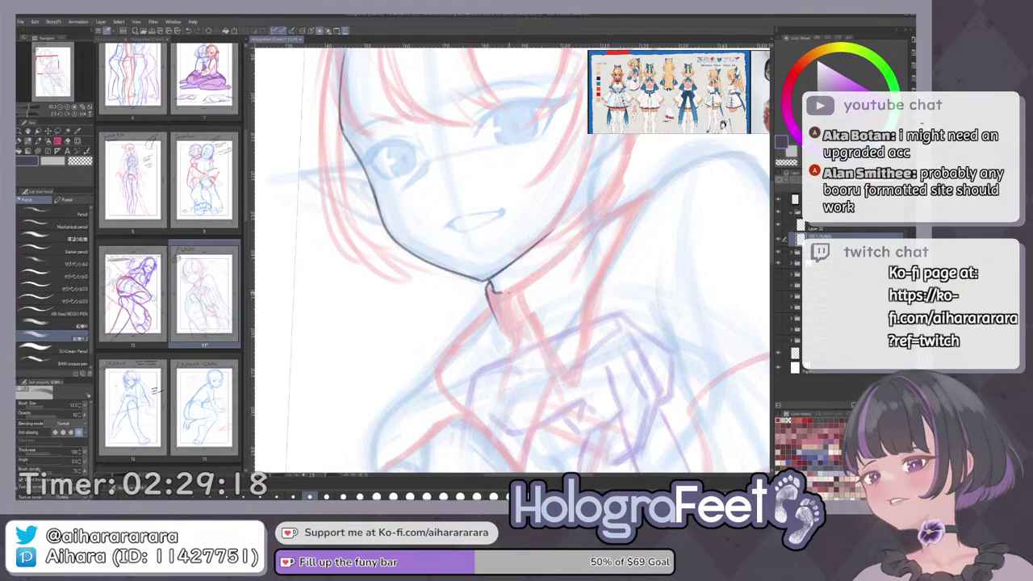
left_click_drag(510, 288, 568, 244)
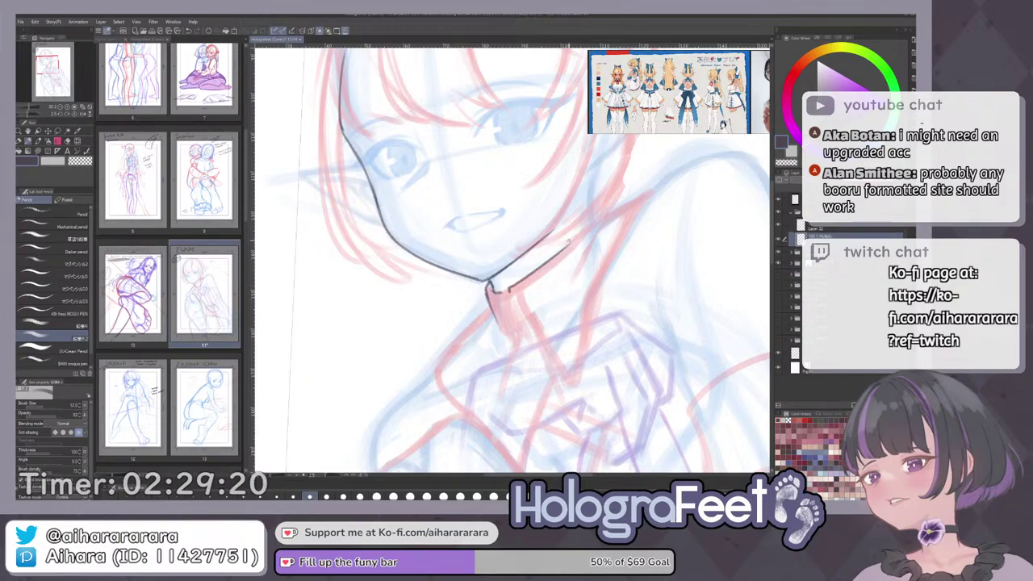
mouse_move(491, 307)
left_mouse_down()
mouse_move(546, 239)
mouse_move(489, 293)
left_mouse_up()
key("ctrl+z")
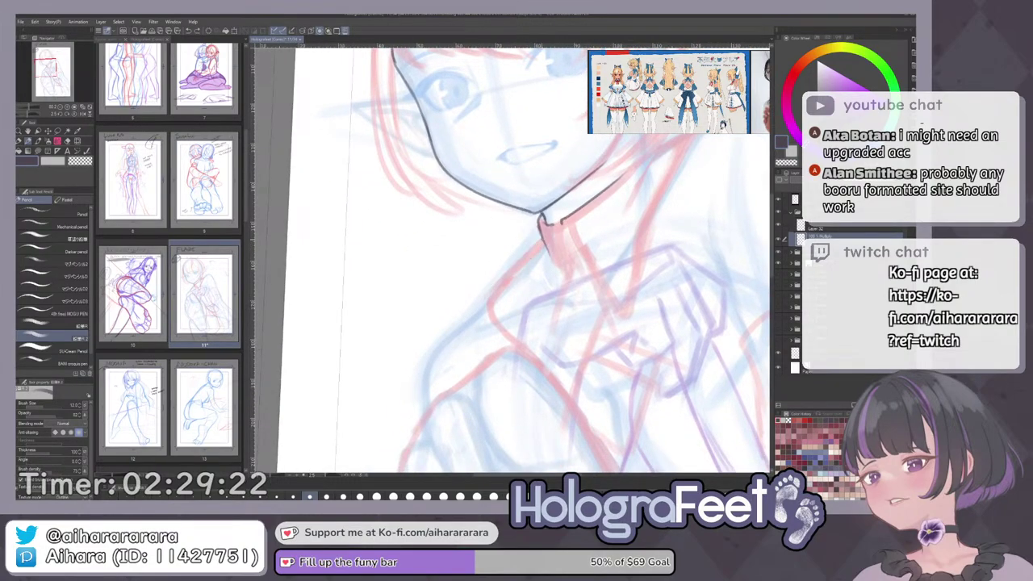
Draw the collar's outer edge from the neck down to its corner and the rounded shoulder contour below it.
mouse_move(541, 238)
left_mouse_down()
mouse_move(490, 296)
mouse_move(507, 276)
mouse_move(499, 330)
mouse_move(499, 267)
mouse_move(474, 282)
mouse_move(474, 273)
left_mouse_up()
key("ctrl+z")
key("ctrl+z")
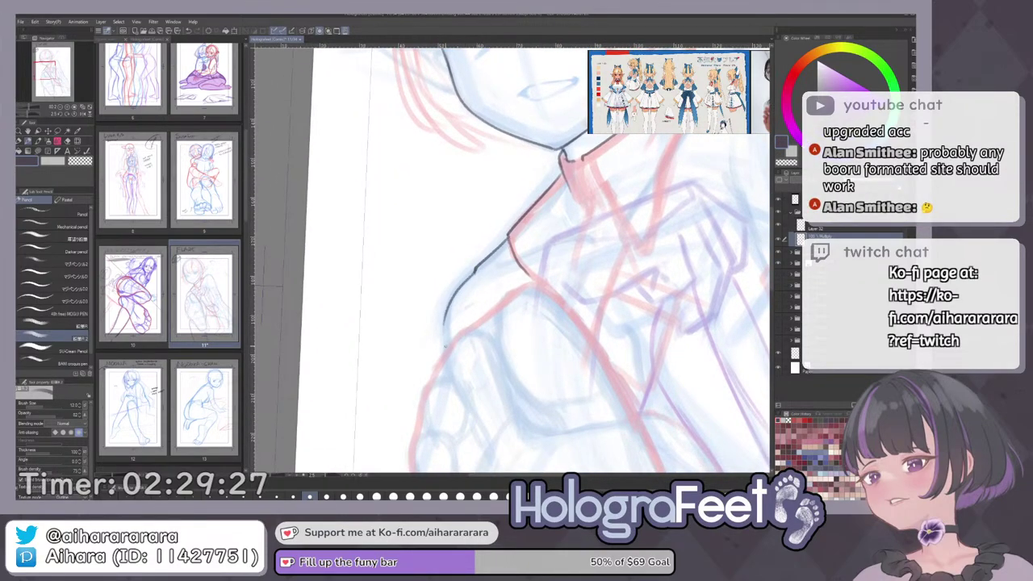
left_click_drag(444, 329, 448, 350)
Rework the shoulder line where it meets the collar corner with short pencil strokes, trimming the overlap with transparent colour.
key("ctrl+0")
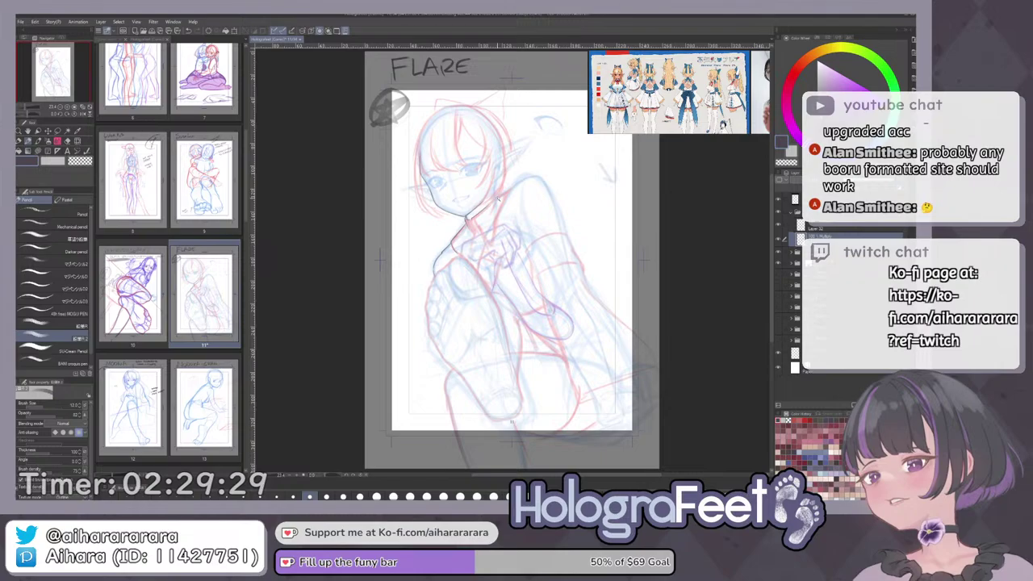
scroll(498, 199, "up", 3)
key("minus")
key("minus")
scroll(428, 358, "up", 3)
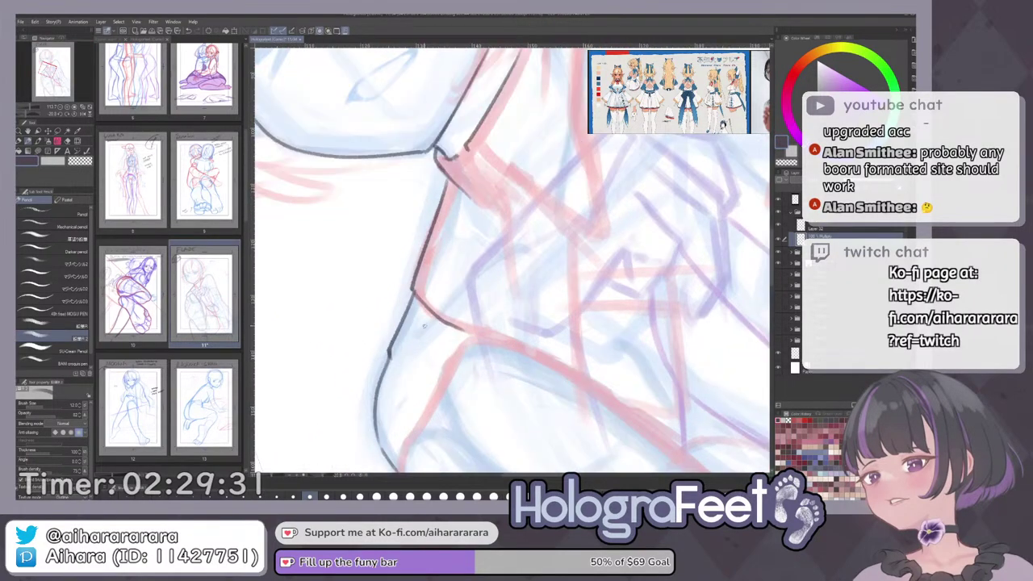
left_click_drag(433, 312, 404, 335)
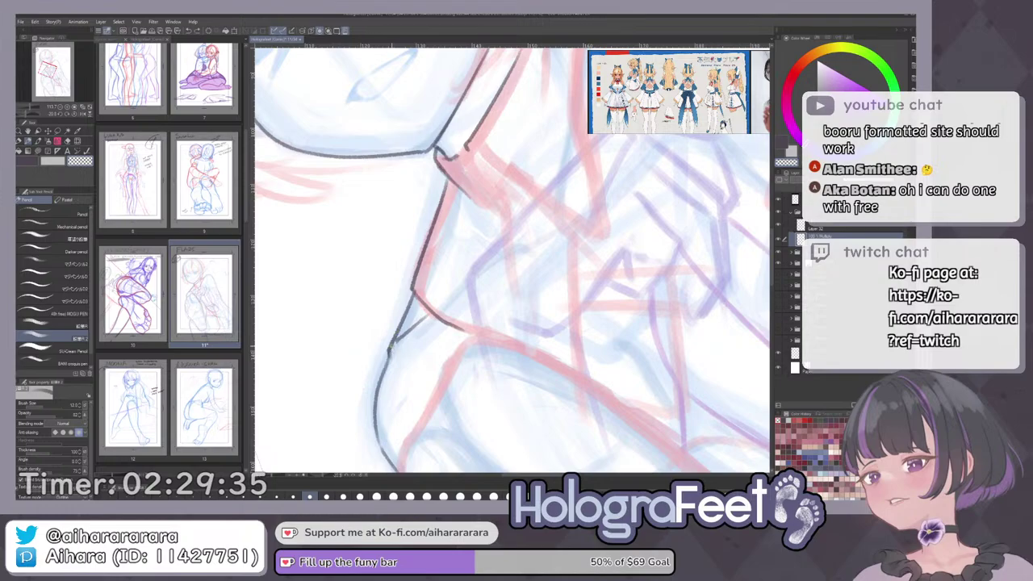
mouse_move(393, 343)
left_mouse_down()
mouse_move(386, 364)
mouse_move(412, 299)
left_mouse_up()
key("c")
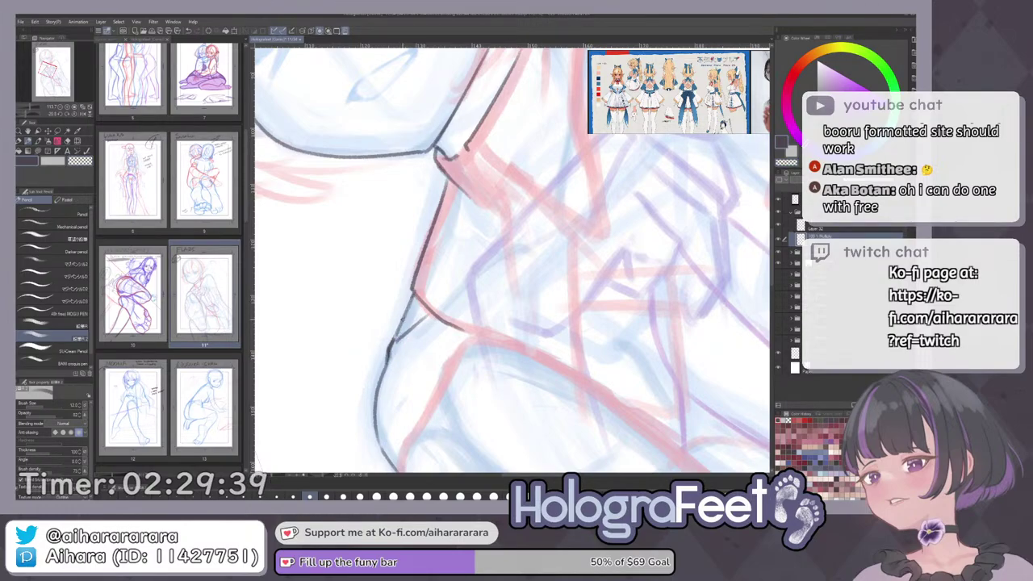
left_click_drag(387, 360, 376, 417)
Enlarge the character reference sheet on the front view and examine the face, collar and bare shoulders.
key("ctrl+0")
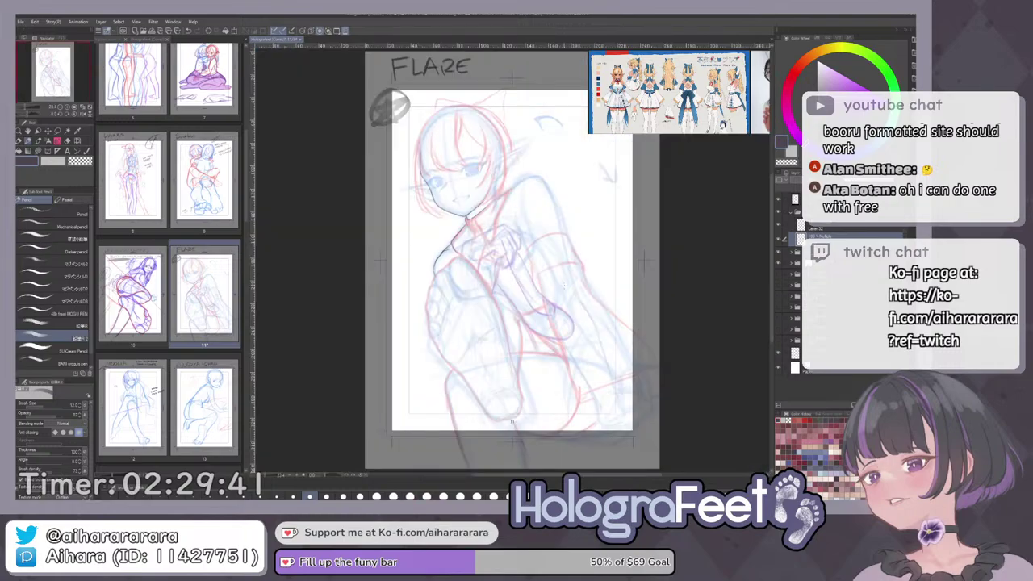
scroll(539, 194, "up", 4)
left_click_drag(538, 230, 558, 269)
key("ctrl+0")
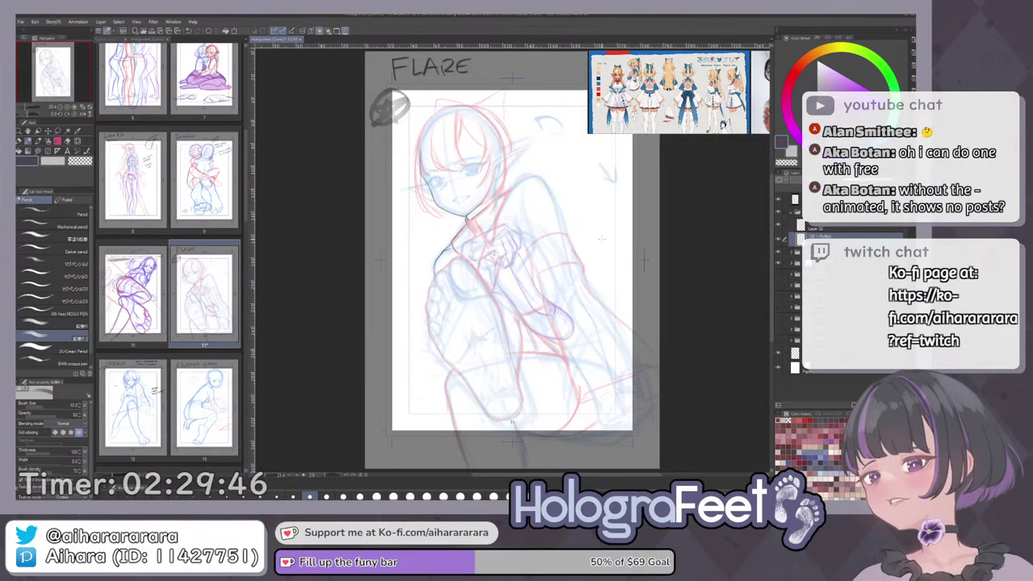
left_click_drag(641, 94, 687, 111)
scroll(702, 104, "up", 2)
scroll(702, 107, "up", 2)
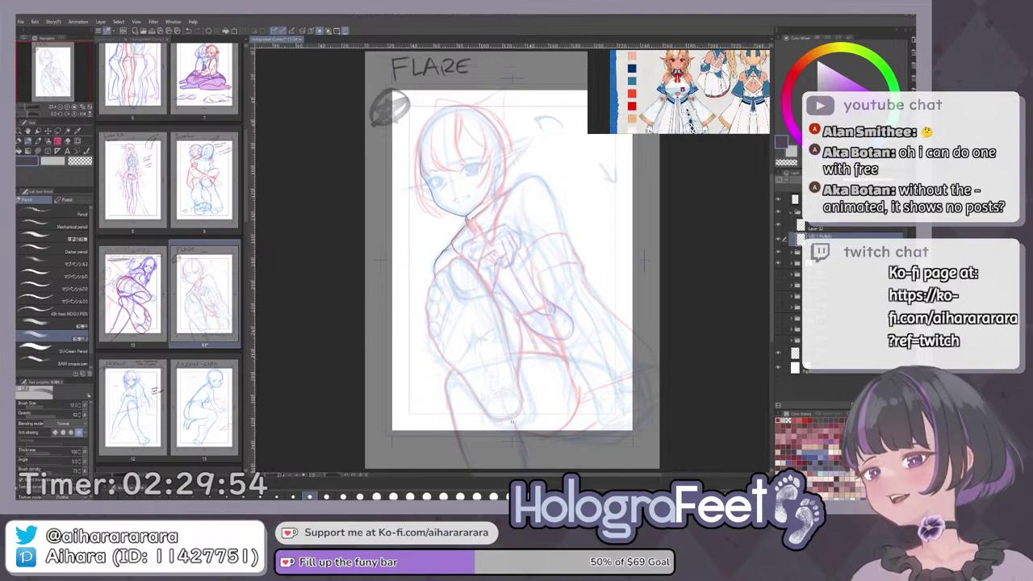
scroll(690, 91, "up", 4)
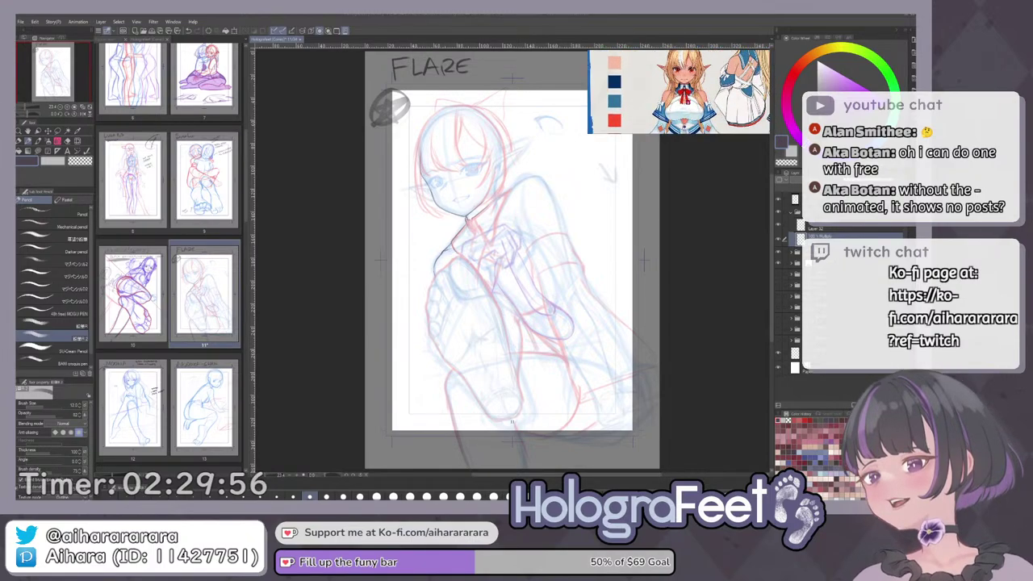
scroll(690, 92, "down", 1)
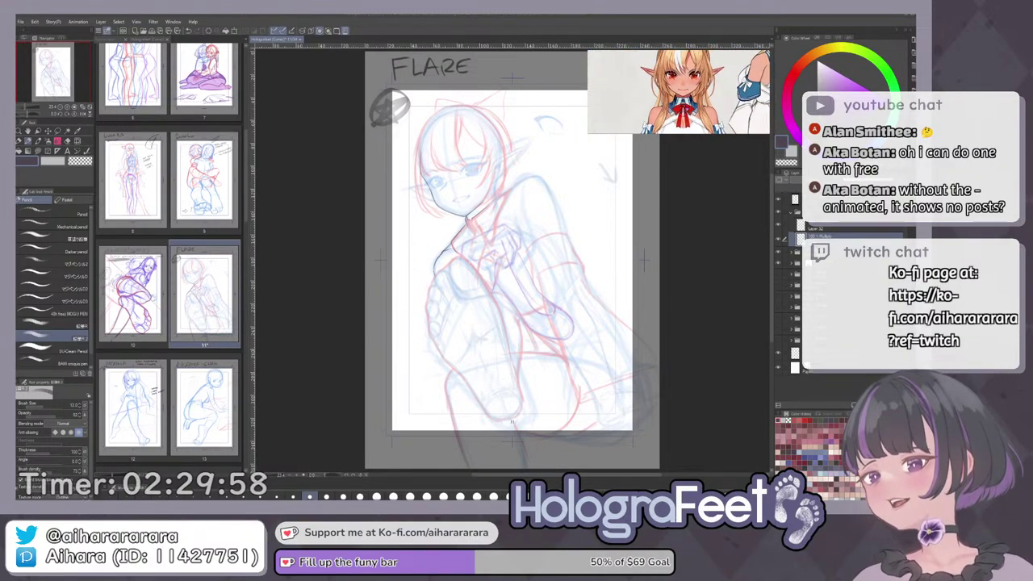
left_click_drag(684, 111, 688, 90)
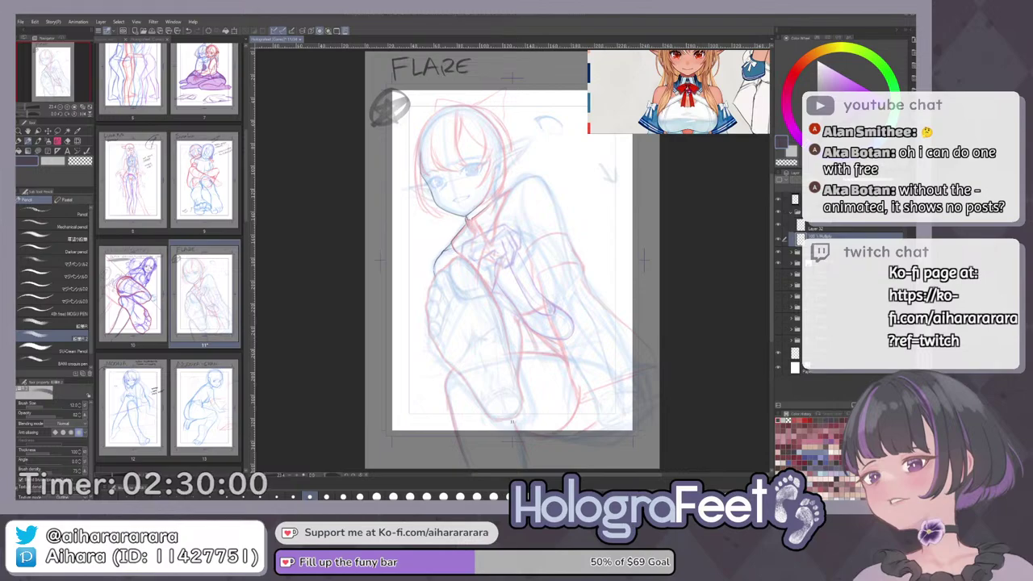
Erase the stray lines between the collar corner and shoulder, redraw the collar's lower edge, and reconnect the shoulder contour.
scroll(454, 278, "up", 4)
key("e")
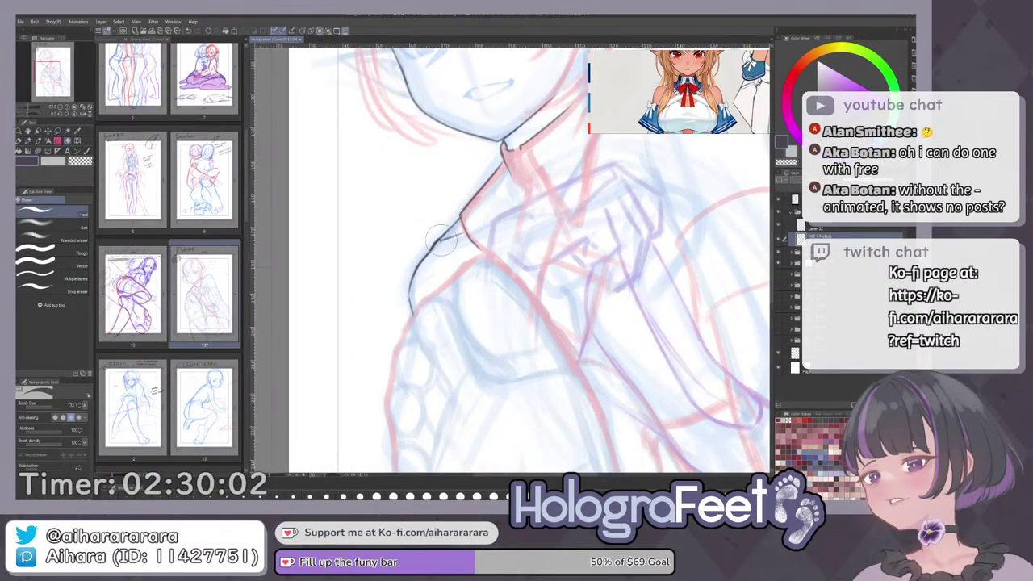
key("p")
scroll(478, 241, "up", 2)
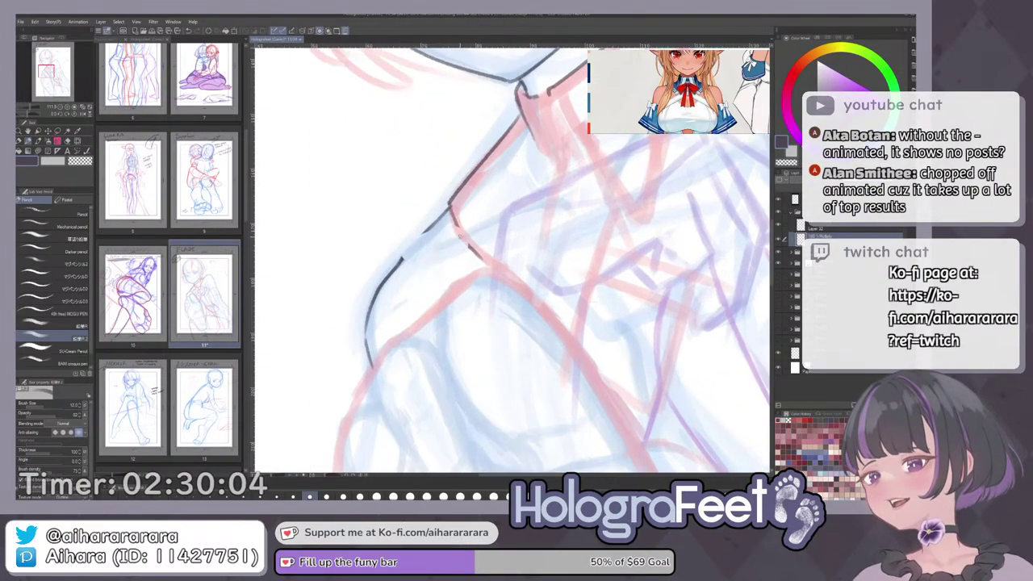
mouse_move(452, 216)
left_mouse_down()
mouse_move(466, 246)
mouse_move(513, 279)
left_mouse_up()
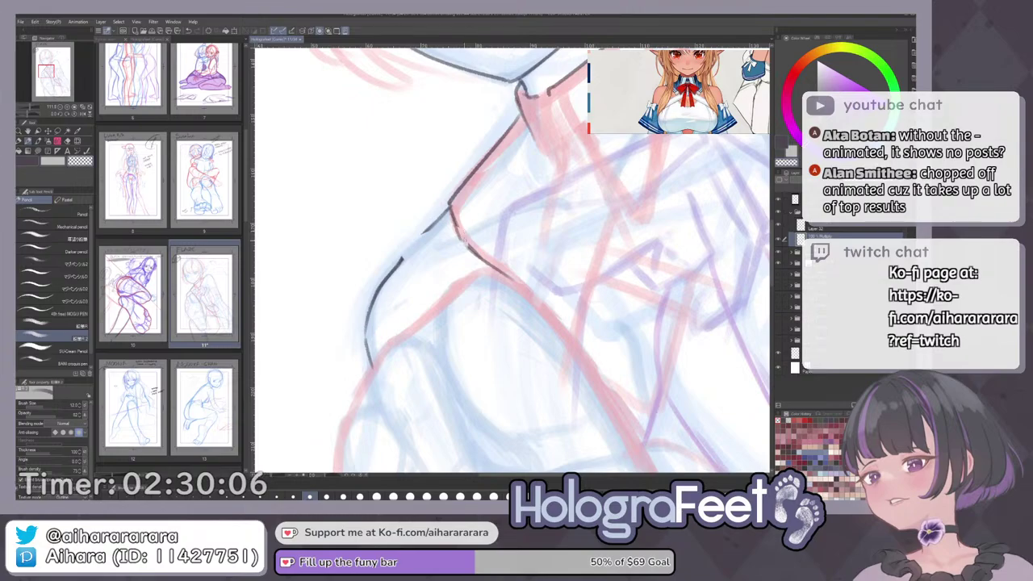
key("e")
left_click_drag(444, 211, 408, 254)
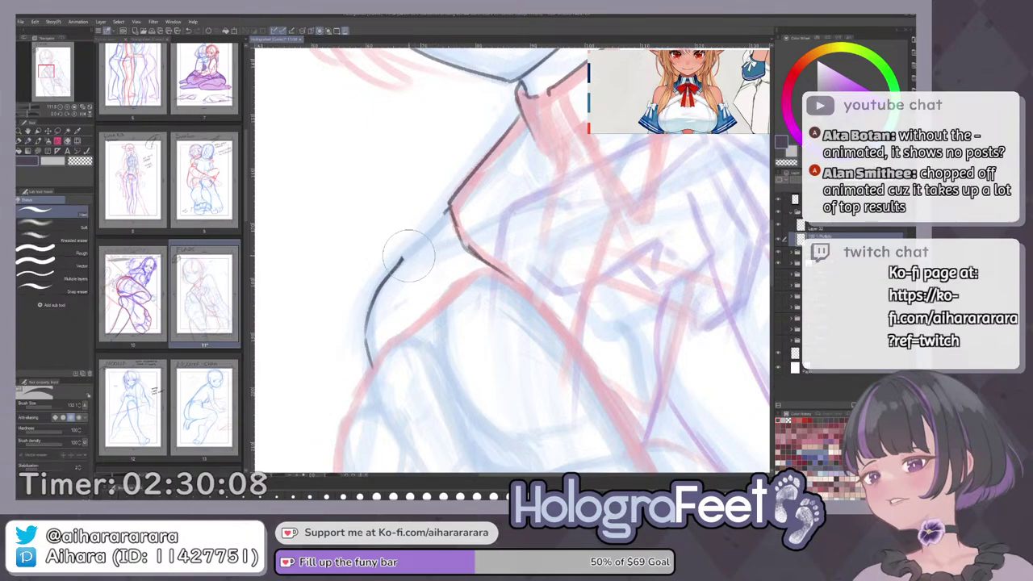
key("p")
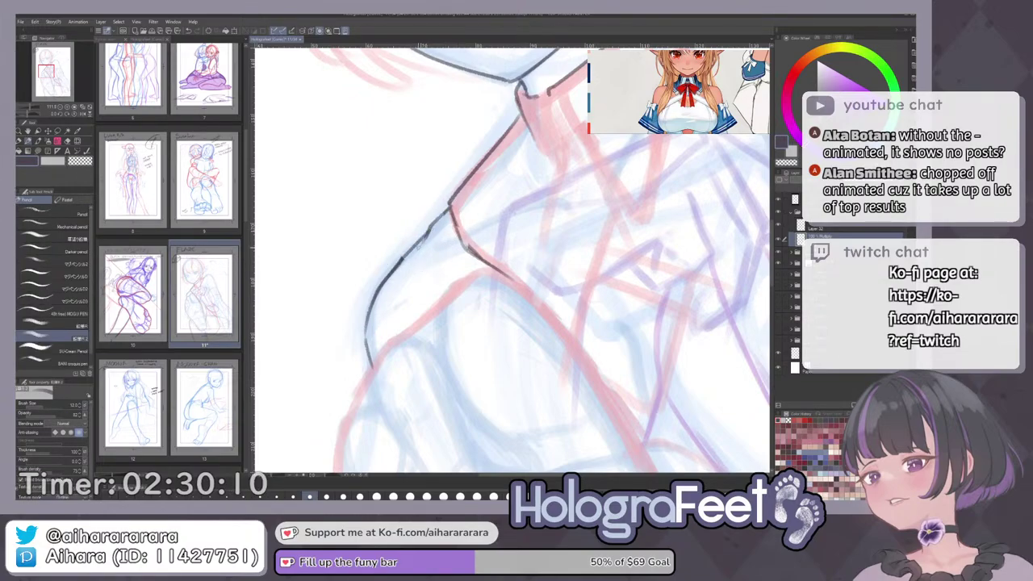
Undo the short stroke joining the shoulder contour to the collar corner.
key("ctrl+0")
left_click_drag(441, 263, 487, 271)
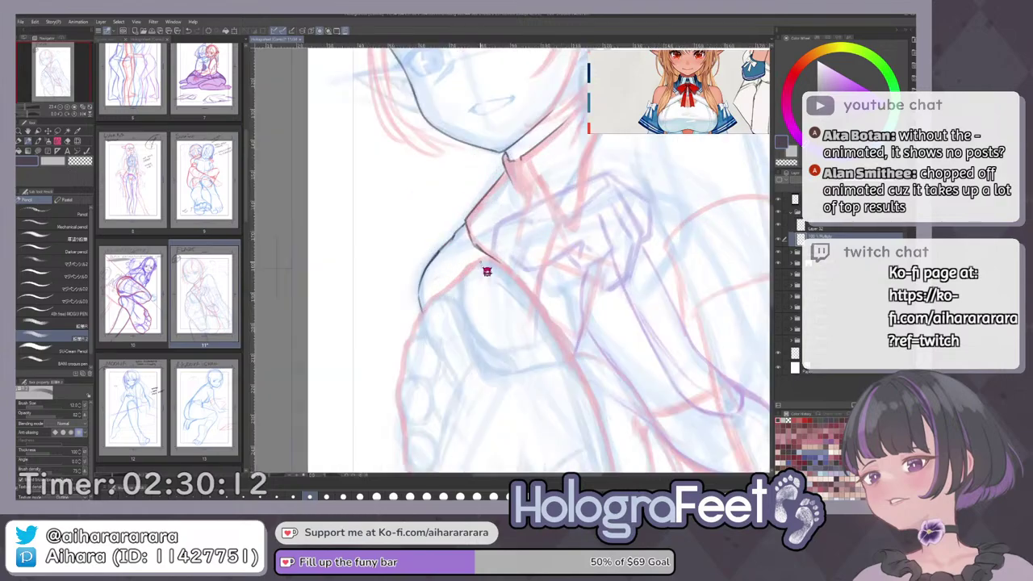
key("ctrl+z")
key("ctrl+0")
scroll(522, 226, "up", 2)
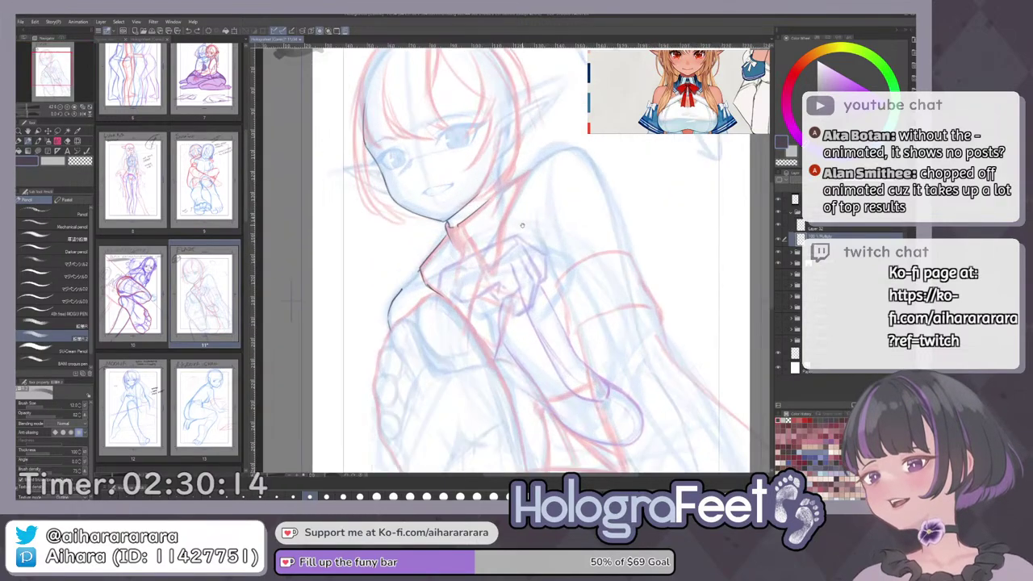
left_click_drag(561, 190, 655, 223)
key("ctrl+0")
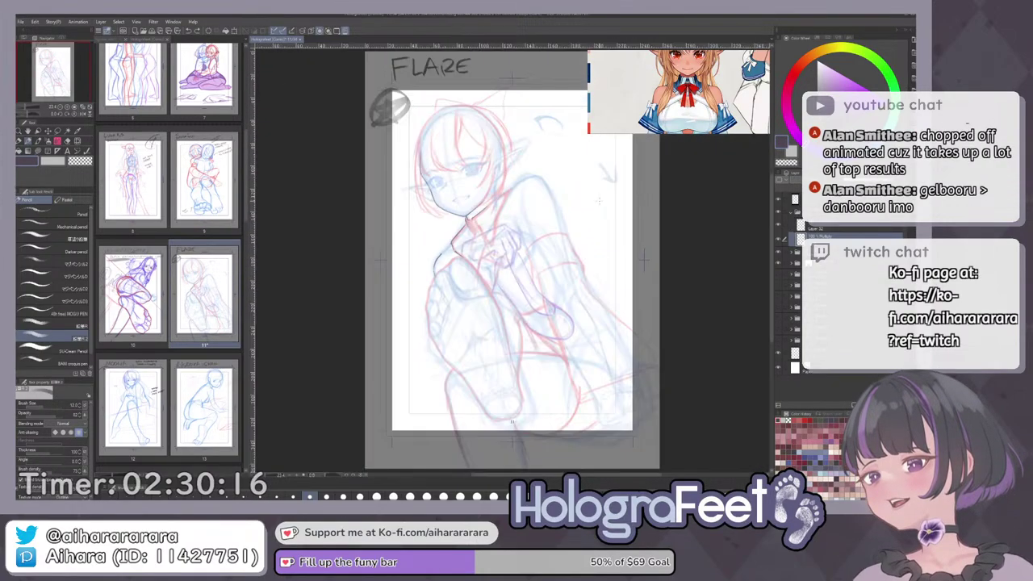
Extend the collar's upper edge along the neck to the far corner beneath the hair, redoing the stroke until it curves smoothly.
scroll(522, 242, "up", 2)
left_click_drag(614, 166, 591, 255)
scroll(590, 255, "up", 4)
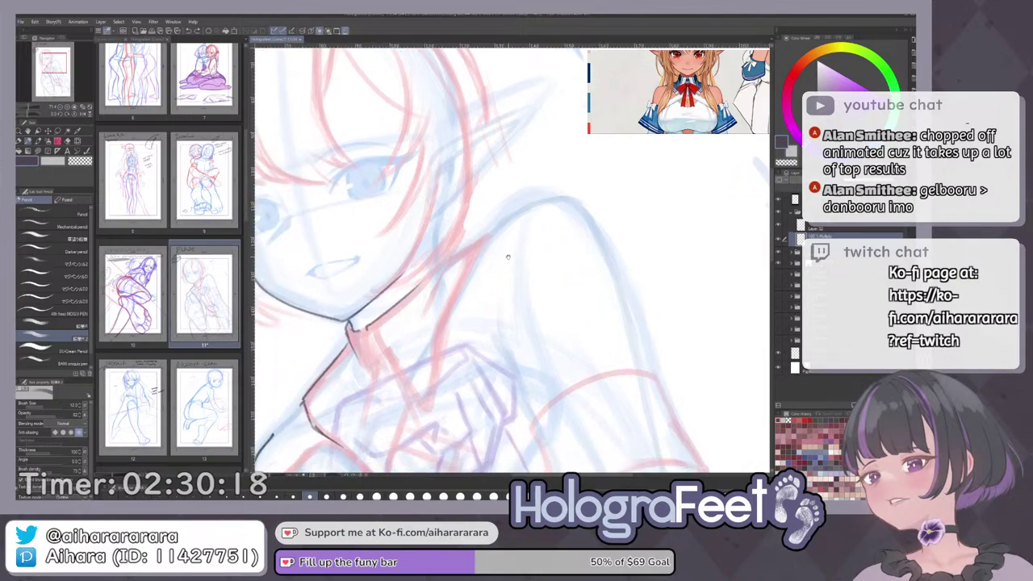
scroll(457, 280, "up", 1)
scroll(437, 283, "up", 1)
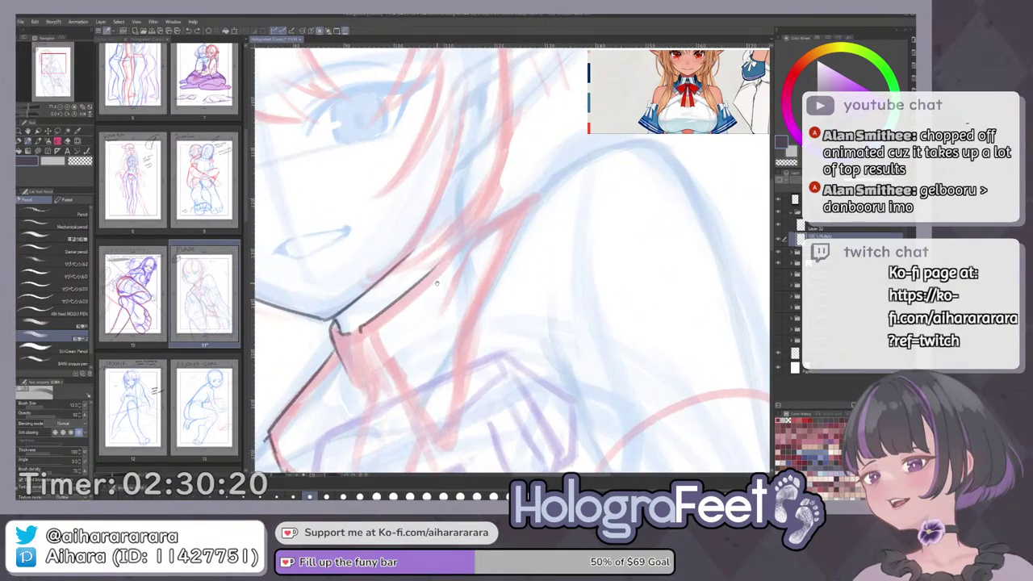
left_click_drag(415, 284, 453, 256)
key("ctrl+z")
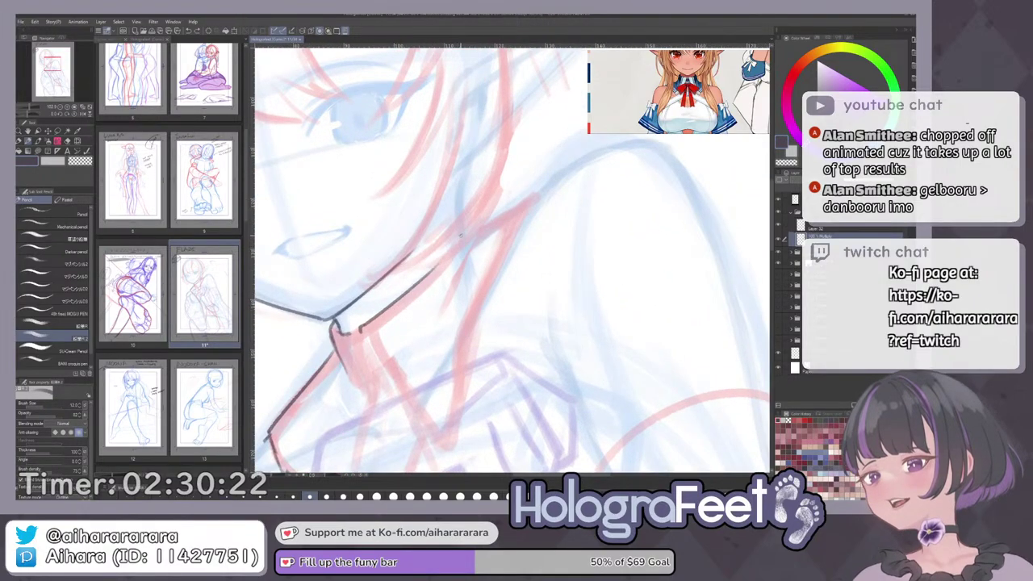
left_click_drag(418, 288, 460, 231)
key("ctrl+z")
left_click_drag(417, 284, 464, 229)
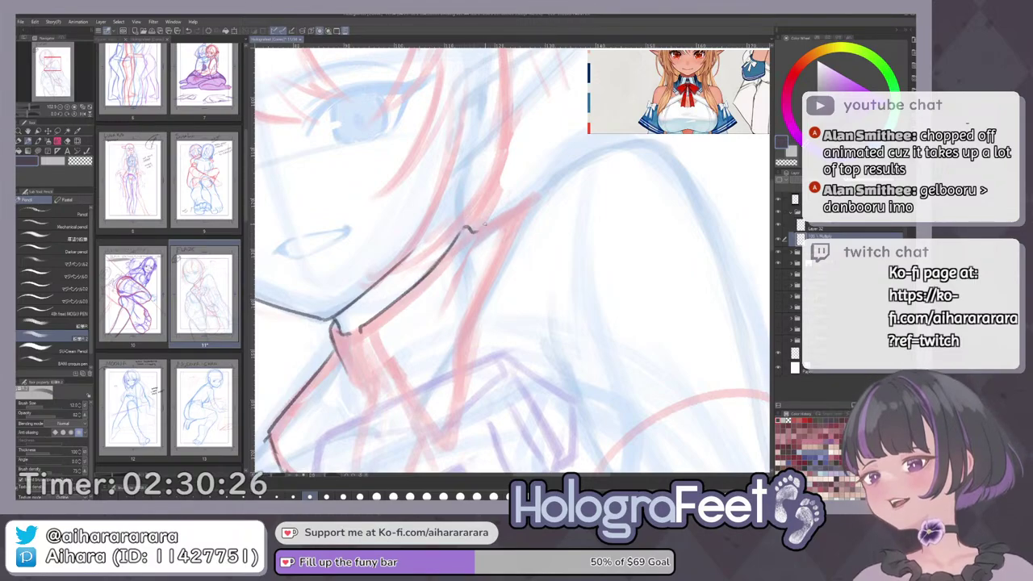
Undo the latest strokes at the collar's far corner and draw the line running out from it towards the shoulder.
mouse_move(475, 235)
left_mouse_down()
mouse_move(457, 283)
mouse_move(538, 193)
mouse_move(475, 233)
left_mouse_up()
key("ctrl+z")
key("ctrl+z")
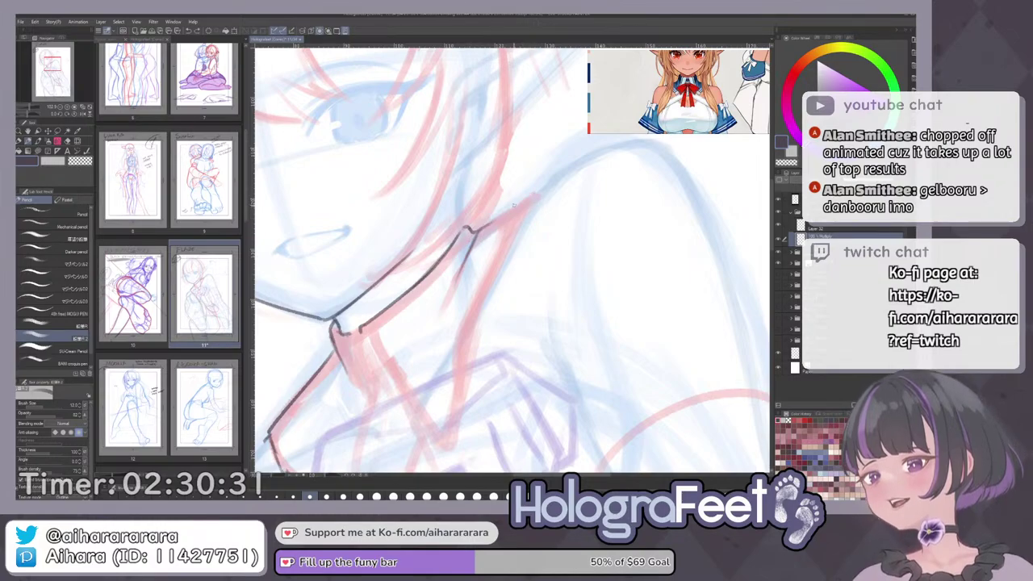
left_click_drag(534, 195, 475, 233)
Draw a short fold line down from the collar's far corner, redoing the first stroke.
mouse_move(469, 276)
left_mouse_down()
mouse_move(488, 222)
mouse_move(467, 256)
left_mouse_up()
key("ctrl+z")
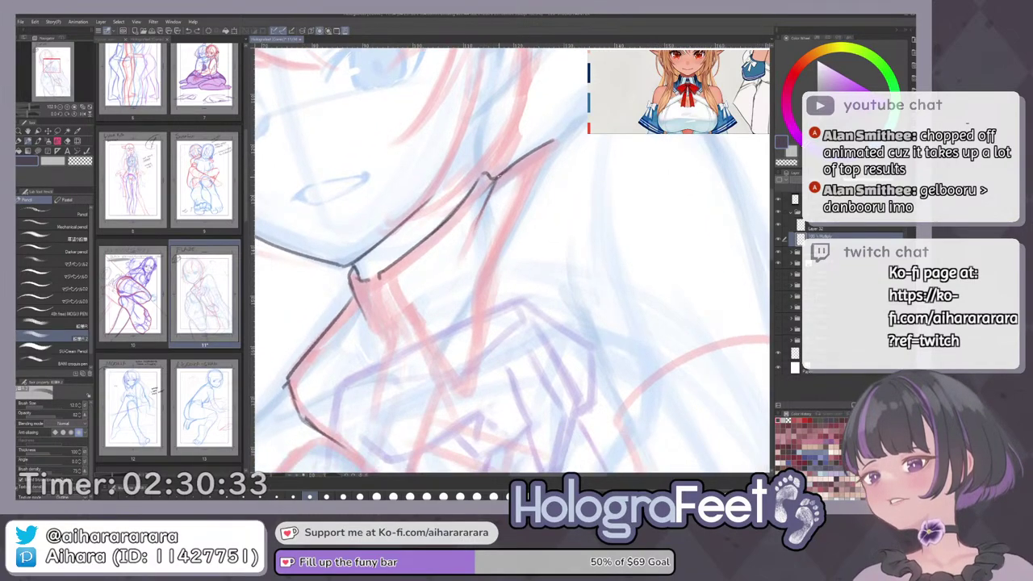
left_click_drag(483, 210, 458, 281)
left_click_drag(483, 208, 462, 256)
left_click_drag(445, 297, 492, 186)
Draw the long edges of the narrow front tab hanging from the collar opening beneath the chin.
left_click_drag(420, 172, 443, 227)
key("ctrl+z")
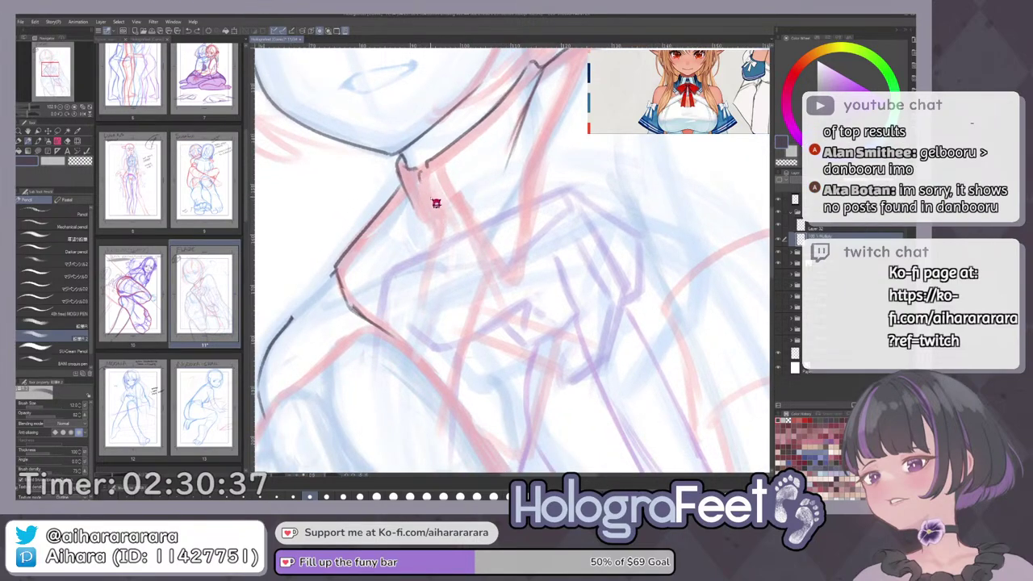
left_click_drag(423, 176, 445, 237)
left_click_drag(406, 186, 408, 221)
left_click_drag(402, 182, 388, 204)
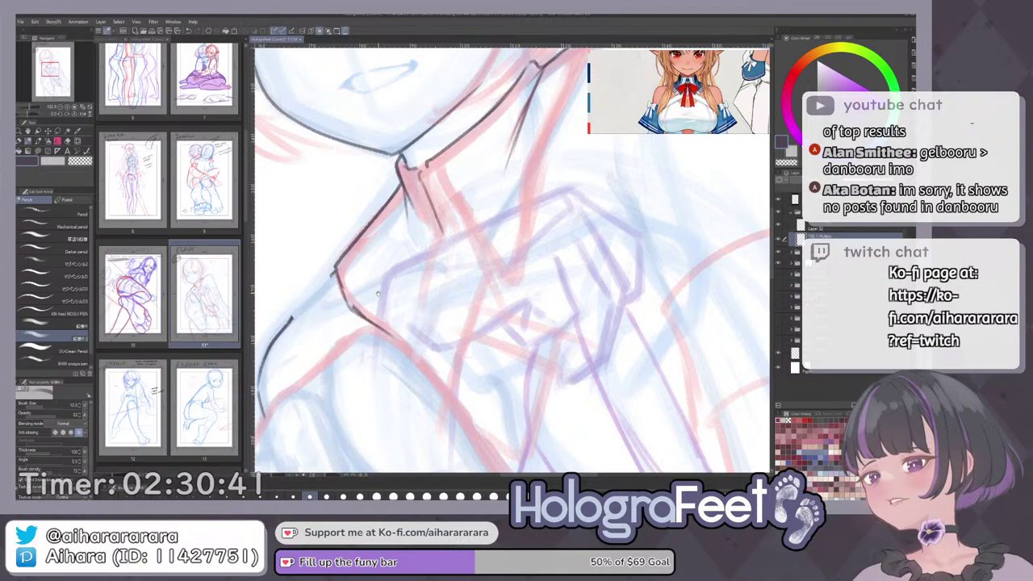
left_click_drag(377, 294, 387, 277)
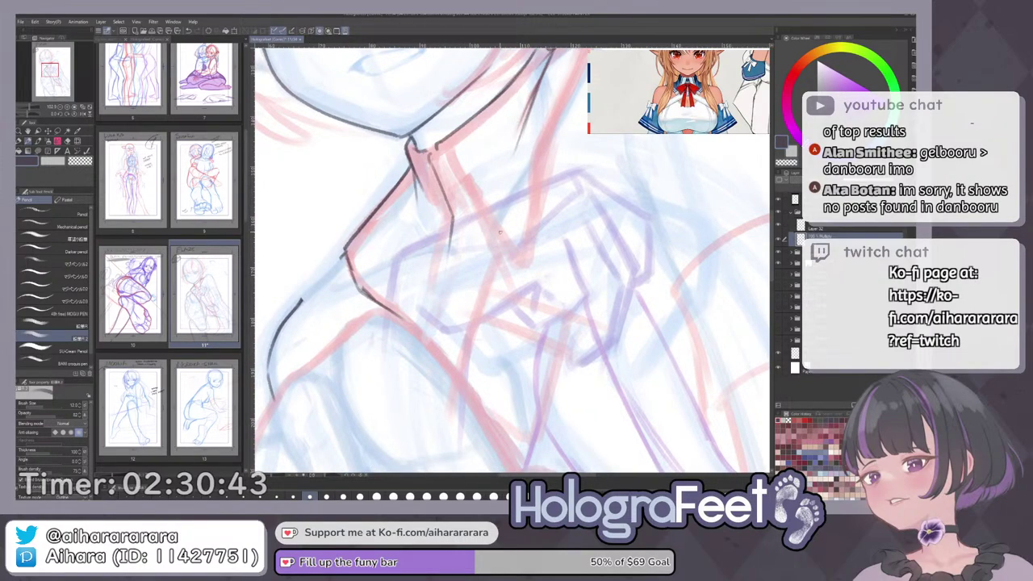
mouse_move(465, 171)
left_mouse_down()
mouse_move(469, 249)
mouse_move(452, 241)
mouse_move(467, 260)
left_mouse_up()
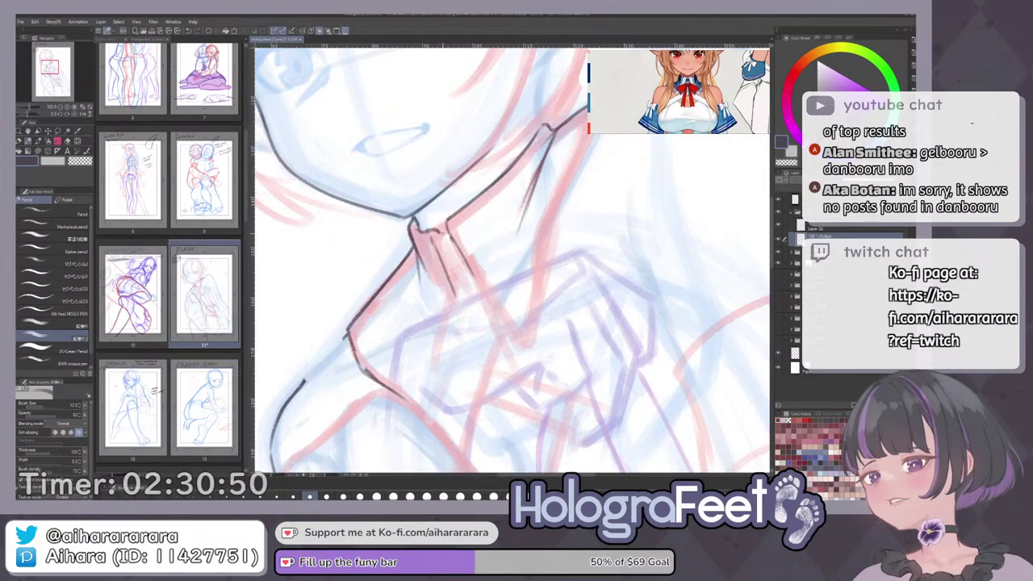
Close the top of the collar's front tab and add a short crossbar across it.
left_click_drag(446, 231, 434, 235)
key("ctrl+0")
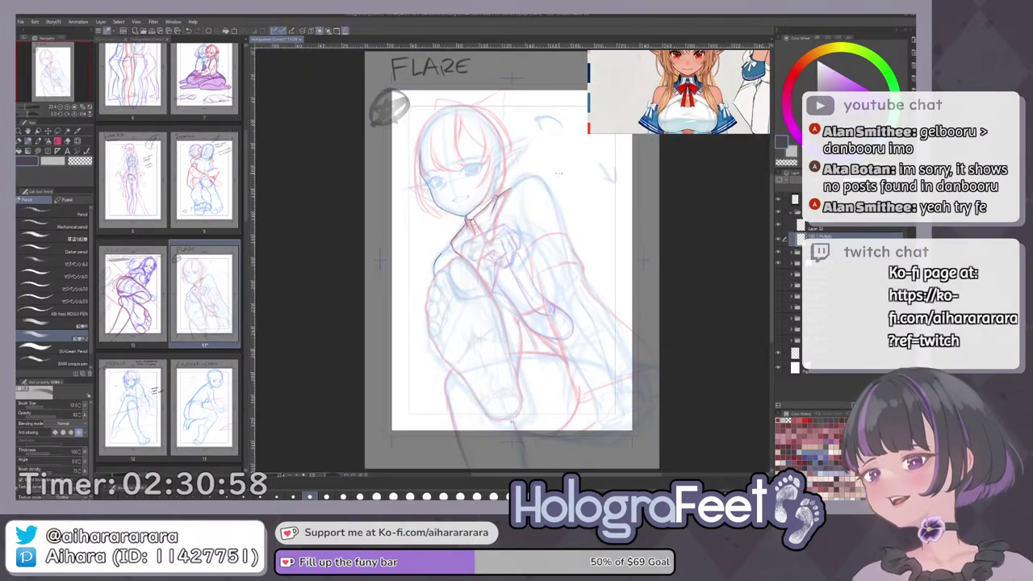
scroll(488, 239, "up", 5)
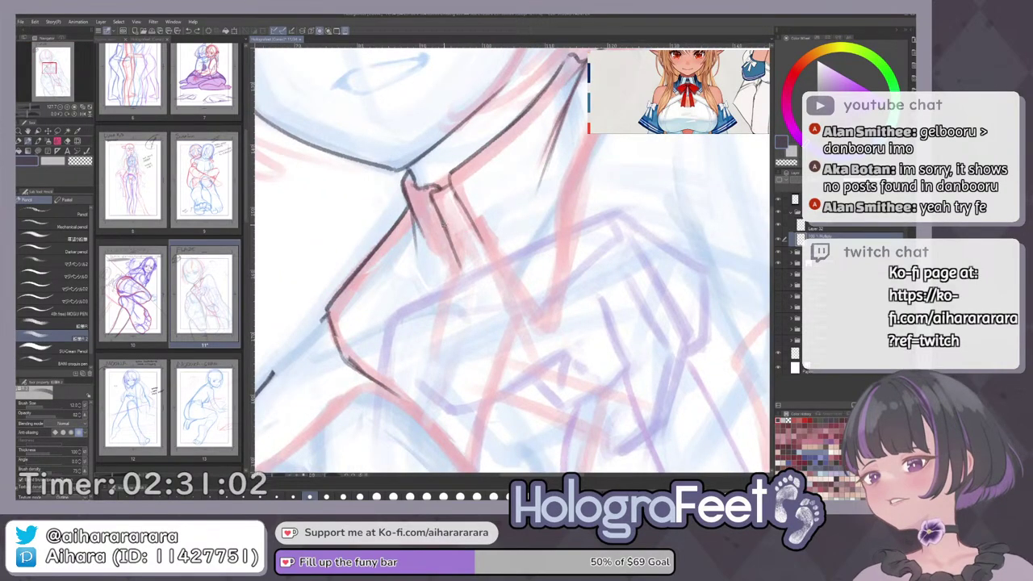
left_click_drag(446, 226, 467, 217)
scroll(528, 242, "down", 5)
scroll(566, 245, "up", 3)
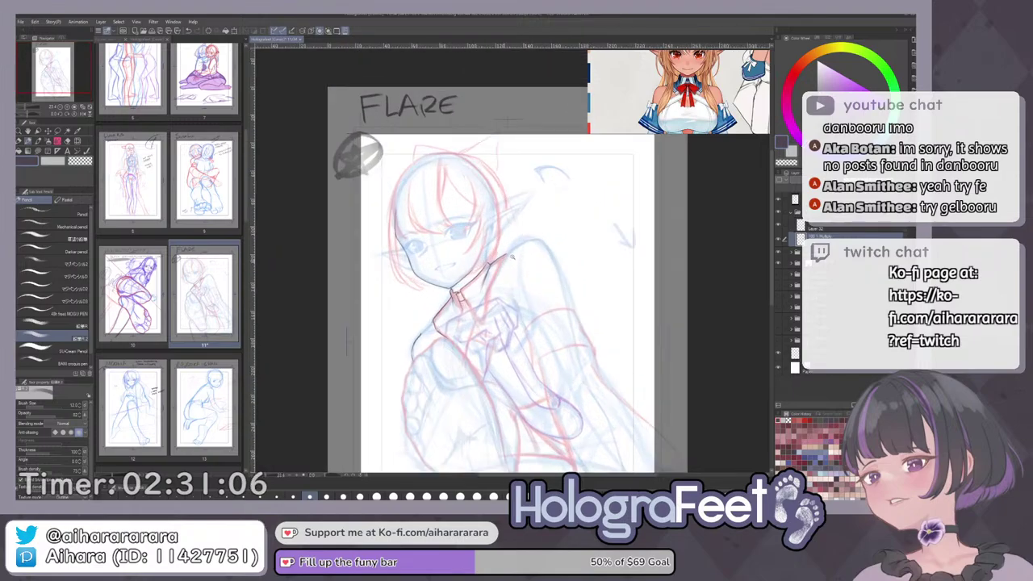
Trace the top curve of the raised shoulder from the end of the collar line, undoing the first attempt.
mouse_move(566, 245)
left_mouse_down()
mouse_move(568, 180)
mouse_move(488, 242)
left_mouse_up()
key("ctrl+z")
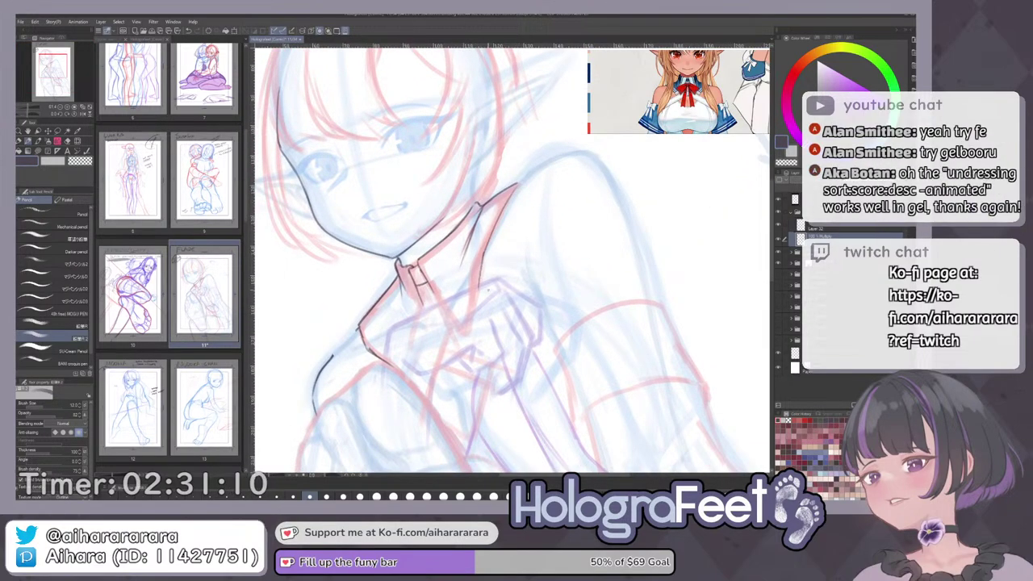
left_click_drag(499, 278, 478, 343)
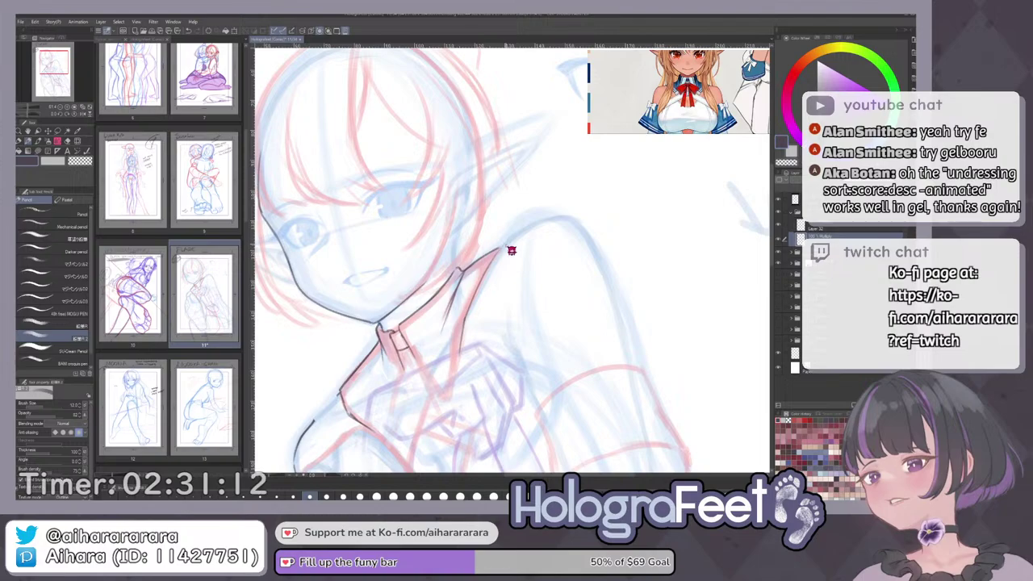
scroll(508, 244, "up", 2)
mouse_move(567, 107)
left_mouse_down()
mouse_move(453, 333)
mouse_move(478, 293)
left_mouse_up()
mouse_move(601, 210)
left_mouse_down()
mouse_move(579, 183)
mouse_move(528, 344)
mouse_move(468, 352)
mouse_move(407, 430)
left_mouse_up()
Trace the outer edge of the upper arm from the shoulder tip down past the sleeve band, redoing the first stroke.
left_click_drag(376, 460, 478, 260)
key("ctrl+z")
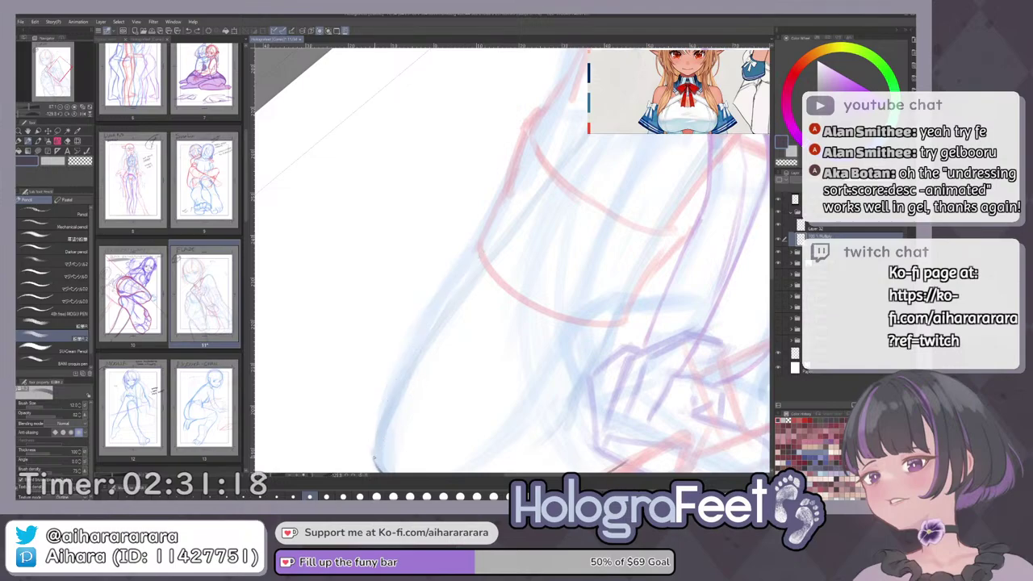
left_click_drag(374, 458, 483, 263)
key("ctrl+0")
left_click_drag(599, 266, 517, 226)
scroll(519, 266, "up", 3)
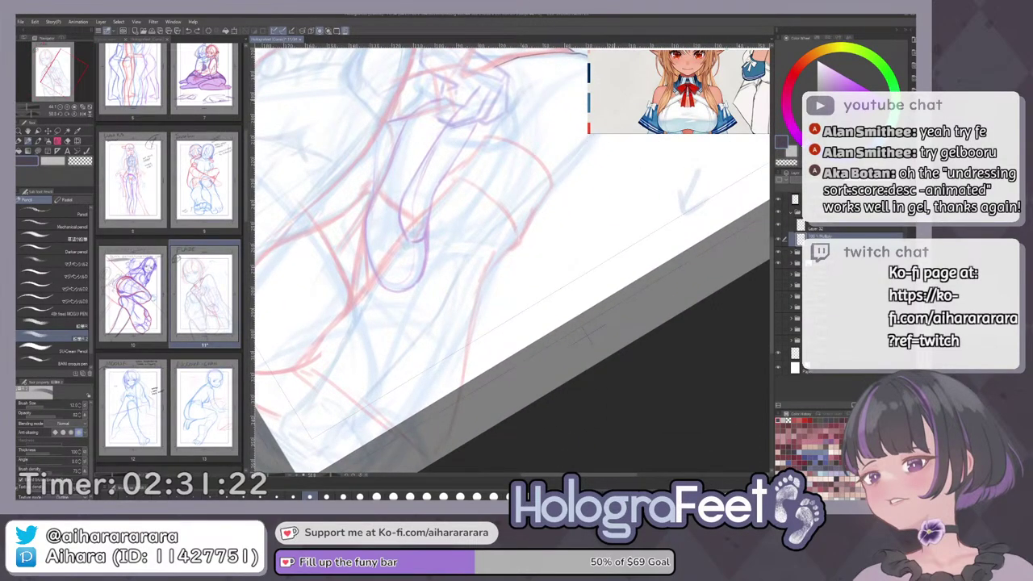
left_click_drag(595, 134, 543, 192)
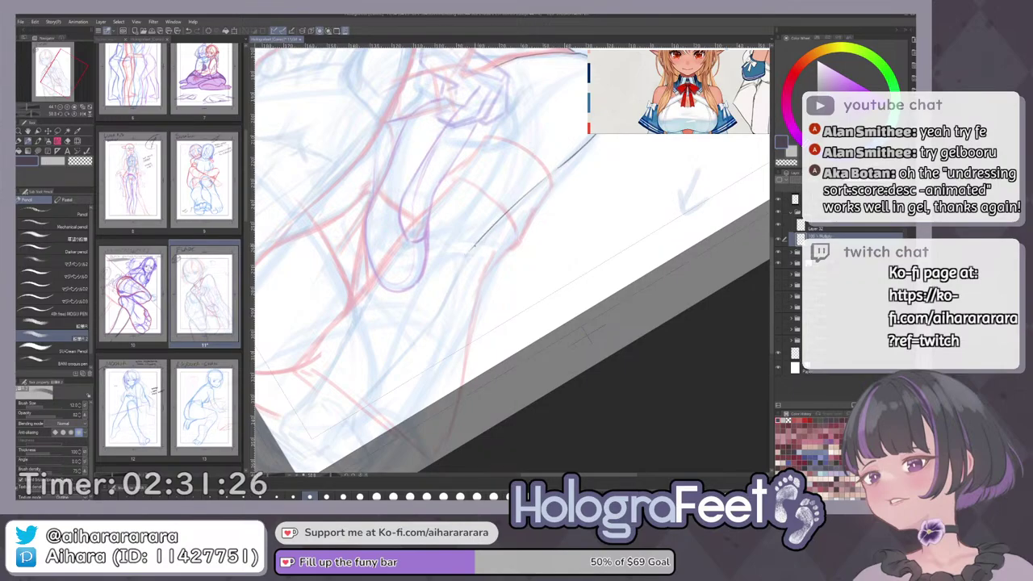
Hide the red clothing sketch layer over the arm and undo the last stroke of the outer arm line.
key("ctrl+0")
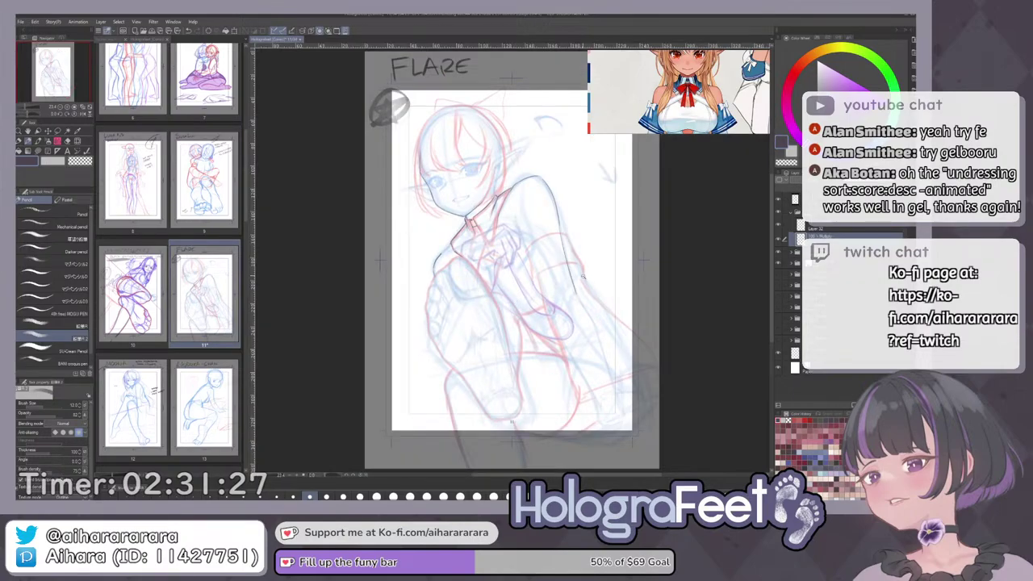
mouse_move(583, 277)
left_mouse_down()
mouse_move(633, 276)
mouse_move(597, 177)
left_mouse_up()
left_click_drag(638, 267, 691, 273)
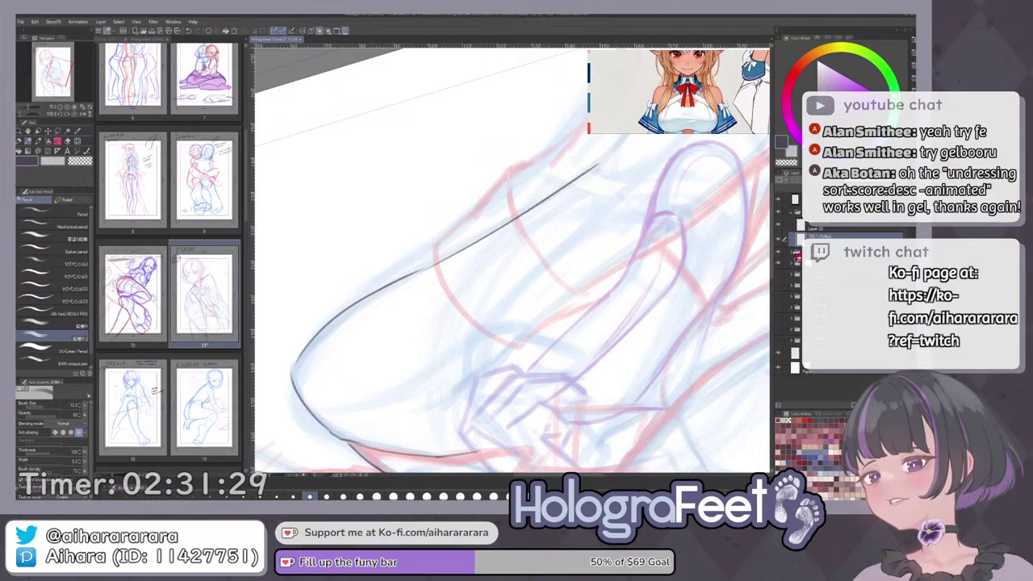
left_click(793, 253)
left_click(779, 279)
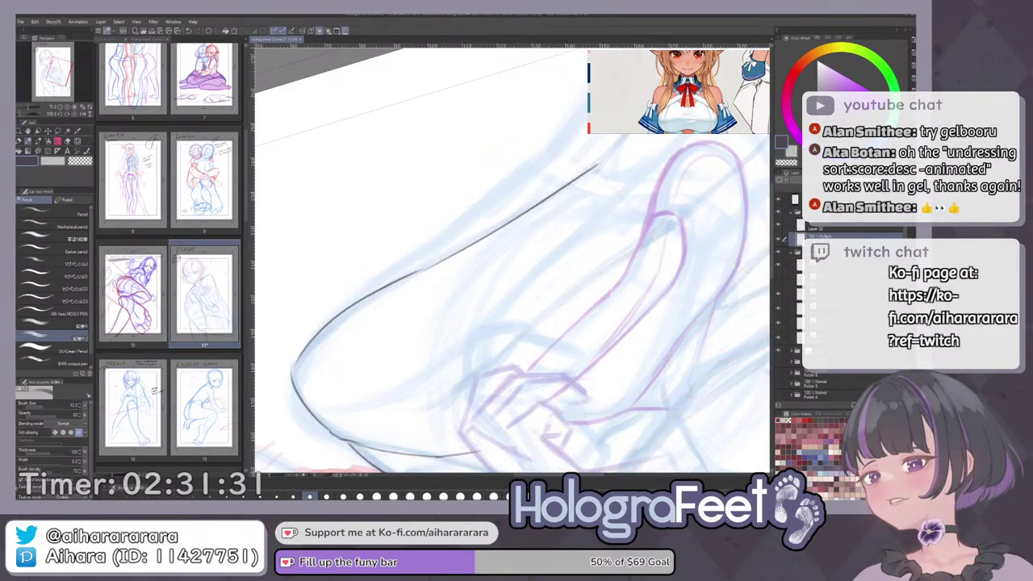
key("ctrl+z")
Extend the outer arm contour past the elbow towards the wrist and start the forearm's inner edge.
scroll(425, 267, "up", 3)
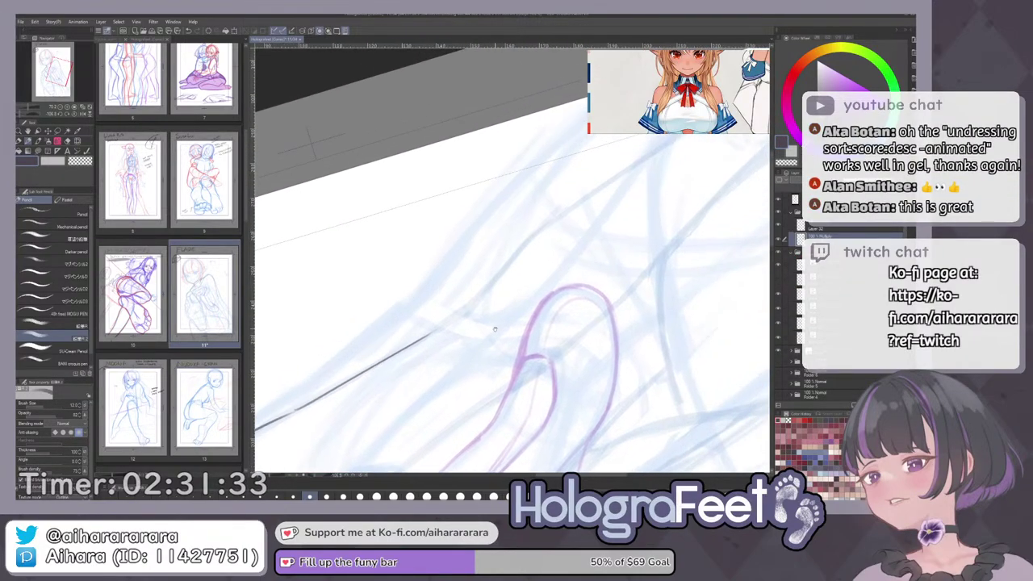
scroll(477, 343, "up", 1)
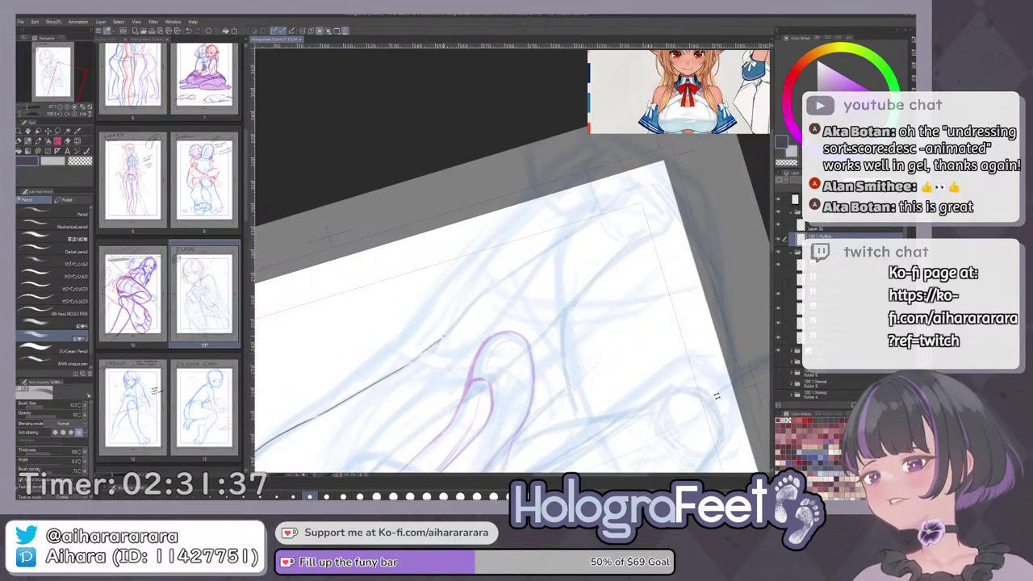
mouse_move(433, 346)
left_mouse_down()
mouse_move(490, 287)
mouse_move(573, 234)
left_mouse_up()
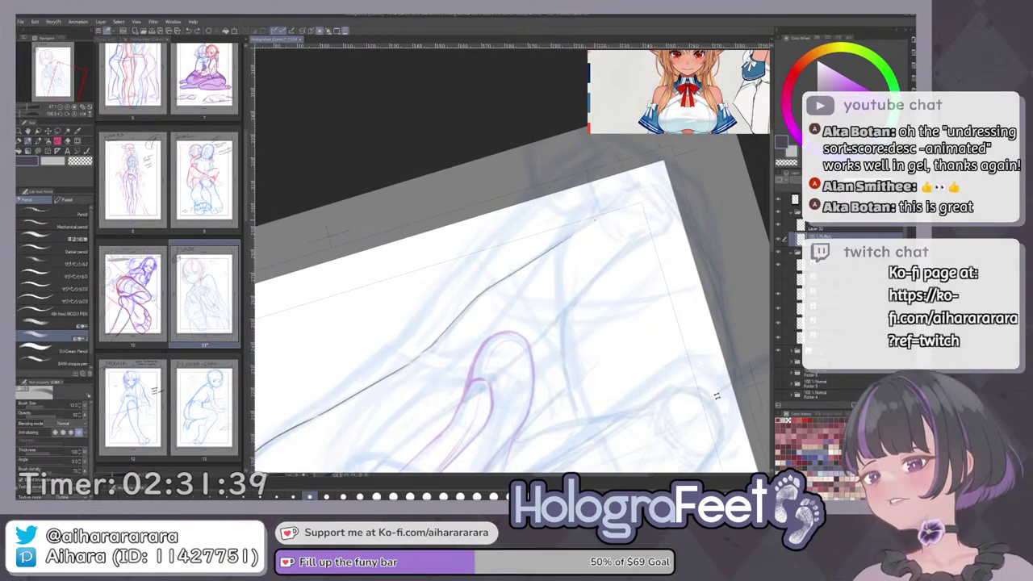
left_click_drag(635, 289, 617, 251)
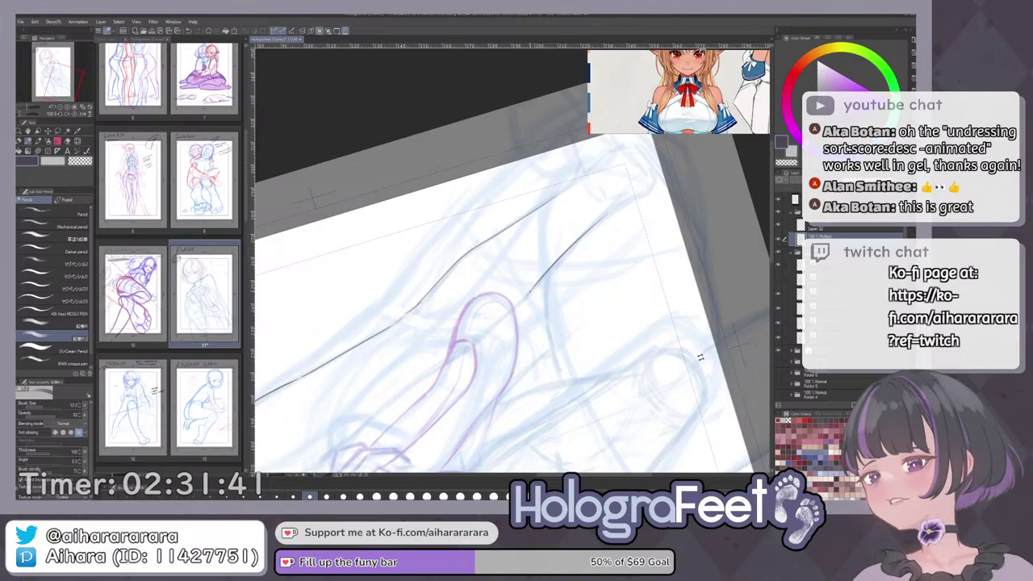
Trace the inner edge of the arm up to the armpit beside the hand and thicken its upper end.
mouse_move(701, 357)
left_mouse_down()
mouse_move(727, 333)
mouse_move(296, 334)
mouse_move(349, 102)
left_mouse_up()
left_click_drag(735, 179, 643, 239)
scroll(554, 328, "up", 2)
left_click_drag(565, 343, 485, 374)
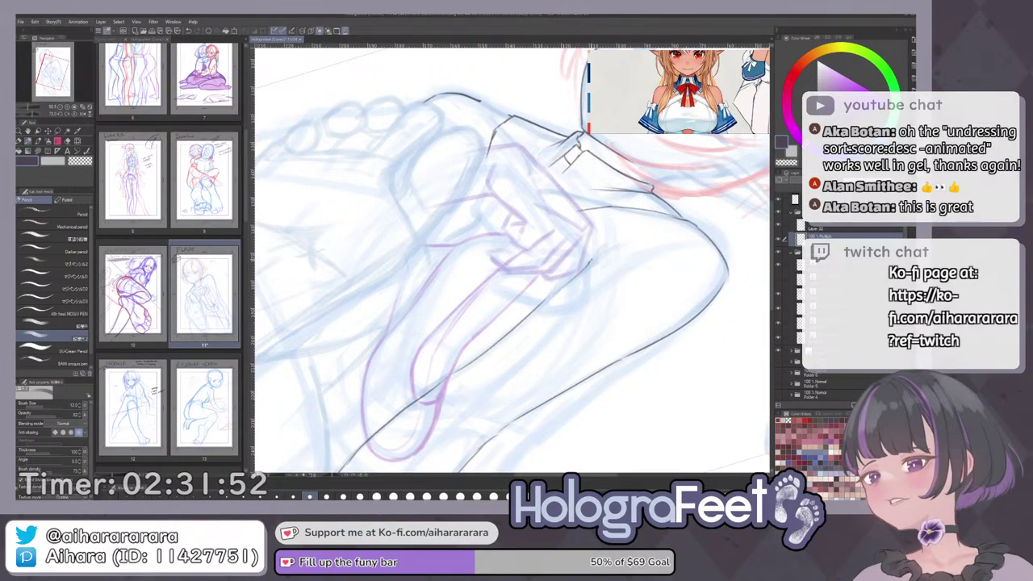
mouse_move(597, 254)
left_mouse_down()
mouse_move(557, 292)
mouse_move(603, 254)
left_mouse_up()
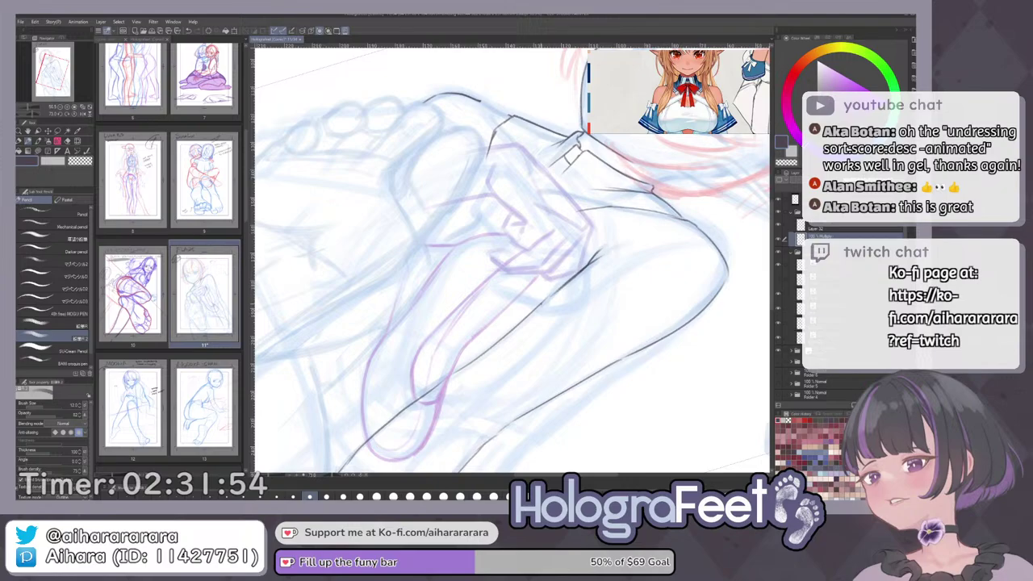
Examine the outlined shoulder and arm both on the full page and in close-up.
key("ctrl+0")
mouse_move(561, 228)
left_mouse_down()
mouse_move(571, 263)
mouse_move(529, 225)
left_mouse_up()
scroll(543, 233, "up", 3)
scroll(533, 214, "up", 1)
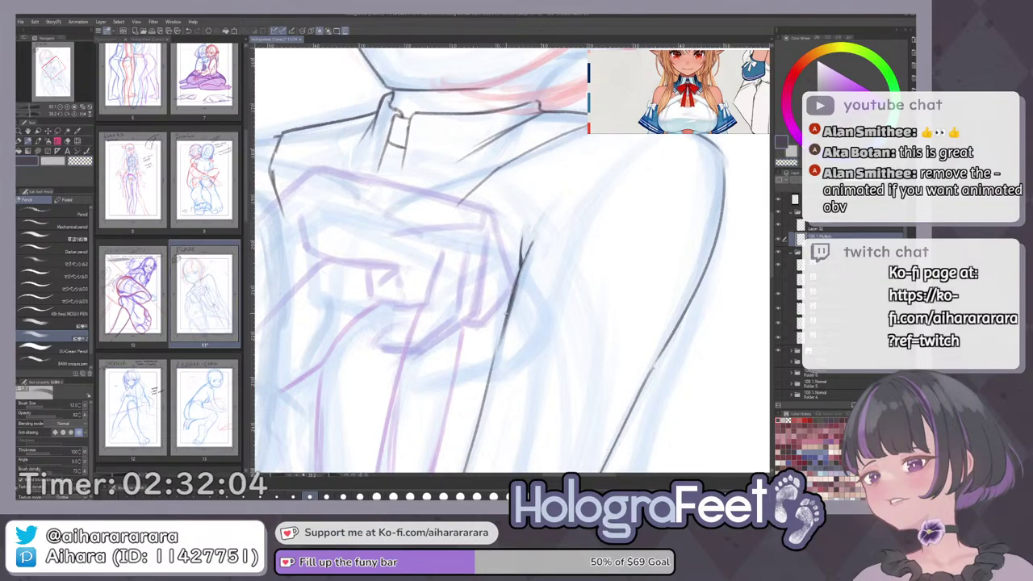
key("ctrl+0")
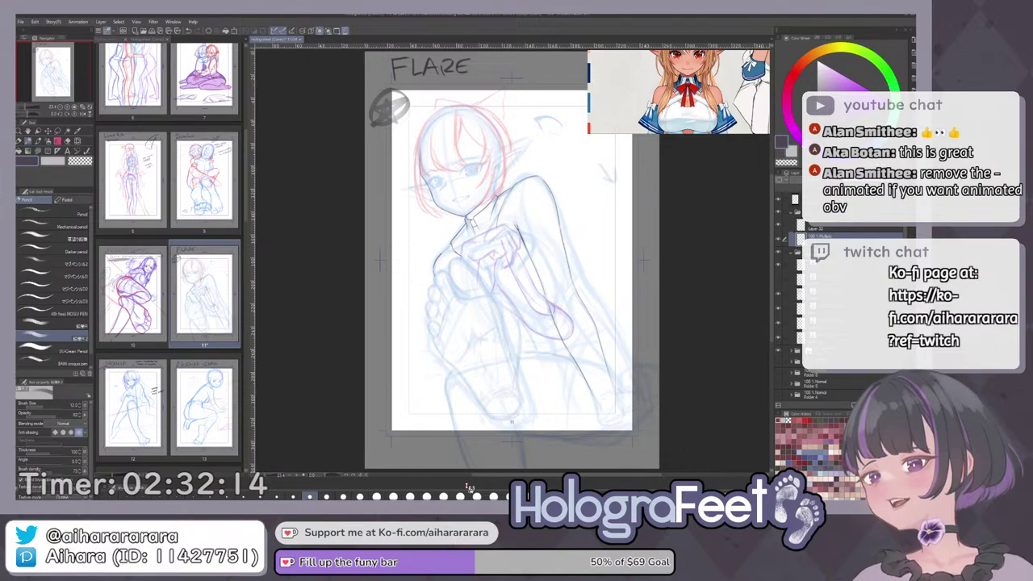
scroll(484, 234, "up", 3)
left_click_drag(626, 184, 643, 216)
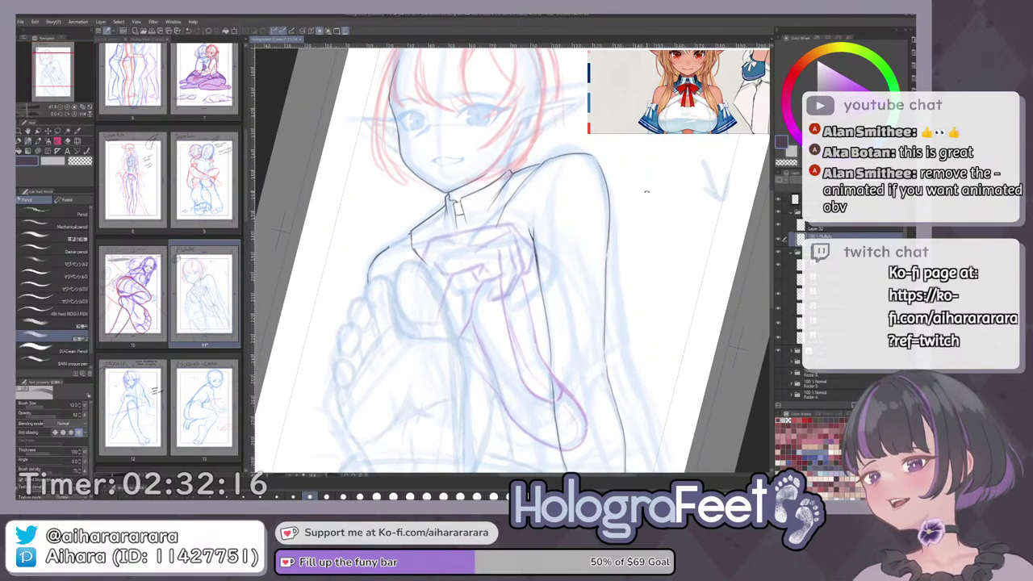
key("ctrl+0")
scroll(530, 210, "up", 5)
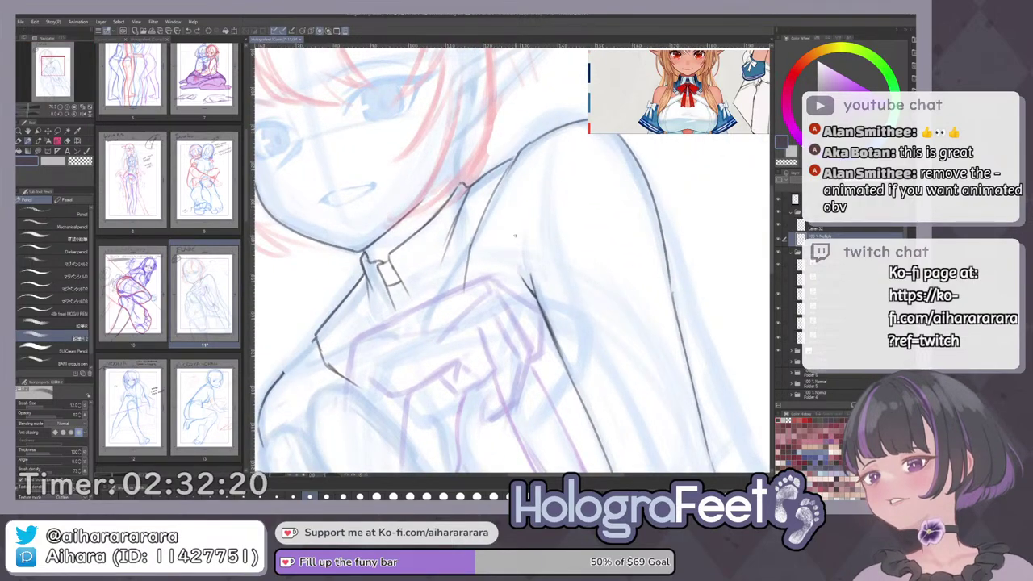
Refine the inner shoulder line running down from the collar towards the raised hand.
left_click_drag(504, 248, 503, 260)
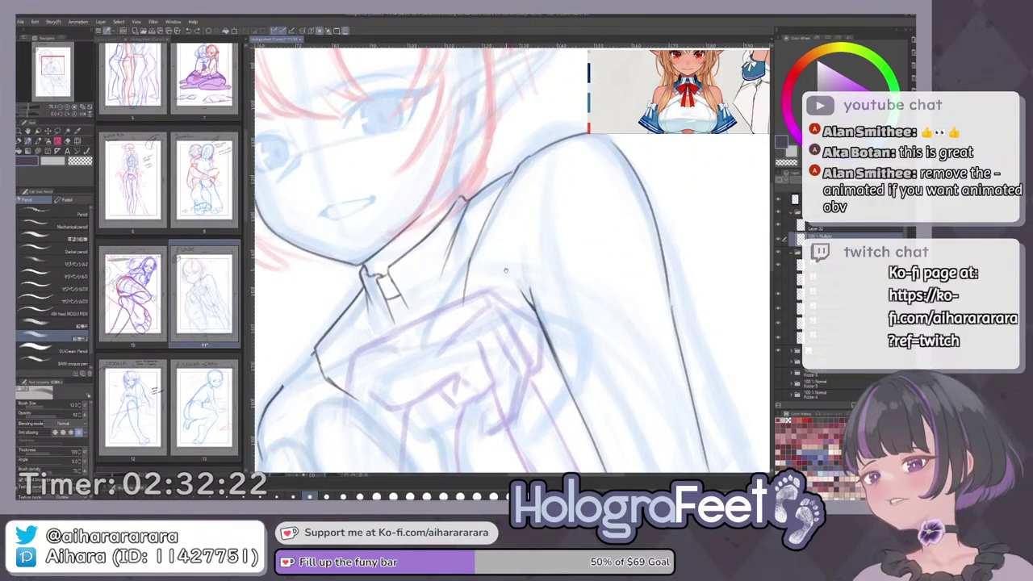
left_click_drag(519, 166, 497, 204)
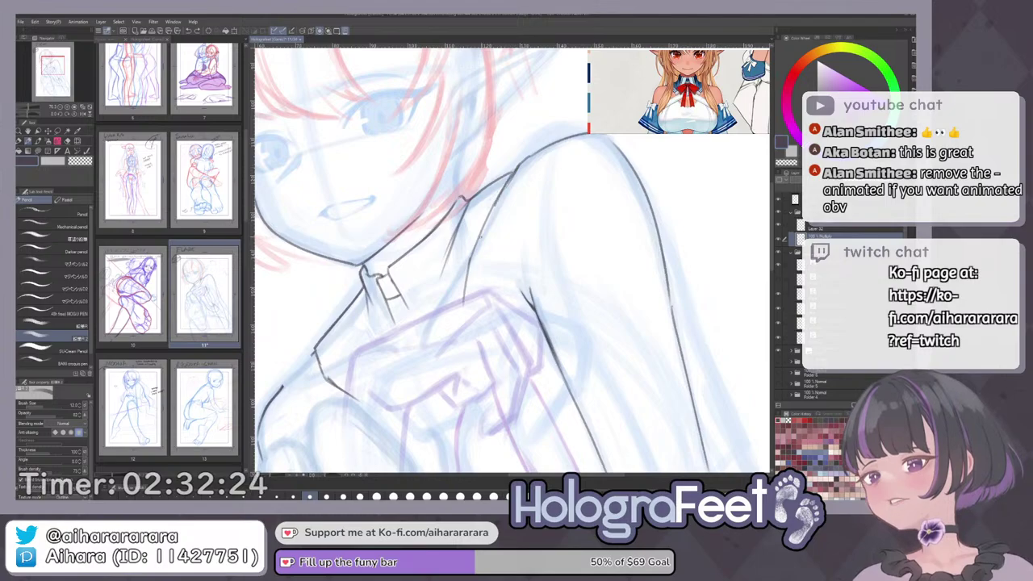
left_click_drag(479, 259, 525, 183)
Erase the collar's near corner and redraw it with a line meeting the shoulder contour and a short lower edge.
key("e")
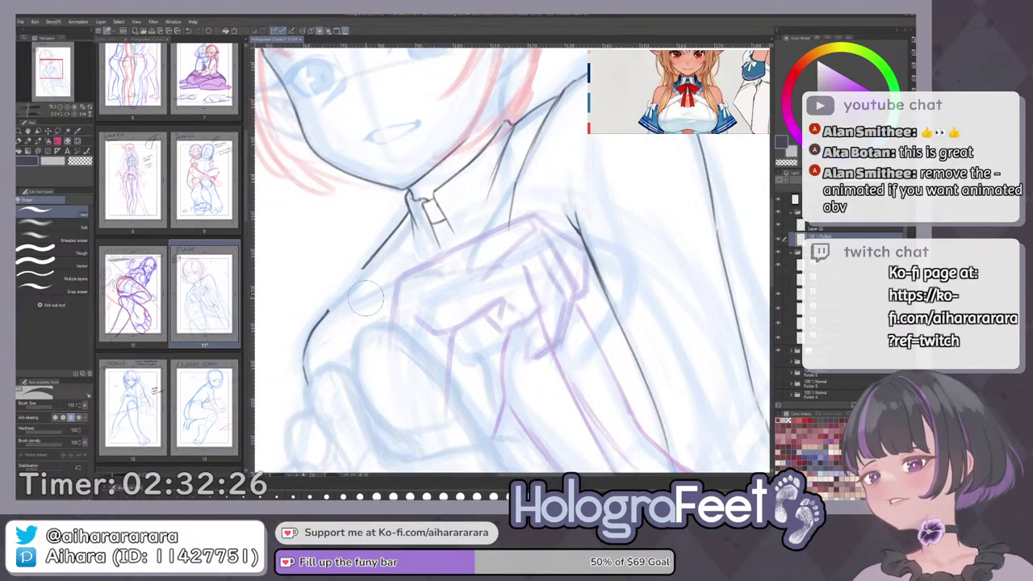
key("p")
left_click_drag(347, 288, 342, 296)
key("ctrl+z")
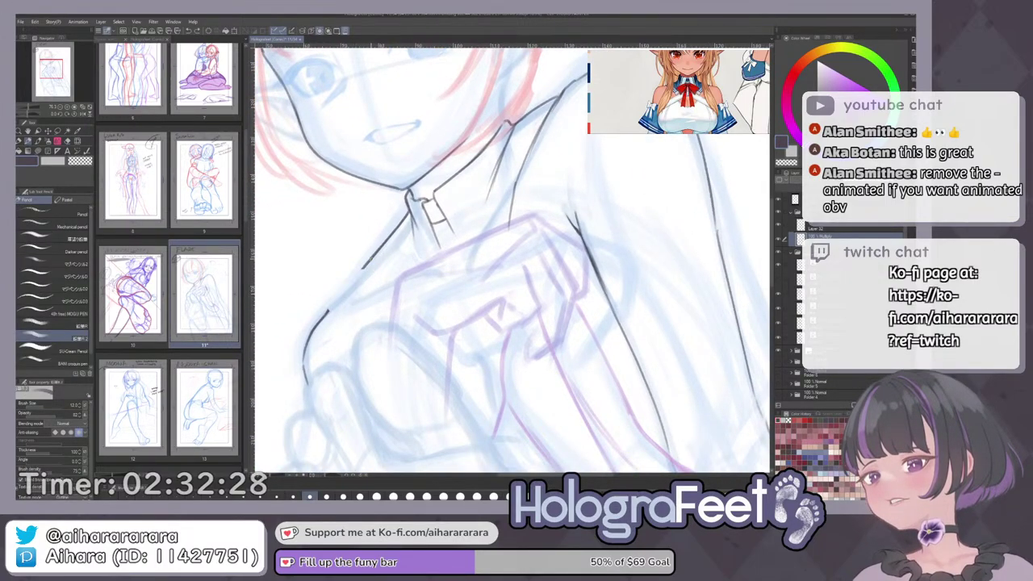
mouse_move(373, 256)
left_mouse_down()
mouse_move(353, 299)
mouse_move(349, 291)
mouse_move(398, 316)
mouse_move(336, 300)
left_mouse_up()
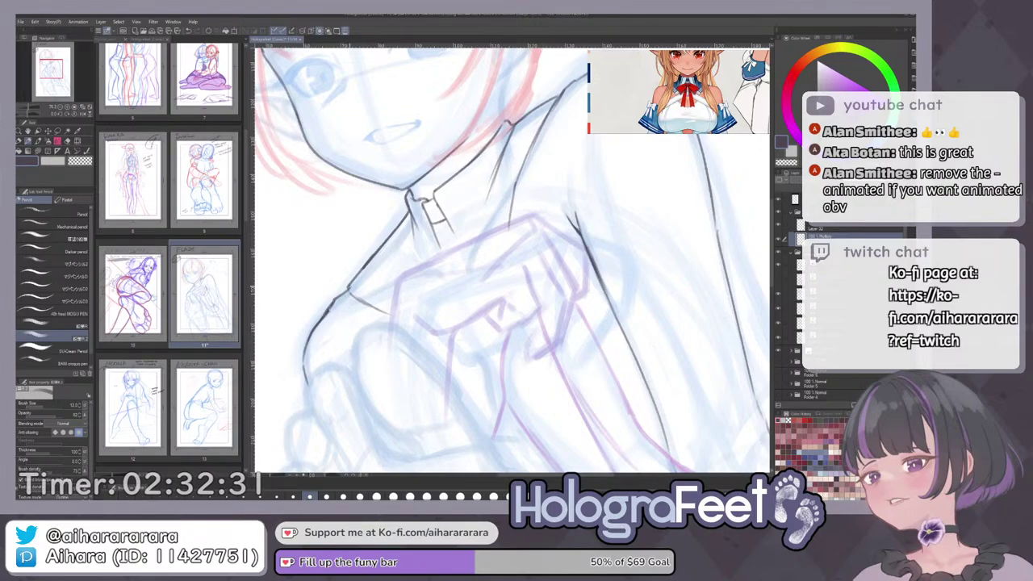
Erase the collar's near outer edge between the neck and its corner and redraw it as one clean line.
key("ctrl+0")
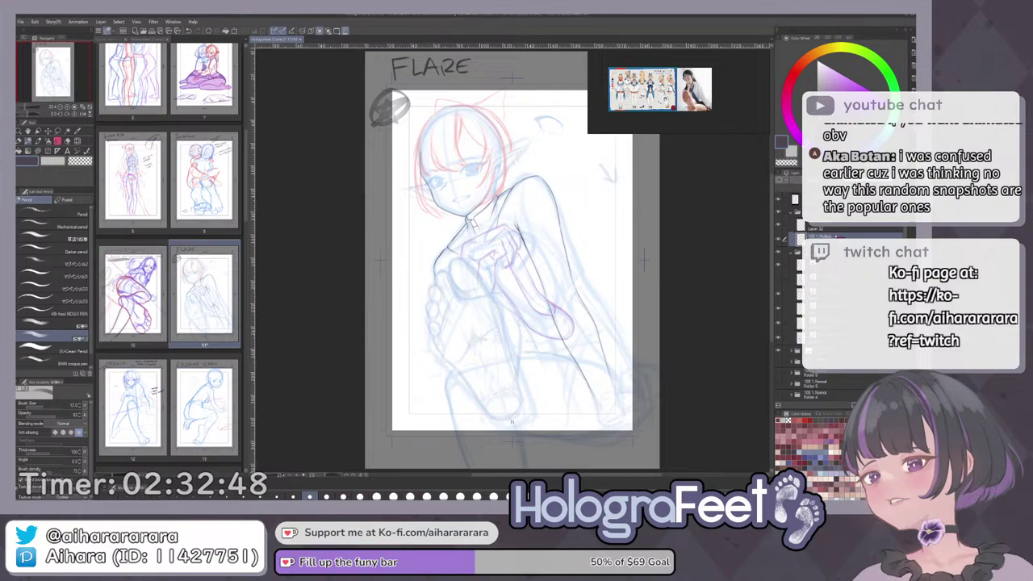
scroll(462, 230, "up", 8)
key("e")
mouse_move(473, 208)
left_mouse_down()
mouse_move(456, 245)
mouse_move(497, 231)
mouse_move(466, 227)
mouse_move(415, 272)
left_mouse_up()
key("ctrl+z")
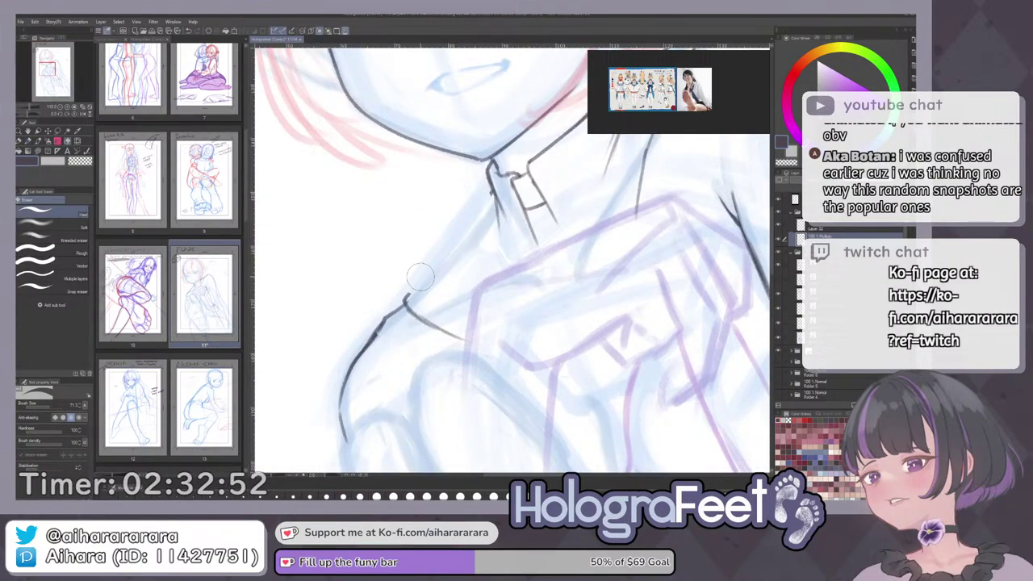
key("p")
left_click_drag(494, 196, 428, 277)
key("ctrl+z")
key("ctrl+z")
left_click_drag(477, 224, 415, 292)
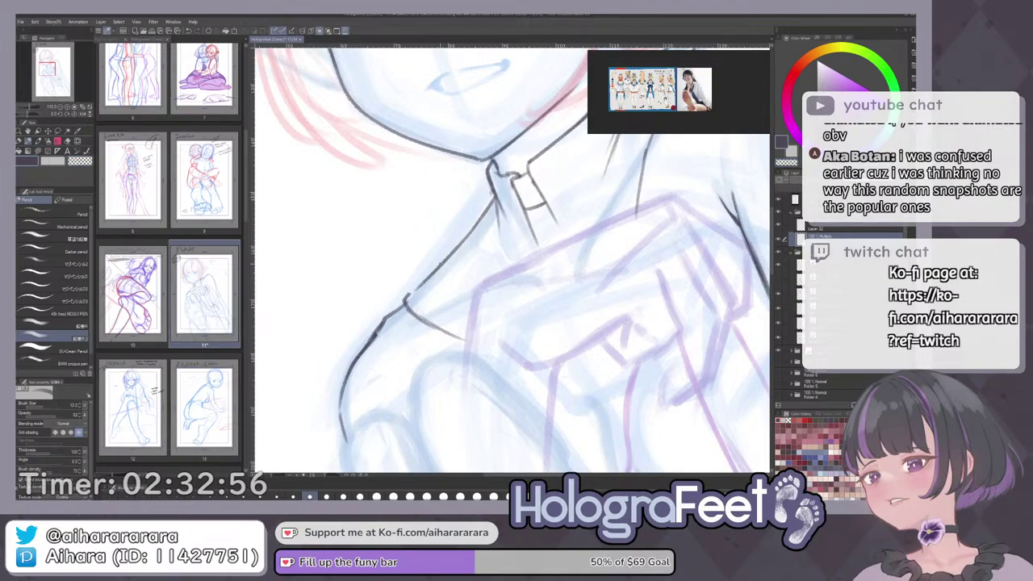
Go over the near shoulder's slope line below the collar and check the arm lines towards the lower part of the page.
left_click_drag(448, 254, 404, 302)
key("ctrl+0")
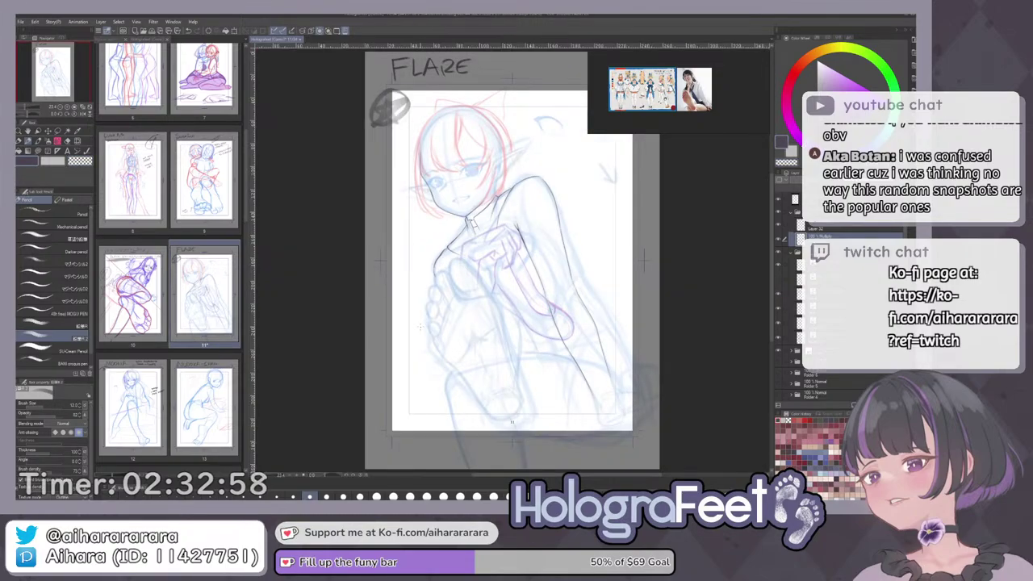
left_click_drag(620, 332, 620, 302)
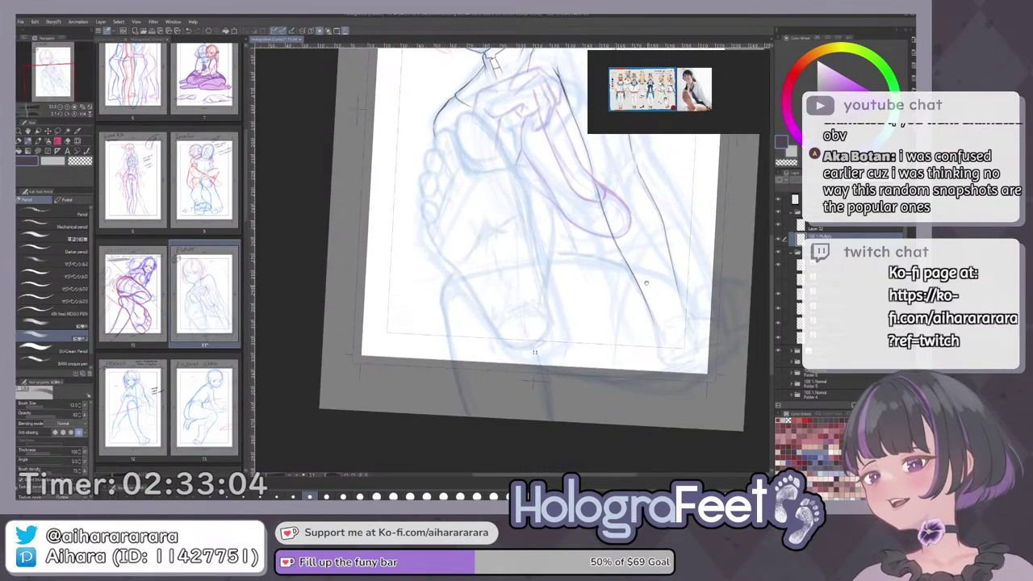
left_click_drag(497, 360, 474, 315)
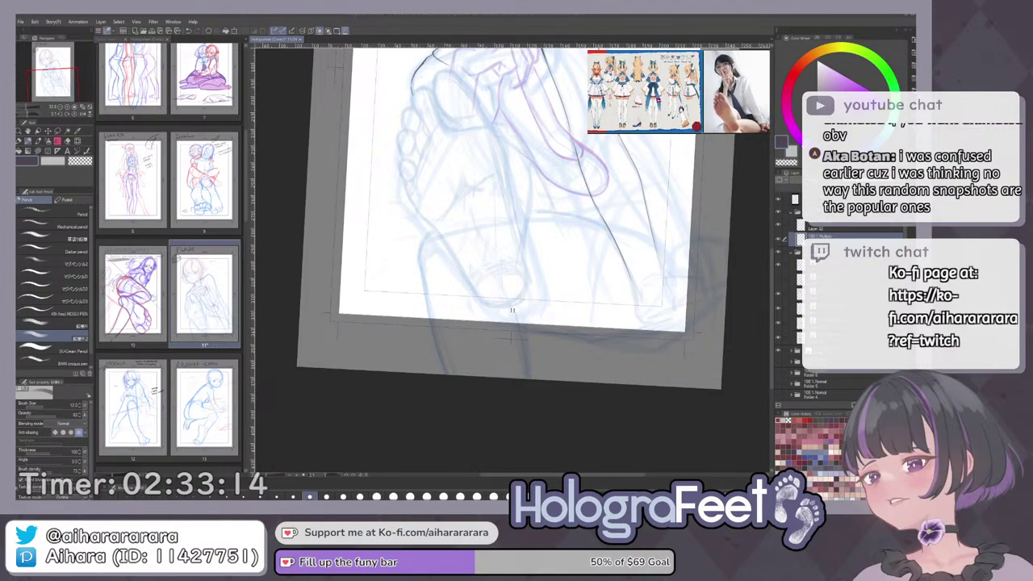
Outline the raised hand's top edge and far side with dark pencil lines over the purple sketch.
left_click_drag(516, 202, 494, 378)
scroll(511, 258, "up", 4)
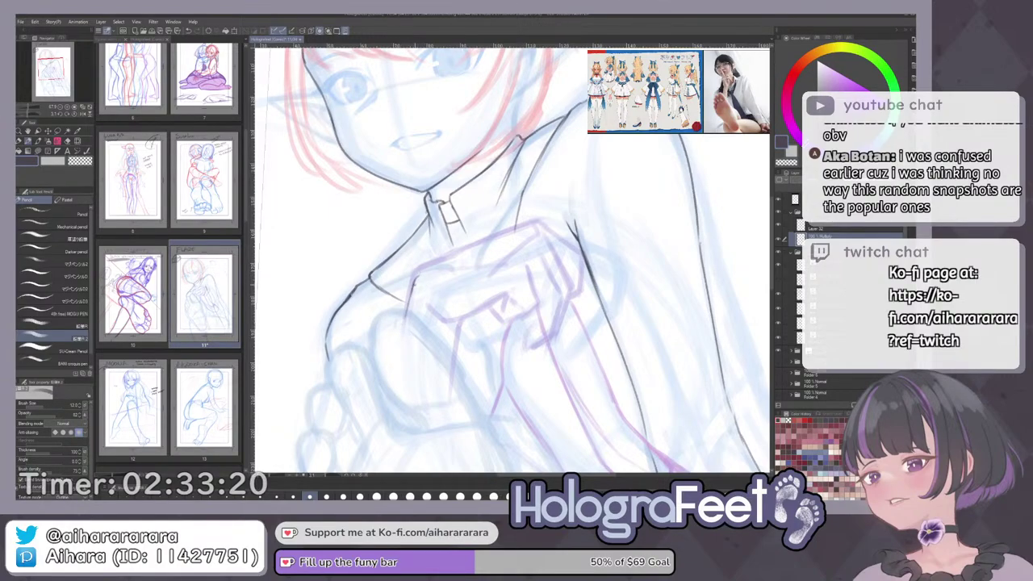
left_click_drag(619, 219, 604, 192)
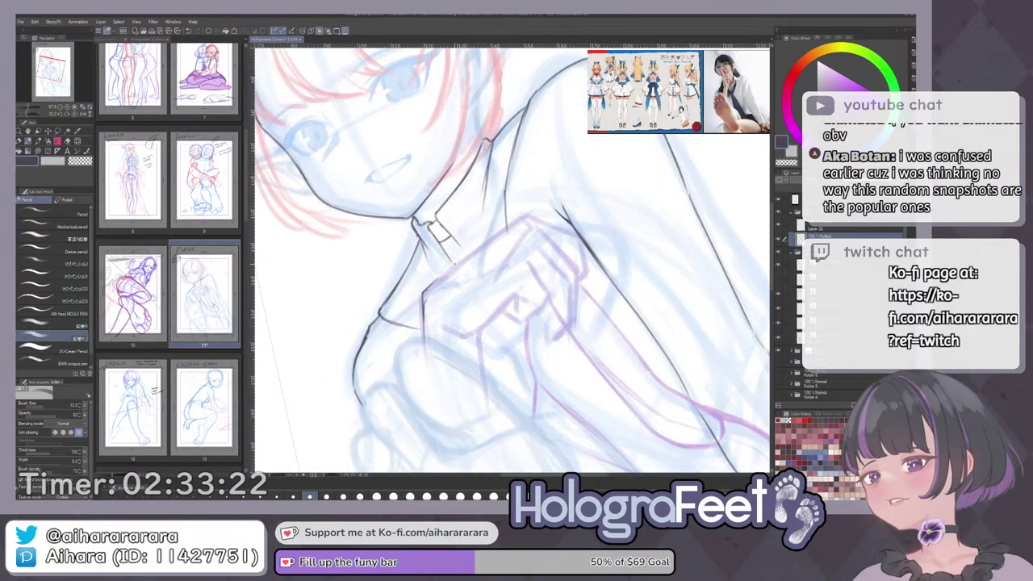
left_click_drag(427, 288, 517, 221)
key("ctrl+z")
left_click_drag(595, 204, 609, 277)
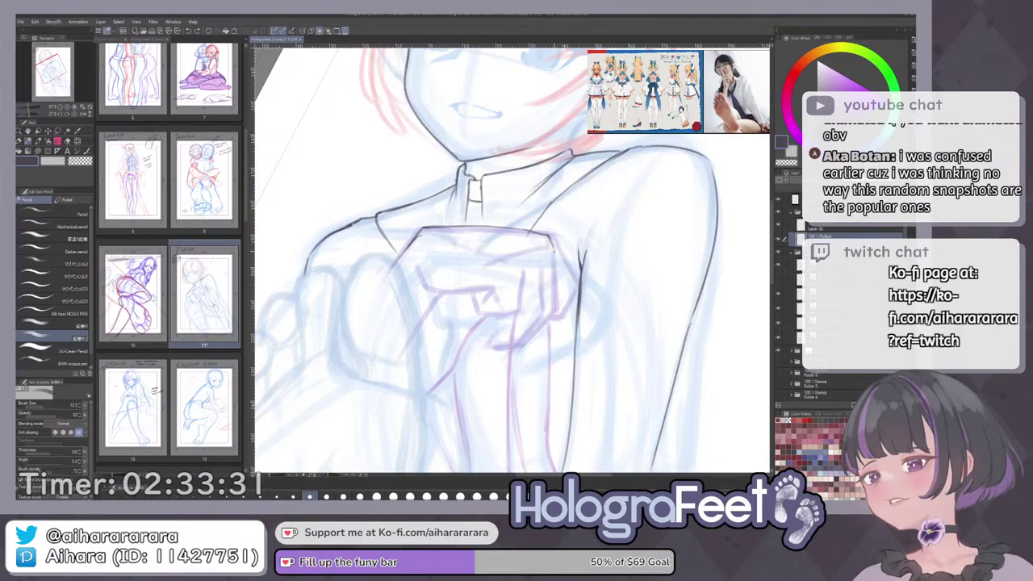
mouse_move(553, 252)
left_mouse_down()
mouse_move(556, 314)
mouse_move(528, 345)
left_mouse_up()
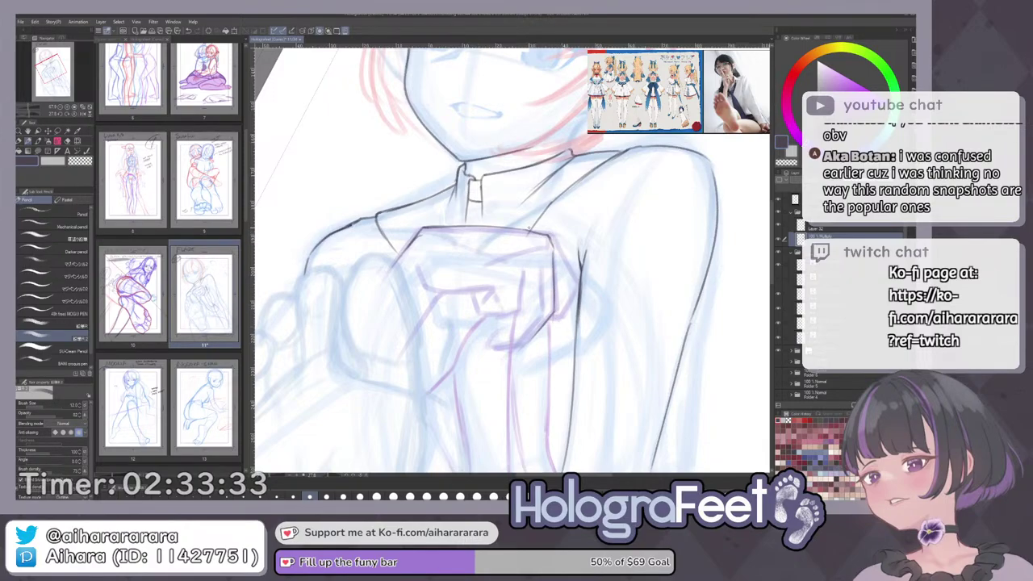
Redraw the hand's angular outer contour beside the inner arm line, ending in a short lower edge.
left_click_drag(552, 238, 579, 286)
key("ctrl+z")
scroll(574, 285, "up", 1)
key("ctrl+z")
left_click_drag(544, 227, 578, 285)
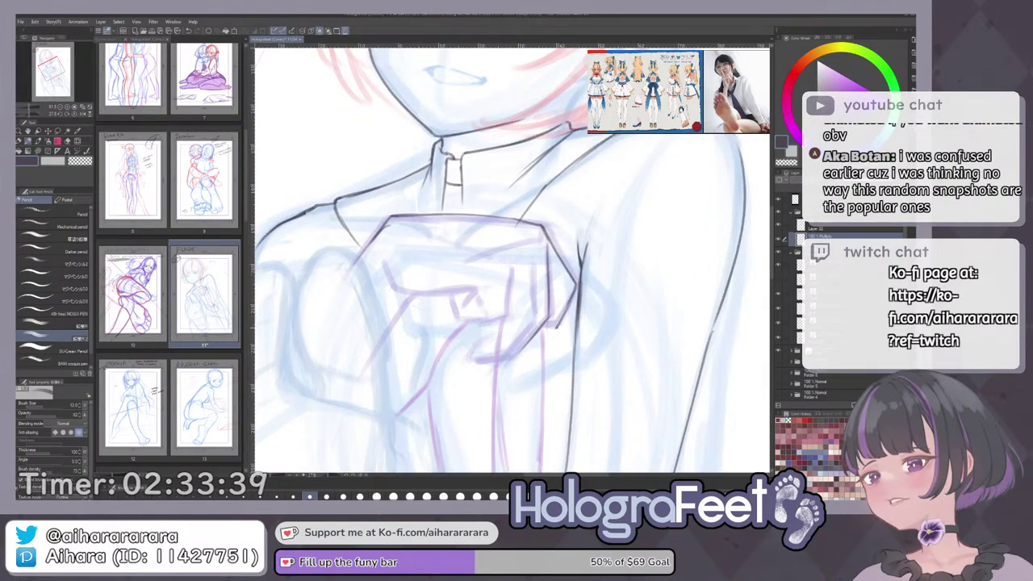
left_click_drag(557, 327, 548, 330)
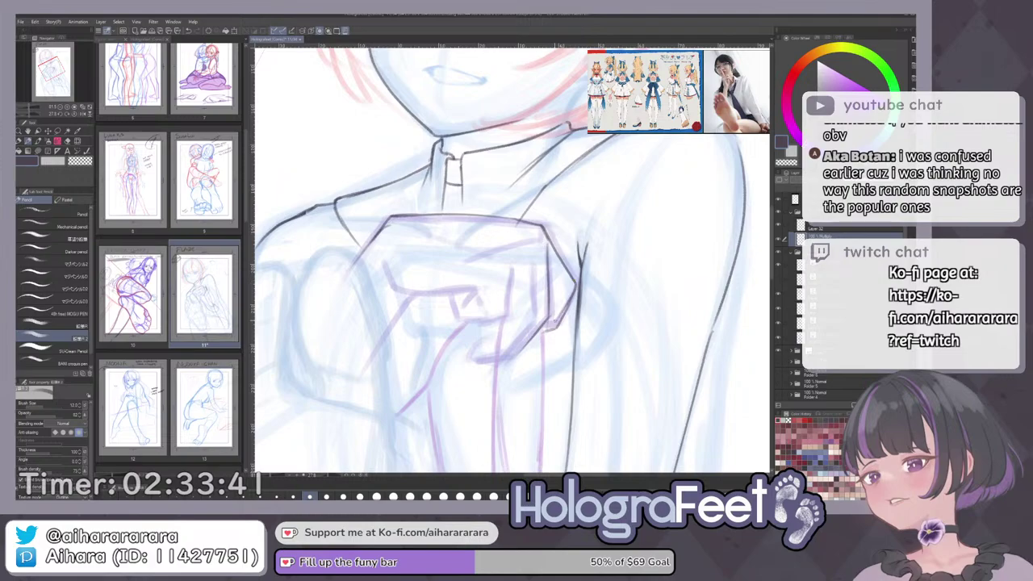
Clean up the spot where the hand's outer corner meets the inner arm line.
key("c")
key("c")
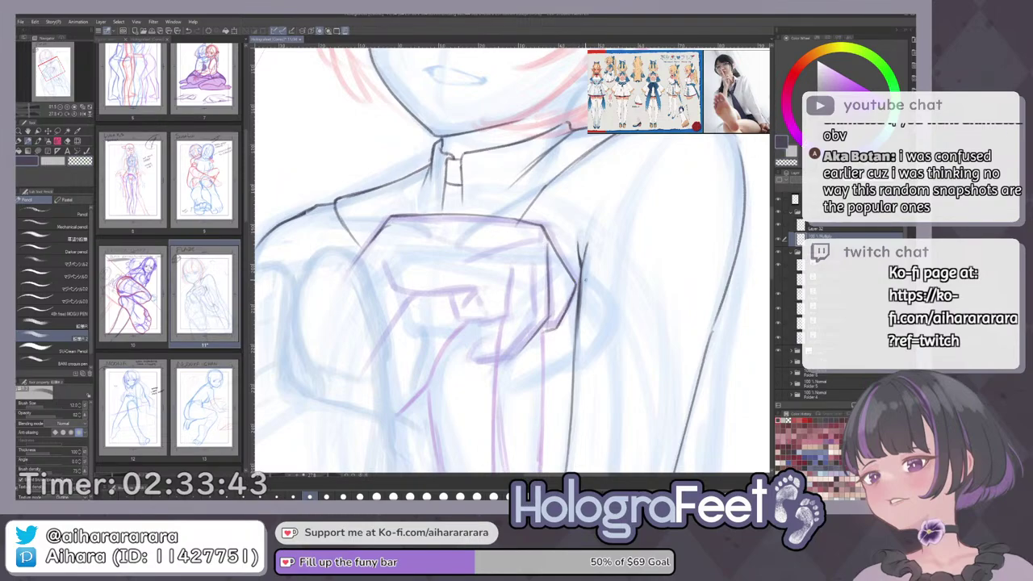
key("ctrl+0")
scroll(556, 242, "up", 4)
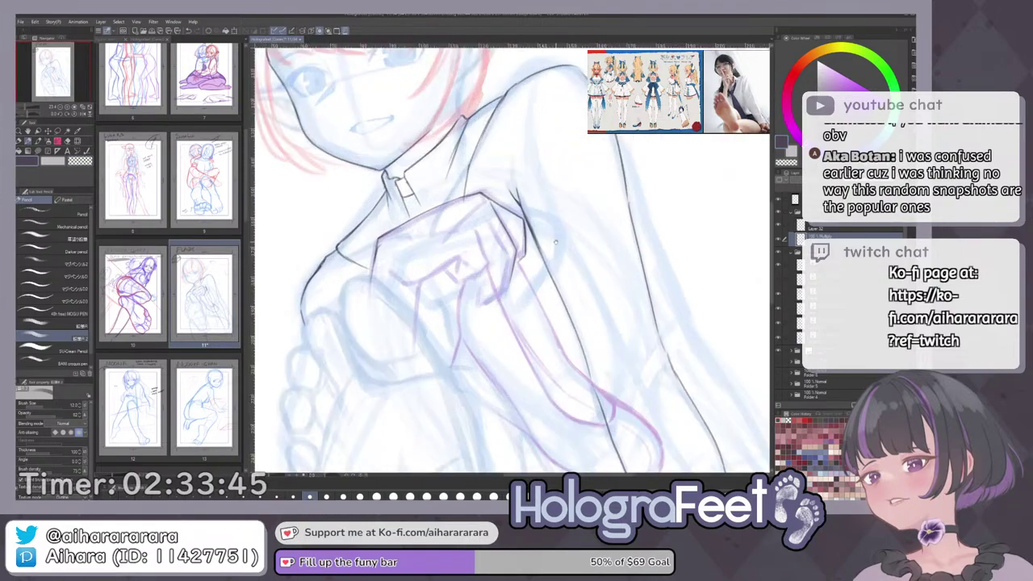
left_click_drag(556, 243, 501, 219)
scroll(509, 234, "up", 3)
key("c")
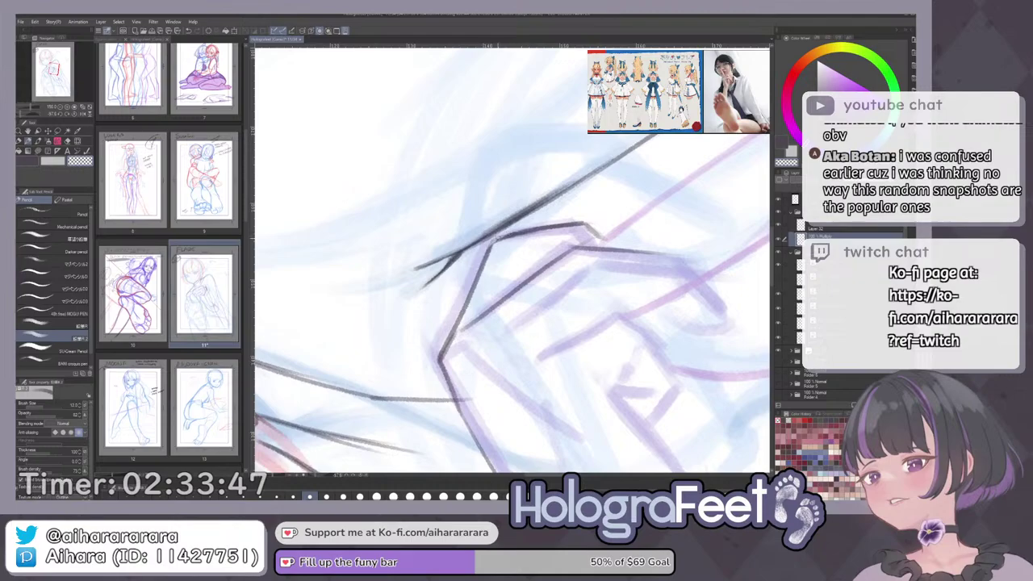
key("ctrl+0")
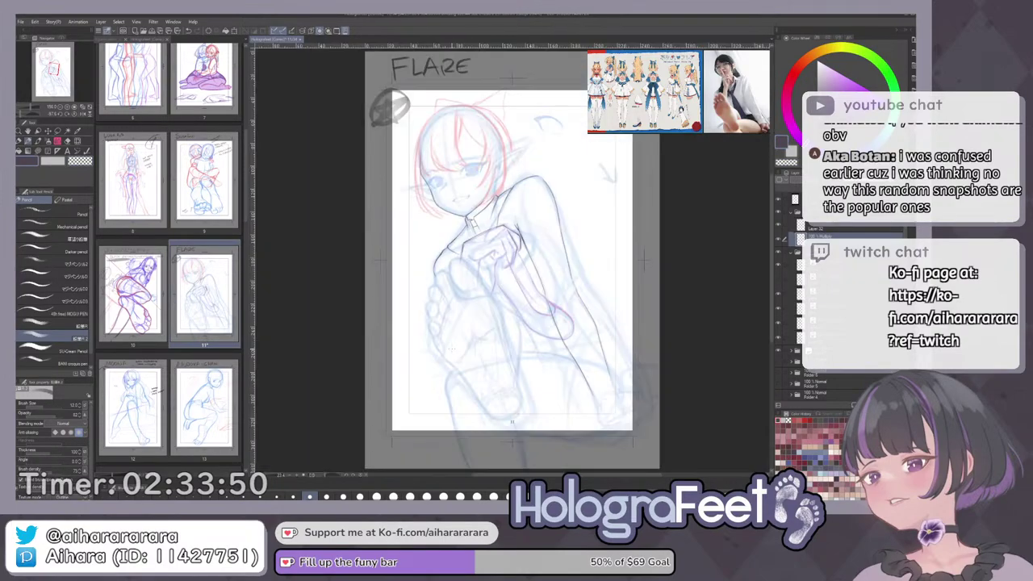
Draw two short dark lines separating the curled fingers on the hand's far side.
scroll(601, 228, "up", 6)
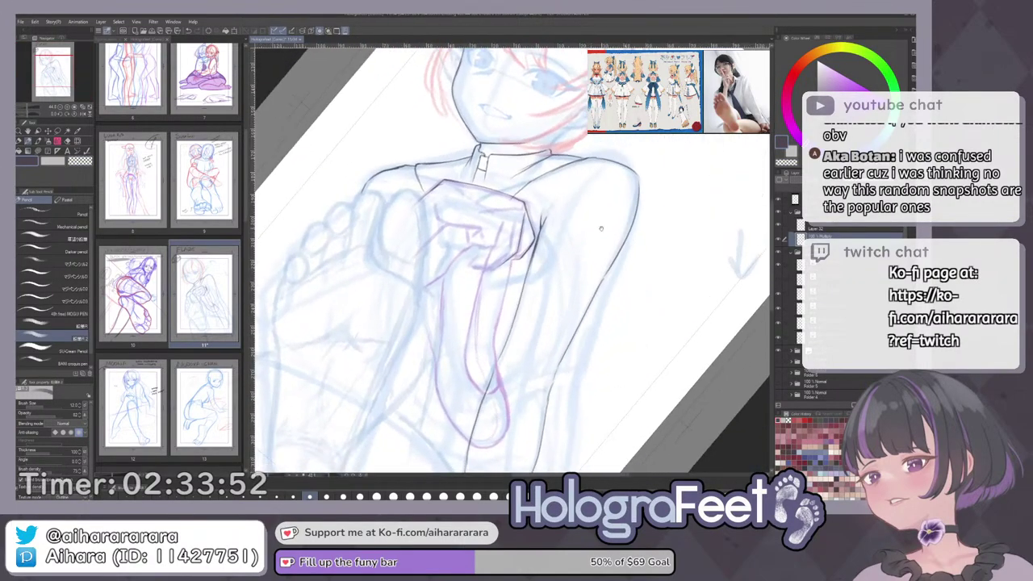
scroll(601, 228, "up", 3)
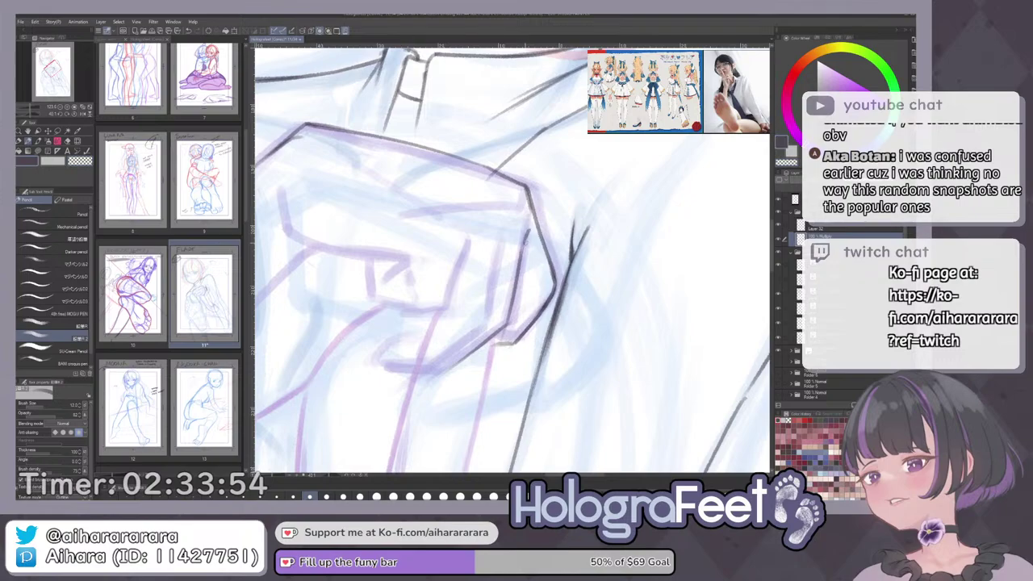
left_click_drag(530, 231, 519, 265)
left_click_drag(509, 317, 528, 314)
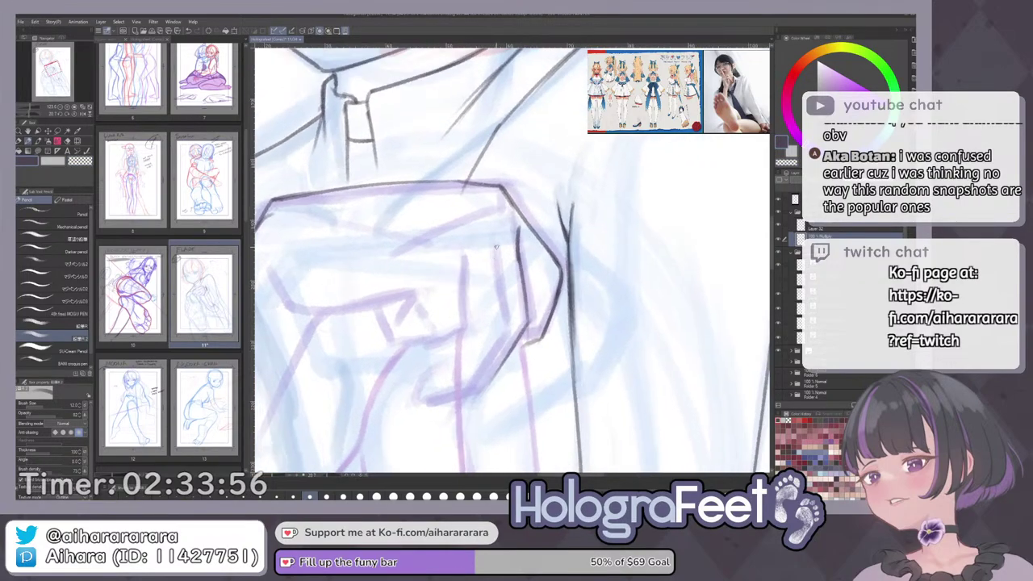
left_click_drag(498, 247, 505, 300)
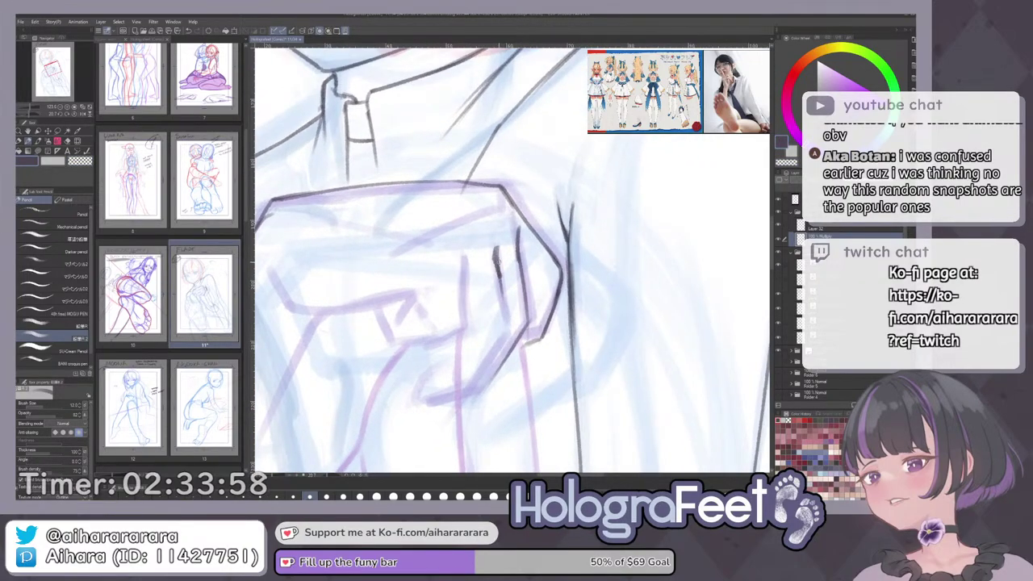
left_click_drag(499, 262, 507, 310)
Draw the curled index finger, the thumb detail beneath it and the line running down from the hand.
key("ctrl+0")
scroll(523, 248, "up", 5)
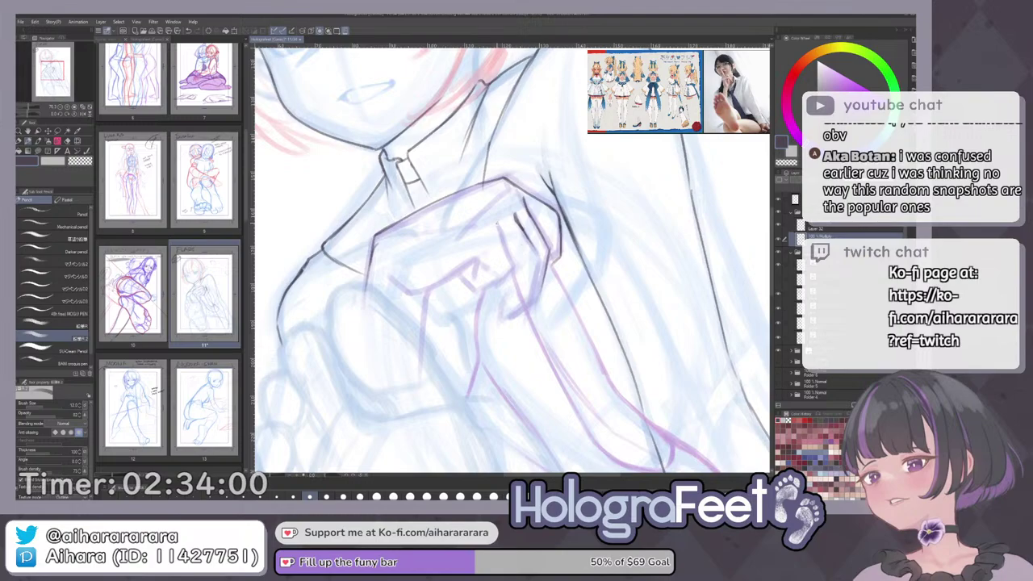
mouse_move(502, 230)
left_mouse_down()
mouse_move(490, 282)
mouse_move(498, 279)
mouse_move(470, 285)
mouse_move(486, 285)
mouse_move(470, 277)
mouse_move(476, 265)
mouse_move(398, 290)
mouse_move(419, 288)
mouse_move(421, 323)
left_mouse_up()
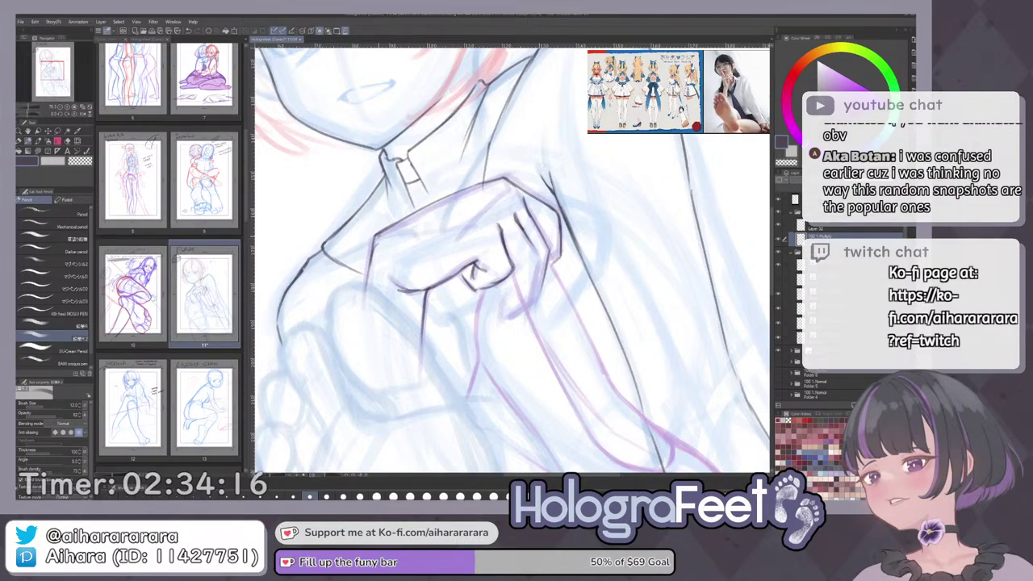
key("ctrl+0")
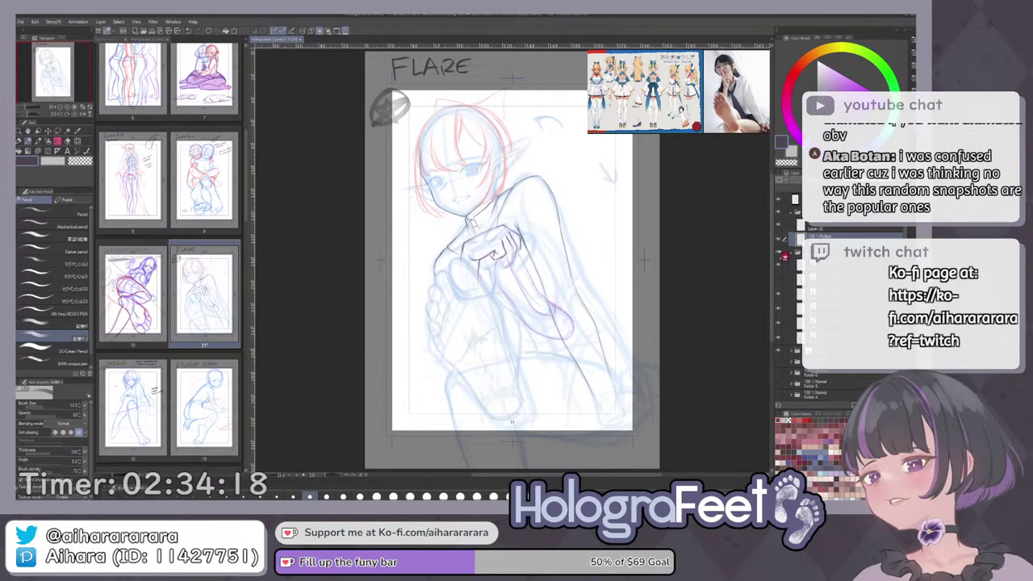
Hide the detailed sketch to check the pencil lines without it and show it again.
left_click(780, 253)
key("h")
key("h")
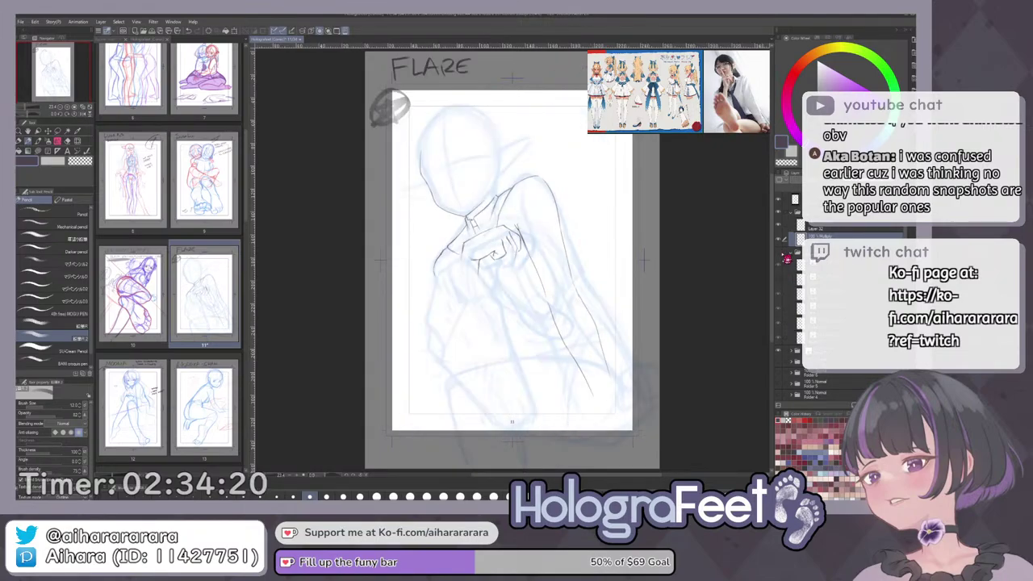
left_click(780, 253)
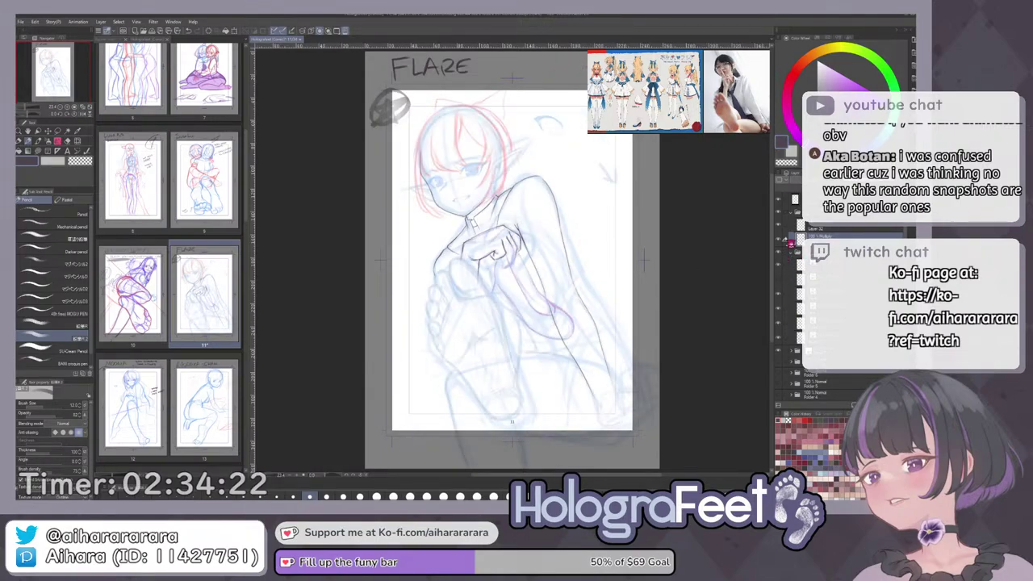
Refine the small thumb detail inside the curled index finger with a short dark stroke.
left_click_drag(517, 162, 593, 202)
scroll(515, 260, "up", 5)
key("e")
scroll(514, 260, "up", 2)
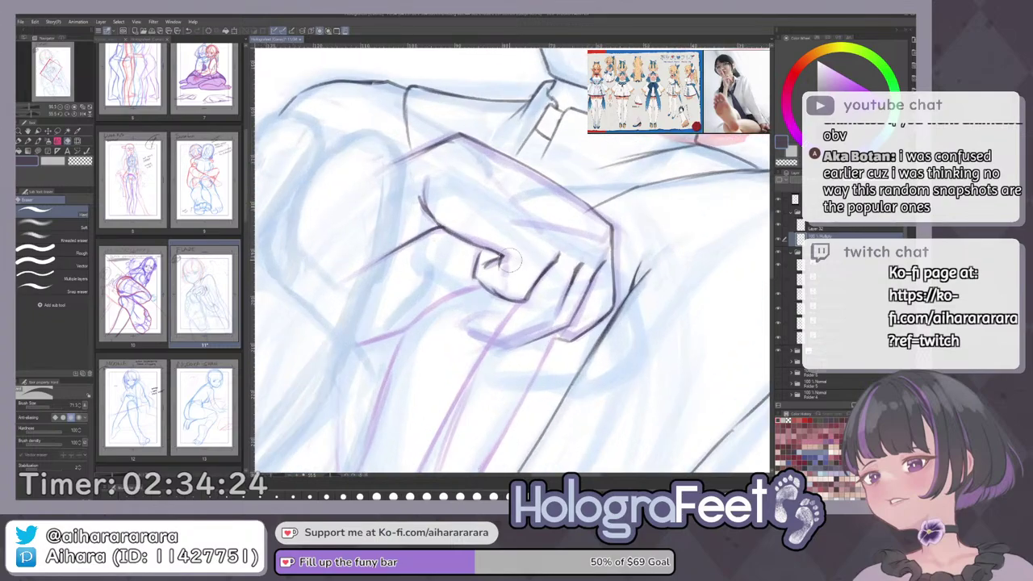
key("p")
left_click_drag(502, 259, 507, 279)
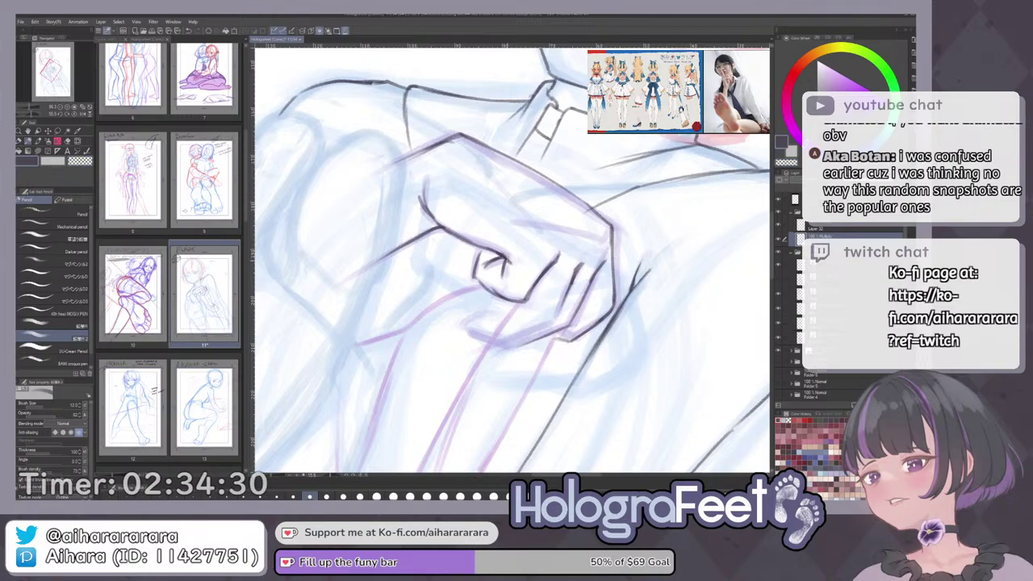
Extend the index finger's outer line around its upper bend with a short stroke and check the hand on the full page.
key("ctrl+0")
scroll(497, 232, "up", 3)
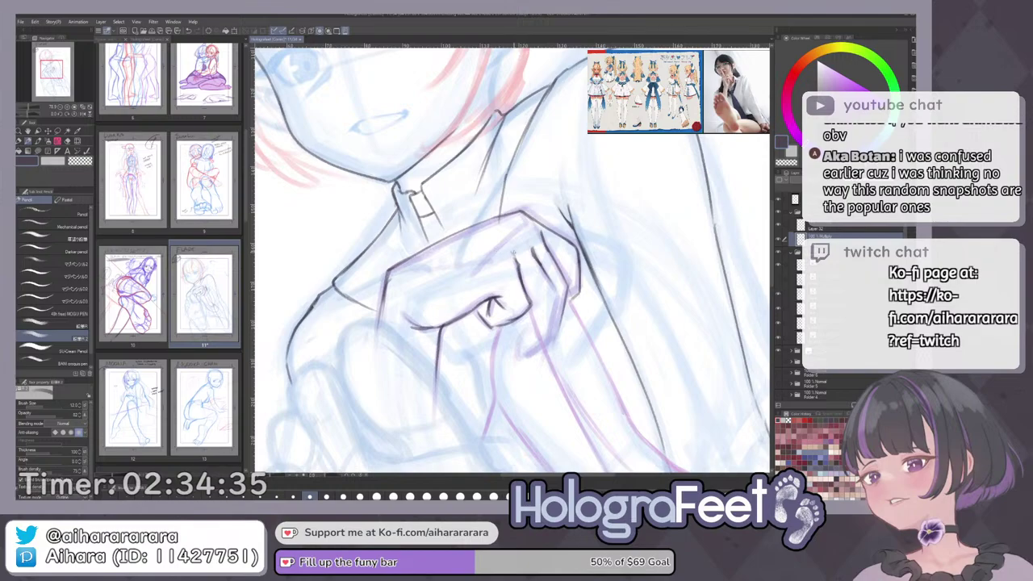
left_click_drag(508, 252, 517, 265)
key("c")
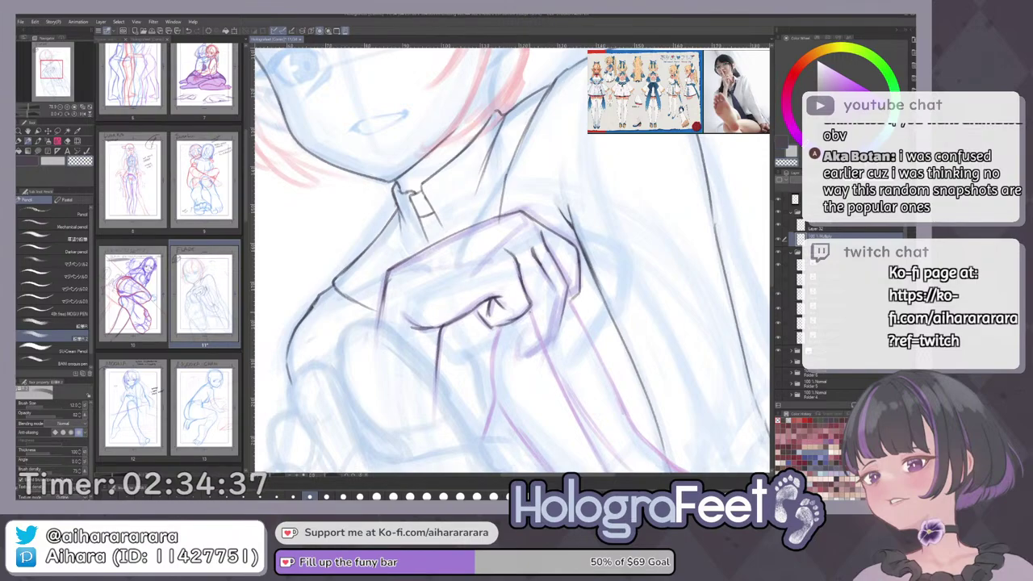
key("c")
key("ctrl+0")
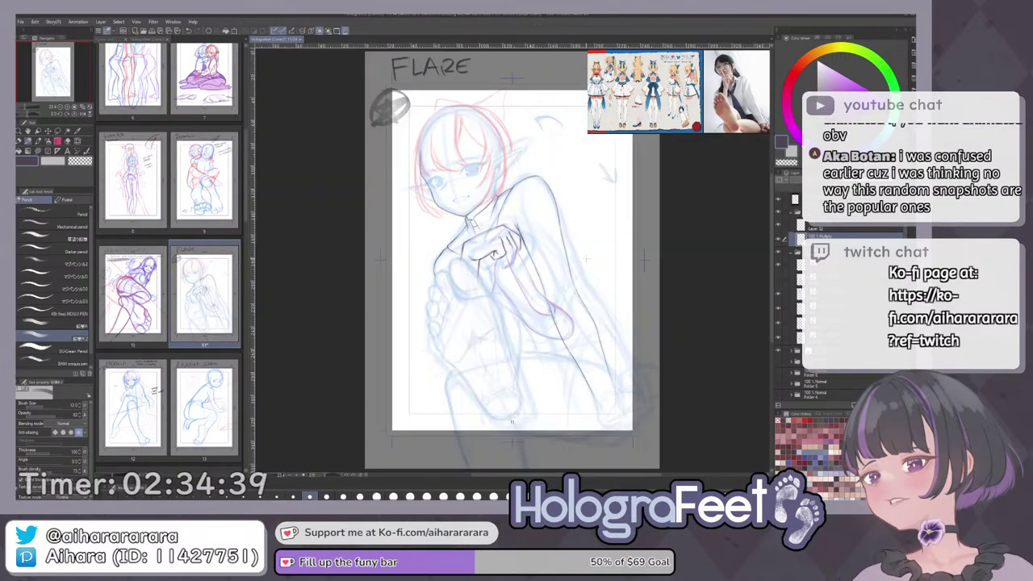
Erase and redraw the finger lines of the curled hand held in front of the chest with the pencil.
left_click_drag(507, 231, 565, 232)
key("e")
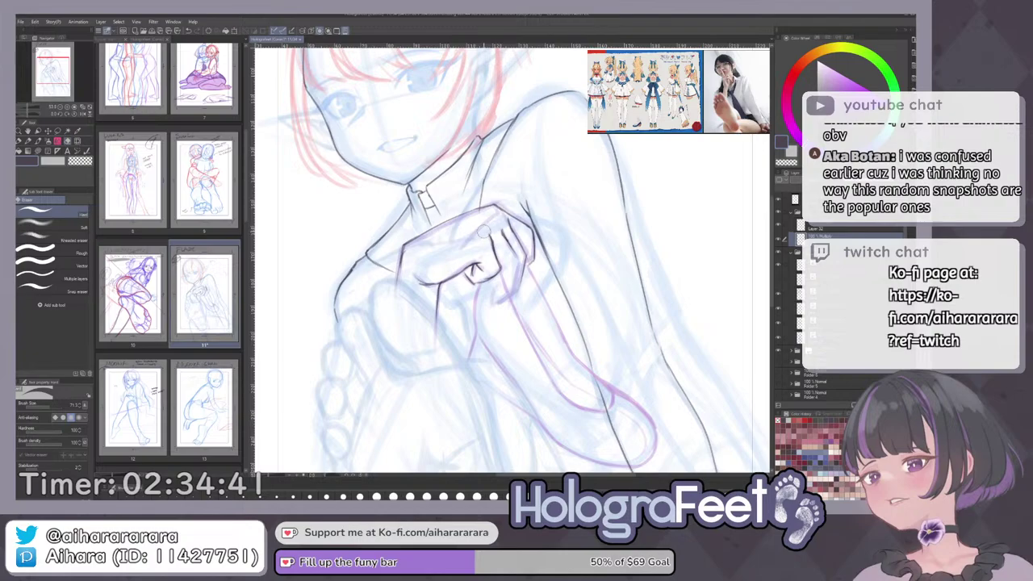
key("p")
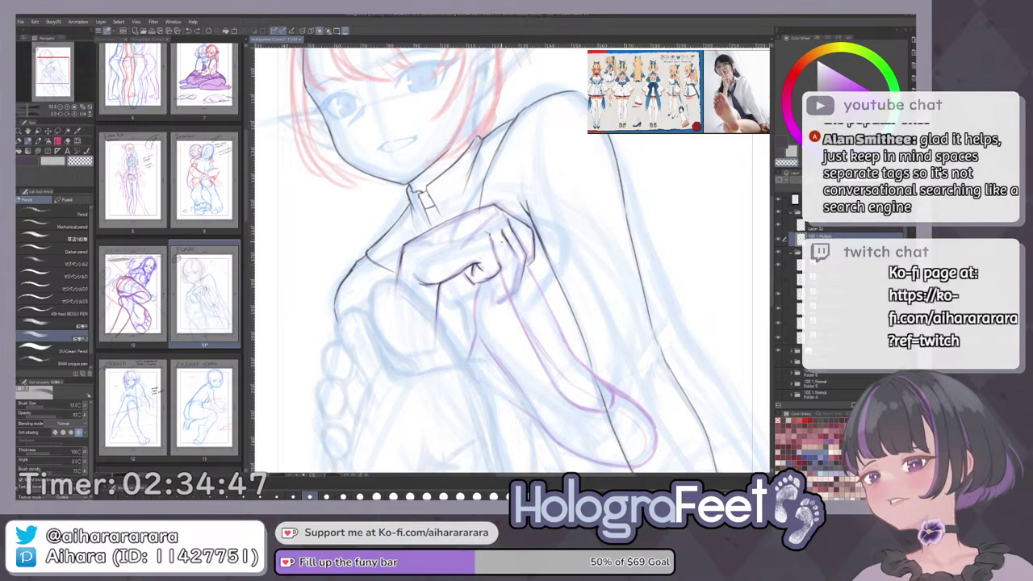
mouse_move(501, 241)
left_mouse_down()
mouse_move(494, 271)
mouse_move(509, 286)
left_mouse_up()
key("e")
key("p")
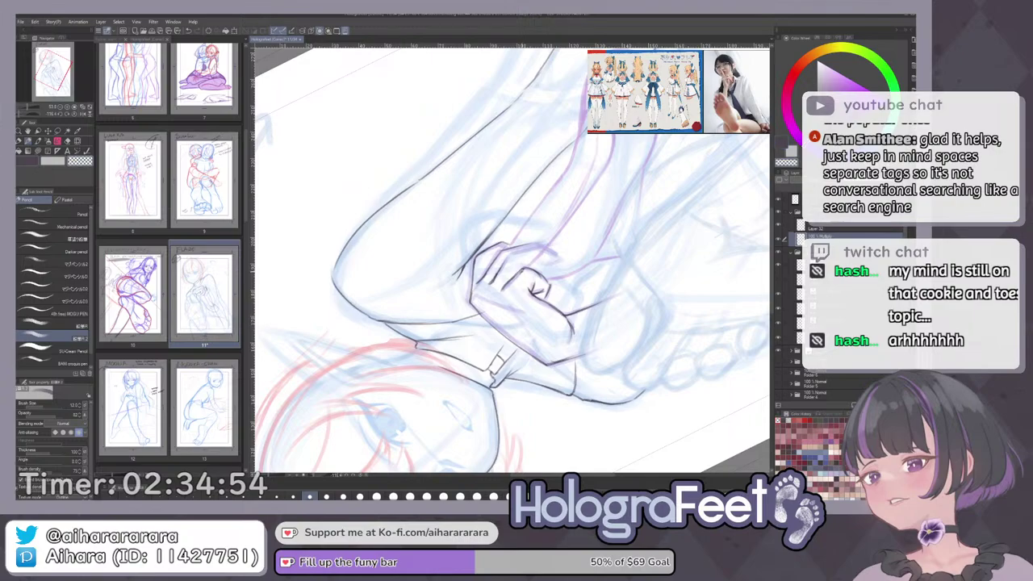
Touch up the end of the shoulder line beside the raised foot using the transparent colour, and restore the drawing colour.
key("ctrl+0")
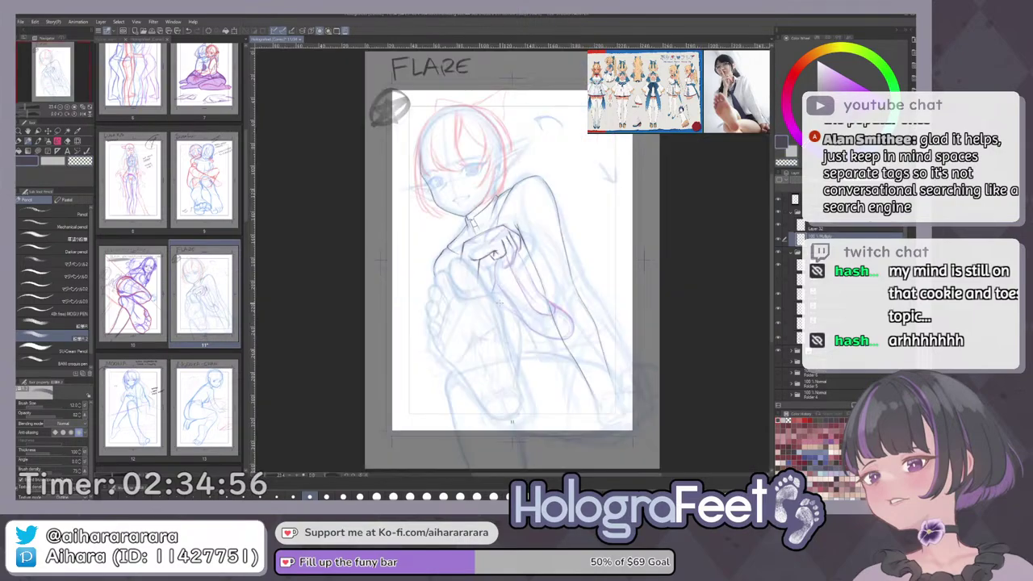
key("ctrl+plus")
key("ctrl+plus")
key("ctrl+plus")
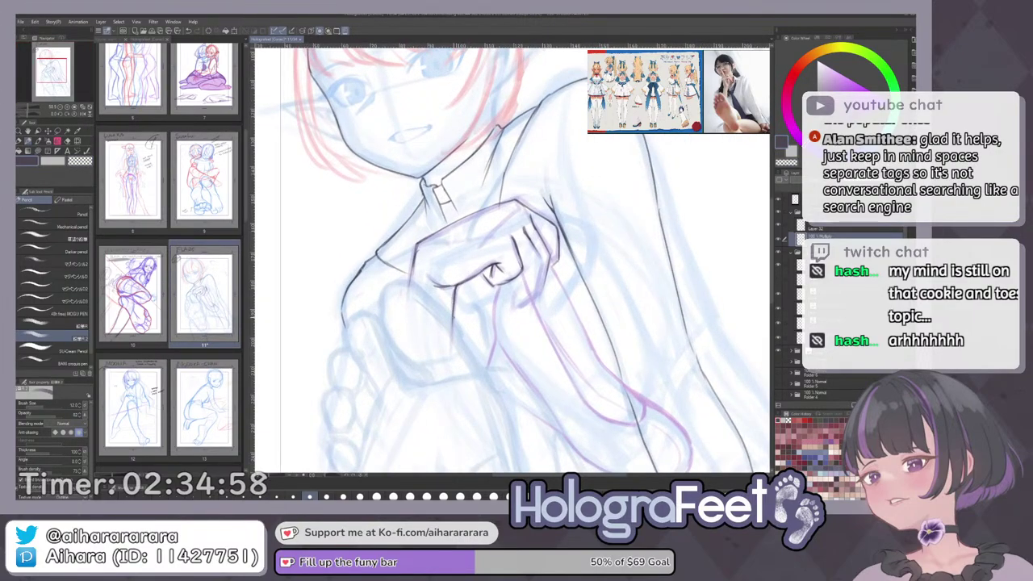
key("asciicircum")
key("asciicircum")
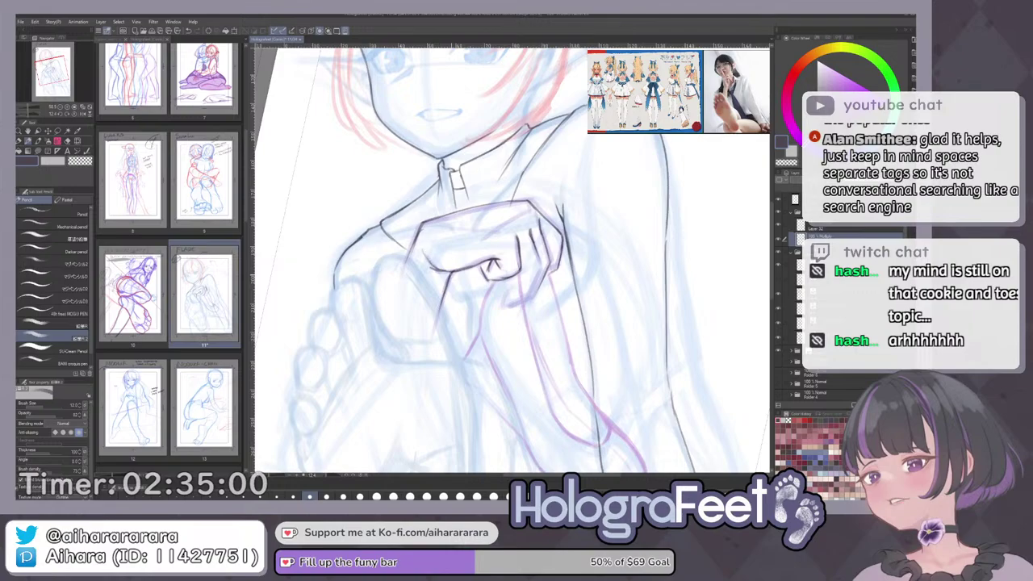
key("c")
left_click_drag(334, 289, 336, 271)
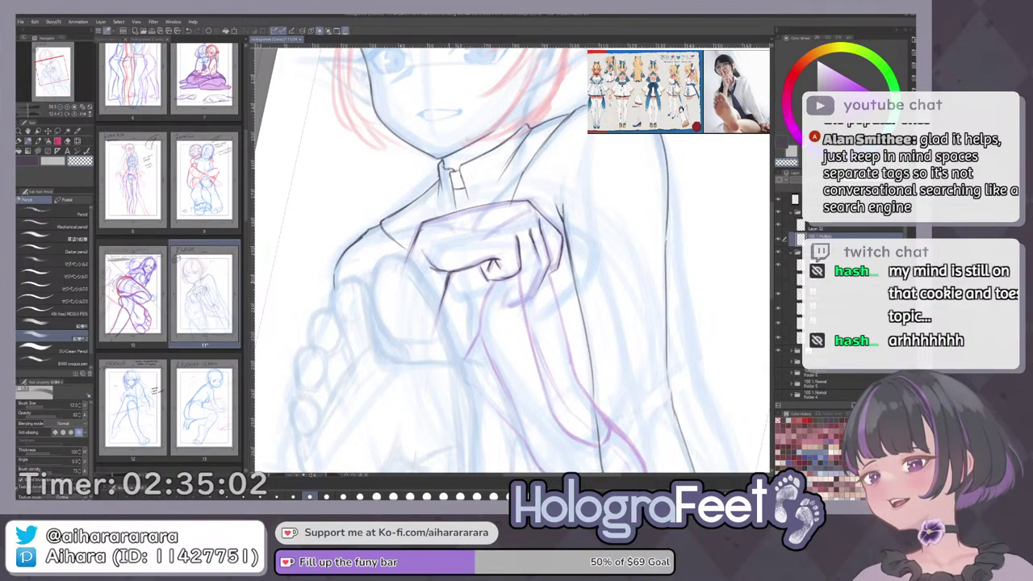
key("c")
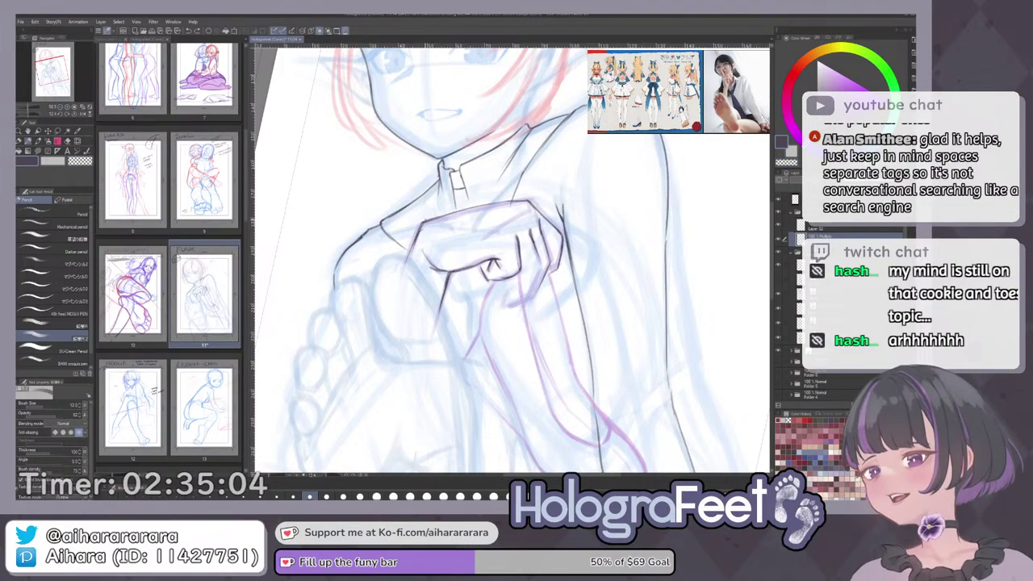
key("ctrl+at")
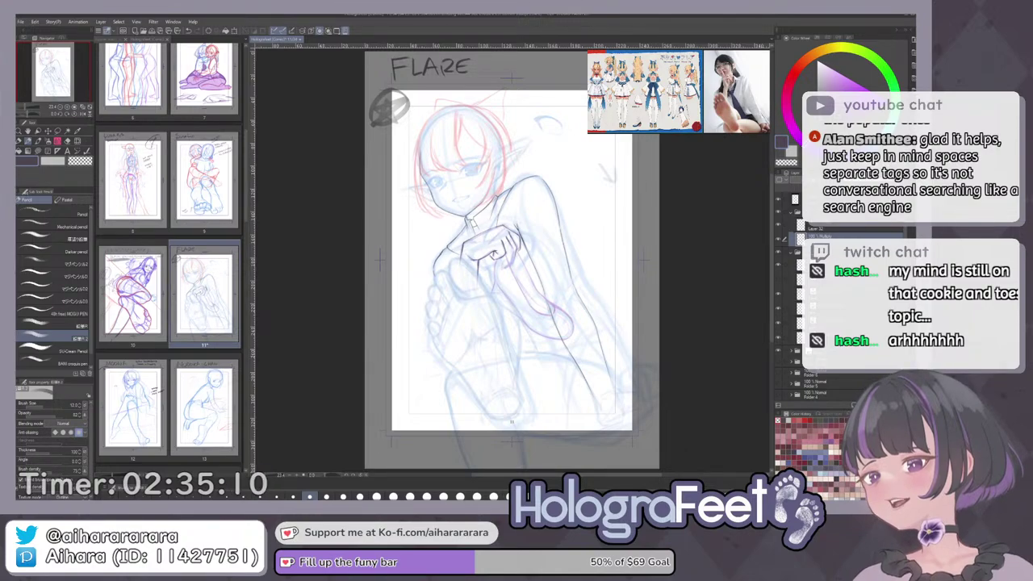
Enlarge the pencil one size and draw the outer side and base of the raised foot's big toe.
left_click_drag(581, 312, 587, 274)
left_click_drag(634, 251, 591, 292)
left_click_drag(454, 268, 475, 278)
left_click_drag(619, 210, 610, 185)
left_click_drag(419, 210, 415, 221)
key("ctrl+plus")
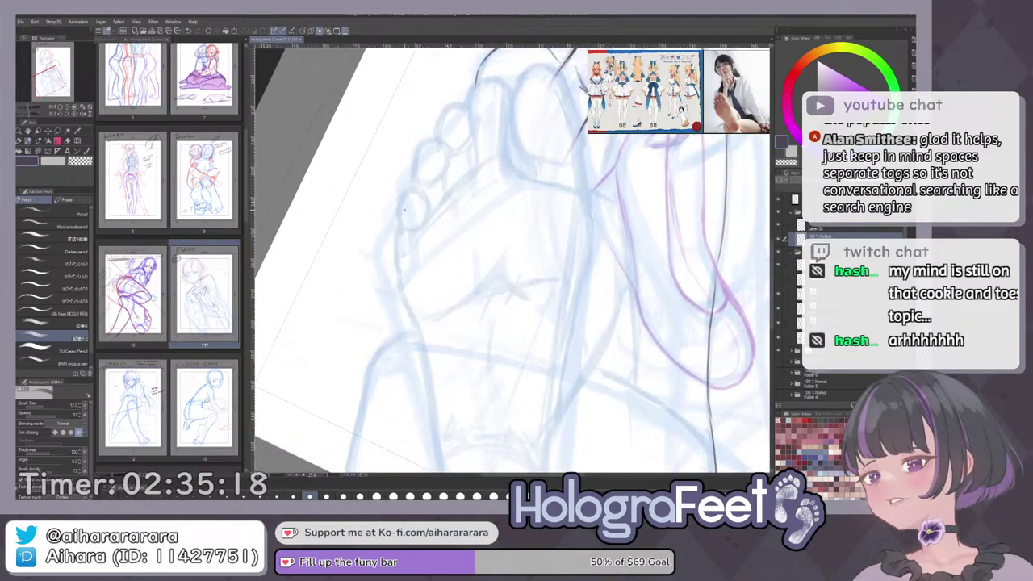
left_click_drag(424, 186, 402, 187)
left_click_drag(525, 177, 465, 205)
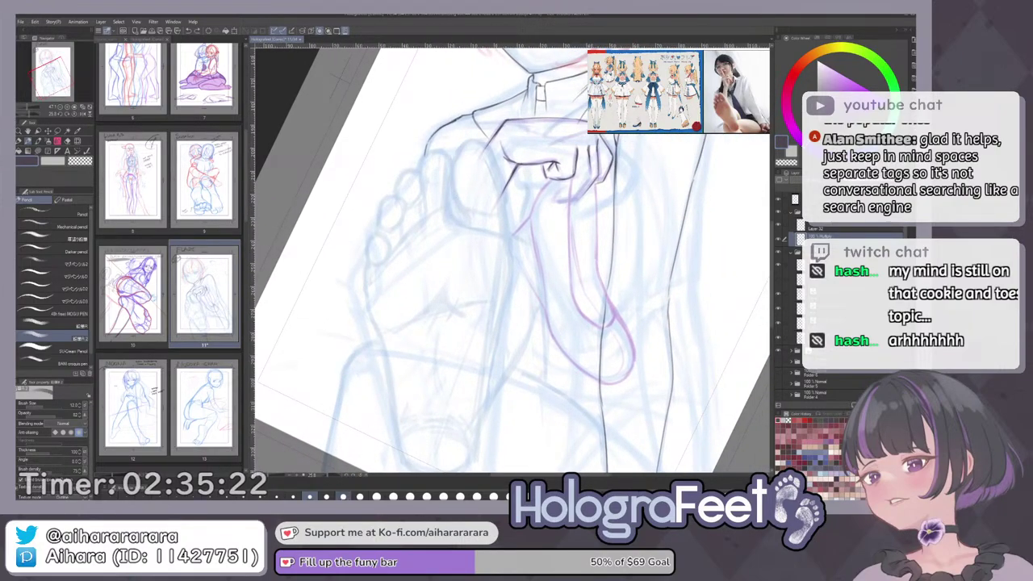
key("bracketright")
left_click_drag(465, 147, 459, 183)
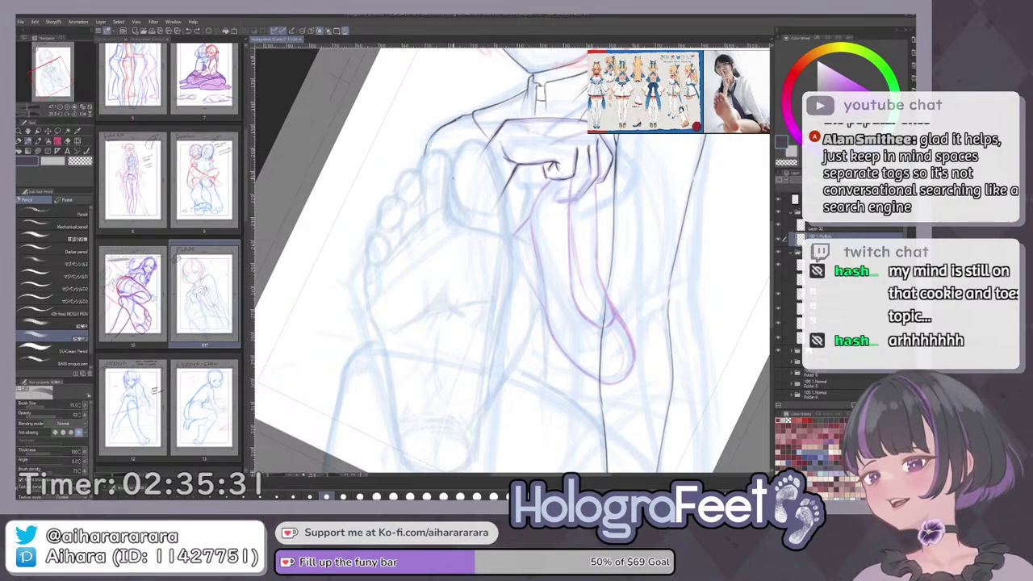
left_click_drag(457, 153, 450, 182)
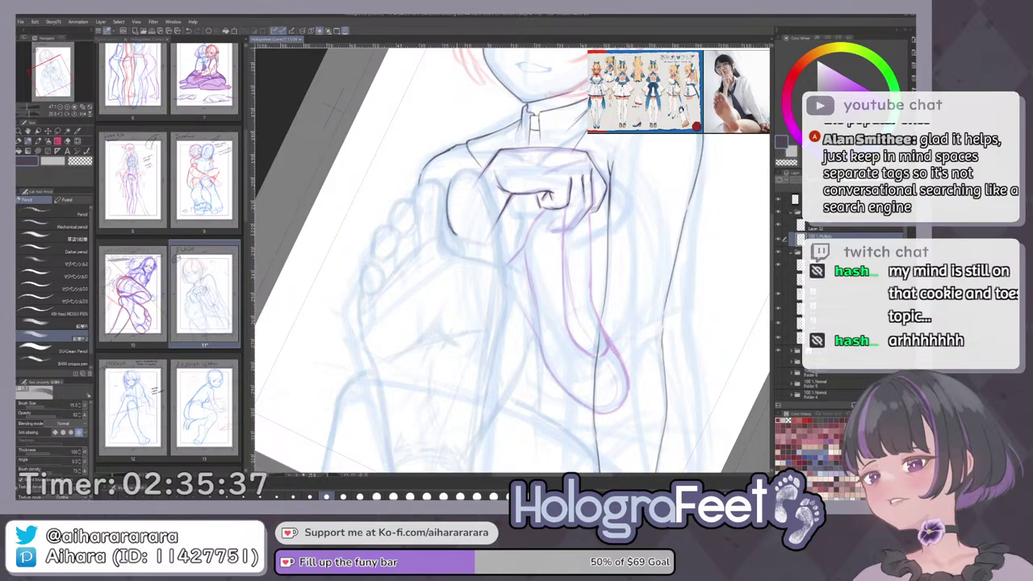
left_click_drag(466, 236, 492, 242)
key("ctrl+z")
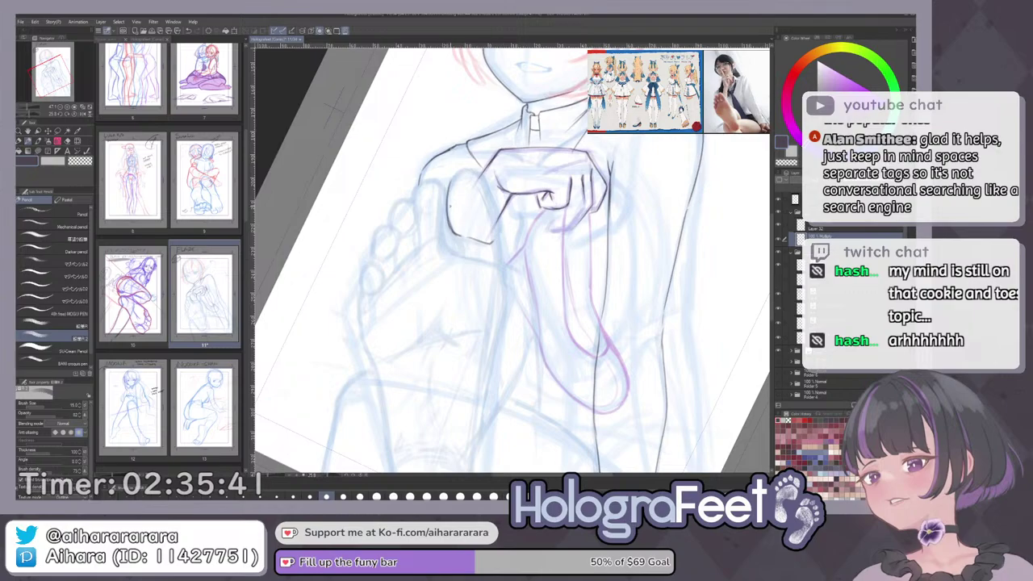
Close the big toe's outline over its tip and inner side, and start the foot's inner edge below the hand.
mouse_move(458, 176)
left_mouse_down()
mouse_move(448, 208)
mouse_move(461, 172)
left_mouse_up()
left_click_drag(491, 195, 500, 239)
left_click_drag(494, 202, 506, 318)
key("ctrl+0")
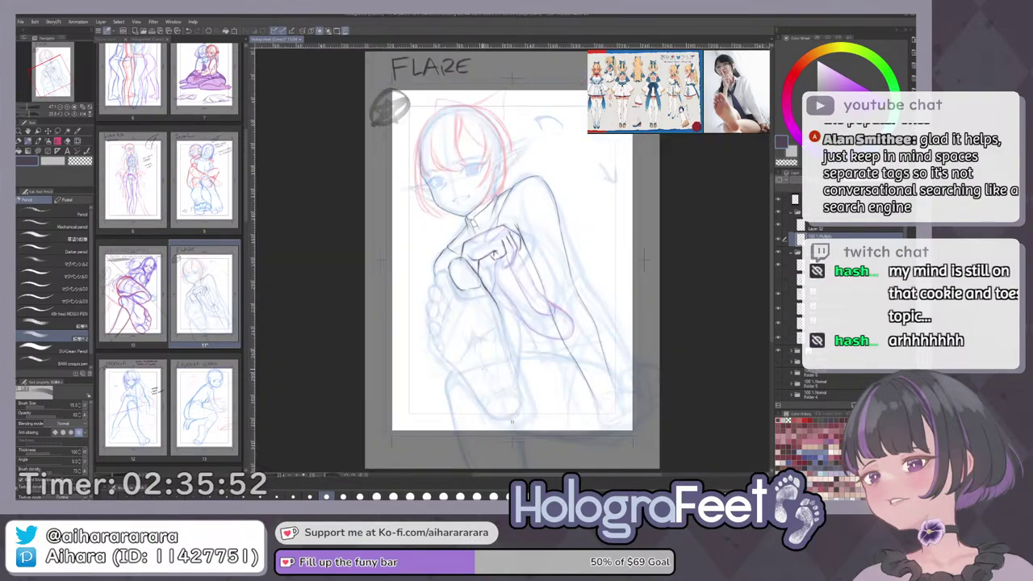
Draw the raised foot's inner edge along the arch and around to the heel, following the blue sketch.
left_click_drag(498, 360, 613, 251)
scroll(612, 250, "up", 5)
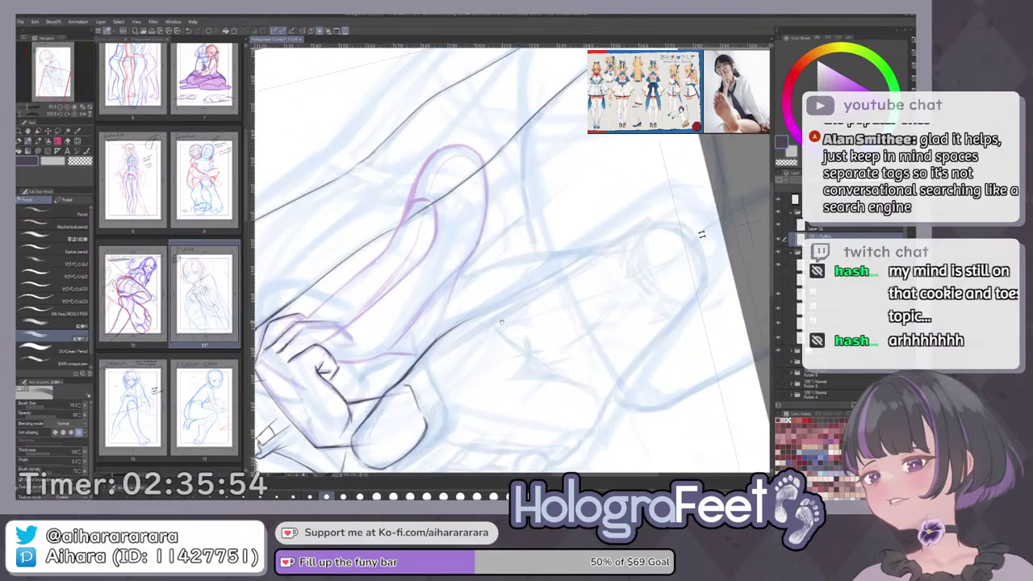
key("ctrl+z")
left_click_drag(701, 233, 699, 213)
left_click_drag(613, 231, 667, 207)
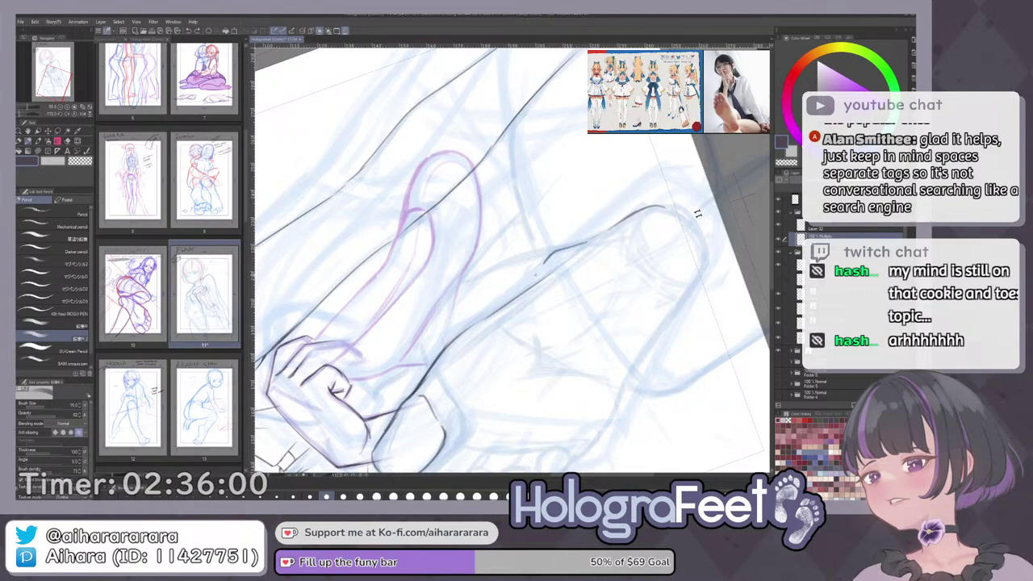
left_click_drag(536, 273, 632, 217)
mouse_move(568, 248)
left_mouse_down()
mouse_move(442, 307)
mouse_move(430, 247)
left_mouse_up()
key("ctrl+0")
left_click_drag(410, 404, 512, 327)
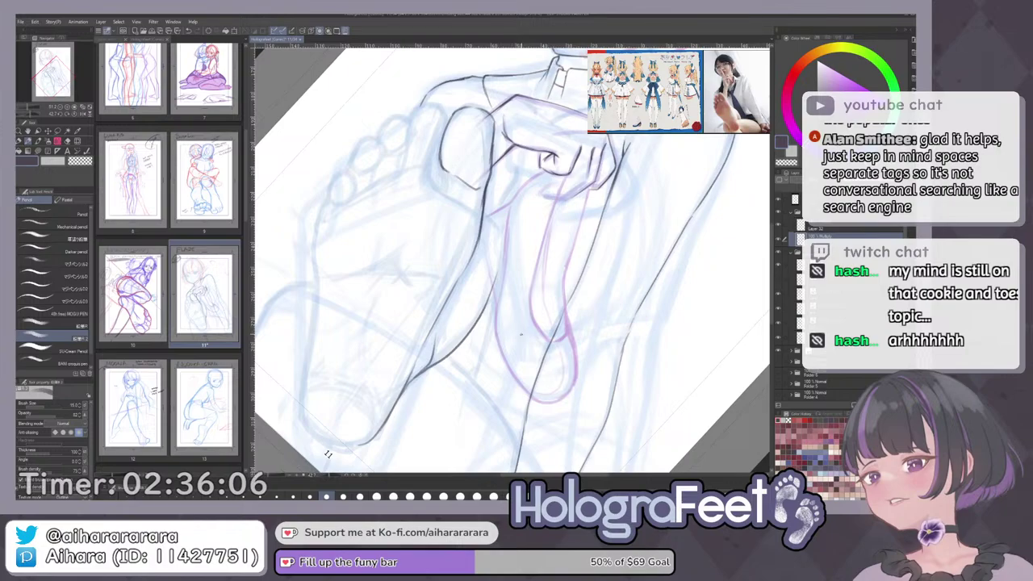
Redraw the bulging curve beside the arch on the inner side of the raised foot.
left_click_drag(488, 283, 417, 377)
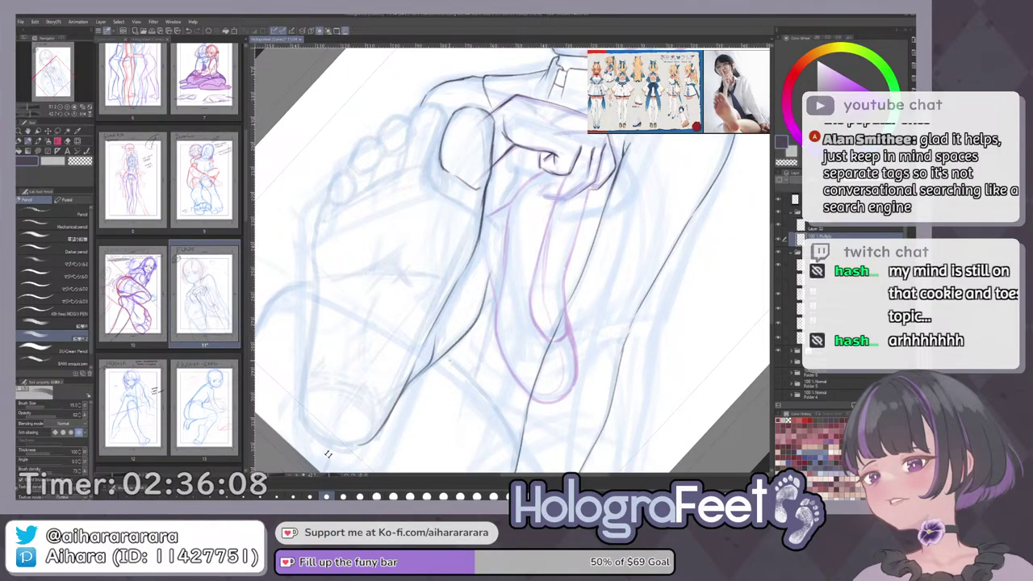
key("ctrl+z")
left_click_drag(487, 277, 422, 371)
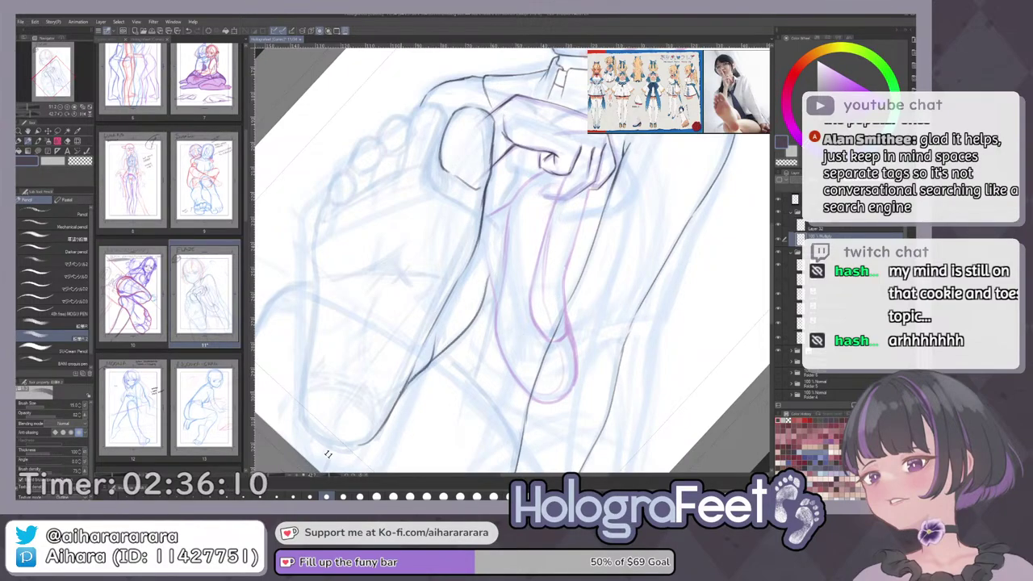
key("ctrl+0")
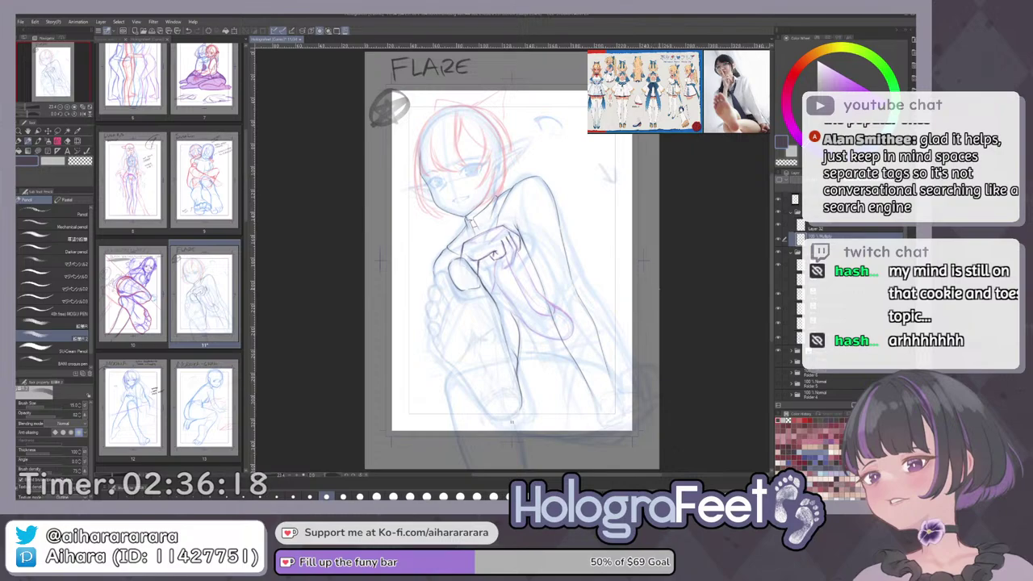
Draw the rounded leg outline beside the sole and heel, continuing it down past the page's lower edge.
left_click_drag(666, 294, 627, 351)
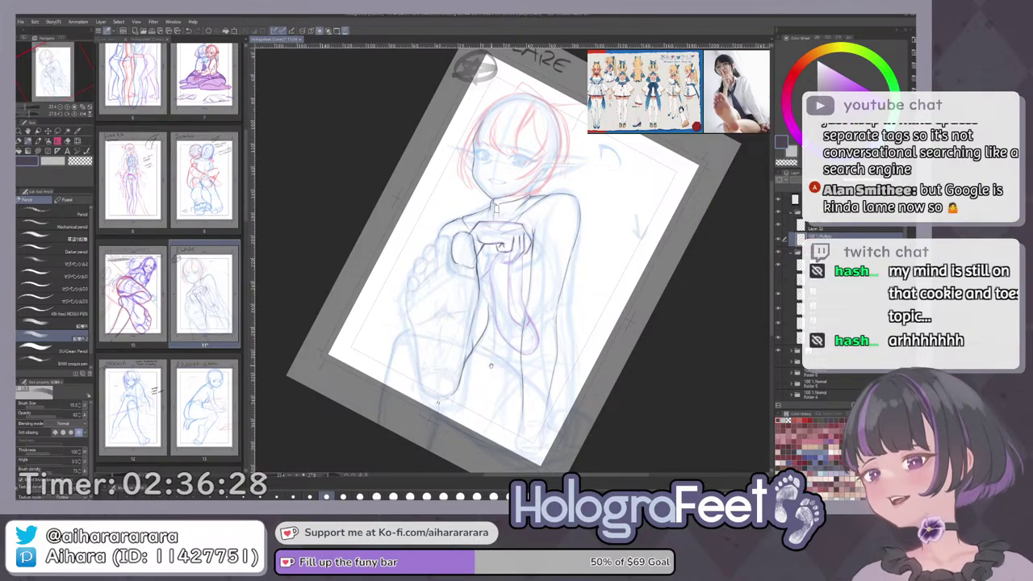
left_click_drag(575, 326, 576, 257)
left_click_drag(473, 345, 504, 347)
left_click_drag(503, 347, 494, 297)
left_click_drag(409, 279, 440, 278)
mouse_move(392, 235)
left_mouse_down()
mouse_move(368, 278)
mouse_move(375, 250)
mouse_move(376, 313)
left_mouse_up()
key("ctrl+z")
key("ctrl+z")
key("ctrl+z")
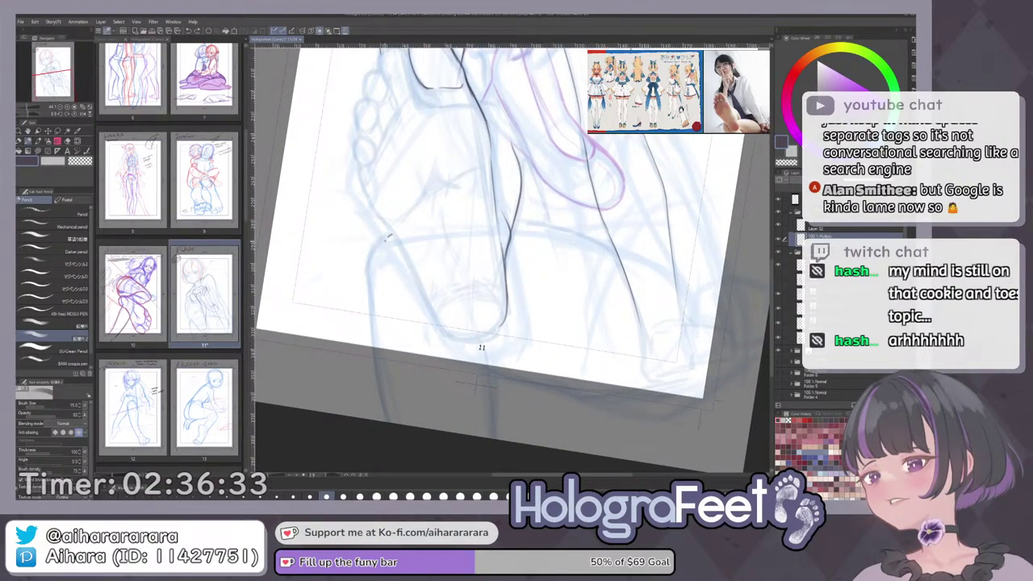
left_click_drag(392, 235, 374, 317)
key("ctrl+z")
mouse_move(394, 239)
left_mouse_down()
mouse_move(368, 279)
mouse_move(392, 275)
mouse_move(369, 269)
mouse_move(374, 337)
left_mouse_up()
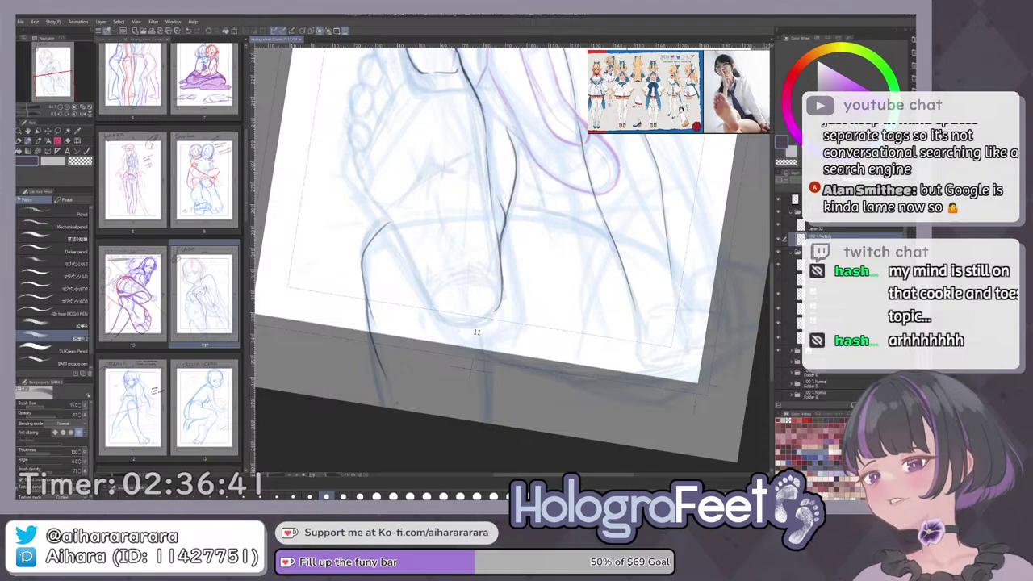
key("ctrl+z")
key("ctrl+0")
scroll(440, 316, "up", 5)
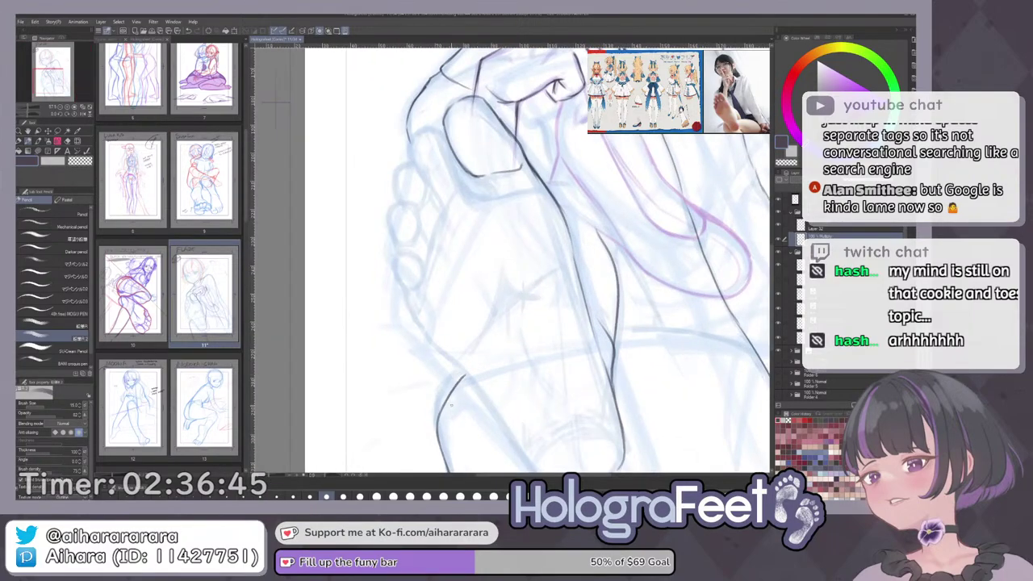
key("ctrl+0")
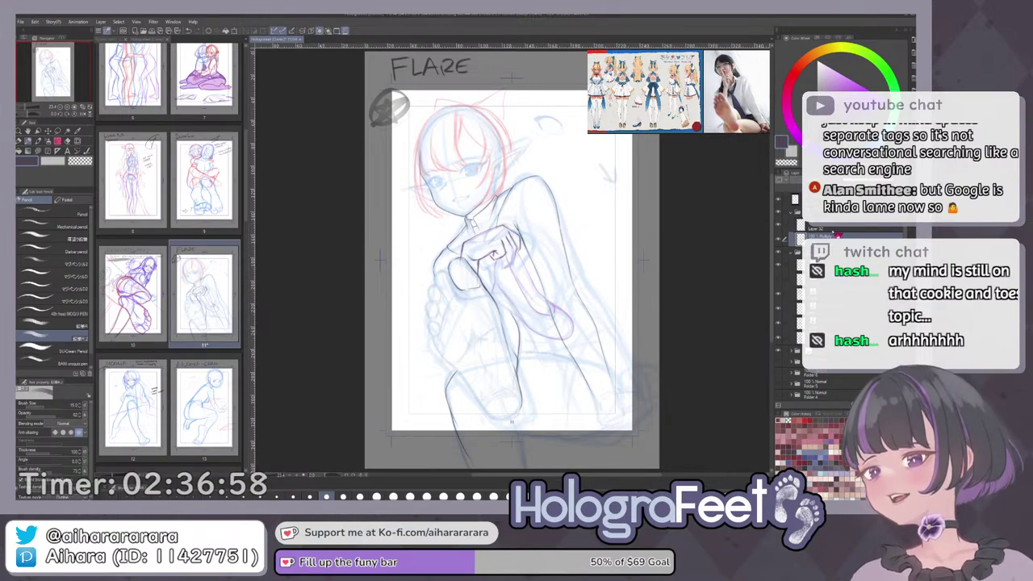
Erase and redraw the inner side of the big toe where it meets the hand.
left_click_drag(472, 301, 466, 292)
scroll(478, 279, "up", 3)
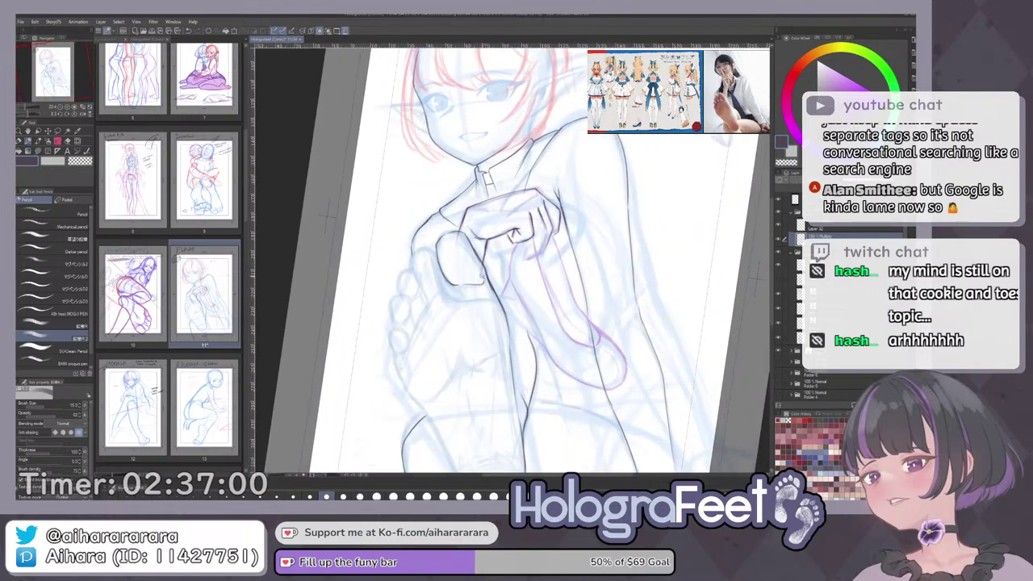
scroll(512, 258, "up", 2)
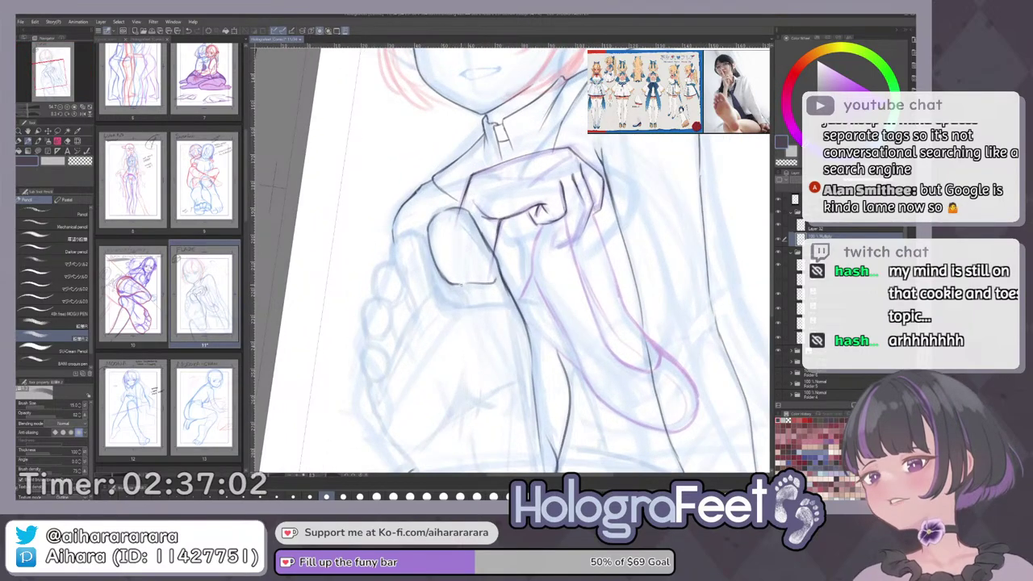
left_click_drag(467, 246, 474, 231)
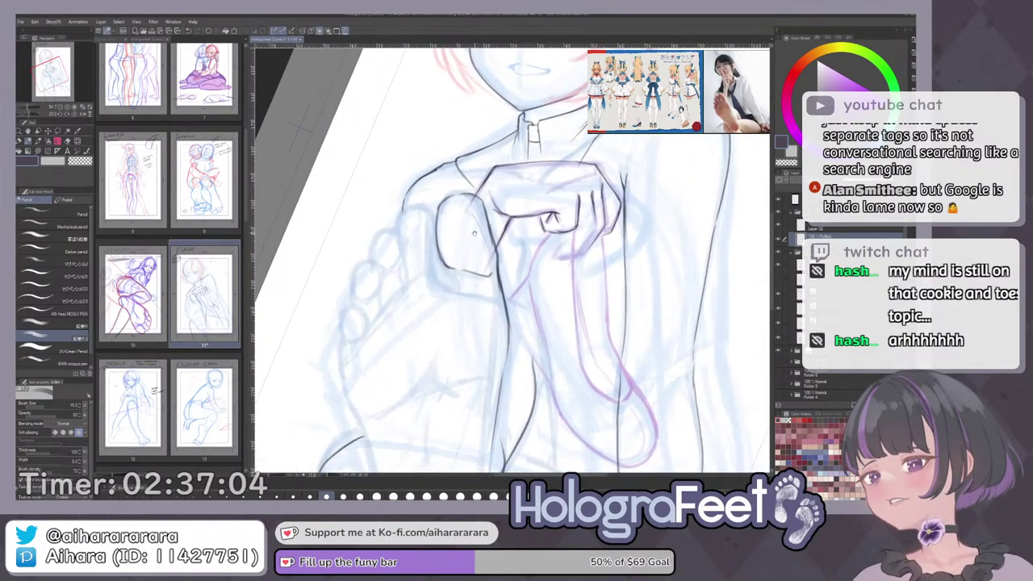
left_click_drag(581, 200, 590, 211)
left_click_drag(525, 208, 489, 252)
key("e")
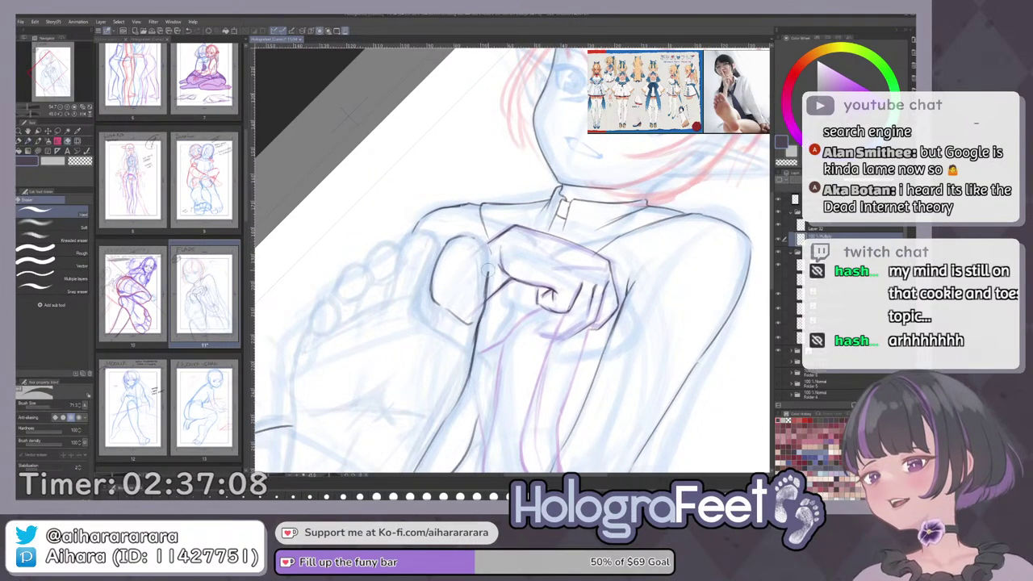
key("p")
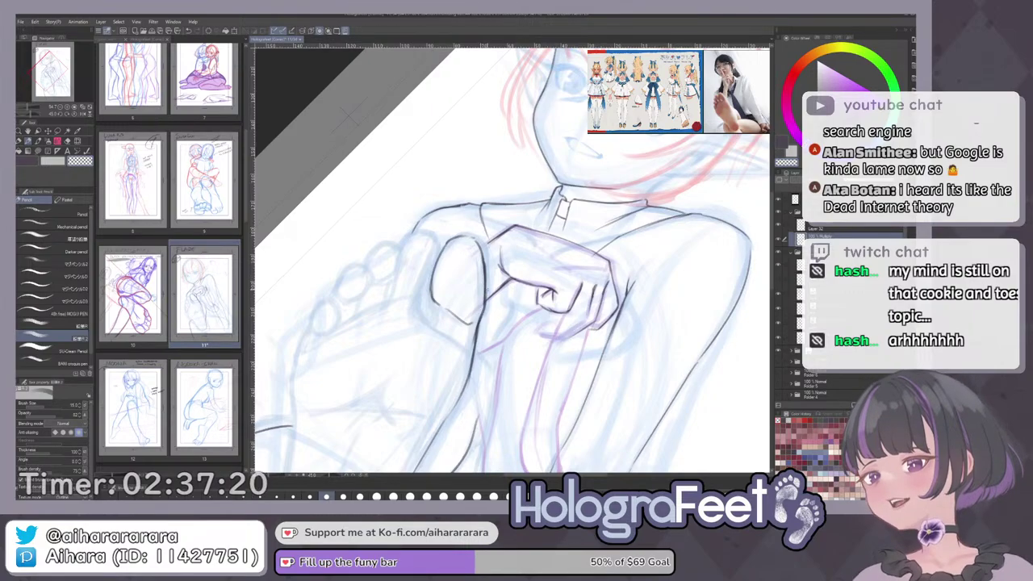
key("ctrl+0")
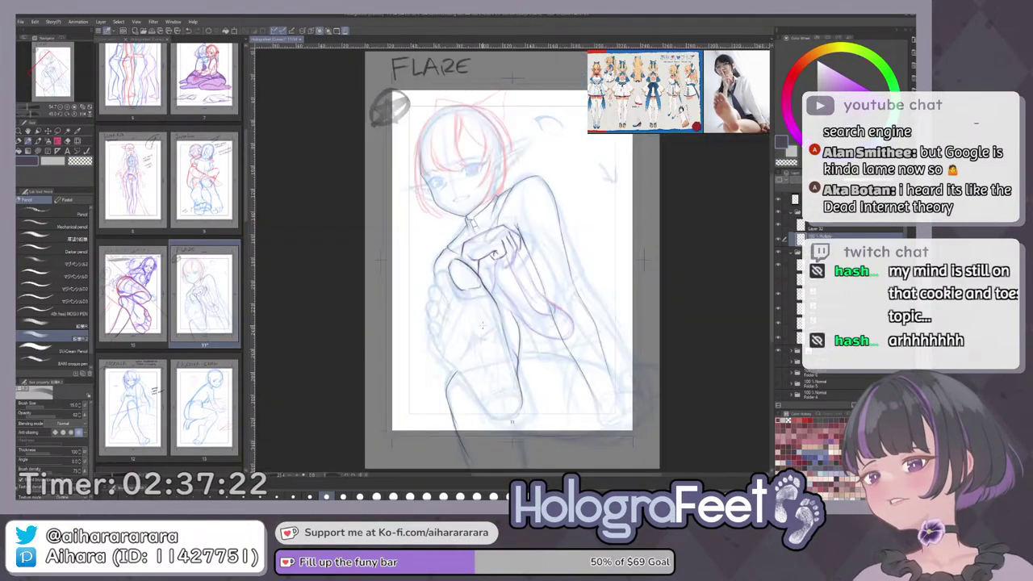
Draw the big toe's outer contour curving around the base of its toe pad on the raised foot.
left_click_drag(476, 247, 628, 194)
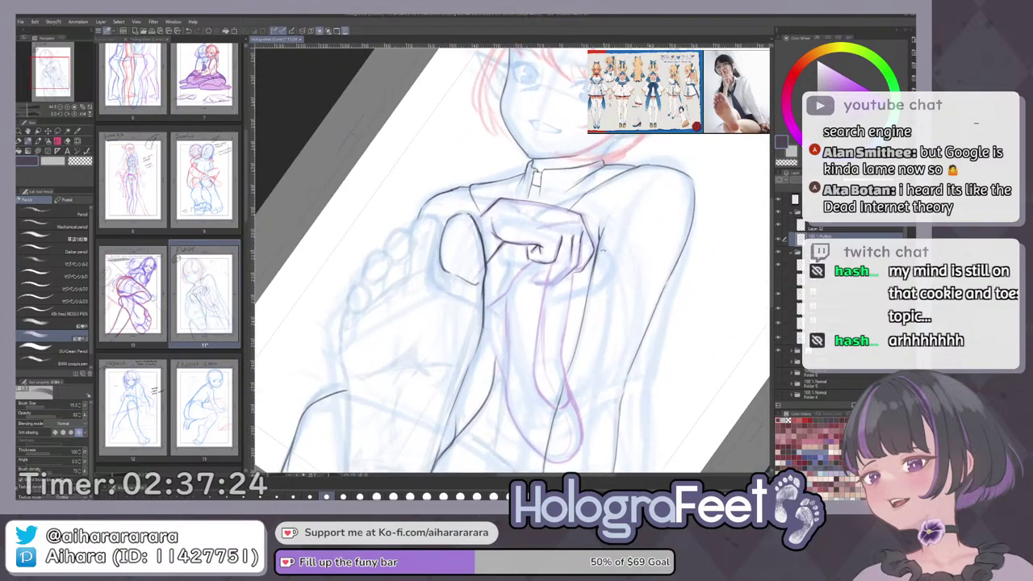
left_click_drag(526, 267, 559, 166)
left_click_drag(529, 226, 571, 235)
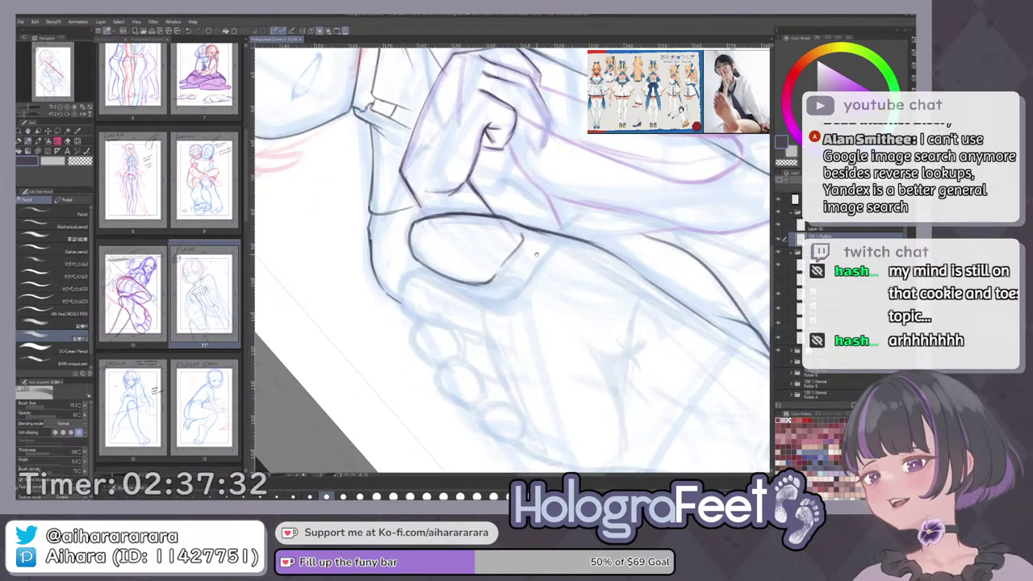
left_click_drag(531, 272, 512, 301)
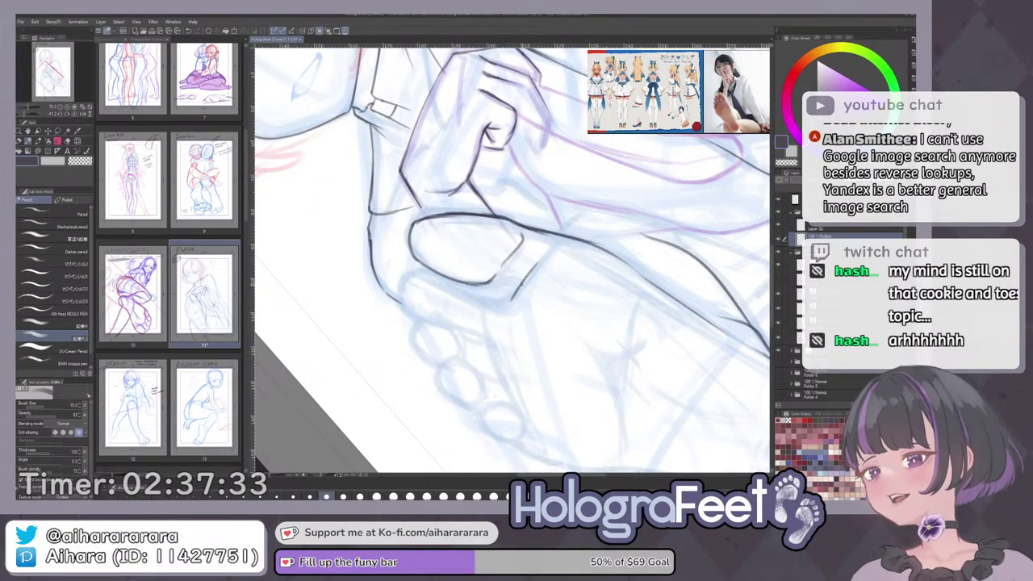
key("ctrl+0")
left_click_drag(578, 252, 545, 317)
left_click_drag(461, 219, 475, 220)
scroll(458, 183, "up", 2)
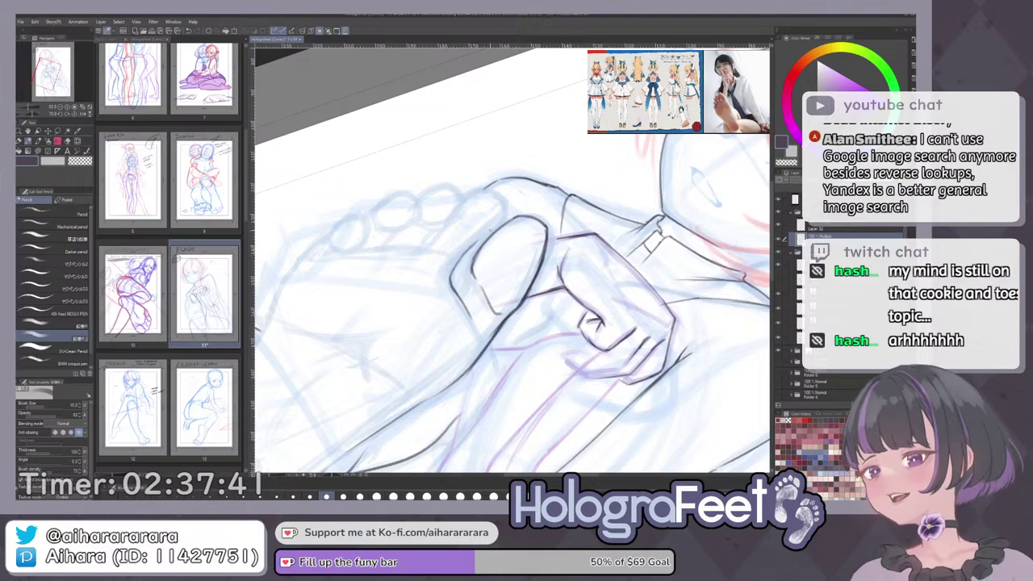
left_click_drag(590, 164, 515, 137)
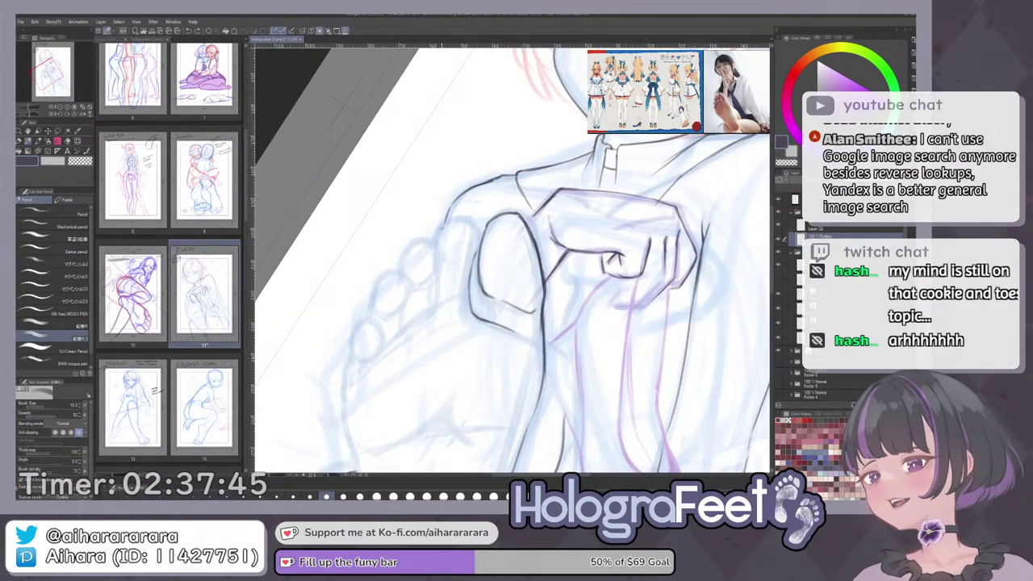
Draw the second toe's outer side and rounded tip beside the big toe, redoing the tip stroke.
mouse_move(442, 229)
left_mouse_down()
mouse_move(435, 303)
mouse_move(436, 267)
mouse_move(432, 306)
left_mouse_up()
left_click_drag(590, 163, 559, 145)
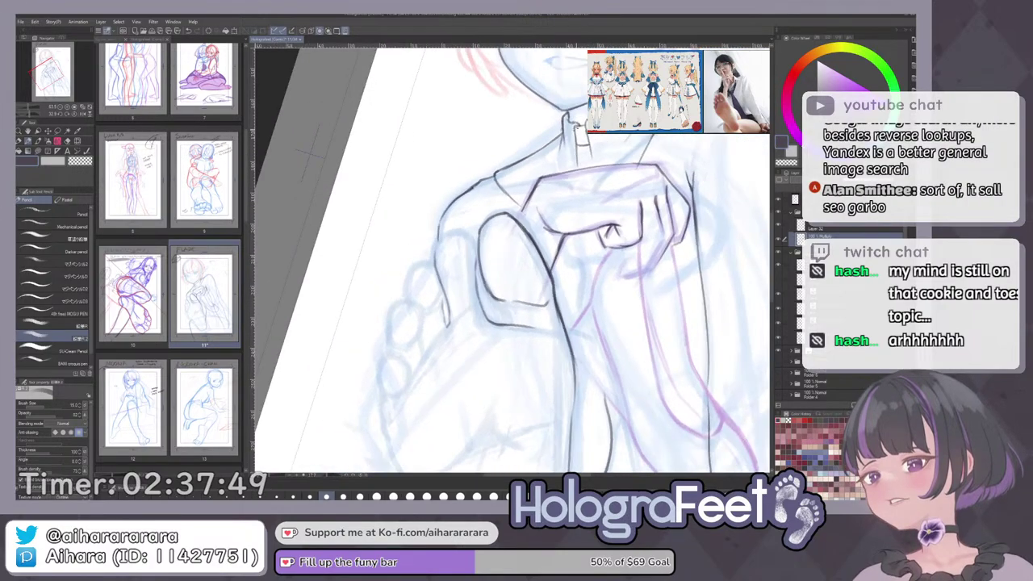
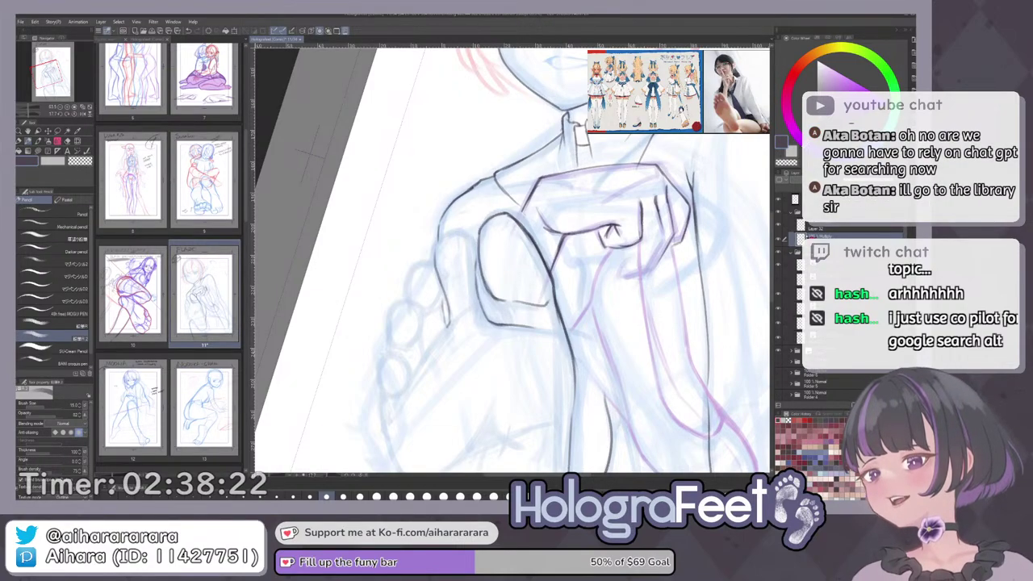
left_click_drag(582, 194, 596, 212)
scroll(479, 247, "up", 4)
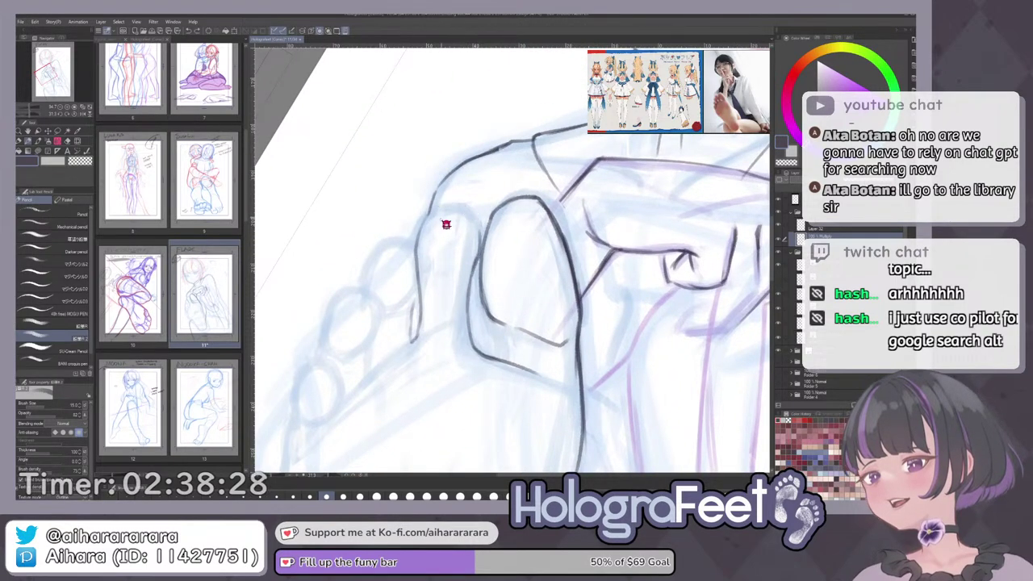
mouse_move(440, 212)
left_mouse_down()
mouse_move(481, 224)
mouse_move(473, 214)
left_mouse_up()
key("ctrl+z")
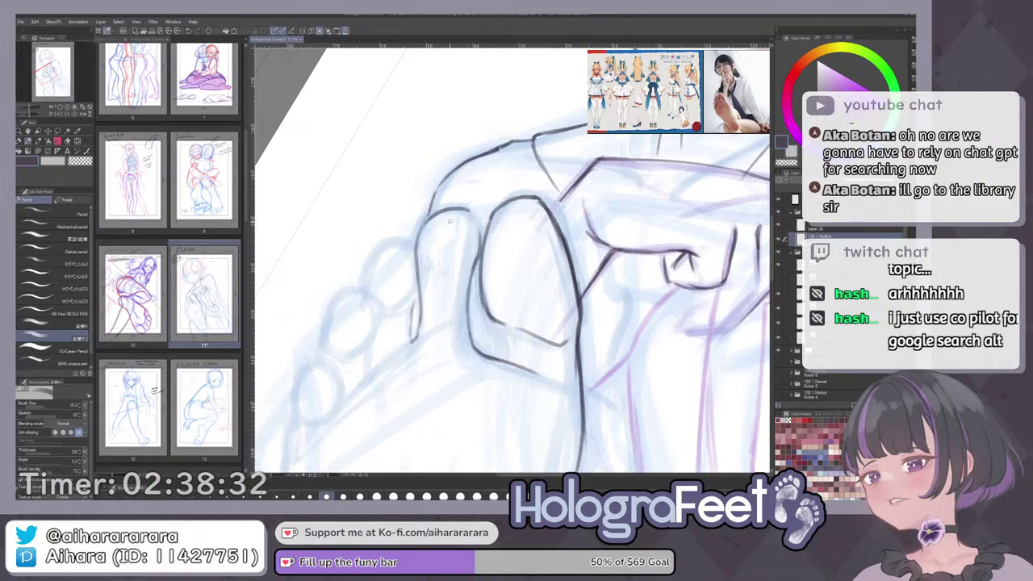
key("ctrl+z")
mouse_move(418, 234)
left_mouse_down()
mouse_move(459, 205)
mouse_move(474, 222)
left_mouse_up()
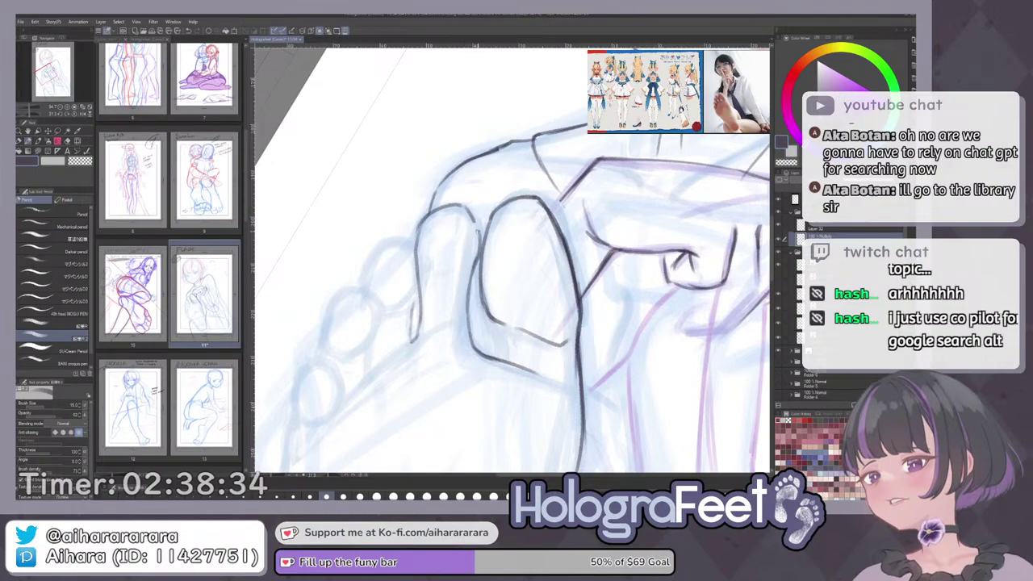
key("ctrl+0")
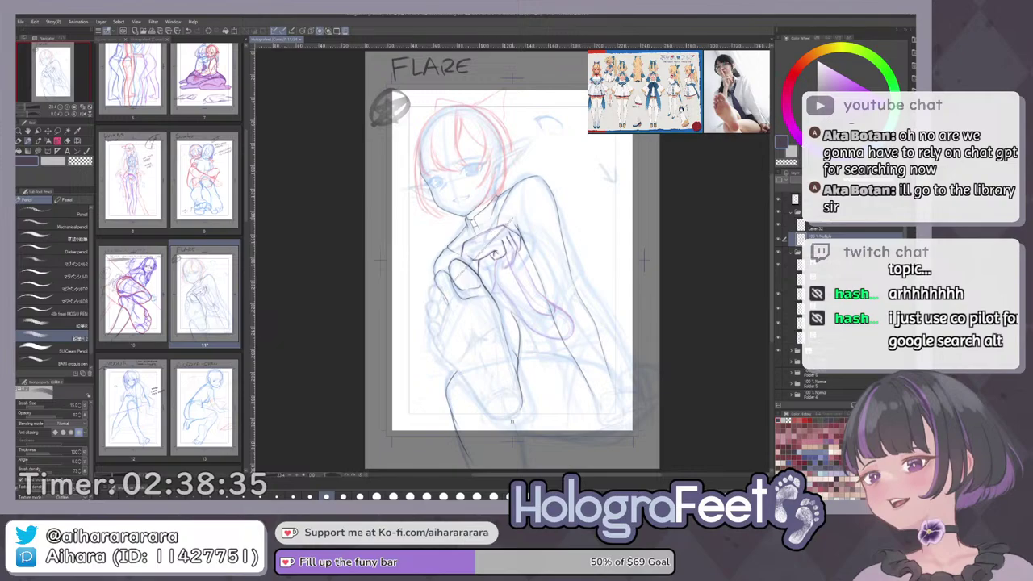
Join the second toe's inner side to the big toe's contour with a darker line.
left_click_drag(570, 203, 545, 260)
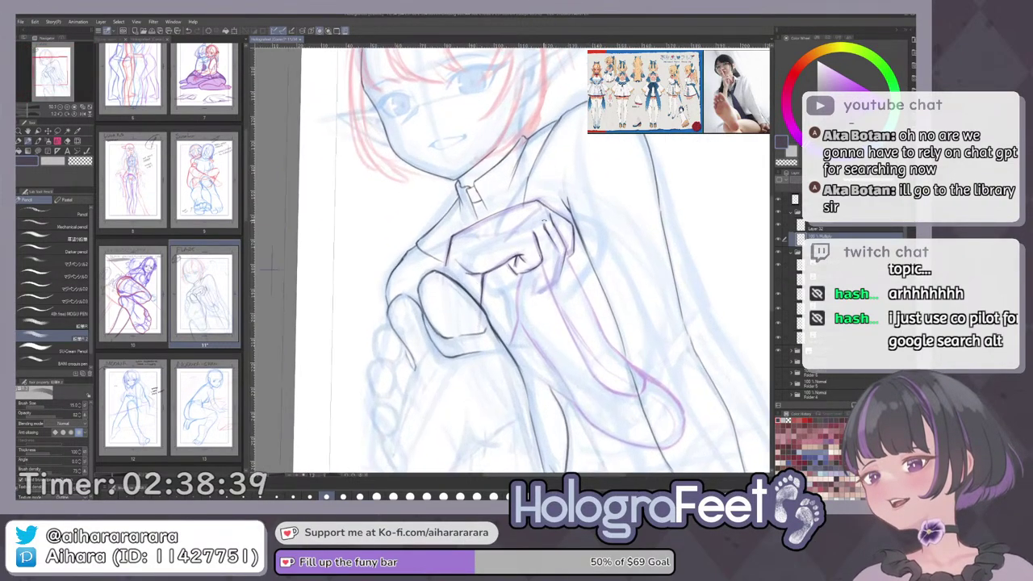
left_click_drag(544, 222, 555, 235)
left_click(450, 300)
left_click_drag(446, 303, 460, 293)
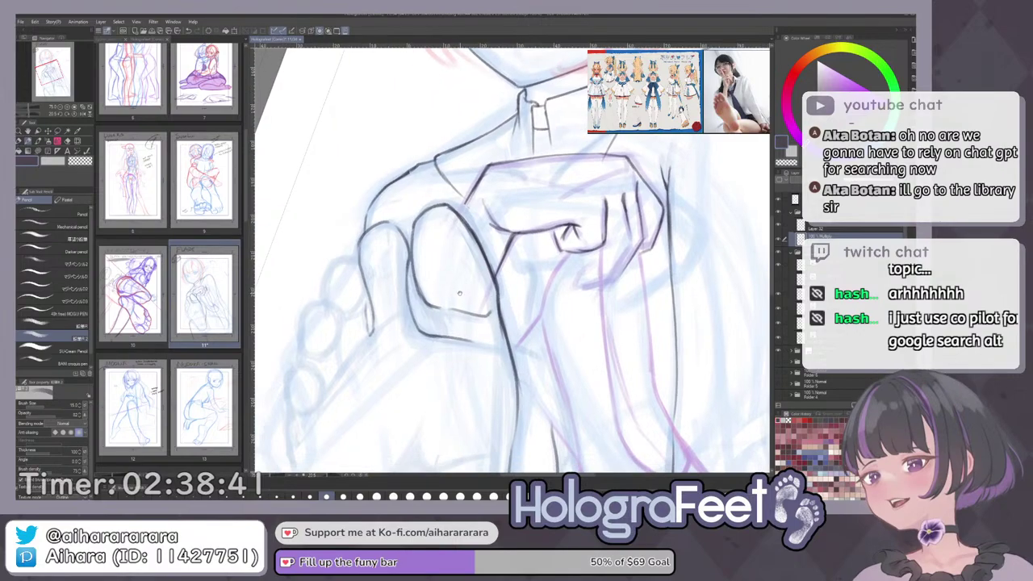
key("ctrl+plus")
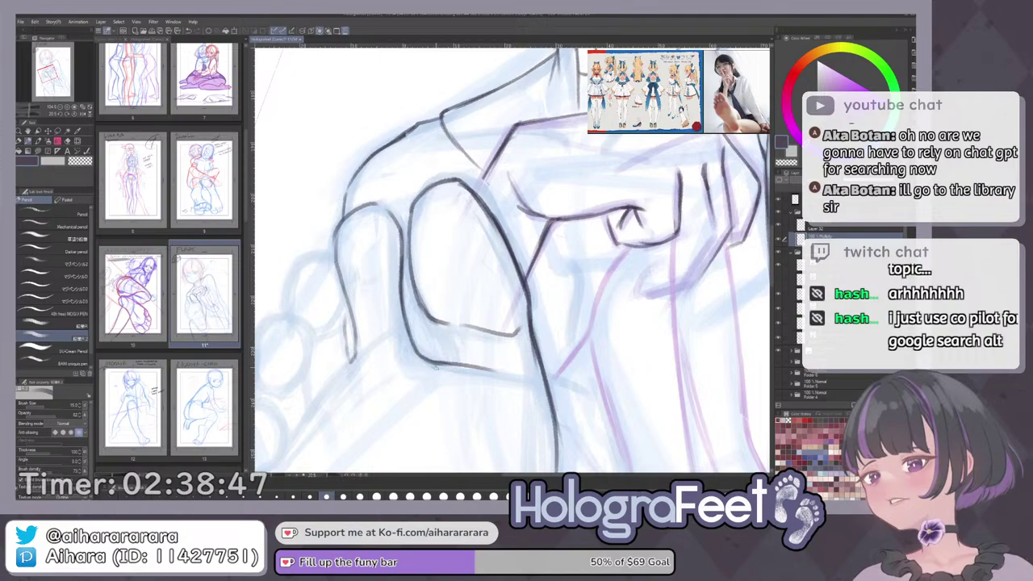
Erase the second toe's outline and redraw its outer side and tip.
key("ctrl+0")
scroll(555, 240, "up", 3)
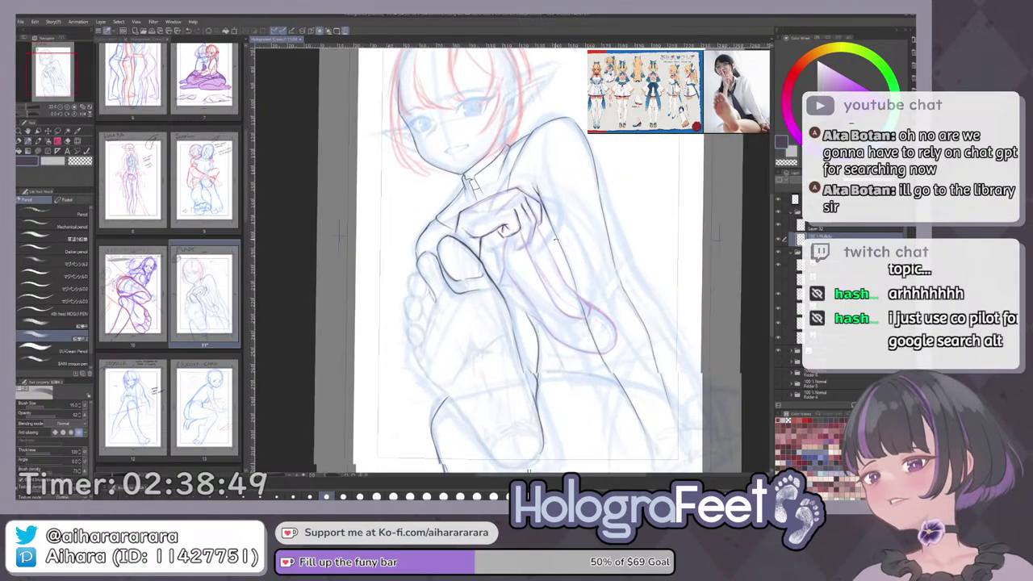
left_click_drag(555, 240, 561, 261)
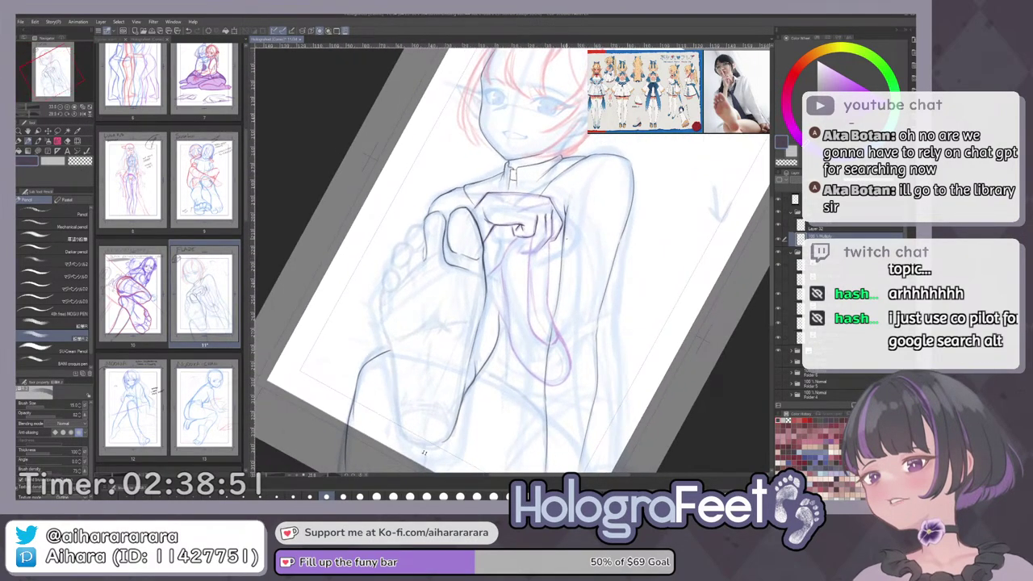
key("ctrl+0")
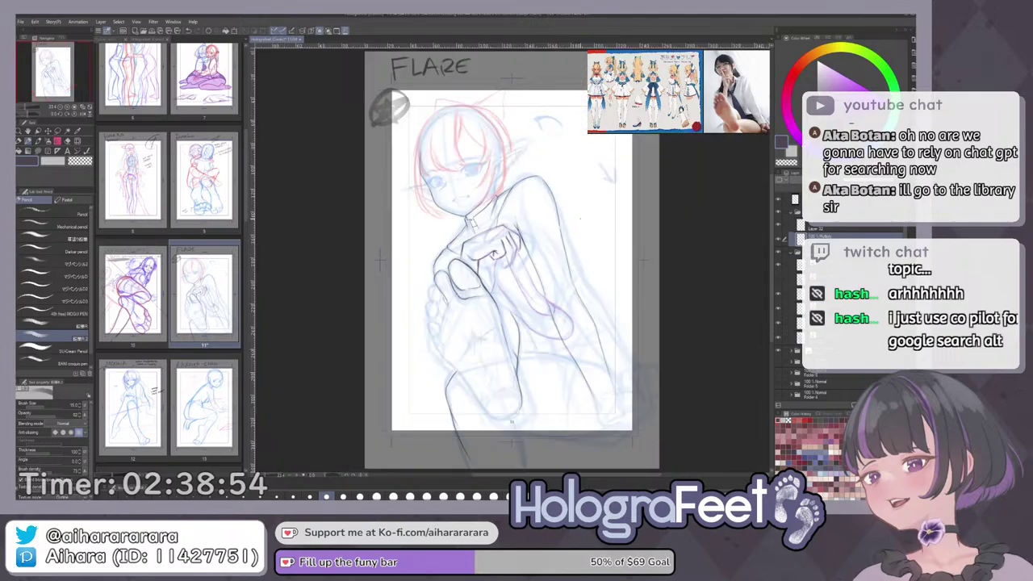
scroll(491, 306, "up", 3)
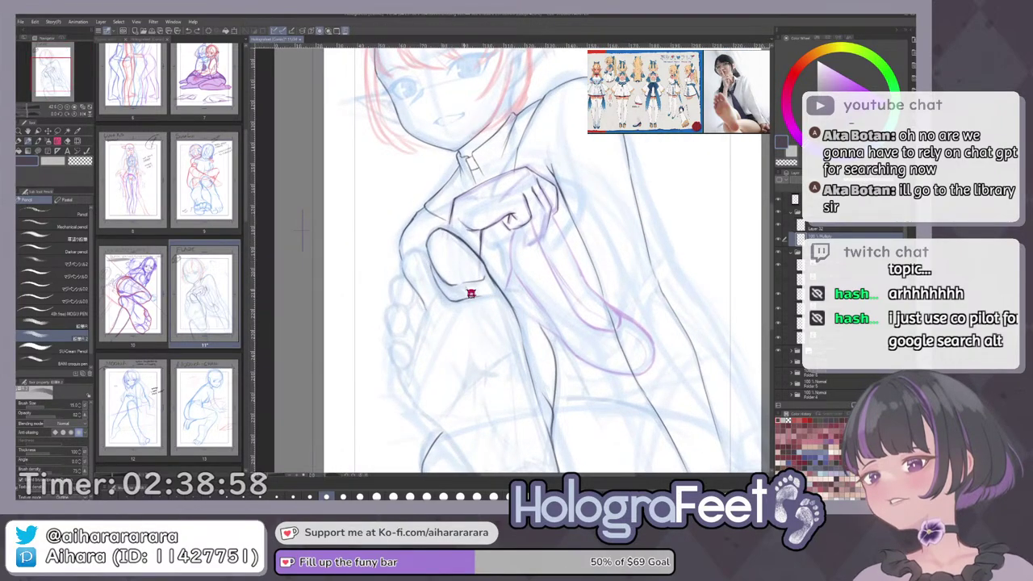
scroll(468, 291, "up", 2)
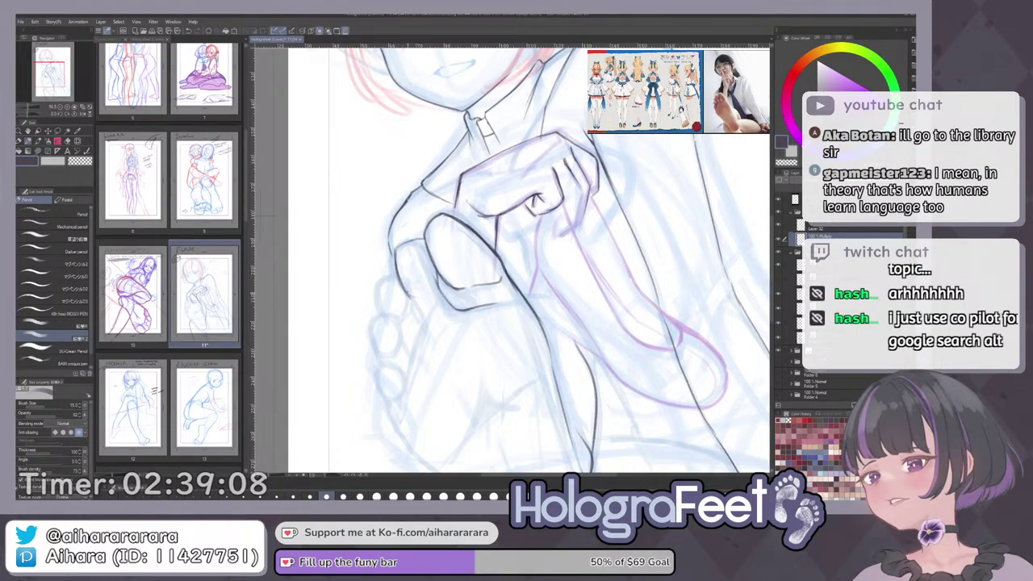
Lasso the raised foot's sole and heel, paste a copy of the selected area, and clear the selection.
key("ctrl+0")
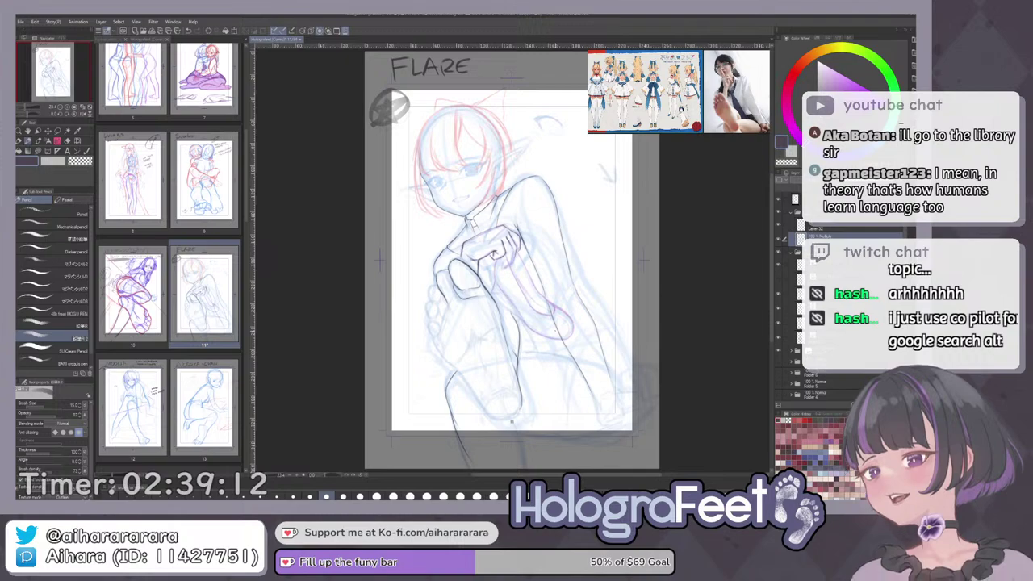
key("m")
mouse_move(556, 329)
left_mouse_down()
mouse_move(525, 333)
mouse_move(563, 257)
left_mouse_up()
scroll(520, 323, "up", 2)
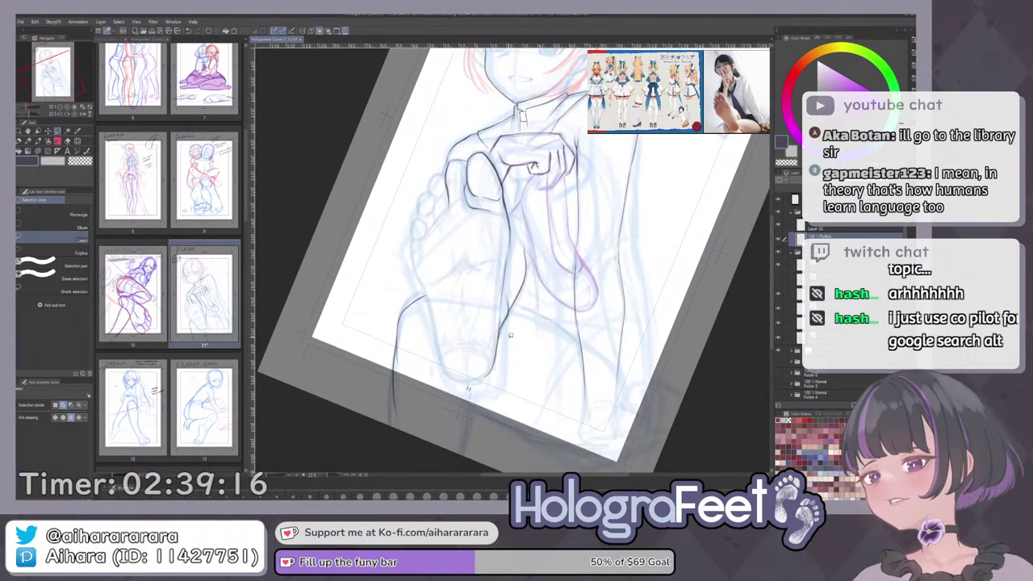
left_click_drag(440, 172, 449, 334)
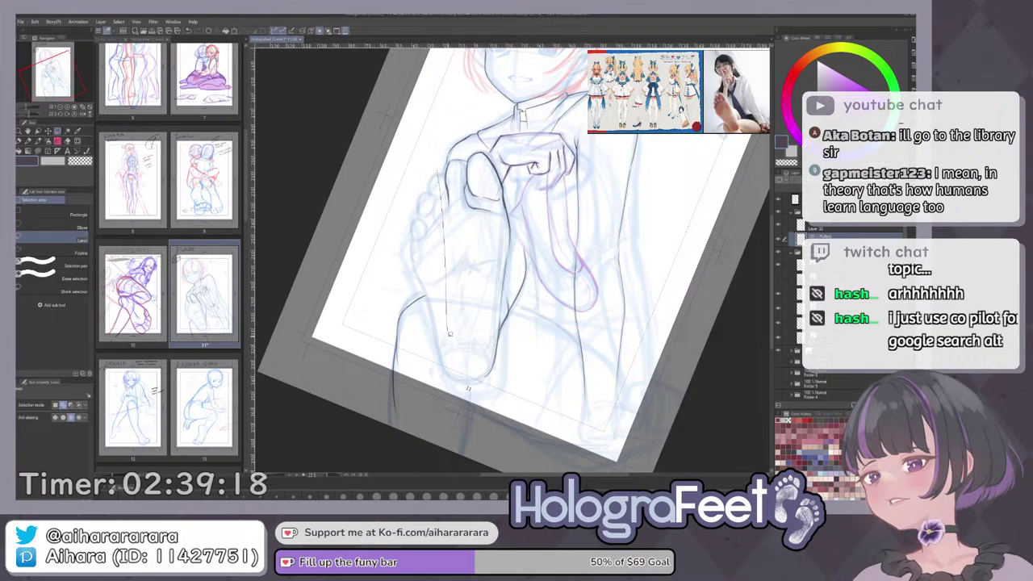
mouse_move(493, 384)
left_mouse_down()
mouse_move(525, 331)
mouse_move(529, 292)
left_mouse_up()
mouse_move(530, 219)
left_mouse_down()
mouse_move(491, 153)
mouse_move(452, 162)
left_mouse_up()
scroll(454, 166, "up", 5)
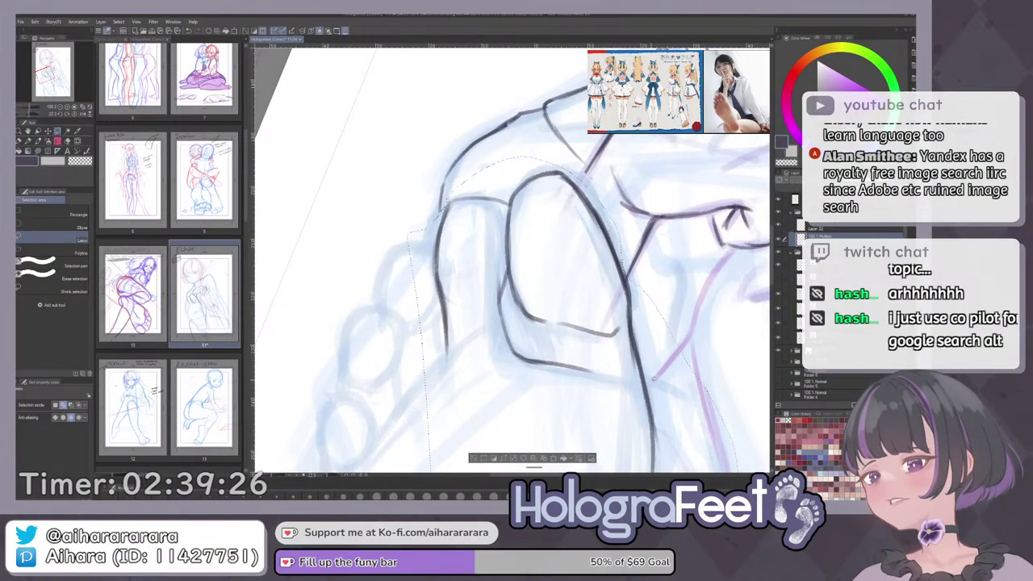
key("ctrl+0")
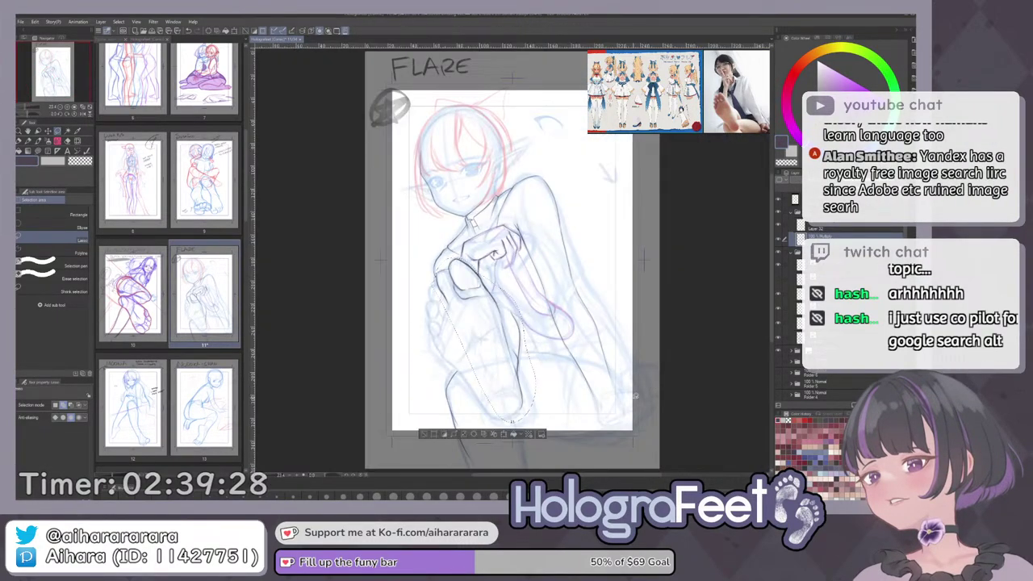
key("Delete")
key("ctrl+v")
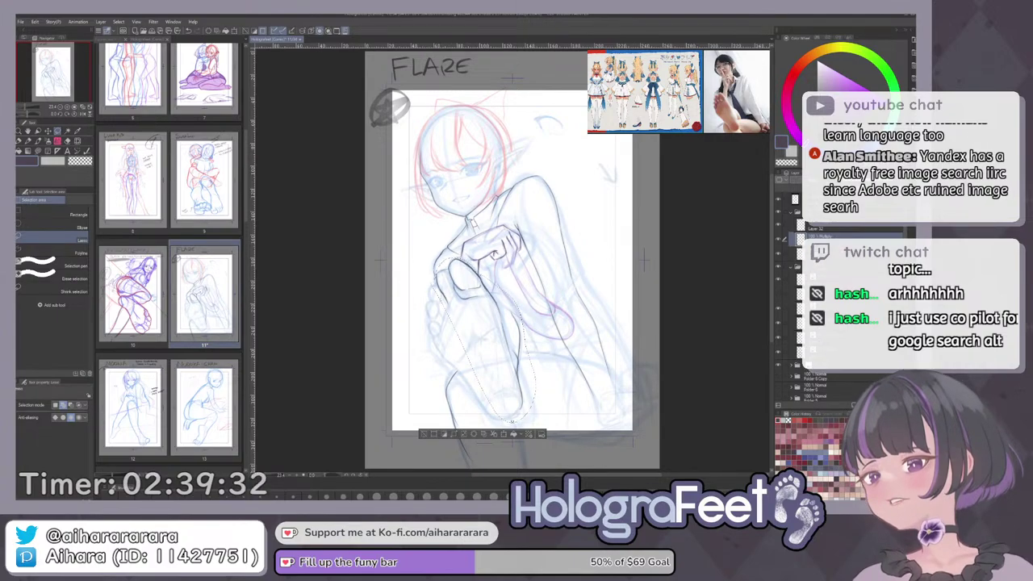
key("ctrl+d")
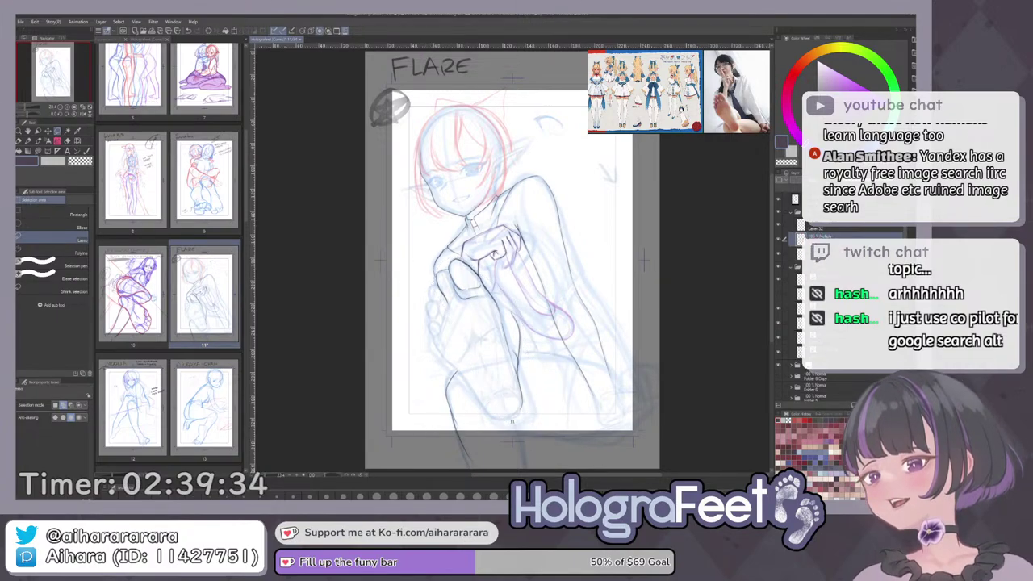
Draw a short pencil curve at the big toe's base, closing the gap between the toe pad and its outer contour.
key("p")
left_click_drag(598, 243, 598, 275)
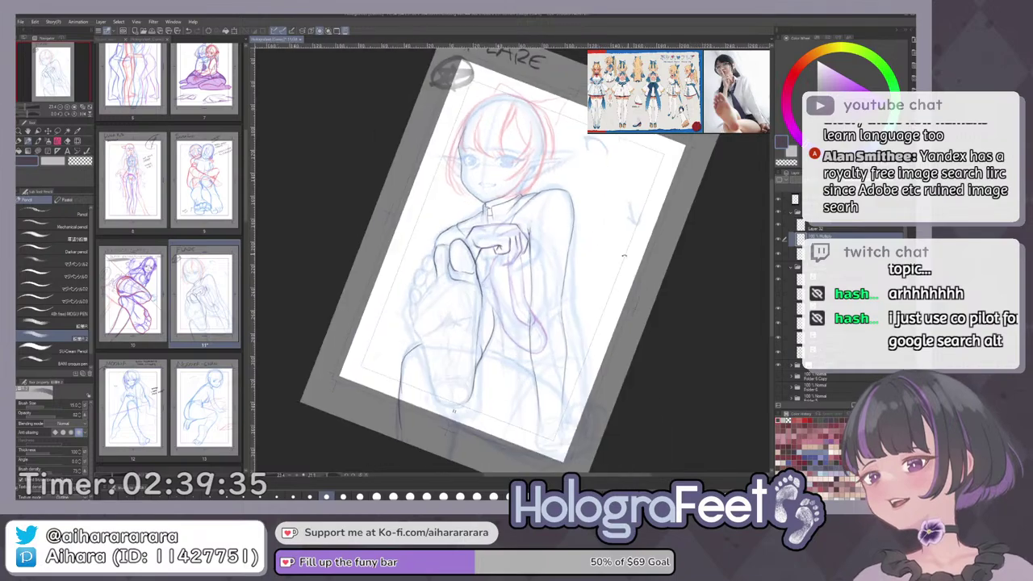
scroll(454, 246, "up", 8)
key("ctrl+z")
mouse_move(440, 283)
left_mouse_down()
mouse_move(447, 302)
mouse_move(436, 321)
left_mouse_up()
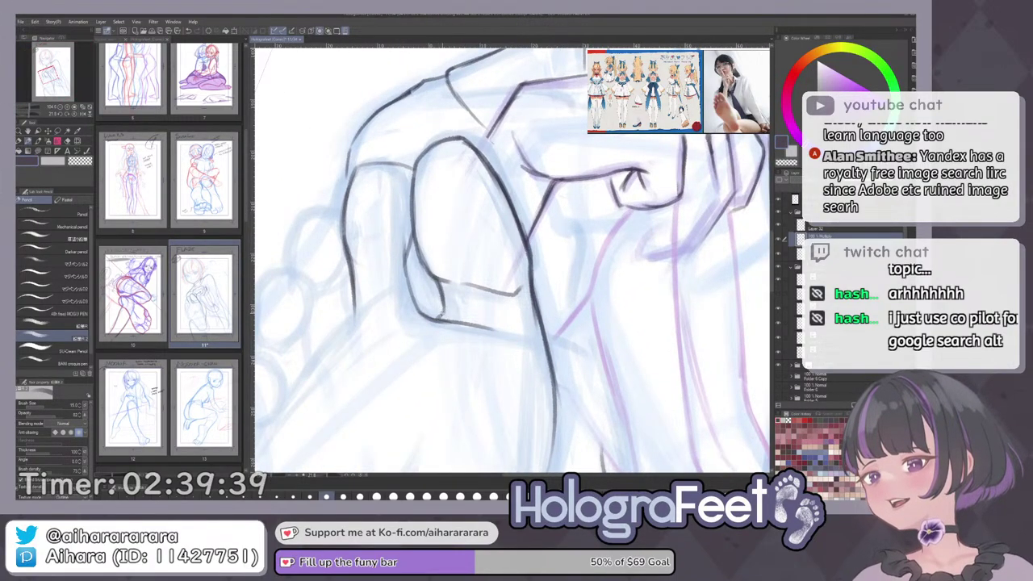
left_click_drag(580, 242, 577, 234)
key("ctrl+at")
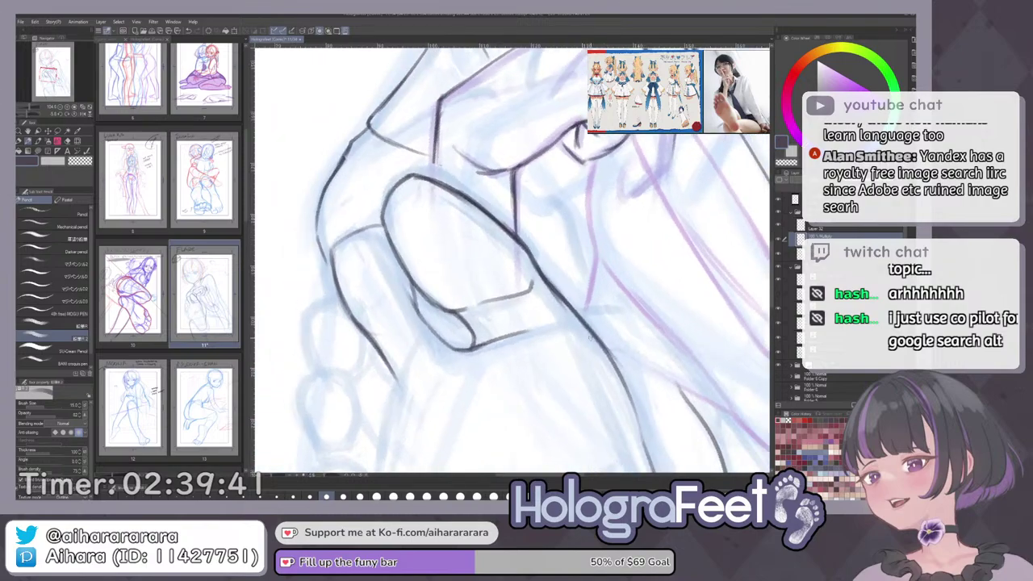
Redraw the second toe's tip as a darker rounded line that meets the side of the big toe.
key("ctrl+0")
left_click_drag(449, 287, 450, 313)
scroll(445, 241, "up", 4)
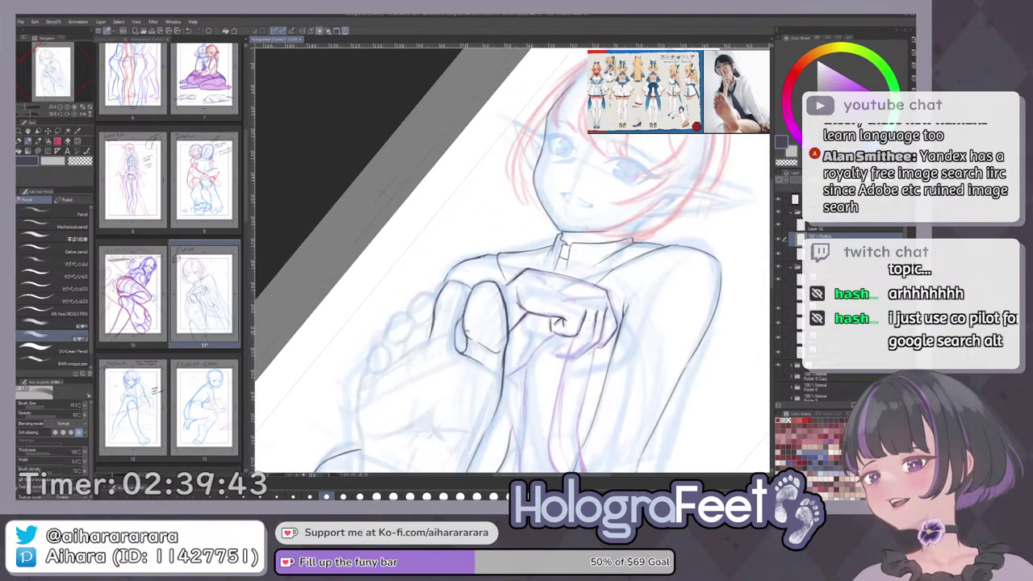
scroll(450, 314, "up", 4)
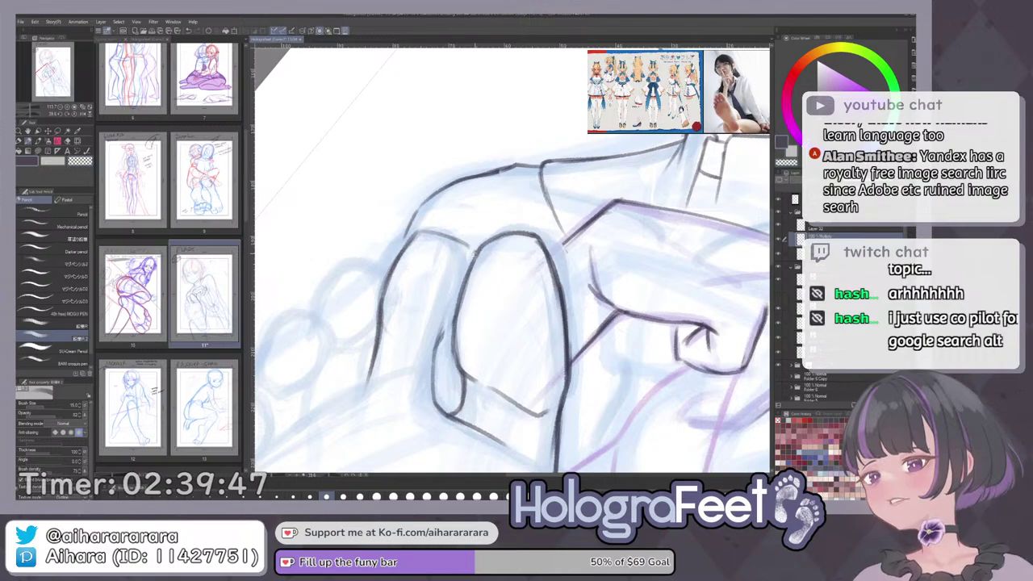
key("c")
left_click_drag(475, 249, 464, 289)
key("ctrl+z")
mouse_move(464, 244)
left_mouse_down()
mouse_move(467, 274)
mouse_move(470, 257)
mouse_move(417, 234)
left_mouse_up()
key("c")
key("c")
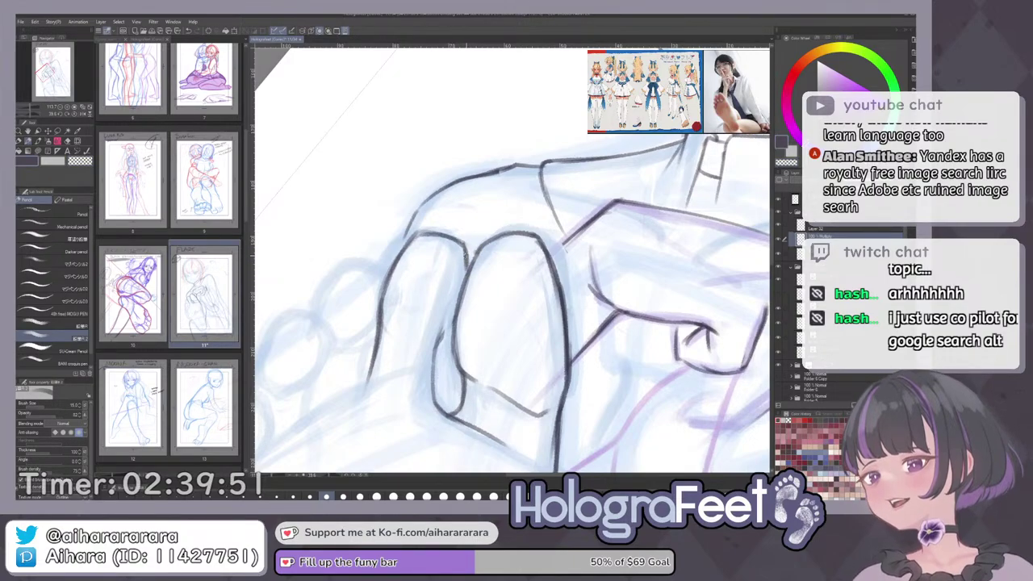
Refine the line between the second toe and big toe, continuing it down towards the big toe's base.
left_click_drag(468, 265, 457, 307)
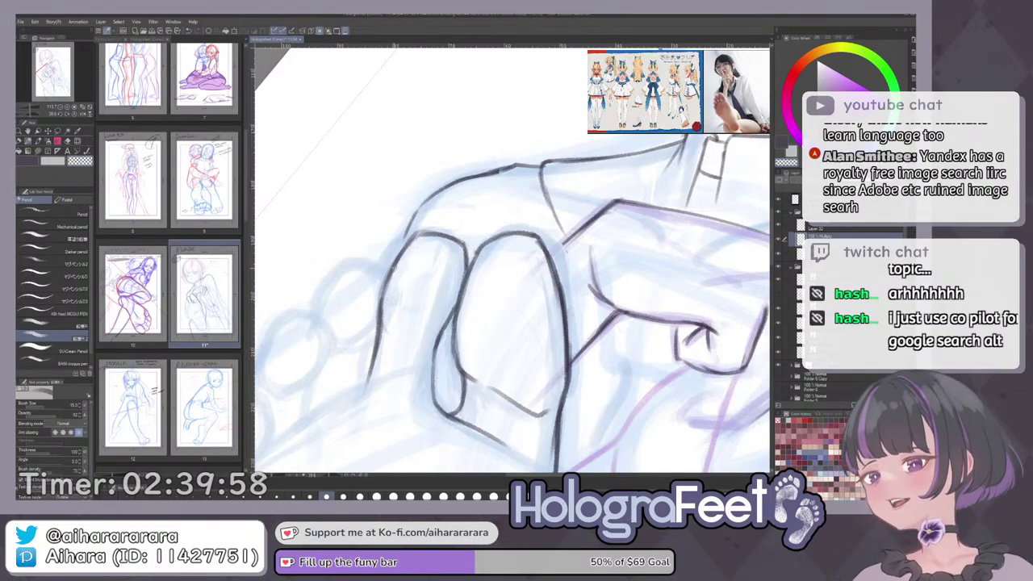
key("c")
mouse_move(386, 283)
left_mouse_down()
mouse_move(420, 233)
mouse_move(465, 270)
left_mouse_up()
key("ctrl+z")
key("c")
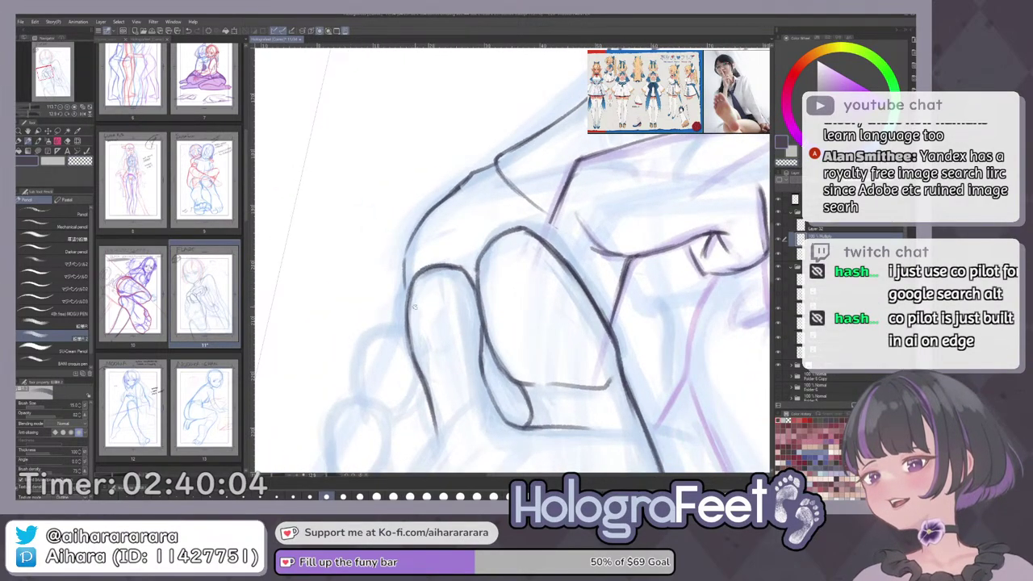
key("ctrl+0")
left_click_drag(472, 272, 473, 247)
scroll(474, 240, "up", 5)
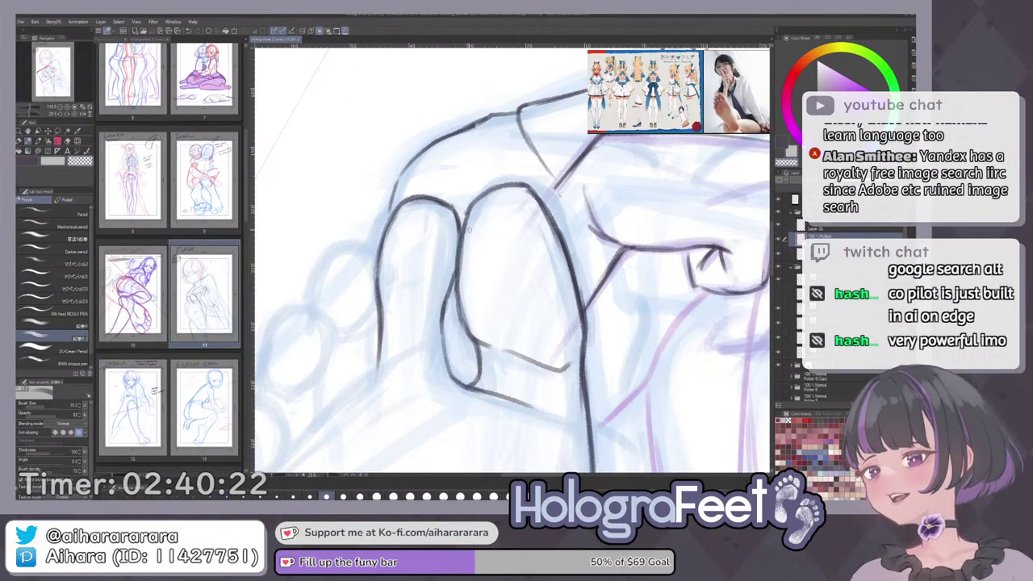
left_click_drag(467, 229, 462, 295)
key("ctrl+z")
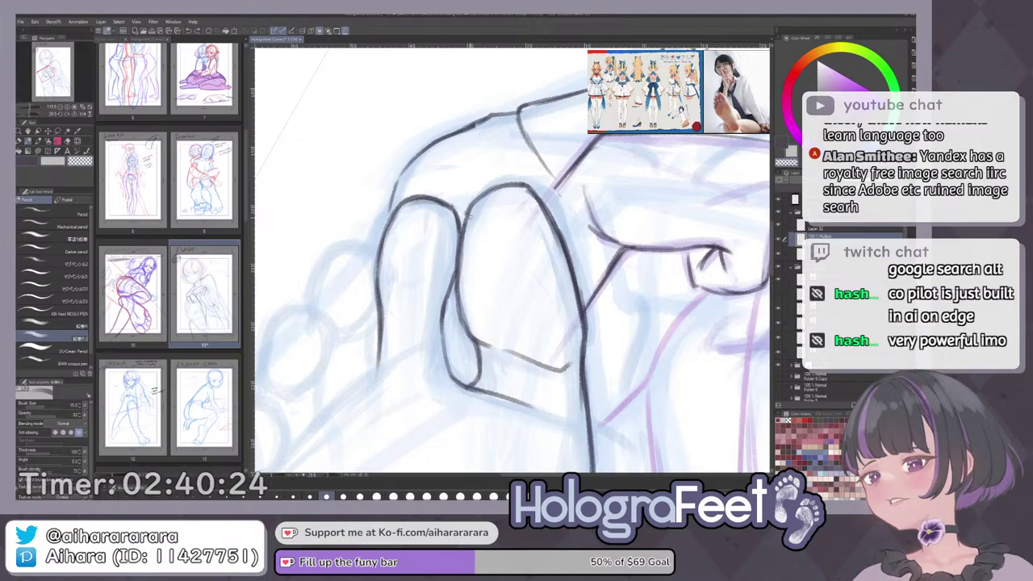
key("ctrl+z")
mouse_move(471, 206)
left_mouse_down()
mouse_move(456, 277)
mouse_move(467, 329)
mouse_move(463, 288)
mouse_move(466, 312)
left_mouse_up()
key("ctrl+z")
key("c")
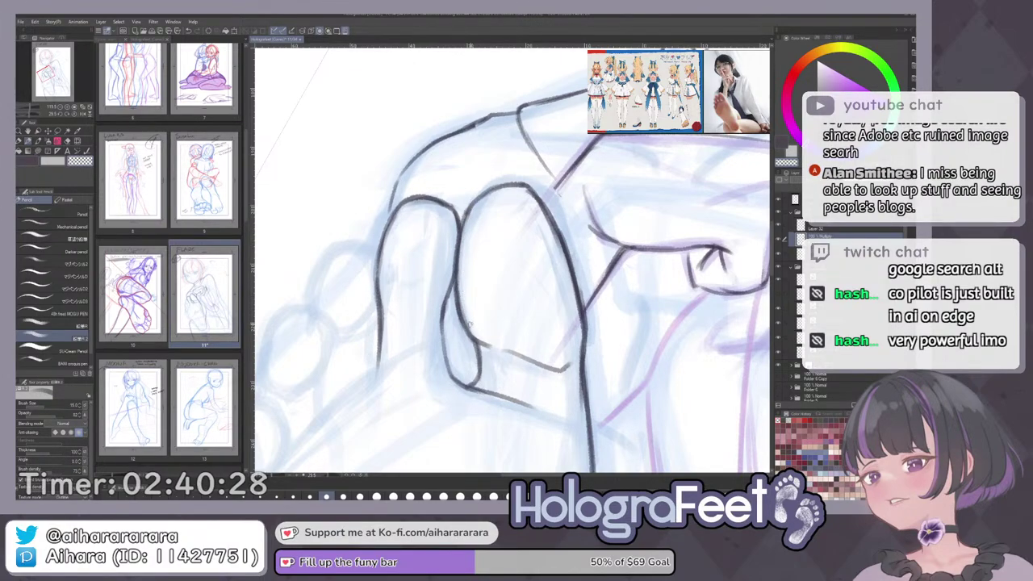
key("ctrl+z")
key("ctrl+z")
key("ctrl+z")
Erase part of the second toe's outer side line and redraw it curving inward below the toe pad.
key("ctrl+0")
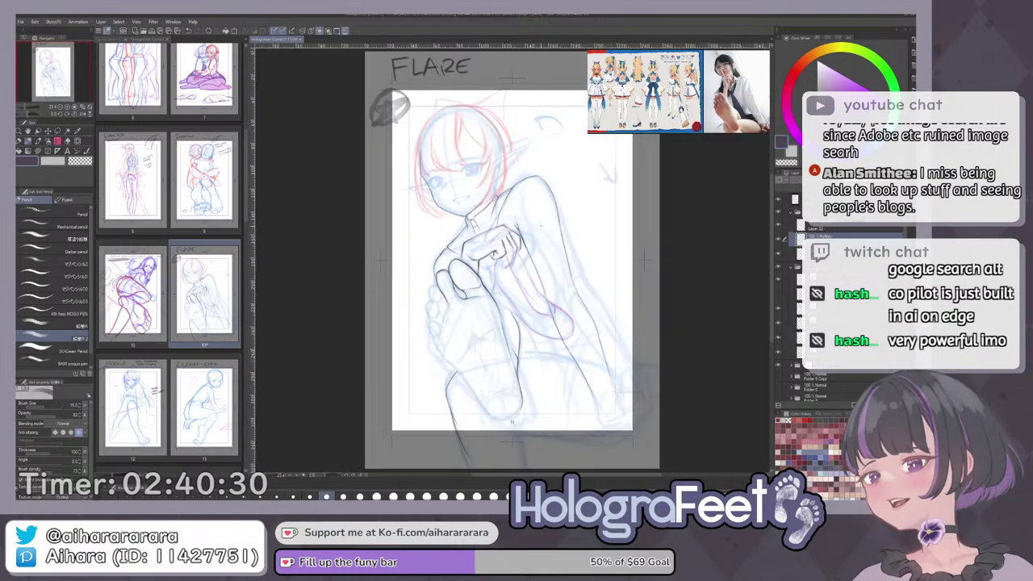
left_click_drag(454, 229, 475, 207)
scroll(461, 279, "up", 2)
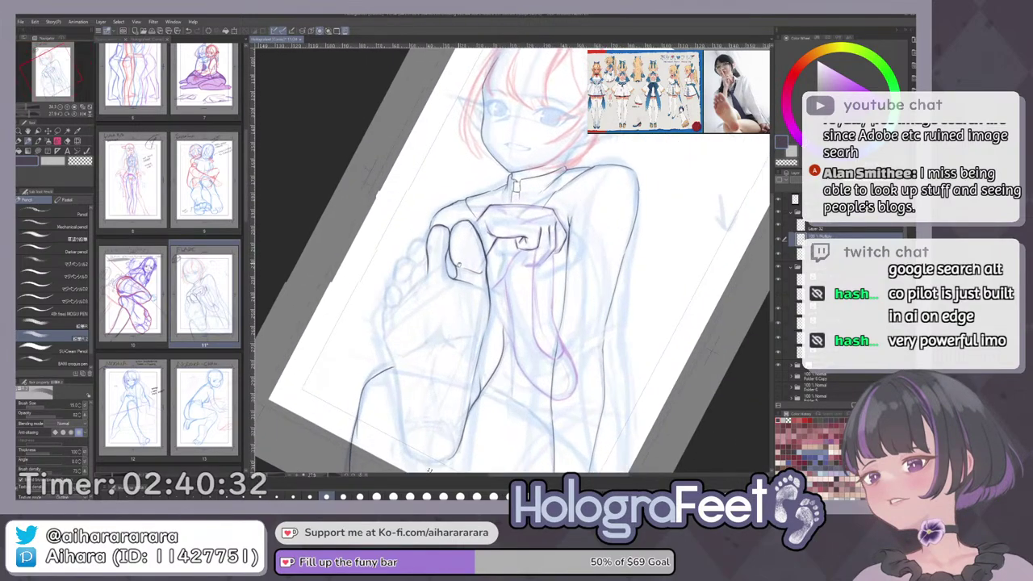
left_click_drag(433, 246, 453, 258)
scroll(453, 258, "up", 3)
left_click_drag(412, 322, 419, 285)
left_click_drag(456, 337, 449, 327)
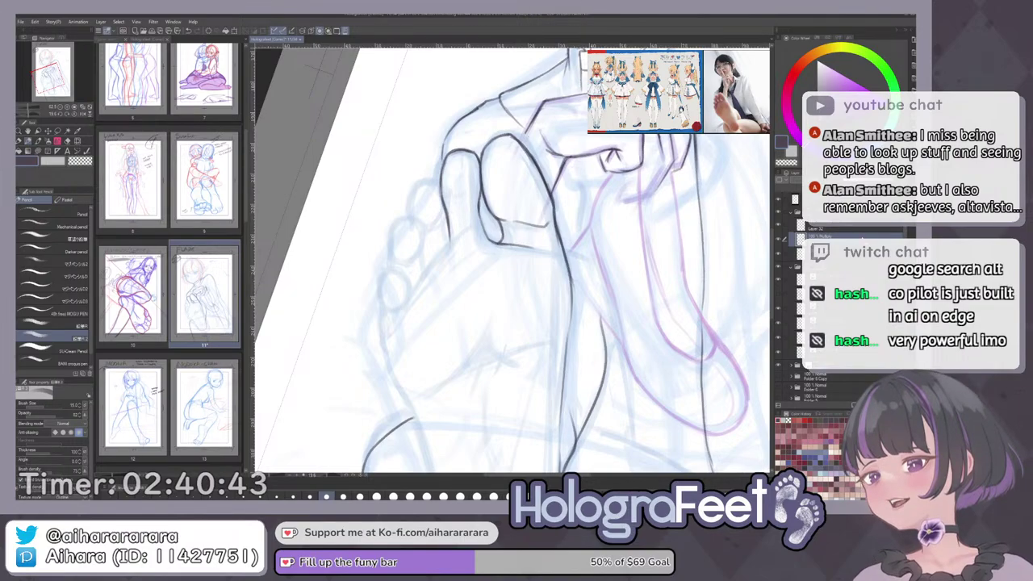
mouse_move(474, 200)
left_mouse_down()
mouse_move(490, 237)
mouse_move(445, 267)
left_mouse_up()
scroll(476, 234, "up", 2)
key("e")
mouse_move(471, 208)
left_mouse_down()
mouse_move(467, 254)
mouse_move(467, 221)
left_mouse_up()
key("p")
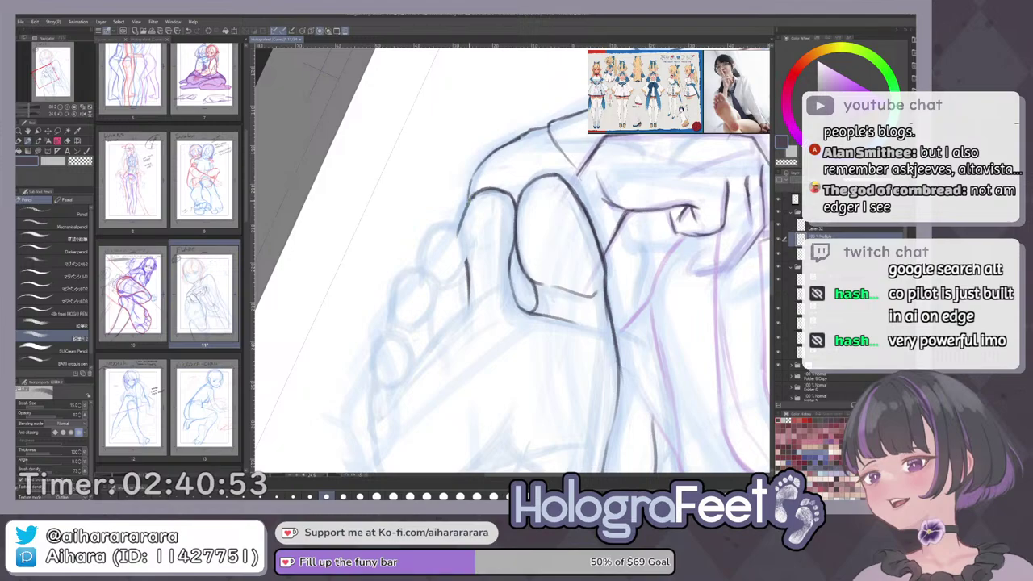
mouse_move(471, 200)
left_mouse_down()
mouse_move(458, 243)
mouse_move(466, 260)
left_mouse_up()
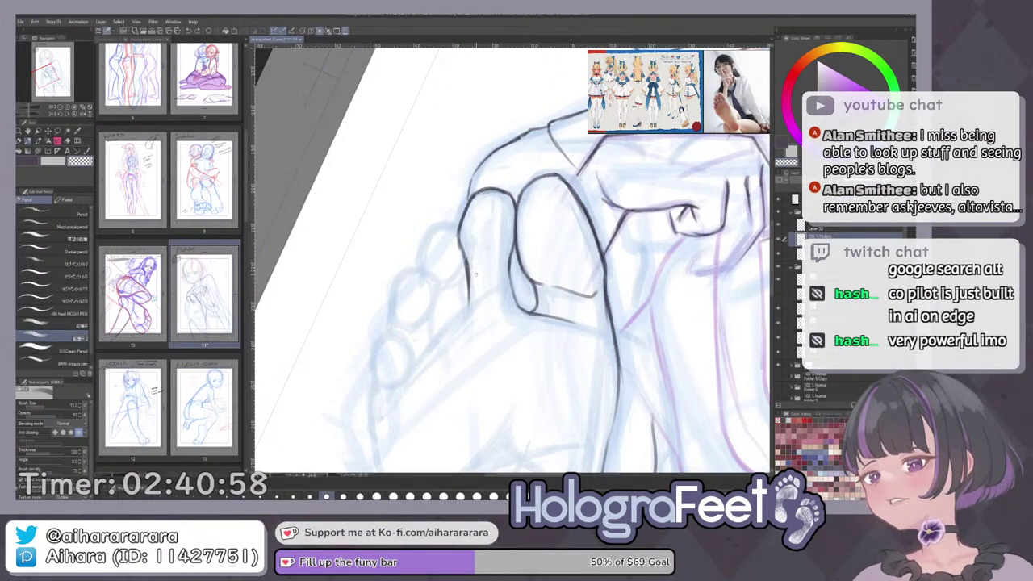
Draw a light curve under the second toe's tip, closing its pad into a rounded oval.
key("c")
mouse_move(461, 214)
left_mouse_down()
mouse_move(467, 270)
mouse_move(513, 259)
left_mouse_up()
key("ctrl+0")
mouse_move(432, 278)
left_mouse_down()
mouse_move(445, 242)
mouse_move(436, 250)
mouse_move(414, 217)
left_mouse_up()
scroll(436, 251, "up", 2)
scroll(423, 230, "up", 2)
key("ctrl+z")
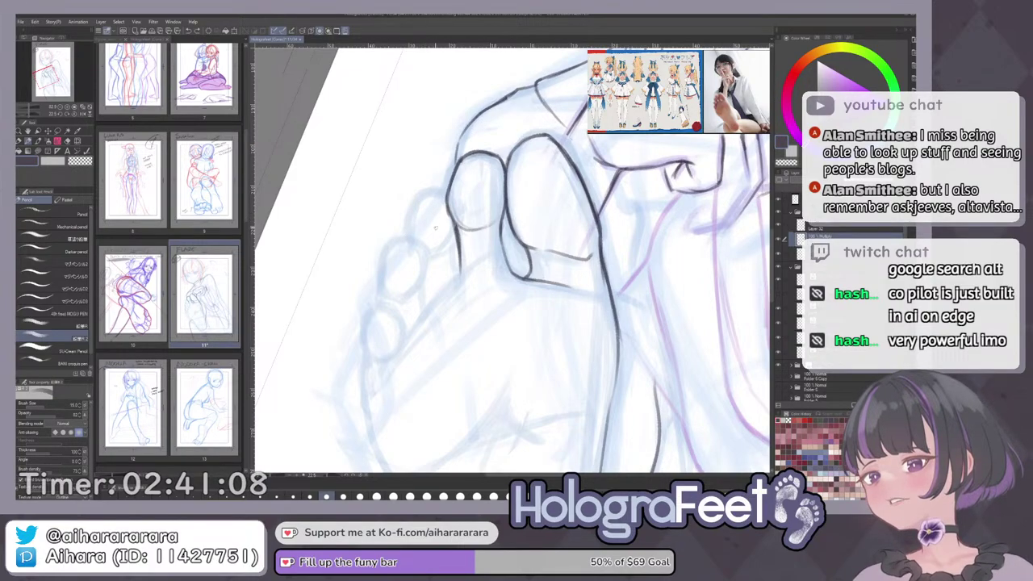
Try to outline the third toe as a small rounded shape beside the second toe.
left_click_drag(408, 230, 444, 183)
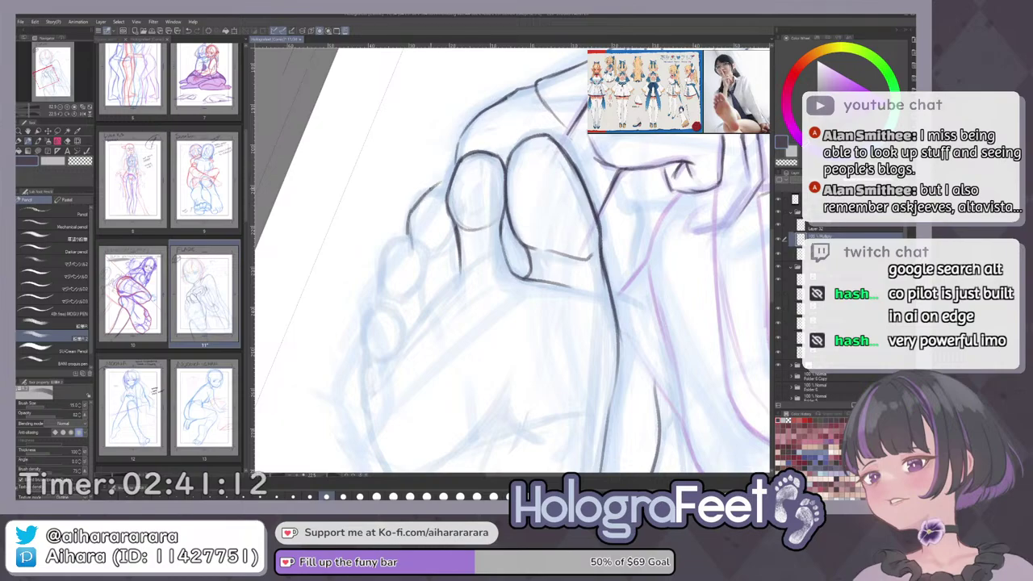
key("ctrl+z")
key("ctrl+z")
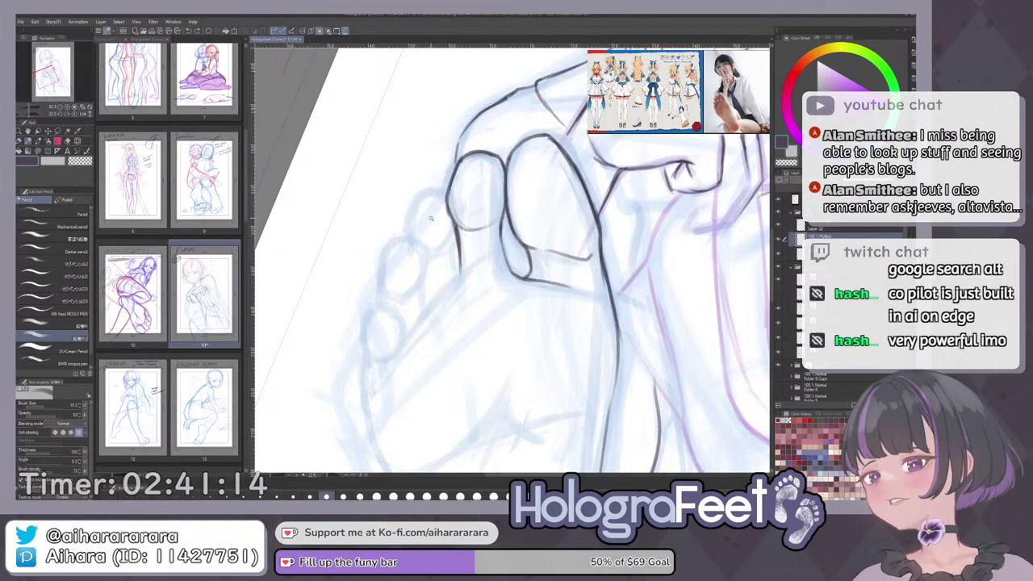
scroll(429, 218, "down", 1)
left_click_drag(420, 243, 441, 194)
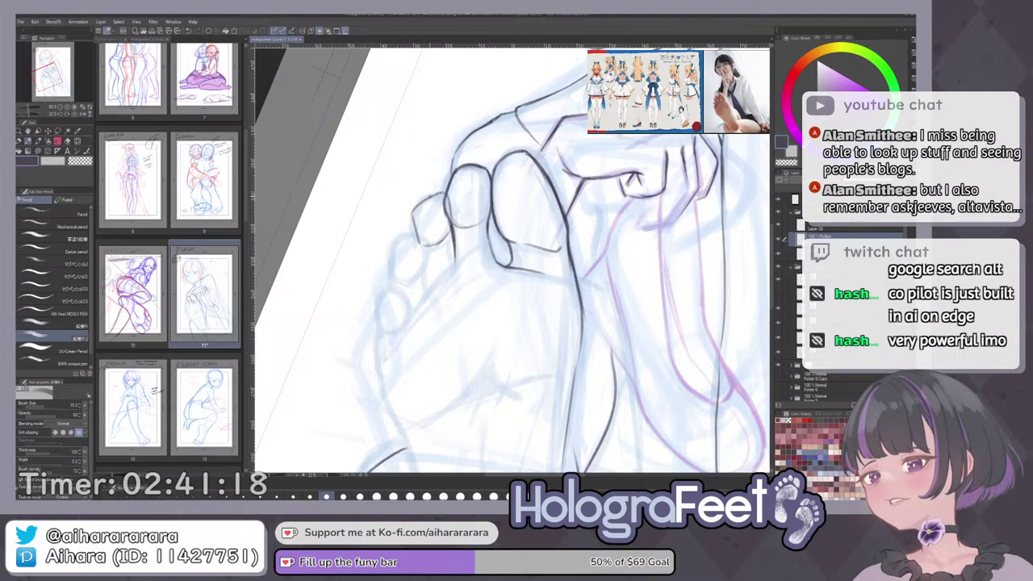
key("ctrl+0")
scroll(452, 279, "up", 2)
left_click_drag(565, 231, 574, 256)
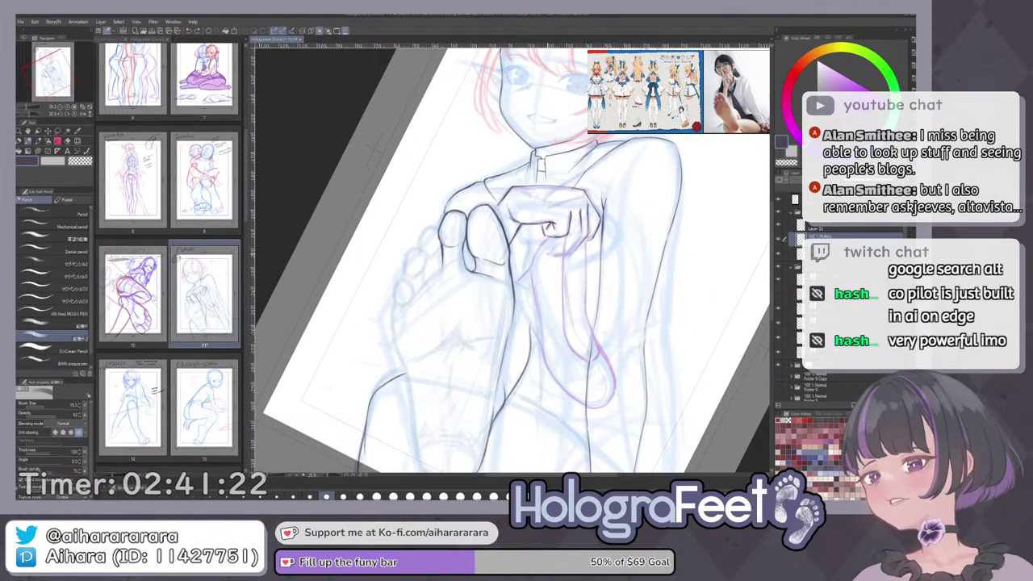
scroll(442, 222, "up", 2)
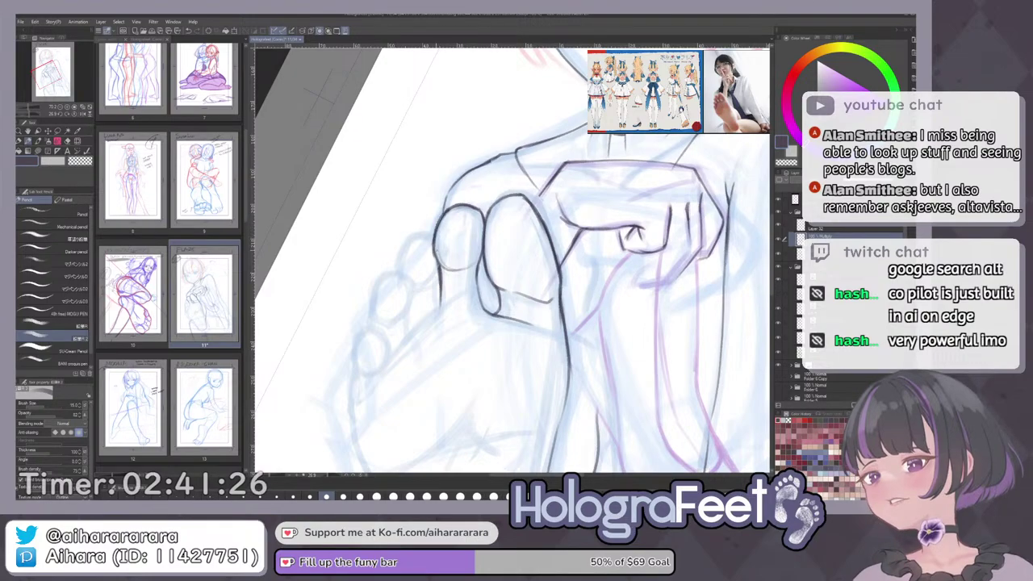
Examine the raised foot's toes up close and as a whole, comparing them with the foot photo reference.
key("ctrl+0")
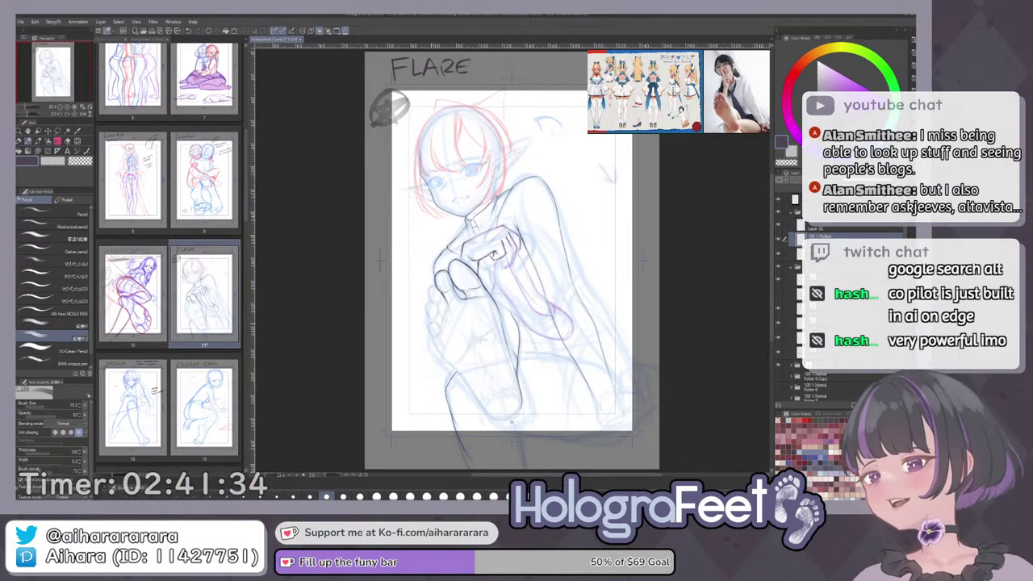
scroll(446, 244, "up", 6)
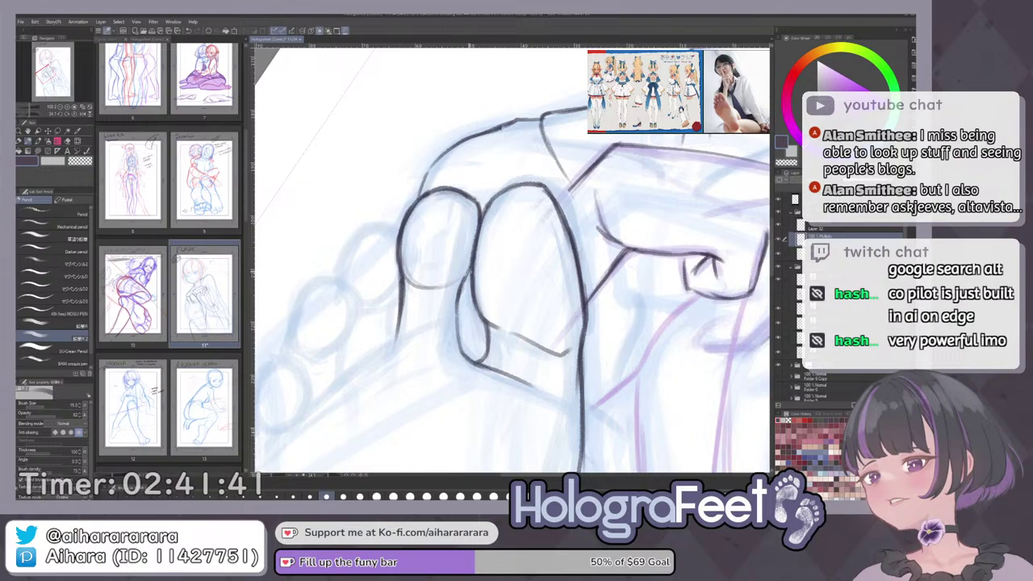
key("ctrl+0")
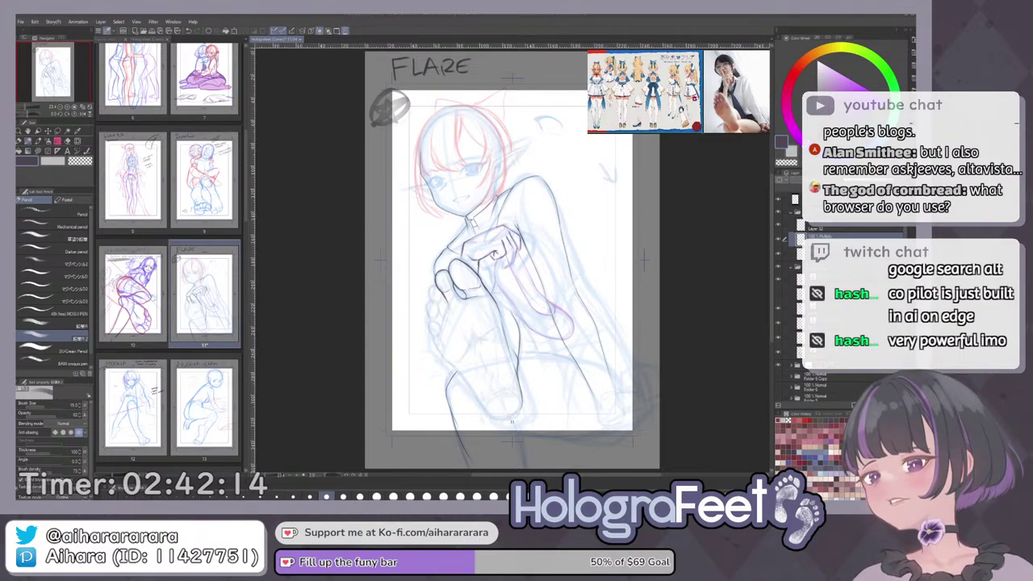
left_click_drag(711, 244, 707, 294)
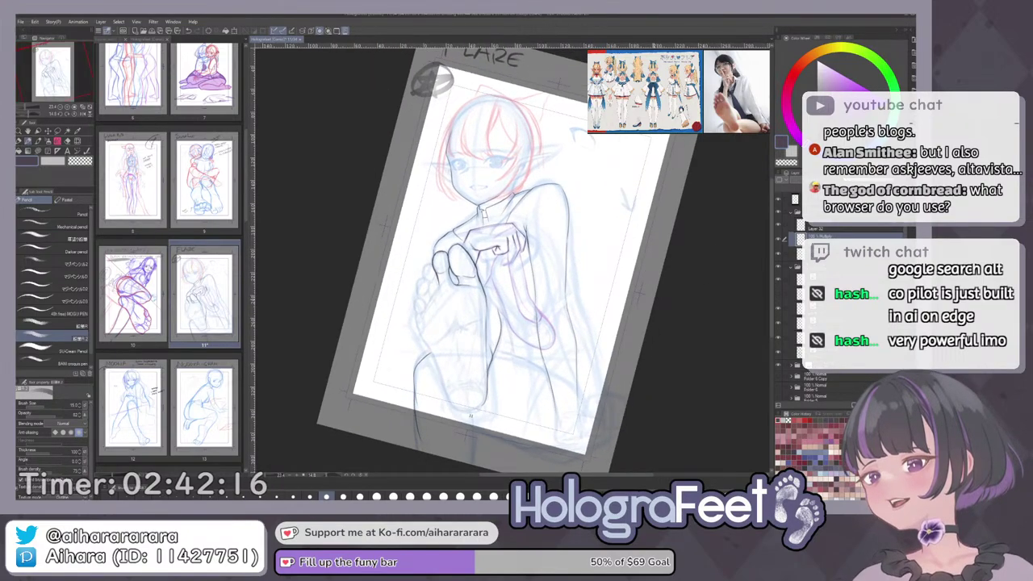
scroll(456, 255, "up", 3)
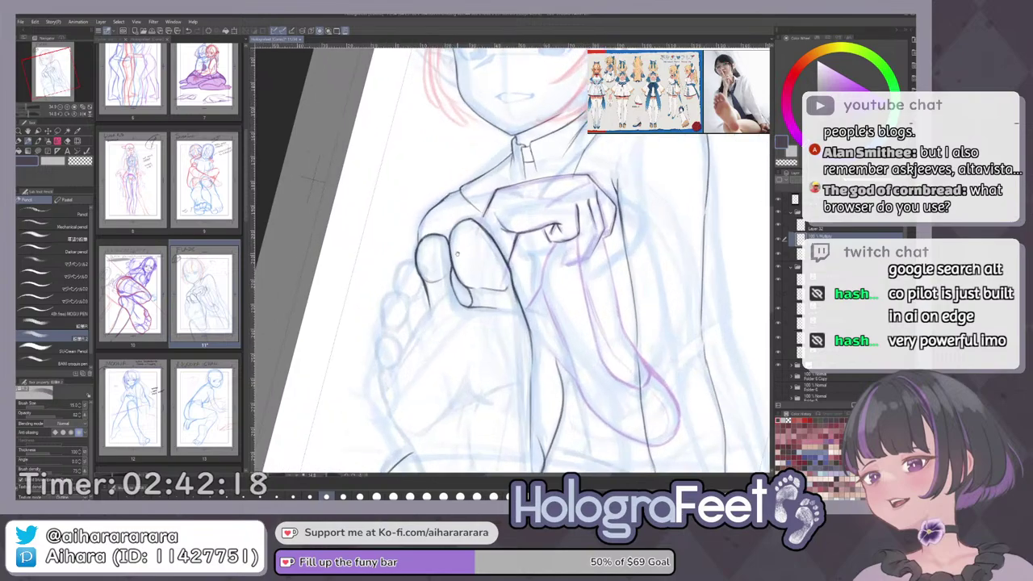
mouse_move(458, 254)
left_mouse_down()
mouse_move(508, 226)
mouse_move(515, 246)
left_mouse_up()
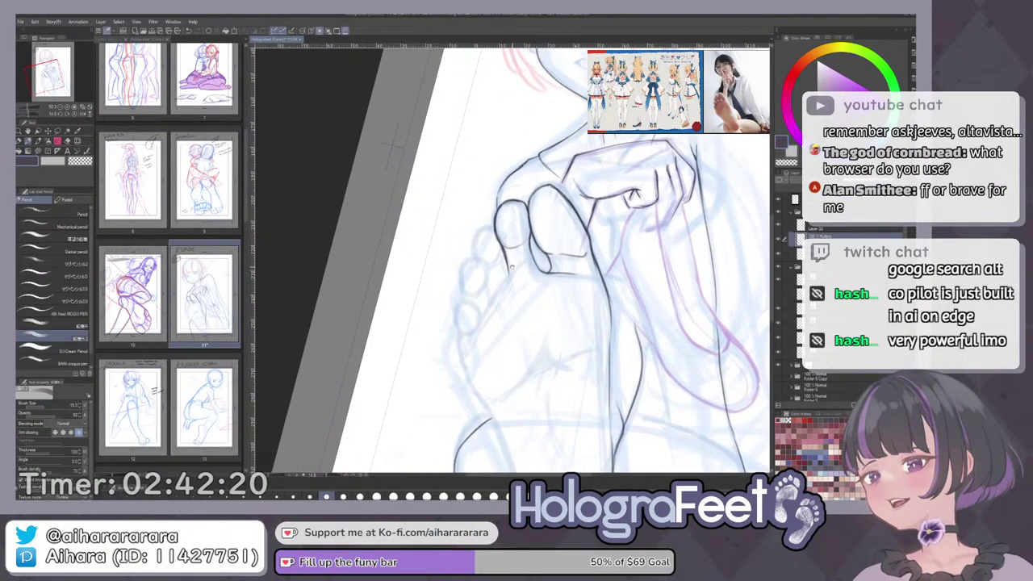
left_click_drag(587, 229, 601, 233)
scroll(531, 318, "up", 1)
mouse_move(530, 318)
left_mouse_down()
mouse_move(519, 280)
mouse_move(541, 281)
mouse_move(547, 300)
left_mouse_up()
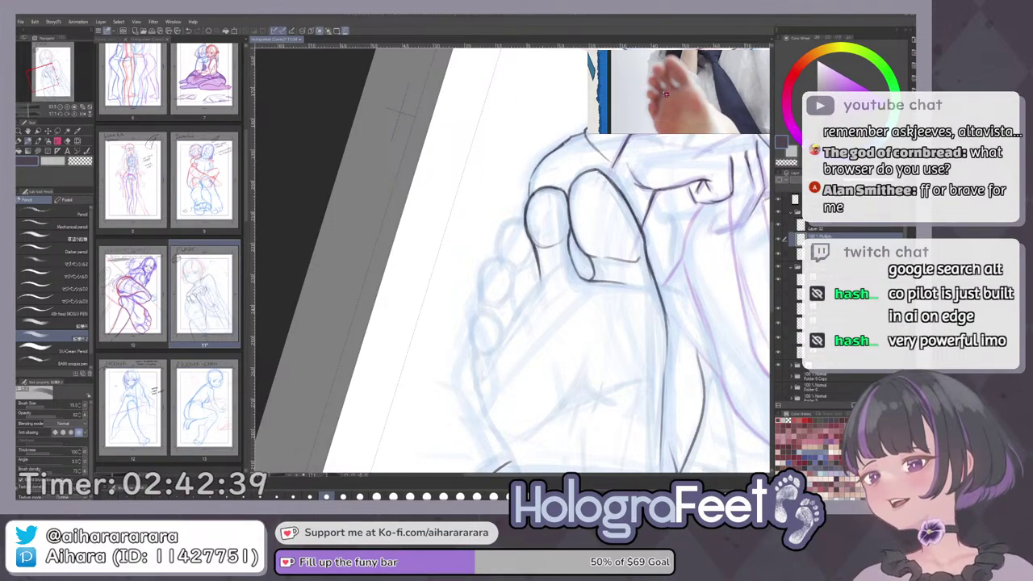
mouse_move(654, 221)
left_mouse_down()
mouse_move(657, 233)
mouse_move(599, 289)
left_mouse_up()
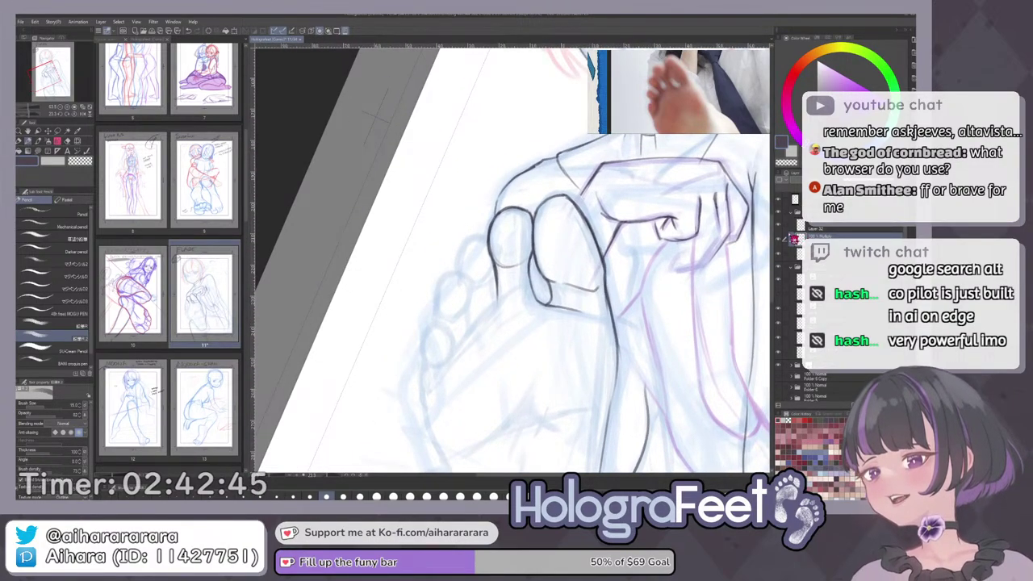
left_click_drag(543, 297, 557, 290)
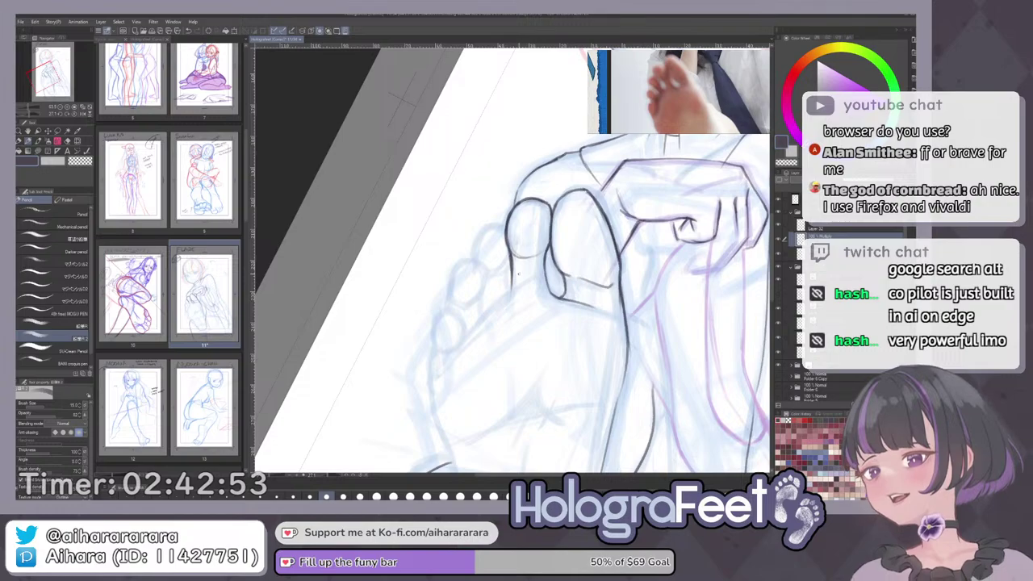
left_click_drag(514, 298, 522, 275)
Doodle a browser window with a lined side panel, a stick figure and a small arrow in the page's empty lower corner.
mouse_move(602, 313)
left_mouse_down()
mouse_move(622, 244)
mouse_move(611, 179)
mouse_move(580, 271)
mouse_move(611, 242)
left_mouse_up()
mouse_move(468, 262)
left_mouse_down()
mouse_move(479, 305)
mouse_move(569, 284)
left_mouse_up()
left_click_drag(481, 307, 575, 284)
left_click_drag(496, 288, 524, 279)
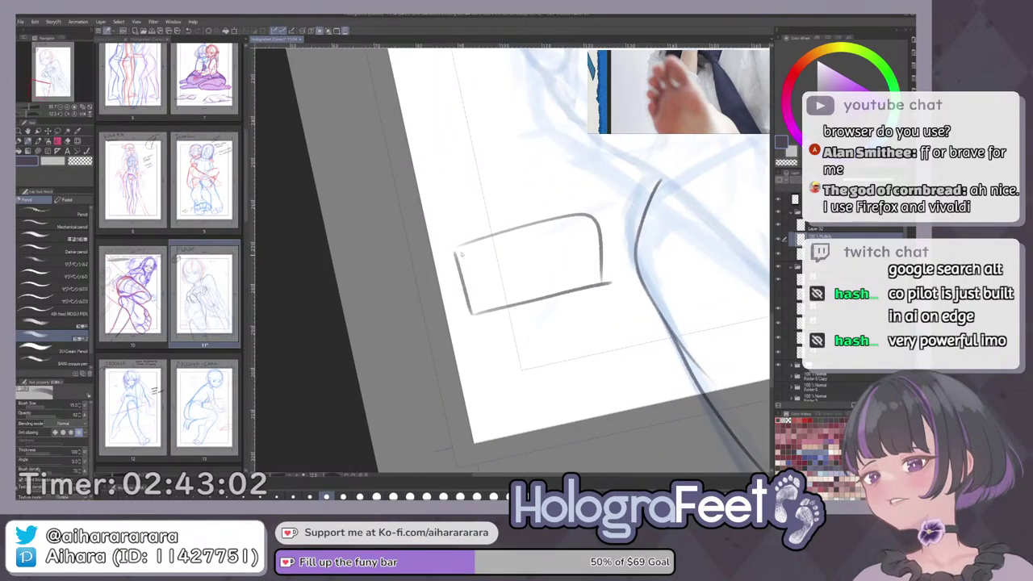
mouse_move(456, 254)
left_mouse_down()
mouse_move(482, 245)
mouse_move(493, 299)
mouse_move(468, 263)
mouse_move(485, 274)
left_mouse_up()
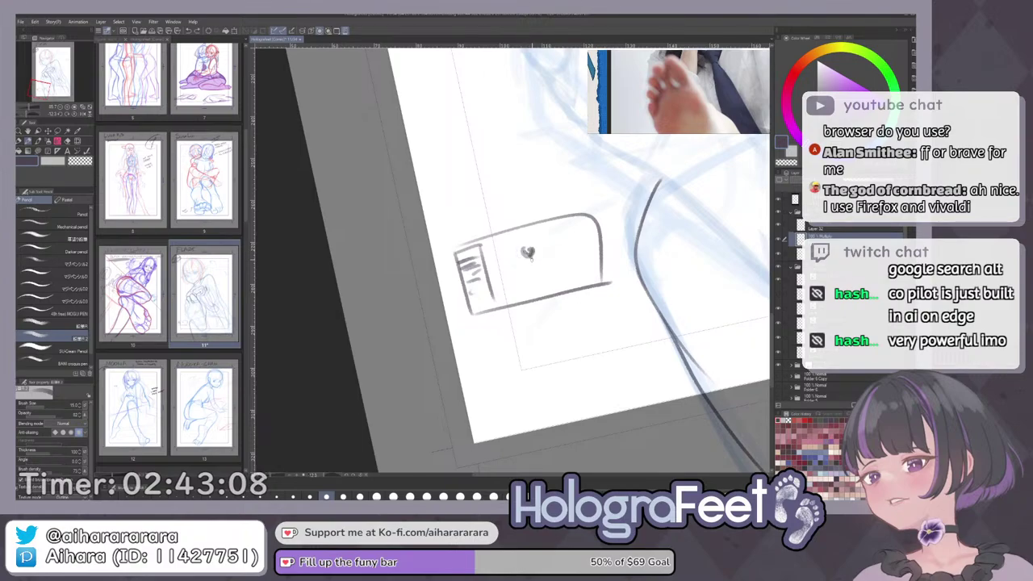
mouse_move(533, 258)
left_mouse_down()
mouse_move(531, 287)
mouse_move(549, 272)
left_mouse_up()
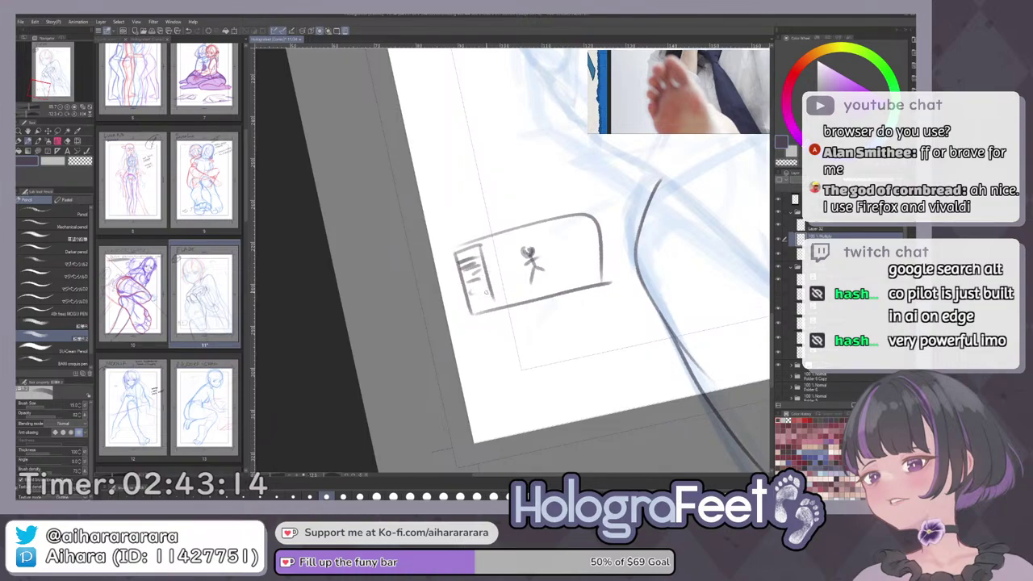
left_click_drag(498, 326, 477, 325)
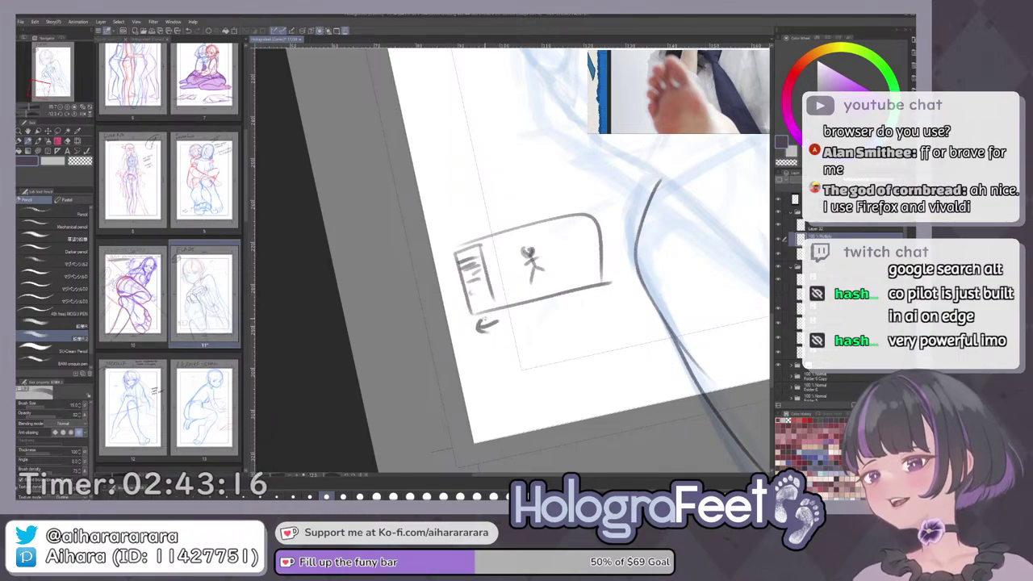
Undo the doodle's arrowhead, draw a new divider for a narrower side panel, and erase the old divider.
key("ctrl+z")
left_click_drag(466, 258, 479, 306)
key("c")
left_click_drag(480, 252, 488, 284)
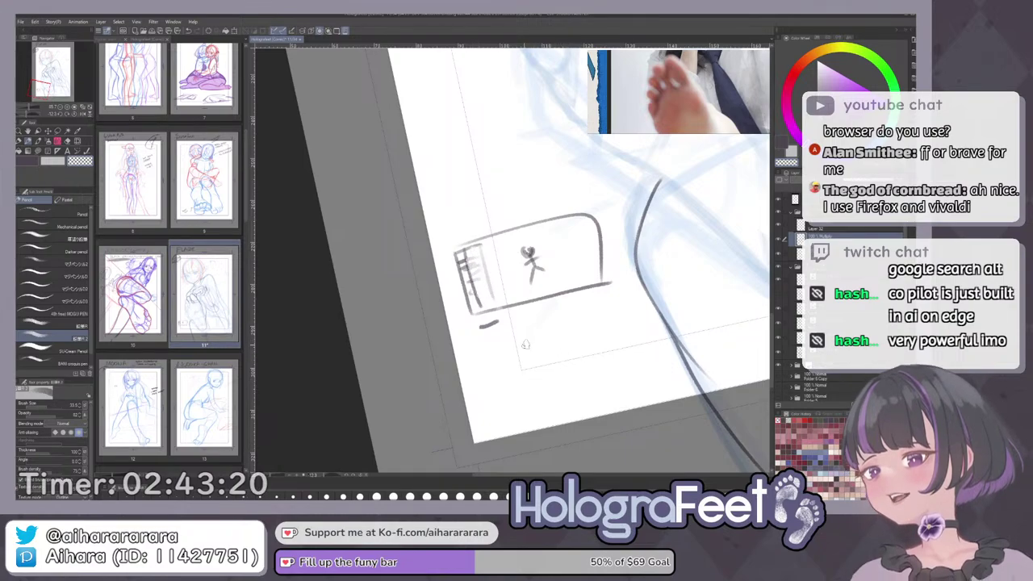
Clear the whole browser doodle from the page's lower corner with a transparent Lasso Fill.
key("u")
mouse_move(442, 216)
left_mouse_down()
mouse_move(617, 205)
mouse_move(490, 215)
left_mouse_up()
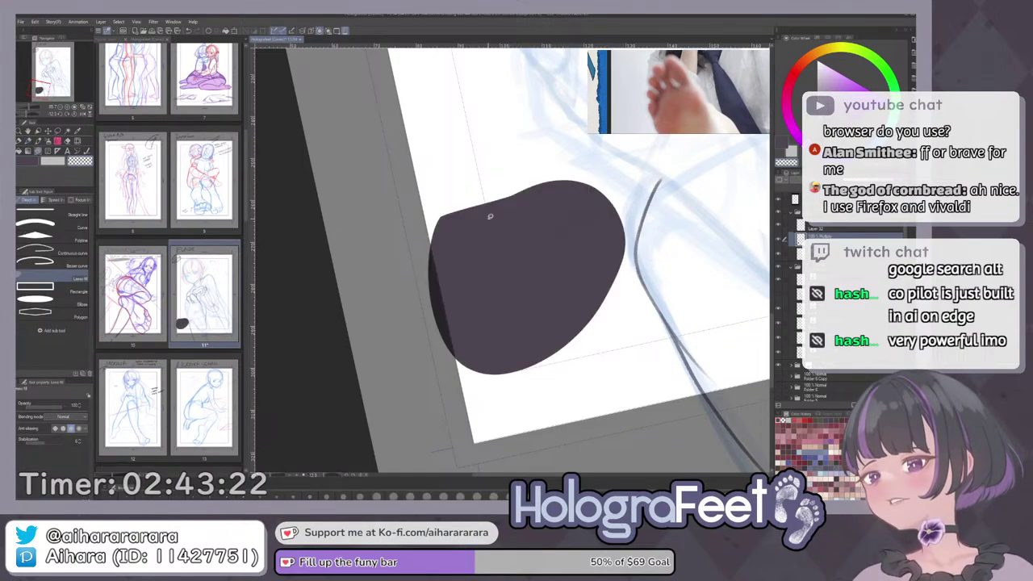
mouse_move(422, 200)
left_mouse_down()
mouse_move(549, 401)
mouse_move(630, 234)
mouse_move(623, 249)
left_mouse_up()
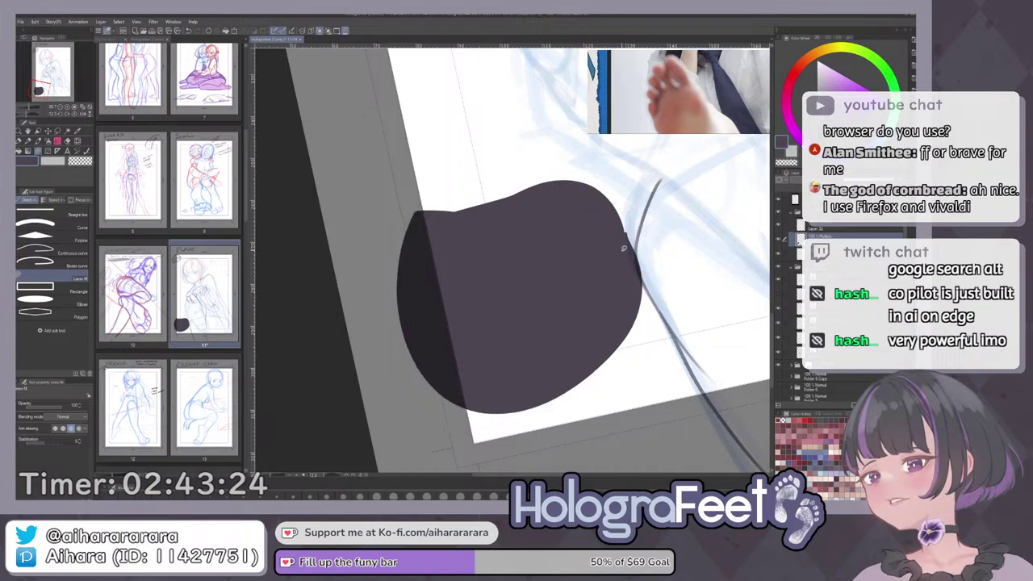
key("ctrl+z")
key("ctrl+z")
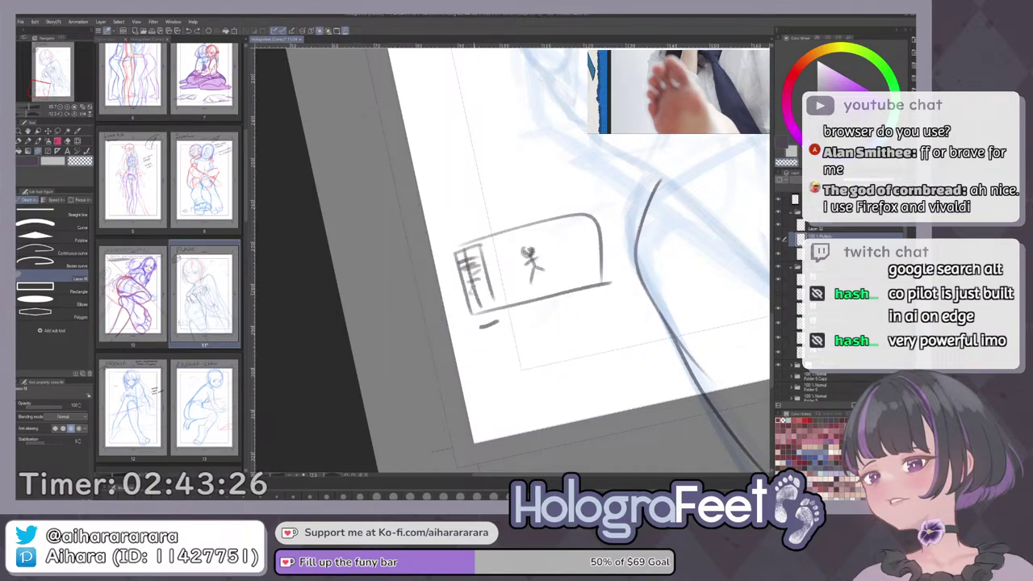
mouse_move(577, 307)
left_mouse_down()
mouse_move(542, 191)
mouse_move(464, 210)
left_mouse_up()
key("ctrl+0")
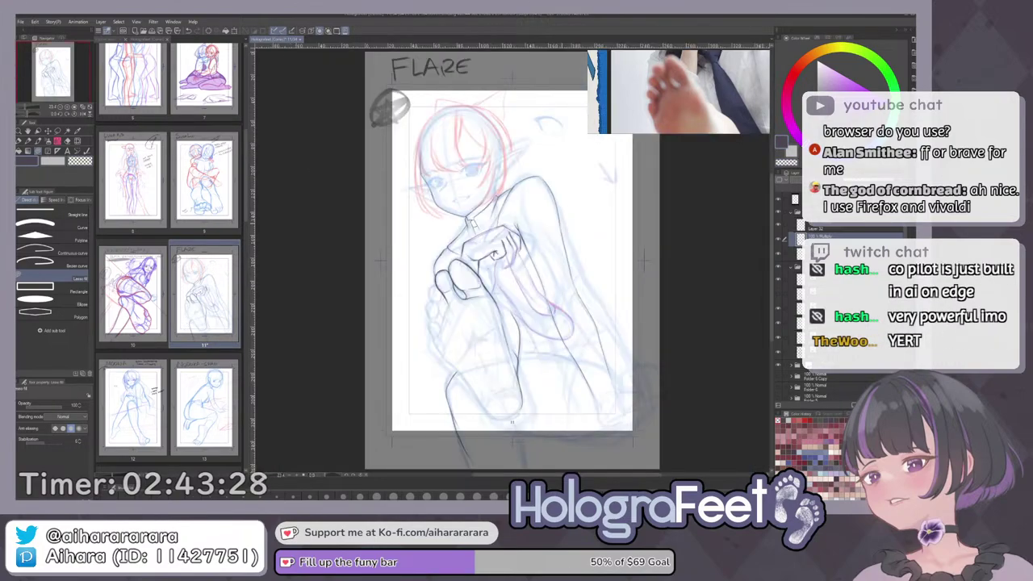
Refine the second toe's outer side line below the pad with the pencil, extending it slightly towards the sole.
key("p")
scroll(494, 266, "up", 3)
scroll(495, 267, "up", 1)
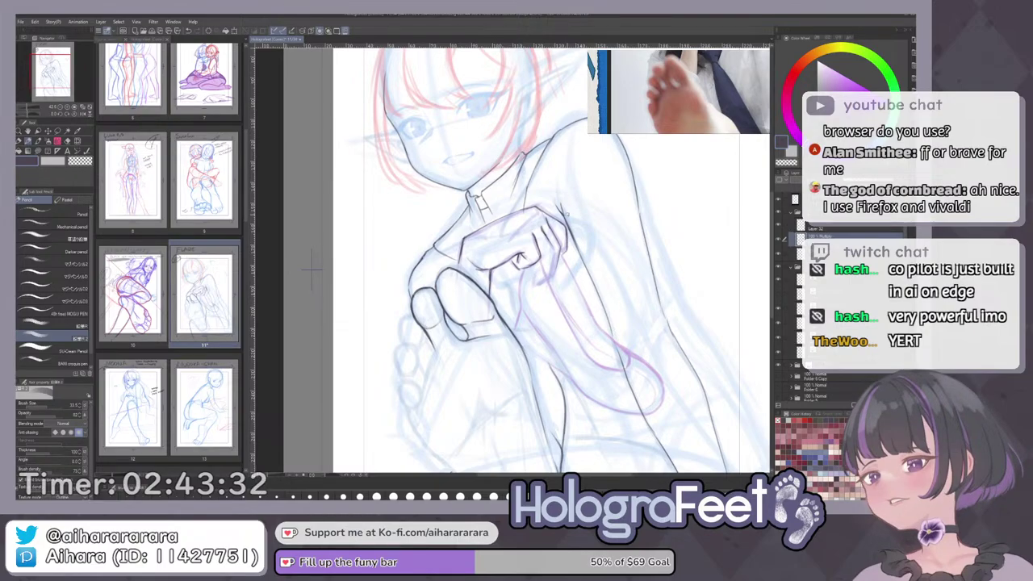
left_click_drag(567, 214, 577, 227)
mouse_move(396, 349)
left_mouse_down()
mouse_move(422, 280)
mouse_move(449, 306)
mouse_move(466, 302)
left_mouse_up()
left_click_drag(457, 300, 462, 355)
key("ctrl+z")
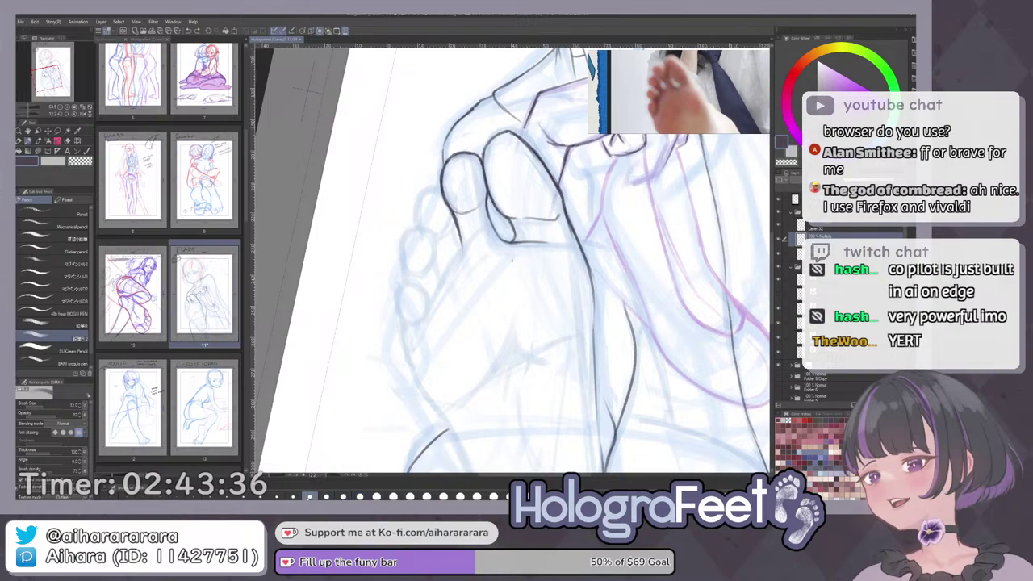
left_click_drag(466, 231, 474, 221)
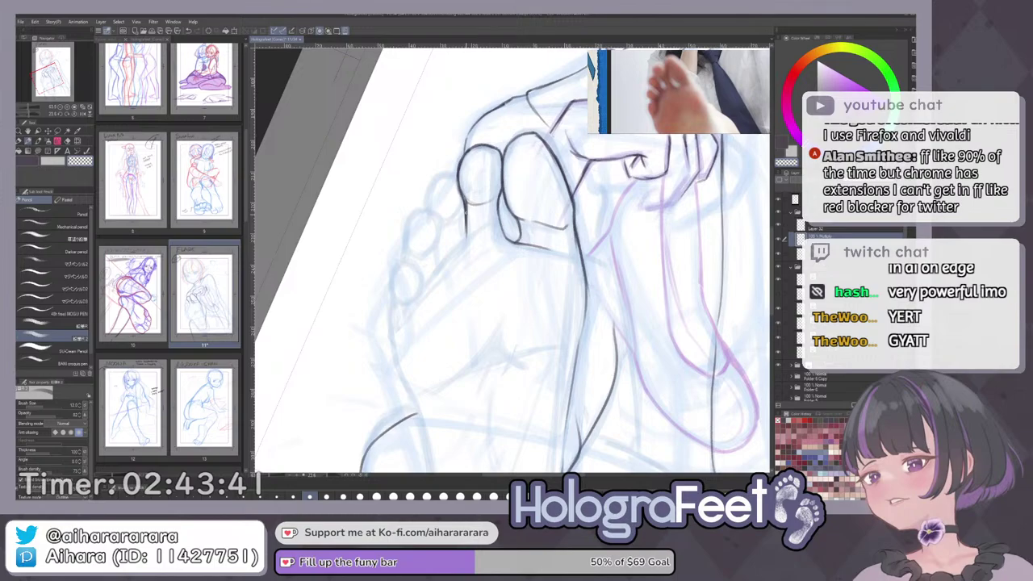
left_click_drag(466, 213, 466, 242)
key("c")
key("ctrl+0")
scroll(454, 252, "up", 4)
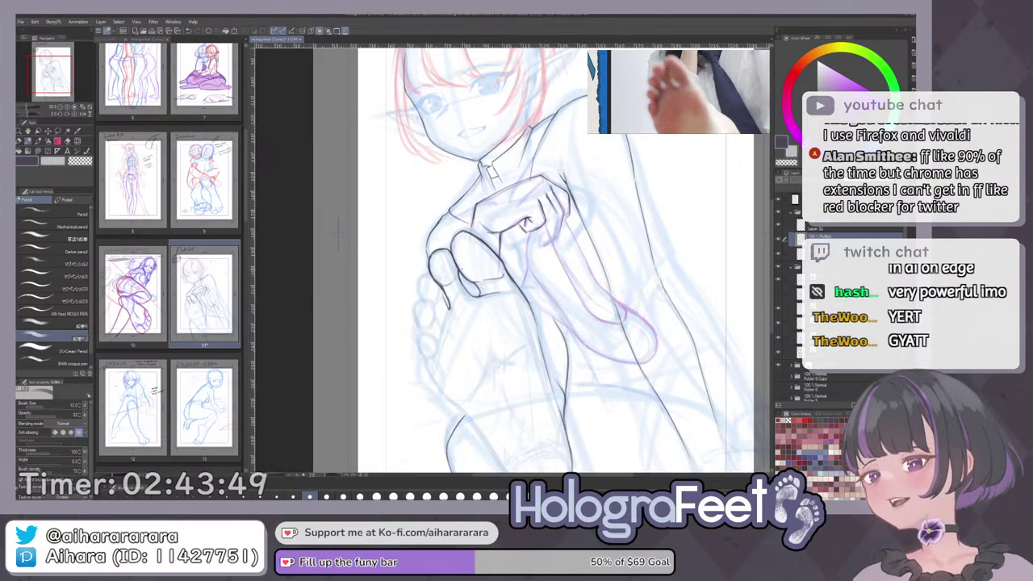
Erase the doubled stroke at the lower end of the second toe's outer side line.
left_click_drag(567, 220, 577, 244)
scroll(452, 252, "up", 2)
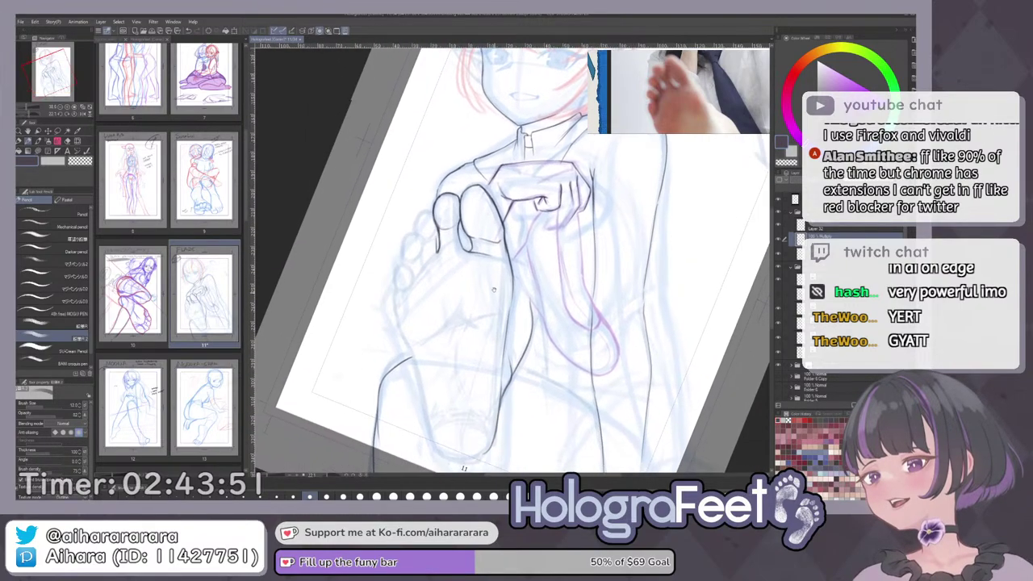
left_click_drag(437, 219, 504, 289)
scroll(512, 258, "up", 2)
scroll(513, 258, "up", 2)
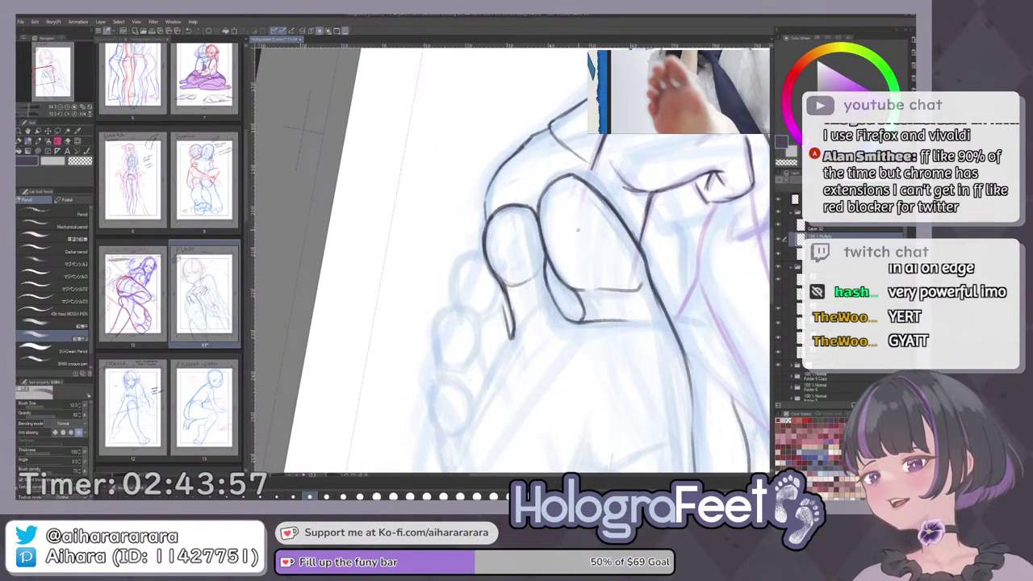
mouse_move(576, 233)
left_mouse_down()
mouse_move(600, 289)
mouse_move(592, 257)
left_mouse_up()
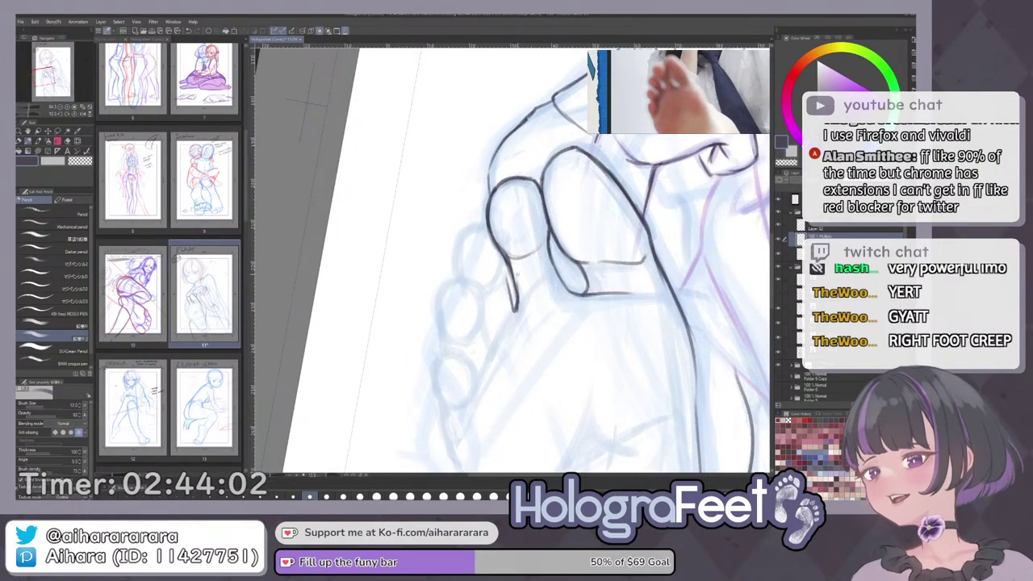
left_click_drag(510, 360, 490, 278)
left_click_drag(452, 324, 438, 310)
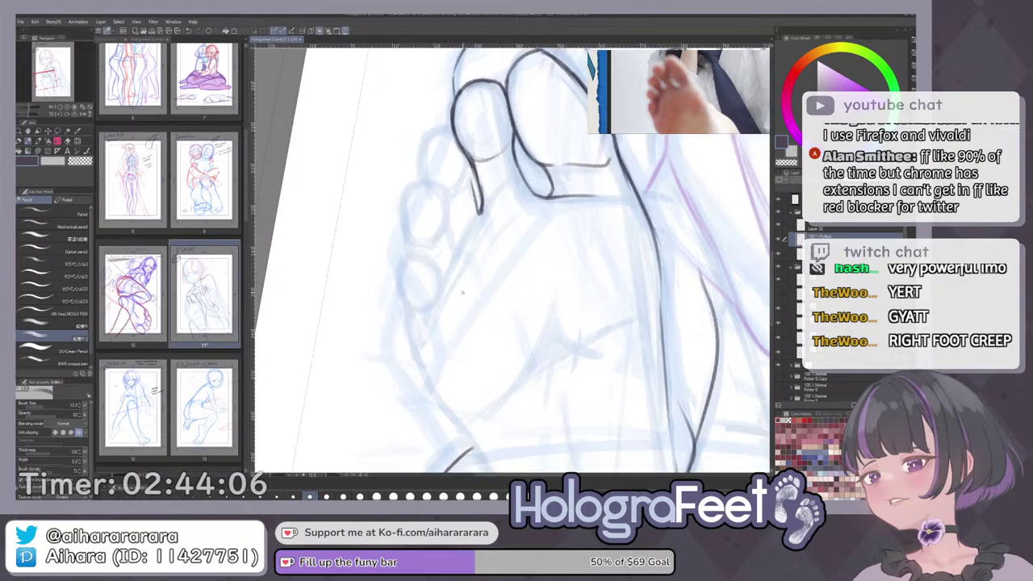
left_click_drag(594, 169, 602, 177)
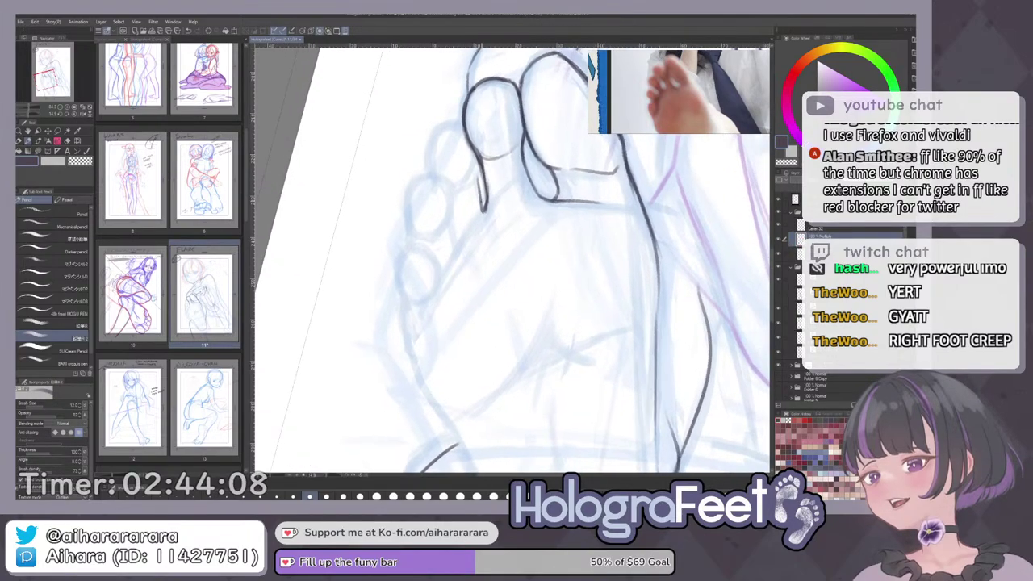
key("e")
left_click_drag(475, 177, 477, 190)
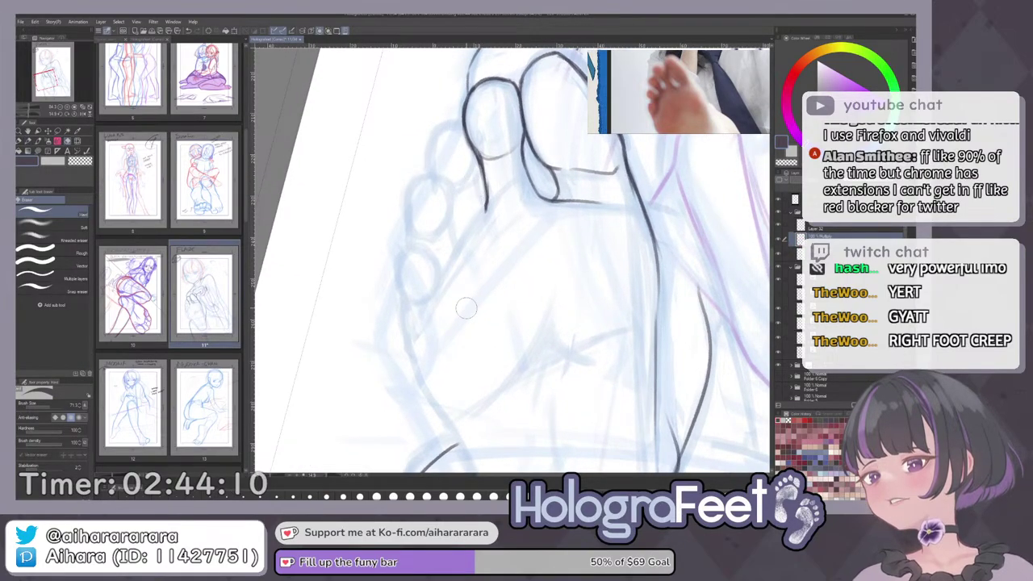
Draw the little toe's outer side in pencil along the blue sketch, undoing and redrawing the stroke until it fits.
key("p")
left_click_drag(468, 339, 453, 311)
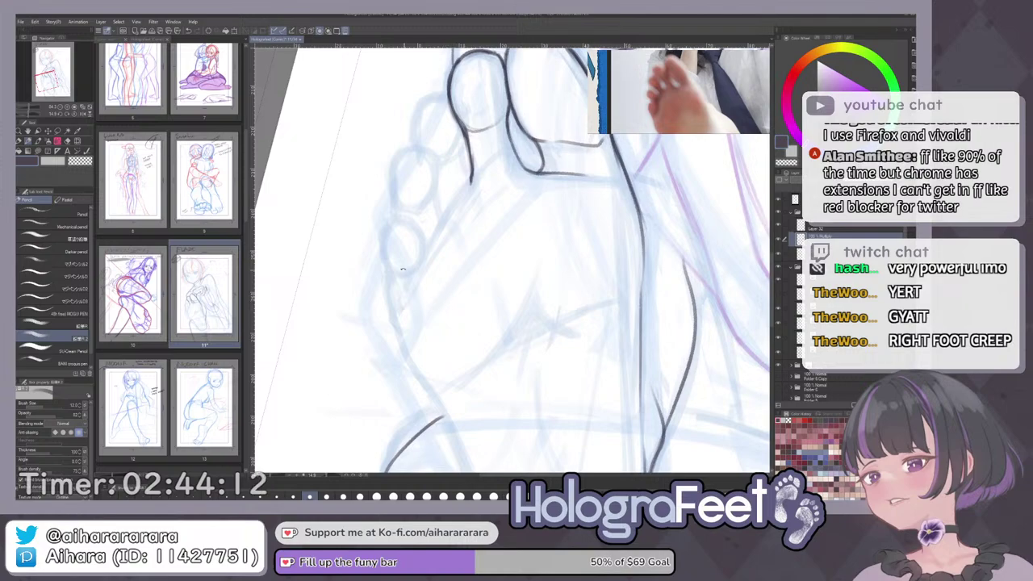
left_click_drag(404, 269, 405, 255)
left_click_drag(406, 307, 433, 316)
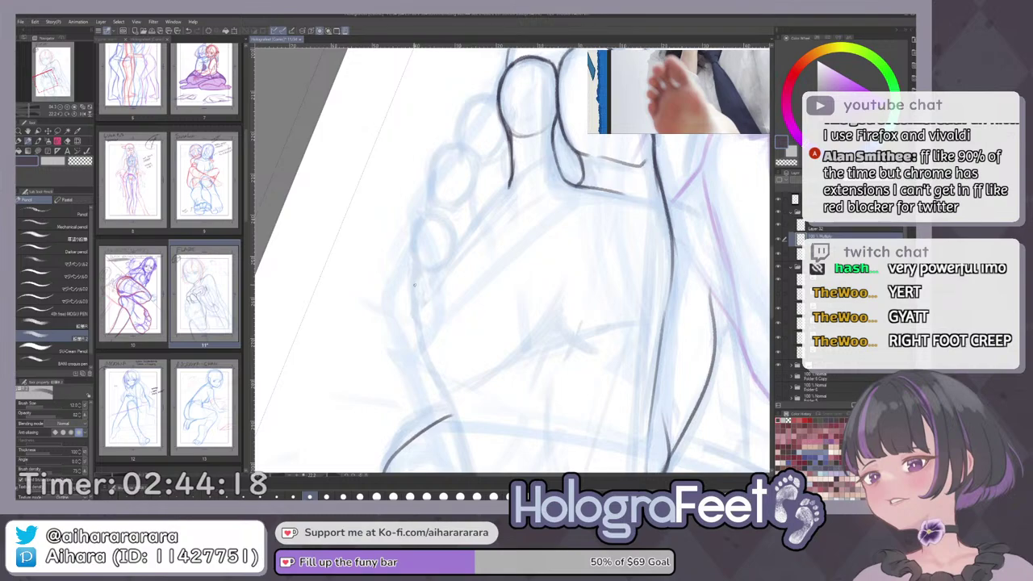
key("ctrl+z")
left_click_drag(405, 230, 410, 278)
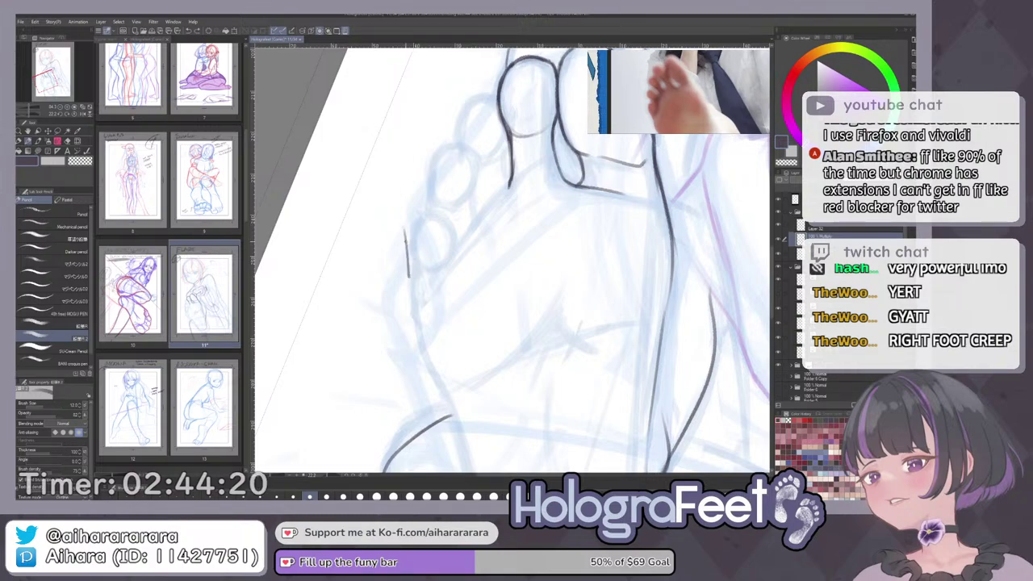
key("ctrl+z")
key("ctrl+z")
key("ctrl+y")
key("ctrl+y")
key("ctrl+z")
key("ctrl+z")
left_click_drag(405, 224, 411, 264)
key("ctrl+z")
mouse_move(405, 222)
left_mouse_down()
mouse_move(439, 201)
mouse_move(414, 264)
left_mouse_up()
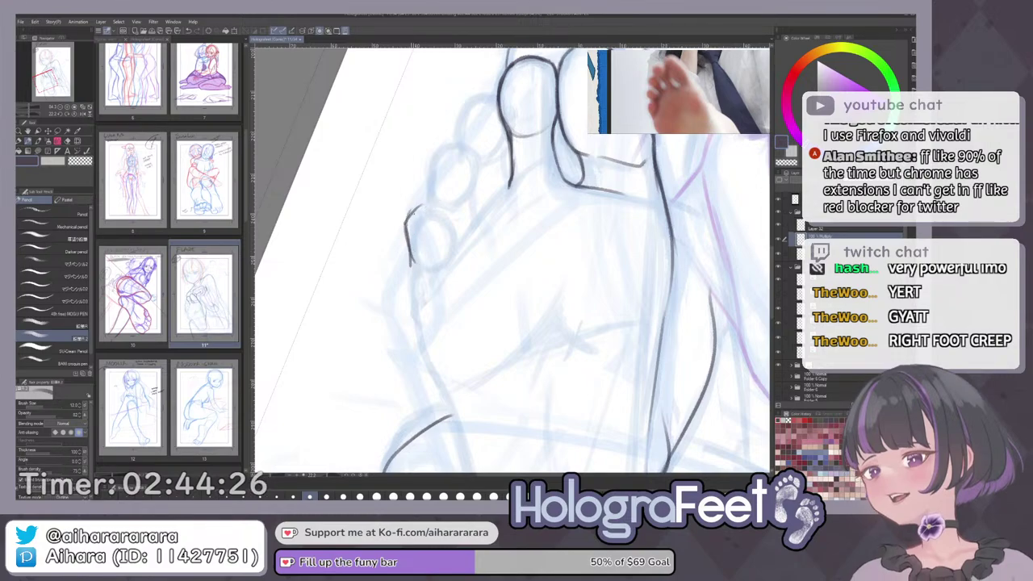
Draw the little toe's rounded tip and inner side, and redraw its outer side as a longer line running towards the sole.
left_click_drag(430, 200, 458, 239)
mouse_move(434, 201)
left_mouse_down()
mouse_move(455, 234)
mouse_move(448, 250)
left_mouse_up()
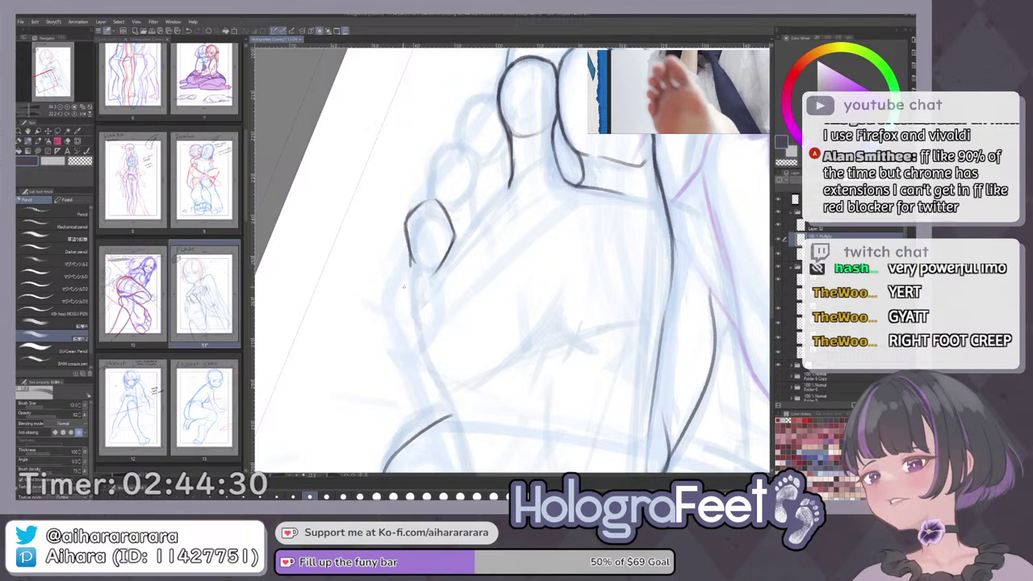
key("e")
mouse_move(410, 264)
left_mouse_down()
mouse_move(411, 226)
mouse_move(409, 260)
left_mouse_up()
key("p")
key("ctrl+z")
left_click_drag(410, 223, 411, 321)
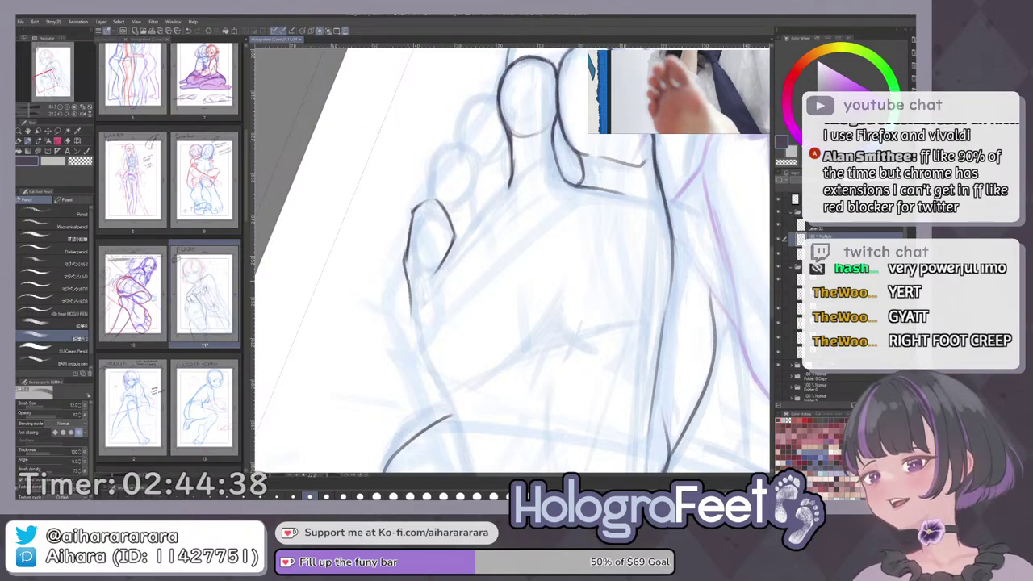
Extend the foot's outer edge from the little toe down to the shin line behind the sole.
left_click_drag(408, 280, 418, 346)
scroll(529, 323, "down", 3)
left_click_drag(477, 283, 522, 252)
scroll(523, 251, "up", 3)
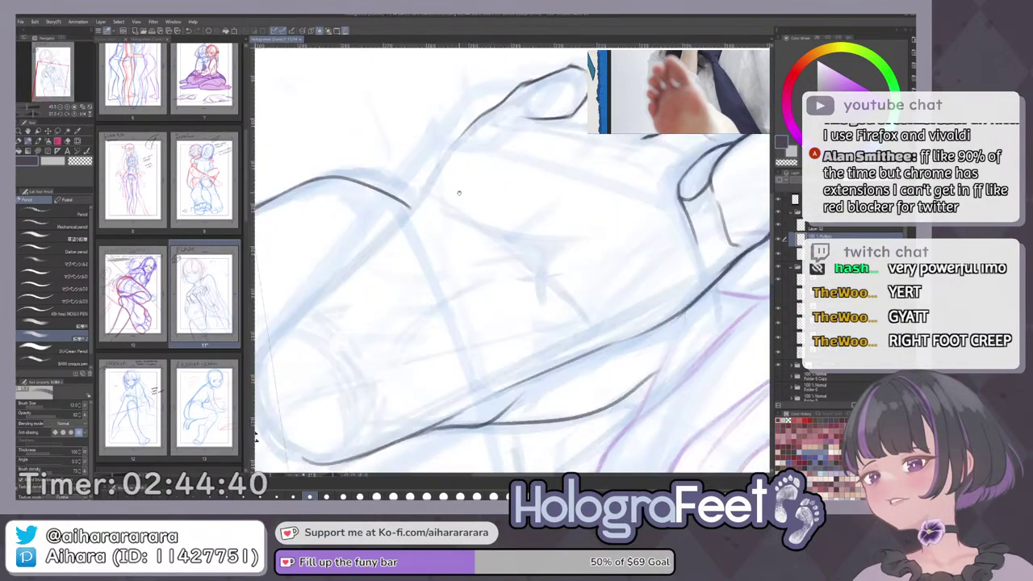
left_click_drag(459, 191, 517, 188)
left_click_drag(547, 278, 612, 226)
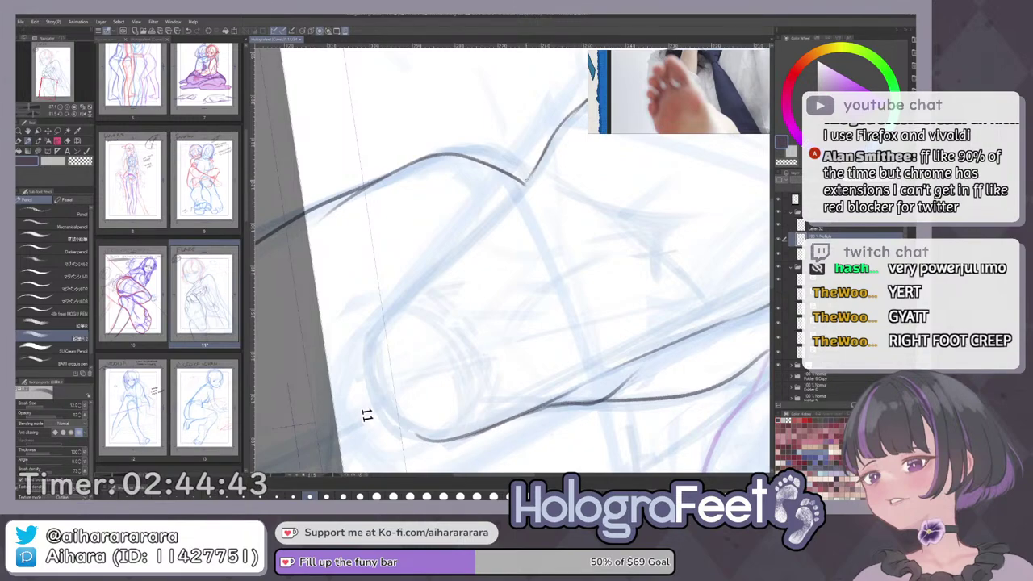
Continue the outer edge along the sole and around the heel, redrawing the heel curve to join the foot's inner edge.
mouse_move(527, 179)
left_mouse_down()
mouse_move(405, 292)
mouse_move(363, 375)
mouse_move(393, 427)
left_mouse_up()
key("ctrl+z")
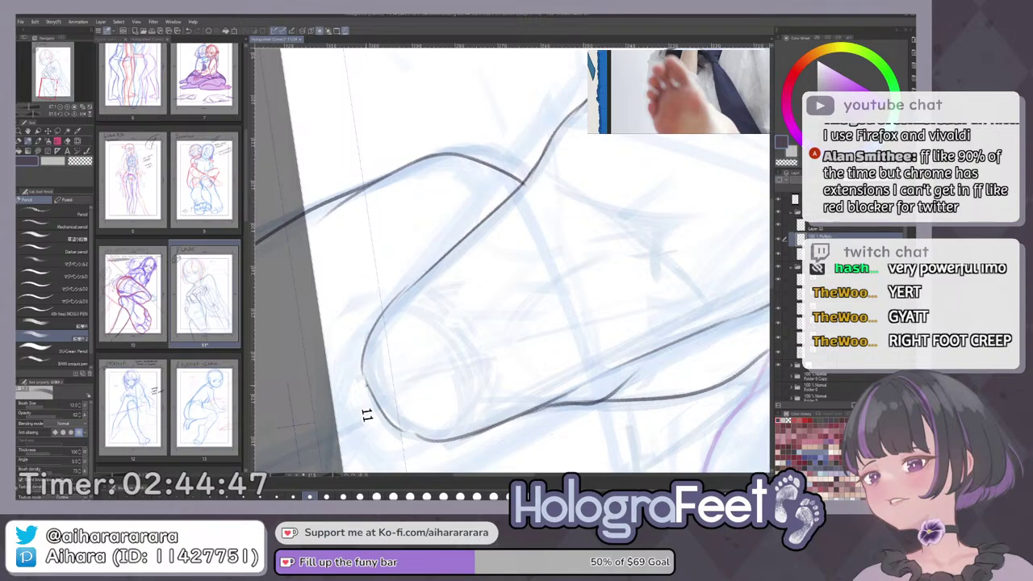
left_click_drag(370, 390, 423, 435)
key("ctrl+z")
left_click_drag(377, 399, 425, 440)
key("ctrl+0")
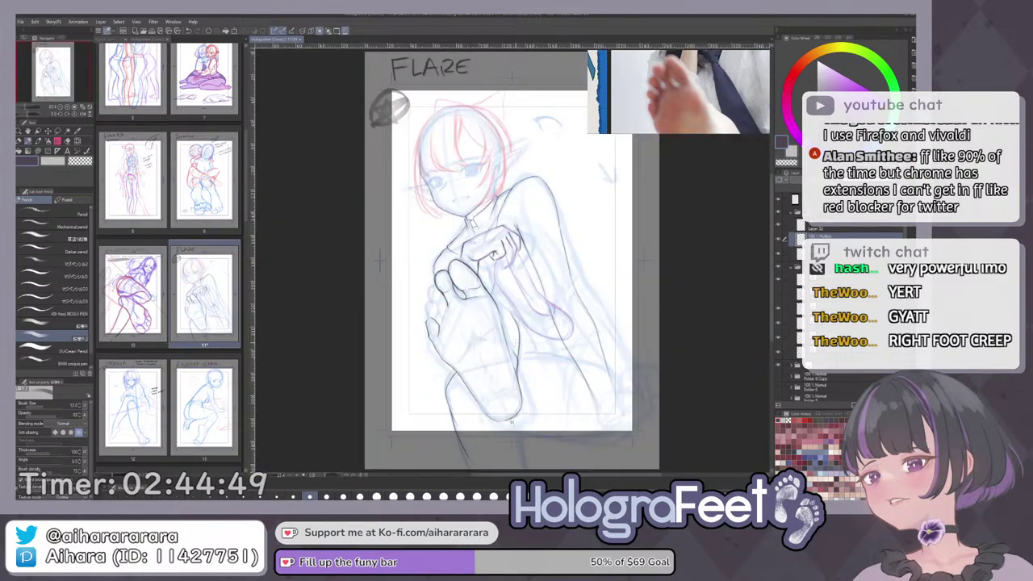
Try a straight guide line down the sole from below the toes to the heel.
left_click_drag(515, 343, 557, 355)
mouse_move(511, 438)
left_mouse_down()
mouse_move(554, 415)
mouse_move(594, 308)
mouse_move(514, 359)
left_mouse_up()
key("c")
key("ctrl+z")
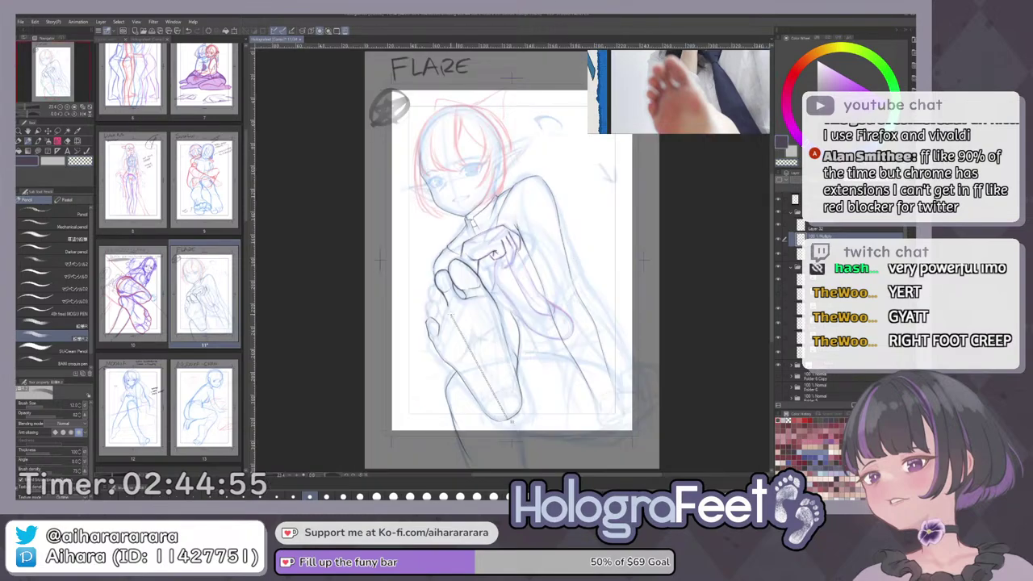
left_click_drag(576, 259, 571, 287)
Lasso the little toe, adjust it slightly with Scale/Rotate, and reconnect its outer side to the foot's edge in pencil.
left_click_drag(438, 224, 446, 252)
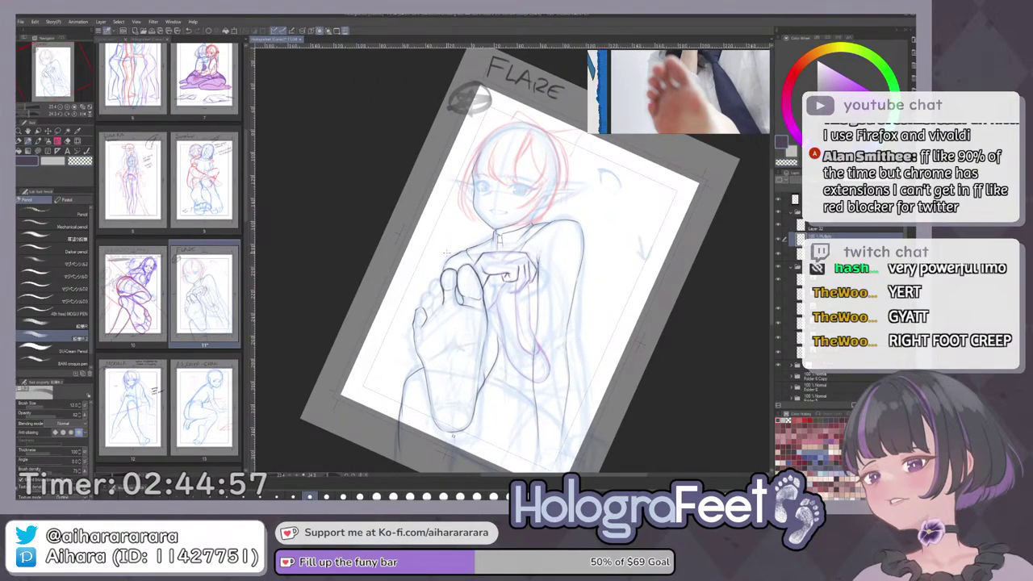
scroll(447, 253, "up", 2)
scroll(468, 283, "up", 2)
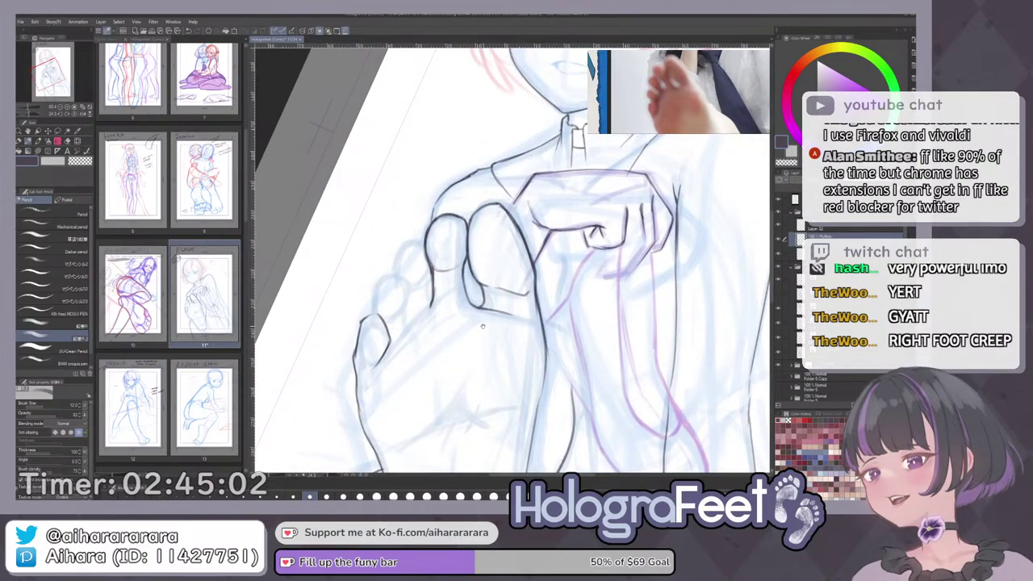
left_click_drag(477, 345, 512, 319)
key("m")
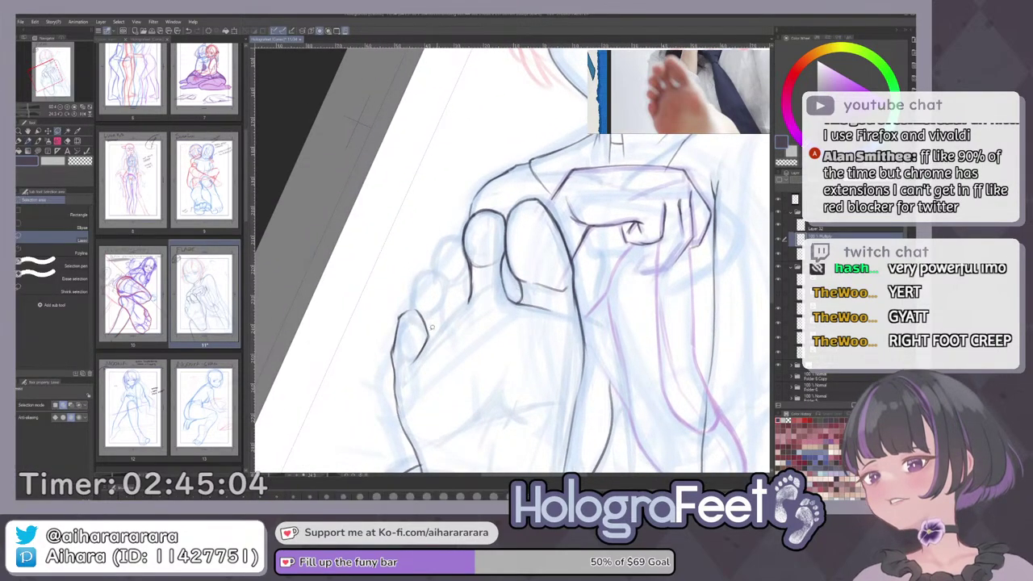
mouse_move(396, 334)
left_mouse_down()
mouse_move(414, 365)
mouse_move(420, 299)
mouse_move(423, 309)
left_mouse_up()
key("ctrl+t")
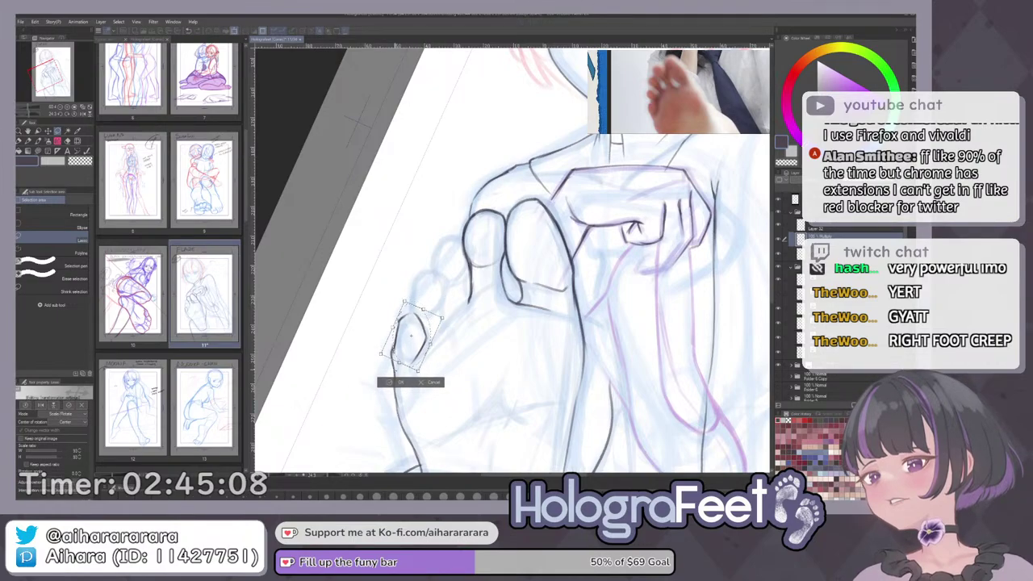
left_click(400, 383)
left_click(356, 383)
key("p")
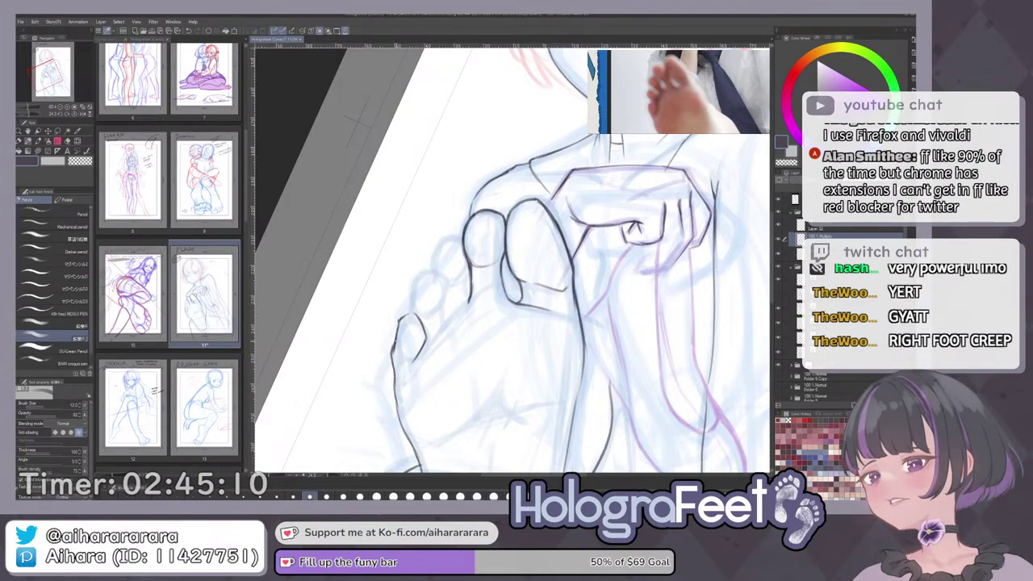
left_click_drag(395, 341, 392, 362)
key("ctrl+0")
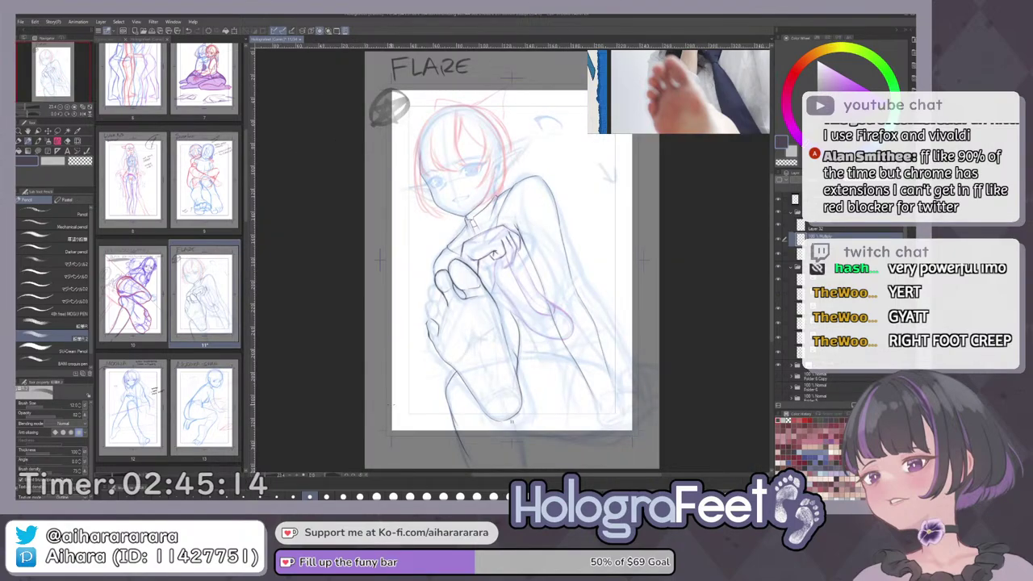
Draw the fourth toe's rounded pad outline and the short side line below it, beside the little toe.
left_click_drag(392, 406, 350, 353)
mouse_move(422, 315)
left_mouse_down()
mouse_move(470, 315)
mouse_move(488, 304)
left_mouse_up()
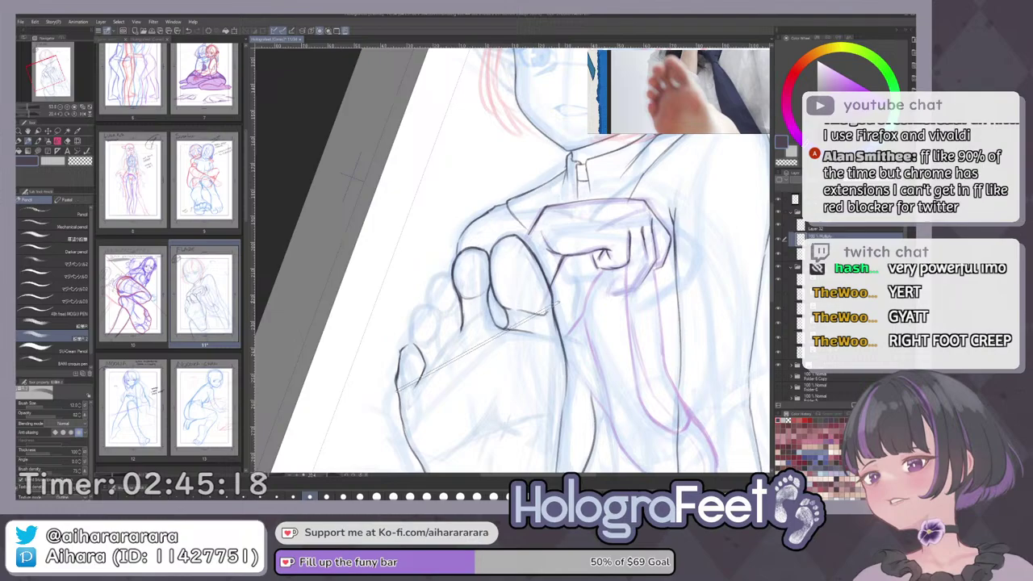
scroll(399, 372, "up", 3)
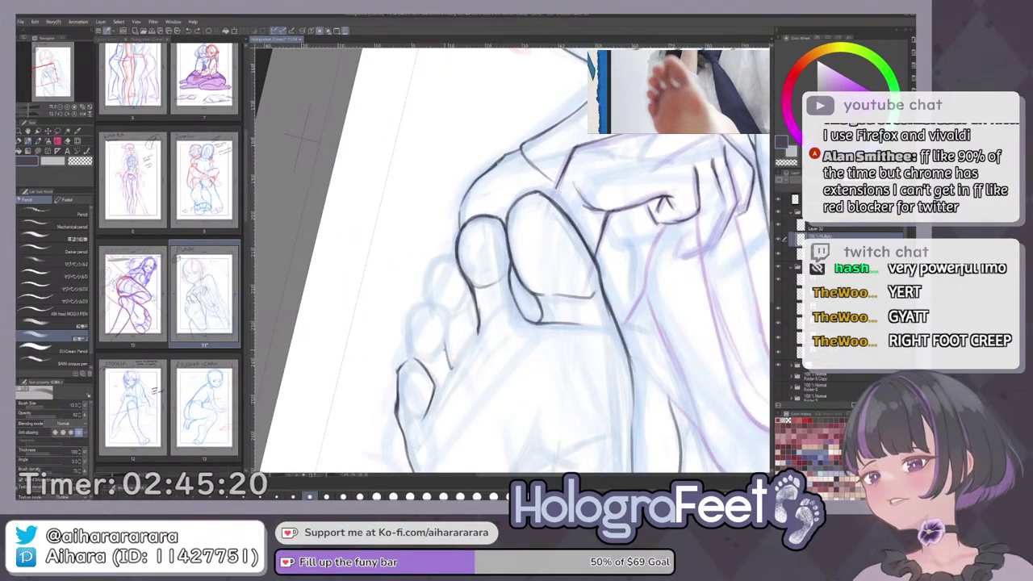
left_click_drag(414, 344, 430, 360)
mouse_move(411, 318)
left_mouse_down()
mouse_move(414, 347)
mouse_move(417, 303)
mouse_move(415, 331)
left_mouse_up()
mouse_move(436, 296)
left_mouse_down()
mouse_move(412, 311)
mouse_move(450, 317)
mouse_move(412, 355)
left_mouse_up()
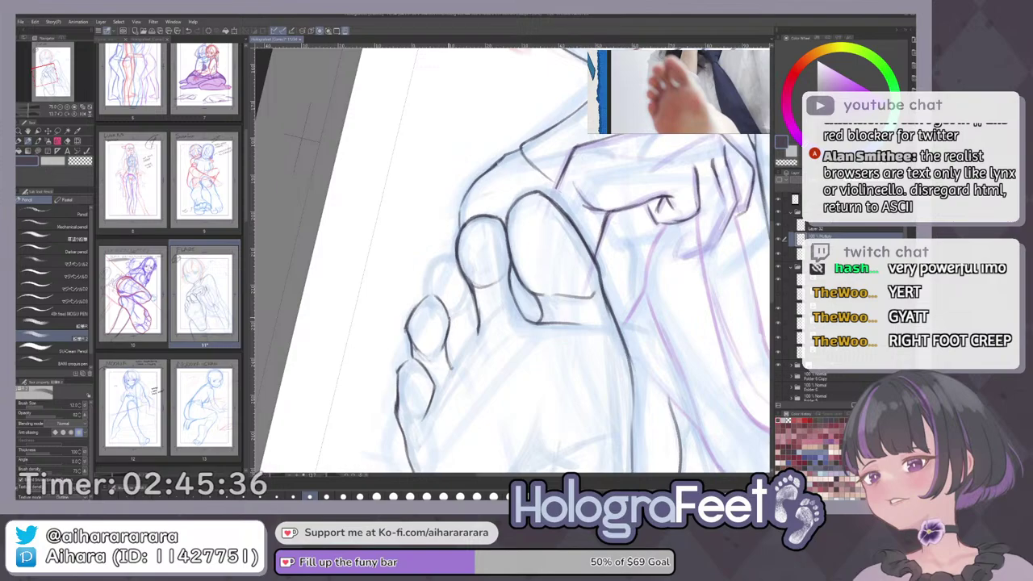
Lasso the second toe, shrink and nudge it slightly with Free Transform, and clear the selection before returning to the pencil.
scroll(557, 291, "down", 4)
key("ctrl+0")
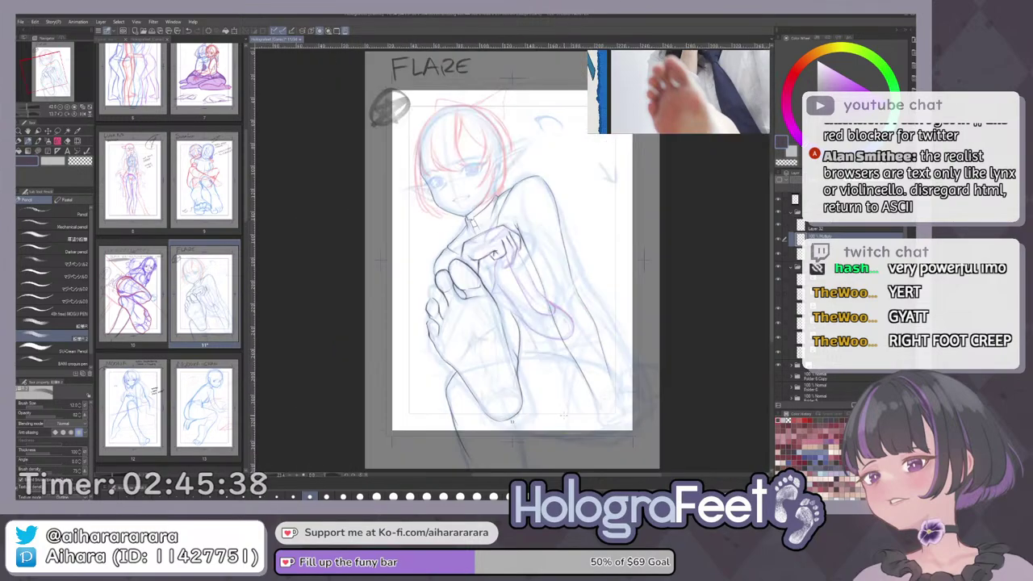
left_click_drag(553, 372, 476, 375)
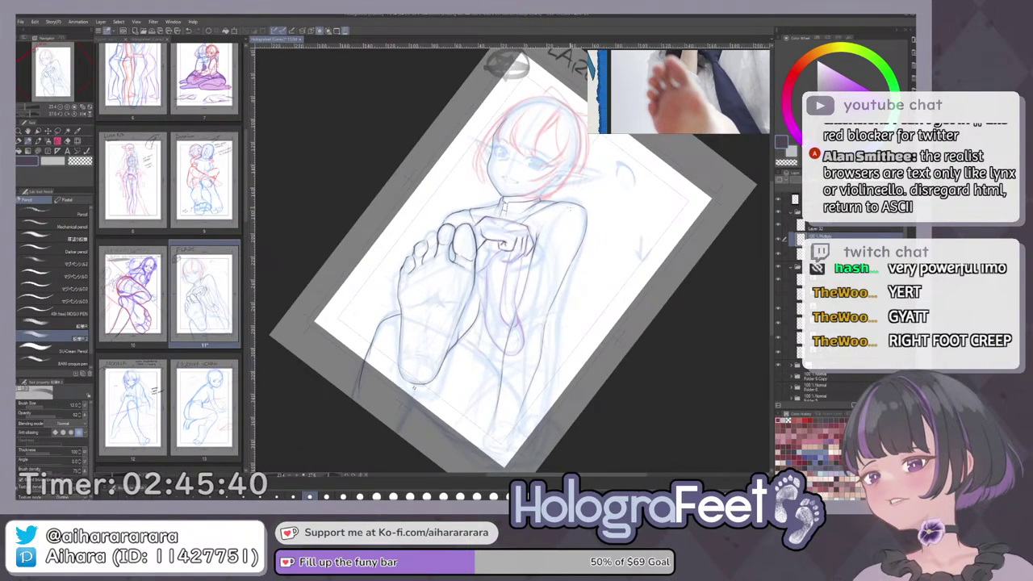
key("m")
scroll(414, 388, "up", 3)
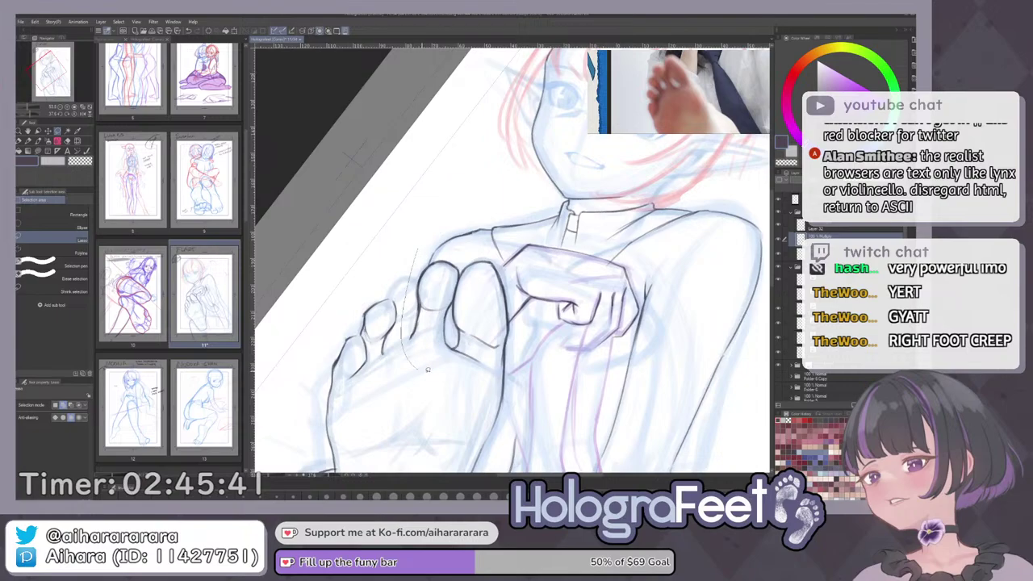
left_click_drag(428, 370, 453, 352)
left_click_drag(455, 284, 463, 287)
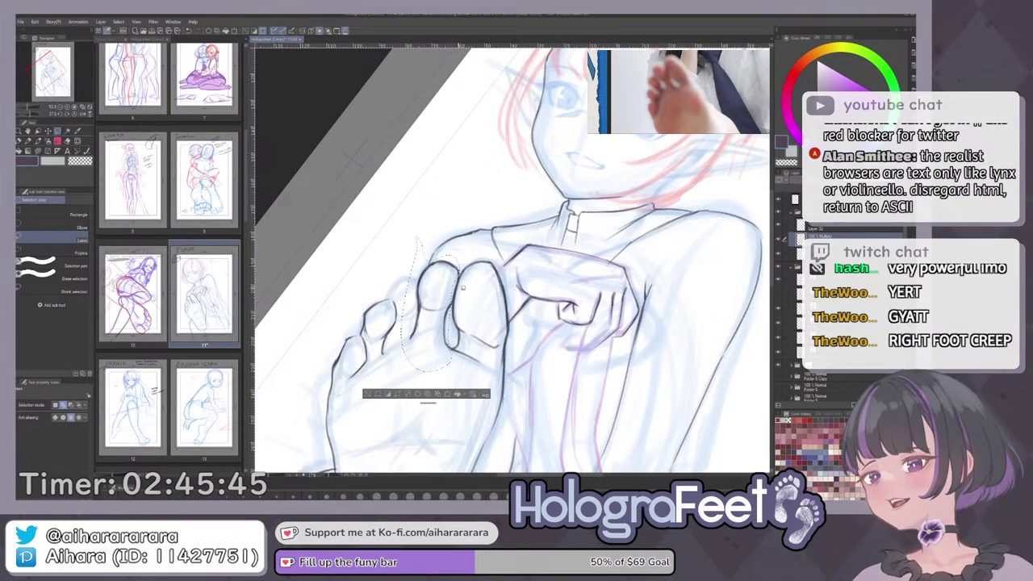
key("ctrl+t")
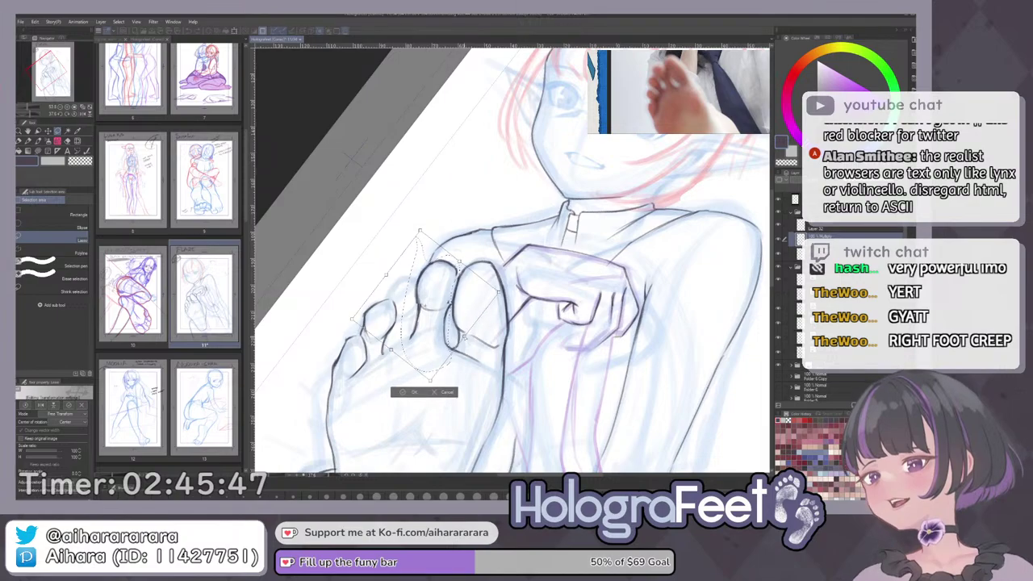
left_click_drag(555, 261, 553, 252)
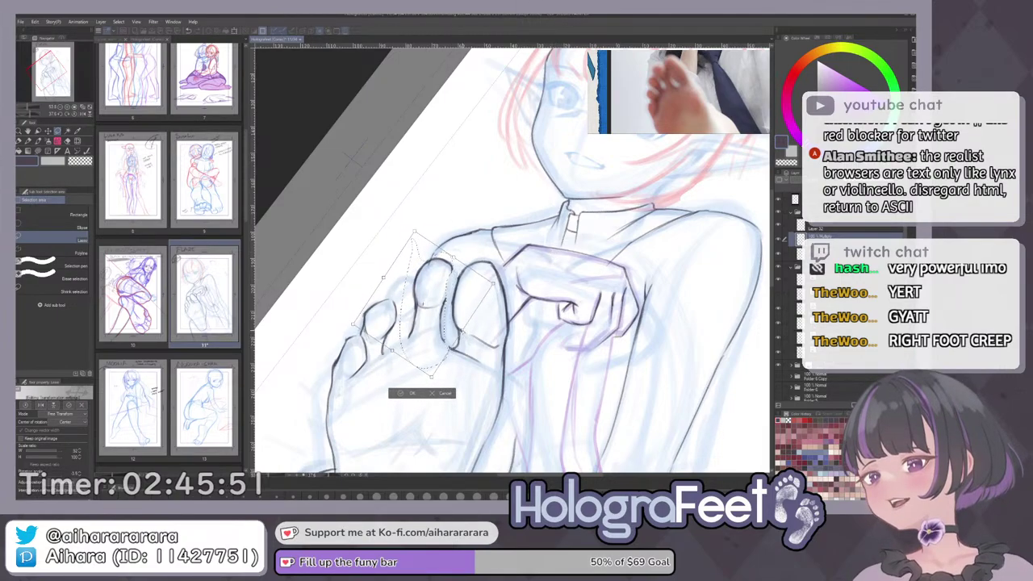
left_click_drag(384, 278, 387, 278)
left_click_drag(465, 309, 466, 311)
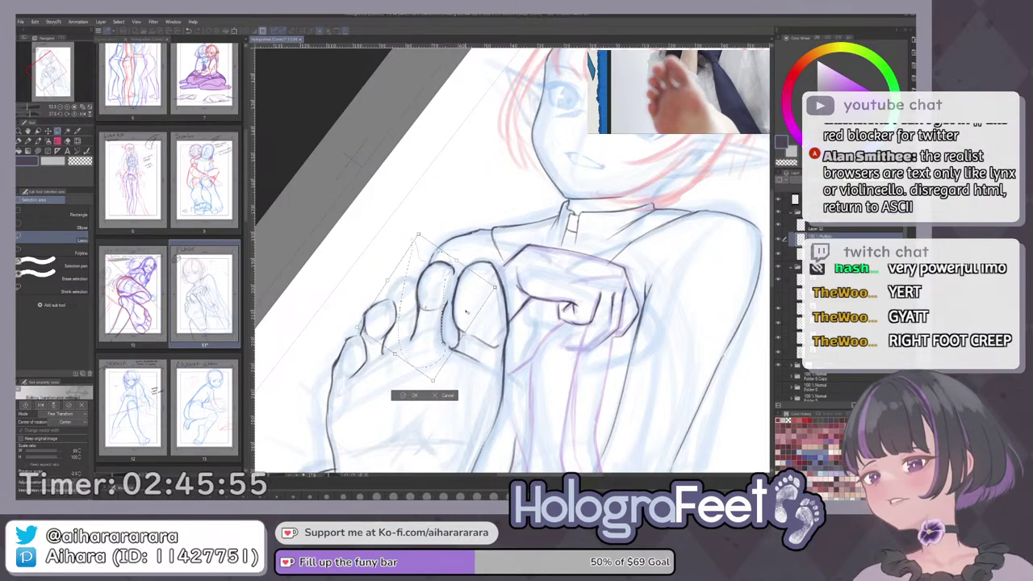
key("Return")
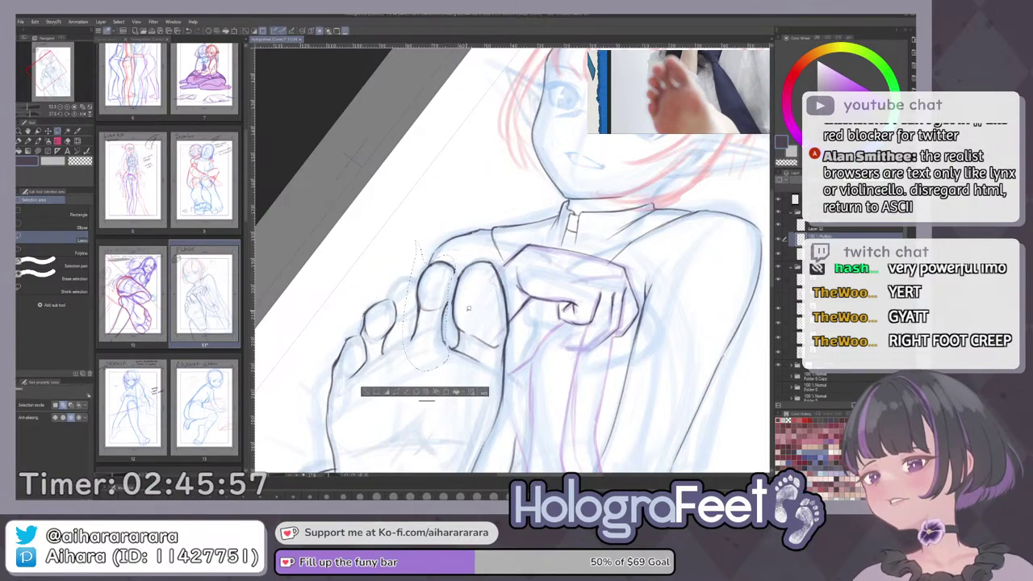
left_click(368, 393)
key("p")
scroll(447, 336, "up", 3)
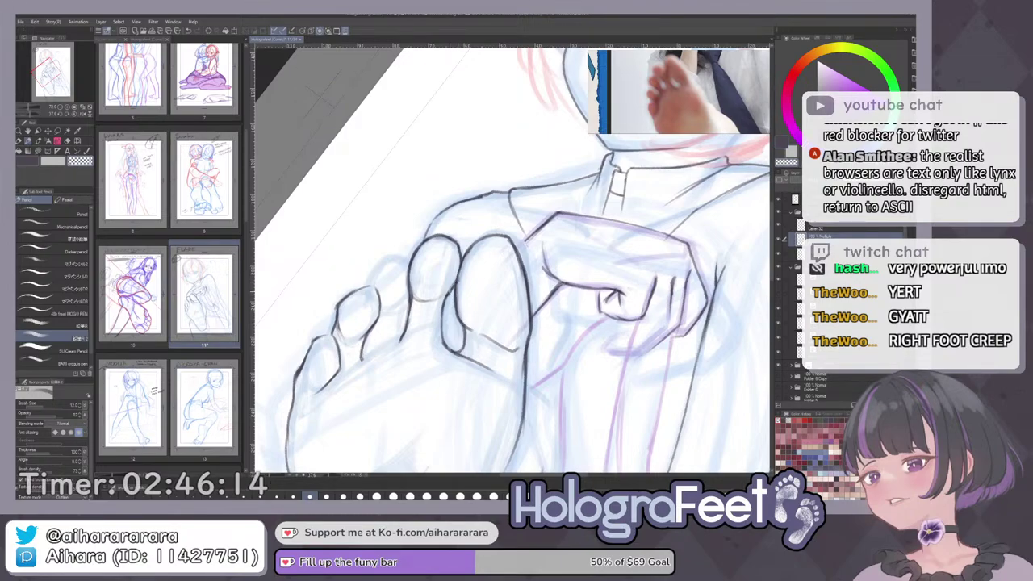
Examine the raised foot's toe outlines up close, in rotated views and against the whole figure.
key("ctrl+0")
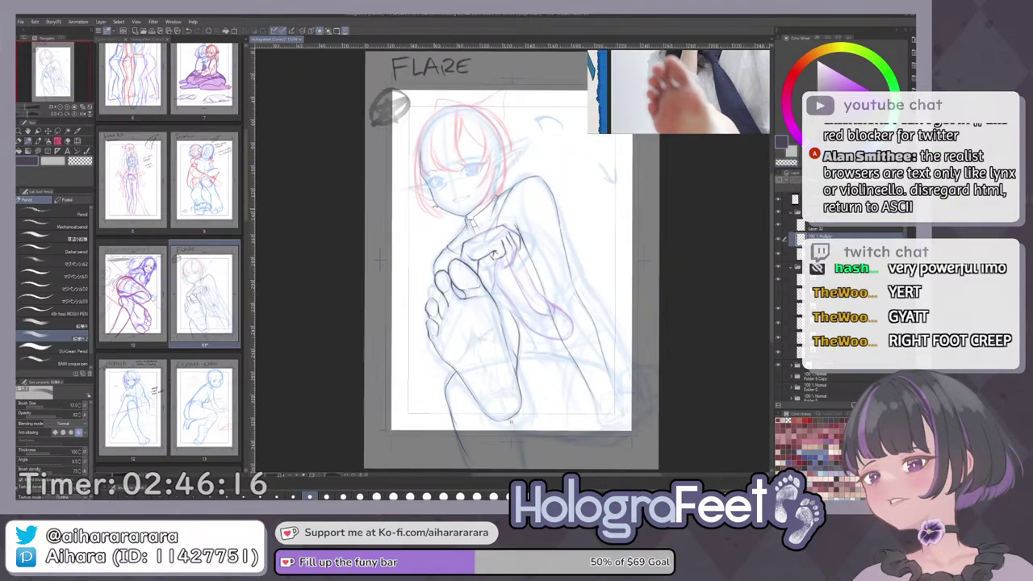
mouse_move(518, 331)
left_mouse_down()
mouse_move(502, 331)
mouse_move(521, 295)
left_mouse_up()
scroll(503, 331, "up", 3)
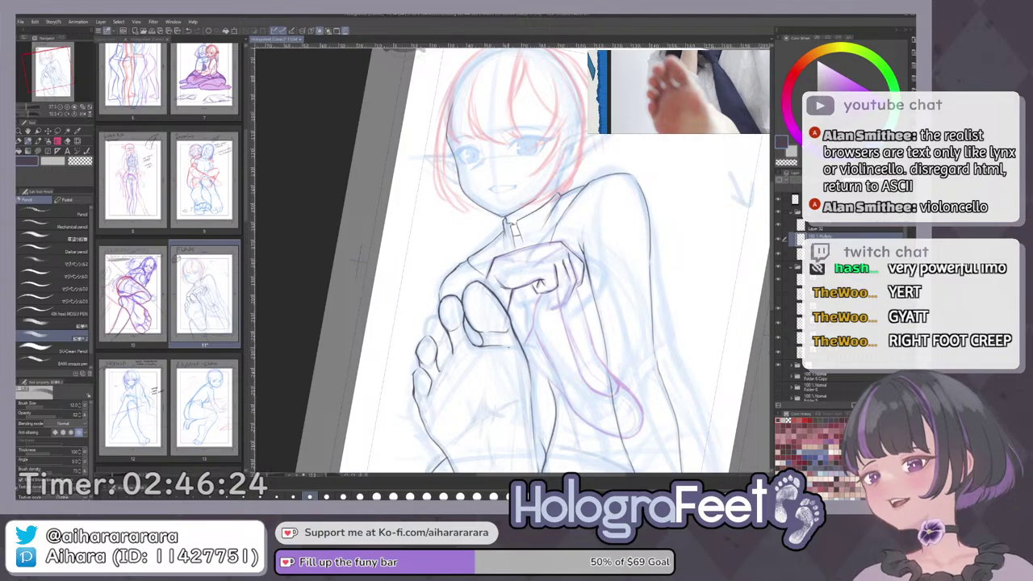
scroll(452, 347, "up", 2)
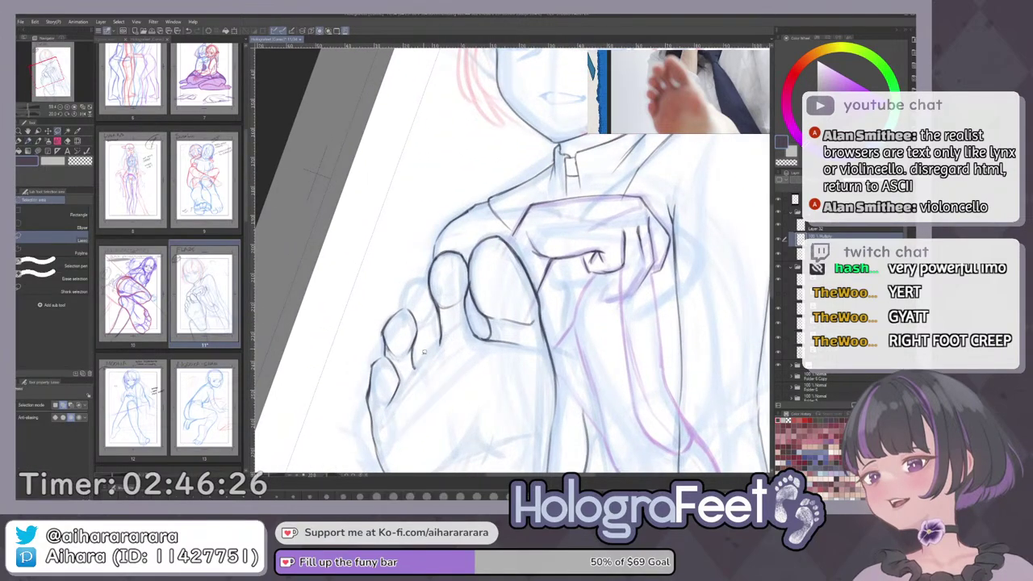
scroll(449, 344, "up", 1)
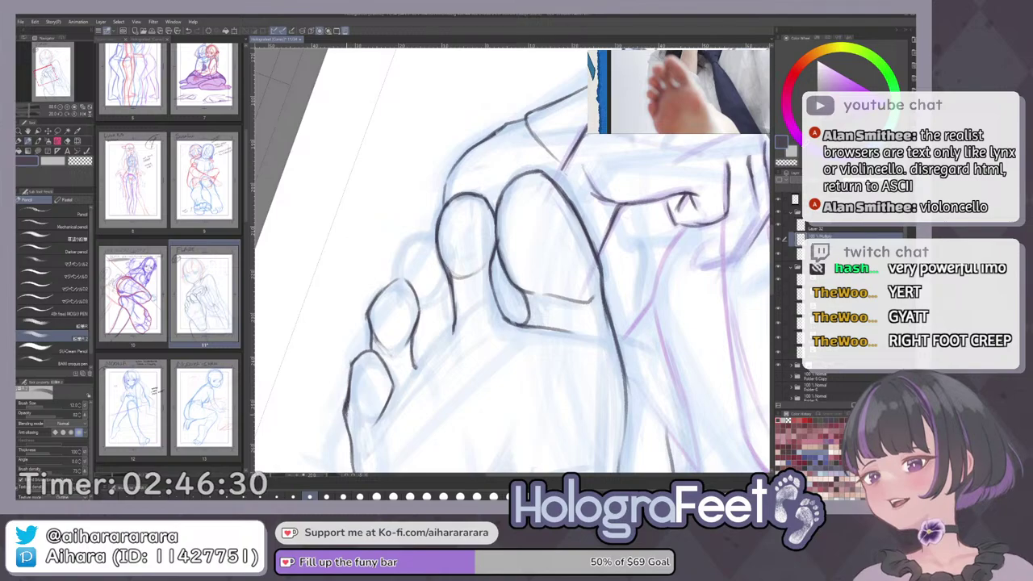
mouse_move(395, 407)
left_mouse_down()
mouse_move(405, 365)
mouse_move(387, 380)
left_mouse_up()
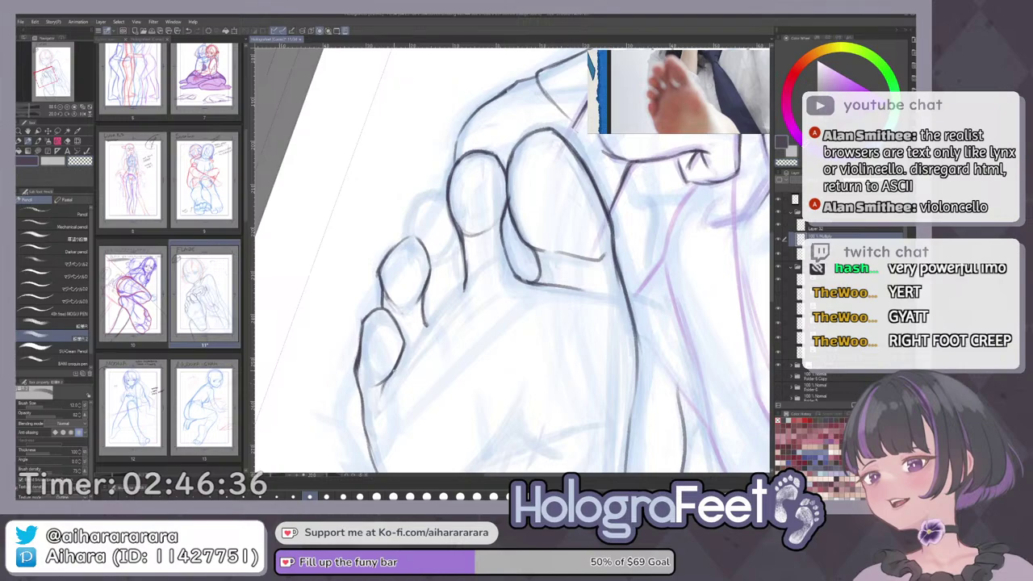
key("ctrl+0")
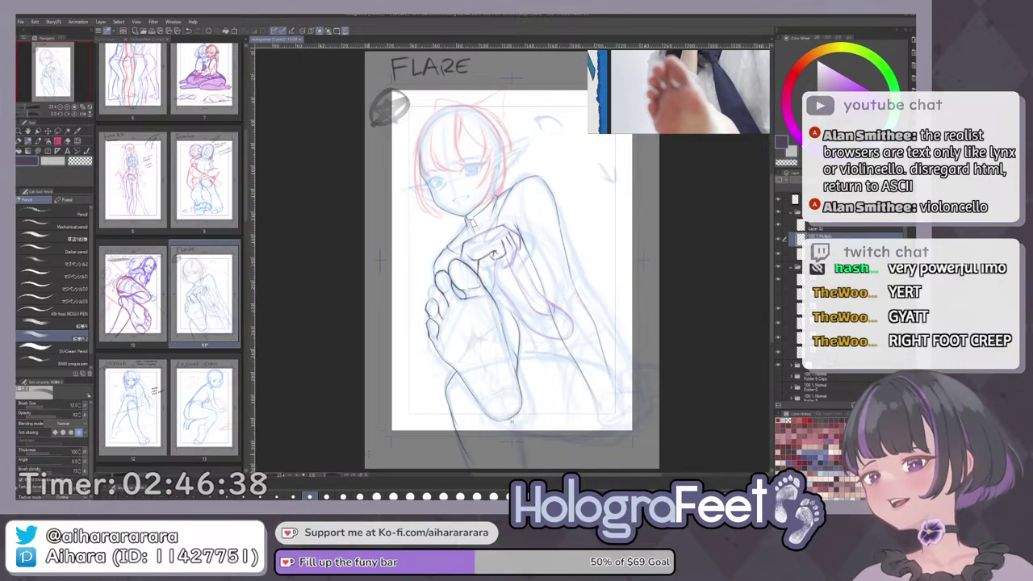
left_click_drag(457, 292, 464, 319)
scroll(448, 260, "up", 3)
scroll(461, 319, "up", 3)
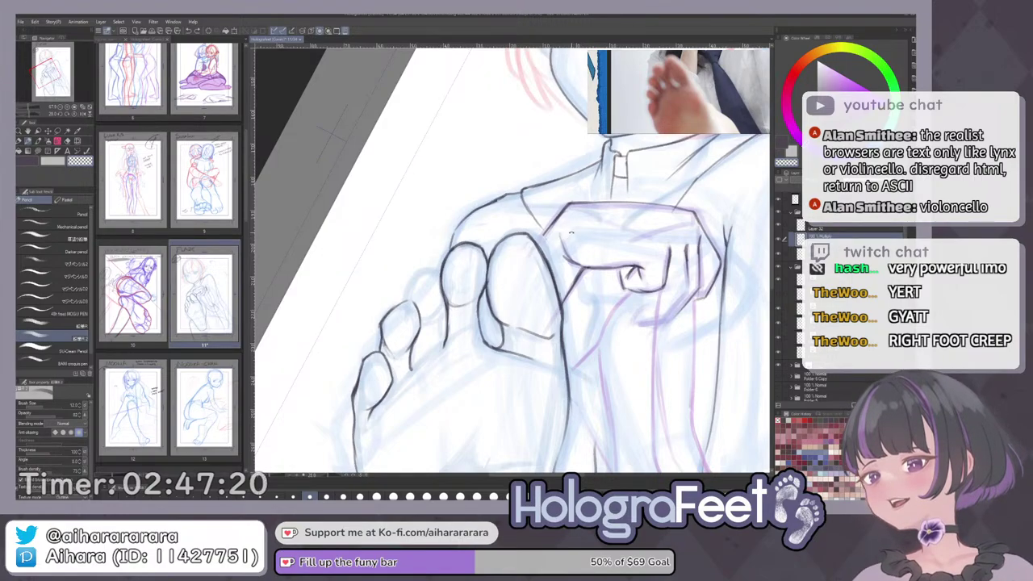
left_click_drag(486, 315, 465, 323)
key("^")
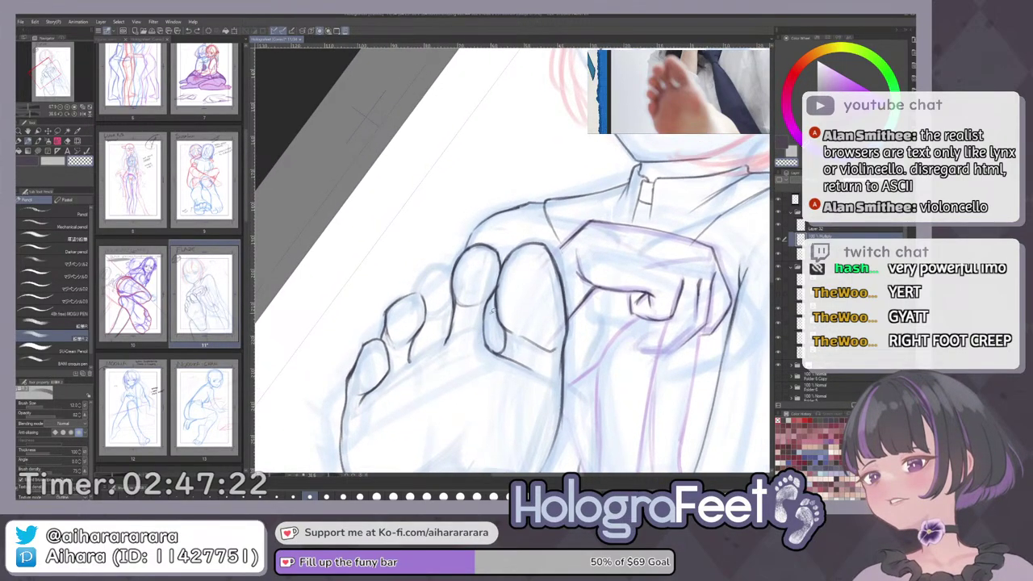
key("m")
key("^")
mouse_move(457, 299)
left_mouse_down()
mouse_move(451, 355)
mouse_move(506, 323)
mouse_move(507, 310)
left_mouse_up()
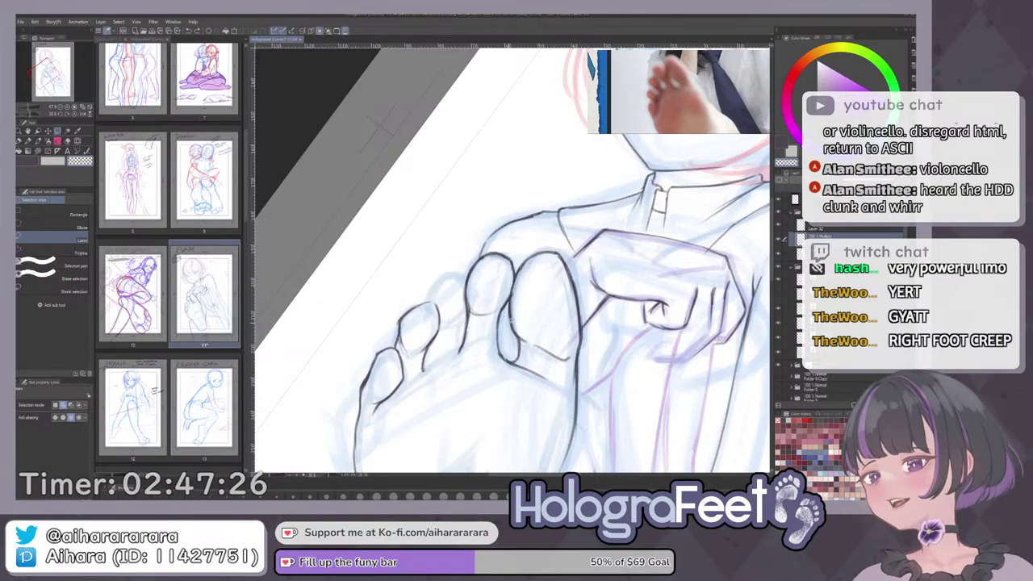
key("p")
key("ctrl+0")
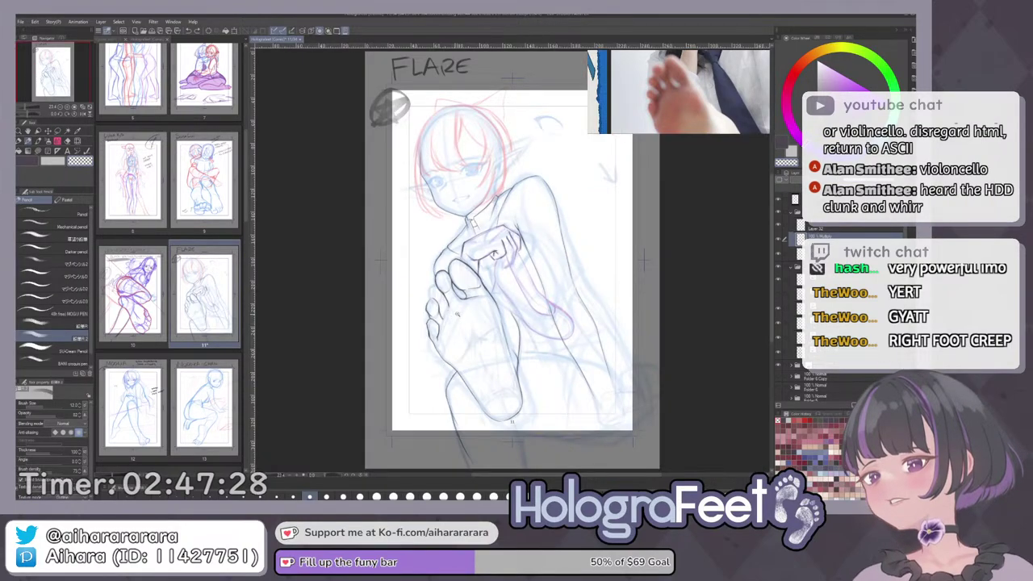
Lasso the little toe, adjust it slightly with Scale/Rotate, and clear the selection before returning to the pencil.
scroll(472, 291, "up", 3)
key("^")
left_click_drag(573, 269, 565, 274)
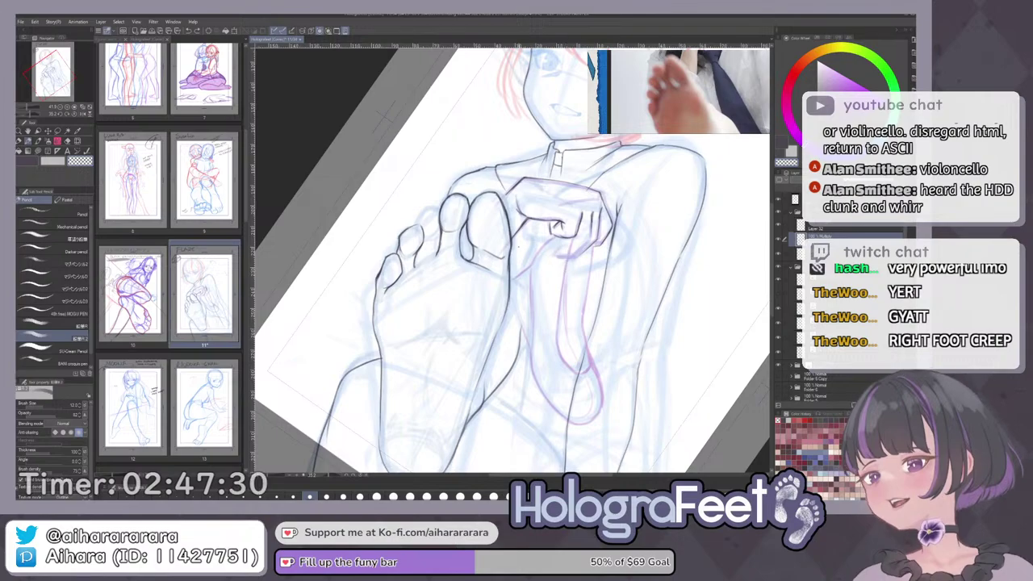
key("m")
scroll(387, 267, "up", 3)
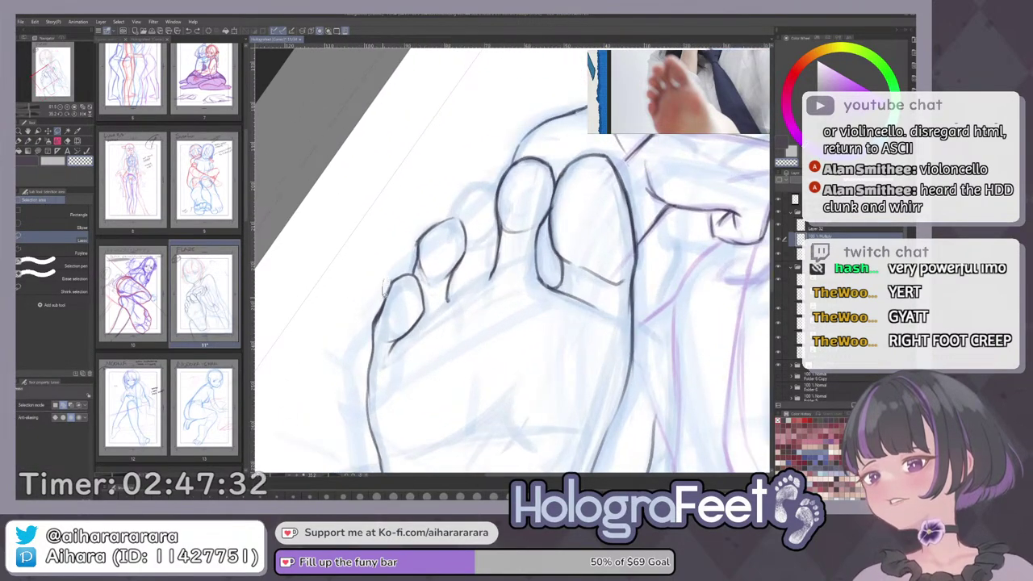
key("ctrl+z")
mouse_move(432, 311)
left_mouse_down()
mouse_move(379, 311)
mouse_move(392, 268)
mouse_move(417, 269)
mouse_move(436, 306)
mouse_move(439, 294)
left_mouse_up()
key("ctrl+t")
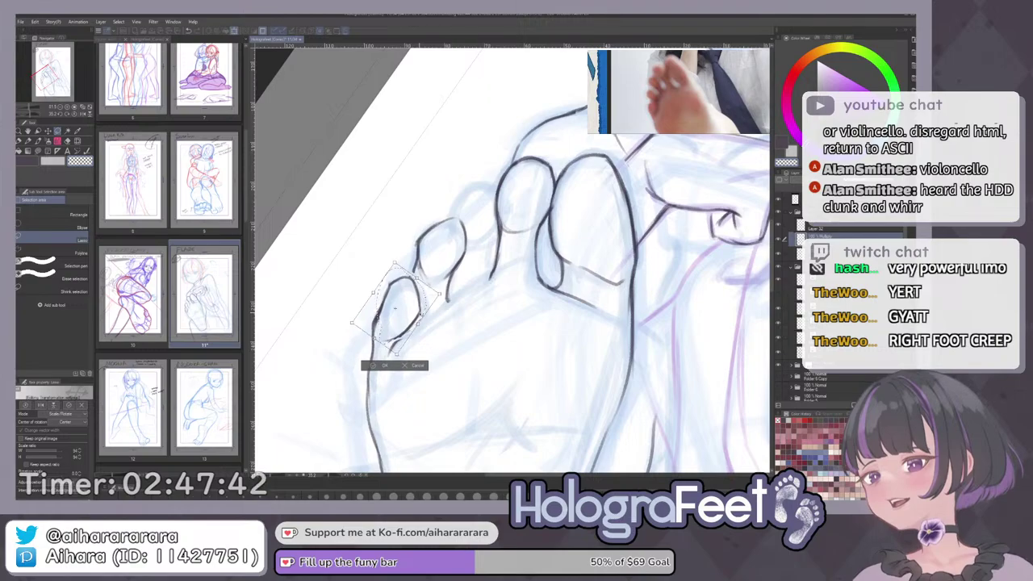
left_click(381, 366)
key("ctrl+d")
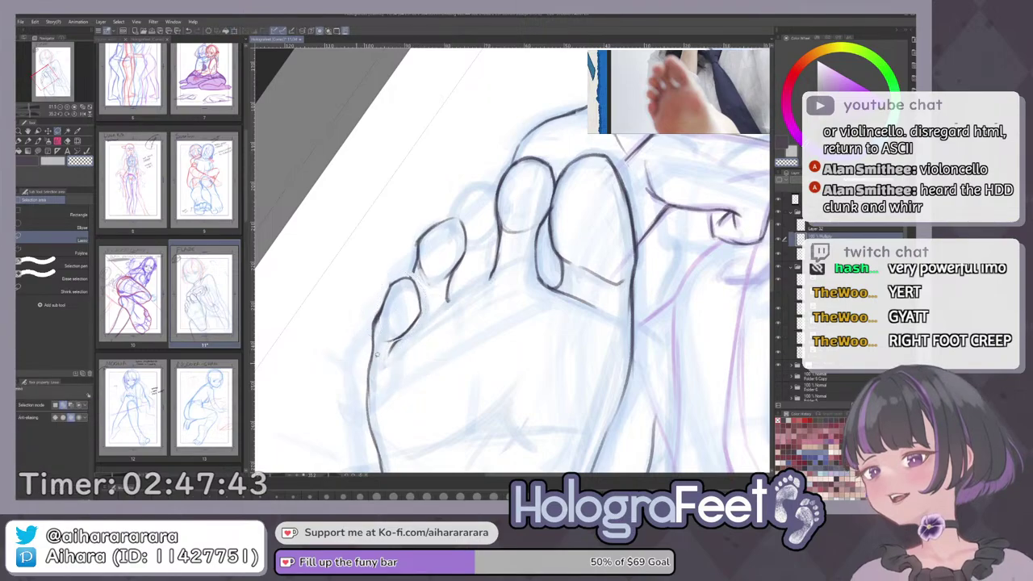
key("p")
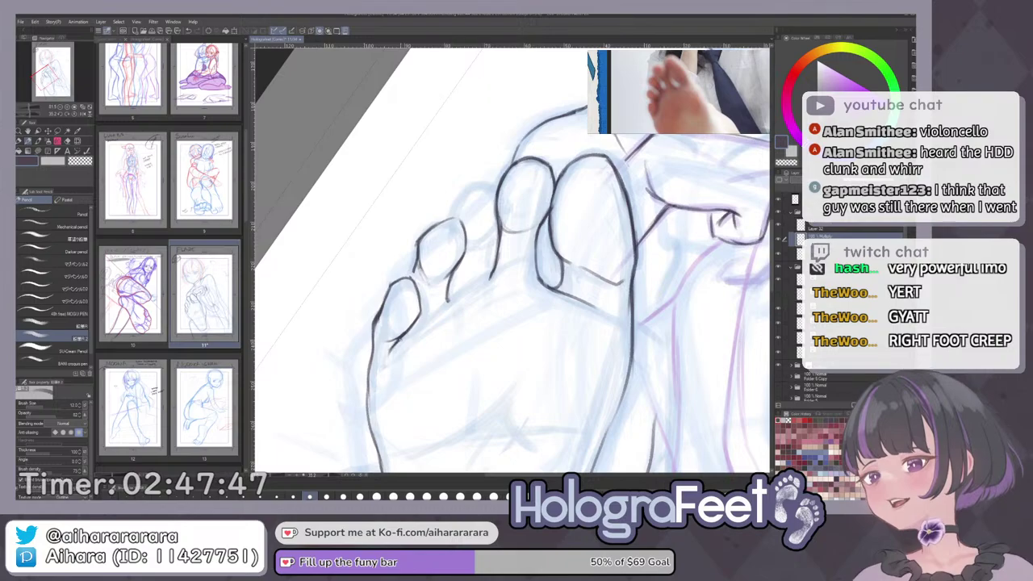
Lasso the fourth toe, nudge it slightly with Move layer, and clear the selection before returning to the pencil.
mouse_move(465, 267)
left_mouse_down()
mouse_move(468, 277)
mouse_move(456, 269)
left_mouse_up()
key("m")
left_click_drag(407, 225, 411, 254)
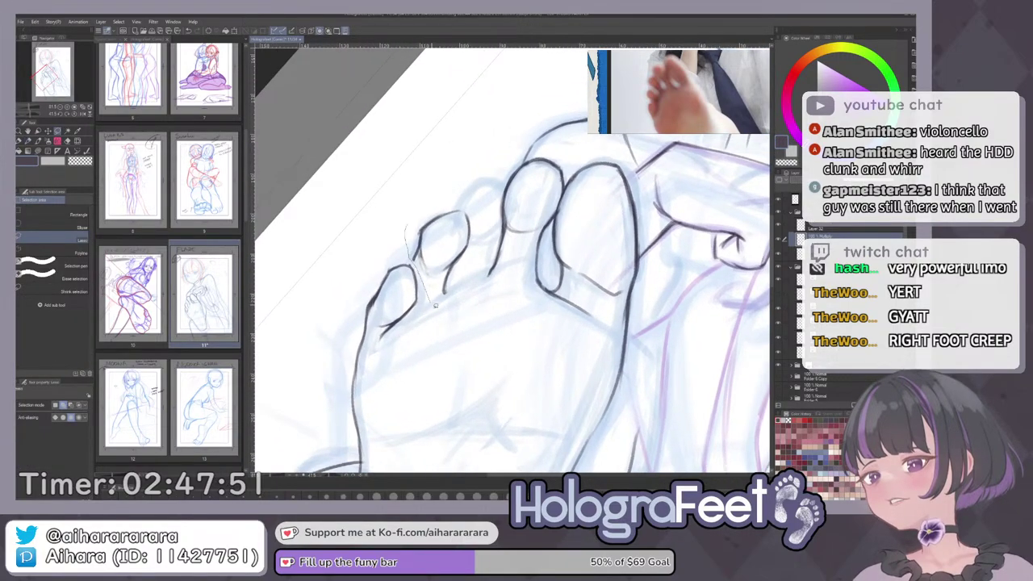
mouse_move(436, 306)
left_mouse_down()
mouse_move(465, 291)
mouse_move(482, 215)
mouse_move(424, 202)
left_mouse_up()
left_click_drag(508, 230, 530, 294)
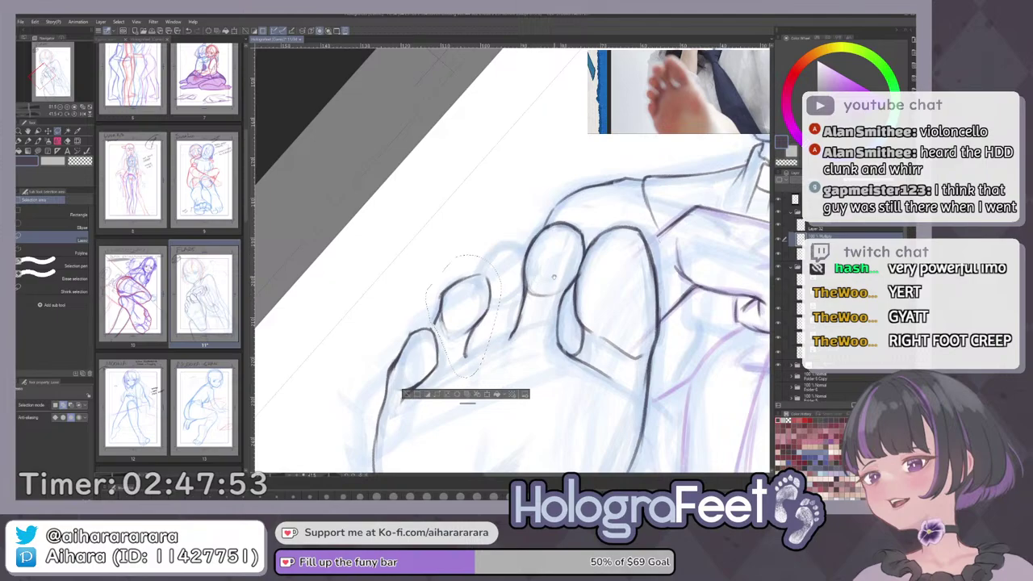
key("minus")
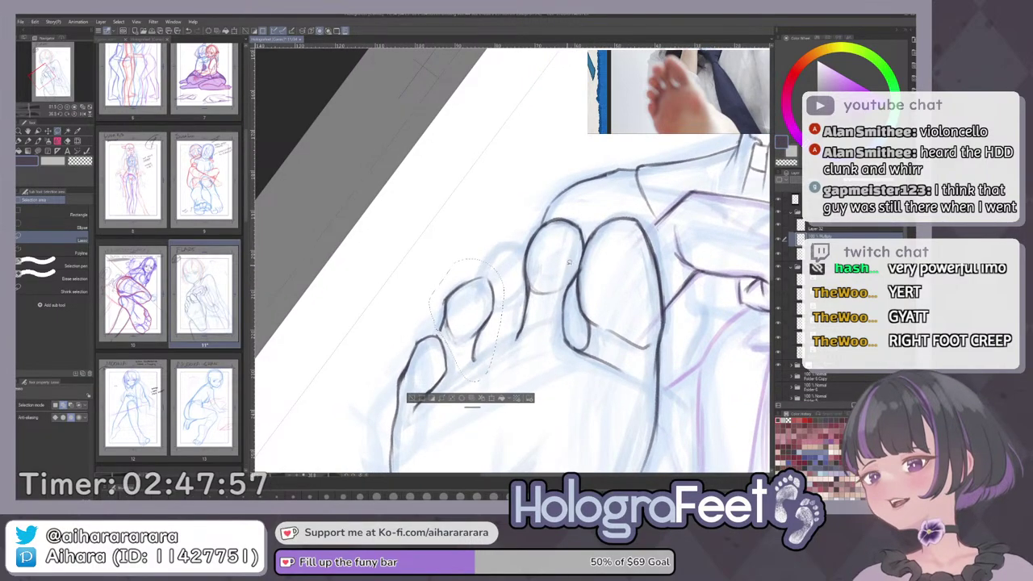
key("k")
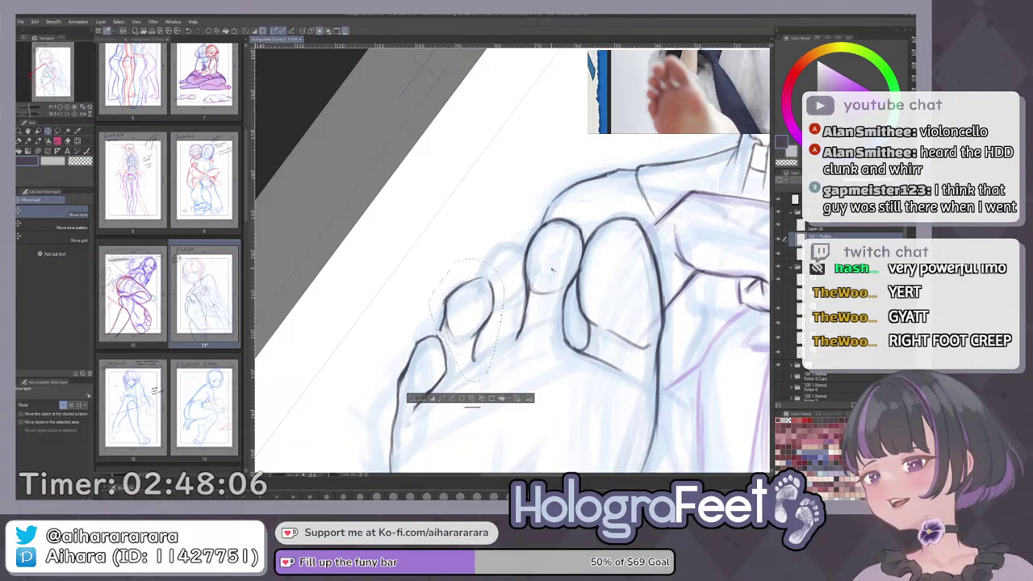
left_click(412, 399)
key("p")
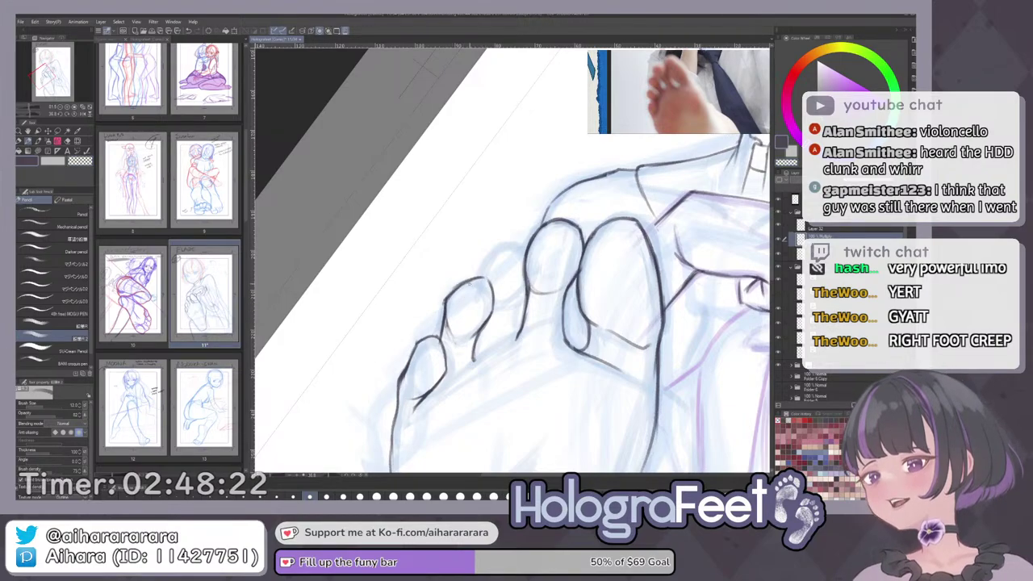
Touch up the fourth toe's inner side line in pencil and check it against the whole figure.
left_click_drag(492, 299, 479, 330)
key("ctrl+0")
left_click_drag(433, 295, 430, 232)
scroll(416, 349, "up", 5)
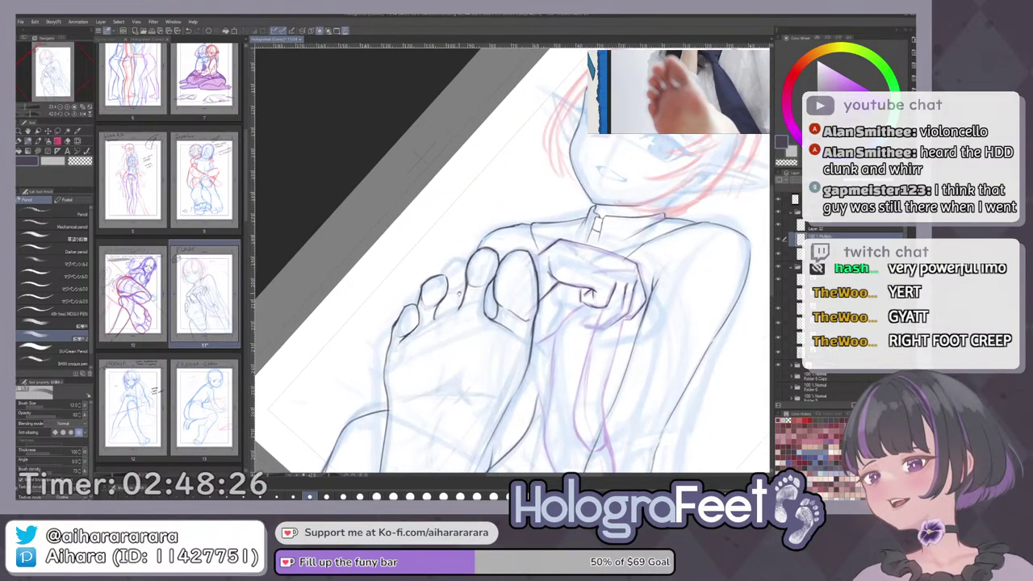
scroll(488, 320, "up", 3)
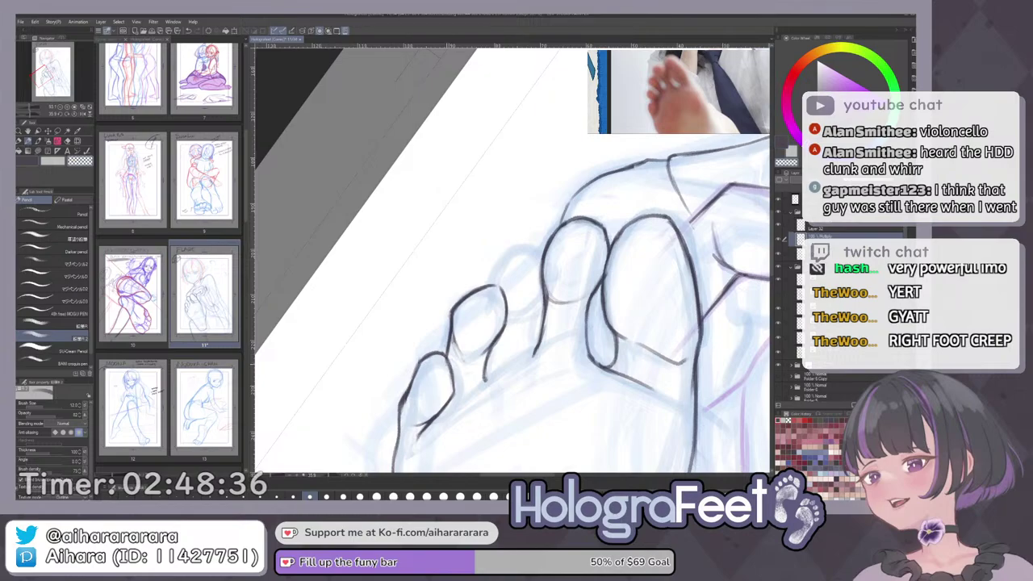
key("c")
left_click_drag(525, 293, 504, 301)
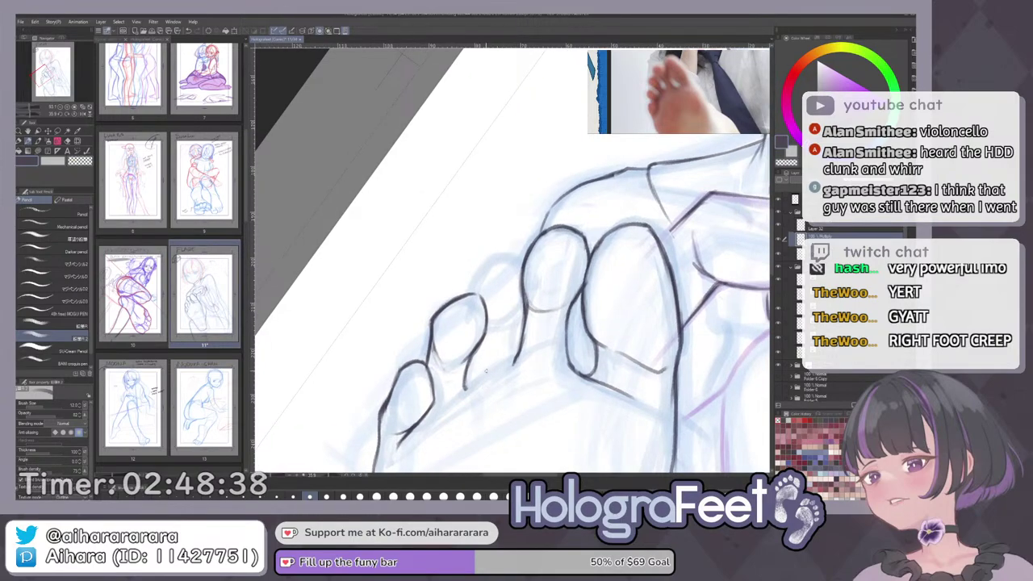
scroll(503, 301, "down", 3)
key("ctrl+0")
scroll(328, 233, "up", 3)
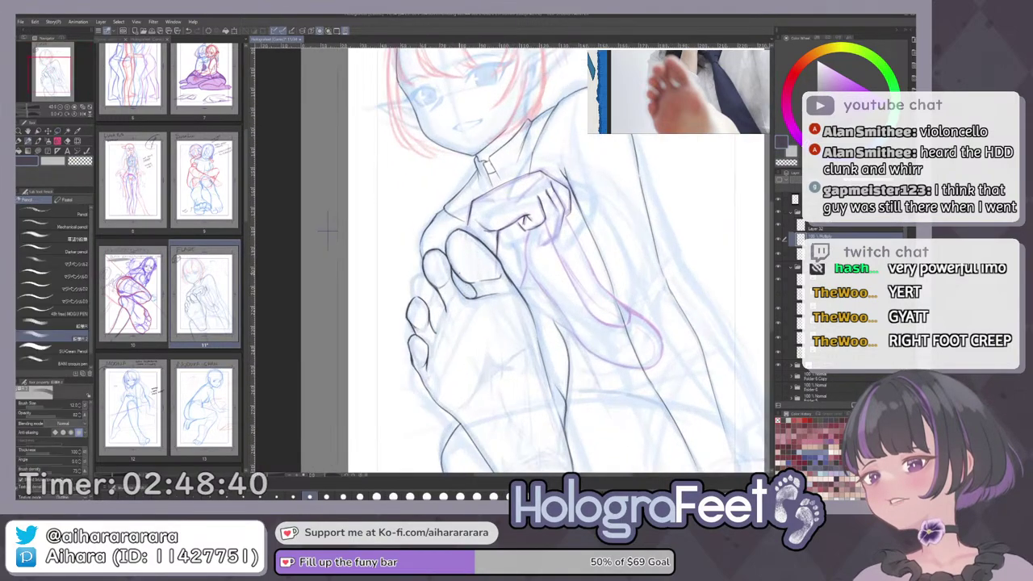
Lasso the second toe with its side line, move it slightly toward the big toe, and clear the selection.
key("asciicircum")
key("m")
scroll(452, 161, "up", 3)
left_click_drag(422, 263, 416, 331)
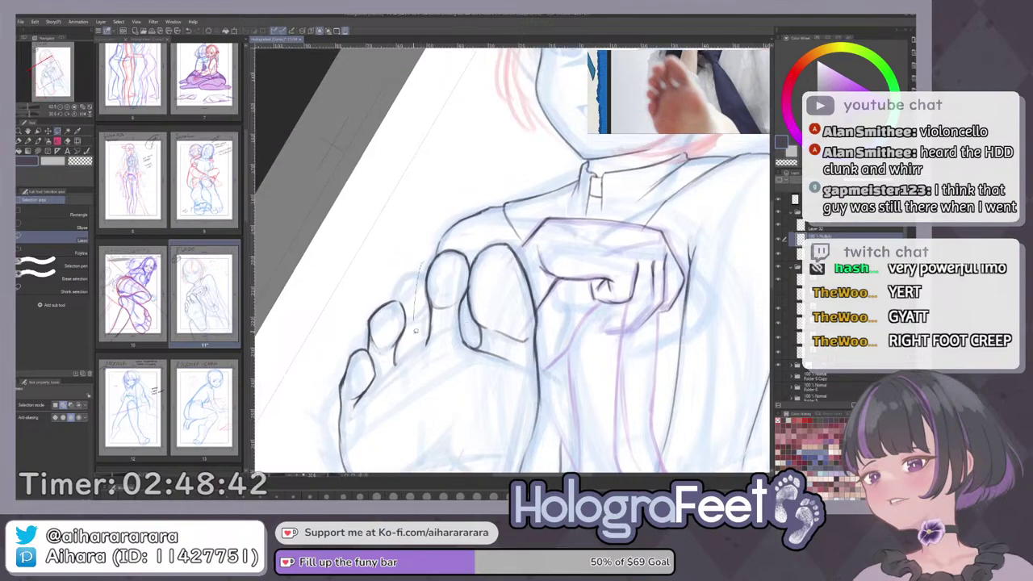
mouse_move(470, 292)
left_mouse_down()
mouse_move(467, 241)
mouse_move(426, 256)
left_mouse_up()
key("k")
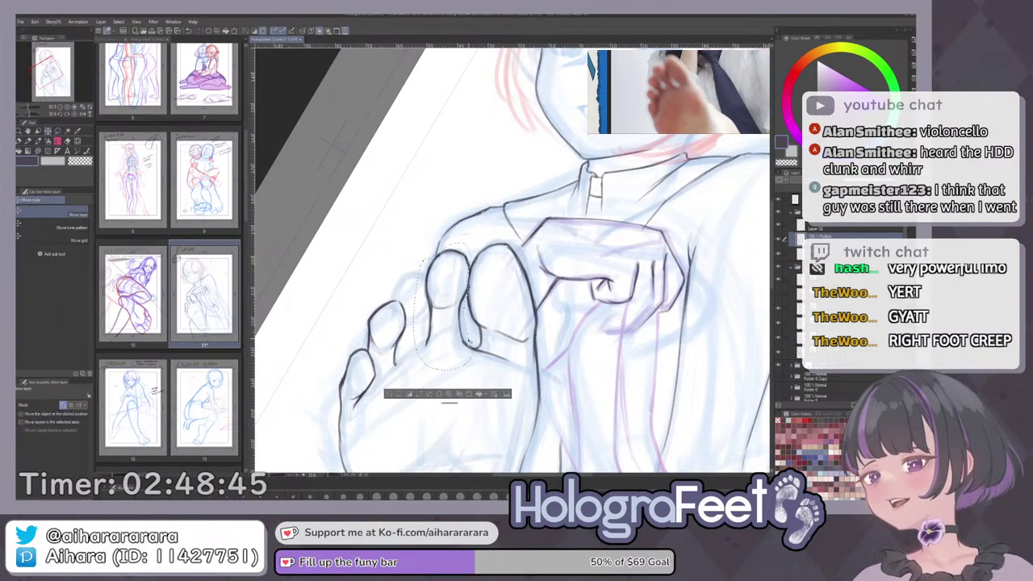
left_click_drag(463, 338, 464, 338)
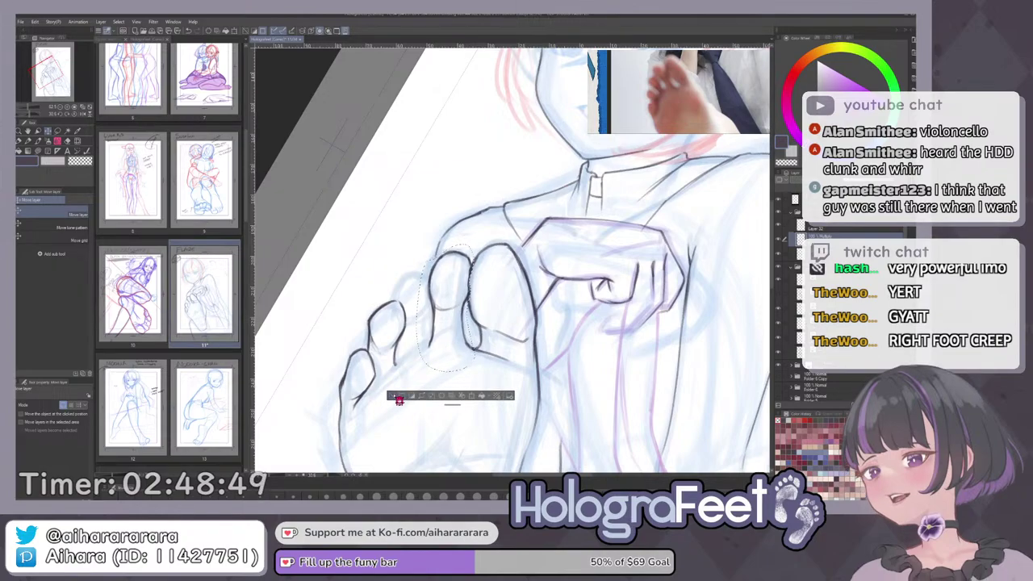
left_click(396, 397)
key("p")
Compare the second toe's placement with the neighbouring toes and the whole pose from several view angles.
mouse_move(394, 236)
left_mouse_down()
mouse_move(399, 219)
mouse_move(466, 287)
left_mouse_up()
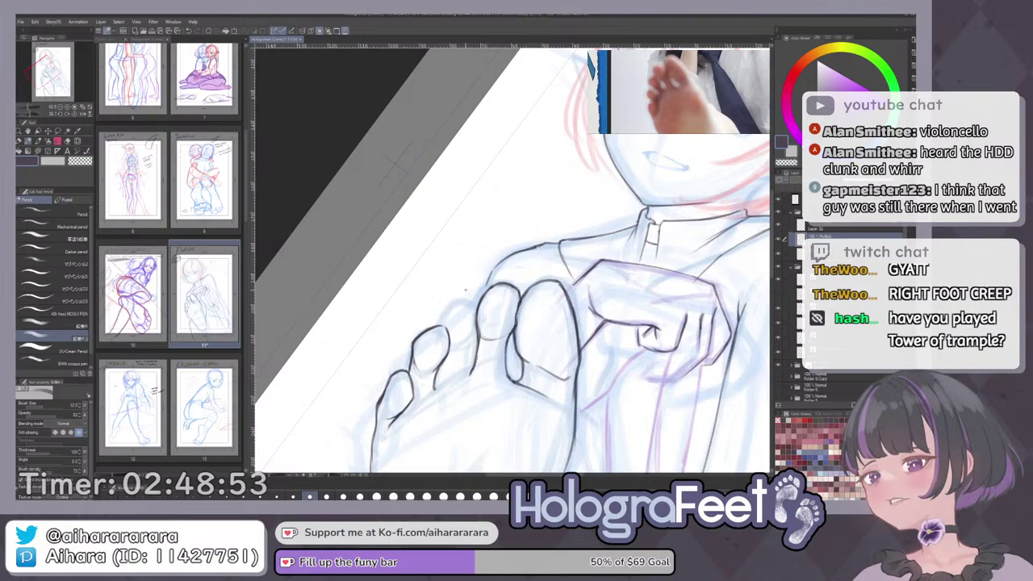
left_click_drag(486, 312, 506, 326)
scroll(473, 378, "up", 1)
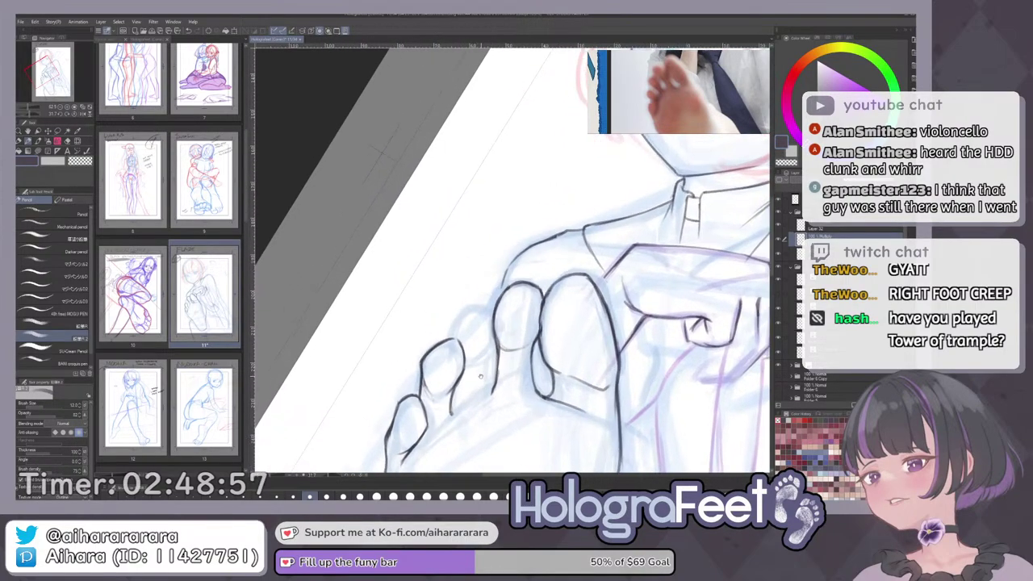
key("ctrl+0")
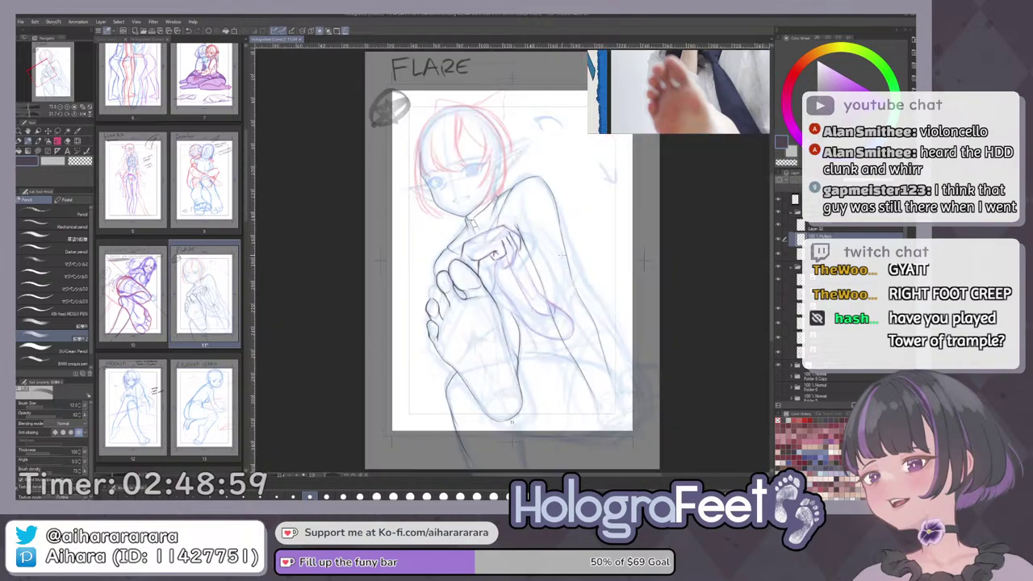
left_click_drag(589, 211, 599, 234)
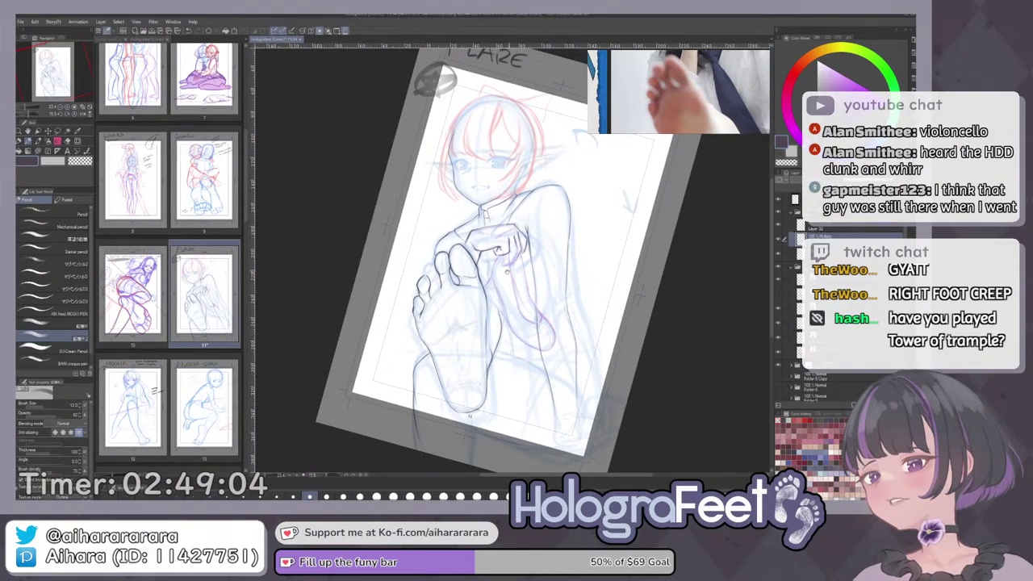
left_click_drag(507, 271, 516, 294)
left_click_drag(589, 248, 592, 259)
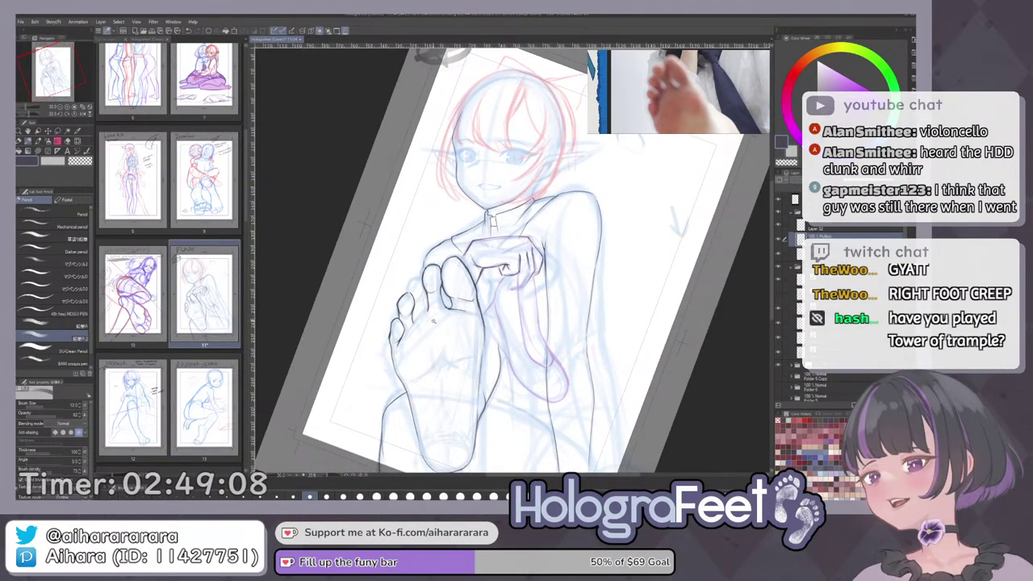
Erase the lower part of the second toe's outer side line and redraw it in pencil below the pad.
scroll(433, 321, "up", 5)
key("e")
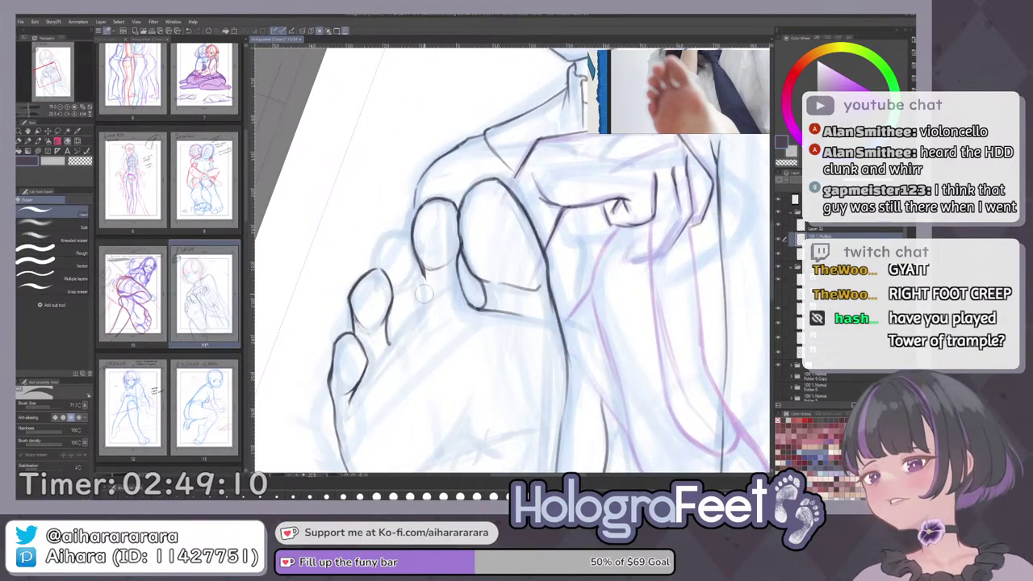
key("p")
left_click_drag(425, 272, 427, 303)
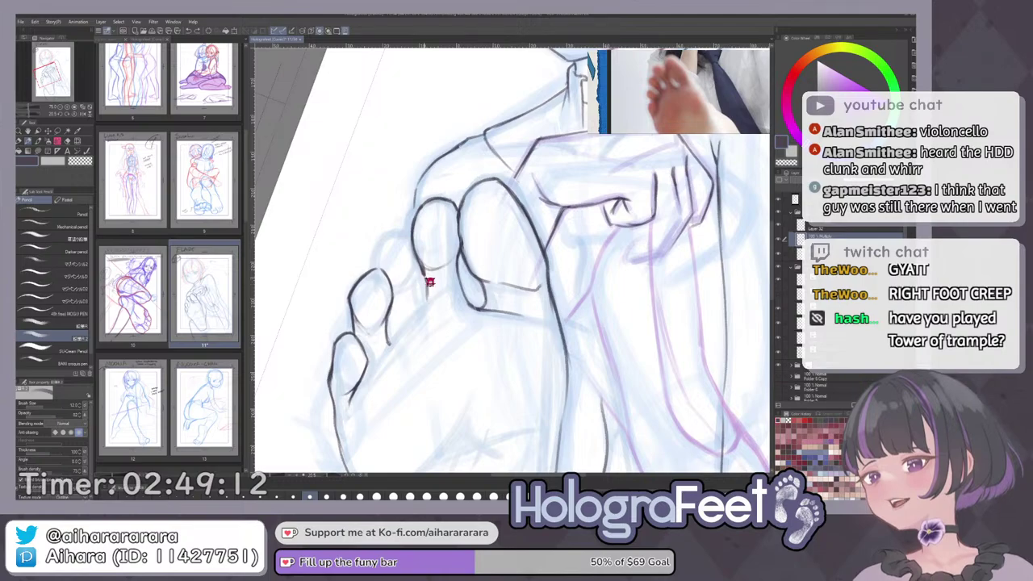
key("ctrl+0")
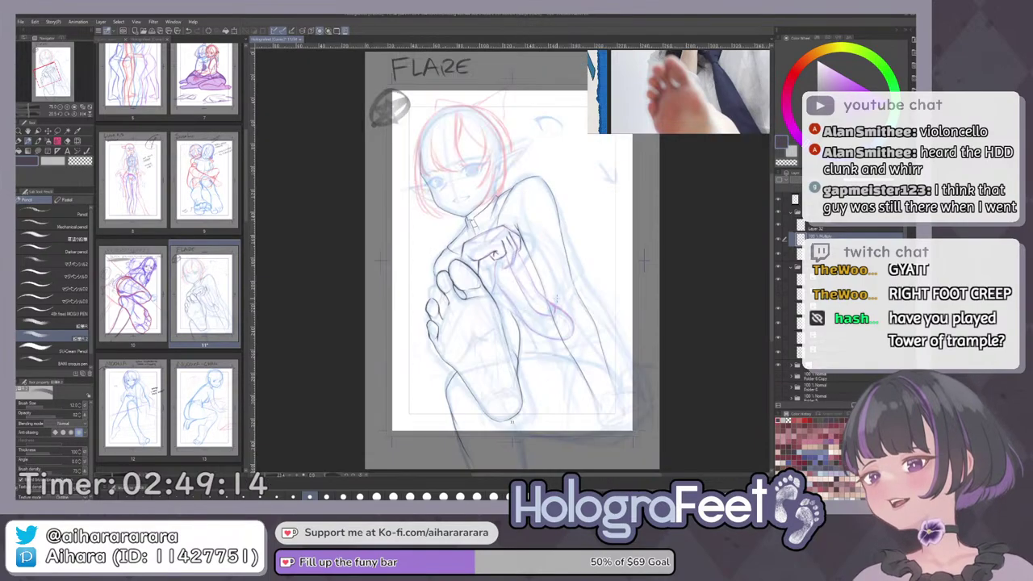
Compare the raised foot's toes with the hand and the whole pose from several view angles.
scroll(434, 270, "up", 4)
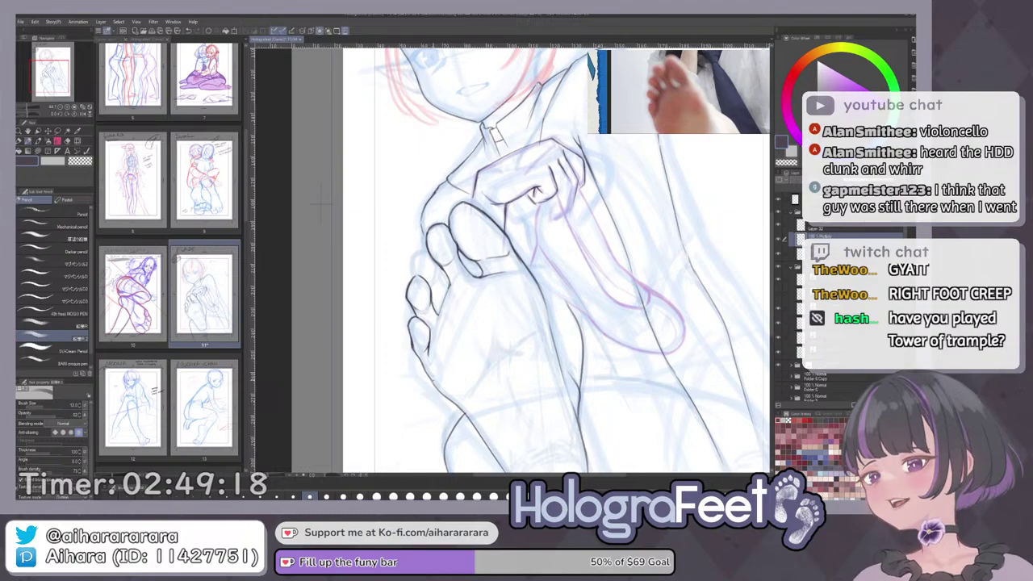
mouse_move(543, 420)
left_mouse_down()
mouse_move(712, 415)
mouse_move(726, 351)
left_mouse_up()
scroll(515, 279, "up", 3)
key("e")
key("p")
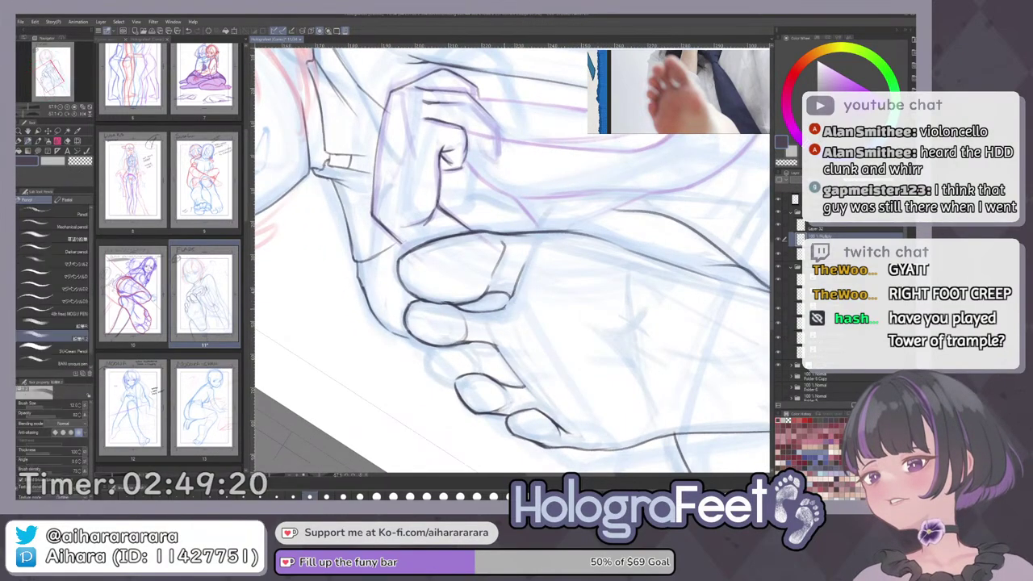
key("ctrl+0")
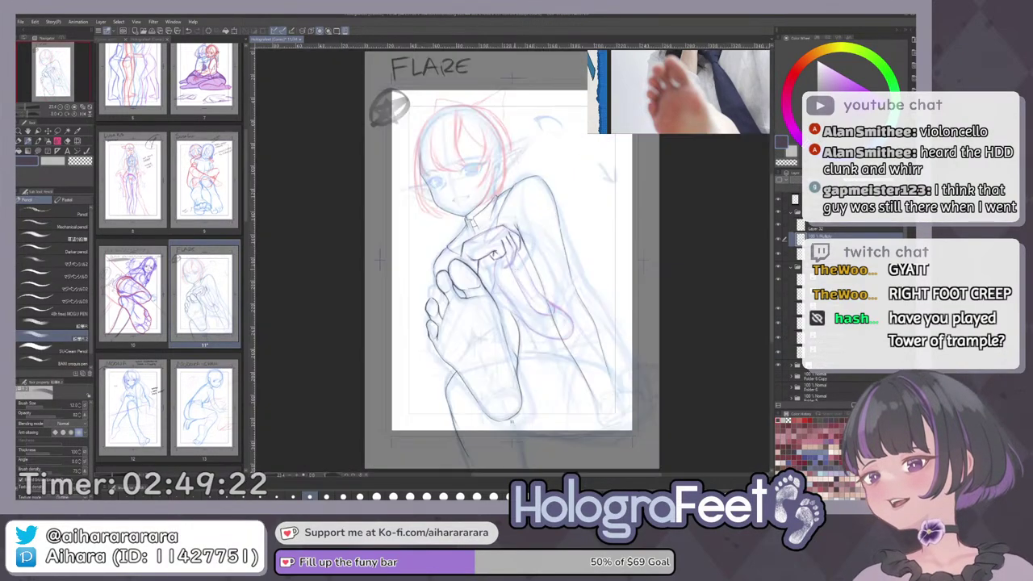
left_click_drag(565, 169, 620, 267)
scroll(419, 234, "up", 4)
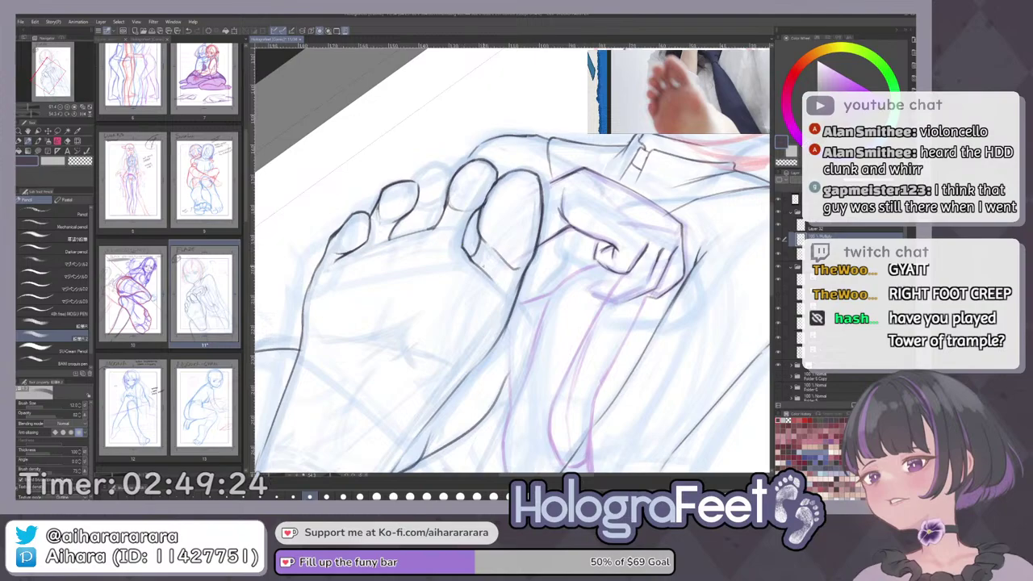
mouse_move(452, 276)
left_mouse_down("space")
mouse_move(485, 299)
mouse_move(514, 245)
left_mouse_up("space")
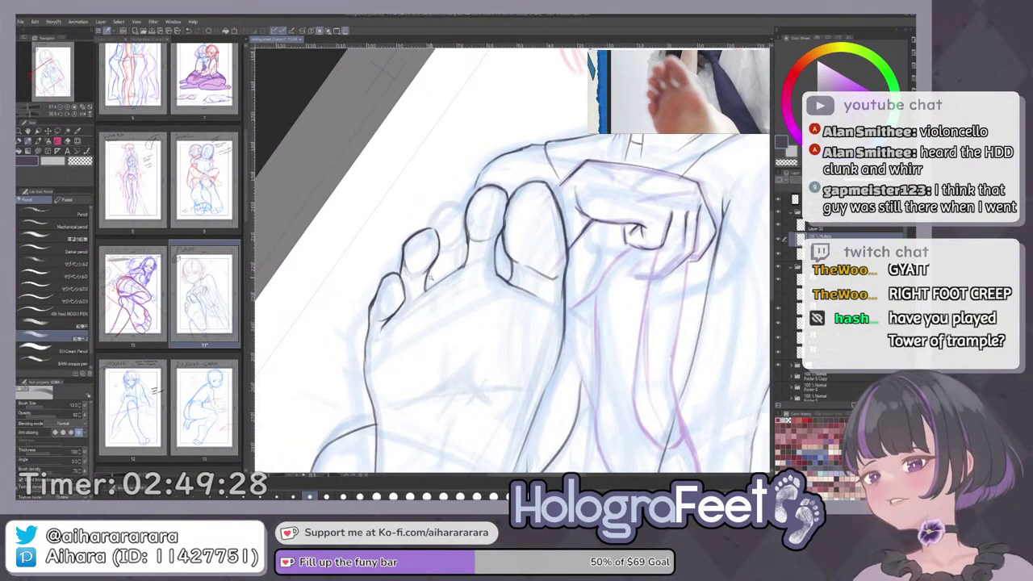
Erase the upper inner edge of the fourth toe's pad and redraw it in pencil.
scroll(431, 275, "up", 2)
scroll(484, 297, "up", 1)
left_click_drag(487, 299, 482, 295)
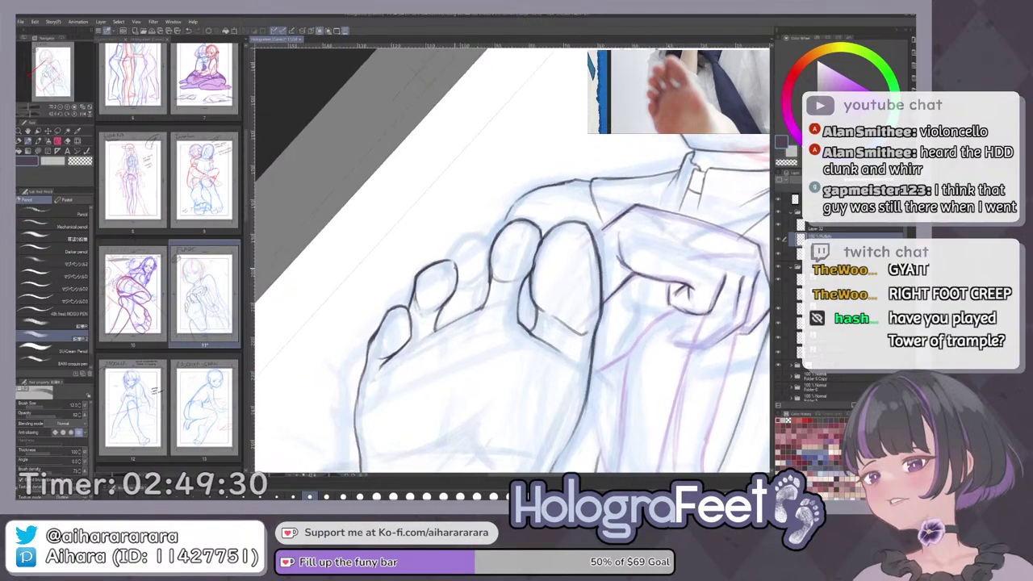
key("e")
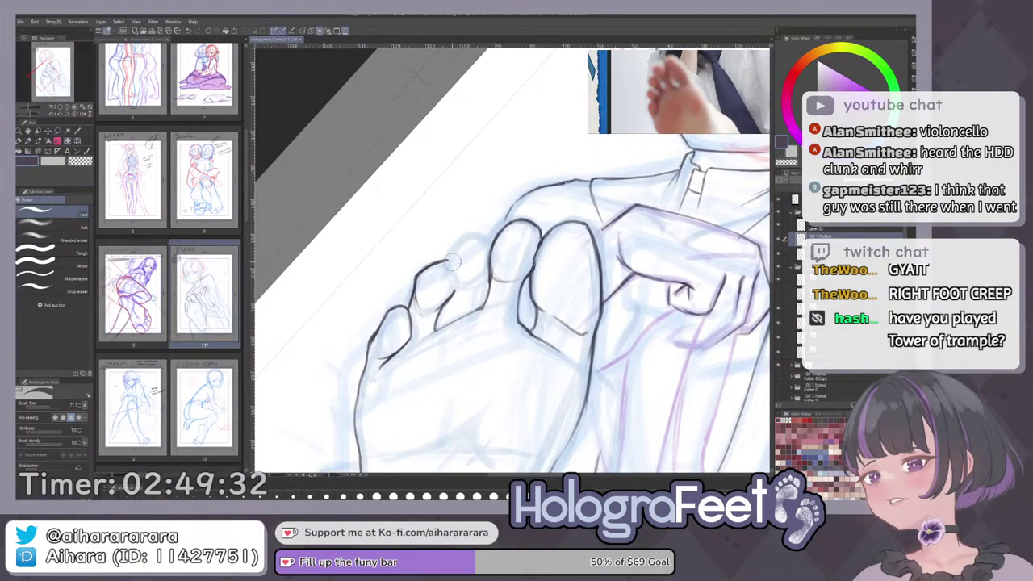
key("p")
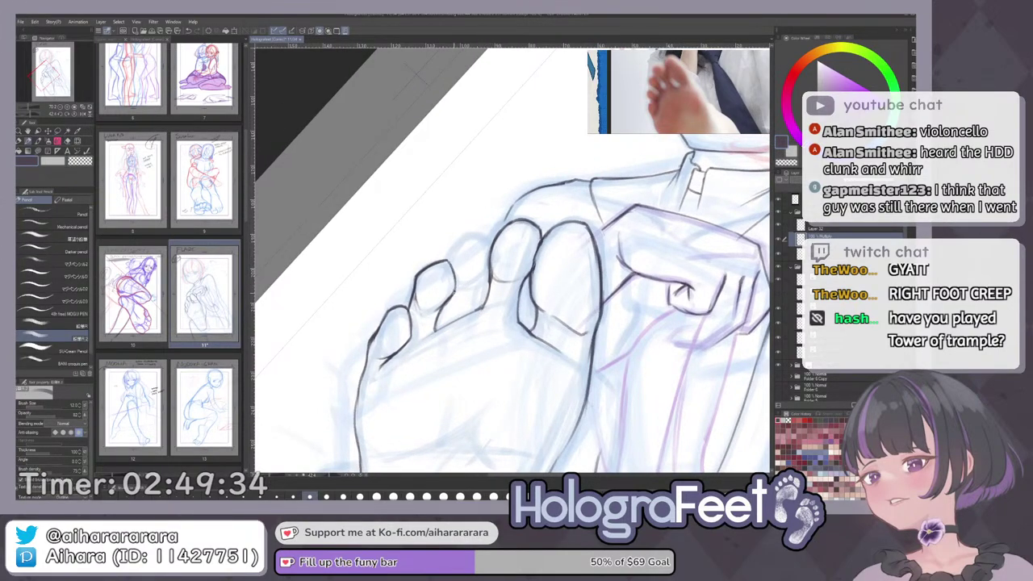
key("ctrl+0")
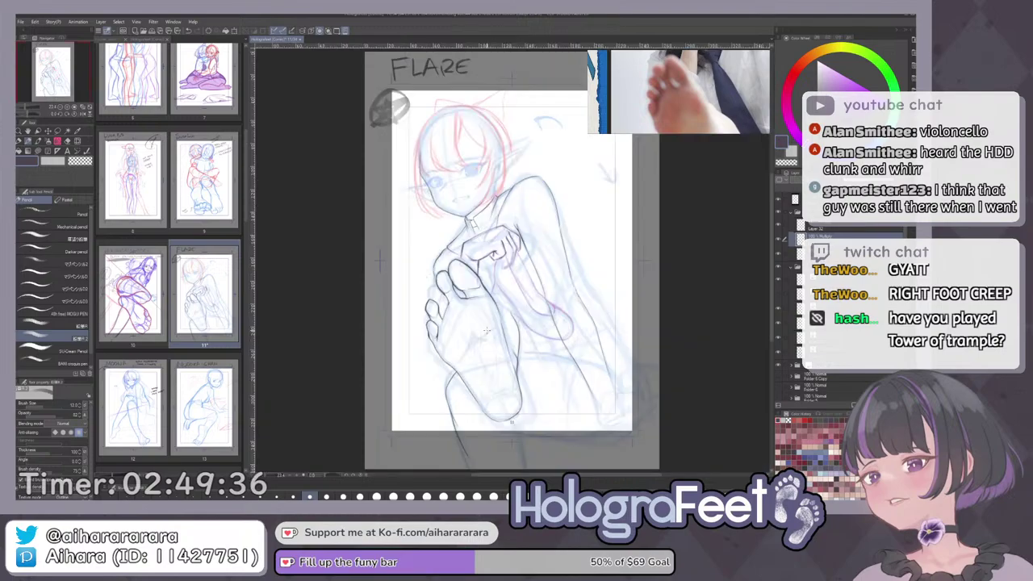
Sketch the third toe's rounded pad and inner side line in light pencil and check them against the whole figure.
left_click_drag(427, 275, 432, 225)
scroll(428, 234, "up", 6)
key("c")
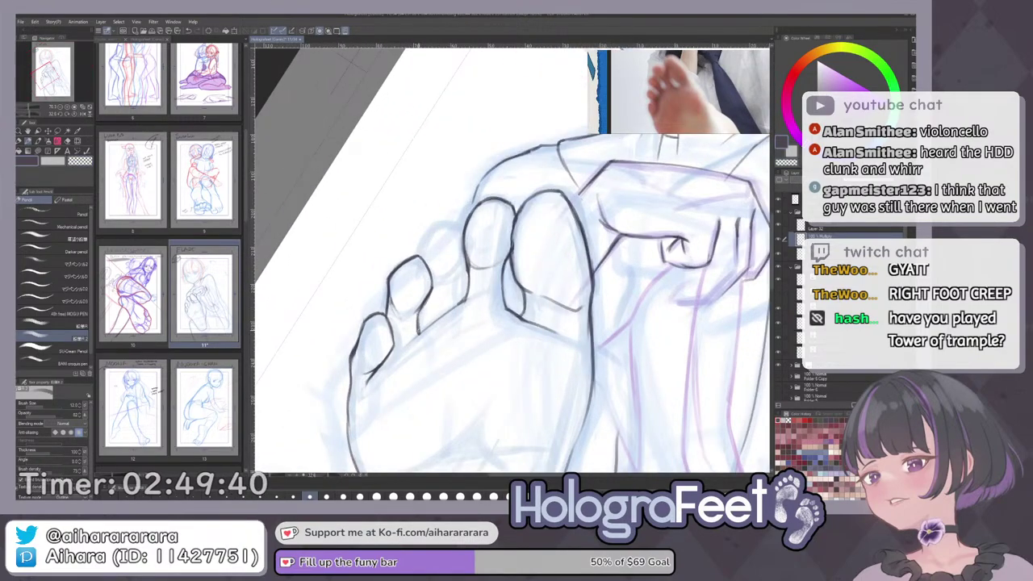
left_click_drag(445, 281, 445, 310)
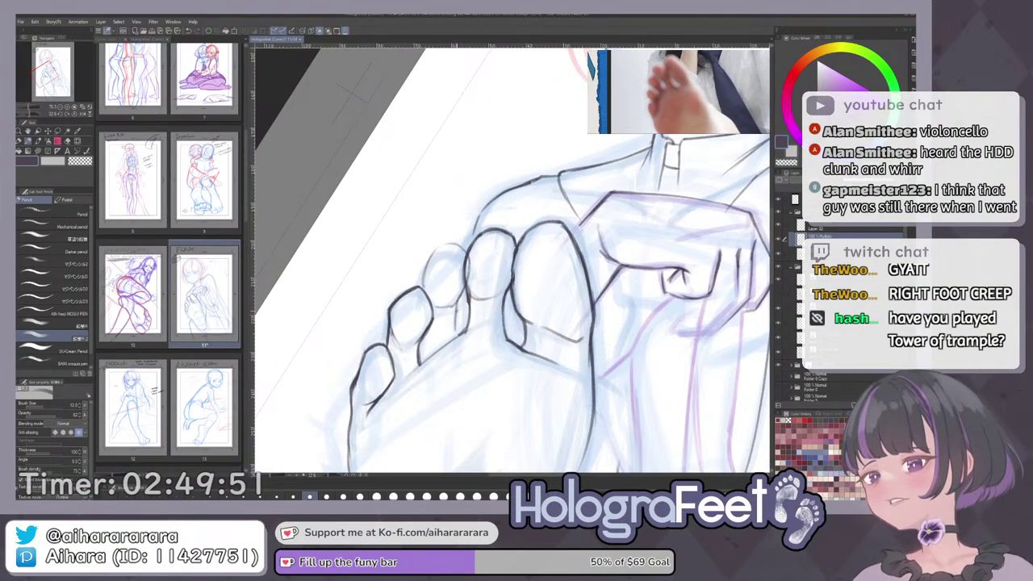
left_click_drag(457, 310, 456, 338)
key("ctrl+0")
left_click_drag(438, 267, 449, 220)
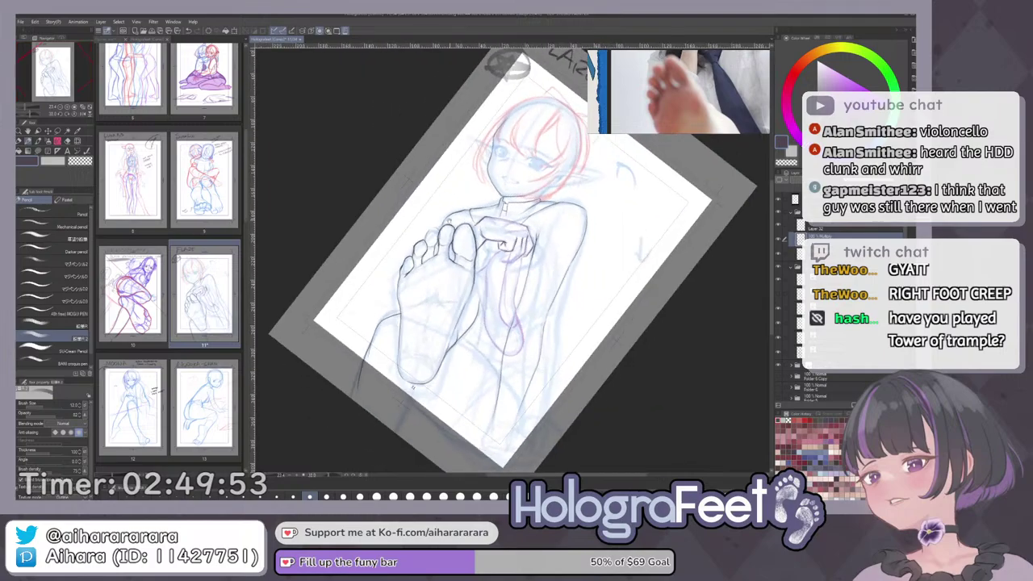
scroll(450, 226, "up", 3)
key("ctrl+0")
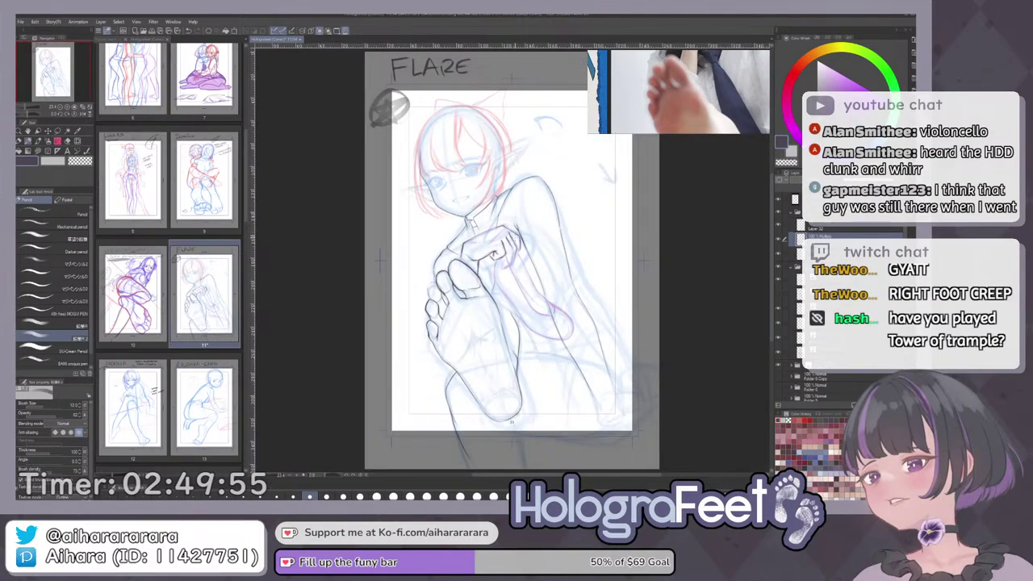
Erase a small part of the little toe's outer edge and redraw it in pencil.
scroll(447, 326, "up", 6)
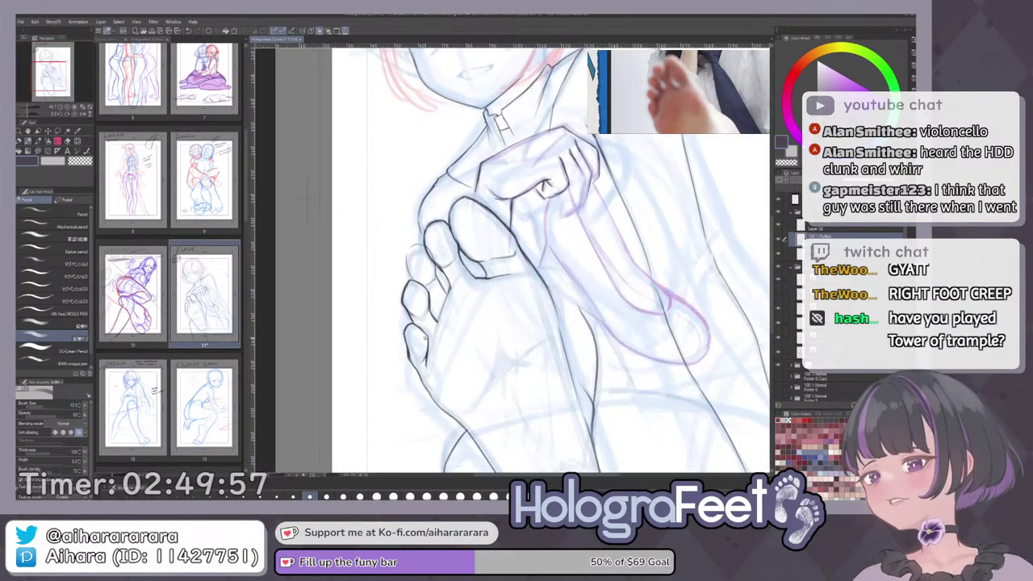
key("e")
left_click_drag(391, 333, 400, 350)
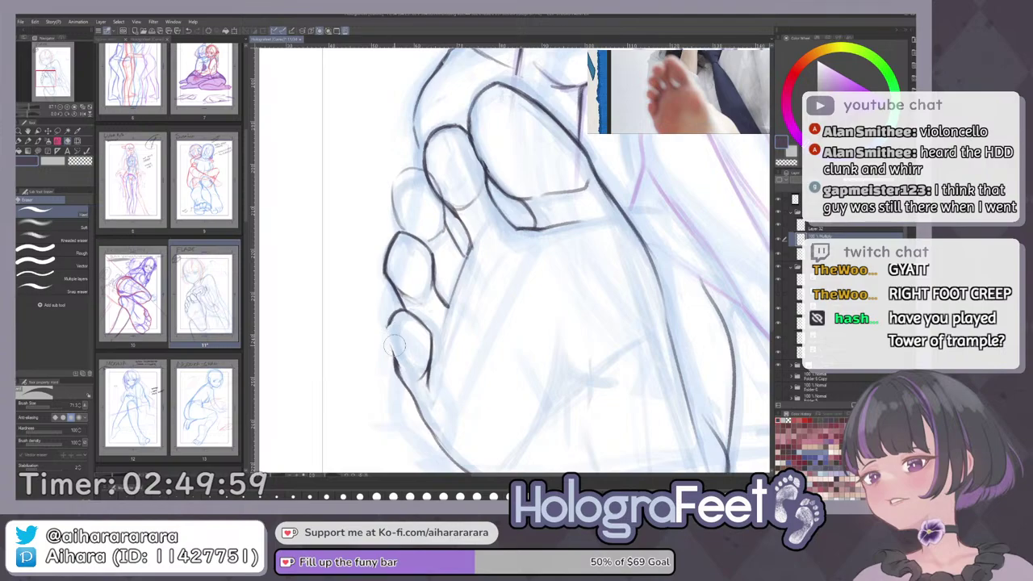
key("p")
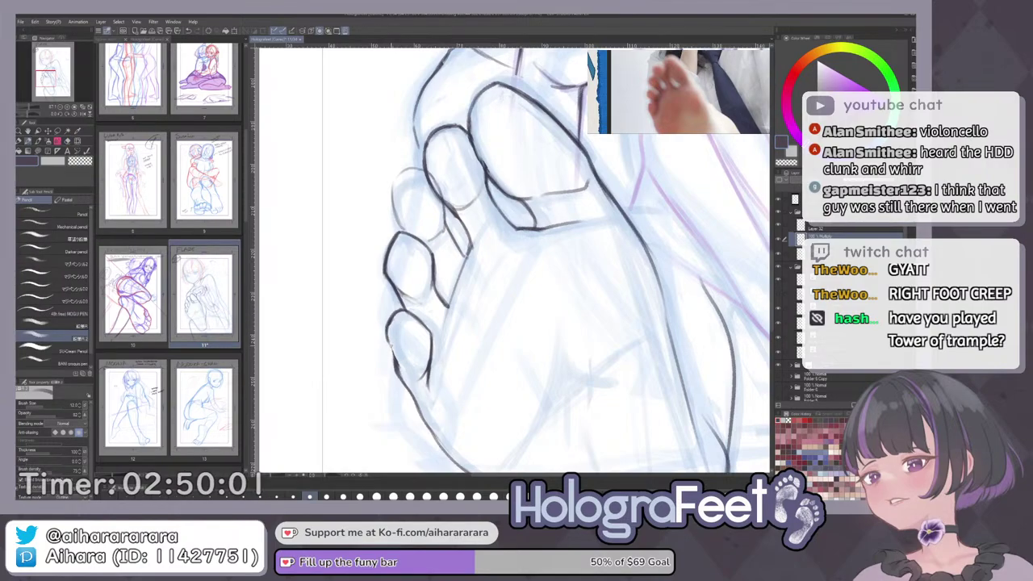
left_click_drag(390, 340, 395, 356)
key("ctrl+z")
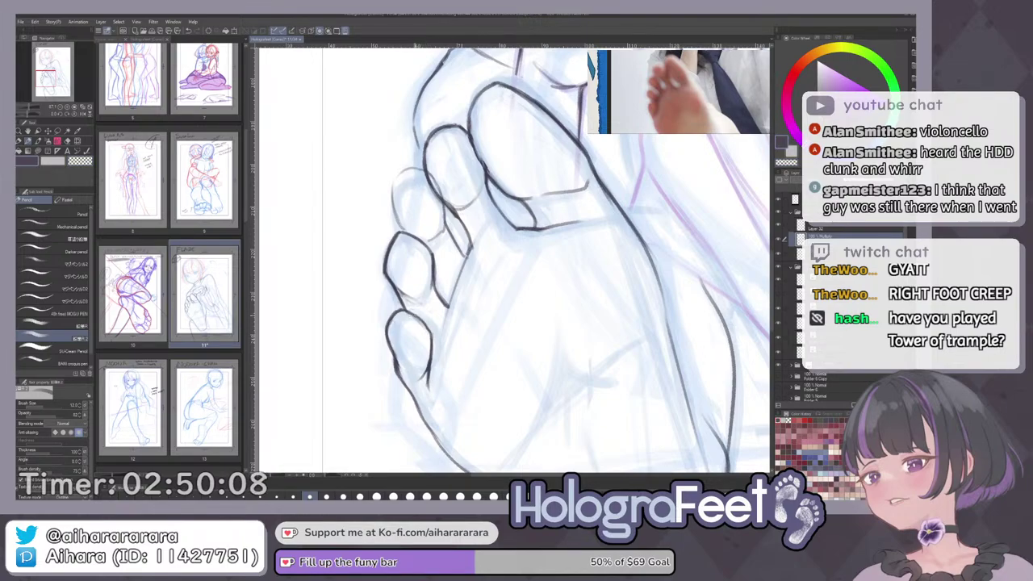
Outline the third toe and its side line in darker pencil between the second and fourth toes and compare it with the pose.
mouse_move(462, 206)
left_mouse_down()
mouse_move(477, 200)
mouse_move(527, 234)
mouse_move(518, 300)
mouse_move(534, 325)
left_mouse_up()
left_click_drag(488, 268, 491, 275)
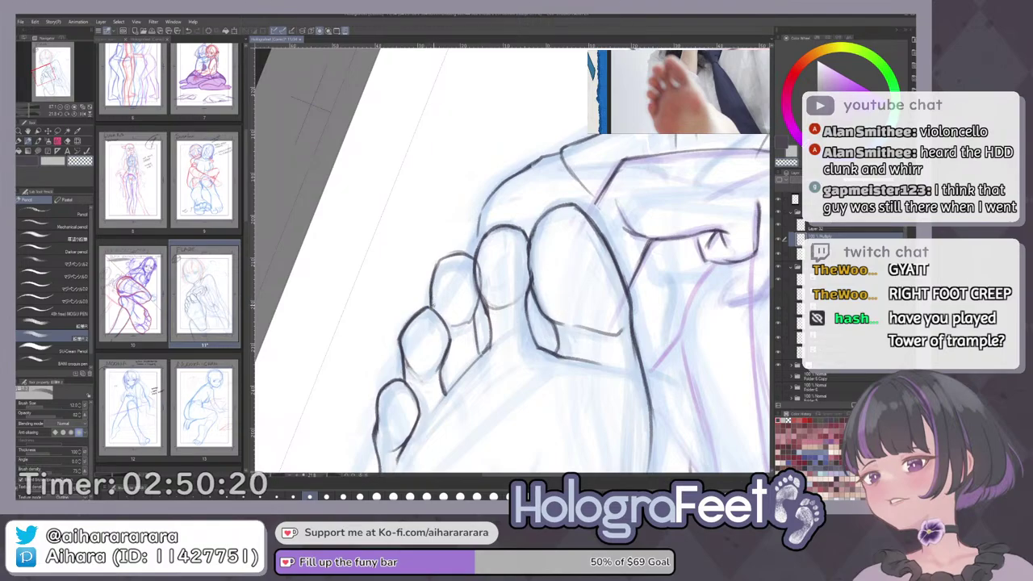
mouse_move(479, 287)
left_mouse_down()
mouse_move(475, 342)
mouse_move(442, 389)
mouse_move(662, 246)
mouse_move(659, 192)
left_mouse_up()
key("ctrl+0")
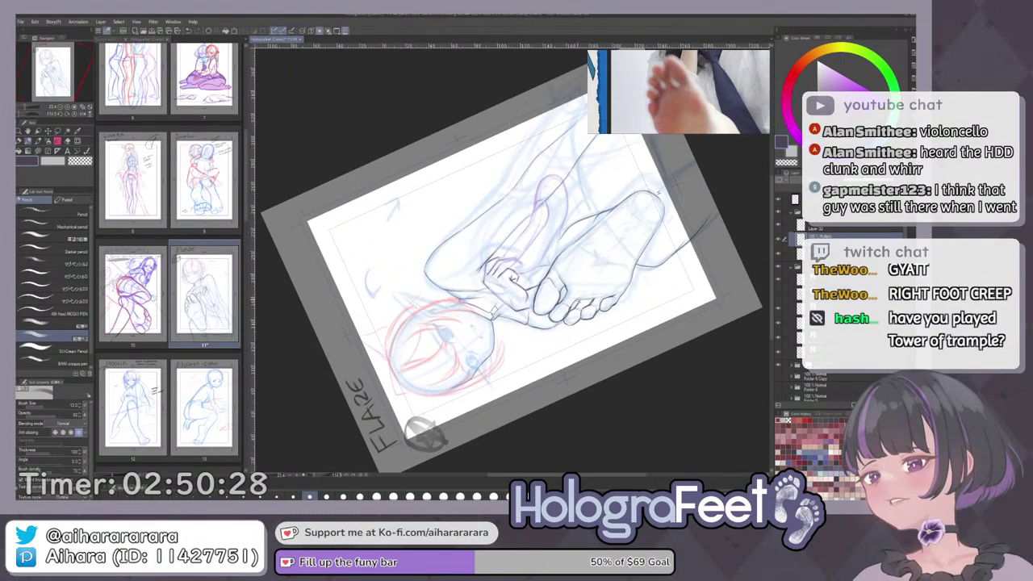
left_click_drag(577, 299, 642, 297)
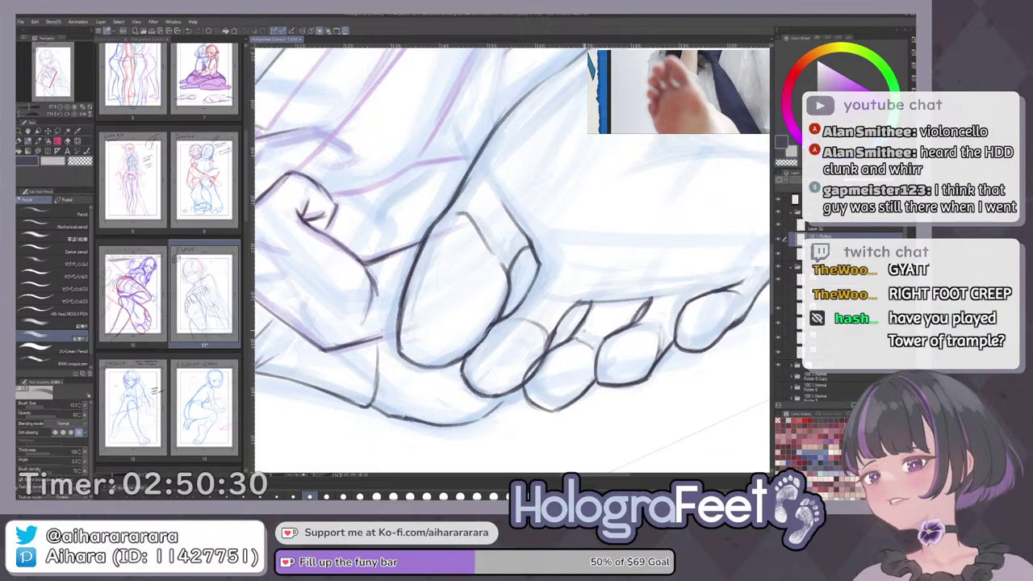
key("ctrl+0")
left_click_drag(584, 330, 523, 359)
left_click_drag(482, 253, 520, 252)
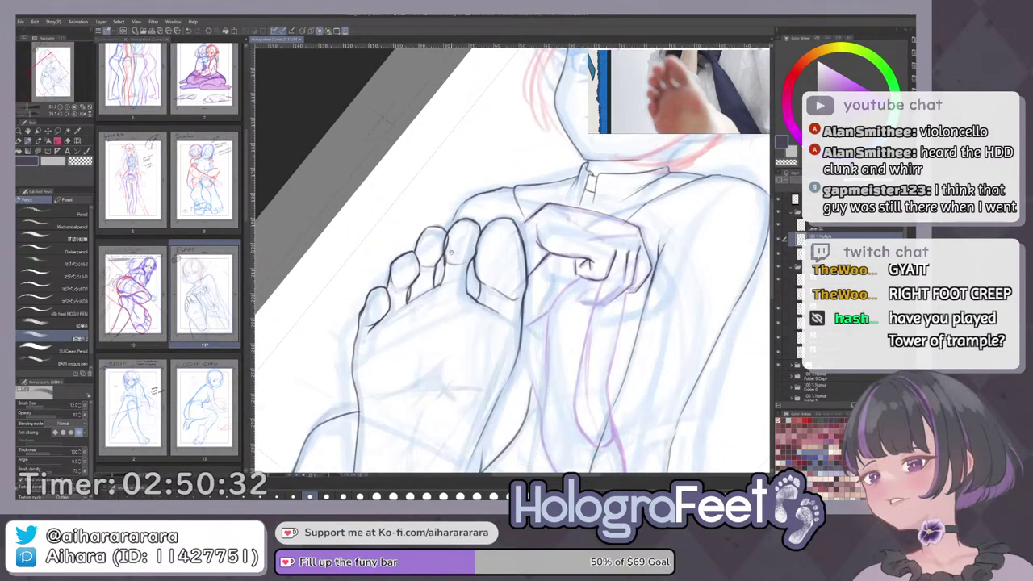
Clean up the line where the second and third toes meet and check the whole figure mirrored.
scroll(456, 239, "up", 2)
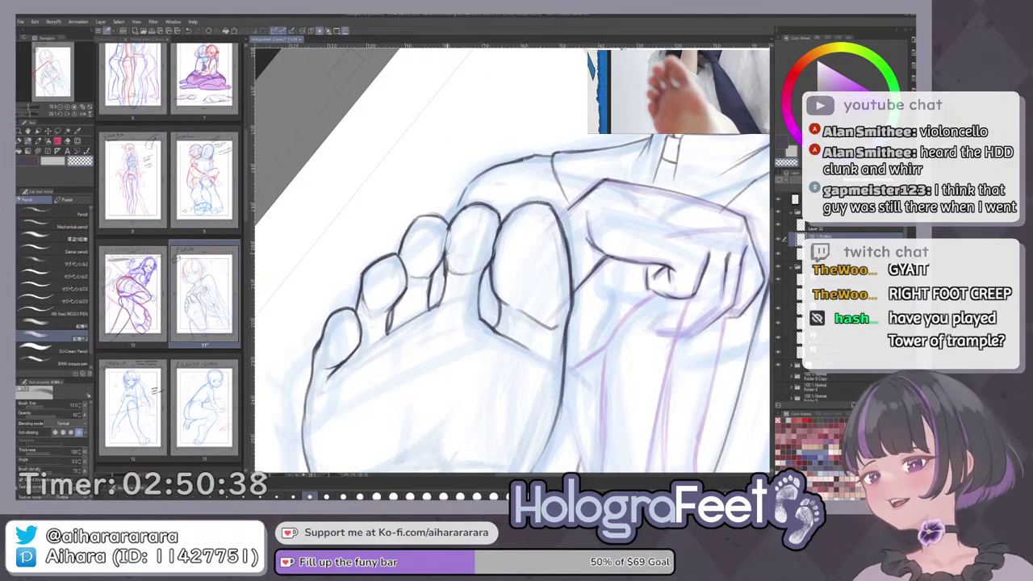
key("c")
left_click_drag(450, 236, 448, 243)
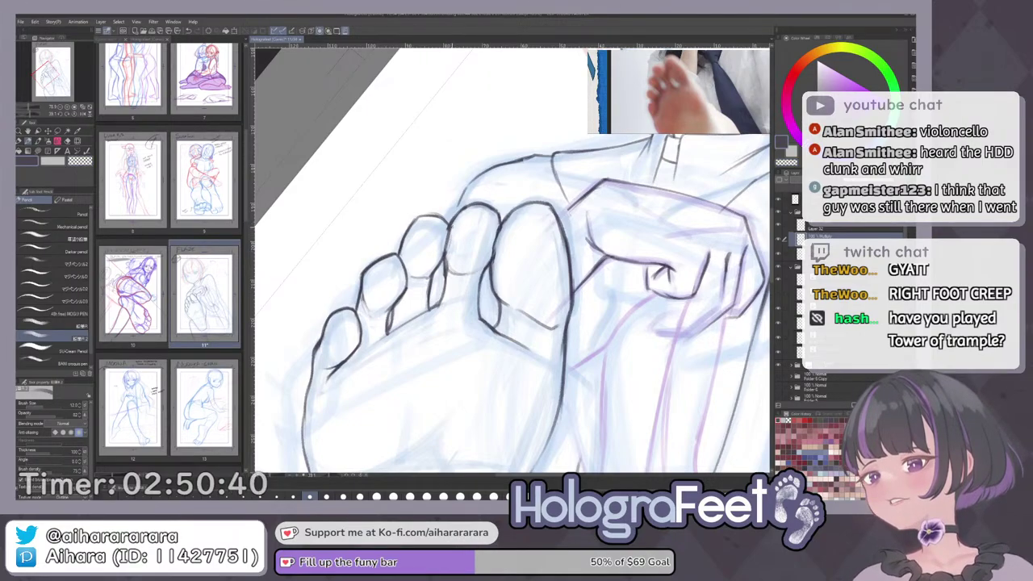
key("c")
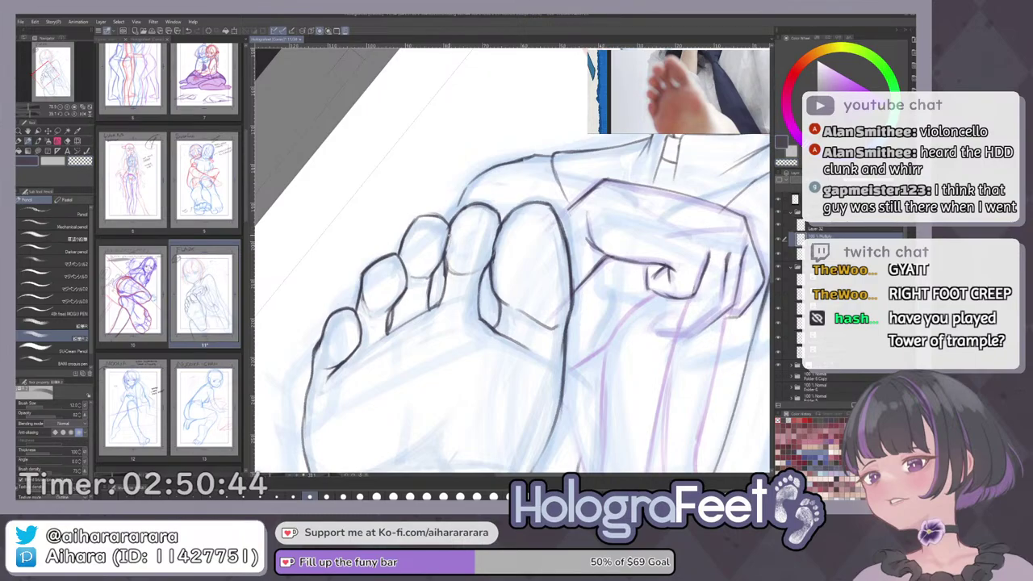
key("c")
key("c")
key("ctrl+0")
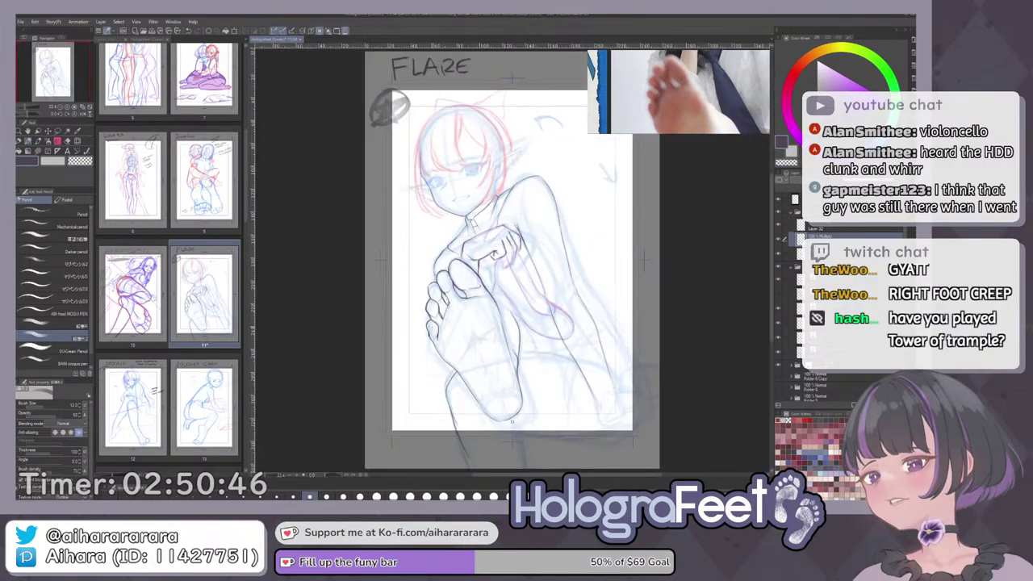
key("h")
key("h")
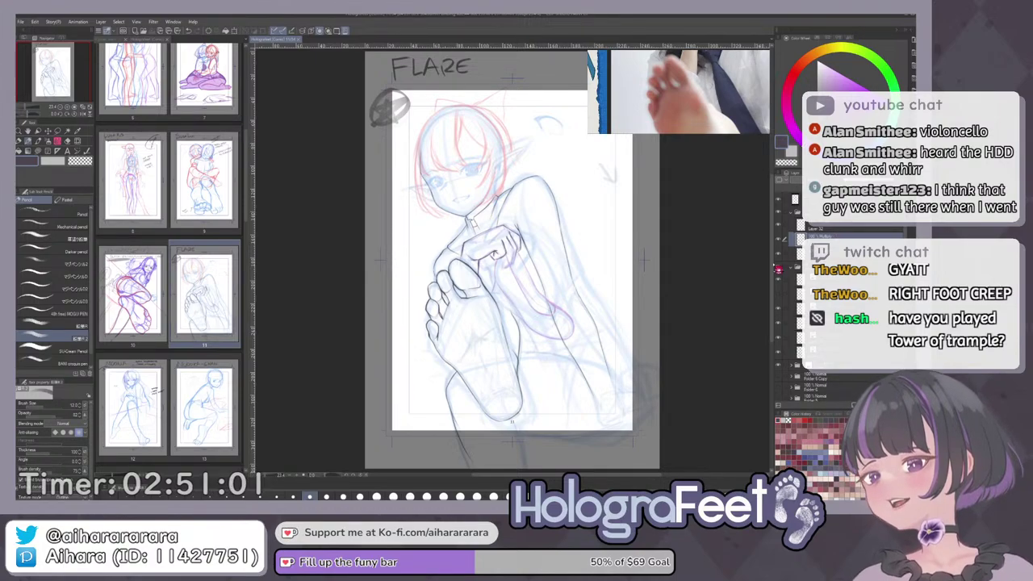
Draw the short fold beside the fourth toe's inner side line in pencil, below the third toe, and tidy its edges.
left_click_drag(437, 218, 460, 192)
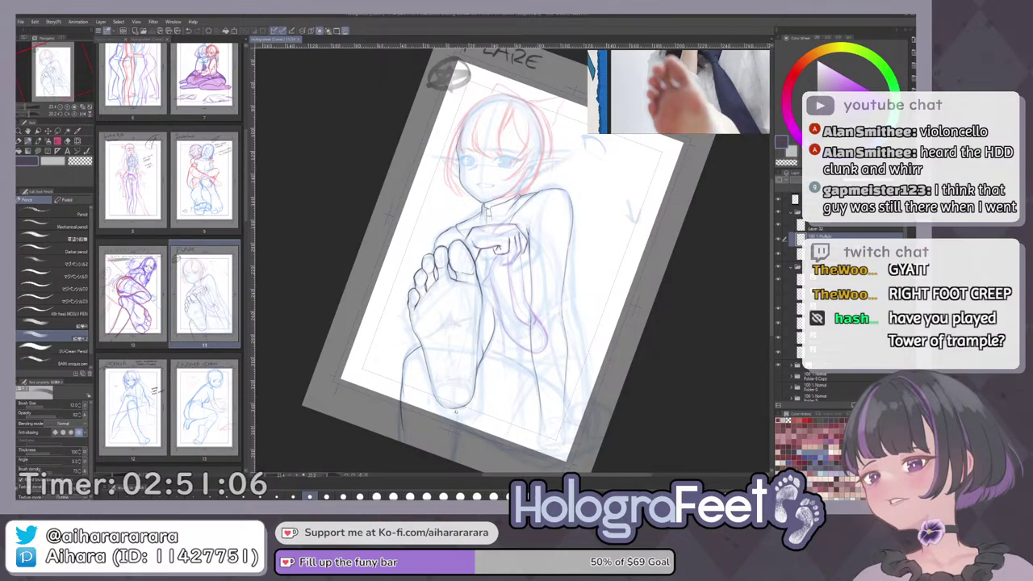
scroll(428, 289, "up", 6)
left_click_drag(424, 278, 425, 287)
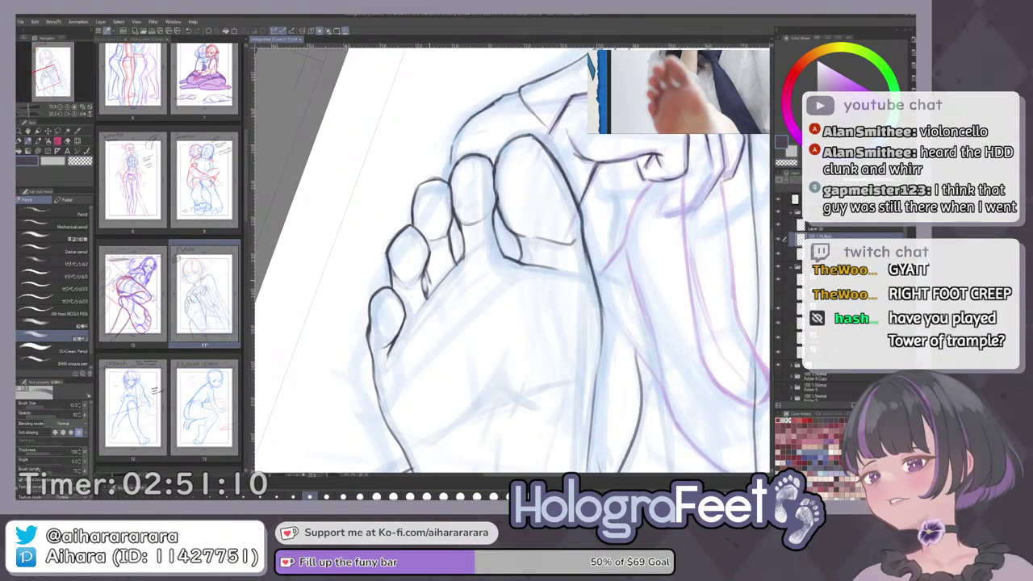
left_click_drag(426, 270, 429, 280)
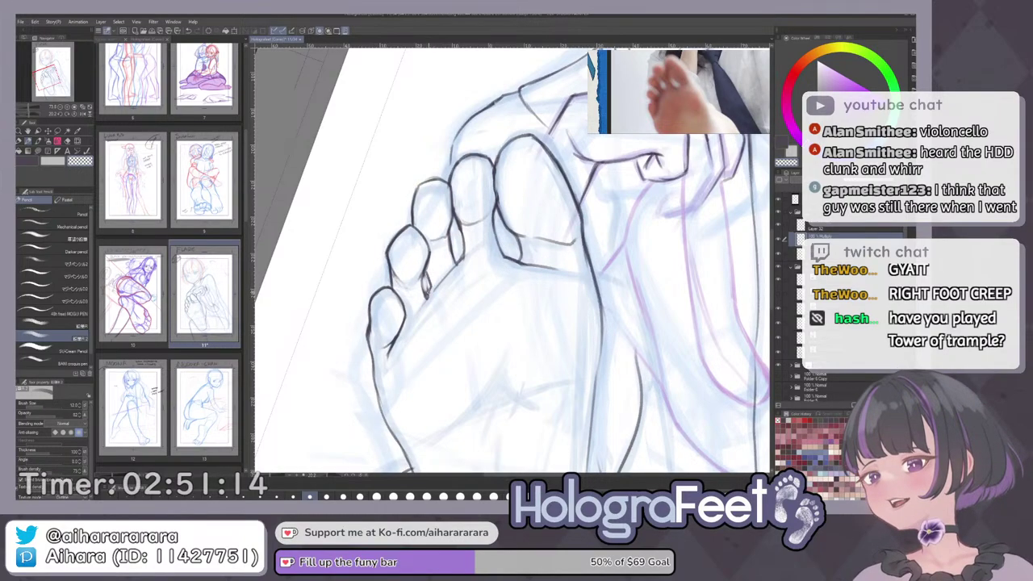
scroll(427, 281, "up", 2)
scroll(427, 281, "down", 2)
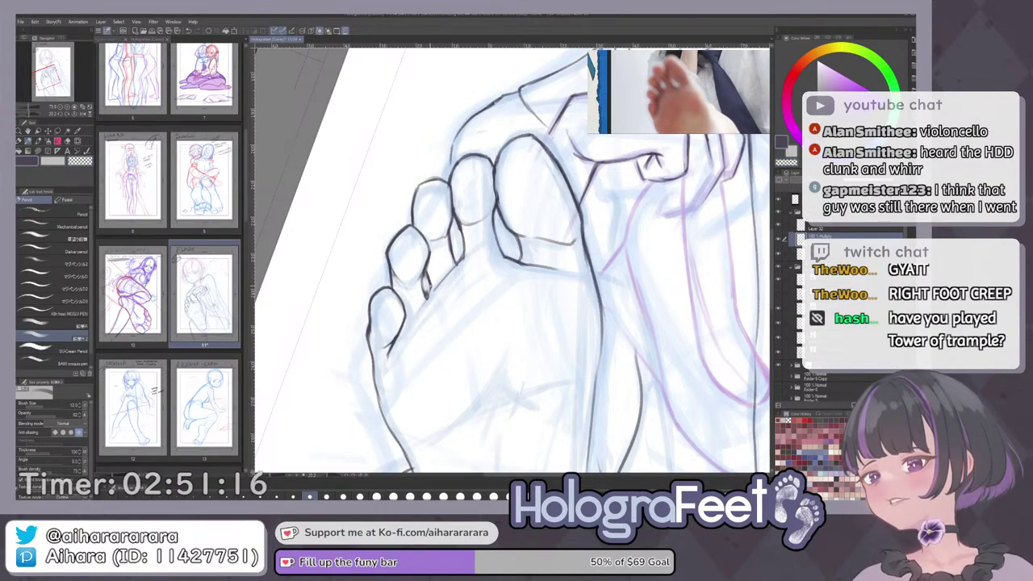
mouse_move(430, 291)
left_mouse_down()
mouse_move(454, 255)
mouse_move(455, 264)
left_mouse_up()
key("c")
key("c")
key("c")
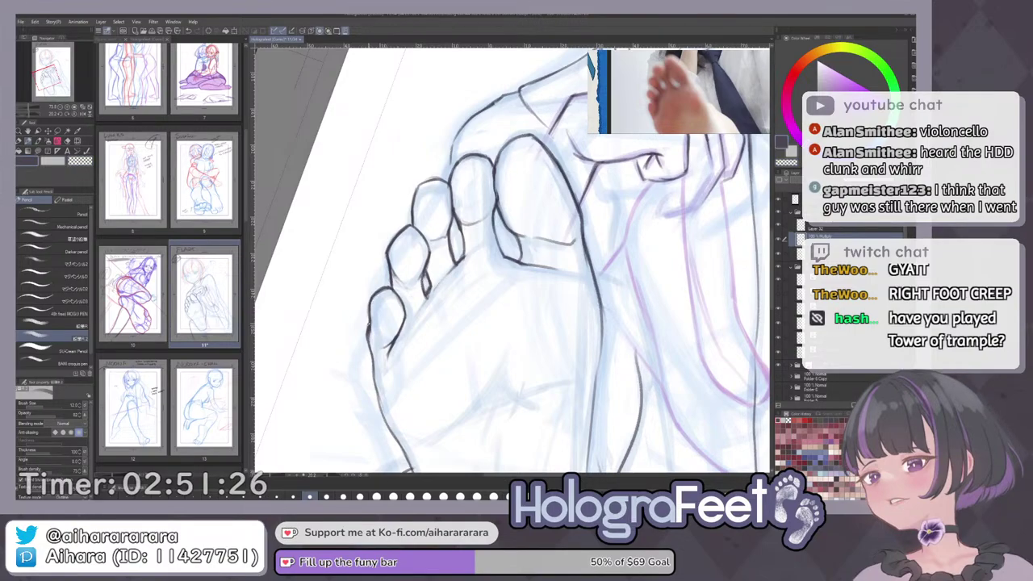
Examine the five outlined toes against the whole figure in upright and rotated views.
left_click_drag(369, 344, 381, 409)
key("ctrl+0")
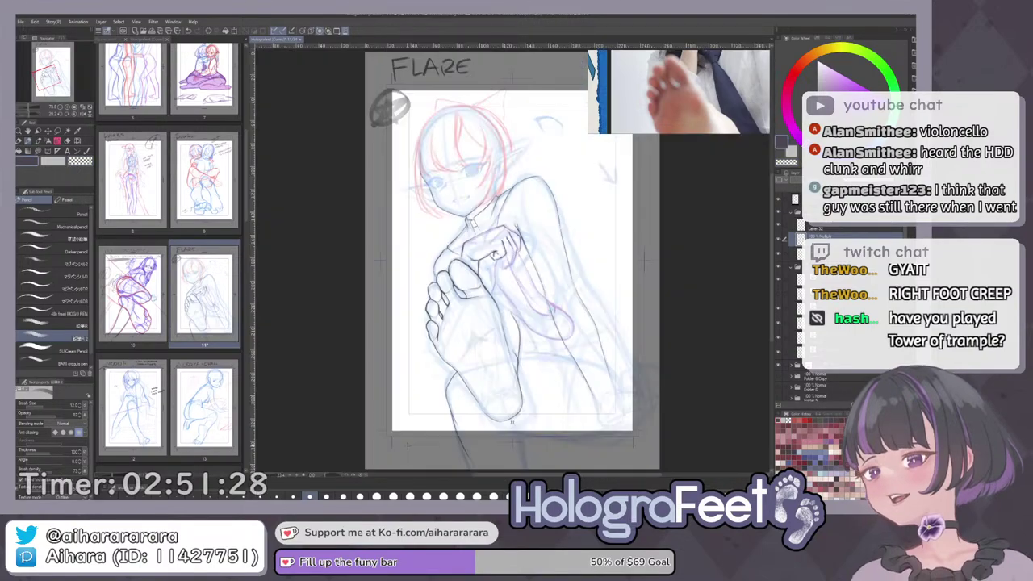
scroll(469, 347, "up", 4)
left_click_drag(476, 347, 428, 304)
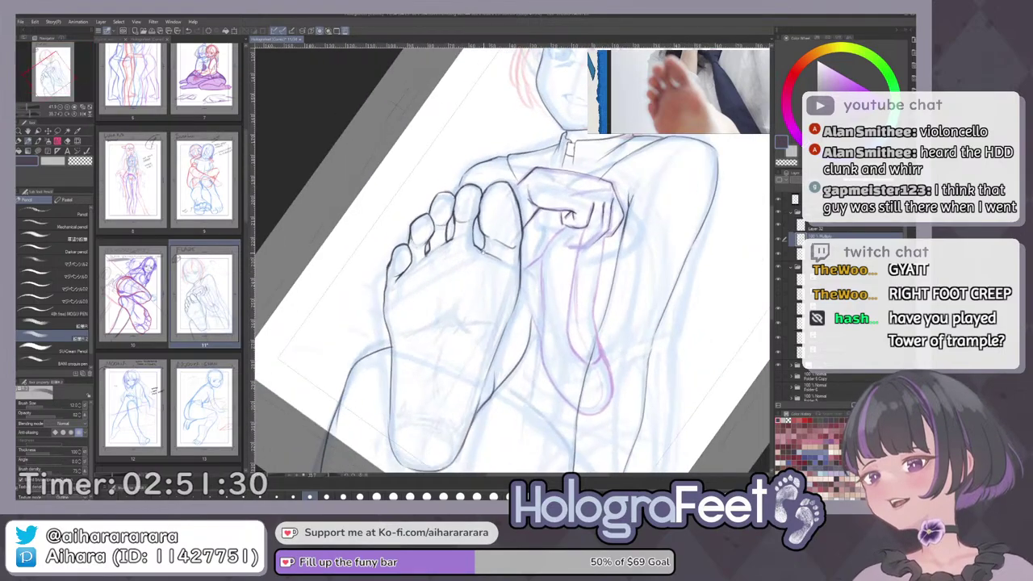
left_click_drag(480, 195, 494, 256)
scroll(493, 256, "up", 3)
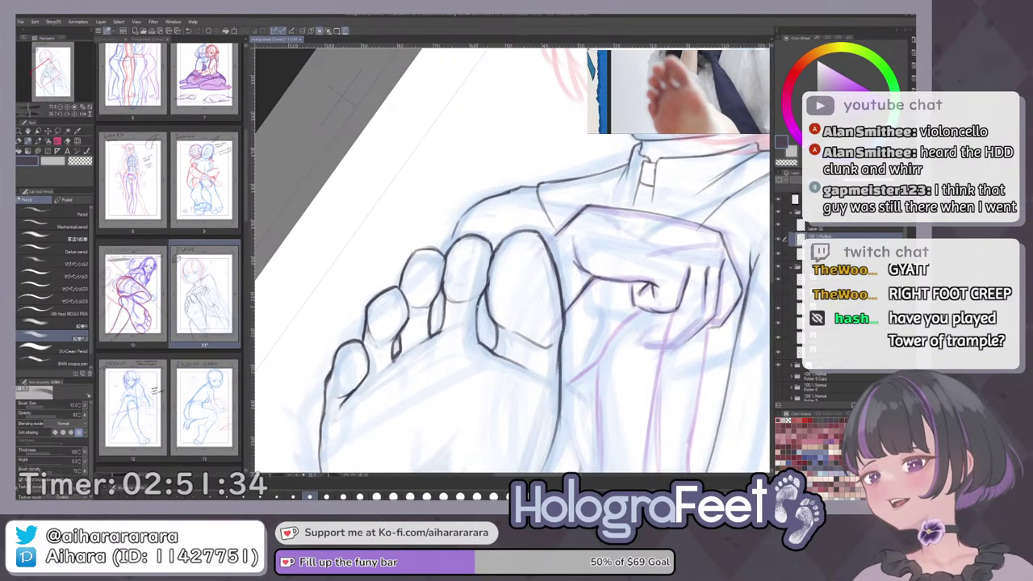
left_click_drag(593, 267, 591, 240)
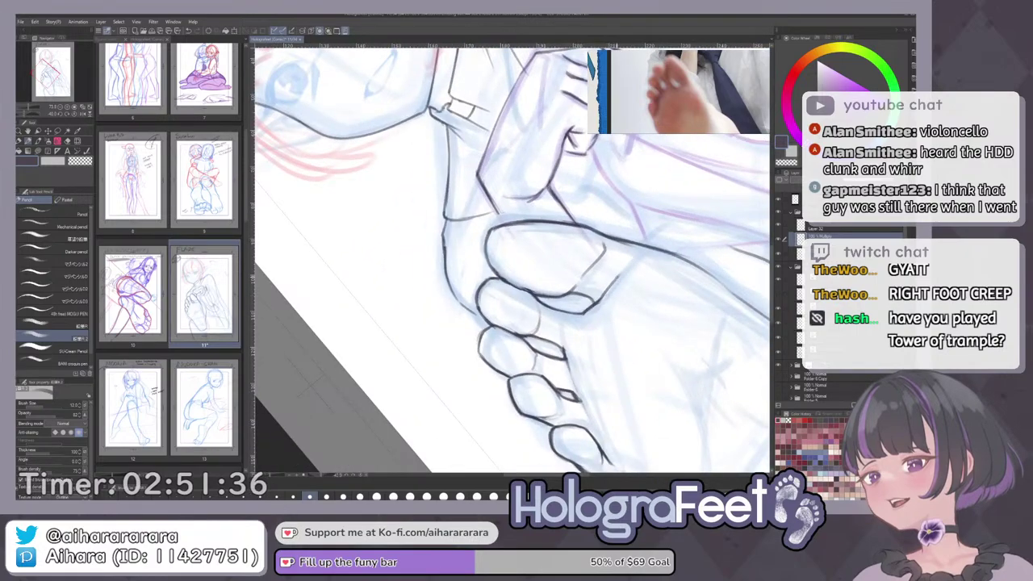
Inspect the big toe and the folds between the toes up close from several canvas angles.
key("minus")
key("minus")
key("minus")
key("minus")
key("minus")
key("minus")
key("minus")
key("minus")
key("minus")
key("minus")
key("minus")
key("minus")
key("minus")
key("minus")
key("minus")
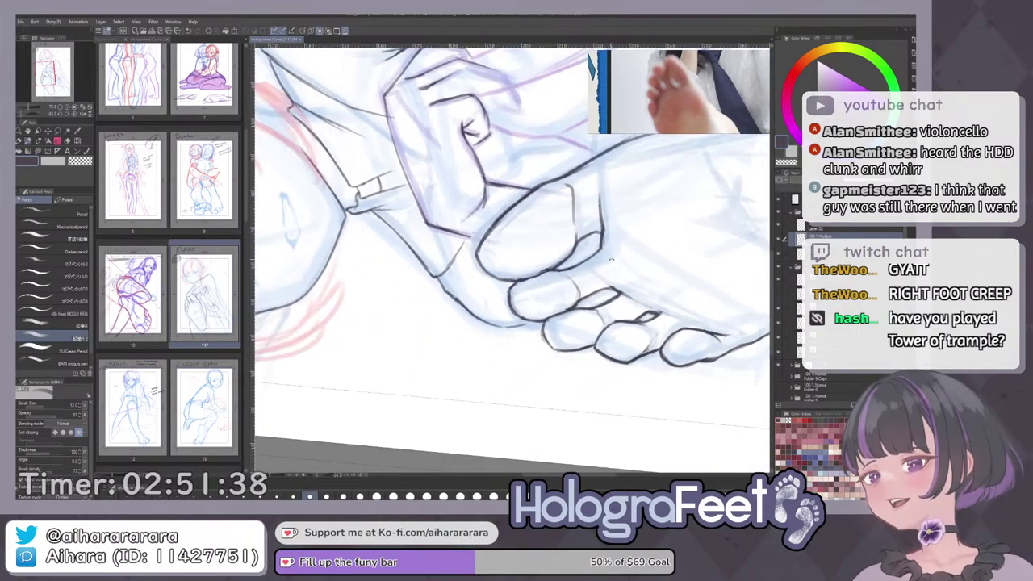
scroll(553, 176, "up", 5)
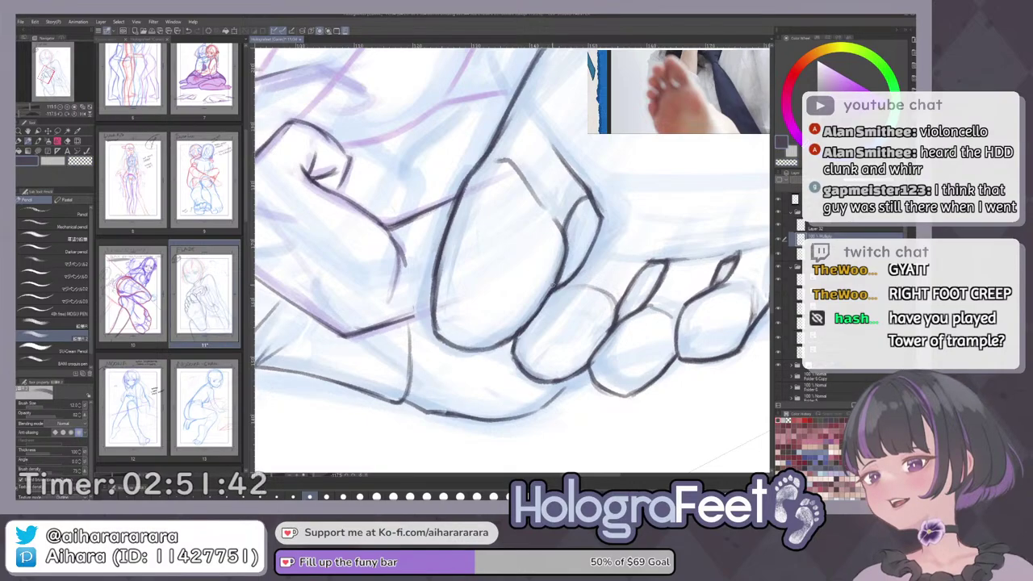
left_click_drag(436, 260, 433, 322)
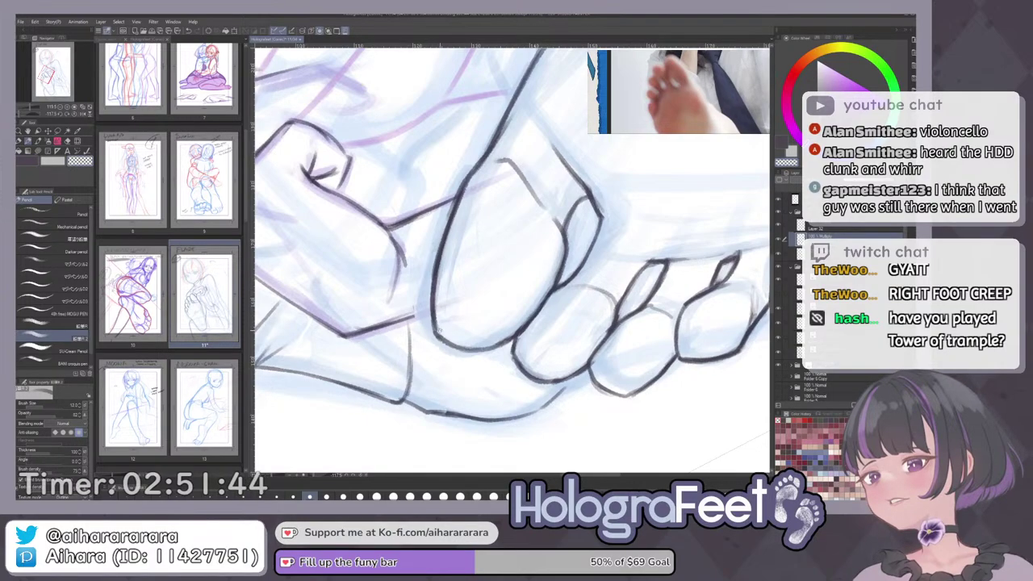
key("ctrl+0")
scroll(539, 267, "up", 5)
left_click_drag(604, 198, 633, 239)
scroll(477, 187, "up", 4)
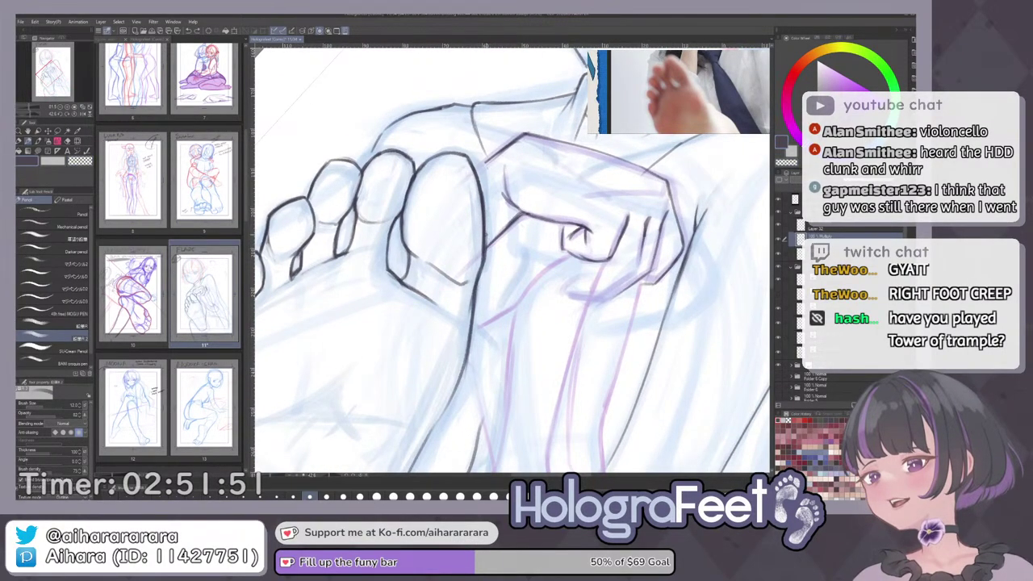
Touch up the big toe's outer outline beside the fist with small pencil and eraser corrections.
key("c")
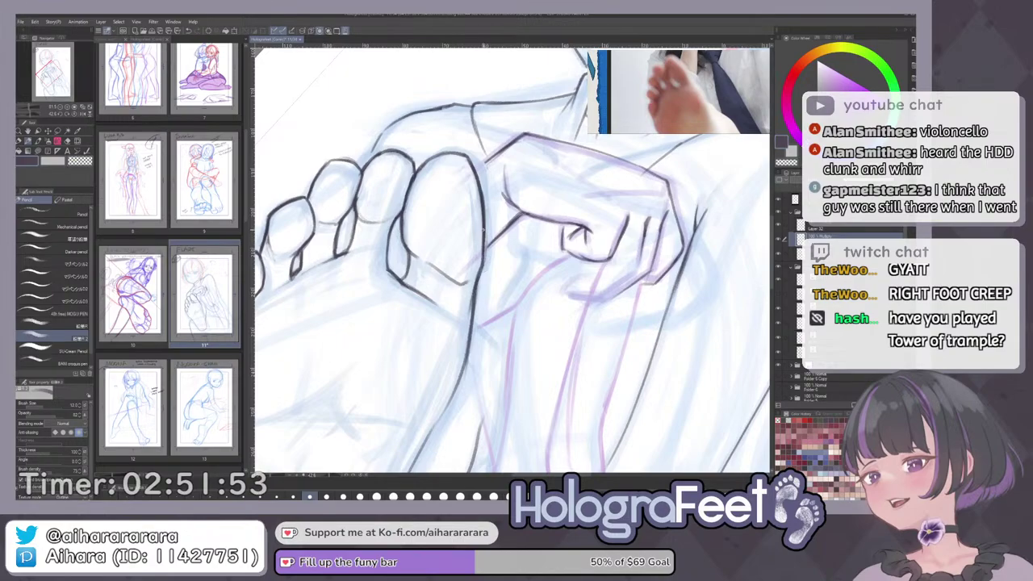
key("ctrl+z")
key("c")
key("x")
key("c")
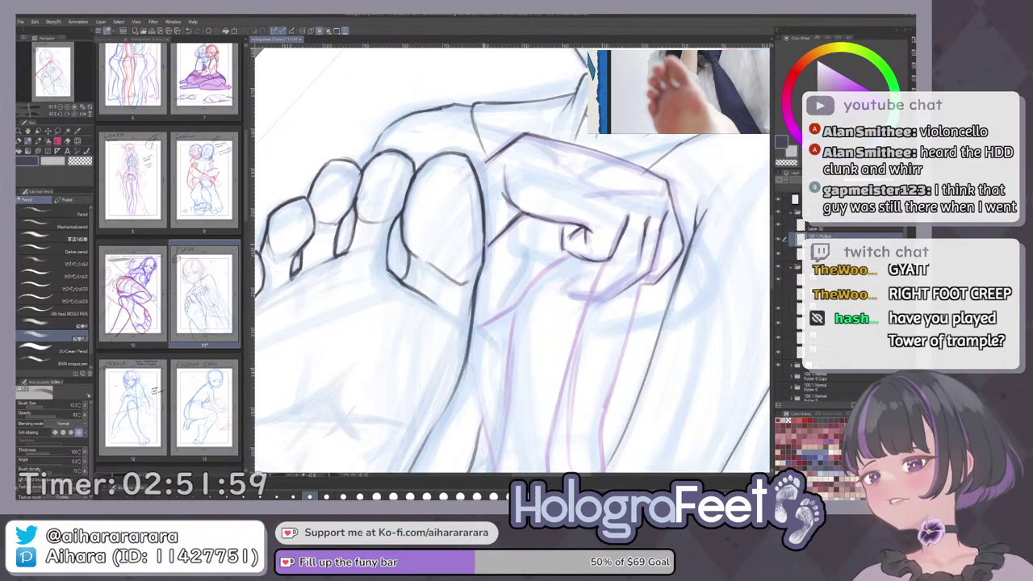
key("x")
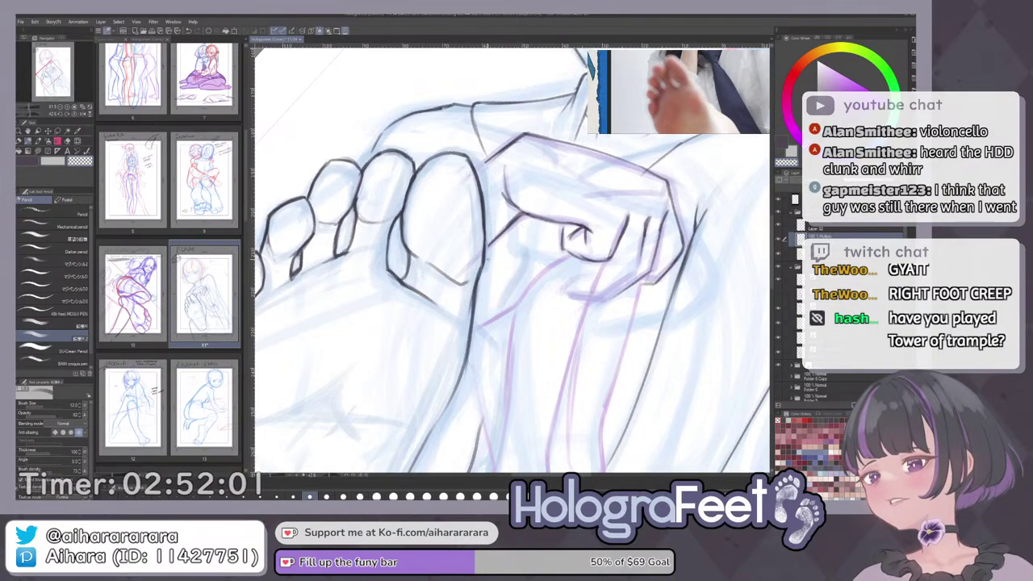
key("x")
key("e")
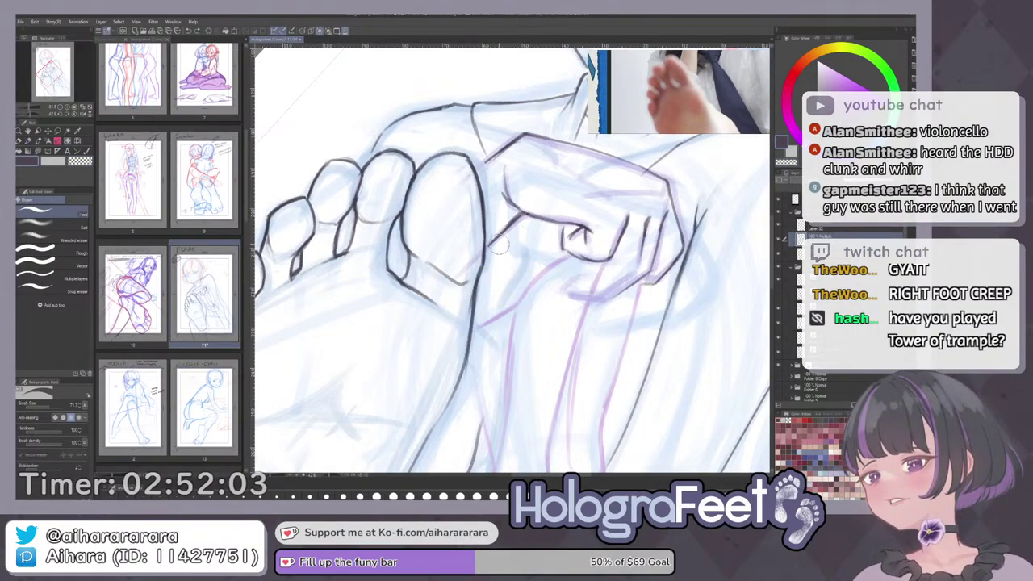
key("p")
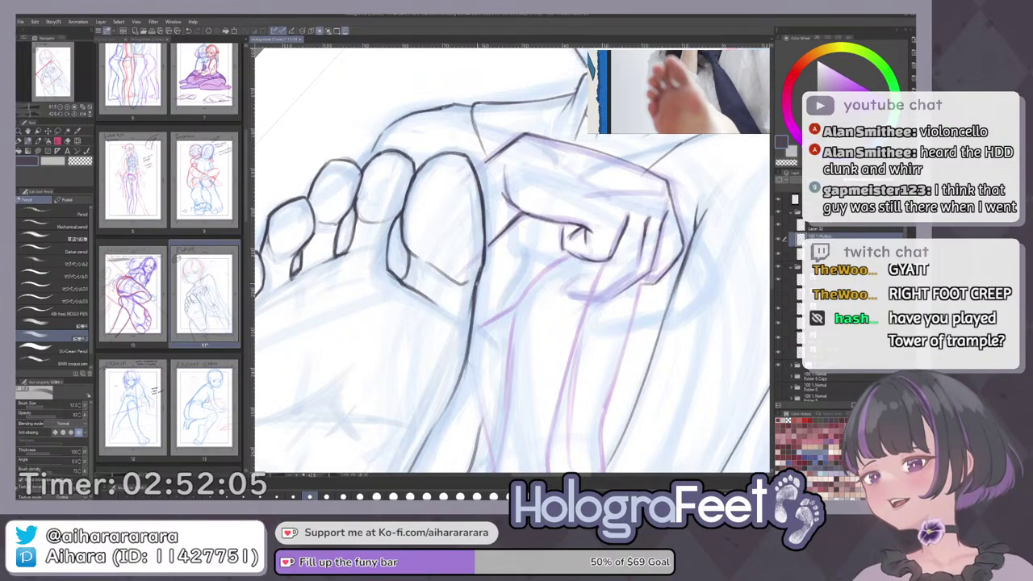
Compare the sole and toes with the whole figure in close-up and full-page views.
key("ctrl+0")
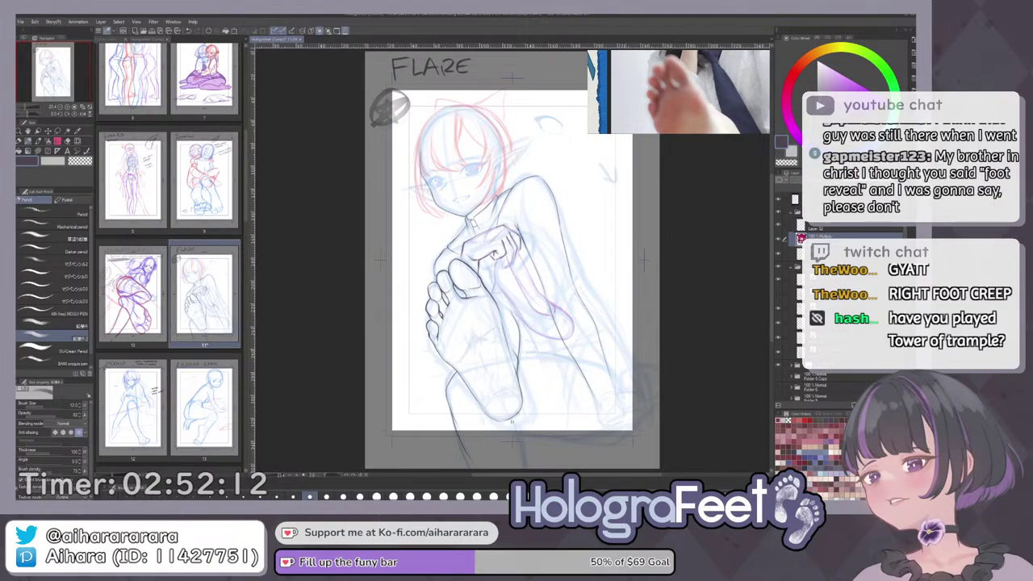
left_click_drag(431, 261, 517, 222)
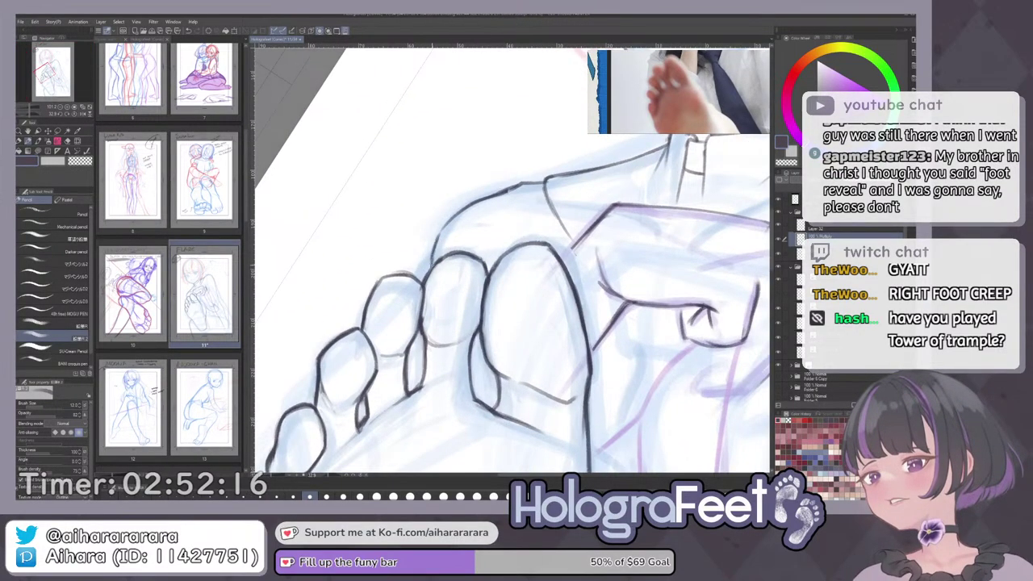
key("ctrl+0")
left_click_drag(449, 291, 519, 291)
left_click_drag(577, 388, 509, 247)
left_click_drag(535, 285, 503, 354)
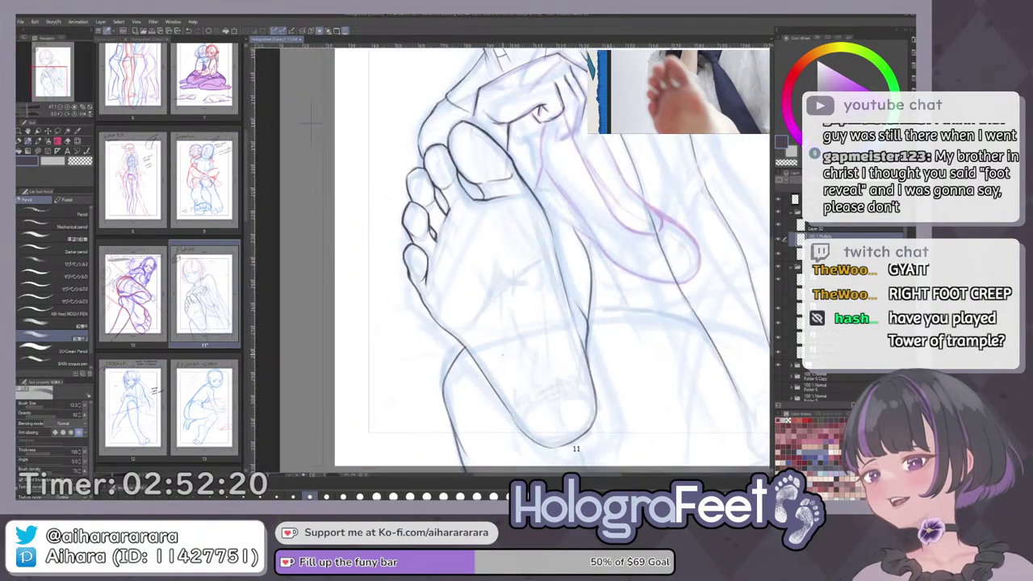
key("ctrl+0")
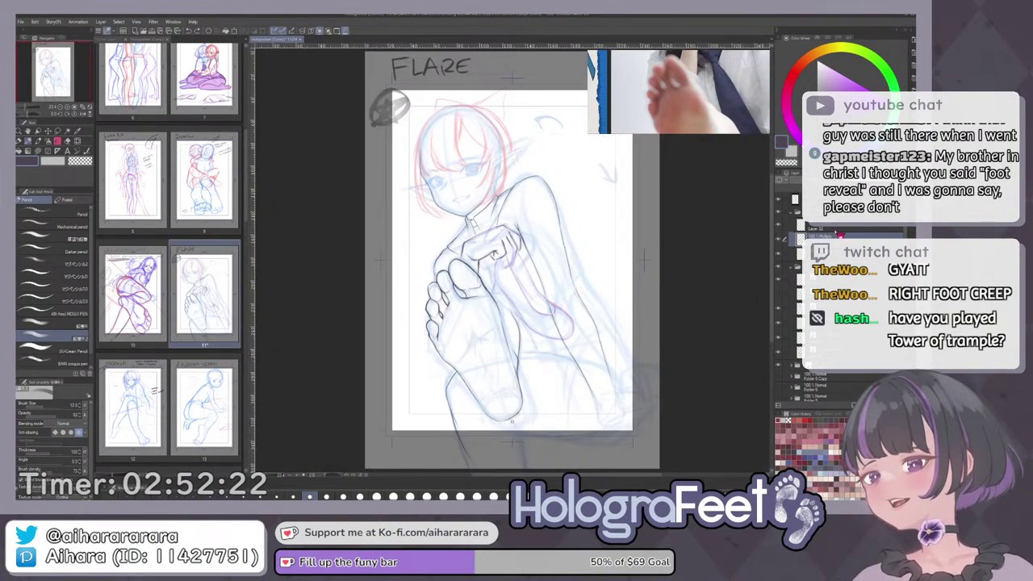
Check the layer below the toe line art by hiding and showing it, and look over the toes at an angle.
left_click(817, 253)
left_click(779, 254)
left_click(779, 254)
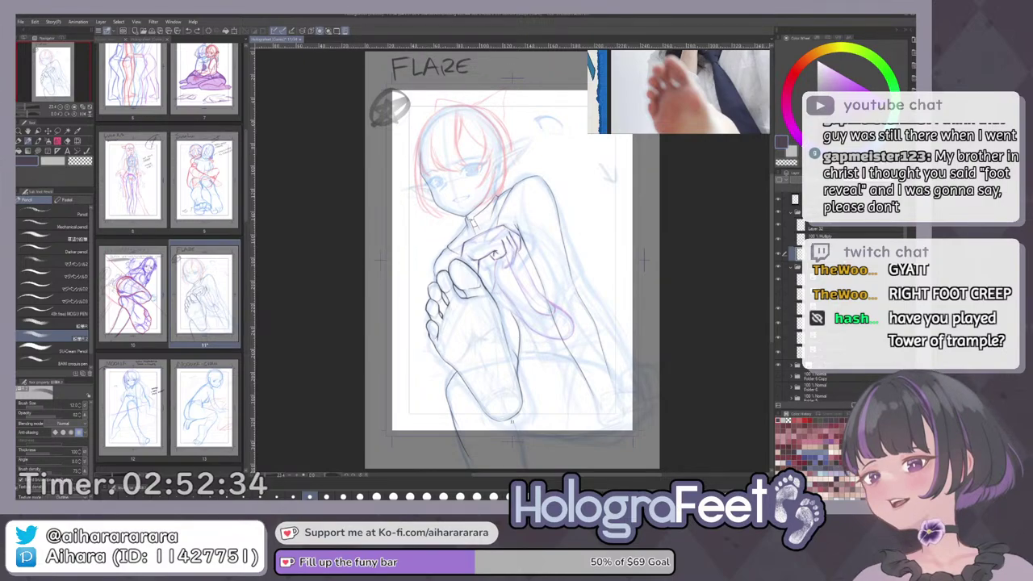
left_click_drag(656, 306, 663, 273)
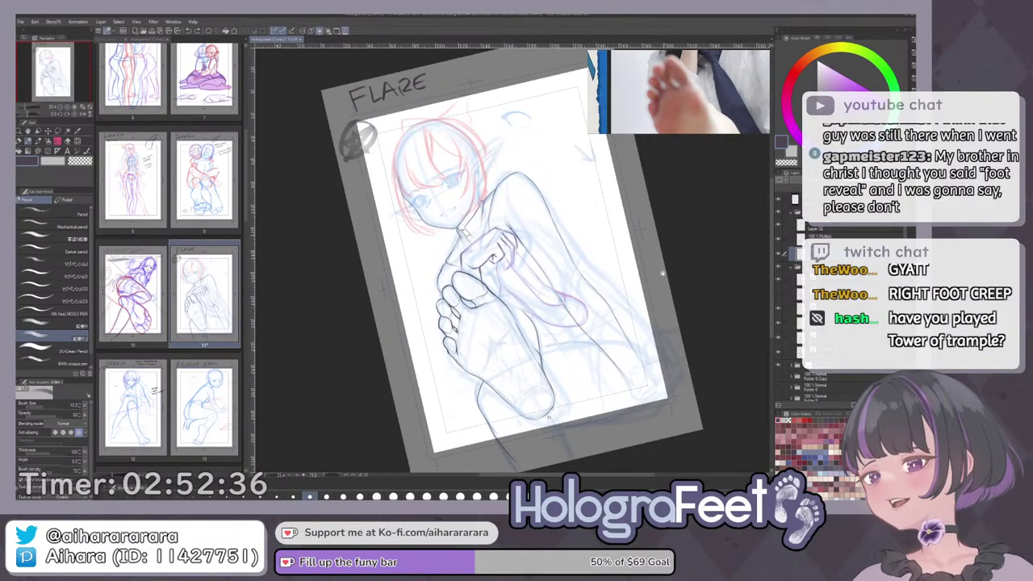
double_click(612, 291)
left_click_drag(532, 263, 526, 276)
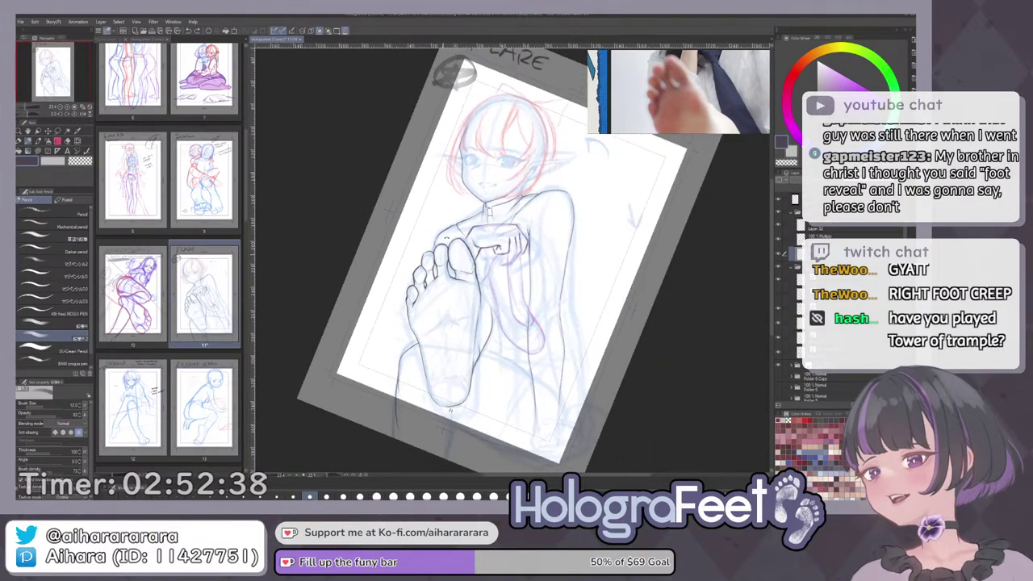
scroll(461, 252, "up", 5)
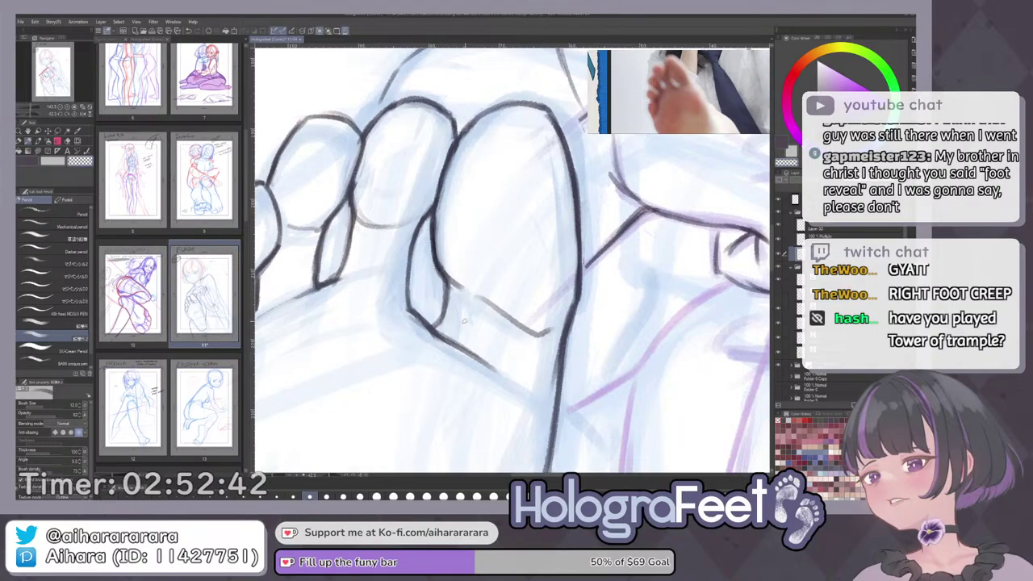
Refine the crease under the big toe and the small fold beside it on the toe line layer.
left_click(839, 237)
key("c")
mouse_move(437, 240)
left_mouse_down()
mouse_move(461, 283)
mouse_move(441, 257)
mouse_move(442, 266)
mouse_move(462, 286)
left_mouse_up()
key("ctrl+z")
key("c")
left_click_drag(442, 262, 523, 323)
left_click_drag(445, 302, 432, 327)
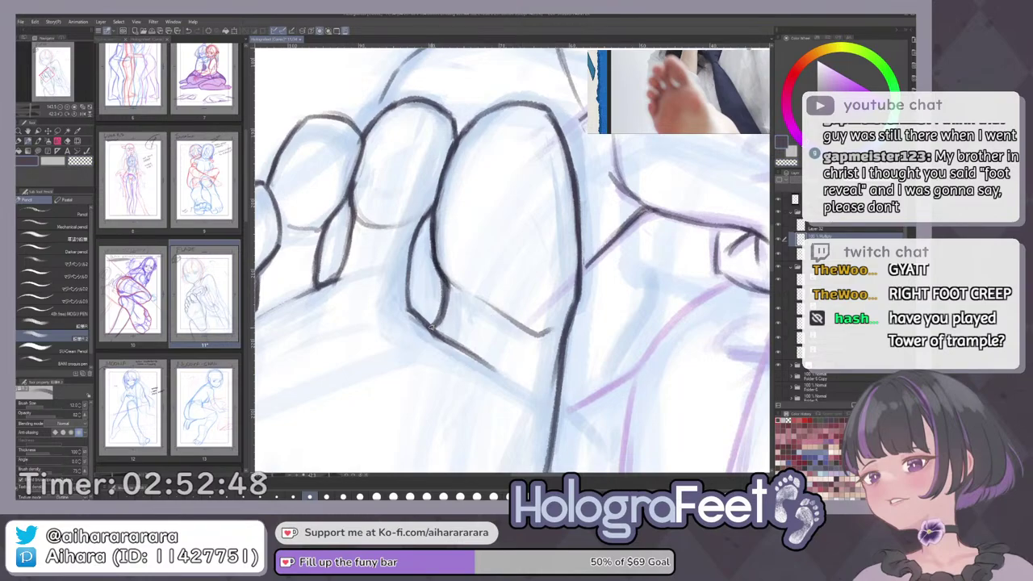
mouse_move(447, 284)
left_mouse_down()
mouse_move(487, 329)
mouse_move(575, 311)
left_mouse_up()
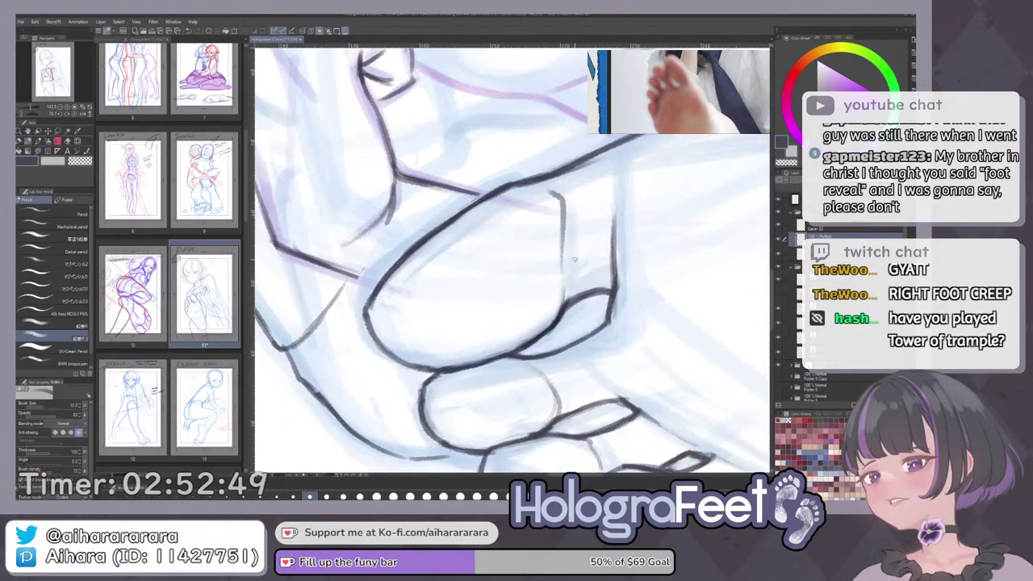
left_click_drag(551, 189, 565, 234)
key("ctrl+0")
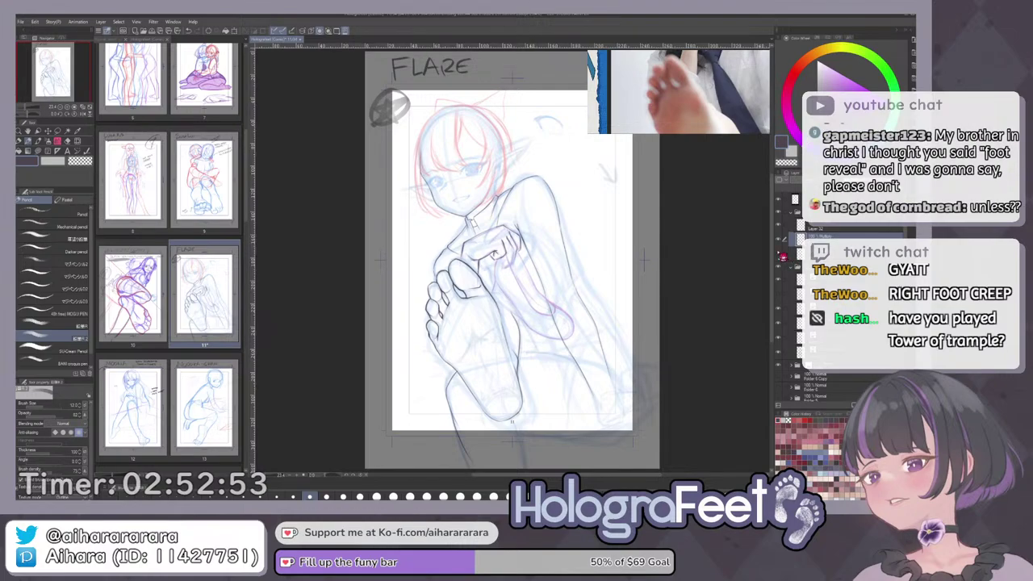
Draw the leg contour behind the foot on the layer below, linking the big toe's outer side to the existing side curve.
left_click(820, 254)
left_click_drag(678, 369, 710, 270)
left_click_drag(555, 363, 599, 359)
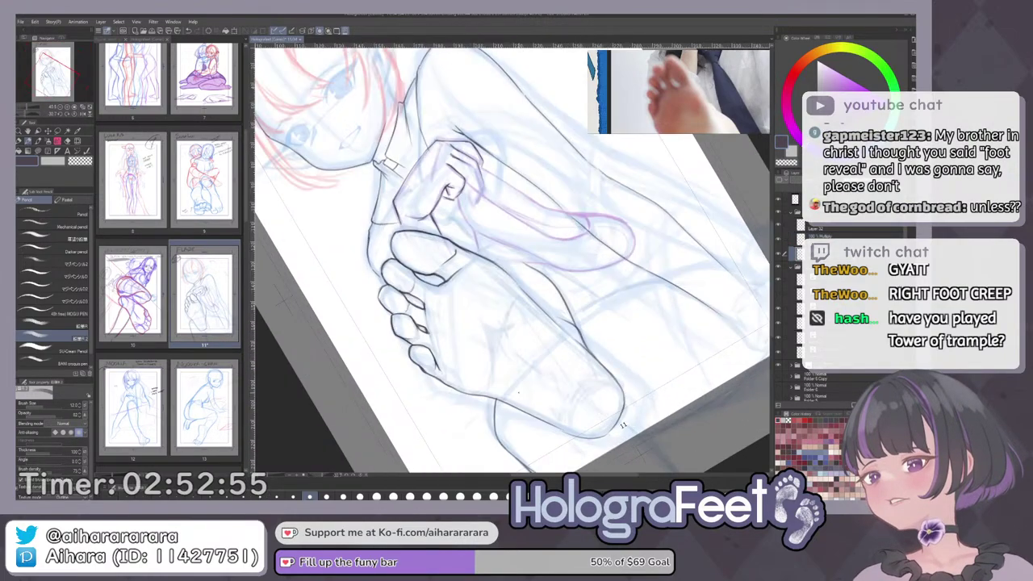
key("ctrl+0")
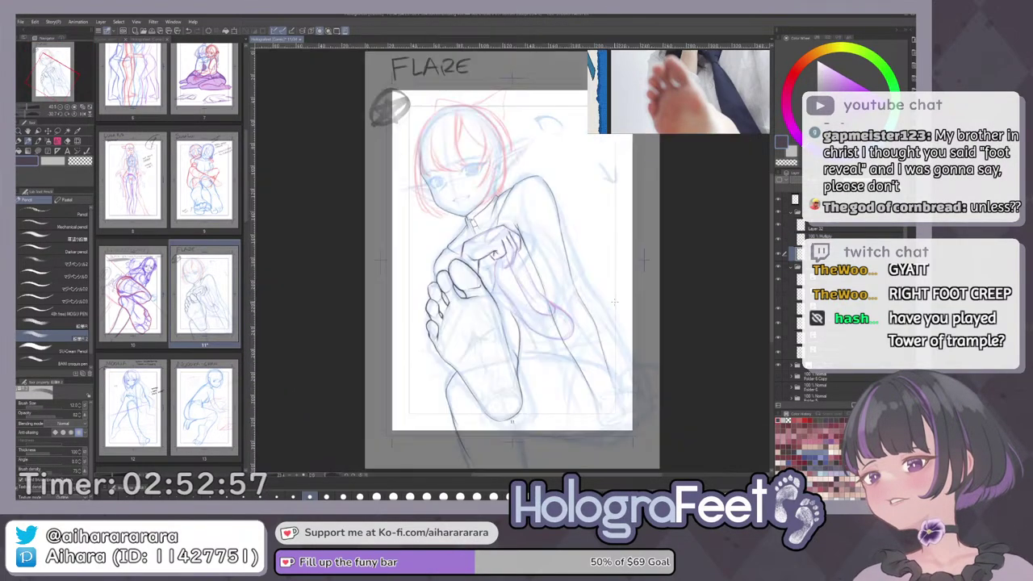
left_click_drag(536, 340, 568, 323)
scroll(568, 325, "up", 3)
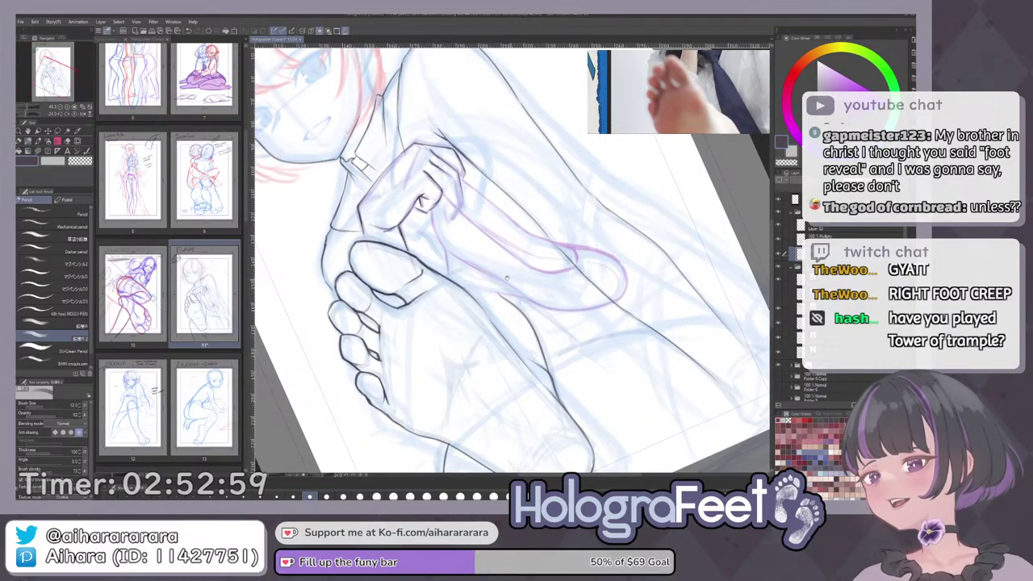
scroll(506, 277, "up", 3)
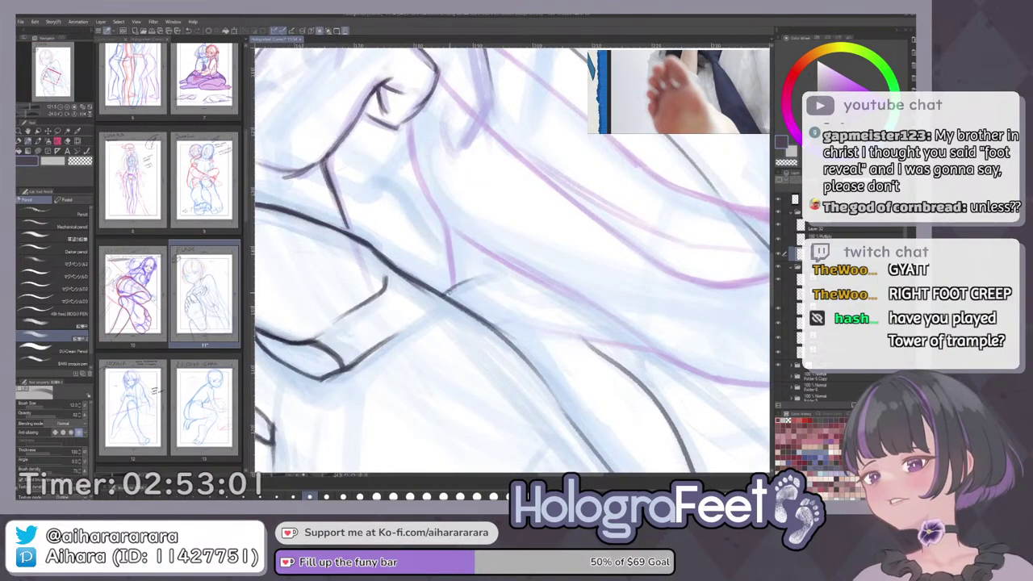
left_click_drag(449, 292, 485, 276)
scroll(513, 261, "down", 4)
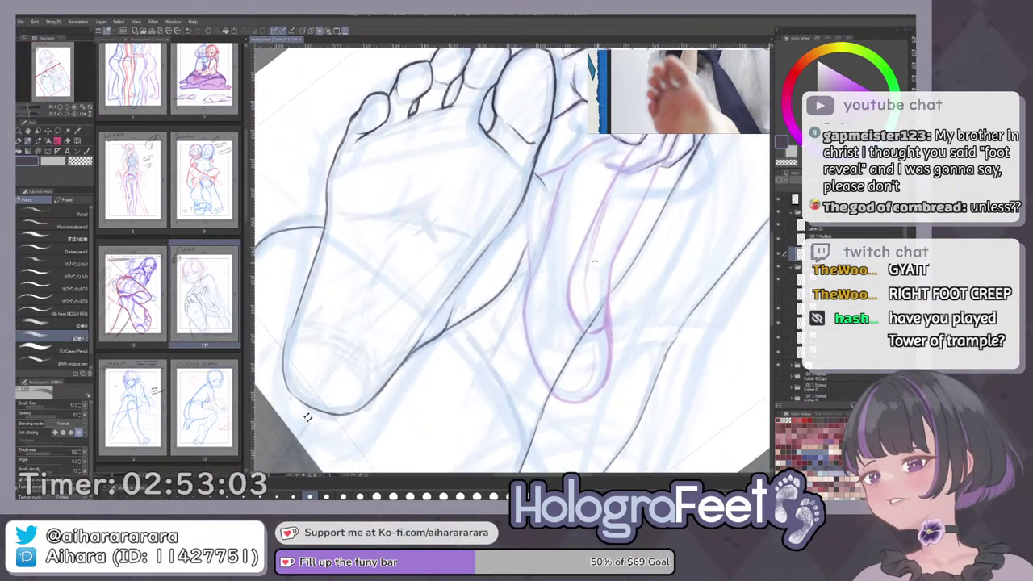
scroll(557, 259, "up", 2)
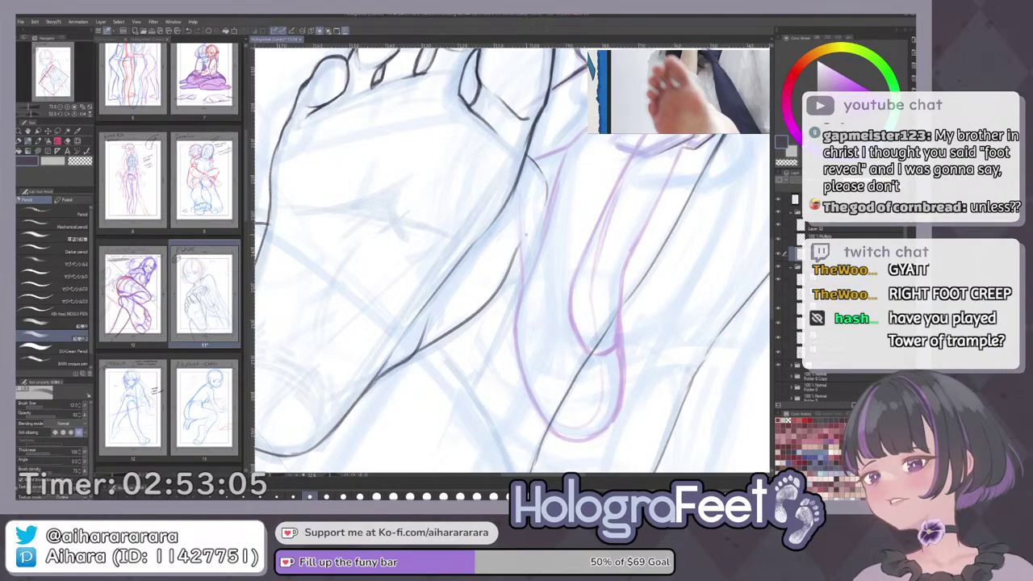
left_click_drag(549, 189, 501, 345)
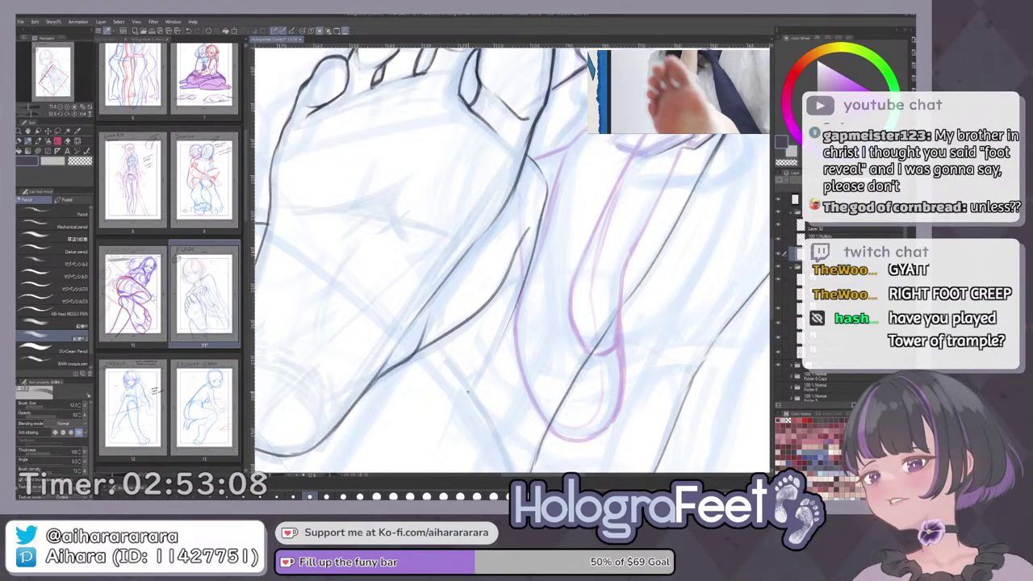
Draw the line running outward from the side of the foot to the other leg and adjust where it starts.
mouse_move(518, 294)
left_mouse_down()
mouse_move(475, 397)
mouse_move(644, 323)
mouse_move(529, 383)
mouse_move(577, 327)
left_mouse_up()
key("ctrl+z")
left_click_drag(470, 394, 575, 328)
scroll(642, 308, "down", 2)
scroll(641, 308, "down", 2)
mouse_move(642, 308)
left_mouse_down()
mouse_move(648, 284)
mouse_move(591, 318)
left_mouse_up()
scroll(597, 347, "up", 3)
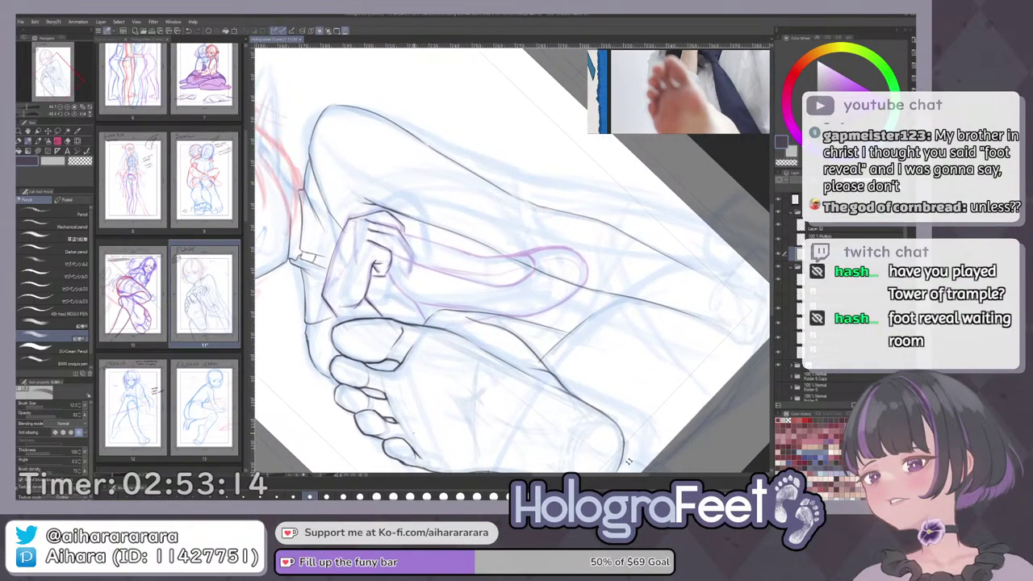
key("ctrl+z")
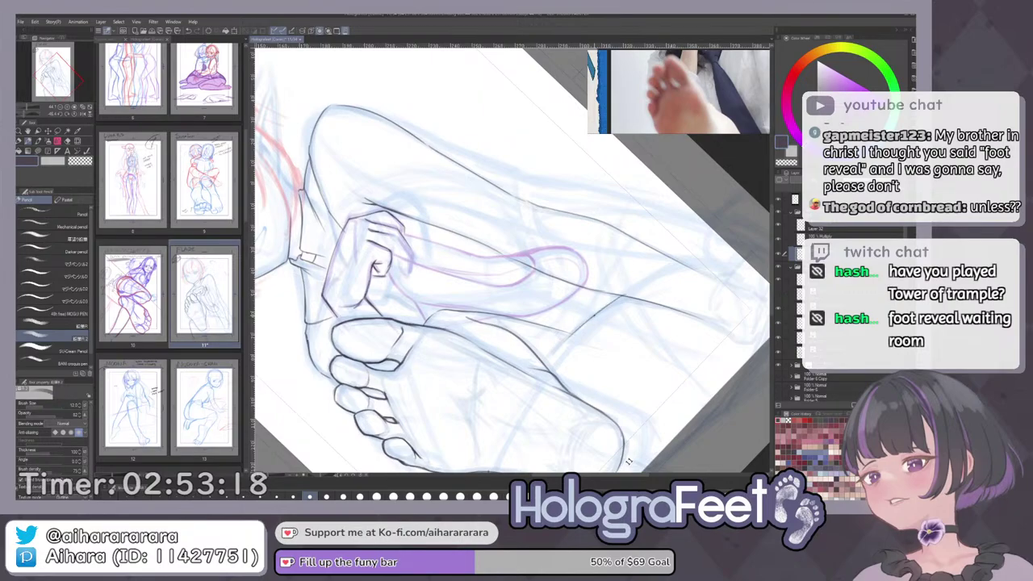
key("ctrl+0")
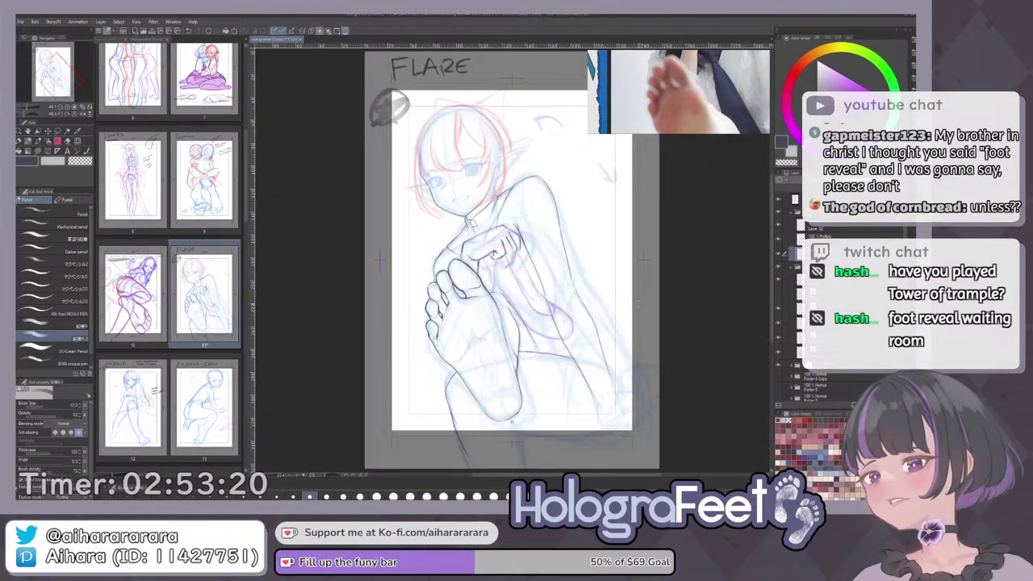
Draw the leg line from beside the heel past the page's lower edge and compare the line art with the coloured sketch hidden.
left_click_drag(662, 376, 693, 315)
left_click_drag(622, 391, 670, 388)
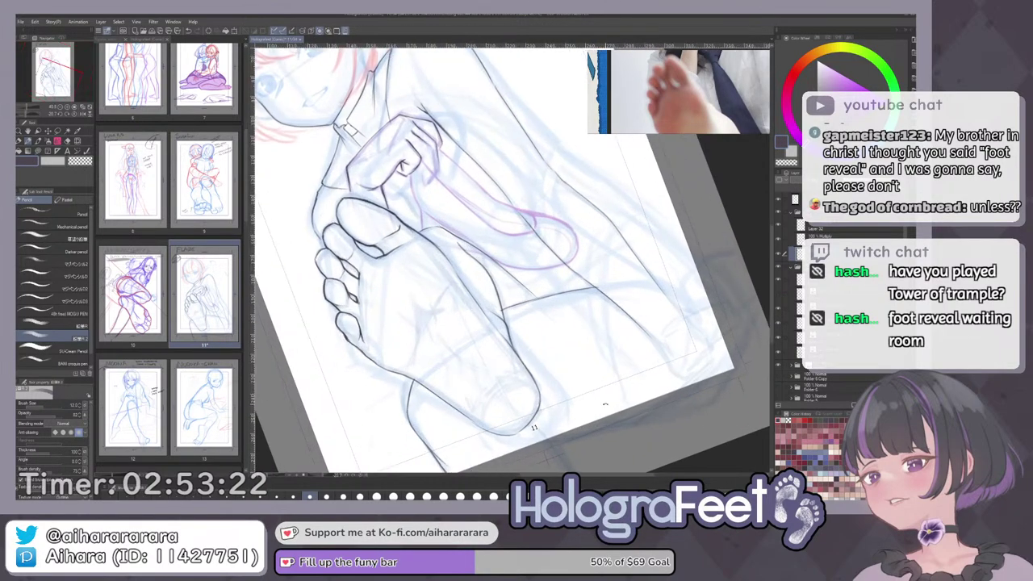
mouse_move(571, 434)
left_mouse_down()
mouse_move(506, 443)
mouse_move(471, 356)
mouse_move(455, 394)
left_mouse_up()
mouse_move(493, 354)
left_mouse_down()
mouse_move(526, 356)
mouse_move(574, 336)
left_mouse_up()
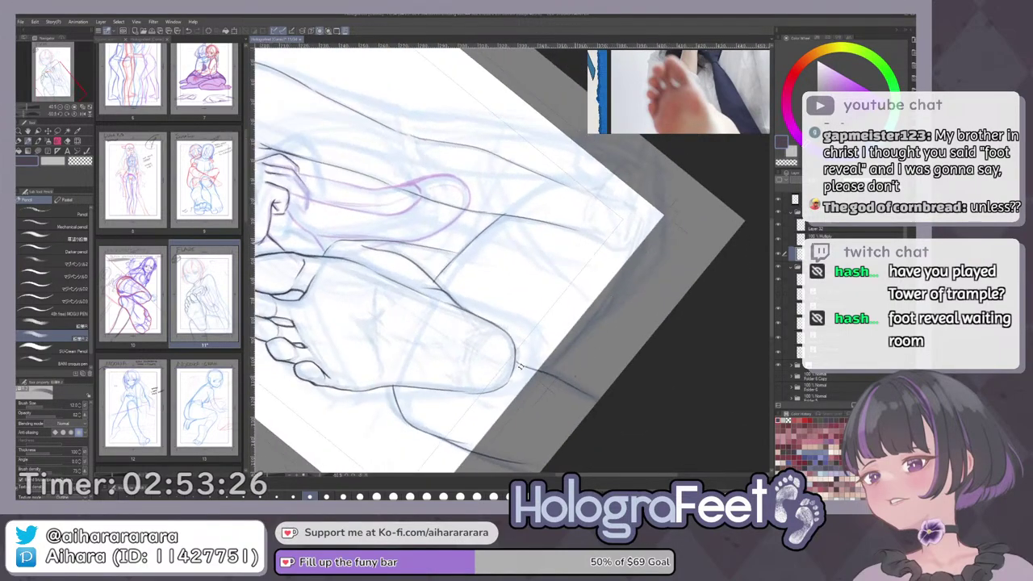
key("ctrl+0")
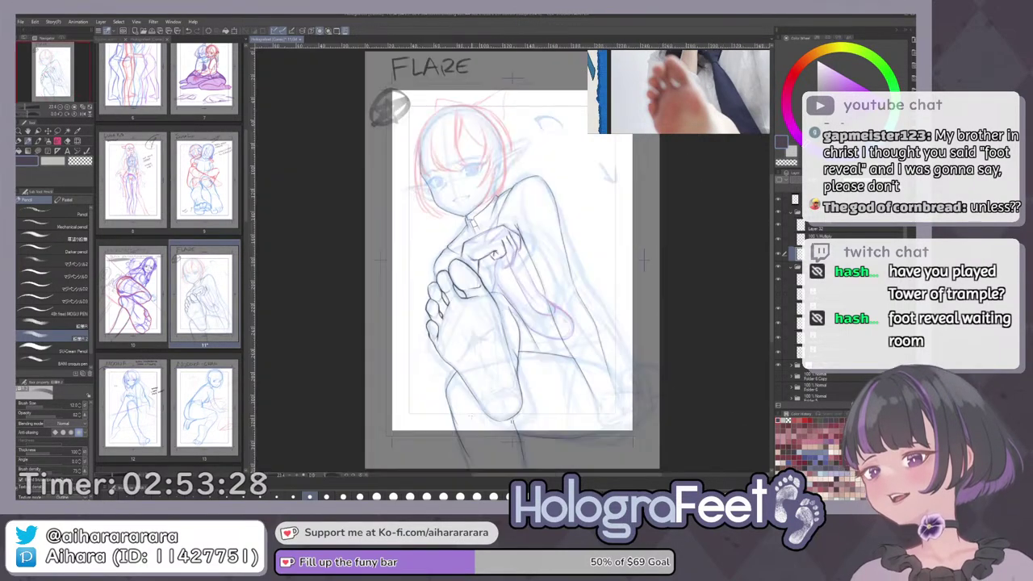
left_click(781, 272)
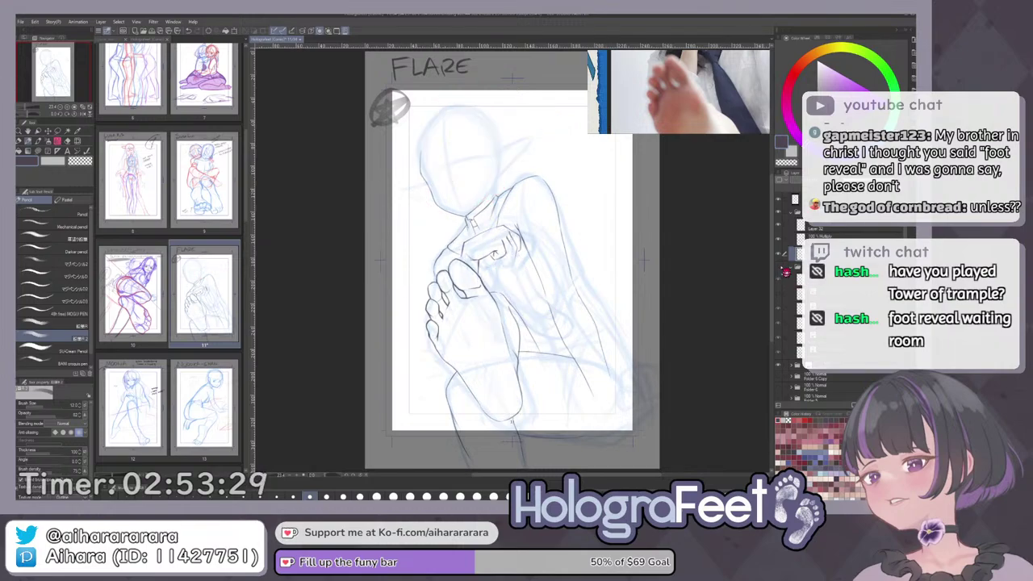
left_click(783, 274)
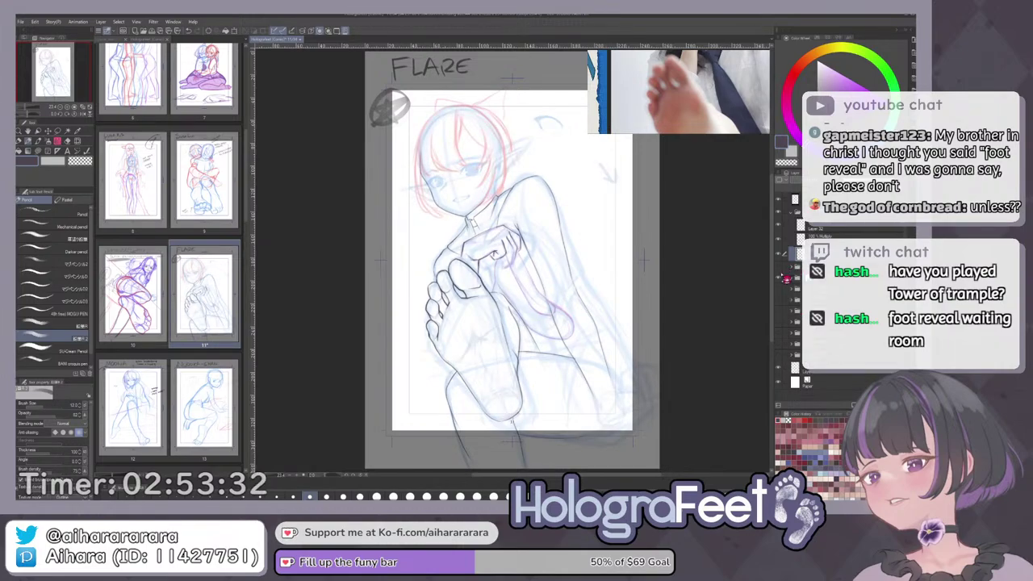
Expand the line art folder and make the upper line layer active for drawing the face.
left_click(783, 280)
left_click(780, 278)
left_click(779, 267)
left_click(785, 240)
left_click(783, 227)
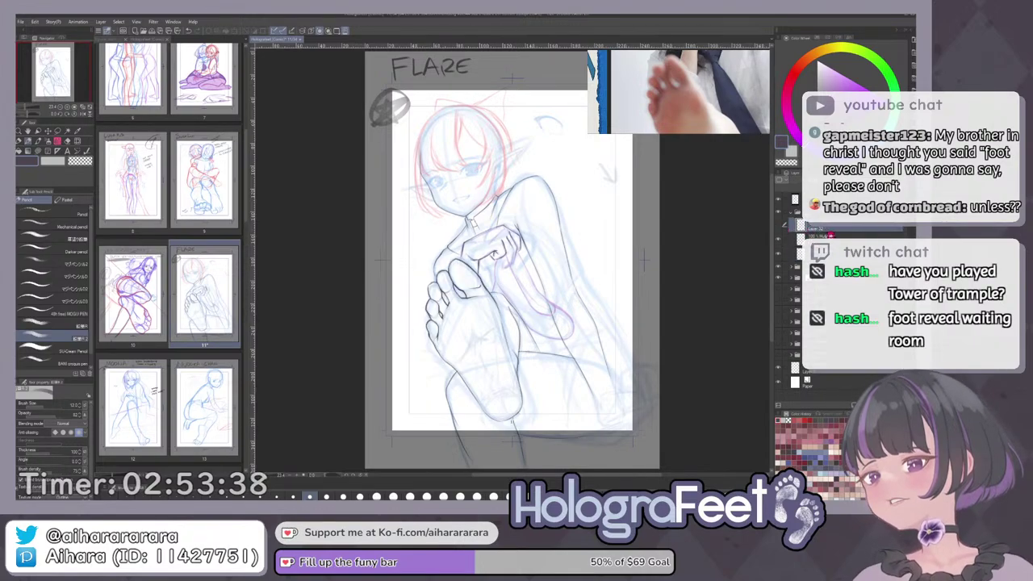
scroll(611, 256, "up", 5)
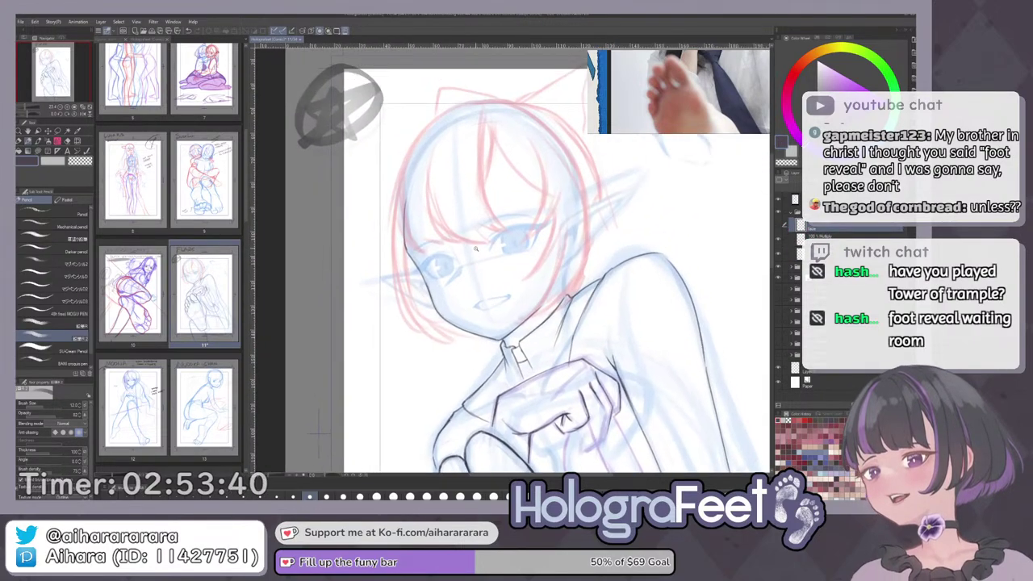
scroll(611, 257, "down", 6)
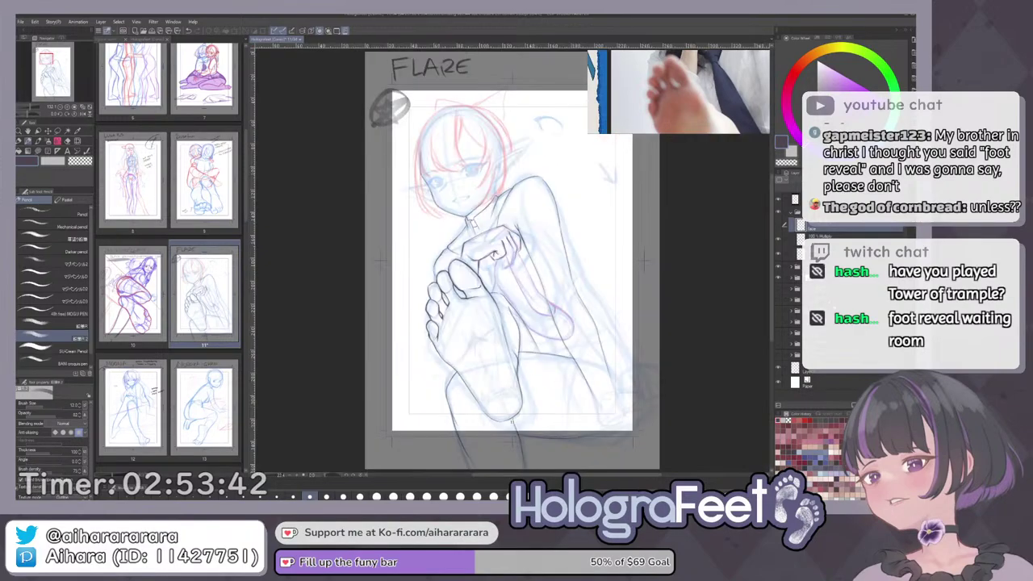
left_click(793, 266)
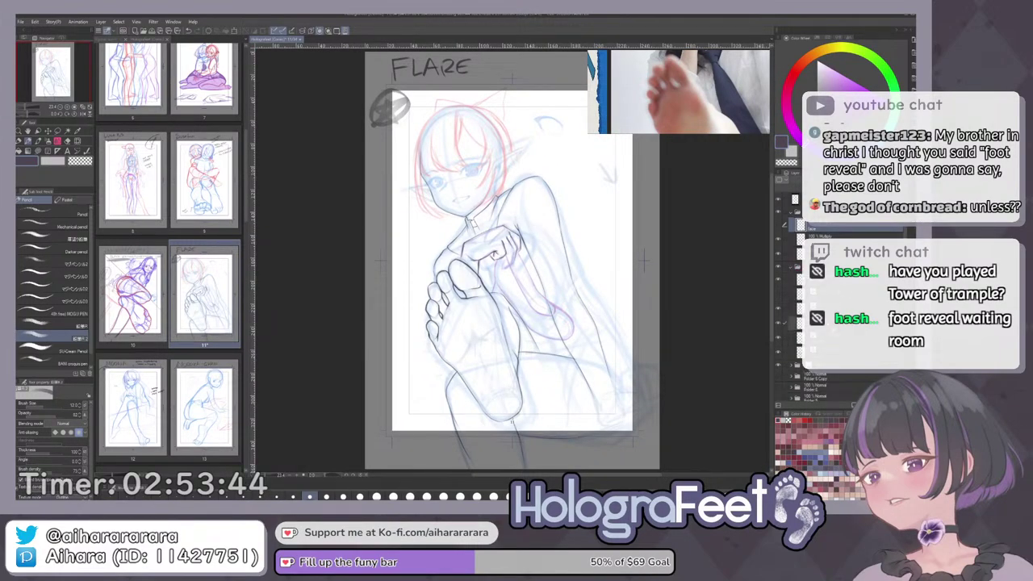
left_click(832, 323)
left_click(838, 230)
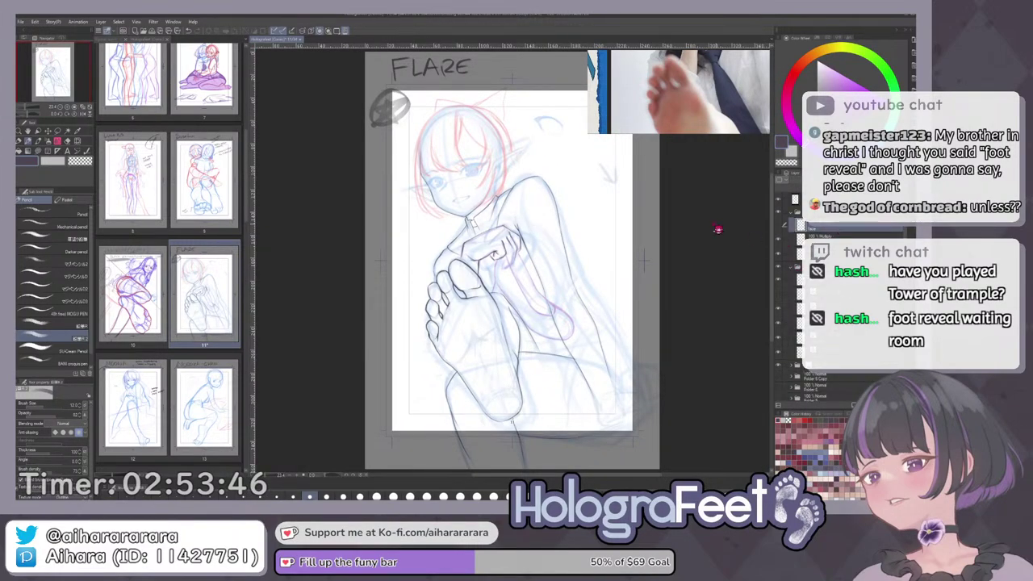
Draw the inner end of the upper lash line on the viewer's right eye with short tapered pencil strokes.
scroll(453, 149, "up", 5)
scroll(523, 206, "up", 3)
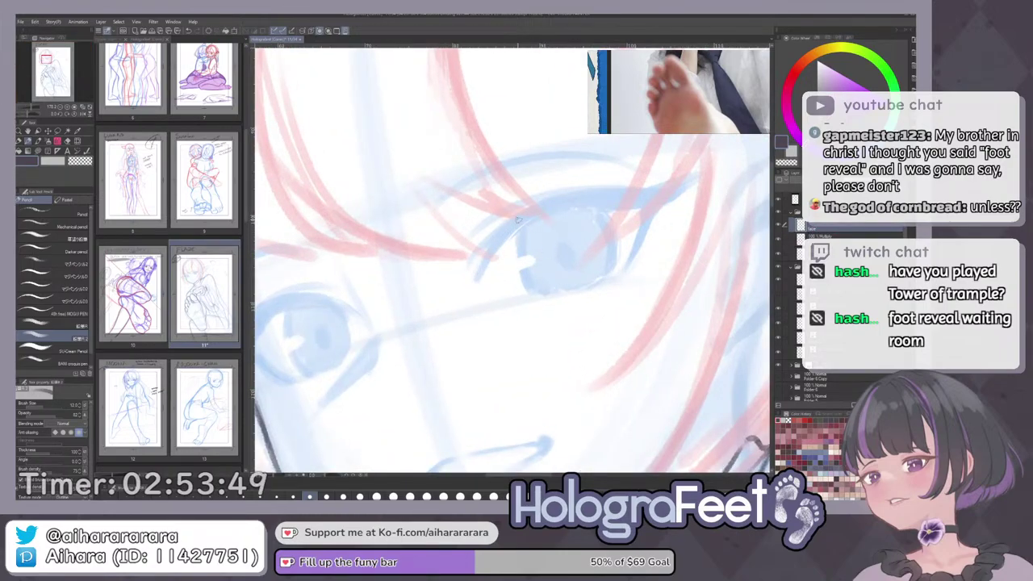
mouse_move(542, 202)
left_mouse_down()
mouse_move(462, 273)
mouse_move(466, 260)
left_mouse_up()
key("ctrl+z")
left_click_drag(495, 235, 479, 275)
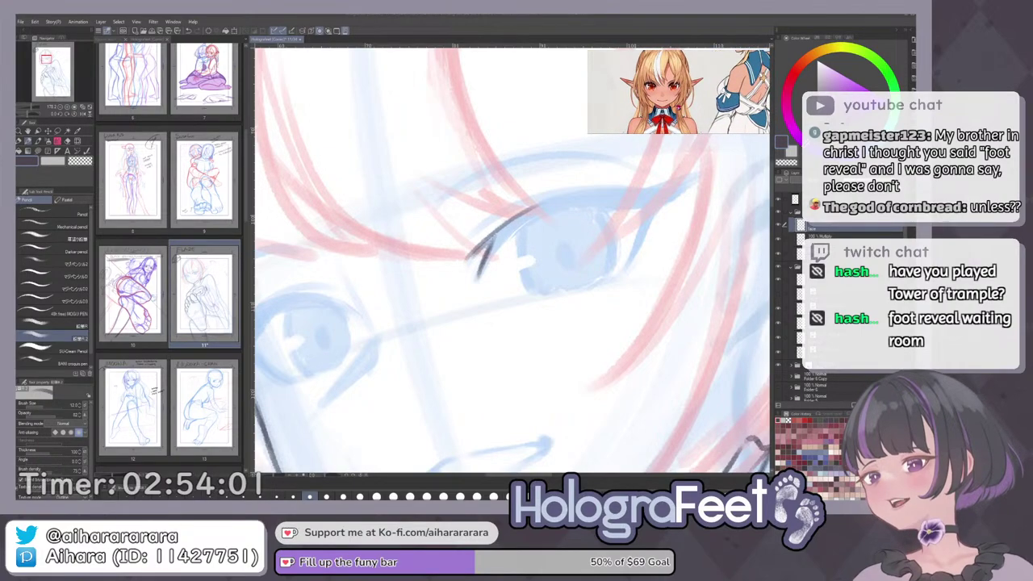
mouse_move(502, 248)
left_mouse_down()
mouse_move(494, 282)
mouse_move(469, 287)
mouse_move(473, 308)
left_mouse_up()
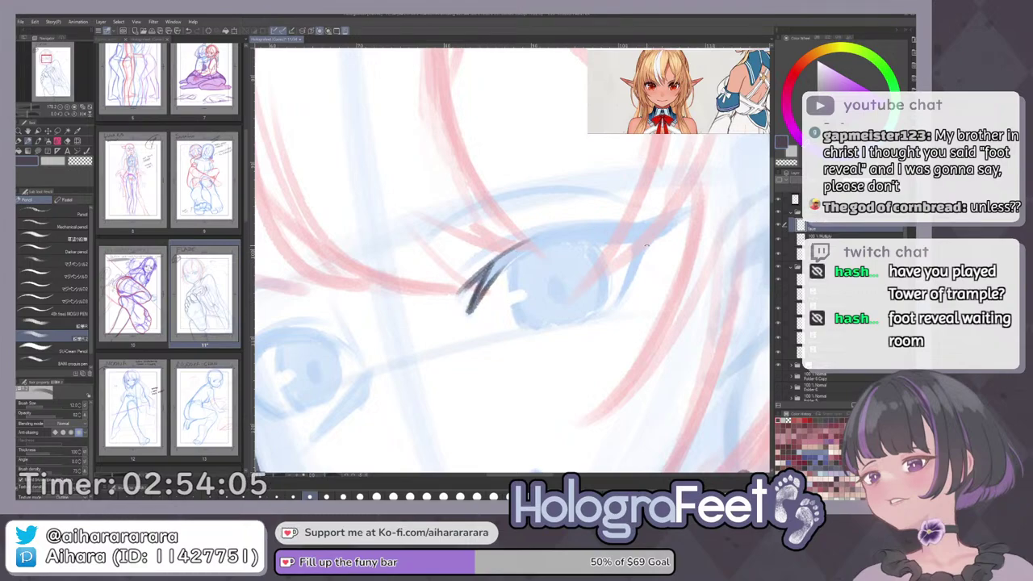
Extend the upper and lower edges of the viewer's right eye's lash band and join them in a pointed outer tip.
left_click_drag(646, 245, 623, 183)
left_click_drag(623, 183, 586, 258)
mouse_move(454, 360)
left_mouse_down()
mouse_move(509, 268)
mouse_move(550, 247)
mouse_move(494, 285)
mouse_move(468, 381)
left_mouse_up()
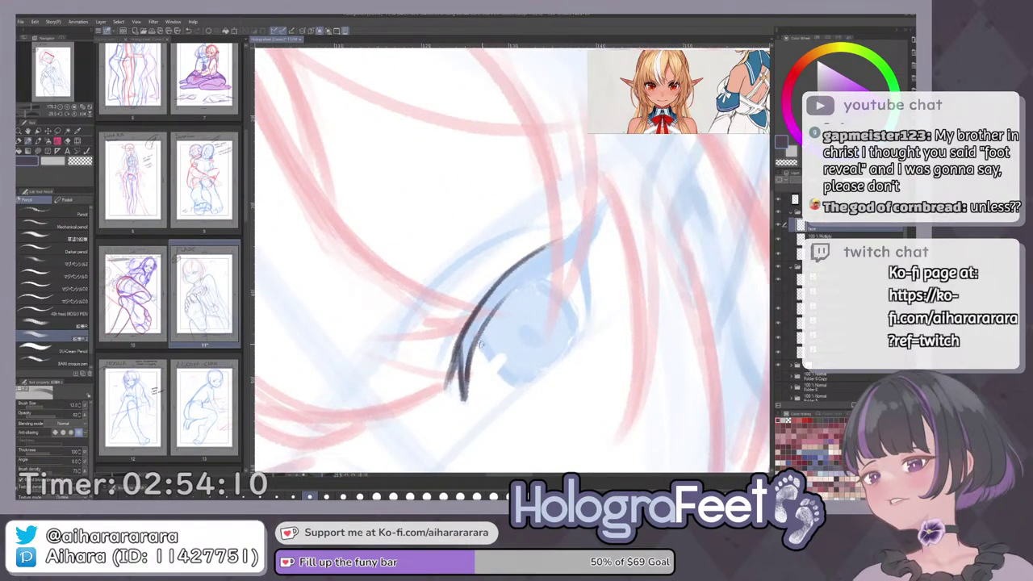
key("ctrl+z")
left_click_drag(483, 333, 466, 391)
mouse_move(502, 294)
left_mouse_down()
mouse_move(474, 347)
mouse_move(541, 275)
left_mouse_up()
key("ctrl+z")
left_click_drag(483, 331, 533, 285)
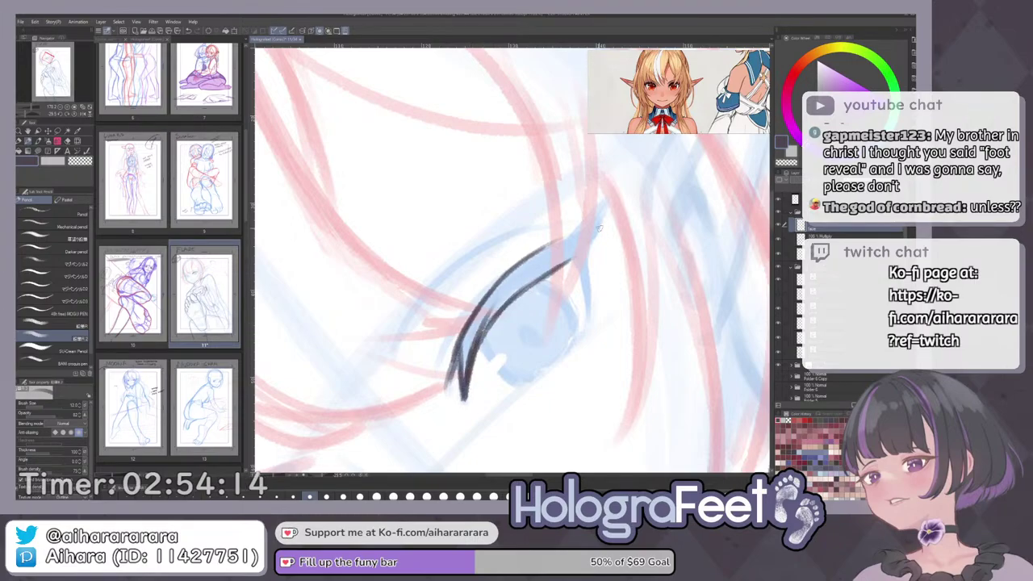
mouse_move(609, 200)
left_mouse_down()
mouse_move(573, 260)
mouse_move(564, 236)
left_mouse_up()
key("ctrl+0")
scroll(445, 194, "up", 4)
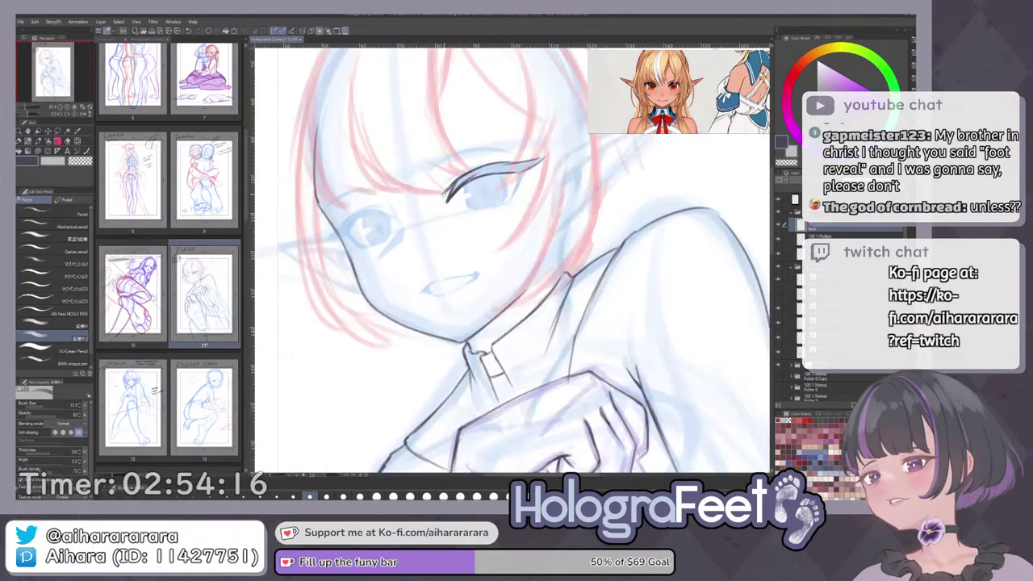
Outline the upper lash band of the viewer's left eye, tapering it to a point past the face contour.
scroll(445, 198, "up", 4)
scroll(517, 289, "down", 2)
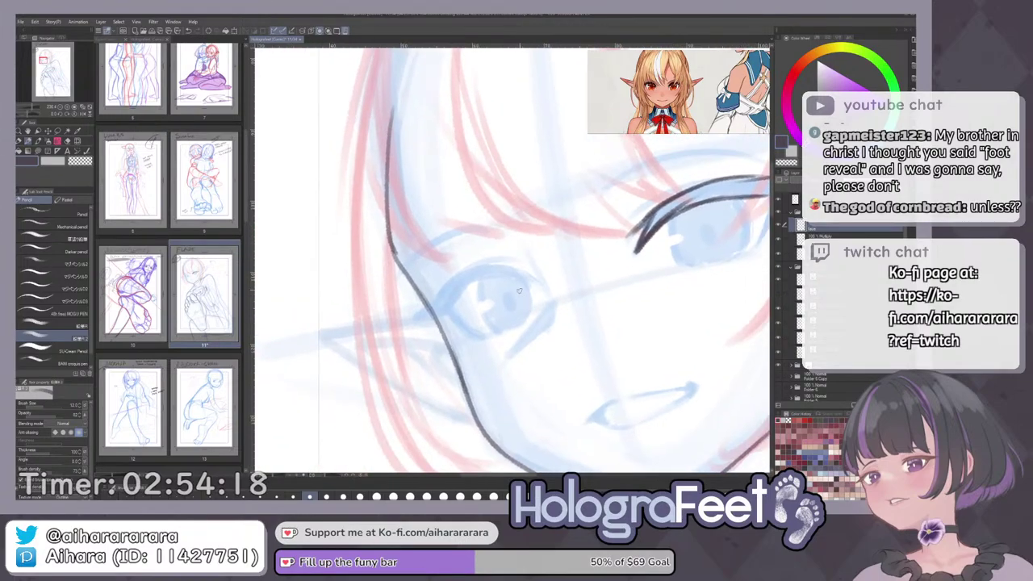
mouse_move(530, 289)
left_mouse_down()
mouse_move(475, 279)
mouse_move(453, 300)
left_mouse_up()
key("ctrl+z")
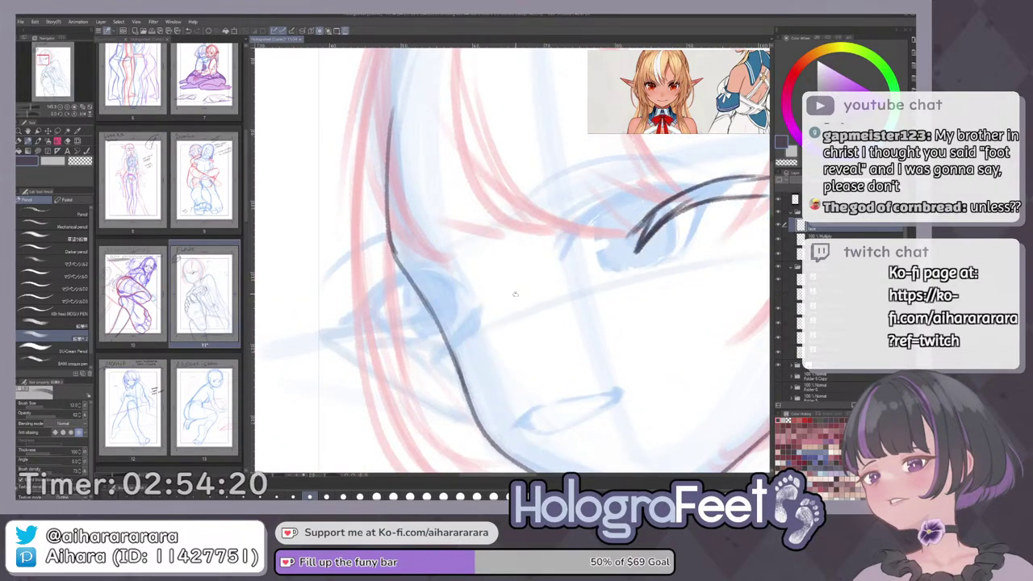
left_click_drag(515, 293, 588, 290)
mouse_move(474, 281)
left_mouse_down()
mouse_move(454, 306)
mouse_move(403, 321)
left_mouse_up()
mouse_move(525, 277)
left_mouse_down()
mouse_move(457, 275)
mouse_move(544, 282)
mouse_move(449, 276)
mouse_move(428, 311)
left_mouse_up()
key("ctrl+z")
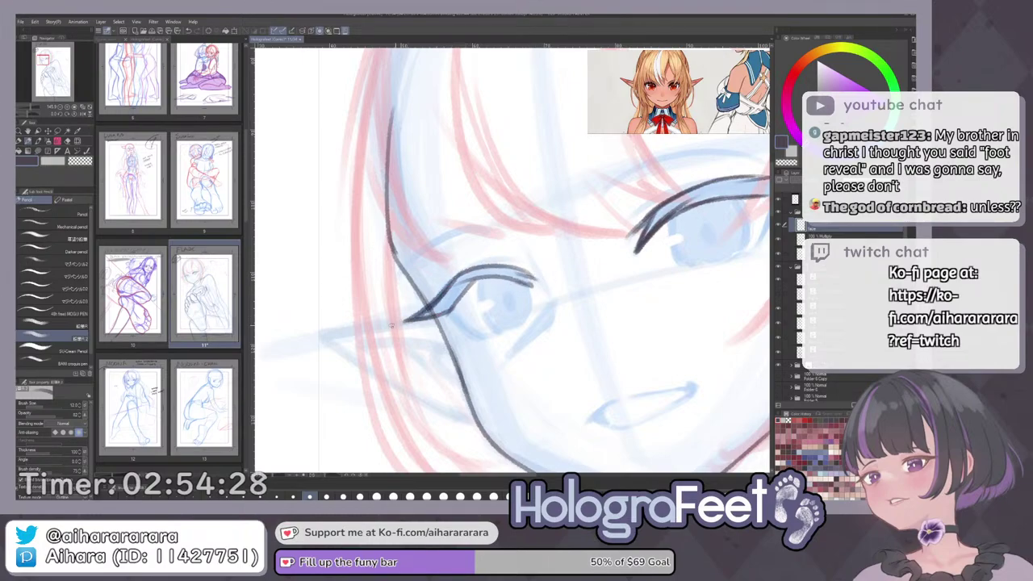
left_click_drag(536, 288, 518, 296)
Draw the curved lower lash lines at the outer corner of the viewer's left eye.
left_click_drag(427, 270, 443, 307)
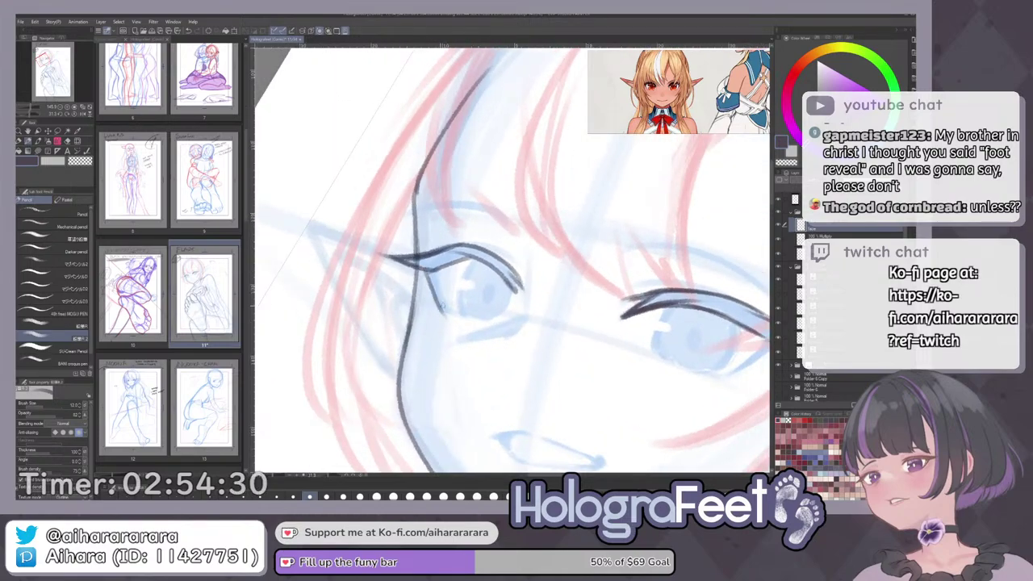
left_click_drag(426, 272, 444, 308)
left_click_drag(433, 273, 445, 312)
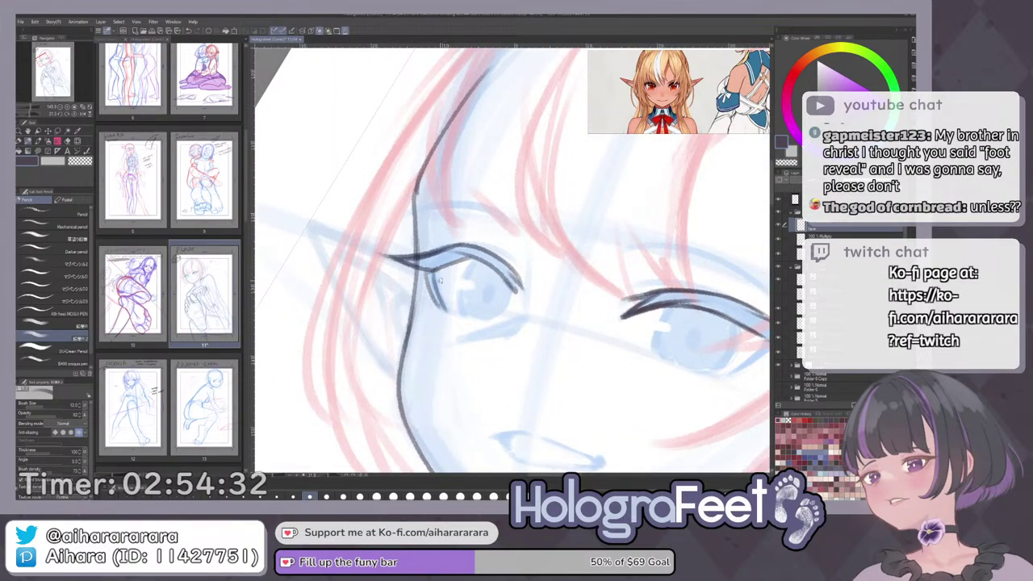
left_click_drag(433, 270, 448, 307)
key("ctrl+z")
key("ctrl+z")
left_click_drag(427, 272, 445, 310)
left_click_drag(430, 273, 452, 307)
key("ctrl+0")
Add the outer lower lash to the viewer's right eye and fill its upper lash band solid dark.
scroll(470, 146, "up", 8)
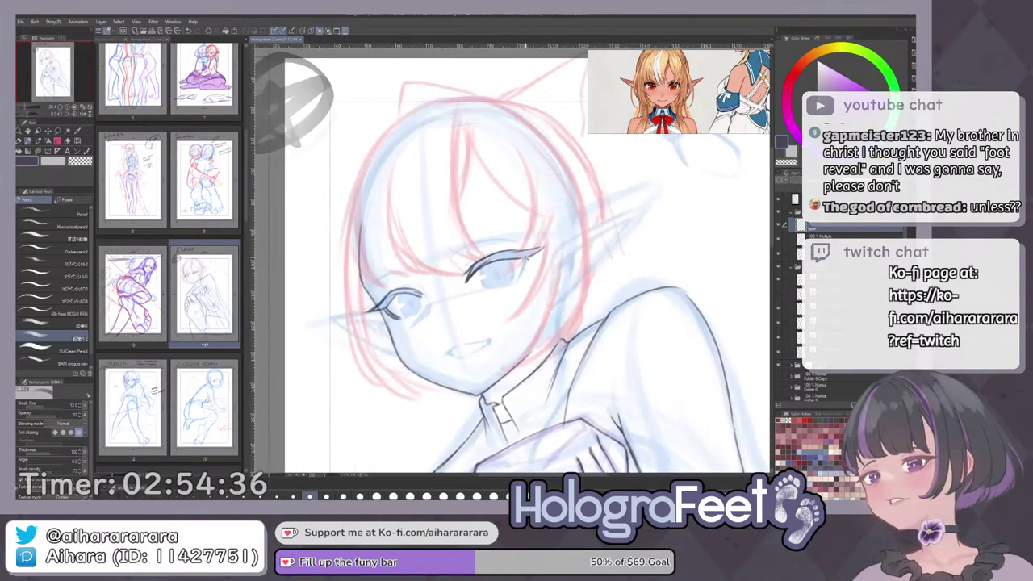
mouse_move(525, 258)
left_mouse_down()
mouse_move(511, 288)
mouse_move(519, 279)
left_mouse_up()
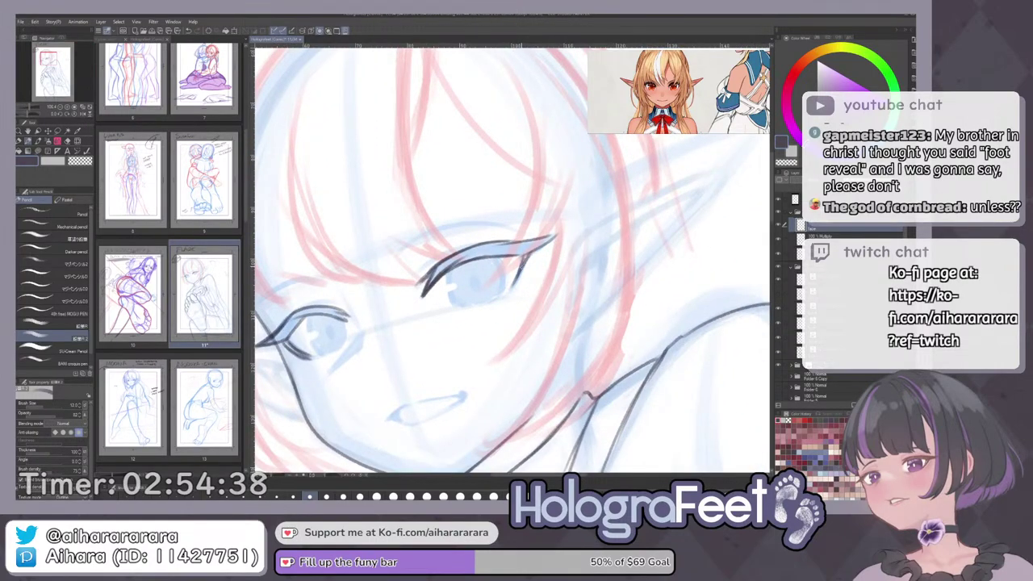
left_click_drag(642, 243, 640, 182)
mouse_move(436, 291)
left_mouse_down()
mouse_move(461, 257)
mouse_move(532, 212)
mouse_move(460, 256)
mouse_move(441, 289)
left_mouse_up()
left_click_drag(517, 222, 511, 229)
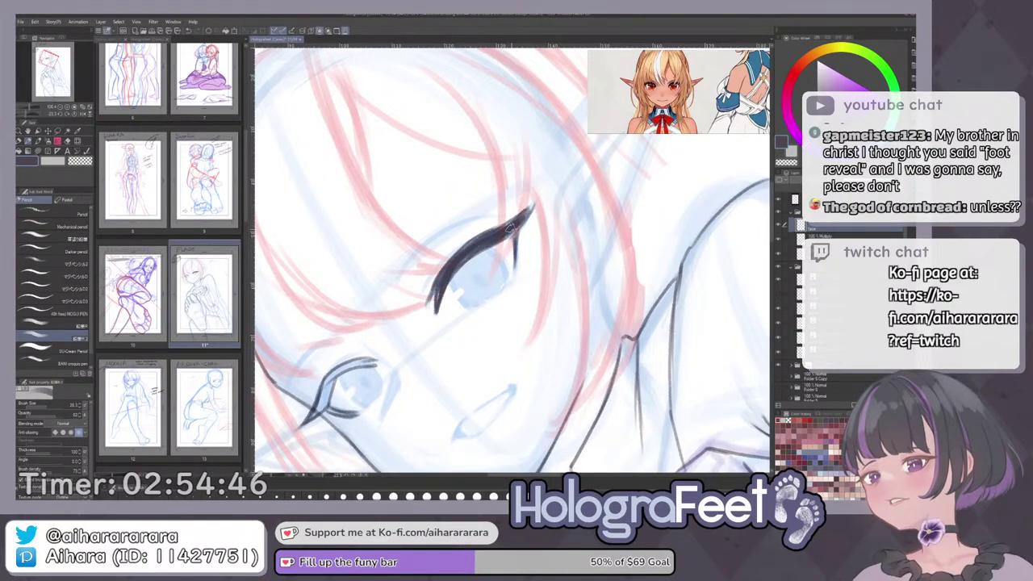
Fill the upper lash band and the lower outer lash of the viewer's left eye solid dark.
mouse_move(352, 370)
left_mouse_down()
mouse_move(418, 301)
mouse_move(385, 346)
left_mouse_up()
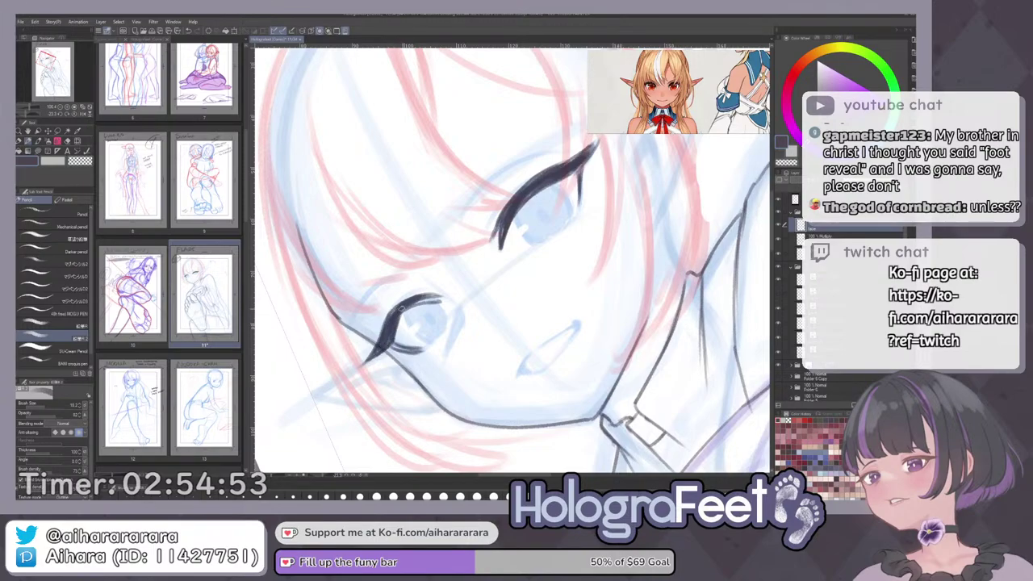
left_click_drag(400, 309, 440, 301)
left_click_drag(385, 348, 419, 351)
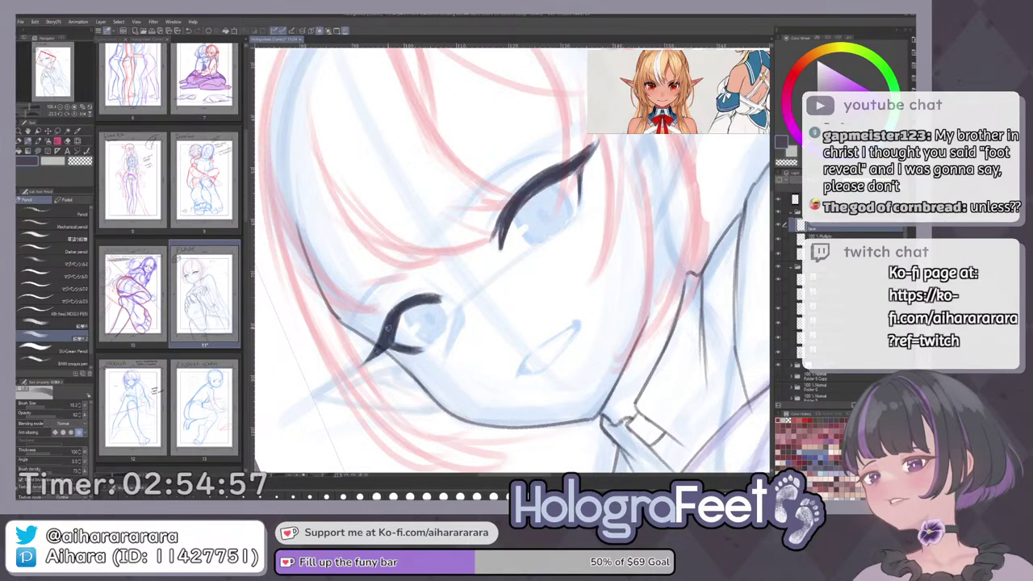
mouse_move(417, 308)
left_mouse_down()
mouse_move(453, 303)
mouse_move(440, 297)
left_mouse_up()
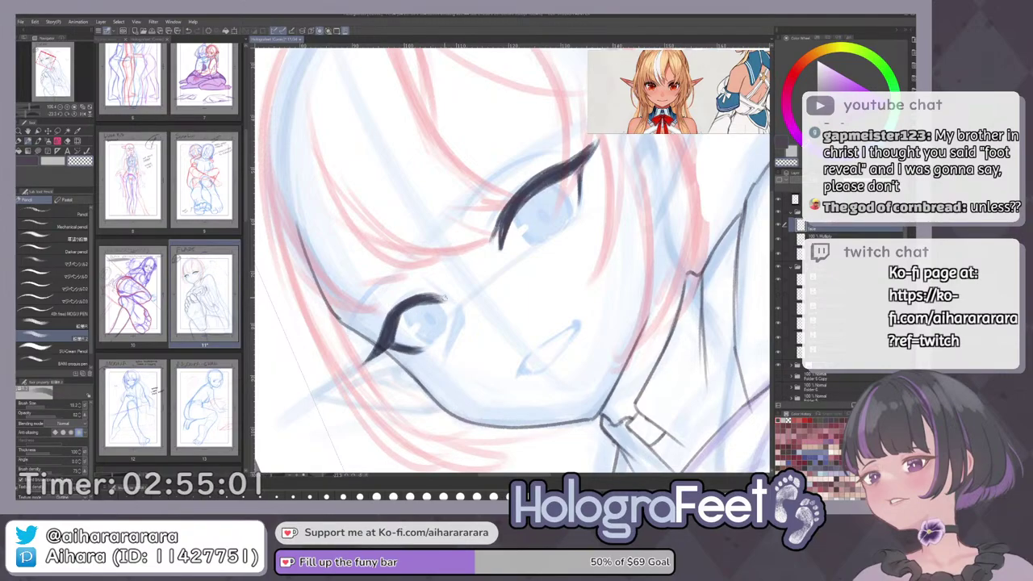
key("ctrl+0")
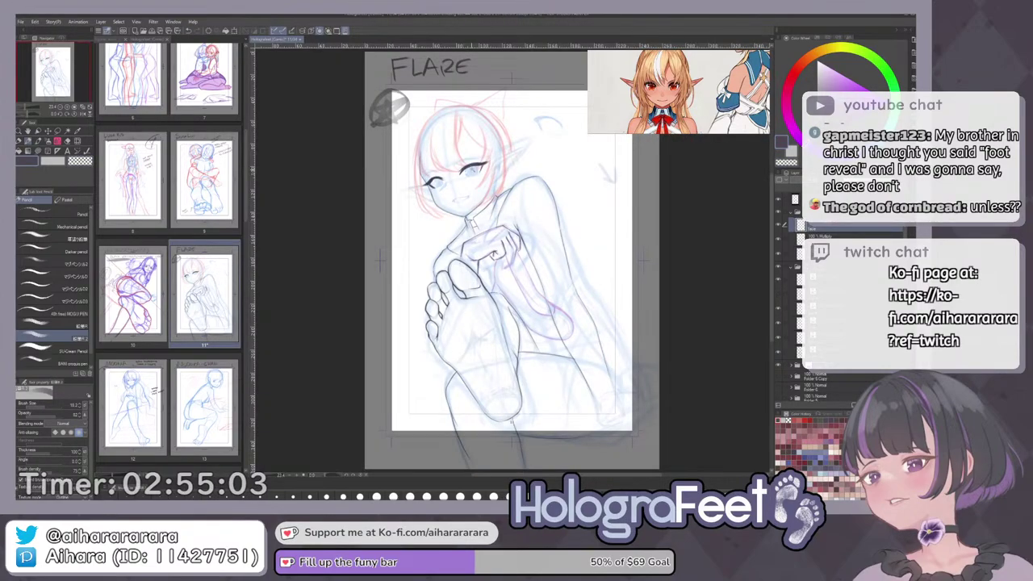
Clean up and darken the inner half of the upper lash on the viewer's right eye, alternating between pencil and transparent colour.
scroll(464, 159, "up", 10)
mouse_move(448, 255)
left_mouse_down()
mouse_move(507, 210)
mouse_move(446, 266)
mouse_move(458, 268)
mouse_move(456, 297)
left_mouse_up()
key("c")
key("ctrl+z")
key("c")
key("ctrl+z")
key("c")
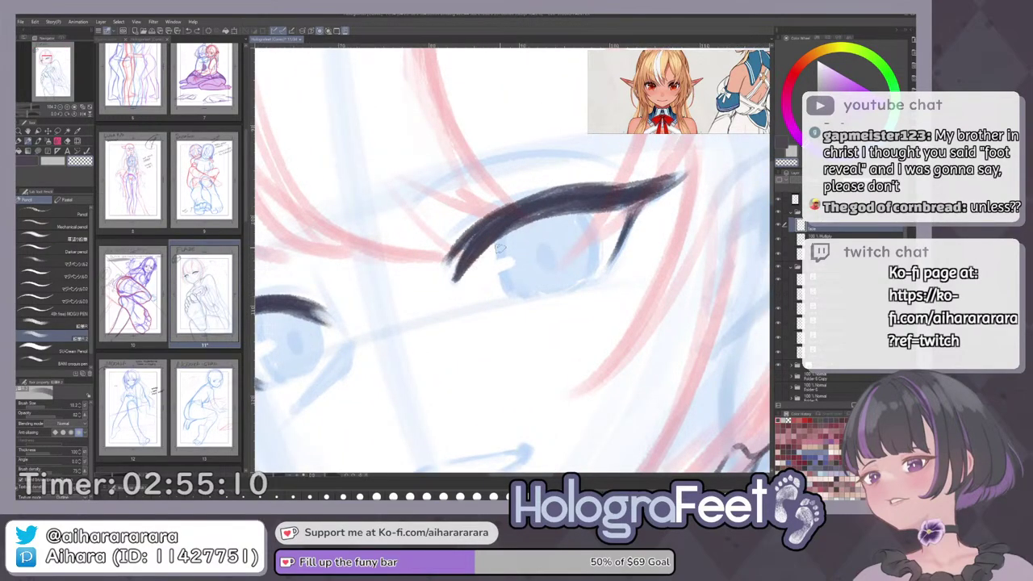
left_click_drag(494, 245, 460, 282)
key("c")
left_click_drag(552, 212, 494, 241)
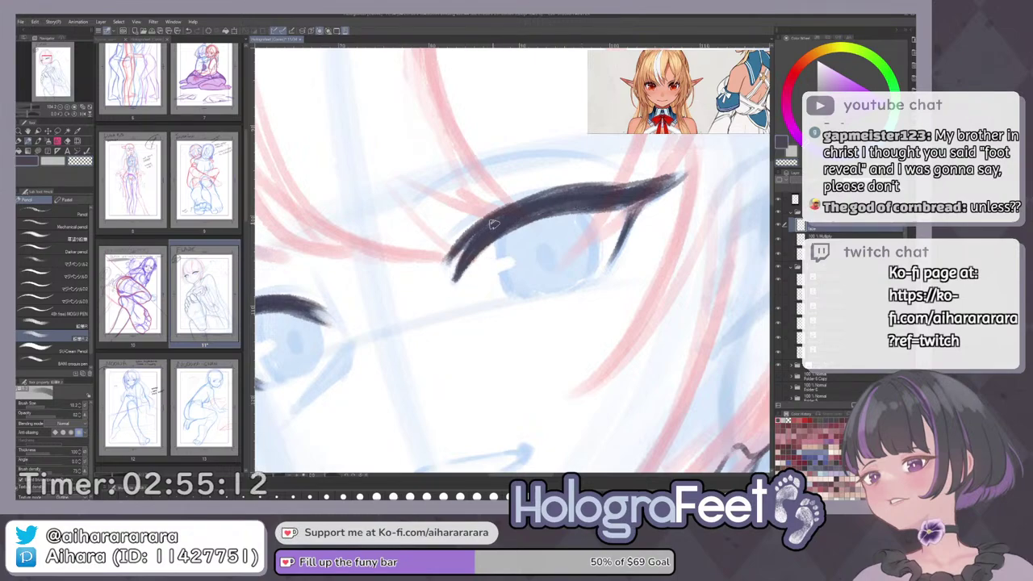
left_click_drag(574, 188, 472, 238)
key("ctrl+z")
Add a fine lash stroke along the top edge of the viewer's left eye's upper lash.
mouse_move(654, 210)
left_mouse_down()
mouse_move(594, 158)
mouse_move(515, 190)
mouse_move(446, 263)
mouse_move(555, 168)
left_mouse_up()
left_click_drag(381, 282, 432, 214)
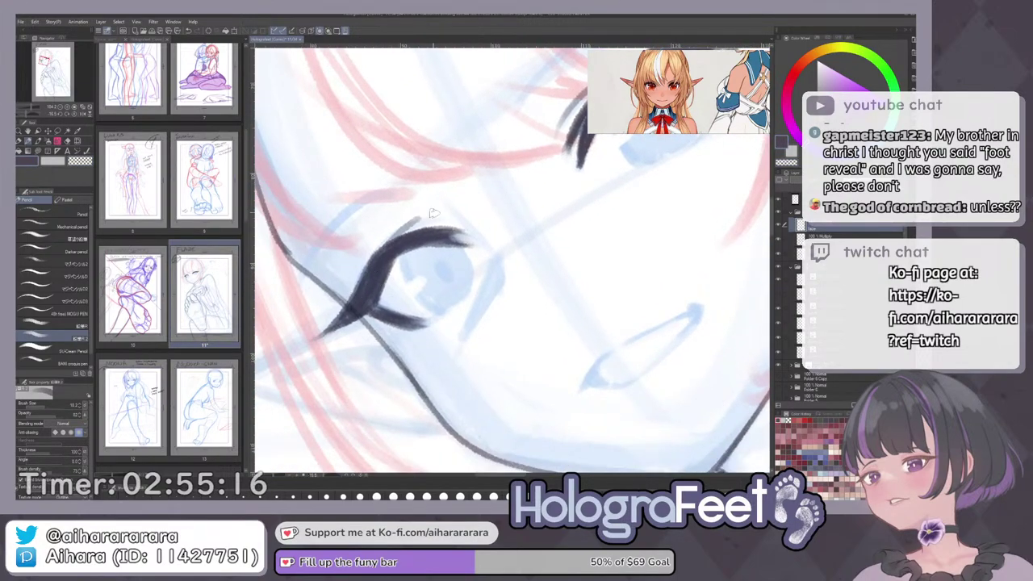
key("ctrl+z")
left_click_drag(383, 251, 433, 216)
key("ctrl+z")
mouse_move(357, 288)
left_mouse_down()
mouse_move(444, 223)
mouse_move(436, 214)
left_mouse_up()
key("ctrl+z")
key("ctrl+z")
left_click_drag(359, 289, 436, 219)
Smooth the upper lash of the viewer's right eye and add a fine stroke along its inner top edge.
scroll(525, 238, "down", 4)
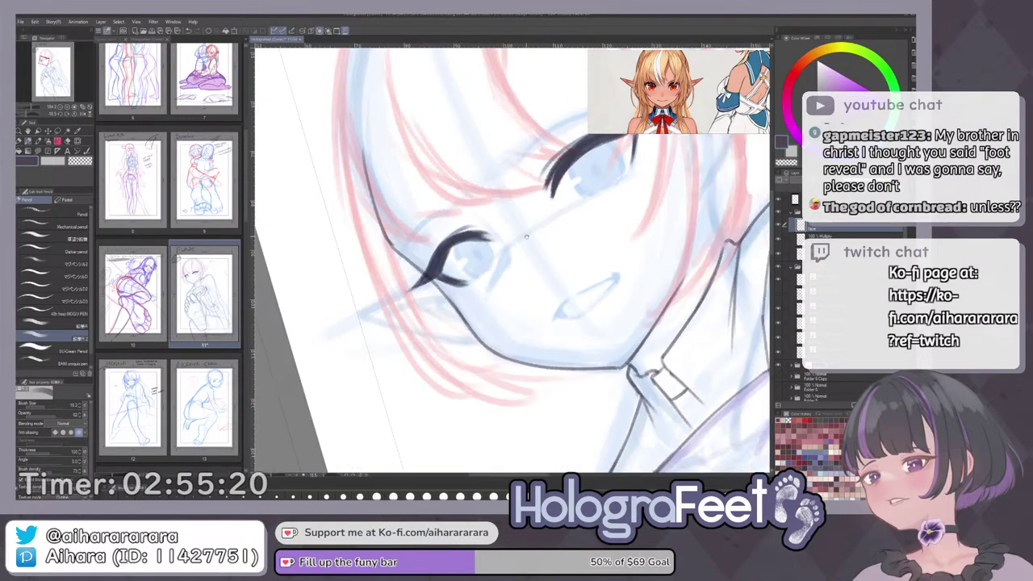
left_click_drag(571, 153, 535, 230)
scroll(568, 242, "up", 2)
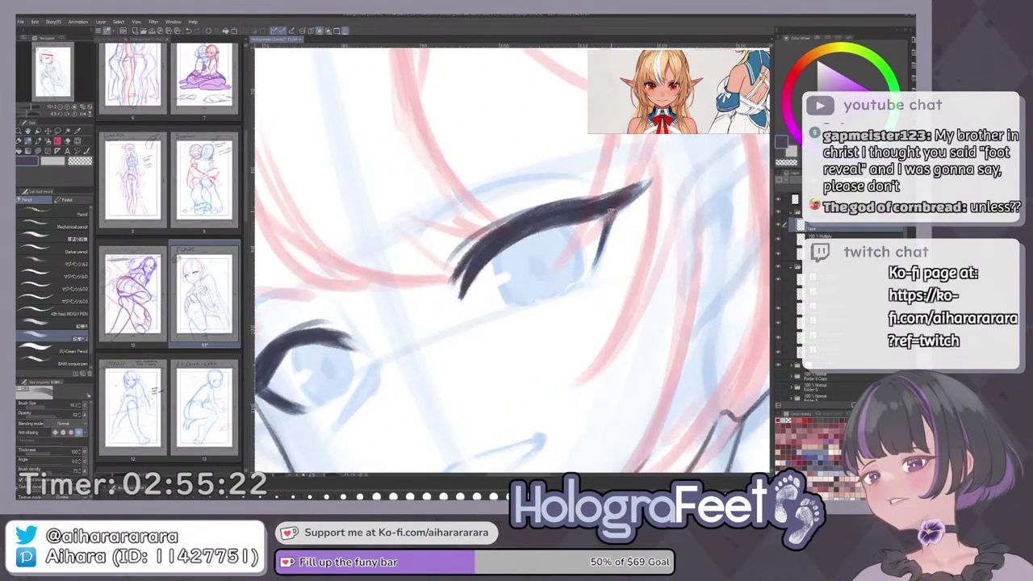
mouse_move(620, 207)
left_mouse_down()
mouse_move(602, 232)
mouse_move(652, 179)
mouse_move(467, 242)
left_mouse_up()
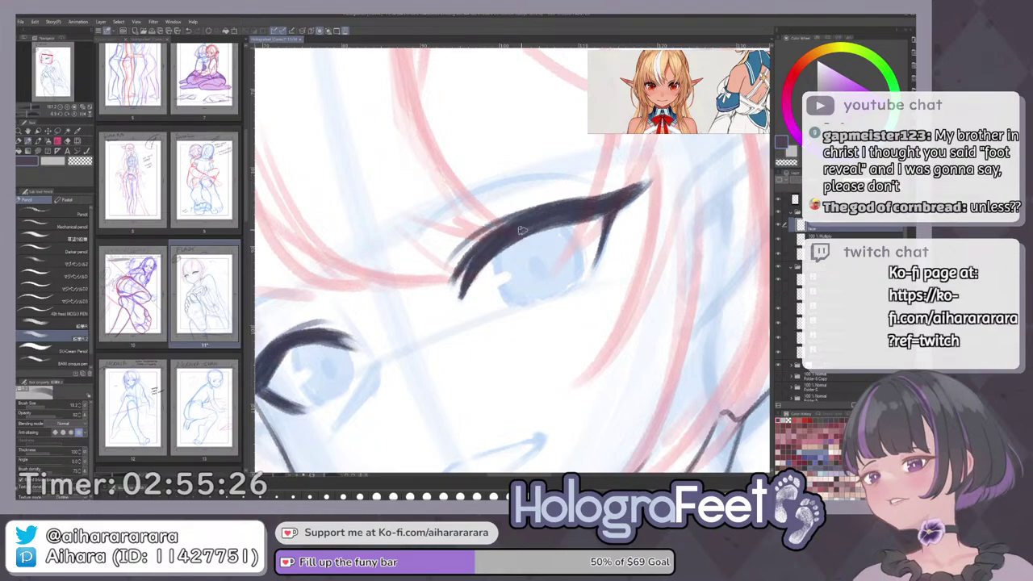
key("ctrl+0")
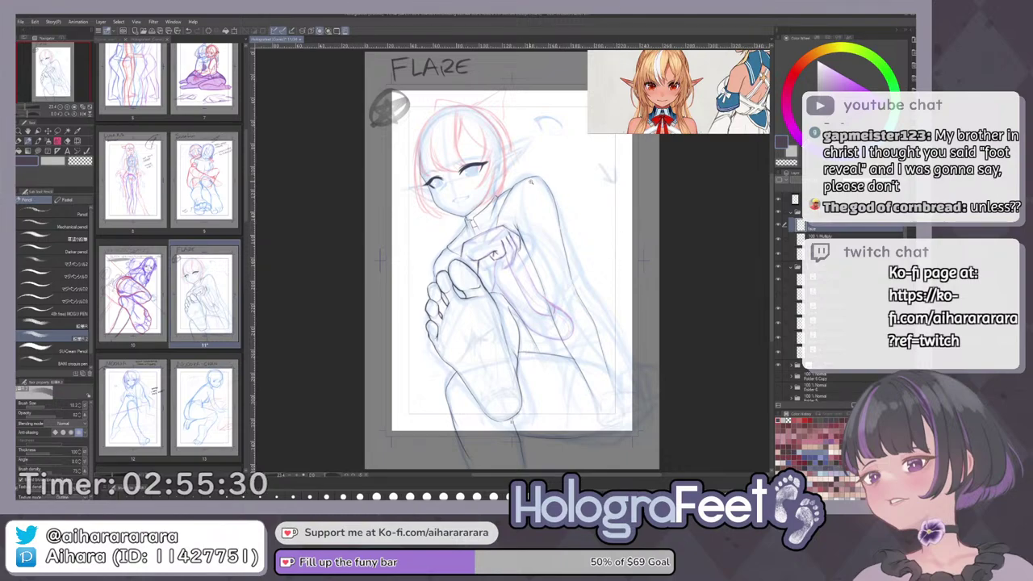
Refine the underside of the upper lash above the iris of the viewer's right eye.
scroll(525, 159, "up", 3)
scroll(444, 234, "up", 3)
scroll(444, 236, "up", 4)
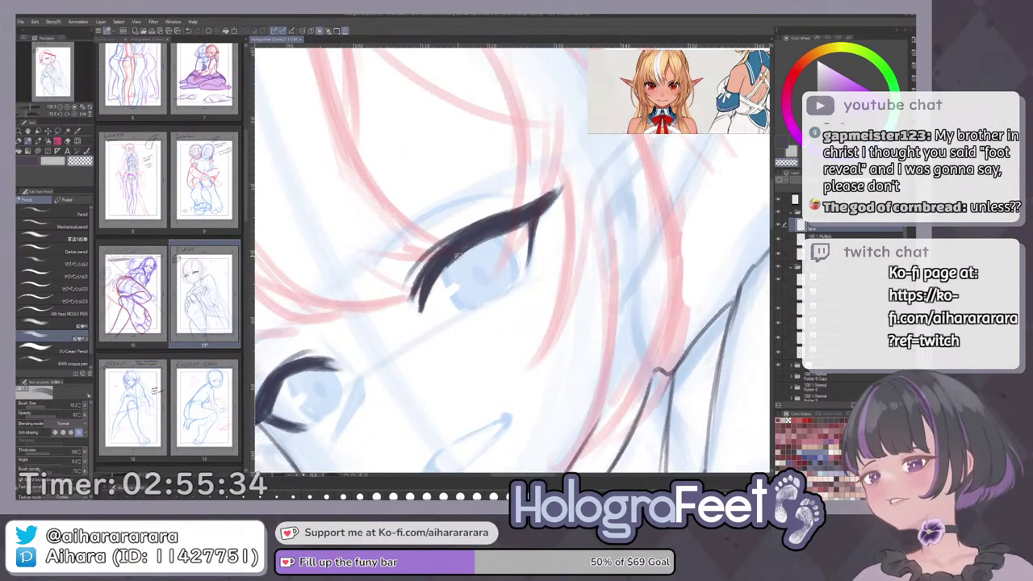
mouse_move(510, 230)
left_mouse_down()
mouse_move(425, 291)
mouse_move(459, 257)
mouse_move(432, 306)
mouse_move(444, 265)
mouse_move(423, 304)
mouse_move(422, 288)
mouse_move(486, 234)
left_mouse_up()
key("c")
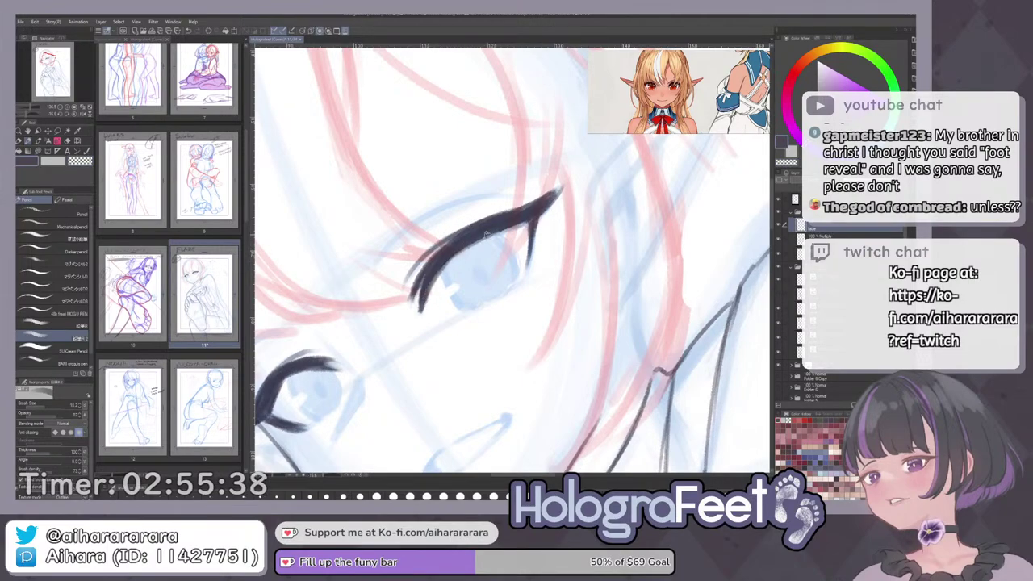
key("ctrl+0")
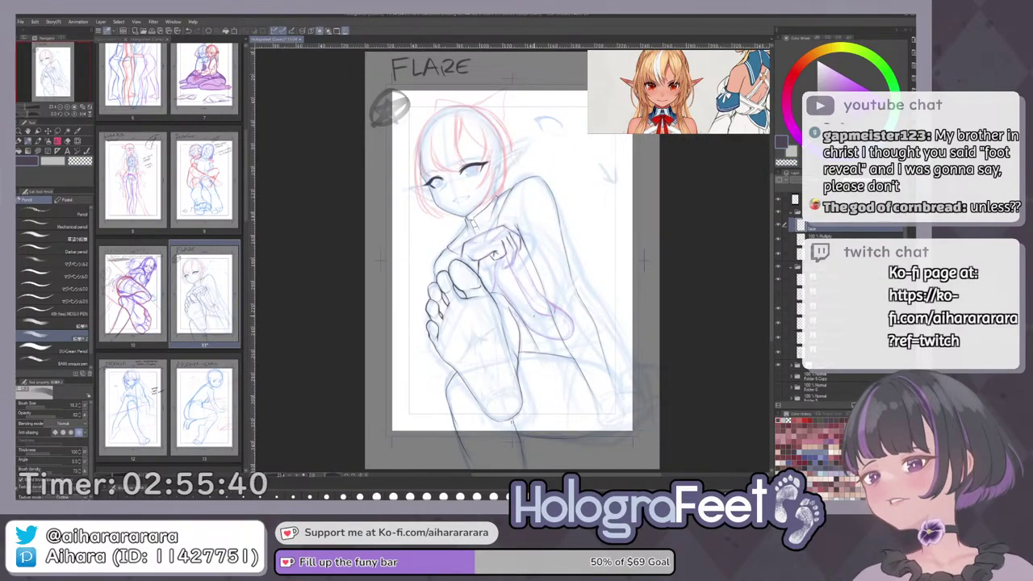
Sharpen the split lash tips at the inner corner of the viewer's right eye.
scroll(463, 149, "up", 5)
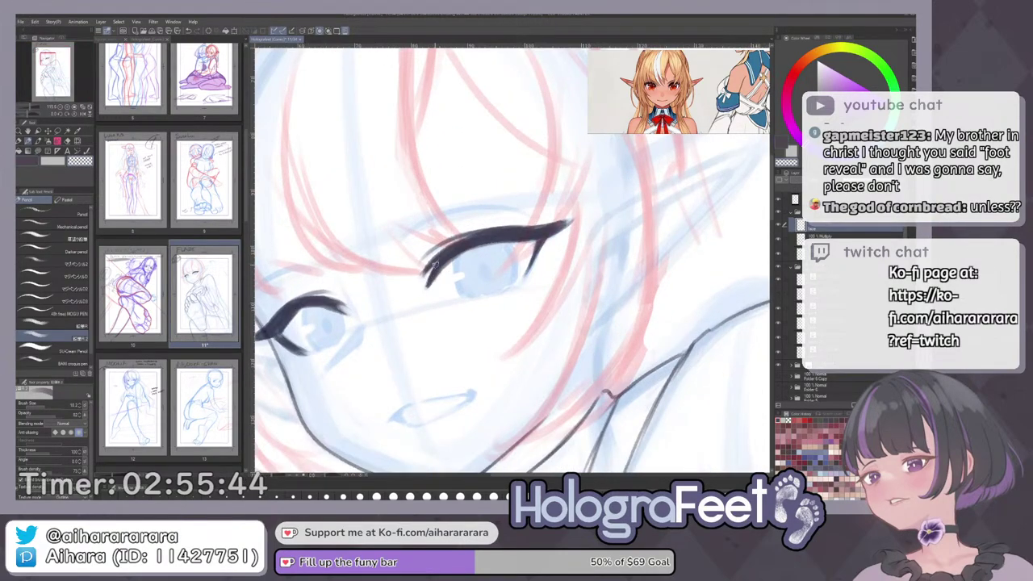
mouse_move(426, 276)
left_mouse_down()
mouse_move(445, 273)
mouse_move(427, 288)
left_mouse_up()
key("c")
key("c")
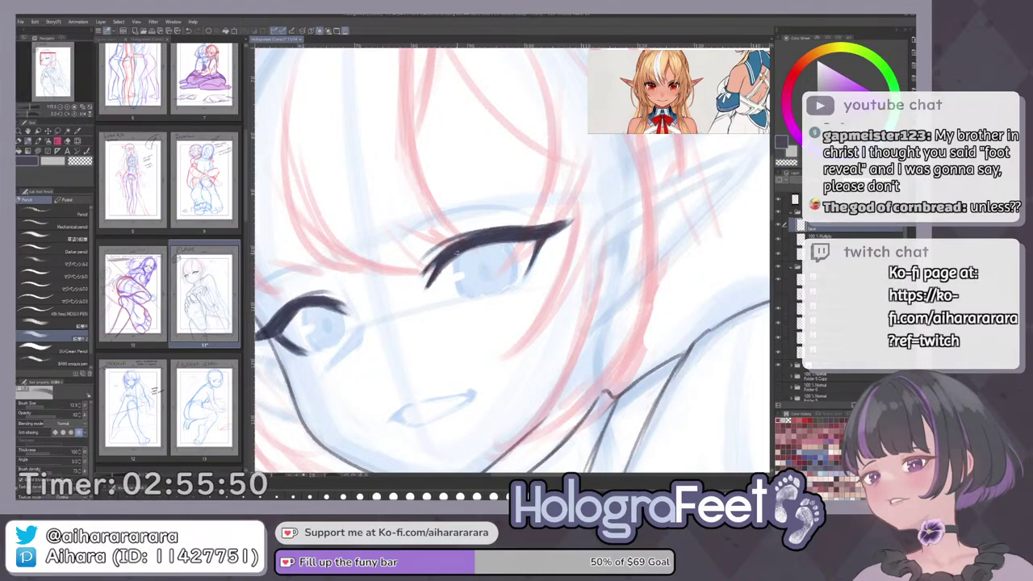
Touch up the pointed lash ends beside the iris on the nose side of the viewer's right eye.
key("ctrl+0")
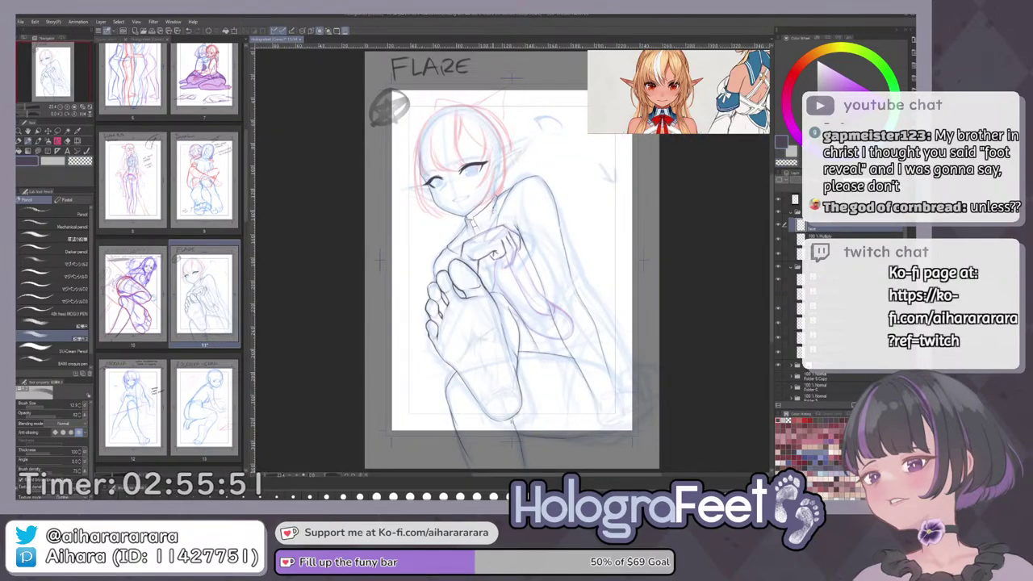
scroll(462, 161, "up", 5)
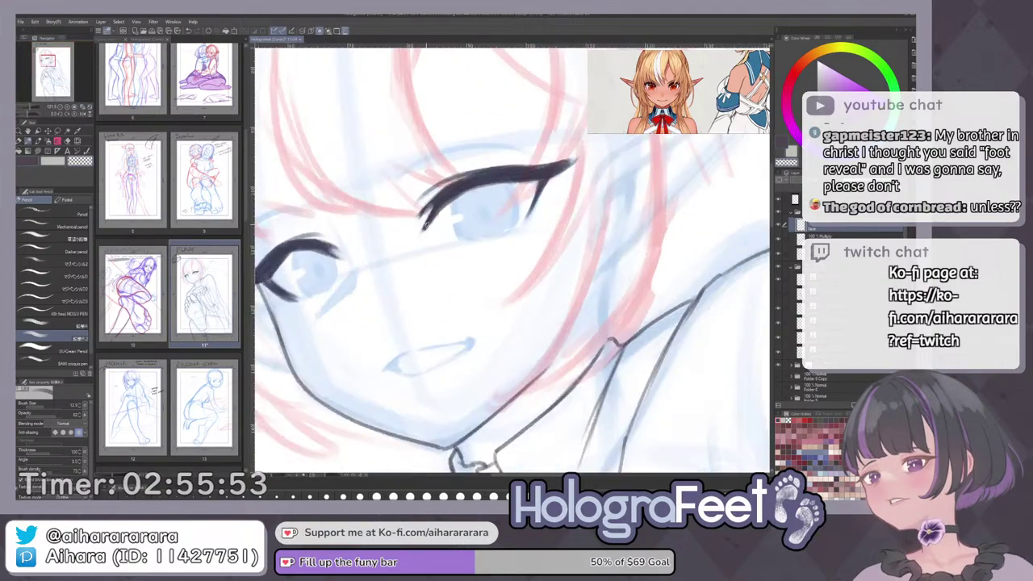
mouse_move(426, 225)
left_mouse_down()
mouse_move(432, 211)
mouse_move(427, 227)
mouse_move(440, 214)
mouse_move(438, 223)
left_mouse_up()
key("c")
key("c")
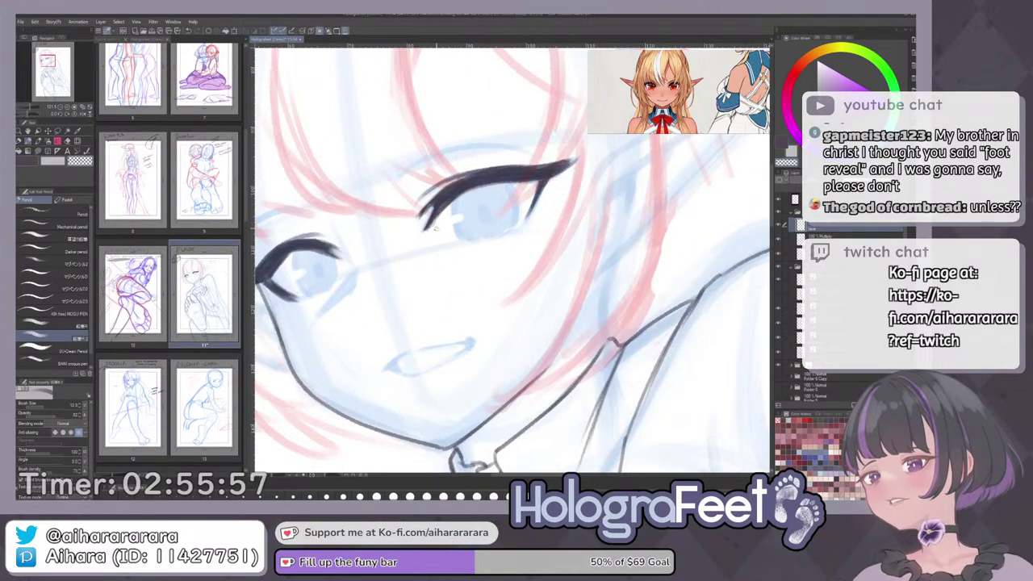
Hide and show the eyelash line layer to compare it with the sketch beneath.
key("ctrl+0")
scroll(456, 145, "up", 4)
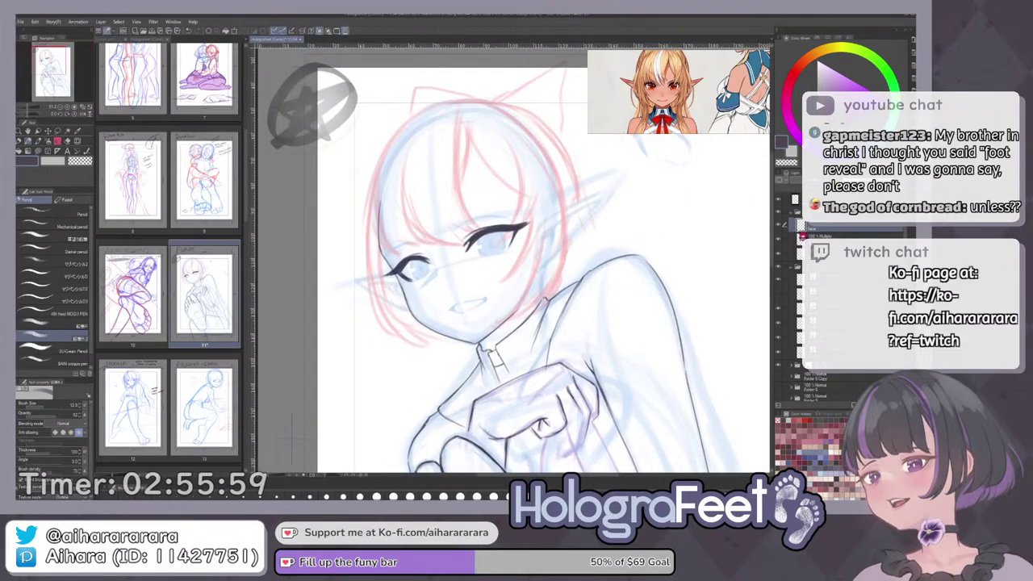
left_click(780, 227)
left_click(779, 228)
Clean up the outer corner of the viewer's left eye where the lash meets the cheek contour.
scroll(478, 222, "up", 3)
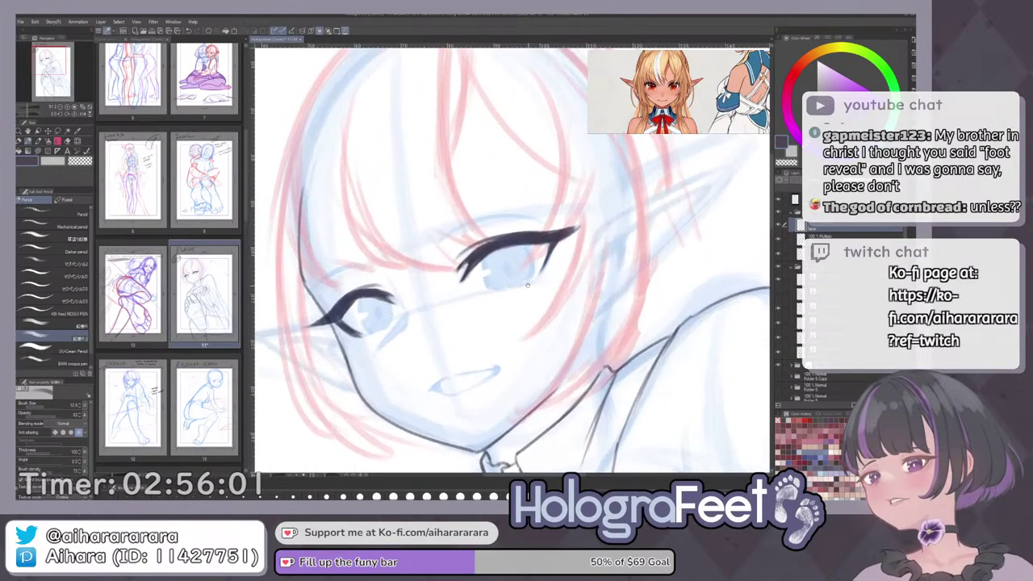
mouse_move(546, 263)
left_mouse_down()
mouse_move(537, 279)
mouse_move(570, 273)
left_mouse_up()
key("ctrl+z")
key("c")
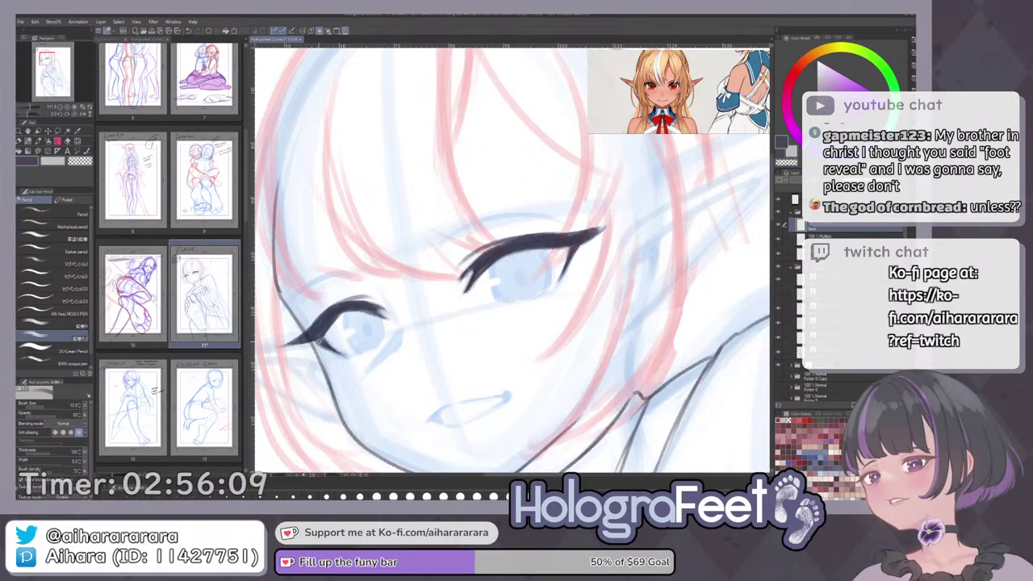
left_click_drag(314, 339, 330, 352)
key("c")
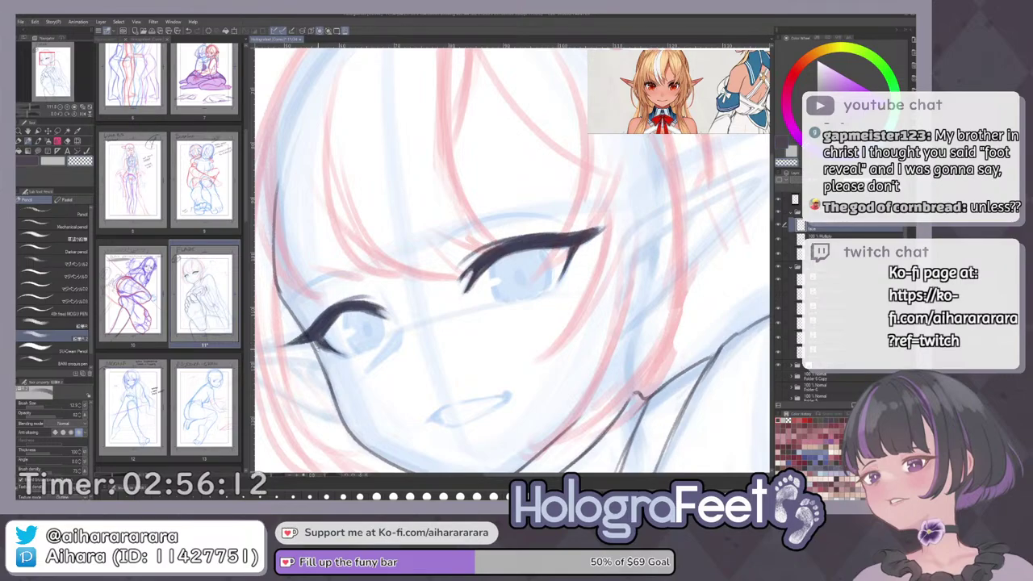
key("c")
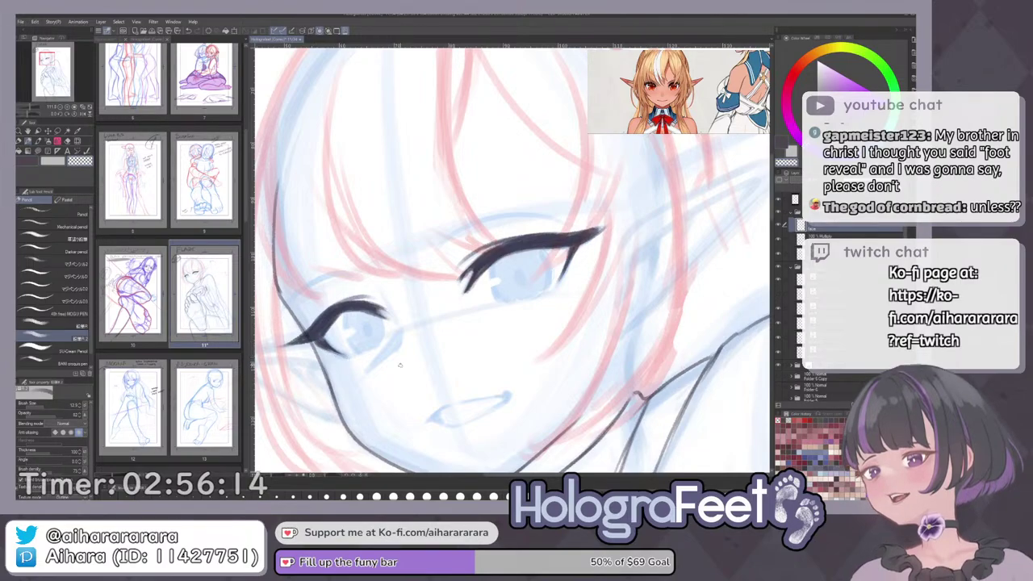
Refine the short downward lash at the outer corner of the viewer's right eye.
key("ctrl+0")
scroll(470, 161, "up", 6)
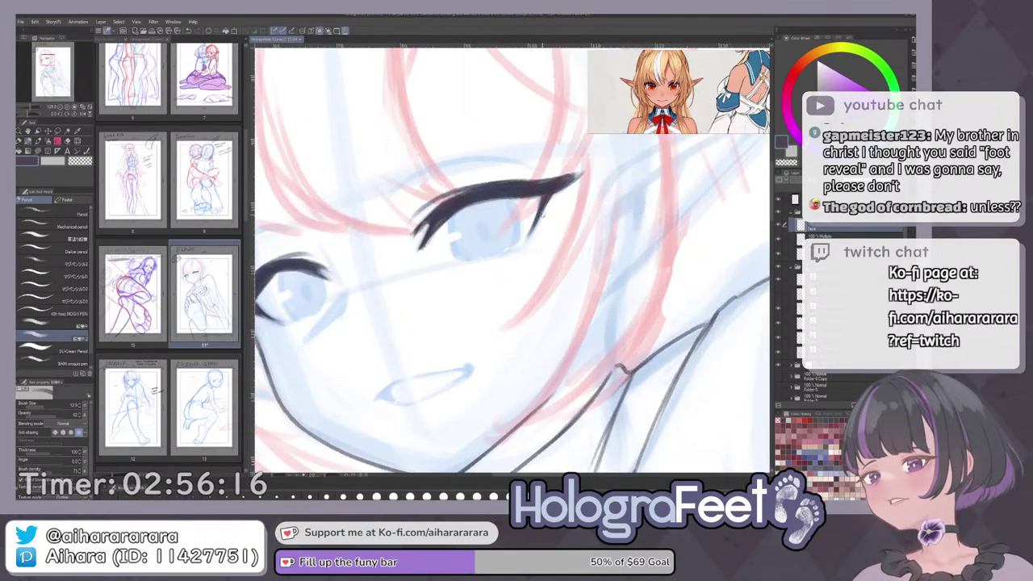
mouse_move(541, 196)
left_mouse_down()
mouse_move(524, 236)
mouse_move(581, 219)
left_mouse_up()
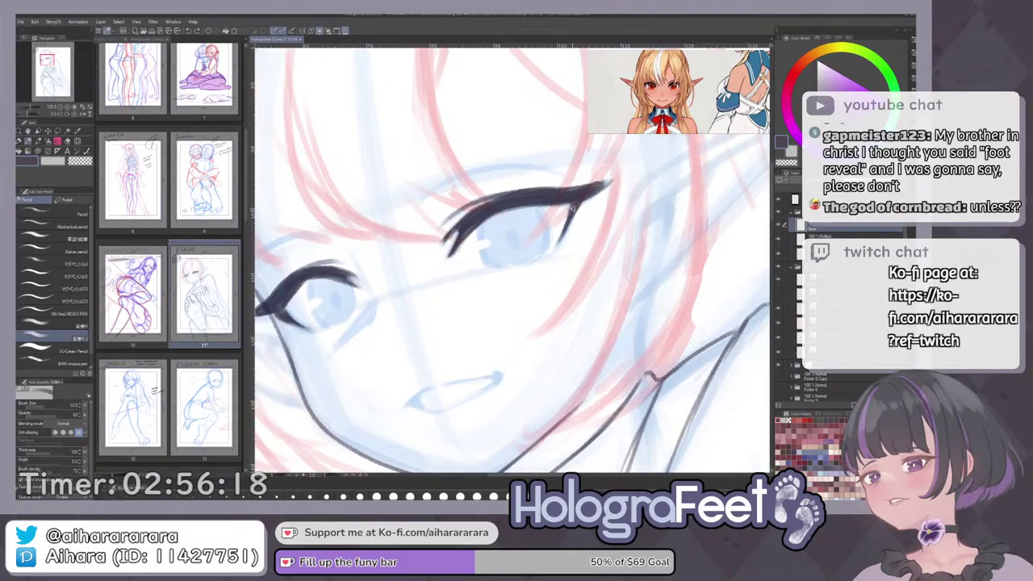
key("ctrl+0")
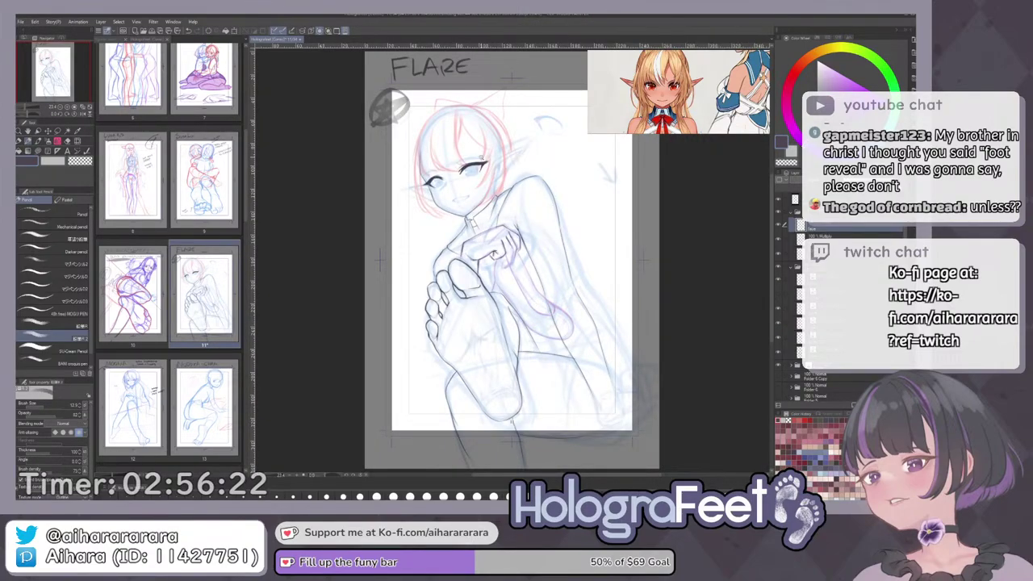
Outline the slightly open smiling mouth over the sketch and darken both of its corners.
scroll(482, 157, "up", 3)
left_click_drag(482, 157, 426, 234)
scroll(426, 234, "up", 3)
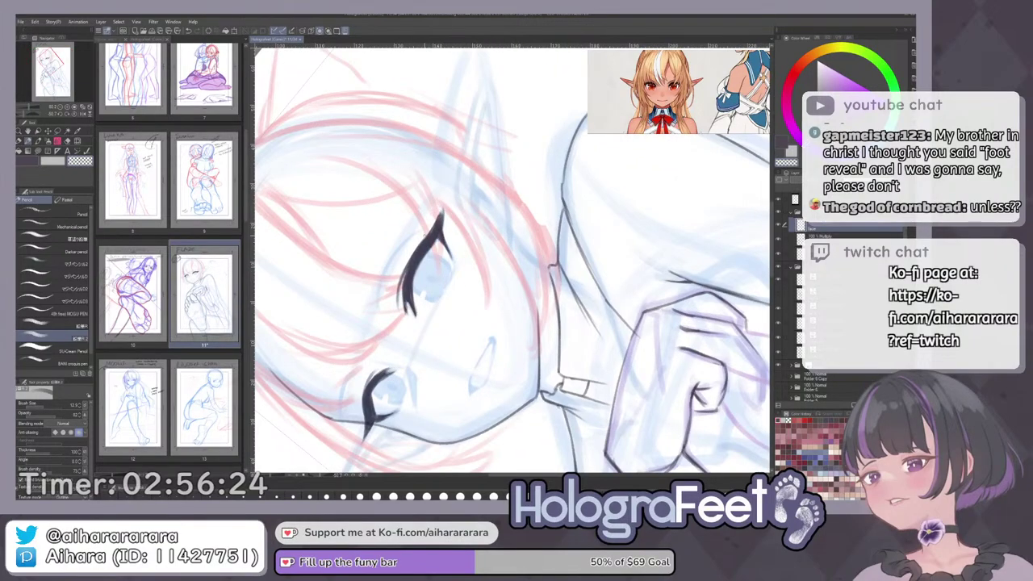
key("ctrl+0")
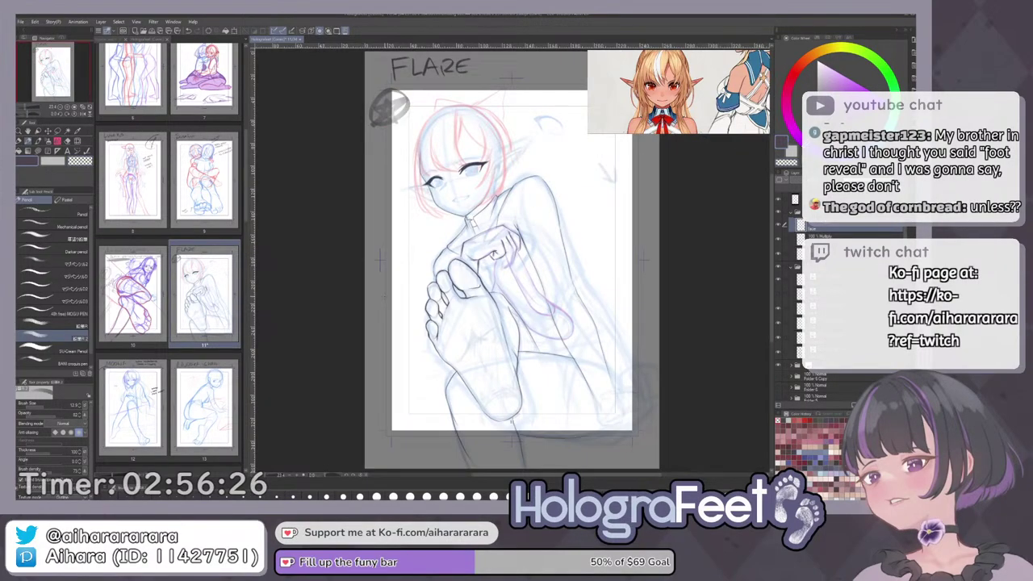
scroll(470, 295, "up", 6)
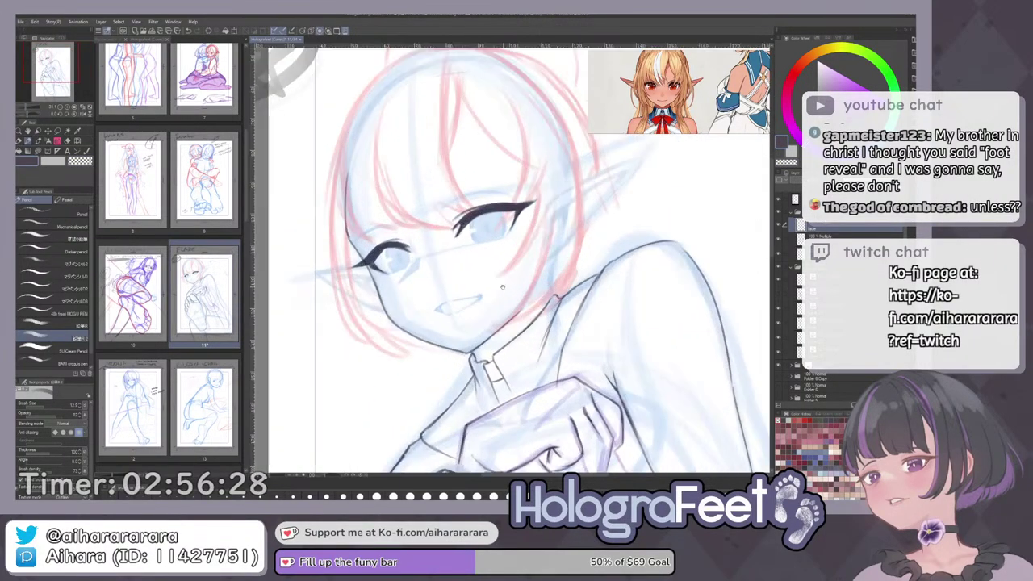
mouse_move(426, 306)
left_mouse_down()
mouse_move(416, 315)
mouse_move(433, 316)
mouse_move(466, 347)
mouse_move(473, 325)
mouse_move(521, 285)
left_mouse_up()
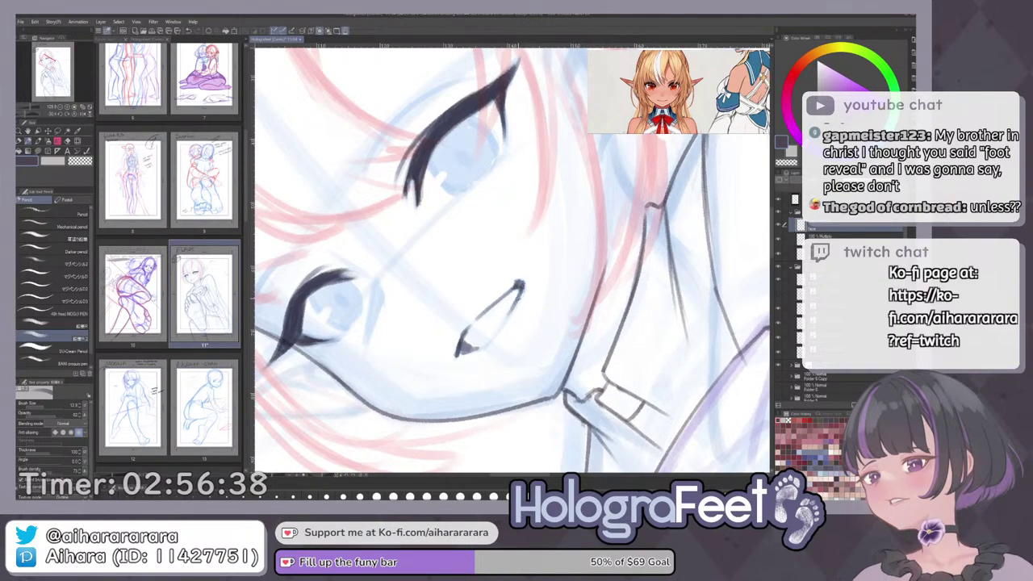
left_click_drag(462, 350, 487, 344)
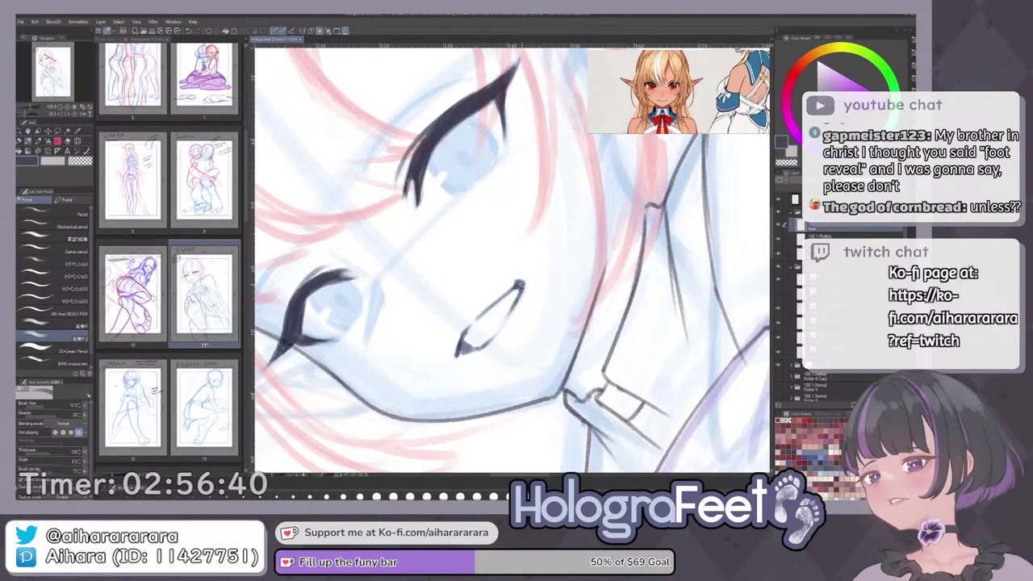
Check the face line layer by toggling its visibility, and add a new layer directly beneath it.
key("ctrl+0")
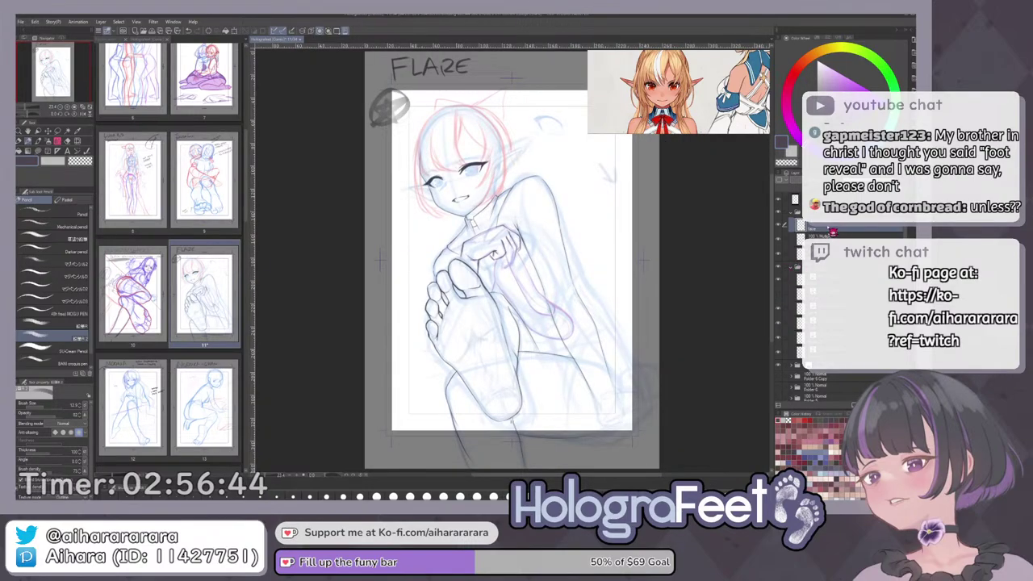
left_click(779, 226)
left_click(779, 226)
left_click(839, 236)
key("ctrl+shift+n")
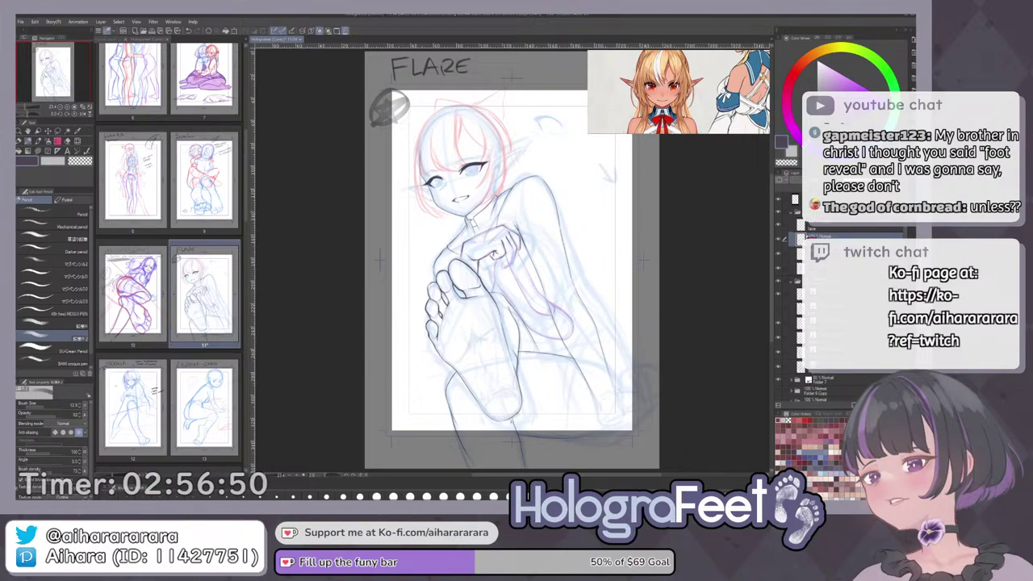
Draw the iris outline of the viewer's left eye, undoing the unsatisfactory strokes.
scroll(434, 182, "up", 5)
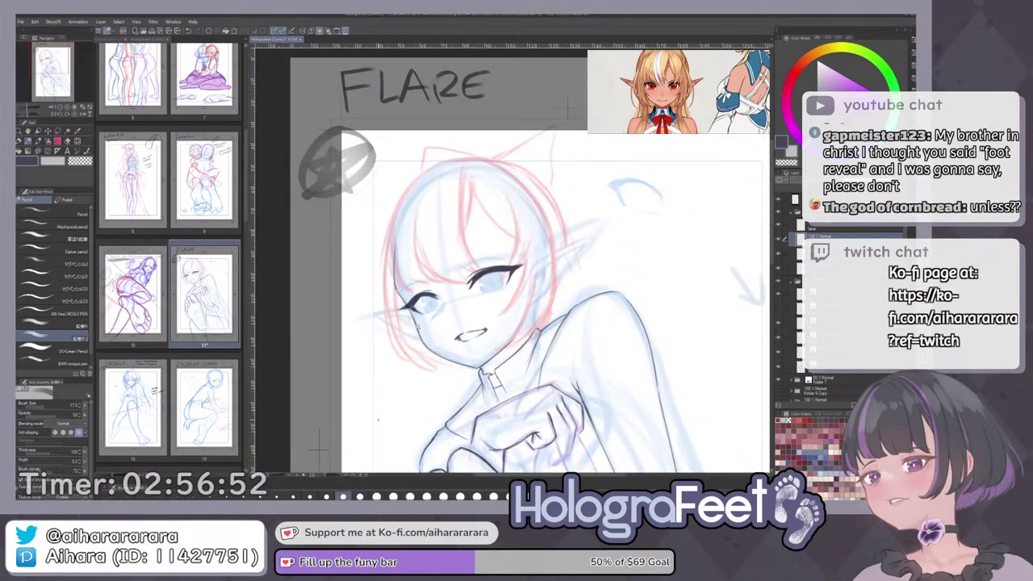
mouse_move(428, 344)
left_mouse_down()
mouse_move(422, 310)
mouse_move(407, 324)
left_mouse_up()
key("ctrl+z")
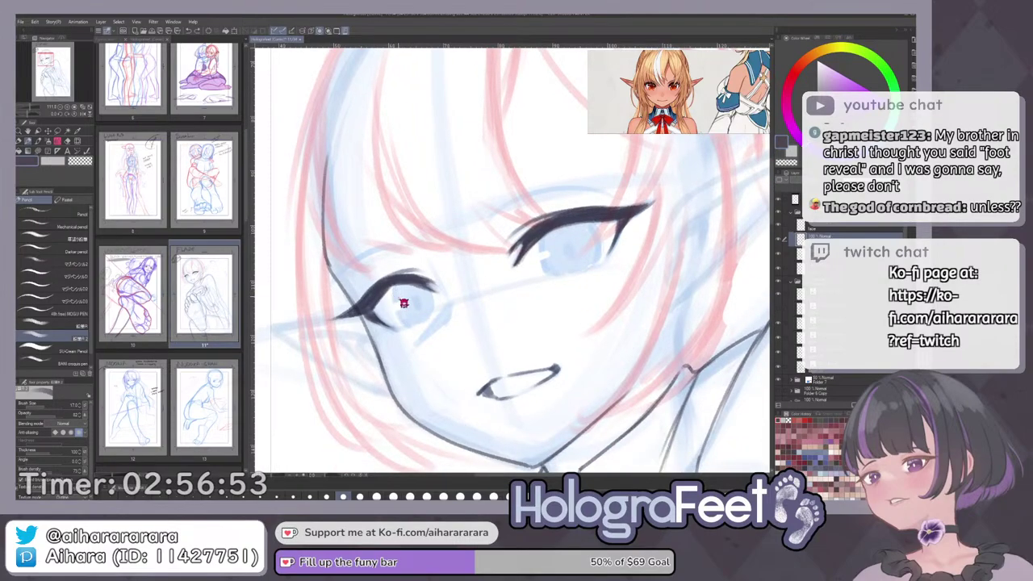
left_click_drag(394, 286, 413, 324)
key("ctrl+z")
key("ctrl+z")
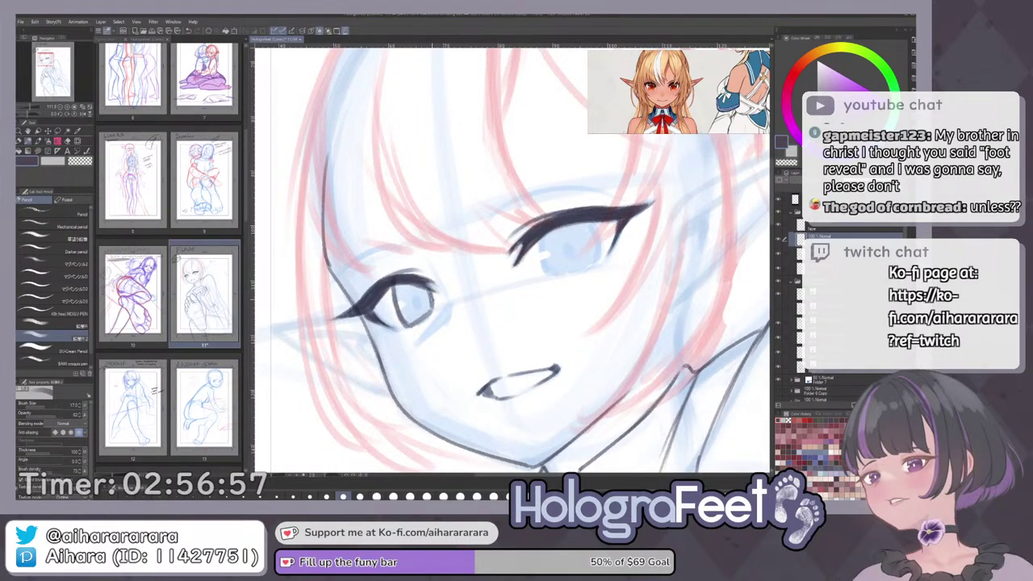
Outline the iris of the viewer's right eye beneath the upper lash.
left_click_drag(608, 284, 535, 323)
mouse_move(468, 274)
left_mouse_down()
mouse_move(476, 314)
mouse_move(468, 278)
mouse_move(474, 310)
mouse_move(525, 303)
left_mouse_up()
left_click_drag(520, 264, 528, 293)
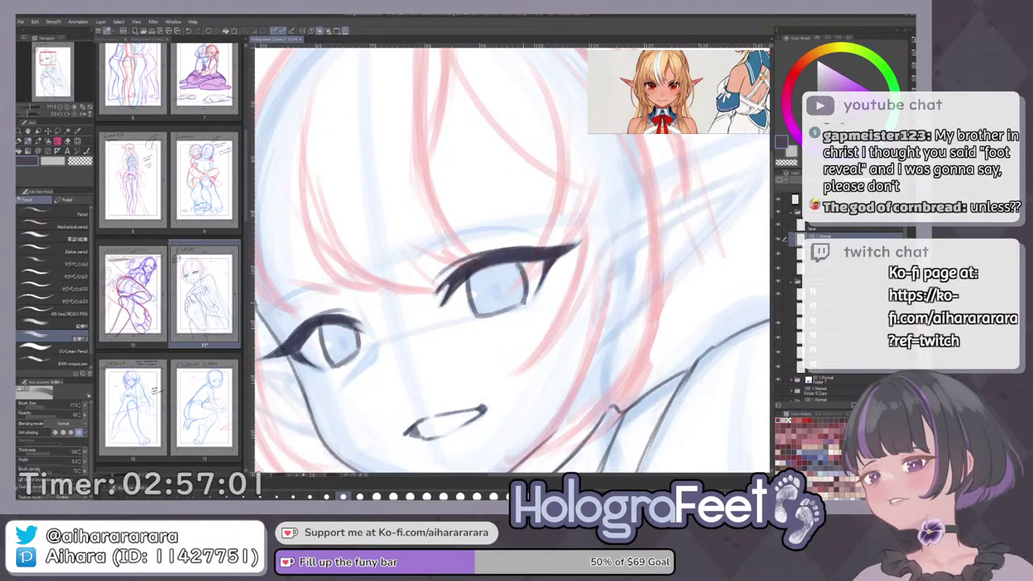
key("ctrl+0")
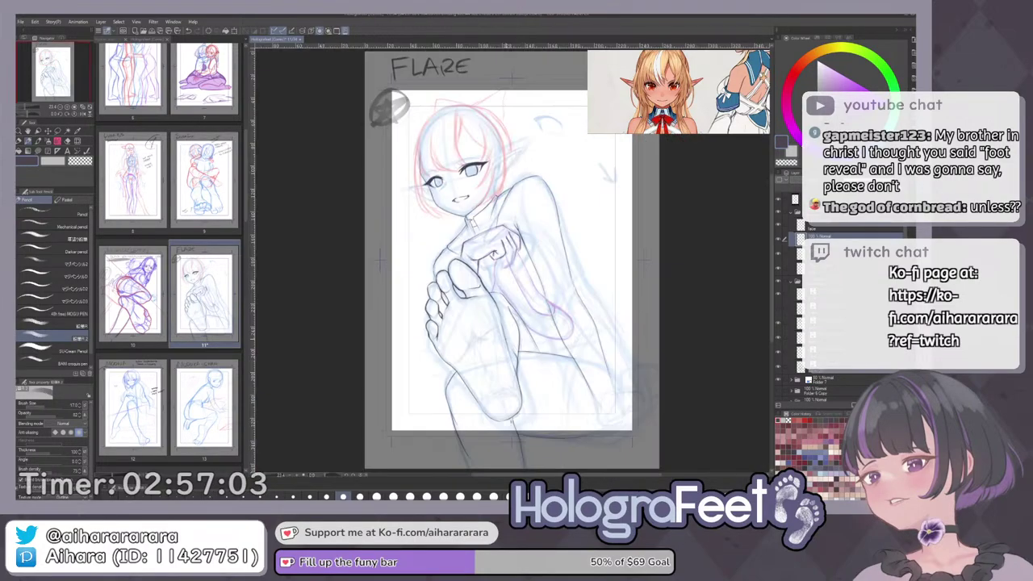
Shade the whole iris of the viewer's left eye in dark pencil grey.
key("ctrl+plus")
key("ctrl+plus")
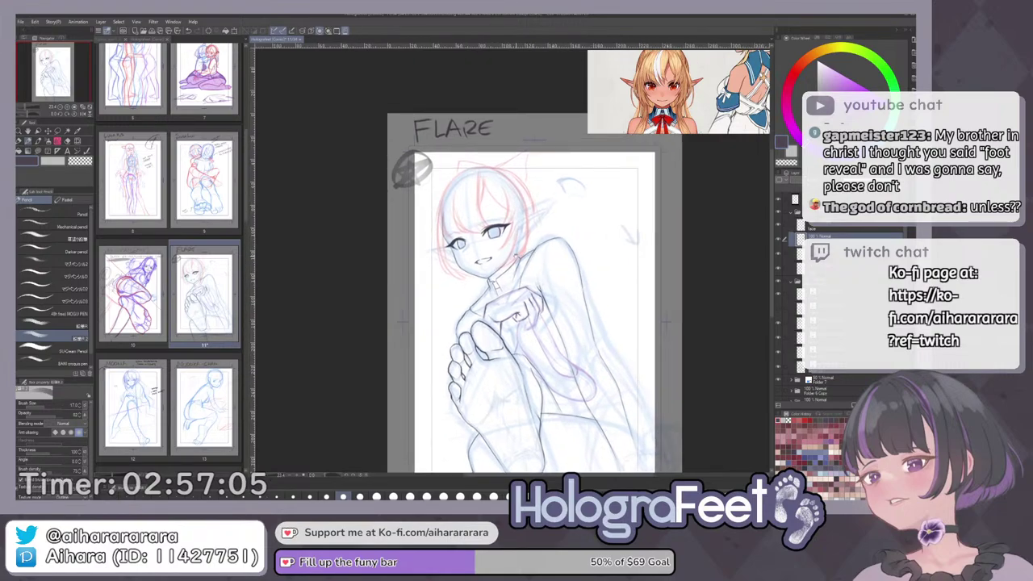
key("ctrl+plus")
key("ctrl+plus")
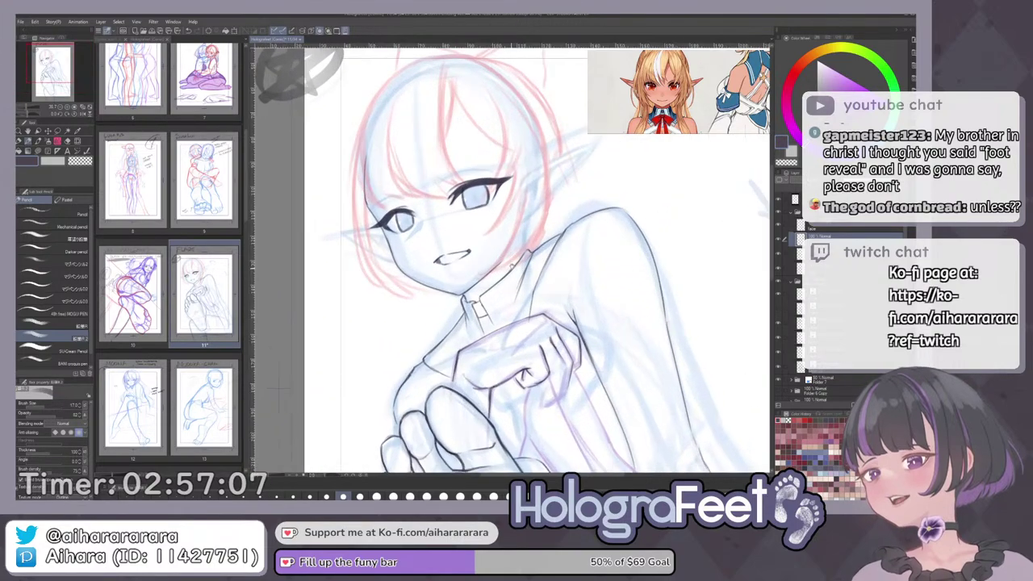
left_click_drag(510, 257, 520, 316)
key("ctrl+plus")
key("ctrl+plus")
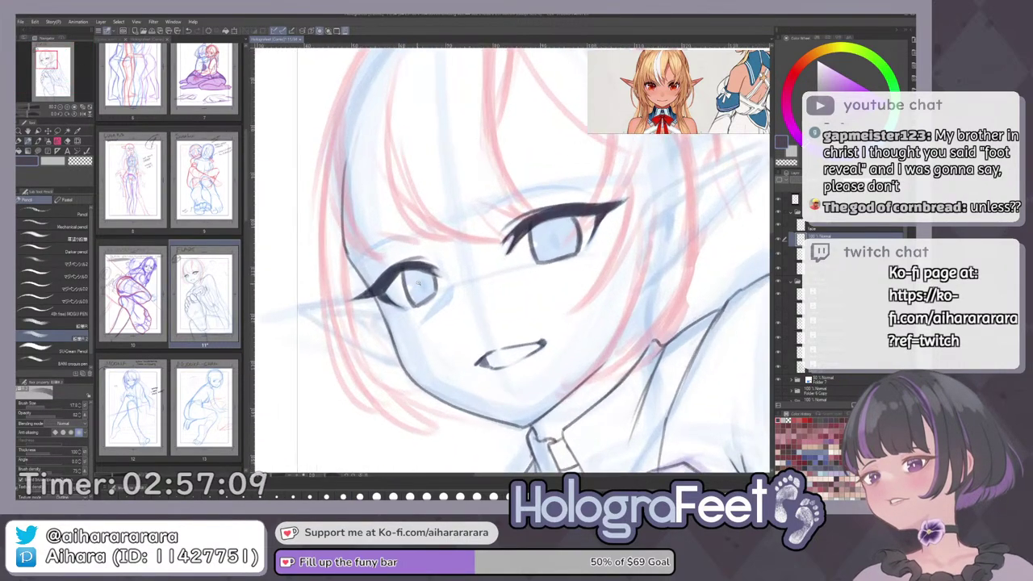
mouse_move(410, 275)
left_mouse_down()
mouse_move(415, 303)
mouse_move(410, 266)
mouse_move(433, 274)
left_mouse_up()
left_click_drag(419, 303, 436, 285)
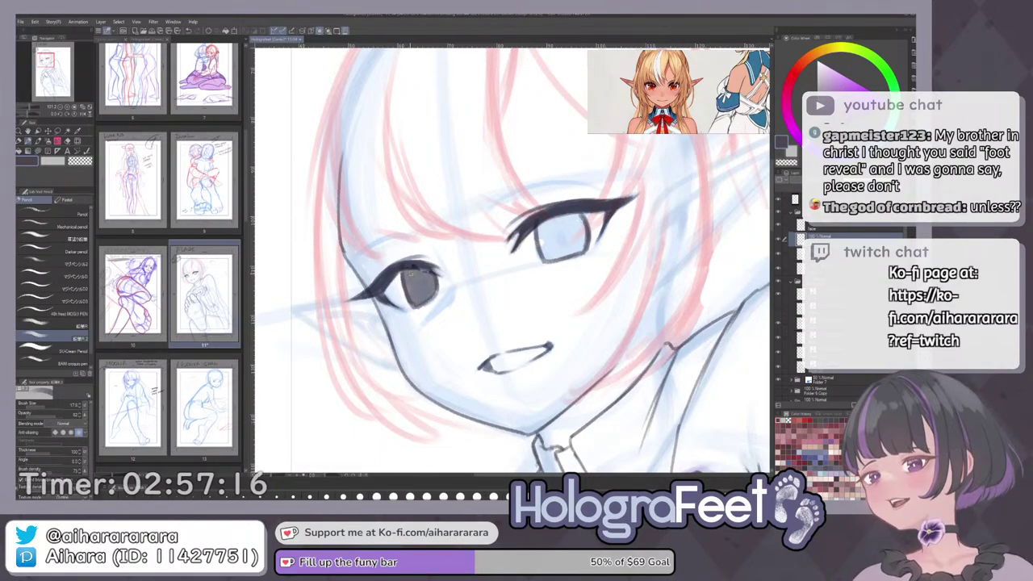
Shade the iris of the viewer's right eye in the same dark grey.
mouse_move(584, 255)
left_mouse_down()
mouse_move(534, 280)
mouse_move(482, 285)
mouse_move(522, 276)
mouse_move(515, 240)
left_mouse_up()
mouse_move(511, 243)
left_mouse_down()
mouse_move(482, 275)
mouse_move(483, 257)
mouse_move(494, 287)
left_mouse_up()
mouse_move(497, 250)
left_mouse_down()
mouse_move(495, 281)
mouse_move(516, 281)
left_mouse_up()
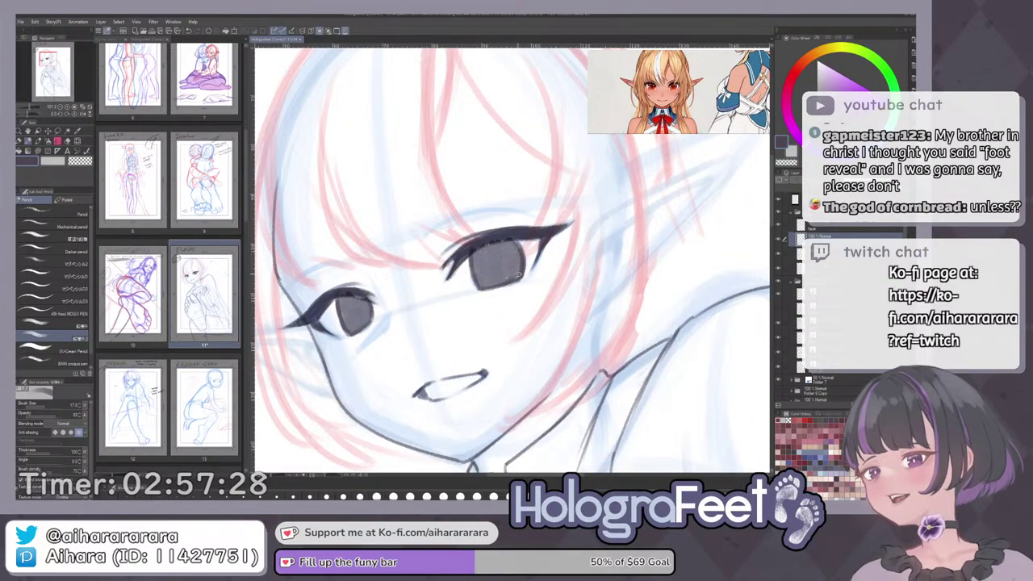
Erase a small white highlight in the lower inner part of each shaded iris.
key("ctrl+0")
key("minus")
scroll(422, 200, "up", 5)
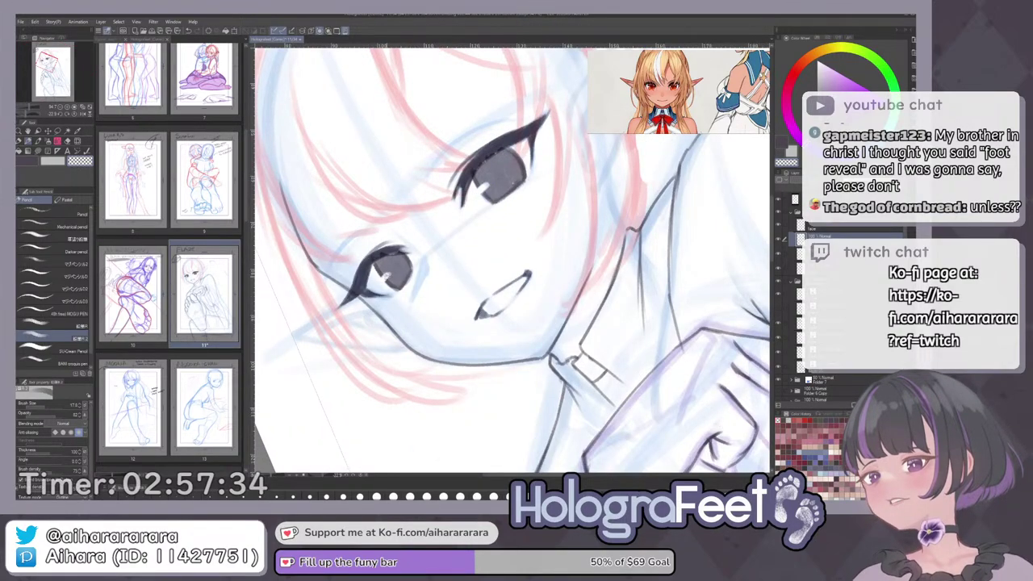
key("ctrl+0")
scroll(466, 139, "up", 3)
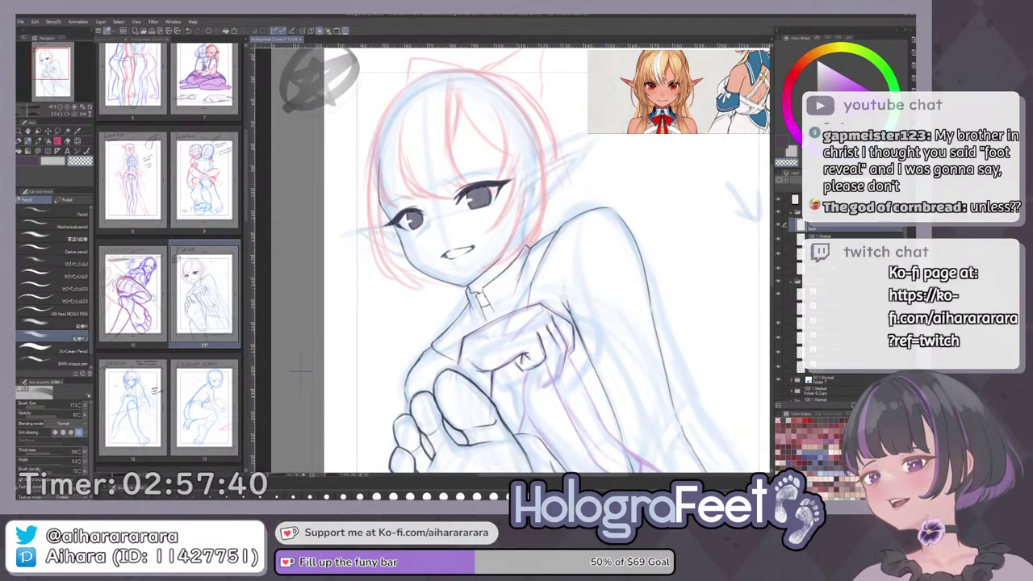
Draw the upper edge and pointed tip of the ear on the viewer's right on a lower line layer.
key("ctrl+0")
scroll(474, 207, "up", 3)
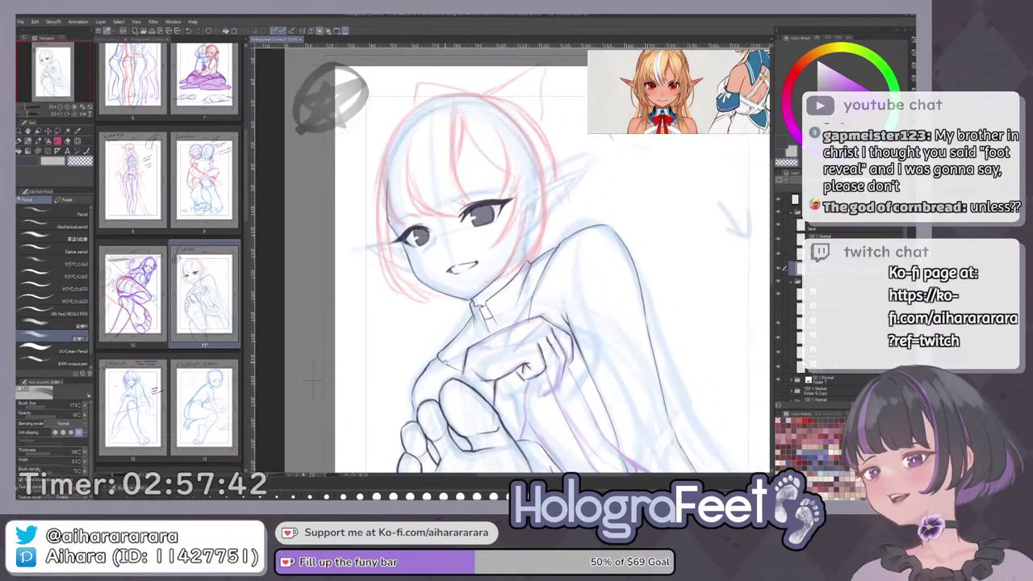
scroll(506, 263, "up", 3)
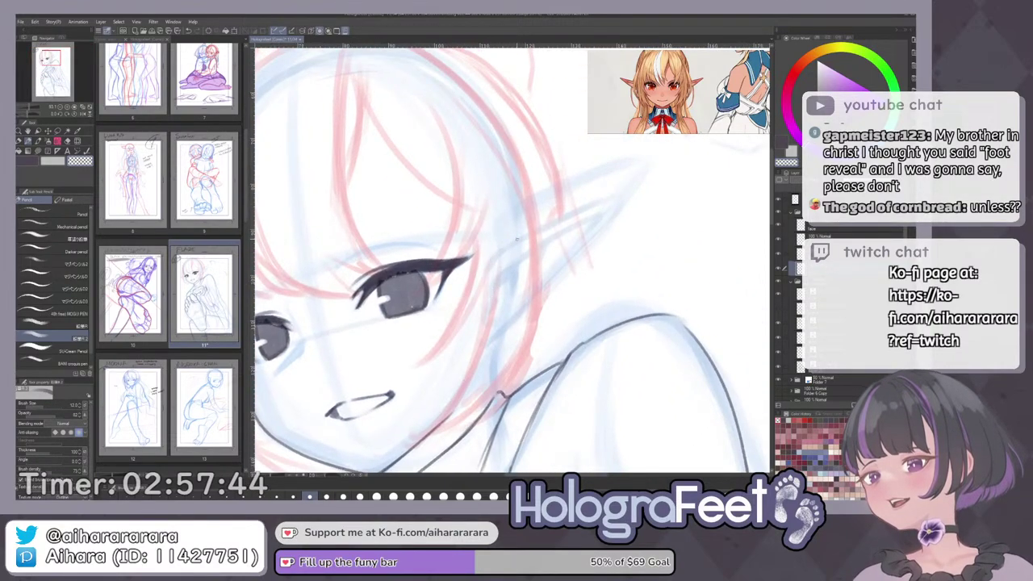
left_click_drag(501, 251, 601, 197)
key("ctrl+z")
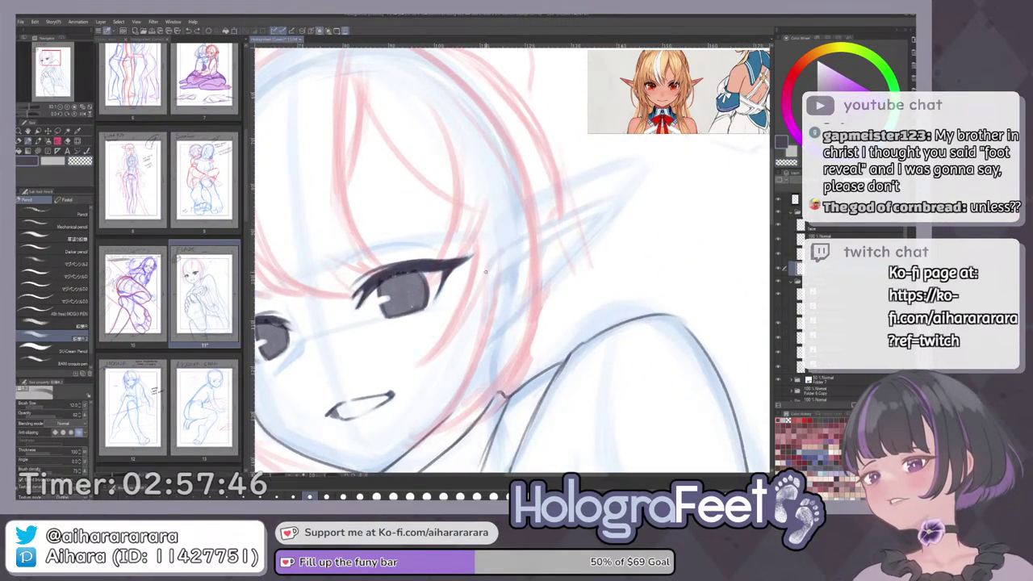
mouse_move(501, 252)
left_mouse_down()
mouse_move(525, 236)
mouse_move(611, 192)
left_mouse_up()
left_click_drag(605, 237, 586, 241)
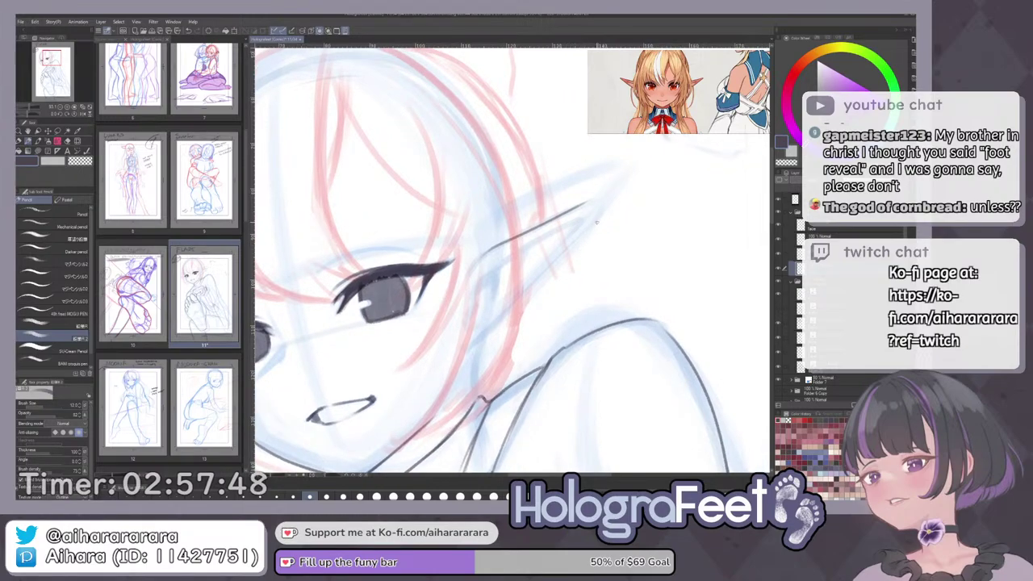
left_click_drag(595, 206, 604, 200)
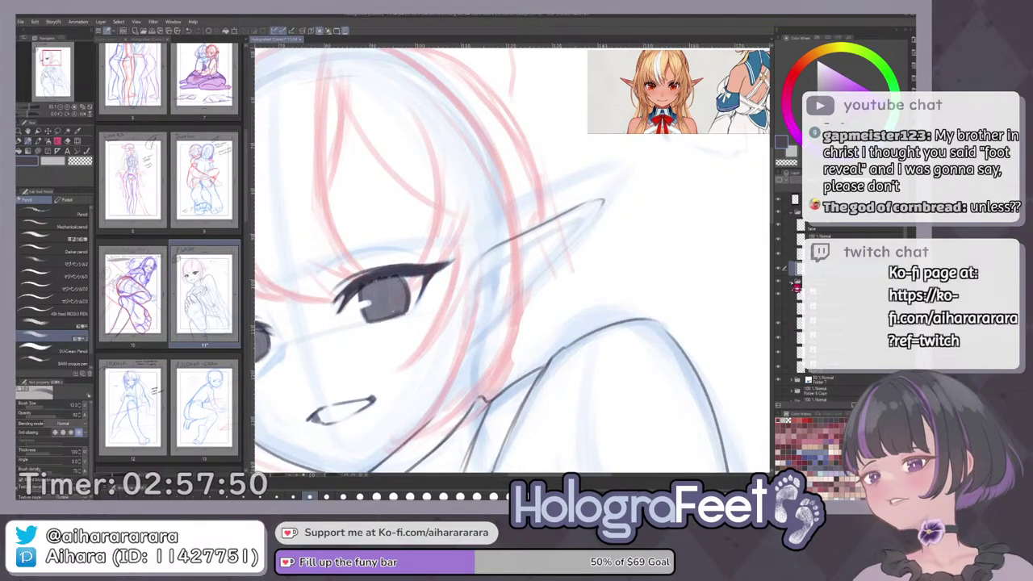
Draw the lower edge of the ear on the viewer's right, from its pointed tip down to the lobe.
left_click(791, 283)
left_click(779, 294)
left_click(779, 293)
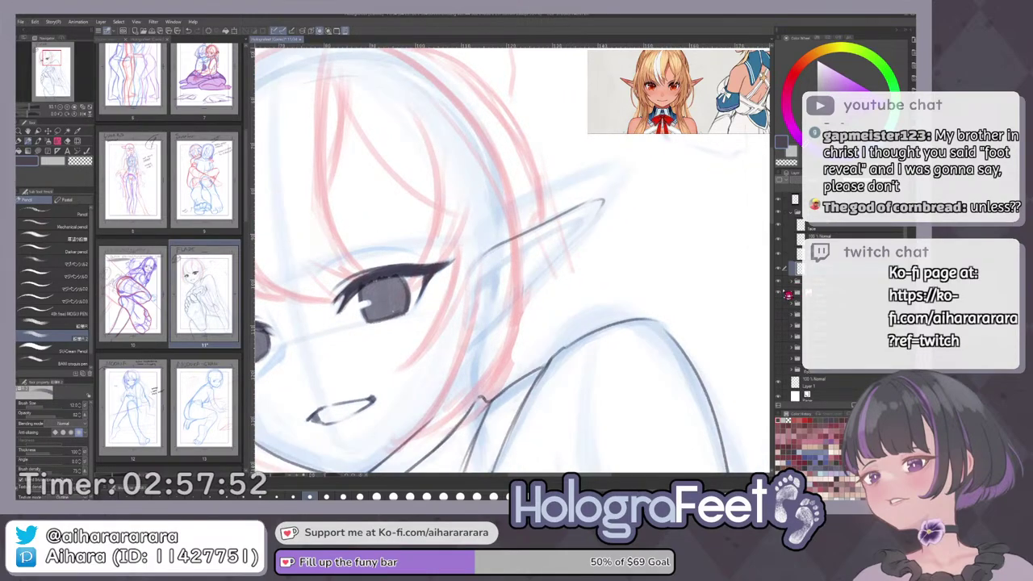
key("ctrl+z")
mouse_move(600, 210)
left_mouse_down()
mouse_move(462, 353)
mouse_move(472, 346)
left_mouse_up()
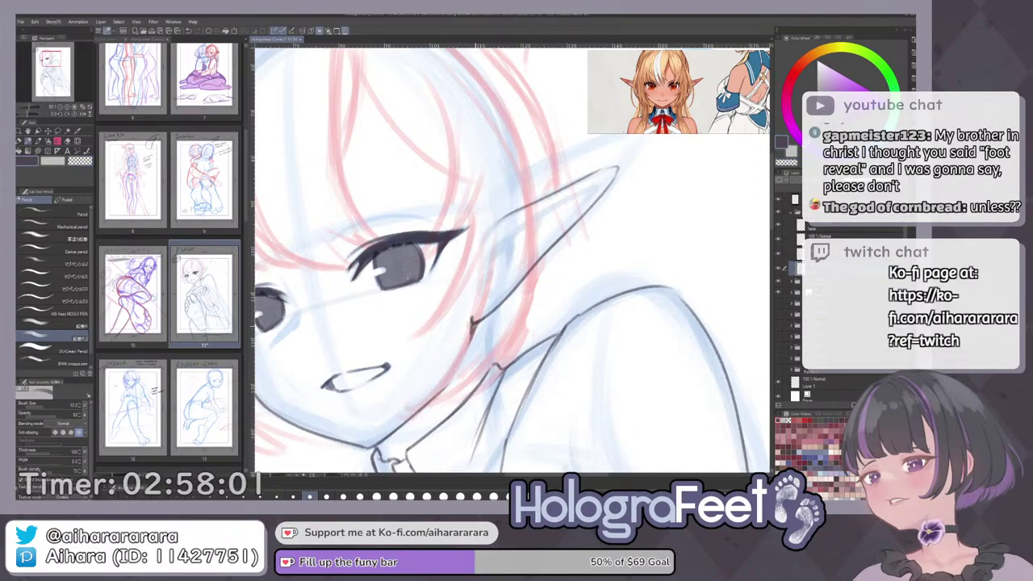
Draw the inner folds of the ear on the viewer's right and darken the small hollow near its base.
mouse_move(473, 326)
left_mouse_down()
mouse_move(454, 380)
mouse_move(466, 318)
left_mouse_up()
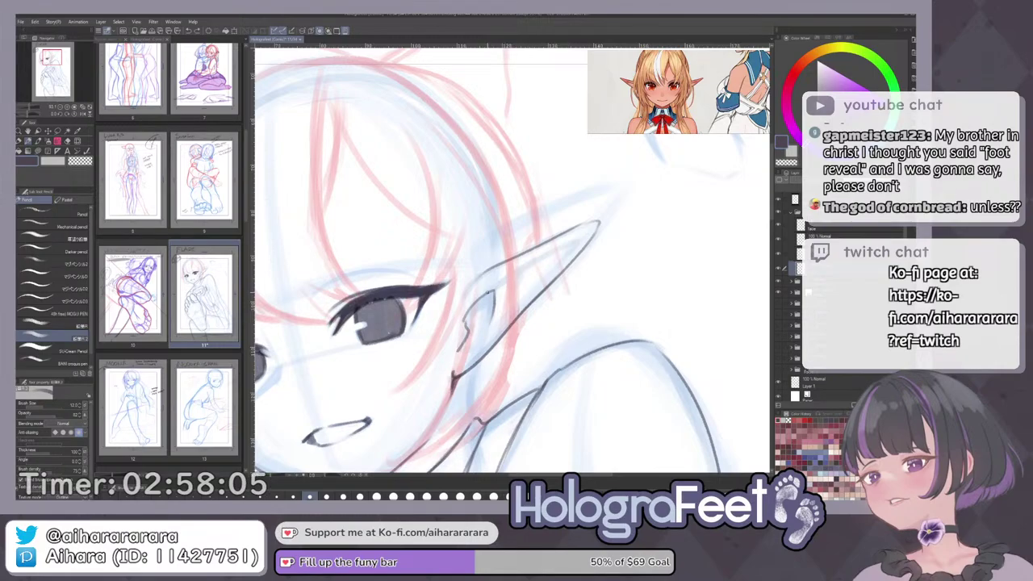
left_click_drag(493, 285, 577, 241)
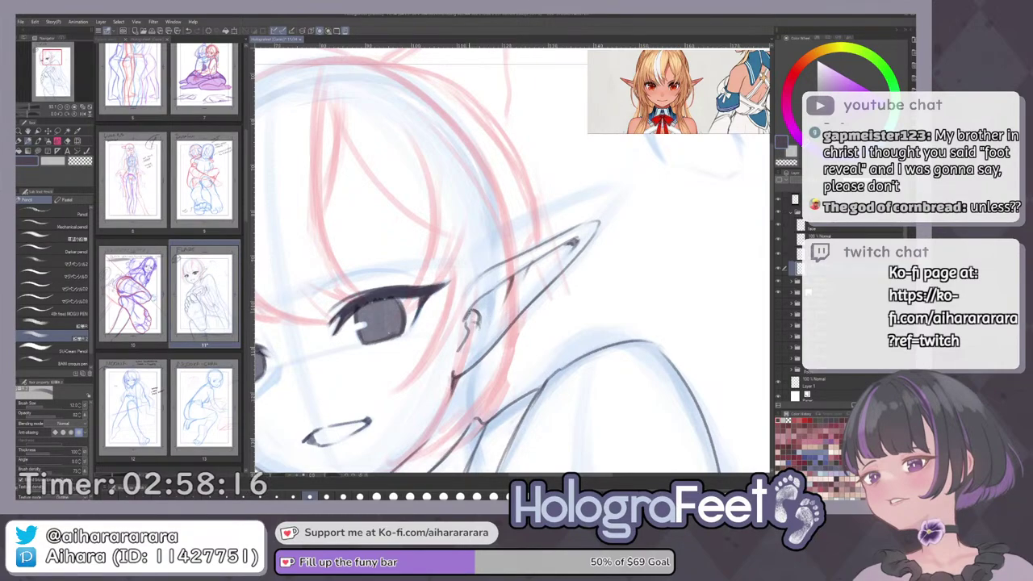
mouse_move(466, 321)
left_mouse_down()
mouse_move(471, 314)
mouse_move(478, 329)
left_mouse_up()
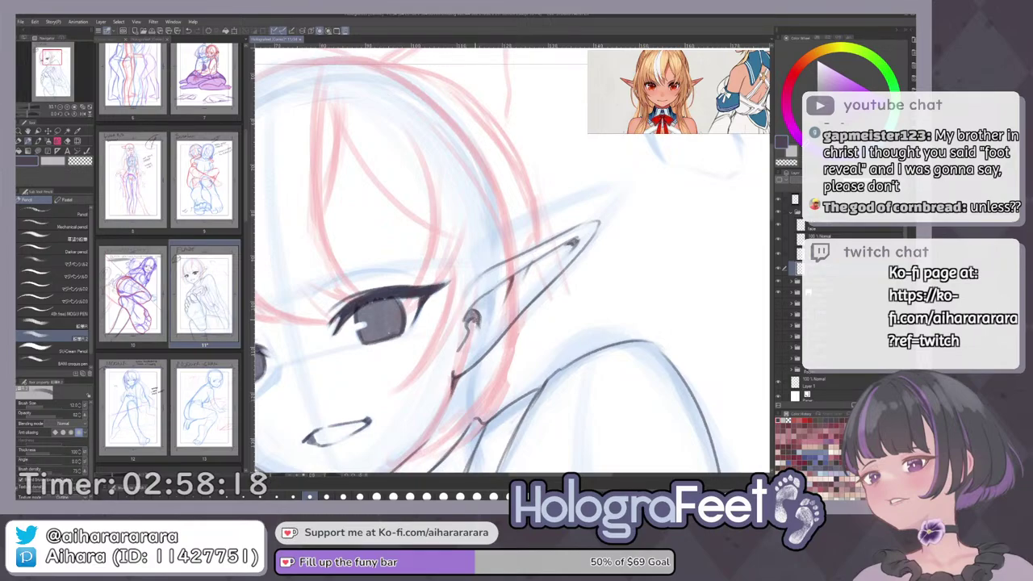
Outline the pointed ear on the viewer's left, from the outer eye corner to the tip and back to the cheek.
key("ctrl+0")
scroll(525, 153, "up", 5)
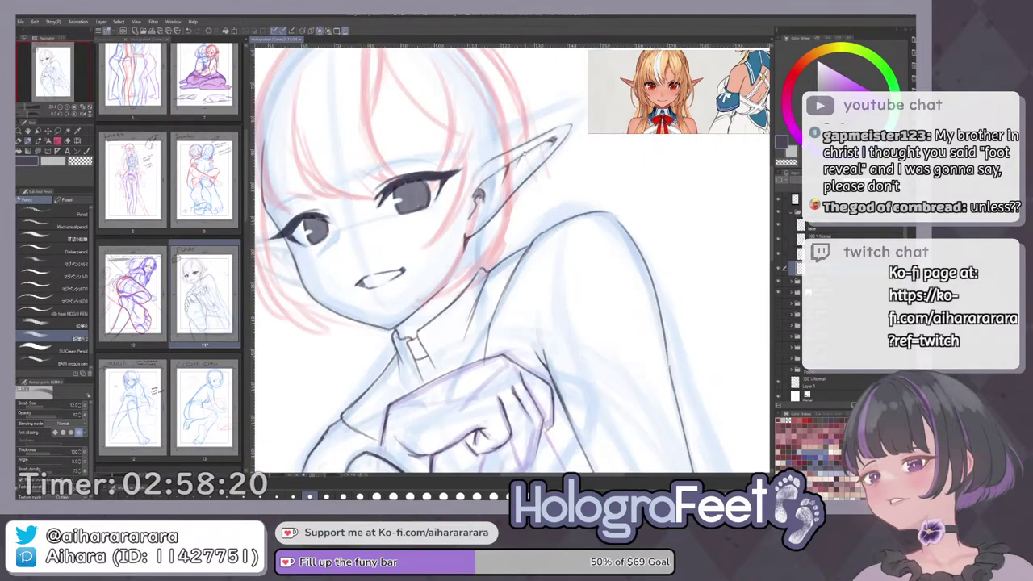
left_click_drag(403, 242, 592, 247)
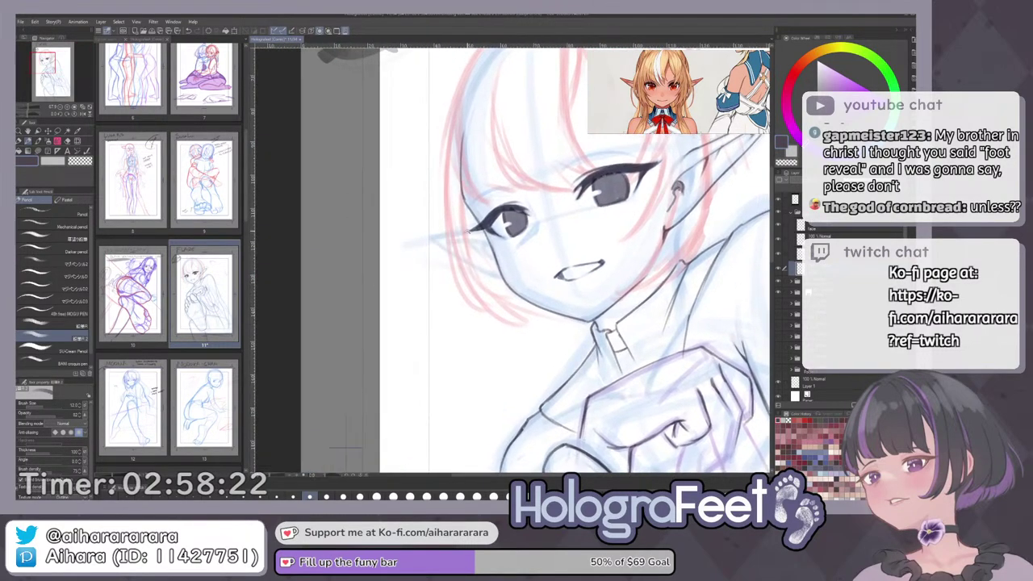
scroll(466, 250, "up", 4)
left_click_drag(646, 267, 625, 187)
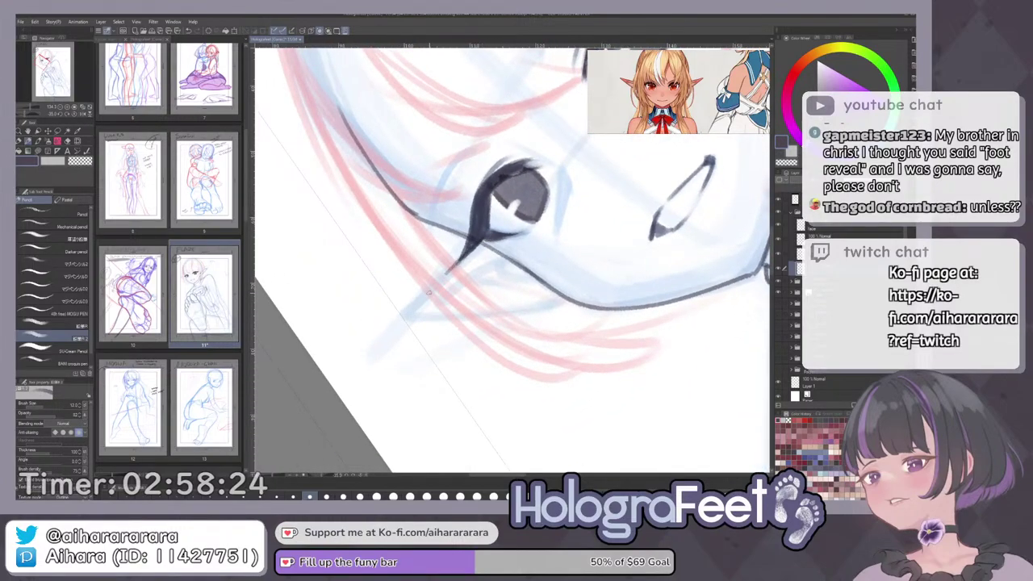
key("minus")
key("minus")
left_click_drag(465, 345, 461, 368)
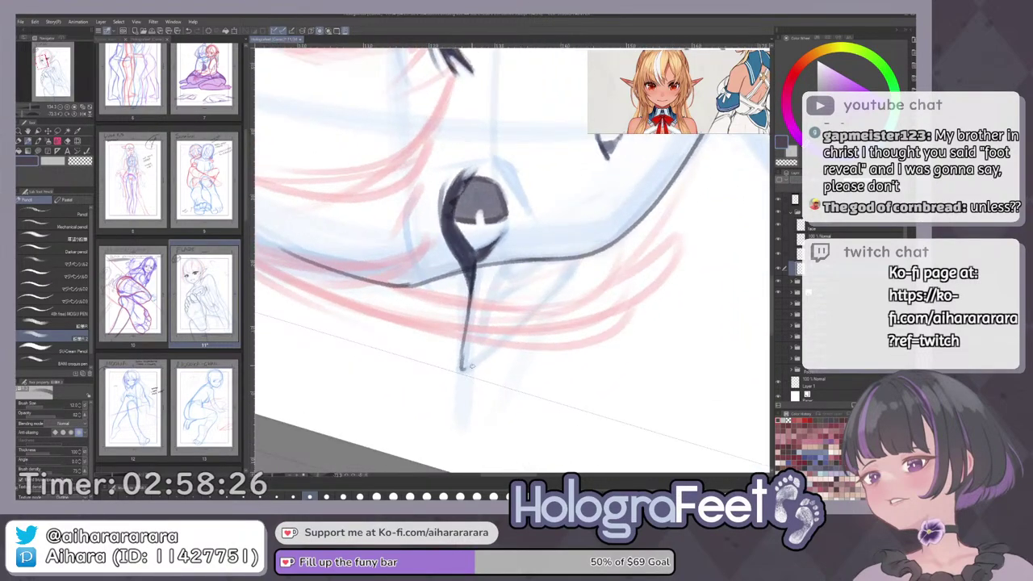
left_click_drag(580, 261, 461, 372)
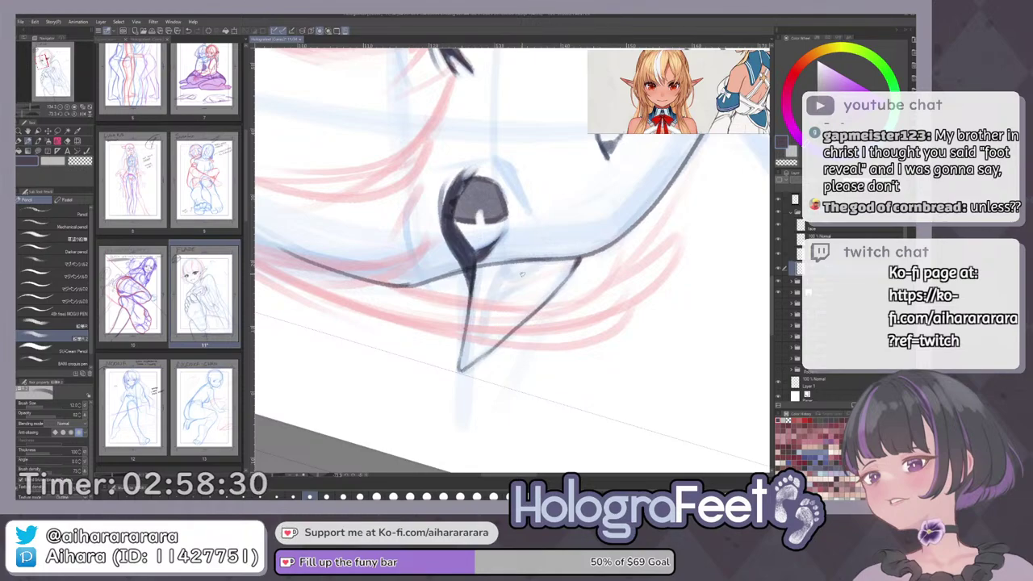
key("ctrl+z")
Draw the inner fold lines inside the ear on the viewer's left.
left_click_drag(504, 276, 473, 349)
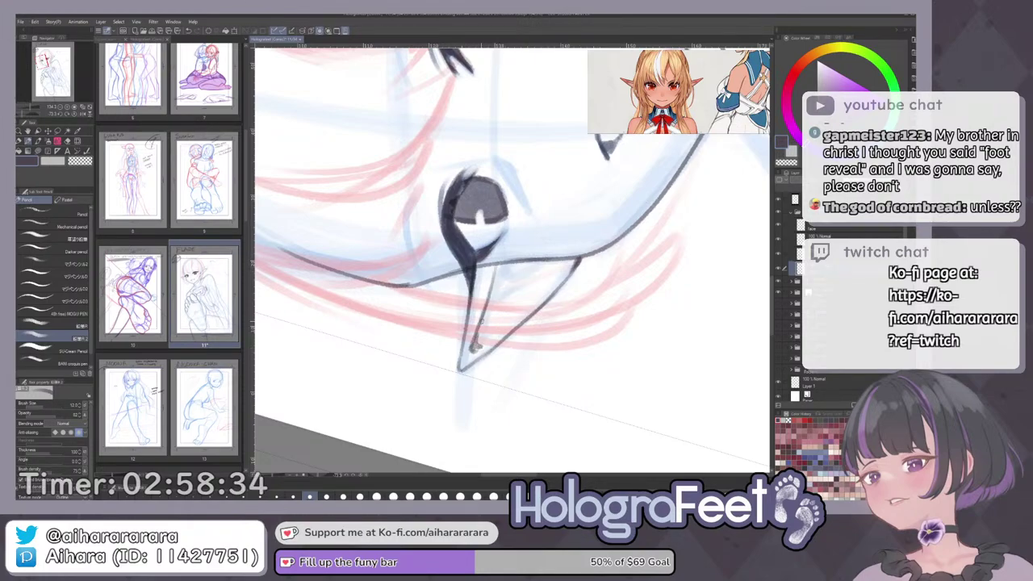
left_click_drag(487, 305, 526, 283)
key("ctrl+z")
mouse_move(494, 314)
left_mouse_down()
mouse_move(523, 318)
mouse_move(551, 257)
mouse_move(542, 252)
mouse_move(550, 281)
left_mouse_up()
key("ctrl+0")
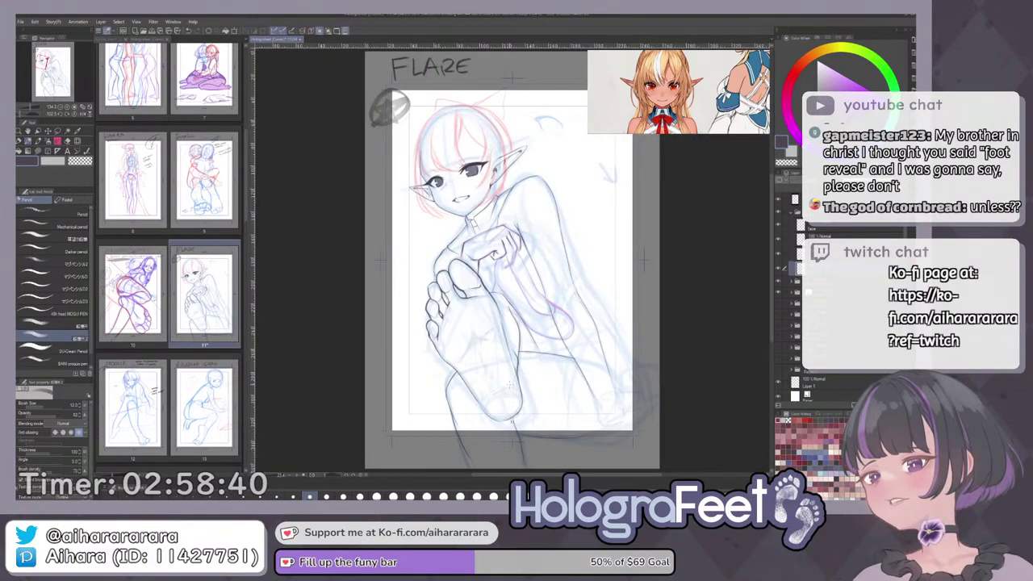
mouse_move(481, 238)
left_mouse_down()
mouse_move(536, 254)
mouse_move(589, 349)
left_mouse_up()
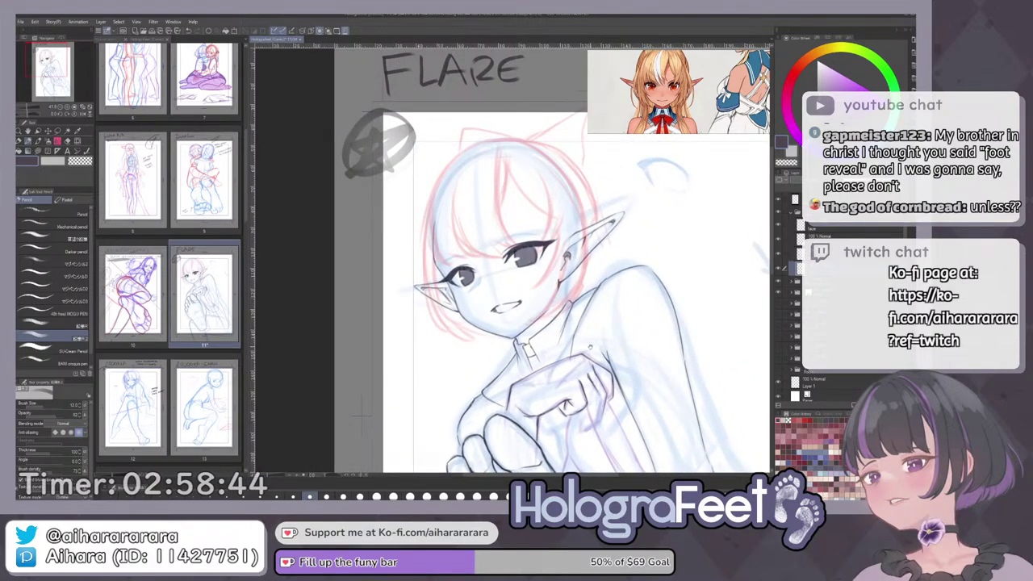
key("ctrl+0")
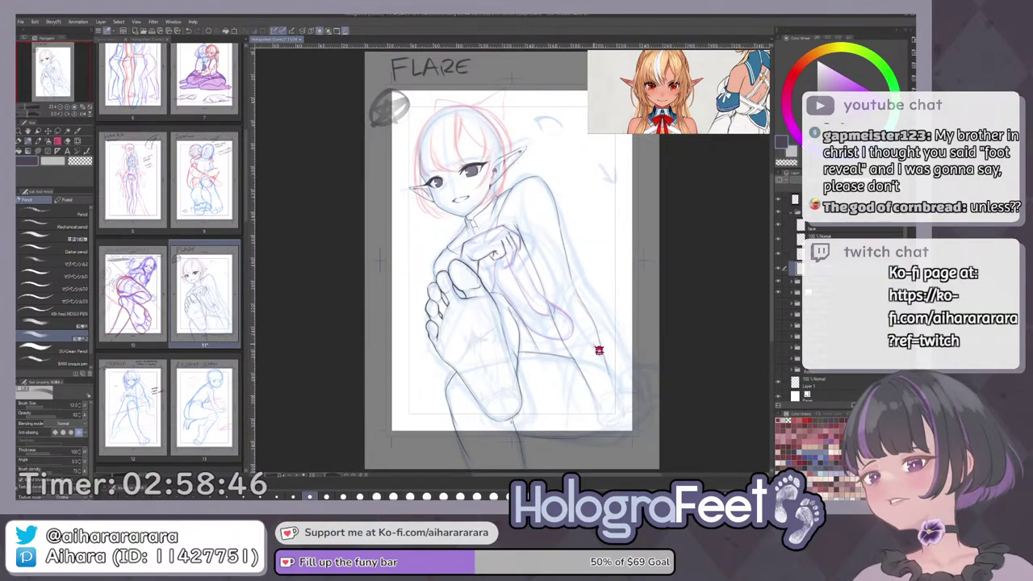
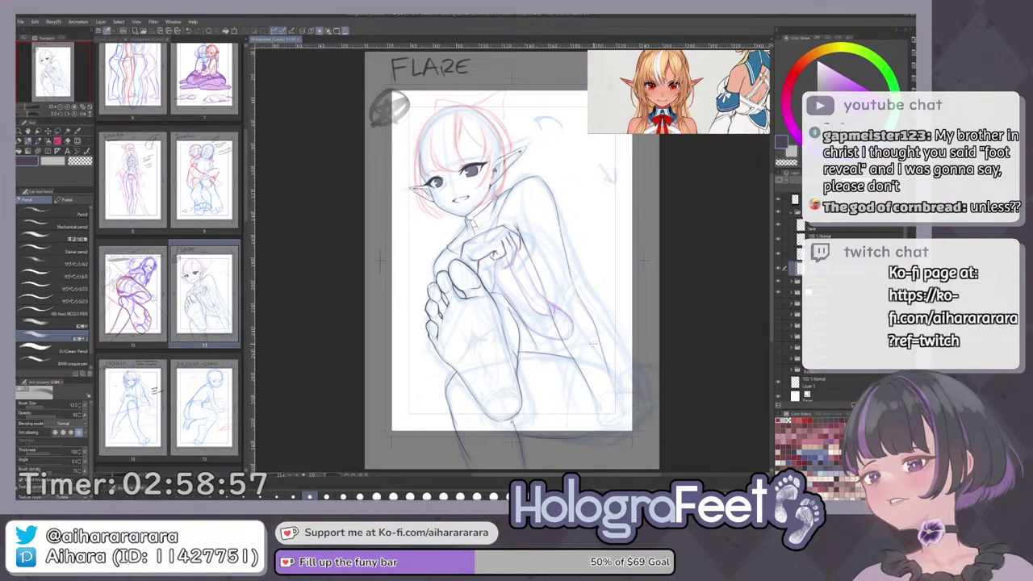
scroll(593, 343, "up", 2)
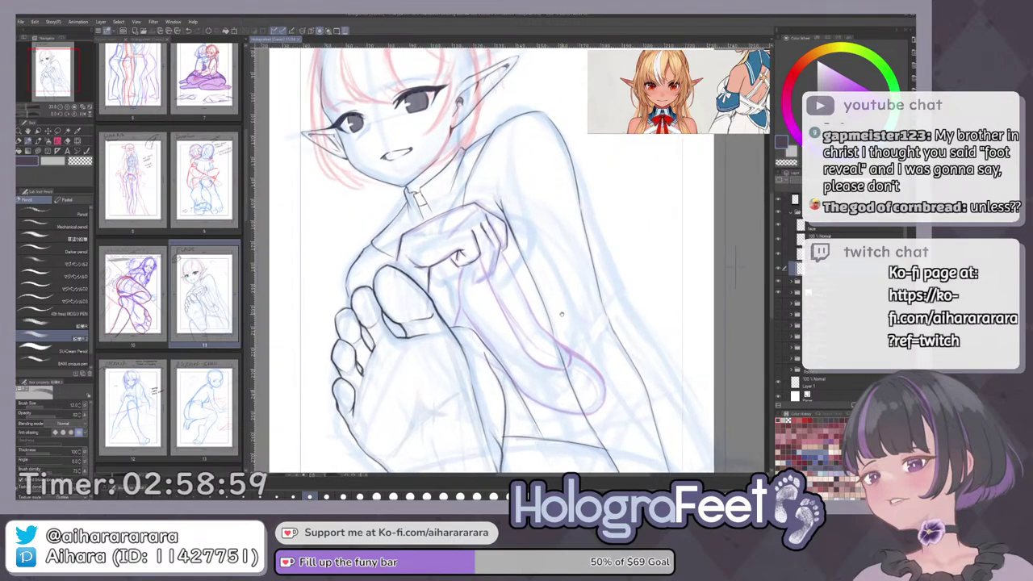
left_click_drag(562, 314, 509, 198)
left_click_drag(616, 223, 627, 290)
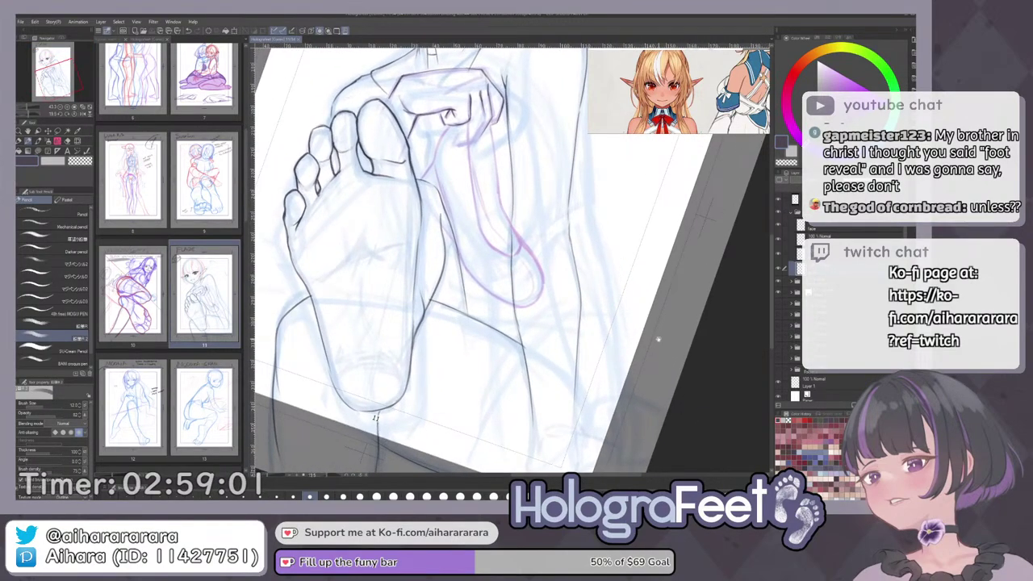
key("ctrl+0")
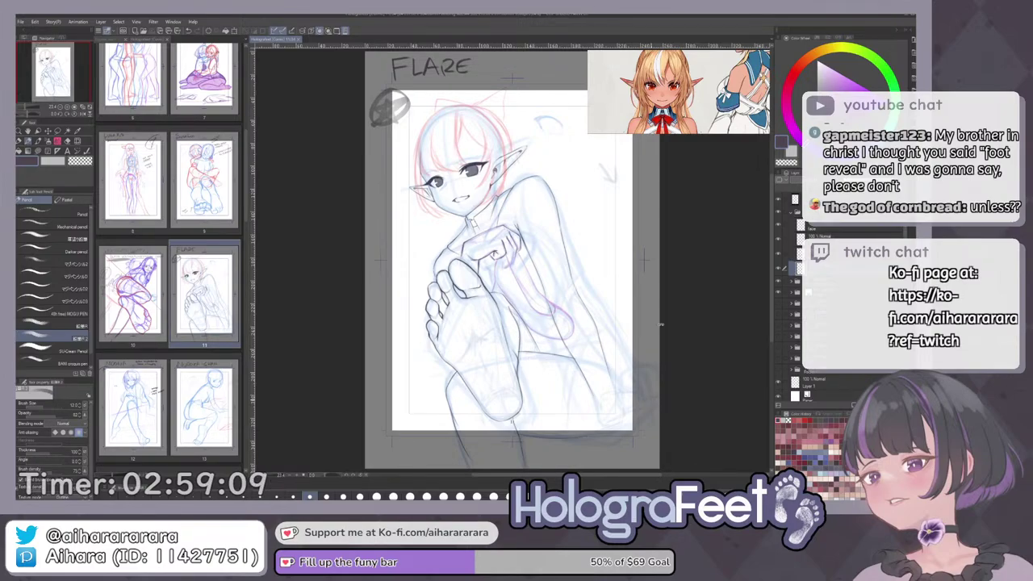
Redraw the end of the leg line beside the foot where it meets the thigh's upper edge and clean up the junction.
left_click_drag(661, 324, 546, 100)
mouse_move(579, 205)
left_mouse_down()
mouse_move(625, 205)
mouse_move(555, 299)
mouse_move(593, 301)
left_mouse_up()
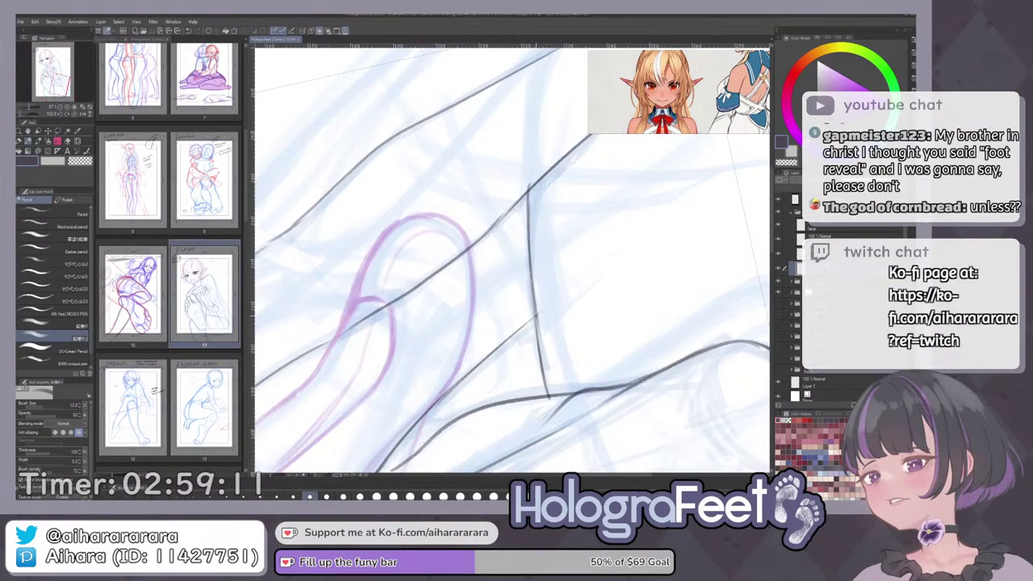
key("ctrl+z")
left_click_drag(530, 321, 496, 348)
key("ctrl+z")
left_click_drag(534, 316, 493, 353)
left_click_drag(636, 297, 576, 372)
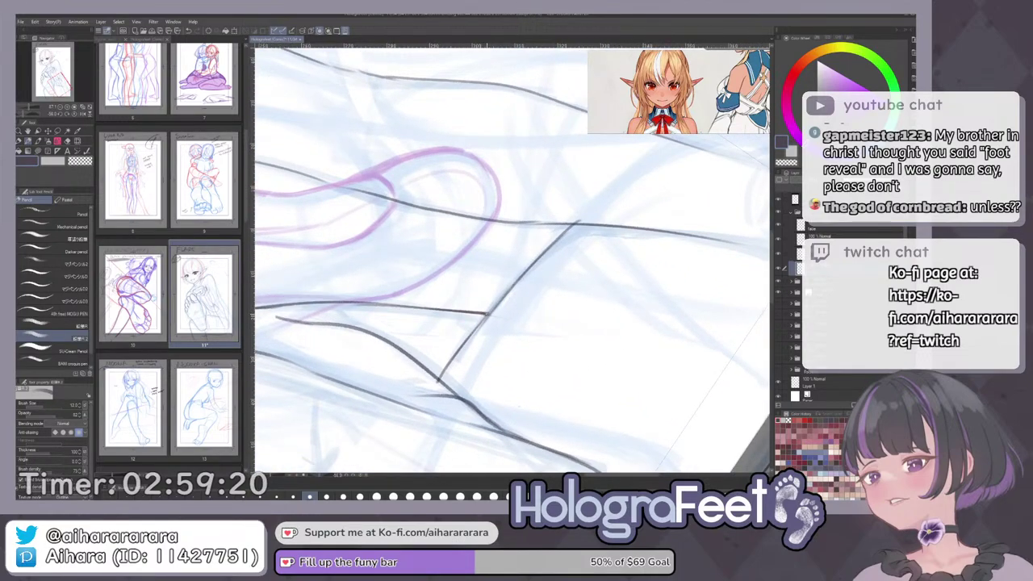
left_click_drag(488, 314, 473, 332)
left_click_drag(523, 275, 489, 314)
left_click_drag(545, 253, 503, 297)
key("c")
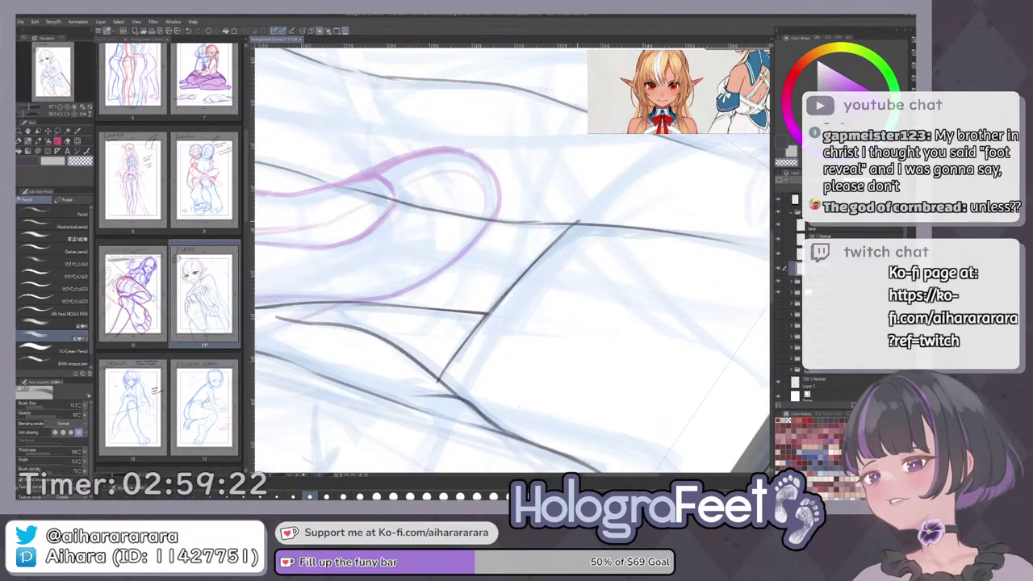
key("ctrl+0")
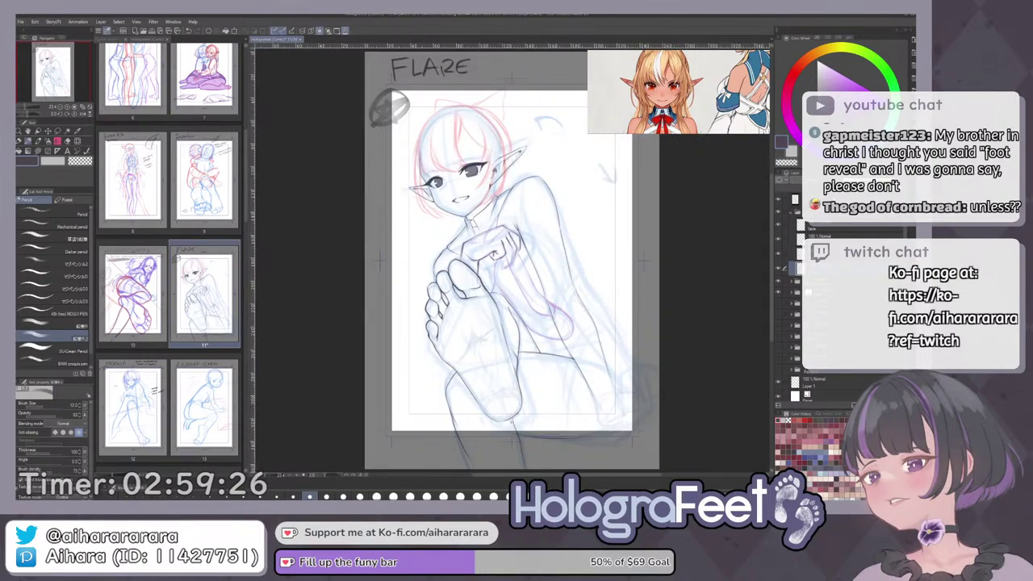
left_click(796, 199)
left_click(888, 180)
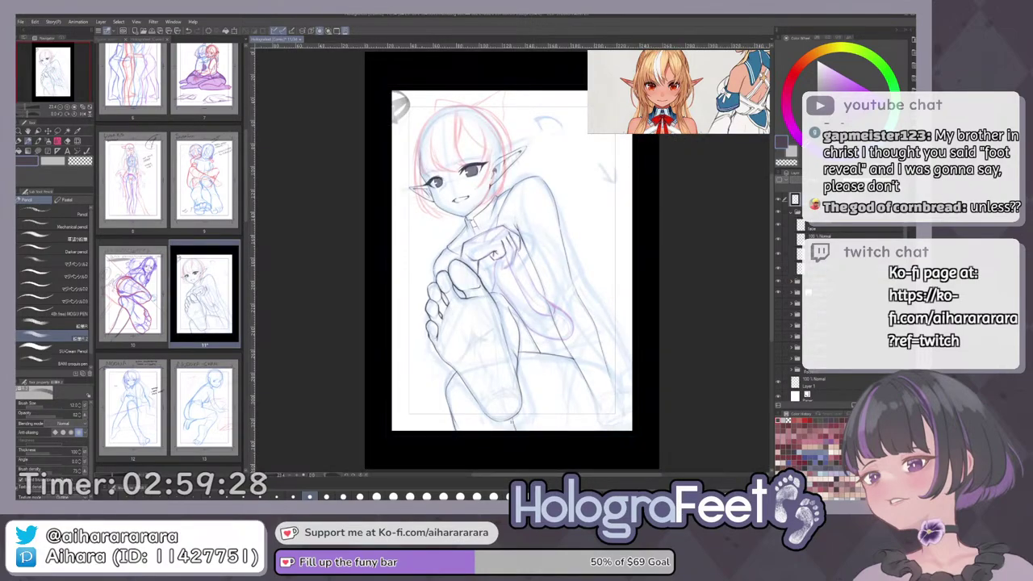
key("ctrl+z")
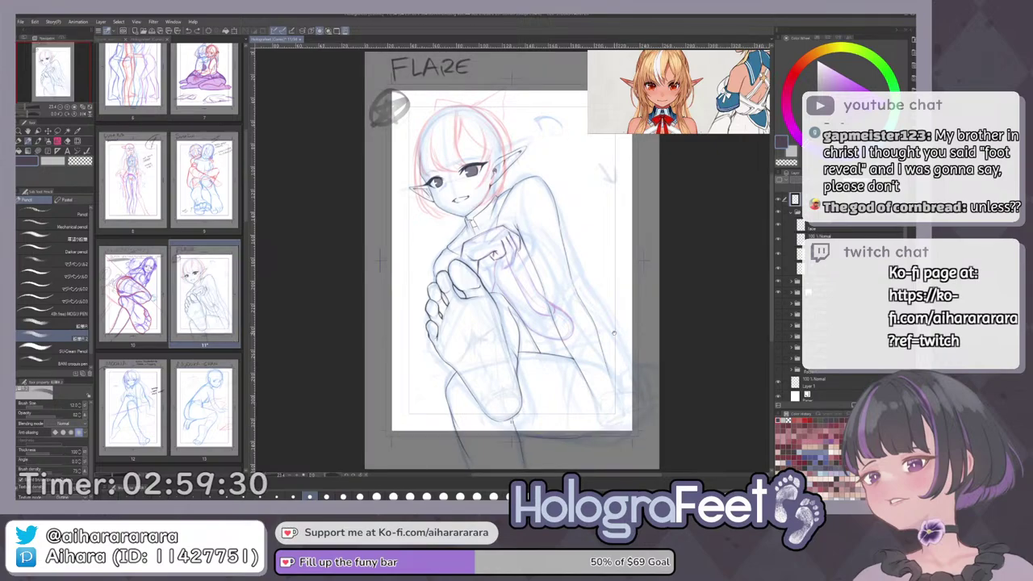
Hide the rough sketch folders to check the line art on its own.
mouse_move(627, 332)
left_mouse_down()
mouse_move(616, 361)
mouse_move(627, 332)
left_mouse_up()
left_click_drag(779, 282, 780, 292)
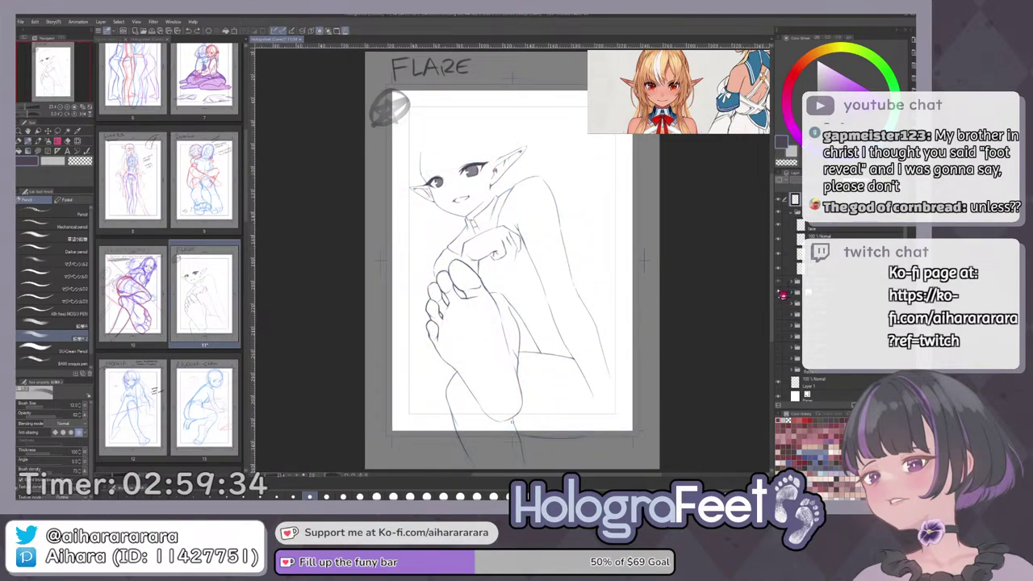
left_click(785, 292)
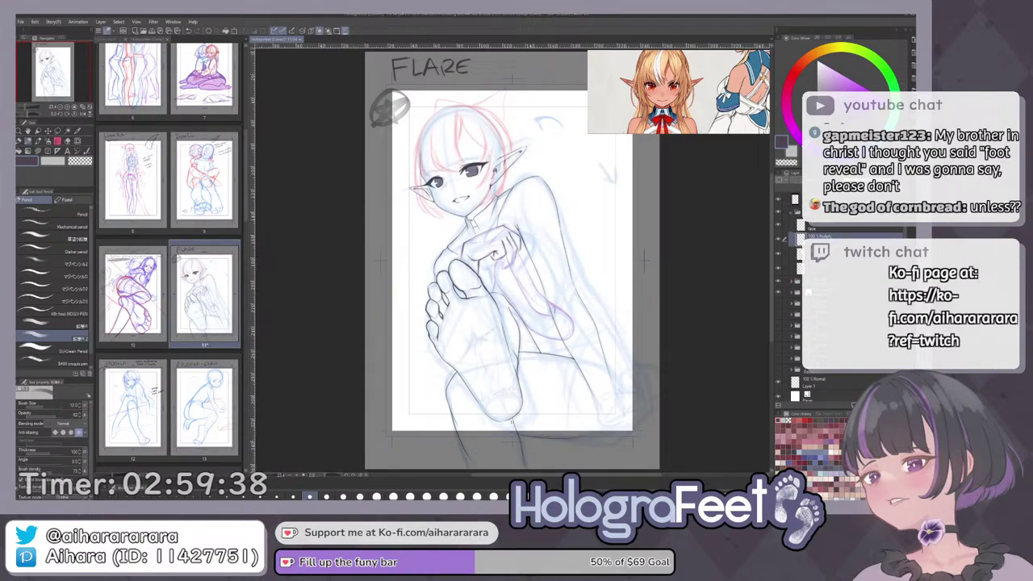
left_click(800, 281)
left_click(780, 293)
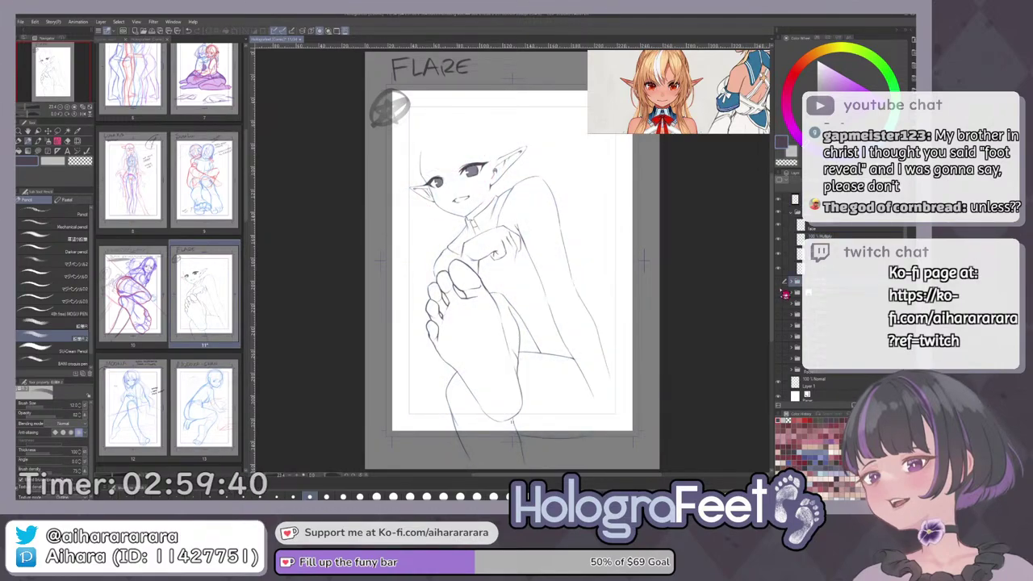
Select the body line layer from the canvas, check its lines by toggling its visibility, and show the rough sketch again.
scroll(565, 270, "up", 3)
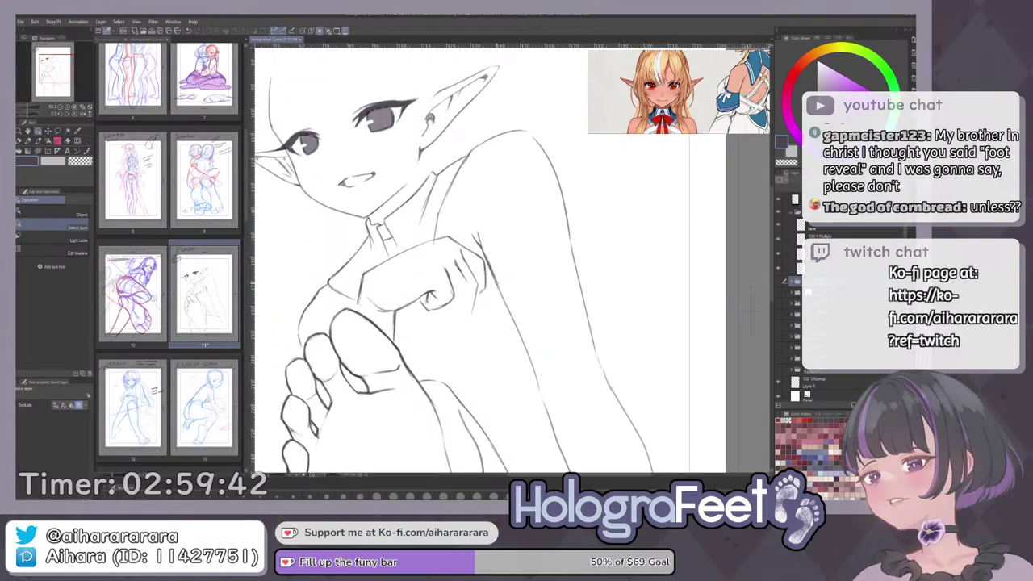
left_click(514, 325, "ctrl+shift")
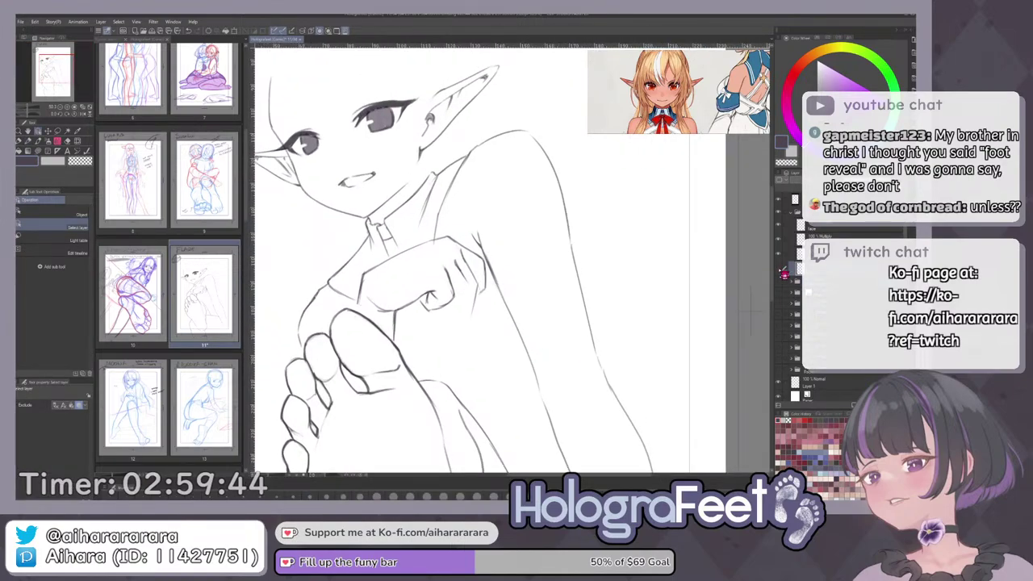
left_click(780, 270)
left_click(780, 270)
key("ctrl+0")
left_click(782, 270)
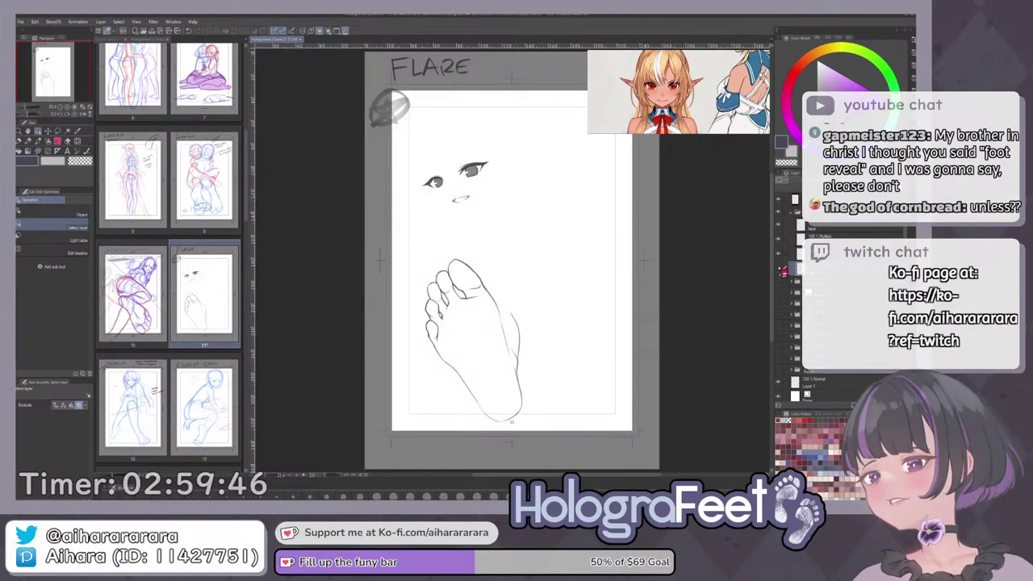
left_click(782, 271)
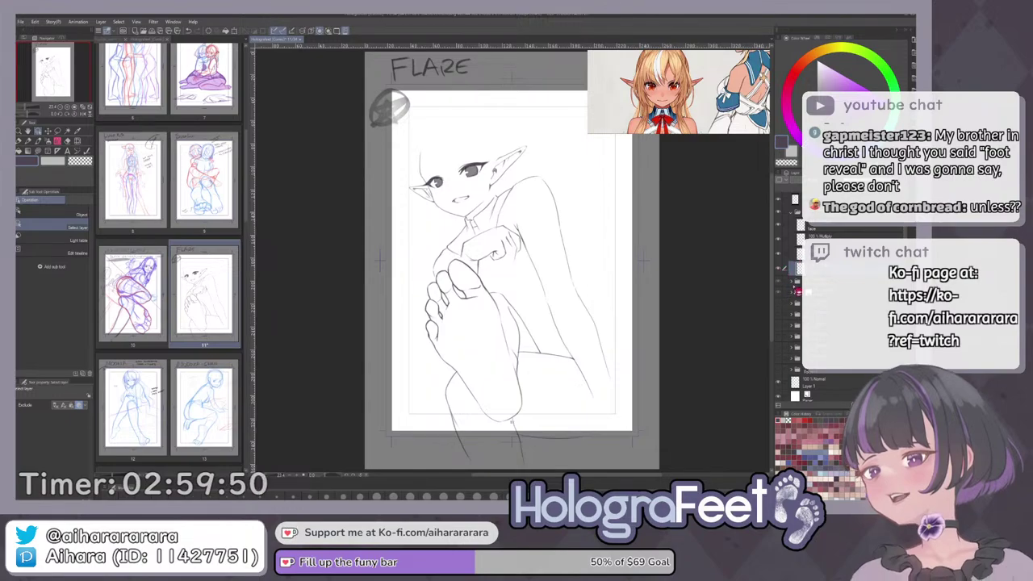
left_click(779, 287)
Return to the Pencil and examine the unfinished arm, hand and leg areas against the rough sketch.
mouse_move(664, 240)
left_mouse_down()
mouse_move(664, 276)
mouse_move(630, 329)
mouse_move(635, 283)
mouse_move(607, 259)
mouse_move(646, 184)
left_mouse_up()
key("p")
left_click_drag(652, 289, 667, 249)
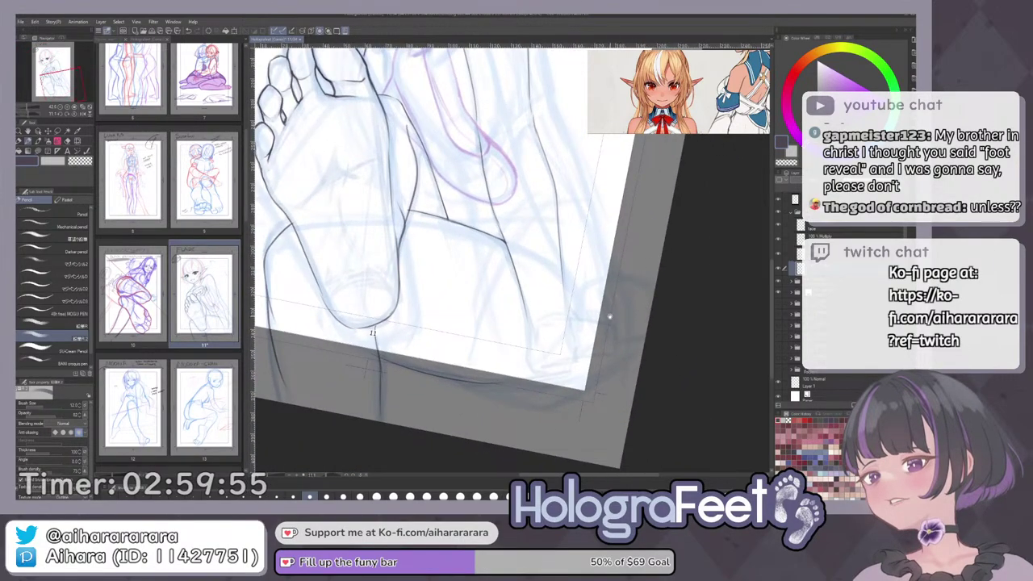
key("ctrl+0")
left_click_drag(516, 410, 575, 397)
mouse_move(497, 394)
left_mouse_down()
mouse_move(583, 305)
mouse_move(578, 381)
left_mouse_up()
left_click_drag(575, 275, 584, 365)
left_click_drag(595, 260, 579, 377)
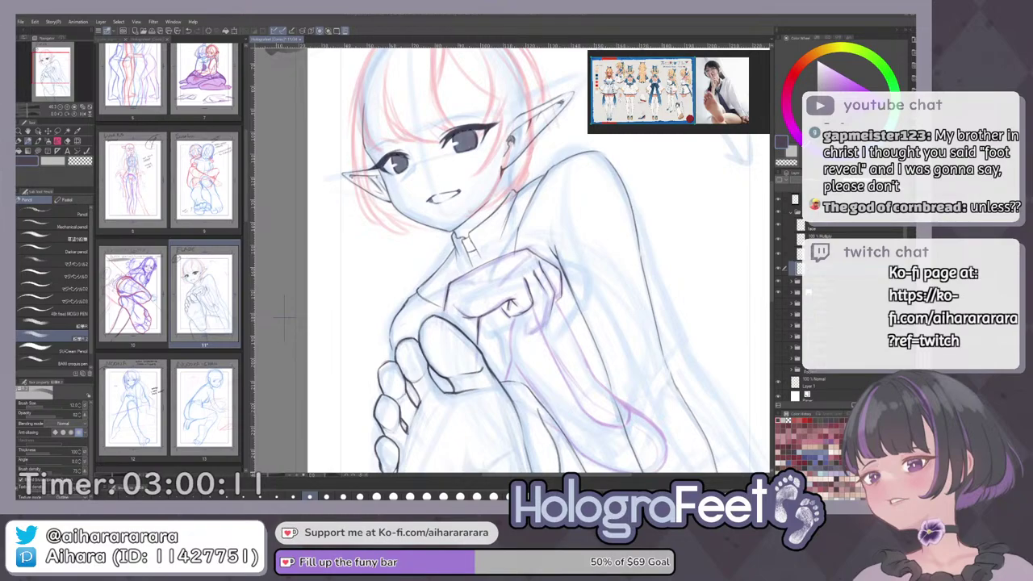
key("ctrl+0")
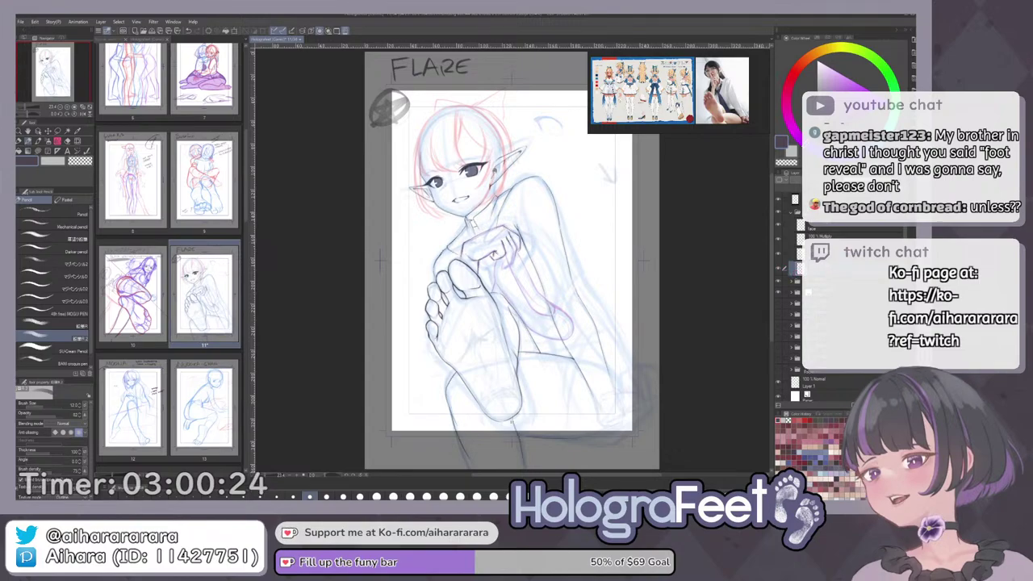
mouse_move(638, 294)
left_mouse_down()
mouse_move(583, 288)
mouse_move(584, 308)
mouse_move(566, 284)
mouse_move(552, 333)
mouse_move(546, 320)
left_mouse_up()
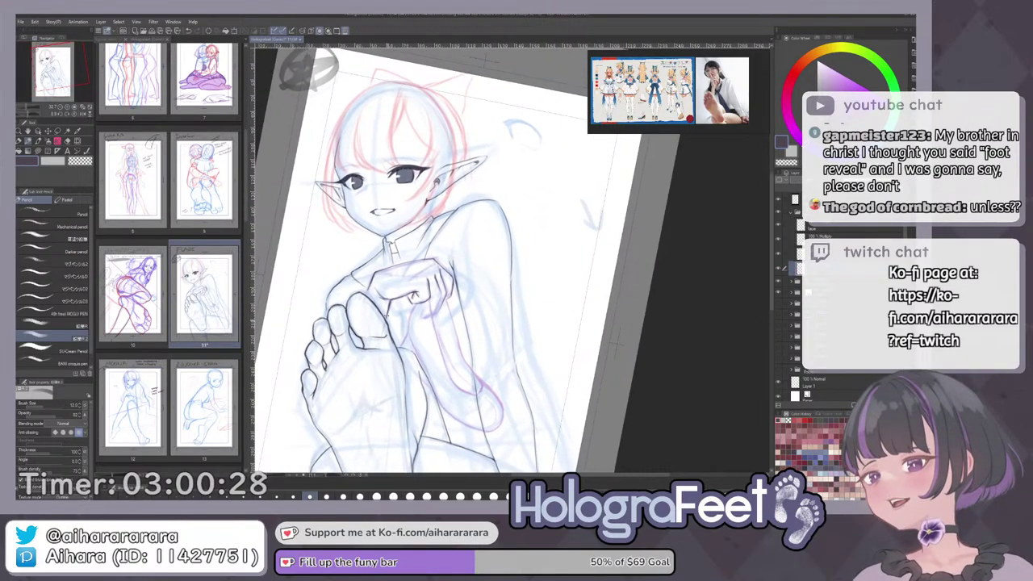
Open the rough sketch folder, check the purple arm sketch by toggling it, and show the red clothing sketch.
scroll(538, 390, "up", 3)
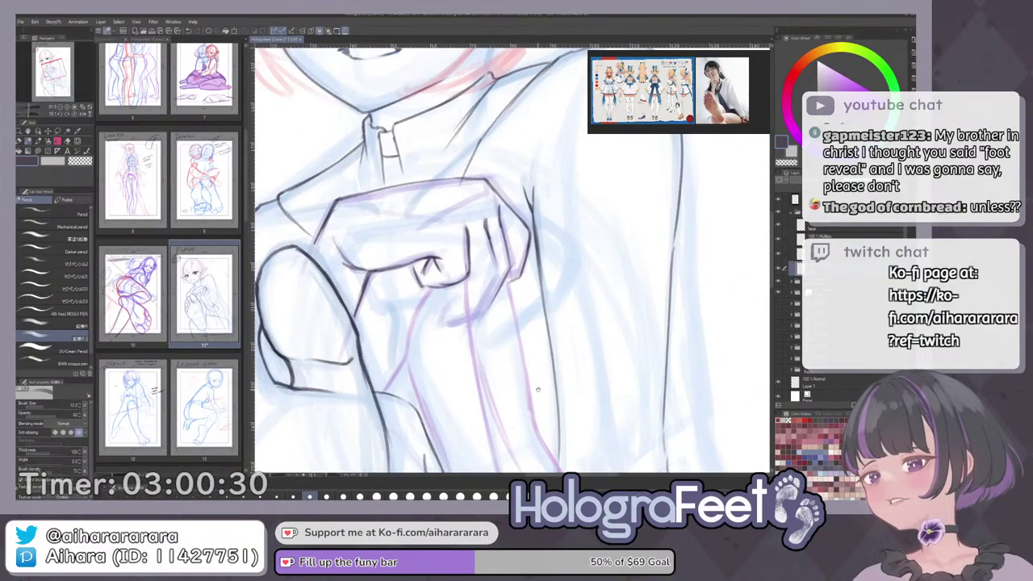
scroll(537, 390, "down", 1)
left_click(792, 282)
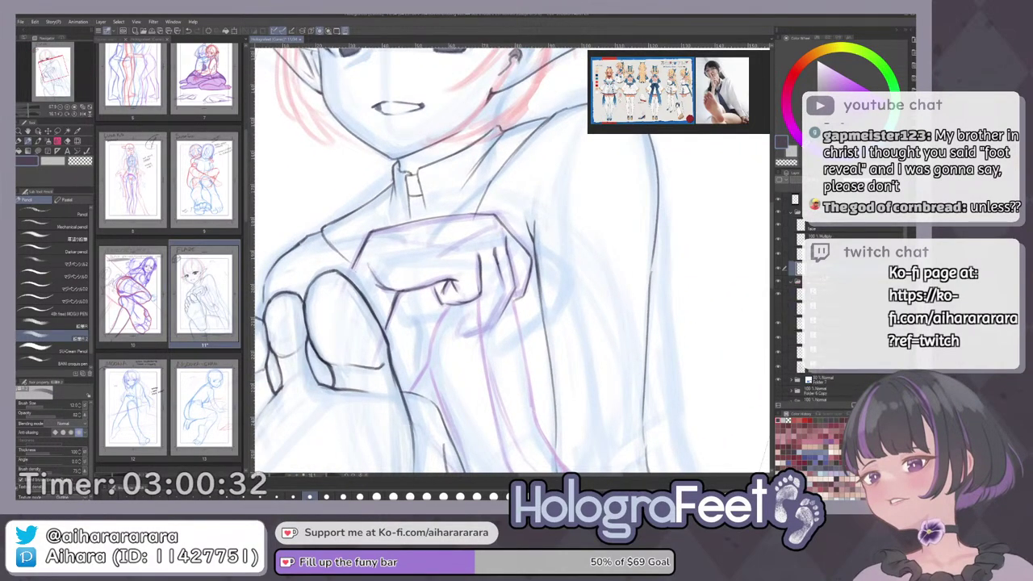
left_click(779, 296)
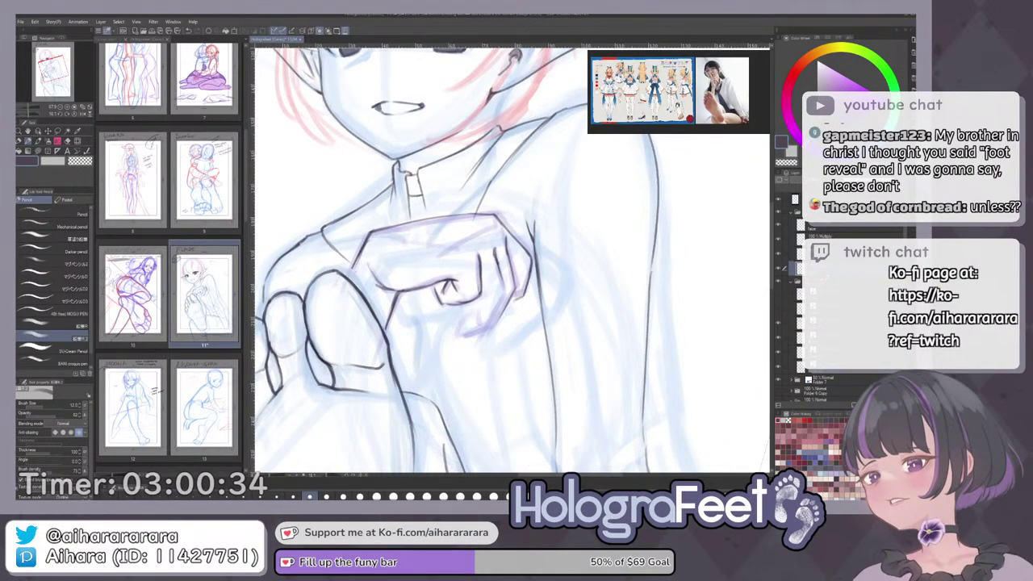
left_click_drag(672, 279, 696, 238)
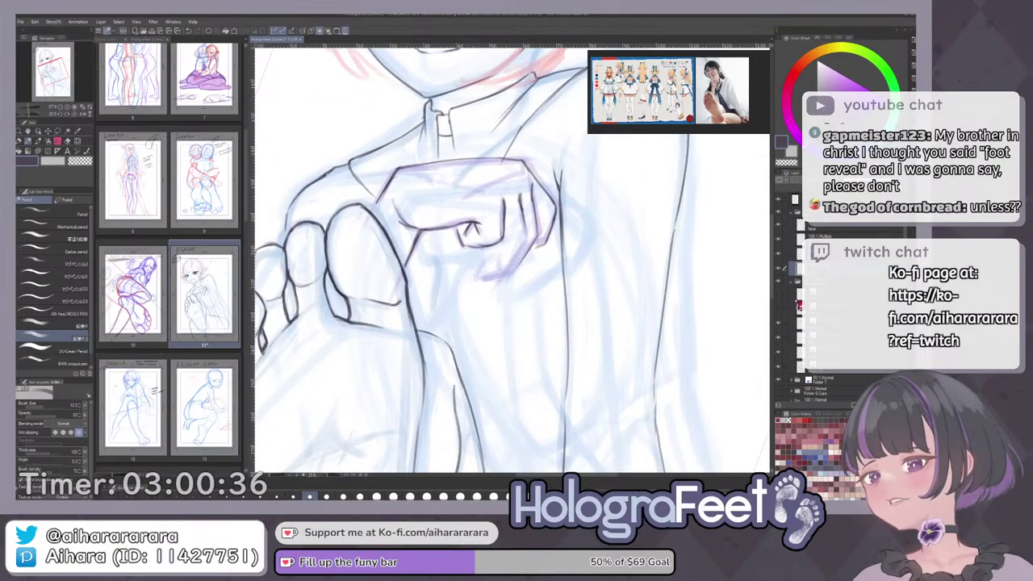
left_click(784, 316)
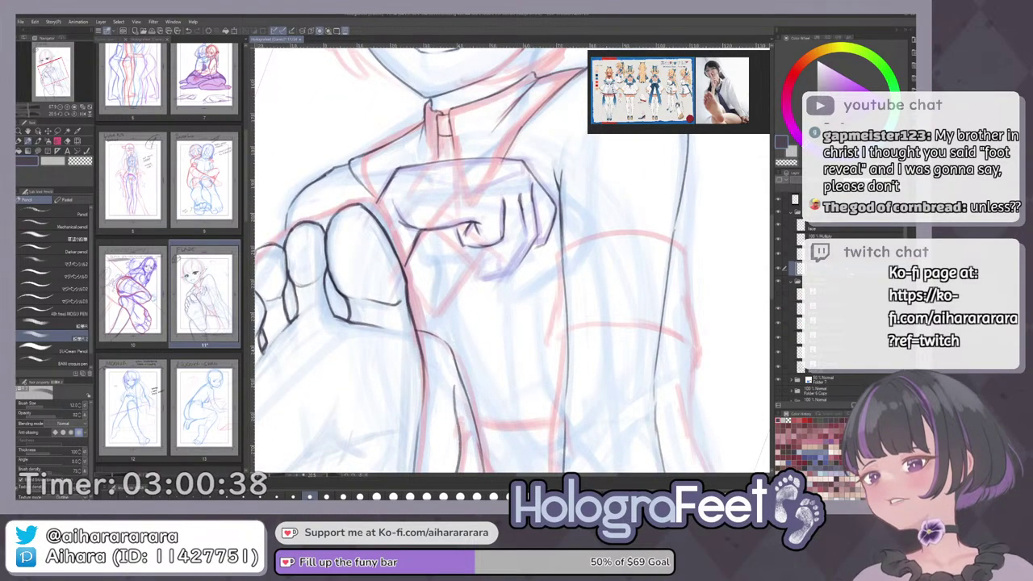
left_click_drag(625, 340, 599, 326)
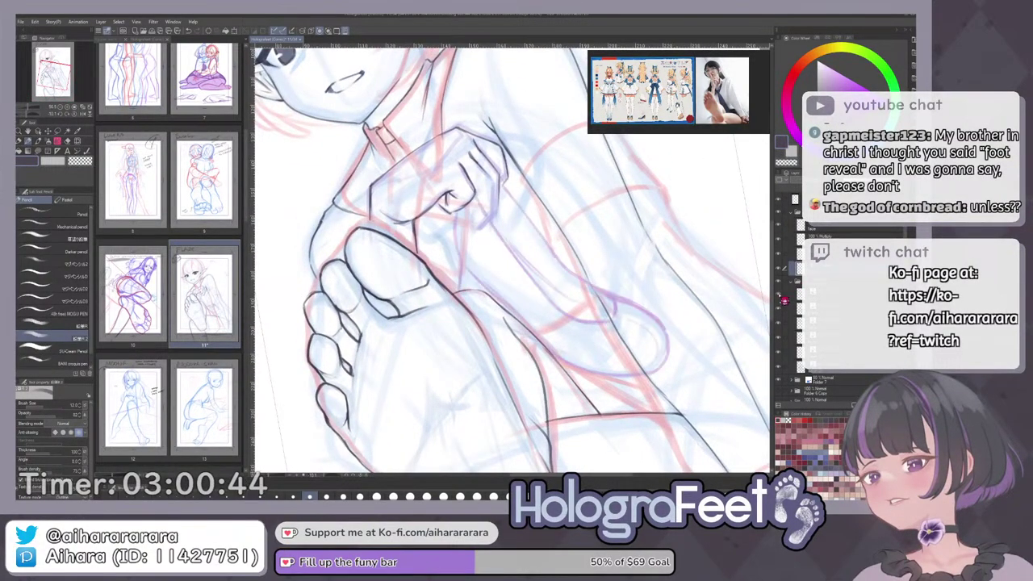
key("ctrl+0")
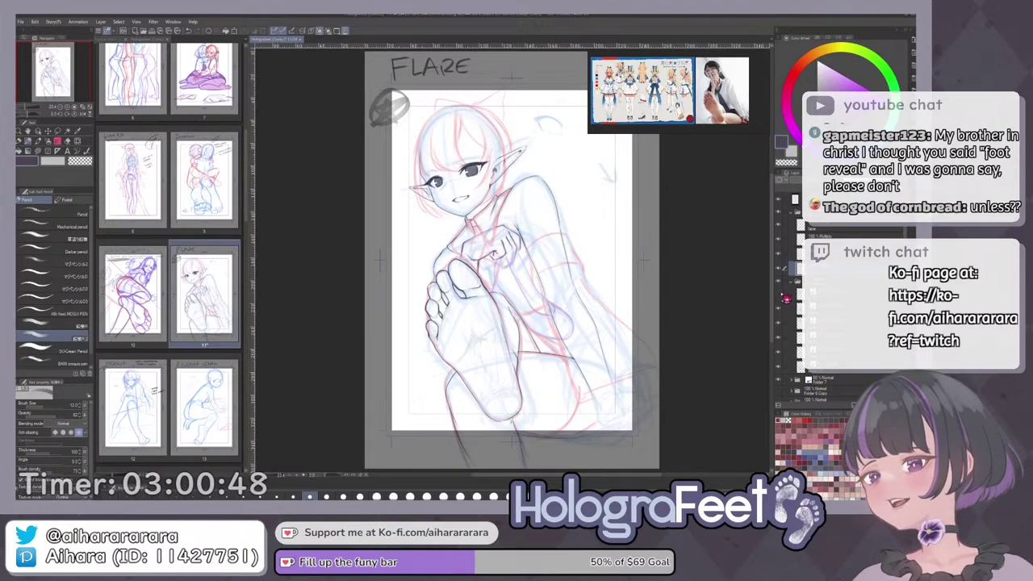
Enlarge the costume reference on the character's front view and outline the pointed ribbon end below the fist.
left_click_drag(646, 222, 628, 245)
mouse_move(596, 212)
left_mouse_down()
mouse_move(623, 203)
mouse_move(599, 210)
left_mouse_up()
left_click_drag(488, 240, 557, 240)
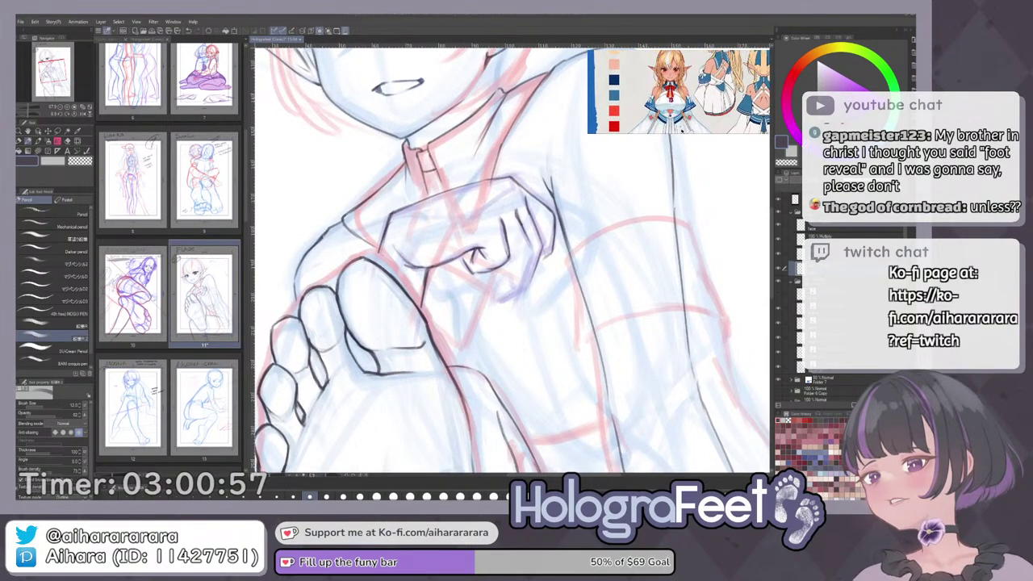
scroll(456, 335, "up", 2)
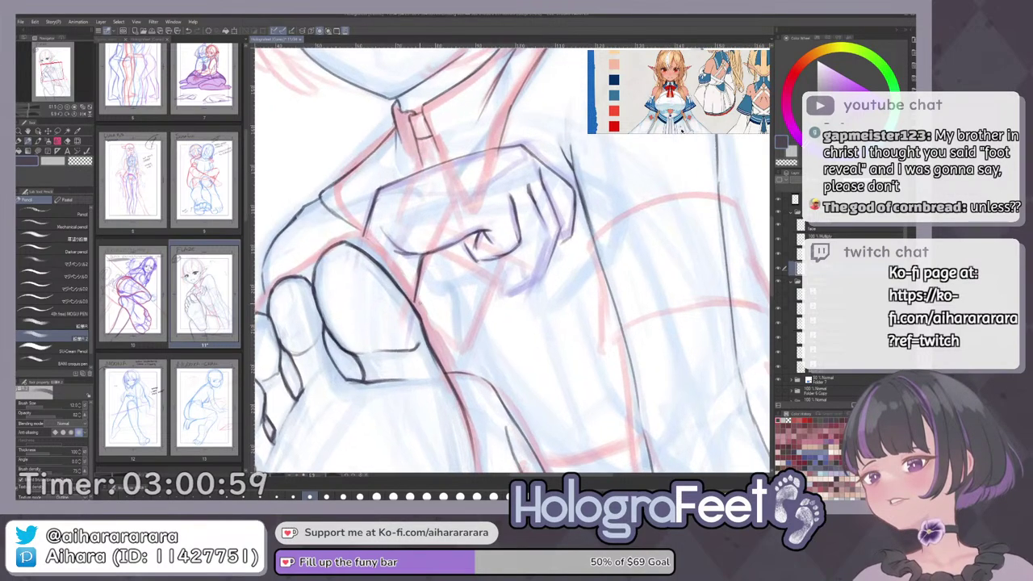
left_click_drag(419, 290, 415, 306)
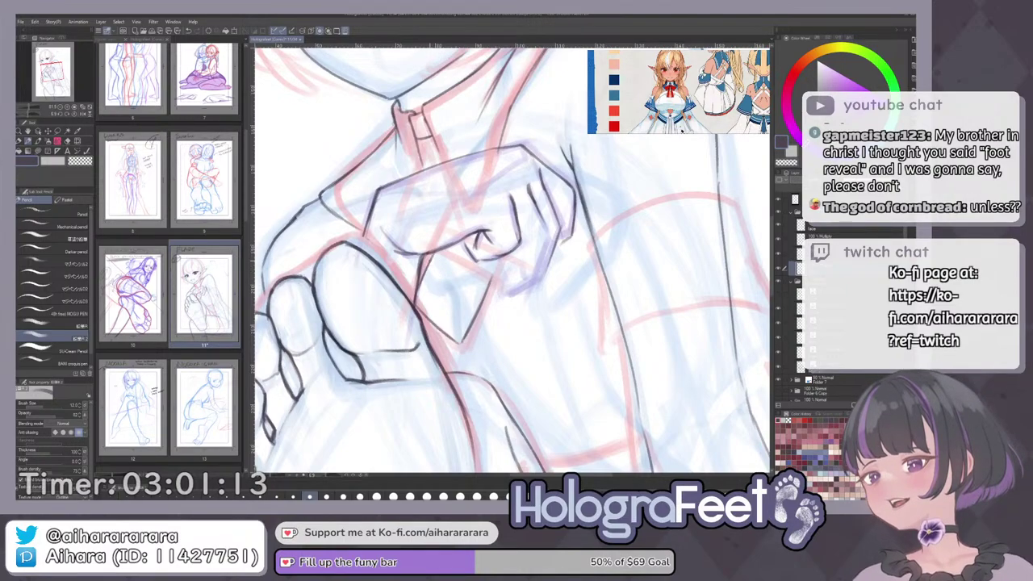
mouse_move(429, 264)
left_mouse_down()
mouse_move(455, 320)
mouse_move(483, 336)
mouse_move(552, 272)
mouse_move(472, 332)
left_mouse_up()
scroll(483, 333, "up", 2)
key("ctrl+z")
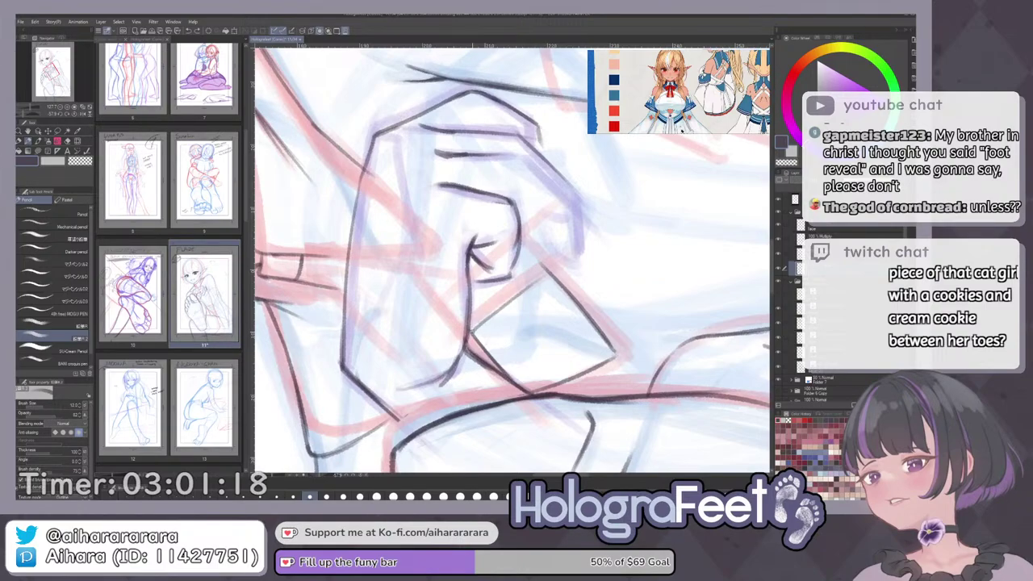
Refine the ribbon end's outline beside the big toe and draw a short fold line rising from its tip.
key("ctrl+0")
scroll(510, 260, "up", 5)
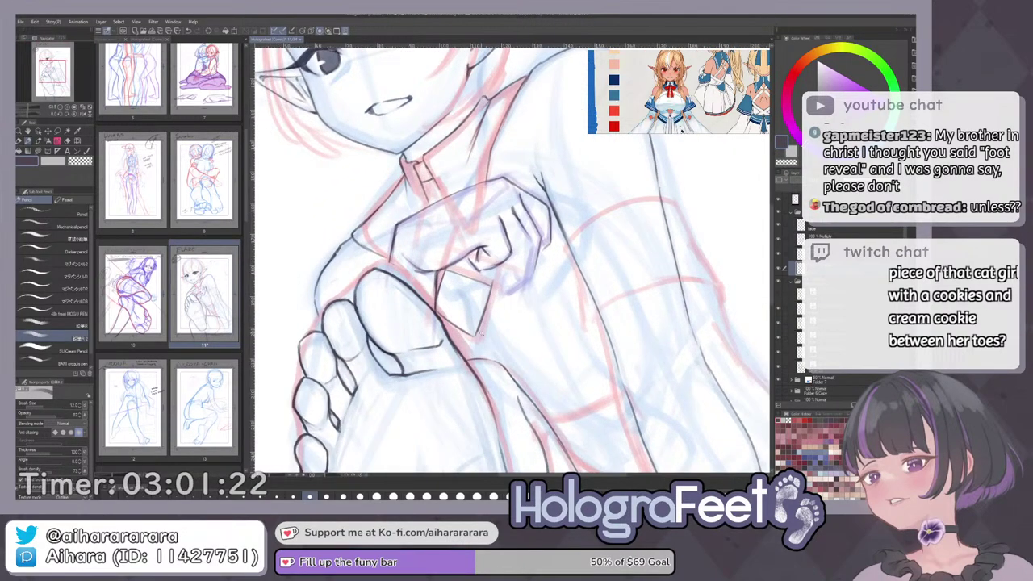
scroll(455, 328, "up", 2)
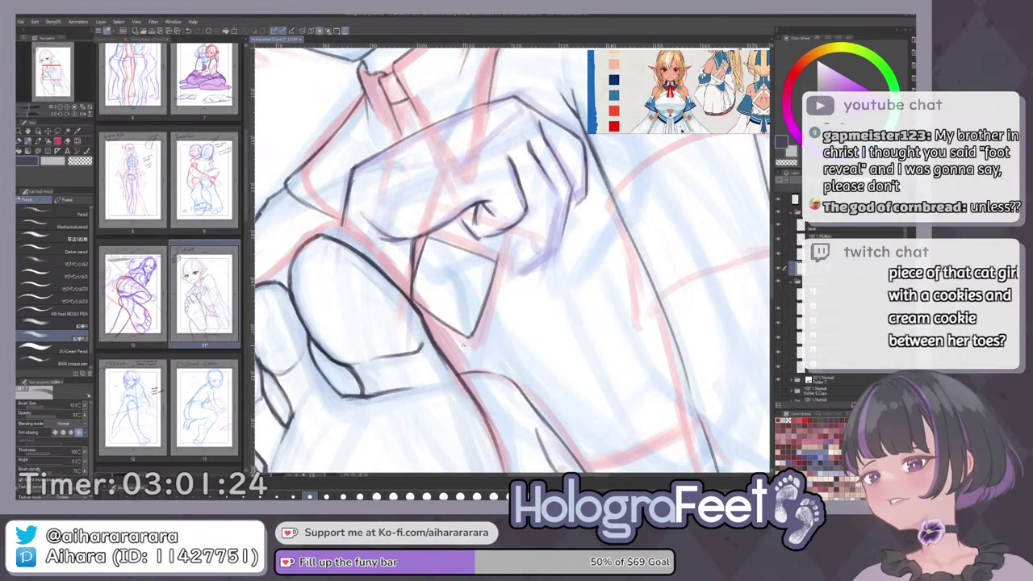
left_click_drag(463, 345, 438, 323)
mouse_move(452, 271)
left_mouse_down()
mouse_move(443, 315)
mouse_move(448, 251)
mouse_move(444, 316)
left_mouse_up()
key("ctrl+z")
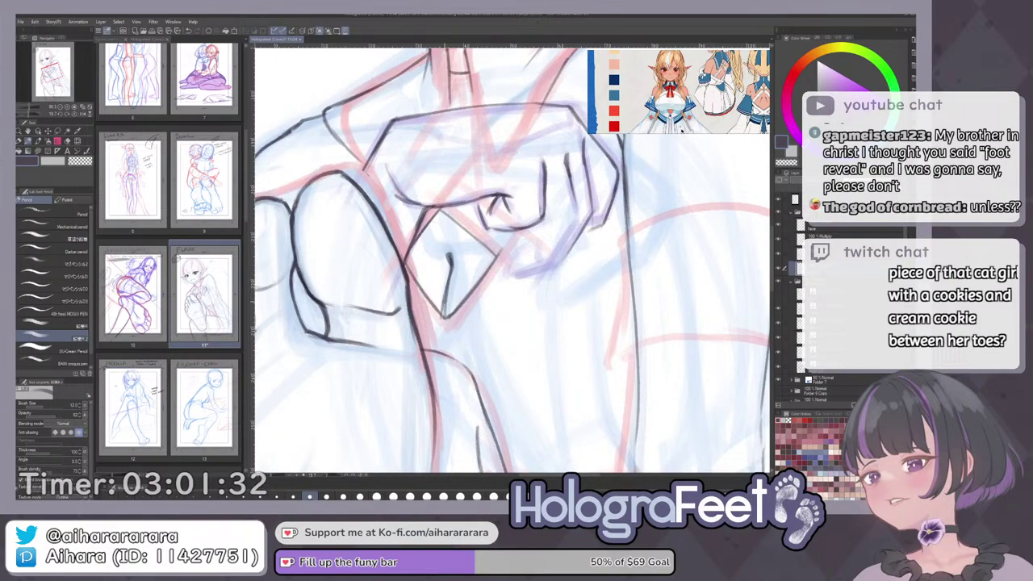
Hide the rough sketch to check the whole figure's line art, and show the sketch again.
key("ctrl+0")
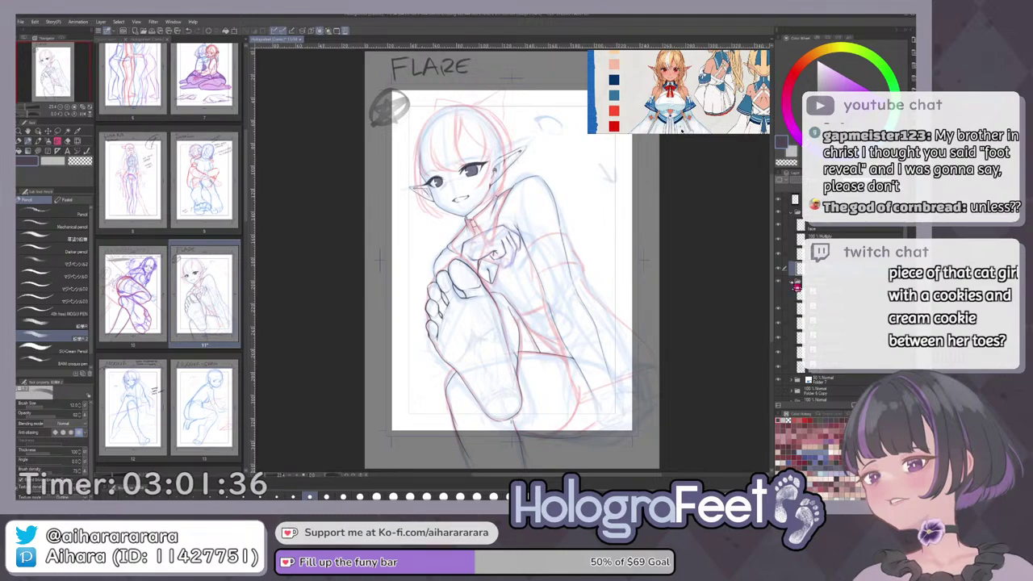
left_click(791, 282)
left_click(779, 283)
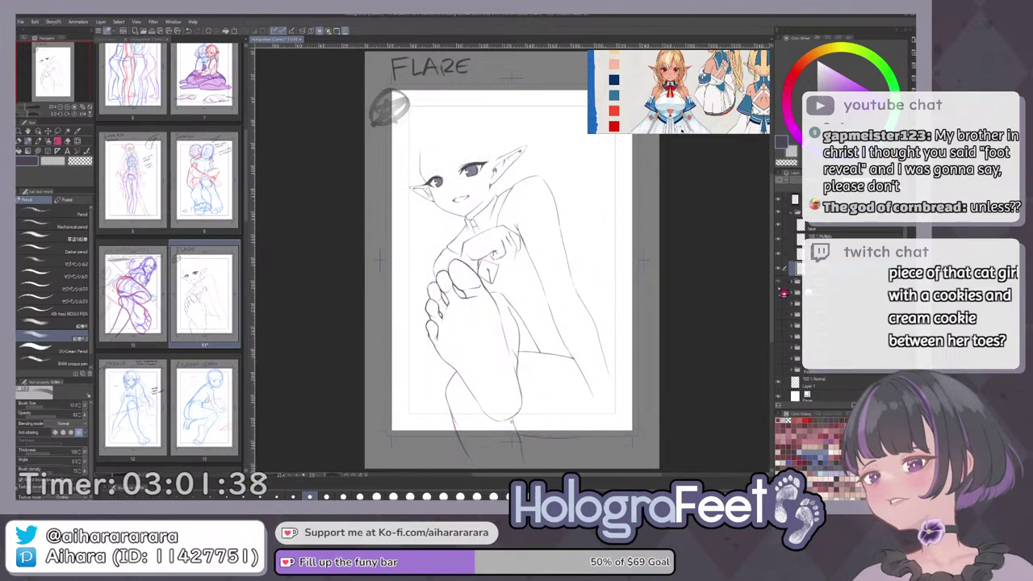
left_click(785, 295)
left_click_drag(521, 250, 518, 308)
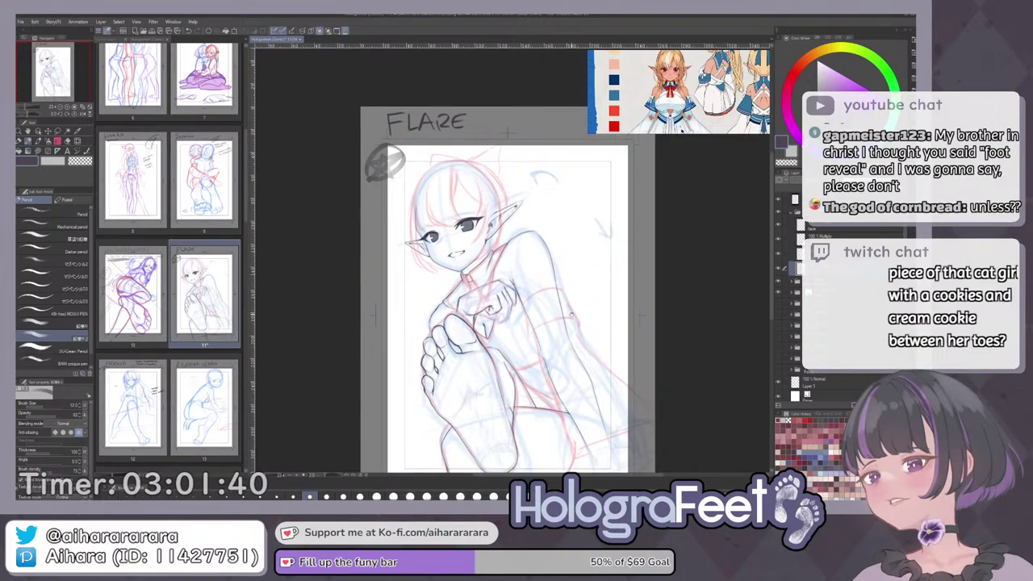
Redraw the right edge of the ribbon end upward from its tip and clean up the line.
scroll(517, 308, "up", 2)
left_click_drag(564, 407, 564, 347)
scroll(464, 312, "up", 2)
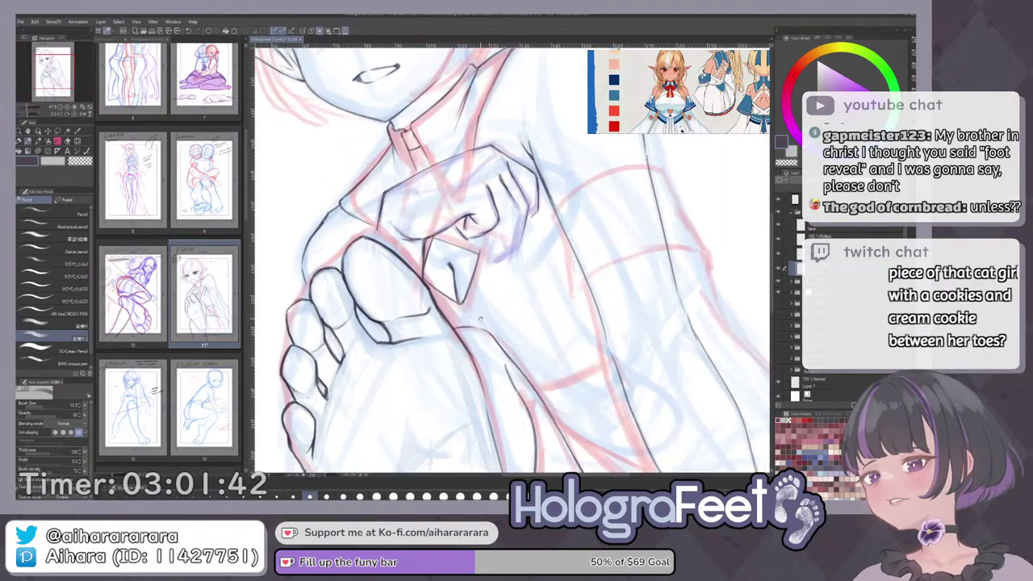
scroll(481, 294, "up", 1)
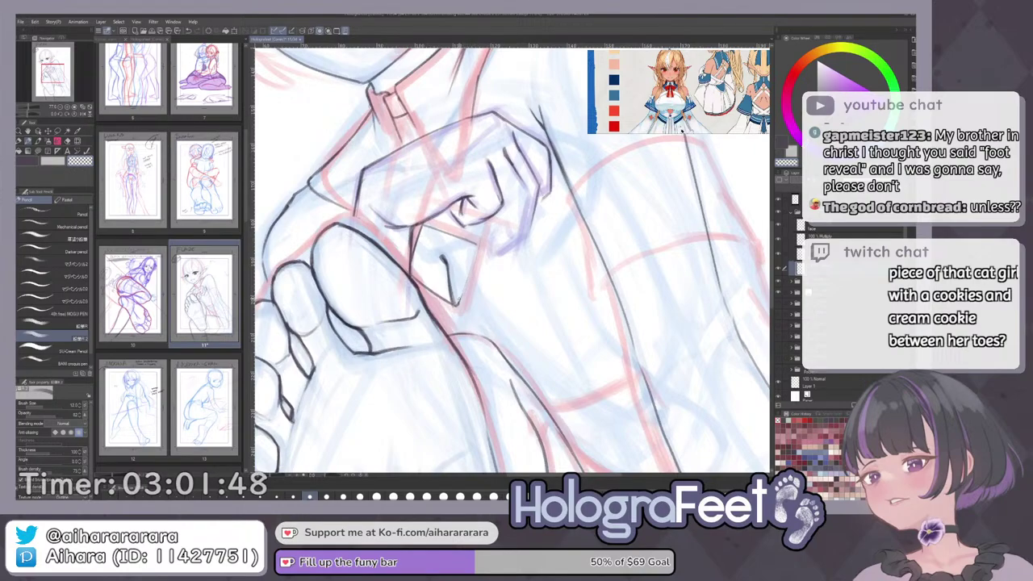
key("c")
left_click_drag(457, 304, 480, 248)
key("ctrl+z")
mouse_move(456, 304)
left_mouse_down()
mouse_move(484, 245)
mouse_move(458, 306)
mouse_move(476, 261)
left_mouse_up()
key("c")
key("c")
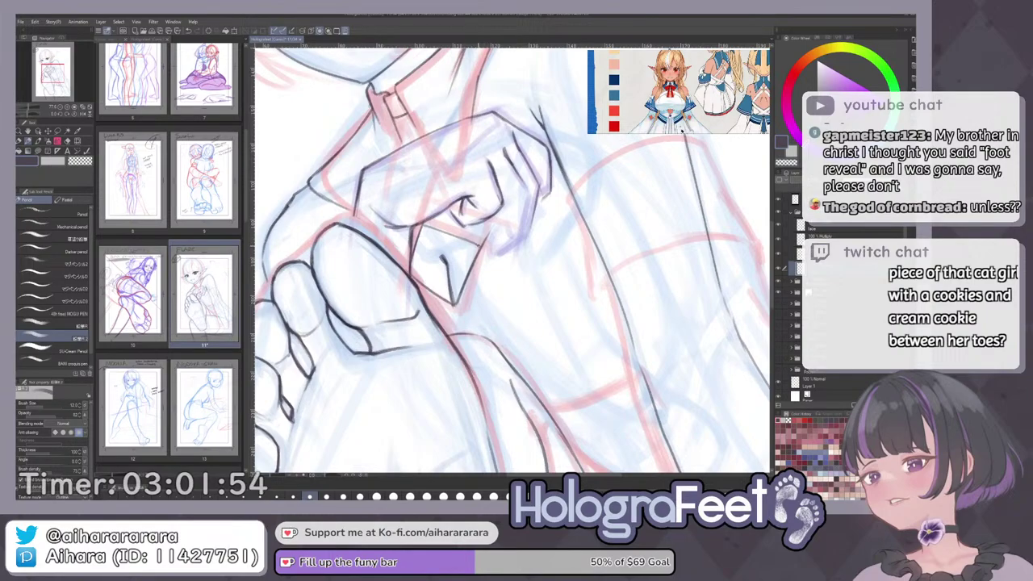
Add a new layer at the top of the line art folder.
key("ctrl+0")
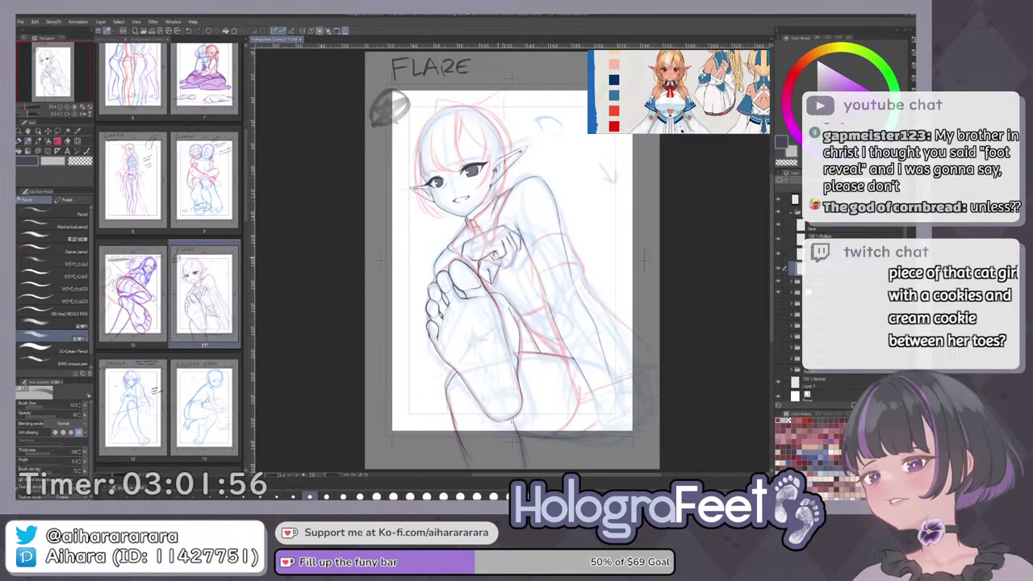
left_click_drag(662, 310, 658, 328)
left_click_drag(658, 317, 659, 383)
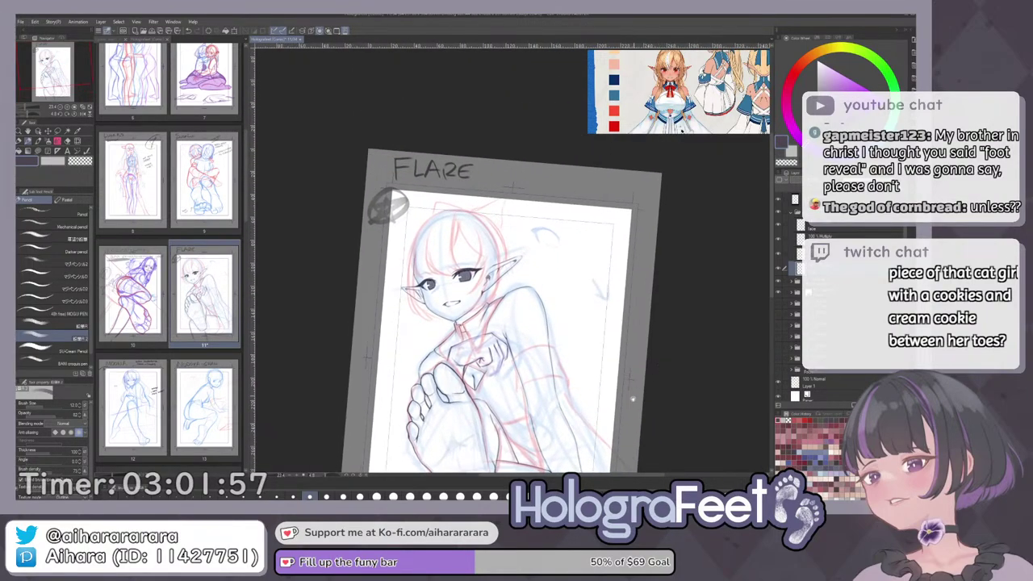
left_click(847, 231)
key("ctrl+shift+n")
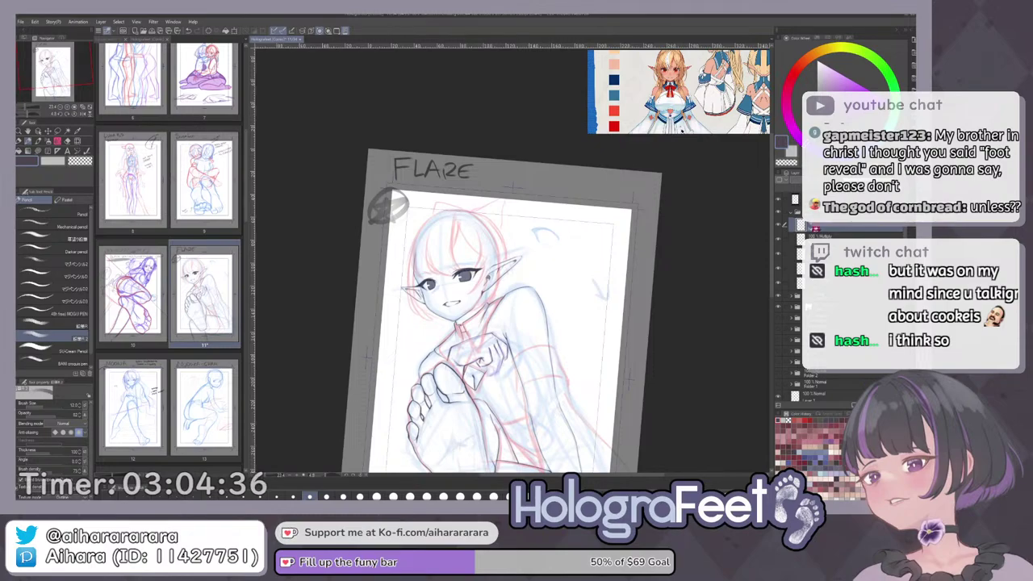
key("ctrl+@")
left_click_drag(603, 368, 557, 371)
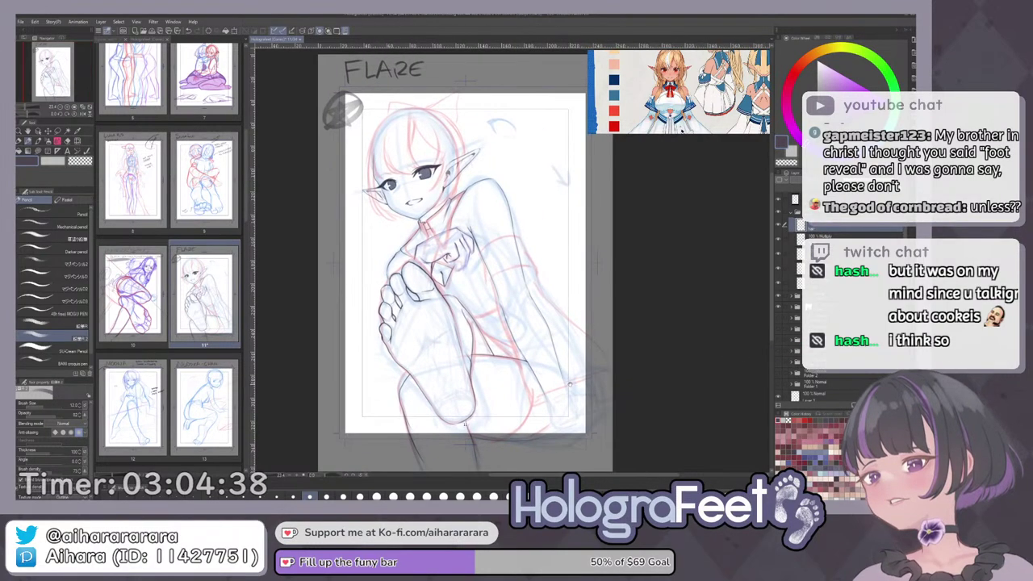
Hide the body line layer and the whole line art folder, leaving only the rough sketch.
left_click(780, 283)
left_click(780, 283)
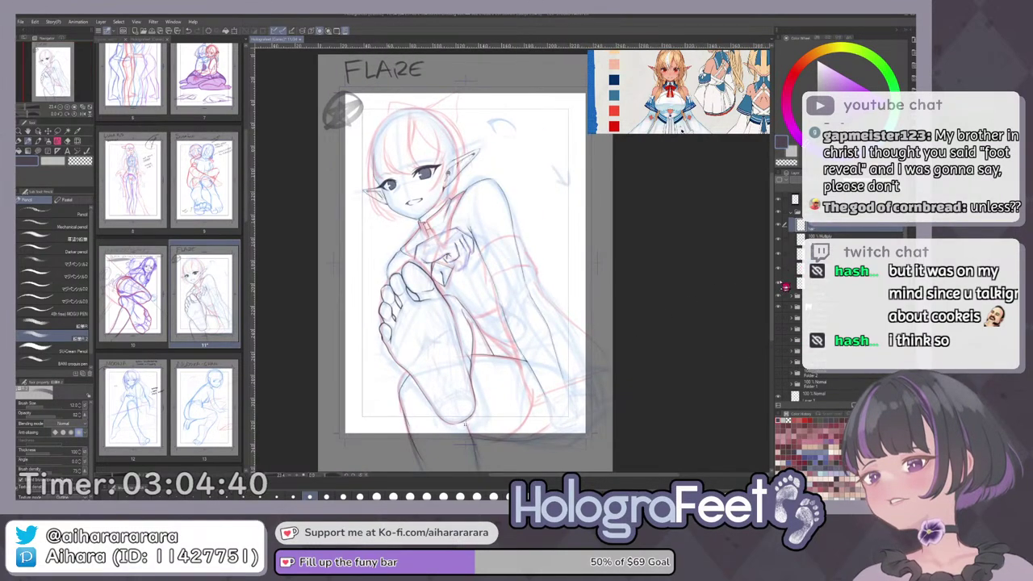
left_click(779, 283)
left_click(785, 285)
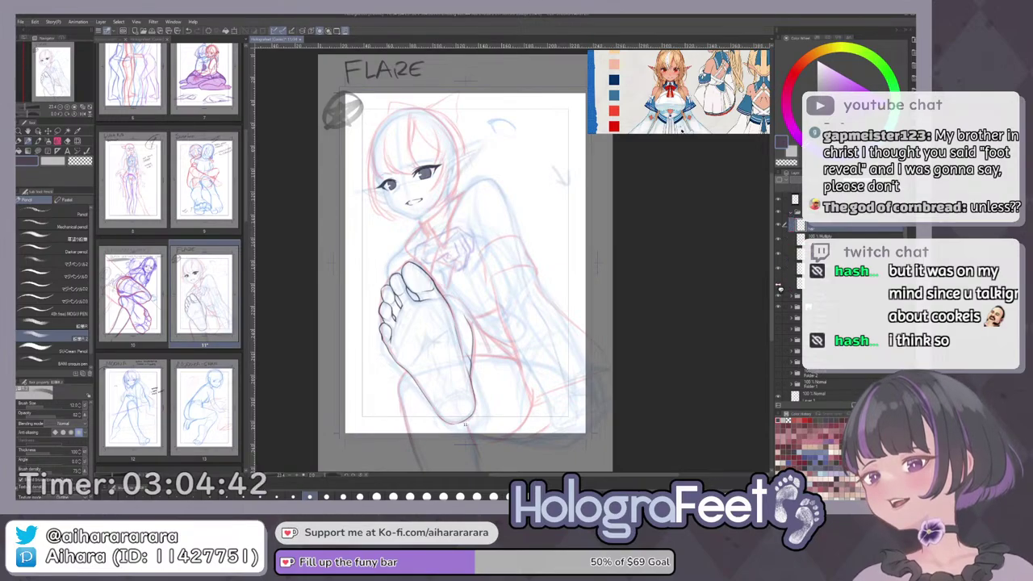
left_click(792, 212)
left_click(779, 211)
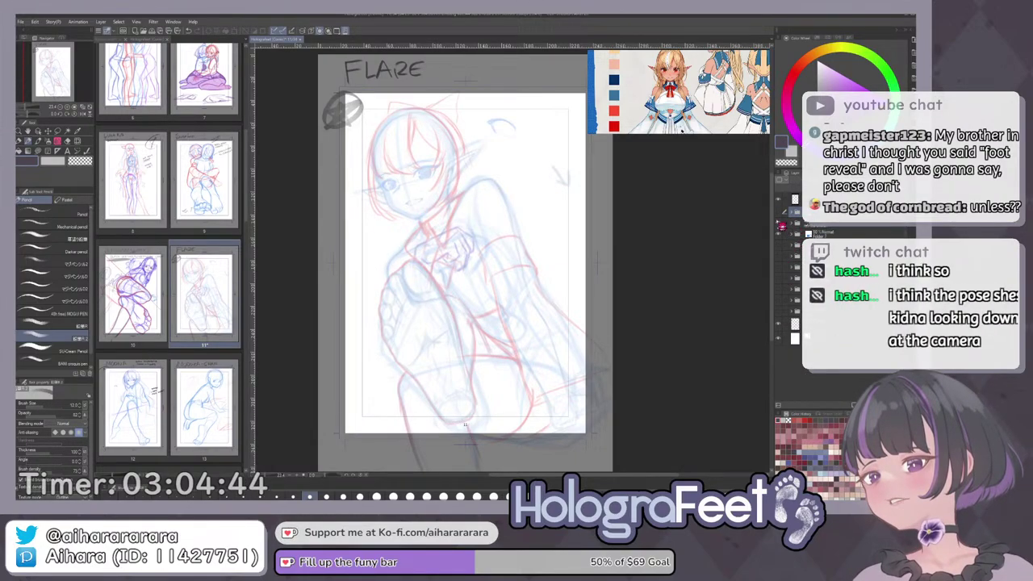
Open the rough sketch folder, show the purple arm sketch, and identify the body sketch layers by toggling their visibility.
left_click(792, 223)
left_click(835, 235)
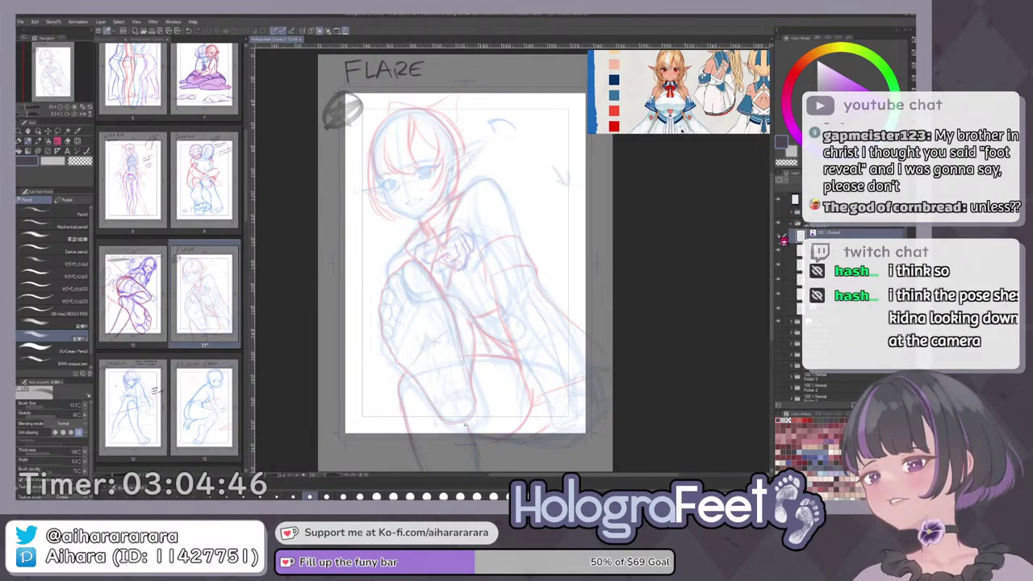
left_click(779, 236)
left_click(798, 280)
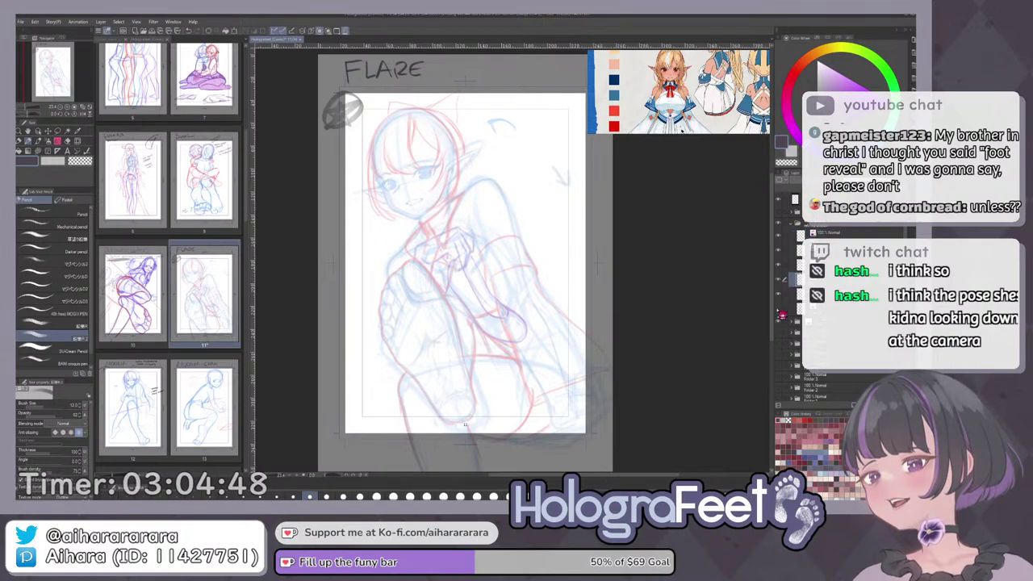
left_click(779, 309)
left_click(779, 308)
left_click(815, 310)
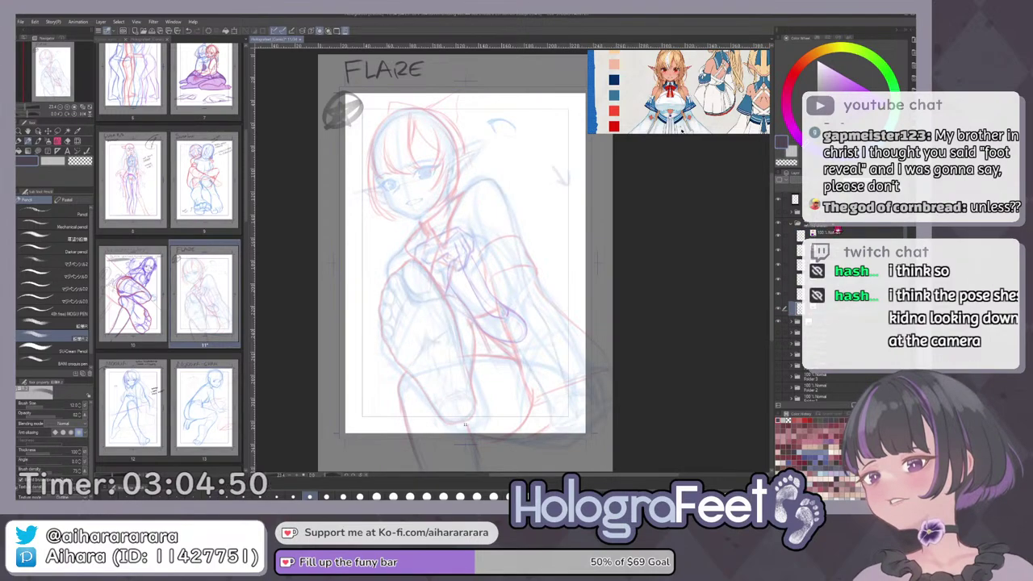
Raise the opacity of the rough sketch folder to bring out the supporting hand's sketch lines.
left_click(838, 226)
left_click(884, 180)
mouse_move(588, 415)
left_mouse_down()
mouse_move(552, 370)
mouse_move(539, 394)
left_mouse_up()
scroll(552, 370, "up", 2)
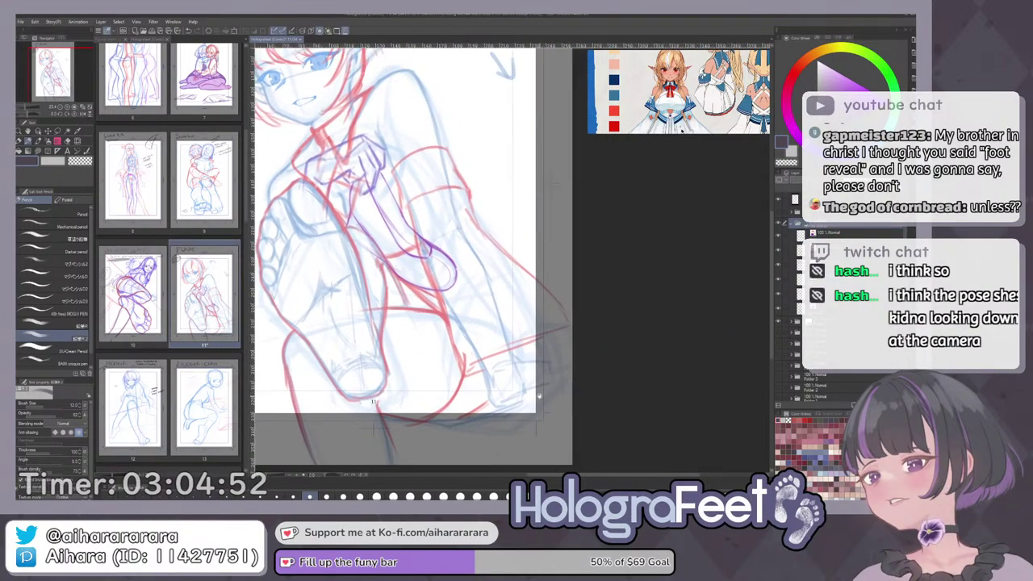
scroll(527, 378, "up", 4)
left_click_drag(454, 373, 450, 316)
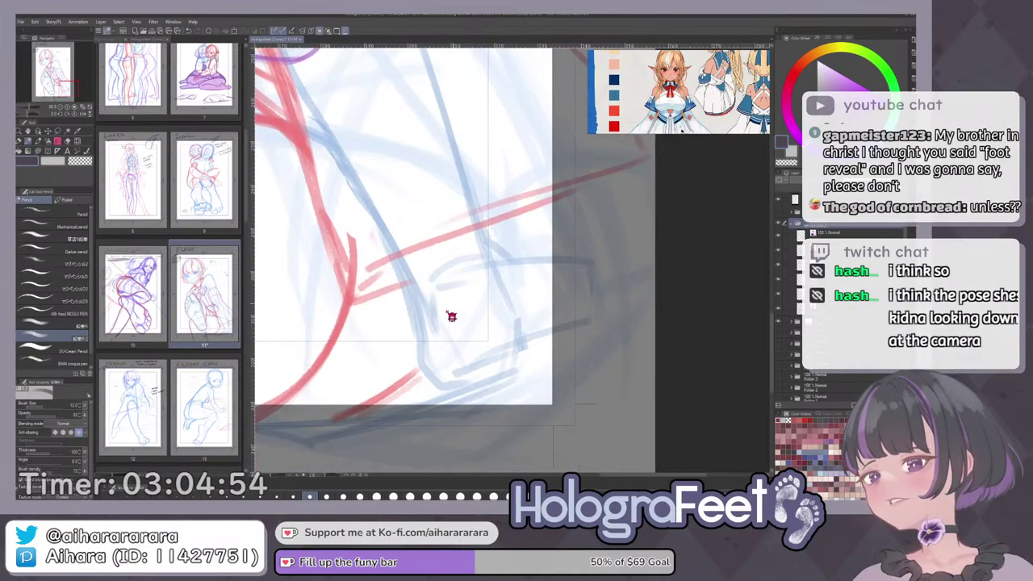
Toggle the purple arm sketch layer's visibility to identify it and make it the active layer.
left_click(791, 312)
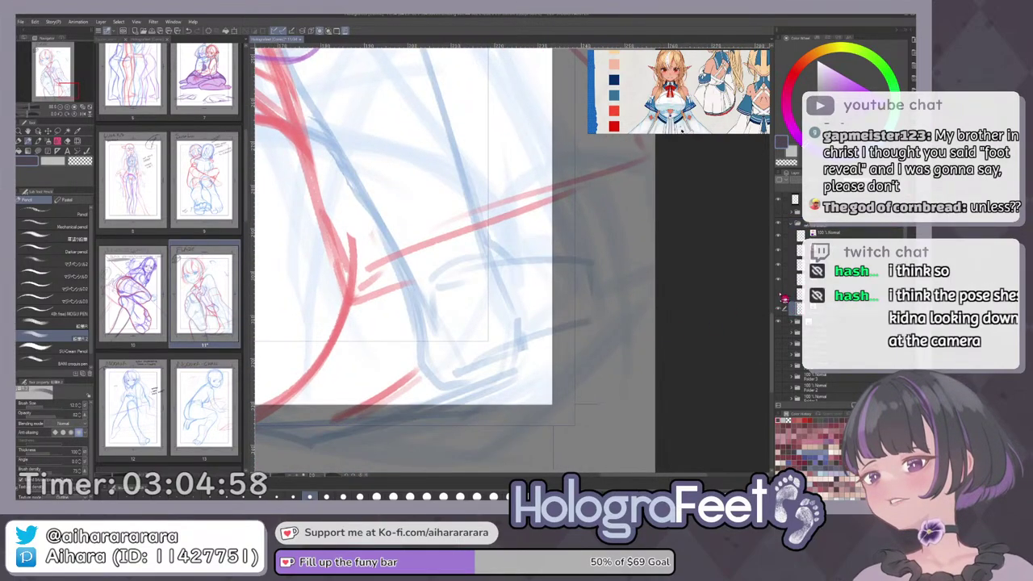
key("ctrl+0")
left_click(780, 297)
left_click(799, 295)
scroll(581, 387, "up", 5)
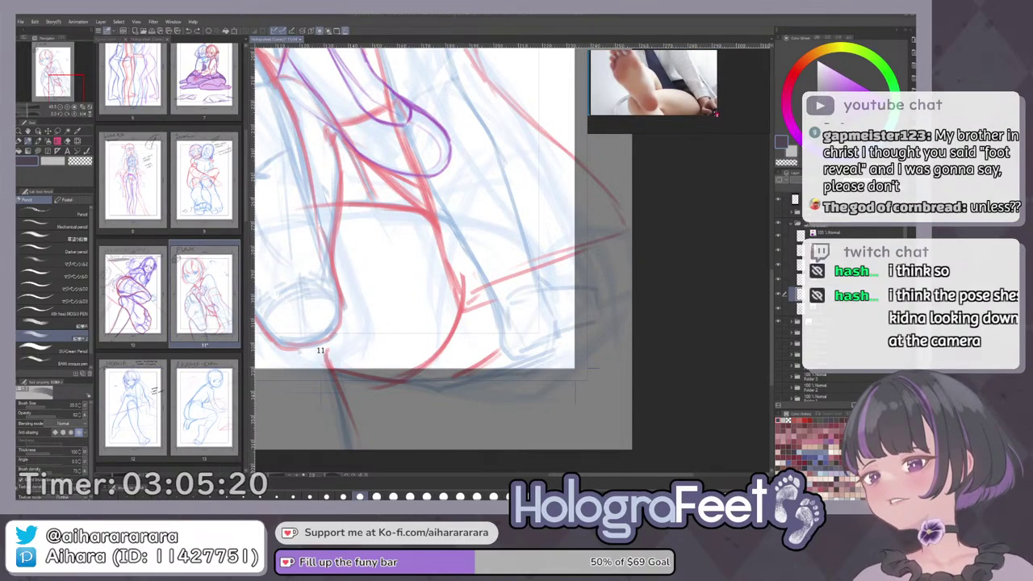
left_click(660, 354)
key("minus")
Try a long slanted guide line in purple beneath the supporting hand and check its angle against the whole figure.
left_click_drag(489, 376, 625, 290)
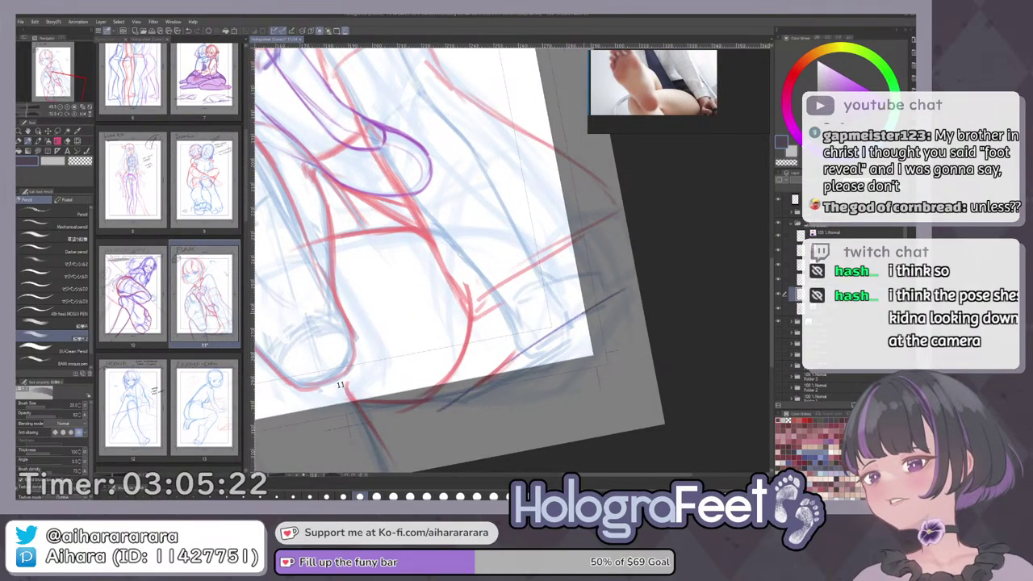
key("ctrl+z")
left_click_drag(437, 415, 631, 288)
key("ctrl+z")
left_click_drag(507, 360, 599, 305)
key("ctrl+z")
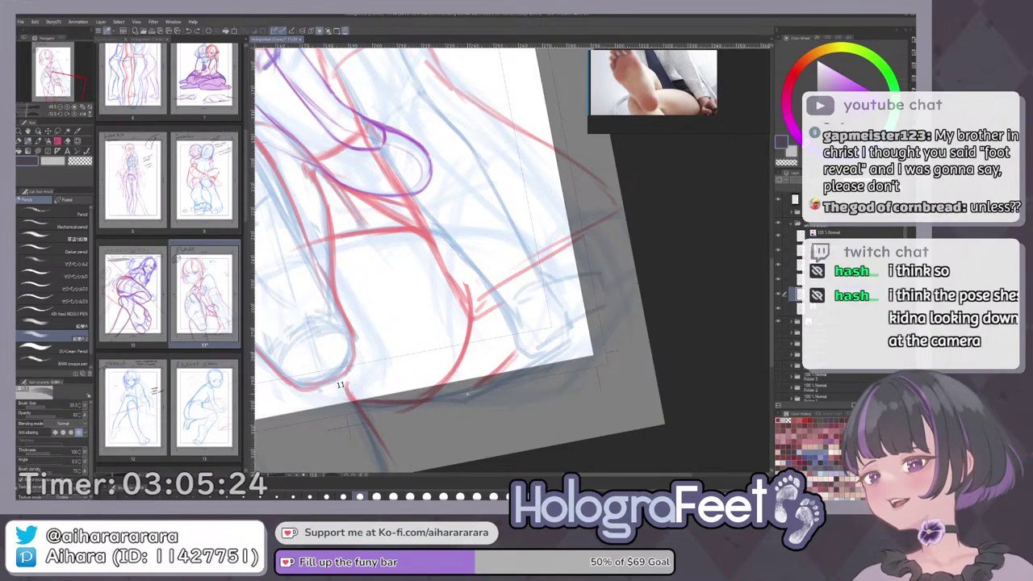
left_click_drag(433, 415, 633, 279)
key("ctrl+0")
scroll(565, 380, "up", 2)
left_click_drag(626, 387, 606, 300)
scroll(593, 351, "up", 2)
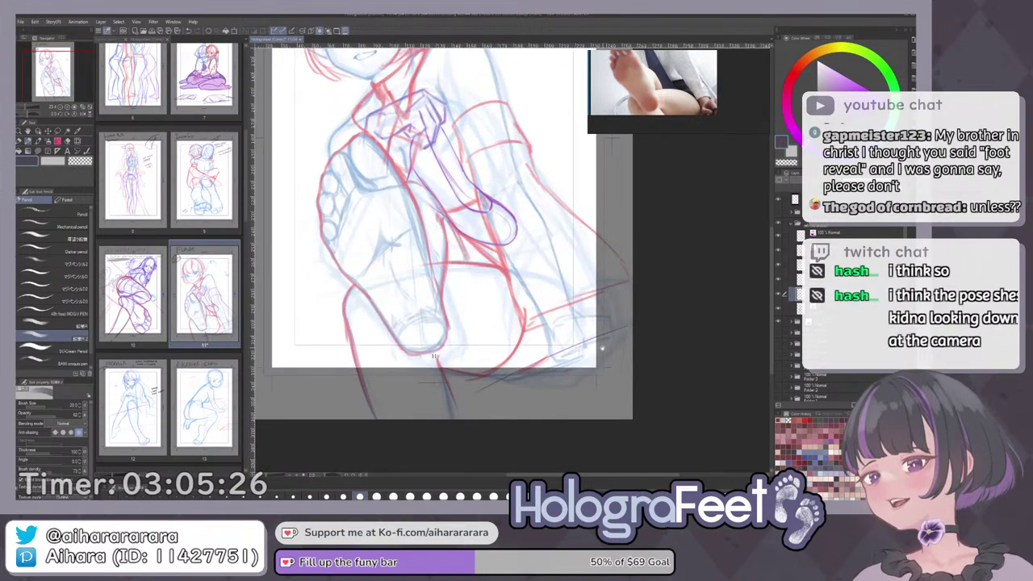
scroll(602, 350, "up", 3)
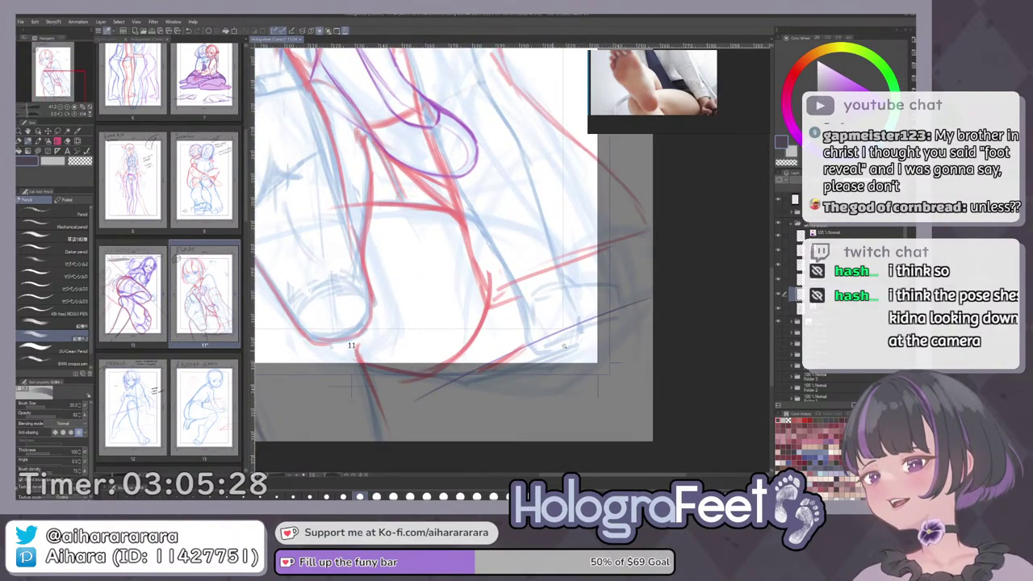
Undo the slanted purple guide line and try redrawing it longer beneath the supporting hand.
mouse_move(565, 346)
left_mouse_down()
mouse_move(583, 343)
mouse_move(583, 352)
left_mouse_up()
key("ctrl+z")
mouse_move(379, 454)
left_mouse_down()
mouse_move(611, 301)
mouse_move(689, 265)
left_mouse_up()
key("ctrl+z")
key("ctrl+z")
left_click_drag(397, 441, 688, 257)
left_click_drag(672, 334, 634, 350)
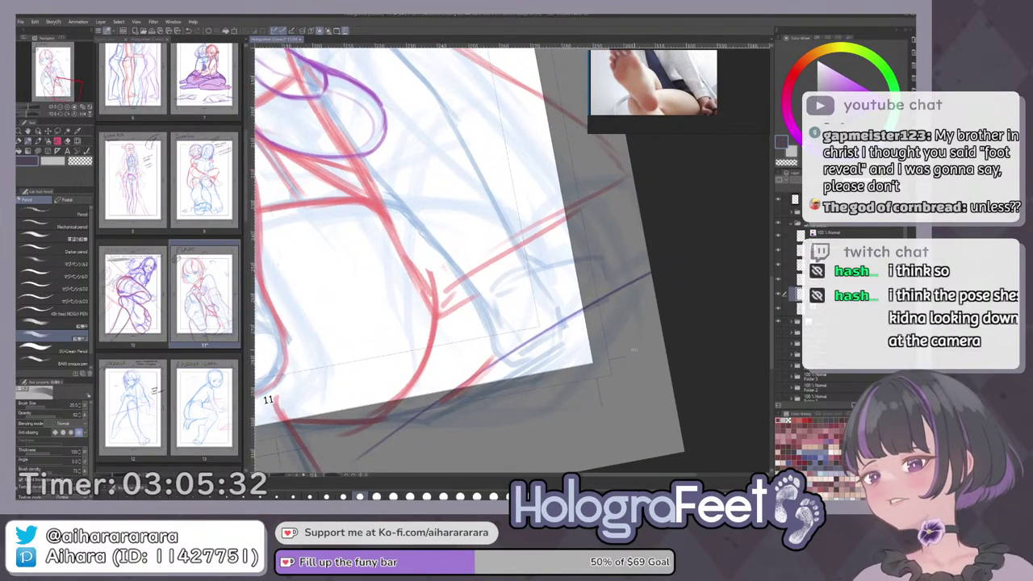
Undo the purple guide line and sketch it in two strokes on the blue body sketch layer, under the supporting hand.
key("ctrl+z")
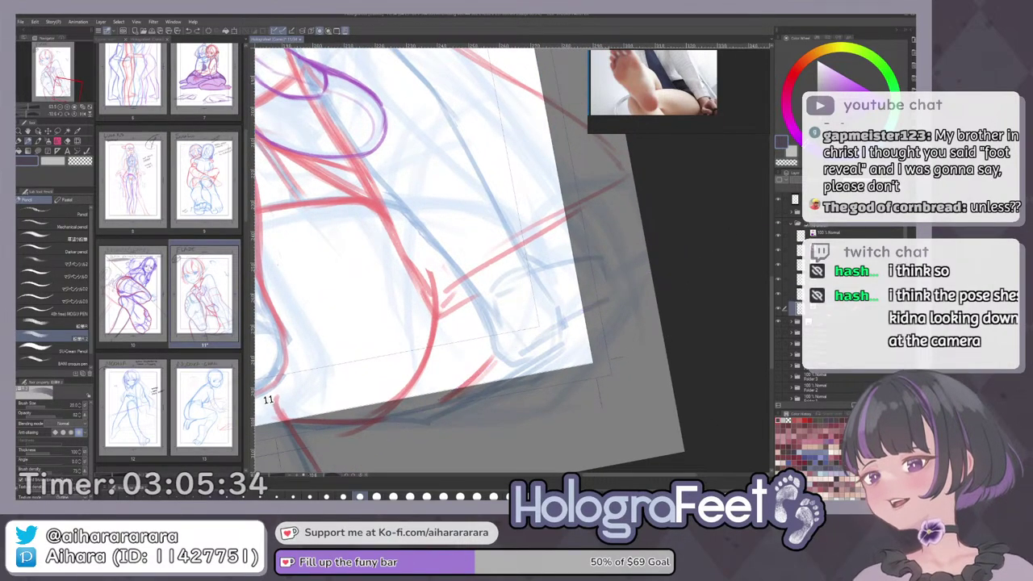
left_click_drag(374, 438, 652, 280)
left_click_drag(353, 453, 652, 279)
Rough in the supporting hand's outer edge and a small circle beside it on the purple arm sketch layer.
left_click(801, 294)
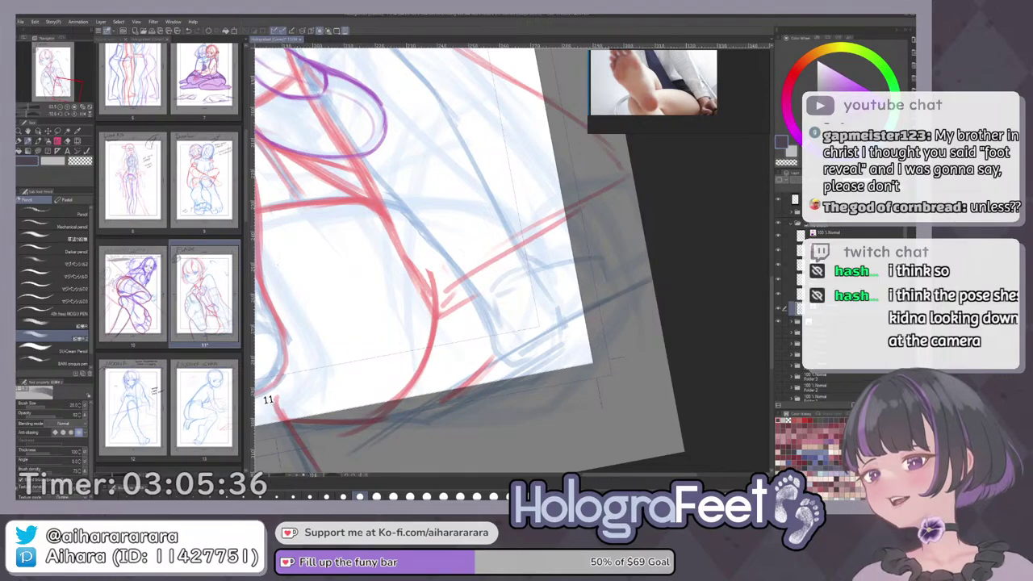
left_click_drag(625, 360, 620, 366)
left_click_drag(480, 299, 482, 368)
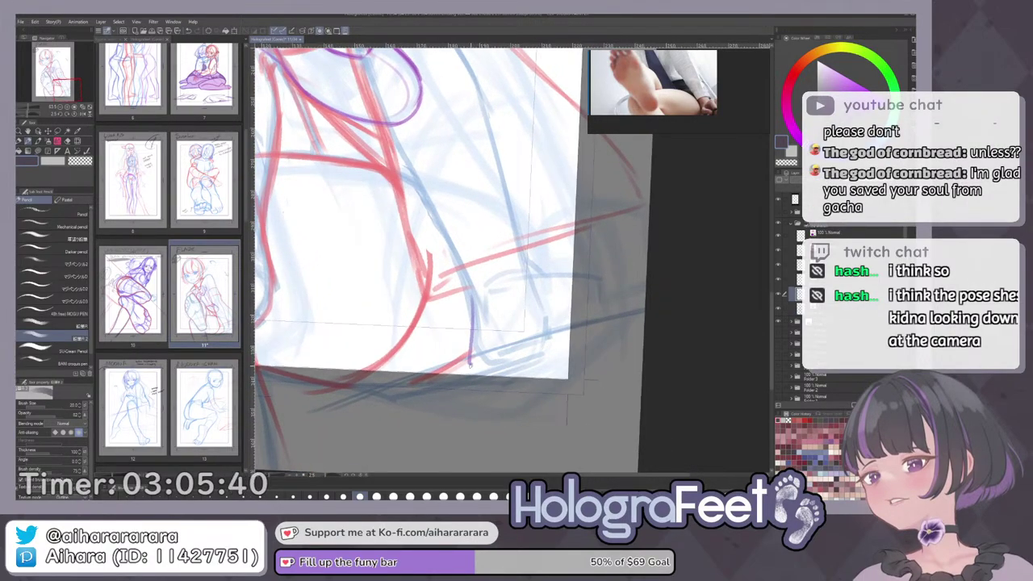
mouse_move(473, 307)
left_mouse_down()
mouse_move(489, 368)
mouse_move(482, 319)
mouse_move(520, 339)
mouse_move(515, 359)
mouse_move(522, 354)
mouse_move(482, 323)
mouse_move(517, 359)
mouse_move(491, 340)
mouse_move(520, 355)
mouse_move(506, 333)
mouse_move(530, 342)
mouse_move(583, 302)
mouse_move(499, 346)
mouse_move(479, 327)
mouse_move(485, 316)
mouse_move(463, 361)
mouse_move(447, 336)
mouse_move(460, 361)
mouse_move(468, 326)
mouse_move(465, 361)
mouse_move(449, 342)
mouse_move(459, 357)
mouse_move(498, 355)
mouse_move(498, 333)
mouse_move(467, 317)
mouse_move(500, 343)
mouse_move(468, 310)
mouse_move(458, 356)
left_mouse_up()
scroll(483, 339, "up", 3)
key("ctrl+z")
key("ctrl+z")
key("ctrl+z")
key("ctrl+z")
key("ctrl+z")
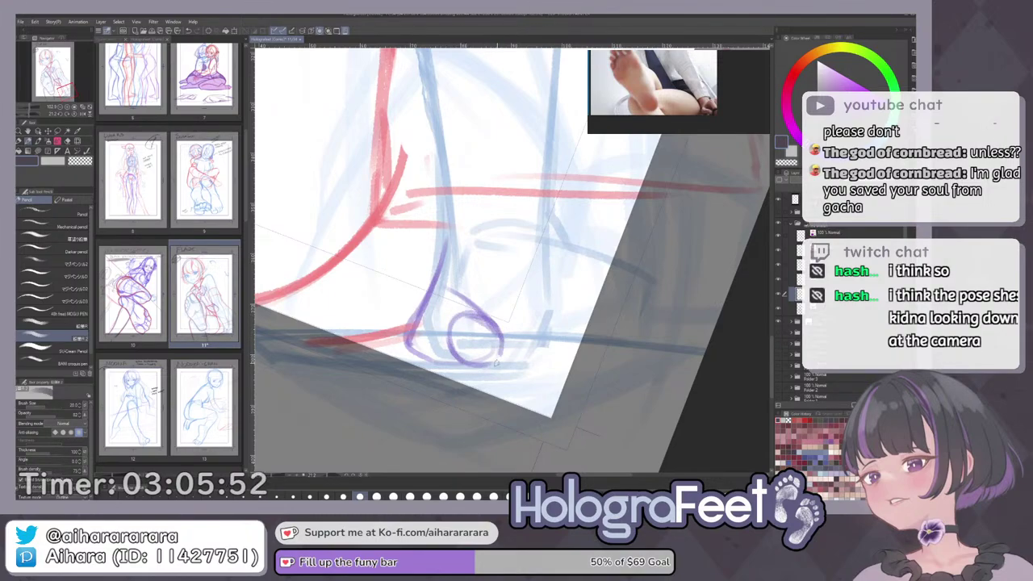
Reinforce the contour around the small circle and the outer edge of the supporting hand, checking the full figure.
left_click_drag(483, 317, 500, 352)
left_click_drag(464, 286, 477, 315)
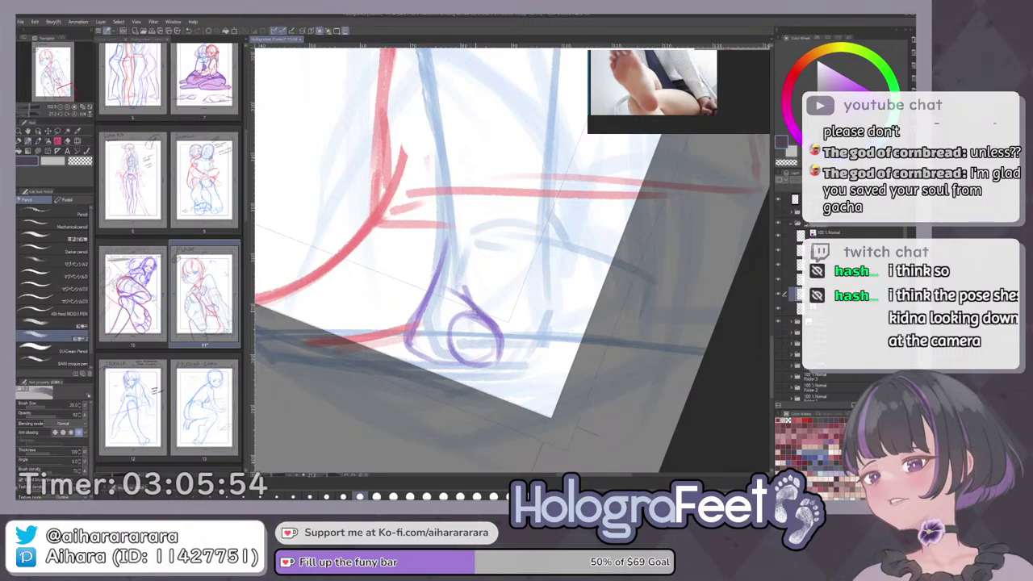
key("ctrl+z")
left_click_drag(428, 289, 437, 366)
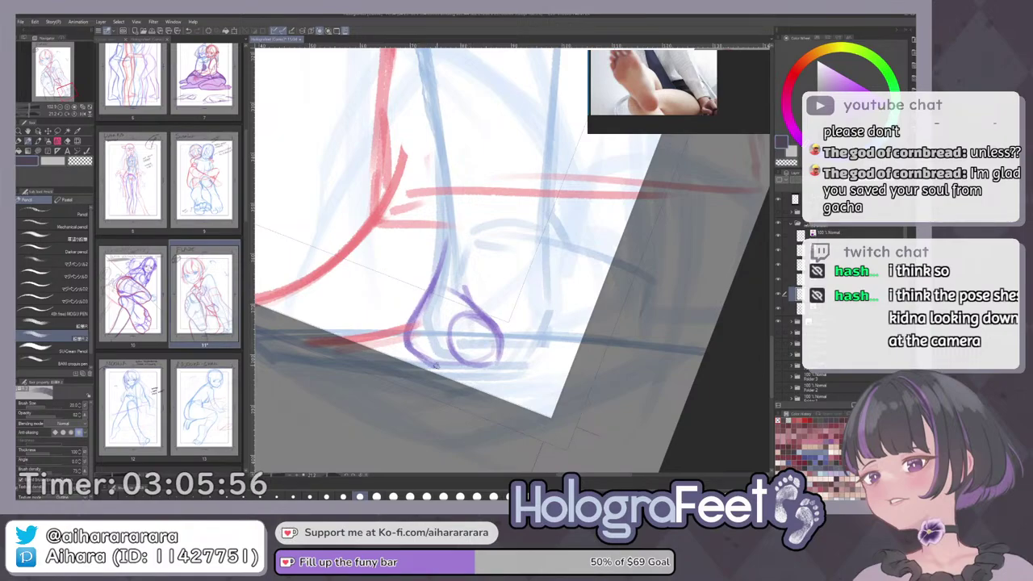
key("ctrl+0")
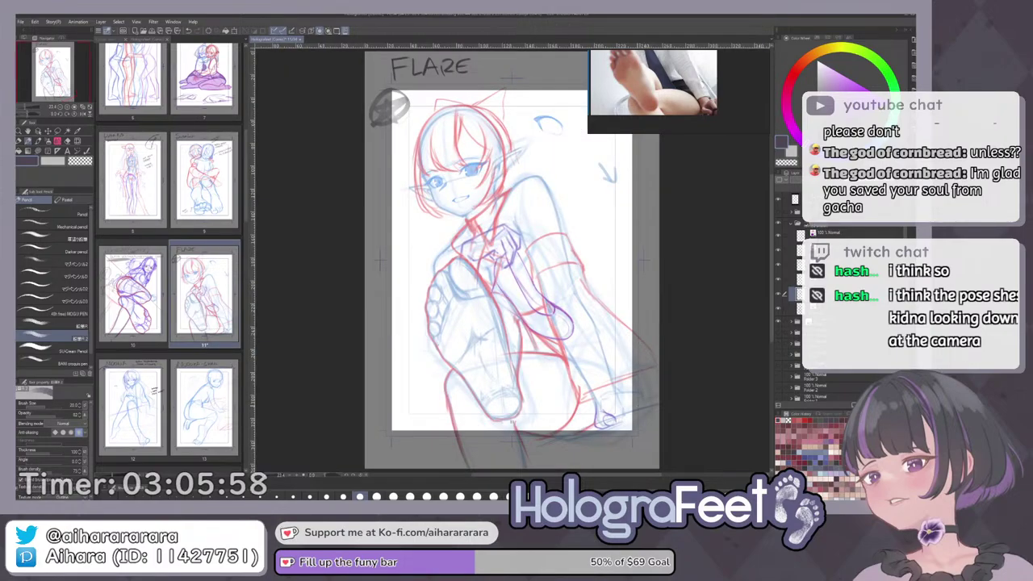
Redraw the line running from the forearm over the wrist into the outer edge of the supporting hand.
scroll(609, 377, "up", 4)
left_click_drag(609, 377, 594, 337)
scroll(569, 345, "up", 1)
left_click_drag(640, 293, 637, 305)
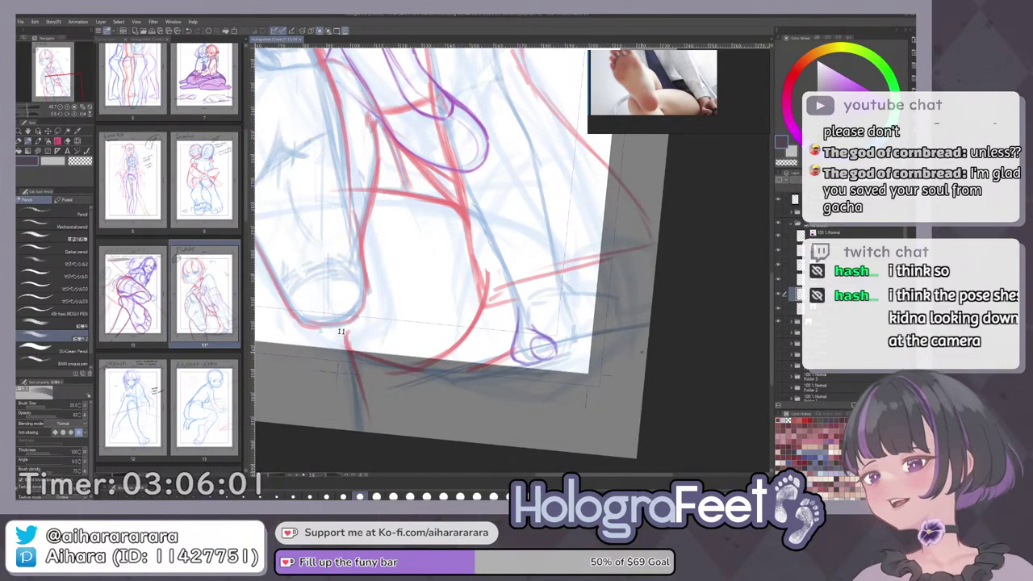
left_click_drag(642, 352, 639, 364)
scroll(626, 370, "up", 1)
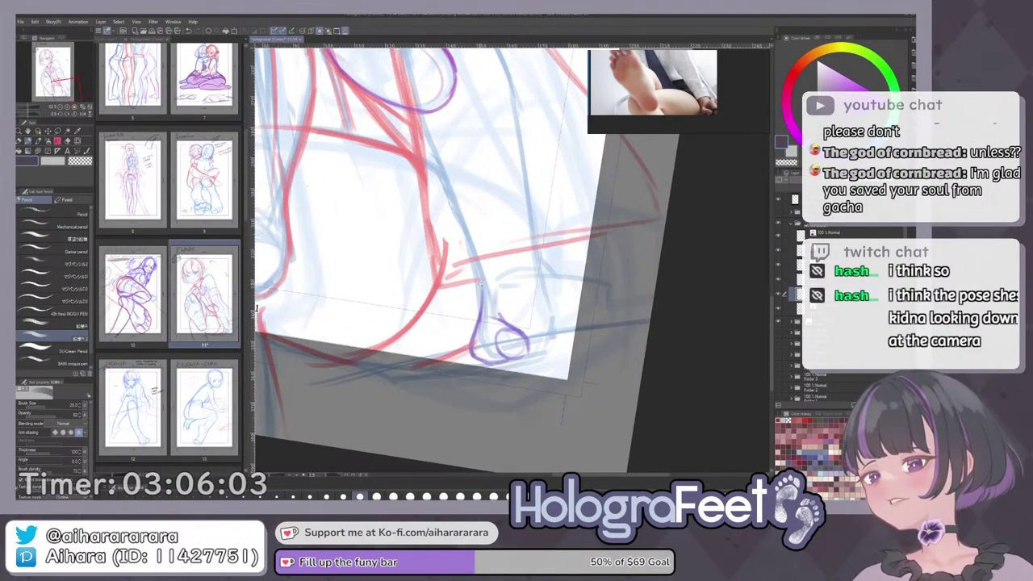
scroll(481, 283, "up", 2)
left_click_drag(473, 249, 484, 290)
key("ctrl+z")
key("ctrl+z")
mouse_move(473, 250)
left_mouse_down()
mouse_move(482, 304)
mouse_move(471, 252)
left_mouse_up()
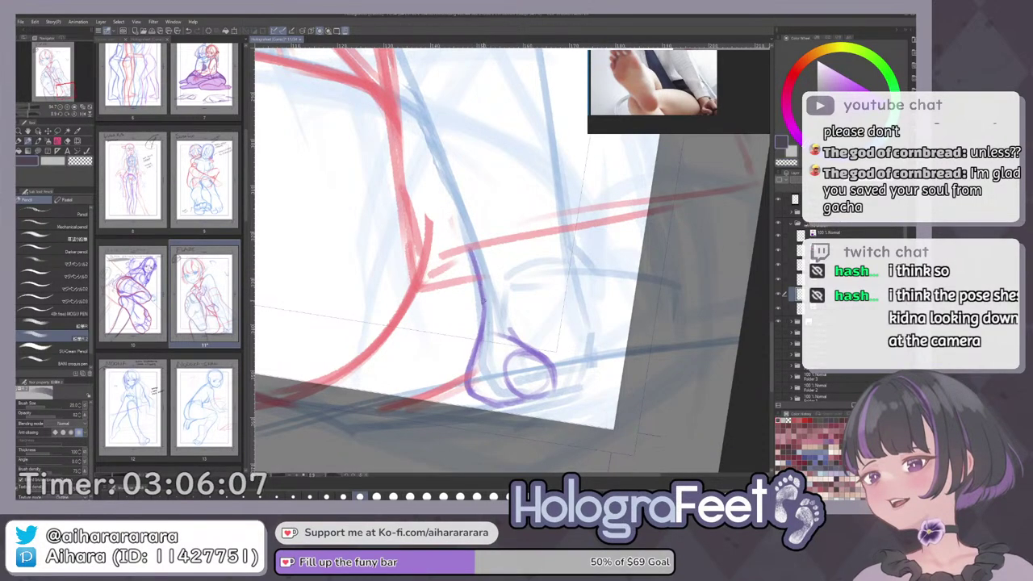
left_click_drag(482, 307, 471, 397)
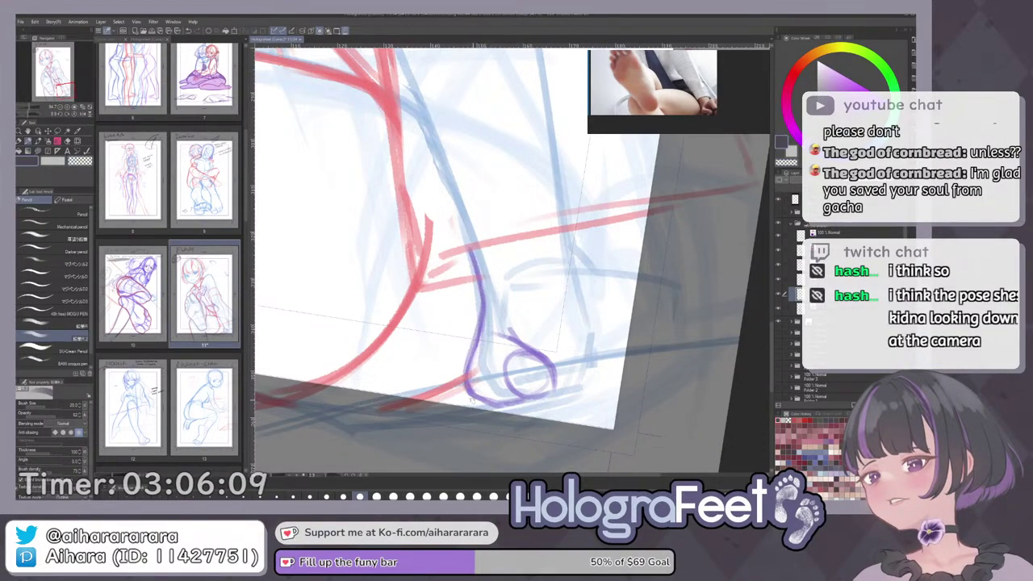
left_click_drag(479, 324, 467, 374)
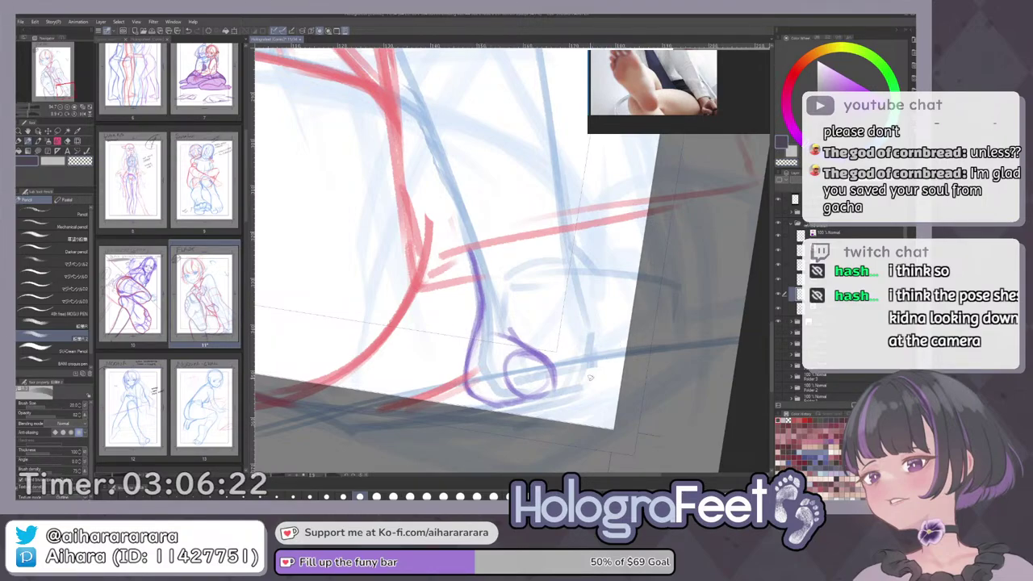
Lasso the purple circle at the base of the supporting hand and adjust it with a Scale/Rotate transformation.
left_click_drag(591, 378, 577, 363)
scroll(601, 370, "down", 1)
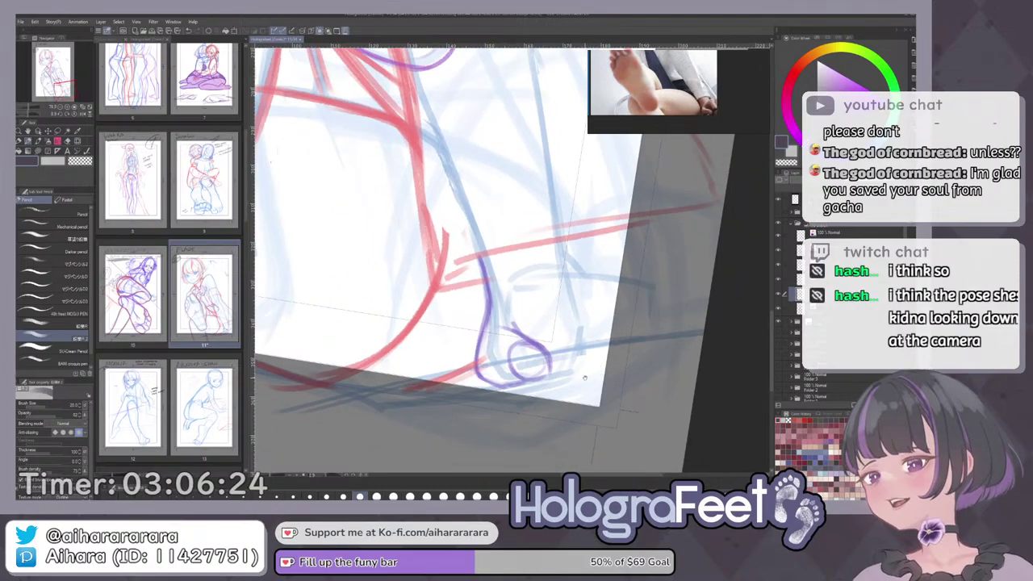
key("m")
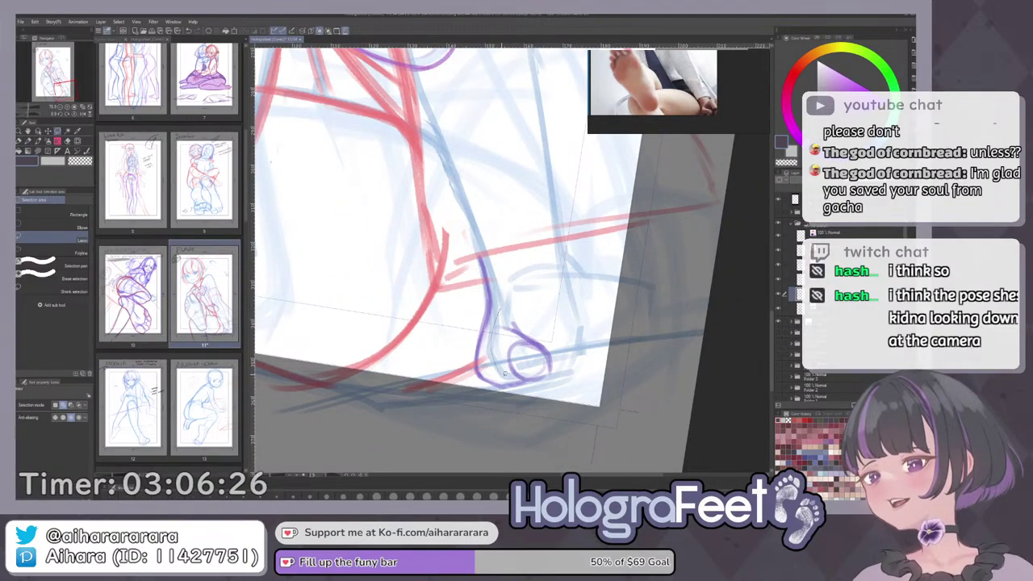
left_click_drag(571, 355, 567, 360)
key("ctrl+t")
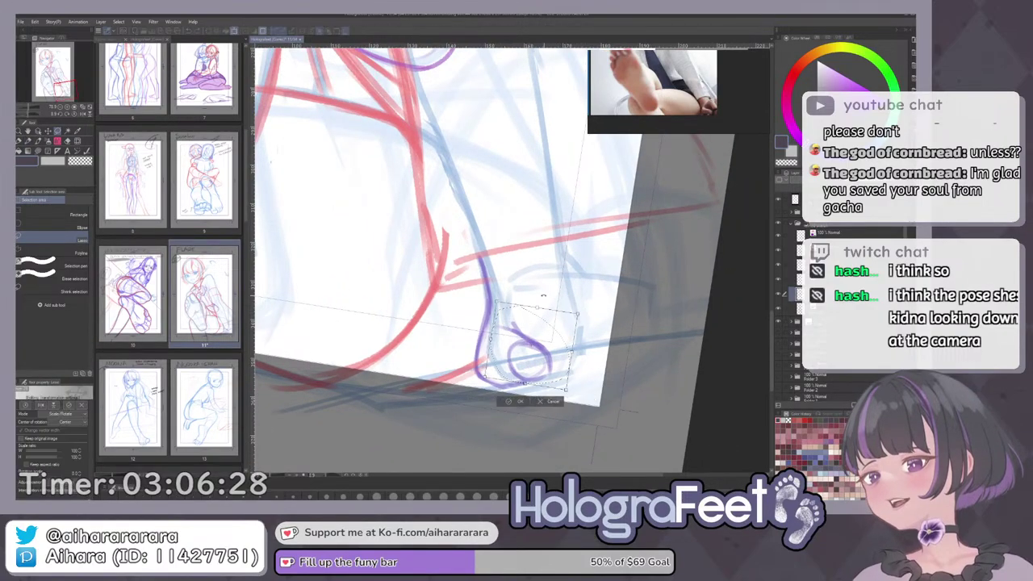
left_click(517, 402)
left_click(474, 402)
Sketch a curved purple pencil stroke for the back of the supporting hand, above the circle and just below the wrist.
key("p")
mouse_move(633, 326)
left_mouse_down()
mouse_move(638, 316)
mouse_move(579, 341)
mouse_move(546, 372)
left_mouse_up()
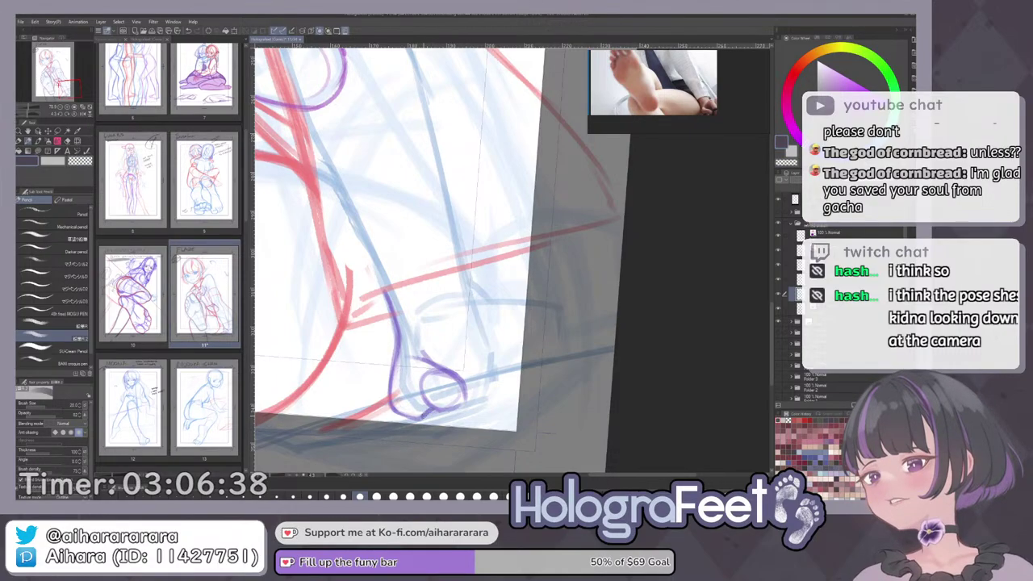
mouse_move(486, 338)
left_mouse_down()
mouse_move(491, 354)
mouse_move(552, 339)
left_mouse_up()
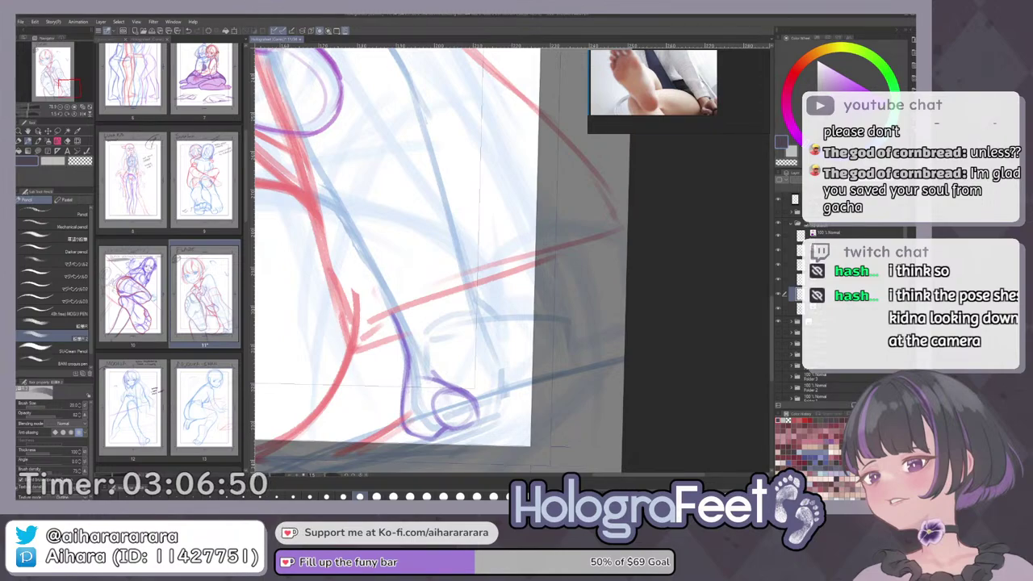
mouse_move(558, 388)
left_mouse_down()
mouse_move(553, 341)
mouse_move(512, 374)
left_mouse_up()
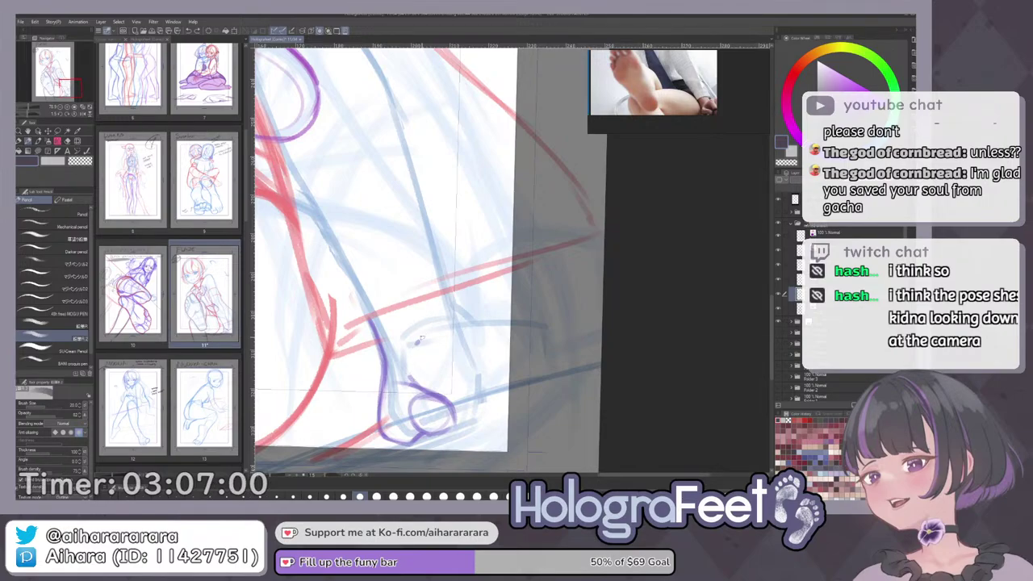
left_click_drag(480, 339, 467, 328)
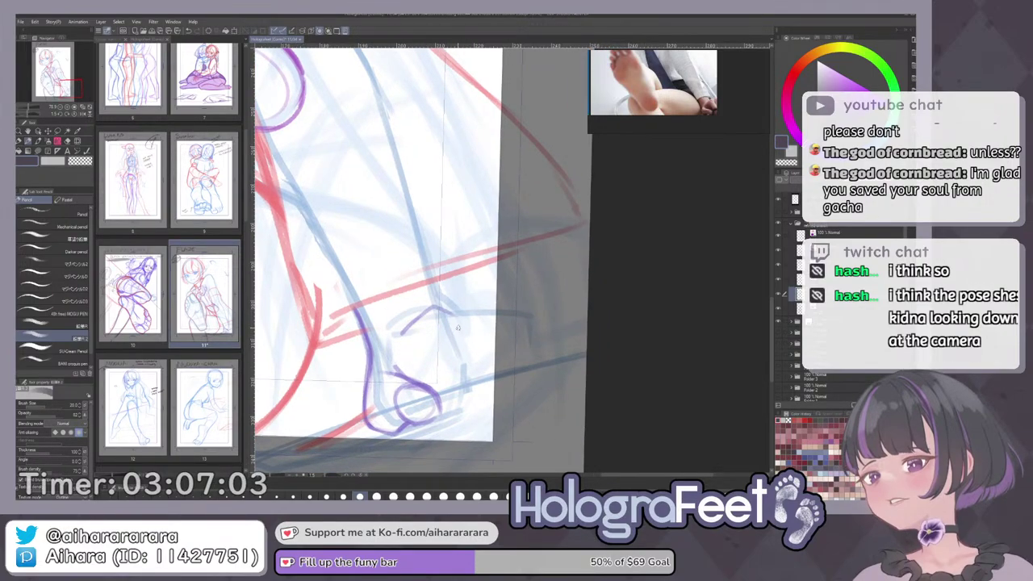
Draw the hand's outer edge, from the curved top stroke diagonally outward and down to the page's lower corner.
left_click_drag(459, 324, 497, 373)
key("ctrl+z")
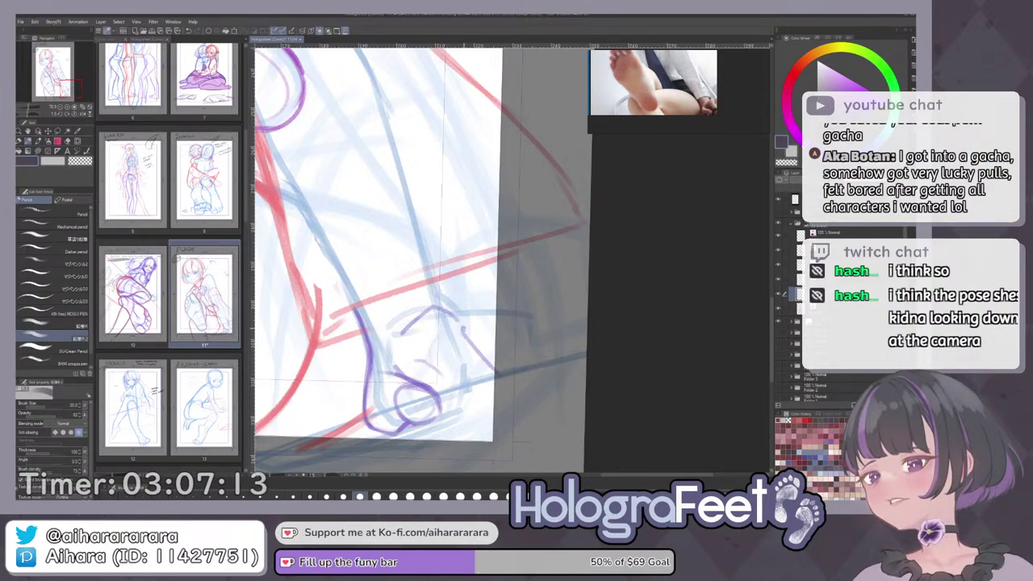
mouse_move(461, 324)
left_mouse_down()
mouse_move(497, 383)
mouse_move(429, 364)
mouse_move(477, 394)
left_mouse_up()
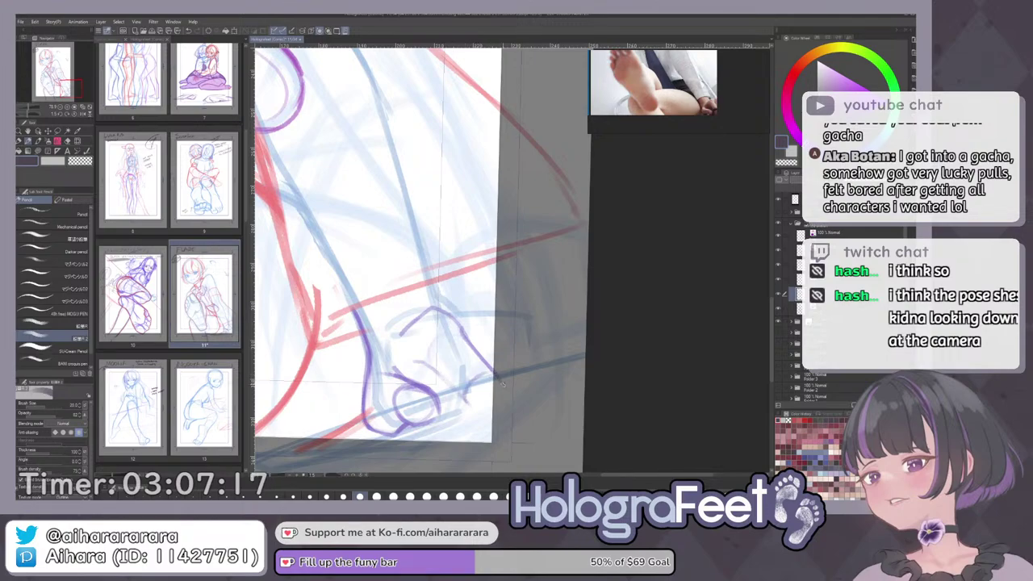
scroll(497, 404, "down", 2)
mouse_move(496, 407)
left_mouse_down()
mouse_move(490, 374)
mouse_move(450, 352)
mouse_move(489, 394)
mouse_move(485, 407)
left_mouse_up()
scroll(490, 374, "up", 2)
key("ctrl+z")
key("ctrl+z")
left_click_drag(497, 330, 486, 411)
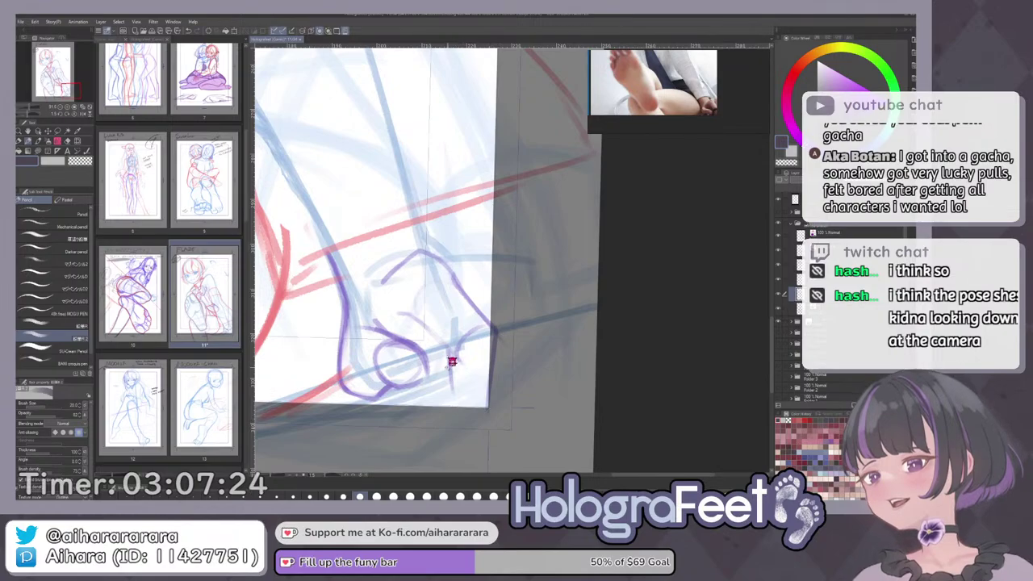
Add an angular knuckle line running outward from the wrist over the top of the supporting hand.
key("ctrl+0")
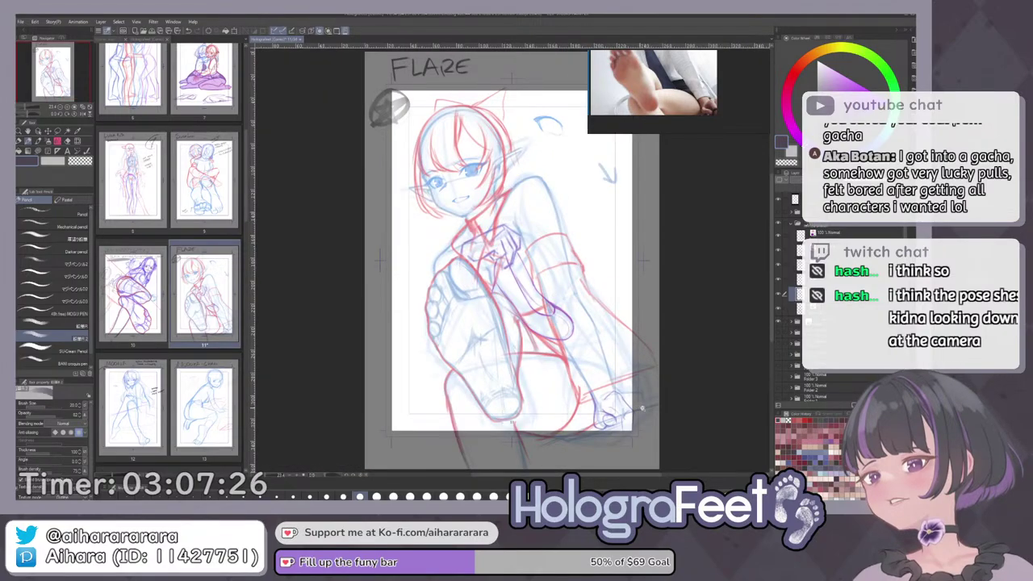
scroll(642, 408, "up", 3)
scroll(515, 359, "up", 1)
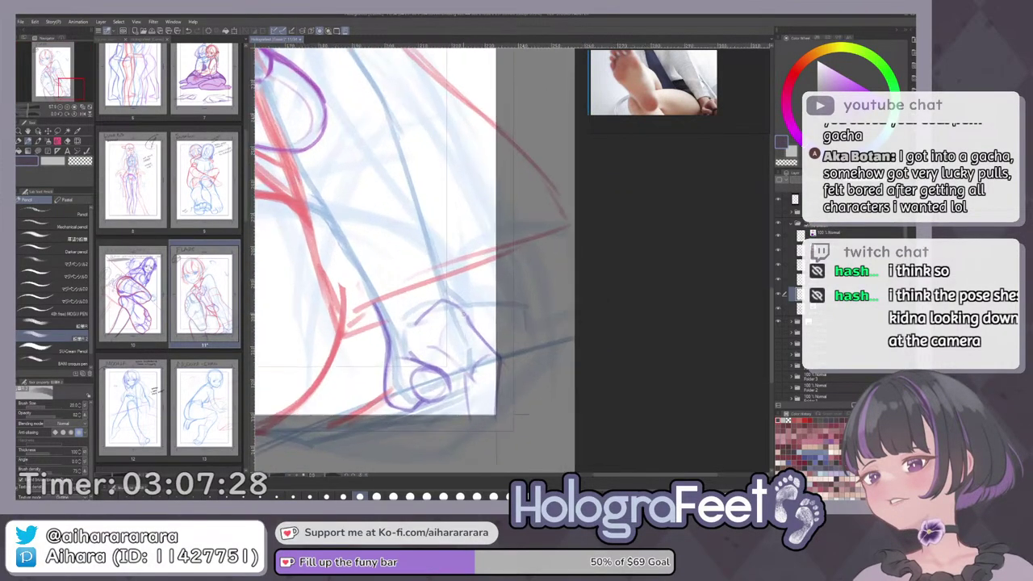
scroll(516, 416, "up", 1)
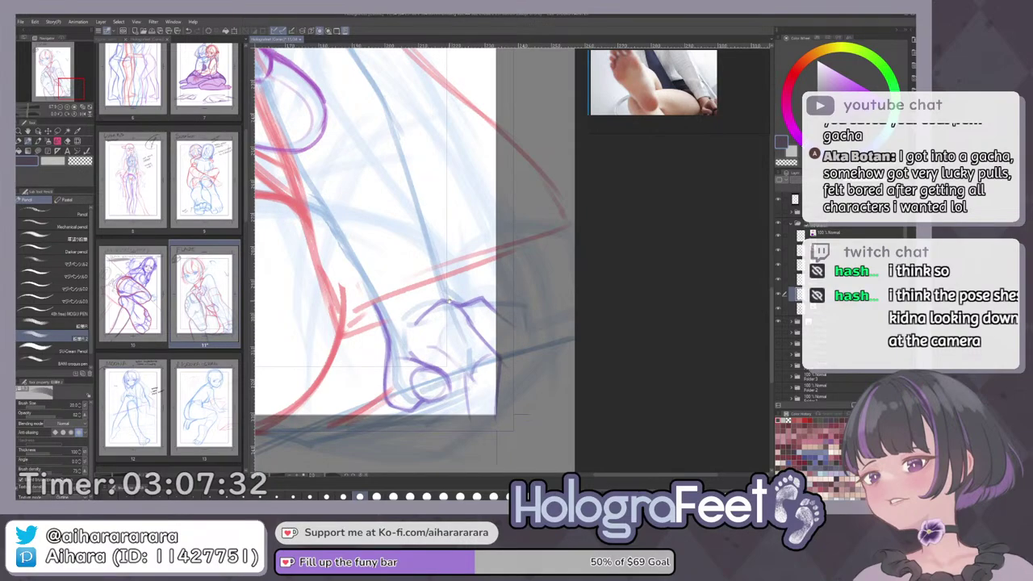
mouse_move(449, 302)
left_mouse_down()
mouse_move(447, 311)
mouse_move(439, 295)
mouse_move(446, 310)
left_mouse_up()
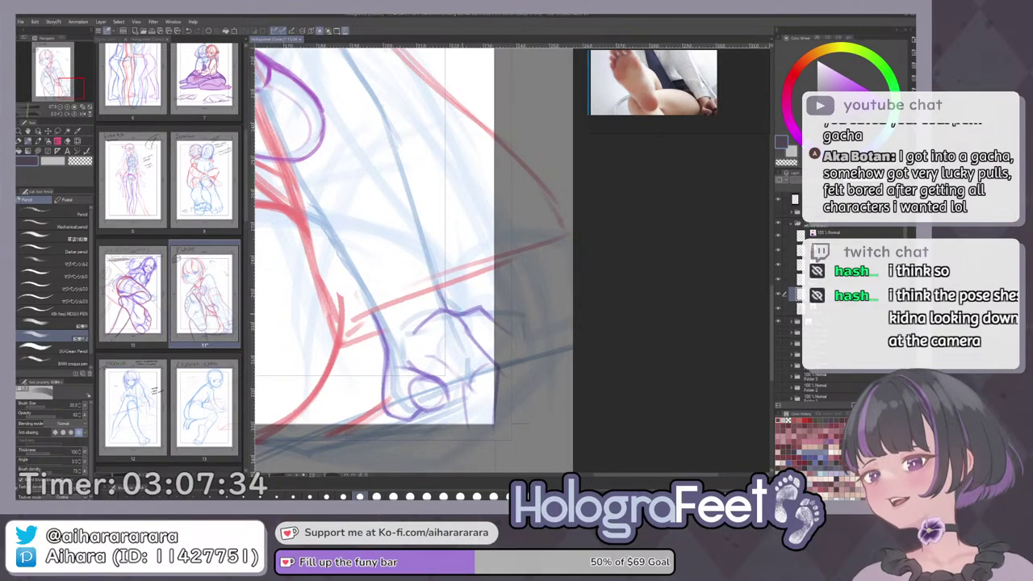
Sketch short finger contours between the circle and the hand's outer edge, and darken the circle and wrist outline.
key("ctrl+0")
scroll(539, 360, "up", 5)
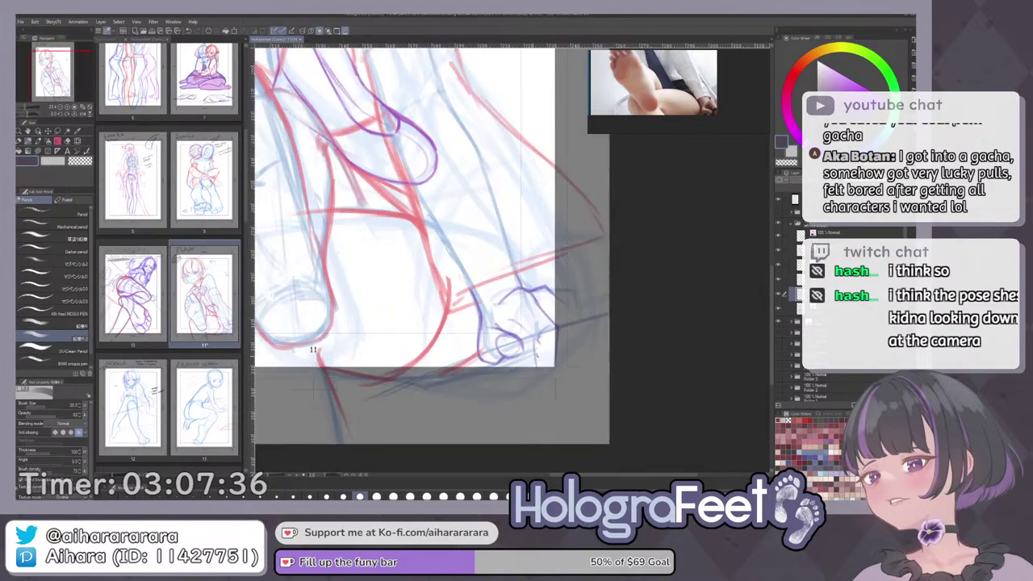
scroll(533, 352, "up", 2)
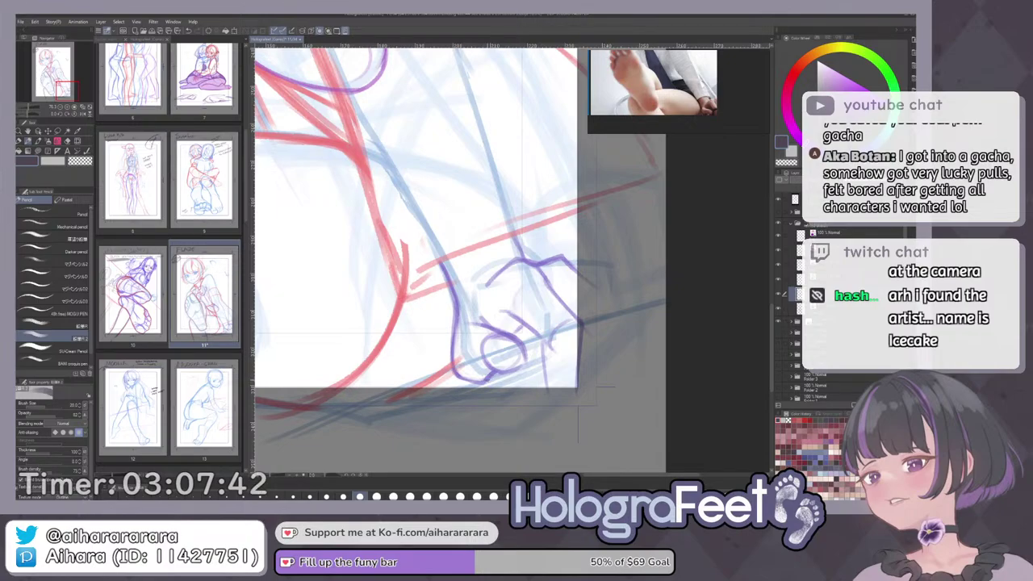
left_click_drag(471, 390, 528, 395)
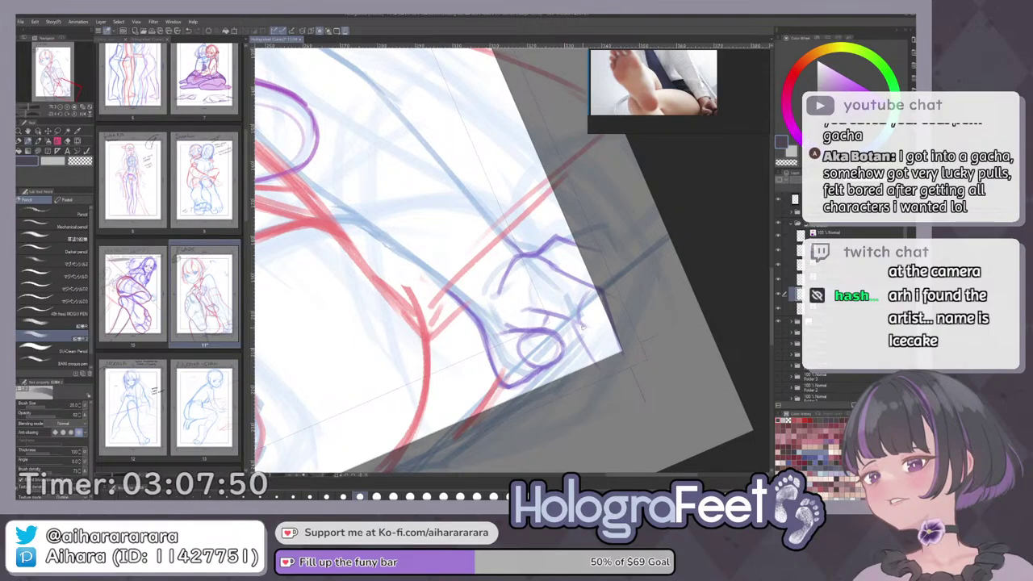
mouse_move(624, 306)
left_mouse_down()
mouse_move(616, 339)
mouse_move(583, 329)
left_mouse_up()
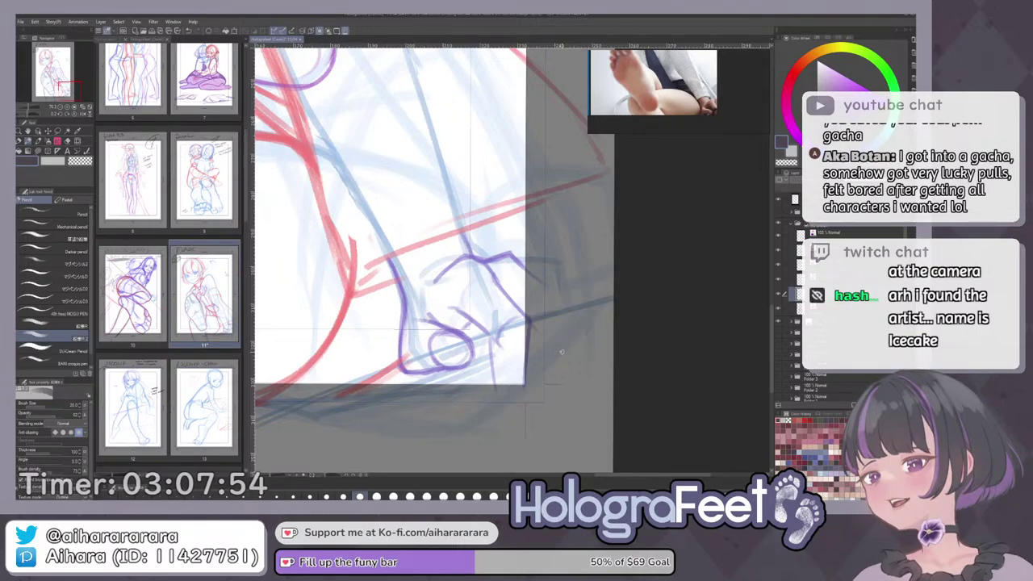
left_click_drag(542, 333, 547, 331)
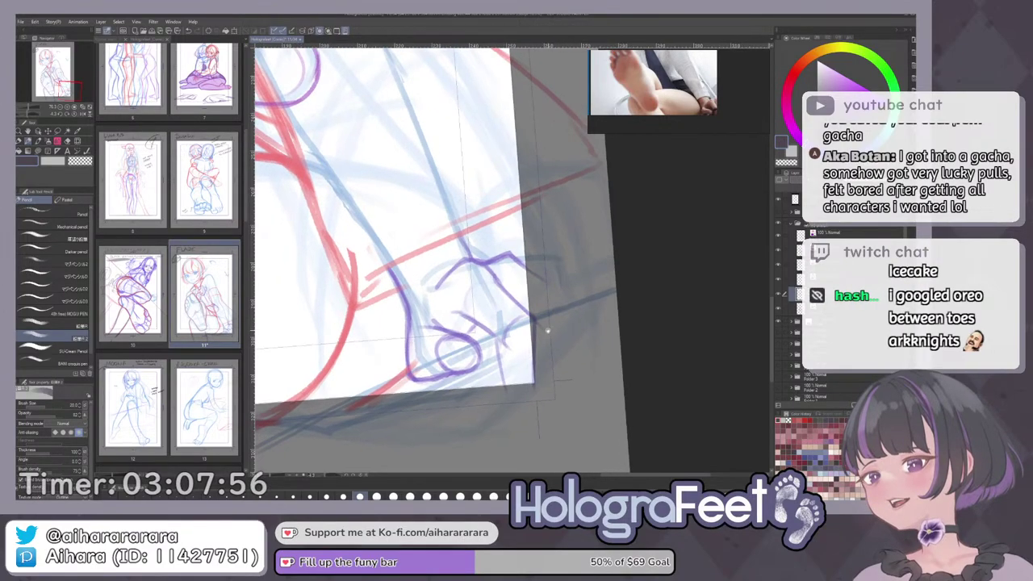
scroll(494, 364, "up", 1)
mouse_move(493, 364)
left_mouse_down()
mouse_move(544, 359)
mouse_move(500, 391)
left_mouse_up()
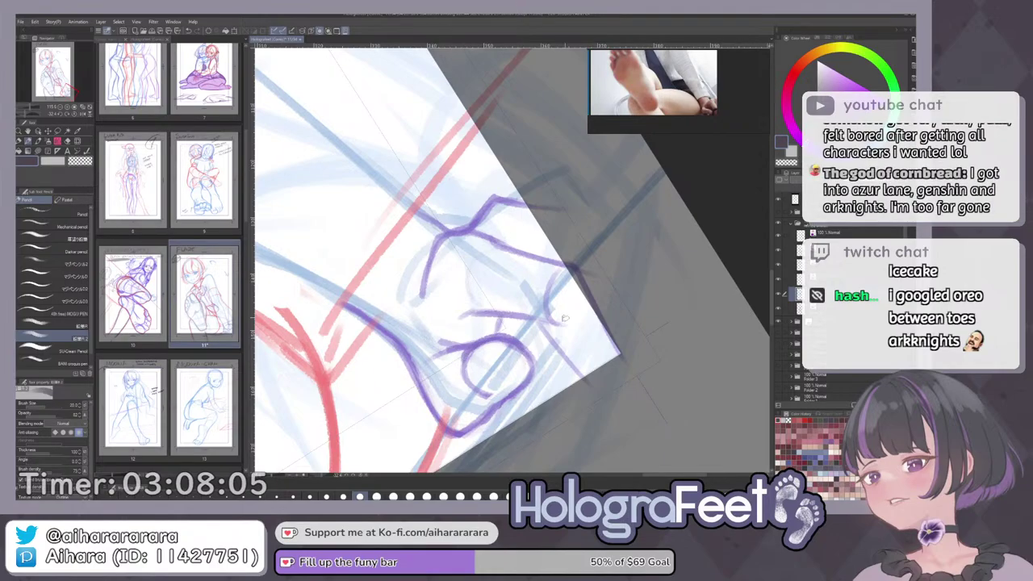
left_click_drag(566, 319, 520, 338)
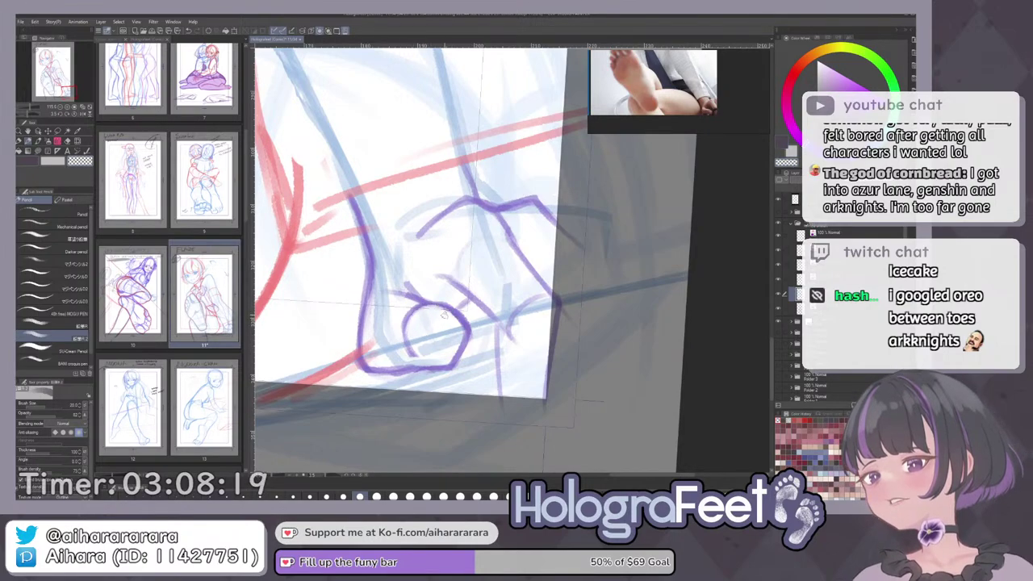
Reshape the outline around the circle into an angular form and connect it to the neighbouring finger line with short strokes.
key("asciicircum")
key("c")
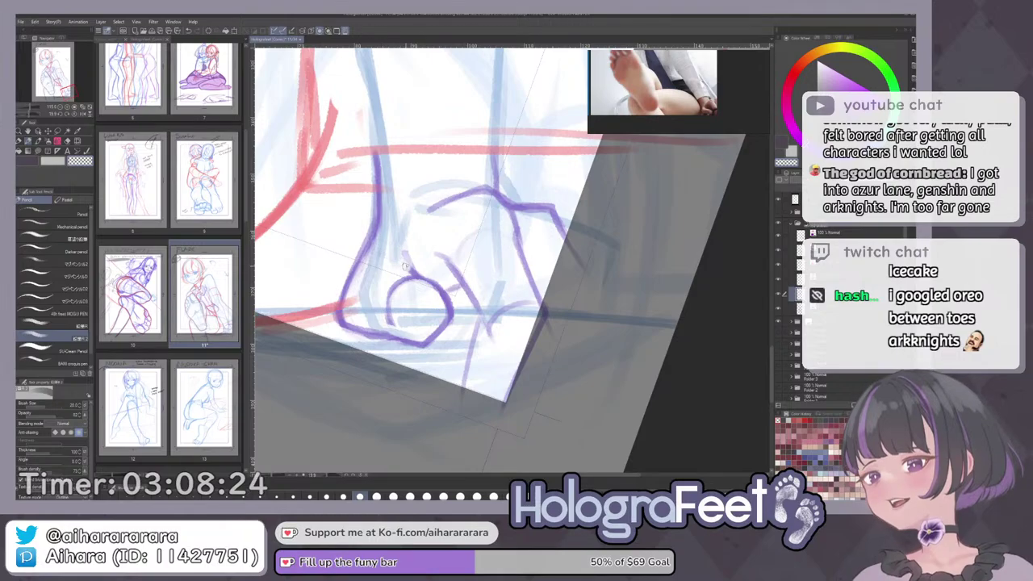
key("ctrl+0")
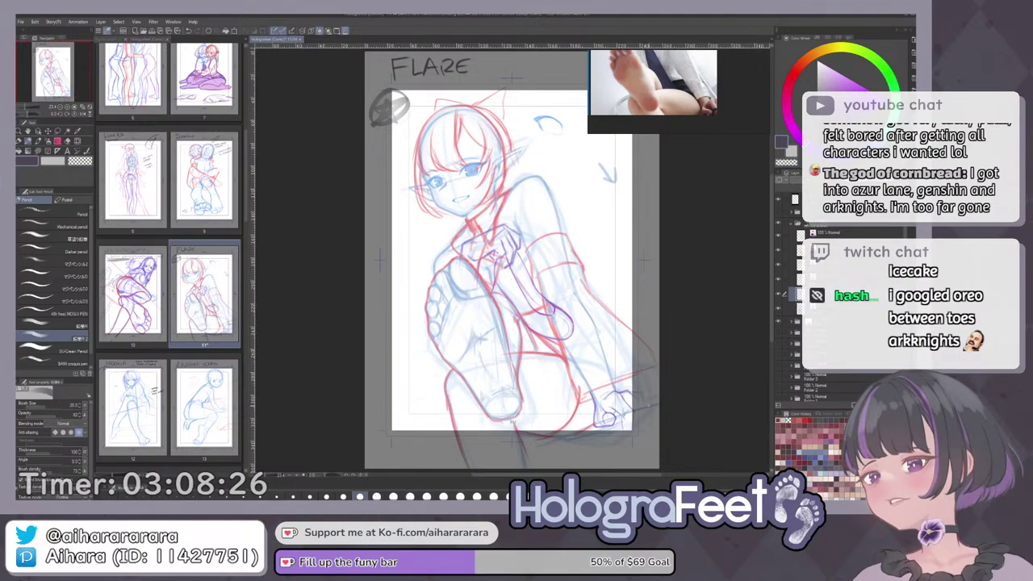
scroll(653, 414, "up", 5)
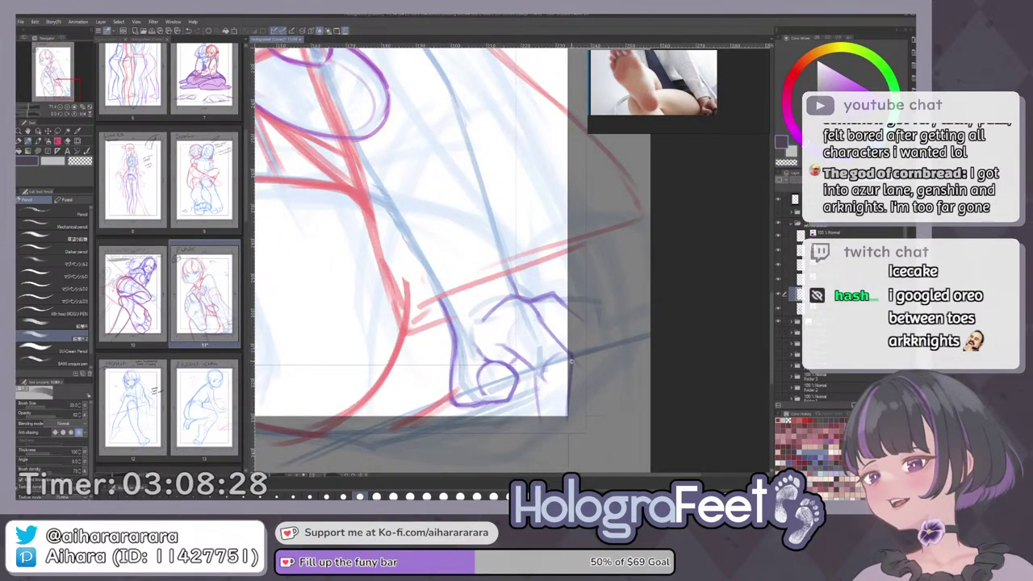
scroll(569, 369, "up", 2)
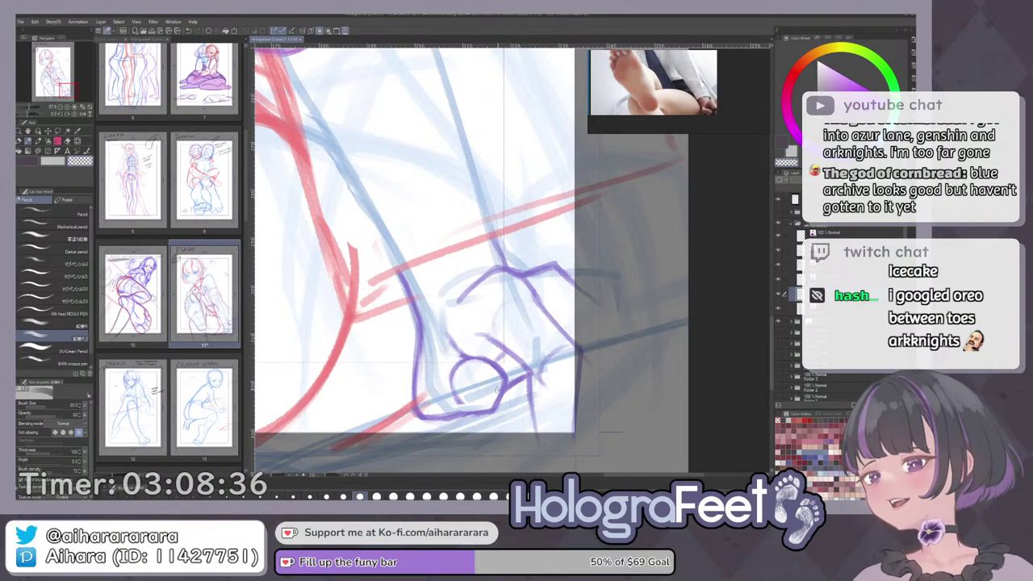
left_click_drag(426, 412, 408, 400)
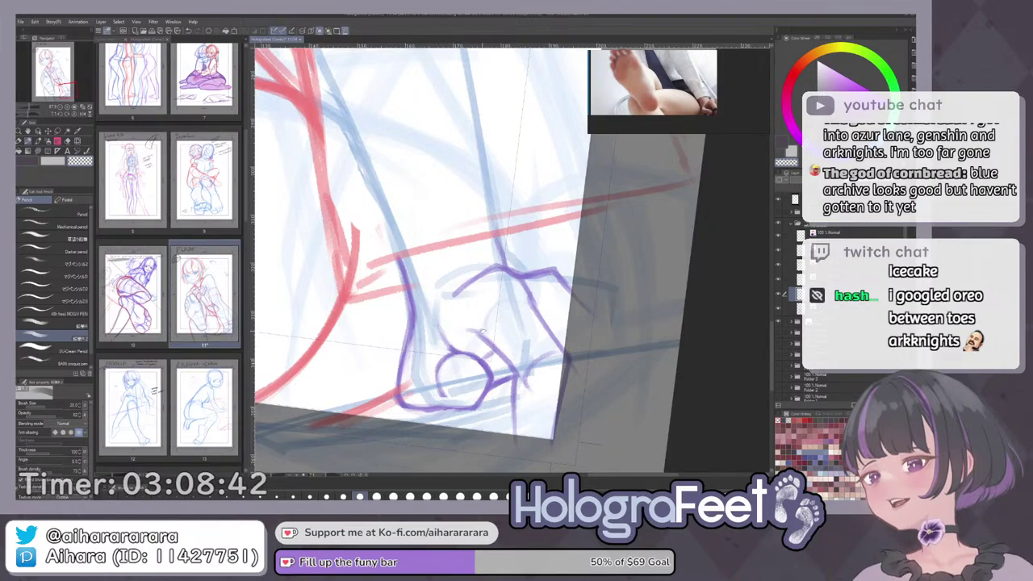
left_click_drag(511, 309, 517, 339)
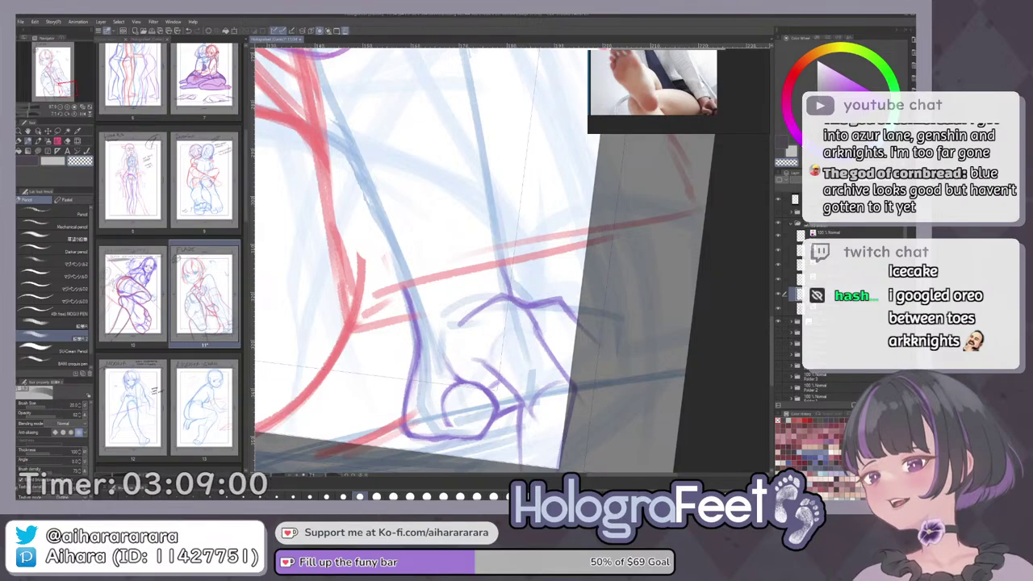
left_click_drag(630, 340, 606, 352)
left_click_drag(592, 293, 598, 313)
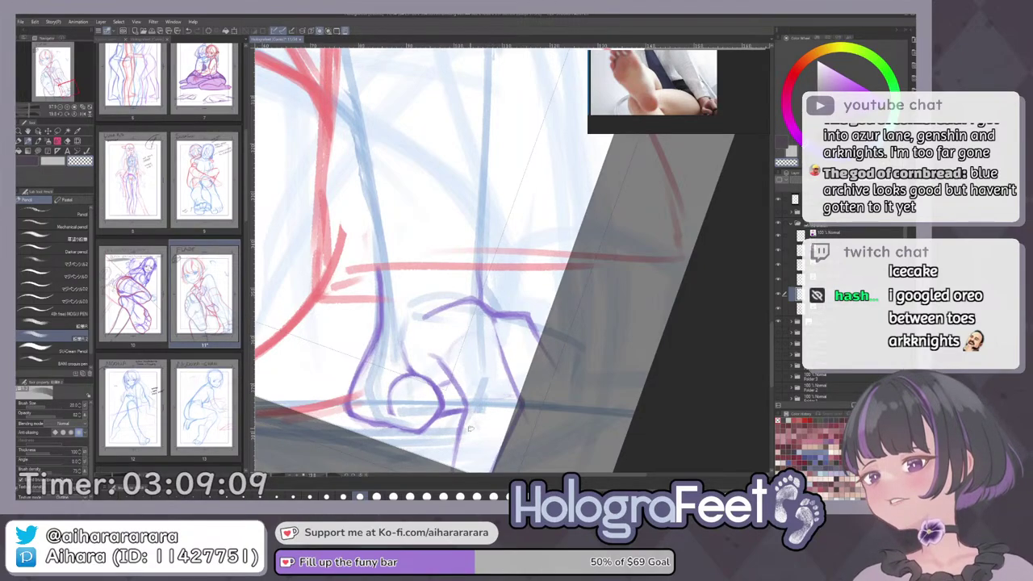
Lasso the circle and the strokes above it, and adjust them with a Free Transform.
key("ctrl+0")
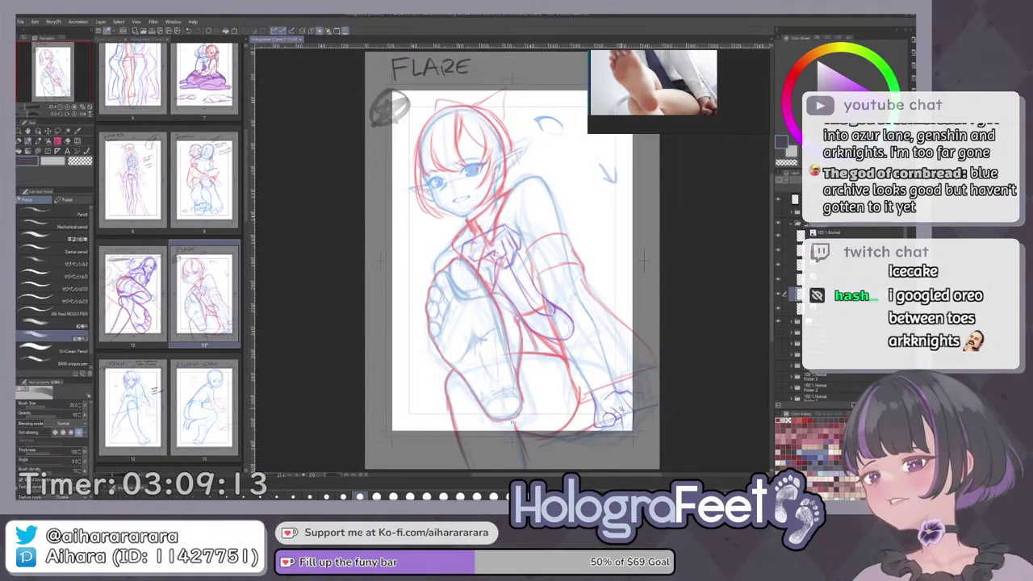
scroll(621, 410, "up", 4)
left_click_drag(621, 409, 605, 374)
key("m")
scroll(557, 370, "up", 2)
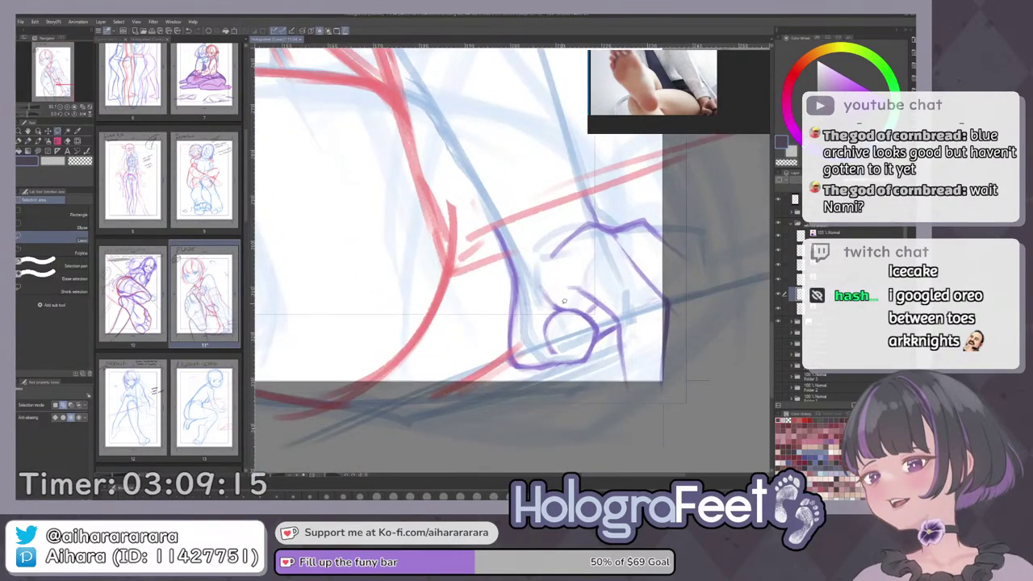
mouse_move(541, 278)
left_mouse_down()
mouse_move(535, 335)
mouse_move(555, 353)
mouse_move(594, 355)
mouse_move(602, 324)
mouse_move(563, 267)
left_mouse_up()
key("ctrl+t")
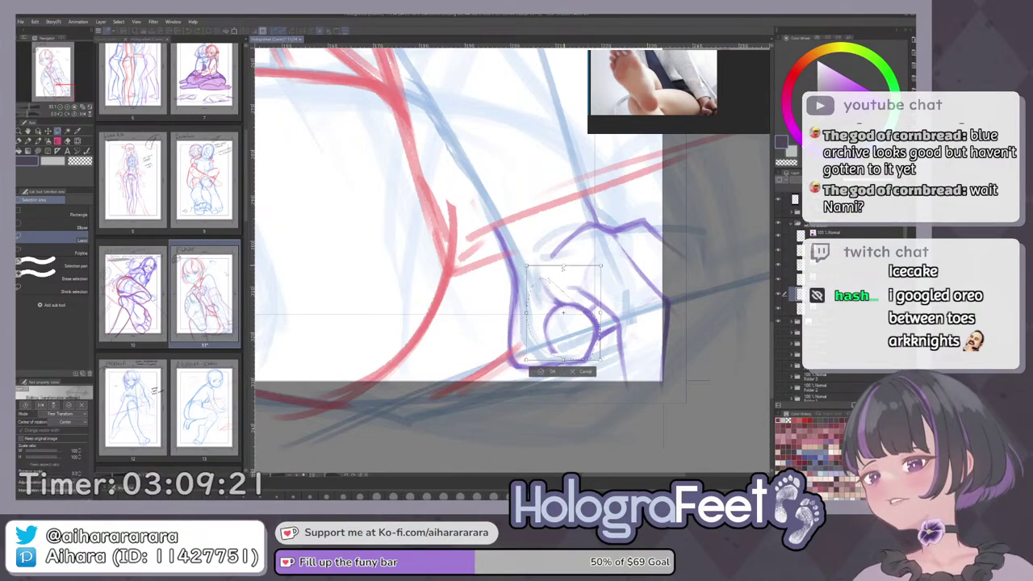
left_click(549, 372)
left_click(519, 373)
Clean up the loose stroke above the circle, alternating between pencil and transparent color.
key("p")
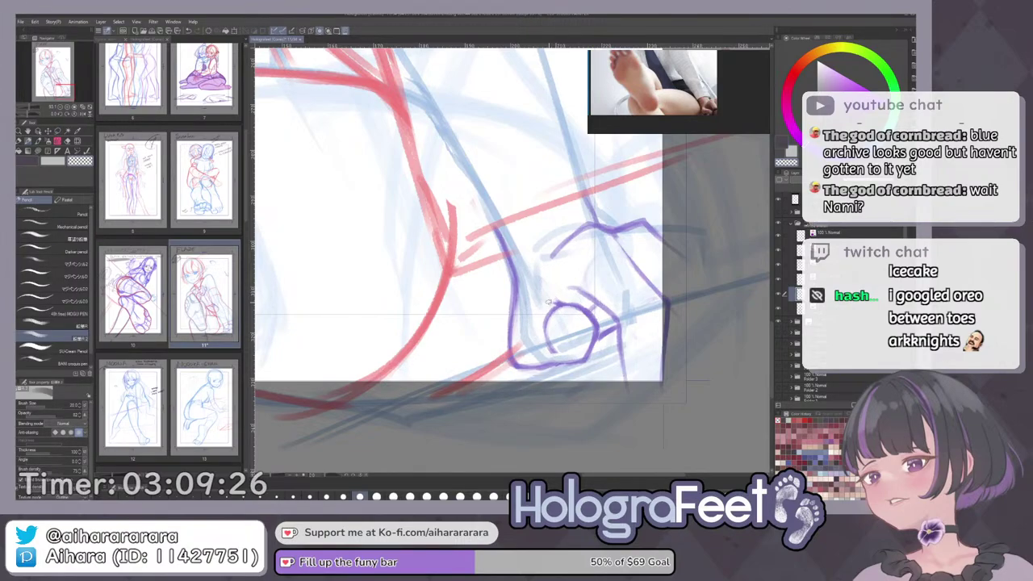
key("c")
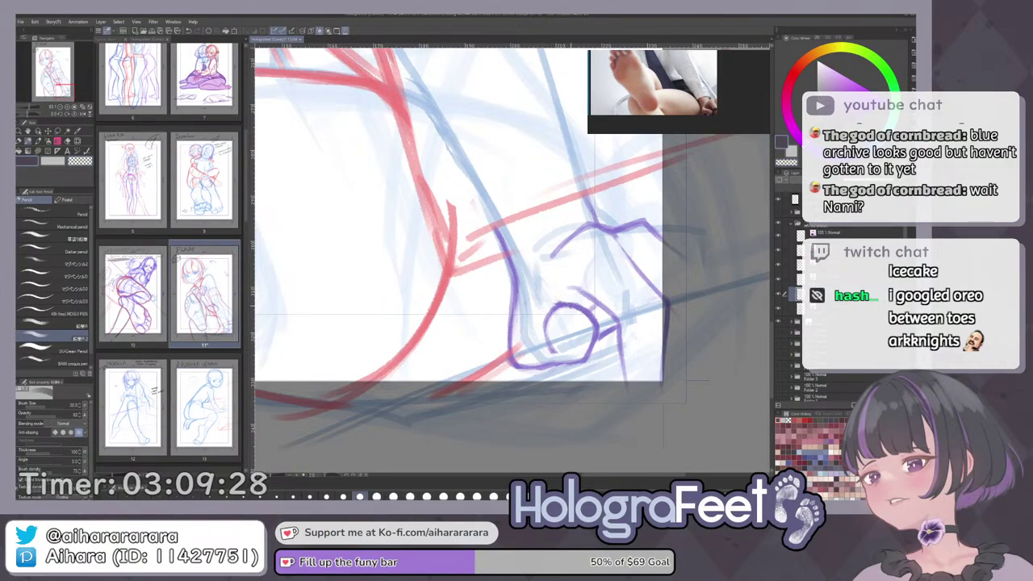
key("c")
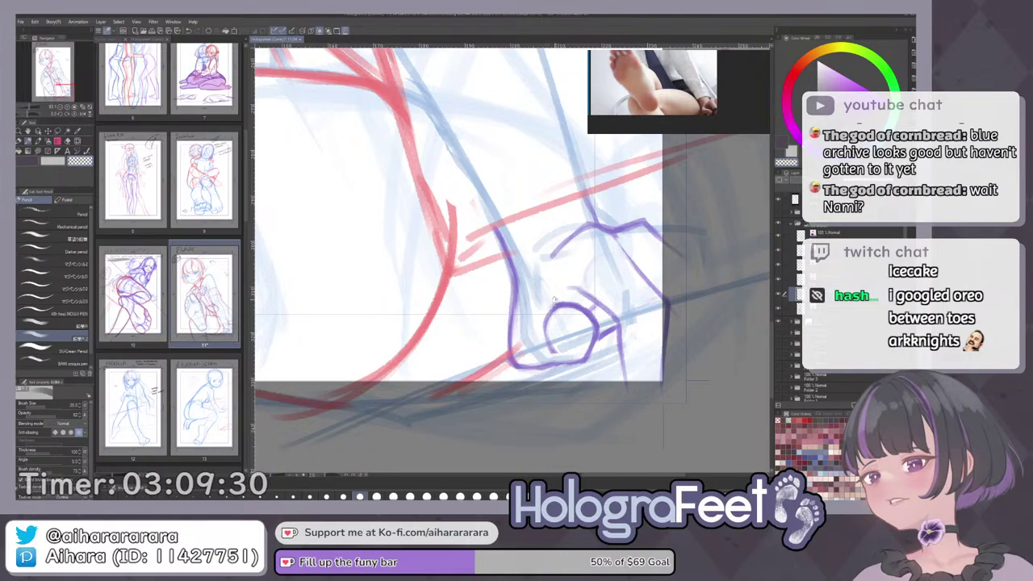
key("c")
key("ctrl+0")
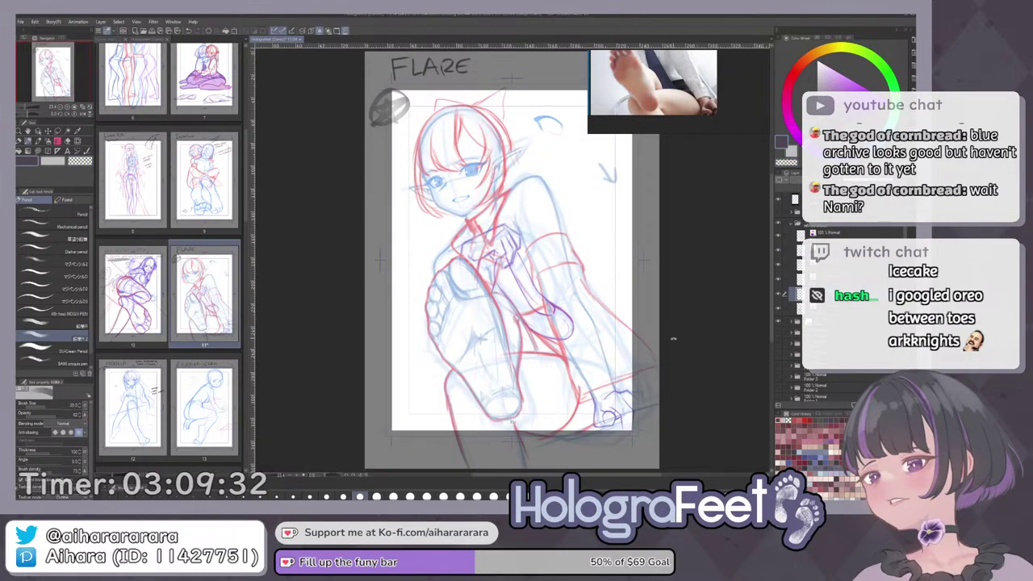
Check the supporting hand sketch up close and against the whole drawing.
left_click_drag(674, 339, 653, 372)
scroll(578, 432, "up", 4)
left_click_drag(576, 428, 560, 370)
scroll(557, 365, "up", 3)
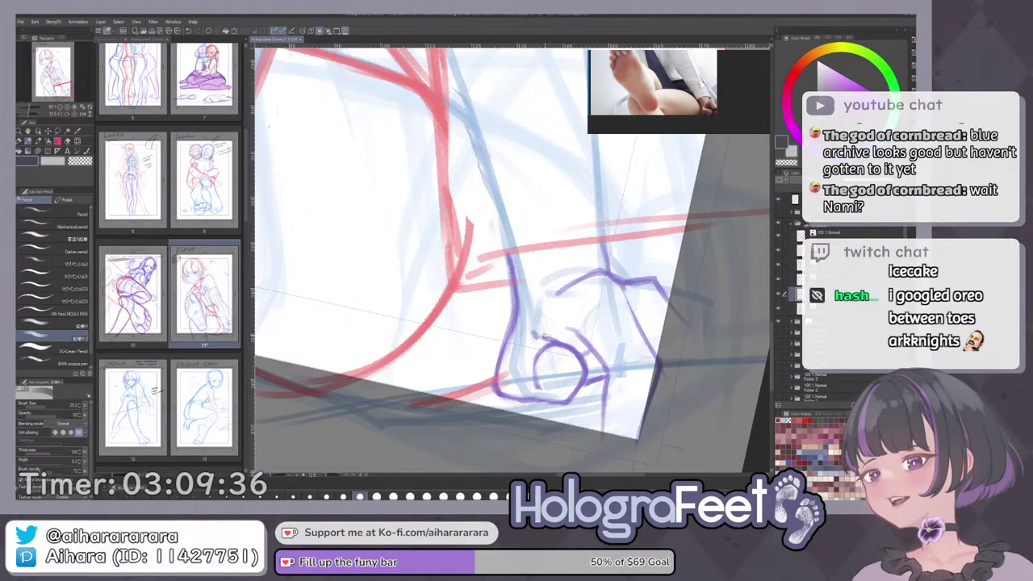
key("ctrl+0")
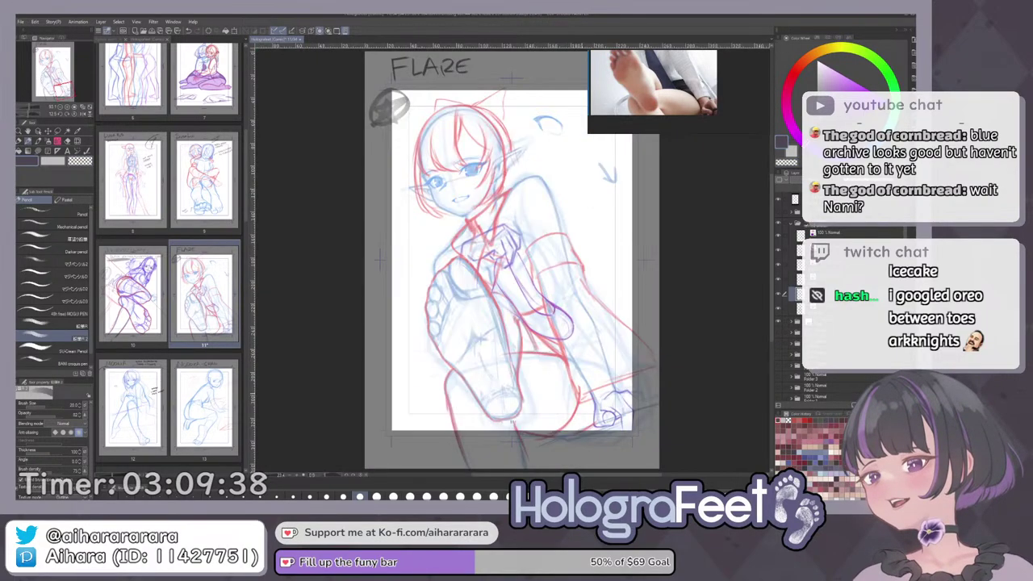
mouse_move(610, 402)
left_mouse_down()
mouse_move(595, 411)
mouse_move(554, 369)
mouse_move(604, 393)
left_mouse_up()
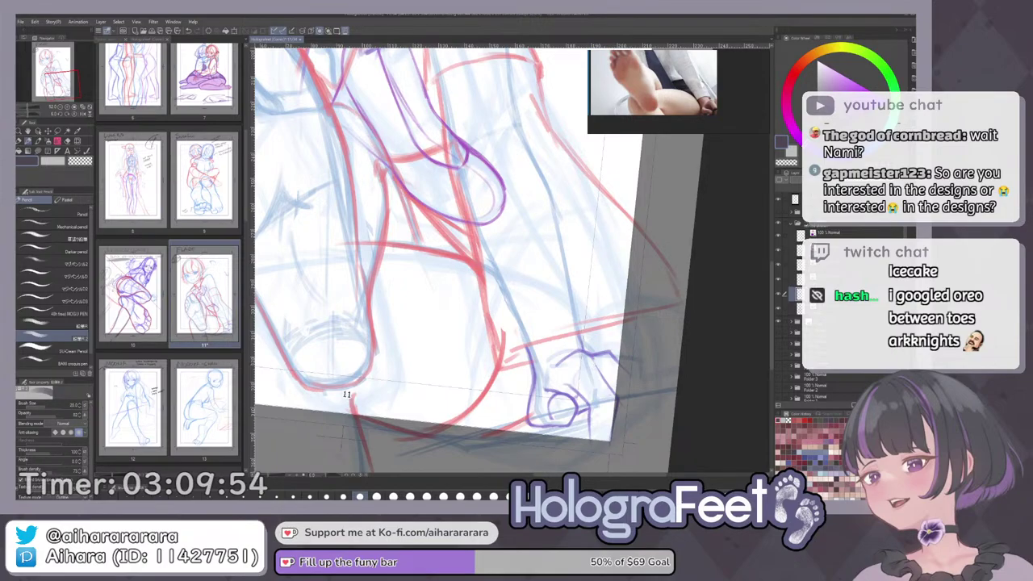
left_click(795, 297)
left_click(795, 296)
left_click(795, 296)
left_click(796, 297)
key("ctrl+0")
Redraw the short wrist line above the supporting hand's knuckles with the pencil so it meets the back of the hand.
mouse_move(605, 413)
left_mouse_down()
mouse_move(648, 379)
mouse_move(607, 411)
left_mouse_up()
scroll(607, 412, "up", 4)
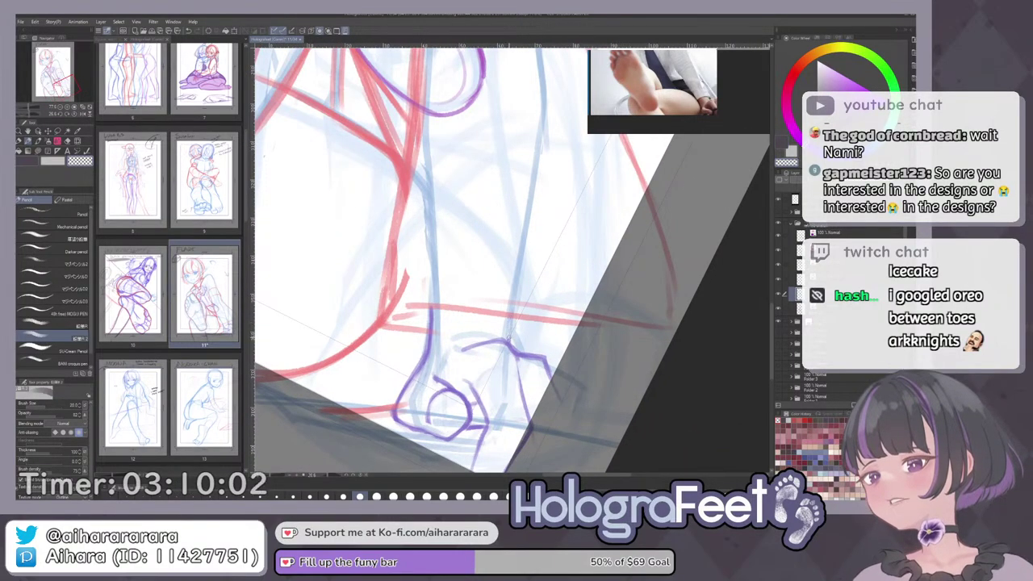
key("x")
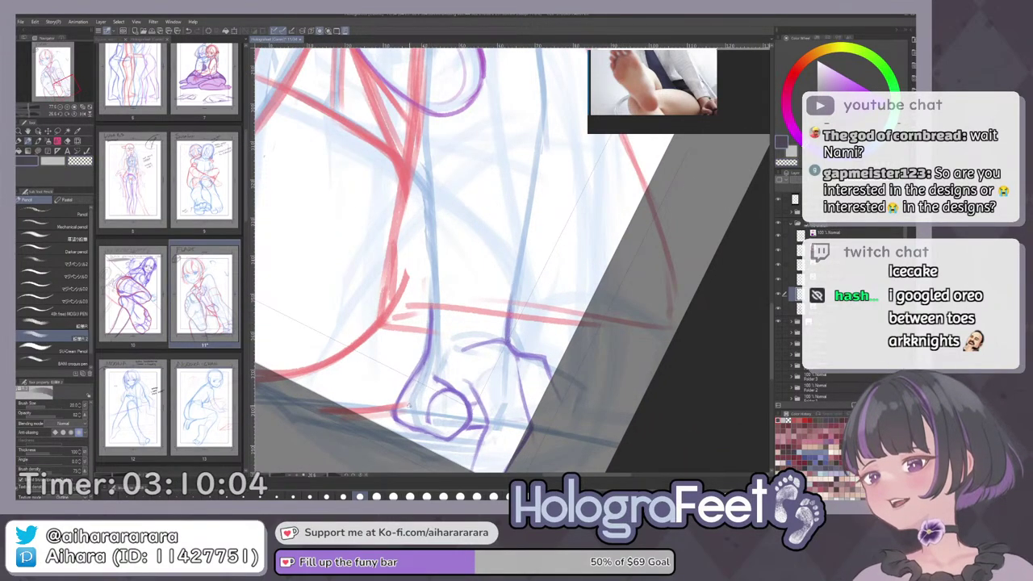
key("ctrl+0")
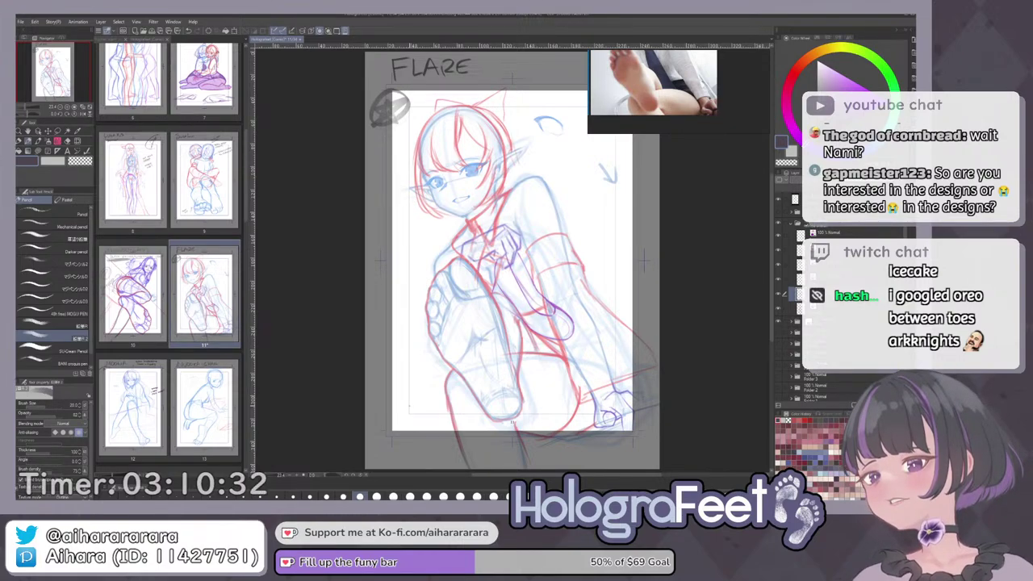
Examine the raised hand and forearm sketch, comparing the drawing with the current sketch layer hidden and shown.
left_click(779, 296)
left_click(780, 297)
left_click_drag(619, 219, 626, 266)
scroll(501, 323, "up", 4)
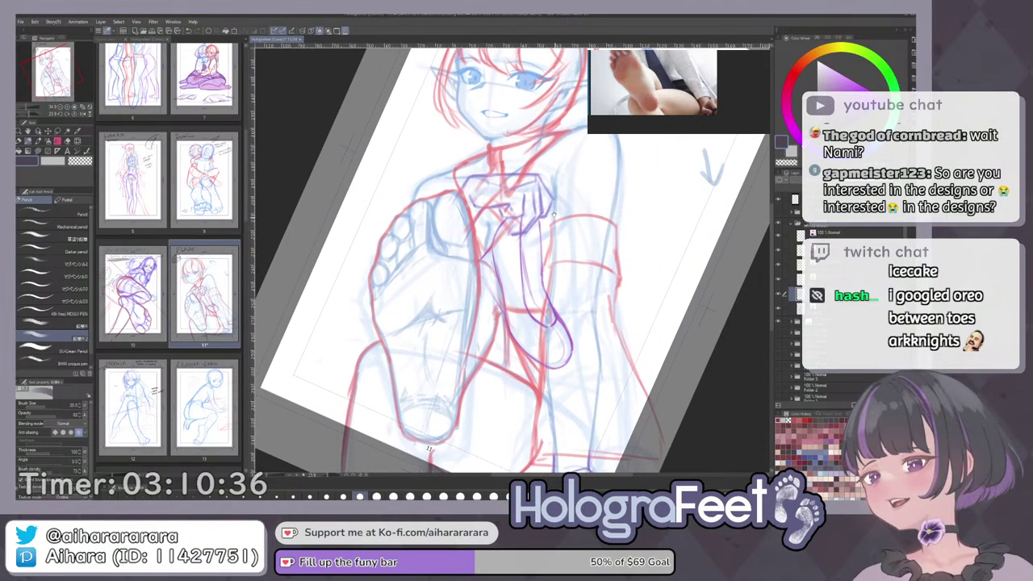
scroll(592, 255, "up", 2)
scroll(480, 204, "up", 2)
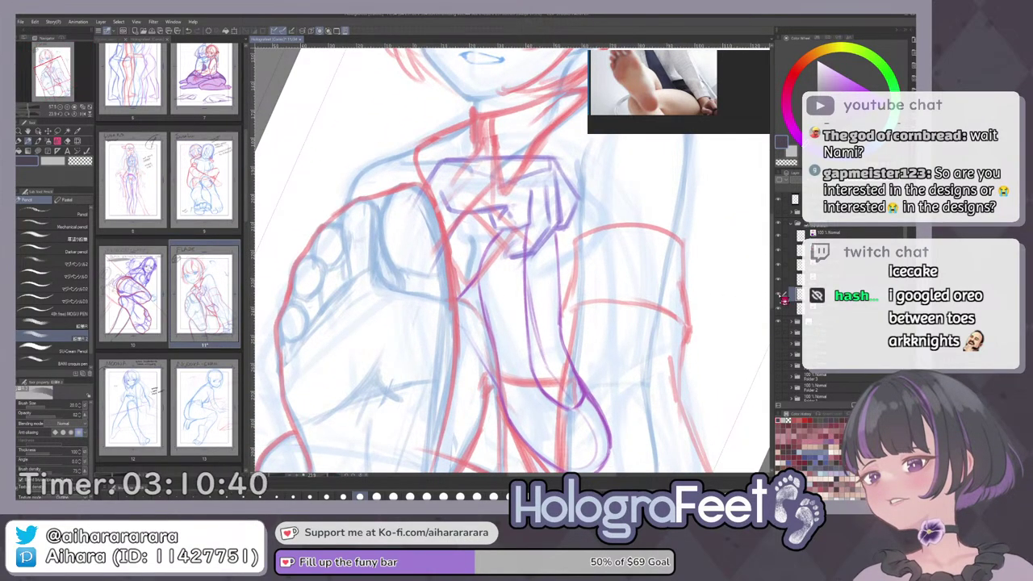
left_click(779, 296)
left_click(780, 296)
mouse_move(662, 330)
left_mouse_down()
mouse_move(634, 347)
mouse_move(567, 255)
left_mouse_up()
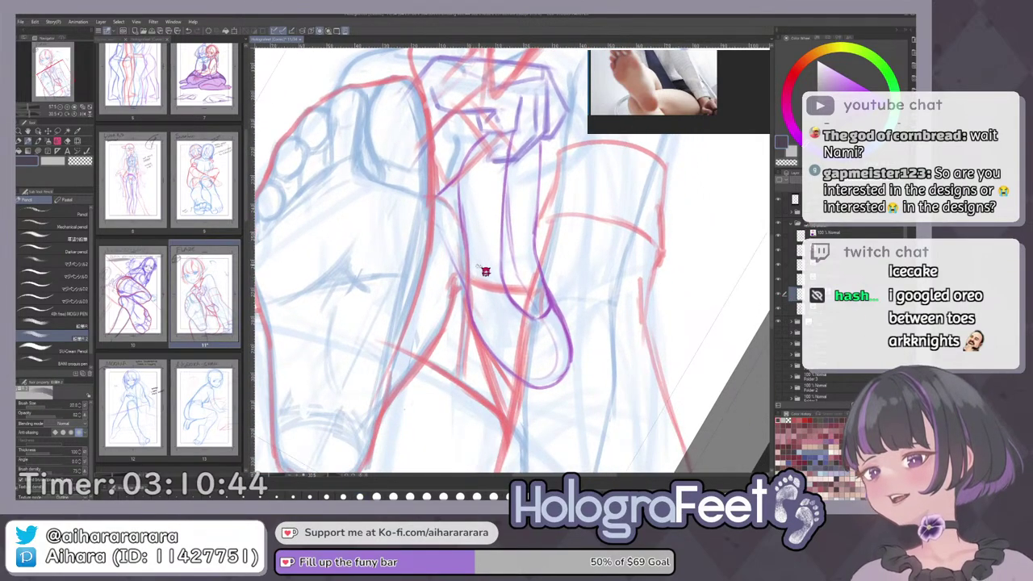
Switch to the eraser and add a layer mask to the upper sketch layer for cleaning up the raised forearm.
key("e")
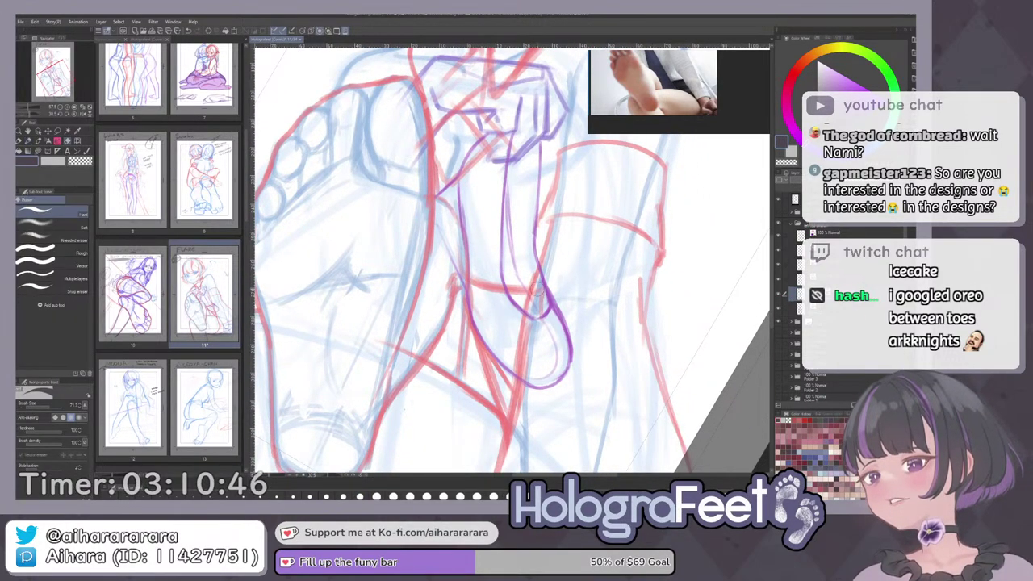
mouse_move(462, 223)
left_mouse_down()
mouse_move(466, 266)
mouse_move(557, 259)
left_mouse_up()
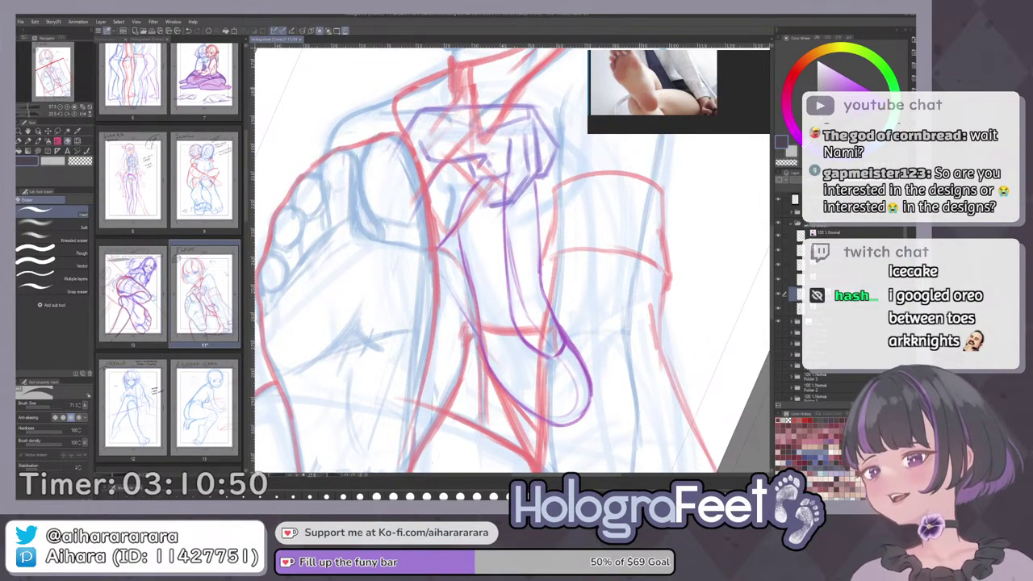
left_click_drag(499, 290, 500, 244)
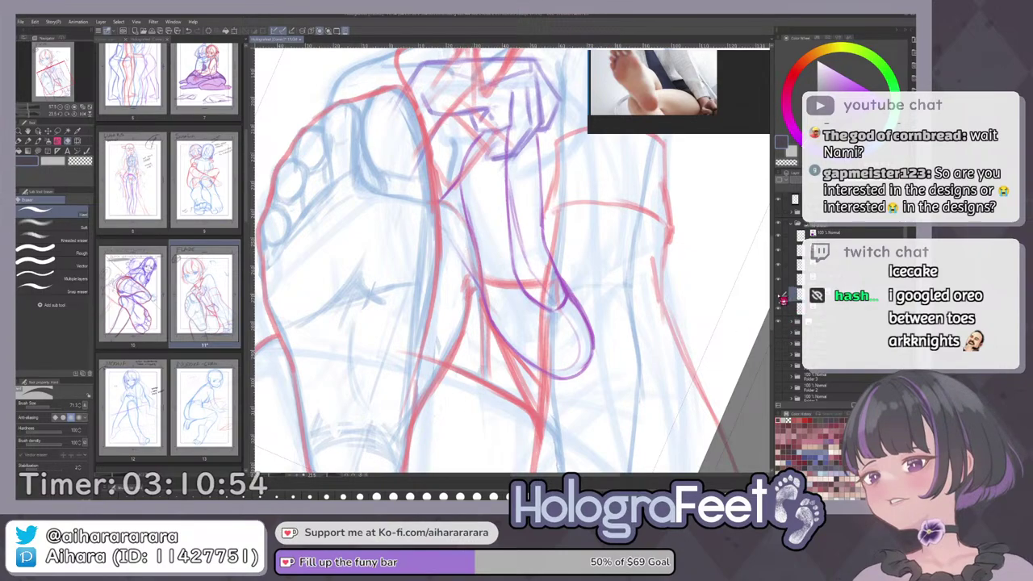
left_click(779, 296)
left_click(779, 295)
left_click(838, 235)
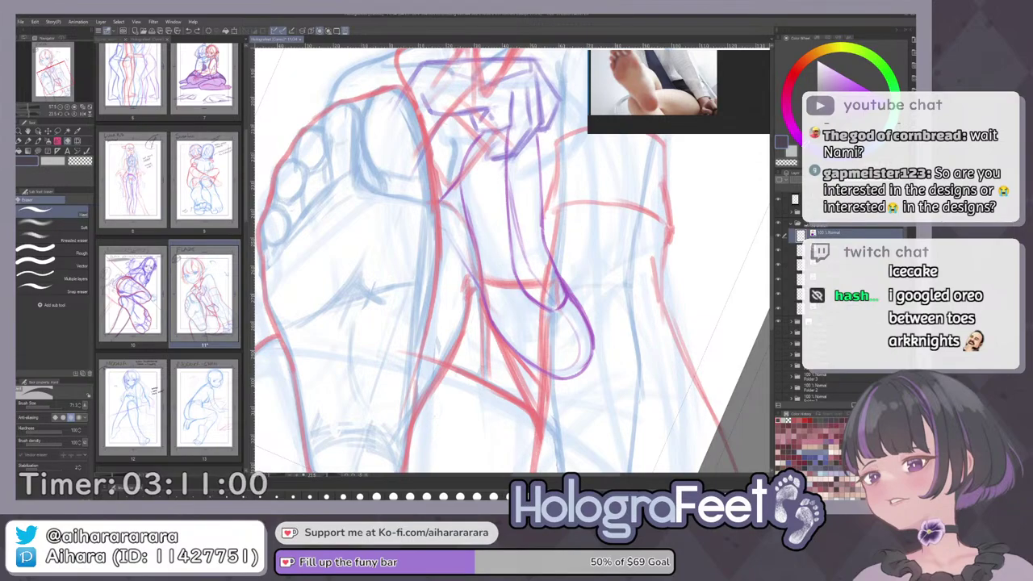
left_click(888, 406)
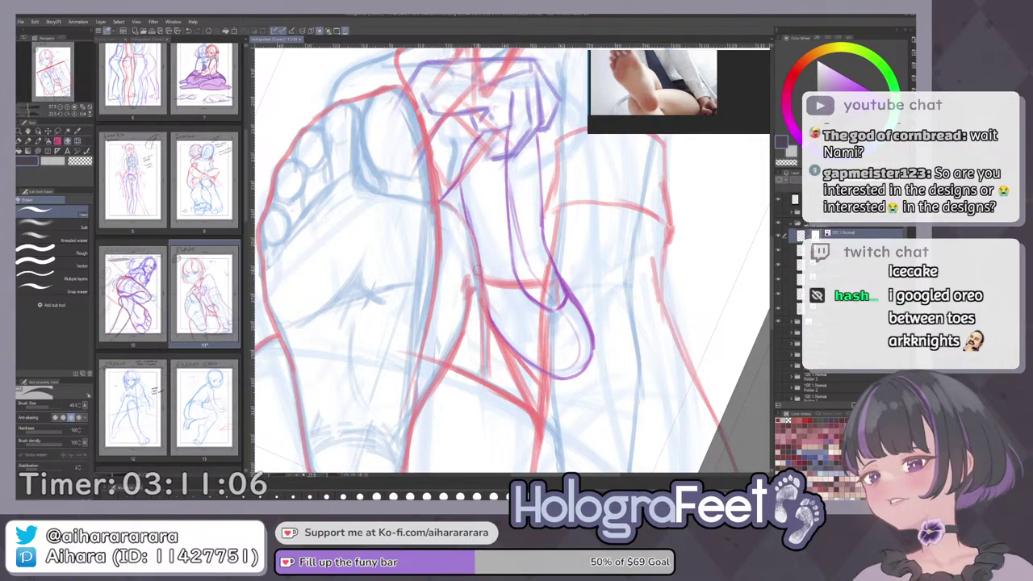
key("ctrl+0")
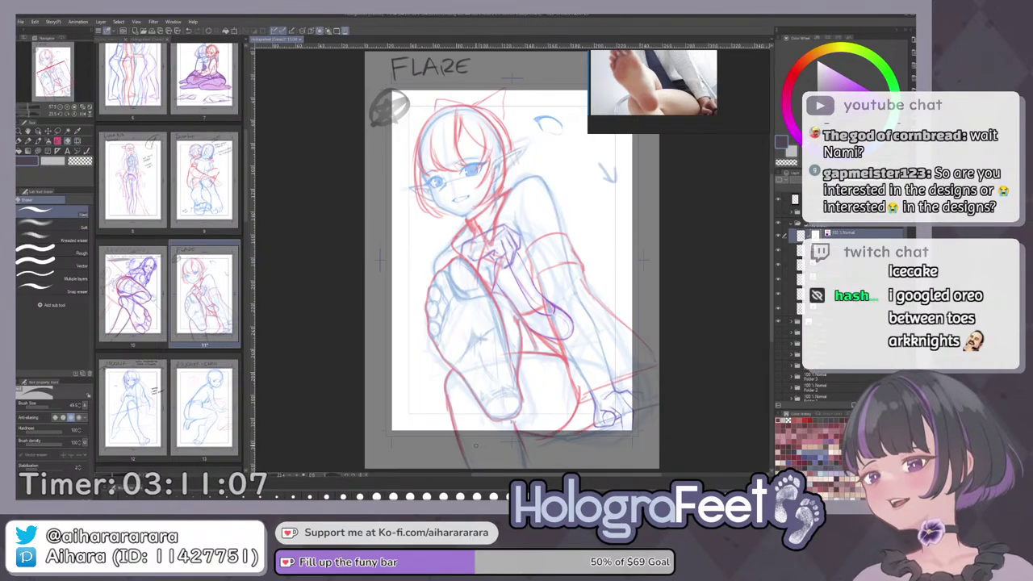
Hide and show the blue body sketch layer to compare the drawing without it.
left_click(840, 309)
left_click(779, 309)
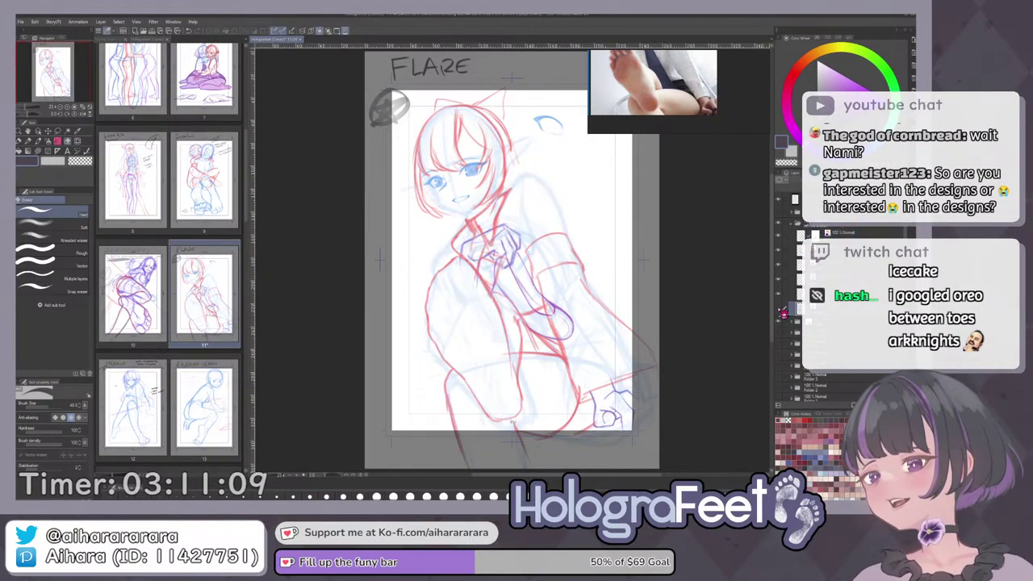
left_click(779, 308)
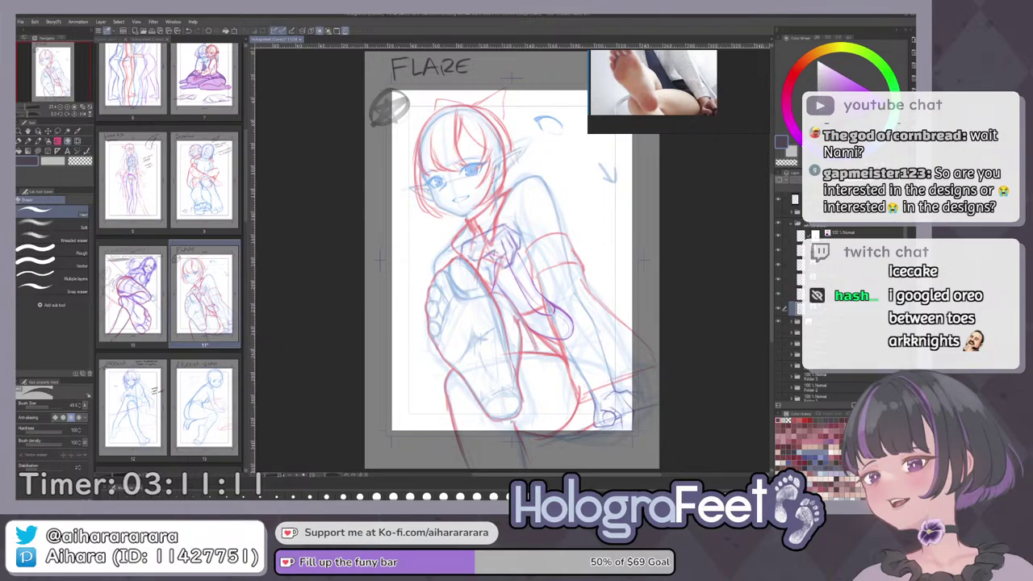
Refine the inner wrist outline of the supporting hand with a smaller pencil, alternating between drawing and transparent color.
key("i")
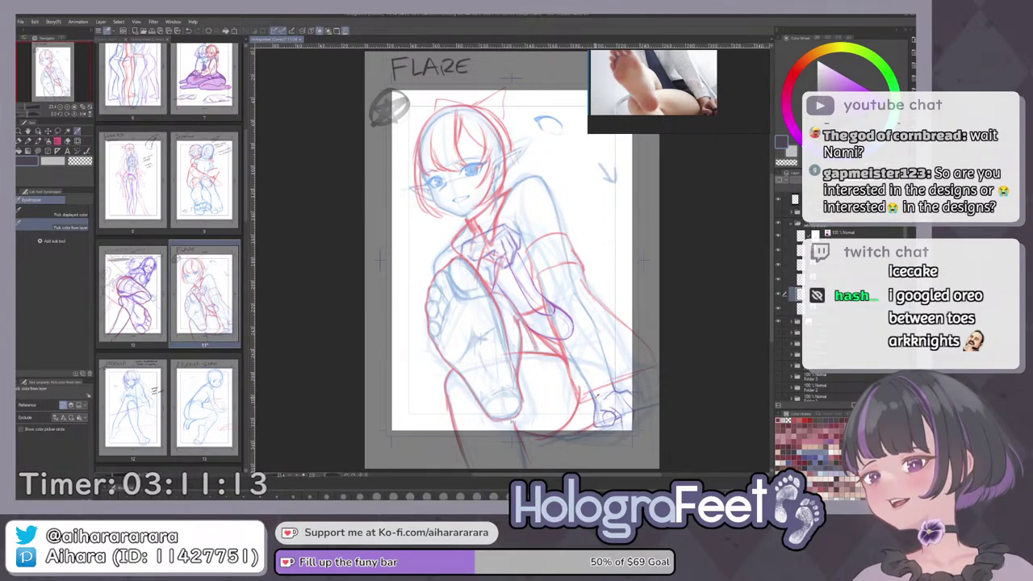
scroll(597, 401, "up", 5)
mouse_move(598, 402)
left_mouse_down()
mouse_move(579, 419)
mouse_move(595, 422)
left_mouse_up()
scroll(595, 423, "up", 2)
scroll(595, 421, "down", 2)
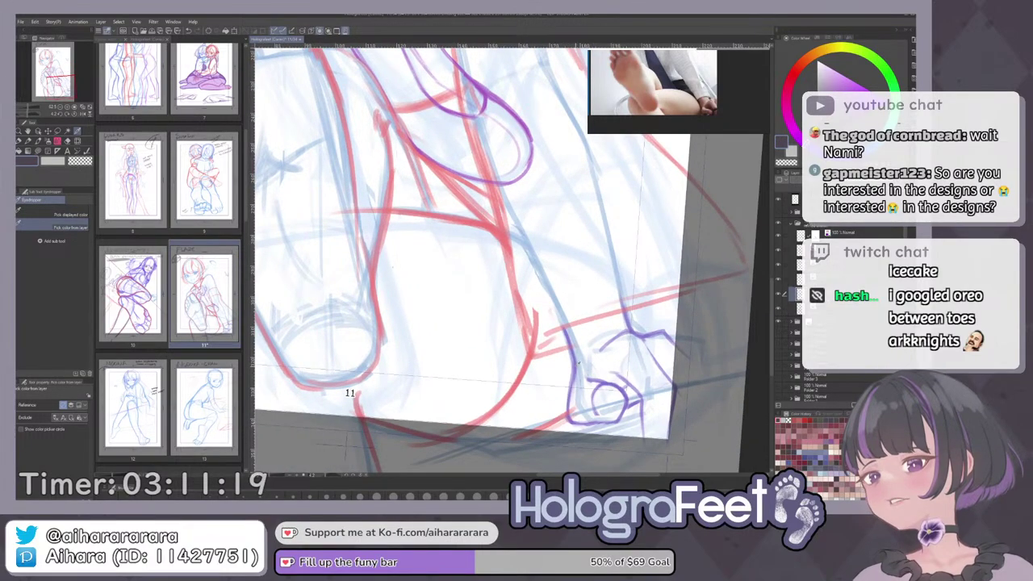
key("p")
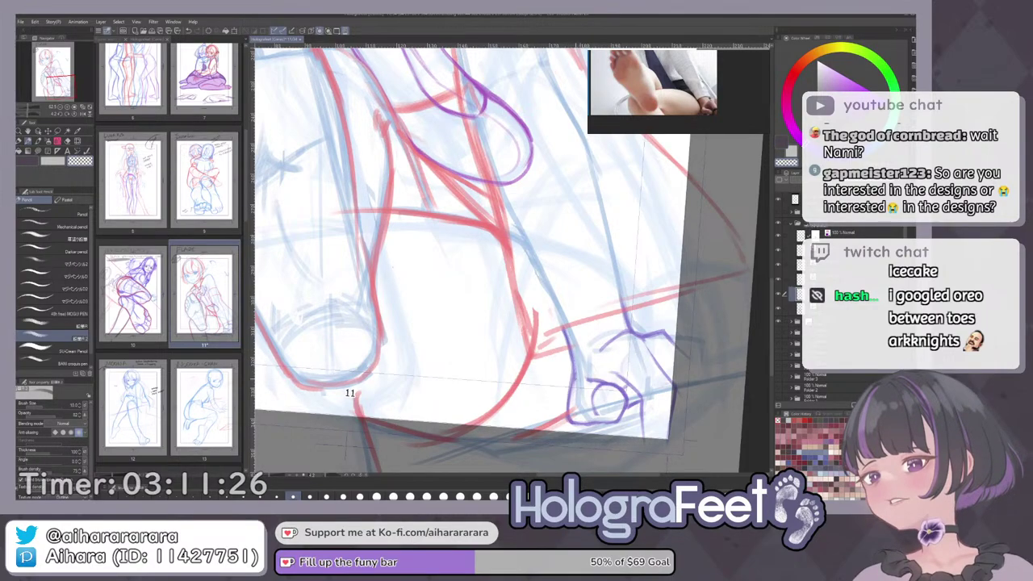
left_click_drag(575, 370, 572, 389)
key("c")
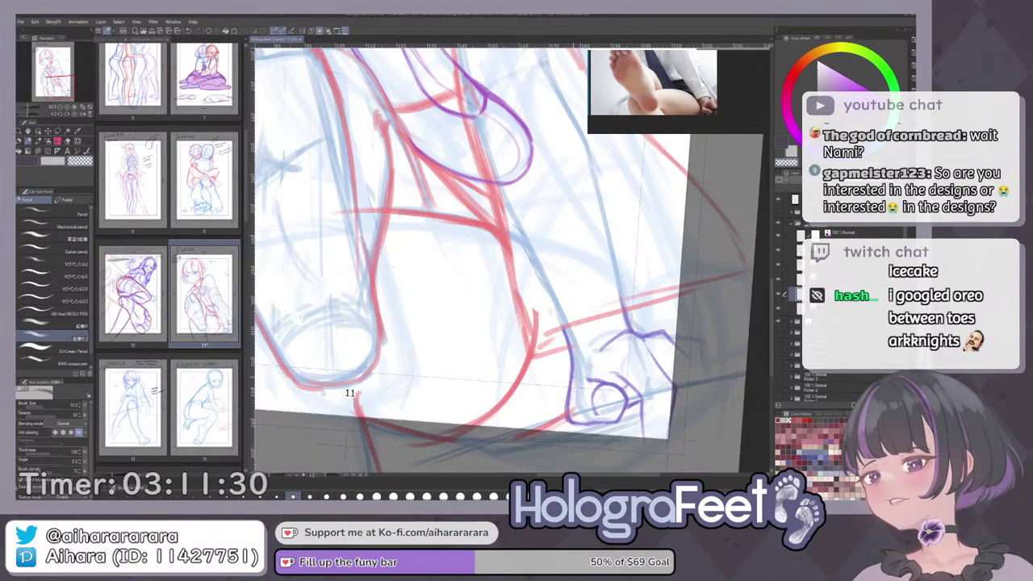
key("x")
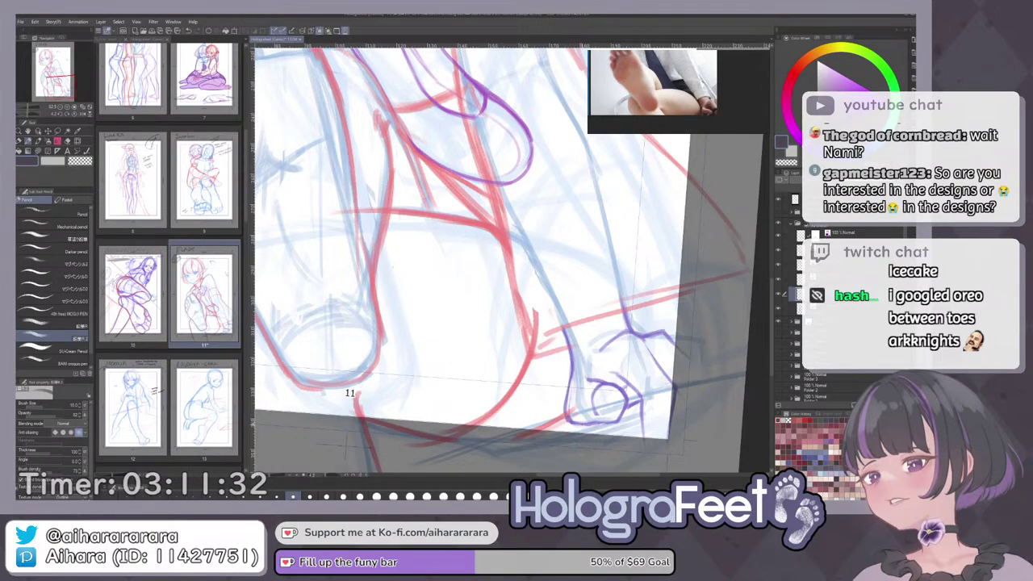
key("ctrl+0")
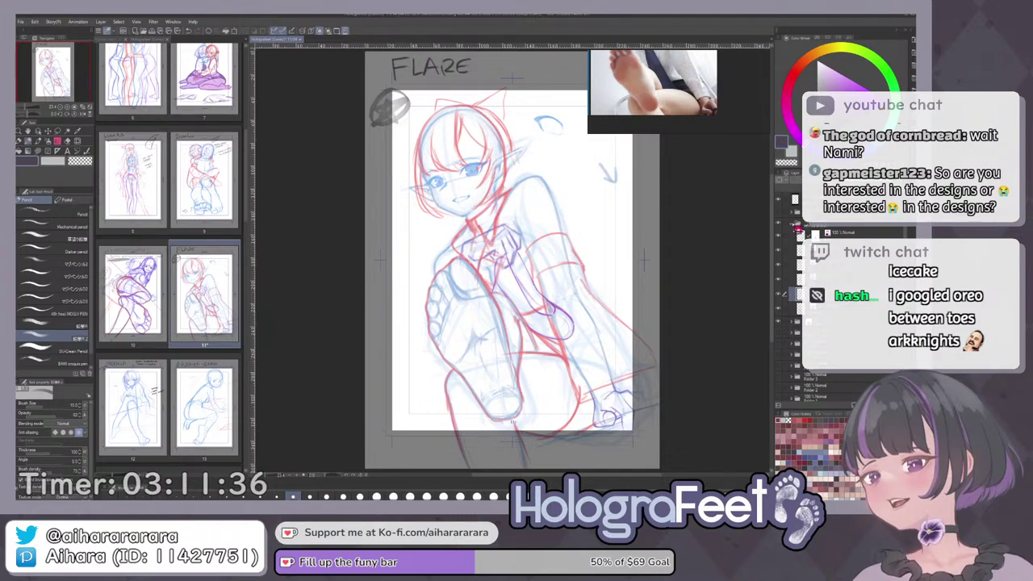
Fade the collapsed sketch folder, and show the line art folder with its body line layer active.
left_click(793, 223)
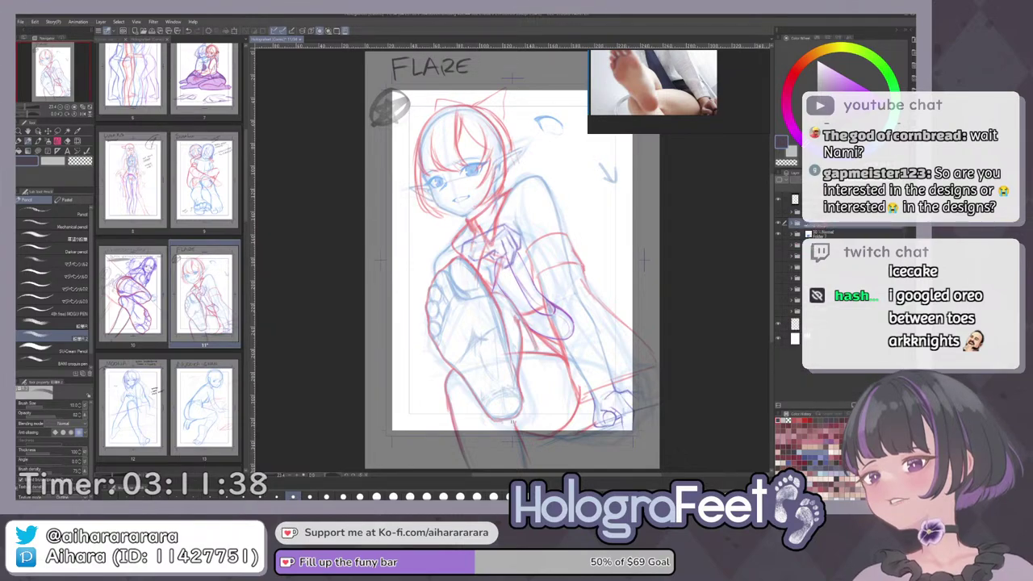
left_click(865, 180)
left_click(779, 212)
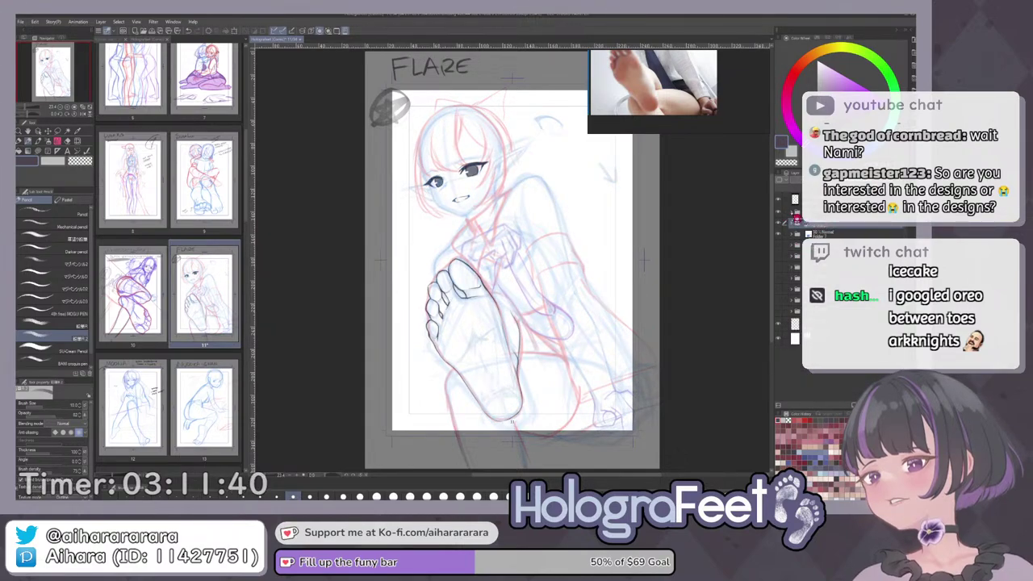
left_click(792, 213)
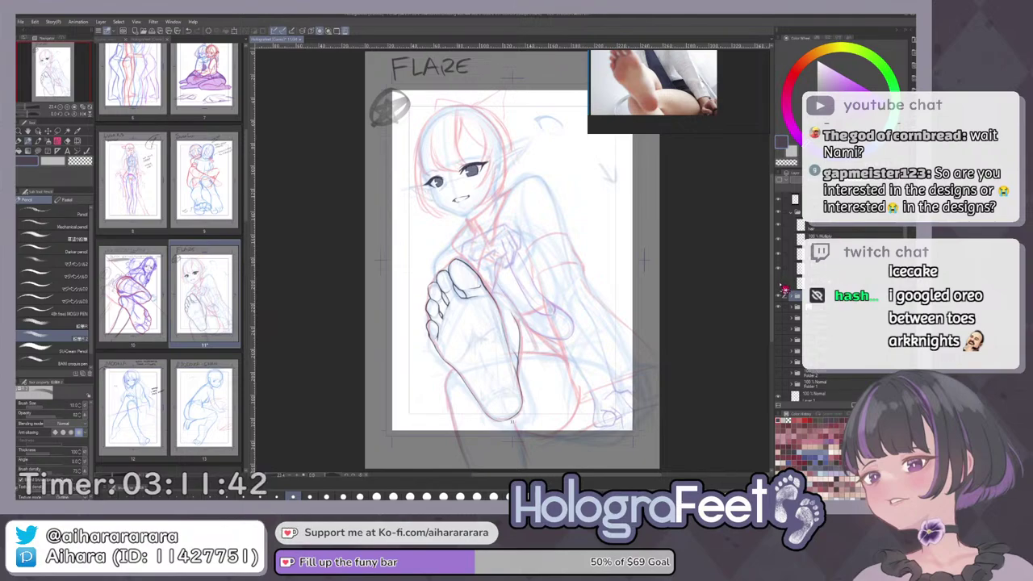
left_click(781, 289)
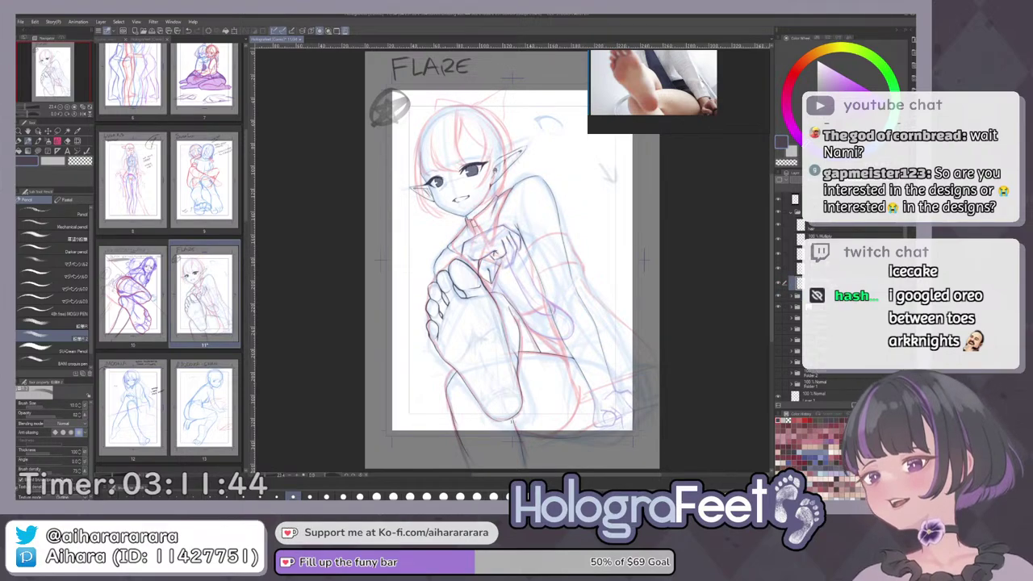
Ink the supporting hand's inner wrist edge, thumb outline and circle with a slightly larger pencil over the faded sketch.
left_click(310, 497)
left_click_drag(615, 322, 602, 340)
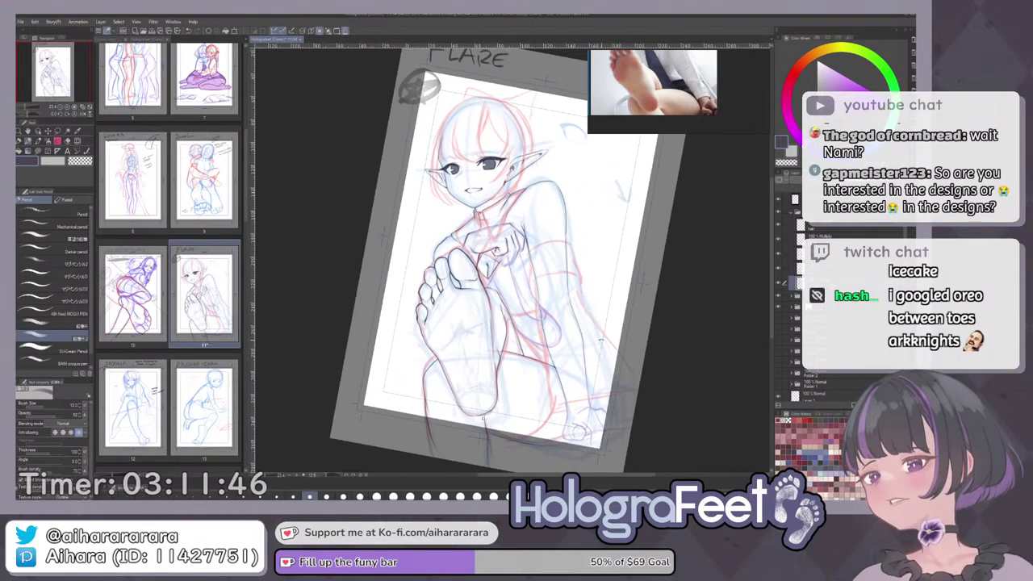
scroll(582, 338, "up", 4)
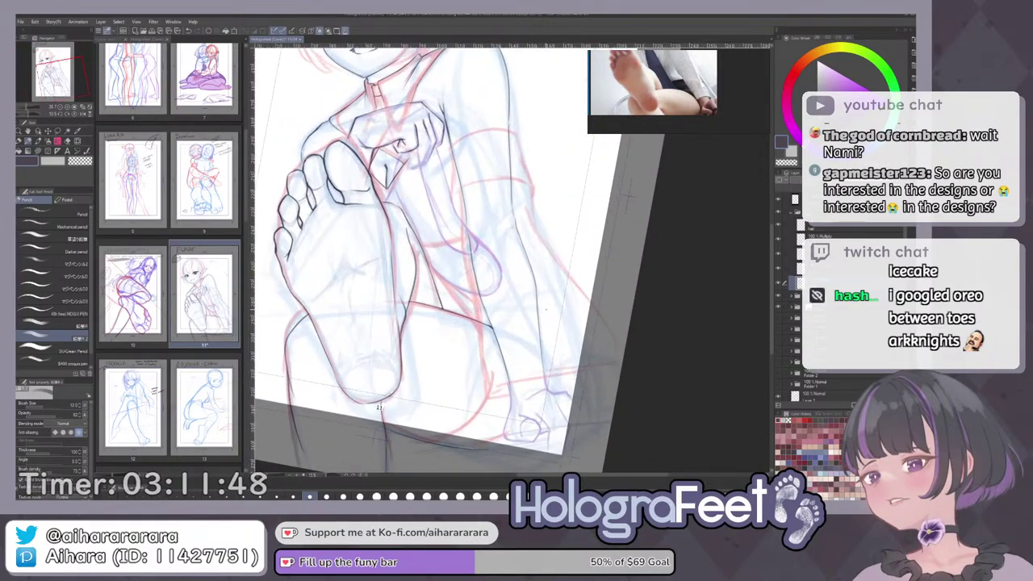
scroll(583, 338, "up", 4)
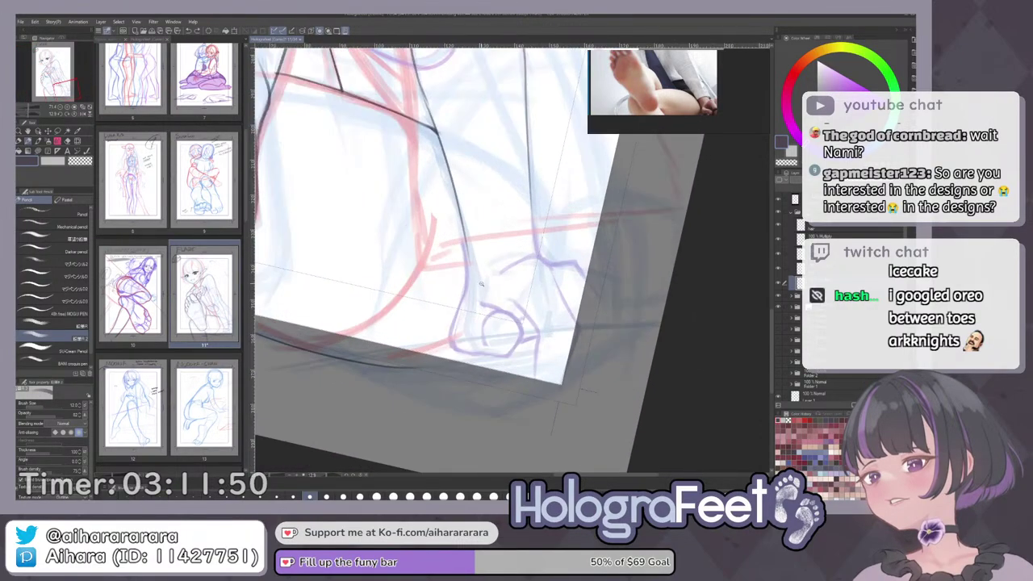
mouse_move(464, 233)
left_mouse_down()
mouse_move(465, 266)
mouse_move(442, 355)
left_mouse_up()
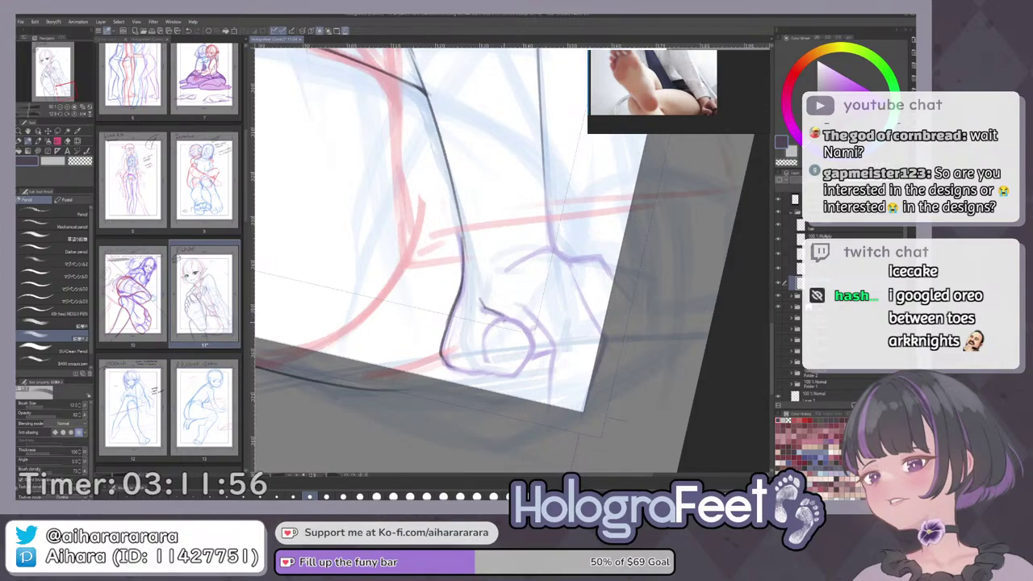
left_click_drag(488, 321, 495, 361)
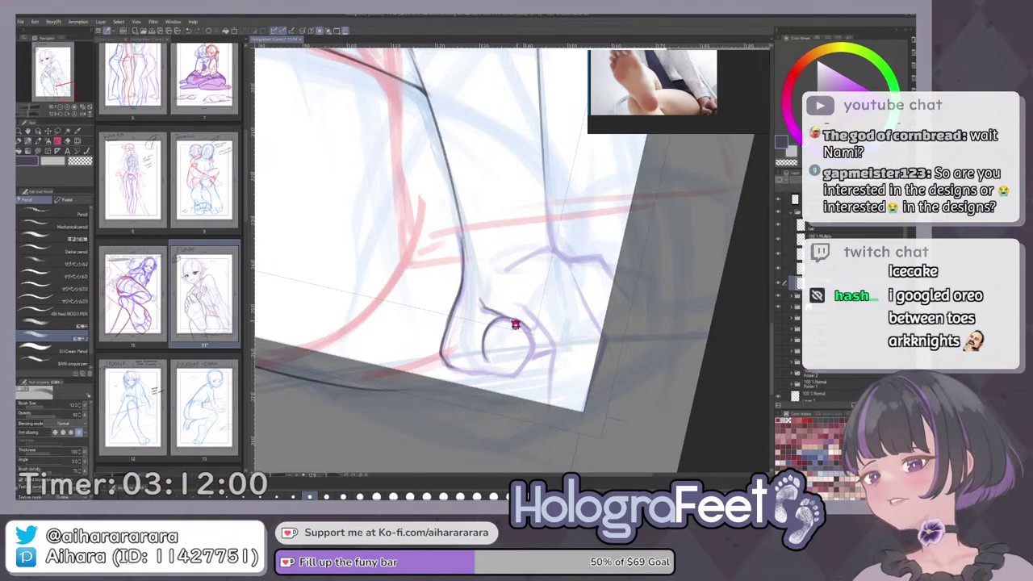
mouse_move(534, 344)
left_mouse_down()
mouse_move(511, 374)
mouse_move(520, 354)
mouse_move(498, 349)
mouse_move(535, 346)
left_mouse_up()
Ink the finger contour beside the circle, the hand's outer edge and the curved knuckle line below the wrist.
mouse_move(587, 318)
left_mouse_down()
mouse_move(589, 369)
mouse_move(575, 362)
left_mouse_up()
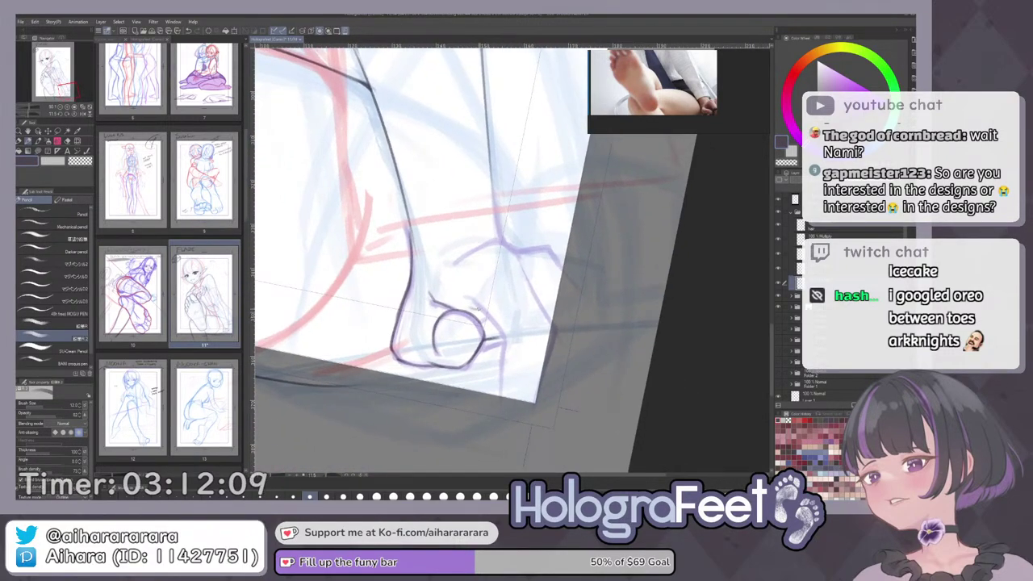
mouse_move(476, 308)
left_mouse_down()
mouse_move(503, 338)
mouse_move(502, 369)
left_mouse_up()
key("ctrl+z")
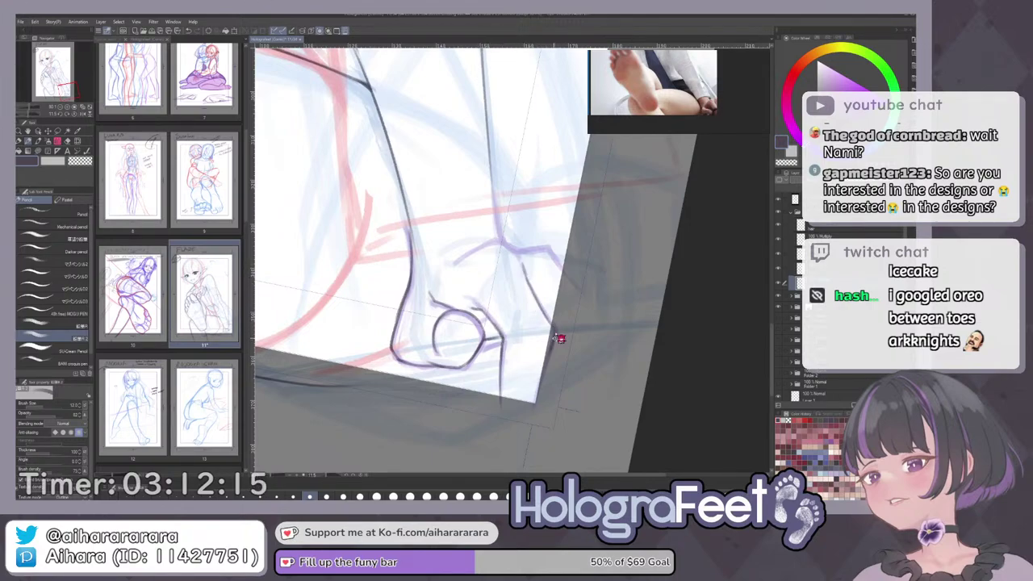
left_click_drag(554, 332, 540, 393)
mouse_move(509, 251)
left_mouse_down()
mouse_move(508, 299)
mouse_move(494, 286)
mouse_move(443, 321)
left_mouse_up()
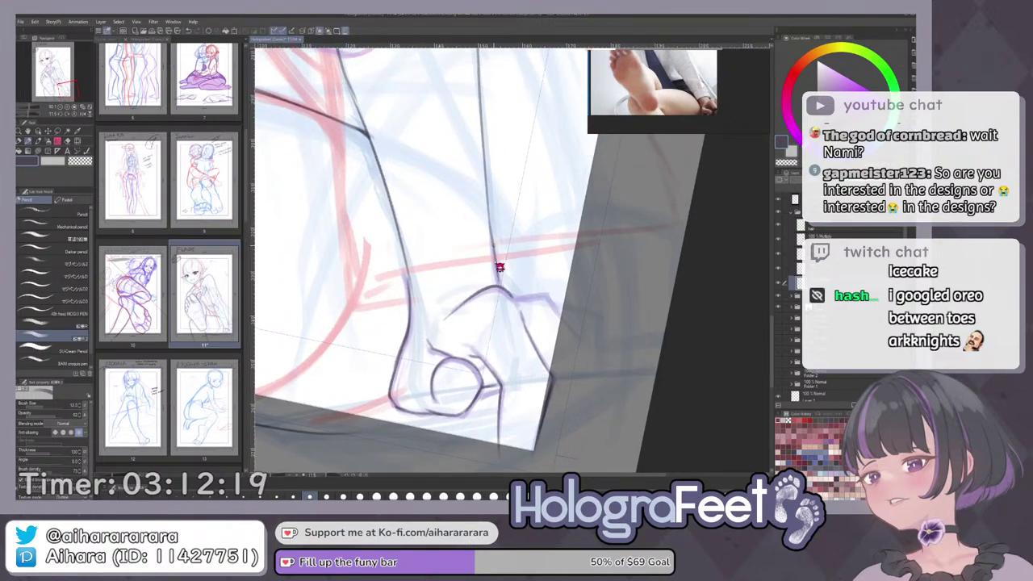
Ink the supporting arm's outer wrist line down to the knuckle curve, and undo an extra stroke over the hand.
left_click_drag(492, 252, 496, 285)
left_click_drag(567, 263, 545, 310)
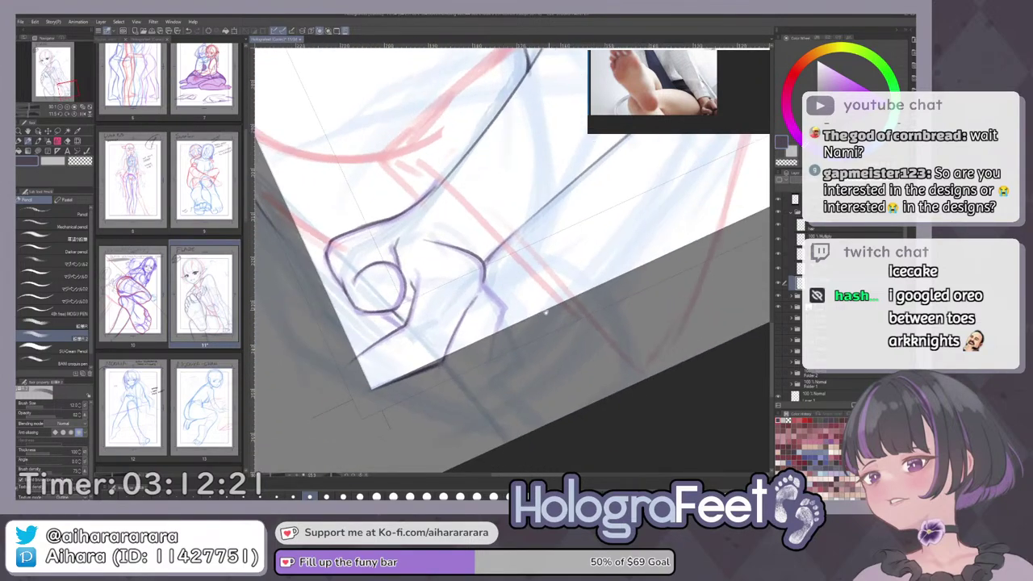
mouse_move(485, 271)
left_mouse_down()
mouse_move(505, 308)
mouse_move(490, 363)
left_mouse_up()
key("ctrl+z")
key("ctrl+0")
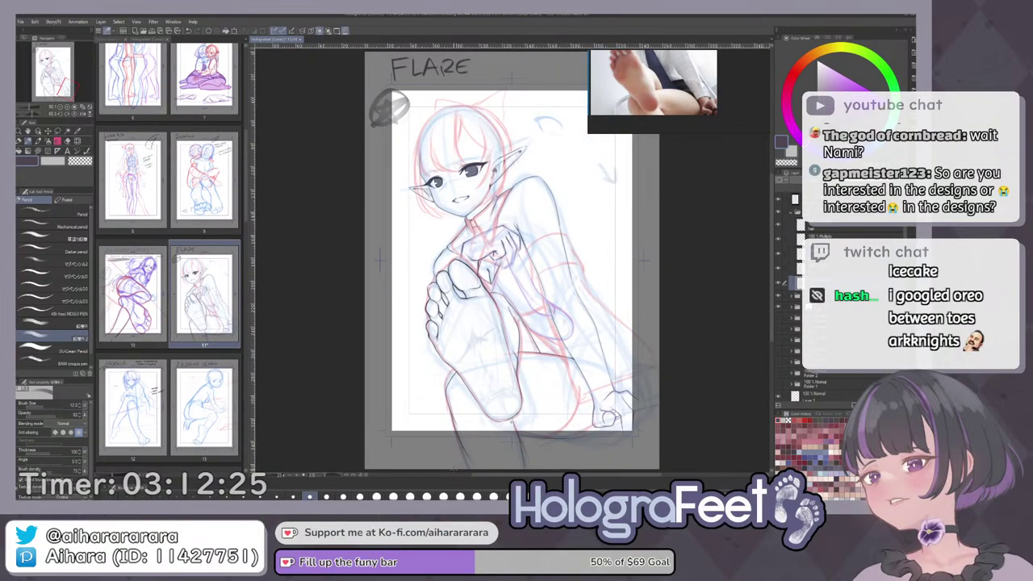
Hide the sketch to check the bare line art on the full page, and show the sketch again.
left_click_drag(717, 407, 728, 389)
key("ctrl+0")
left_click(832, 200)
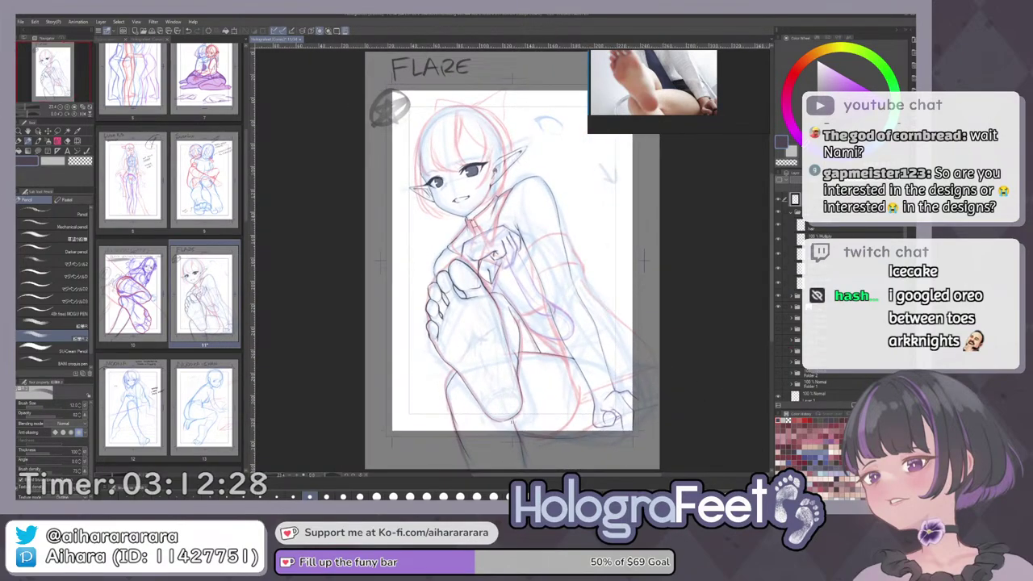
left_click(884, 180)
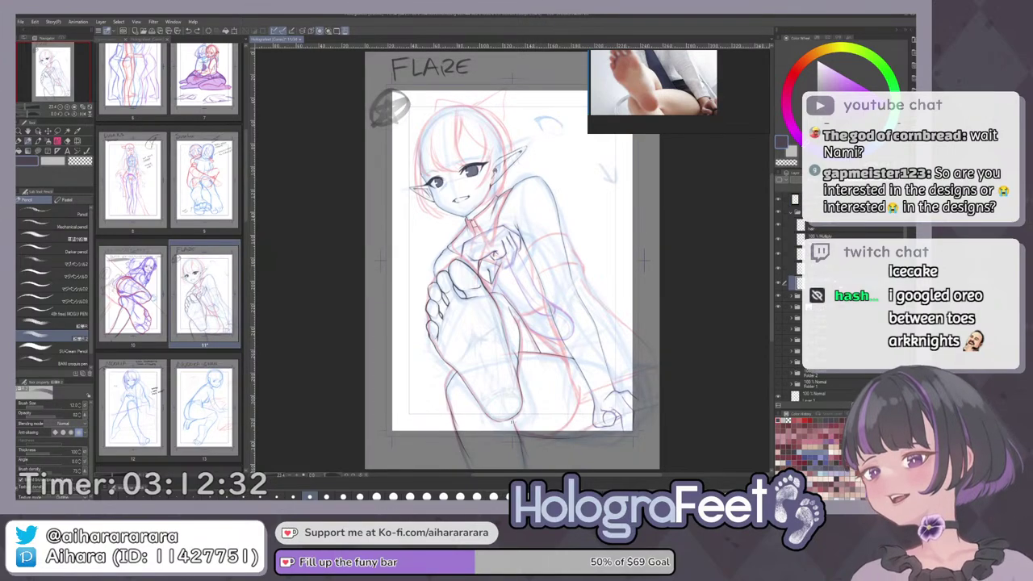
left_click(783, 312)
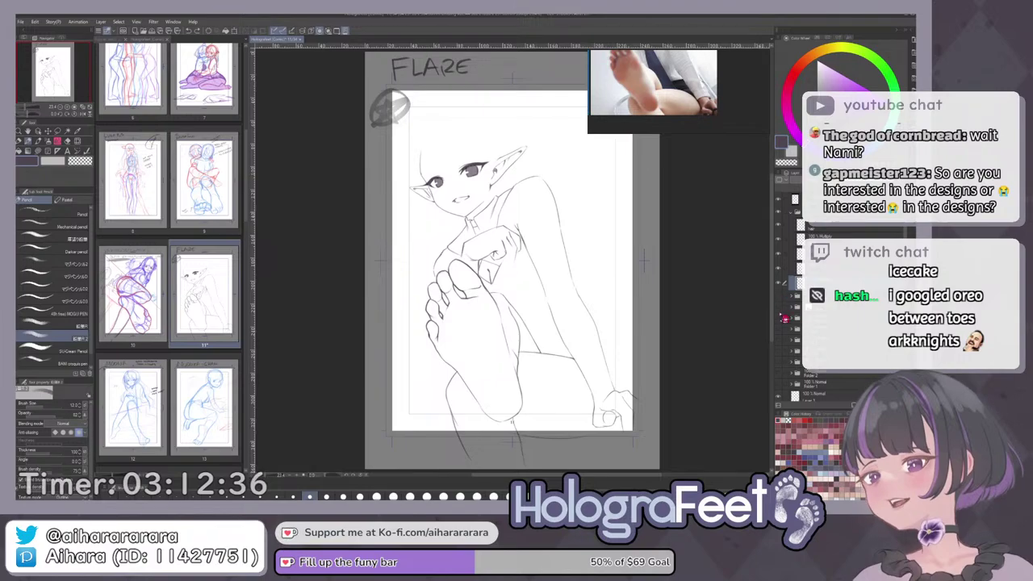
left_click(781, 299)
Touch up the supporting arm's ink lines around the forearm and shoulder, using the pencil with transparent and drawing color.
mouse_move(594, 270)
left_mouse_down()
mouse_move(595, 236)
mouse_move(549, 343)
left_mouse_up()
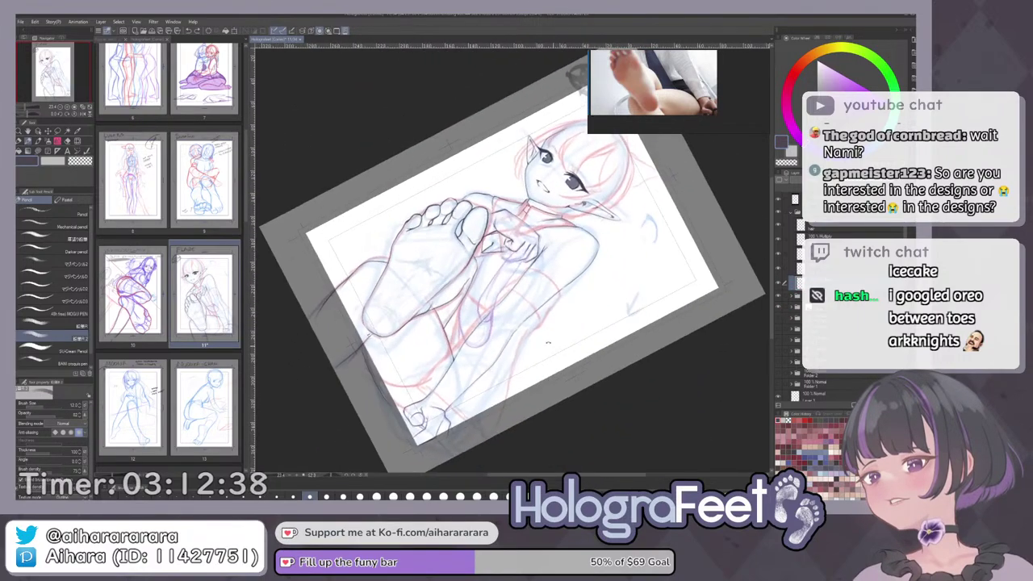
left_click_drag(498, 313, 521, 303)
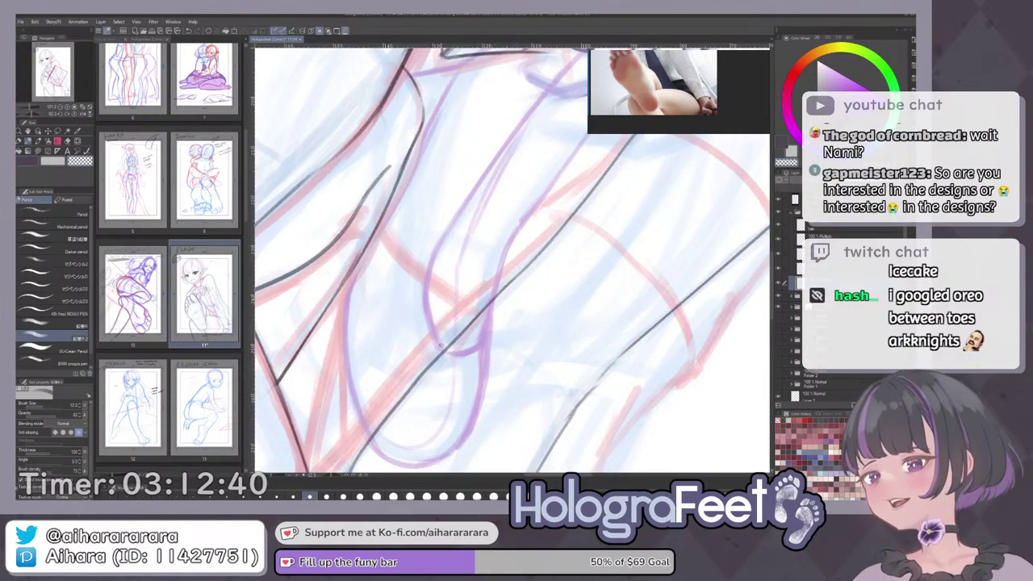
mouse_move(611, 352)
left_mouse_down()
mouse_move(554, 289)
mouse_move(526, 336)
left_mouse_up()
left_click_drag(559, 299, 522, 342)
key("c")
key("ctrl+0")
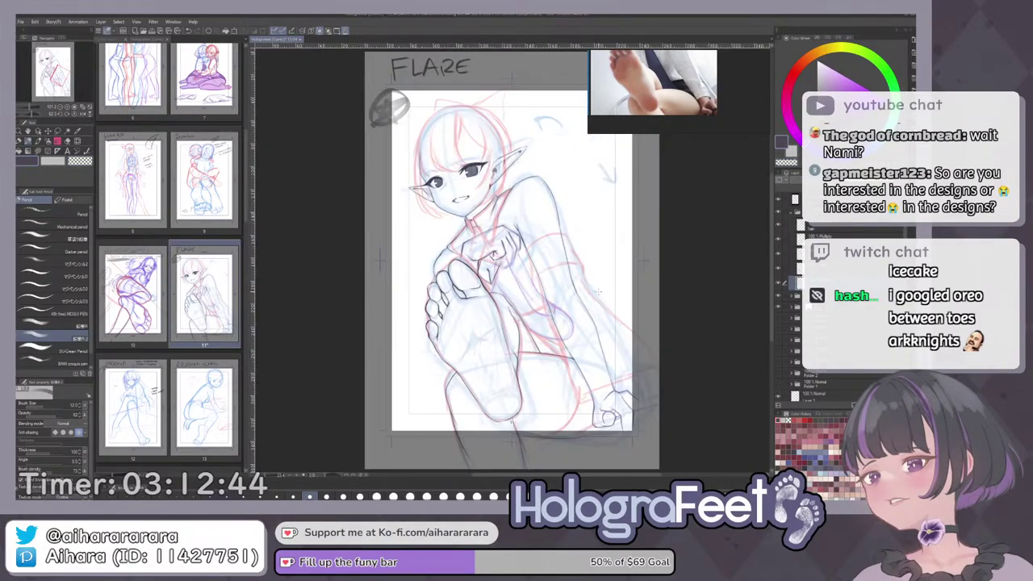
left_click_drag(539, 234, 565, 228)
left_click_drag(569, 277, 513, 200)
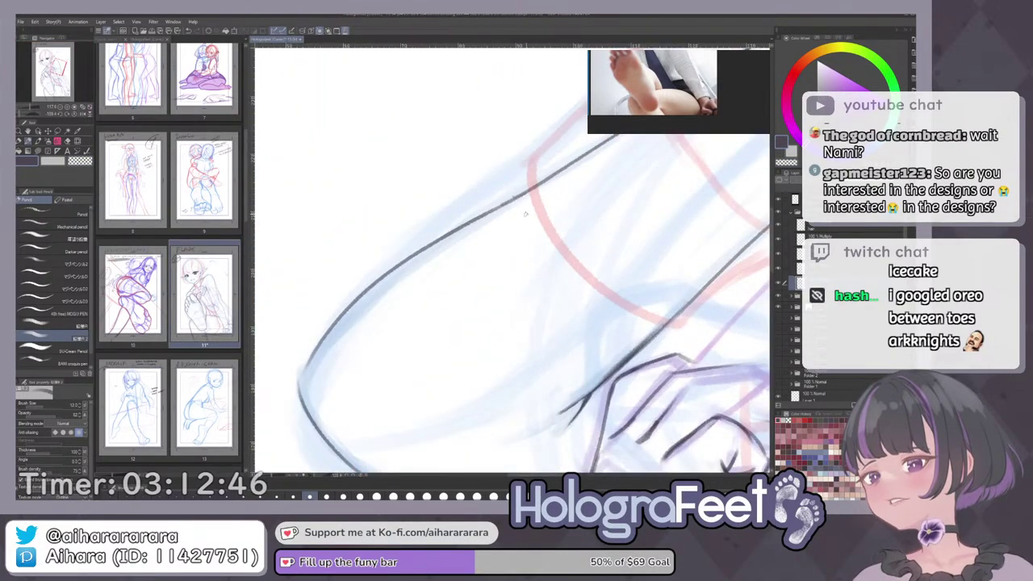
key("ctrl+0")
Ink the short neck line between the ear and the collar, switching between drawing and transparent color.
scroll(292, 262, "up", 4)
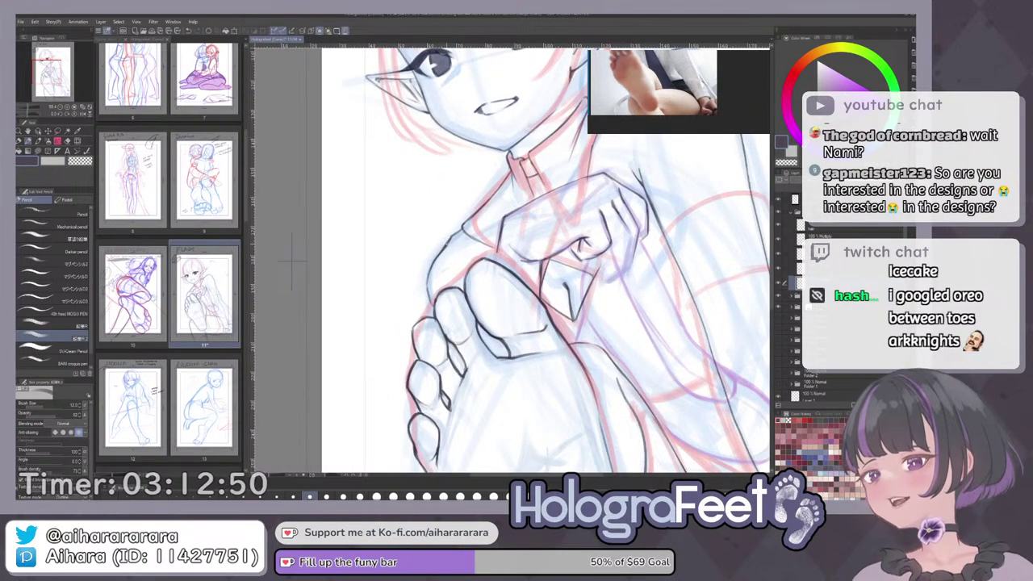
key("ctrl+0")
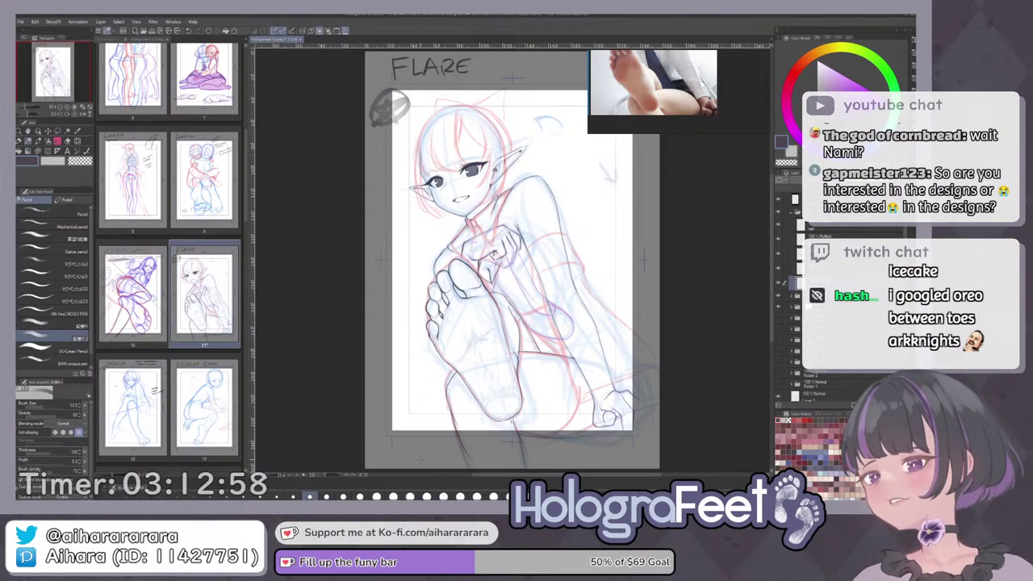
scroll(487, 253, "up", 5)
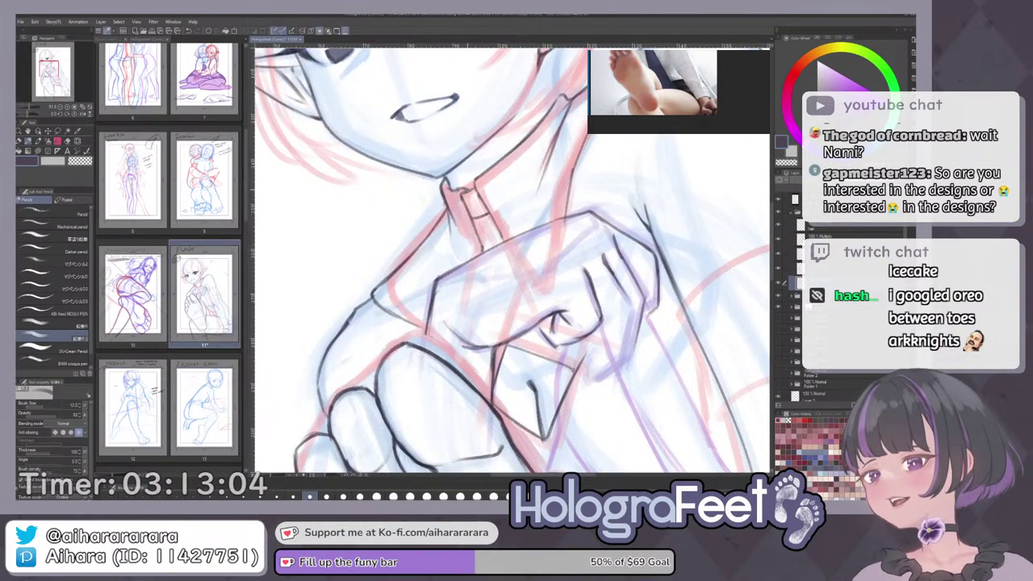
mouse_move(547, 163)
left_mouse_down()
mouse_move(477, 346)
mouse_move(460, 336)
left_mouse_up()
left_click_drag(485, 253, 486, 271)
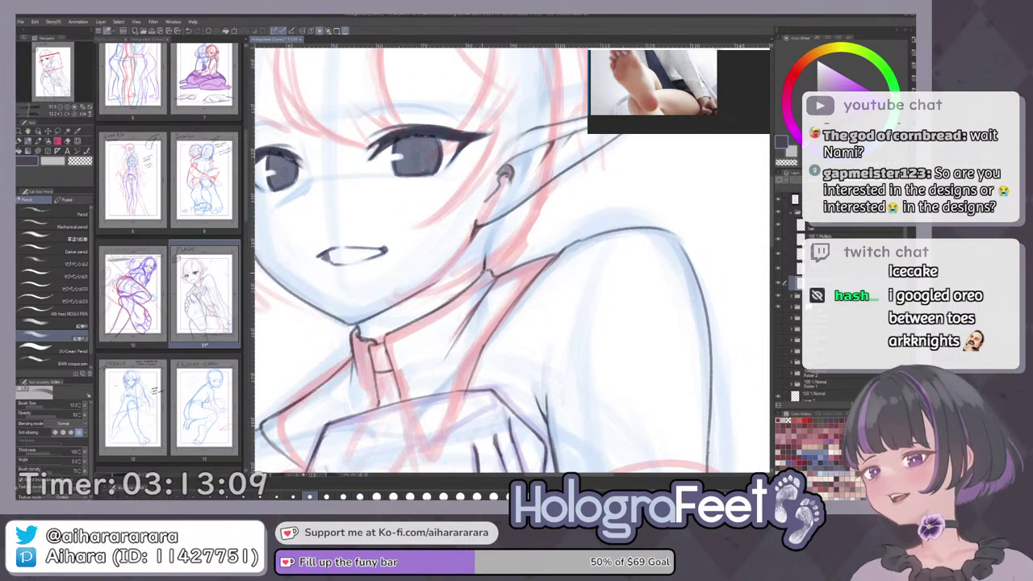
left_click_drag(483, 249, 488, 264)
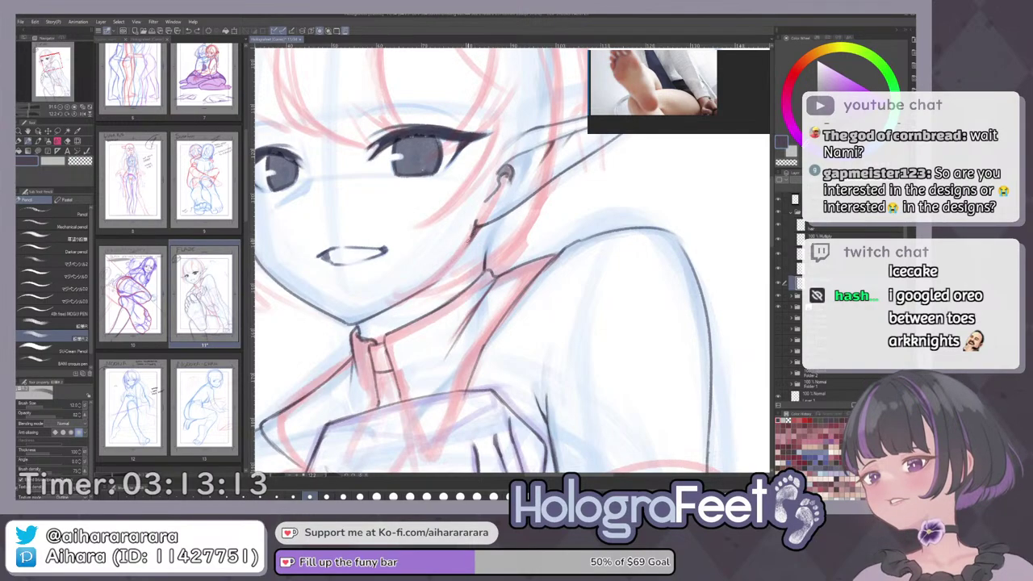
key("c")
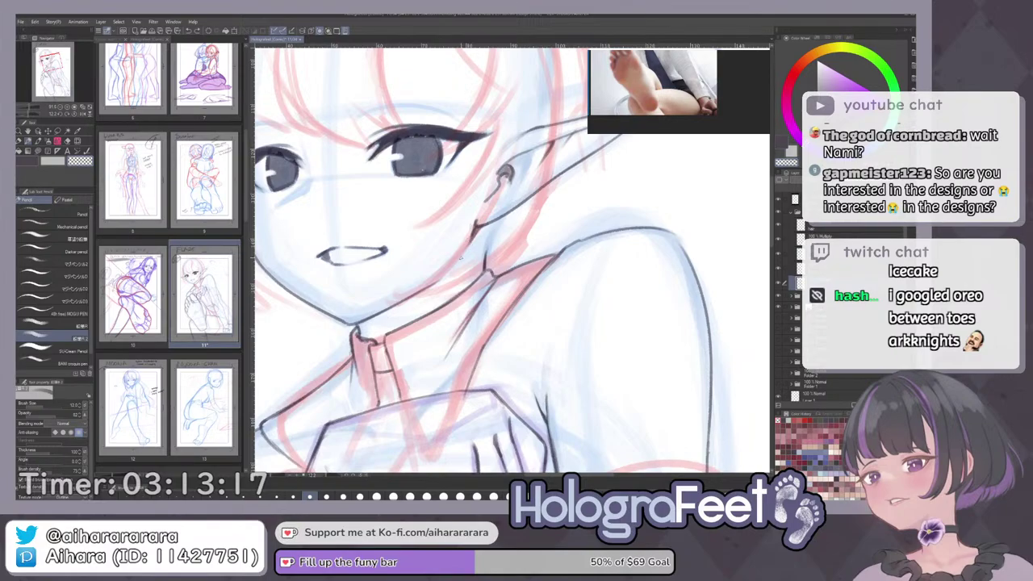
key("c")
key("ctrl+minus")
key("ctrl+0")
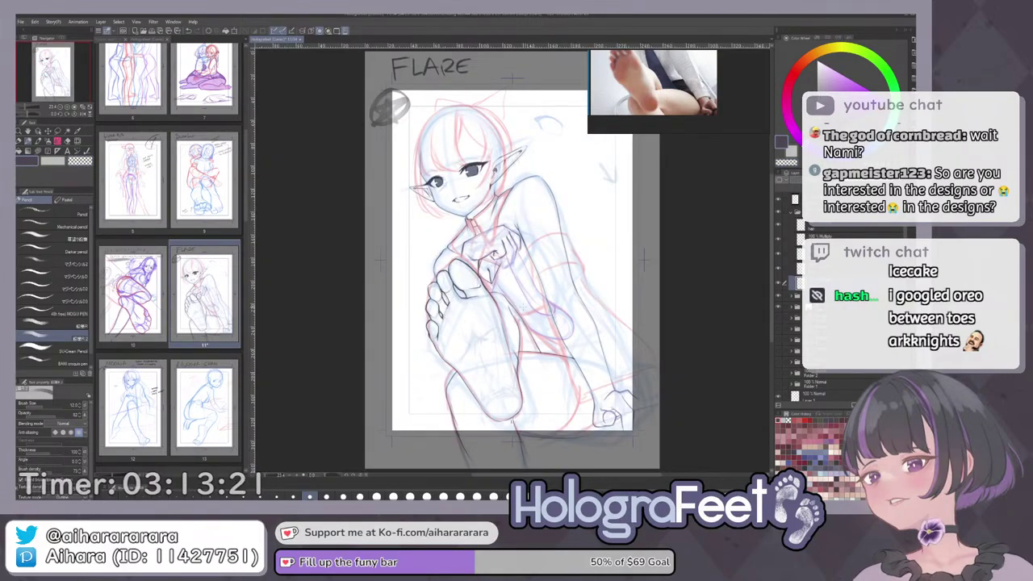
key("ctrl+plus")
key("ctrl+plus")
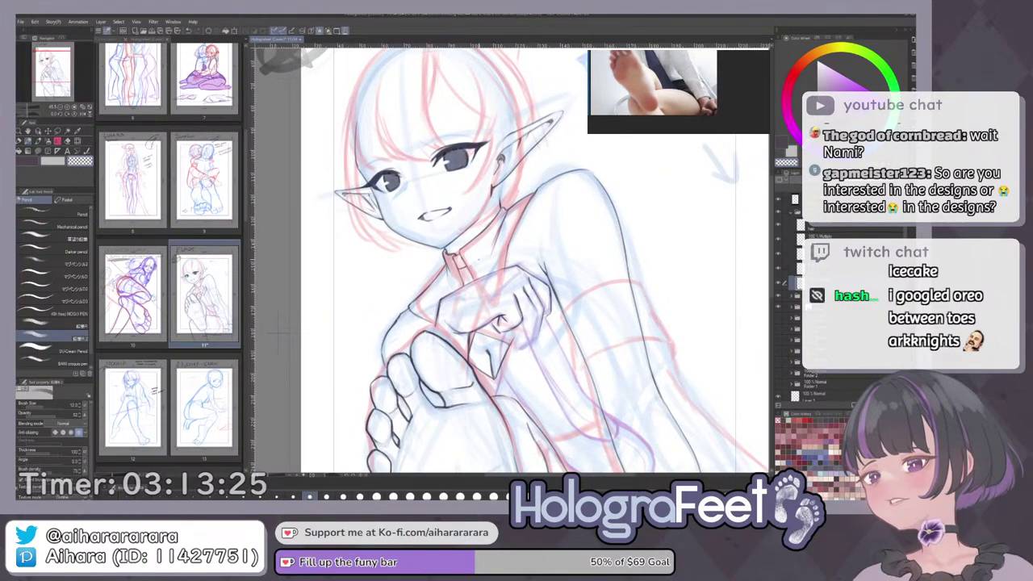
key("c")
key("ctrl+0")
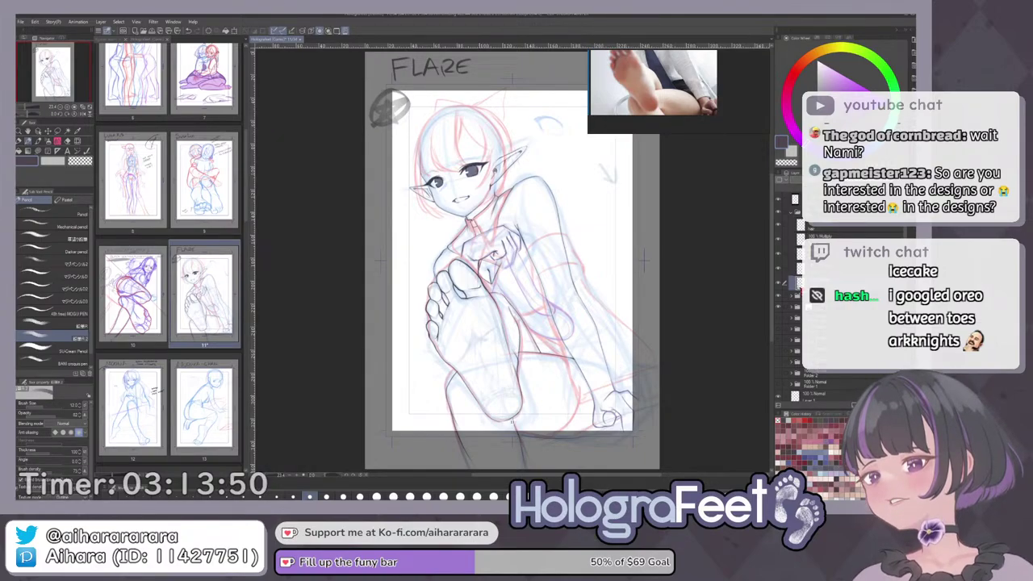
Switch to the layer above and erase along the leg line beside the raised foot's heel.
left_click_drag(560, 257, 558, 276)
left_click_drag(521, 244, 571, 267)
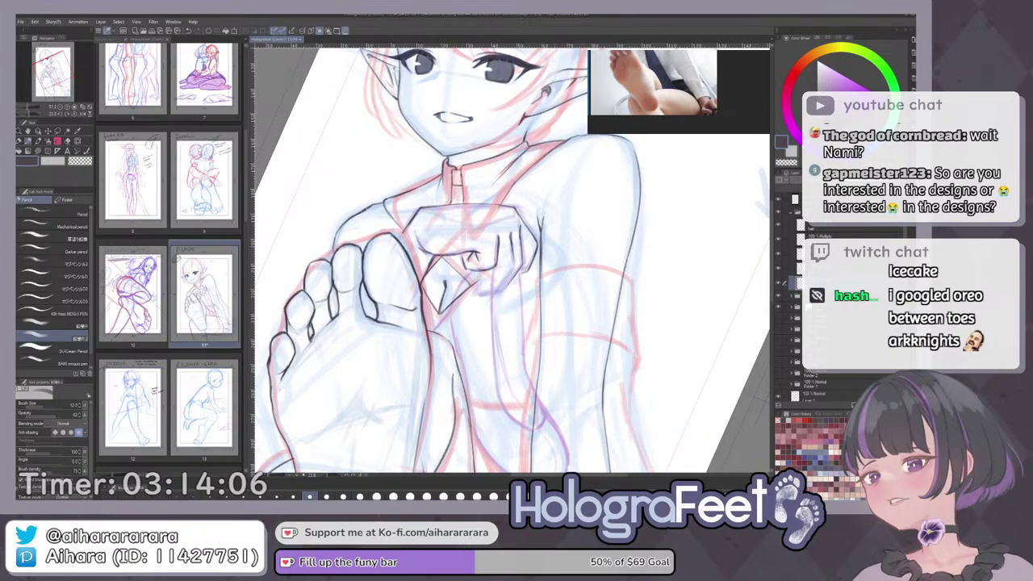
left_click_drag(555, 341, 571, 200)
key("e")
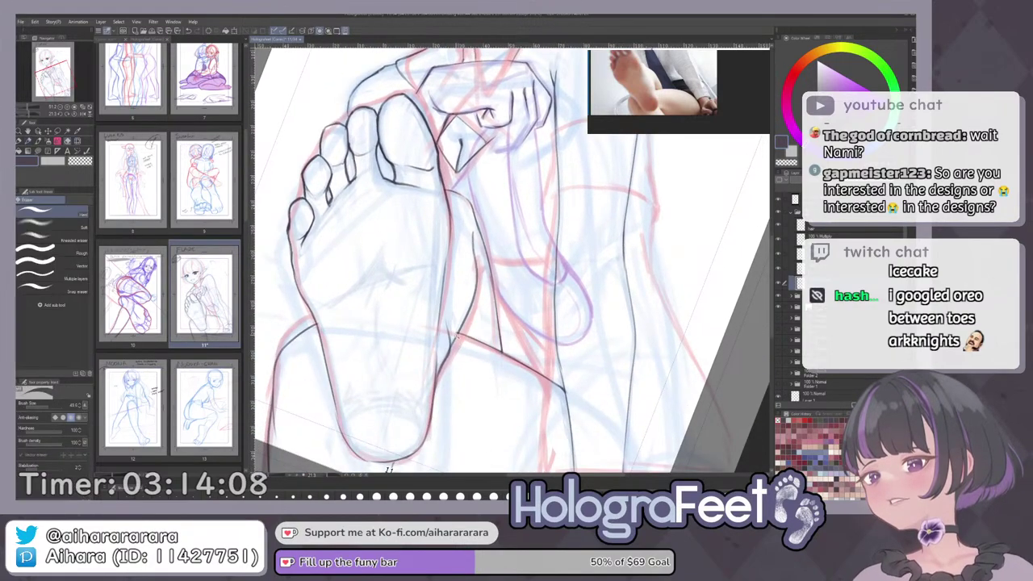
scroll(458, 333, "up", 1)
key("alt+]")
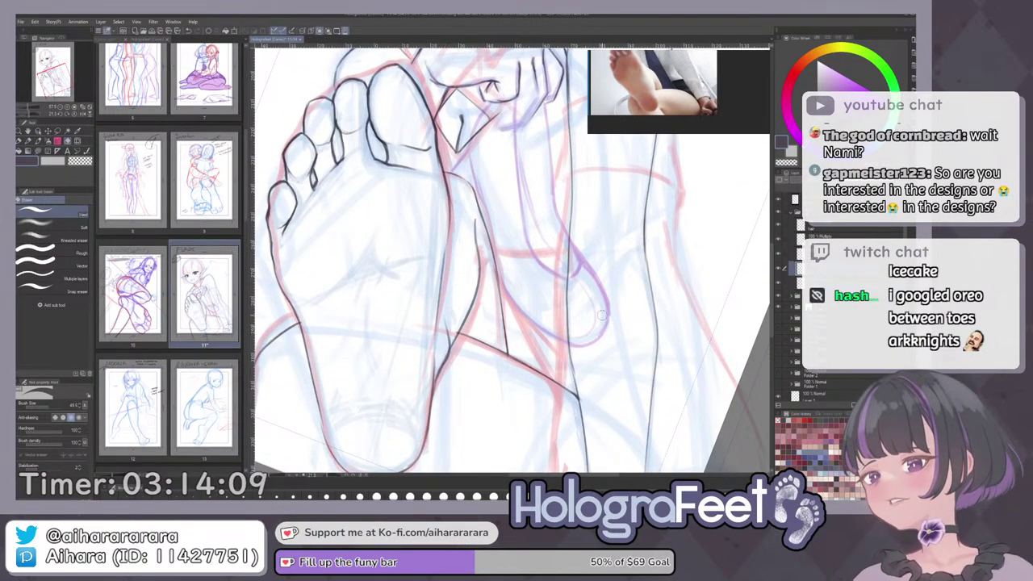
left_click_drag(449, 339, 441, 378)
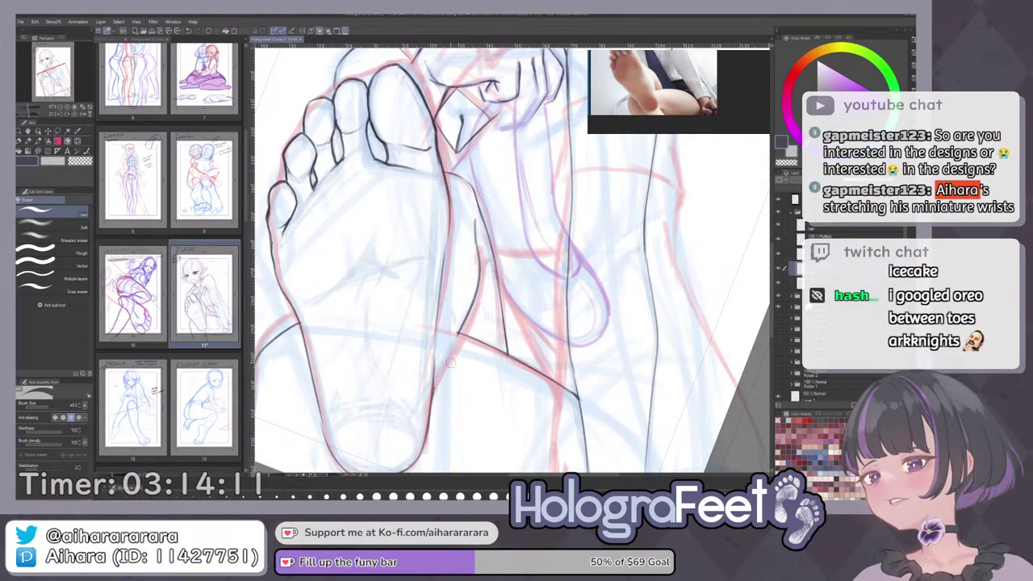
Undo the last change, re-ink the leg line beside the heel with the pencil, and undo an extra stroke along the sole's edge.
key("p")
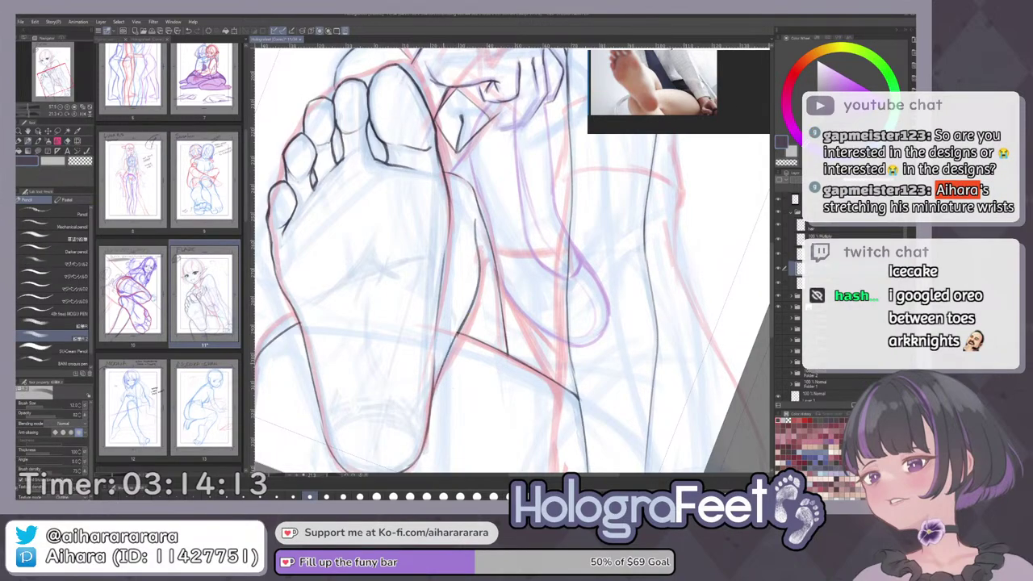
key("ctrl+z")
left_click_drag(465, 321, 431, 407)
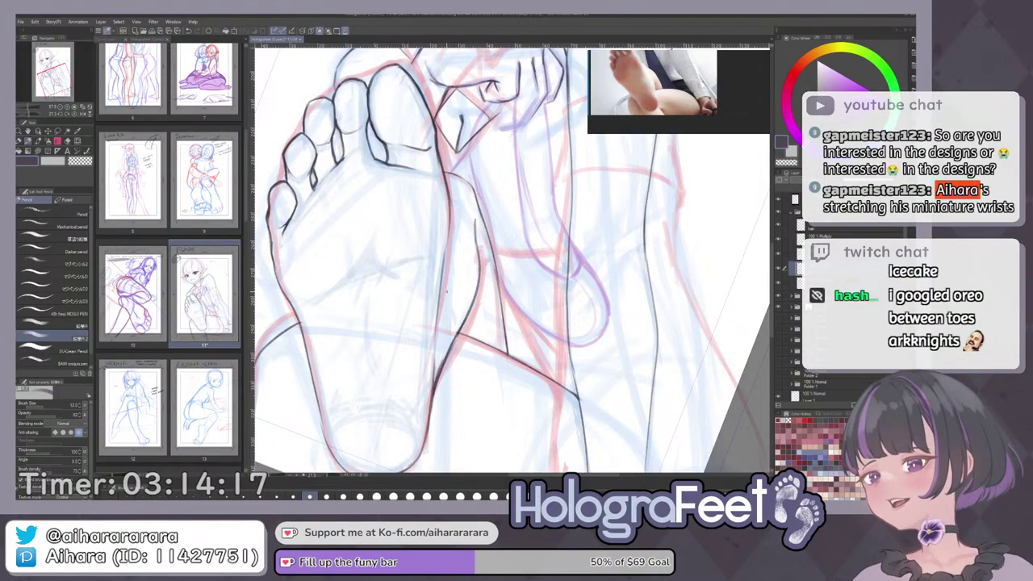
mouse_move(447, 292)
left_mouse_down()
mouse_move(474, 301)
mouse_move(452, 325)
left_mouse_up()
key("ctrl+z")
key("ctrl+0")
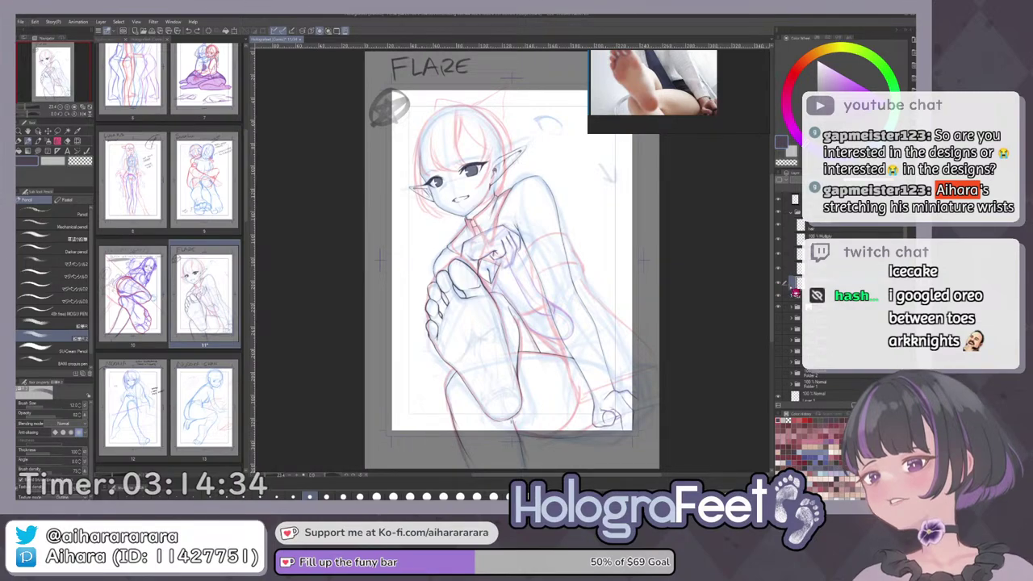
Check the drawing with the red sketch briefly hidden, and erase the outer finger line on the raised fist.
left_click(778, 289)
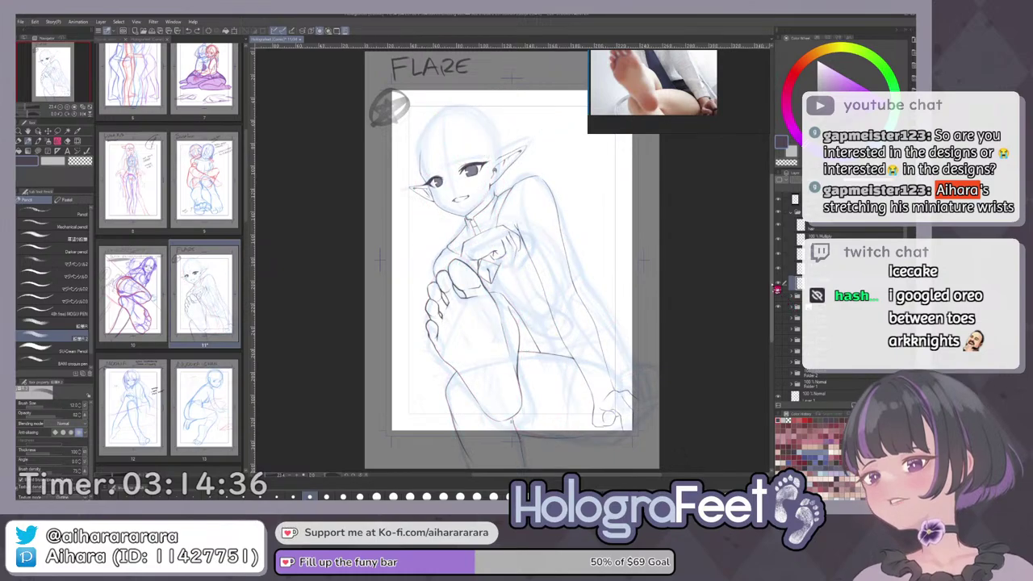
left_click(778, 287)
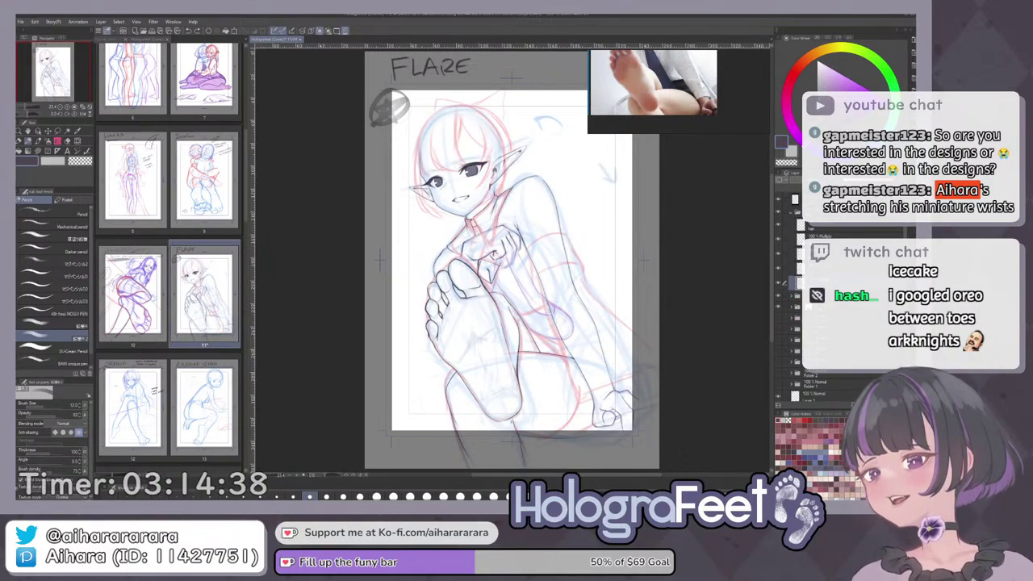
left_click_drag(569, 190, 584, 206)
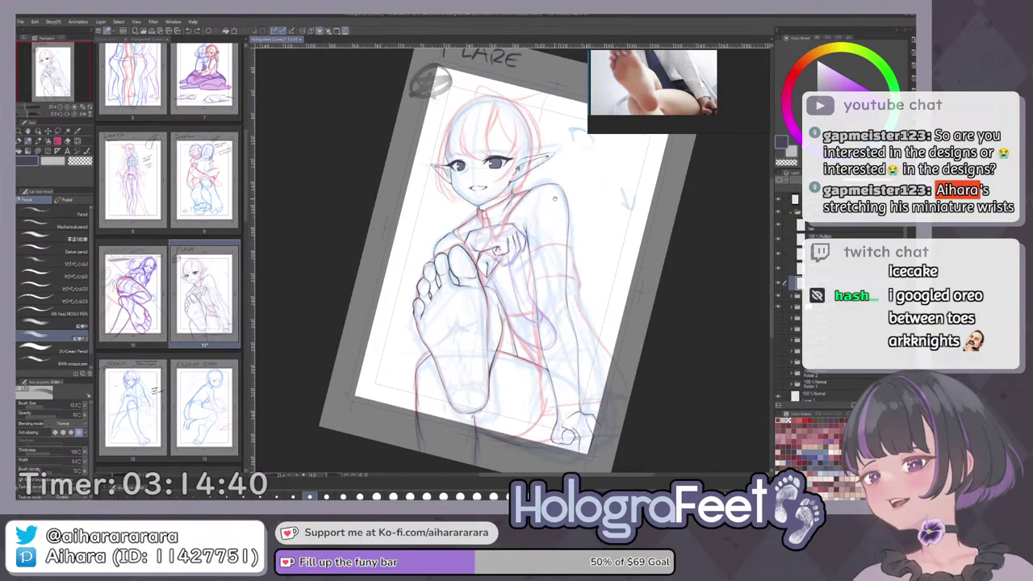
scroll(515, 247, "up", 4)
key("e")
mouse_move(528, 254)
left_mouse_down()
mouse_move(519, 234)
mouse_move(523, 259)
left_mouse_up()
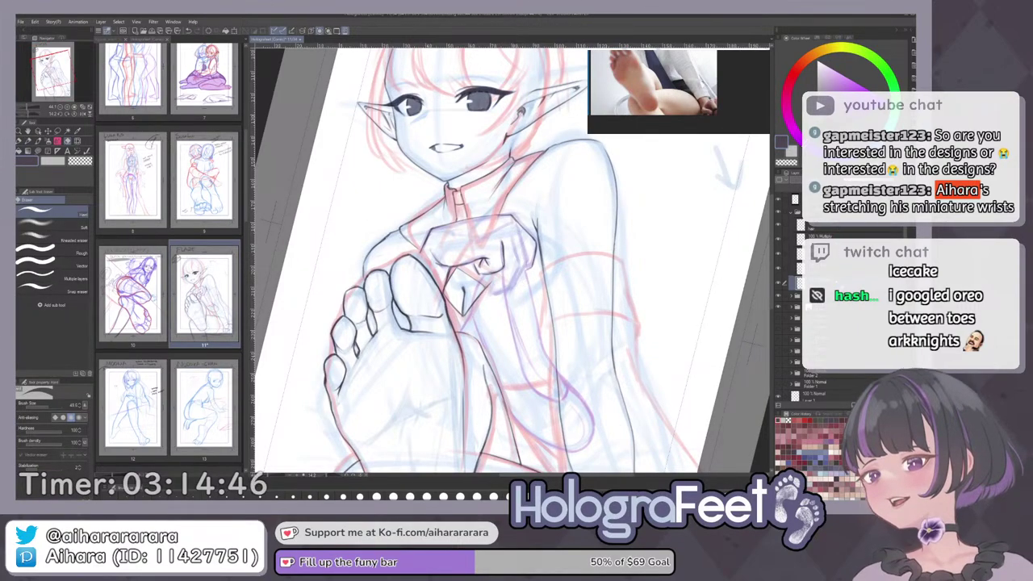
Add a new layer and ink a diagonal line from below the fist to the foot's edge, undoing an extra mark.
key("ctrl+shift+n")
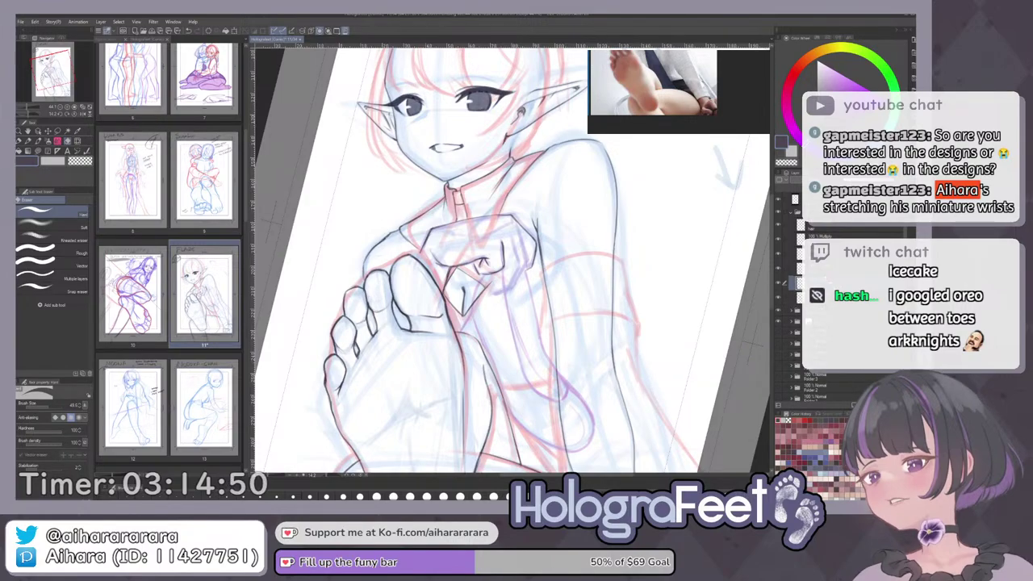
scroll(475, 351, "up", 3)
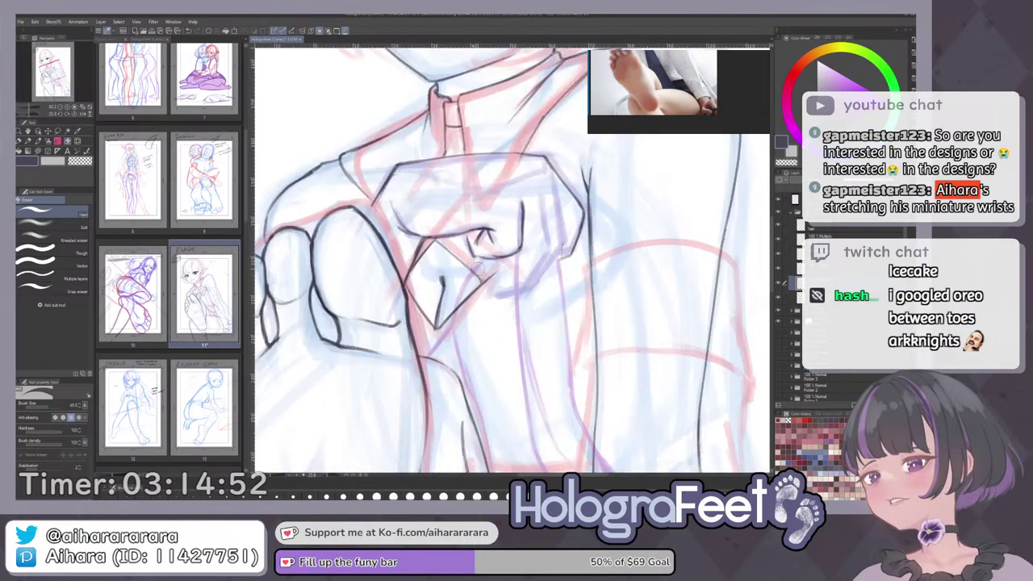
key("p")
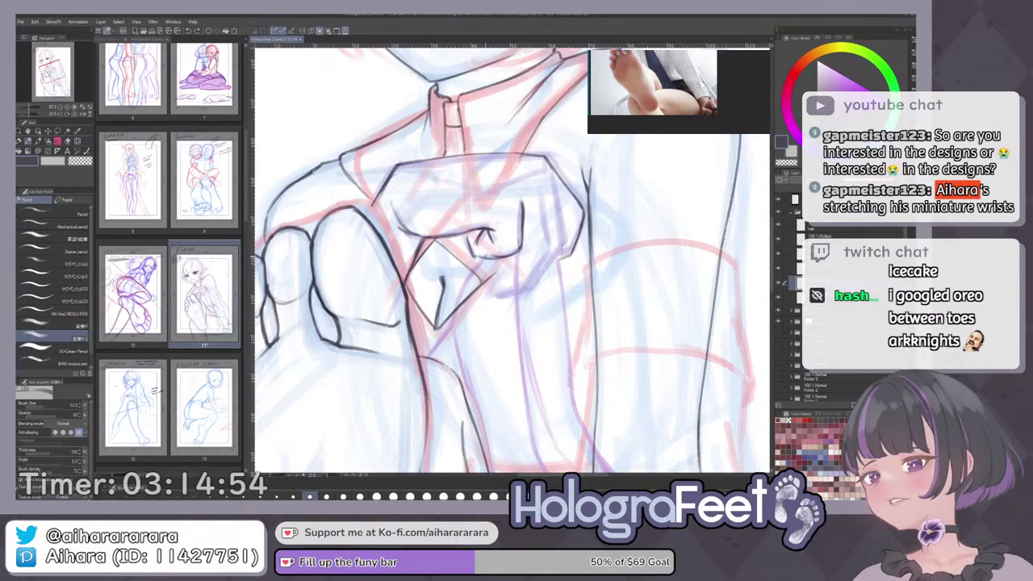
left_click_drag(477, 260, 453, 322)
mouse_move(428, 355)
left_mouse_down()
mouse_move(453, 320)
mouse_move(427, 355)
left_mouse_up()
key("ctrl+z")
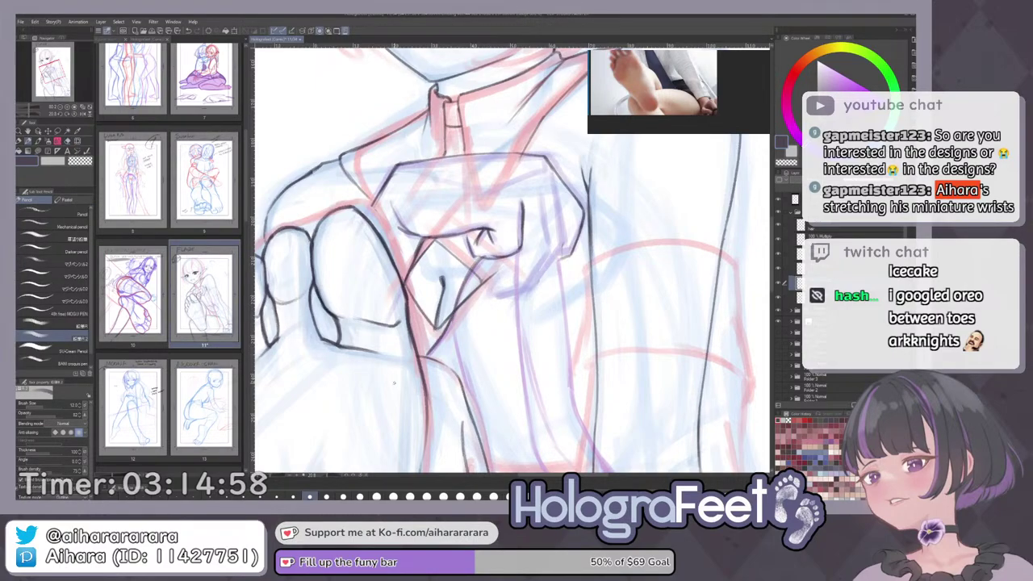
Give the body line layer a blue layer color, and make the new layer above it active again.
left_click(815, 298)
key("ctrl+b")
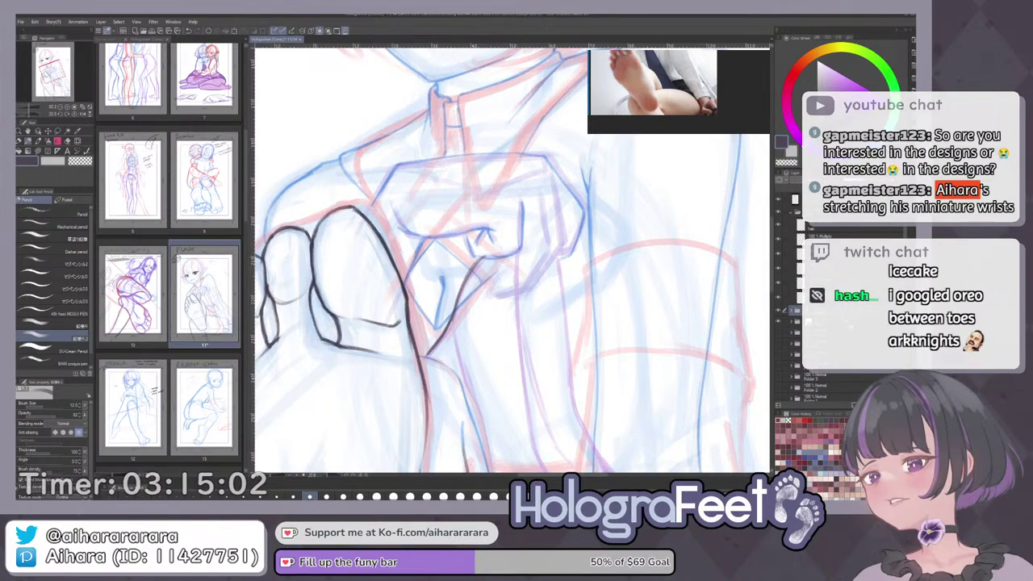
left_click(856, 180)
left_click(816, 282)
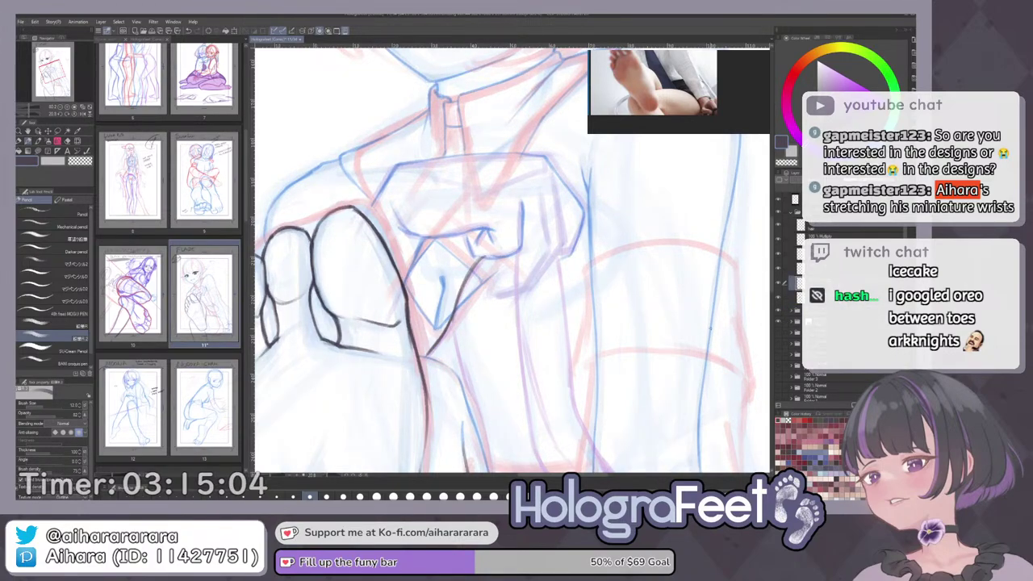
Ink the straight upper part of the outer edge of the purple sketched shape hanging from the raised fist, undoing two strokes.
left_click_drag(485, 283, 476, 268)
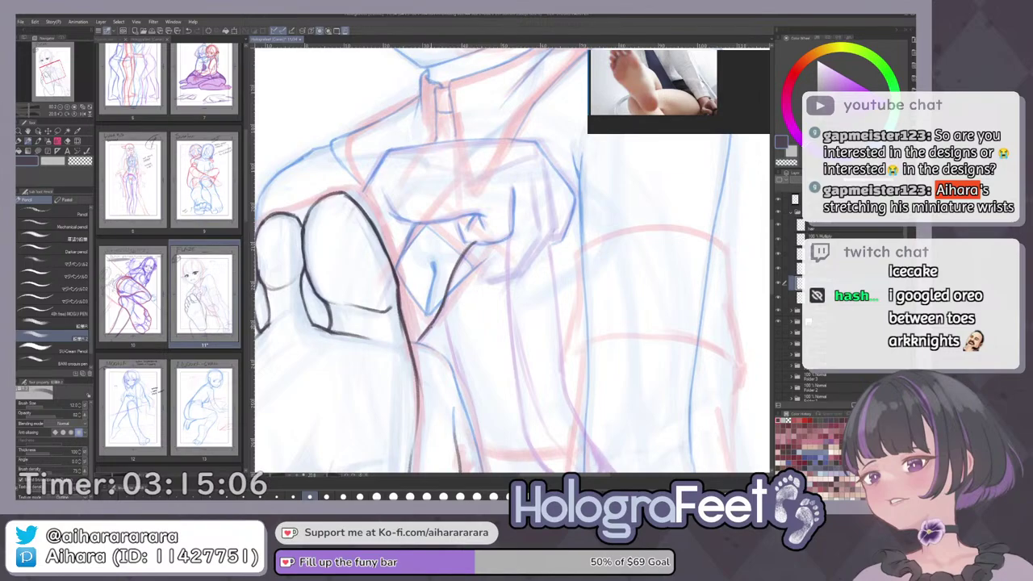
key("ctrl+0")
left_click_drag(597, 243, 465, 194)
scroll(538, 259, "up", 5)
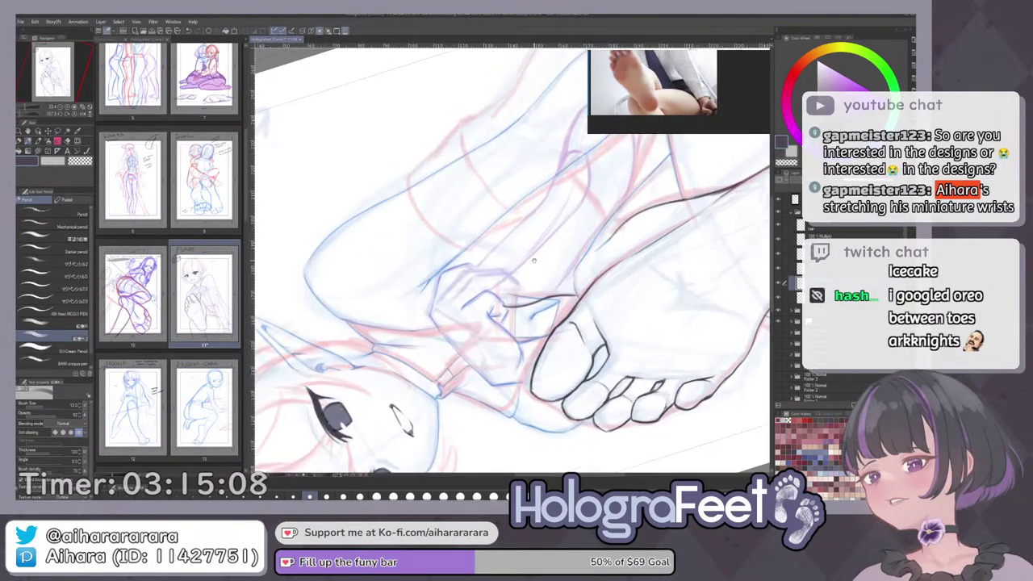
mouse_move(537, 258)
left_mouse_down()
mouse_move(545, 284)
mouse_move(522, 365)
left_mouse_up()
mouse_move(435, 344)
left_mouse_down()
mouse_move(391, 382)
mouse_move(481, 295)
left_mouse_up()
key("ctrl+z")
key("ctrl+z")
left_click_drag(380, 393, 501, 277)
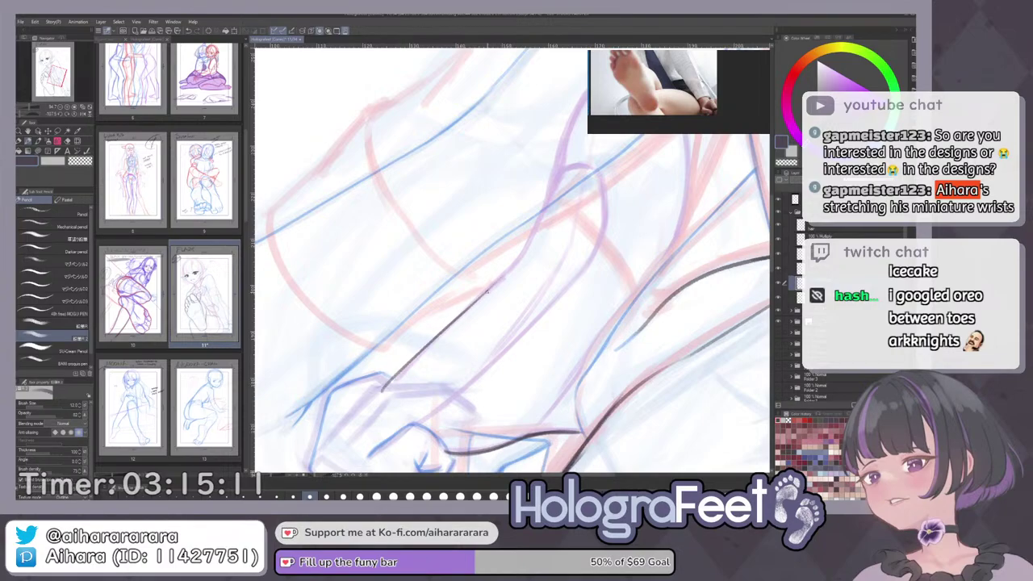
Extend the inked outer edge of the purple sketched shape along its bend toward the rounded end, redoing one stroke.
left_click_drag(624, 241, 624, 249)
scroll(624, 251, "up", 2)
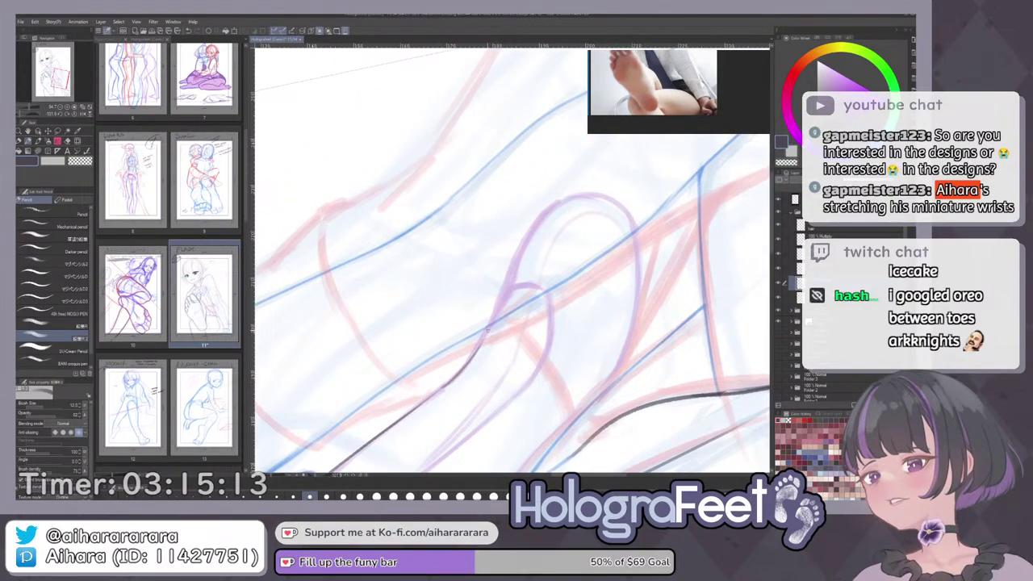
left_click_drag(487, 330, 473, 322)
key("ctrl+z")
left_click_drag(426, 356, 469, 312)
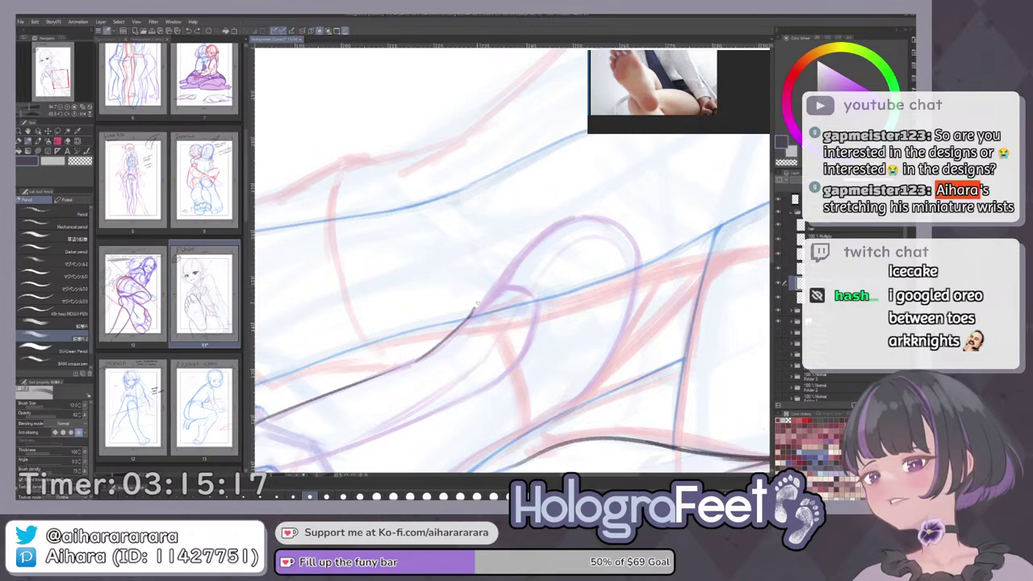
left_click_drag(481, 294, 549, 228)
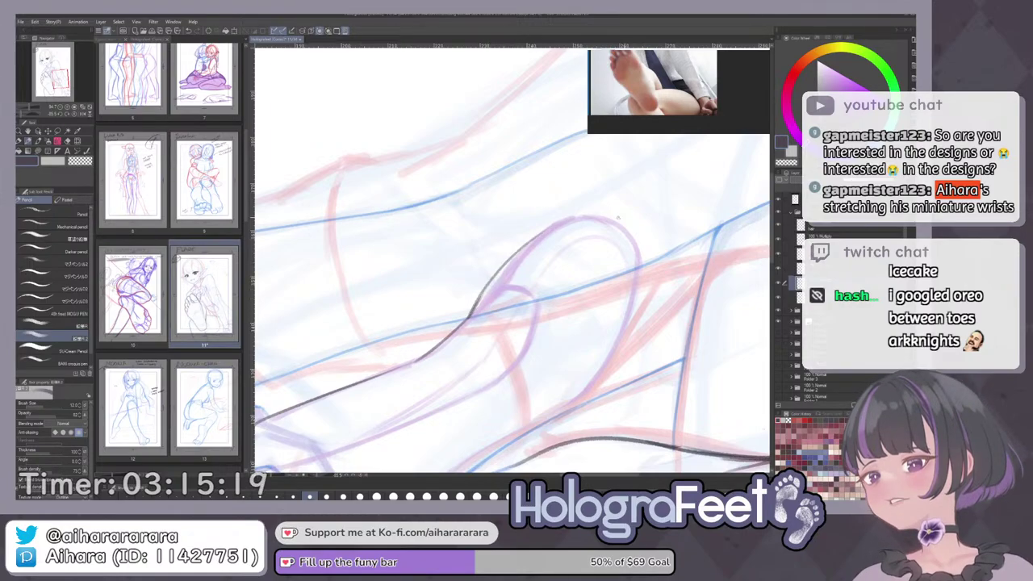
Refine the curve leading to the top of the purple shape's rounded end, undoing the strokes that miss the sketch.
left_click_drag(654, 226, 658, 254)
mouse_move(565, 234)
left_mouse_down()
mouse_move(622, 248)
mouse_move(565, 215)
left_mouse_up()
key("ctrl+z")
scroll(566, 215, "up", 3)
key("ctrl+z")
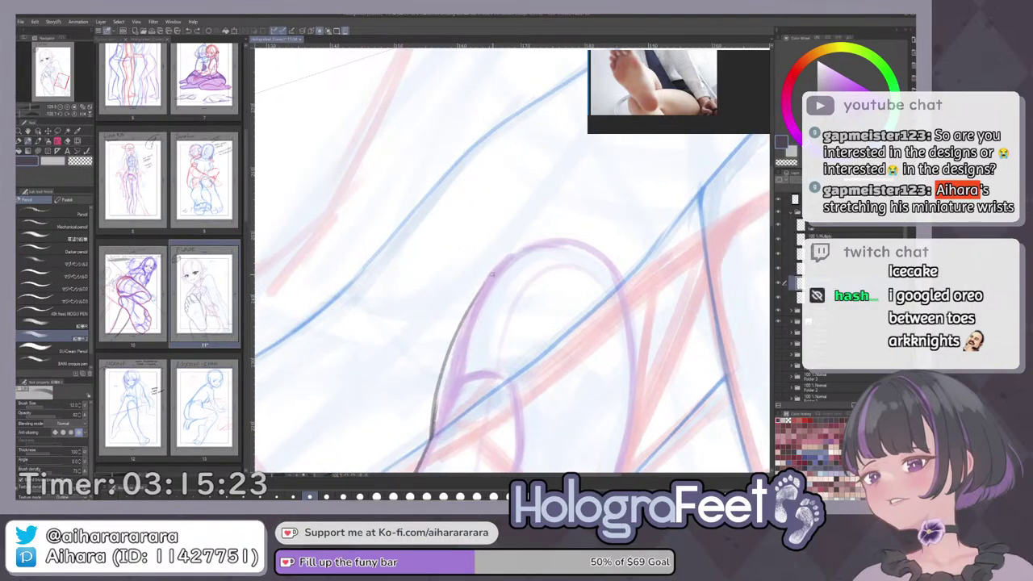
left_click_drag(490, 275, 556, 244)
key("ctrl+z")
Ink around the rounded end of the purple shape and partway down its far side, undoing two attempts.
mouse_move(662, 291)
left_mouse_down()
mouse_move(638, 350)
mouse_move(537, 164)
left_mouse_up()
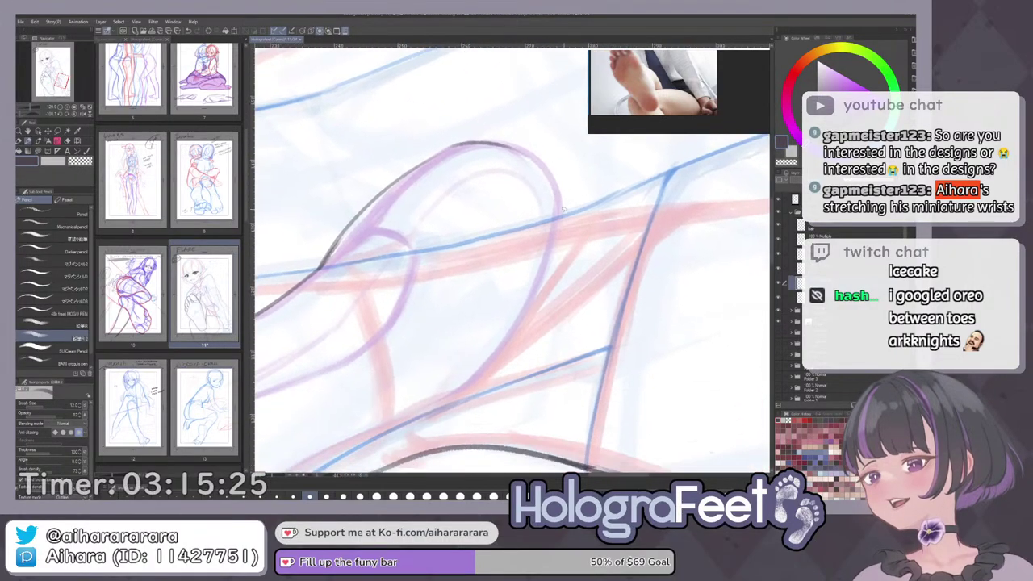
left_click_drag(449, 151, 539, 163)
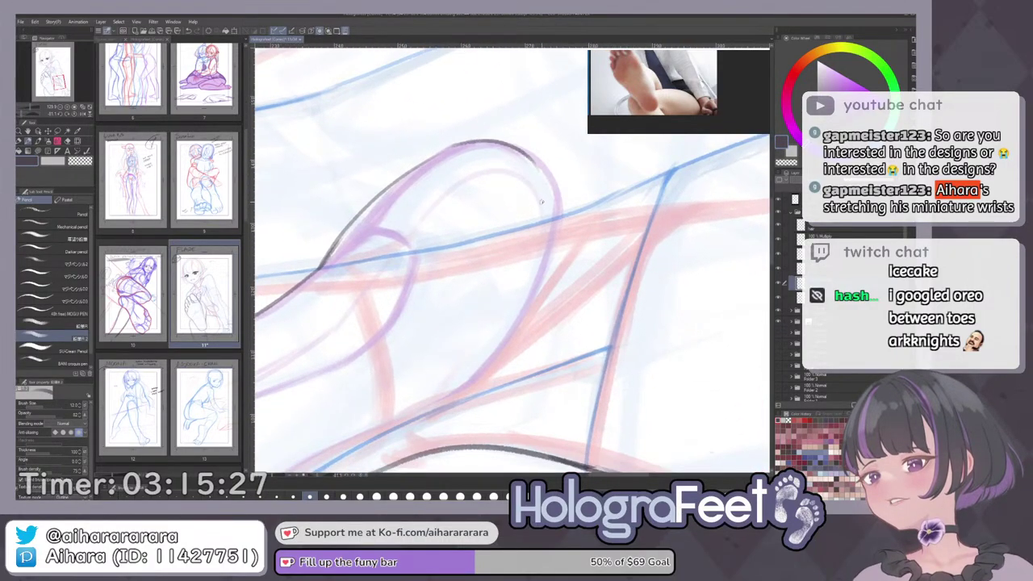
key("ctrl+z")
mouse_move(451, 151)
left_mouse_down()
mouse_move(545, 168)
mouse_move(550, 255)
mouse_move(502, 353)
left_mouse_up()
key("ctrl+z")
left_click_drag(557, 243, 486, 373)
key("ctrl+0")
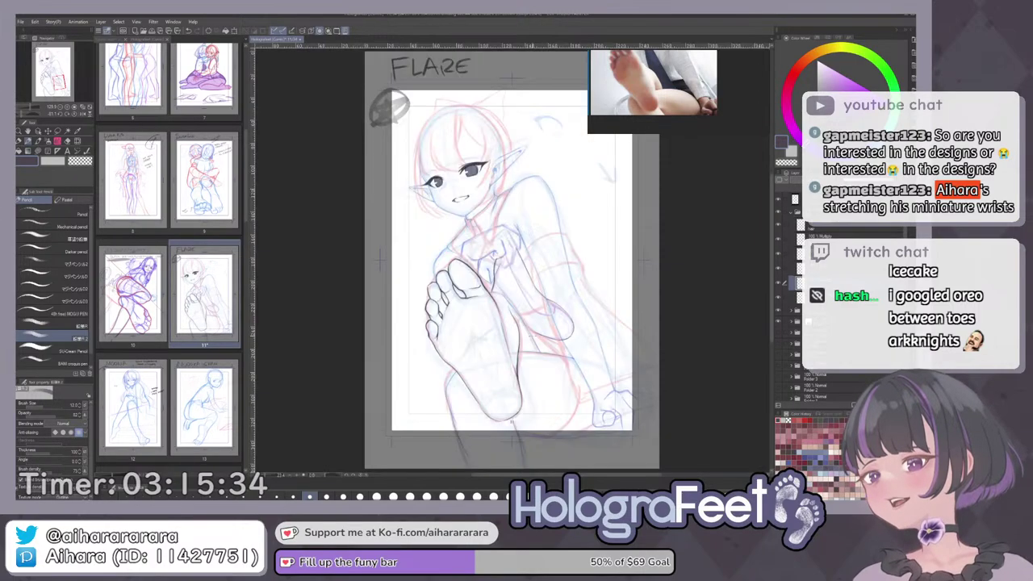
Ink the remaining inner side of the rounded shape until it meets the blue body line beside the leg.
left_click_drag(657, 303, 477, 422)
scroll(454, 311, "up", 8)
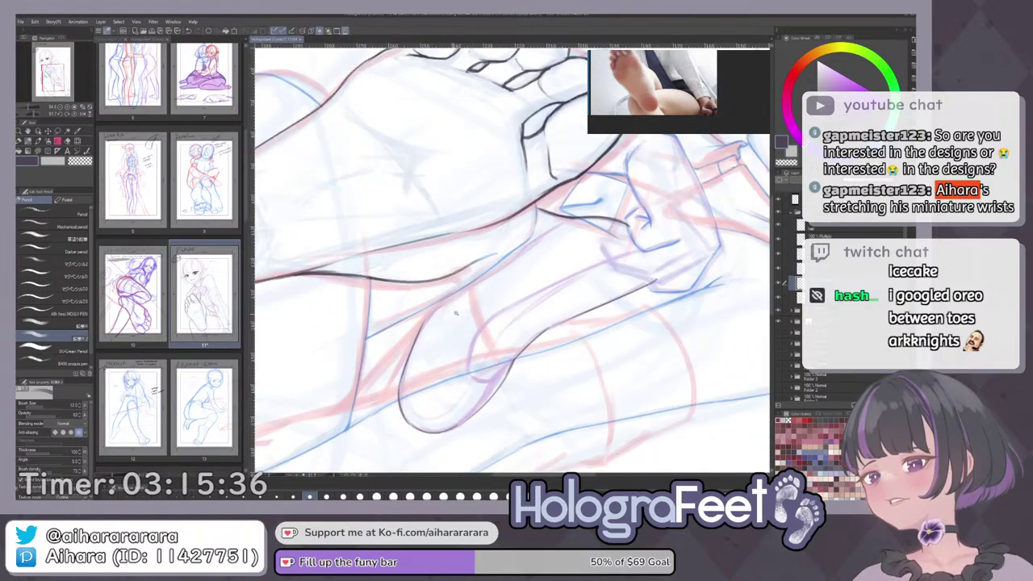
left_click_drag(551, 260, 584, 260)
scroll(363, 386, "up", 2)
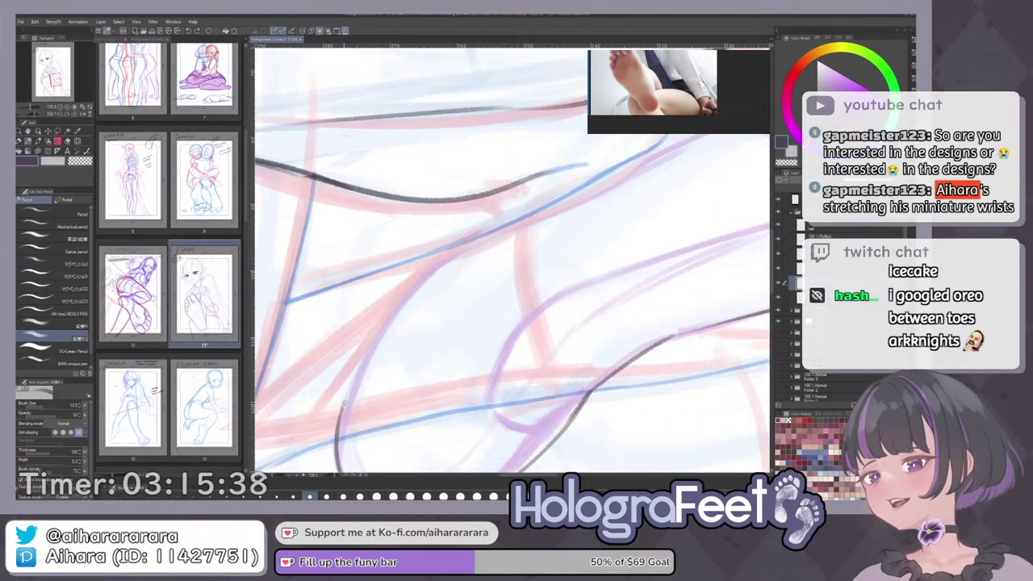
left_click_drag(345, 402, 448, 253)
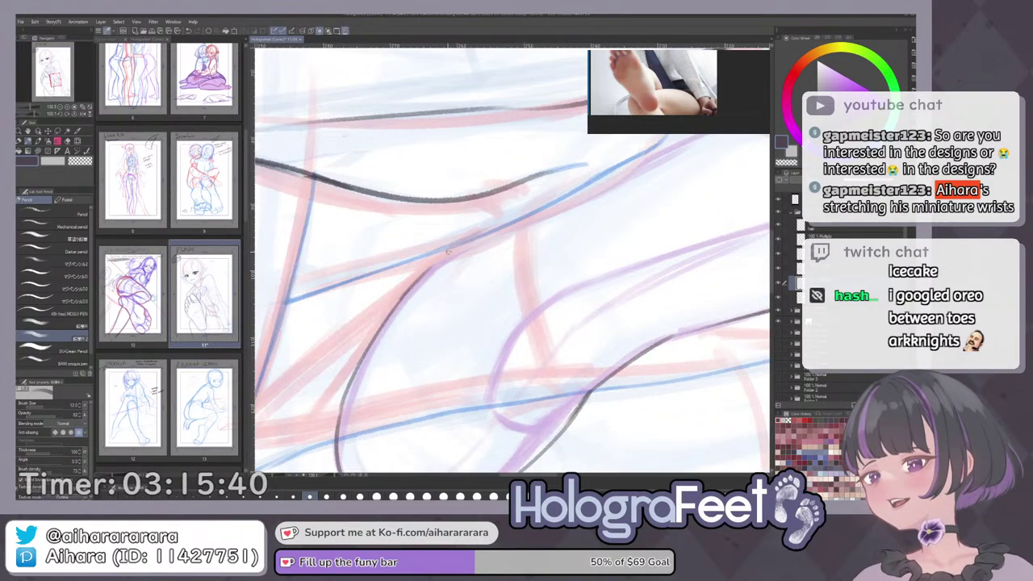
left_click_drag(455, 346, 490, 372)
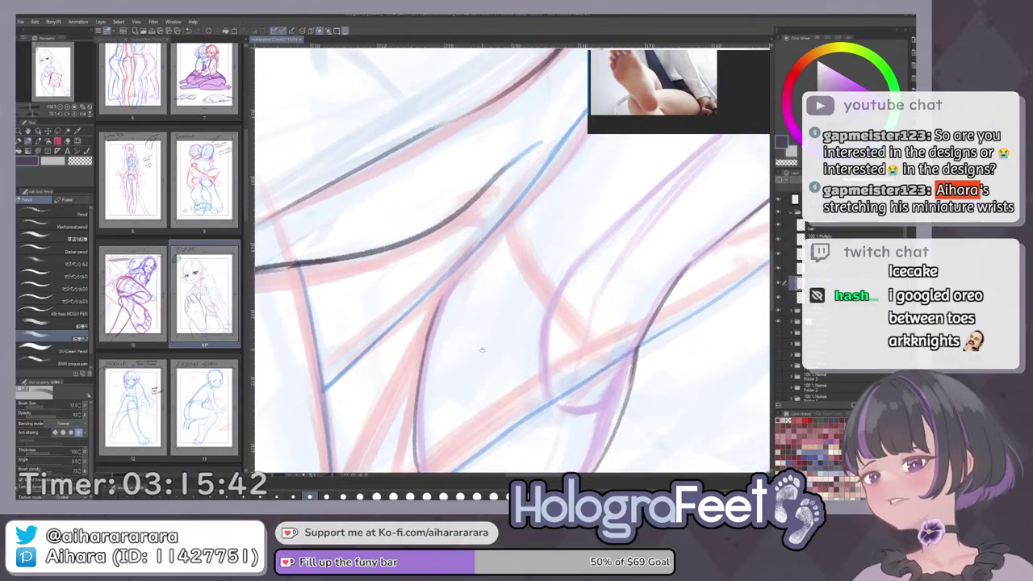
Ink a short line down from the diagonal under the fist along the purple edge, and trim its end with transparent color.
key("ctrl+0")
left_click_drag(536, 323, 561, 305)
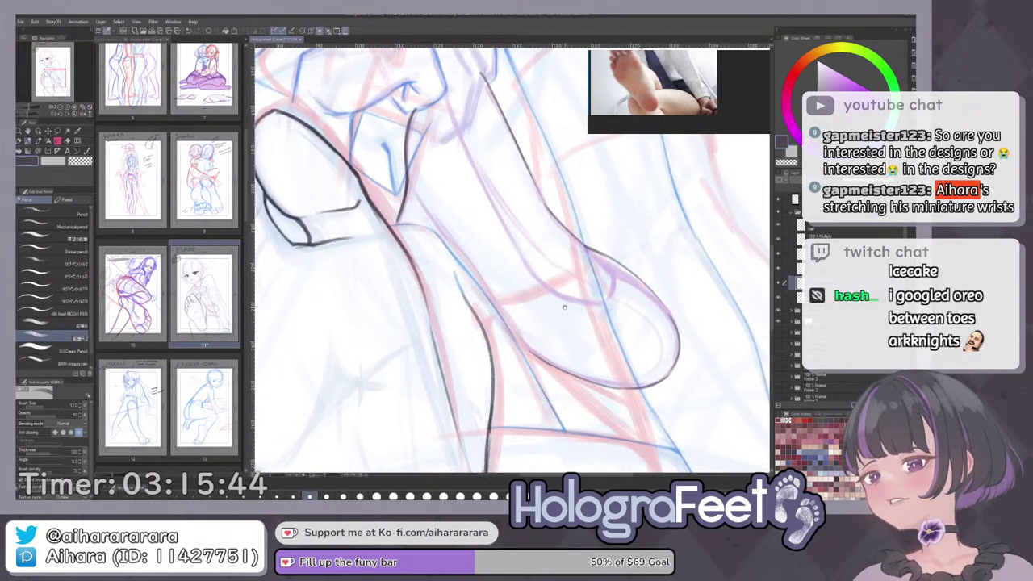
scroll(592, 319, "up", 4)
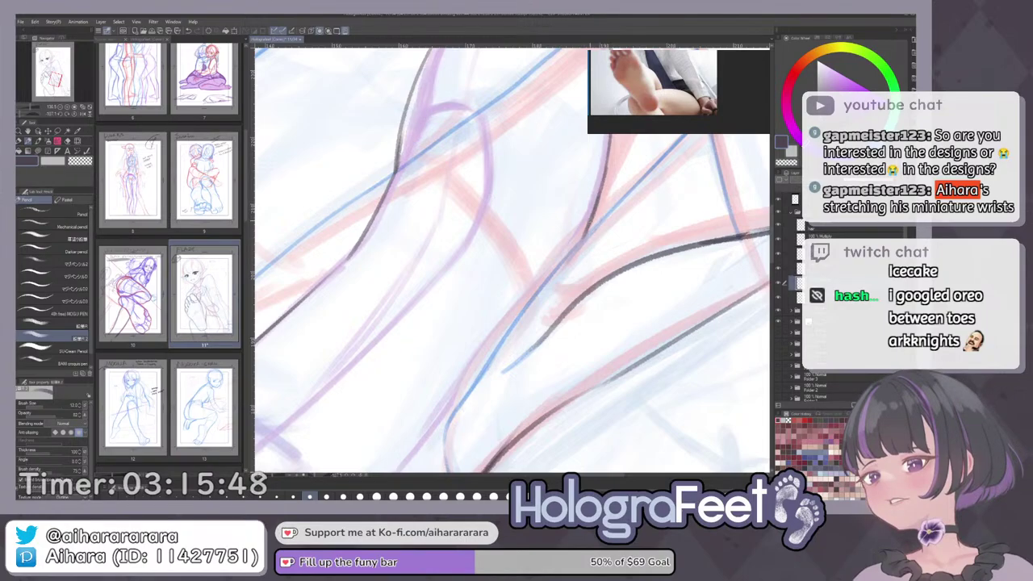
key("ctrl+0")
left_click_drag(530, 313, 545, 304)
left_click_drag(622, 264, 616, 296)
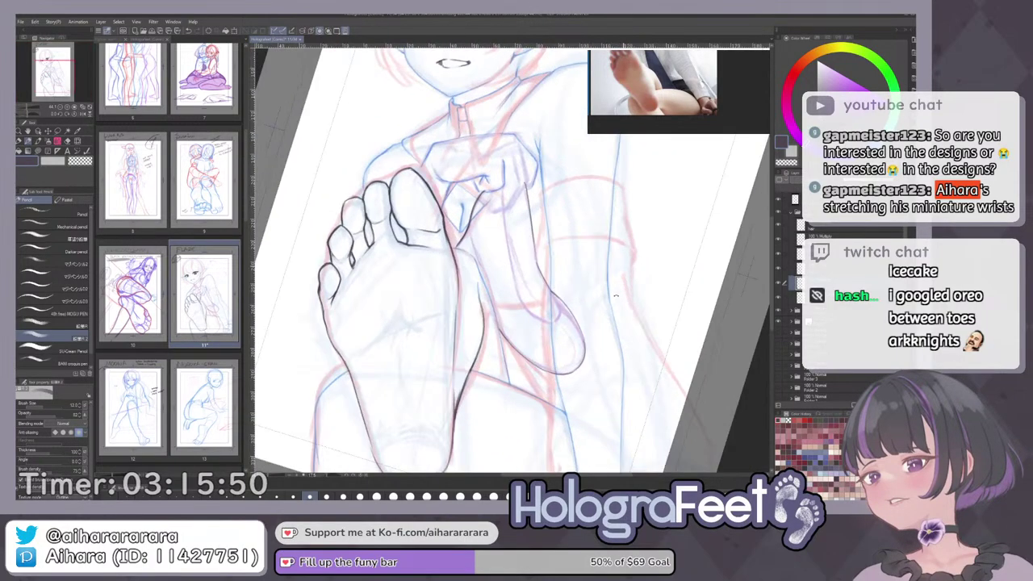
scroll(616, 297, "up", 5)
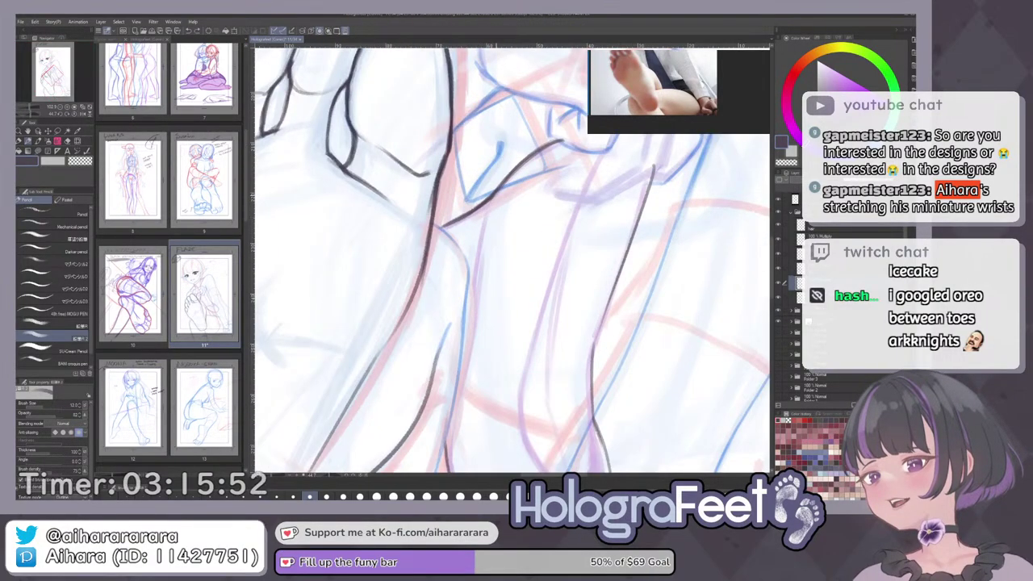
left_click_drag(491, 198, 482, 249)
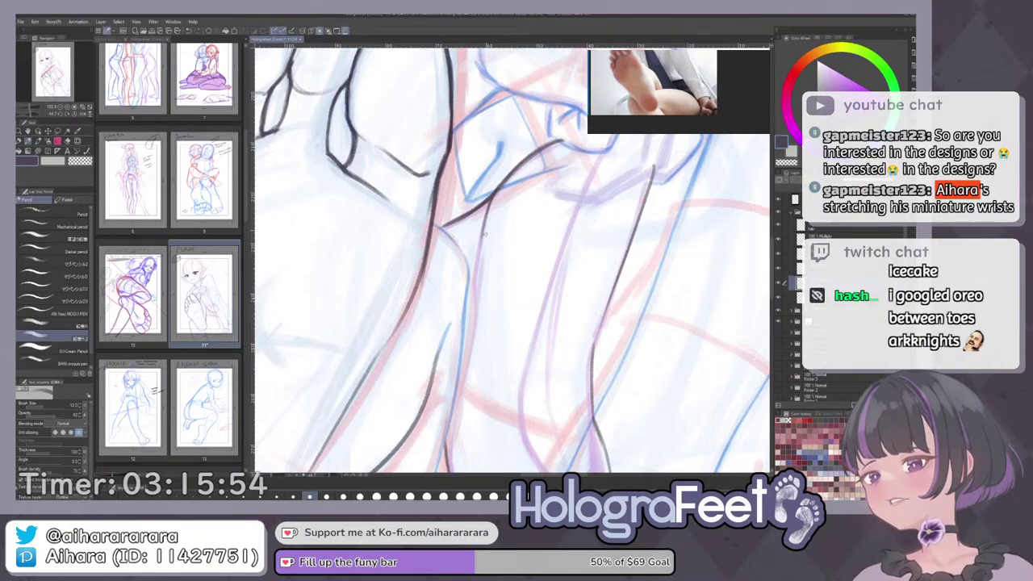
key("c")
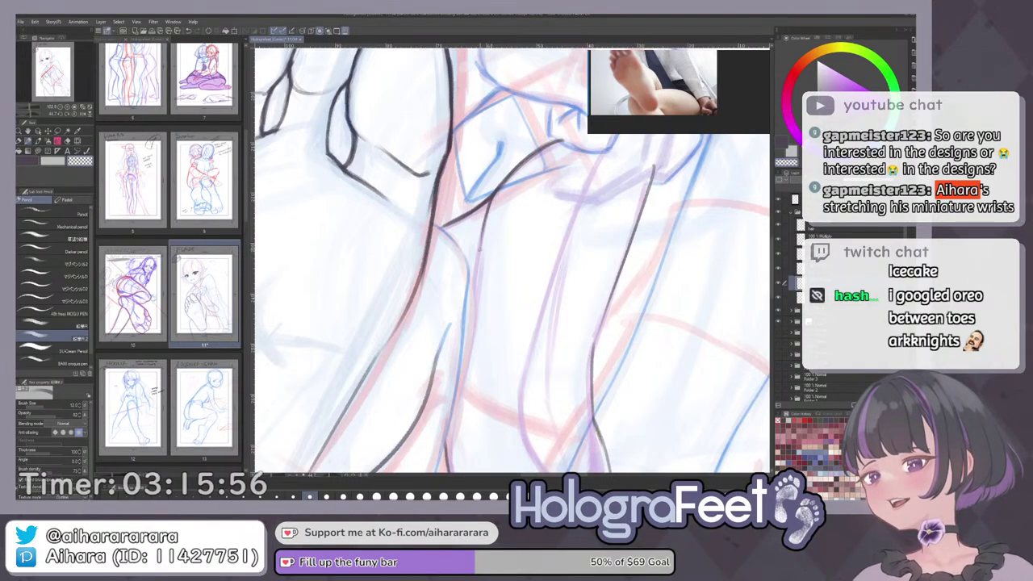
key("c")
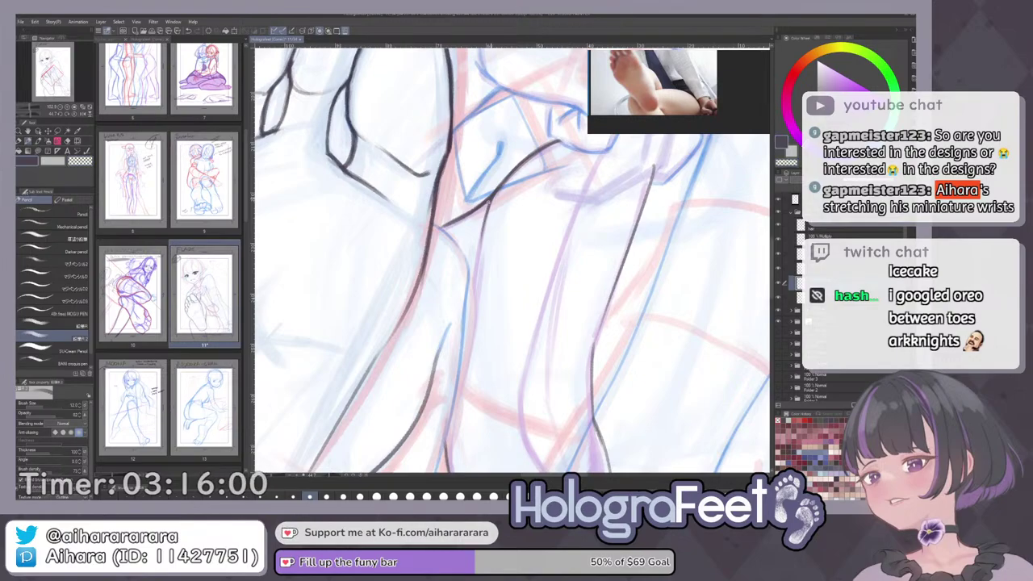
Select the body line layer and turn off its blue layer color.
key("ctrl+0")
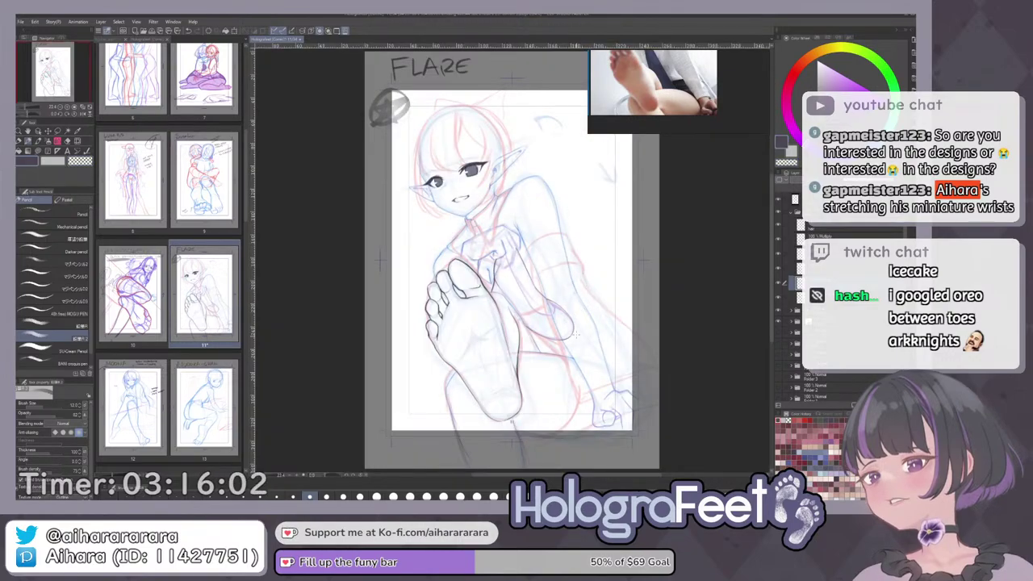
mouse_move(598, 337)
left_mouse_down()
mouse_move(621, 224)
mouse_move(596, 181)
left_mouse_up()
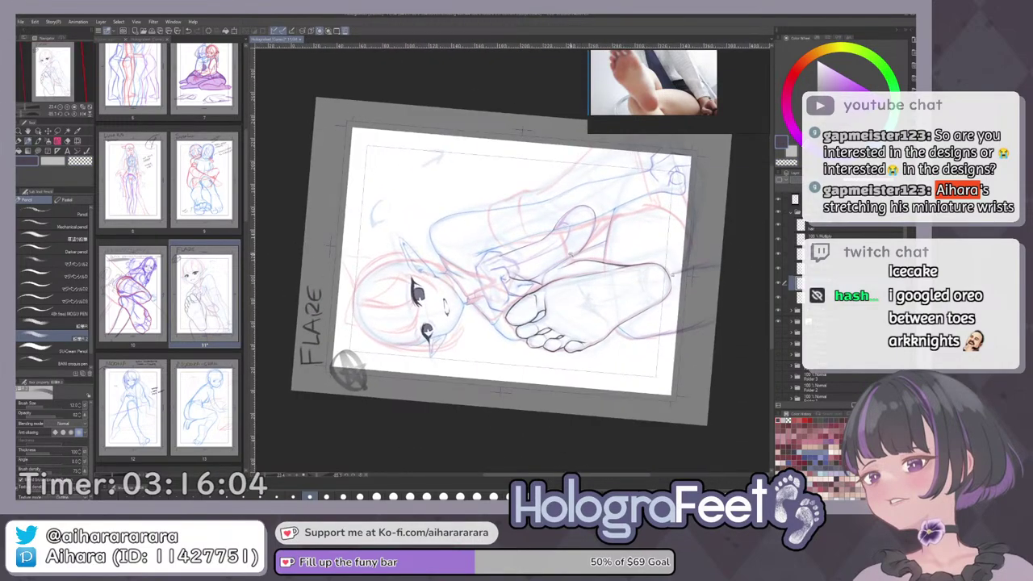
left_click_drag(565, 249, 630, 248)
left_click(799, 298)
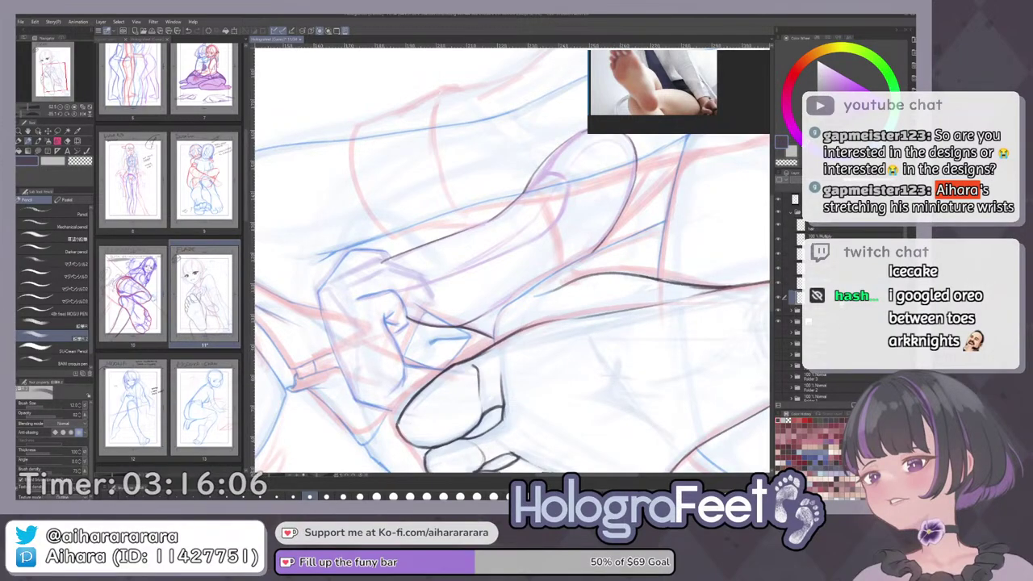
key("ctrl+b")
key("ctrl+0")
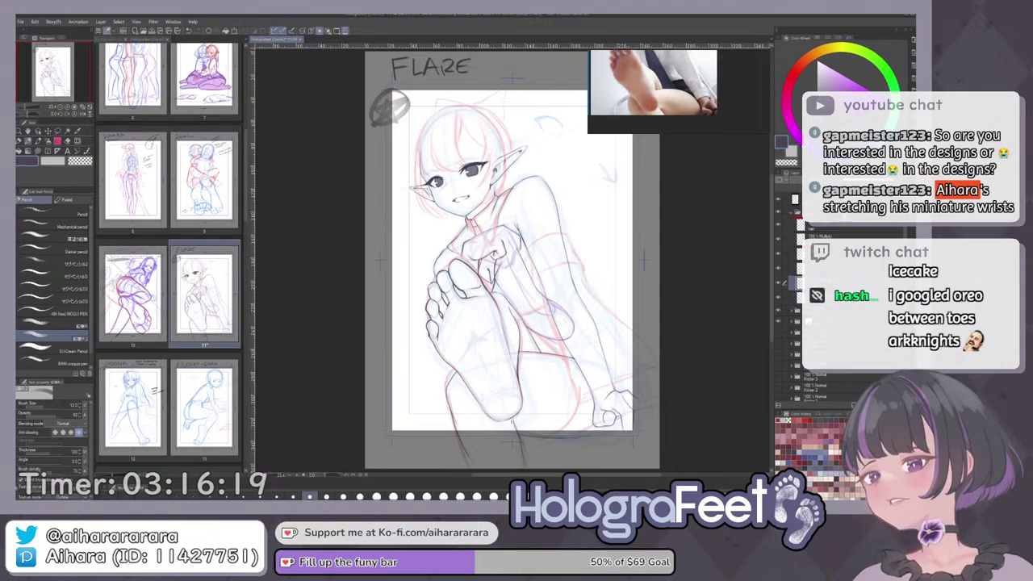
Move a line layer one place down in its folder, and add a new layer above the topmost layer.
left_click_drag(848, 230, 849, 260)
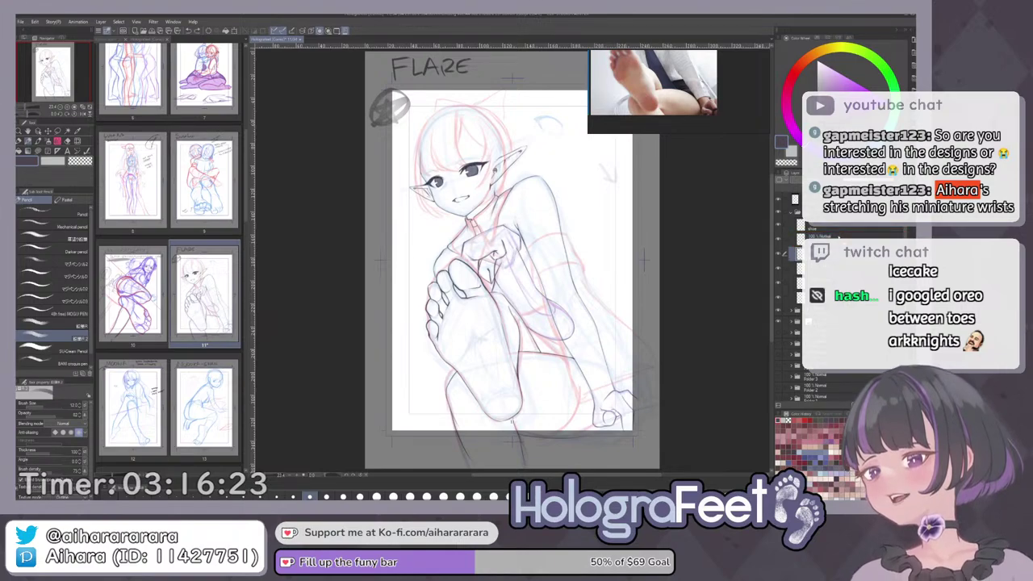
left_click(839, 237)
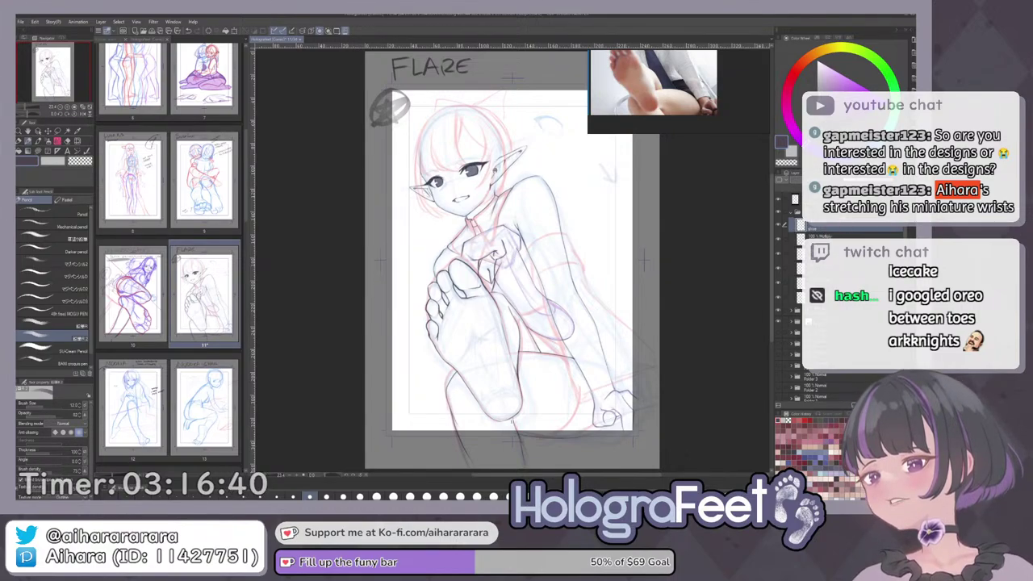
left_click(831, 199)
key("ctrl+shift+n")
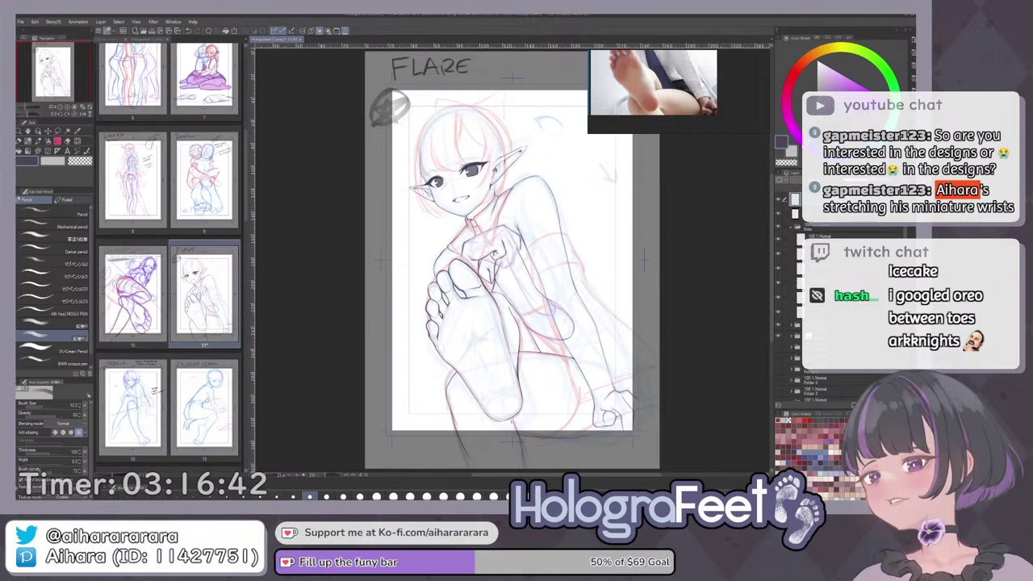
Handwrite the note "SHOE Base" in the blank area beside the ear with a small fill-in mono pen.
key("p")
mouse_move(600, 312)
left_mouse_down()
mouse_move(558, 387)
mouse_move(595, 344)
mouse_move(600, 373)
left_mouse_up()
left_click(293, 496)
left_click(260, 496)
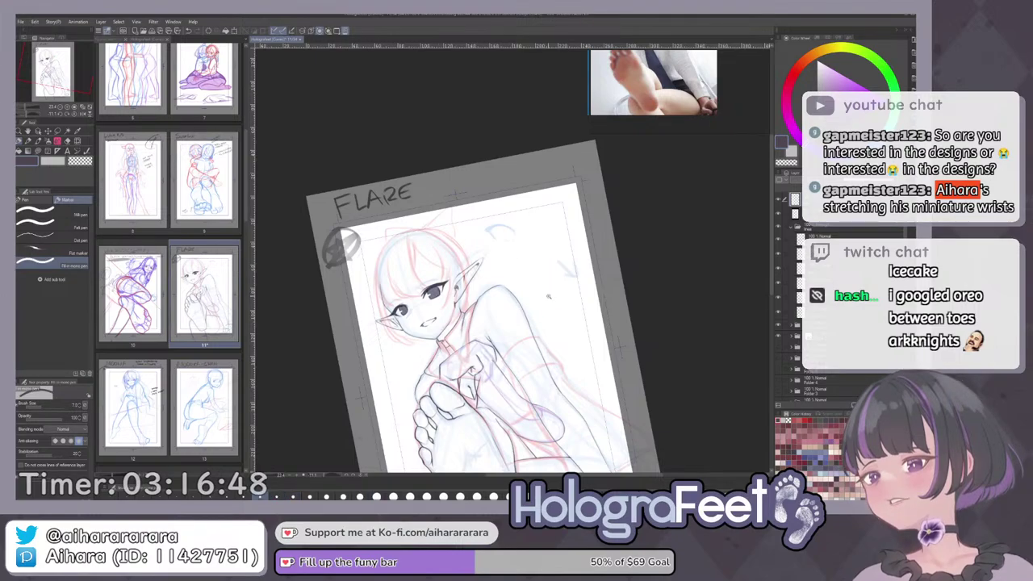
scroll(550, 300, "up", 2)
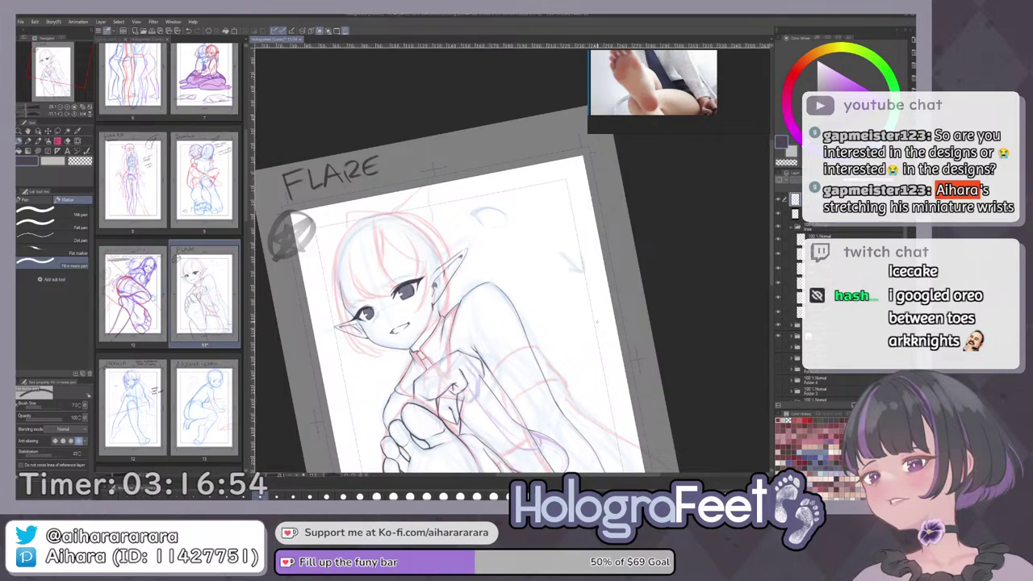
left_click_drag(598, 322, 562, 268)
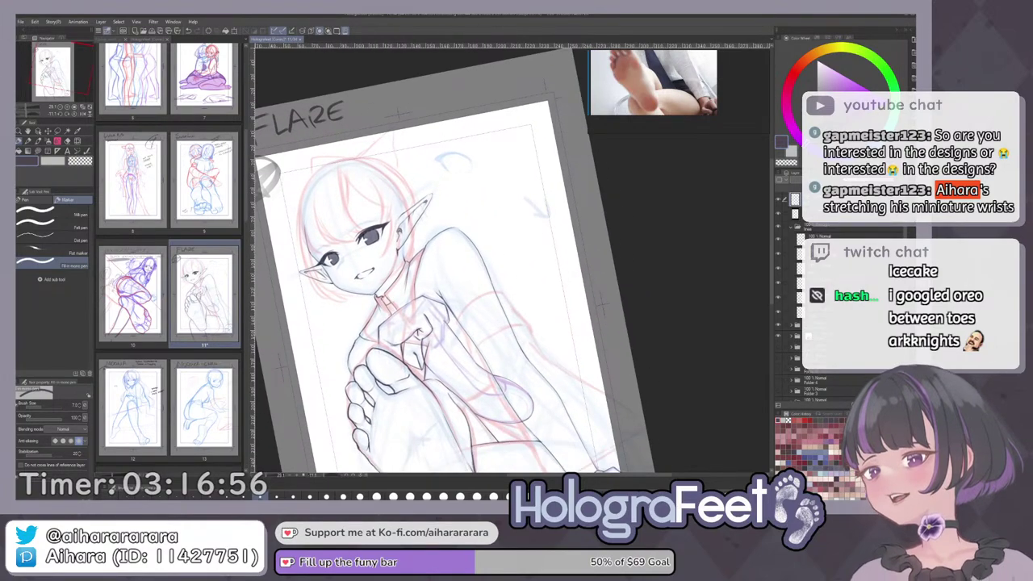
scroll(502, 244, "up", 3)
left_click_drag(502, 242, 558, 320)
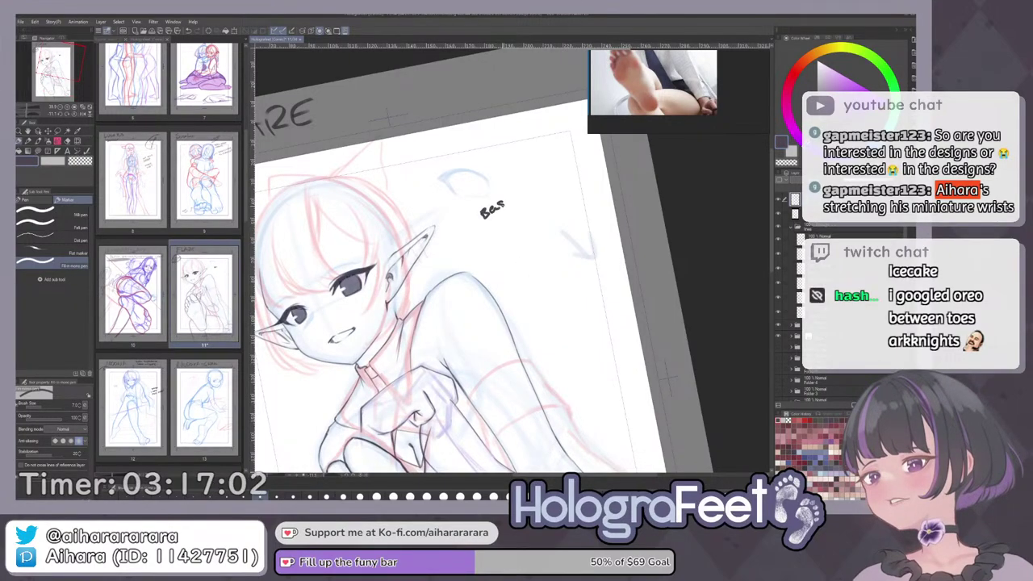
left_click_drag(476, 196, 471, 203)
left_click(478, 192)
left_click_drag(478, 196, 489, 187)
left_click_drag(494, 178, 501, 178)
left_click_drag(542, 246, 494, 126)
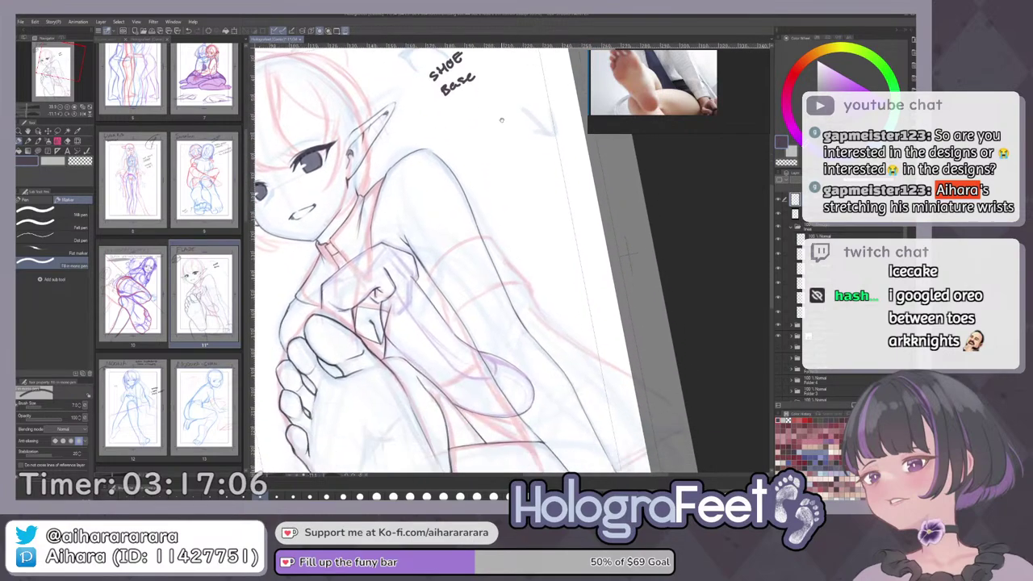
scroll(517, 138, "down", 2)
left_click_drag(518, 325, 502, 307)
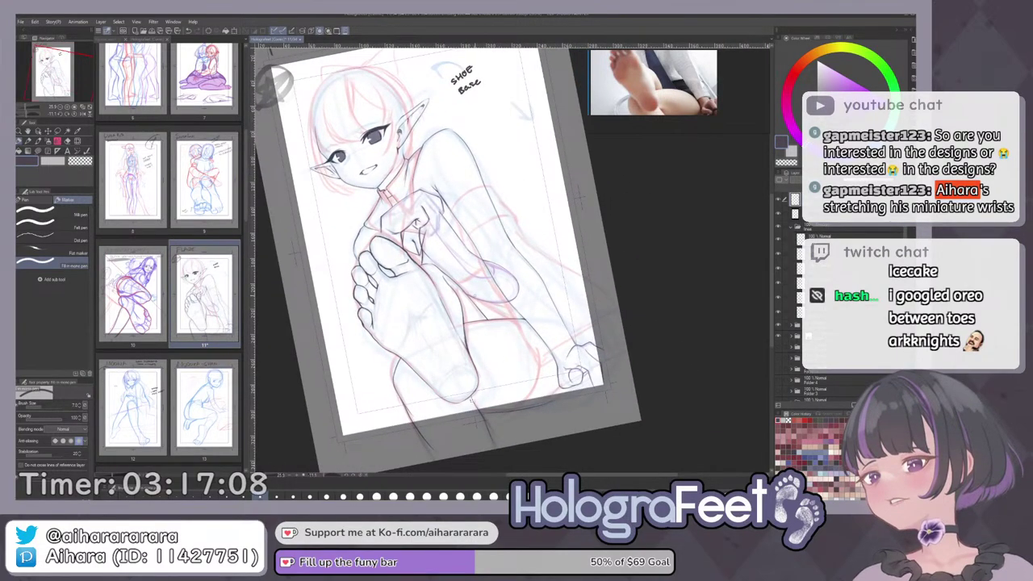
left_click_drag(571, 193, 580, 203)
left_click_drag(501, 280, 510, 311)
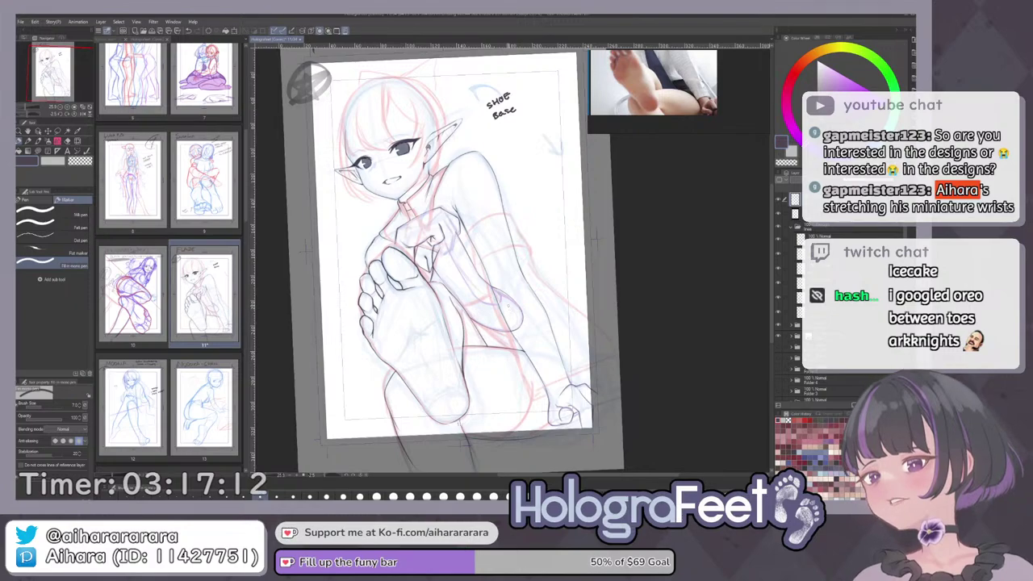
left_click_drag(515, 124, 528, 217)
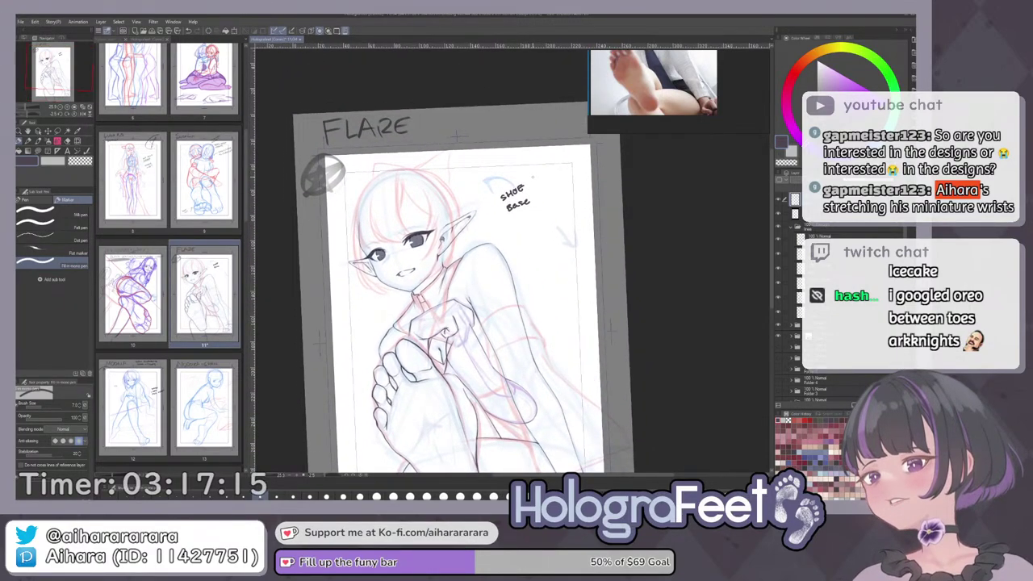
key("e")
left_click_drag(501, 191, 530, 188)
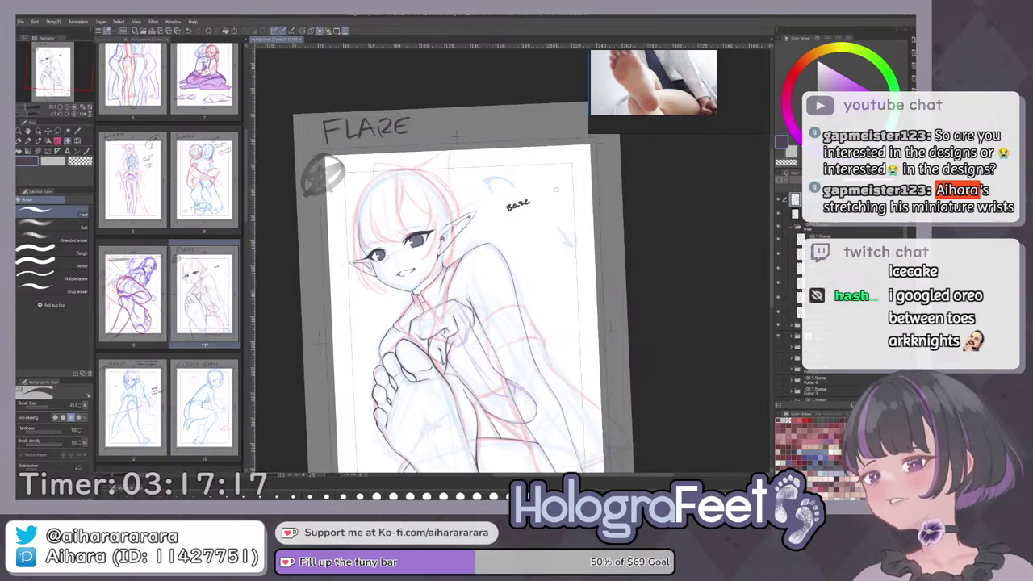
key("ctrl+z")
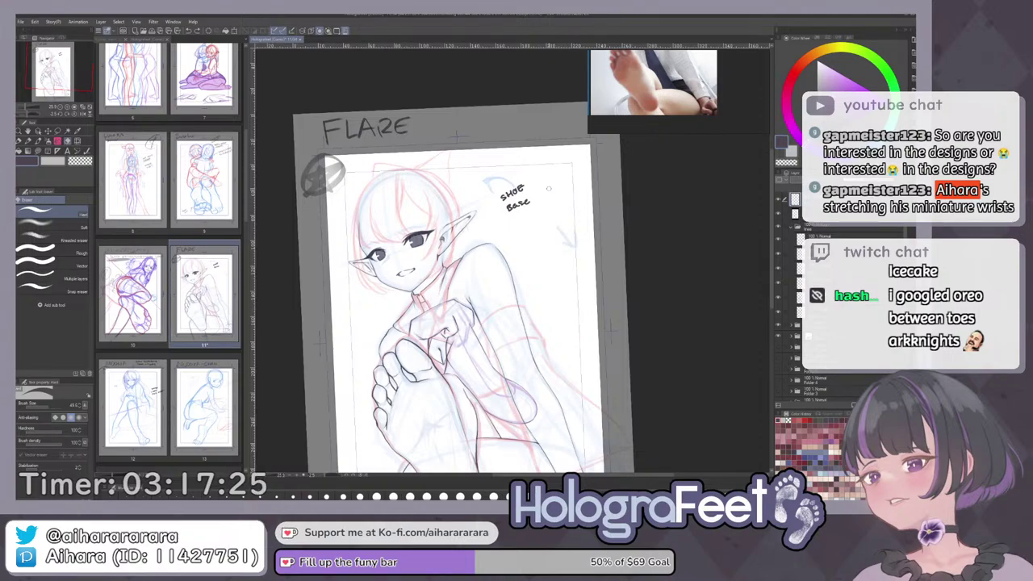
Handwrite "+SLEEVE" after the word "SHOE" in the note beside the head with the fill-in mono pen.
left_click_drag(635, 200, 646, 224)
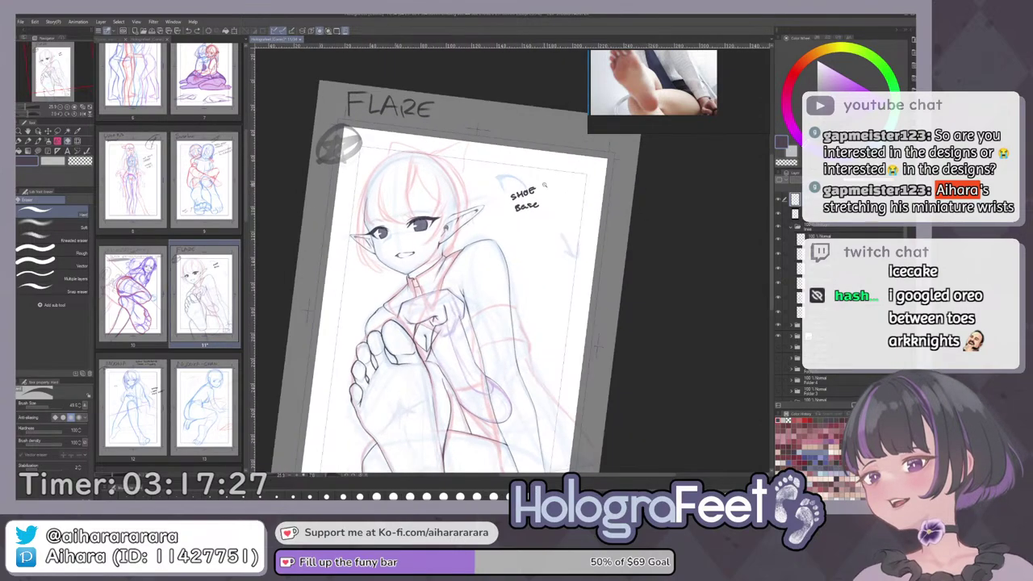
scroll(545, 185, "up", 2)
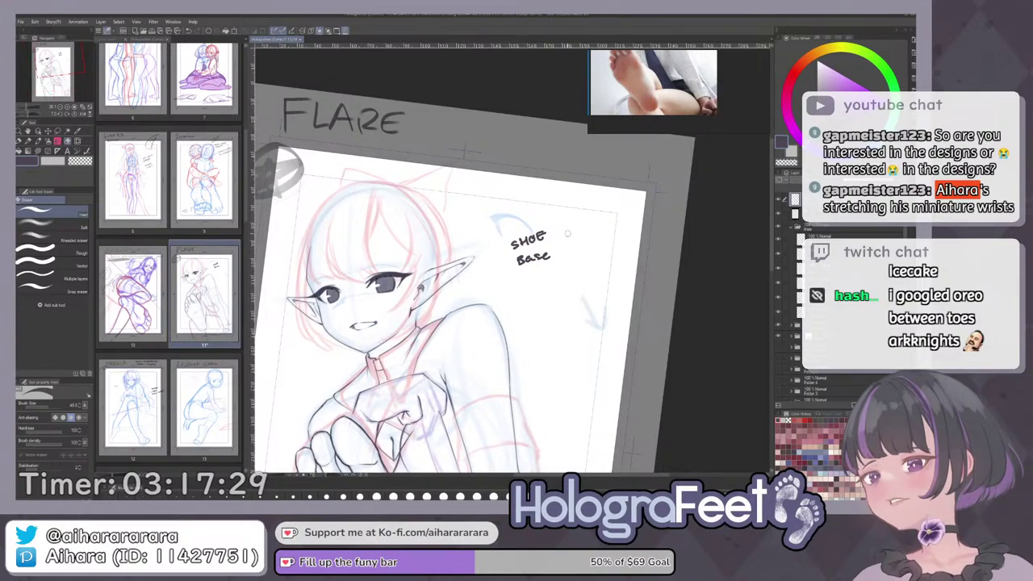
key("p")
left_click(555, 239)
left_click_drag(556, 228, 595, 214)
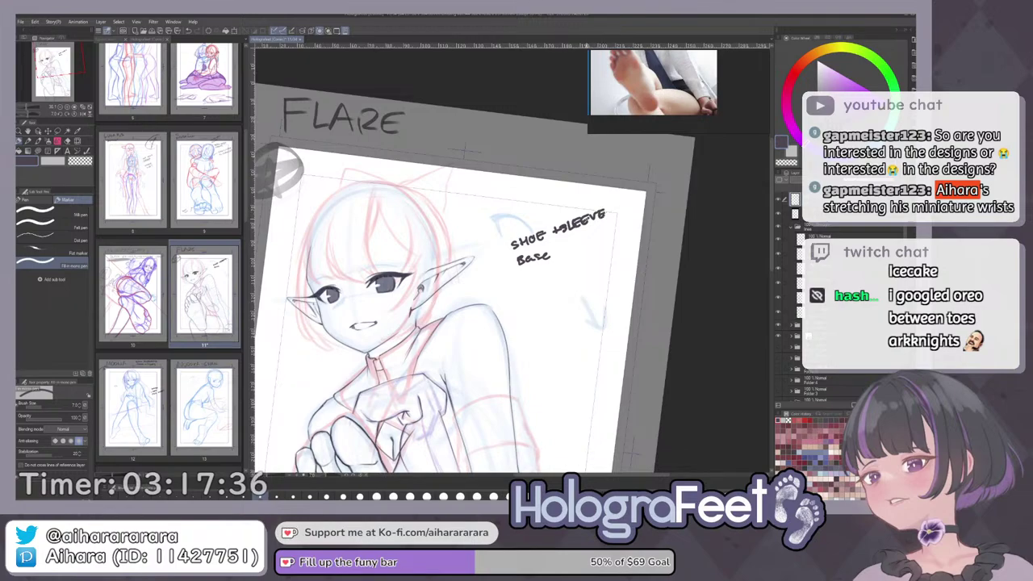
Lasso the word "Base", move it slightly down, and handwrite "OP" above it with the pen.
key("m")
key("o")
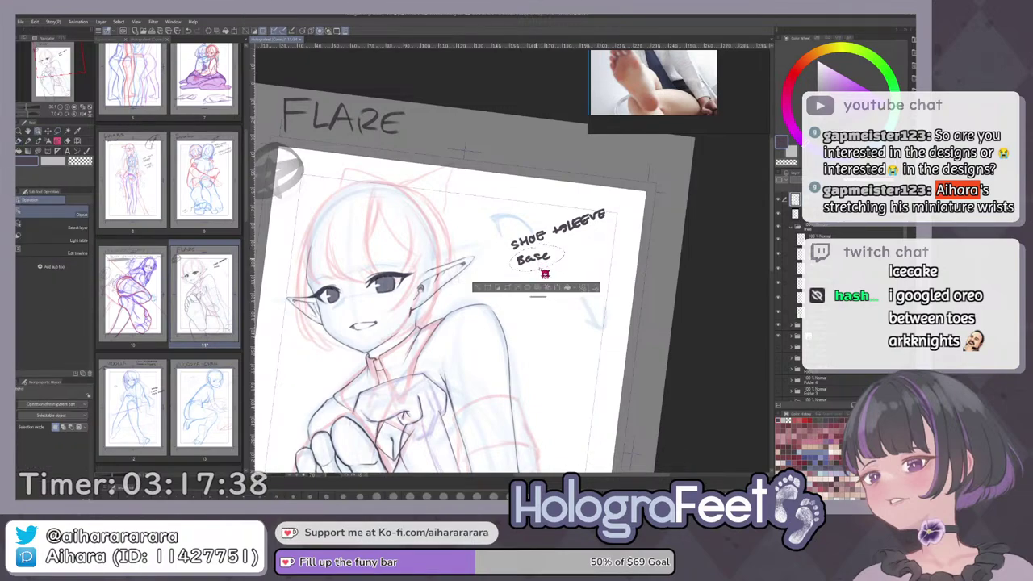
left_click_drag(512, 277, 516, 288)
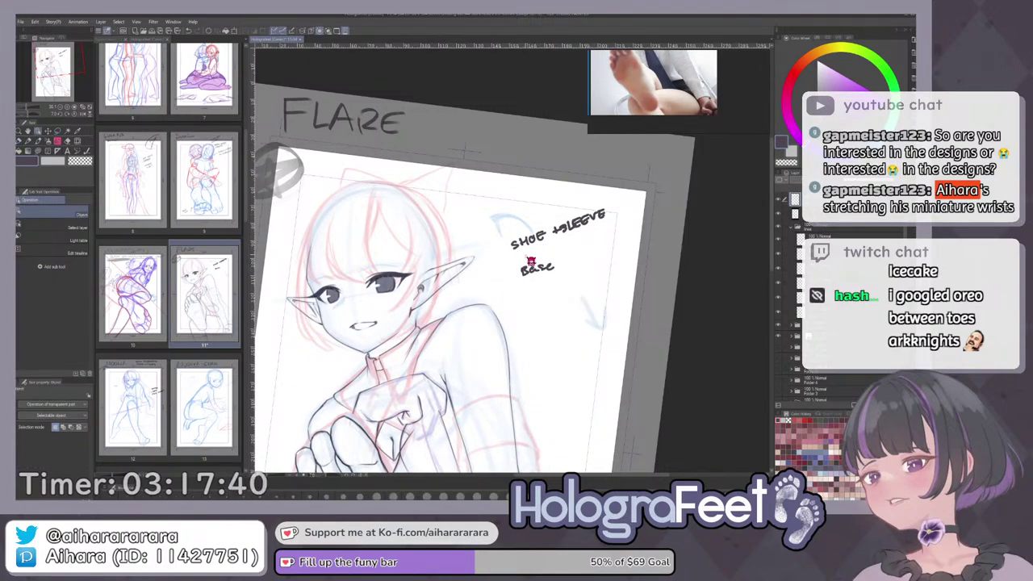
key("p")
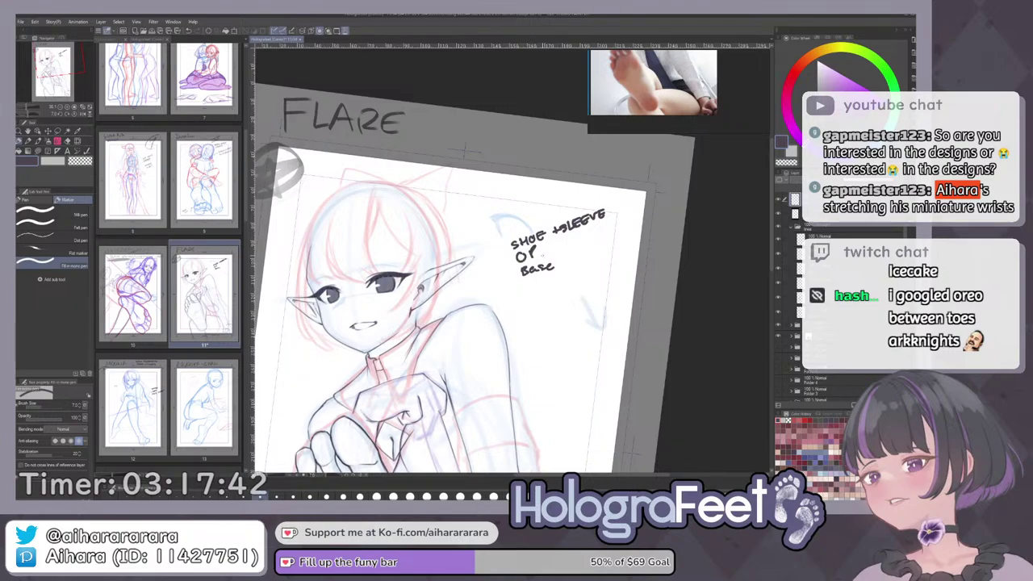
Erase the "SHOE +SLEEVE" line of the note with a lasso fill in transparent color.
key("ctrl+0")
scroll(601, 201, "up", 4)
key("ctrl+0")
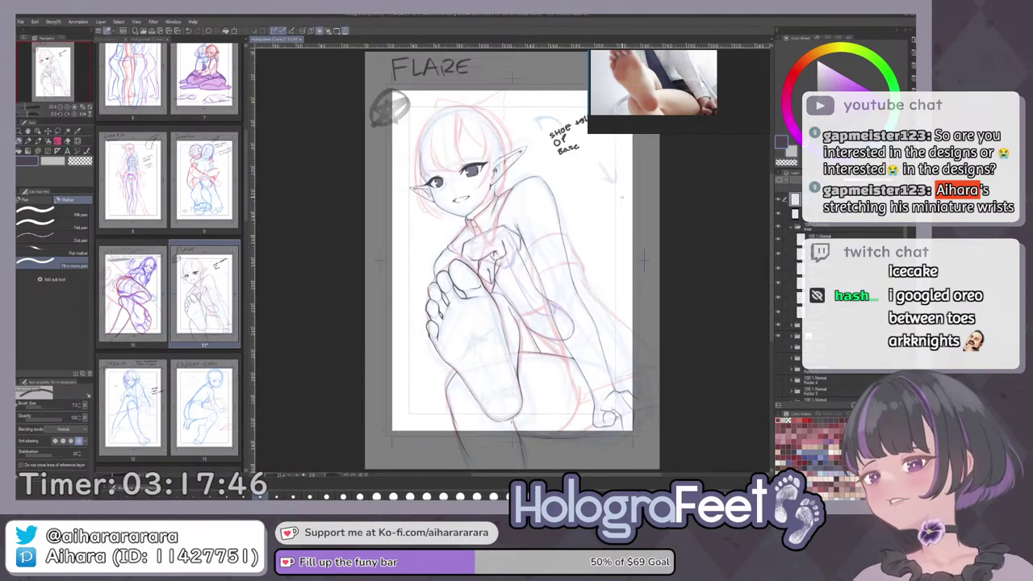
key("ctrl+plus")
key("ctrl+plus")
key("ctrl+plus")
key("m")
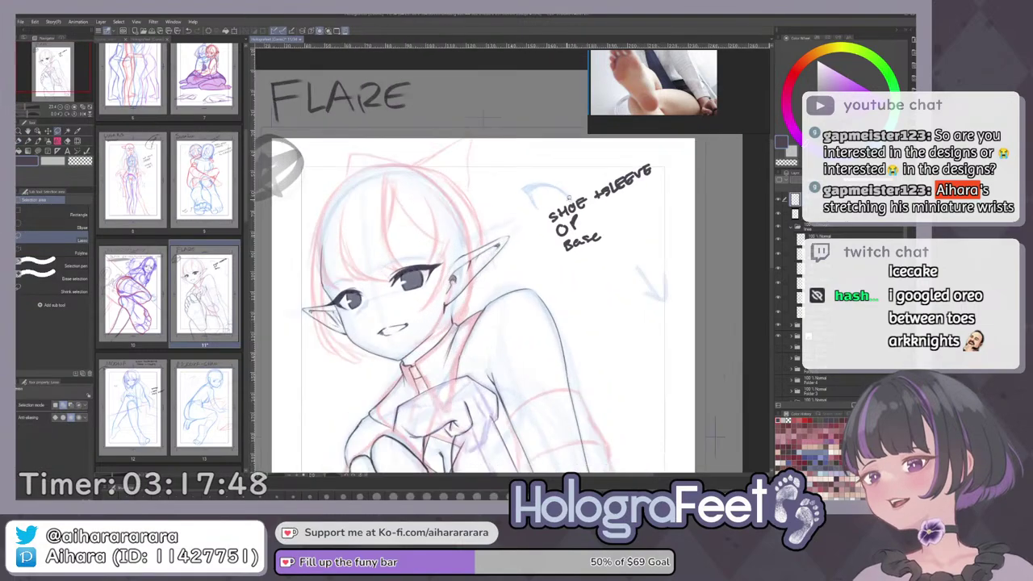
key("u")
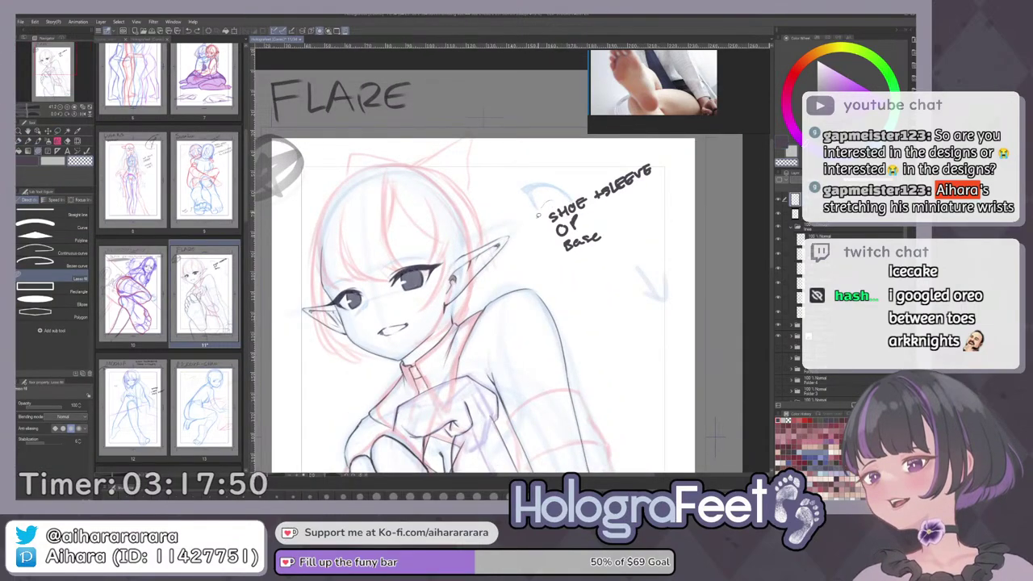
left_click_drag(552, 231, 607, 179)
key("c")
Handwrite "SHOE" and "SLEEVE" on separate lines above "OP" with the fill-in mono pen.
key("p")
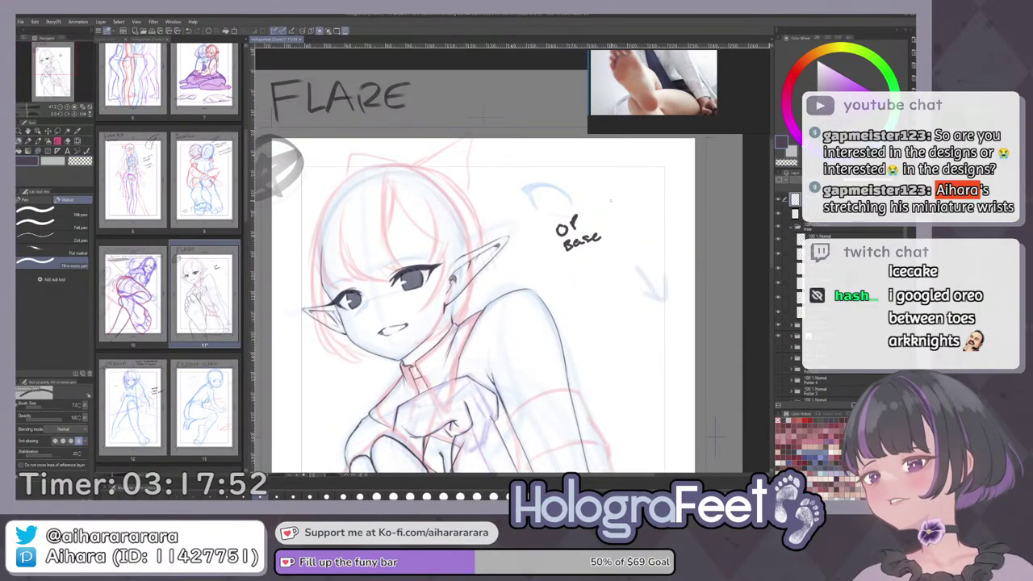
mouse_move(556, 213)
left_mouse_down()
mouse_move(578, 194)
mouse_move(580, 206)
mouse_move(604, 191)
mouse_move(541, 205)
left_mouse_up()
mouse_move(555, 192)
left_mouse_down()
mouse_move(554, 202)
mouse_move(570, 188)
left_mouse_up()
left_click_drag(571, 180, 578, 177)
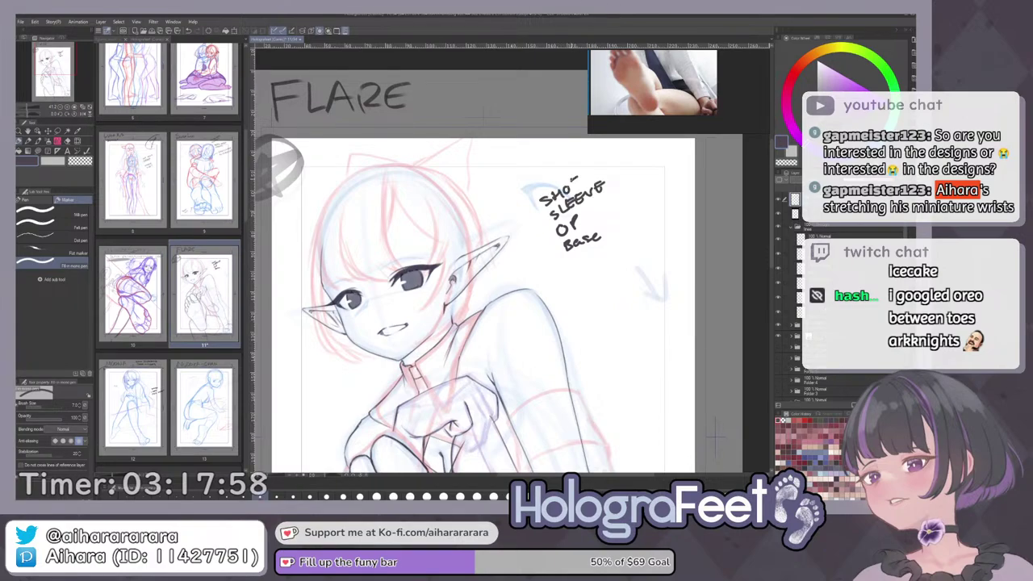
key("ctrl+0")
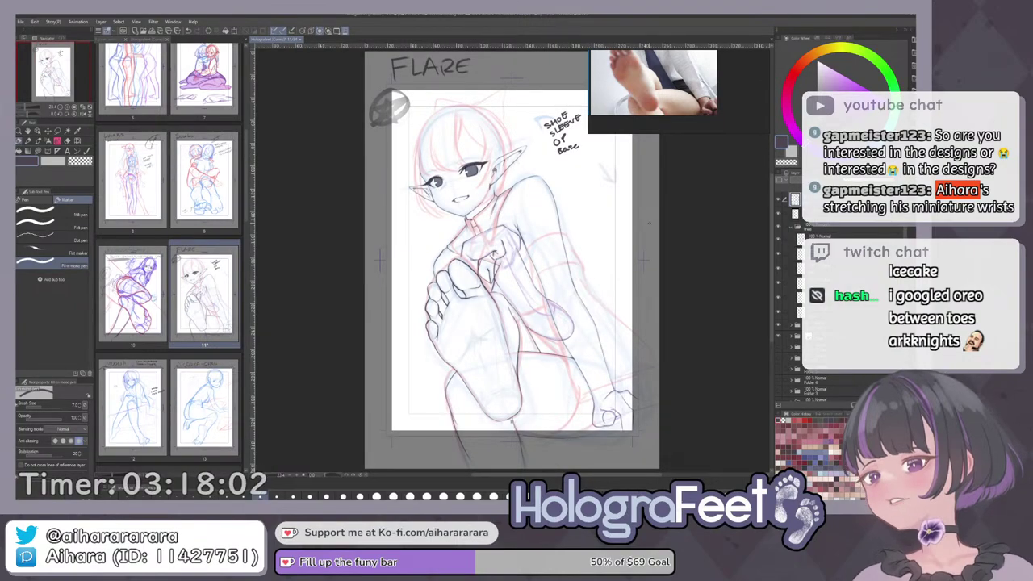
Select the body line layer lower in the lines folder and switch to the pencil.
left_click(854, 179)
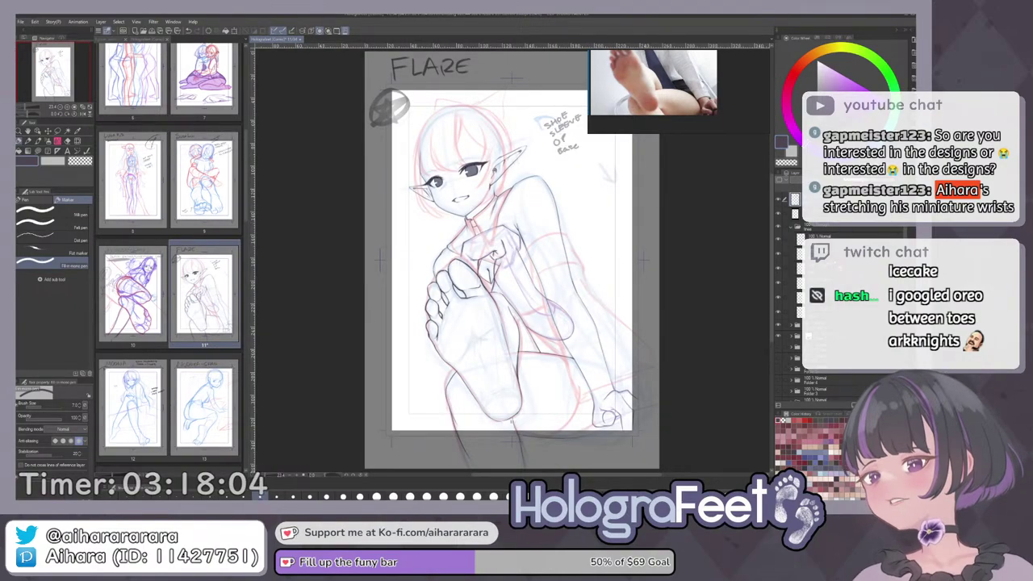
left_click(840, 269)
left_click(838, 311)
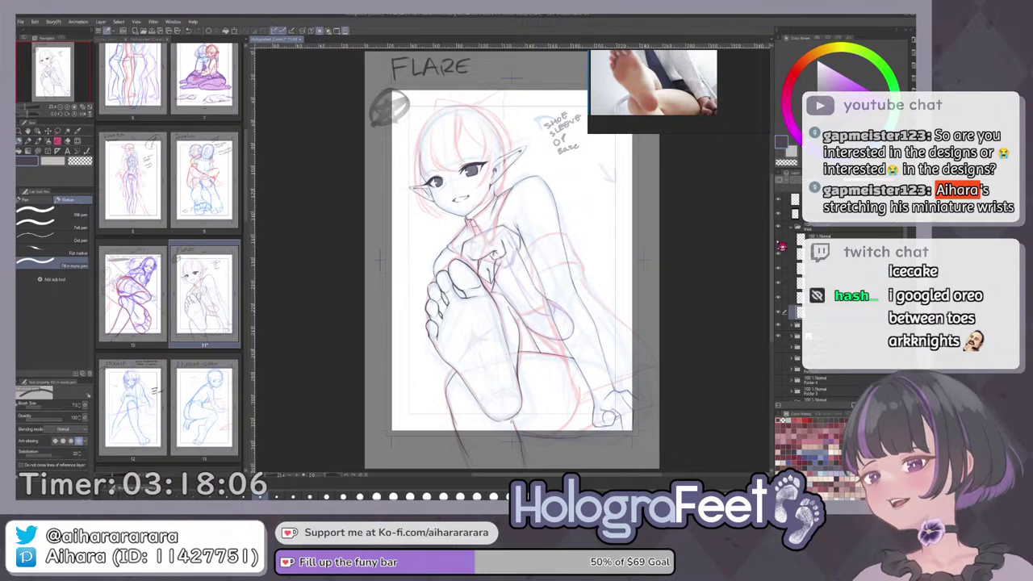
left_click(779, 239)
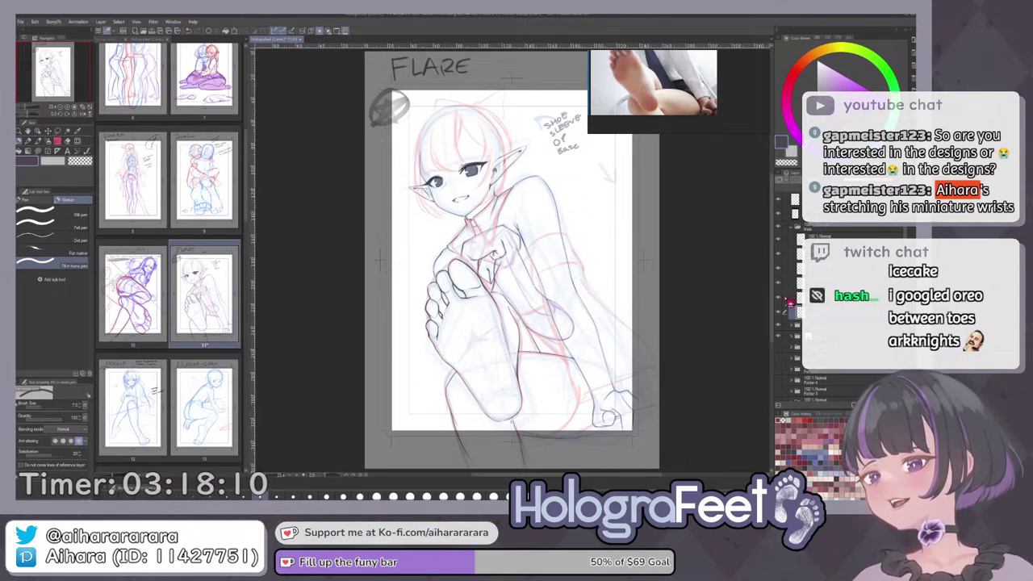
left_click(783, 298)
left_click(783, 303)
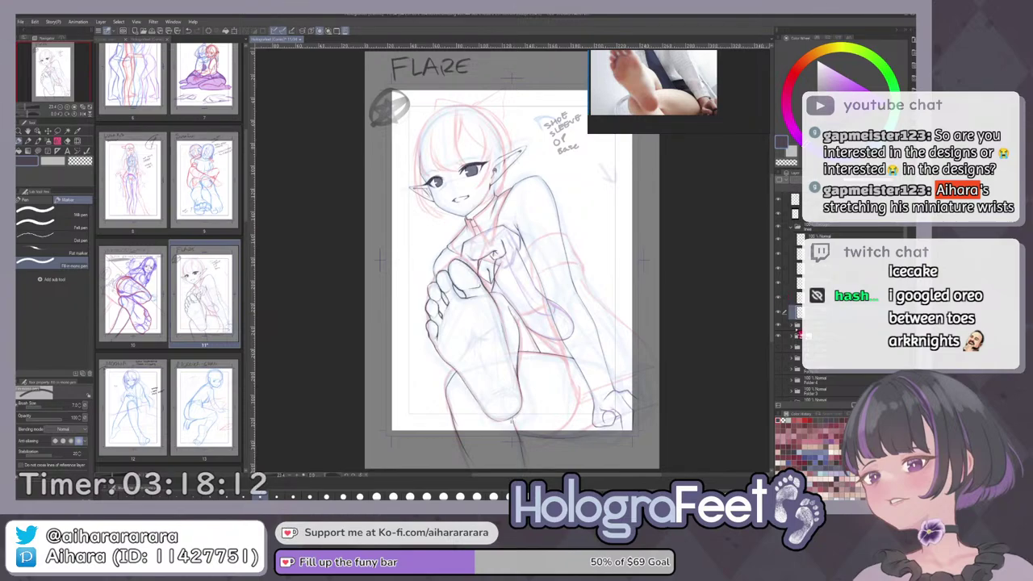
left_click(783, 317)
left_click(785, 318)
left_click(784, 317)
key("p")
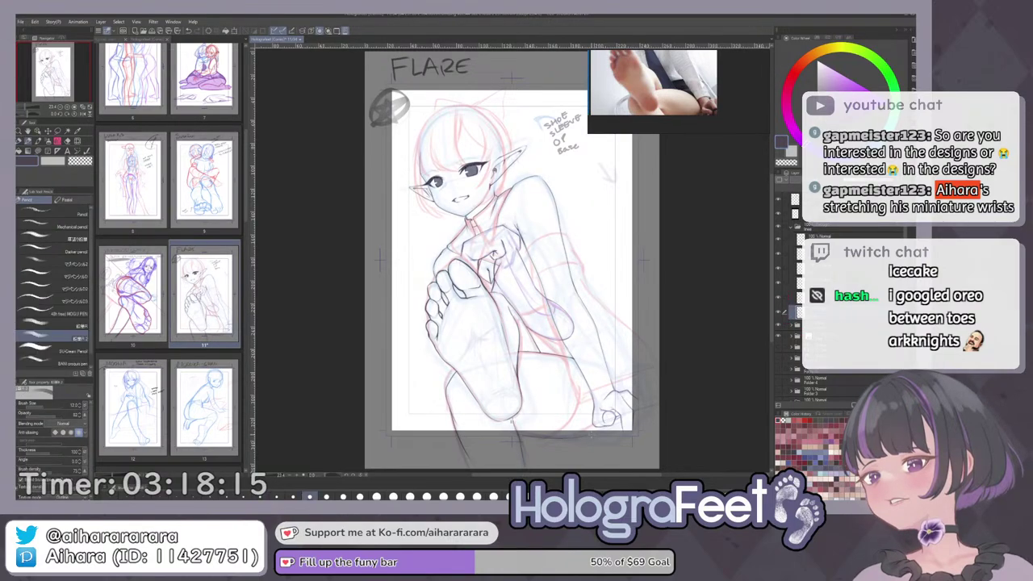
Ink the end of the curve under the thigh up to the base of the supporting hand with the pencil.
mouse_move(586, 438)
left_mouse_down()
mouse_move(600, 372)
mouse_move(590, 374)
mouse_move(642, 340)
mouse_move(557, 381)
left_mouse_up()
scroll(602, 359, "up", 3)
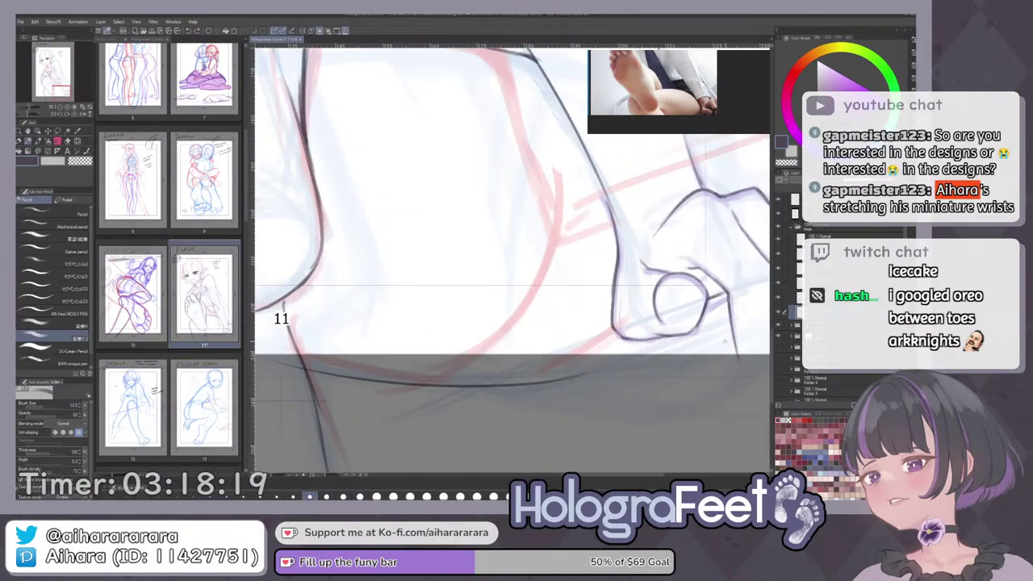
mouse_move(641, 353)
left_mouse_down()
mouse_move(655, 324)
mouse_move(584, 365)
left_mouse_up()
key("ctrl+z")
left_click_drag(621, 316, 582, 367)
key("c")
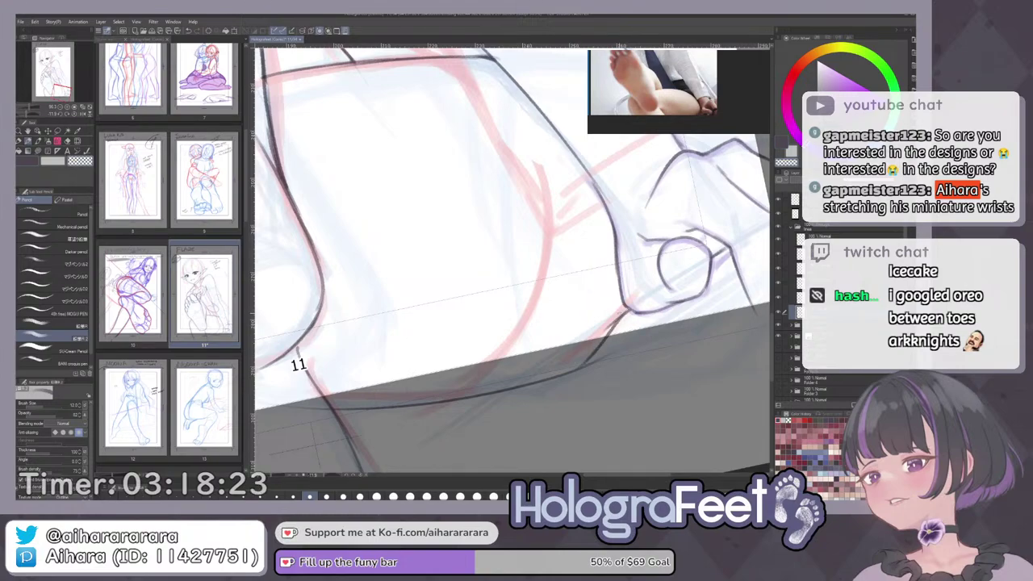
key("ctrl+z")
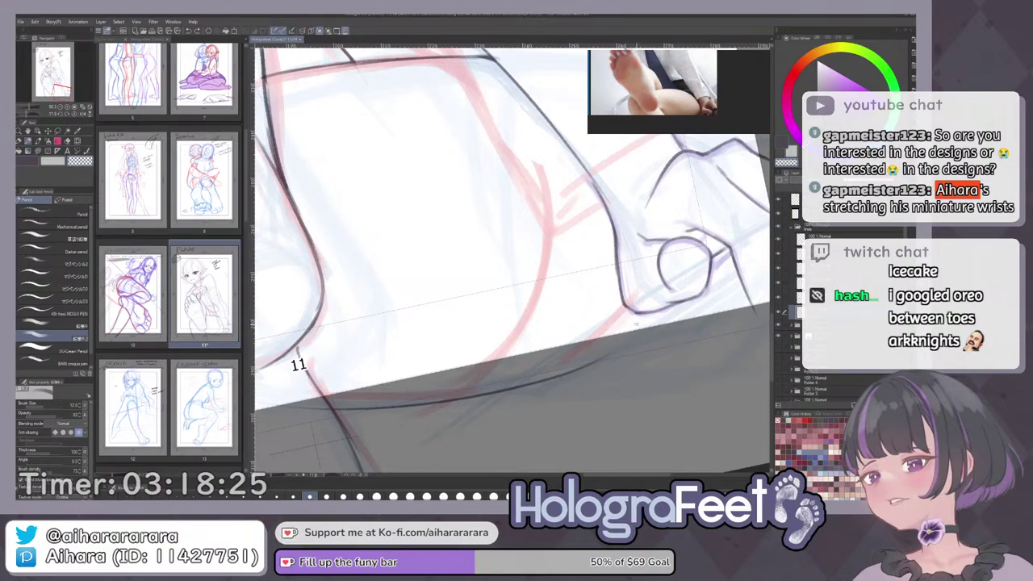
left_click_drag(622, 329, 598, 360)
left_click_drag(632, 314, 596, 361)
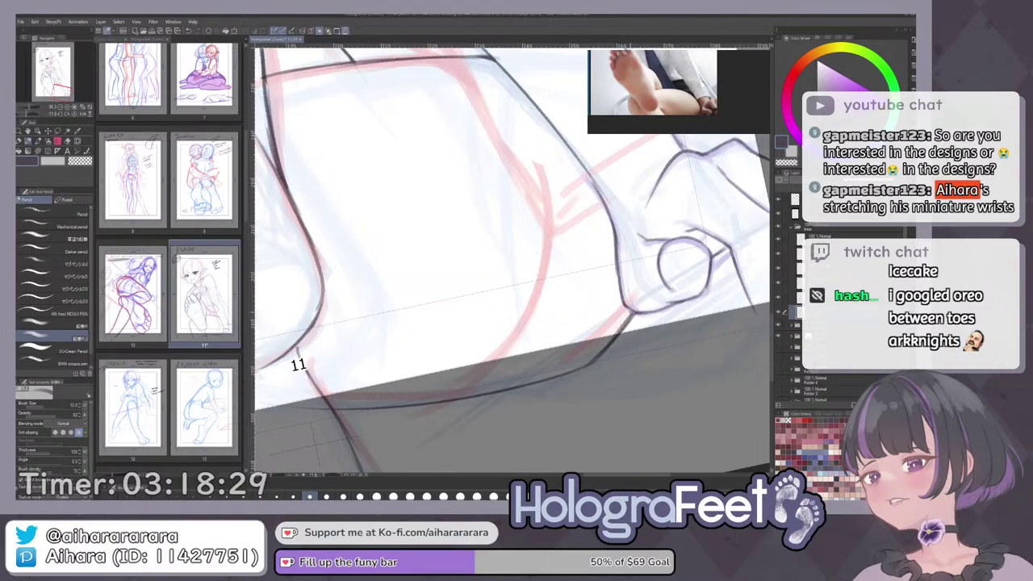
Draw the curved eyebrow over the eye on the far side of the face, on the face line layer.
key("ctrl+0")
scroll(617, 424, "up", 5)
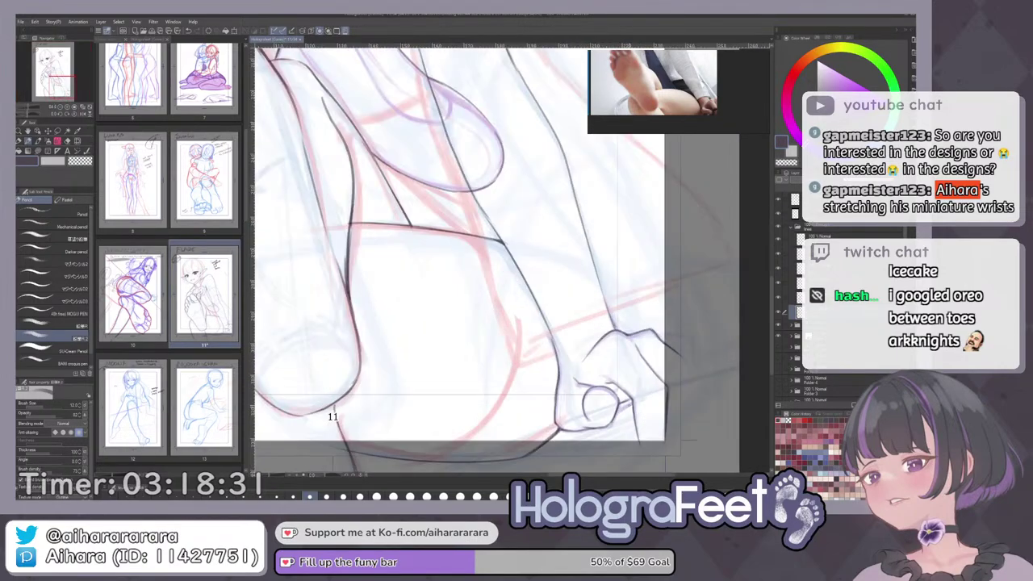
left_click_drag(668, 412, 642, 363)
left_click_drag(608, 209, 646, 415)
left_click_drag(586, 300, 627, 427)
scroll(627, 426, "up", 8)
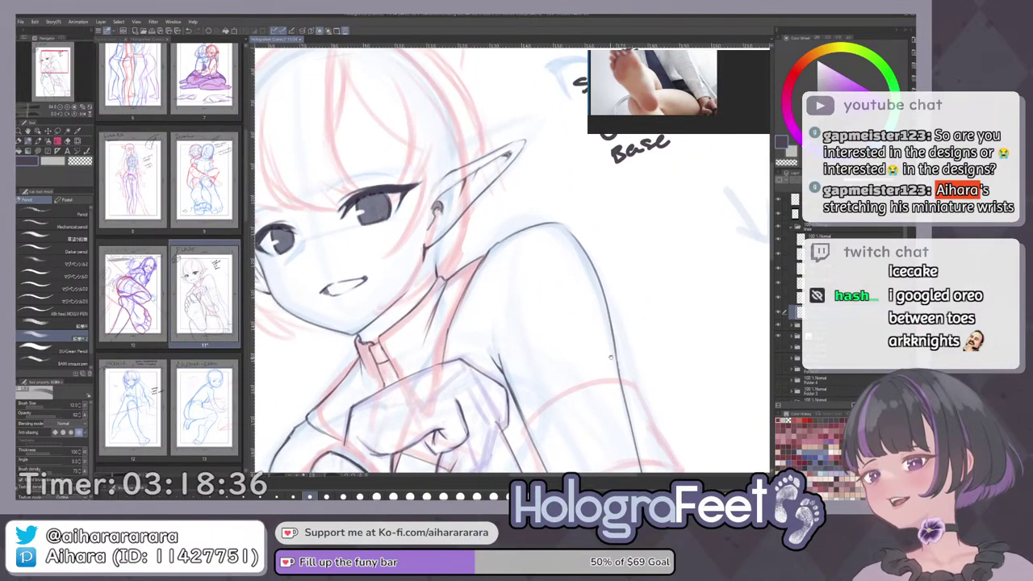
left_click_drag(682, 324, 656, 294)
mouse_move(545, 242)
left_mouse_down()
mouse_move(557, 321)
mouse_move(437, 326)
left_mouse_up()
scroll(556, 321, "up", 4)
key("ctrl+z")
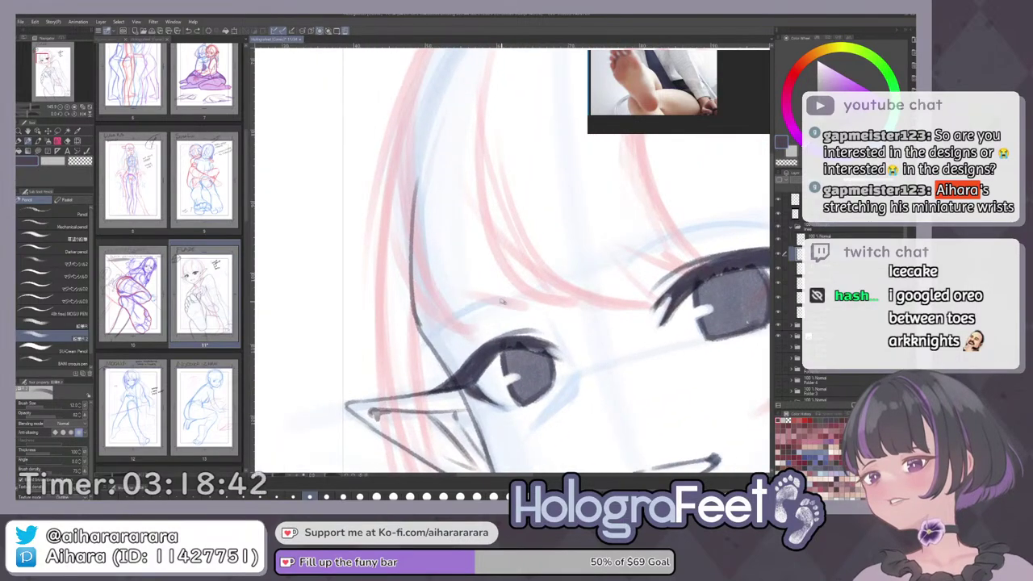
left_click_drag(503, 302, 412, 360)
key("ctrl+z")
left_click_drag(577, 329, 473, 394)
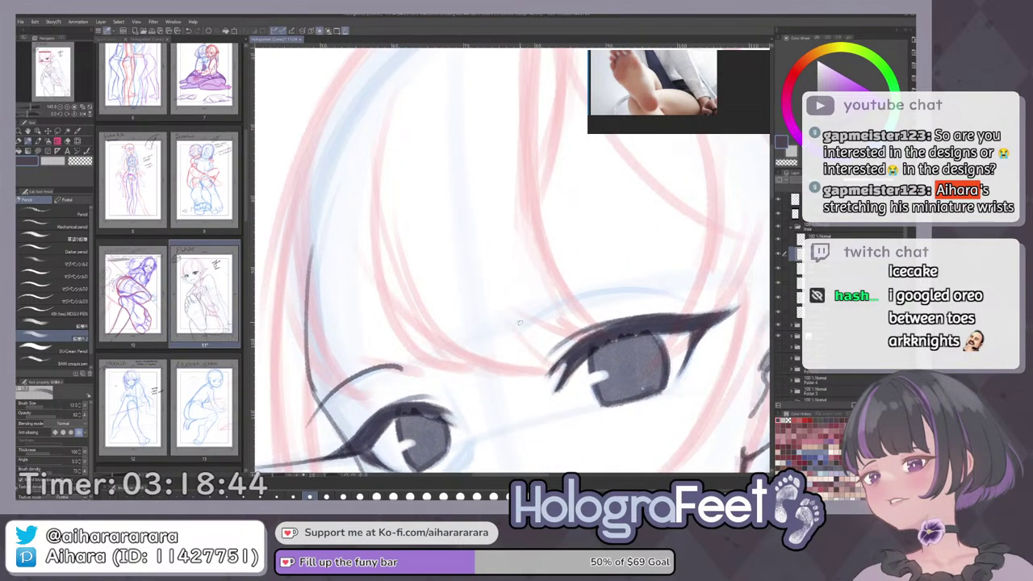
Draw the curved eyebrow over the eye nearer the large ear, following the blue sketch arc.
key("ctrl+z")
mouse_move(522, 329)
left_mouse_down()
mouse_move(633, 286)
mouse_move(582, 318)
mouse_move(637, 285)
mouse_move(549, 322)
mouse_move(656, 294)
left_mouse_up()
key("ctrl+0")
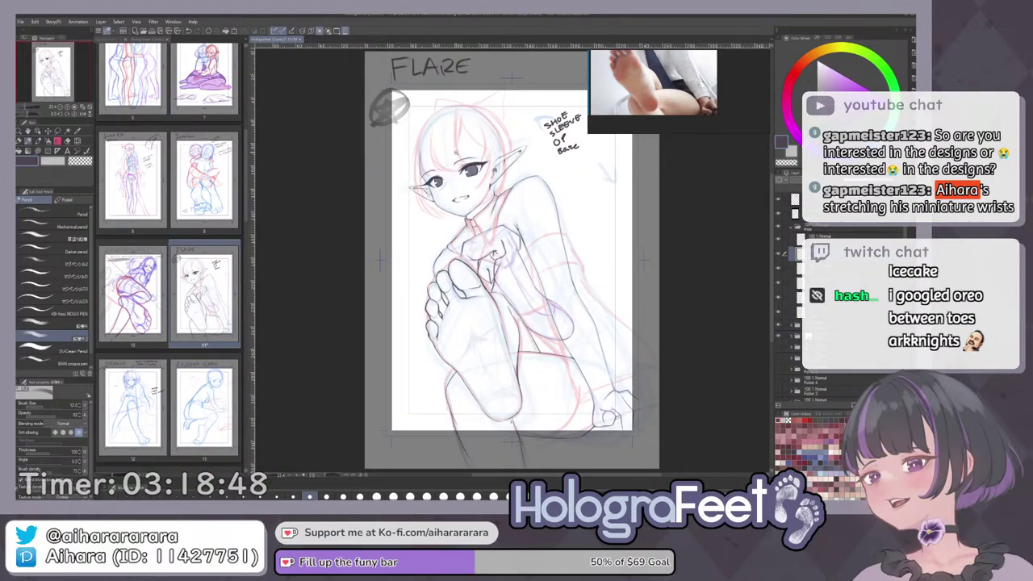
mouse_move(448, 122)
left_mouse_down()
mouse_move(520, 261)
mouse_move(658, 192)
mouse_move(619, 139)
left_mouse_up()
mouse_move(454, 289)
left_mouse_down()
mouse_move(478, 246)
mouse_move(560, 194)
left_mouse_up()
key("ctrl+z")
left_click_drag(460, 280, 576, 190)
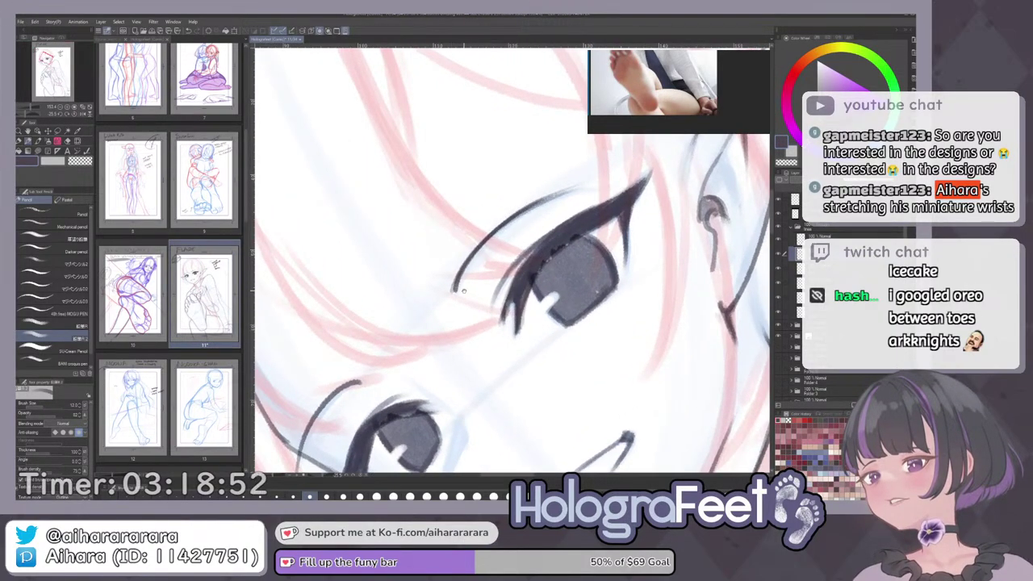
mouse_move(352, 393)
left_mouse_down()
mouse_move(419, 307)
mouse_move(367, 359)
left_mouse_up()
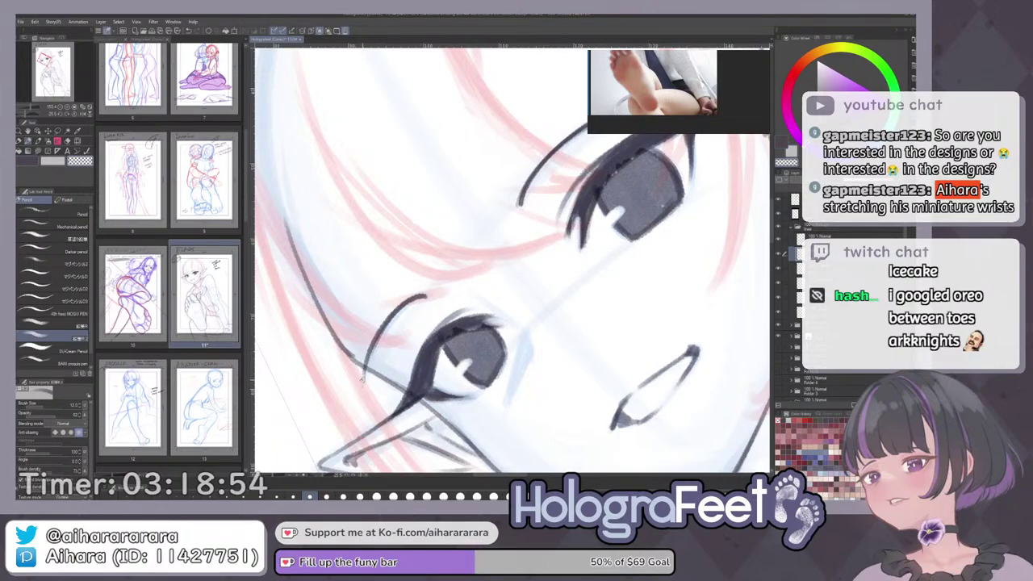
key("ctrl+0")
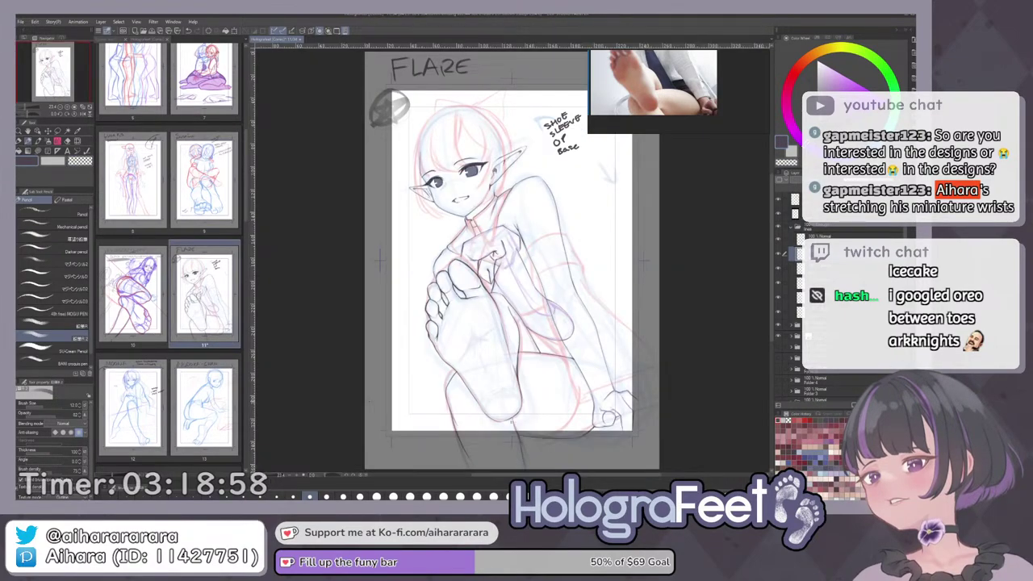
Check the face in a mirrored view and compare it with the face line layer hidden and shown.
left_click_drag(474, 180, 521, 226)
key("h")
key("h")
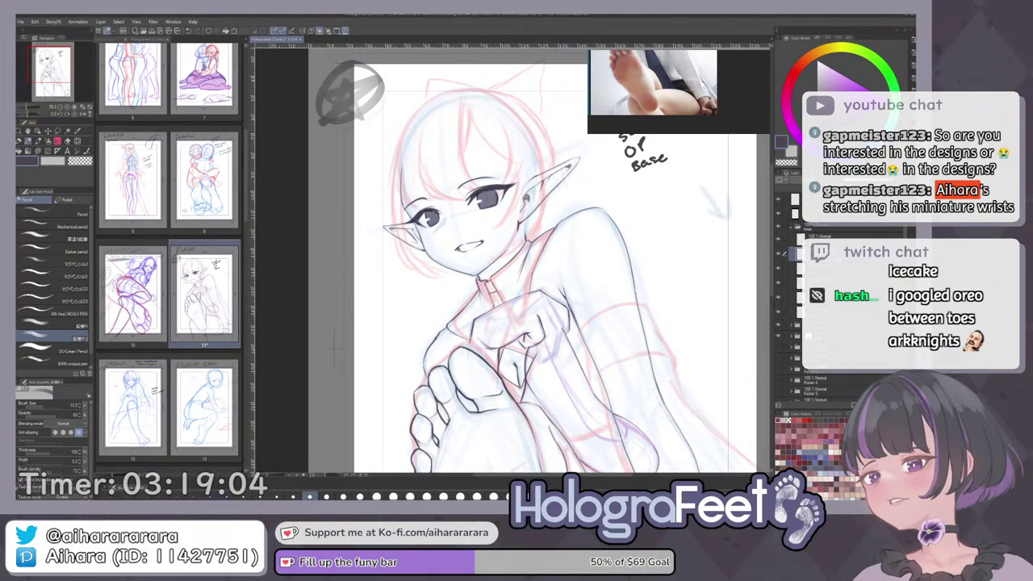
left_click(780, 254)
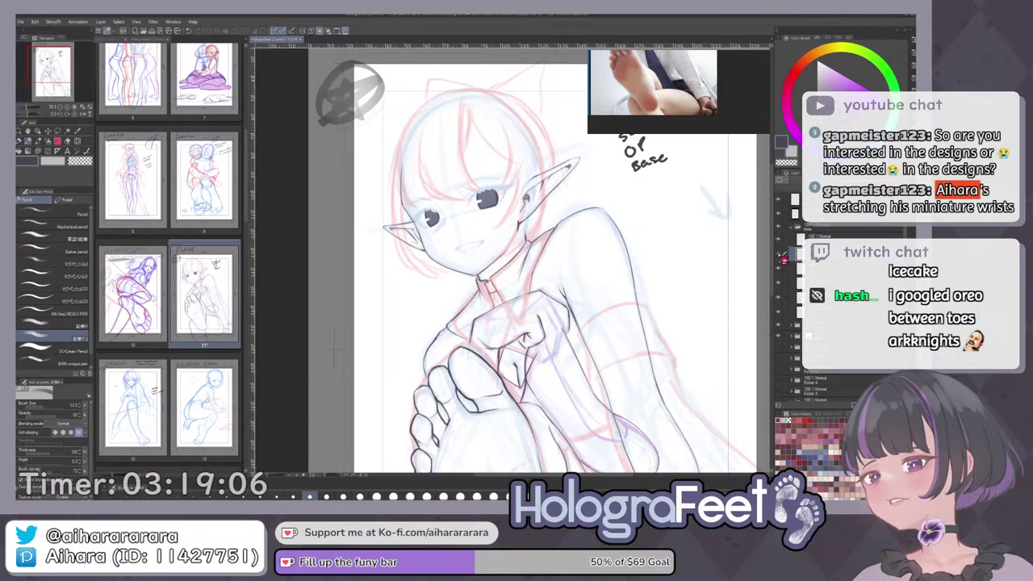
left_click(779, 255)
key("ctrl+0")
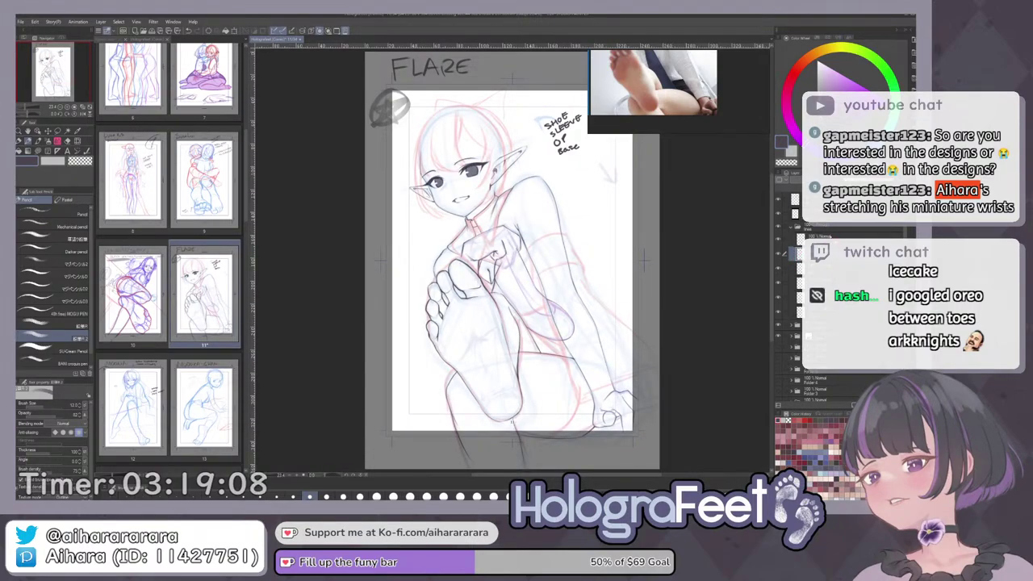
Compare the line art with the sketch hidden and shown, and select the layer for the hair lines.
left_click(781, 331)
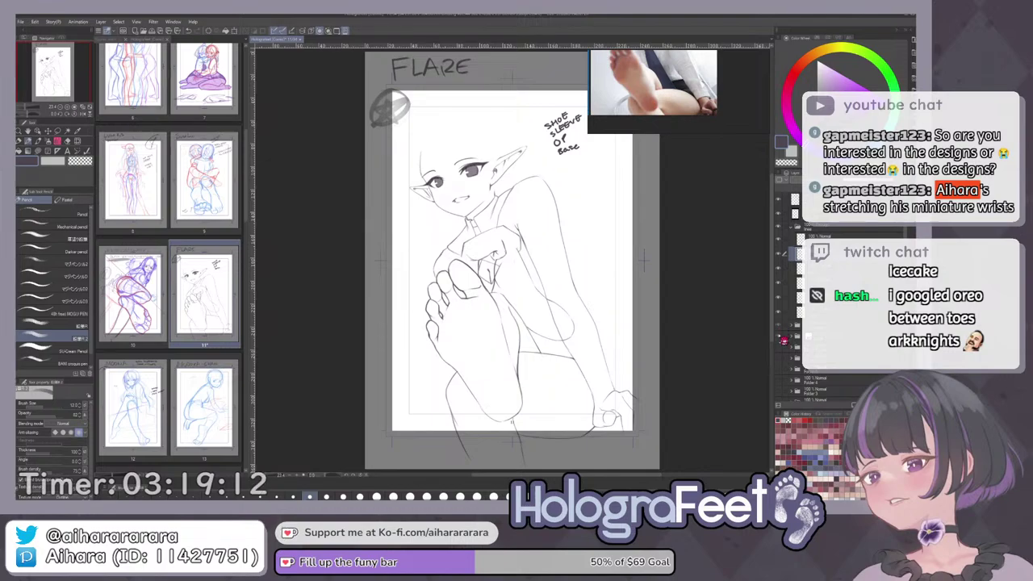
left_click(781, 331)
left_click(834, 272)
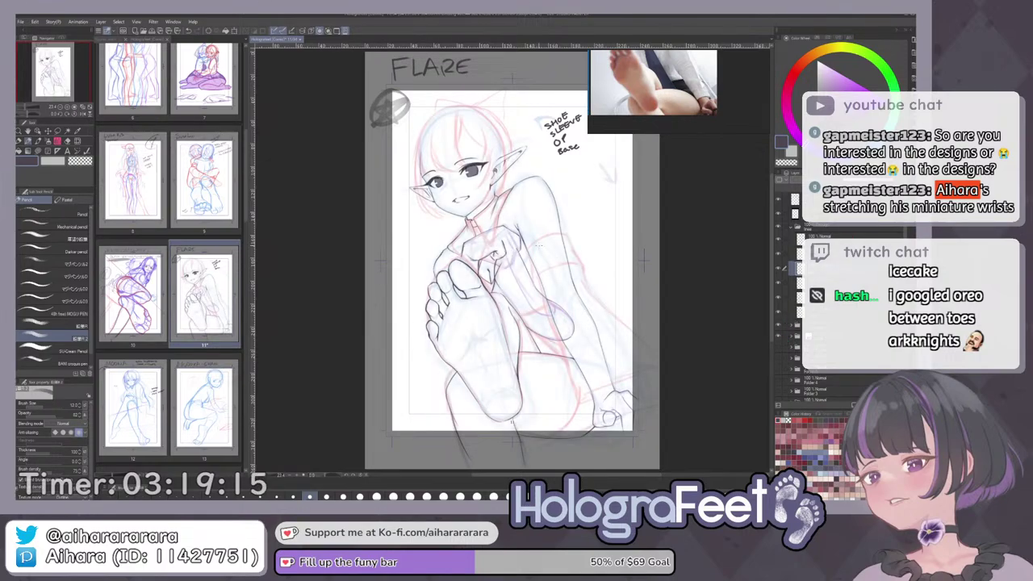
Try to draw the centre parting strands of the bangs over the red sketch and undo the strokes.
scroll(470, 169, "up", 5)
left_click_drag(472, 174, 504, 317)
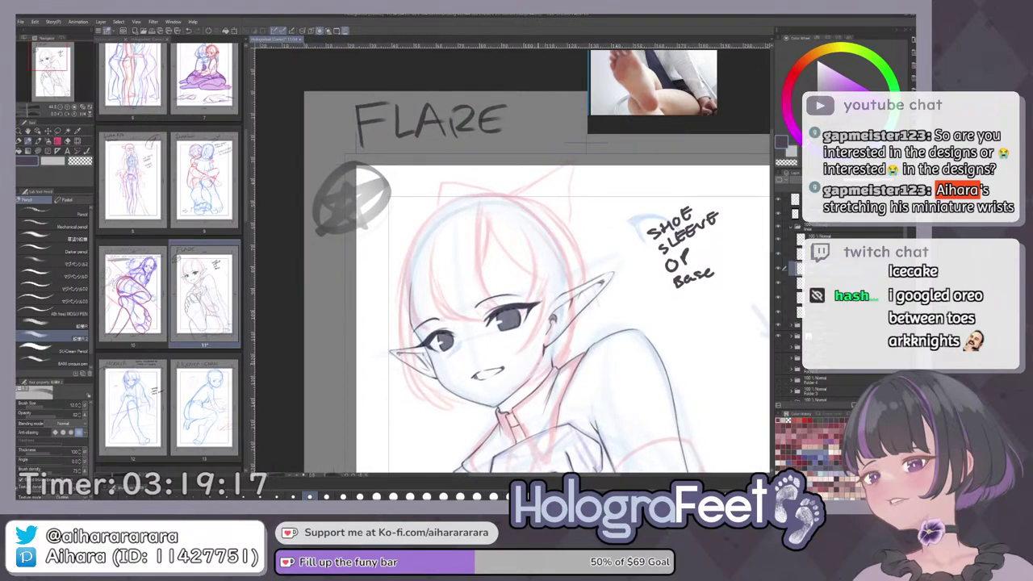
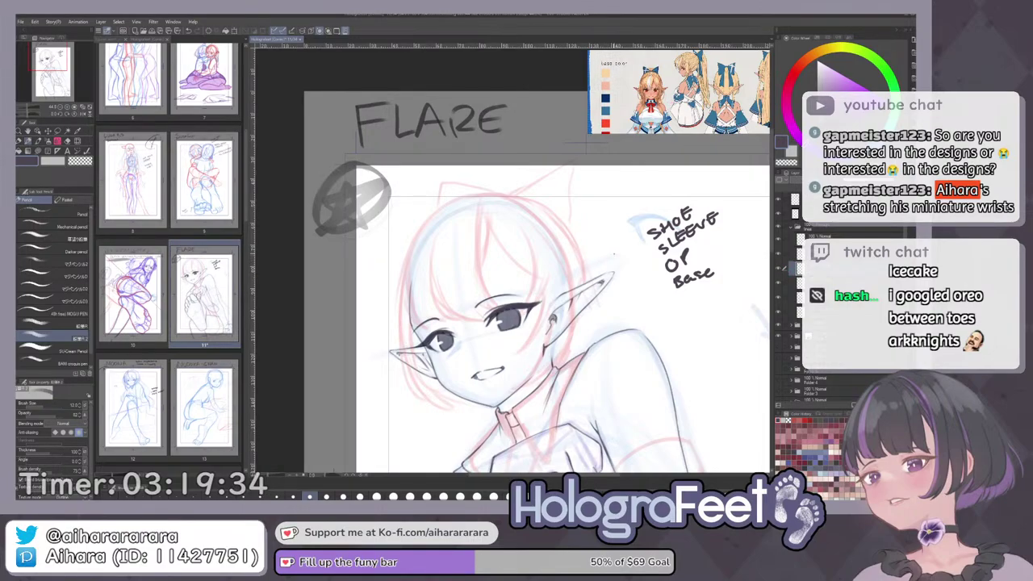
left_click_drag(615, 255, 617, 288)
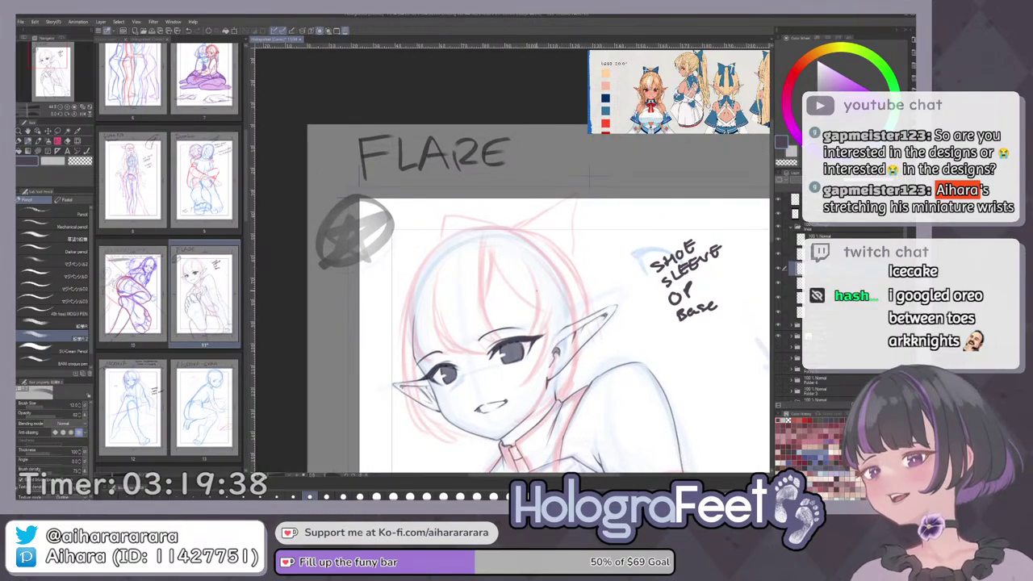
scroll(516, 293, "up", 1)
left_click_drag(516, 293, 505, 254)
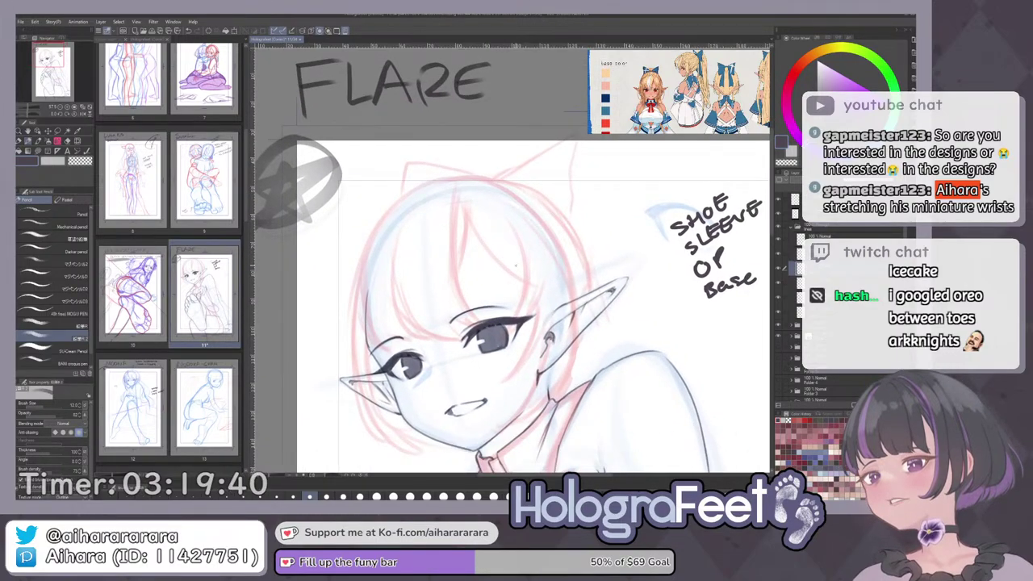
left_click_drag(468, 188, 472, 222)
key("ctrl+z")
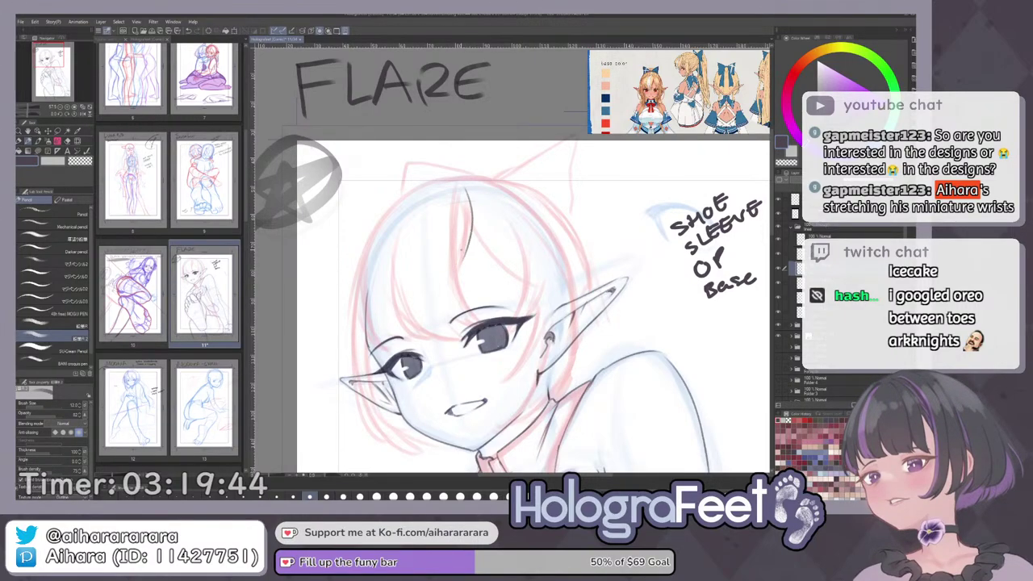
left_click_drag(470, 225, 463, 263)
left_click_drag(456, 194, 476, 322)
key("ctrl+z")
key("ctrl+z")
key("ctrl+z")
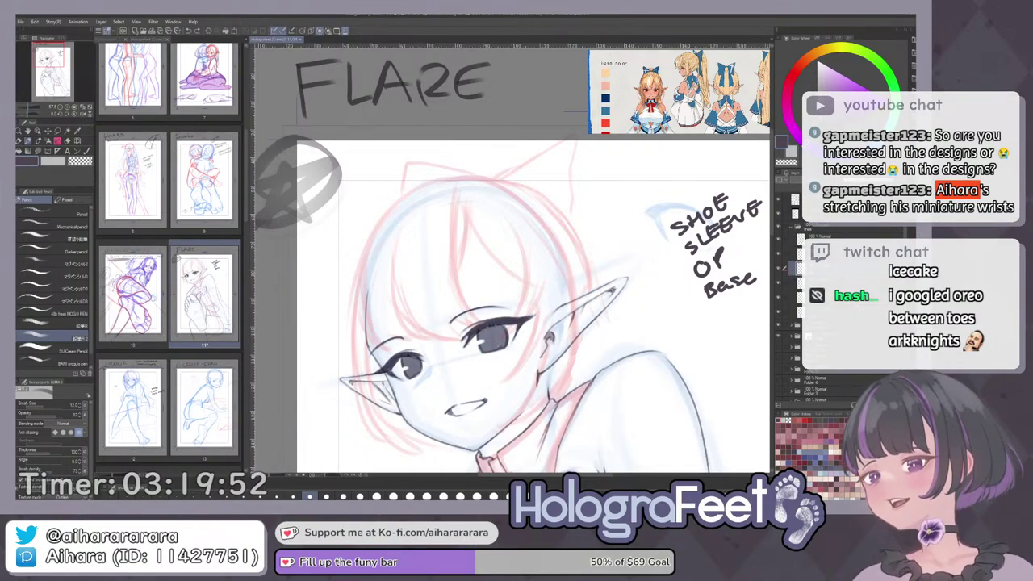
Try a single centre parting stroke with the canvas tilted and undo it.
key("ctrl+e")
key("ctrl+shift+n")
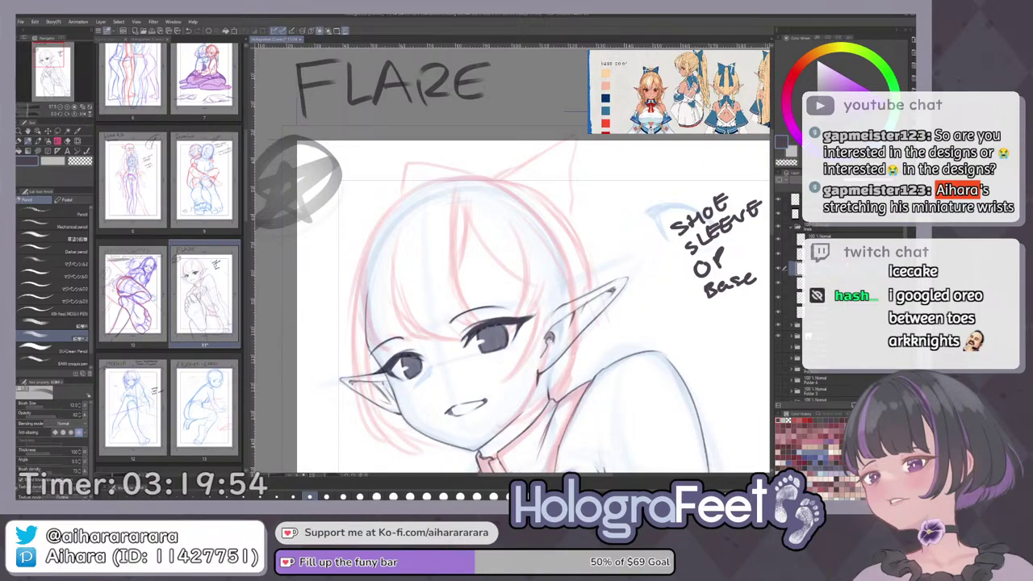
left_click_drag(607, 169, 651, 189)
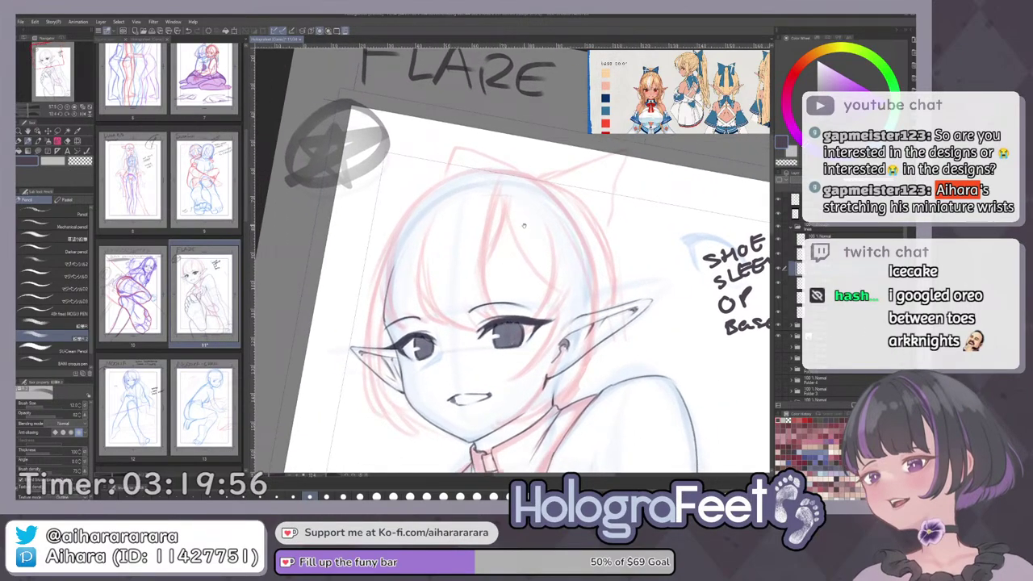
left_click_drag(506, 198, 488, 252)
key("ctrl+z")
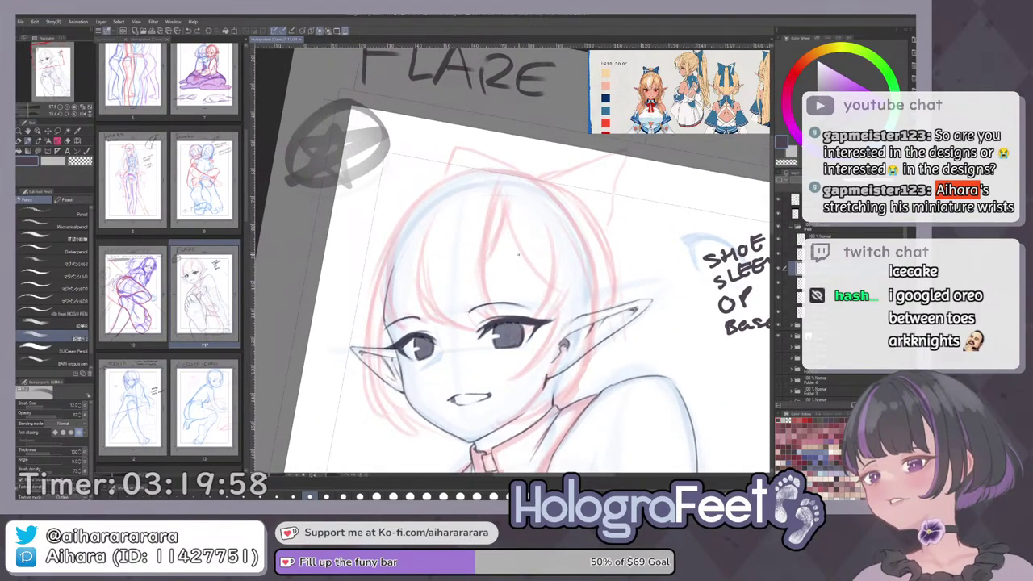
Draw the upper strand line of the hair parting, curving from the crown towards the middle of the forehead.
key("ctrl+at")
key("ctrl+0")
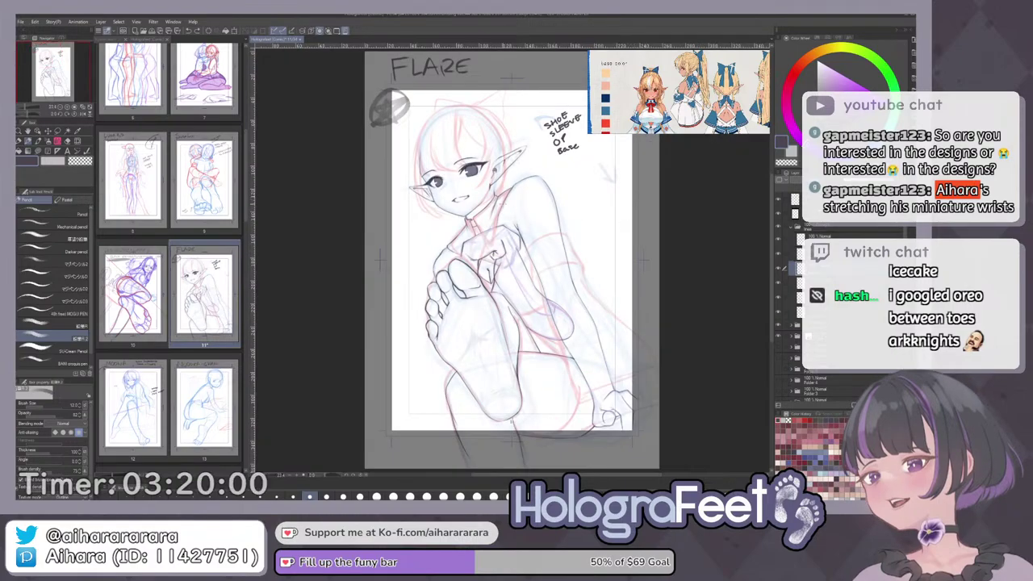
left_click_drag(441, 111, 536, 244)
key("asciicircum")
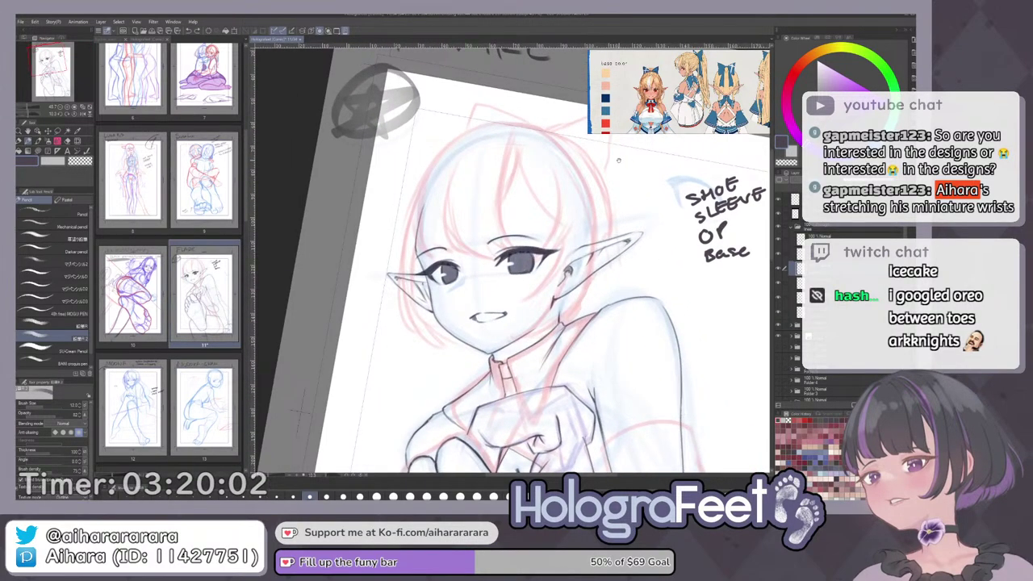
left_click_drag(564, 184, 532, 230)
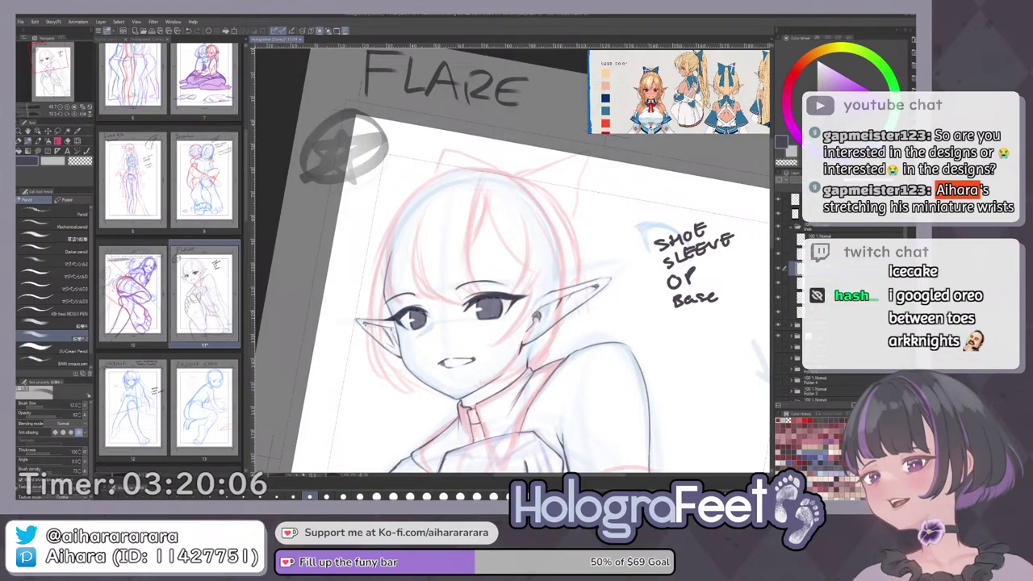
scroll(485, 258, "up", 2)
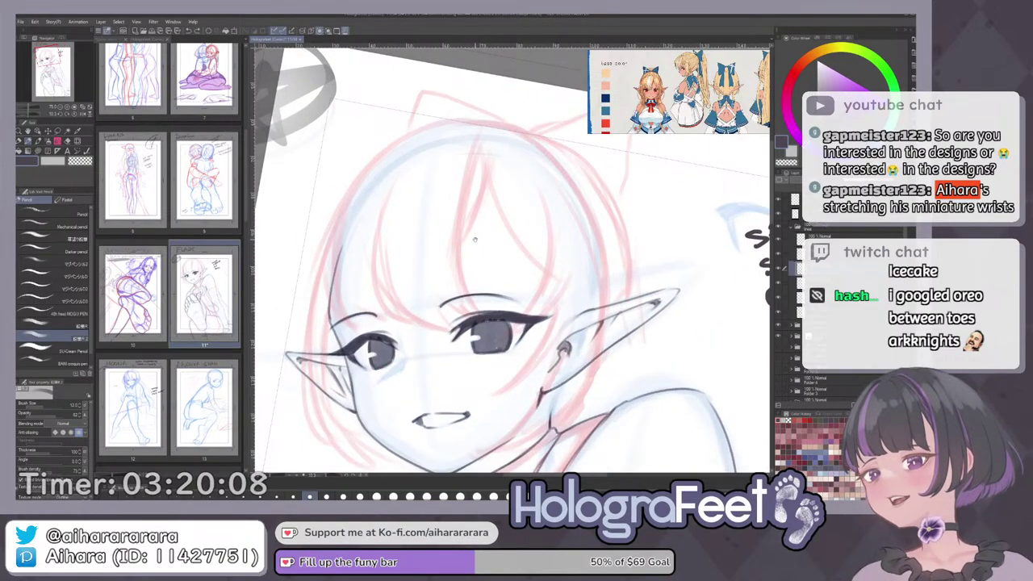
left_click_drag(476, 237, 455, 251)
left_click_drag(467, 191, 439, 260)
key("ctrl+z")
left_click_drag(469, 168, 450, 234)
key("ctrl+z")
left_click_drag(471, 152, 445, 251)
left_click_drag(462, 215, 445, 251)
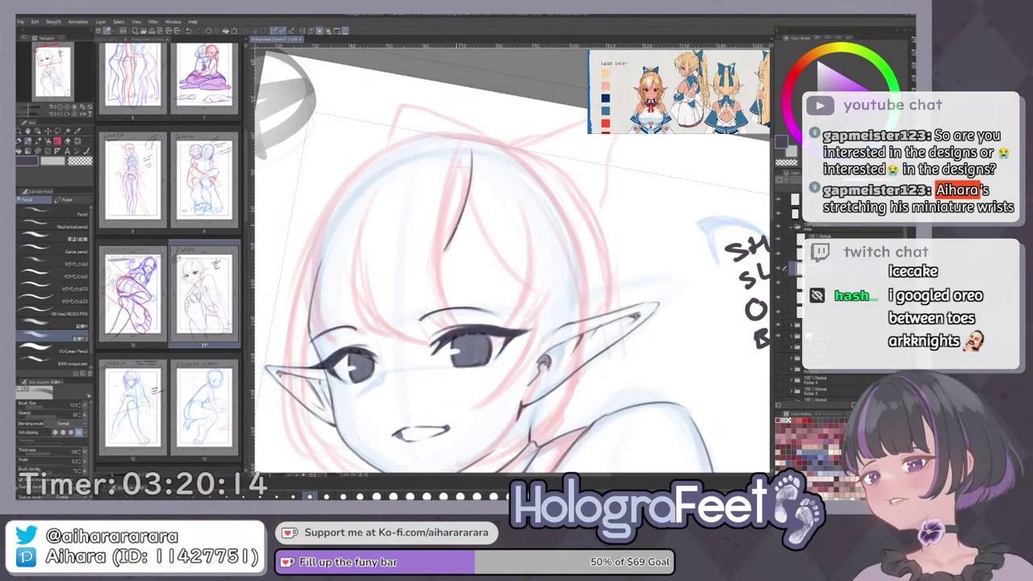
Draw the longer second strand line from the crown down to the eyebrow nearer the large ear.
mouse_move(487, 171)
left_mouse_down()
mouse_move(450, 204)
mouse_move(450, 313)
left_mouse_up()
key("ctrl+z")
mouse_move(478, 145)
left_mouse_down()
mouse_move(443, 271)
mouse_move(450, 299)
left_mouse_up()
Apply blue layer colour to the body line layer, lower the opacity of the sketch folders, and return to the hair layer.
left_click(824, 312)
key("ctrl+b")
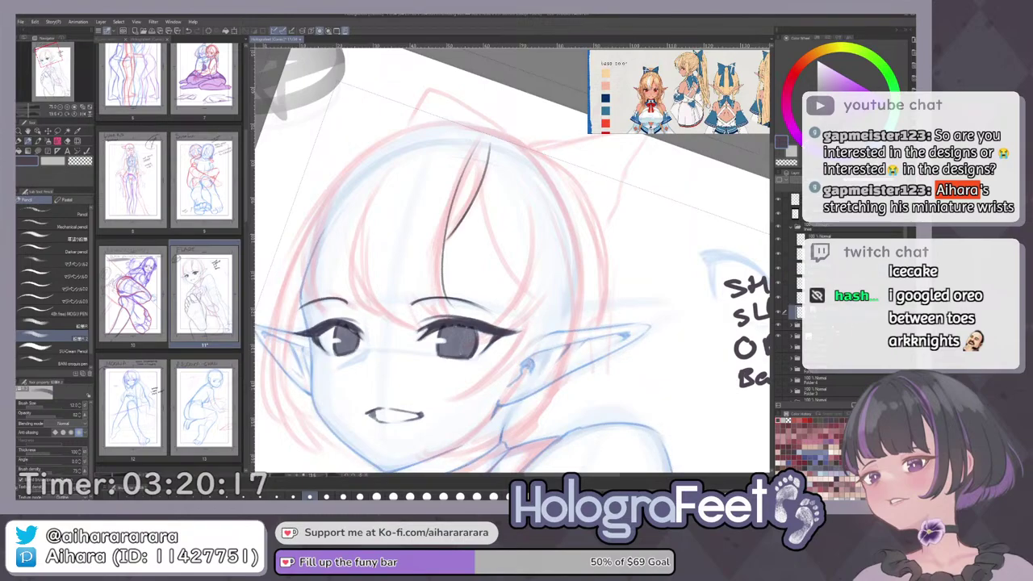
left_click(823, 326)
left_click(864, 180)
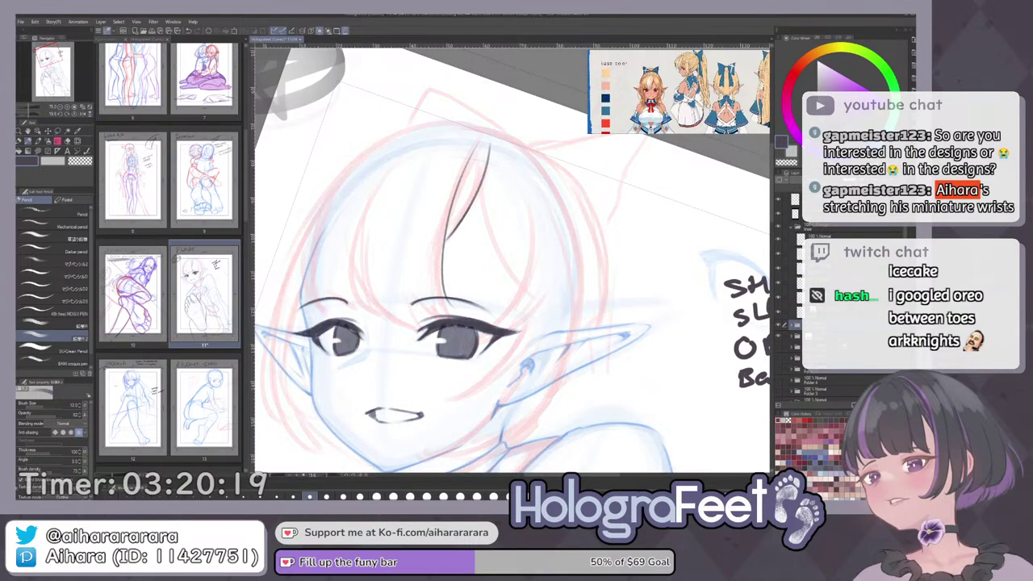
left_click(824, 336)
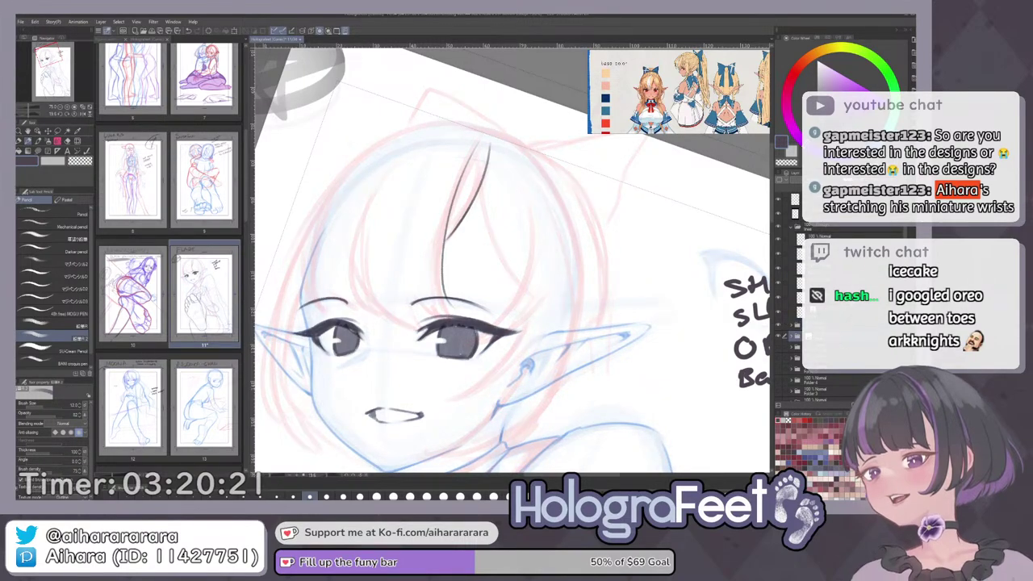
left_click(840, 283)
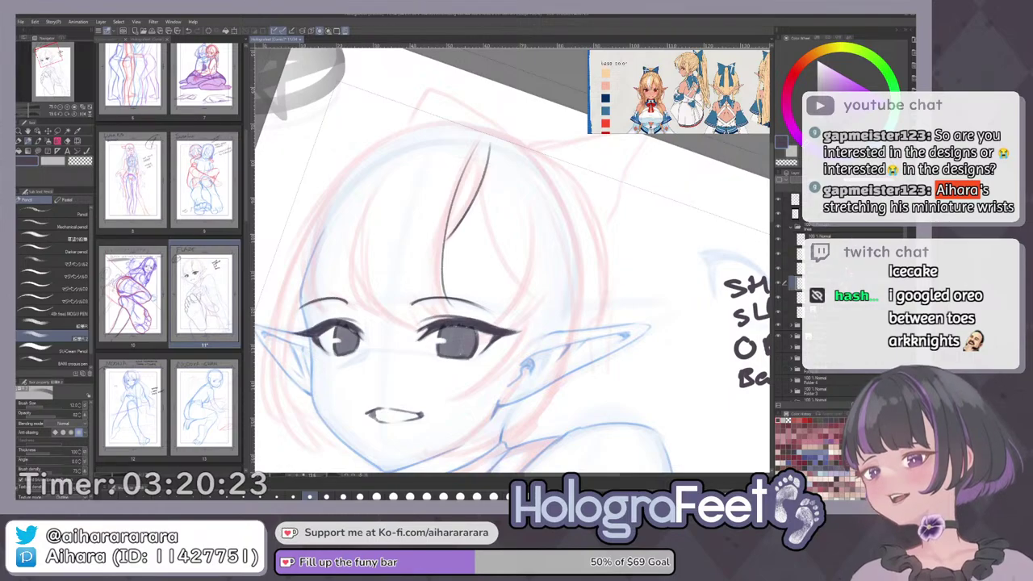
left_click(841, 270)
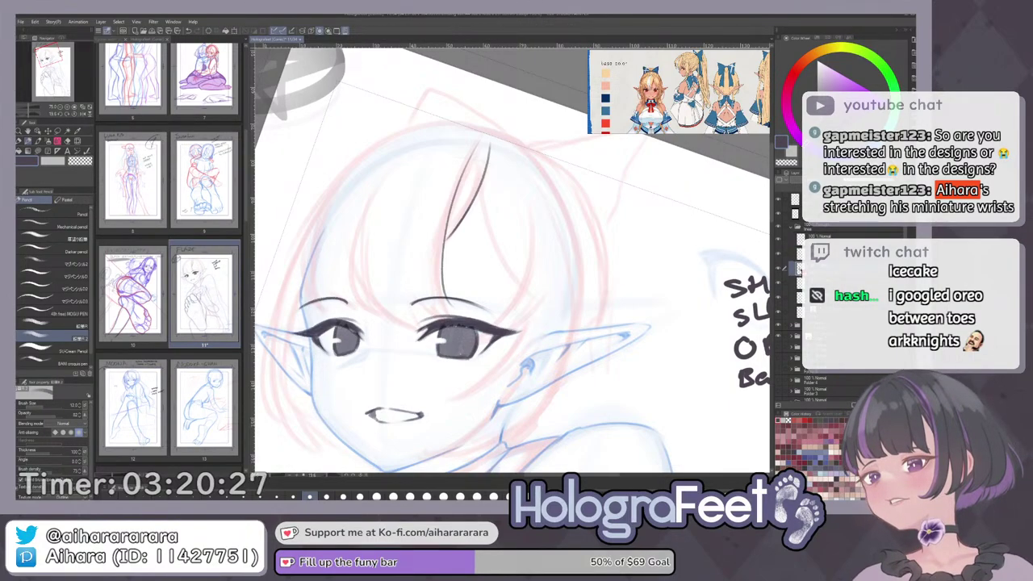
Remove the two hair parting lines and switch to the vector eraser.
left_click_drag(517, 186, 526, 186)
key("e")
key("e")
key("e")
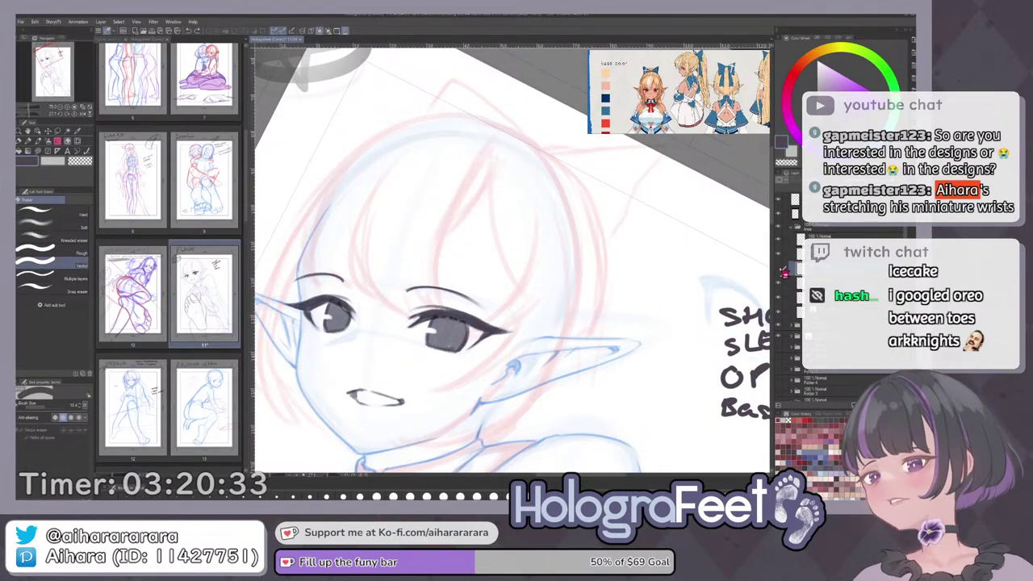
key("ctrl+z")
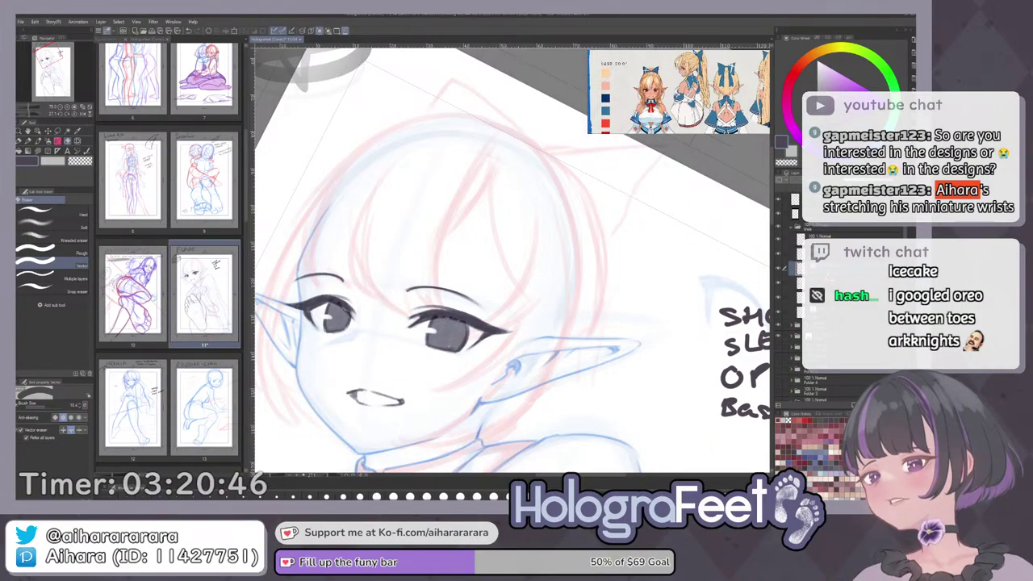
Try a long parting strand from the crown to the eyebrow, trim it with the vector eraser, and undo both.
left_click(832, 283)
left_click_drag(453, 231, 458, 249)
key("p")
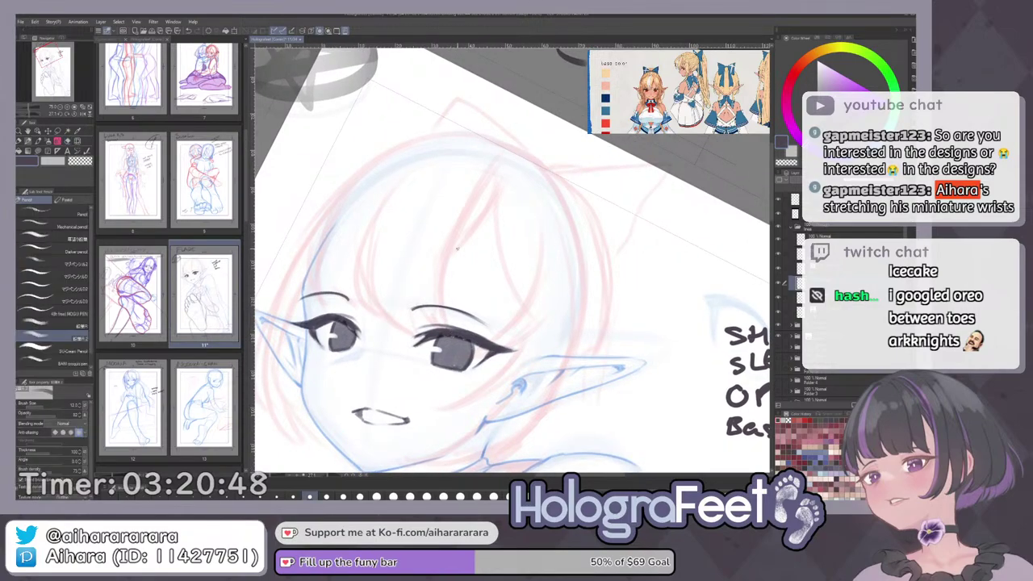
left_click_drag(497, 165, 447, 309)
key("e")
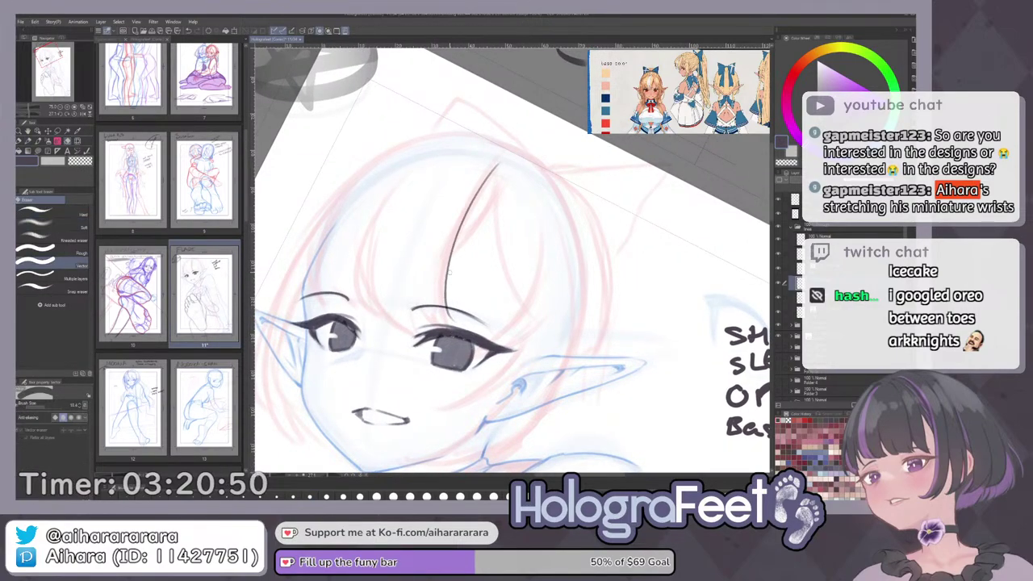
left_click_drag(448, 271, 450, 313)
key("ctrl+z")
key("ctrl+z")
key("p")
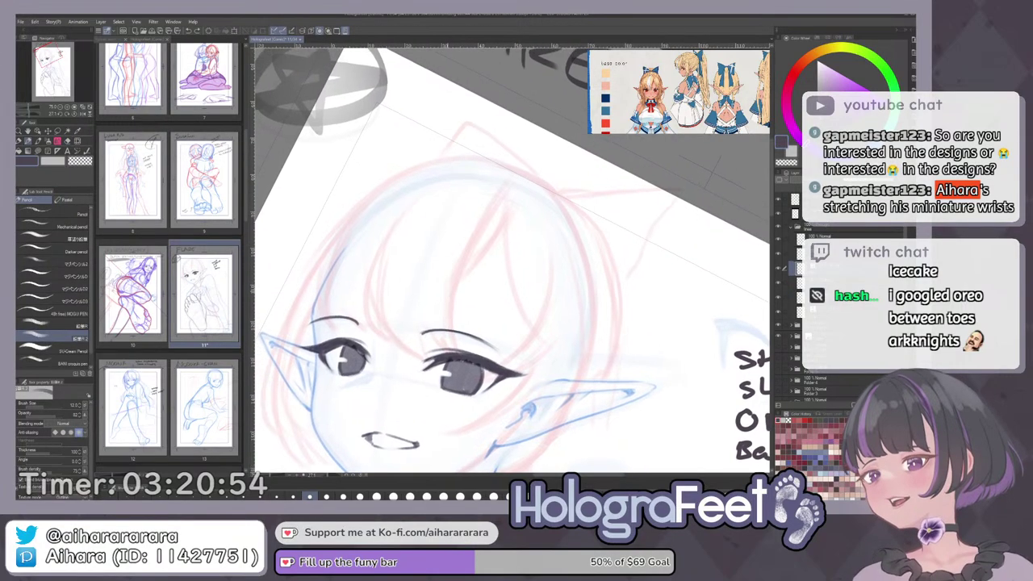
Draw a short parting strand on the hair layer and erase it with the vector eraser as a test.
left_click_drag(483, 213, 457, 317)
key("e")
key("e")
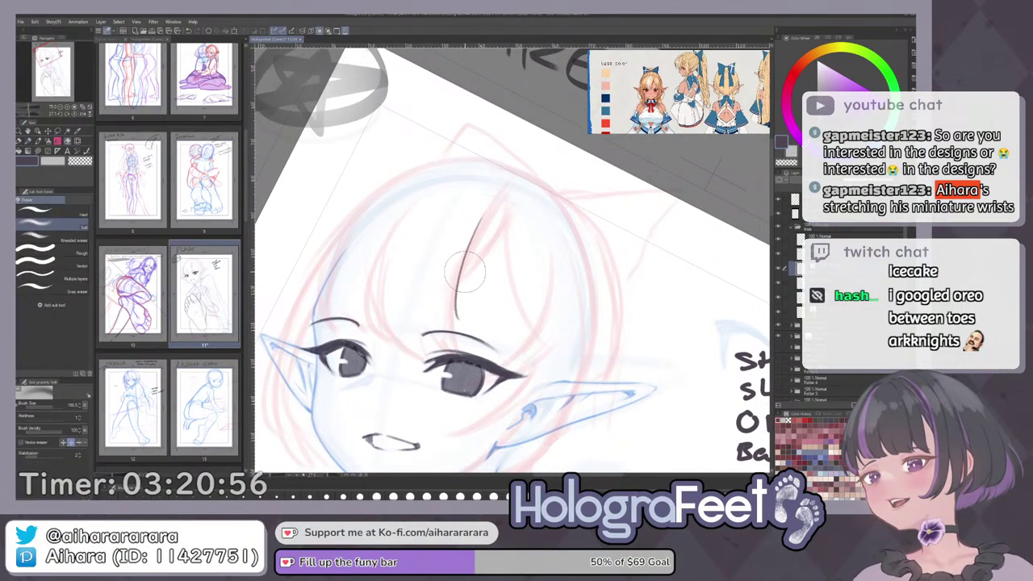
key("e")
left_click_drag(456, 272, 466, 285)
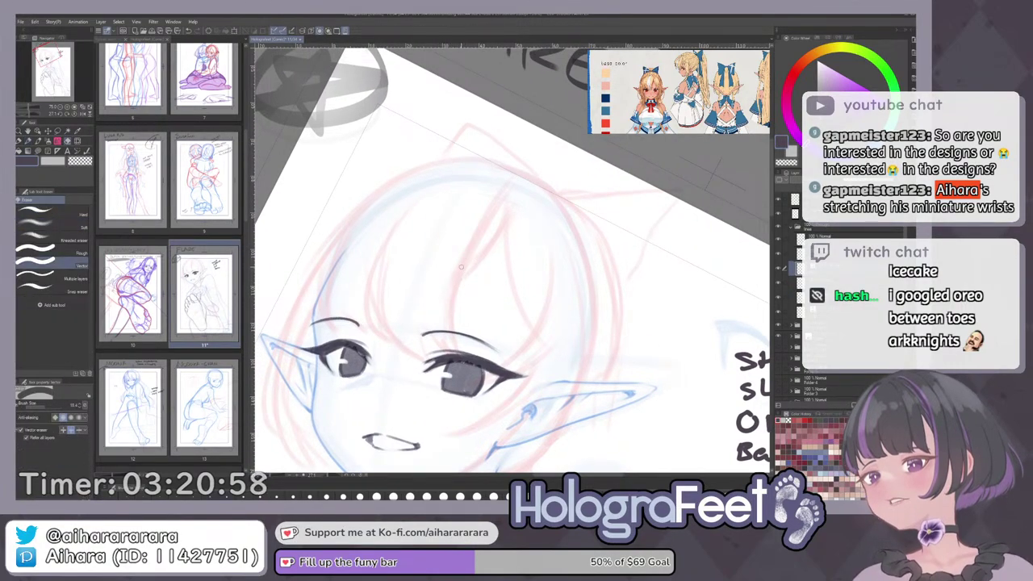
key("p")
key("e")
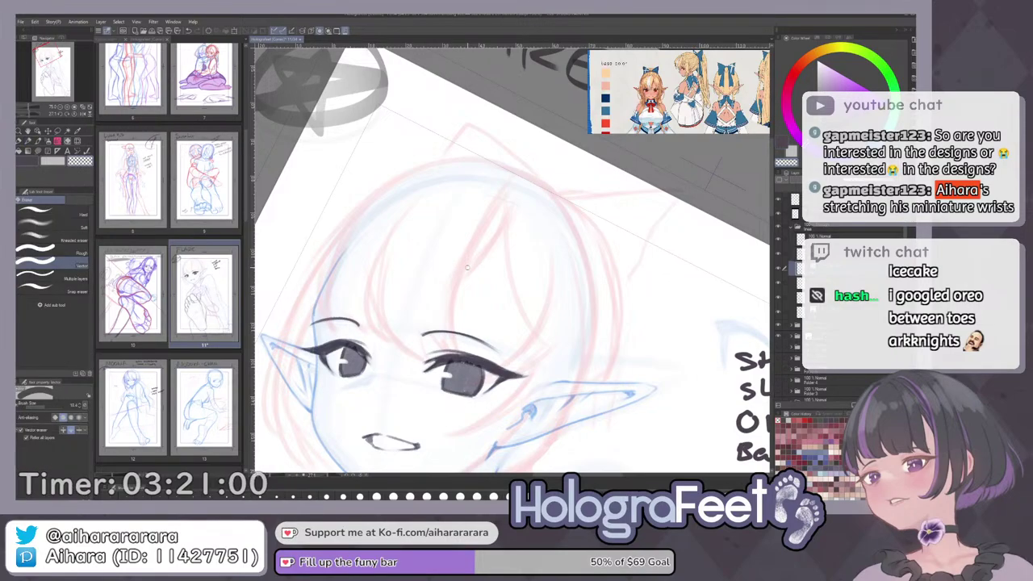
key("p")
key("e")
key("p")
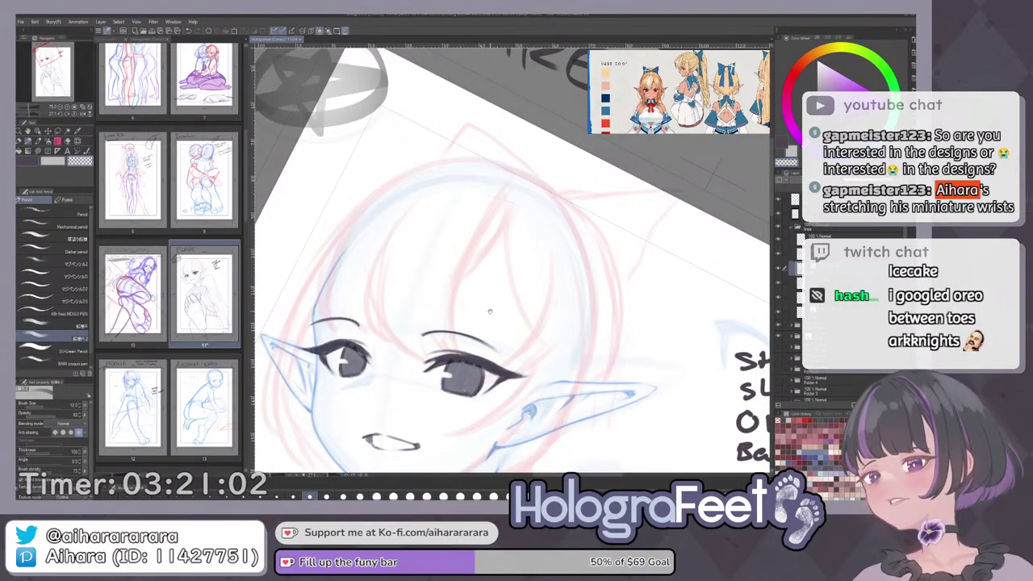
Draw the two centre strand lines of the bangs from the crown, the longer one running down past the nearer eyebrow.
left_click_drag(490, 311, 477, 305)
left_click_drag(539, 251, 549, 247)
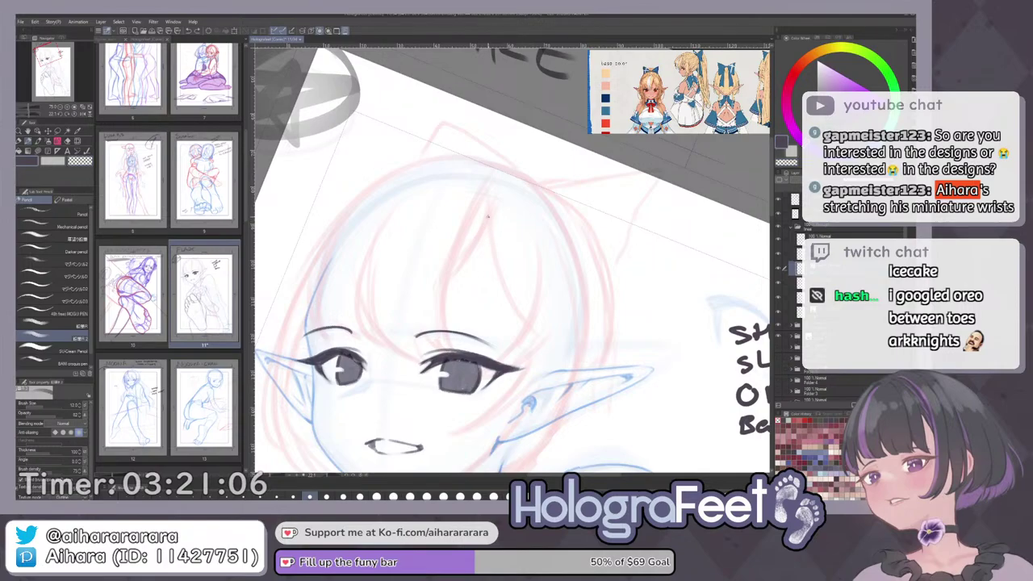
left_click_drag(457, 270, 449, 282)
key("ctrl+z")
mouse_move(489, 214)
left_mouse_down()
mouse_move(449, 277)
mouse_move(445, 328)
left_mouse_up()
key("ctrl+z")
left_click_drag(483, 195, 450, 353)
key("ctrl+z")
left_click_drag(482, 195, 451, 353)
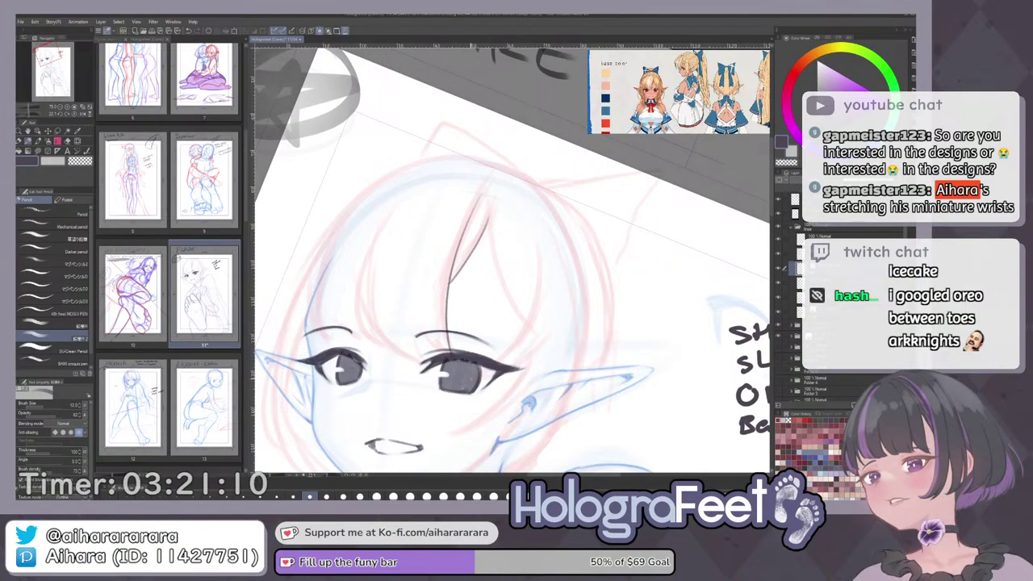
Apply blue layer colour to the face line layer and the eye layer, and reselect the hair layer.
scroll(532, 400, "down", 1)
scroll(533, 400, "down", 1)
left_click(816, 254)
key("ctrl+b")
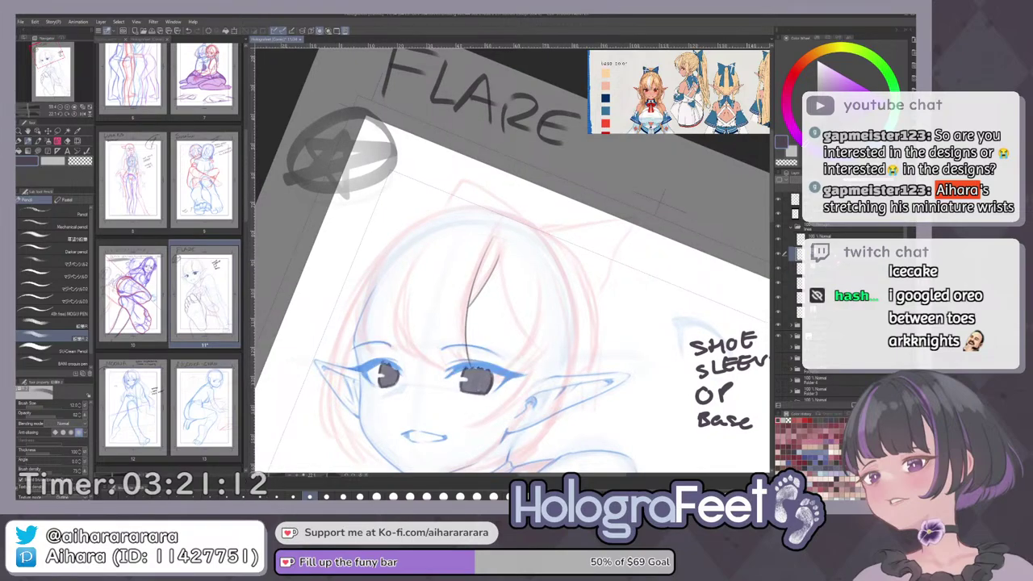
left_click(815, 283)
key("ctrl+b")
left_click(815, 238)
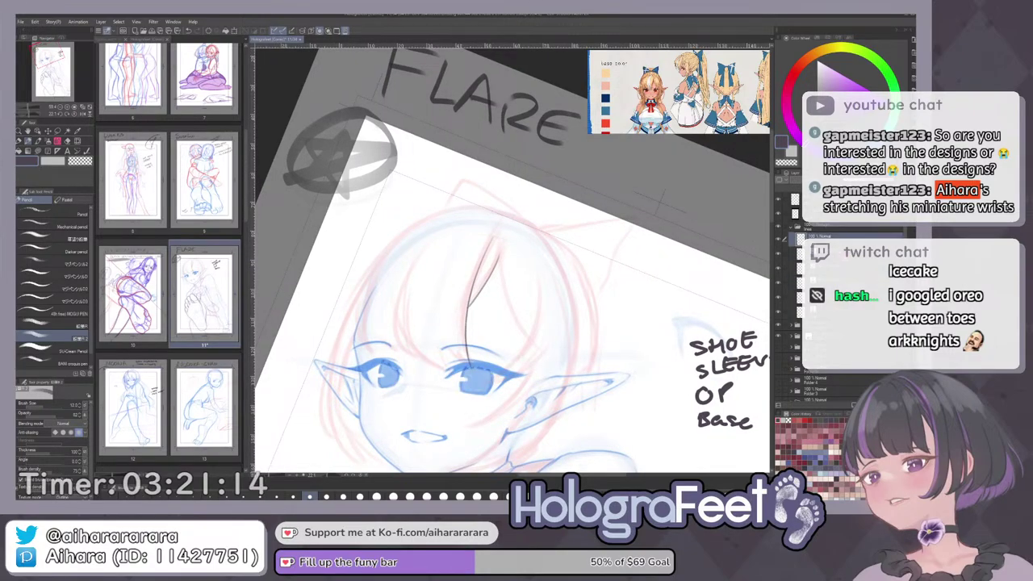
left_click(816, 268)
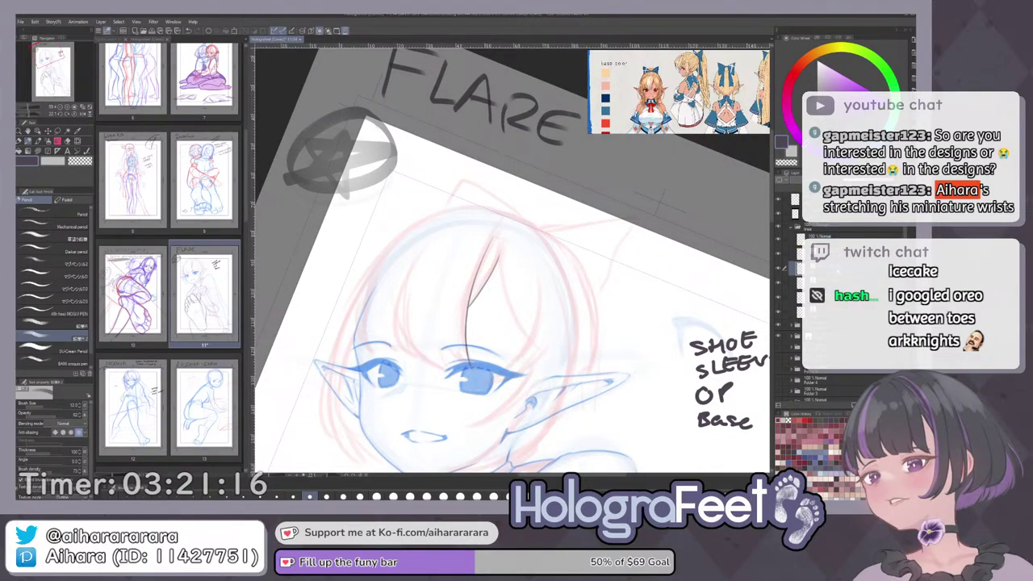
Draw the outermost strand line of the bangs on the hair layer, curving from the upper head to above the far eye.
left_click(816, 253)
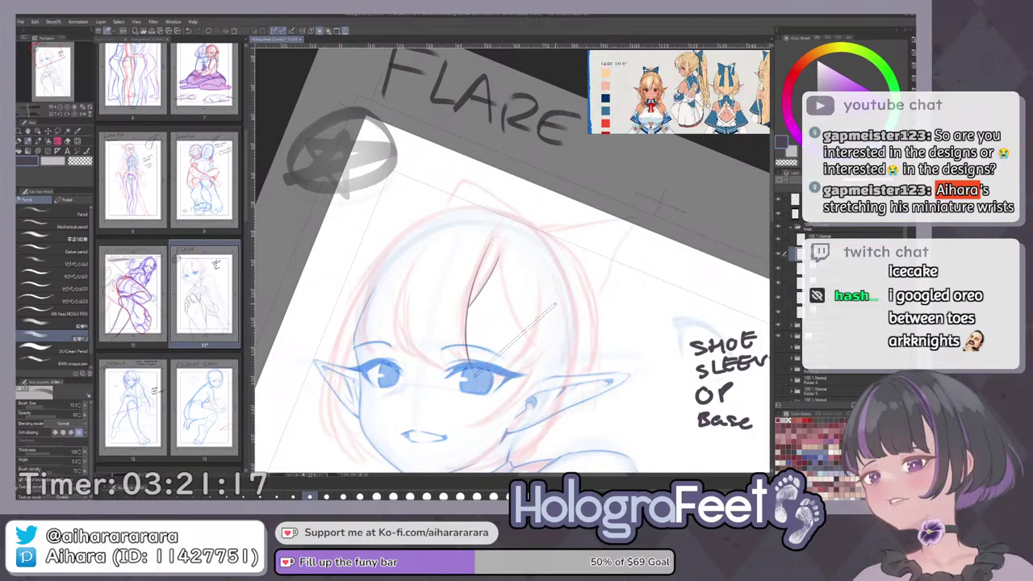
left_click_drag(446, 279, 471, 302)
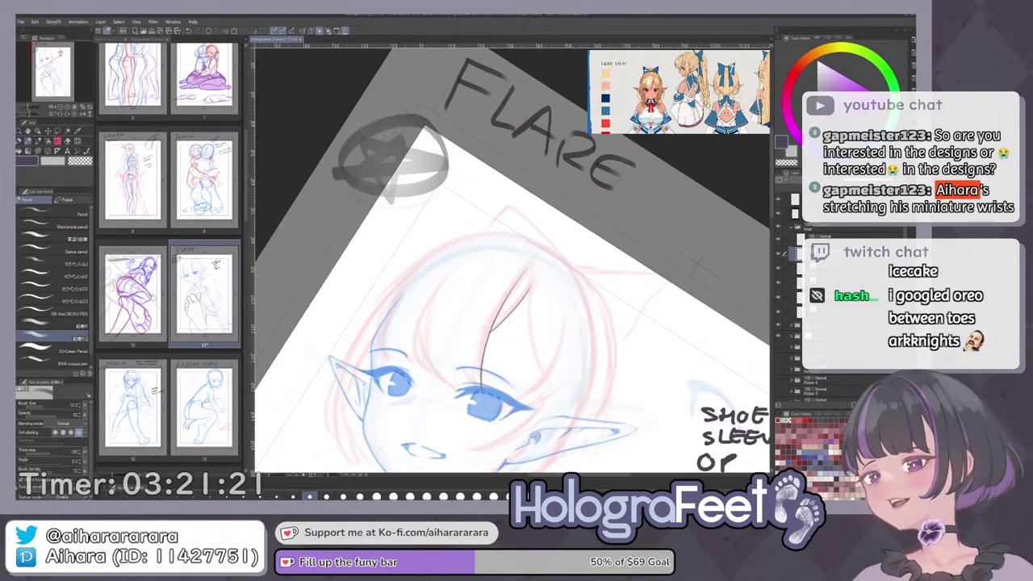
scroll(669, 89, "up", 2)
scroll(690, 91, "up", 2)
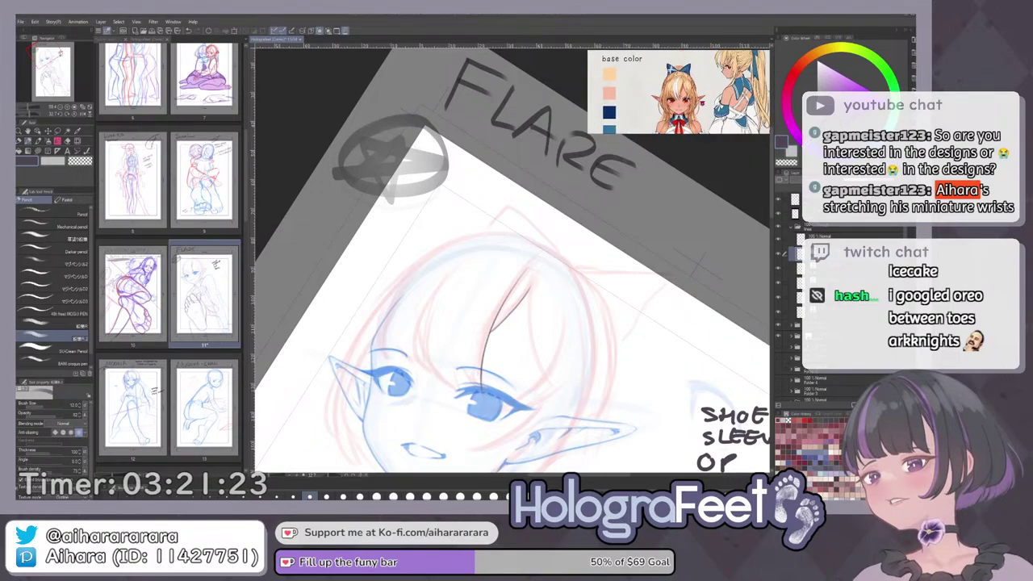
left_click_drag(614, 282, 573, 247)
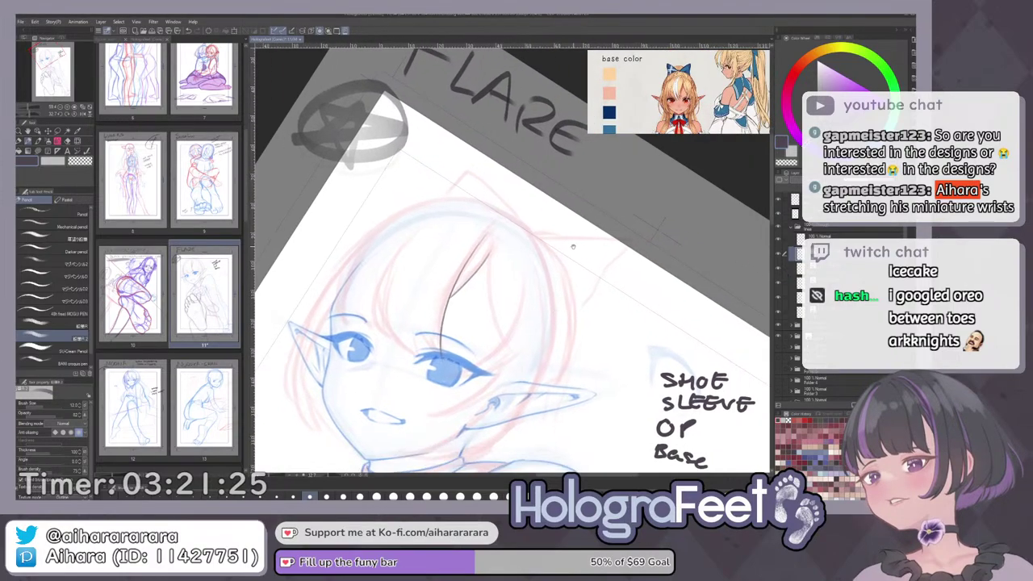
scroll(422, 303, "up", 2)
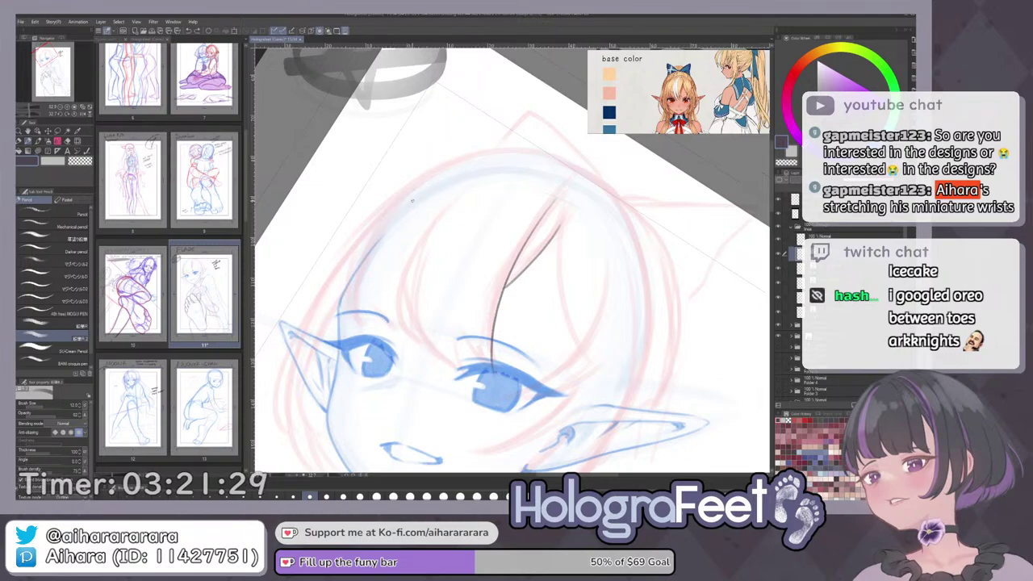
left_click_drag(378, 223, 343, 330)
key("ctrl+z")
left_click_drag(391, 209, 372, 329)
key("ctrl+z")
left_click_drag(391, 209, 372, 329)
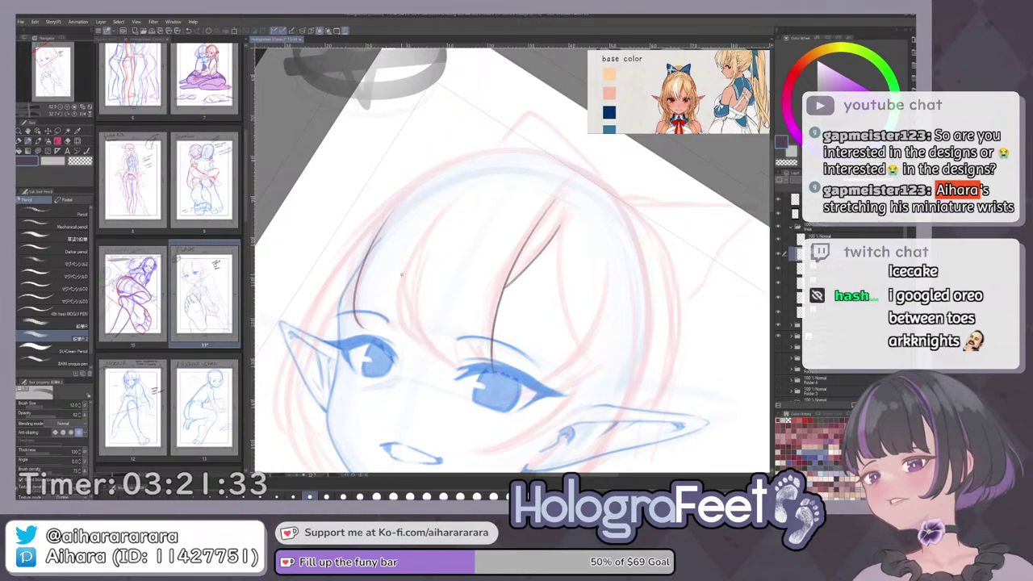
Draw an inner bang strand line and continue it along the fringe edge to a tip beside the nearer eyebrow.
mouse_move(421, 231)
left_mouse_down()
mouse_move(415, 310)
mouse_move(429, 331)
left_mouse_up()
key("ctrl+z")
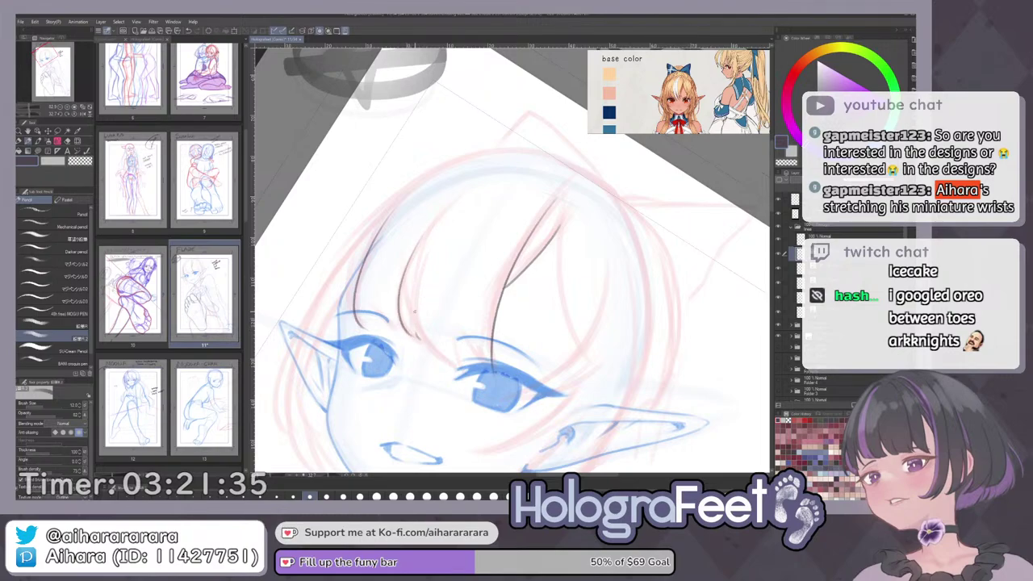
left_click_drag(420, 331, 467, 371)
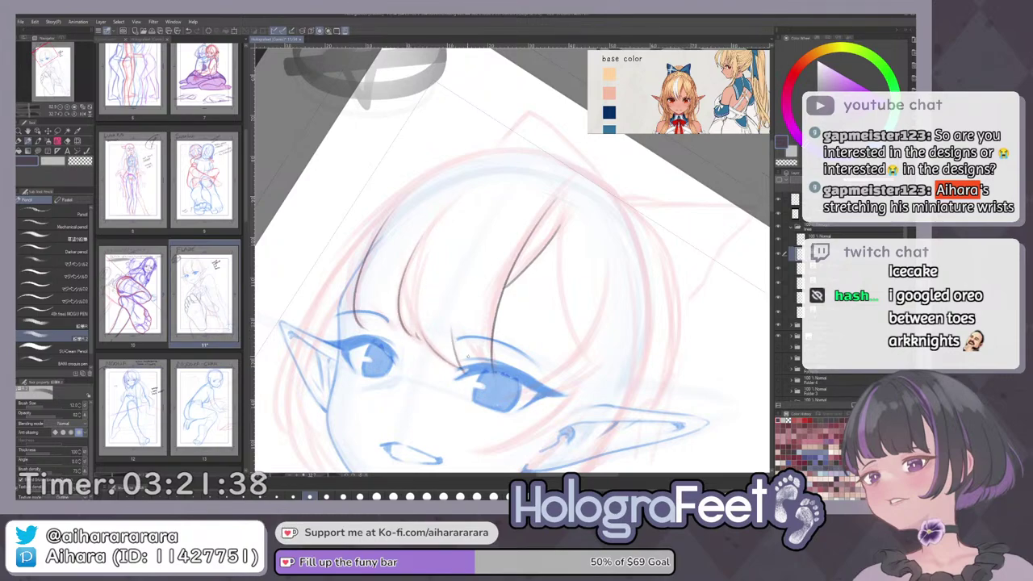
left_click_drag(491, 330, 467, 370)
Erase the lower part of the longer centre strand with the vector eraser, up to where the two centre lines meet.
key("ctrl+0")
key("ctrl+plus")
mouse_move(454, 123)
left_mouse_down()
mouse_move(488, 255)
mouse_move(491, 304)
mouse_move(481, 323)
left_mouse_up()
key("ctrl+plus")
key("ctrl+plus")
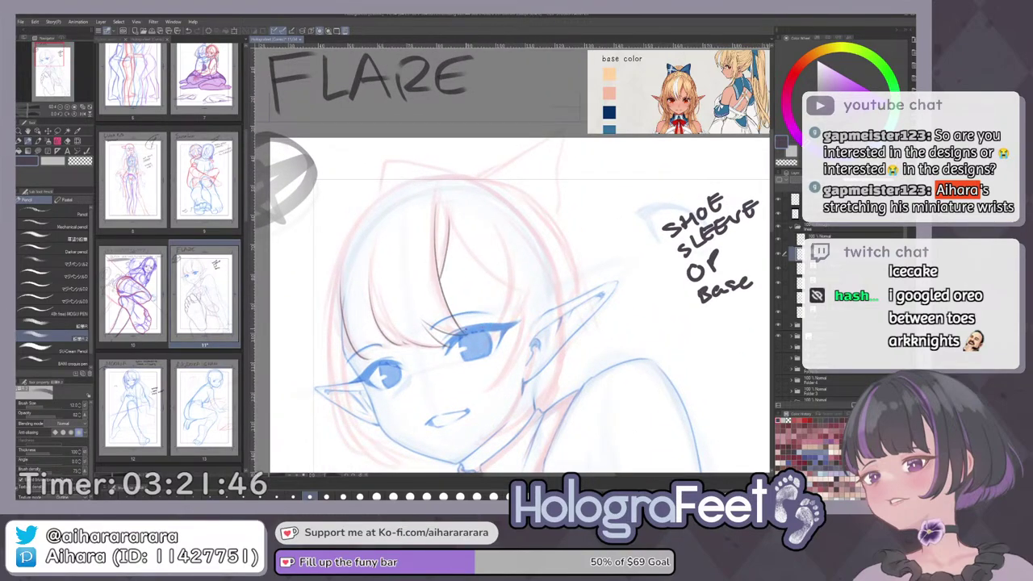
key("e")
key("e")
left_click_drag(441, 324, 457, 310)
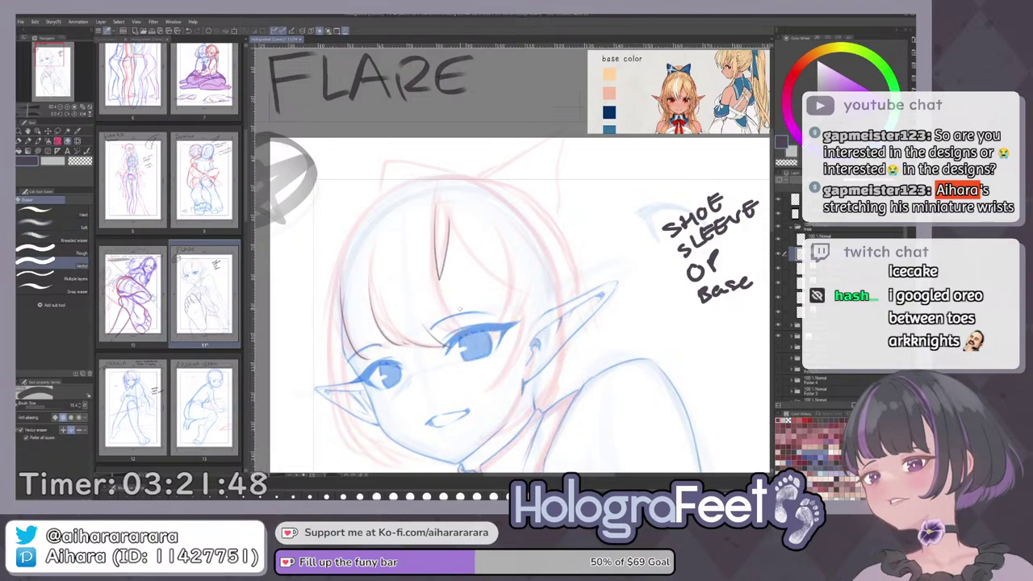
key("p")
key("e")
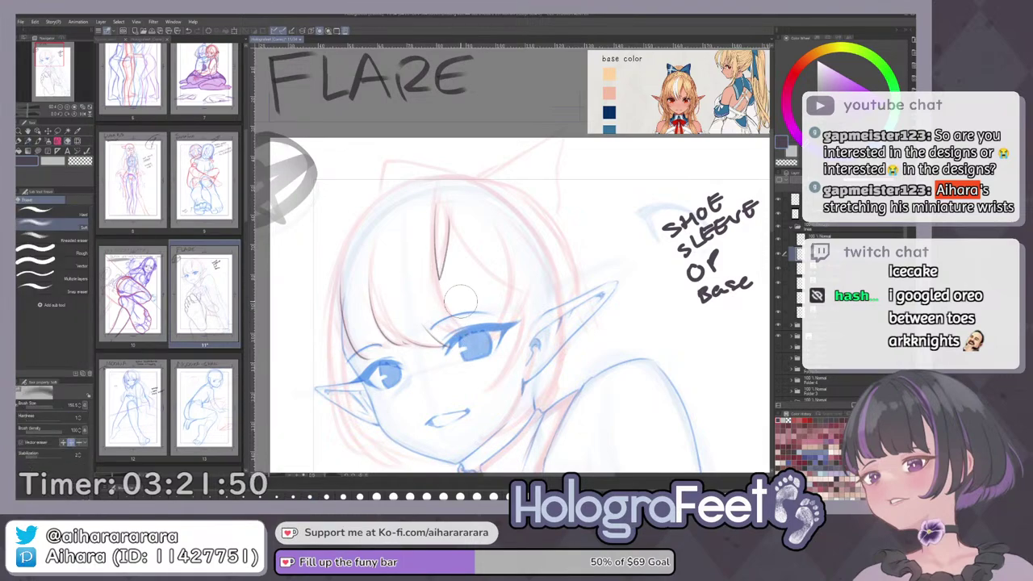
key("e")
key("e")
key("p")
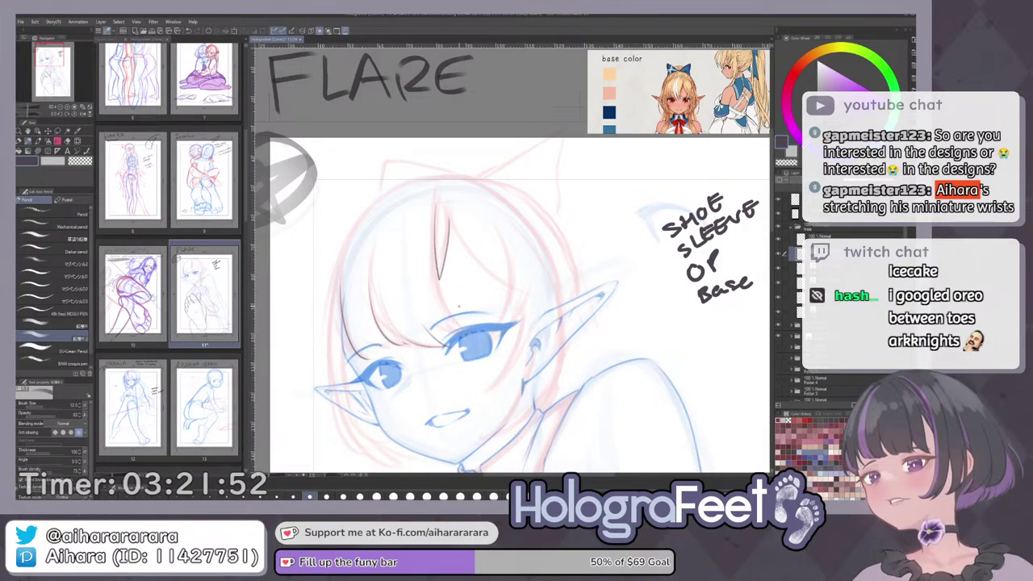
key("e")
key("e")
key("p")
key("e")
key("p")
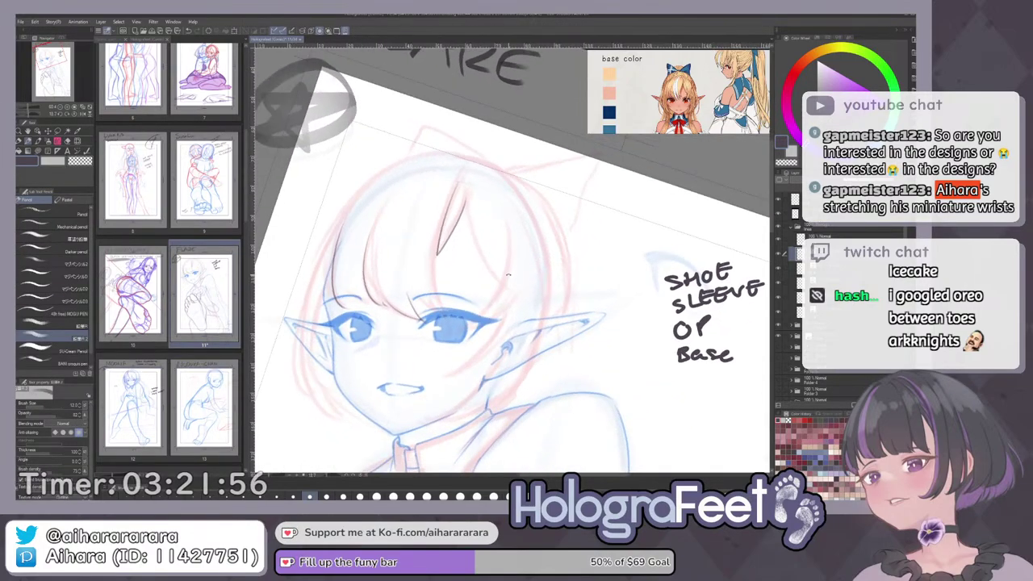
Redraw the lower part of the centre strand from the parting lines down toward the nearer eyebrow.
left_click_drag(465, 293, 468, 324)
scroll(453, 311, "up", 1)
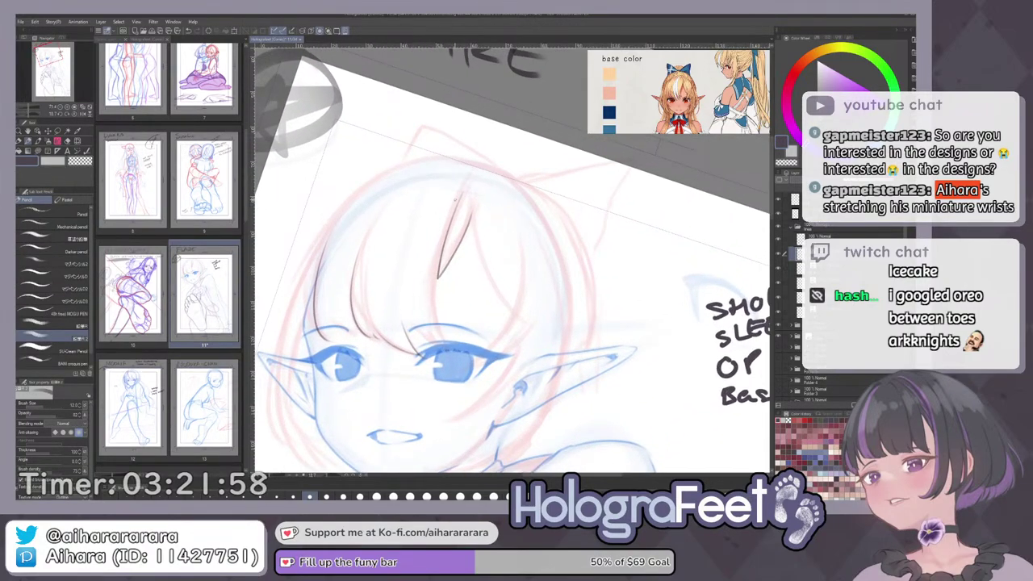
left_click_drag(455, 205, 441, 310)
key("ctrl+z")
left_click_drag(448, 222, 444, 327)
key("ctrl+z")
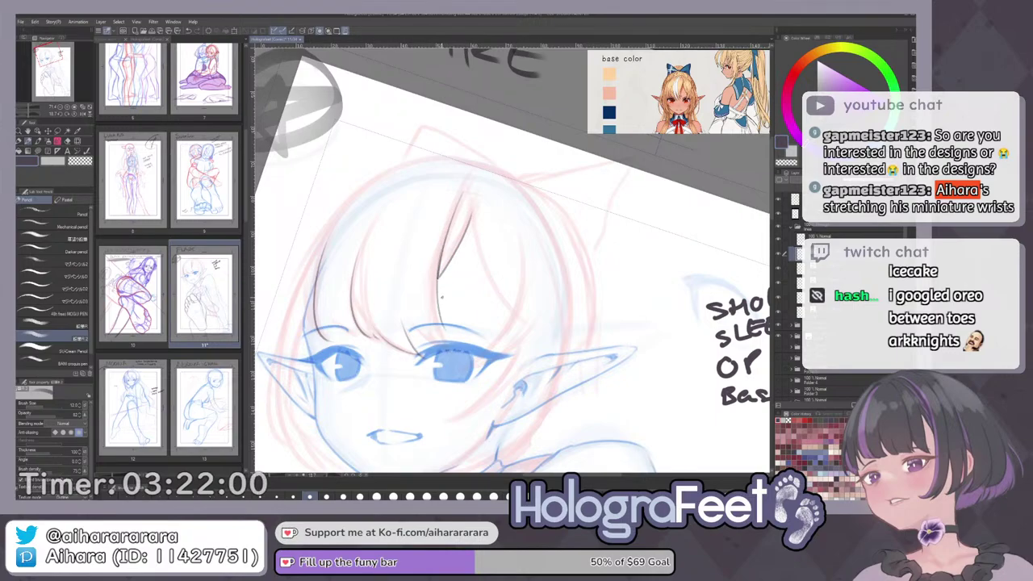
left_click_drag(440, 256, 437, 323)
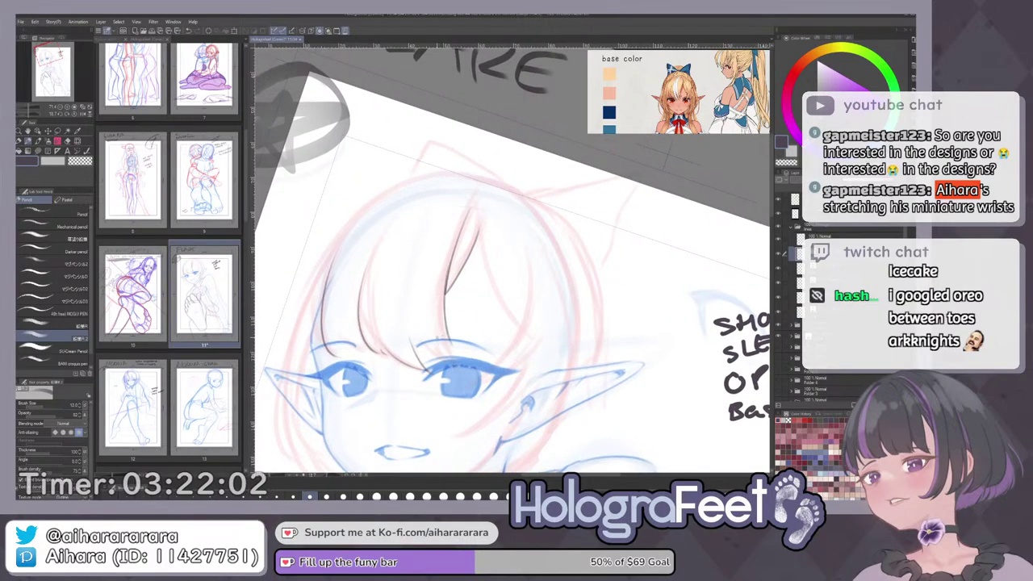
Try several thin strand lines beside the centre strand, tapering toward the fringe tip at the nearer eyebrow.
left_click_drag(400, 293, 434, 352)
key("ctrl+z")
key("ctrl+z")
key("ctrl+z")
left_click_drag(440, 267, 431, 355)
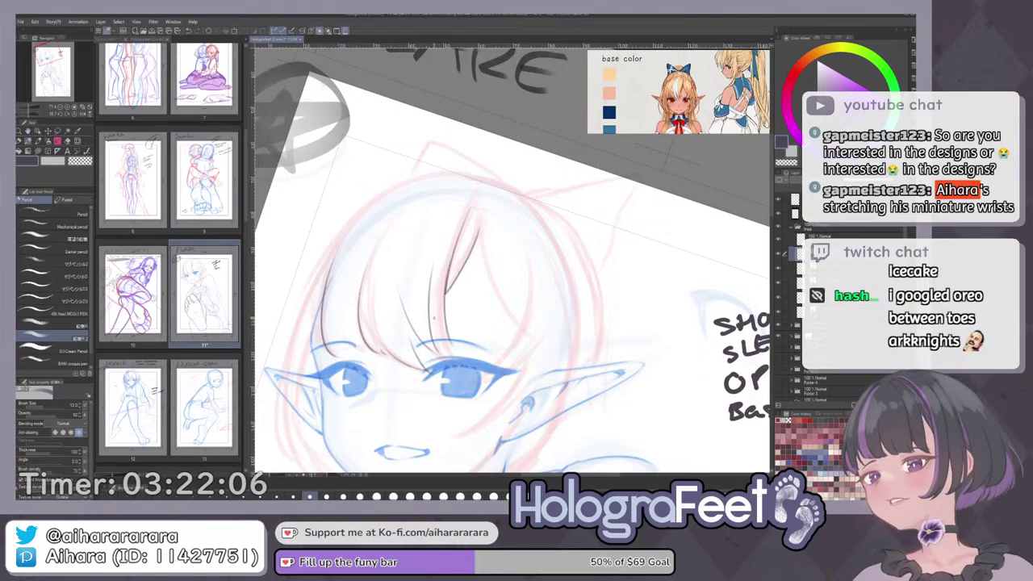
key("ctrl+z")
mouse_move(433, 313)
left_mouse_down()
mouse_move(451, 350)
mouse_move(435, 343)
mouse_move(450, 343)
left_mouse_up()
key("ctrl+z")
Erase the stray strand segment above the fringe tip with the vector eraser.
key("ctrl+0")
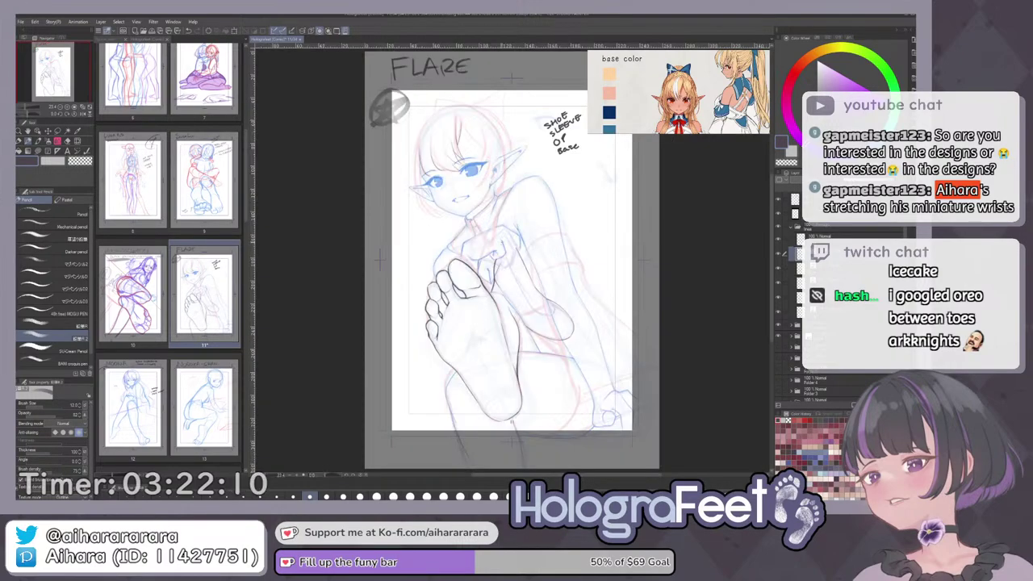
scroll(475, 145, "up", 2)
left_click_drag(462, 141, 484, 258)
scroll(470, 266, "up", 2)
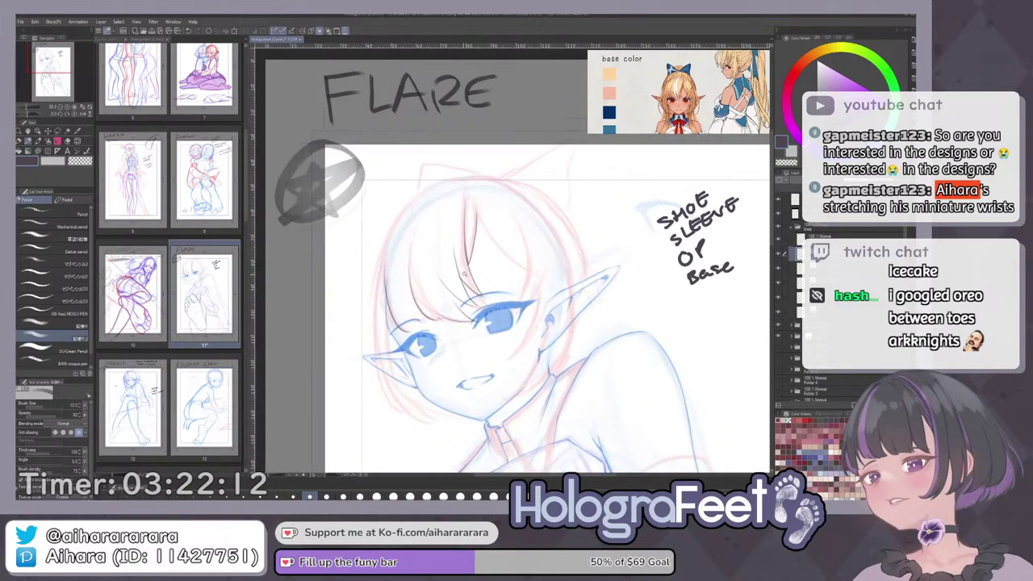
key("e")
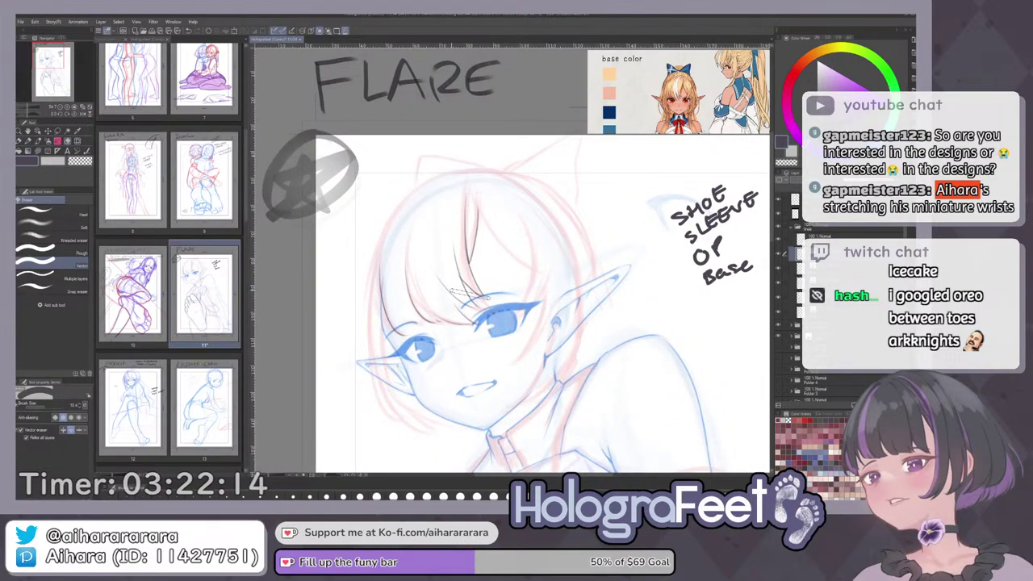
left_click_drag(452, 289, 463, 299)
key("p")
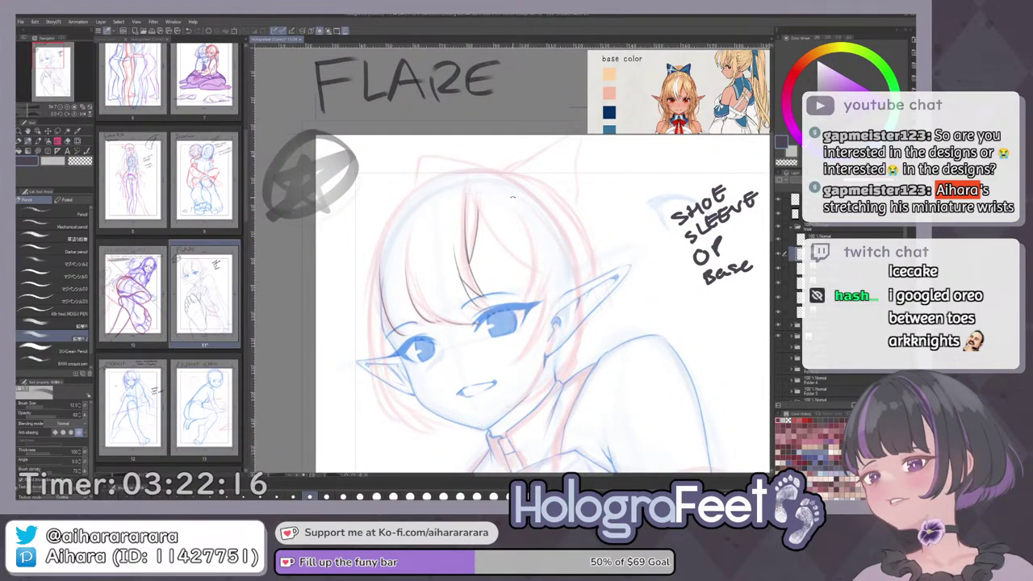
Erase the fringe edge between the inner strand and the tip, and redraw the inner strand's lower curve.
mouse_move(524, 203)
left_mouse_down()
mouse_move(542, 212)
mouse_move(528, 255)
left_mouse_up()
scroll(484, 292, "up", 2)
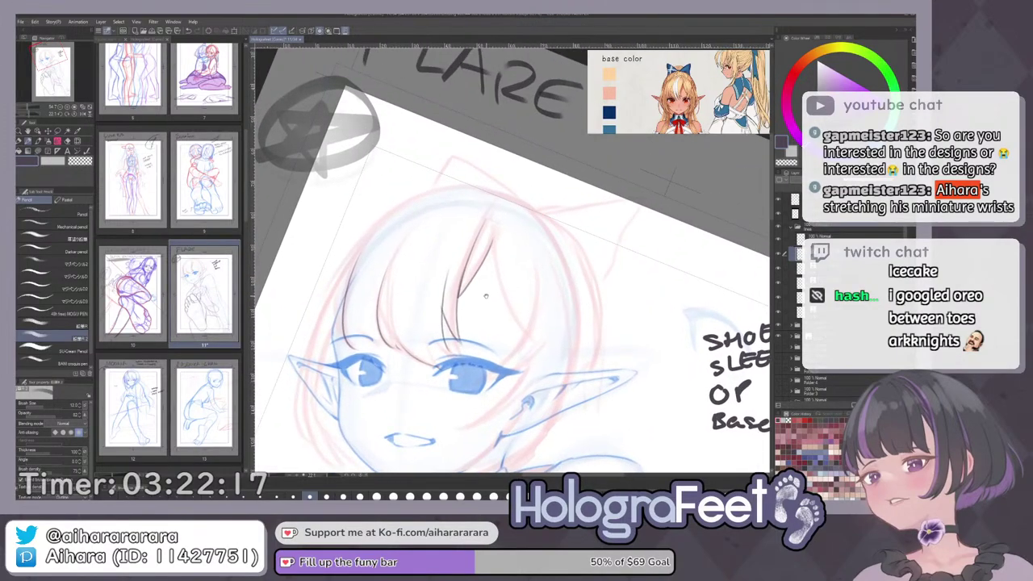
key("e")
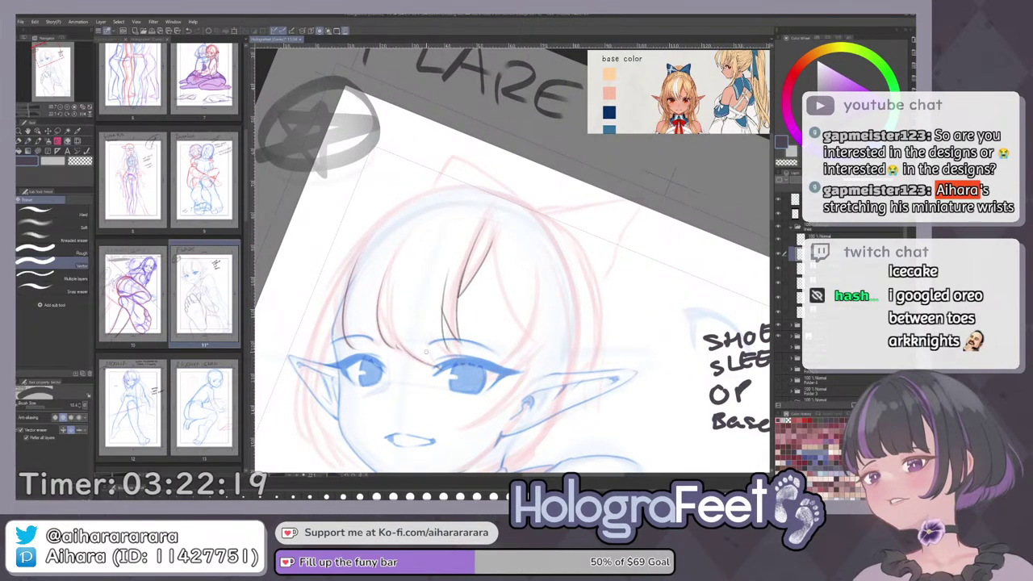
left_click_drag(428, 363, 403, 347)
key("p")
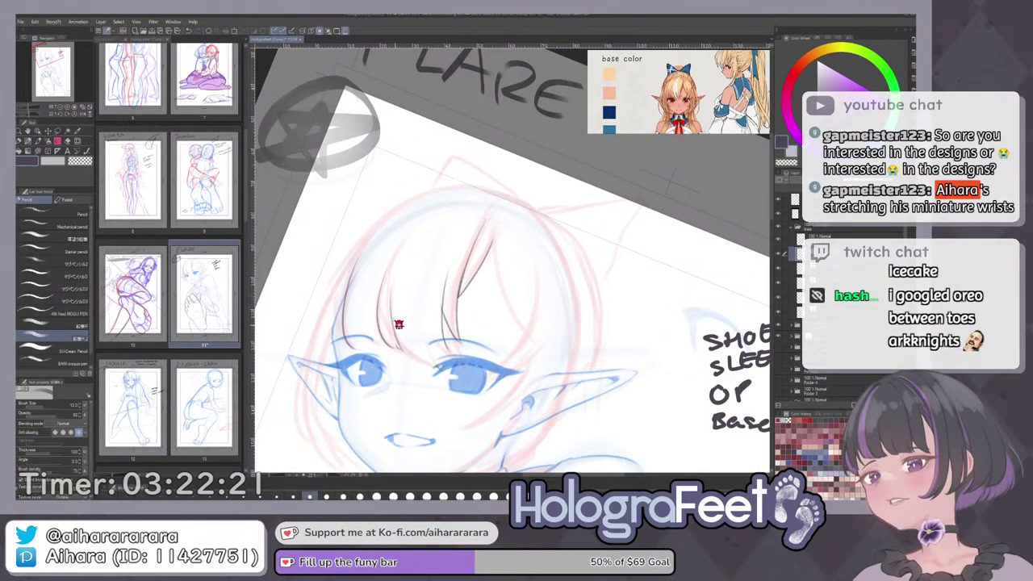
left_click_drag(397, 283, 410, 356)
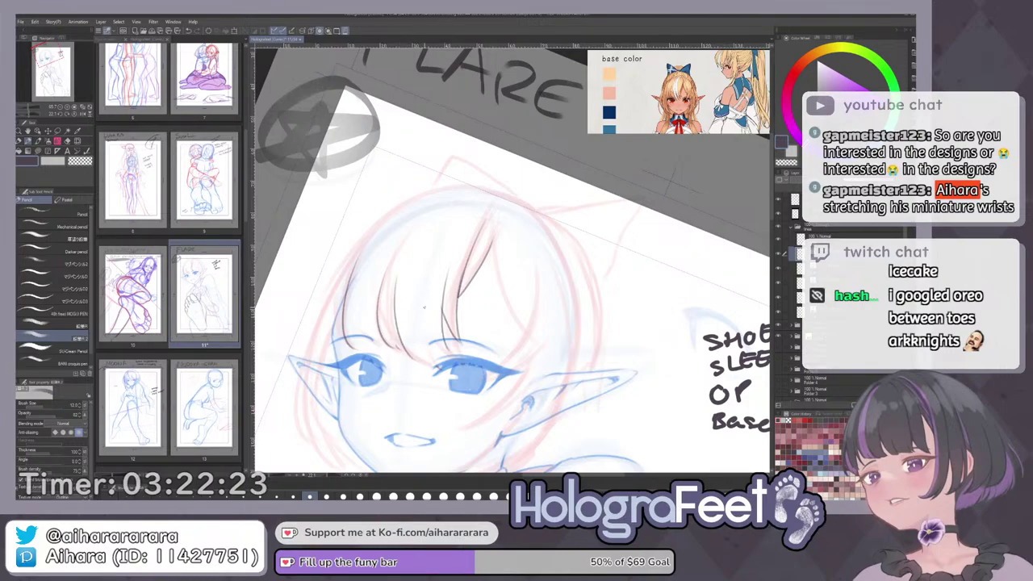
Draw a middle strand line through the bangs, between the inner strand and the centre strand, ending at the fringe tip.
left_click_drag(426, 260, 434, 352)
key("ctrl+z")
left_click_drag(427, 270, 425, 352)
key("ctrl+z")
key("ctrl+z")
left_click_drag(426, 278, 418, 363)
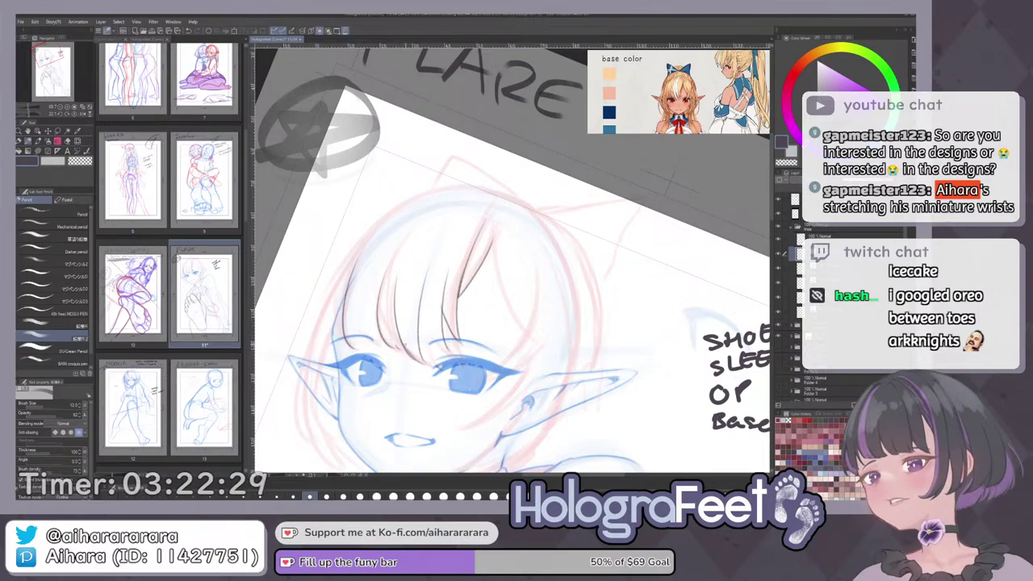
key("ctrl+z")
left_click_drag(426, 286, 452, 355)
key("ctrl+z")
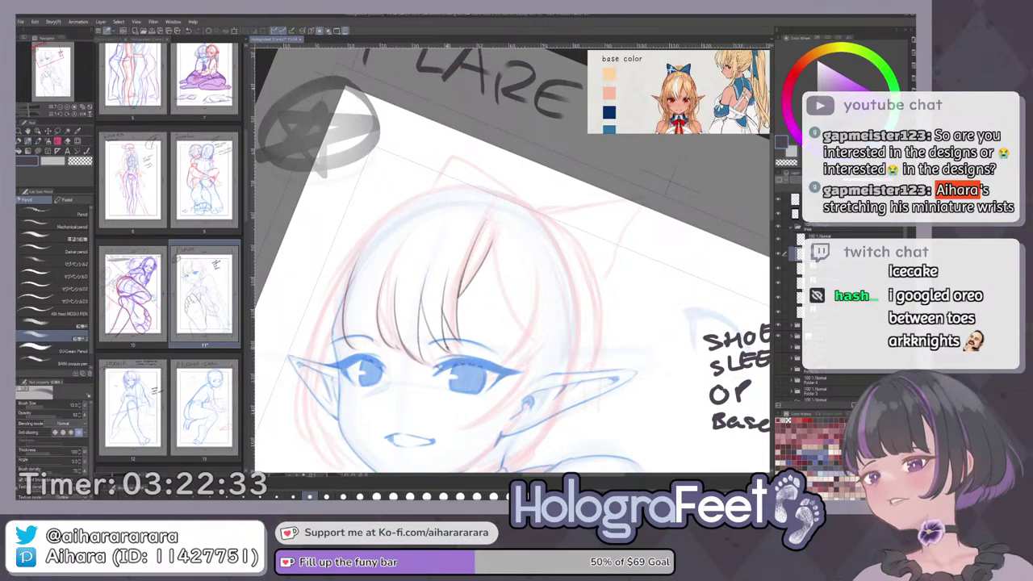
Extend the bang strands upward with long thin lines curving from near the crown into the middle and inner strands.
key("ctrl+0")
scroll(459, 166, "up", 3)
left_click_drag(486, 135, 499, 258)
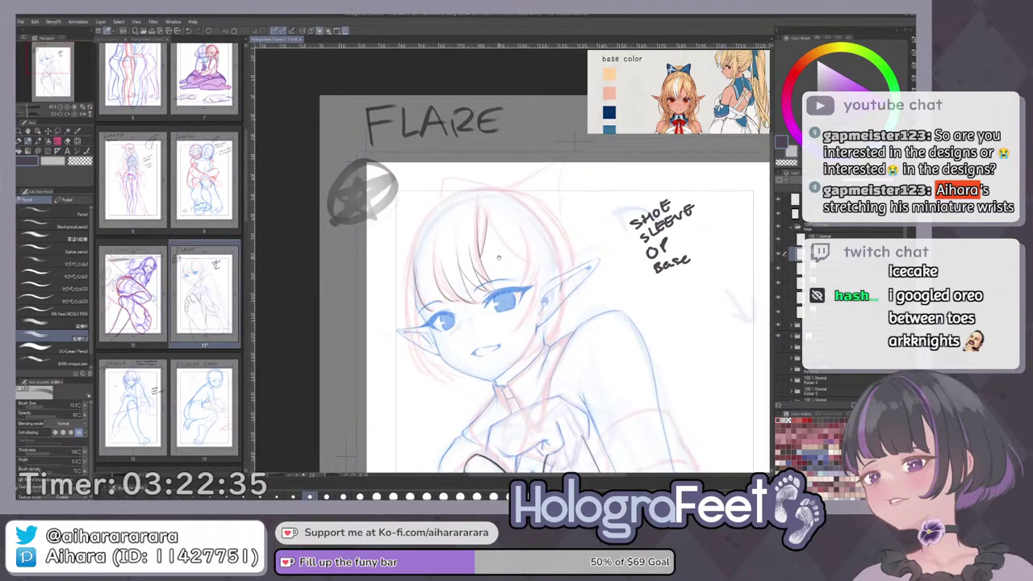
left_click_drag(542, 173, 549, 191)
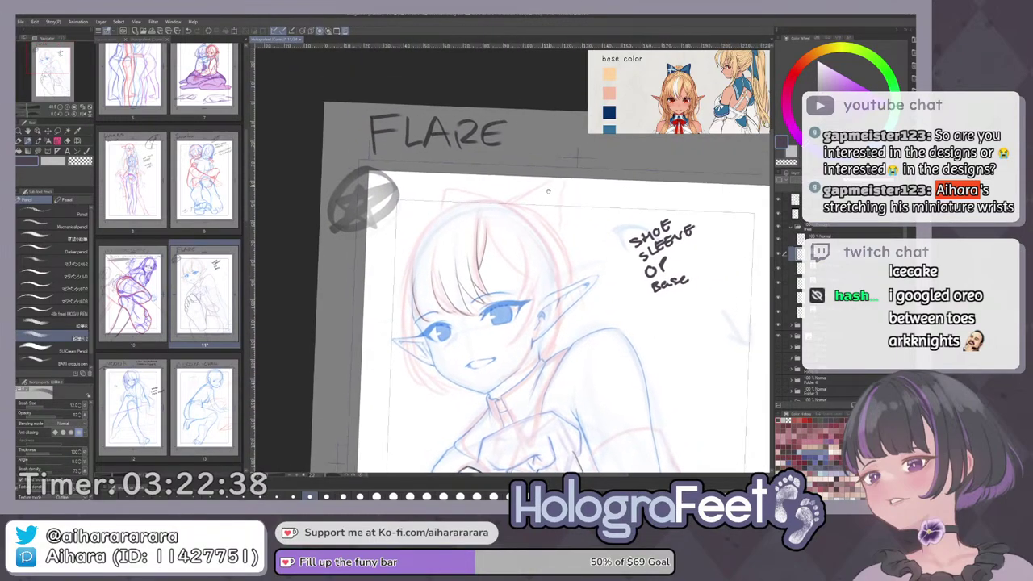
scroll(503, 208, "up", 3)
scroll(463, 252, "up", 1)
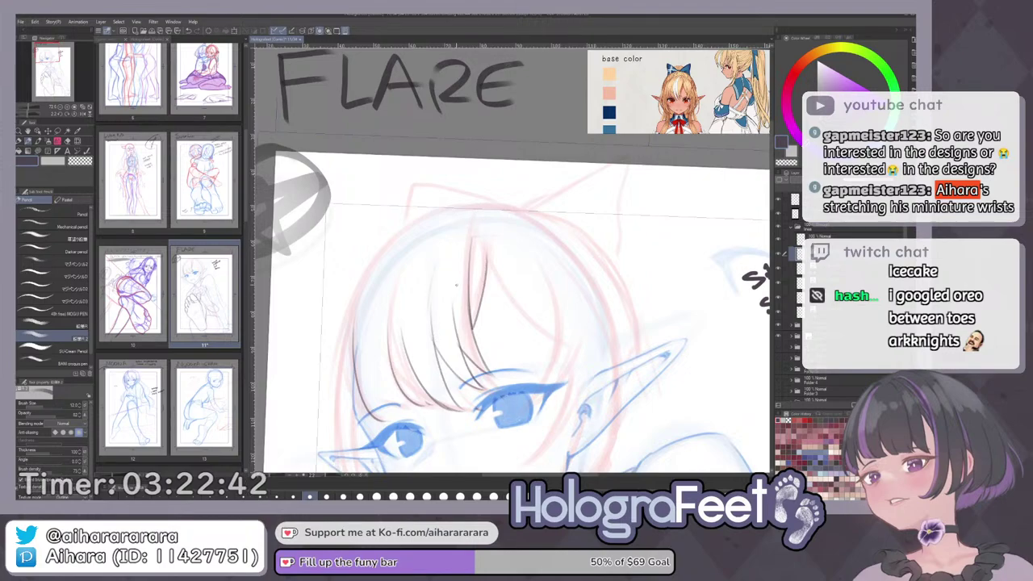
left_click_drag(449, 241, 432, 306)
left_click_drag(410, 263, 395, 309)
left_click_drag(438, 223, 396, 328)
key("ctrl+z")
left_click_drag(421, 245, 402, 315)
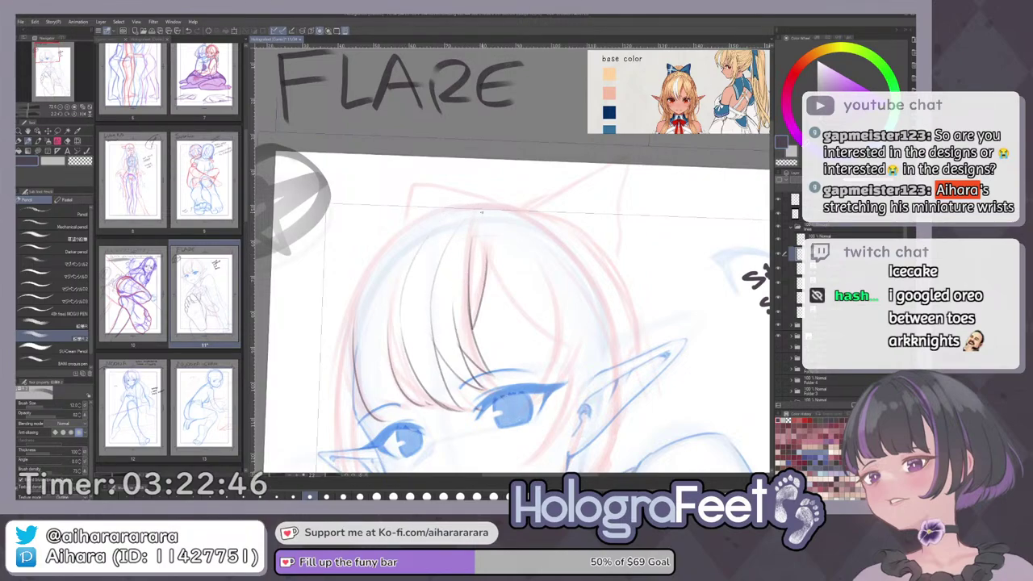
Draw a curved hair line over the crown, from the top of the parting toward the far side of the head.
scroll(506, 204, "up", 1)
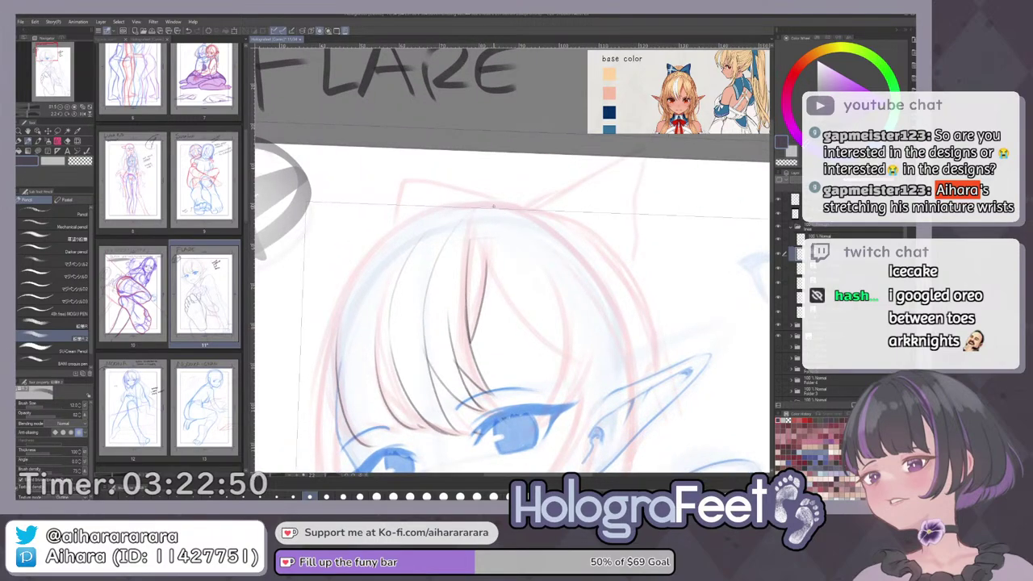
mouse_move(495, 209)
left_mouse_down()
mouse_move(475, 236)
mouse_move(421, 235)
left_mouse_up()
key("ctrl+z")
left_click_drag(494, 203, 423, 236)
scroll(505, 223, "down", 3)
scroll(541, 222, "up", 3)
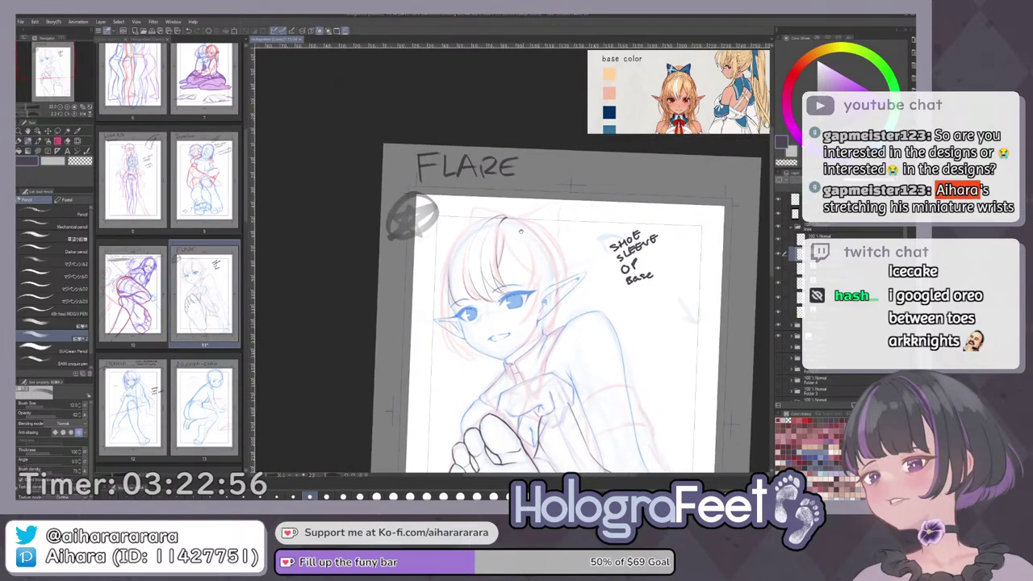
left_click_drag(531, 197, 543, 203)
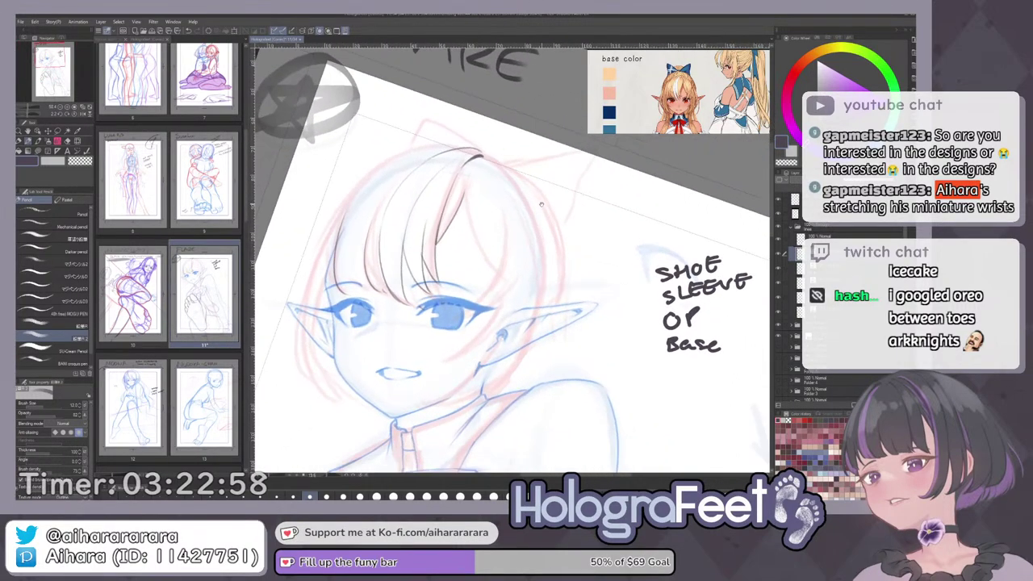
scroll(514, 209, "up", 3)
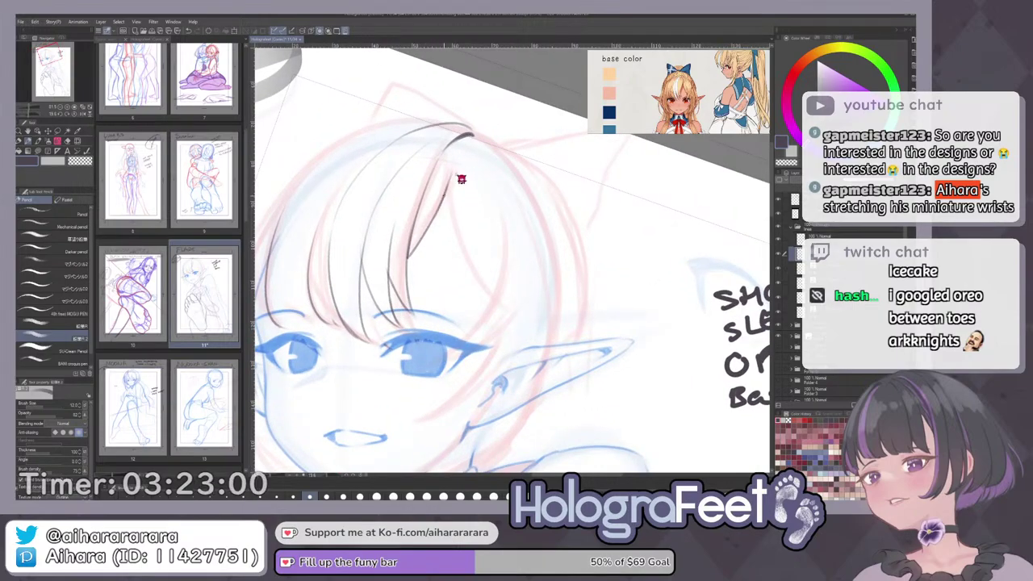
Draw a curved strand on the near side of the parting, sweeping from the parting's point down across the open forehead.
mouse_move(457, 162)
left_mouse_down()
mouse_move(444, 196)
mouse_move(459, 163)
mouse_move(455, 228)
mouse_move(447, 192)
mouse_move(456, 234)
left_mouse_up()
left_click_drag(451, 194, 459, 239)
key("ctrl+z")
left_click_drag(450, 184, 489, 285)
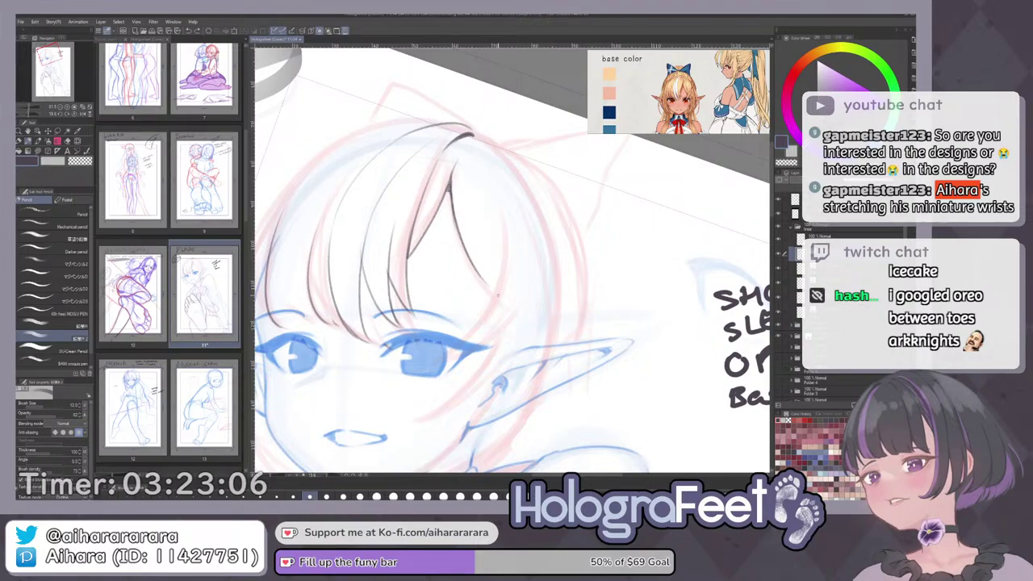
key("ctrl+0")
scroll(516, 233, "up", 2)
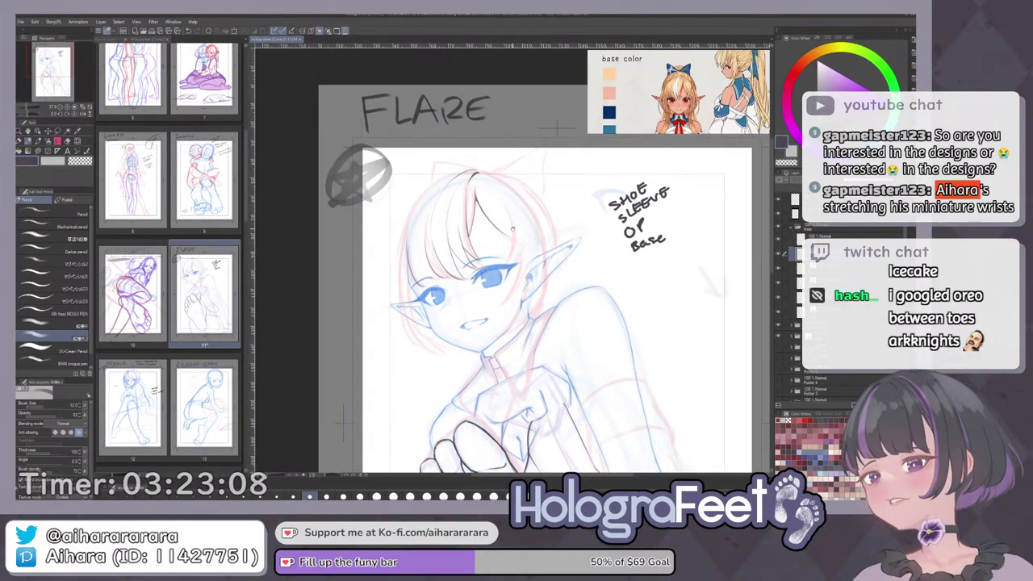
scroll(509, 245, "up", 2)
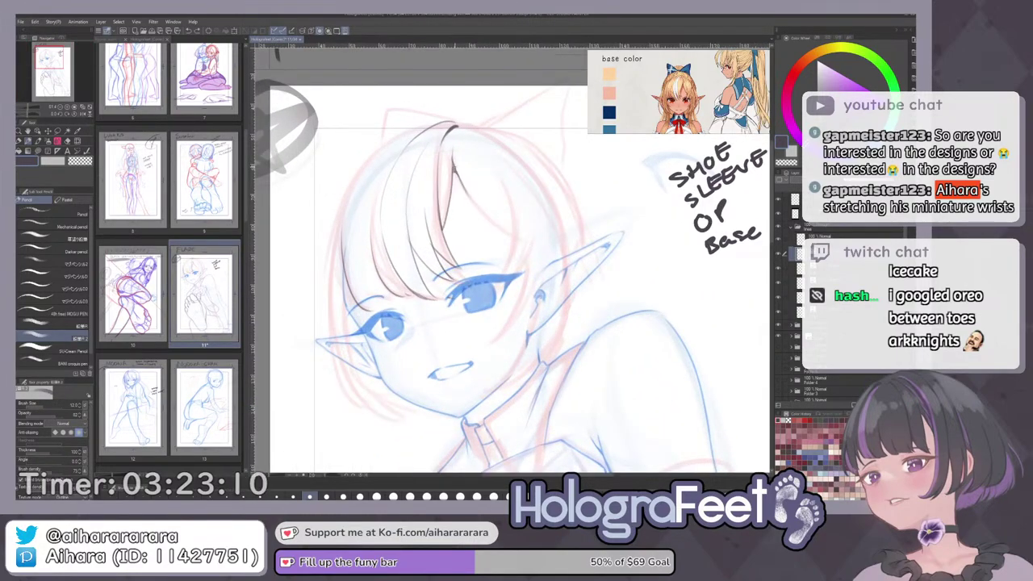
left_click_drag(463, 199, 519, 226)
scroll(537, 210, "up", 1)
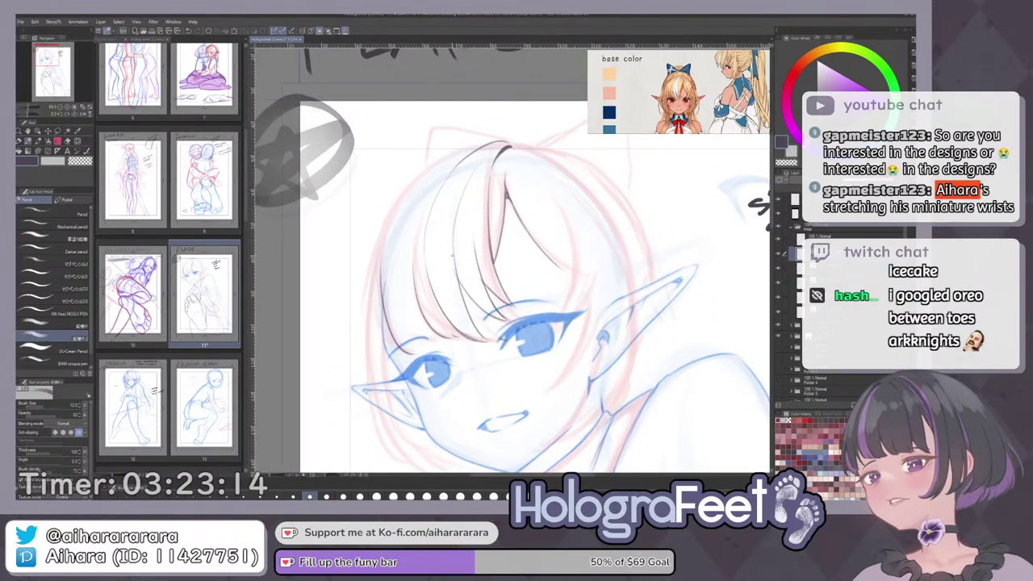
Draw the outer hair contour from the crown down the far side of the head to the temple.
mouse_move(483, 143)
left_mouse_down()
mouse_move(430, 167)
mouse_move(376, 246)
mouse_move(437, 165)
mouse_move(376, 286)
left_mouse_up()
key("ctrl+z")
left_click_drag(377, 240, 383, 352)
key("ctrl+z")
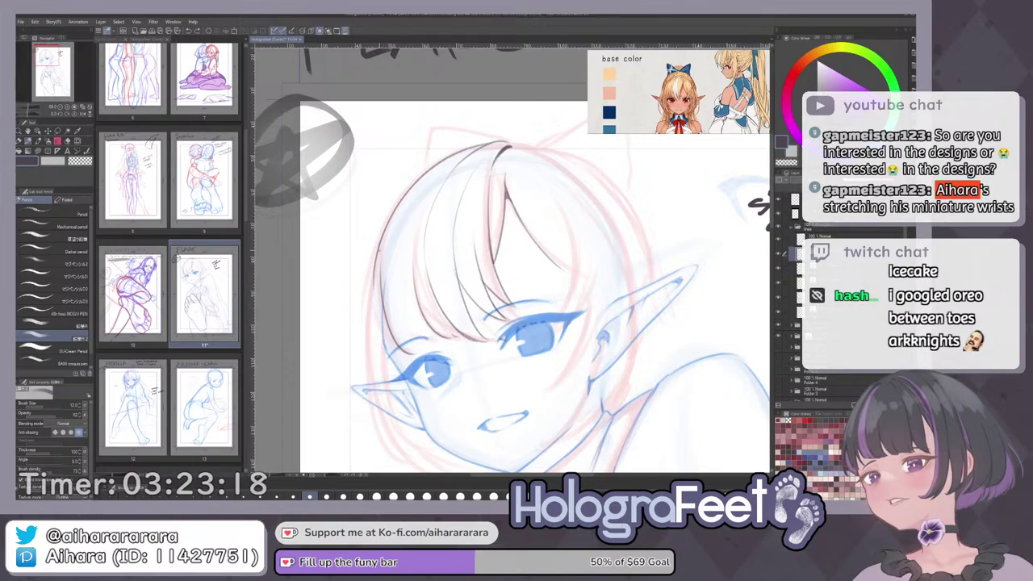
left_click_drag(376, 238, 388, 358)
left_click_drag(484, 323, 453, 285)
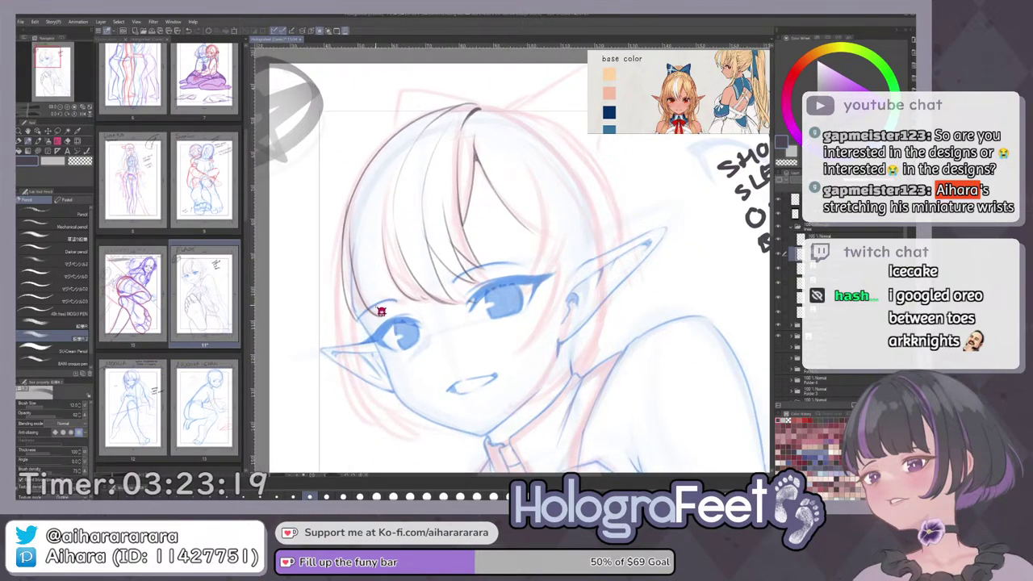
Try several short lines extending the hair contour from the far temple down to the far eyebrow.
key("ctrl+z")
left_click_drag(342, 240, 351, 322)
key("ctrl+z")
mouse_move(345, 208)
left_mouse_down()
mouse_move(342, 285)
mouse_move(358, 330)
left_mouse_up()
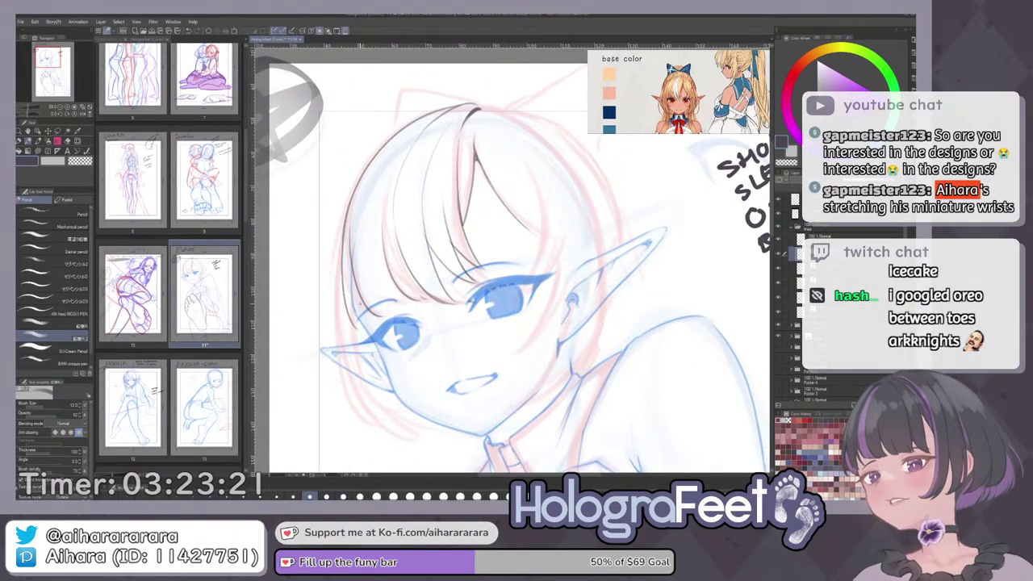
key("ctrl+z")
left_click_drag(345, 209, 361, 330)
key("ctrl+z")
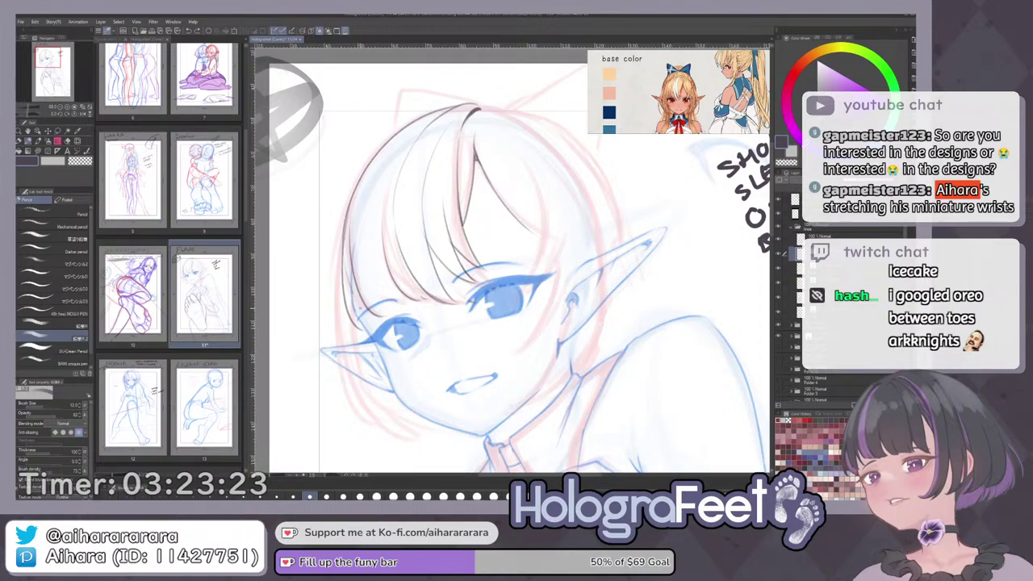
left_click_drag(351, 262, 361, 328)
left_click_drag(352, 270, 345, 304)
left_click_drag(348, 227, 342, 283)
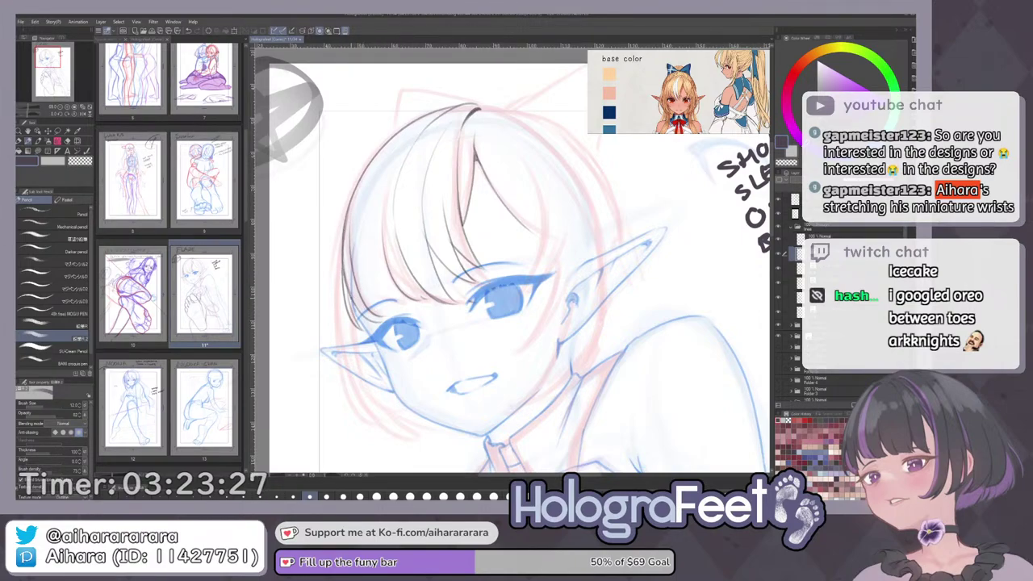
Erase the hair lines below the outer contour at the far temple, including the lower side strand.
key("e")
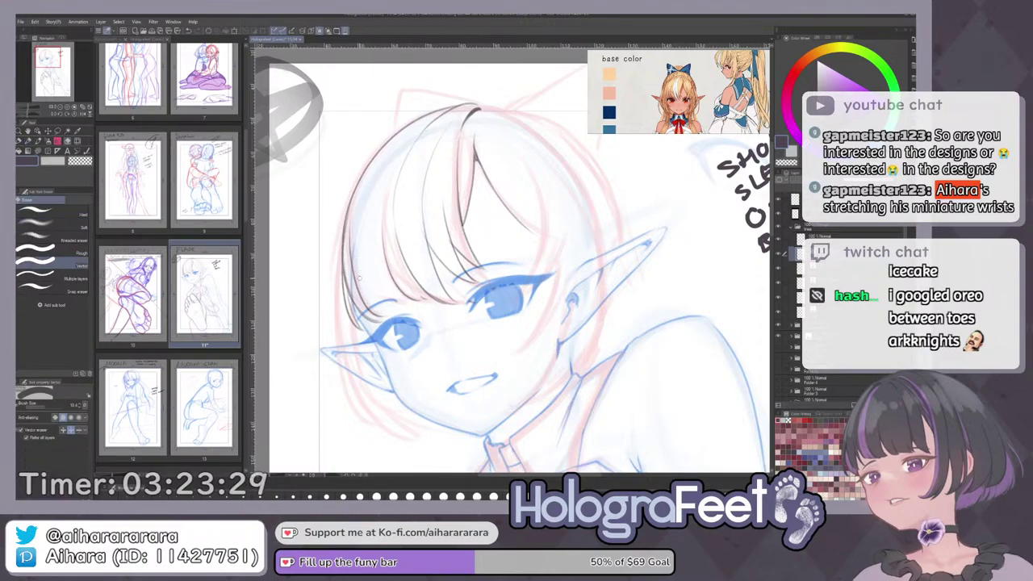
left_click_drag(359, 278, 406, 294)
key("p")
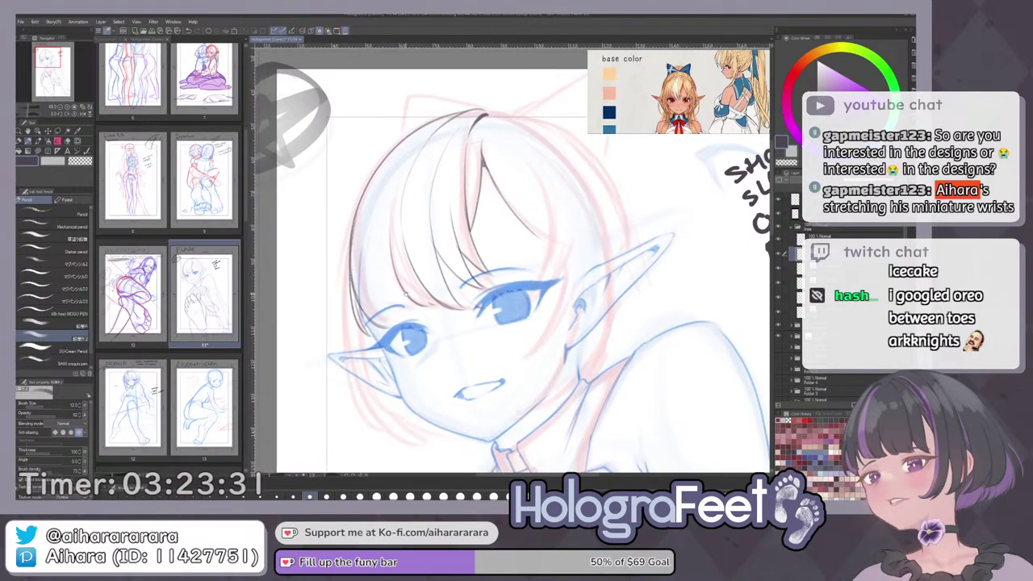
key("e")
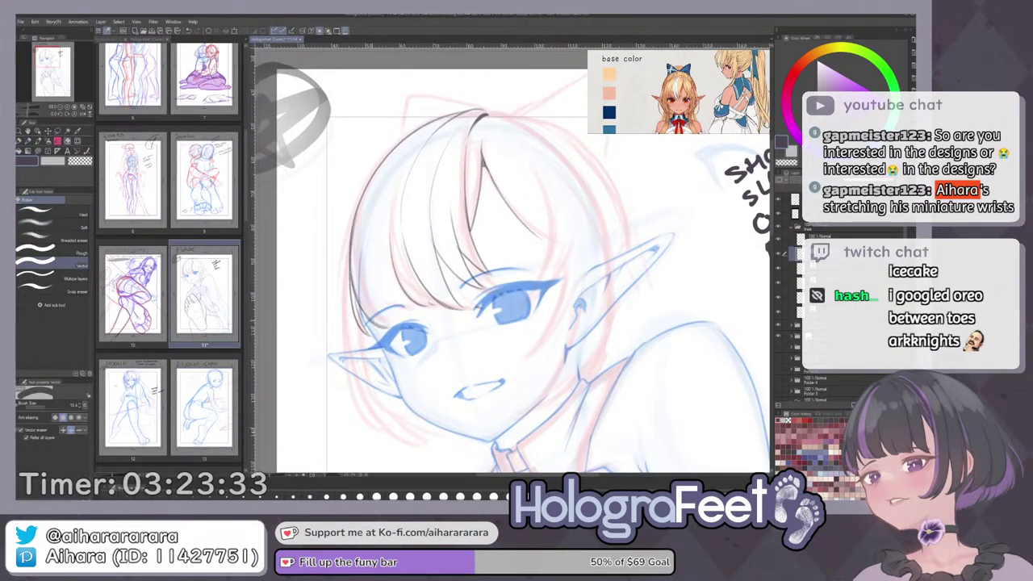
left_click_drag(364, 304, 355, 287)
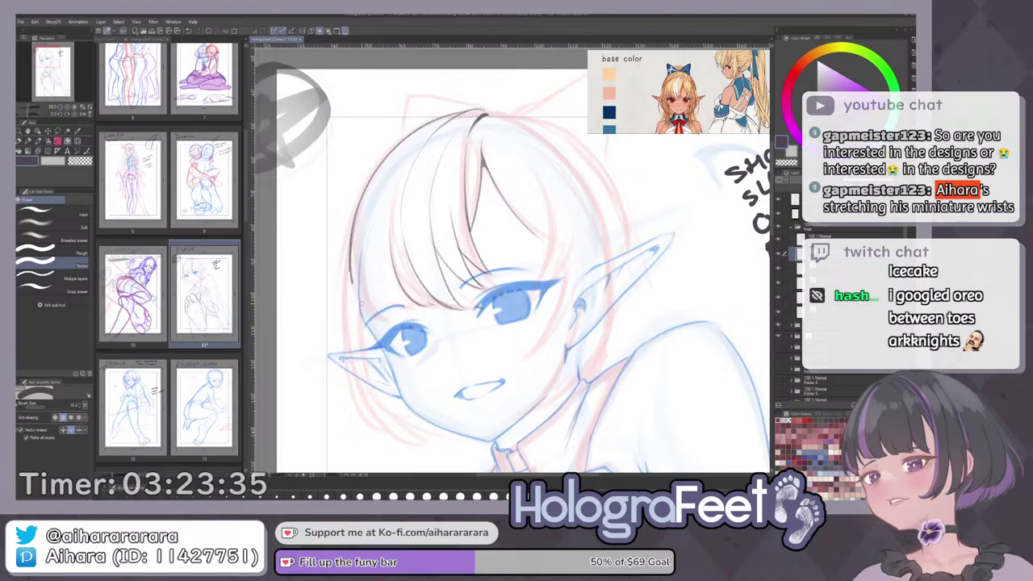
key("p")
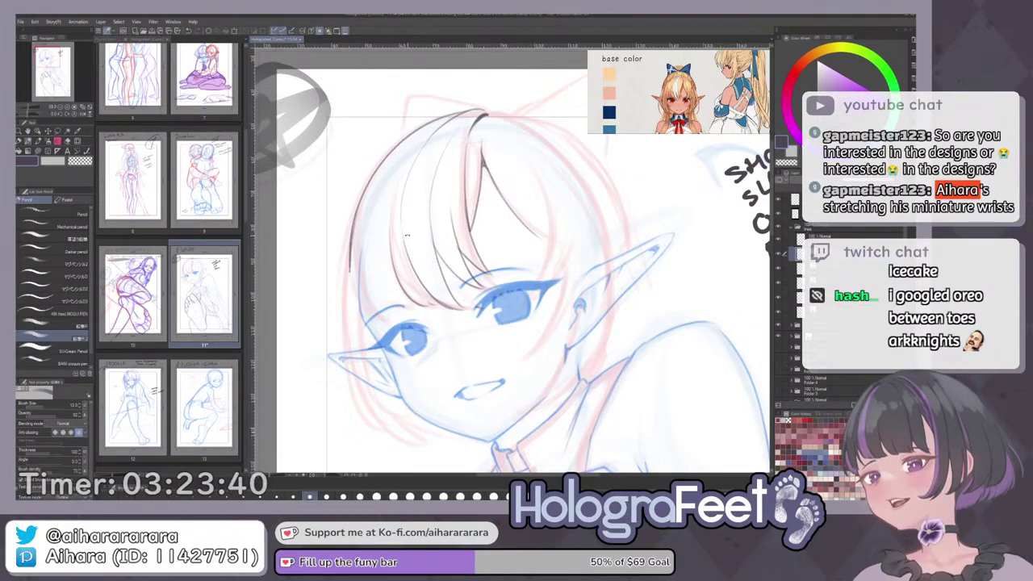
Draw a thin line along the outer edge of the bangs, curving down toward the fringe above the far eyebrow.
mouse_move(408, 235)
left_mouse_down()
mouse_move(387, 208)
mouse_move(426, 239)
left_mouse_up()
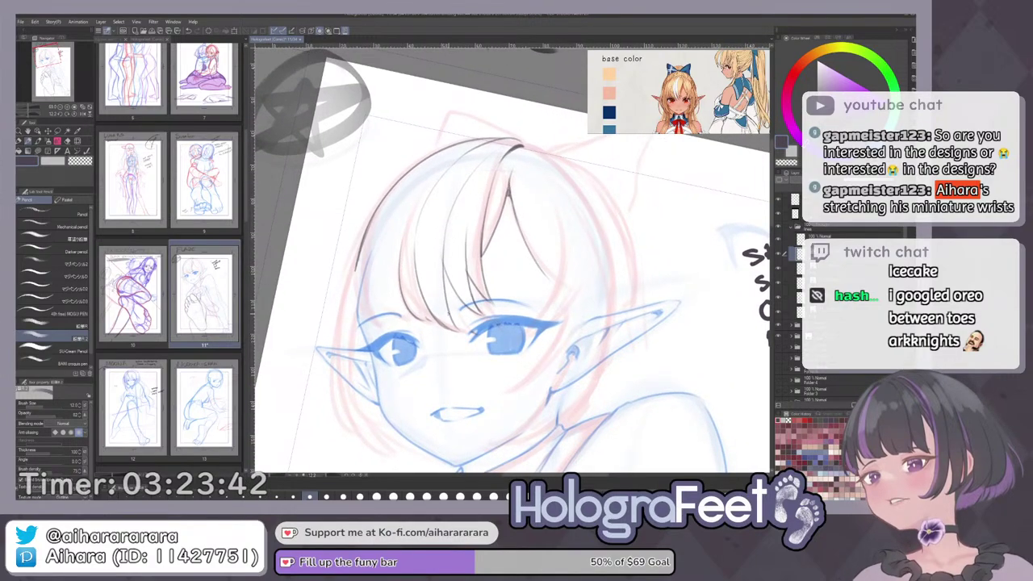
key("e")
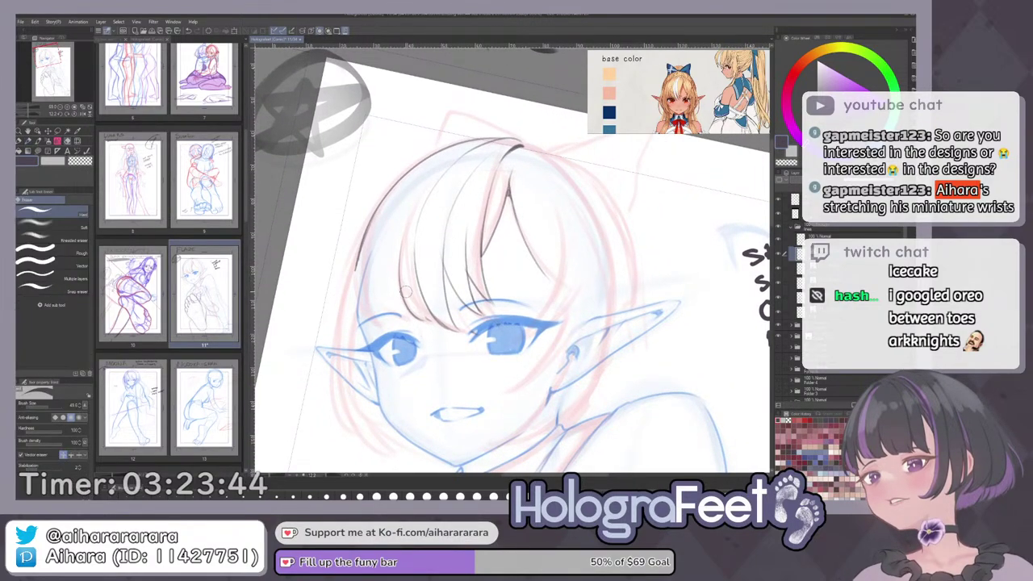
key("p")
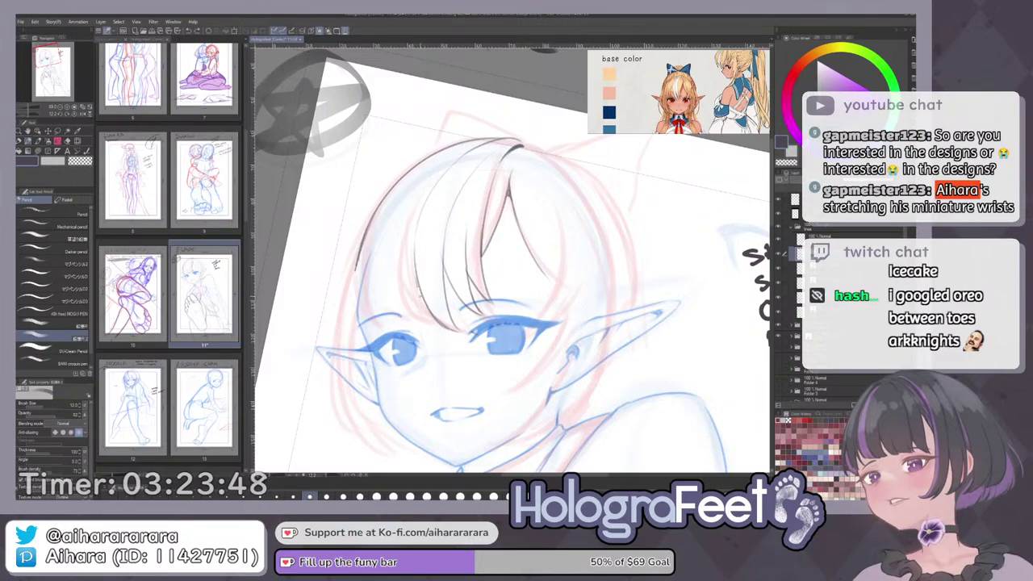
mouse_move(390, 213)
left_mouse_down()
mouse_move(384, 259)
mouse_move(408, 320)
left_mouse_up()
key("ctrl+z")
mouse_move(392, 285)
left_mouse_down()
mouse_move(428, 331)
mouse_move(434, 326)
left_mouse_up()
scroll(497, 333, "down", 3)
key("ctrl+0")
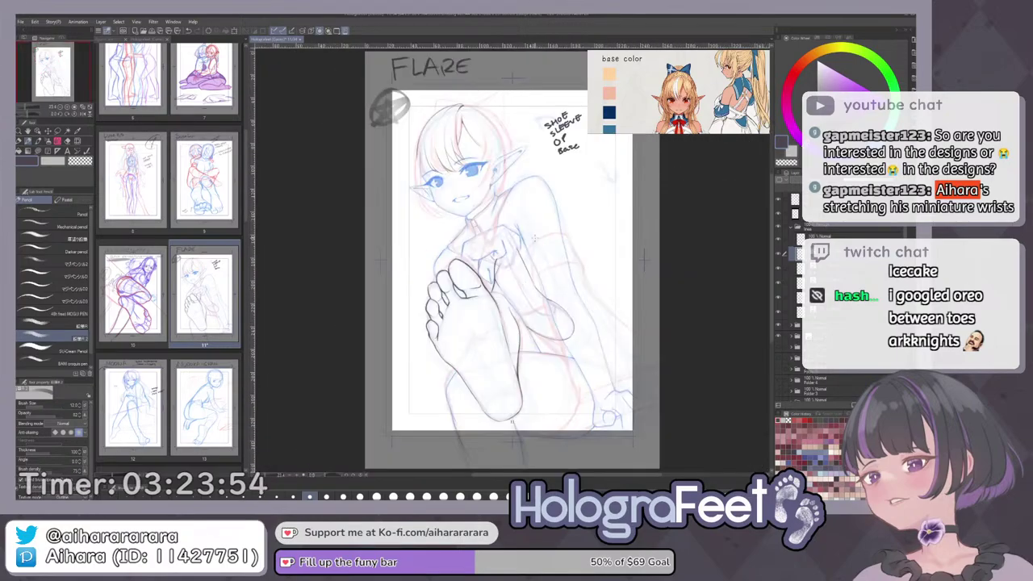
Draw the outermost bang strand from inside the hair contour down to the far eyebrow, retrying the stroke until it flows.
scroll(440, 146, "up", 3)
scroll(428, 218, "up", 2)
mouse_move(440, 146)
left_mouse_down()
mouse_move(442, 214)
mouse_move(409, 252)
left_mouse_up()
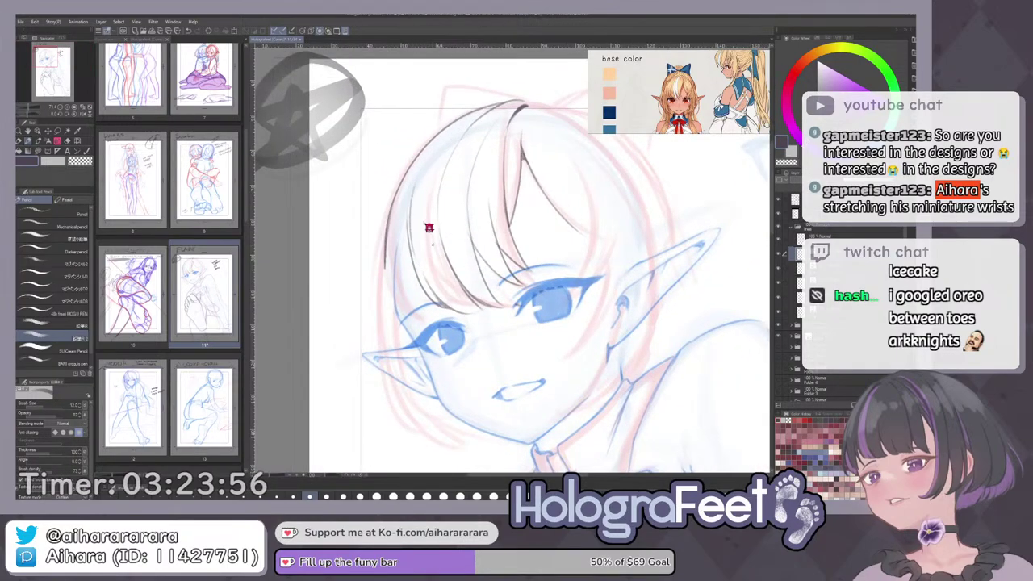
key("ctrl+z")
left_click_drag(414, 190, 413, 272)
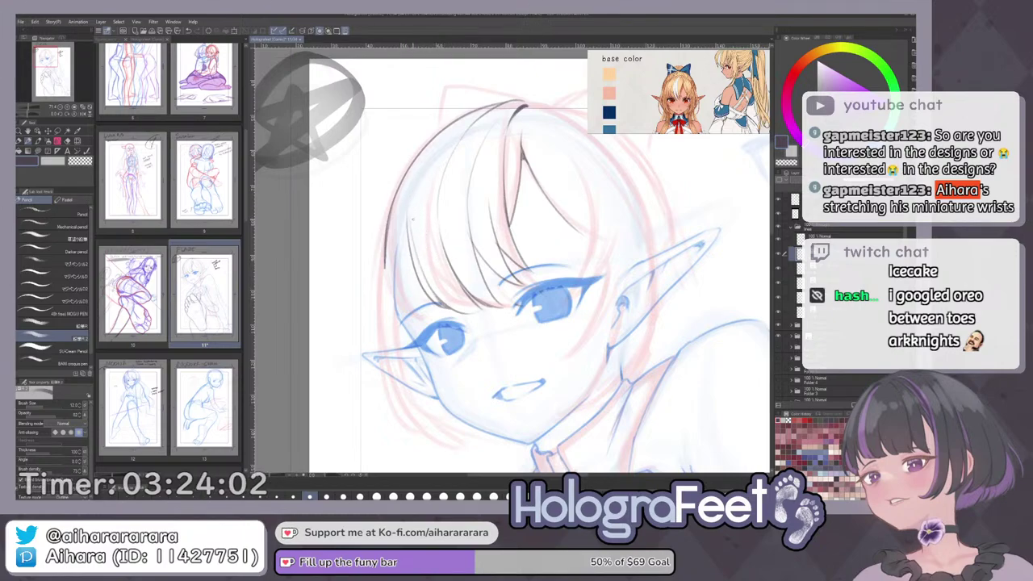
left_click_drag(407, 205, 406, 272)
key("ctrl+z")
left_click_drag(411, 195, 410, 290)
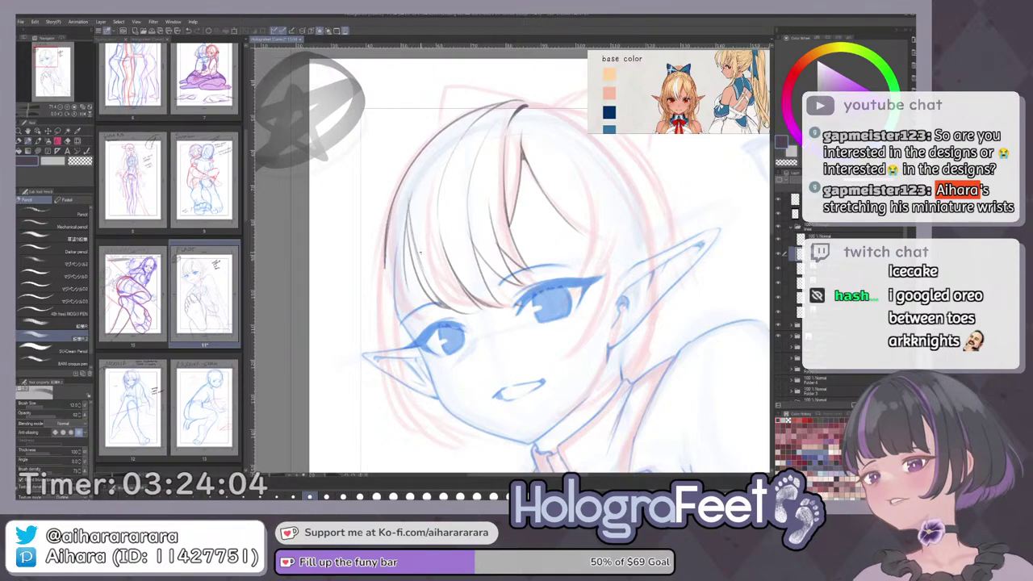
key("ctrl+z")
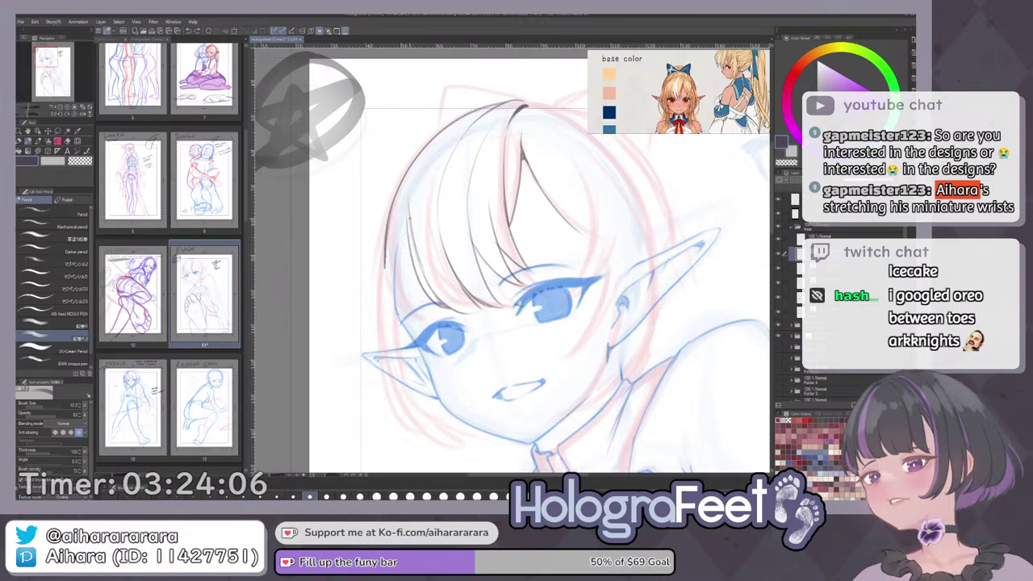
left_click_drag(413, 192, 427, 315)
key("ctrl+z")
left_click_drag(412, 192, 422, 305)
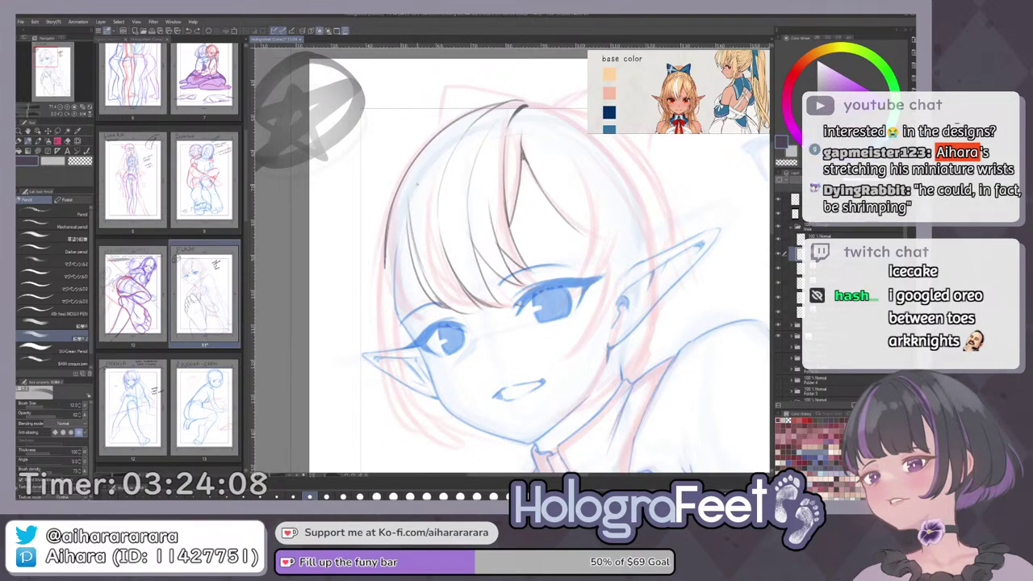
left_click_drag(411, 212, 427, 314)
key("ctrl+z")
Try a side lock line running from the end of the hair contour down to the far eye's outer corner.
mouse_move(388, 226)
left_mouse_down()
mouse_move(383, 303)
mouse_move(393, 320)
left_mouse_up()
key("ctrl+z")
key("ctrl+z")
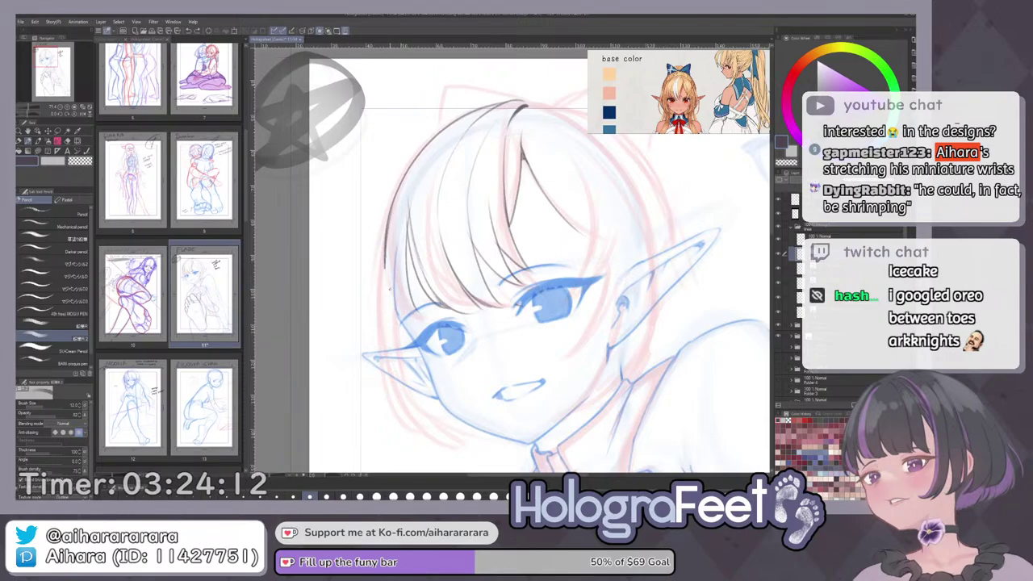
left_click_drag(388, 212, 392, 318)
key("ctrl+z")
left_click_drag(385, 239, 403, 336)
key("ctrl+z")
left_click_drag(386, 228, 415, 334)
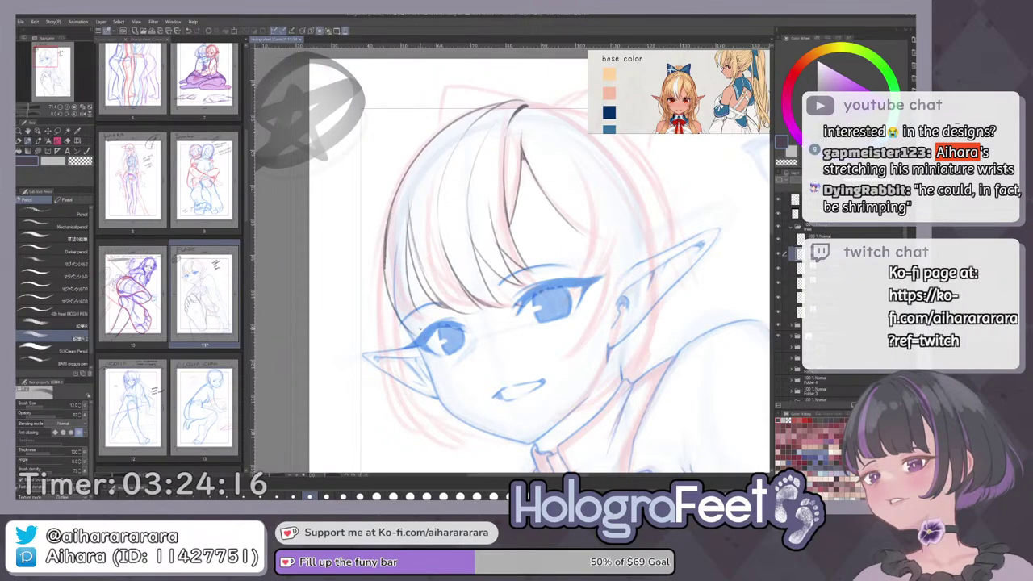
key("ctrl+z")
left_click_drag(384, 258, 410, 338)
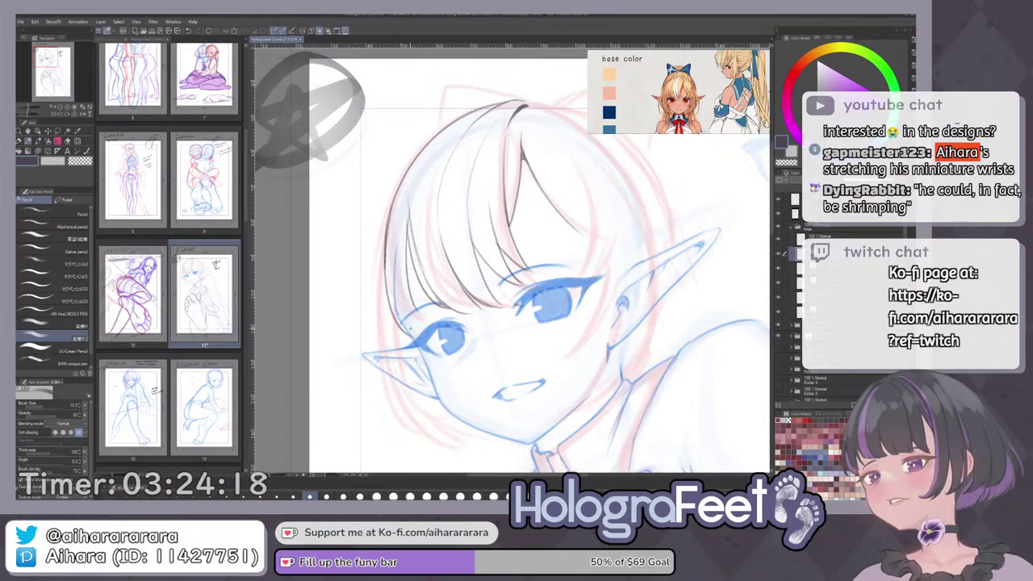
left_click_drag(393, 287, 408, 335)
key("ctrl+z")
Erase the lower end of the hair contour and redraw it as one smooth line down to the far eye's corner.
key("e")
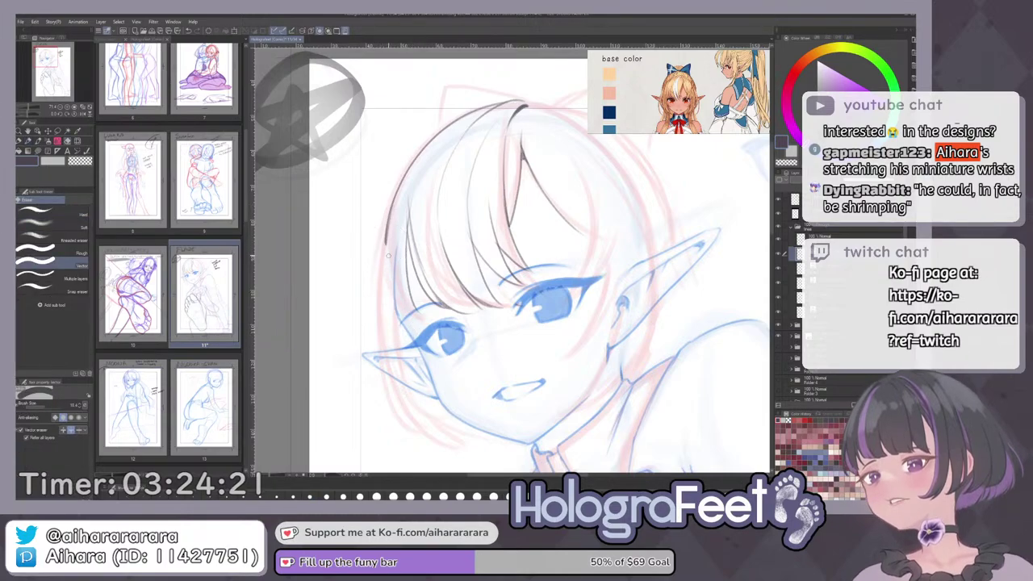
key("p")
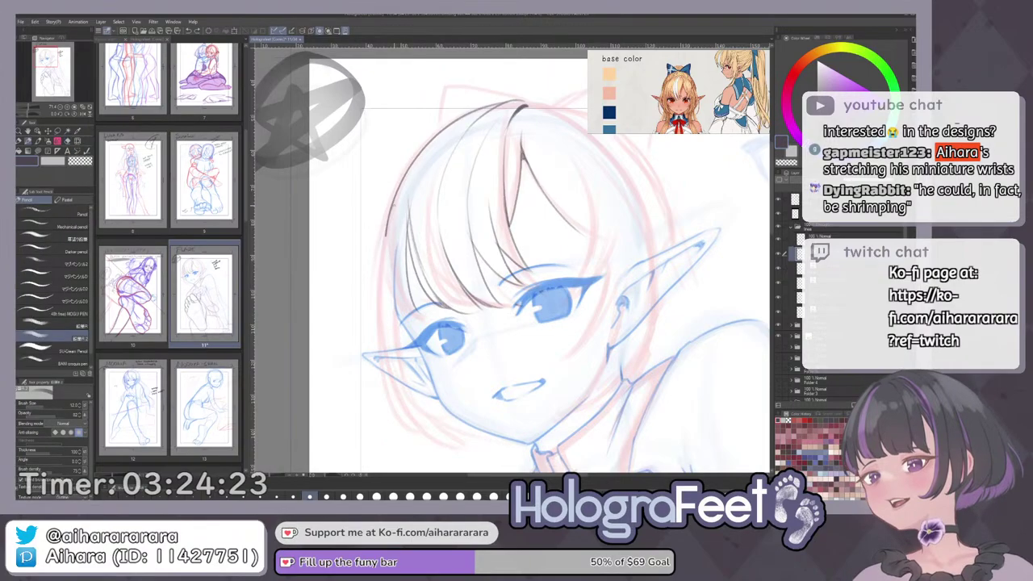
left_click_drag(391, 205, 405, 348)
key("ctrl+z")
left_click_drag(383, 261, 410, 349)
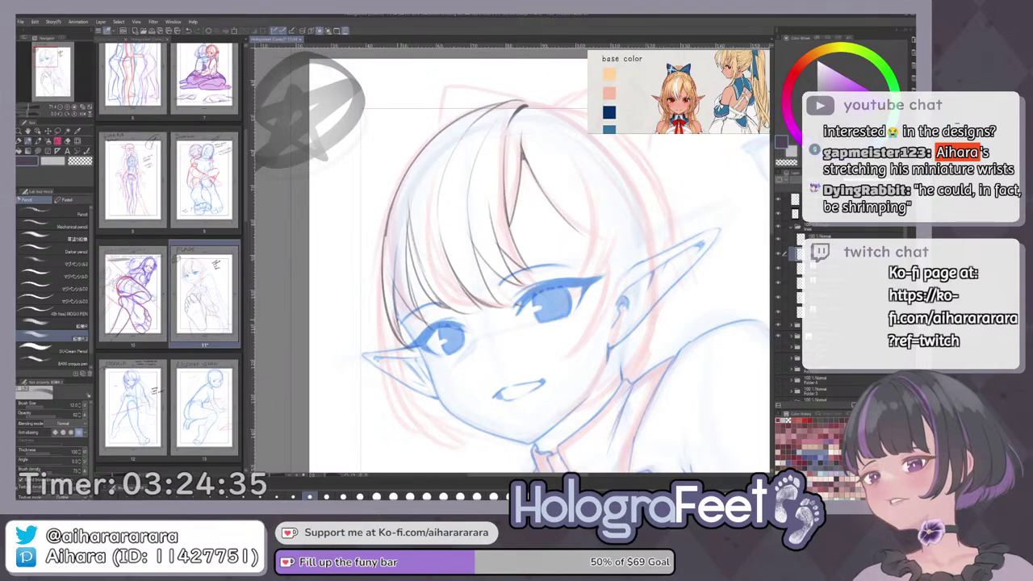
key("ctrl+0")
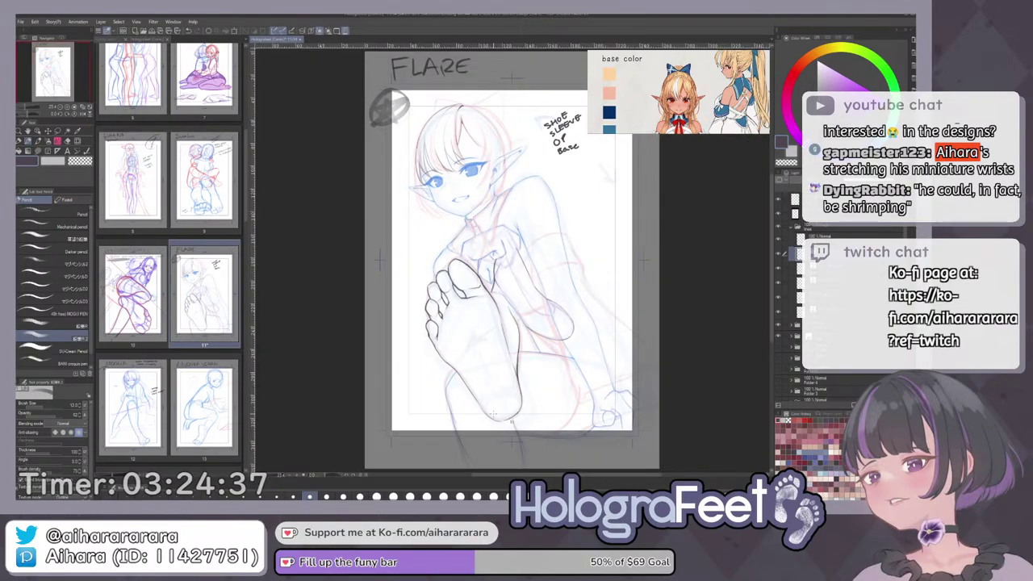
key("h")
key("h")
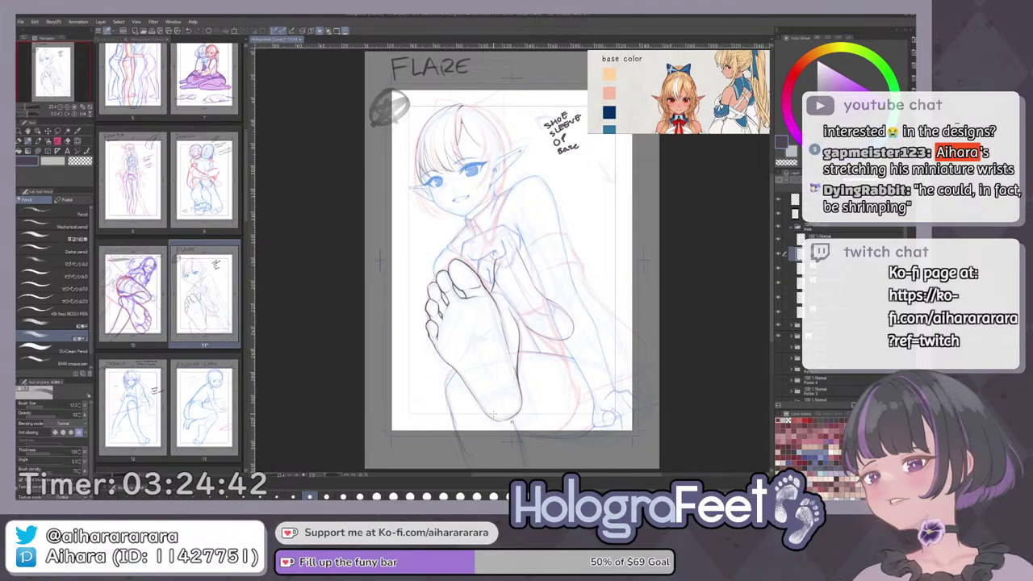
Clean up the side lock near the far temple with the eraser and add a short inner hair line above the eyebrow.
left_click_drag(462, 202, 493, 259)
left_click_drag(425, 201, 543, 196)
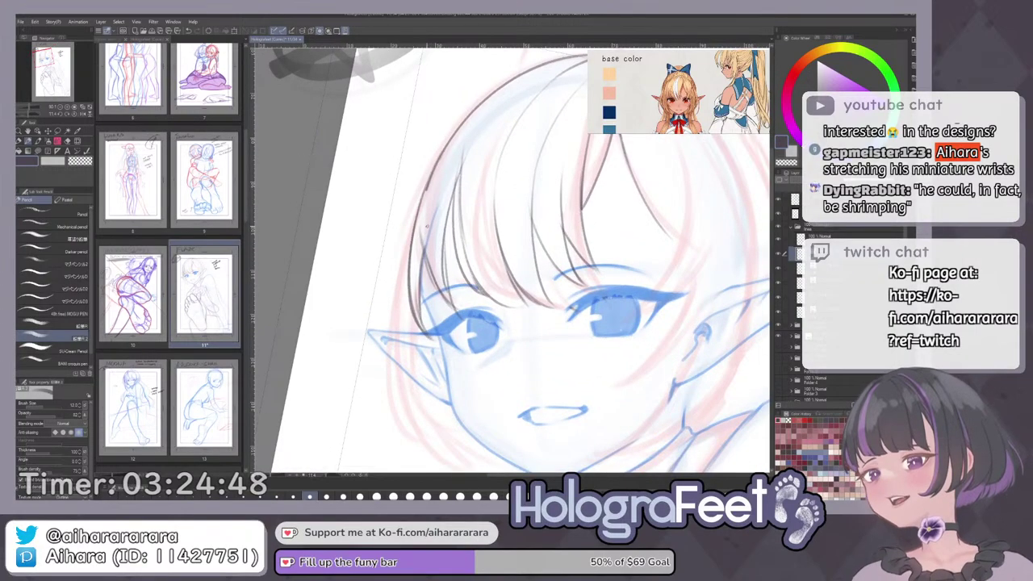
key("e")
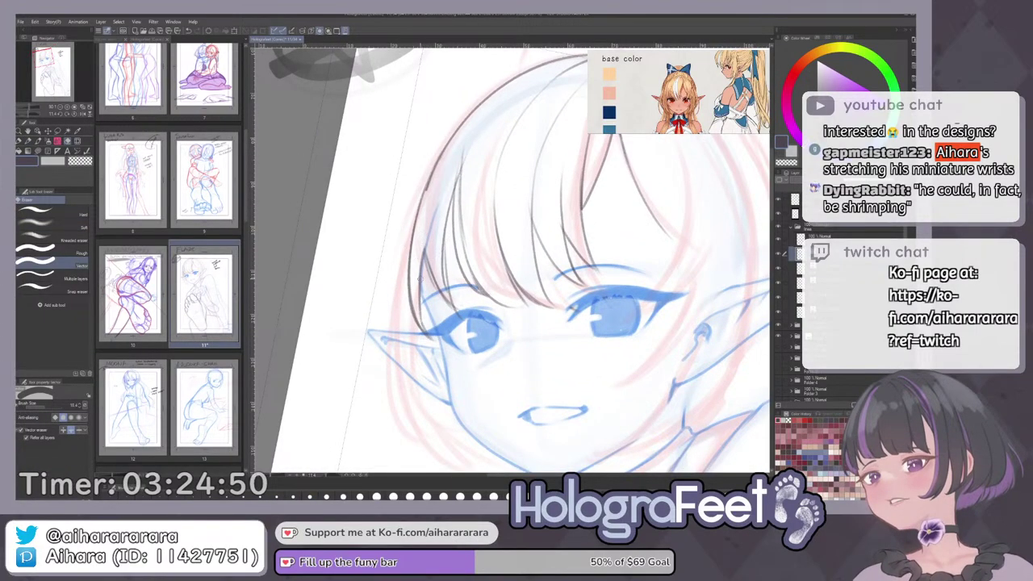
key("p")
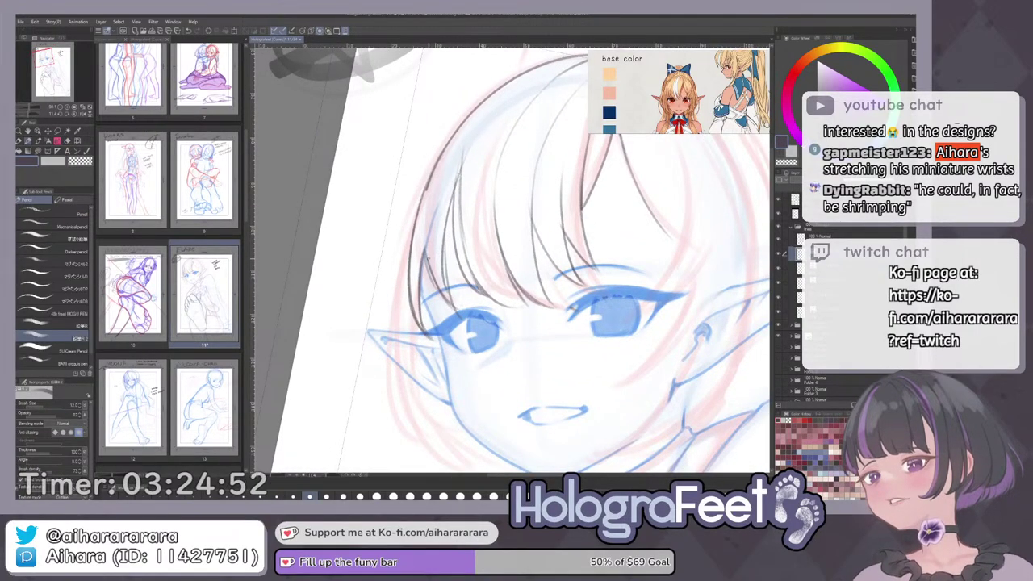
key("ctrl+0")
key("h")
key("h")
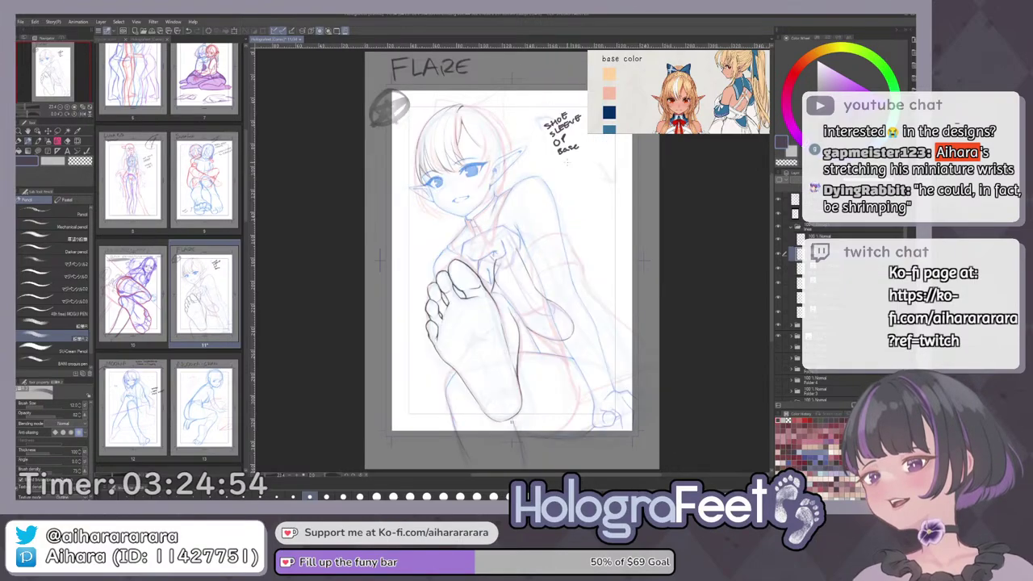
Redraw the lower edge of the narrow strand at the hair parting as a tapering line and darken it over the forehead.
mouse_move(501, 147)
left_mouse_down()
mouse_move(513, 193)
mouse_move(486, 188)
left_mouse_up()
scroll(485, 194, "up", 3)
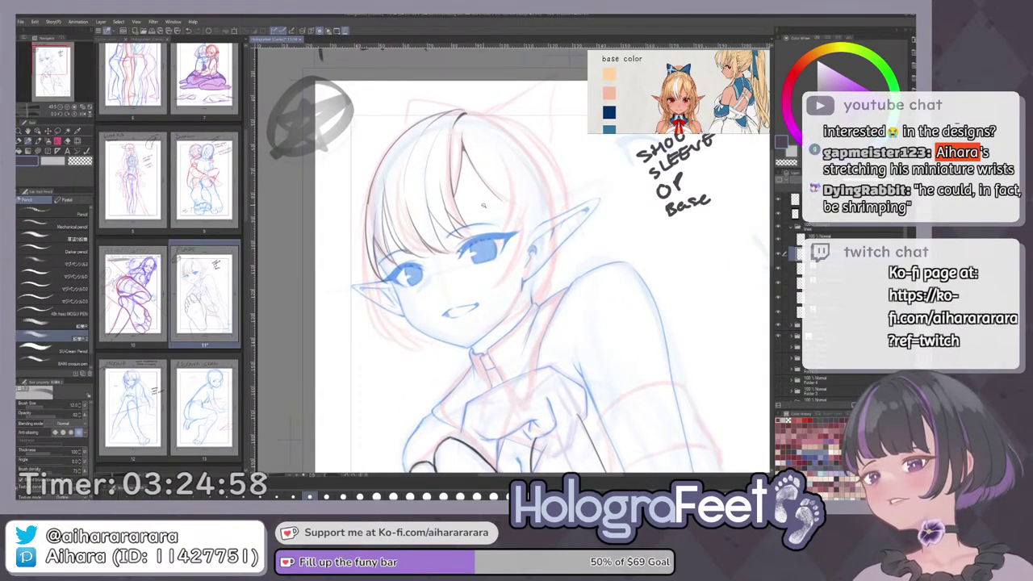
scroll(486, 188, "up", 2)
key("e")
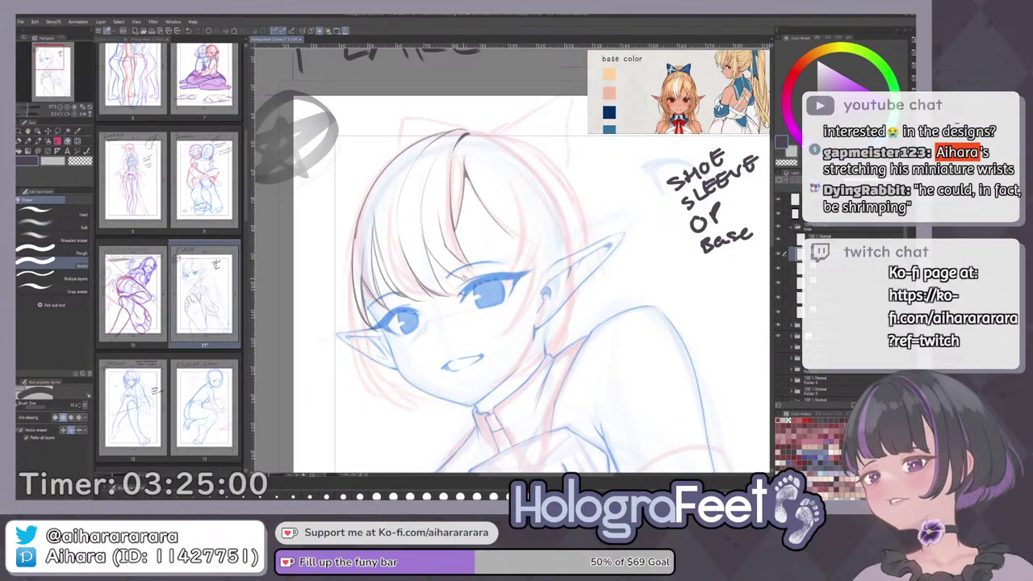
left_click_drag(439, 229, 468, 264)
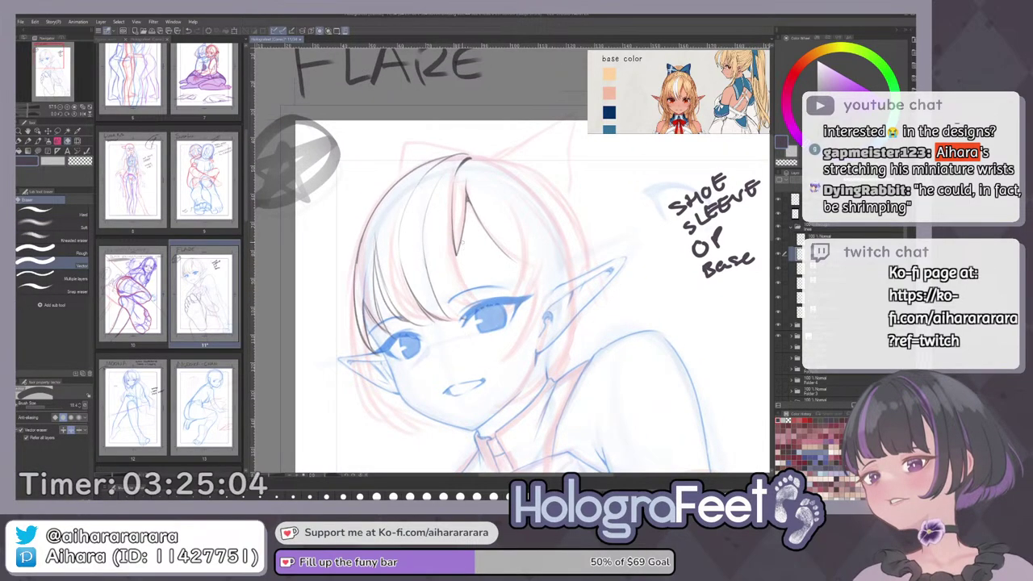
key("p")
key("ctrl+z")
left_click_drag(467, 194, 450, 249)
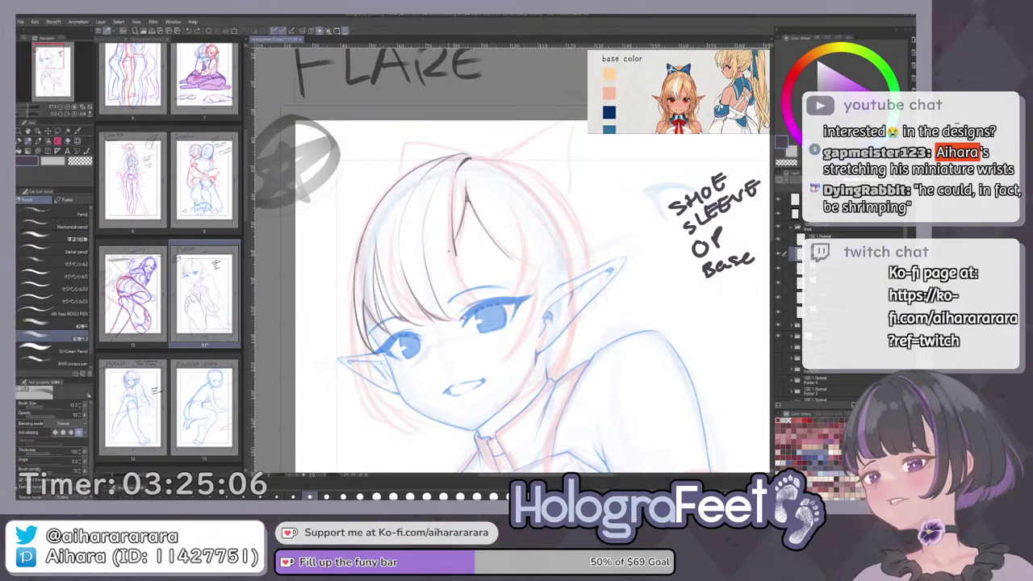
left_click_drag(467, 214, 454, 298)
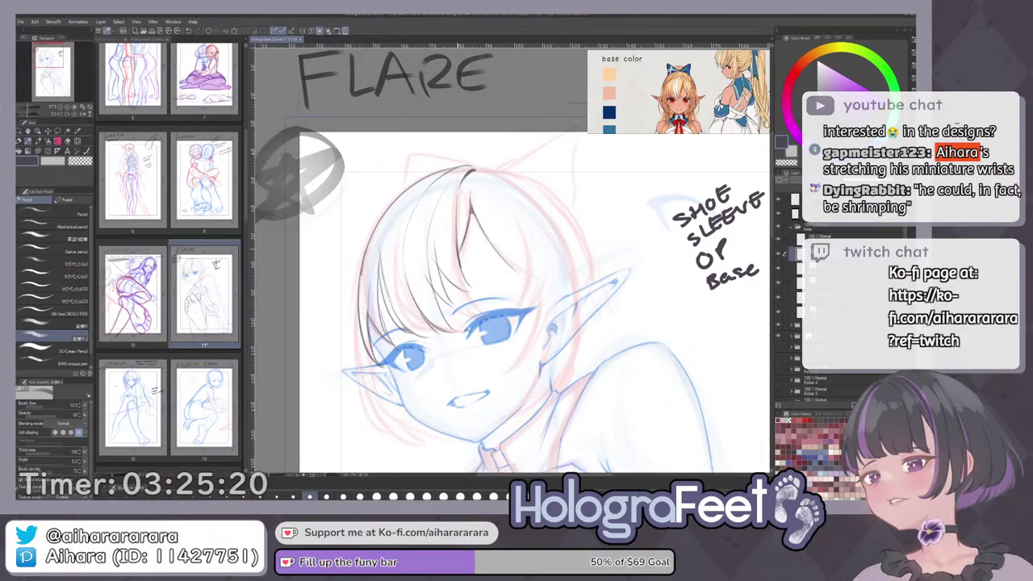
key("ctrl+0")
key("h")
key("h")
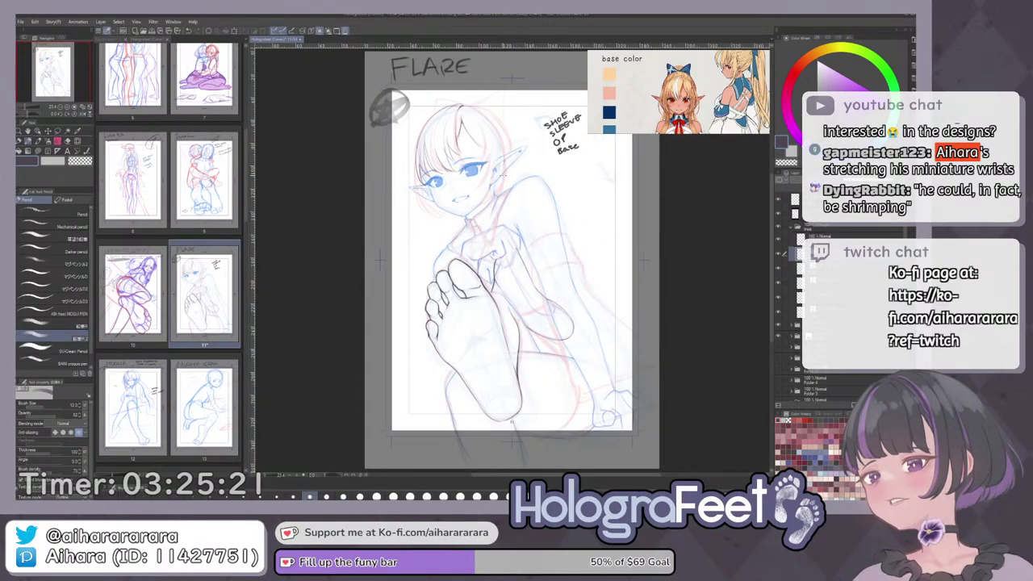
Rotate the canvas for the bang strokes and clean up the line ends between the middle bang strands above the near eye.
left_click_drag(440, 125, 499, 245)
scroll(499, 245, "up", 5)
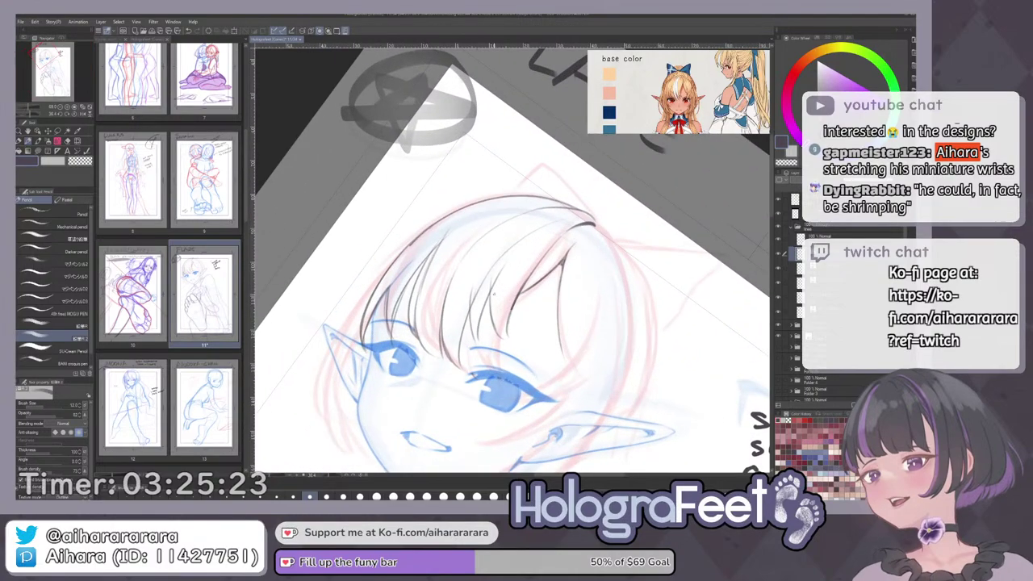
key("e")
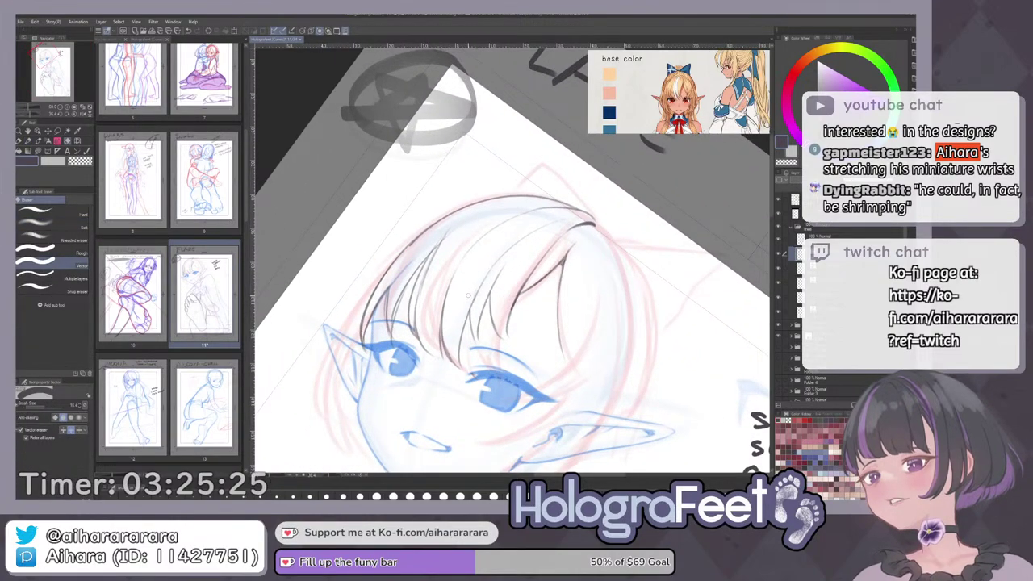
key("p")
mouse_move(629, 213)
left_mouse_down()
mouse_move(580, 196)
mouse_move(567, 236)
left_mouse_up()
scroll(579, 197, "down", 1)
scroll(561, 224, "up", 2)
key("e")
left_click(407, 351)
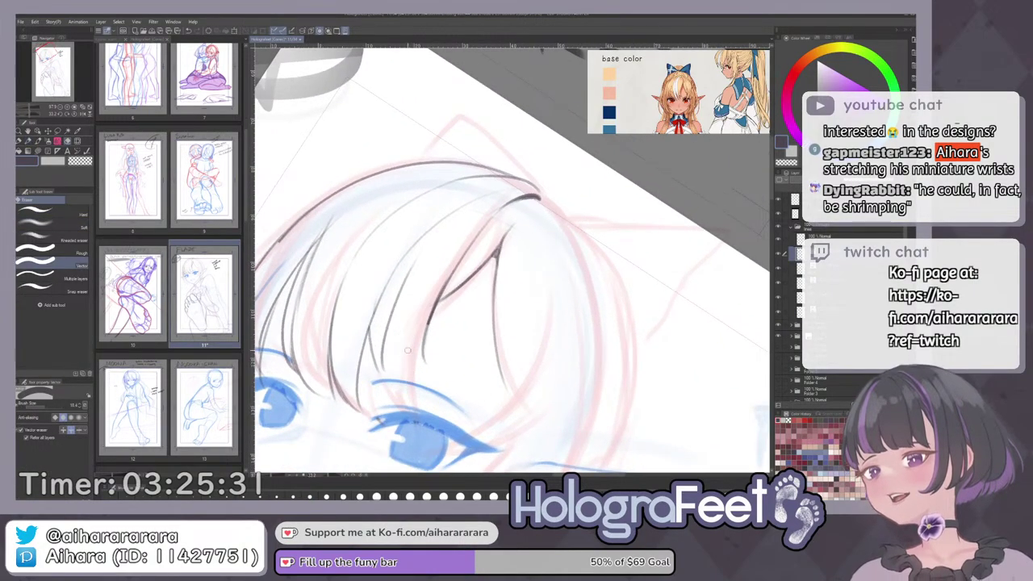
Draw the second edge of the middle bang beside the parting, retrying the stroke until it closes into a pointed tip.
key("p")
left_click_drag(408, 350, 390, 325)
left_click_drag(400, 286, 399, 326)
key("ctrl+z")
left_click_drag(405, 256, 404, 333)
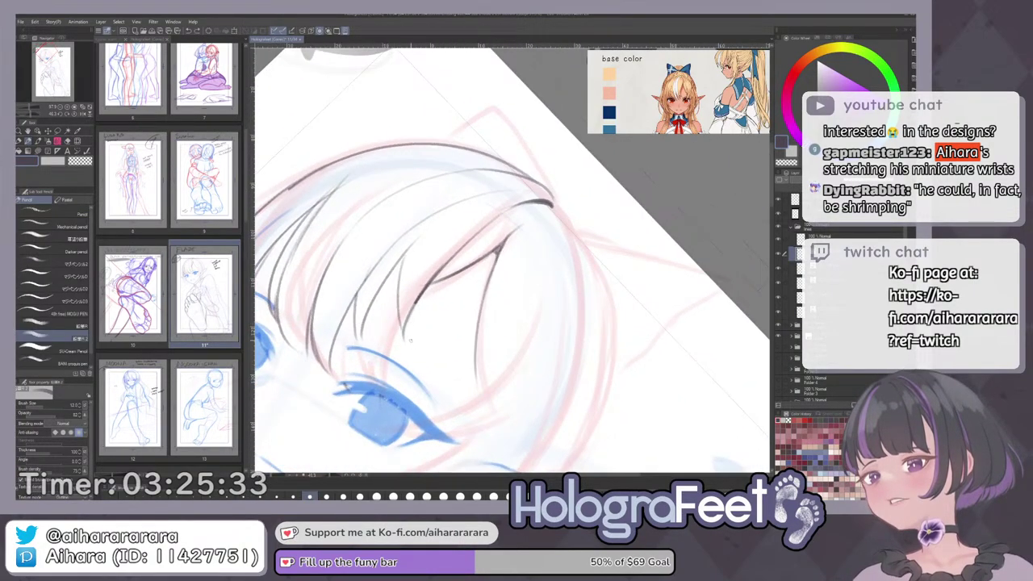
left_click_drag(407, 254, 405, 332)
key("ctrl+0")
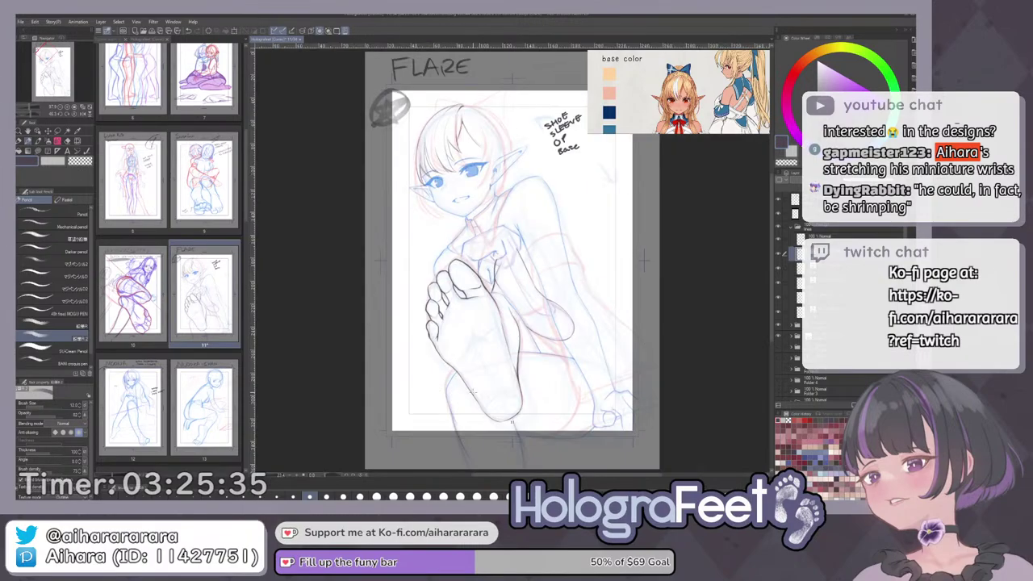
Erase the end of the neighbouring bang strand and redraw it as a second pointed lock between the eyebrows.
left_click_drag(456, 159, 483, 250)
scroll(482, 249, "up", 1)
key("e")
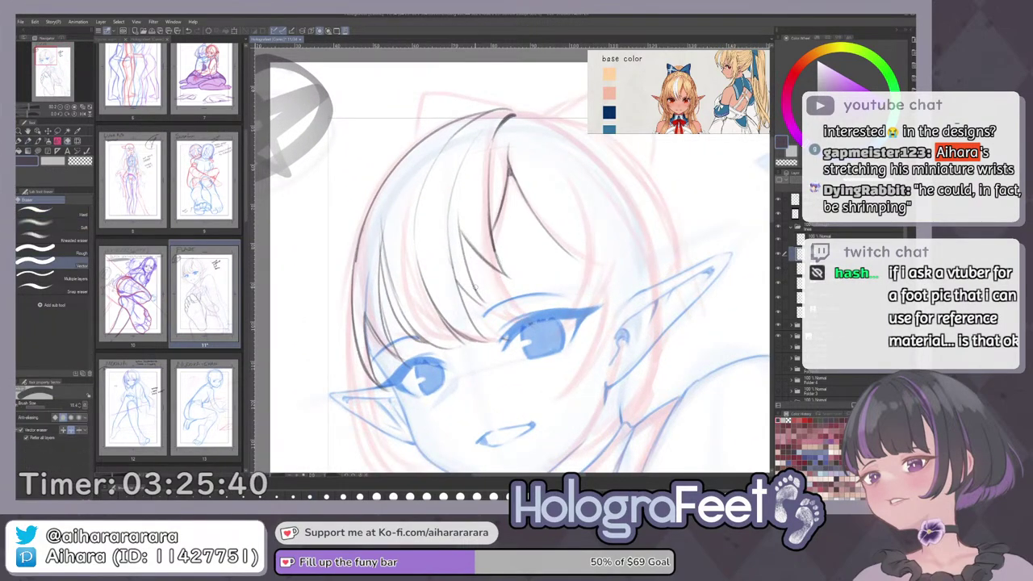
left_click_drag(478, 297, 464, 280)
key("p")
left_click_drag(468, 189, 485, 292)
key("ctrl+z")
key("ctrl+z")
left_click_drag(468, 207, 483, 287)
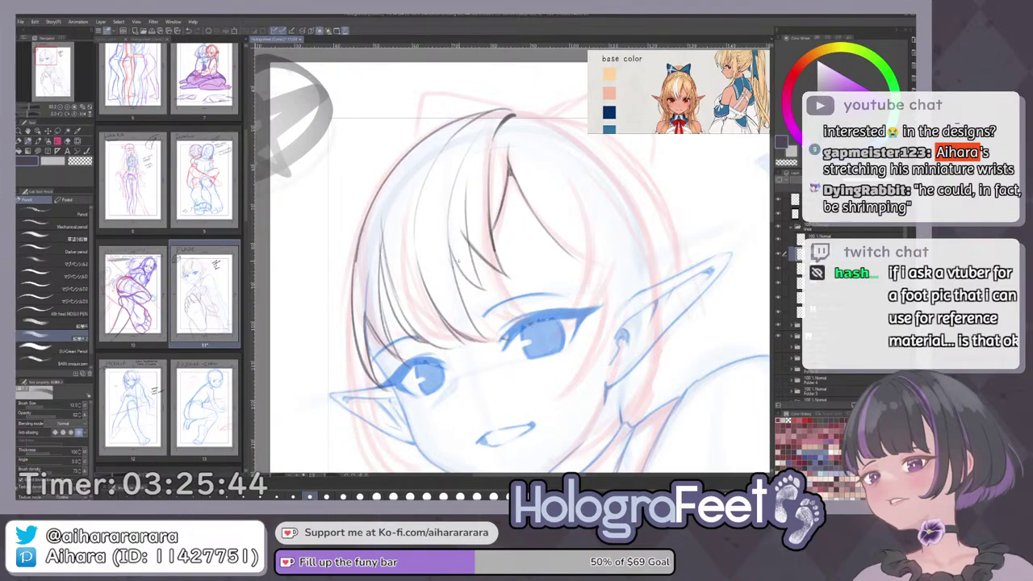
Draw a thin inner strand line from near the crown down into the pointed middle bangs.
key("e")
key("p")
key("ctrl+0")
scroll(471, 125, "up", 3)
left_click_drag(450, 135, 478, 209)
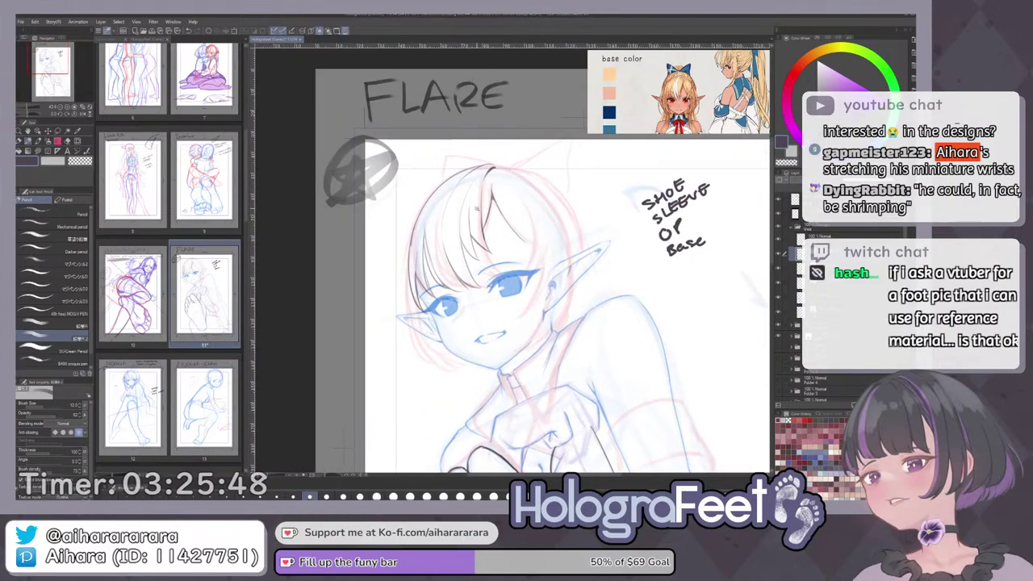
scroll(477, 208, "up", 1)
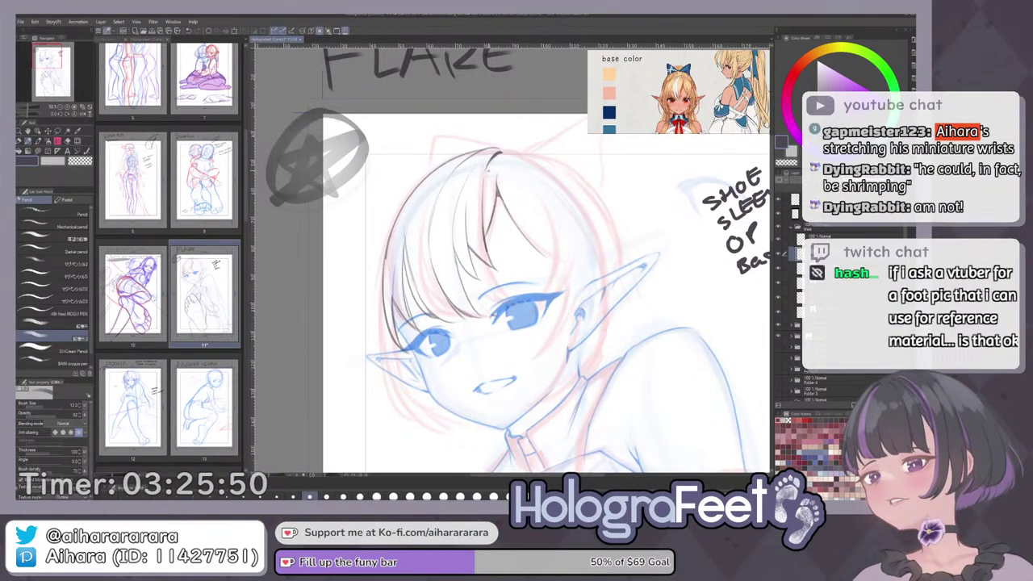
scroll(488, 171, "up", 1)
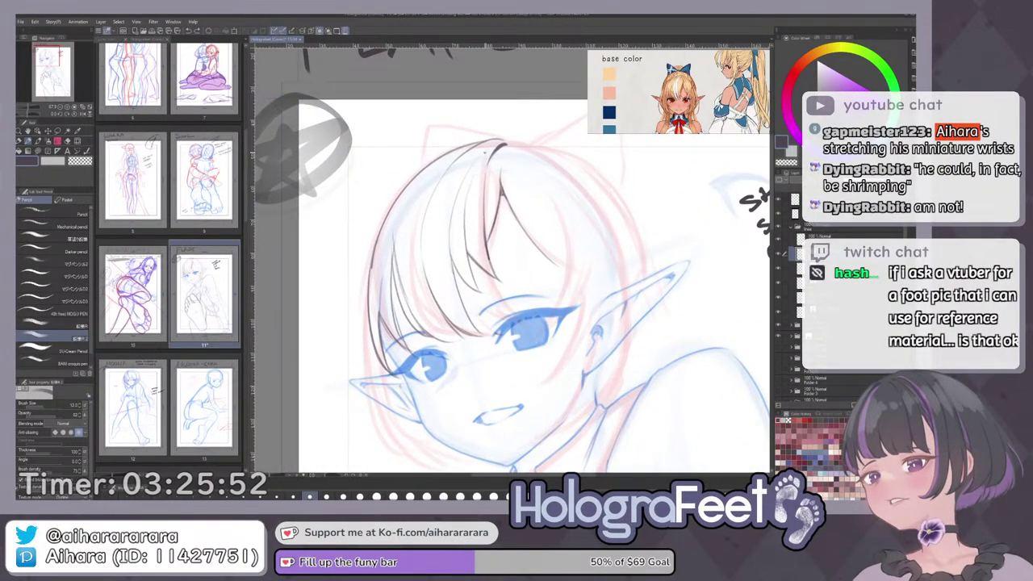
key("e")
key("p")
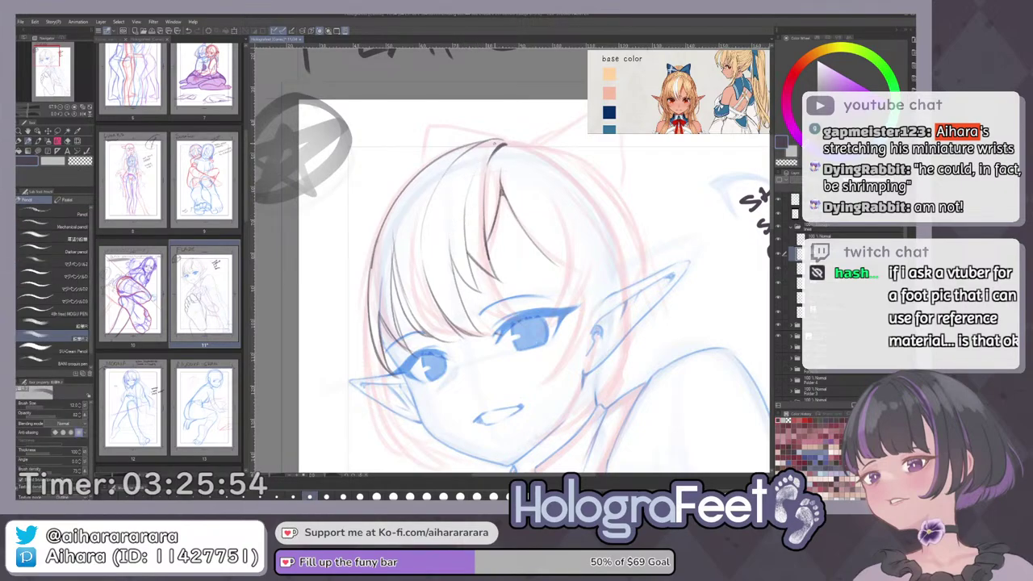
left_click_drag(455, 196, 447, 258)
left_click_drag(467, 175, 448, 255)
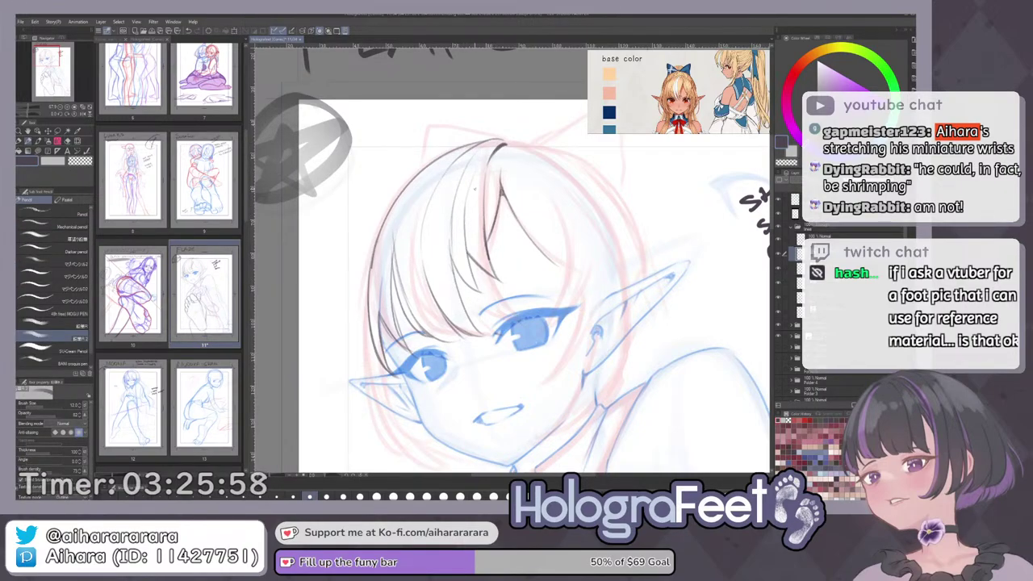
key("e")
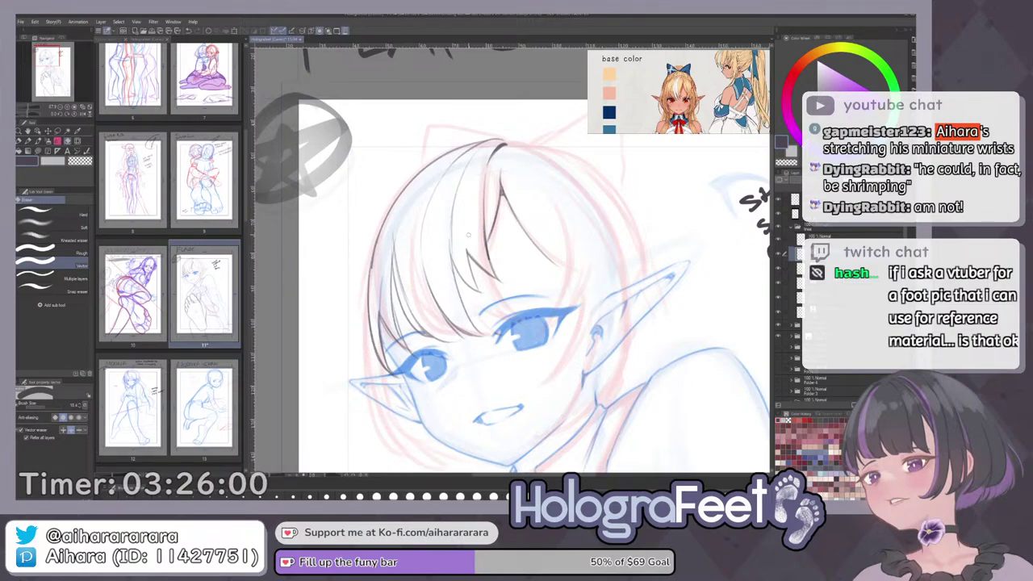
key("p")
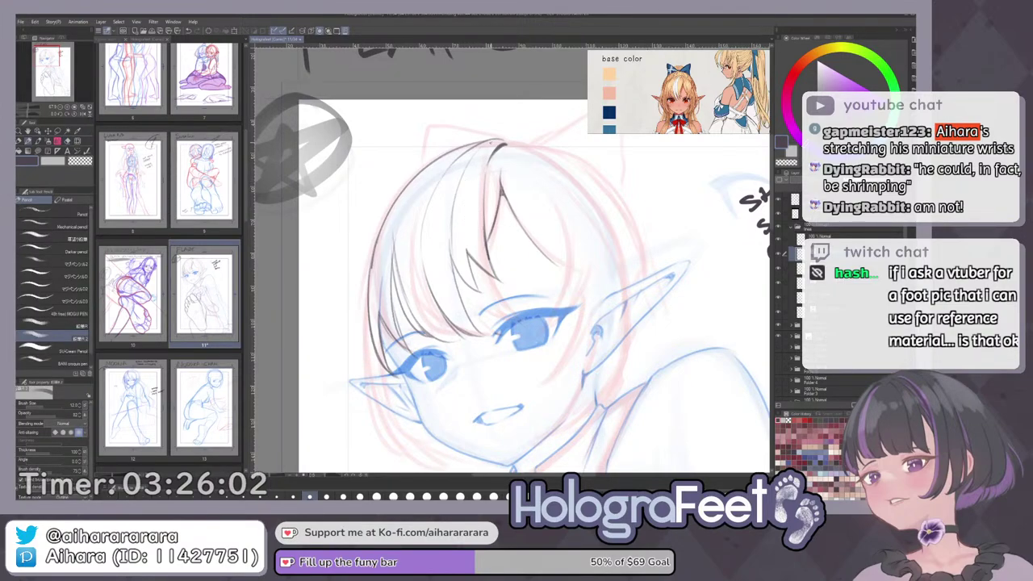
left_click_drag(465, 188, 466, 249)
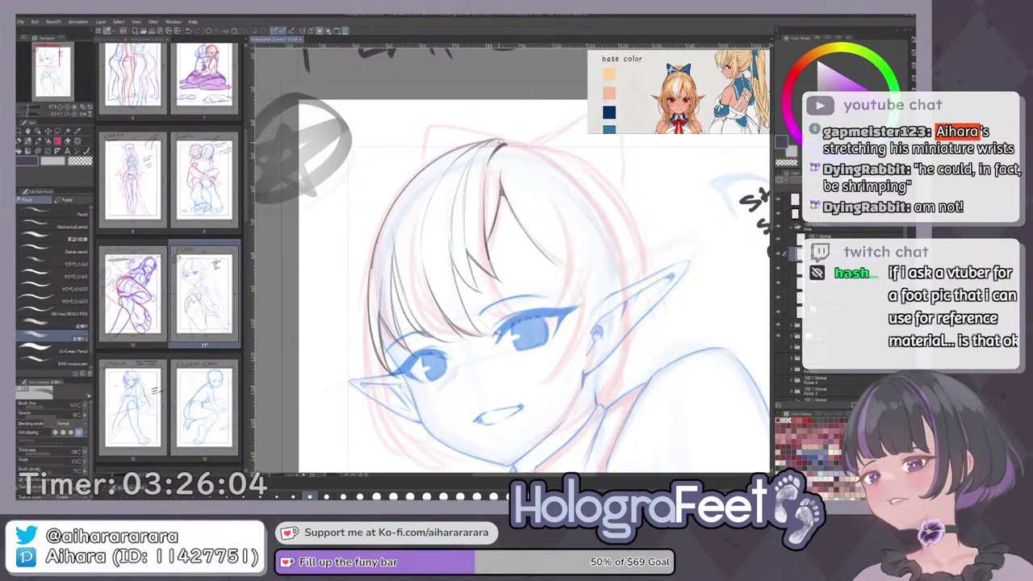
Reinforce the hair contour with a darker stroke at the crown where it meets the parting.
mouse_move(491, 141)
left_mouse_down()
mouse_move(507, 144)
mouse_move(449, 169)
left_mouse_up()
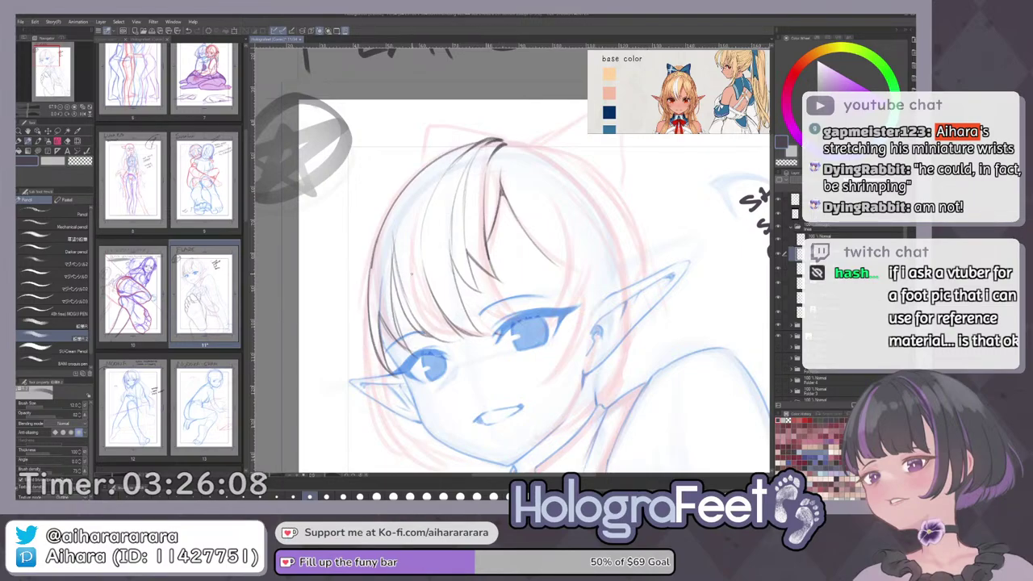
key("ctrl+0")
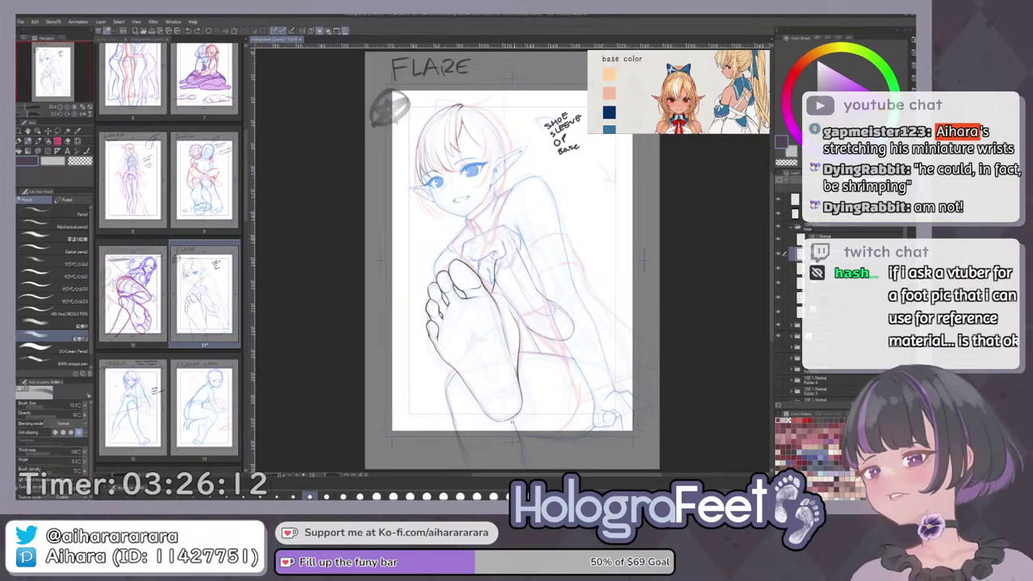
key("ctrl+plus")
key("ctrl+plus")
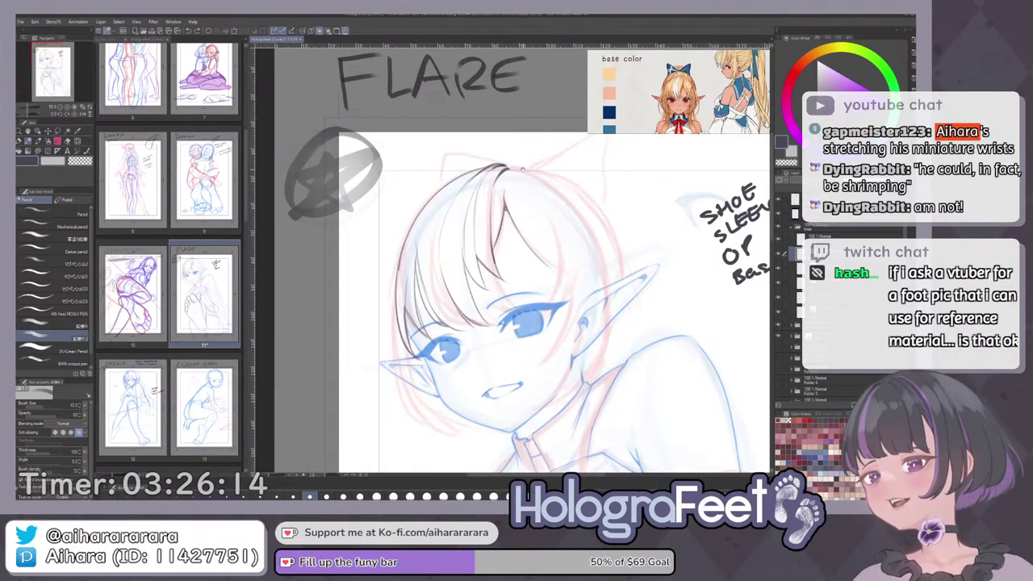
key("ctrl+plus")
key("ctrl+plus")
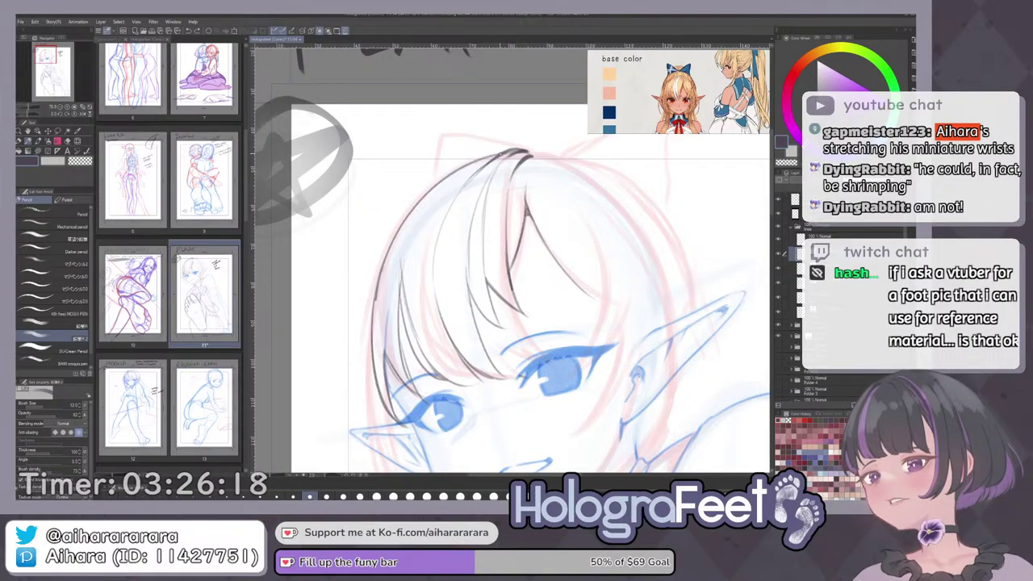
key("ctrl+0")
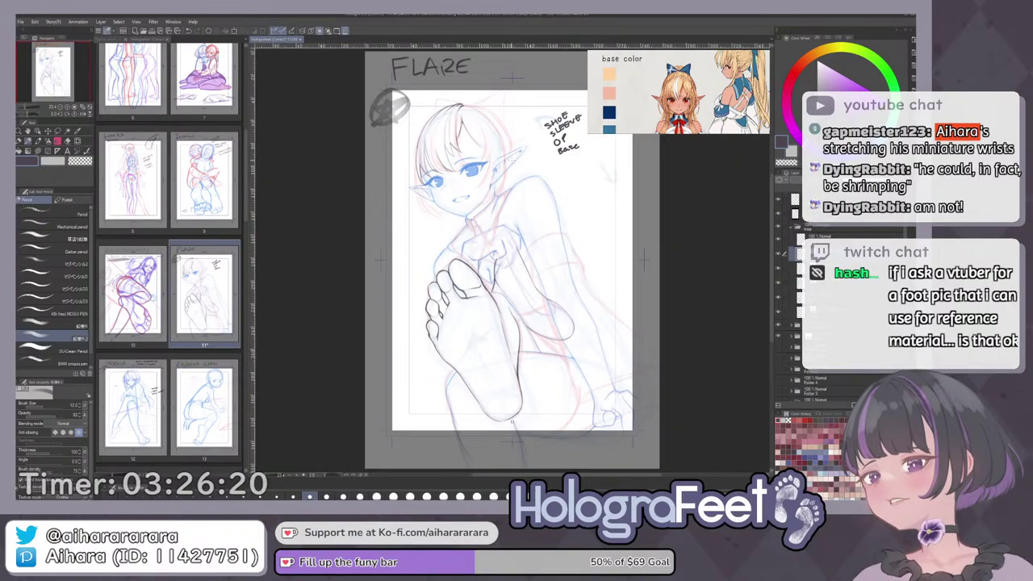
Draw a long inner strand line from the upper hair contour down to the far-side bangs, retrying the stroke until it flows.
scroll(452, 122, "up", 5)
key("e")
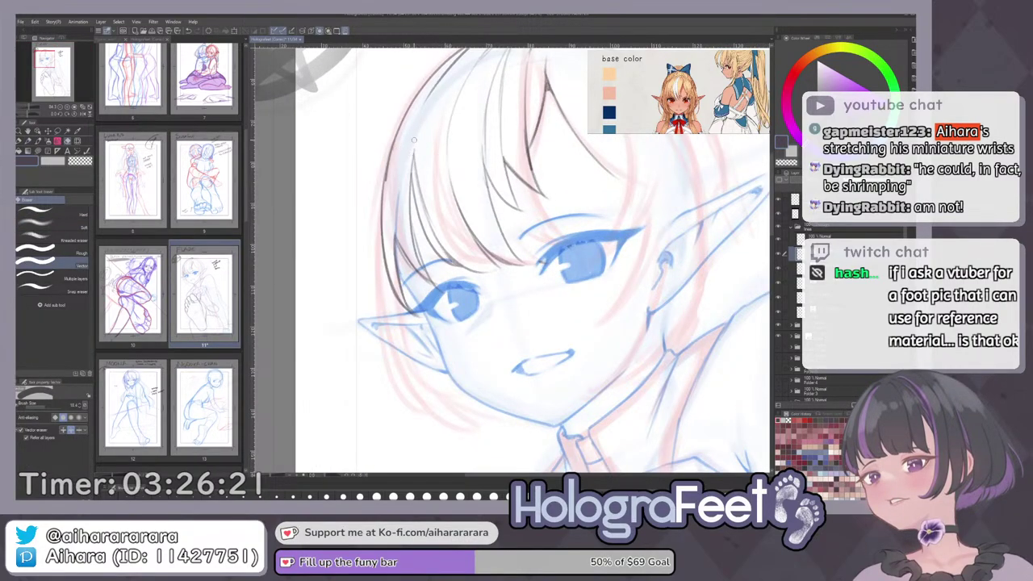
key("p")
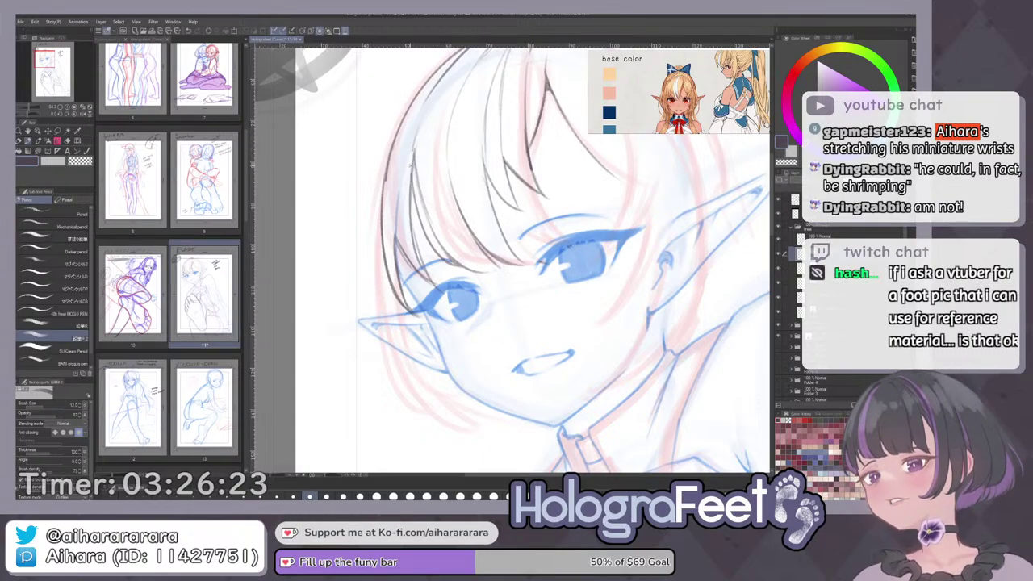
left_click_drag(412, 153, 409, 215)
left_click_drag(424, 186, 409, 306)
key("ctrl+z")
left_click_drag(406, 239, 393, 315)
key("ctrl+z")
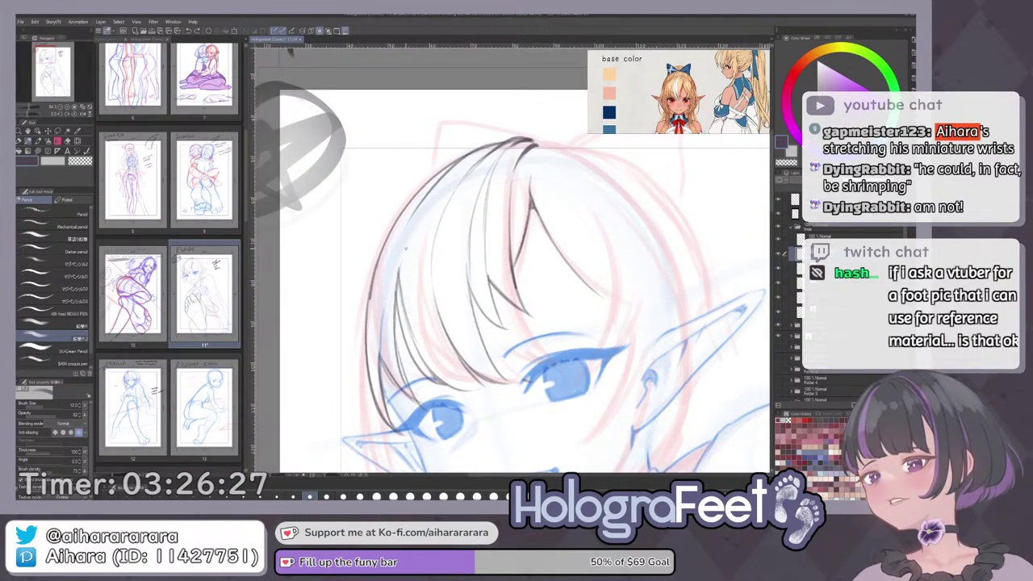
scroll(405, 248, "up", 1)
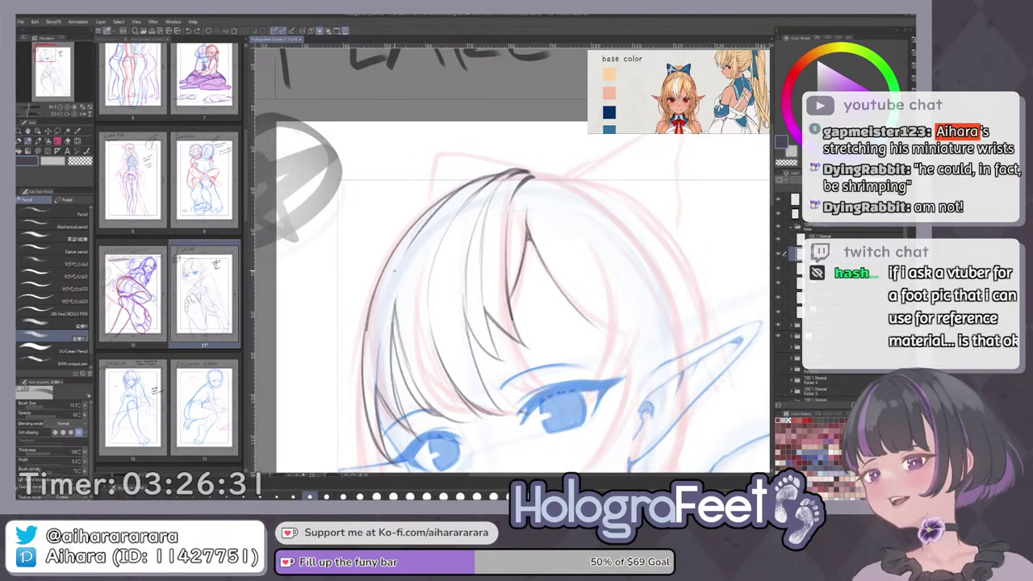
left_click_drag(439, 209, 395, 317)
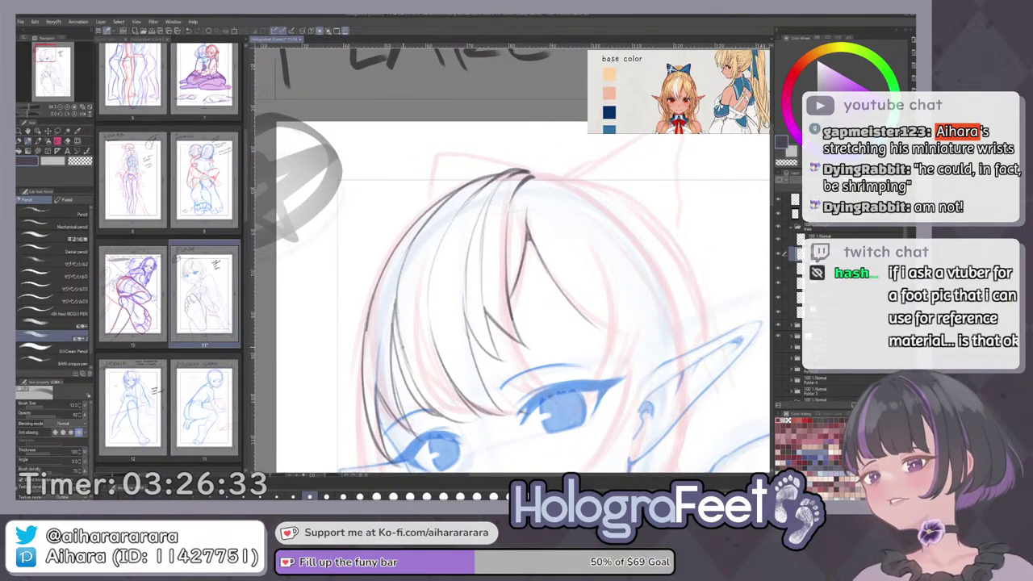
Examine the whole figure and the inked bangs up close against the character's outfit reference sheet.
key("ctrl+0")
scroll(490, 197, "up", 2)
left_click_drag(490, 196, 561, 306)
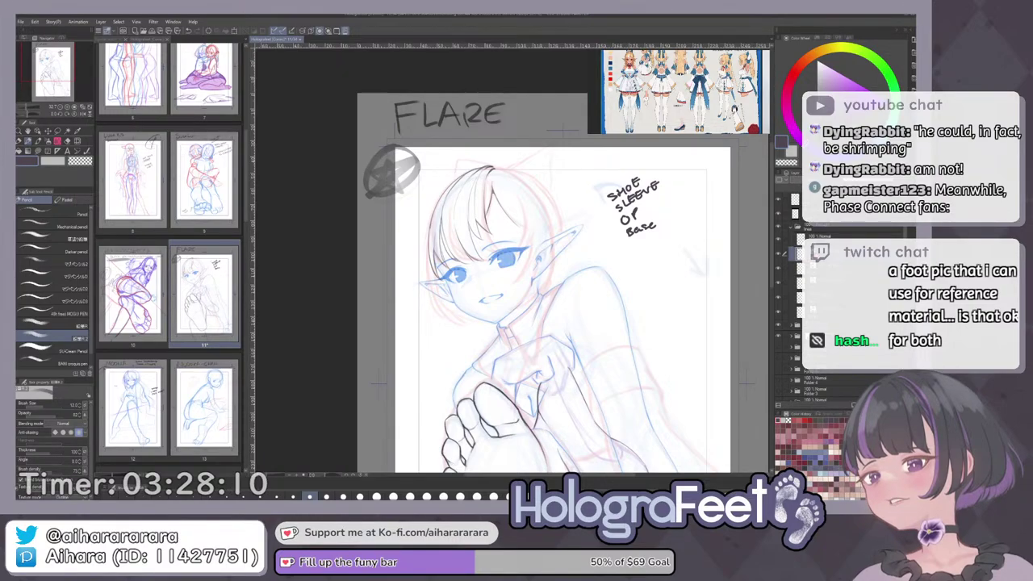
key("ctrl+0")
scroll(476, 199, "up", 5)
left_click_drag(515, 315, 516, 339)
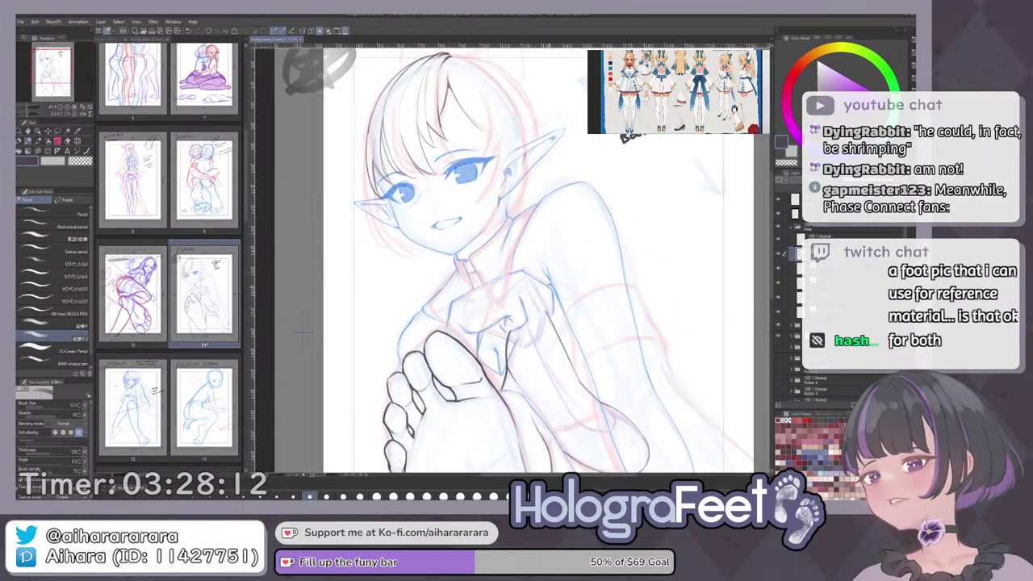
scroll(498, 253, "up", 3)
left_click_drag(498, 253, 503, 314)
left_click_drag(510, 222, 521, 334)
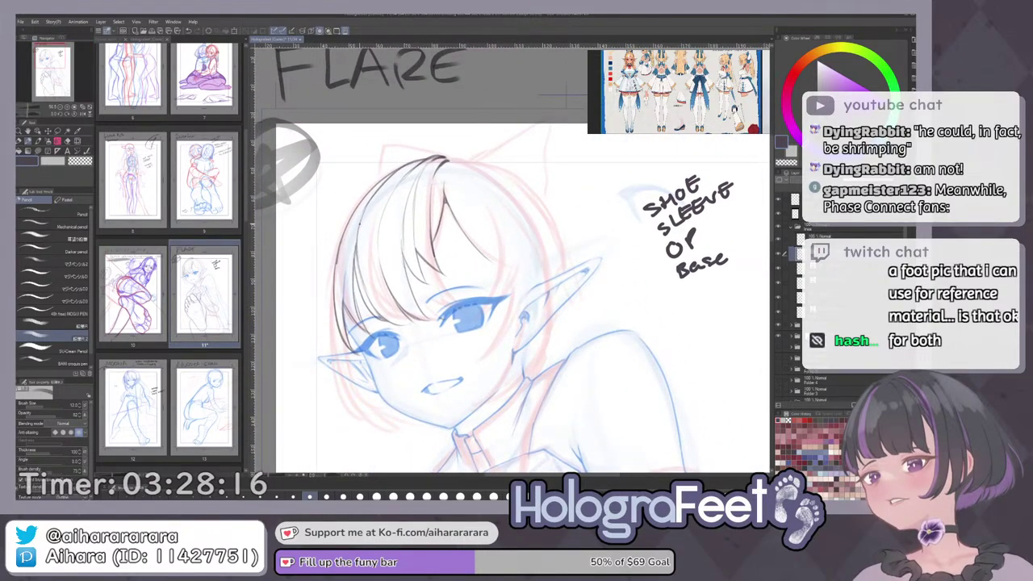
scroll(340, 266, "up", 3)
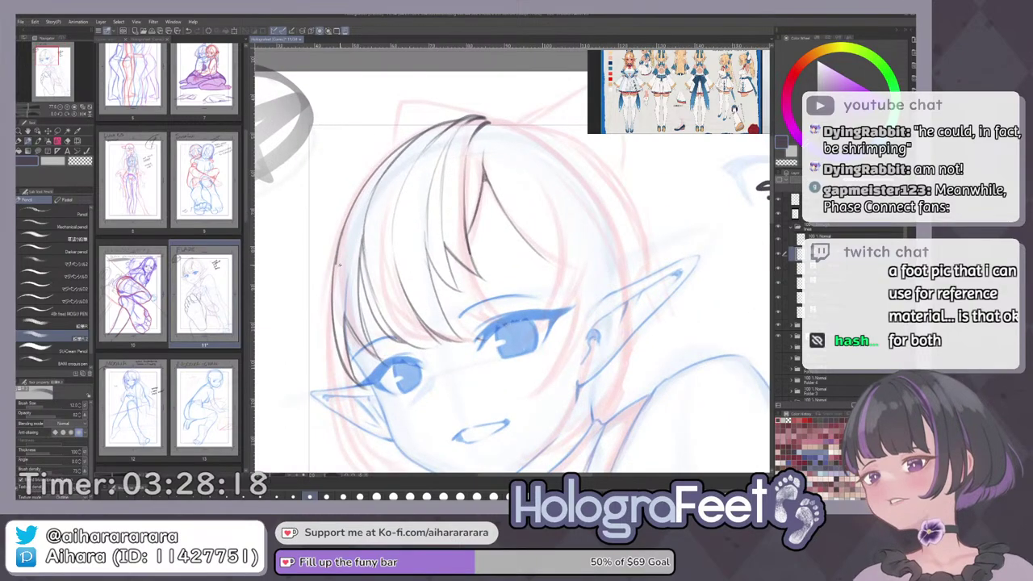
key("e")
key("p")
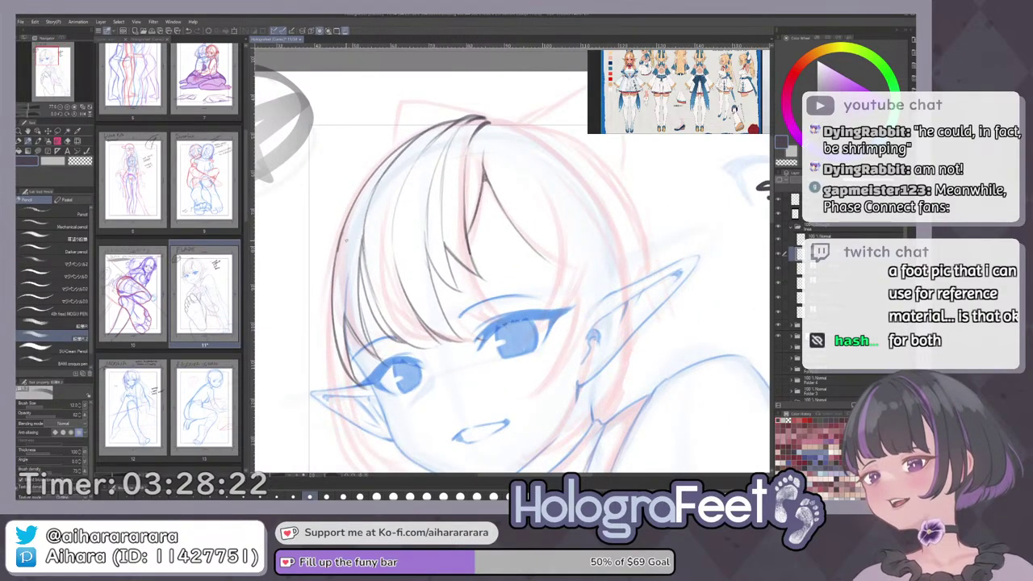
key("ctrl+0")
left_click_drag(490, 139, 473, 248)
key("j")
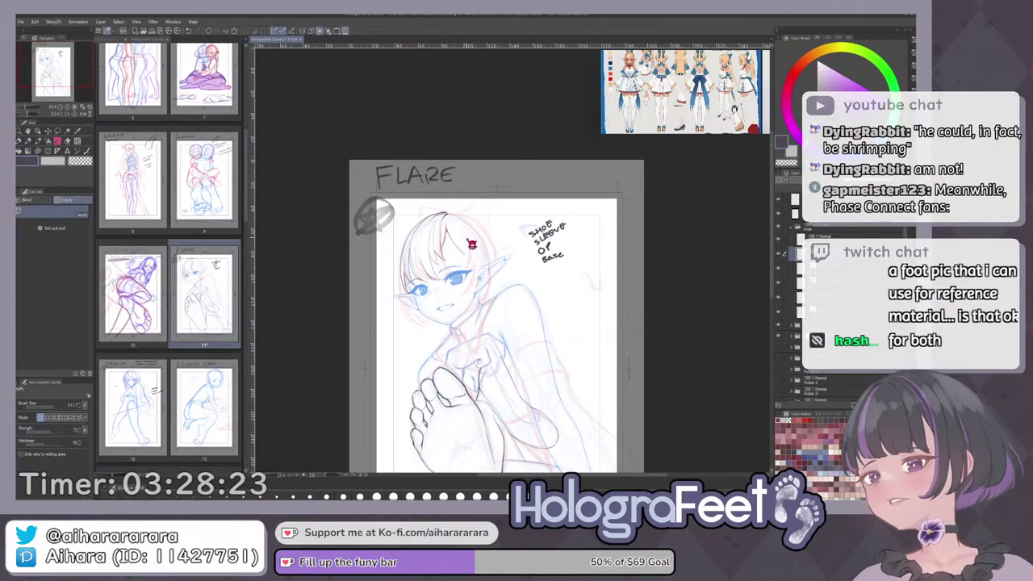
left_click(452, 251, "ctrl")
scroll(451, 251, "up", 1)
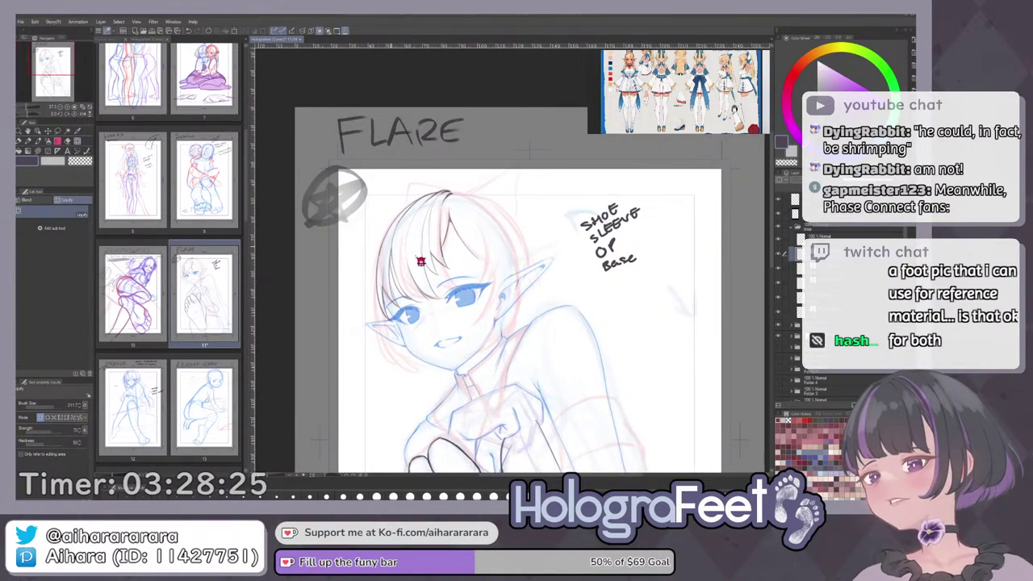
left_click_drag(413, 269, 421, 303)
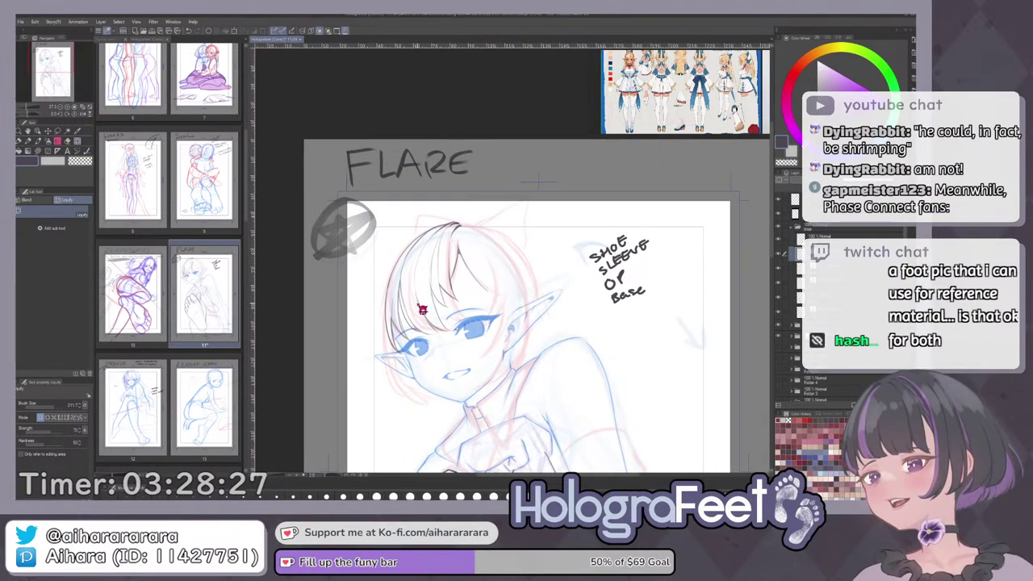
Select the two outer hair contour strokes on the far side of the head and stretch them slightly outward, away from the face.
key("m")
scroll(399, 311, "up", 2)
key("o")
left_click(384, 277)
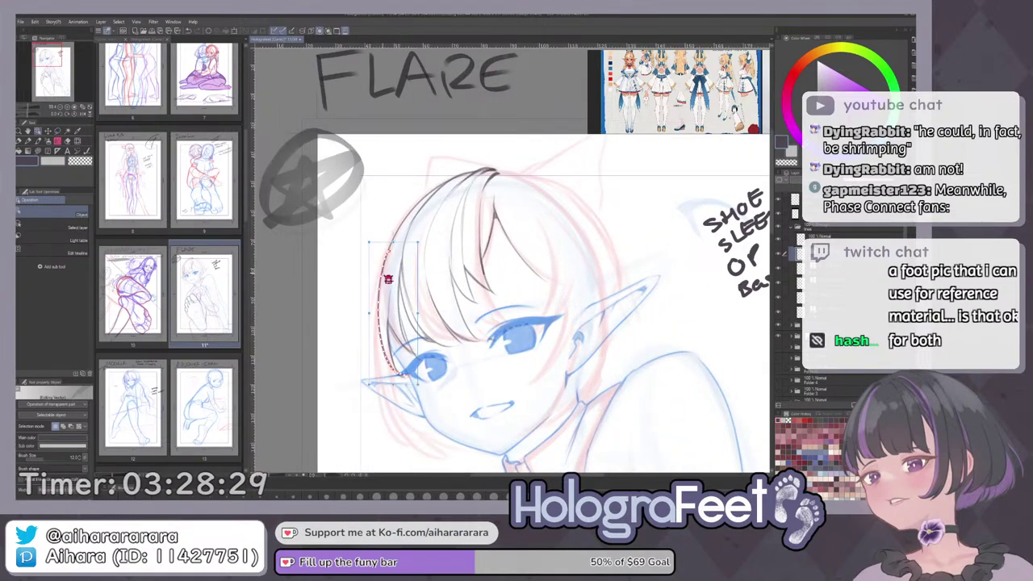
left_click(404, 231, "shift")
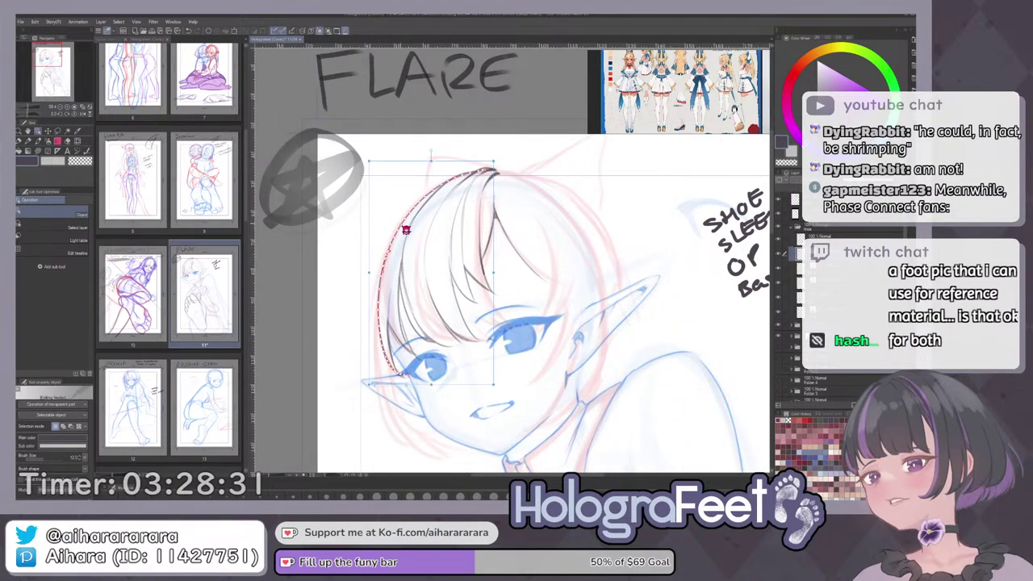
left_click_drag(369, 272, 355, 273)
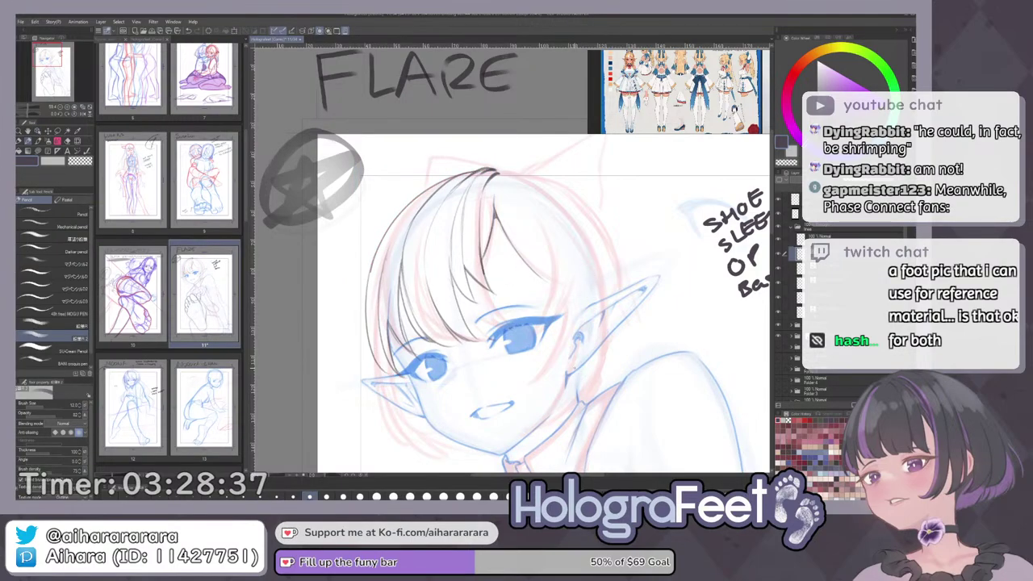
key("p")
Try several times to draw a long curved strand inside the far-side hair contour, running down toward the far ear.
key("ctrl+0")
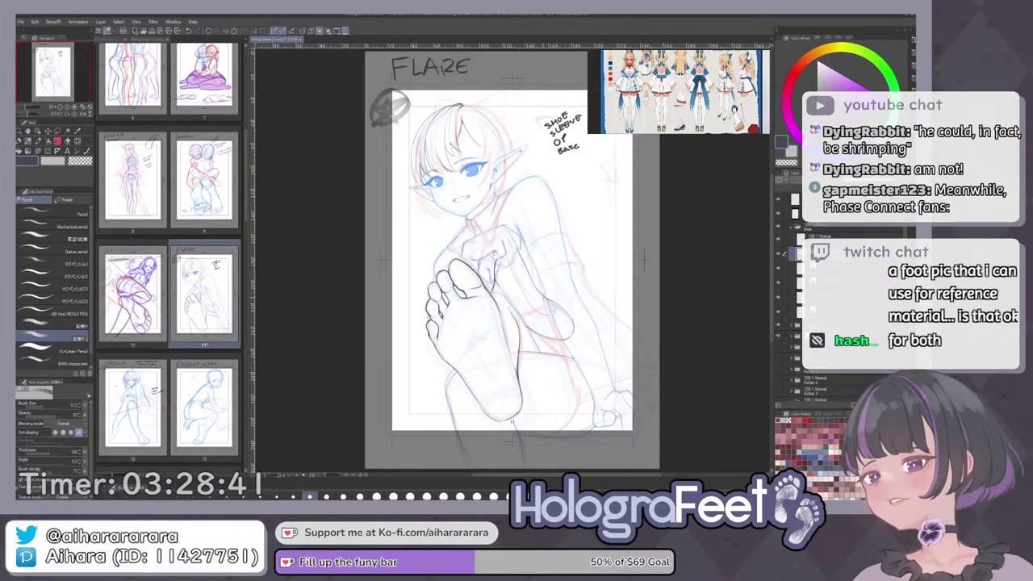
left_click_drag(399, 124, 459, 139)
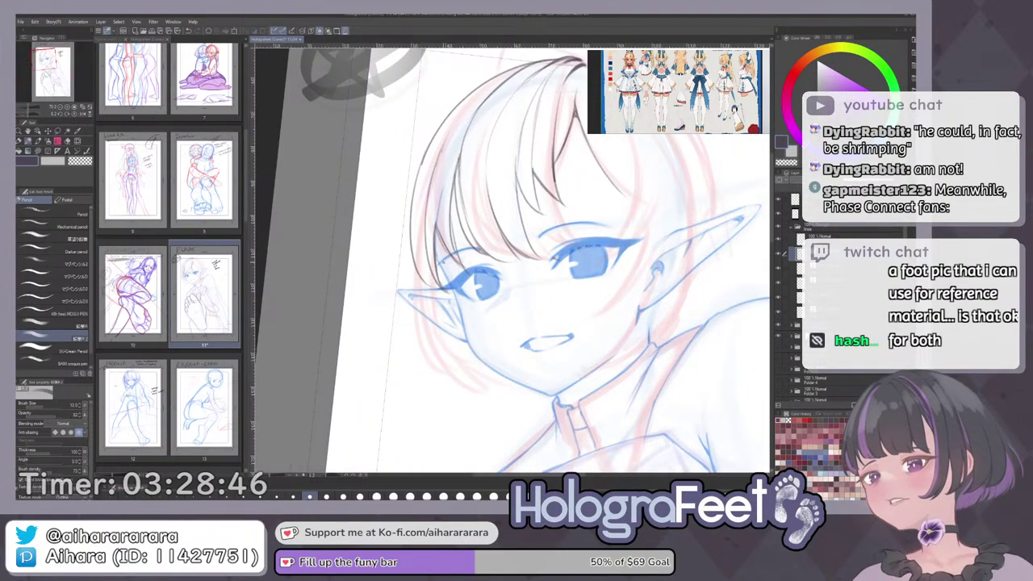
left_click_drag(464, 288, 462, 304)
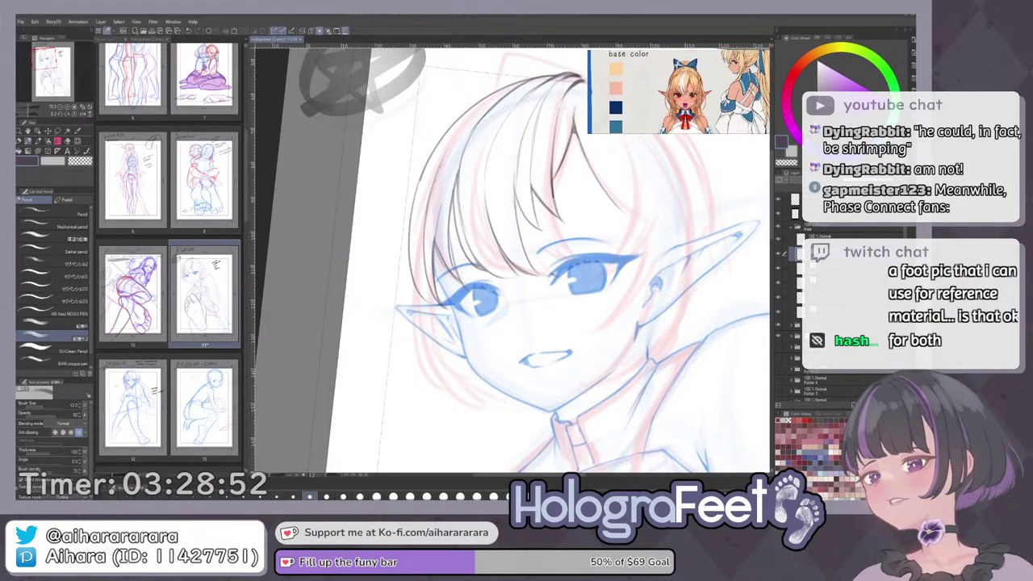
scroll(408, 260, "up", 2)
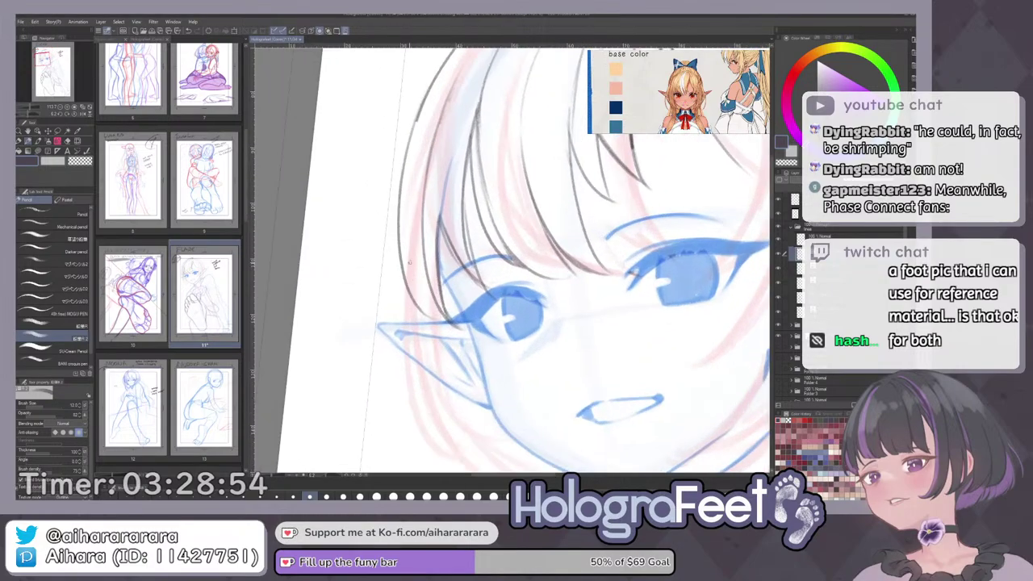
key("ctrl+z")
left_click_drag(419, 212, 437, 322)
key("ctrl+z")
mouse_move(416, 218)
left_mouse_down()
mouse_move(435, 317)
mouse_move(452, 325)
left_mouse_up()
key("ctrl+z")
key("ctrl+z")
left_click_drag(418, 220, 449, 322)
key("ctrl+z")
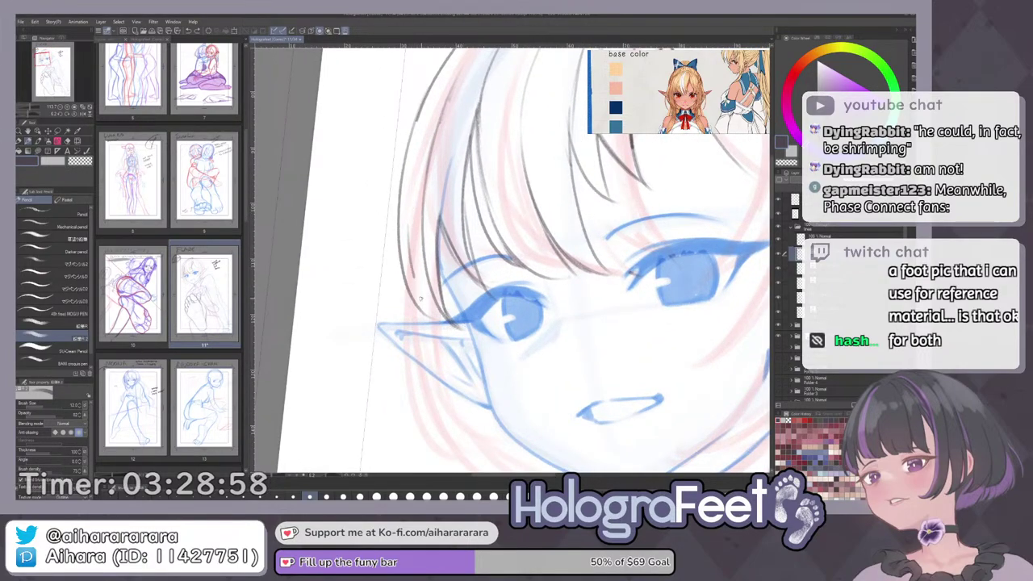
Draw curved strand lines between the far-side contour and the bangs, tapering down to the base of the far ear.
left_click_drag(417, 251, 452, 327)
left_click_drag(417, 238, 423, 283)
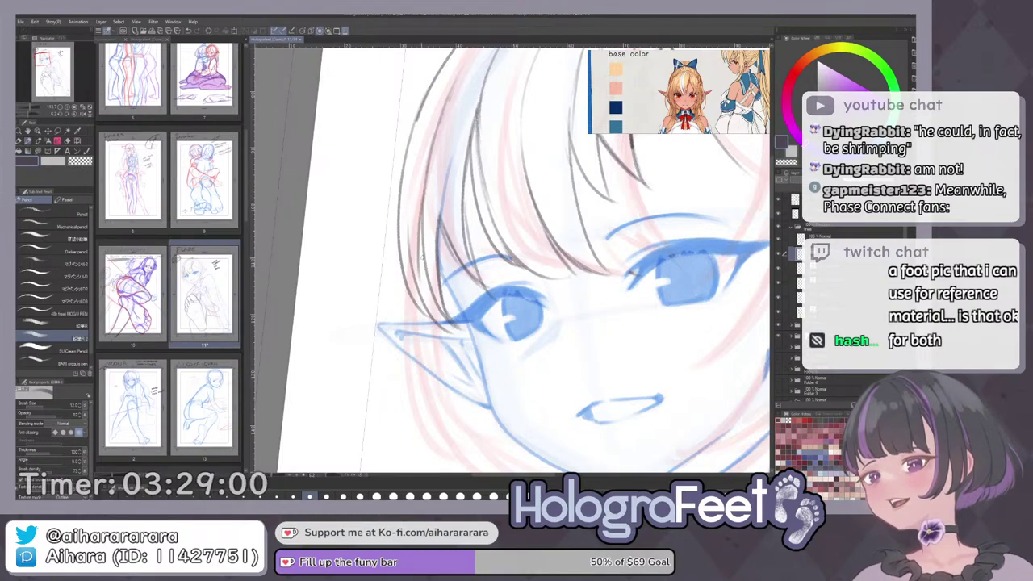
left_click_drag(424, 198, 421, 292)
left_click_drag(431, 180, 425, 284)
Examine the inked far-side hair strands in the full-page view and close up on the head.
key("ctrl+0")
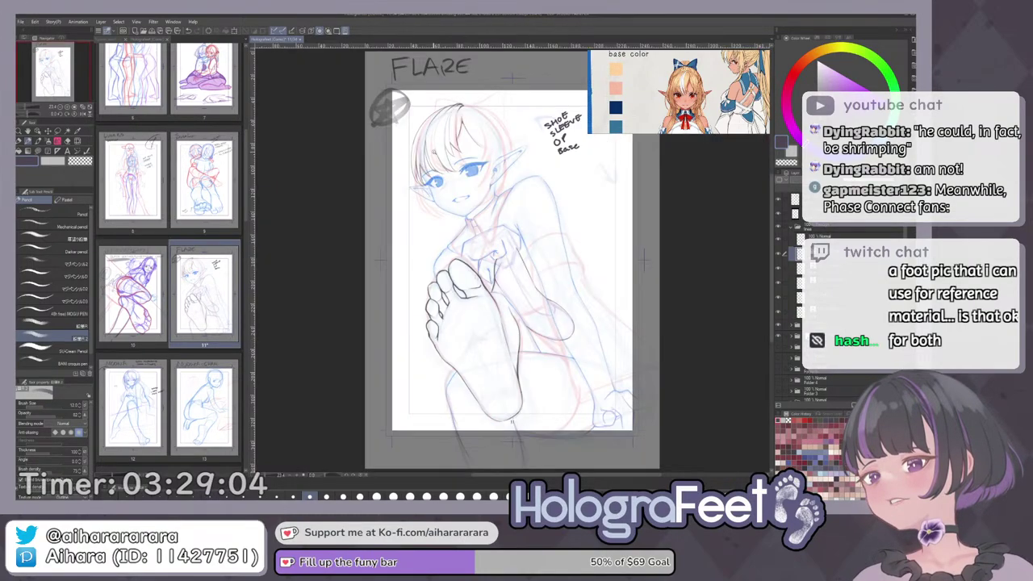
scroll(413, 227, "up", 3)
scroll(377, 205, "up", 2)
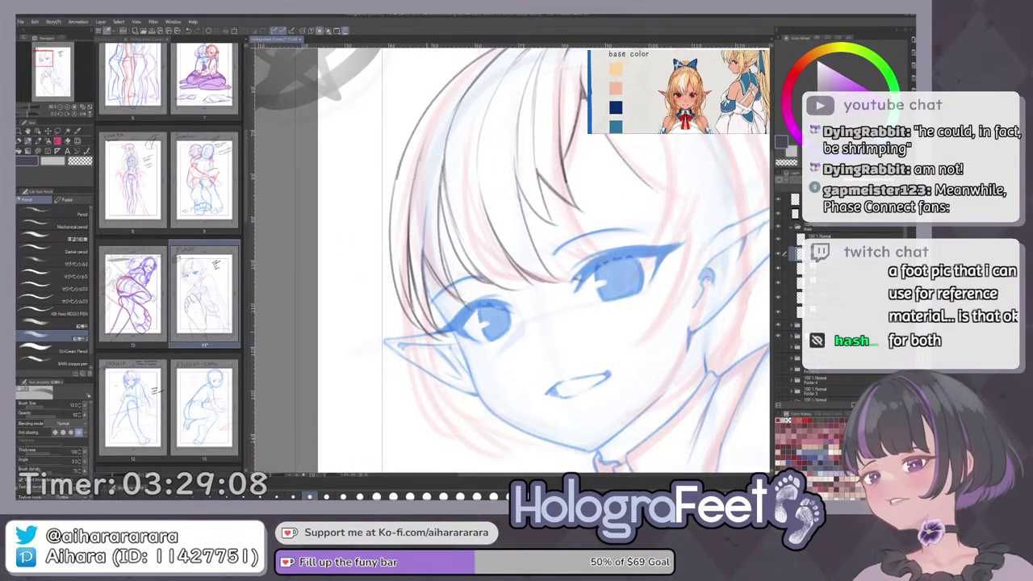
key("ctrl+0")
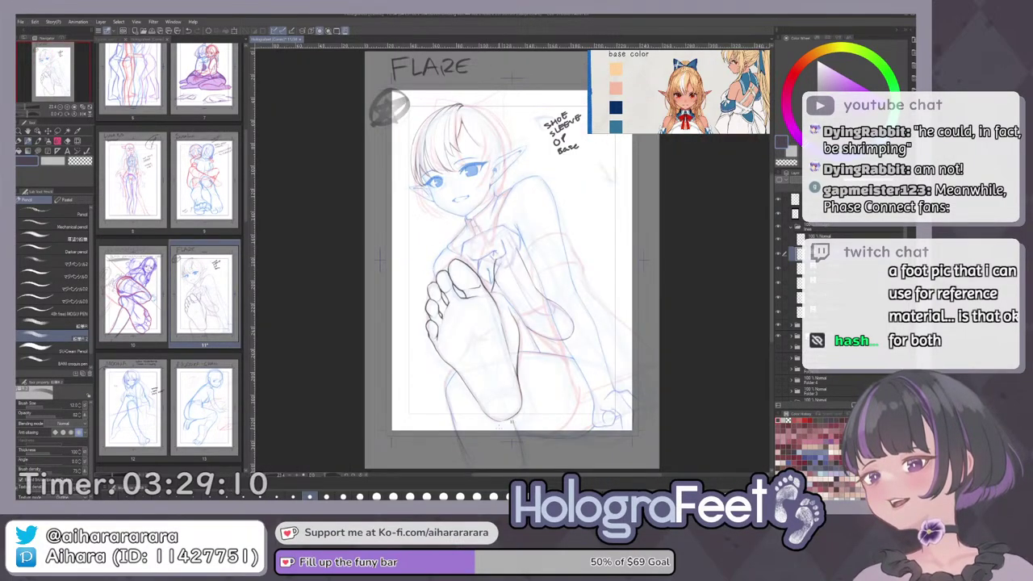
left_click_drag(466, 168, 470, 237)
scroll(471, 237, "up", 3)
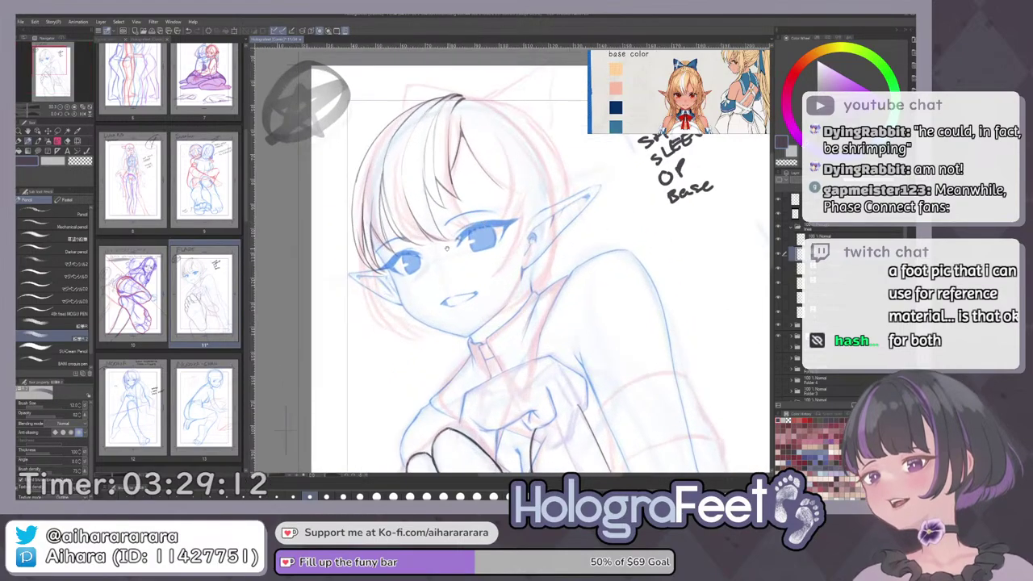
mouse_move(396, 254)
left_mouse_down()
mouse_move(406, 278)
mouse_move(405, 210)
left_mouse_up()
Draw short strand lines in the far-side bangs above the far eye's brow, redoing one stroke.
scroll(405, 278, "up", 1)
scroll(406, 198, "up", 1)
key("e")
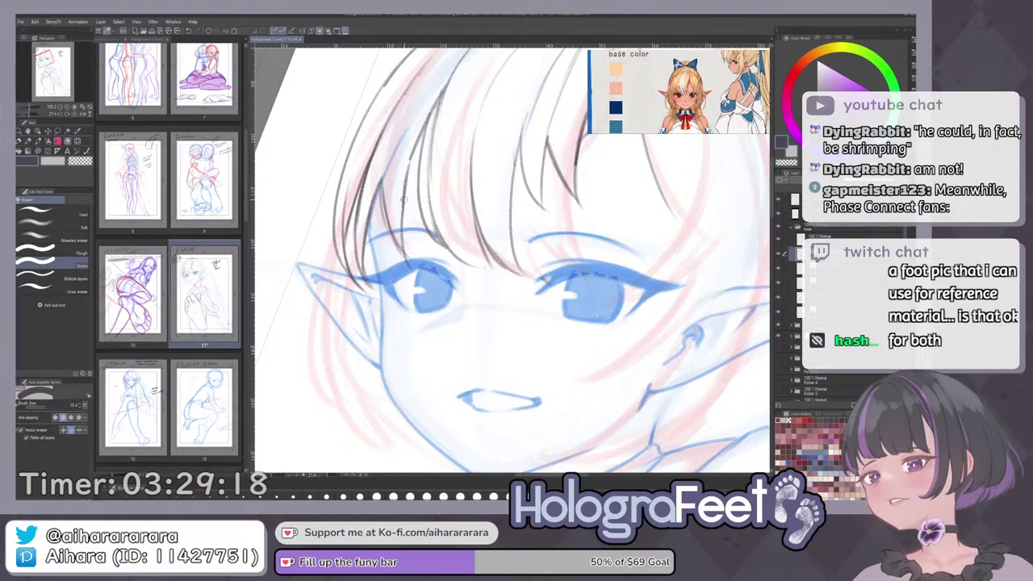
key("p")
left_click_drag(409, 165, 407, 206)
left_click_drag(411, 159, 411, 244)
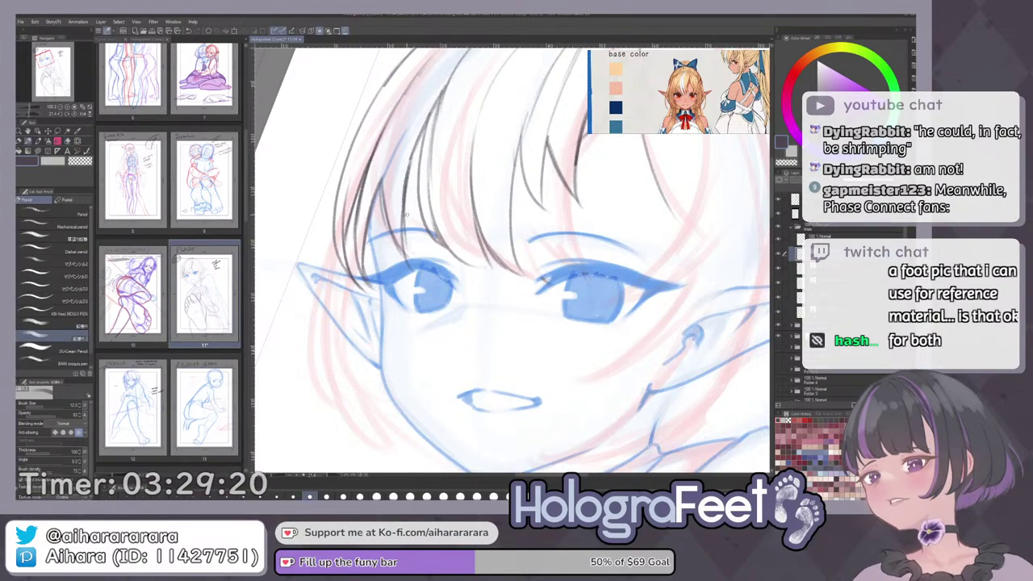
key("ctrl+z")
left_click_drag(408, 169, 408, 235)
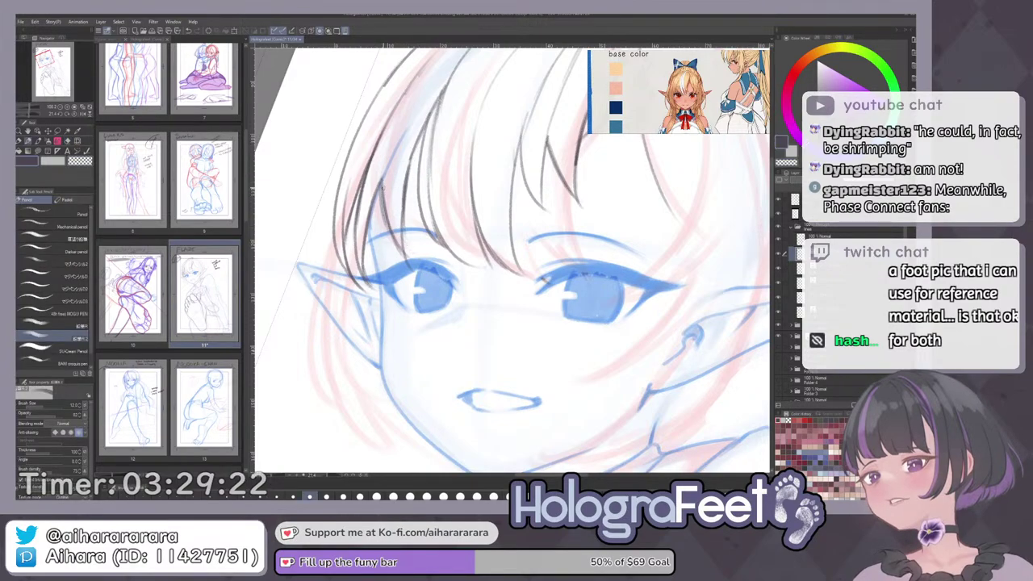
left_click_drag(382, 187, 390, 236)
Draw a short tapering strand between the far-side hair contour and the bangs above the far ear, redoing it once.
key("ctrl+0")
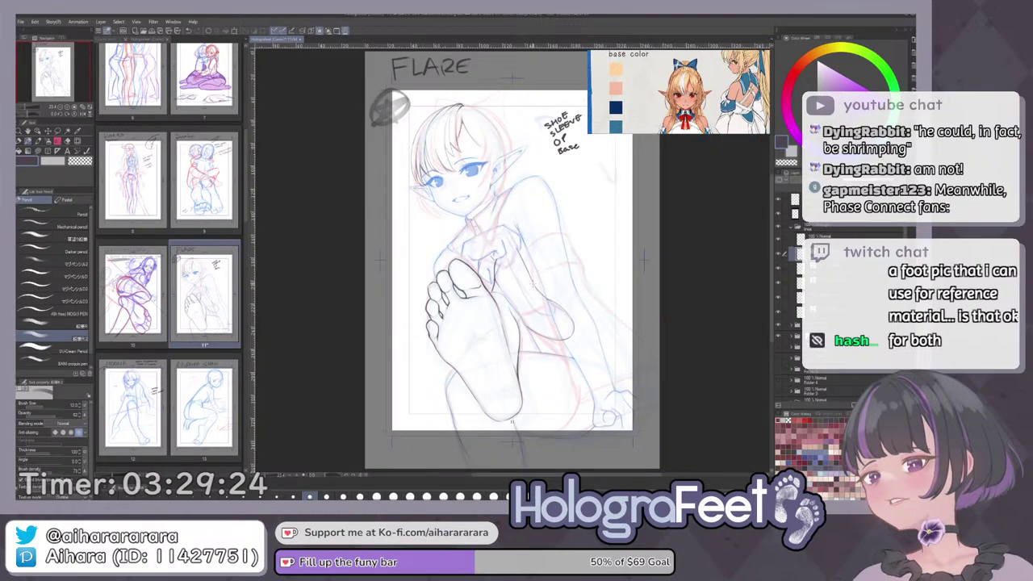
left_click_drag(443, 168, 492, 146)
left_click_drag(496, 149, 525, 262)
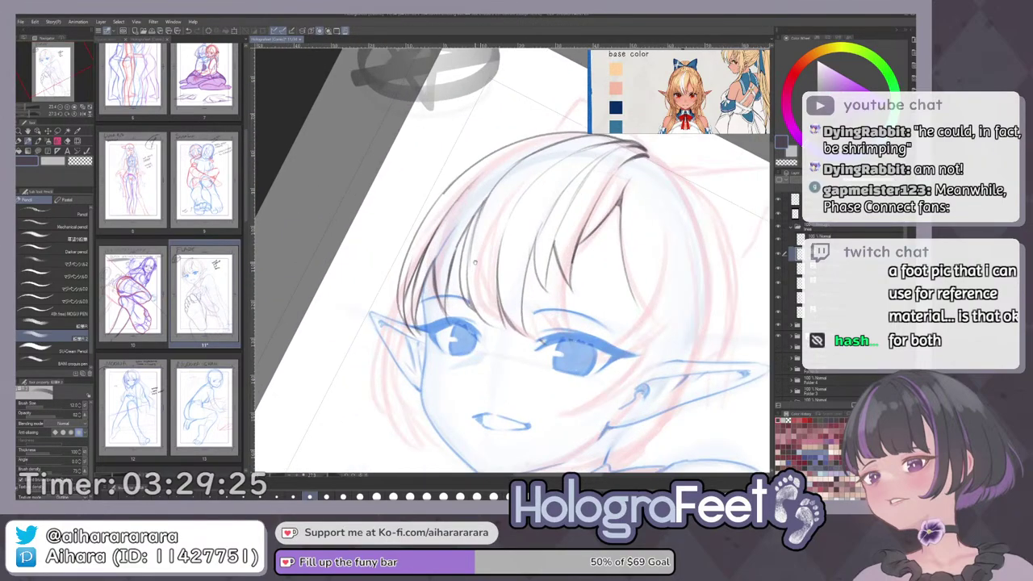
left_click_drag(455, 226, 436, 262)
key("ctrl+z")
left_click_drag(455, 226, 430, 275)
Hide the rough sketch folder to check the inked hair lines on their own, and show it again.
key("ctrl+0")
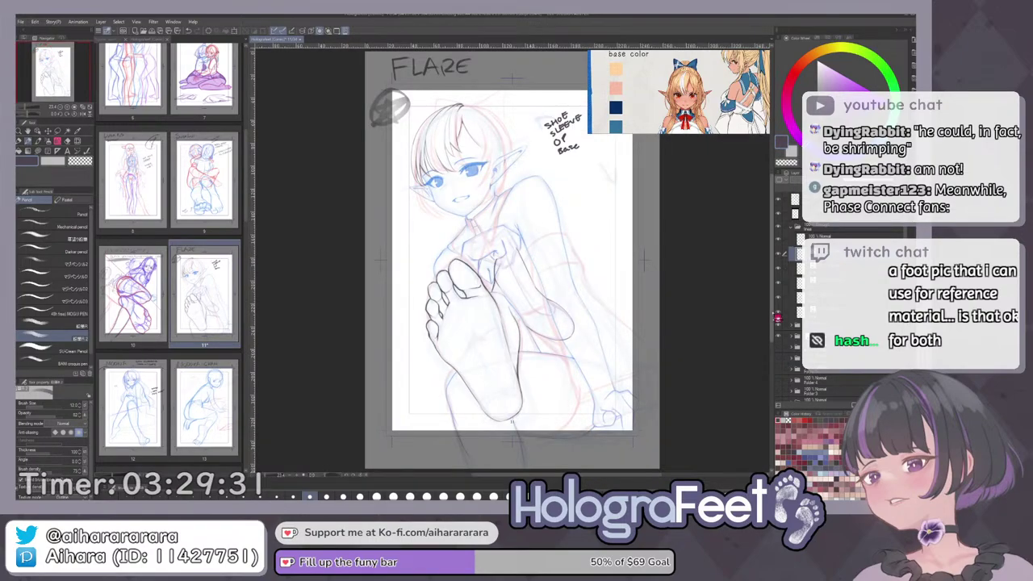
left_click(783, 338)
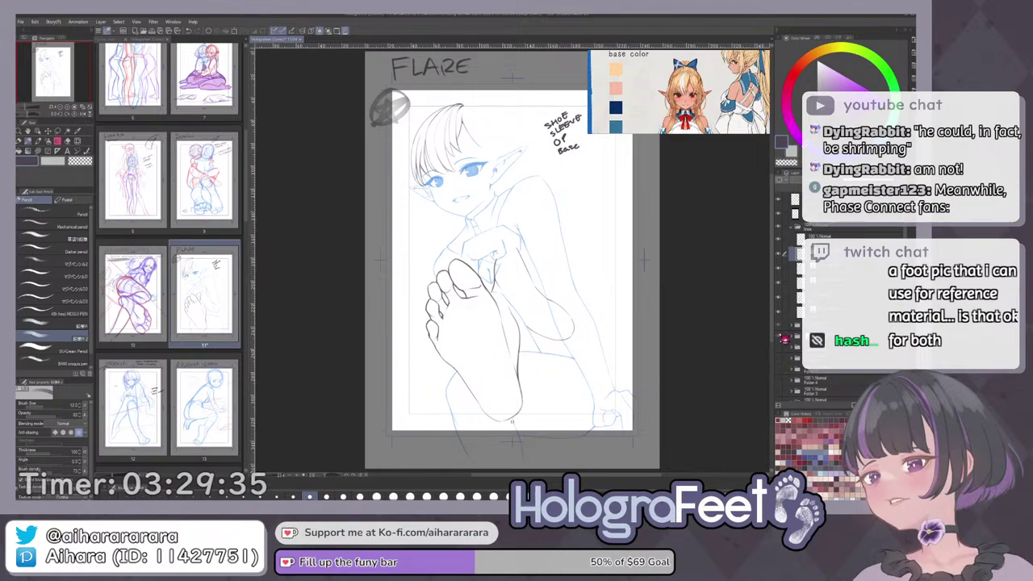
left_click(784, 338)
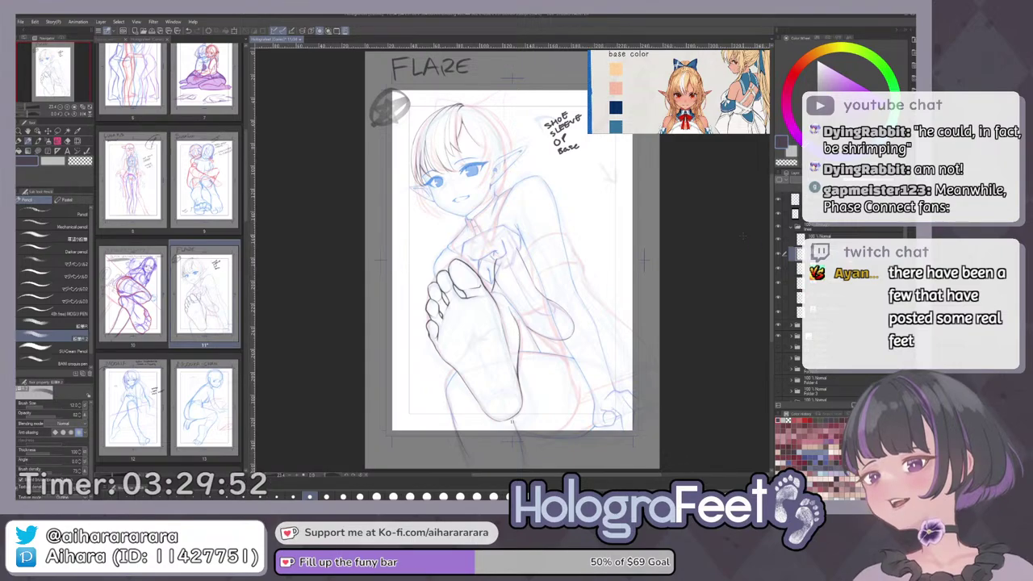
Erase the old curved bangs line on the near side of the parting after trying a replacement stroke toward the near eye.
scroll(477, 182, "up", 6)
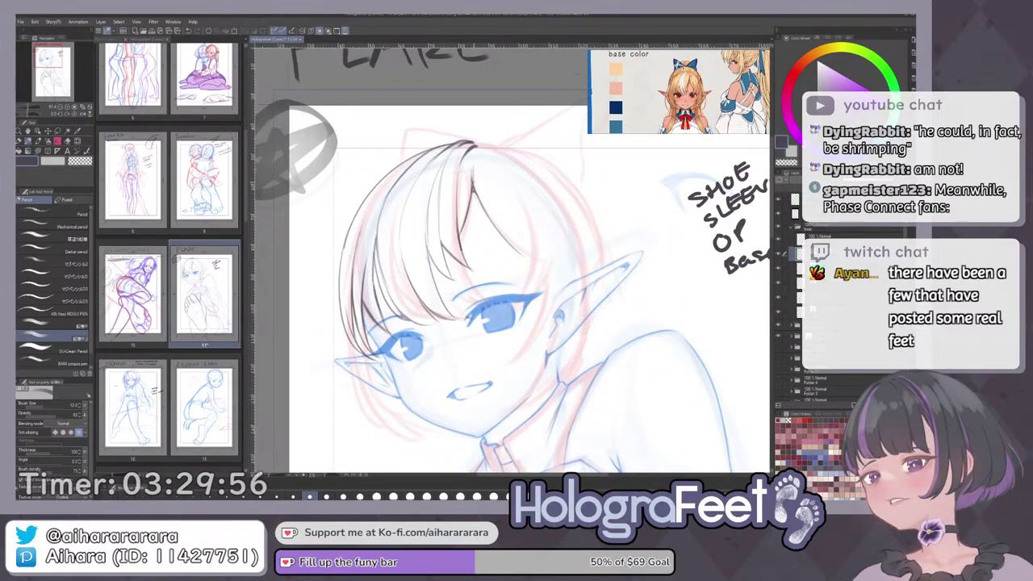
left_click_drag(539, 244, 547, 226)
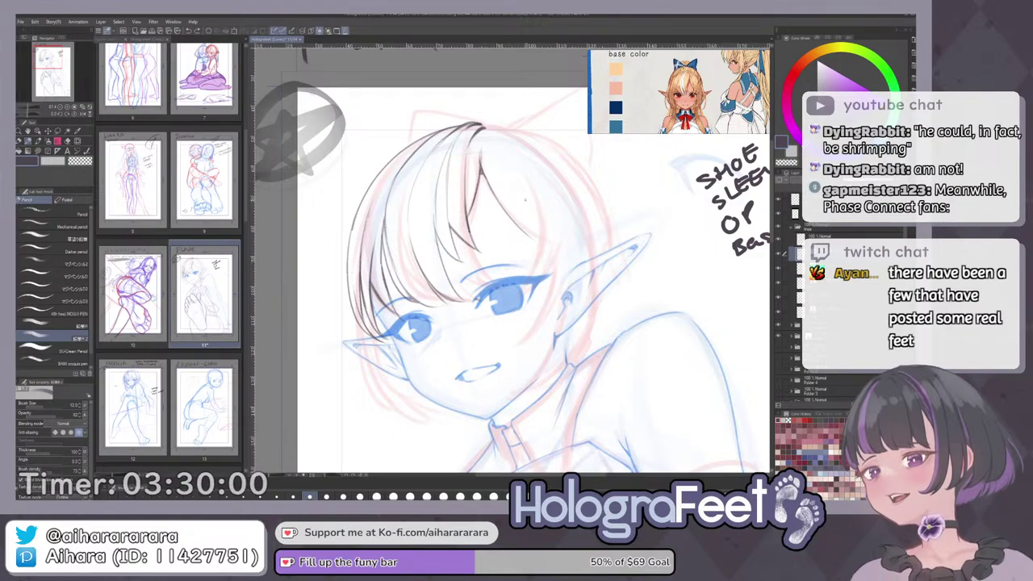
left_click_drag(555, 257, 549, 272)
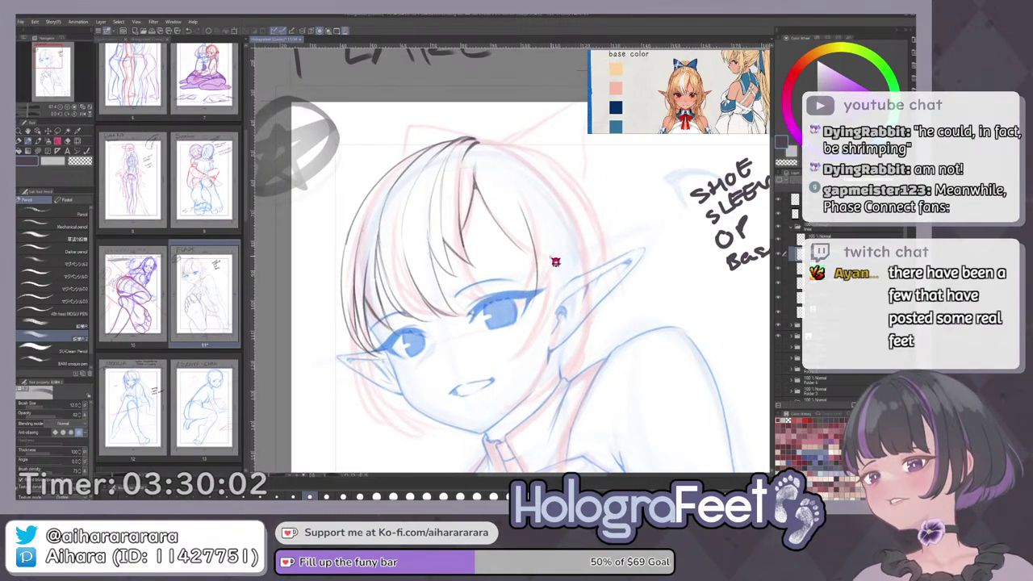
key("ctrl+z")
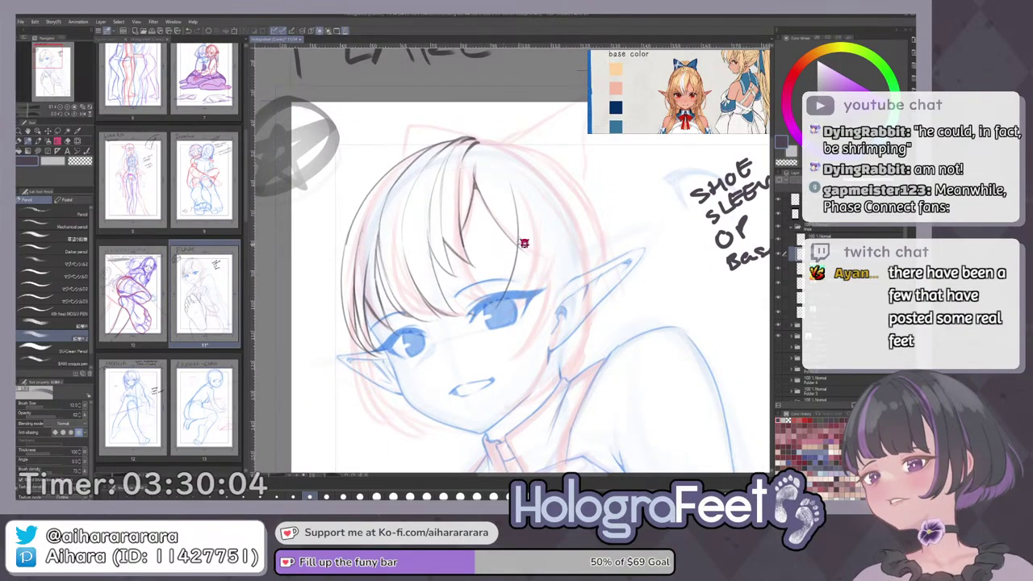
key("e")
key("e")
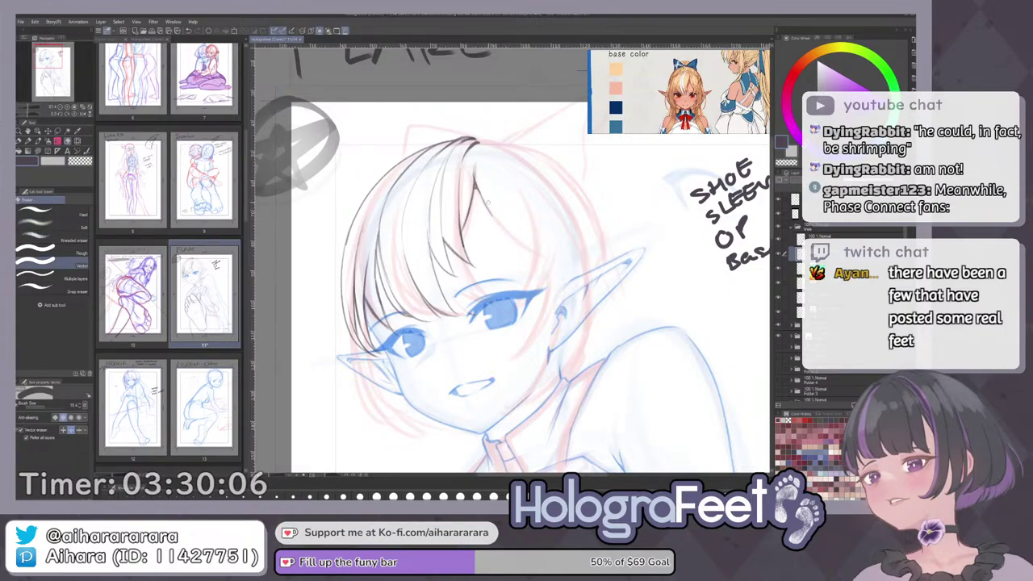
Draw the near-side bangs lock with curved lines from the parting and crown down to the near eye, retrying strokes until they fit.
key("p")
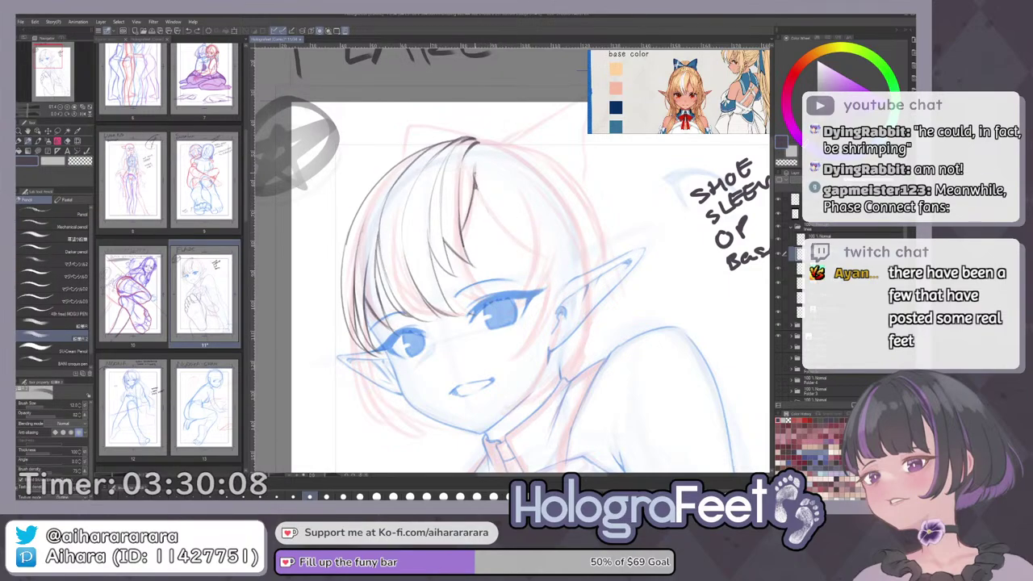
key("ctrl+z")
mouse_move(478, 191)
left_mouse_down()
mouse_move(515, 248)
mouse_move(517, 307)
left_mouse_up()
key("ctrl+z")
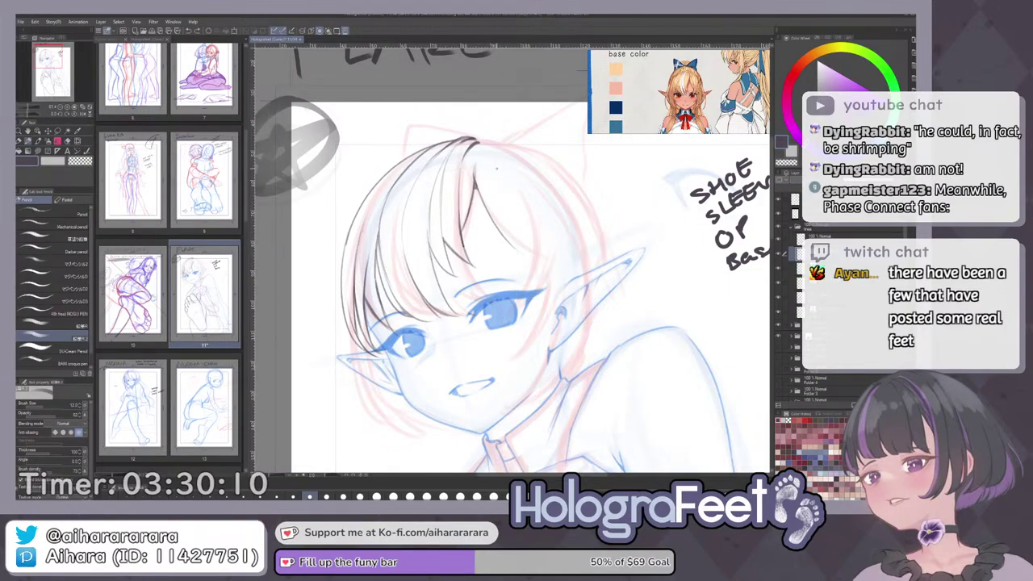
mouse_move(495, 166)
left_mouse_down()
mouse_move(518, 302)
mouse_move(507, 271)
left_mouse_up()
key("ctrl+z")
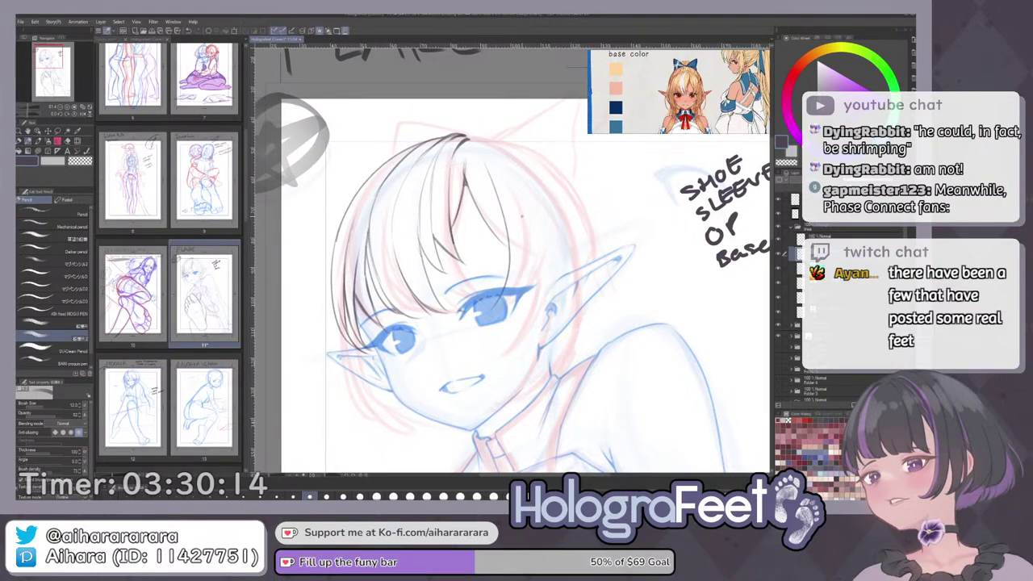
key("ctrl+z")
left_click_drag(529, 234, 494, 304)
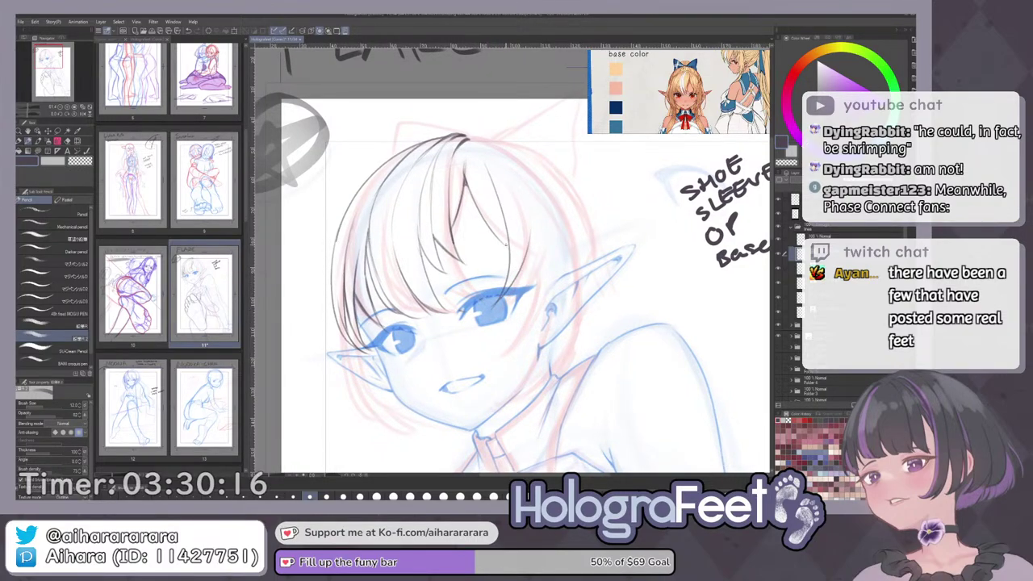
scroll(552, 272, "down", 1)
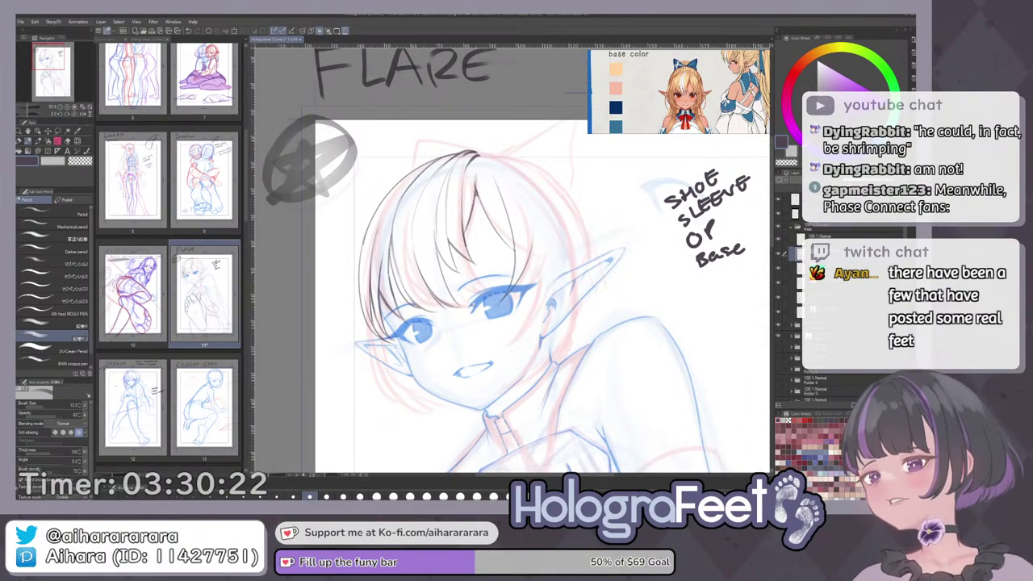
Draw the near-side outer hair contour from the crown down to the near ear, with short strand lines beside the near eye, retrying strokes.
scroll(540, 283, "down", 1)
scroll(540, 282, "up", 1)
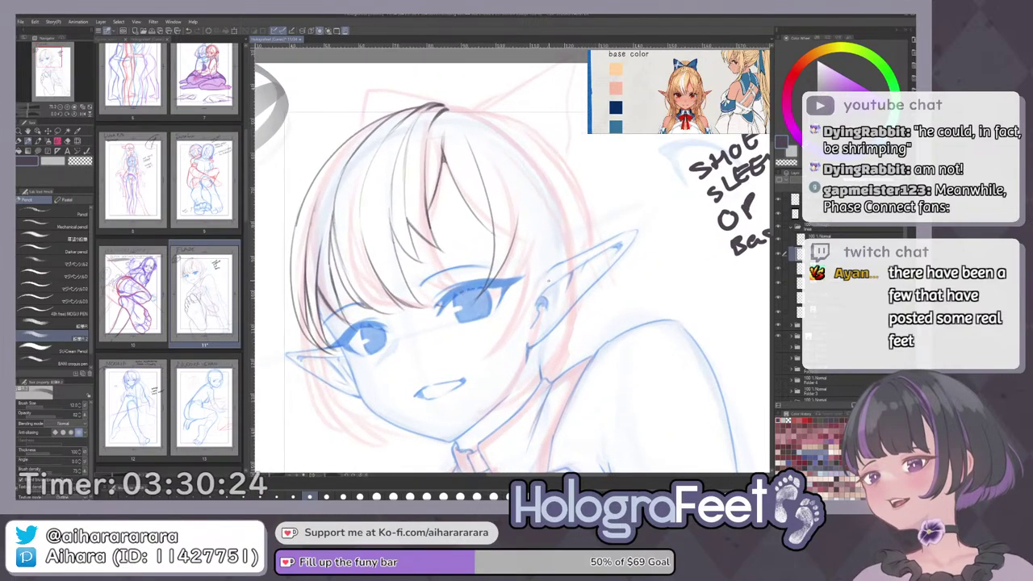
left_click_drag(549, 276, 544, 284)
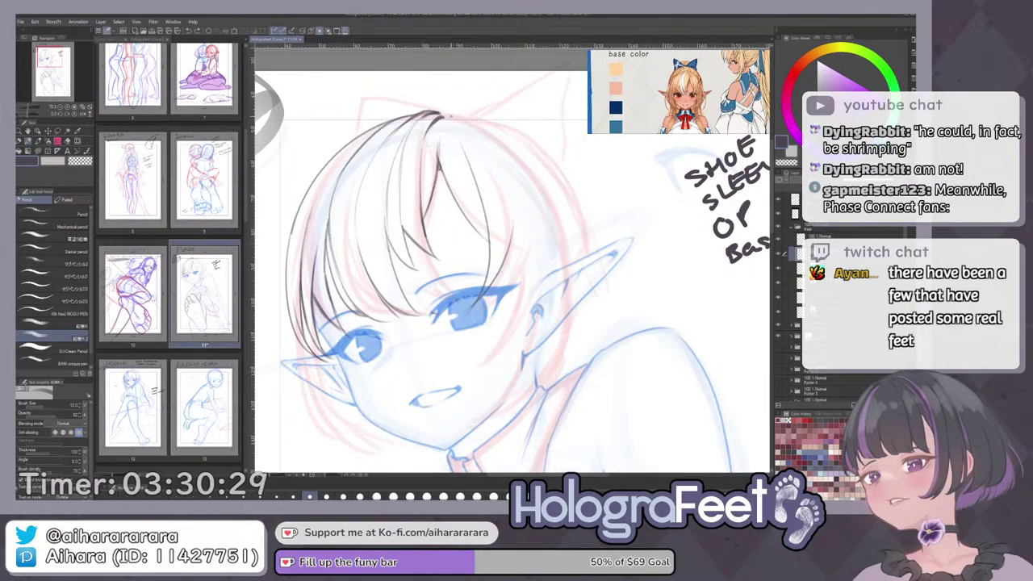
left_click_drag(511, 145, 539, 278)
key("ctrl+z")
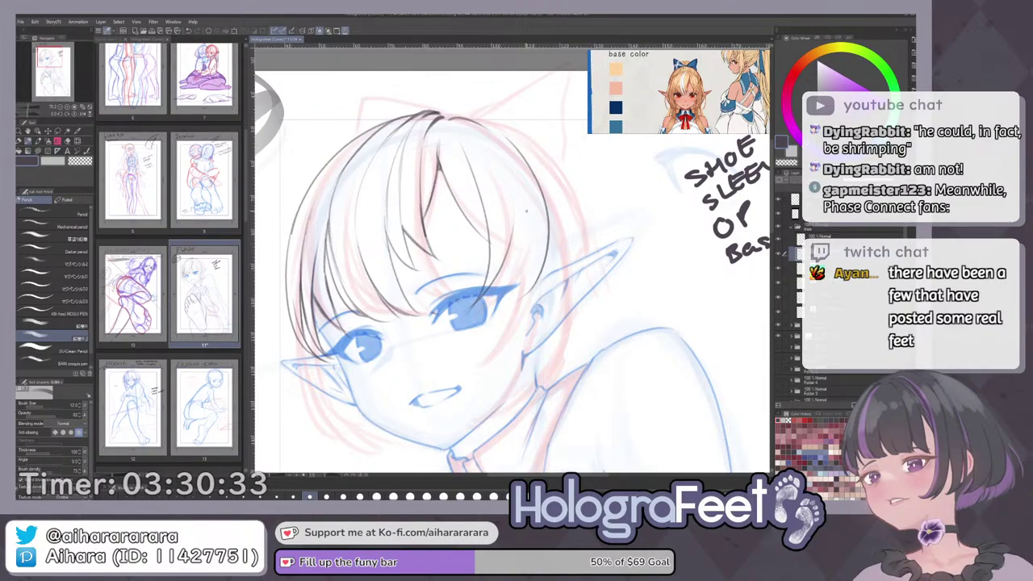
key("ctrl+z")
mouse_move(502, 138)
left_mouse_down()
mouse_move(542, 277)
mouse_move(523, 251)
mouse_move(528, 174)
mouse_move(496, 134)
mouse_move(543, 284)
left_mouse_up()
key("ctrl+z")
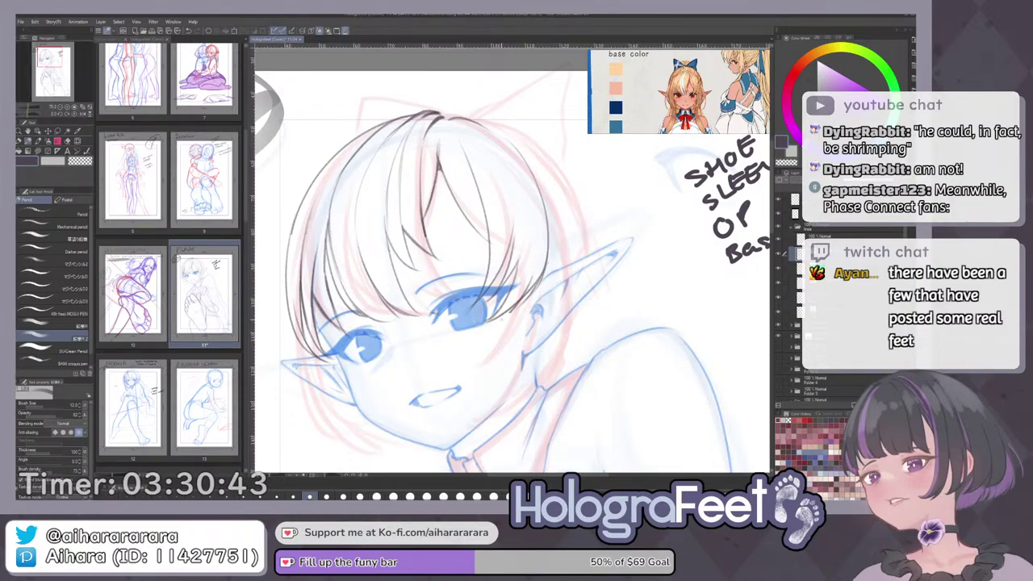
key("e")
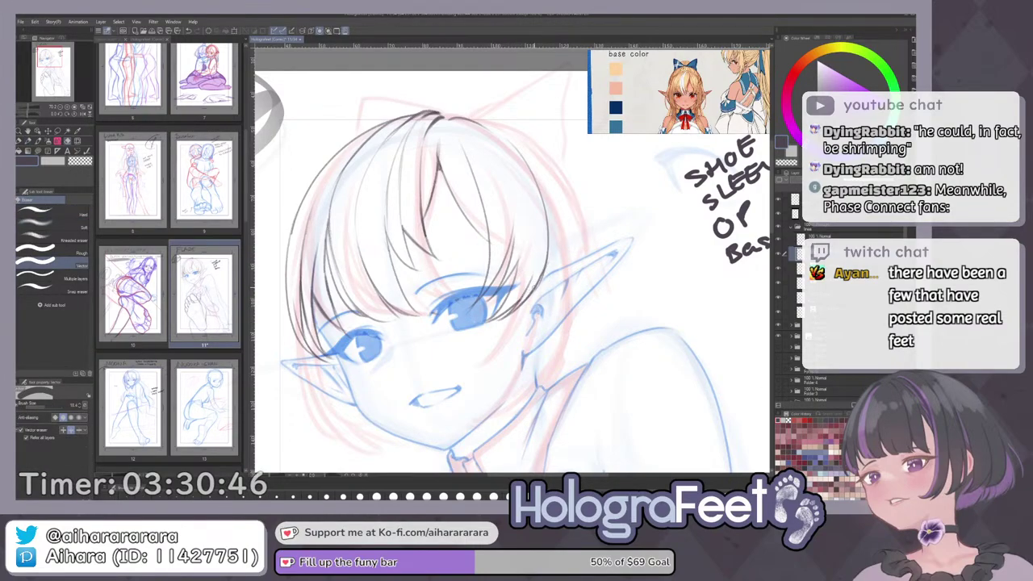
key("p")
Examine the inked hair against the whole figure and the face at different magnifications.
key("ctrl+0")
scroll(505, 157, "up", 1)
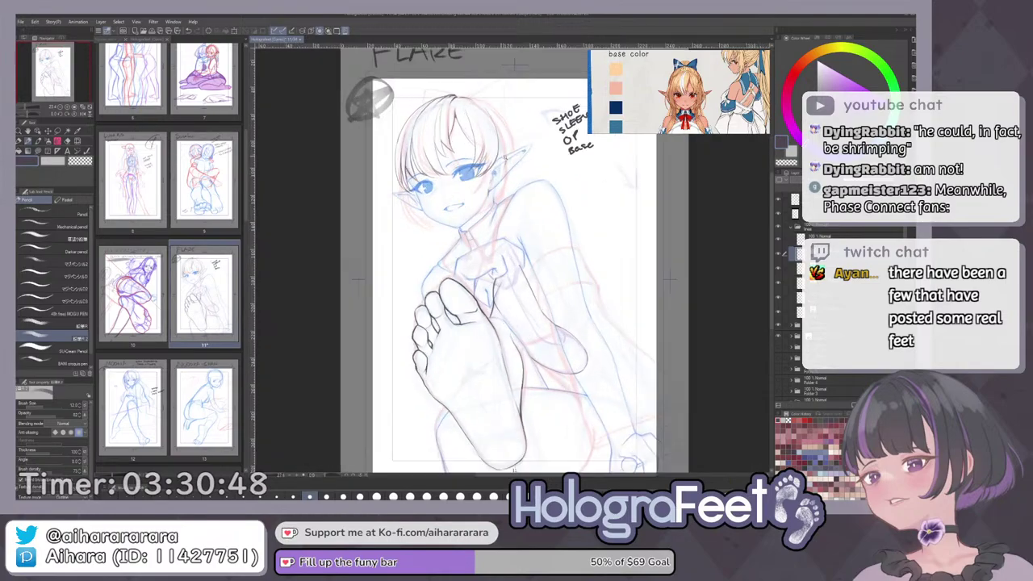
scroll(505, 157, "up", 2)
left_click_drag(507, 165, 548, 240)
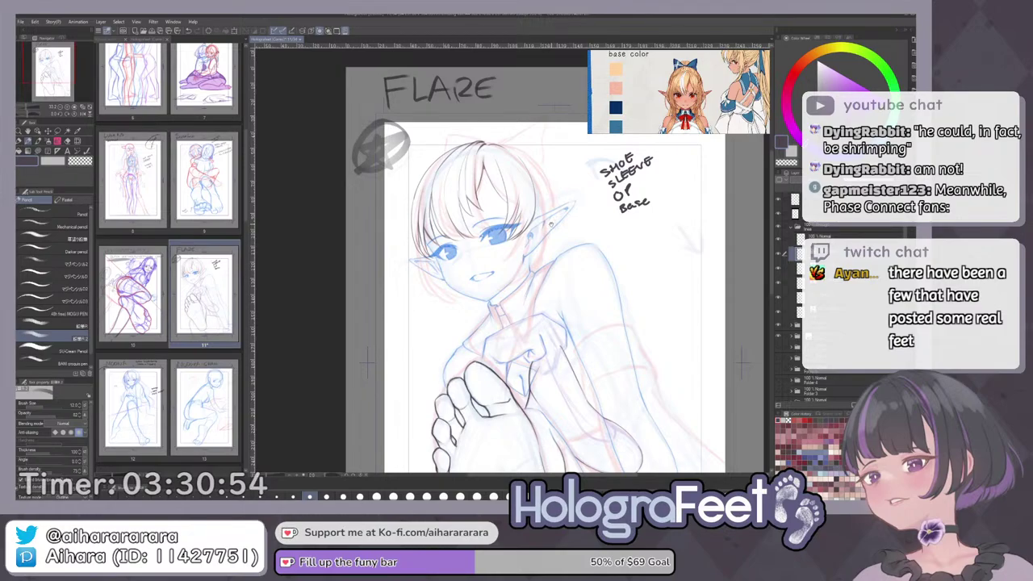
left_click_drag(551, 205, 552, 234)
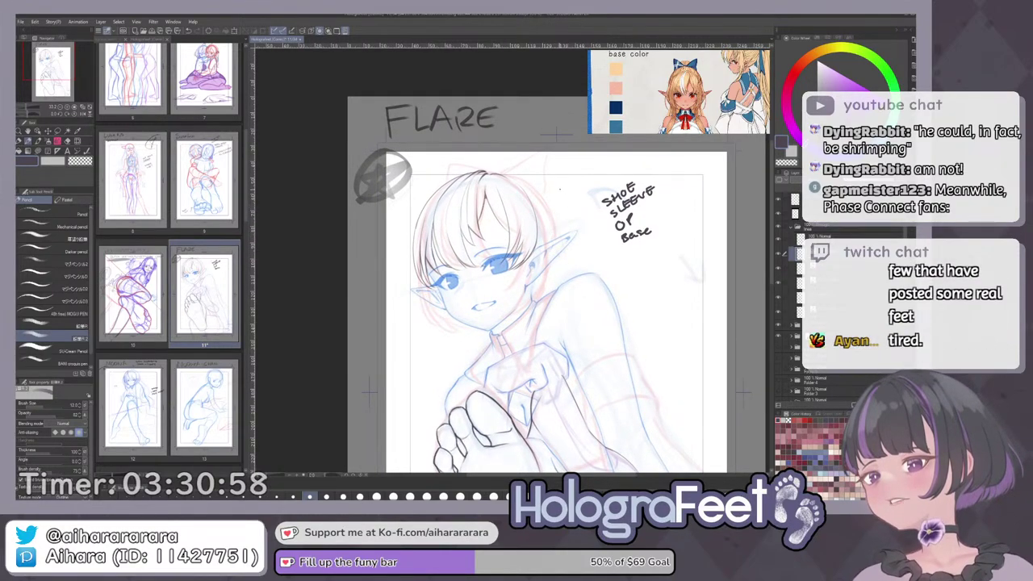
mouse_move(495, 255)
left_mouse_down()
mouse_move(484, 207)
mouse_move(516, 205)
left_mouse_up()
left_click_drag(438, 262, 433, 272)
scroll(431, 289, "down", 3)
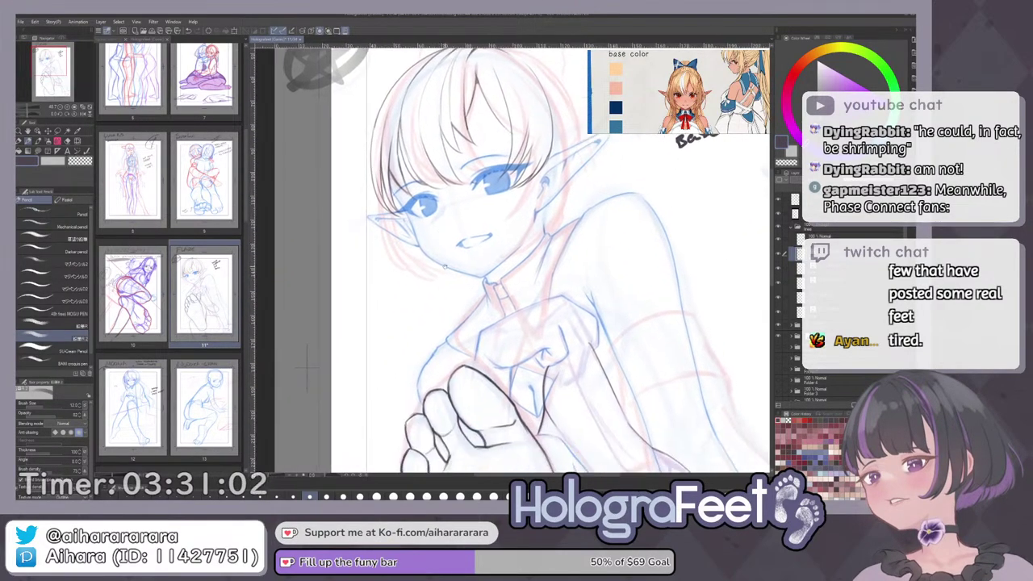
left_click_drag(484, 234, 495, 289)
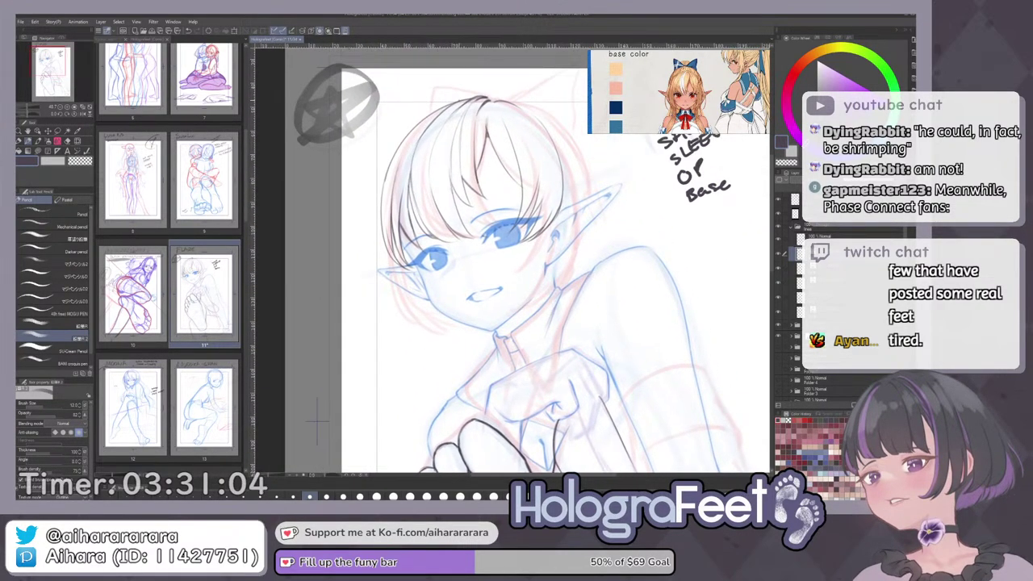
left_click_drag(389, 273, 400, 331)
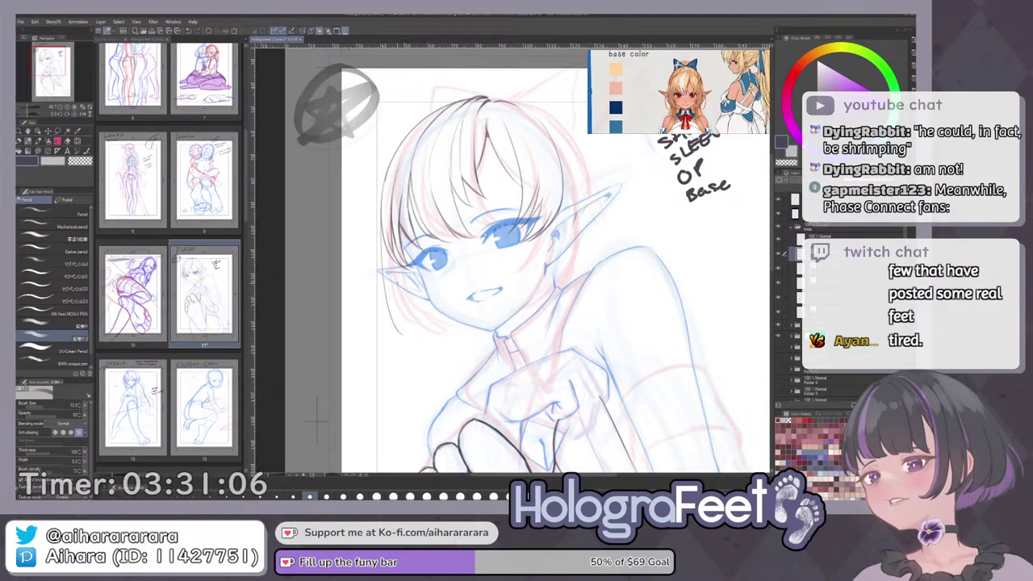
key("ctrl+z")
left_click_drag(385, 261, 405, 325)
mouse_move(412, 222)
left_mouse_down()
mouse_move(387, 206)
mouse_move(394, 191)
left_mouse_up()
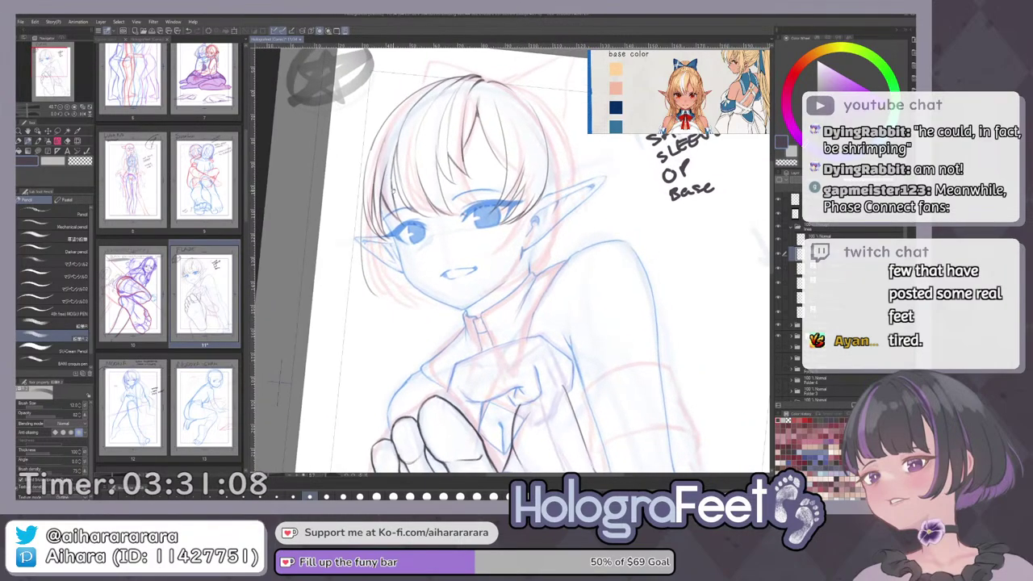
scroll(392, 194, "up", 1)
scroll(389, 231, "up", 2)
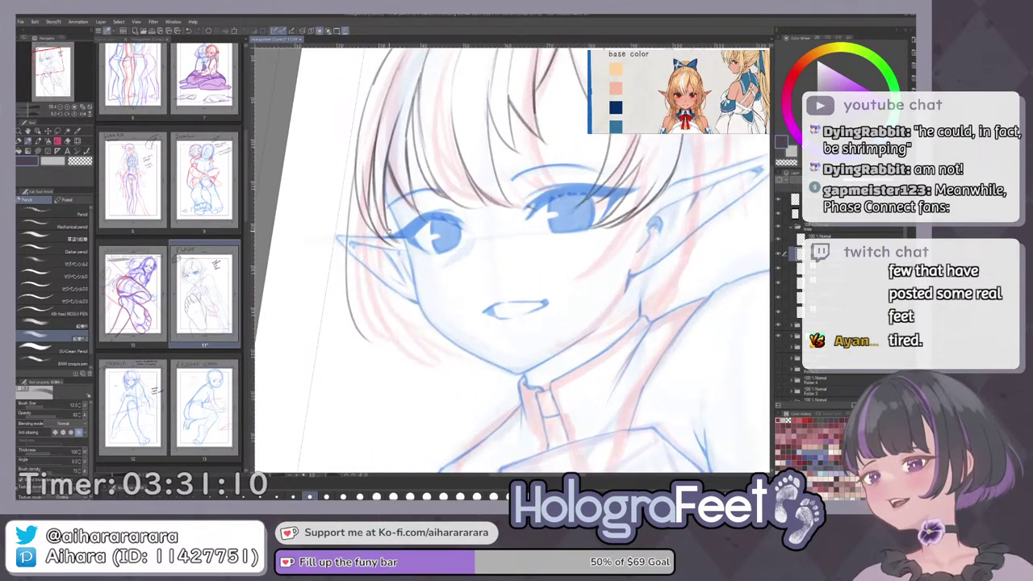
key("ctrl+z")
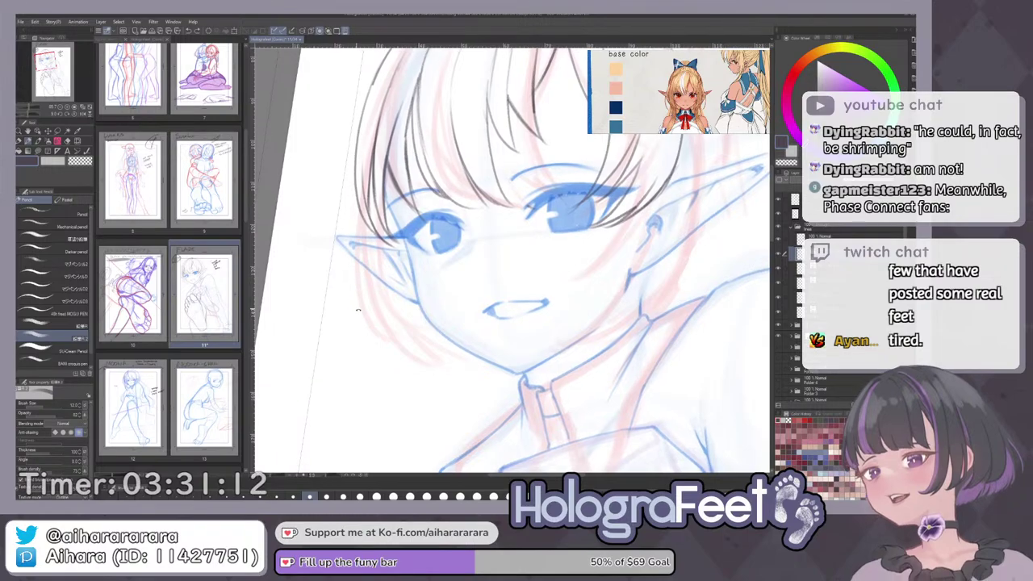
Draw the far-side outer hair contour curving down past the tip of the far ear, redoing the stroke until it fits.
left_click_drag(358, 309, 370, 258)
mouse_move(355, 132)
left_mouse_down()
mouse_move(352, 300)
mouse_move(344, 259)
mouse_move(357, 308)
left_mouse_up()
key("ctrl+z")
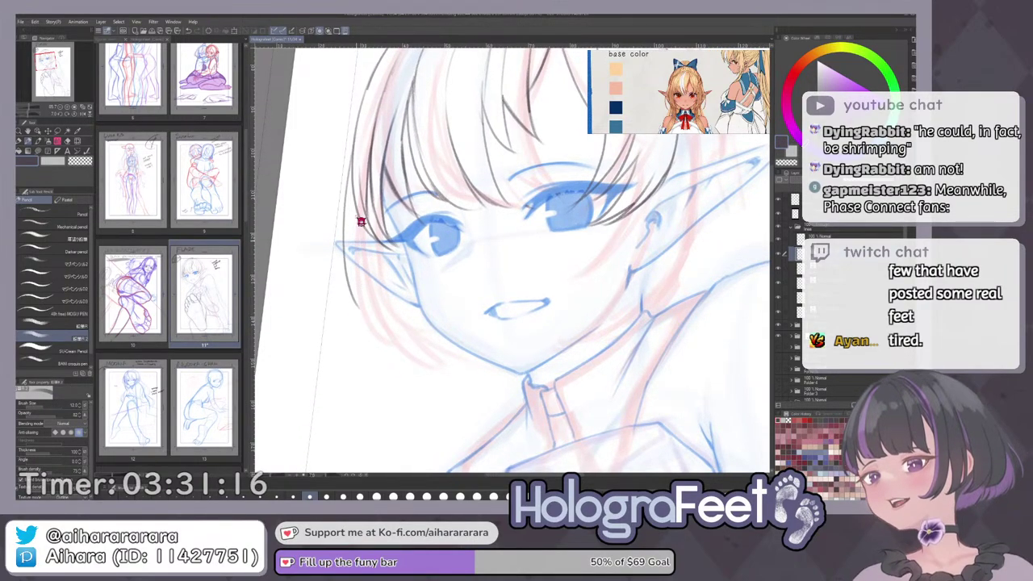
key("ctrl+z")
mouse_move(352, 134)
left_mouse_down()
mouse_move(334, 249)
mouse_move(349, 314)
left_mouse_up()
key("ctrl+z")
left_click_drag(353, 128, 346, 316)
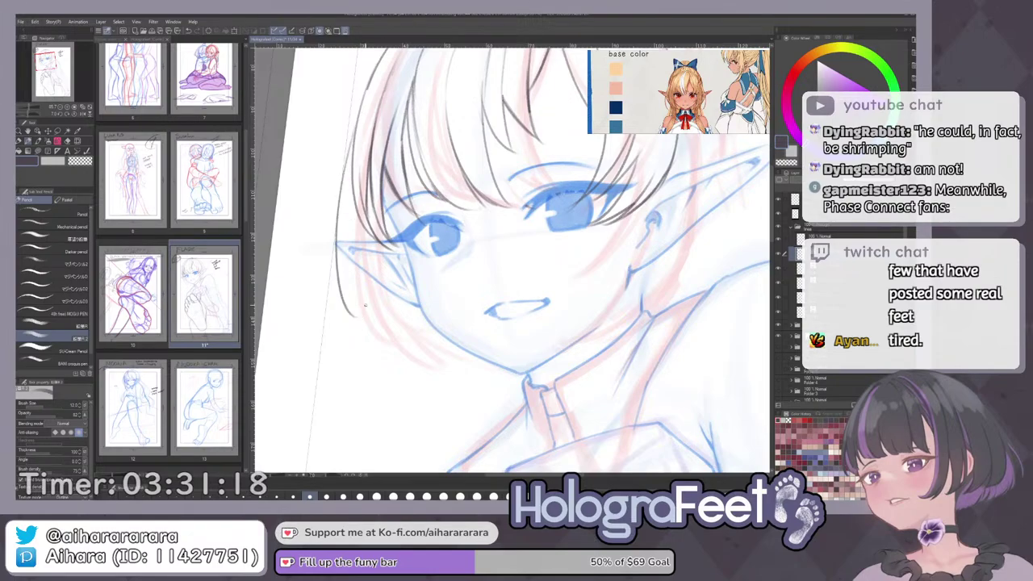
key("ctrl+z")
left_click_drag(352, 157, 346, 316)
left_click_drag(356, 185, 349, 317)
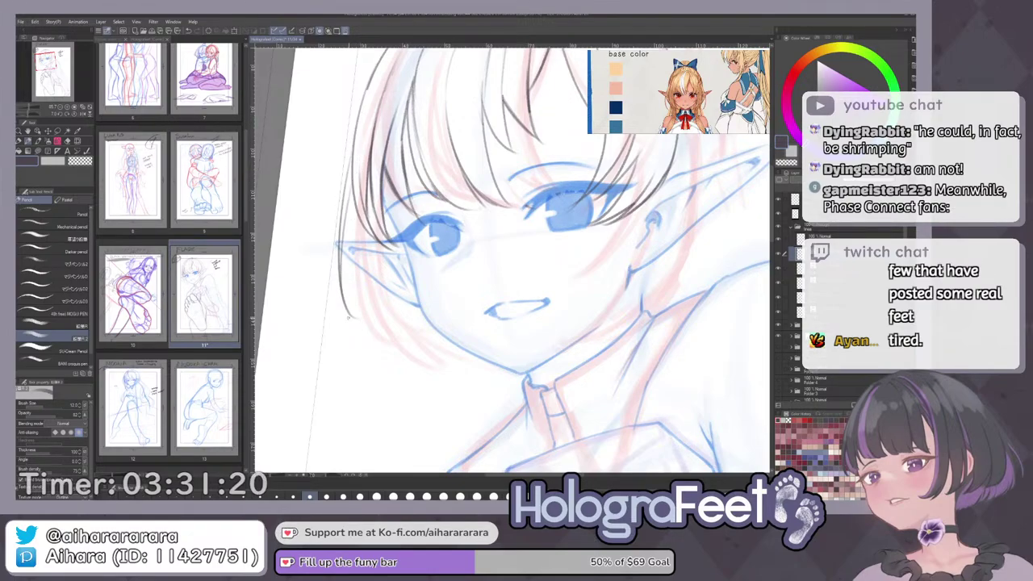
key("ctrl+z")
mouse_move(350, 236)
left_mouse_down()
mouse_move(370, 324)
mouse_move(400, 339)
left_mouse_up()
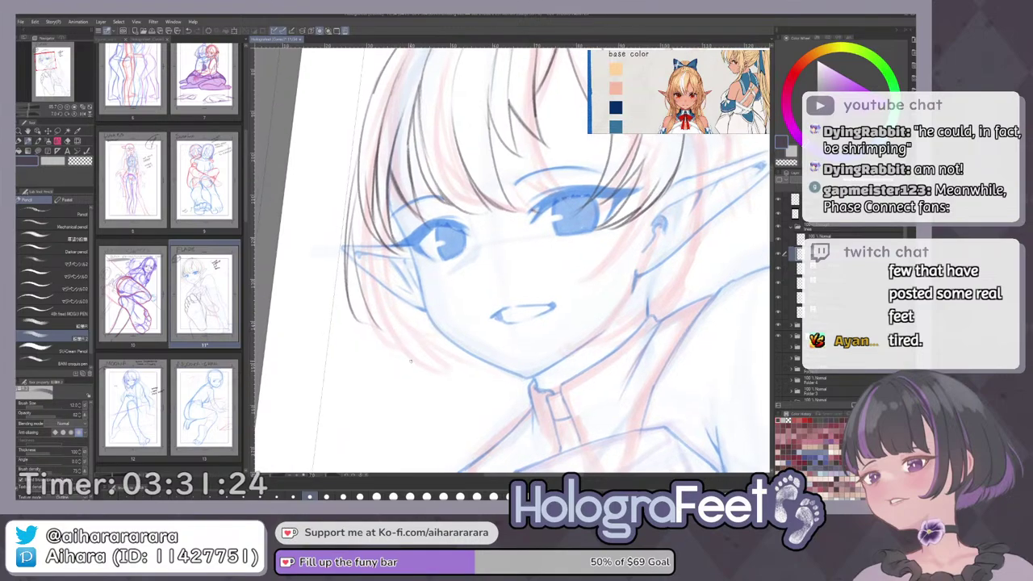
Draw two longer curved strands of the far-side lock over the far ear toward the jaw, redoing strokes as needed.
mouse_move(360, 201)
left_mouse_down()
mouse_move(362, 274)
mouse_move(394, 343)
left_mouse_up()
key("ctrl+z")
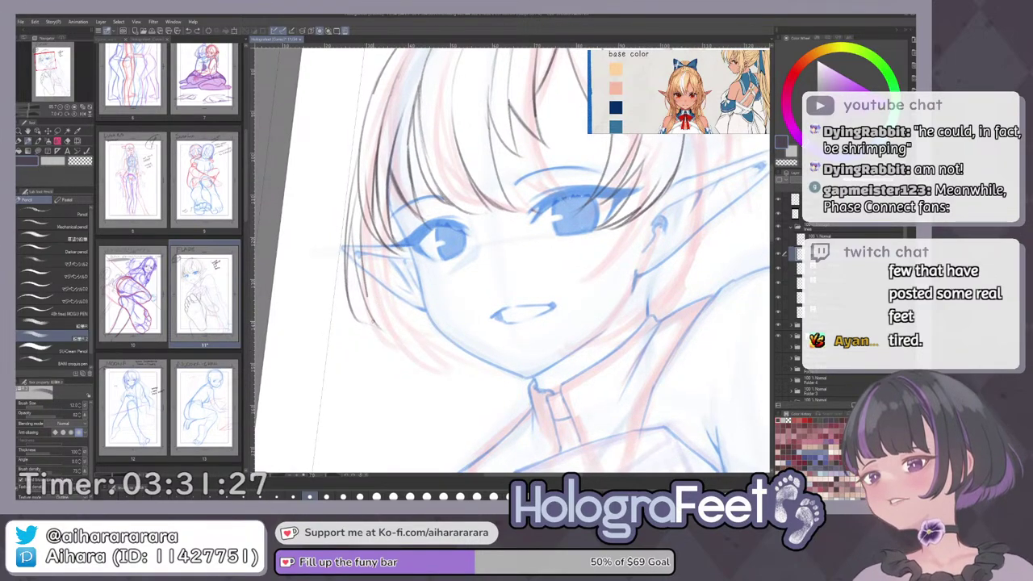
left_click_drag(358, 224, 396, 357)
mouse_move(369, 277)
left_mouse_down()
mouse_move(388, 353)
mouse_move(421, 365)
left_mouse_up()
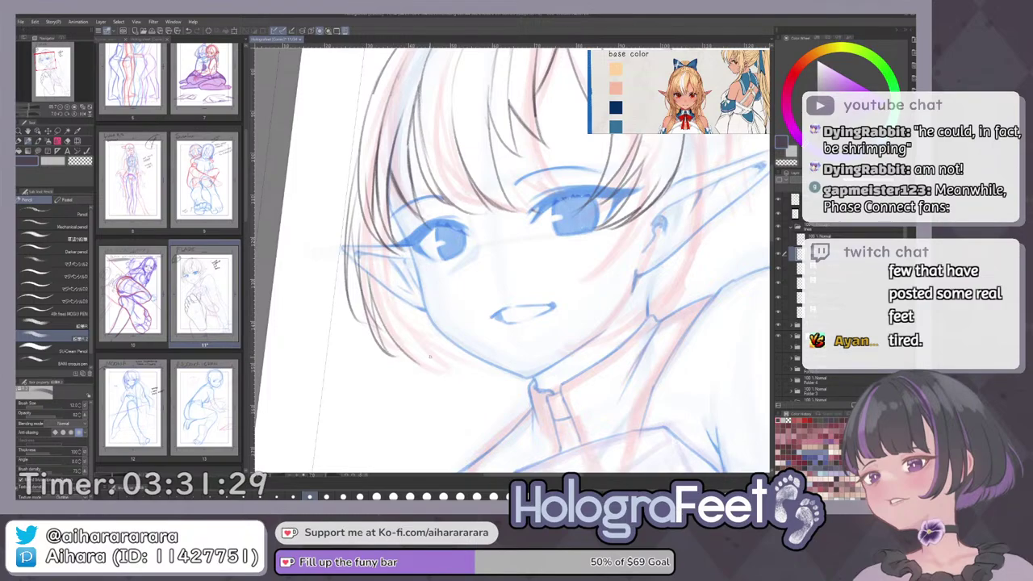
key("ctrl+z")
left_click_drag(370, 273, 436, 369)
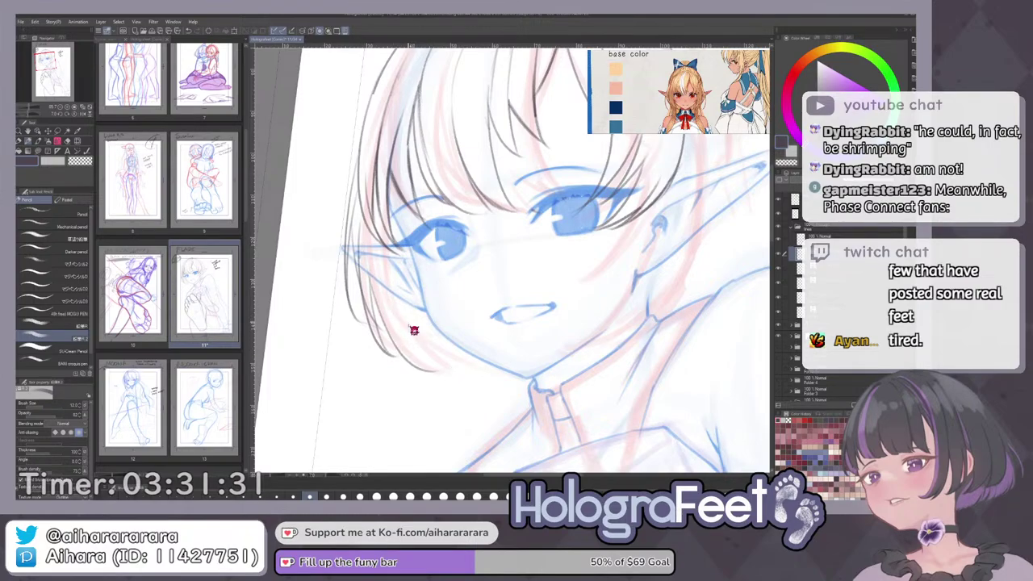
key("ctrl+z")
left_click_drag(368, 260, 433, 367)
Draw the inner edge of the far-side lock from the outer corner of the far eye down to the lock's tip.
left_click_drag(401, 262, 441, 368)
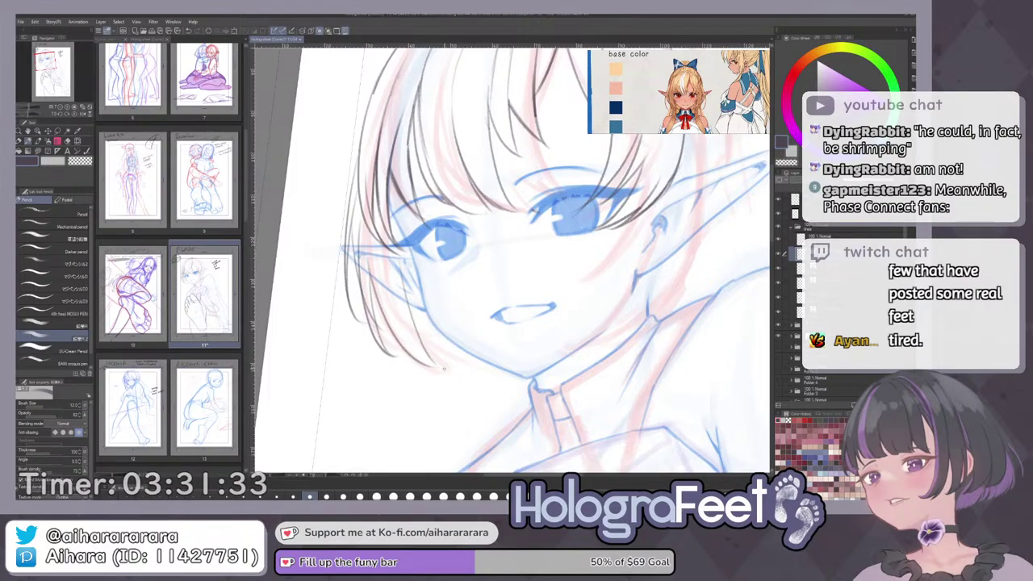
key("ctrl+z")
left_click_drag(400, 251, 435, 368)
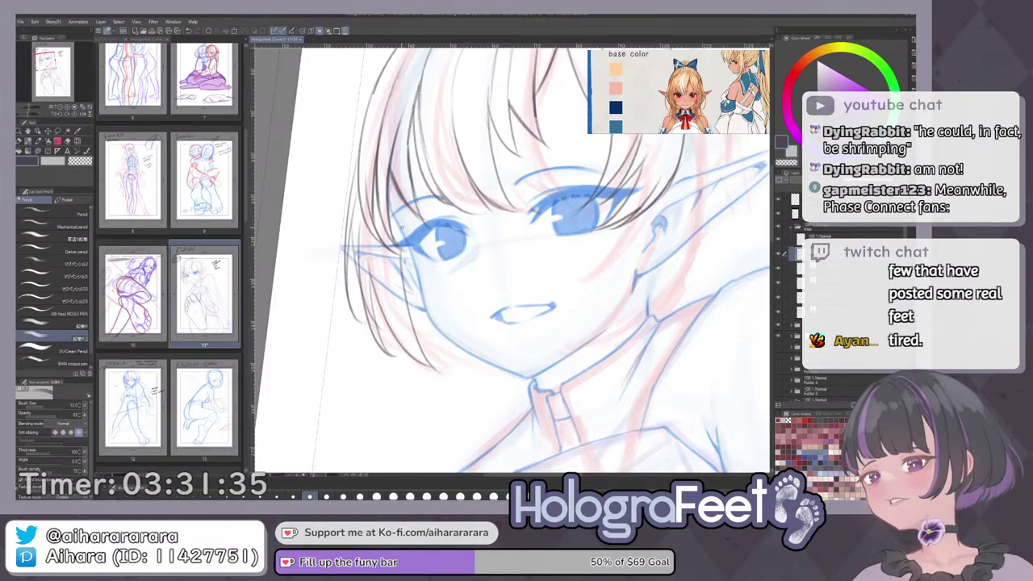
left_click_drag(402, 228, 405, 287)
key("ctrl+z")
left_click_drag(397, 224, 406, 303)
left_click_drag(399, 248, 407, 310)
Clean up the stray line ends of the far-side lock around the far ear with the vector eraser.
key("e")
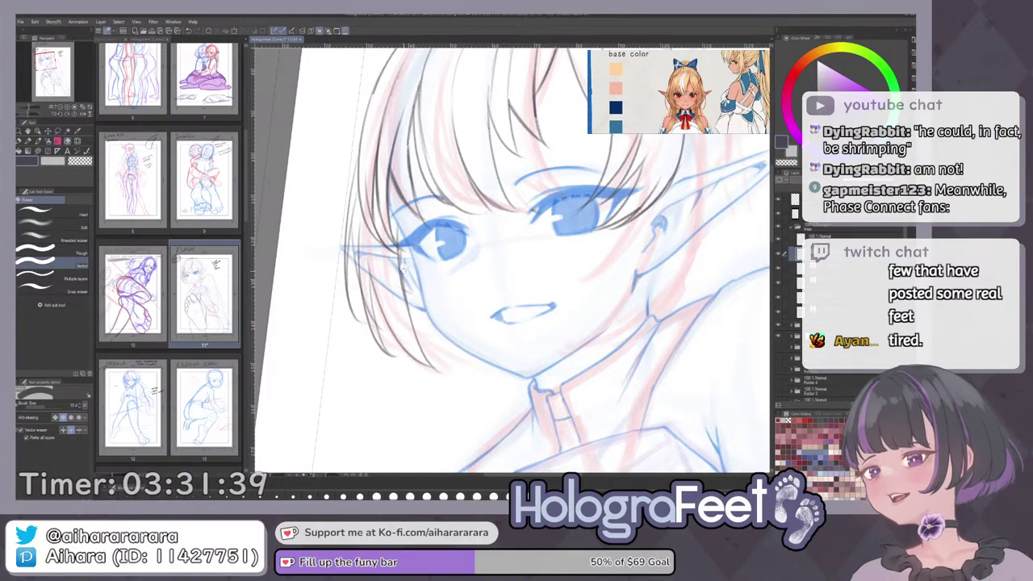
key("p")
key("e")
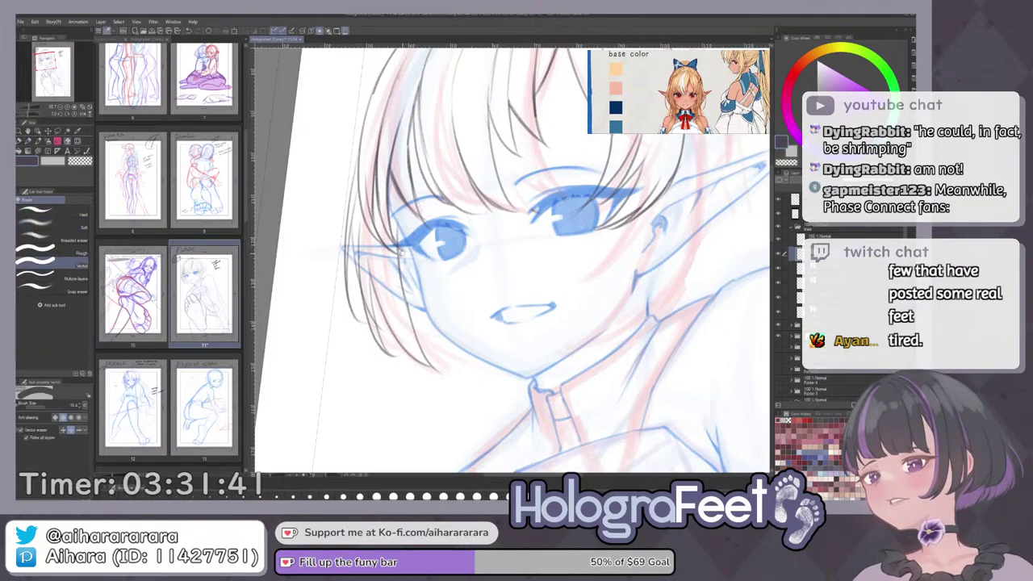
key("p")
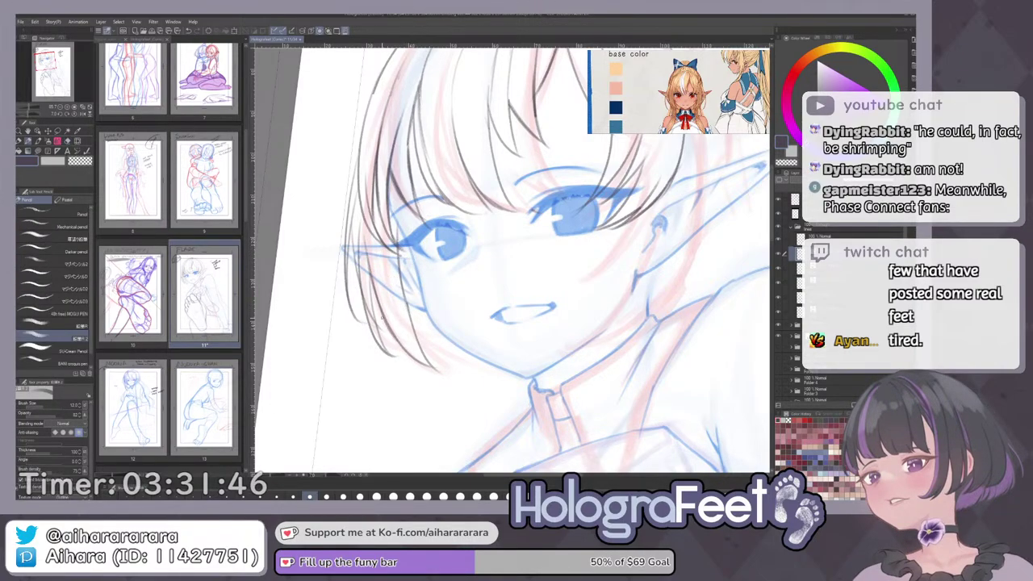
key("e")
left_click_drag(368, 301, 365, 291)
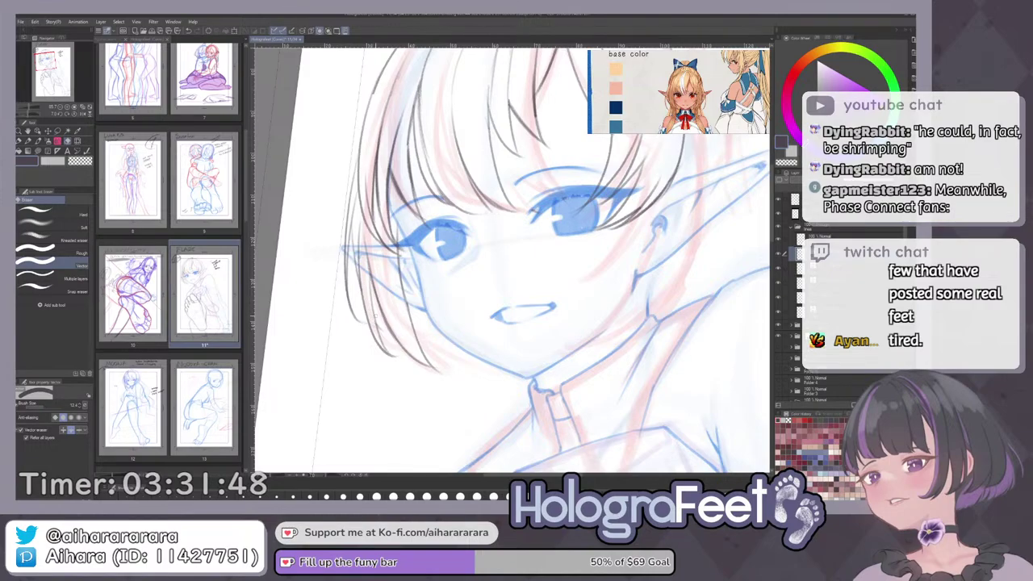
key("p")
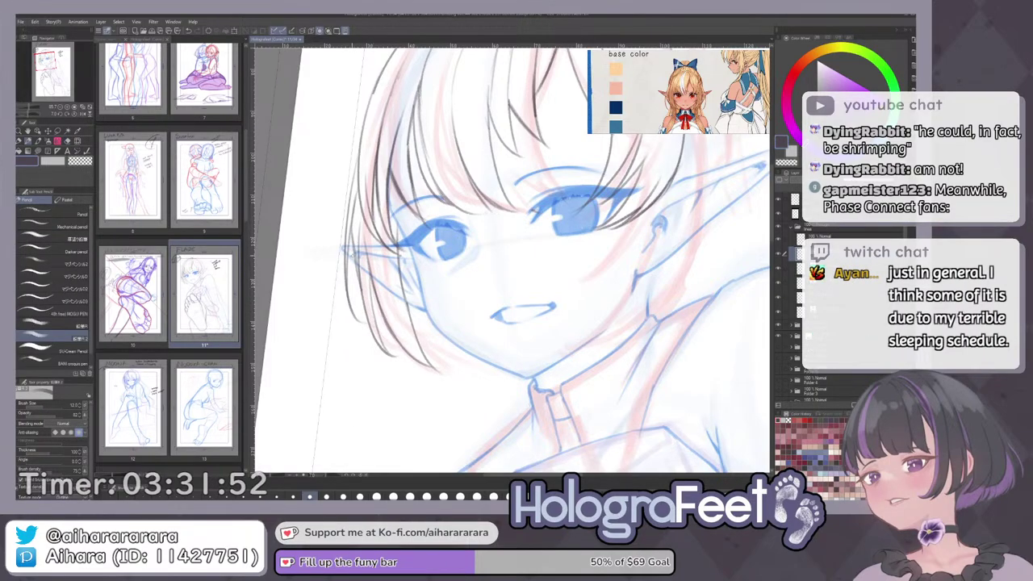
Draw a joining stroke between the far-side lock and the upper hair contour above the far ear, retrying it once.
mouse_move(361, 147)
left_mouse_down()
mouse_move(355, 270)
mouse_move(369, 328)
left_mouse_up()
key("ctrl+z")
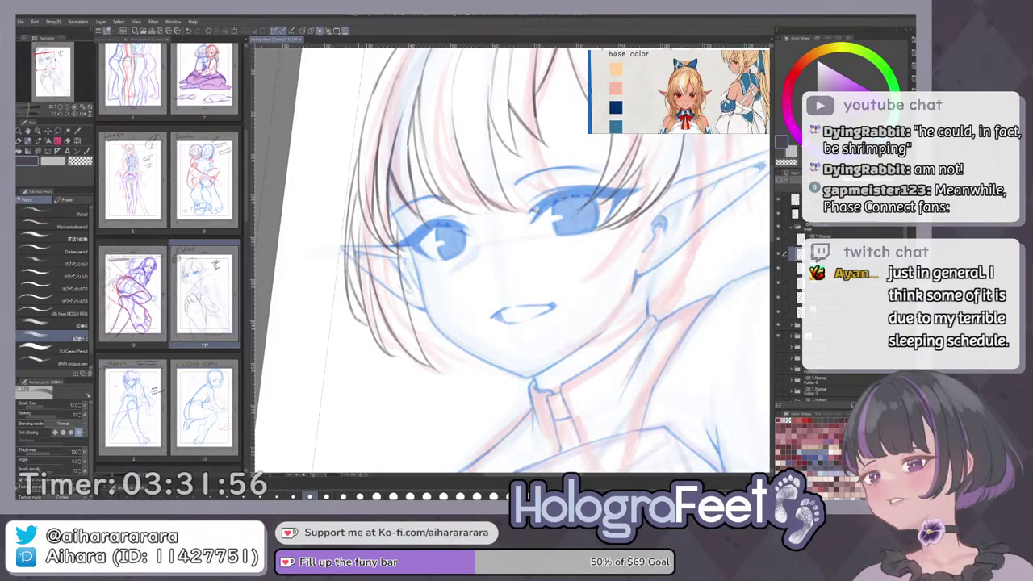
key("ctrl+0")
left_click_drag(442, 173, 486, 151)
left_click_drag(478, 91, 557, 91)
mouse_move(402, 282)
left_mouse_down()
mouse_move(417, 245)
mouse_move(372, 365)
left_mouse_up()
left_click_drag(431, 216, 482, 142)
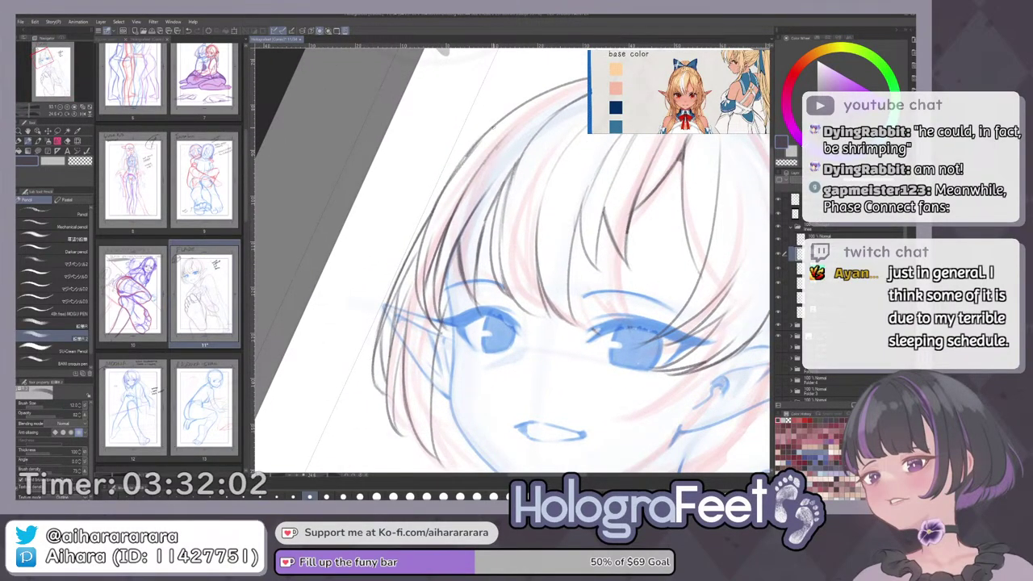
key("ctrl+z")
left_click_drag(432, 215, 476, 144)
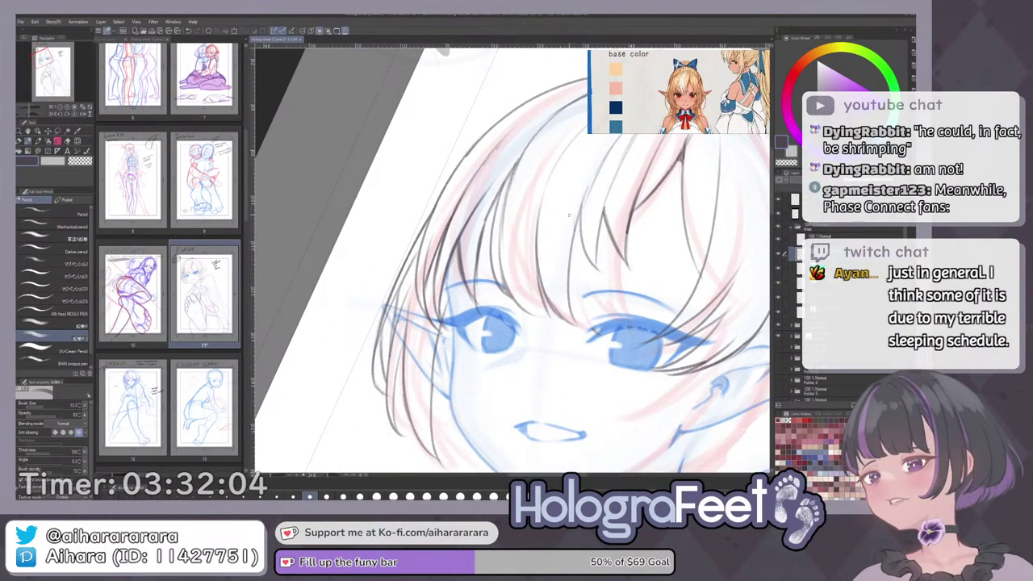
Retouch the curved strands at the lower end of the far-side lock below the far ear, undoing the last change.
scroll(386, 334, "down", 2)
left_click_drag(570, 200, 608, 163)
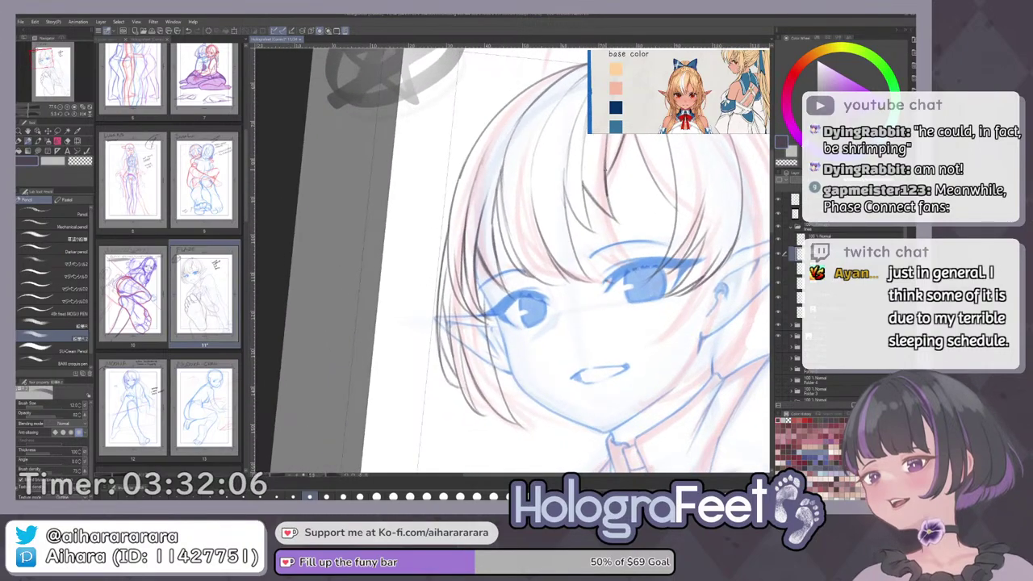
left_click_drag(571, 292, 539, 232)
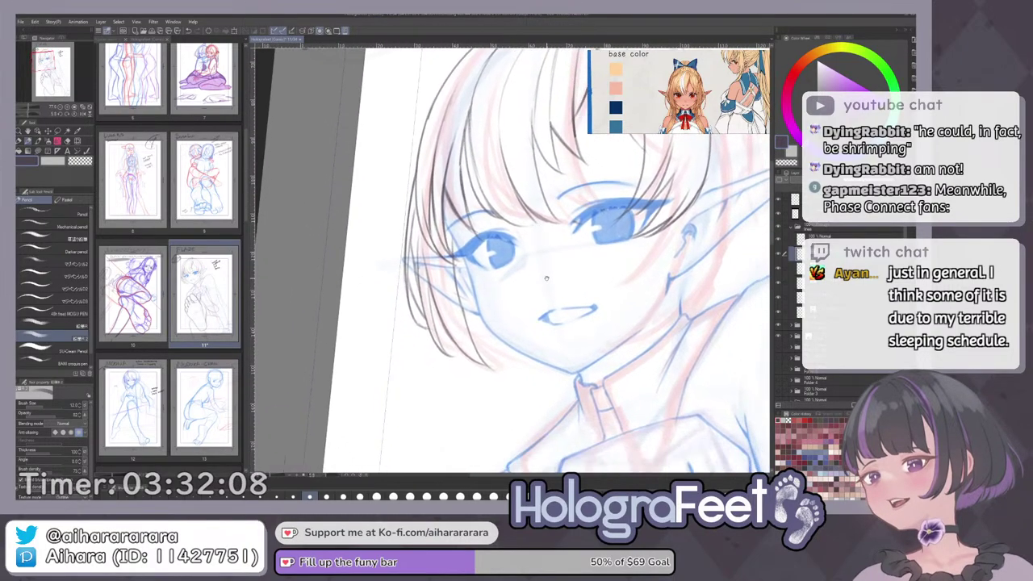
scroll(547, 280, "down", 1)
left_click_drag(426, 220, 450, 187)
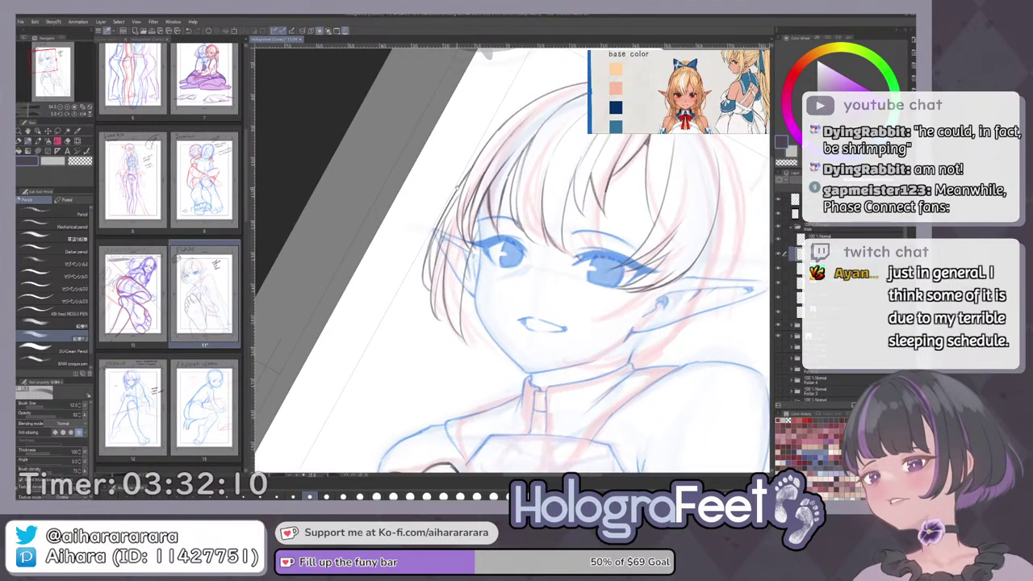
scroll(449, 250, "up", 5)
mouse_move(425, 362)
left_mouse_down()
mouse_move(416, 318)
mouse_move(428, 333)
left_mouse_up()
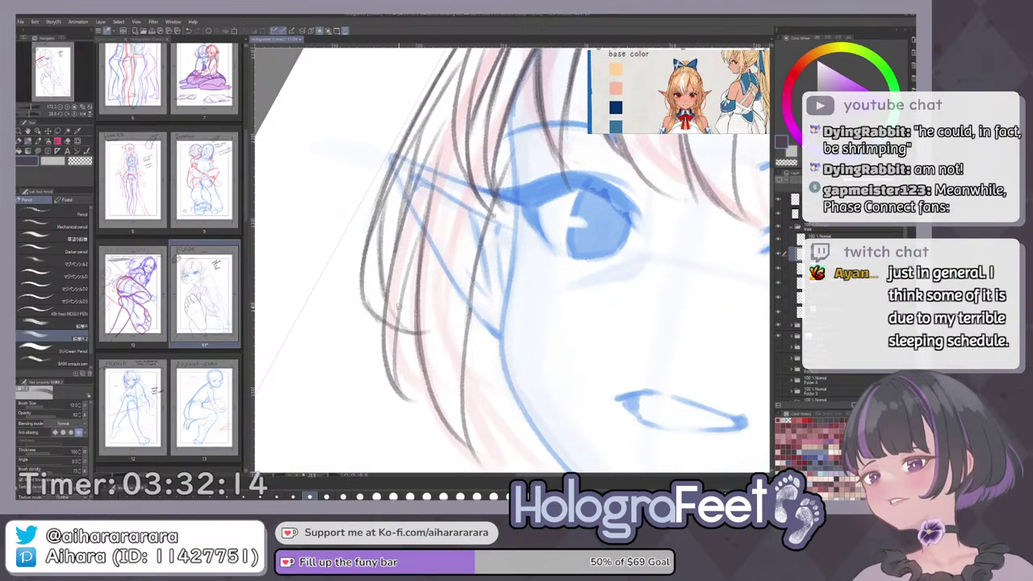
mouse_move(389, 305)
left_mouse_down()
mouse_move(413, 329)
mouse_move(391, 315)
left_mouse_up()
key("e")
key("ctrl+z")
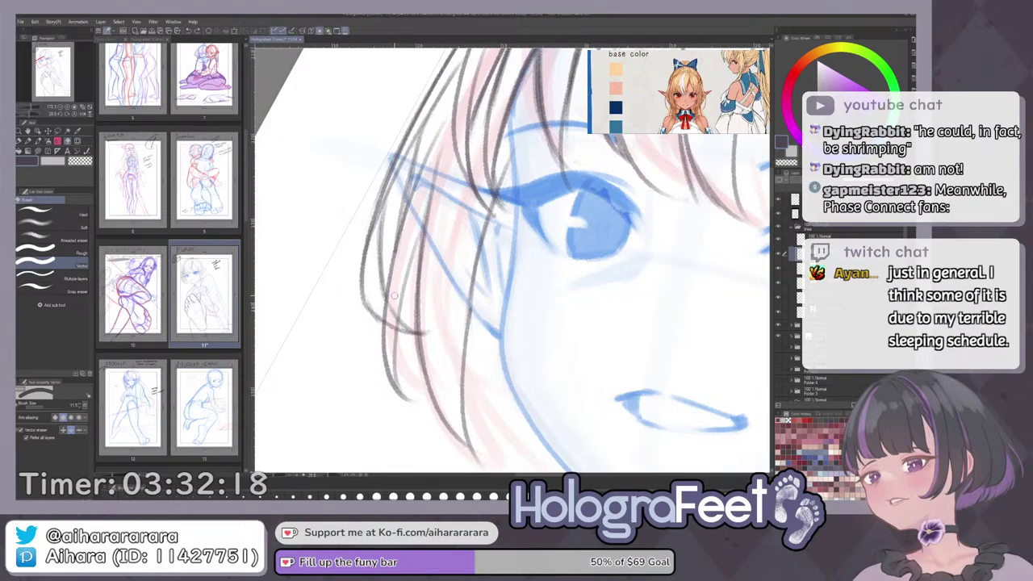
key("p")
key("ctrl+0")
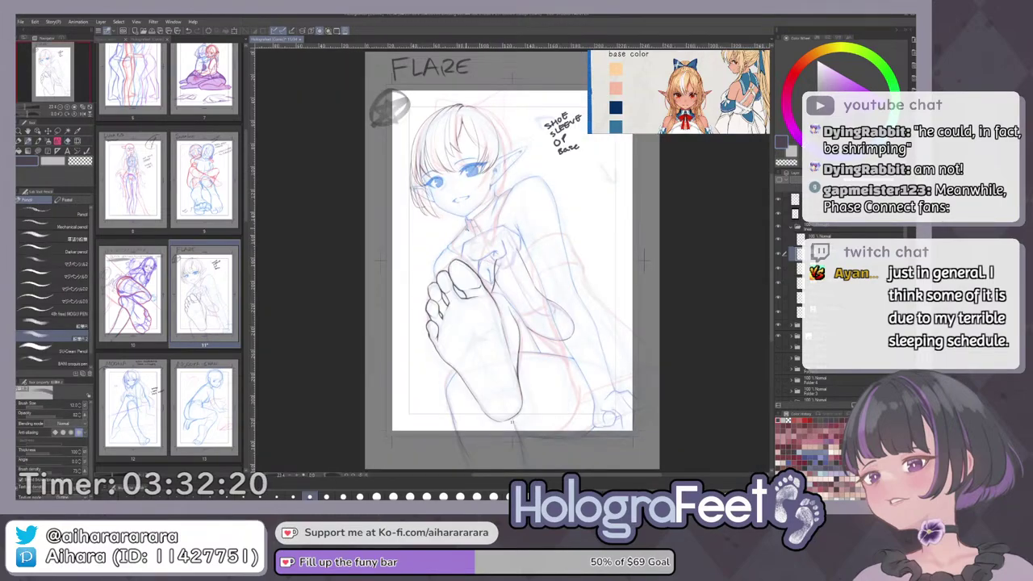
Soften the lower line ends of the far-side lock beside the jaw with the soft eraser.
scroll(445, 162, "up", 3)
scroll(399, 261, "up", 2)
key("e")
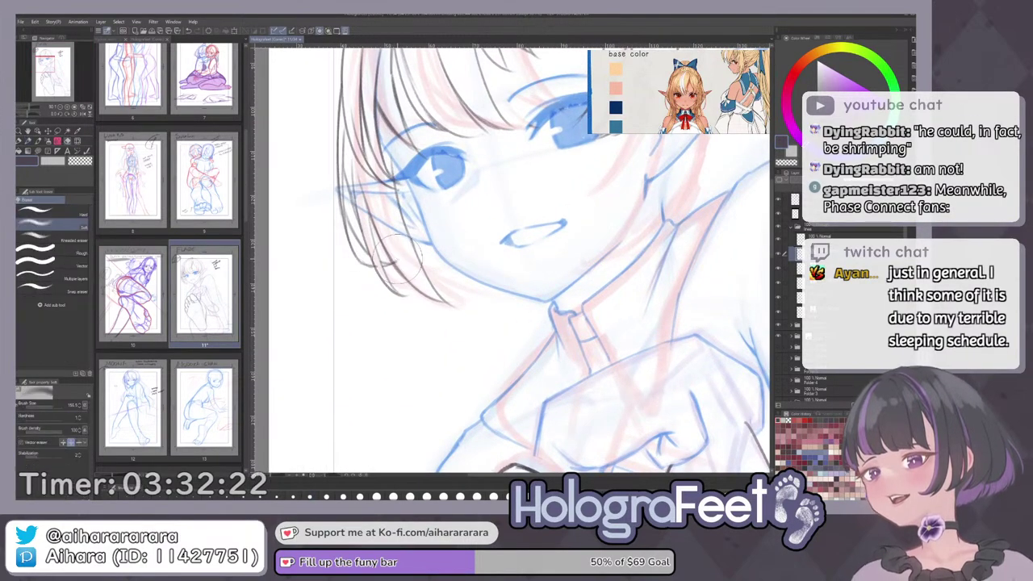
key("p")
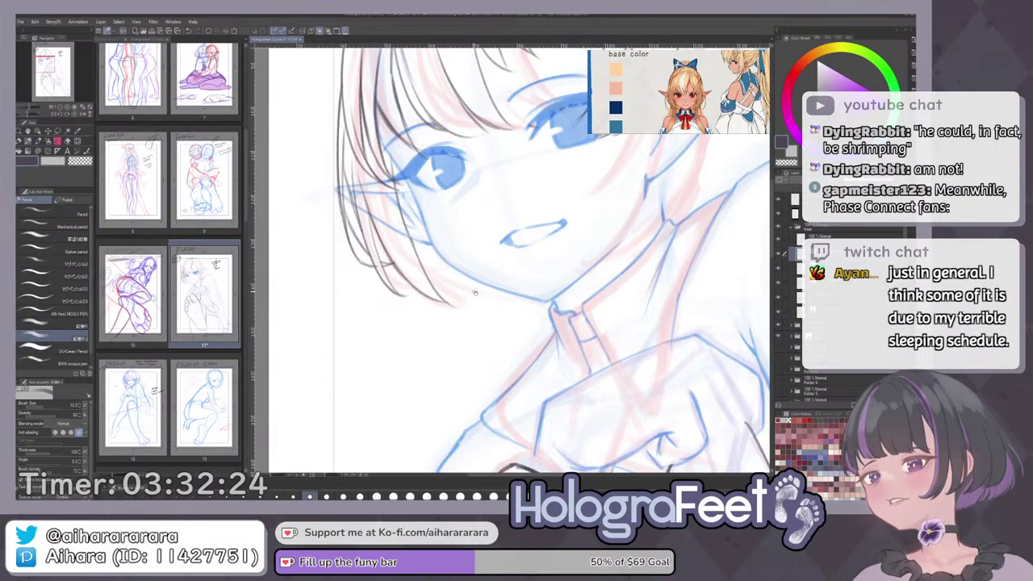
left_click_drag(446, 248, 466, 309)
mouse_move(381, 235)
left_mouse_down()
mouse_move(385, 221)
mouse_move(399, 266)
left_mouse_up()
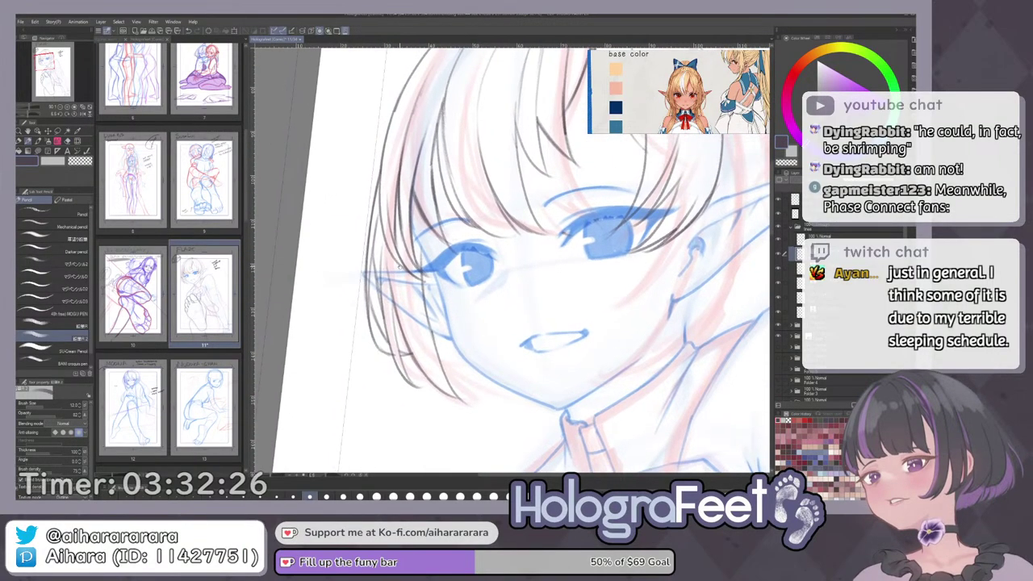
left_click_drag(409, 90, 407, 213)
key("ctrl+0")
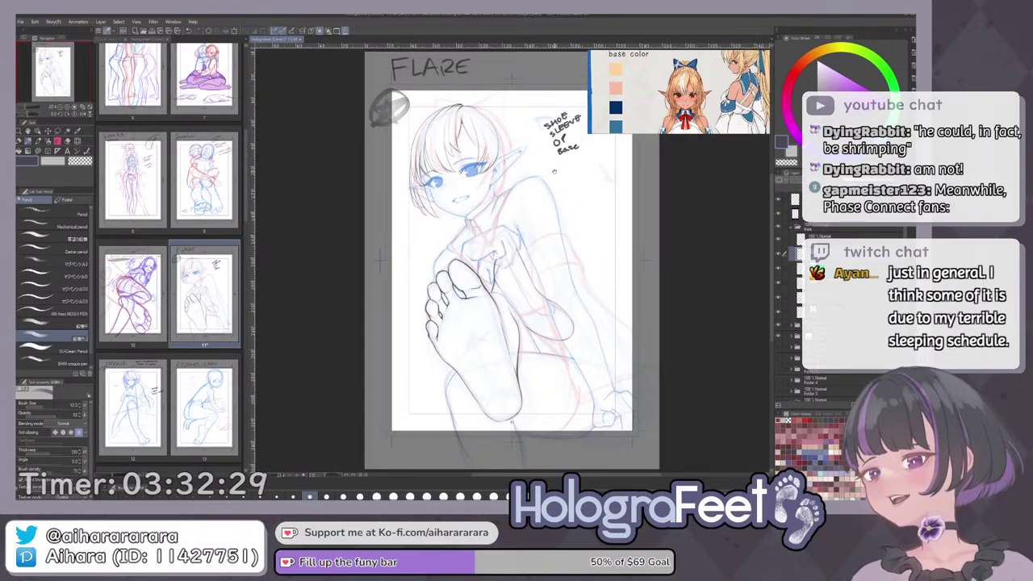
Draw a pointed fringe strand from the parting toward the near eye, tidying its lines with the vector eraser.
left_click_drag(523, 122, 538, 160)
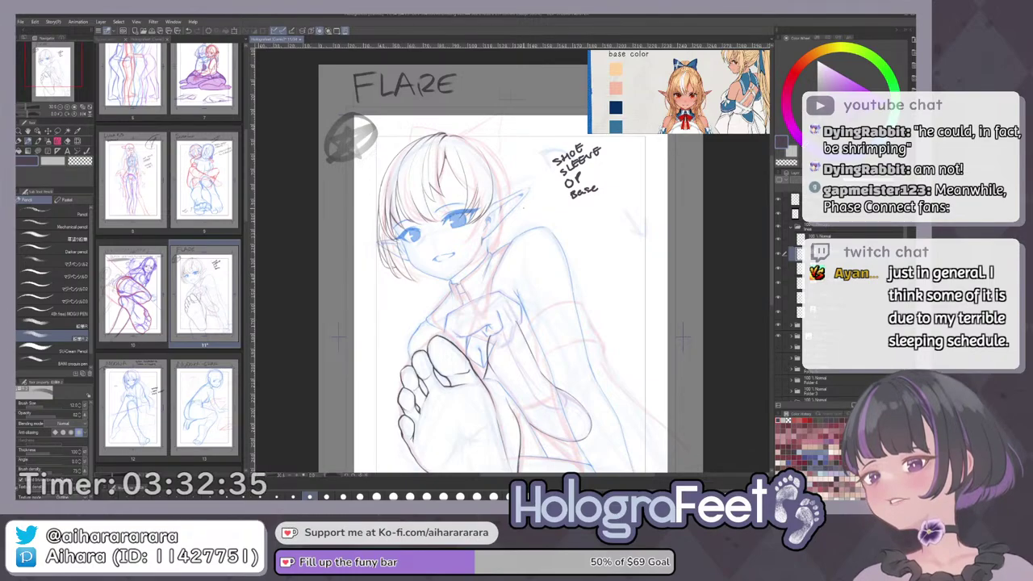
scroll(486, 171, "up", 4)
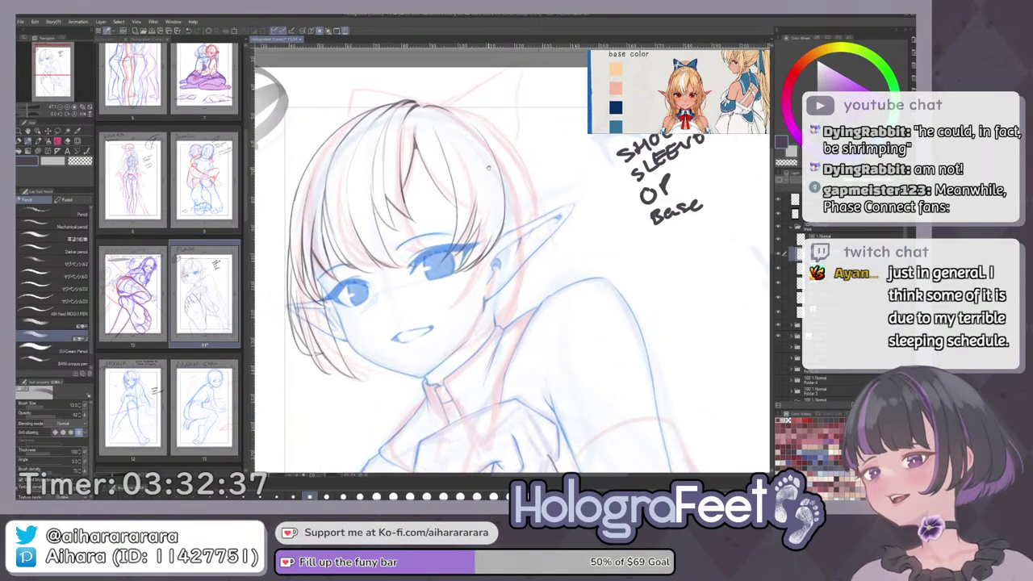
key("e")
left_click(45, 264)
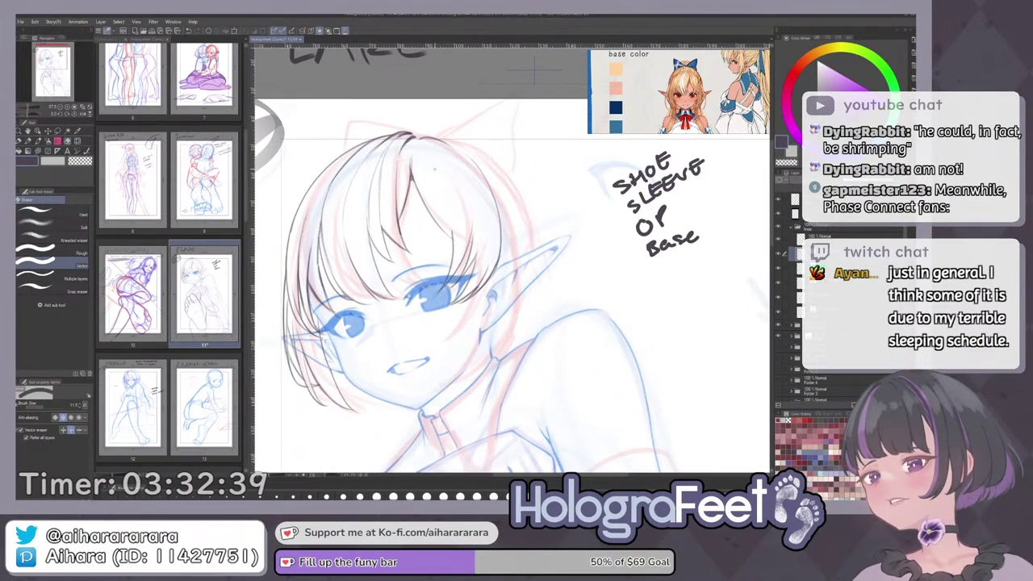
key("p")
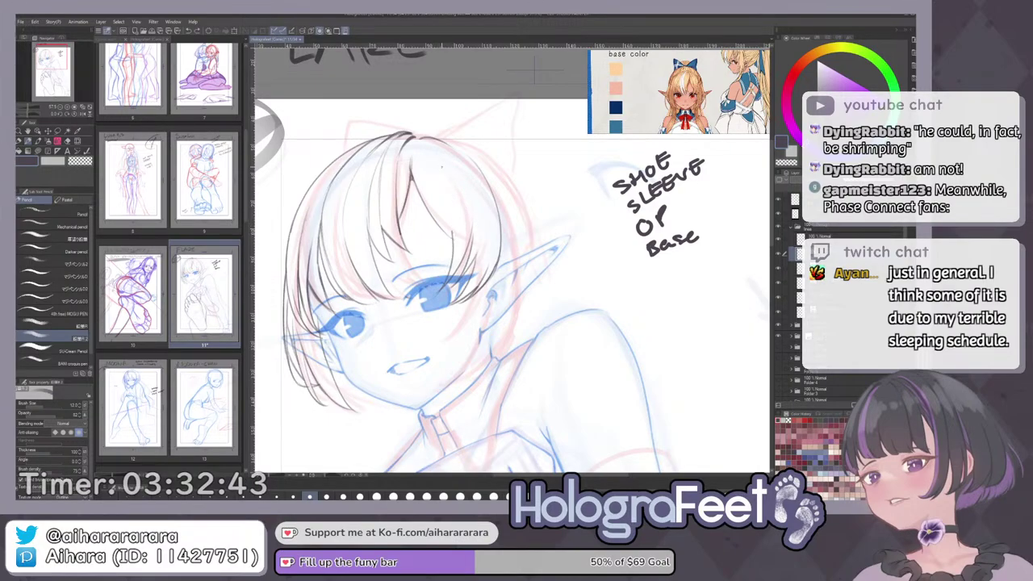
key("e")
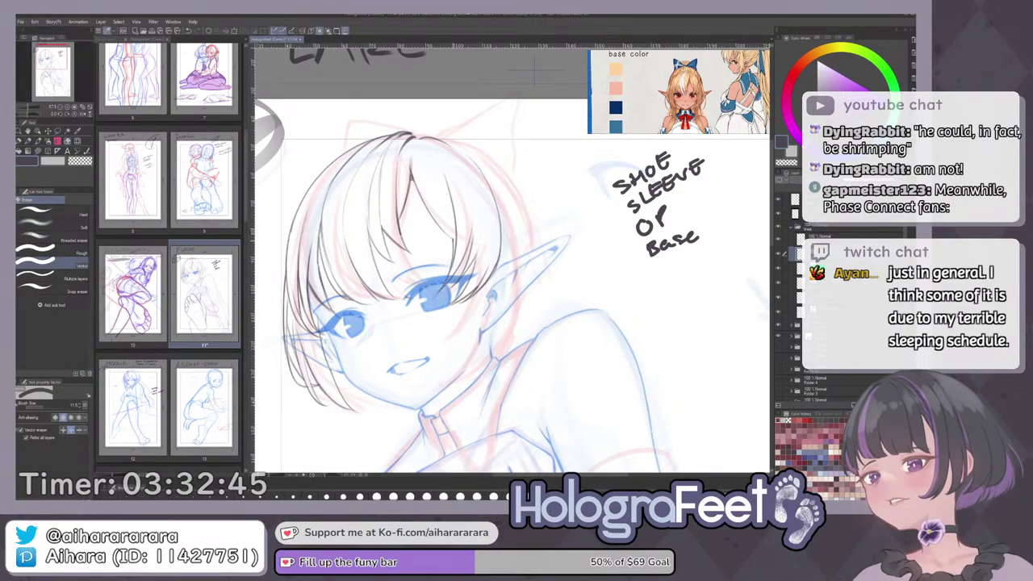
key("p")
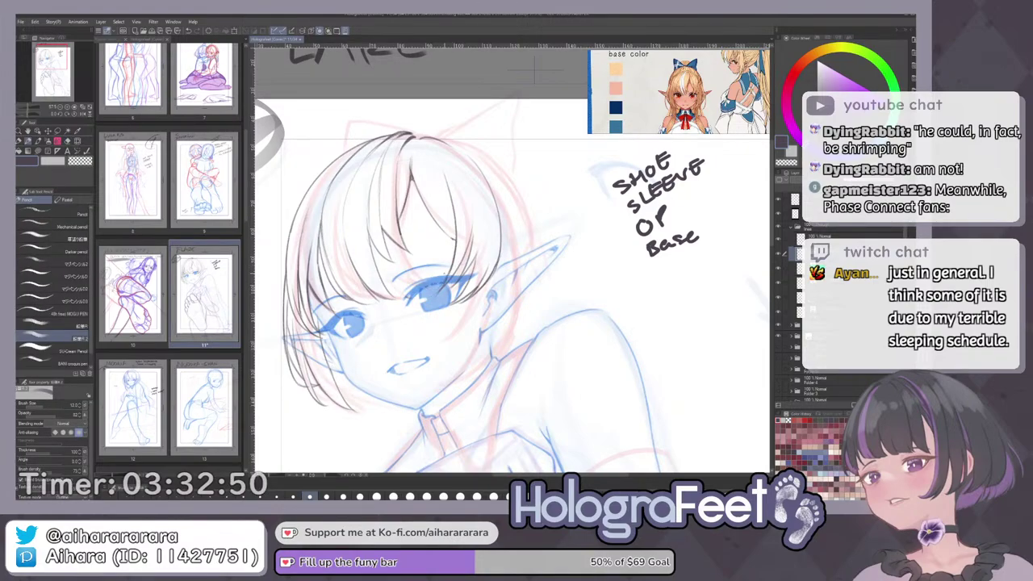
key("ctrl+0")
mouse_move(508, 175)
left_mouse_down()
mouse_move(473, 183)
mouse_move(423, 269)
left_mouse_up()
scroll(419, 307, "up", 6)
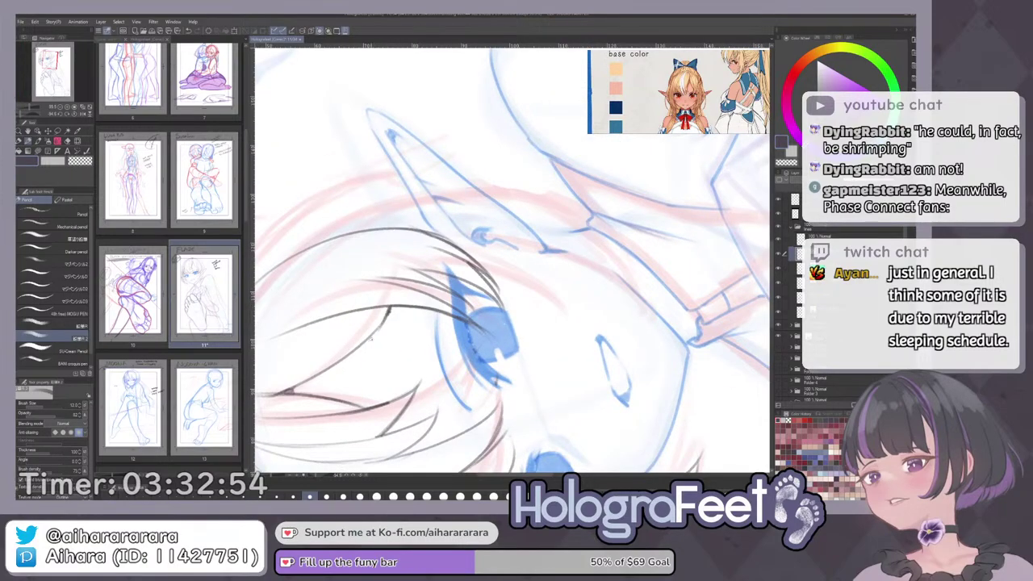
Add a short pencil stroke to the tip of a fringe strand beside the eye.
left_click_drag(390, 310, 371, 334)
key("ctrl+0")
scroll(515, 126, "up", 4)
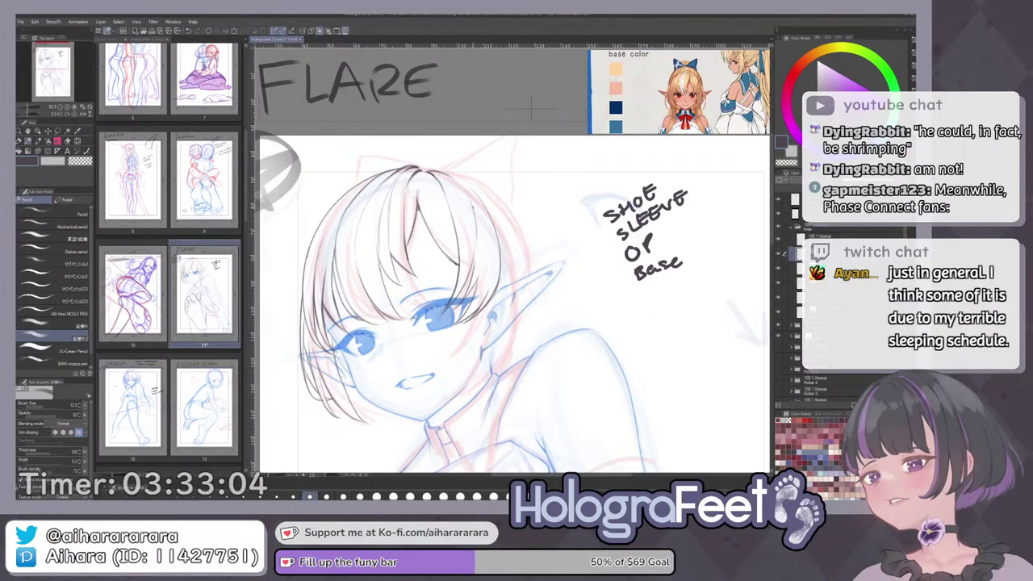
Examine the head and the whole figure sketch at several zoom levels and rotations.
scroll(544, 253, "down", 1)
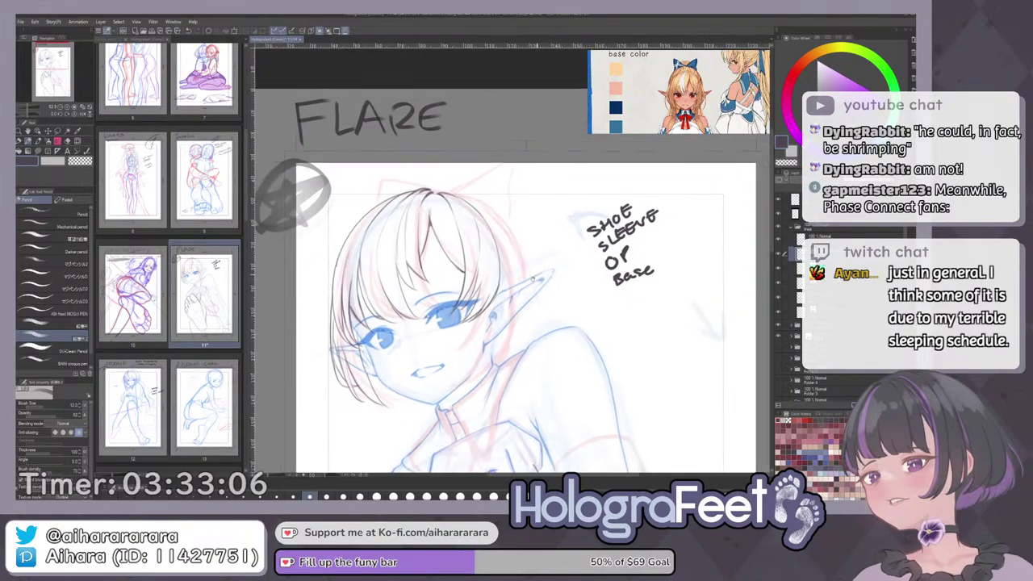
mouse_move(578, 324)
left_mouse_down()
mouse_move(544, 336)
mouse_move(522, 292)
mouse_move(513, 218)
mouse_move(504, 247)
left_mouse_up()
scroll(530, 307, "down", 1)
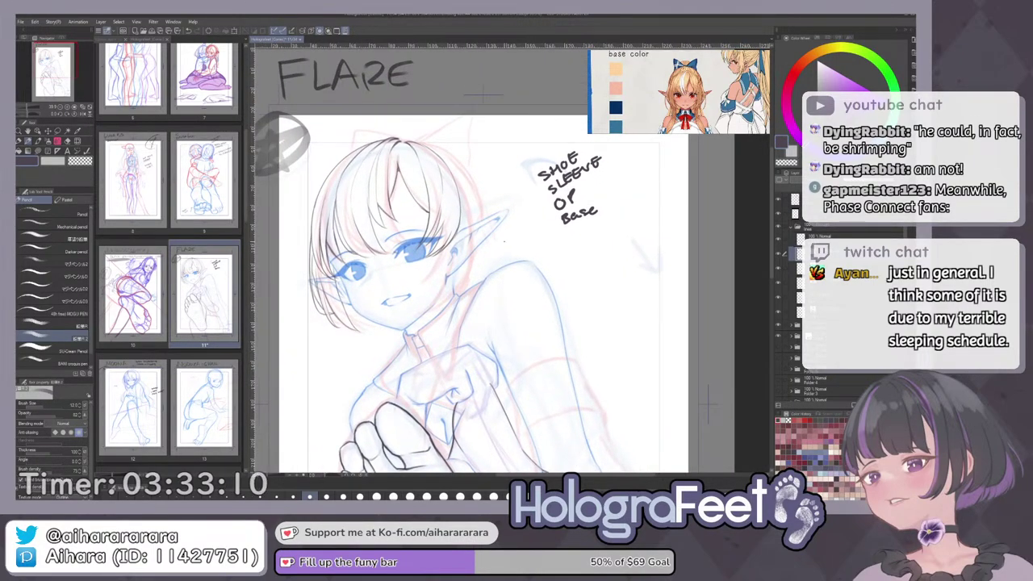
key("ctrl+0")
left_click_drag(616, 198, 632, 242)
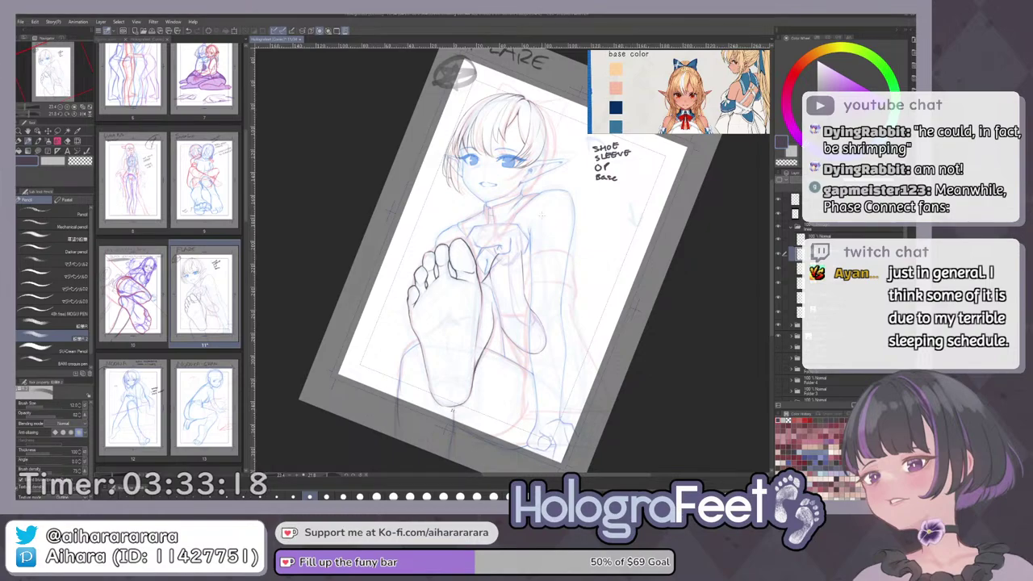
key("ctrl+@")
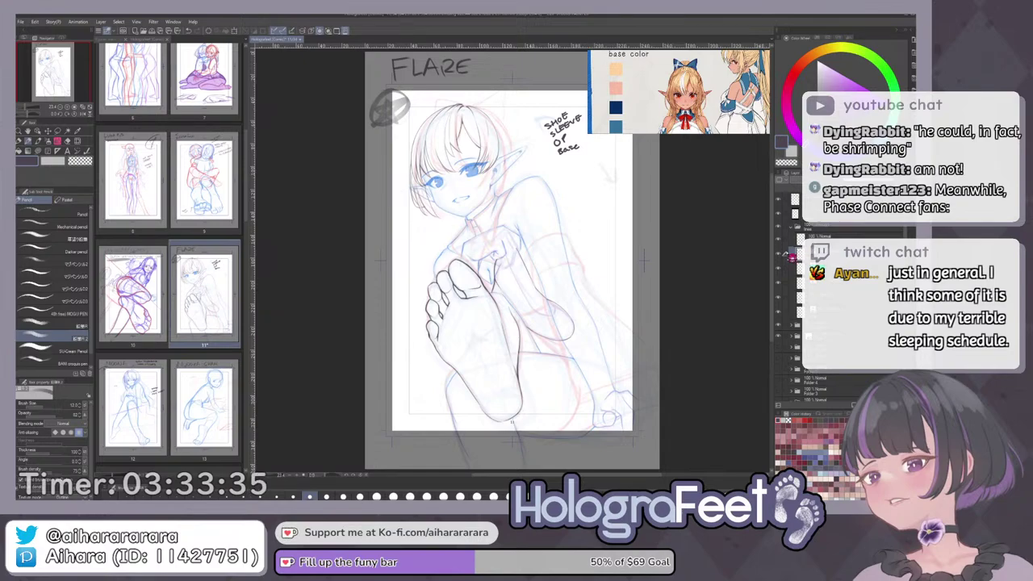
scroll(583, 259, "up", 1)
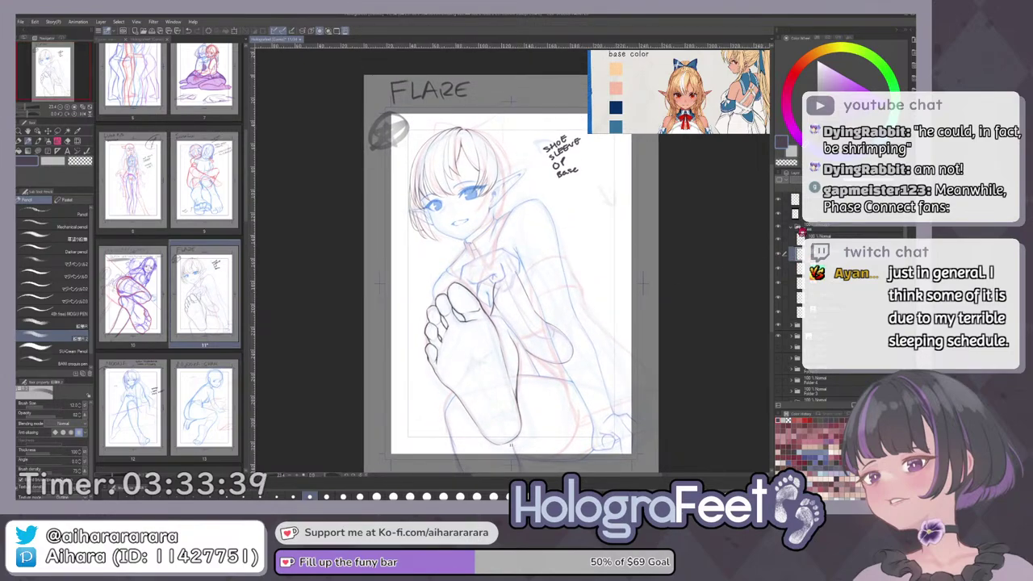
mouse_move(529, 159)
left_mouse_down()
mouse_move(519, 222)
mouse_move(524, 179)
left_mouse_up()
scroll(518, 222, "up", 3)
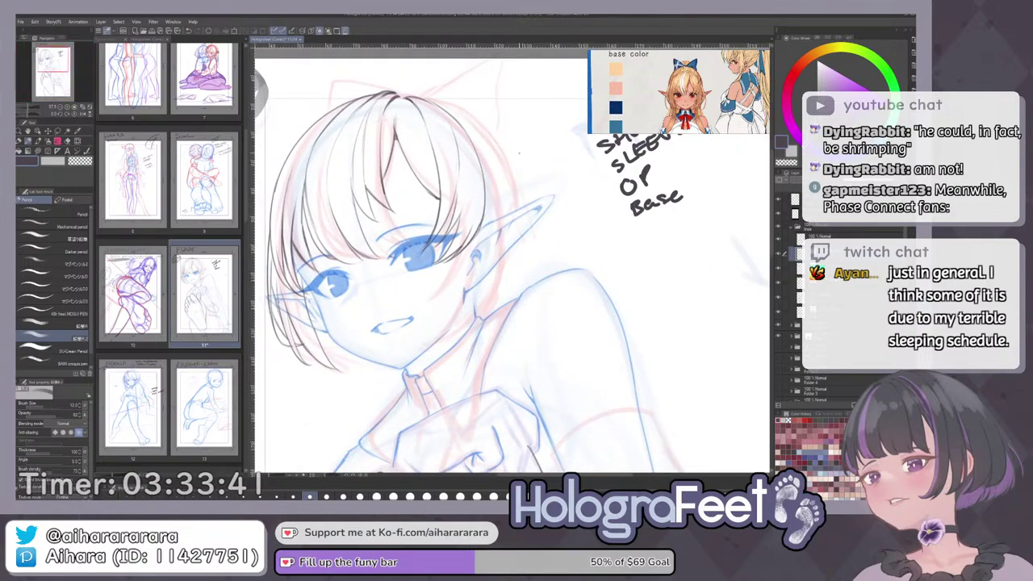
left_click_drag(517, 216, 507, 215)
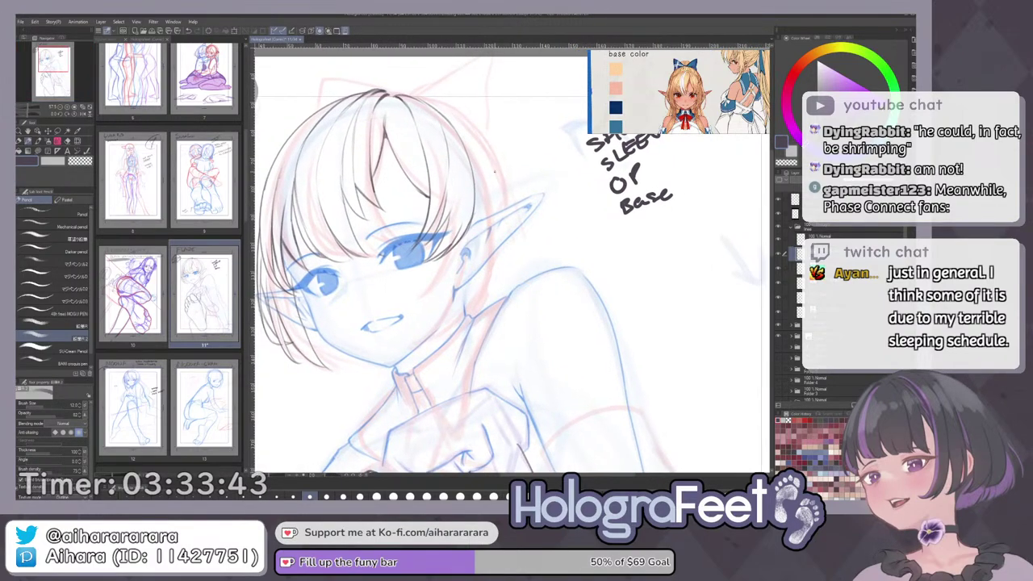
Draw the outer hair contour in pencil from the crown down toward the elf ear.
left_click_drag(436, 106, 490, 192)
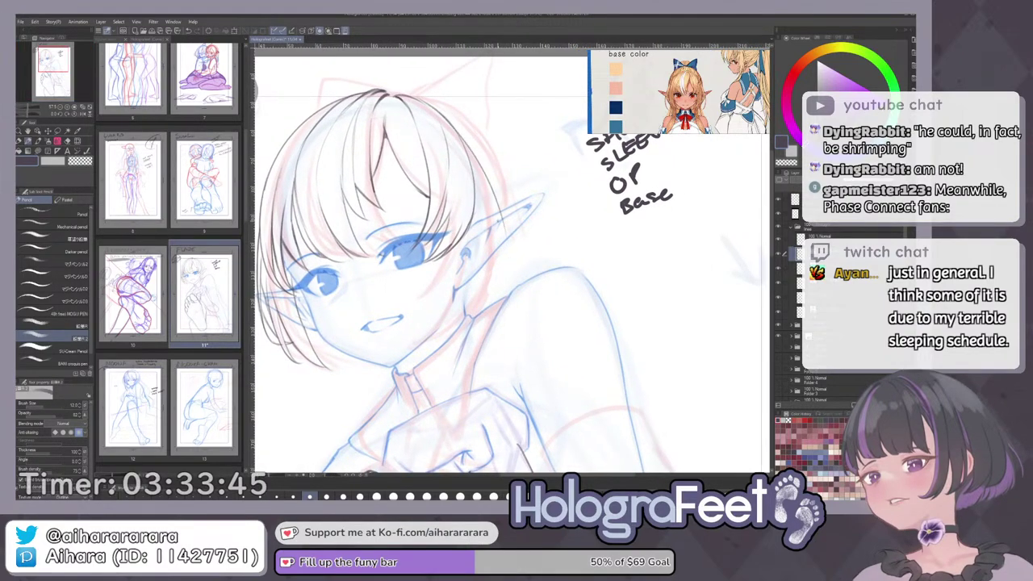
key("ctrl+z")
mouse_move(438, 111)
left_mouse_down()
mouse_move(510, 263)
mouse_move(522, 223)
left_mouse_up()
left_click_drag(474, 149, 504, 280)
key("ctrl+z")
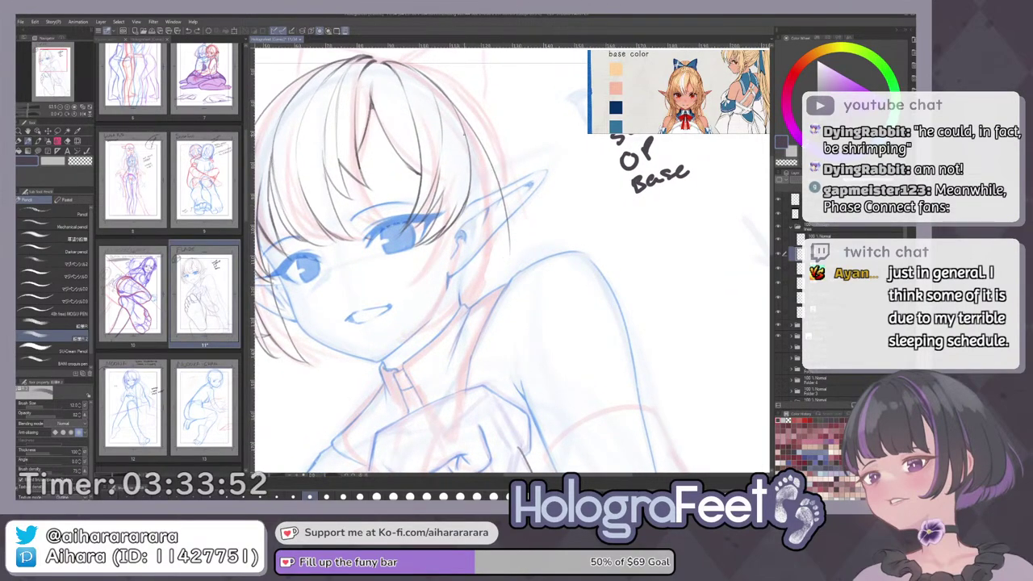
Continue the outer hair with two long strands falling over the ear and clean up their ends.
left_click_drag(470, 143, 503, 267)
left_click_drag(494, 168, 505, 272)
key("e")
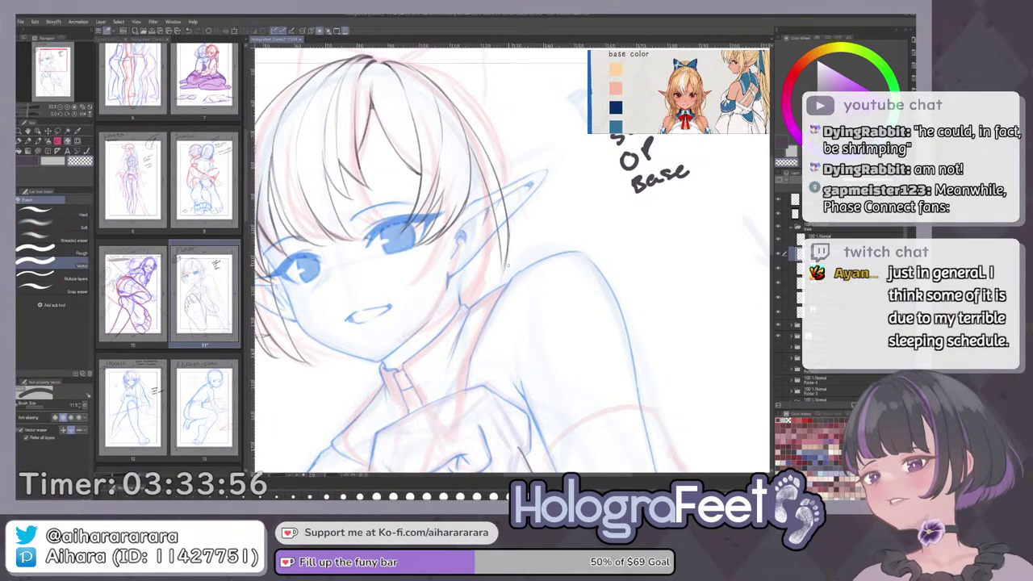
key("p")
mouse_move(509, 266)
left_mouse_down()
mouse_move(542, 225)
mouse_move(523, 248)
left_mouse_up()
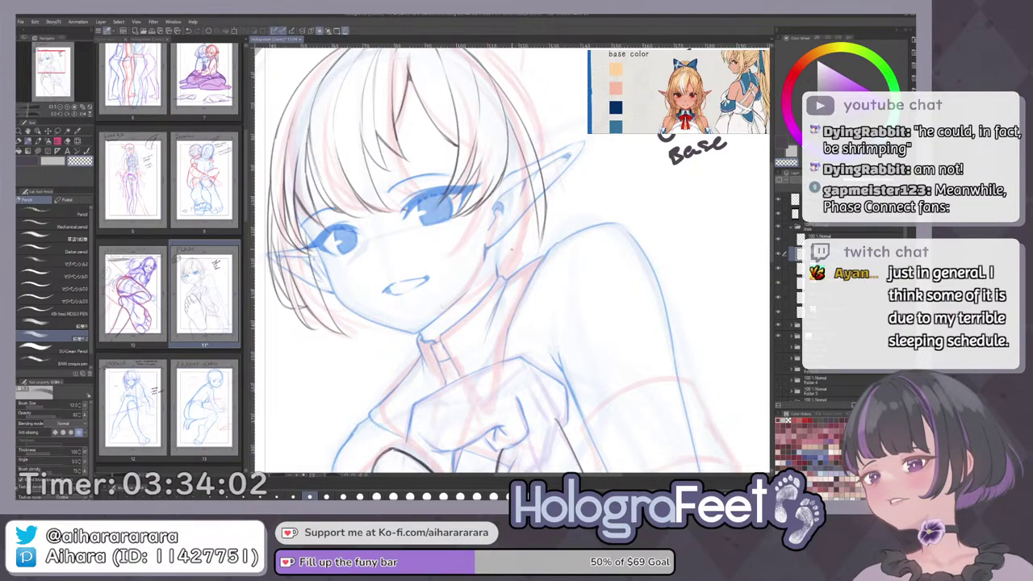
Draw the inner side lock curving from in front of the ear down to below the jaw, redoing the stroke until it fits.
left_click_drag(485, 236, 489, 249)
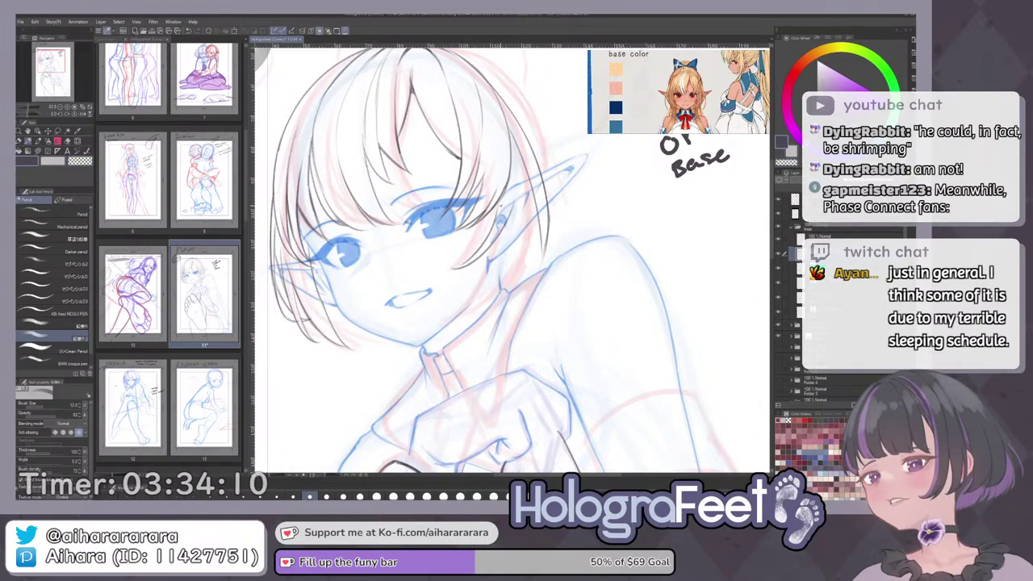
key("ctrl+z")
key("ctrl+z")
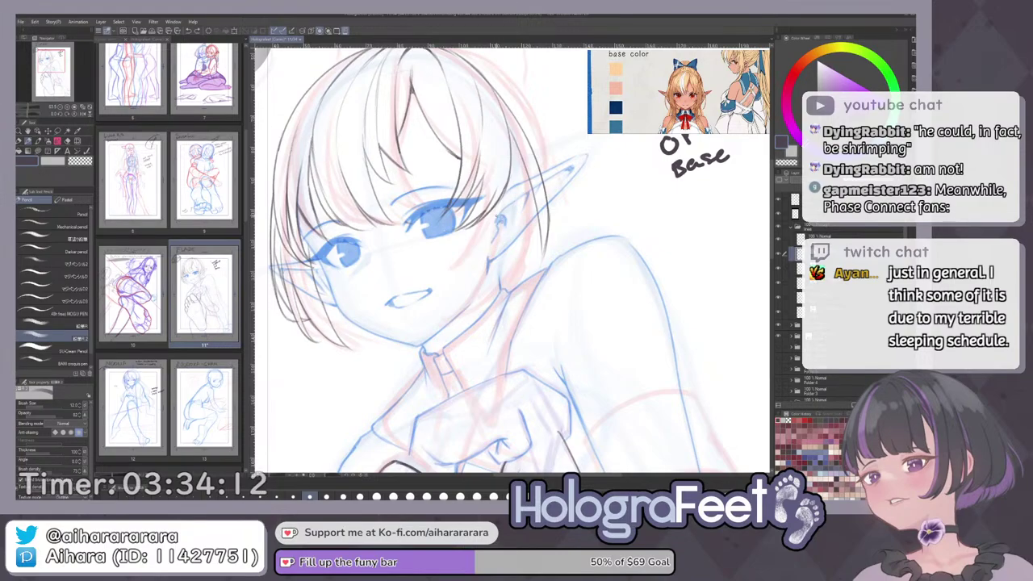
left_click_drag(495, 211, 444, 325)
key("ctrl+z")
left_click_drag(497, 210, 442, 341)
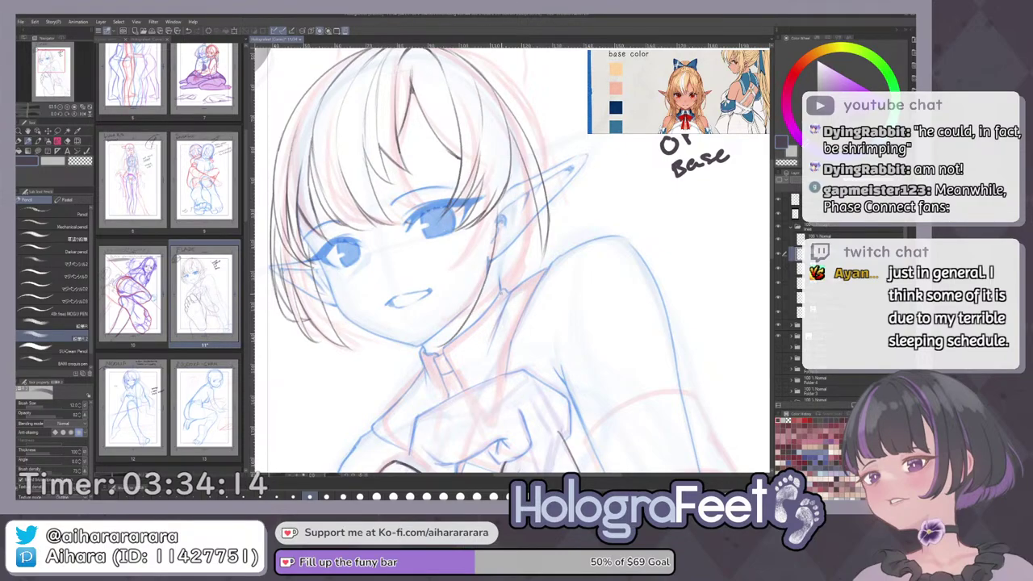
mouse_move(499, 306)
left_mouse_down()
mouse_move(440, 305)
mouse_move(509, 301)
left_mouse_up()
key("ctrl+z")
left_click_drag(498, 216, 443, 342)
mouse_move(512, 234)
left_mouse_down()
mouse_move(448, 234)
mouse_move(523, 236)
mouse_move(466, 350)
left_mouse_up()
key("ctrl+z")
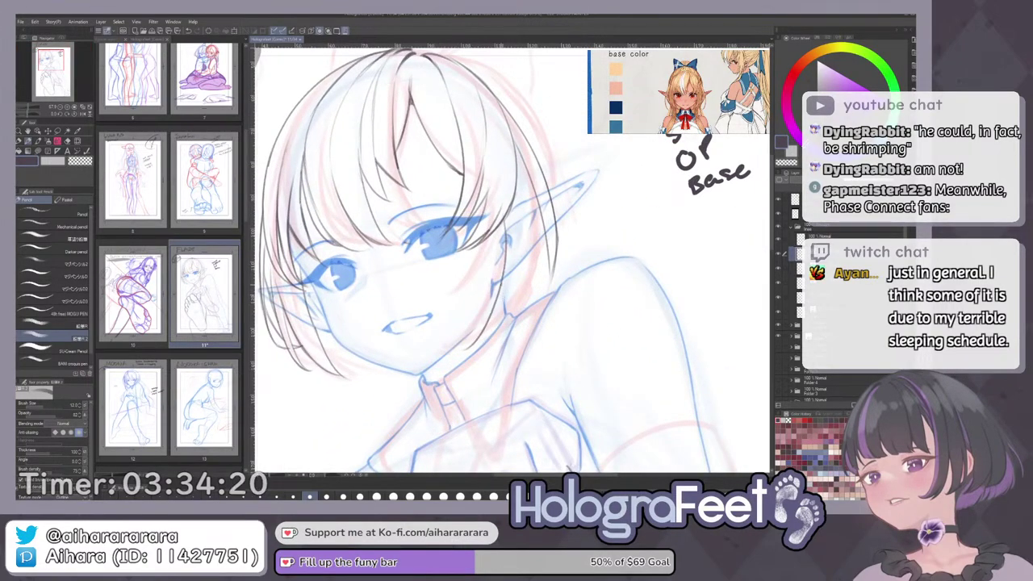
key("ctrl+z")
mouse_move(505, 218)
left_mouse_down()
mouse_move(481, 324)
mouse_move(457, 347)
left_mouse_up()
key("ctrl+z")
mouse_move(506, 220)
left_mouse_down()
mouse_move(498, 294)
mouse_move(452, 353)
left_mouse_up()
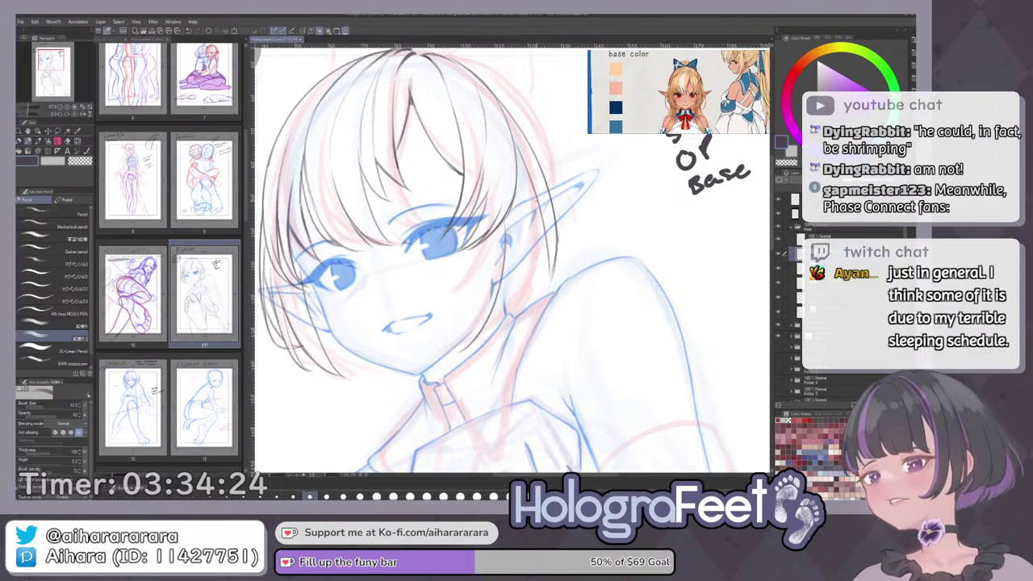
Draw the hair strands behind the side lock, running from the ear down to the neck.
left_click_drag(537, 199, 523, 330)
key("ctrl+z")
left_click_drag(544, 217, 502, 335)
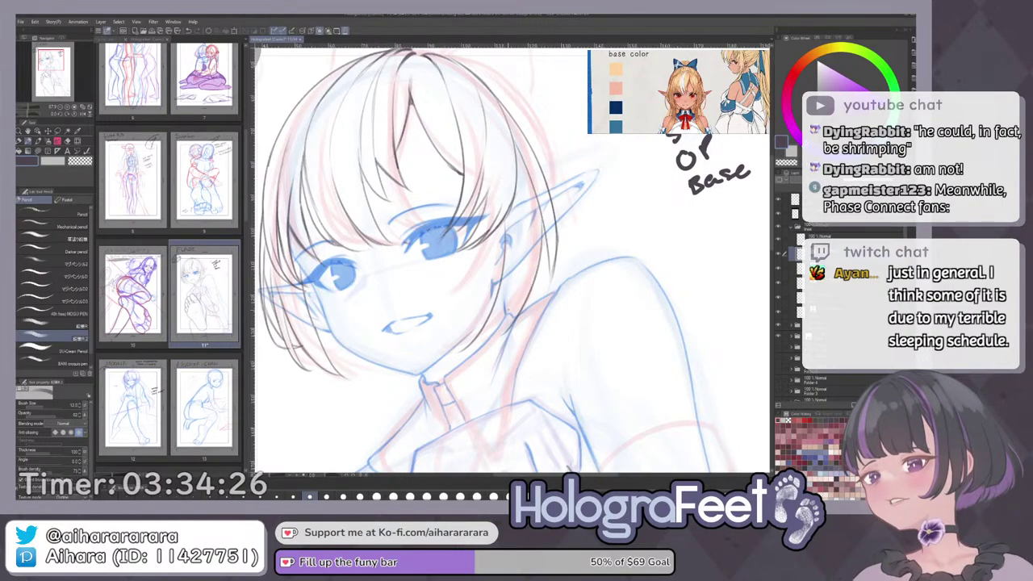
left_click_drag(524, 250, 503, 330)
key("ctrl+z")
key("ctrl+z")
left_click_drag(543, 218, 515, 327)
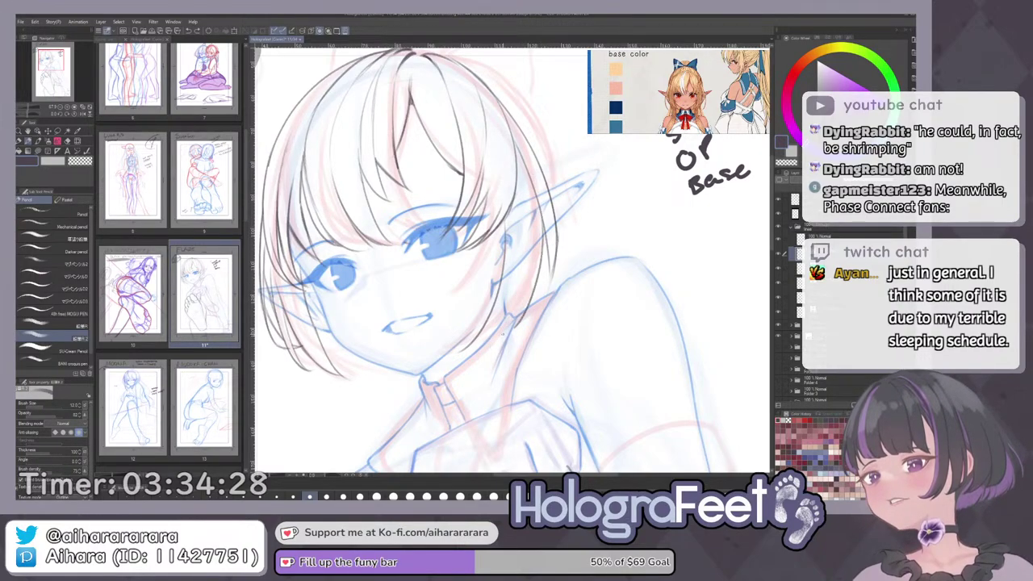
left_click_drag(524, 228, 506, 341)
Draw the lower edge of the bob sweeping from the neck in toward the jaw.
mouse_move(521, 282)
left_mouse_down()
mouse_move(452, 360)
mouse_move(521, 313)
mouse_move(525, 279)
mouse_move(466, 353)
left_mouse_up()
key("ctrl+z")
left_click_drag(517, 300, 448, 352)
key("ctrl+z")
Draw thin strands in front of the ear, curving from beside the eye toward the cheek.
key("ctrl+0")
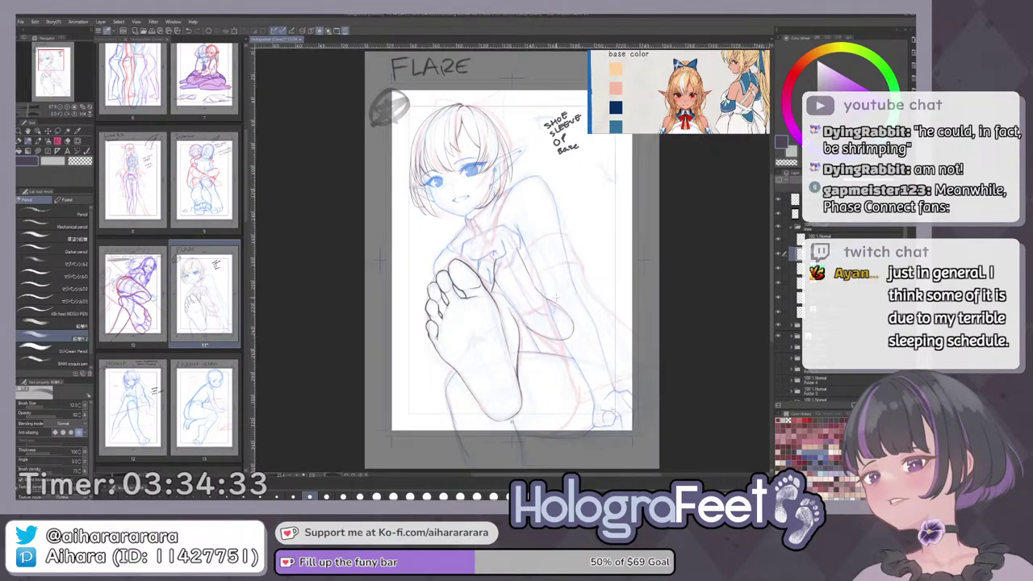
scroll(508, 138, "up", 3)
scroll(500, 232, "up", 2)
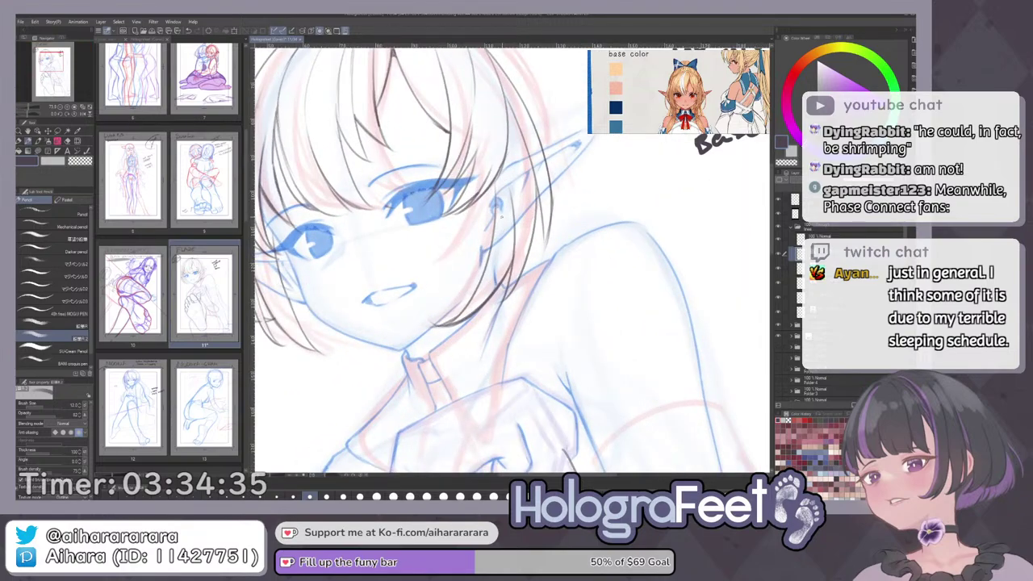
left_click_drag(491, 211, 485, 280)
mouse_move(507, 189)
left_mouse_down()
mouse_move(469, 265)
mouse_move(444, 262)
left_mouse_up()
key("ctrl+z")
key("ctrl+z")
left_click_drag(506, 192, 446, 256)
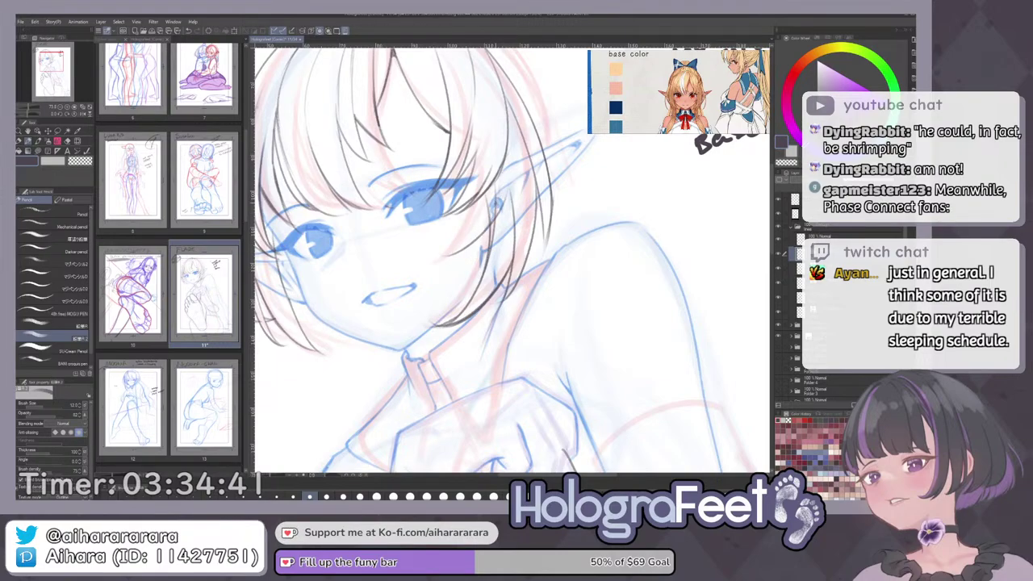
left_click_drag(499, 196, 447, 253)
key("ctrl+z")
key("ctrl+z")
left_click_drag(497, 186, 442, 254)
Erase the overlapping line portion where the new strands cross the ear.
key("e")
left_click_drag(499, 206, 497, 223)
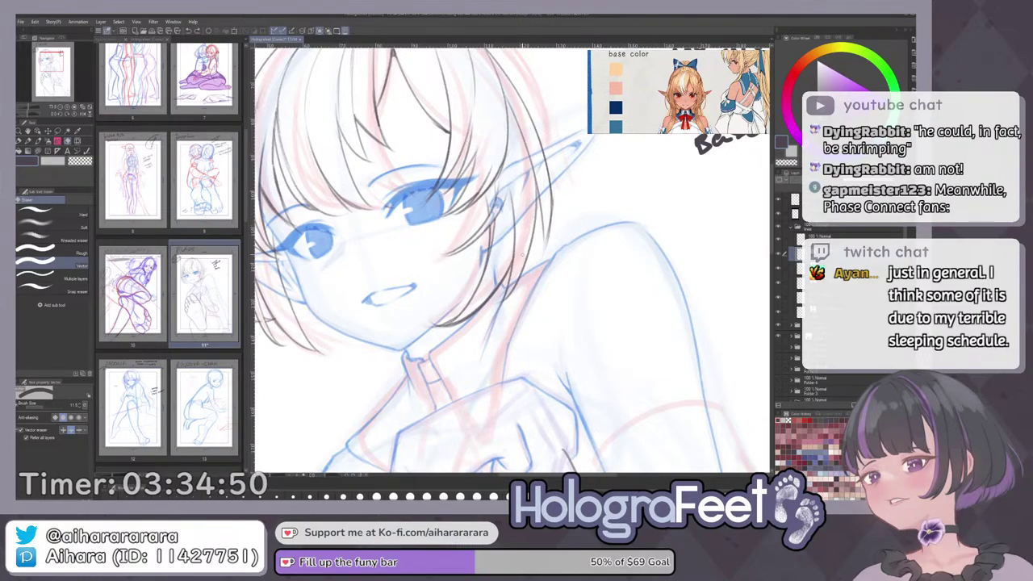
key("p")
Trim the tip of the outer hair strand between the ear and the shoulder.
key("ctrl+0")
scroll(529, 243, "up", 5)
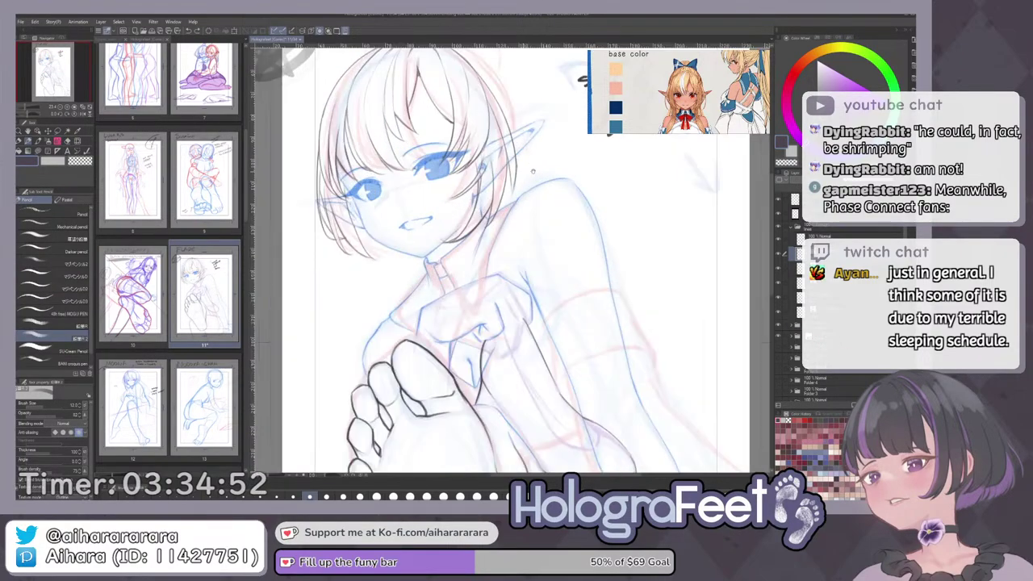
scroll(529, 243, "up", 1)
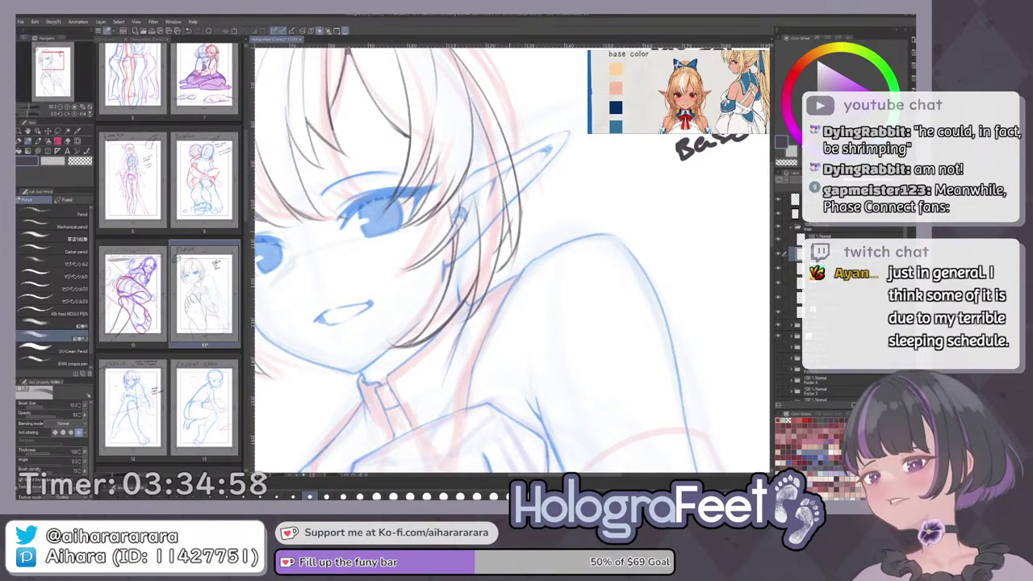
key("e")
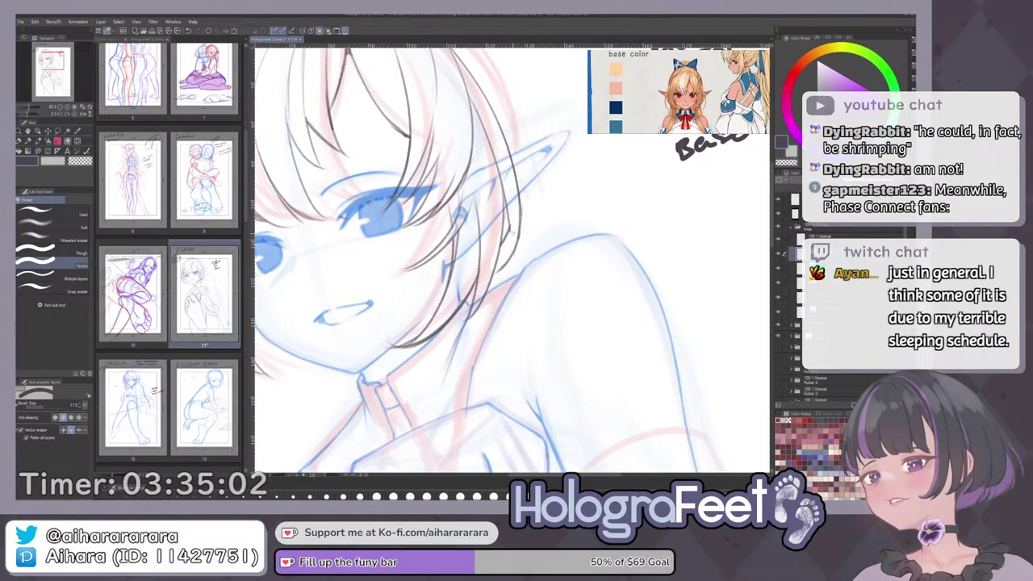
key("p")
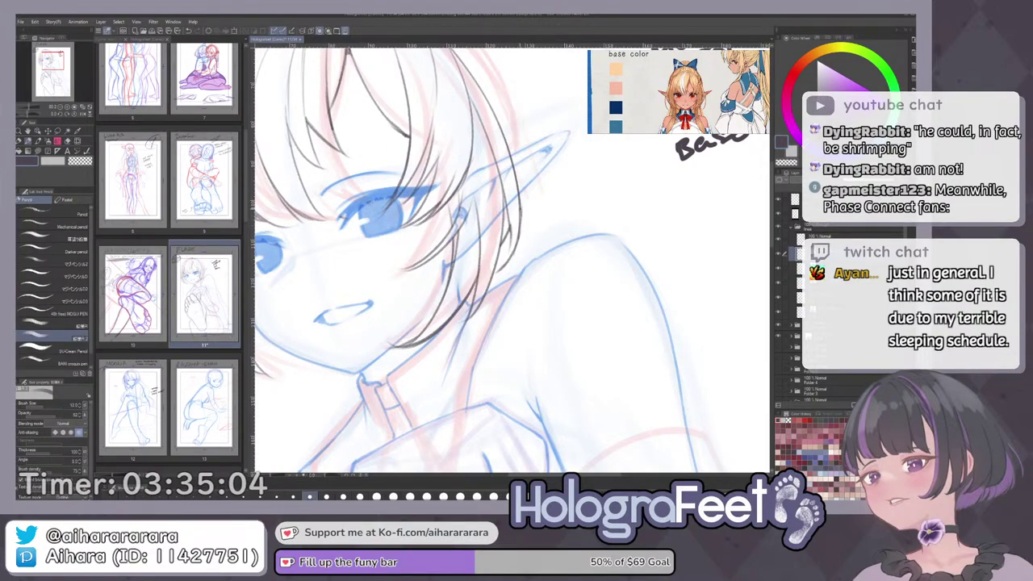
Rotate the canvas upside down and clean up and thicken the junction of the outer hair strands beside the ear.
key("ctrl+0")
left_click_drag(620, 188, 400, 196)
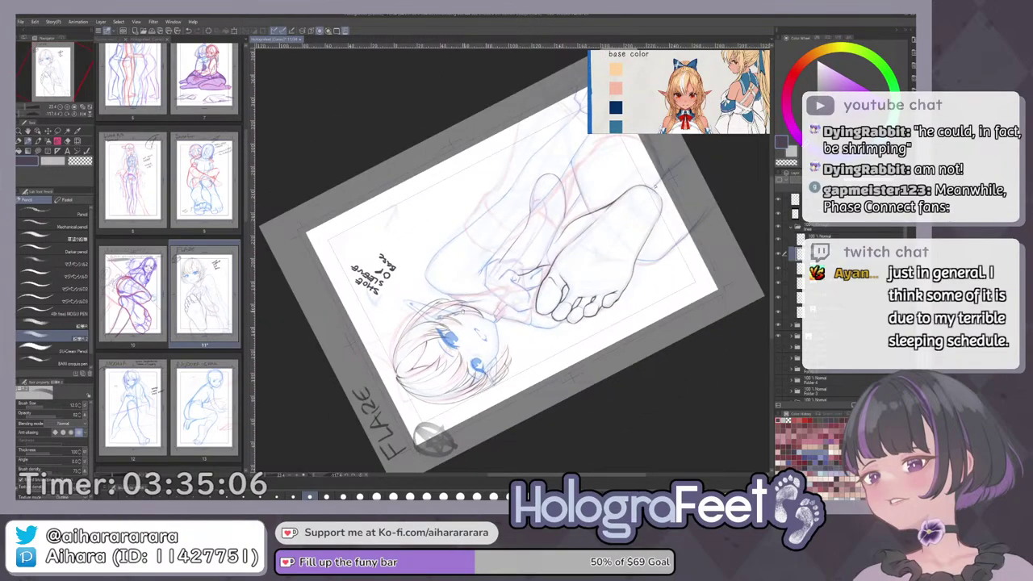
left_click_drag(422, 316, 486, 283)
left_click_drag(618, 238, 602, 199)
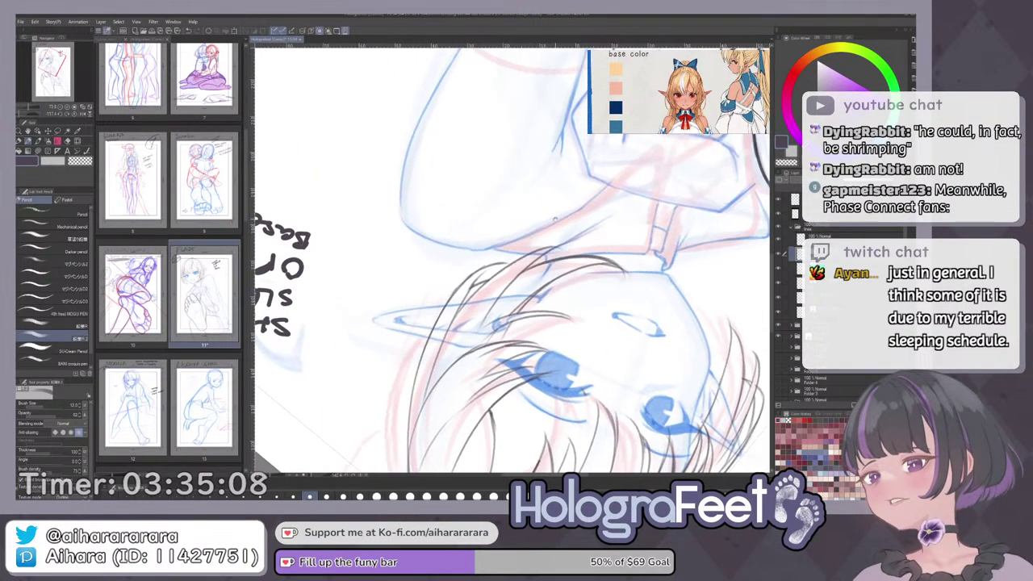
left_click_drag(416, 280, 444, 279)
key("e")
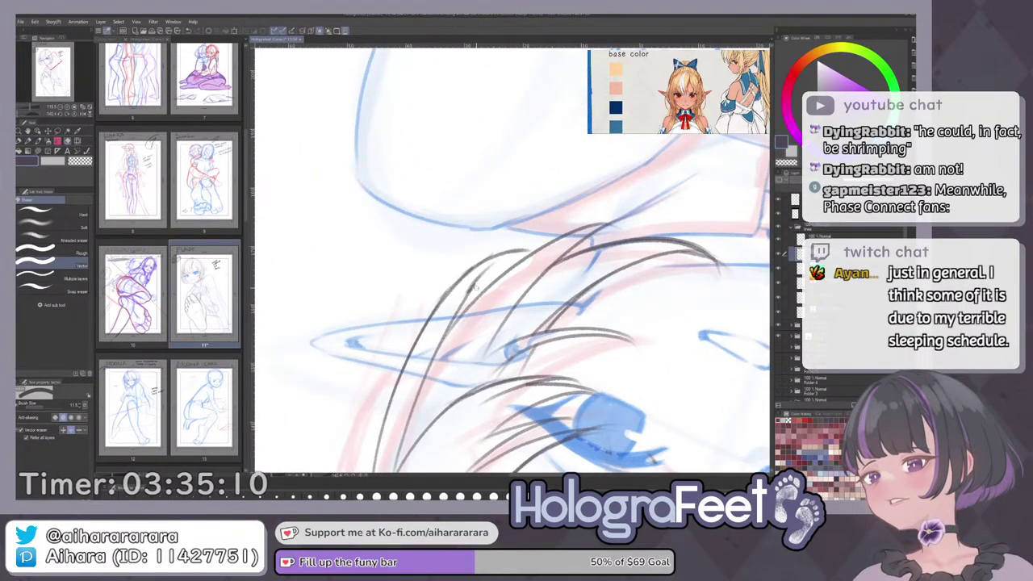
key("p")
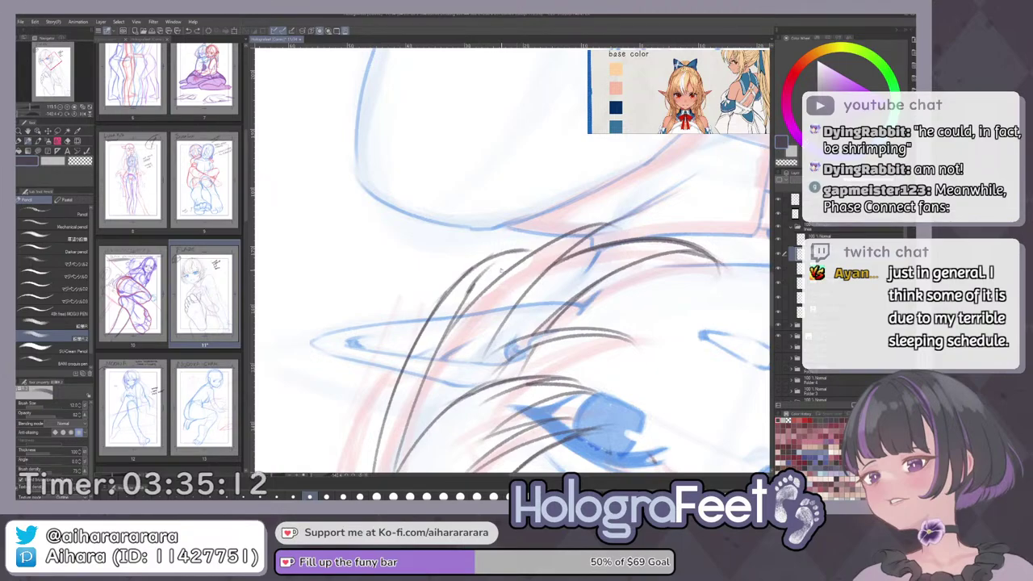
left_click_drag(496, 257, 455, 311)
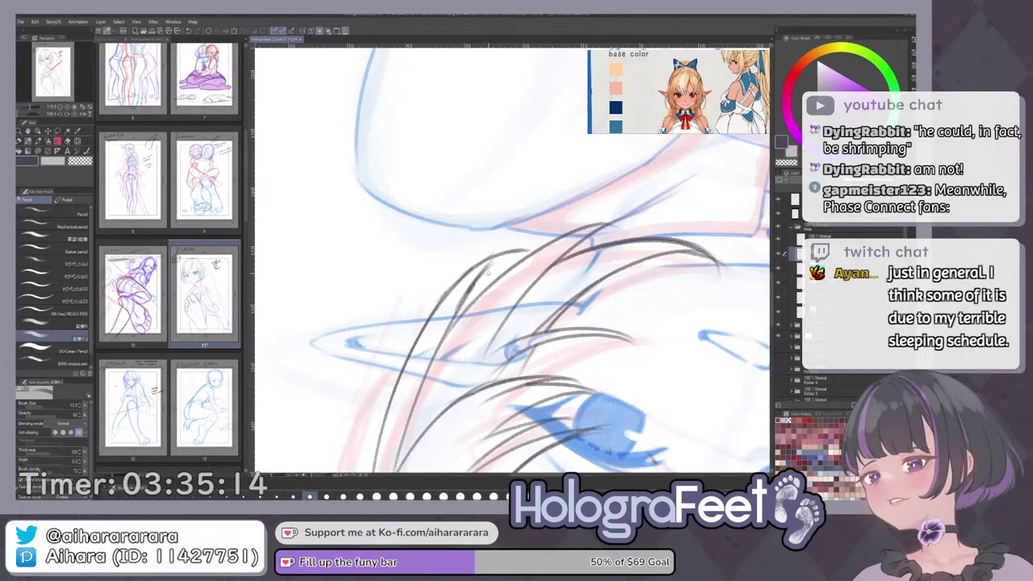
Trim the tip of the short outer hair strand beside the ear and try a longer curved replacement stroke.
key("e")
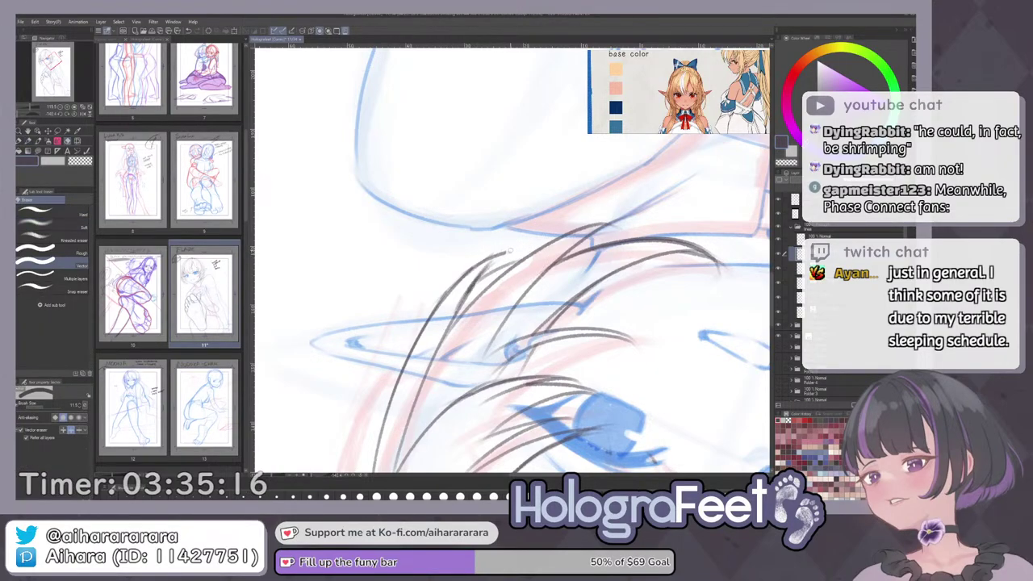
mouse_move(497, 253)
left_mouse_down()
mouse_move(486, 259)
mouse_move(518, 250)
left_mouse_up()
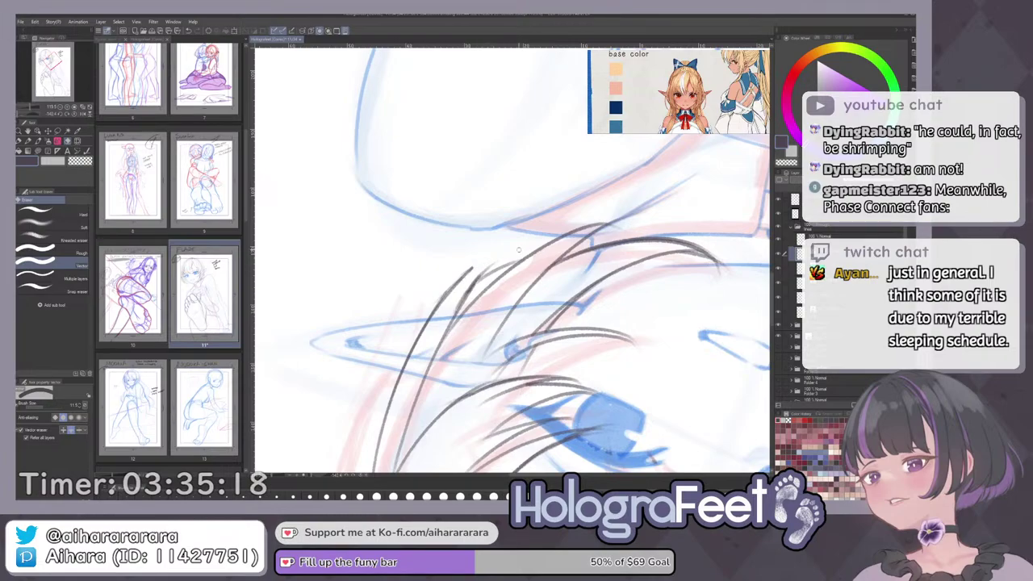
key("p")
left_click_drag(439, 303, 527, 243)
key("ctrl+z")
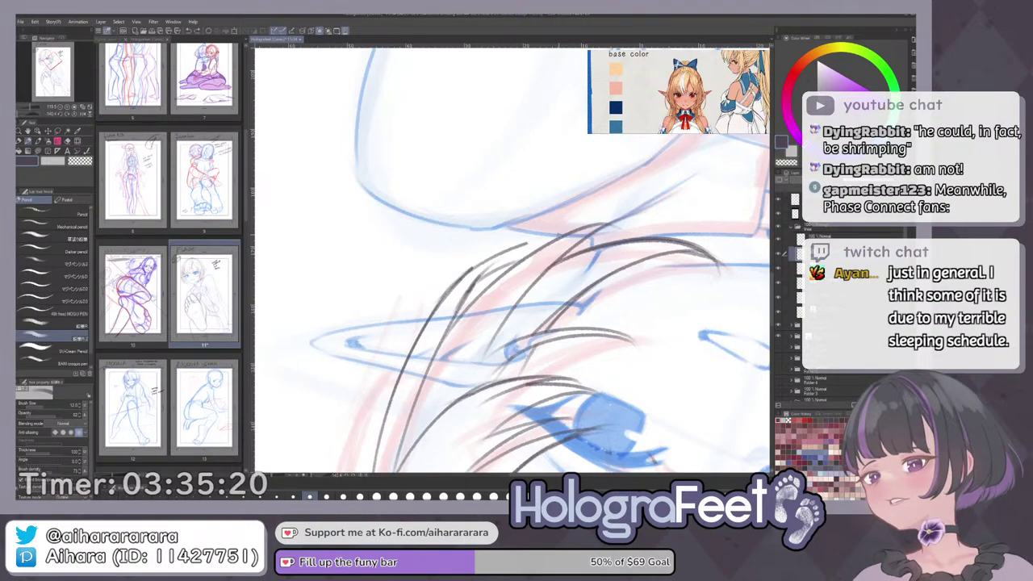
key("ctrl+z")
Return the canvas upright and erase the lower tip of the outermost hair strand hanging behind the pointed ear.
key("ctrl+0")
mouse_move(442, 296)
left_mouse_down()
mouse_move(541, 240)
mouse_move(519, 264)
mouse_move(528, 270)
left_mouse_up()
scroll(511, 180, "up", 4)
scroll(511, 243, "down", 2)
key("e")
key("e")
scroll(526, 270, "up", 1)
key("p")
scroll(537, 275, "up", 3)
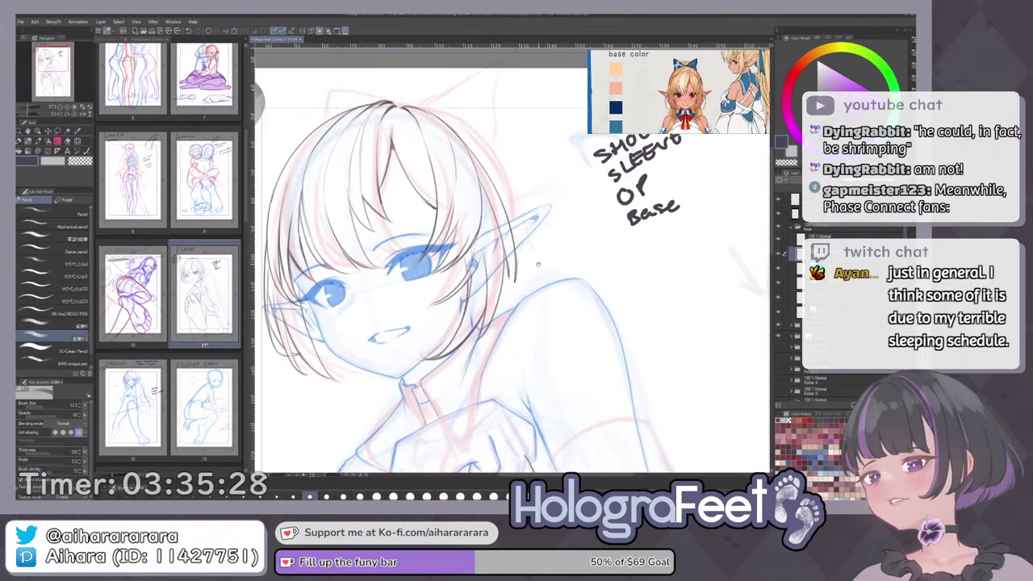
key("e")
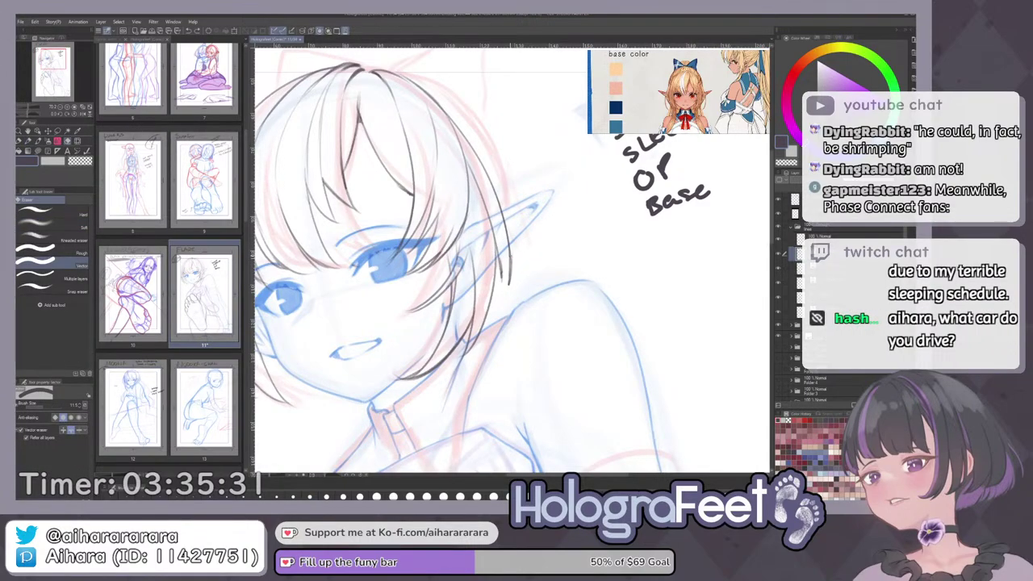
left_click_drag(509, 270, 511, 254)
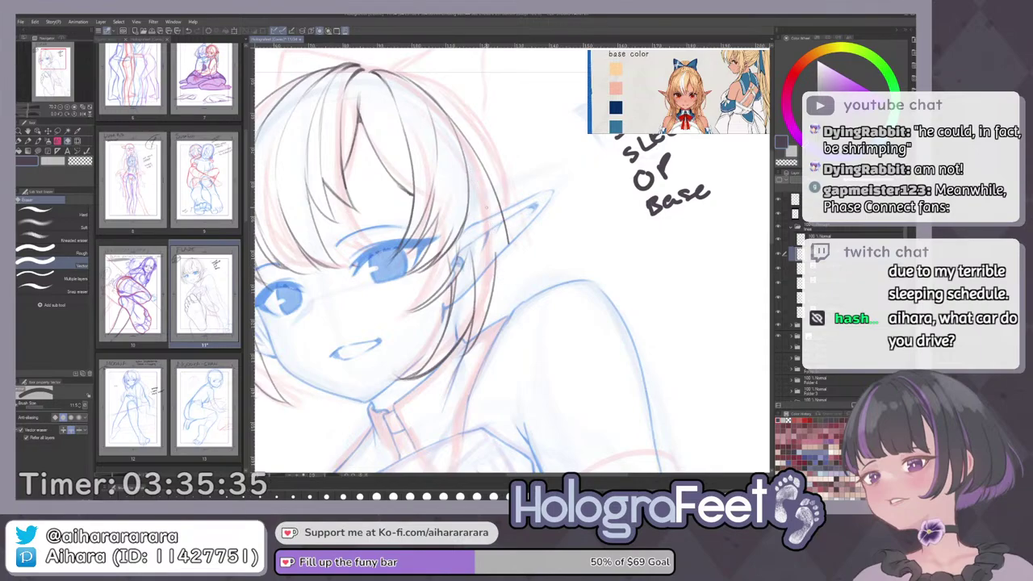
key("p")
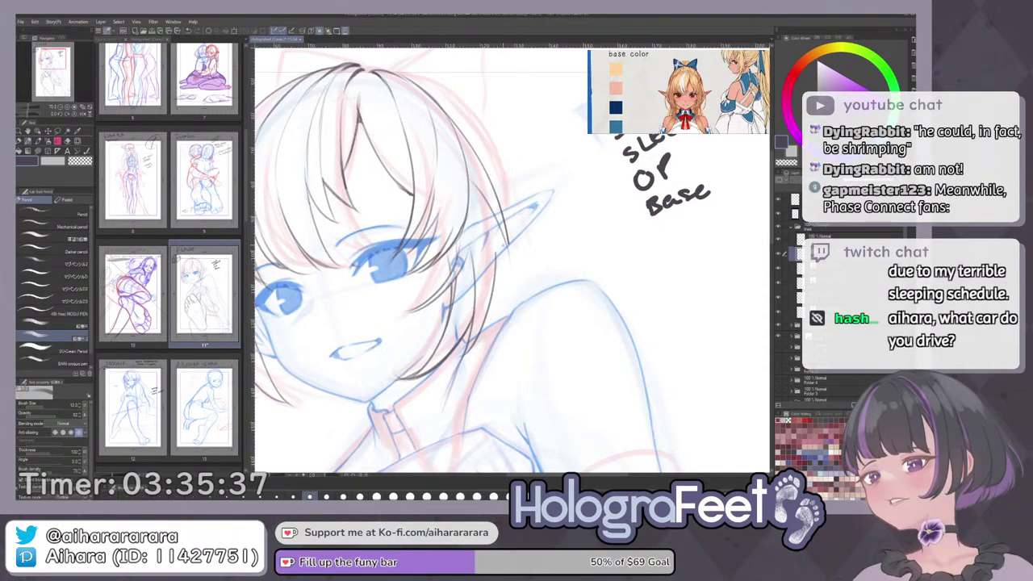
Redraw the lower end of the outermost hair strand behind the ear, curving it inward toward the neck.
key("ctrl+z")
key("ctrl+z")
mouse_move(472, 180)
left_mouse_down()
mouse_move(505, 232)
mouse_move(498, 289)
left_mouse_up()
key("ctrl+z")
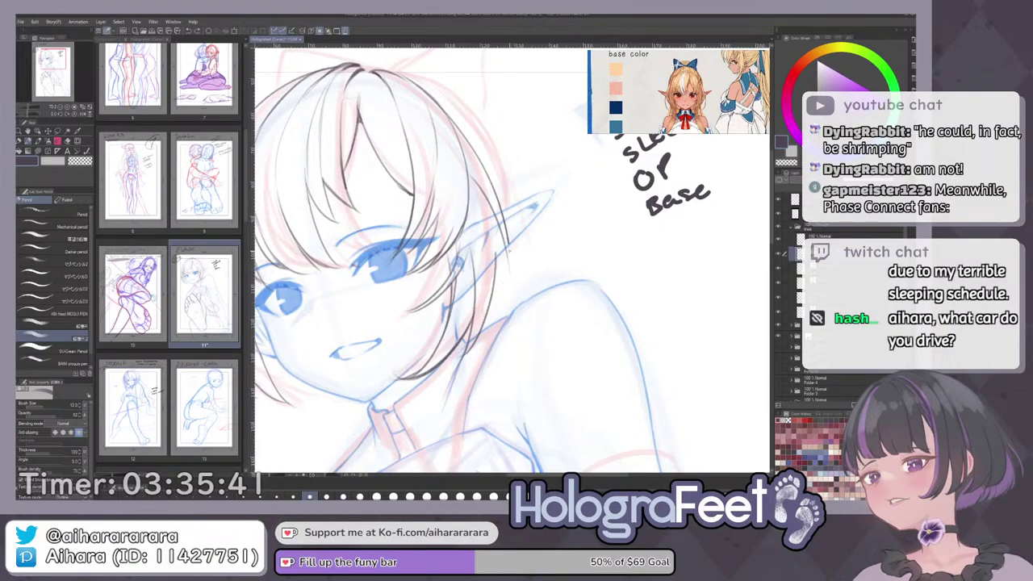
left_click_drag(509, 251, 493, 310)
left_click_drag(509, 236, 492, 312)
key("ctrl+z")
left_click_drag(508, 240, 488, 316)
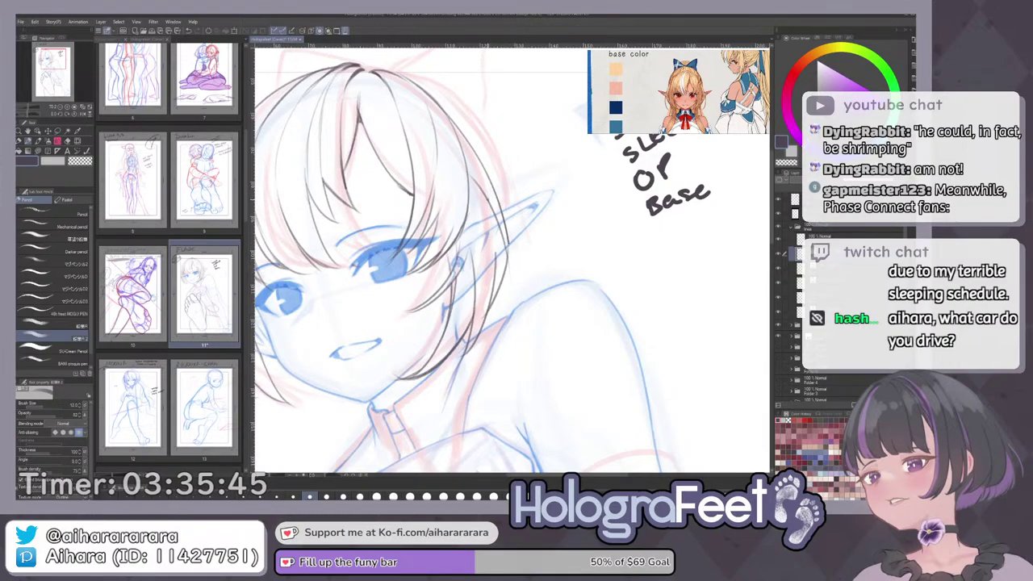
left_click_drag(490, 203, 496, 232)
scroll(500, 252, "up", 2)
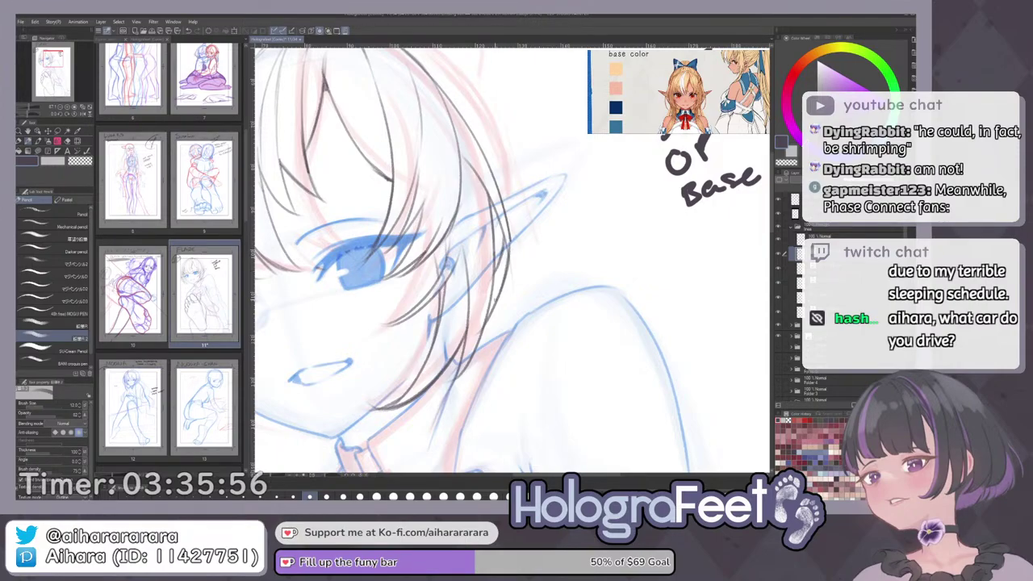
Temporarily hide the rough sketch to check the hair line art over the whole figure, and show it again.
key("ctrl+0")
scroll(500, 179, "up", 8)
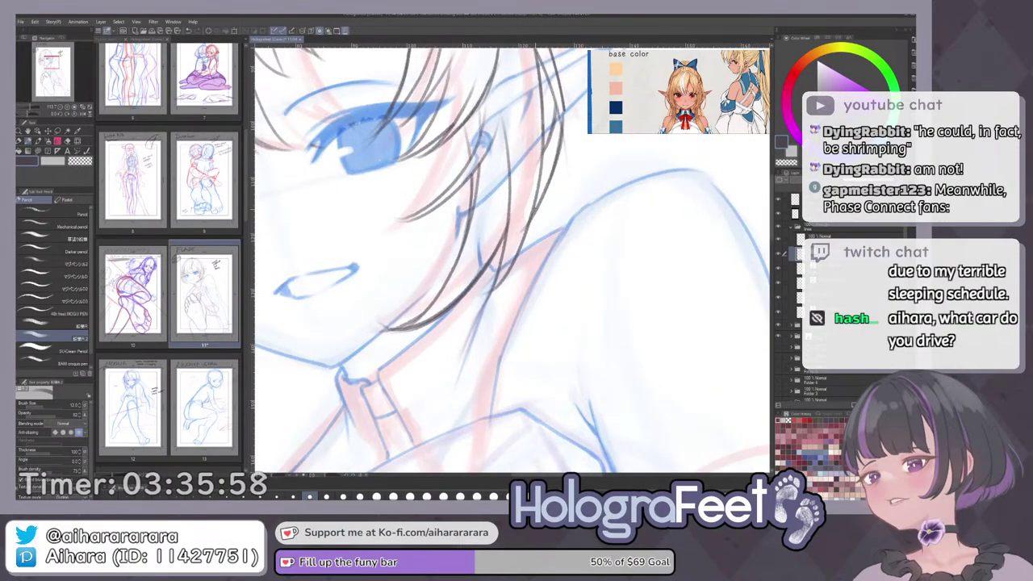
key("e")
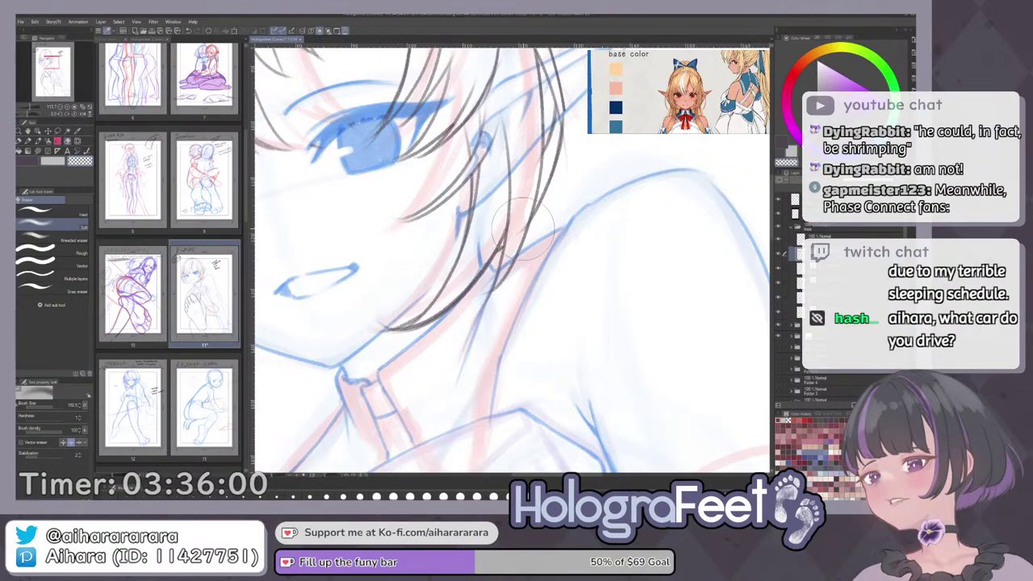
key("e")
key("p")
key("ctrl+0")
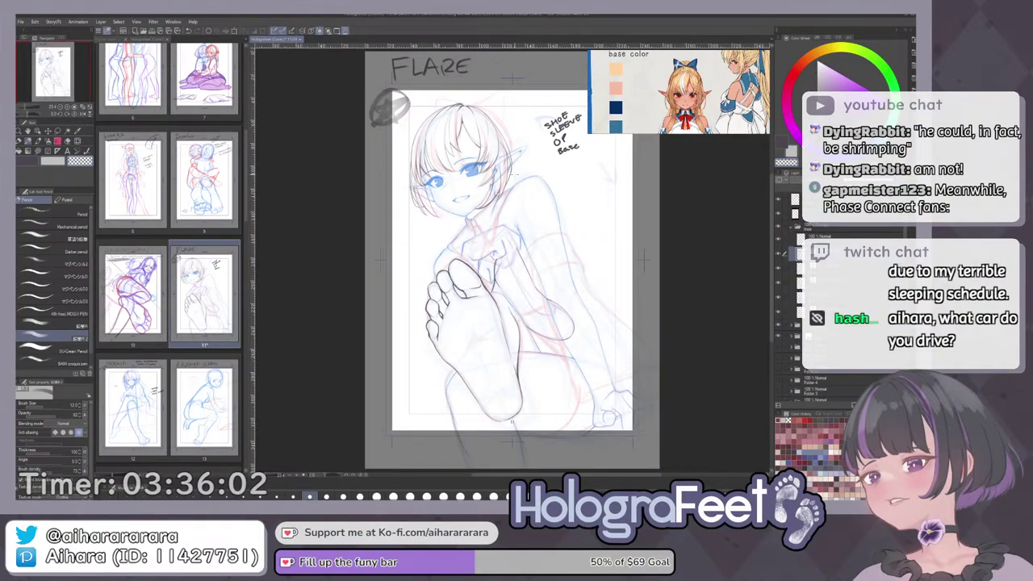
left_click(783, 340)
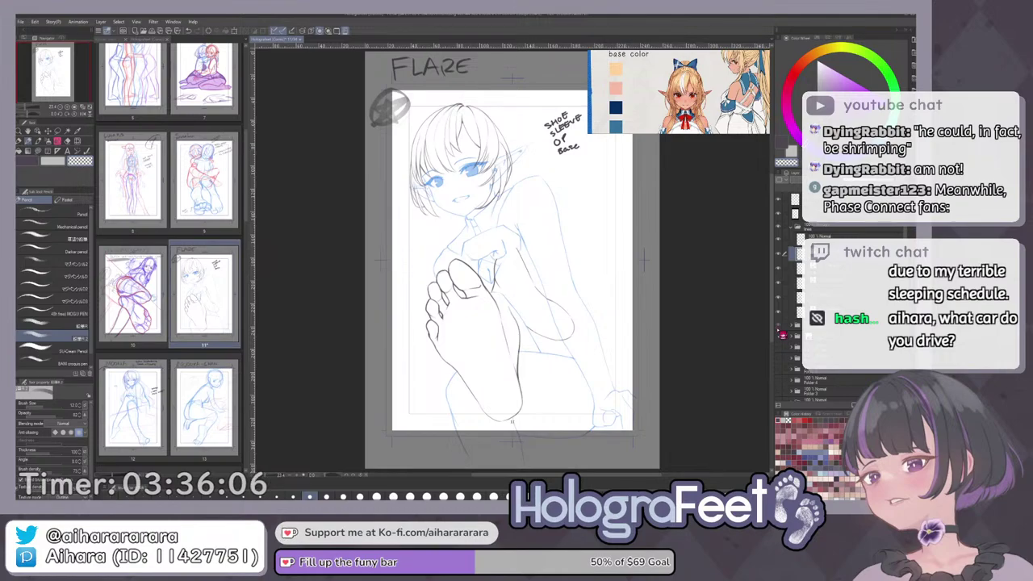
left_click(782, 334)
key("ctrl+plus")
key("ctrl+minus")
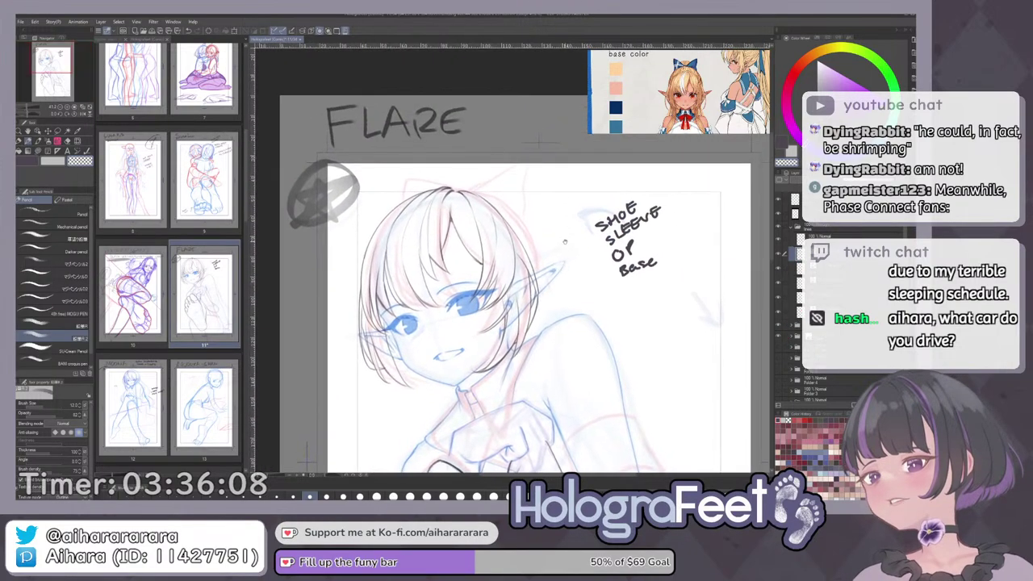
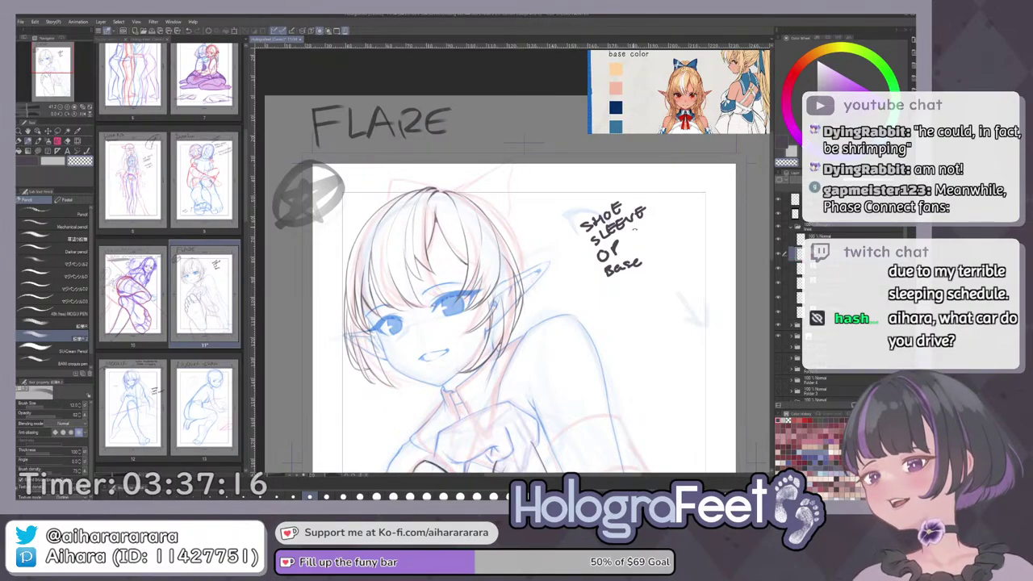
Examine the head's line art at several zoom levels and canvas angles to judge the hair's overall shape.
left_click_drag(636, 230, 637, 282)
left_click_drag(516, 347, 517, 315)
scroll(401, 285, "up", 2)
left_click_drag(385, 316, 420, 327)
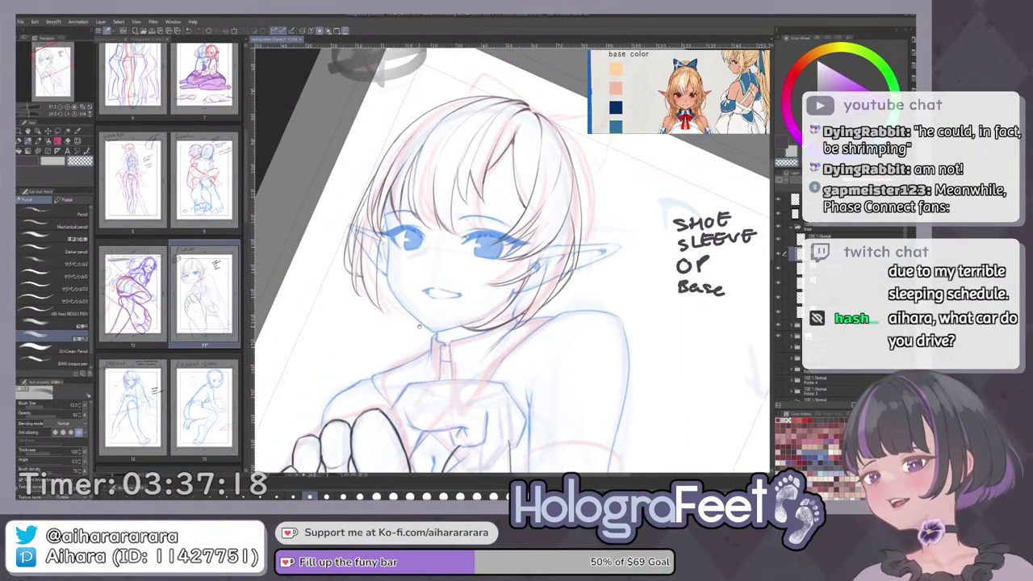
scroll(434, 293, "up", 4)
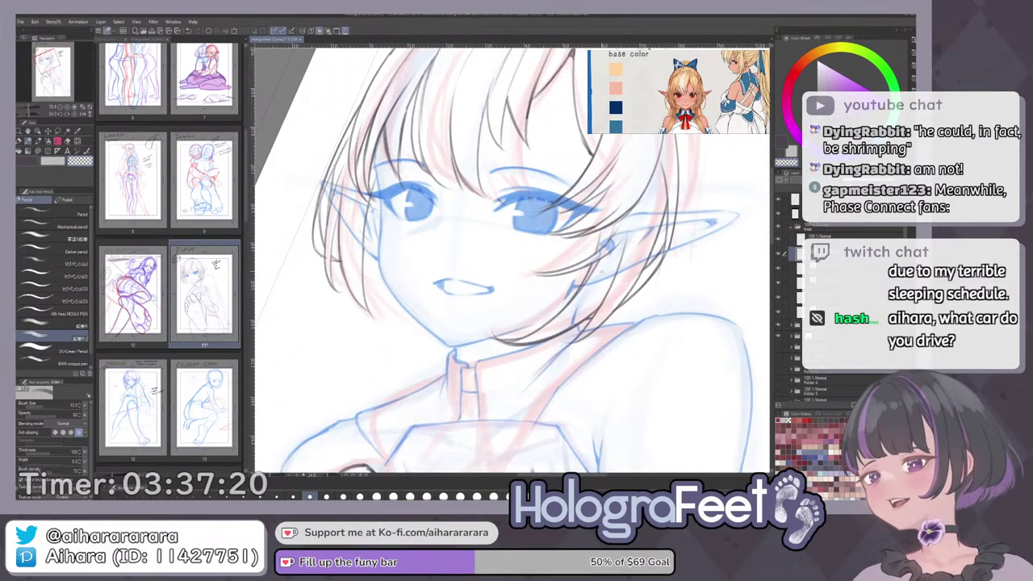
key("ctrl+0")
scroll(435, 230, "up", 5)
left_click_drag(635, 202, 640, 305)
left_click_drag(542, 165, 489, 302)
scroll(501, 300, "up", 2)
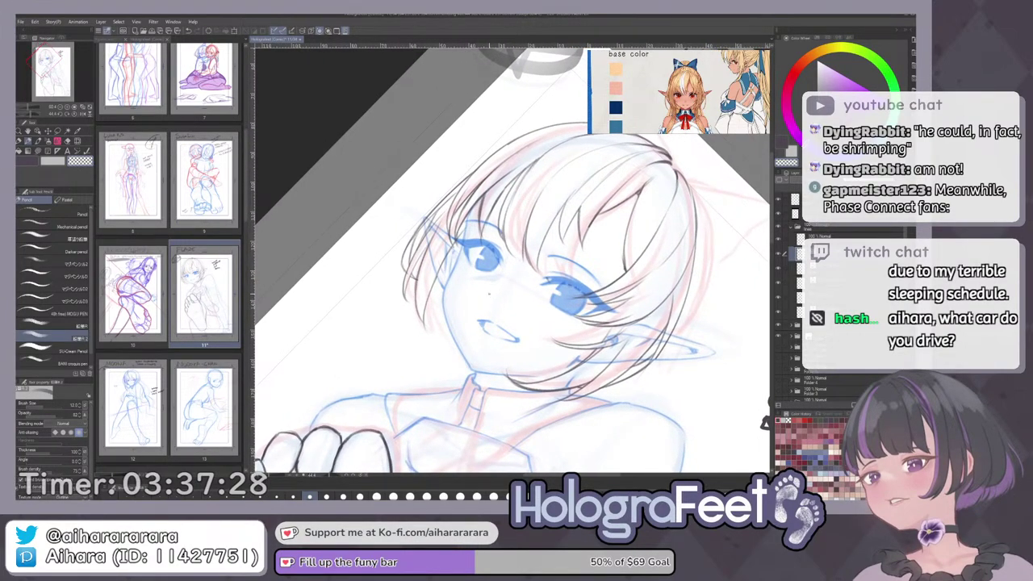
key("ctrl+0")
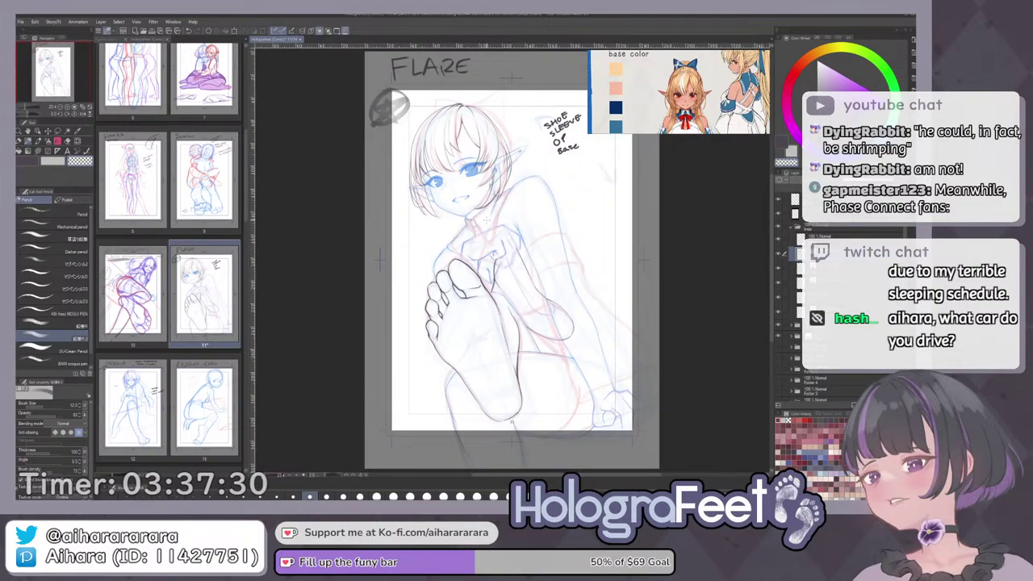
key("asciicircum")
key("asciicircum")
key("ctrl+0")
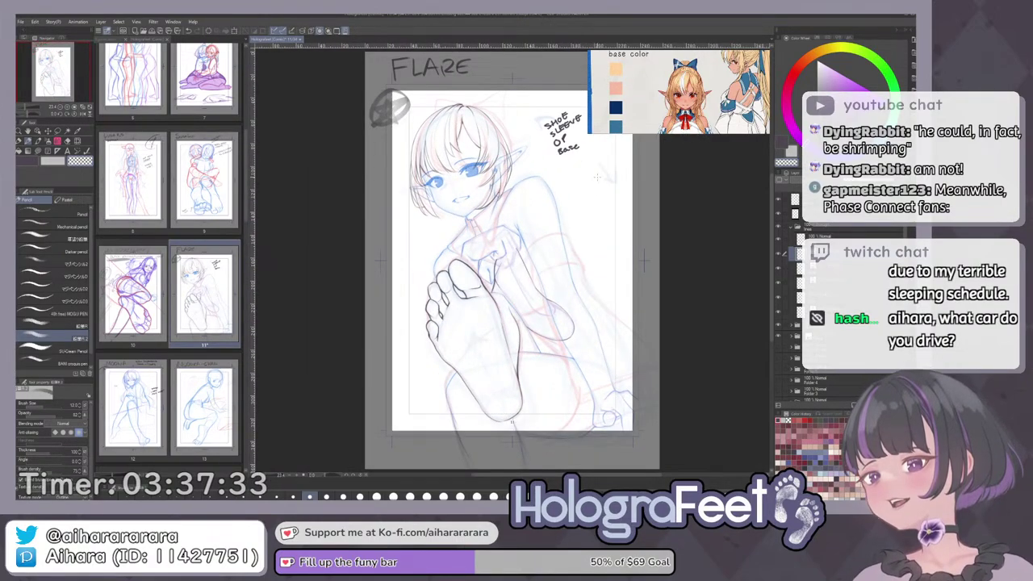
Lasso the side hair strands around the far ear, stretch their lower edge down toward the chin with Free Transform, and deselect them.
mouse_move(592, 198)
left_mouse_down()
mouse_move(624, 231)
mouse_move(562, 311)
left_mouse_up()
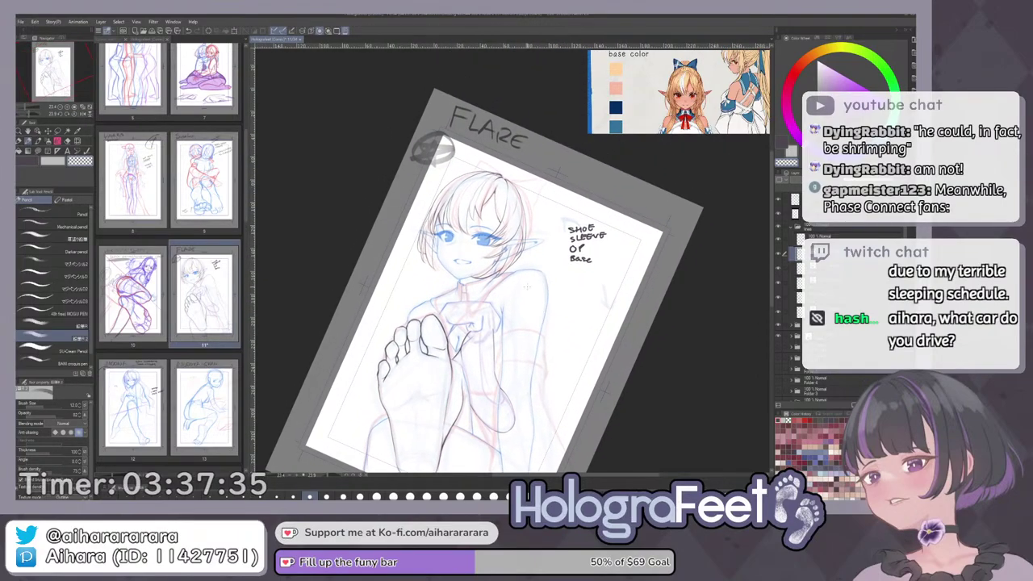
key("m")
key("ctrl+plus")
key("ctrl+plus")
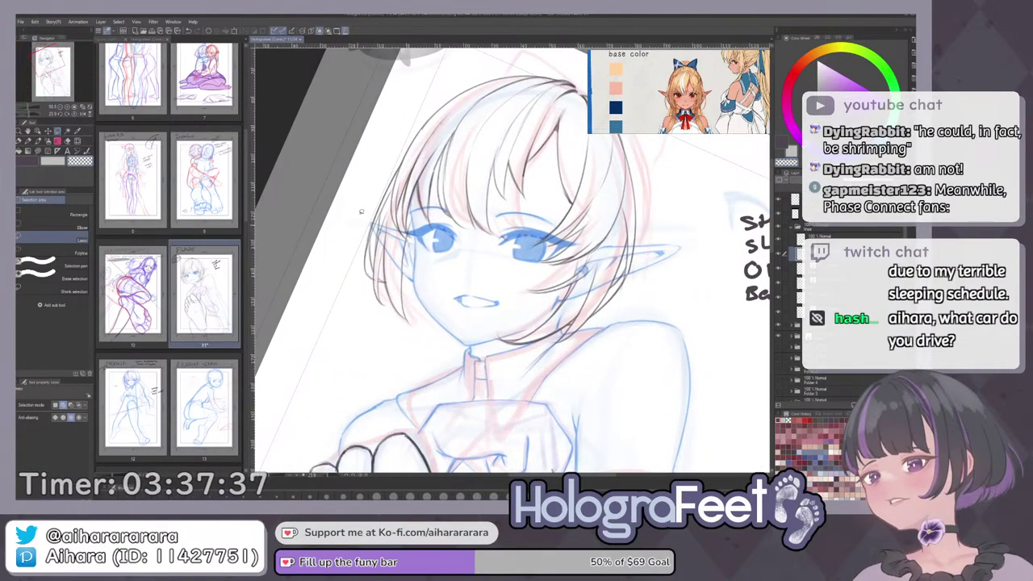
left_click_drag(361, 212, 410, 241)
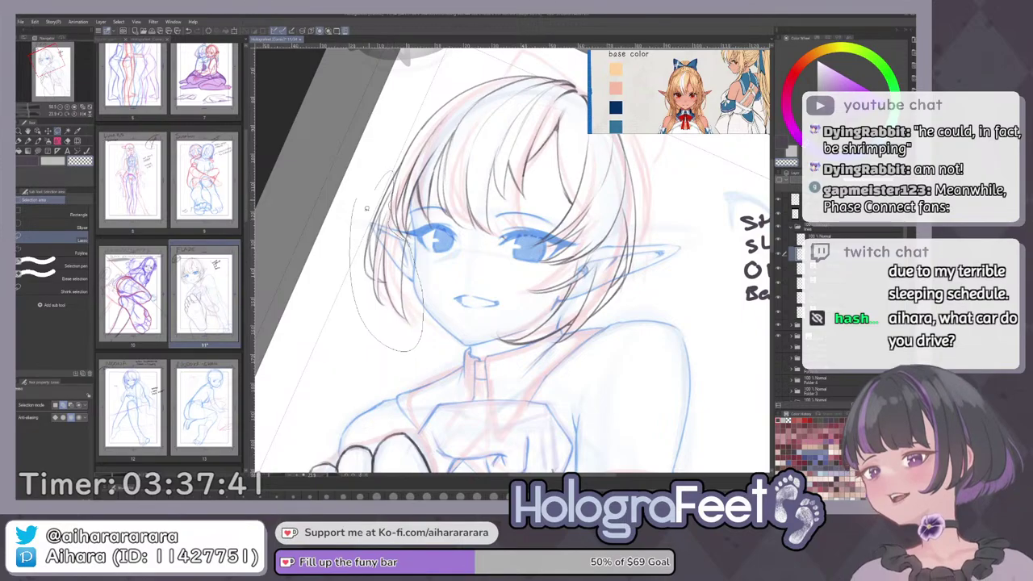
left_click_drag(367, 209, 368, 210)
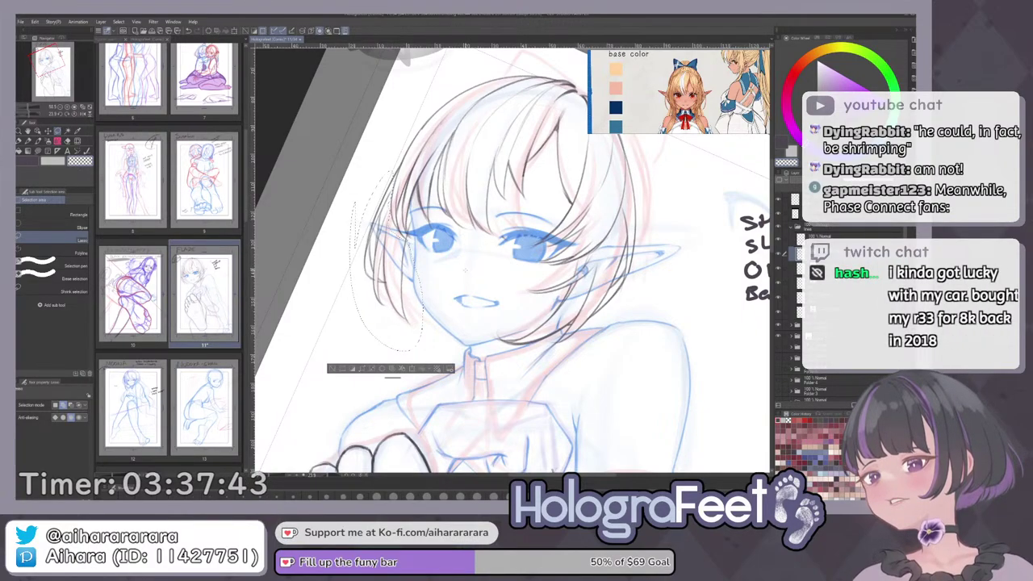
key("ctrl+shift+t")
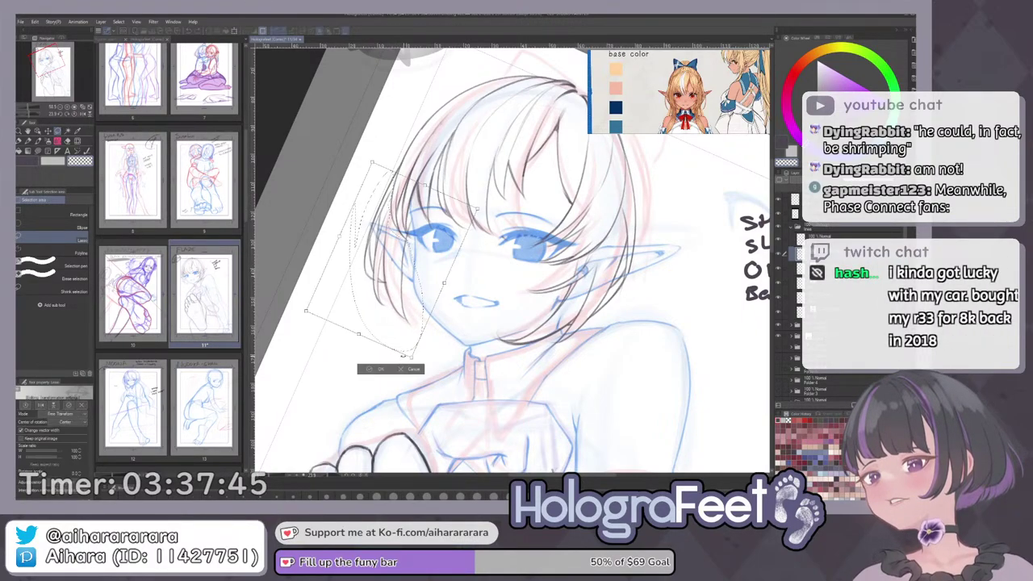
mouse_move(363, 335)
left_mouse_down()
mouse_move(361, 364)
mouse_move(377, 355)
left_mouse_up()
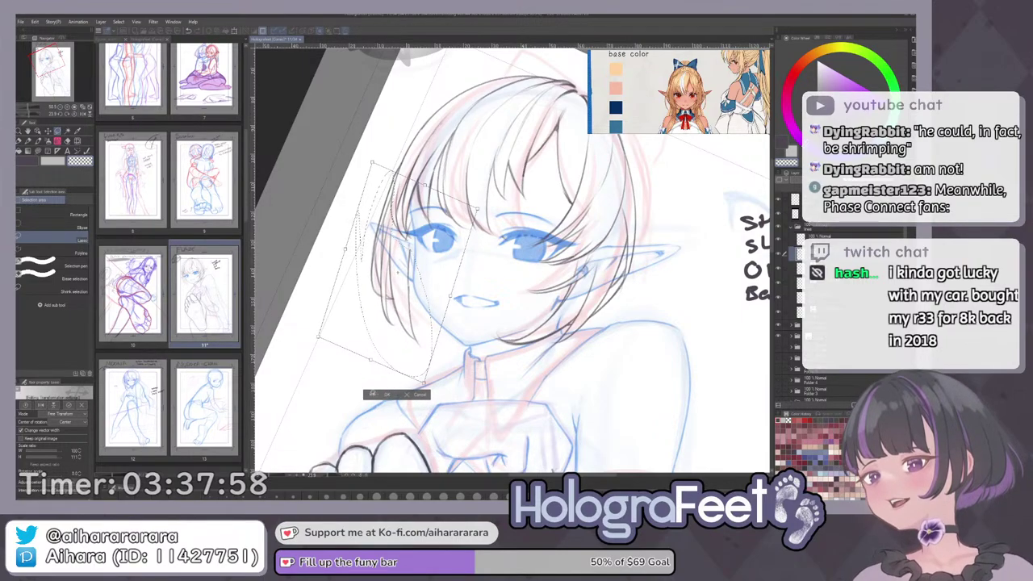
left_click(385, 395)
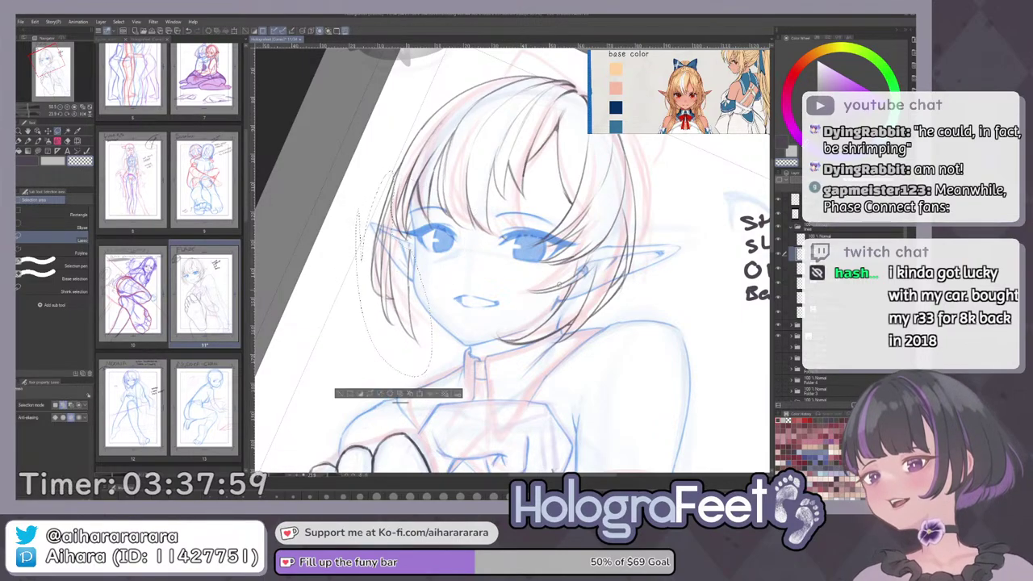
left_click(343, 395)
Erase the upper part of the inner side strand where it crosses the far ear.
key("ctrl+0")
left_click_drag(530, 209, 553, 223)
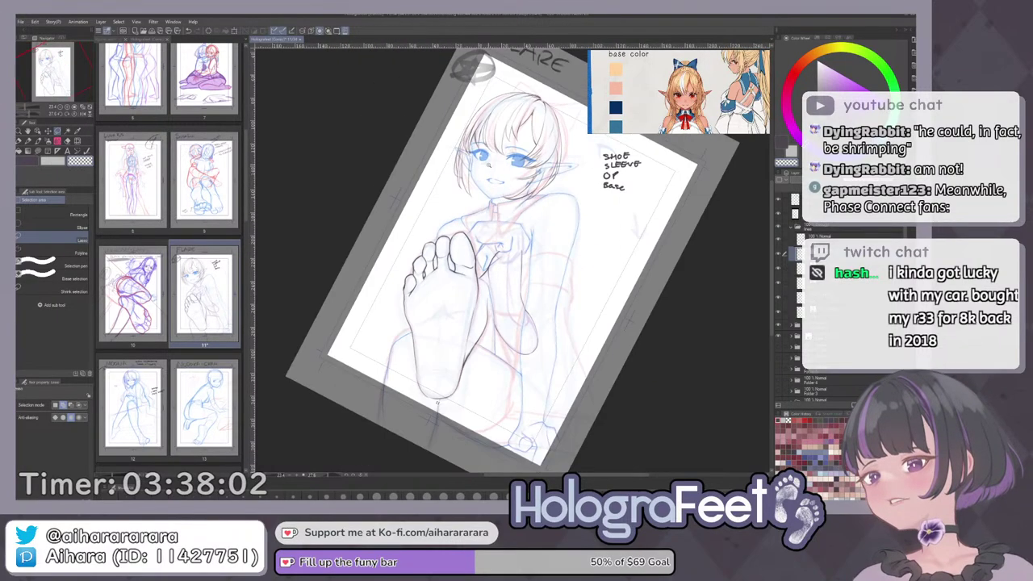
left_click_drag(481, 166, 517, 168)
left_click_drag(484, 166, 473, 252)
key("e")
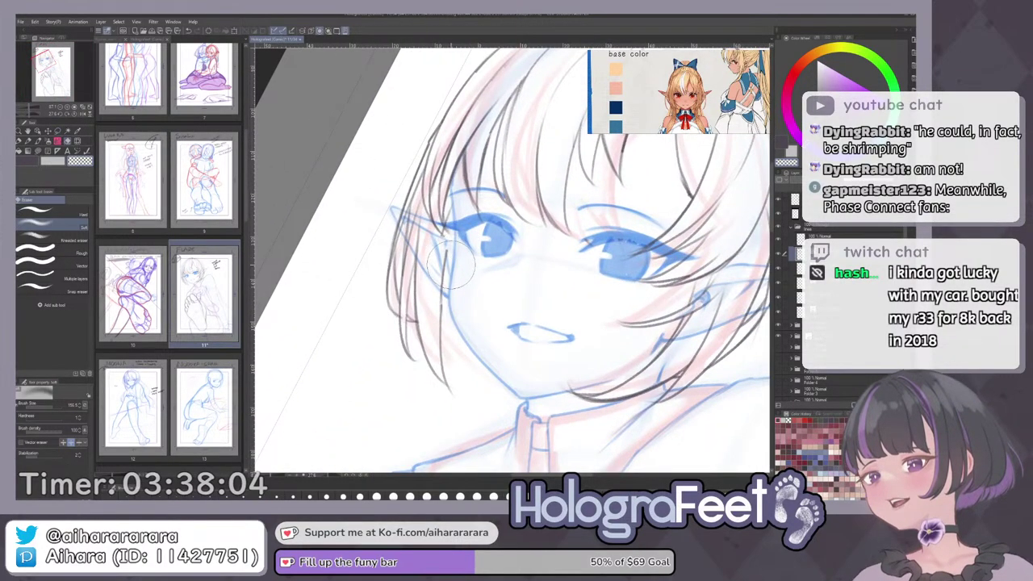
left_click_drag(446, 244, 444, 278)
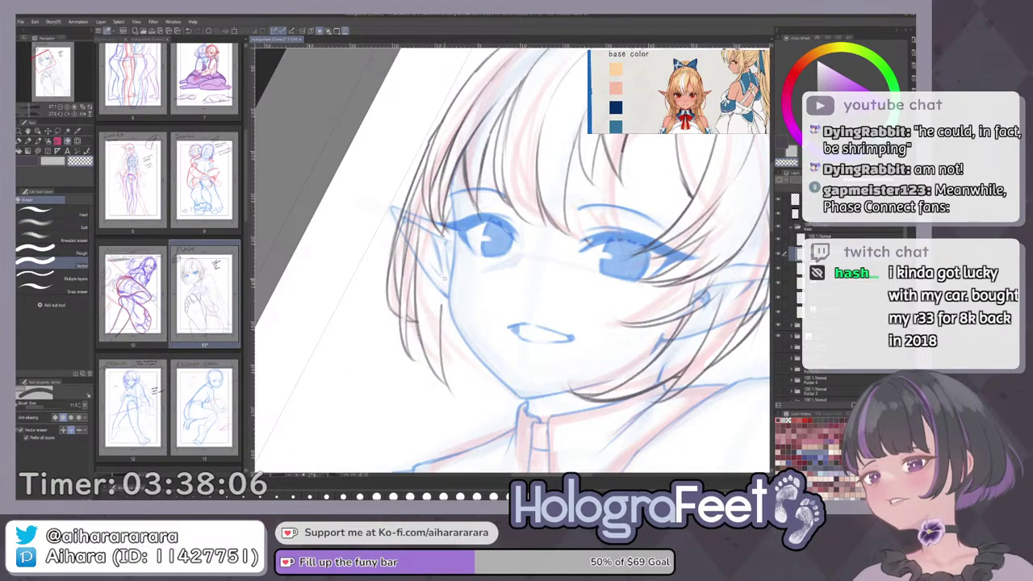
key("p")
key("ctrl+0")
left_click_drag(479, 182, 509, 100)
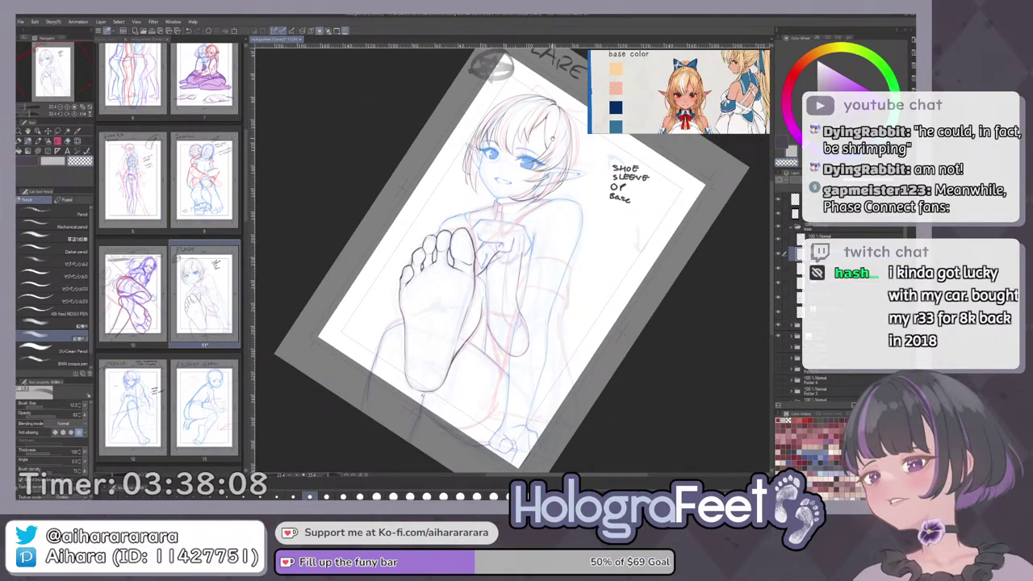
key("ctrl+0")
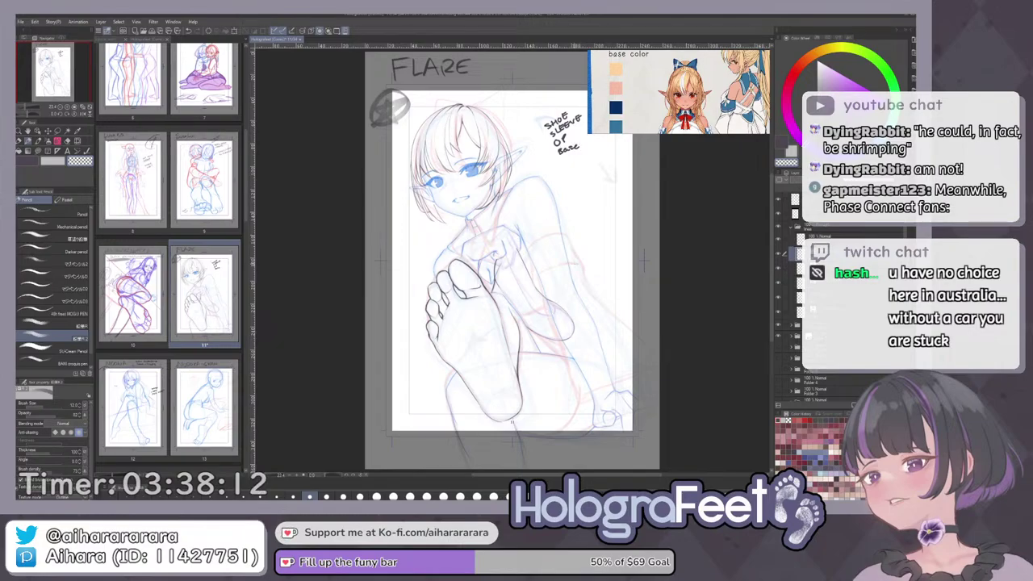
left_click_drag(528, 183, 525, 278)
key("ctrl+plus")
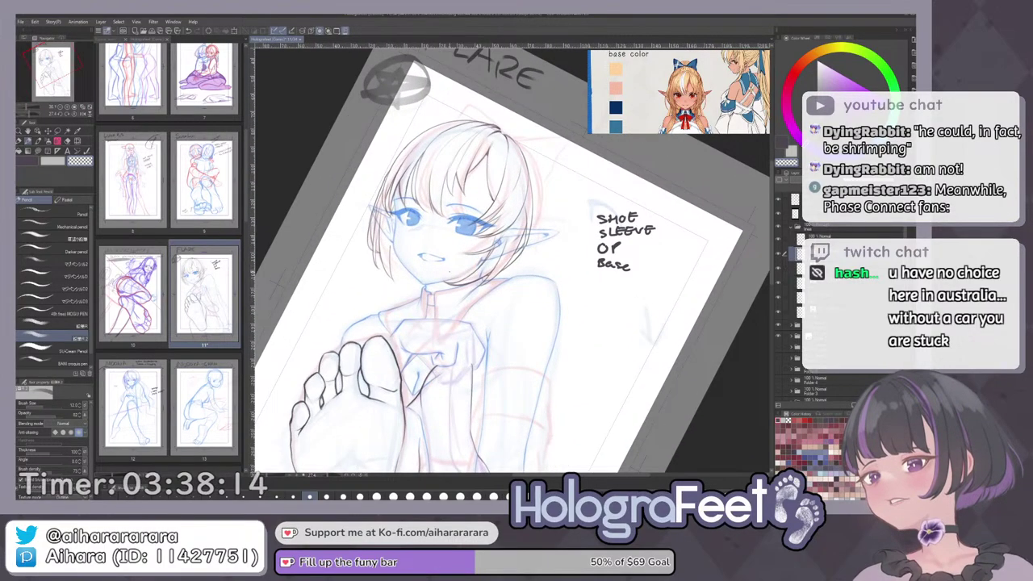
scroll(424, 297, "up", 3)
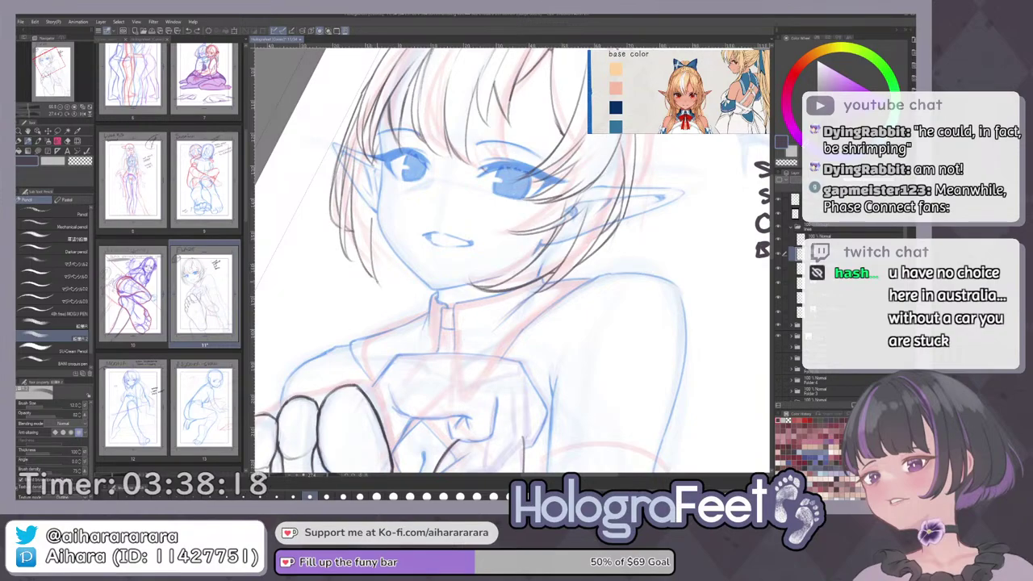
Trim the lower end of the far-side hair strand with the eraser and pencil its tip curving toward the chin.
key("e")
key("period")
key("period")
key("period")
key("period")
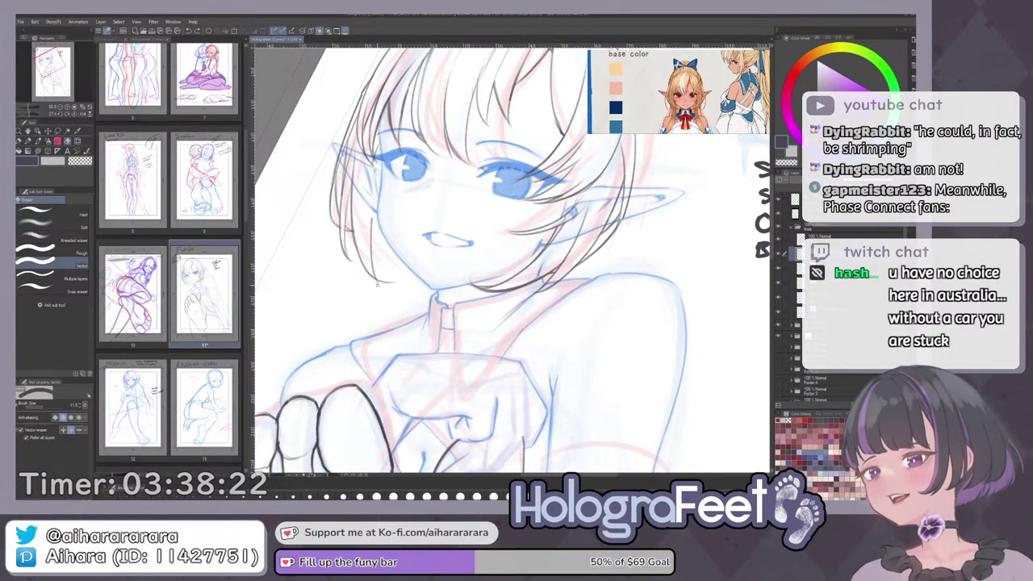
key("p")
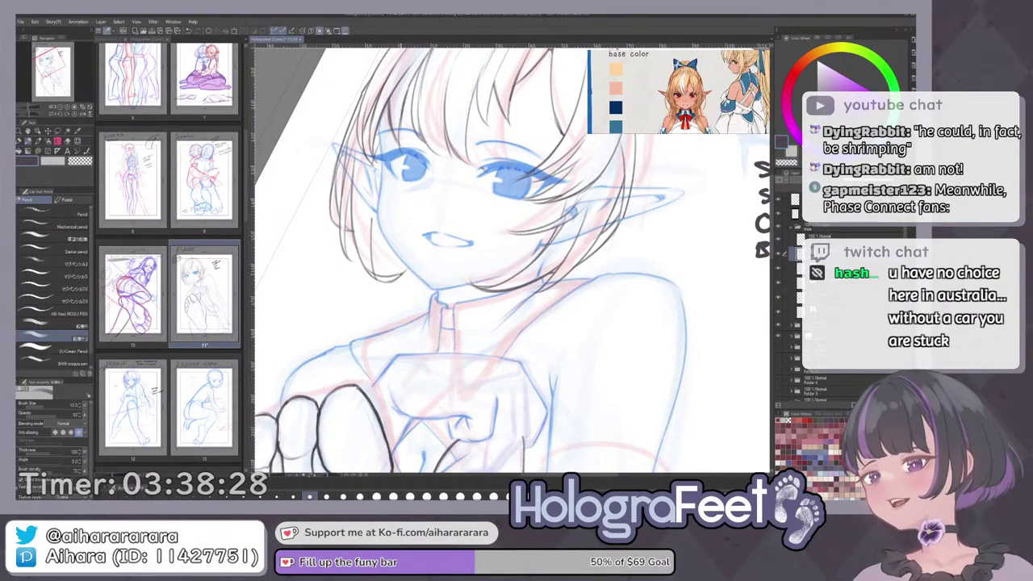
Clean up the curved strand tip below the far cheek with a larger vector eraser.
key("e")
key("e")
key("e")
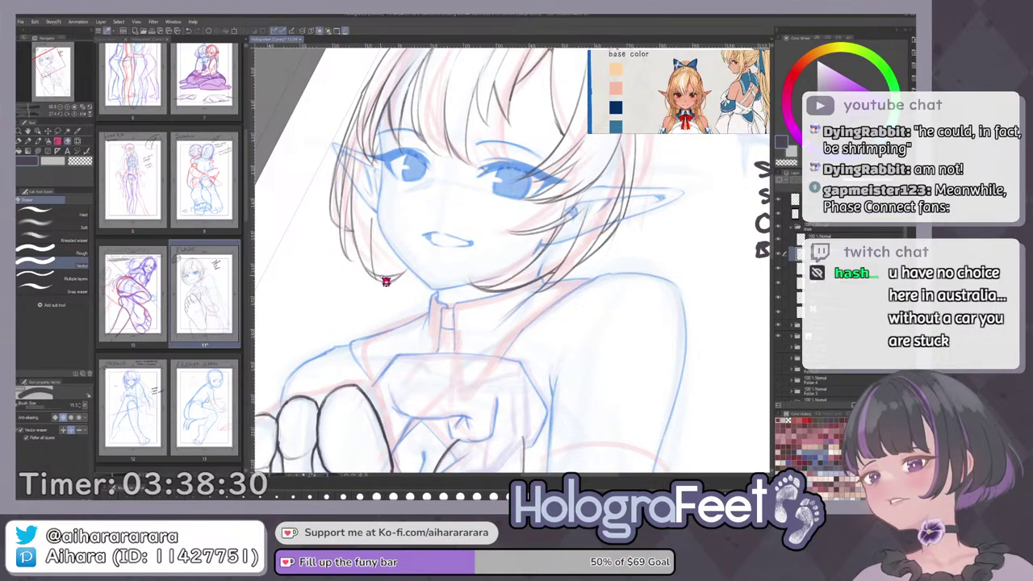
key("]")
key("]")
key("]")
key("p")
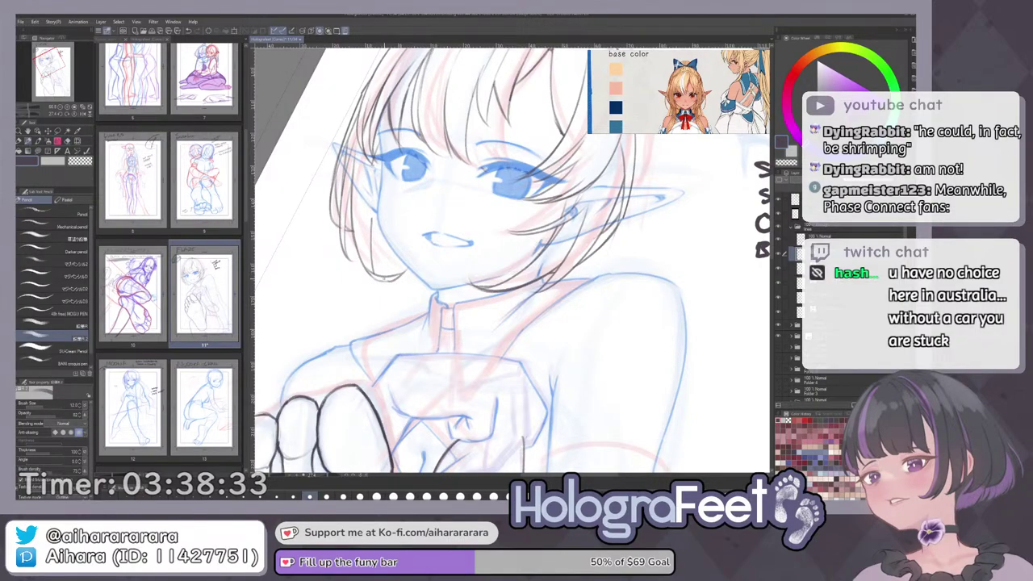
Soften the upper end of the inner side strand next to the far cheek with the soft eraser.
key("ctrl+0")
scroll(485, 186, "up", 4)
left_click_drag(576, 202, 596, 260)
scroll(428, 183, "up", 4)
key("e")
left_click_drag(431, 183, 430, 202)
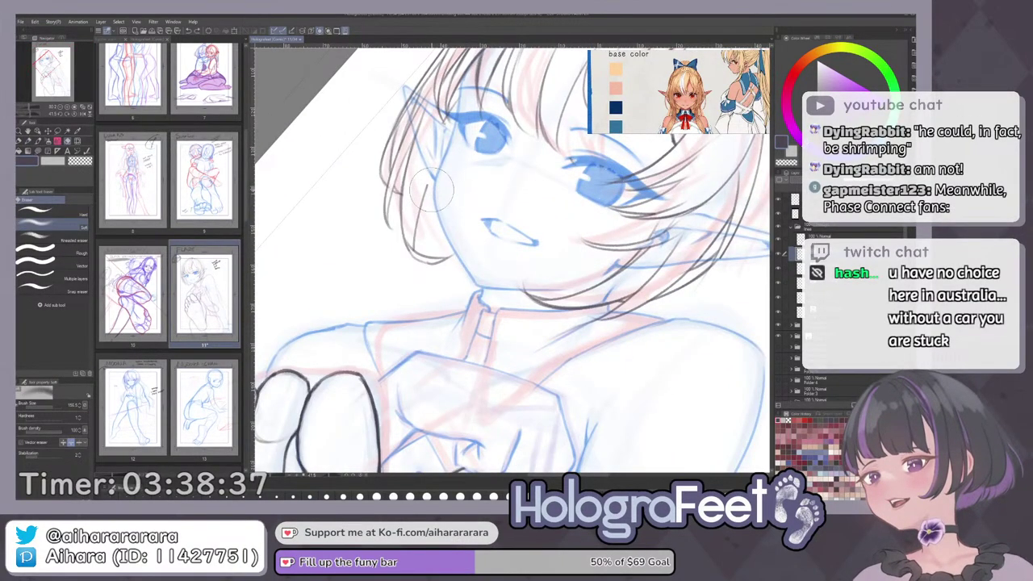
key("p")
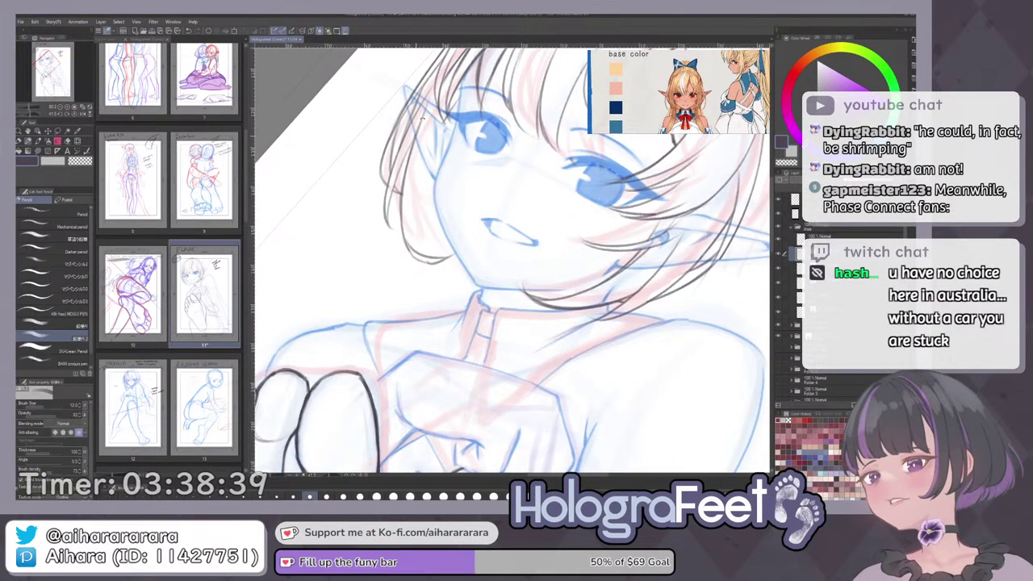
Redraw the inner side strand from the far ear down along the cheek, undoing the misplaced strokes.
left_click_drag(422, 118, 464, 100)
left_click_drag(464, 99, 455, 198)
mouse_move(442, 251)
left_mouse_down()
mouse_move(415, 322)
mouse_move(443, 252)
left_mouse_up()
key("ctrl+z")
key("ctrl+z")
left_click_drag(415, 318, 461, 233)
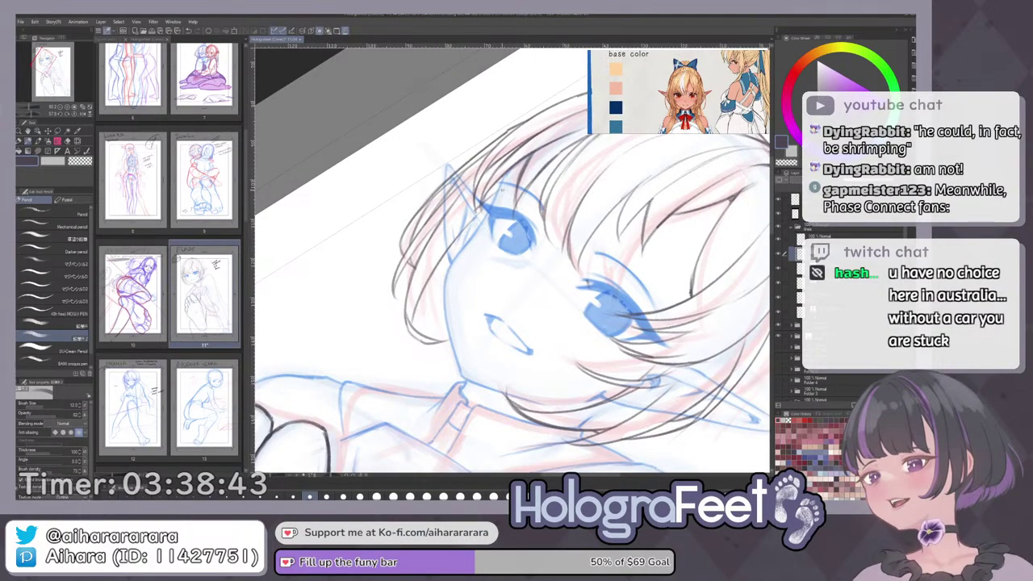
mouse_move(631, 219)
left_mouse_down()
mouse_move(617, 190)
mouse_move(568, 206)
mouse_move(606, 159)
left_mouse_up()
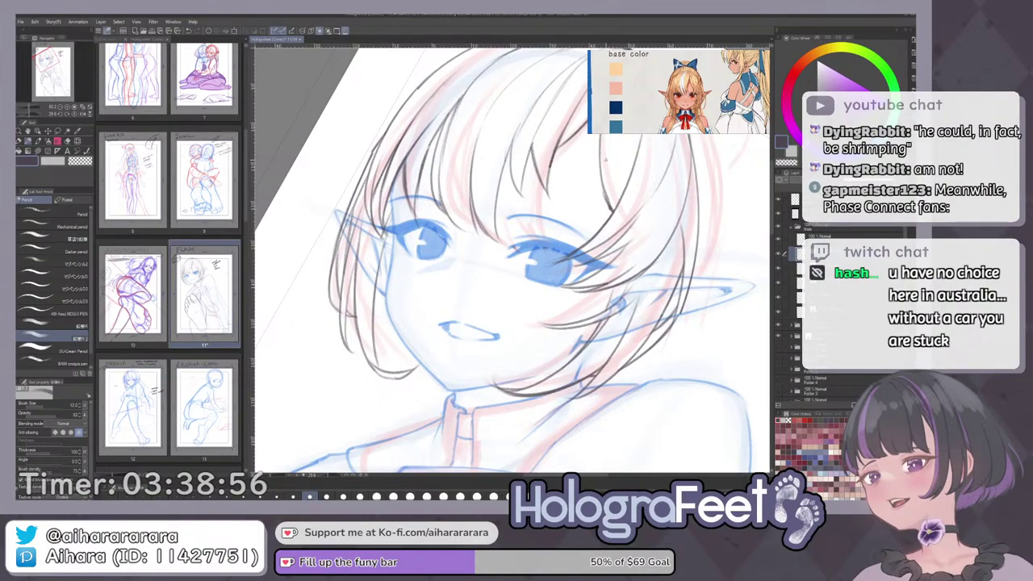
key("ctrl+0")
scroll(456, 137, "up", 3)
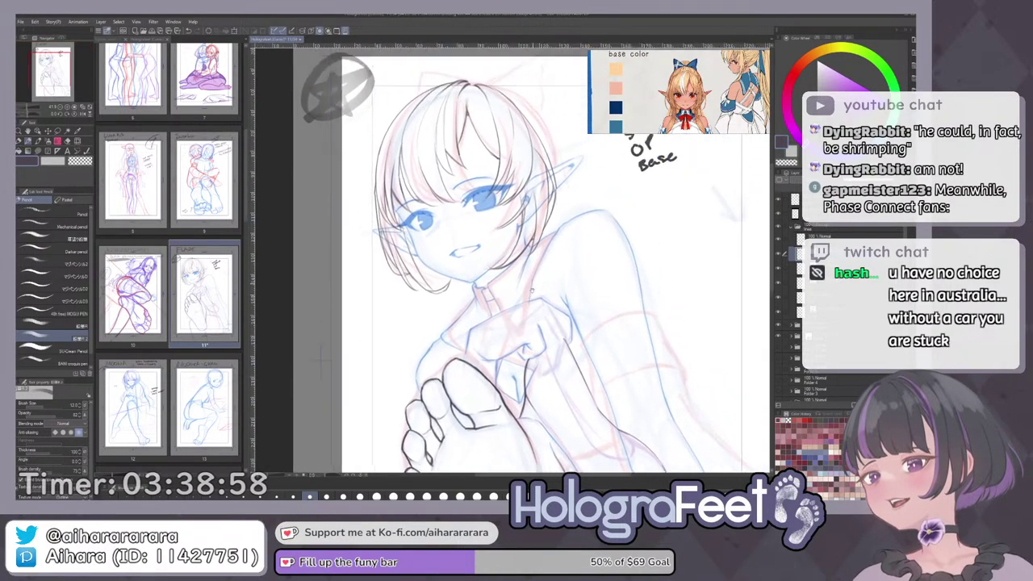
Pencil strokes that join the inner side strand to the curved hair tip beside the far cheek.
scroll(485, 242, "up", 2)
mouse_move(582, 196)
left_mouse_down()
mouse_move(607, 257)
mouse_move(602, 286)
left_mouse_up()
scroll(351, 91, "up", 3)
left_click_drag(414, 271, 422, 353)
key("ctrl+z")
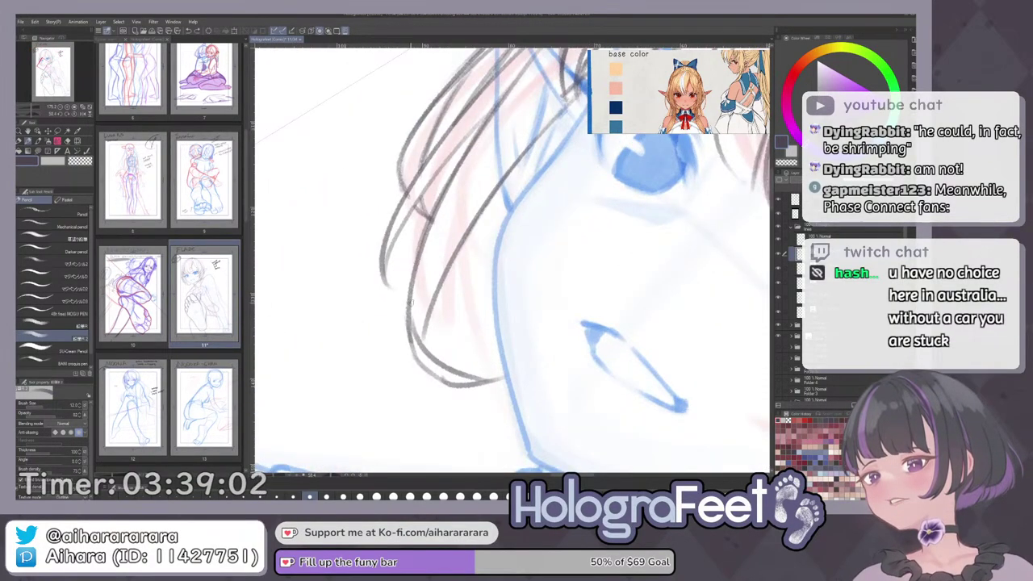
mouse_move(410, 305)
left_mouse_down()
mouse_move(425, 368)
mouse_move(443, 275)
left_mouse_up()
left_click_drag(428, 324, 443, 270)
Rework the lower end of the outer side strand beside the far cheek, undoing the unwanted strokes.
left_click_drag(408, 212, 389, 284)
key("ctrl+z")
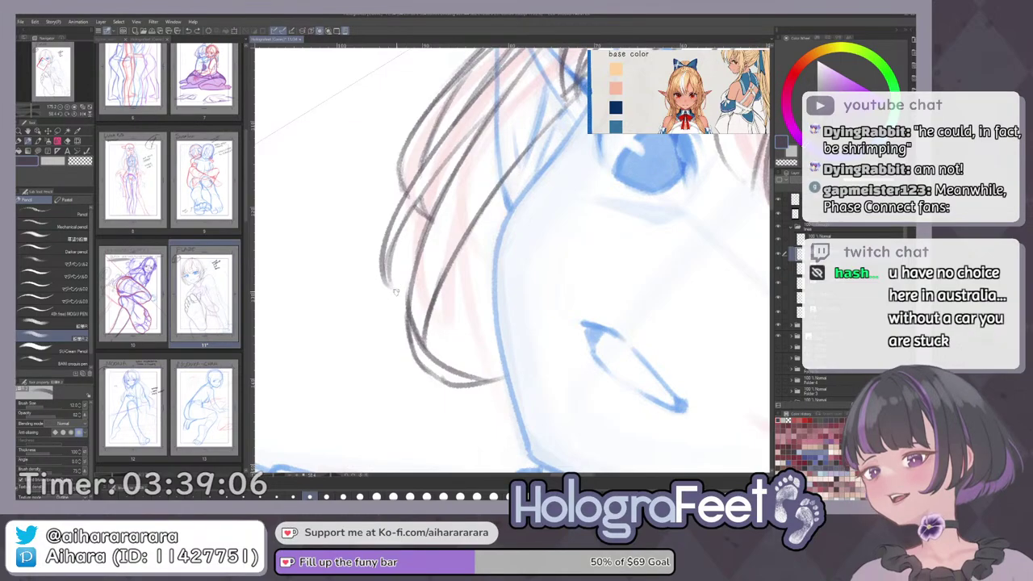
key("ctrl+z")
mouse_move(399, 226)
left_mouse_down()
mouse_move(391, 293)
mouse_move(429, 166)
mouse_move(510, 203)
mouse_move(524, 266)
left_mouse_up()
key("ctrl+0")
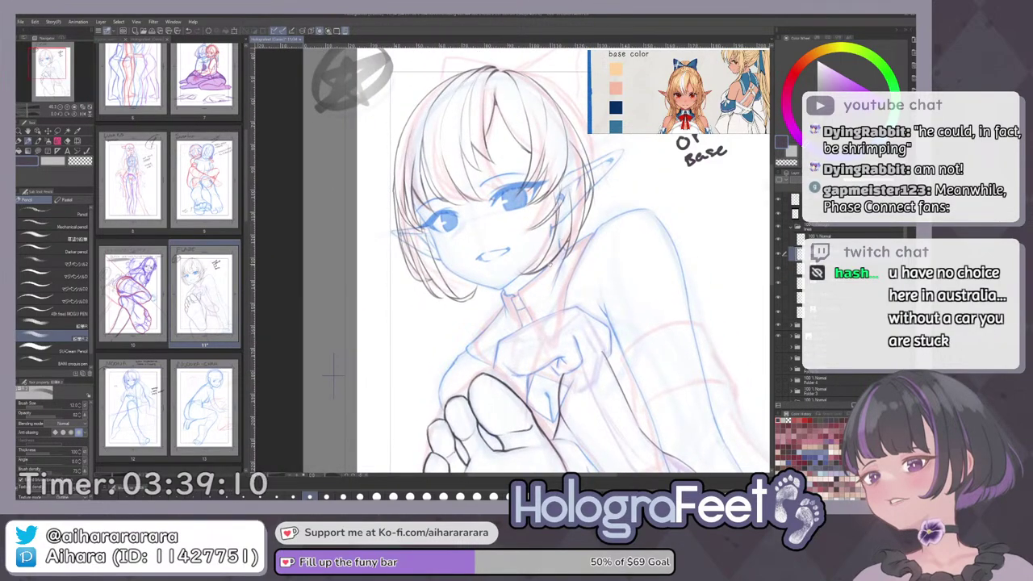
Check the hair at whole-figure view and zoom the reference image out to show the character's full turnaround.
left_click_drag(622, 228, 632, 280)
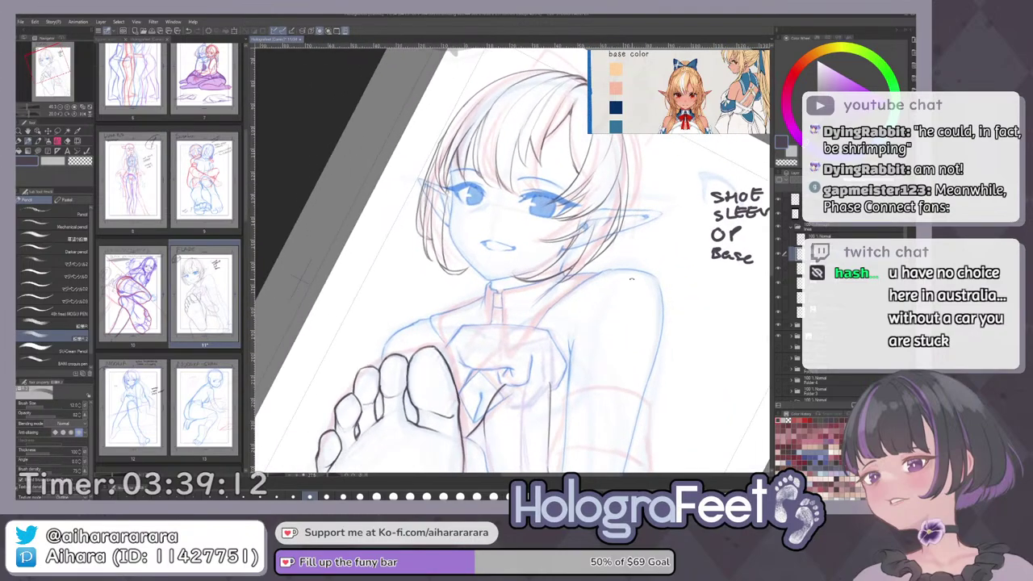
key("ctrl+0")
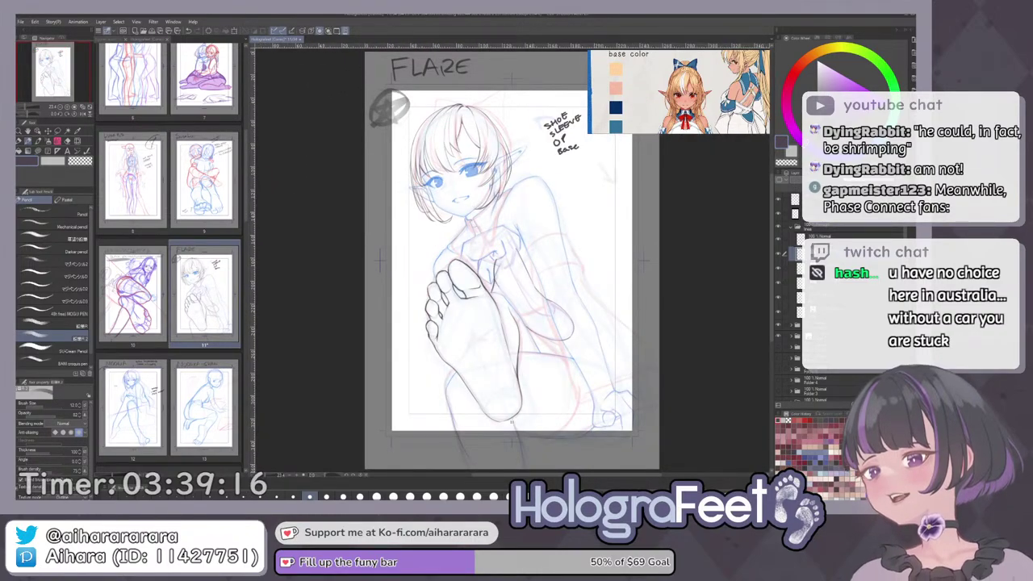
scroll(729, 104, "down", 2)
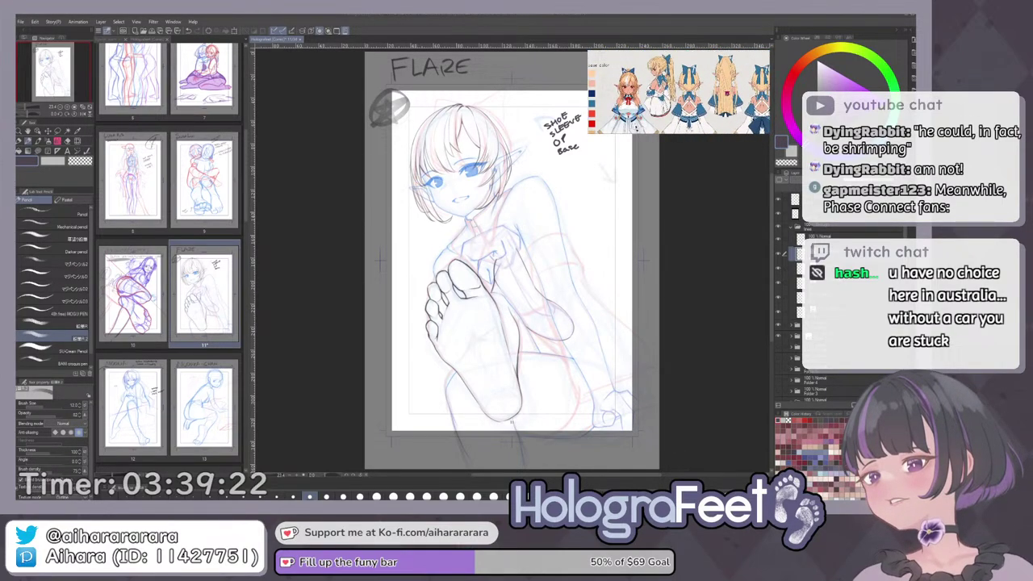
Erase the end of the far-side hair tip near the chin and redraw it with the pencil.
mouse_move(455, 201)
left_mouse_down()
mouse_move(464, 269)
mouse_move(566, 273)
mouse_move(577, 247)
left_mouse_up()
key("e")
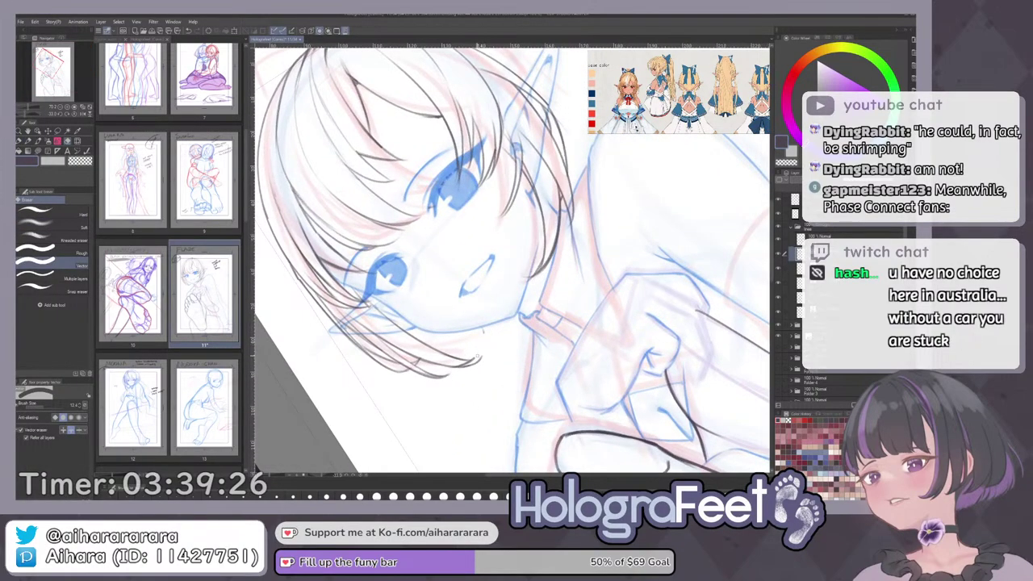
key("p")
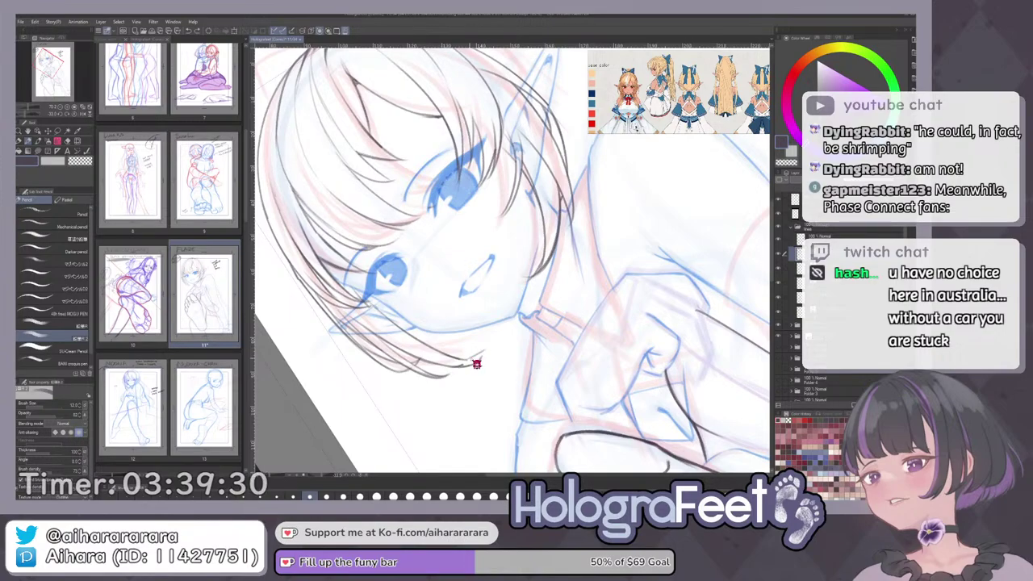
key("ctrl+0")
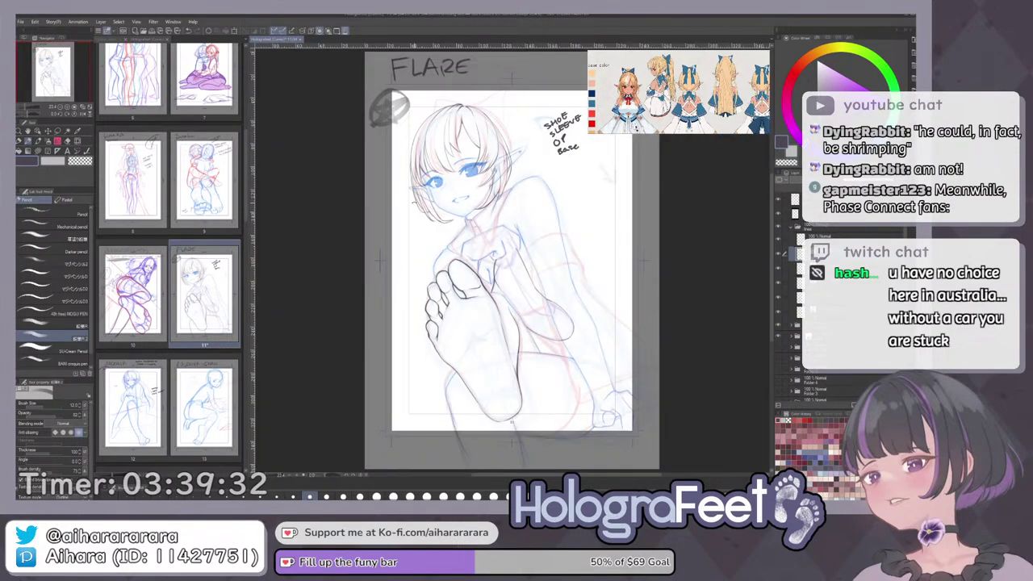
Trim the far-side strand's tip again and pencil it as a curve turning in toward the chin.
mouse_move(416, 201)
left_mouse_down()
mouse_move(462, 161)
mouse_move(529, 171)
left_mouse_up()
key("e")
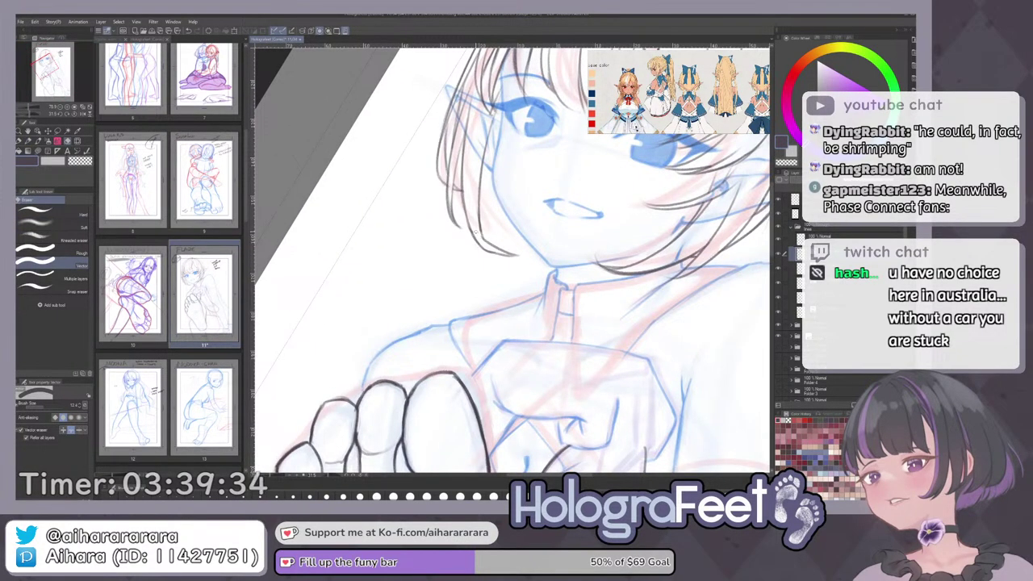
key("p")
key("ctrl+0")
left_click_drag(466, 201, 508, 193)
left_click_drag(453, 235, 517, 235)
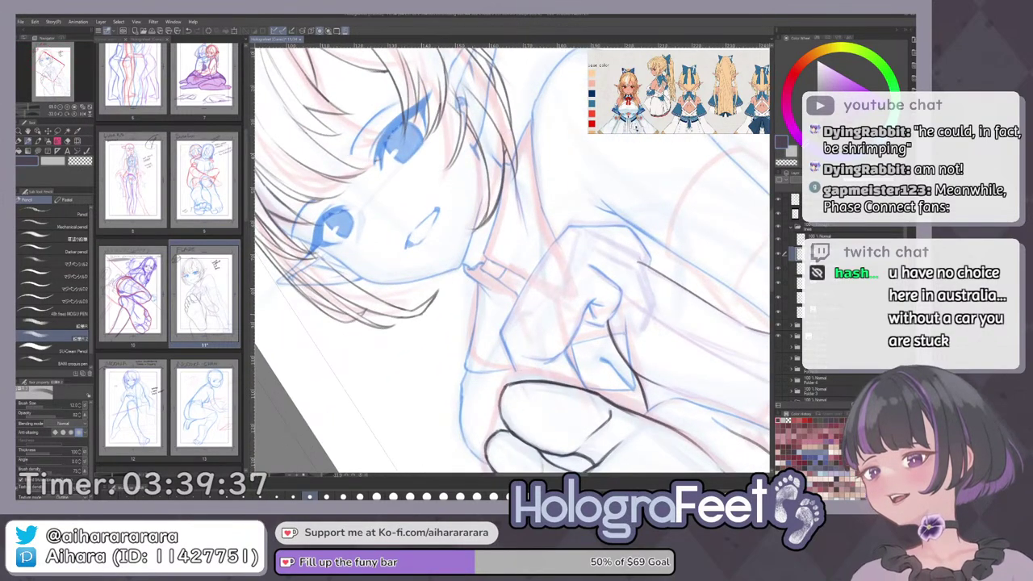
Erase the lowest part of the far-side strands and pencil a new tapered tip along the jaw.
key("ctrl+0")
left_click_drag(484, 186, 521, 186)
mouse_move(583, 187)
left_mouse_down()
mouse_move(611, 227)
mouse_move(612, 285)
left_mouse_up()
left_click_drag(533, 185, 577, 185)
key("e")
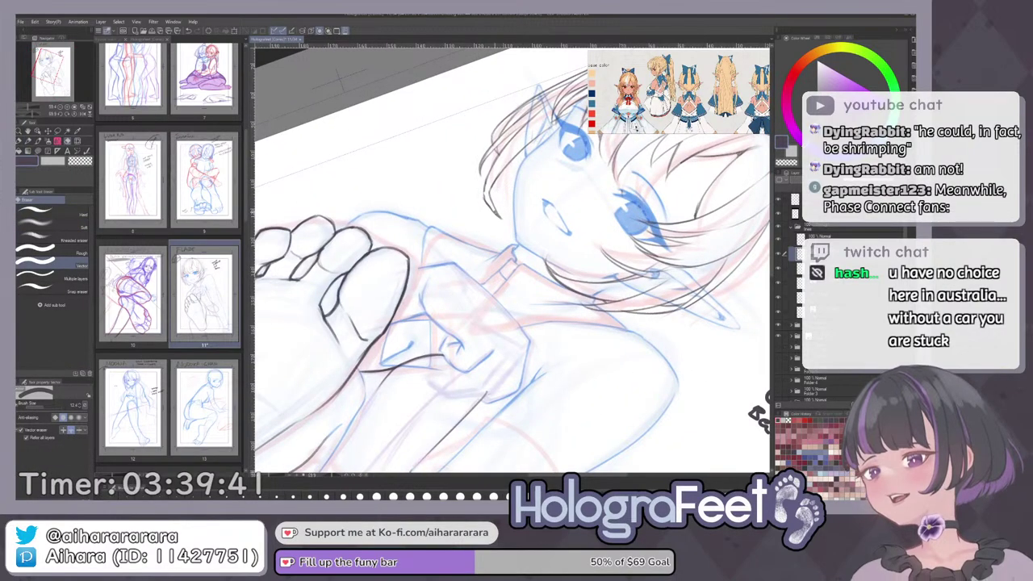
key("p")
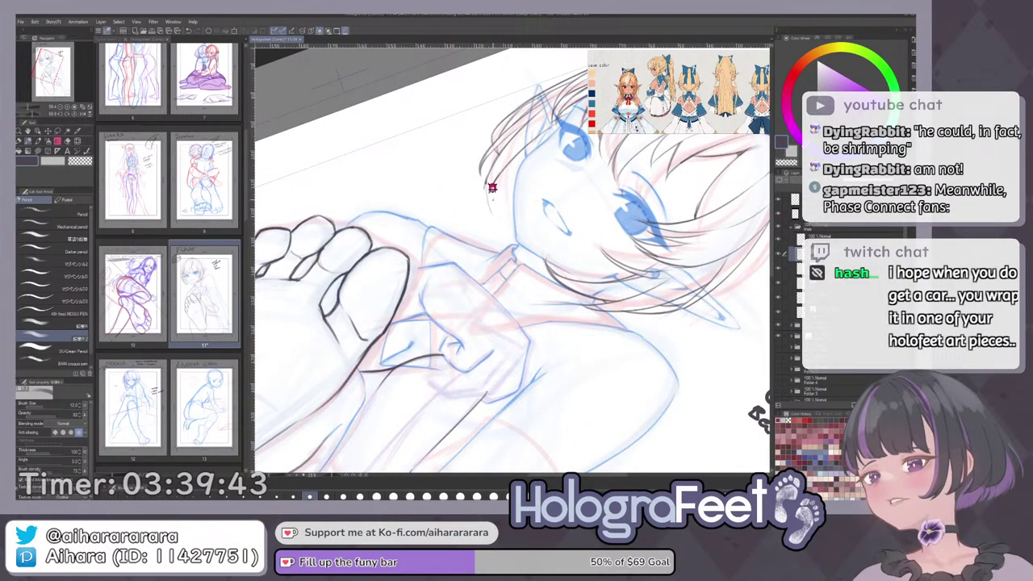
mouse_move(486, 177)
left_mouse_down()
mouse_move(487, 212)
mouse_move(510, 248)
mouse_move(539, 244)
left_mouse_up()
key("ctrl+0")
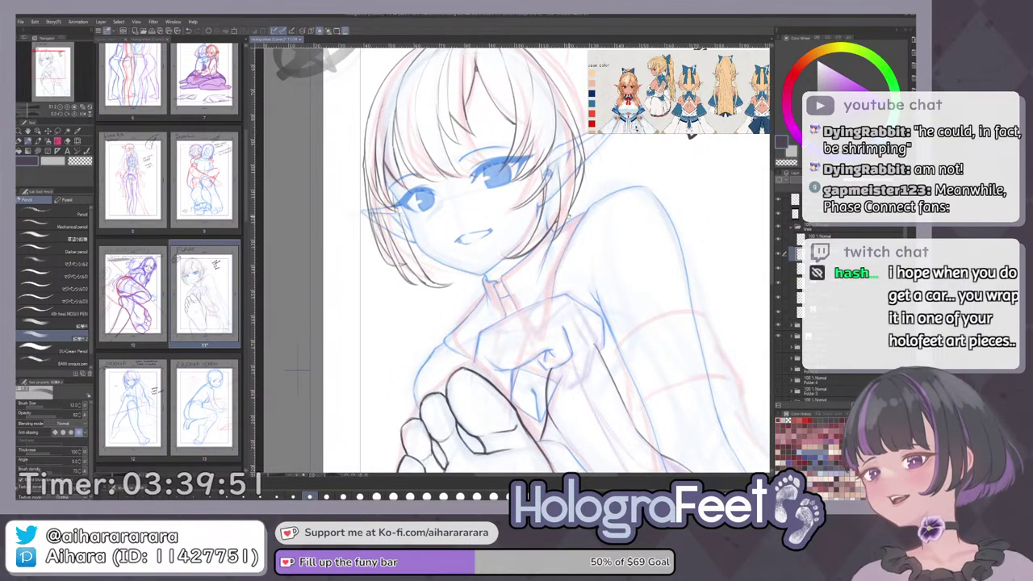
Erase the middle of the hair line linking the near-side strand tips below the near ear.
left_click_drag(572, 210, 558, 256)
scroll(557, 256, "up", 2)
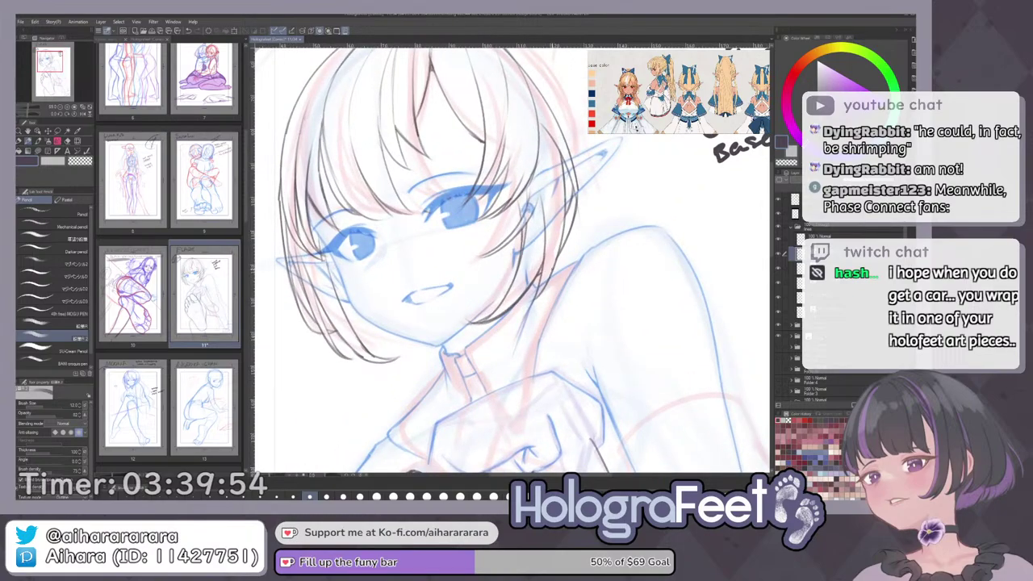
scroll(529, 269, "up", 2)
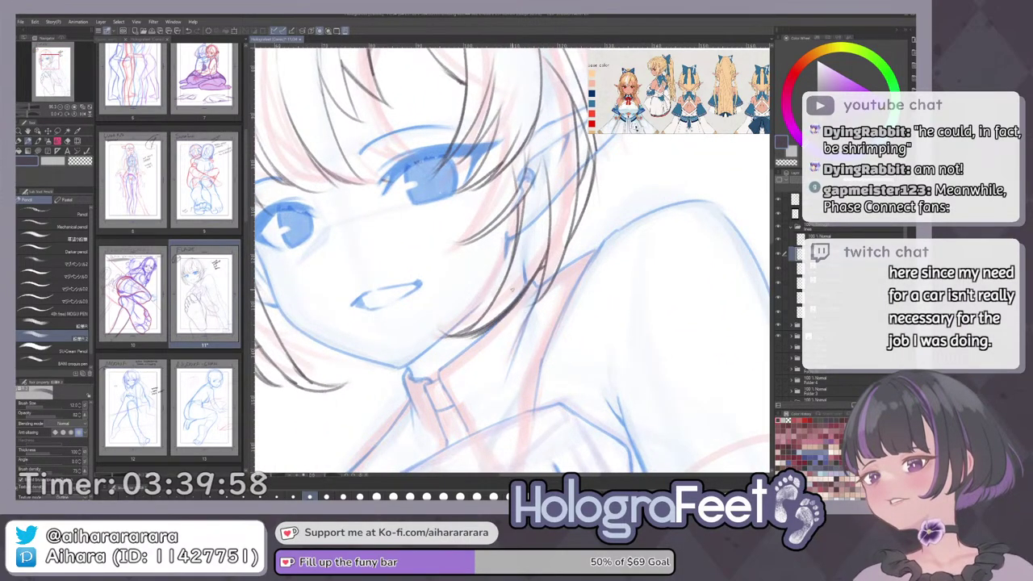
key("e")
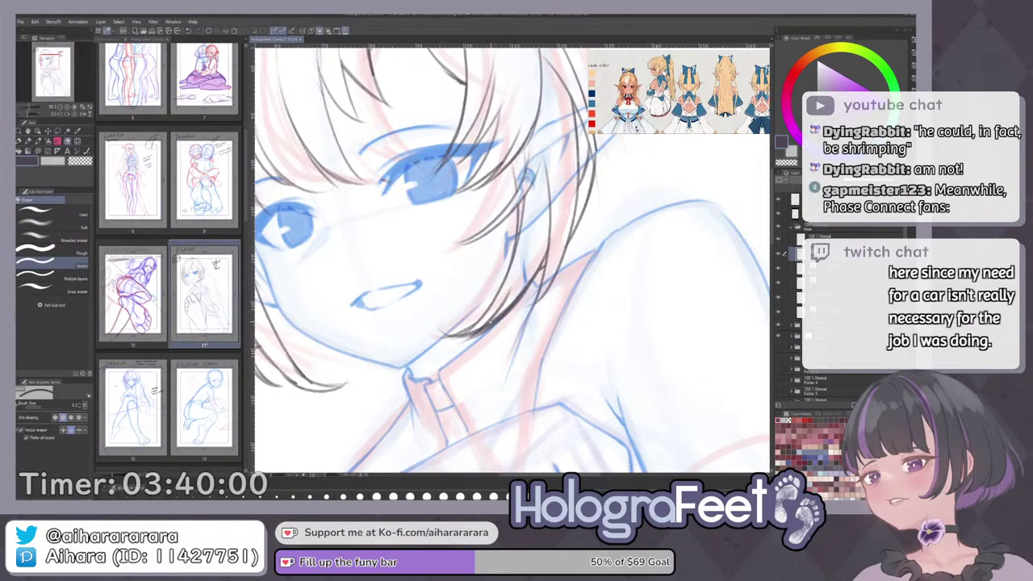
left_click_drag(488, 318, 497, 325)
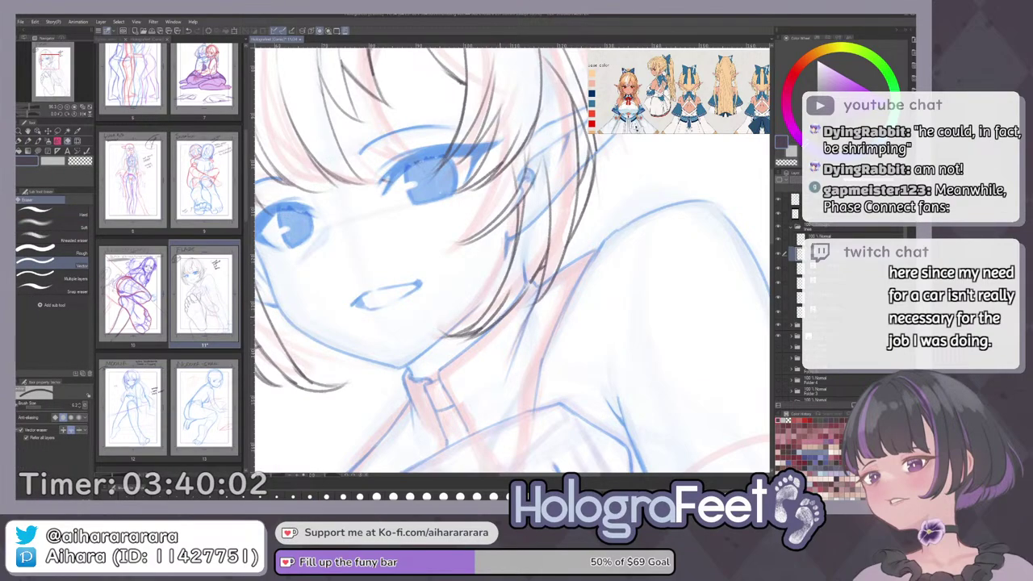
key("p")
Erase the long lower tip of the far-side strand and redraw it slightly shorter with the pencil.
key("ctrl+0")
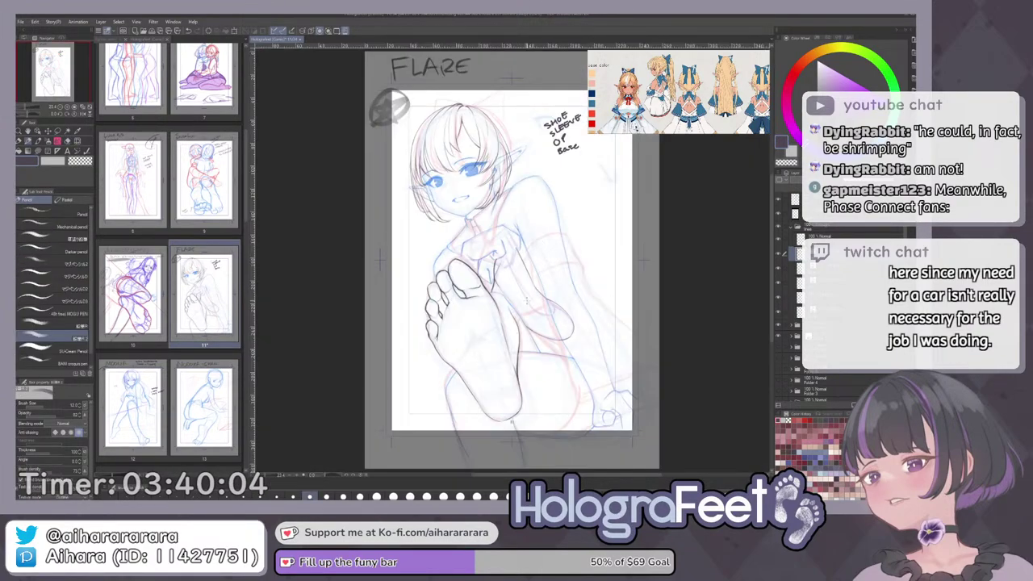
left_click_drag(508, 242, 517, 322)
left_click_drag(517, 174, 594, 218)
left_click_drag(468, 197, 557, 198)
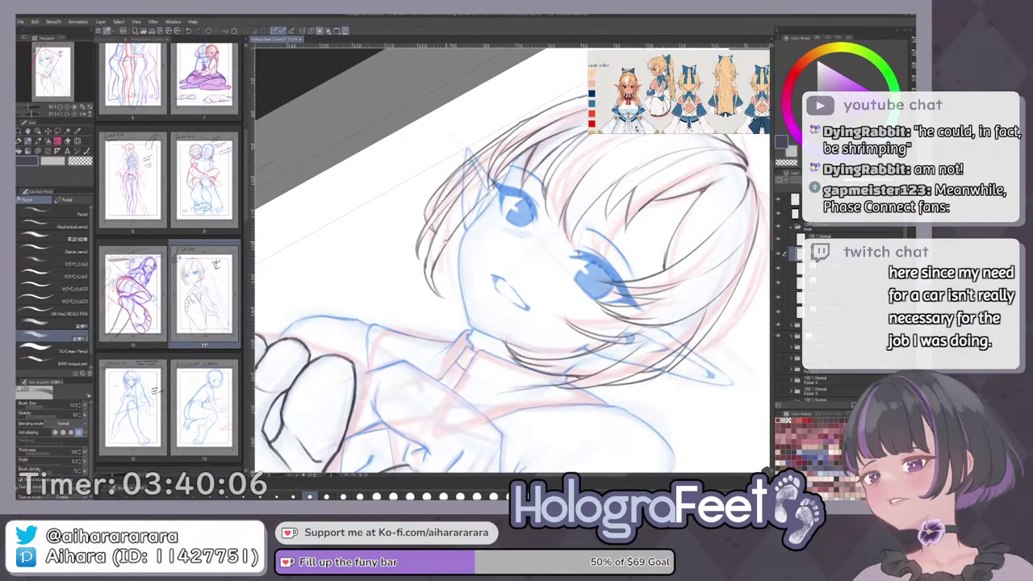
key("e")
left_click_drag(428, 281, 438, 291)
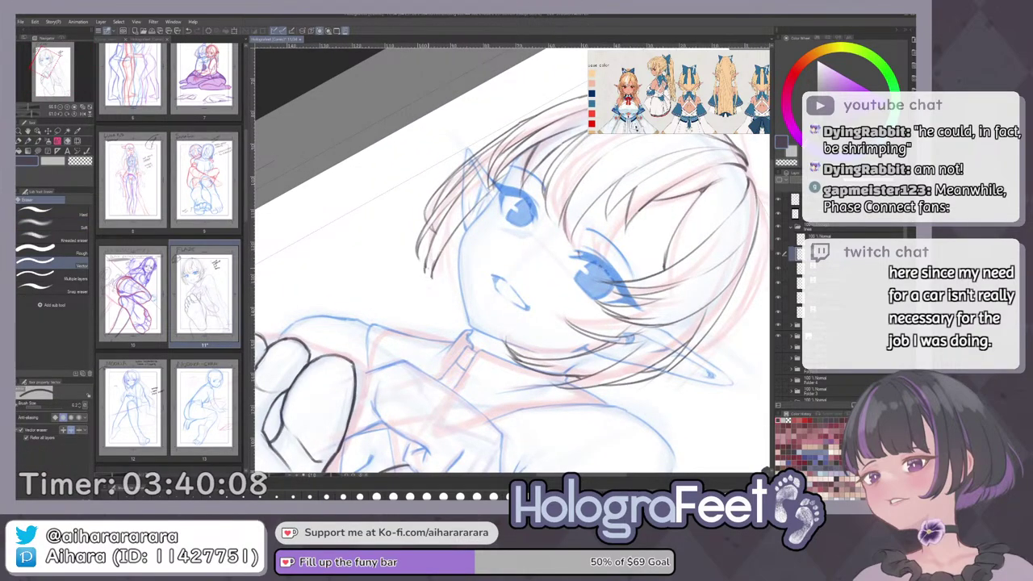
key("p")
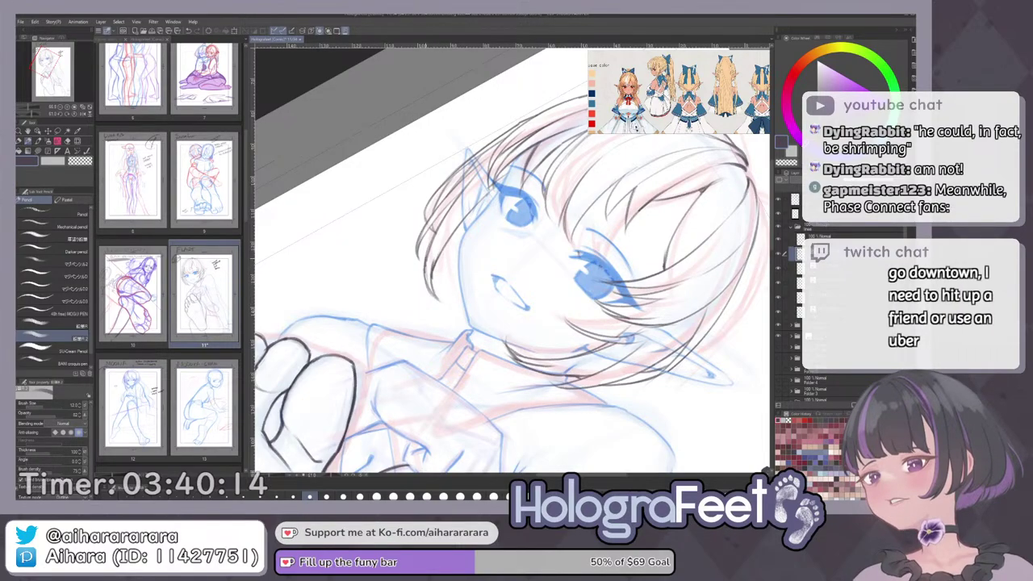
Try adding an inner line along the far-side strand beside the cheek, undoing each attempt.
left_click_drag(449, 209, 432, 259)
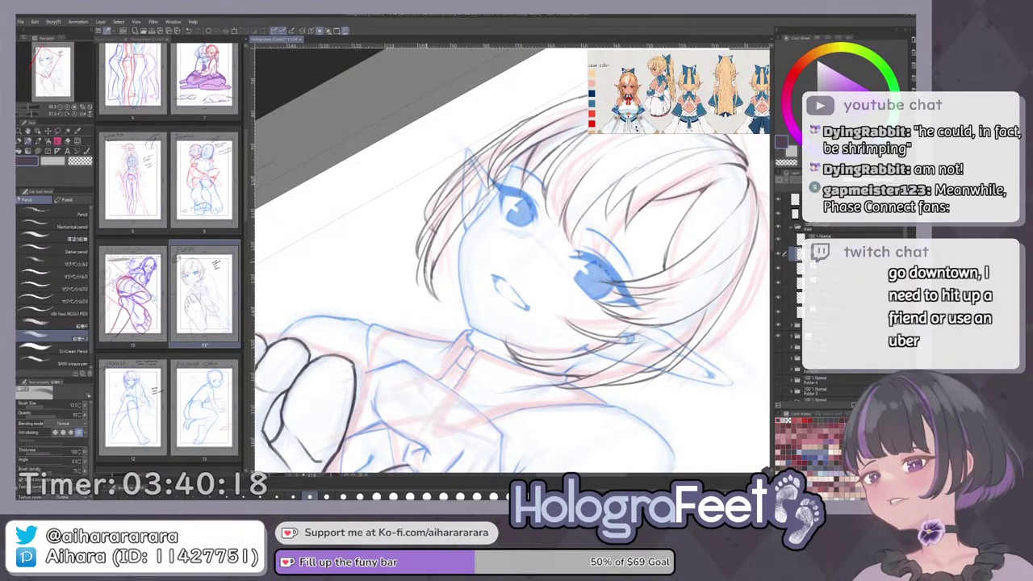
key("ctrl+z")
left_click_drag(445, 211, 425, 263)
key("ctrl+z")
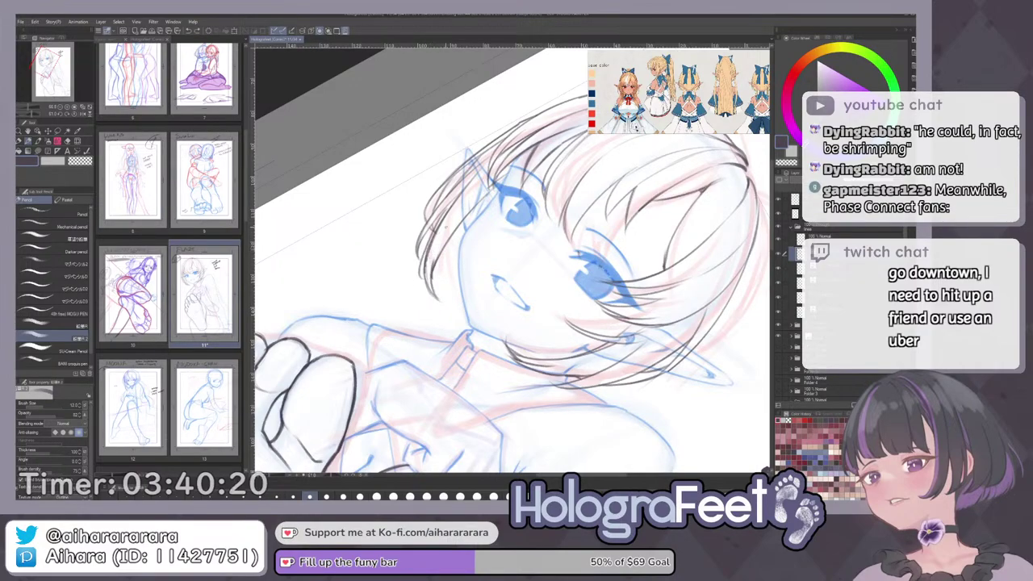
Try pencilling longer lines from the outer edge of the far-side hair down to its tips, undoing the strokes.
key("e")
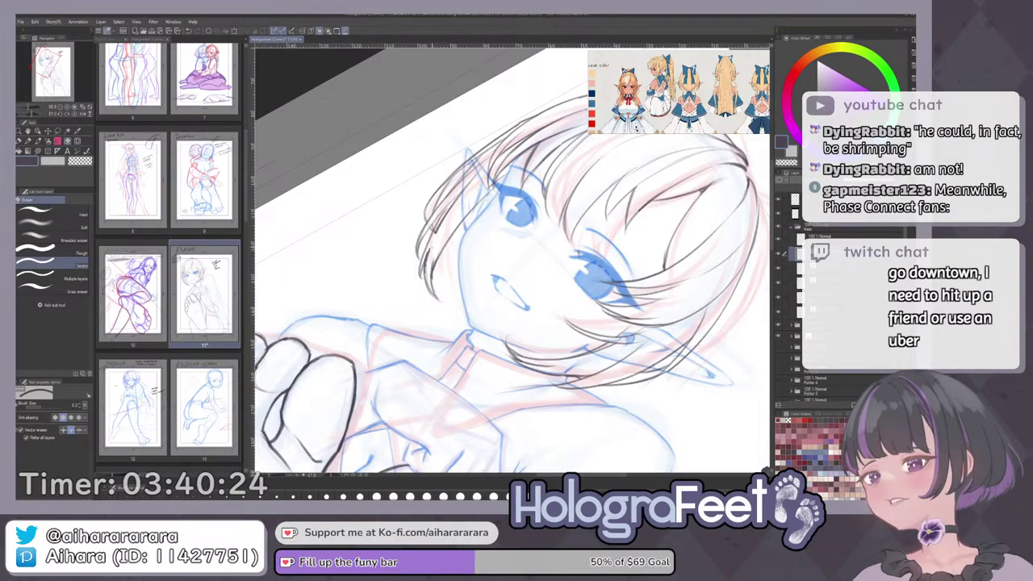
key("p")
left_click_drag(431, 231, 436, 215)
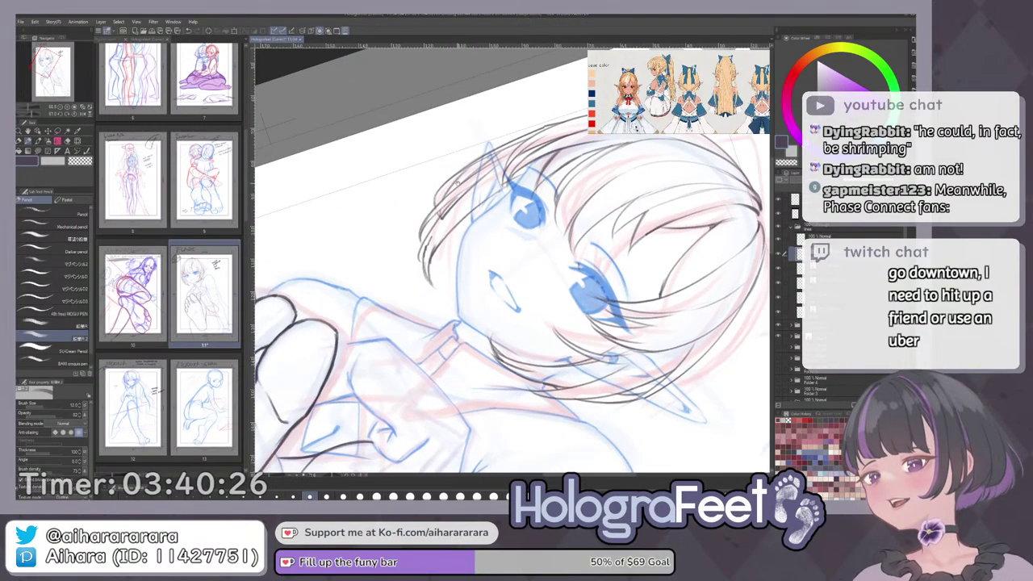
scroll(440, 215, "up", 2)
left_click_drag(496, 159, 410, 263)
key("ctrl+z")
mouse_move(473, 180)
left_mouse_down()
mouse_move(392, 290)
mouse_move(423, 257)
mouse_move(393, 308)
left_mouse_up()
key("ctrl+z")
mouse_move(419, 262)
left_mouse_down()
mouse_move(389, 315)
mouse_move(409, 279)
mouse_move(399, 314)
left_mouse_up()
key("e")
key("e")
key("p")
key("ctrl+z")
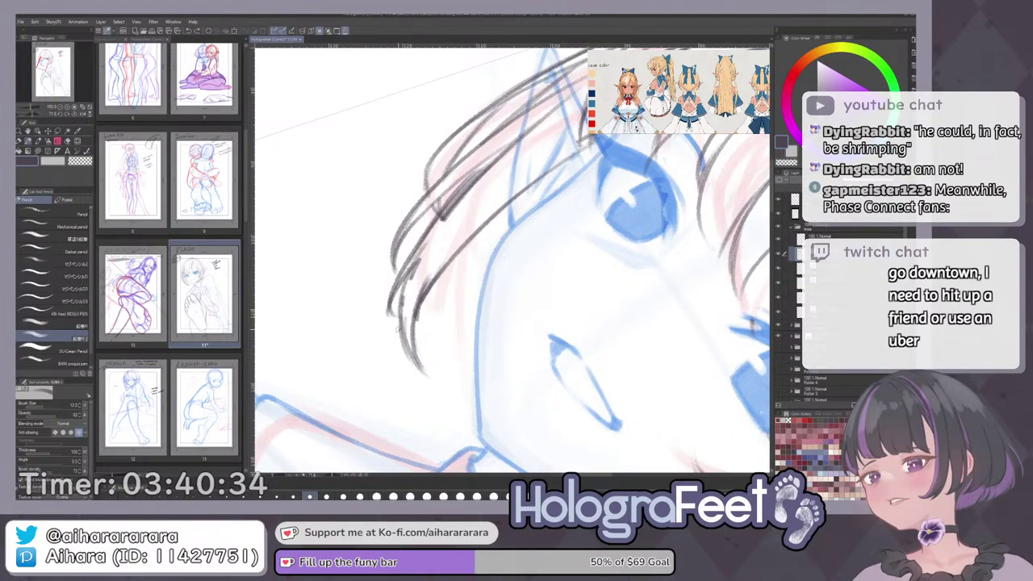
key("ctrl+z")
Pencil an inner line down the lower end of the far-side hair strand, replacing the first attempt.
left_click_drag(412, 269, 396, 324)
key("ctrl+z")
left_click_drag(438, 231, 401, 323)
key("ctrl+0")
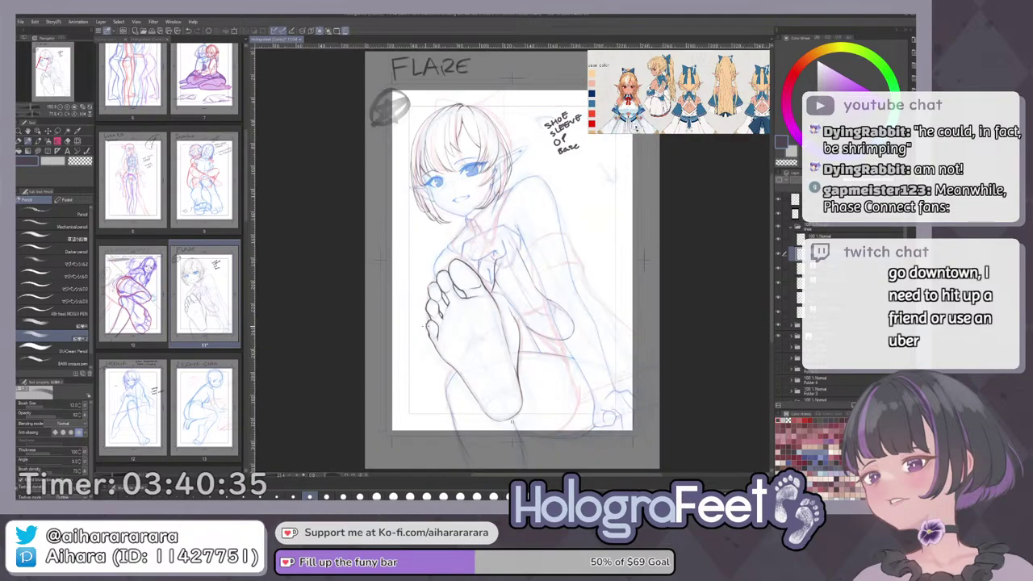
Check the hair line art on the whole page, hiding the red rough sketch and showing it again.
scroll(453, 200, "up", 4)
left_click_drag(614, 252, 613, 280)
key("ctrl+0")
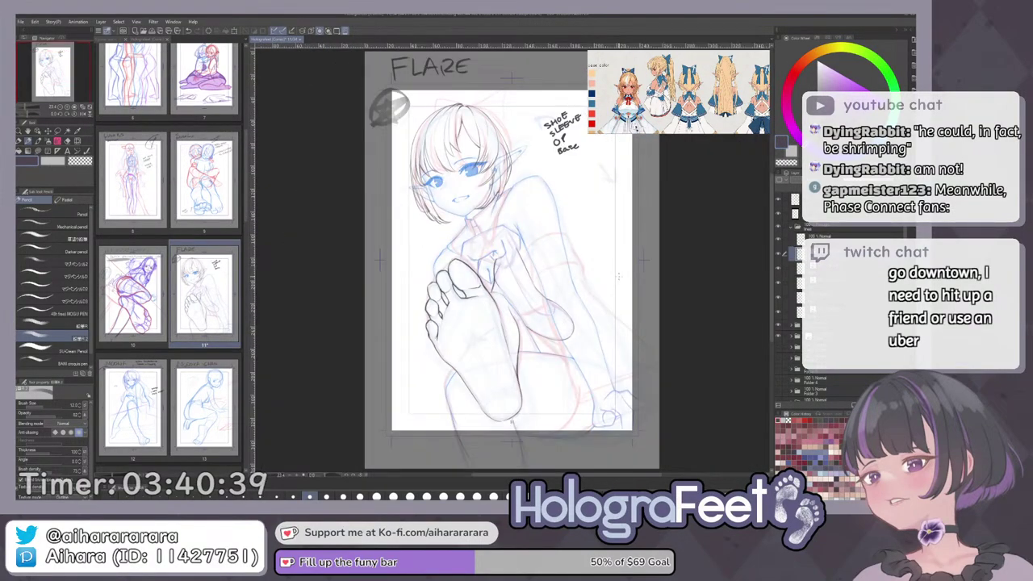
left_click(785, 339)
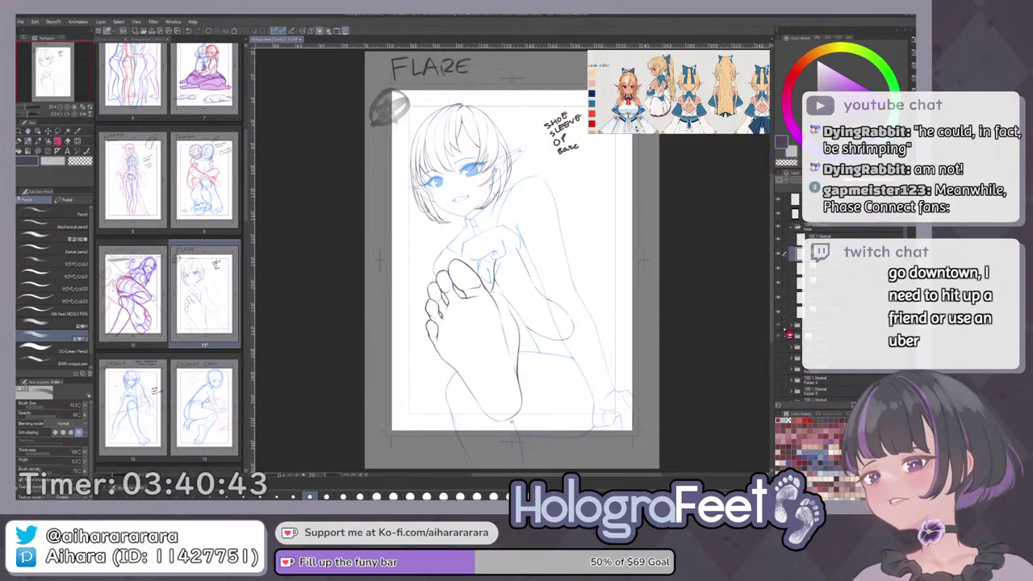
left_click(784, 329)
mouse_move(407, 155)
left_mouse_down()
mouse_move(476, 84)
mouse_move(476, 155)
left_mouse_up()
left_click_drag(499, 190, 564, 207)
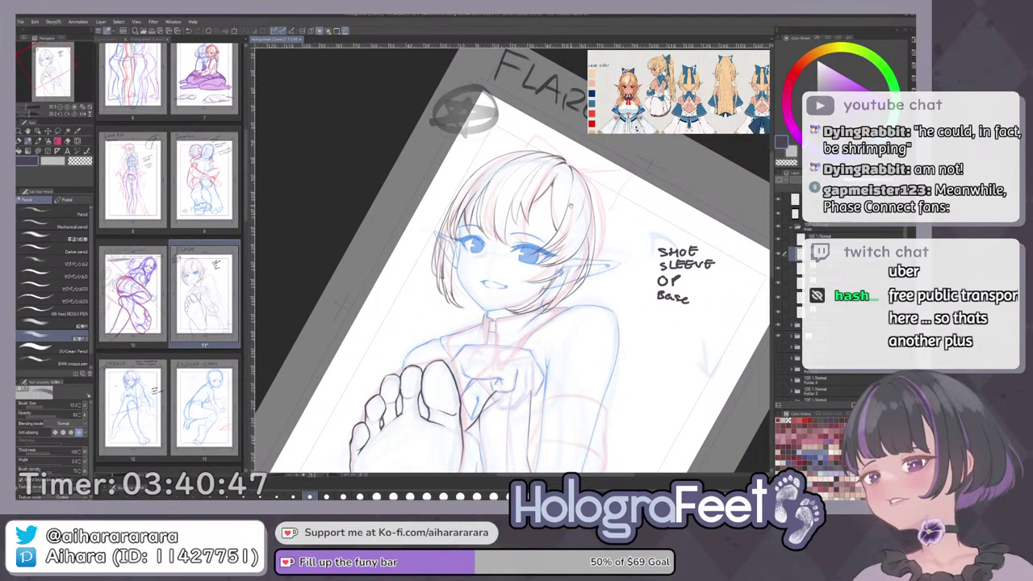
key("ctrl+0")
left_click_drag(443, 153, 529, 162)
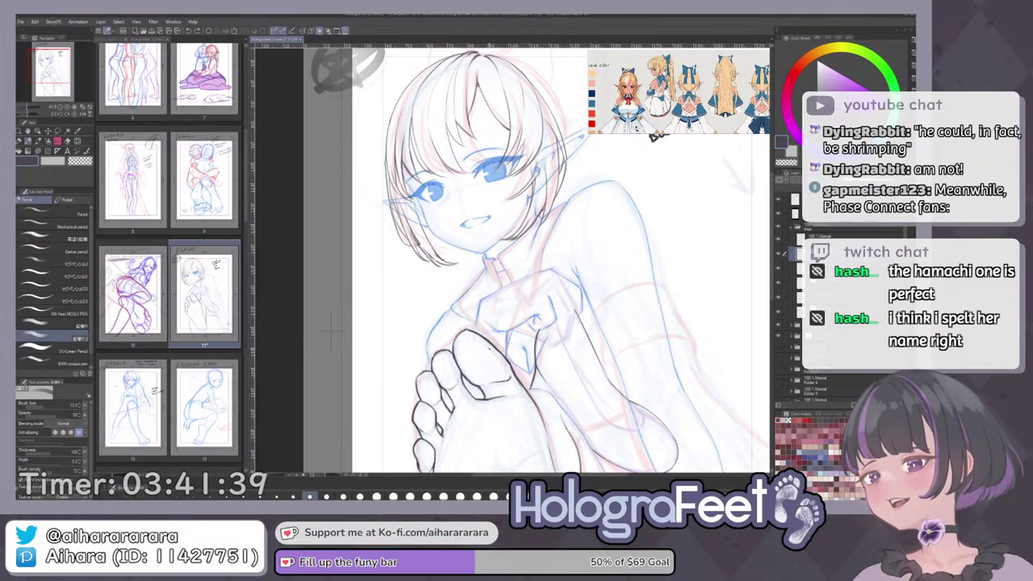
Try pencilling a thin strand hanging below the far-side hair tips and undo it.
scroll(628, 318, "up", 2)
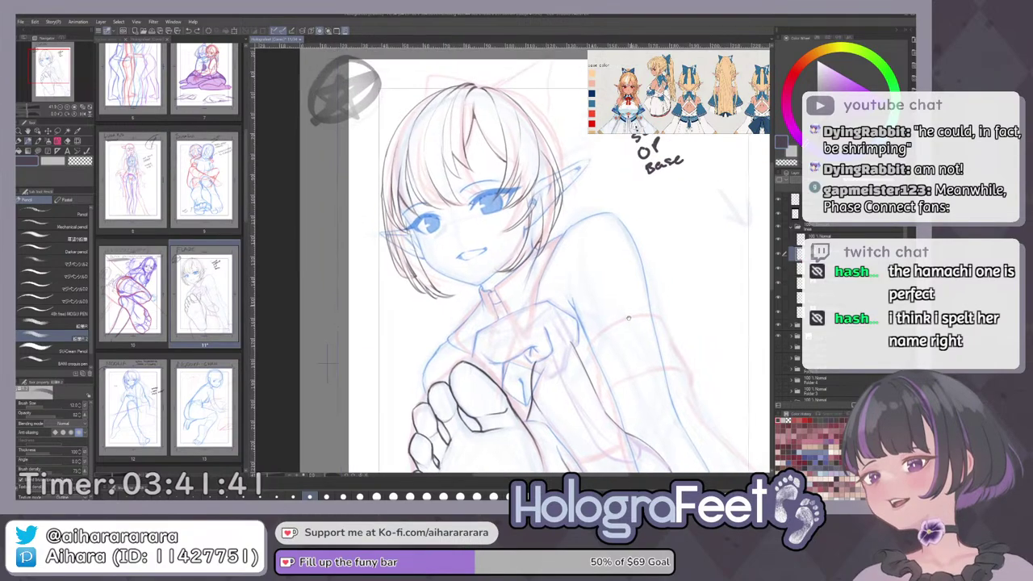
scroll(628, 318, "up", 2)
left_click_drag(636, 235, 645, 310)
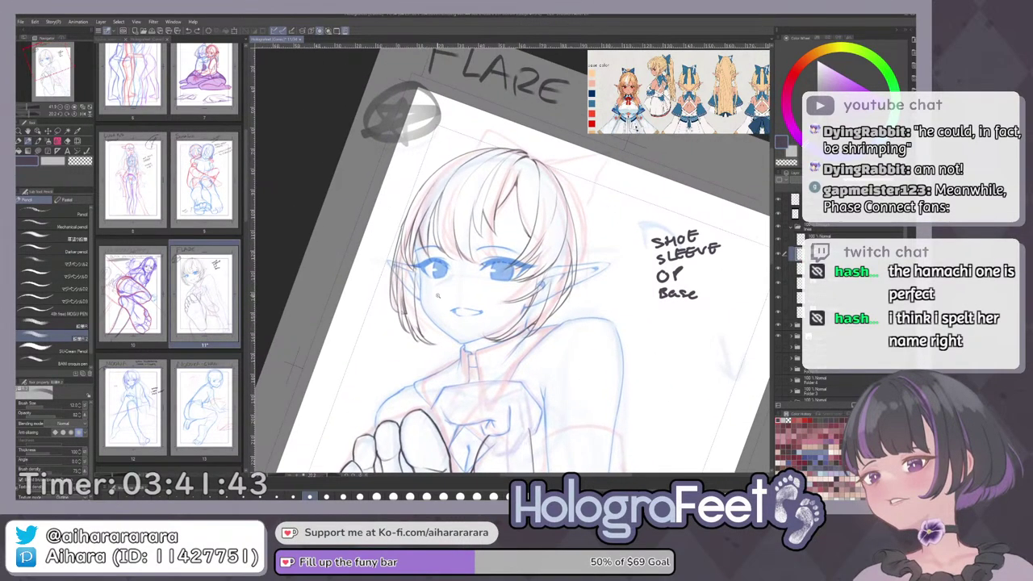
left_click_drag(416, 301, 527, 333)
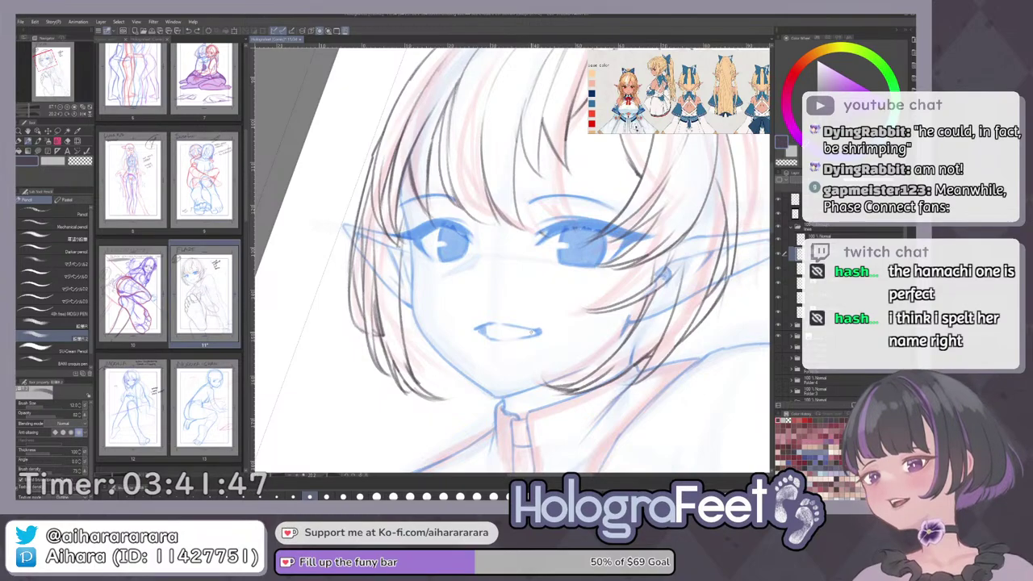
scroll(447, 279, "down", 3)
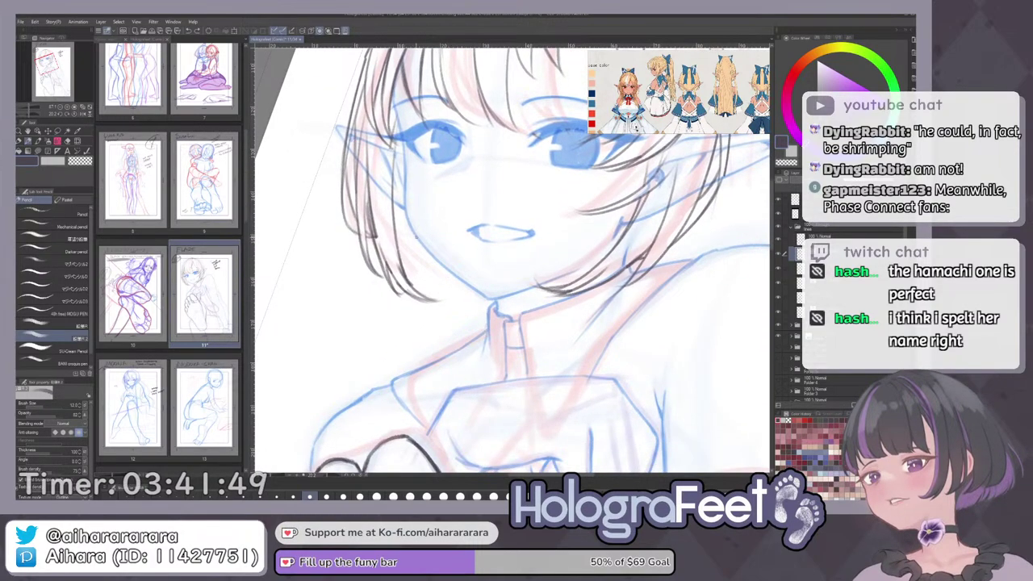
key("ctrl+z")
mouse_move(406, 157)
left_mouse_down()
mouse_move(418, 280)
mouse_move(413, 274)
left_mouse_up()
key("ctrl+0")
scroll(479, 214, "up", 2)
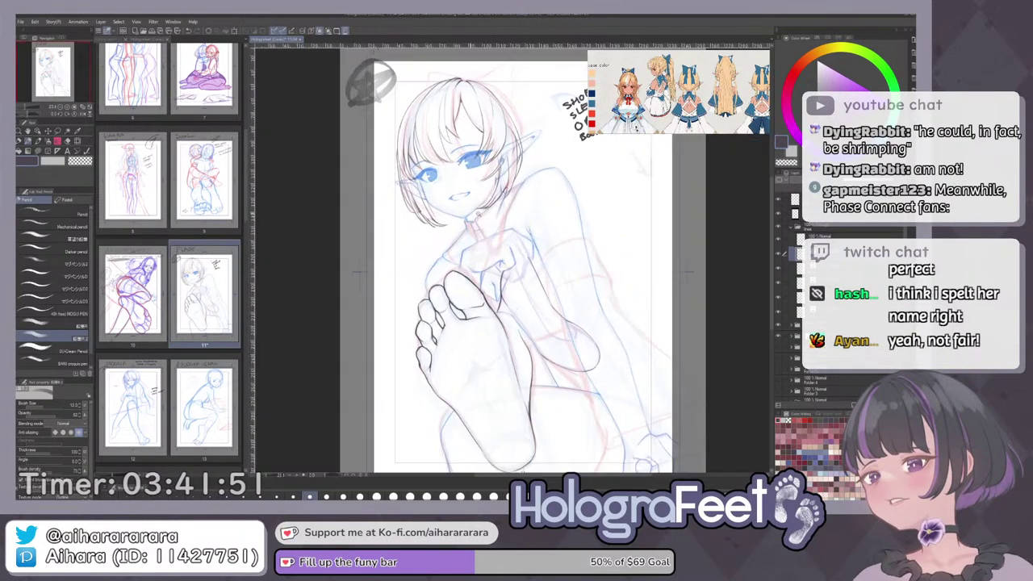
scroll(478, 214, "up", 2)
key("ctrl+0")
left_click_drag(662, 288, 628, 353)
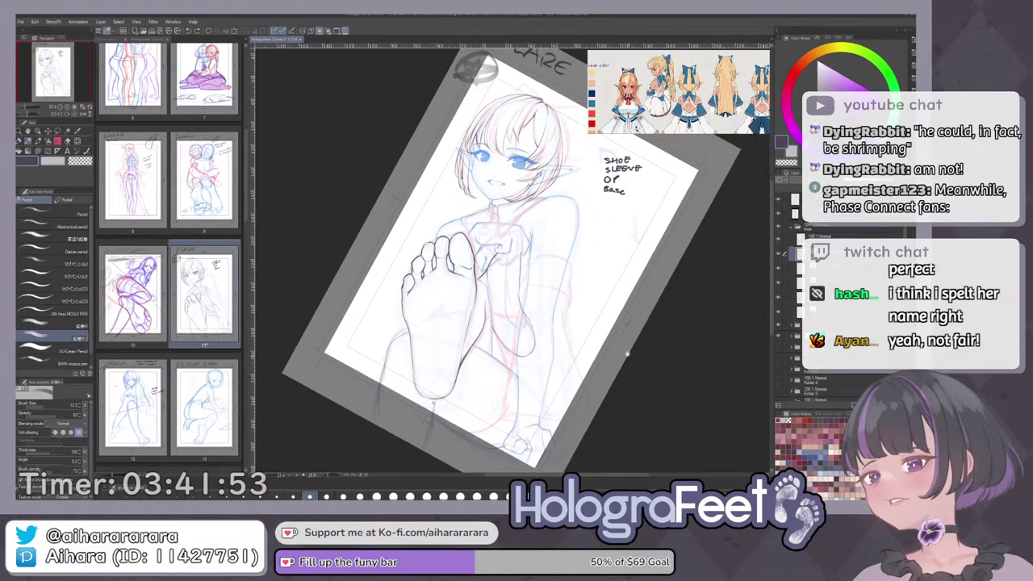
scroll(523, 150, "up", 5)
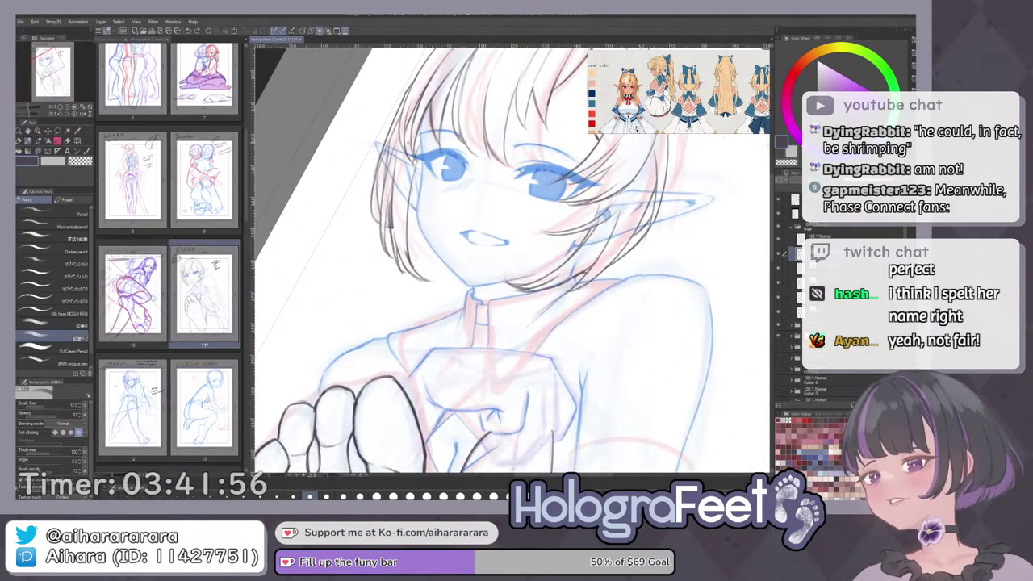
key("ctrl+z")
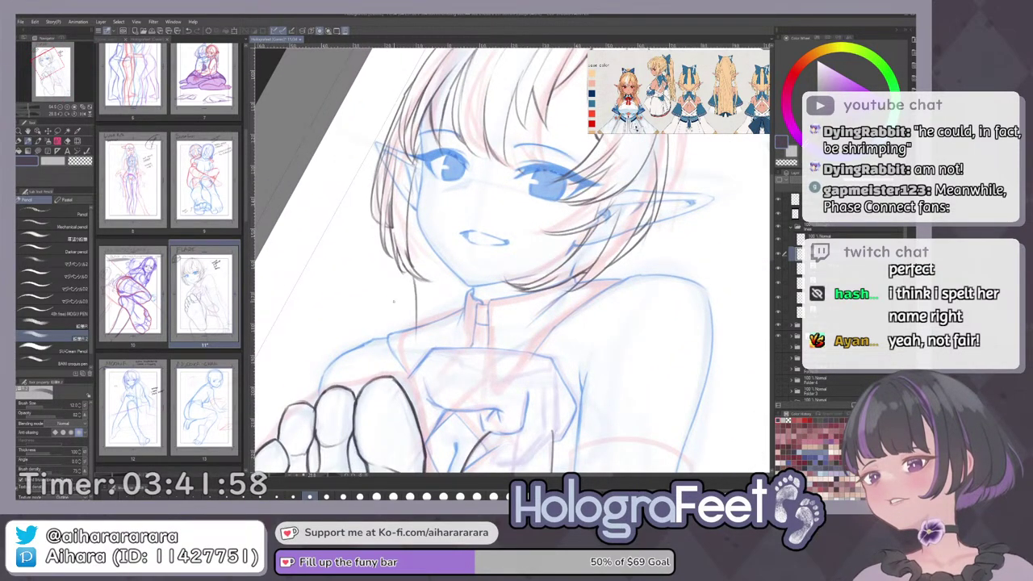
left_click_drag(469, 323, 490, 337)
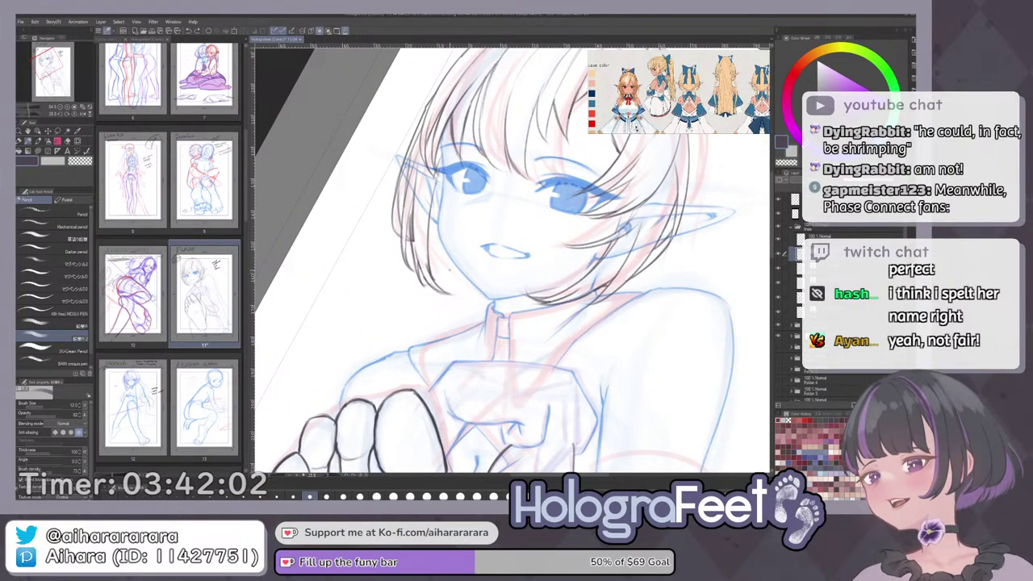
left_click_drag(530, 238, 553, 250)
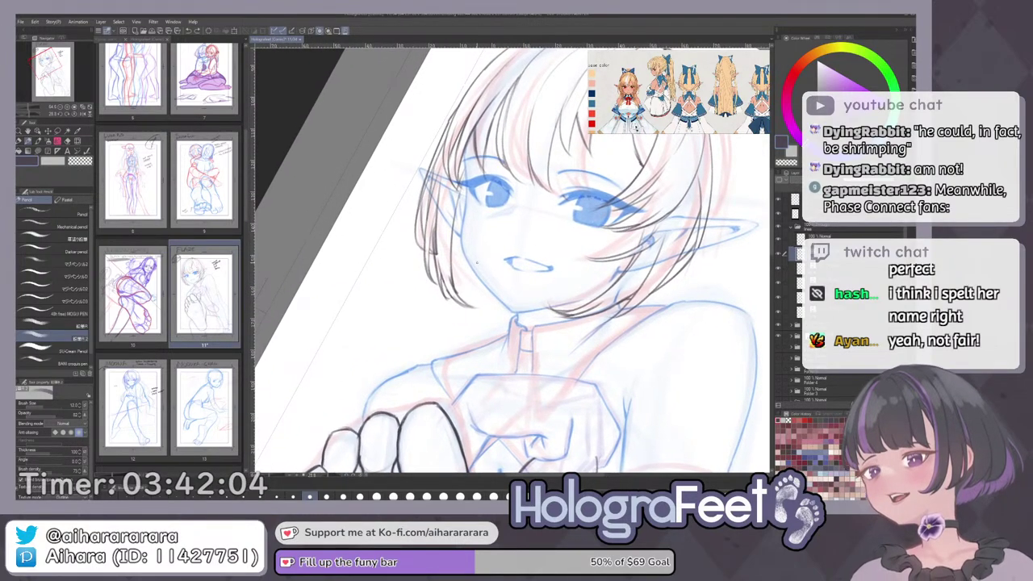
Try a pencil line down the hair in front of the far ear and undo it.
left_click_drag(460, 192, 454, 238)
scroll(446, 180, "up", 2)
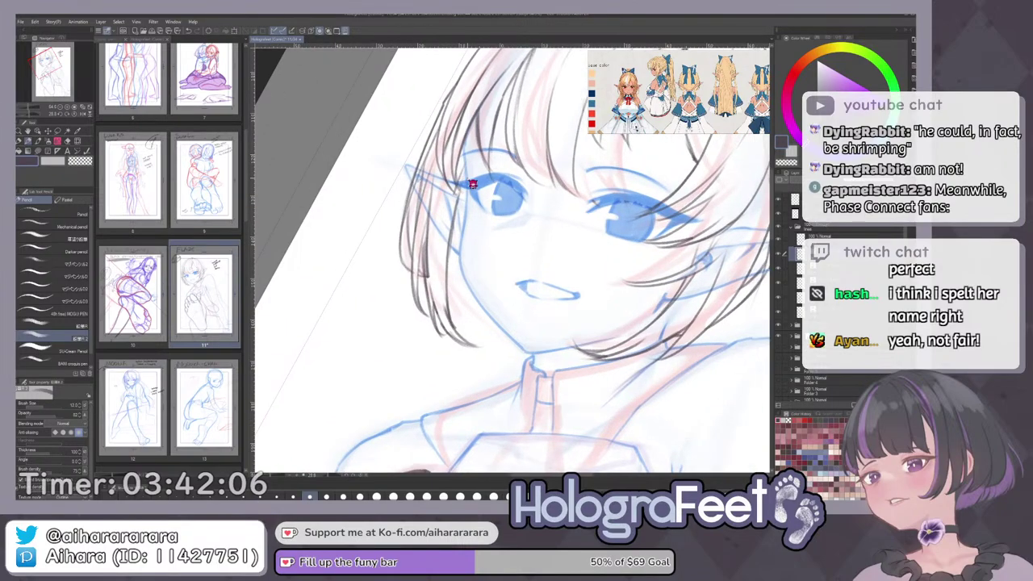
key("ctrl+z")
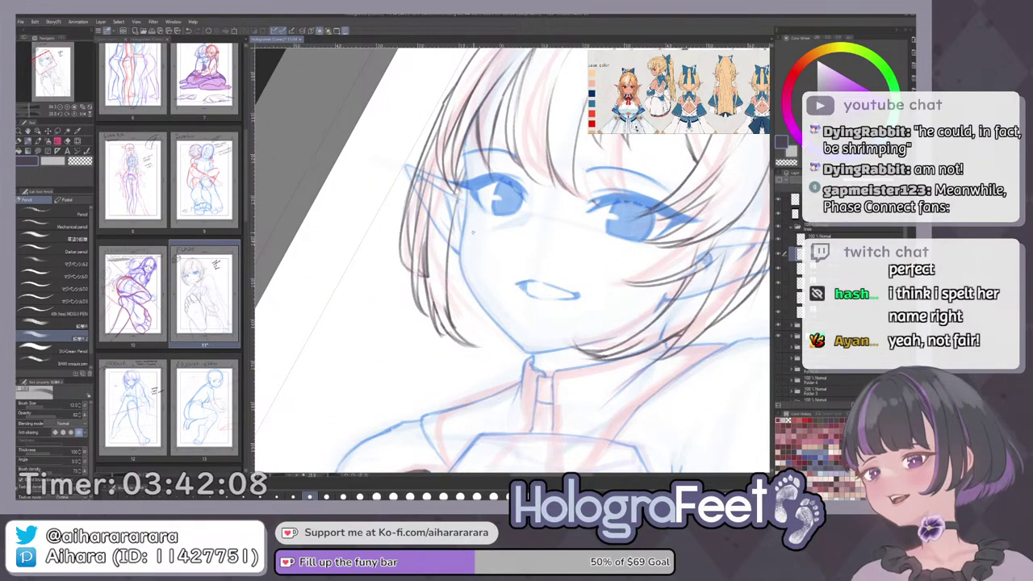
Examine the far-side hair against the face, neck and shoulders at different magnifications and angles.
scroll(505, 227, "down", 1)
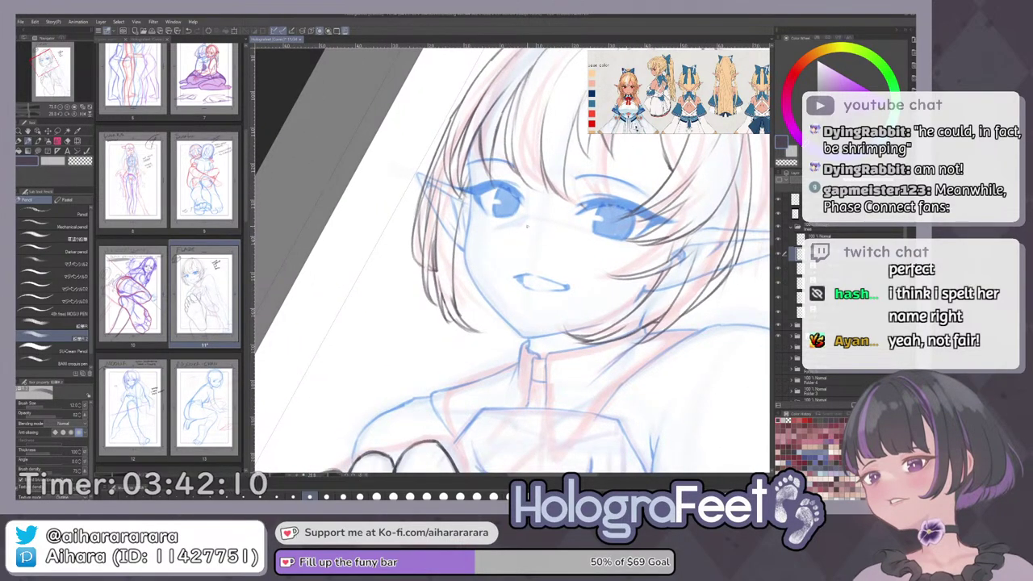
scroll(529, 280, "down", 2)
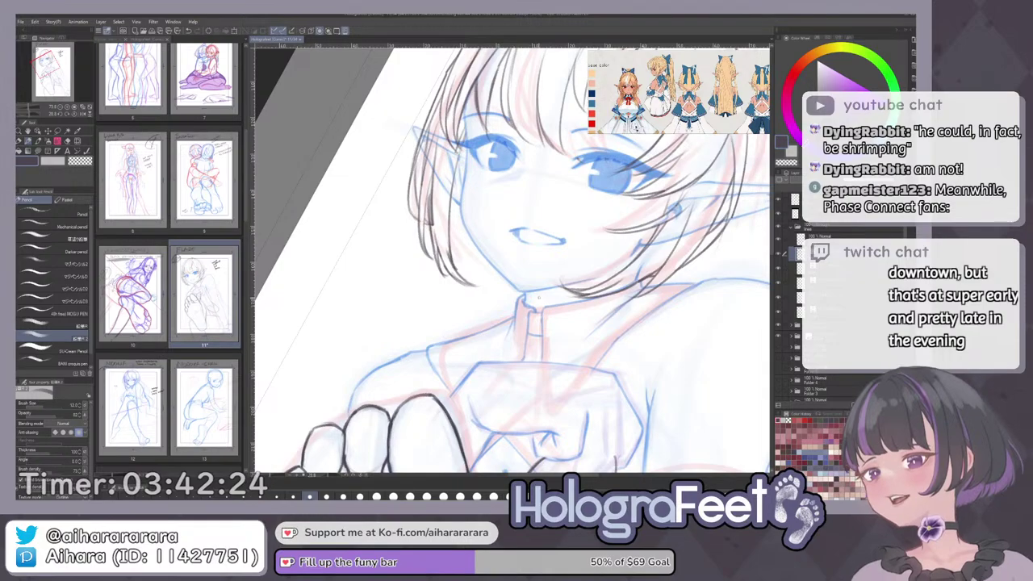
scroll(557, 299, "down", 3)
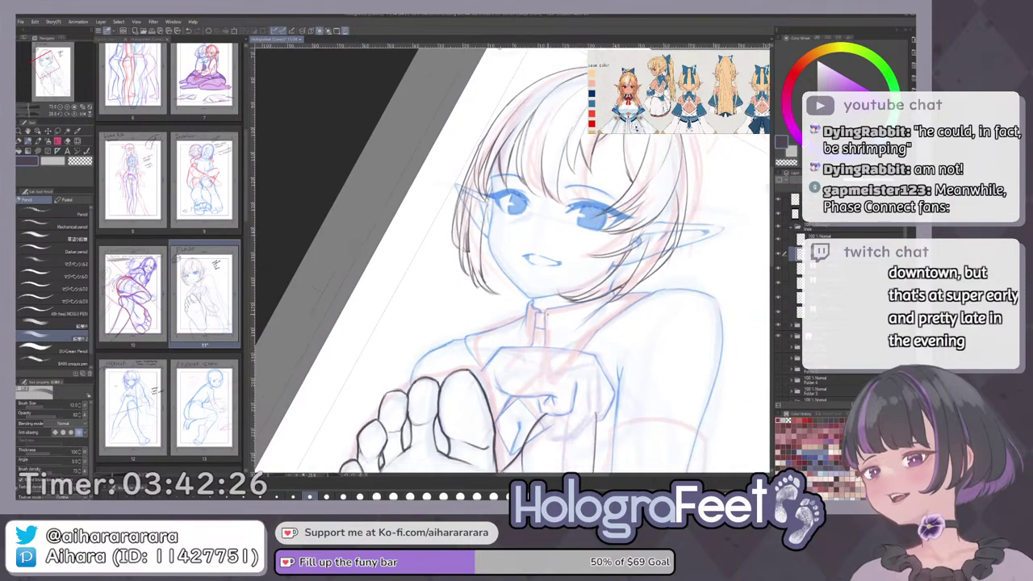
key("ctrl+0")
scroll(513, 258, "up", 2)
scroll(517, 161, "up", 2)
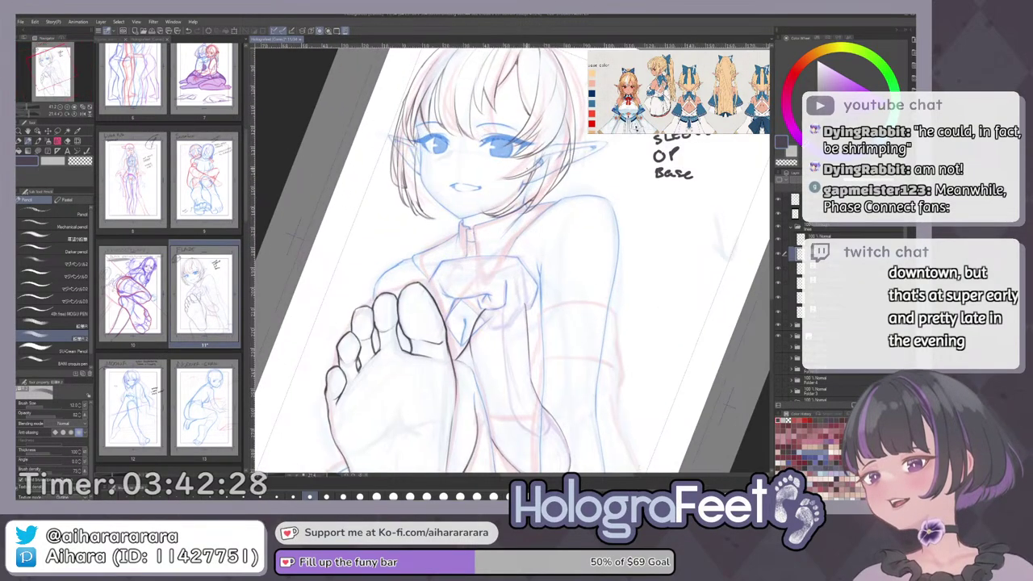
left_click_drag(516, 162, 517, 263)
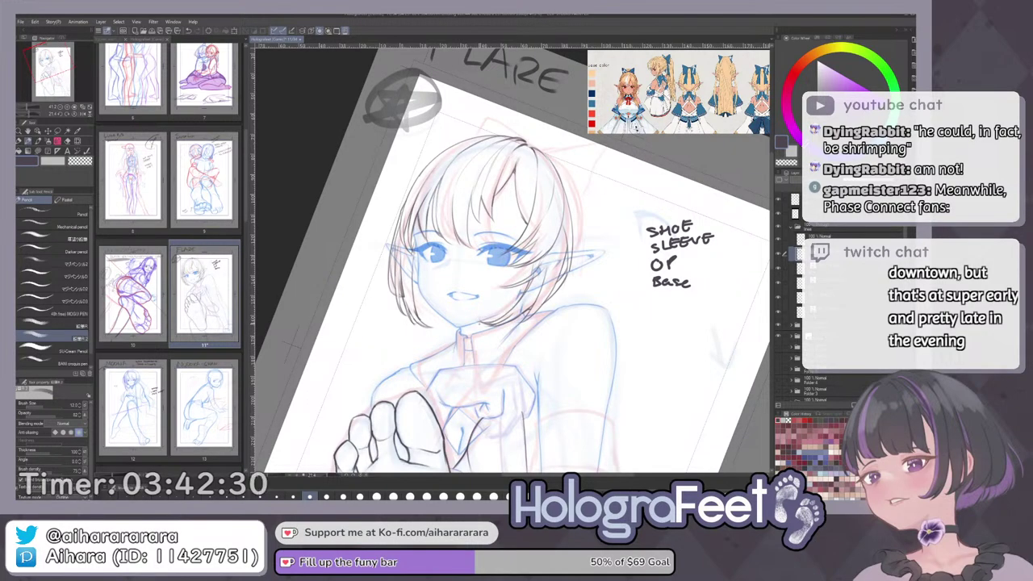
key("minus")
key("minus")
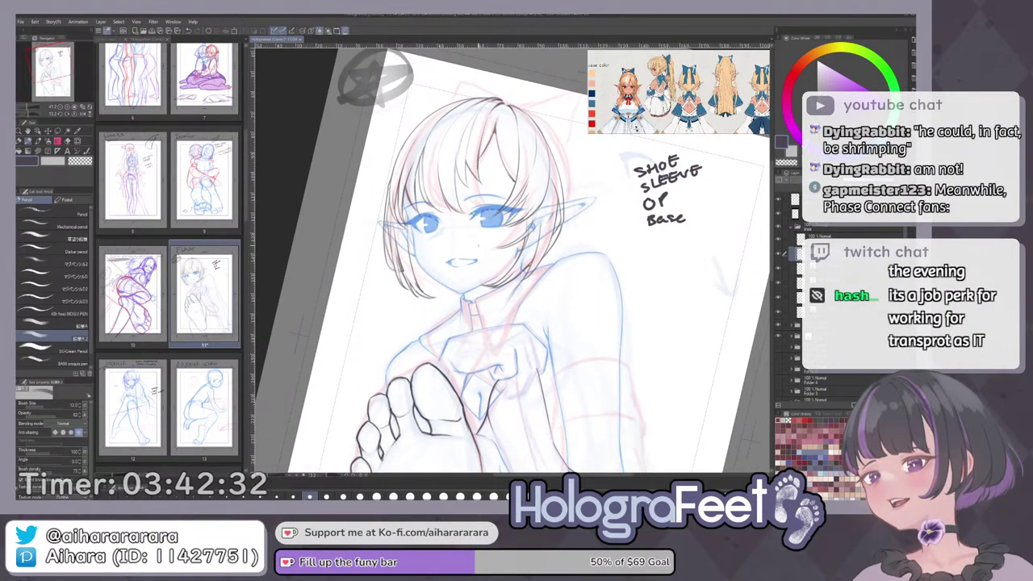
key("ctrl+plus")
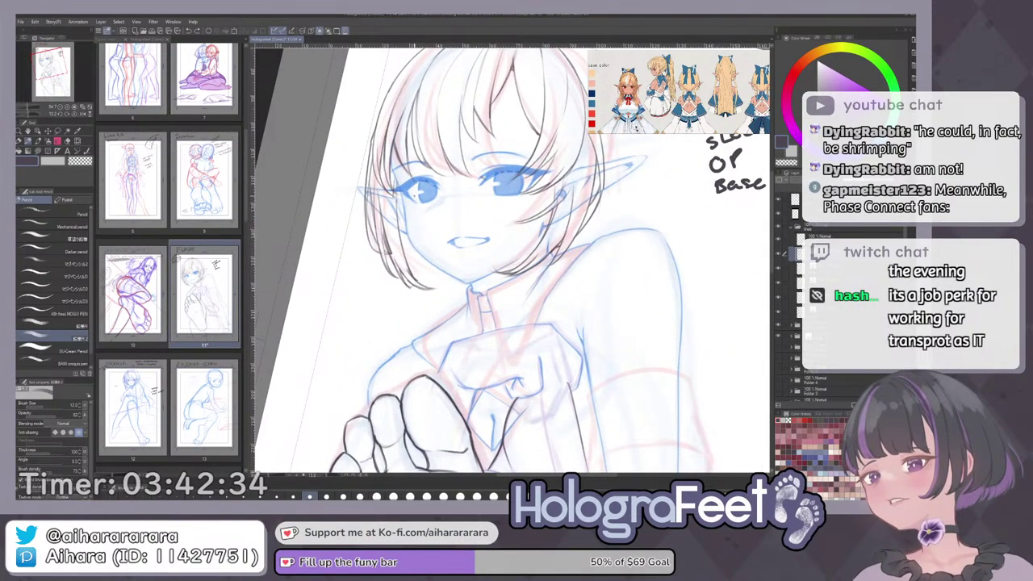
Pencil a long thin line from the far-side hair tips down over the shoulder, redoing it until it fits.
left_click_drag(439, 261, 437, 323)
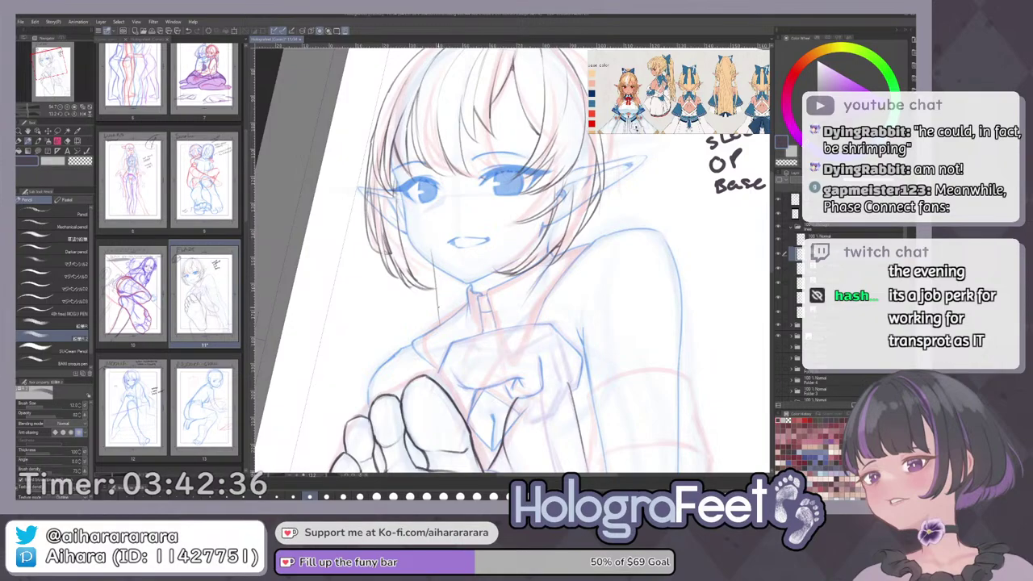
key("ctrl+z")
left_click_drag(431, 262, 429, 346)
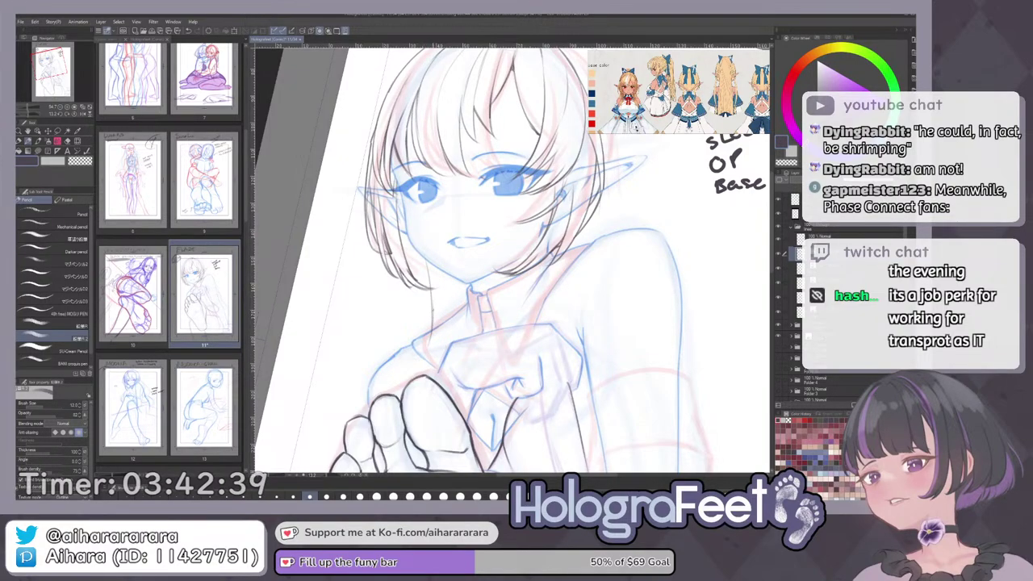
scroll(449, 282, "down", 3)
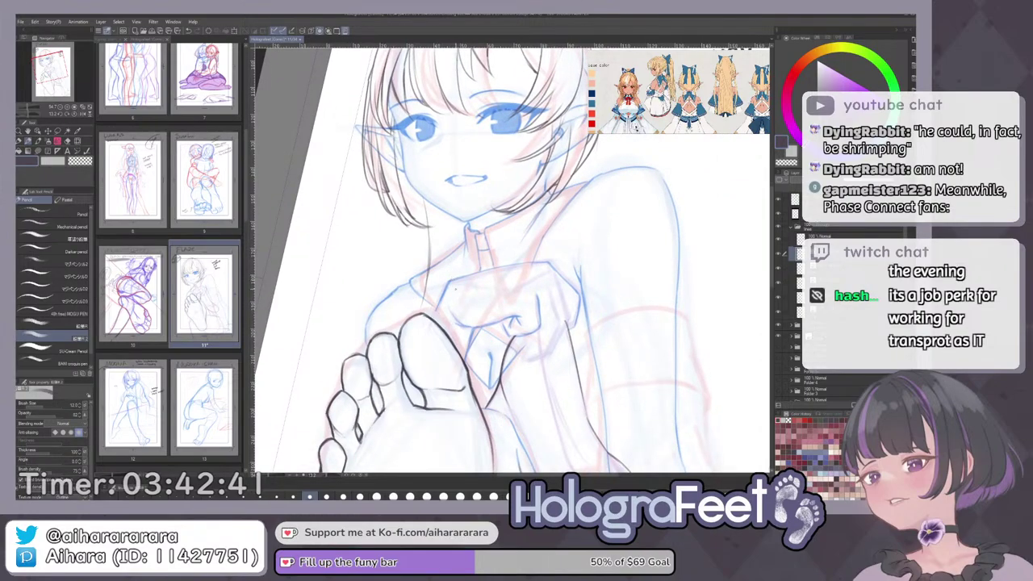
key("ctrl+z")
left_click_drag(427, 202, 437, 319)
key("ctrl+z")
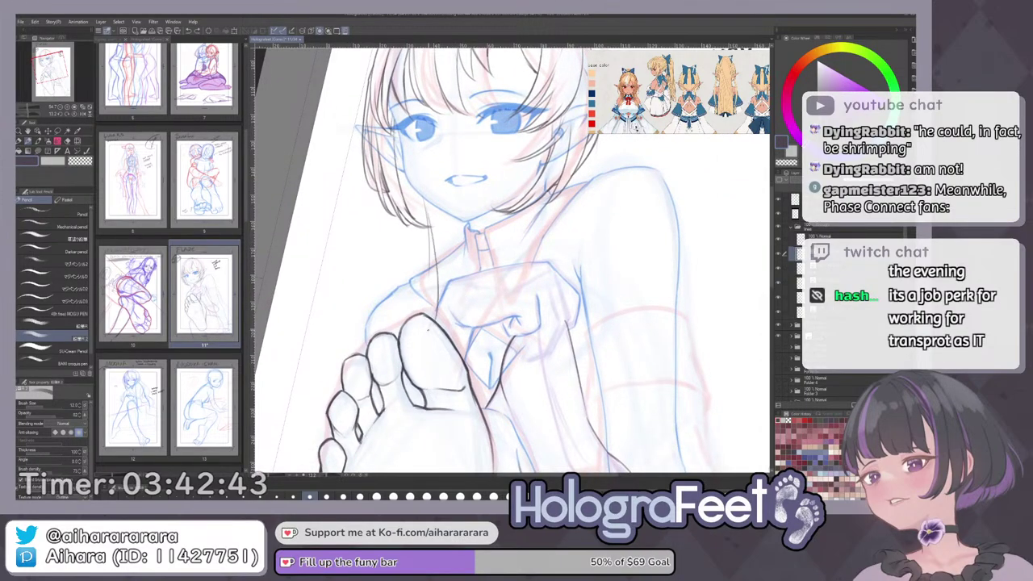
Pencil a second line beside the long strand and draw its lower end curving down toward the big toe.
left_click_drag(419, 234, 427, 284)
key("ctrl+z")
left_click_drag(417, 228, 426, 310)
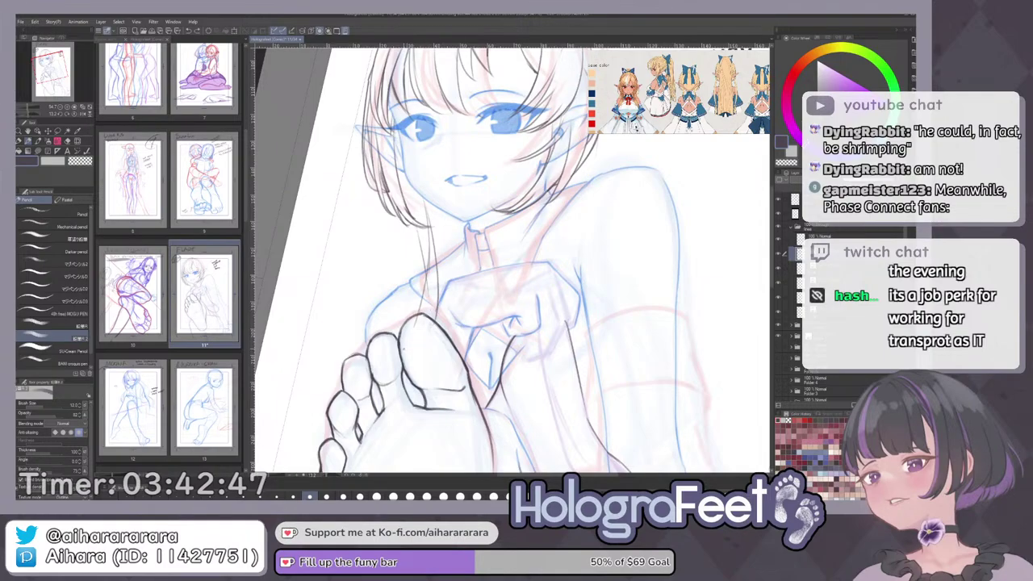
left_click_drag(435, 247, 420, 312)
left_click_drag(423, 271, 413, 316)
Erase the stray lower end of the long strand and redraw its edge down to the big toe.
key("e")
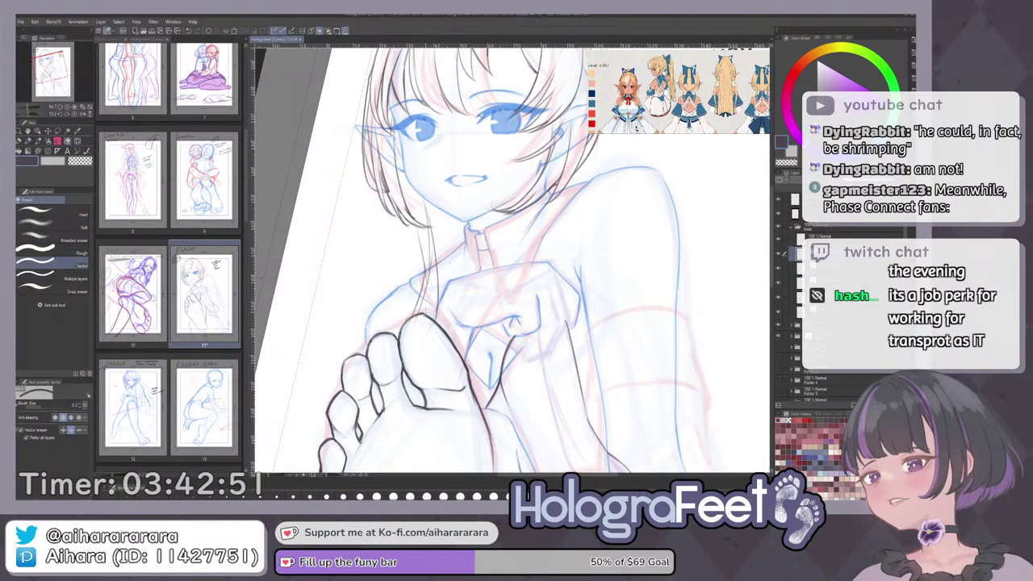
left_click(422, 299)
key("p")
left_click_drag(431, 252, 418, 317)
key("ctrl+0")
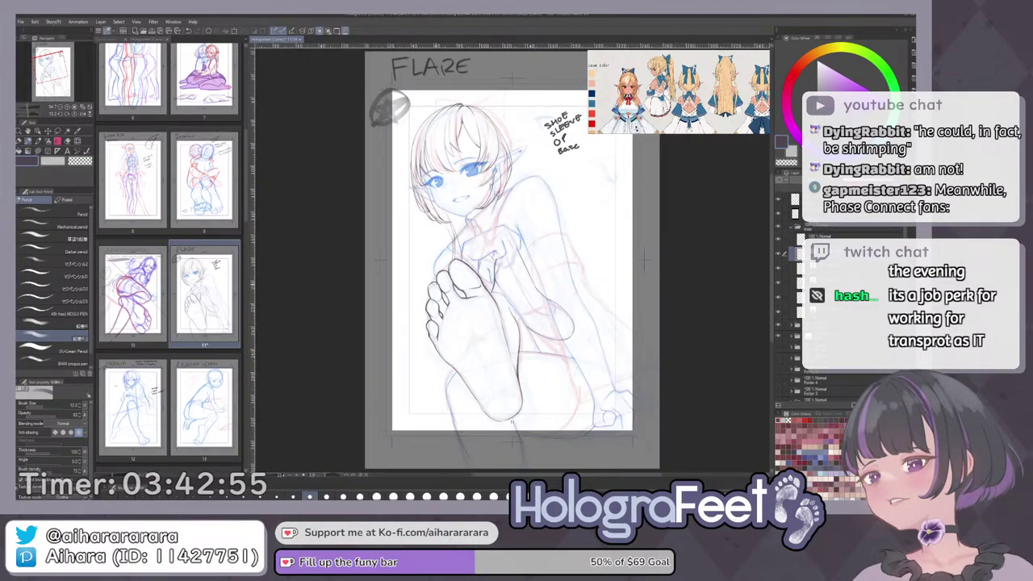
Trim the long strand's outer line just above the big toe with the vector eraser and pencil its curved end again.
left_click_drag(584, 202, 603, 254)
left_click_drag(472, 222, 533, 222)
key("e")
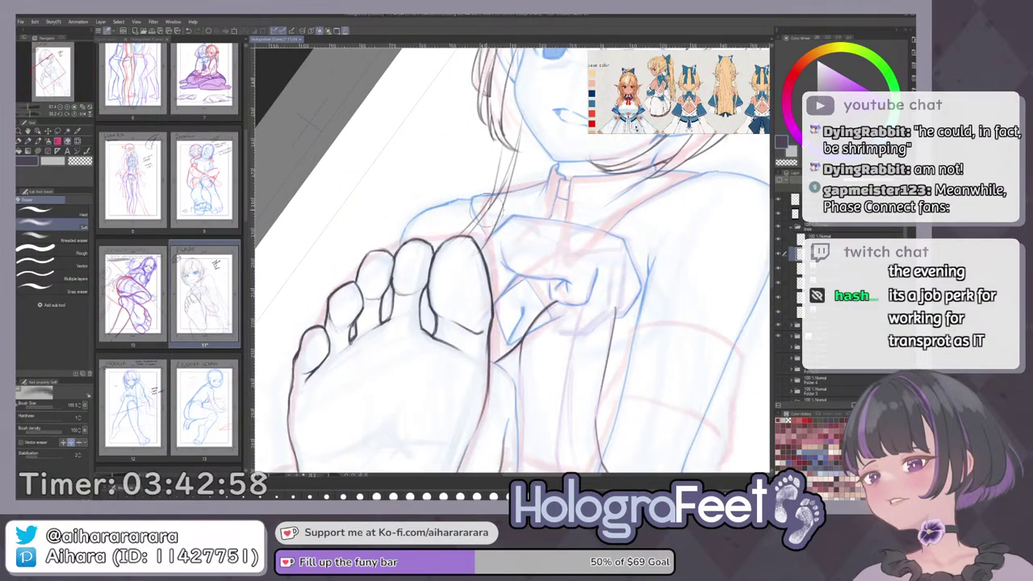
left_click(474, 219)
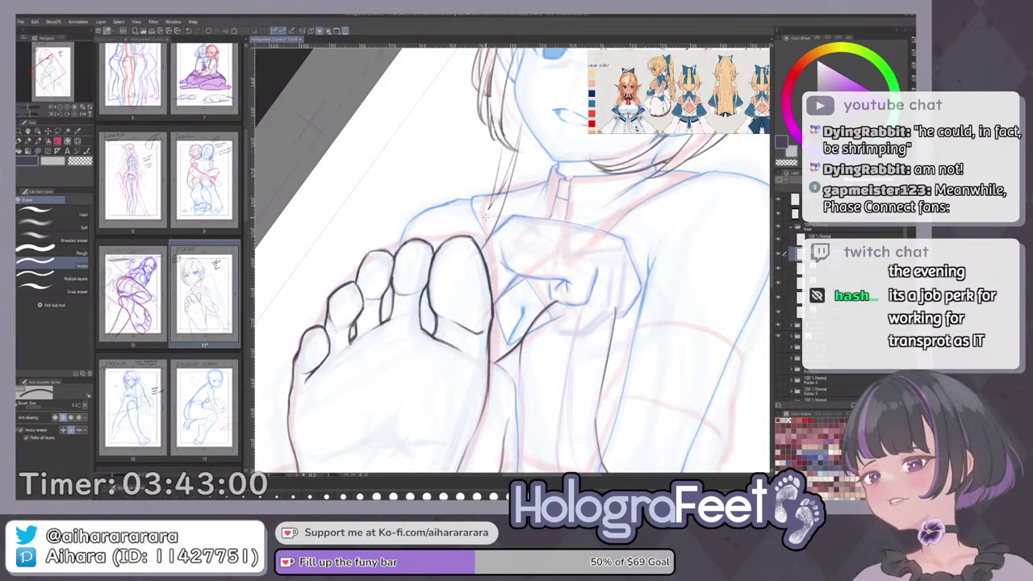
key("p")
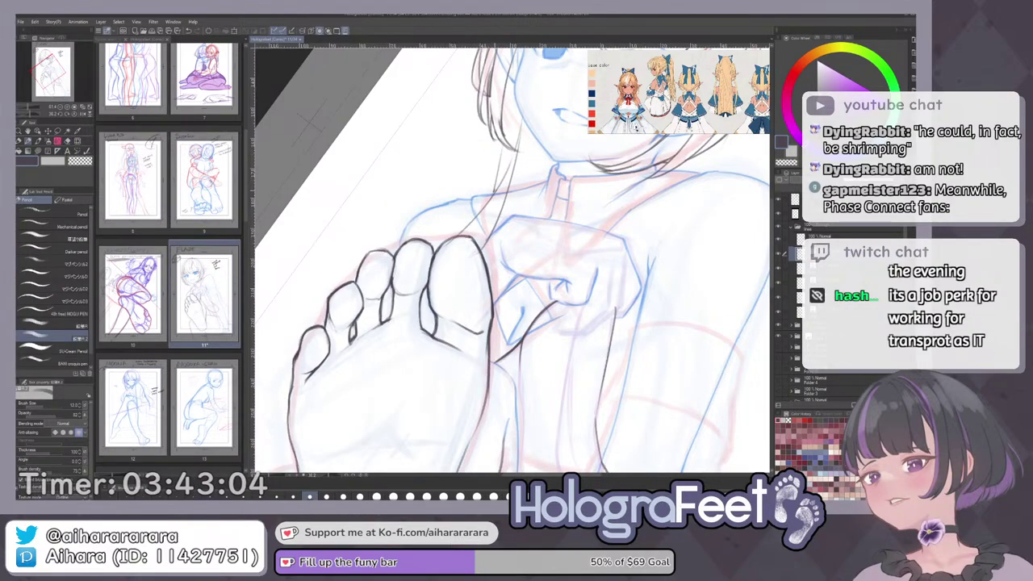
key("ctrl+0")
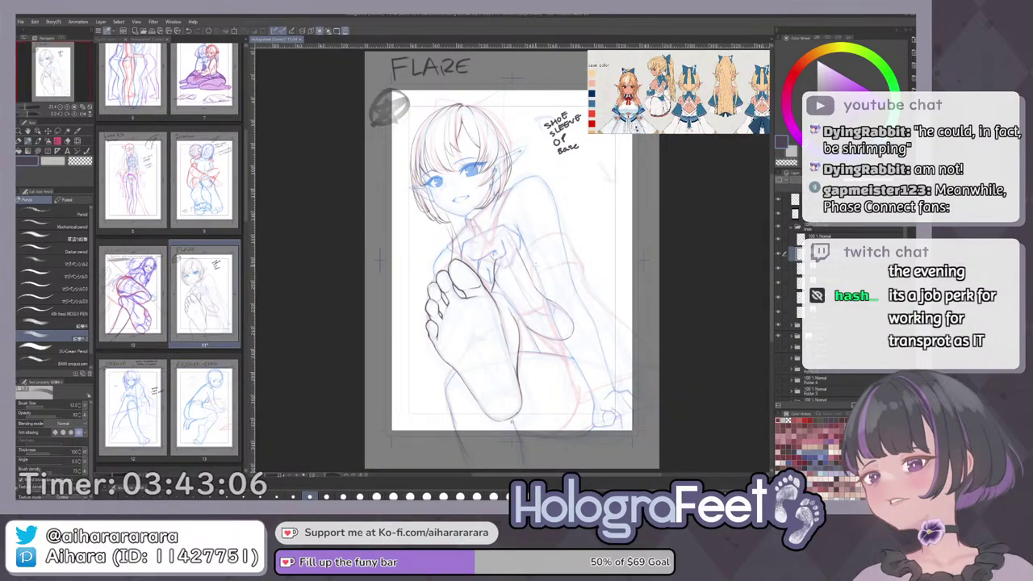
Undo the last stroke on the long far-side strand and check how it sits between the hair tips and toes.
left_click_drag(594, 201, 609, 232)
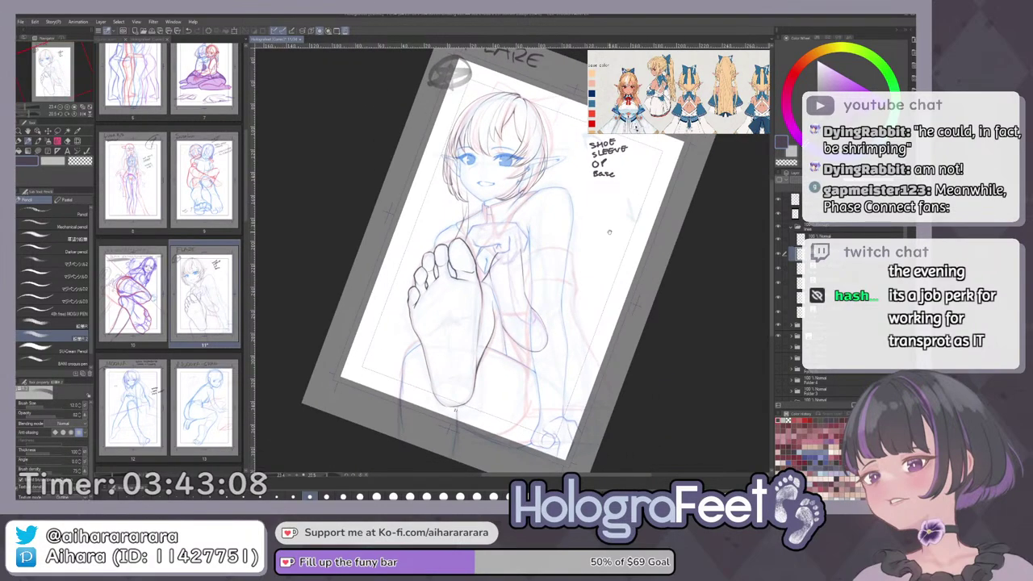
scroll(465, 242, "up", 2)
scroll(453, 214, "up", 3)
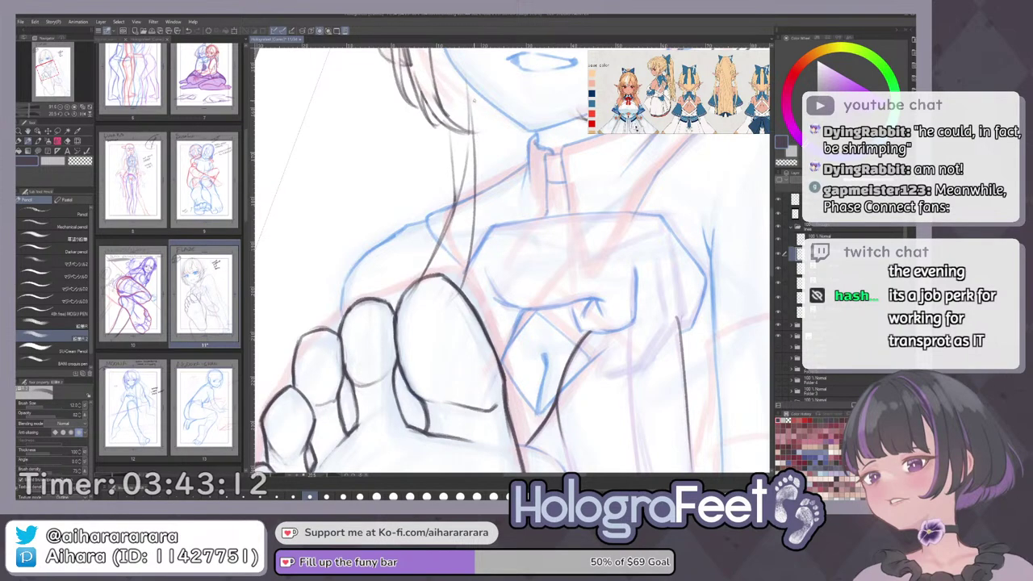
key("ctrl+z")
left_click_drag(469, 87, 489, 264)
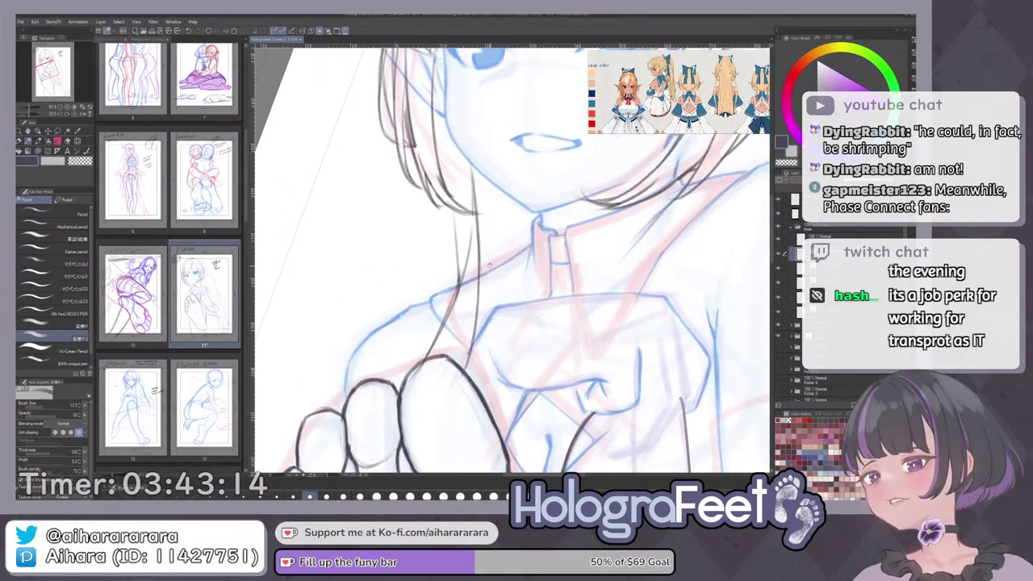
left_click_drag(442, 182, 494, 212)
key("ctrl+0")
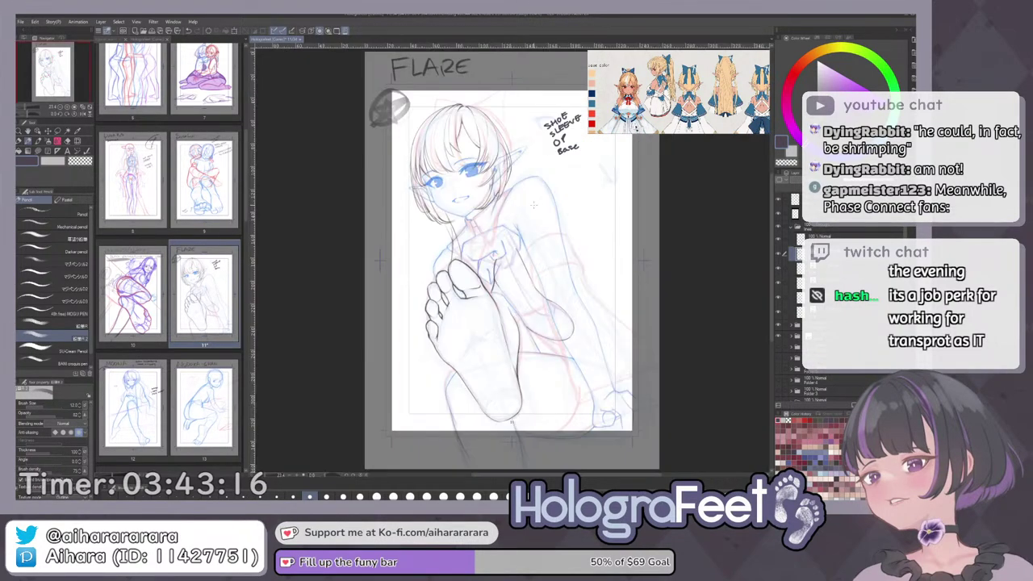
Pencil the inner line of the far-side strand again from the hair tips toward the big toe.
scroll(518, 202, "up", 6)
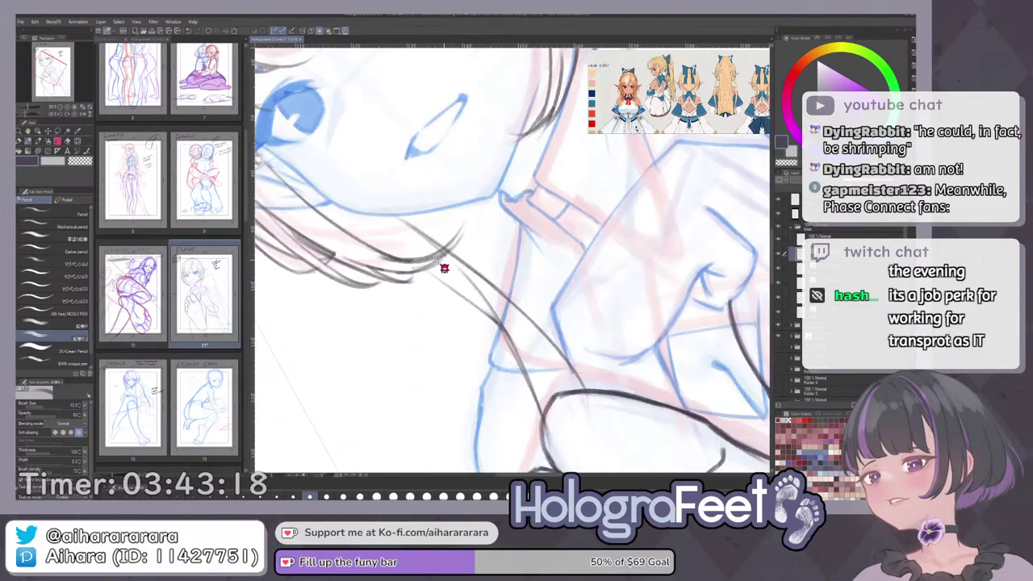
key("ctrl+0")
left_click_drag(564, 225, 574, 255)
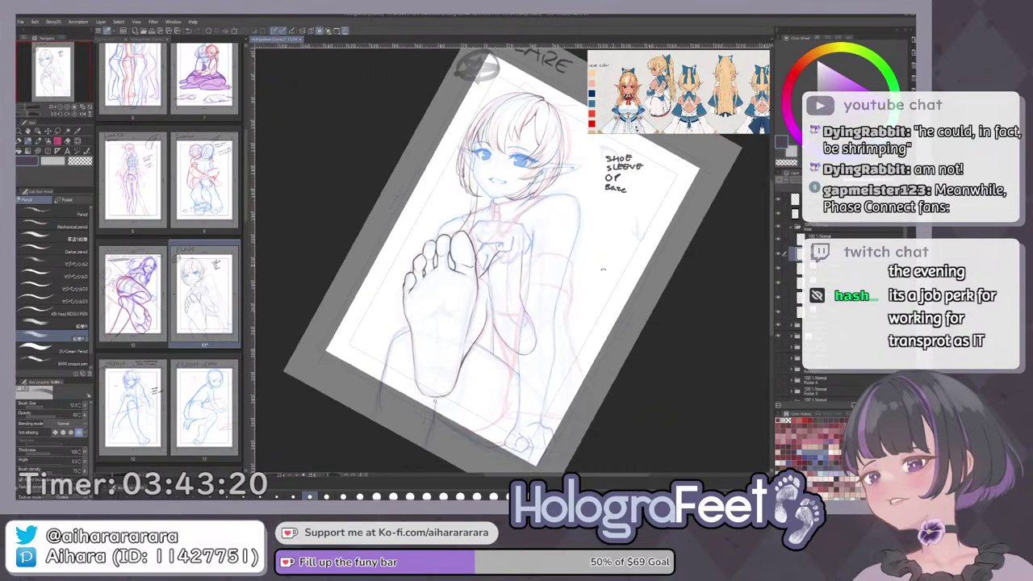
scroll(479, 180, "up", 6)
left_click_drag(484, 191, 457, 272)
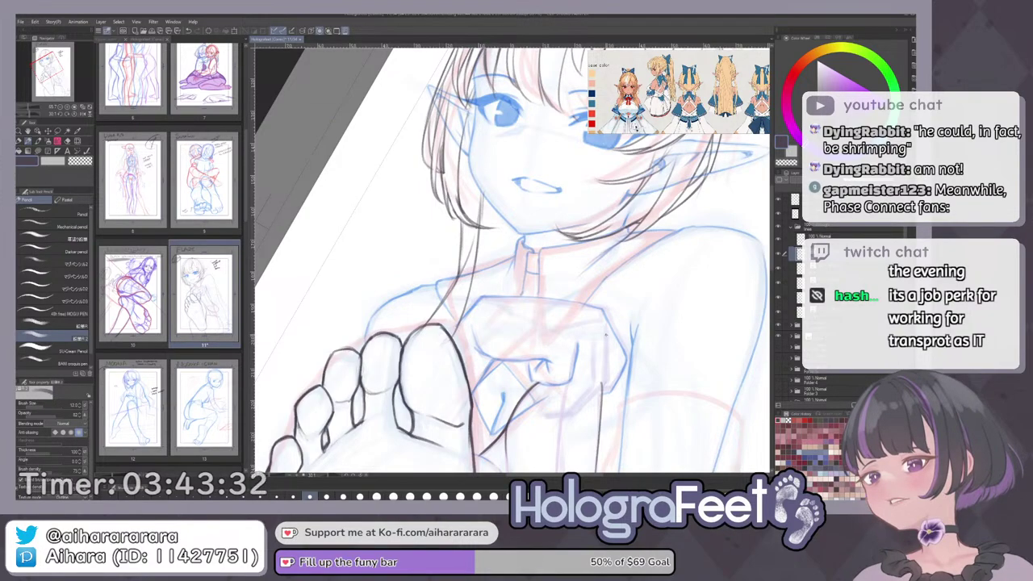
left_click_drag(627, 344, 610, 345)
scroll(457, 328, "up", 2)
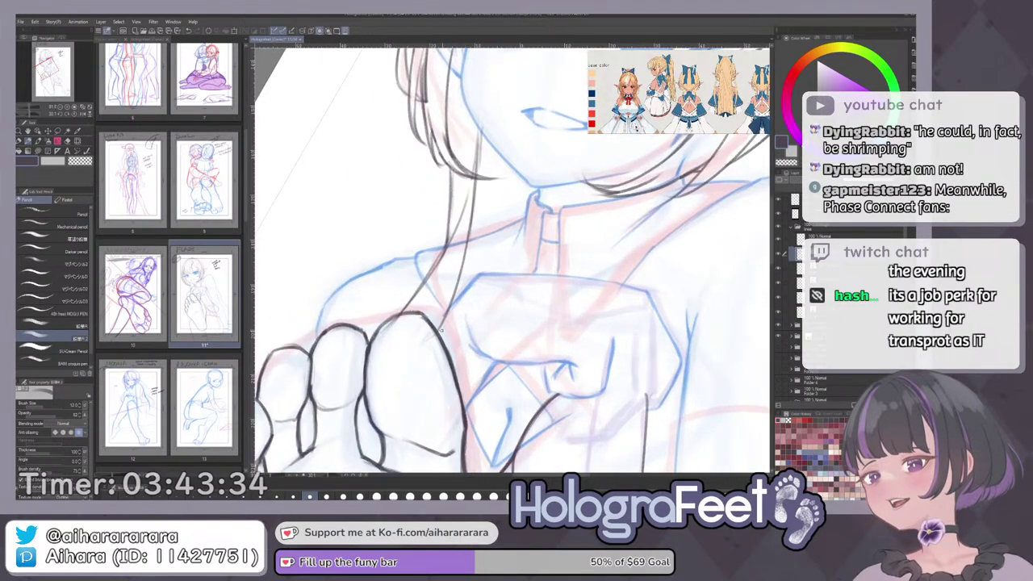
key("e")
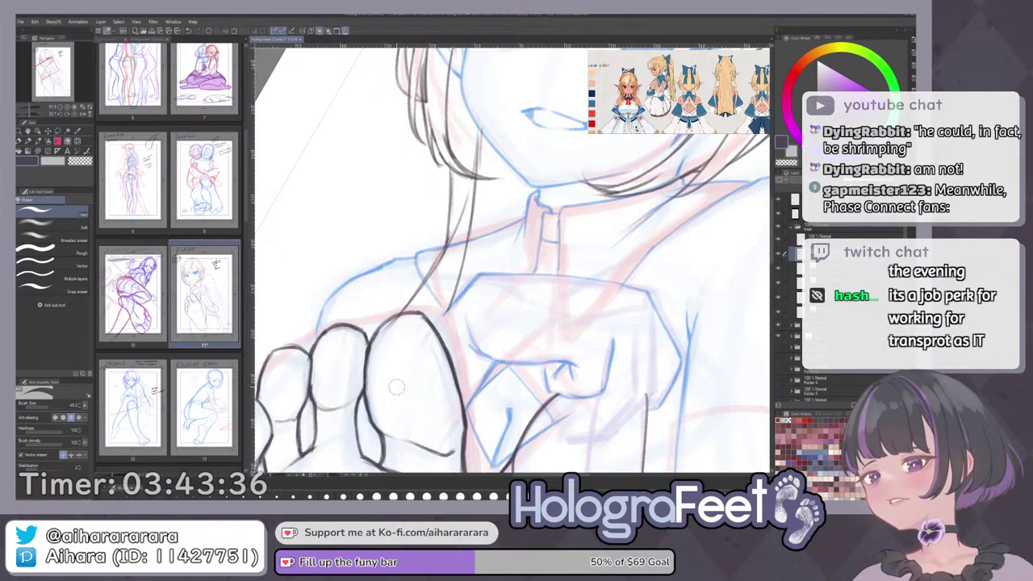
key("p")
Examine the near-side hair, neck and shoulder at different magnifications and angles.
scroll(590, 296, "down", 2)
left_click_drag(630, 249, 529, 307)
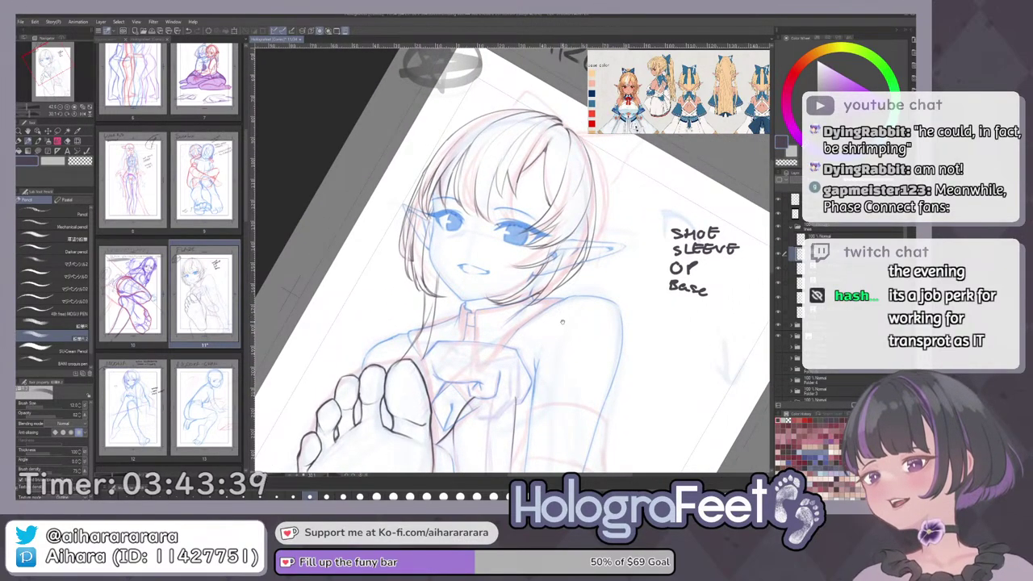
scroll(562, 322, "down", 1)
scroll(530, 263, "up", 2)
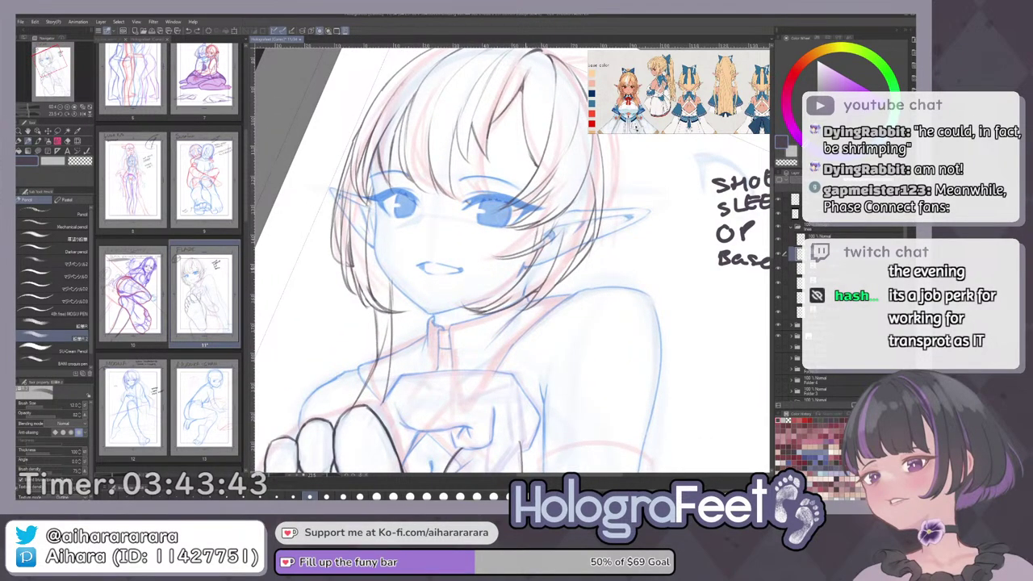
left_click_drag(539, 230, 499, 331)
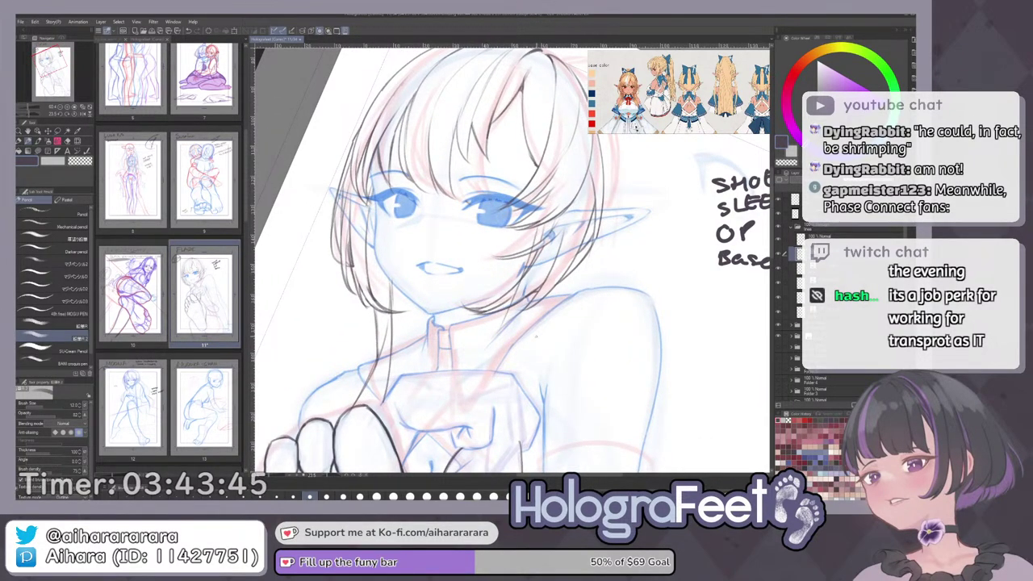
scroll(536, 337, "down", 2)
scroll(619, 293, "down", 1)
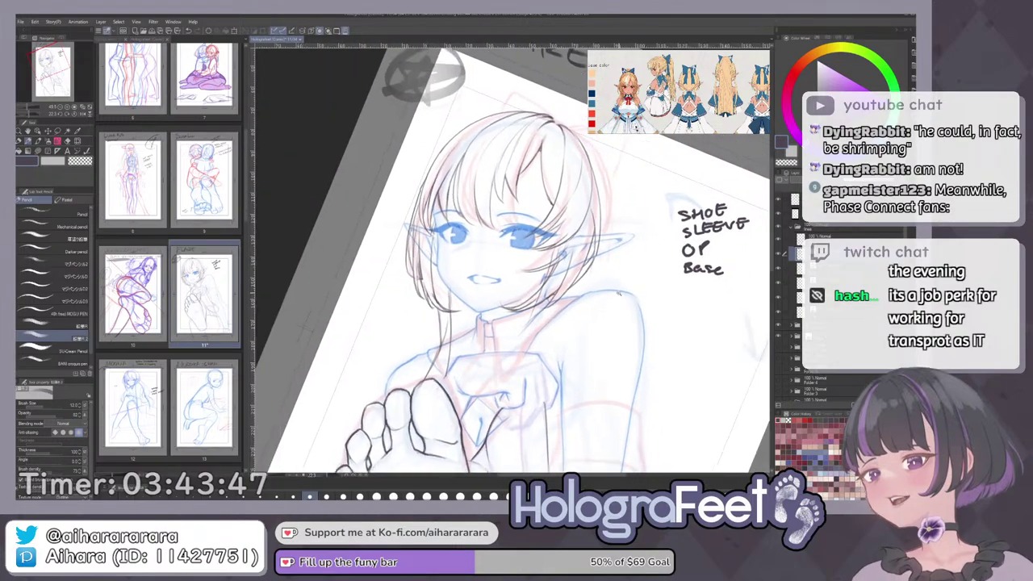
mouse_move(618, 293)
left_mouse_down()
mouse_move(612, 268)
mouse_move(607, 298)
left_mouse_up()
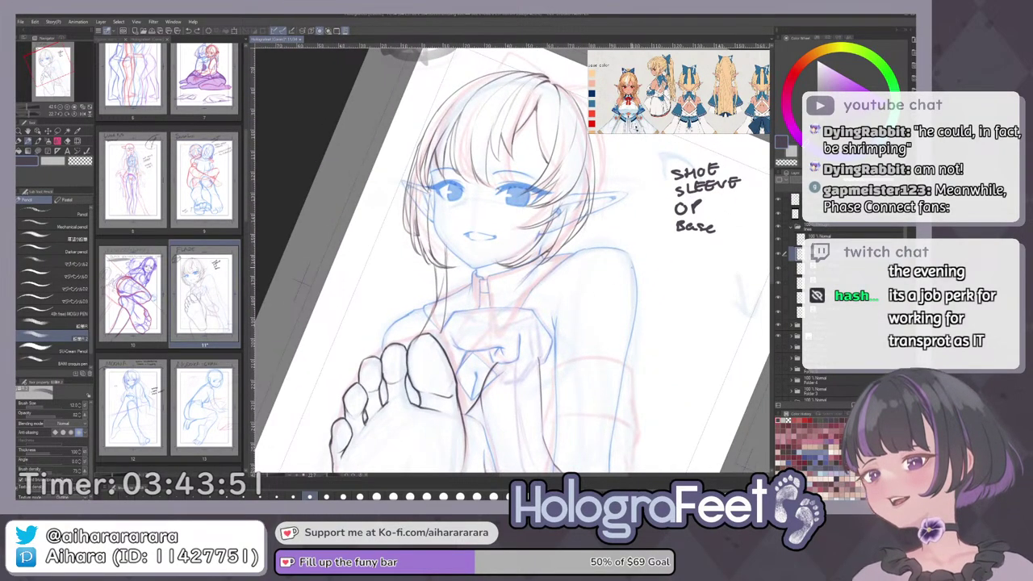
key("ctrl+0")
left_click_drag(601, 222, 609, 280)
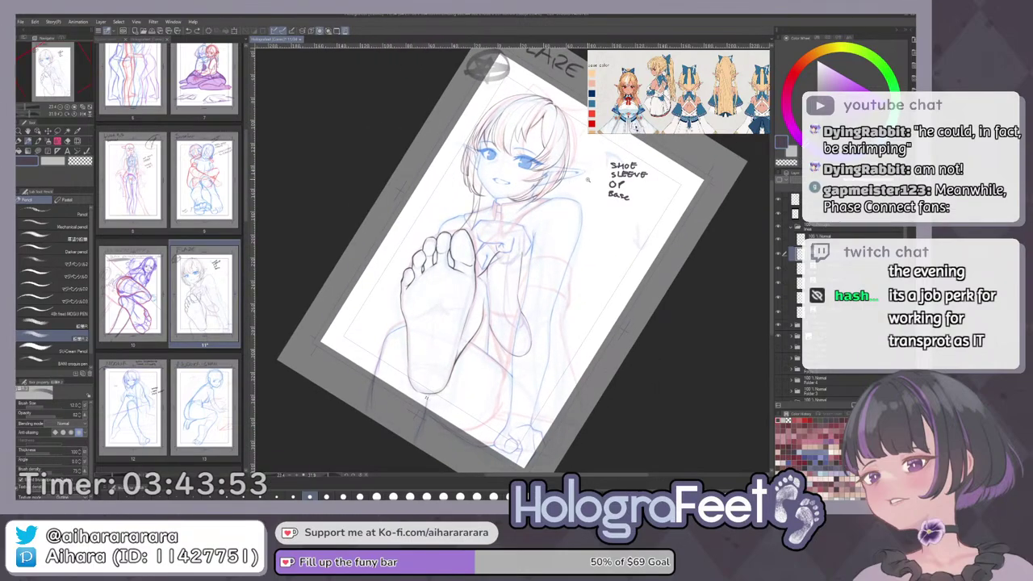
Pencil a thin strand line from the near-side hair tips below the jaw down across the collar toward the hand.
key("ctrl+plus")
left_click_drag(547, 157, 519, 251)
key("ctrl+plus")
scroll(521, 192, "up", 1)
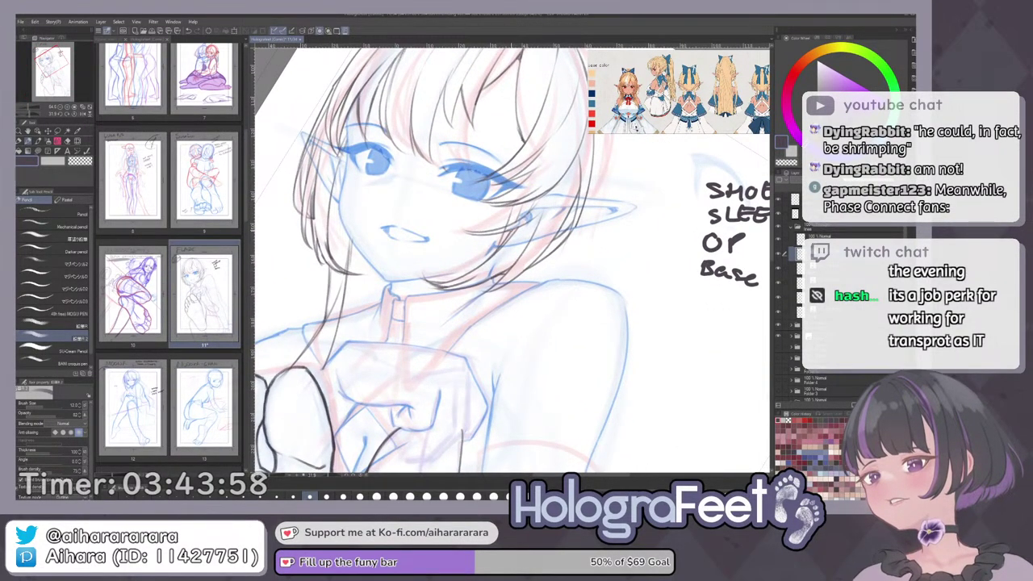
key("e")
key("p")
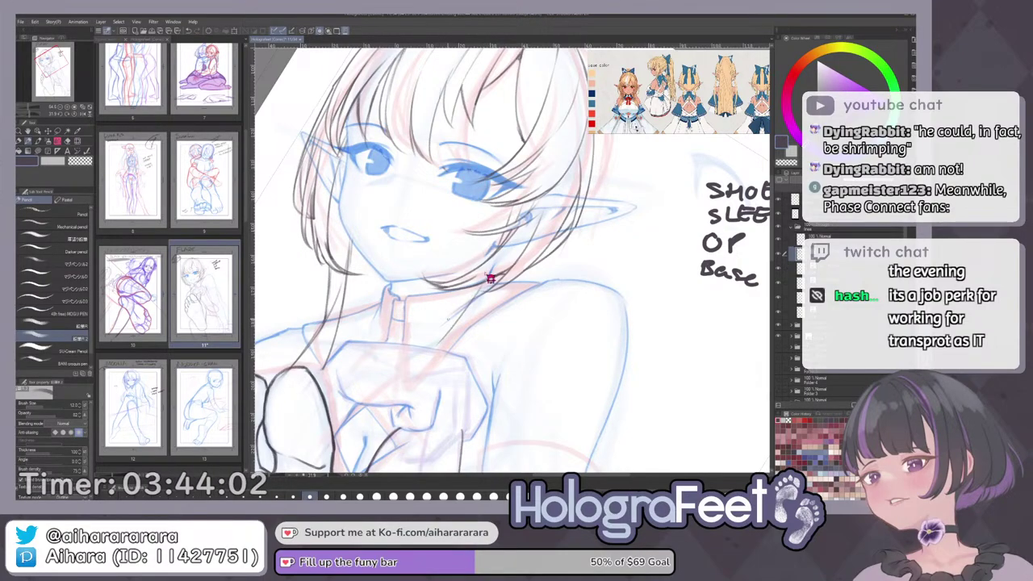
left_click_drag(483, 284, 420, 362)
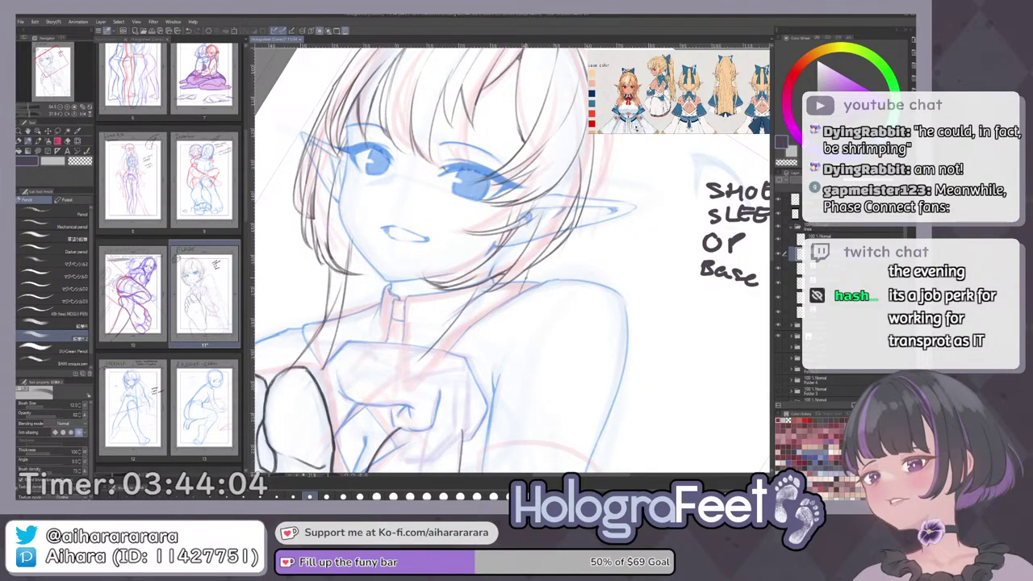
Pencil a second line beside the near-side strand, running from below the ear down toward the hand.
mouse_move(517, 276)
left_mouse_down()
mouse_move(511, 296)
mouse_move(434, 350)
mouse_move(514, 359)
left_mouse_up()
mouse_move(511, 301)
left_mouse_down()
mouse_move(453, 403)
mouse_move(470, 384)
left_mouse_up()
key("e")
key("e")
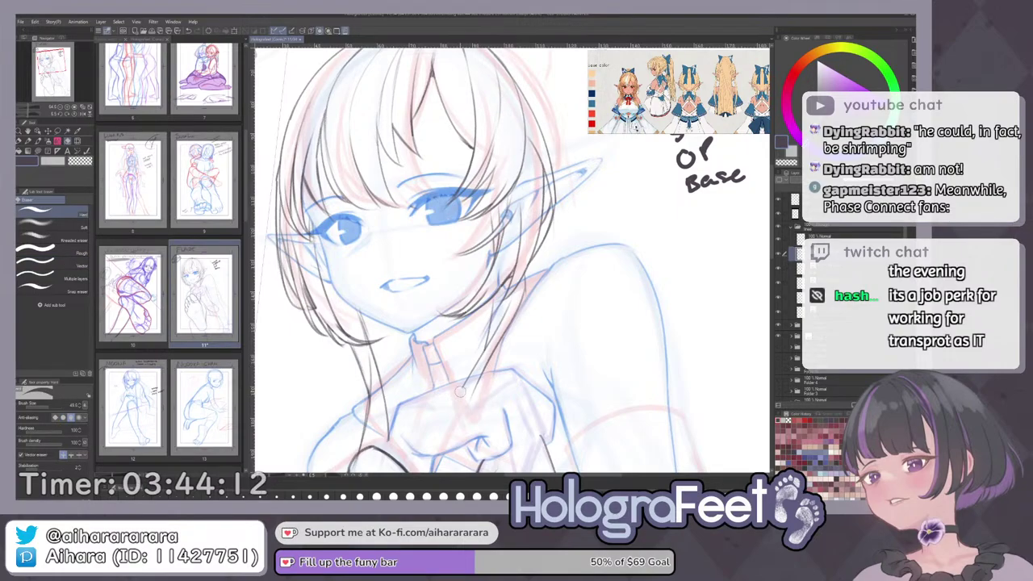
key("ctrl+0")
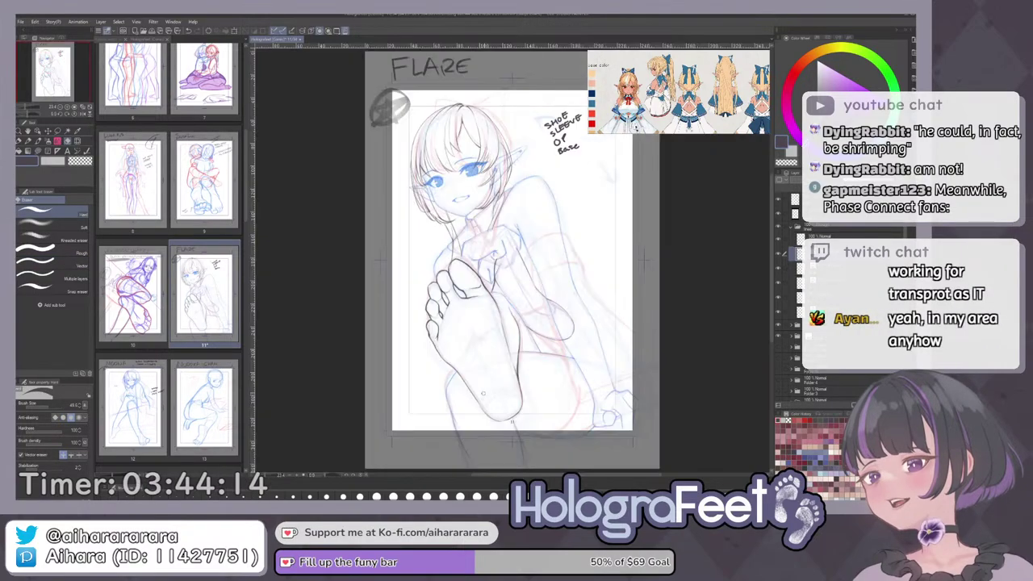
Retouch the near-side strand beside the neck with the eraser and pencil, undoing the last stroke.
key("p")
left_click_drag(502, 192, 524, 185)
scroll(525, 186, "up", 7)
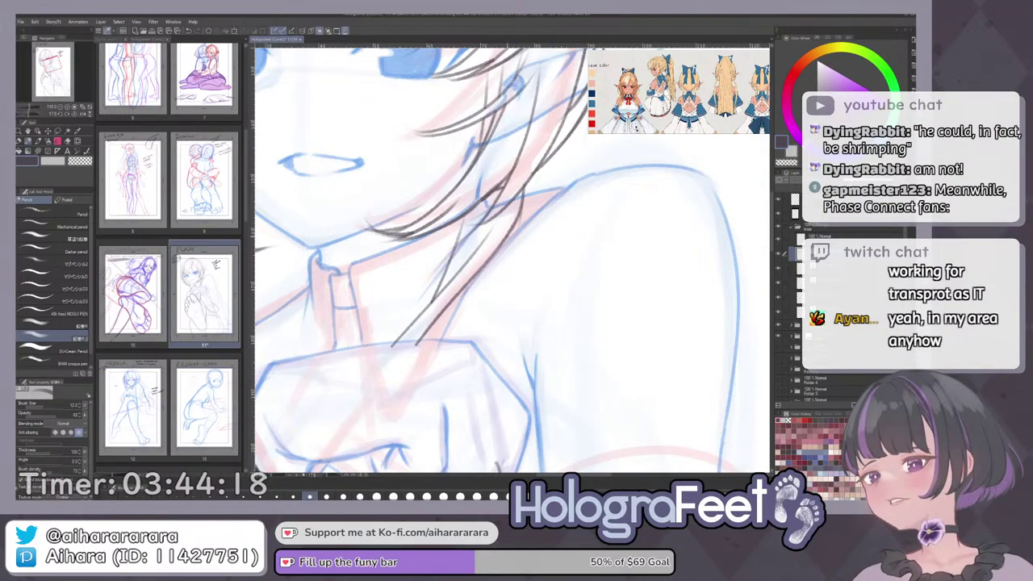
key("e")
key("p")
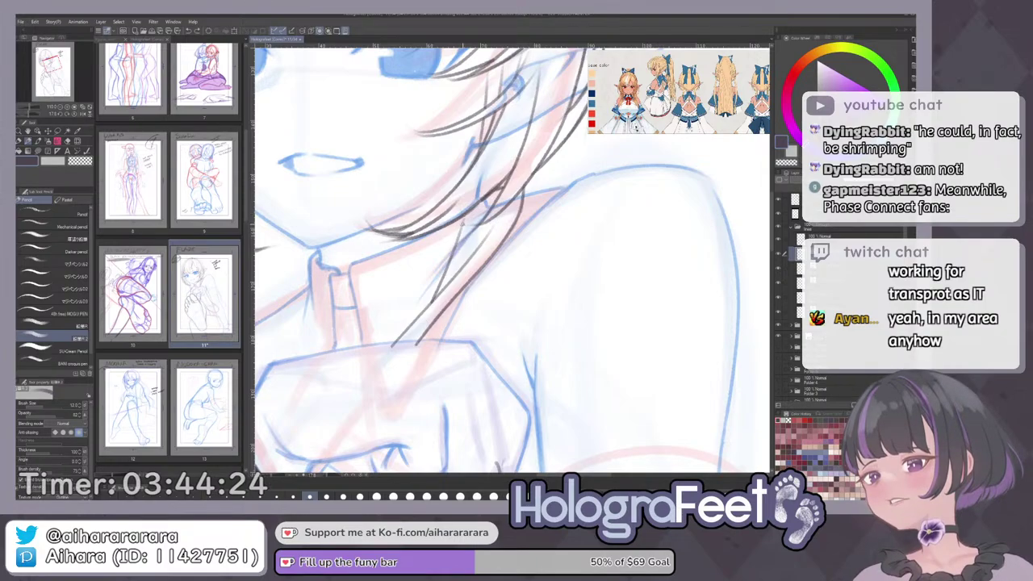
key("e")
left_click_drag(457, 230, 443, 277)
key("p")
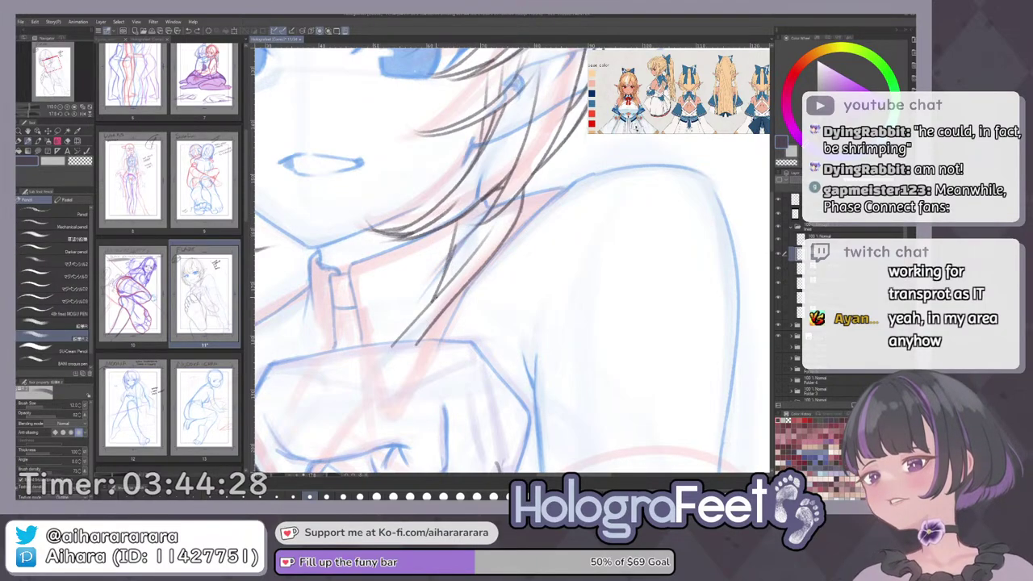
key("ctrl+z")
Temporarily hide the red rough sketch to check the line art over the whole page, and show it again.
key("ctrl+0")
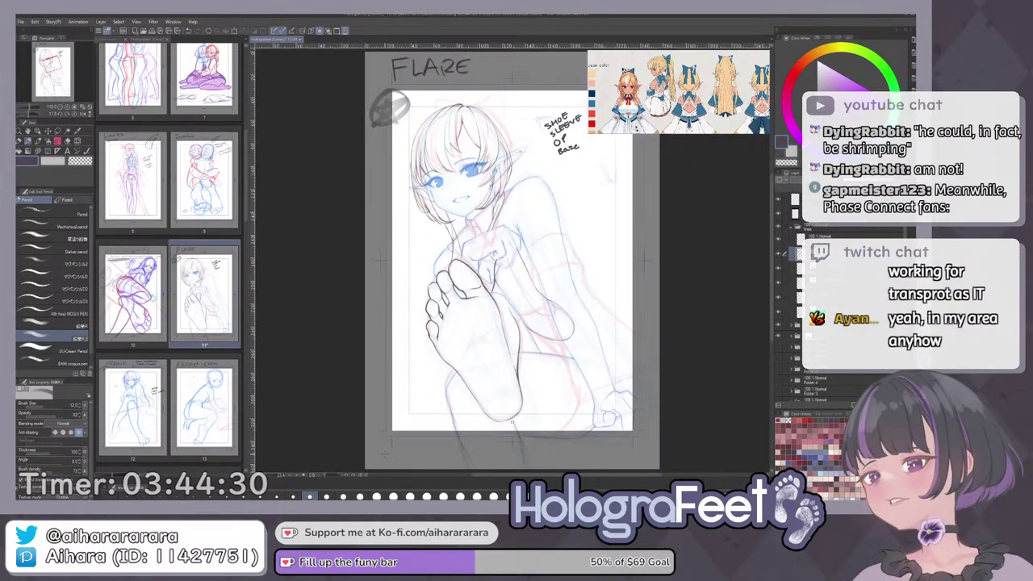
left_click_drag(622, 299, 611, 321)
left_click_drag(525, 186, 605, 186)
key("ctrl+0")
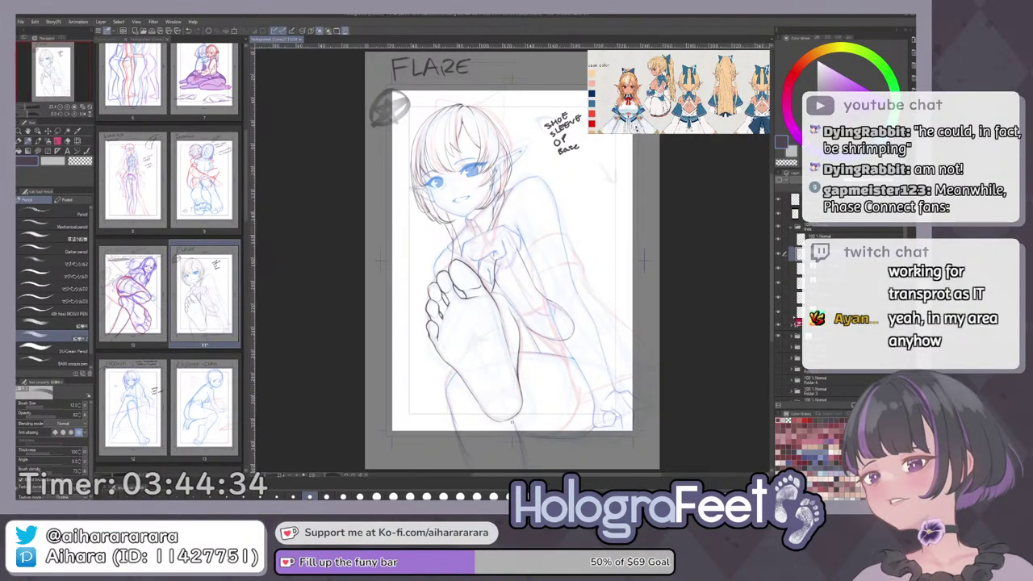
left_click(780, 336)
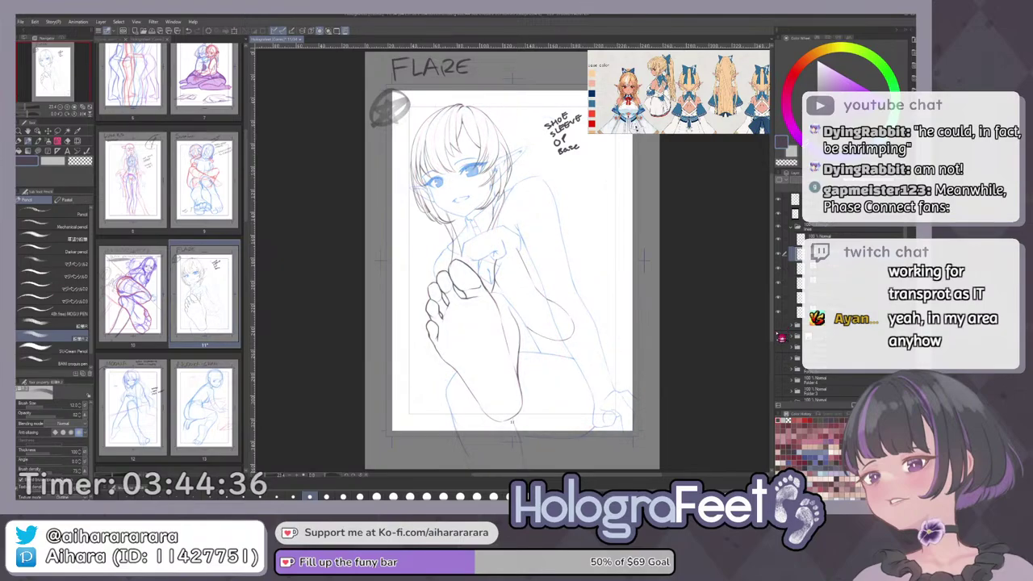
key("h")
key("h")
left_click(780, 336)
Erase part of the near-side strand's outer line where it crosses the shoulder and pencil that section again.
left_click_drag(557, 162, 578, 175)
left_click_drag(506, 159, 581, 160)
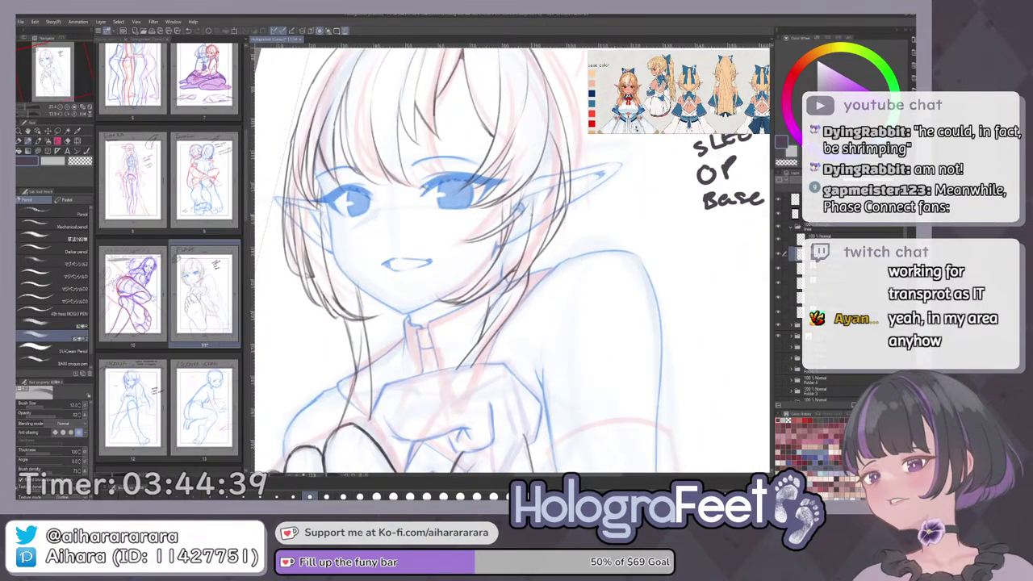
key("e")
key("e")
left_click_drag(526, 284, 532, 272)
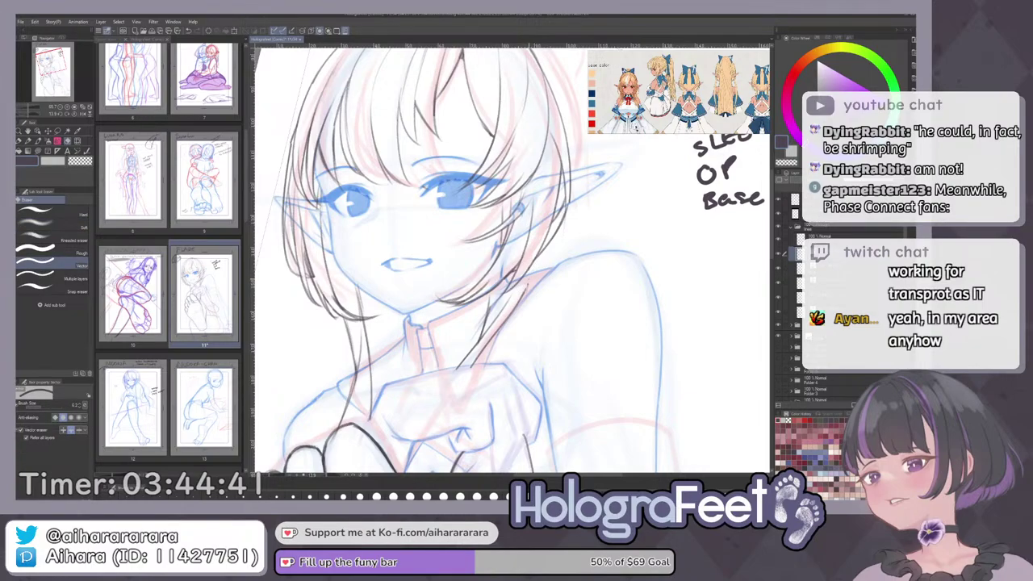
key("p")
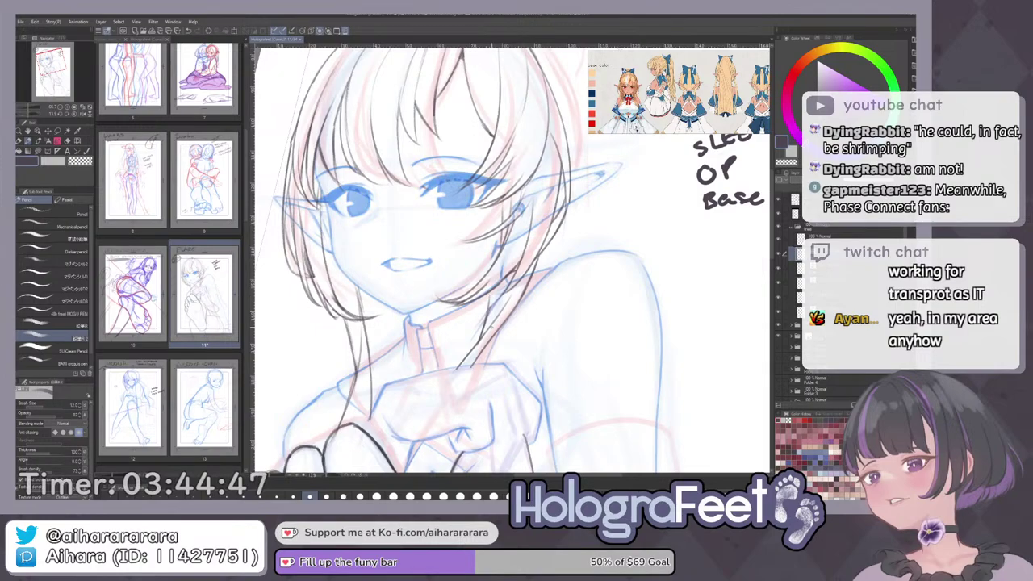
key("e")
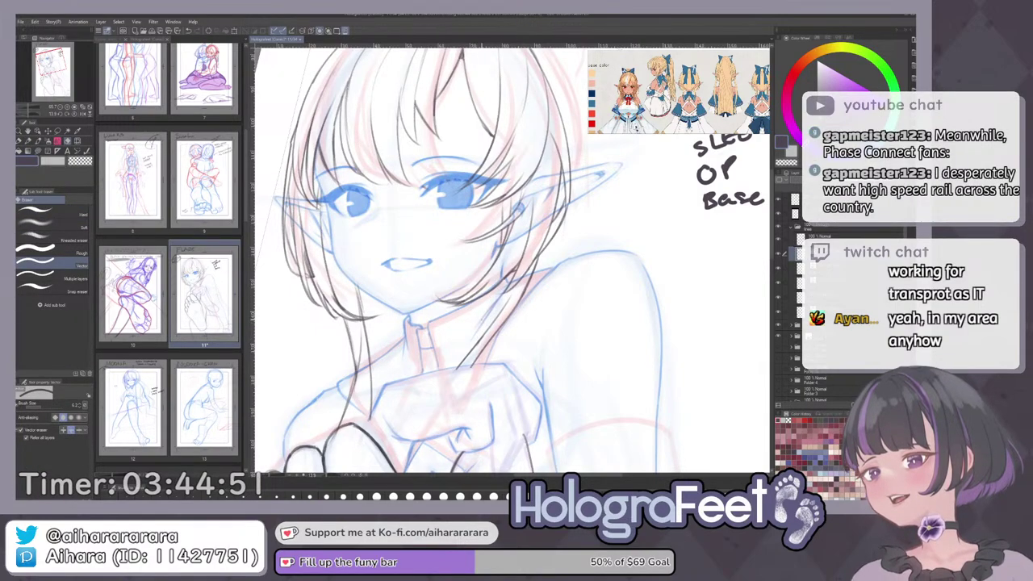
key("p")
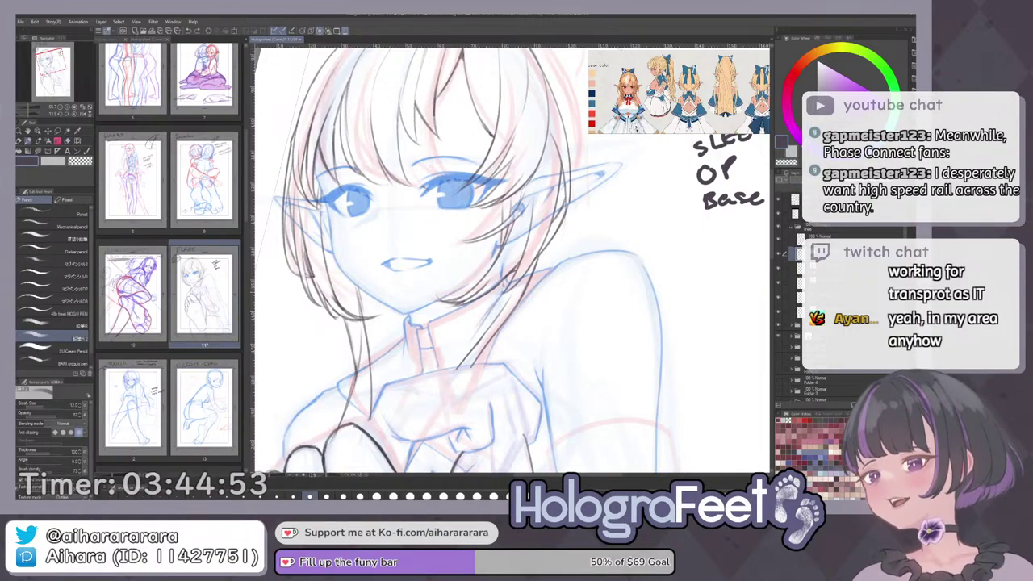
Redraw the near-side strand's lines with eraser and pencil, running from the shoulder down onto the raised hand.
left_click_drag(504, 281, 489, 326)
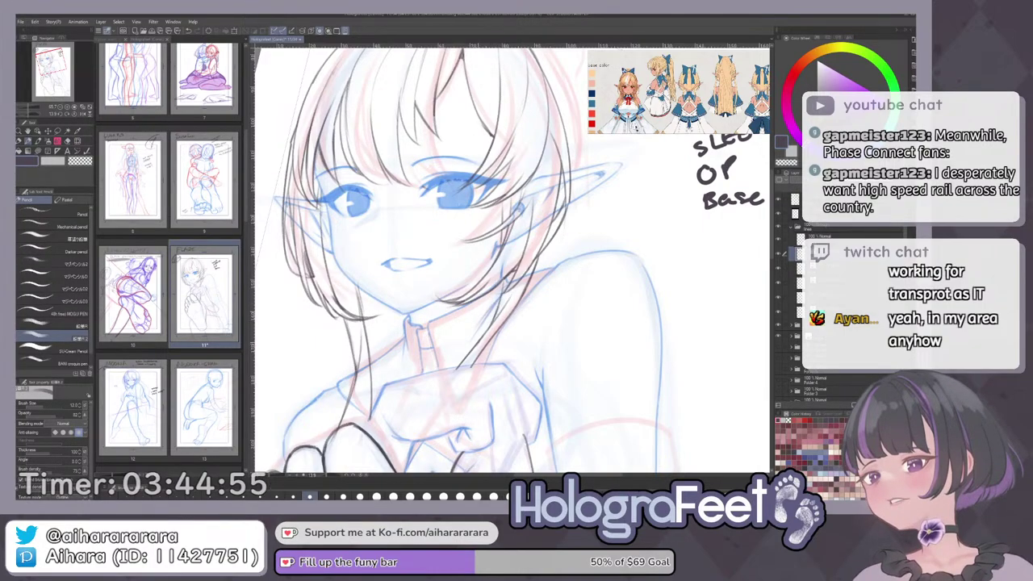
key("ctrl+0")
scroll(472, 243, "up", 4)
left_click_drag(565, 209, 581, 266)
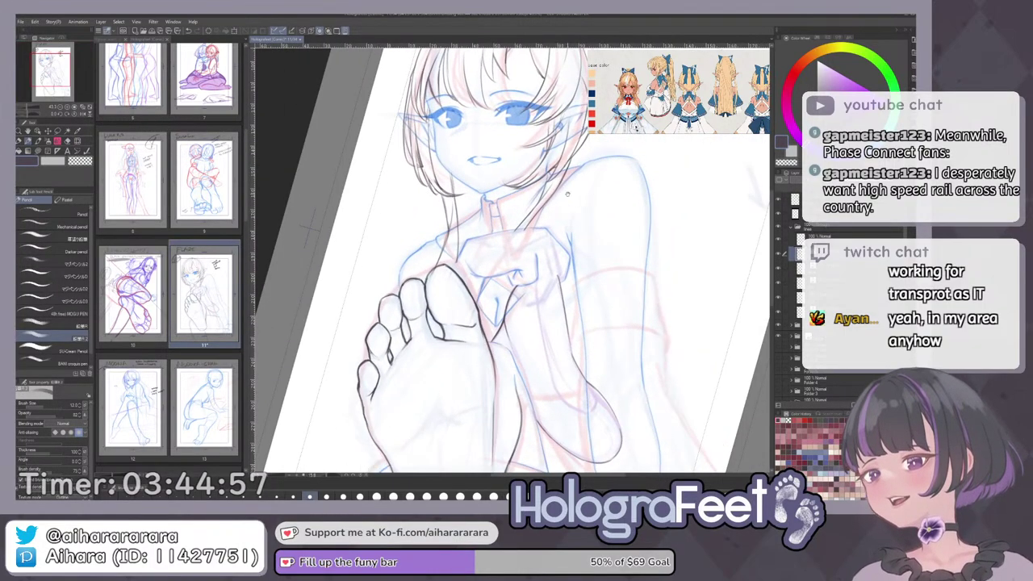
scroll(516, 275, "up", 2)
left_click_drag(547, 315, 533, 320)
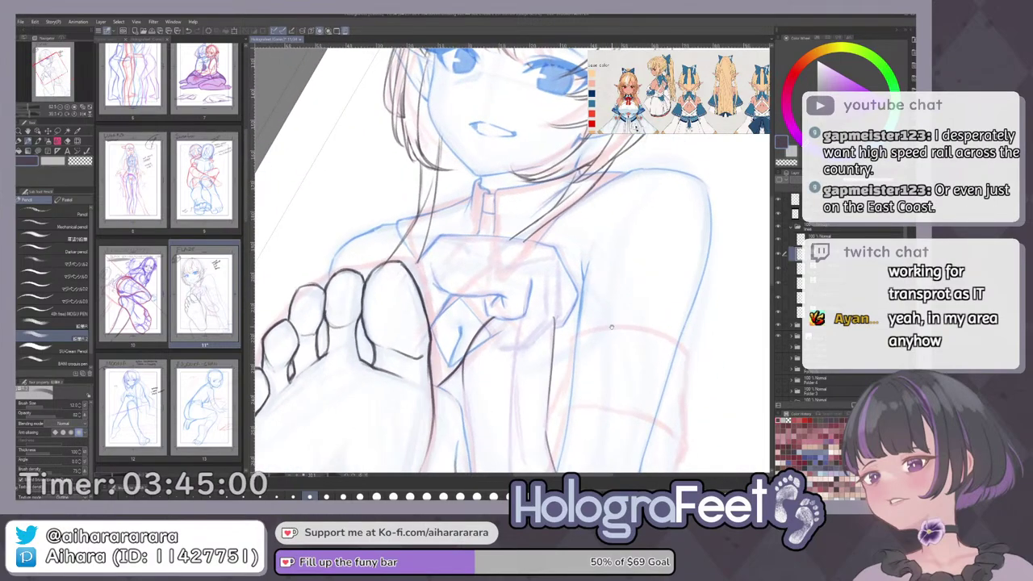
left_click_drag(553, 248, 524, 241)
key("e")
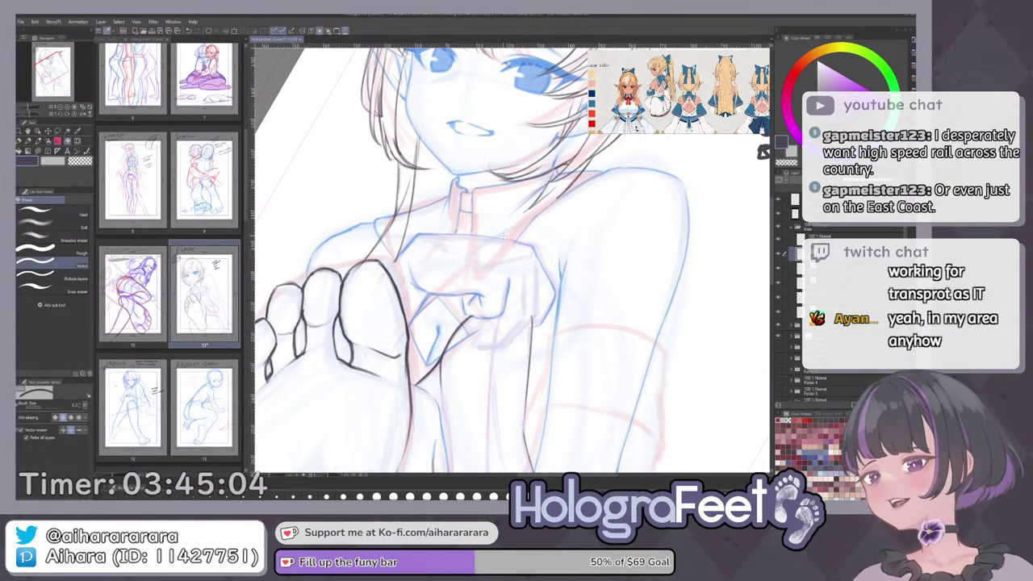
key("p")
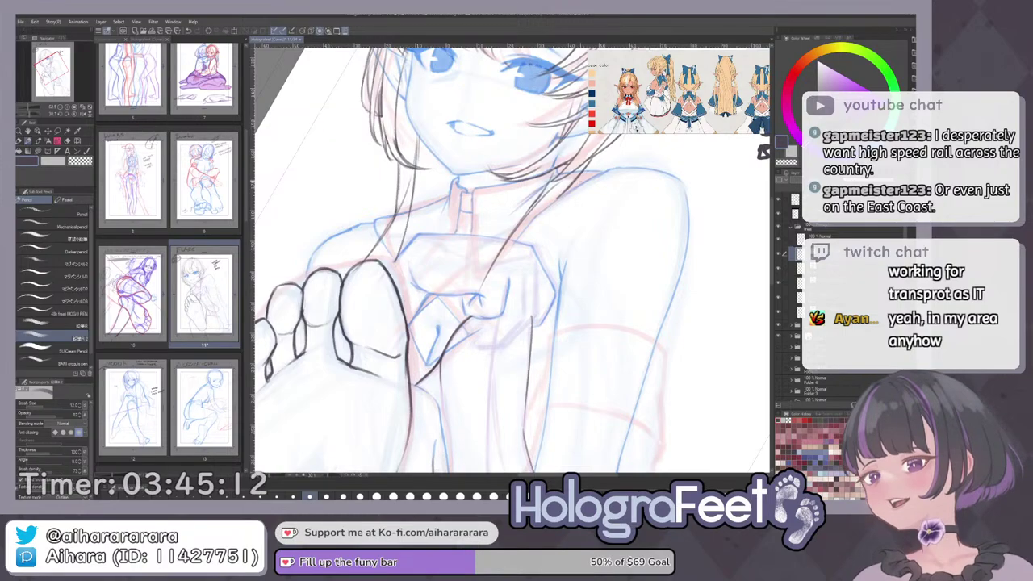
key("e")
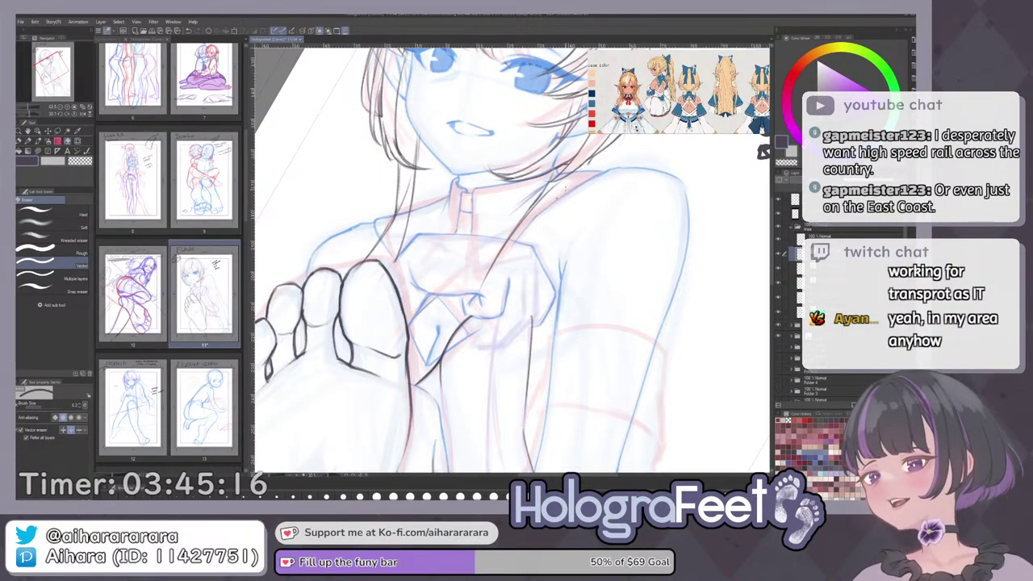
key("p")
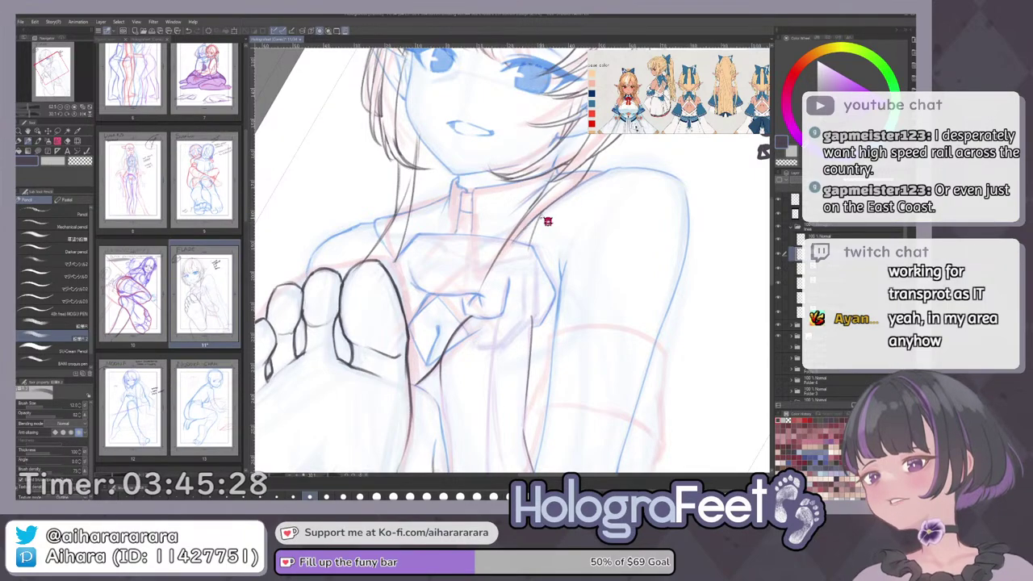
Erase the tips of the near-side strand where they overlap the raised hand.
key("e")
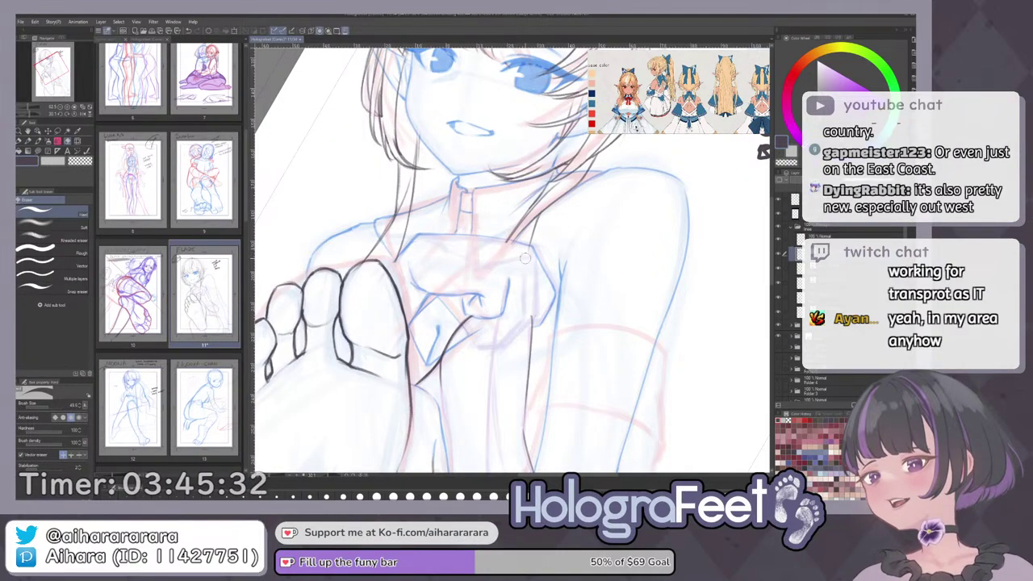
key("ctrl+0")
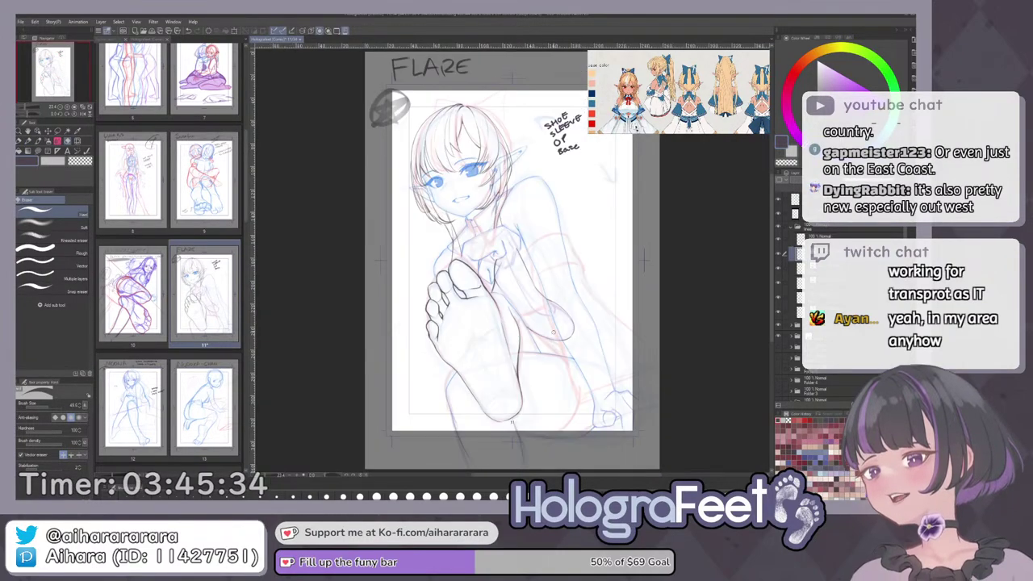
scroll(499, 205, "up", 2)
scroll(499, 216, "up", 4)
key("minus")
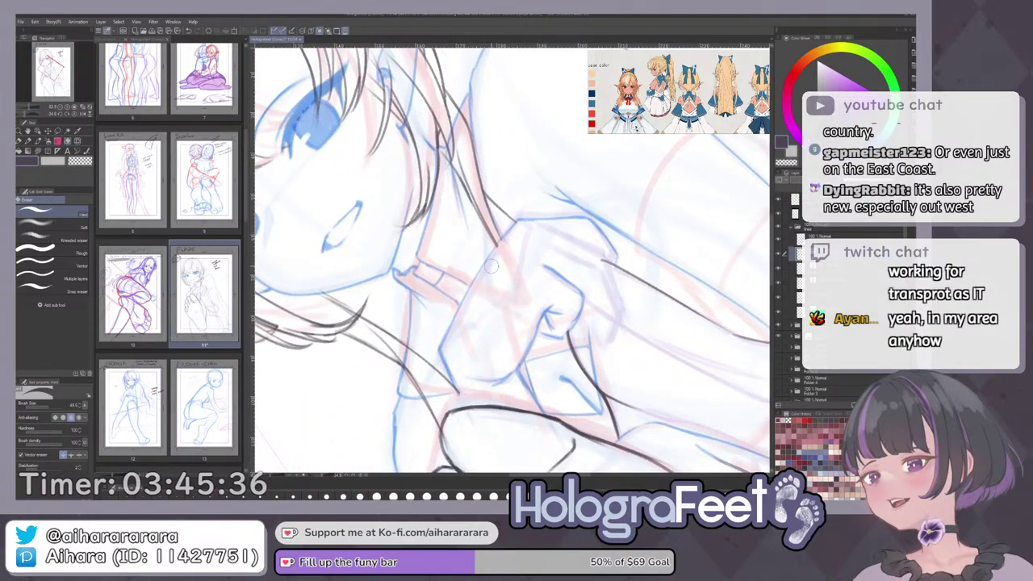
key("ctrl+0")
key("p")
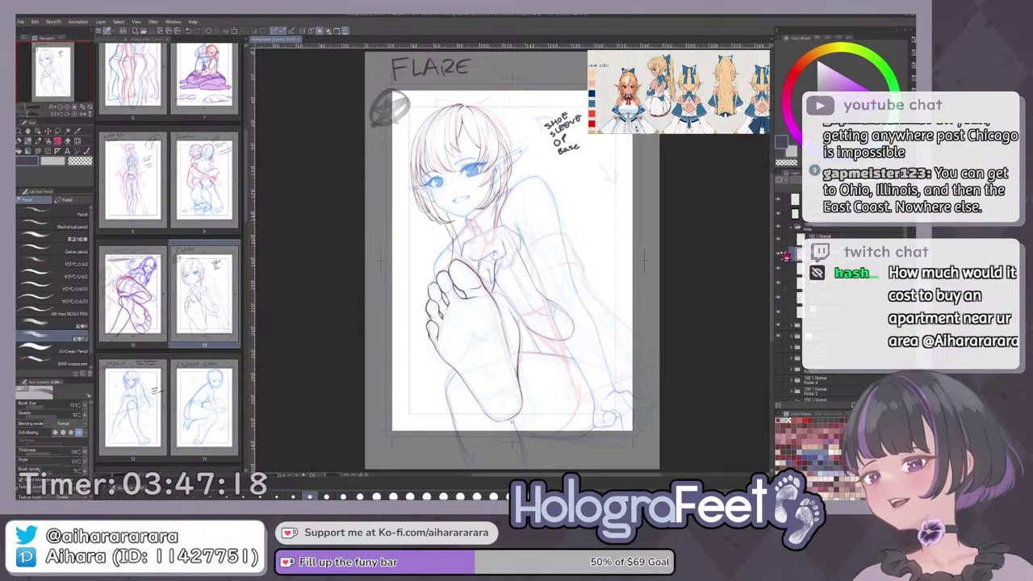
Pencil the outer contour of the hair on the near side, arcing between the ear and the crown, undoing the unsatisfactory attempts.
left_click_drag(524, 163, 519, 255)
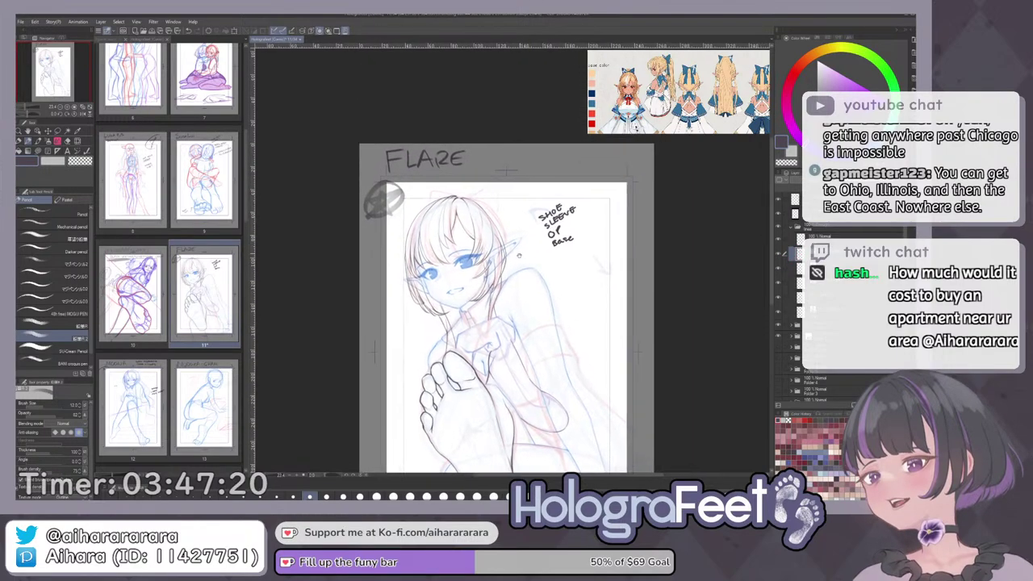
scroll(531, 249, "up", 2)
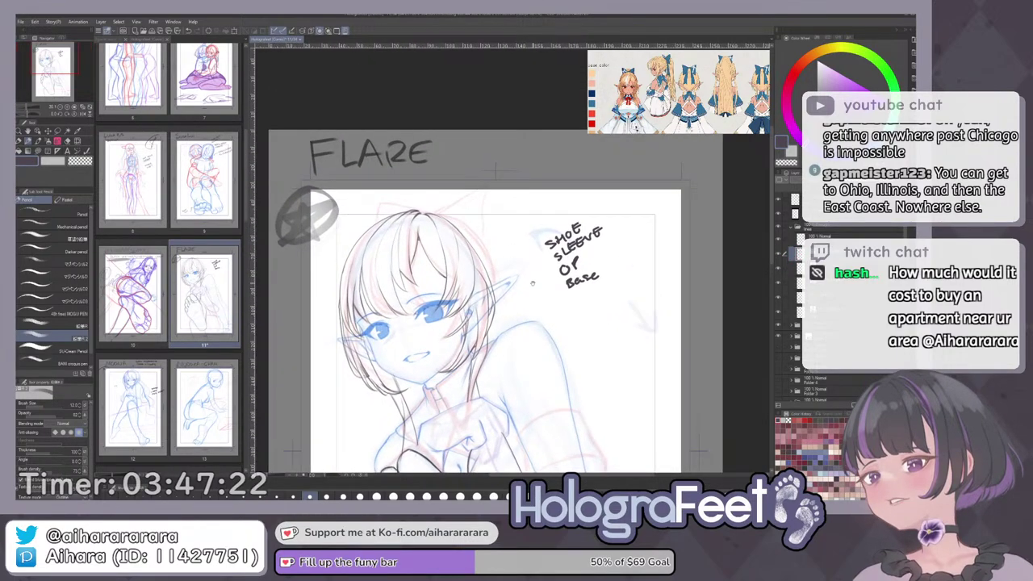
scroll(520, 293, "up", 3)
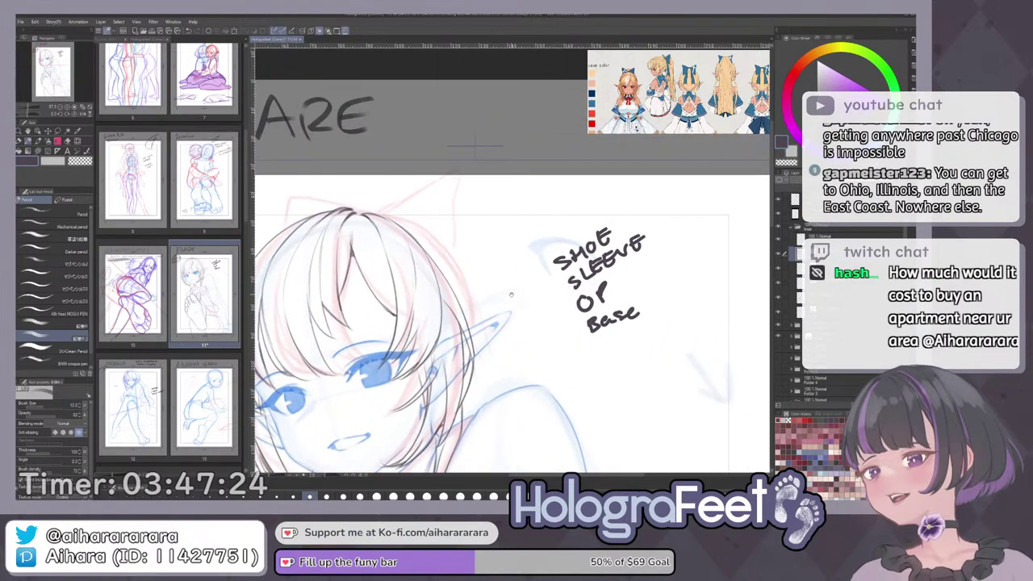
left_click_drag(566, 279, 550, 245)
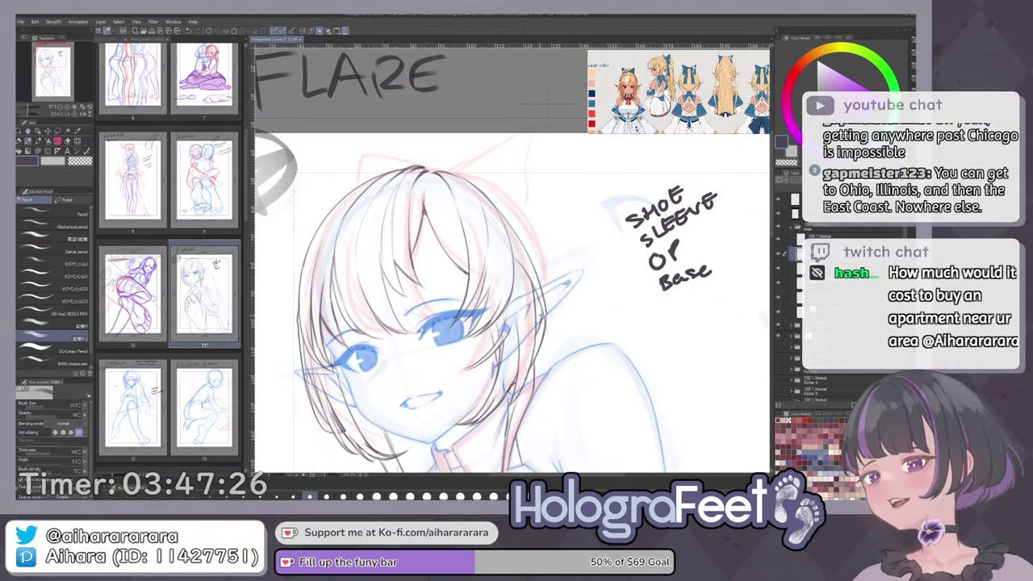
scroll(544, 349, "down", 1)
scroll(525, 337, "up", 1)
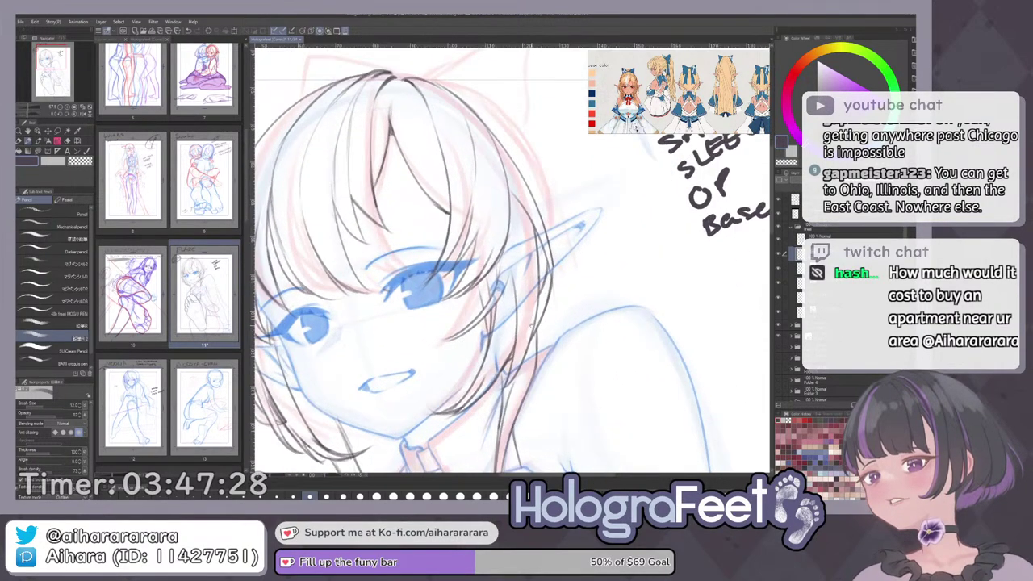
left_click_drag(526, 337, 514, 389)
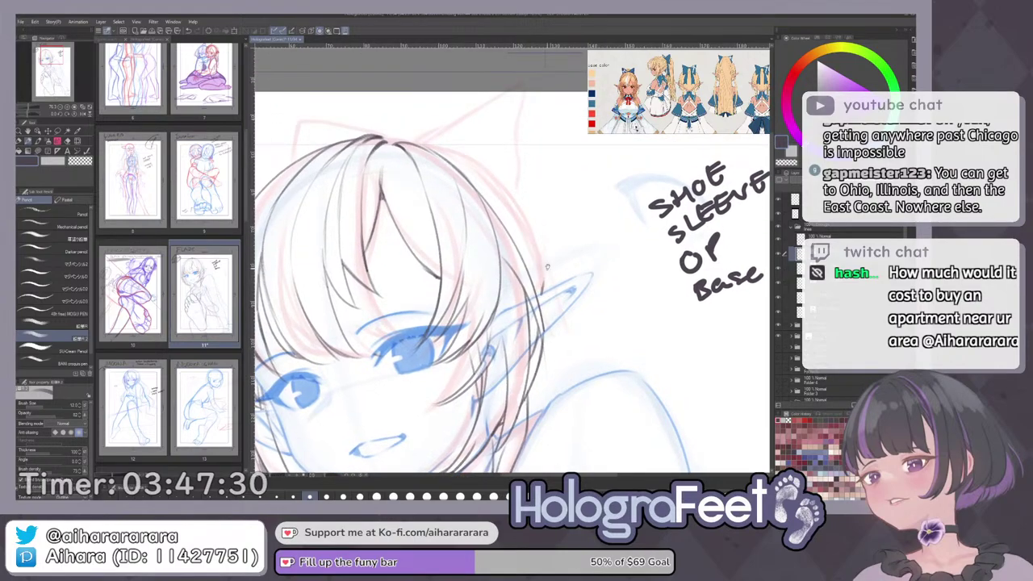
left_click_drag(543, 287, 538, 332)
mouse_move(378, 193)
left_mouse_down()
mouse_move(454, 199)
mouse_move(499, 245)
left_mouse_up()
mouse_move(571, 216)
left_mouse_down()
mouse_move(553, 181)
mouse_move(489, 174)
left_mouse_up()
key("ctrl+z")
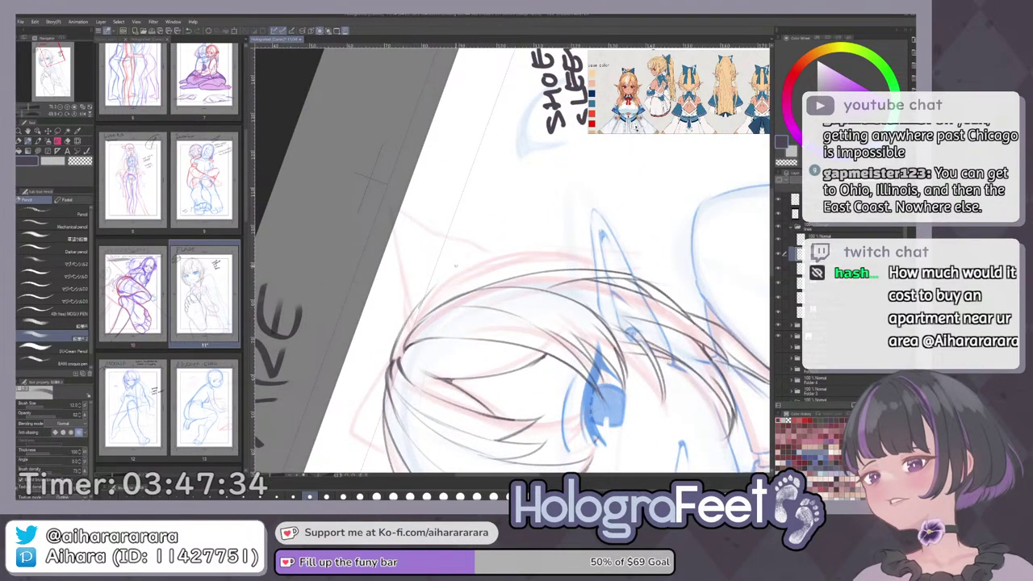
mouse_move(594, 257)
left_mouse_down()
mouse_move(547, 242)
mouse_move(400, 326)
left_mouse_up()
key("ctrl+z")
mouse_move(590, 254)
left_mouse_down()
mouse_move(531, 248)
mouse_move(424, 298)
left_mouse_up()
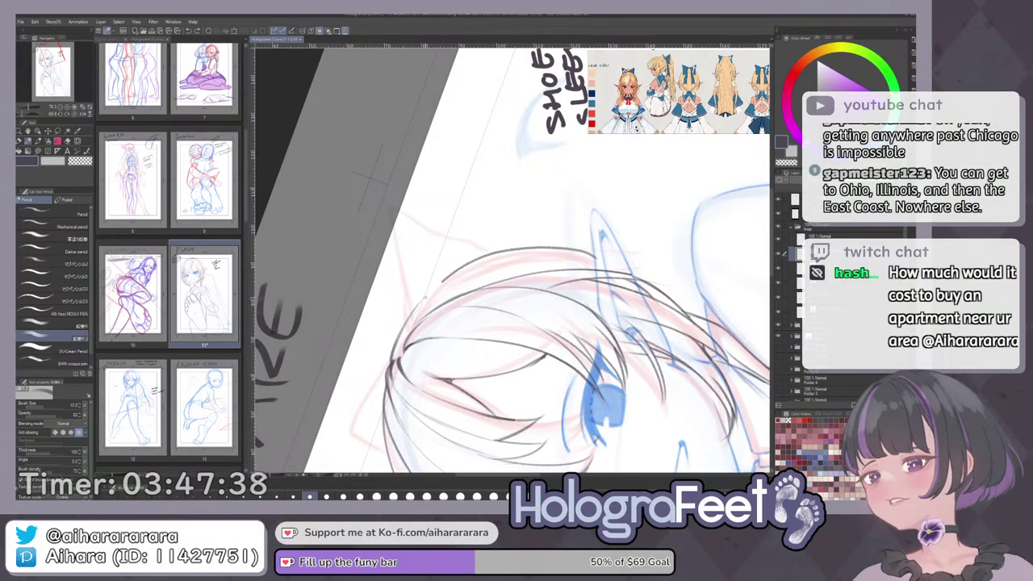
Retouch the lower end of the near-side hair contour above the ear with eraser and pencil.
key("ctrl+0")
scroll(527, 151, "up", 3)
left_click_drag(528, 151, 547, 233)
scroll(522, 236, "up", 3)
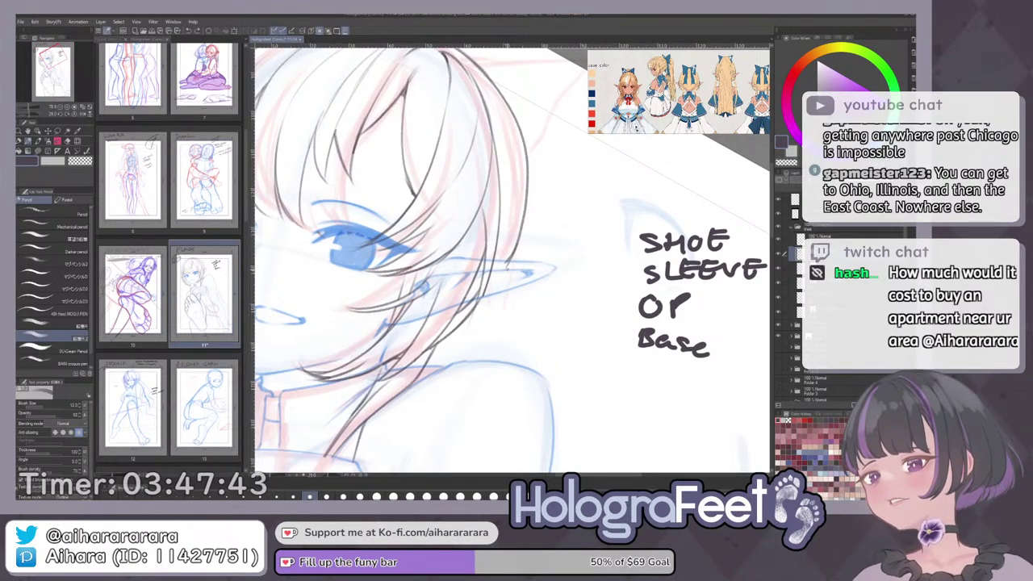
key("e")
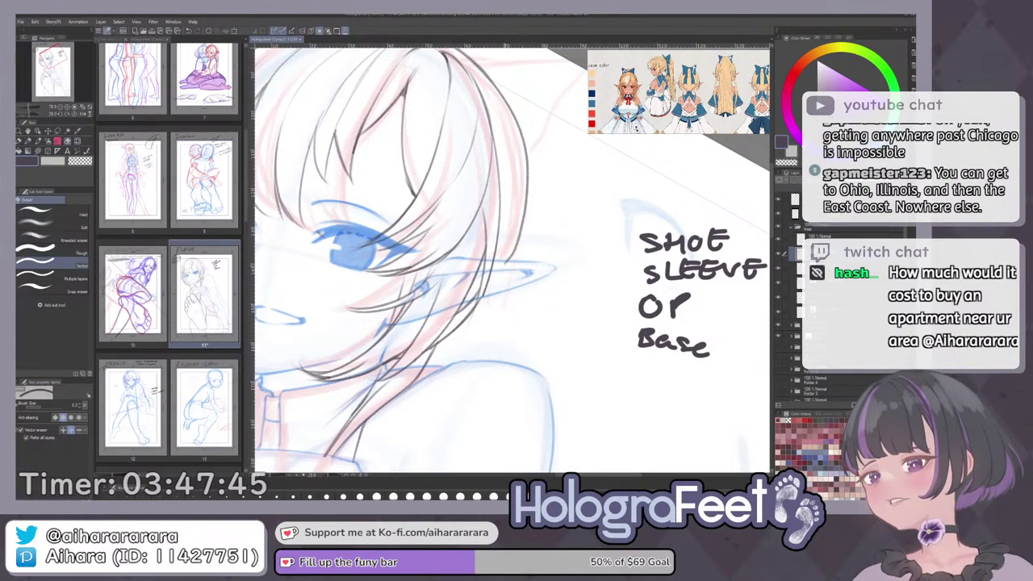
left_click(506, 261)
key("ctrl+z")
key("p")
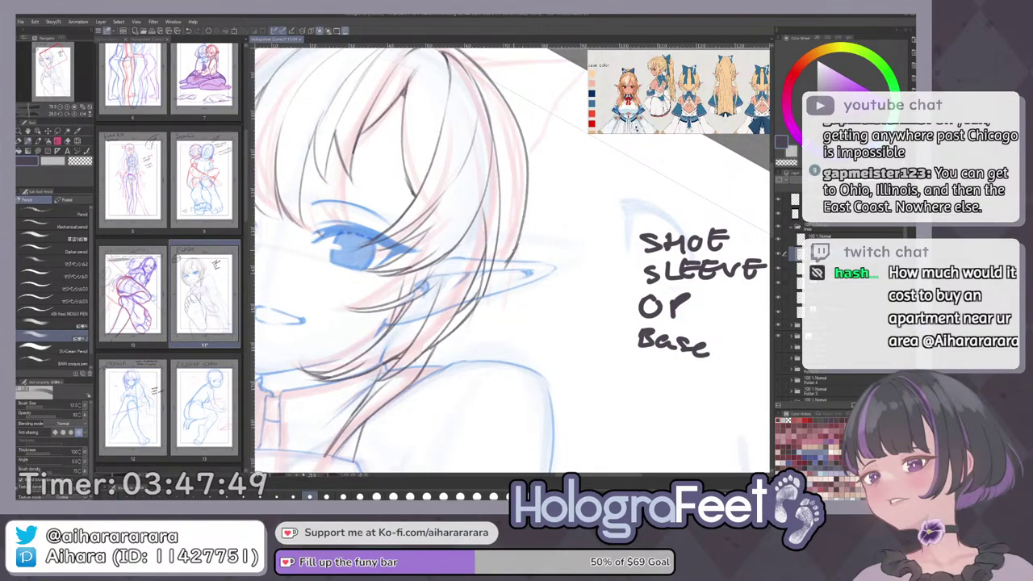
key("e")
key("[")
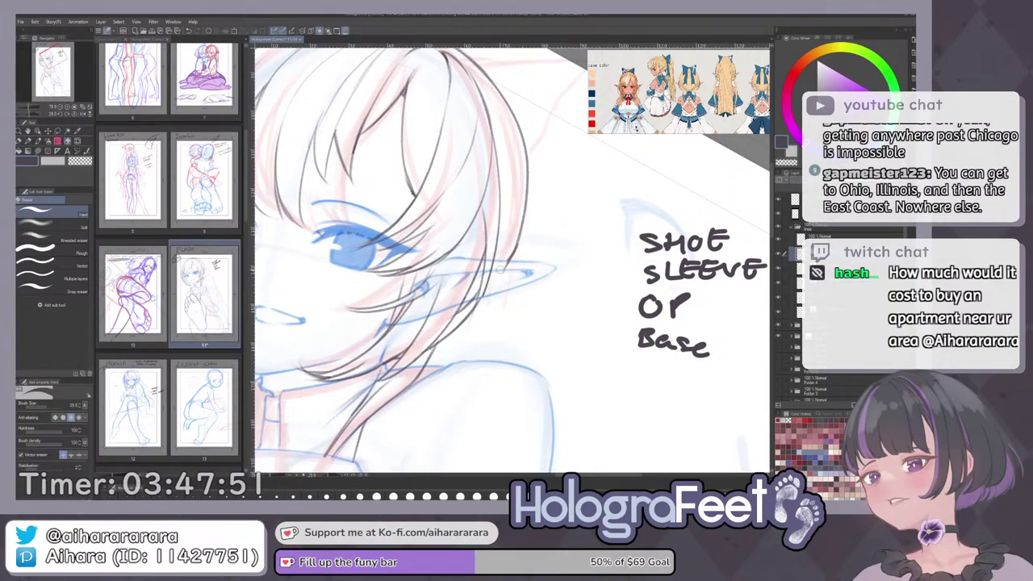
Check the line art over the whole page and pencil another stroke along the lower part of the near-side hair contour.
key("ctrl+0")
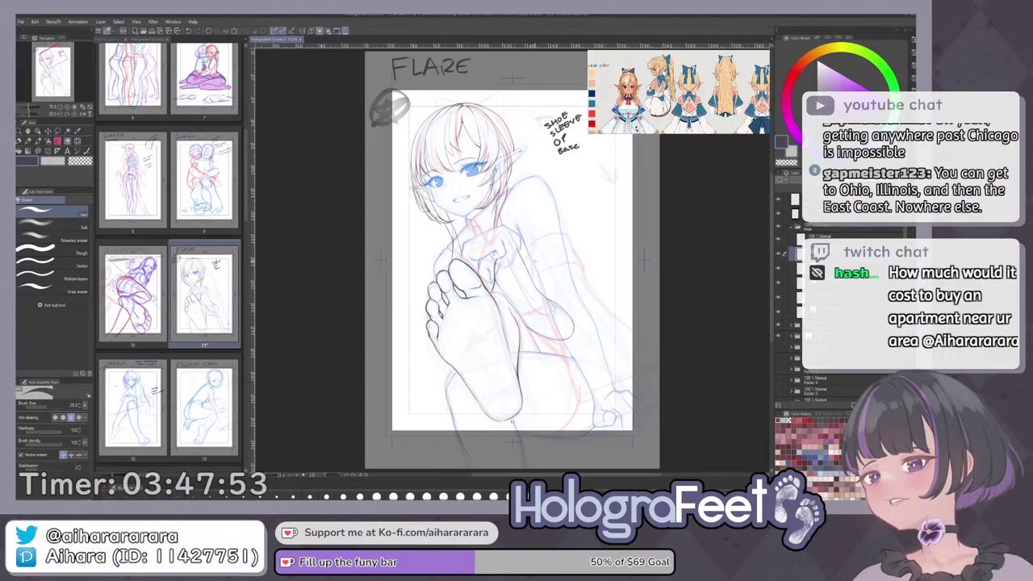
key("p")
key("h")
key("h")
left_click_drag(568, 170, 531, 250)
scroll(533, 249, "up", 4)
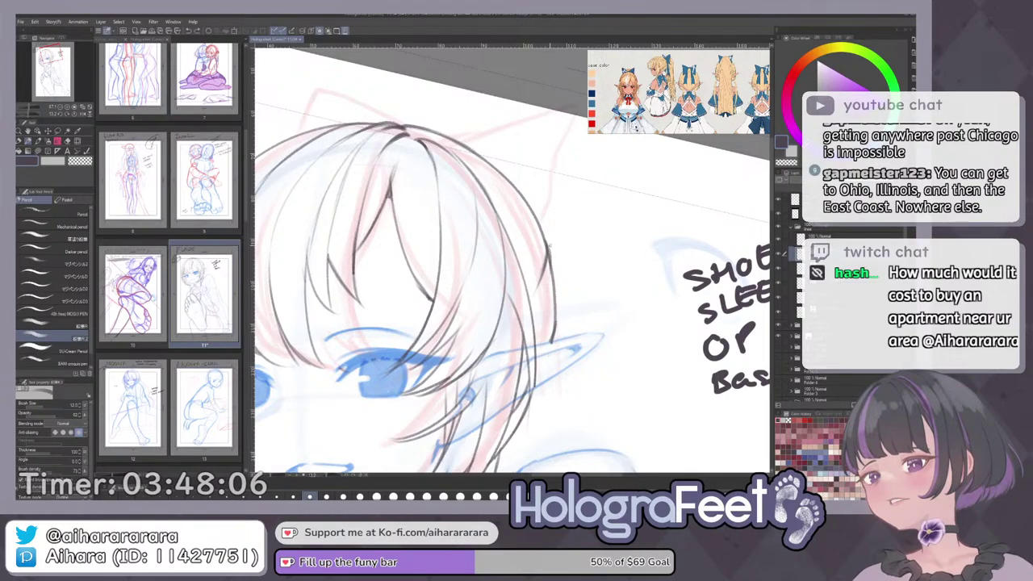
Thicken the near-side hair contour just above the ear with a short pencil stroke, undoing the first try.
key("ctrl+0")
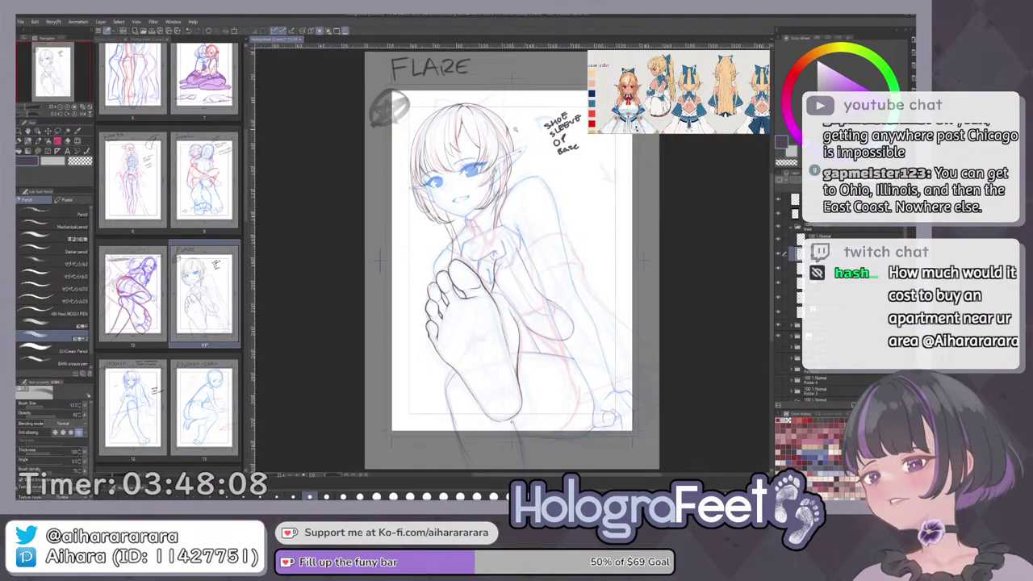
left_click_drag(516, 129, 553, 132)
left_click_drag(552, 131, 578, 282)
left_click_drag(533, 243, 556, 245)
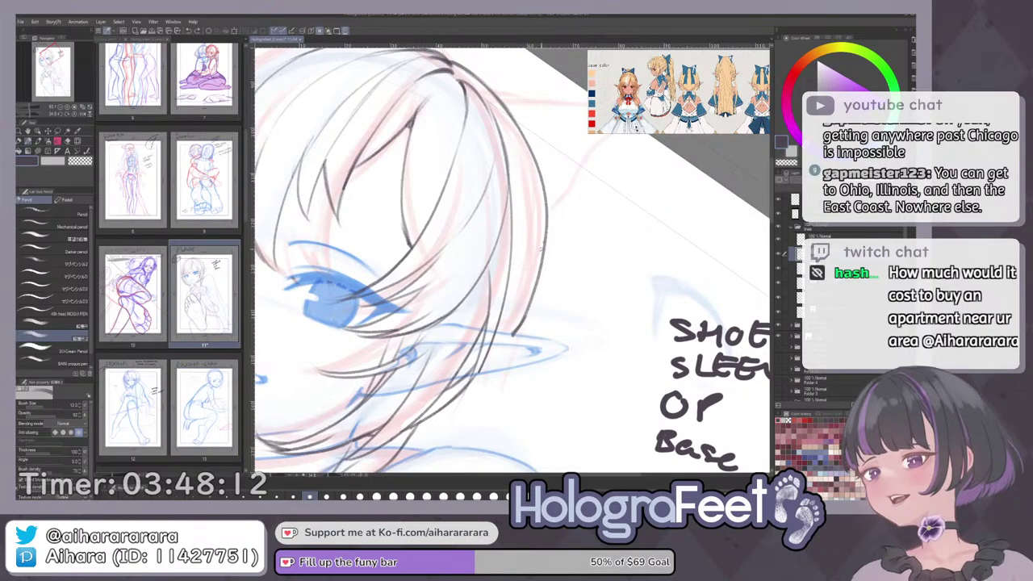
left_click_drag(546, 240, 526, 292)
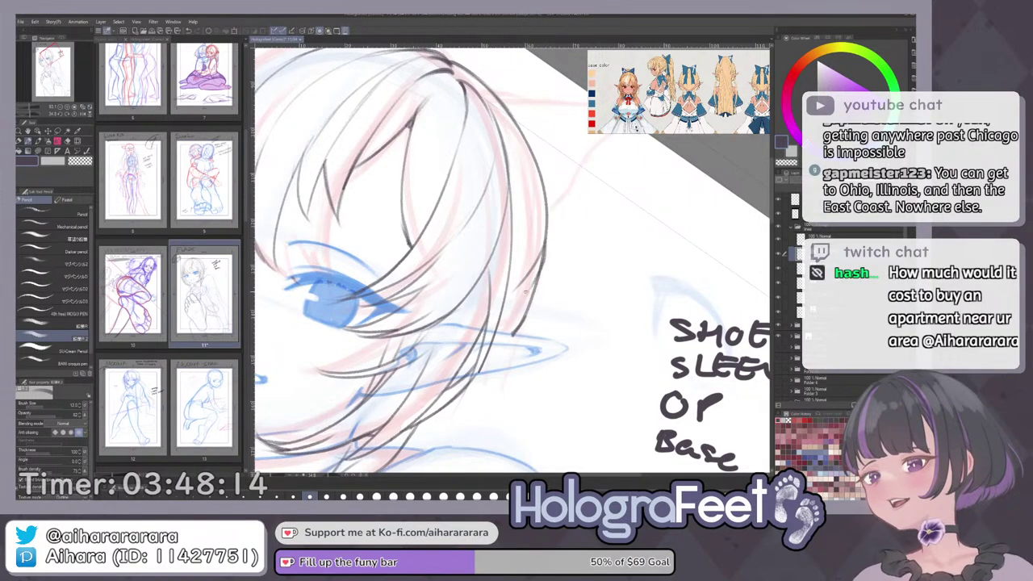
key("ctrl+z")
left_click_drag(541, 265, 516, 308)
mouse_move(587, 348)
left_mouse_down()
mouse_move(619, 306)
mouse_move(624, 230)
left_mouse_up()
Reinforce the hair lines with short pencil strokes at the crown where they meet.
key("ctrl+0")
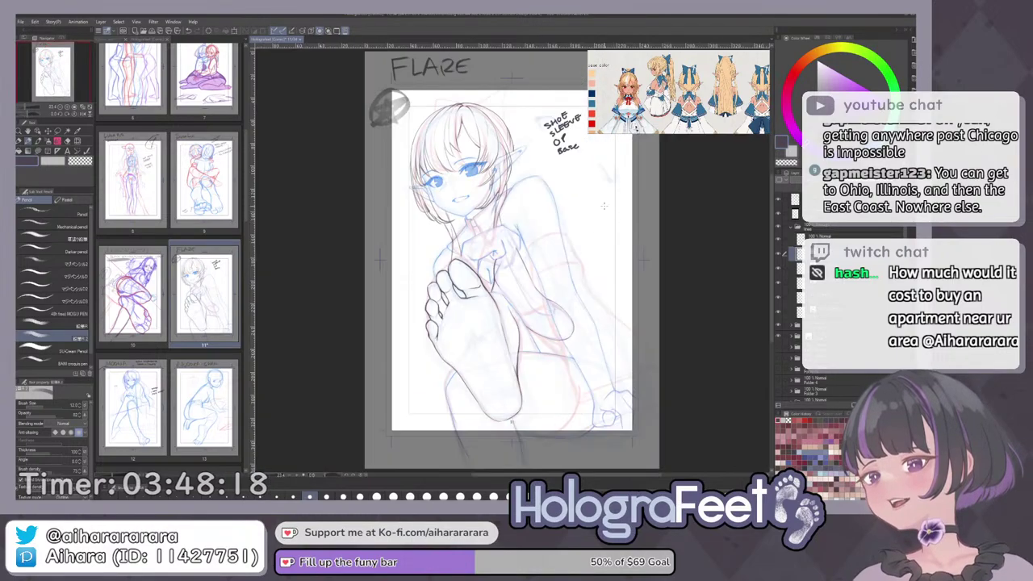
left_click_drag(533, 154, 577, 154)
mouse_move(450, 63)
left_mouse_down()
mouse_move(508, 175)
mouse_move(436, 225)
mouse_move(470, 253)
left_mouse_up()
mouse_move(404, 274)
left_mouse_down()
mouse_move(429, 265)
mouse_move(424, 285)
left_mouse_up()
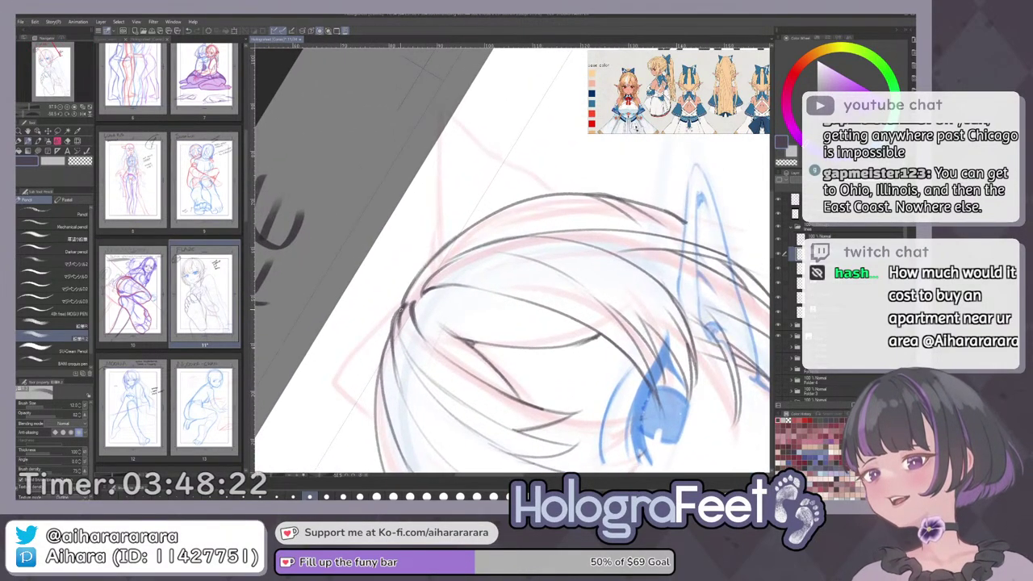
mouse_move(394, 336)
left_mouse_down()
mouse_move(402, 311)
mouse_move(394, 346)
left_mouse_up()
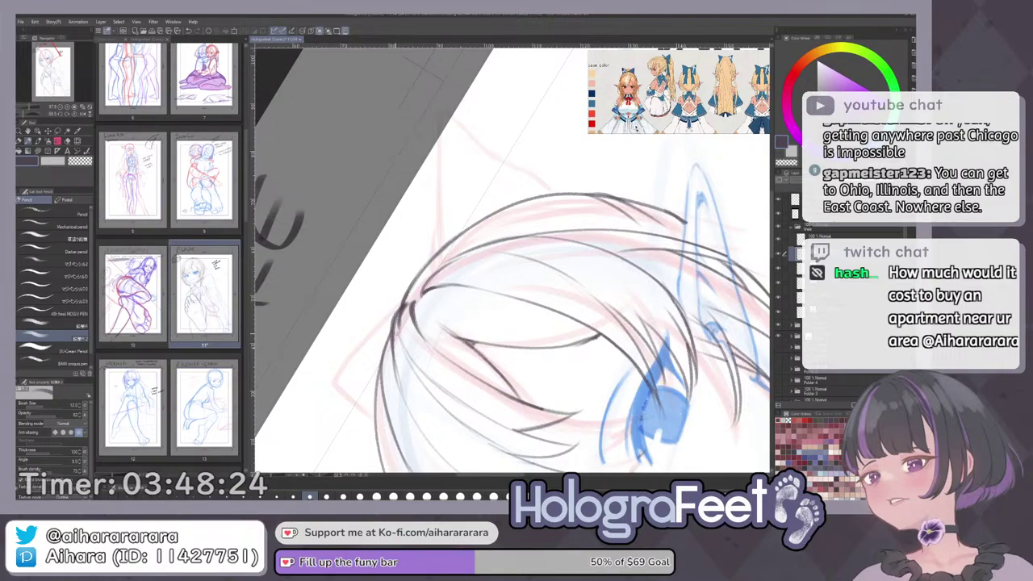
Return to the upper page and enlarge the character reference to examine the hair around the face and ears.
key("ctrl+0")
mouse_move(522, 151)
left_mouse_down()
mouse_move(581, 152)
mouse_move(615, 166)
mouse_move(610, 268)
left_mouse_up()
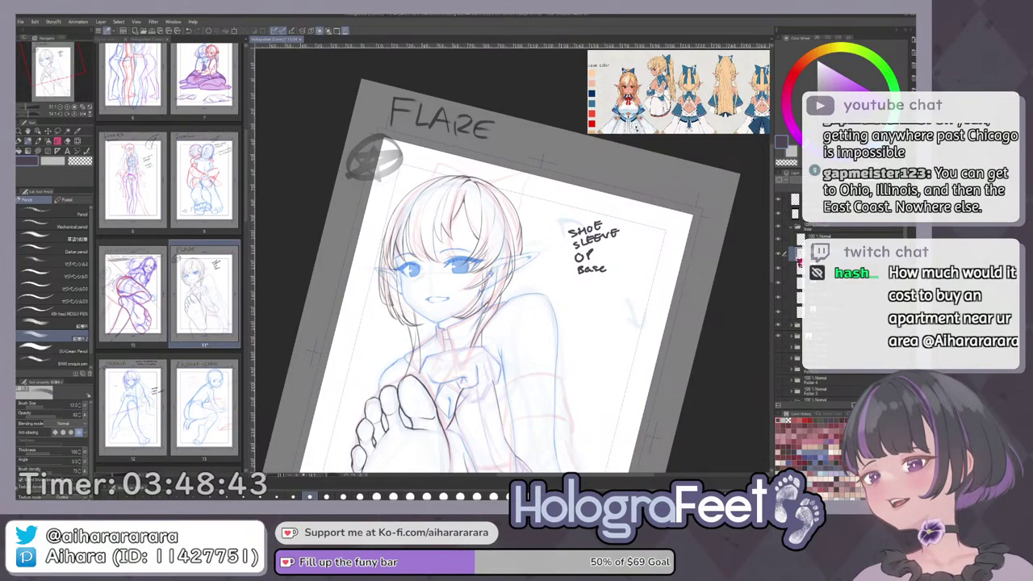
key("ctrl+0")
scroll(554, 178, "up", 2)
left_click_drag(522, 158, 550, 289)
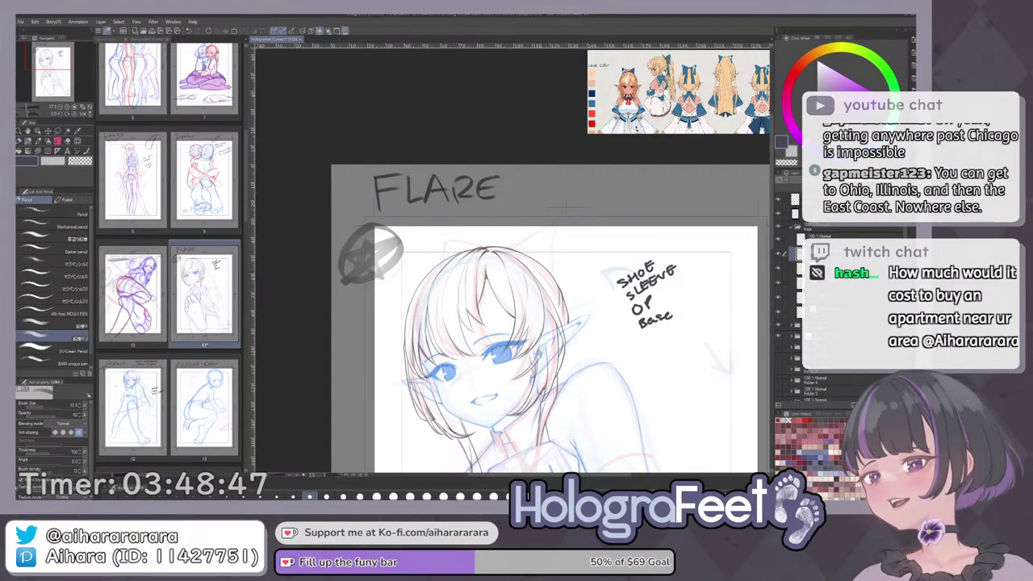
left_click_drag(636, 128, 690, 150)
scroll(689, 93, "up", 5)
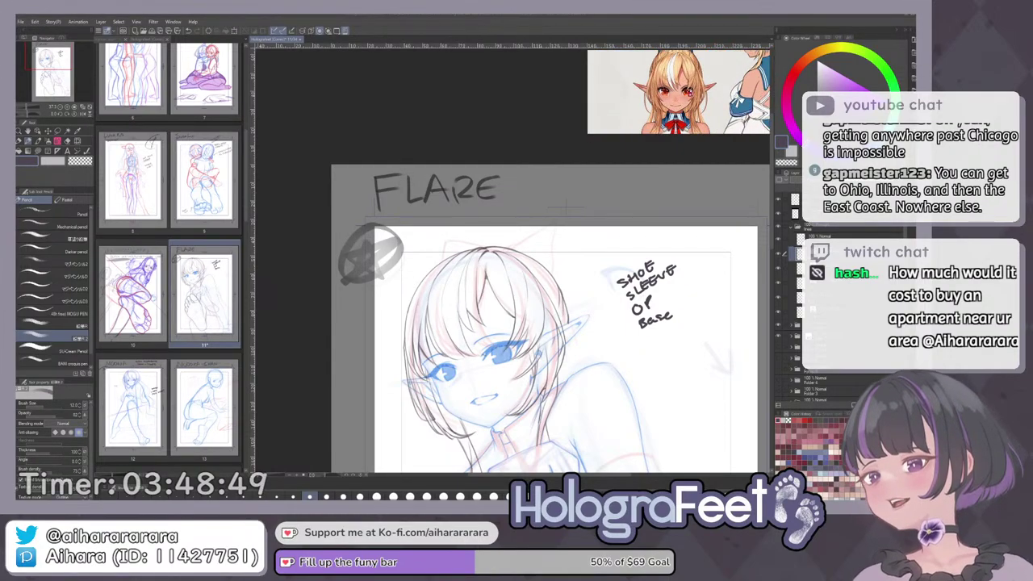
scroll(679, 92, "down", 1)
scroll(679, 91, "down", 2)
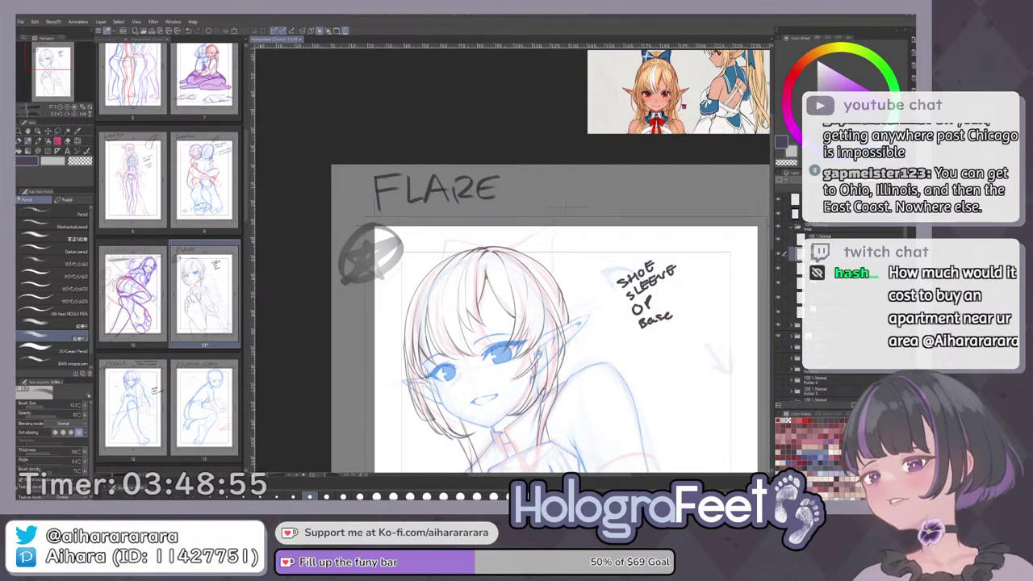
Shift the character reference to show her whole head and clean up the near-side hair contour above the ear with the hard eraser.
left_click_drag(659, 66, 664, 84)
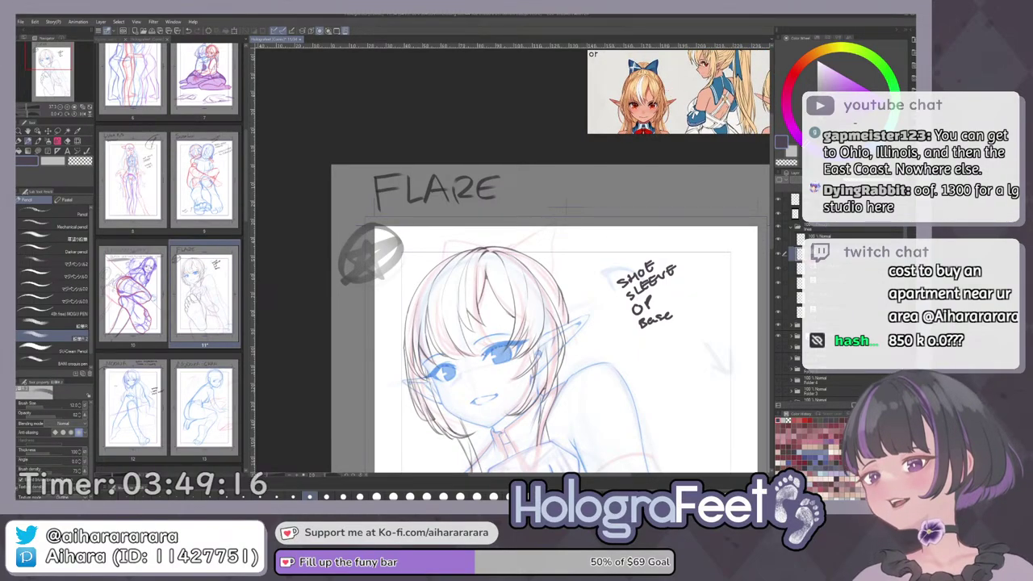
scroll(612, 294, "up", 4)
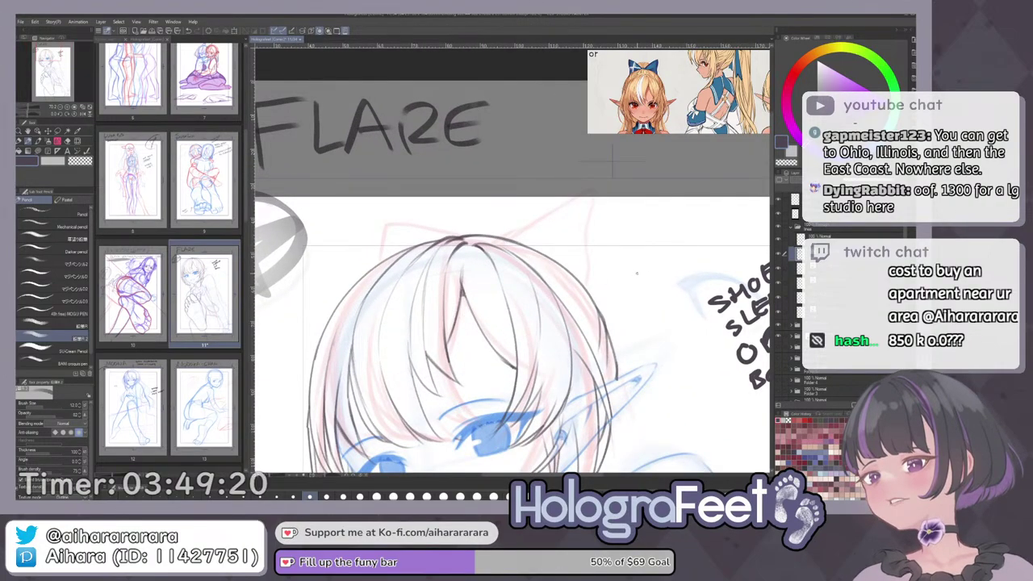
left_click_drag(642, 253, 624, 290)
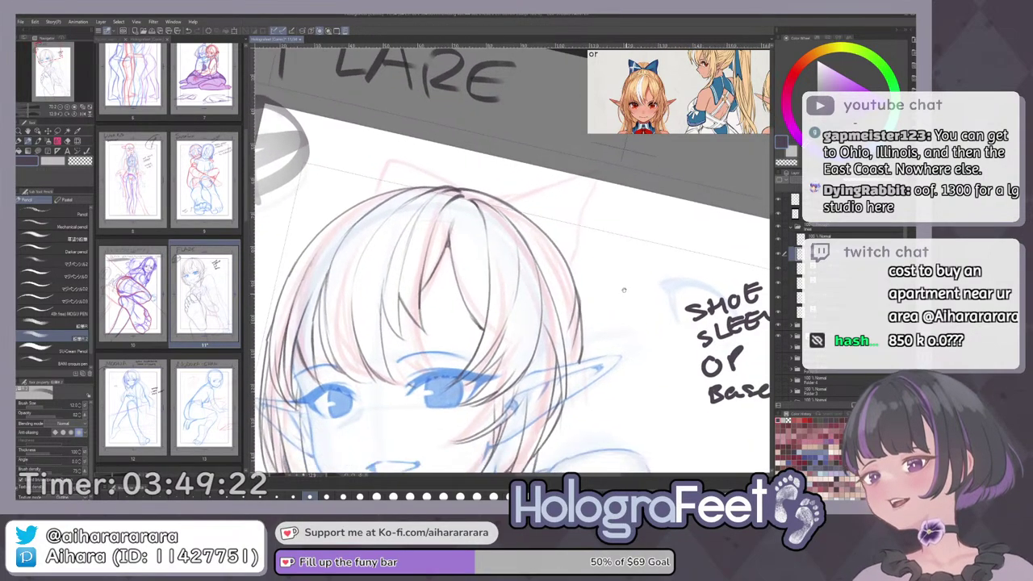
scroll(588, 303, "up", 2)
key("e")
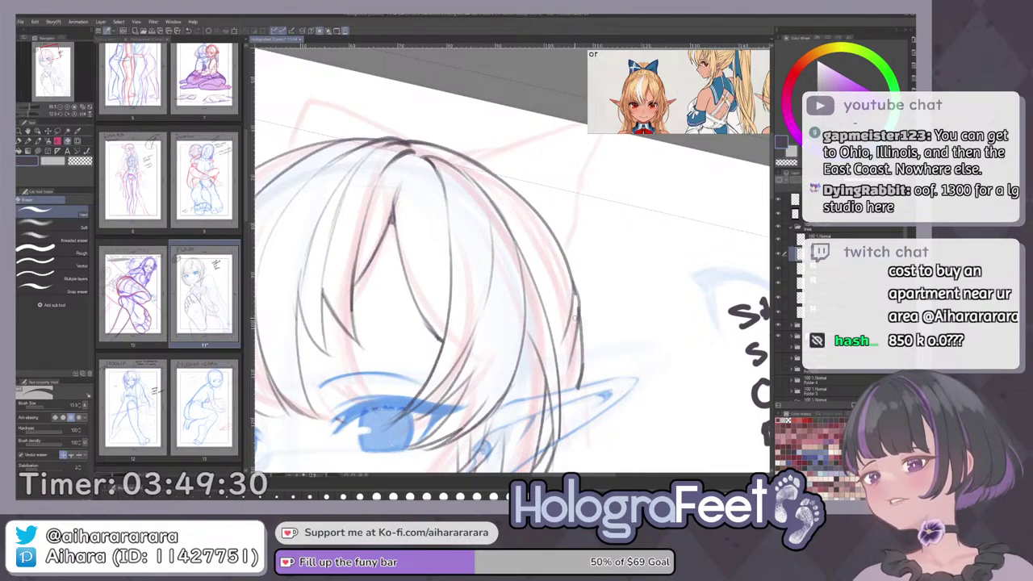
Pencil a short overlapping strand along the upper near-side hair contour, undoing the unsatisfying tries.
key("ctrl+0")
key("p")
scroll(526, 129, "up", 2)
mouse_move(527, 130)
left_mouse_down()
mouse_move(559, 267)
mouse_move(559, 240)
mouse_move(574, 231)
mouse_move(597, 279)
mouse_move(581, 256)
mouse_move(535, 267)
mouse_move(552, 314)
left_mouse_up()
scroll(558, 236, "up", 2)
scroll(581, 255, "up", 1)
key("ctrl+z")
left_click_drag(533, 255, 558, 308)
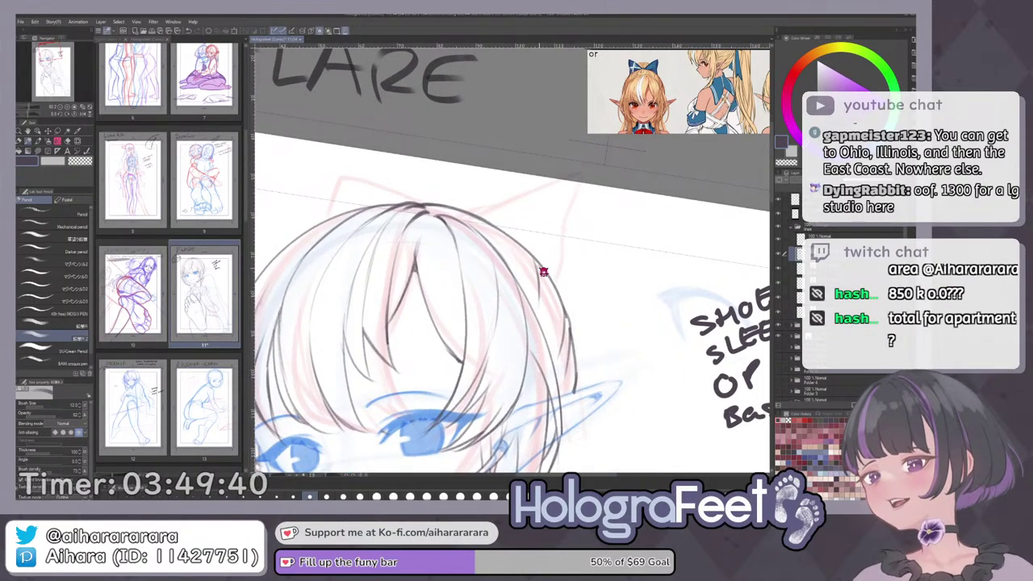
key("ctrl+z")
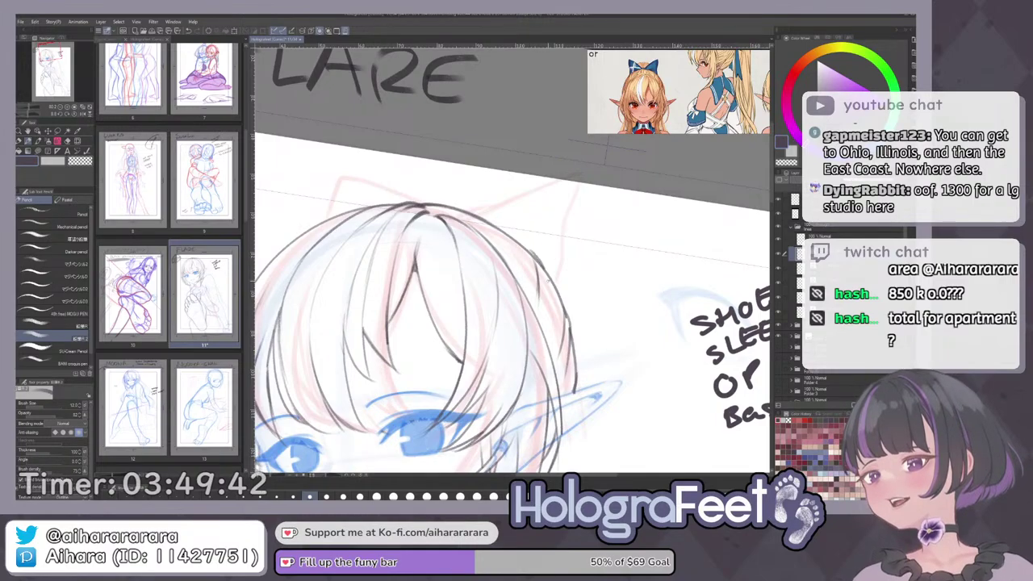
key("ctrl+z")
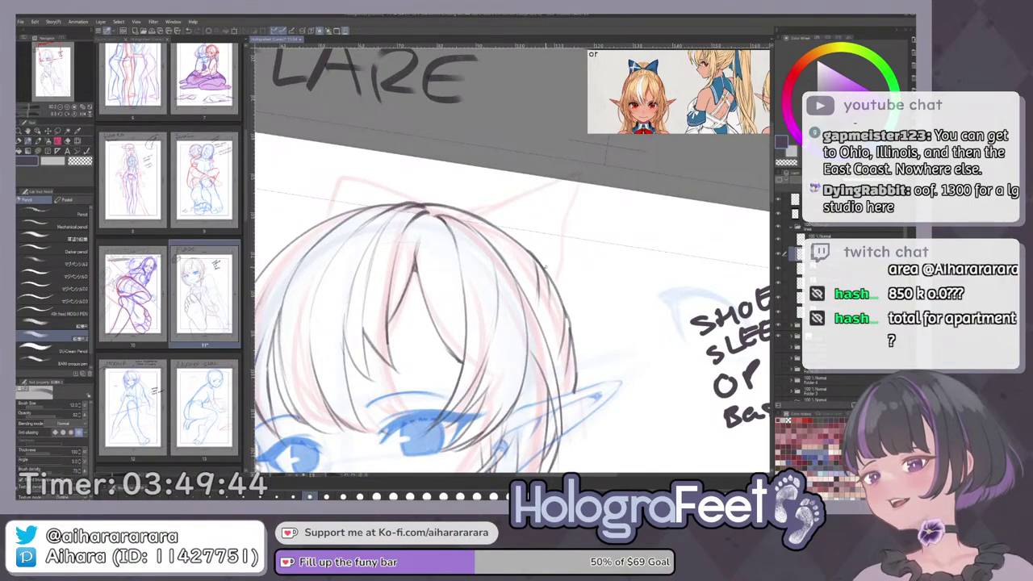
key("ctrl+z")
left_click_drag(546, 278, 551, 321)
key("ctrl+0")
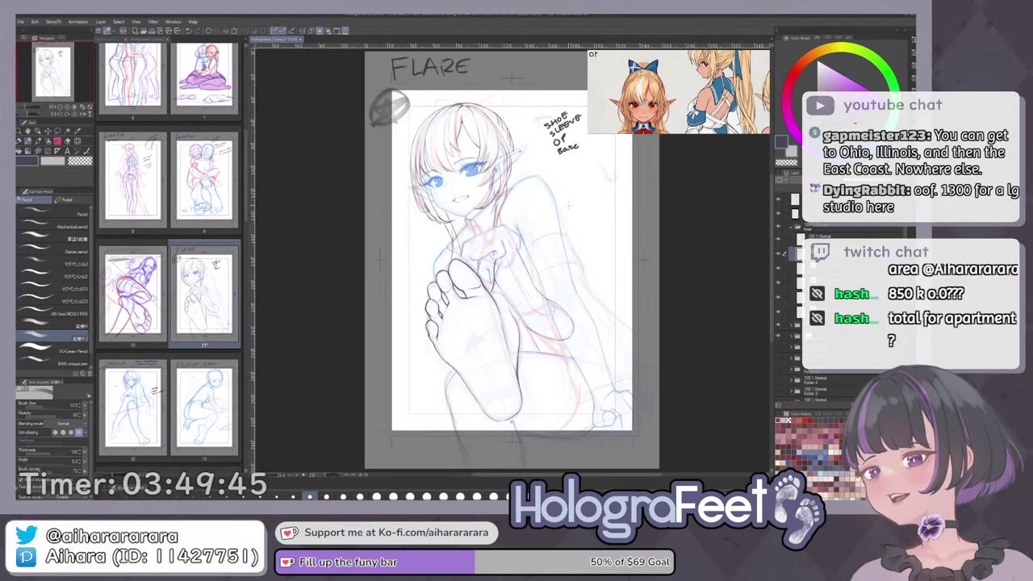
Pencil a short inner strand branching off the upper near-side hair contour, redoing the stroke once.
scroll(490, 118, "up", 3)
left_click_drag(517, 134, 544, 246)
left_click_drag(557, 194, 578, 230)
scroll(551, 242, "up", 5)
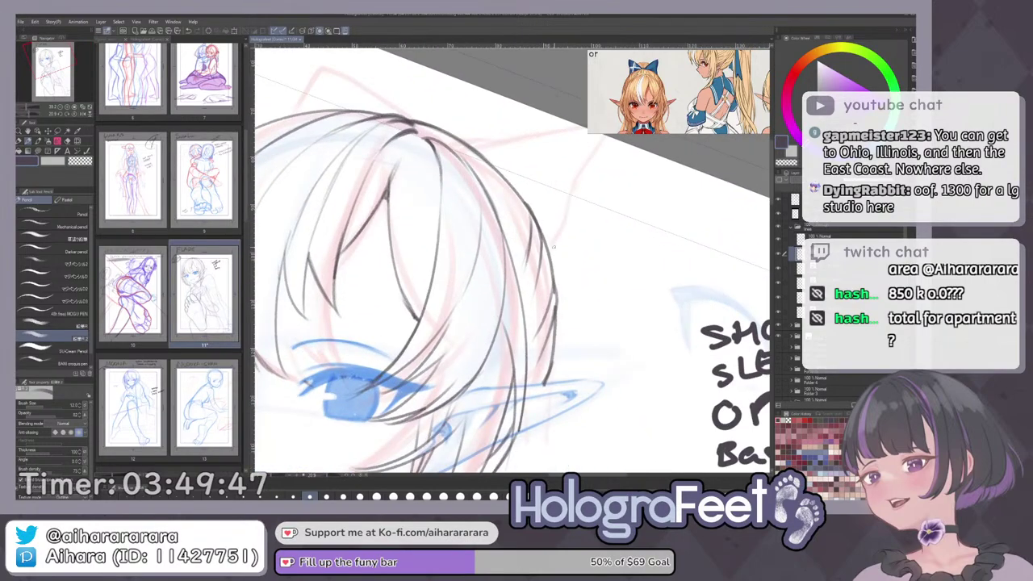
key("e")
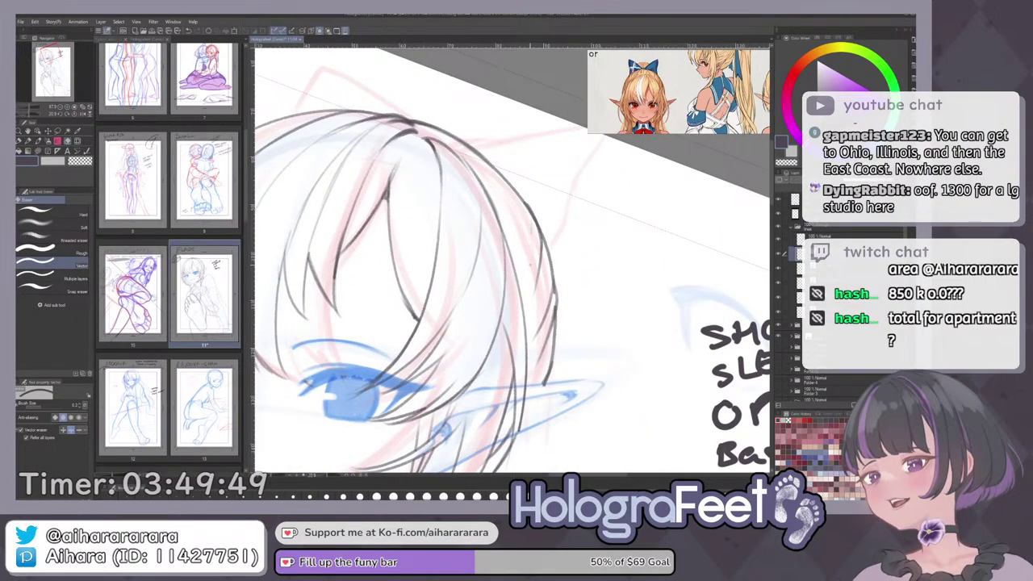
key("p")
left_click_drag(517, 266, 534, 204)
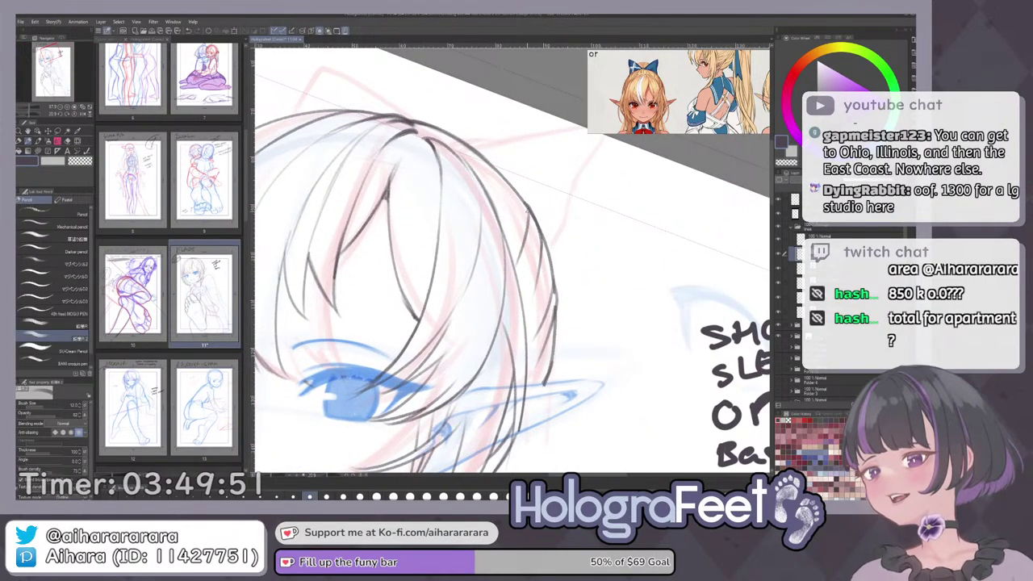
key("ctrl+z")
left_click_drag(519, 262, 530, 214)
key("ctrl+0")
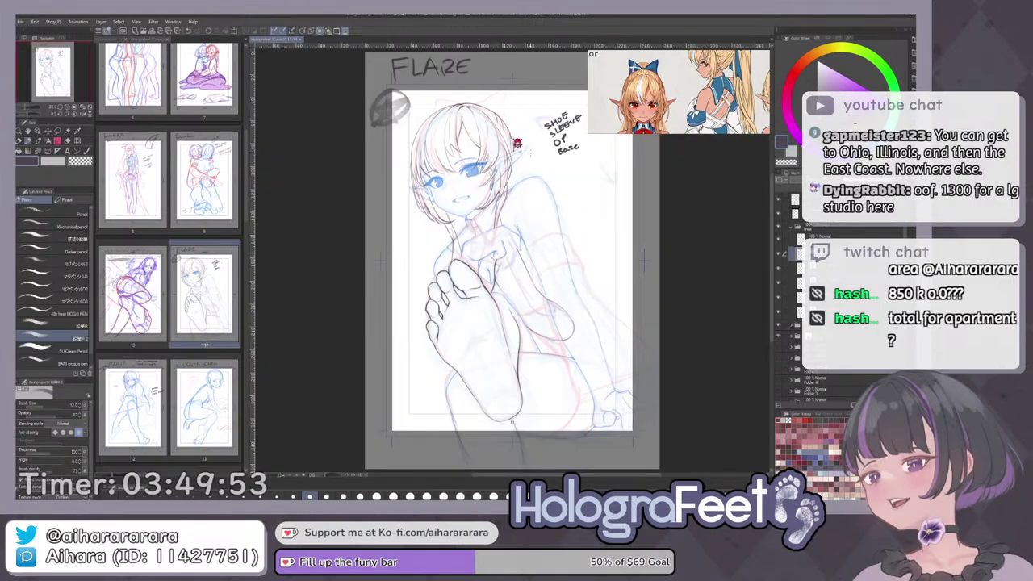
Trim the strand end inside the near-side contour with the vector eraser and redraw it in pencil.
scroll(517, 143, "up", 3)
left_click_drag(517, 142, 596, 274)
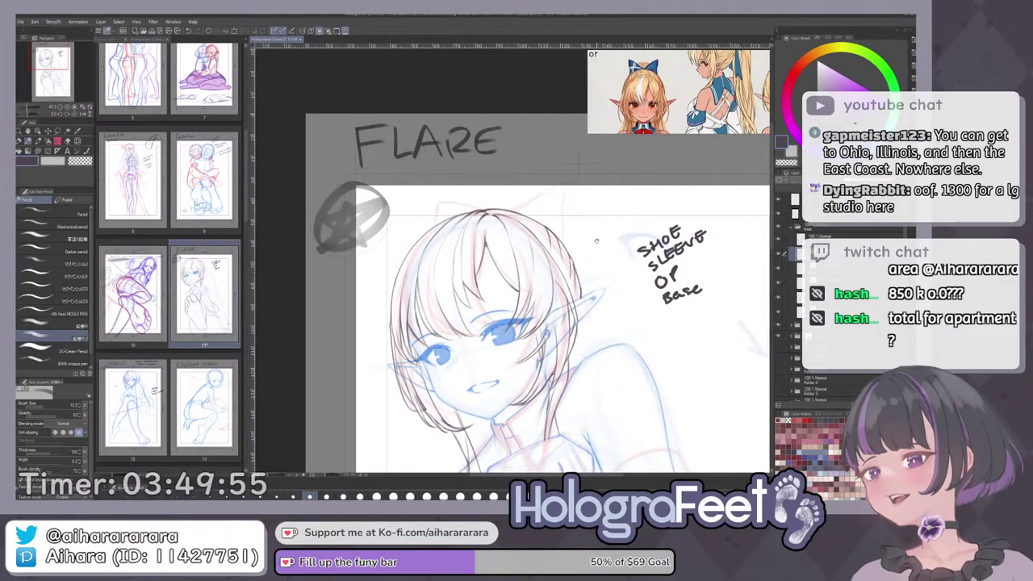
scroll(583, 242, "up", 3)
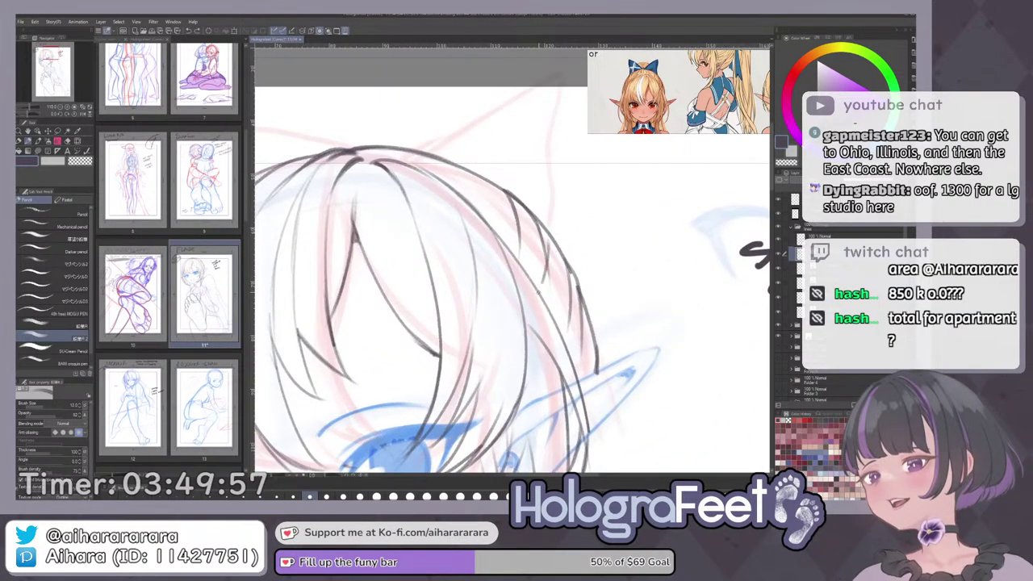
key("e")
left_click(55, 265)
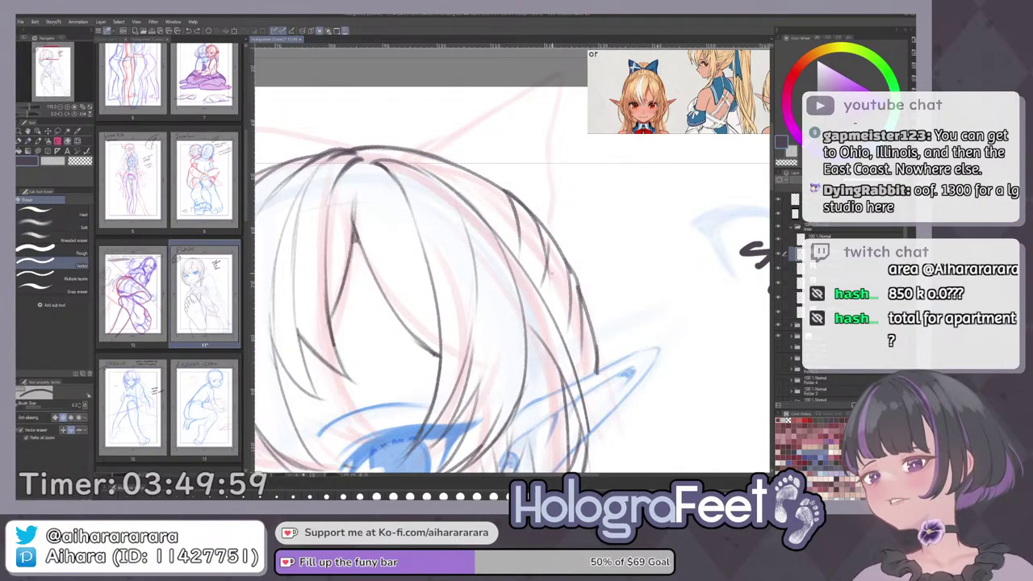
left_click_drag(546, 265, 551, 274)
key("p")
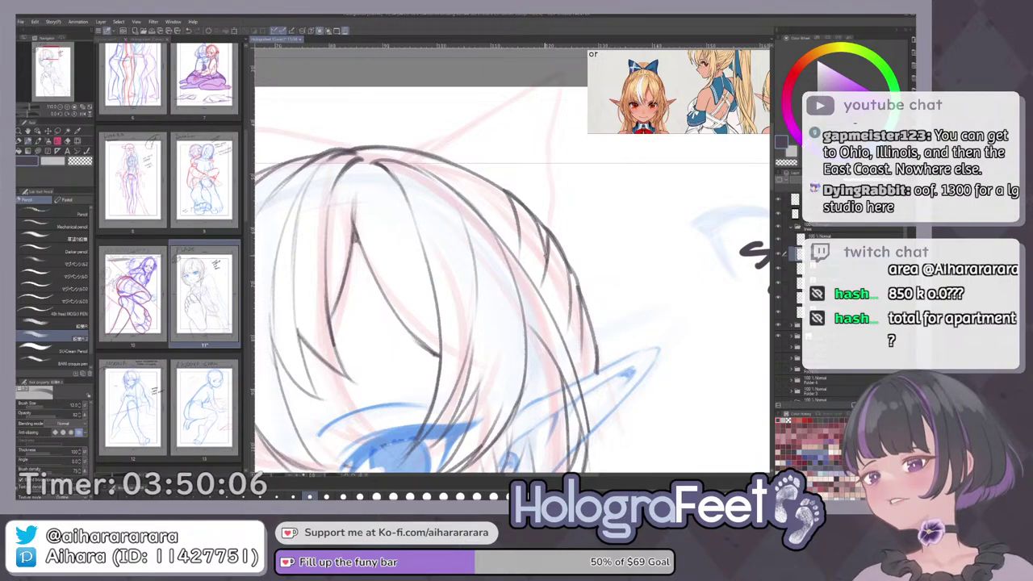
Pencil a small raised tuft at the crown and erase the hair lines overlapping it.
scroll(617, 267, "down", 6)
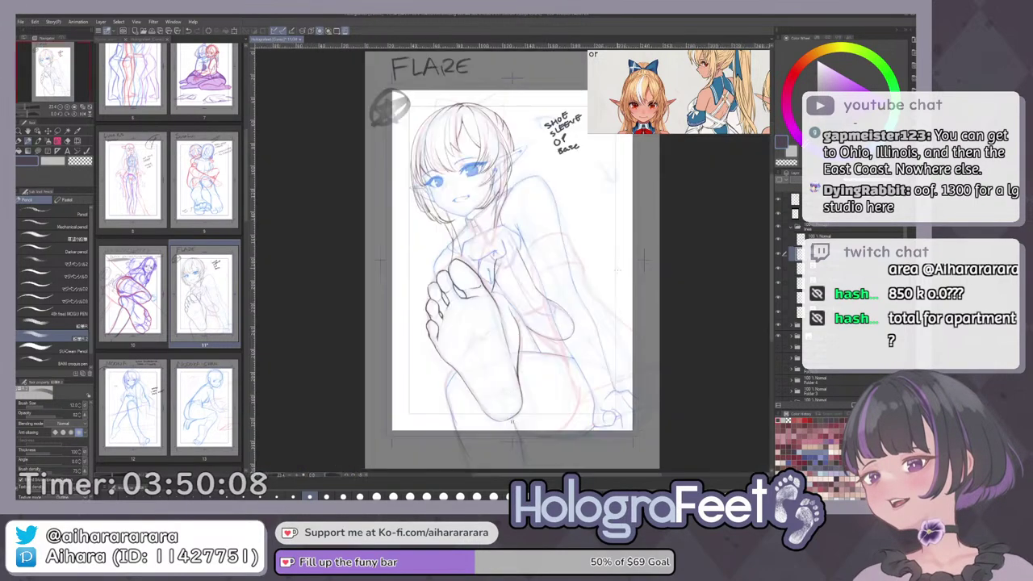
left_click_drag(508, 111, 537, 112)
left_click_drag(511, 113, 520, 236)
scroll(519, 238, "up", 2)
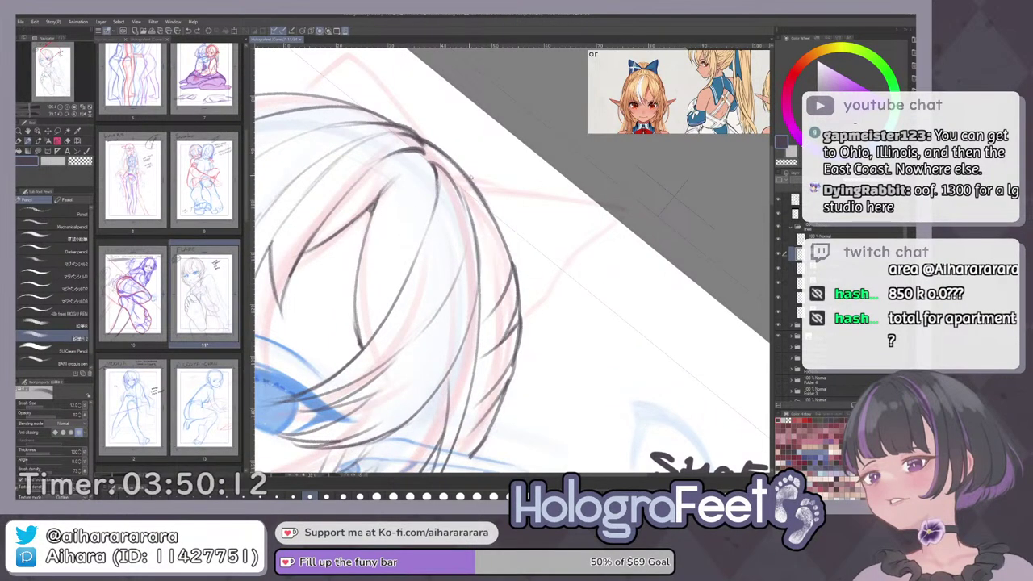
key("ctrl+0")
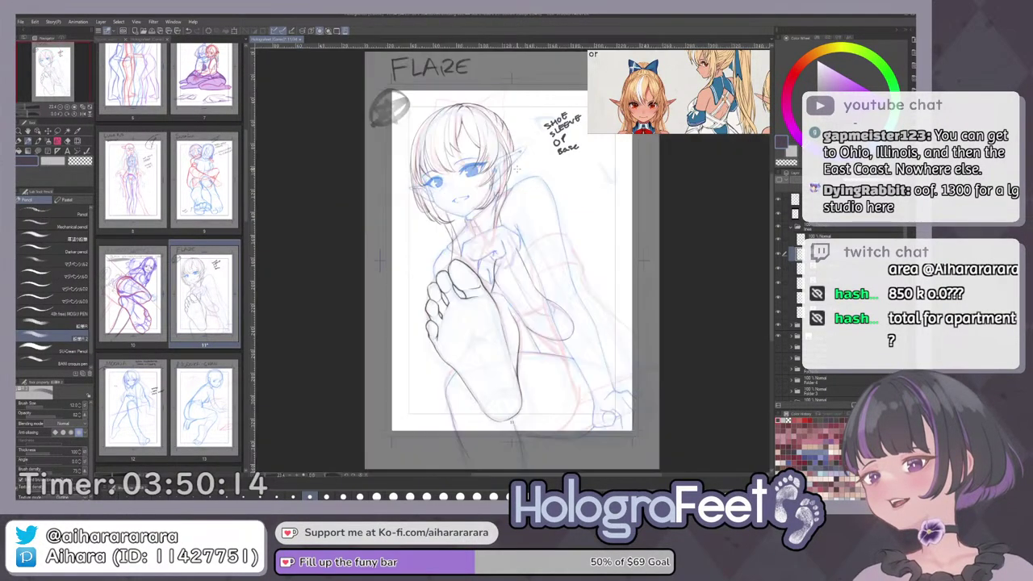
scroll(517, 168, "up", 4)
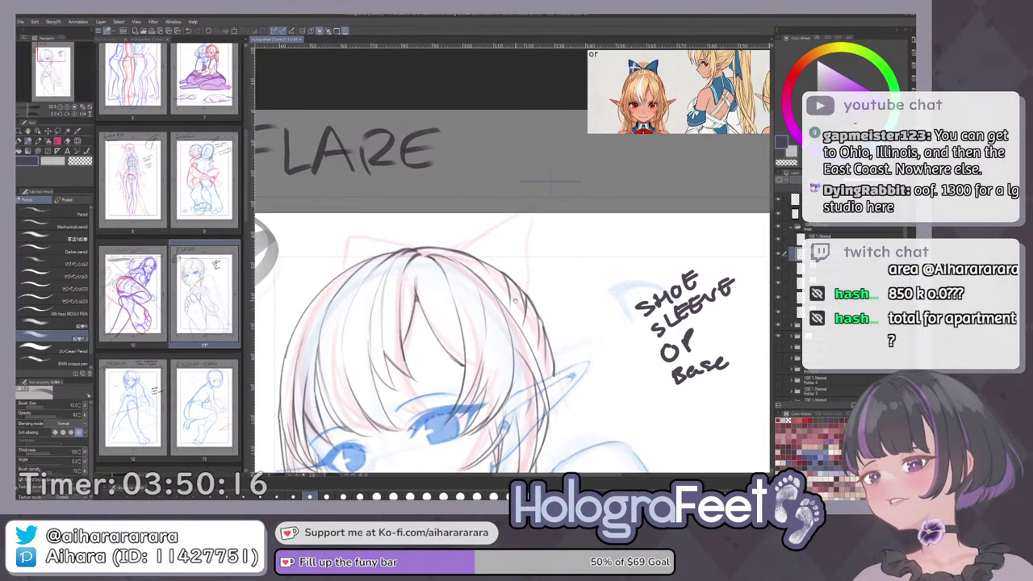
scroll(474, 254, "up", 1)
mouse_move(427, 245)
left_mouse_down()
mouse_move(424, 284)
mouse_move(412, 290)
mouse_move(453, 267)
left_mouse_up()
scroll(424, 285, "up", 2)
key("ctrl+z")
key("e")
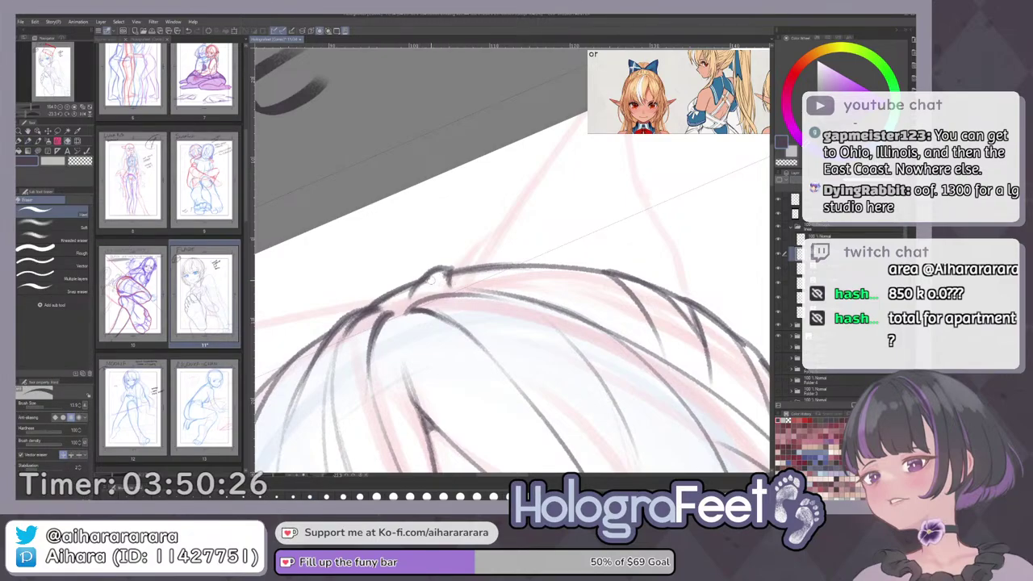
key("ctrl+0")
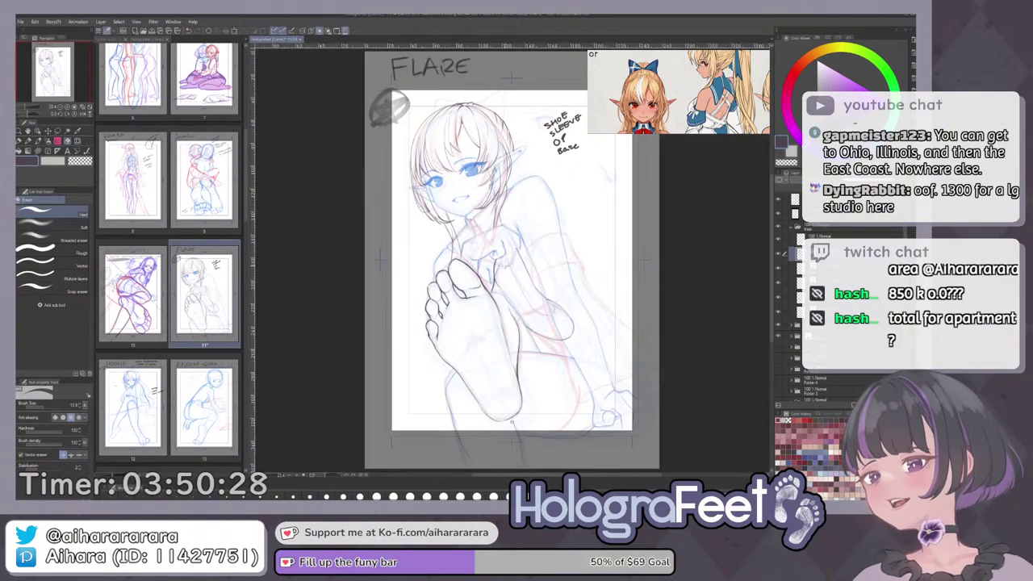
Check the drawing mirrored and pencil a stroke joining the crown tuft to the far-side hair contour, redoing the first try.
key("h")
key("h")
key("p")
mouse_move(452, 81)
left_mouse_down()
mouse_move(565, 185)
mouse_move(534, 139)
left_mouse_up()
mouse_move(458, 198)
left_mouse_down()
mouse_move(549, 199)
mouse_move(489, 248)
left_mouse_up()
key("ctrl+z")
left_click_drag(557, 201, 489, 249)
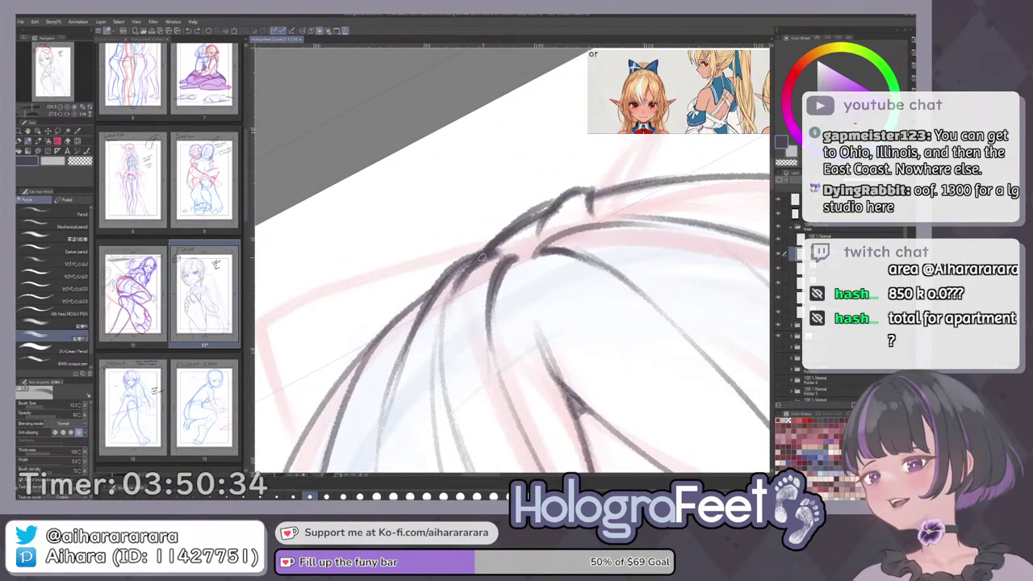
Erase the excess line under the new crown stroke beside the tuft.
key("e")
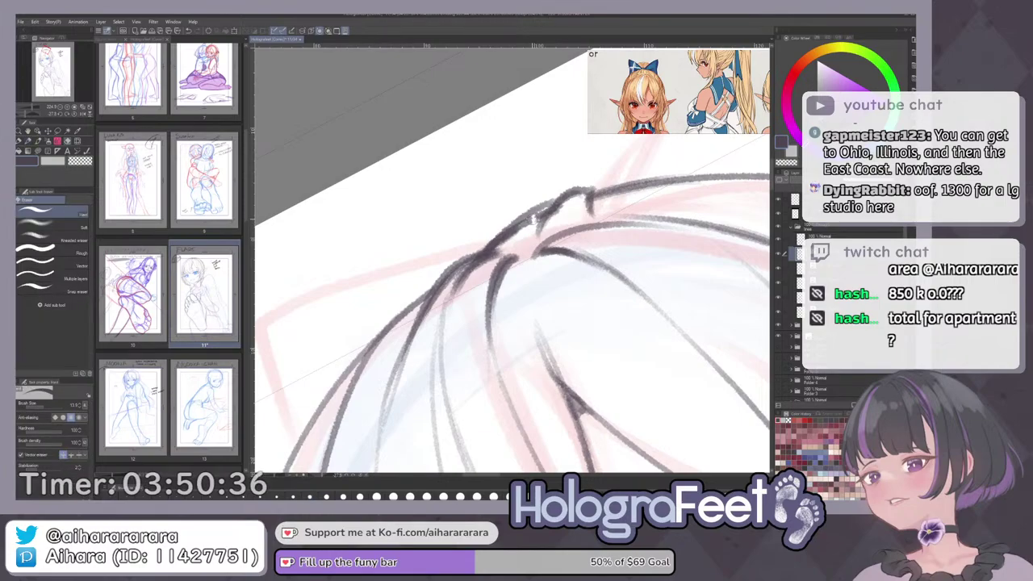
left_click_drag(534, 218, 512, 236)
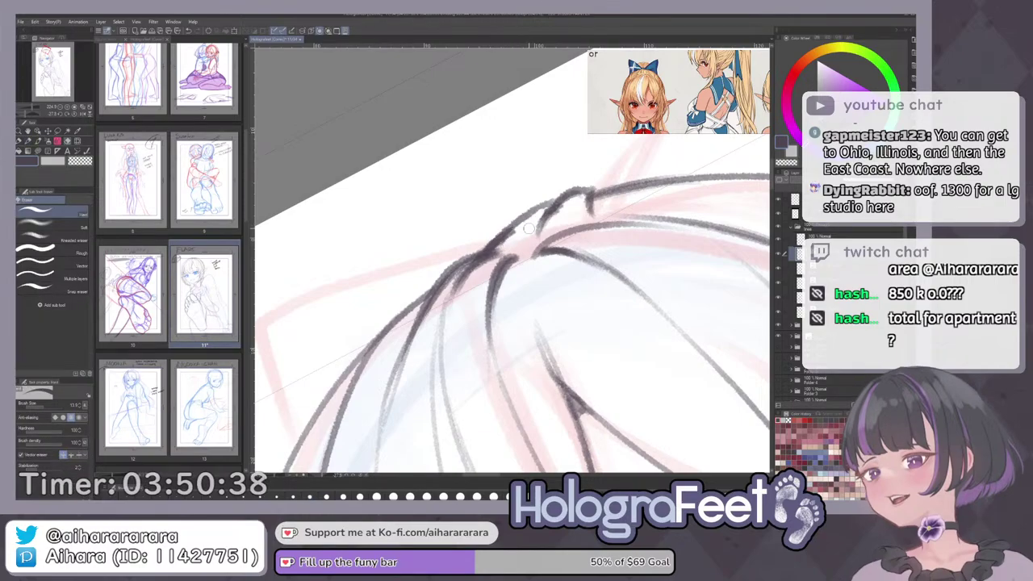
key("p")
key("ctrl+0")
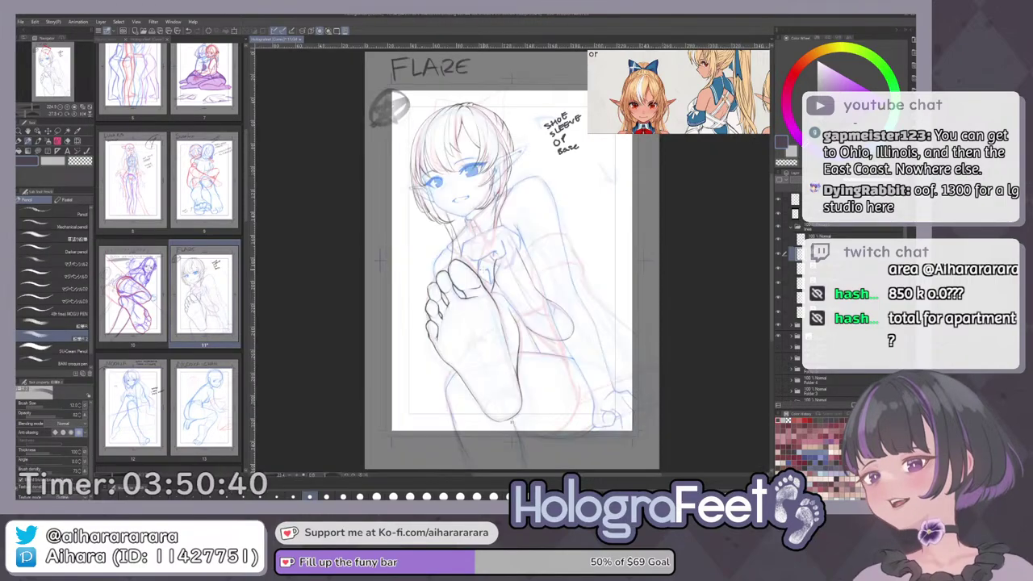
Reinforce the hair contour from the crown down the far side with a longer pencil stroke, redoing it once.
mouse_move(457, 97)
left_mouse_down()
mouse_move(517, 99)
mouse_move(530, 176)
mouse_move(597, 177)
mouse_move(549, 144)
mouse_move(577, 144)
left_mouse_up()
left_click_drag(543, 182, 441, 280)
key("ctrl+z")
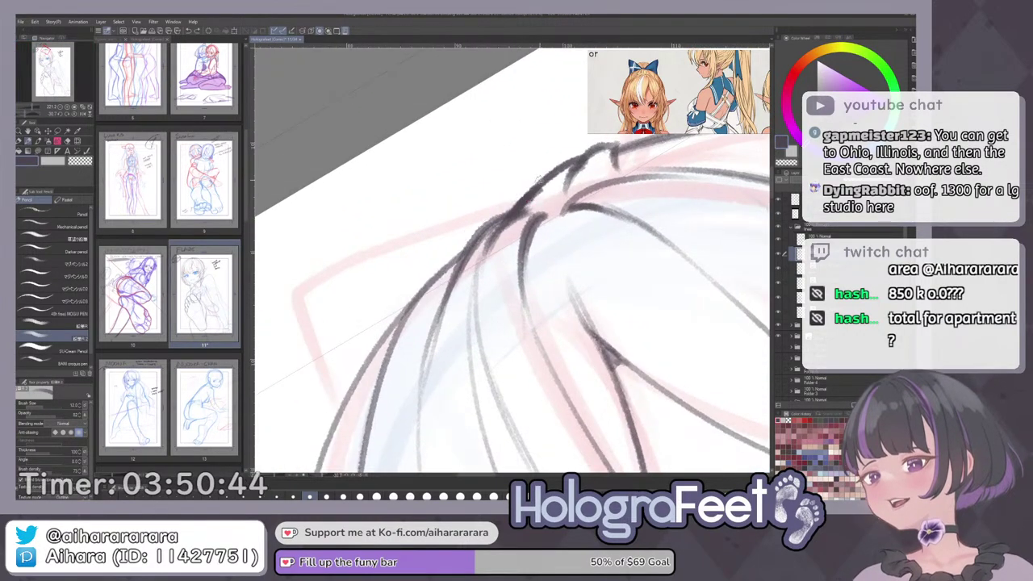
left_click_drag(543, 180, 429, 284)
key("ctrl+0")
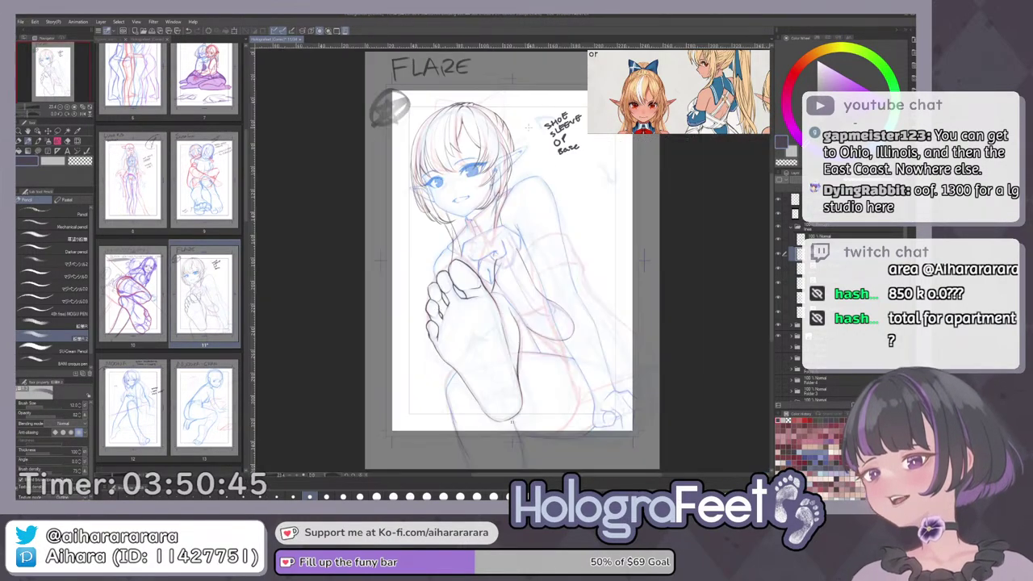
Check the hair mirrored, pencil another inner strand on the near side above the ear, and trim its meeting point with the vector eraser.
left_click_drag(485, 99, 609, 240)
scroll(609, 240, "up", 3)
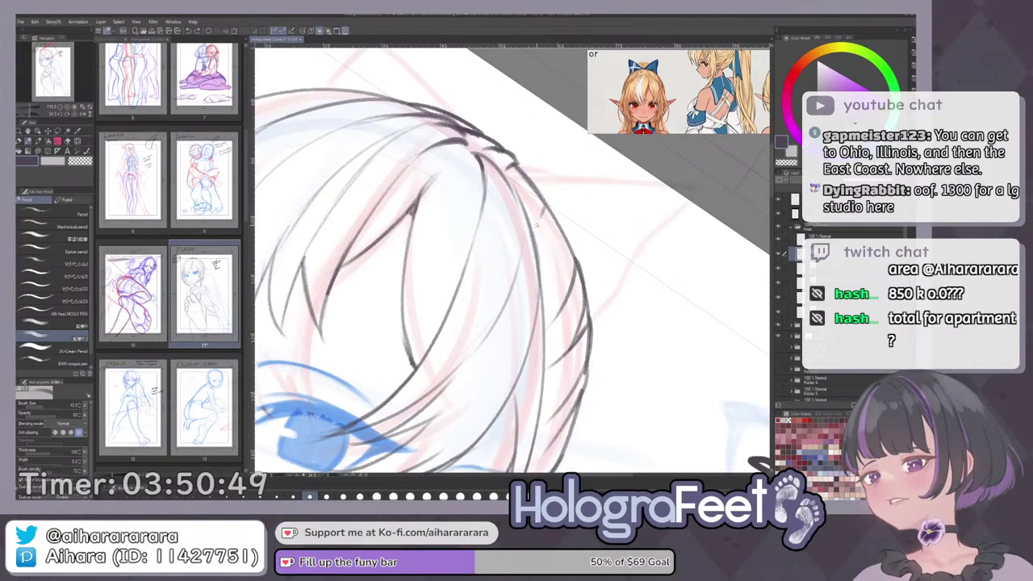
key("ctrl+0")
key("h")
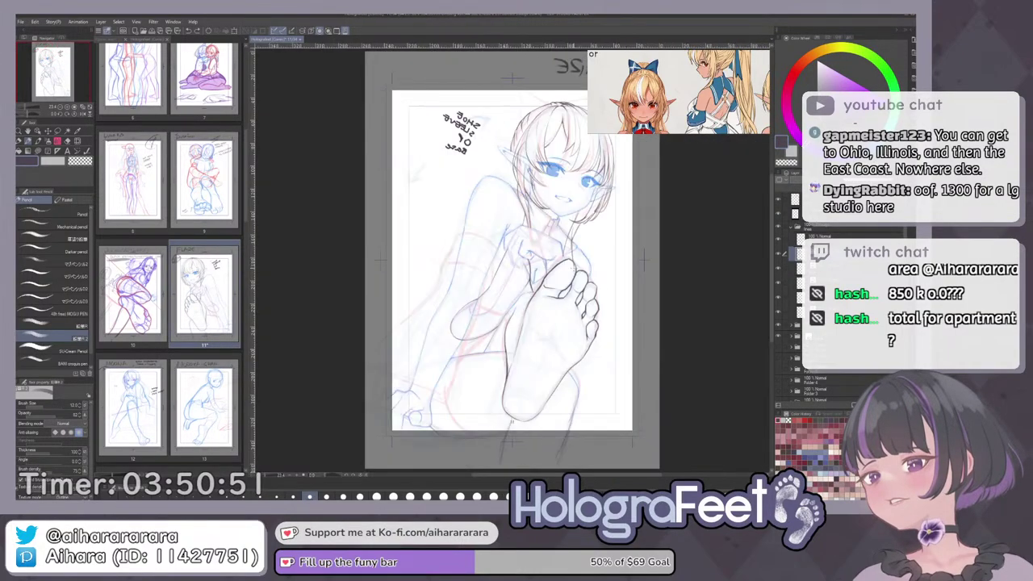
key("h")
scroll(518, 121, "up", 5)
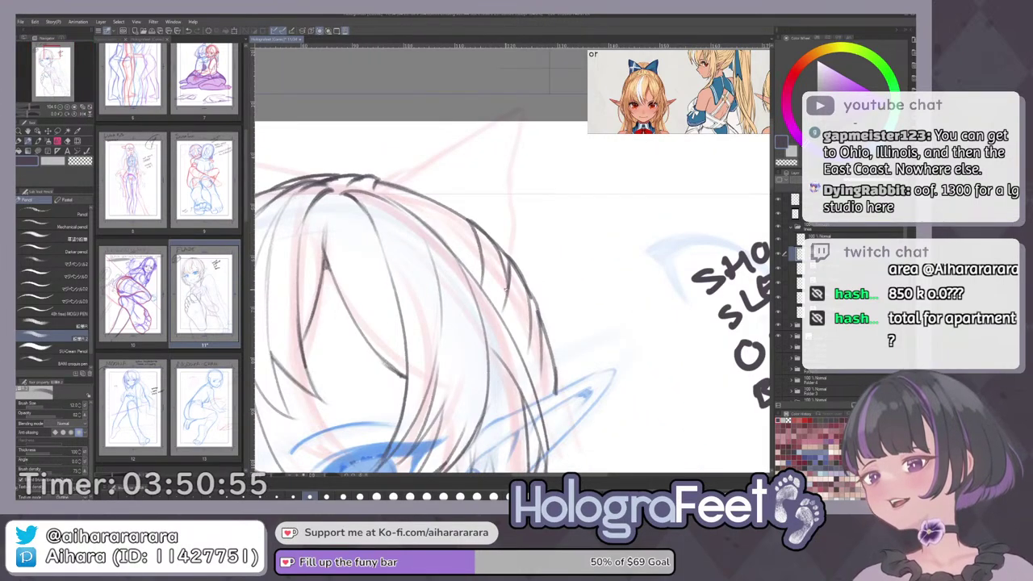
mouse_move(533, 329)
left_mouse_down()
mouse_move(528, 358)
mouse_move(539, 345)
mouse_move(537, 305)
left_mouse_up()
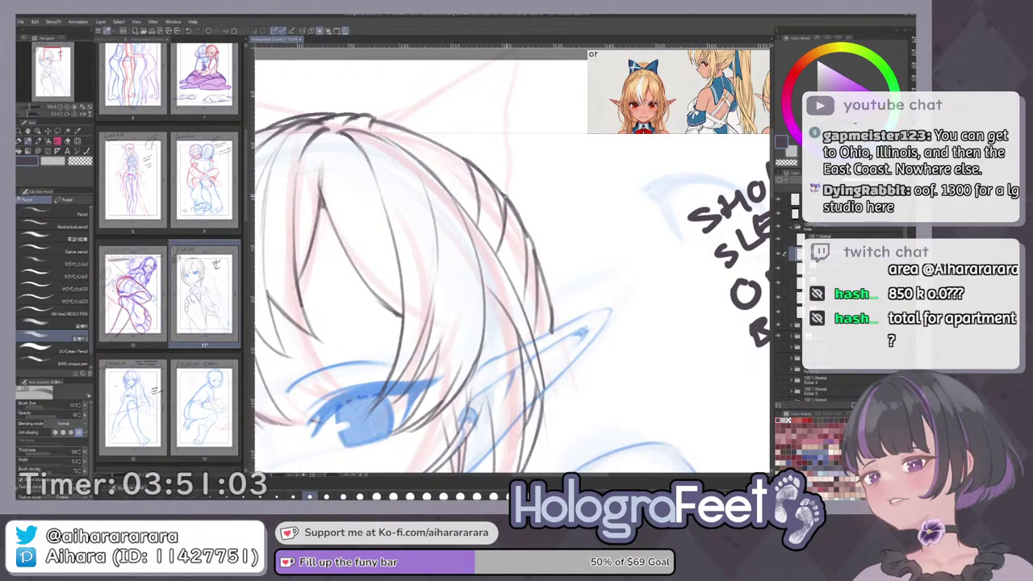
key("e")
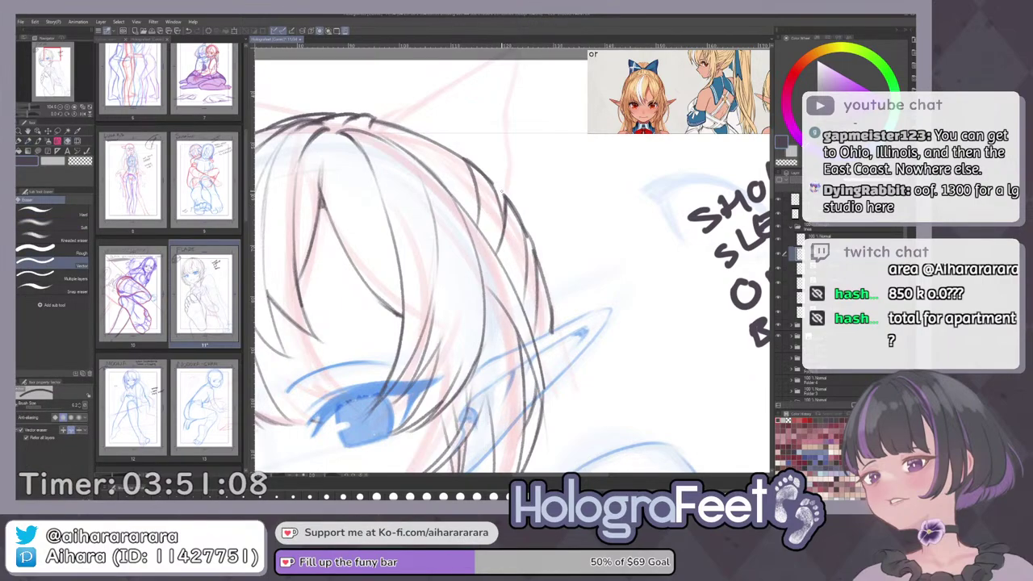
key("p")
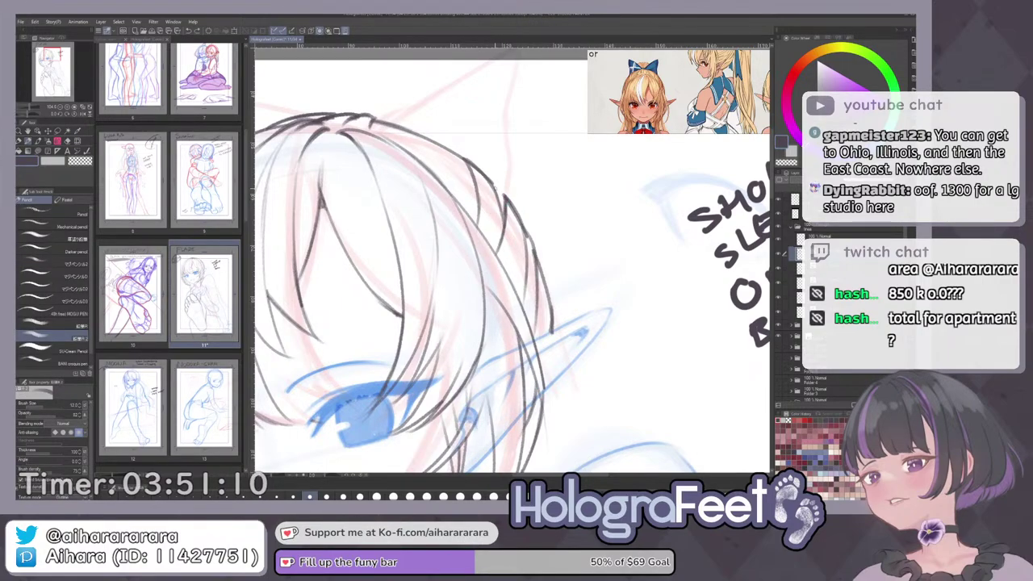
key("ctrl+0")
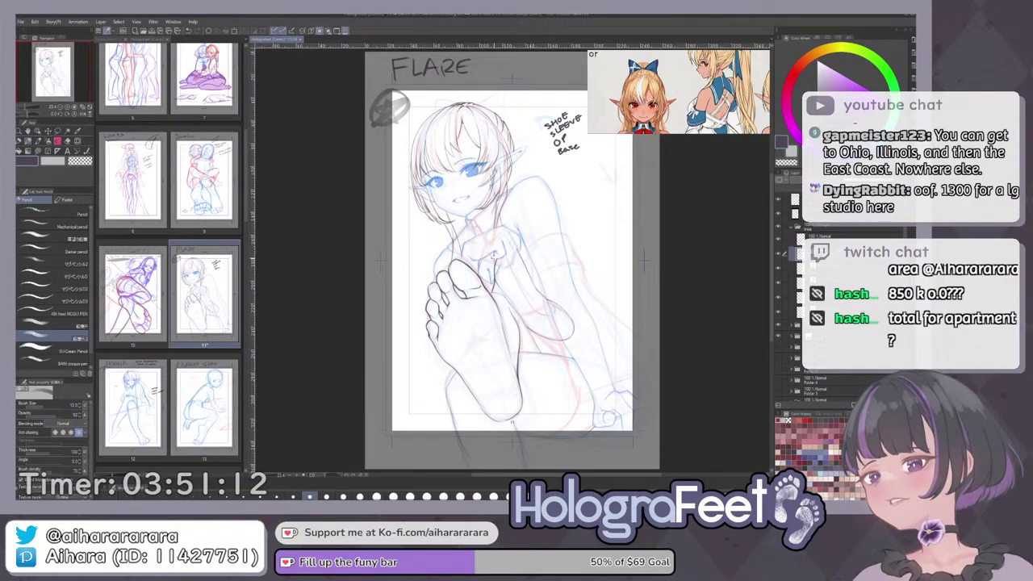
Undo the last two pencil strokes on the crown hair and check the whole figure.
mouse_move(493, 102)
left_mouse_down()
mouse_move(406, 141)
mouse_move(352, 267)
mouse_move(450, 239)
left_mouse_up()
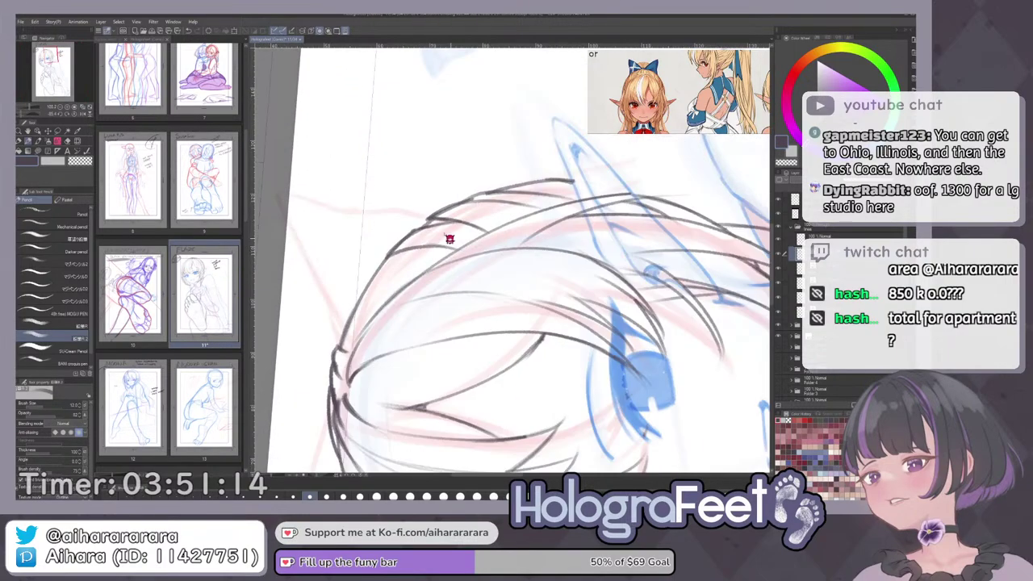
key("ctrl+z")
key("ctrl+z")
key("ctrl+0")
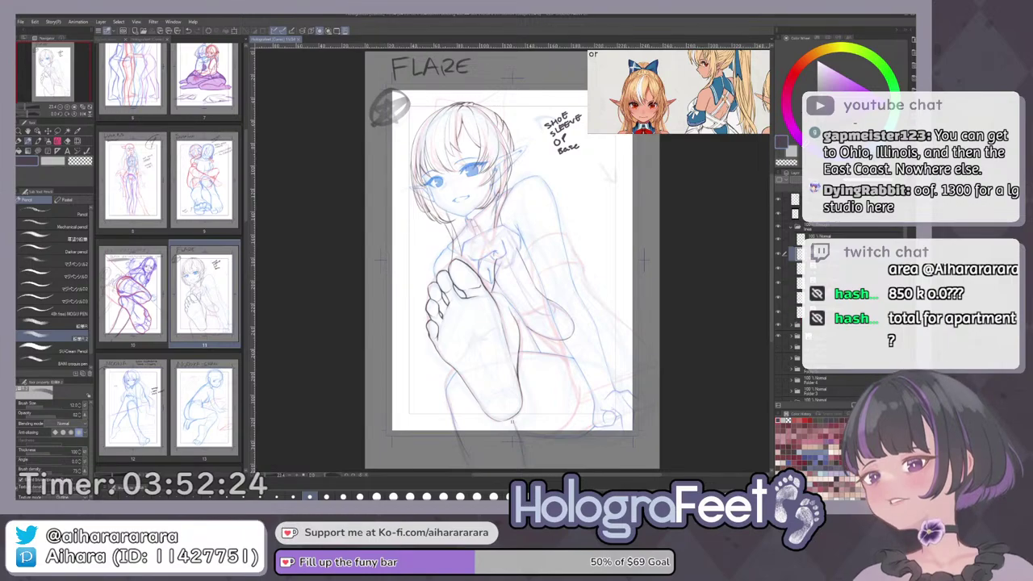
Select the body line-art layer and turn off its blue layer colour so the outlines show dark.
left_click(800, 283)
left_click(801, 312)
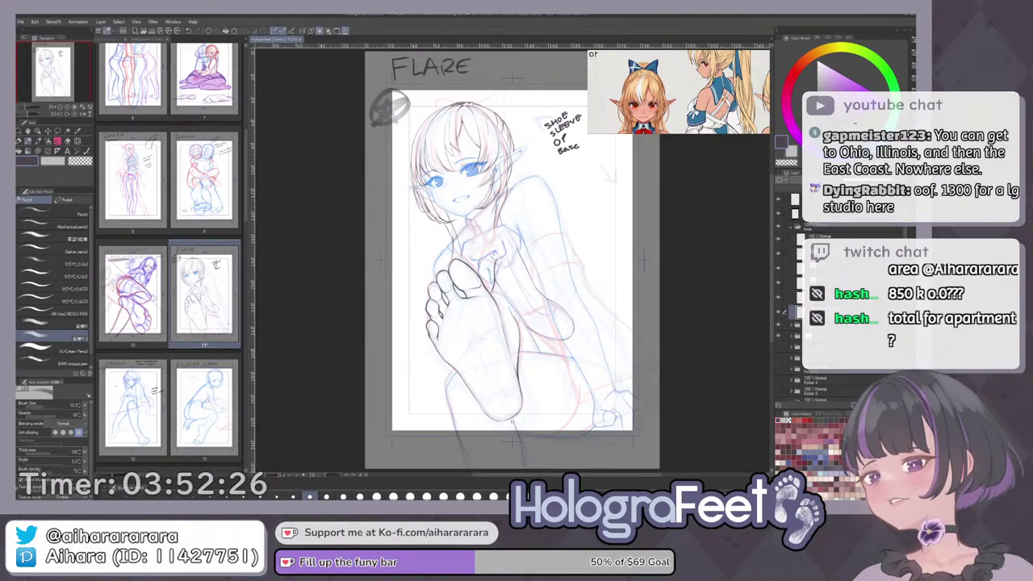
left_click(795, 311)
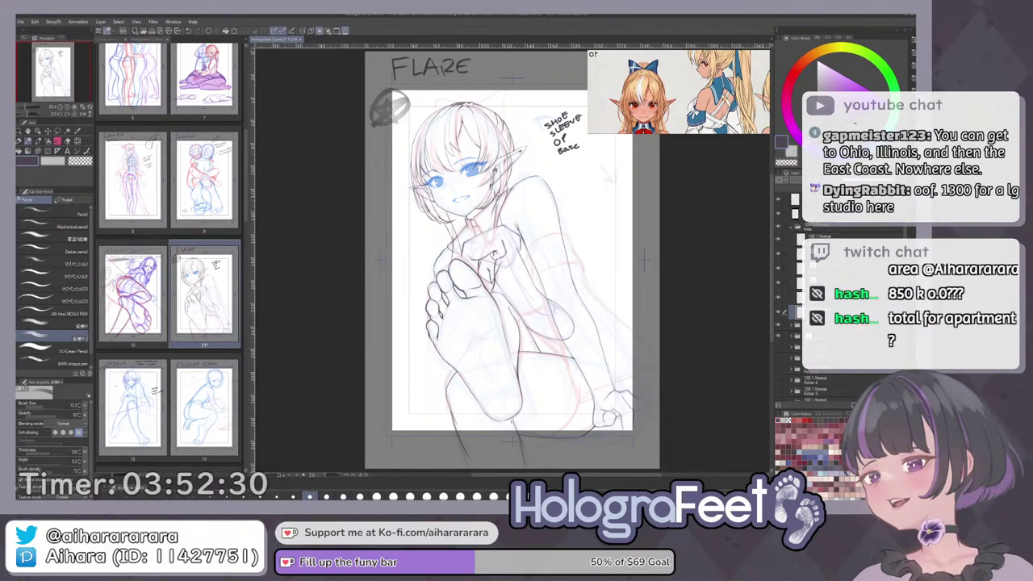
Erase the far-side ear lines running through the hair with an enlarged hard eraser.
key("e")
scroll(452, 170, "up", 5)
scroll(484, 274, "down", 2)
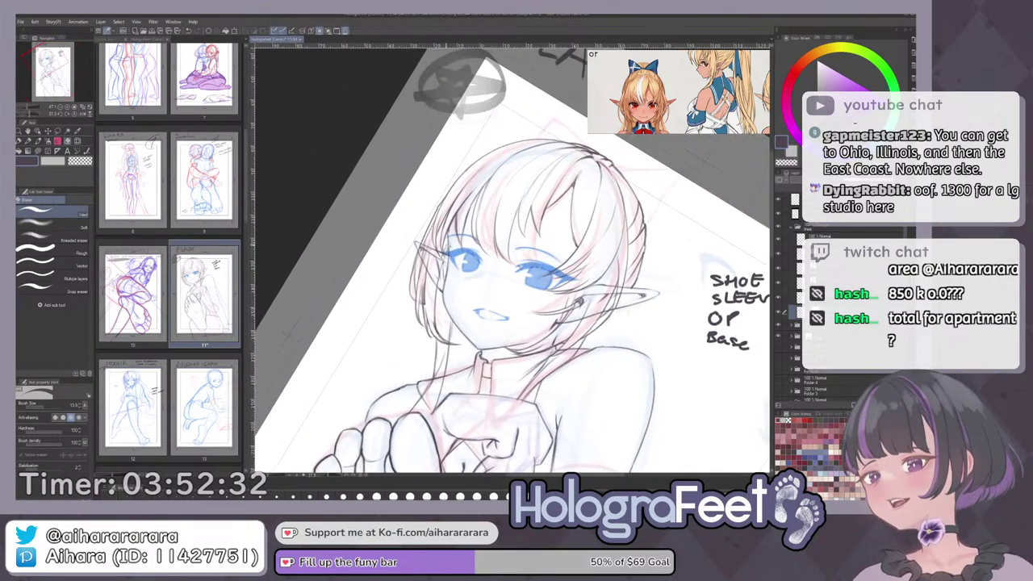
scroll(460, 282, "up", 4)
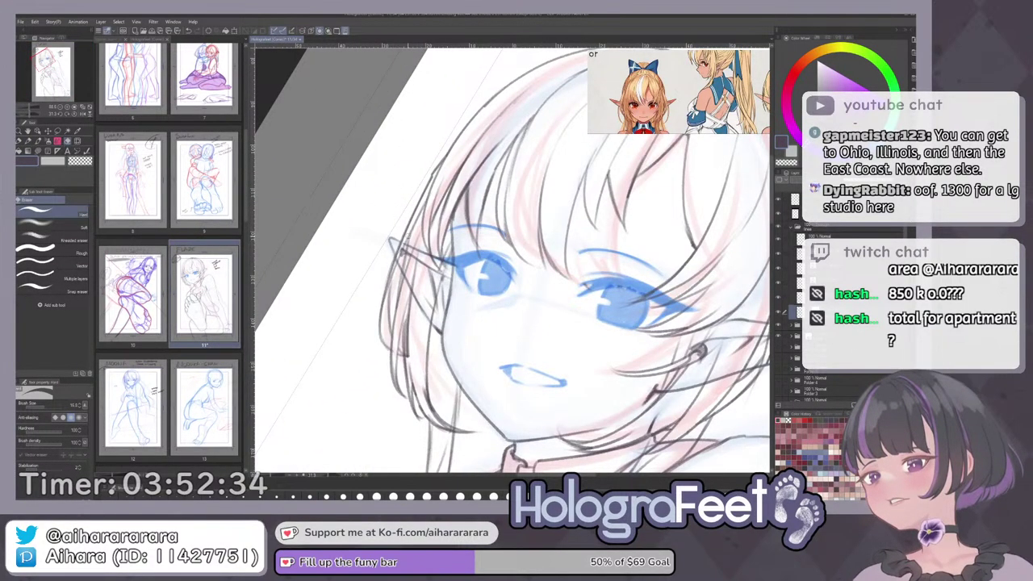
key("bracketright")
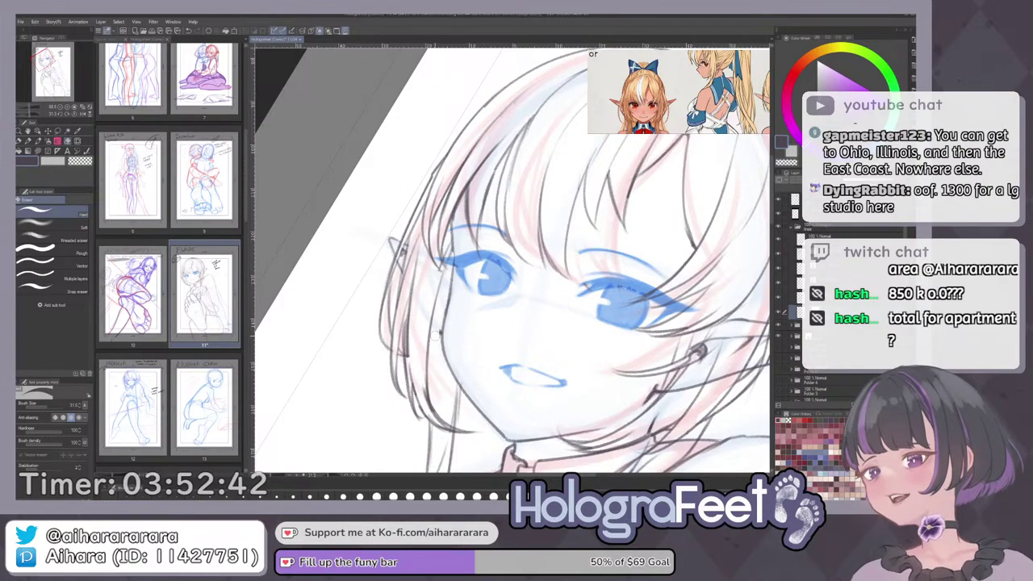
Erase the base lines of the near pointed ear where the side hair overlaps them.
key("ctrl+0")
scroll(549, 101, "up", 5)
scroll(503, 240, "up", 2)
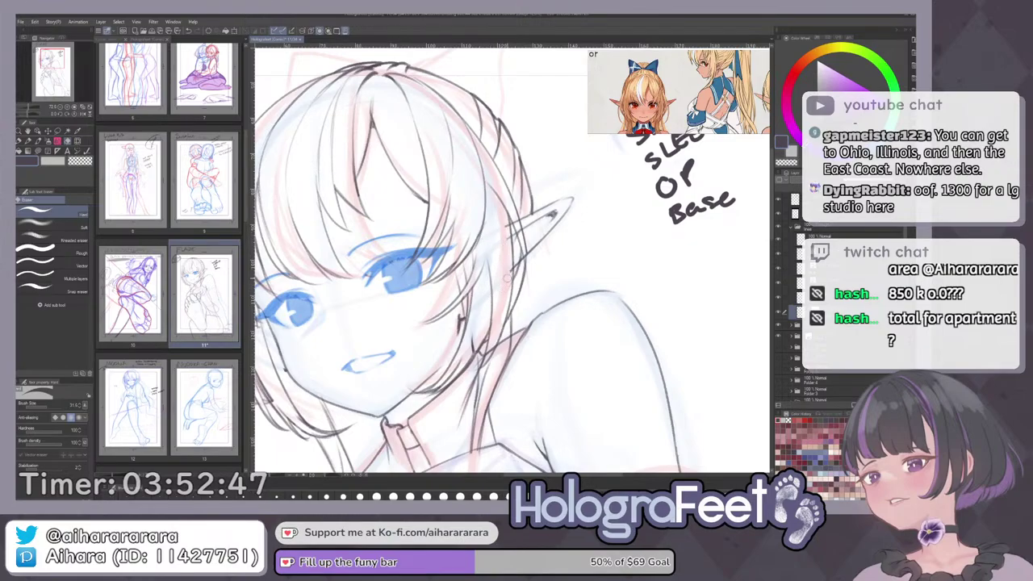
left_click_drag(528, 245, 522, 243)
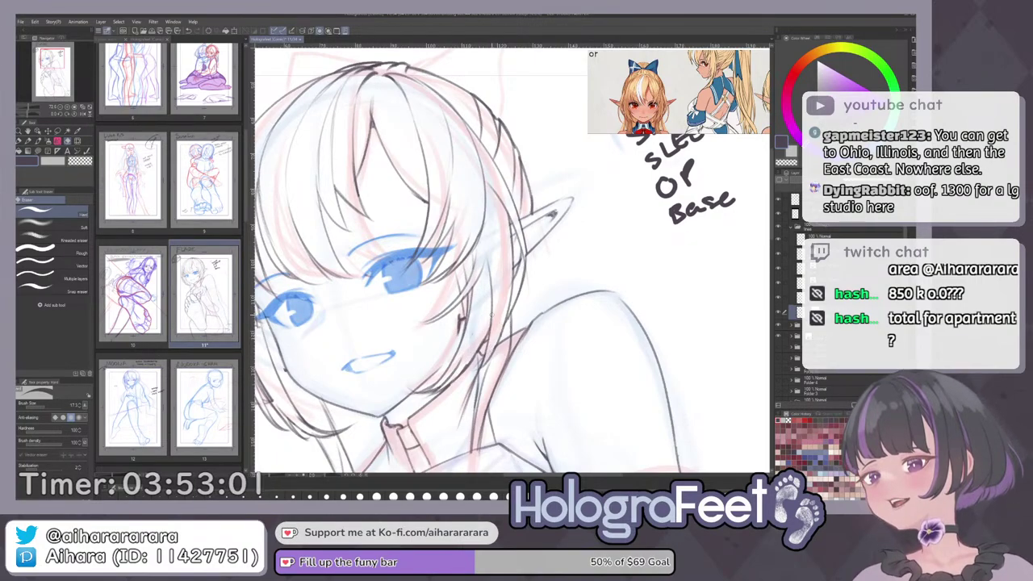
left_click_drag(496, 216, 491, 287)
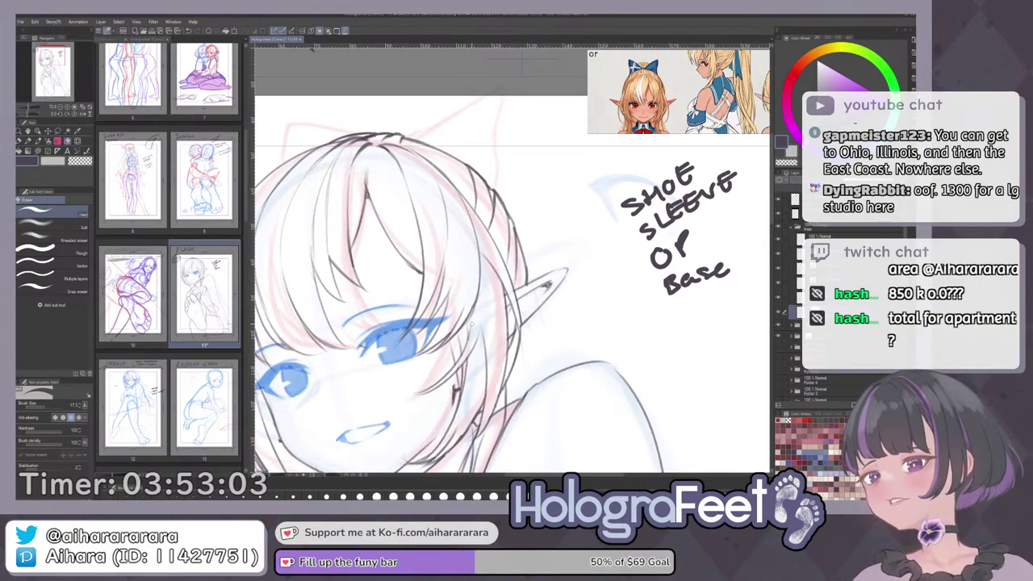
Examine the crown, near ear, neck and shoulder lines close up from several canvas angles.
scroll(471, 324, "up", 5)
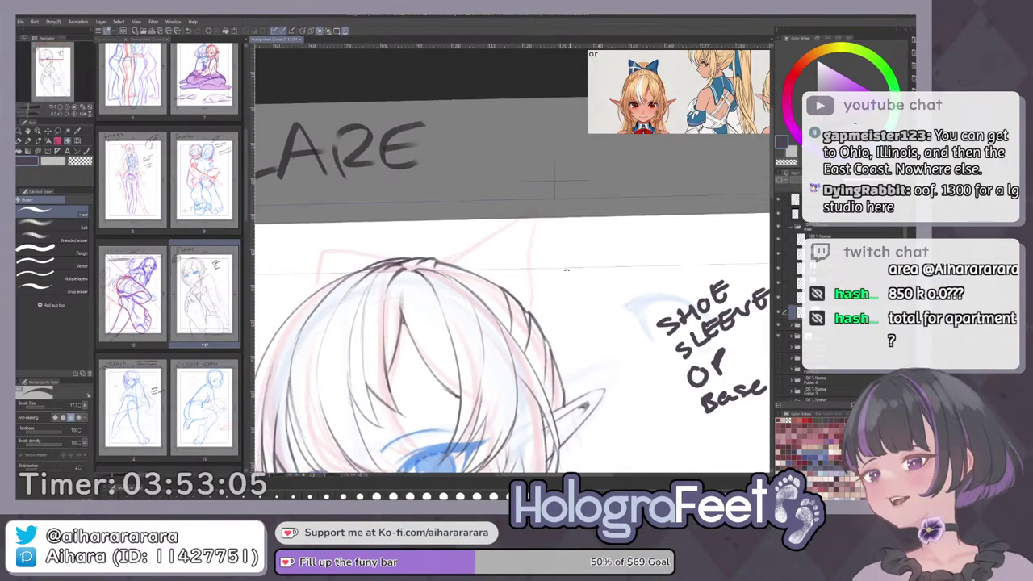
left_click_drag(567, 270, 480, 216)
left_click_drag(585, 219, 453, 353)
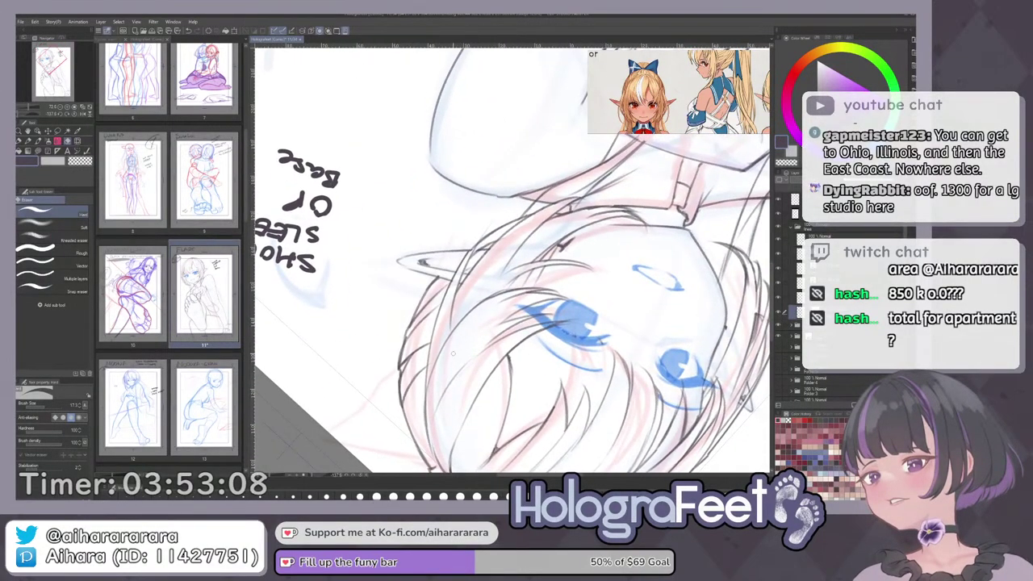
key("ctrl+0")
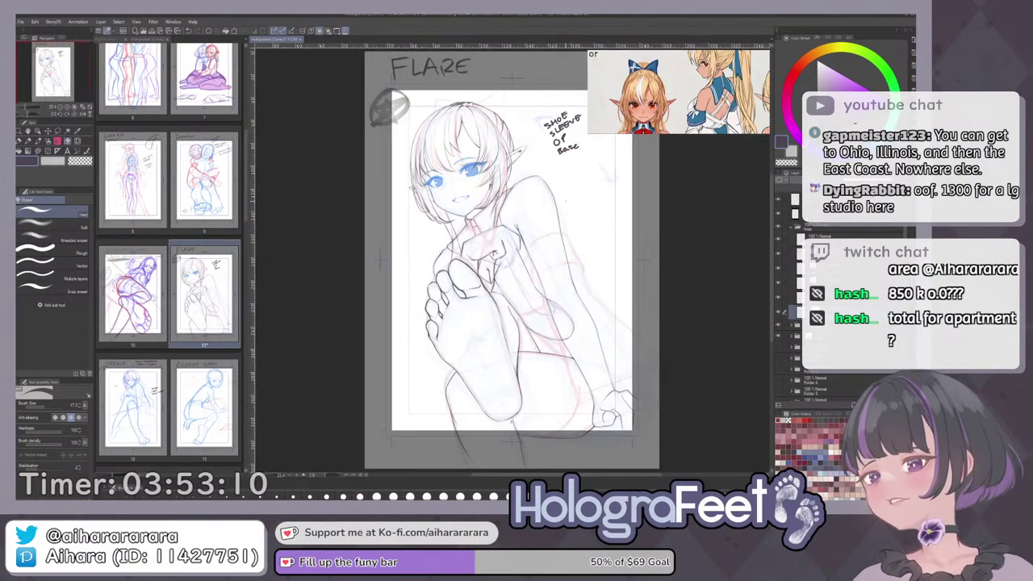
scroll(566, 201, "up", 2)
left_click_drag(547, 224, 557, 302)
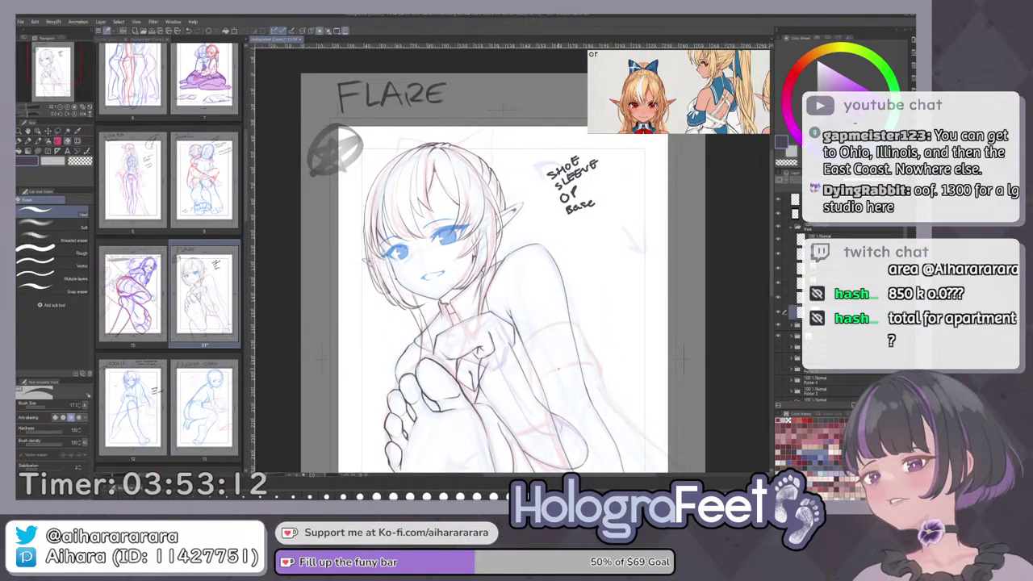
scroll(558, 364, "up", 3)
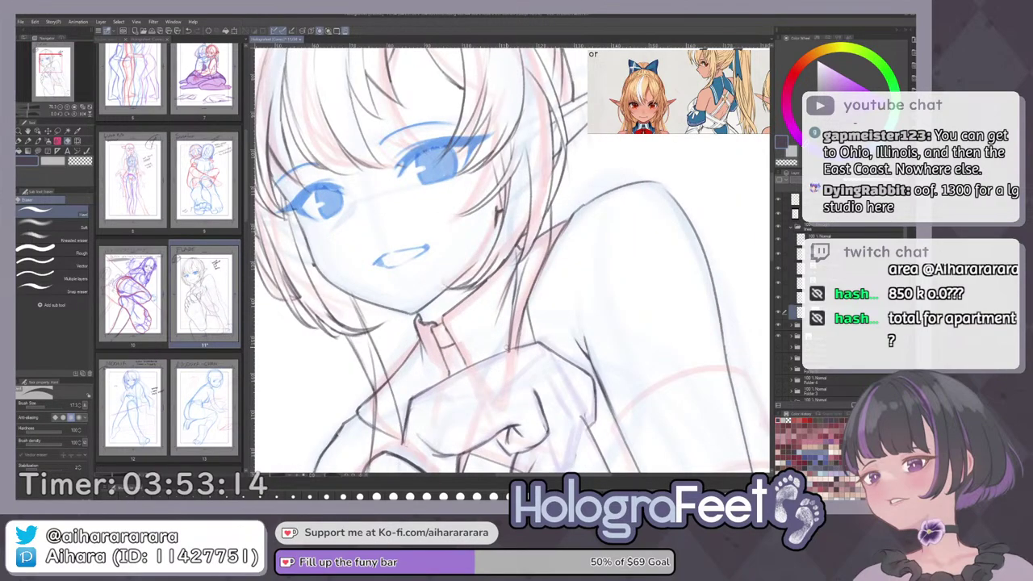
left_click_drag(507, 348, 558, 336)
left_click_drag(592, 242, 582, 300)
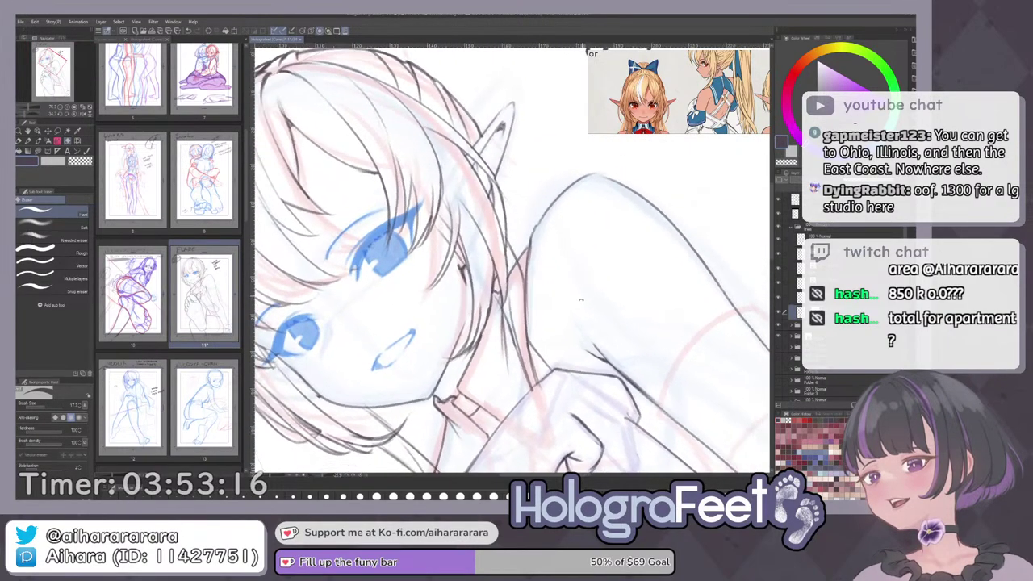
scroll(580, 301, "up", 2)
scroll(487, 366, "up", 2)
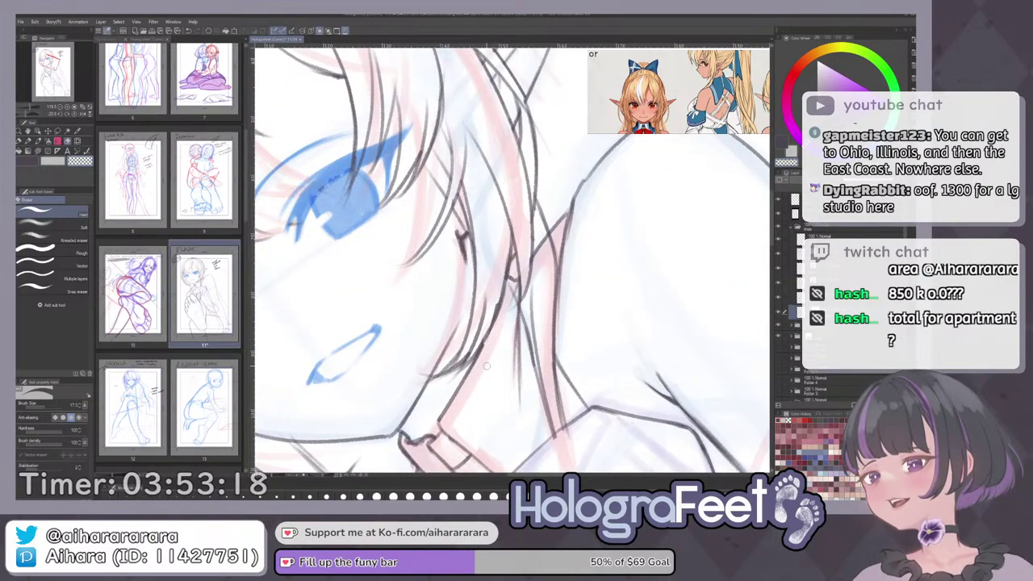
key("p")
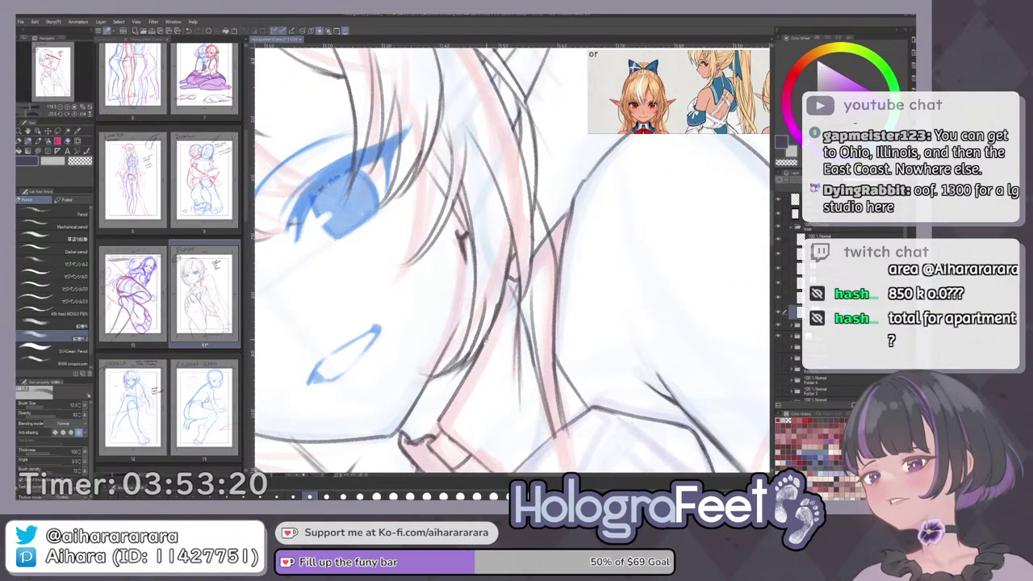
key("ctrl+0")
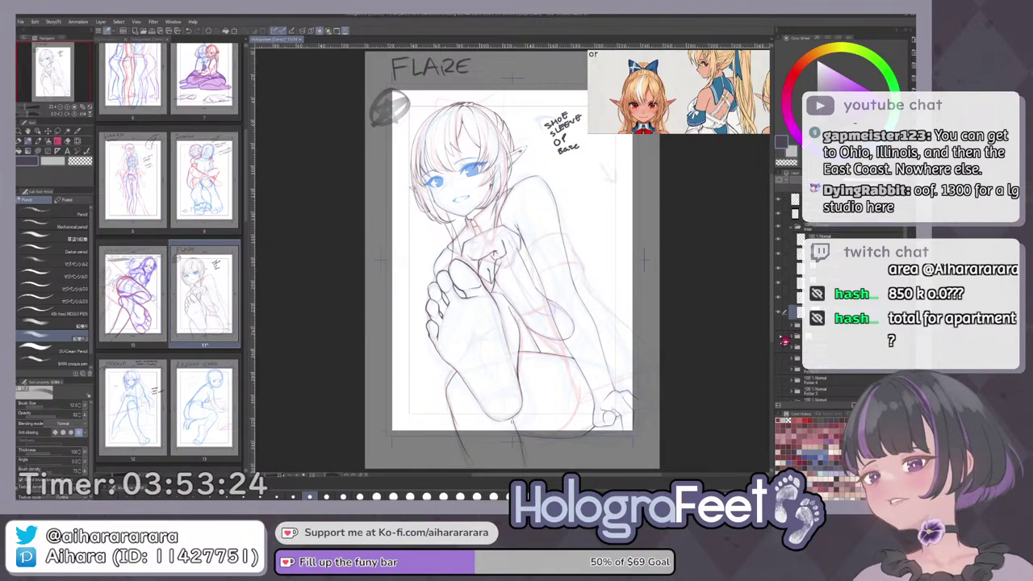
Turn off the blue layer colour of the eye and mouth line art with the sketch hidden, and show the sketch again.
left_click(783, 335)
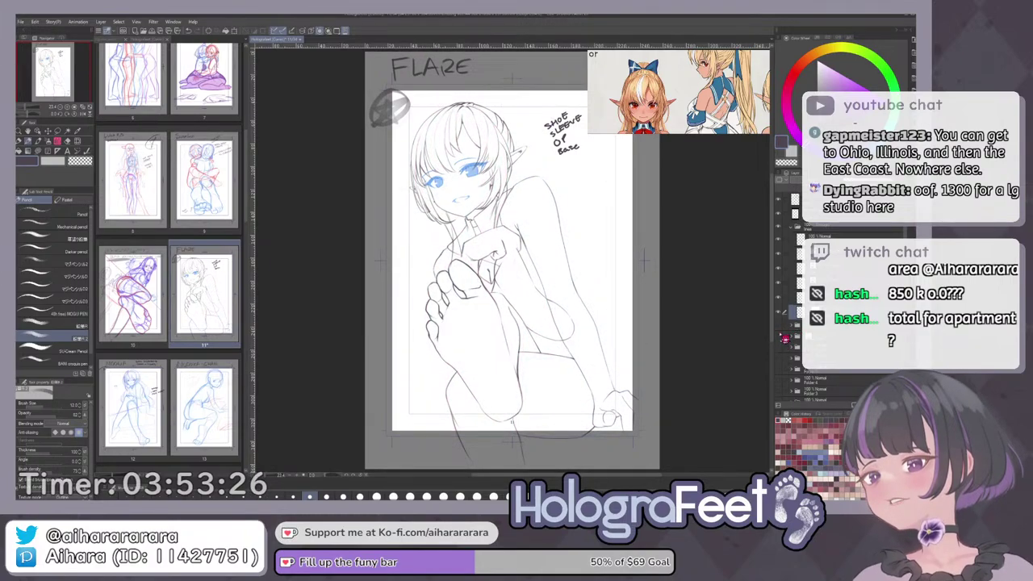
left_click(831, 283)
left_click(785, 268)
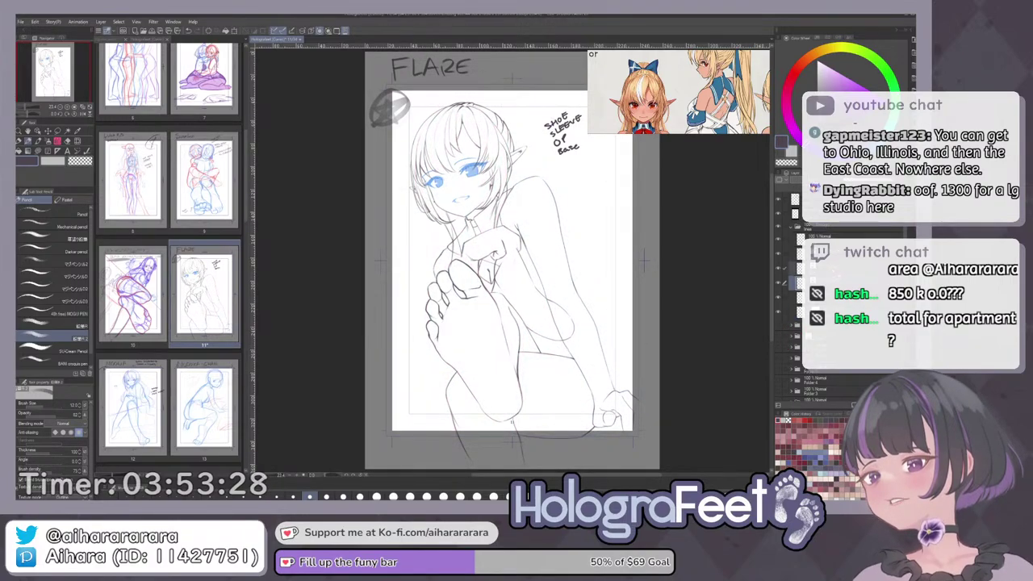
key("ctrl+b")
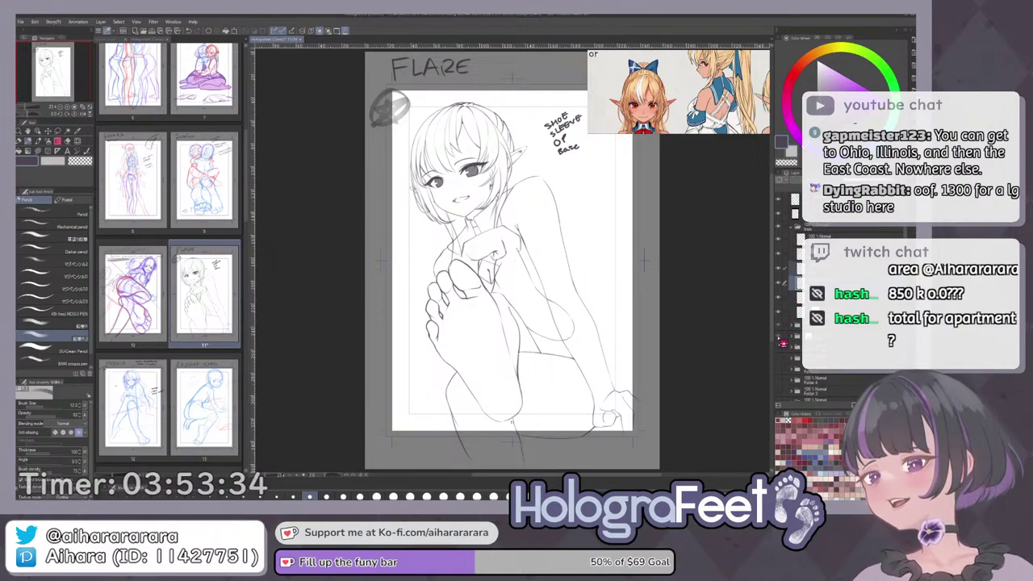
left_click(779, 324)
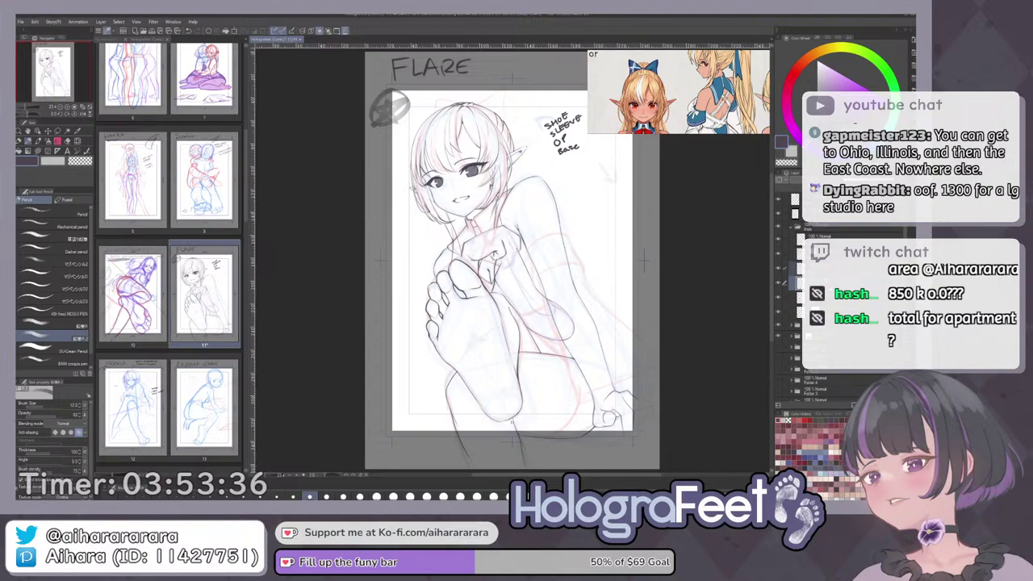
Examine the body line art, including a mirrored view, against the outfit and foot-pose reference images.
left_click(800, 315)
left_click_drag(570, 243, 574, 363)
scroll(526, 279, "up", 4)
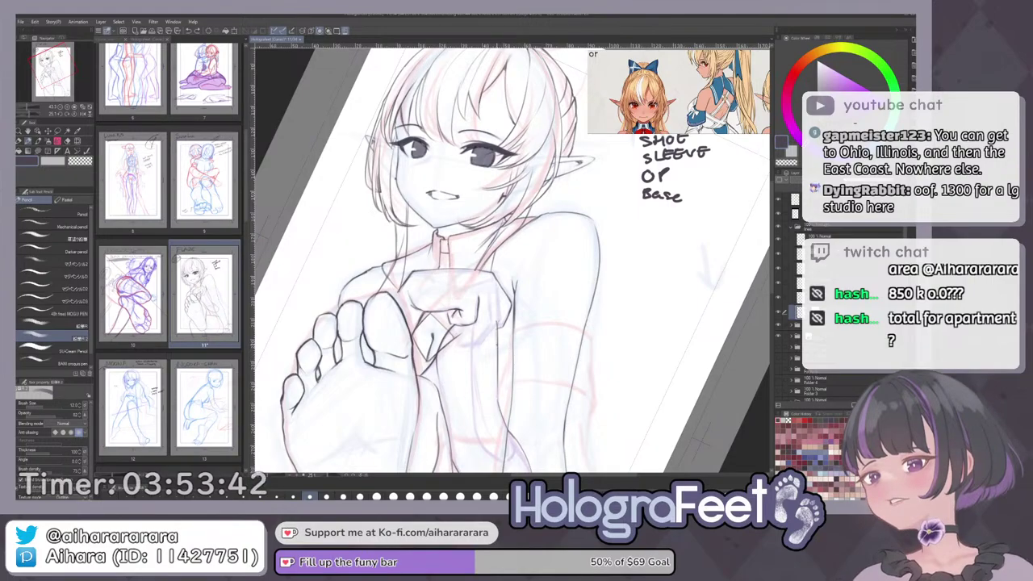
scroll(679, 92, "down", 3)
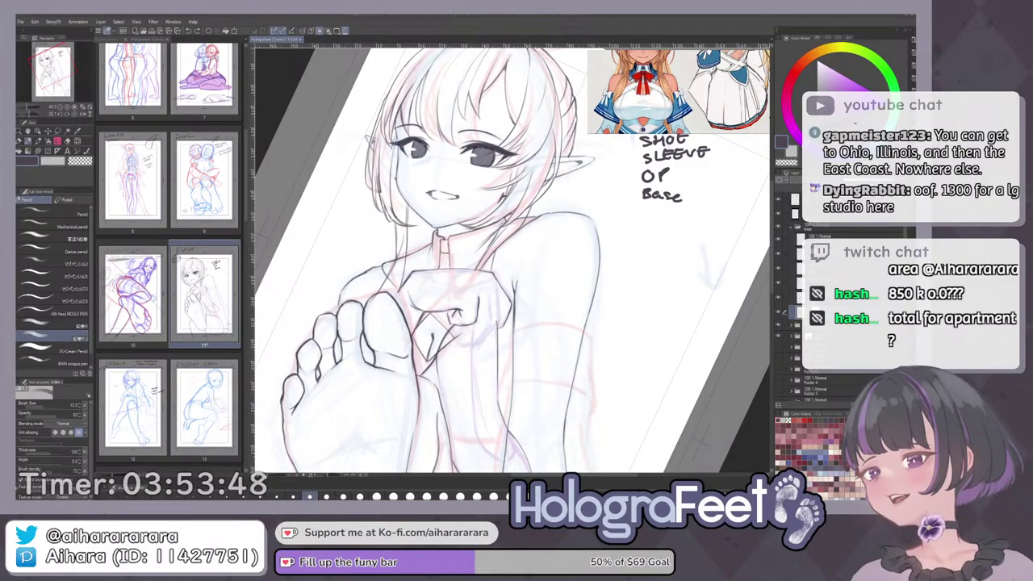
key("ctrl+0")
key("h")
key("h")
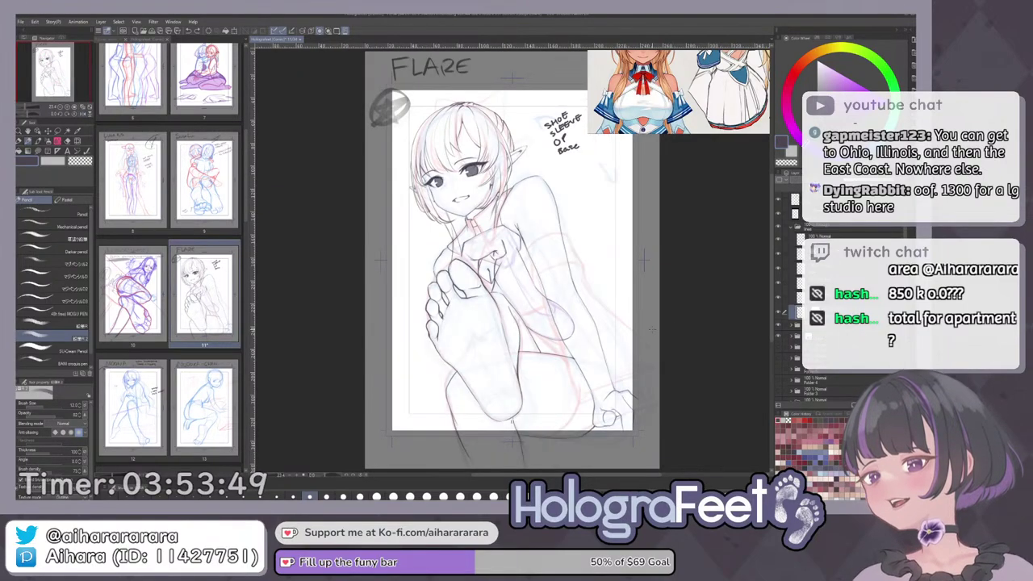
scroll(513, 203, "up", 3)
left_click_drag(632, 247, 638, 298)
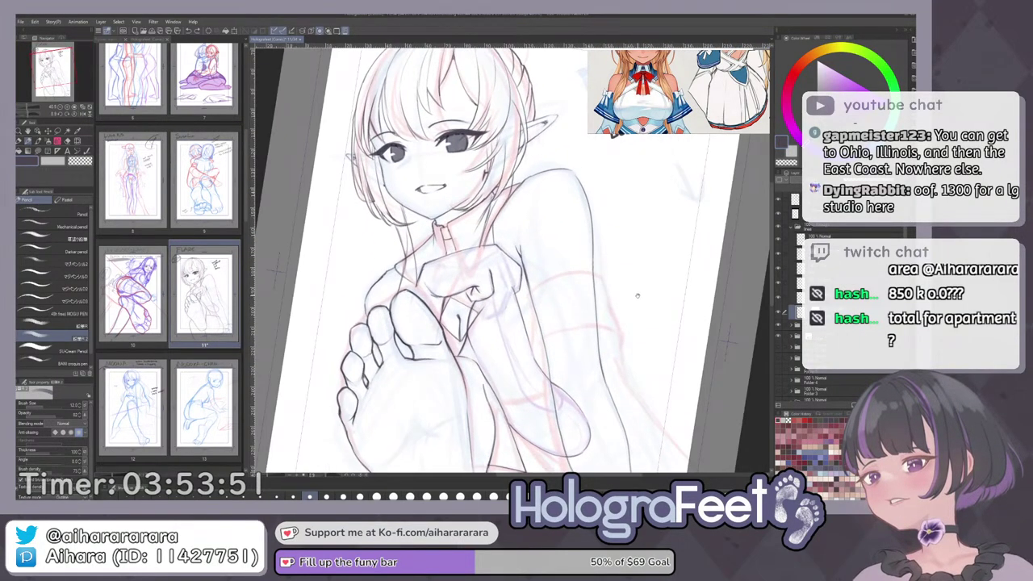
key("ctrl+0")
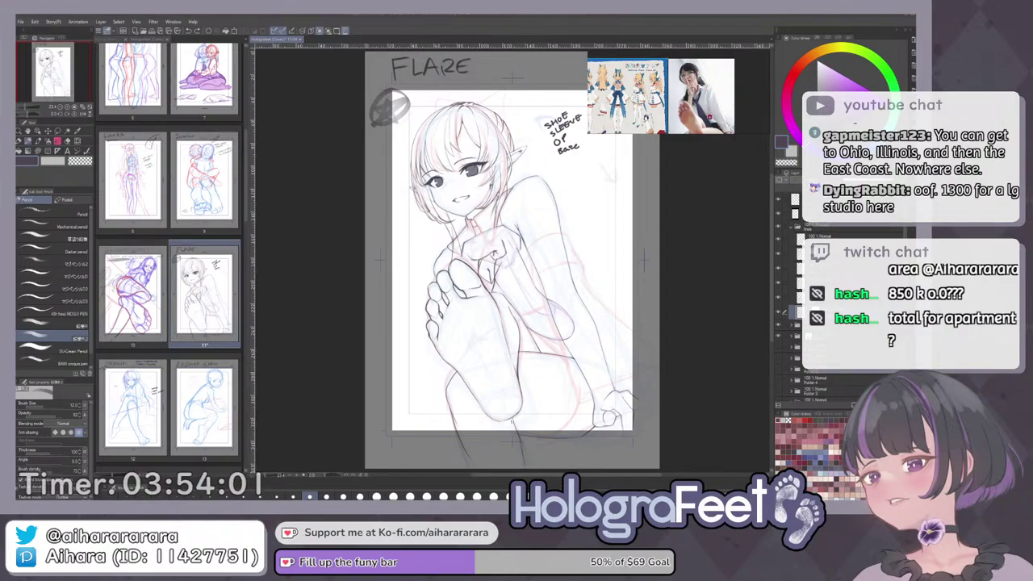
Tint the body line-art layer blue again and make the hair line layer active for pencilling.
left_click(828, 255)
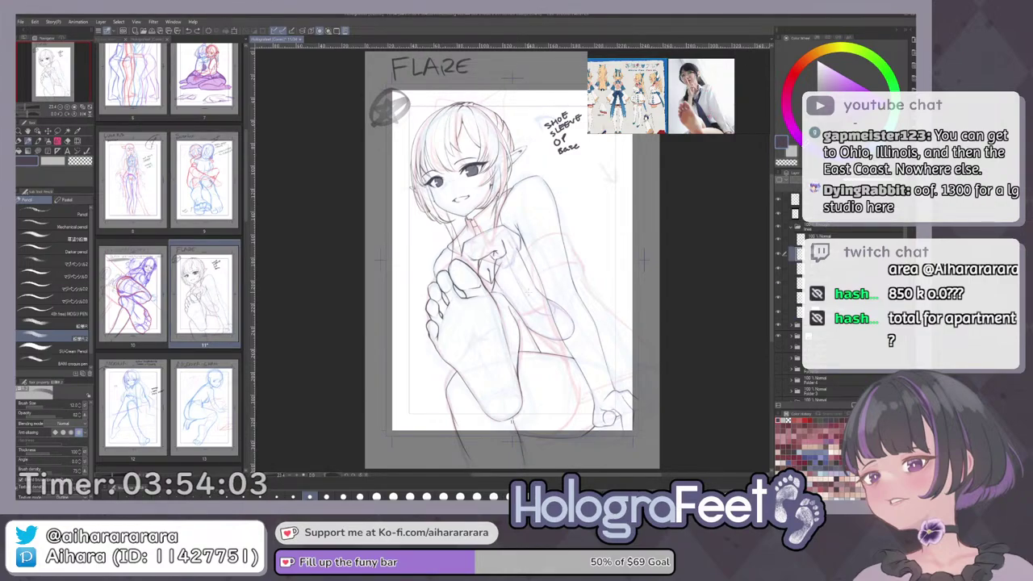
scroll(499, 232, "up", 3)
key("ctrl+plus")
key("e")
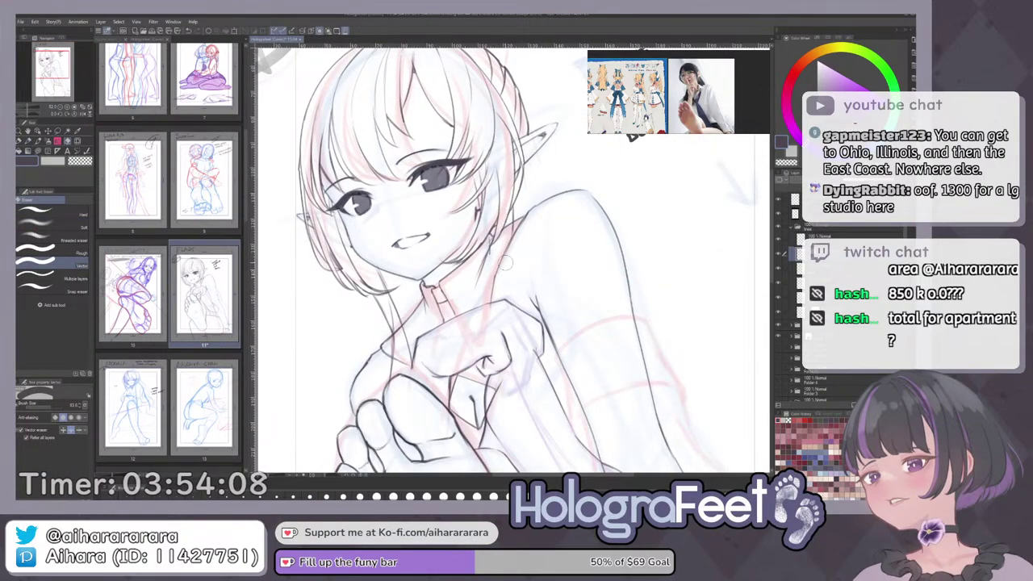
key("p")
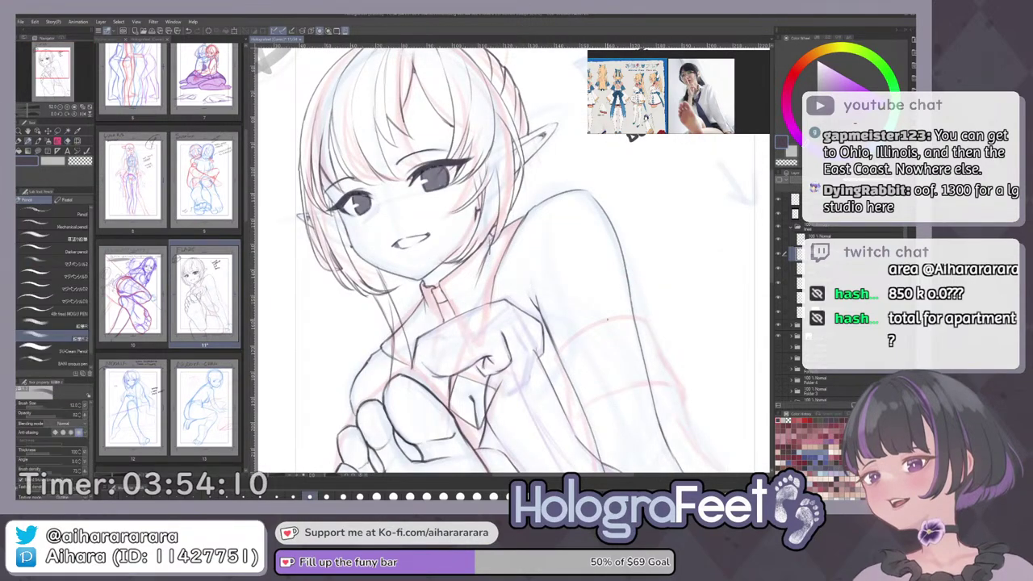
left_click_drag(608, 319, 597, 403)
left_click(811, 312)
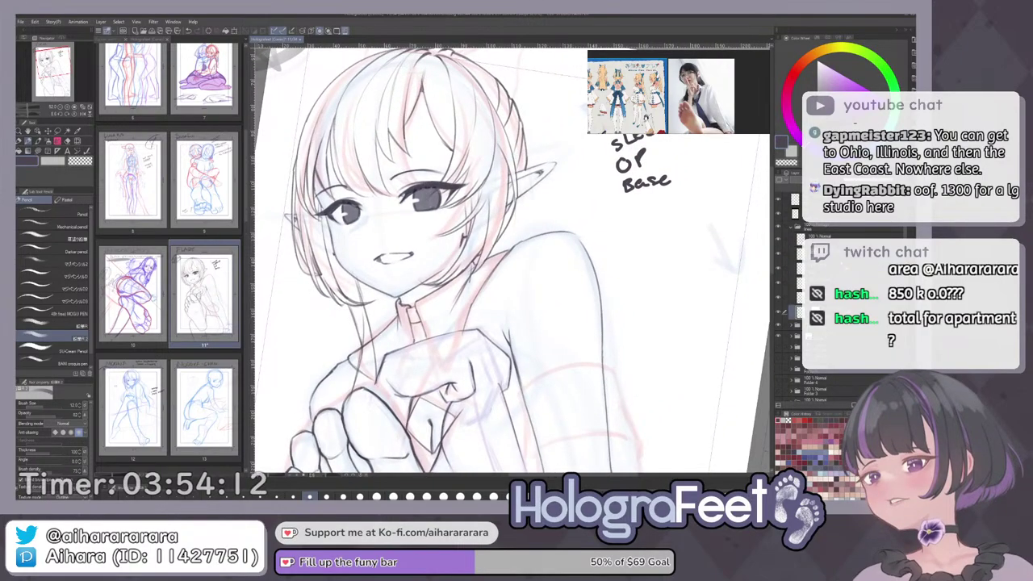
left_click(894, 188)
left_click(815, 253)
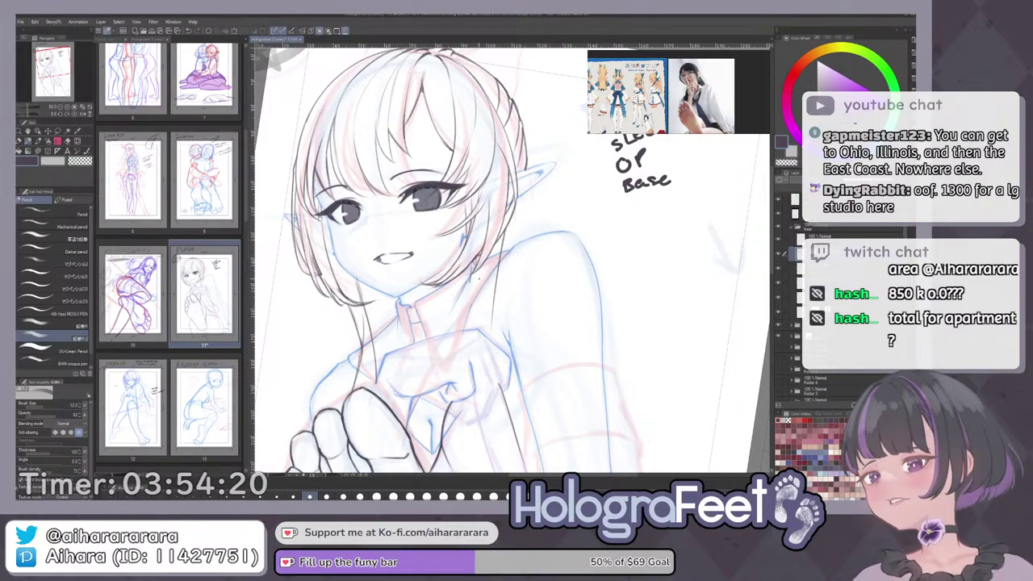
Pencil long loose hair strands falling from behind the near ear past the neck and shoulder, redoing the first try.
mouse_move(476, 268)
left_mouse_down()
mouse_move(479, 352)
mouse_move(505, 269)
left_mouse_up()
key("ctrl+z")
left_click_drag(467, 203, 468, 275)
left_click_drag(490, 223, 484, 281)
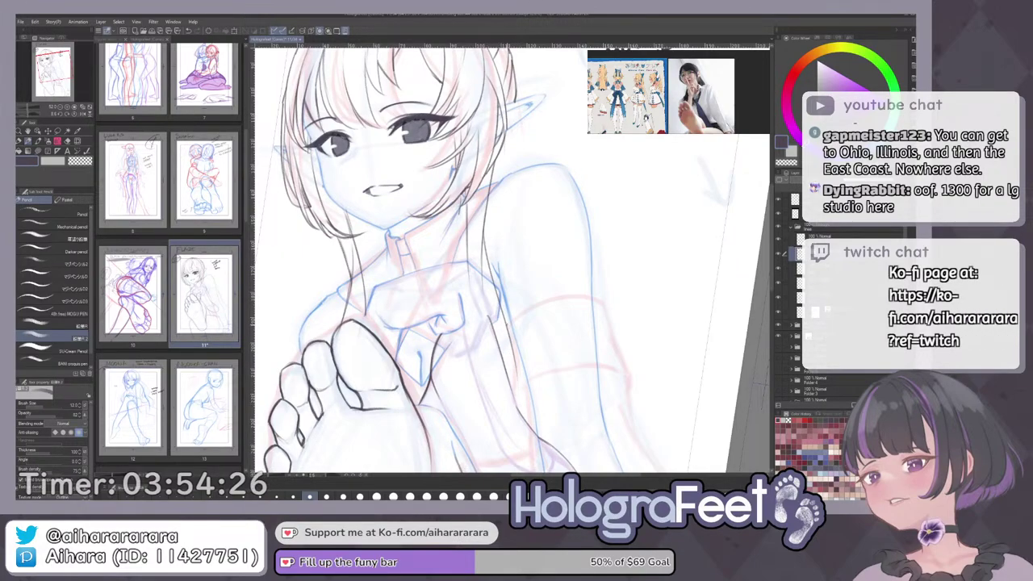
scroll(537, 352, "down", 1)
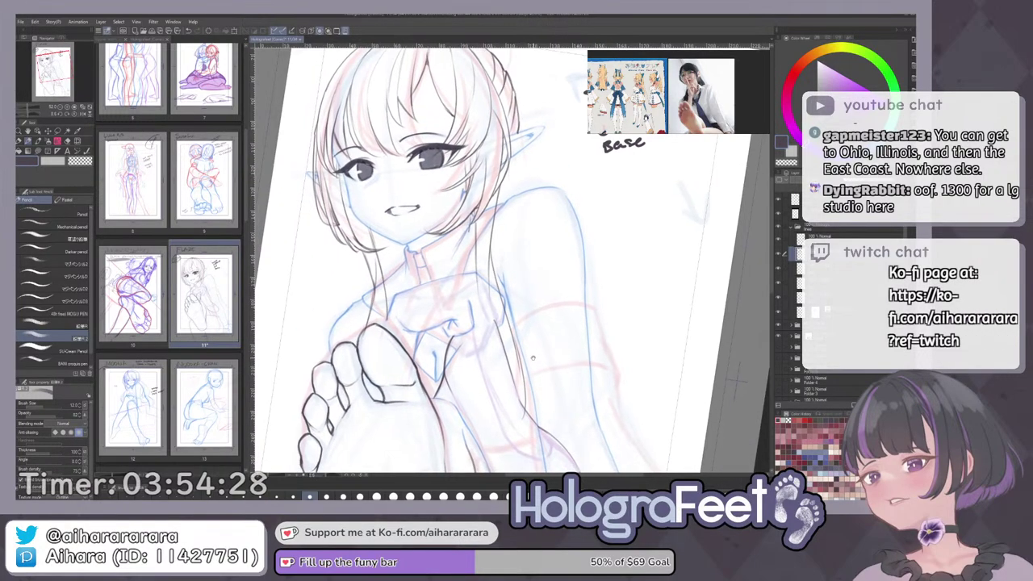
Pencil the tapering lower ends of the long hair strand between the chest hand and the near arm, redoing the first tries.
left_click_drag(535, 355, 537, 336)
scroll(535, 340, "up", 2)
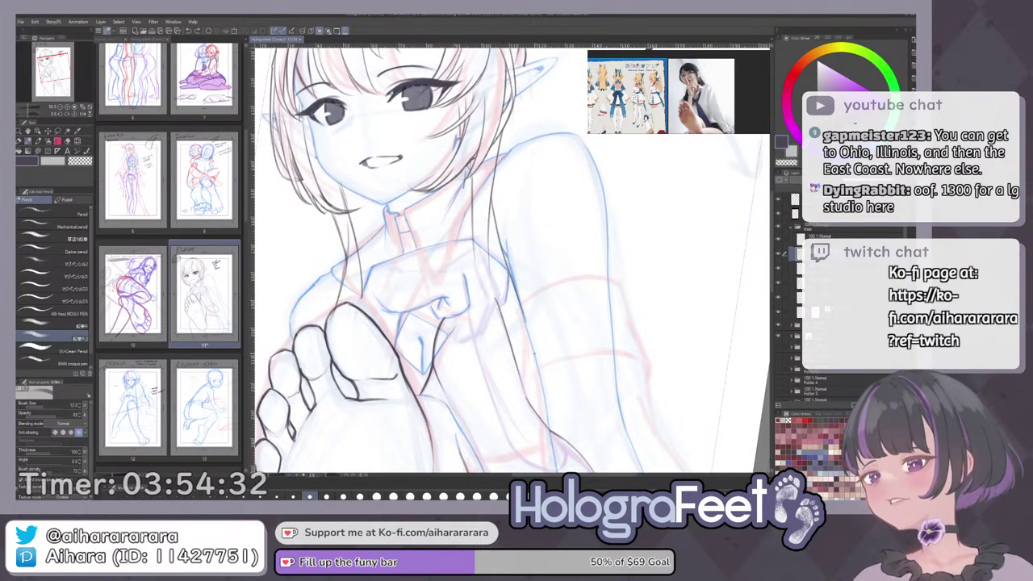
key("ctrl+0")
left_click_drag(525, 199, 552, 215)
scroll(552, 215, "up", 3)
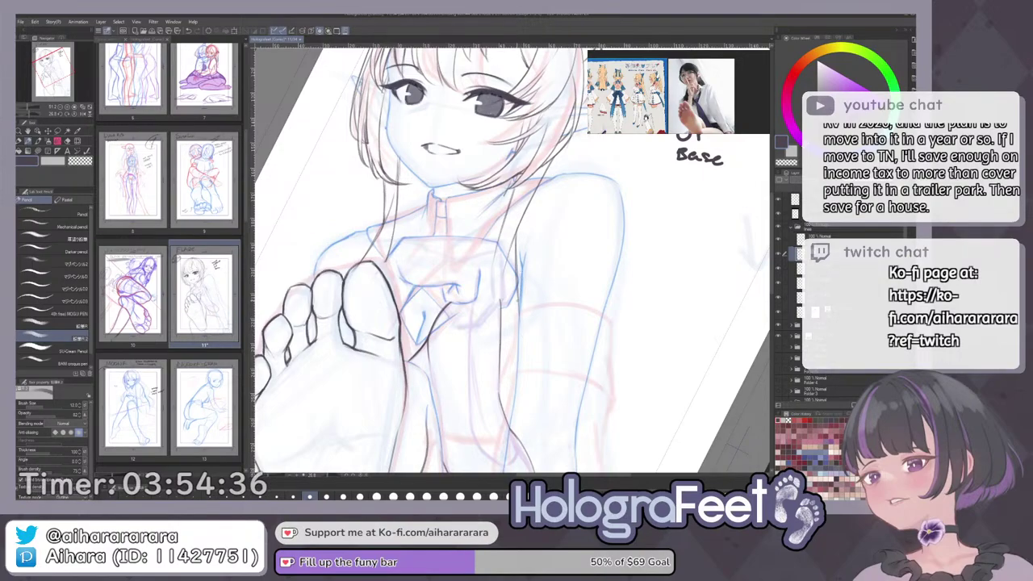
left_click_drag(517, 323, 513, 358)
left_click_drag(518, 315, 510, 385)
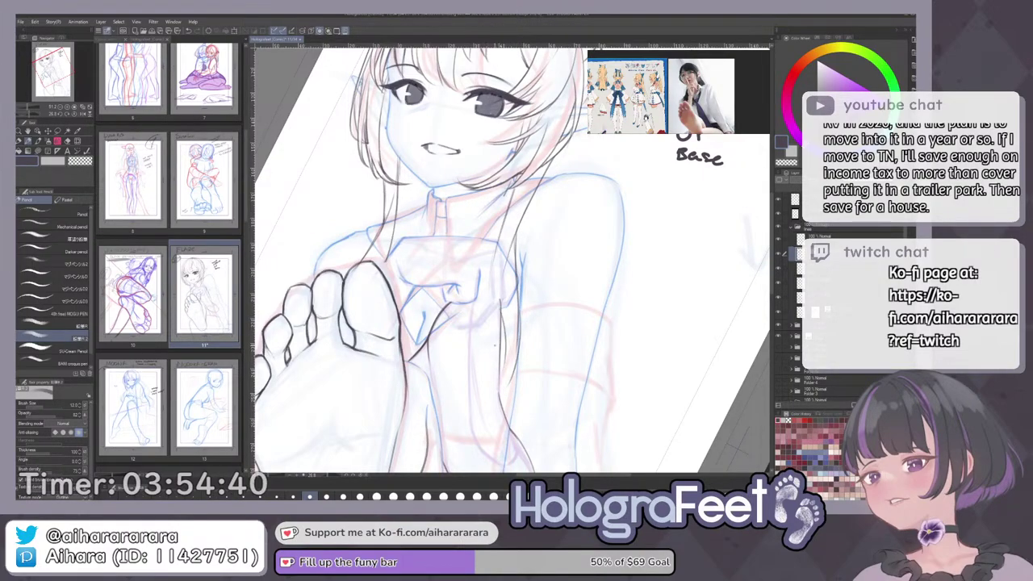
key("ctrl+z")
key("ctrl+z")
left_click_drag(514, 320, 508, 364)
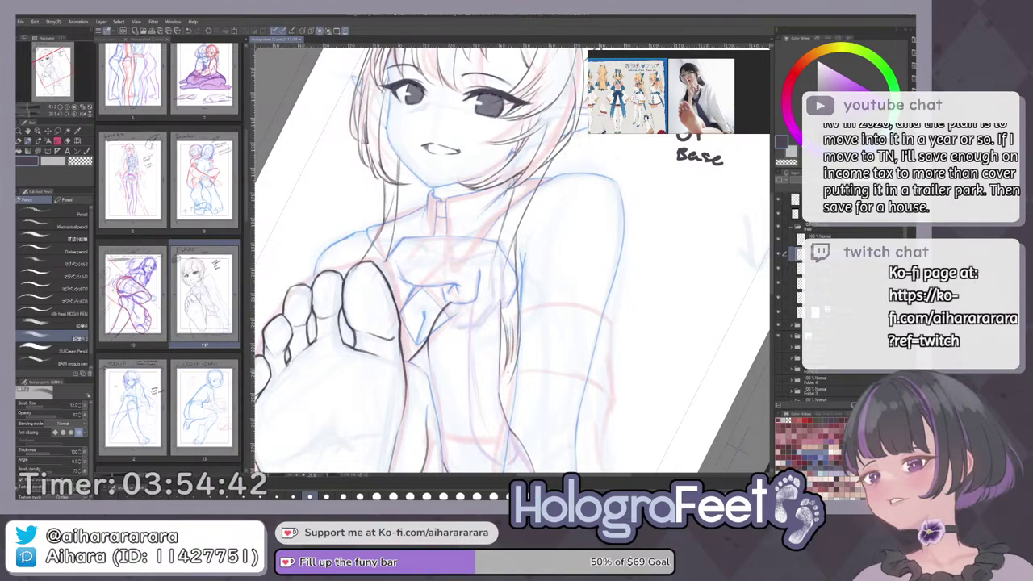
key("ctrl+z")
left_click_drag(501, 311, 508, 373)
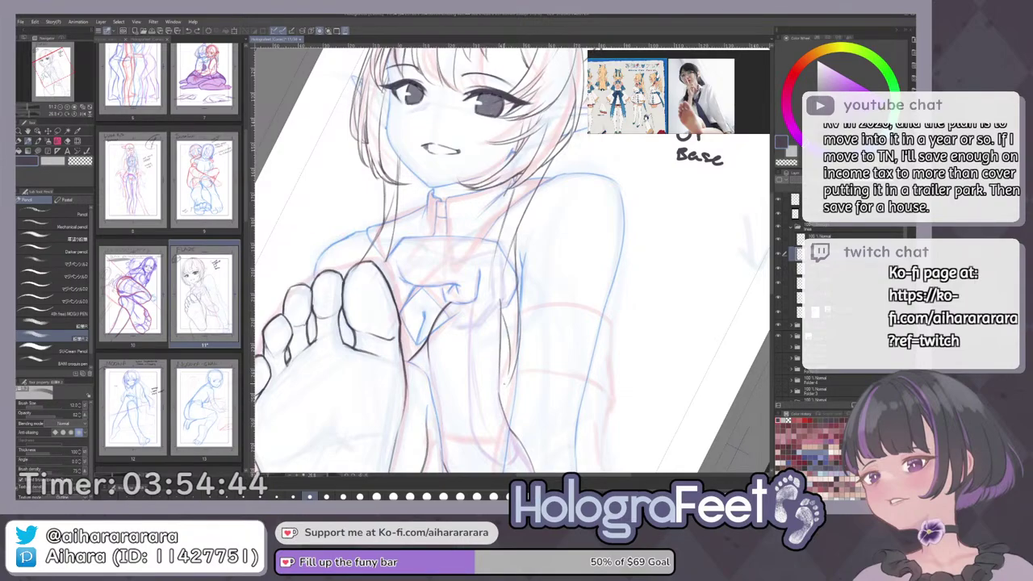
left_click_drag(518, 320, 507, 384)
key("ctrl+0")
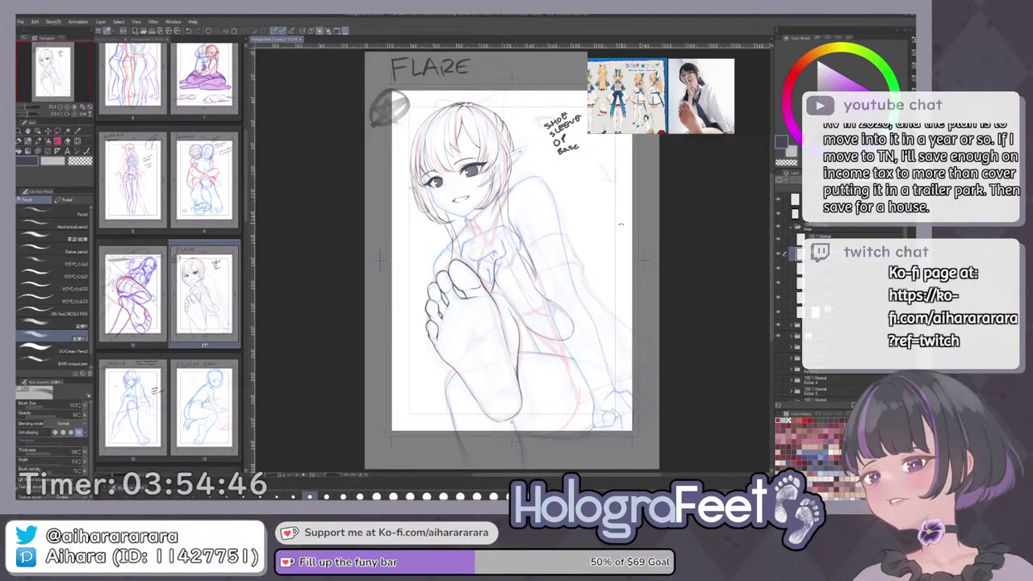
Erase excess line where the long hair strand passes the chest hand and make the body line-art layer active.
left_click_drag(613, 224, 618, 276)
left_click_drag(618, 275, 597, 345)
left_click_drag(517, 301, 578, 301)
key("e")
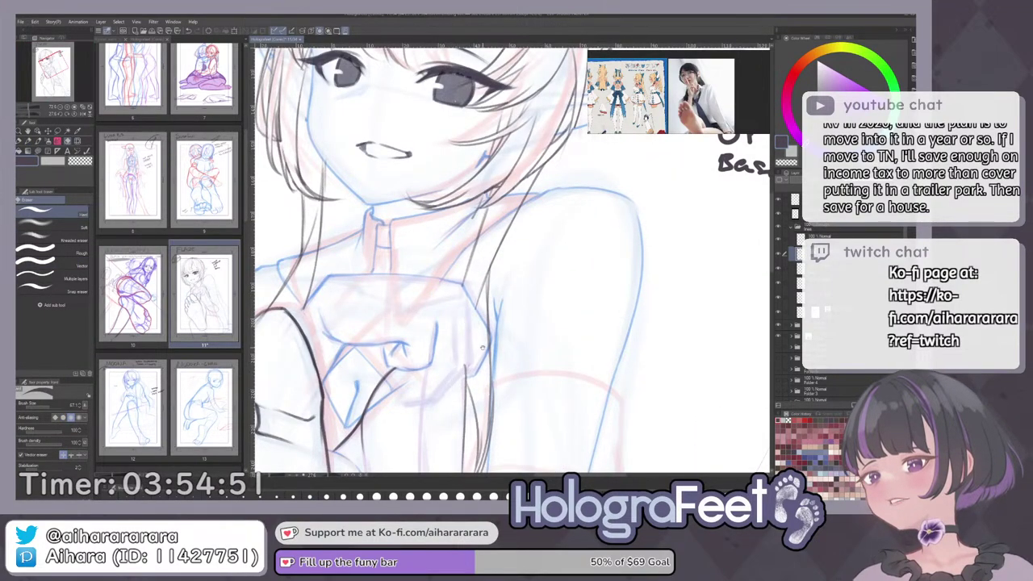
mouse_move(483, 347)
left_mouse_down()
mouse_move(479, 331)
mouse_move(493, 325)
left_mouse_up()
key("ctrl+0")
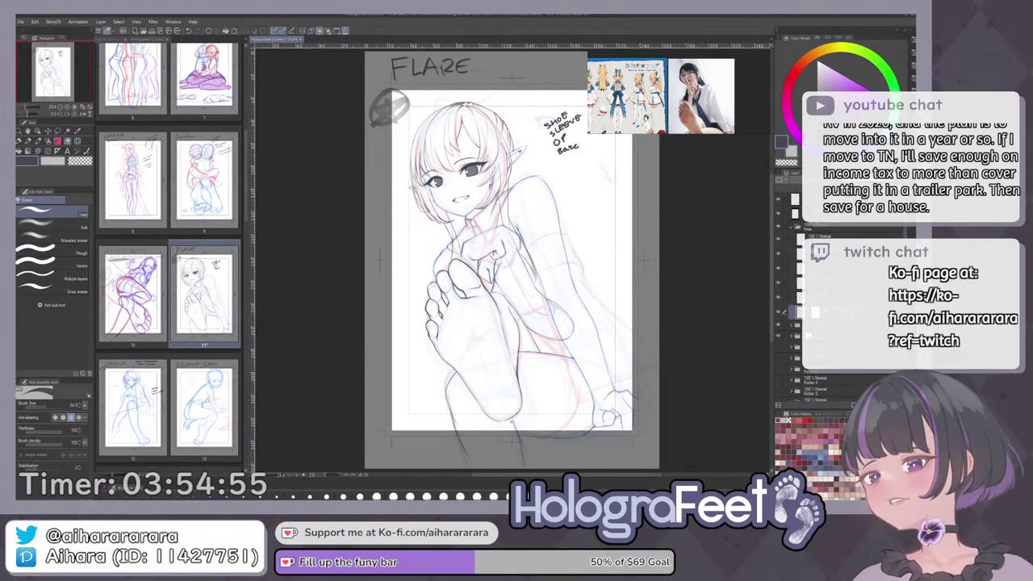
Turn off the blue layer colour of the body line art and check the whole figure against the sketch.
left_click_drag(667, 351, 655, 369)
key("asciicircum")
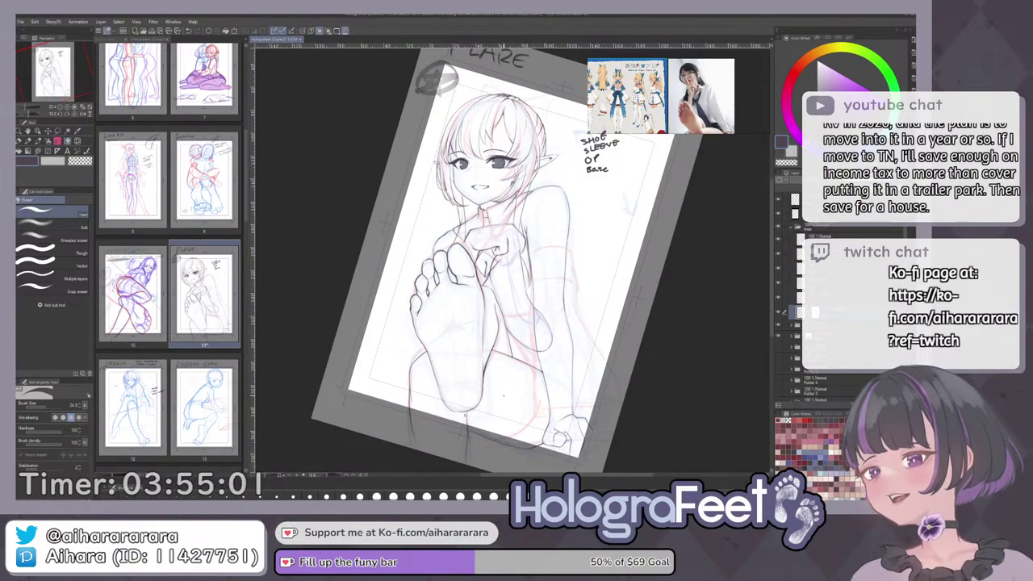
key("ctrl+at")
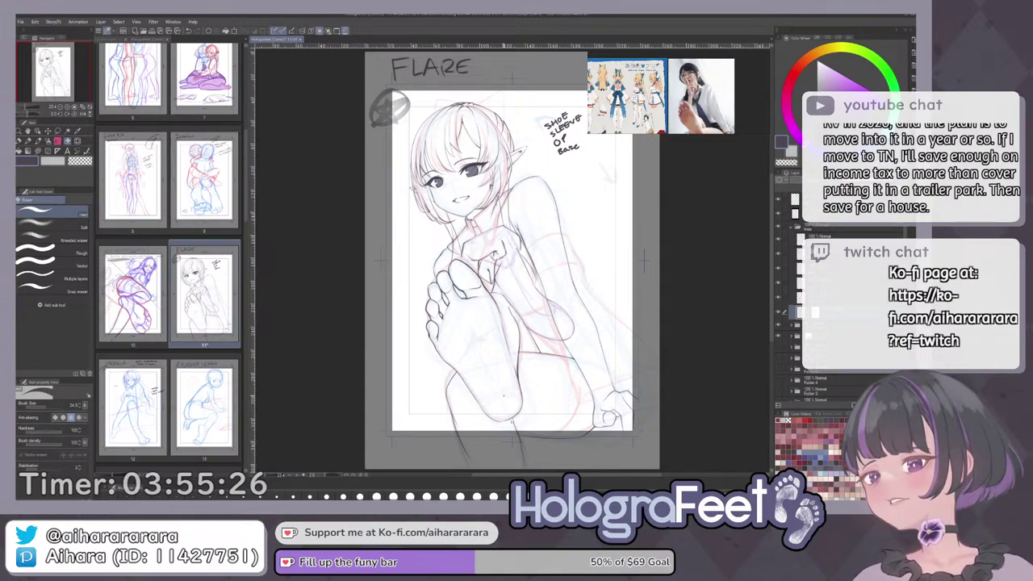
left_click(780, 325)
left_click(780, 324)
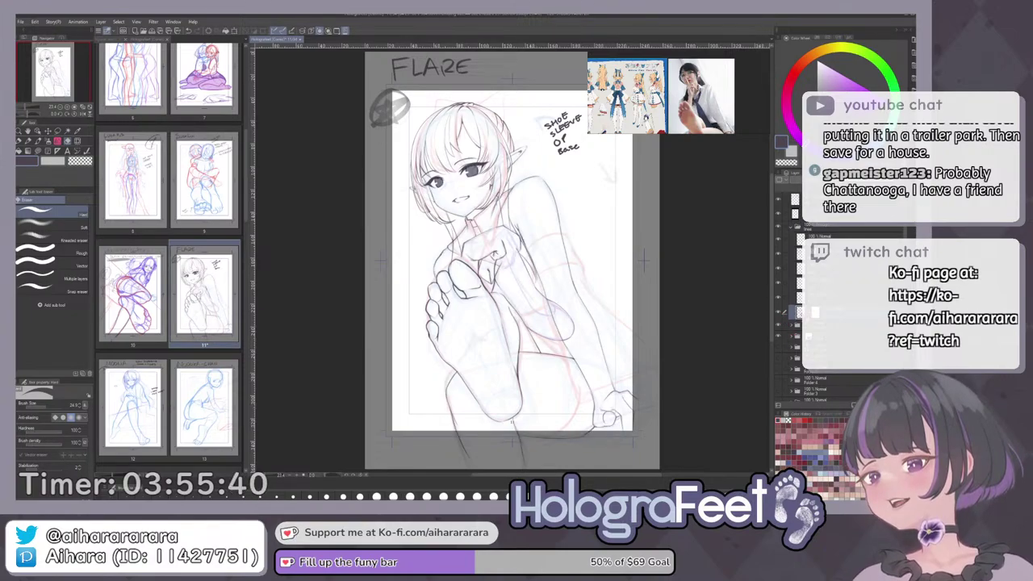
Touch up the pencil contour of the near shoulder on the body line-art layer.
left_click_drag(723, 332, 699, 371)
left_click_drag(625, 410, 629, 342)
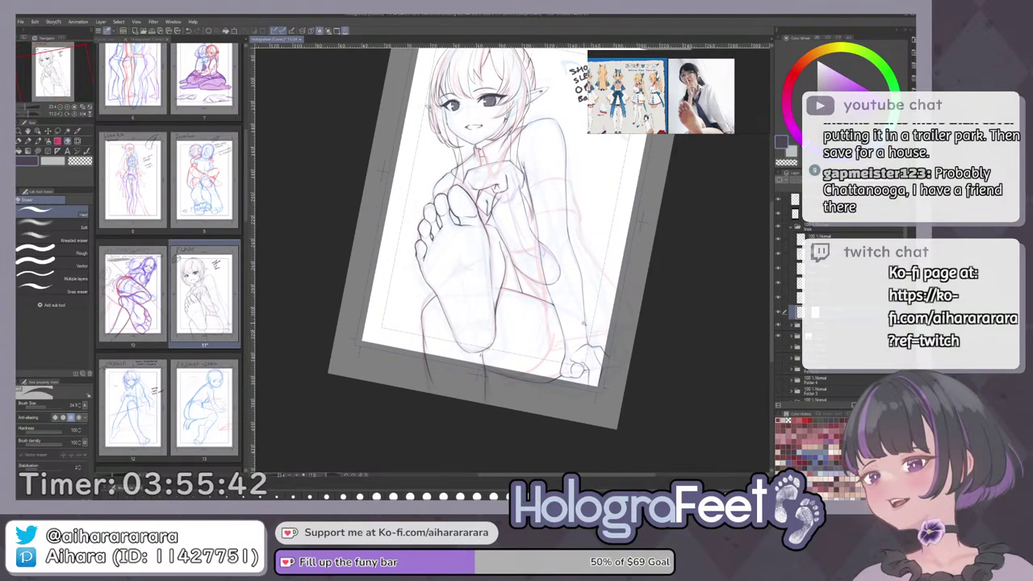
left_click_drag(590, 294, 586, 272)
left_click_drag(592, 184, 575, 391)
left_click_drag(638, 281, 634, 339)
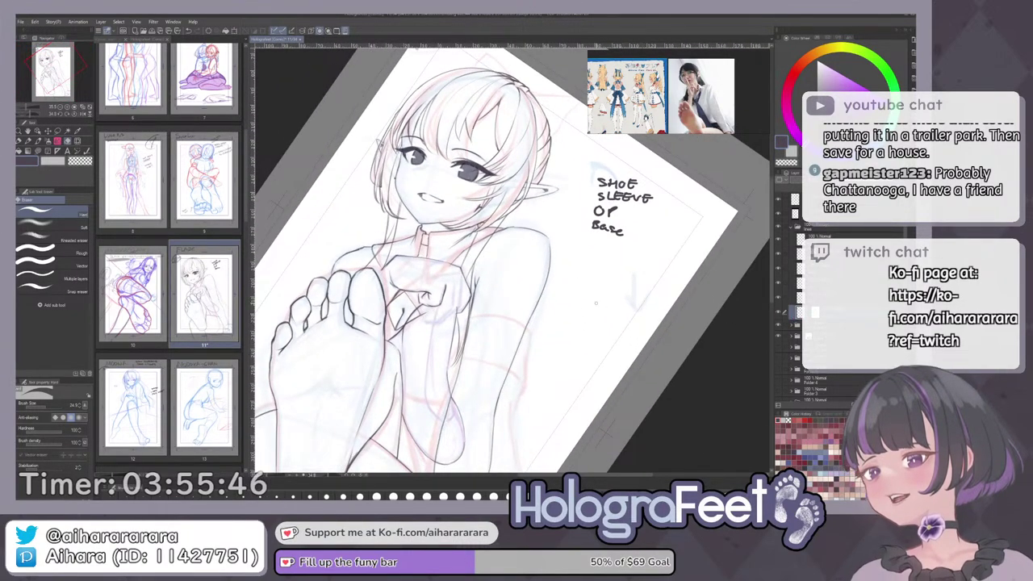
key("p")
left_click_drag(558, 250, 543, 233)
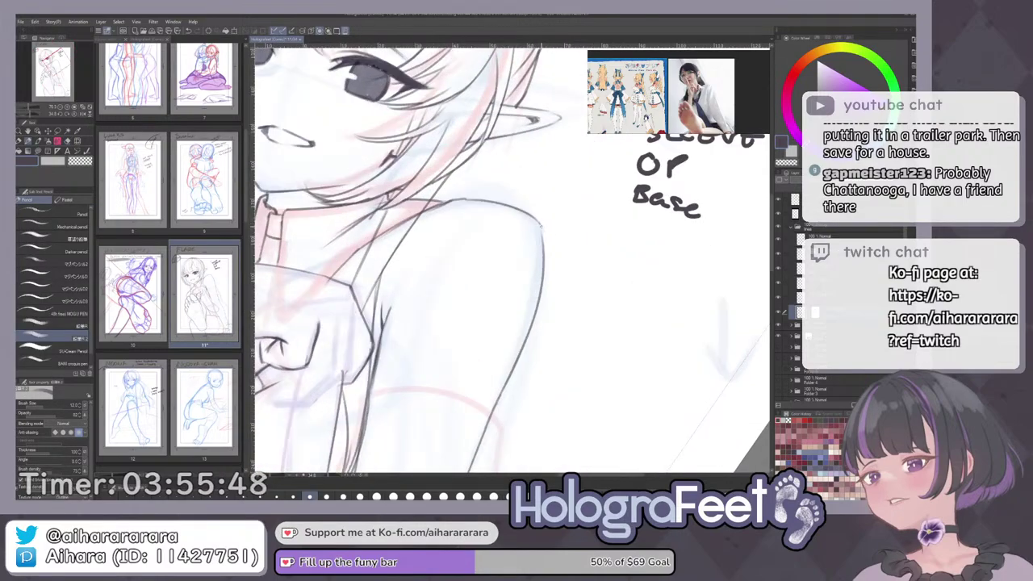
key("ctrl+0")
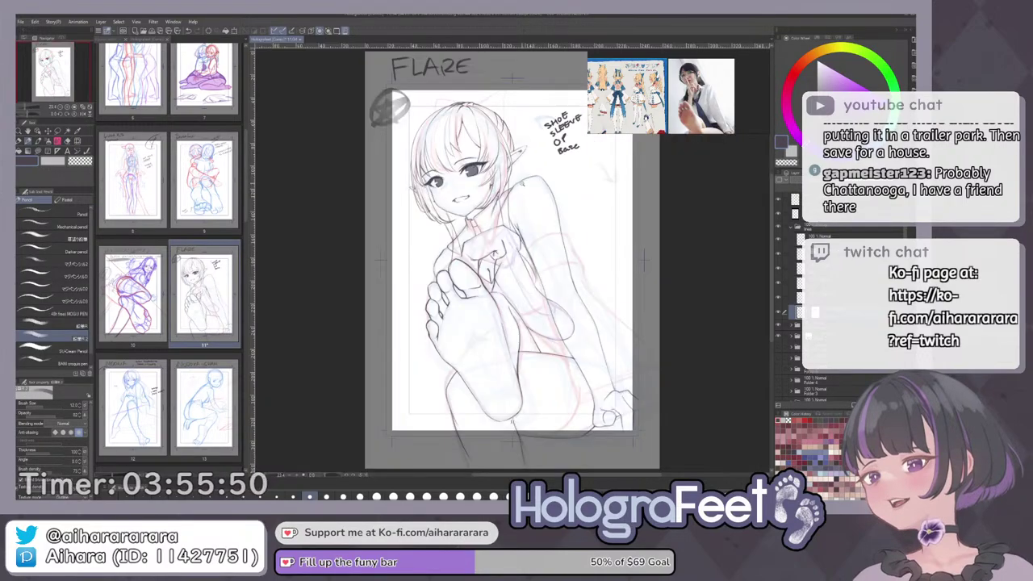
Clean up the body line art around the chin and neck with a smaller eraser.
scroll(519, 184, "up", 5)
left_click_drag(479, 247, 582, 130)
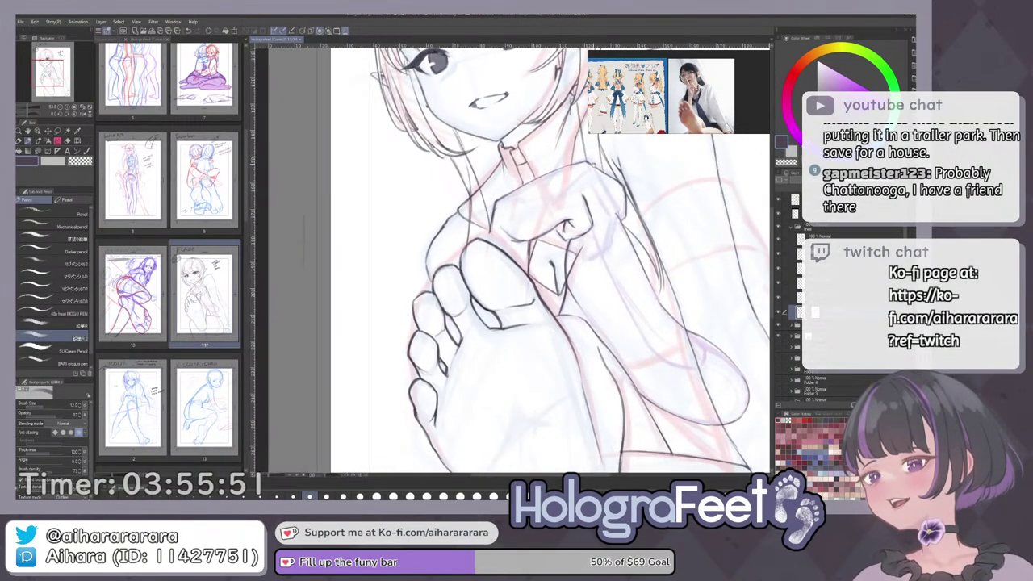
left_click_drag(580, 191, 558, 257)
key("ctrl+0")
left_click_drag(543, 171, 583, 242)
scroll(529, 242, "up", 3)
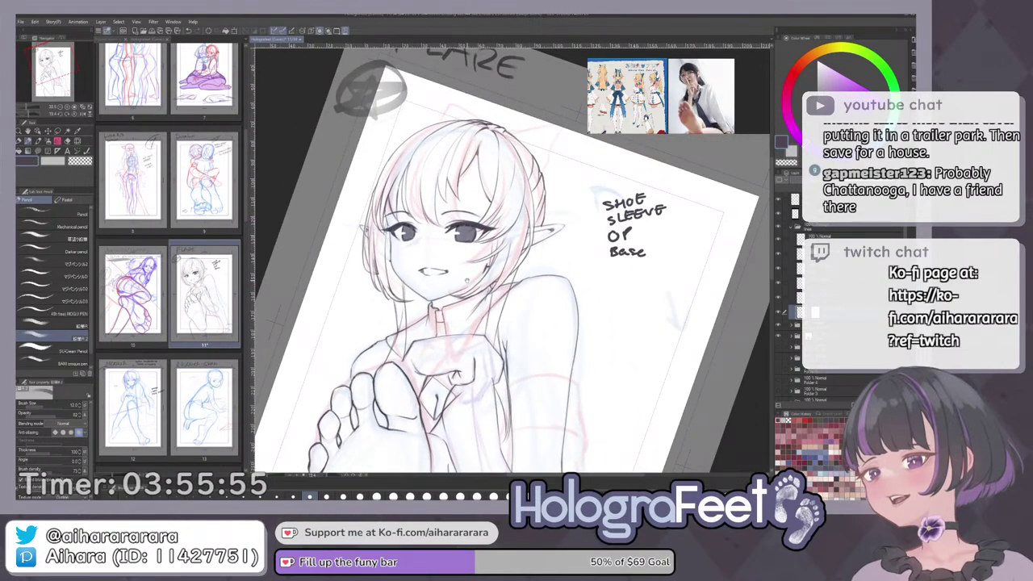
scroll(359, 213, "up", 3)
key("e")
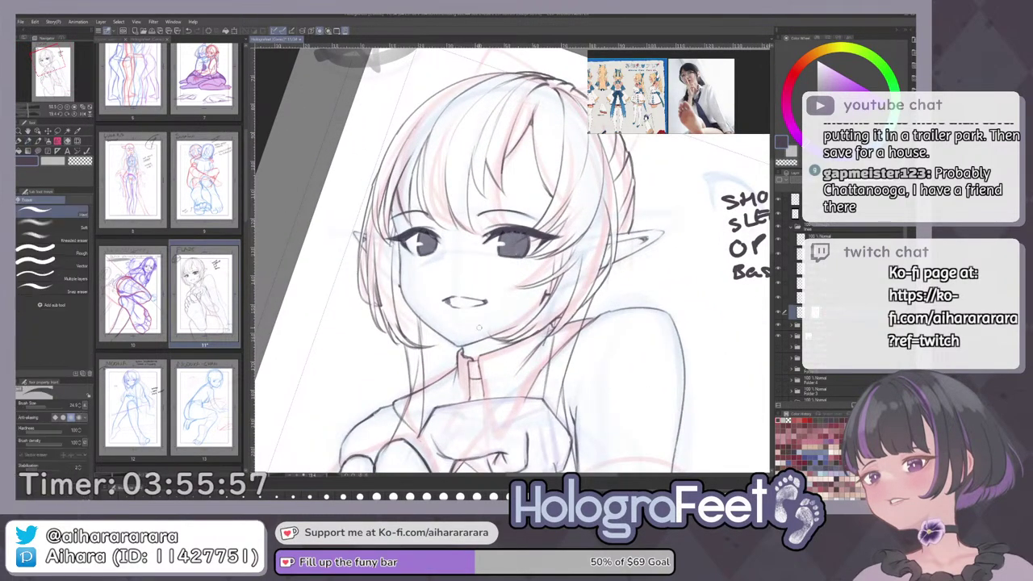
key("ctrl+plus")
key("bracketleft")
key("bracketleft")
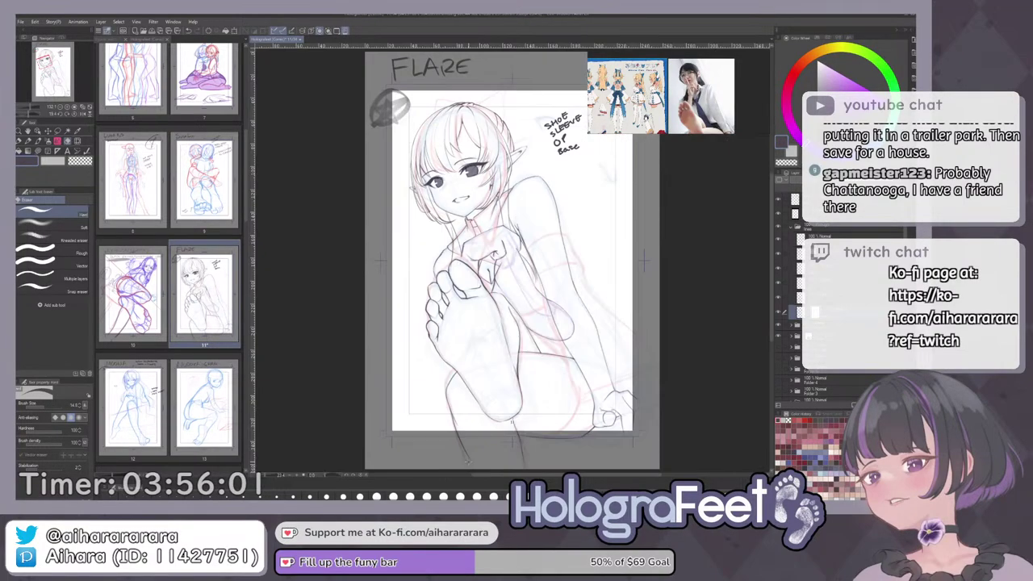
key("ctrl+0")
Examine the figure with the body line art and the hair line art hidden and shown in turn.
left_click(779, 312)
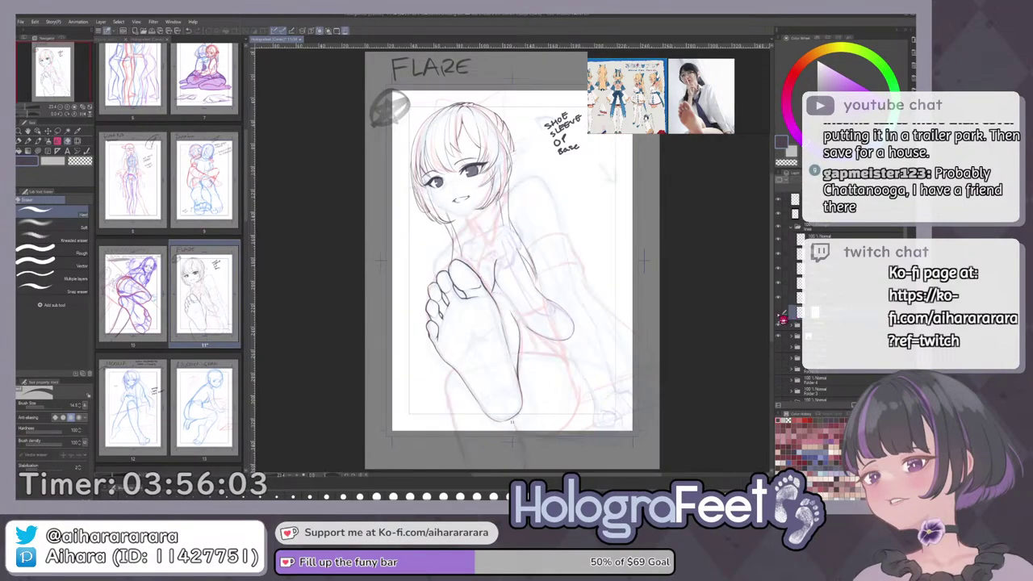
left_click(779, 313)
key("p")
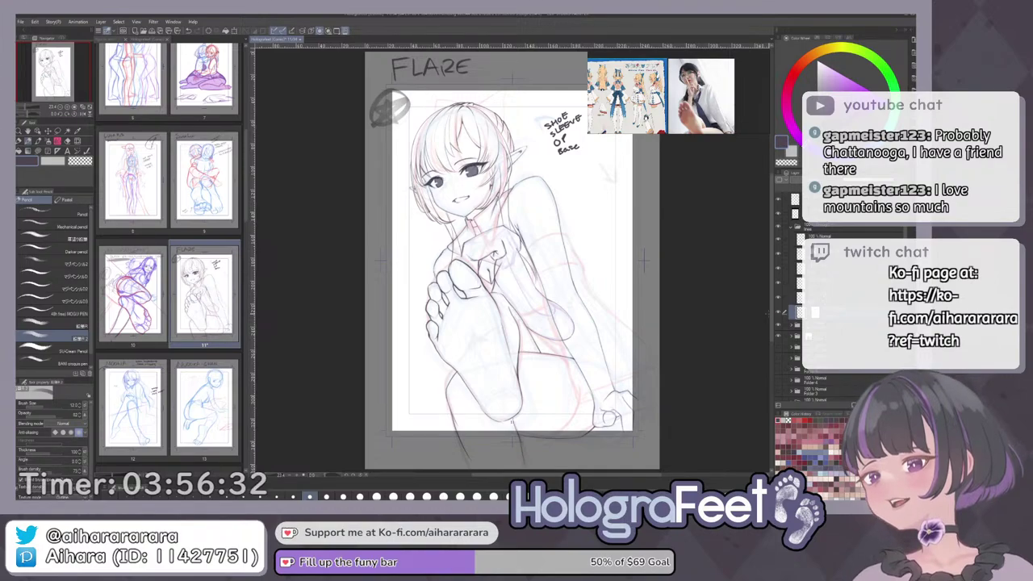
left_click(780, 256)
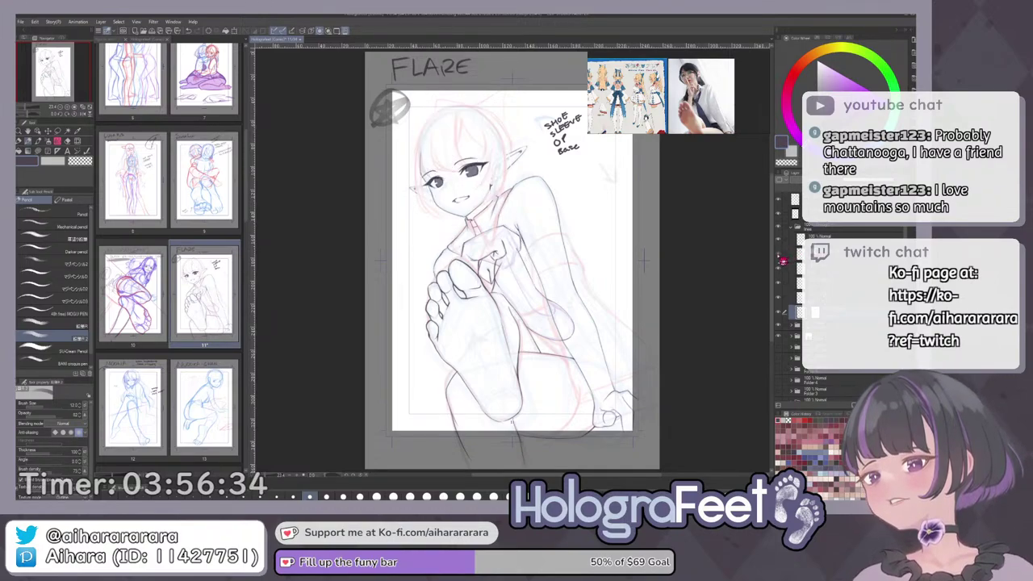
left_click(780, 256)
left_click(784, 261)
left_click(785, 260)
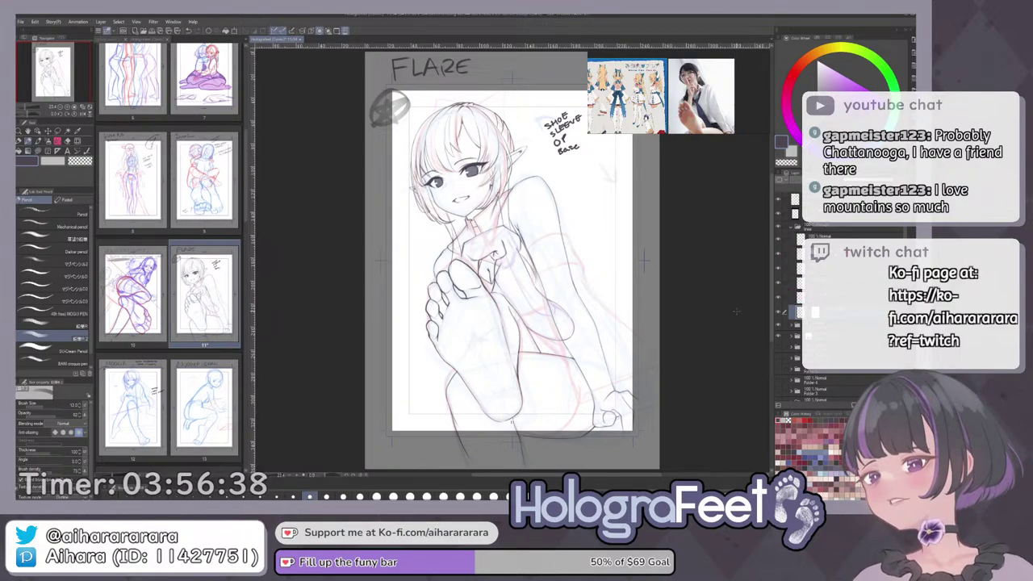
Make the rough sketch show more strongly beneath the line art.
left_click_drag(699, 383, 680, 336)
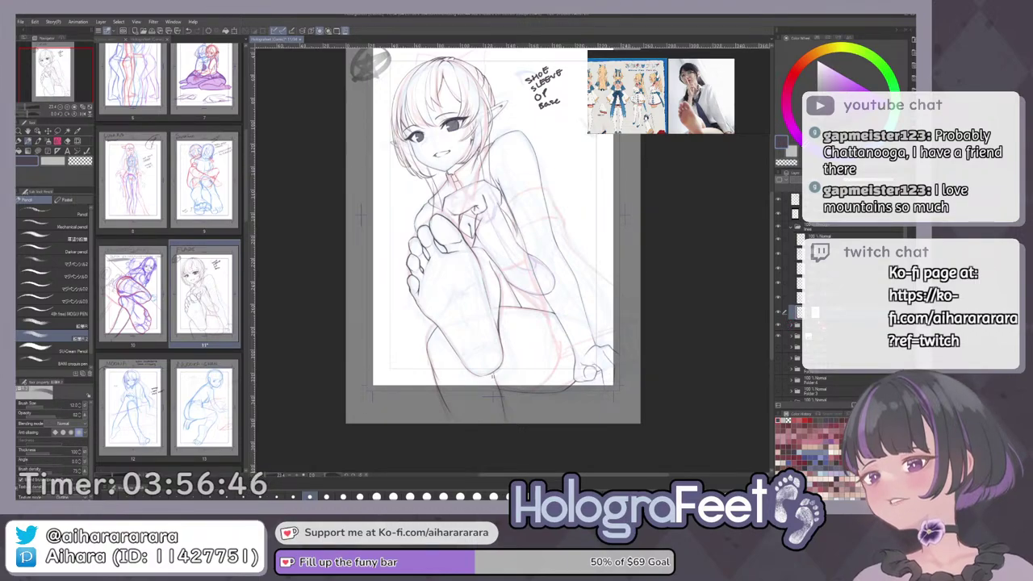
key("asciicircum")
key("asciicircum")
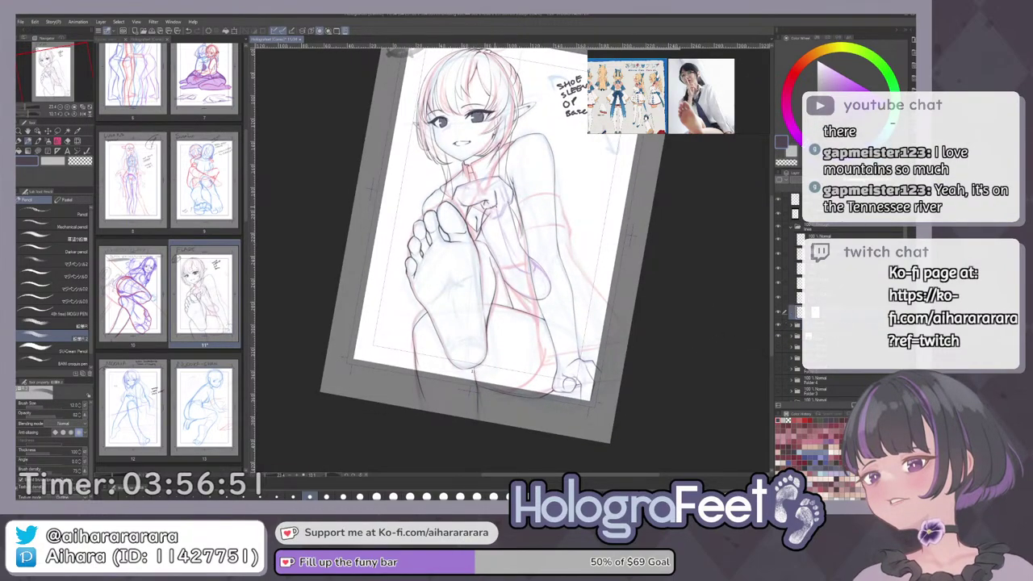
left_click_drag(473, 372, 520, 340)
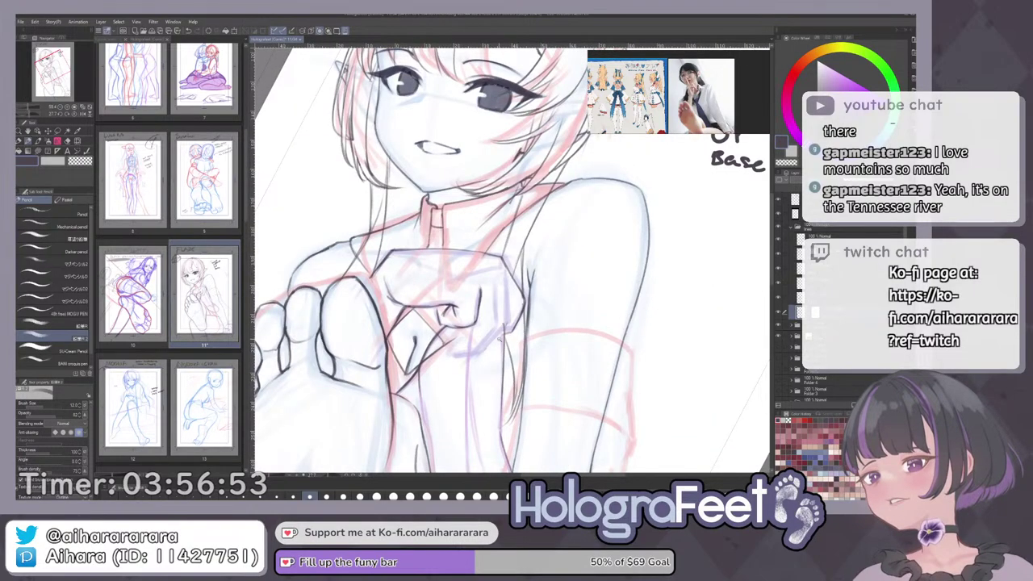
scroll(499, 337, "up", 2)
key("ctrl+0")
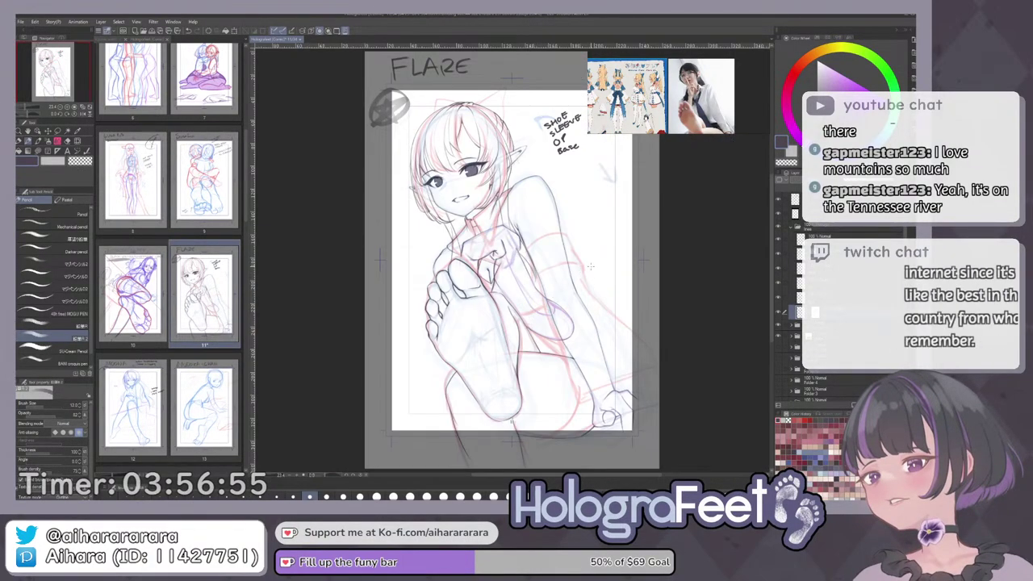
Pencil the outer edge of the hand held at the chest and erase the excess line beside it.
left_click_drag(595, 242, 594, 284)
scroll(518, 253, "up", 3)
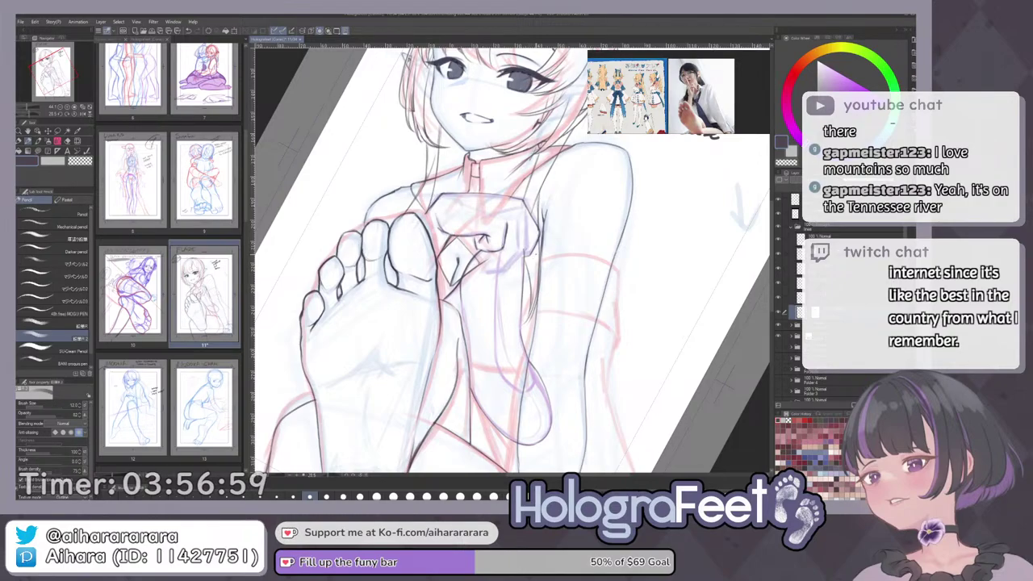
key("ctrl+plus")
key("ctrl+plus")
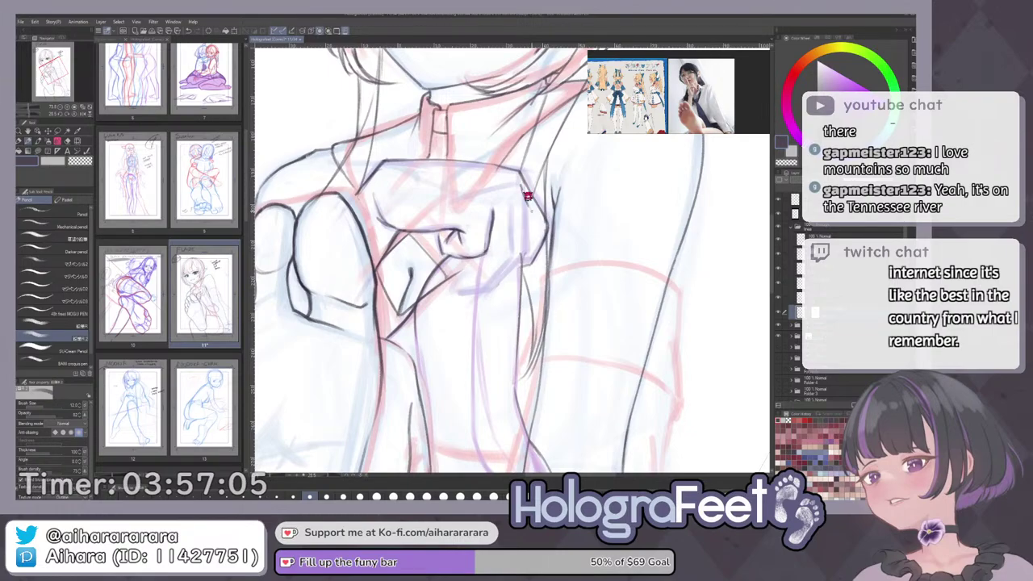
left_click_drag(543, 213, 515, 282)
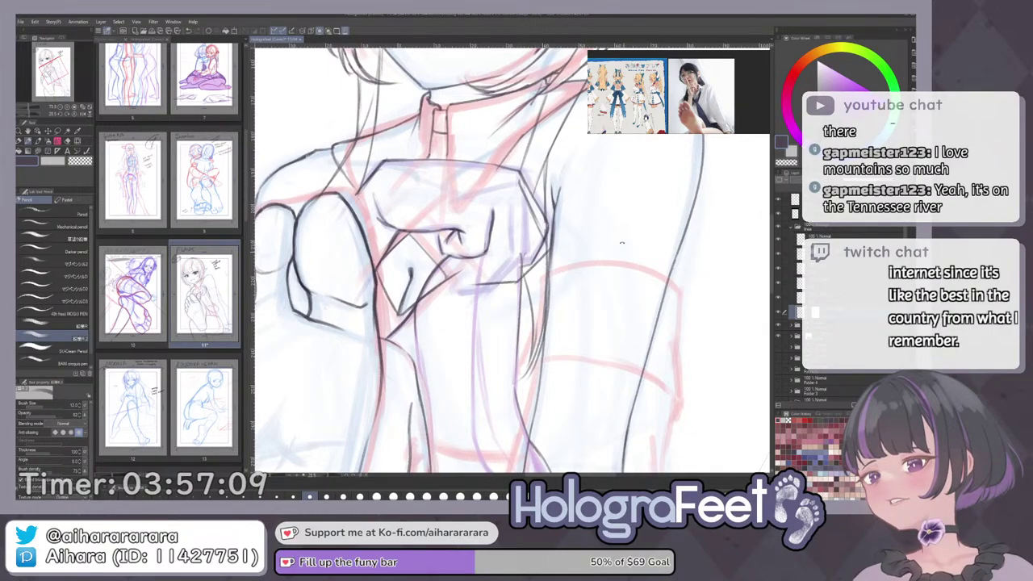
left_click_drag(622, 243, 604, 196)
key("e")
left_click_drag(533, 233, 530, 259)
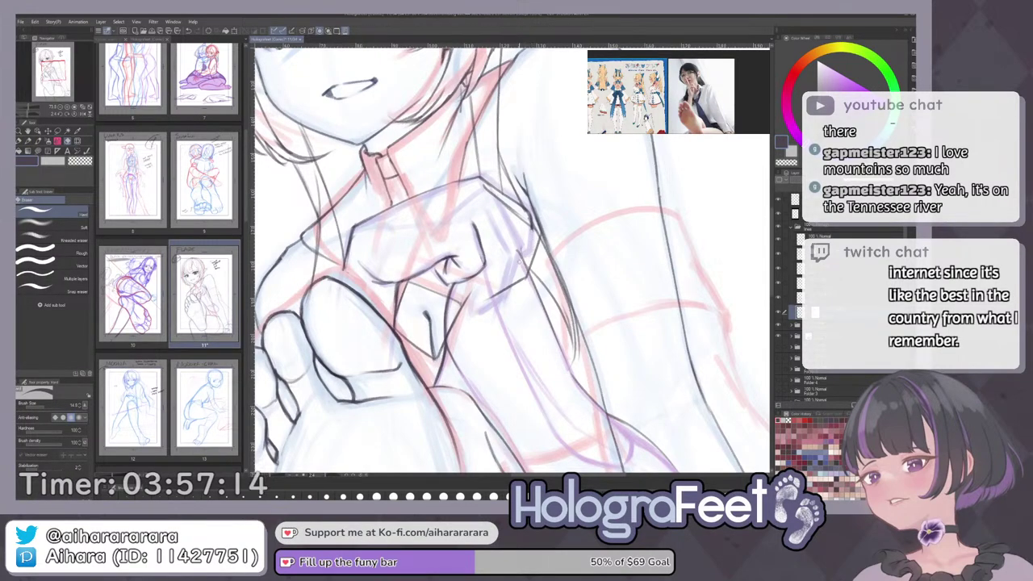
Erase the line running down from the outer knuckle of the hand held at the chest.
key("ctrl+0")
key("p")
scroll(509, 247, "up", 3)
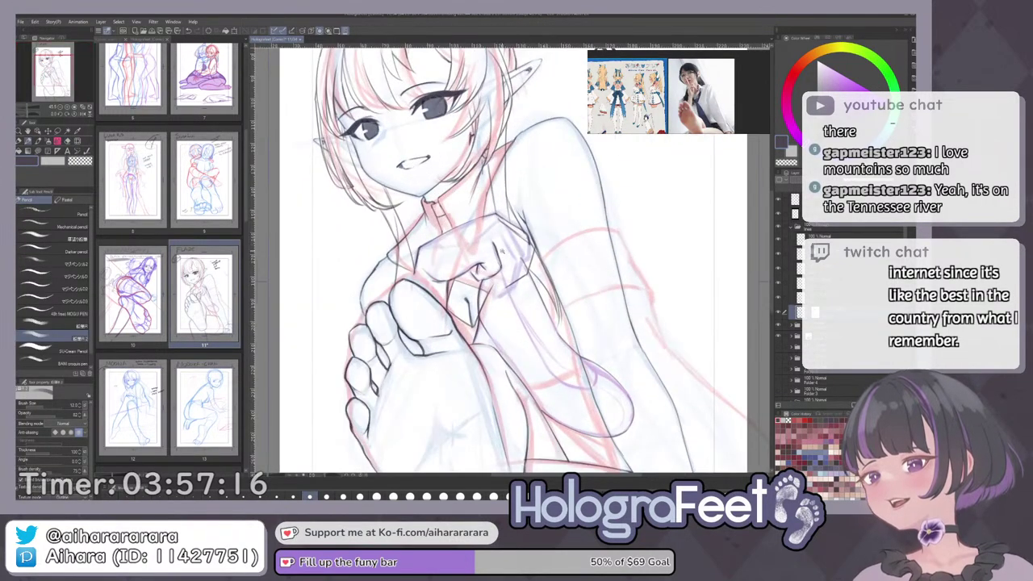
scroll(501, 250, "up", 2)
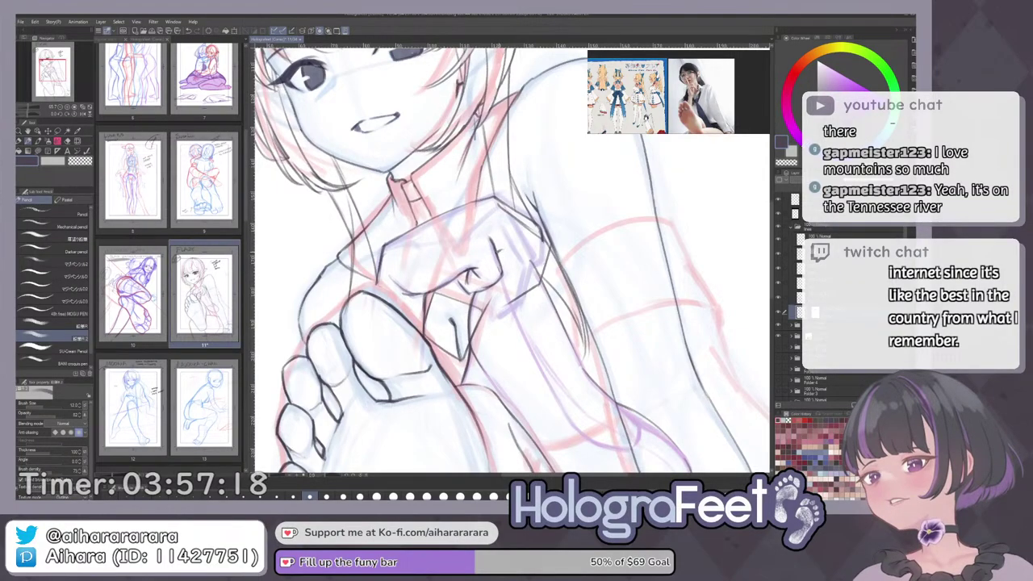
left_click_drag(513, 258, 558, 266)
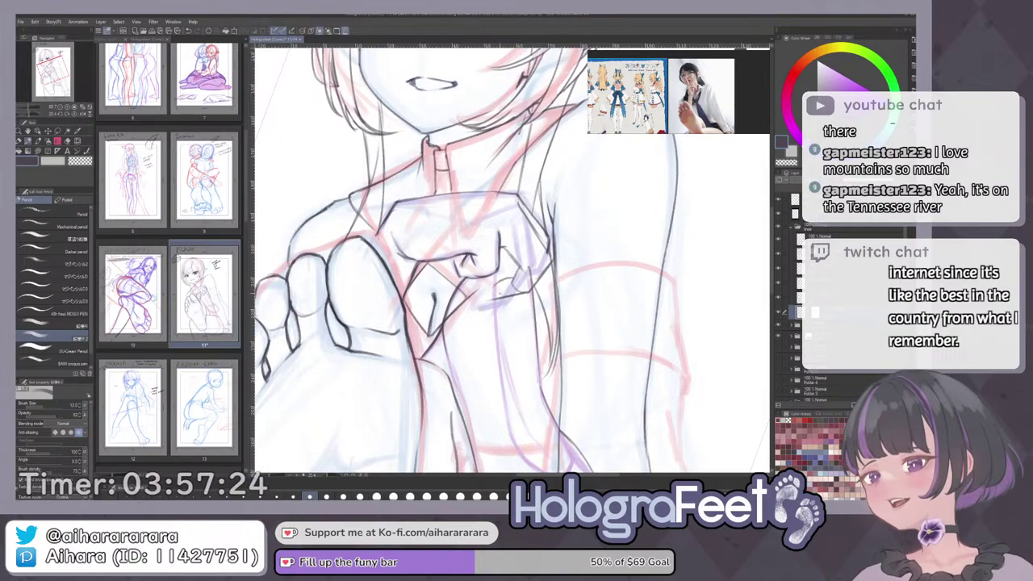
left_click_drag(607, 219, 605, 248)
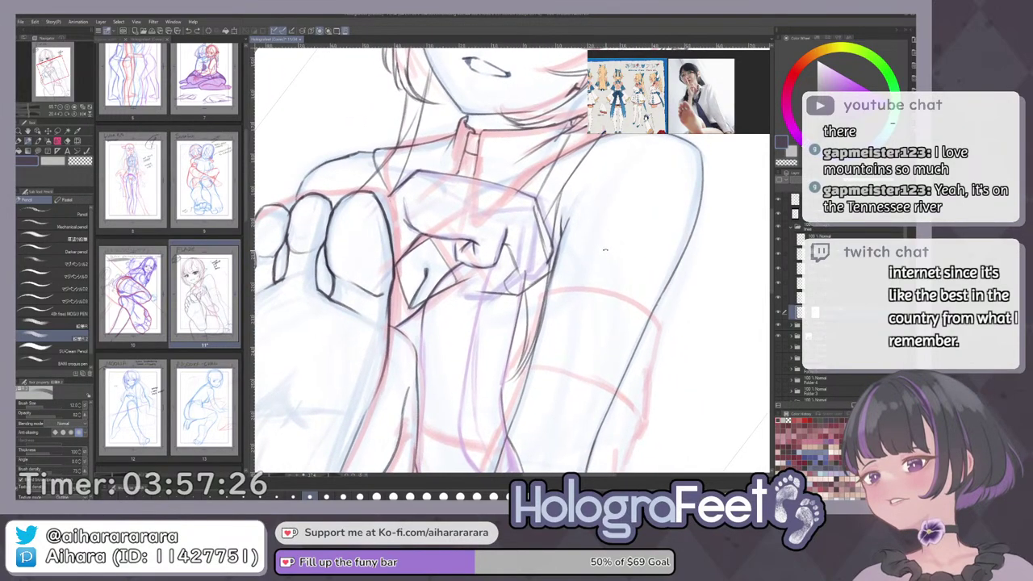
key("ctrl+0")
left_click_drag(548, 228, 586, 171)
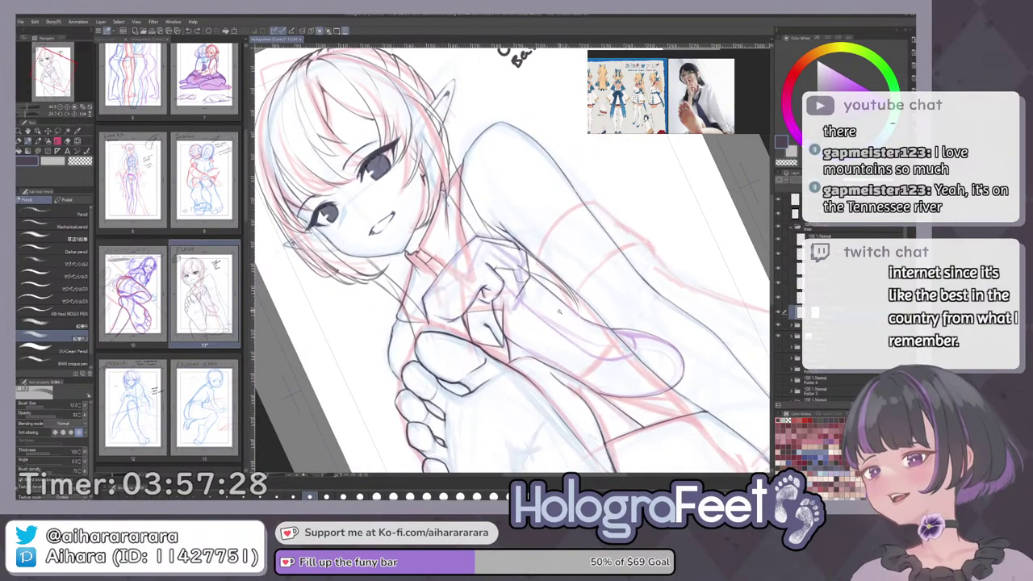
left_click_drag(557, 295, 654, 291)
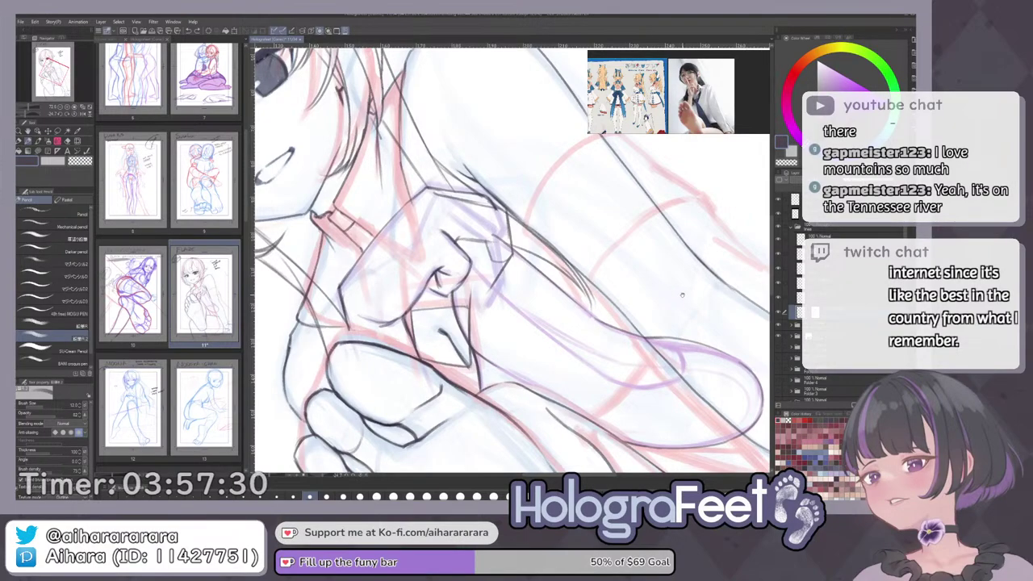
key("ctrl+0")
left_click_drag(516, 269, 544, 266)
scroll(543, 267, "up", 5)
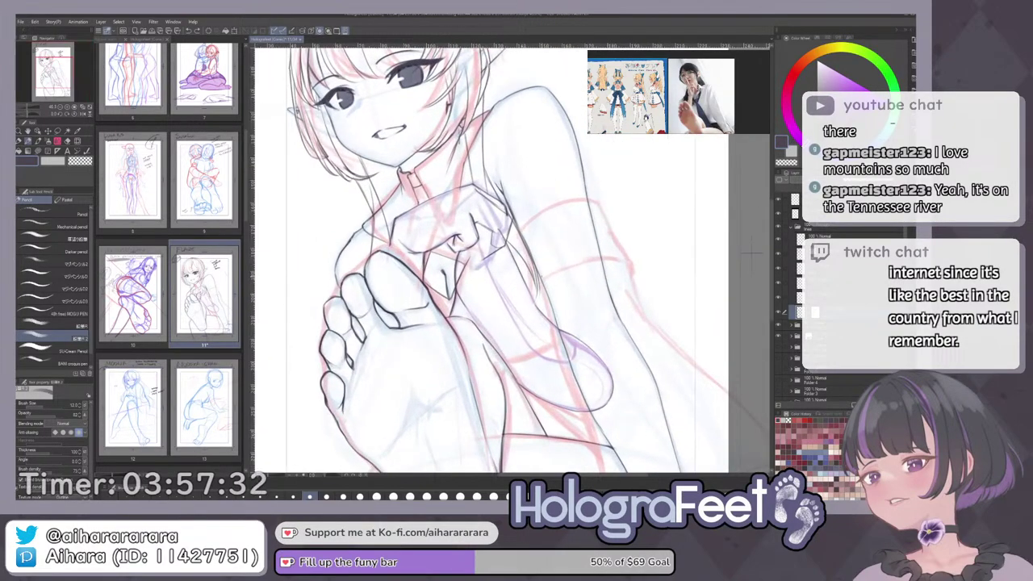
mouse_move(610, 292)
left_mouse_down()
mouse_move(604, 220)
mouse_move(582, 190)
left_mouse_up()
scroll(524, 304, "up", 2)
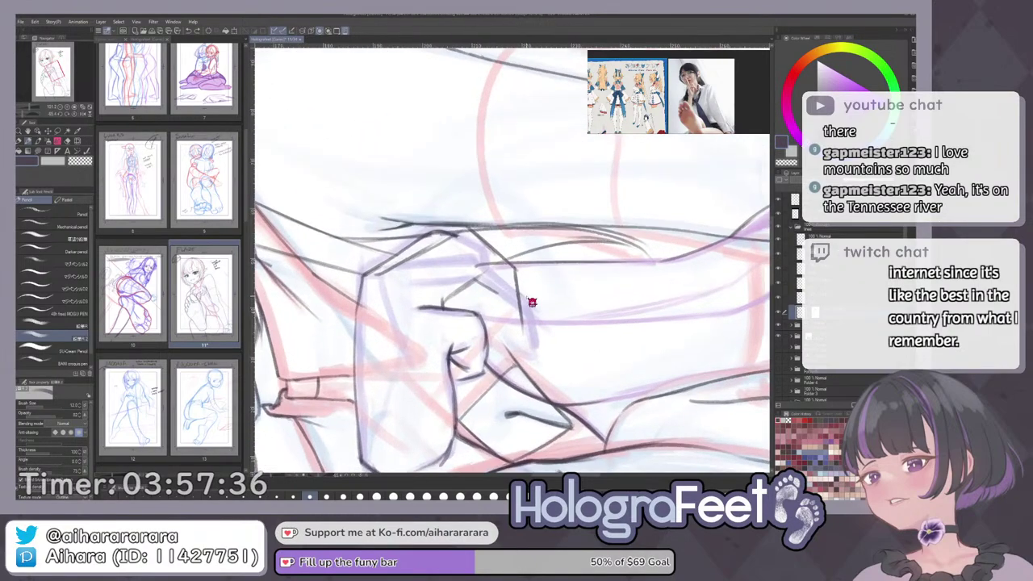
key("e")
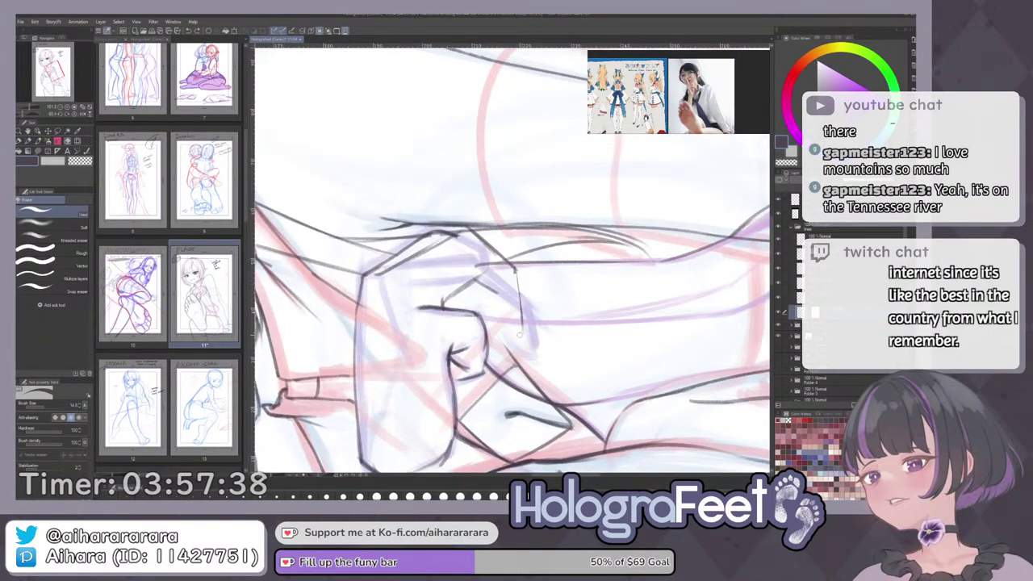
Pencil the folded outer fingers and the lower edge of the hand held at the chest.
key("p")
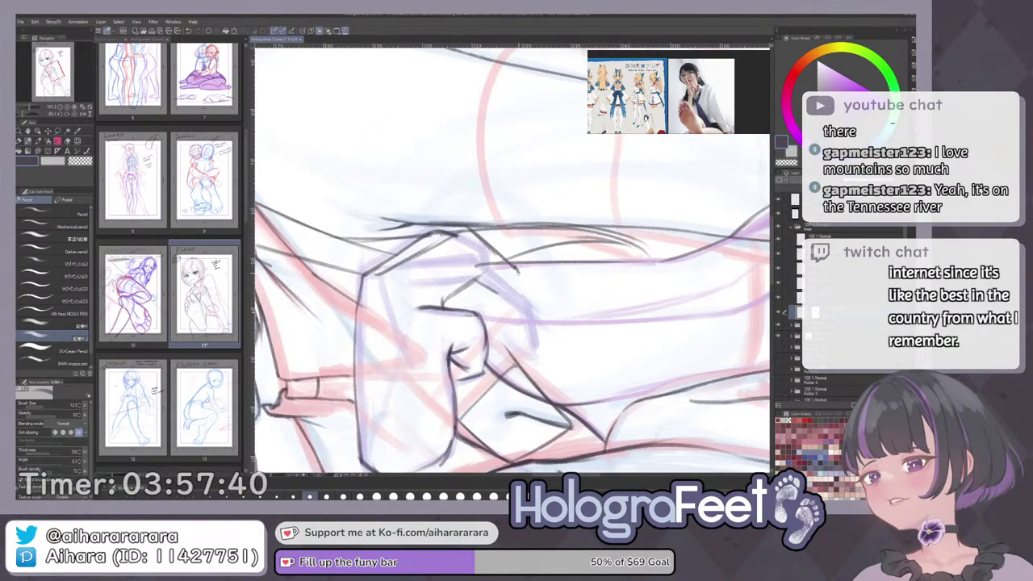
left_click_drag(520, 277, 490, 320)
mouse_move(513, 287)
left_mouse_down()
mouse_move(472, 291)
mouse_move(464, 243)
left_mouse_up()
key("ctrl+0")
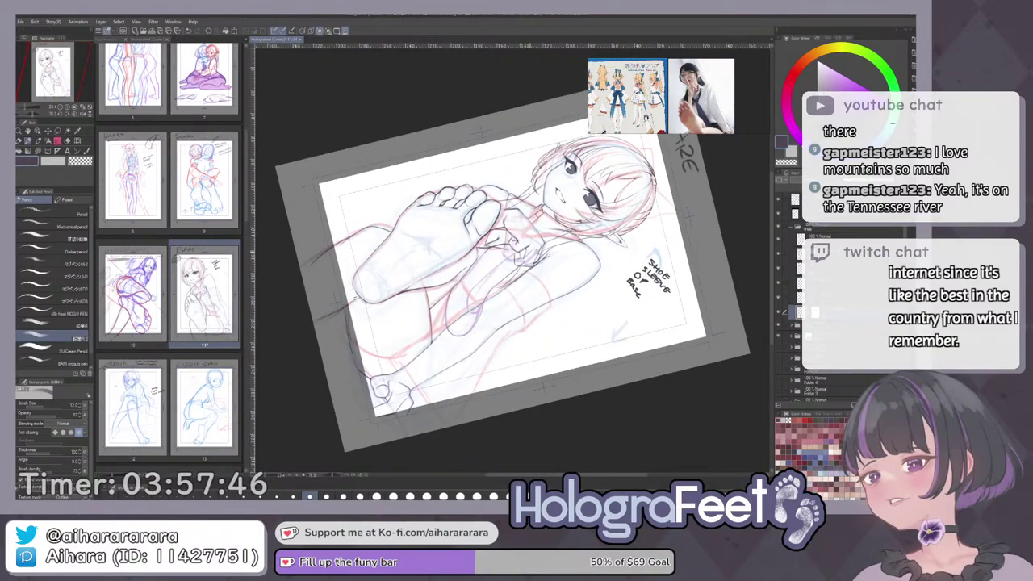
scroll(514, 260, "up", 5)
scroll(484, 297, "up", 2)
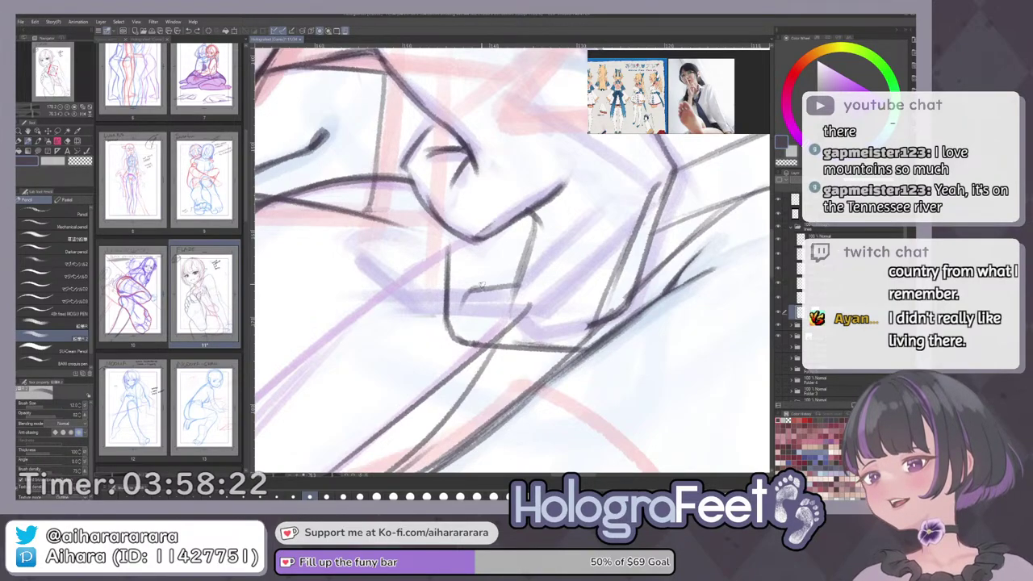
key("ctrl+0")
left_click_drag(512, 259, 557, 284)
key("ctrl+plus")
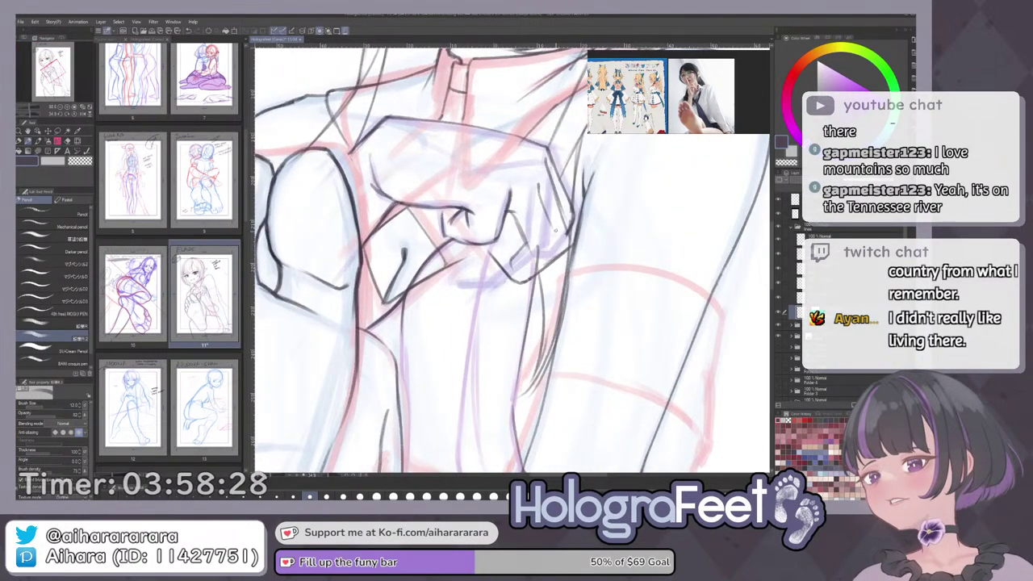
left_click_drag(561, 225, 559, 257)
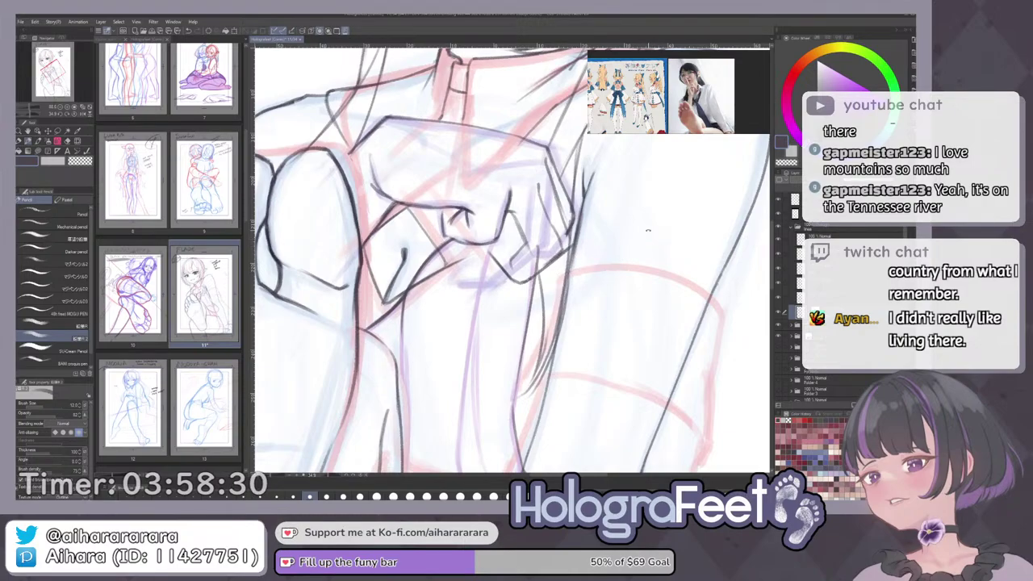
Erase the excess pencil line where the chest hand's outer edge meets the arm.
key("minus")
key("e")
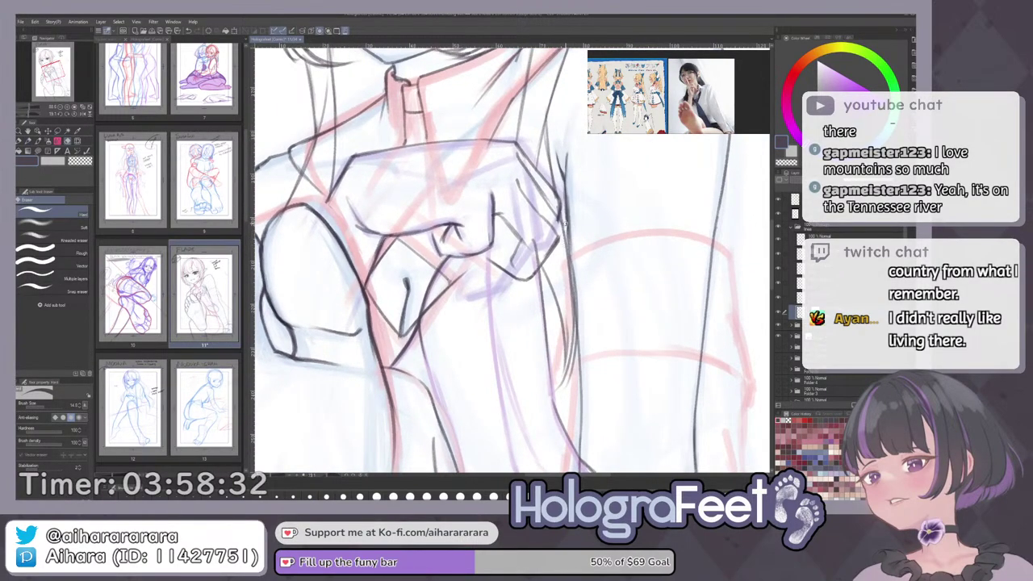
key("p")
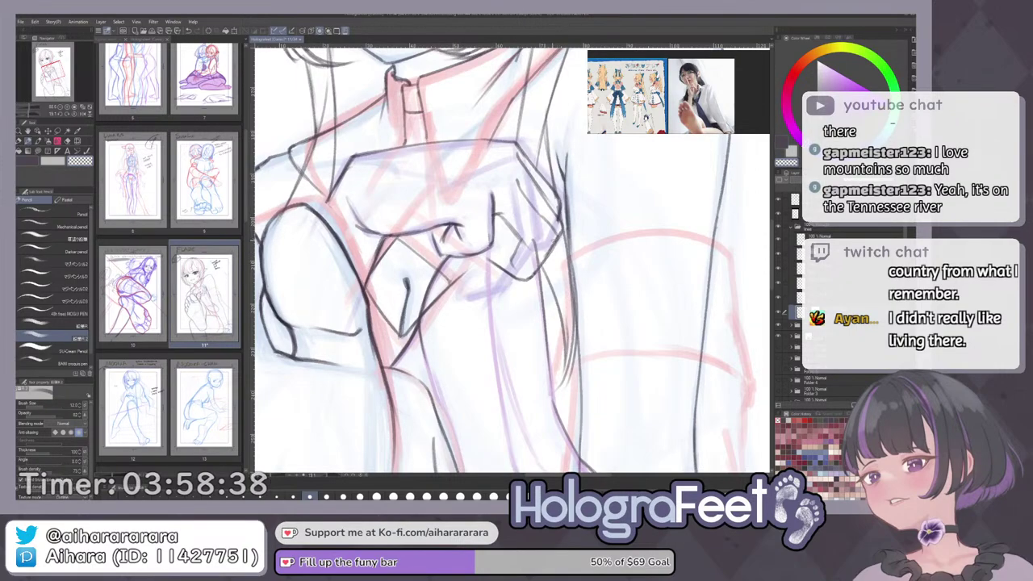
left_click_drag(595, 215, 602, 197)
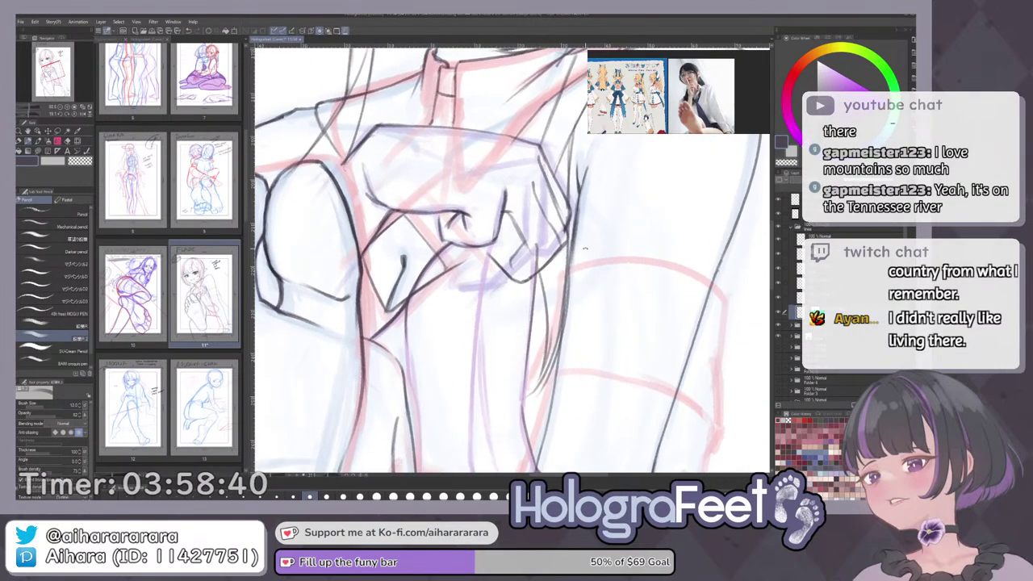
On a separate line layer, pencil the rounded upper end of the shoe held below the chest hand.
key("ctrl+0")
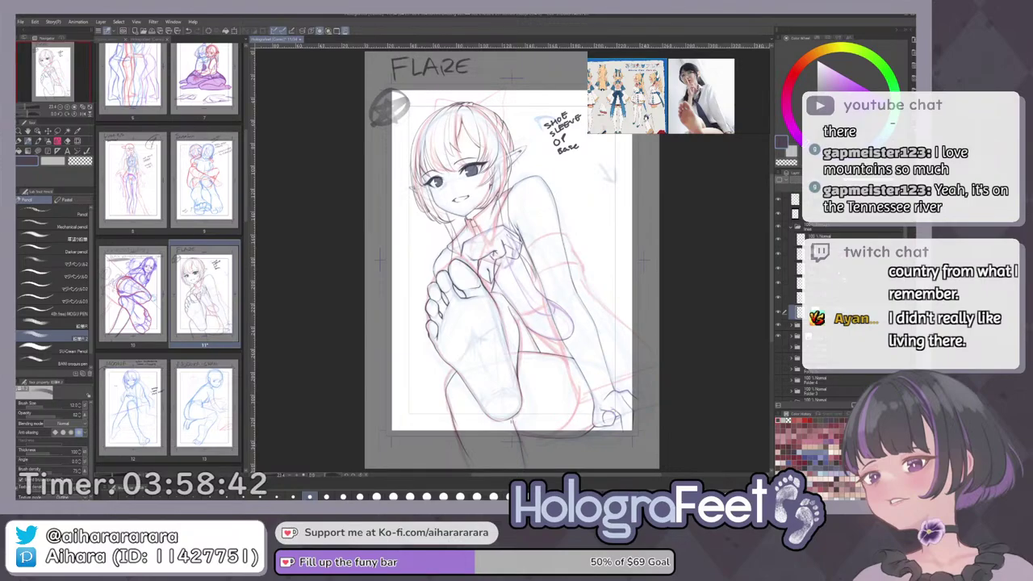
left_click(832, 297)
left_click(831, 239)
left_click_drag(606, 266, 603, 238)
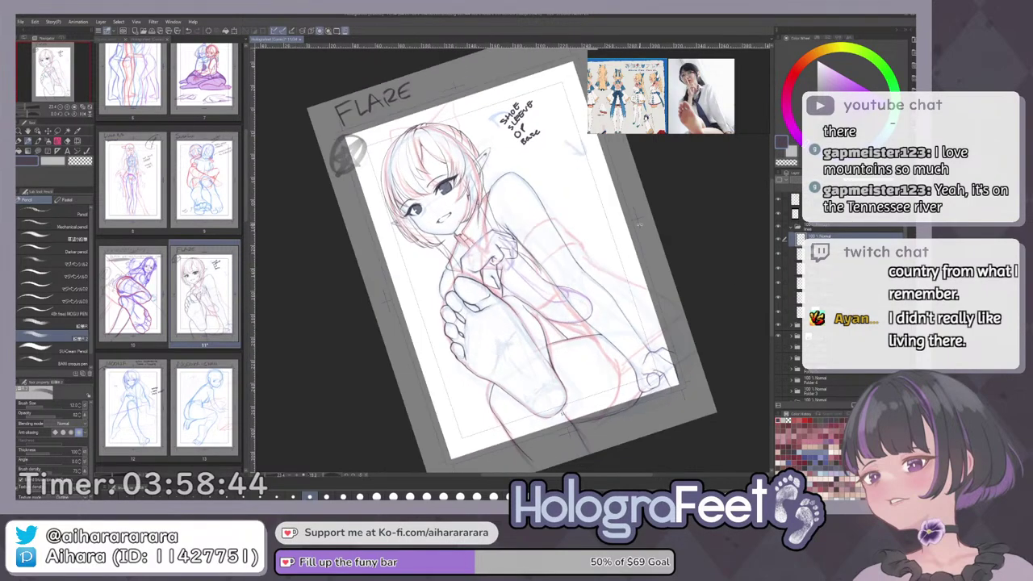
left_click_drag(525, 250, 565, 252)
left_click_drag(490, 242, 485, 287)
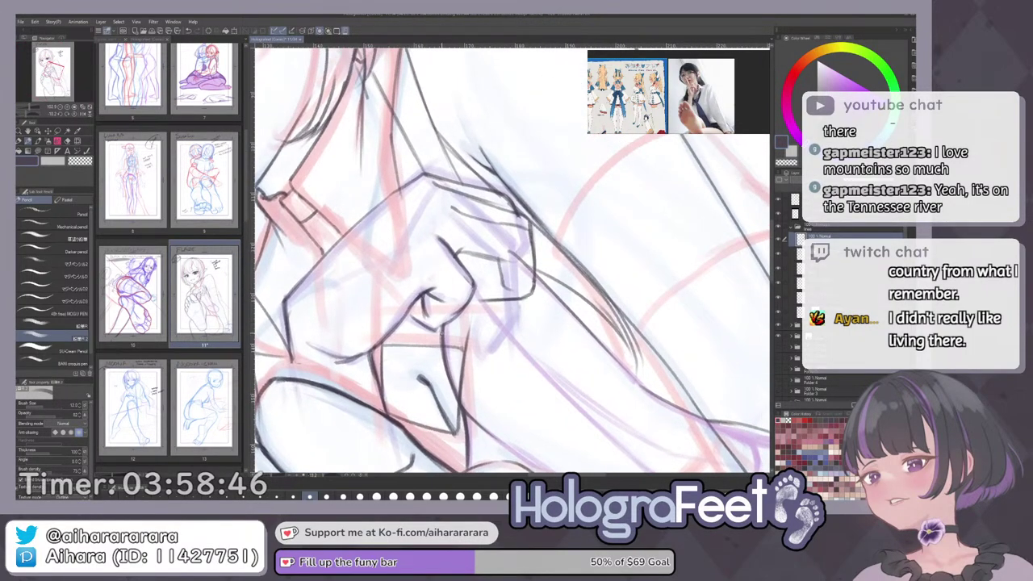
left_click_drag(445, 332, 466, 278)
key("ctrl+z")
left_click_drag(634, 220, 649, 302)
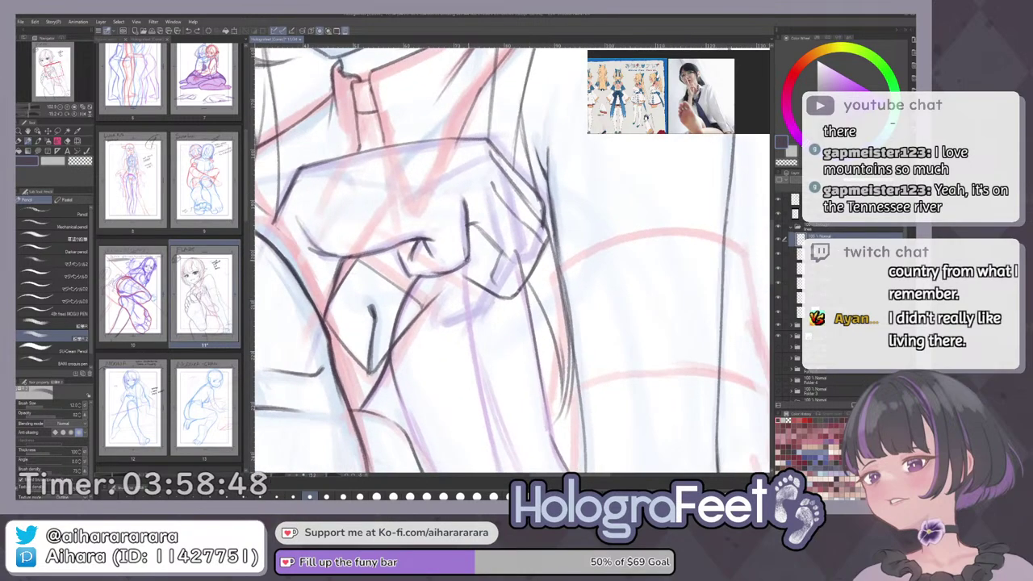
mouse_move(468, 264)
left_mouse_down()
mouse_move(522, 260)
mouse_move(468, 299)
left_mouse_up()
key("ctrl+z")
key("ctrl+z")
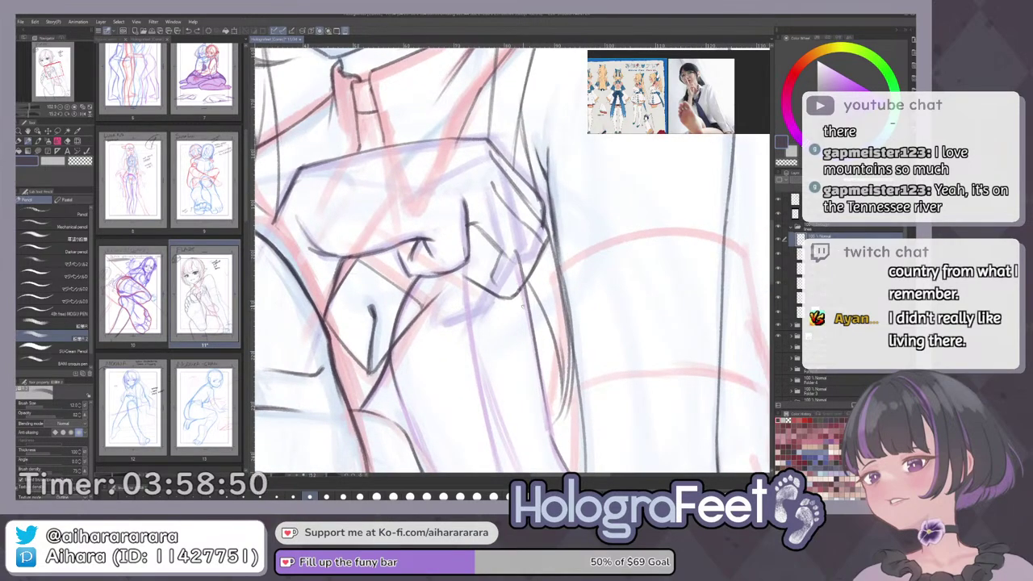
left_click_drag(520, 276, 466, 304)
mouse_move(519, 254)
left_mouse_down()
mouse_move(421, 280)
mouse_move(414, 292)
left_mouse_up()
key("ctrl+z")
left_click_drag(497, 244, 407, 291)
key("ctrl+0")
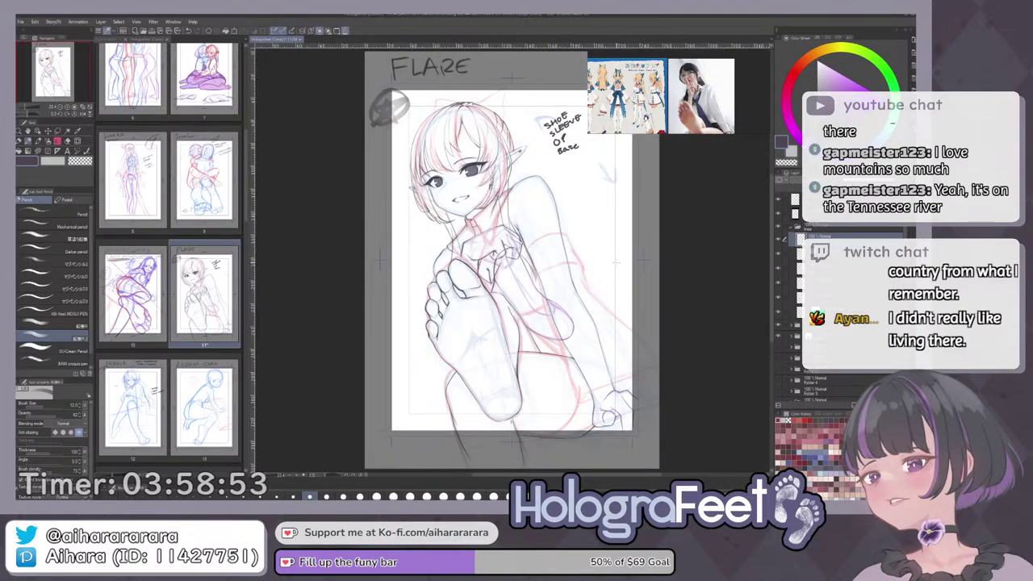
Display the body line art layer in blue and compare the figure with the rough sketch hidden and shown.
left_click_drag(415, 348, 478, 386)
scroll(505, 266, "up", 4)
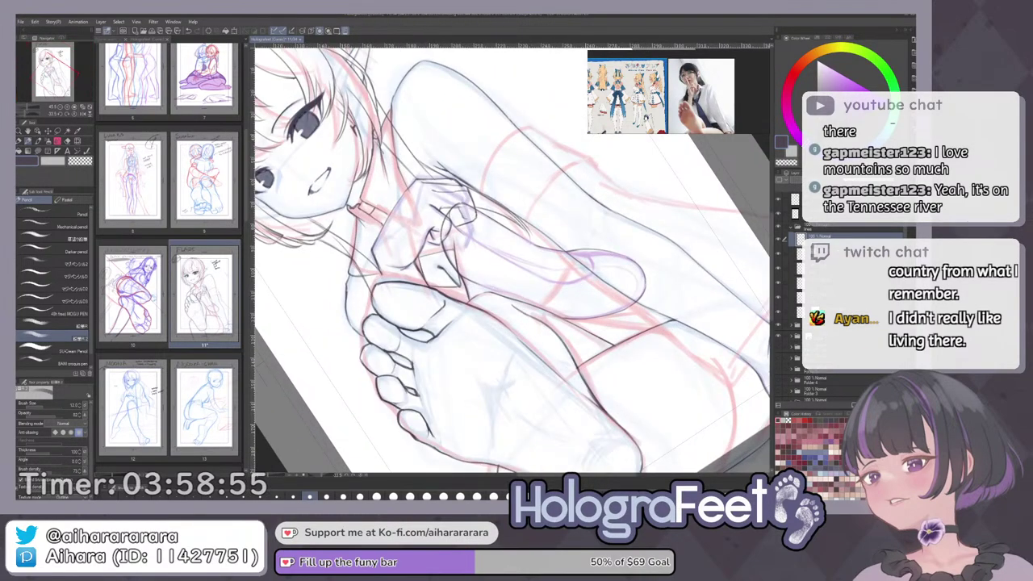
left_click(819, 311)
left_click_drag(717, 289, 585, 453)
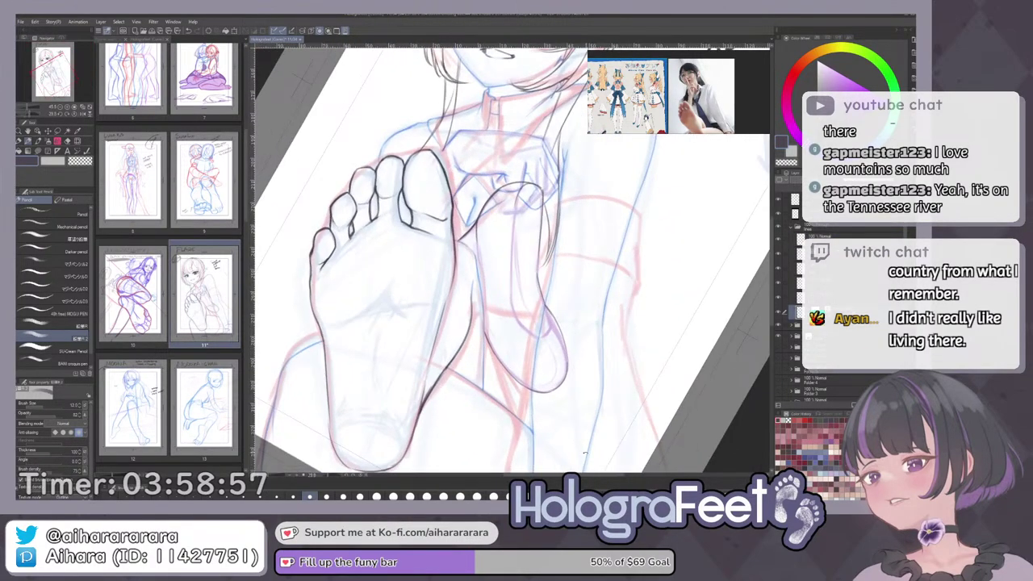
left_click(779, 336)
key("ctrl+0")
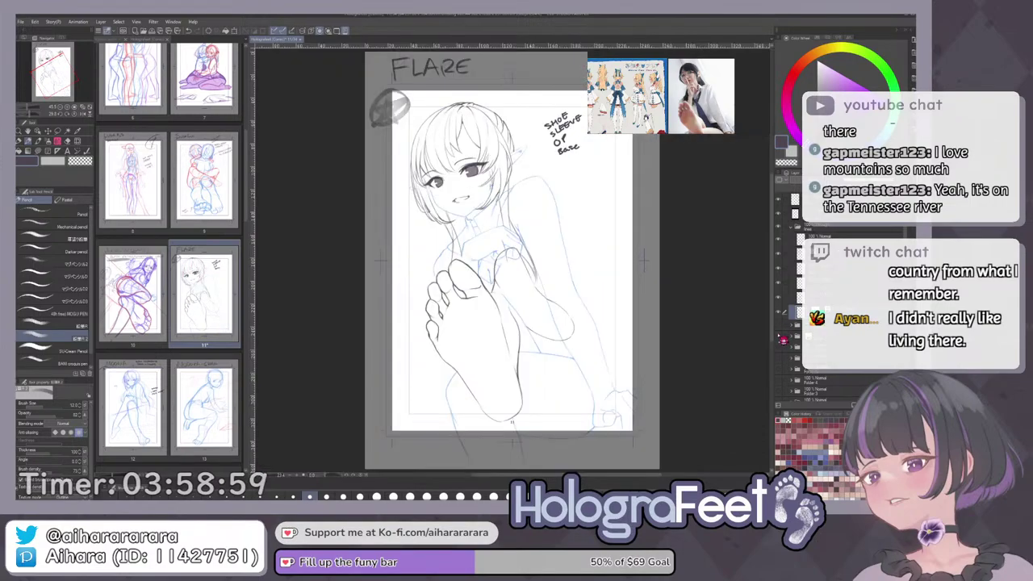
left_click(781, 342)
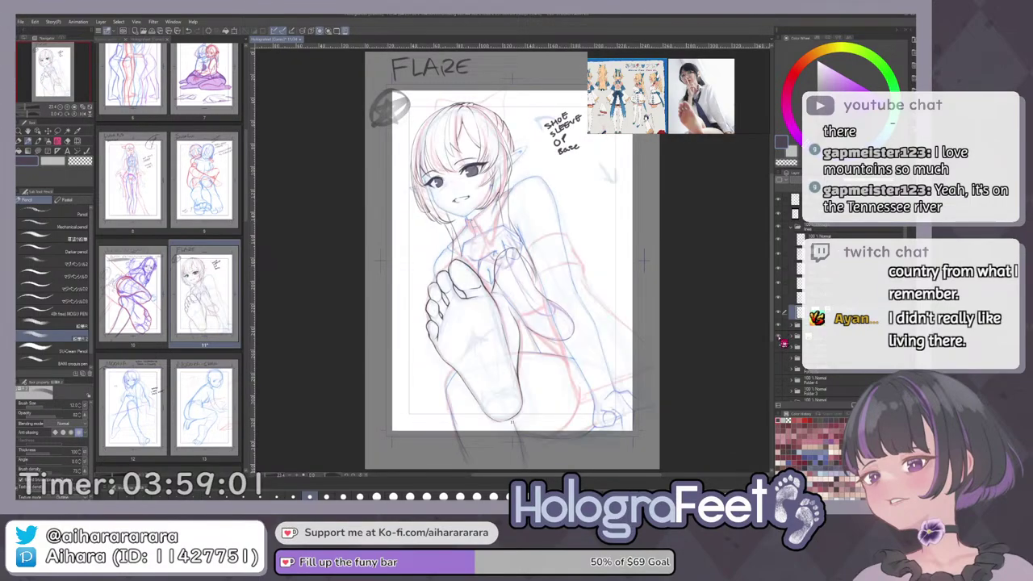
On the shoe's line layer, pencil the long inner side and the curved far end of the shoe's opening.
left_click(840, 238)
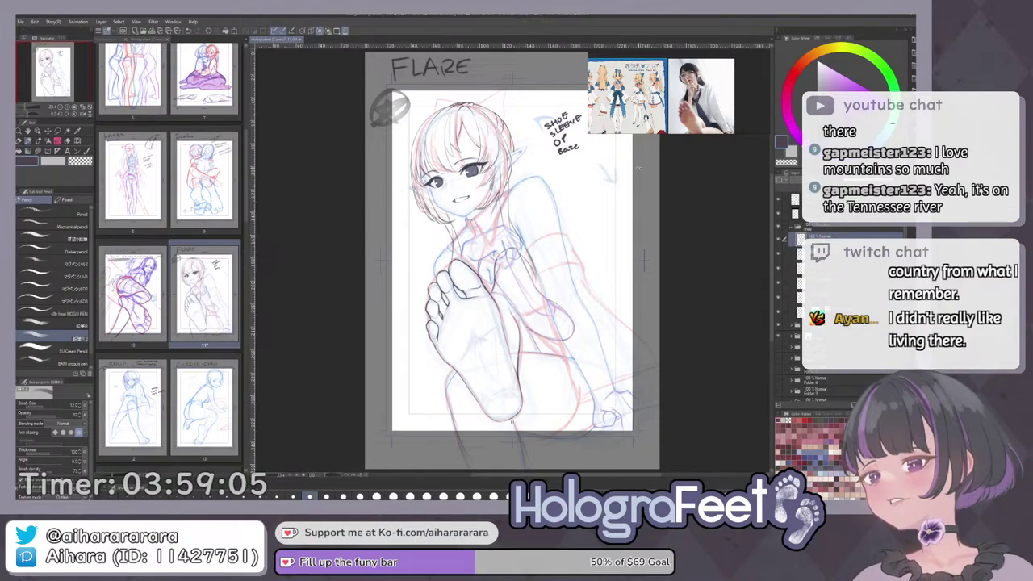
left_click_drag(638, 168, 598, 258)
left_click_drag(531, 278, 588, 273)
left_click_drag(496, 277, 482, 219)
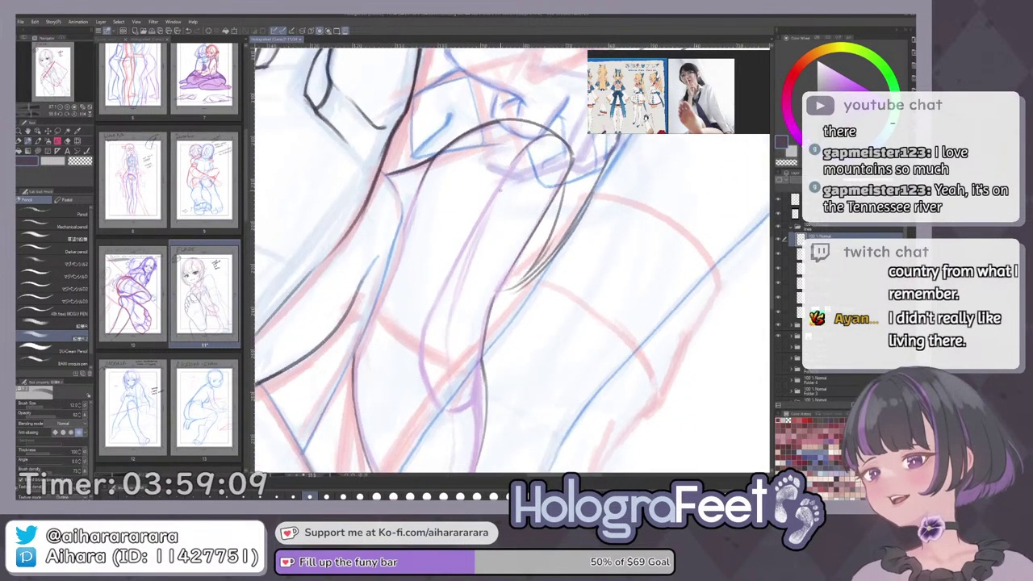
key("ctrl+z")
mouse_move(518, 160)
left_mouse_down()
mouse_move(423, 324)
mouse_move(423, 365)
left_mouse_up()
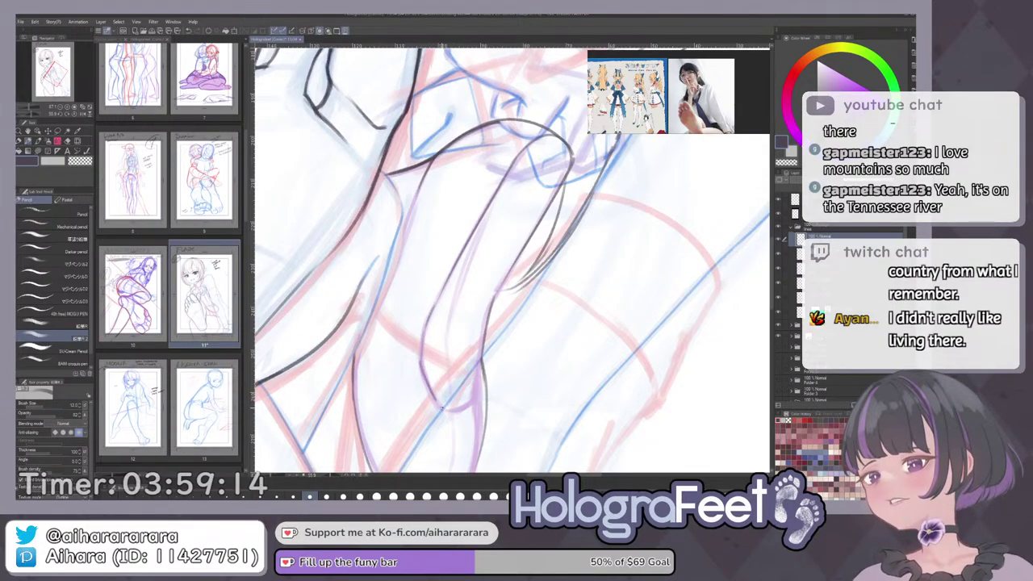
key("ctrl+z")
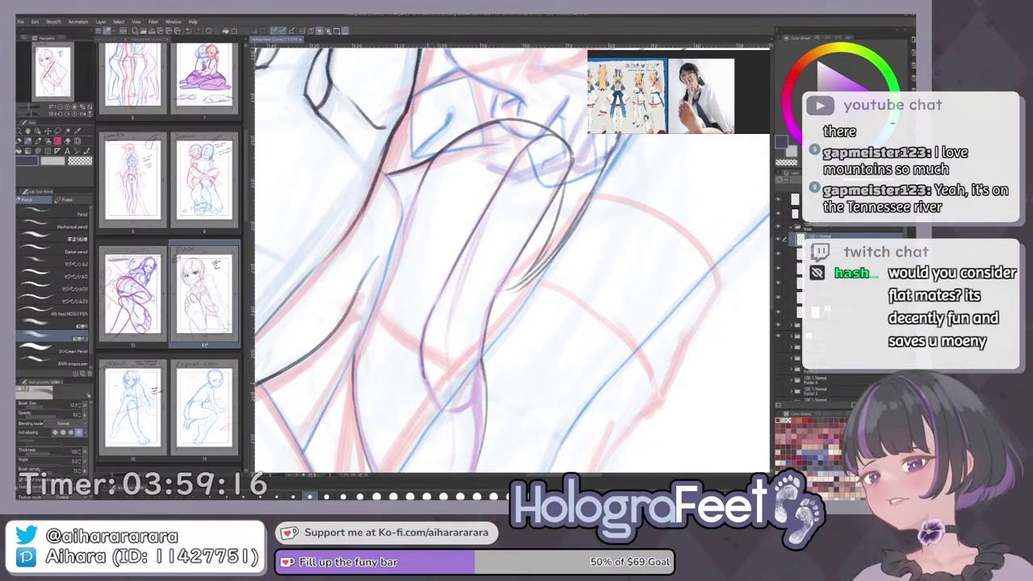
mouse_move(436, 397)
left_mouse_down()
mouse_move(467, 413)
mouse_move(622, 323)
mouse_move(648, 355)
mouse_move(684, 175)
mouse_move(674, 153)
left_mouse_up()
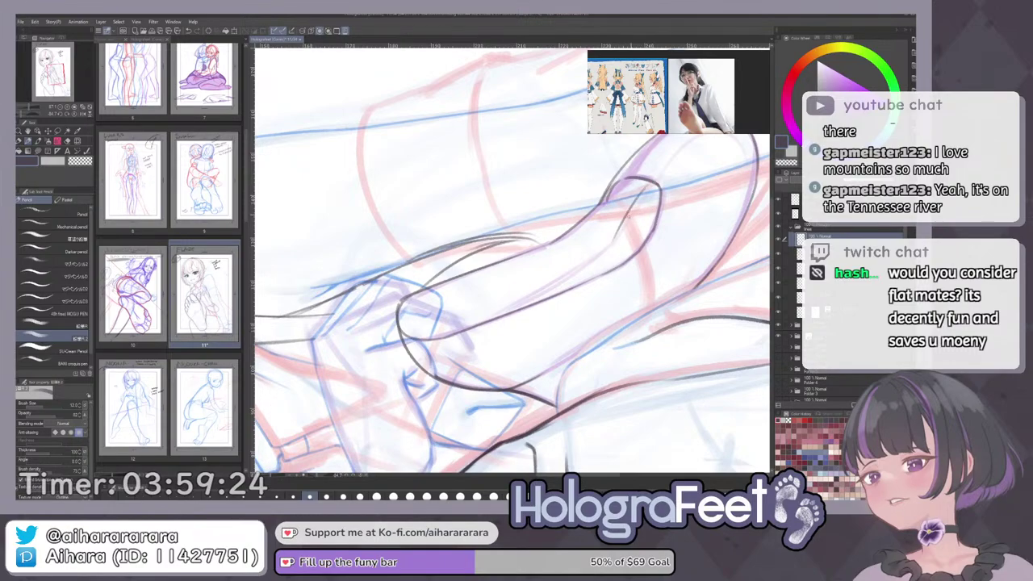
Pencil the inner contour line inside the opening of the held shoe.
left_click_drag(629, 216, 609, 251)
key("ctrl+z")
mouse_move(647, 185)
left_mouse_down()
mouse_move(599, 260)
mouse_move(606, 249)
mouse_move(530, 299)
left_mouse_up()
key("ctrl+0")
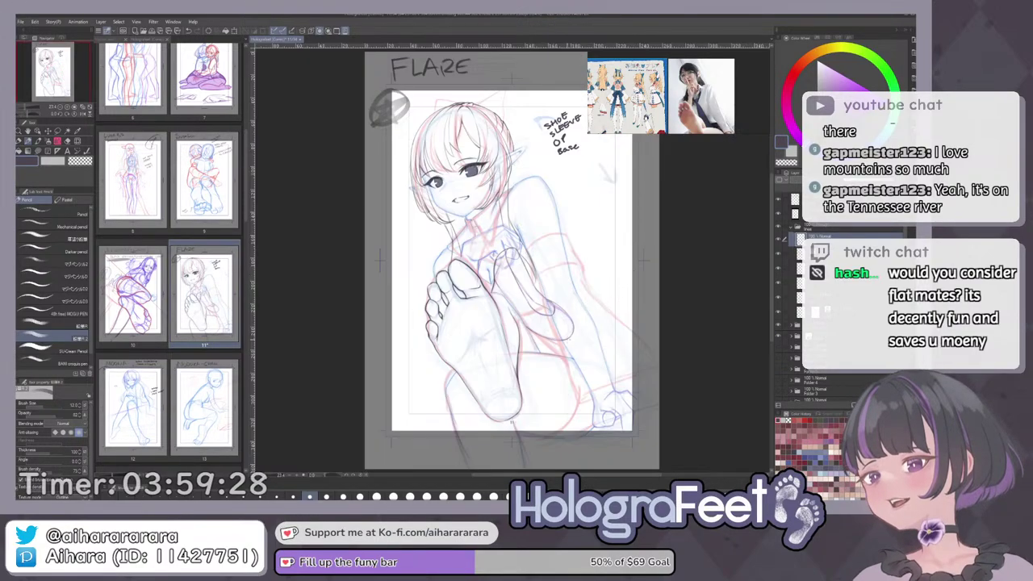
scroll(607, 307, "up", 2)
left_click_drag(607, 307, 525, 363)
scroll(557, 203, "up", 3)
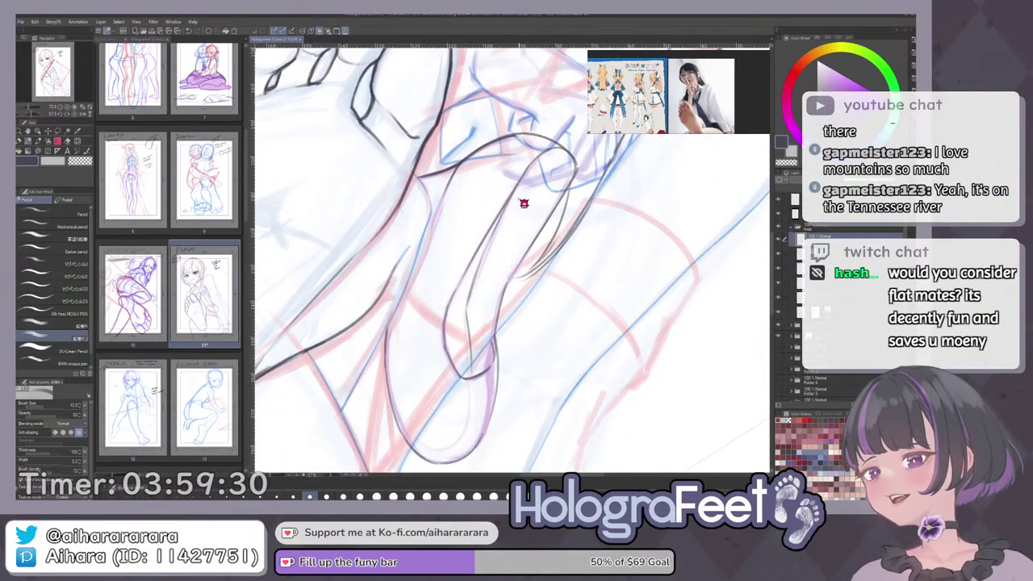
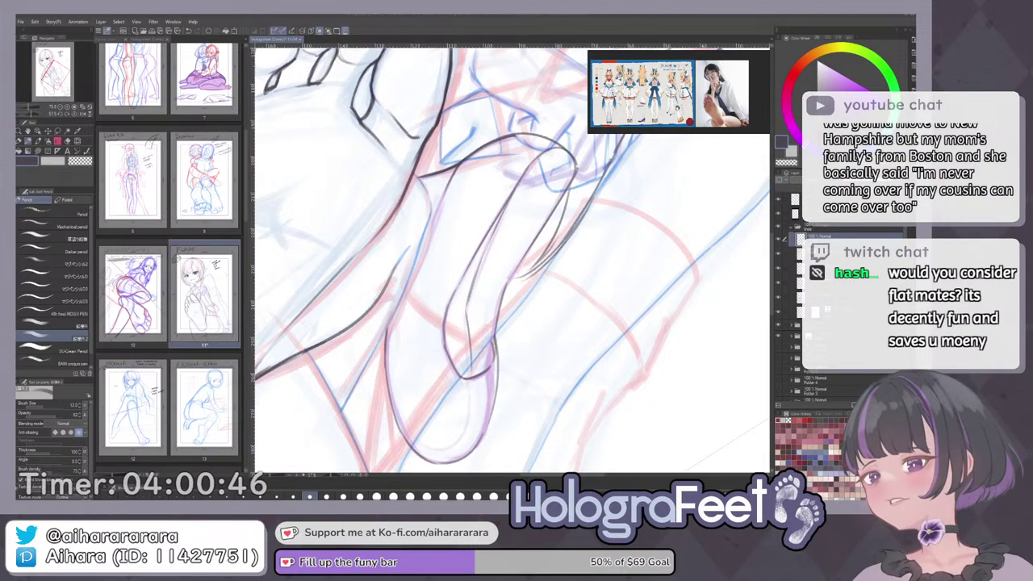
Examine the held shoe's pencil outline and its proportions against the whole figure.
key("ctrl+0")
left_click_drag(544, 259, 539, 243)
scroll(539, 242, "up", 3)
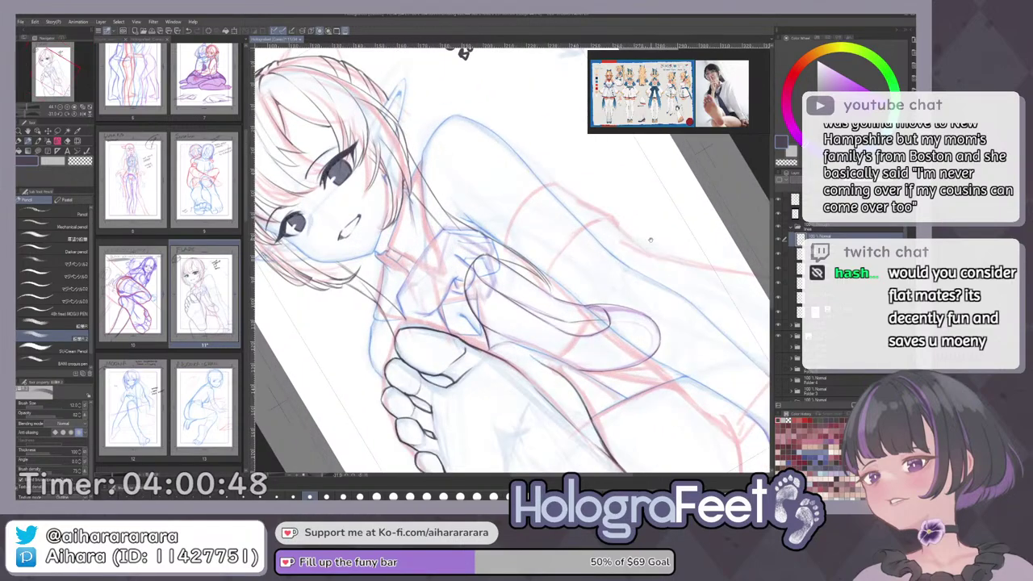
left_click_drag(683, 249, 603, 115)
key("ctrl+0")
left_click_drag(514, 421, 467, 415)
key("ctrl+0")
scroll(546, 347, "up", 5)
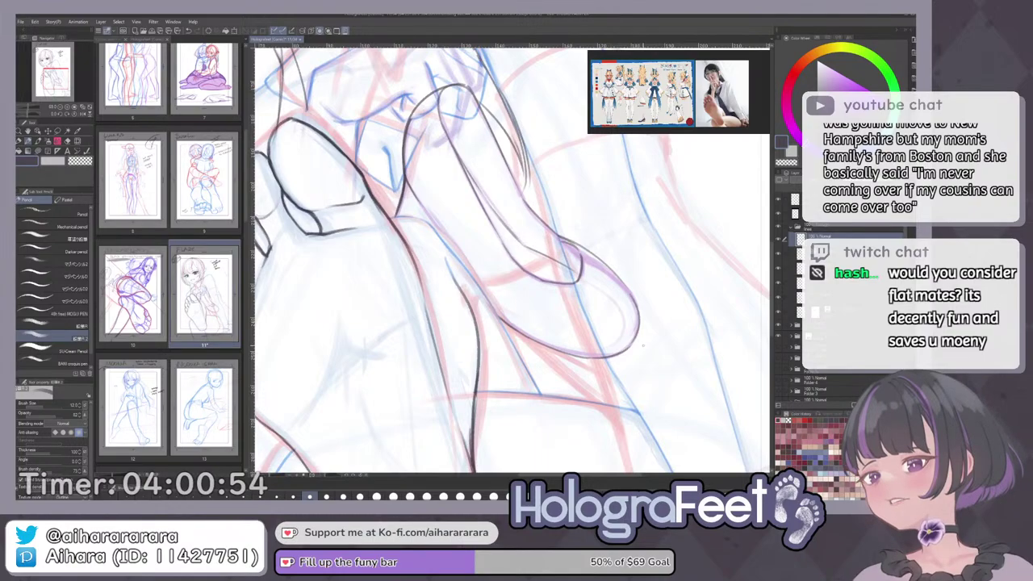
Undo the latest pencil lines on the held shoe and redraw the line along its far end.
left_click_drag(667, 327, 586, 173)
key("ctrl+z")
key("ctrl+z")
left_click_drag(686, 347, 631, 192)
key("ctrl+z")
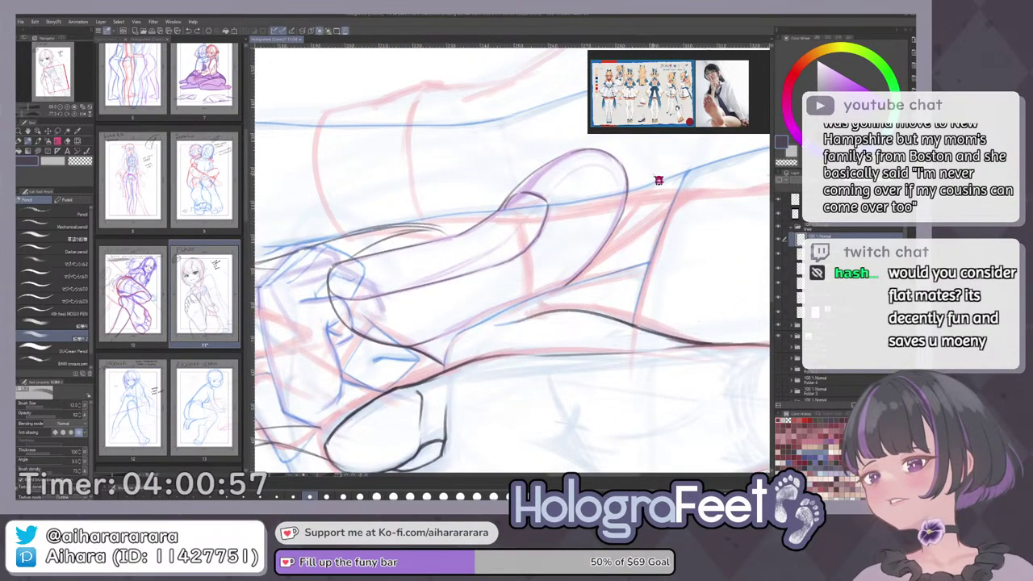
left_click_drag(544, 197, 593, 198)
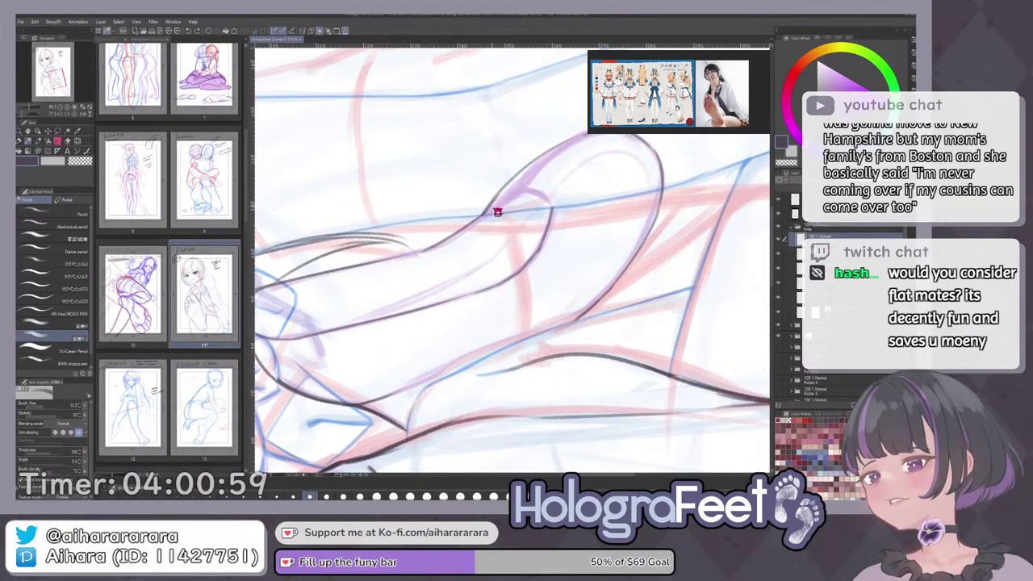
mouse_move(484, 215)
left_mouse_down()
mouse_move(508, 194)
mouse_move(542, 199)
mouse_move(525, 192)
mouse_move(546, 241)
left_mouse_up()
key("ctrl+0")
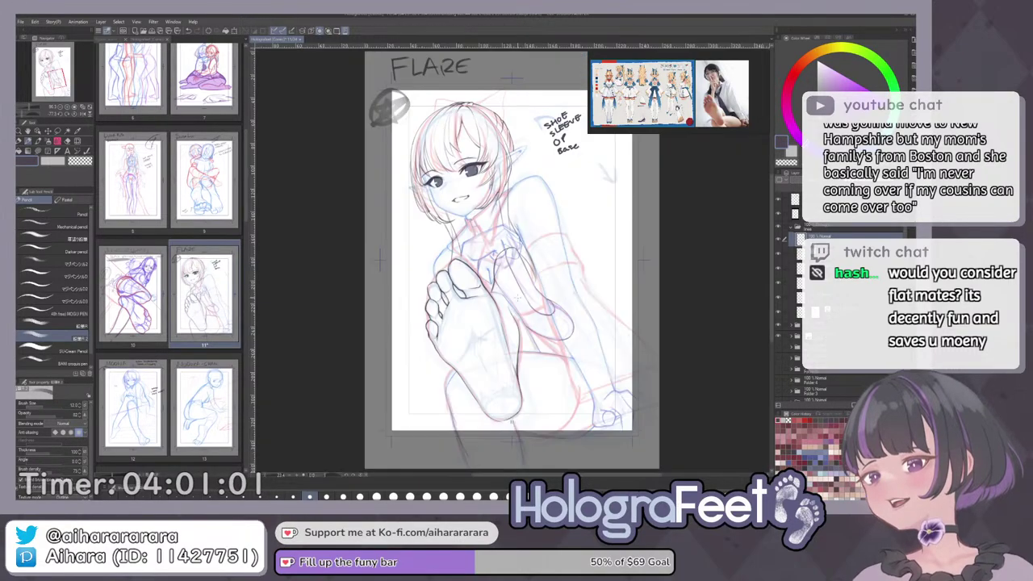
Retouch the held shoe's outline with pencil and eraser, checking its shape against the whole figure.
left_click_drag(513, 420, 661, 321)
left_click_drag(570, 233, 565, 363)
key("e")
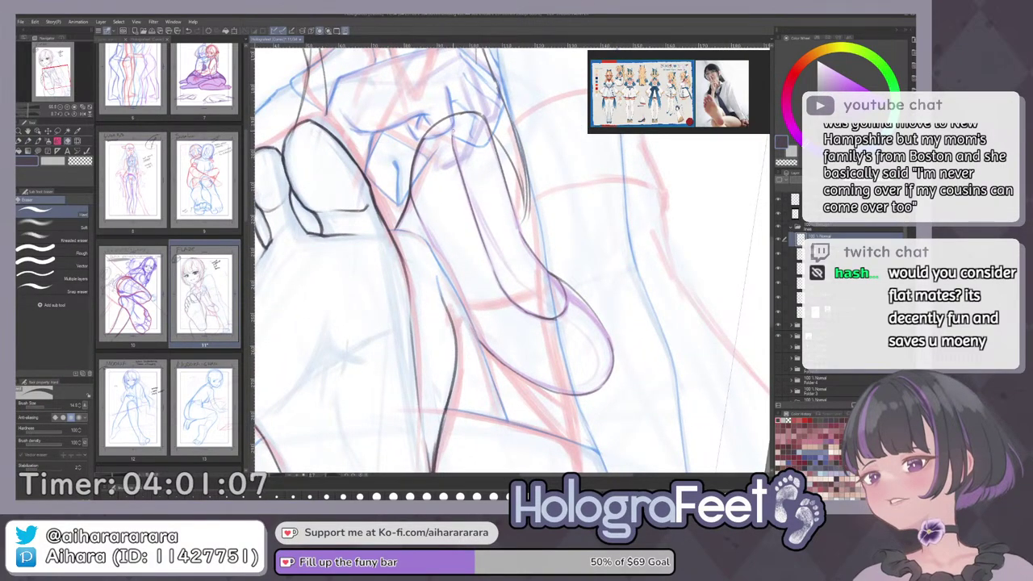
key("p")
scroll(479, 119, "up", 2)
key("ctrl+z")
mouse_move(489, 123)
left_mouse_down()
mouse_move(440, 152)
mouse_move(443, 123)
mouse_move(452, 172)
left_mouse_up()
key("ctrl+0")
mouse_move(629, 202)
left_mouse_down()
mouse_move(498, 92)
mouse_move(485, 93)
left_mouse_up()
key("ctrl+0")
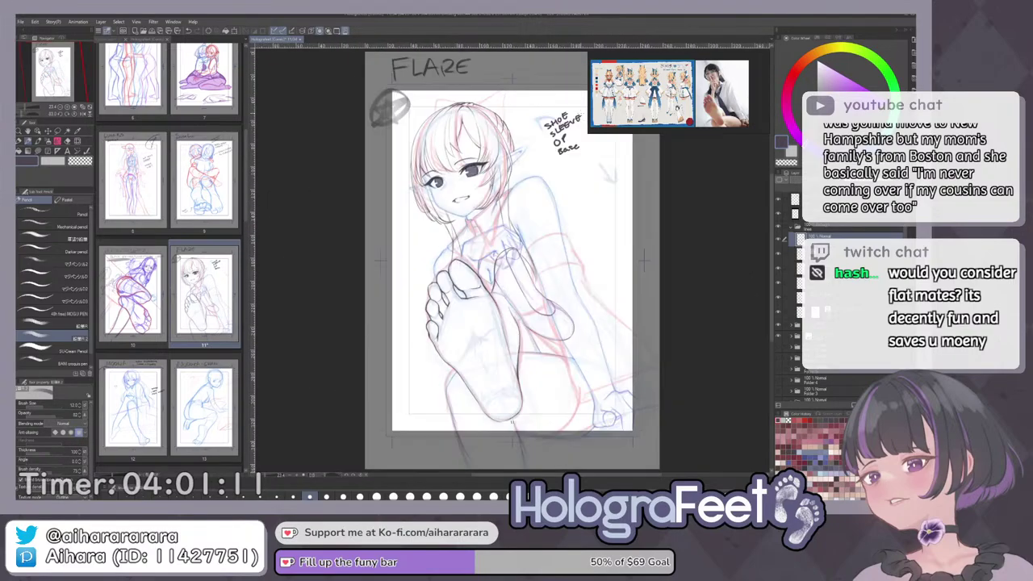
left_click_drag(561, 311, 573, 231)
scroll(571, 230, "up", 4)
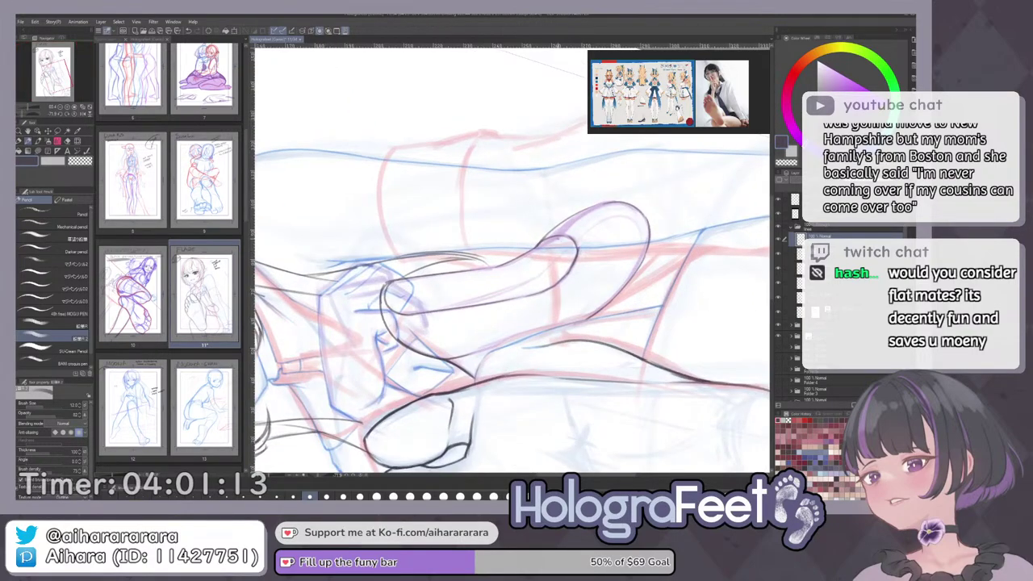
key("e")
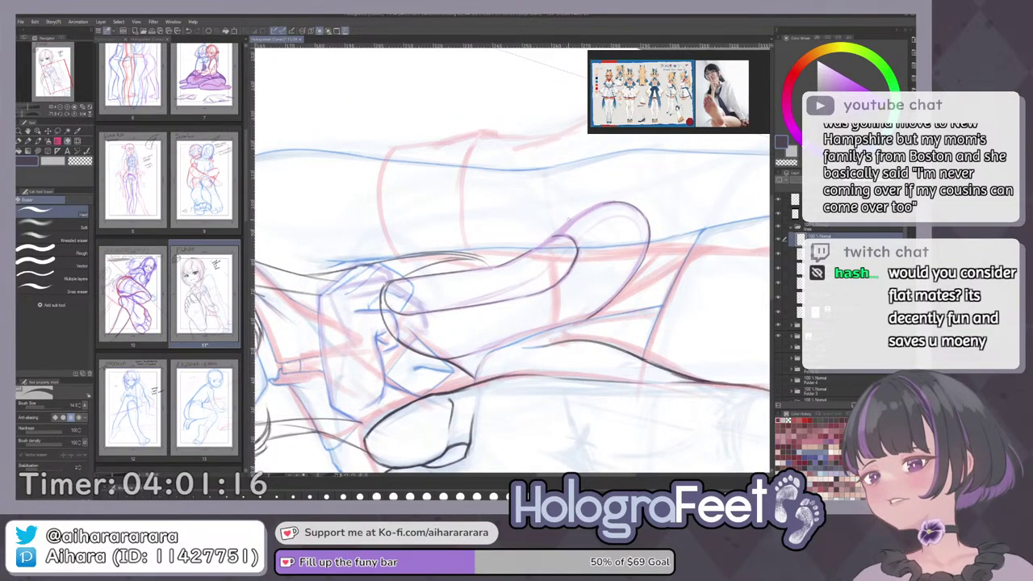
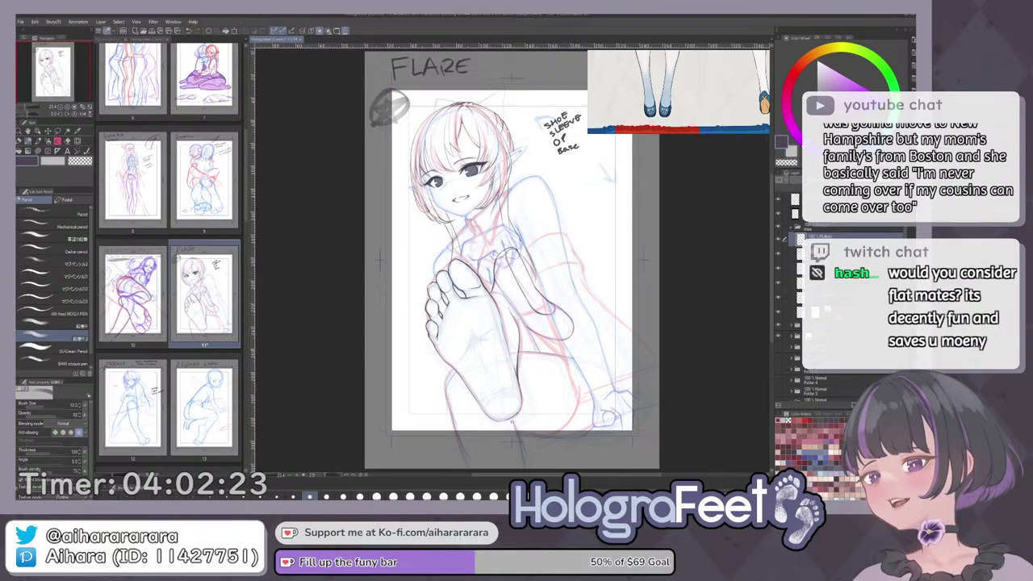
Display the shoe's line layer in blue and make the body line art layer active for editing the hand.
scroll(580, 299, "up", 4)
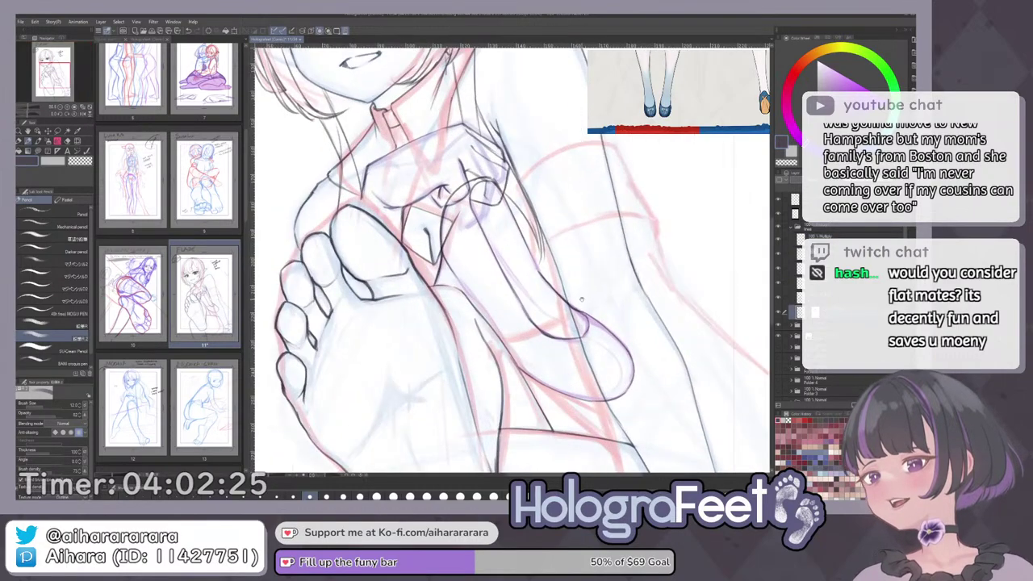
left_click_drag(627, 303, 614, 365)
left_click(783, 317)
left_click(781, 320)
left_click(830, 238)
key("Delete")
left_click(798, 313)
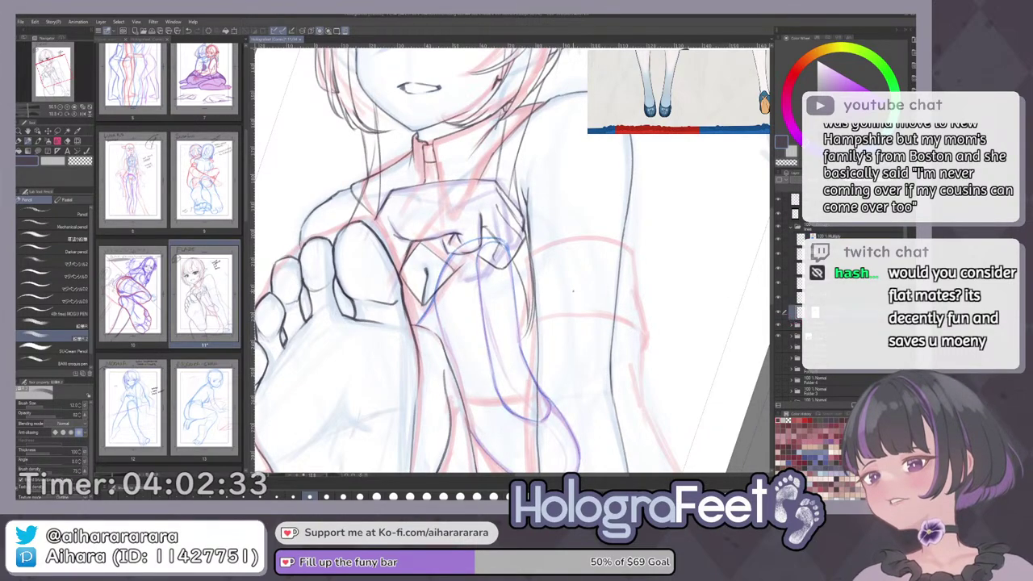
Refine the pencil lines of the curled fingertip where the chest hand grips the shoe.
scroll(502, 266, "up", 3)
left_click_drag(502, 267, 498, 307)
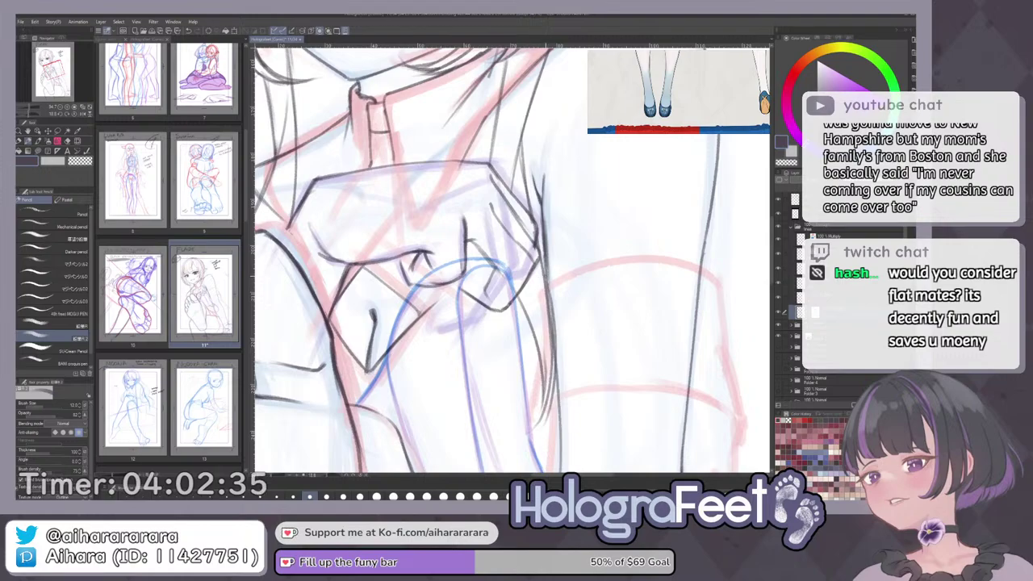
key("e")
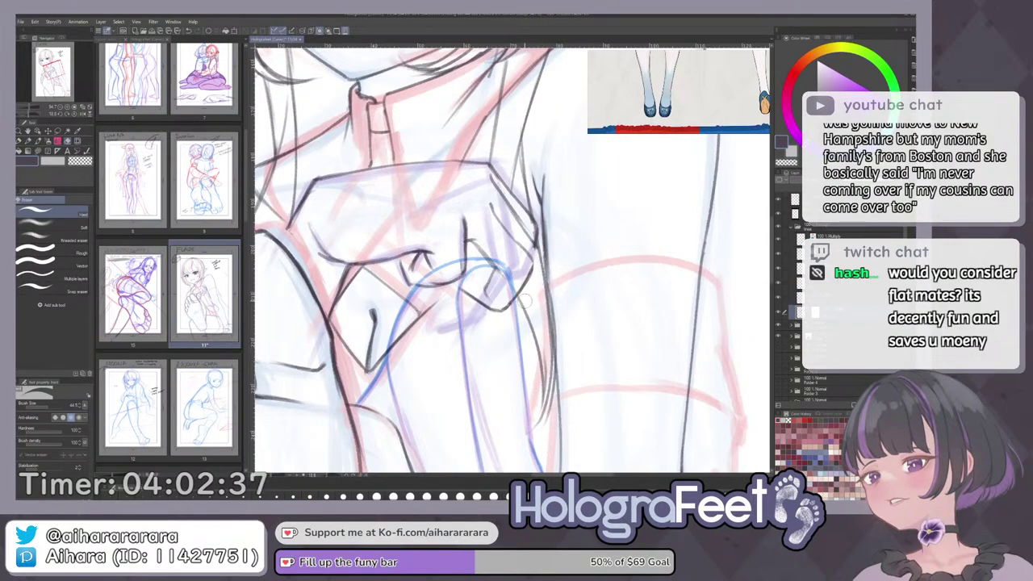
key("p")
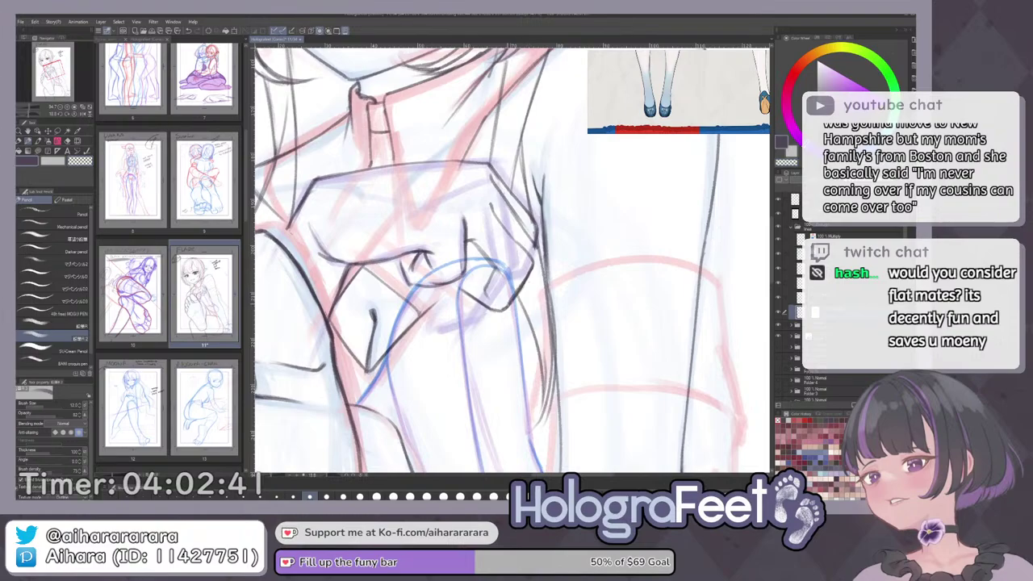
key("c")
key("c")
left_click_drag(470, 273, 521, 294)
left_click_drag(593, 275, 593, 312)
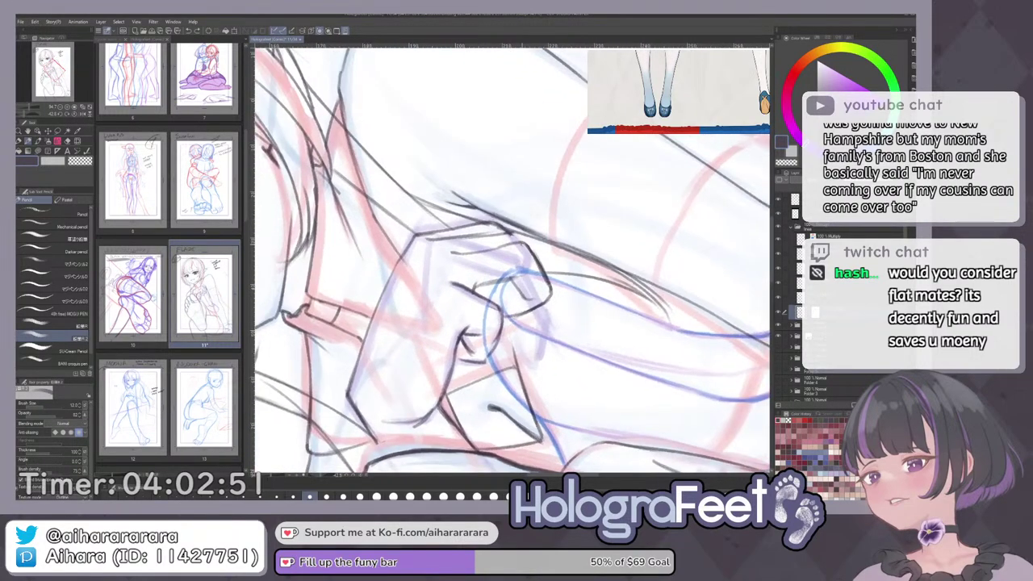
left_click_drag(600, 241, 570, 329)
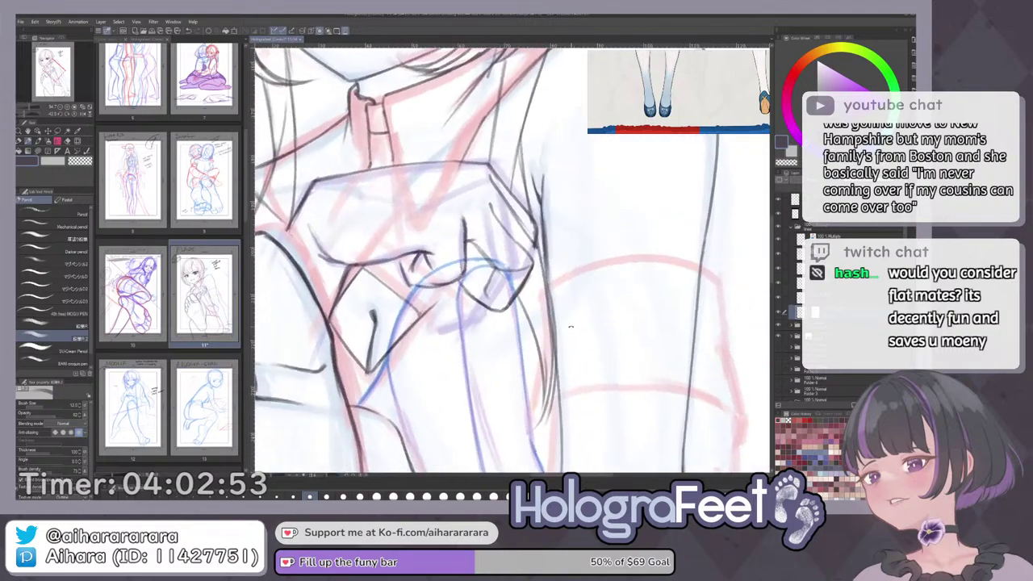
left_click_drag(485, 280, 489, 310)
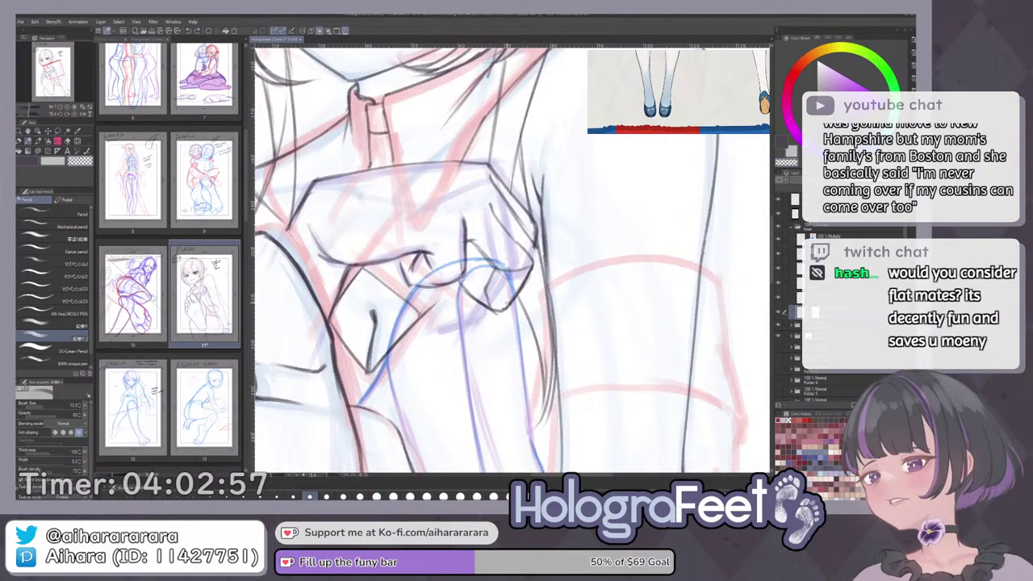
left_click_drag(519, 295, 492, 316)
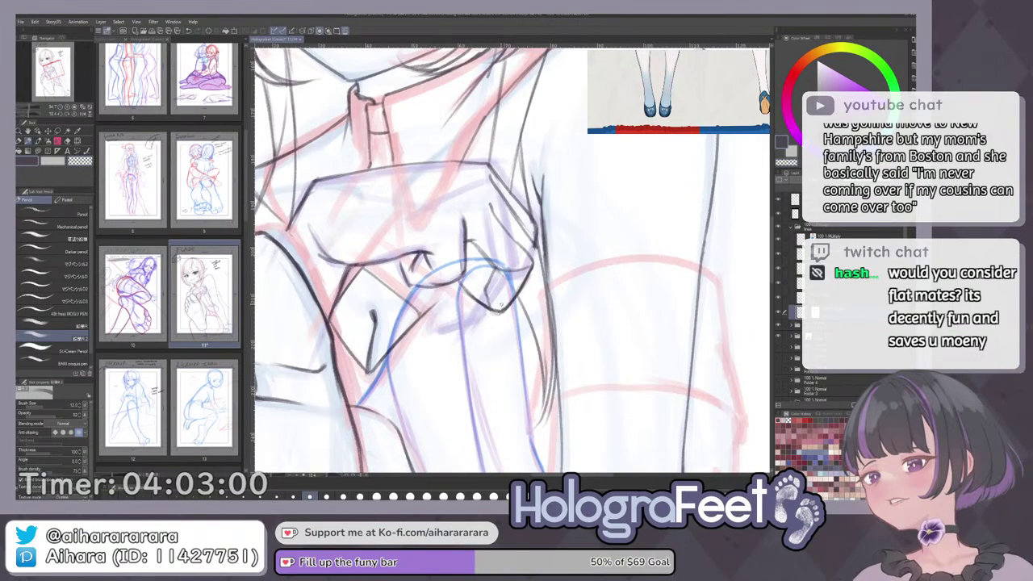
Erase the curled outer finger and its fingertip lines from the chest hand.
scroll(575, 297, "down", 4)
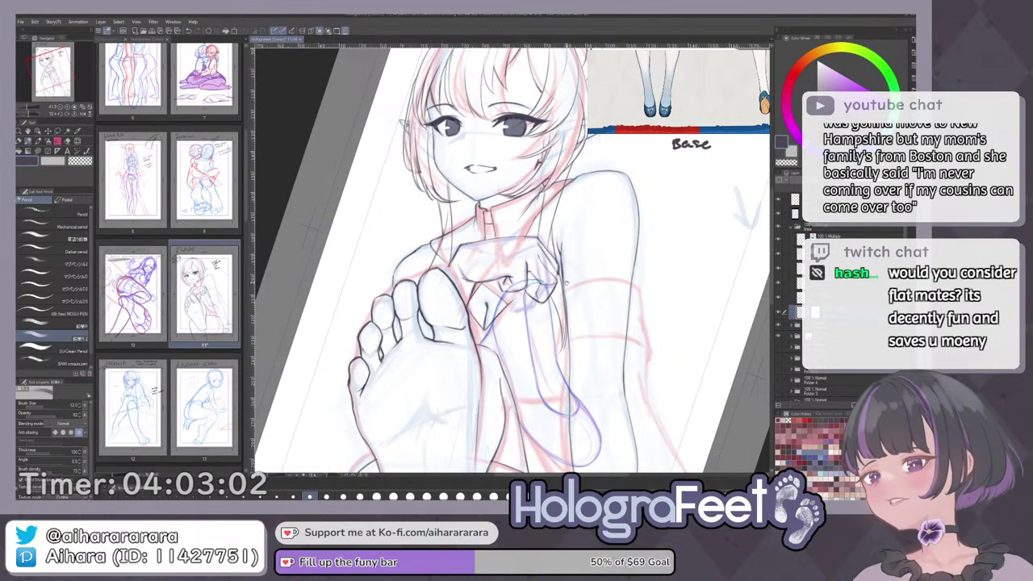
scroll(575, 278, "up", 5)
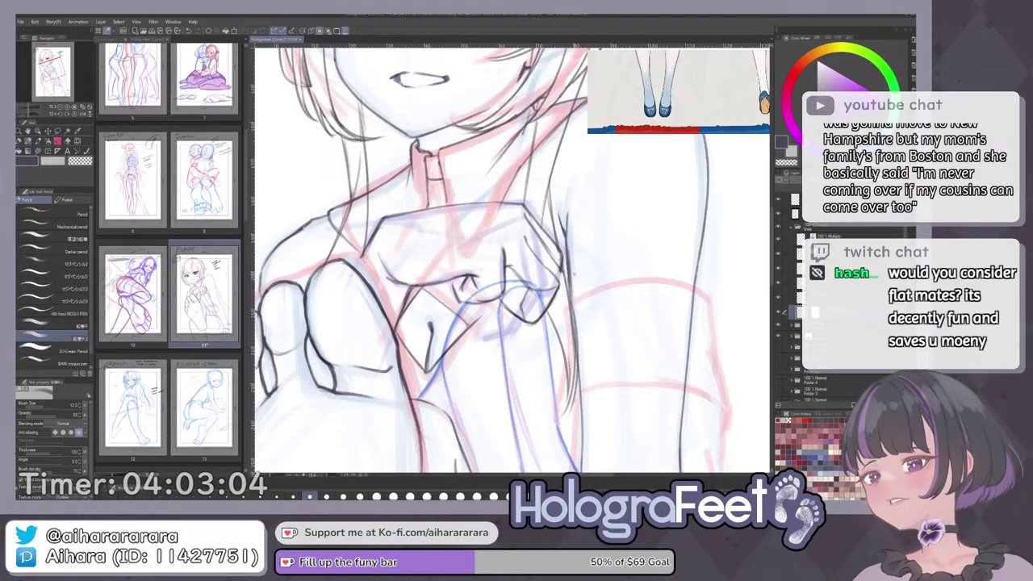
left_click_drag(571, 277, 655, 290)
key("ctrl+0")
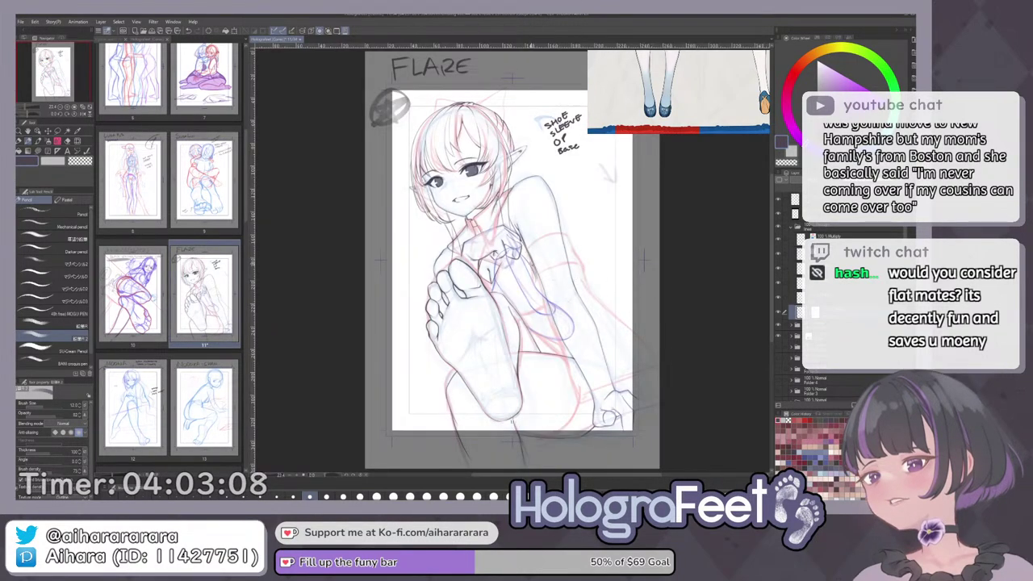
scroll(533, 264, "up", 3)
left_click_drag(560, 296, 543, 310)
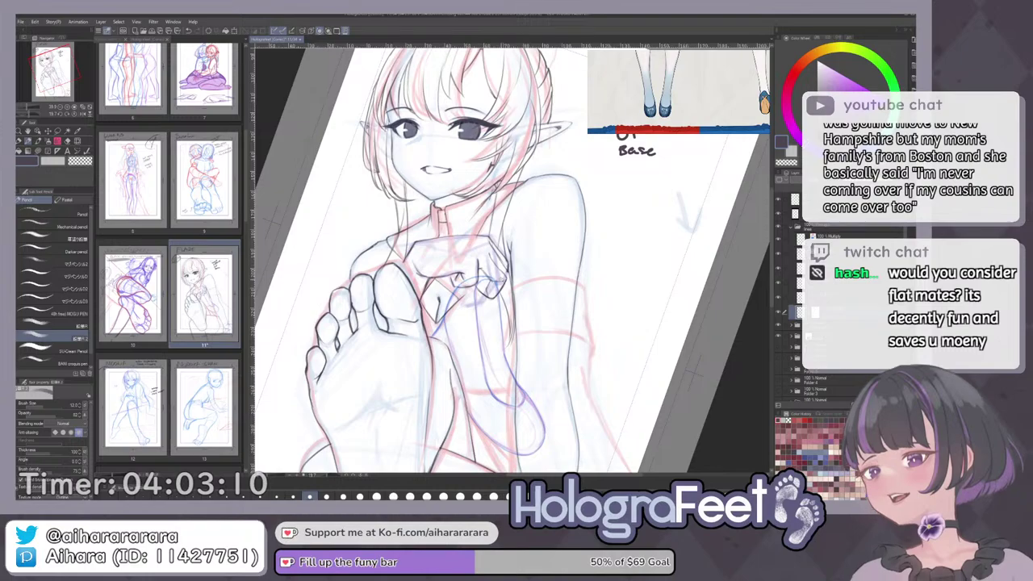
scroll(474, 253, "up", 3)
key("e")
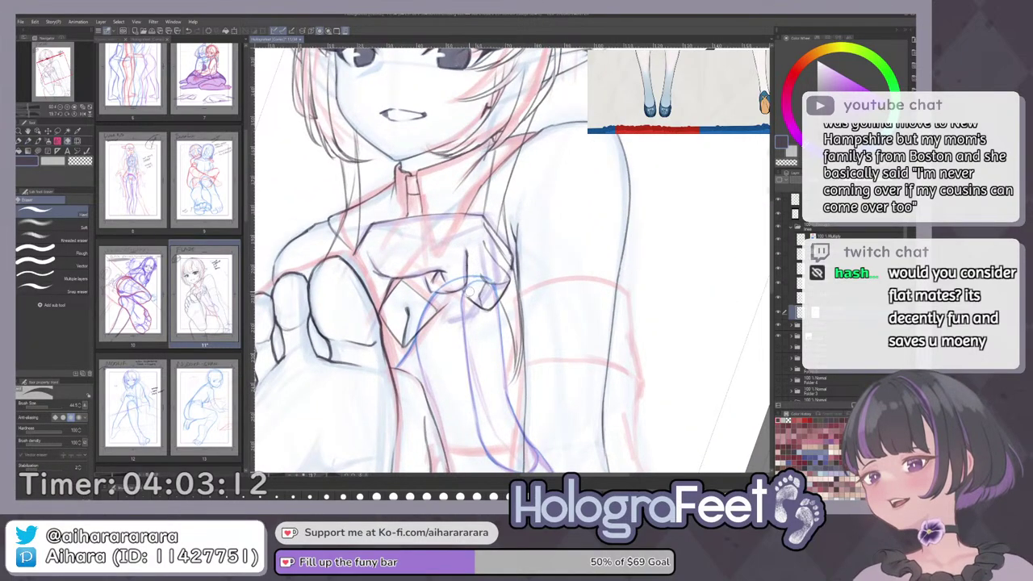
mouse_move(482, 250)
left_mouse_down()
mouse_move(494, 263)
mouse_move(495, 305)
mouse_move(507, 278)
mouse_move(482, 232)
left_mouse_up()
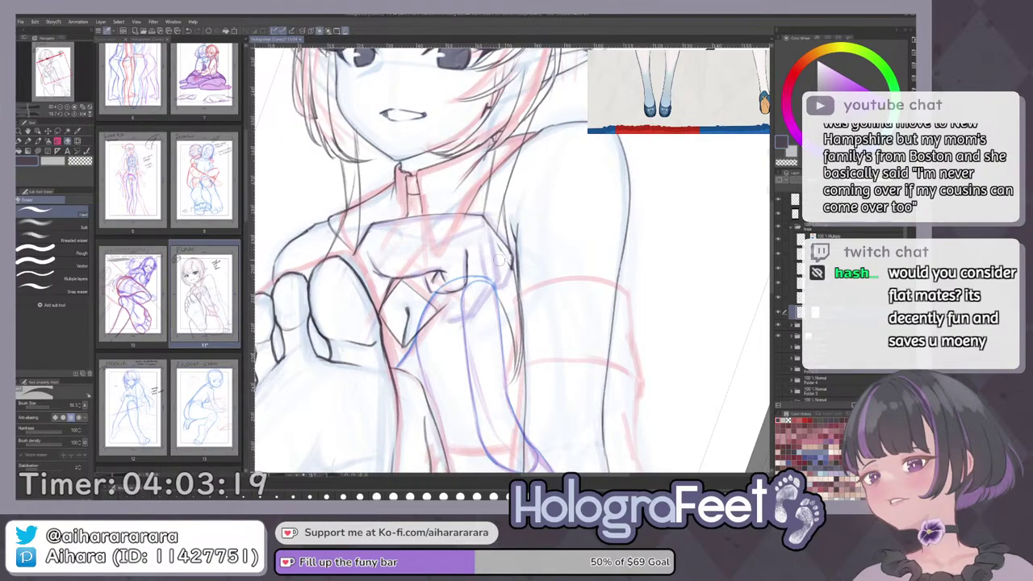
left_click_drag(504, 279, 507, 252)
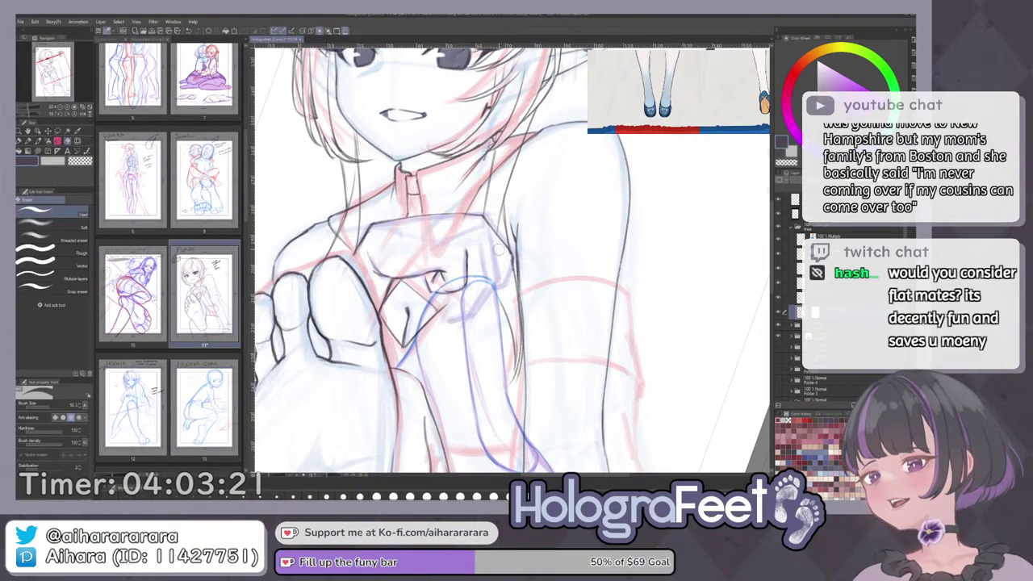
Pencil the chest hand's outer edge down from the knuckle corner and erase stray marks beside the remaining finger.
key("p")
scroll(500, 251, "up", 2)
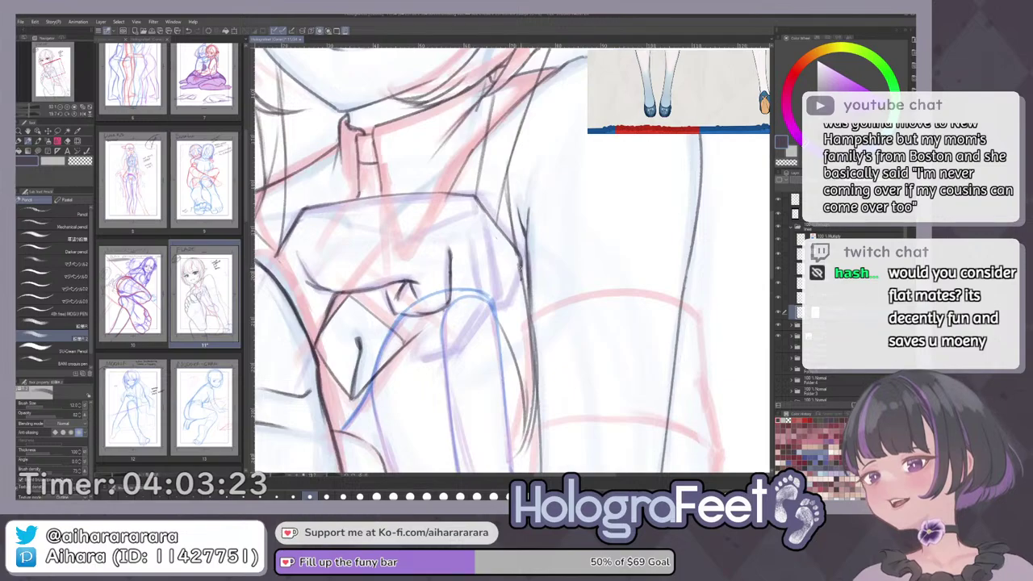
key("e")
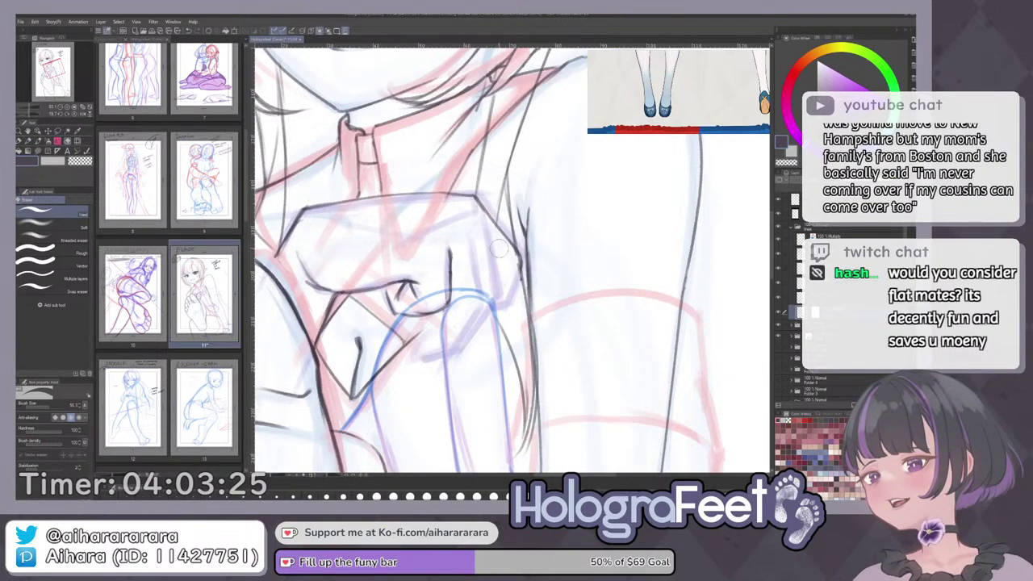
key("p")
left_click_drag(502, 302, 512, 346)
key("e")
mouse_move(460, 324)
left_mouse_down()
mouse_move(461, 303)
mouse_move(458, 348)
mouse_move(457, 303)
left_mouse_up()
key("p")
Retouch the rounded fingertip line above the shoe's upper end on the chest hand.
key("c")
key("c")
key("c")
key("c")
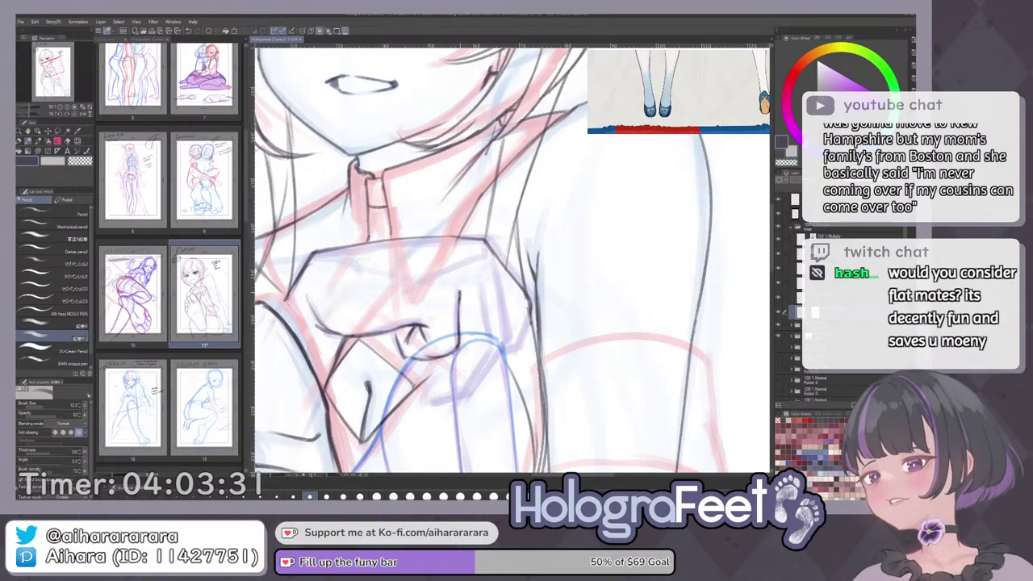
left_click_drag(460, 343, 446, 353)
key("c")
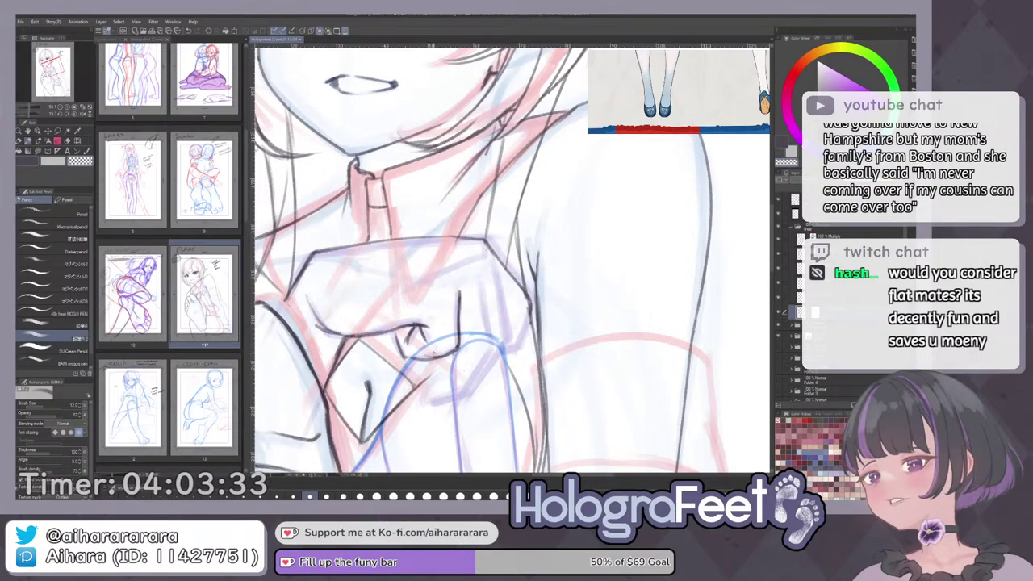
key("c")
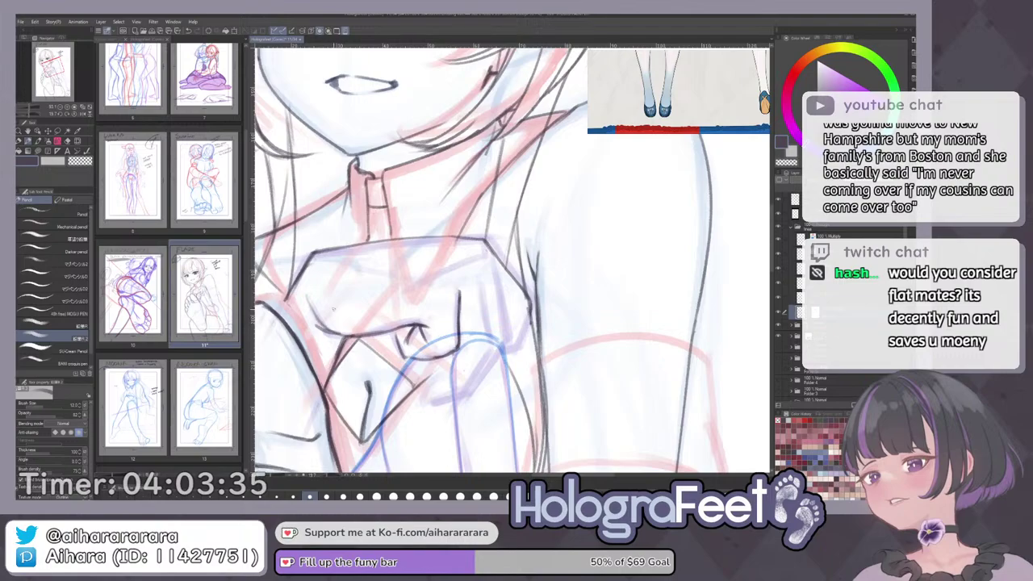
Extend the finger contour upward near the chest hand's wrist side and clean up the lines around it.
left_click_drag(313, 325, 346, 324)
key("c")
key("c")
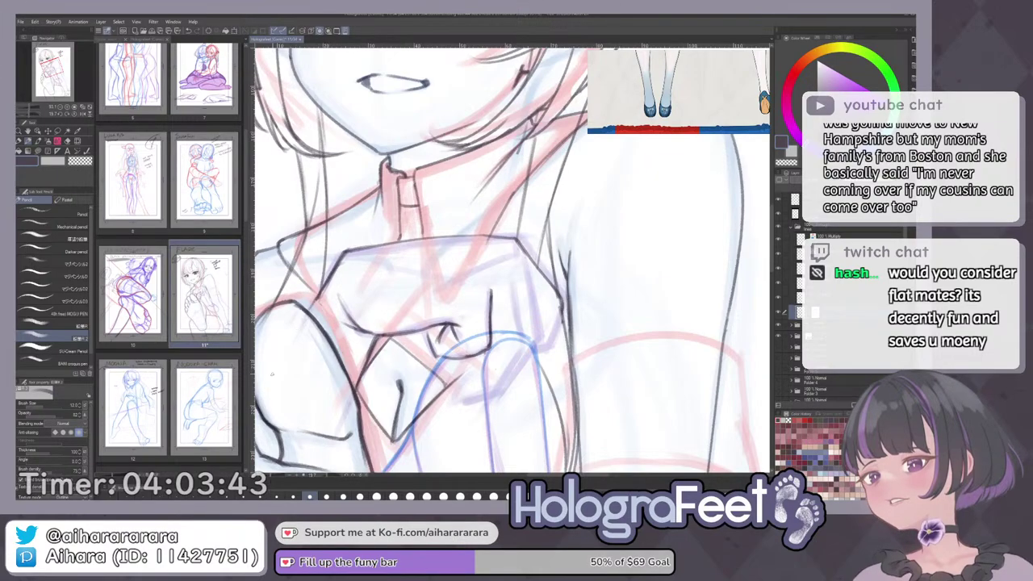
key("e")
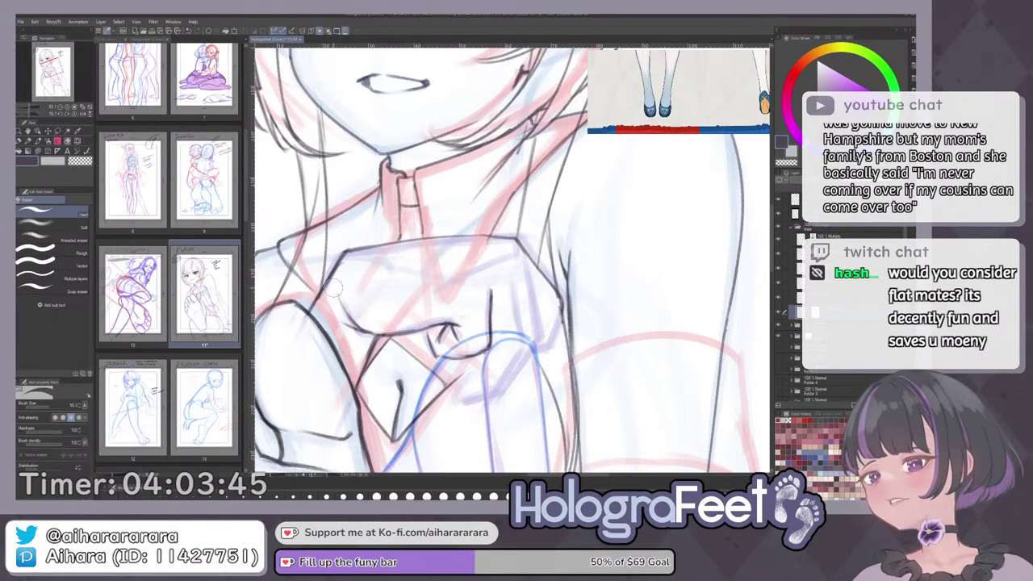
key("p")
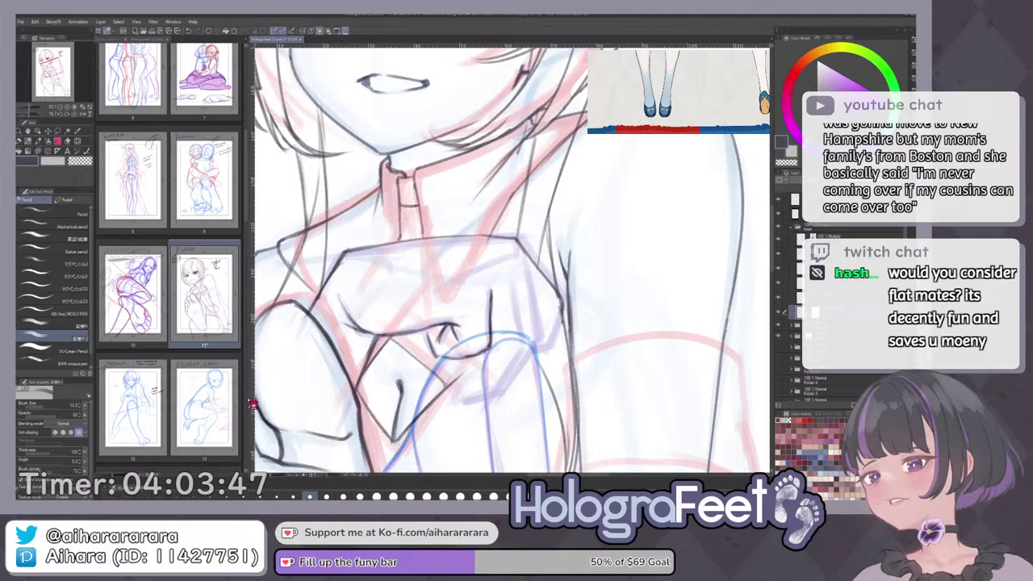
left_click_drag(569, 337, 461, 328)
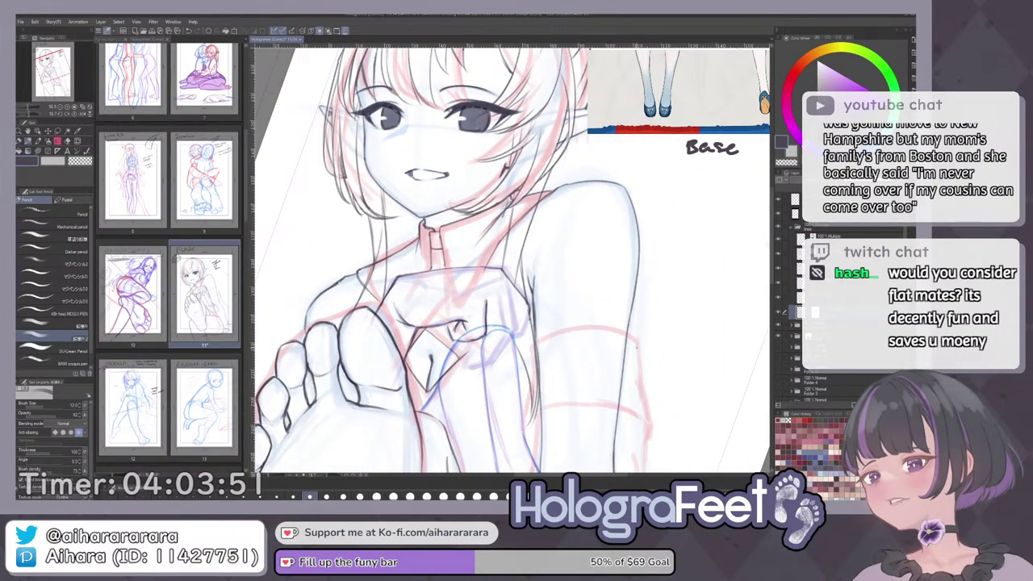
Examine the reference images, from the character sheet to the seated pose photo, to see how the hand is held at the chest.
scroll(594, 343, "down", 3)
scroll(630, 364, "up", 1)
left_click_drag(630, 366, 584, 278)
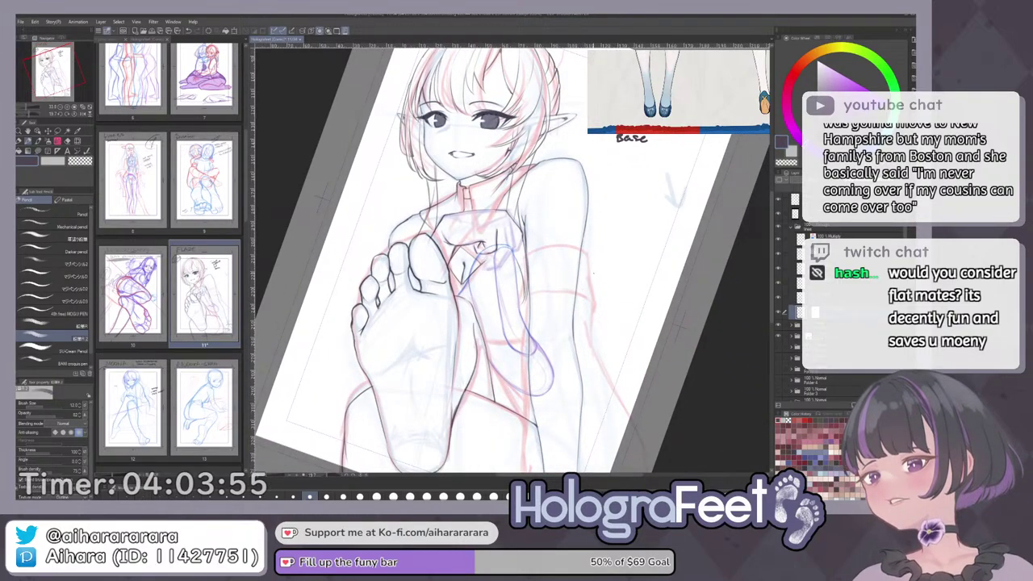
scroll(679, 91, "down", 3)
left_click_drag(686, 77, 650, 117)
scroll(679, 92, "down", 3)
left_click_drag(695, 77, 658, 101)
left_click_drag(739, 92, 650, 92)
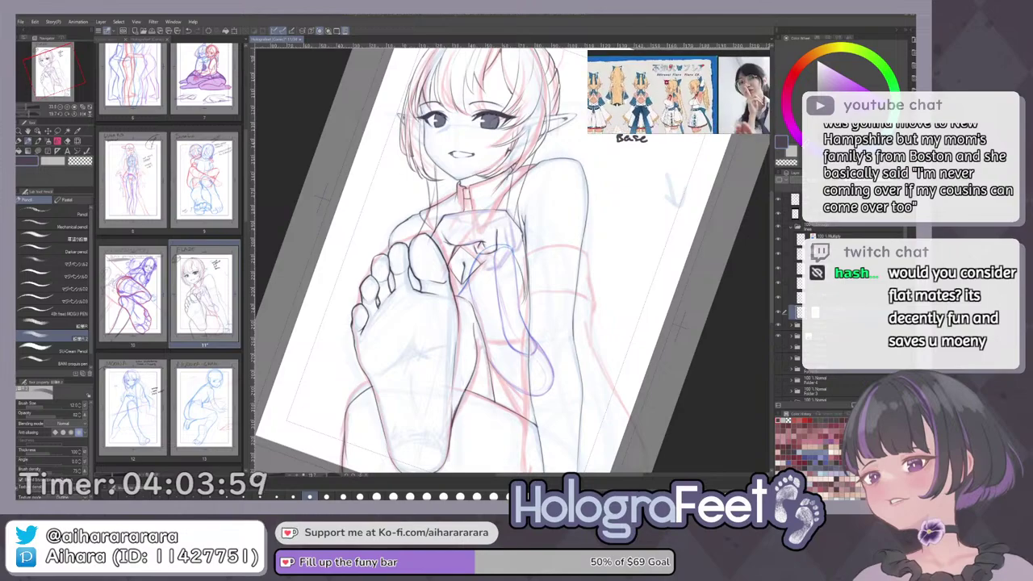
scroll(679, 91, "up", 3)
left_click_drag(743, 91, 646, 88)
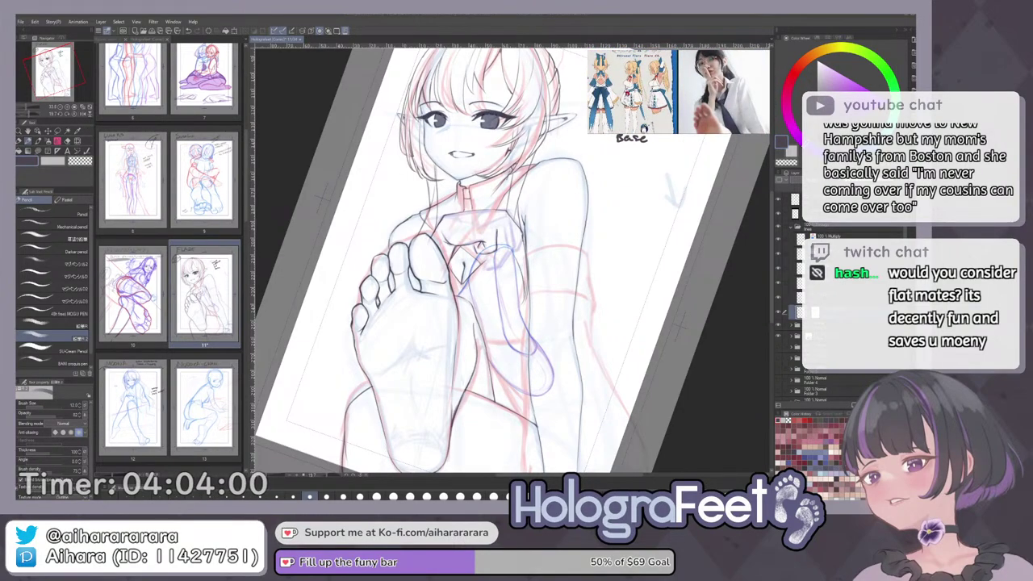
scroll(679, 91, "down", 3)
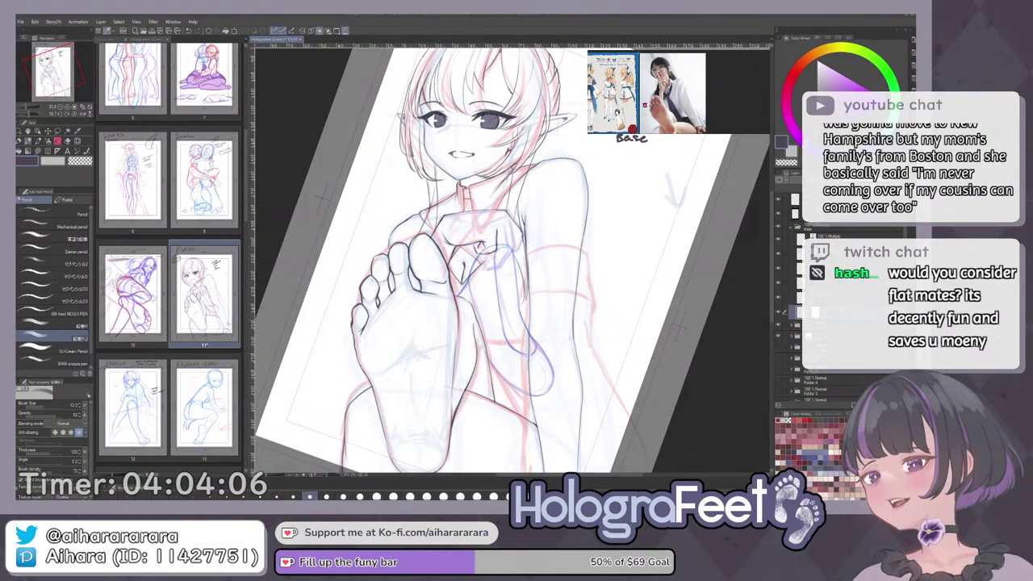
Raise the opacity of the rough sketch folder and select the purple hand sketch layer inside it.
mouse_move(537, 261)
left_mouse_down()
mouse_move(541, 337)
mouse_move(525, 305)
mouse_move(514, 323)
left_mouse_up()
scroll(541, 337, "up", 3)
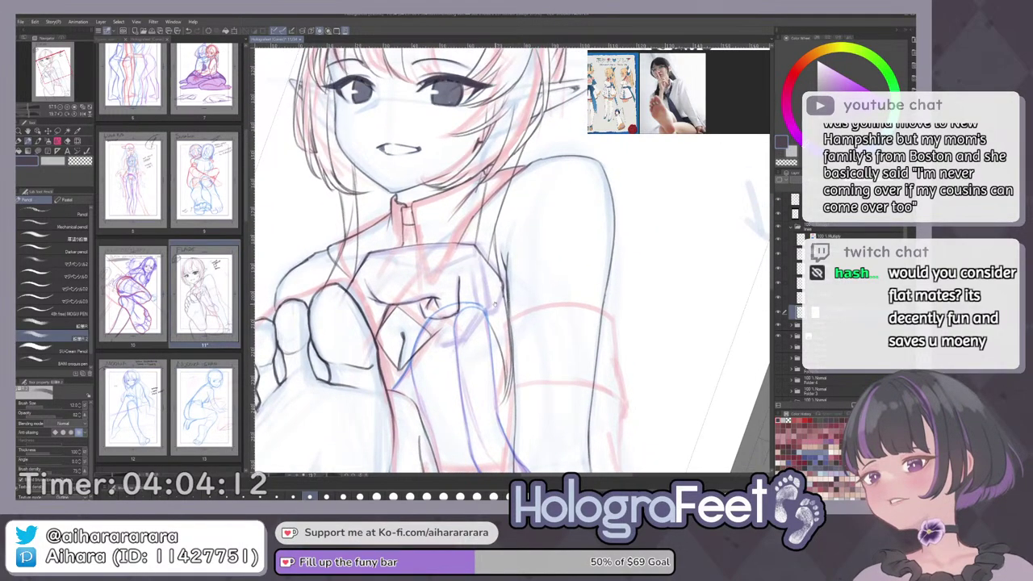
scroll(480, 275, "up", 2)
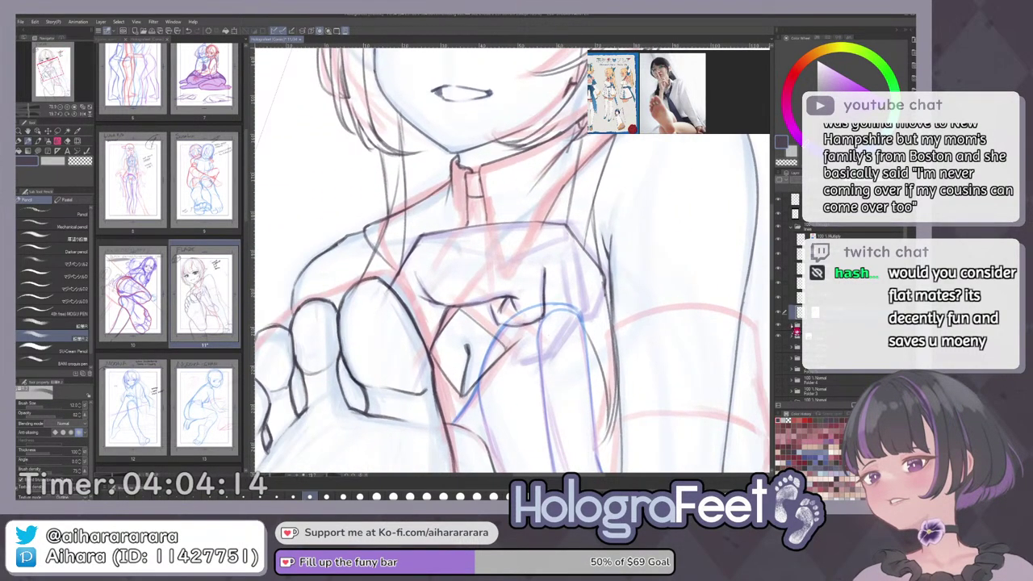
left_click(792, 326)
scroll(842, 373, "down", 3)
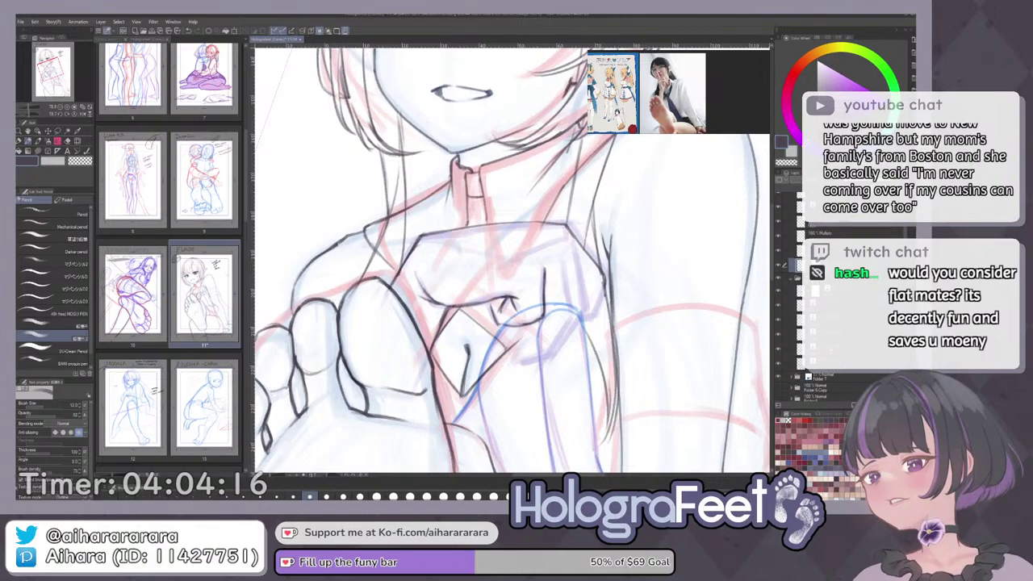
left_click(780, 352)
left_click(784, 356)
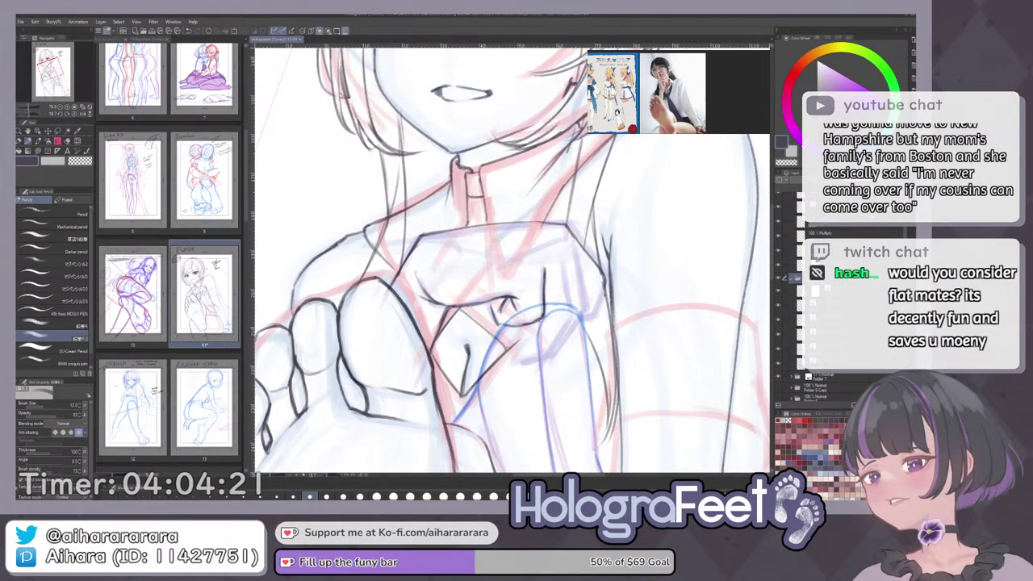
left_click(871, 180)
left_click(831, 350)
Sketch a box-shaped finger across the chest hand in purple and retrace the hand's lower edge and foot-side corner.
left_click_drag(521, 257, 567, 236)
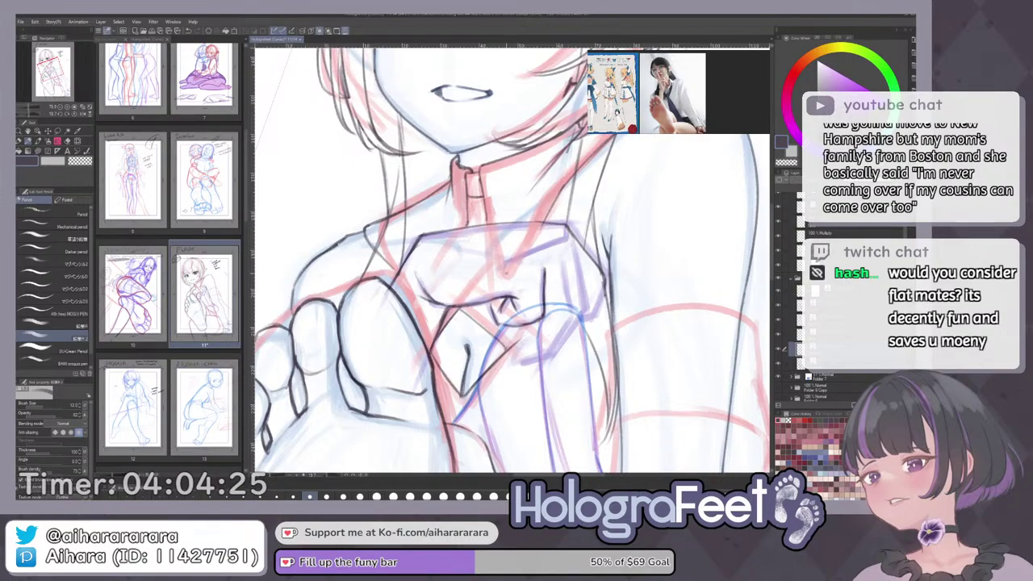
left_click_drag(507, 273, 504, 293)
left_click_drag(568, 240, 568, 268)
left_click_drag(568, 265, 507, 292)
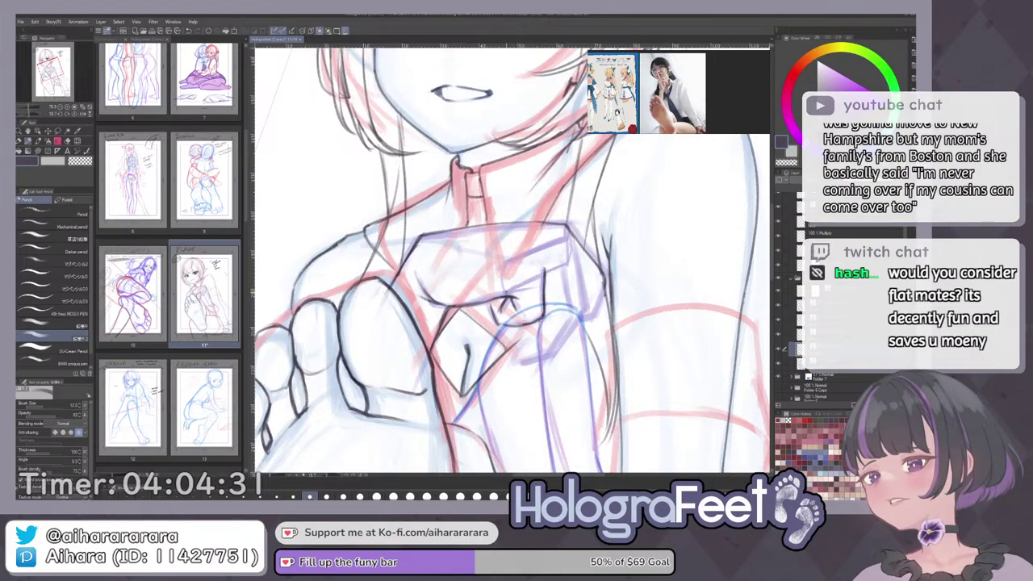
left_click_drag(430, 296, 481, 302)
left_click_drag(414, 244, 420, 282)
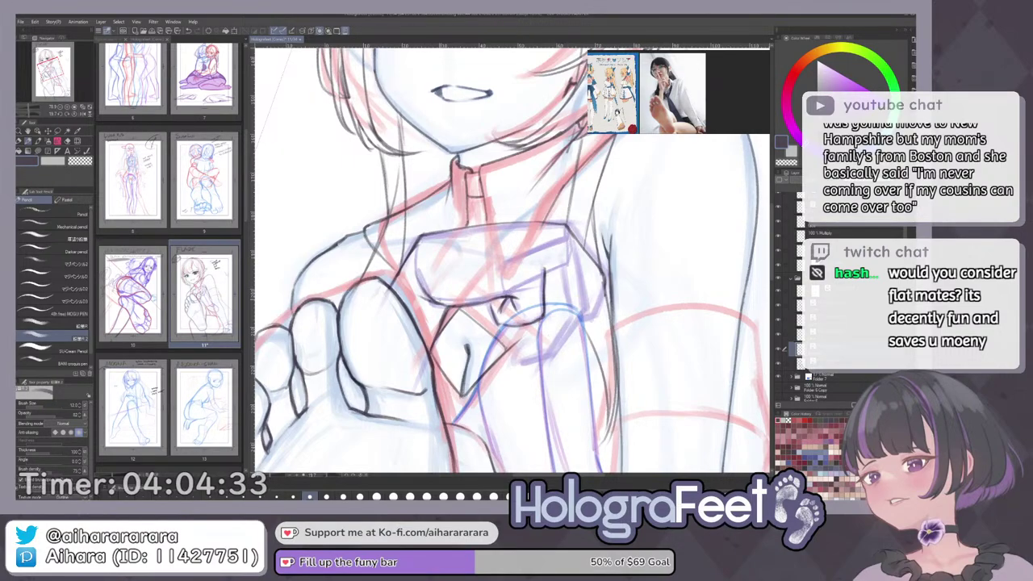
Hide the line art to check the bare rough sketch of the chest hand, and show it again.
scroll(610, 355, "down", 4)
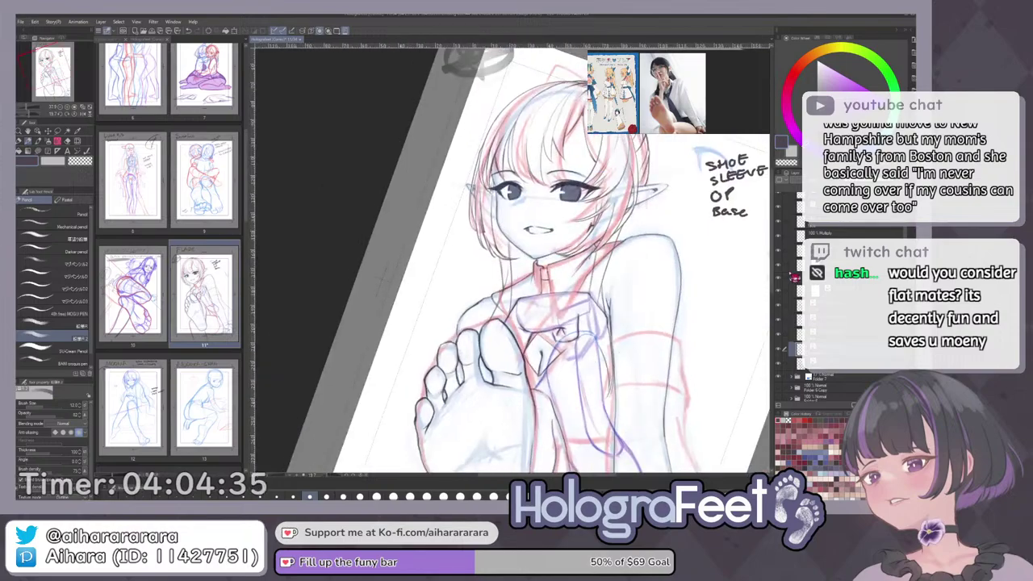
scroll(819, 323, "up", 2)
left_click(780, 218)
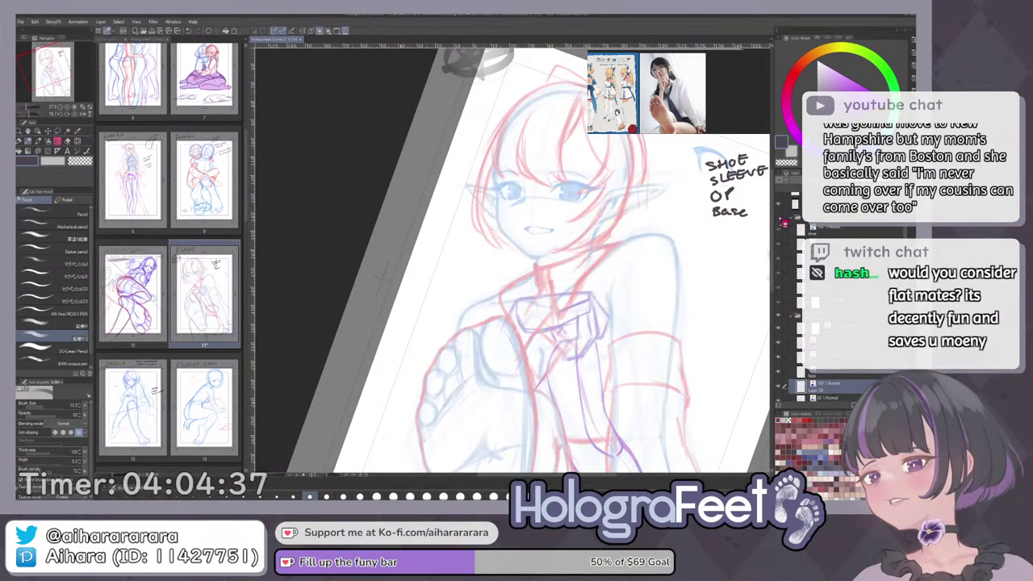
left_click(785, 224)
scroll(686, 377, "up", 3)
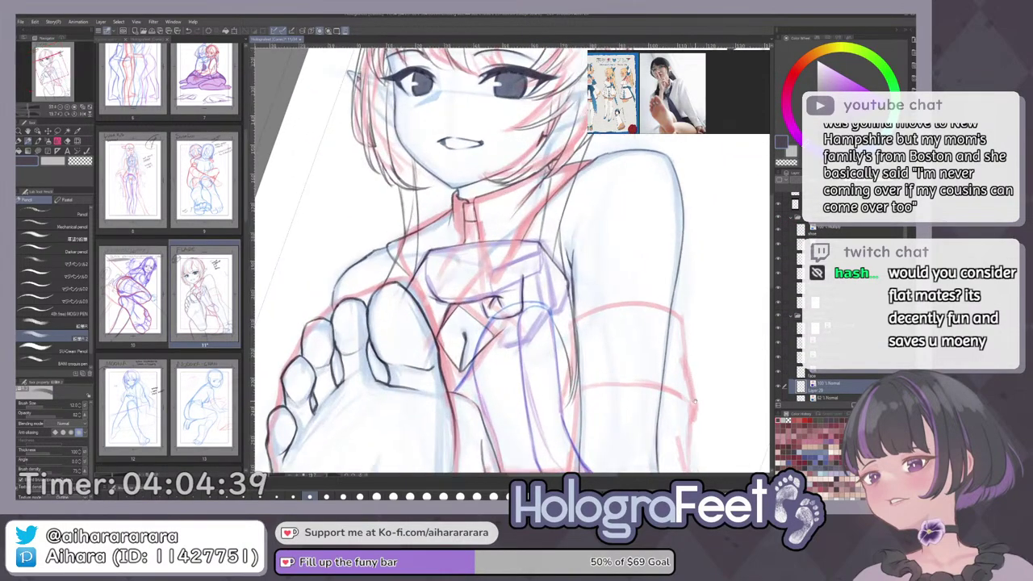
scroll(537, 286, "up", 2)
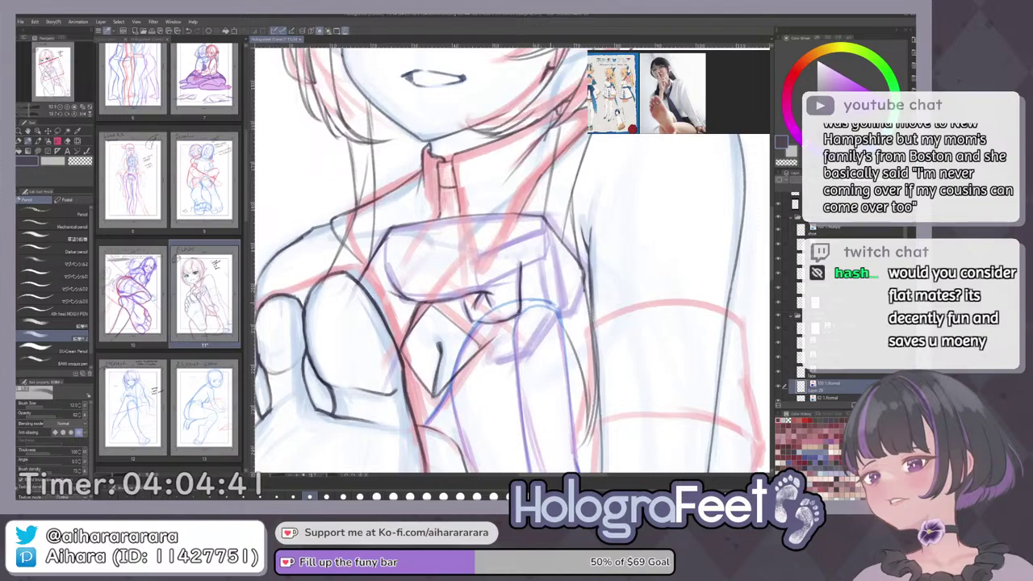
Erase the excess purple strokes below the box-shaped finger and tidy it into a narrow slanted bar on the chest hand.
key("e")
mouse_move(543, 259)
left_mouse_down()
mouse_move(545, 314)
mouse_move(506, 359)
left_mouse_up()
mouse_move(557, 254)
left_mouse_down()
mouse_move(561, 292)
mouse_move(523, 370)
mouse_move(539, 345)
mouse_move(548, 280)
mouse_move(524, 267)
left_mouse_up()
key("p")
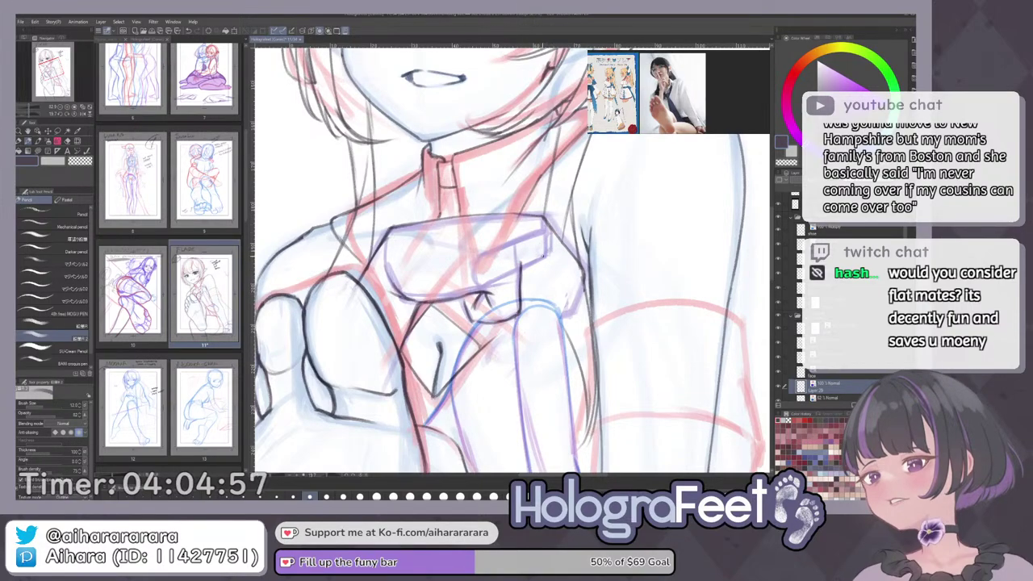
Clean up the sketched finger bar on the chest hand and add short dividing lines across it to mark the joints.
scroll(579, 253, "down", 6)
scroll(585, 275, "up", 4)
scroll(575, 287, "up", 3)
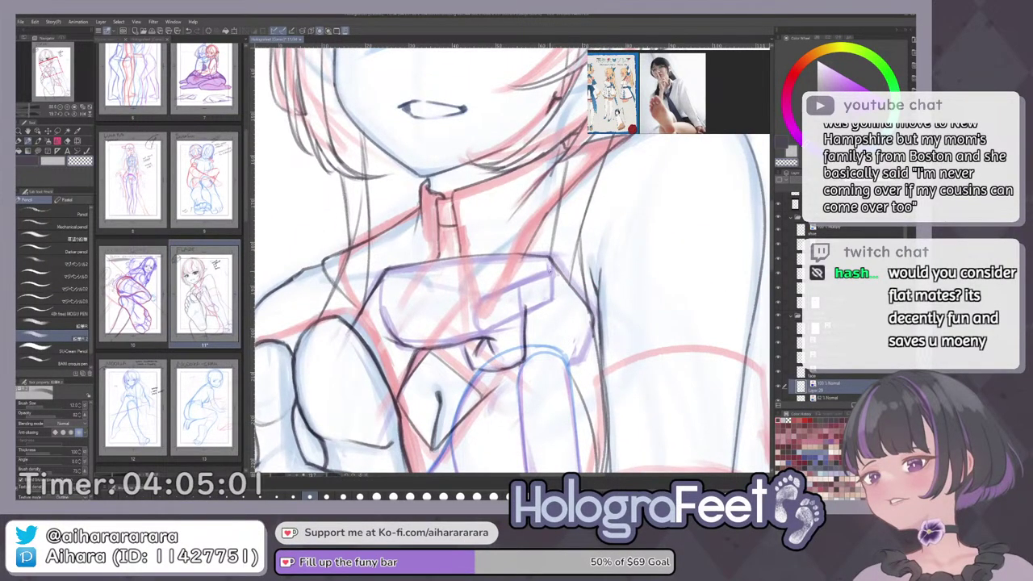
key("e")
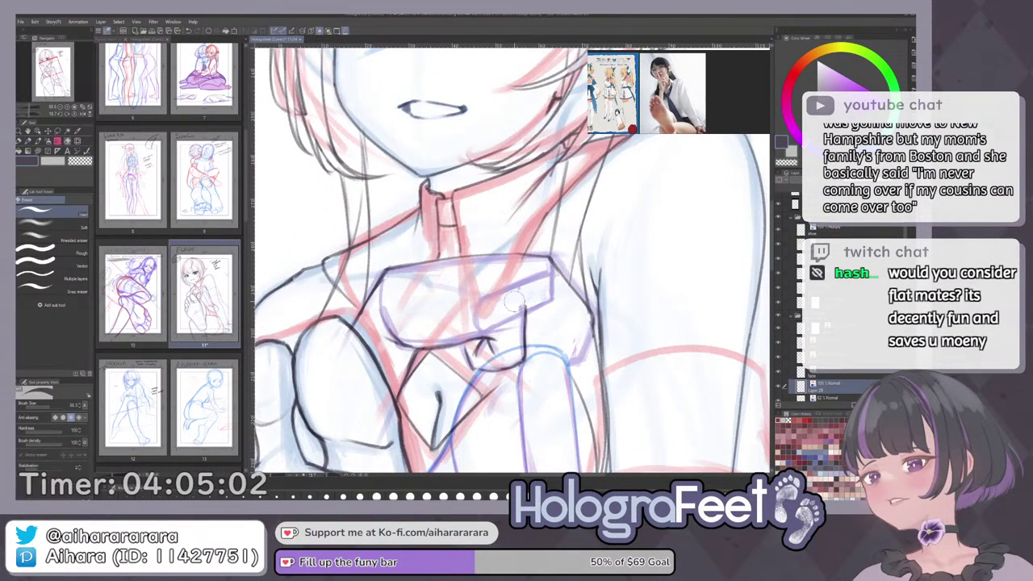
key("p")
key("e")
key("p")
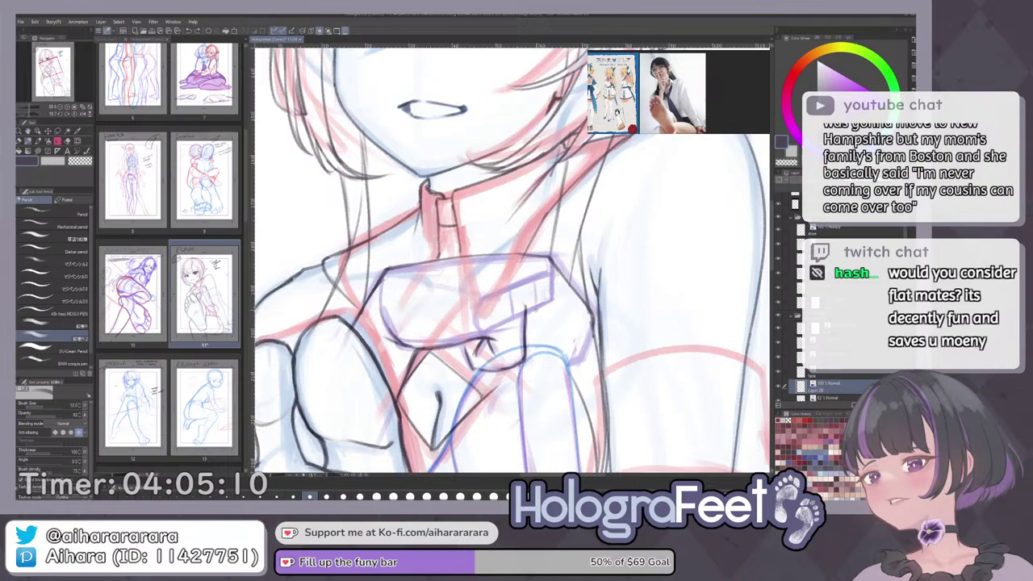
Lasso the short dark finger line on the chest hand's line art layer and start a Scale/Rotate transform on it.
key("ctrl+0")
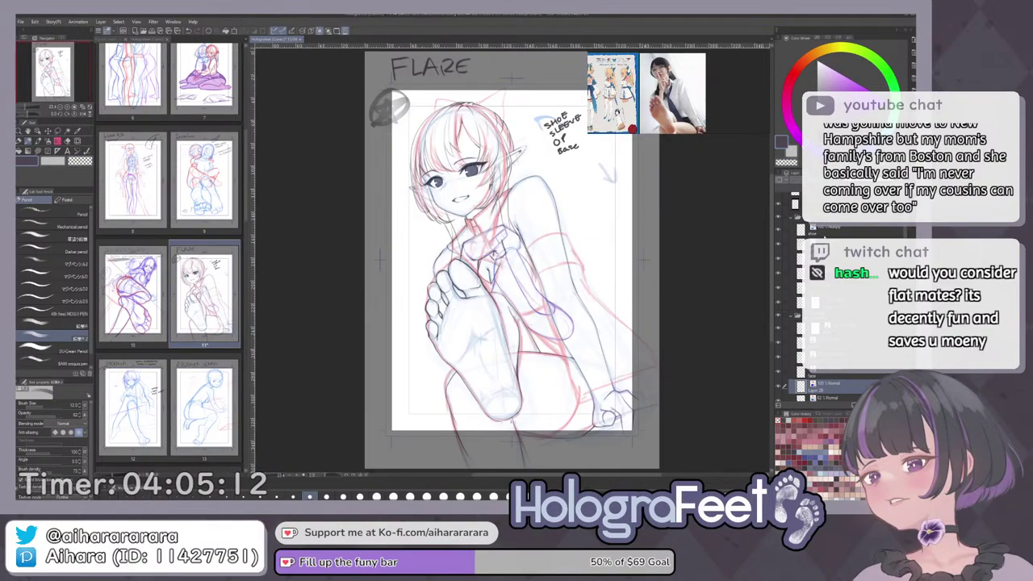
scroll(513, 231, "up", 6)
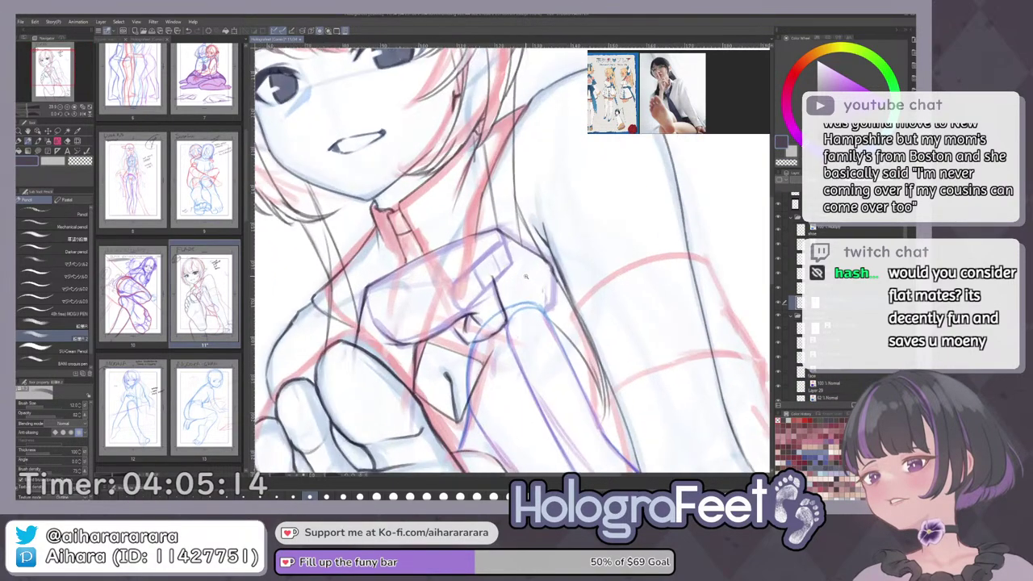
key("m")
mouse_move(488, 277)
left_mouse_down()
mouse_move(490, 301)
mouse_move(515, 319)
left_mouse_up()
key("ctrl+t")
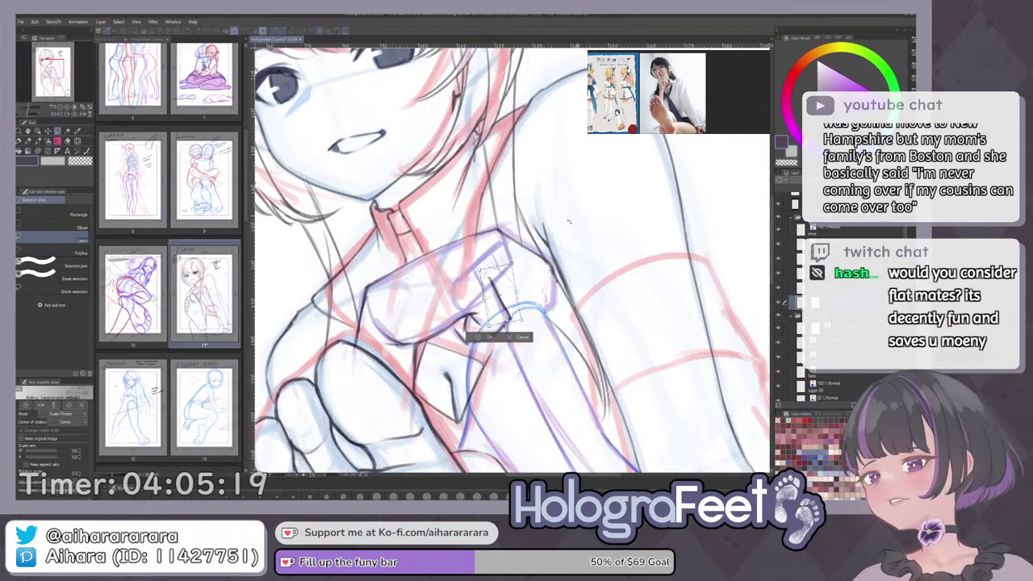
Rotate and reposition the selected finger line on the hand at the character's chest, and apply the transformation.
left_click_drag(573, 218, 571, 216)
left_click_drag(502, 300, 497, 301)
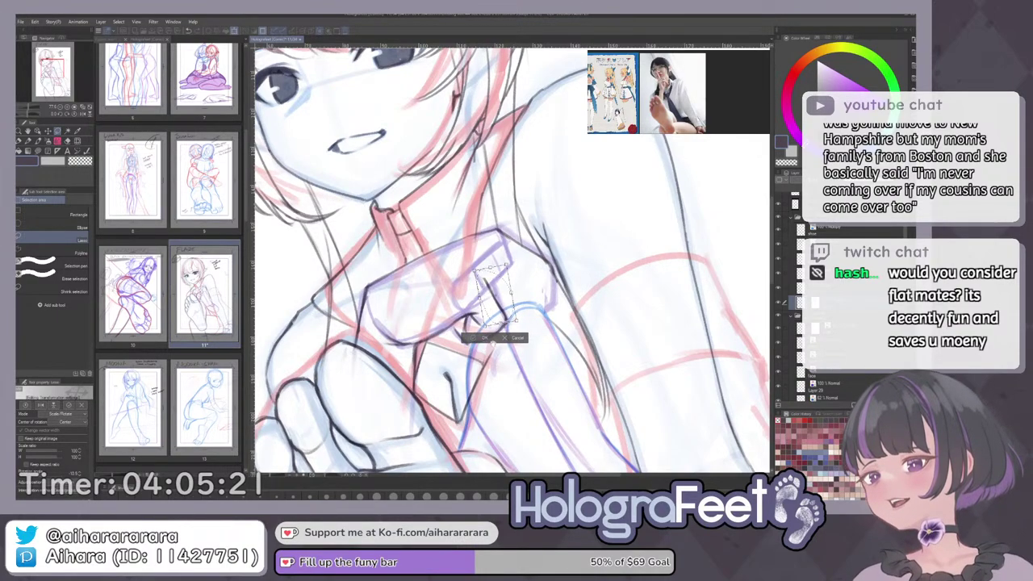
key("Return")
key("ctrl+0")
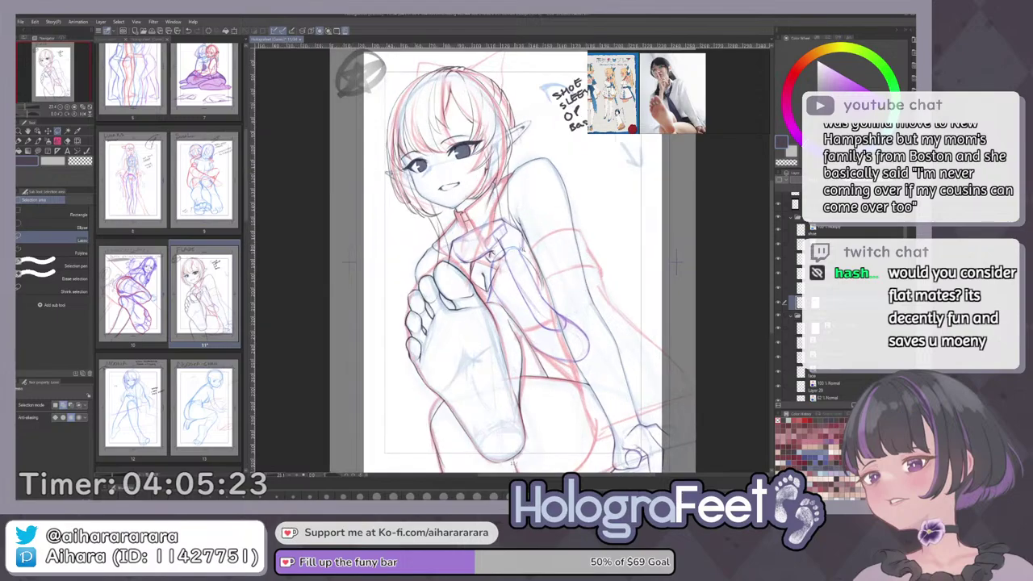
Check the repositioned finger line up close and against the whole figure, with the Pencil tool ready.
scroll(488, 186, "up", 3)
key("i")
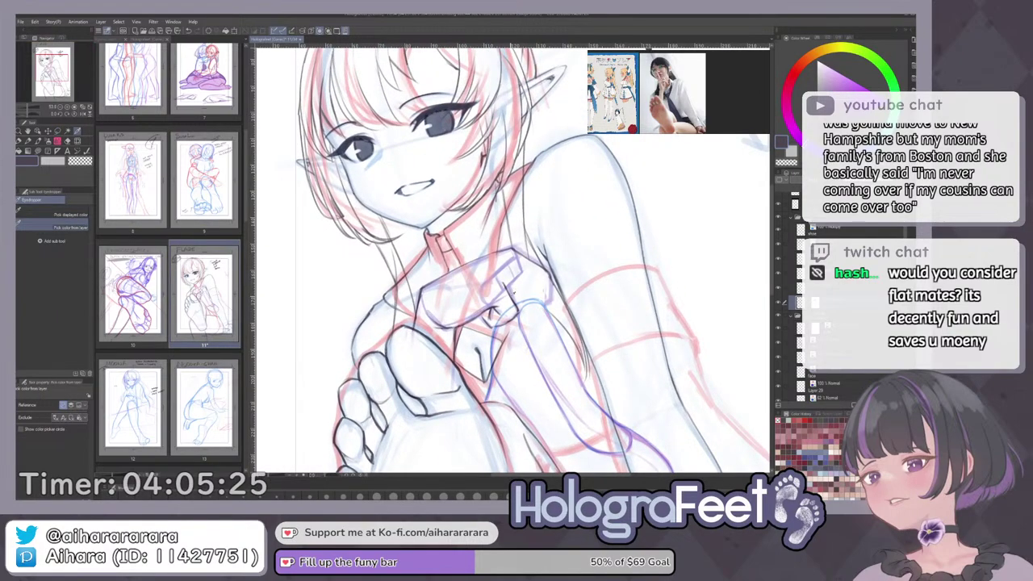
key("p")
scroll(565, 173, "up", 3)
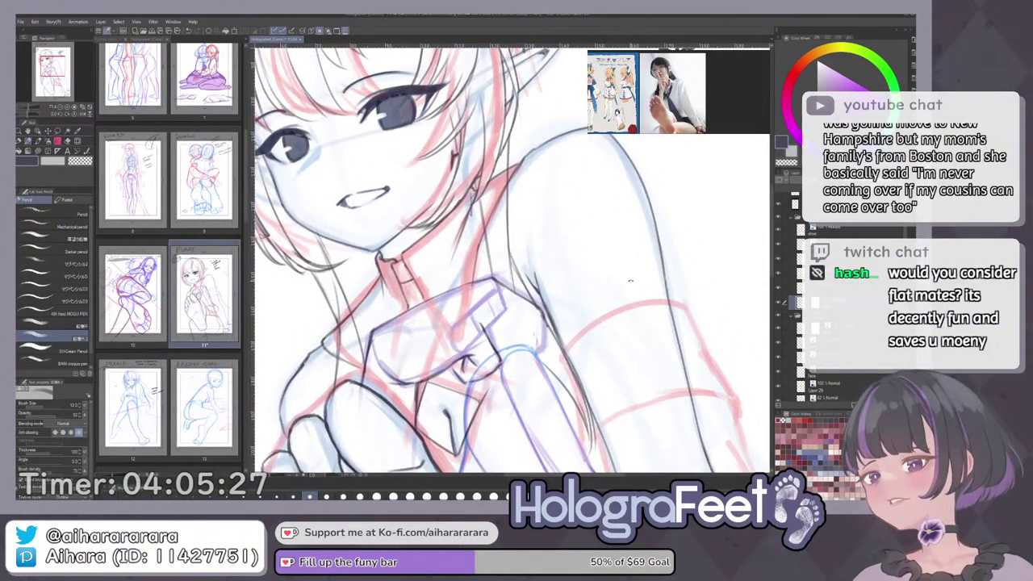
left_click_drag(622, 284, 603, 306)
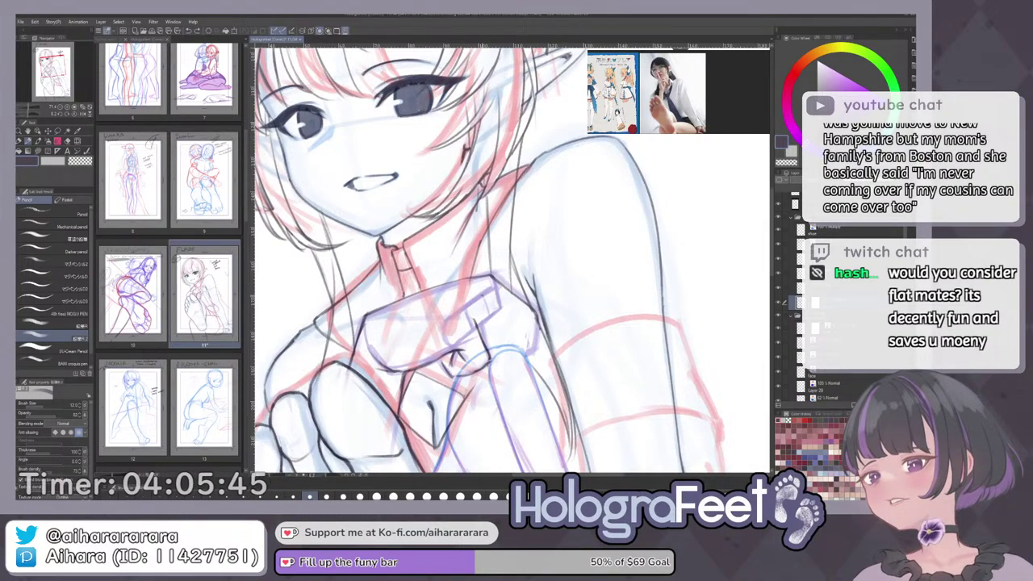
left_click_drag(591, 350, 619, 230)
key("ctrl+0")
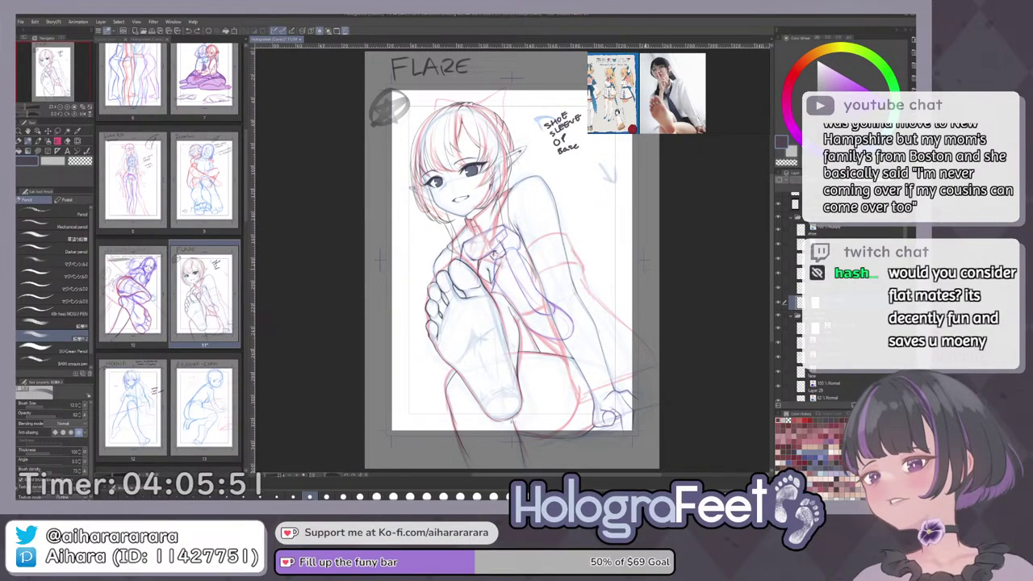
Rough in the drooping fingers below the hand on the rough sketch layer with a larger pencil brush.
key("asciicircum")
key("asciicircum")
scroll(516, 249, "up", 5)
left_click(833, 328)
left_click(831, 385)
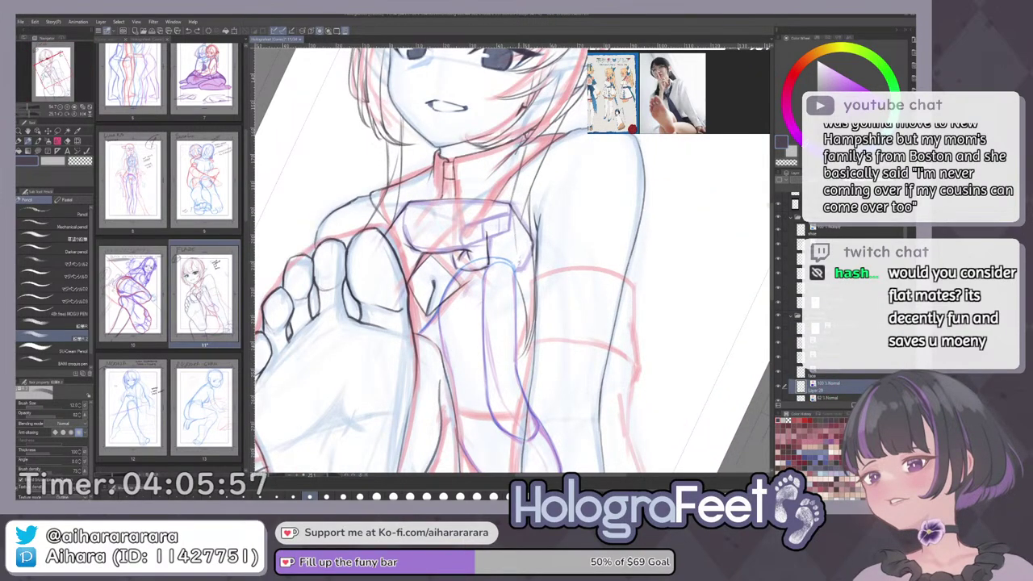
left_click(360, 497)
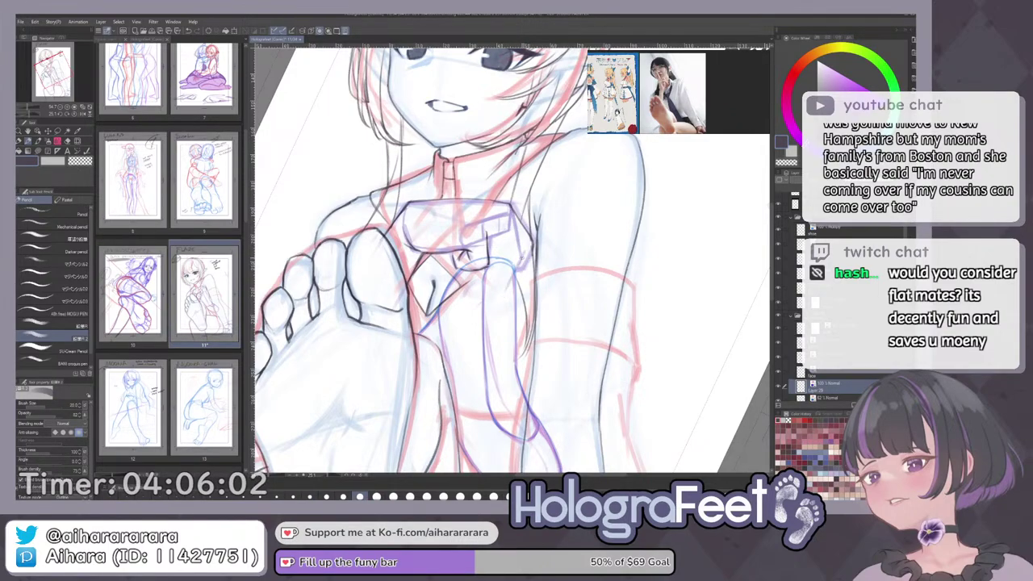
key("ctrl+z")
key("ctrl+z")
left_click_drag(517, 271, 492, 287)
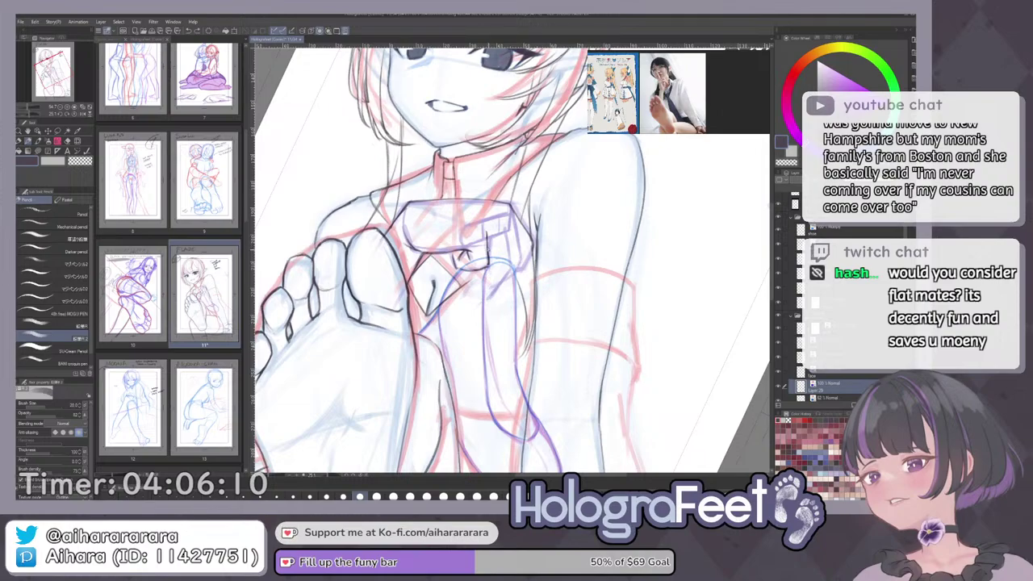
mouse_move(494, 274)
left_mouse_down()
mouse_move(512, 264)
mouse_move(488, 306)
left_mouse_up()
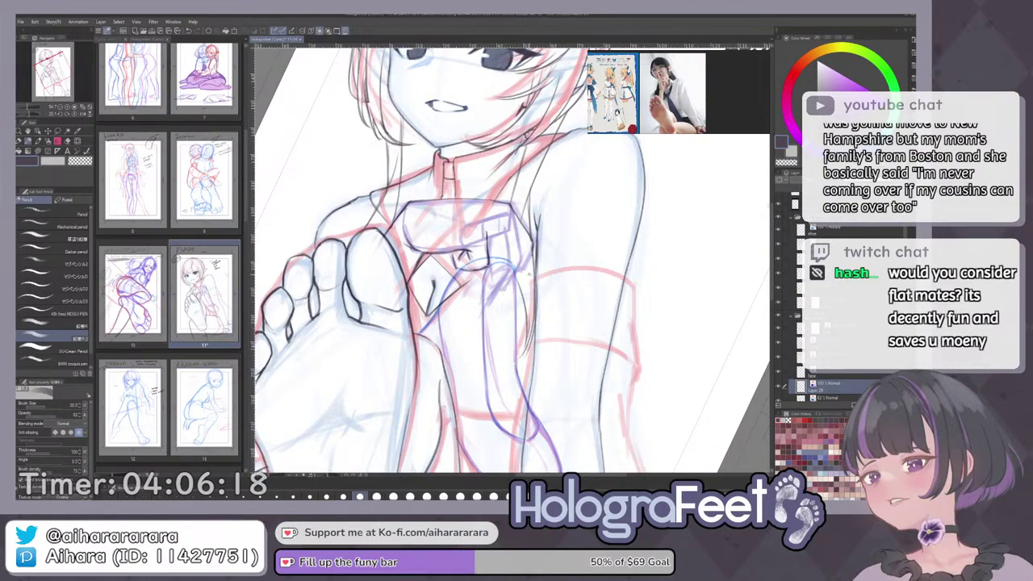
Check the pose in the full view, mirrored, and with the rough sketch folder hidden and shown.
key("ctrl+0")
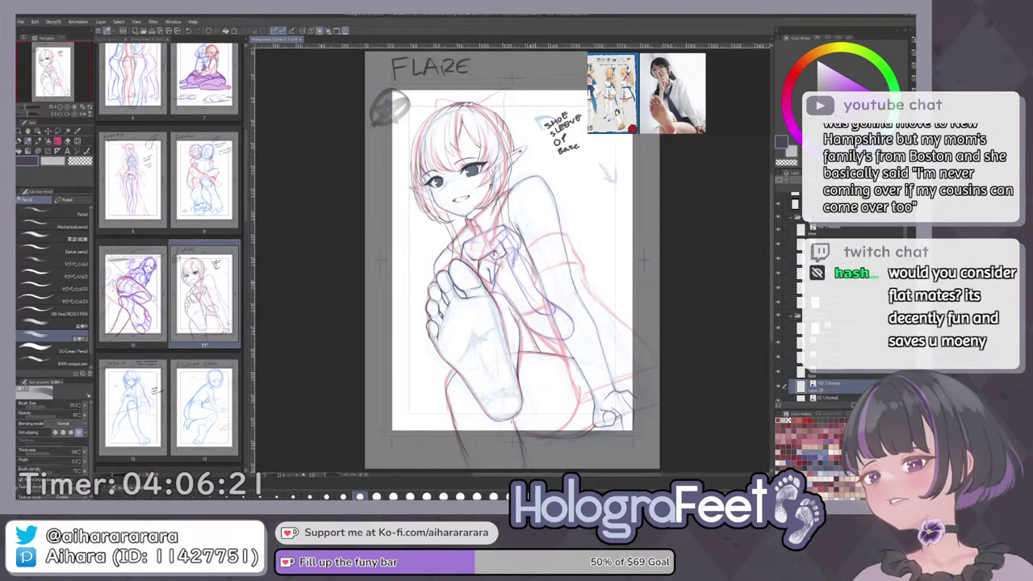
mouse_move(493, 254)
left_mouse_down()
mouse_move(611, 258)
mouse_move(611, 272)
left_mouse_up()
key("h")
key("h")
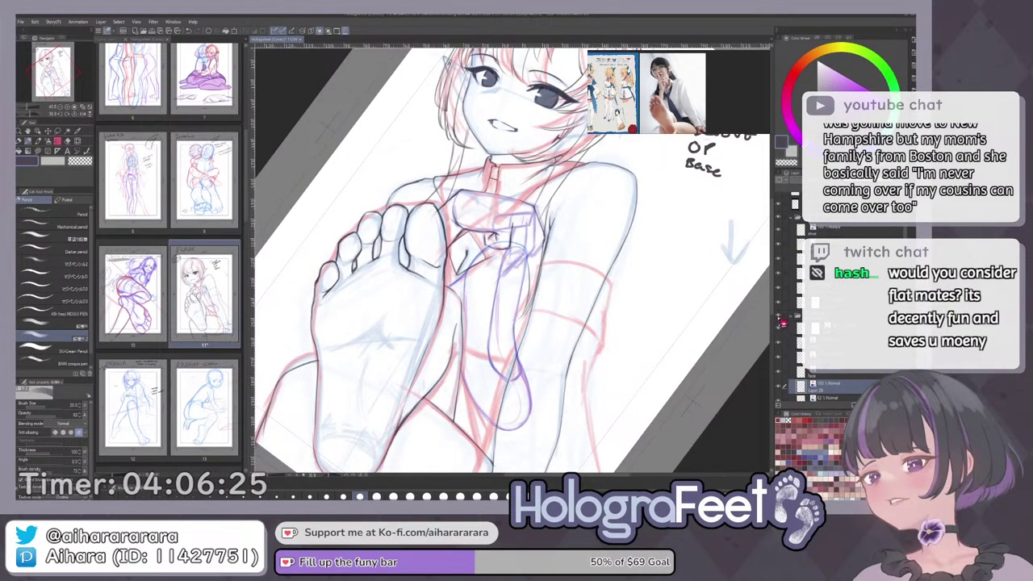
left_click(782, 322)
left_click(782, 322)
Draw the drooping finger contours over the rough on the line art layer with a smaller pencil brush.
scroll(524, 206, "up", 3)
left_click_drag(533, 230, 537, 251)
key("[")
key("[")
key("[")
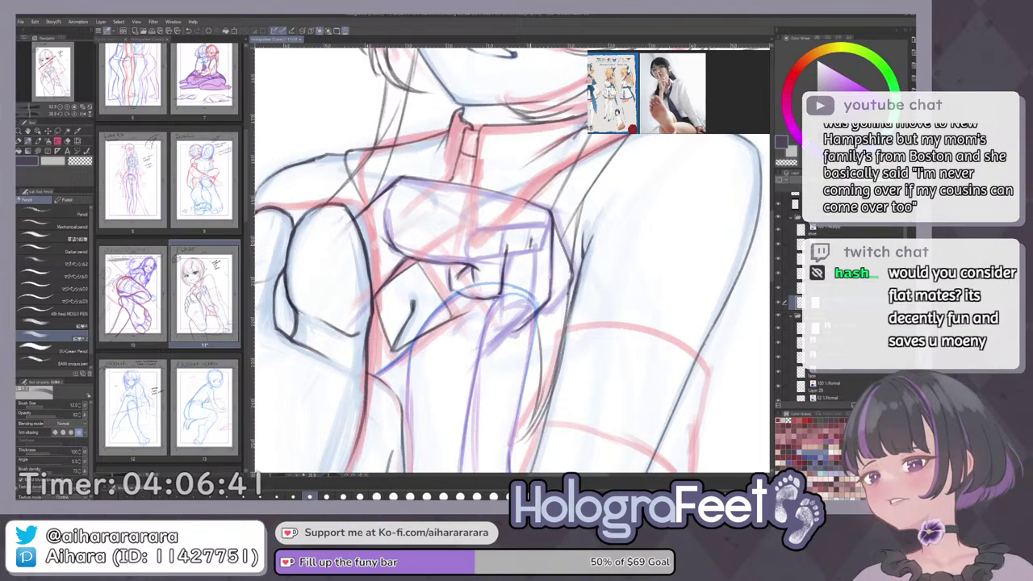
mouse_move(531, 247)
left_mouse_down()
mouse_move(531, 290)
mouse_move(505, 334)
left_mouse_up()
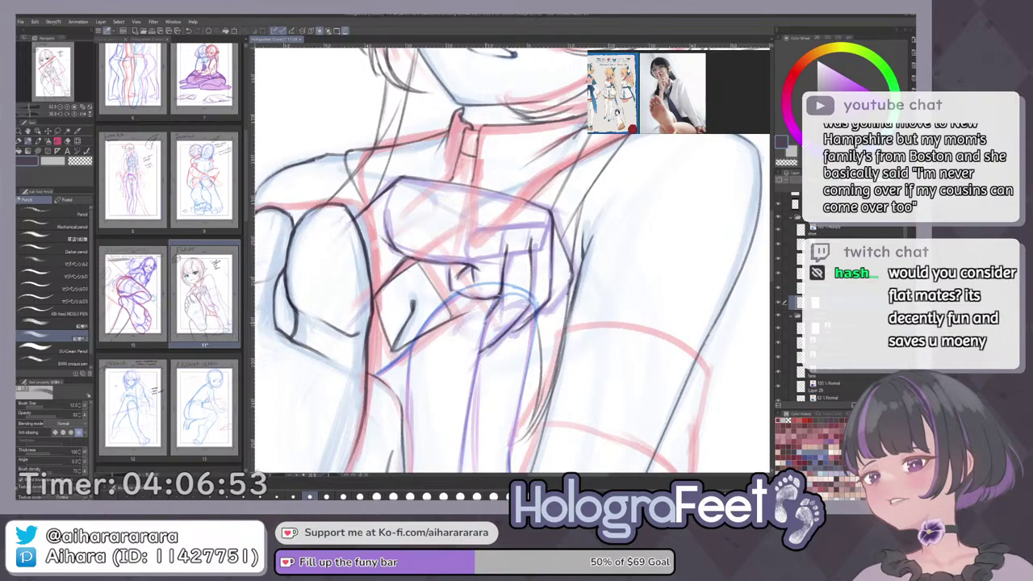
Examine the hand's line art with the rough sketch folder hidden, and show the folder again.
scroll(614, 302, "down", 5)
key("ctrl+0")
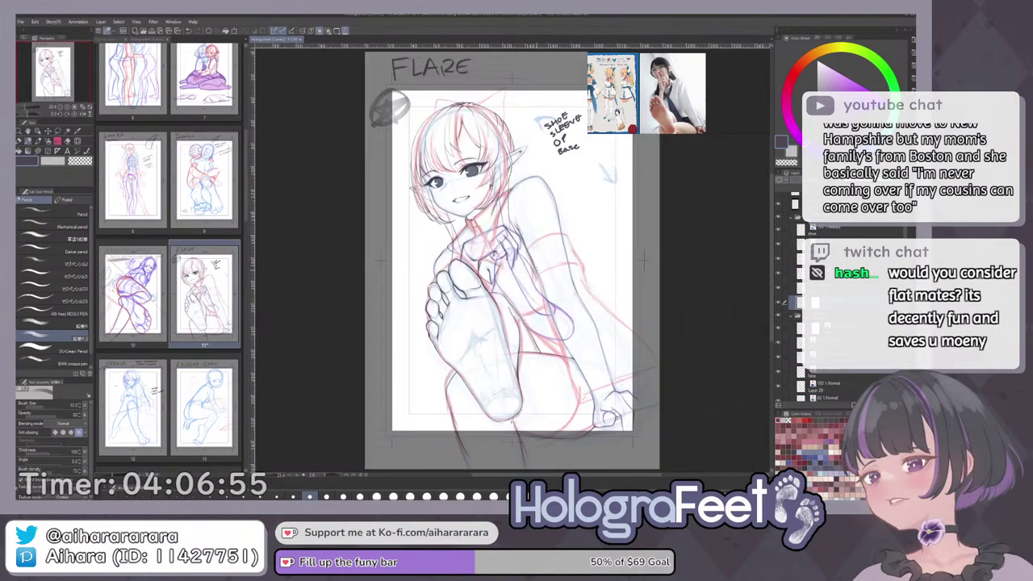
scroll(549, 261, "up", 4)
key("ctrl+0")
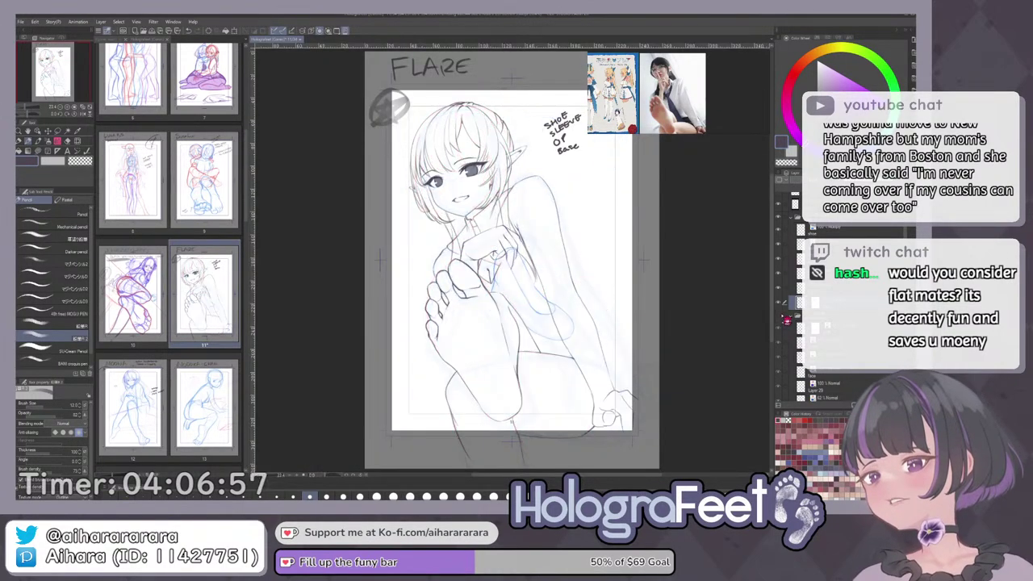
scroll(511, 256, "up", 4)
left_click_drag(659, 232, 668, 295)
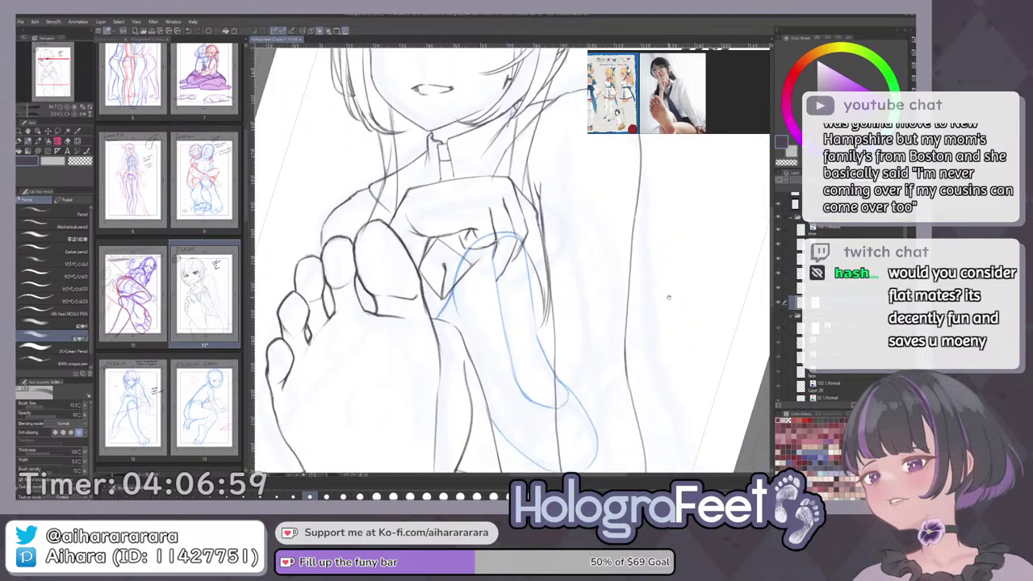
mouse_move(478, 390)
left_mouse_down()
mouse_move(512, 393)
mouse_move(471, 380)
left_mouse_up()
key("ctrl+0")
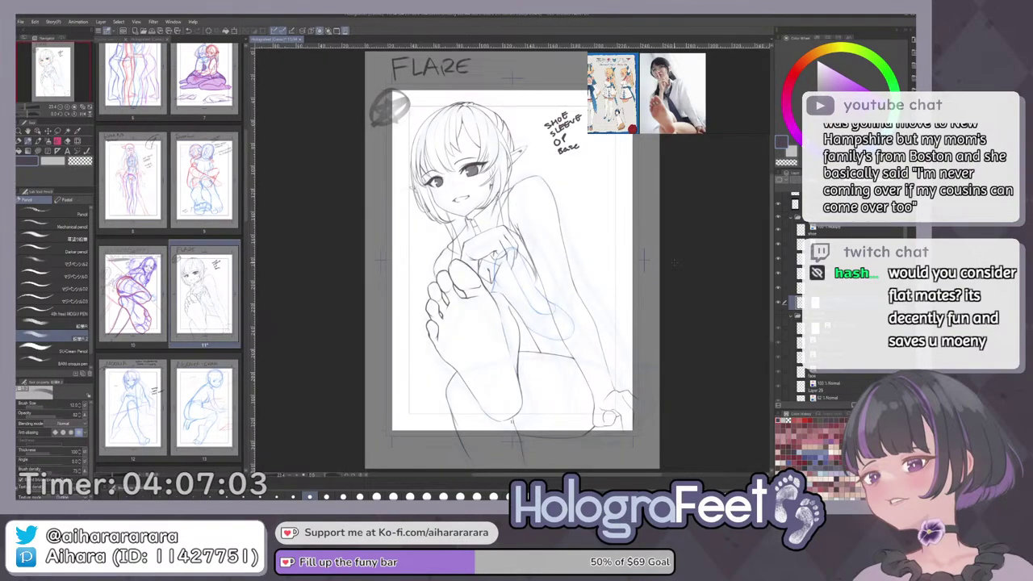
left_click(779, 316)
Erase the hand's outer contour beside the knuckle and redraw it as an angular line down to the fingers.
scroll(509, 229, "up", 4)
scroll(554, 216, "up", 5)
key("e")
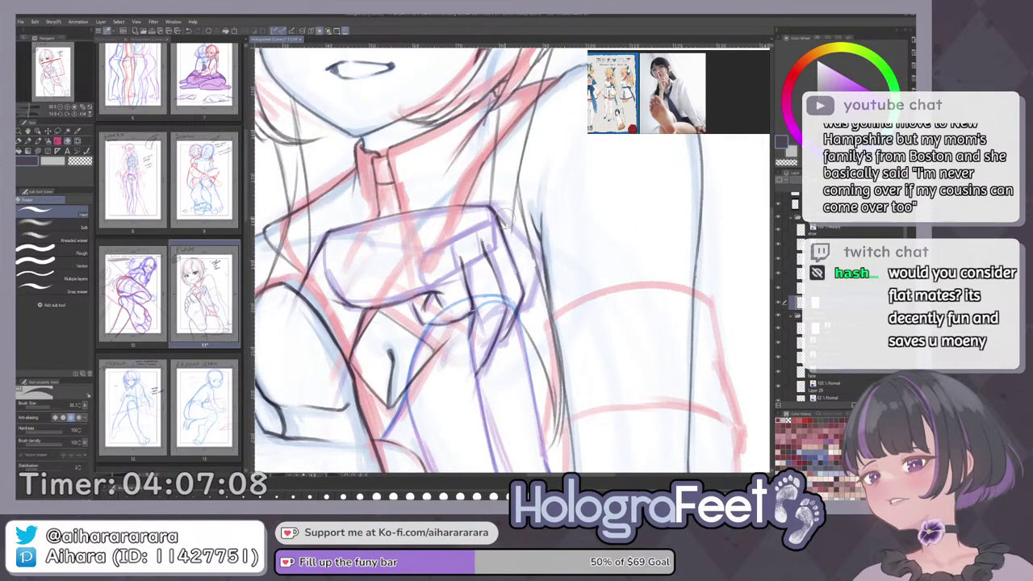
key("p")
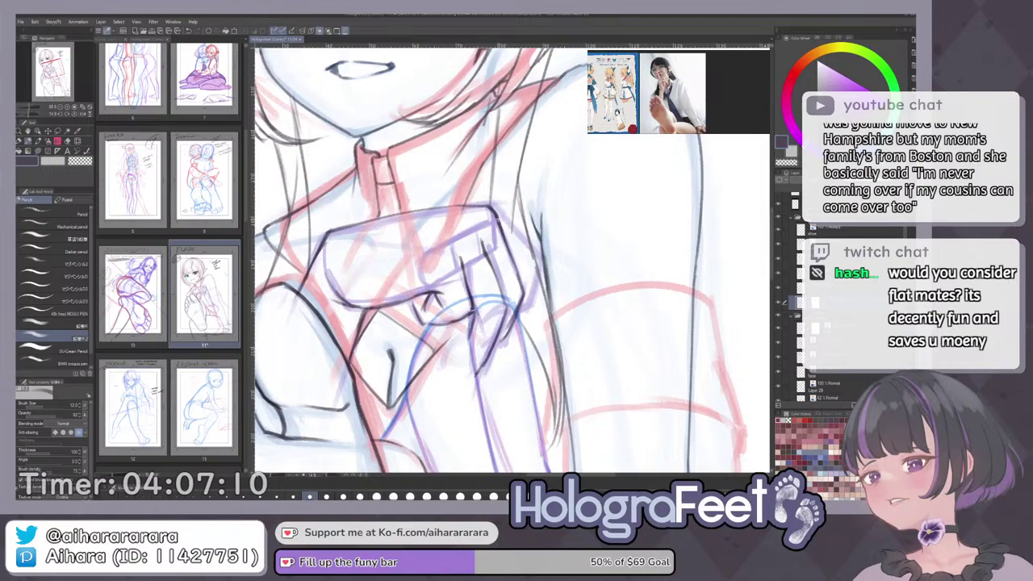
left_click_drag(505, 230, 531, 259)
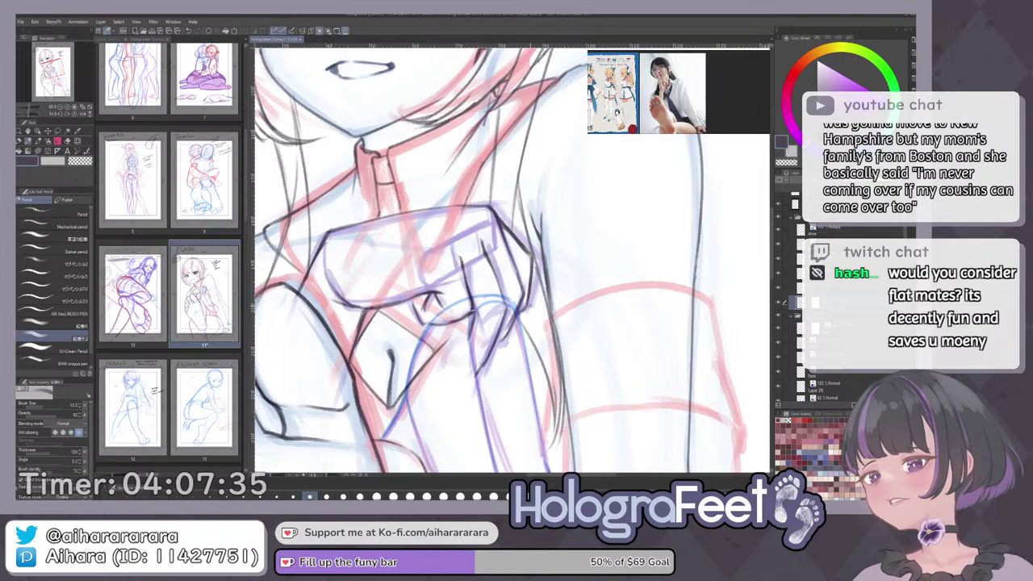
Inspect the revised hand without the rough sketch, mirrored and at rotated angles, and show the sketch folder again.
key("ctrl+0")
left_click(787, 321)
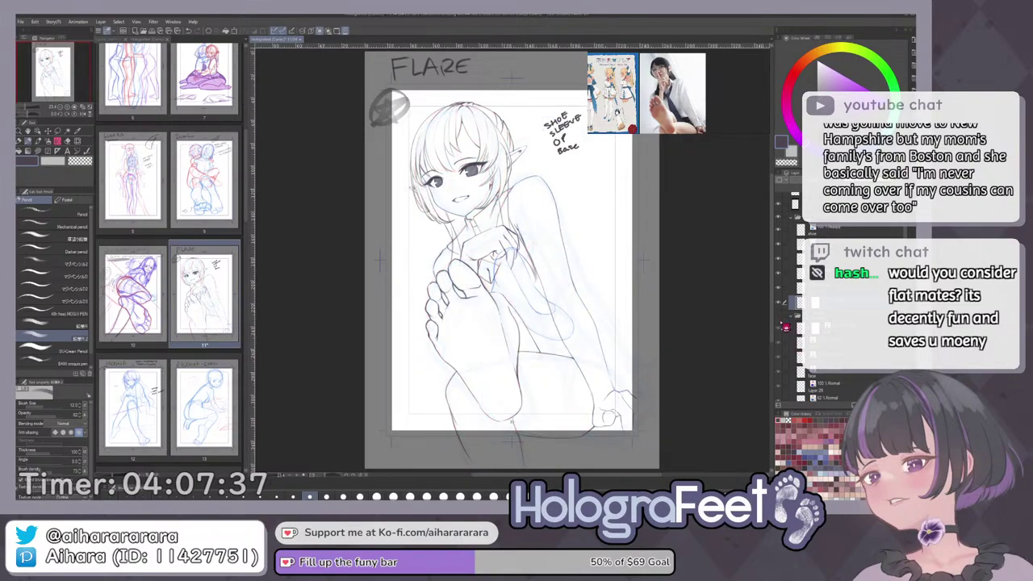
left_click_drag(720, 339, 641, 359)
left_click_drag(527, 260, 553, 236)
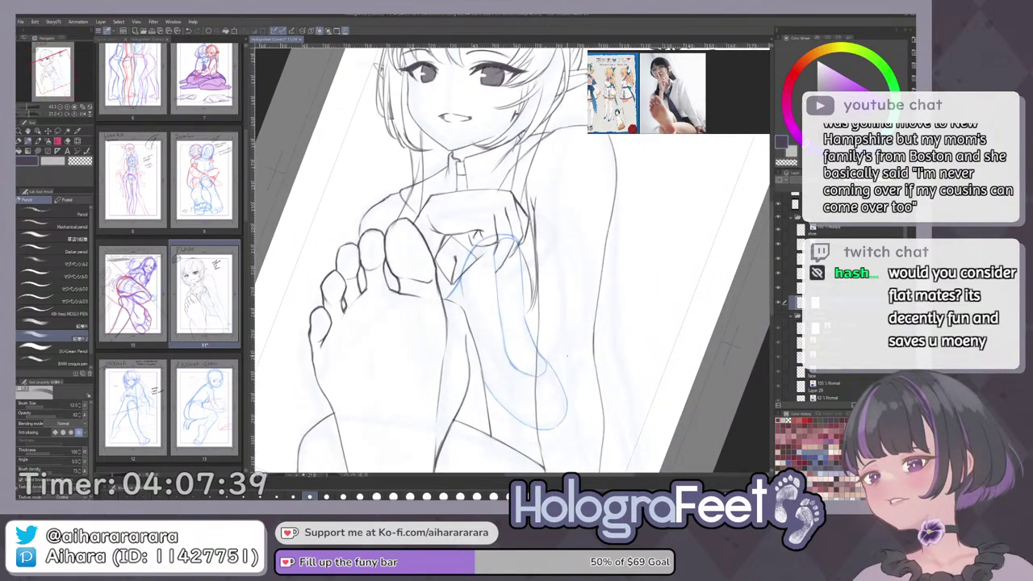
key("h")
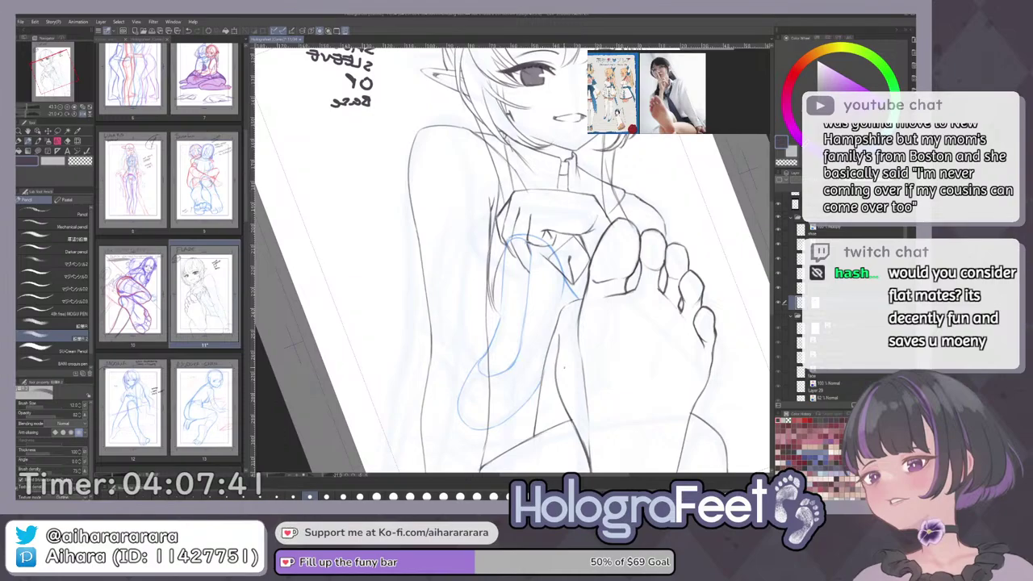
key("h")
mouse_move(631, 291)
left_mouse_down()
mouse_move(642, 308)
mouse_move(631, 327)
left_mouse_up()
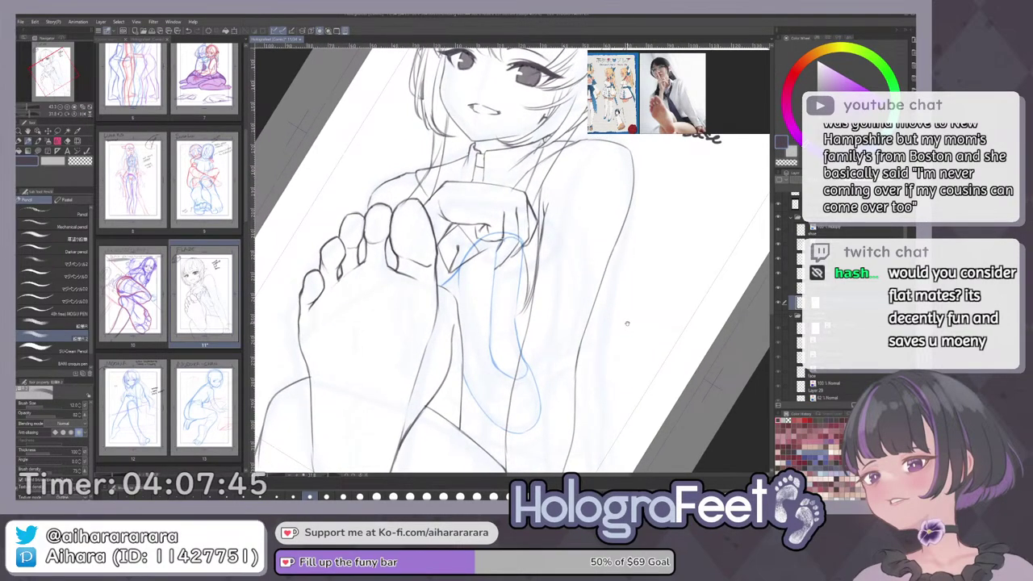
key("ctrl+0")
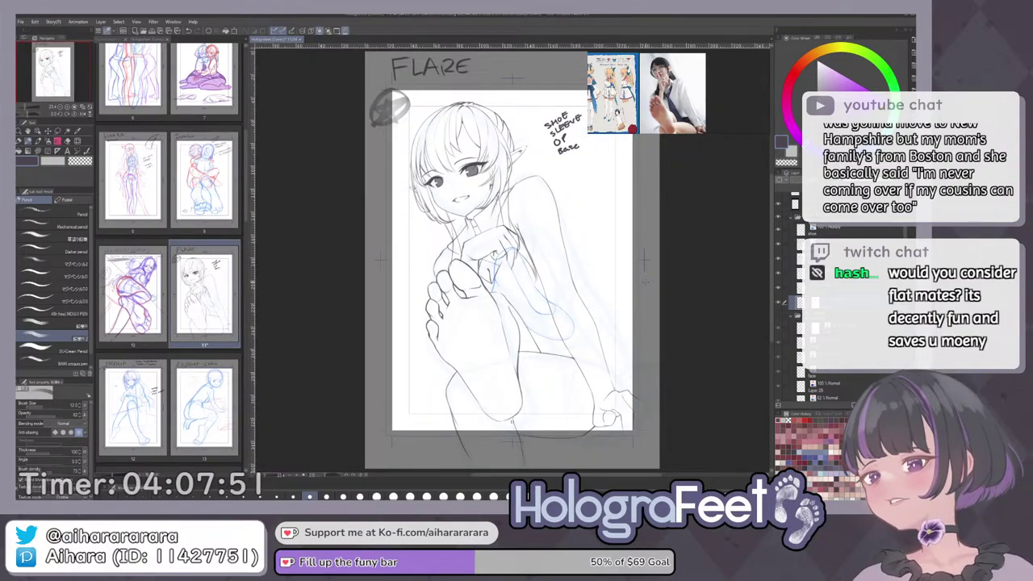
left_click(779, 316)
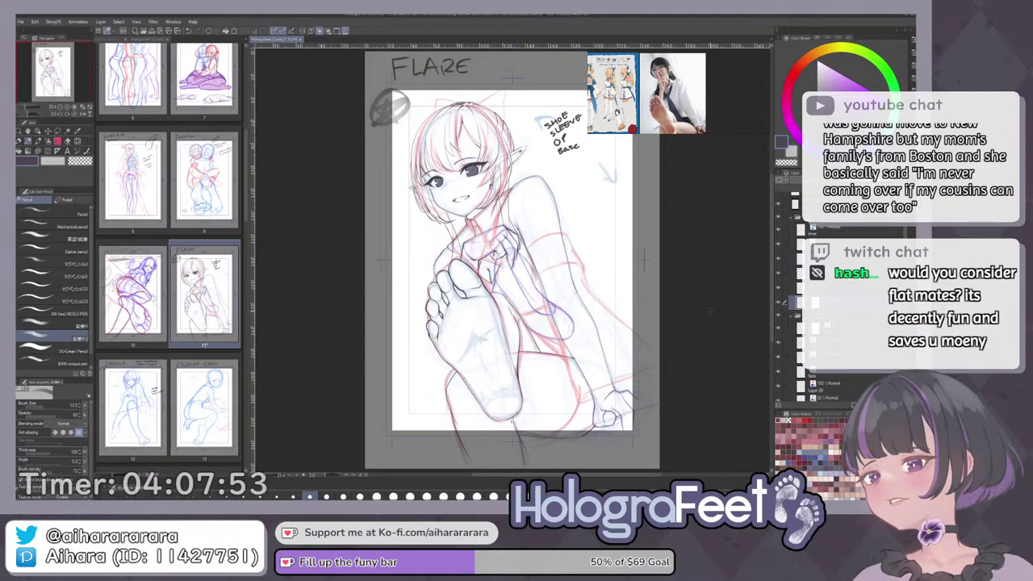
Refine the drooping fingers and outer contour of the hand with the pencil, clearing stray line parts with transparent colour.
mouse_move(502, 283)
left_mouse_down()
mouse_move(558, 269)
mouse_move(572, 360)
left_mouse_up()
mouse_move(663, 291)
left_mouse_down()
mouse_move(659, 327)
mouse_move(676, 325)
left_mouse_up()
left_click_drag(517, 388, 535, 440)
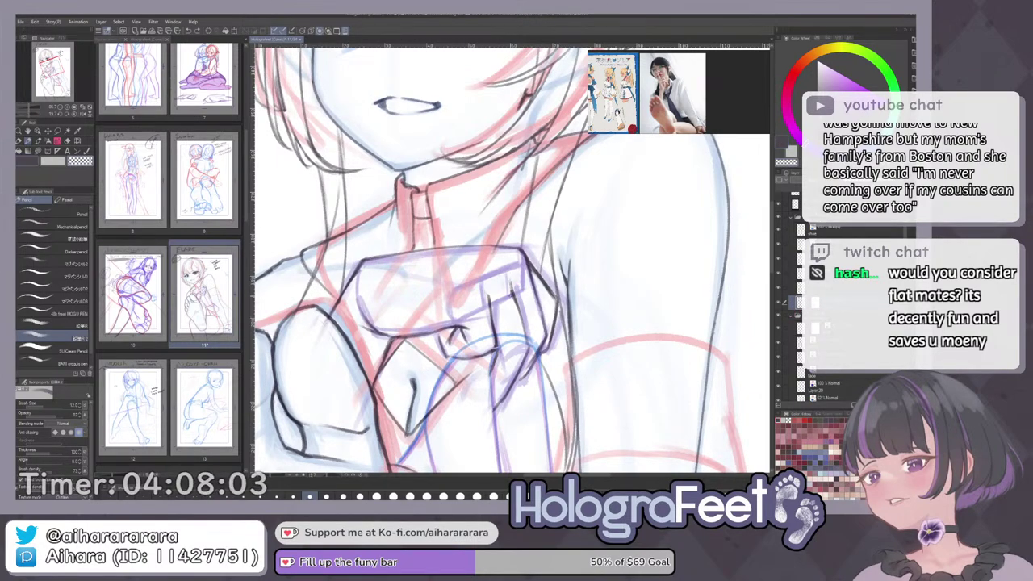
key("c")
left_click_drag(519, 313, 523, 374)
mouse_move(488, 295)
left_mouse_down()
mouse_move(493, 322)
mouse_move(490, 314)
left_mouse_up()
key("ctrl+z")
key("c")
key("c")
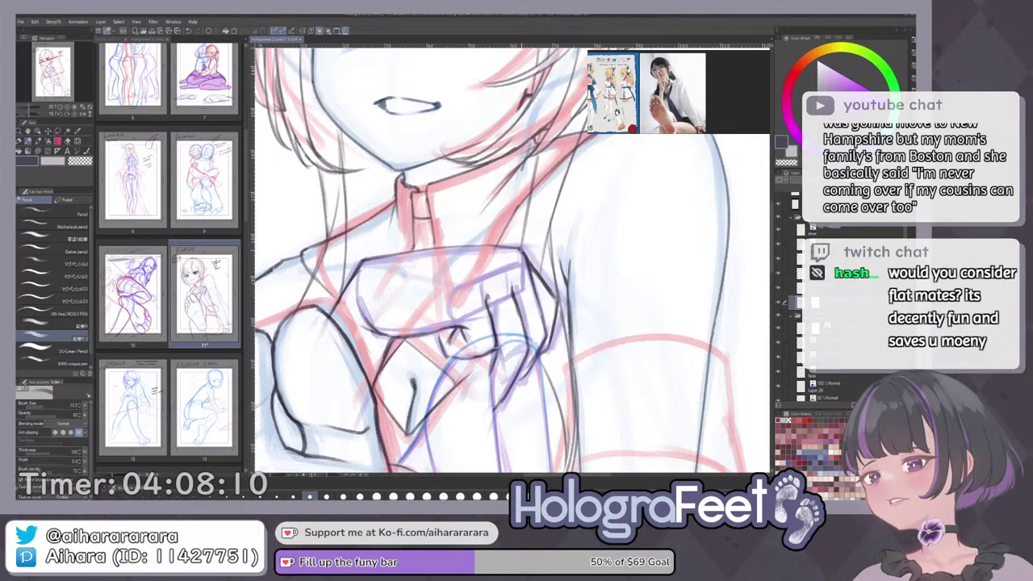
mouse_move(533, 289)
left_mouse_down()
mouse_move(541, 329)
mouse_move(522, 380)
left_mouse_up()
key("c")
key("c")
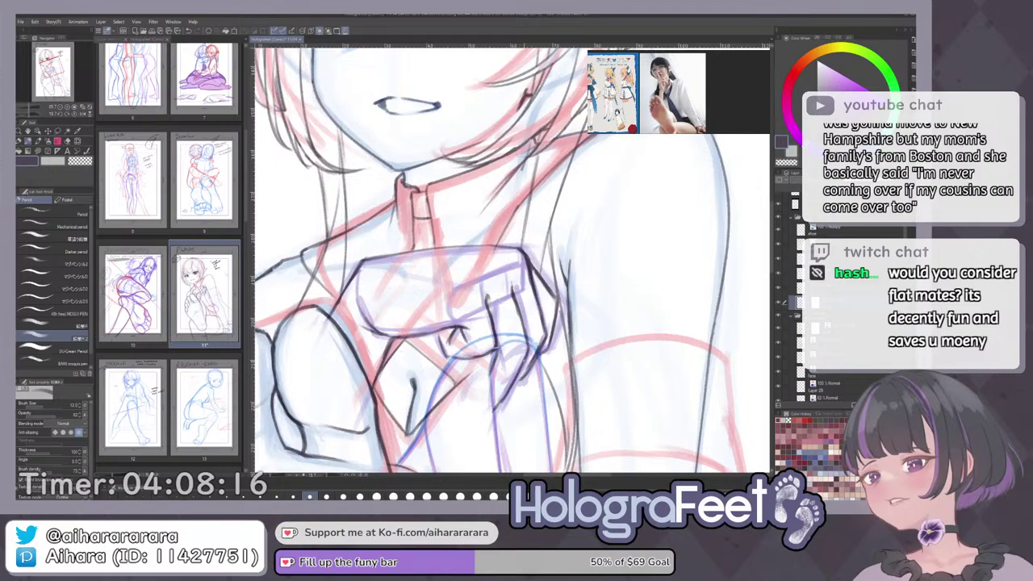
Examine the line art without the rough sketch in the full view, mirrored, tilted, and close to the hand.
key("ctrl+0")
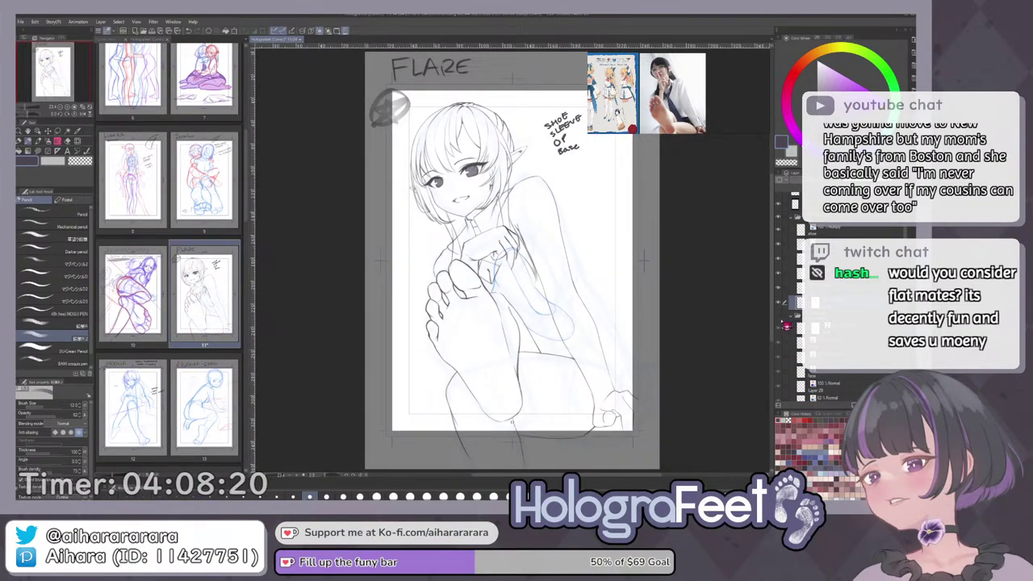
key("h")
key("h")
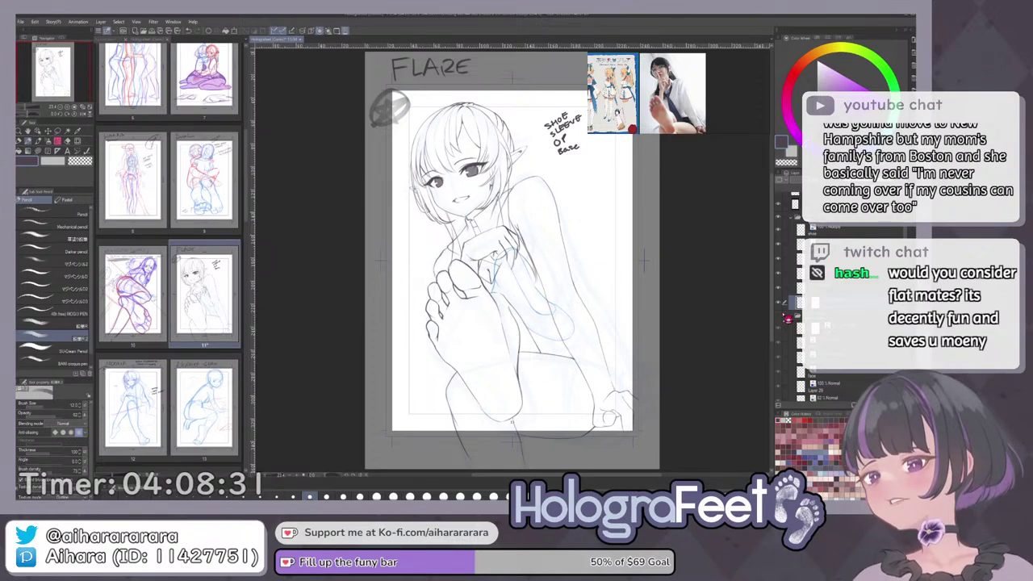
left_click_drag(682, 226, 685, 261)
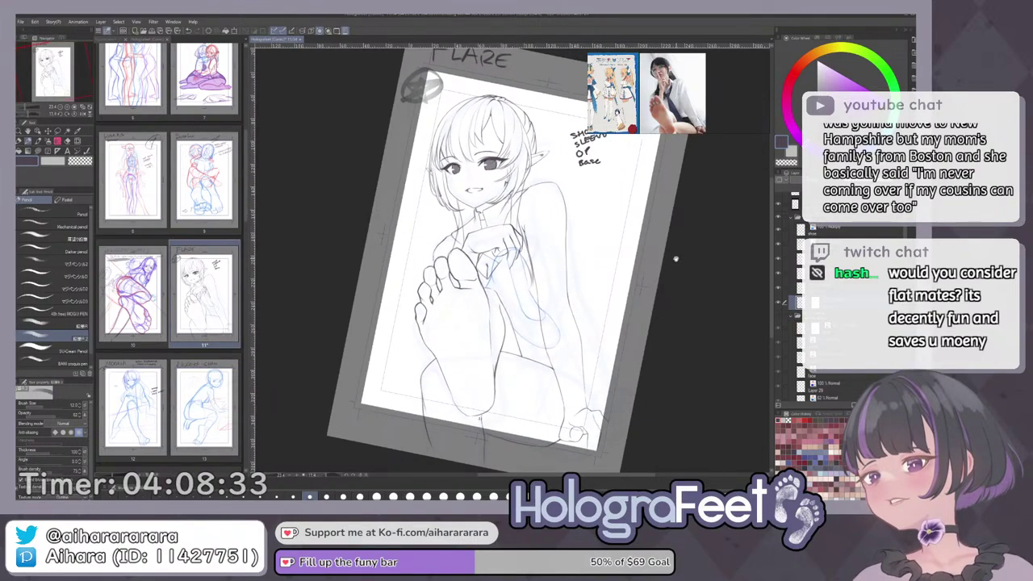
key("ctrl+at")
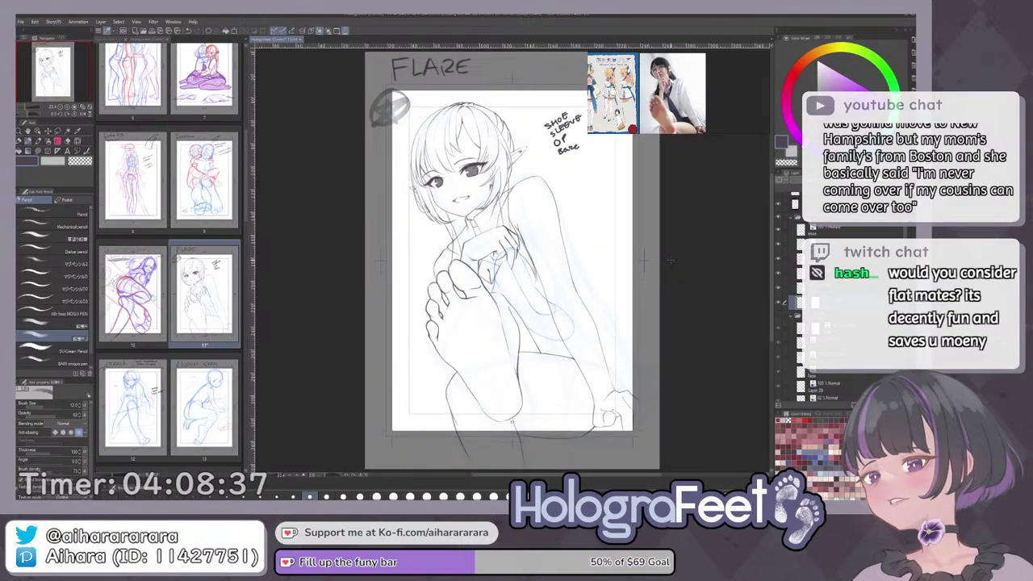
left_click_drag(598, 254, 596, 279)
left_click_drag(596, 278, 587, 368)
scroll(568, 327, "up", 2)
mouse_move(511, 319)
left_mouse_down()
mouse_move(562, 357)
mouse_move(584, 315)
left_mouse_up()
scroll(548, 363, "up", 2)
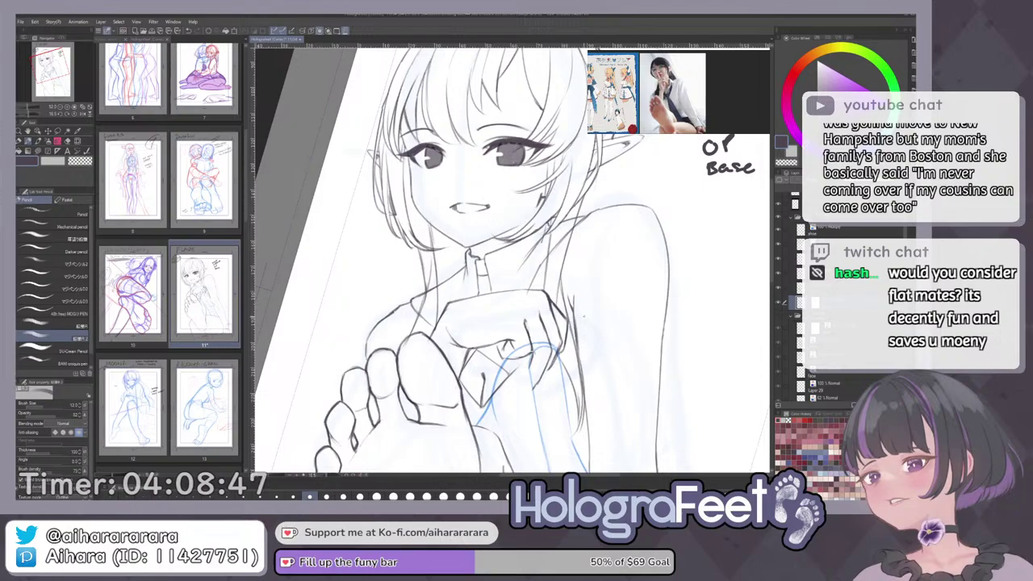
Show the rough sketch folder and compare the hand's line art against it by toggling the line art's visibility.
left_click_drag(575, 379, 563, 369)
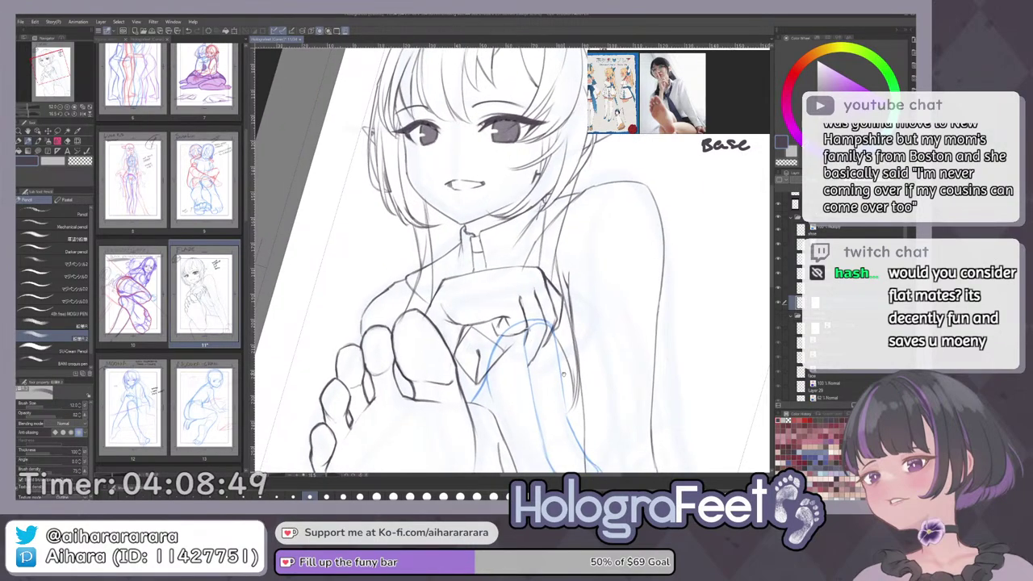
left_click(778, 304)
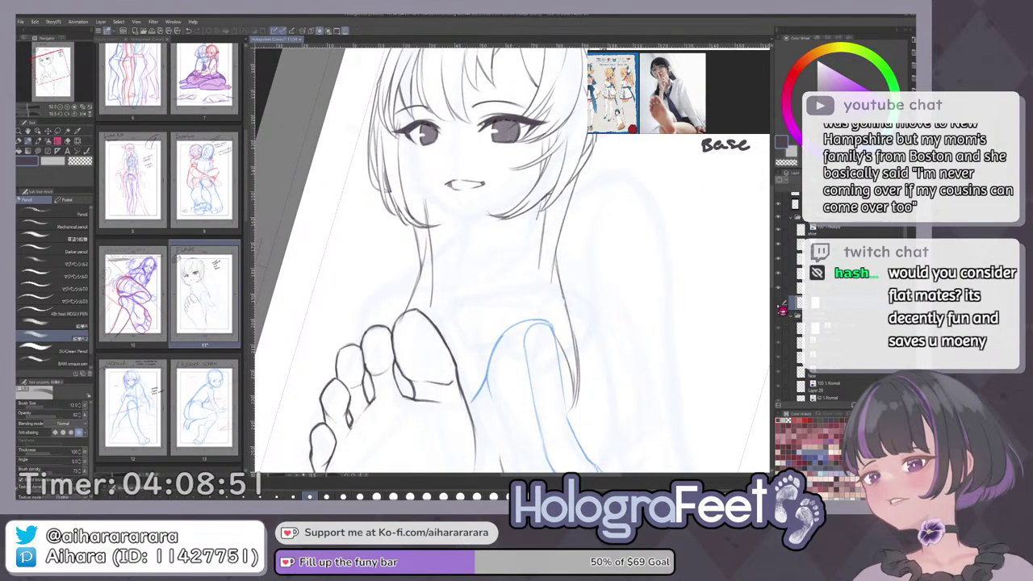
left_click(778, 303)
left_click(779, 316)
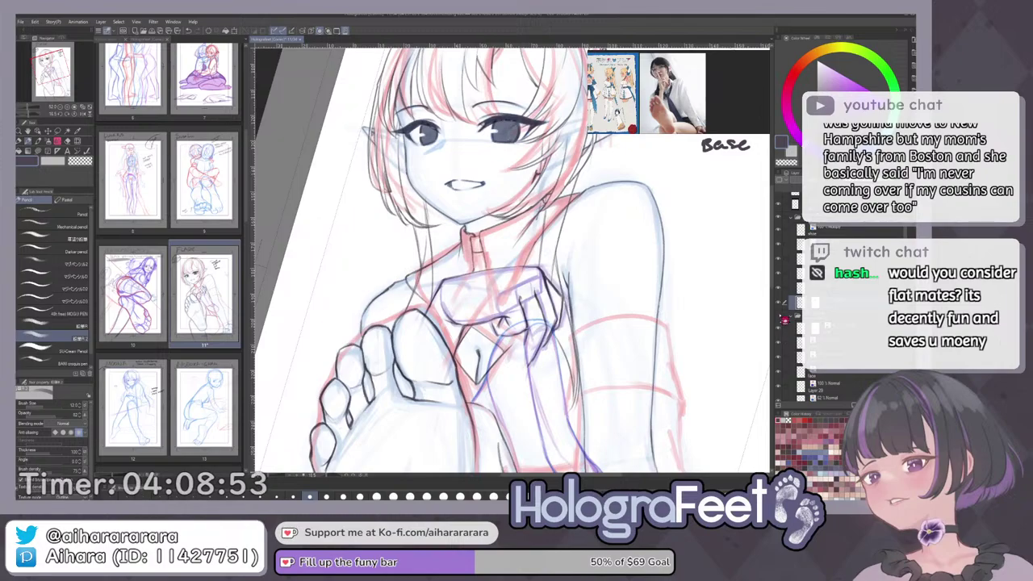
left_click(783, 323)
left_click(781, 309)
left_click(781, 309)
left_click(783, 323)
left_click(784, 306)
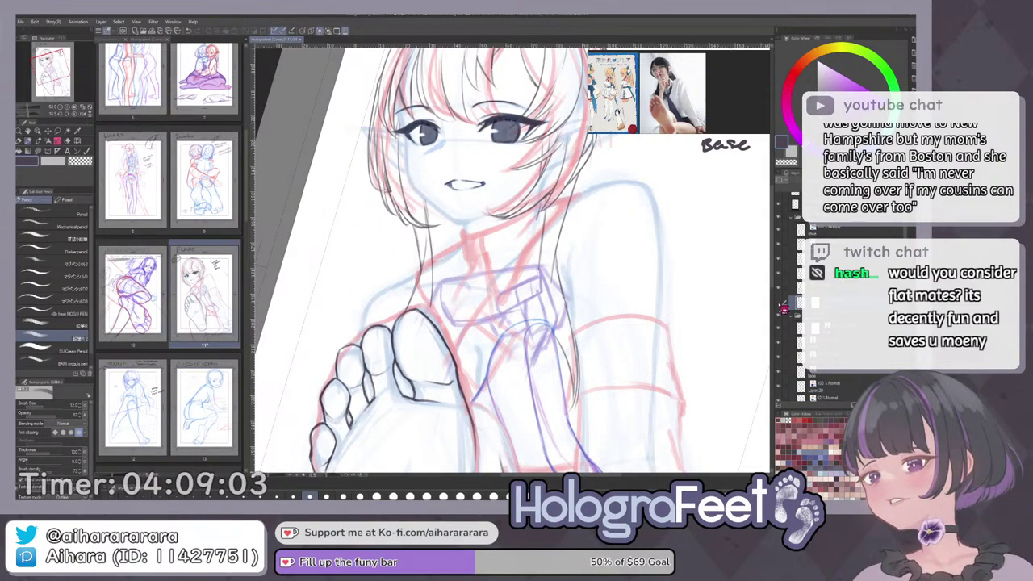
left_click(784, 309)
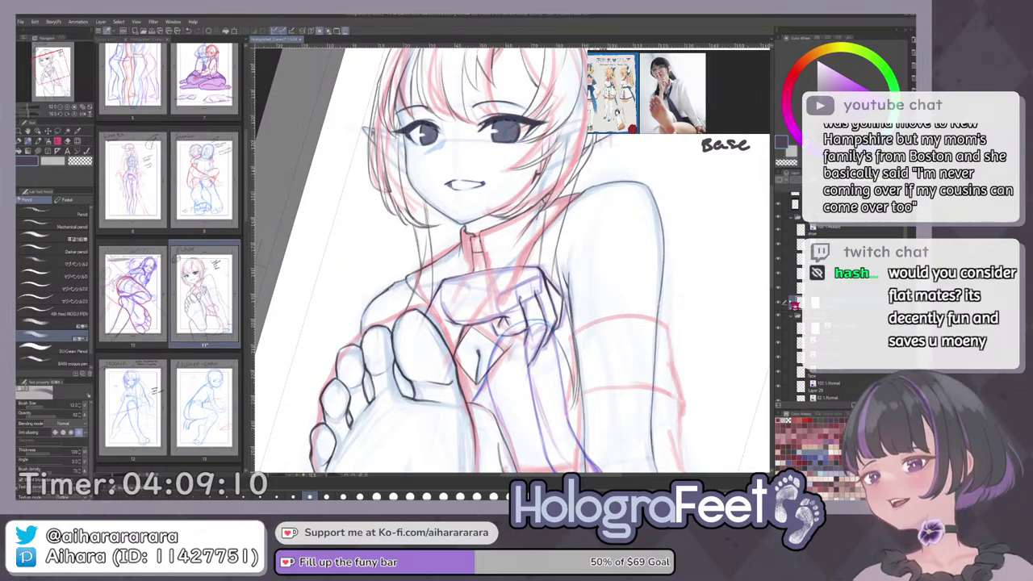
Erase the bent fingers and outer contour of the chest hand on the line art layer.
left_click(837, 330)
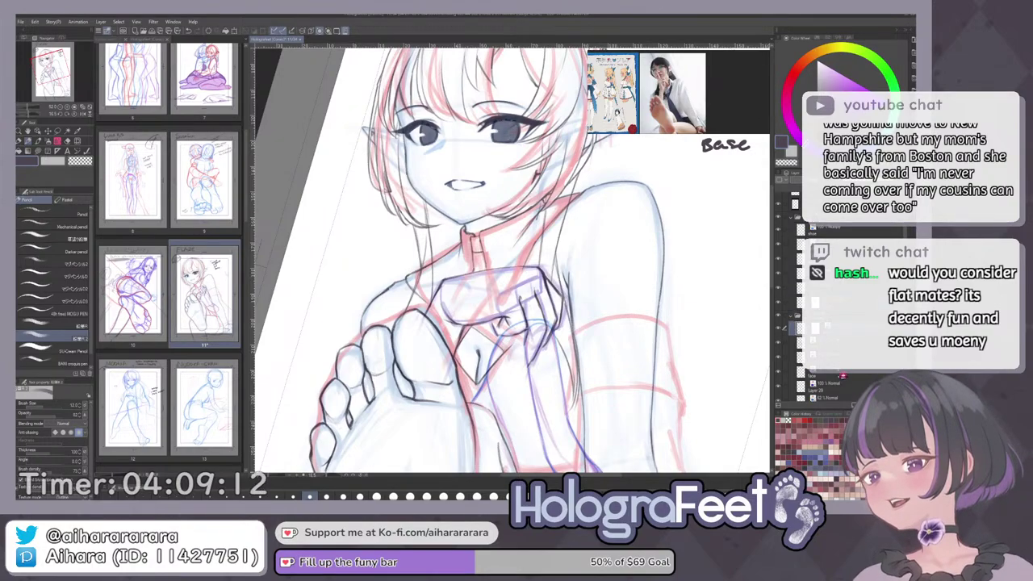
scroll(837, 340, "down", 1)
left_click(778, 279)
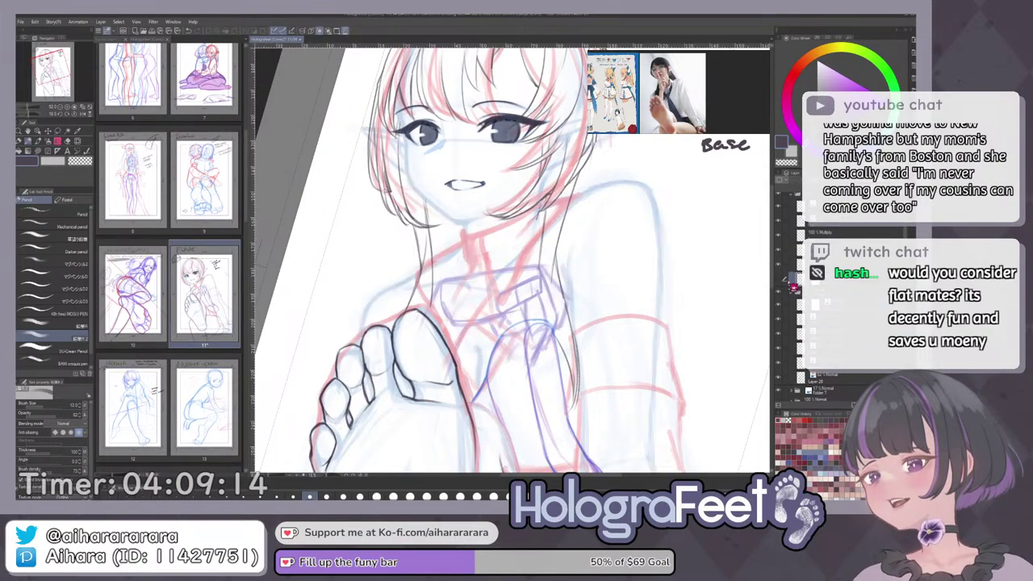
left_click(779, 280)
left_click(797, 282)
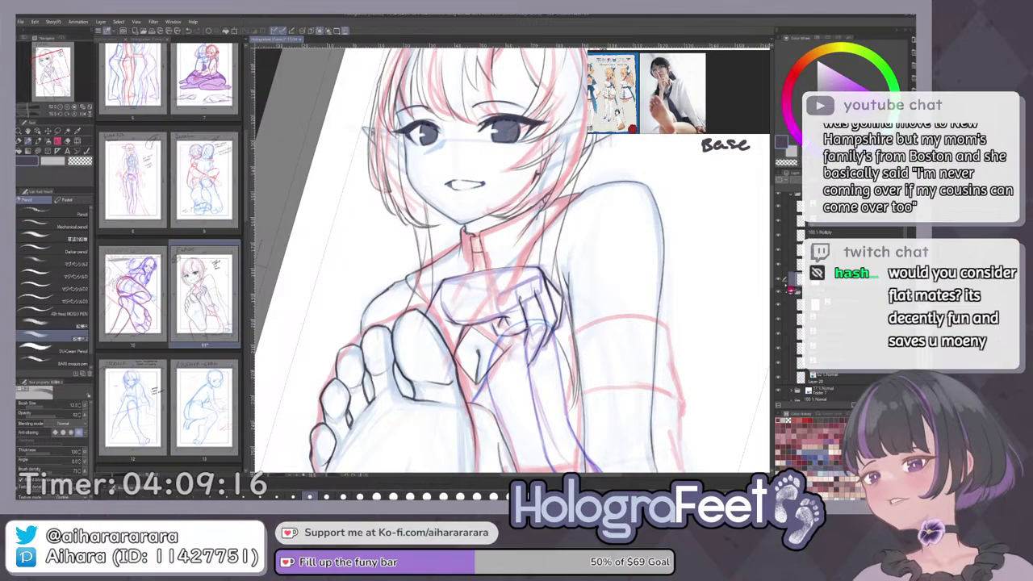
key("e")
mouse_move(521, 297)
left_mouse_down()
mouse_move(537, 296)
mouse_move(540, 355)
mouse_move(537, 335)
mouse_move(557, 318)
left_mouse_up()
mouse_move(541, 282)
left_mouse_down()
mouse_move(547, 300)
mouse_move(541, 273)
mouse_move(561, 320)
mouse_move(515, 372)
left_mouse_up()
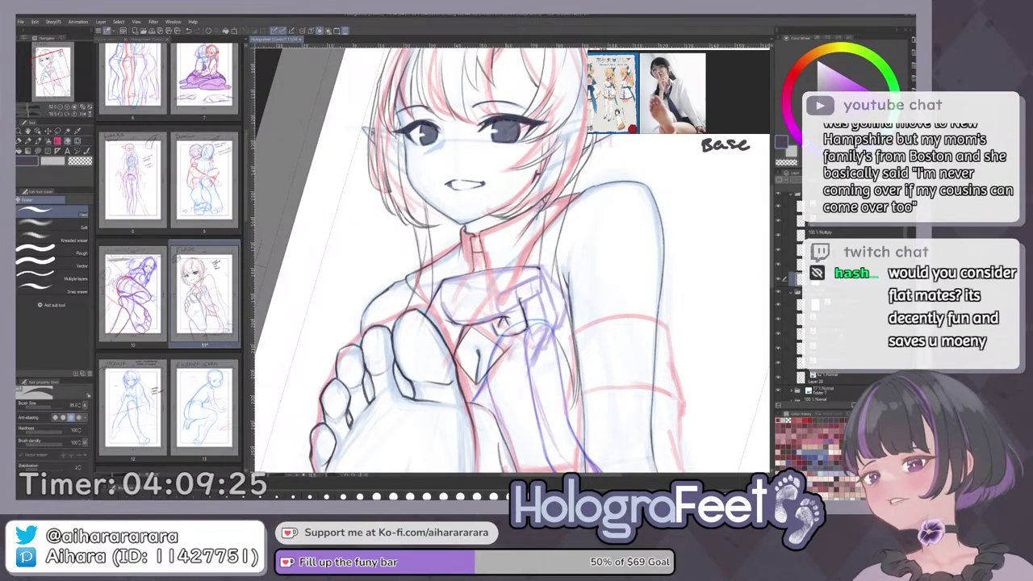
Hide the line art layer and erase the drooping fingers of the chest hand on the rough sketch layer.
left_click(779, 279)
left_click(798, 368)
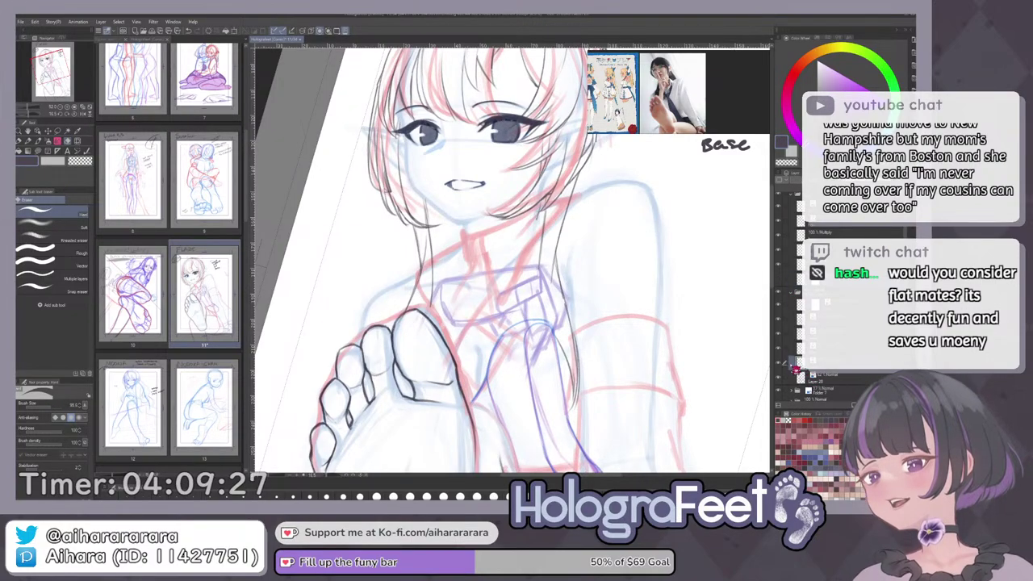
left_click(783, 369)
left_click(780, 366)
key("i")
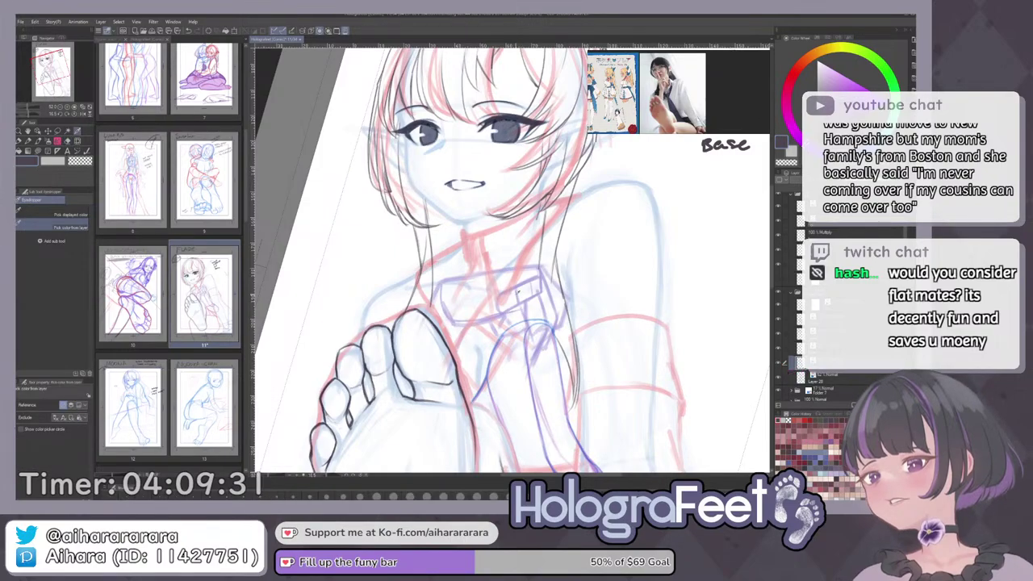
key("p")
key("minus")
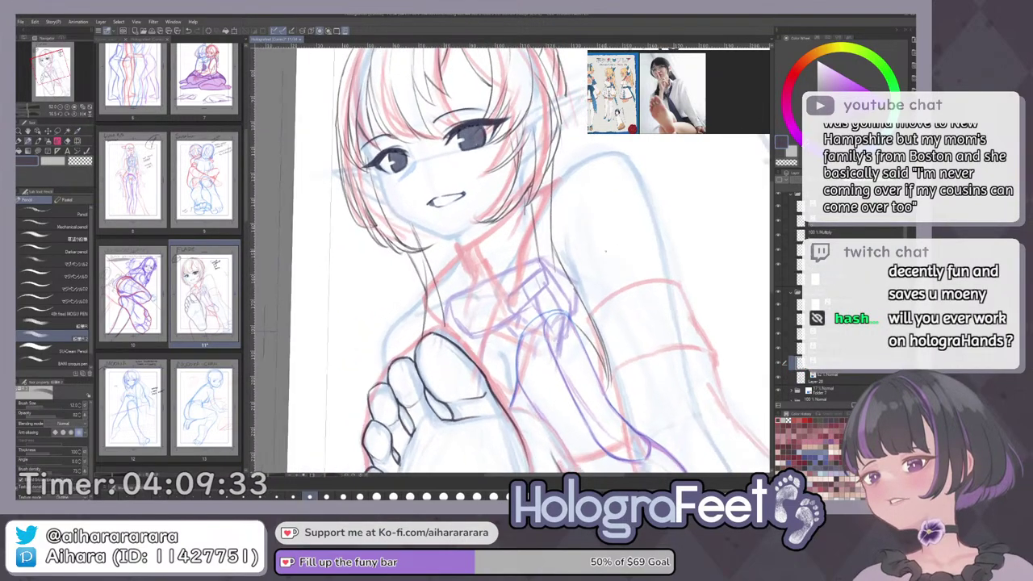
key("e")
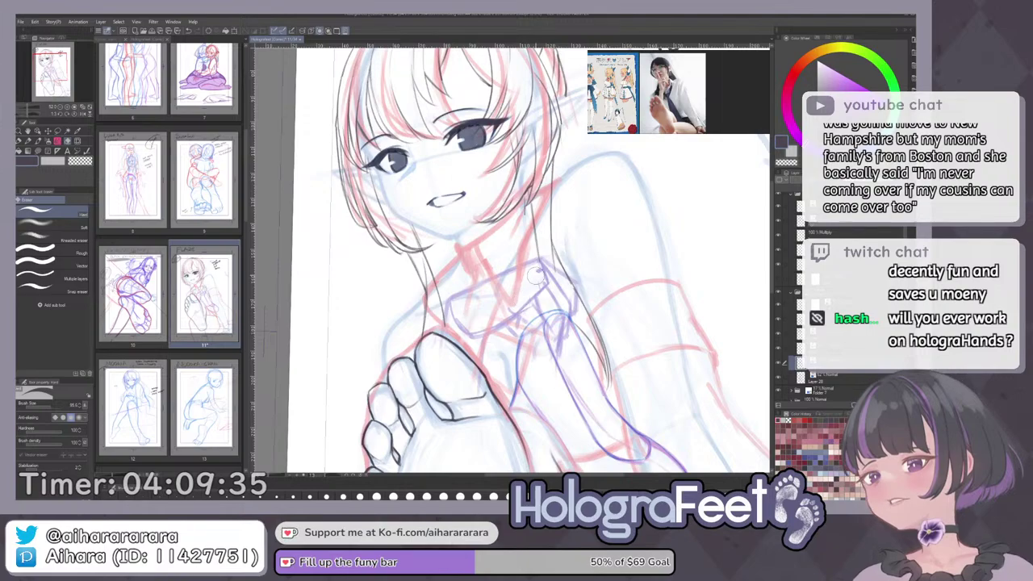
key("p")
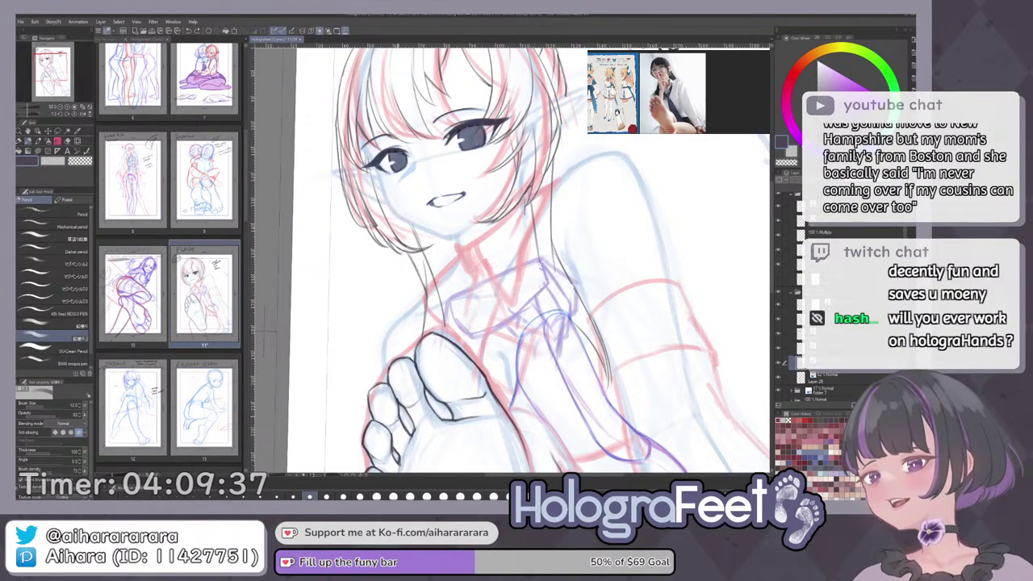
key("e")
mouse_move(549, 312)
left_mouse_down()
mouse_move(571, 304)
mouse_move(562, 288)
mouse_move(522, 339)
mouse_move(558, 298)
mouse_move(546, 308)
left_mouse_up()
key("ctrl+z")
Redraw the fingers and the hand's outer side in the rough sketch with a larger pencil.
key("p")
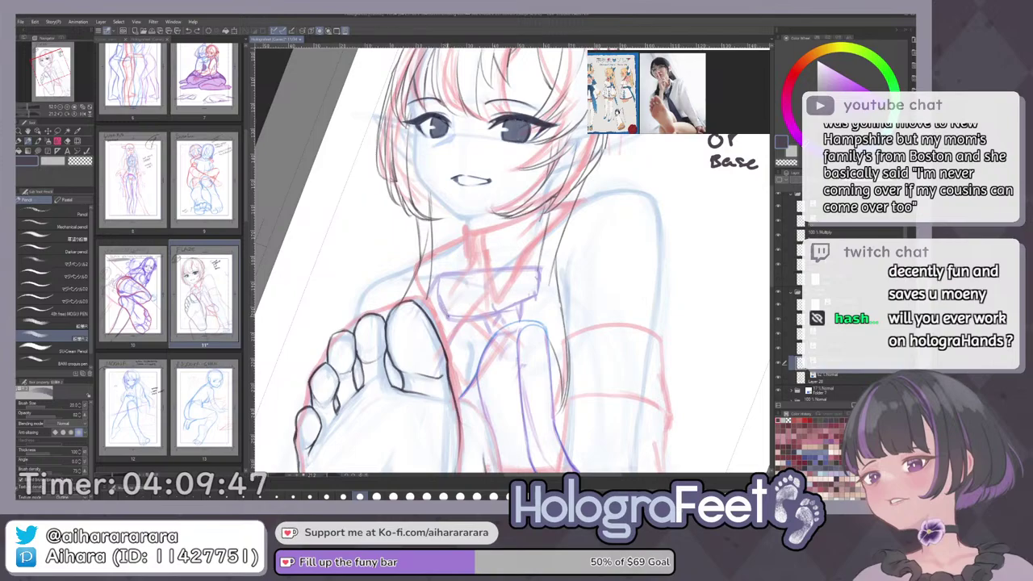
key("ctrl+0")
left_click_drag(462, 199, 490, 184)
mouse_move(508, 219)
left_mouse_down()
mouse_move(534, 227)
mouse_move(536, 269)
mouse_move(507, 300)
left_mouse_up()
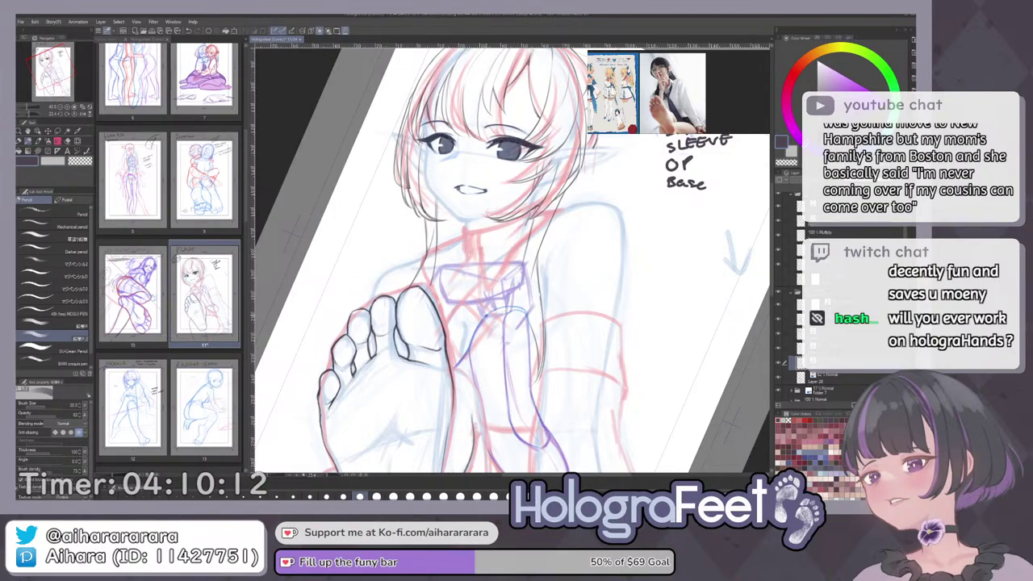
key("c")
key("c")
left_click_drag(526, 267, 534, 310)
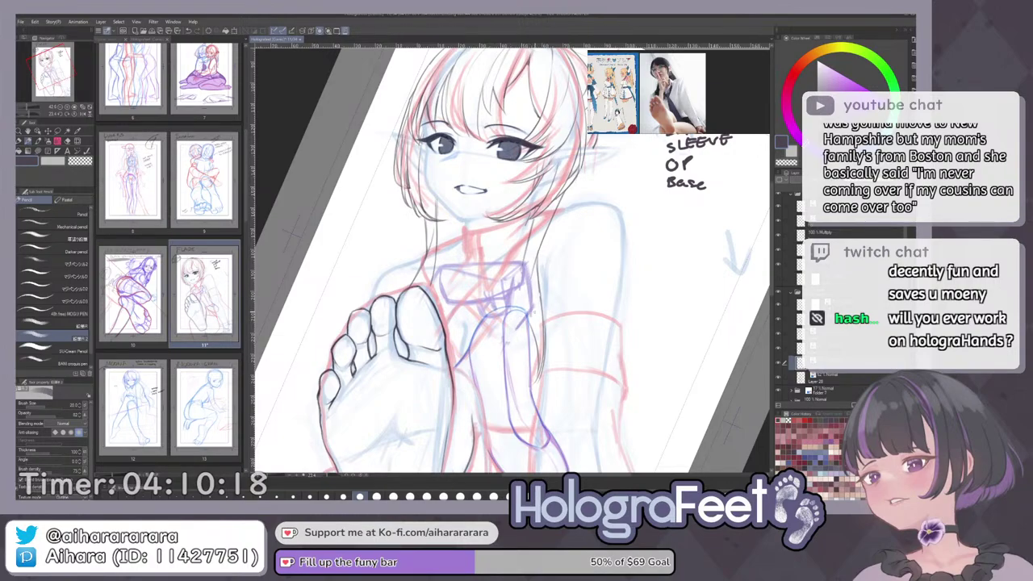
left_click_drag(521, 286, 524, 319)
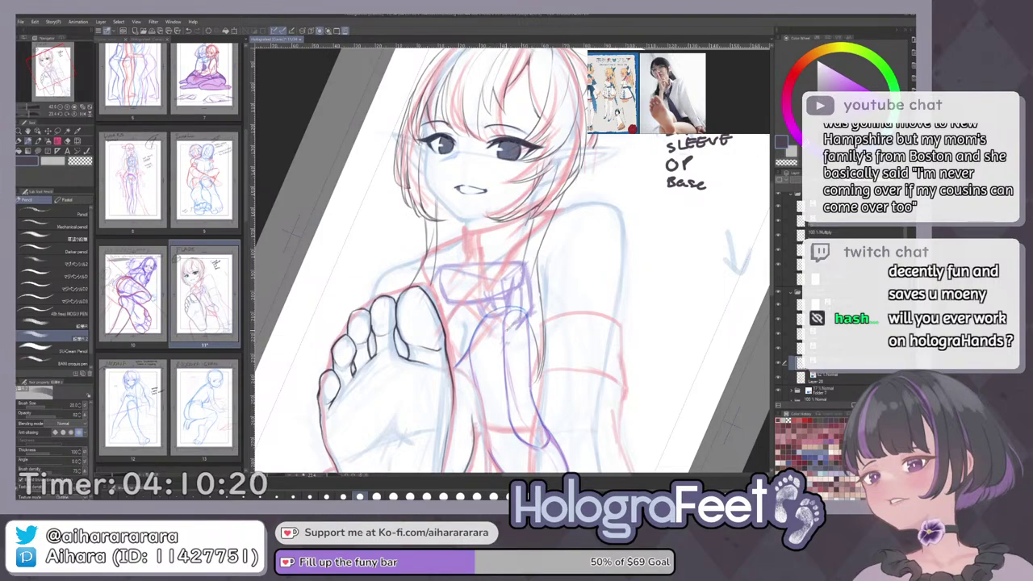
key("ctrl+0")
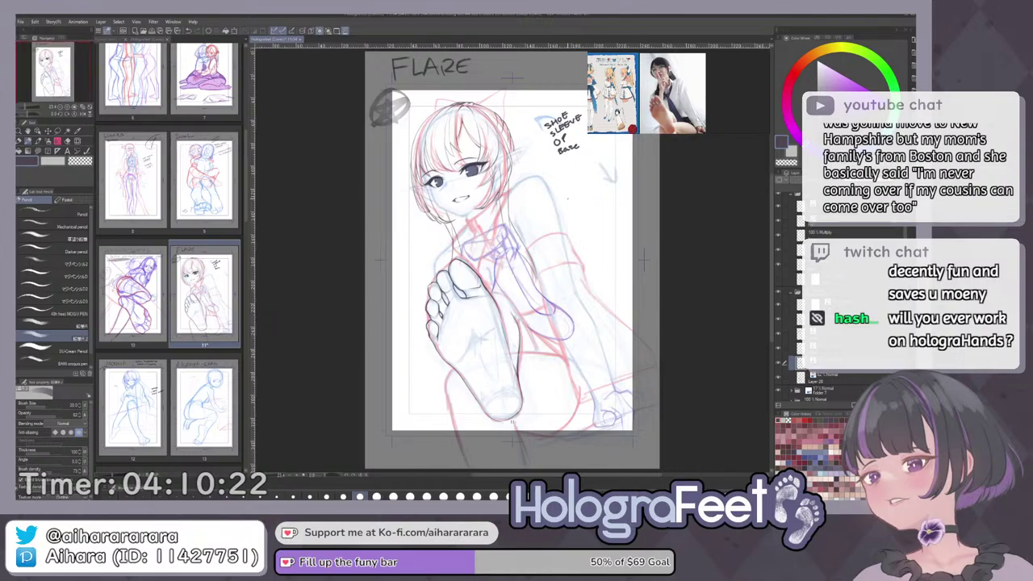
Show the line art layer again over the revised hand sketch and make it the active layer.
left_click_drag(587, 238, 564, 317)
scroll(533, 248, "up", 4)
left_click_drag(544, 242, 534, 268)
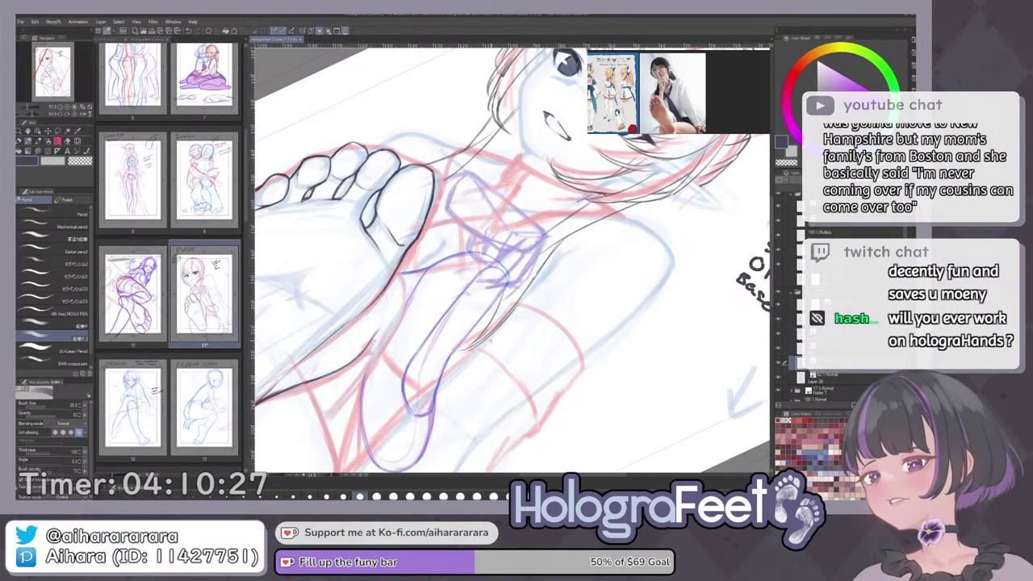
left_click_drag(488, 339, 539, 325)
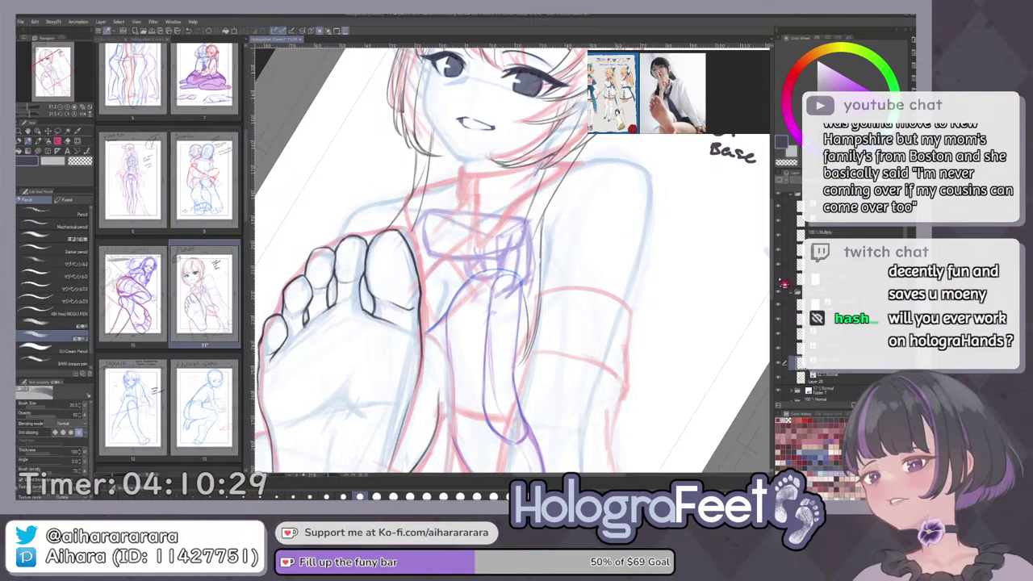
left_click(780, 280)
left_click(814, 279)
left_click_drag(504, 295, 521, 336)
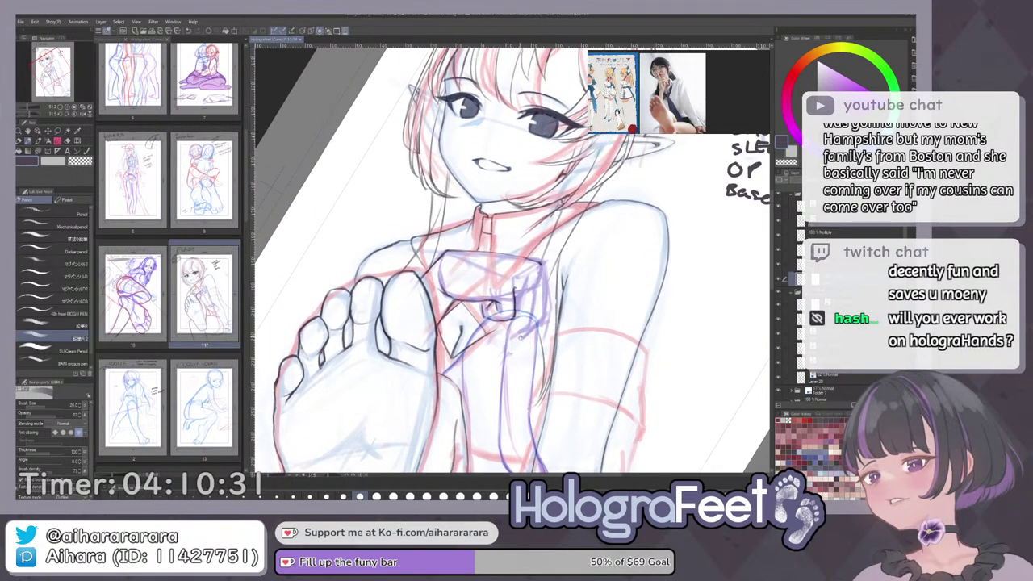
scroll(533, 295, "up", 3)
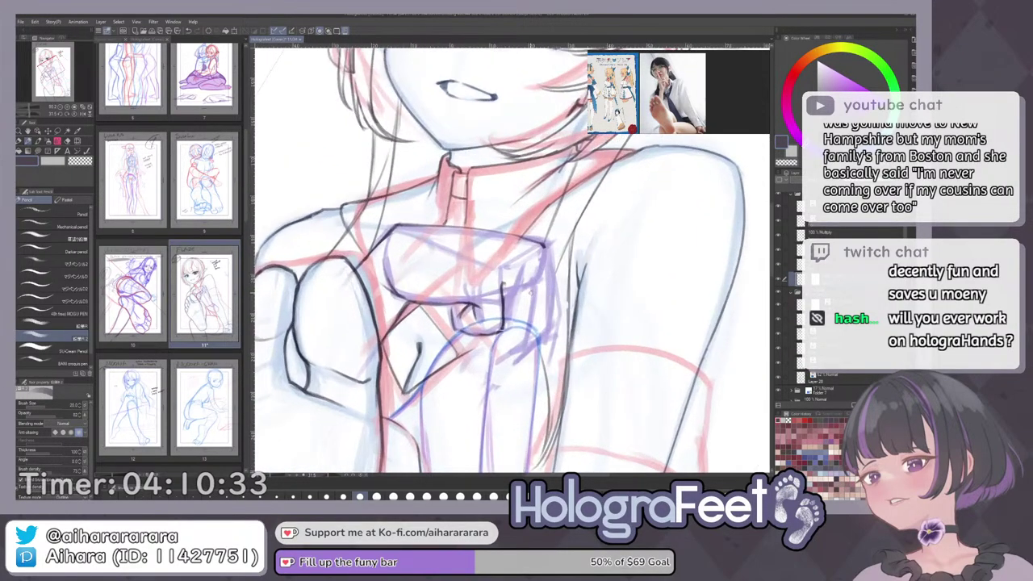
key("minus")
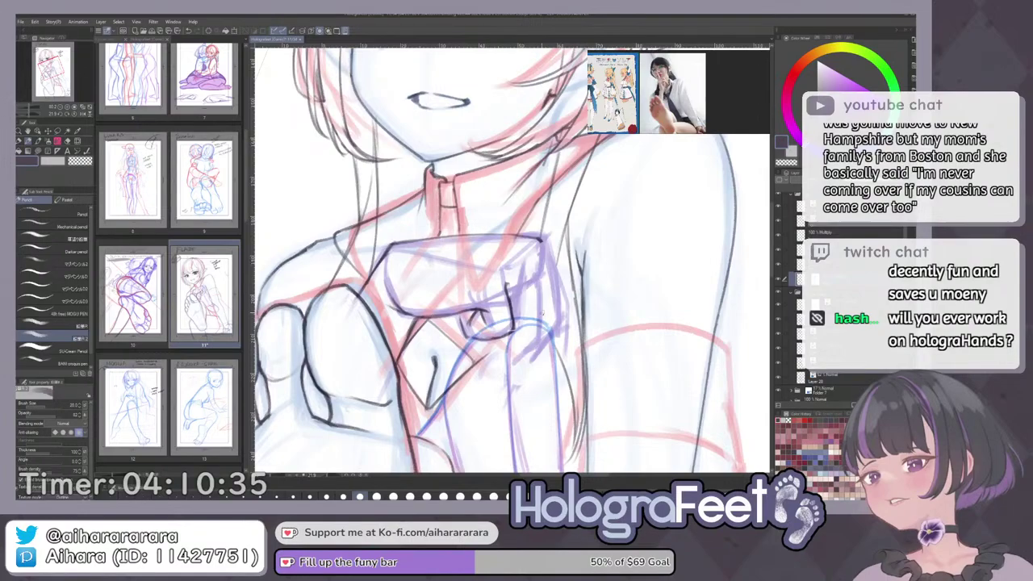
Redraw the knuckle corner and finger lines of the hand in the line art with a smaller pencil.
left_click_drag(533, 277, 535, 293)
key("ctrl+z")
left_click(310, 497)
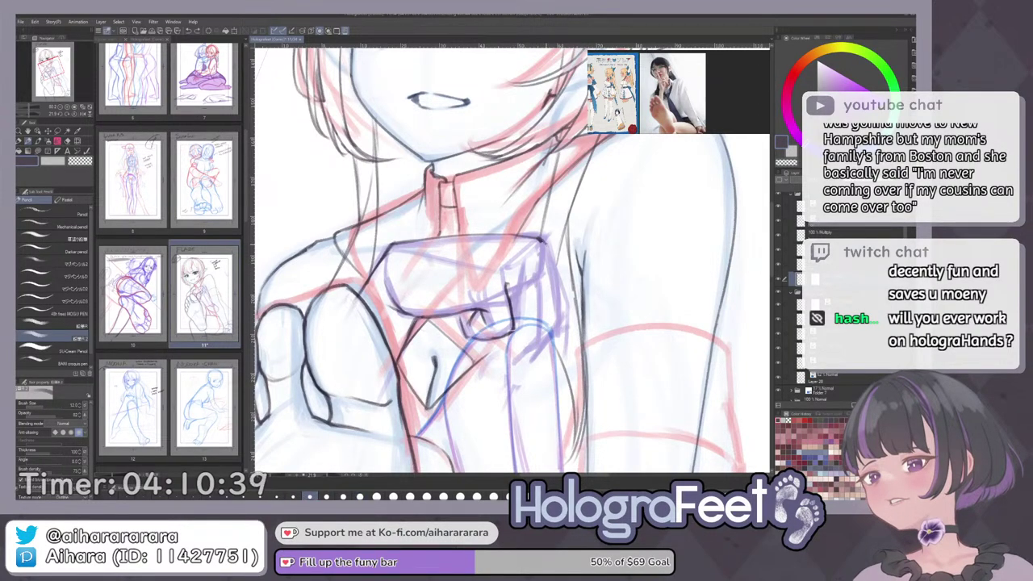
left_click_drag(552, 249, 558, 270)
key("ctrl+z")
mouse_move(571, 226)
left_mouse_down()
mouse_move(495, 190)
mouse_move(472, 201)
mouse_move(489, 242)
left_mouse_up()
key("c")
key("c")
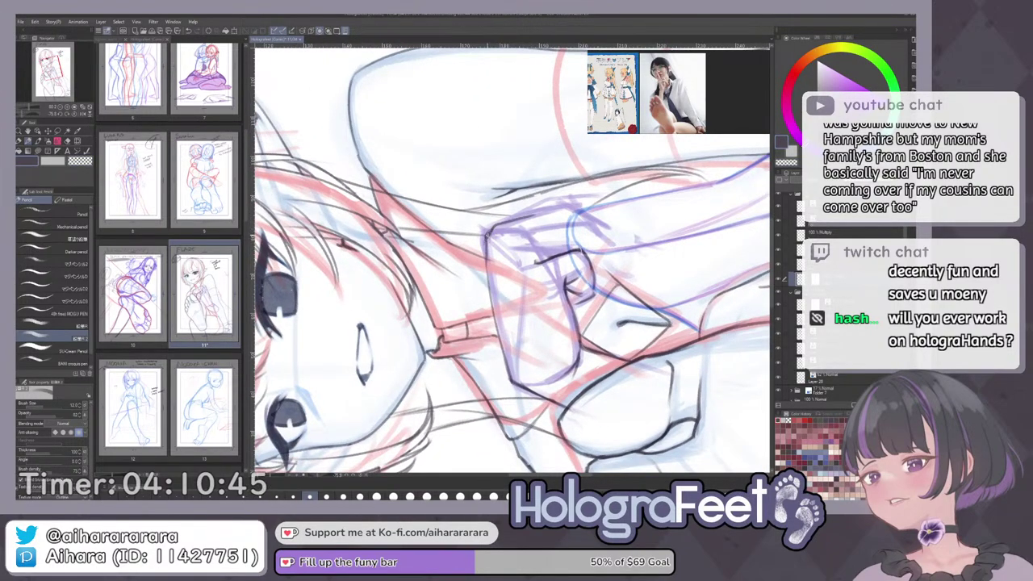
mouse_move(489, 259)
left_mouse_down()
mouse_move(499, 273)
mouse_move(524, 258)
left_mouse_up()
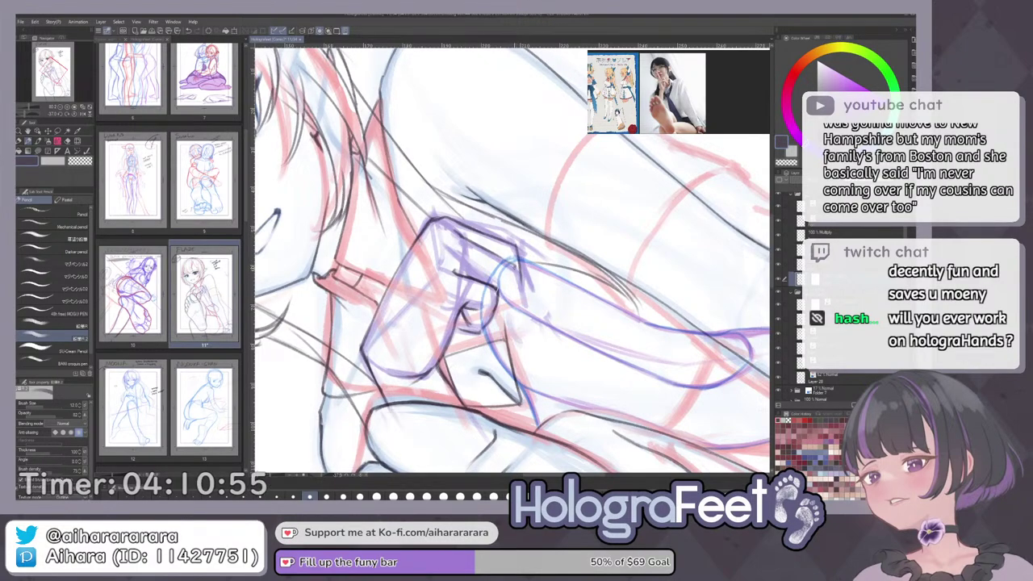
left_click_drag(514, 265, 528, 310)
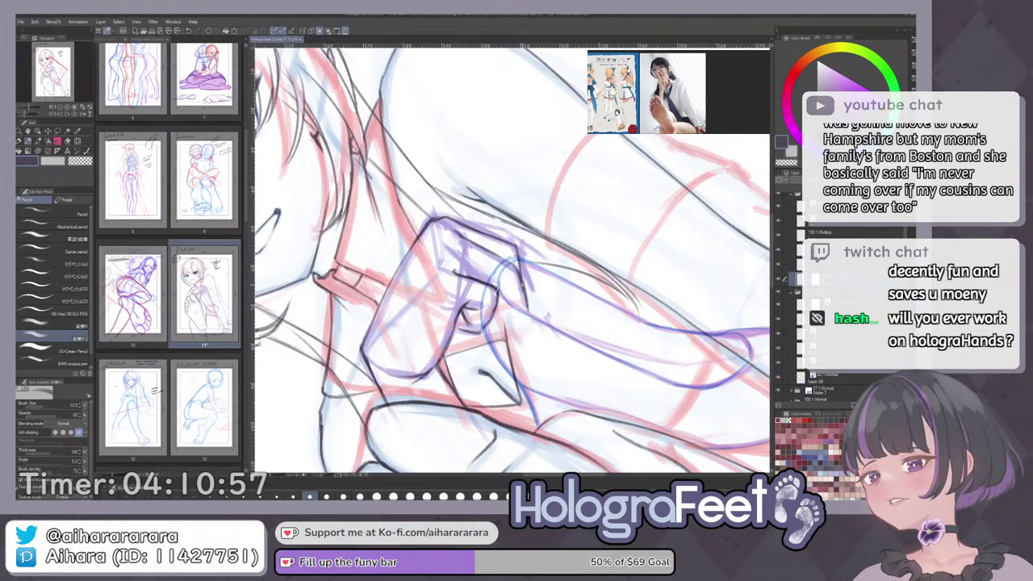
Draw the hand's outer contour from the knuckle down to the fingers, following the revised sketch.
left_click_drag(562, 253, 563, 378)
key("ctrl+z")
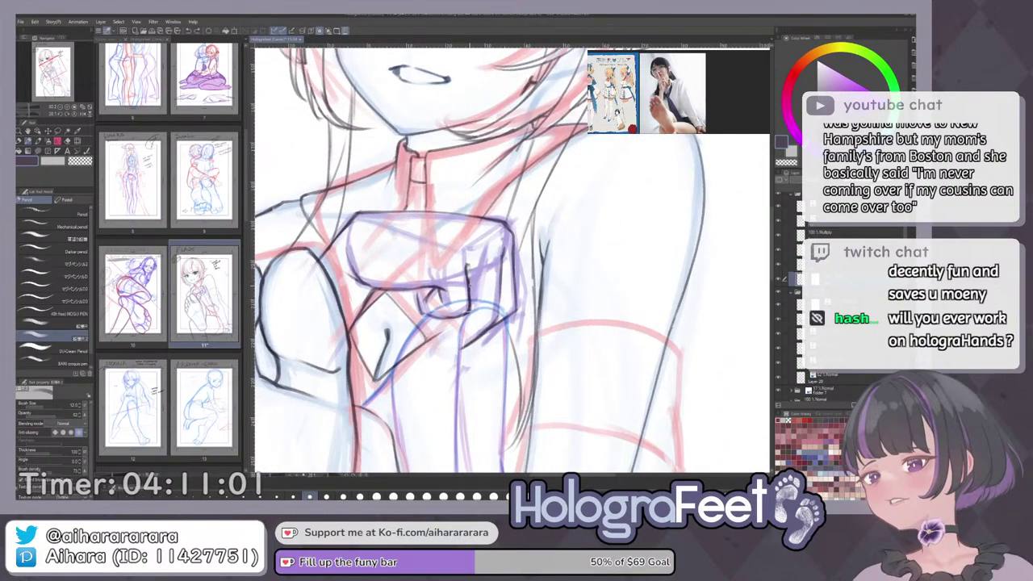
left_click_drag(468, 266, 471, 282)
key("ctrl+z")
left_click_drag(514, 242, 525, 283)
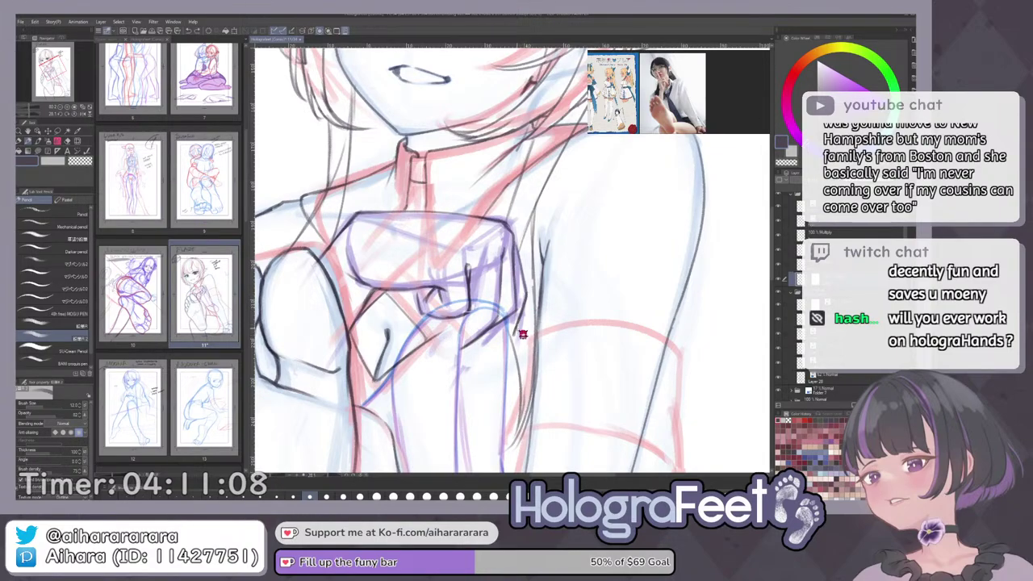
Hide the rough sketch and examine the chest hand's line art, in both normal and mirrored view.
key("ctrl+0")
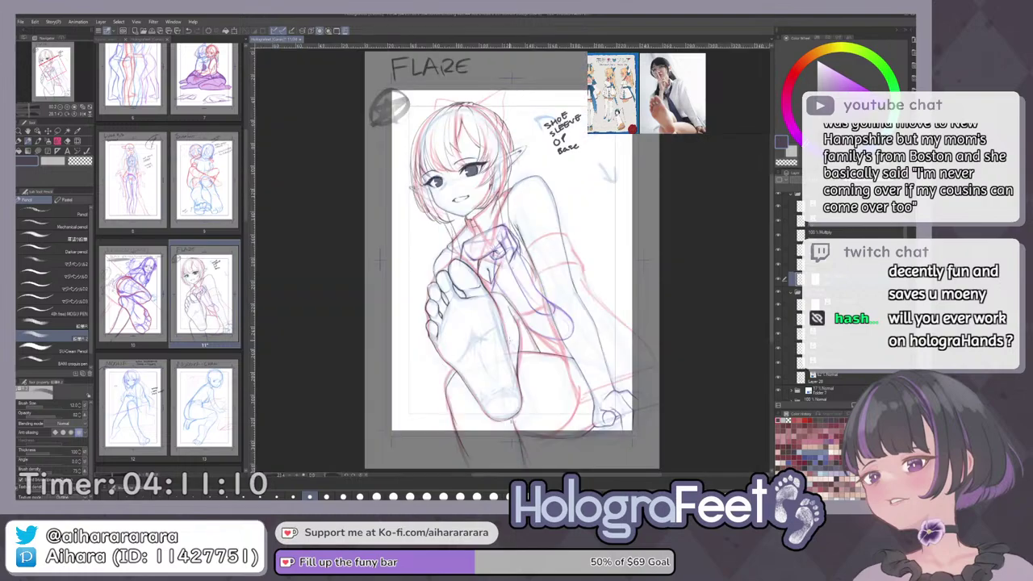
left_click(780, 293)
left_click_drag(526, 220, 540, 228)
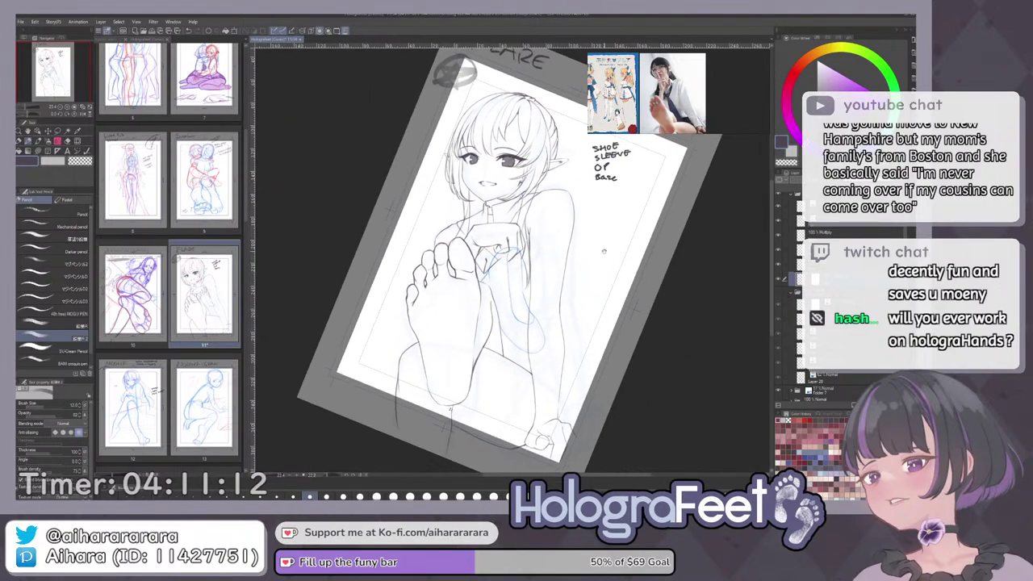
scroll(540, 228, "up", 3)
scroll(495, 241, "up", 2)
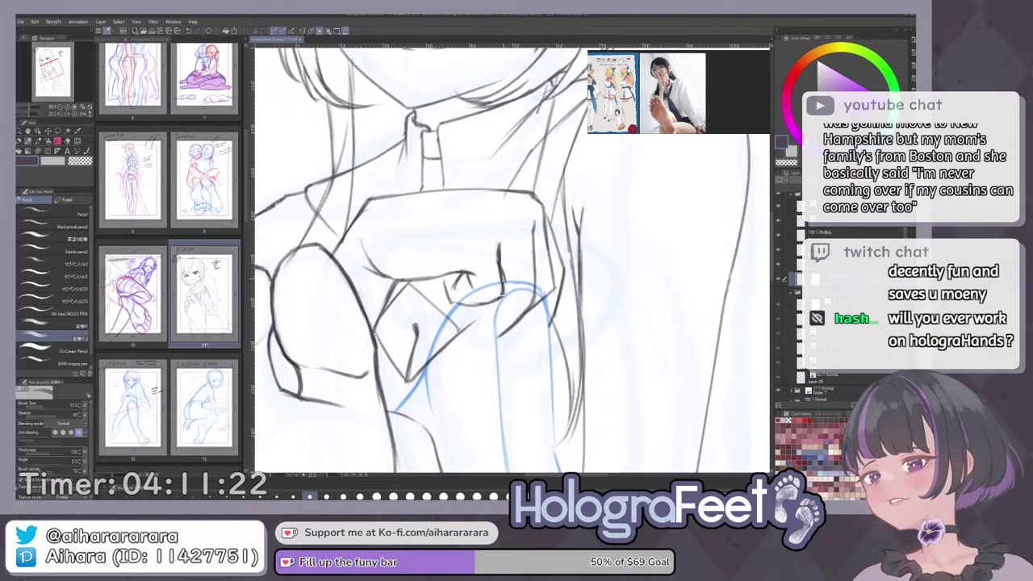
left_click_drag(507, 295, 502, 306)
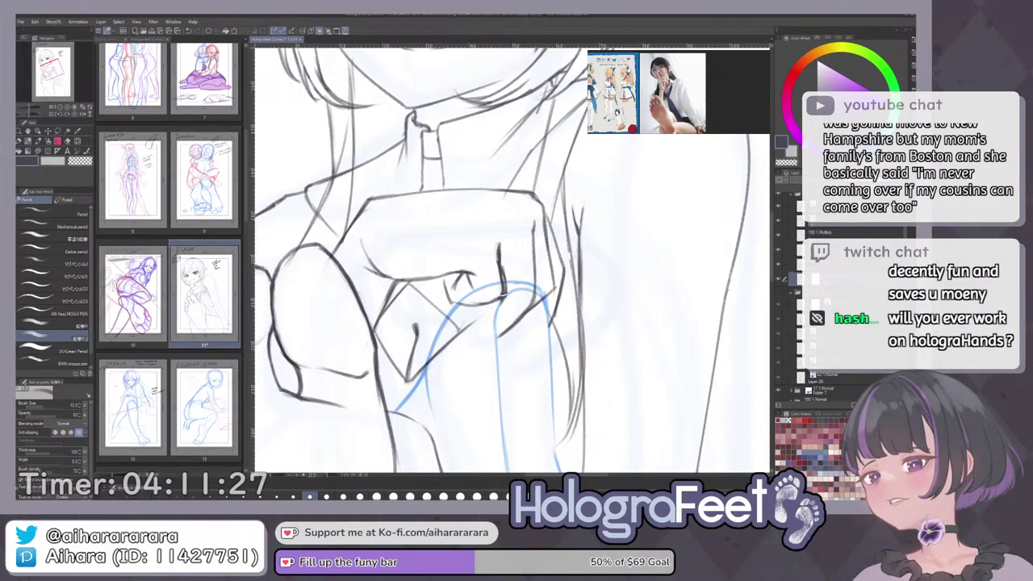
scroll(503, 292, "up", 1)
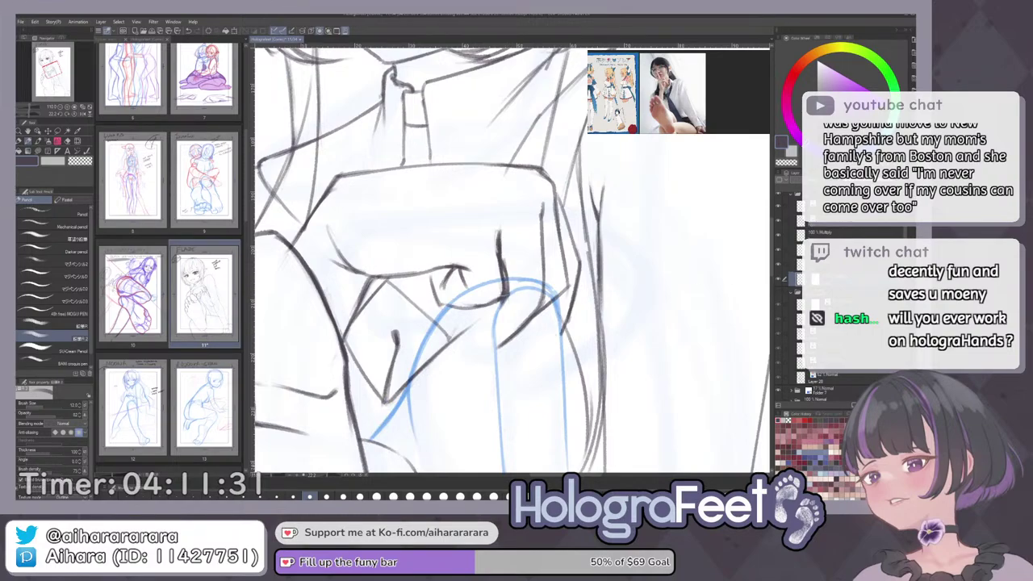
key("ctrl+0")
left_click_drag(695, 321, 656, 371)
key("h")
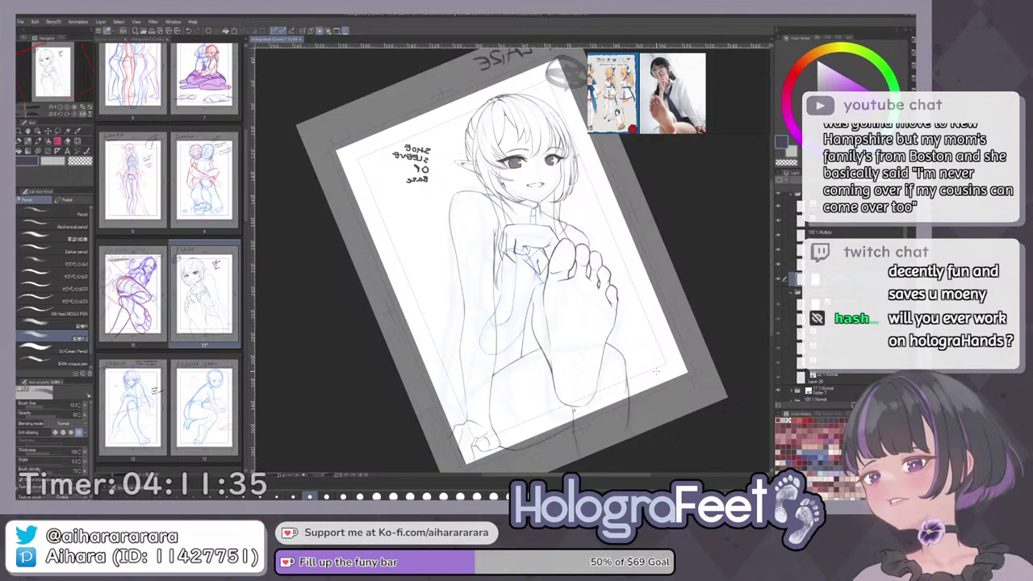
key("h")
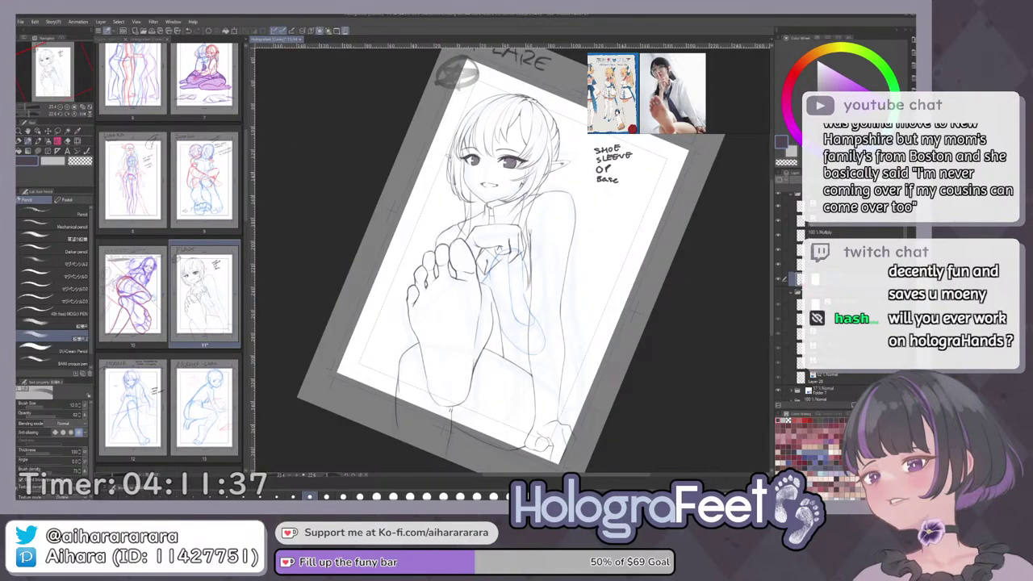
Erase the outermost contour stroke beside the chest hand's fingers in the line art, keeping the contour close to the fingers.
key("asciicircum")
key("e")
left_click_drag(570, 295, 536, 295)
key("asciicircum")
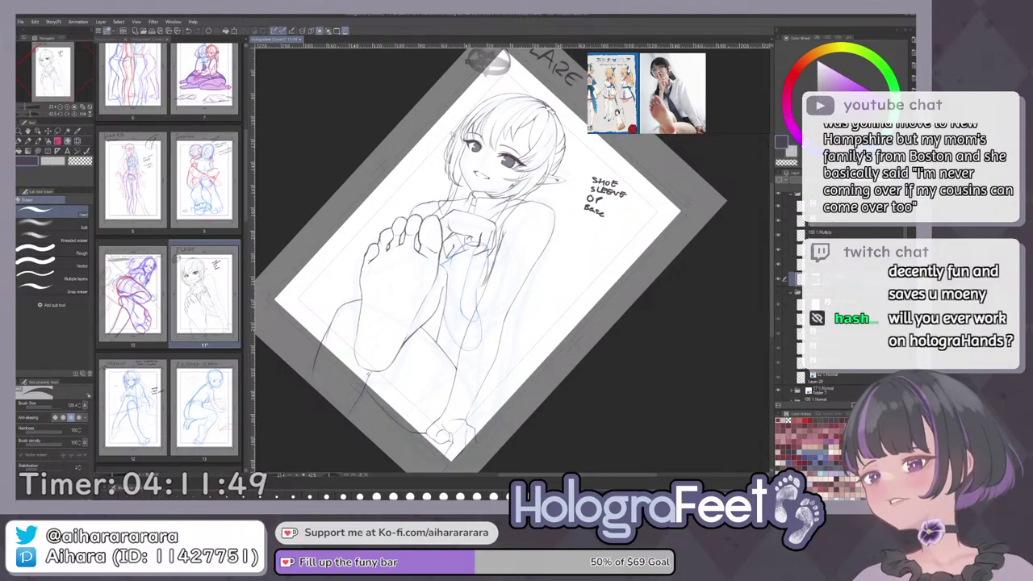
scroll(478, 211, "up", 6)
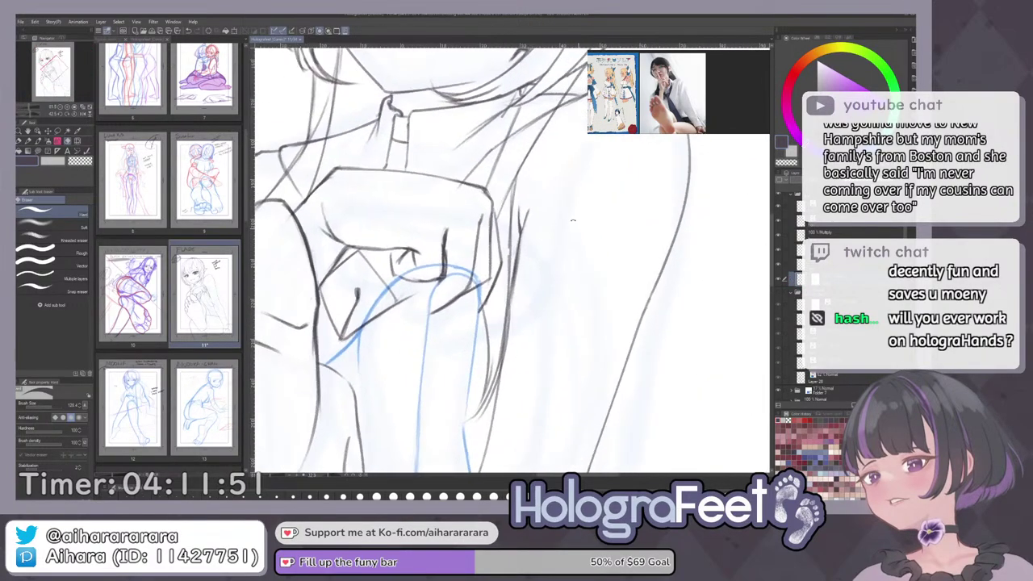
key("e")
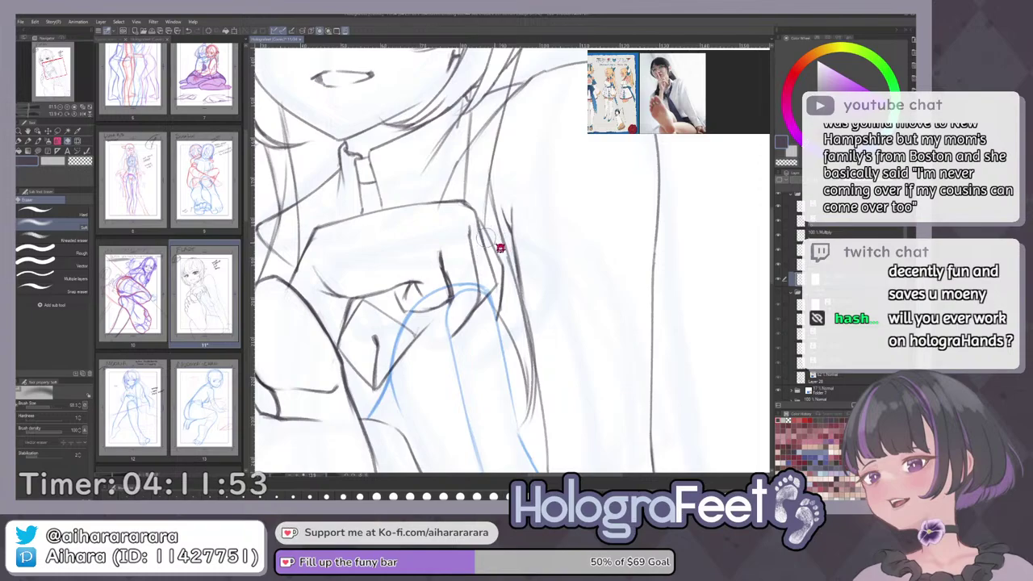
key("e")
key("e")
left_click_drag(491, 213, 506, 257)
key("ctrl+z")
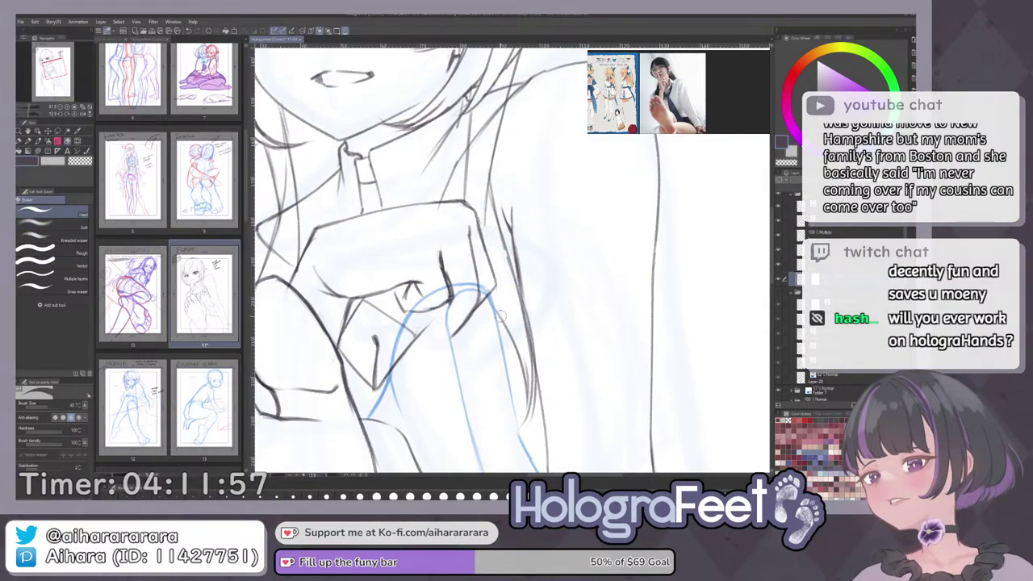
key("p")
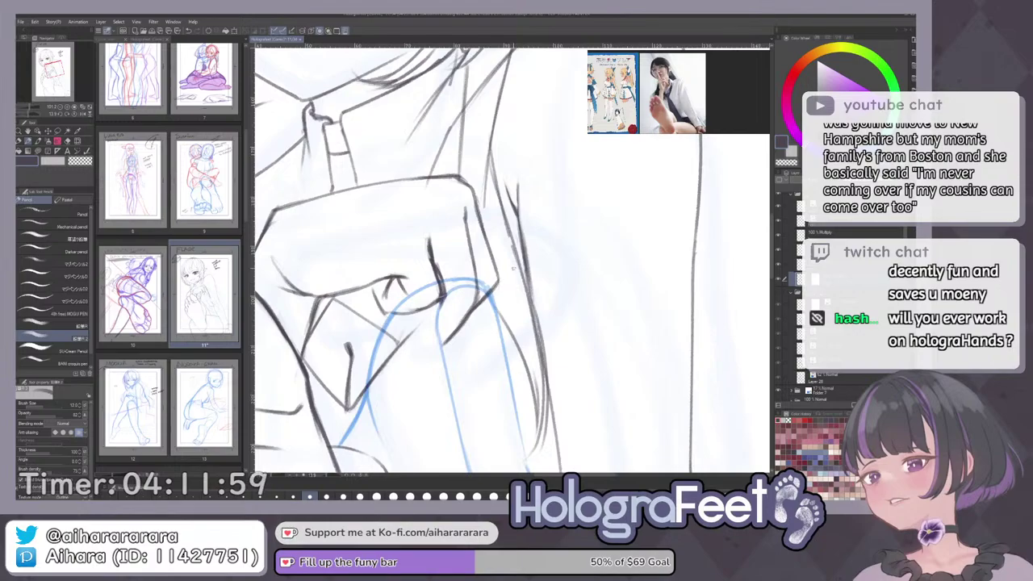
left_click_drag(568, 245, 571, 330)
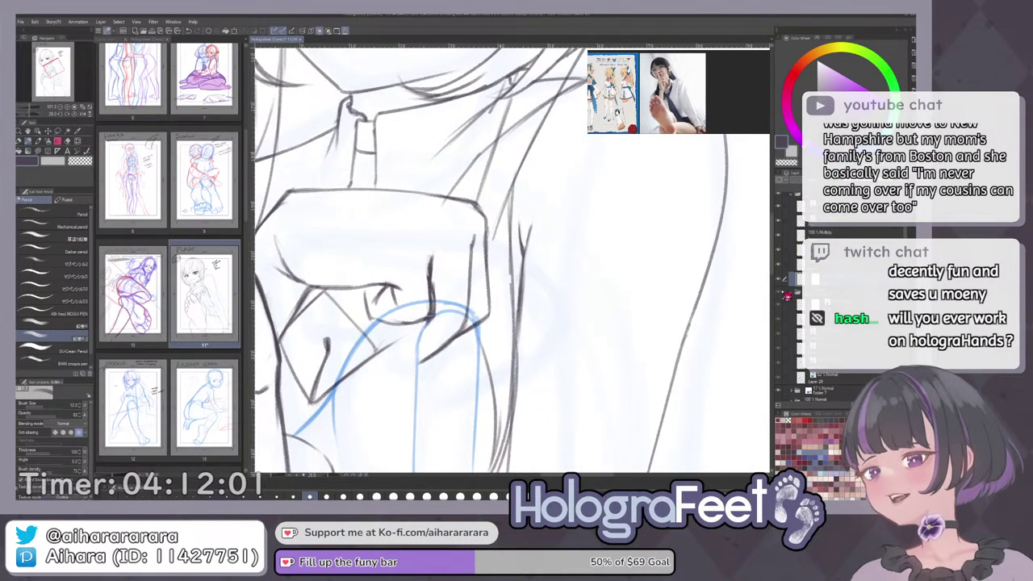
Show the rough sketch again at a lower opacity and make the line art layer active.
left_click(779, 293)
left_click(797, 292)
left_click(857, 180)
left_click(817, 278)
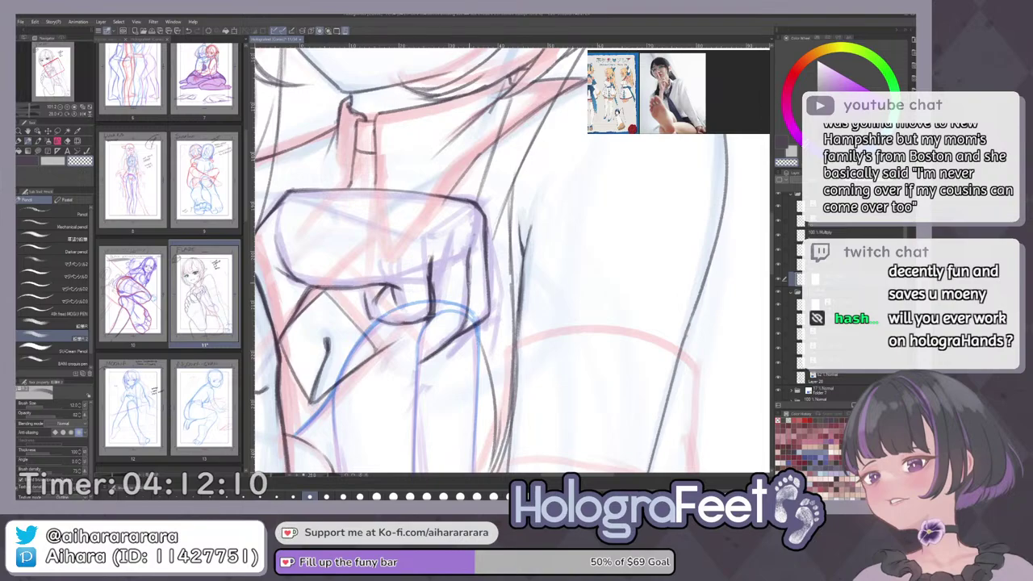
Touch up the pencil line at the lower ends of the chest hand's fingers, following the faded sketch.
left_click_drag(461, 340, 524, 329)
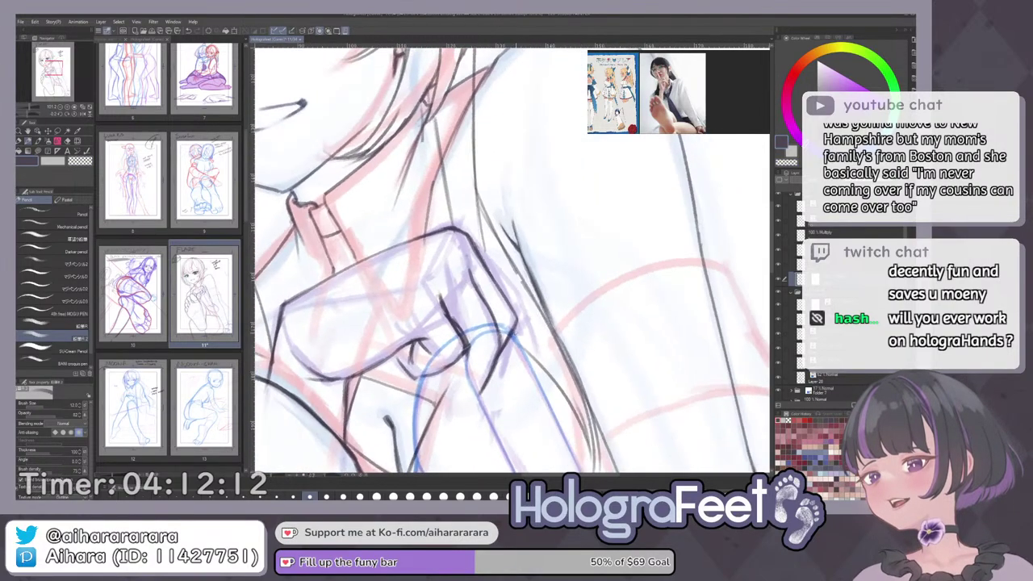
key("ctrl+0")
key("ctrl+plus")
key("ctrl+plus")
key("ctrl+plus")
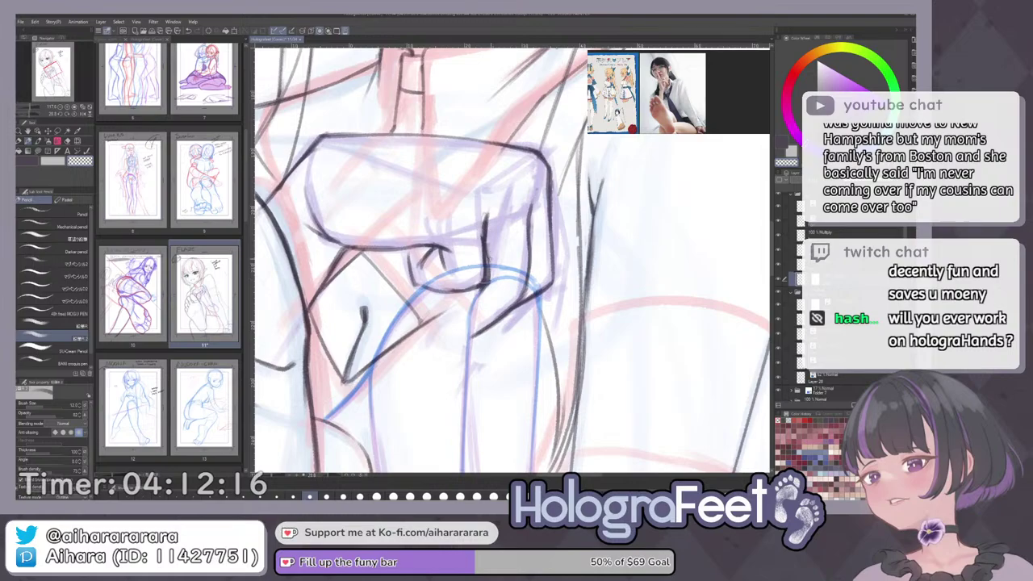
mouse_move(488, 254)
left_mouse_down()
mouse_move(488, 289)
mouse_move(526, 302)
left_mouse_up()
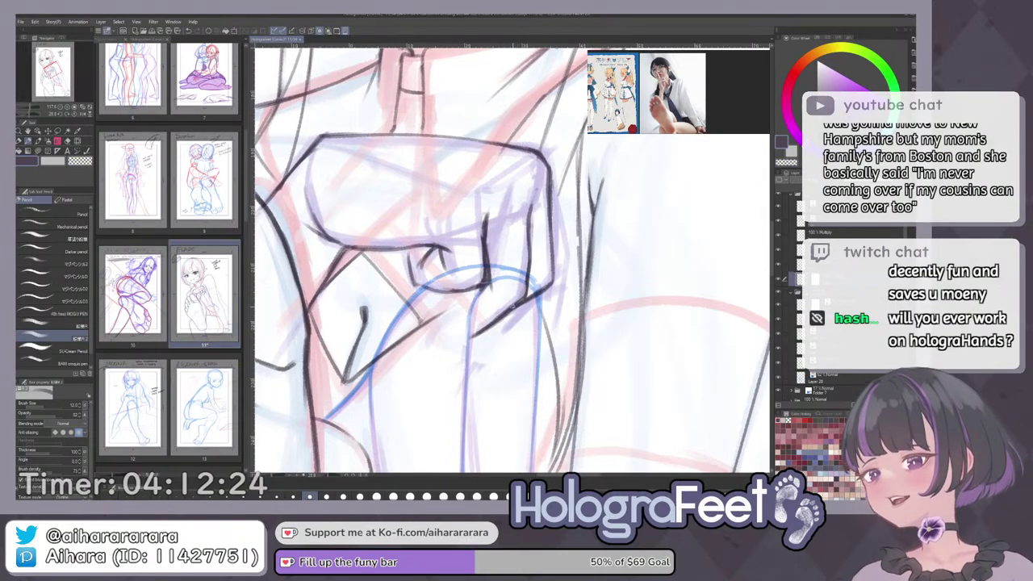
scroll(560, 305, "down", 2)
left_click_drag(558, 235, 535, 265)
scroll(532, 265, "up", 1)
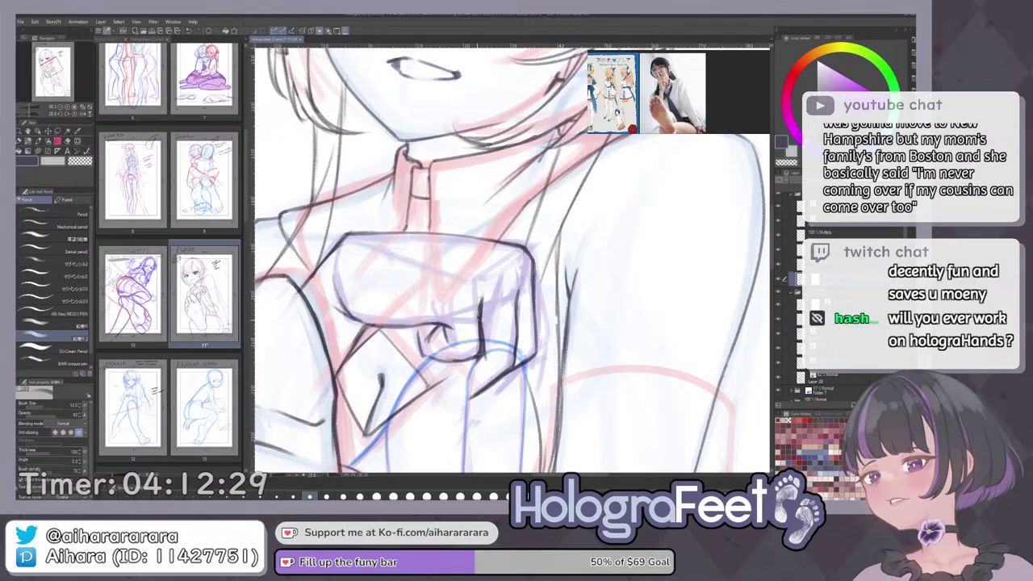
Lasso the curled fingertip and its neighbouring finger line, shift them slightly toward the hand's outer side, and deselect.
key("m")
mouse_move(428, 323)
left_mouse_down()
mouse_move(409, 355)
mouse_move(441, 375)
mouse_move(494, 348)
mouse_move(499, 310)
mouse_move(480, 283)
mouse_move(458, 331)
mouse_move(406, 340)
left_mouse_up()
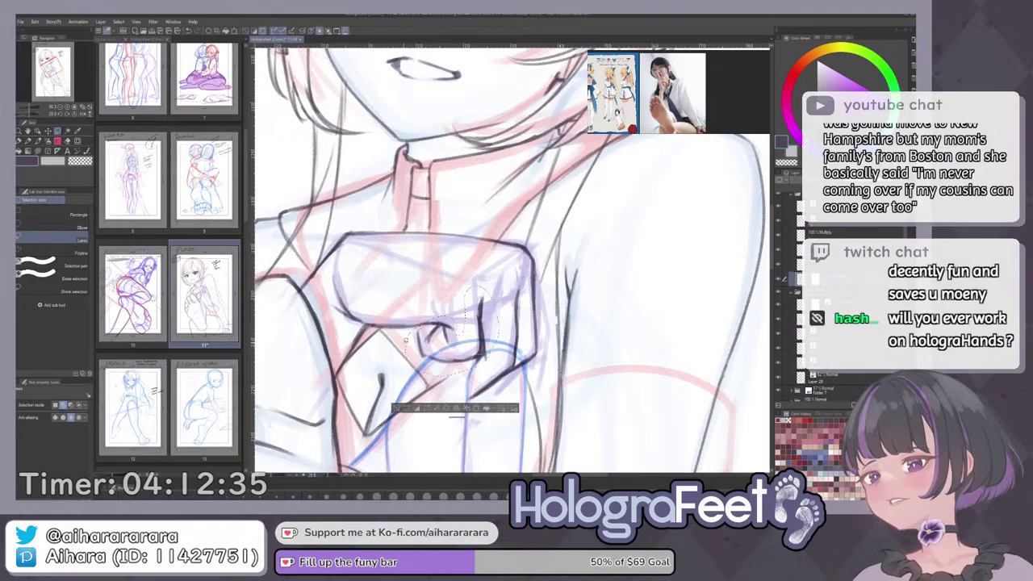
key("k")
left_click_drag(484, 341, 494, 342)
left_click(412, 407)
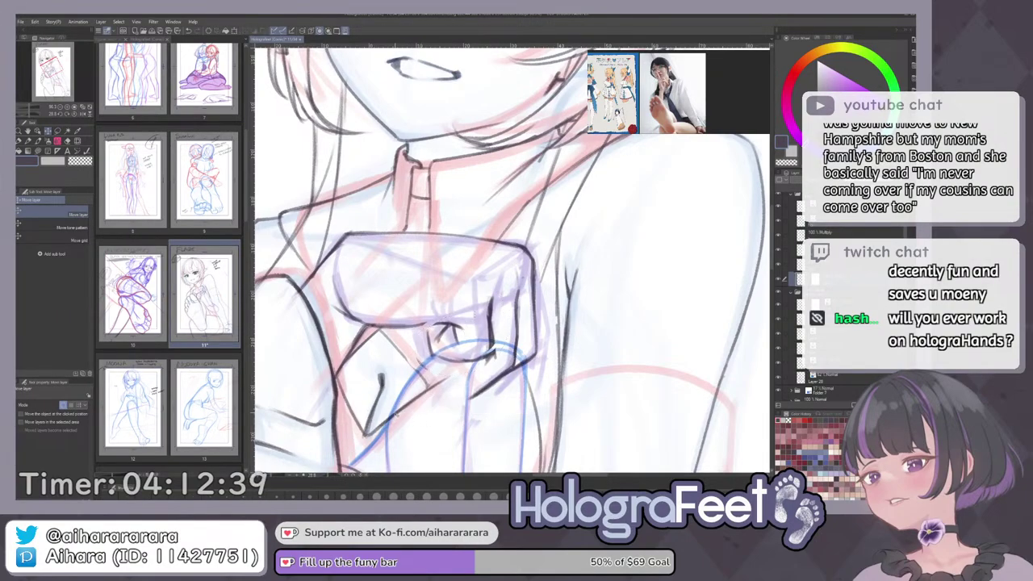
Redraw the shifted finger's side line with the pencil so it joins the curled fingertip's lower curve.
key("p")
left_click_drag(411, 408, 521, 439)
left_click_drag(497, 354, 467, 384)
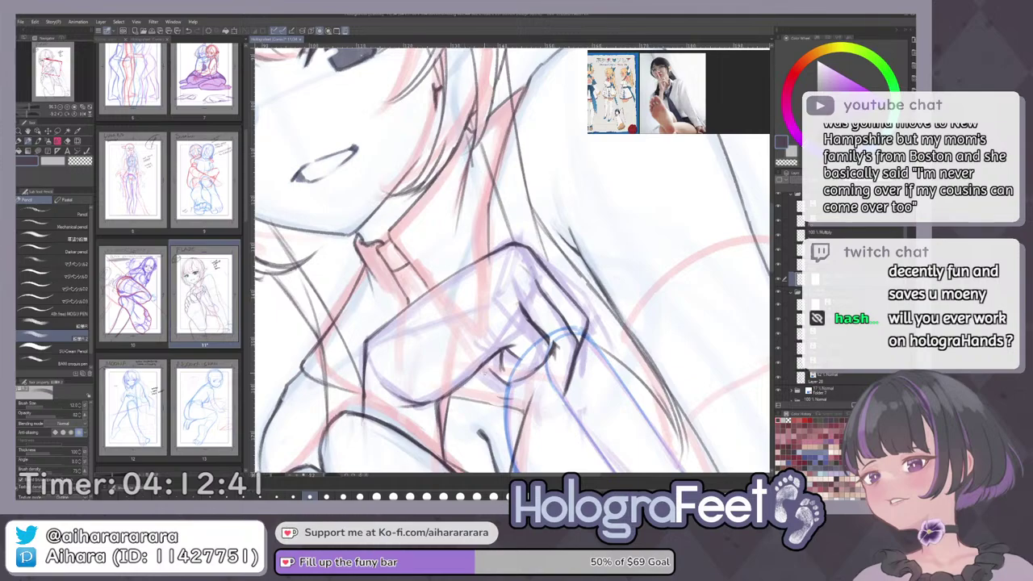
key("ctrl+0")
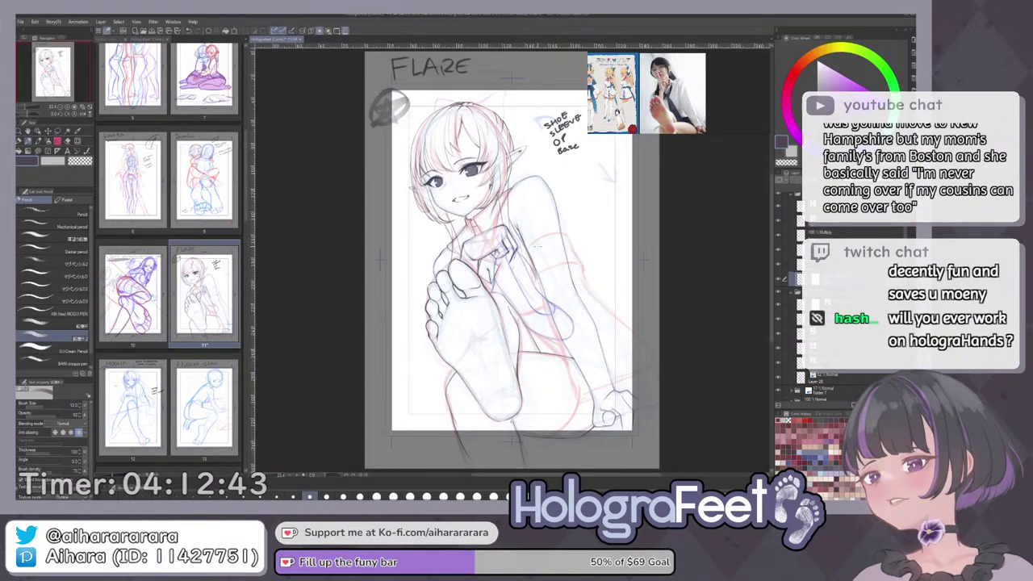
left_click_drag(556, 214, 574, 269)
left_click_drag(504, 245, 558, 247)
left_click_drag(472, 265, 460, 284)
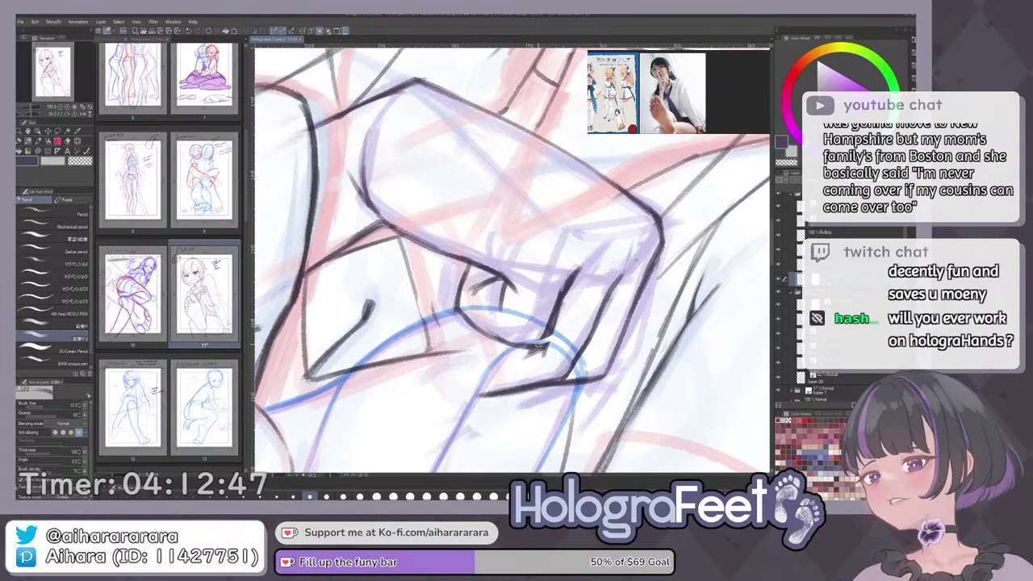
key("ctrl+0")
key("ctrl+alt+0")
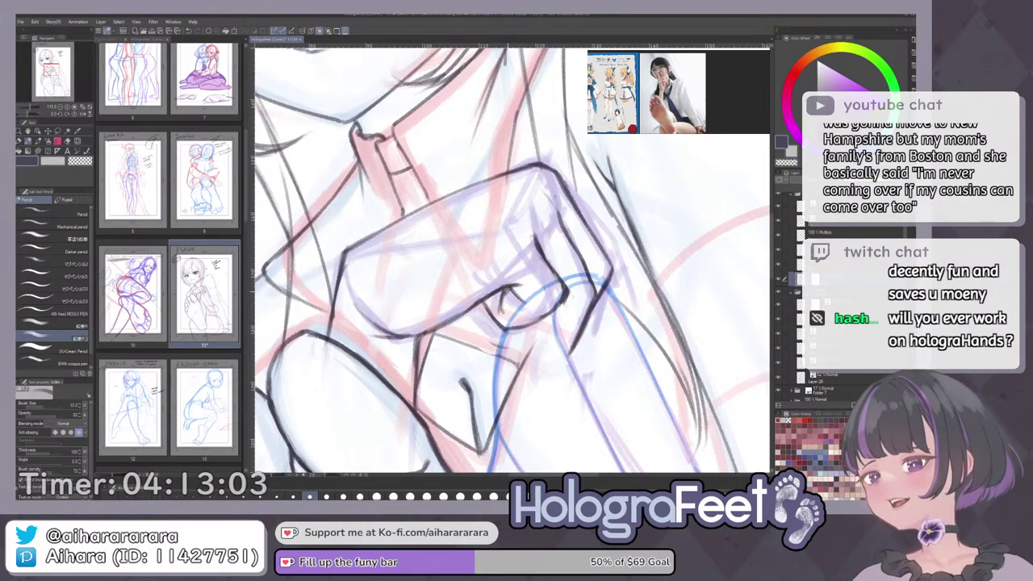
key("ctrl+0")
mouse_move(519, 227)
left_mouse_down()
mouse_move(540, 241)
mouse_move(583, 242)
left_mouse_up()
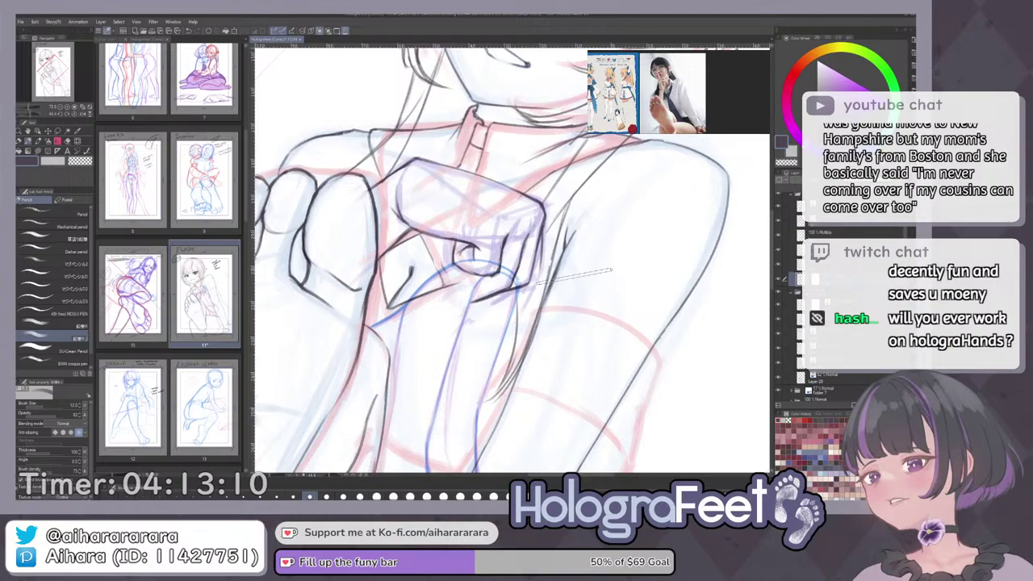
scroll(542, 273, "down", 1)
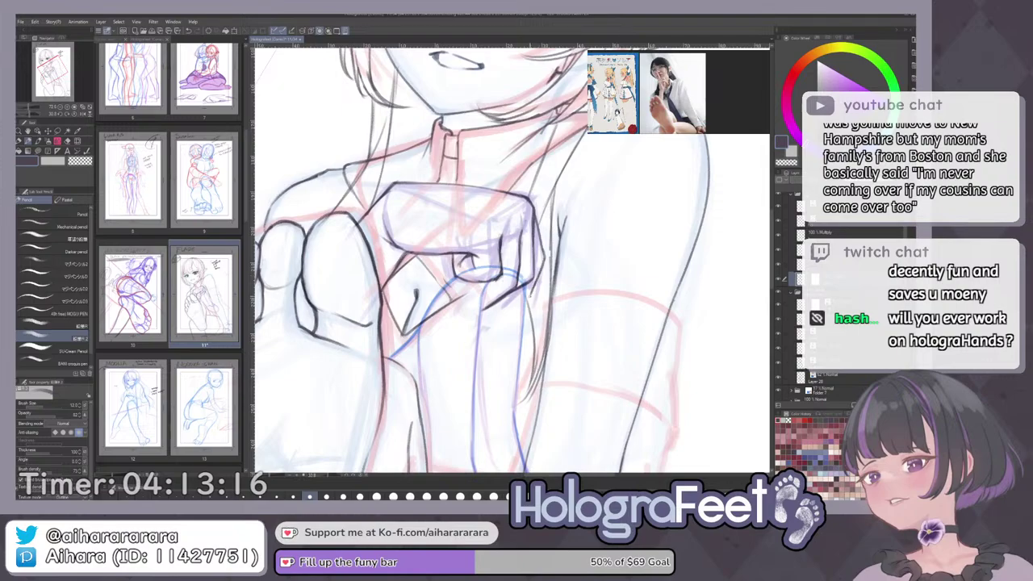
Turn off the blue layer colour on the forearm's line layer so its lines are dark like the line art.
key("ctrl+0")
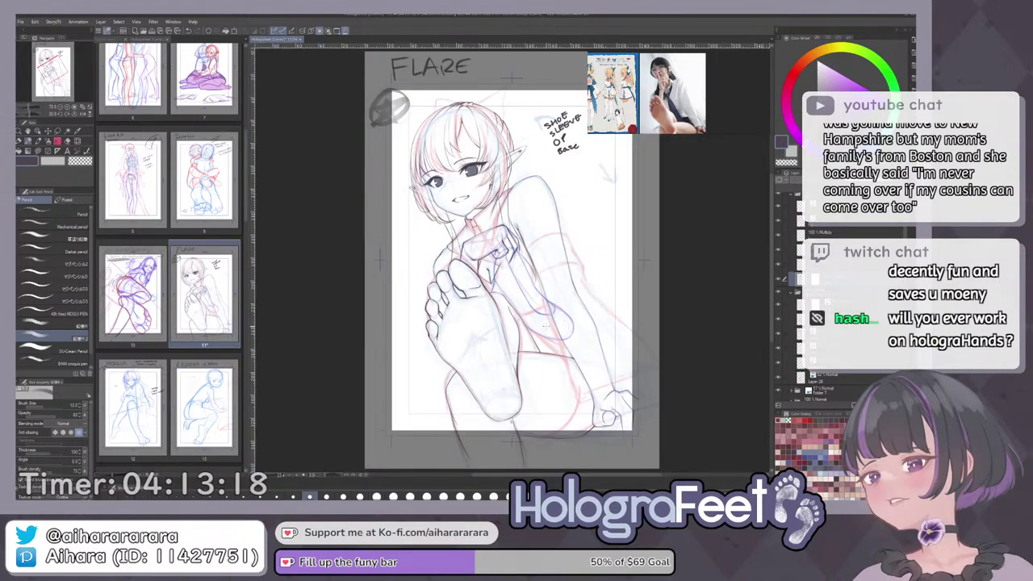
key("h")
key("h")
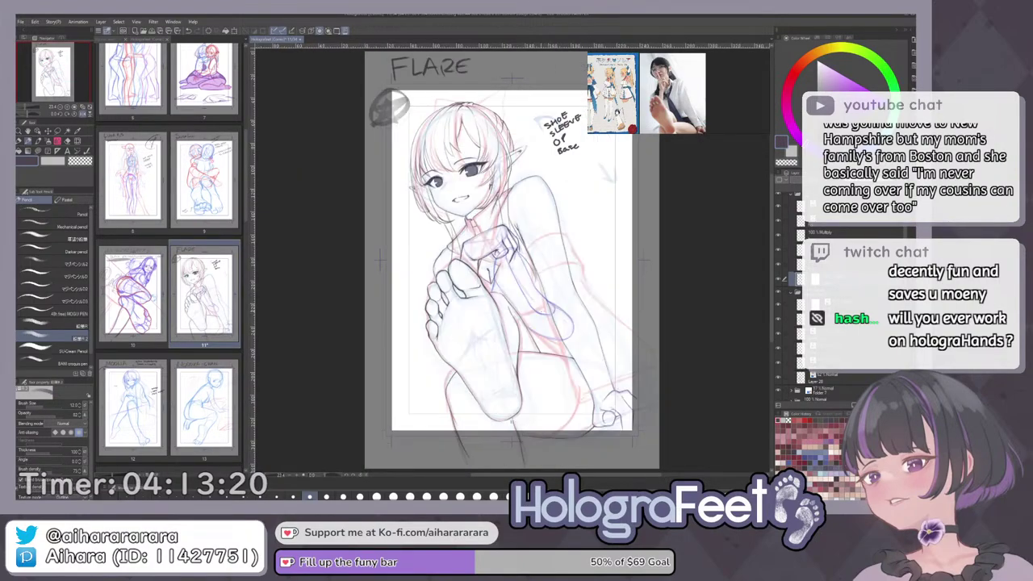
left_click_drag(591, 247, 590, 281)
scroll(524, 252, "up", 5)
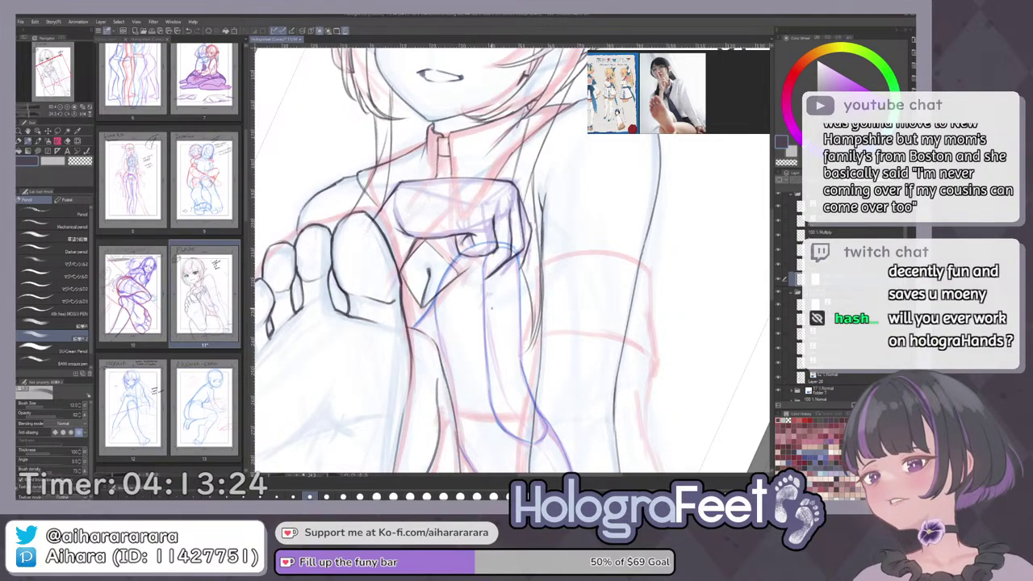
left_click_drag(635, 368, 628, 378)
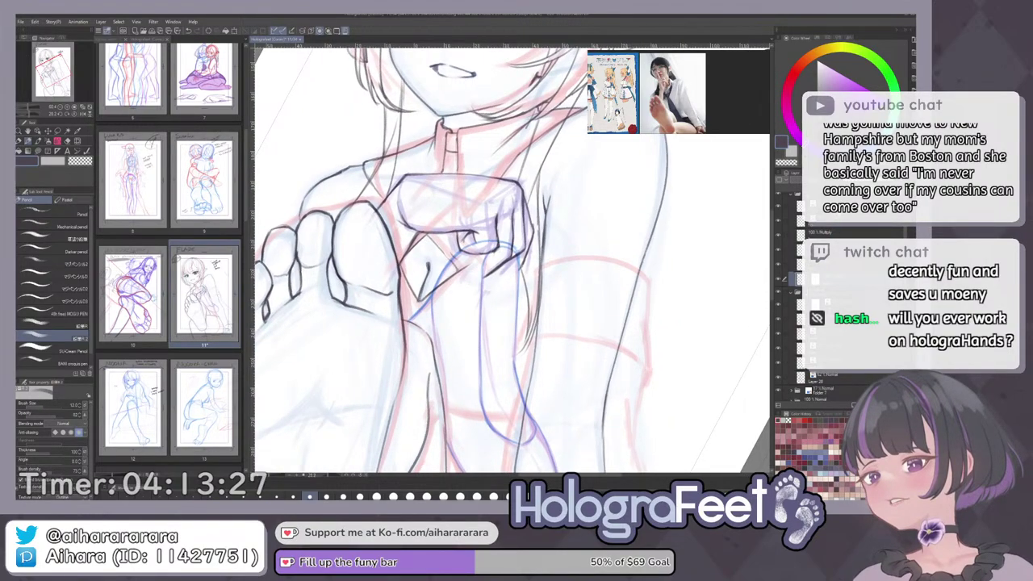
left_click(816, 207)
key("ctrl+b")
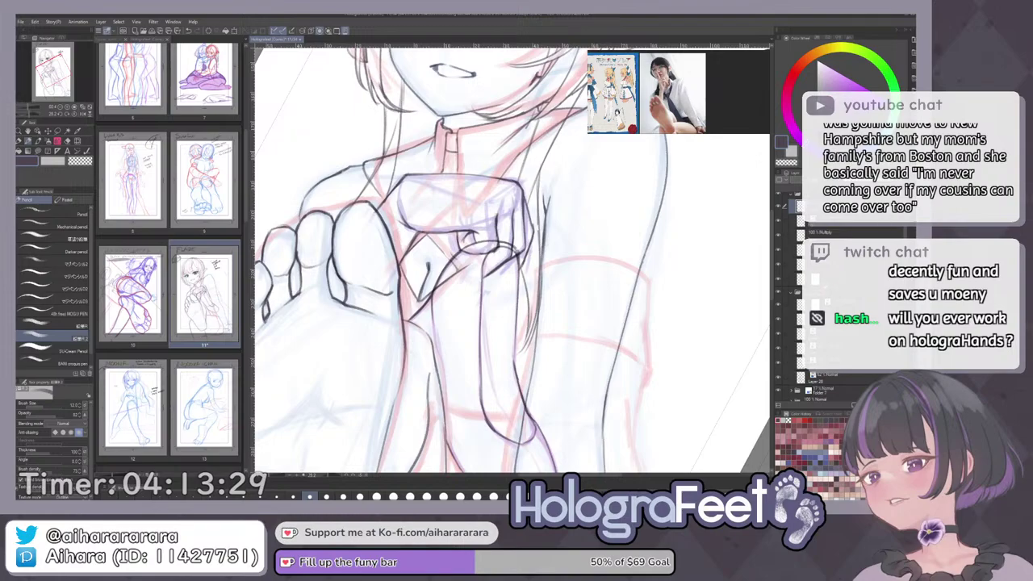
Erase the top curve of the forearm lines where it overlaps the chest hand's fingers.
left_click(817, 279)
key("e")
scroll(475, 244, "up", 2)
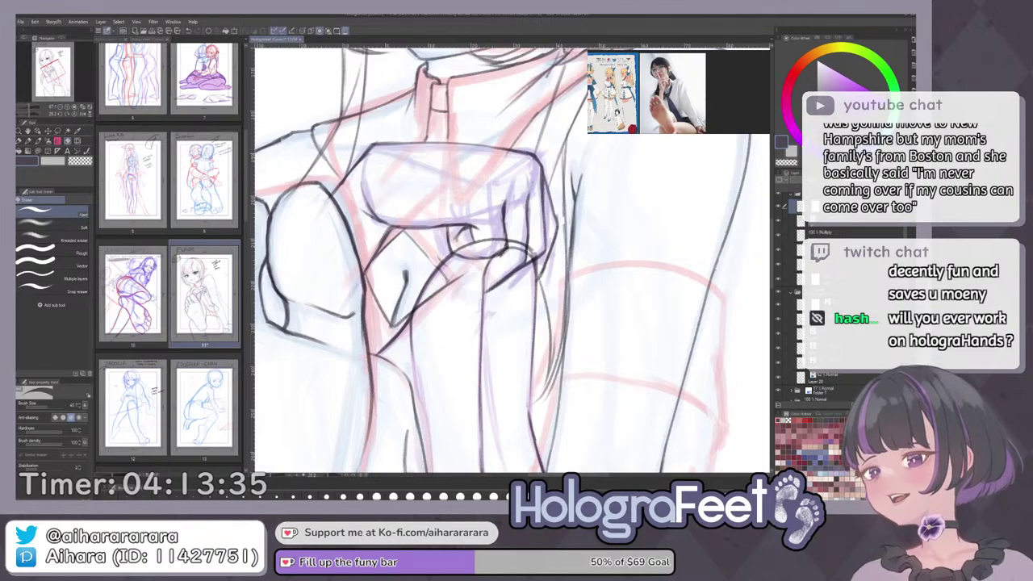
mouse_move(457, 245)
left_mouse_down()
mouse_move(513, 248)
mouse_move(489, 253)
mouse_move(525, 252)
left_mouse_up()
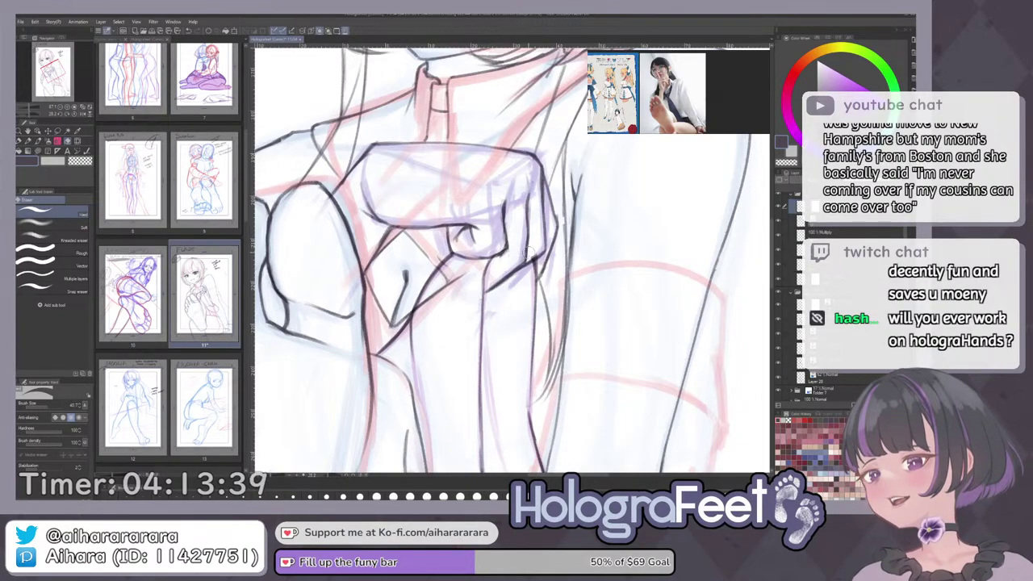
scroll(512, 258, "down", 6)
key("minus")
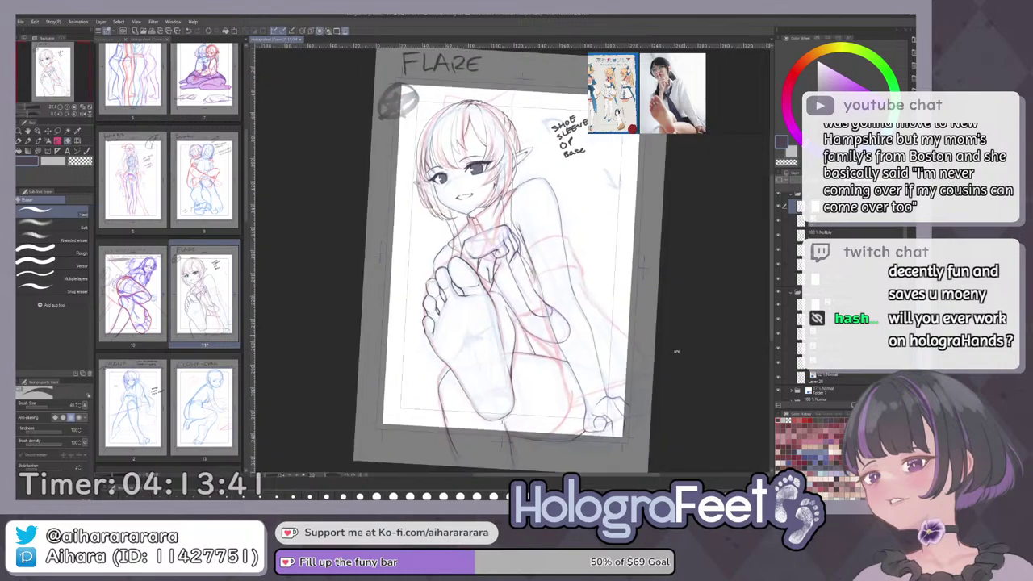
scroll(844, 259, "up", 1)
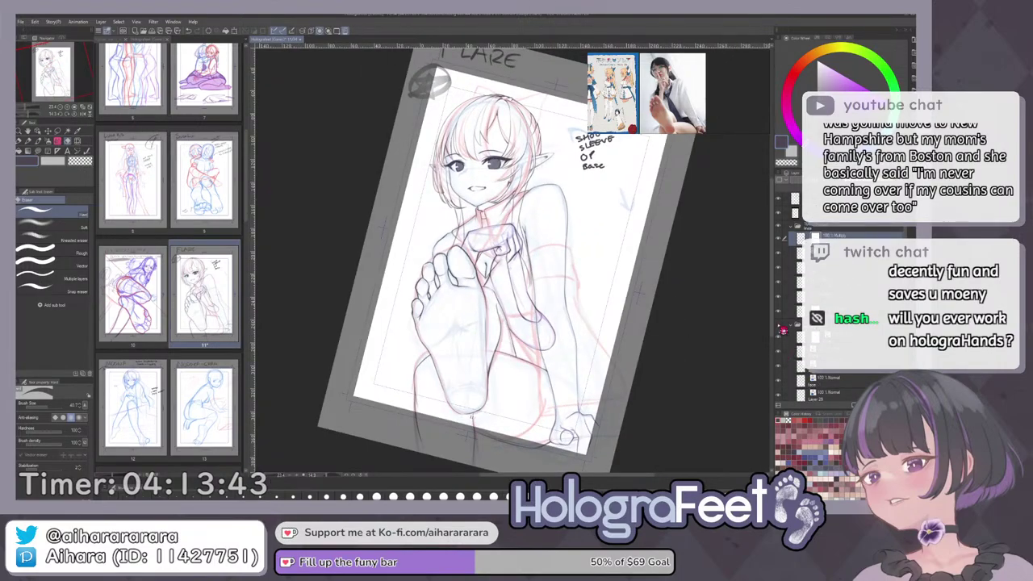
Hide the coloured sketch folder and examine the line art's forearm and torso in full and close-up views.
left_click(780, 327)
left_click_drag(704, 341, 693, 363)
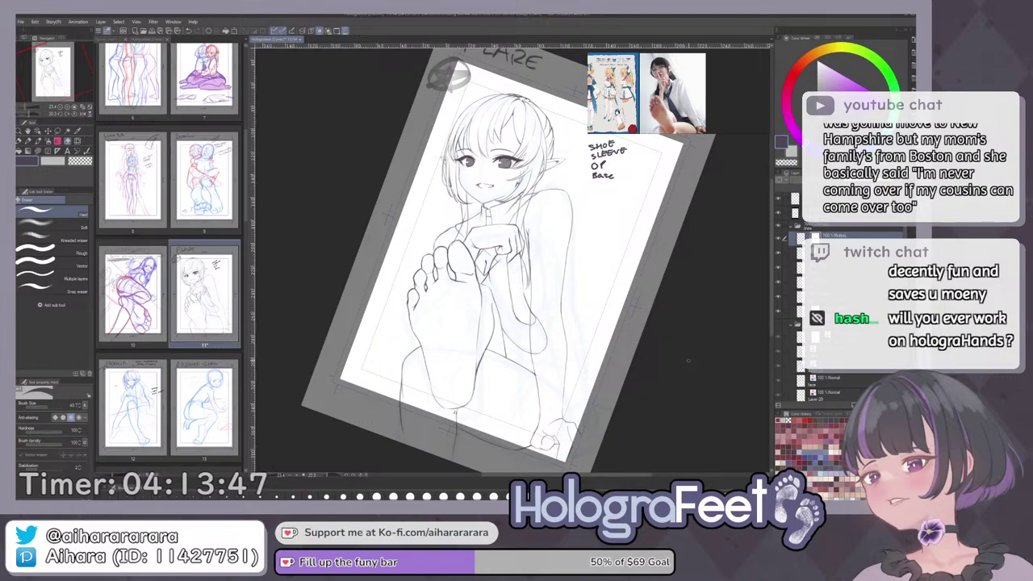
left_click_drag(538, 332, 526, 376)
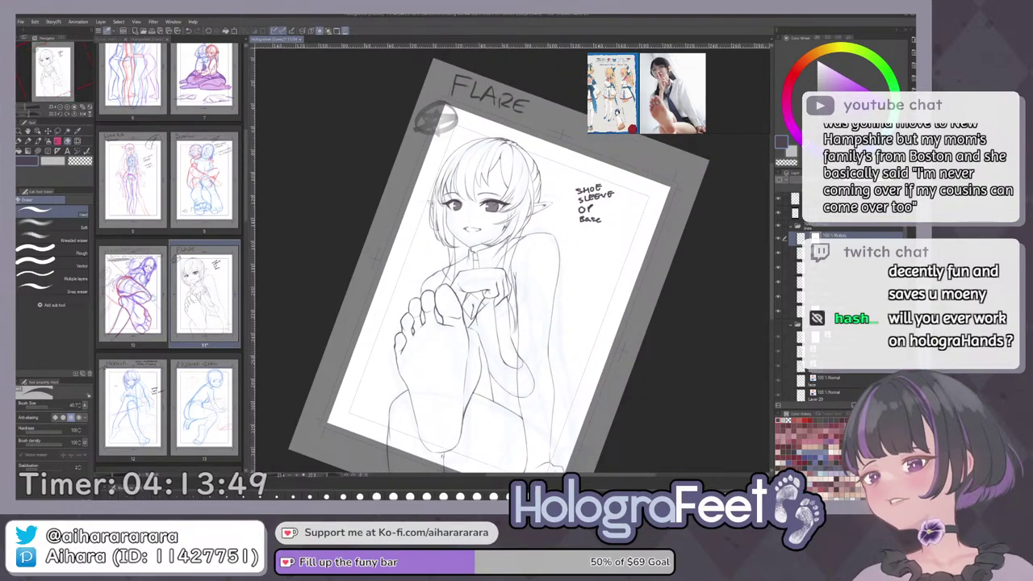
scroll(487, 311, "up", 3)
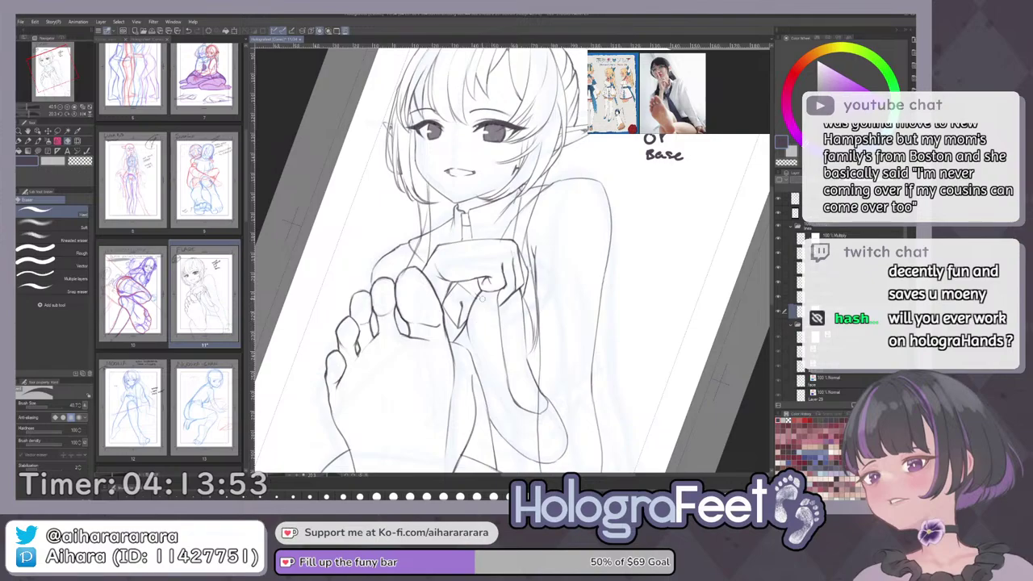
key("ctrl+0")
left_click_drag(650, 300, 629, 341)
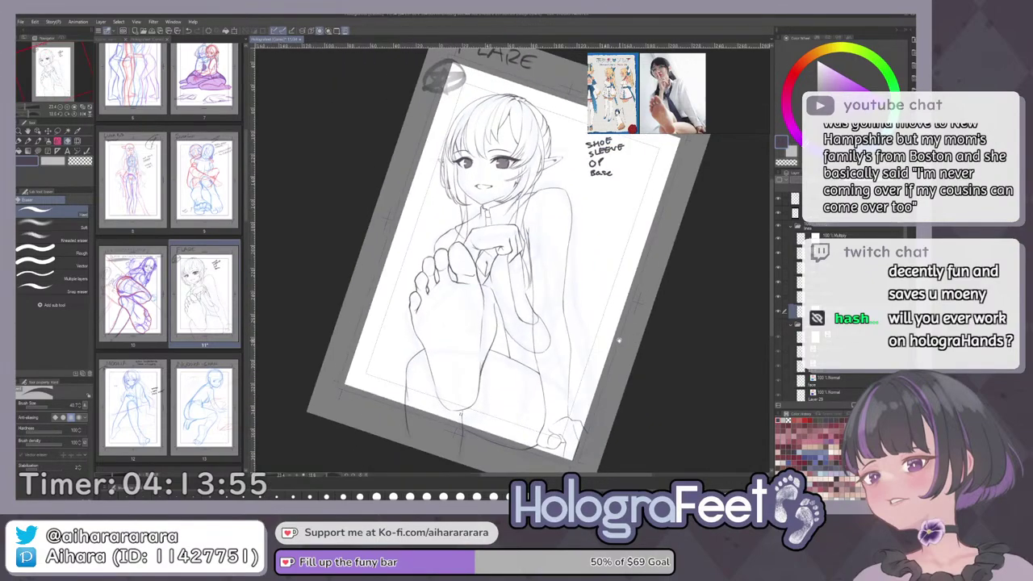
scroll(565, 337, "up", 2)
scroll(566, 337, "up", 1)
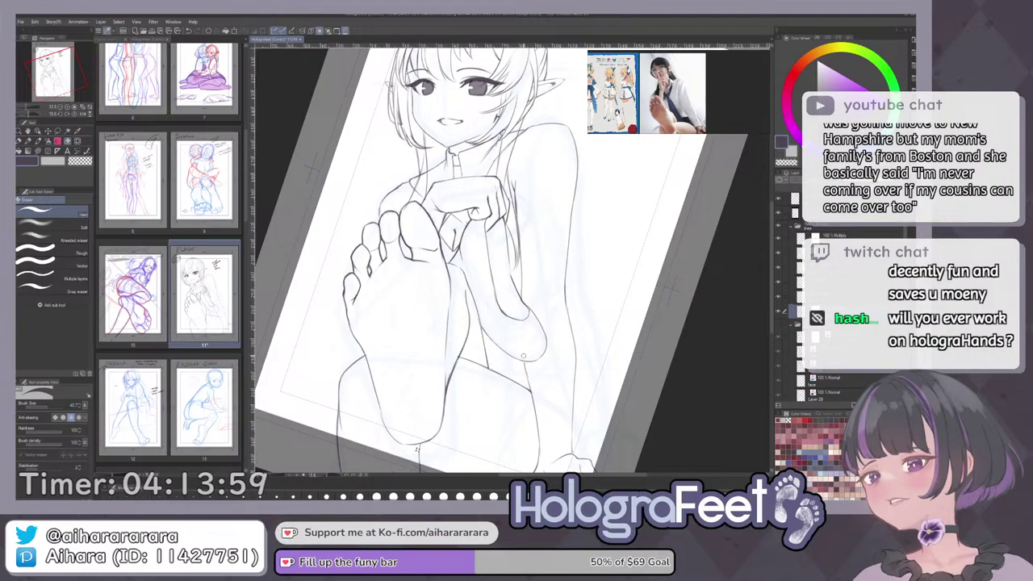
left_click_drag(622, 201, 627, 210)
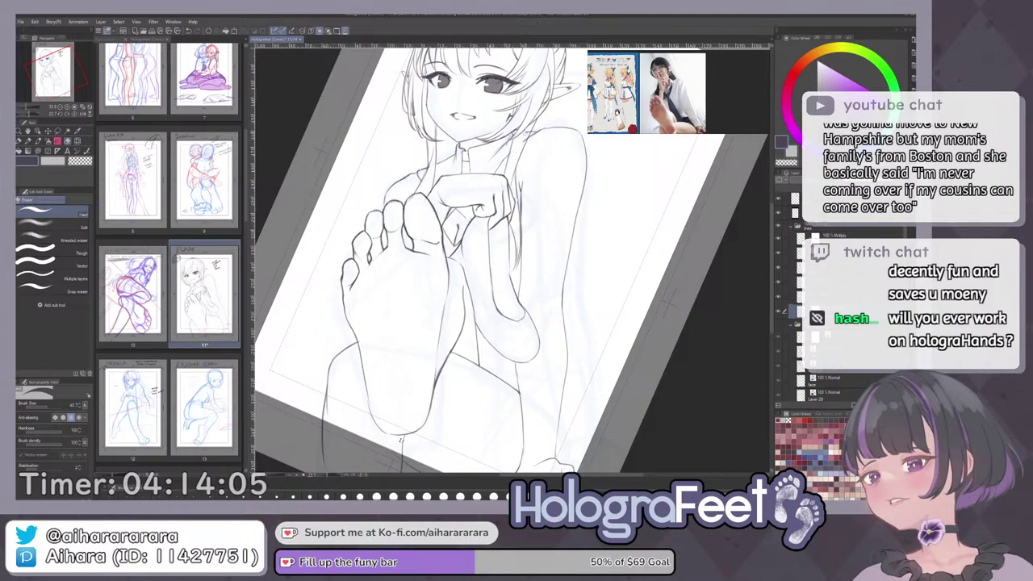
key("ctrl+0")
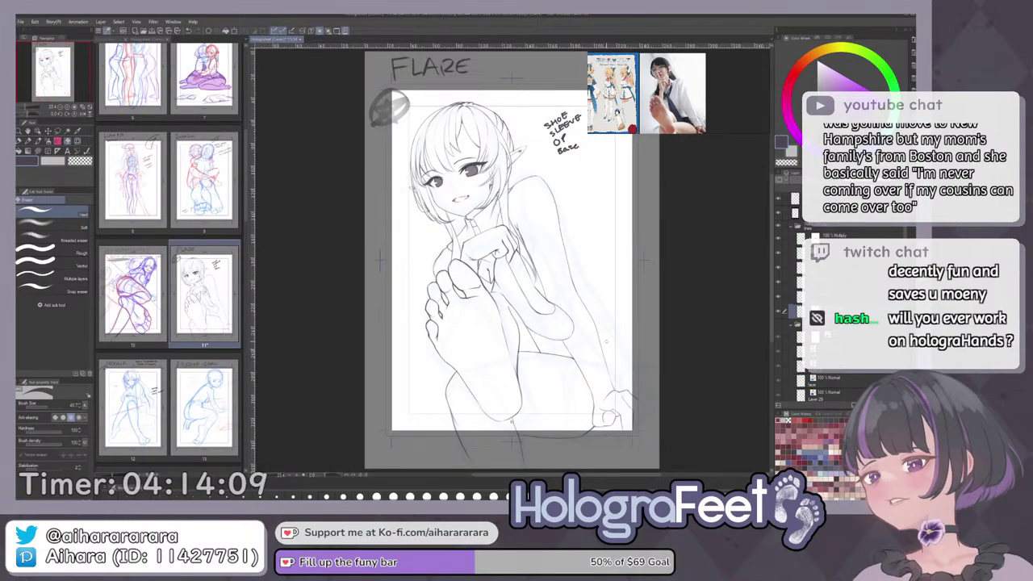
Redraw the torso's side line with the pencil between the raised forearm and the thigh.
key("p")
mouse_move(607, 341)
left_mouse_down()
mouse_move(630, 299)
mouse_move(634, 231)
left_mouse_up()
left_click_drag(642, 358, 673, 239)
left_click_drag(567, 255, 645, 254)
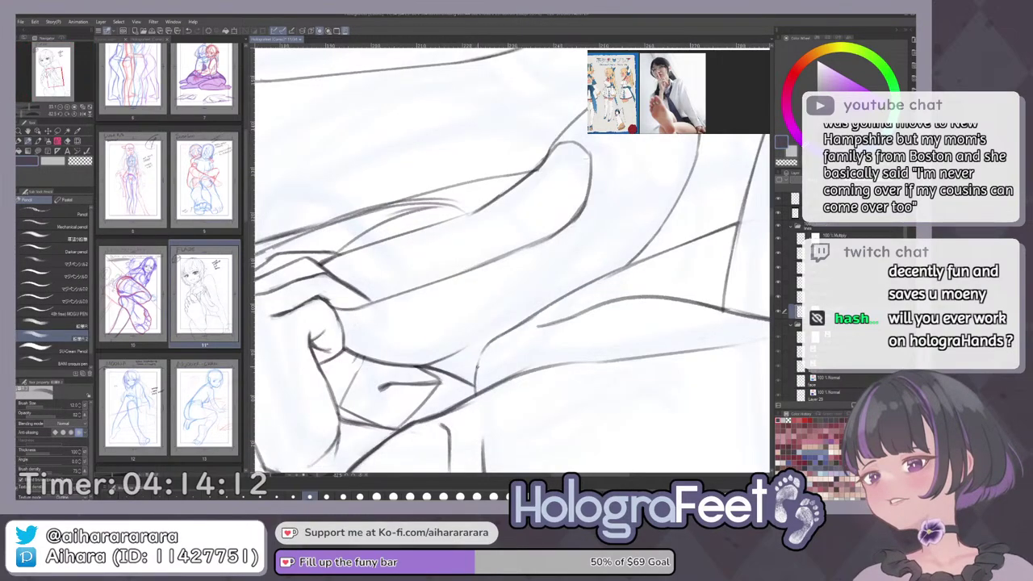
left_click_drag(523, 321, 658, 252)
left_click_drag(603, 278, 742, 222)
left_click_drag(668, 247, 715, 233)
left_click_drag(594, 277, 667, 247)
key("ctrl+0")
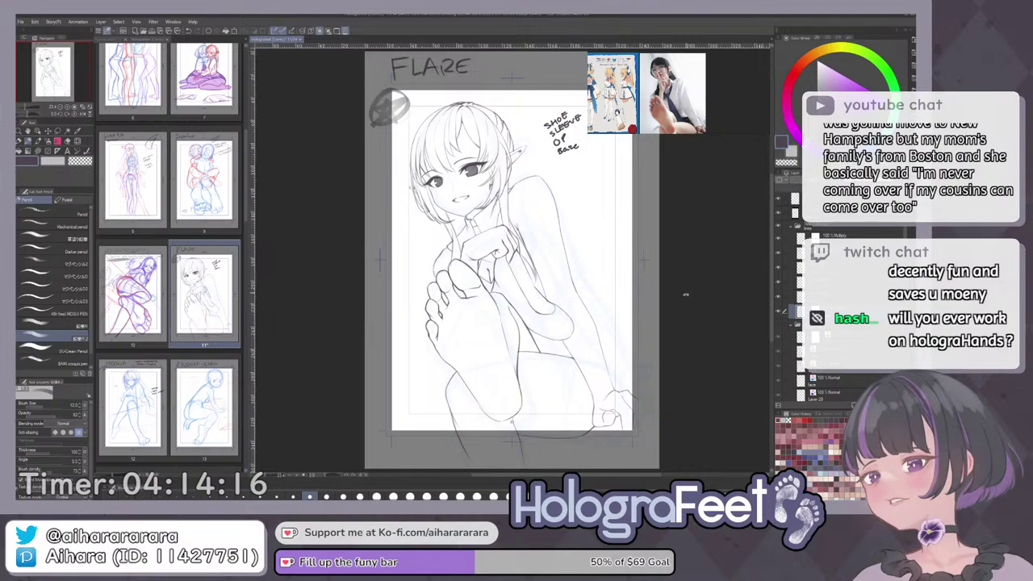
Select the top line layer in the lines folder and show the coloured sketch folder beneath the line art.
left_click_drag(685, 292, 657, 373)
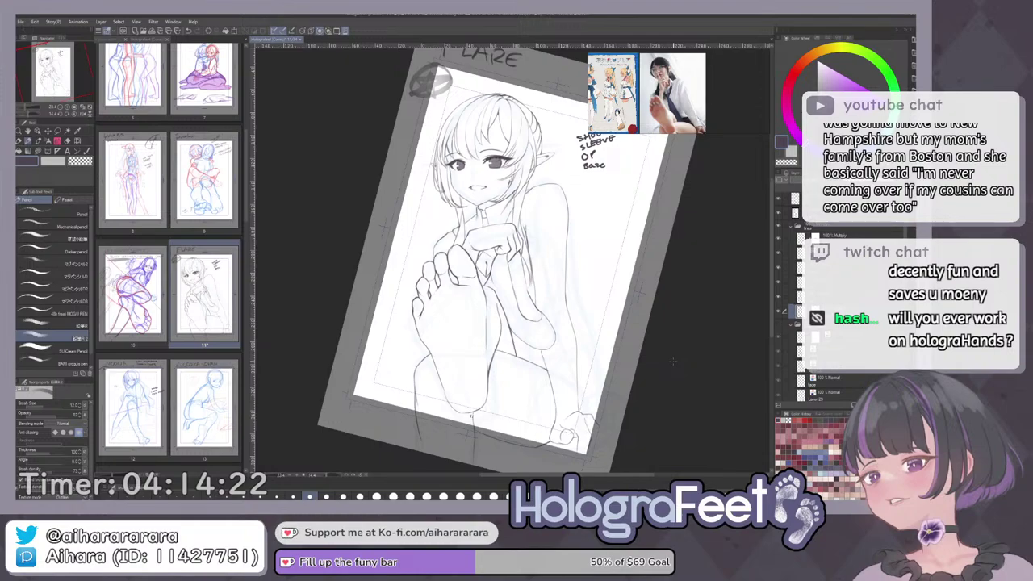
left_click(841, 240)
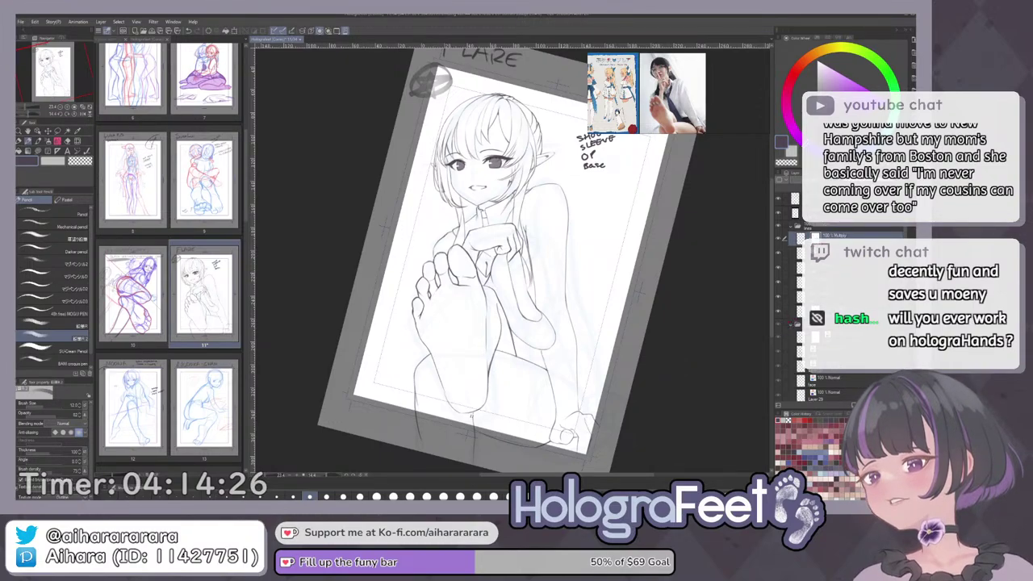
left_click(778, 324)
mouse_move(585, 434)
left_mouse_down()
mouse_move(668, 367)
mouse_move(701, 292)
mouse_move(679, 167)
left_mouse_up()
left_click_drag(578, 249, 626, 230)
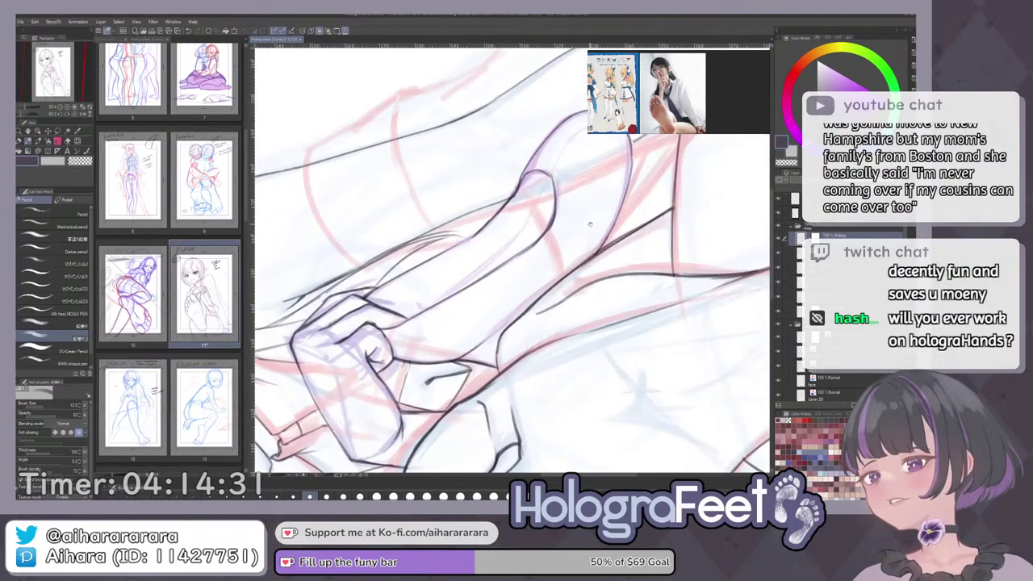
Draw a thin pencil line inside the chest arm's forearm, running from the elbow fold toward the wrist.
key("ctrl+z")
mouse_move(548, 176)
left_mouse_down()
mouse_move(519, 238)
mouse_move(456, 291)
left_mouse_up()
left_click_drag(501, 253, 443, 301)
left_click_drag(513, 239, 442, 300)
key("ctrl+z")
key("ctrl+0")
Refine the forearm's thin inner line toward the wrist, undoing the misplaced strokes and redrawing them.
mouse_move(673, 361)
left_mouse_down()
mouse_move(636, 402)
mouse_move(555, 445)
left_mouse_up()
scroll(500, 267, "up", 3)
left_click_drag(533, 355, 513, 357)
scroll(506, 299, "up", 2)
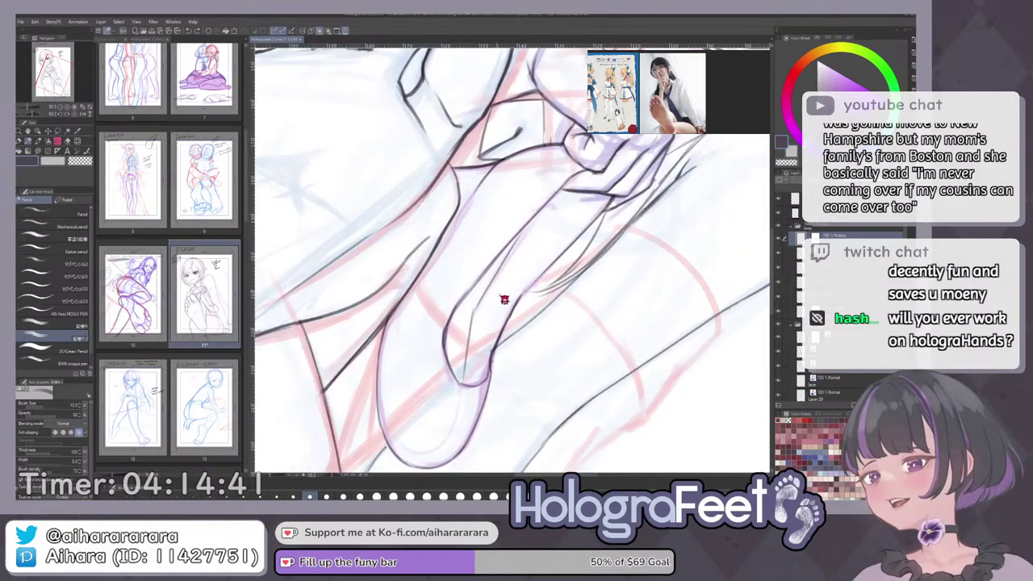
scroll(501, 294, "up", 1)
left_click_drag(541, 213, 489, 273)
key("ctrl+z")
left_click_drag(546, 203, 491, 275)
left_click_drag(472, 311, 550, 199)
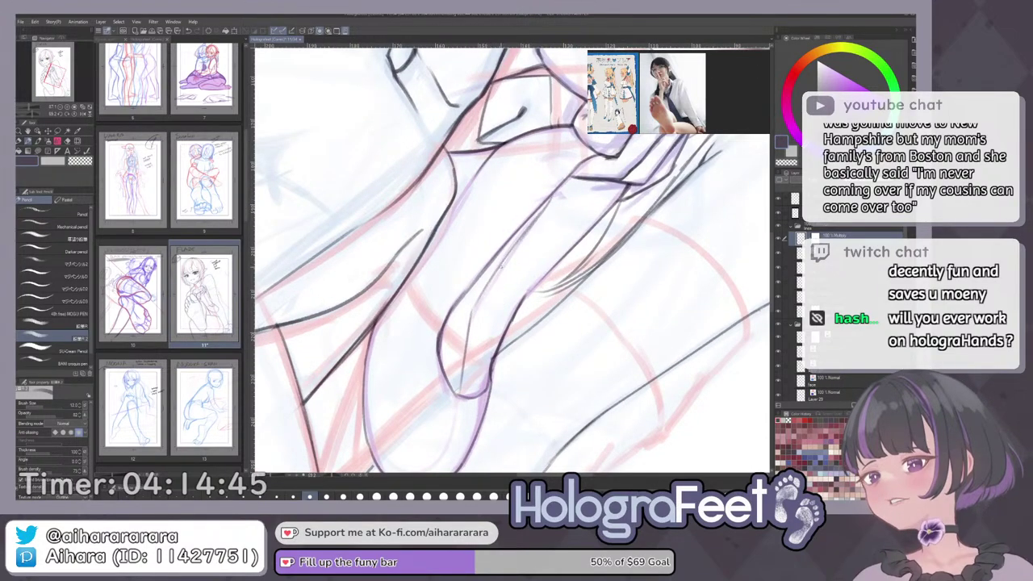
key("ctrl+z")
key("ctrl+z")
left_click_drag(554, 194, 496, 275)
Examine the new forearm line against the coloured sketch in close-up and in the full composition.
key("ctrl+0")
scroll(532, 331, "up", 3)
left_click_drag(468, 222, 569, 218)
scroll(575, 216, "up", 4)
scroll(550, 227, "up", 3)
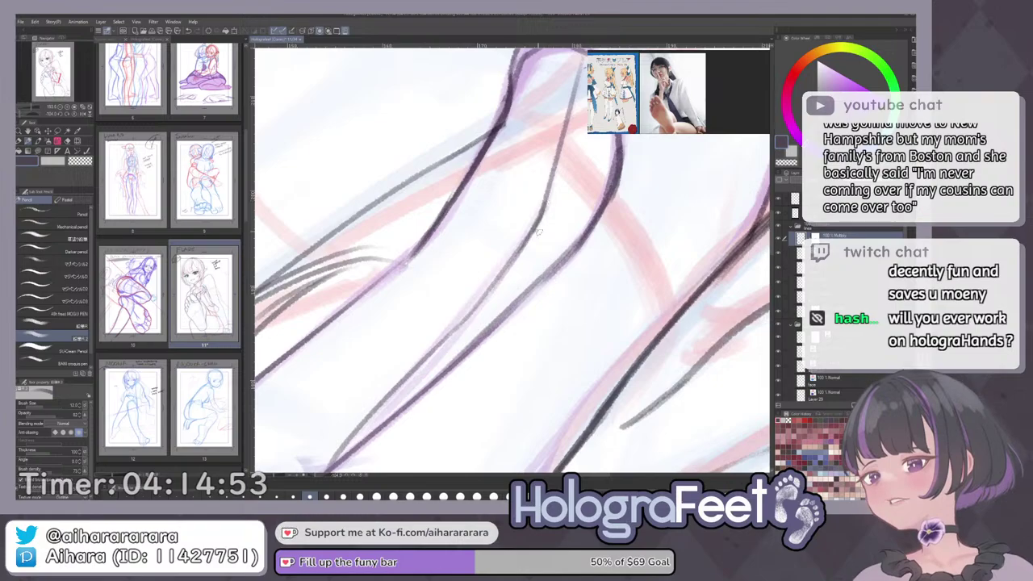
key("ctrl+0")
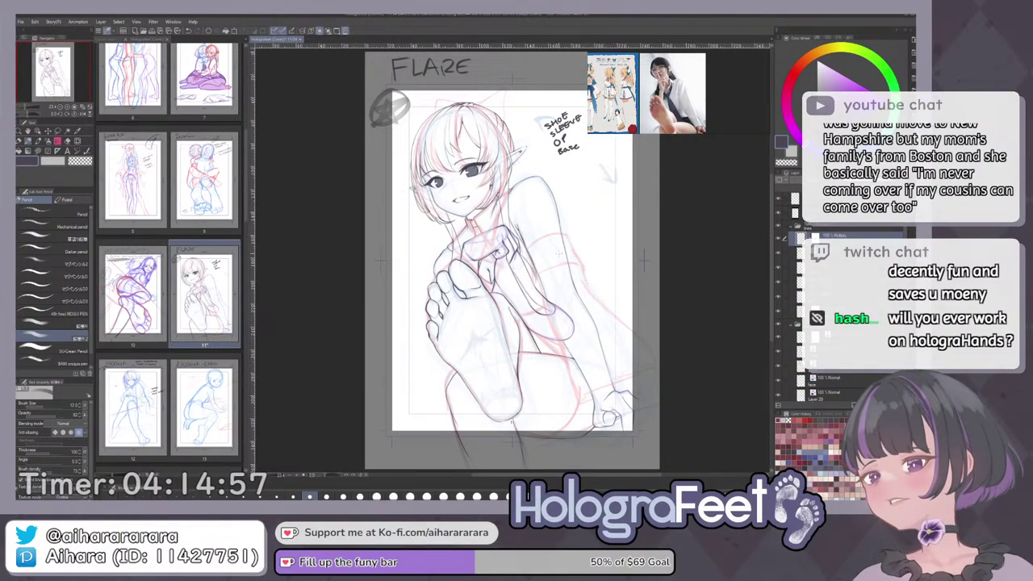
scroll(584, 288, "up", 3)
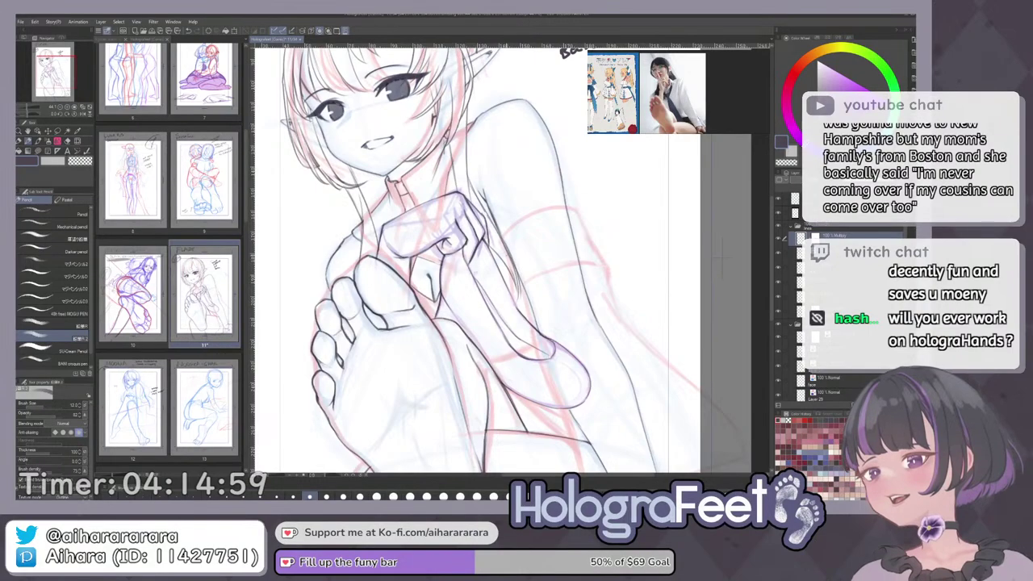
scroll(559, 274, "up", 3)
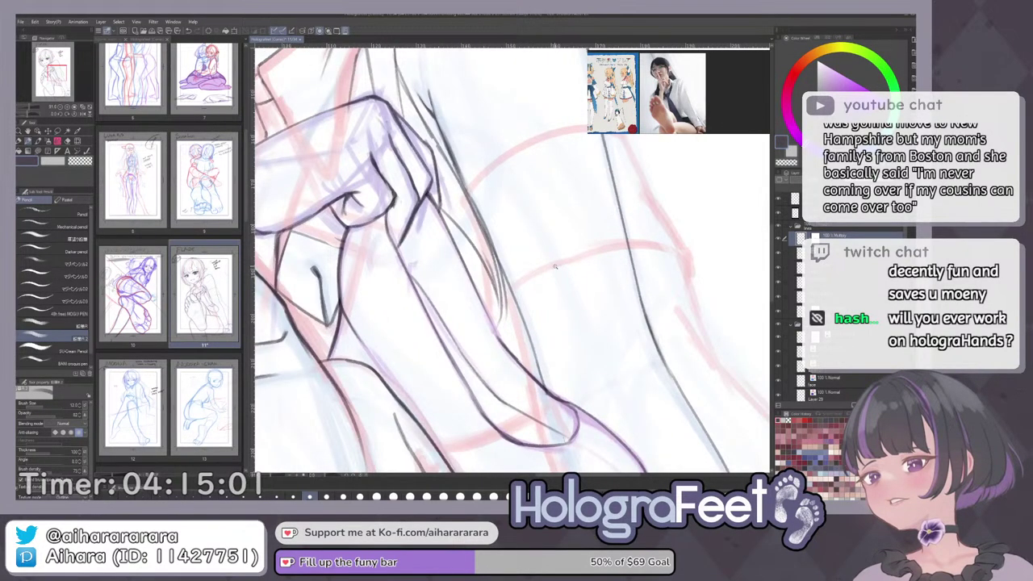
Try shifting the red clothing sketch outward from the forearm, and undo the shift.
left_click_drag(561, 272, 587, 266)
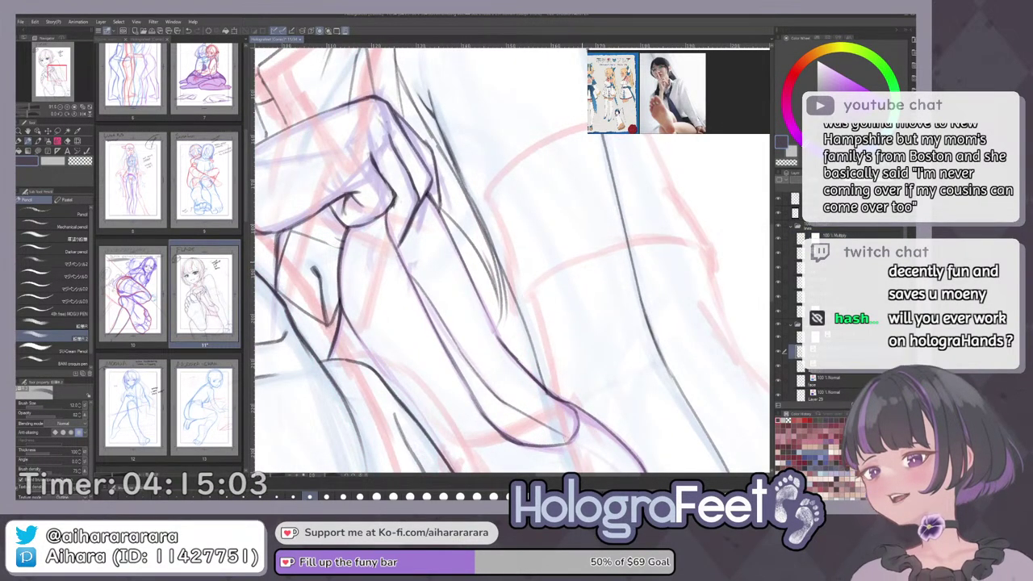
key("ctrl+z")
scroll(570, 268, "up", 1)
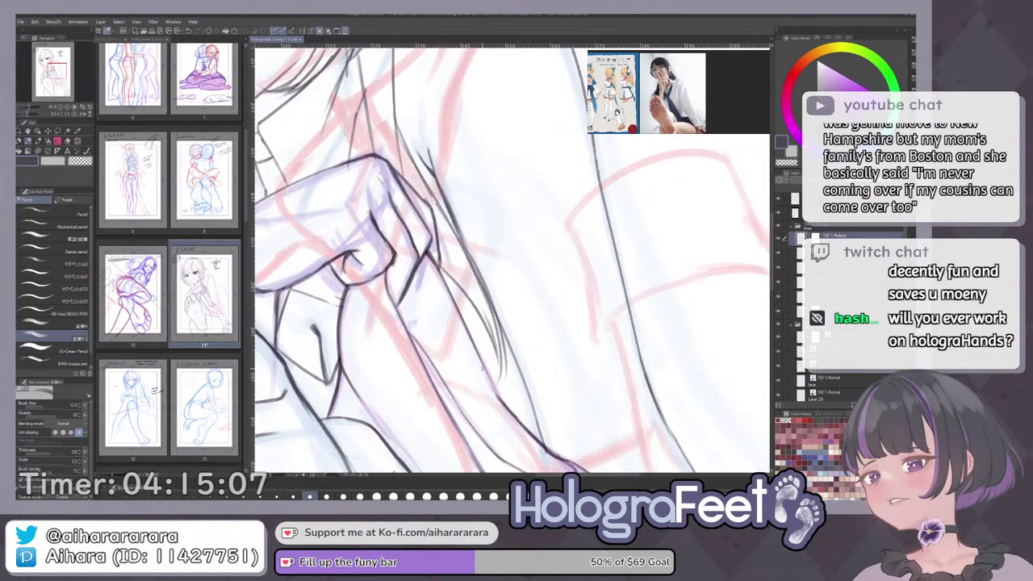
key("ctrl+0")
scroll(557, 252, "up", 4)
key("ctrl+z")
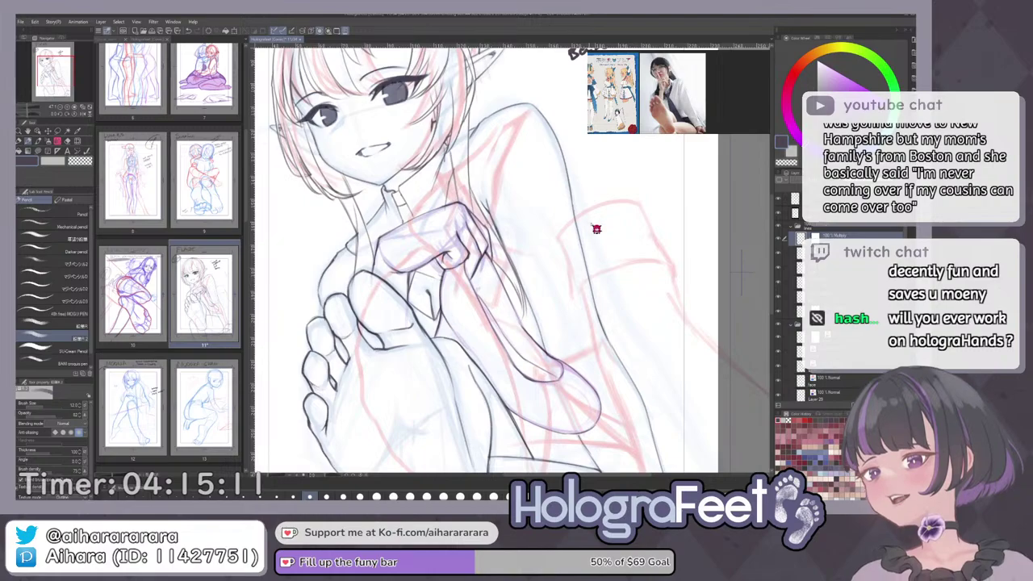
Inspect the chest hand, forearm and red sleeve guide lines at several zoom levels.
scroll(557, 282, "up", 2)
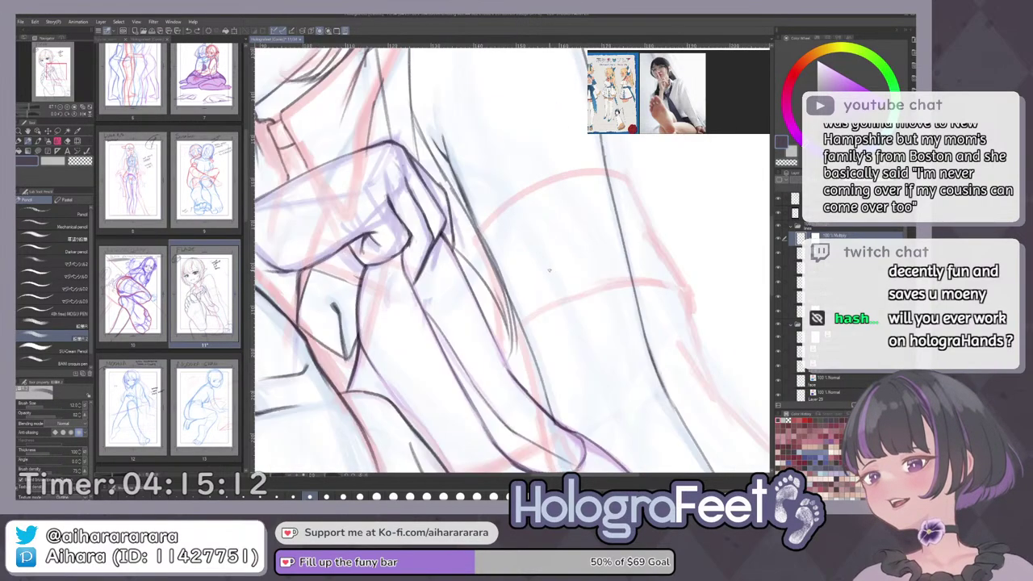
mouse_move(568, 284)
left_mouse_down()
mouse_move(598, 286)
mouse_move(582, 294)
left_mouse_up()
scroll(584, 293, "down", 4)
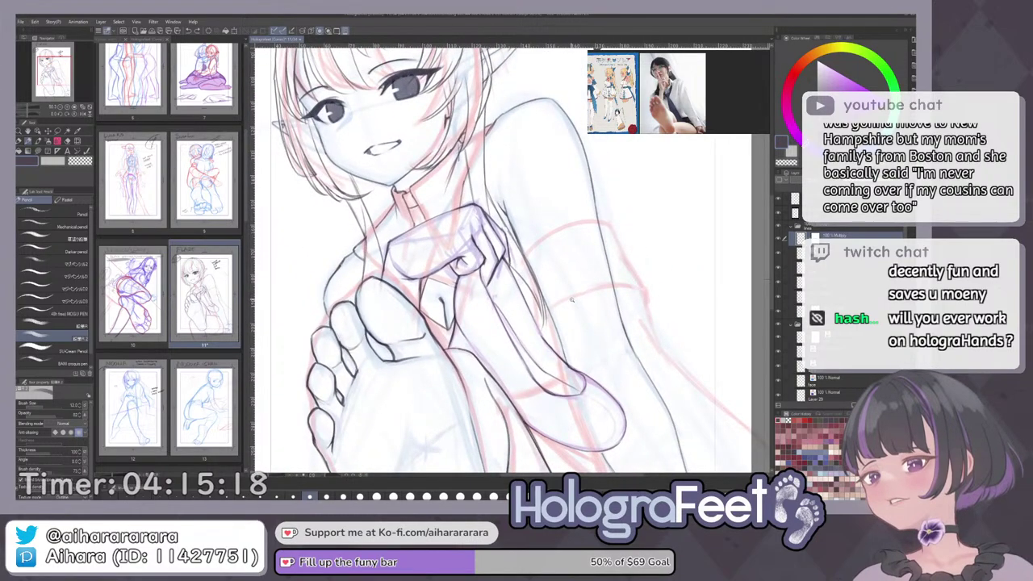
scroll(573, 300, "up", 2)
scroll(630, 307, "down", 5)
scroll(594, 335, "up", 1)
scroll(595, 339, "up", 3)
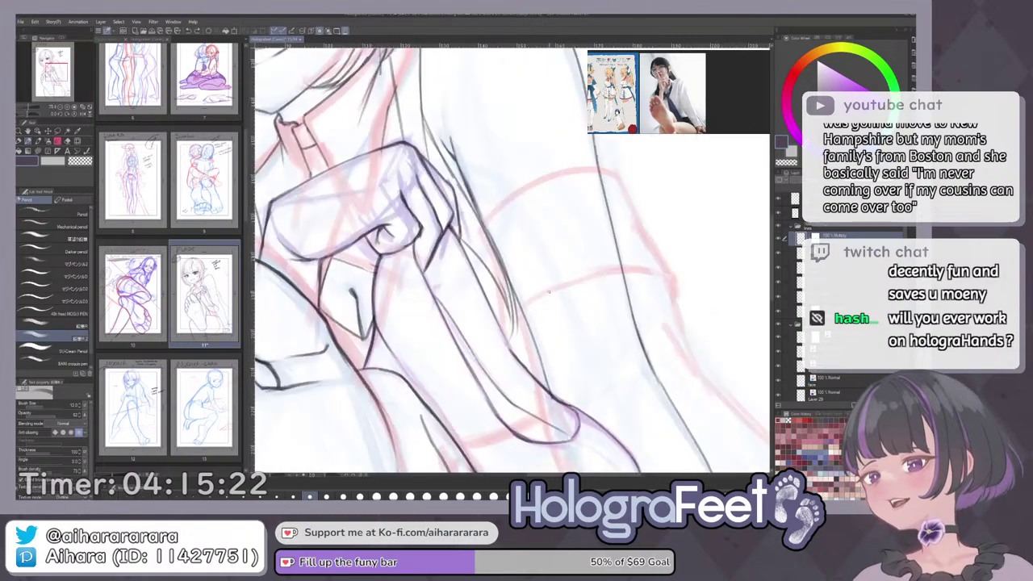
scroll(545, 302, "up", 2)
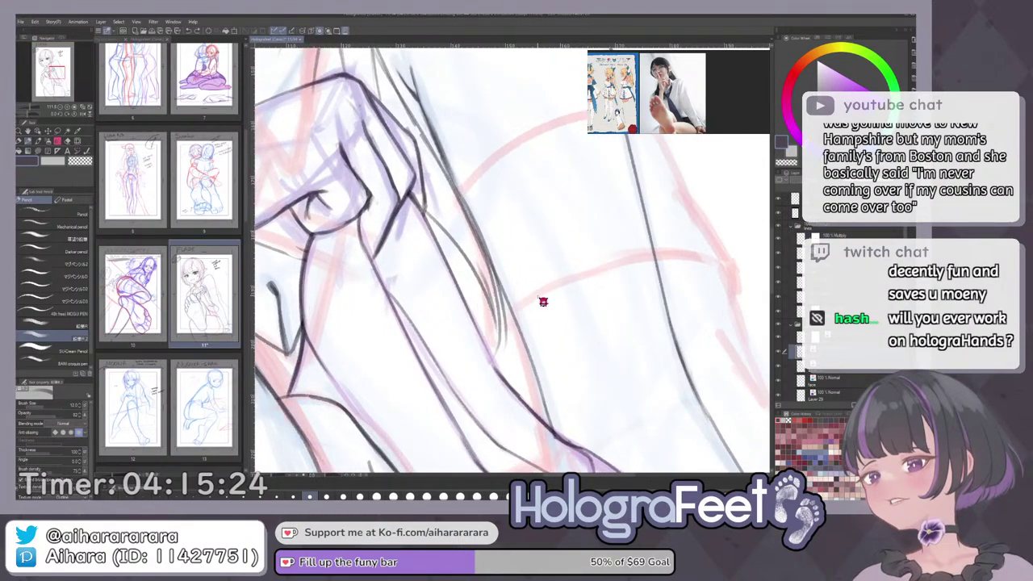
scroll(539, 392, "down", 5)
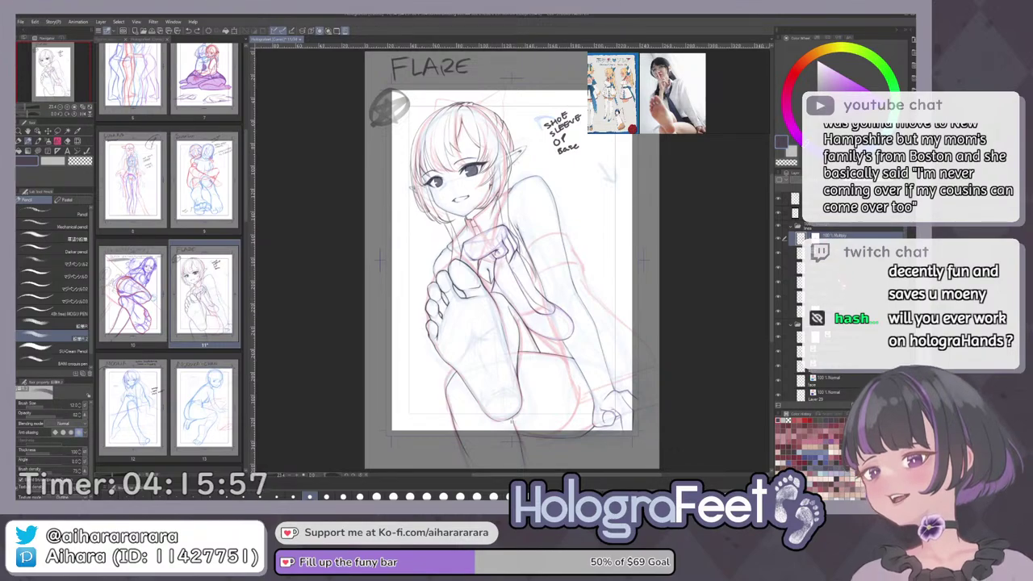
Collapse the coloured sketch folder and hide it so only the line art remains, reviewing the whole figure.
left_click(849, 252)
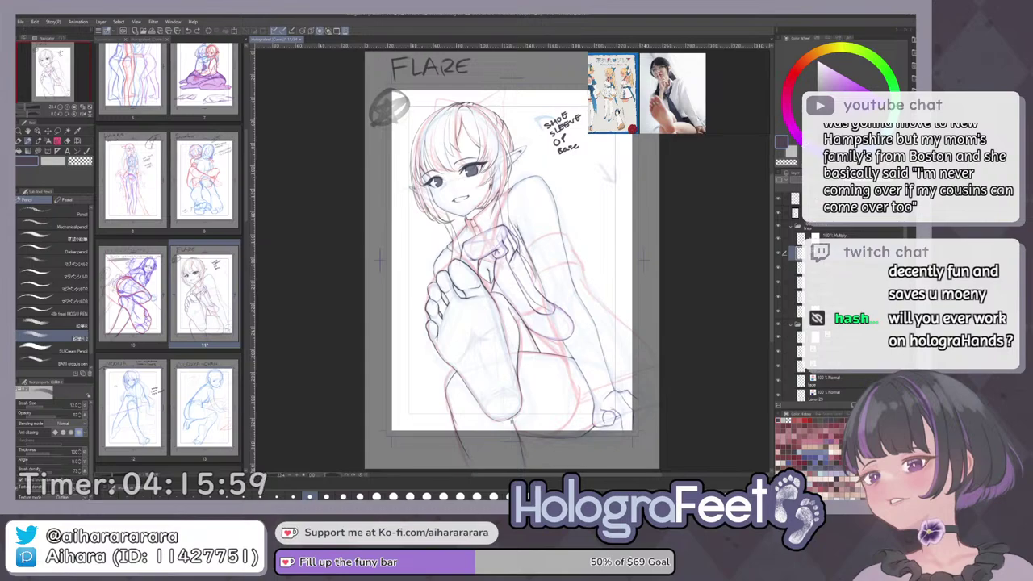
left_click(797, 331)
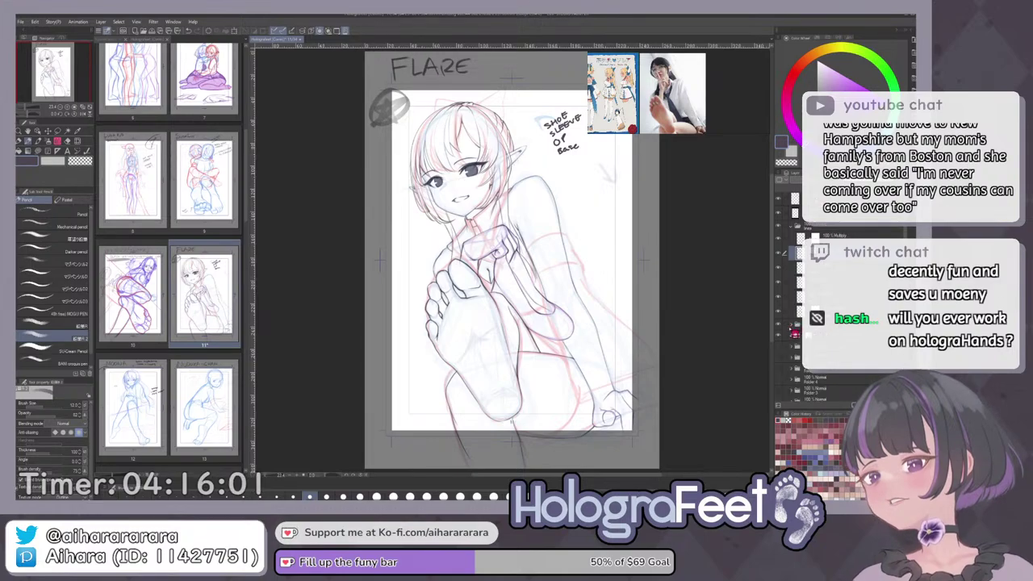
left_click(783, 325)
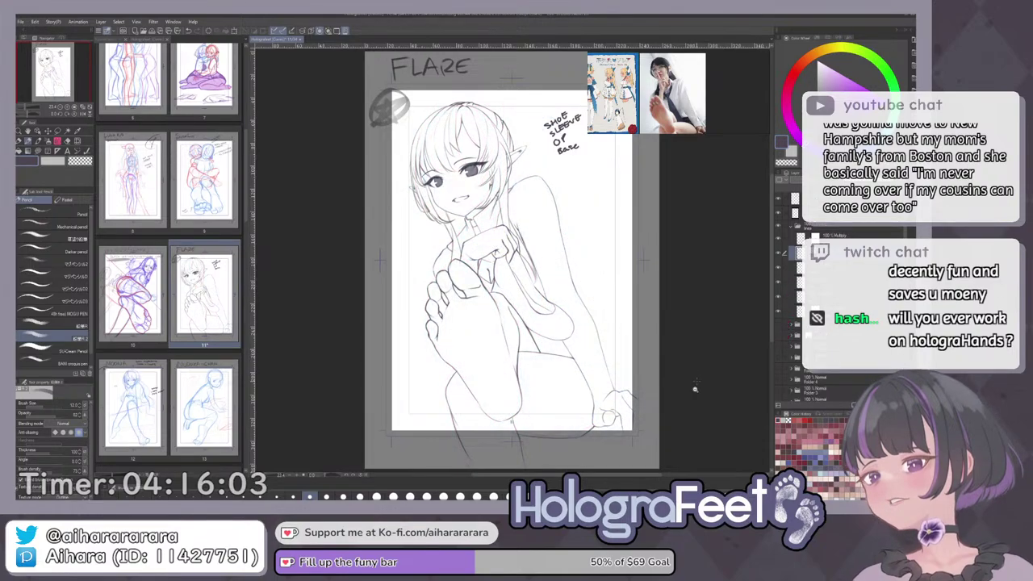
scroll(689, 391, "down", 2)
left_click_drag(702, 354, 685, 397)
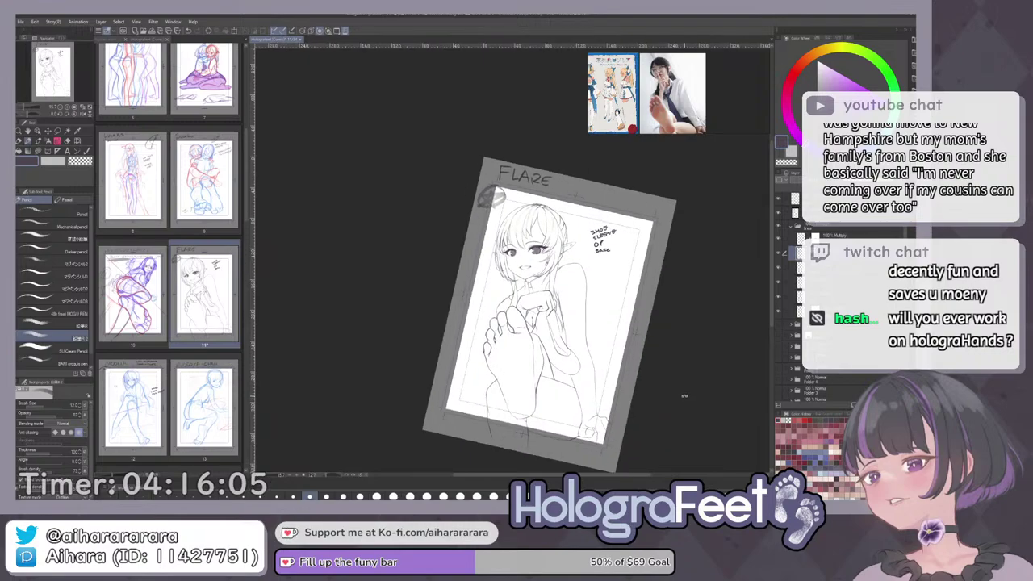
key("ctrl+0")
Collapse the lines folder, select the sketch folder below it, and select the whole canvas and clear that selection.
left_click(843, 228)
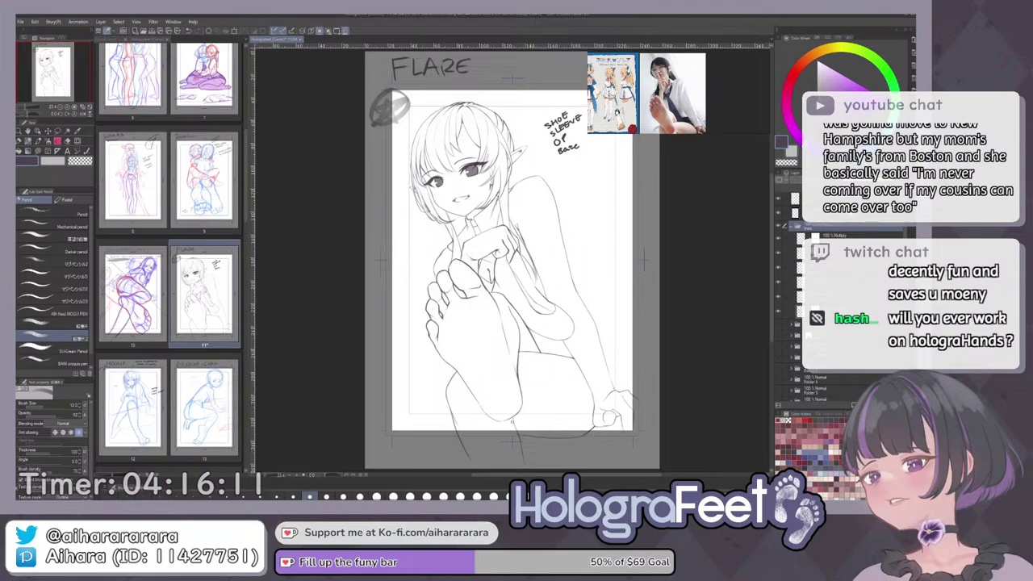
left_click(792, 227)
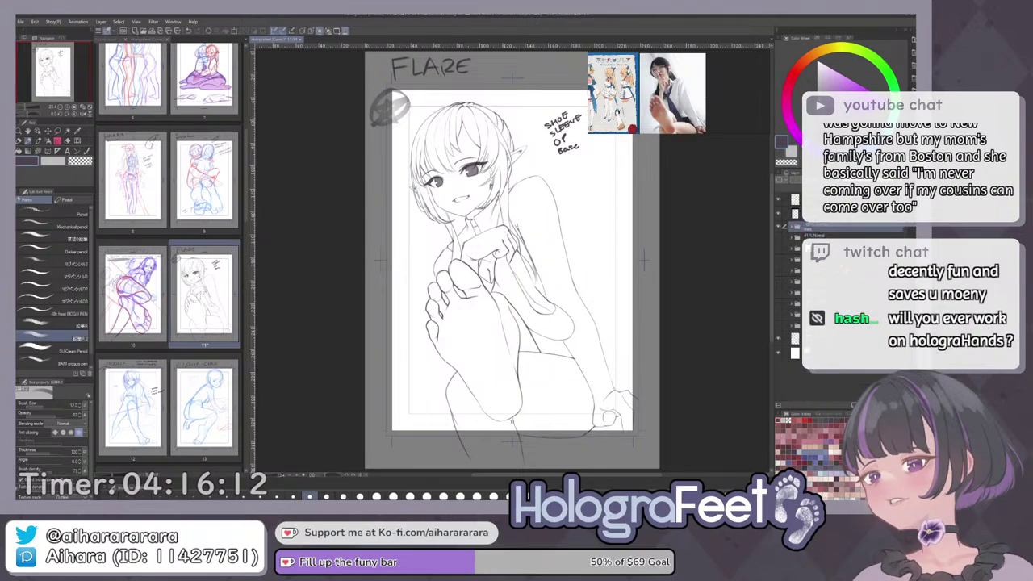
left_click(787, 249)
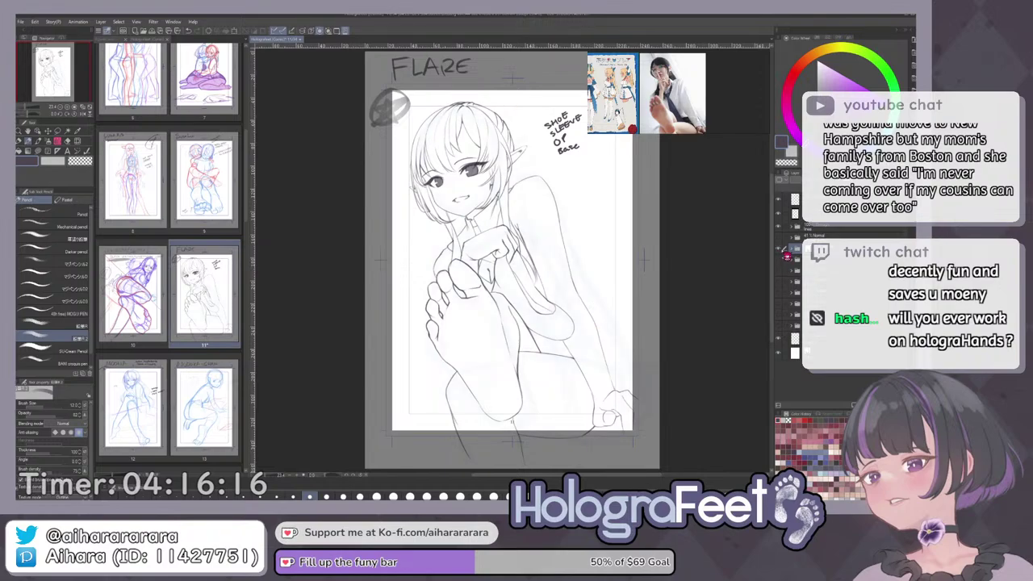
key("ctrl+a")
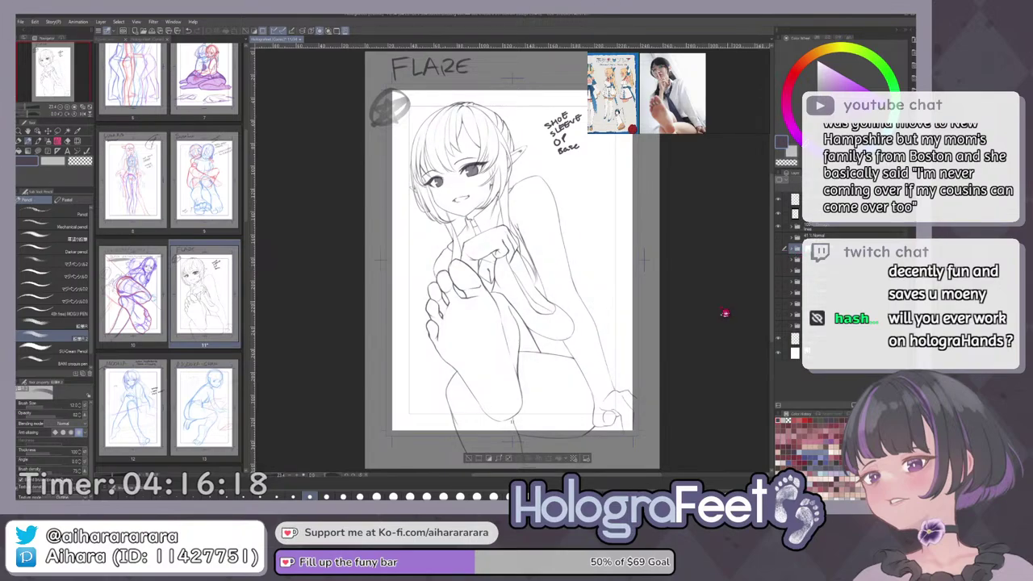
left_click(478, 458)
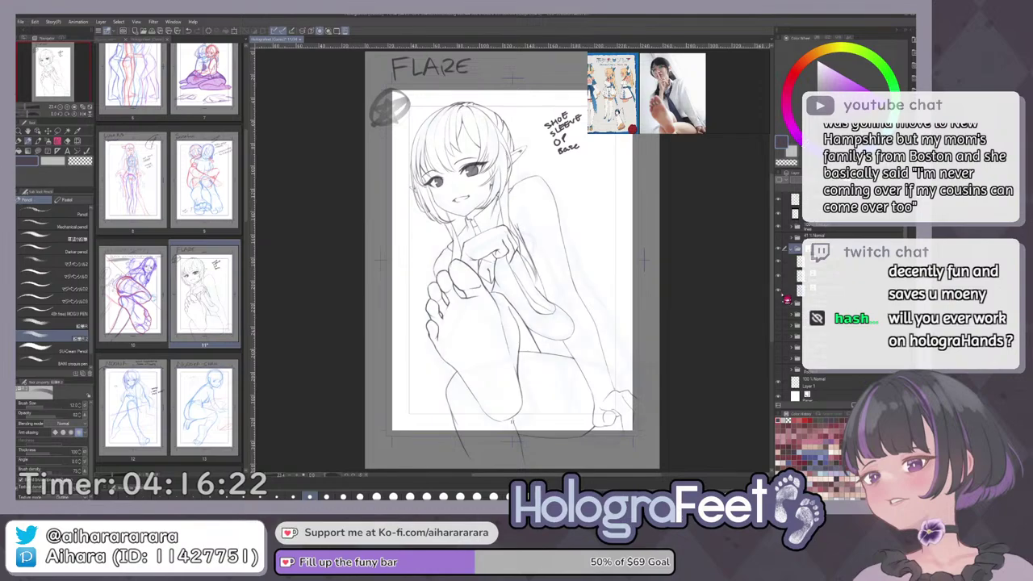
Select the sketch layer's drawn content, clear the selection, and readjust the blue sketch folder's opacity to a faint level.
left_click(800, 276, "ctrl")
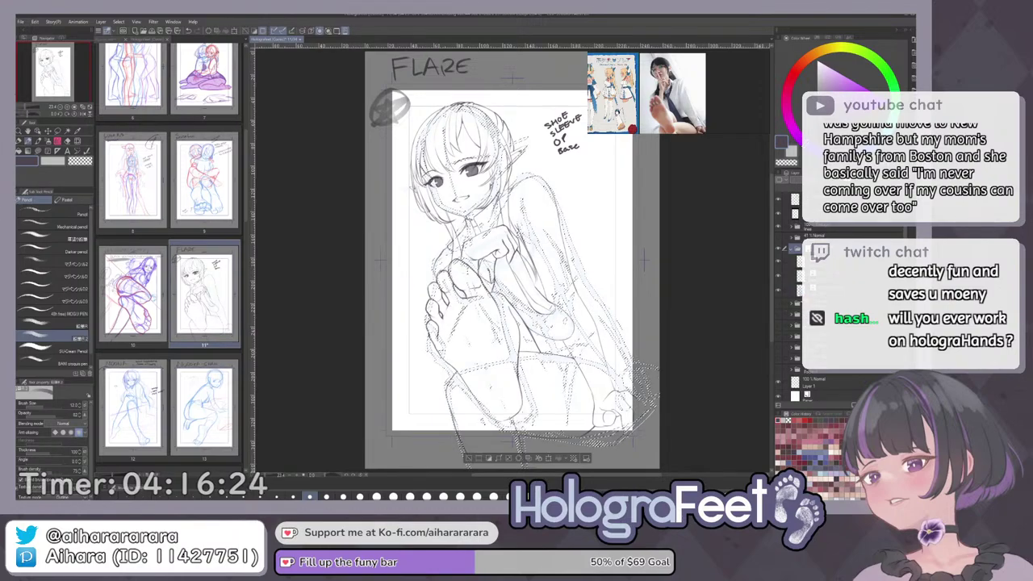
left_click(470, 459)
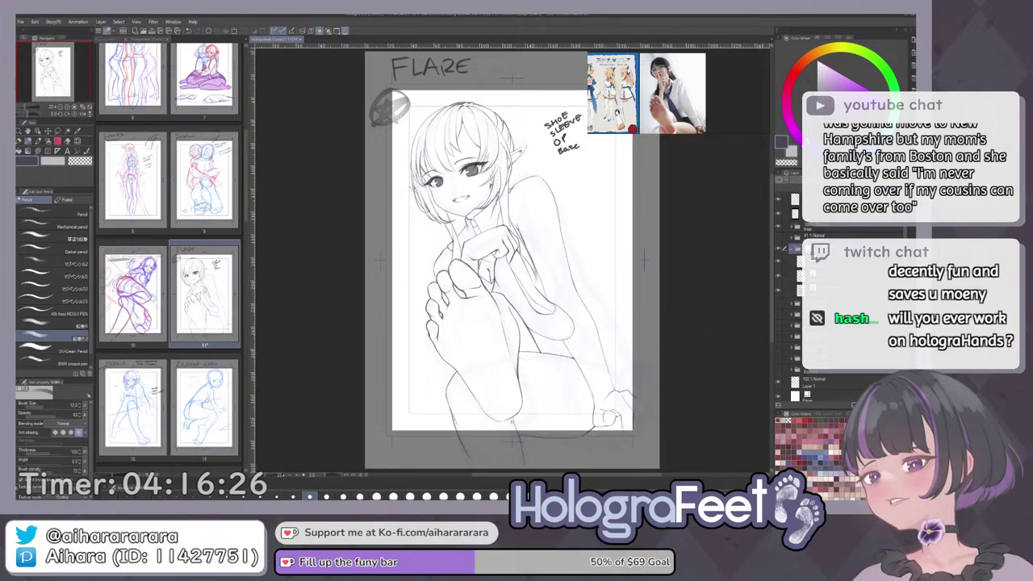
left_click(867, 179)
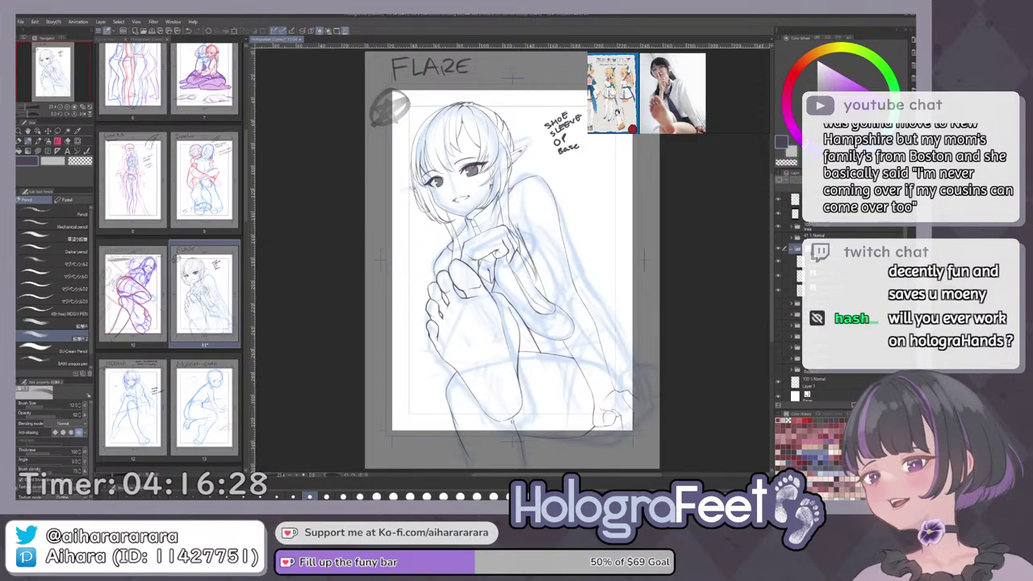
left_click(854, 180)
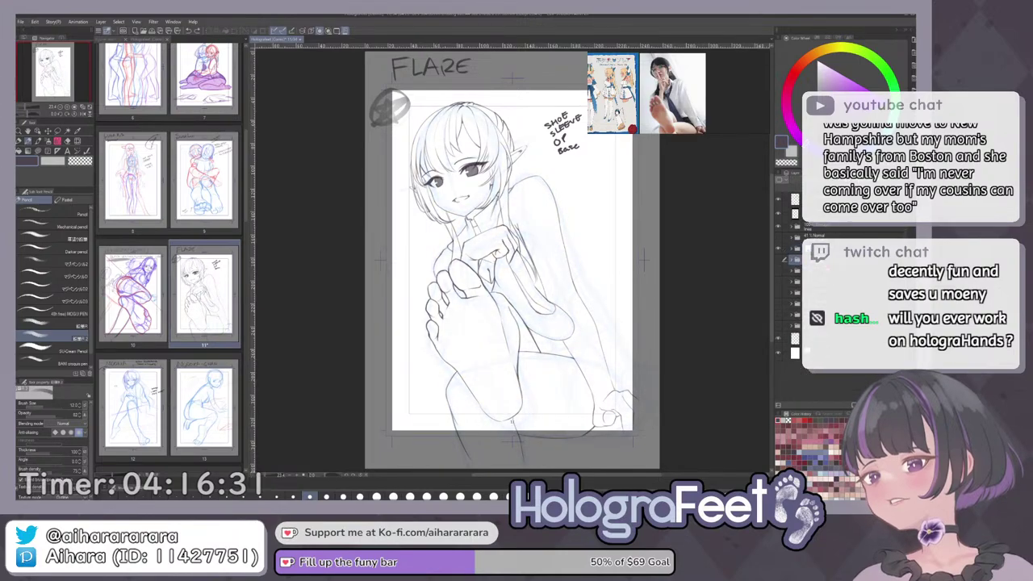
Group the selected sketch folders into one new folder and collapse it.
left_click(783, 264)
left_click(781, 261)
key("ctrl+g")
key("ctrl+g")
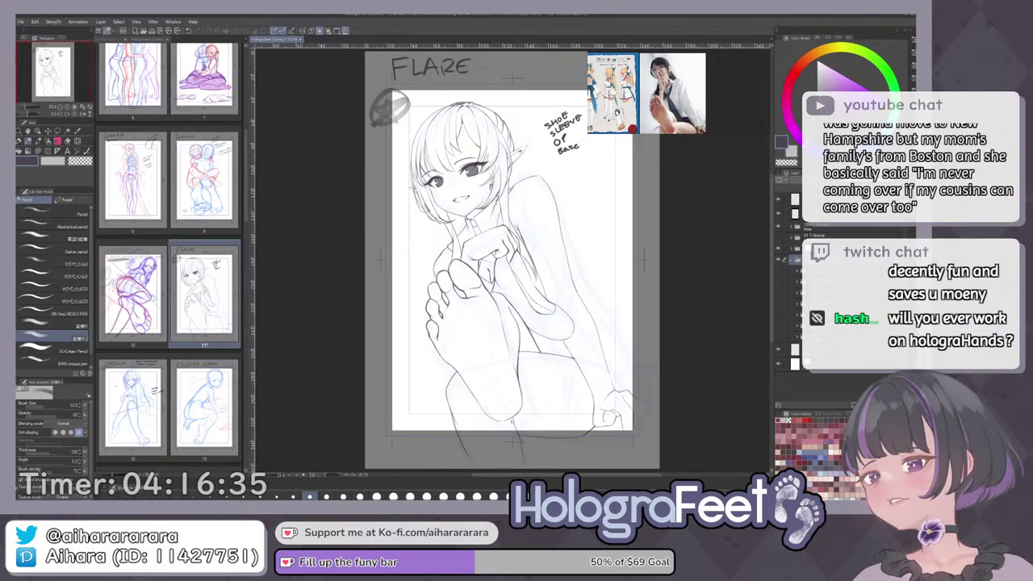
left_click(792, 260)
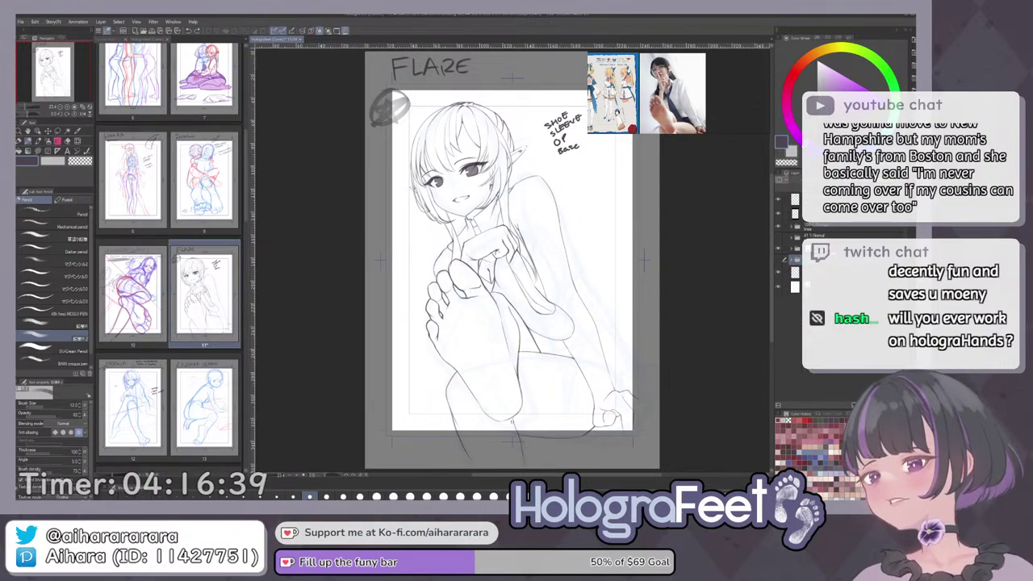
Add a new folder directly below the lines folder and hide the coloured sketch.
left_click(785, 242)
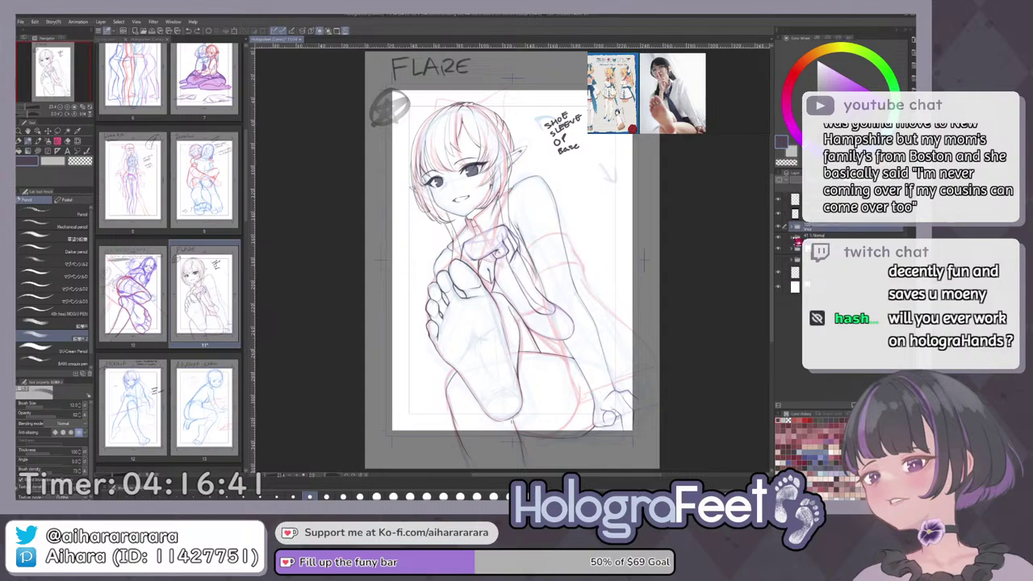
key("ctrl+g")
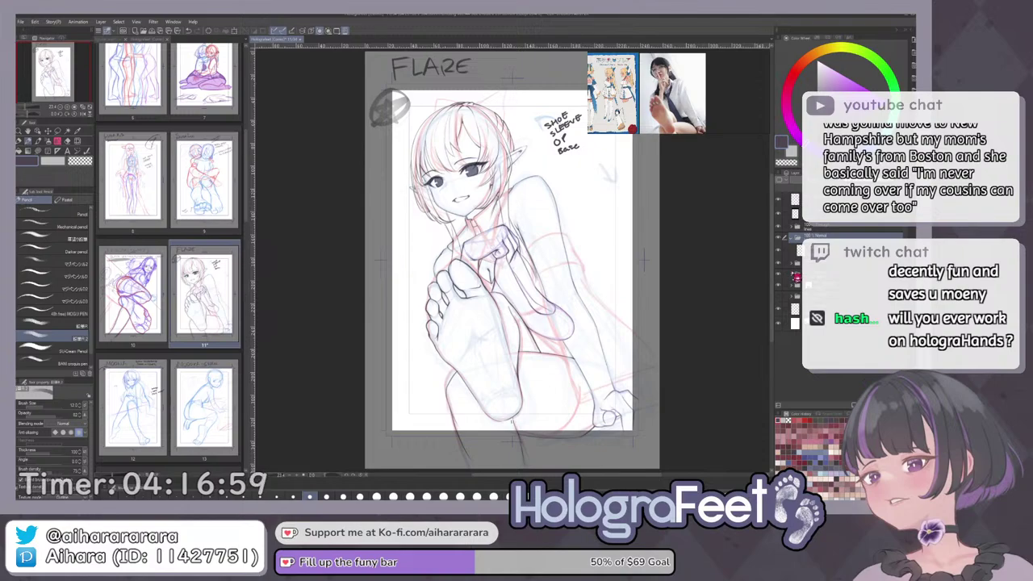
left_click(787, 277)
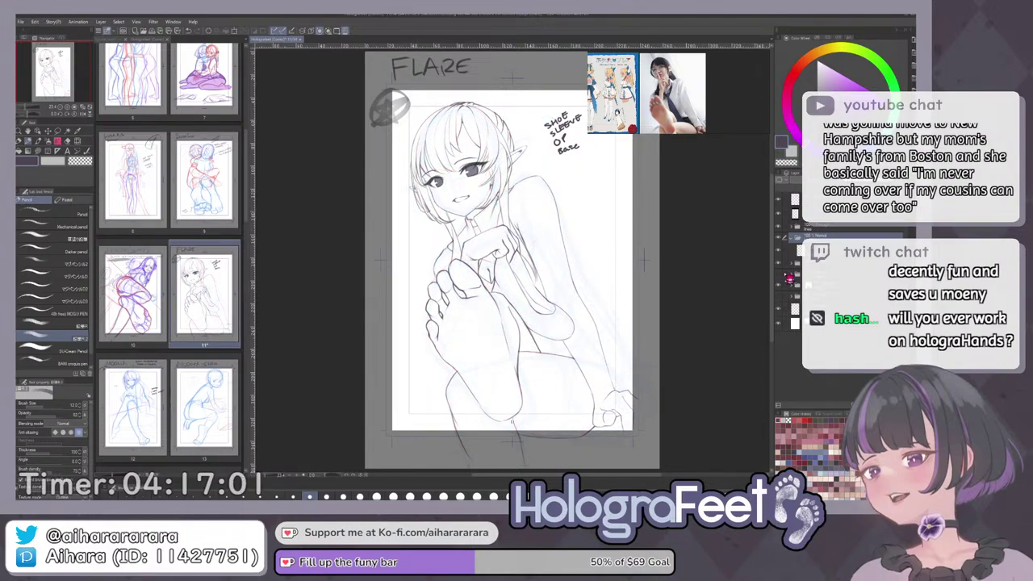
Fade the handwritten shoe and sleeve notes and make the empty layer in the new folder active.
left_click(831, 200)
left_click(844, 180)
left_click(792, 264)
left_click(809, 276)
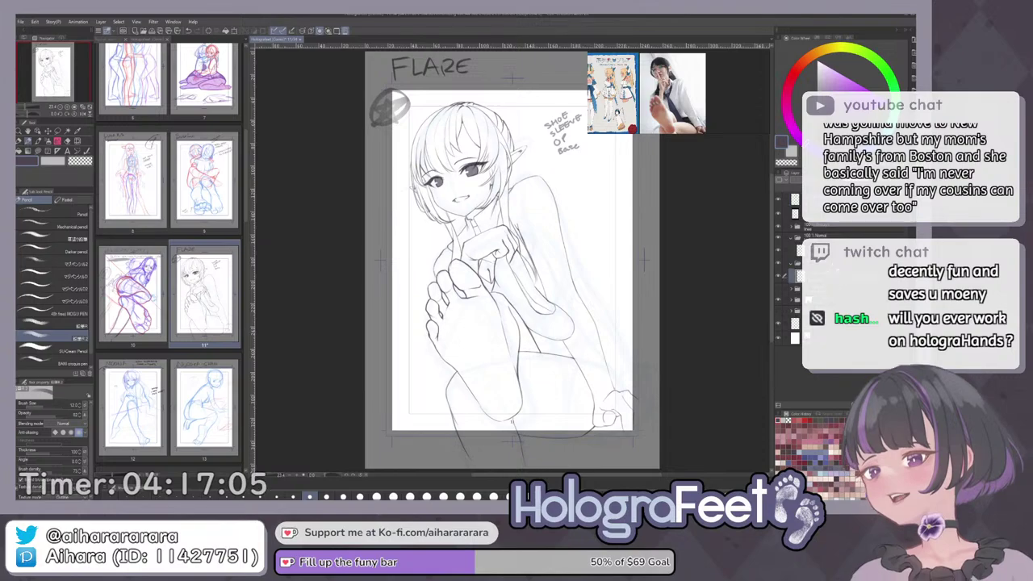
Choose a saturated blue-violet and lasso-fill a flat base over the knees, legs and lower part of the raised foot.
left_click(836, 155)
left_click(861, 86)
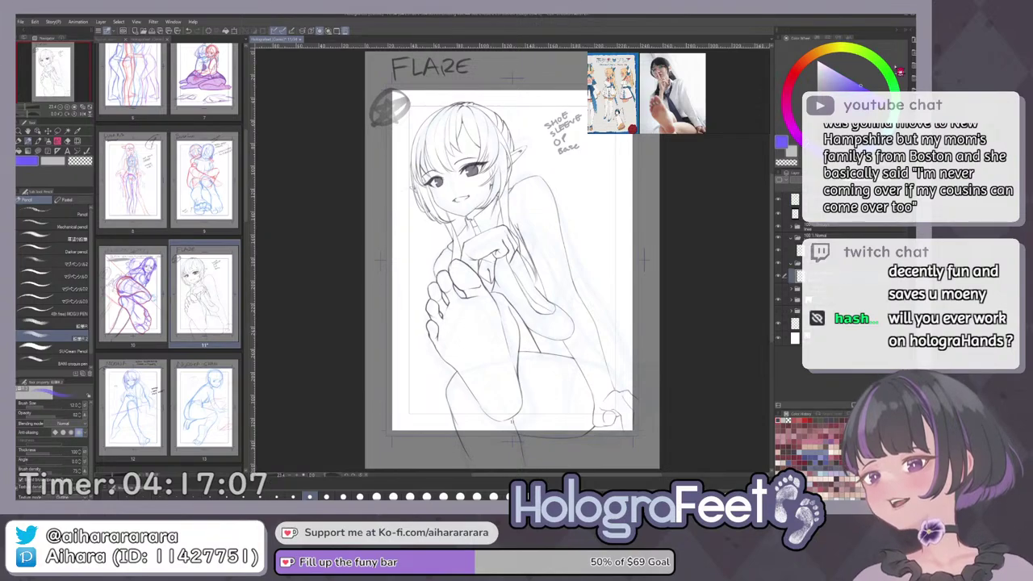
key("u")
mouse_move(507, 228)
left_mouse_down()
mouse_move(476, 299)
mouse_move(513, 223)
left_mouse_up()
key("ctrl+z")
left_click_drag(640, 301, 617, 344)
left_click_drag(589, 317, 587, 166)
left_click_drag(387, 179, 479, 235)
scroll(436, 203, "up", 2)
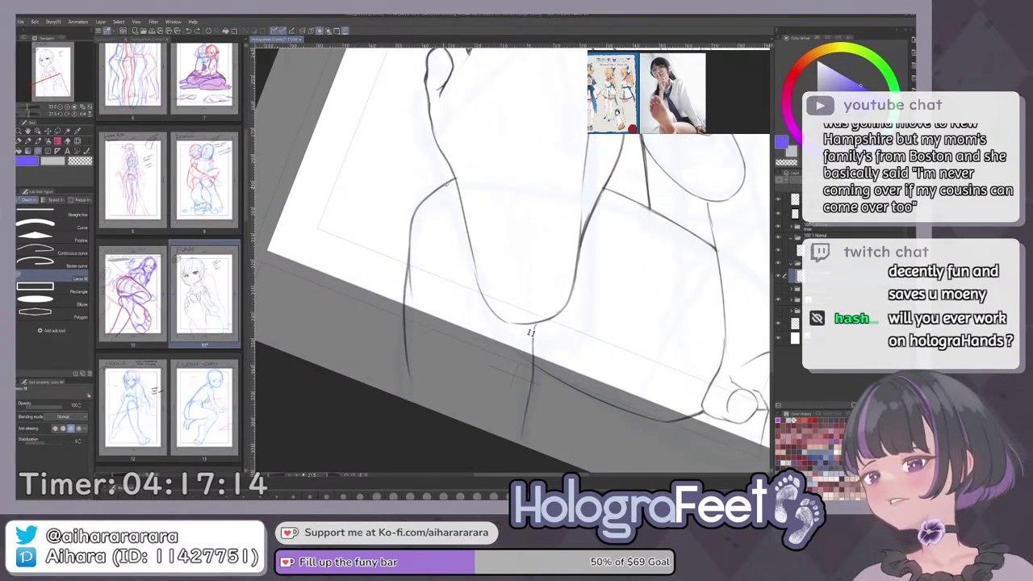
mouse_move(408, 347)
left_mouse_down()
mouse_move(504, 464)
mouse_move(674, 453)
left_mouse_up()
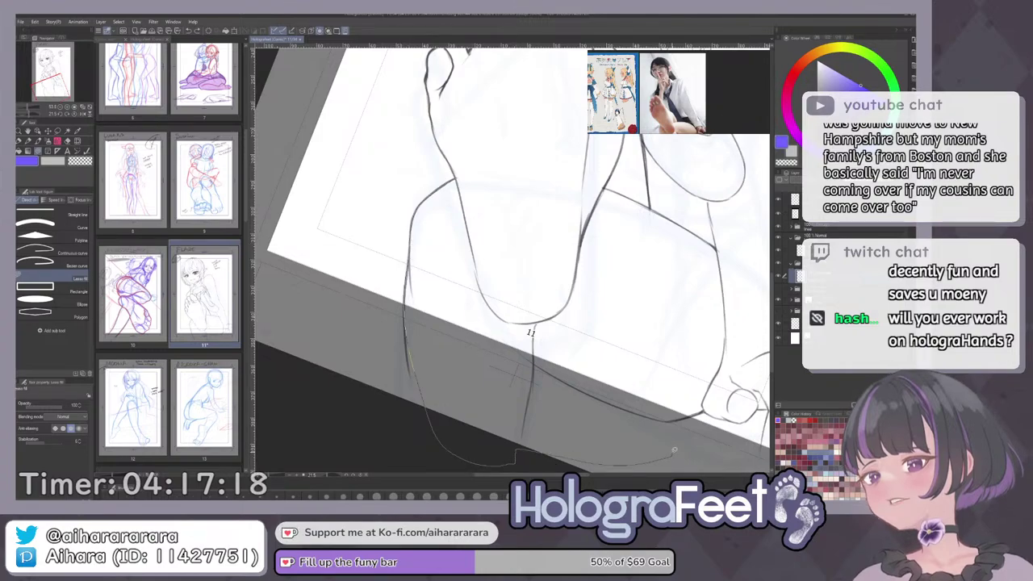
mouse_move(689, 418)
left_mouse_down()
mouse_move(720, 398)
mouse_move(743, 342)
mouse_move(756, 239)
mouse_move(571, 66)
mouse_move(467, 75)
mouse_move(433, 95)
mouse_move(438, 134)
left_mouse_up()
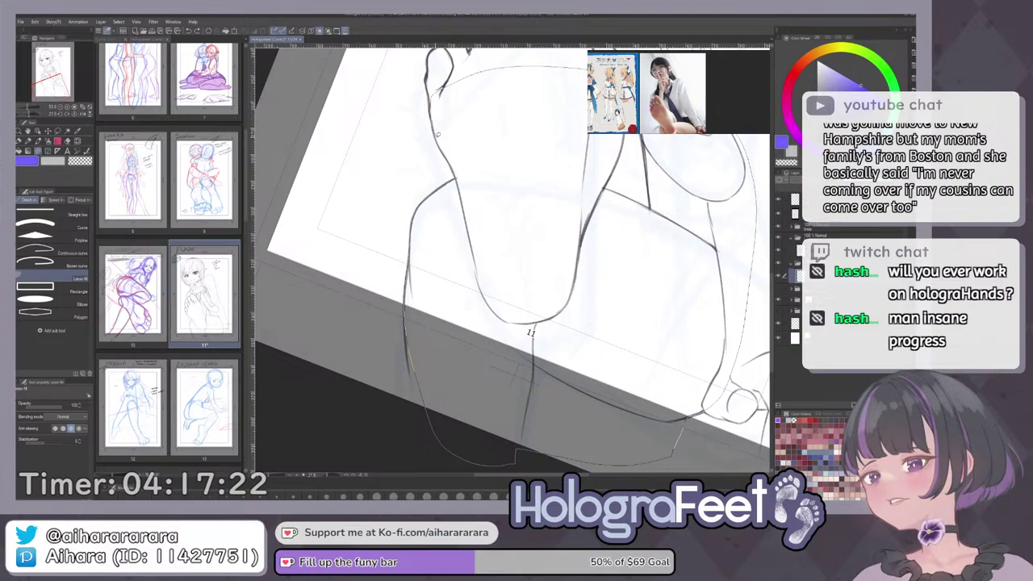
left_click_drag(484, 176, 484, 267)
Extend the blue-violet base along the foot's outer edge and over the little toe with the lasso fill.
scroll(477, 248, "up", 5)
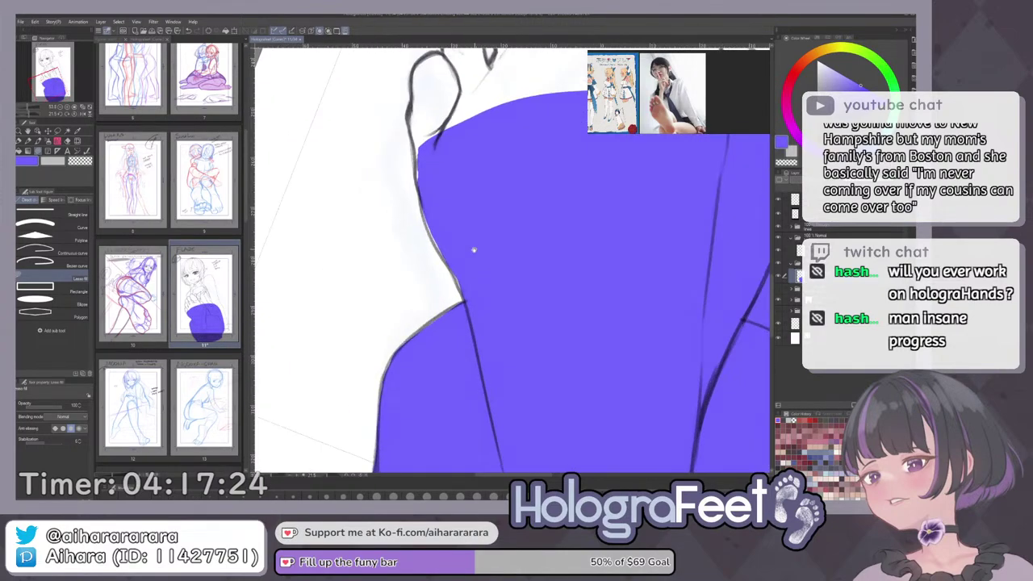
mouse_move(460, 303)
left_mouse_down()
mouse_move(404, 342)
mouse_move(446, 415)
mouse_move(531, 310)
left_mouse_up()
left_click_drag(600, 153, 642, 222)
mouse_move(620, 249)
left_mouse_down()
mouse_move(604, 355)
mouse_move(411, 393)
left_mouse_up()
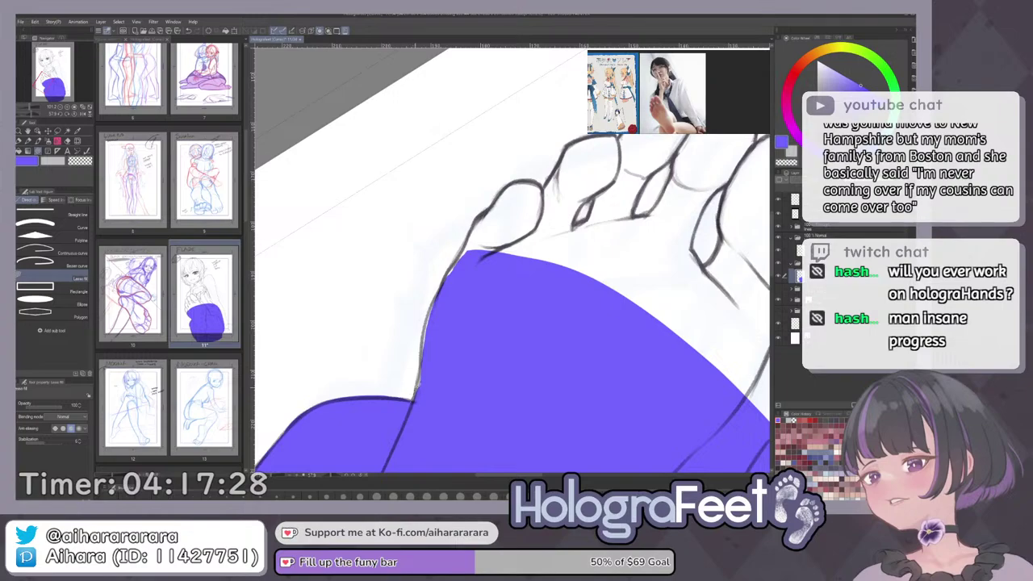
mouse_move(444, 281)
left_mouse_down()
mouse_move(504, 187)
mouse_move(517, 349)
left_mouse_up()
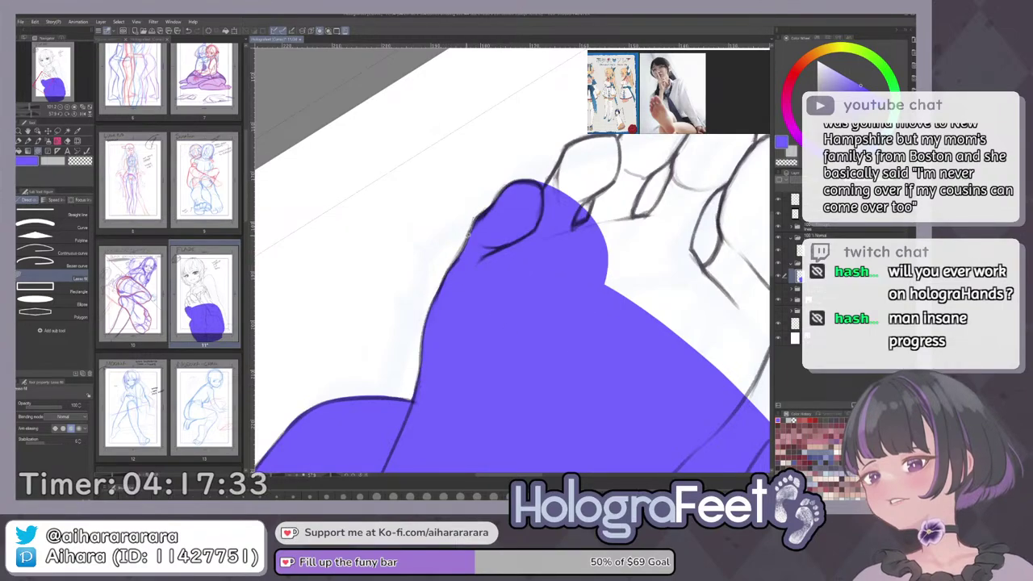
Clean up the base fill's edges along the outer foot, the knee and the thigh beside the planted hand.
left_click_drag(475, 223, 452, 270)
left_click_drag(439, 397, 453, 342)
mouse_move(449, 252)
left_mouse_down()
mouse_move(438, 346)
mouse_move(442, 338)
left_mouse_up()
left_click_drag(442, 280, 441, 340)
left_click_drag(446, 385, 610, 173)
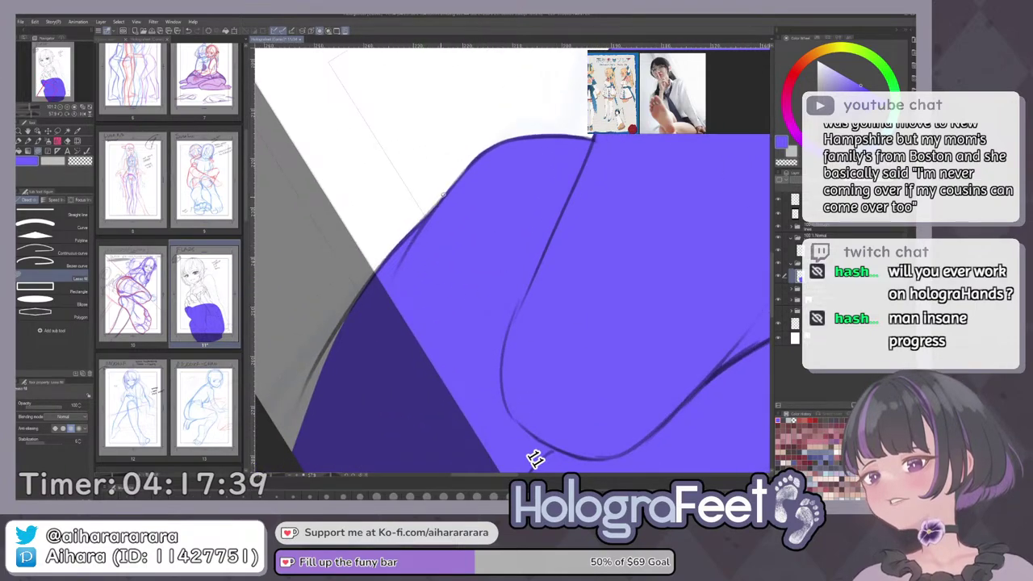
left_click_drag(534, 457, 551, 364)
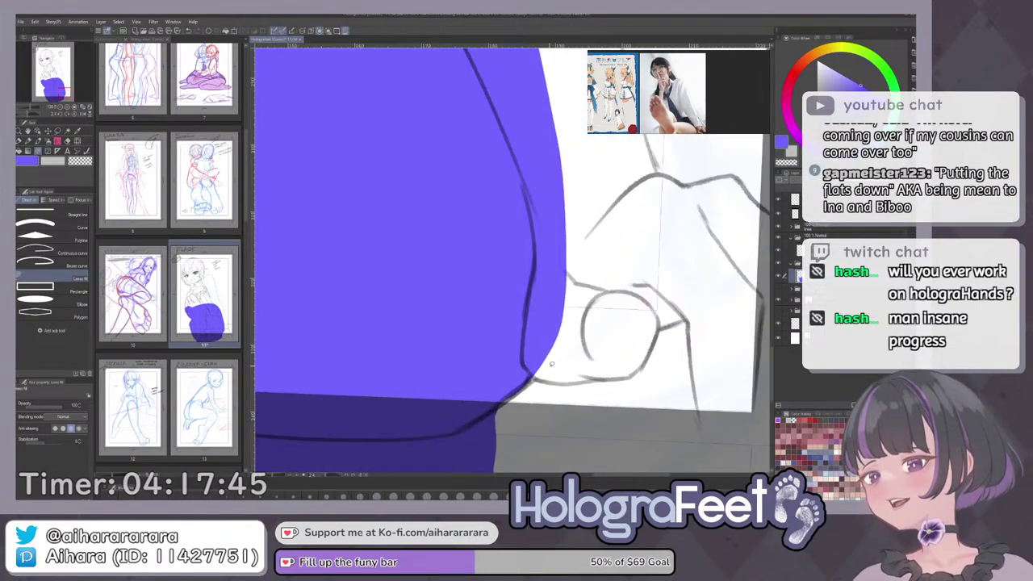
left_click_drag(565, 289, 558, 279)
key("ctrl+0")
key("^")
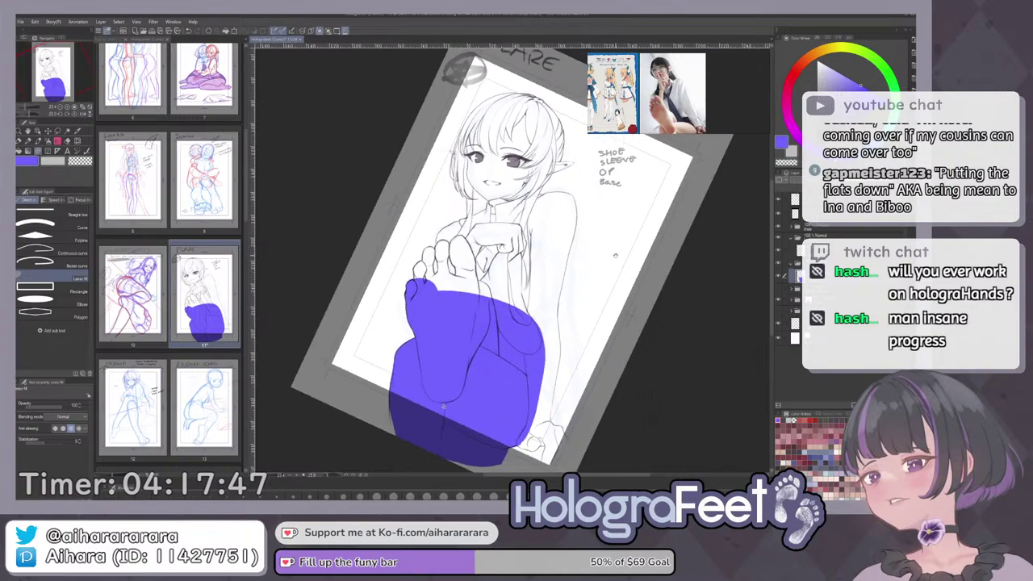
key("-")
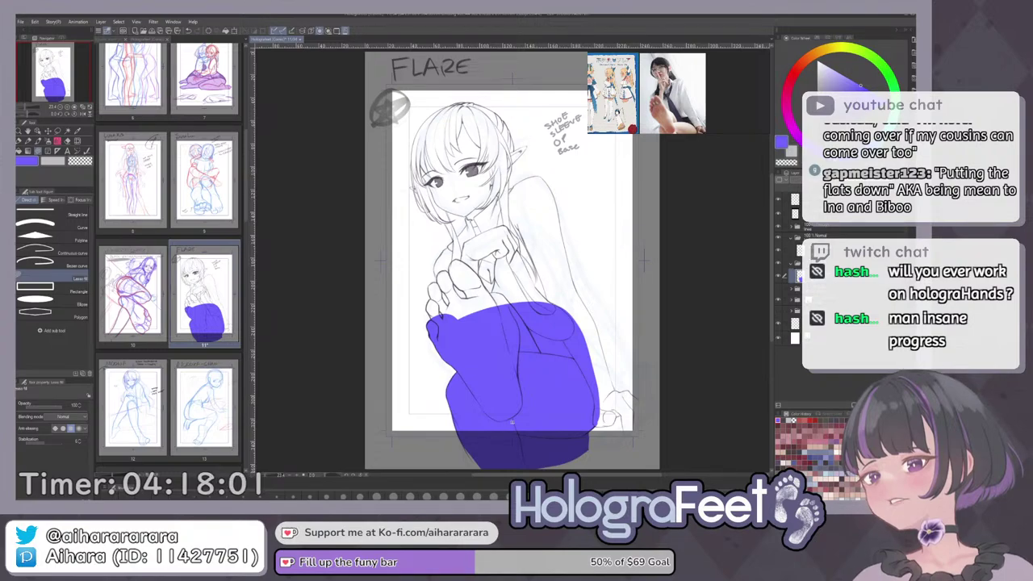
Lasso-fill the toe next to the little toe and cut the small gap beside it out of the base.
scroll(434, 322, "up", 5)
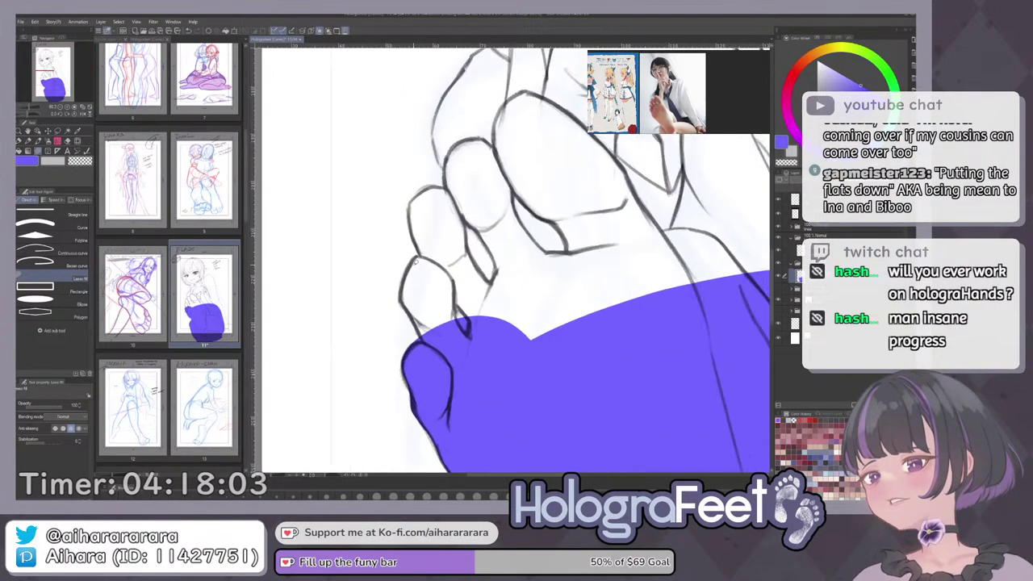
mouse_move(405, 281)
left_mouse_down()
mouse_move(408, 308)
mouse_move(454, 369)
mouse_move(553, 355)
mouse_move(479, 314)
mouse_move(436, 247)
mouse_move(419, 251)
mouse_move(404, 270)
left_mouse_up()
scroll(452, 307, "up", 3)
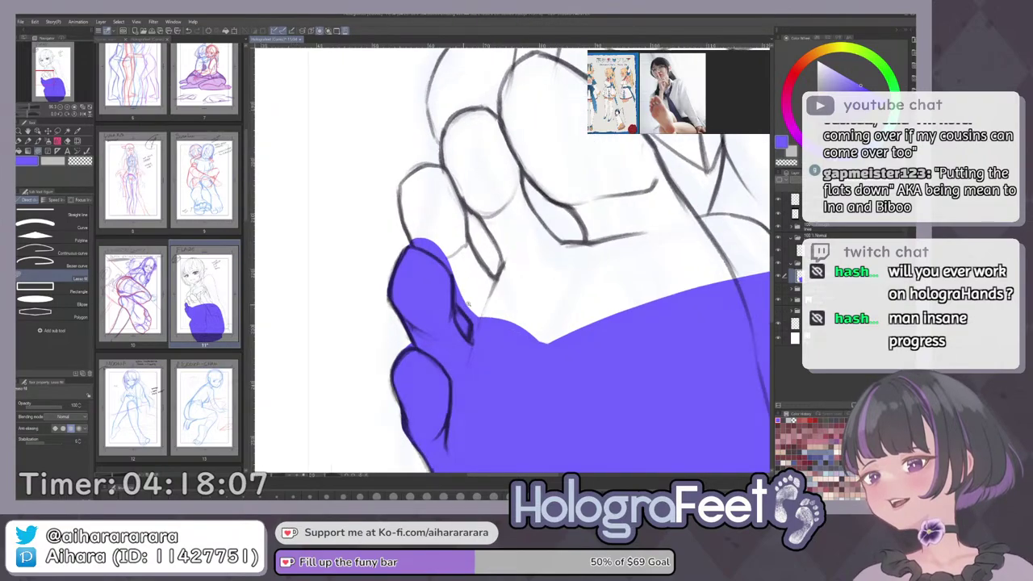
mouse_move(456, 306)
left_mouse_down()
mouse_move(471, 342)
mouse_move(459, 302)
mouse_move(474, 312)
mouse_move(444, 300)
left_mouse_up()
key("c")
mouse_move(473, 322)
left_mouse_down()
mouse_move(476, 335)
mouse_move(487, 311)
mouse_move(452, 324)
left_mouse_up()
left_click_drag(462, 268, 470, 354)
mouse_move(409, 319)
left_mouse_down()
mouse_move(381, 365)
mouse_move(426, 366)
left_mouse_up()
left_click_drag(583, 202, 597, 226)
key("ctrl+z")
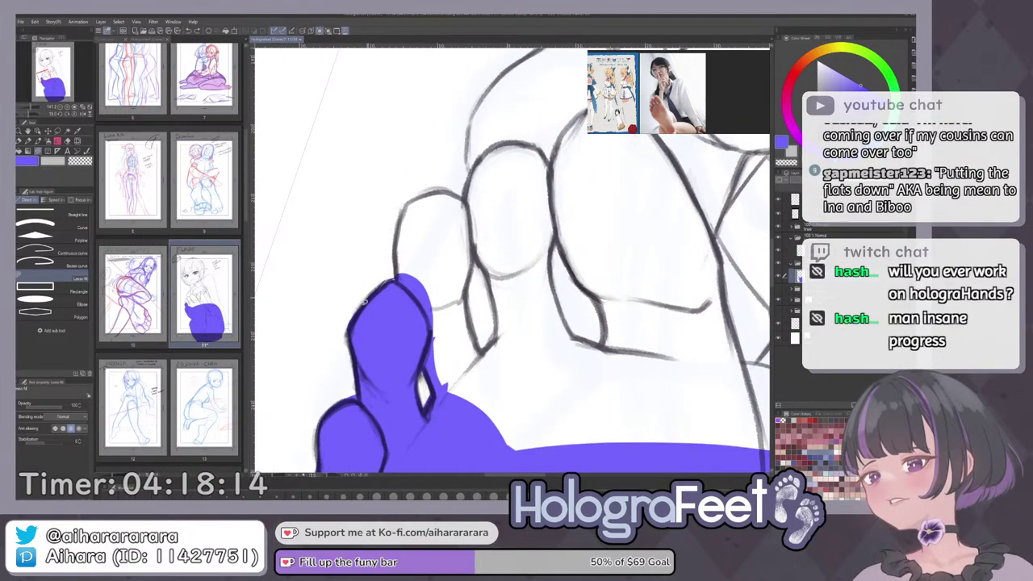
Lasso-fill the middle toe and second toe in blue-violet, joining them to the filled ball of the foot.
mouse_move(396, 278)
left_mouse_down()
mouse_move(444, 351)
mouse_move(460, 397)
mouse_move(493, 390)
left_mouse_up()
mouse_move(474, 215)
left_mouse_down()
mouse_move(452, 194)
mouse_move(400, 205)
mouse_move(405, 298)
mouse_move(467, 298)
mouse_move(471, 234)
mouse_move(452, 193)
mouse_move(398, 275)
left_mouse_up()
key("ctrl+z")
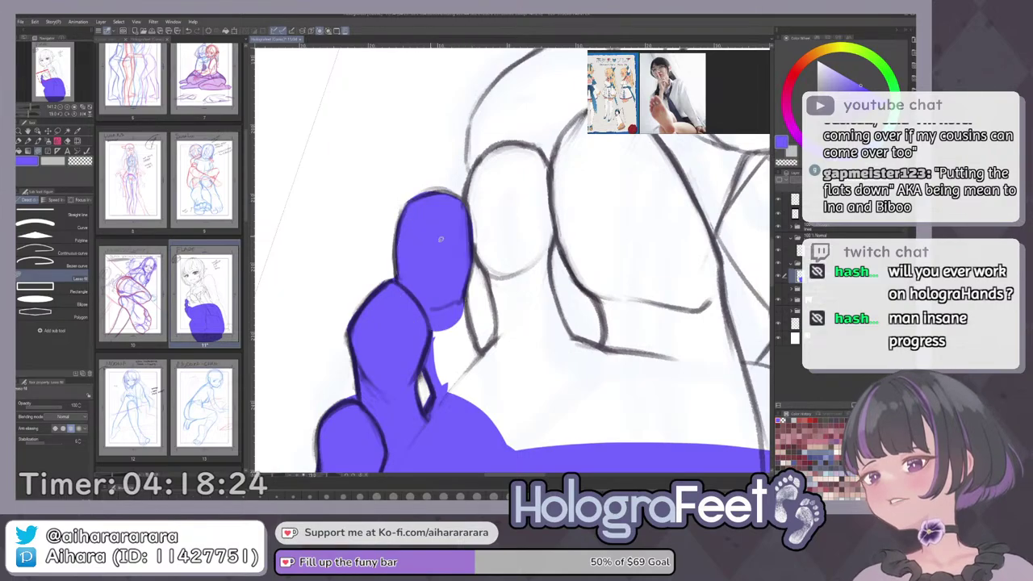
left_click_drag(467, 283, 438, 238)
left_click_drag(393, 314, 429, 377)
mouse_move(455, 308)
left_mouse_down()
mouse_move(436, 244)
mouse_move(406, 237)
left_mouse_up()
left_click_drag(499, 265, 475, 300)
left_click_drag(413, 176, 421, 245)
left_click_drag(440, 288, 443, 311)
mouse_move(561, 463)
left_mouse_down()
mouse_move(632, 402)
mouse_move(578, 353)
left_mouse_up()
mouse_move(530, 327)
left_mouse_down()
mouse_move(498, 275)
mouse_move(504, 184)
mouse_move(482, 135)
mouse_move(458, 128)
mouse_move(410, 184)
mouse_move(435, 251)
left_mouse_up()
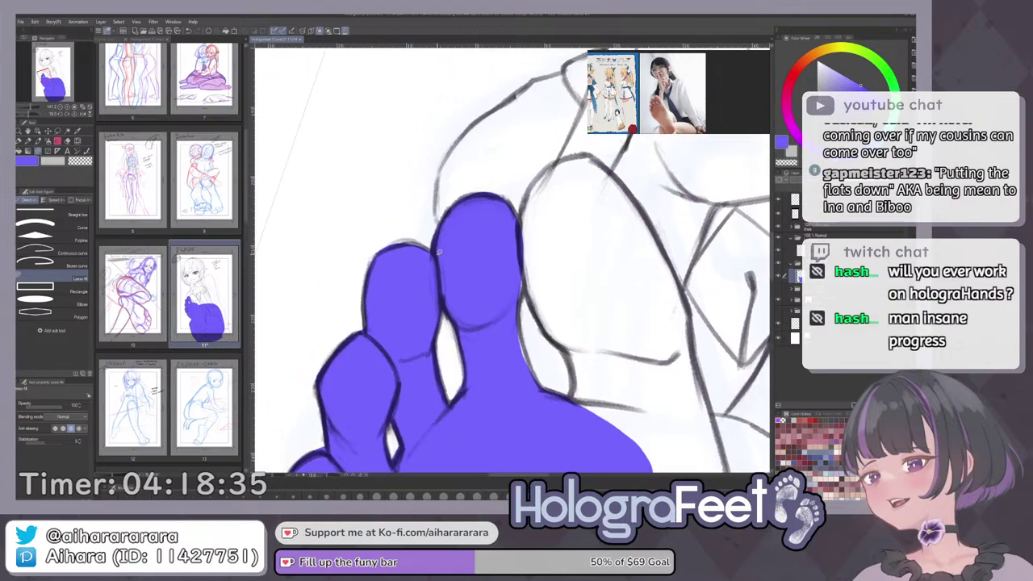
Lasso-fill the shoulder area behind the toes and the tip of the big toe in blue-violet.
mouse_move(485, 230)
left_mouse_down()
mouse_move(476, 317)
mouse_move(456, 376)
mouse_move(416, 327)
left_mouse_up()
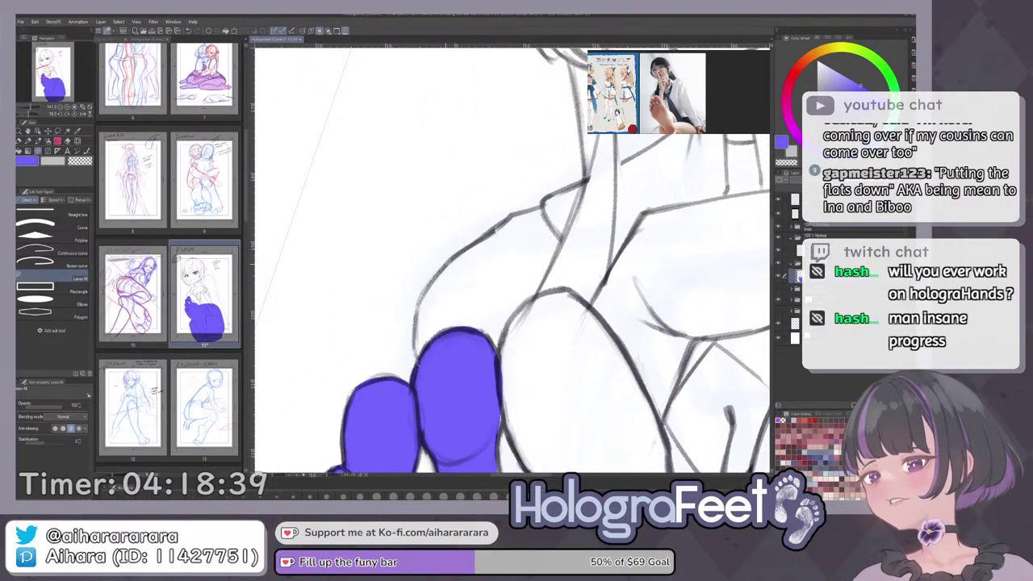
mouse_move(624, 158)
left_mouse_down()
mouse_move(654, 157)
mouse_move(532, 423)
mouse_move(428, 368)
left_mouse_up()
mouse_move(573, 383)
left_mouse_down()
mouse_move(526, 302)
mouse_move(522, 202)
left_mouse_up()
left_click_drag(456, 243, 451, 273)
left_click_drag(470, 363, 446, 235)
key("ctrl+0")
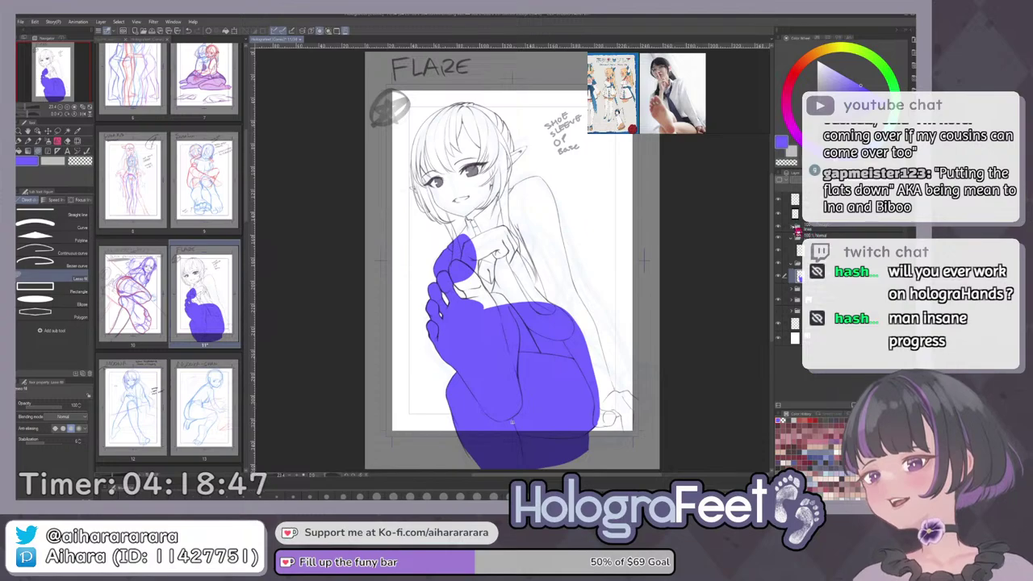
Open the lines folder and hide the hair line art, leaving the face, neck and body lines shown.
left_click(792, 227)
left_click(780, 253)
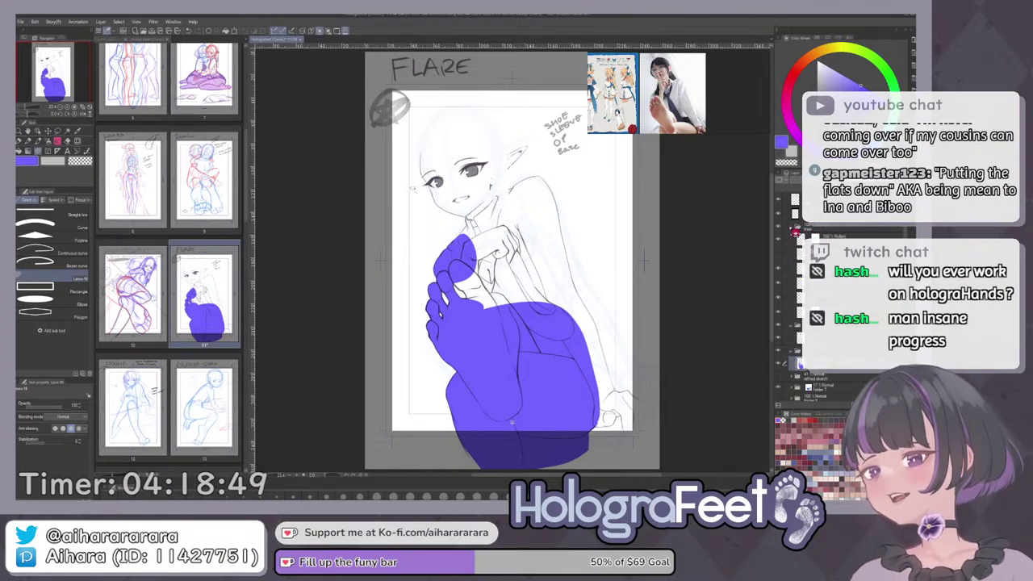
left_click(791, 226)
left_click_drag(568, 195, 587, 219)
left_click_drag(528, 205, 620, 275)
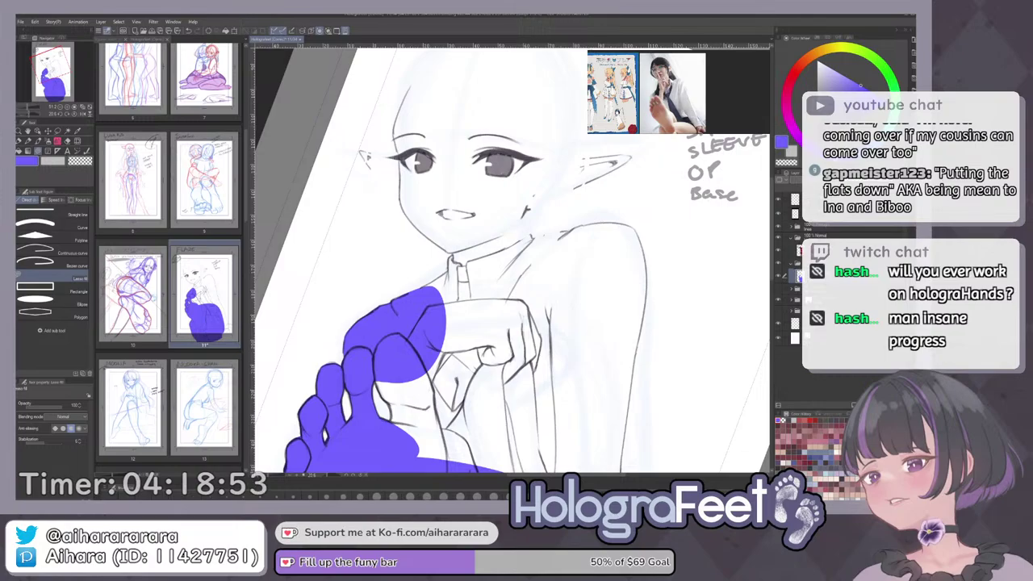
left_click(792, 227)
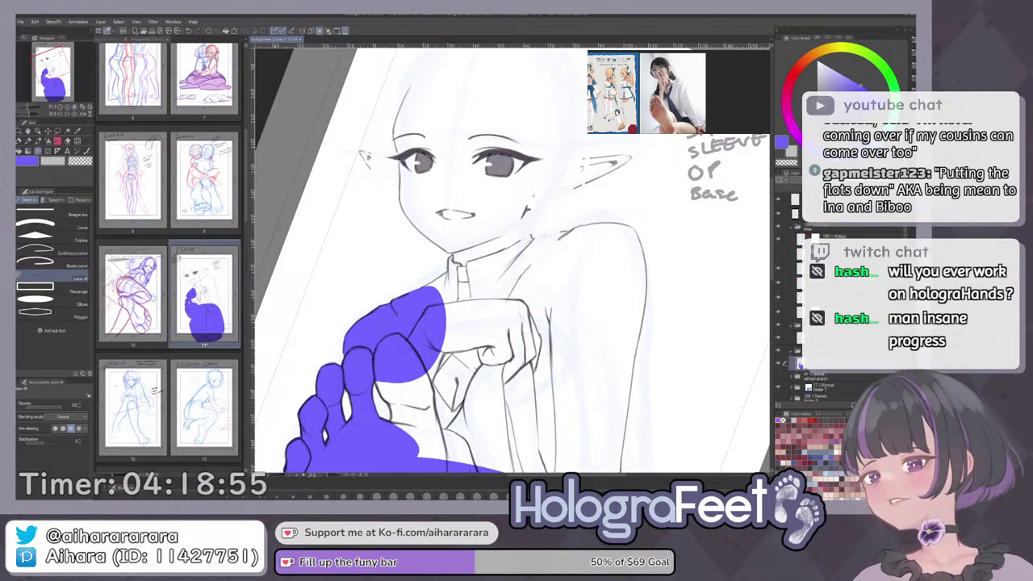
left_click(815, 239, "ctrl")
Lasso-fill the lower face, neck, upper chest and back of the chest hand, following the jaw and collar outlines.
left_click_drag(594, 359, 566, 391)
left_click_drag(453, 307, 496, 309)
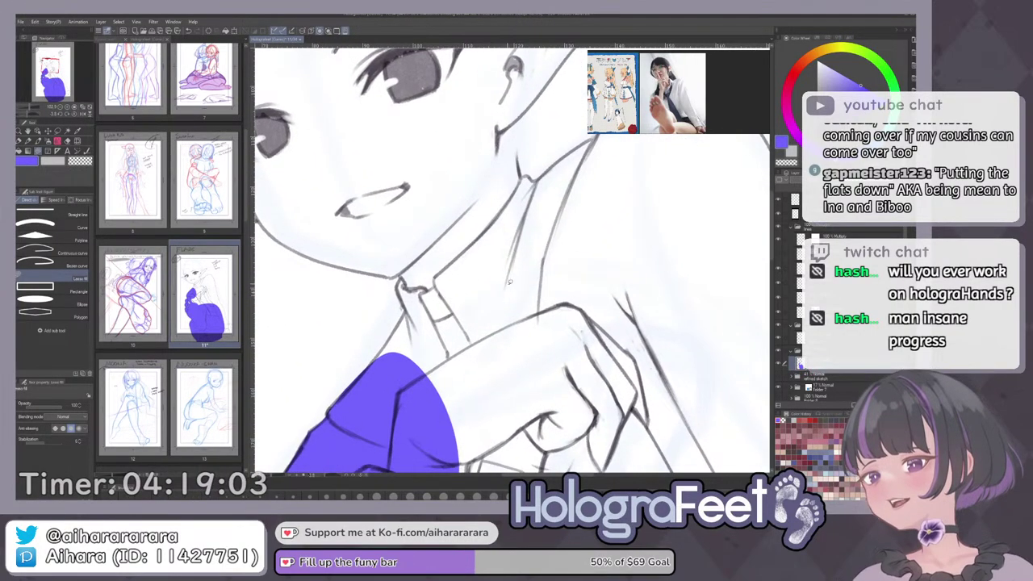
scroll(381, 370, "up", 1)
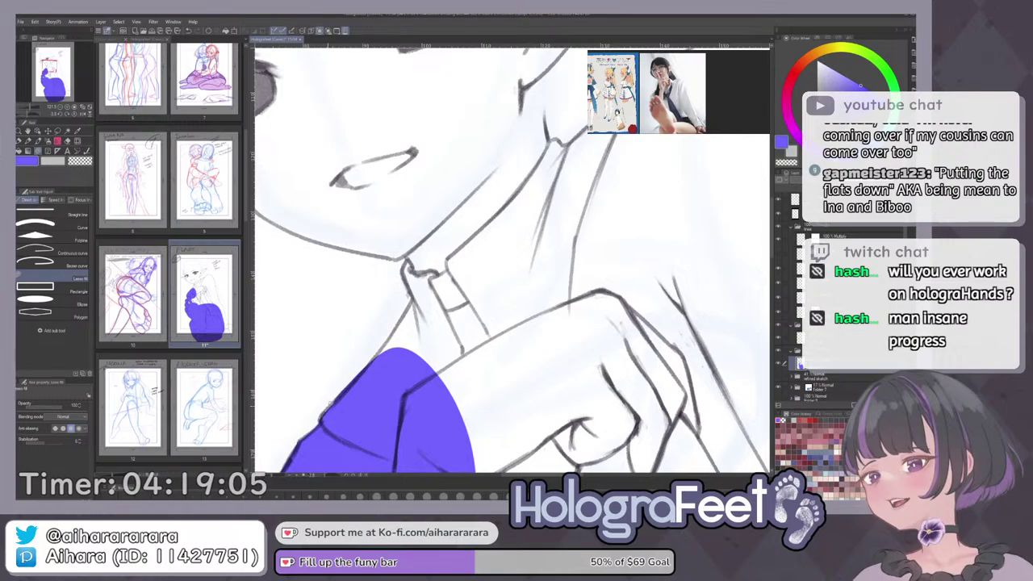
left_click_drag(325, 412, 349, 424)
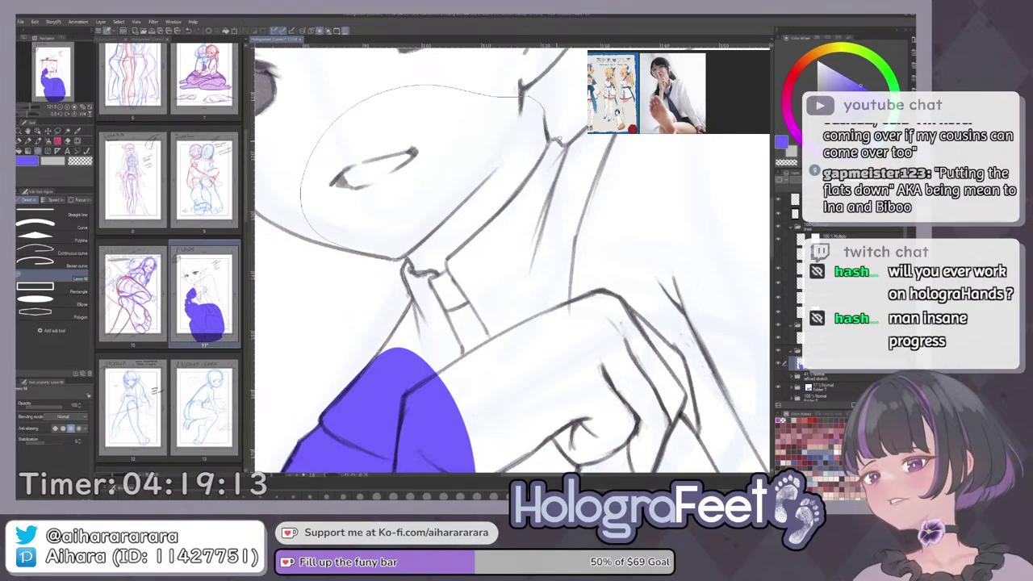
left_click_drag(719, 320, 412, 412)
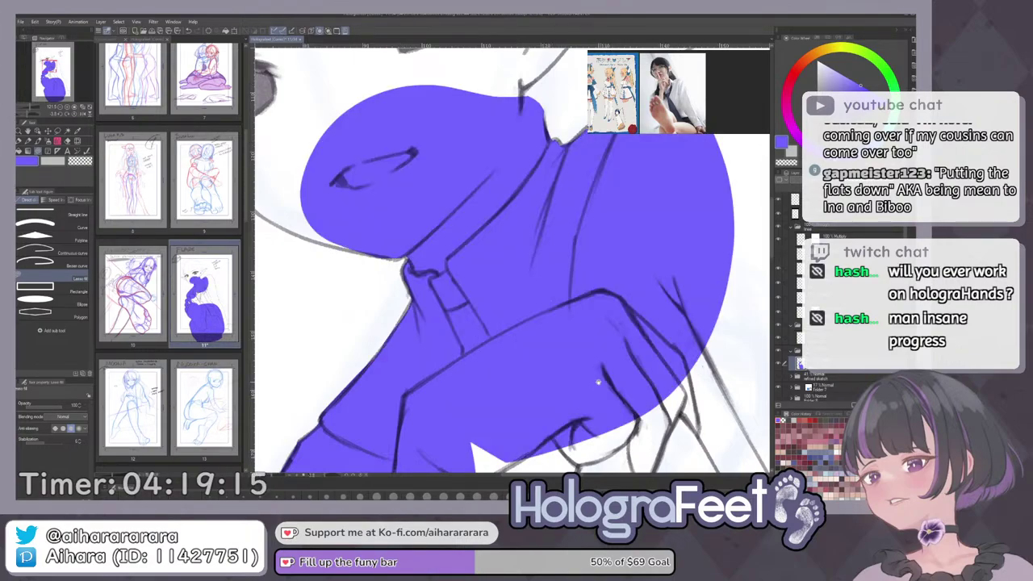
Lasso-fill the unfilled gap between the chest hand, the big toe and the lower leg in blue-violet.
left_click_drag(630, 420, 566, 215)
scroll(567, 242, "down", 5)
left_click_drag(649, 310, 616, 363)
scroll(615, 362, "up", 4)
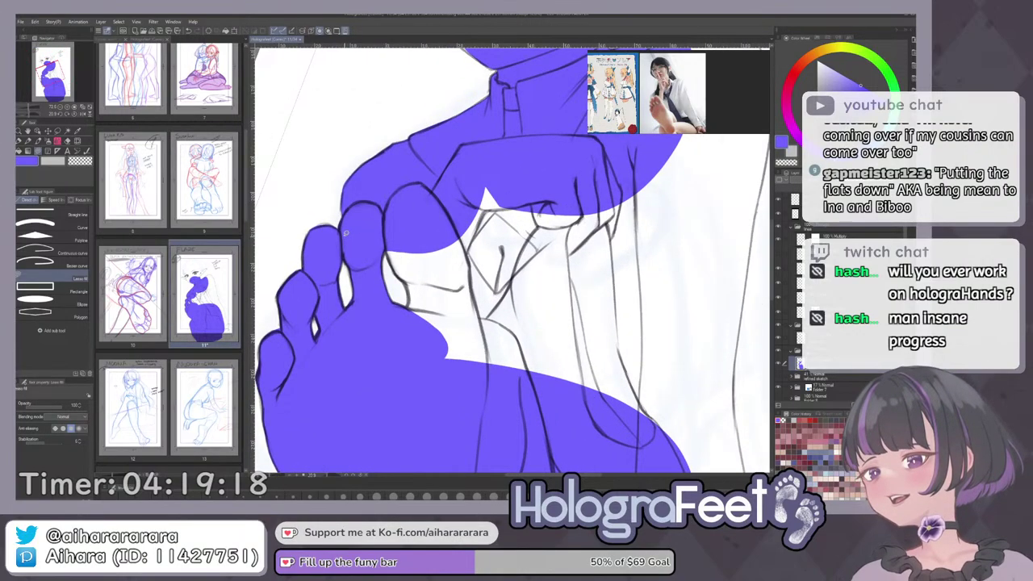
mouse_move(335, 225)
left_mouse_down()
mouse_move(317, 256)
mouse_move(341, 233)
mouse_move(415, 380)
mouse_move(622, 409)
mouse_move(691, 269)
mouse_move(454, 176)
mouse_move(347, 216)
left_mouse_up()
left_click_drag(632, 224, 474, 345)
mouse_move(592, 191)
left_mouse_down()
mouse_move(521, 180)
mouse_move(483, 285)
left_mouse_up()
left_click_drag(407, 290, 468, 289)
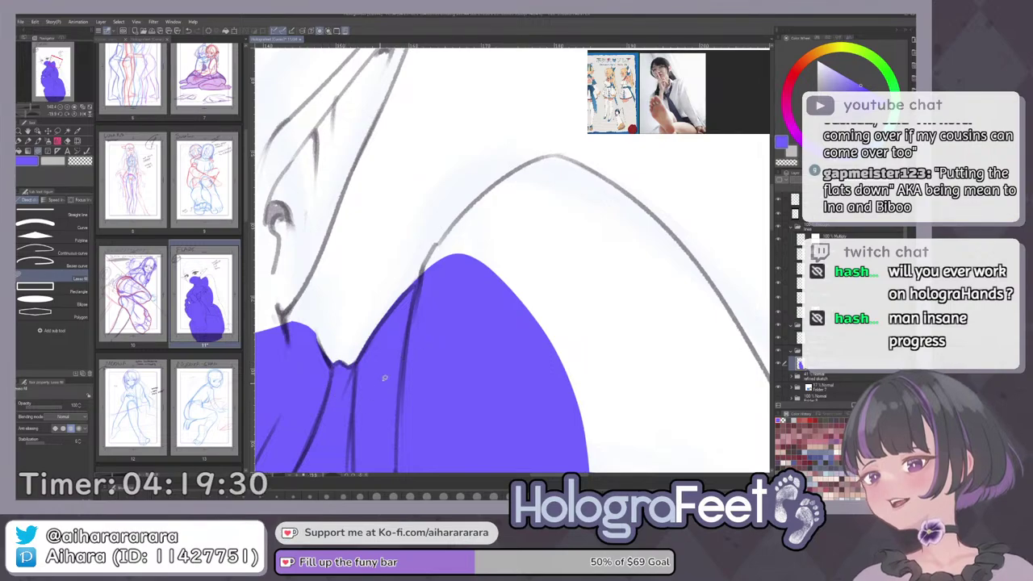
Lasso-fill the rounded shoulder top and the outer side of the upper arm, following the outline.
left_click_drag(417, 317, 388, 388)
mouse_move(437, 279)
left_mouse_down()
mouse_move(523, 227)
mouse_move(628, 353)
mouse_move(572, 444)
left_mouse_up()
mouse_move(669, 365)
left_mouse_down()
mouse_move(542, 193)
mouse_move(464, 341)
left_mouse_up()
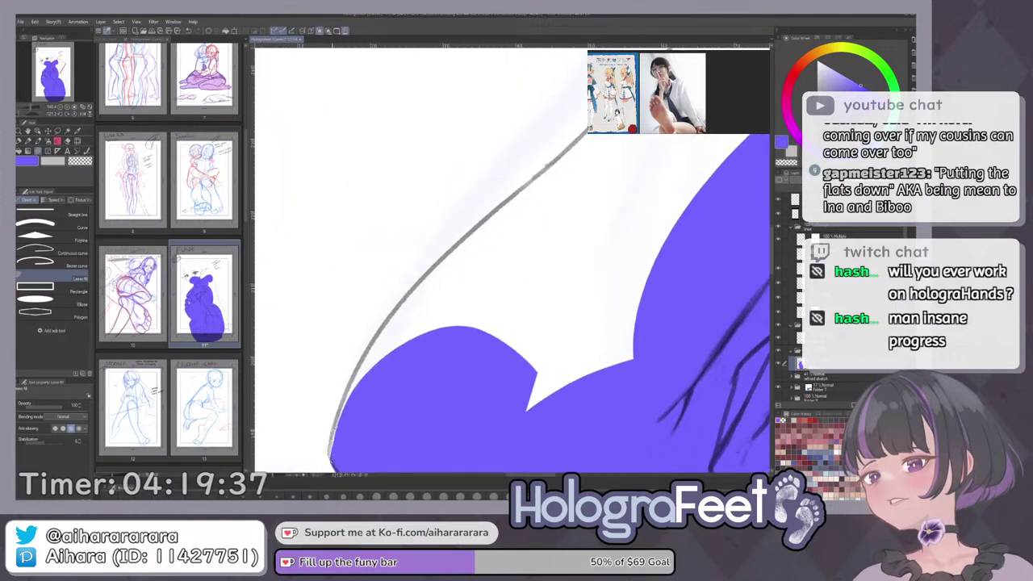
mouse_move(426, 276)
left_mouse_down()
mouse_move(489, 224)
mouse_move(526, 424)
mouse_move(383, 325)
left_mouse_up()
mouse_move(346, 387)
left_mouse_down()
mouse_move(385, 321)
mouse_move(491, 268)
left_mouse_up()
mouse_move(343, 406)
left_mouse_down()
mouse_move(489, 265)
mouse_move(436, 347)
left_mouse_up()
left_click_drag(506, 290, 447, 366)
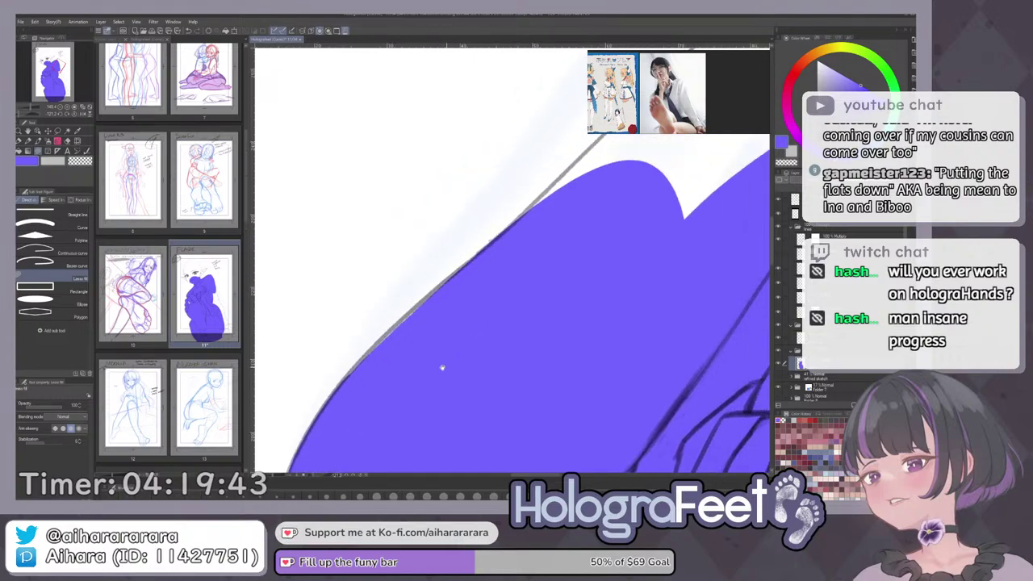
mouse_move(494, 240)
left_mouse_down()
mouse_move(641, 293)
mouse_move(623, 302)
left_mouse_up()
left_click_drag(620, 304, 465, 455)
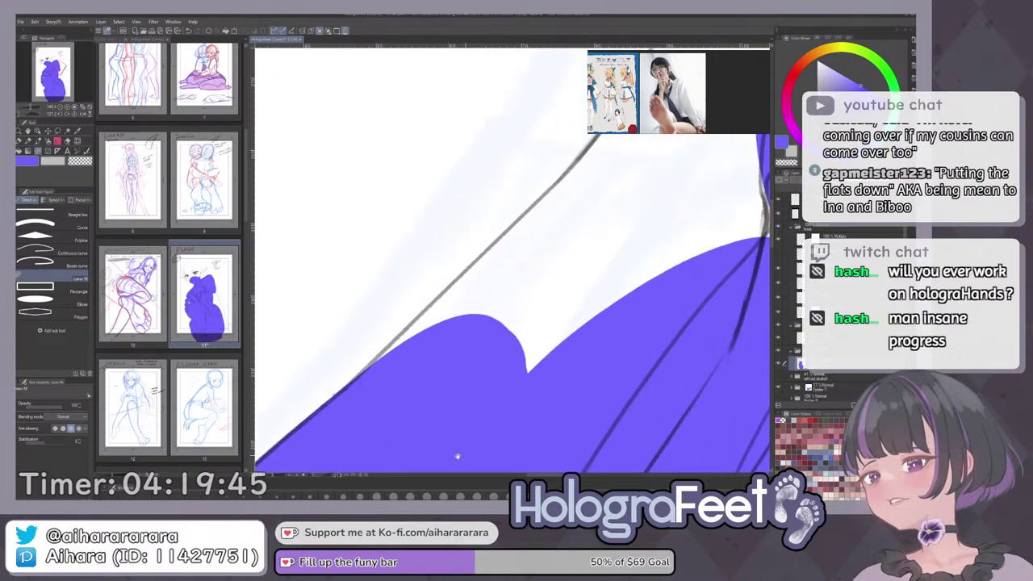
Extend the blue-violet fill along the outer sleeve outline past the elbow, closing the gap to the torso fill.
scroll(494, 356, "down", 4)
left_click_drag(493, 357, 441, 395)
mouse_move(357, 402)
left_mouse_down()
mouse_move(526, 247)
mouse_move(616, 305)
mouse_move(513, 388)
left_mouse_up()
mouse_move(413, 422)
left_mouse_down()
mouse_move(514, 404)
mouse_move(510, 394)
left_mouse_up()
mouse_move(585, 277)
left_mouse_down()
mouse_move(586, 299)
mouse_move(541, 368)
left_mouse_up()
left_click_drag(620, 218, 575, 202)
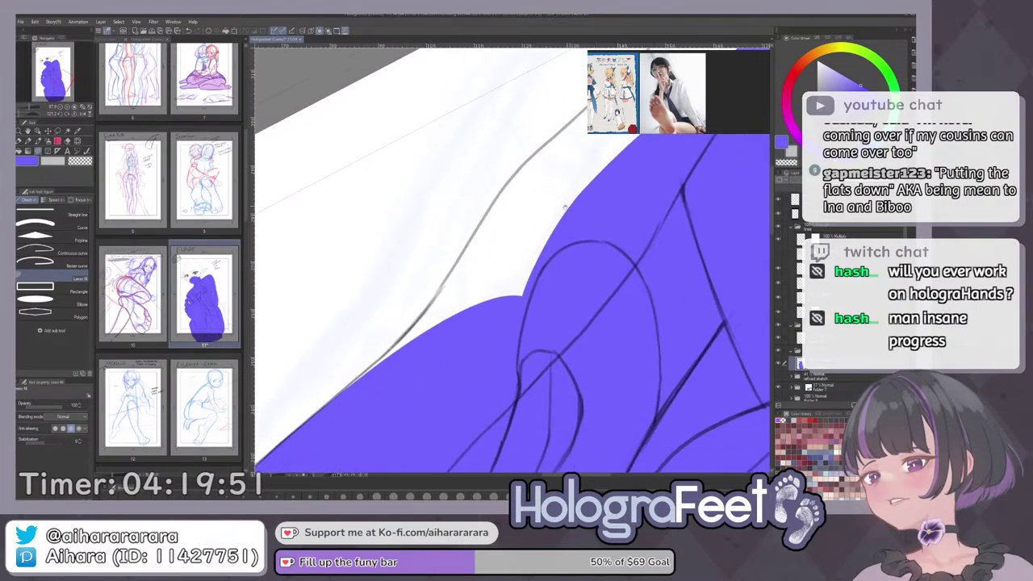
left_click_drag(380, 356, 429, 298)
mouse_move(466, 250)
left_mouse_down()
mouse_move(504, 189)
mouse_move(585, 136)
mouse_move(630, 137)
left_mouse_up()
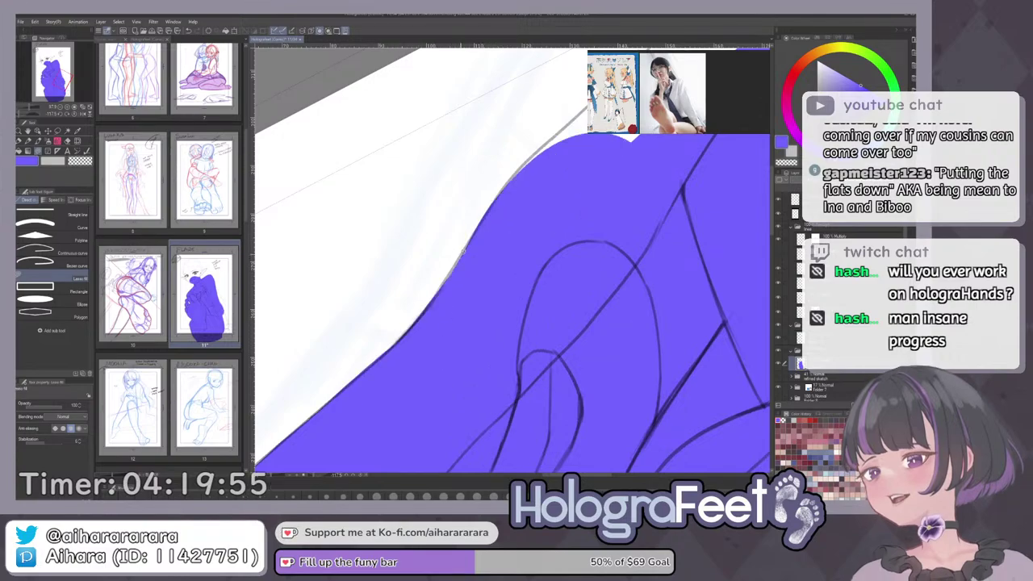
Lasso-fill the forearm down towards the wrist of the supporting hand, undoing the last stray fill.
left_click_drag(592, 202, 451, 377)
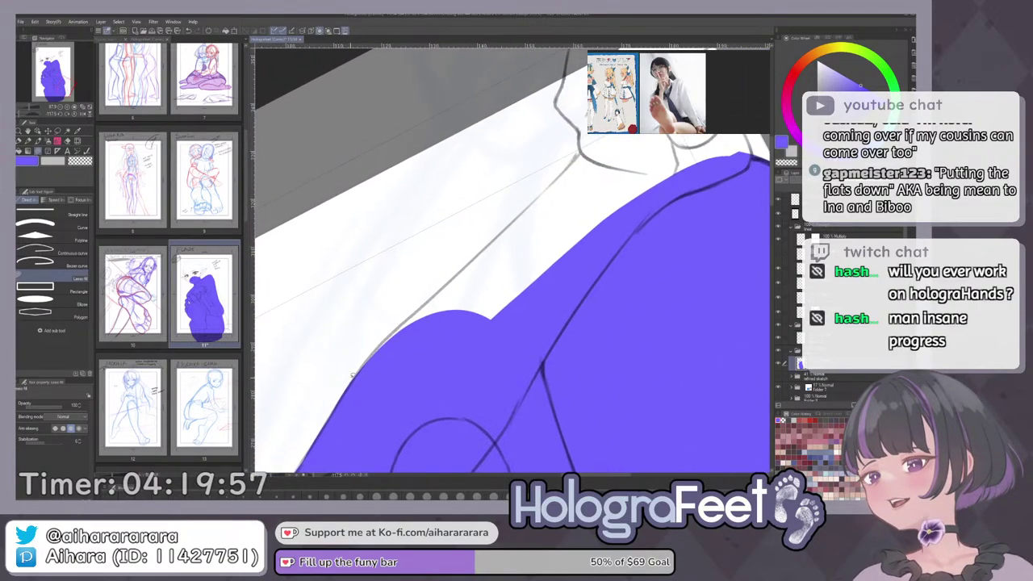
mouse_move(381, 343)
left_mouse_down()
mouse_move(560, 179)
mouse_move(537, 301)
left_mouse_up()
scroll(431, 319, "up", 1)
left_click_drag(436, 321, 354, 407)
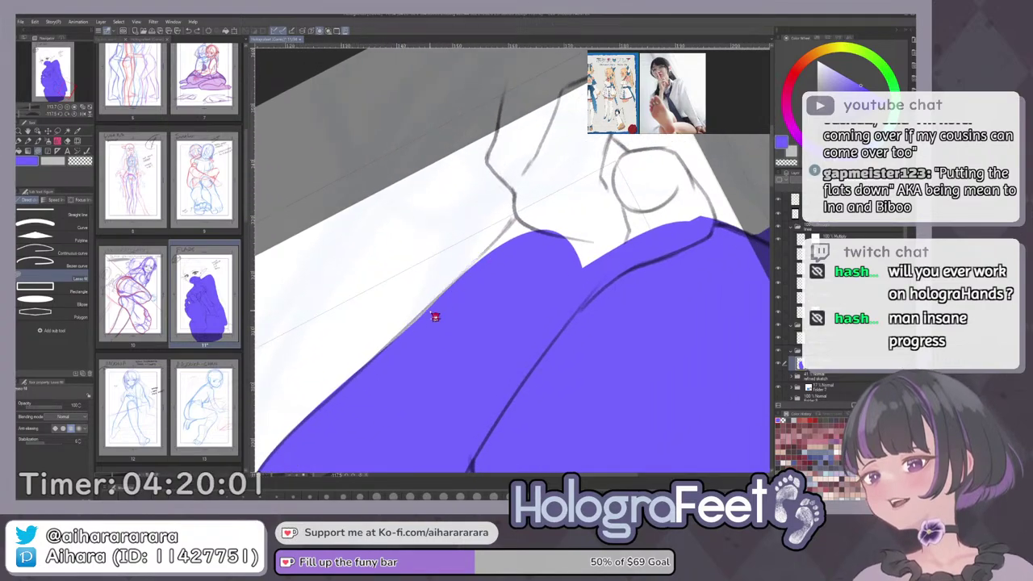
mouse_move(390, 342)
left_mouse_down()
mouse_move(562, 207)
mouse_move(537, 276)
left_mouse_up()
key("ctrl+z")
Lasso-fill the wrist and back of the supporting hand, tracing the outer hand outline closely.
mouse_move(393, 341)
left_mouse_down()
mouse_move(473, 276)
mouse_move(511, 221)
left_mouse_up()
mouse_move(384, 410)
left_mouse_down()
mouse_move(546, 356)
mouse_move(651, 302)
left_mouse_up()
mouse_move(683, 199)
left_mouse_down()
mouse_move(600, 155)
mouse_move(527, 143)
left_mouse_up()
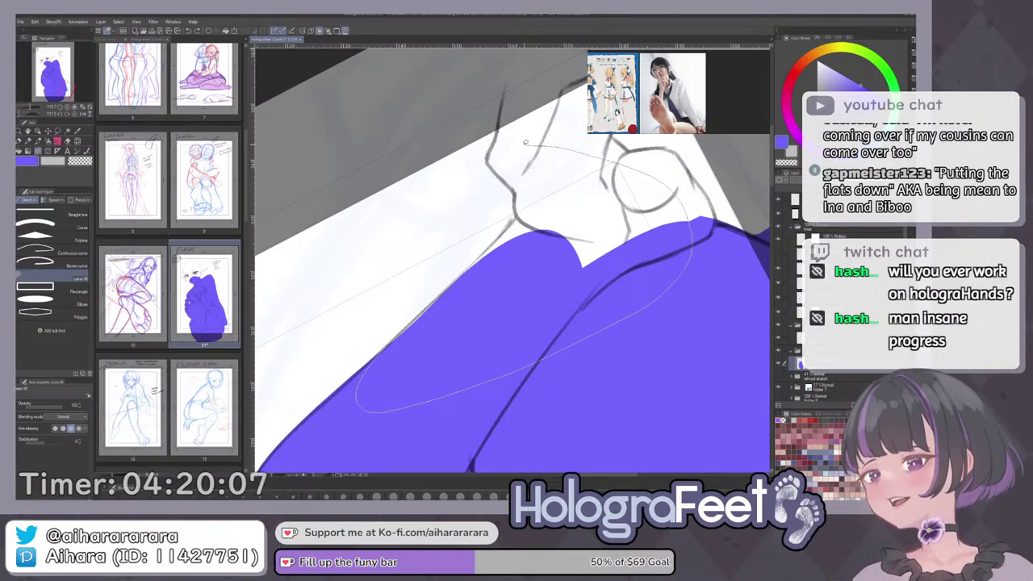
left_click_drag(511, 183, 514, 217)
left_click_drag(551, 208, 538, 252)
left_click_drag(484, 182, 476, 199)
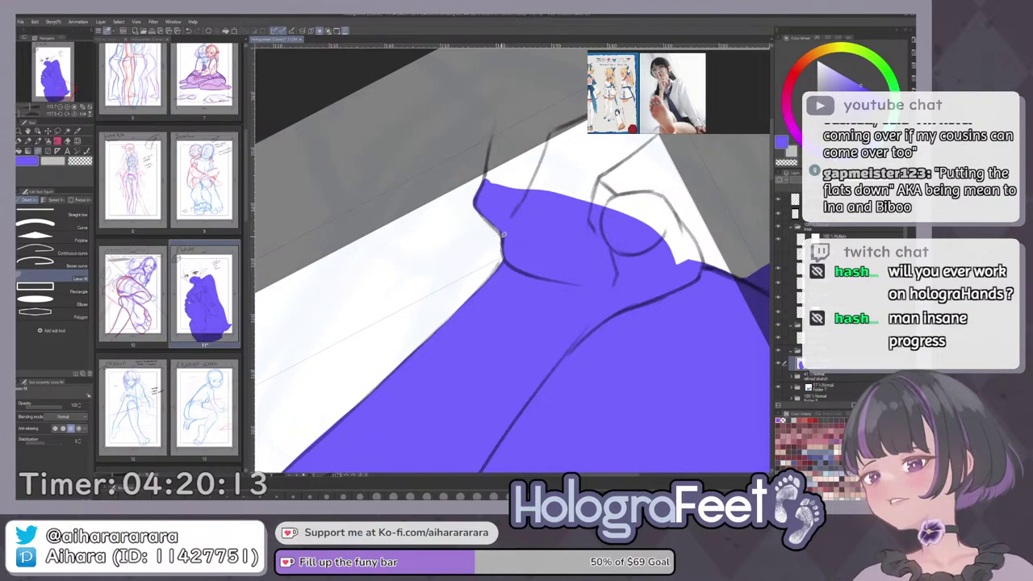
mouse_move(502, 253)
left_mouse_down()
mouse_move(528, 296)
mouse_move(534, 272)
left_mouse_up()
left_click_drag(557, 274, 487, 382)
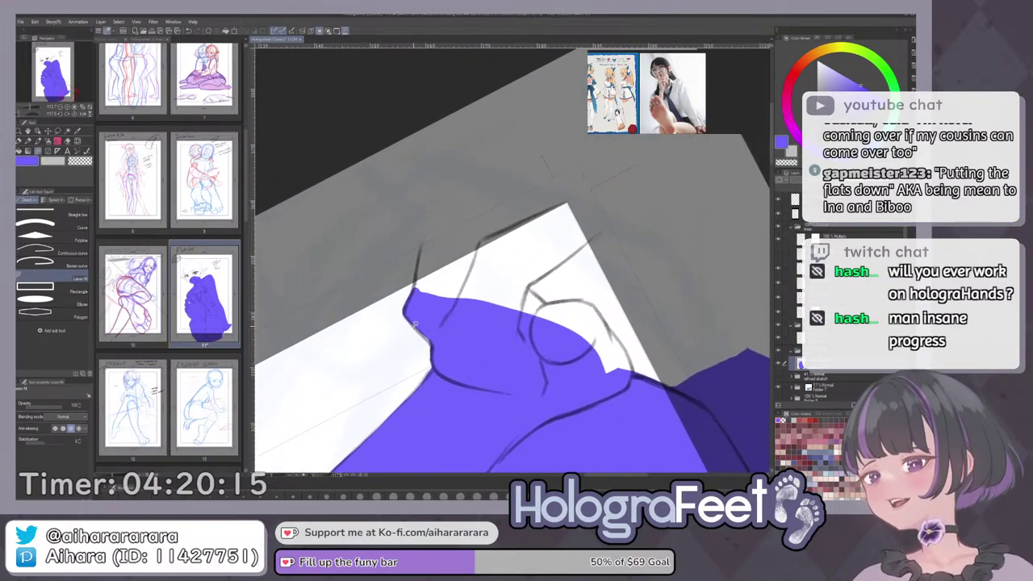
scroll(416, 326, "up", 3)
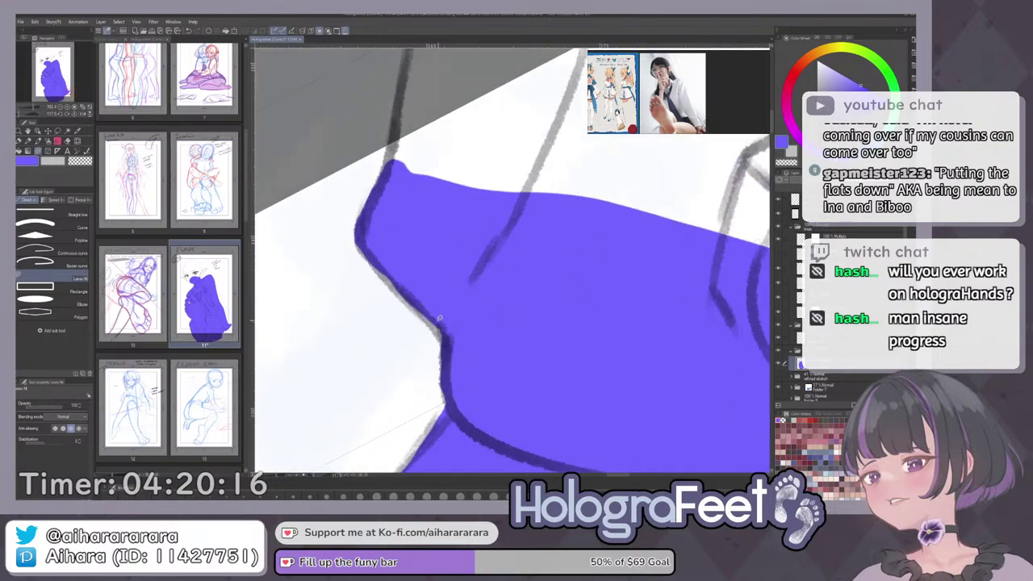
left_click_drag(367, 248, 453, 366)
scroll(449, 360, "down", 2)
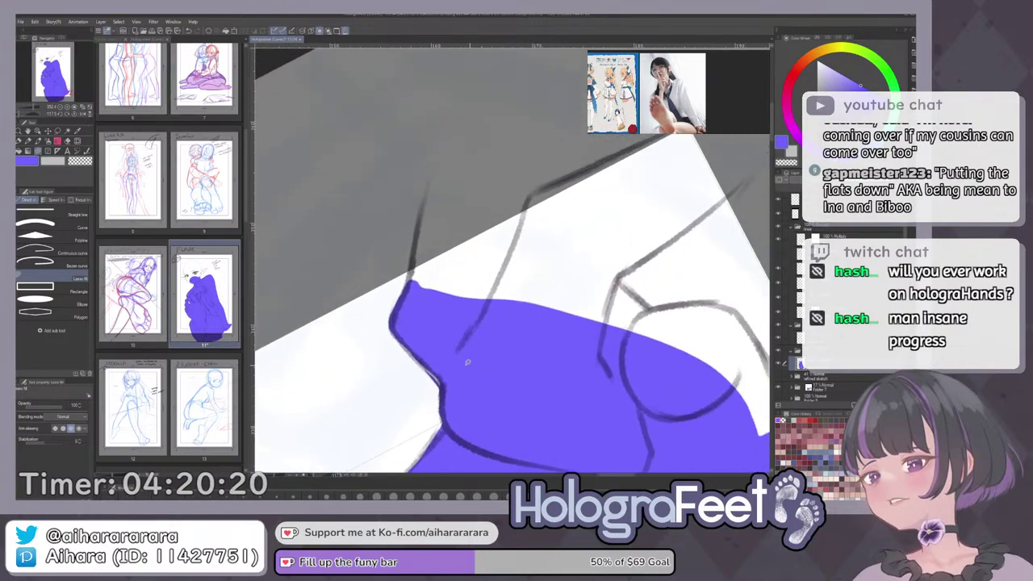
Lasso-fill the fingers and rounded lower edge of the supporting hand, leaving the background between the fingers empty.
mouse_move(406, 346)
left_mouse_down()
mouse_move(421, 363)
mouse_move(486, 345)
mouse_move(447, 366)
left_mouse_up()
mouse_move(411, 256)
left_mouse_down()
mouse_move(702, 153)
mouse_move(749, 213)
mouse_move(607, 321)
mouse_move(635, 396)
mouse_move(597, 399)
left_mouse_up()
mouse_move(404, 323)
left_mouse_down()
mouse_move(424, 344)
mouse_move(519, 380)
mouse_move(630, 306)
left_mouse_up()
left_click_drag(542, 205, 461, 224)
left_click_drag(563, 245, 512, 361)
mouse_move(512, 237)
left_mouse_down()
mouse_move(526, 329)
mouse_move(523, 275)
left_mouse_up()
mouse_move(547, 274)
left_mouse_down()
mouse_move(579, 345)
mouse_move(622, 275)
mouse_move(578, 306)
mouse_move(563, 270)
left_mouse_up()
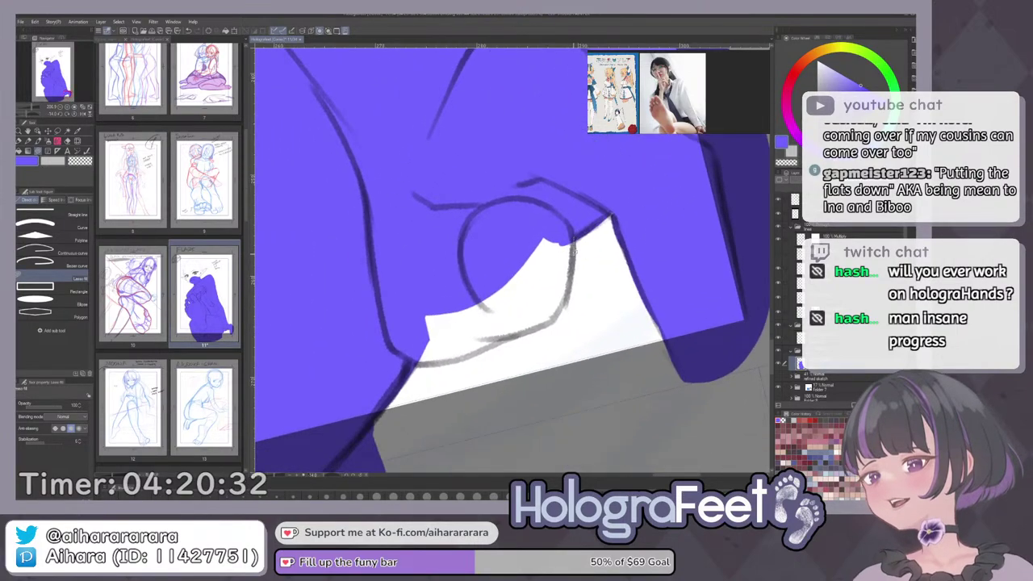
mouse_move(465, 358)
left_mouse_down()
mouse_move(379, 242)
mouse_move(557, 230)
left_mouse_up()
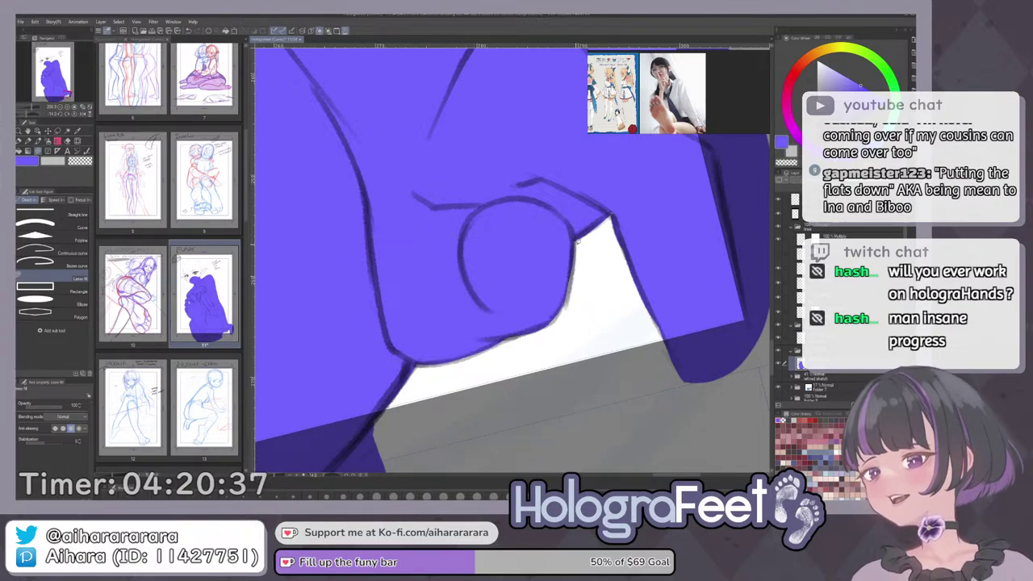
mouse_move(576, 231)
left_mouse_down()
mouse_move(570, 282)
mouse_move(550, 252)
left_mouse_up()
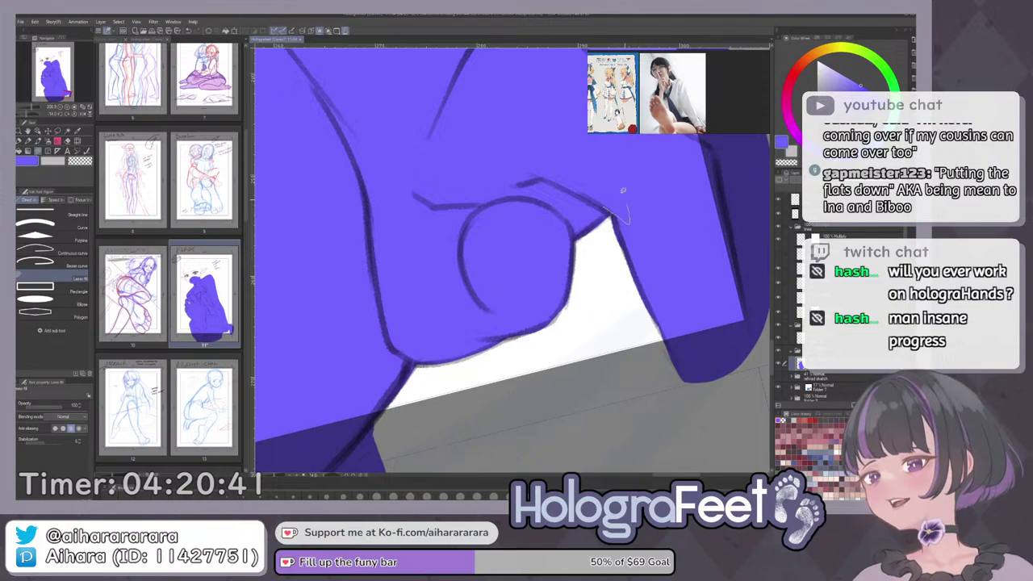
Lasso-fill the long pointed ear beside the raised shoulder and clean up the fill along its upper edge.
key("ctrl+0")
scroll(516, 271, "up", 2)
left_click_drag(505, 99, 529, 204)
scroll(516, 162, "up", 5)
left_click_drag(523, 133, 498, 313)
scroll(499, 313, "up", 2)
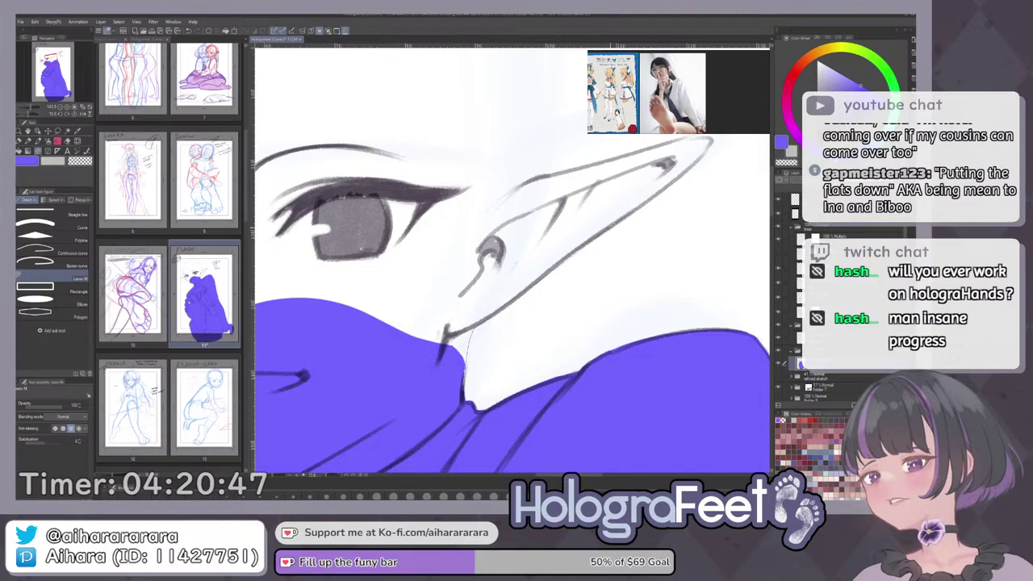
mouse_move(692, 136)
left_mouse_down()
mouse_move(572, 170)
mouse_move(384, 341)
left_mouse_up()
mouse_move(673, 163)
left_mouse_down()
mouse_move(637, 276)
mouse_move(630, 231)
mouse_move(656, 220)
left_mouse_up()
scroll(611, 239, "up", 2)
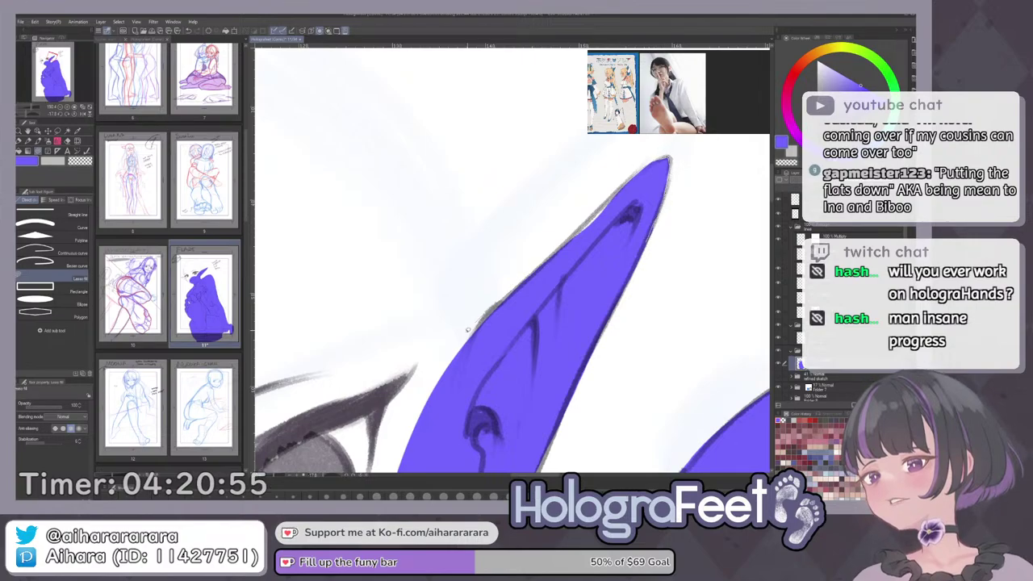
left_click_drag(477, 320, 571, 289)
left_click_drag(658, 229, 630, 272)
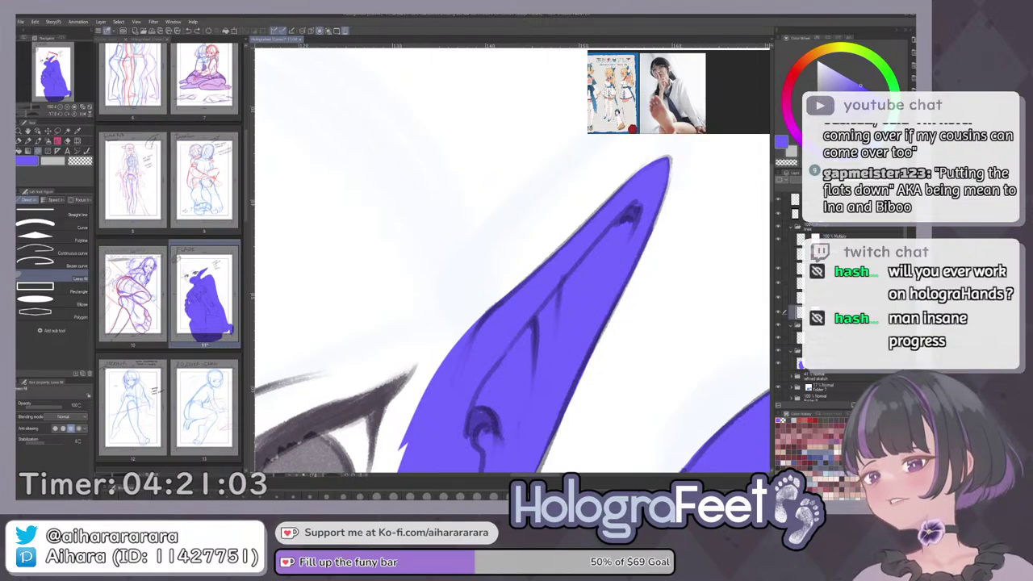
key("alt+Delete")
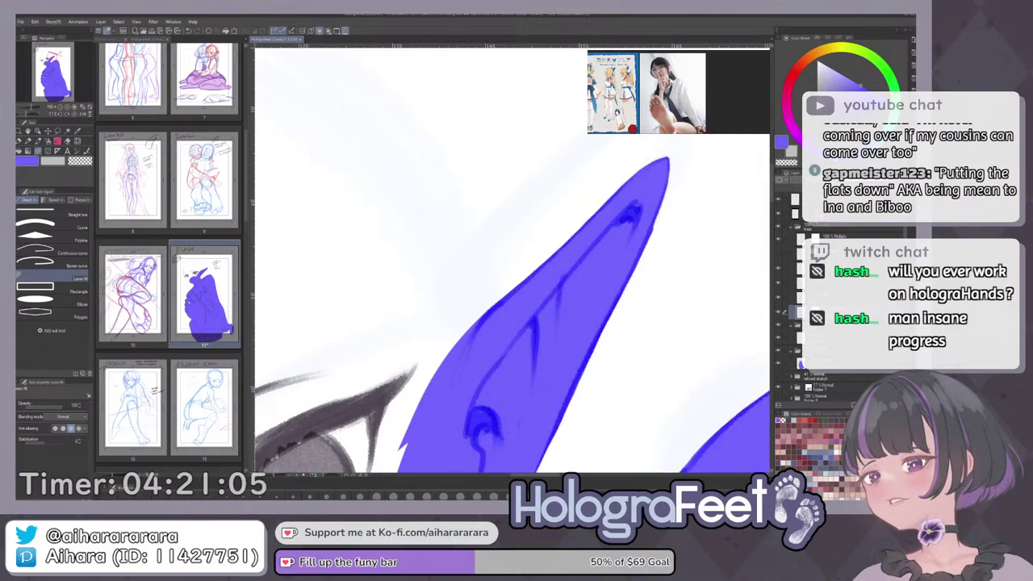
key("ctrl+0")
scroll(530, 301, "up", 2)
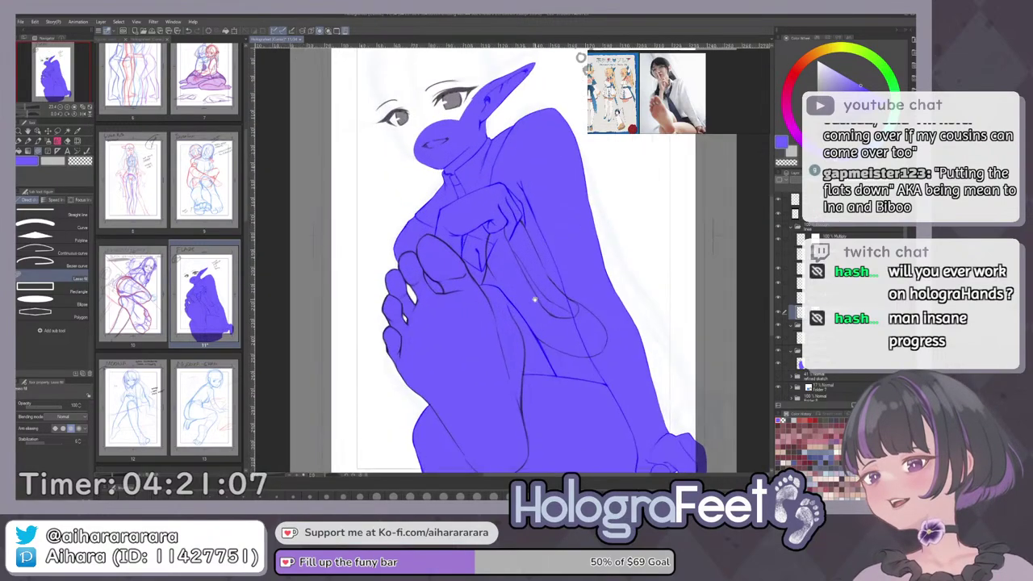
scroll(594, 308, "up", 3)
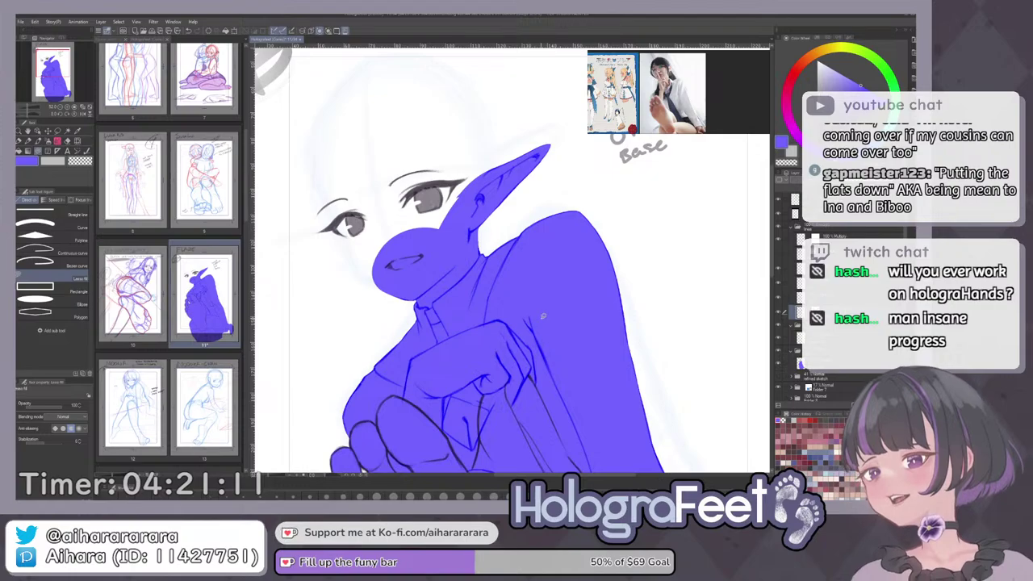
key("ctrl+z")
Select the base fill layer and lasso-fill the cheeks and jaw up over the eyes.
left_click(807, 364)
scroll(483, 216, "up", 3)
left_click_drag(469, 205, 509, 287)
left_click_drag(549, 220, 405, 340)
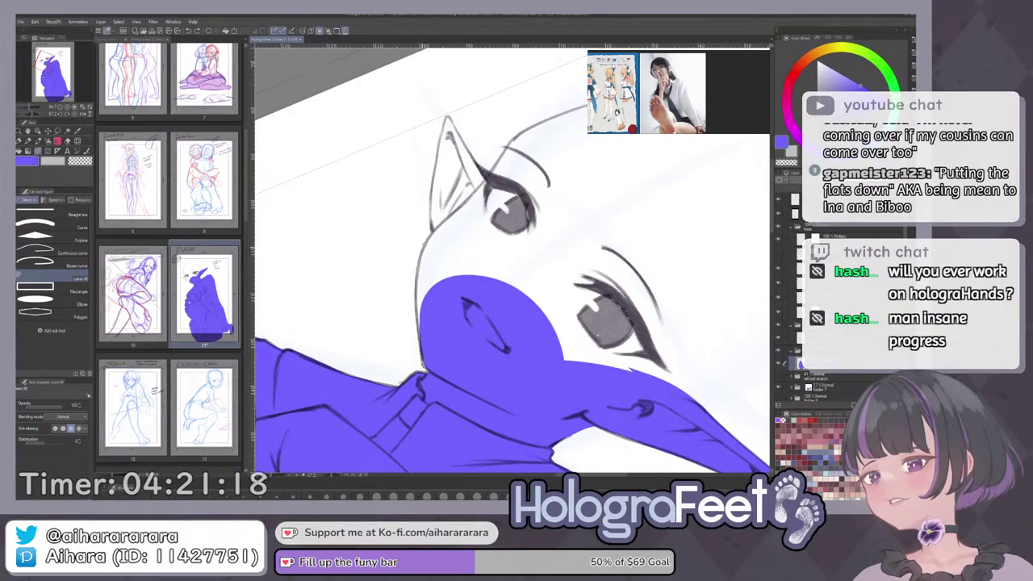
left_click_drag(606, 229, 532, 318)
mouse_move(692, 162)
left_mouse_down()
mouse_move(704, 196)
mouse_move(507, 241)
mouse_move(584, 299)
mouse_move(554, 270)
mouse_move(506, 338)
left_mouse_up()
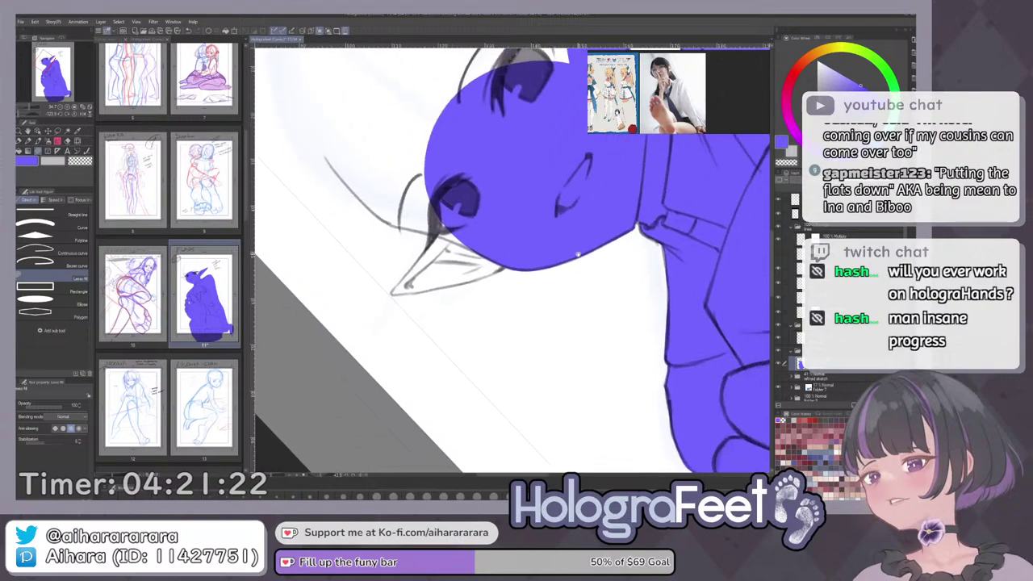
Lasso-fill the smaller far-side ear and the adjoining temple and forehead edge in blue-violet.
left_click_drag(492, 244, 434, 230)
left_click_drag(382, 316, 434, 227)
key("ctrl+z")
mouse_move(387, 262)
left_mouse_down()
mouse_move(383, 293)
mouse_move(436, 242)
left_mouse_up()
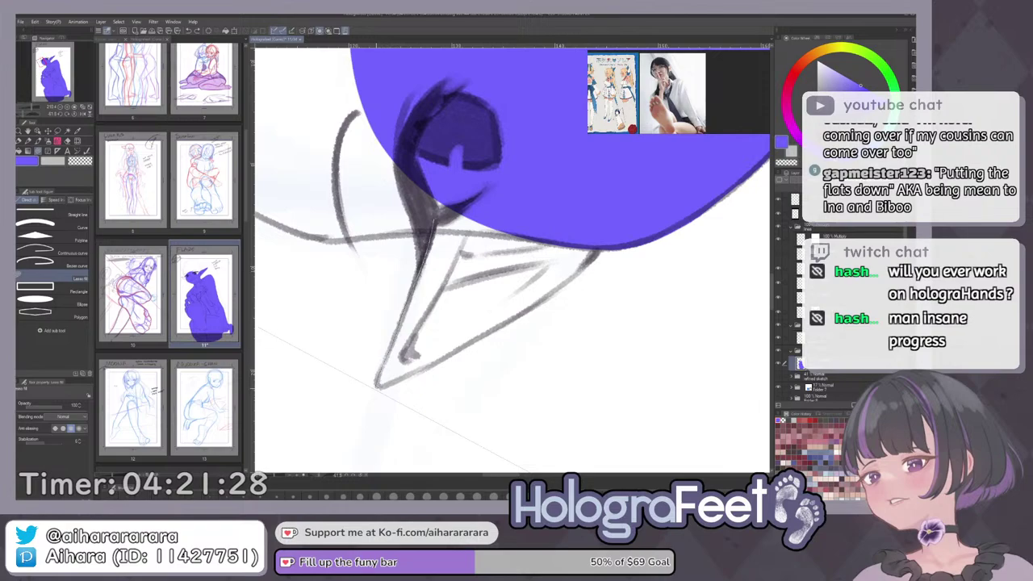
left_click_drag(549, 137, 602, 165)
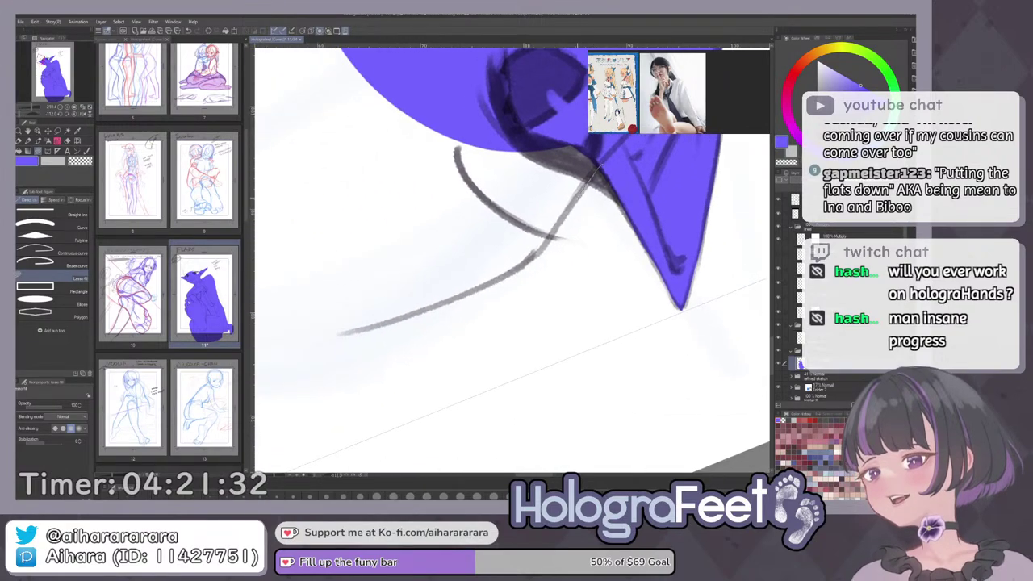
mouse_move(389, 320)
left_mouse_down()
mouse_move(302, 132)
mouse_move(411, 77)
left_mouse_up()
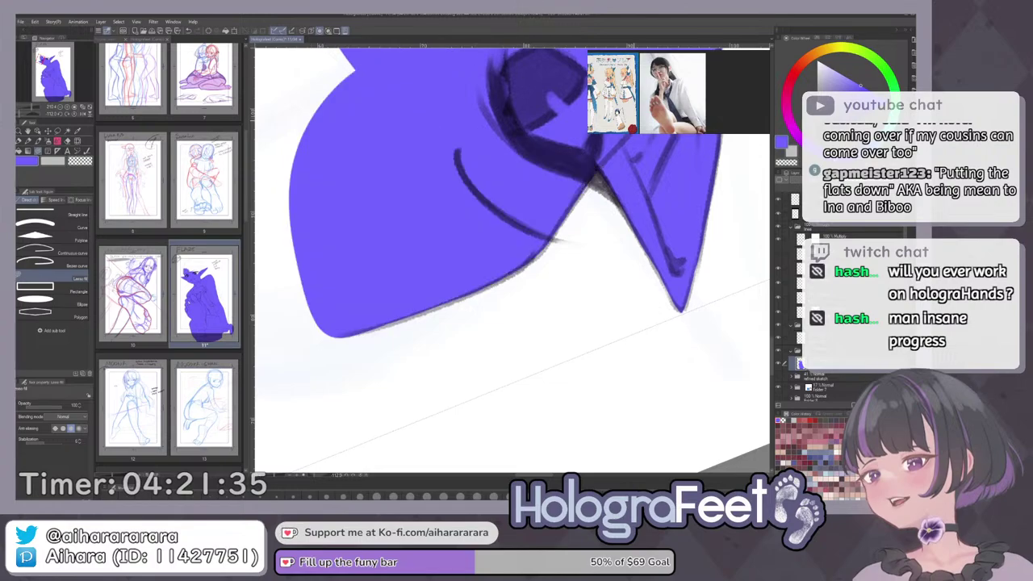
Show the hair line art and lasso-fill the remaining forehead and the head area beneath the bangs.
left_click_drag(452, 145, 535, 132)
mouse_move(633, 186)
left_mouse_down()
mouse_move(499, 256)
mouse_move(565, 239)
mouse_move(568, 310)
mouse_move(600, 306)
mouse_move(594, 325)
left_mouse_up()
left_click(778, 254)
left_click_drag(433, 134, 430, 335)
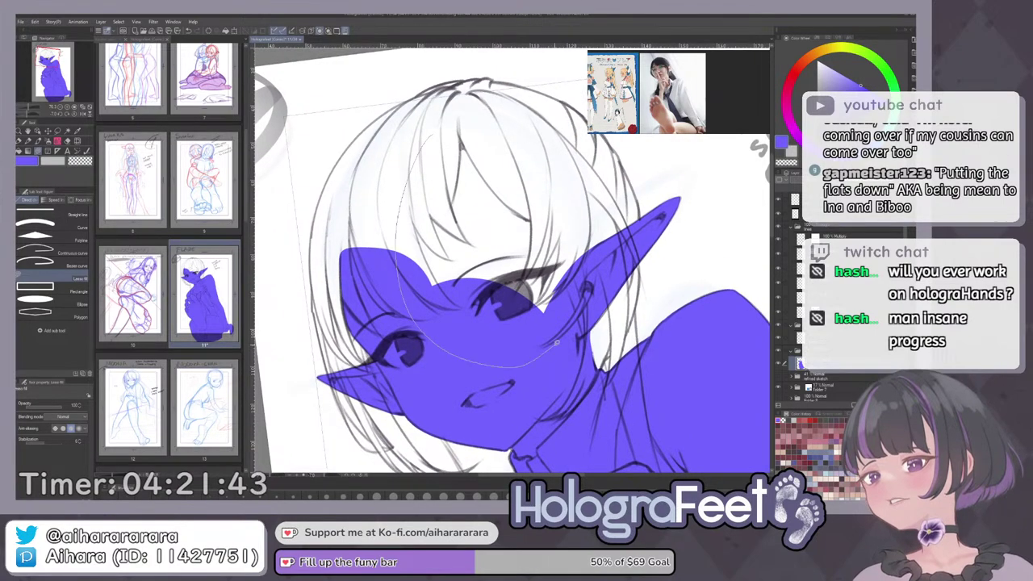
mouse_move(572, 276)
left_mouse_down()
mouse_move(578, 262)
mouse_move(388, 209)
left_mouse_up()
mouse_move(426, 140)
left_mouse_down()
mouse_move(391, 245)
mouse_move(438, 249)
left_mouse_up()
left_click_drag(428, 193, 355, 267)
mouse_move(360, 303)
left_mouse_down()
mouse_move(341, 273)
mouse_move(443, 174)
left_mouse_up()
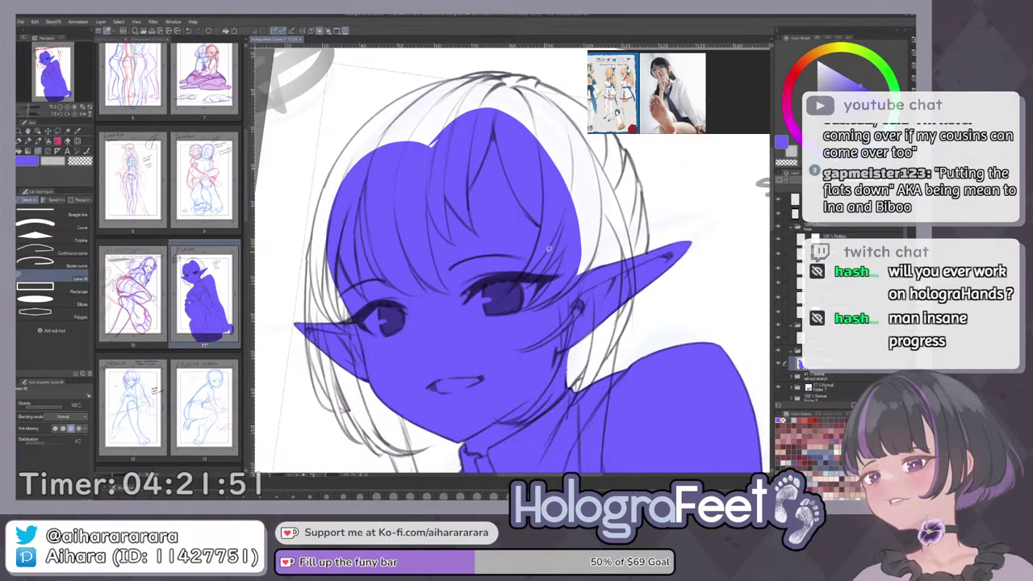
Add two new layers above the figure's blue-violet base fill.
key("asciicircum")
key("asciicircum")
key("asciicircum")
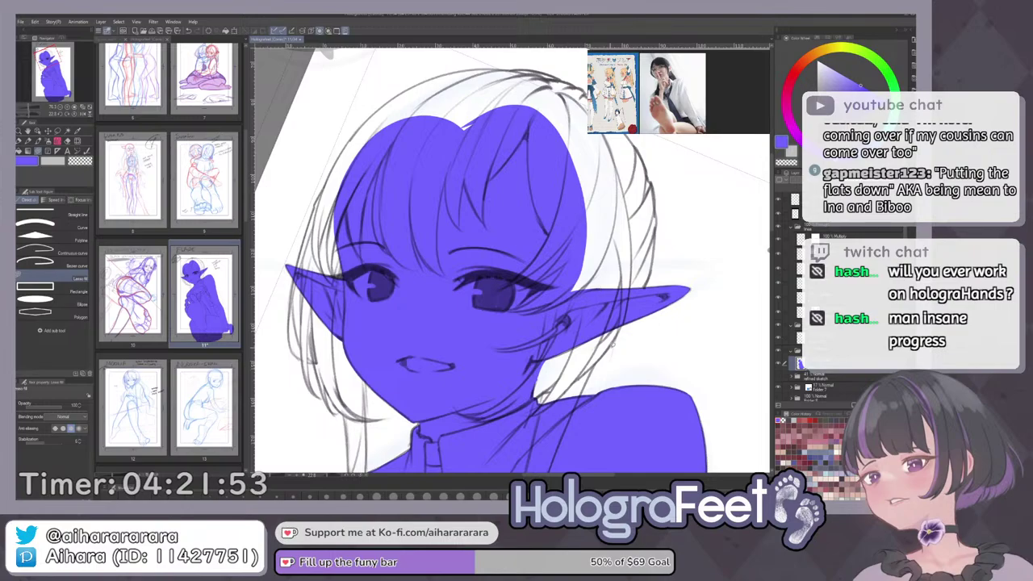
key("ctrl+0")
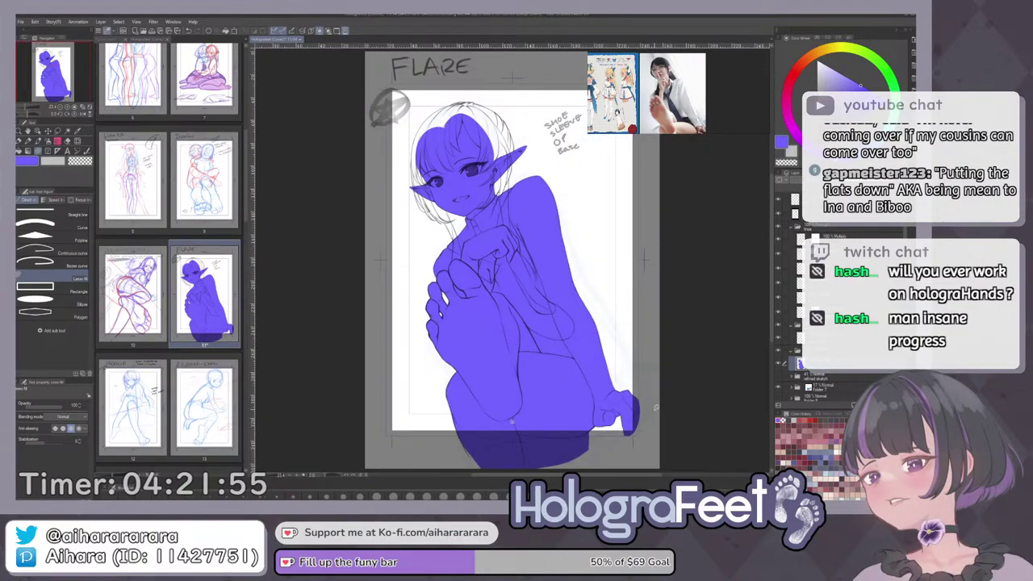
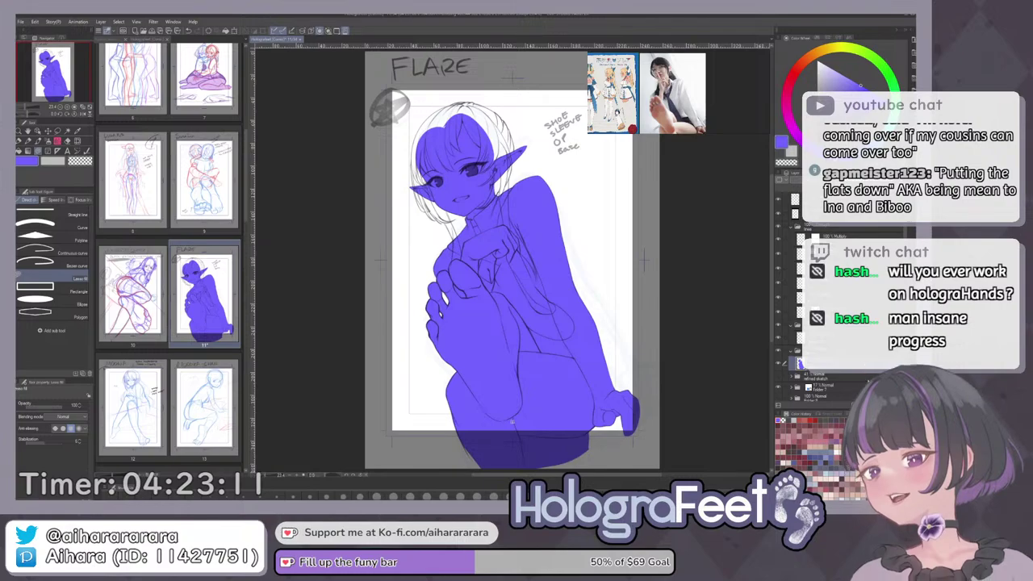
key("ctrl+shift+n")
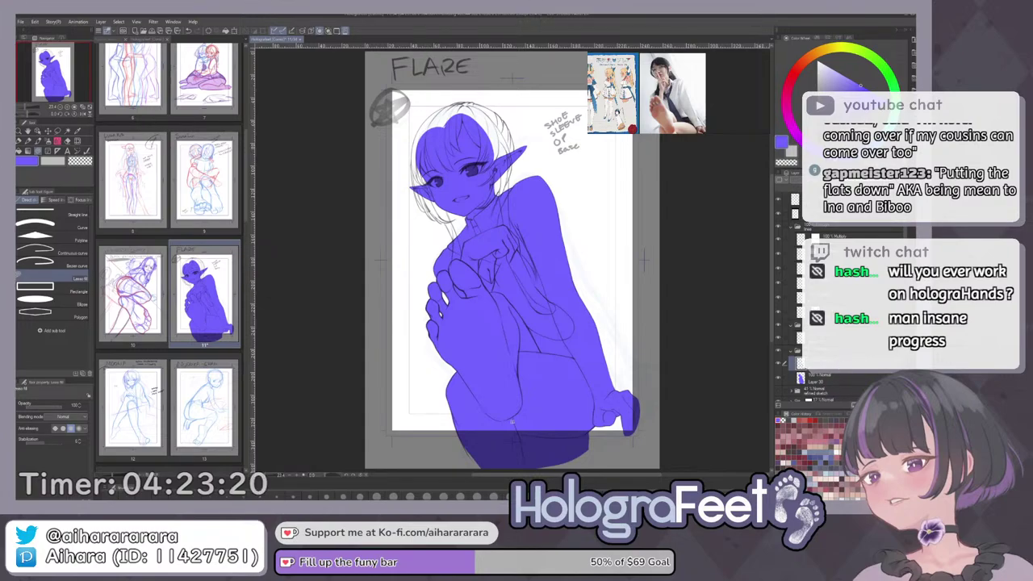
key("ctrl+shift+n")
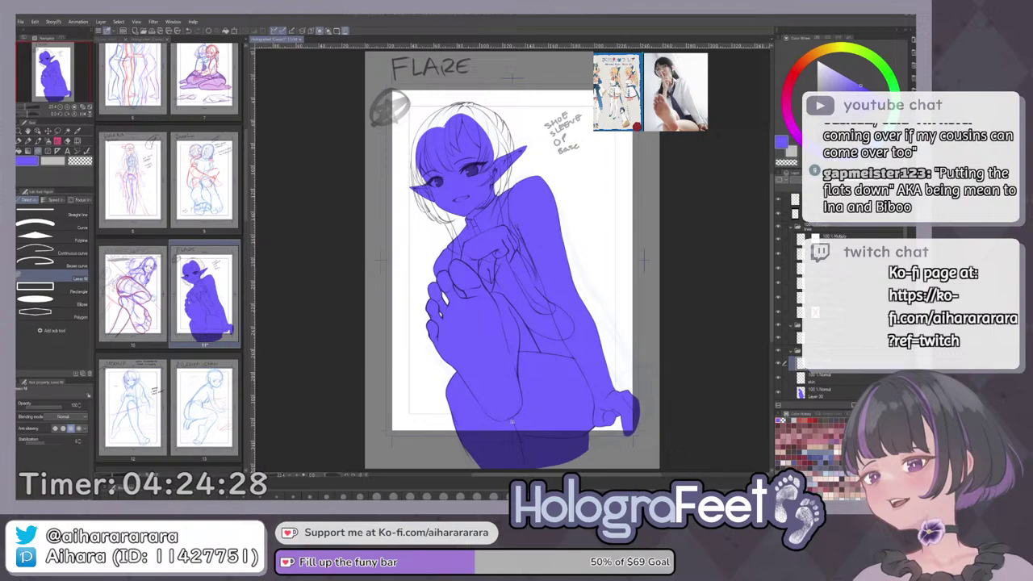
Widen the reference view to show the costume sheet and choose a pale peach colour on the layer above the base fill.
left_click_drag(651, 92, 755, 88)
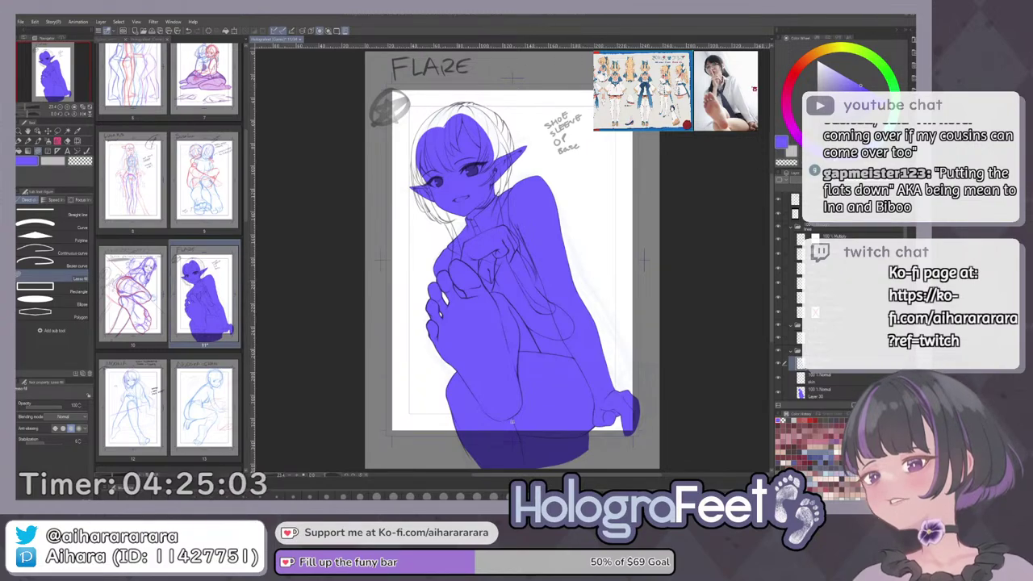
left_click(832, 380)
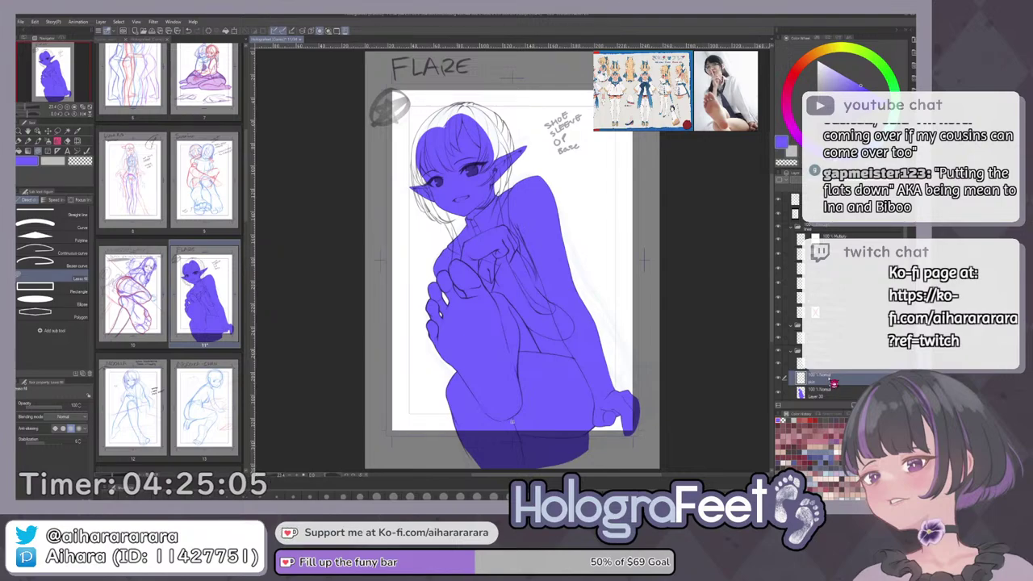
left_click(803, 395, "ctrl")
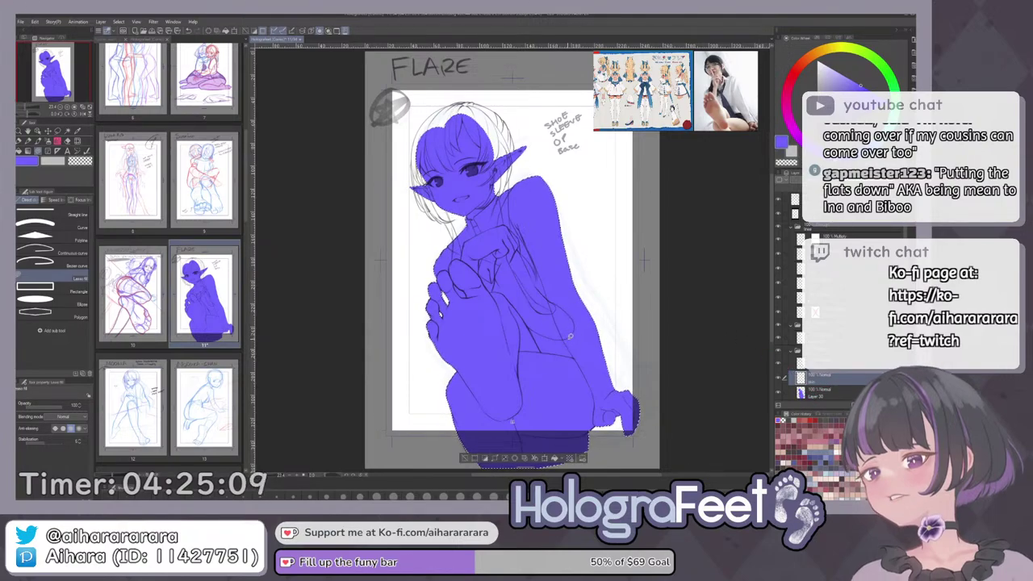
left_click(813, 56)
left_click(826, 69)
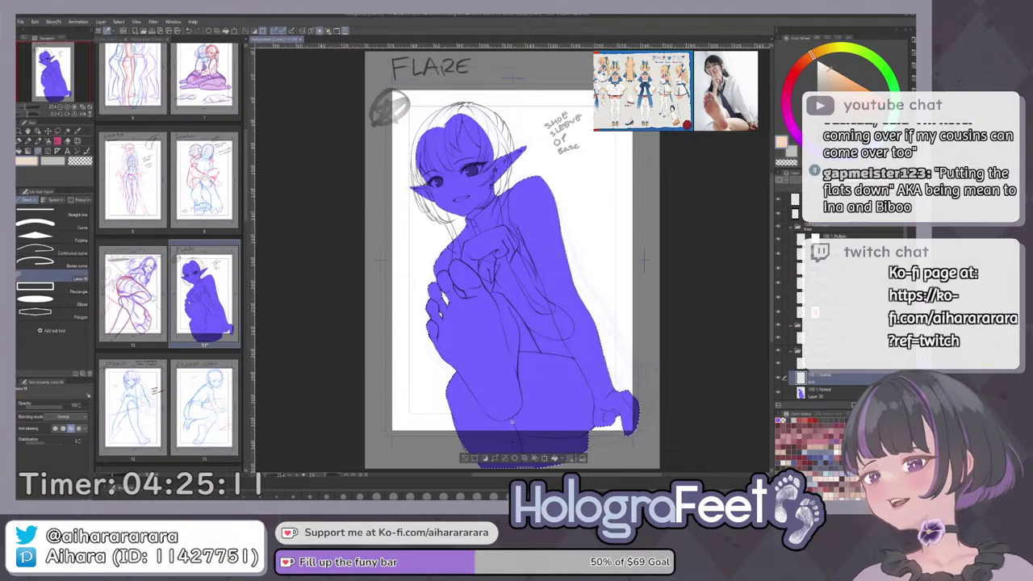
left_click(466, 457)
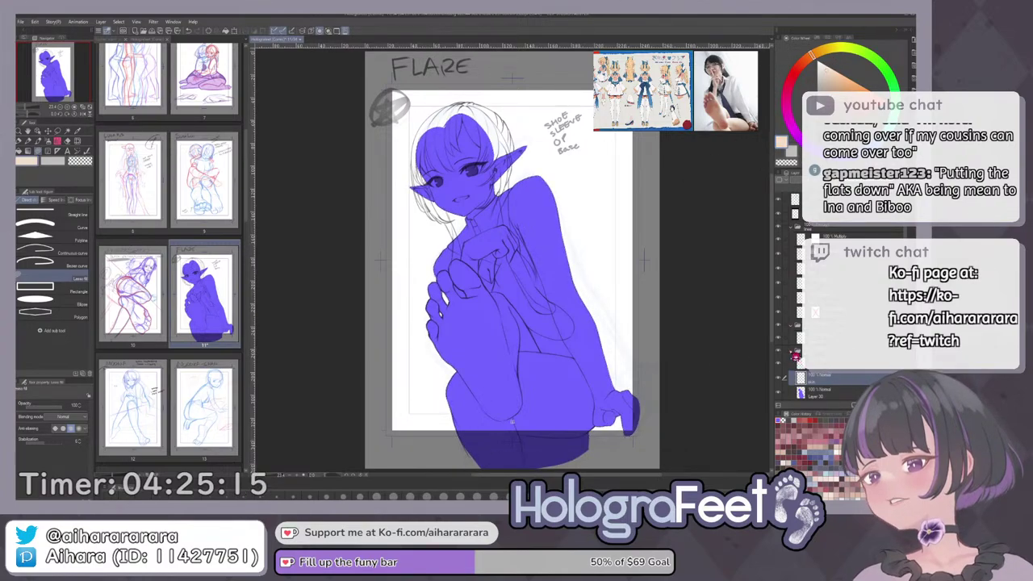
Collapse the figure's layer folders and hide the folder holding the blue-violet base fill.
left_click(792, 352)
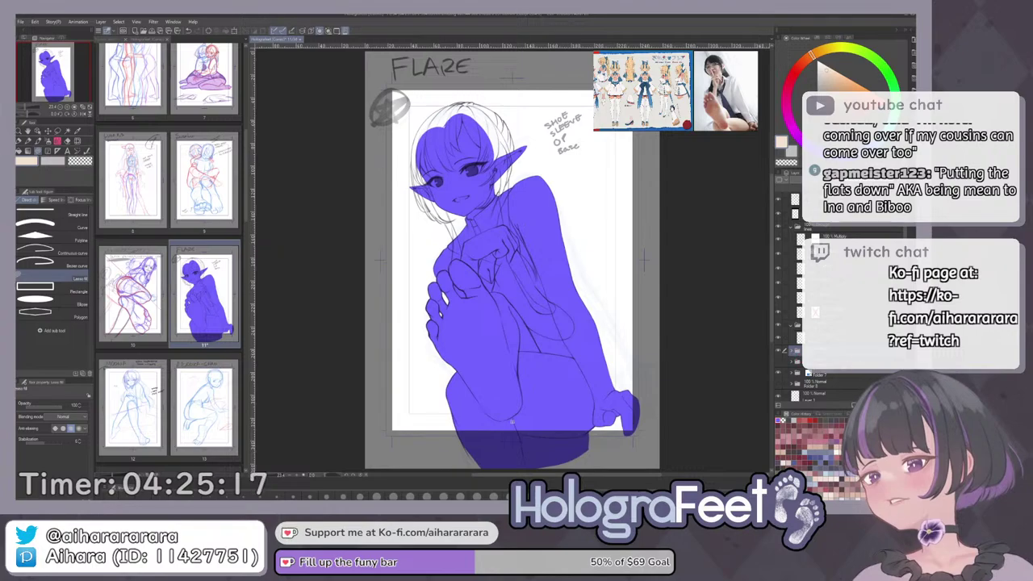
left_click(786, 352)
left_click(792, 228)
left_click(827, 227)
left_click(792, 237)
left_click(821, 249)
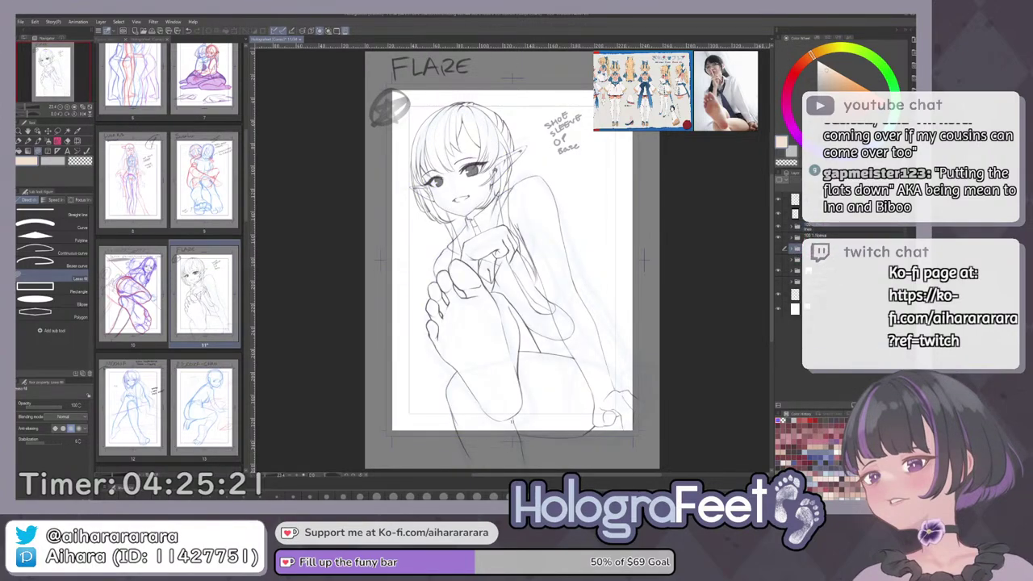
Add a new layer inside its own folder beneath the figure's folders for the background.
left_click(821, 260)
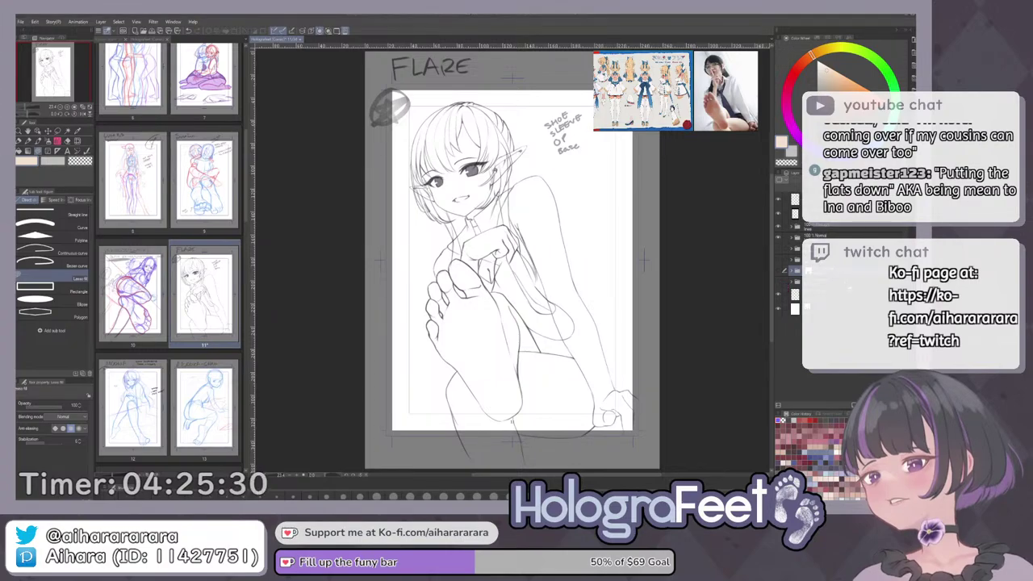
left_click(843, 284)
key("ctrl+shift+n")
key("ctrl+g")
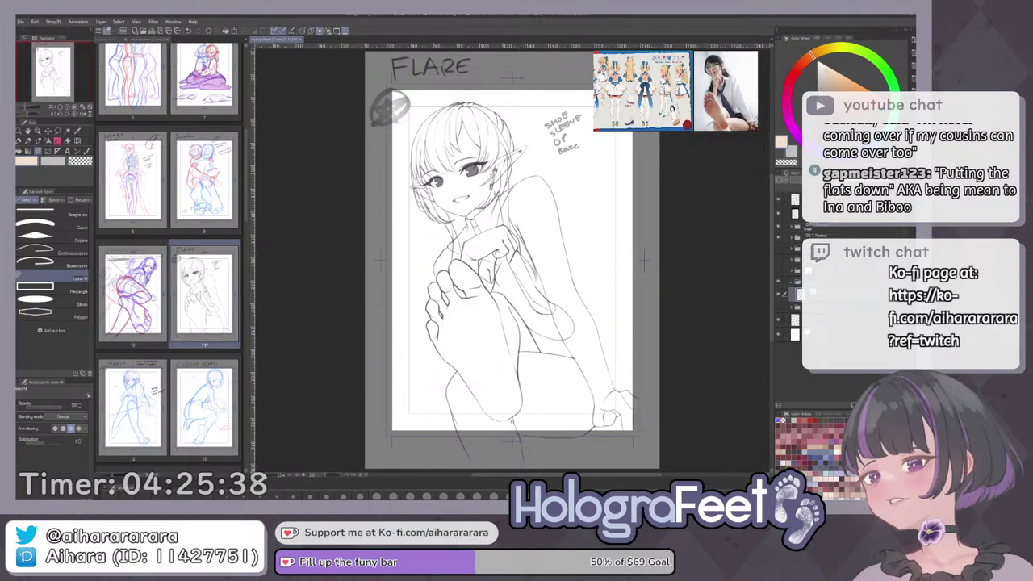
Sketch a slanted blue floor line with the pencil across the lower page, running past the supporting hand.
key("p")
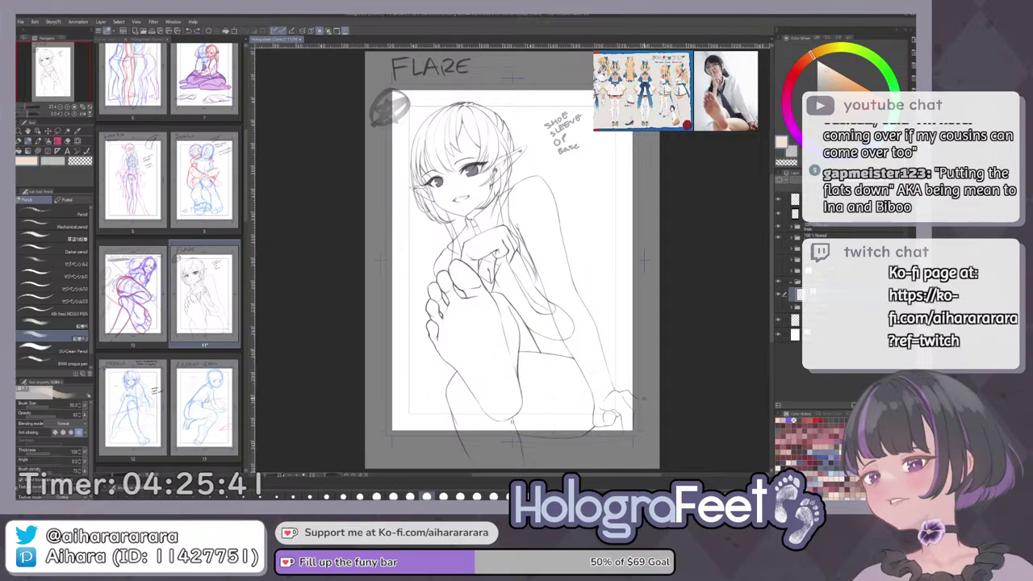
key("minus")
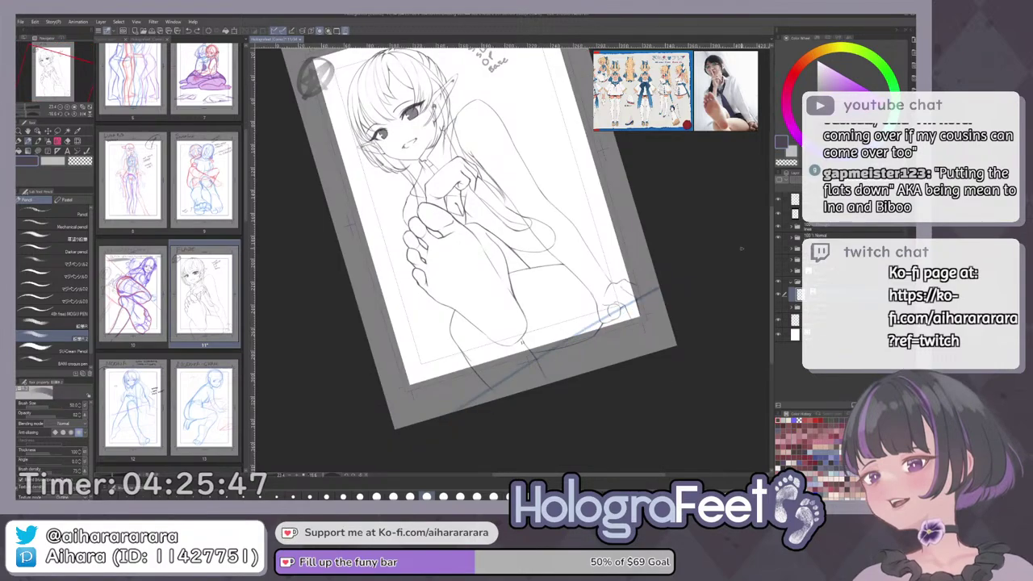
key("ctrl+z")
left_click_drag(443, 414, 718, 263)
left_click_drag(551, 357, 660, 295)
key("ctrl+at")
Sketch steep blue guide lines from the page's top edge to the head and erase the parts crossing the face.
mouse_move(649, 382)
left_mouse_down()
mouse_move(669, 331)
mouse_move(614, 361)
mouse_move(508, 383)
left_mouse_up()
key("ctrl+at")
left_click_drag(587, 301, 570, 259)
left_click_drag(570, 259, 530, 305)
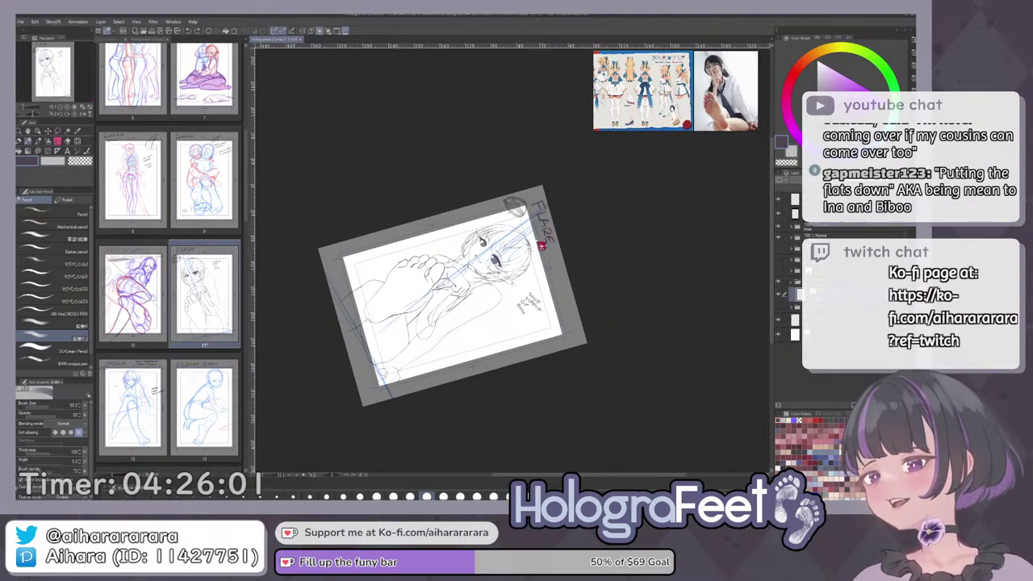
key("e")
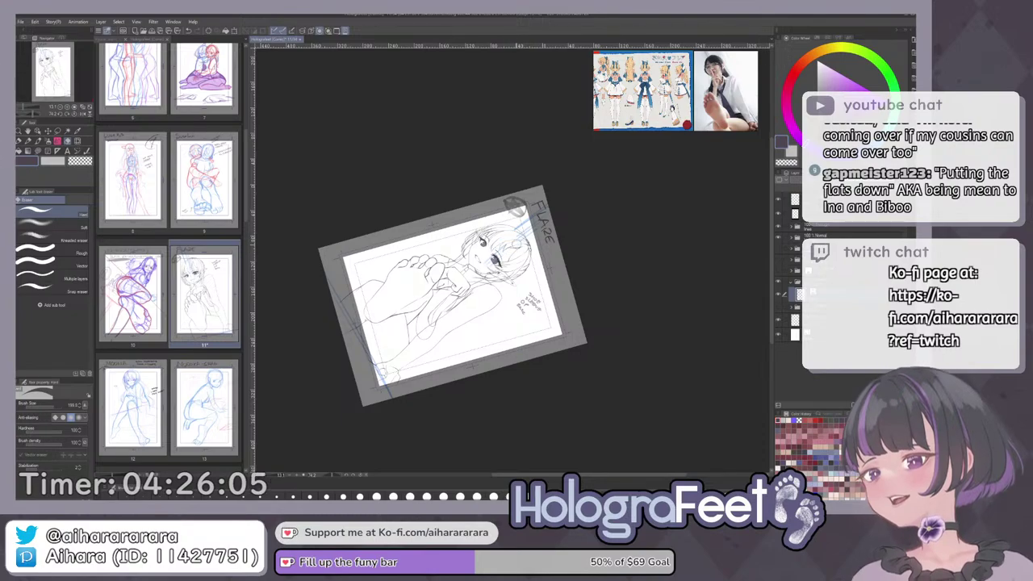
key("ctrl+0")
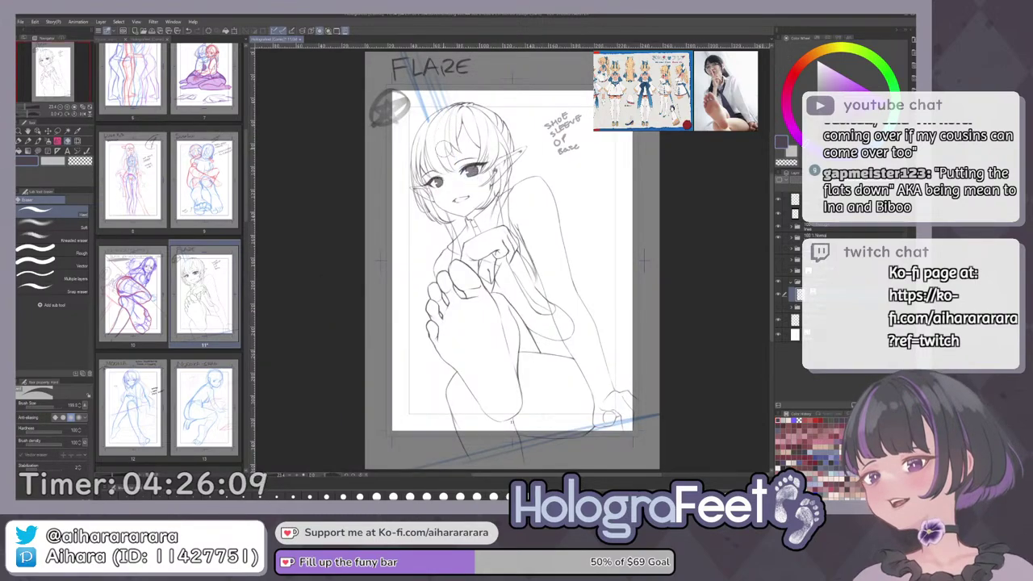
Try crossing blue perspective guides, one through the eyes and one running diagonally down through the body.
key("p")
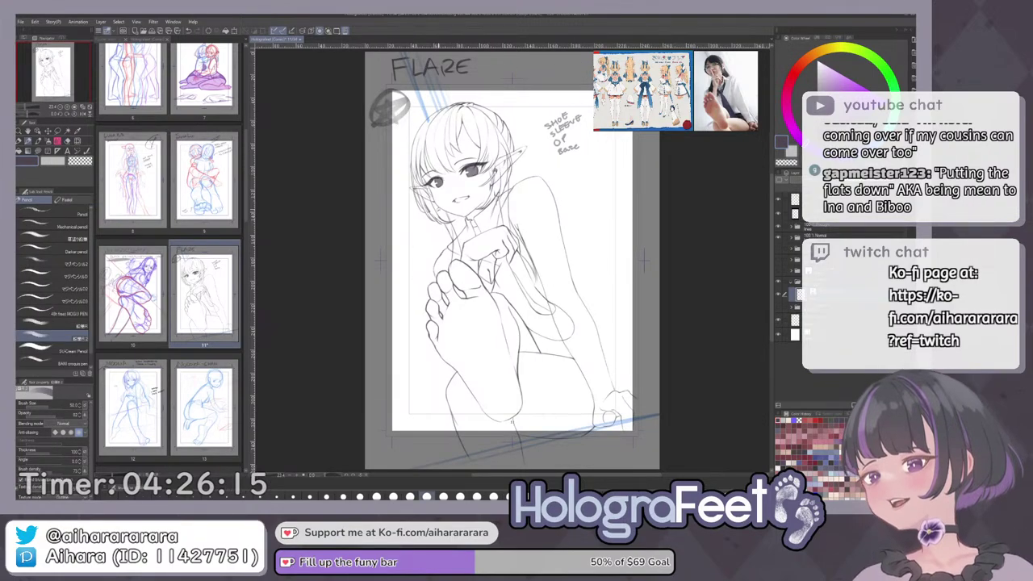
scroll(565, 287, "down", 1)
left_click_drag(655, 265, 534, 121)
left_click_drag(643, 257, 643, 239)
left_click_drag(368, 331, 676, 206)
key("ctrl+z")
left_click_drag(365, 329, 685, 203)
key("ctrl+z")
left_click_drag(369, 329, 685, 204)
left_click_drag(677, 247, 545, 393)
left_click_drag(579, 148, 522, 124)
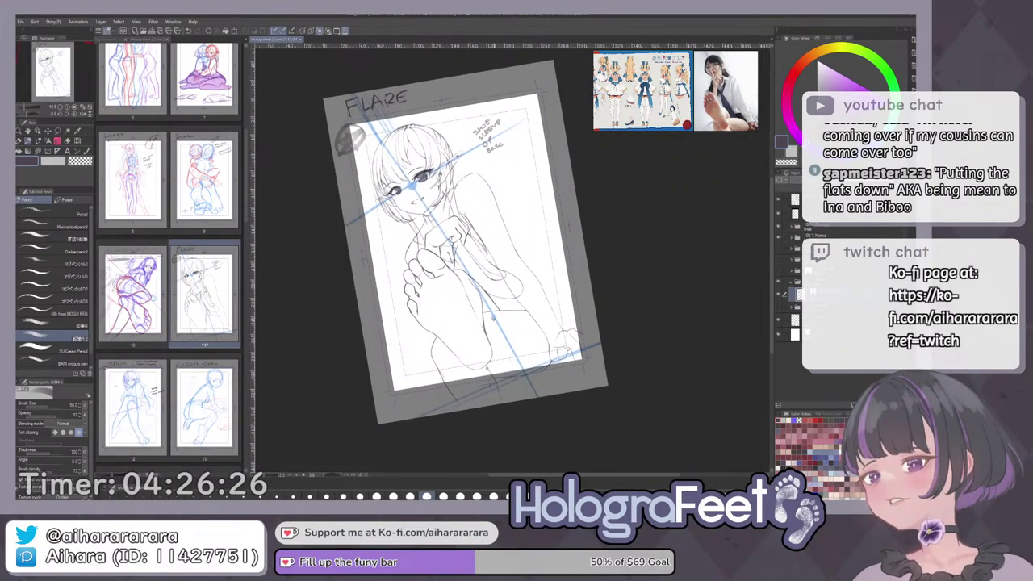
Try another diagonal floor guide across the lower figure, and undo the trial perspective guides.
left_click_drag(585, 257, 389, 382)
key("ctrl+z")
left_click_drag(587, 263, 378, 393)
key("ctrl+0")
left_click_drag(628, 345, 624, 383)
key("ctrl+z")
key("ctrl+z")
key("ctrl+z")
key("ctrl+z")
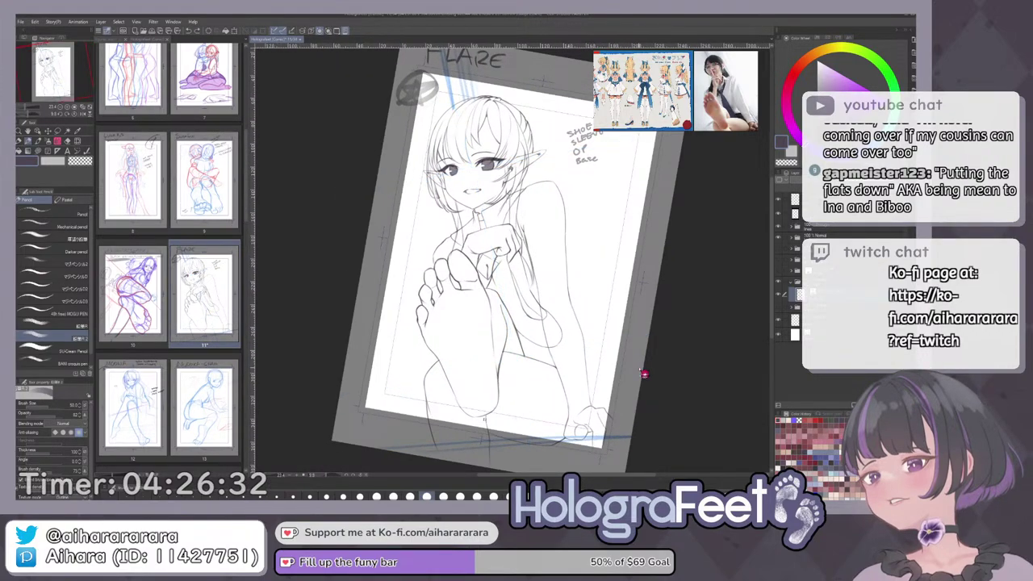
Remove the FLARE title and the scribble beside it from view above the drawing.
key("ctrl+0")
left_click_drag(599, 231, 599, 275)
key("ctrl+0")
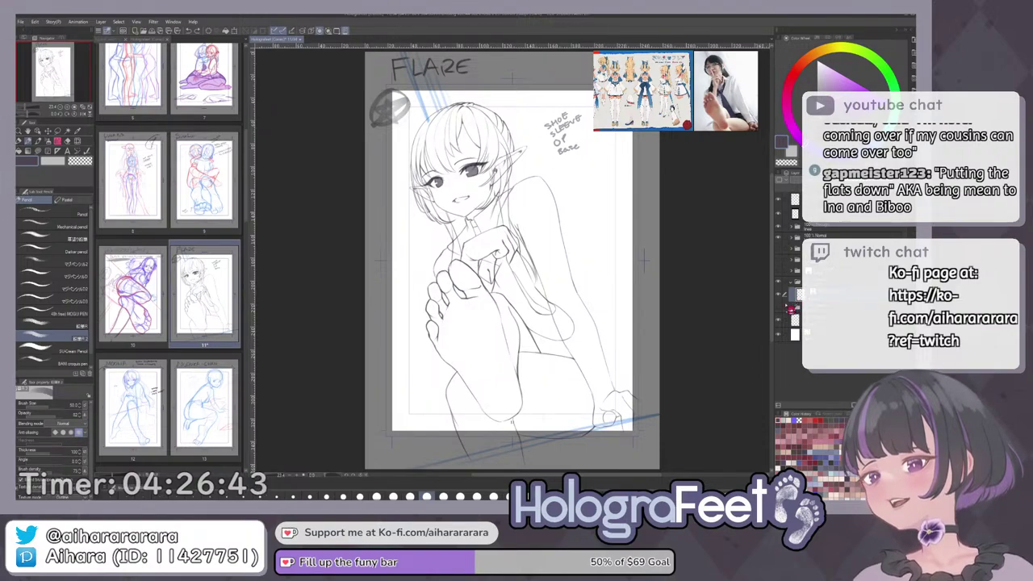
left_click_drag(622, 215, 616, 351)
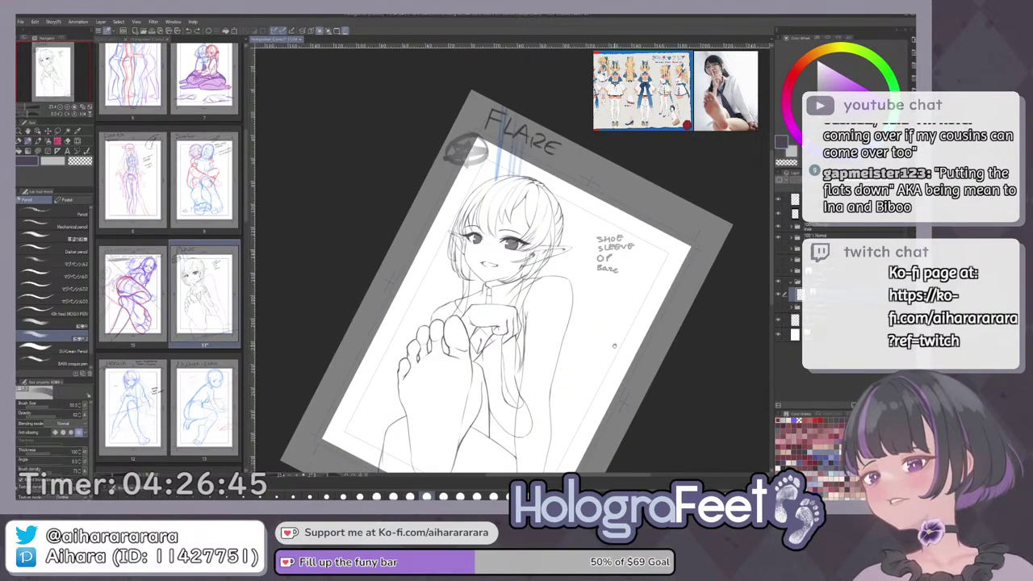
key("ctrl+0")
key("Delete")
left_click_drag(659, 239, 644, 408)
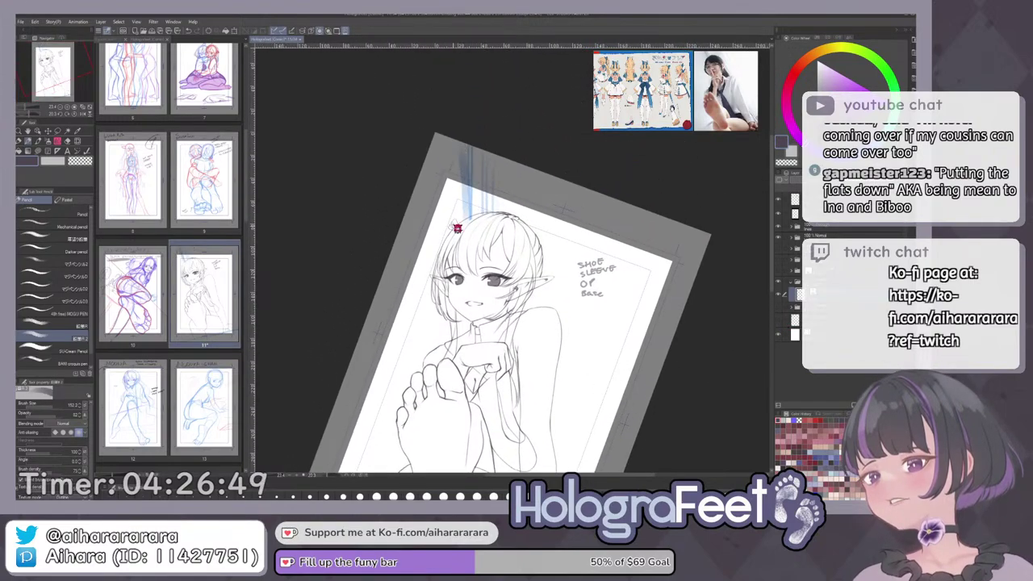
Try broad blue pencil beams slanting from the page's top edge down over the head and face.
left_click_drag(462, 181, 464, 283)
key("ctrl+z")
left_click_drag(428, 167, 462, 308)
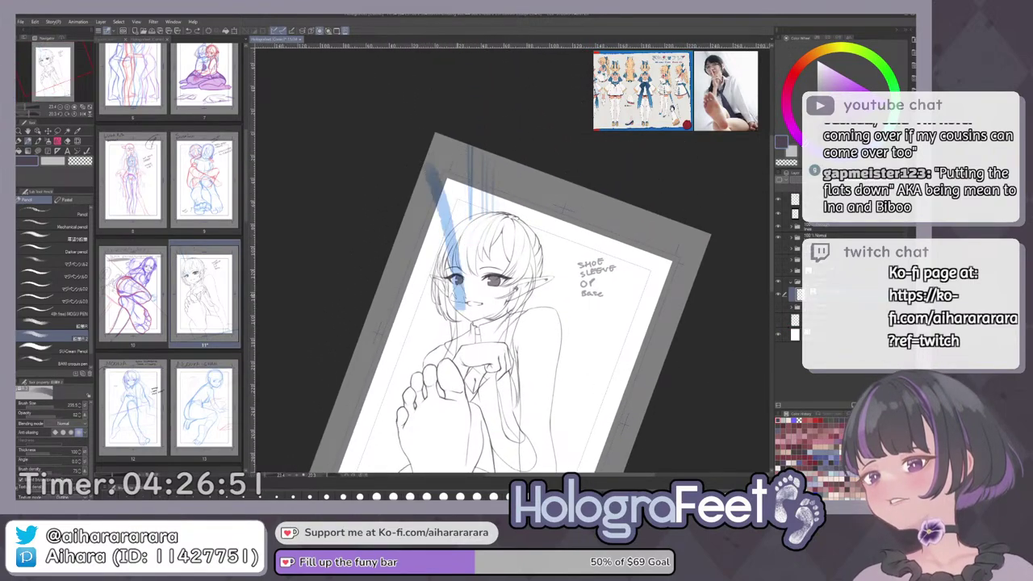
key("ctrl+z")
left_click_drag(444, 171, 470, 320)
left_click_drag(514, 179, 476, 343)
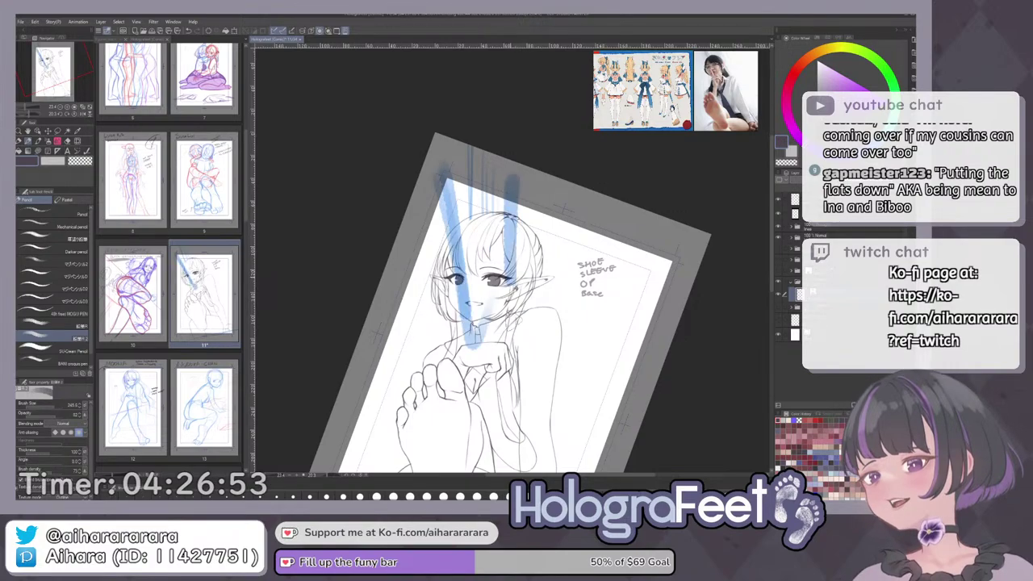
left_click_drag(510, 274, 516, 329)
key("ctrl+0")
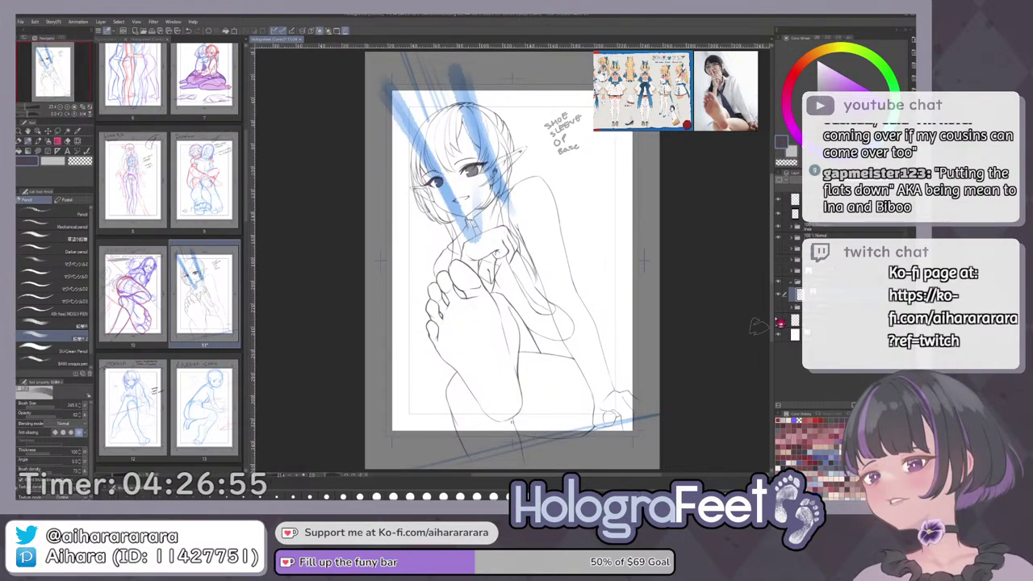
key("ctrl+z")
key("ctrl+z")
key("ctrl+z")
key("ctrl+z")
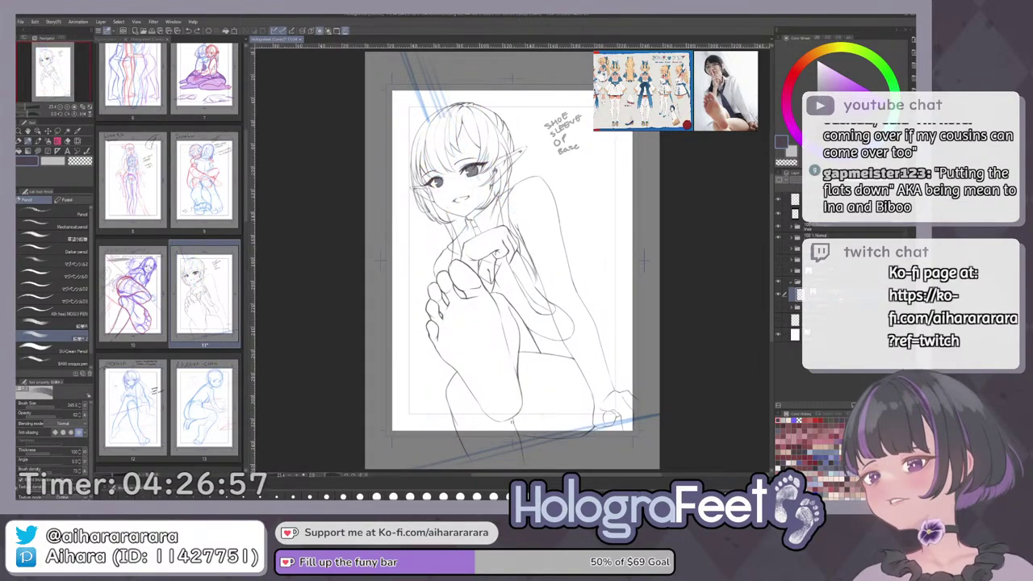
Hide the blue guide-line sketch and fill the background layer behind the figure with pale blue.
left_click(780, 294)
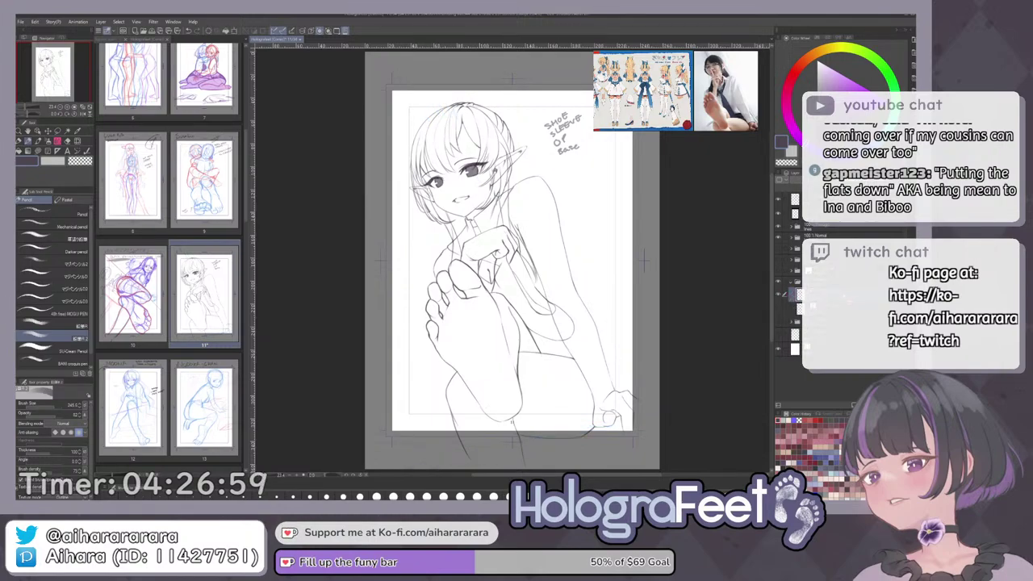
key("j")
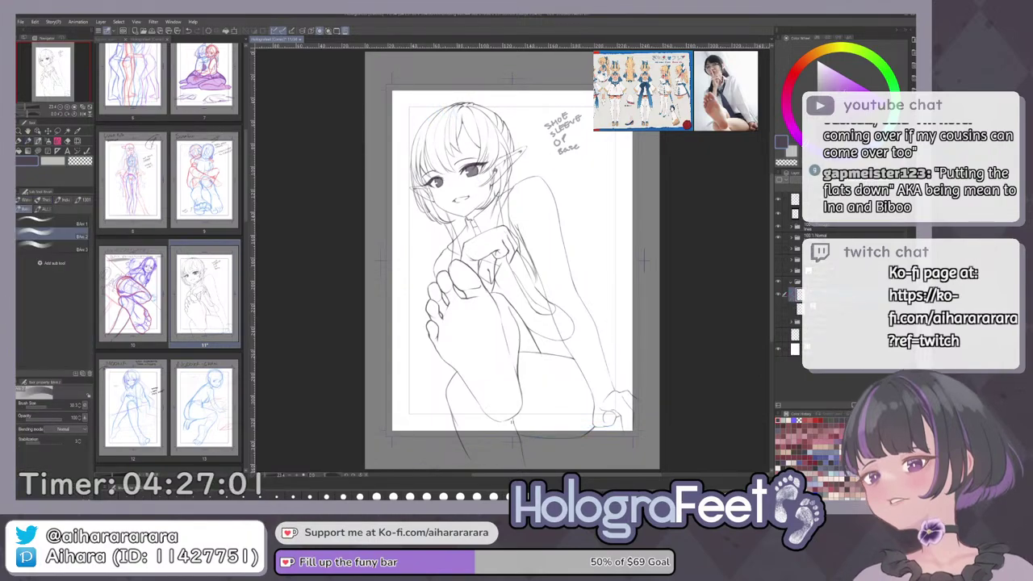
left_click(832, 84)
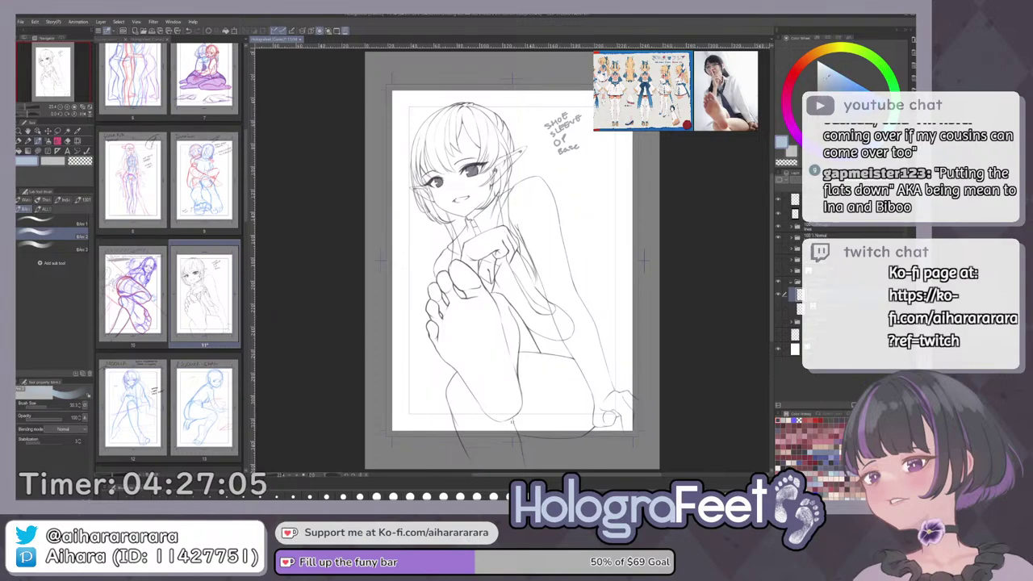
scroll(685, 227, "up", 1)
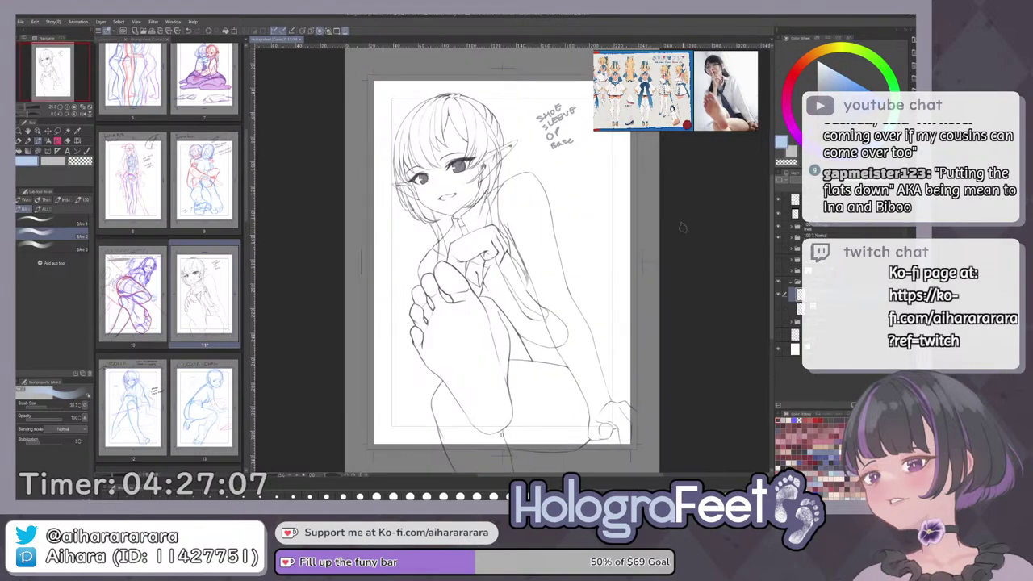
key("g")
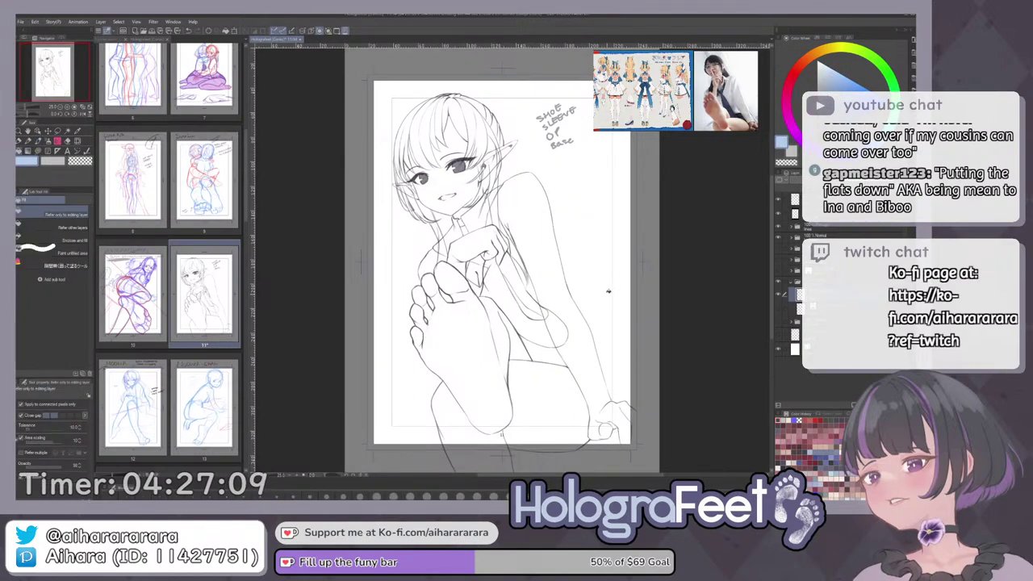
left_click(610, 289)
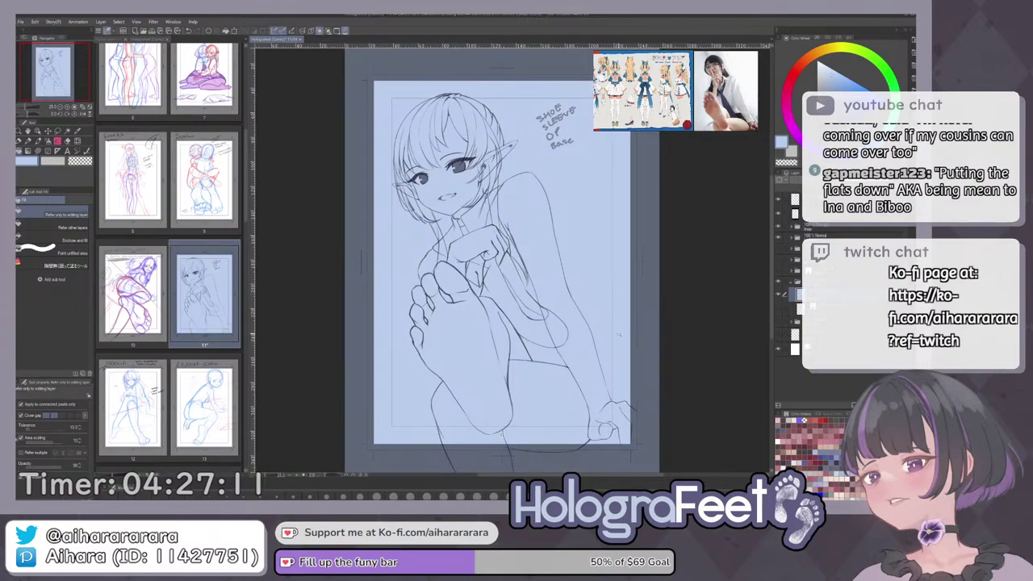
Airbrush a soft darker blue gradient along the top of the pale blue background.
scroll(619, 333, "down", 1)
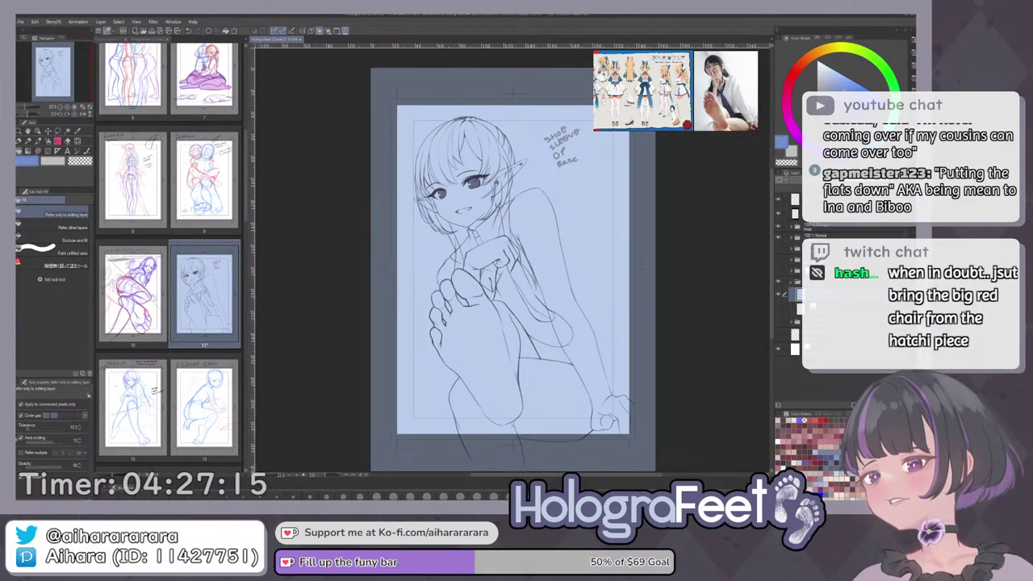
key("b")
scroll(576, 286, "down", 2)
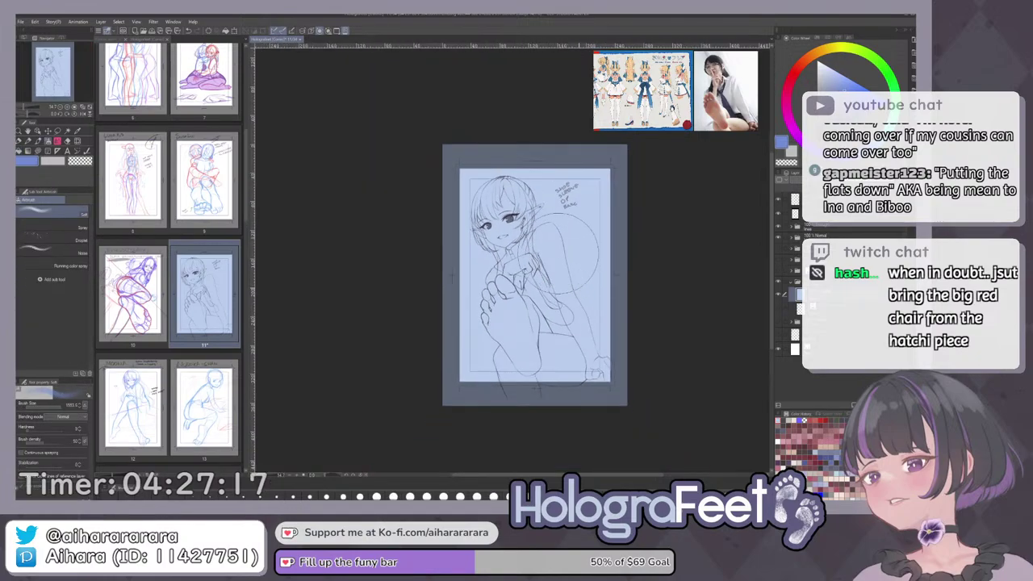
left_click_drag(430, 196, 683, 178)
left_click_drag(439, 149, 647, 148)
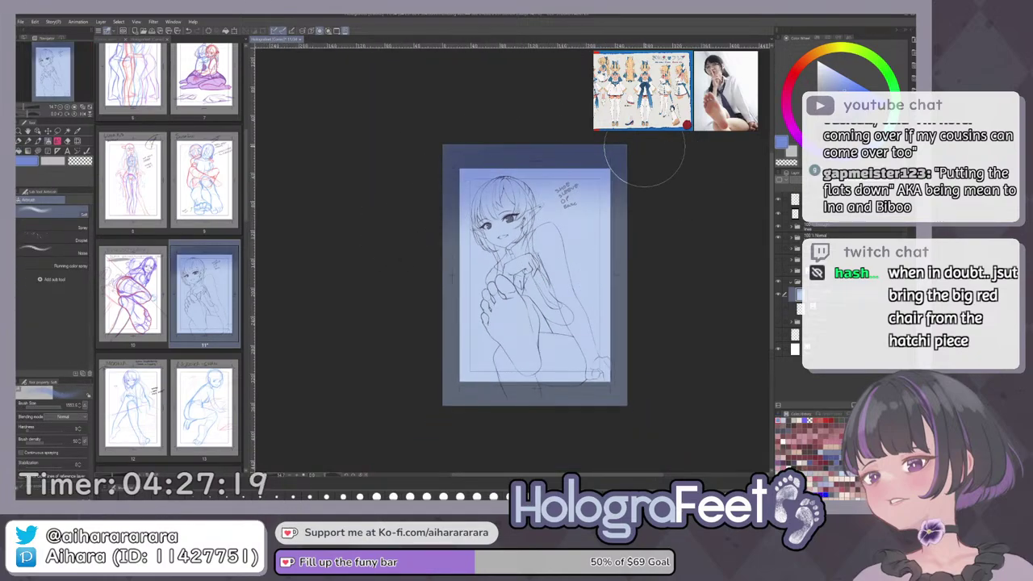
Undo the upper gradient and airbrush darker blue over the lower half of the background with a large soft brush.
mouse_move(415, 214)
left_mouse_down()
mouse_move(444, 197)
mouse_move(562, 184)
mouse_move(618, 223)
mouse_move(592, 201)
mouse_move(439, 269)
mouse_move(470, 226)
mouse_move(622, 192)
mouse_move(597, 200)
mouse_move(595, 190)
mouse_move(632, 196)
left_mouse_up()
key("ctrl+z")
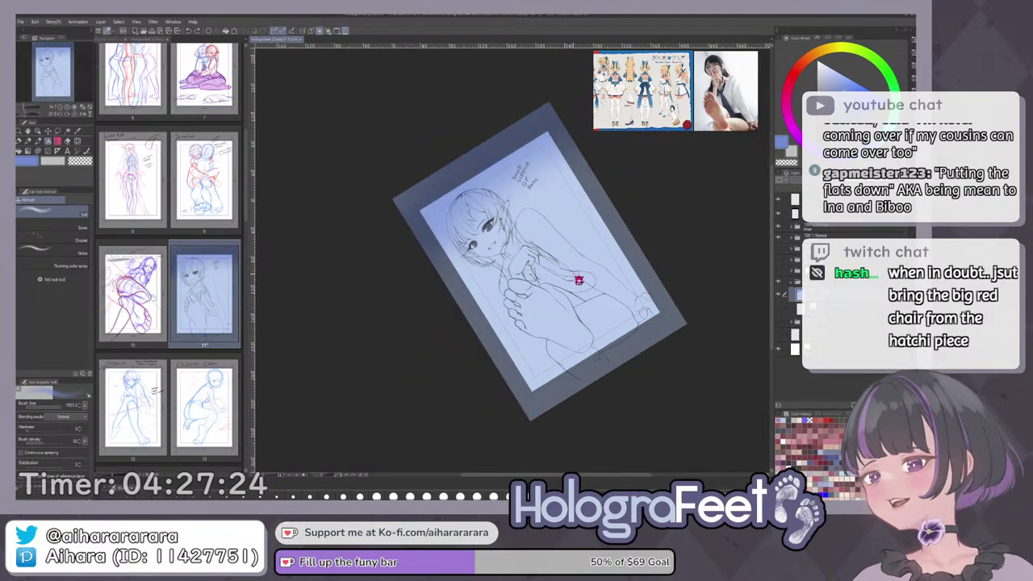
key("ctrl+z")
mouse_move(486, 342)
left_mouse_down()
mouse_move(641, 252)
mouse_move(611, 305)
mouse_move(510, 381)
mouse_move(636, 329)
mouse_move(511, 416)
mouse_move(657, 307)
mouse_move(476, 391)
mouse_move(482, 360)
mouse_move(556, 269)
left_mouse_up()
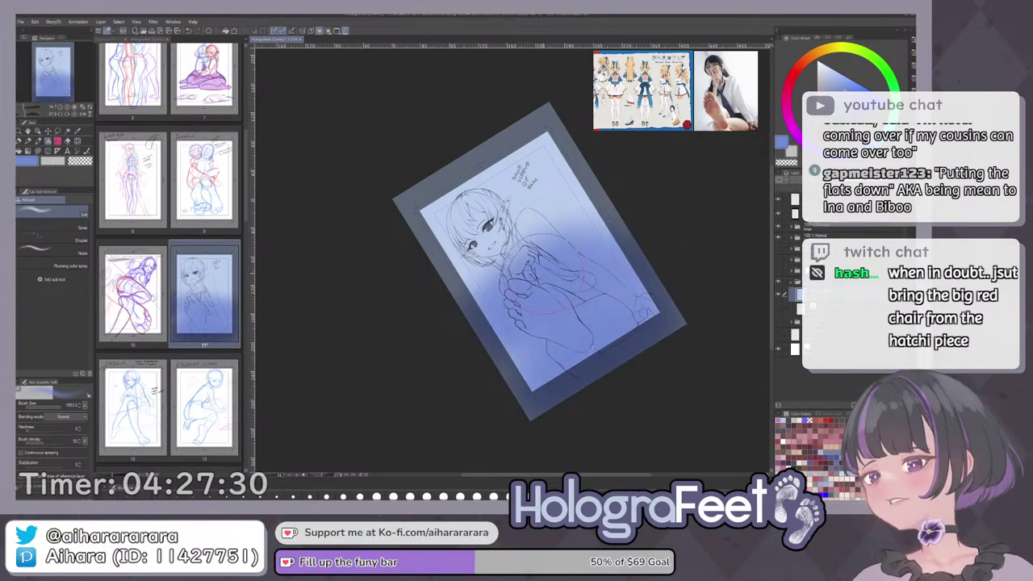
Rework the background gradient's transition around the page's middle, airbrushing sampled pale blue and darker blue behind the figure.
key("b")
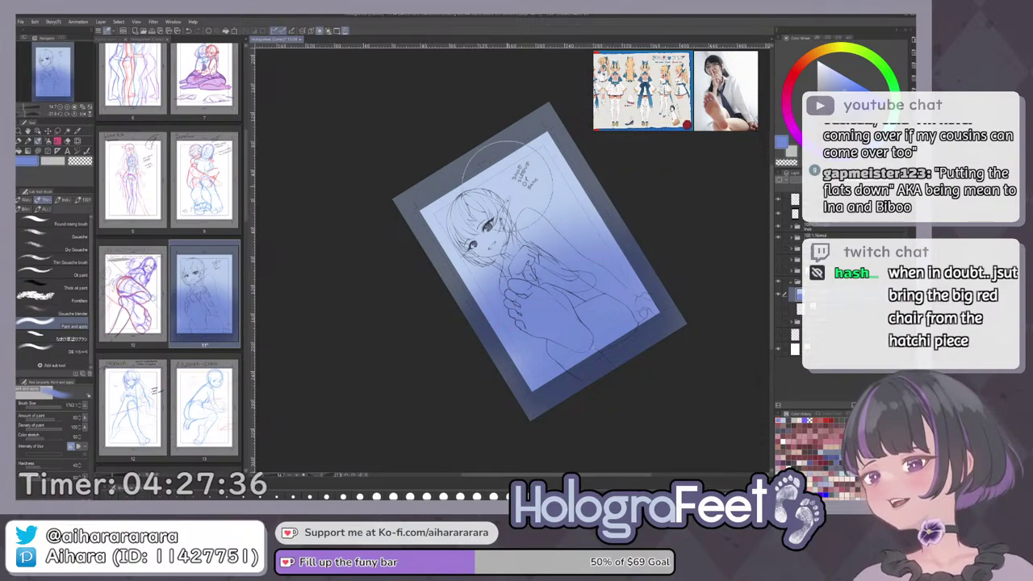
left_click(507, 175, "alt")
key("b")
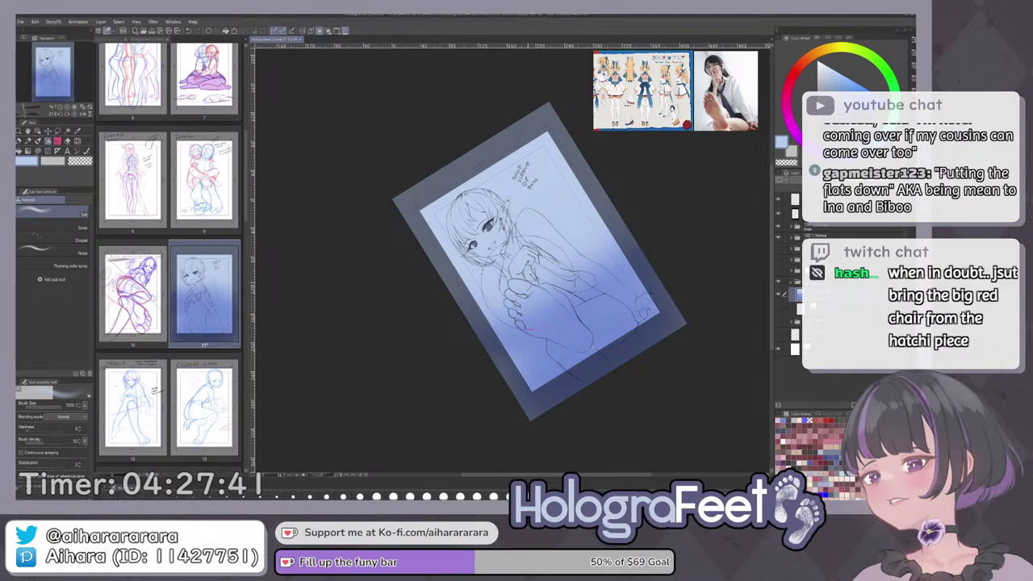
left_click_drag(535, 272, 546, 268)
key("ctrl+0")
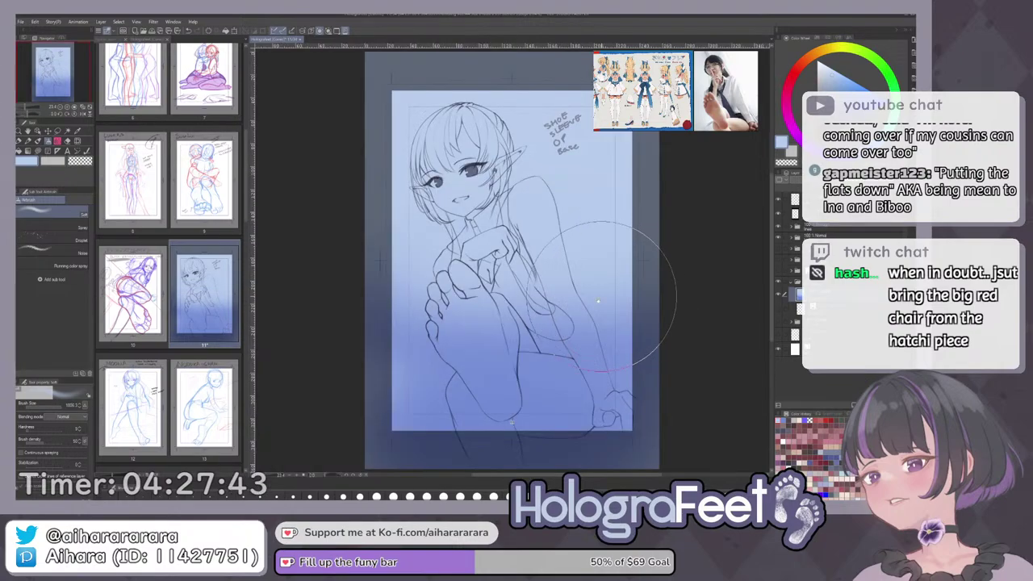
left_click_drag(599, 323, 589, 291)
left_click(539, 373, "alt")
left_click_drag(540, 375, 523, 376)
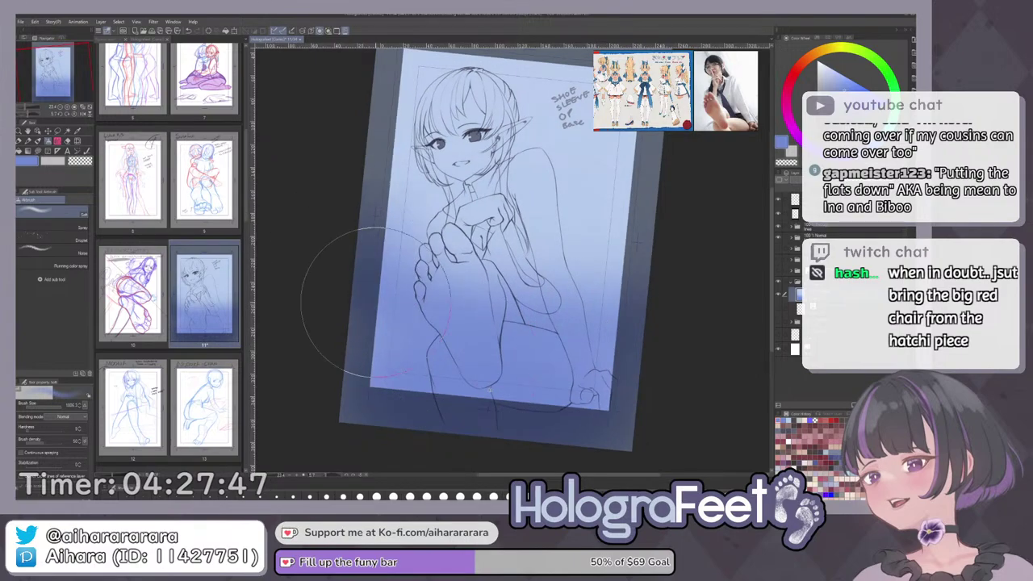
Enlarge the soft airbrush to 2000 and blend sampled pale blue and darker blue across the background's lower half.
scroll(555, 374, "down", 3)
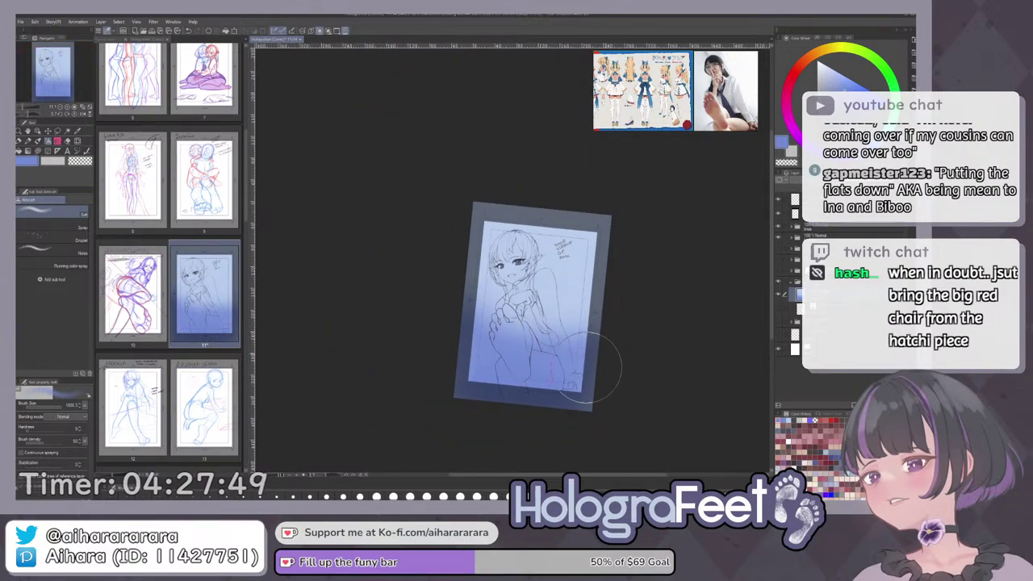
key("b")
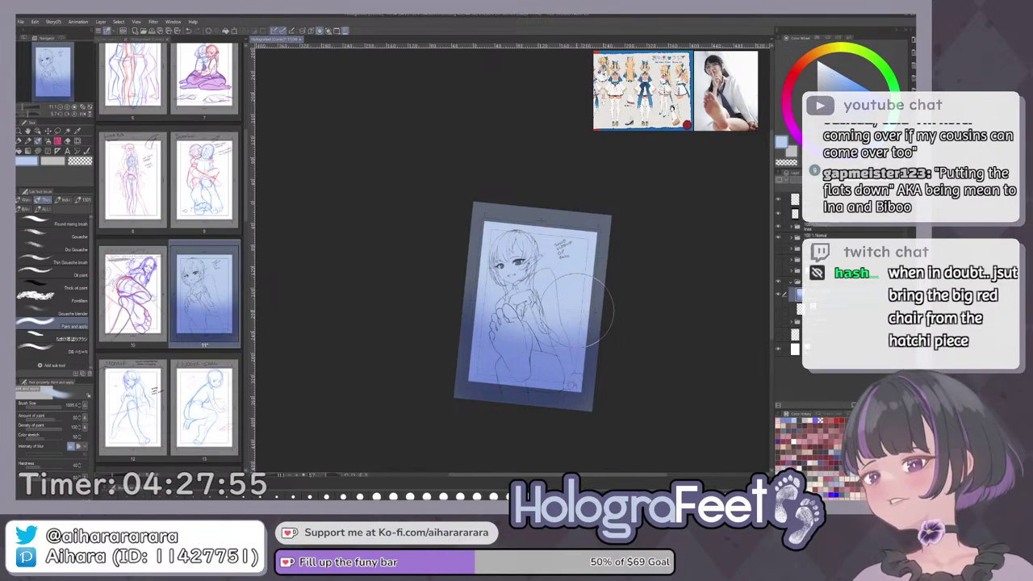
left_click_drag(616, 310, 628, 255)
key("b")
key("]")
key("]")
key("]")
key("]")
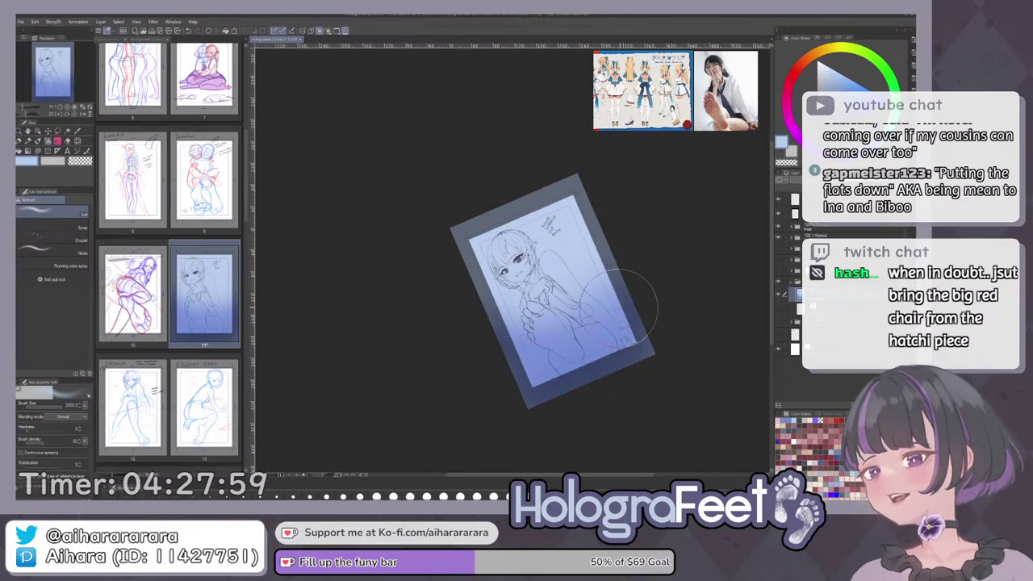
left_click_drag(619, 310, 518, 361)
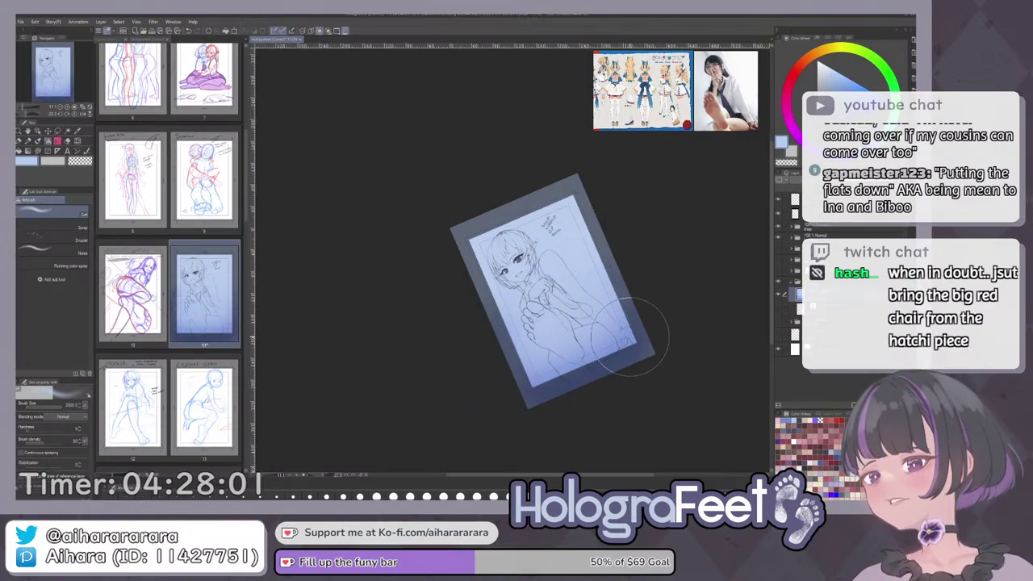
left_click(602, 353, "alt")
left_click_drag(471, 355, 630, 295)
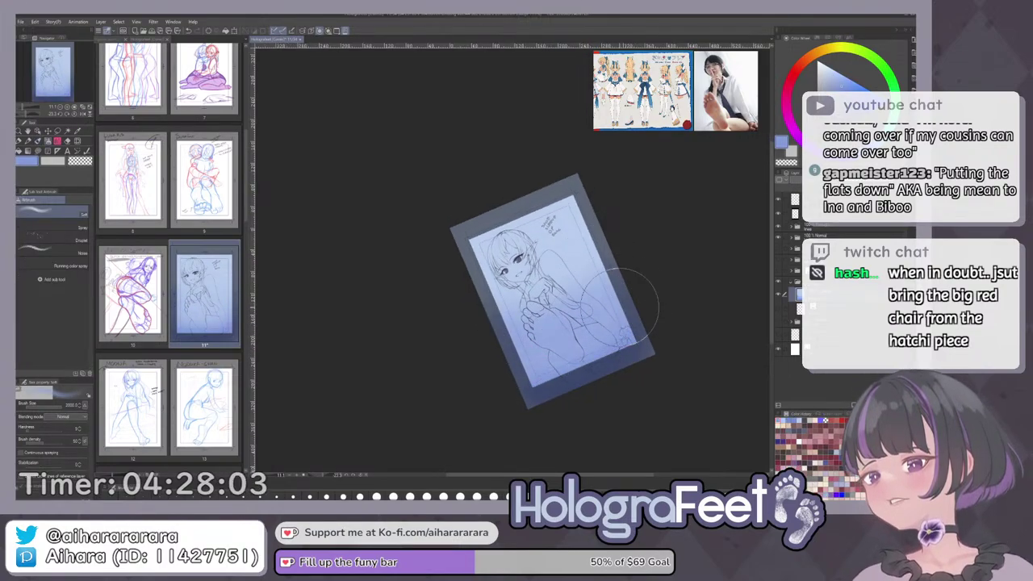
key("ctrl+0")
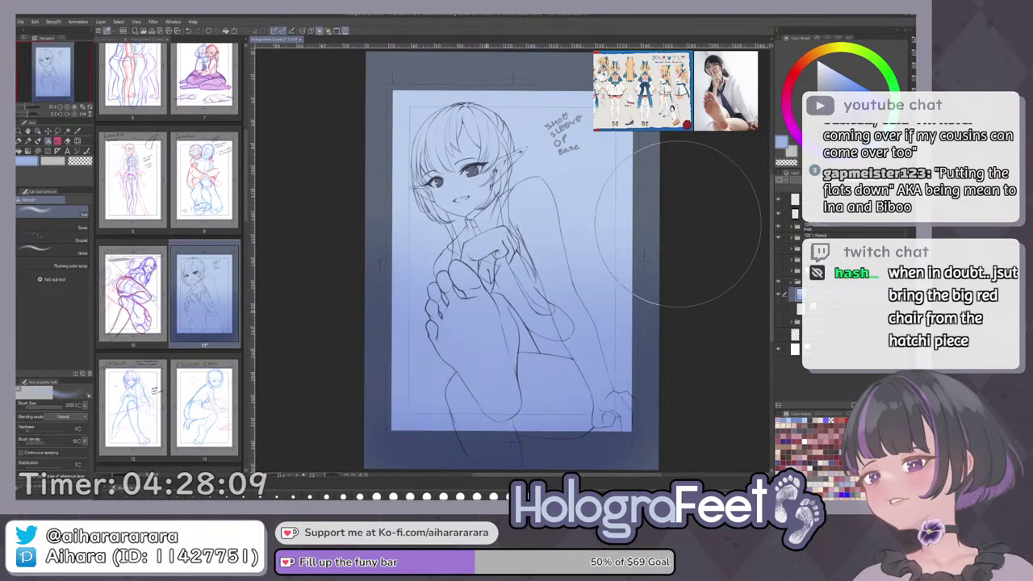
Try a dark grey-blue airbrush stroke over the figure's knees and arm.
scroll(636, 311, "down", 2)
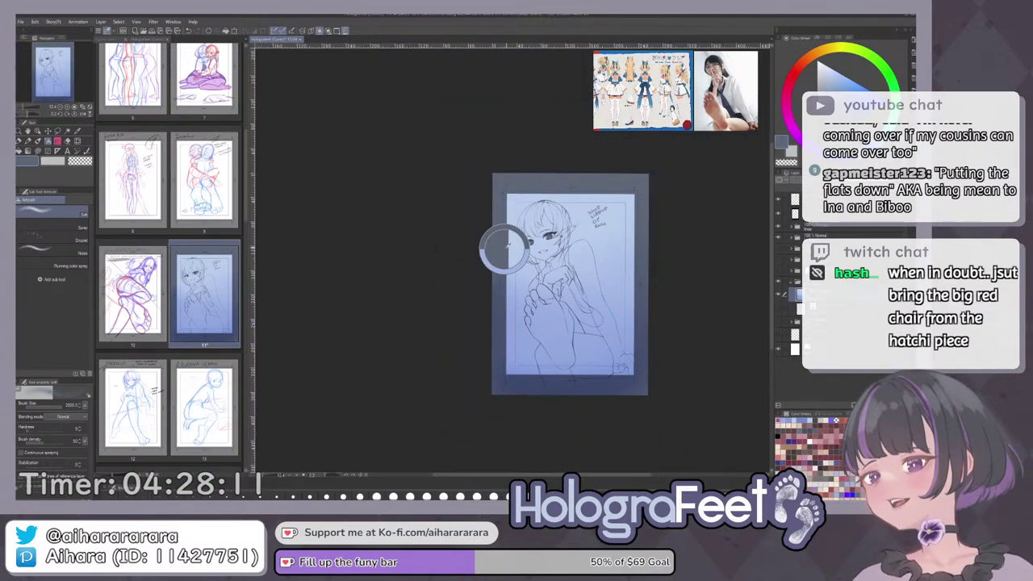
left_click_drag(581, 343, 578, 283)
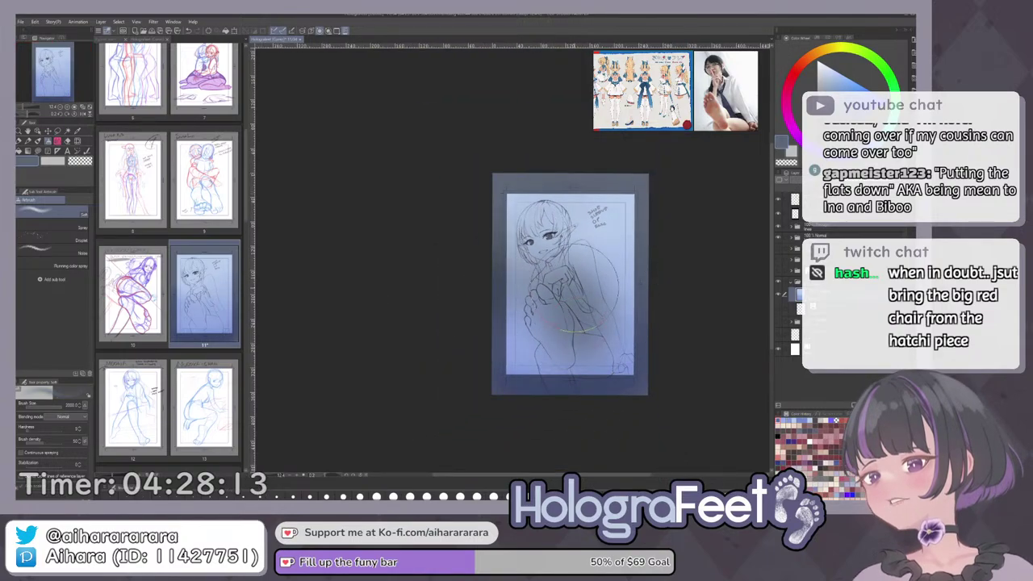
key("ctrl+z")
Resample the background's blues and airbrush the gradient more evenly from the page's side down to the legs.
left_click(576, 206, "alt")
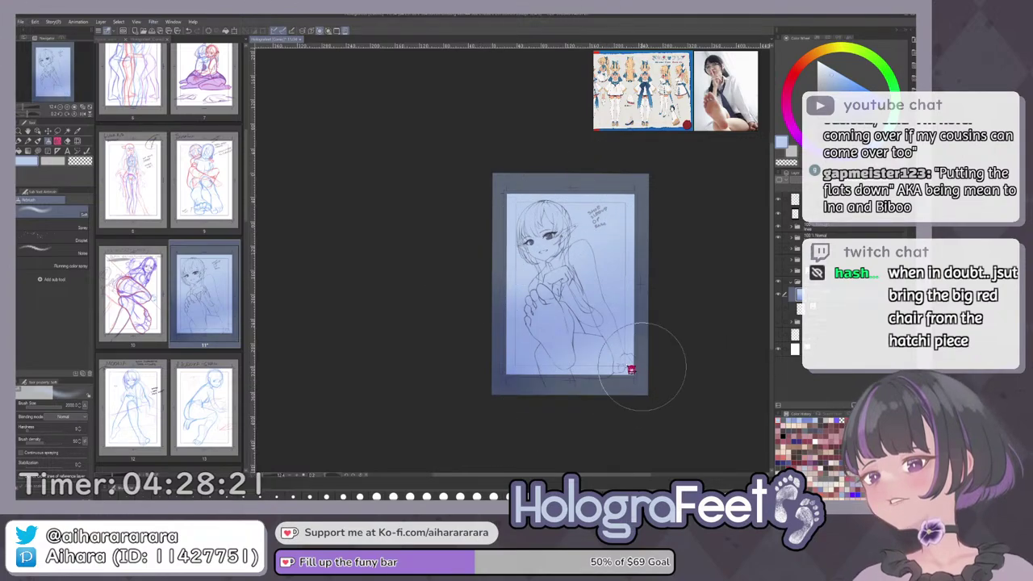
key("ctrl+z")
left_click(624, 382, "alt")
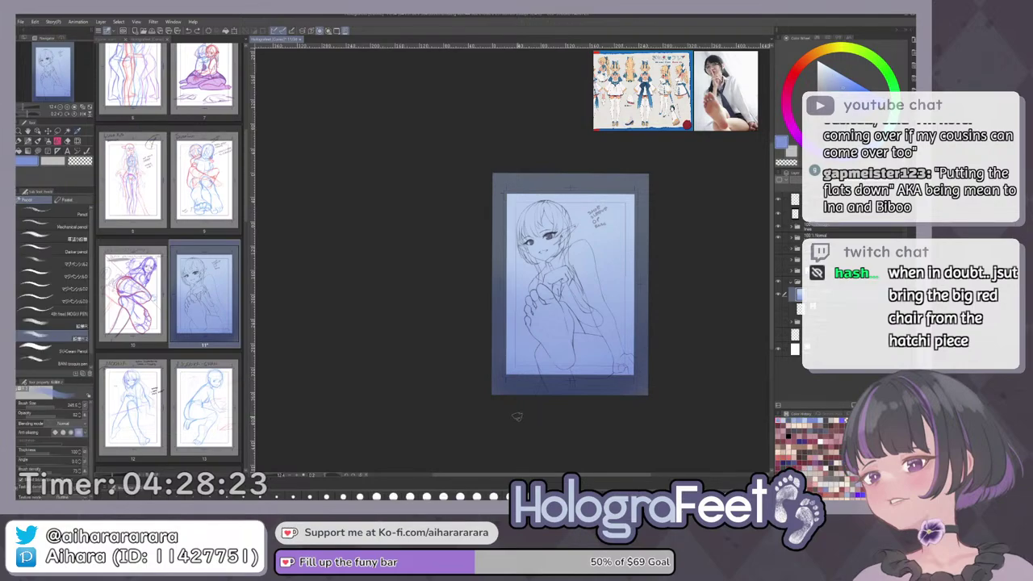
key("b")
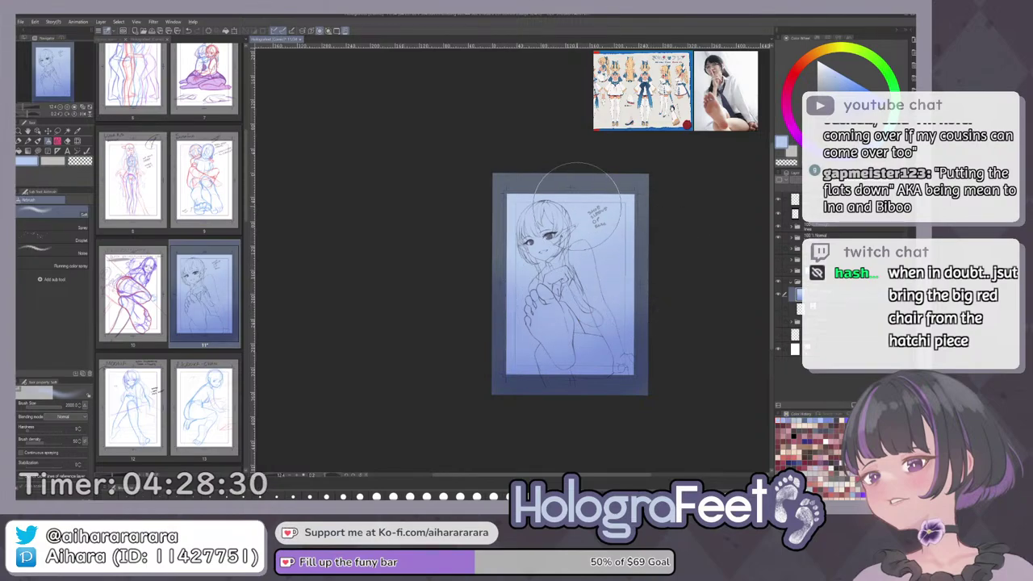
mouse_move(635, 240)
left_mouse_down()
mouse_move(625, 278)
mouse_move(579, 296)
mouse_move(573, 364)
mouse_move(549, 337)
left_mouse_up()
key("ctrl+0")
left_click_drag(586, 370, 551, 387)
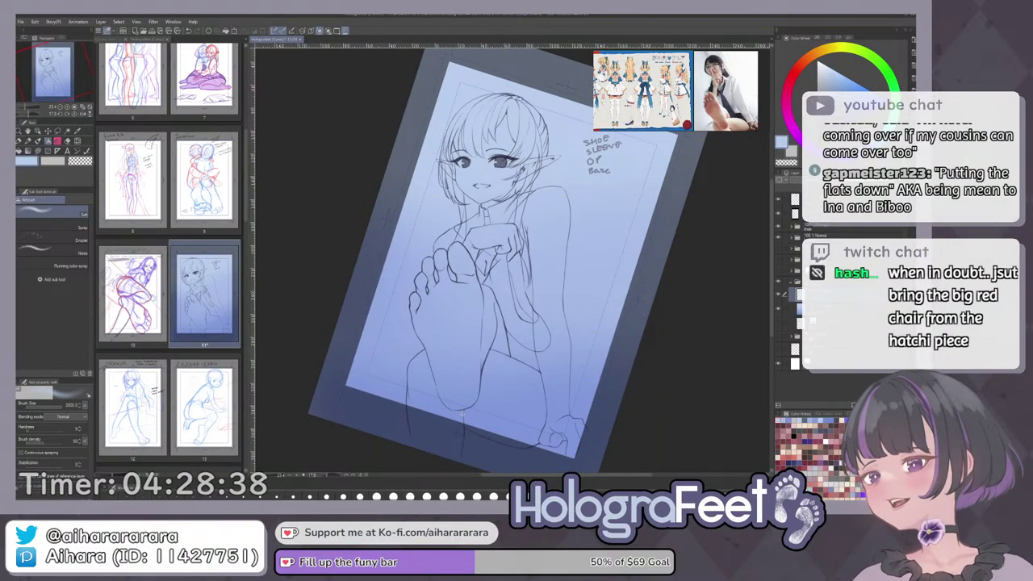
Add an empty layer above the gradient, and a correction layer that brightens the blue background to near white and pale blue.
key("ctrl+shift+n")
left_click_drag(638, 280, 662, 357)
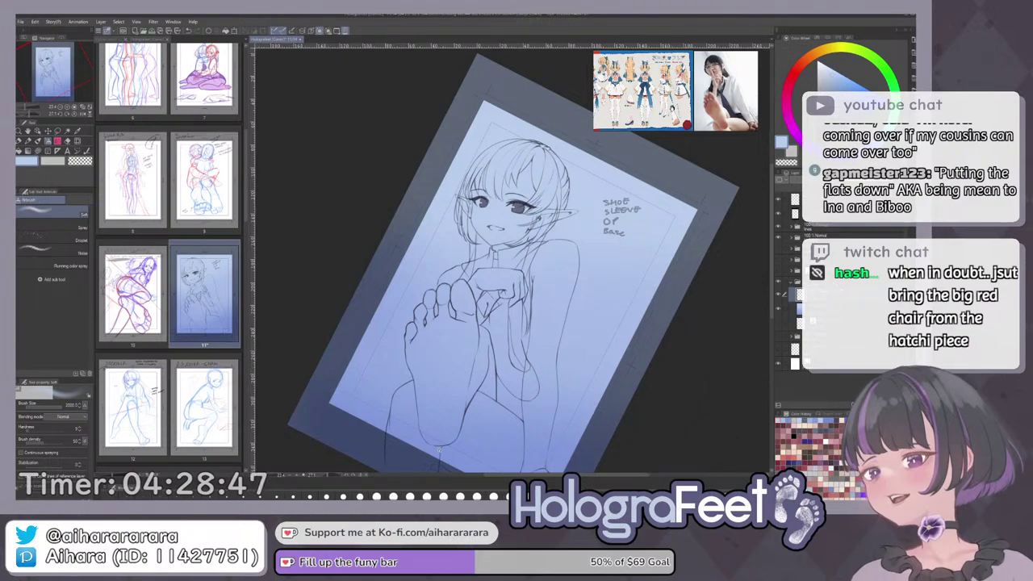
key("j")
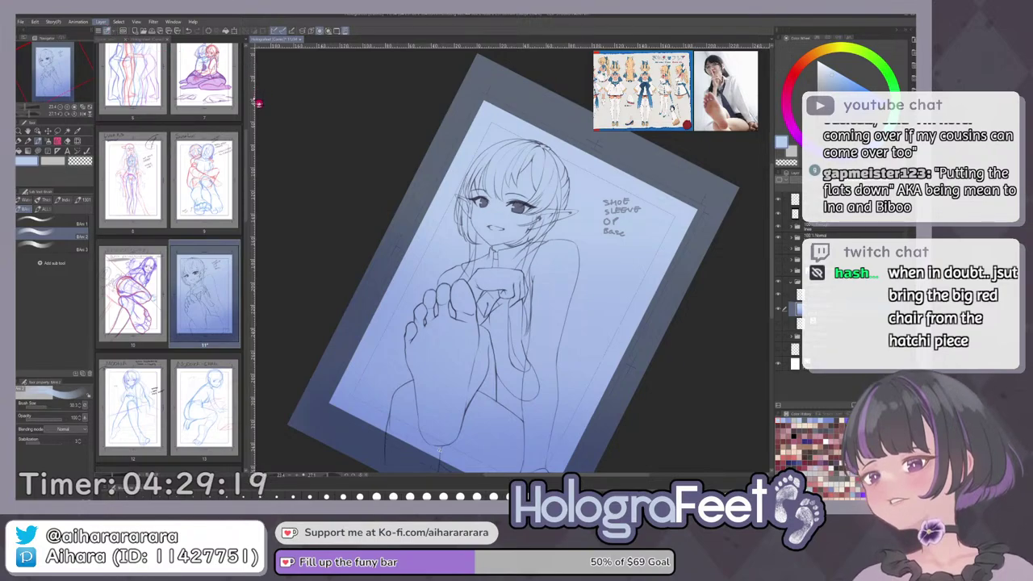
left_click(259, 94)
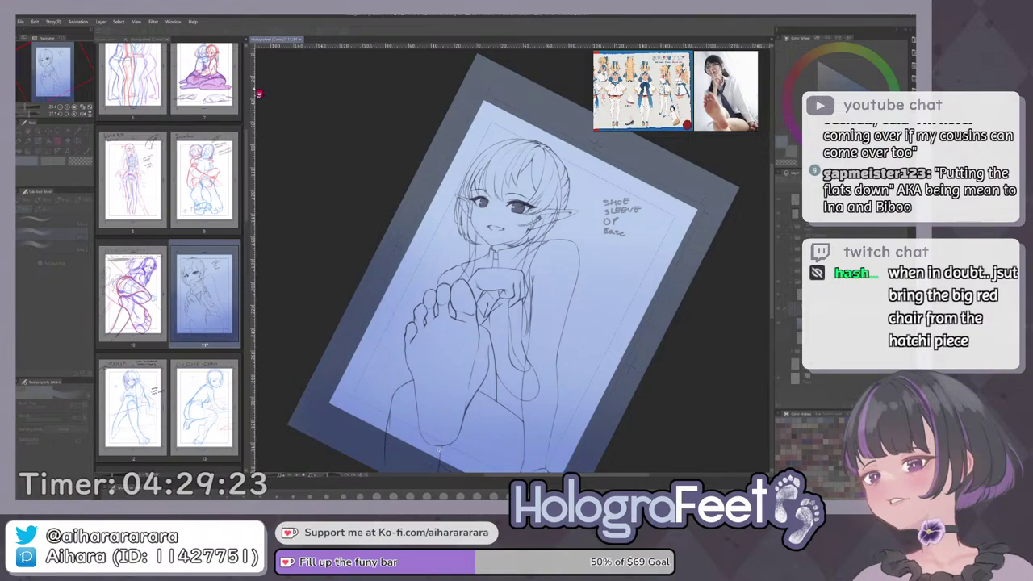
left_click(726, 223)
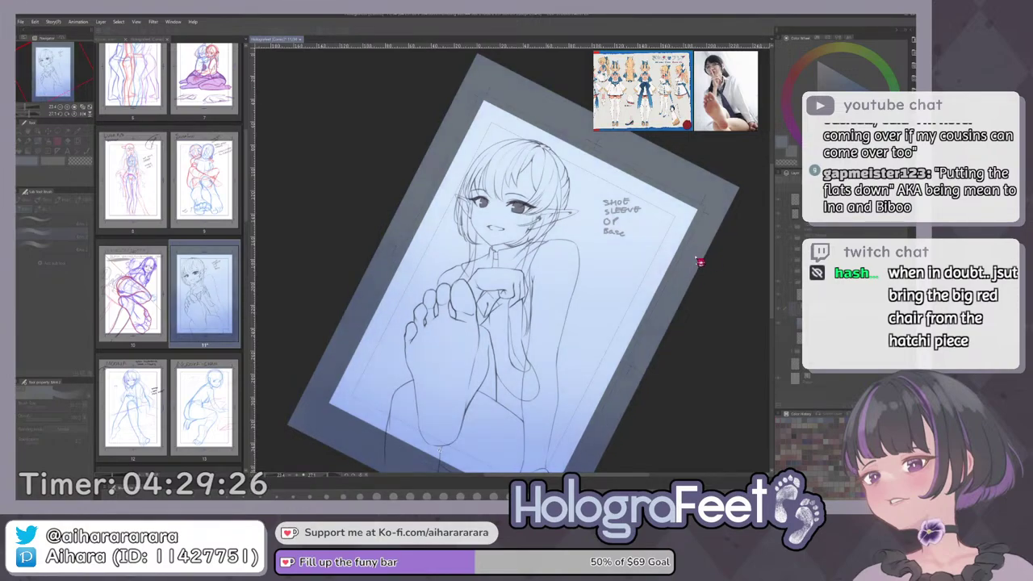
left_click(699, 252)
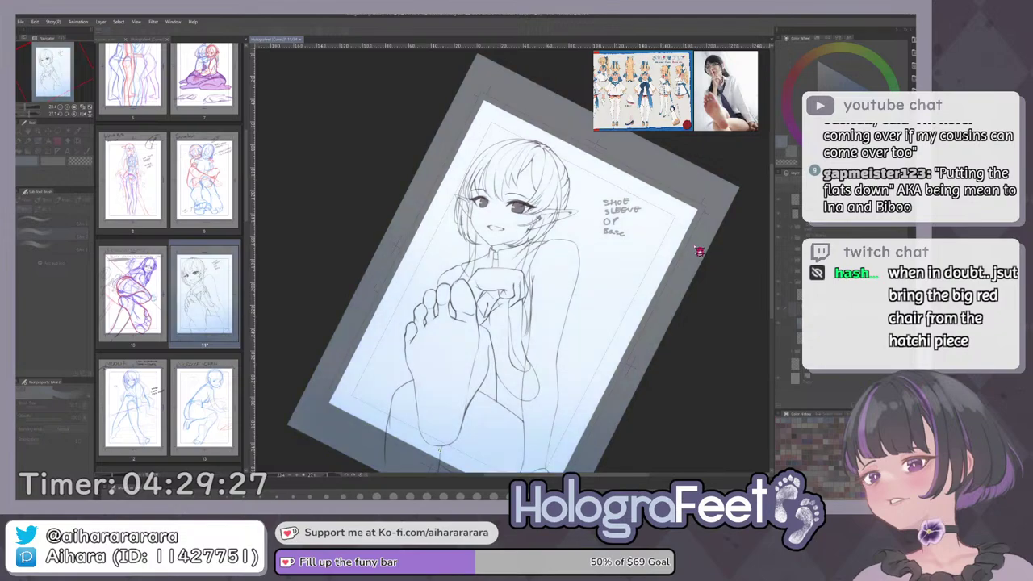
left_click(762, 216)
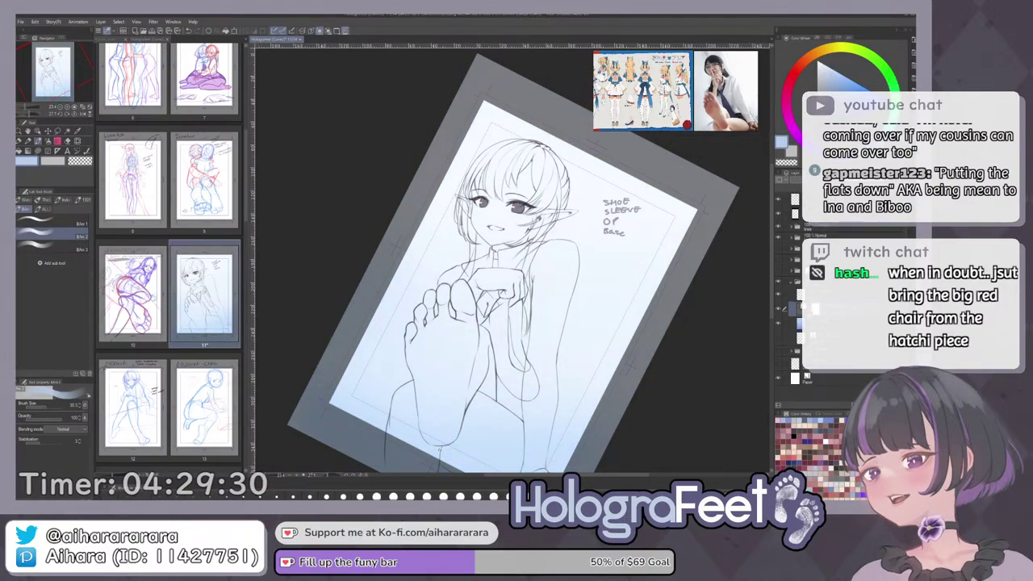
Select the empty layer above the correction layer and sample a pale grey-blue from the background for the brush.
key("ctrl+@")
left_click(814, 294)
left_click_drag(769, 109, 761, 161)
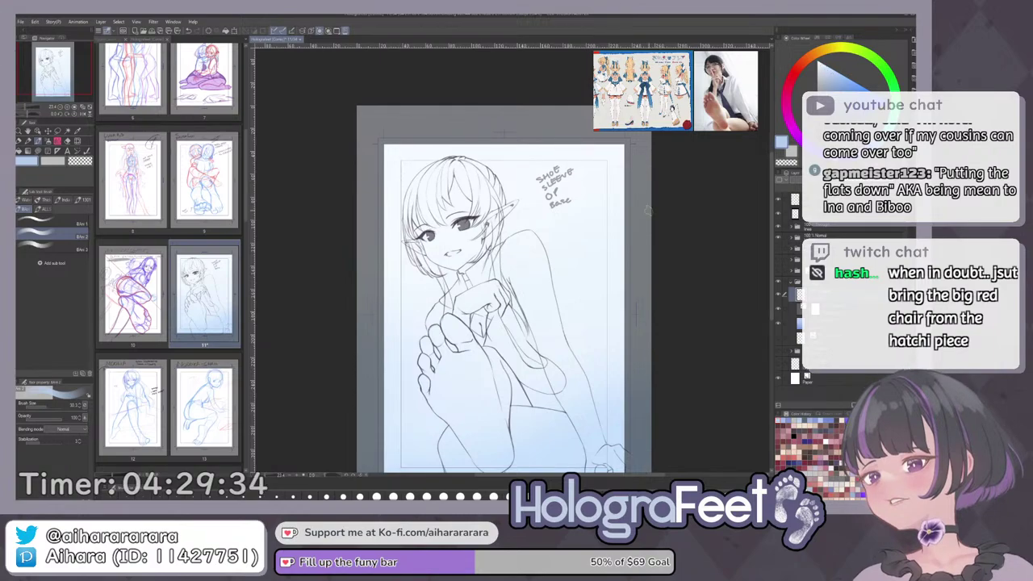
left_click(583, 285, "alt")
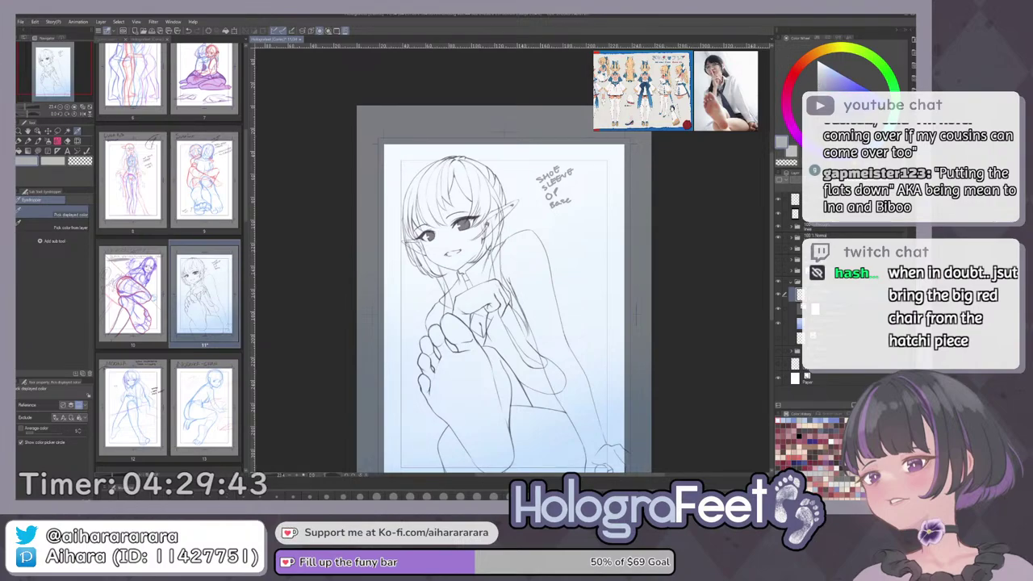
key("b")
Try thick grey brush strokes winding over the face, torso and the background beside the leg.
left_click_drag(581, 238, 529, 313)
mouse_move(582, 260)
left_mouse_down()
mouse_move(539, 338)
mouse_move(567, 304)
mouse_move(567, 280)
left_mouse_up()
key("ctrl+z")
scroll(569, 294, "down", 2)
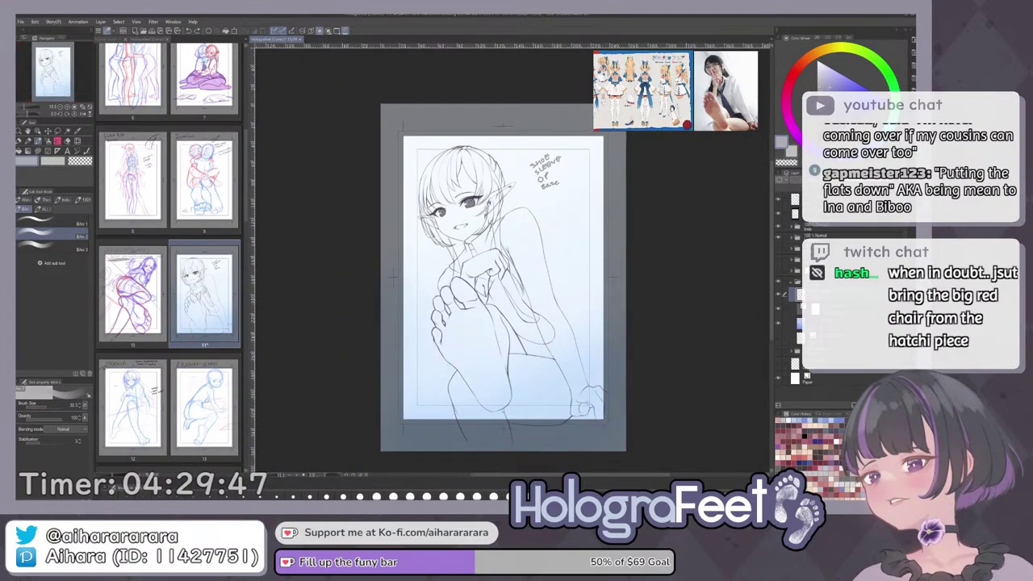
mouse_move(447, 167)
left_mouse_down()
mouse_move(490, 246)
mouse_move(587, 256)
left_mouse_up()
mouse_move(607, 268)
left_mouse_down()
mouse_move(595, 302)
mouse_move(601, 331)
left_mouse_up()
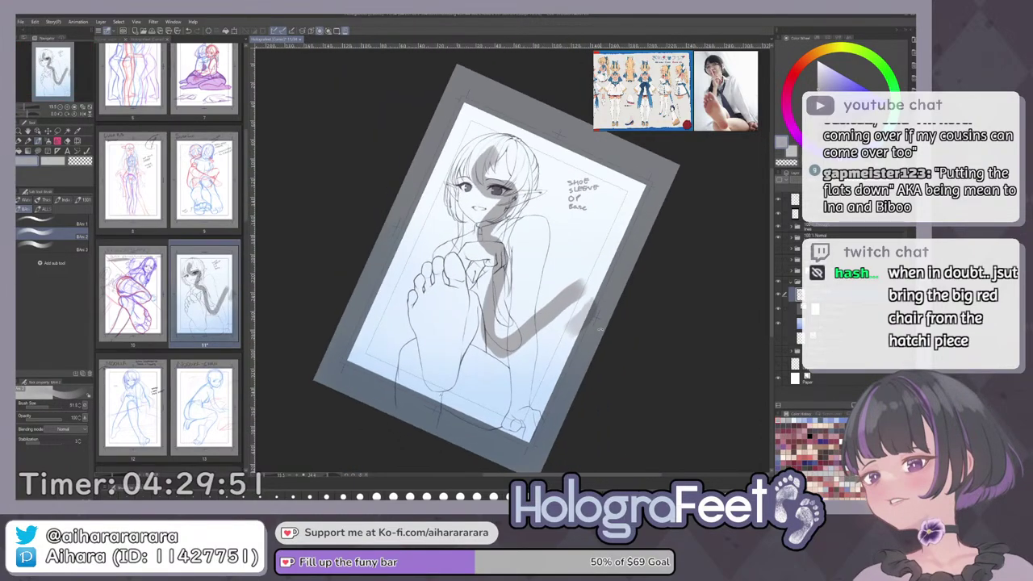
key("ctrl+z")
key("ctrl+z")
Try a broad grey watercolor band running from the page's upper corner over the face and down the torso.
key("b")
key("b")
key("b")
mouse_move(457, 100)
left_mouse_down()
mouse_move(481, 149)
mouse_move(508, 313)
mouse_move(471, 149)
mouse_move(506, 305)
left_mouse_up()
left_click_drag(496, 97, 497, 238)
left_click_drag(499, 117, 511, 289)
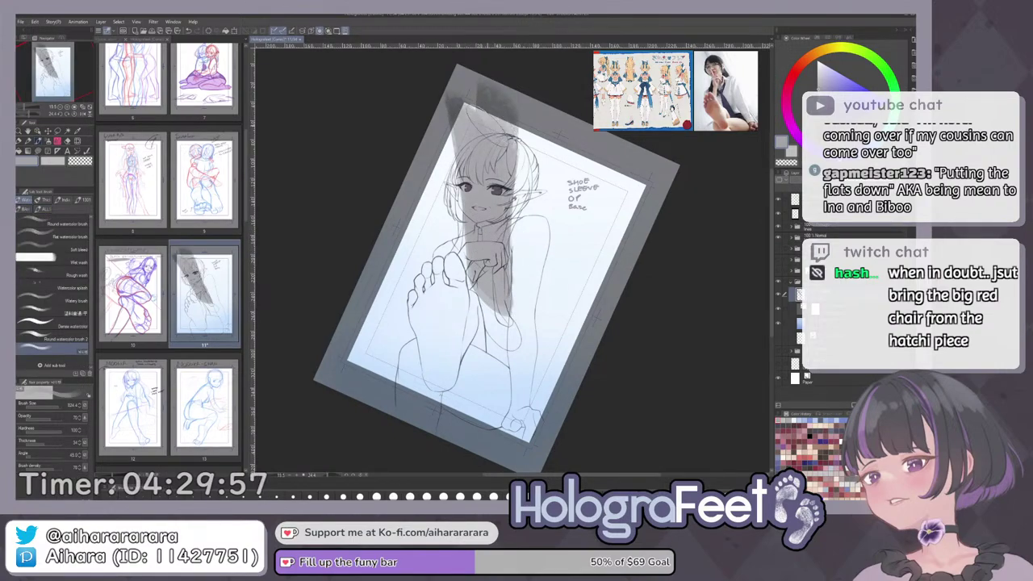
left_click_drag(463, 154, 490, 303)
Try spreading the grey watercolor wash along the page's top edge and down both sides of the head.
mouse_move(477, 97)
left_mouse_down()
mouse_move(468, 113)
mouse_move(470, 91)
mouse_move(427, 133)
left_mouse_up()
mouse_move(460, 89)
left_mouse_down()
mouse_move(521, 123)
mouse_move(518, 103)
mouse_move(480, 84)
mouse_move(552, 123)
left_mouse_up()
left_click_drag(456, 149, 451, 214)
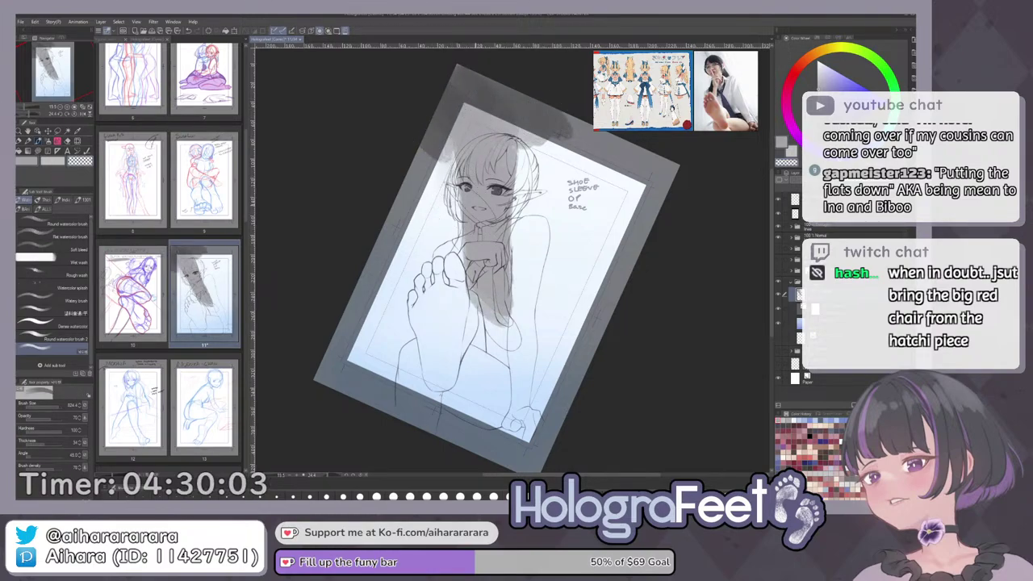
left_click_drag(526, 184, 523, 264)
key("ctrl+z")
key("ctrl+z")
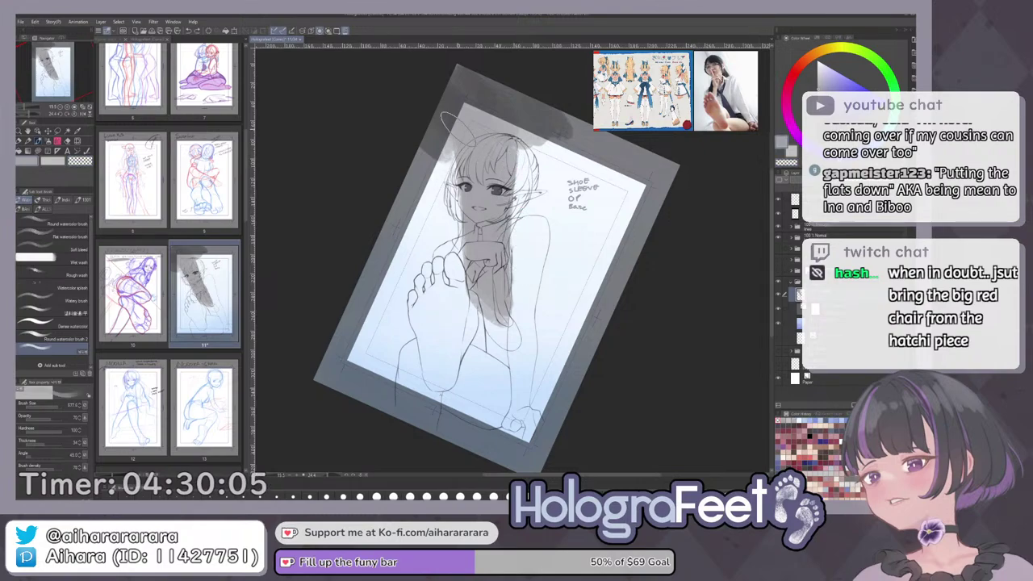
mouse_move(534, 126)
left_mouse_down()
mouse_move(549, 143)
mouse_move(533, 170)
left_mouse_up()
mouse_move(464, 150)
left_mouse_down()
mouse_move(428, 194)
mouse_move(430, 171)
left_mouse_up()
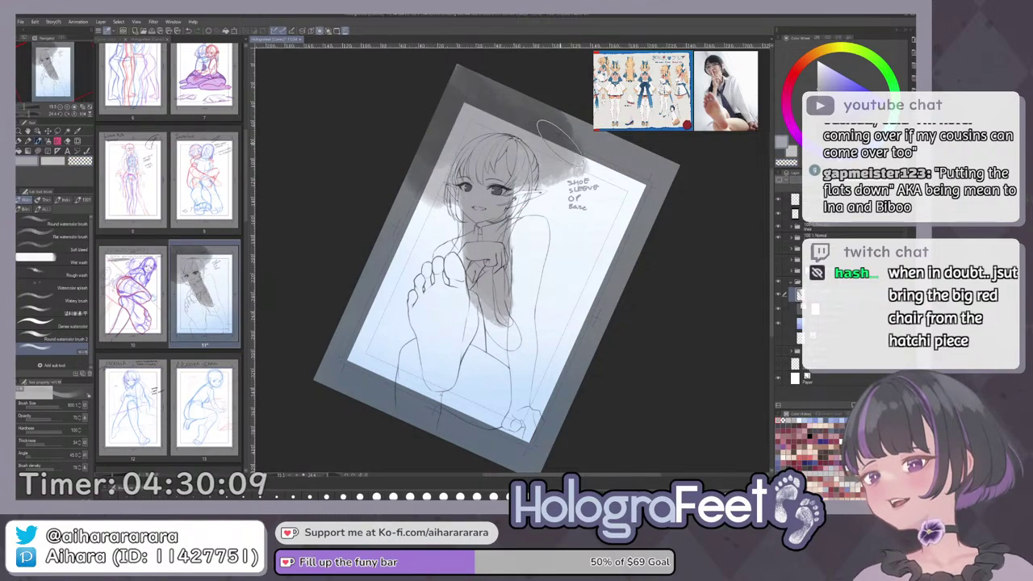
left_click_drag(561, 150, 548, 203)
Undo the grey washes along the page's top edge and around the head.
key("ctrl+z")
key("ctrl+z")
key("ctrl+z")
key("ctrl+z")
key("ctrl+z")
key("ctrl+z")
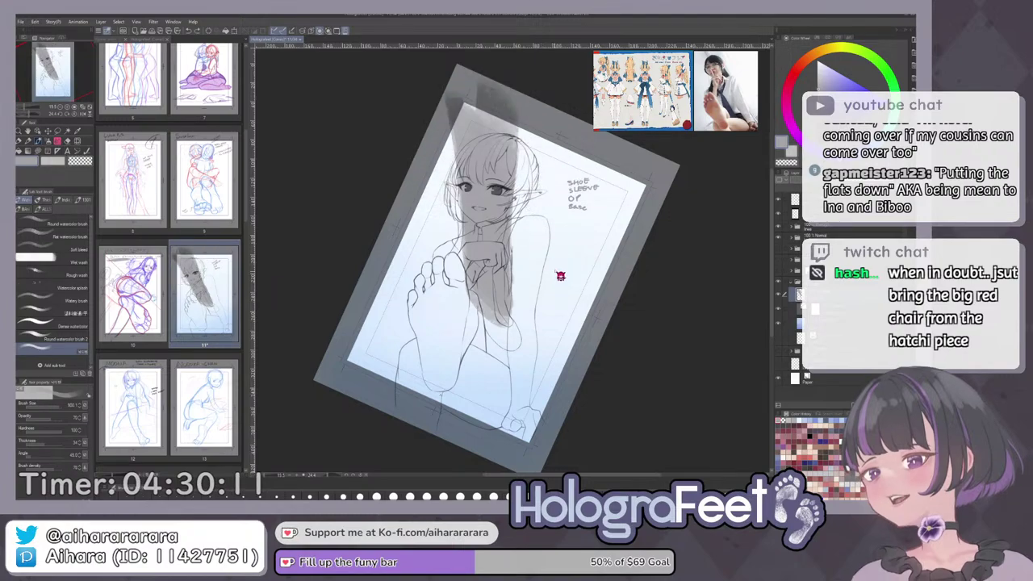
key("ctrl+y")
key("ctrl+z")
Try more grey strokes over the hair, and undo all the grey watercolor bands while keeping the correction layer.
left_click_drag(492, 161, 475, 149)
left_click_drag(471, 106, 475, 164)
key("ctrl+z")
left_click(534, 406)
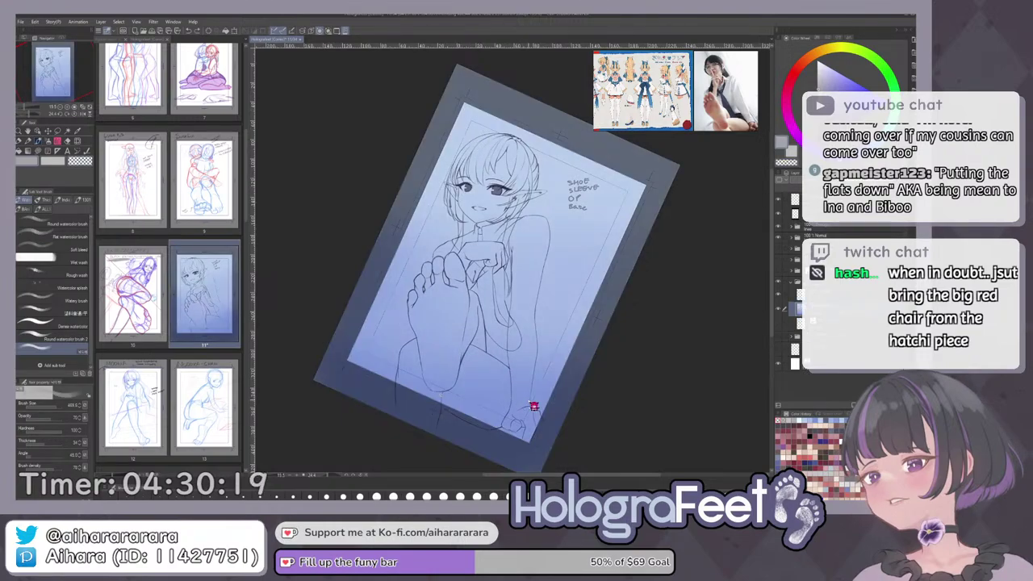
key("ctrl+z")
key("ctrl+z")
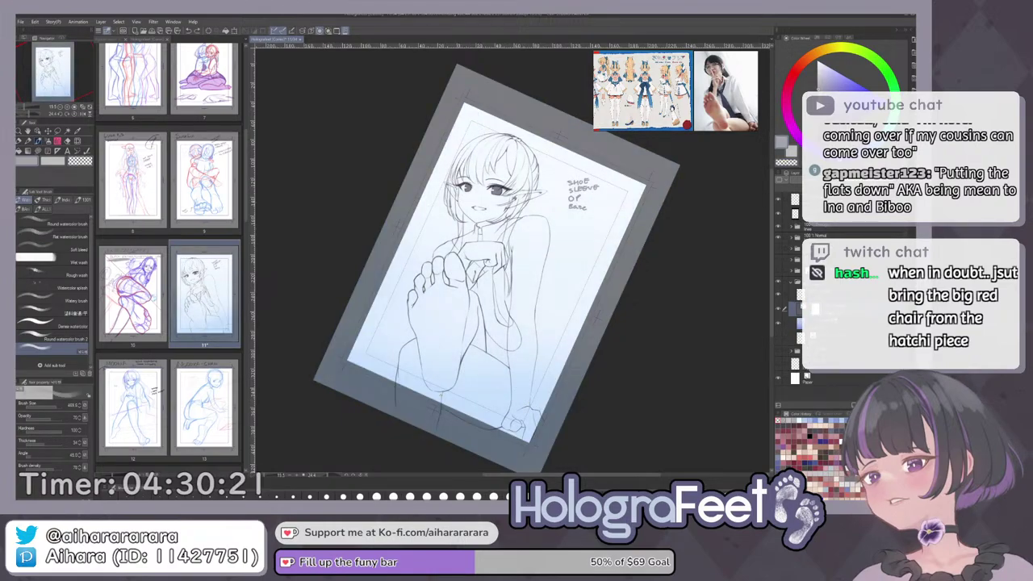
Paint a narrower grey watercolor beam from the page's upper corner over the face and torso down to the thigh.
left_click_drag(460, 77, 499, 242)
key("ctrl+z")
mouse_move(468, 82)
left_mouse_down()
mouse_move(486, 275)
mouse_move(493, 257)
mouse_move(497, 274)
left_mouse_up()
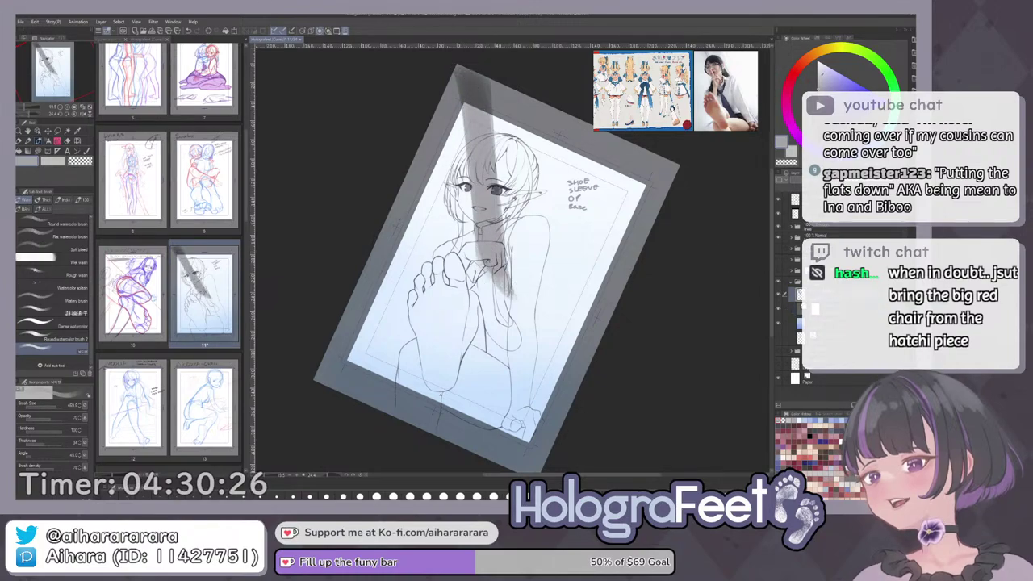
left_click_drag(466, 71, 494, 332)
left_click_drag(487, 271, 493, 360)
left_click_drag(468, 168, 490, 361)
Trim the grey beam's edge along the torso and thigh by brushing with transparent color.
key("c")
mouse_move(510, 207)
left_mouse_down()
mouse_move(512, 297)
mouse_move(494, 394)
left_mouse_up()
key("c")
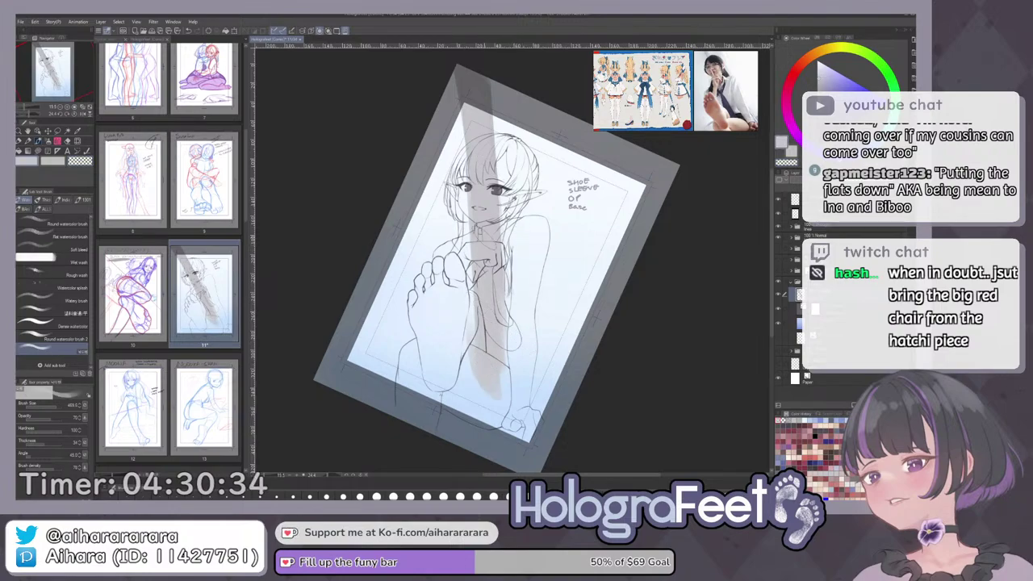
Extend the central grey watercolor beam over the torso and thigh with a split lower end.
left_click_drag(505, 332, 510, 394)
mouse_move(506, 279)
left_mouse_down()
mouse_move(512, 379)
mouse_move(527, 405)
left_mouse_up()
left_click_drag(473, 267, 478, 355)
Paint a narrow slanting grey beam in the background beside the supporting arm, and trim its edges with transparent color.
mouse_move(568, 166)
left_mouse_down()
mouse_move(584, 382)
mouse_move(557, 179)
mouse_move(572, 355)
left_mouse_up()
left_click_drag(567, 298, 565, 373)
left_click_drag(558, 252, 565, 363)
key("c")
left_click_drag(544, 166, 562, 376)
left_click_drag(544, 186, 558, 369)
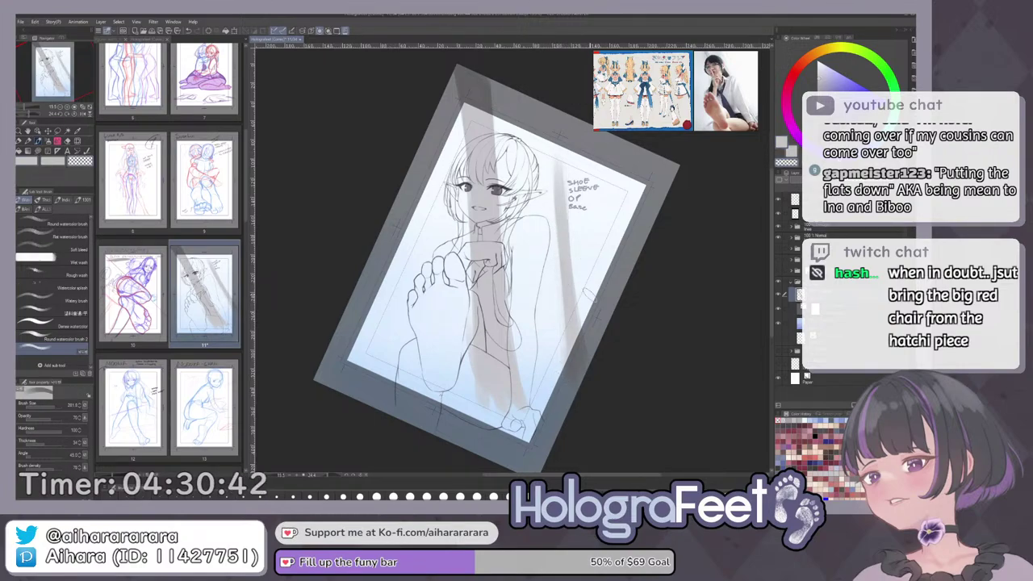
left_click_drag(569, 179, 585, 330)
Add a thinner grey beam nearer the page's right edge, and strengthen the one beside the arm.
key("c")
left_click_drag(598, 185, 613, 306)
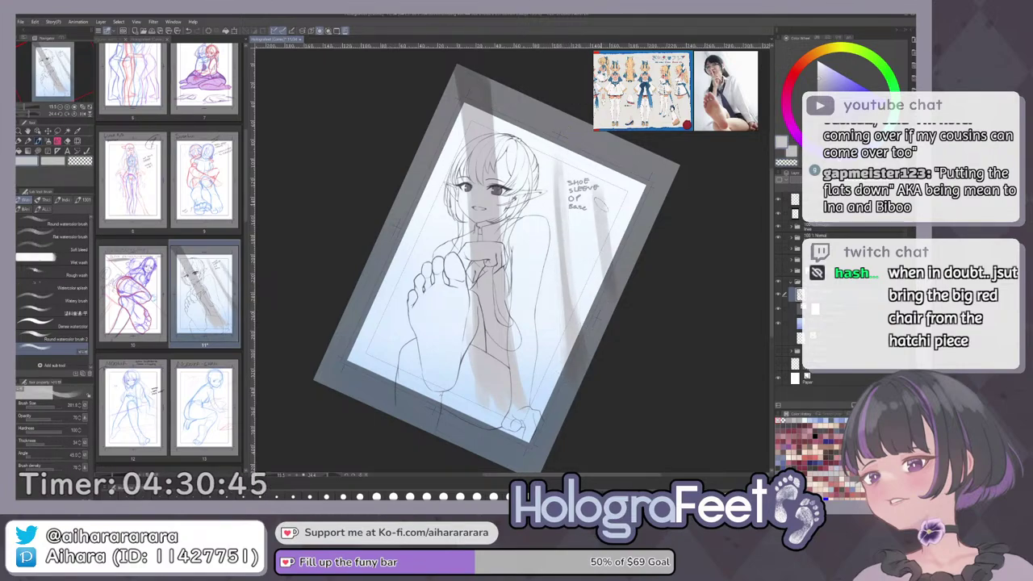
left_click_drag(560, 167, 571, 308)
left_click_drag(560, 161, 572, 315)
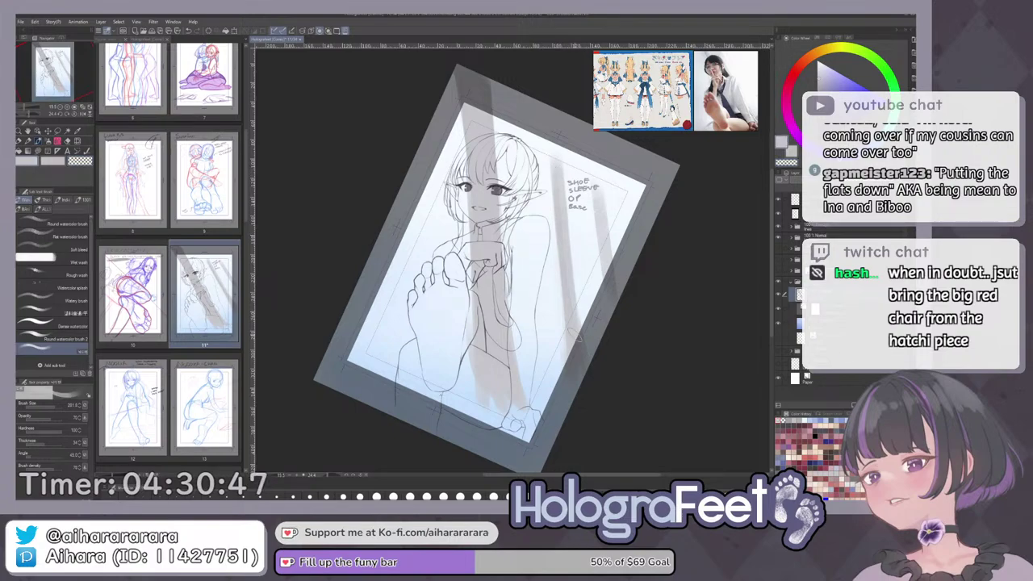
Paint two slanting grey beams with the watercolor brush, one across the raised foot and one in the background left of it.
key("b")
scroll(598, 295, "down", 2)
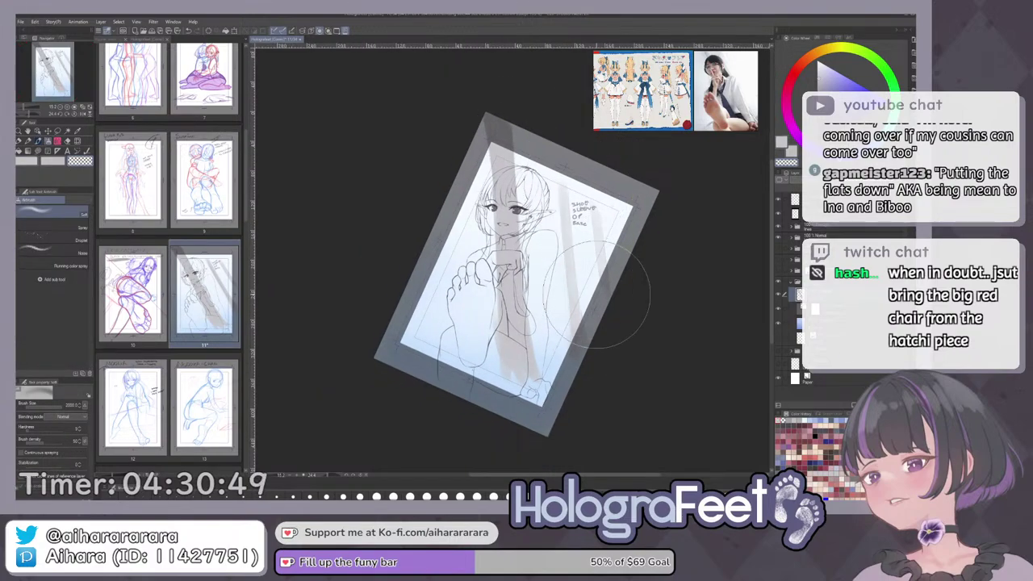
key("b")
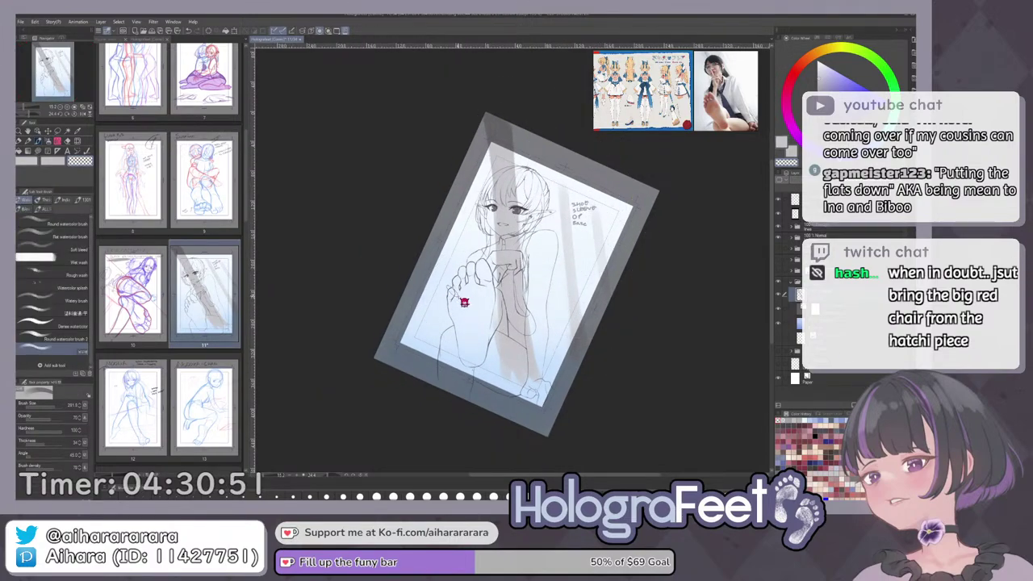
mouse_move(455, 266)
left_mouse_down()
mouse_move(450, 331)
mouse_move(468, 349)
left_mouse_up()
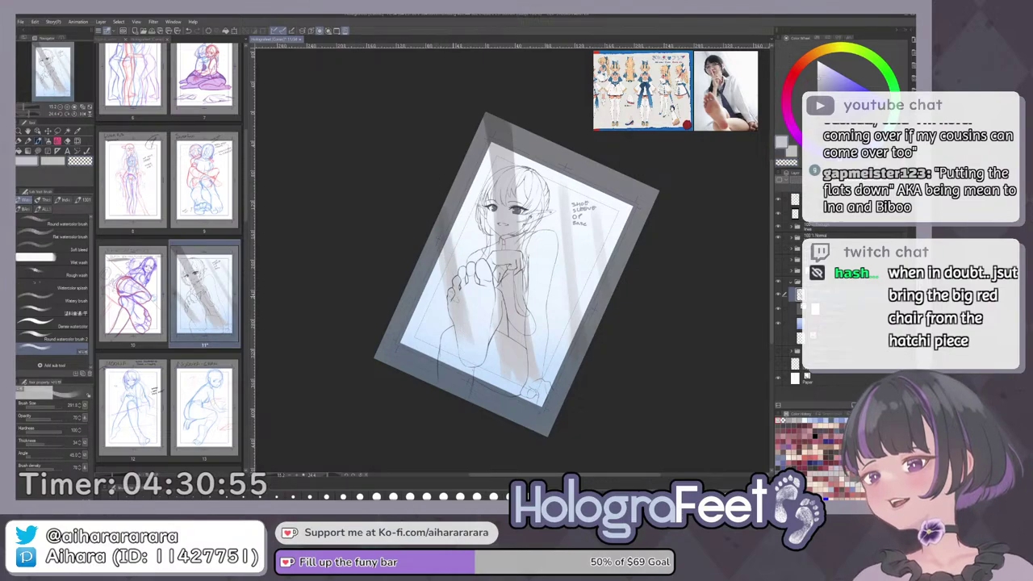
left_click_drag(420, 250, 450, 363)
Soften the grey beams around the raised foot with large Soft airbrush strokes in transparent color.
key("b")
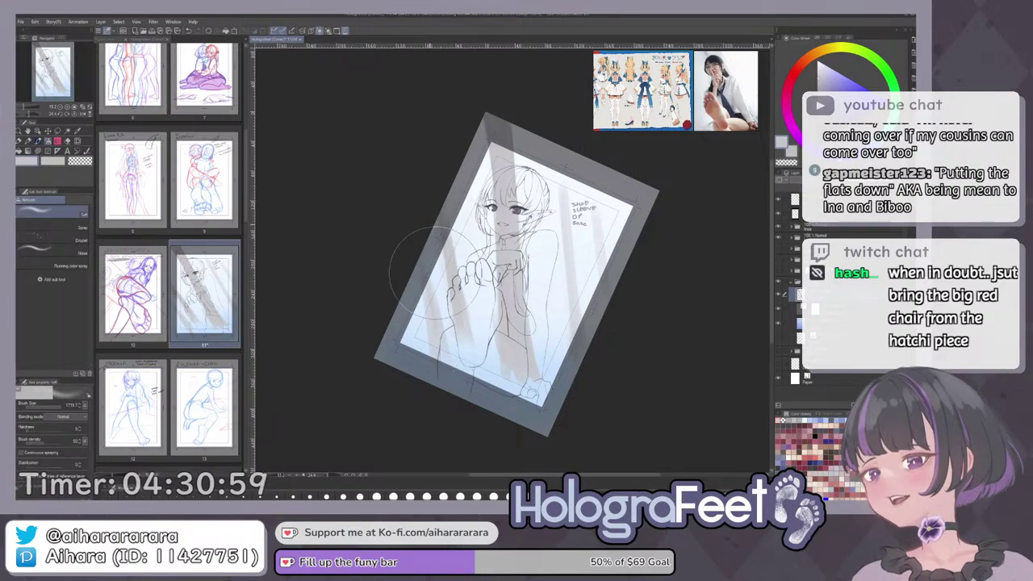
left_click_drag(436, 273, 454, 329)
left_click(443, 256, "alt")
key("ctrl+z")
left_click_drag(433, 213, 450, 363)
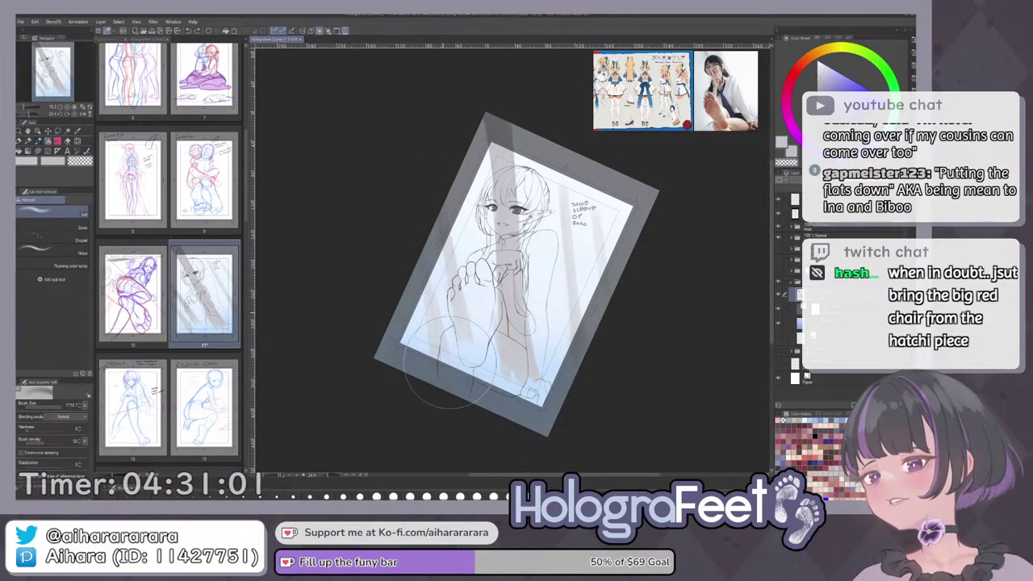
key("ctrl+0")
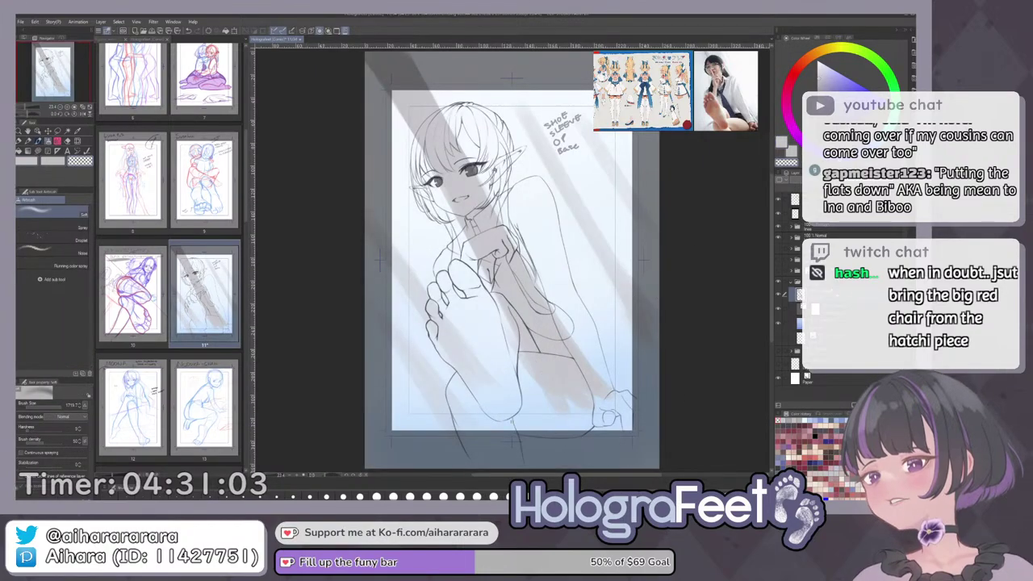
Show the figure's purple silhouette flat and select its layer inside the flats folder.
left_click(783, 255)
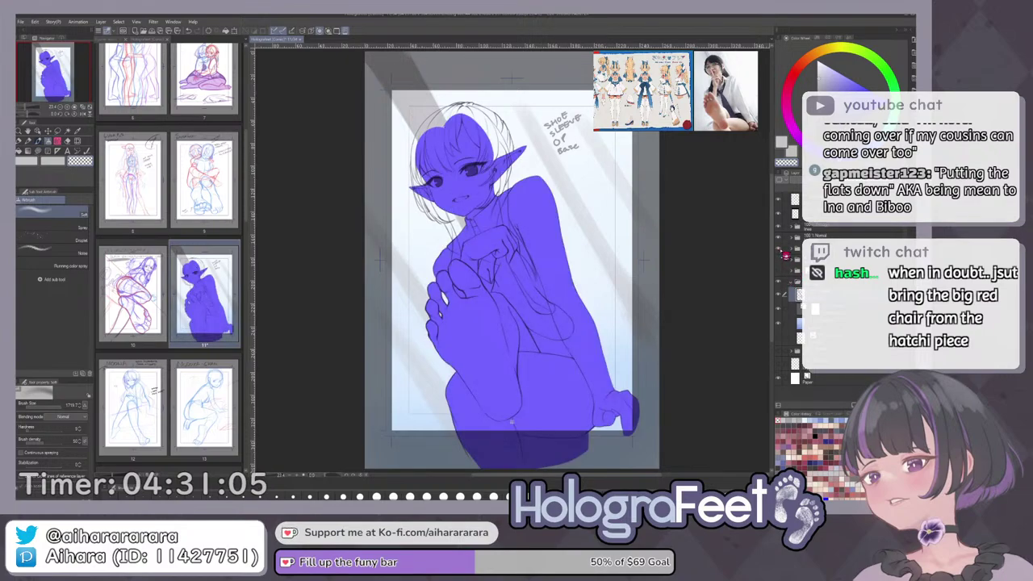
scroll(634, 375, "down", 3)
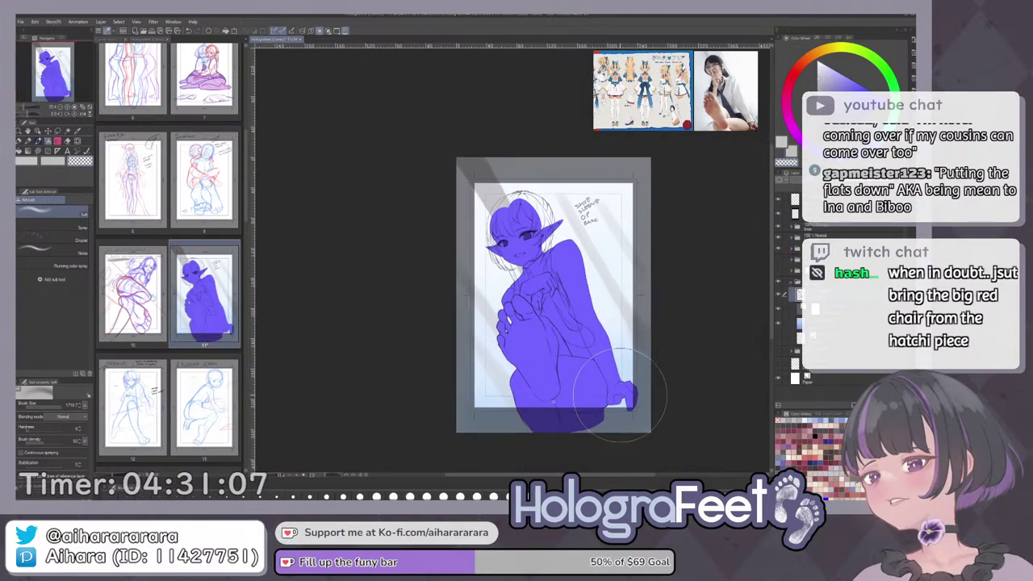
key("ctrl+0")
left_click(831, 216)
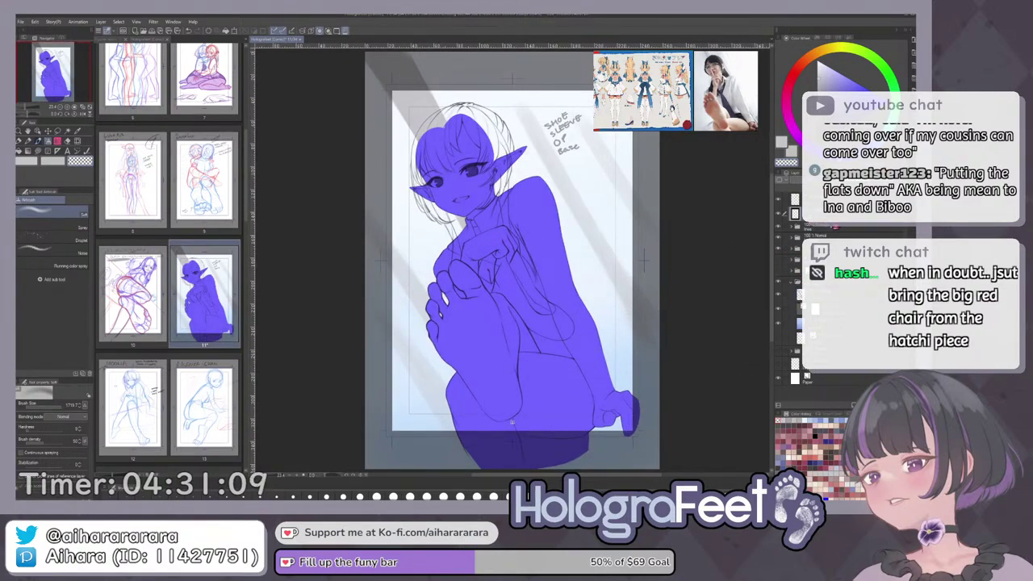
left_click(836, 229)
left_click(836, 237)
left_click(835, 249)
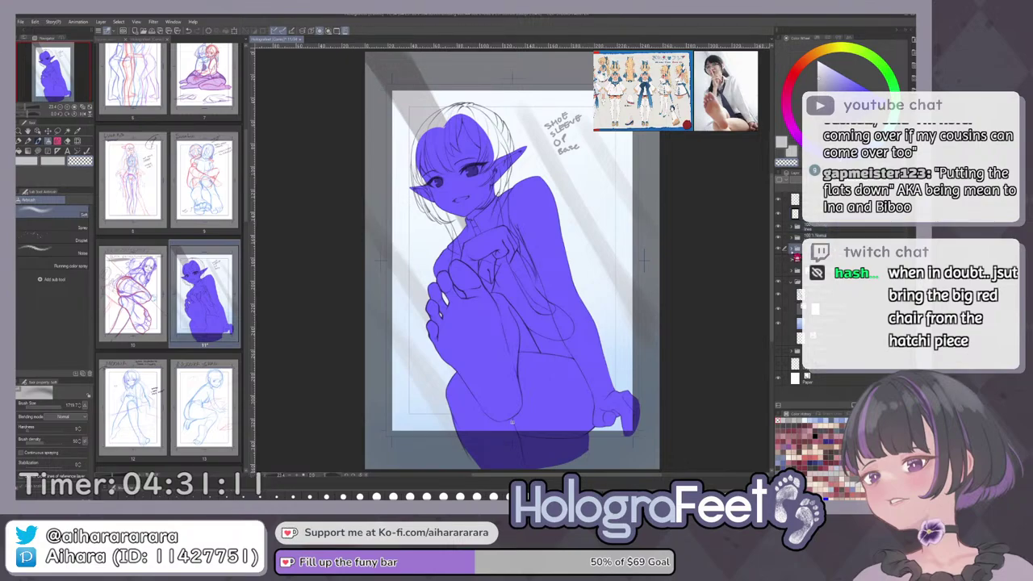
left_click(791, 248)
left_click(797, 289)
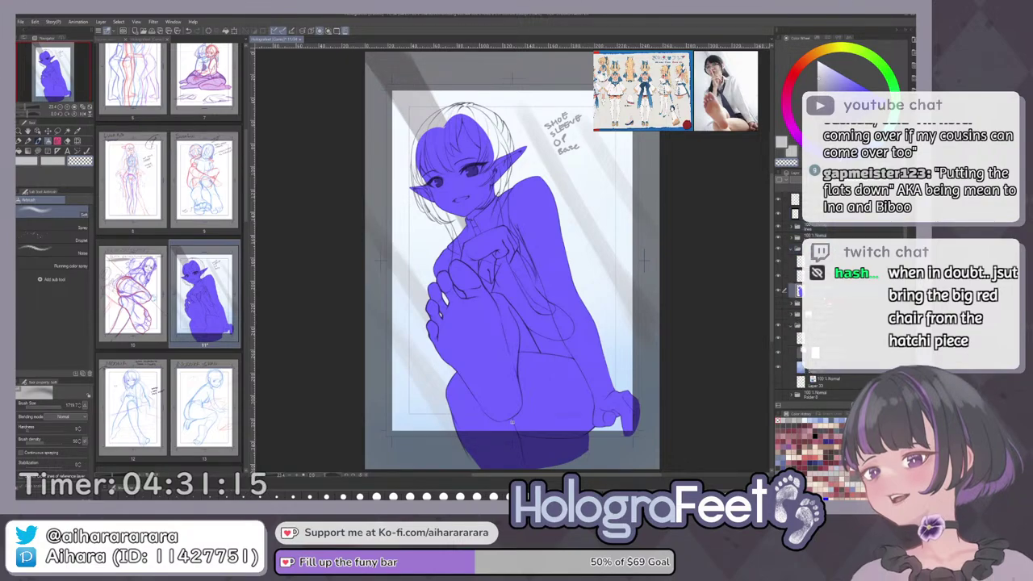
Load the silhouette as a selection and fill it with a light tan skin tone on the layer above the purple flat.
left_click(834, 275)
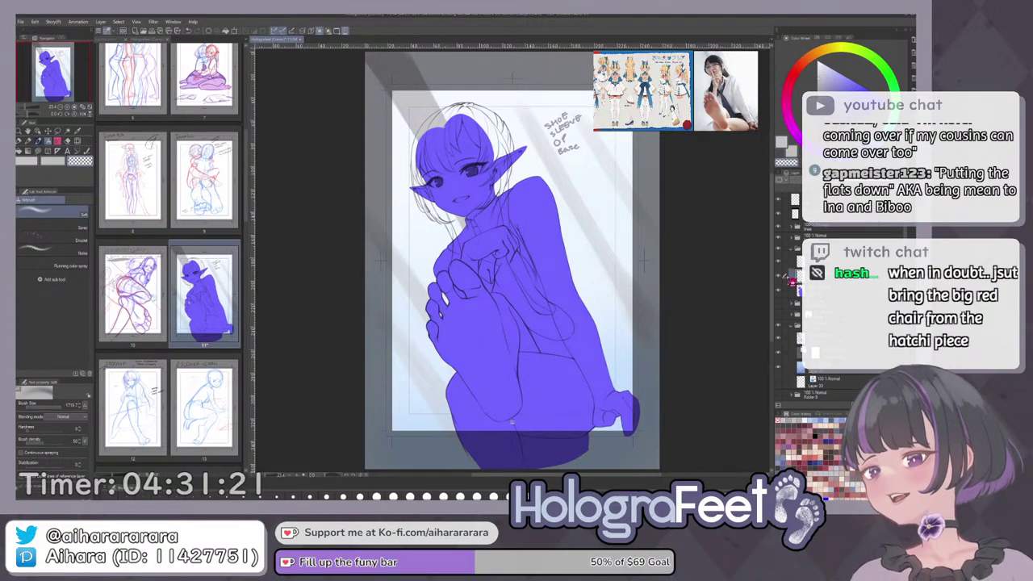
left_click(811, 57)
left_click_drag(816, 63, 829, 80)
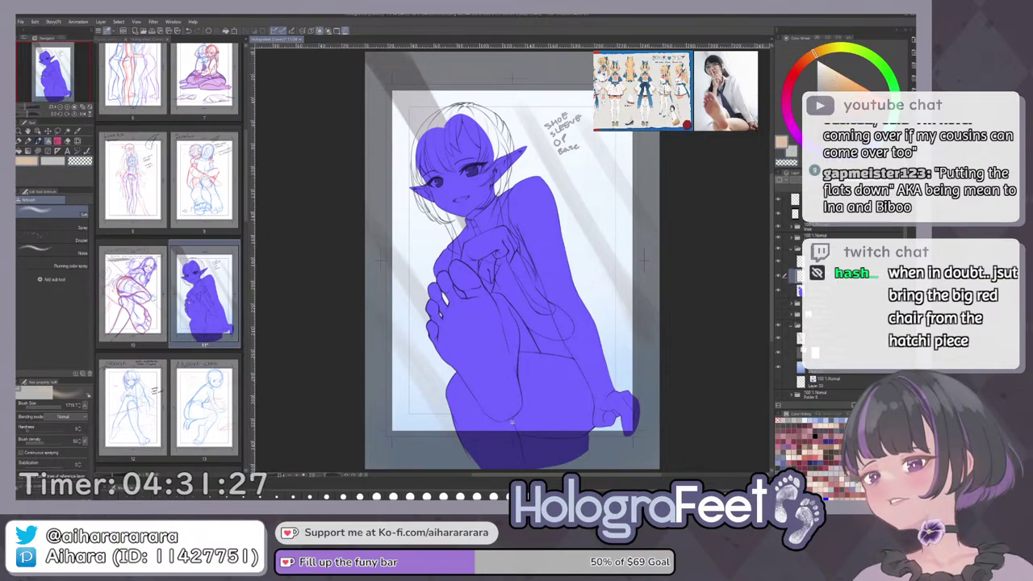
key("ctrl+shift+d")
left_click(555, 459)
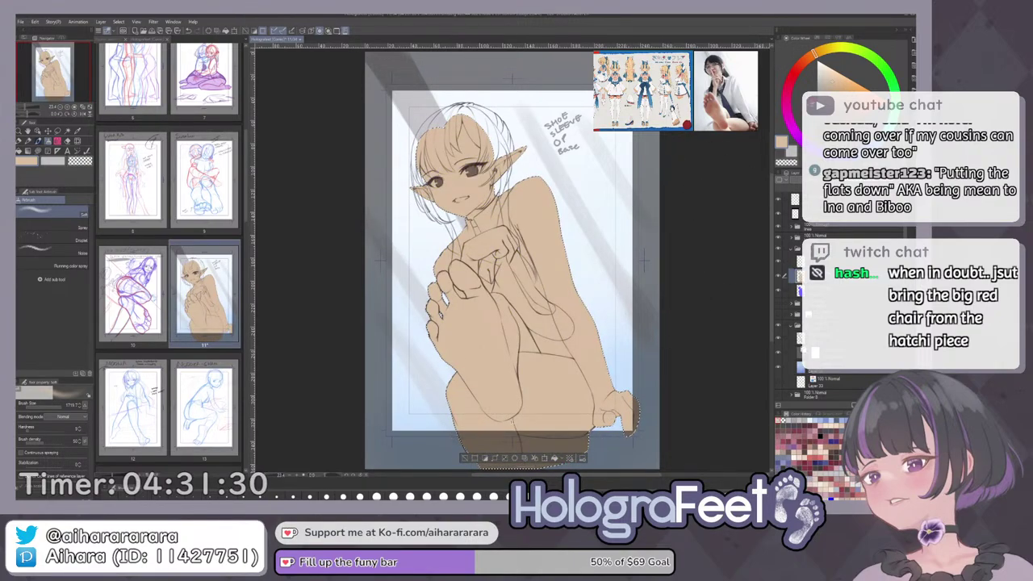
Refill the figure selection with adjusted skin tones, settling on a pale pinkish peach.
left_click(836, 74)
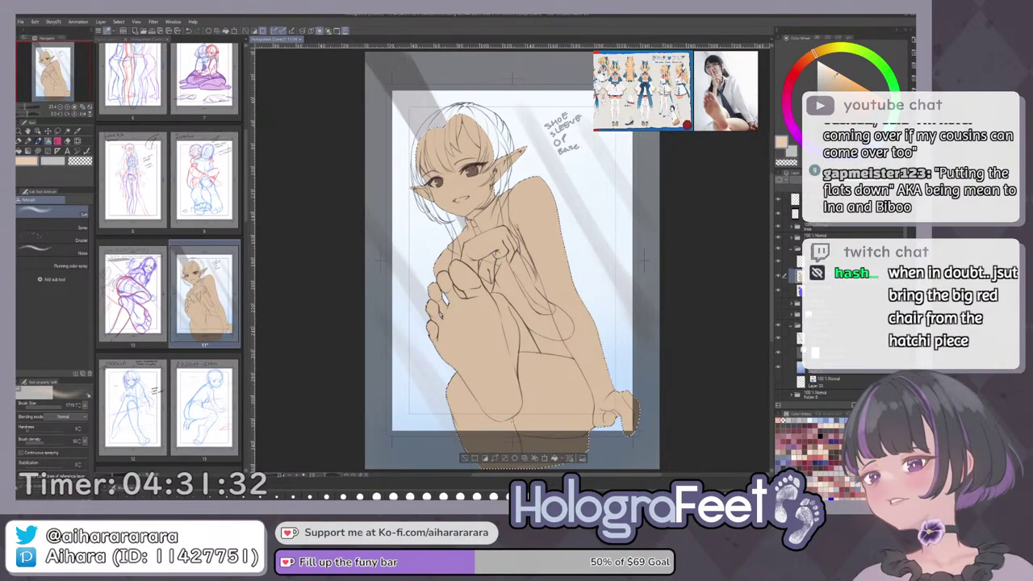
key("alt+Delete")
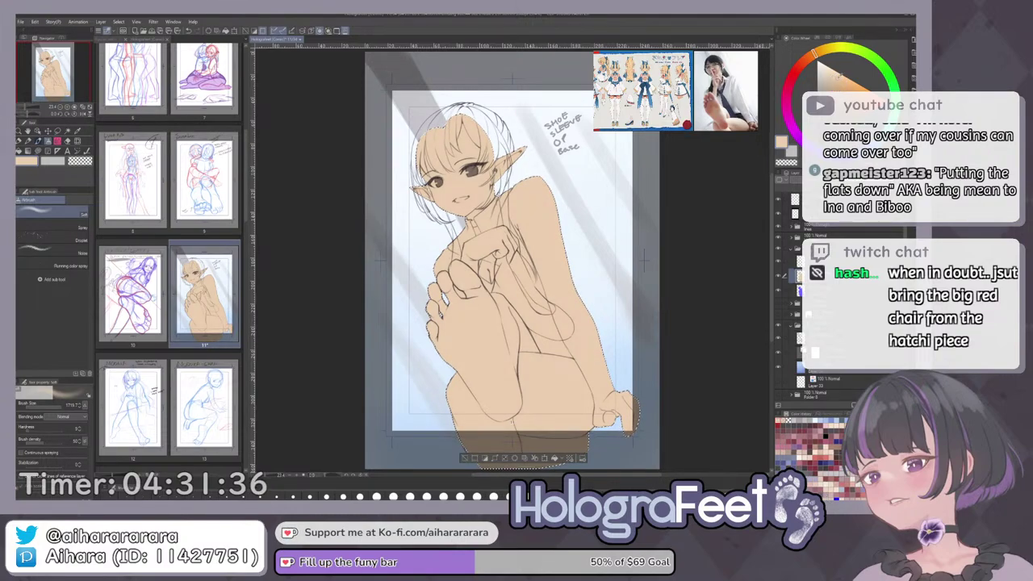
key("alt+Delete")
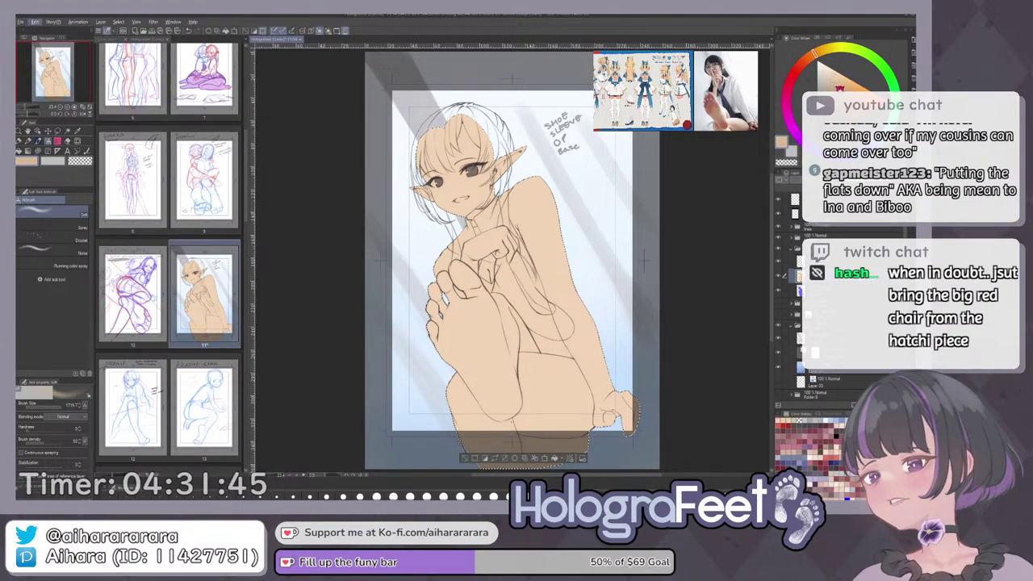
key("alt+Delete")
key("alt+Delete")
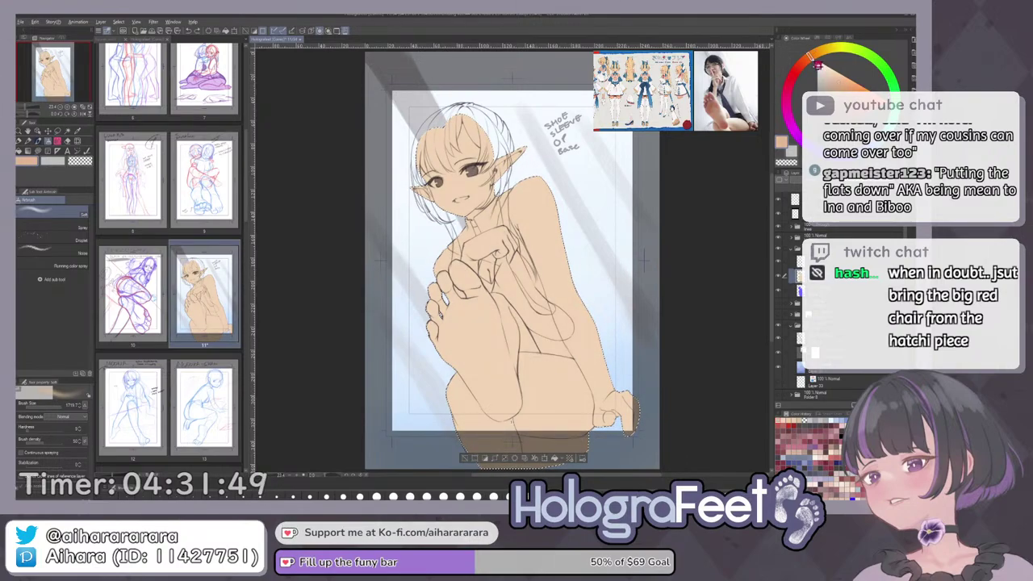
key("alt+BackSpace")
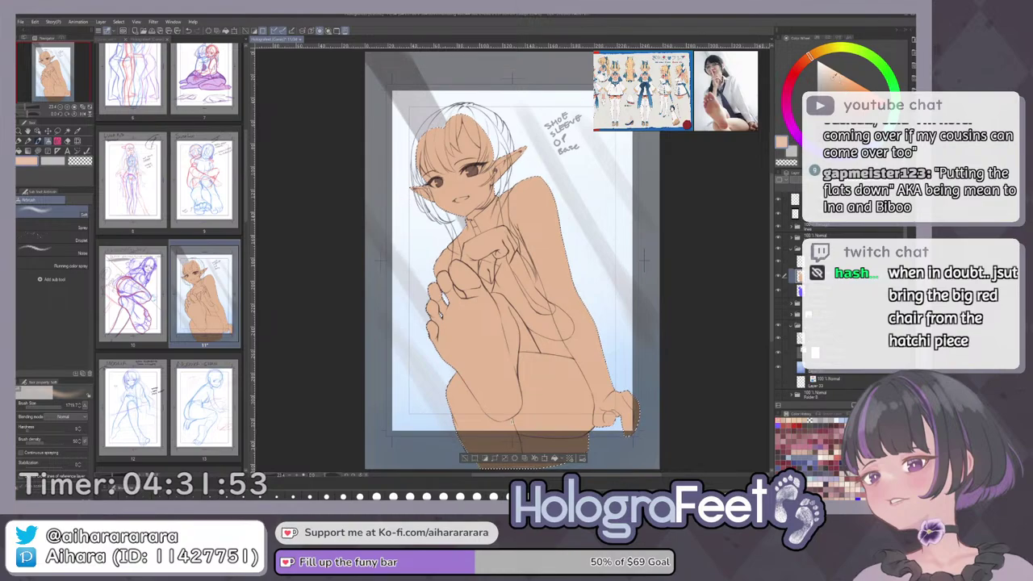
key("alt+BackSpace")
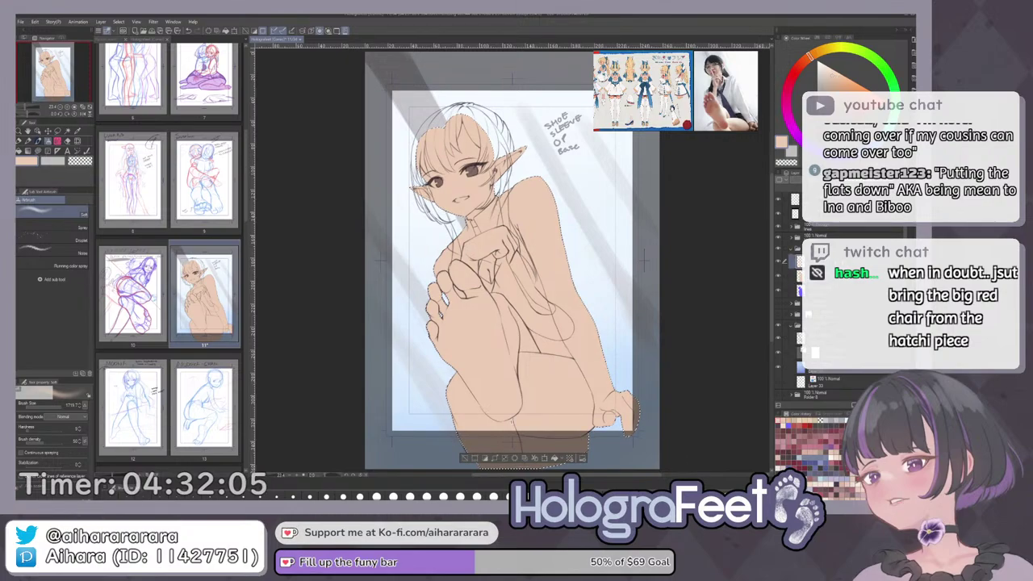
Set up the blending brush with white as the drawing color for painting over the skin flat.
left_click_drag(618, 297, 613, 331)
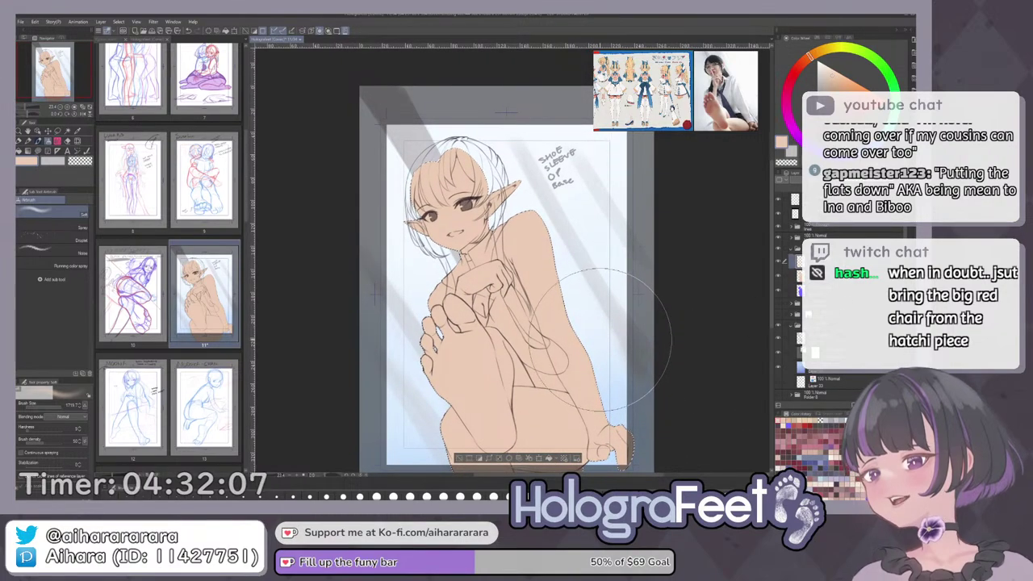
key("b")
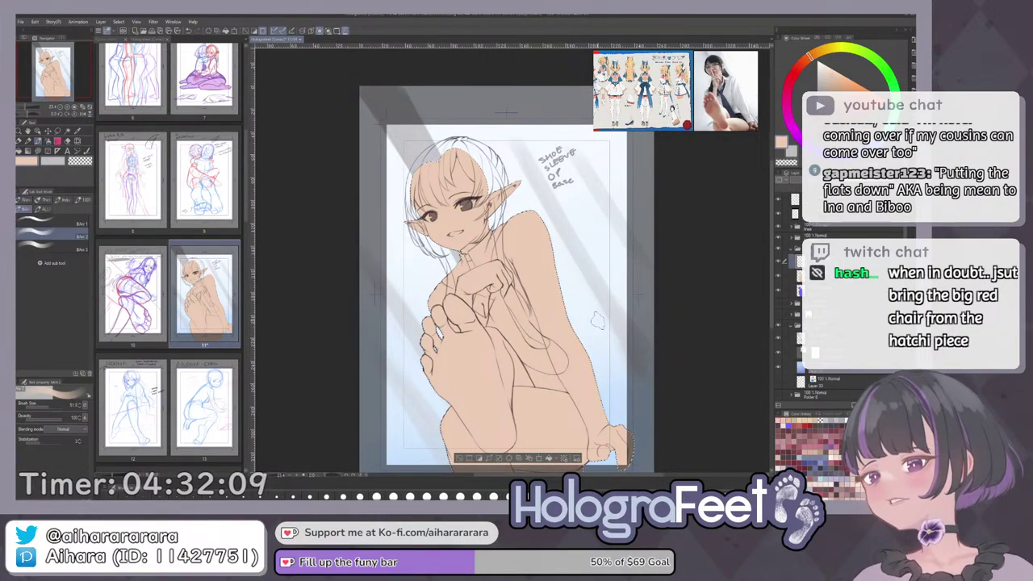
left_click(819, 67)
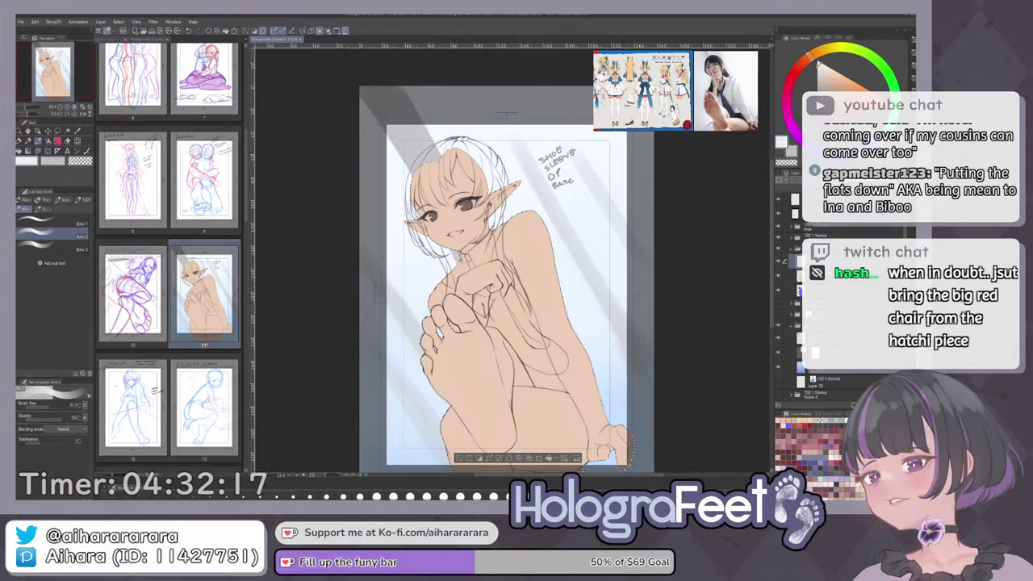
Try broad soft-edged white strokes along the supporting arm, and undo them.
left_click_drag(543, 235, 571, 343)
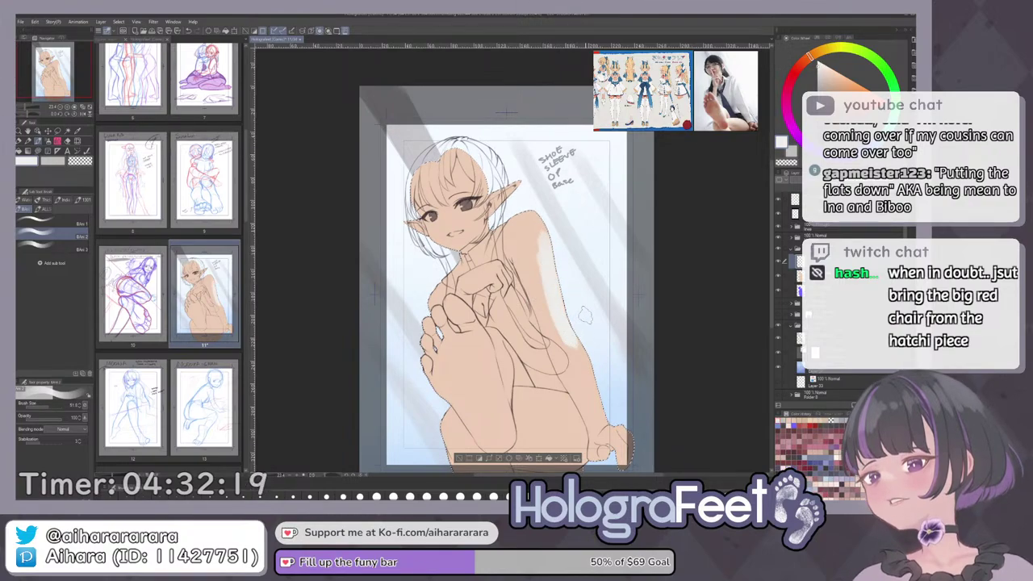
key("ctrl+z")
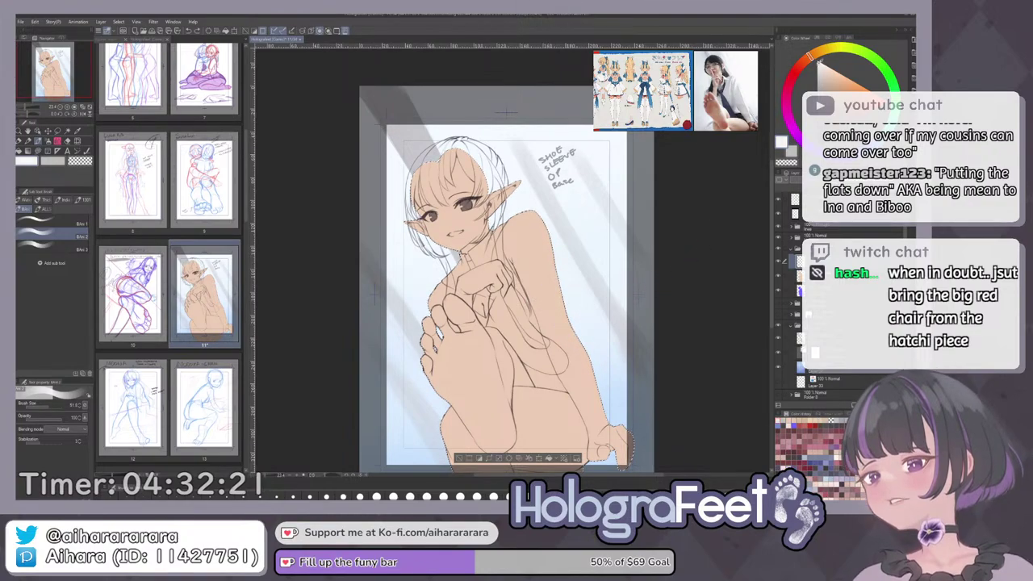
left_click_drag(536, 255, 558, 345)
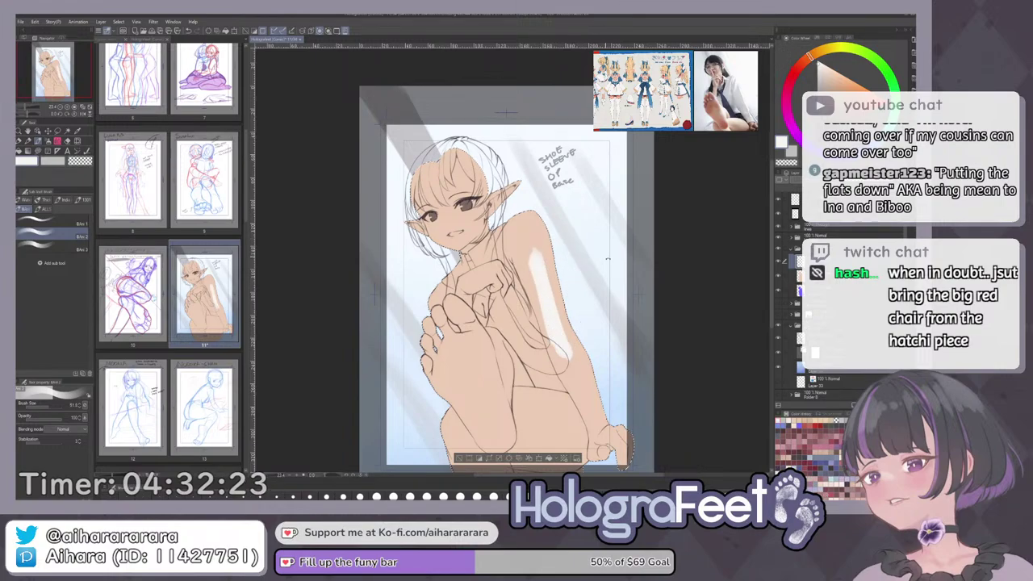
left_click_drag(629, 279, 594, 348)
key("ctrl+z")
mouse_move(529, 281)
left_mouse_down()
mouse_move(514, 319)
mouse_move(528, 289)
mouse_move(518, 291)
mouse_move(499, 361)
left_mouse_up()
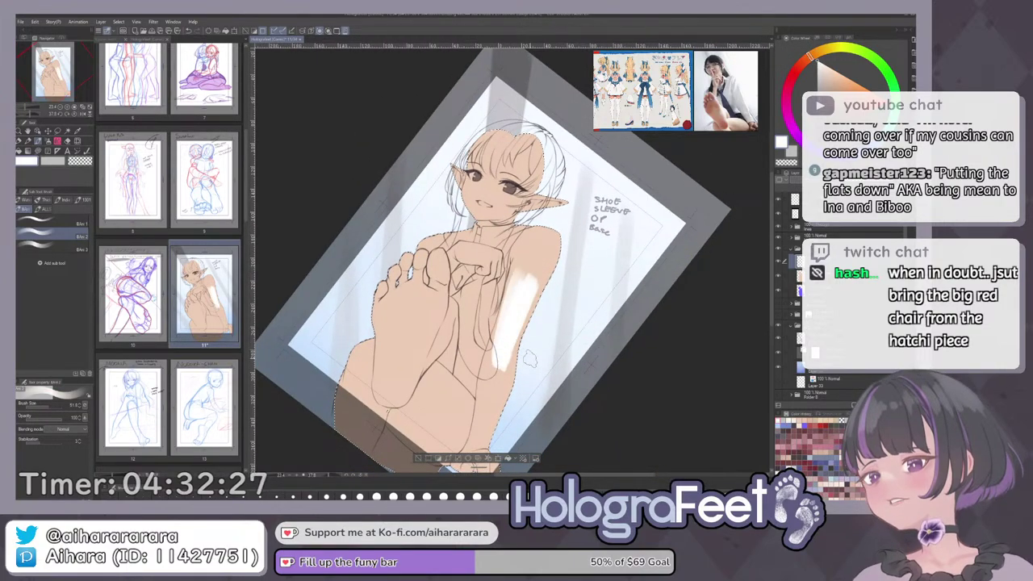
scroll(530, 331, "up", 3)
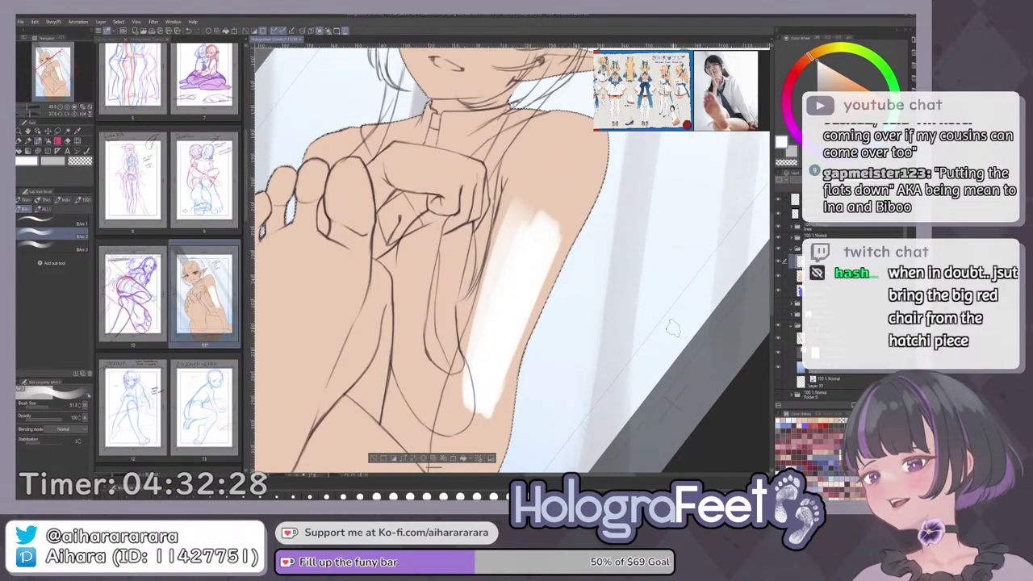
key("ctrl+z")
key("ctrl+z")
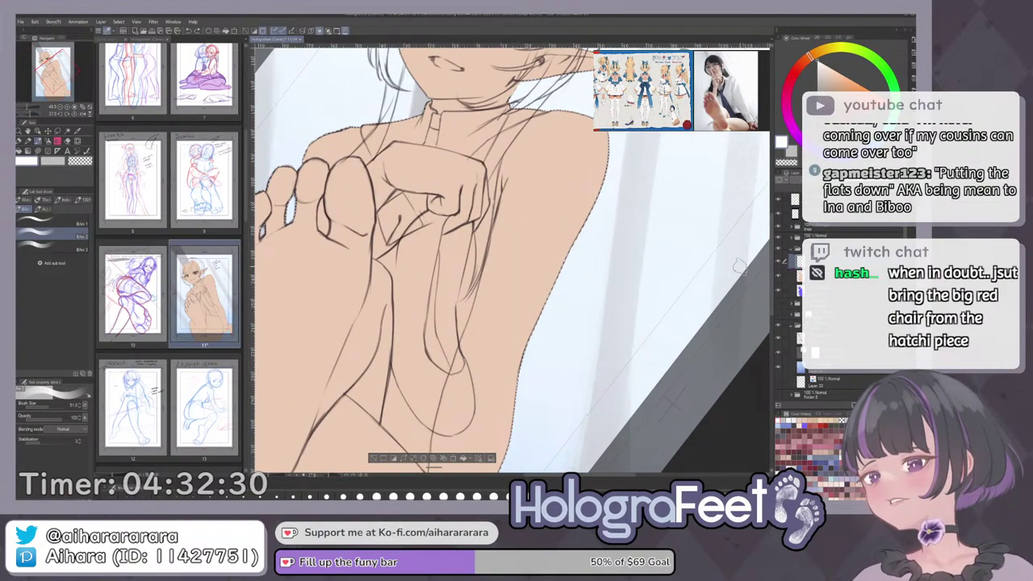
Paint a solid white stroke along the upper part of the supporting arm with a hard round brush.
key("b")
left_click_drag(540, 202, 498, 322)
key("ctrl+z")
key("b")
left_click_drag(558, 183, 501, 335)
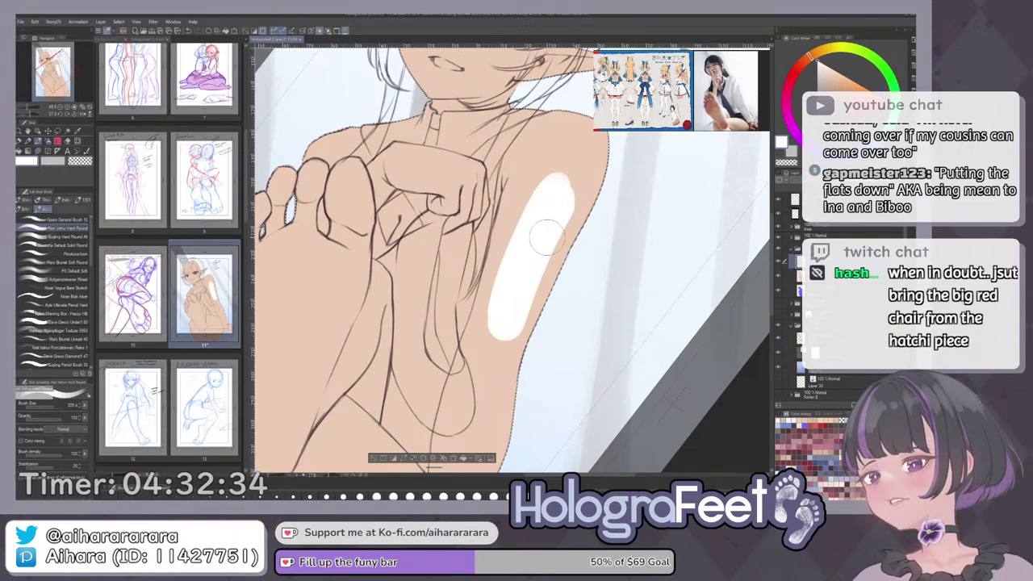
key("i")
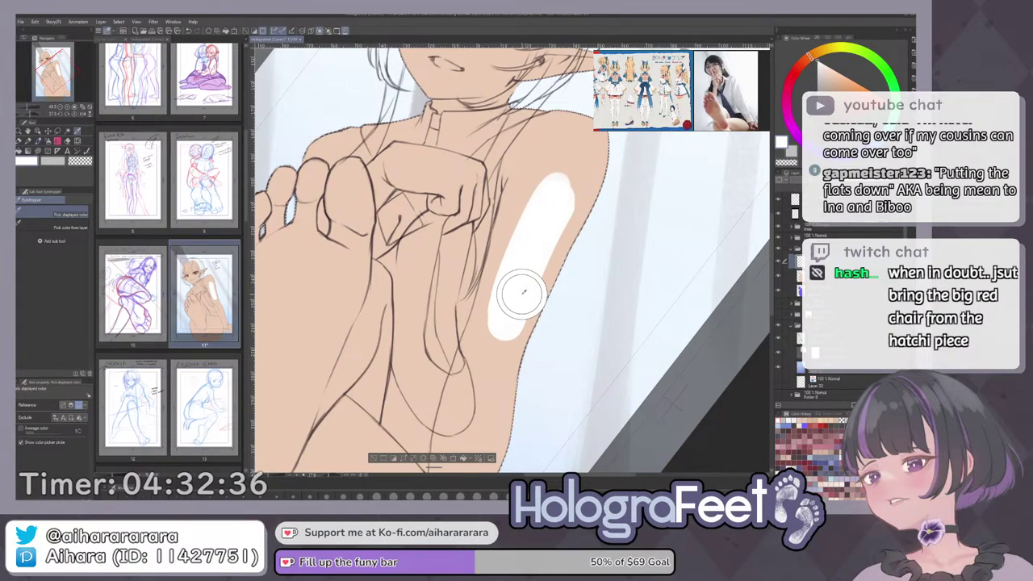
key("ctrl+0")
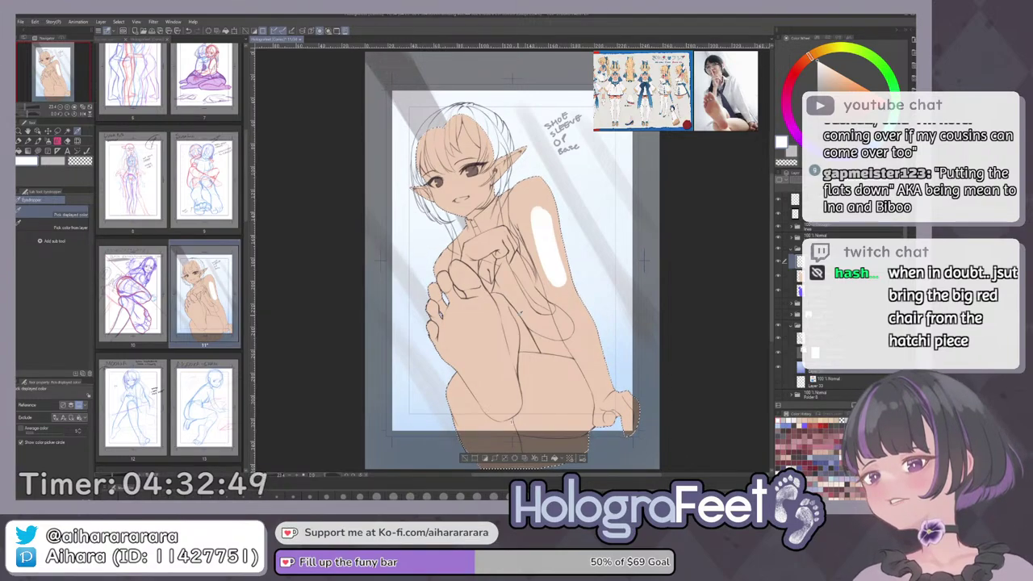
Hide the blue gradient background layer, leaving the grey beams on white, and undo the white stroke on the supporting arm.
left_click(783, 358)
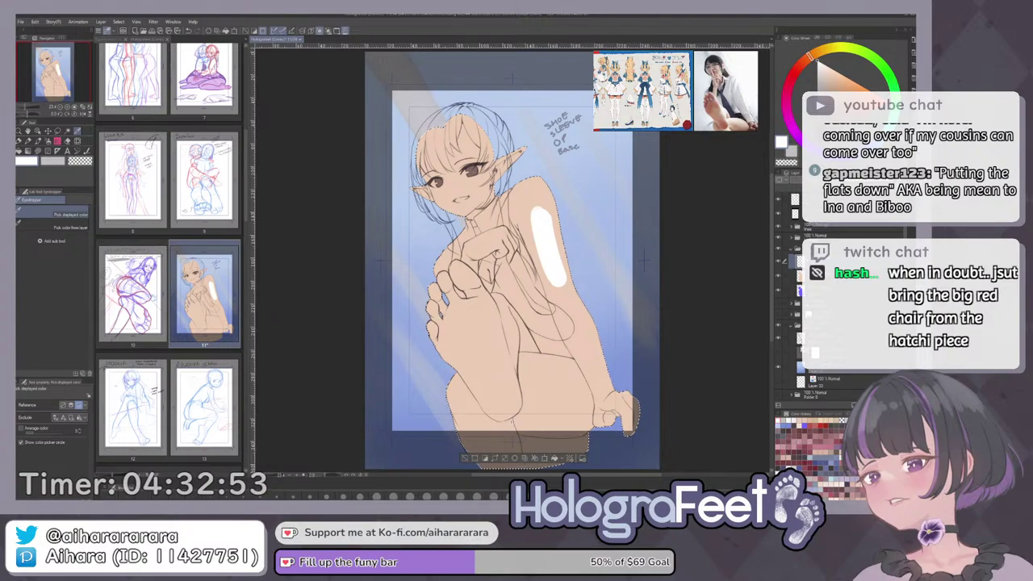
left_click(783, 374)
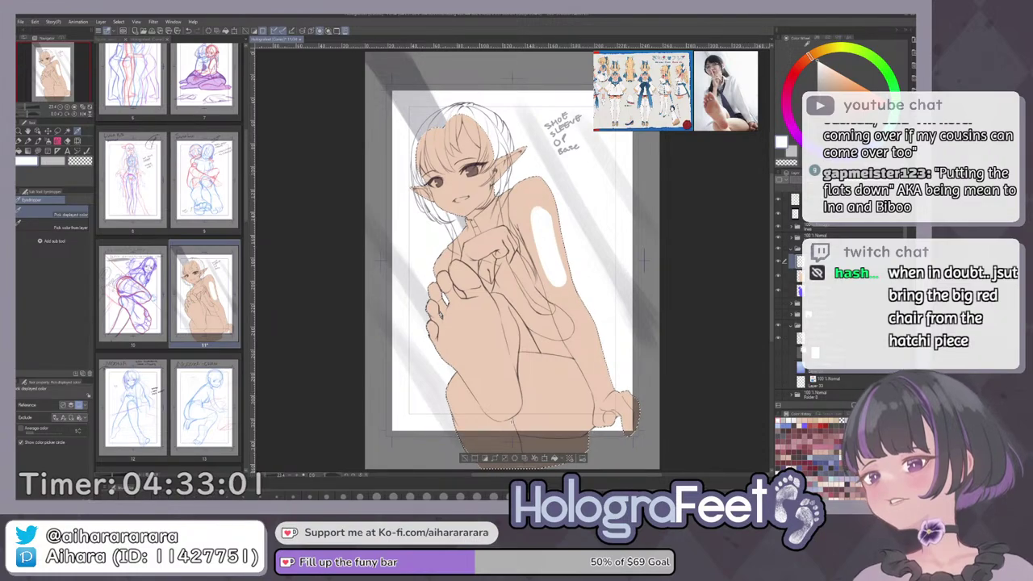
key("b")
mouse_move(597, 253)
left_mouse_down()
mouse_move(583, 235)
mouse_move(578, 303)
left_mouse_up()
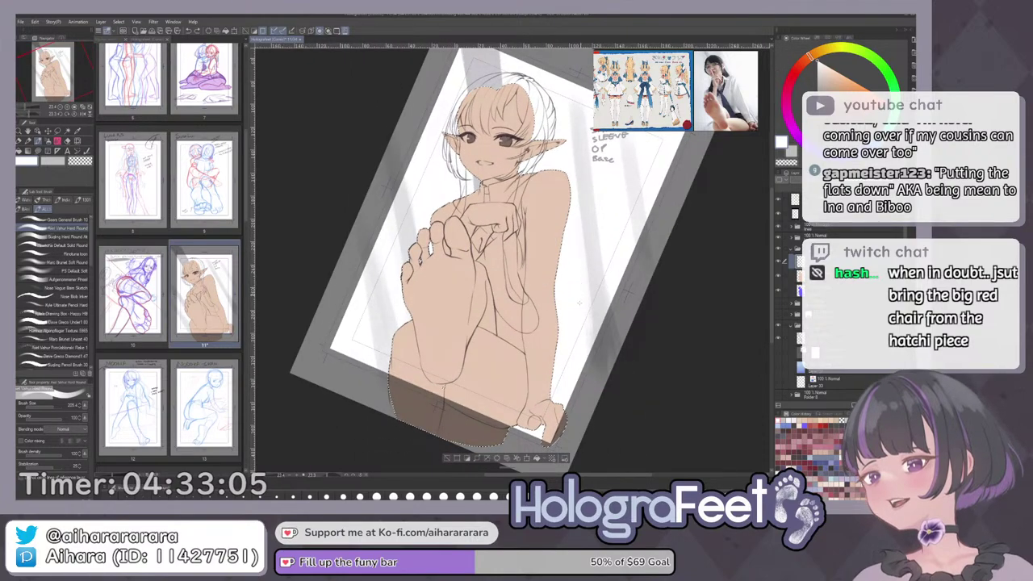
key("ctrl+z")
left_click_drag(514, 219, 575, 225)
left_click_drag(524, 267, 522, 197)
left_click_drag(531, 262, 517, 248)
left_click_drag(520, 249, 569, 252)
mouse_move(494, 200)
left_mouse_down()
mouse_move(504, 264)
mouse_move(524, 267)
left_mouse_up()
mouse_move(508, 216)
left_mouse_down()
mouse_move(508, 268)
mouse_move(547, 285)
mouse_move(537, 266)
mouse_move(557, 301)
mouse_move(553, 266)
mouse_move(563, 311)
left_mouse_up()
mouse_move(490, 190)
left_mouse_down()
mouse_move(555, 241)
mouse_move(510, 207)
mouse_move(526, 227)
left_mouse_up()
left_click_drag(501, 281, 568, 329)
Paint white around the diamond-shaped chest opening and over the area beneath the fist with the hard round brush.
key("c")
left_click_drag(503, 215, 510, 266)
left_click_drag(512, 117, 491, 202)
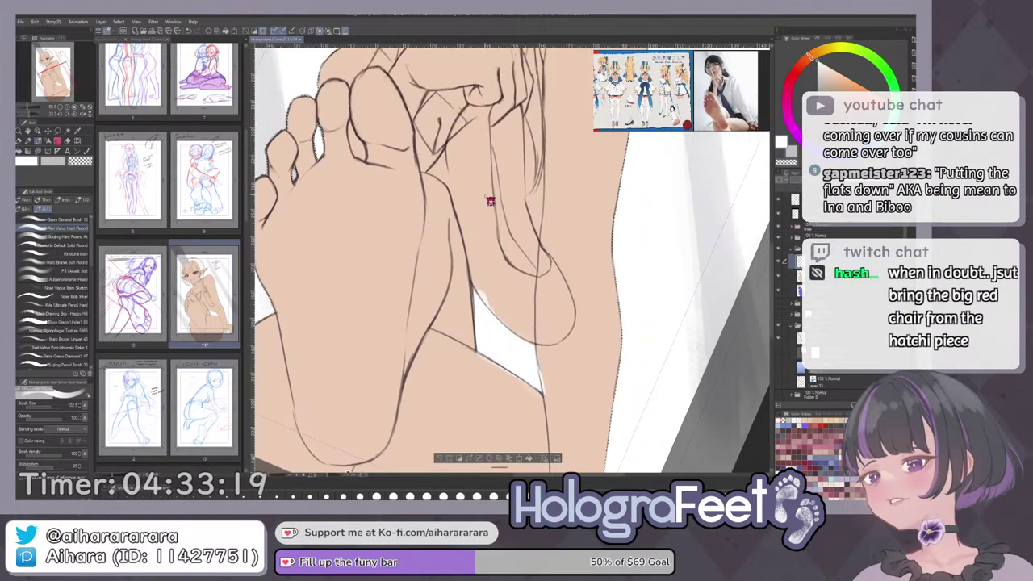
mouse_move(441, 166)
left_mouse_down()
mouse_move(444, 167)
mouse_move(464, 147)
left_mouse_up()
mouse_move(469, 67)
left_mouse_down()
mouse_move(389, 118)
mouse_move(425, 87)
left_mouse_up()
left_click_drag(512, 187, 490, 221)
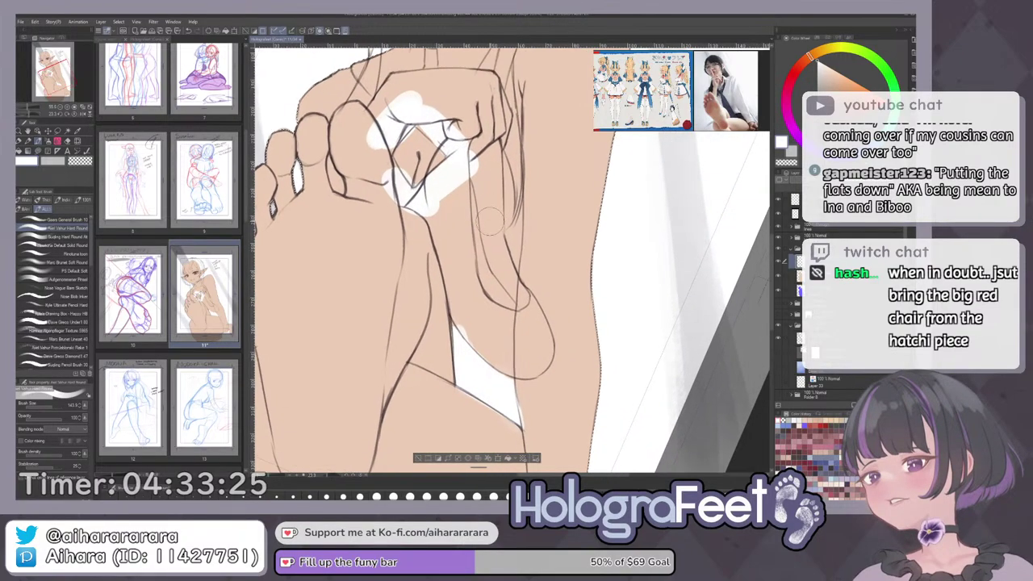
scroll(491, 221, "down", 1)
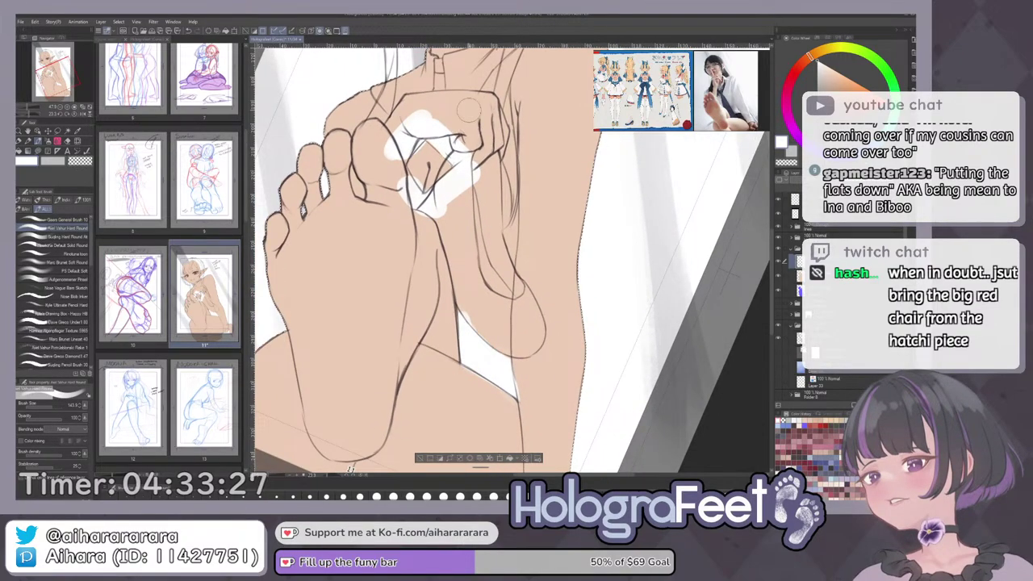
Paint the torso of the outfit white from the fist down to the thigh, between the raised leg and the supporting arm.
left_click_drag(464, 101, 472, 234)
mouse_move(483, 121)
left_mouse_down()
mouse_move(493, 266)
mouse_move(500, 161)
mouse_move(499, 332)
mouse_move(490, 325)
left_mouse_up()
left_click_drag(480, 285, 475, 339)
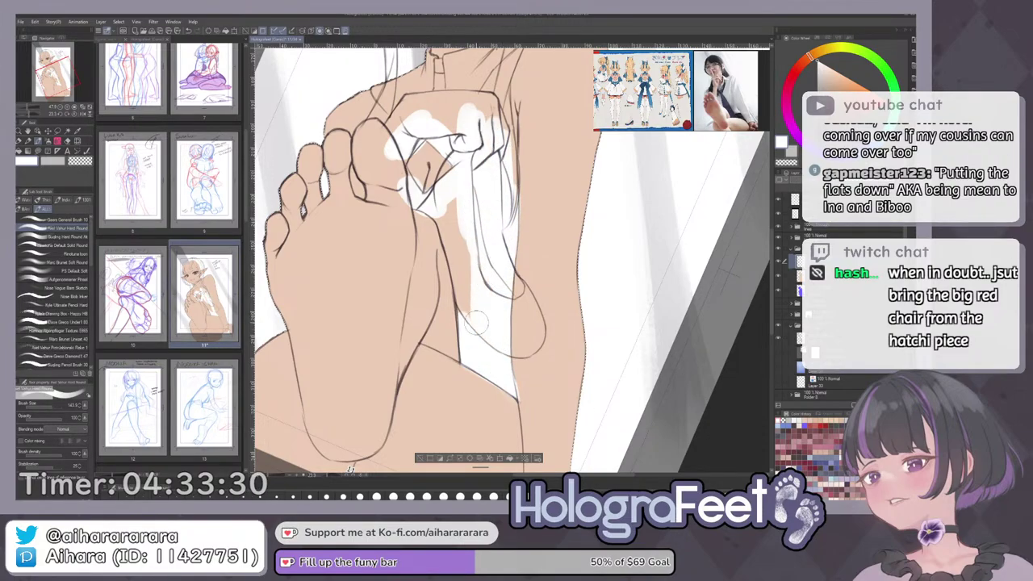
left_click_drag(464, 242, 468, 331)
left_click_drag(448, 190, 461, 323)
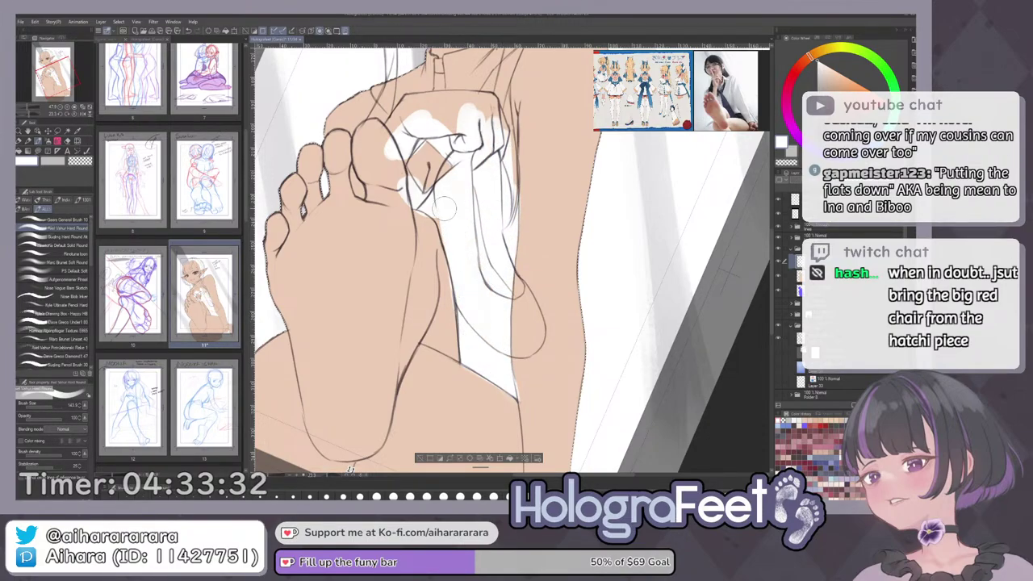
key("ctrl+0")
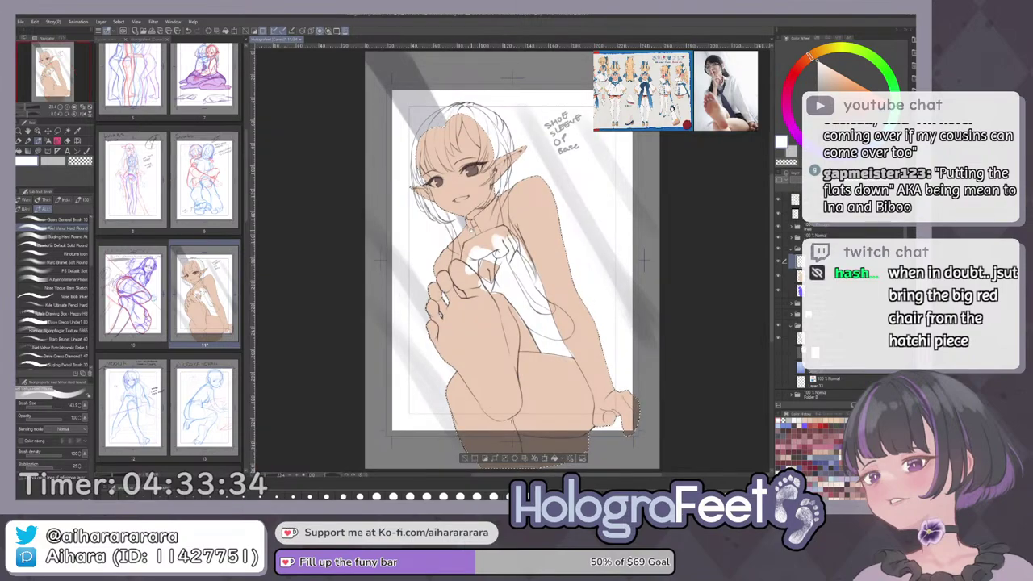
Erase the white spilling over the big toe and the edges of the chest opening, and reduce the eraser size.
scroll(501, 243, "up", 3)
key("-")
key("e")
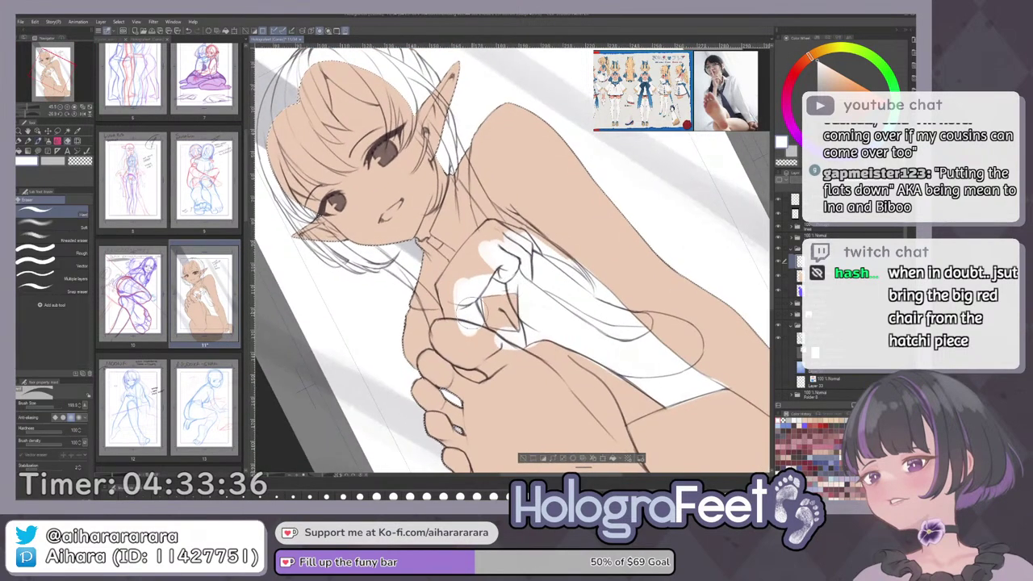
scroll(470, 321, "up", 2)
key("ctrl+z")
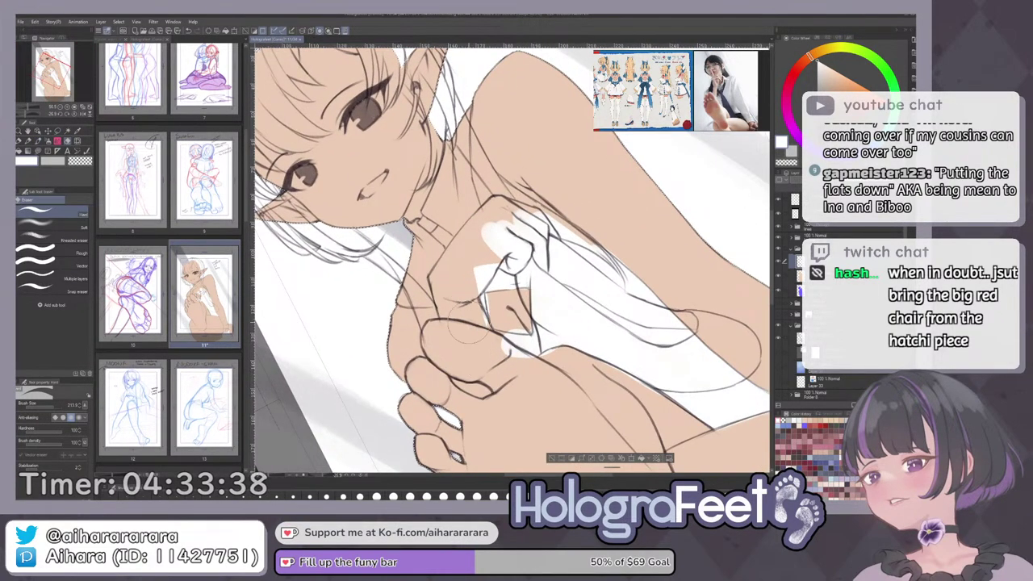
key("[")
key("[")
key("[")
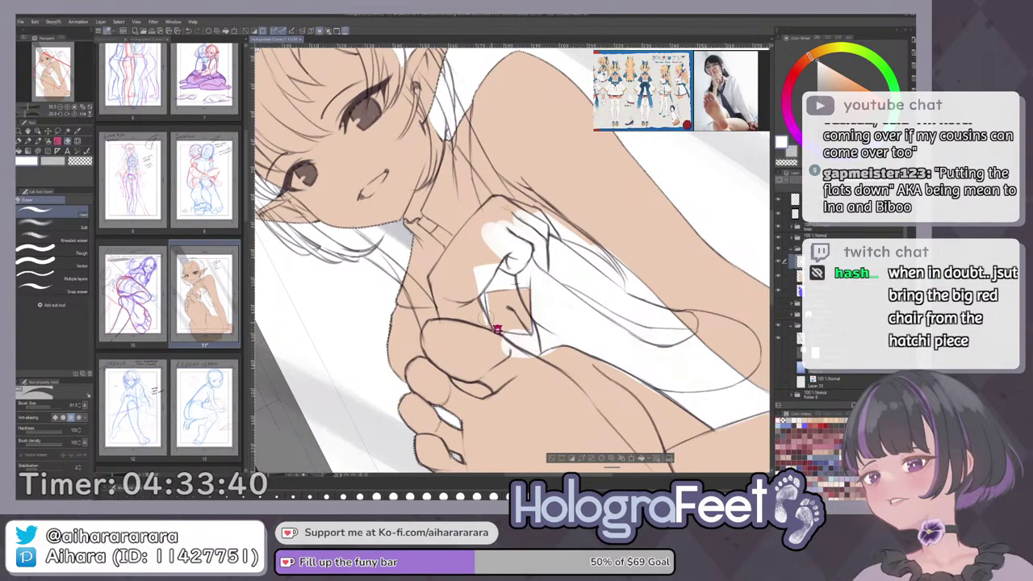
left_click_drag(597, 342, 569, 228)
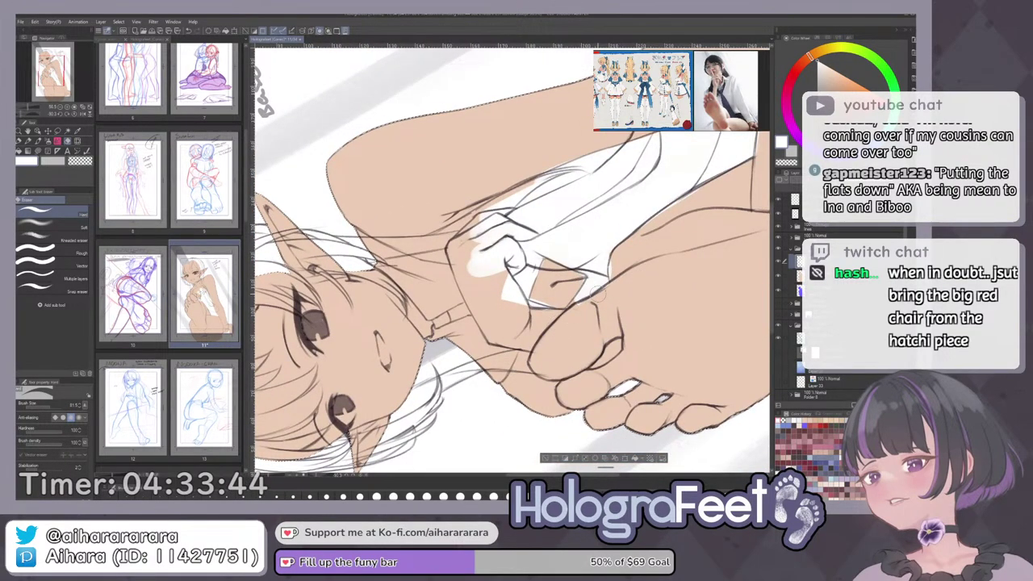
Touch up the white clothing flat between the chest opening and the raised foot with a smaller brush.
key("b")
scroll(585, 301, "up", 2)
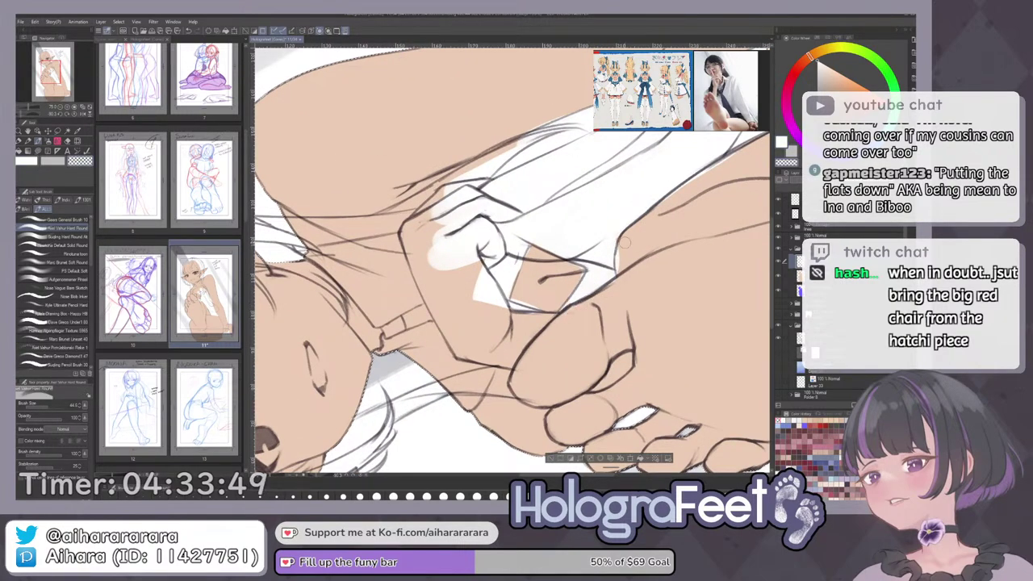
left_click_drag(625, 243, 623, 273)
key("c")
mouse_move(668, 230)
left_mouse_down()
mouse_move(575, 395)
mouse_move(537, 414)
left_mouse_up()
left_click_drag(529, 265, 526, 343)
Remove the white covering the fist and its fingers with Lasso fill in transparent, restoring the skin flat there.
key("u")
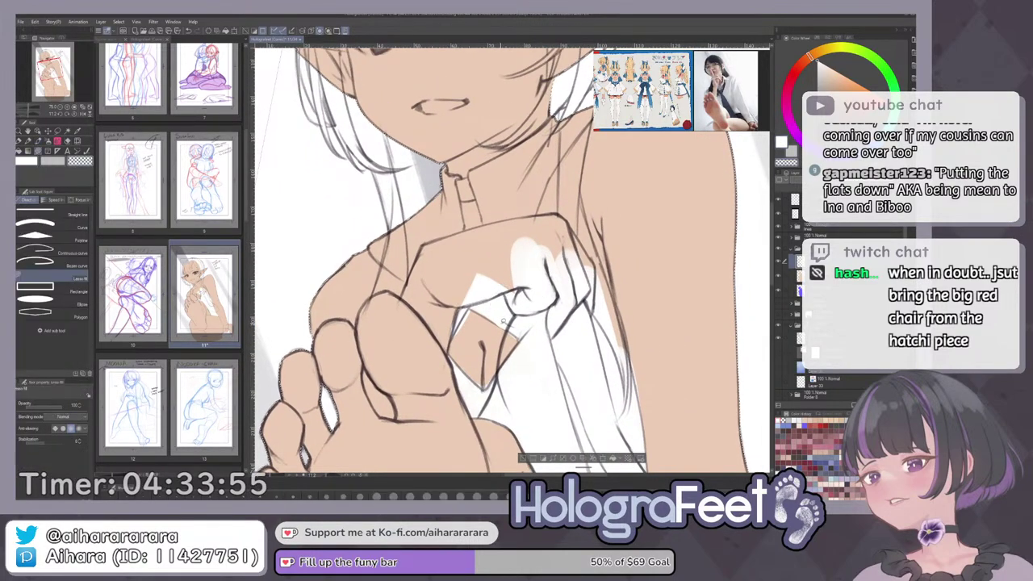
mouse_move(465, 305)
left_mouse_down()
mouse_move(525, 277)
mouse_move(460, 281)
left_mouse_up()
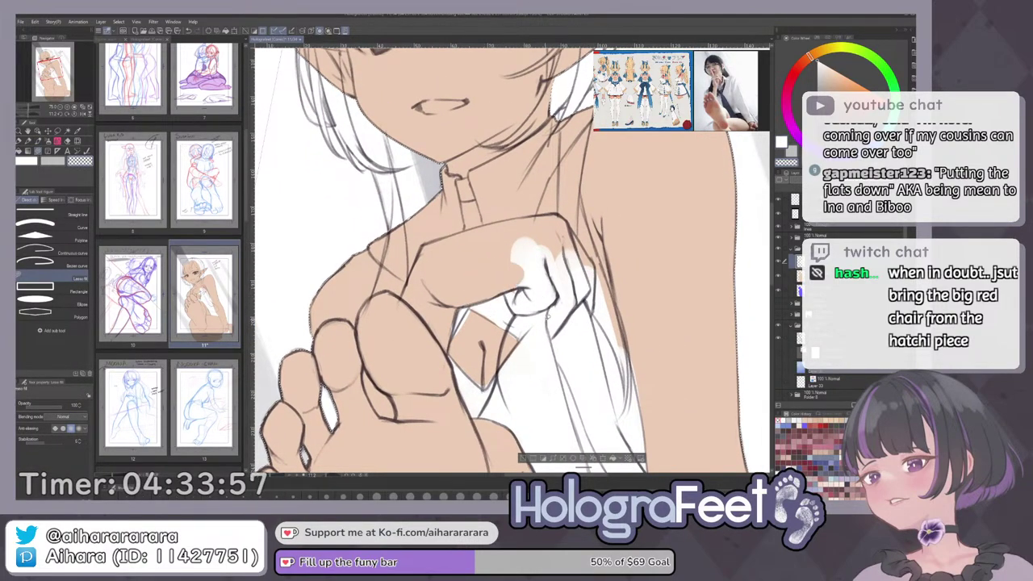
mouse_move(513, 302)
left_mouse_down()
mouse_move(543, 339)
mouse_move(570, 332)
mouse_move(594, 308)
mouse_move(591, 259)
mouse_move(554, 235)
mouse_move(504, 310)
left_mouse_up()
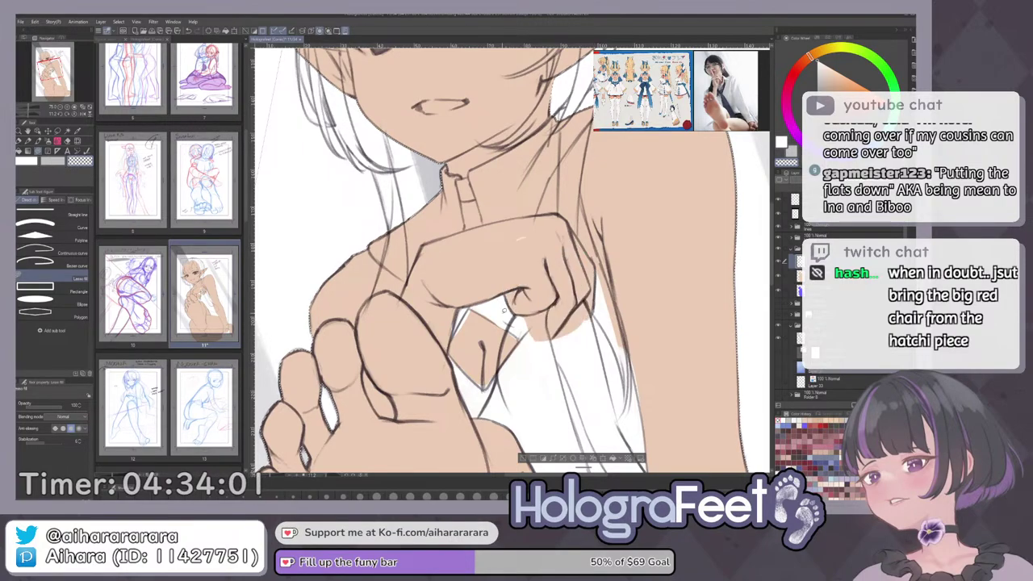
left_click_drag(596, 288, 587, 310)
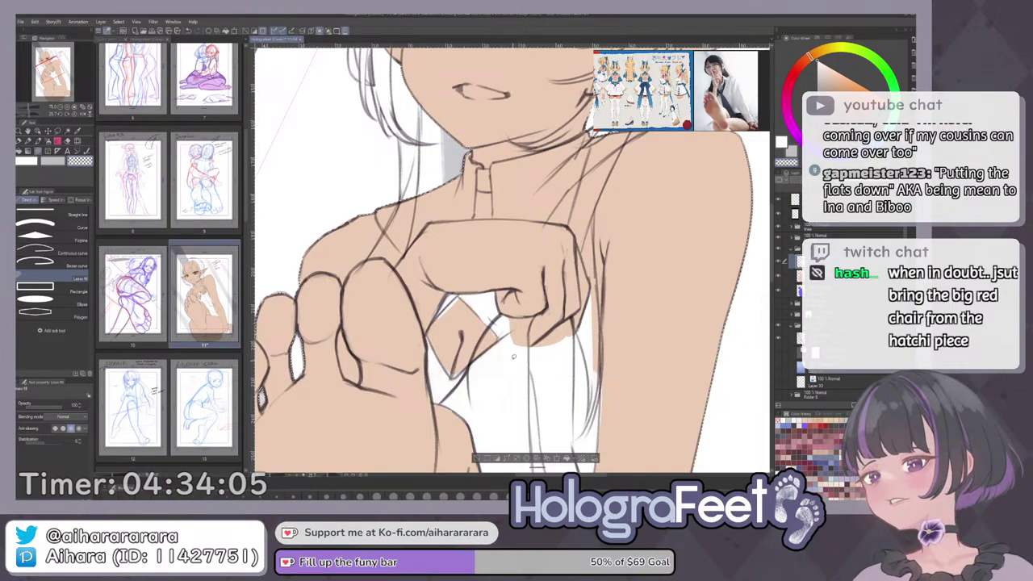
left_click_drag(555, 257, 569, 301)
Paint the collar and the far shoulder part of the top white with the hard round brush.
key("b")
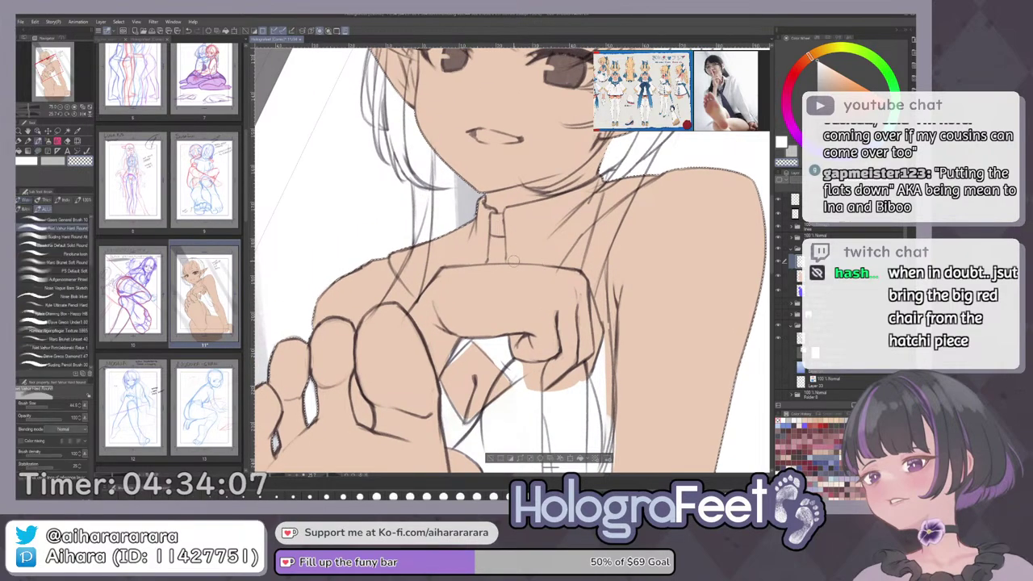
scroll(423, 262, "up", 2)
key("c")
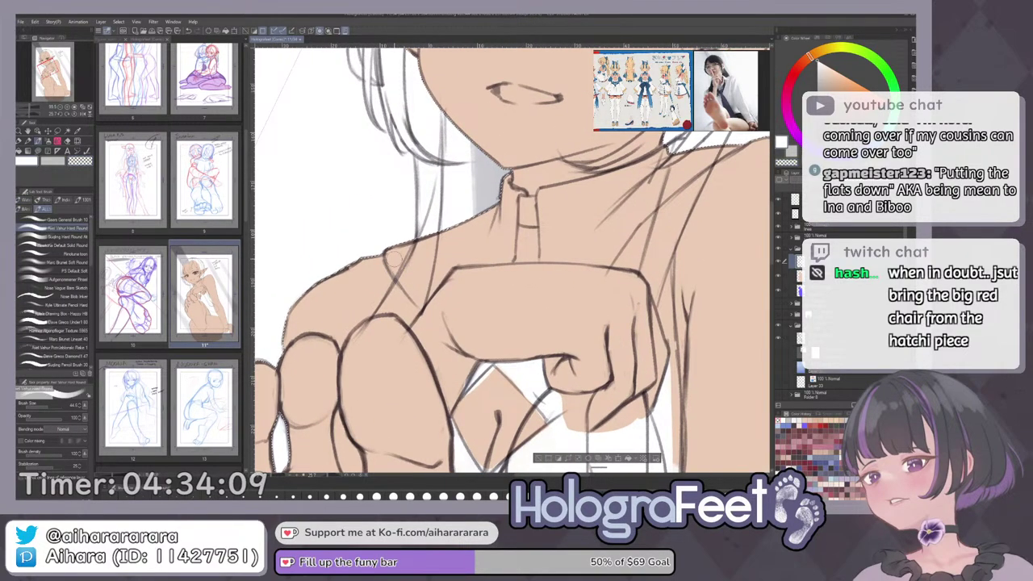
mouse_move(393, 258)
left_mouse_down()
mouse_move(415, 291)
mouse_move(392, 257)
mouse_move(417, 303)
mouse_move(453, 255)
mouse_move(430, 260)
mouse_move(441, 242)
mouse_move(393, 255)
mouse_move(419, 279)
mouse_move(414, 292)
mouse_move(436, 249)
mouse_move(481, 217)
mouse_move(520, 206)
mouse_move(518, 216)
mouse_move(529, 208)
mouse_move(557, 215)
mouse_move(548, 201)
mouse_move(606, 188)
mouse_move(544, 195)
mouse_move(642, 163)
left_mouse_up()
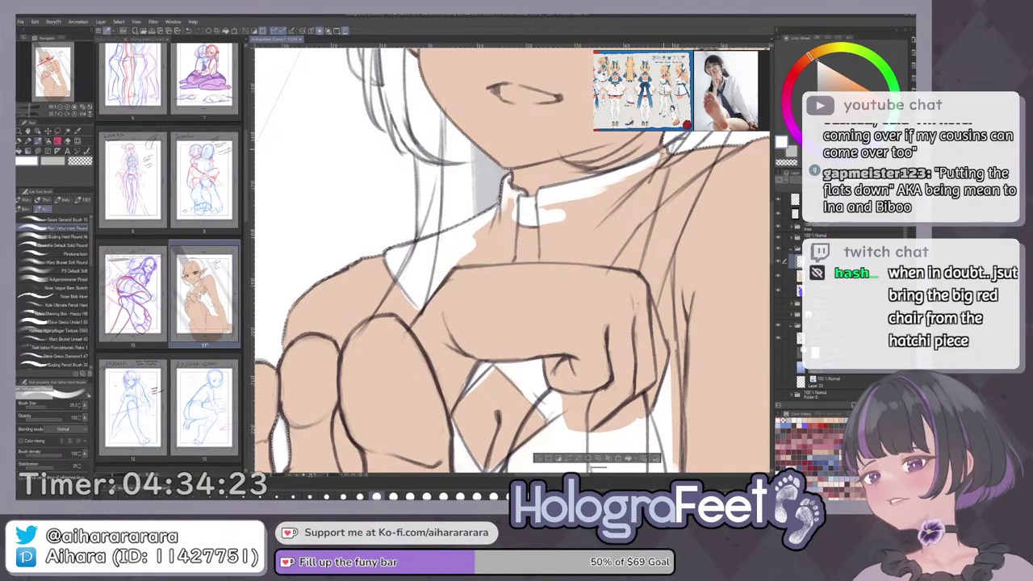
Paint the rest of the top white across the upper chest between collar, near shoulder and fist, using a smaller brush.
left_click_drag(710, 166, 530, 274)
left_click_drag(618, 214, 536, 271)
mouse_move(607, 214)
left_mouse_down()
mouse_move(517, 273)
mouse_move(520, 256)
left_mouse_up()
mouse_move(559, 222)
left_mouse_down()
mouse_move(440, 299)
mouse_move(440, 273)
mouse_move(489, 246)
mouse_move(445, 263)
mouse_move(462, 289)
mouse_move(500, 304)
left_mouse_up()
key("[")
mouse_move(437, 316)
left_mouse_down()
mouse_move(467, 297)
mouse_move(460, 331)
mouse_move(487, 297)
mouse_move(487, 333)
mouse_move(530, 284)
left_mouse_up()
left_click_drag(440, 307, 437, 329)
mouse_move(399, 261)
left_mouse_down()
mouse_move(393, 335)
mouse_move(403, 277)
left_mouse_up()
mouse_move(400, 314)
left_mouse_down()
mouse_move(345, 339)
mouse_move(391, 309)
mouse_move(381, 350)
left_mouse_up()
mouse_move(386, 337)
left_mouse_down()
mouse_move(423, 350)
mouse_move(520, 323)
left_mouse_up()
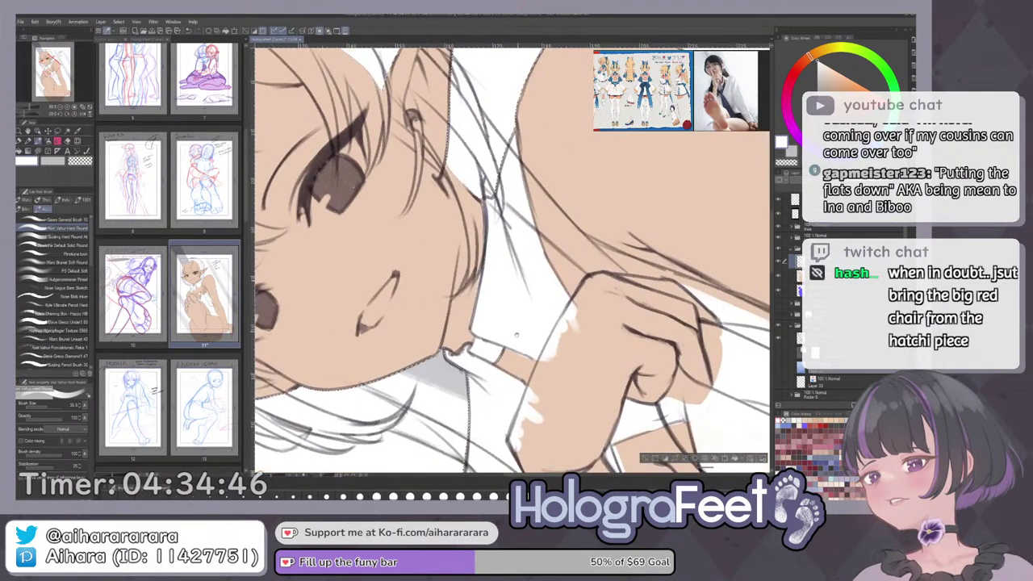
Clear the white spilling onto the back of the hand along its outline with Lasso fill.
key("u")
left_click_drag(474, 362, 438, 312)
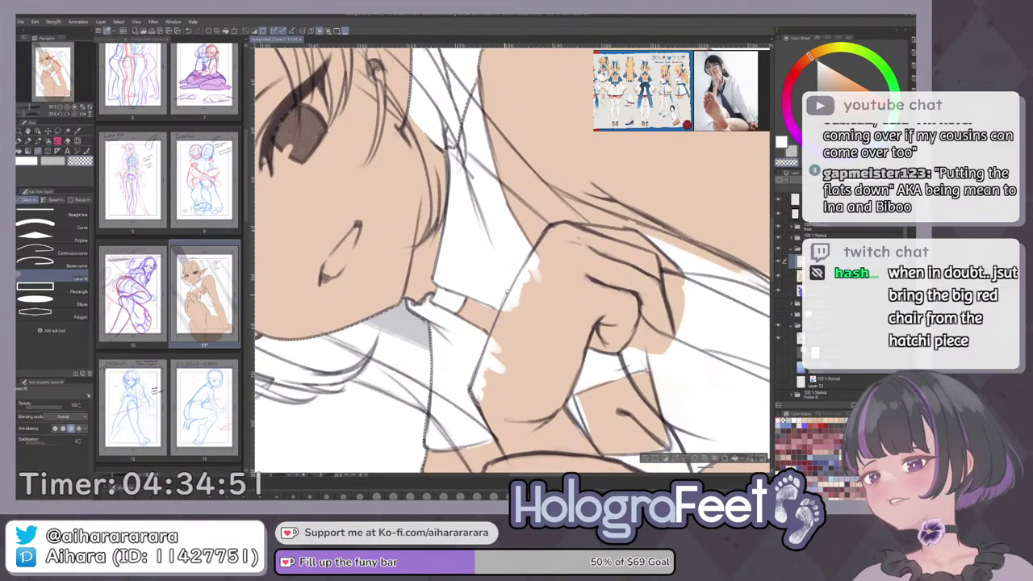
key("ctrl+z")
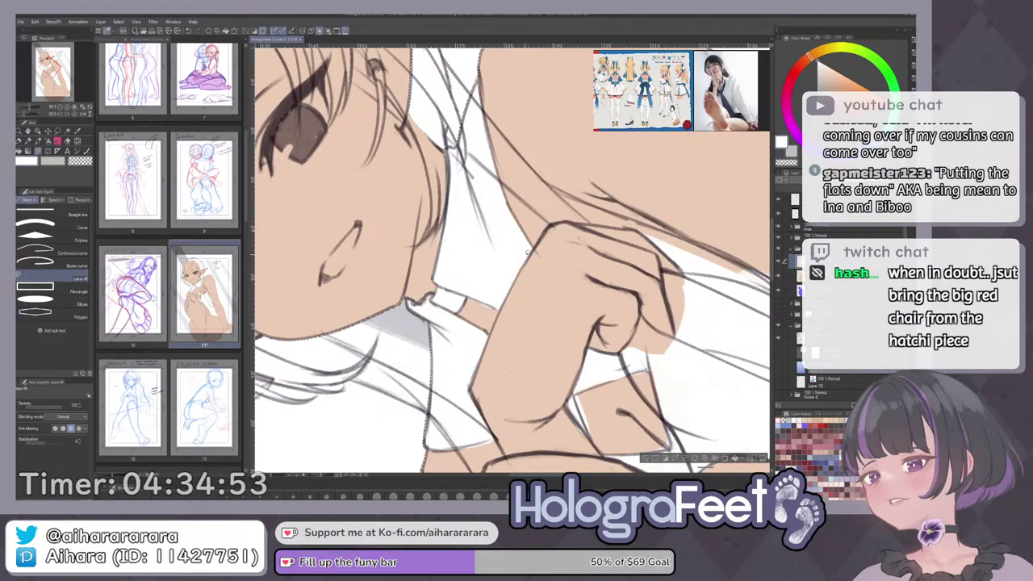
key("c")
Refine the edges of the white flat around the wrist and chest opening with the eraser and Lasso fill.
left_click_drag(511, 363, 462, 350)
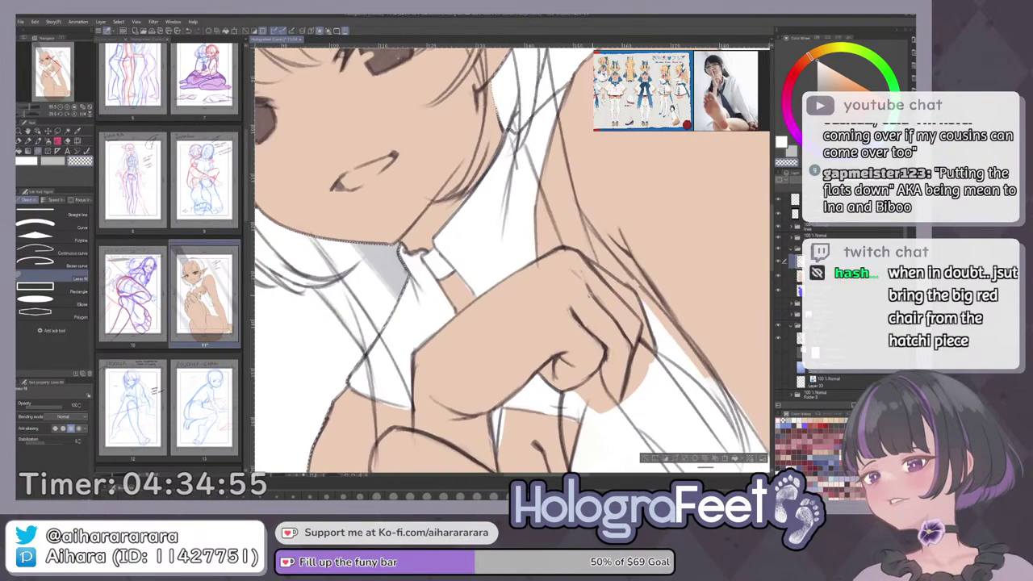
key("e")
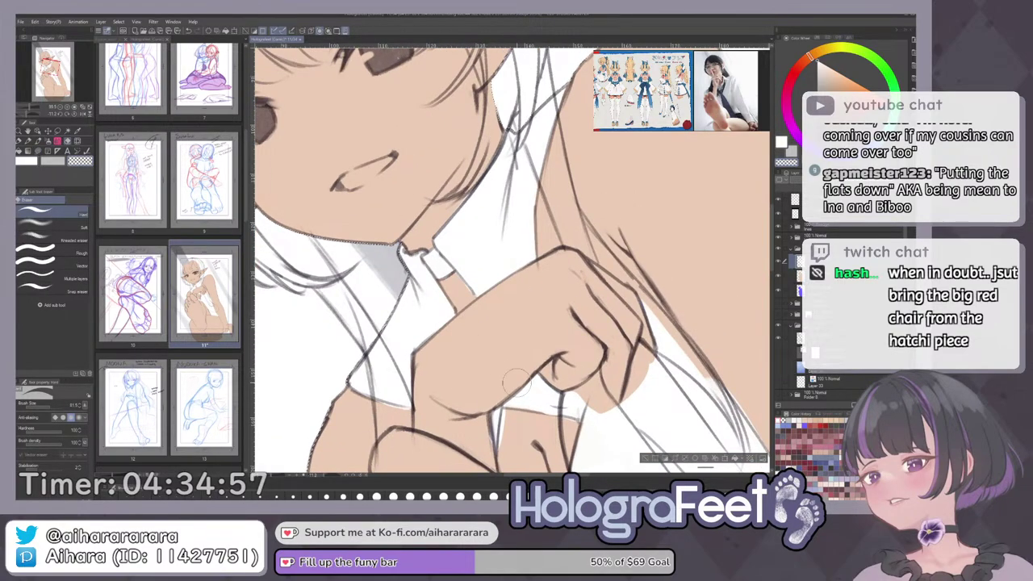
left_click_drag(512, 385, 542, 323)
key("u")
mouse_move(466, 432)
left_mouse_down()
mouse_move(428, 436)
mouse_move(462, 440)
mouse_move(468, 429)
left_mouse_up()
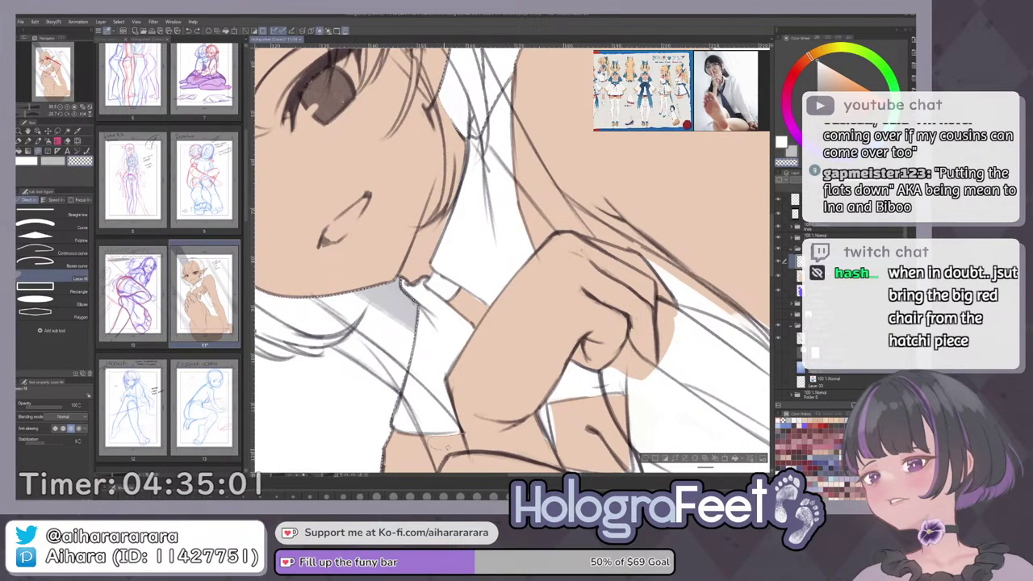
left_click_drag(568, 393, 469, 319)
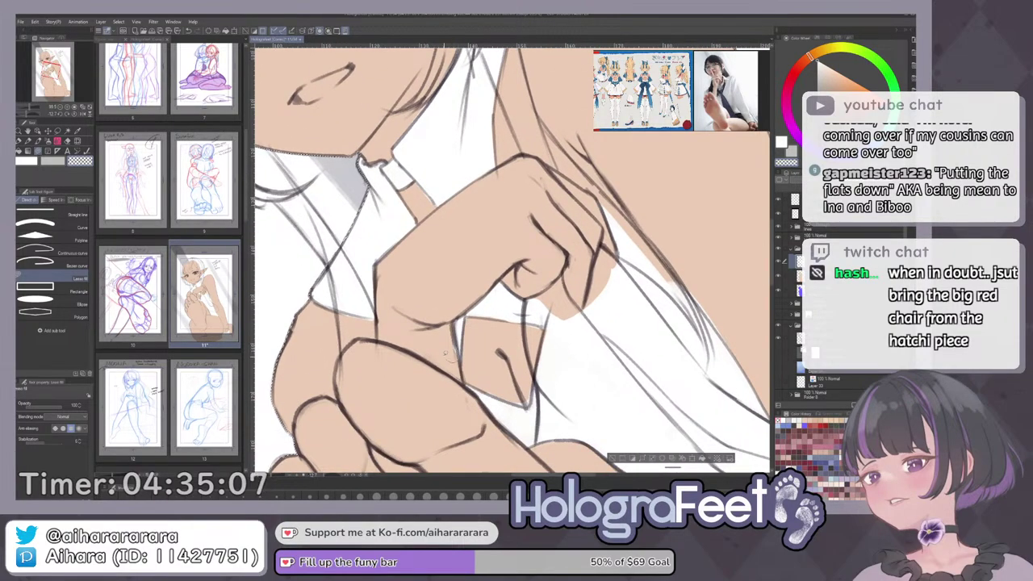
left_click_drag(610, 322, 628, 262)
Try a small brush touch-up beside the chest opening, and undo it.
key("b")
mouse_move(506, 324)
left_mouse_down()
mouse_move(570, 298)
mouse_move(523, 326)
left_mouse_up()
key("ctrl+z")
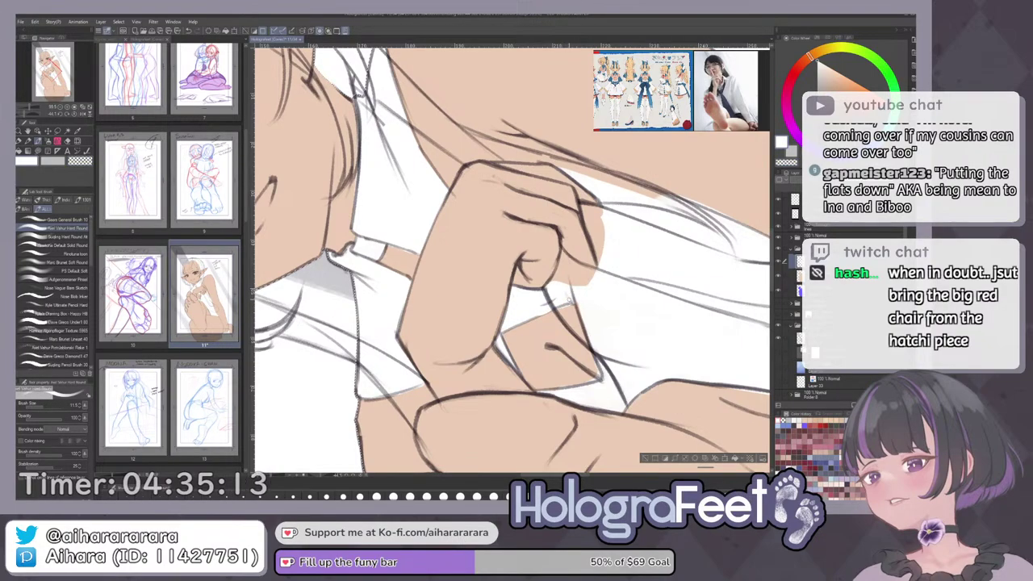
key("ctrl+0")
left_click_drag(493, 250, 482, 230)
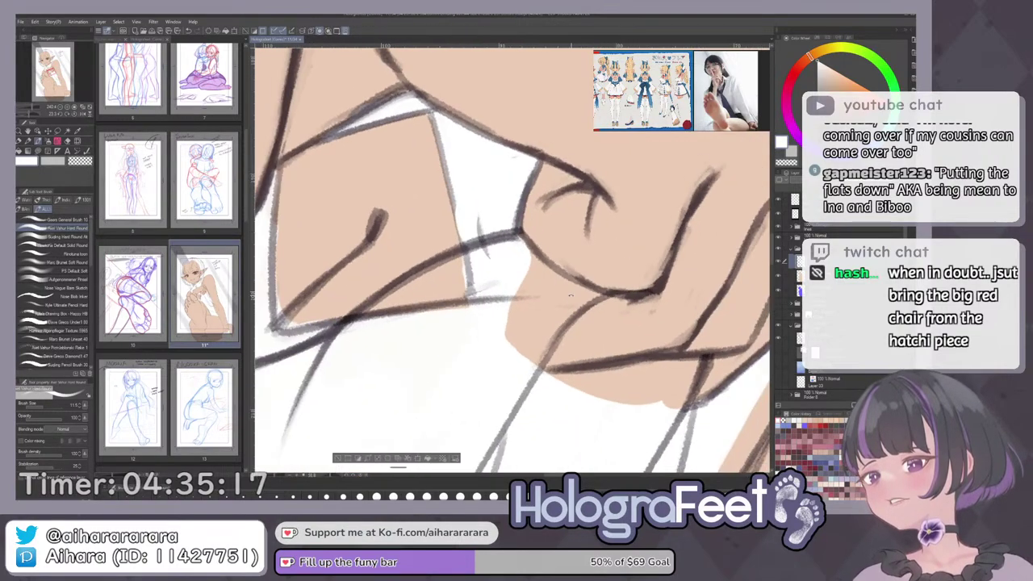
Open the lines folder, select its line art layer, and pick the dark line color from the chest opening's edge.
left_click(792, 238)
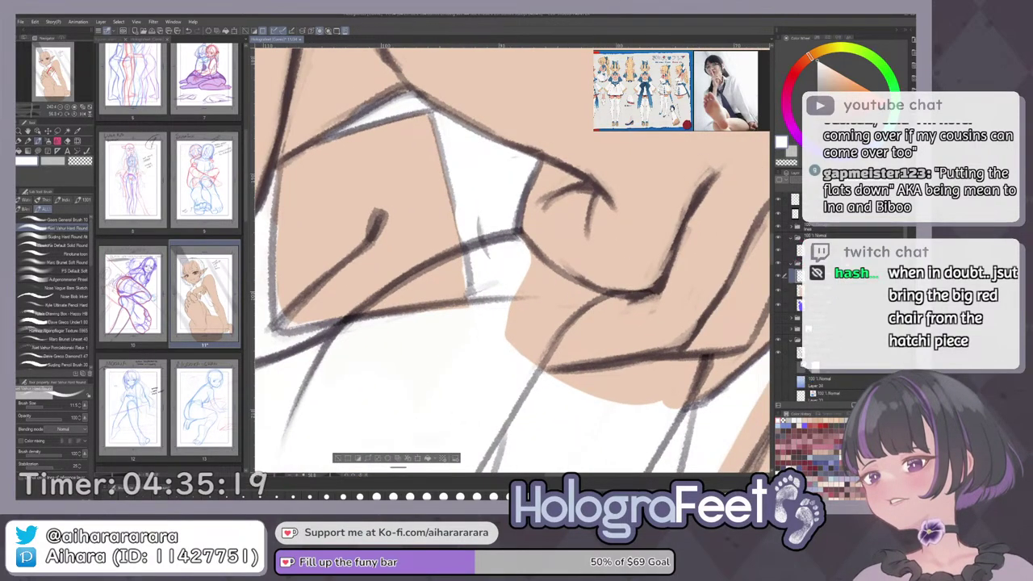
left_click(792, 238)
left_click(792, 227)
left_click(811, 311)
key("i")
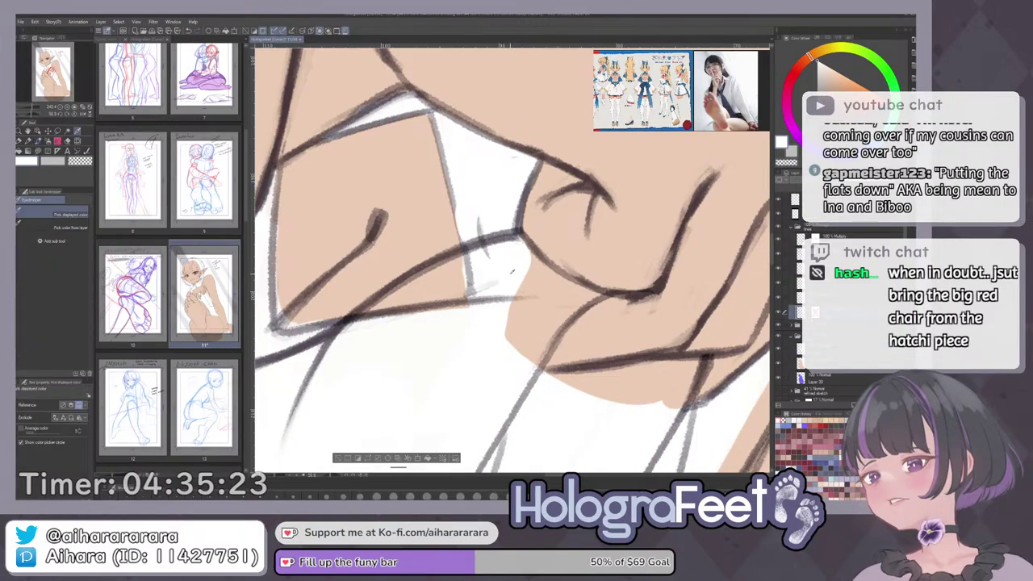
left_click(450, 190)
Try a pencil correction of the line art between the chest opening and the fist, undo it, and switch to the eraser.
key("p")
key("ctrl+z")
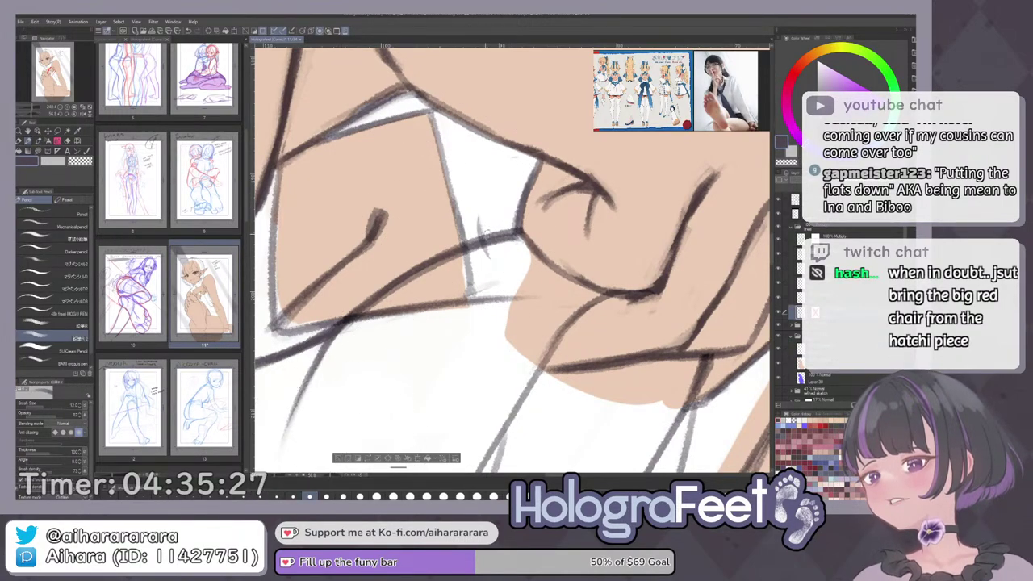
key("e")
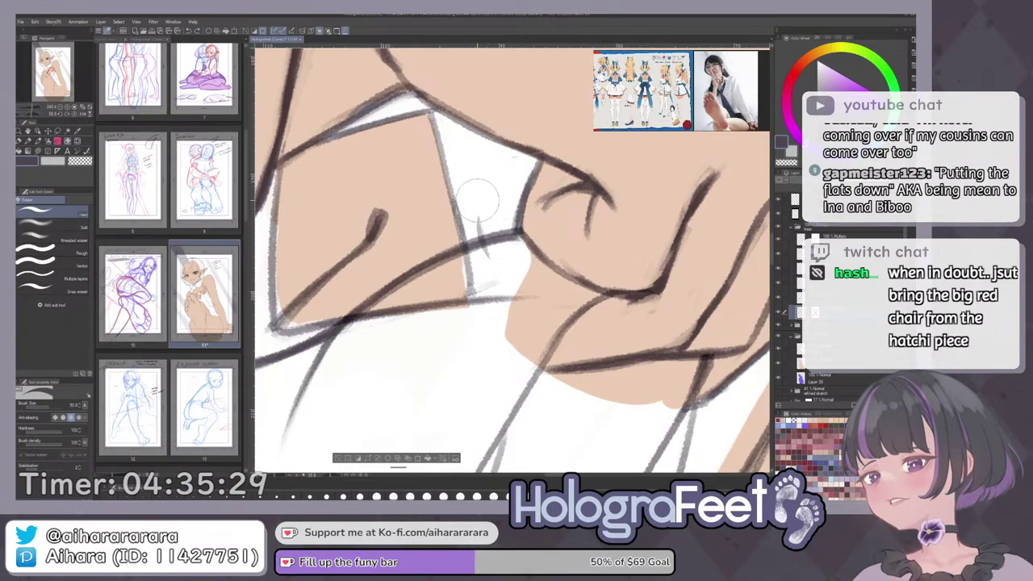
key("ctrl+0")
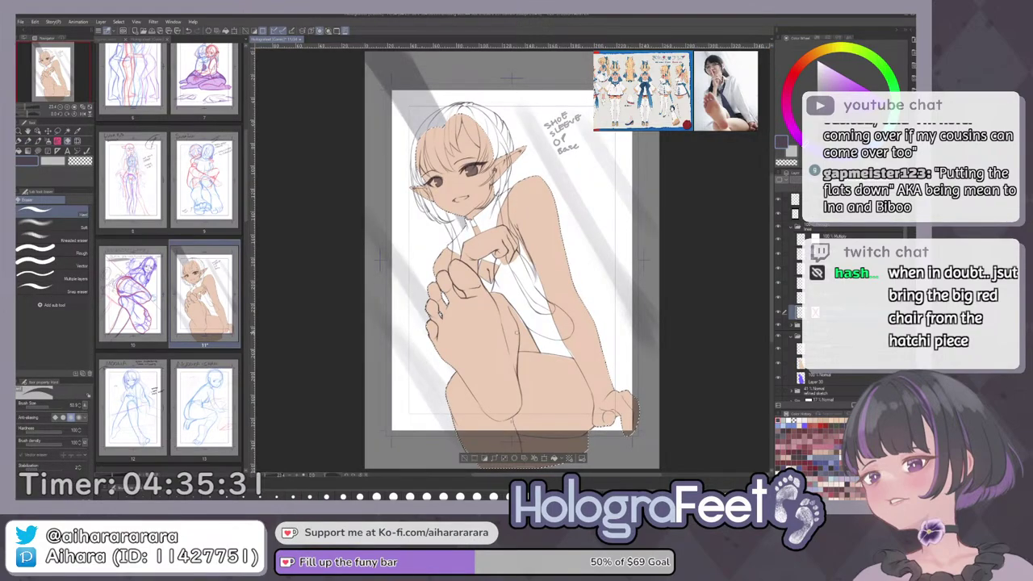
Add a new raster layer in the colour folder above the white outfit flat and choose a medium blue.
left_click(792, 228)
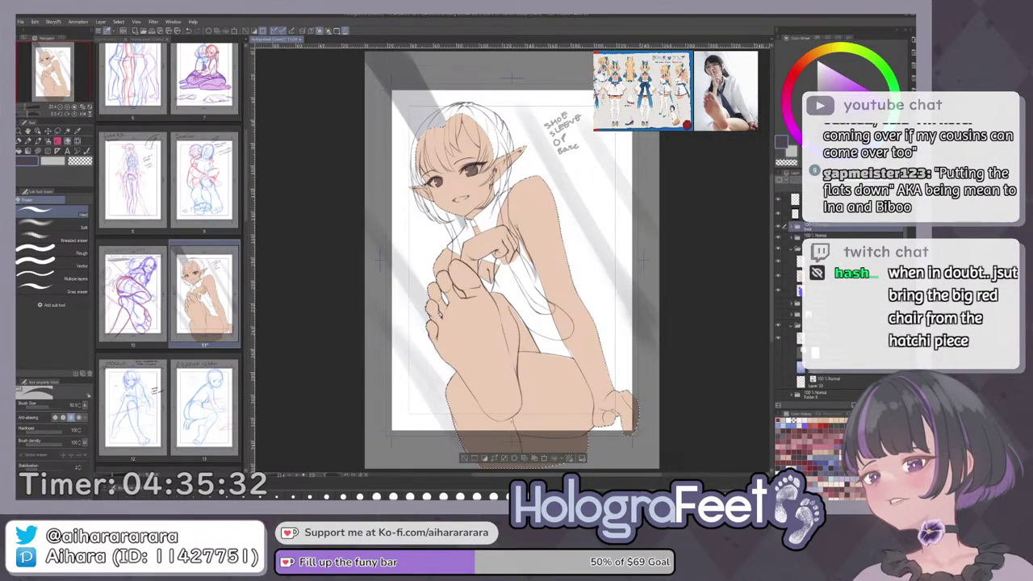
left_click(836, 276)
left_click(836, 262)
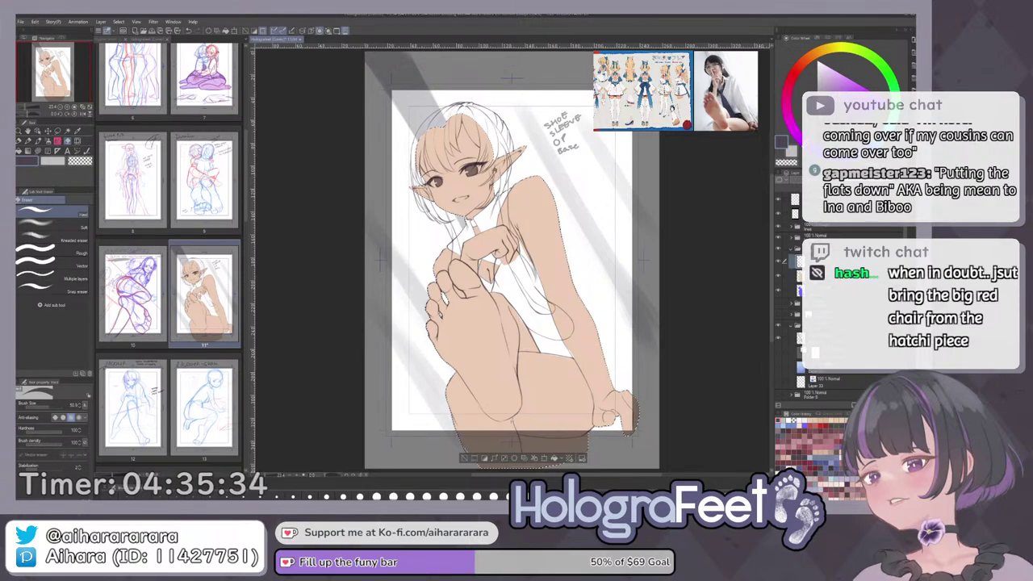
key("ctrl+shift+n")
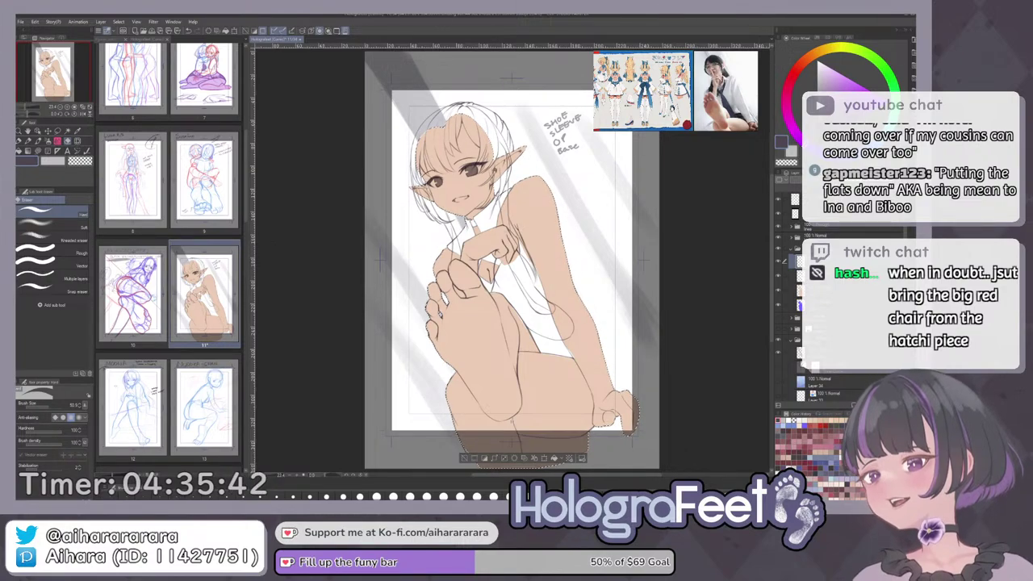
left_click(845, 88)
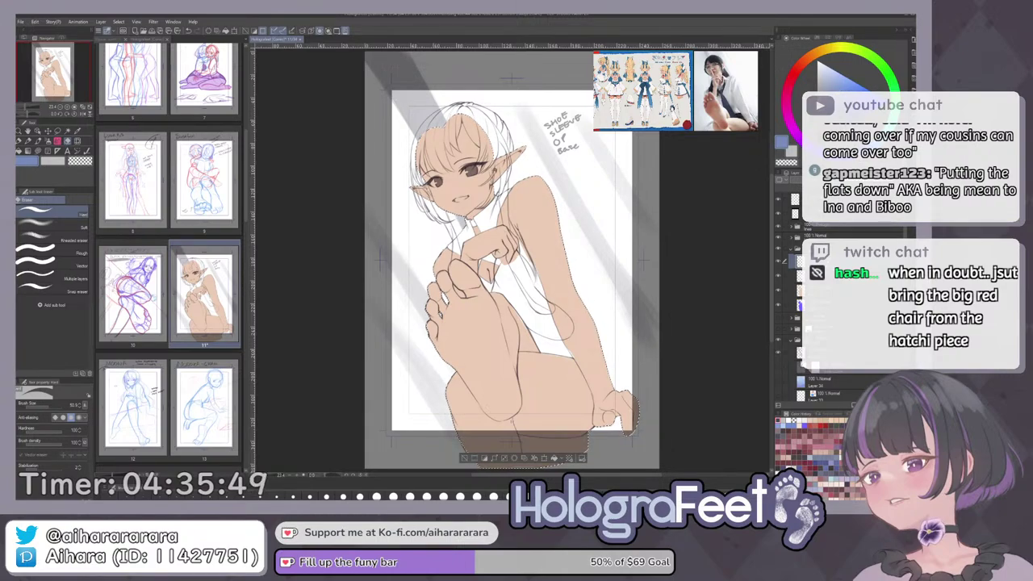
Paint the collar and the upper outfit panels on both sides of the neck in flat blue.
key("b")
scroll(462, 234, "up", 5)
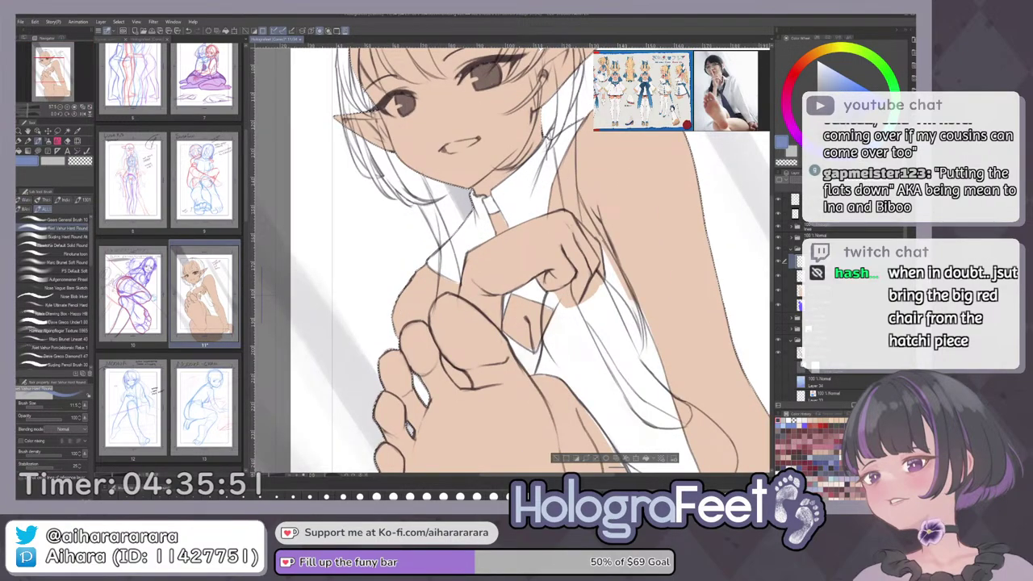
mouse_move(455, 264)
left_mouse_down()
mouse_move(447, 281)
mouse_move(454, 251)
mouse_move(460, 266)
left_mouse_up()
key("b")
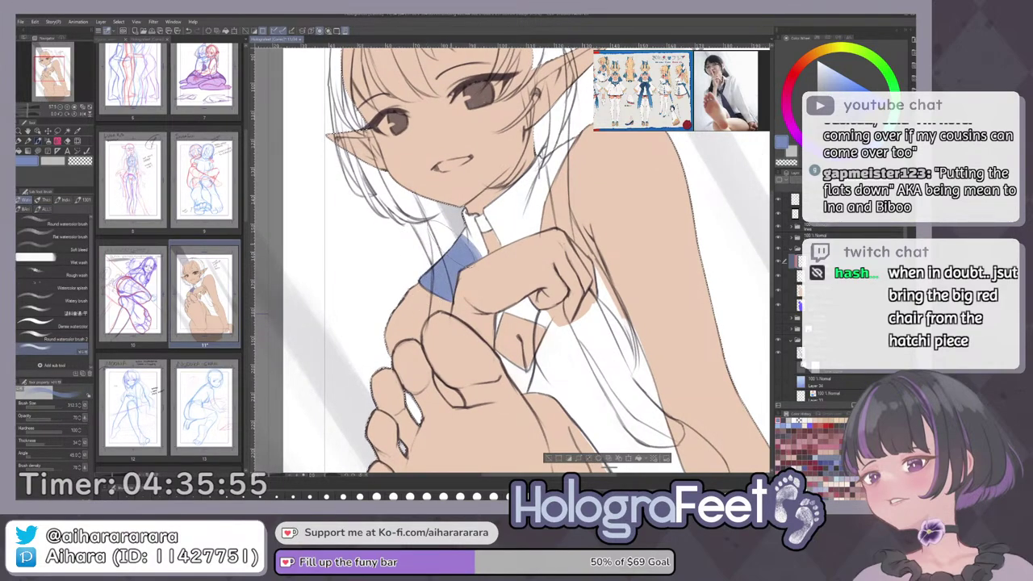
left_click_drag(488, 222, 557, 158)
left_click_drag(500, 215, 506, 232)
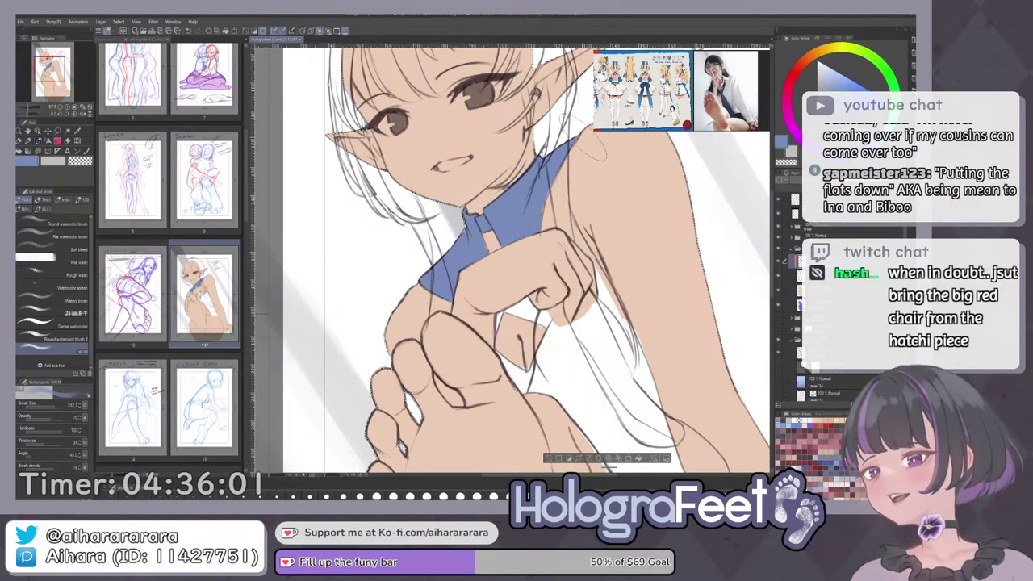
key("ctrl+0")
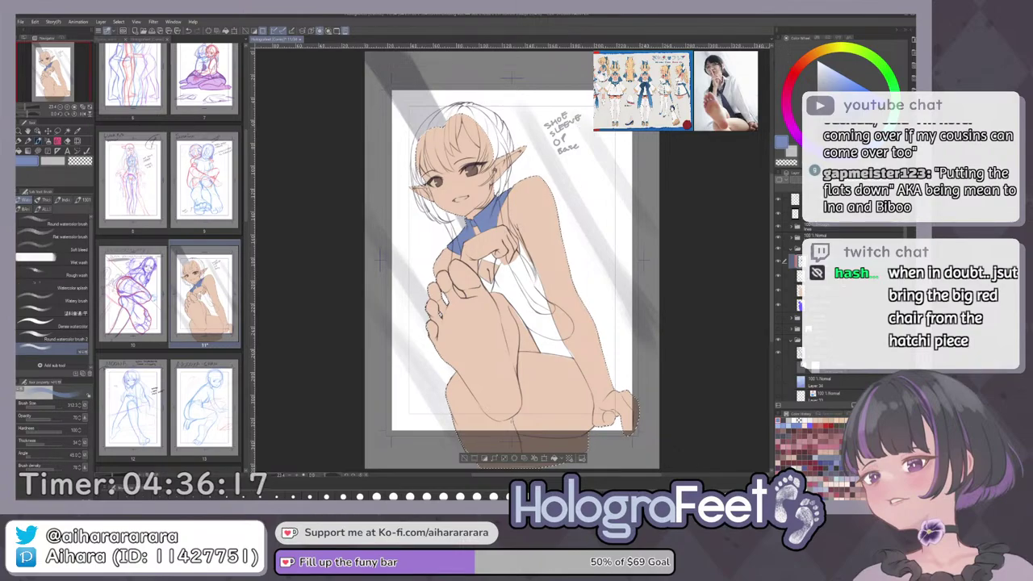
Pick white from the outfit, activate its flat layer, and paint the gap between the big toe and second toe white.
key("i")
left_click(519, 298)
key("b")
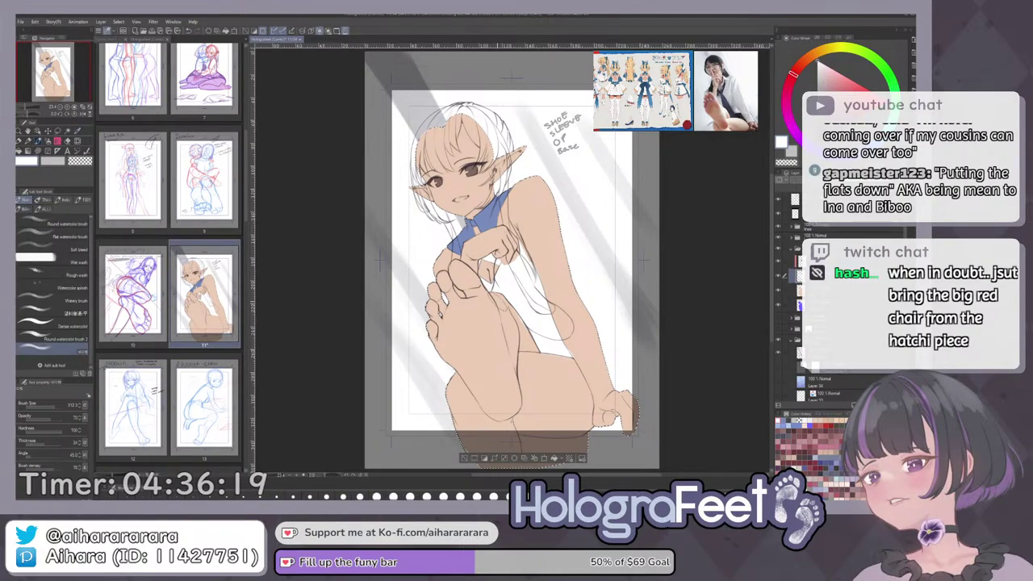
scroll(470, 288, "up", 5)
scroll(444, 257, "up", 3)
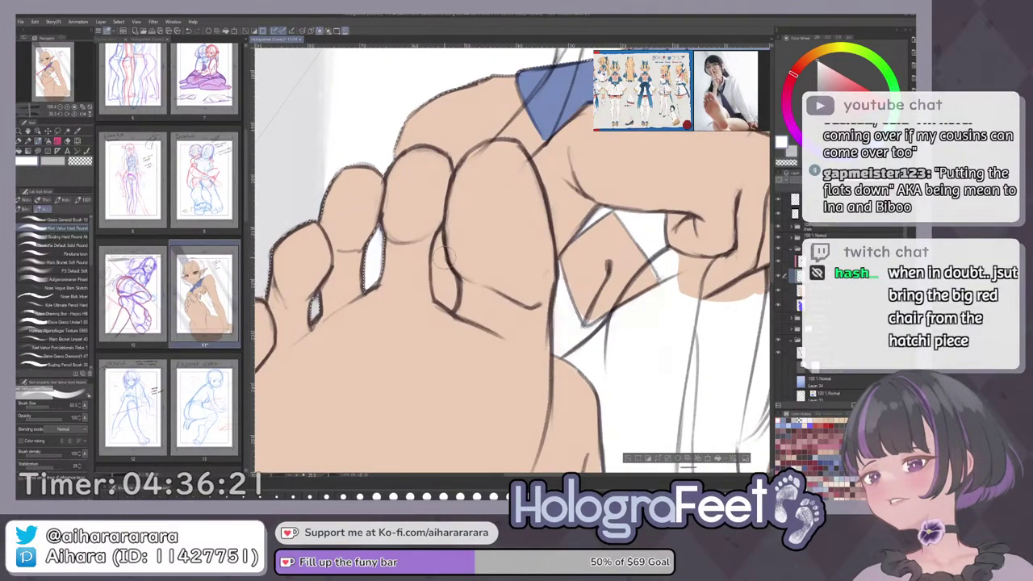
left_click_drag(443, 256, 439, 252)
left_click_drag(441, 236, 439, 250)
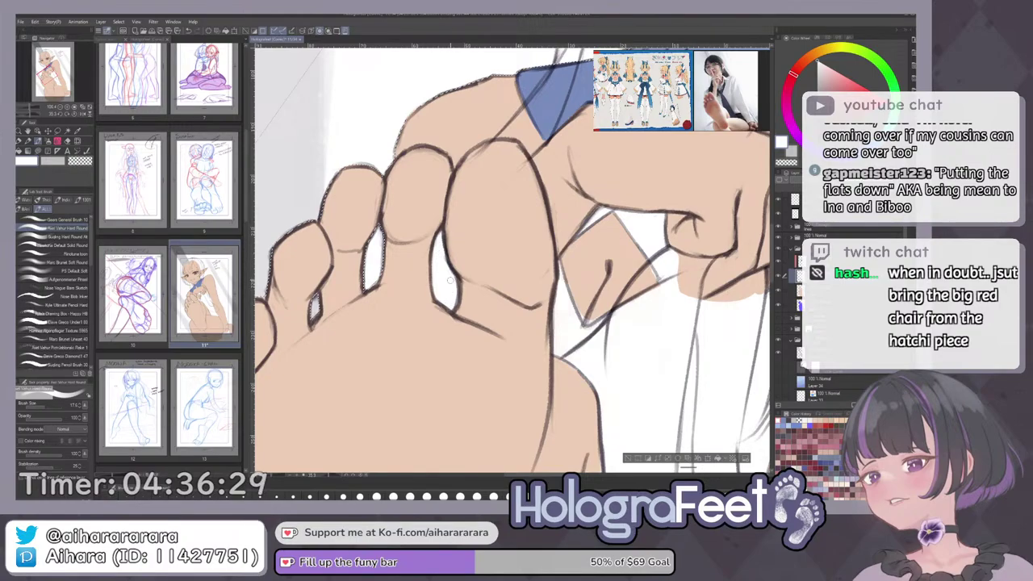
key("ctrl+0")
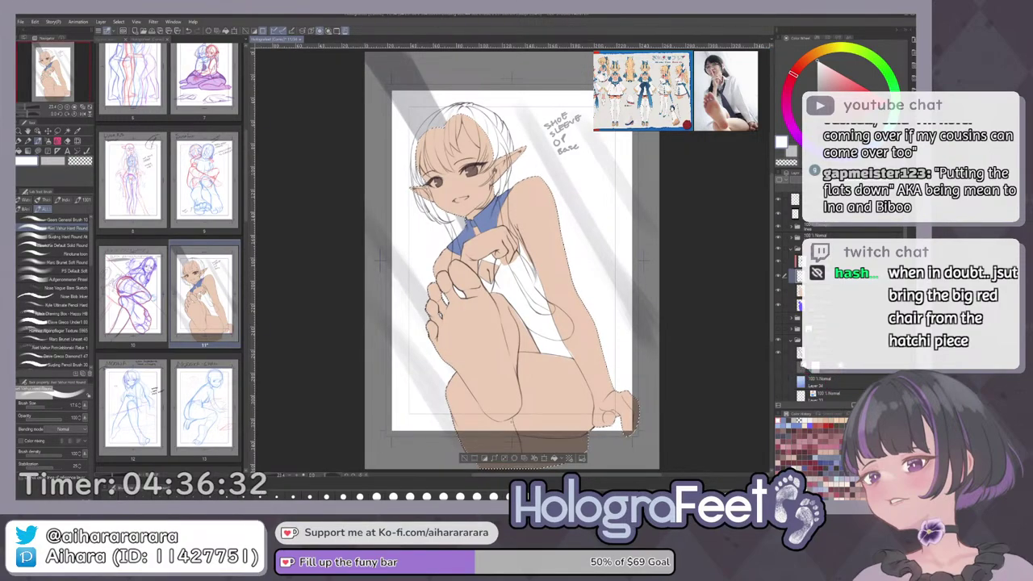
Show the blue gradient background layers behind the figure and save the file.
scroll(812, 373, "down", 1)
left_click(778, 347)
left_click(779, 363)
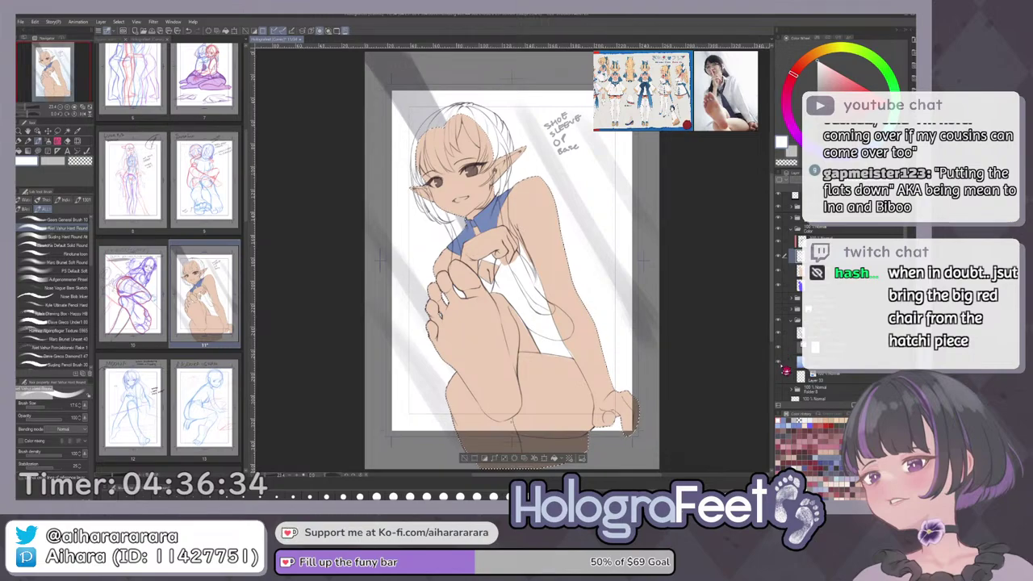
left_click(786, 371)
left_click(798, 350)
key("ctrl+s")
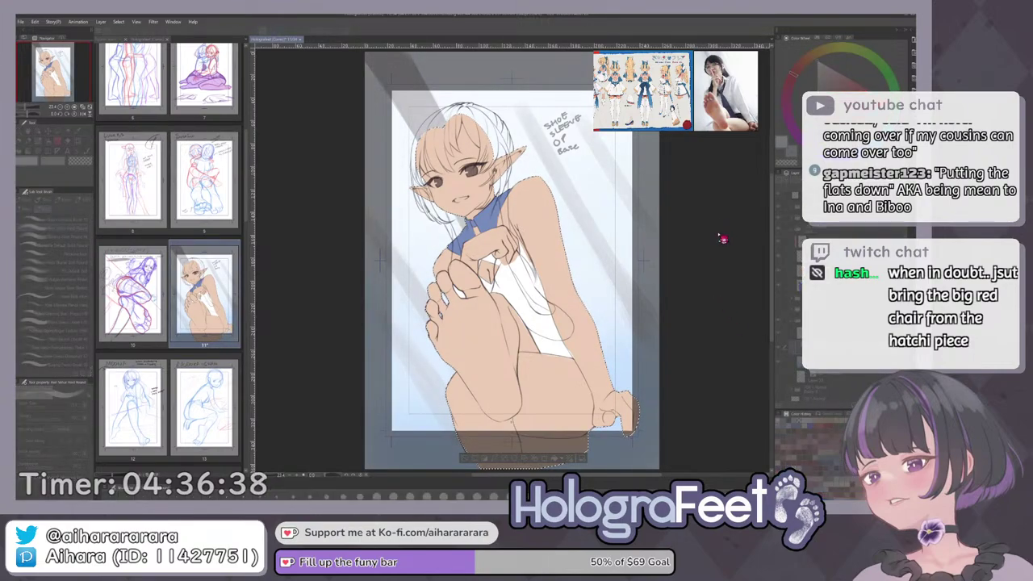
left_click_drag(718, 258, 709, 258)
left_click(713, 306)
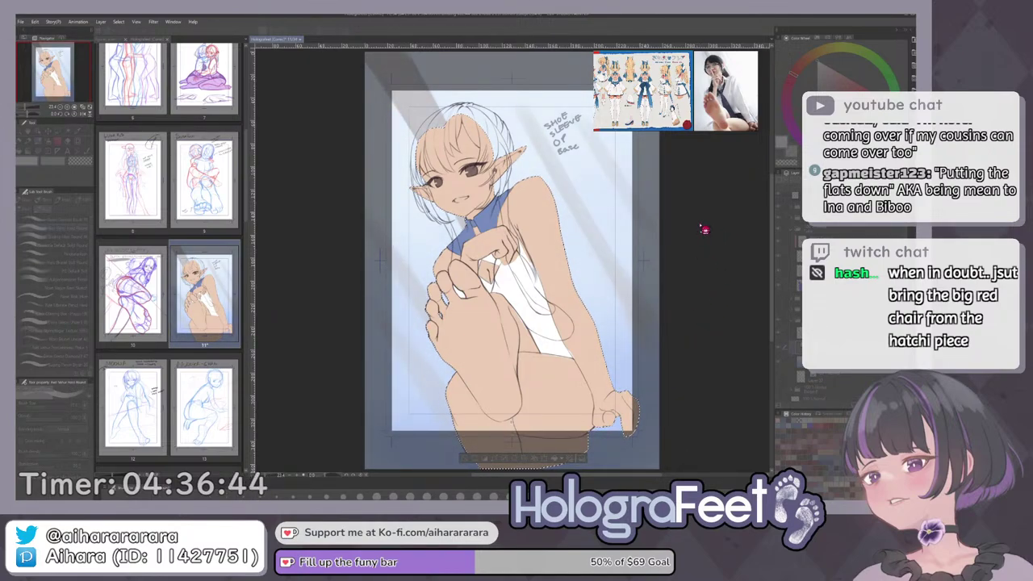
left_click(779, 219)
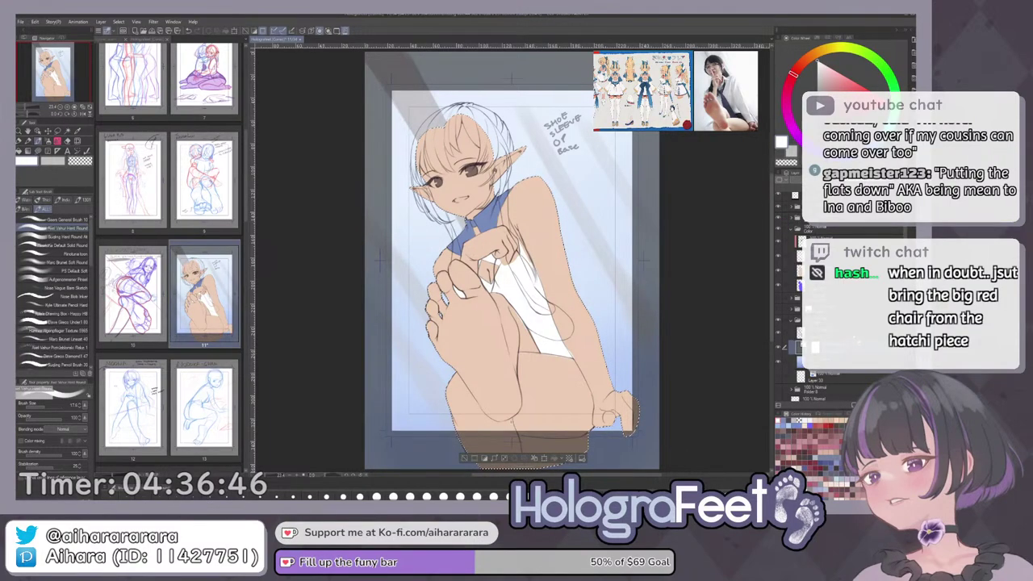
Add a new layer in the background folder, mix a pale green for a painting brush, and clear the selection.
left_click(858, 335)
key("ctrl+shift+n")
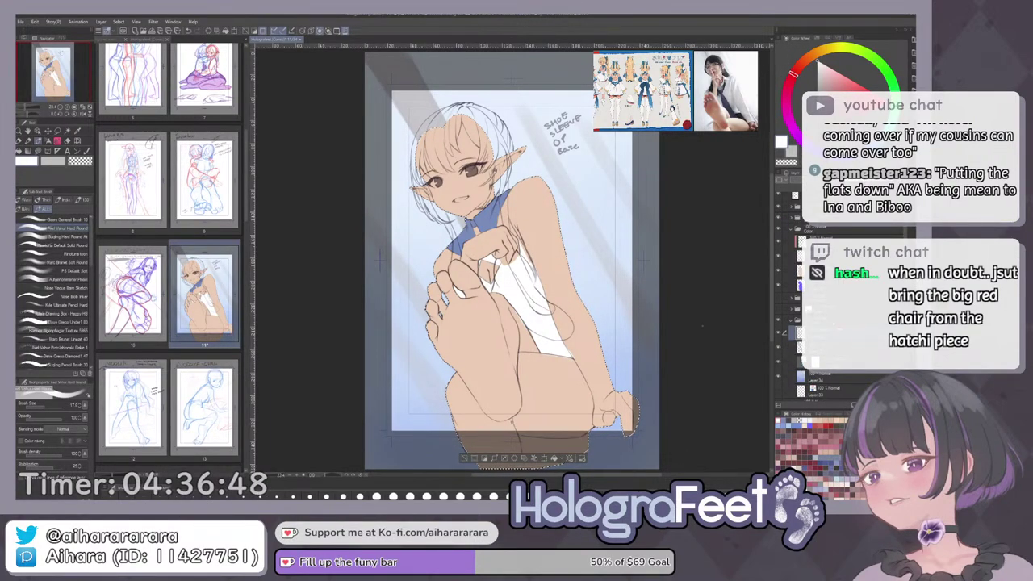
left_click(572, 243, "alt")
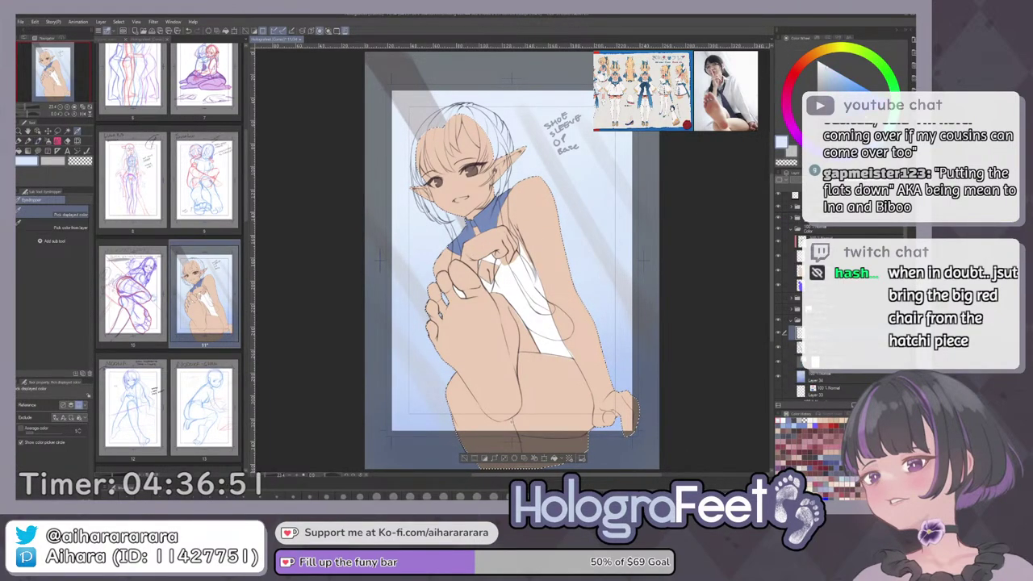
left_click(575, 218, "alt")
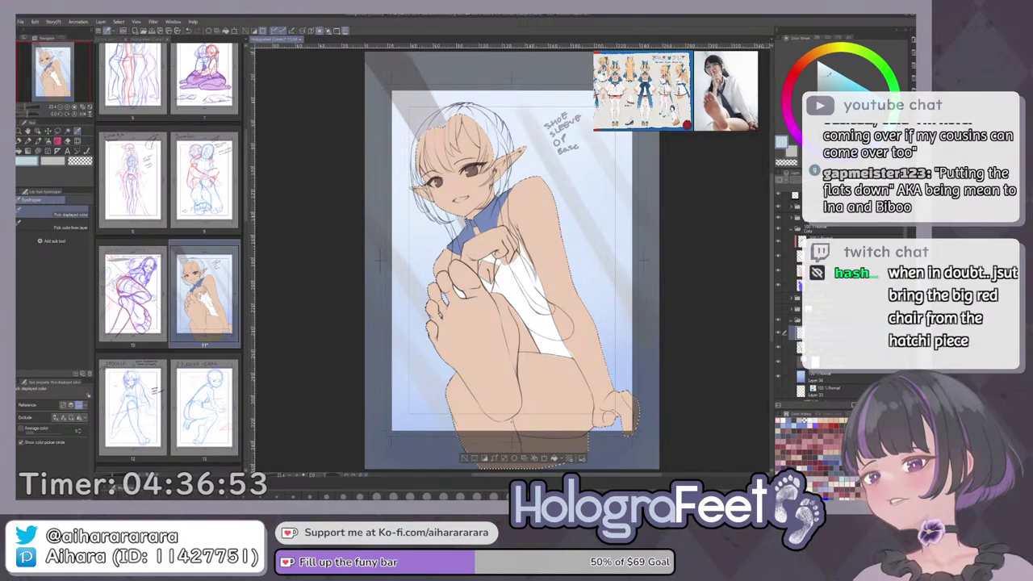
left_click(826, 79)
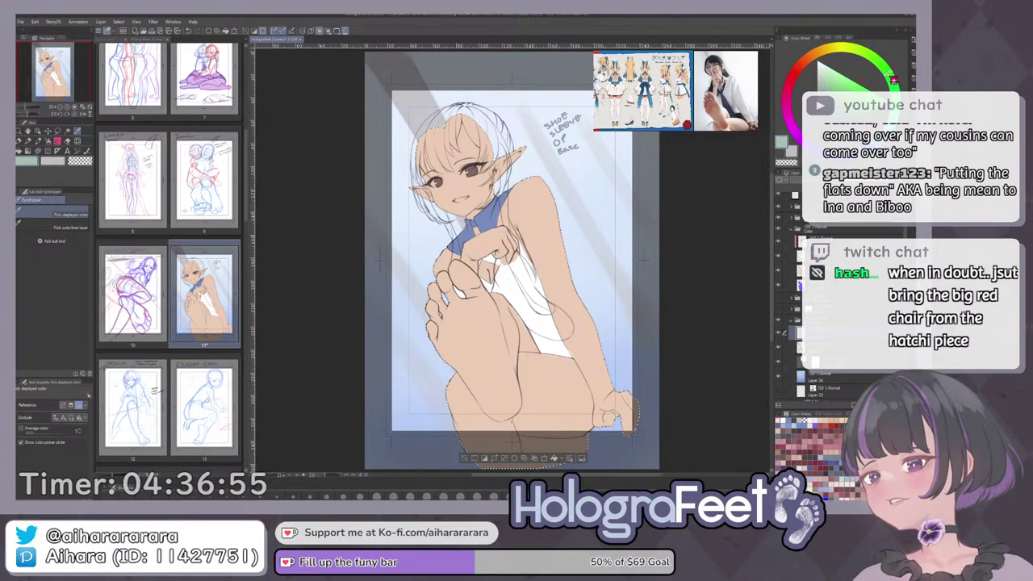
key("j")
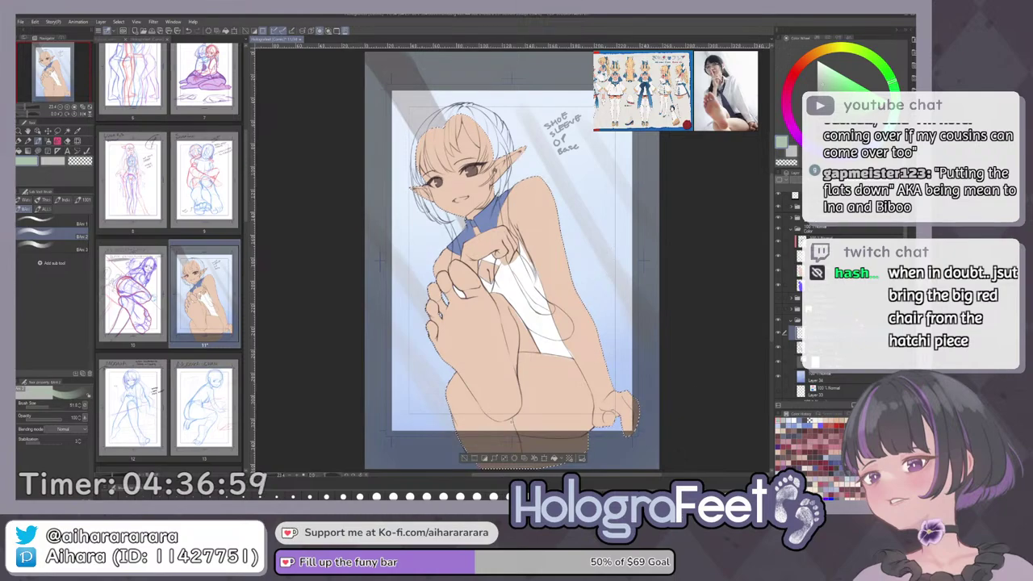
left_click(466, 458)
Shift the brush colour to a lighter, yellower green, try a stroke beside the handwritten note, and undo it.
mouse_move(606, 220)
left_mouse_down()
mouse_move(579, 262)
mouse_move(610, 299)
left_mouse_up()
key("ctrl+z")
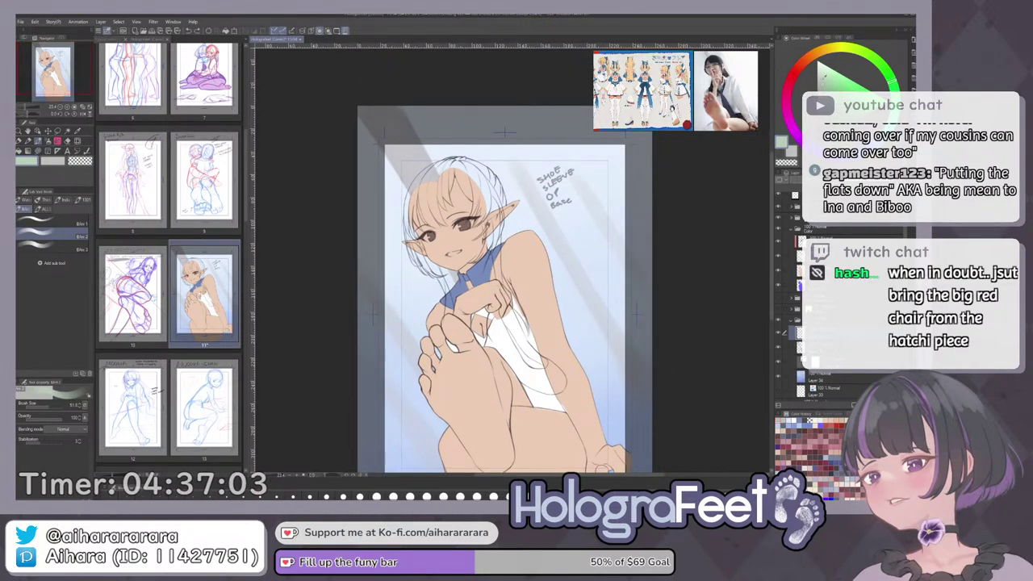
left_click(870, 65)
mouse_move(554, 208)
left_mouse_down()
mouse_move(516, 232)
mouse_move(548, 244)
left_mouse_up()
key("ctrl+z")
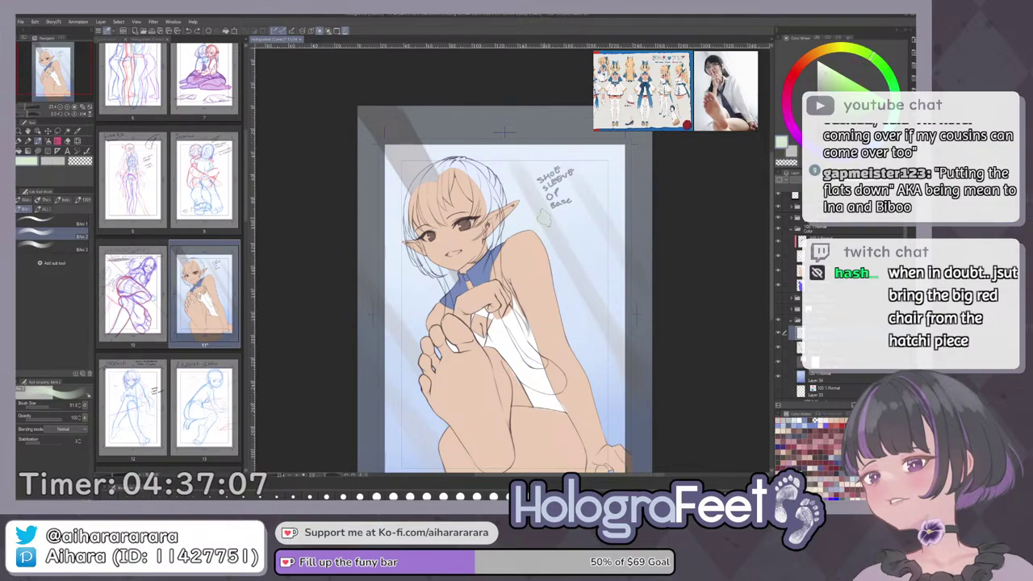
Paint broad pale green strokes across the upper background and down its left side behind the figure.
mouse_move(460, 185)
left_mouse_down()
mouse_move(420, 129)
mouse_move(379, 121)
mouse_move(388, 234)
left_mouse_up()
mouse_move(413, 112)
left_mouse_down()
mouse_move(428, 125)
mouse_move(531, 123)
mouse_move(527, 150)
left_mouse_up()
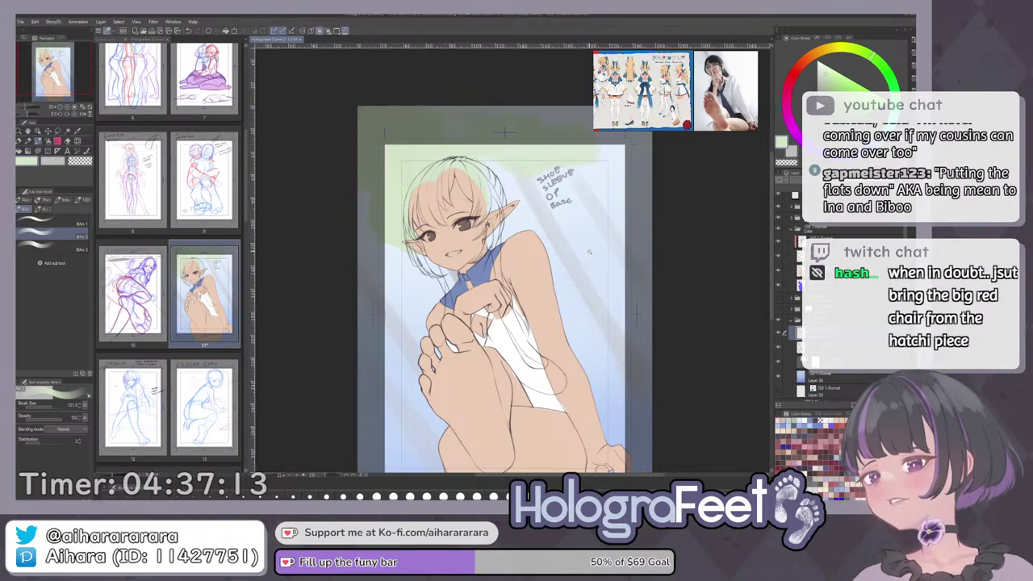
scroll(575, 256, "down", 1)
left_click_drag(574, 257, 568, 208)
mouse_move(413, 196)
left_mouse_down()
mouse_move(403, 238)
mouse_move(422, 254)
left_mouse_up()
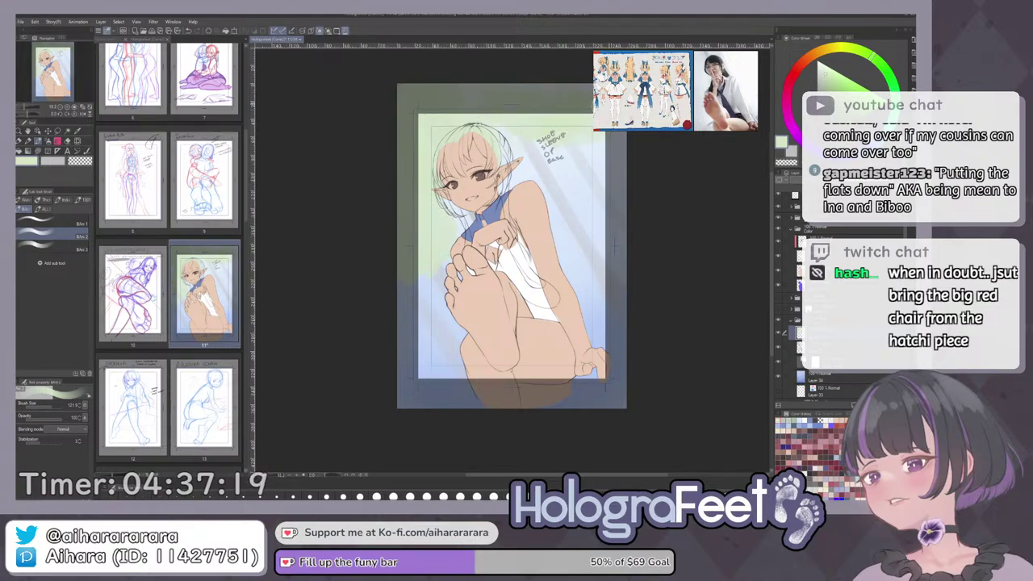
scroll(509, 194, "up", 2)
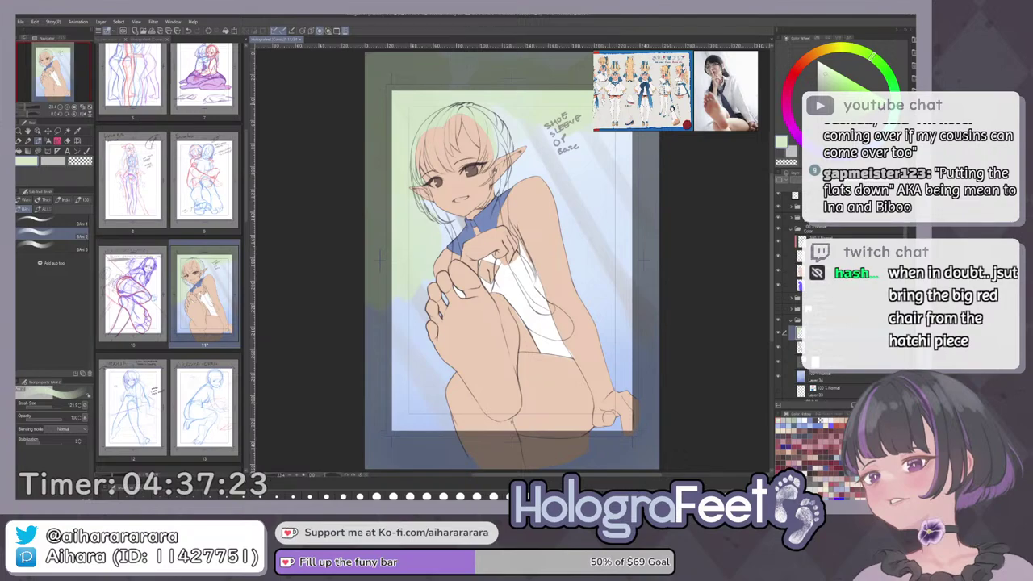
scroll(513, 259, "down", 2)
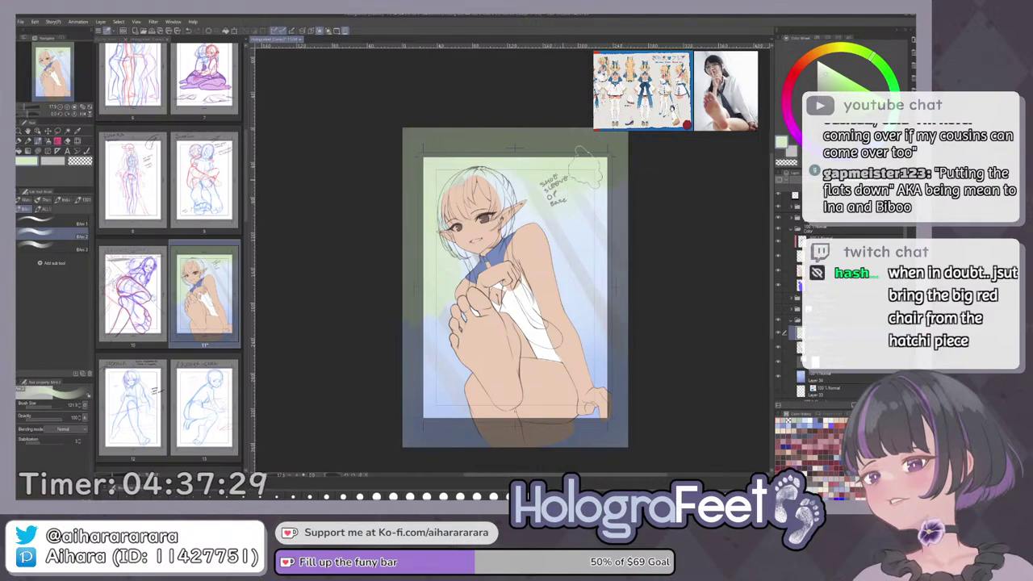
Recolour the green background area to pale yellow, and compare it with the overlying background haze layer hidden and shown.
left_click(850, 51)
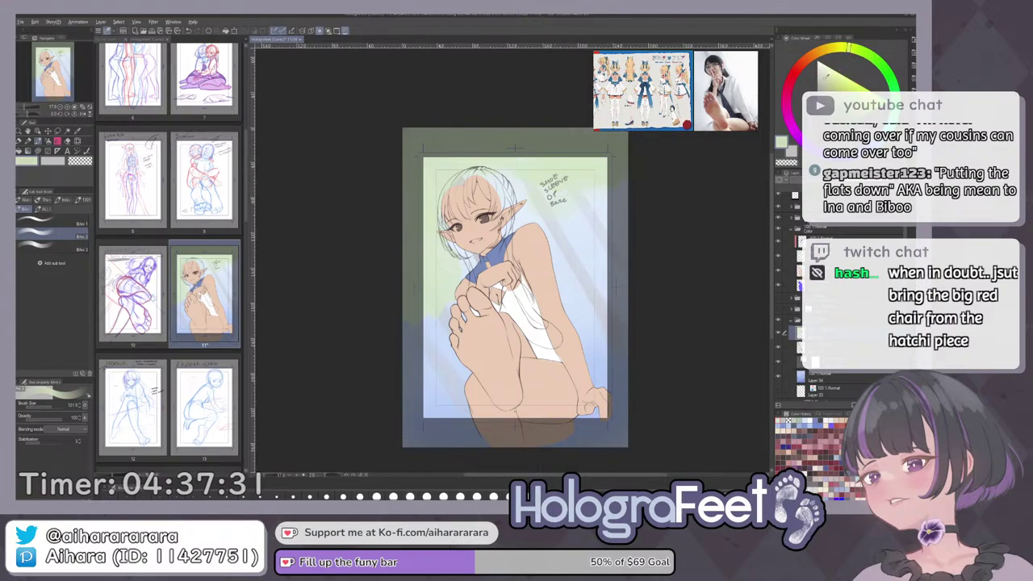
key("alt+Delete")
left_click(832, 73)
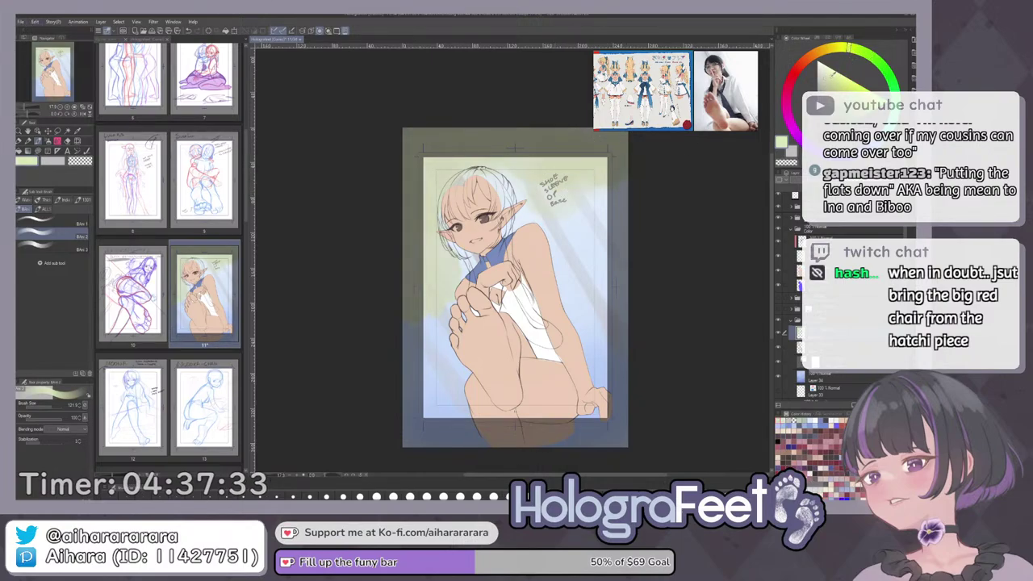
key("alt+Delete")
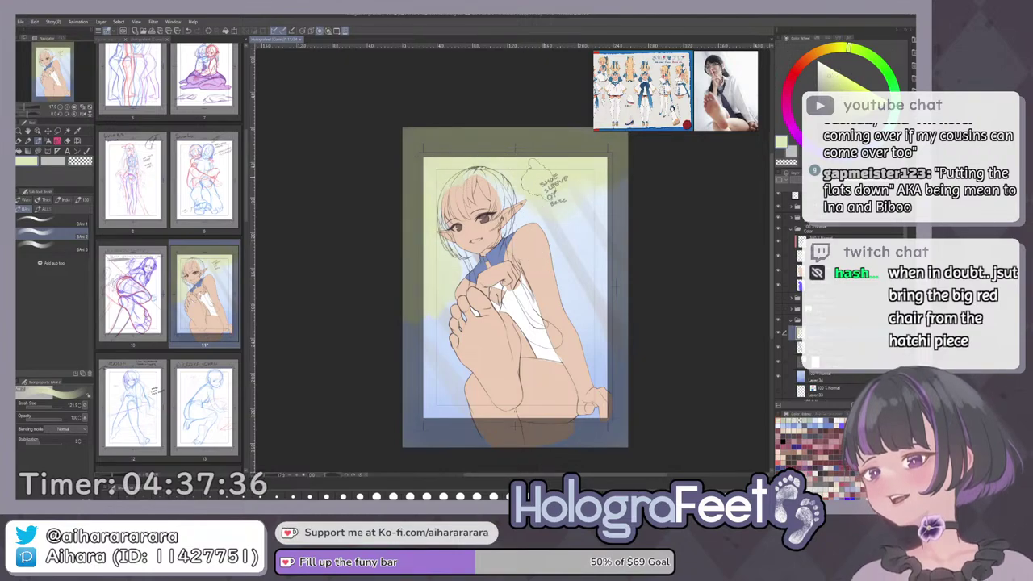
left_click(779, 363)
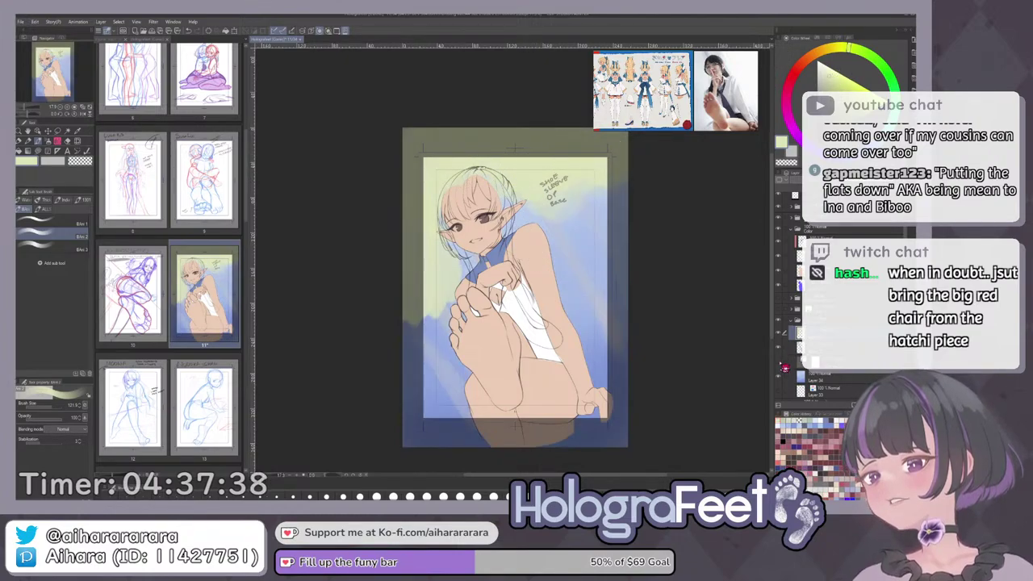
left_click(780, 362)
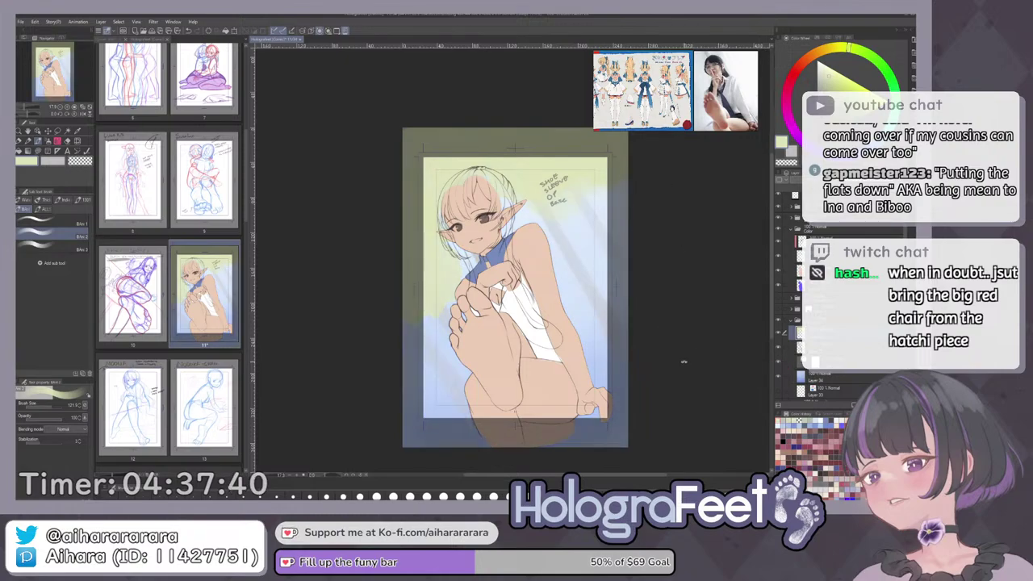
Sample the background blue for a soft airbrush, and lower the opacity of the pale yellow background layer.
left_click_drag(685, 361, 731, 361)
left_click(816, 376)
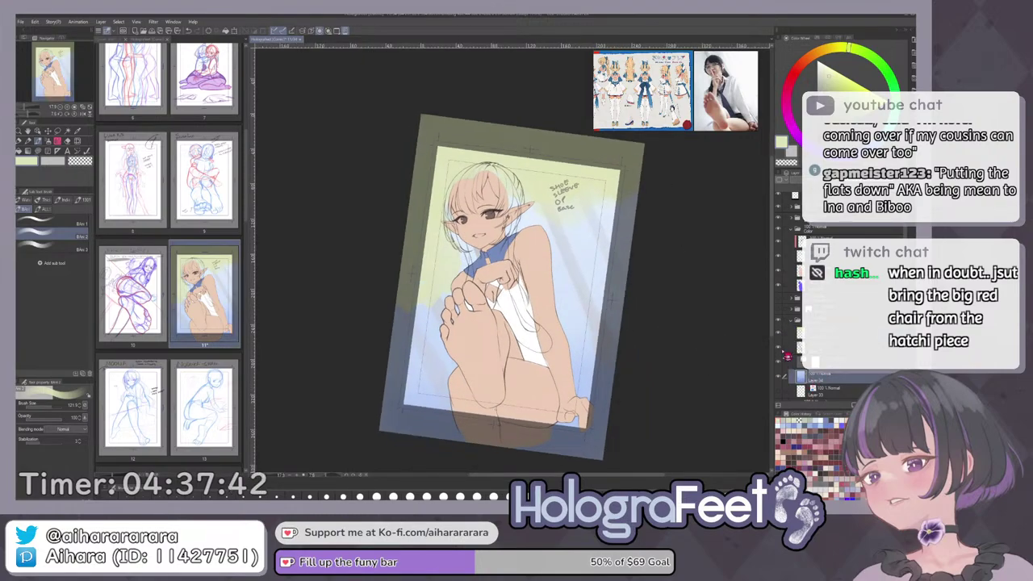
left_click(583, 246, "alt")
key("b")
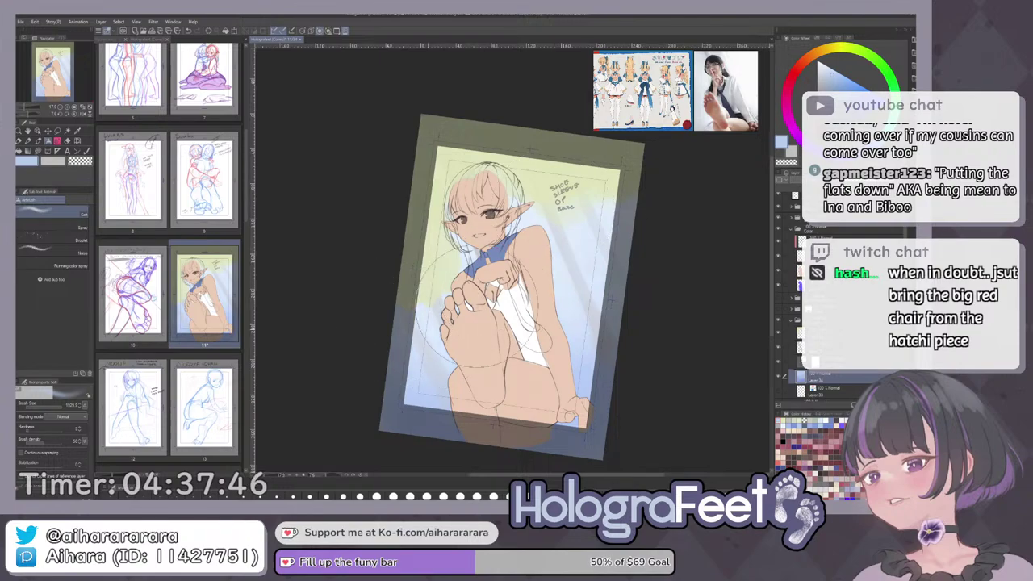
key("ctrl+0")
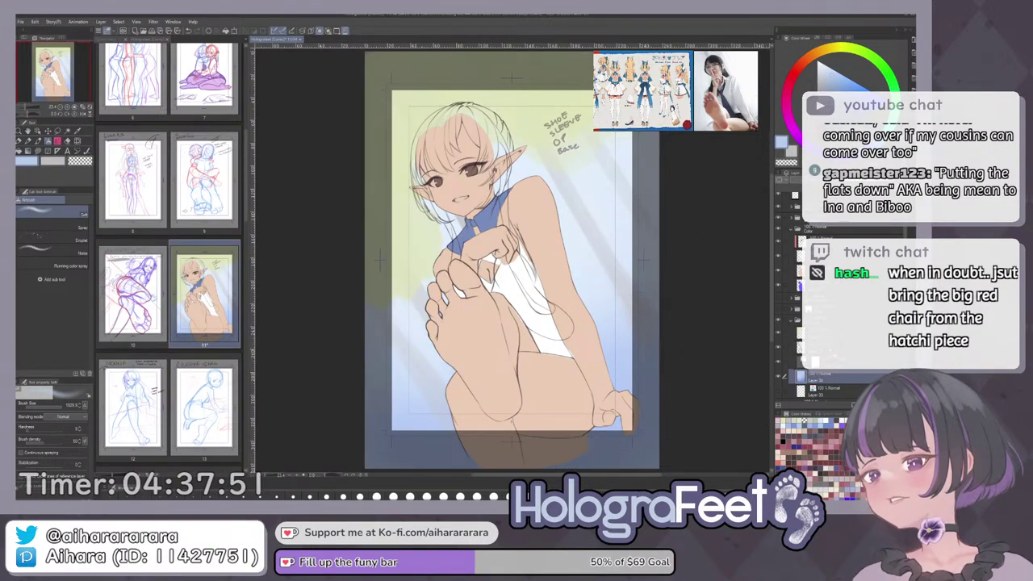
left_click(840, 337)
left_click(868, 180)
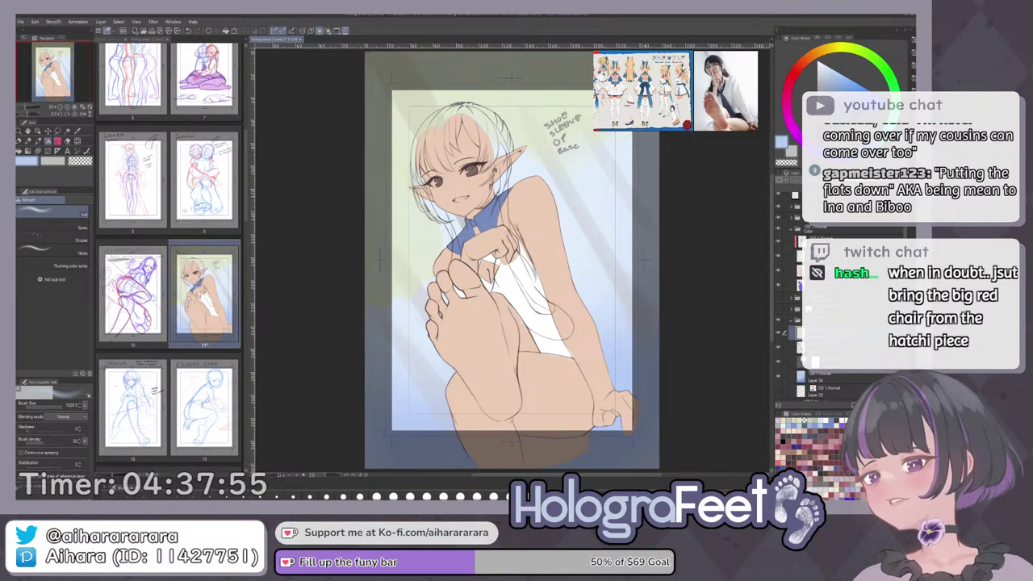
Hide the pale yellow layer and the whole background folder, and select the outfit's white flat layer.
left_click(780, 333)
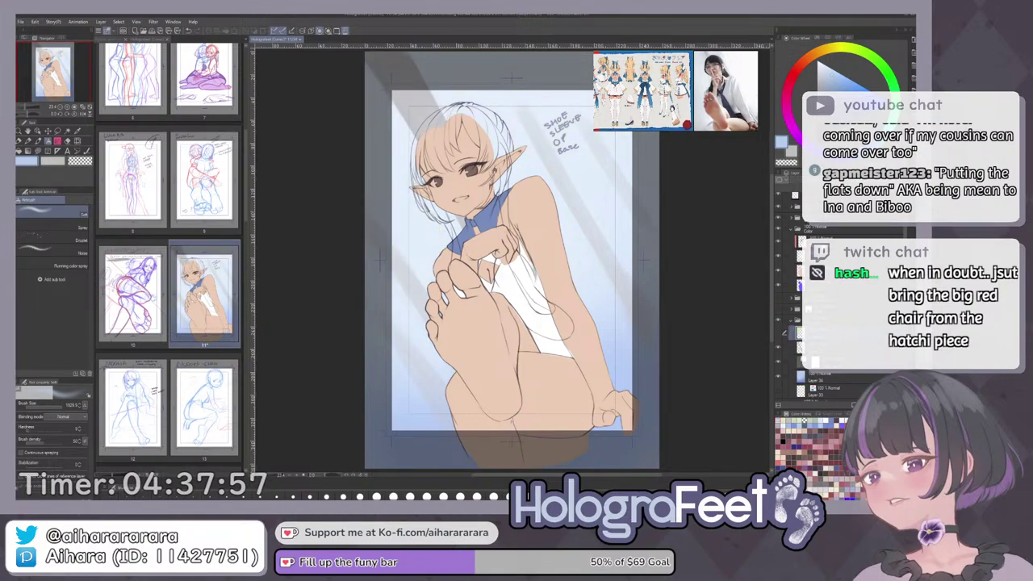
scroll(815, 323, "up", 1)
left_click(835, 276)
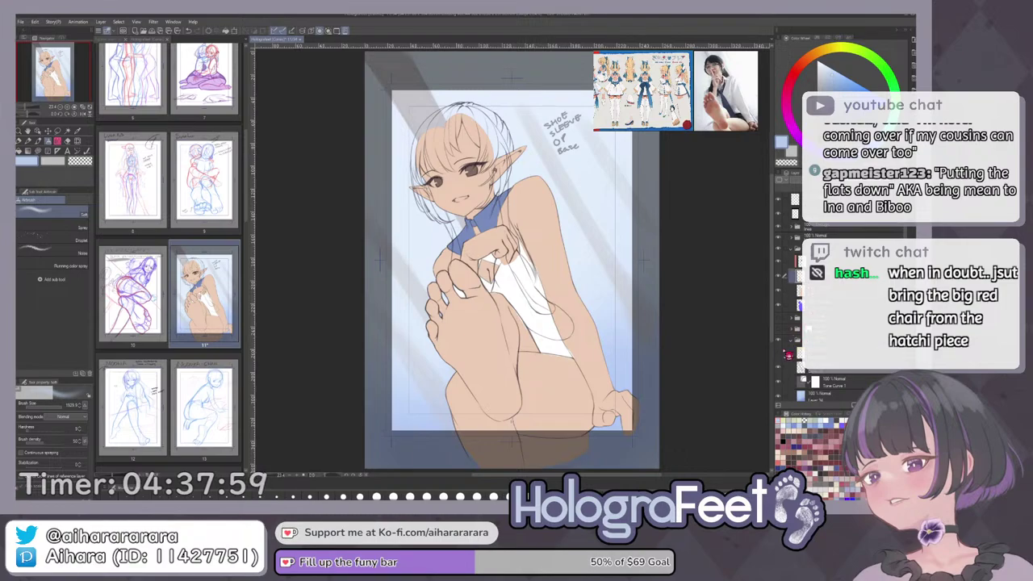
left_click(783, 345)
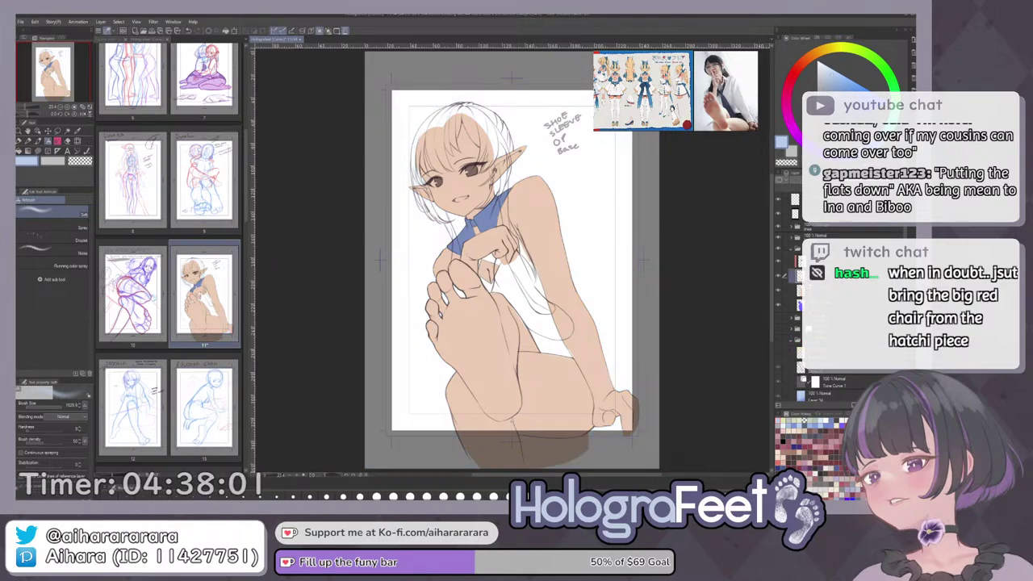
Sample the canvas white and change the paper colour to light grey so the white flats stand out.
key("i")
left_click(606, 281)
left_click(606, 284)
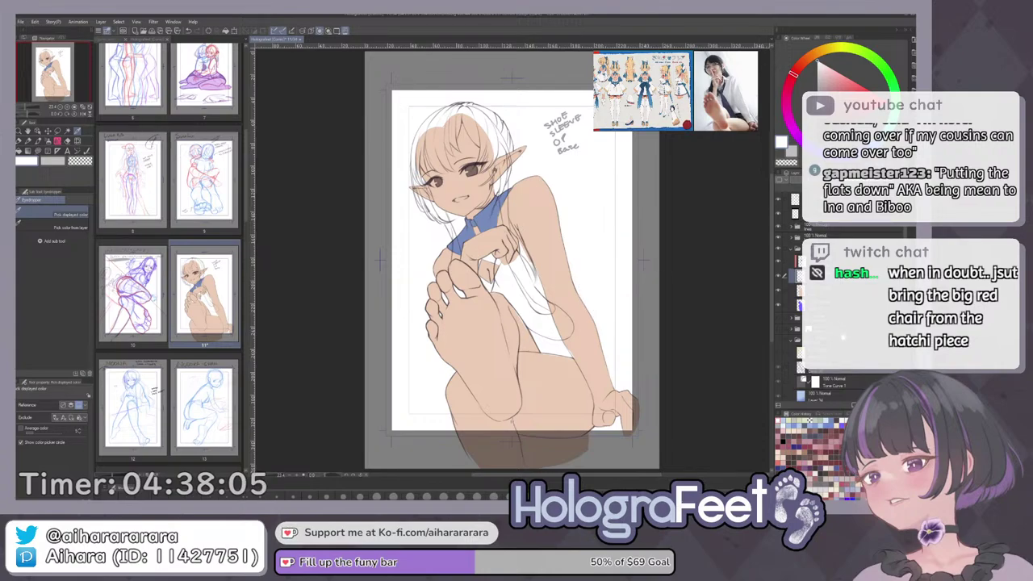
scroll(843, 337, "down", 3)
double_click(797, 396)
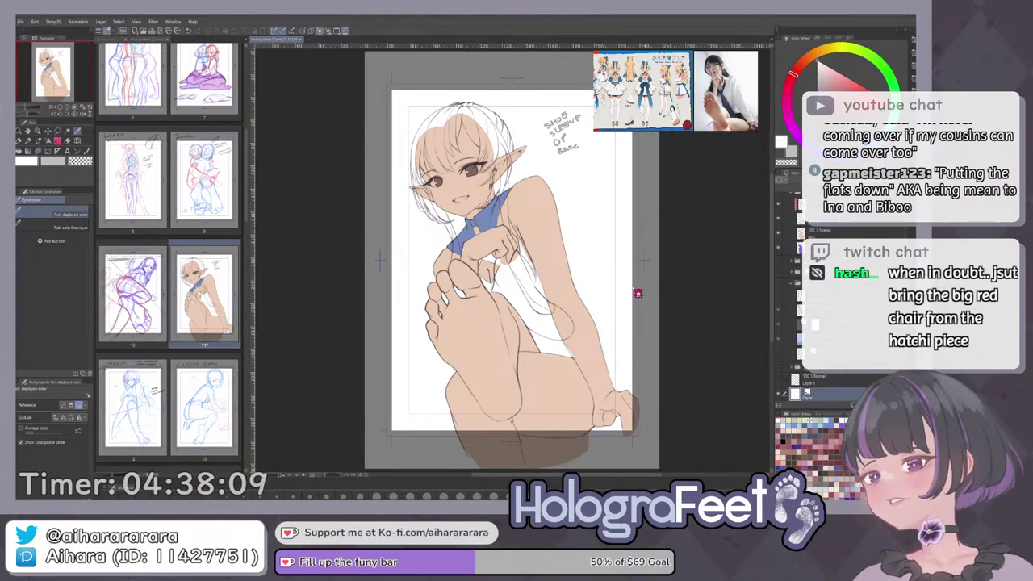
left_click(650, 231)
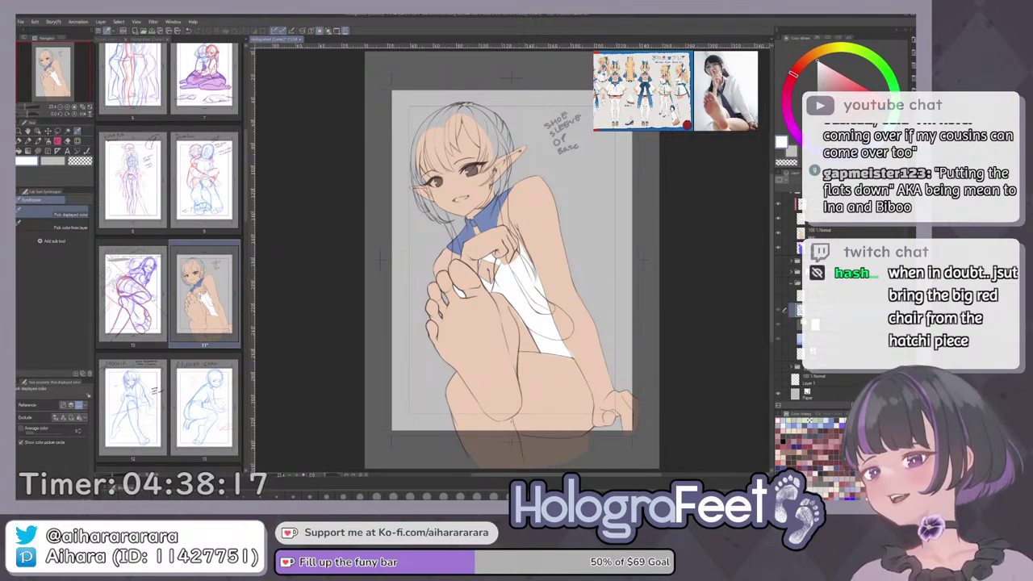
Collapse the background folder, select the outfit's flat layer, and check it by switching its visibility off and on.
left_click(792, 282)
left_click(801, 276)
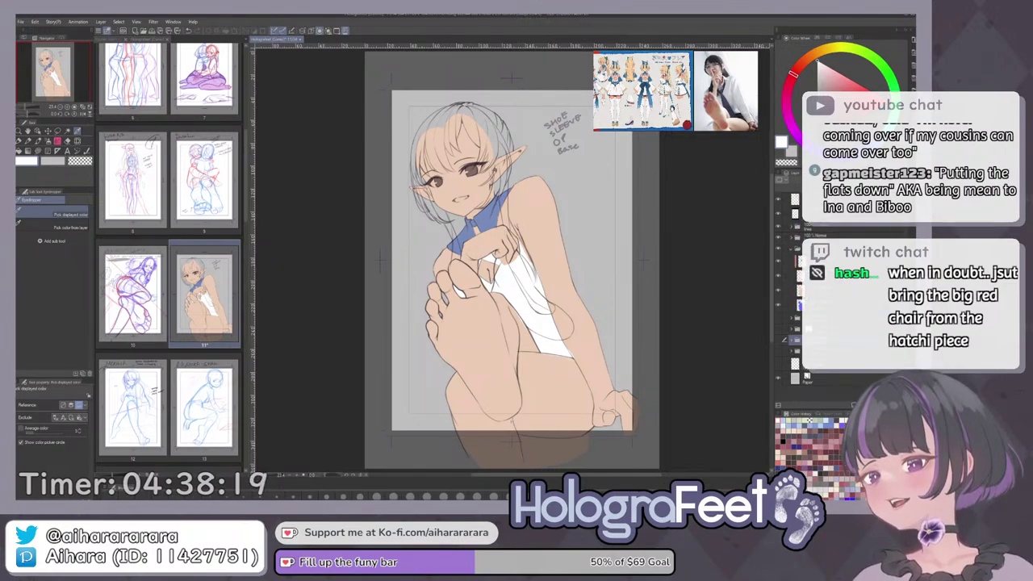
left_click(779, 282)
left_click(779, 283)
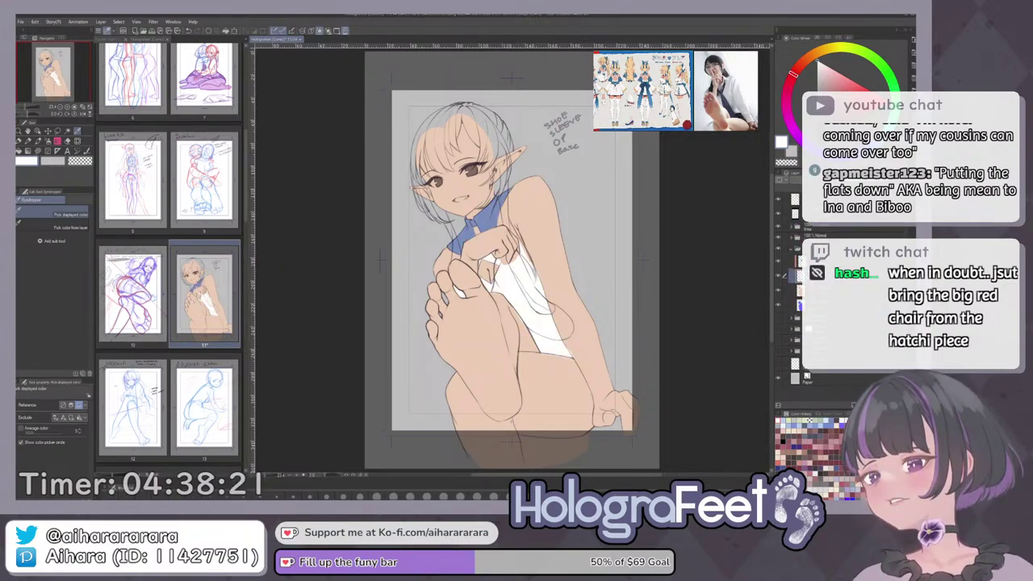
Sample the outfit's white, shift it to a slightly warm off-white, and try filling the outfit layer with it.
left_click(551, 341)
left_click_drag(617, 238, 609, 304)
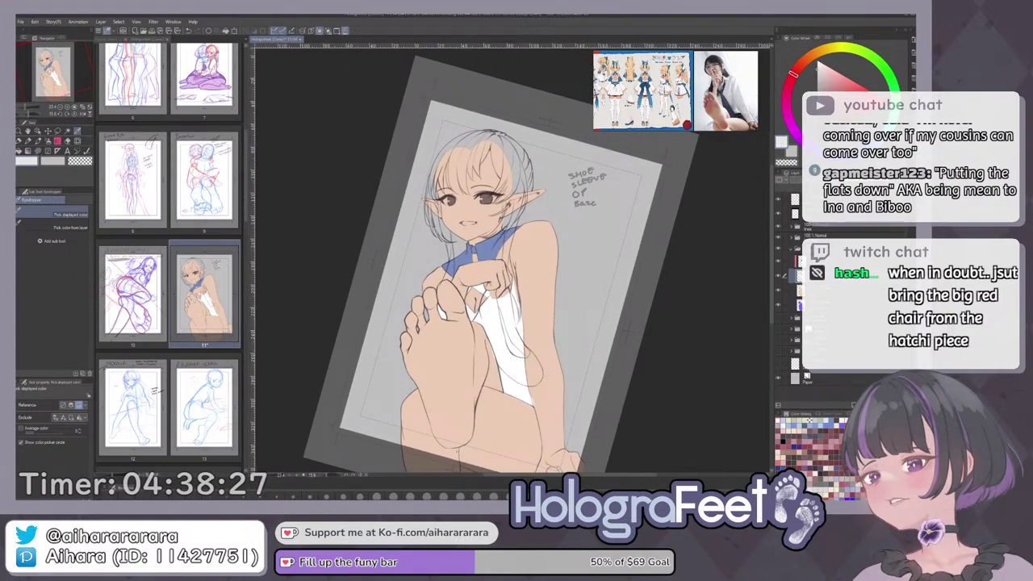
key("i")
left_click(550, 332)
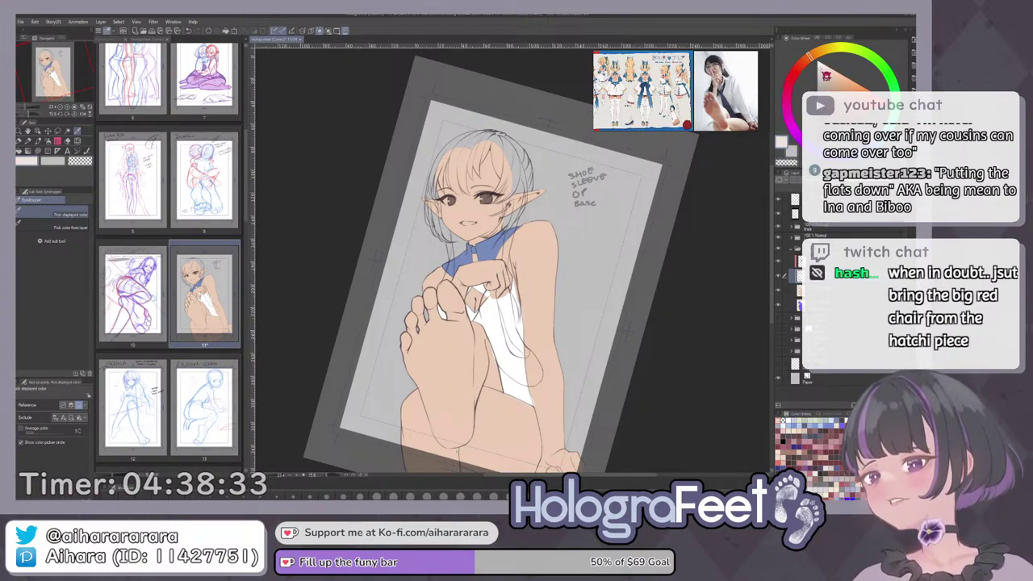
key("alt+Delete")
key("ctrl+z")
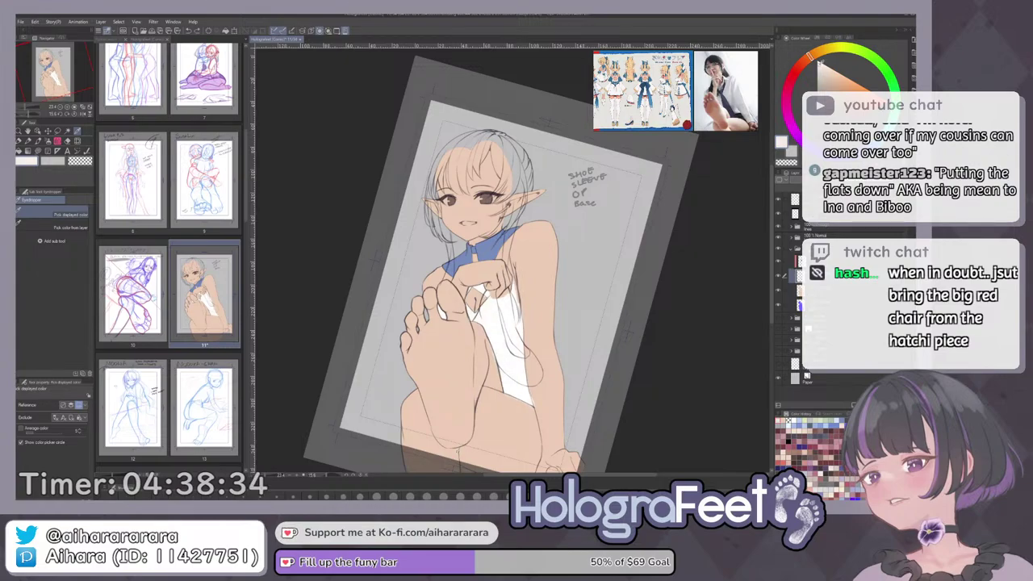
key("alt+Delete")
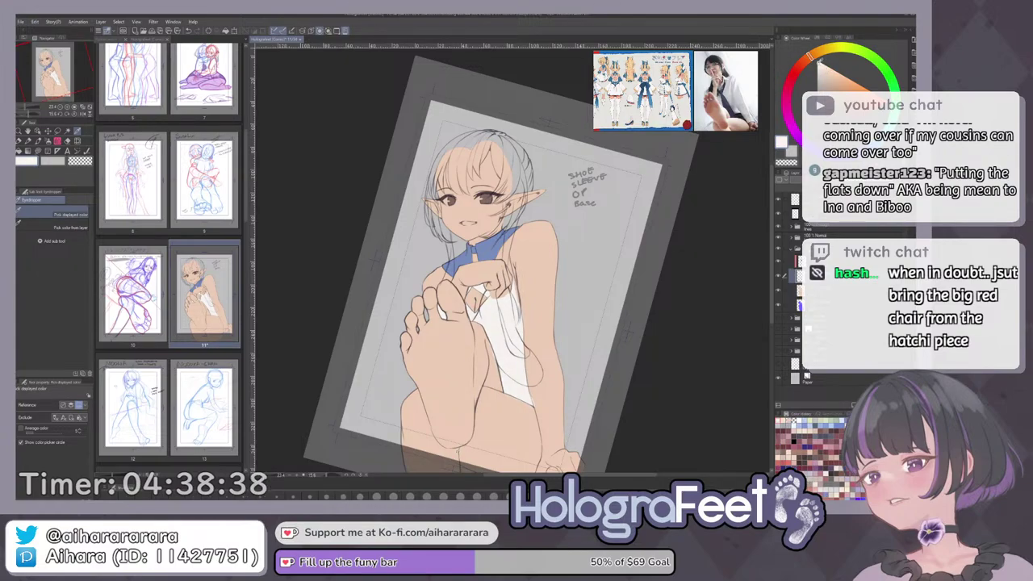
key("alt+Delete")
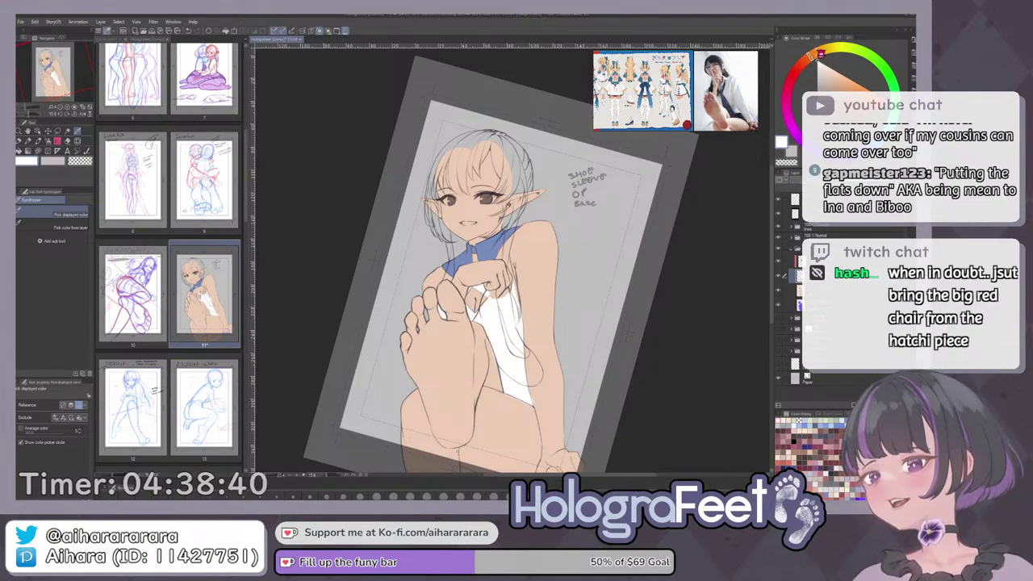
Sample the collar's blue and the outfit's white on the outfit layer, and ready a hard round brush for the collar area.
left_click(798, 262)
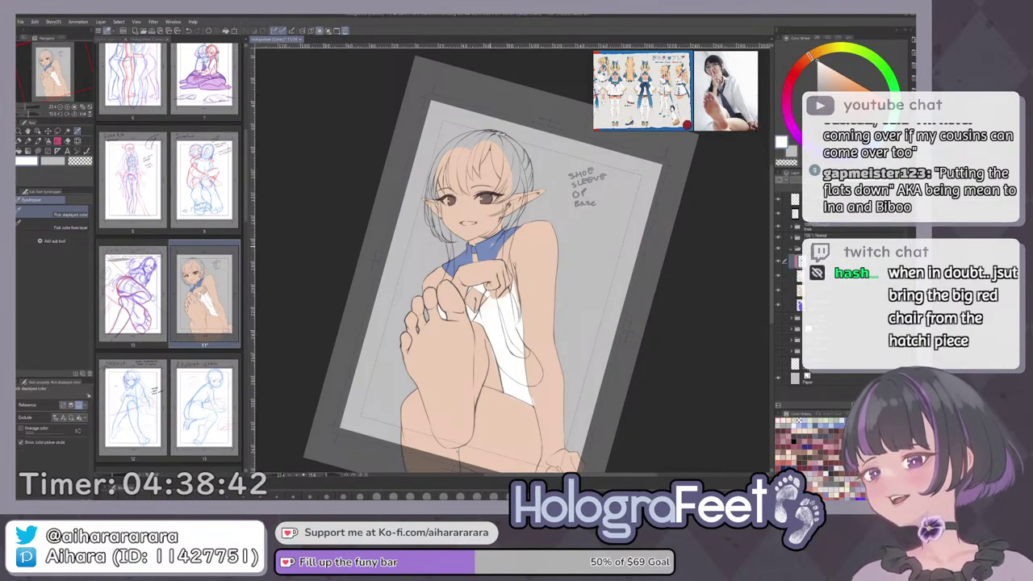
left_click(493, 248)
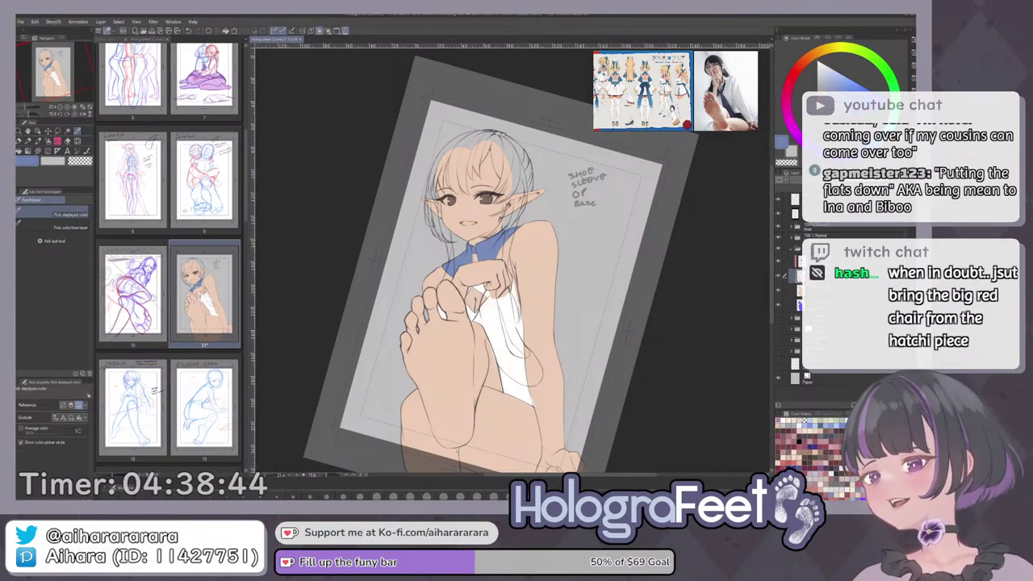
key("i")
key("i")
left_click(510, 385)
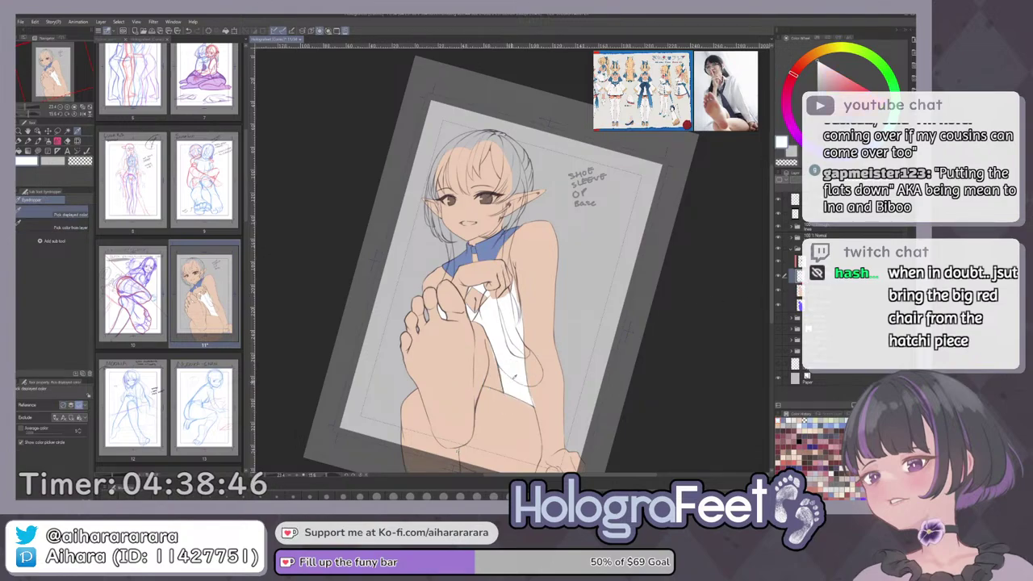
key("b")
left_click_drag(507, 236, 535, 242)
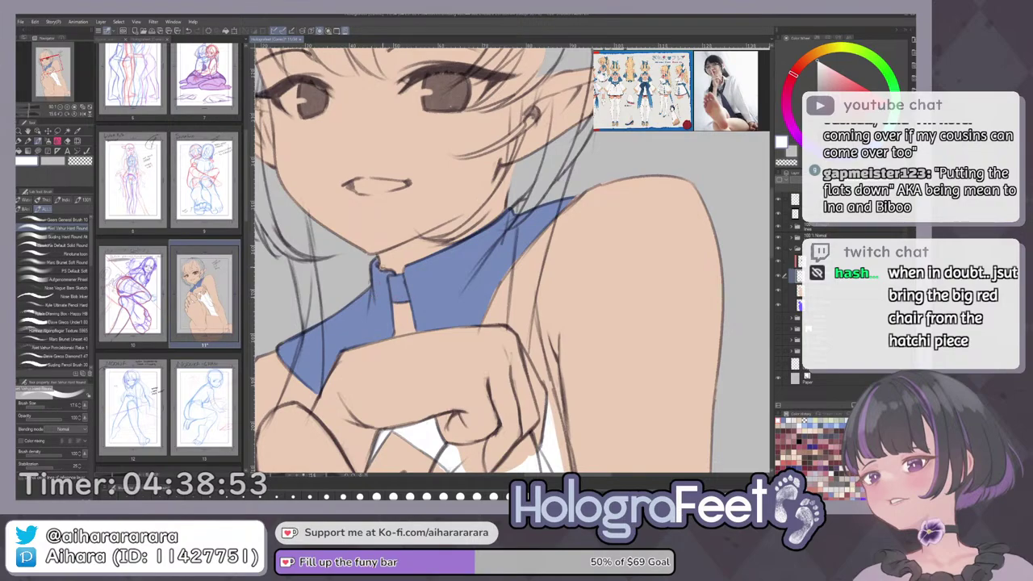
Load the figure's flat colour area as a selection and sample the blue of the collar.
left_click_drag(486, 310, 499, 288)
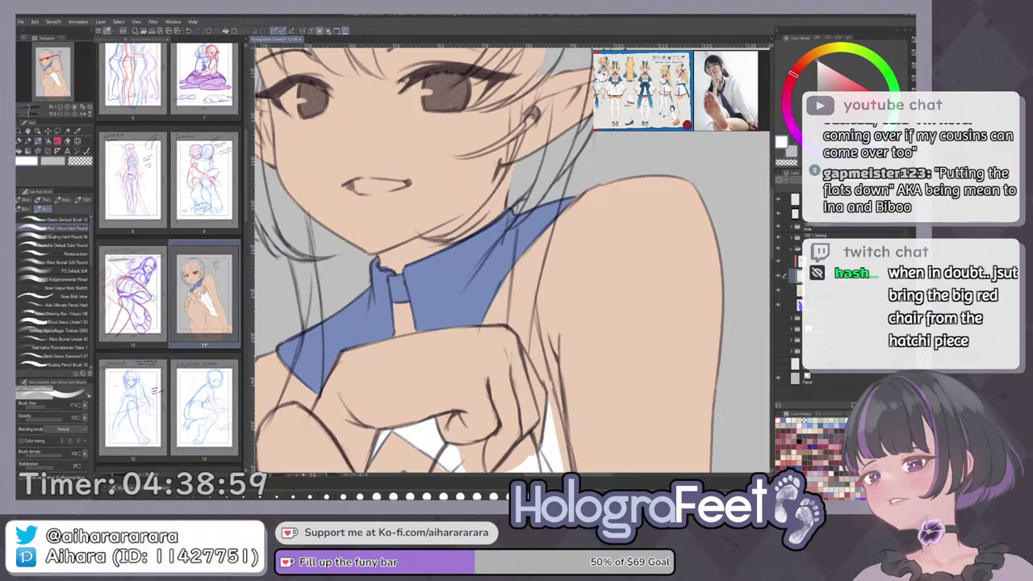
left_click(801, 305, "ctrl")
left_click(800, 261)
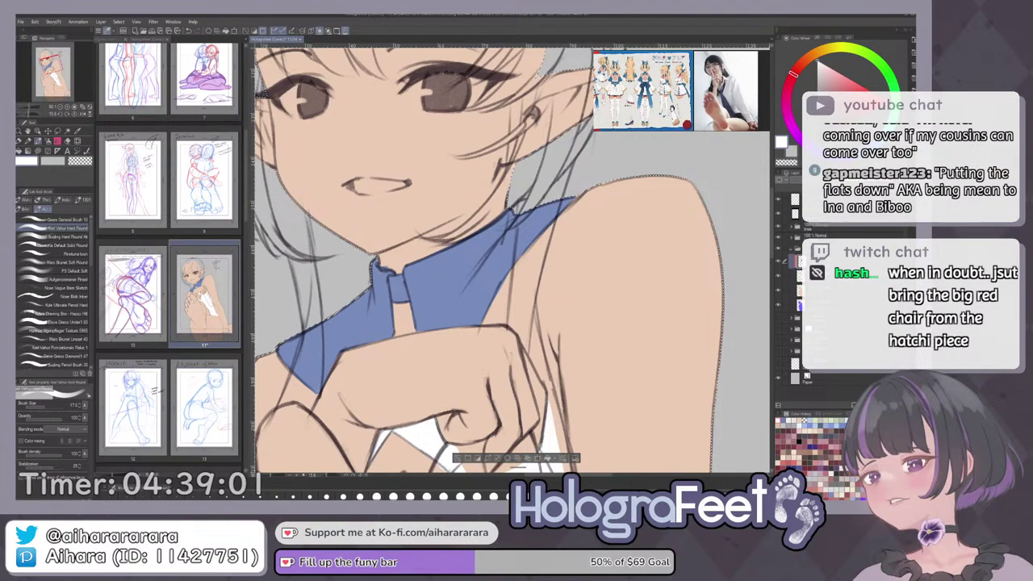
left_click(529, 252, "alt")
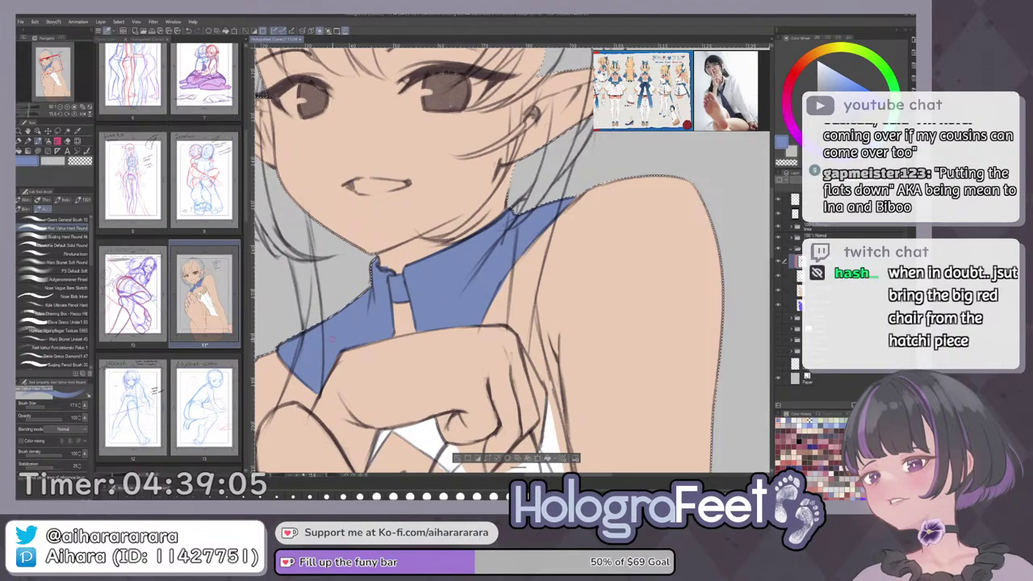
scroll(340, 392, "down", 3)
left_click_drag(452, 432, 513, 308)
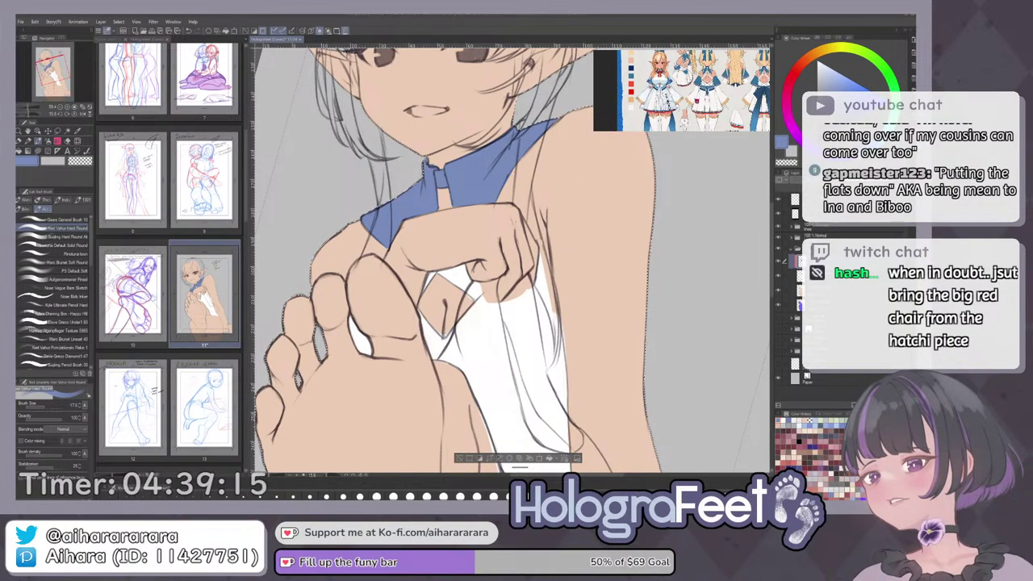
Check the flat colours over the torso, thighs and supporting hand, and clear the selection.
key("ctrl+0")
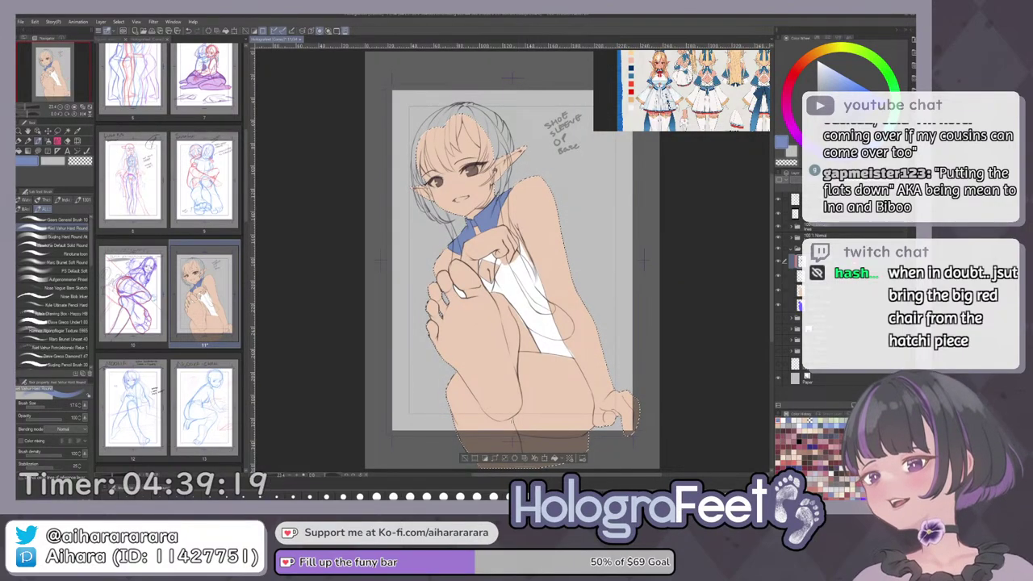
mouse_move(557, 307)
left_mouse_down()
mouse_move(620, 300)
mouse_move(619, 216)
left_mouse_up()
left_click(800, 276)
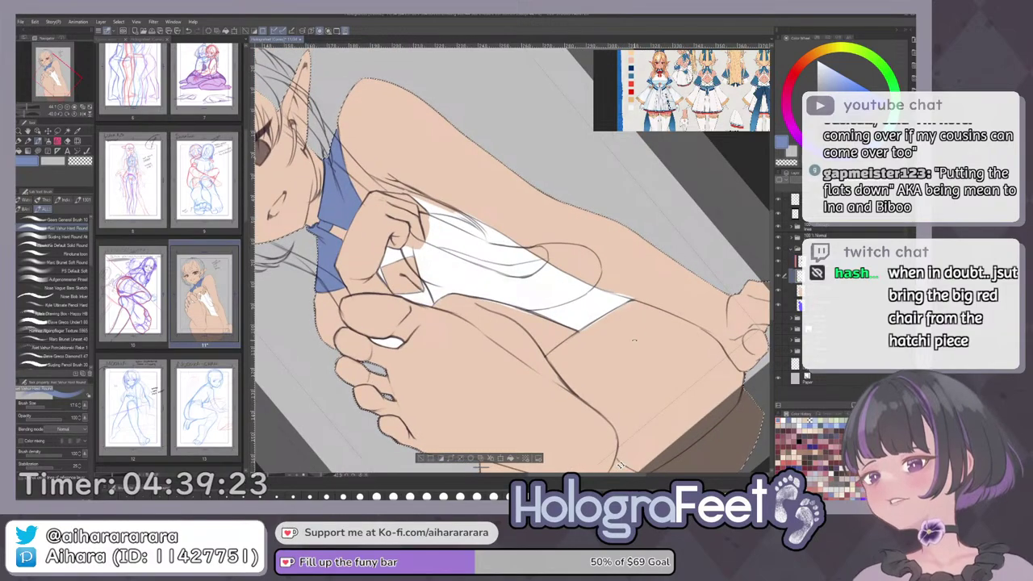
left_click_drag(599, 331, 611, 312)
key("e")
scroll(611, 312, "up", 1)
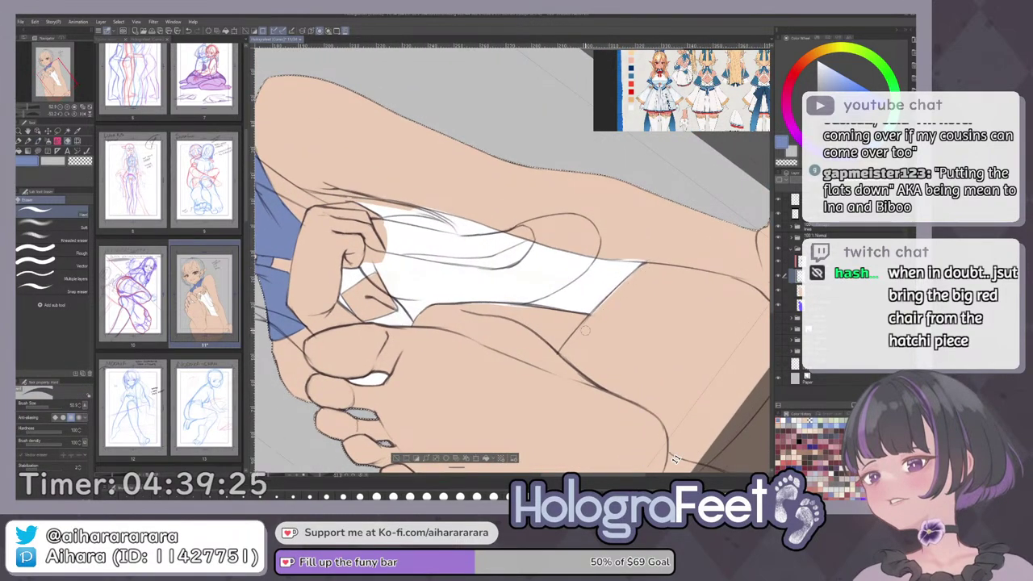
key("minus")
left_click_drag(513, 320, 579, 279)
key("ctrl+0")
scroll(590, 323, "up", 2)
left_click_drag(620, 420, 596, 345)
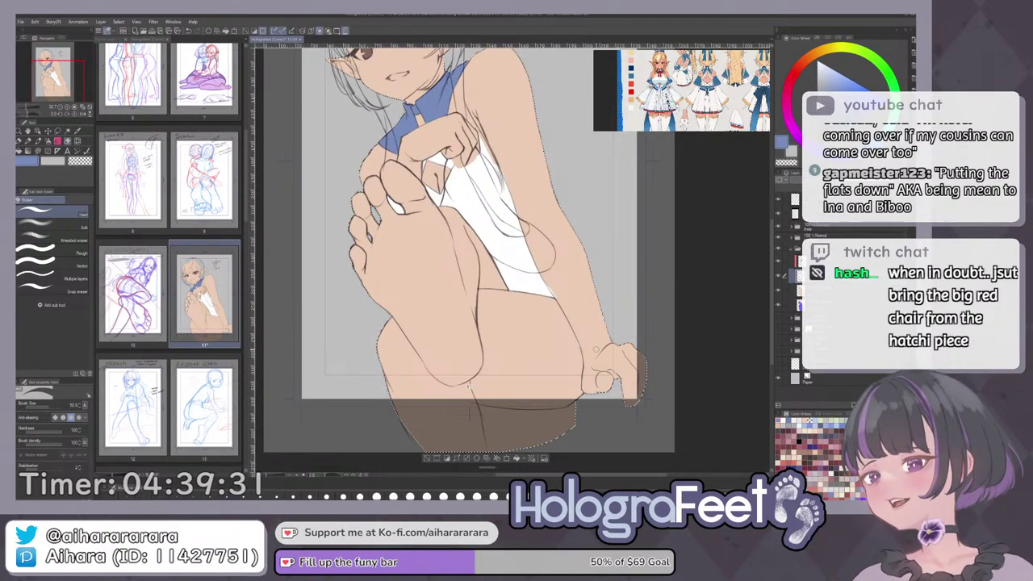
key("ctrl+0")
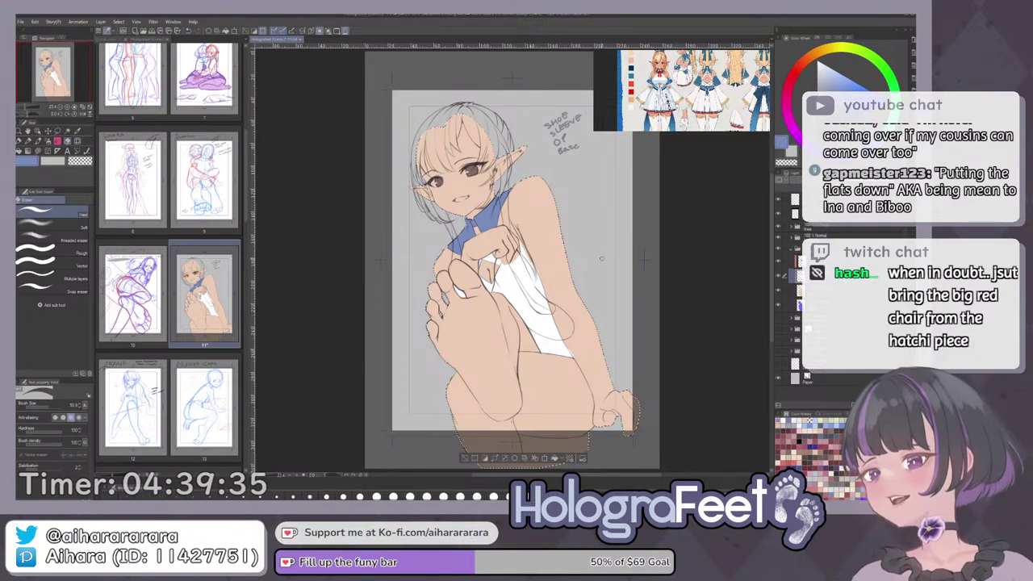
key("ctrl+d")
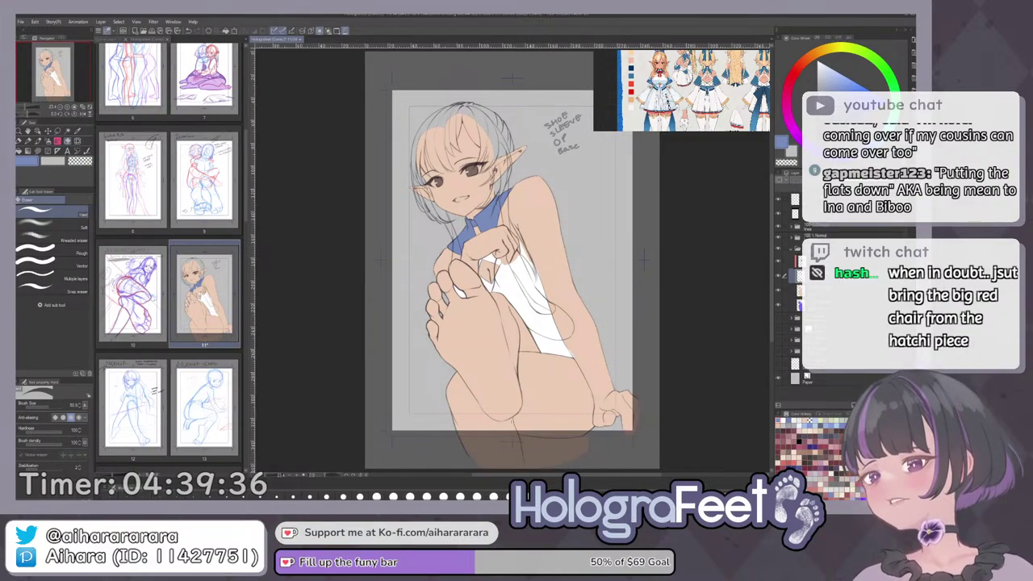
Sample the note's dark colour, lasso the lines "OP" and "Base", and move them down to free a line below "SLEEVE".
key("i")
left_click(631, 69)
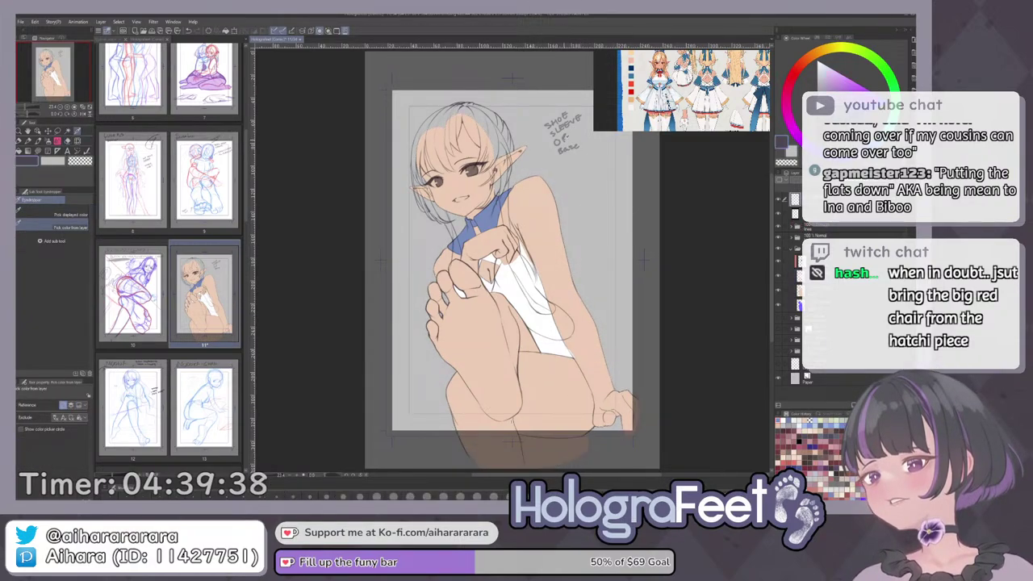
key("m")
scroll(579, 114, "up", 3)
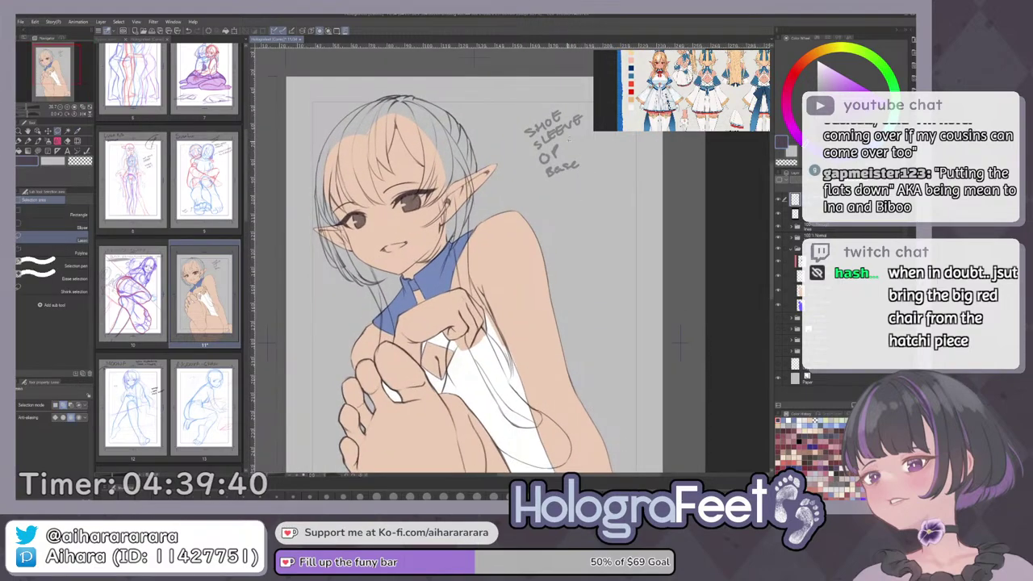
left_click_drag(565, 194, 581, 189)
key("k")
left_click(517, 225)
Write "SKIRT" with the pen below "SLEEVE" in the handwritten note beside the character.
key("p")
mouse_move(548, 152)
left_mouse_down()
mouse_move(542, 161)
mouse_move(589, 129)
left_mouse_up()
left_click_drag(565, 201, 574, 211)
left_click_drag(541, 291, 512, 185)
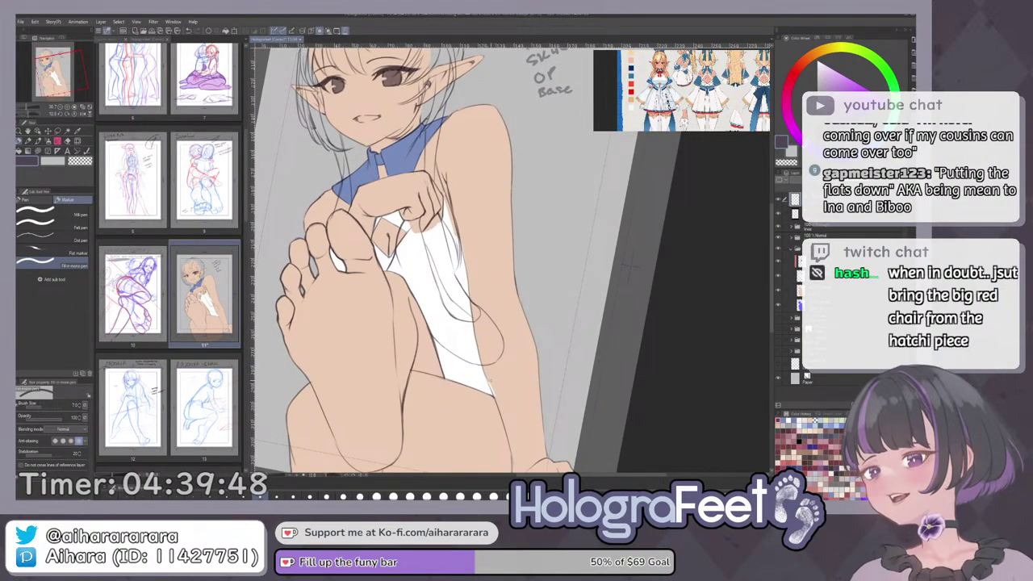
key("ctrl+0")
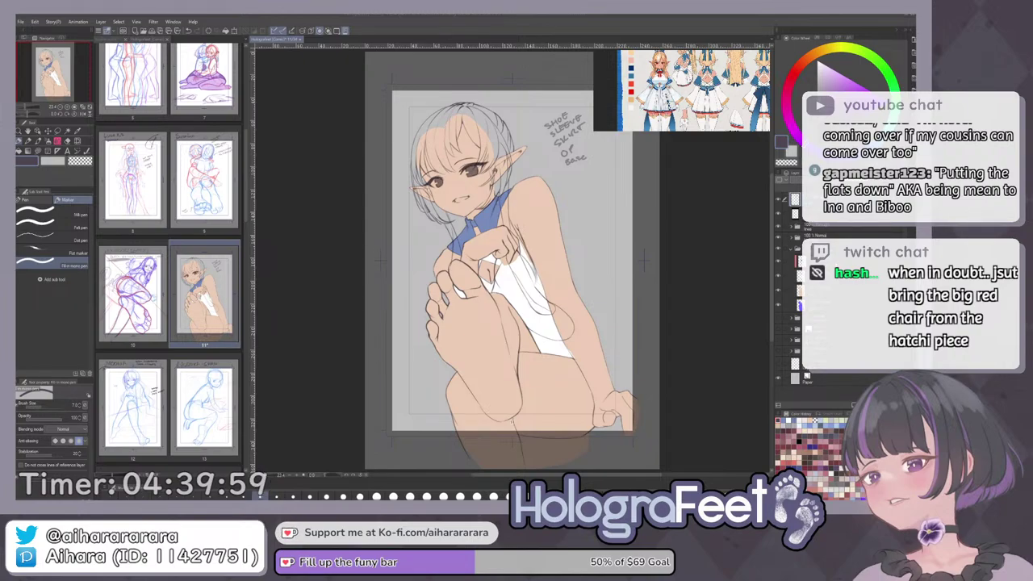
Create a new layer directly above the clothing colour layer and set the drawing colour to a pale yellow.
left_click(807, 261)
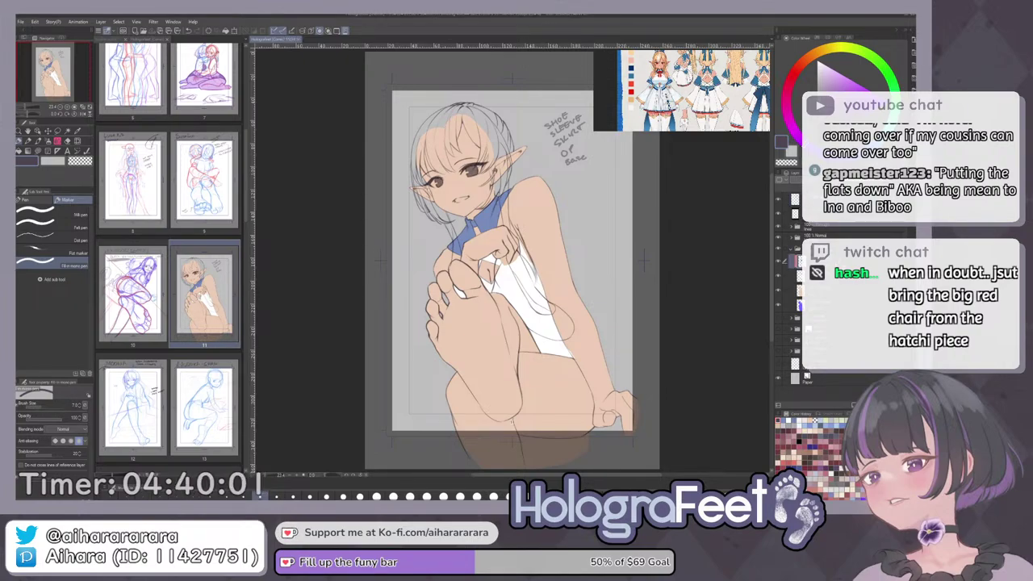
key("ctrl+shift+n")
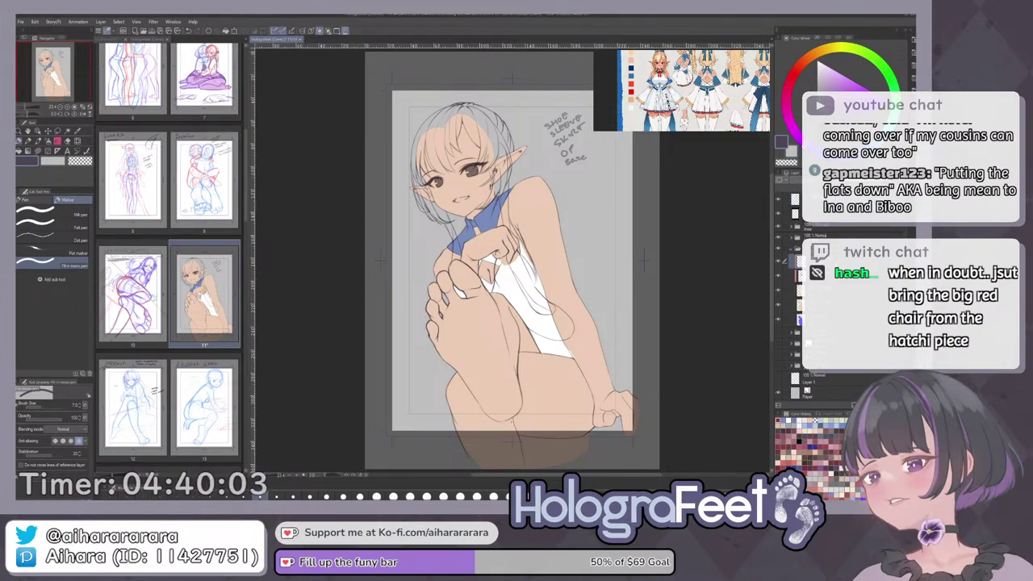
left_click_drag(562, 141, 562, 222)
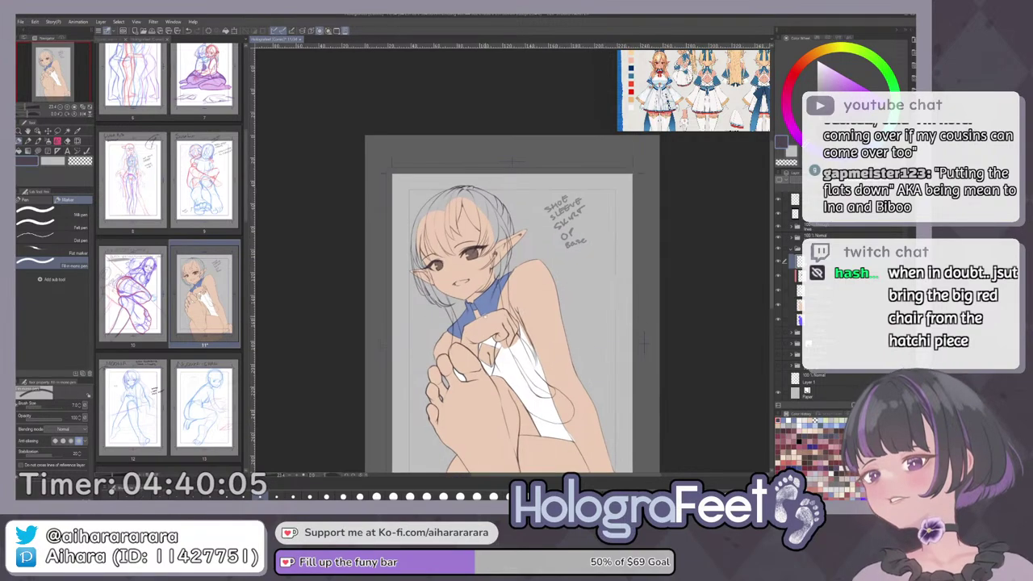
scroll(562, 222, "up", 2)
left_click(829, 49)
left_click(829, 75)
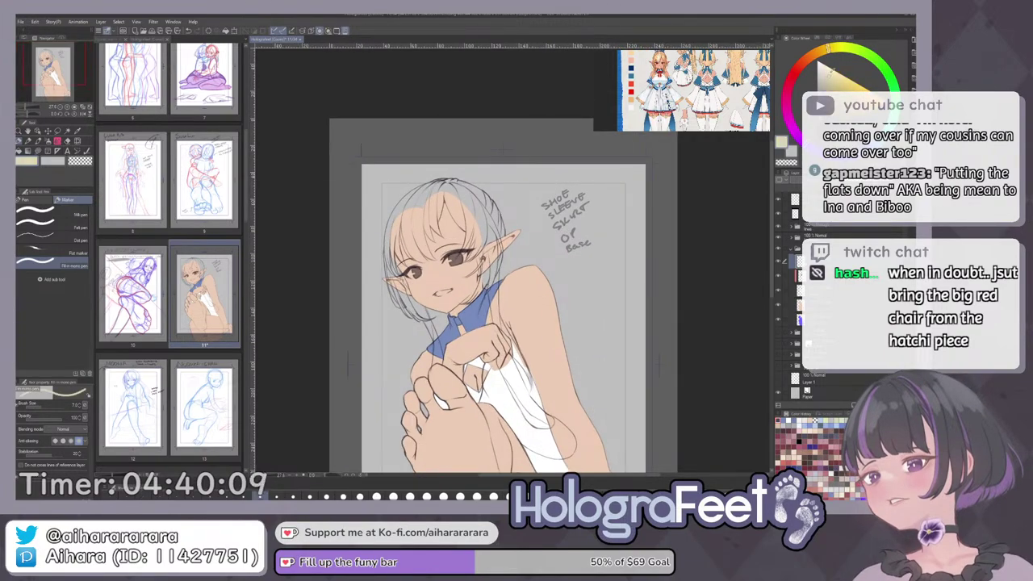
Try a broad pale yellow brush stroke on the side of the hair and undo it.
key("b")
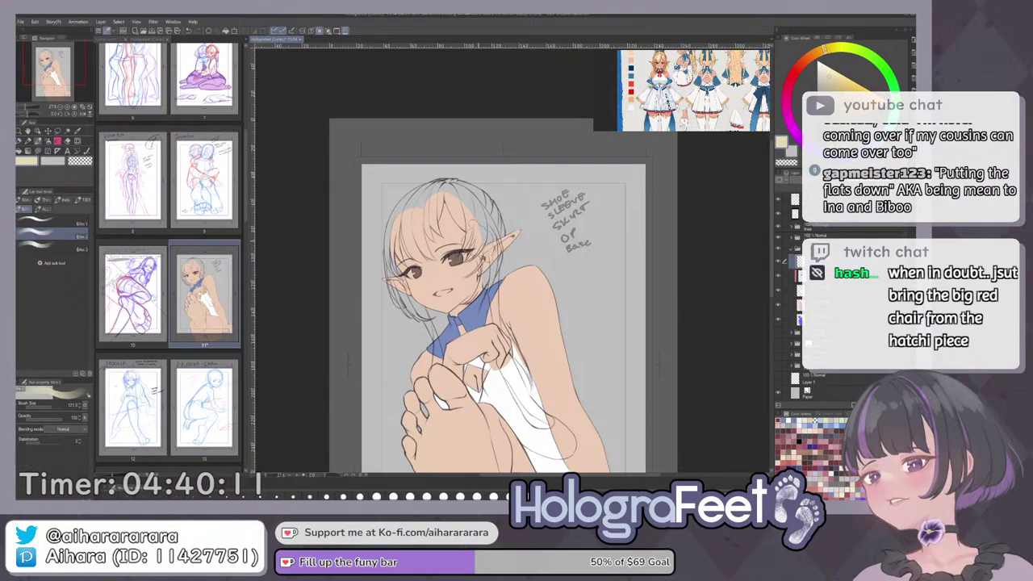
left_click_drag(488, 199, 495, 241)
scroll(494, 207, "up", 3)
key("ctrl+z")
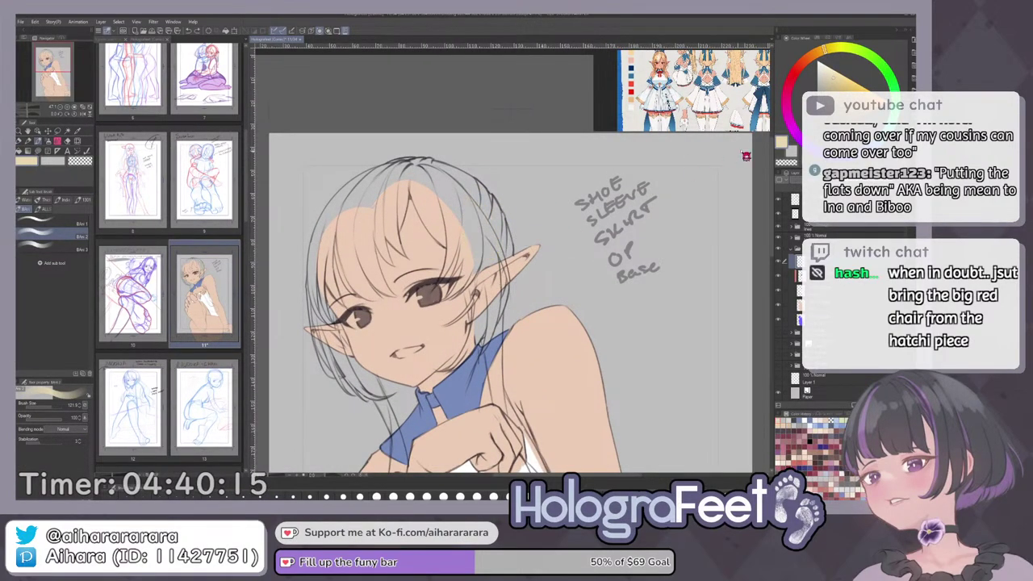
left_click_drag(582, 203, 596, 260)
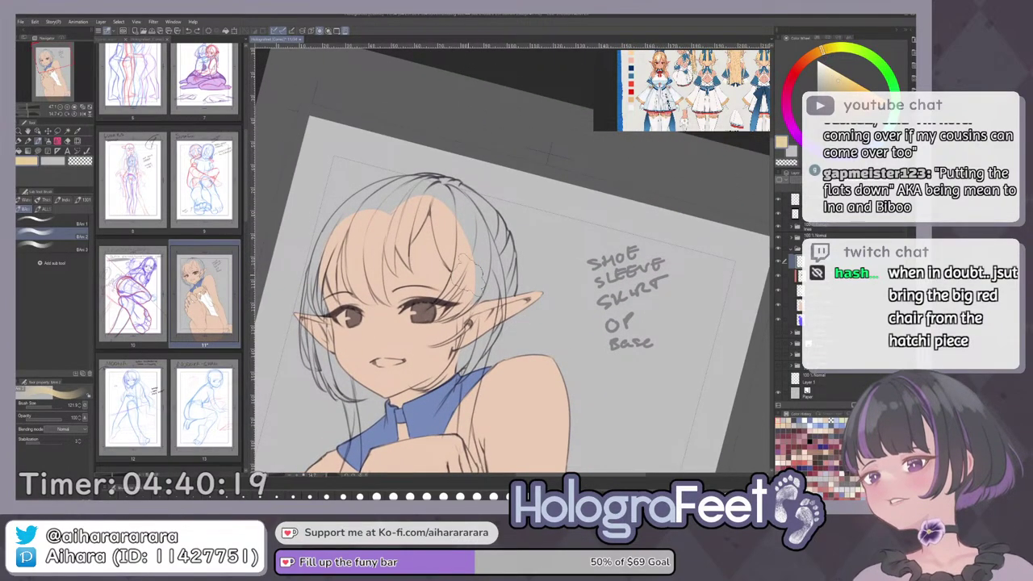
Reduce the brush size, try light yellow strokes over the bangs, and undo them.
left_click_drag(394, 262, 455, 241)
key("bracketleft")
key("bracketleft")
key("bracketleft")
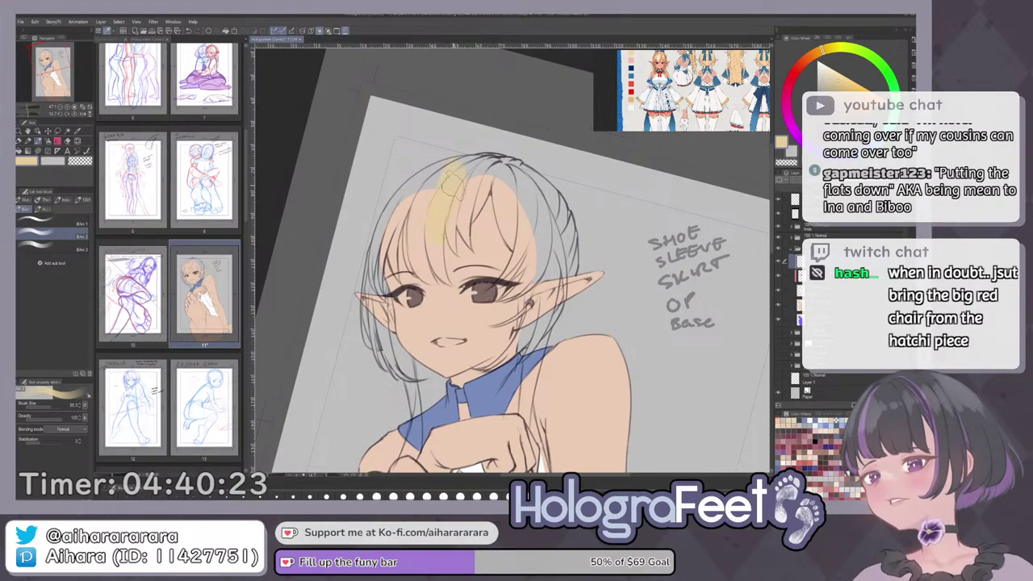
left_click_drag(445, 277, 451, 251)
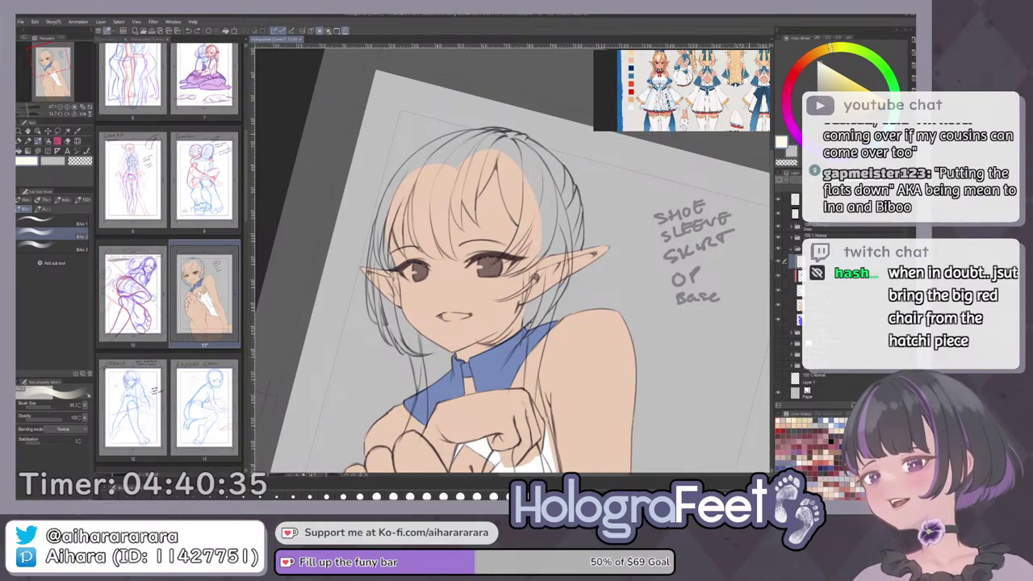
mouse_move(502, 163)
left_mouse_down()
mouse_move(521, 222)
mouse_move(559, 245)
left_mouse_up()
key("ctrl+0")
key("ctrl+z")
scroll(485, 184, "up", 5)
left_click_drag(546, 90, 550, 195)
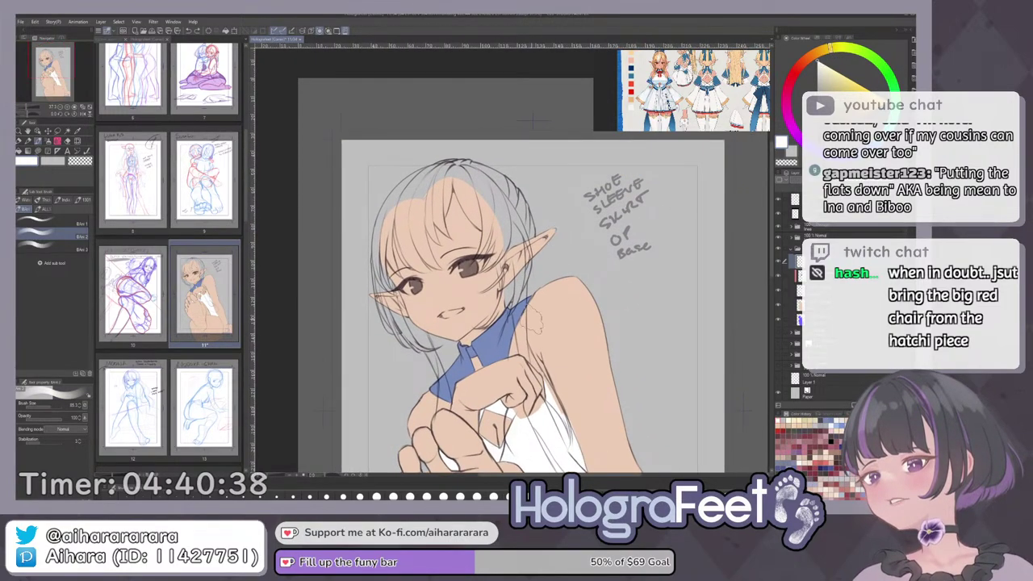
Sample the skin tone from the character and shift its hue toward yellow to get a pale cream.
key("i")
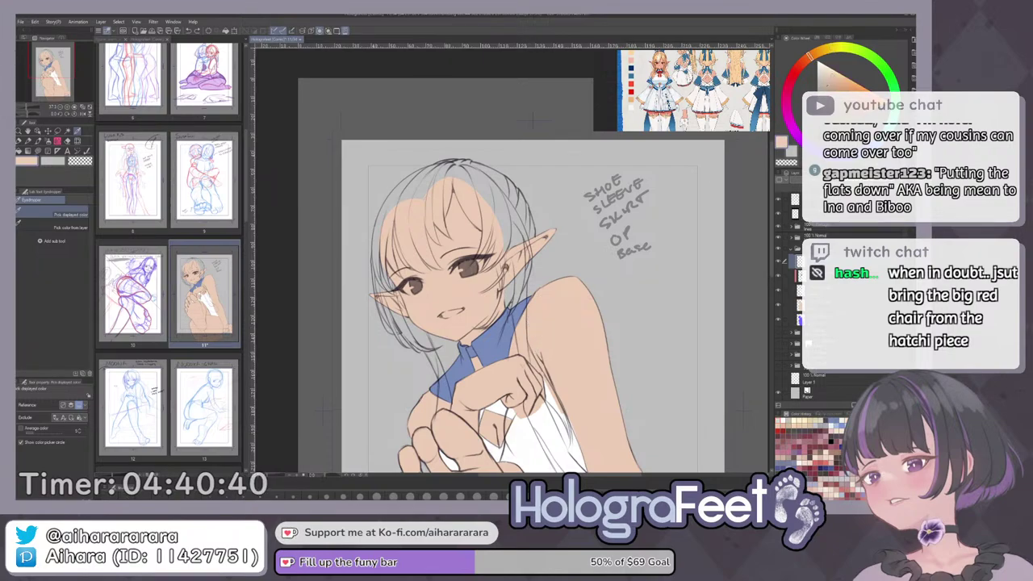
left_click(529, 322)
left_click(828, 55)
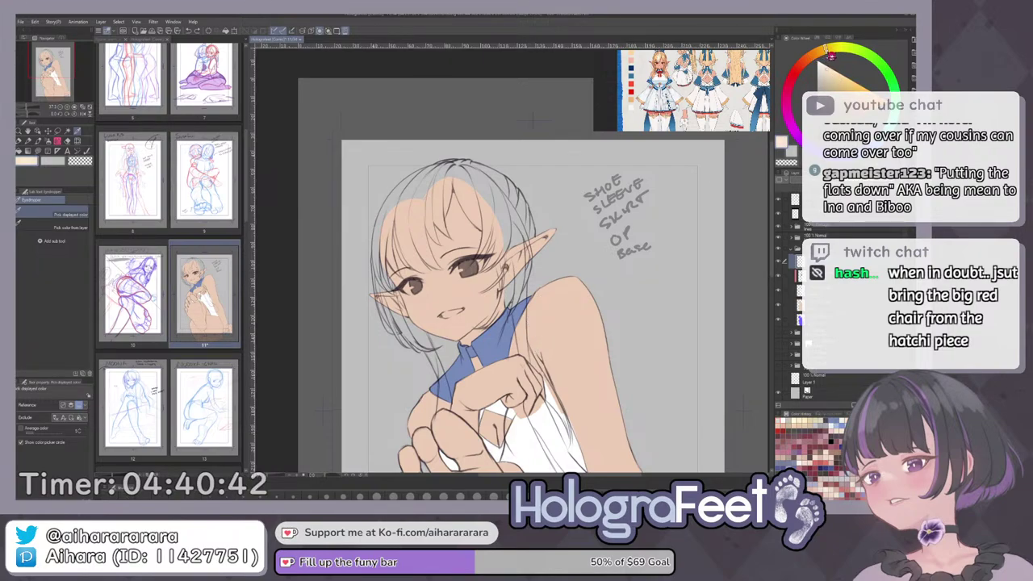
left_click(420, 232)
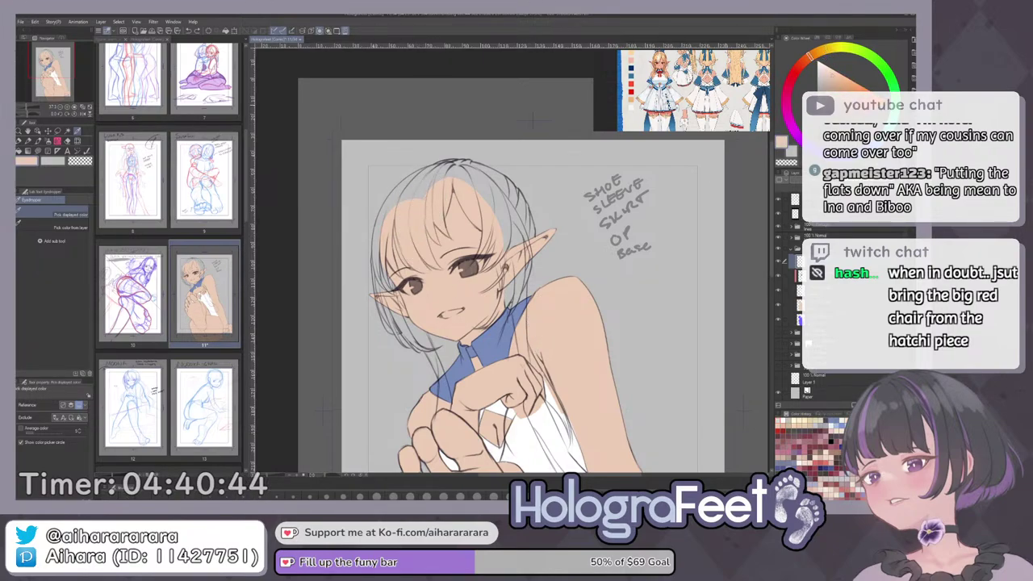
left_click(841, 55)
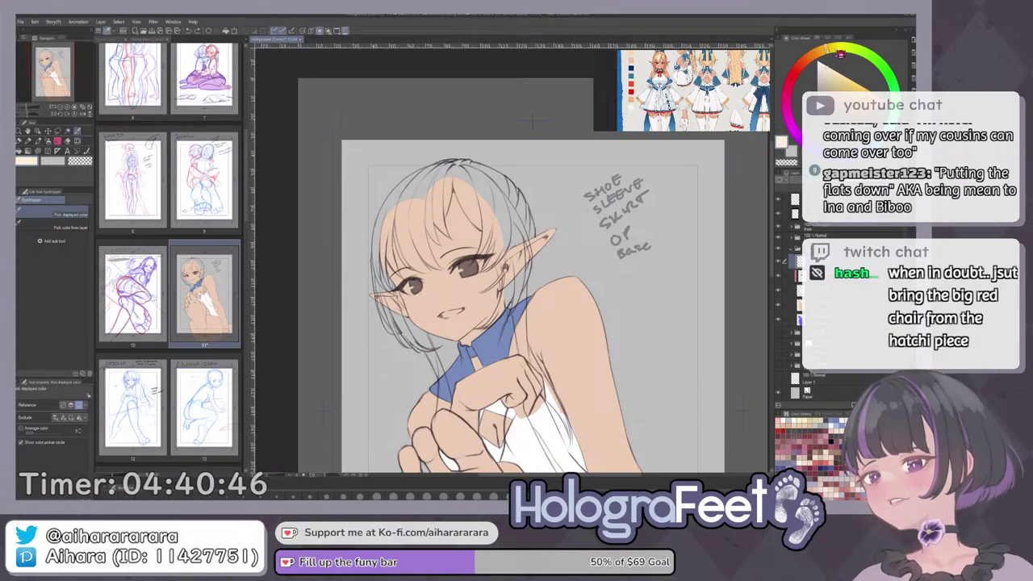
Paint a pale cream streak down the bangs over the forehead.
key("b")
left_click_drag(422, 203, 416, 246)
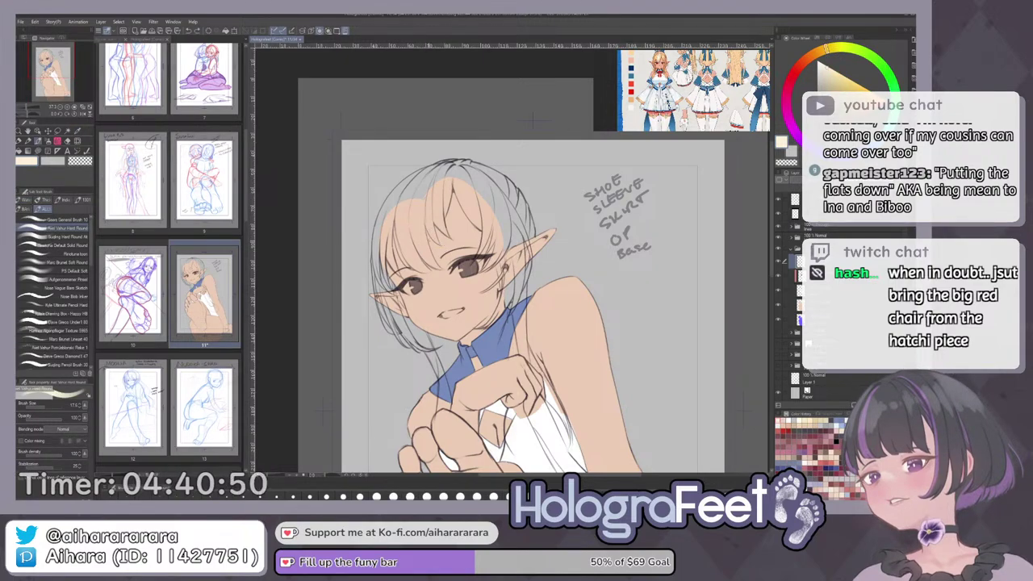
key("b")
left_click_drag(418, 192, 413, 257)
left_click_drag(427, 221, 420, 248)
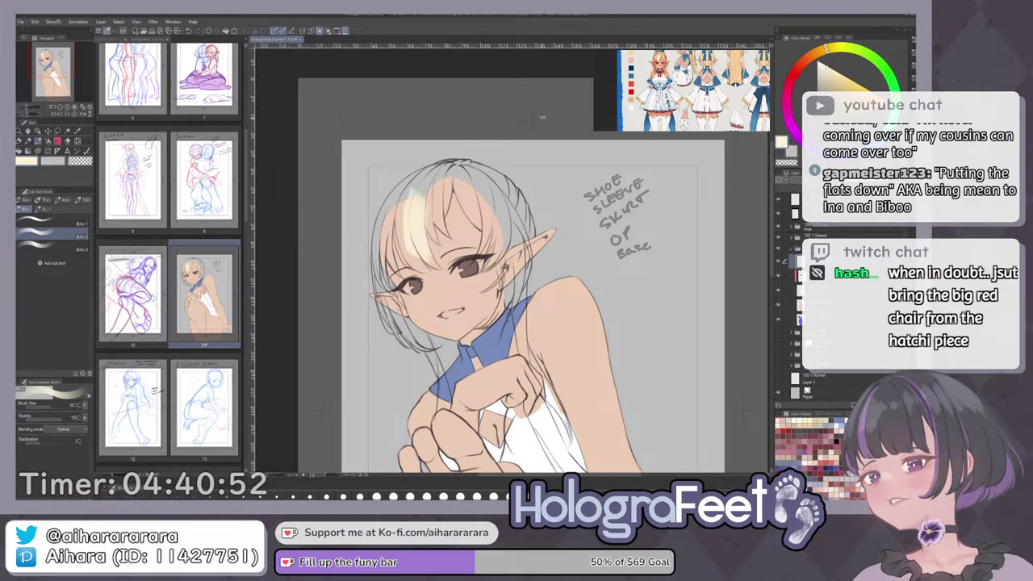
Try extending the cream streak up toward the hair parting and undo the last stroke.
left_click_drag(537, 119, 575, 132)
left_click_drag(422, 238, 446, 211)
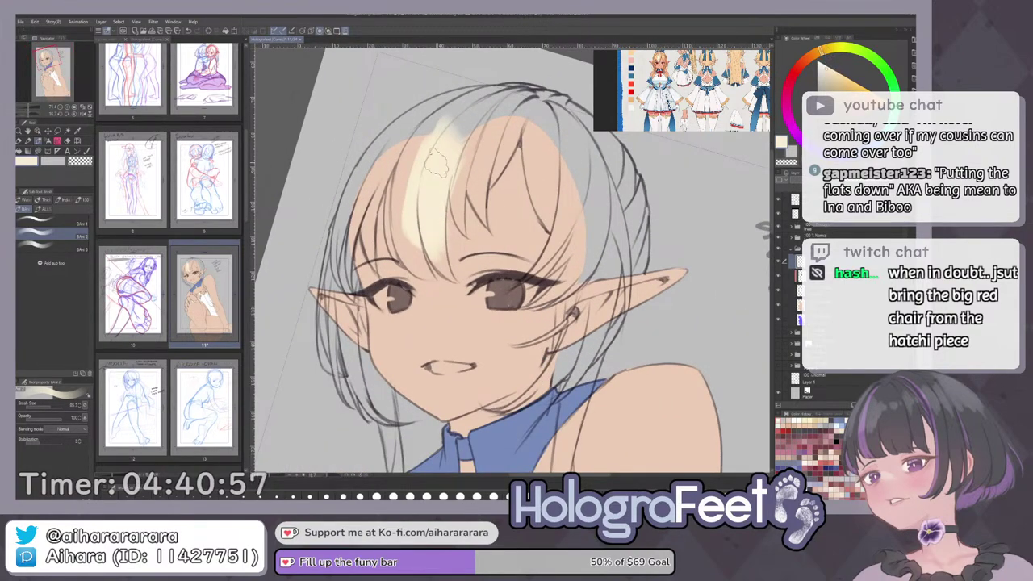
key("ctrl+z")
mouse_move(428, 239)
left_mouse_down()
mouse_move(433, 184)
mouse_move(436, 239)
mouse_move(438, 205)
mouse_move(476, 244)
left_mouse_up()
left_click_drag(587, 192, 568, 176)
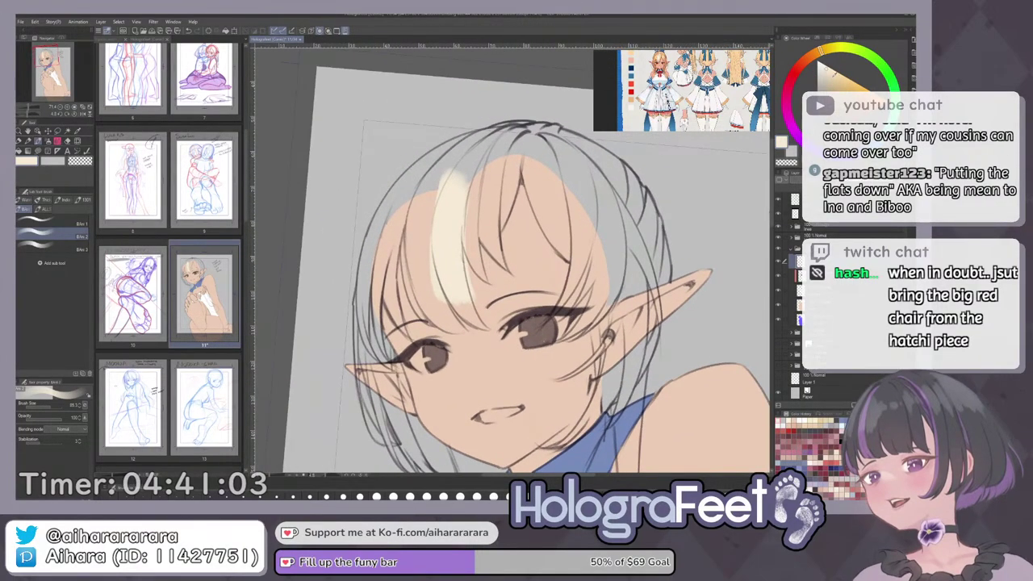
Shift the colour to a golden yellow and repaint the bangs streak over the forehead, extending it up toward the hair parting.
left_click(839, 77)
mouse_move(464, 153)
left_mouse_down()
mouse_move(452, 287)
mouse_move(461, 296)
mouse_move(450, 166)
left_mouse_up()
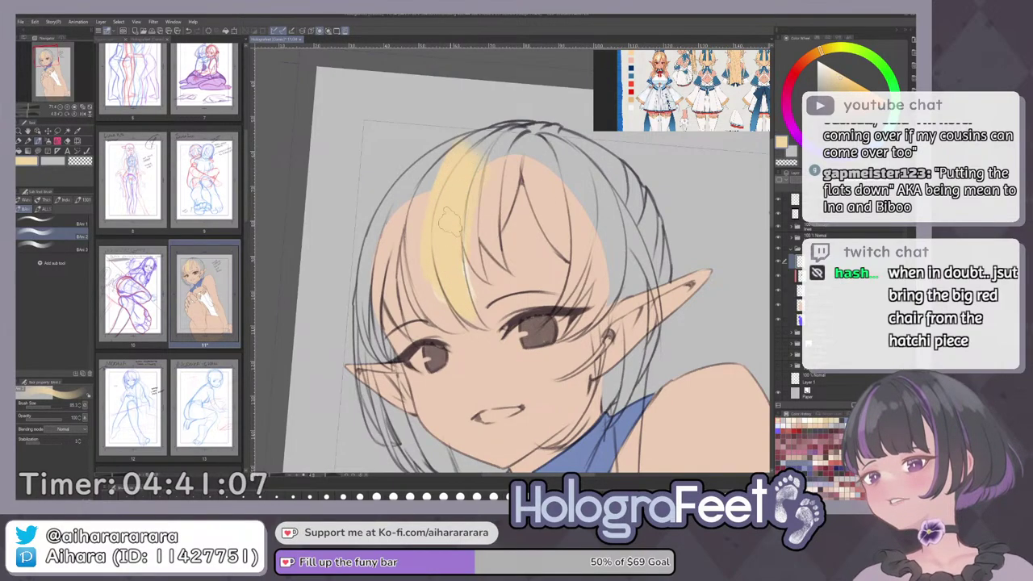
left_click_drag(452, 223, 514, 149)
key("u")
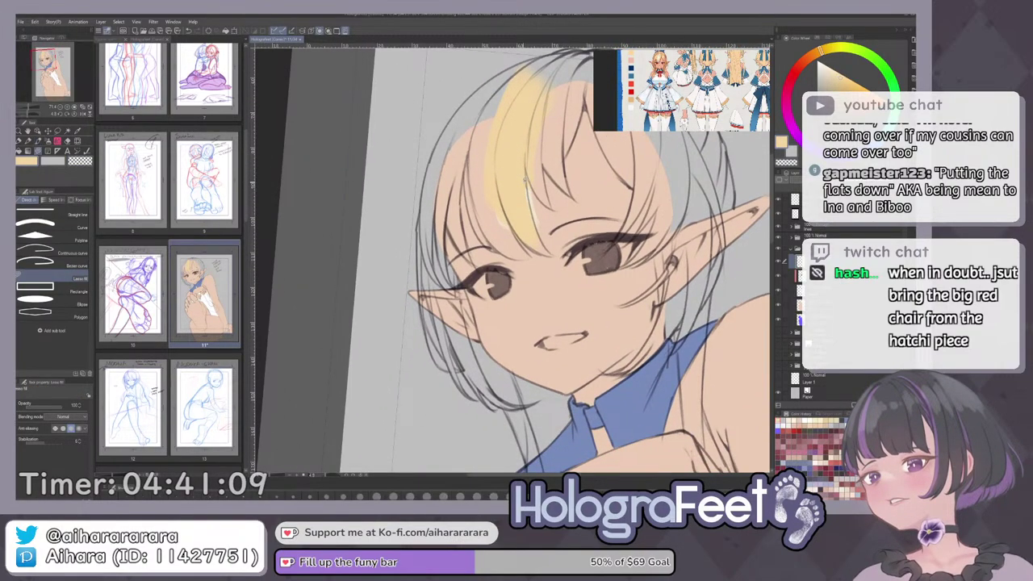
left_click_drag(625, 146, 642, 165)
key("e")
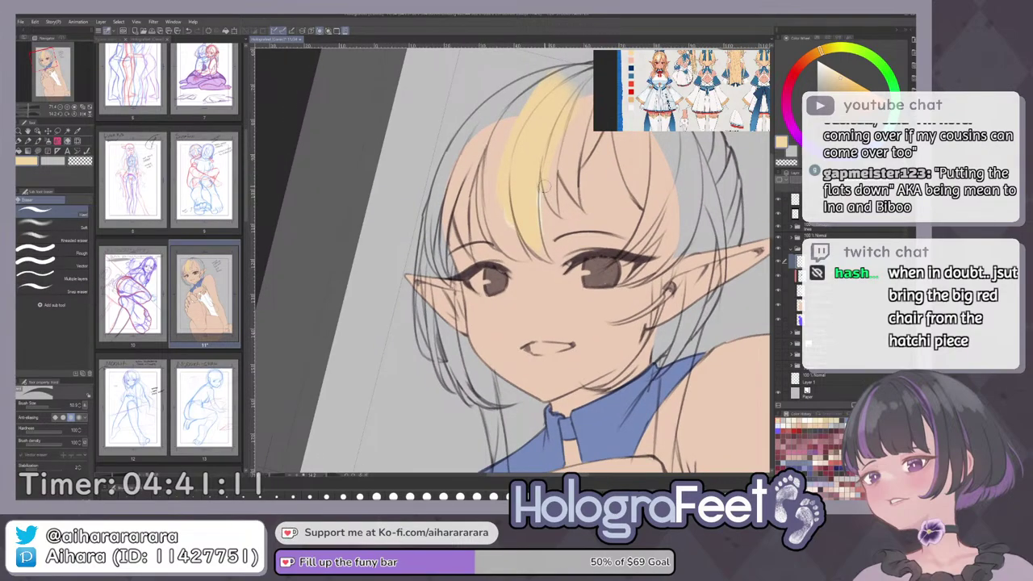
Lasso-fill the short side hair strands around the character's far ear with golden yellow.
key("u")
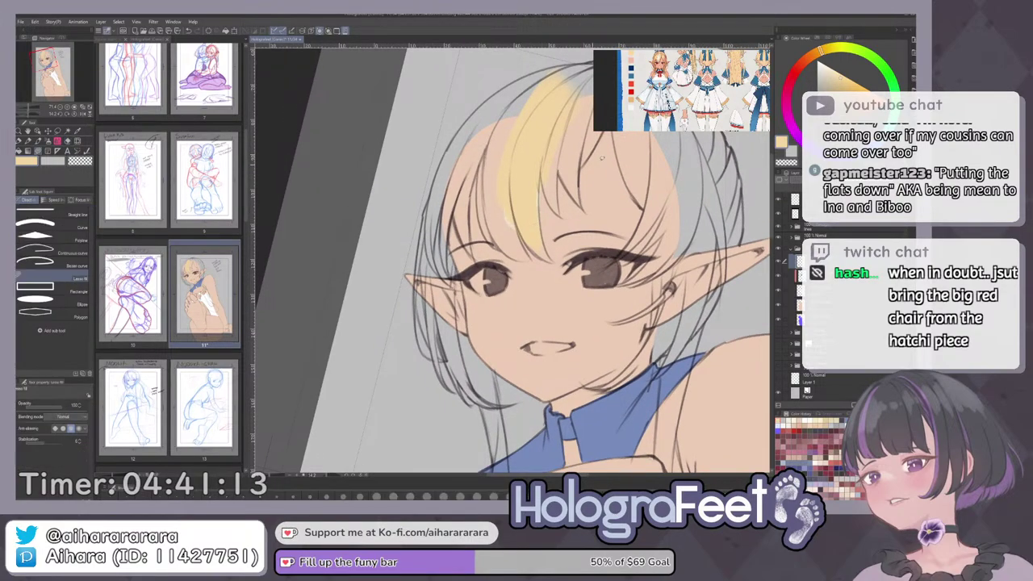
left_click_drag(557, 182, 578, 198)
left_click_drag(549, 339, 548, 246)
scroll(553, 248, "up", 2)
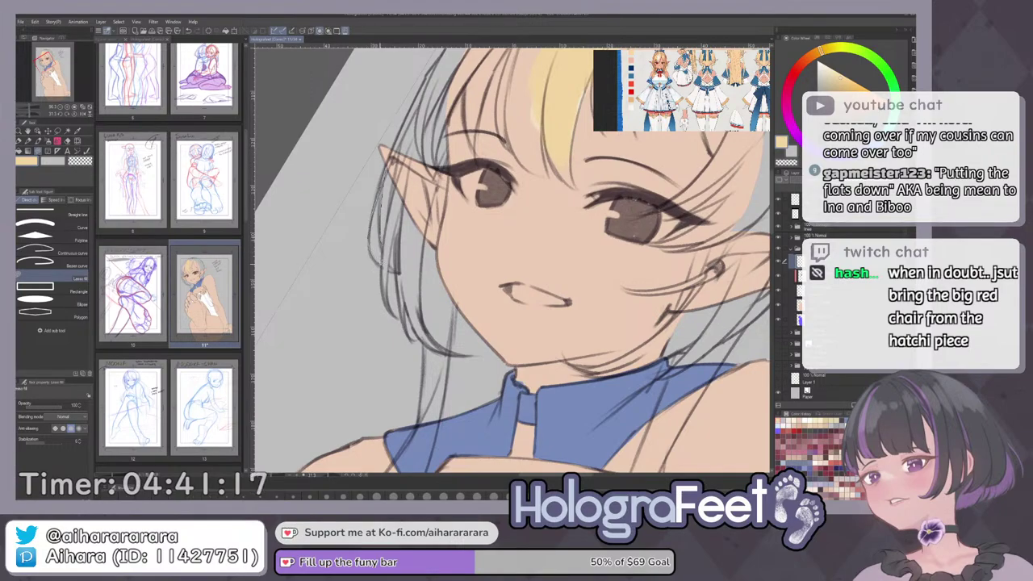
left_click(388, 218)
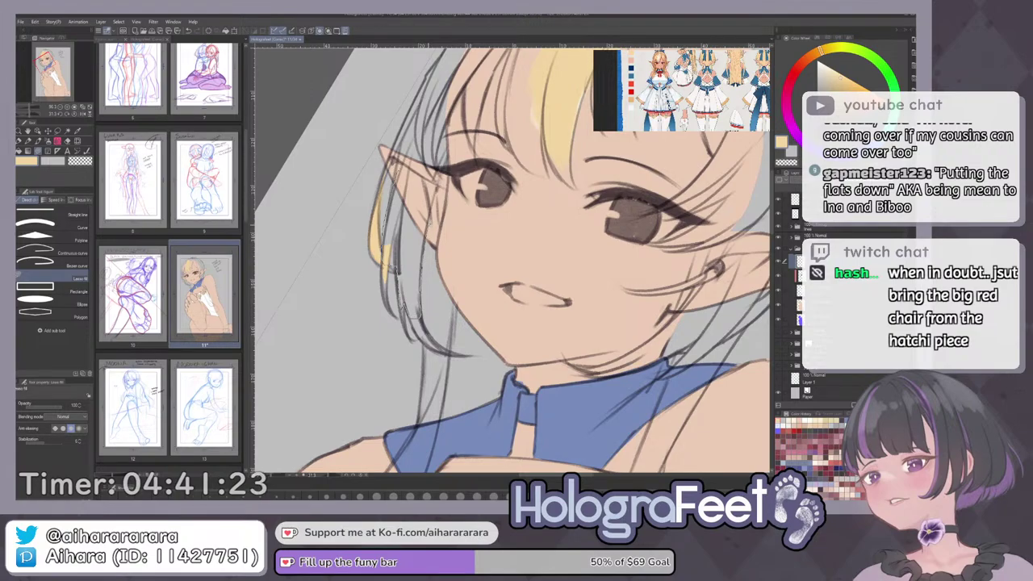
left_click(444, 171)
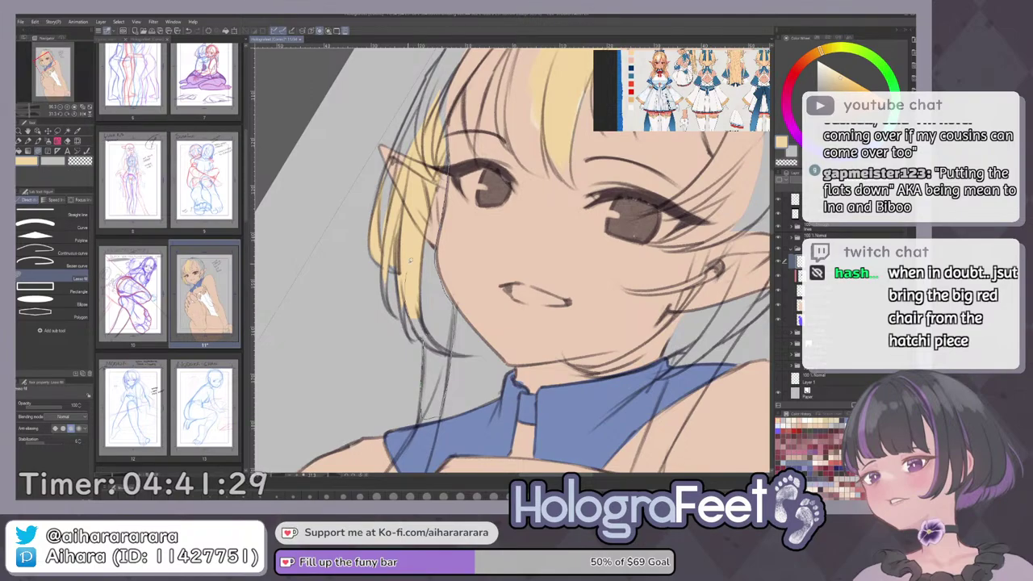
Lasso-fill the long side lock in golden yellow from beside the cheek down over the blue collar to the hand.
scroll(439, 224, "down", 5)
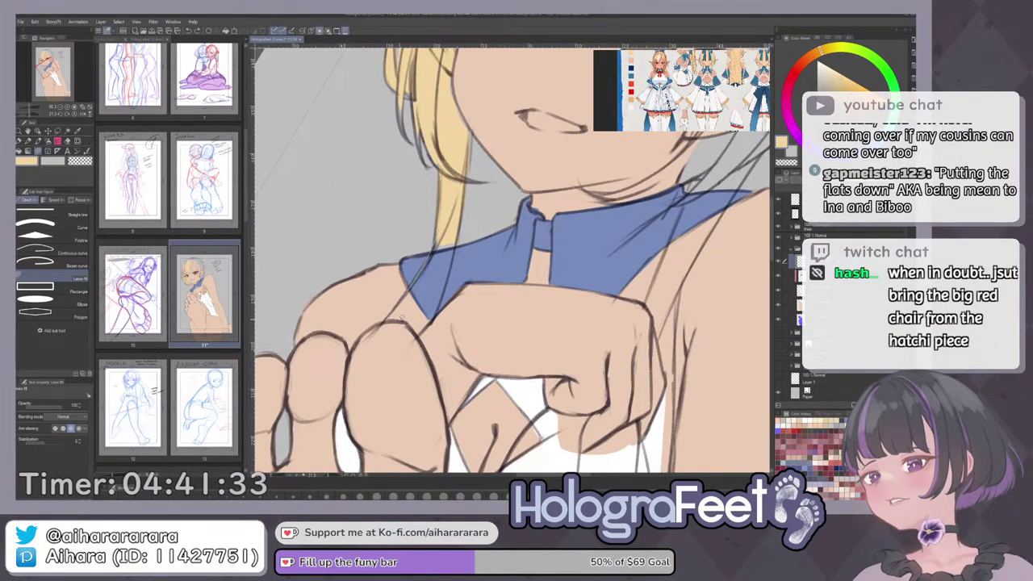
mouse_move(417, 329)
left_mouse_down()
mouse_move(450, 263)
mouse_move(449, 204)
left_mouse_up()
left_click_drag(418, 140, 422, 285)
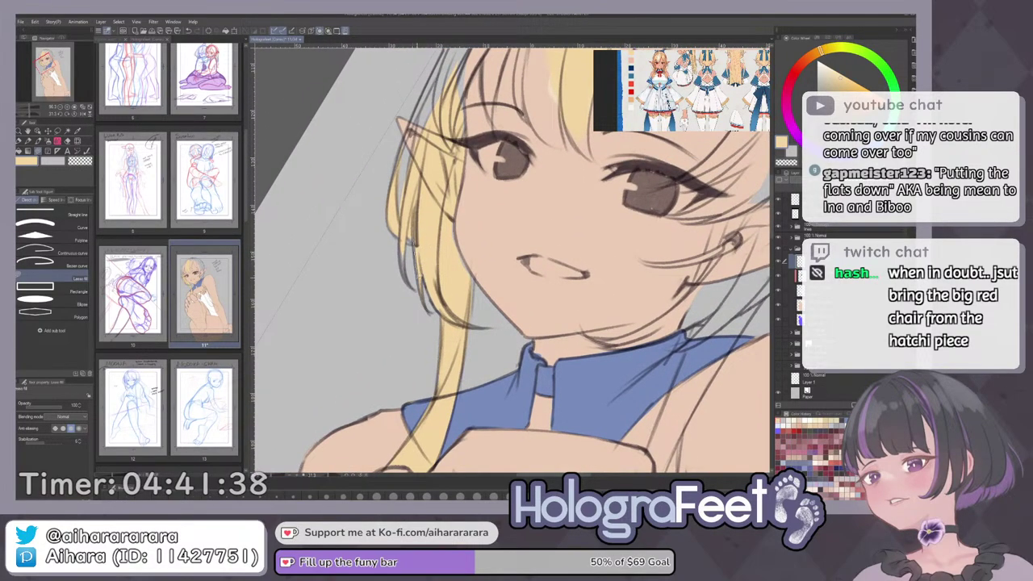
left_click_drag(403, 264, 430, 210)
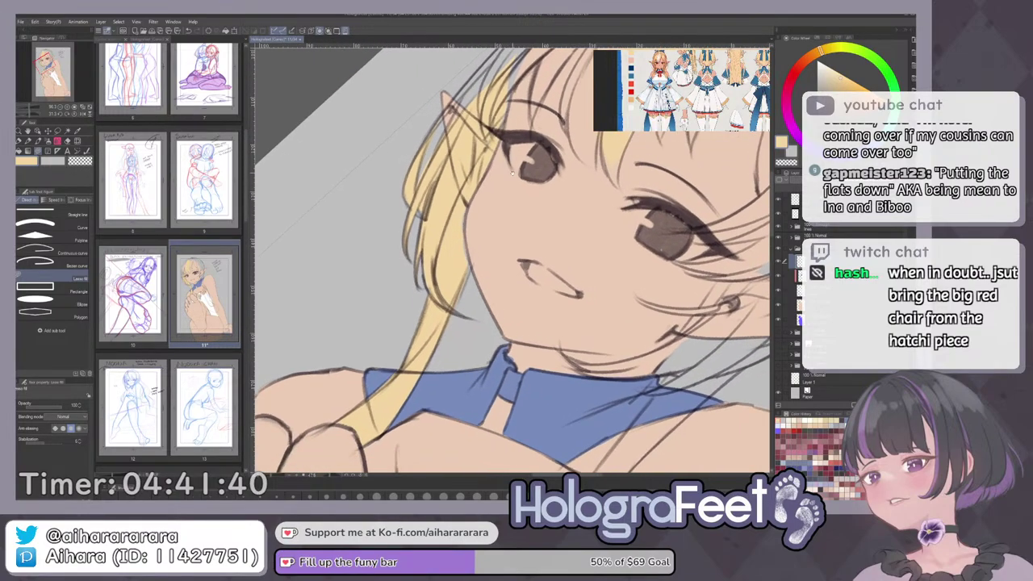
Lasso-fill the outer hair in golden yellow from above the far ear up along the head outline.
left_click_drag(459, 162, 443, 236)
scroll(442, 236, "up", 1)
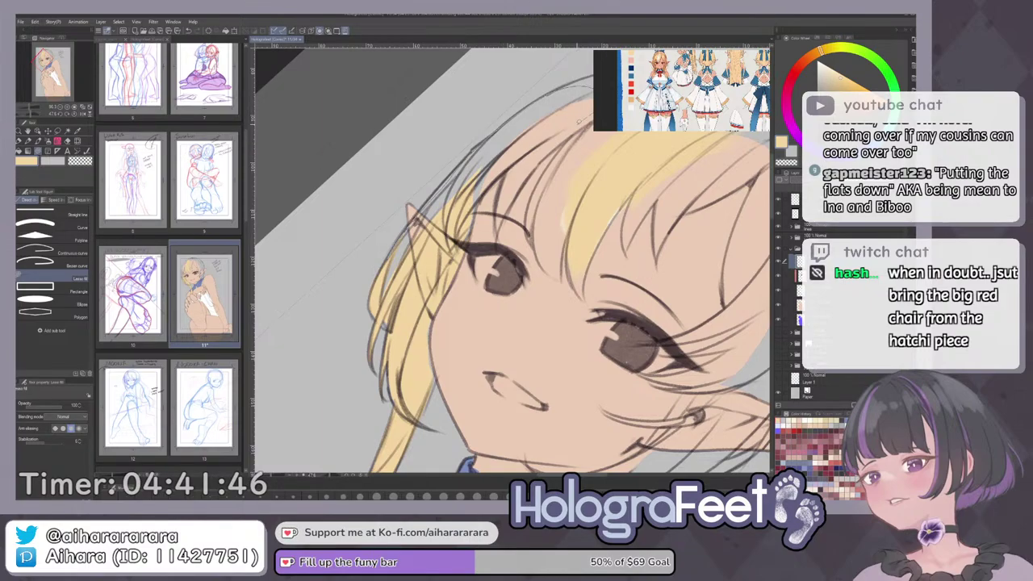
left_click_drag(475, 211, 448, 259)
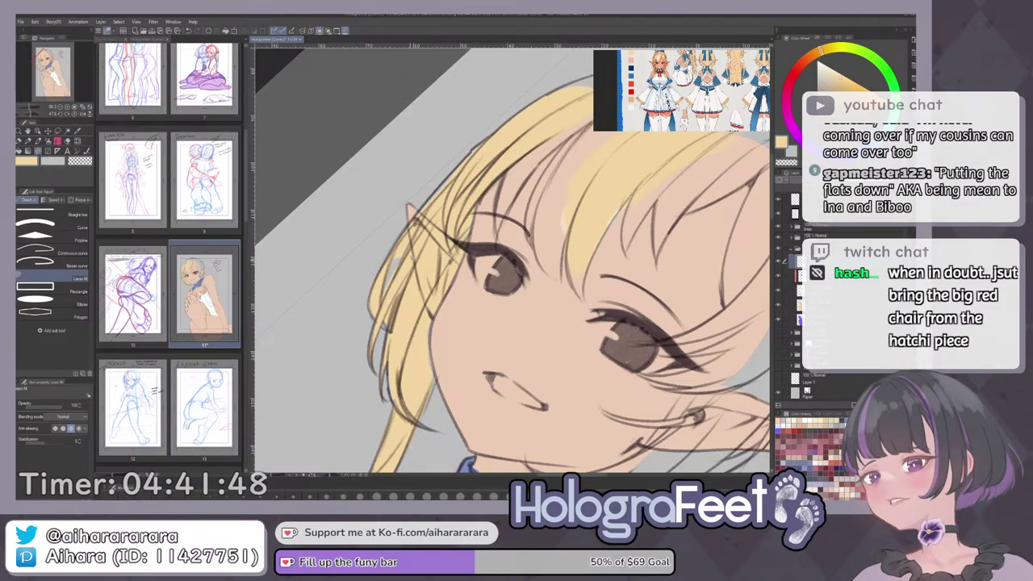
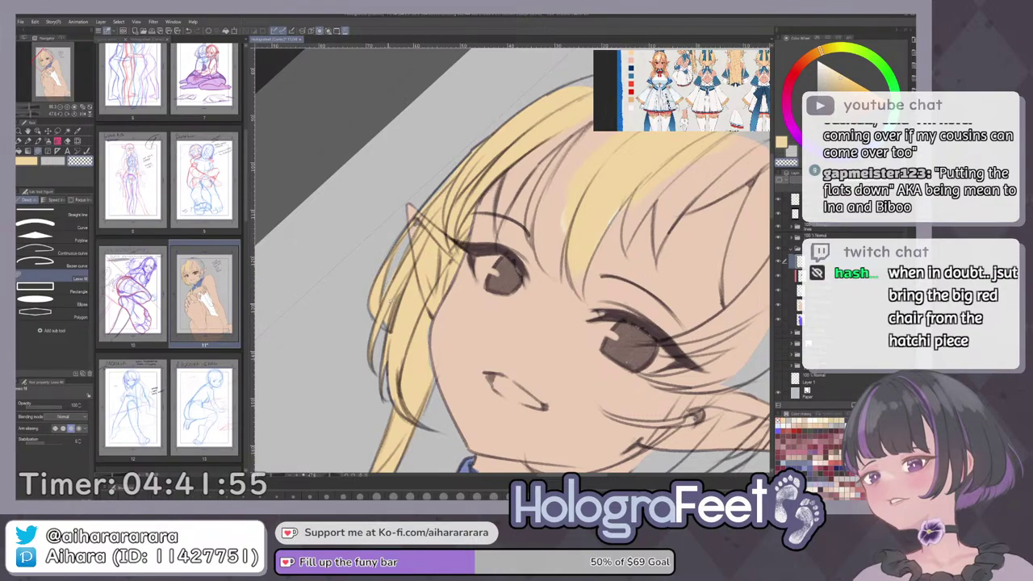
Lasso-fill the bangs and the top of the head in golden yellow up to the hair parting.
left_click_drag(474, 274, 398, 341)
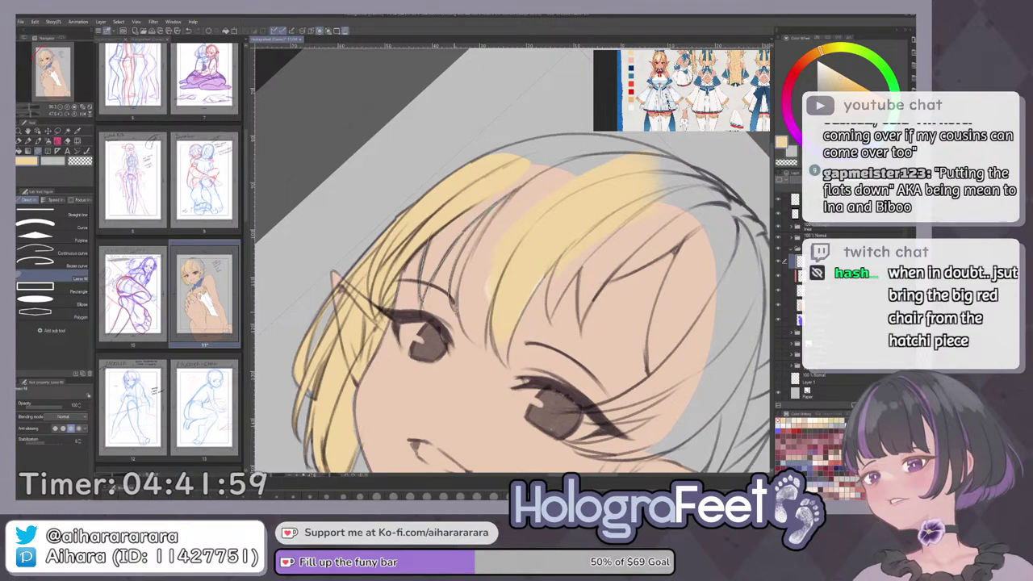
mouse_move(486, 346)
left_mouse_down()
mouse_move(517, 249)
mouse_move(556, 199)
mouse_move(512, 212)
mouse_move(505, 168)
mouse_move(632, 187)
mouse_move(571, 128)
mouse_move(517, 216)
left_mouse_up()
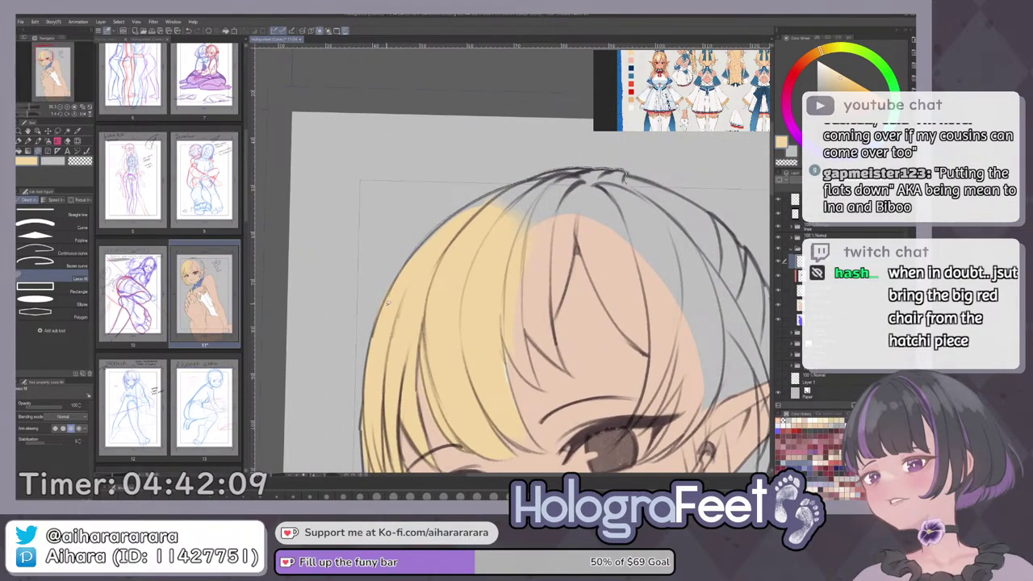
mouse_move(468, 317)
left_mouse_down()
mouse_move(570, 220)
mouse_move(575, 270)
left_mouse_up()
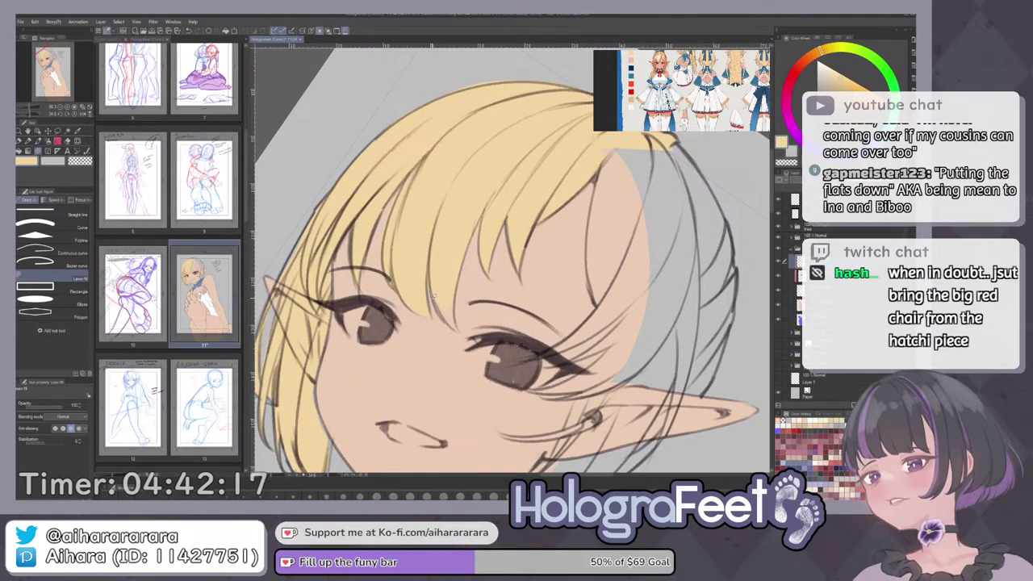
left_click_drag(459, 328, 457, 233)
Recolour the whole painted hair area with a saturated violet-blue from the recent colours.
left_click(778, 432)
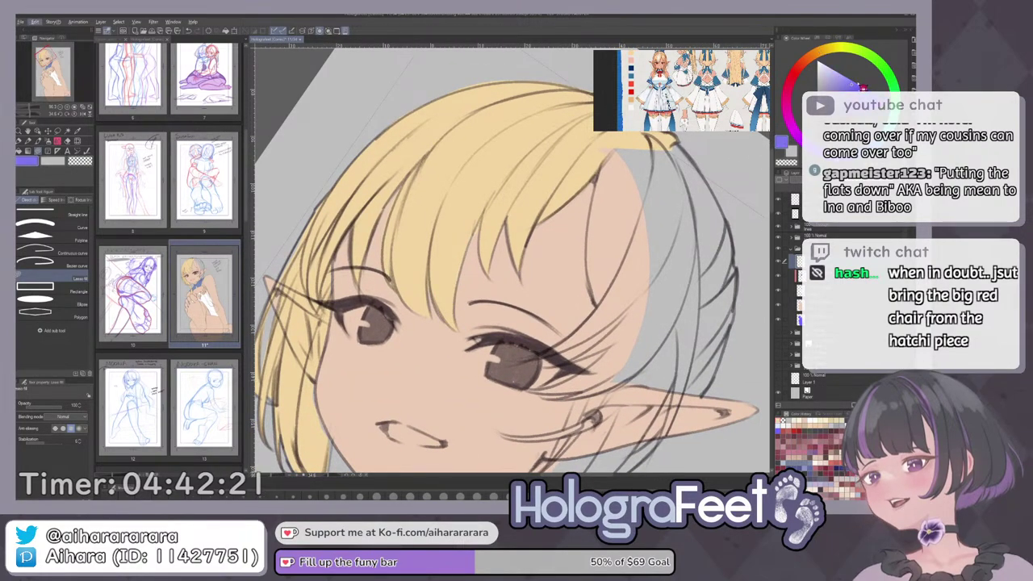
key("alt+Delete")
left_click_drag(666, 199, 626, 199)
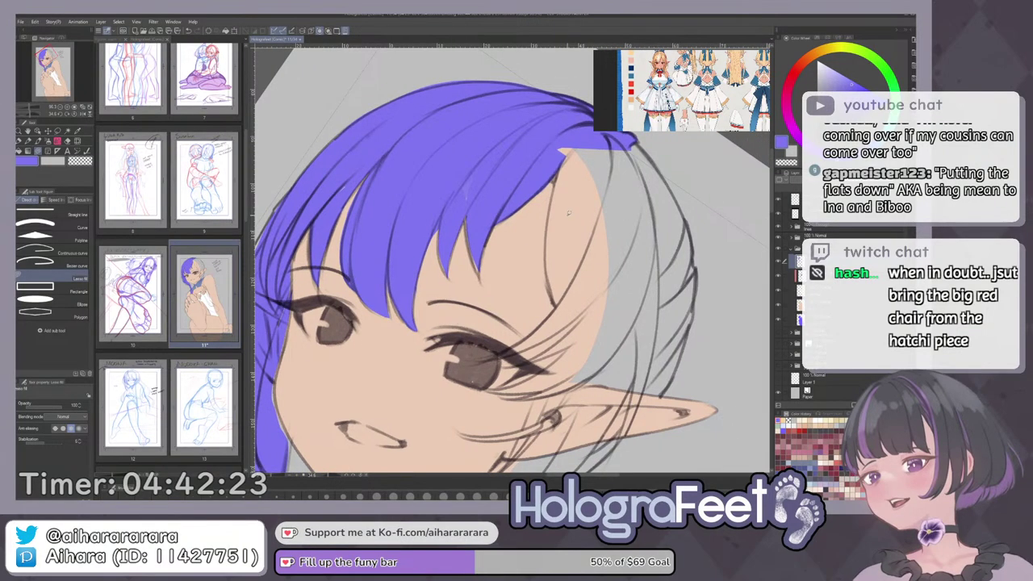
Clean up the violet-blue hair edges around the far ear, cheek and long side lock, filling gaps and cutting away overflow.
mouse_move(366, 174)
left_mouse_down()
mouse_move(454, 157)
mouse_move(482, 113)
mouse_move(452, 153)
left_mouse_up()
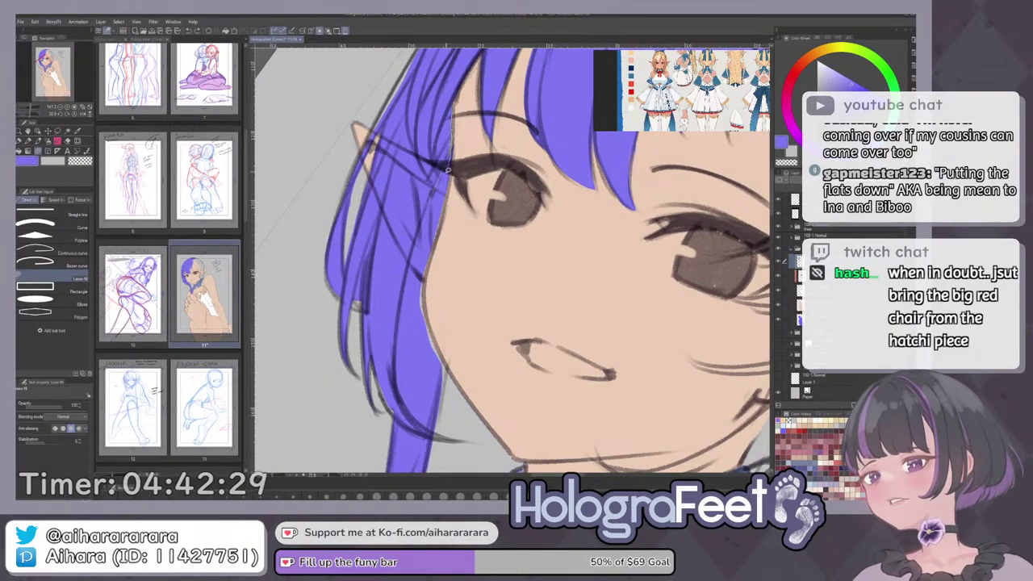
left_click_drag(436, 154, 439, 213)
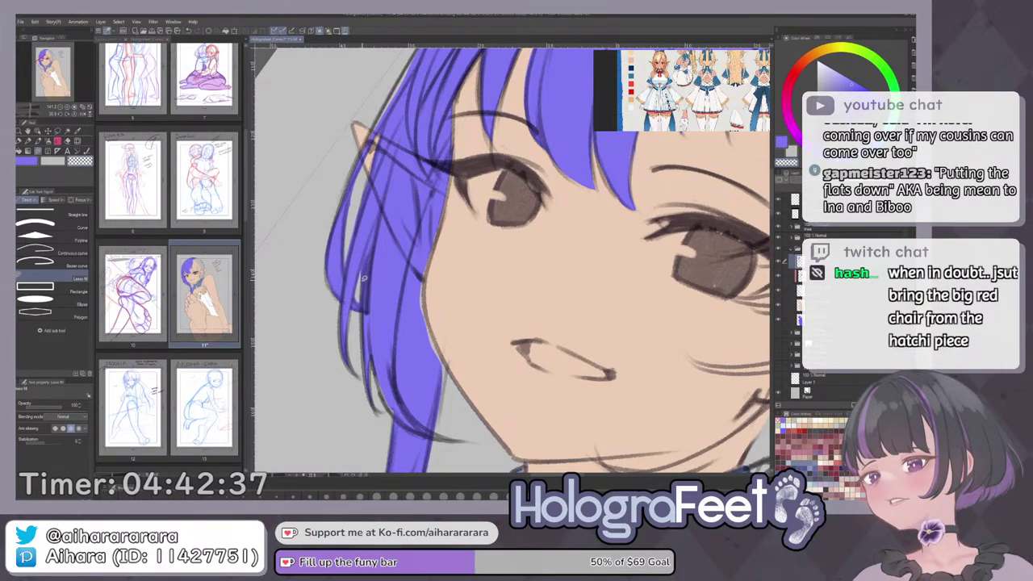
key("c")
mouse_move(342, 304)
left_mouse_down()
mouse_move(349, 366)
mouse_move(351, 355)
left_mouse_up()
left_click_drag(539, 185, 548, 188)
left_click_drag(502, 383, 443, 265)
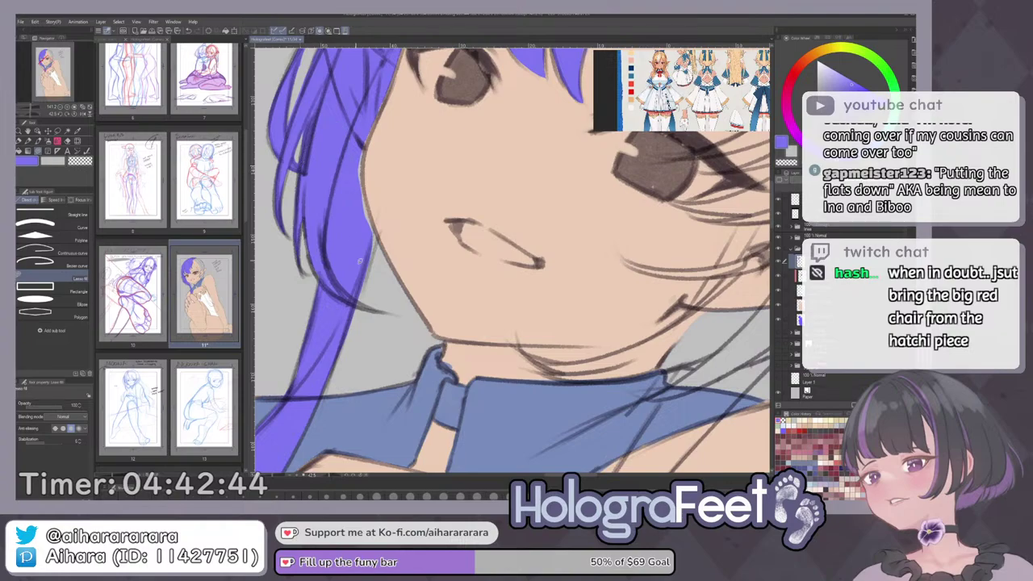
mouse_move(342, 327)
left_mouse_down()
mouse_move(368, 209)
mouse_move(375, 231)
mouse_move(362, 158)
mouse_move(369, 209)
mouse_move(347, 288)
left_mouse_up()
key("c")
key("ctrl+0")
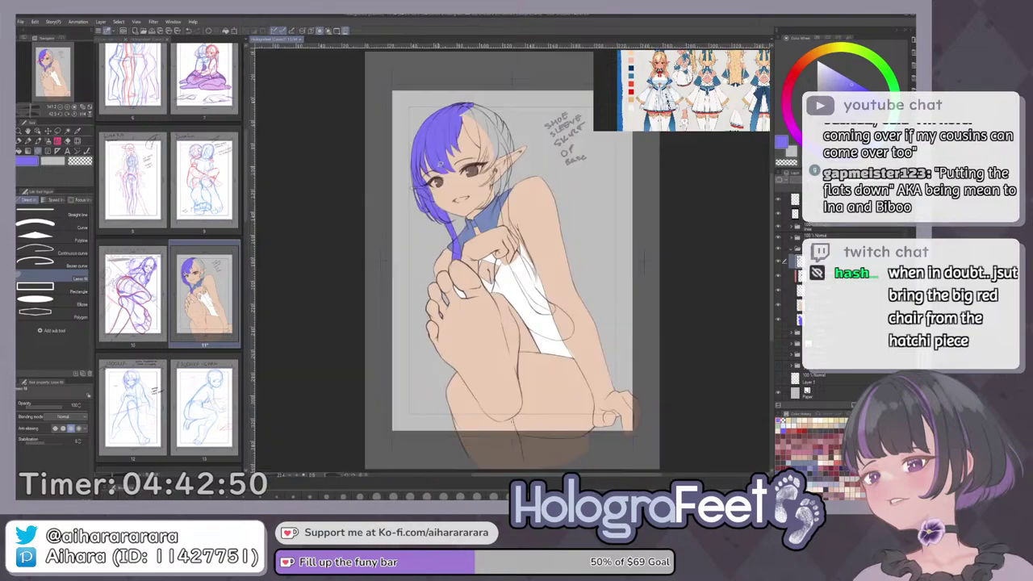
Refine the pointed bangs tips above the near eye with small violet-blue lasso fills along the line art.
left_click_drag(580, 114, 607, 131)
scroll(466, 166, "up", 6)
left_click_drag(430, 105, 421, 251)
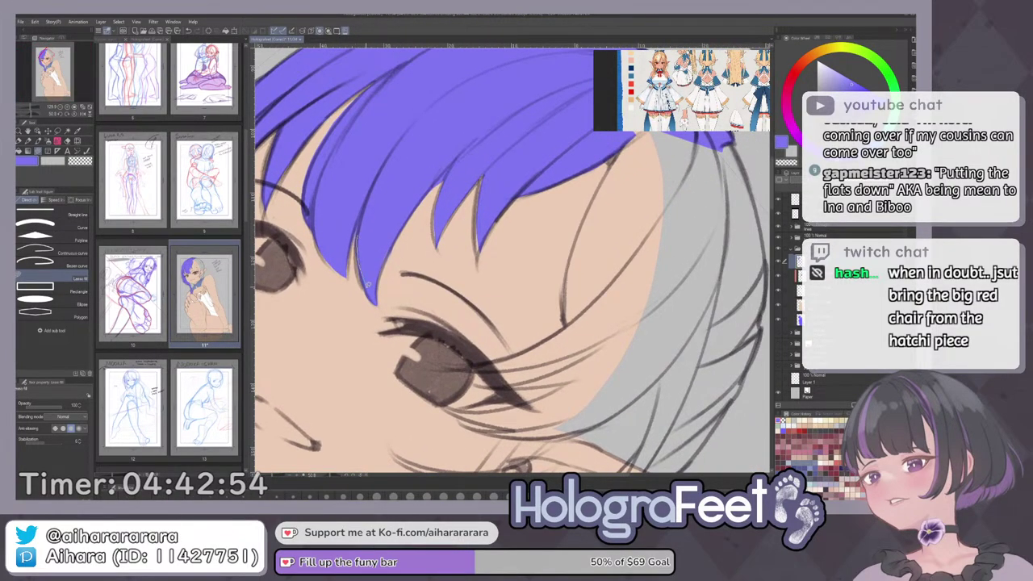
left_click_drag(400, 228, 376, 284)
left_click_drag(357, 229, 352, 275)
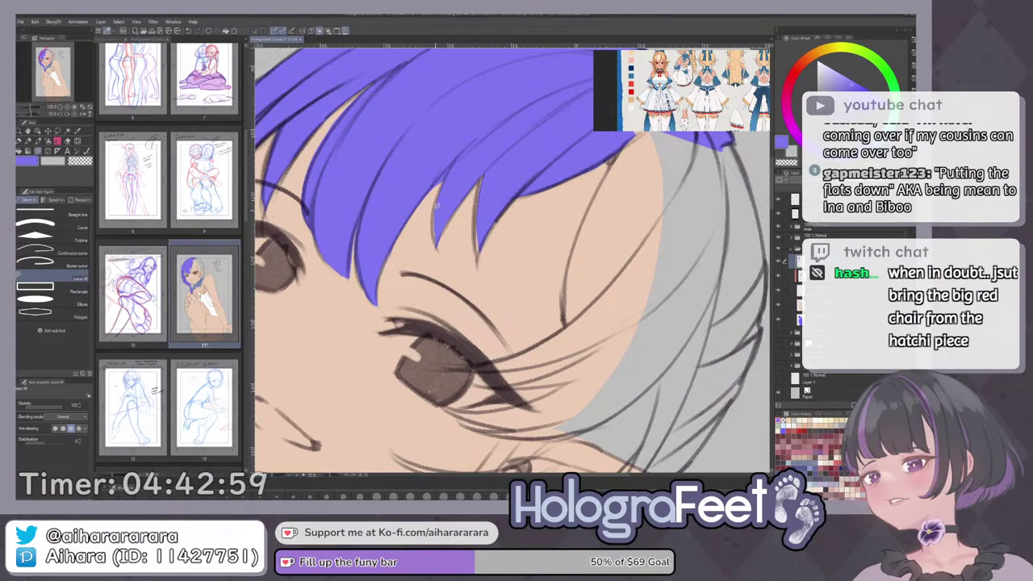
mouse_move(438, 244)
left_mouse_down()
mouse_move(482, 187)
mouse_move(480, 260)
mouse_move(524, 184)
left_mouse_up()
mouse_move(438, 194)
left_mouse_down()
mouse_move(444, 178)
mouse_move(421, 217)
mouse_move(449, 182)
left_mouse_up()
Lasso-fill the hair in violet-blue from the parting along the near side of the head toward the near ear.
mouse_move(557, 177)
left_mouse_down()
mouse_move(479, 220)
mouse_move(521, 219)
left_mouse_up()
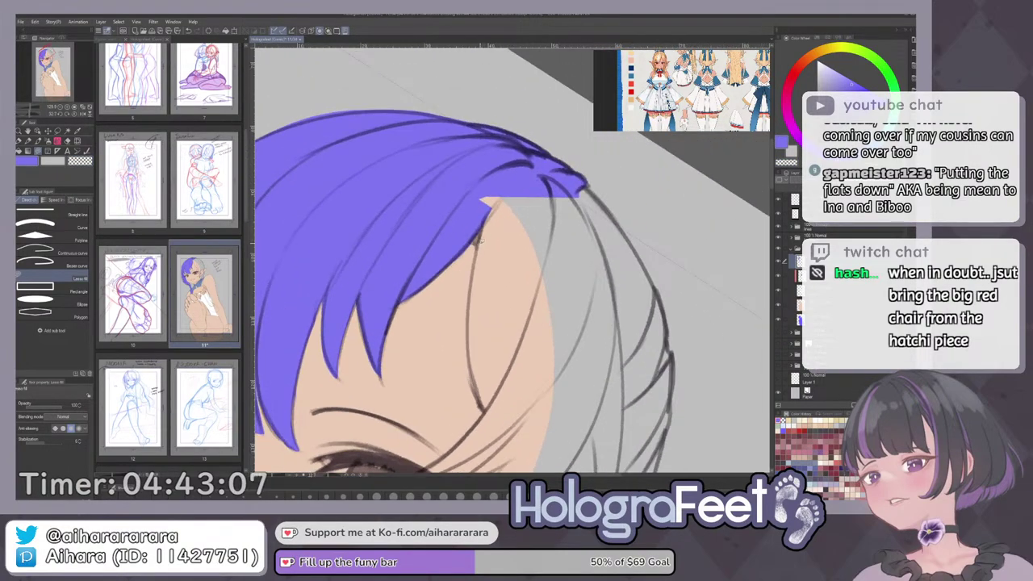
left_click_drag(477, 175, 472, 182)
left_click_drag(565, 194, 450, 204)
mouse_move(514, 215)
left_mouse_down()
mouse_move(417, 342)
mouse_move(466, 377)
left_mouse_up()
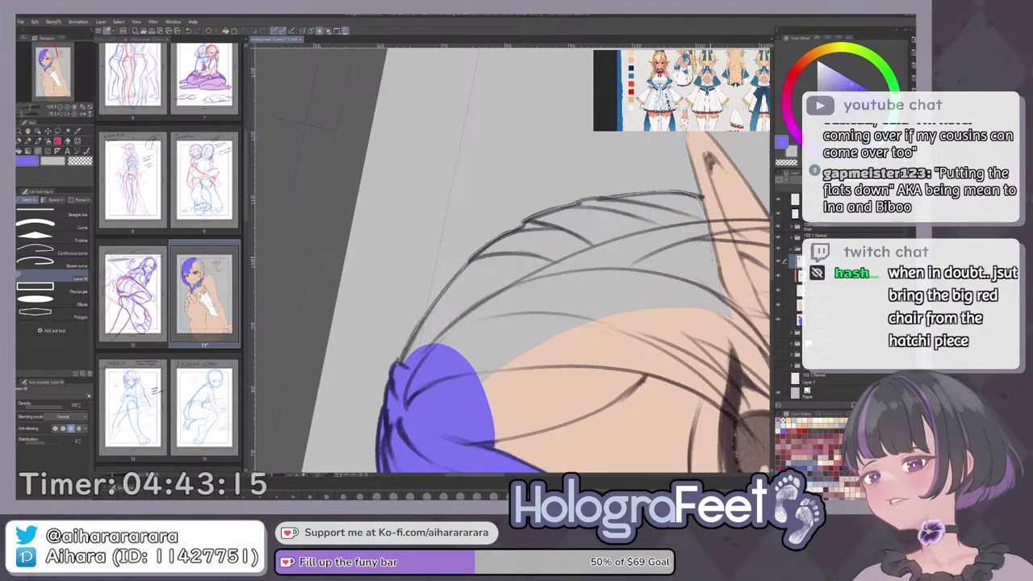
left_click_drag(703, 304, 554, 397)
left_click_drag(640, 385, 603, 288)
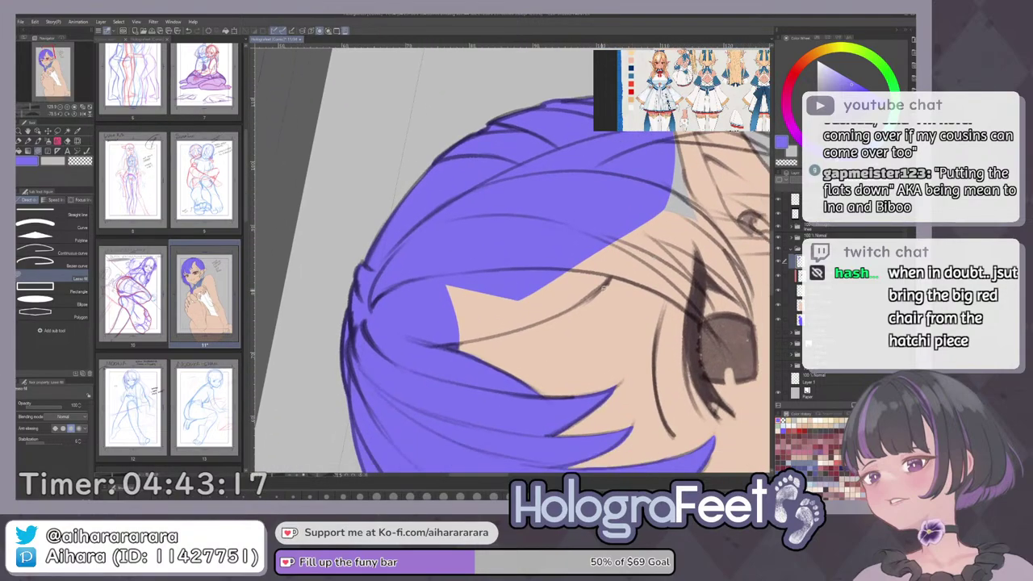
Lasso-fill the swept-back front section between the parting and the near temple in violet-blue, following its curved outline.
mouse_move(560, 318)
left_mouse_down()
mouse_move(499, 337)
mouse_move(507, 332)
left_mouse_up()
mouse_move(577, 307)
left_mouse_down()
mouse_move(477, 235)
mouse_move(447, 301)
left_mouse_up()
mouse_move(583, 284)
left_mouse_down()
mouse_move(574, 214)
mouse_move(494, 310)
left_mouse_up()
left_click_drag(643, 267, 642, 243)
scroll(503, 284, "up", 1)
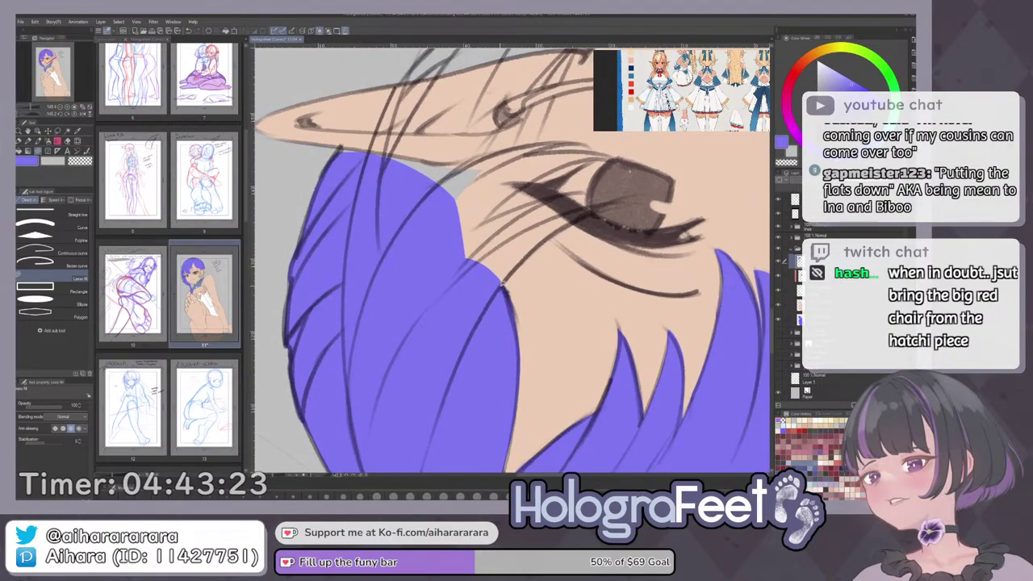
Lasso-fill the hair strands sweeping from the near temple across the outer corner of the eye in violet-blue.
left_click_drag(612, 201, 442, 300)
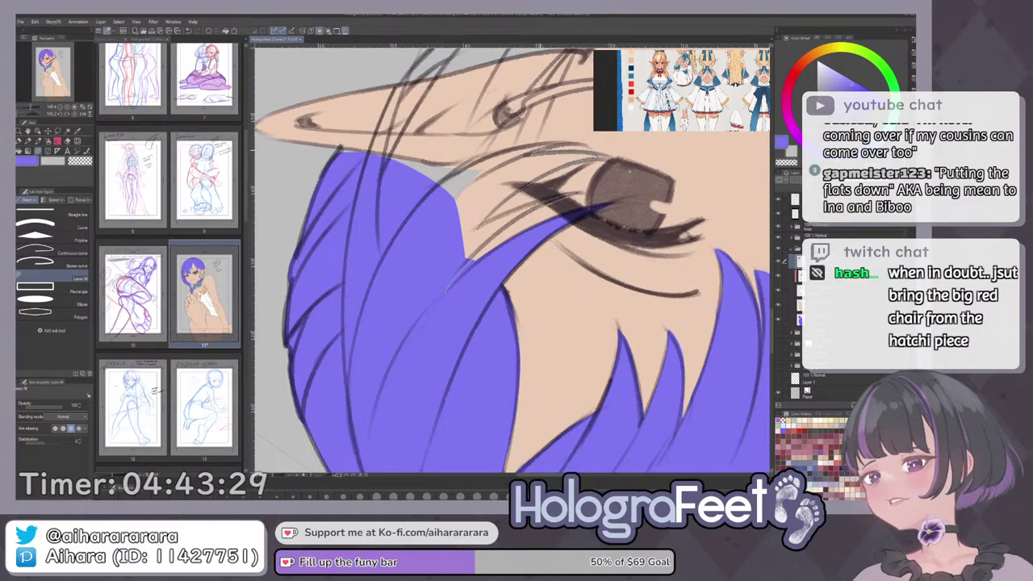
mouse_move(525, 147)
left_mouse_down()
mouse_move(401, 241)
mouse_move(443, 294)
left_mouse_up()
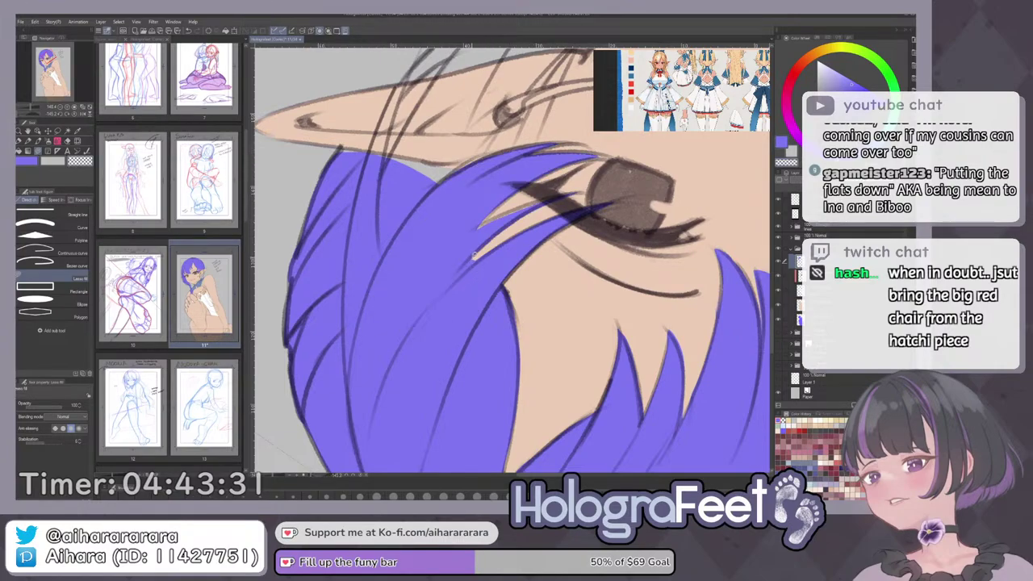
left_click_drag(487, 255, 458, 275)
Refine the gaps between the temple strands, alternating transparent and violet-blue lasso fills to separate the pointed tips.
key("c")
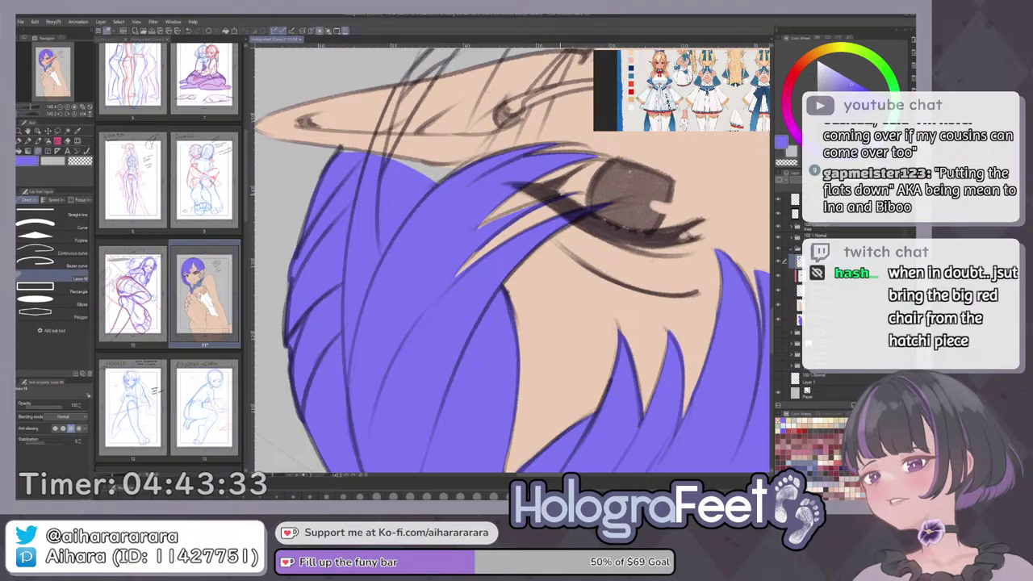
mouse_move(476, 228)
left_mouse_down()
mouse_move(489, 244)
mouse_move(463, 221)
left_mouse_up()
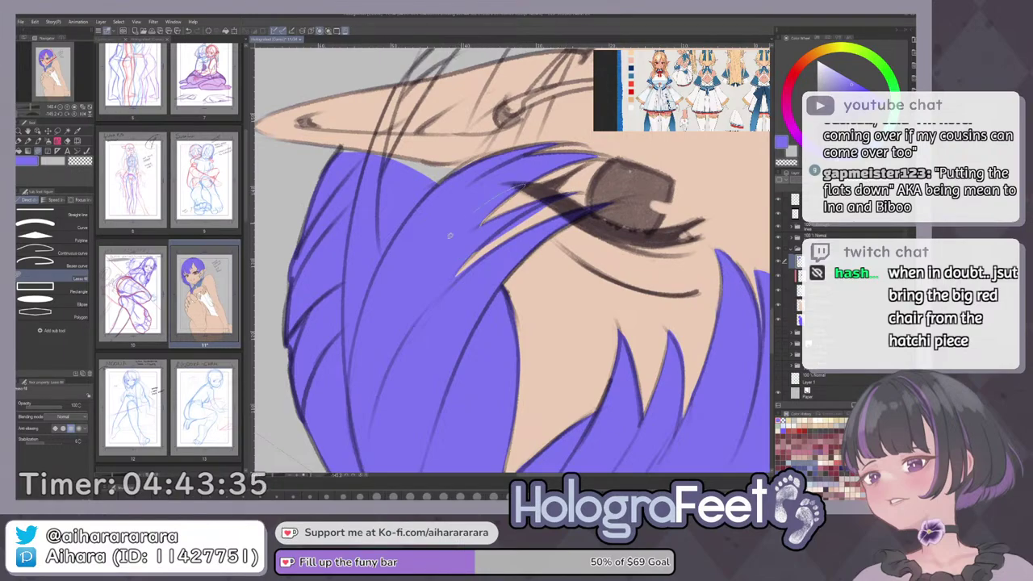
left_click_drag(462, 257, 489, 242)
key("c")
left_click_drag(555, 203, 482, 265)
key("c")
left_click_drag(489, 301, 572, 220)
Extend the upper temple strands toward the near eye with thin violet-blue lasso-filled tips.
mouse_move(622, 139)
left_mouse_down()
mouse_move(627, 209)
mouse_move(566, 206)
left_mouse_up()
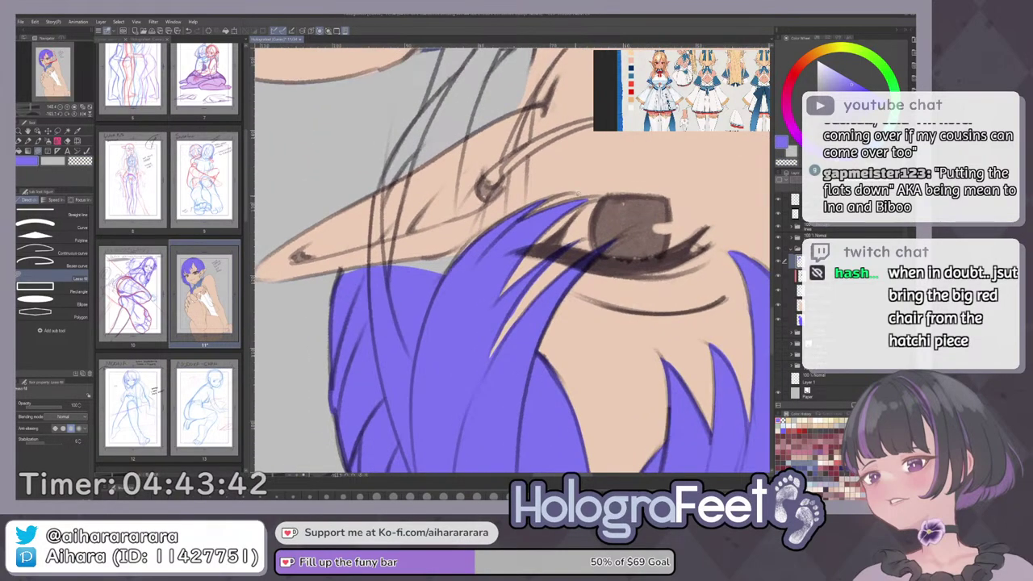
mouse_move(514, 236)
left_mouse_down()
mouse_move(606, 197)
mouse_move(517, 224)
mouse_move(442, 282)
mouse_move(557, 196)
left_mouse_up()
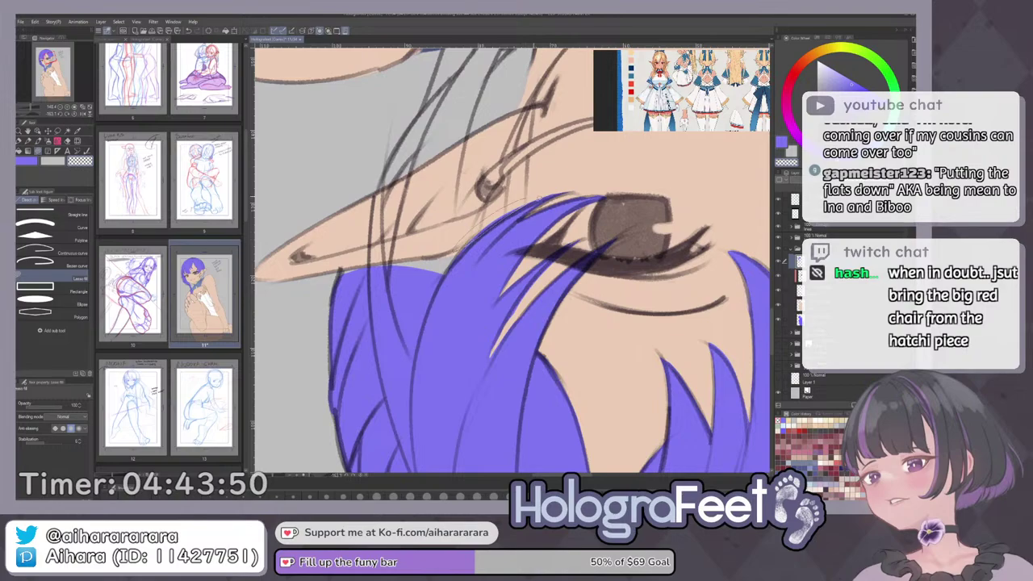
mouse_move(498, 234)
left_mouse_down()
mouse_move(513, 213)
mouse_move(551, 201)
left_mouse_up()
left_click_drag(638, 227, 642, 260)
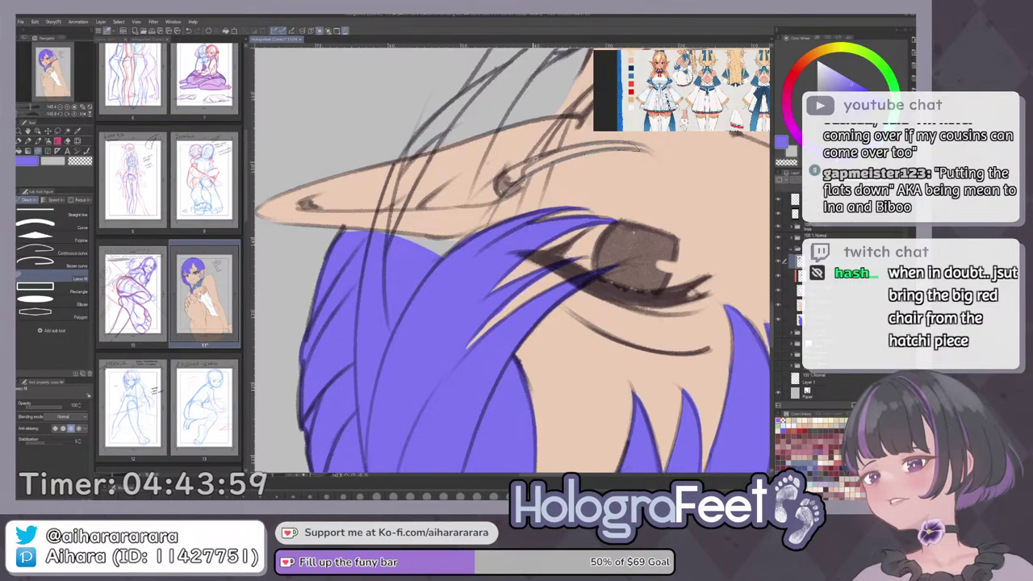
Lasso-fill the side hair falling over the base of the near ear toward the cheek in violet-blue.
mouse_move(581, 123)
left_mouse_down()
mouse_move(466, 102)
mouse_move(397, 221)
mouse_move(448, 225)
left_mouse_up()
scroll(393, 293, "up", 1)
left_click_drag(388, 309, 402, 230)
mouse_move(510, 121)
left_mouse_down()
mouse_move(440, 160)
mouse_move(411, 191)
mouse_move(382, 245)
mouse_move(368, 332)
left_mouse_up()
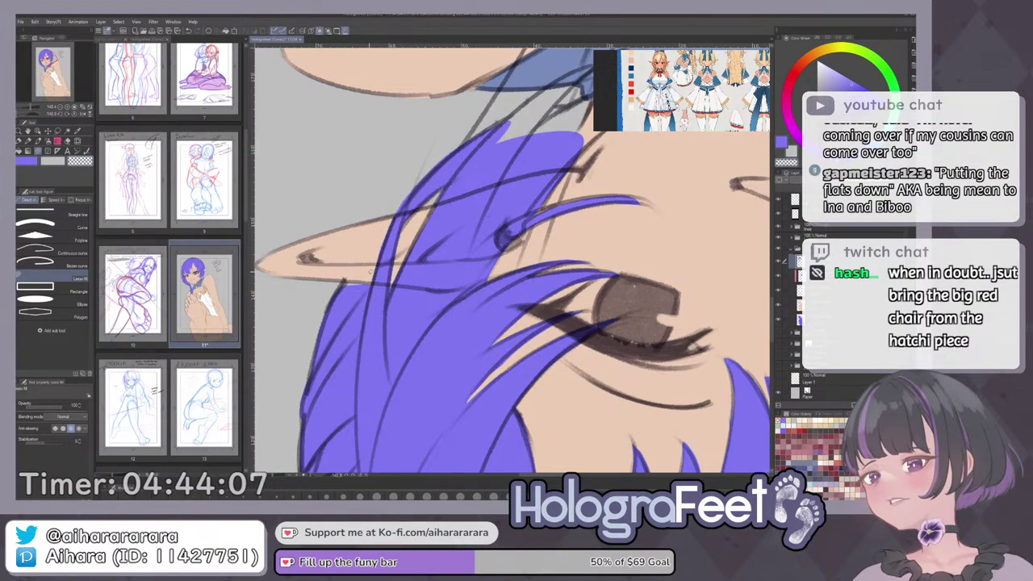
left_click_drag(574, 103, 461, 294)
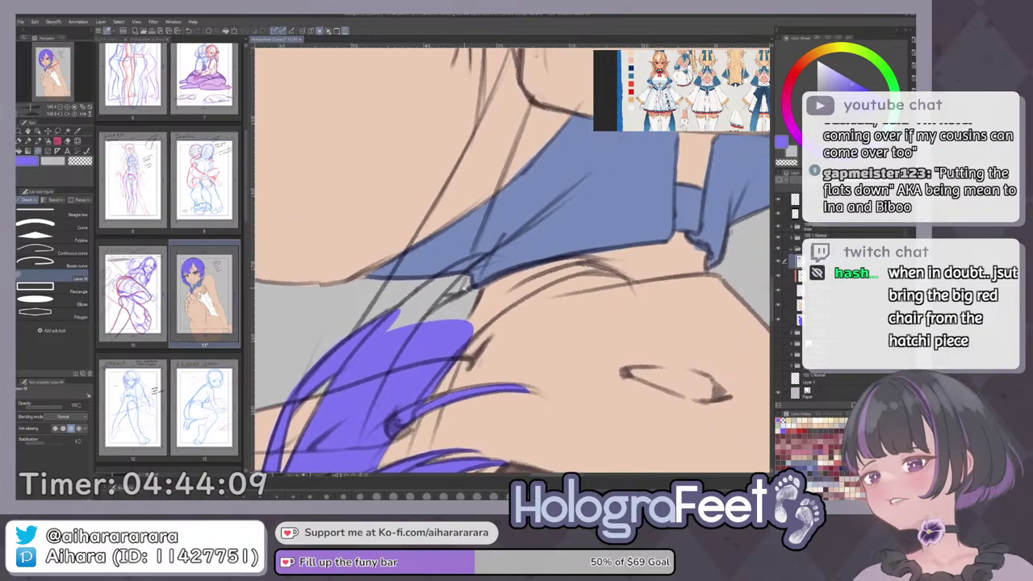
Extend the near side lock across the collar toward the raised hand with violet-blue lasso fills.
scroll(461, 295, "down", 4)
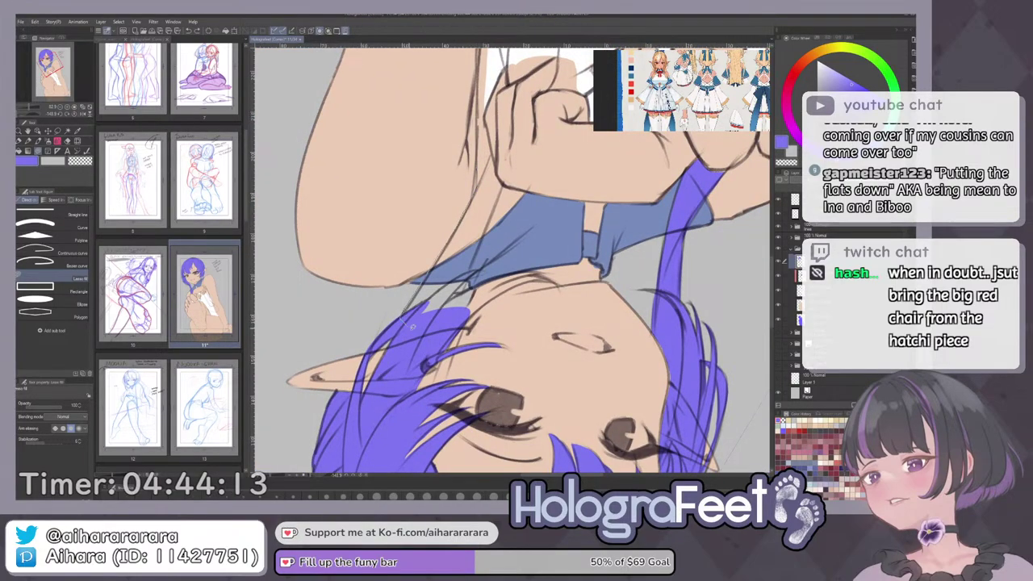
left_click_drag(484, 238, 497, 183)
mouse_move(412, 265)
left_mouse_down()
mouse_move(592, 198)
mouse_move(613, 272)
left_mouse_up()
left_click_drag(662, 232, 583, 217)
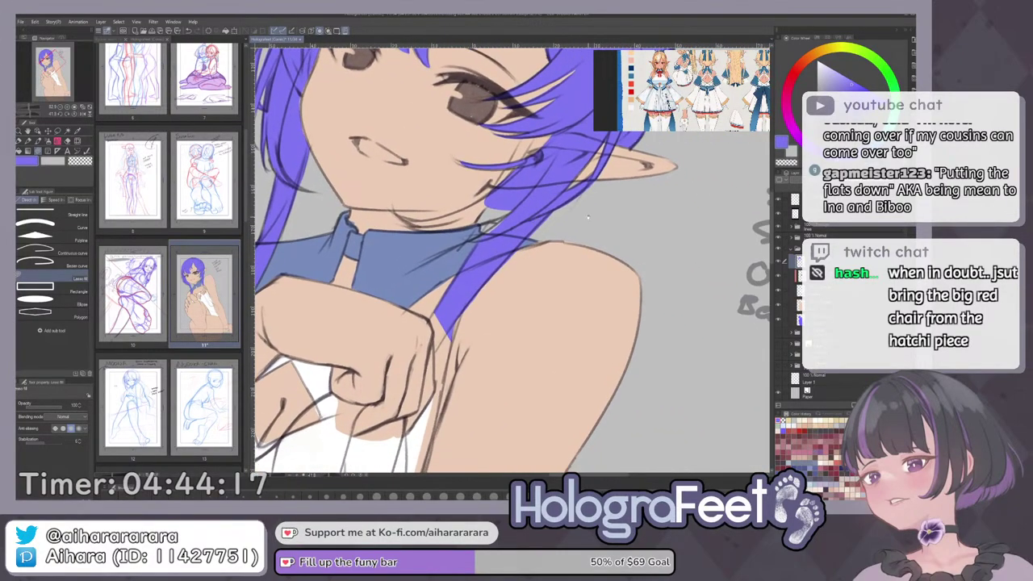
Lasso-fill the strands curving from below the near ear along the jaw in violet-blue.
scroll(497, 247, "up", 5)
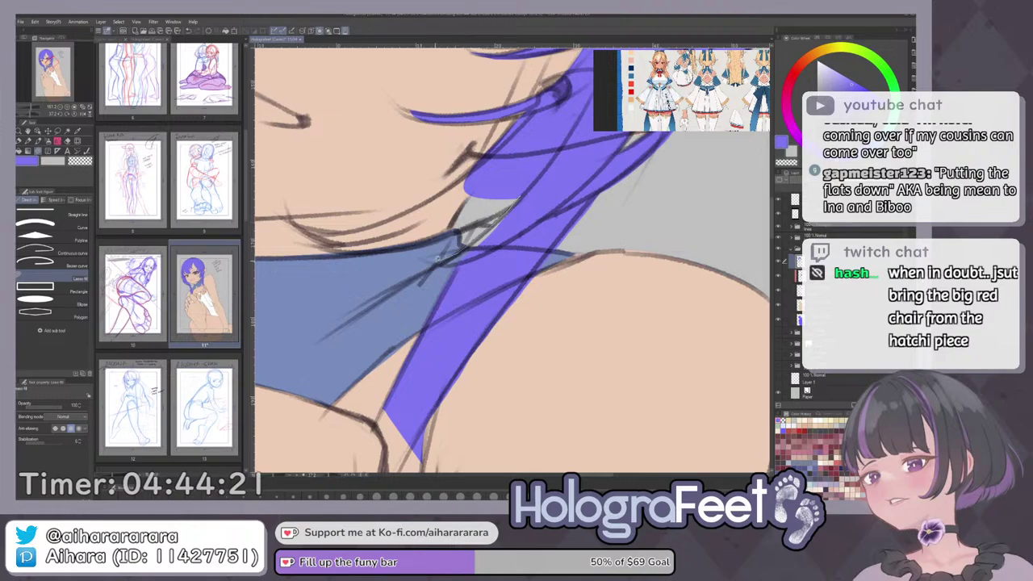
left_click_drag(560, 211, 557, 207)
mouse_move(518, 240)
left_mouse_down()
mouse_move(486, 249)
mouse_move(581, 198)
mouse_move(537, 182)
left_mouse_up()
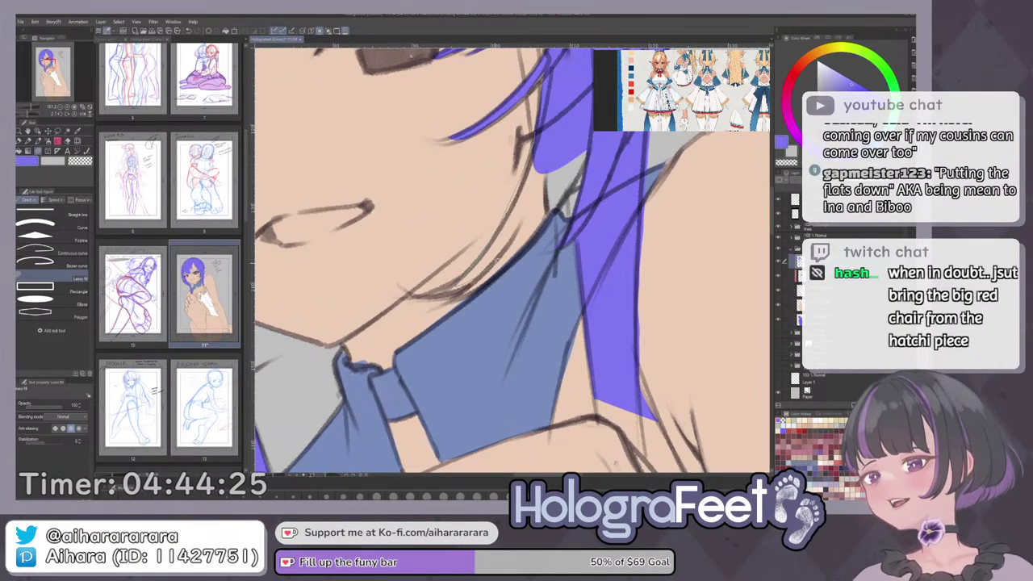
left_click_drag(570, 188, 594, 172)
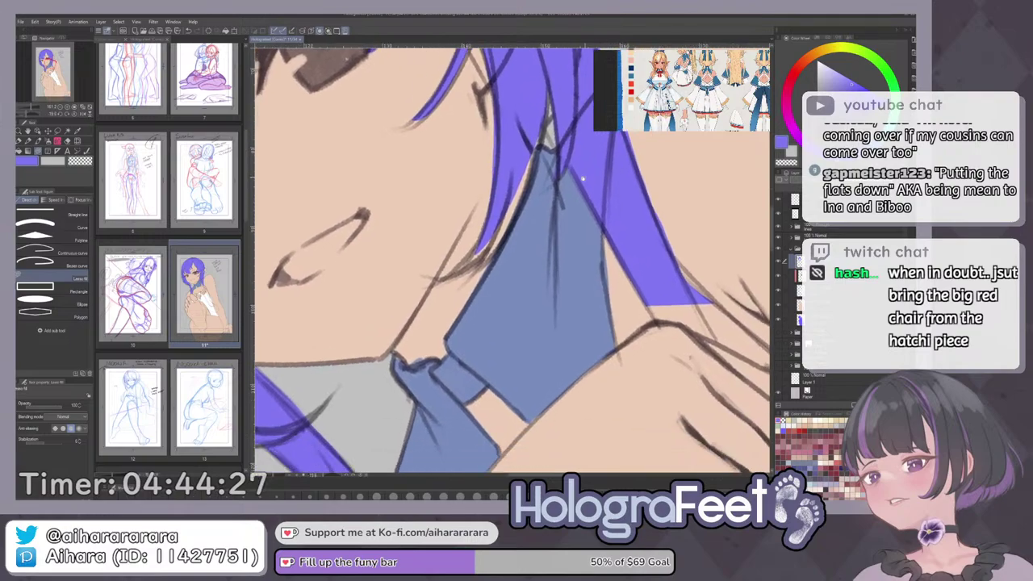
Fill the tapered tips of the jaw strands and their junction with the side lock in violet-blue.
mouse_move(485, 224)
left_mouse_down()
mouse_move(431, 278)
mouse_move(495, 255)
left_mouse_up()
left_click_drag(543, 124, 542, 129)
left_click_drag(551, 214, 574, 195)
left_click_drag(515, 223, 490, 257)
left_click_drag(518, 200, 498, 247)
mouse_move(618, 200)
left_mouse_down()
mouse_move(643, 237)
mouse_move(547, 277)
left_mouse_up()
left_click_drag(598, 241, 519, 283)
Refine the violet-blue fill where the jaw strands cross the side lock above the collar, checking it by toggling the layer's visibility.
scroll(570, 228, "down", 4)
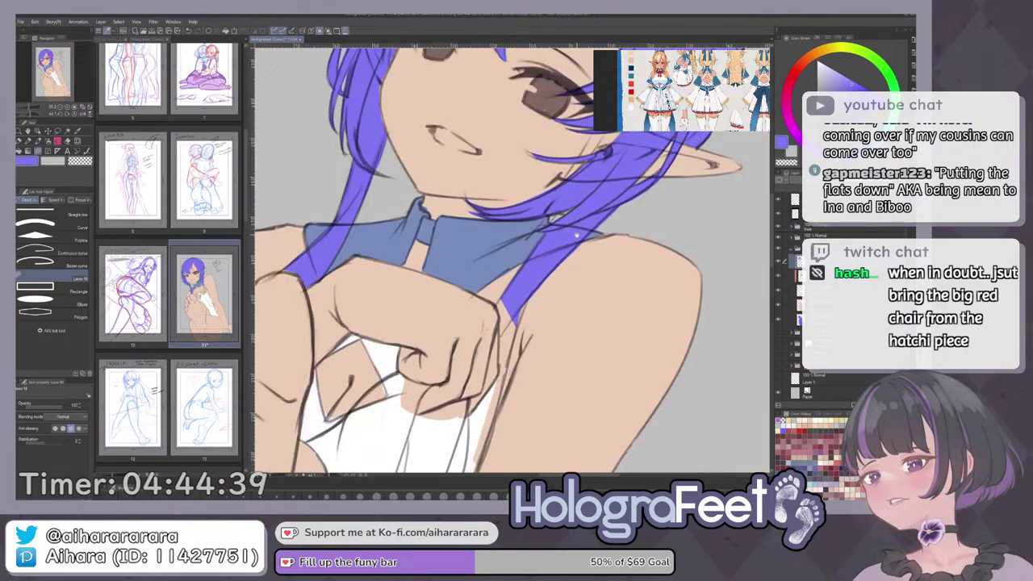
scroll(569, 223, "up", 5)
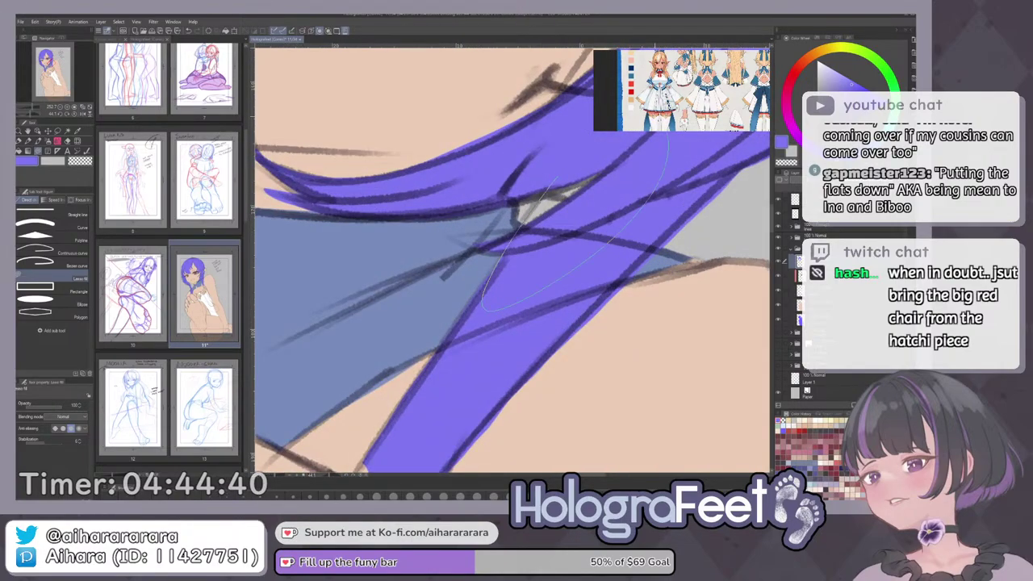
left_click_drag(511, 183, 557, 192)
scroll(533, 230, "down", 5)
mouse_move(532, 343)
left_mouse_down()
mouse_move(559, 216)
mouse_move(569, 217)
mouse_move(506, 293)
mouse_move(485, 345)
left_mouse_up()
left_click(779, 261)
left_click(779, 261)
Extend the near side lock down between the fist and the upper arm with violet-blue lasso fills.
scroll(529, 288, "up", 3)
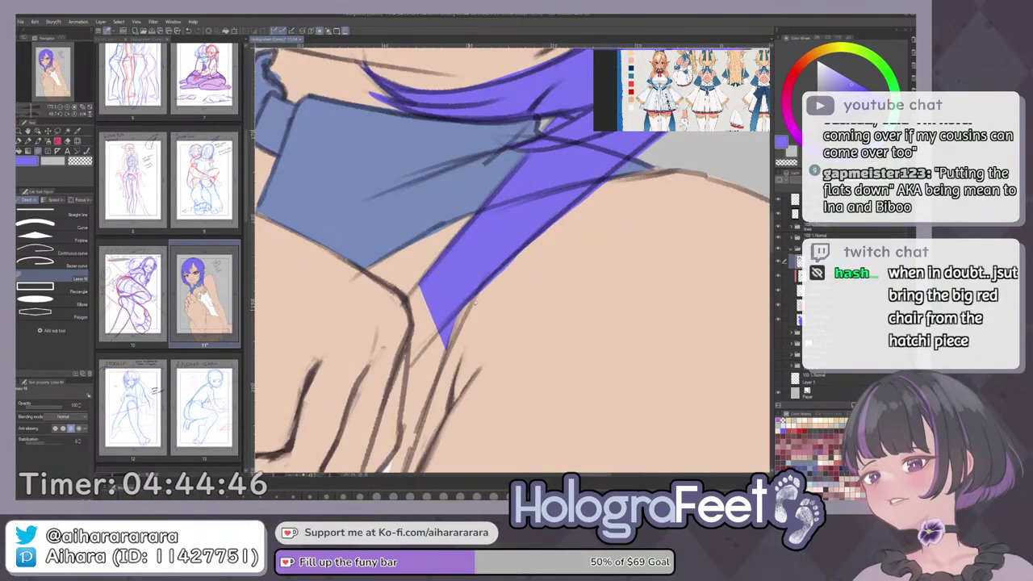
mouse_move(475, 297)
left_mouse_down()
mouse_move(478, 260)
mouse_move(526, 141)
left_mouse_up()
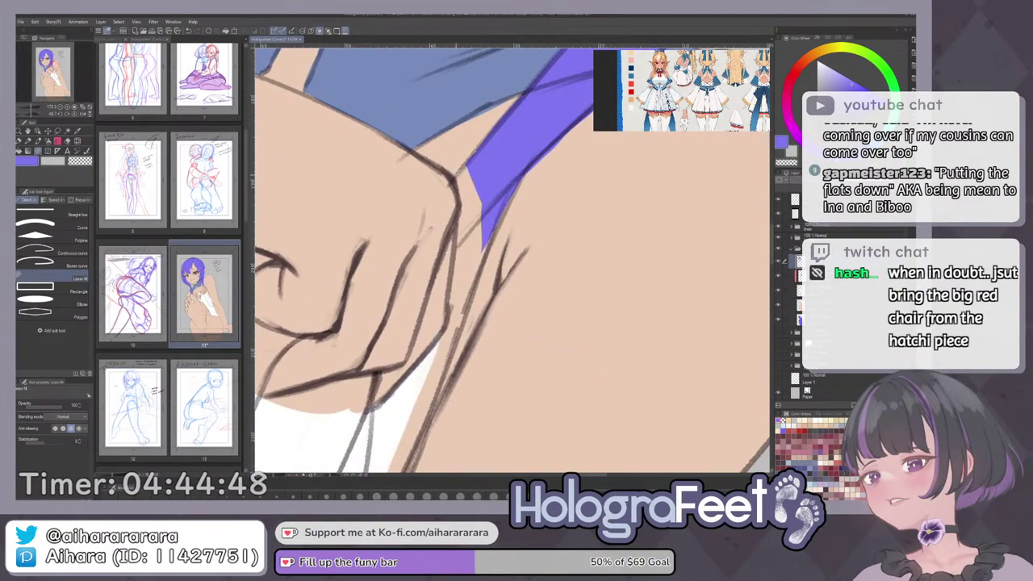
left_click_drag(460, 242, 453, 296)
left_click_drag(447, 340, 482, 276)
left_click_drag(541, 111, 517, 129)
mouse_move(460, 328)
left_mouse_down()
mouse_move(448, 324)
mouse_move(519, 127)
left_mouse_up()
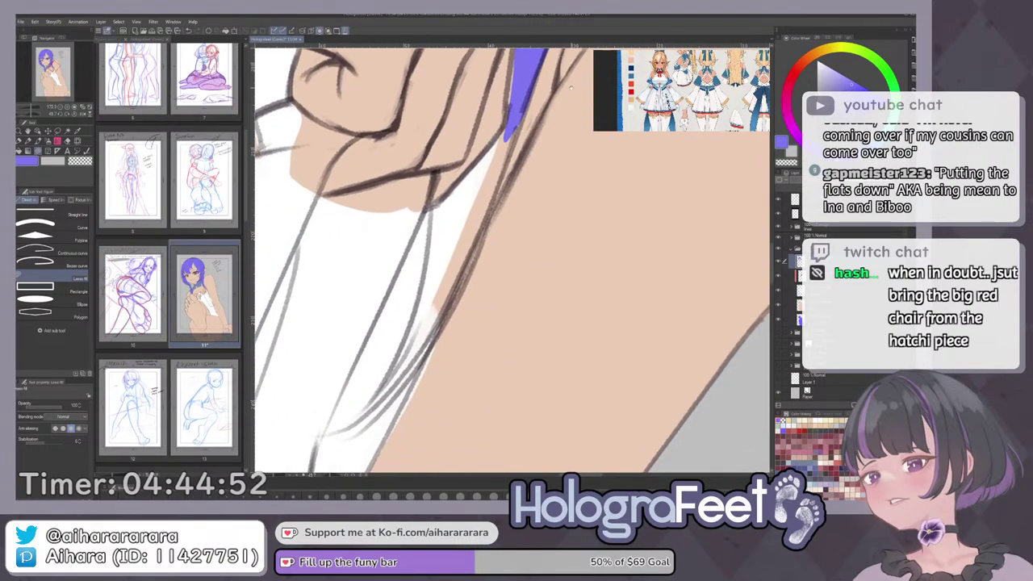
Lasso-fill the lower end of the side lock over the white garment, tapering it to a curved point.
left_click_drag(426, 262, 438, 308)
left_click_drag(433, 209, 520, 117)
left_click_drag(406, 347, 484, 235)
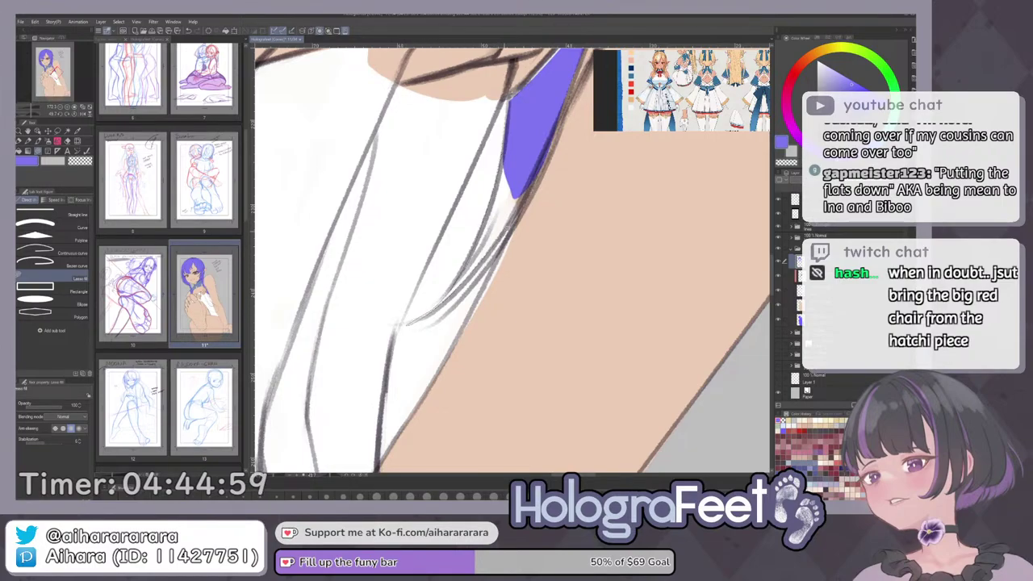
left_click_drag(517, 189, 408, 323)
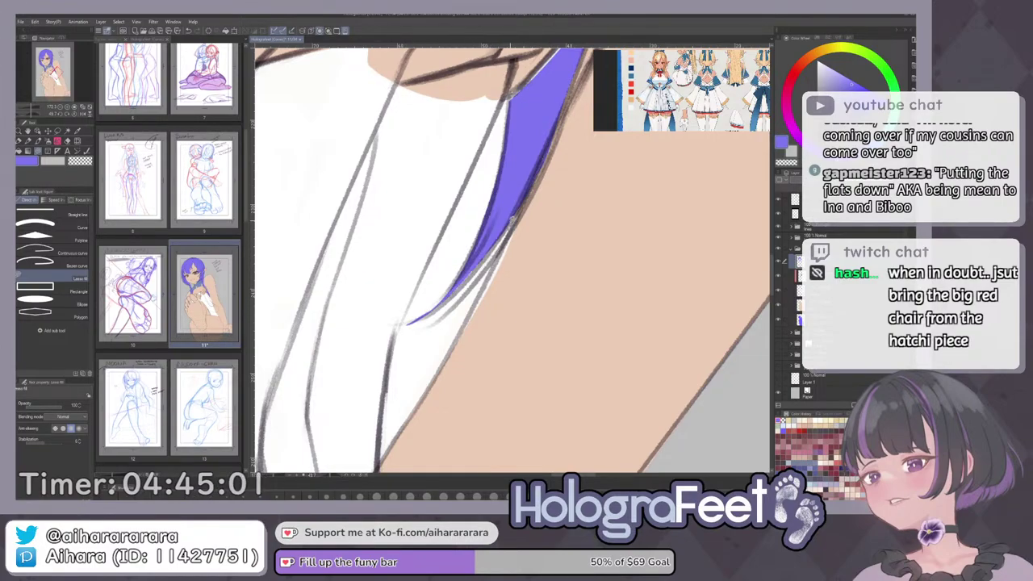
left_click_drag(526, 161, 456, 294)
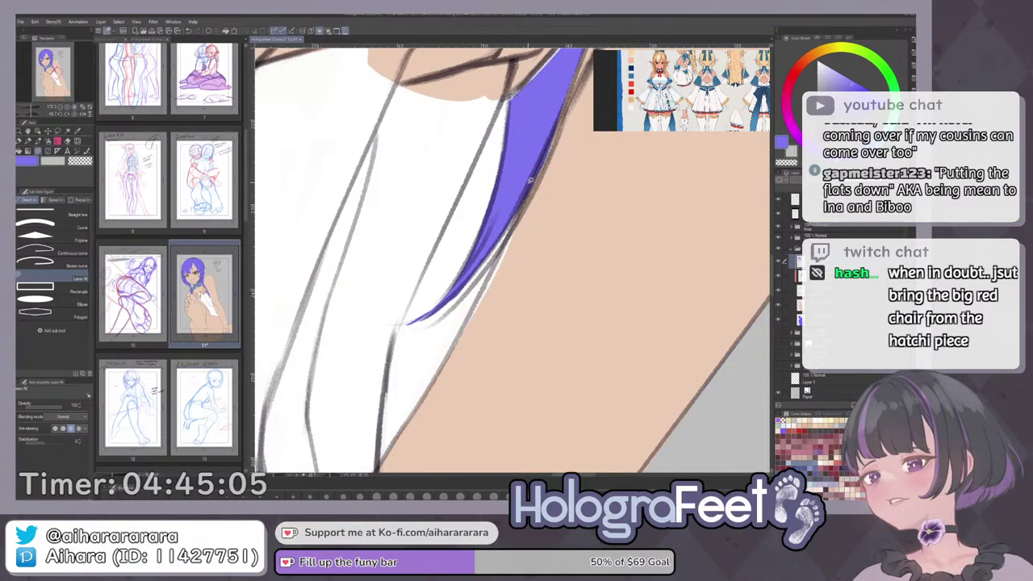
Refine the side lock's lower end with violet-blue lasso fills along its thin outer strands beside the arm.
left_click_drag(494, 210, 517, 171)
mouse_move(575, 212)
left_mouse_down()
mouse_move(536, 183)
mouse_move(406, 278)
left_mouse_up()
mouse_move(606, 242)
left_mouse_down()
mouse_move(492, 304)
mouse_move(605, 243)
left_mouse_up()
left_click_drag(504, 312, 590, 260)
mouse_move(491, 315)
left_mouse_down()
mouse_move(603, 198)
mouse_move(614, 163)
left_mouse_up()
left_click_drag(604, 255, 584, 259)
Touch up the side lock's edges with the brush, alternating violet-blue and transparent, from its tip up to the collar.
key("b")
mouse_move(533, 320)
left_mouse_down()
mouse_move(542, 313)
mouse_move(449, 177)
left_mouse_up()
left_click_drag(415, 147, 402, 155)
mouse_move(432, 113)
left_mouse_down()
mouse_move(383, 156)
mouse_move(450, 93)
mouse_move(387, 161)
mouse_move(400, 146)
left_mouse_up()
key("c")
key("c")
mouse_move(379, 211)
left_mouse_down()
mouse_move(407, 152)
mouse_move(390, 255)
left_mouse_up()
mouse_move(333, 337)
left_mouse_down()
mouse_move(419, 202)
mouse_move(465, 152)
left_mouse_up()
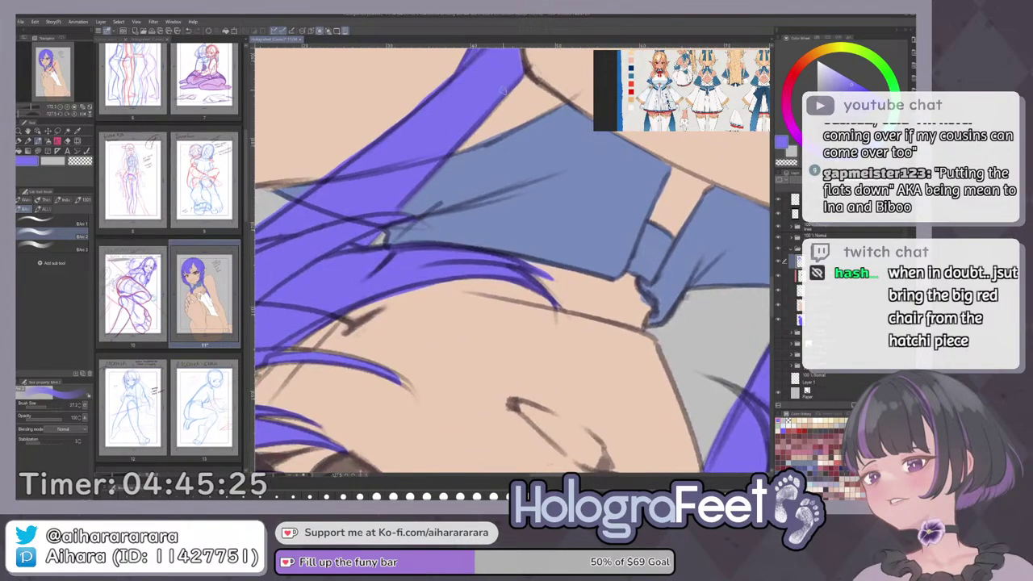
Examine the violet-blue hair shape at full-canvas and close-up views for missed areas and rough edges.
key("ctrl+0")
left_click_drag(404, 202, 443, 156)
left_click_drag(533, 194, 634, 190)
mouse_move(442, 182)
left_mouse_down()
mouse_move(488, 181)
mouse_move(463, 257)
mouse_move(524, 139)
mouse_move(465, 239)
mouse_move(485, 227)
mouse_move(526, 142)
mouse_move(552, 158)
mouse_move(538, 253)
left_mouse_up()
key("u")
key("ctrl+z")
left_click_drag(503, 252, 501, 326)
key("ctrl+0")
left_click_drag(496, 155, 582, 155)
left_click_drag(489, 192, 527, 188, "shift")
mouse_move(504, 127)
left_mouse_down()
mouse_move(498, 260)
mouse_move(501, 244)
left_mouse_up()
key("ctrl+0")
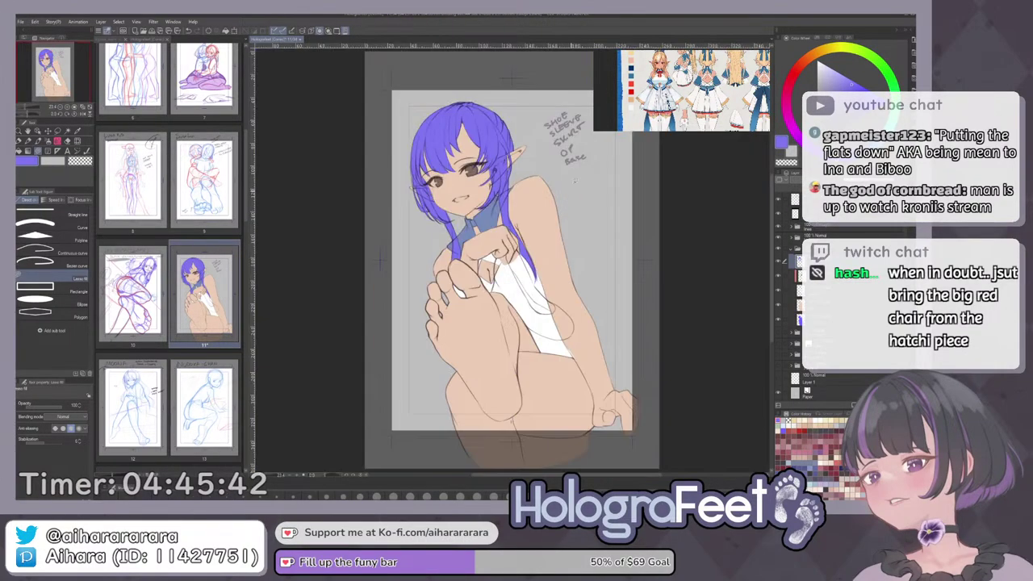
Clean up the outer edges of the hair strands around the far ear with a smaller brush.
left_click_drag(474, 167, 502, 166, "ctrl")
left_click_drag(558, 191, 579, 213, "shift")
left_click_drag(393, 126, 442, 126, "ctrl")
left_click_drag(394, 73, 387, 84)
mouse_move(361, 172)
left_mouse_down()
mouse_move(366, 204)
mouse_move(385, 166)
left_mouse_up()
left_click_drag(352, 216, 339, 326)
left_click_drag(382, 145, 383, 147)
mouse_move(345, 283)
left_mouse_down()
mouse_move(392, 208)
mouse_move(461, 147)
left_mouse_up()
key("b")
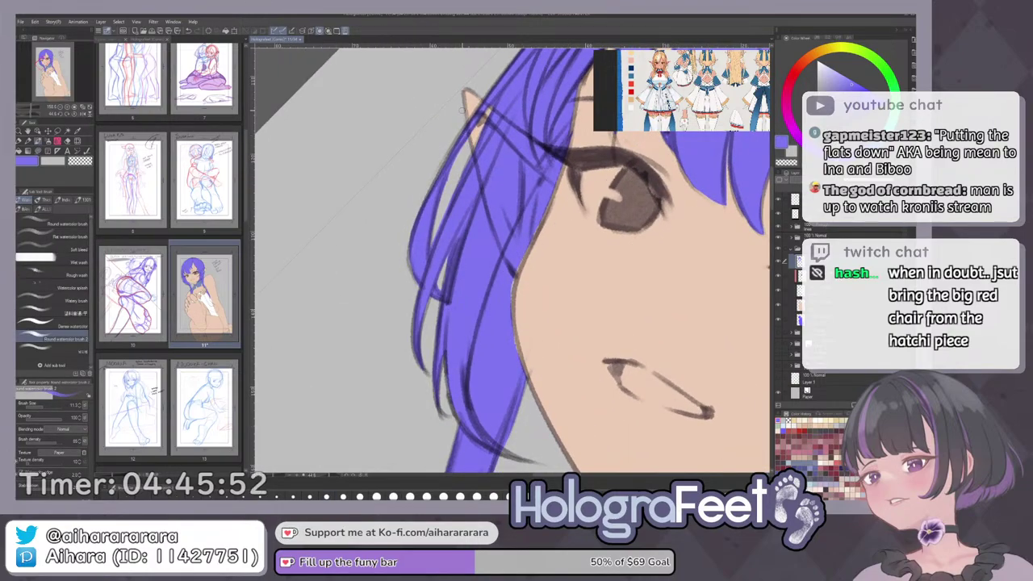
key("j")
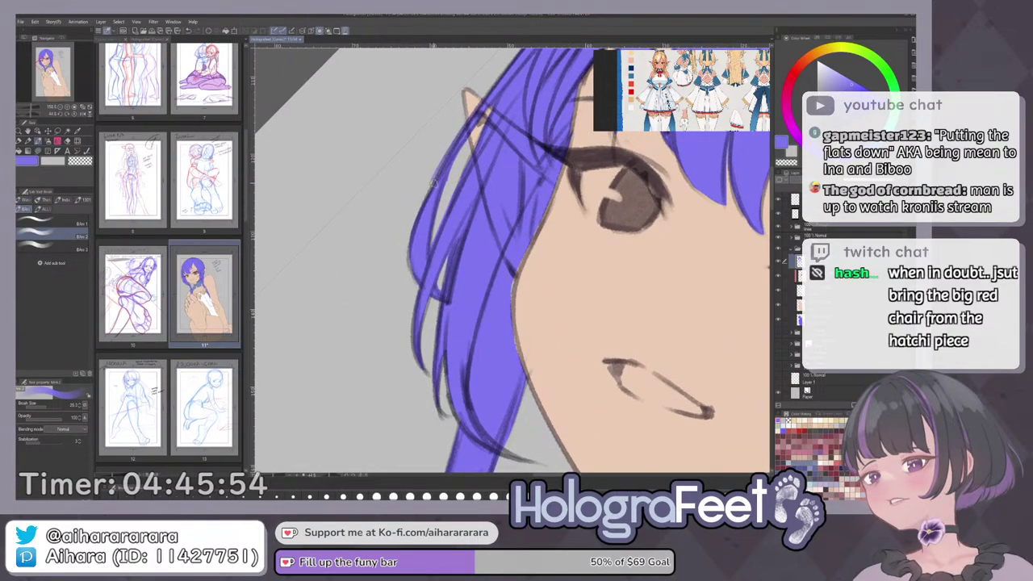
left_click_drag(461, 158, 465, 158, "ctrl+alt")
left_click_drag(482, 108, 435, 186)
left_click_drag(421, 300, 416, 361)
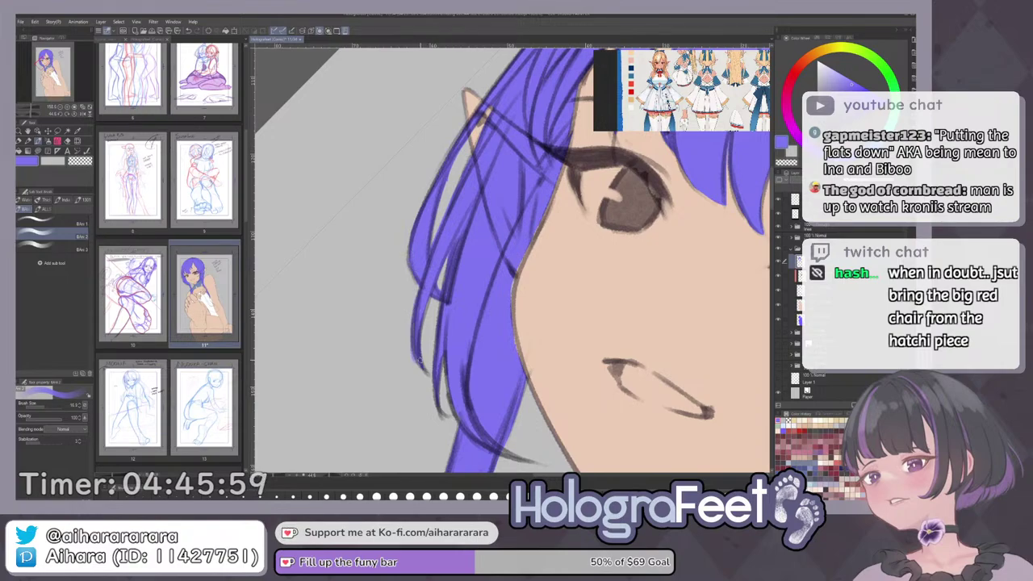
left_click_drag(416, 320, 449, 236)
Brush clean the edges of the far side lock from the jaw down across the collar.
scroll(457, 260, "down", 3)
left_click_drag(460, 279, 515, 312)
left_click_drag(443, 390, 476, 303)
left_click_drag(507, 272, 488, 316)
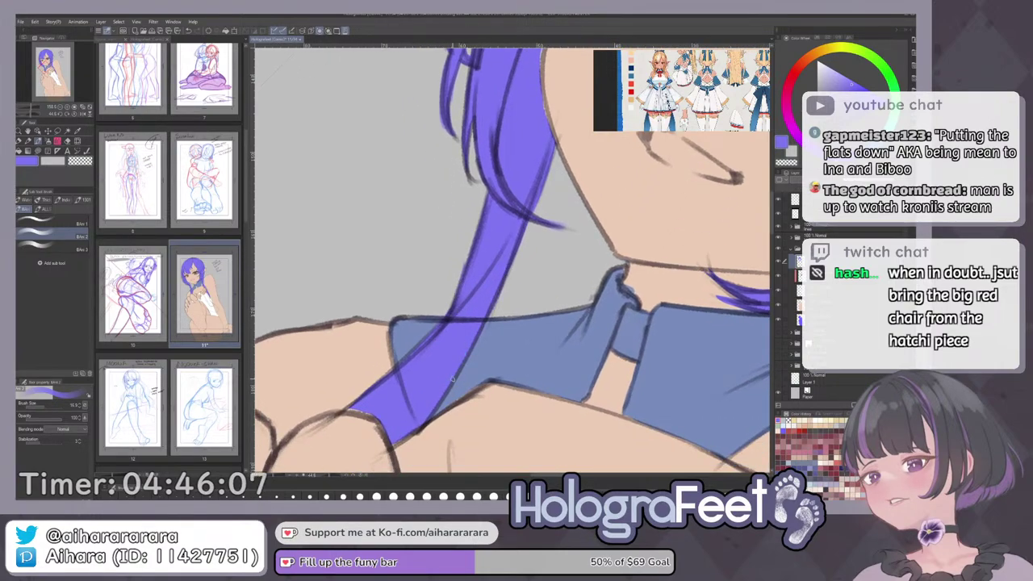
Touch up the hair edge along the far cheek and temple with the brush.
scroll(460, 366, "up", 5)
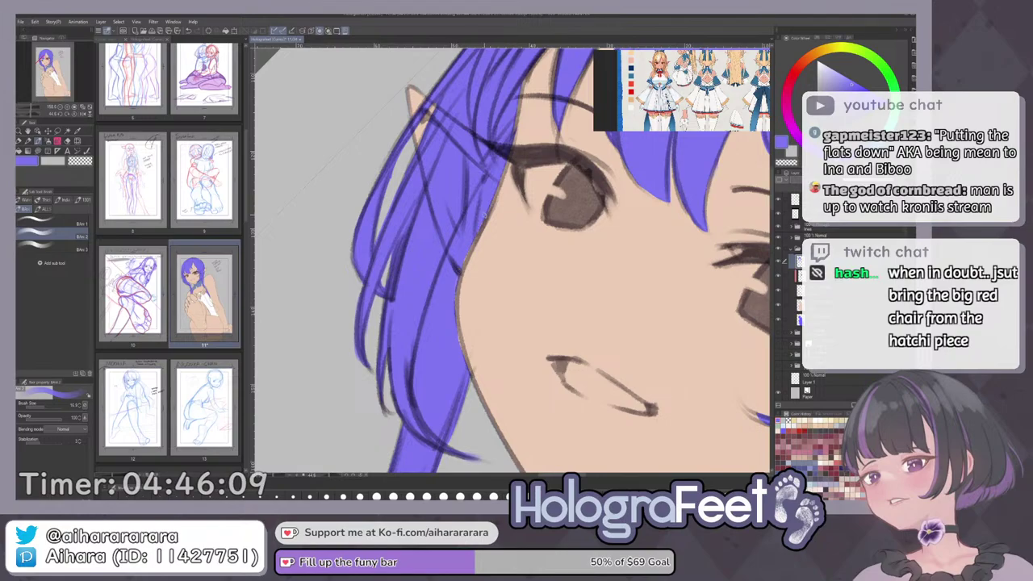
left_click_drag(457, 328, 463, 358)
left_click_drag(485, 201, 437, 305)
scroll(436, 305, "up", 4)
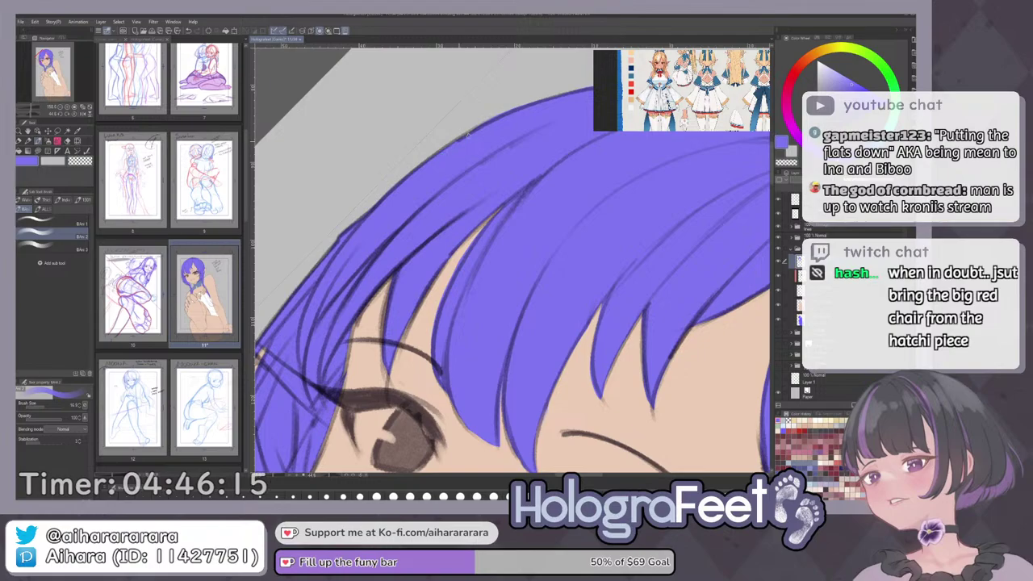
Refine the edges of the thin bangs above the far eye with brush strokes.
scroll(460, 197, "down", 2)
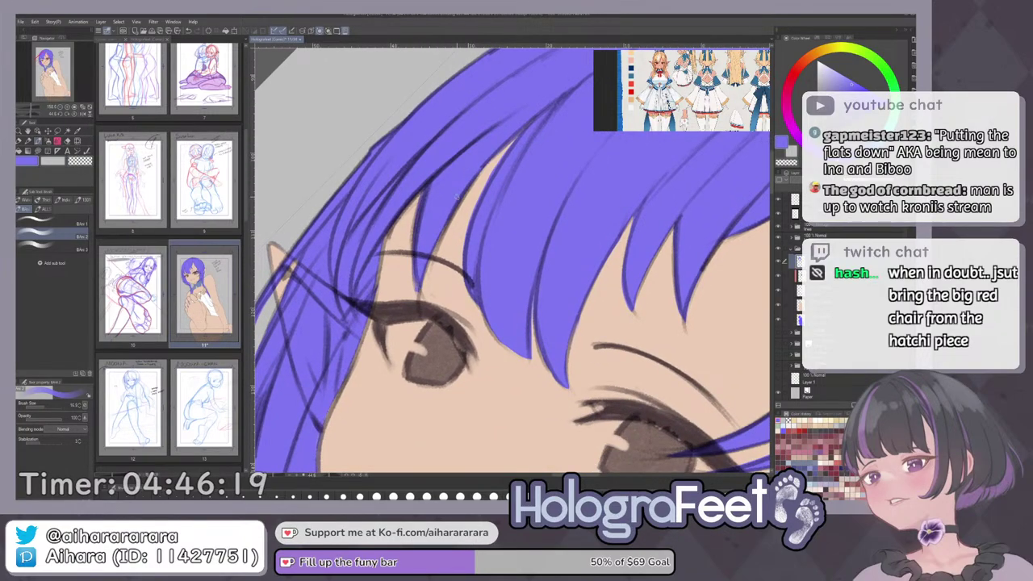
scroll(441, 193, "down", 2)
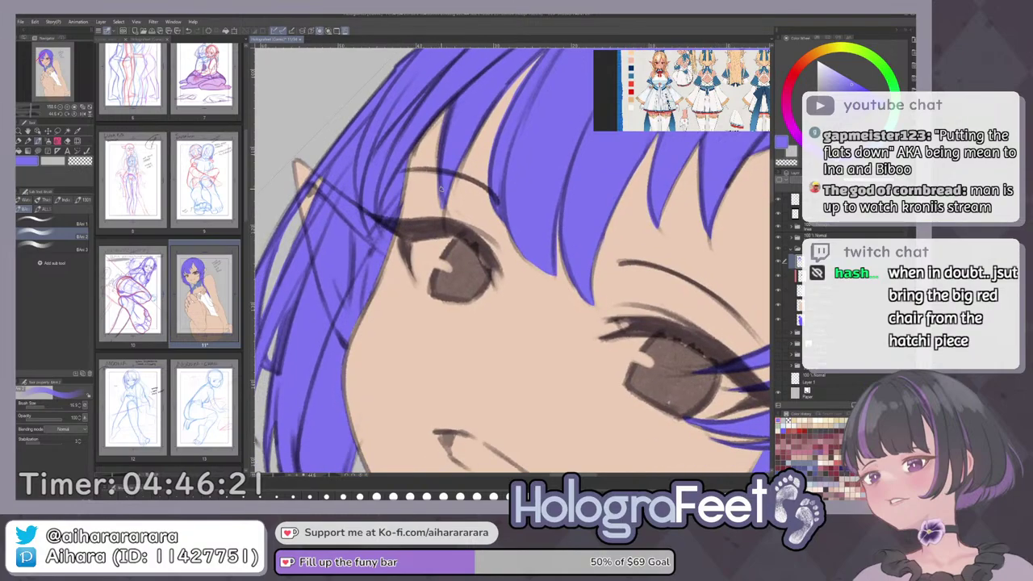
left_click_drag(457, 170, 492, 111)
left_click_drag(433, 124, 445, 110)
left_click_drag(592, 147, 486, 166)
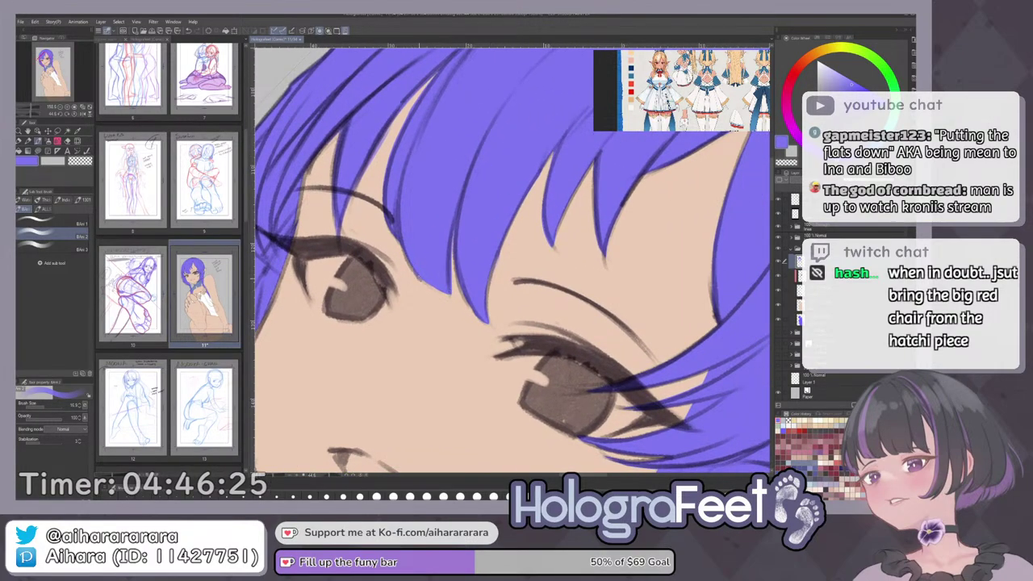
Clean up the pointed tips of the central bangs and the forehead parting, using transparent where the fill overruns.
key("c")
left_click_drag(454, 252, 475, 311)
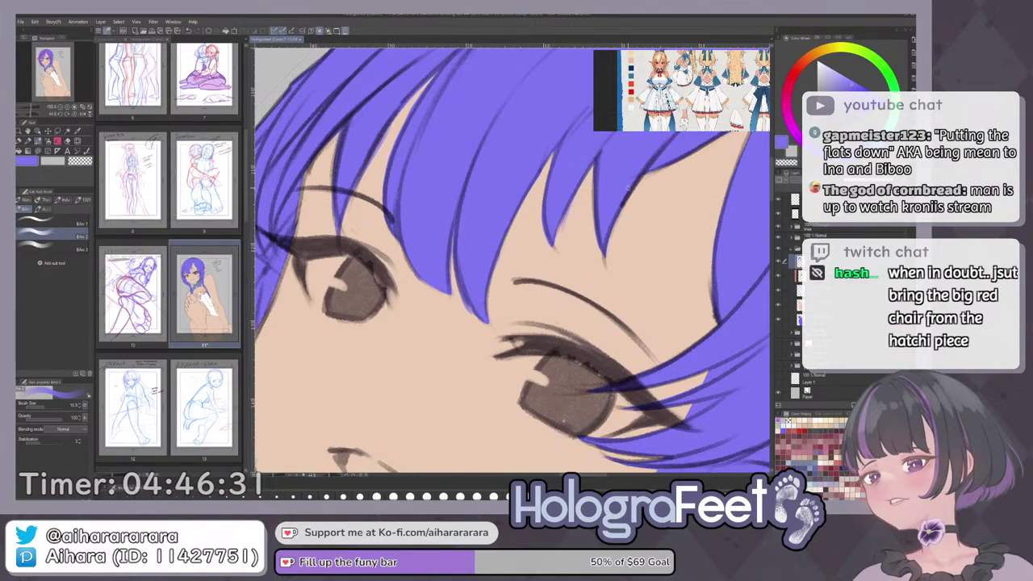
left_click_drag(604, 247, 606, 260)
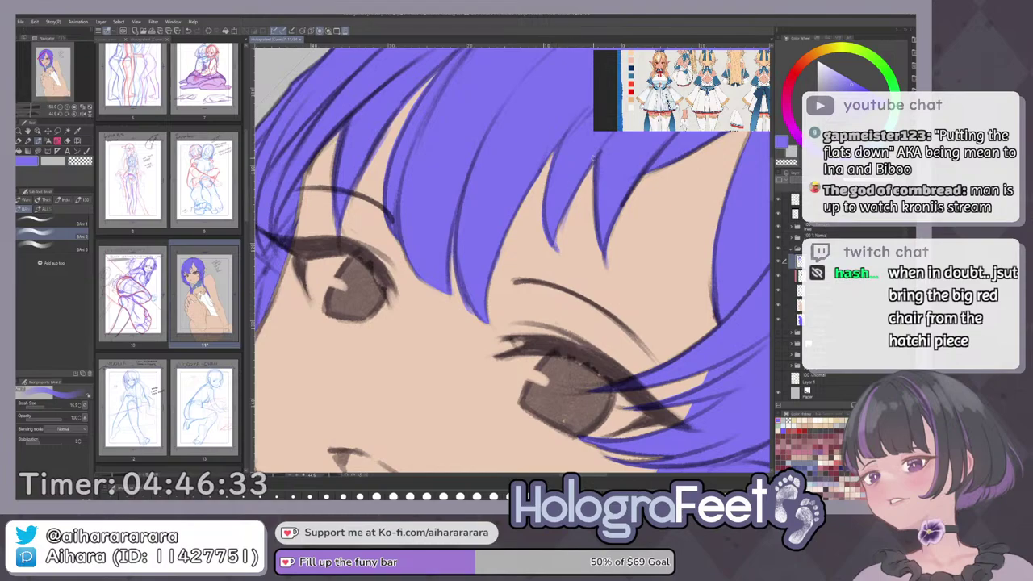
left_click_drag(658, 155, 500, 233)
left_click_drag(589, 225, 592, 208)
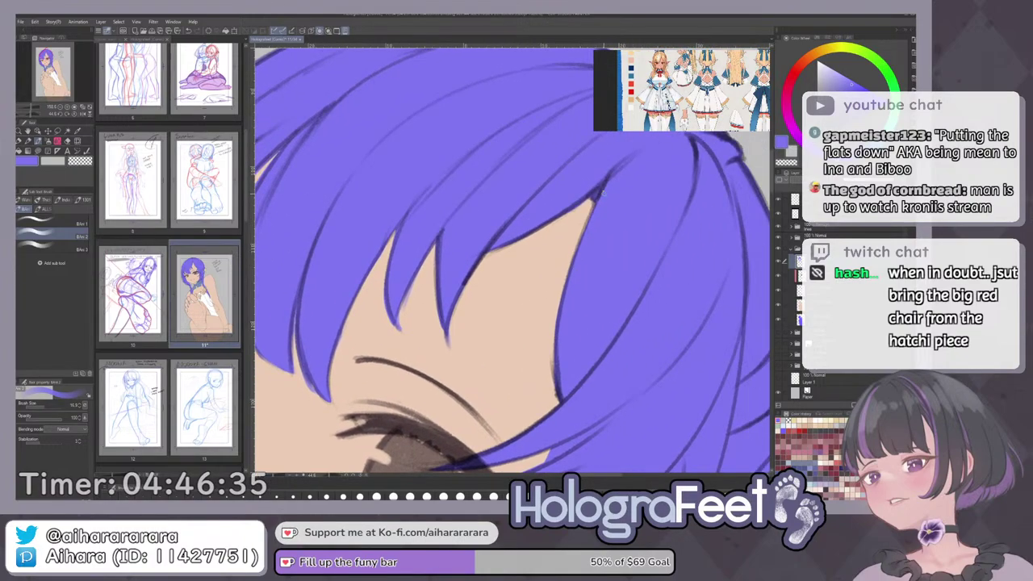
Correct the near side lock's edge where it passes the collar and shoulder, using brush strokes.
left_click_drag(584, 335, 586, 143)
left_click_drag(670, 211, 625, 138)
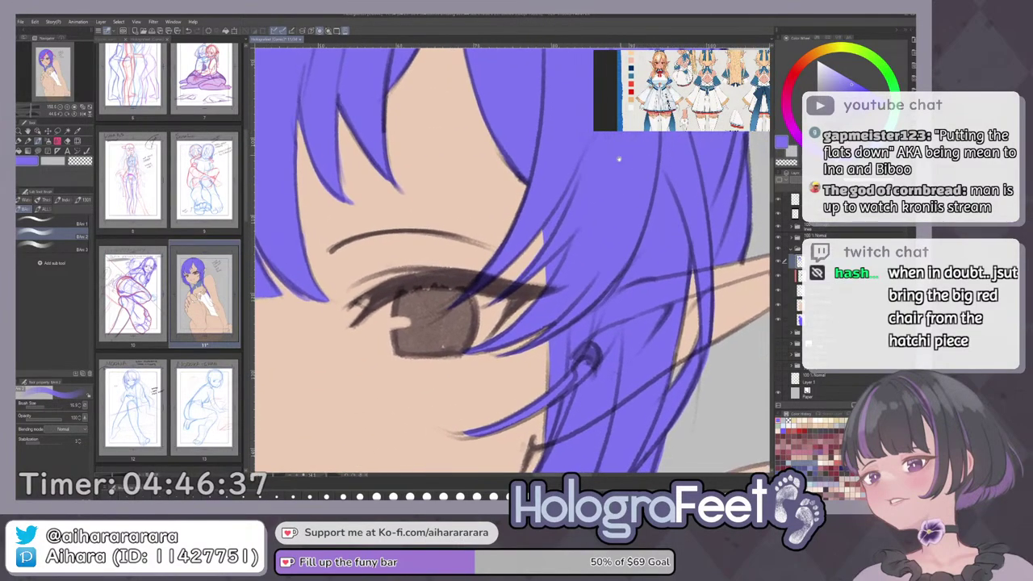
left_click_drag(575, 311, 573, 129)
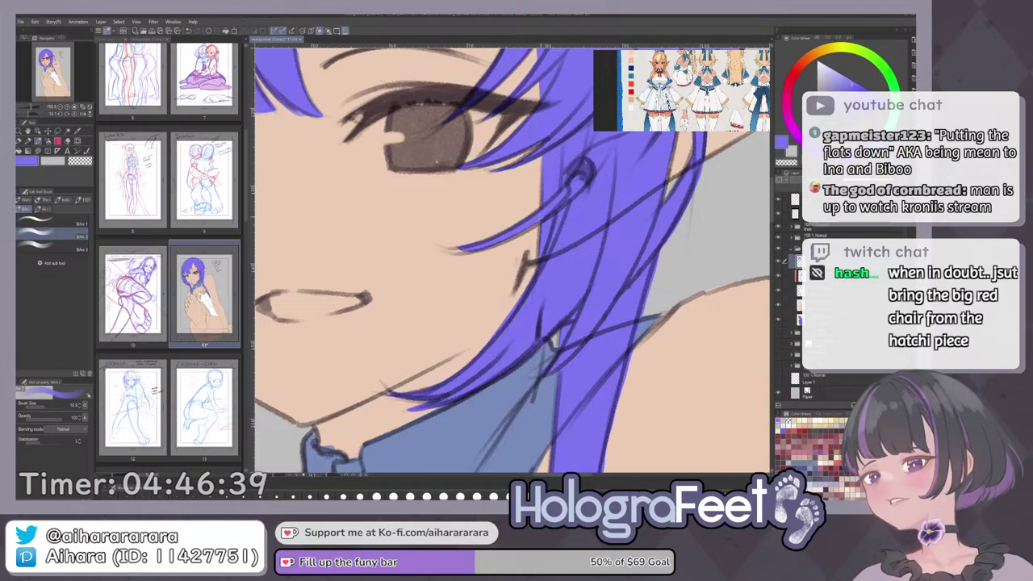
left_click_drag(674, 264, 602, 175)
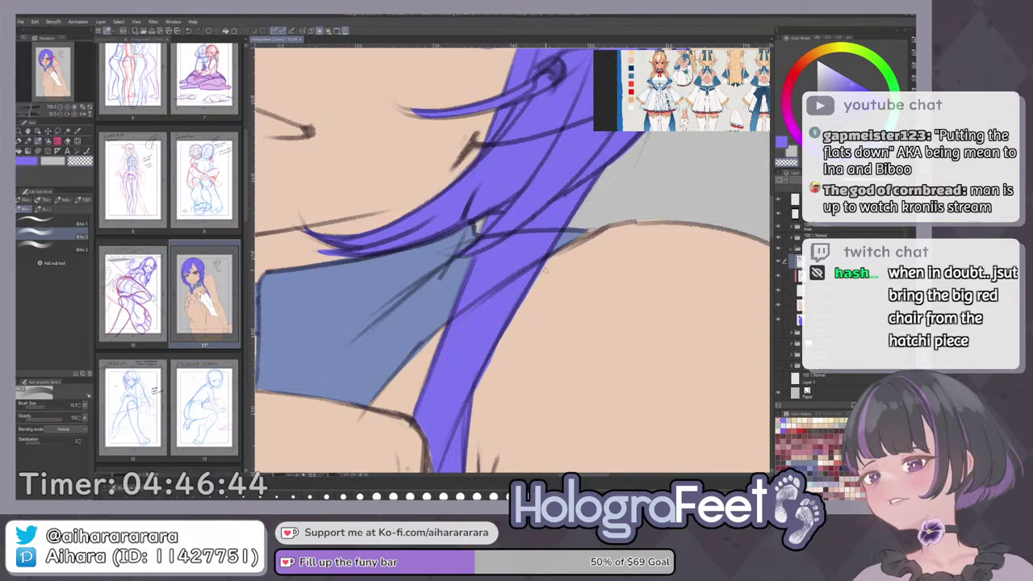
left_click_drag(496, 347, 479, 384)
left_click_drag(581, 194, 480, 320)
left_click_drag(558, 182, 486, 307)
key("ctrl+z")
key("c")
mouse_move(524, 245)
left_mouse_down()
mouse_move(506, 276)
mouse_move(520, 284)
mouse_move(512, 313)
left_mouse_up()
left_click_drag(584, 220, 535, 372)
Touch up the outer hair contour along the back of the head, from the near ear toward the crown.
left_click_drag(478, 85, 335, 276)
left_click_drag(368, 238, 375, 319)
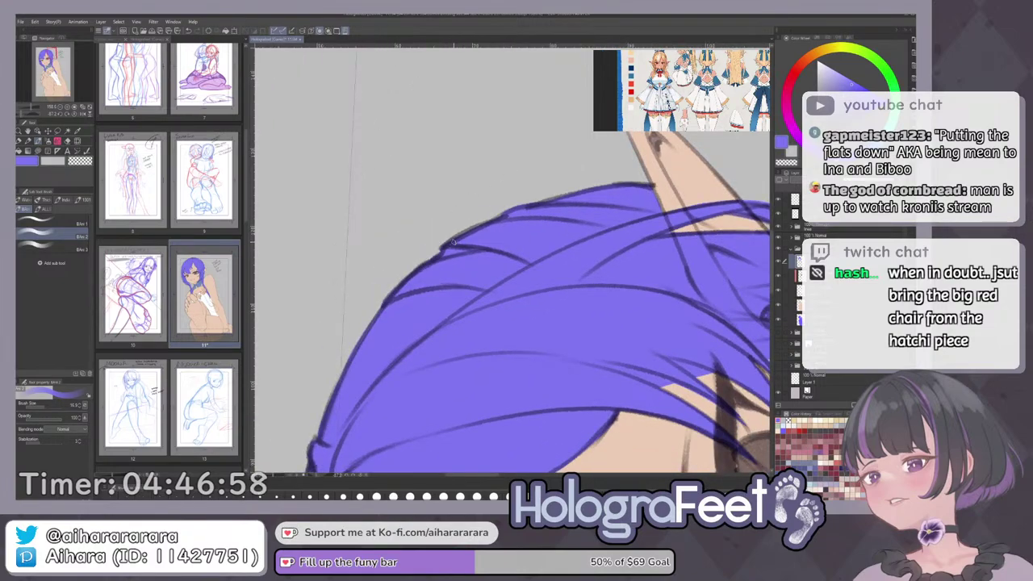
left_click_drag(588, 205, 495, 281)
Recolour the whole violet-blue hair flat pale yellow.
key("ctrl+0")
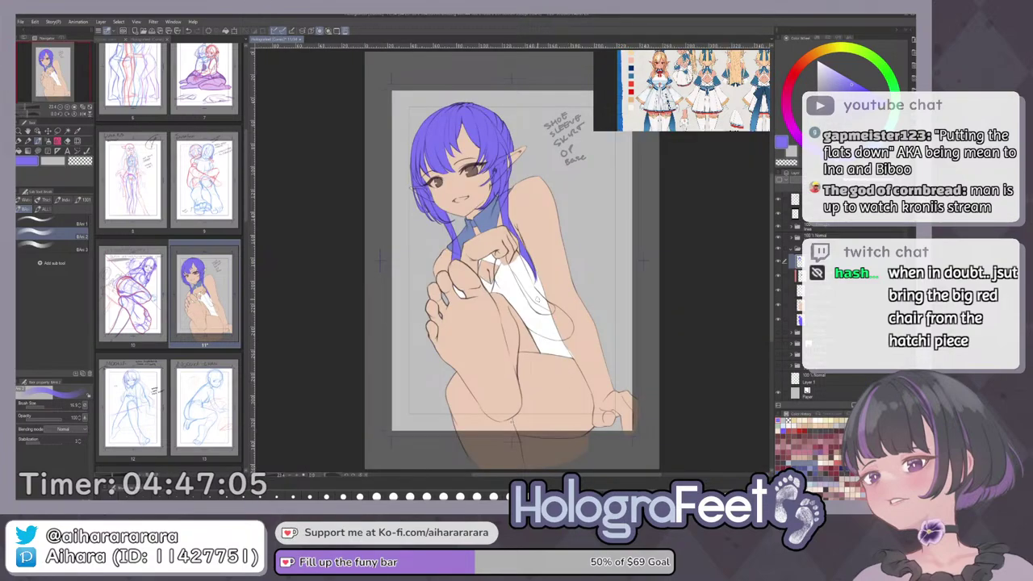
left_click_drag(452, 144, 517, 145)
left_click_drag(452, 203, 436, 285)
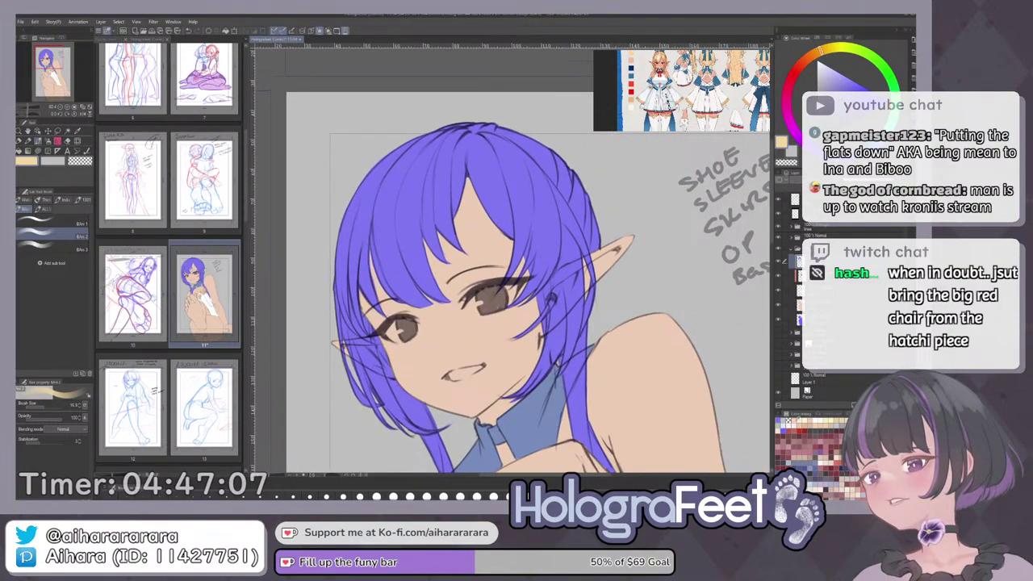
key("alt+Delete")
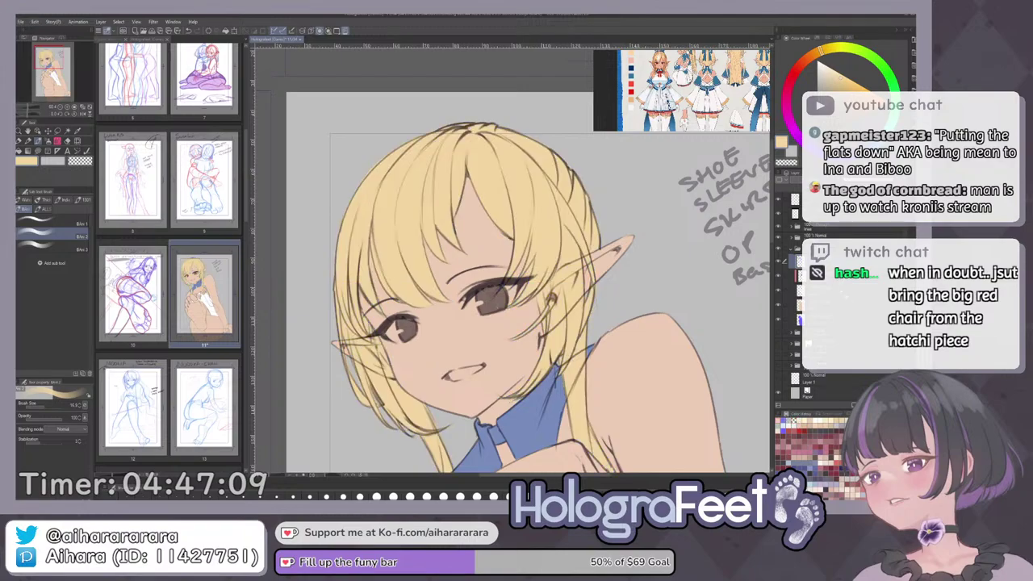
key("ctrl+0")
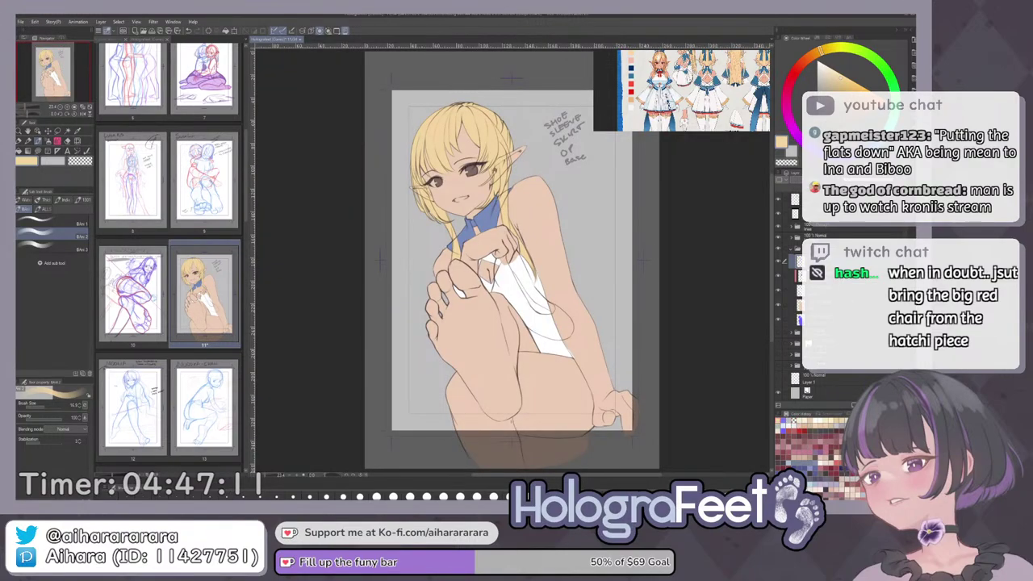
On a new layer, paint an off-white streak down the central bangs using the colour picked from the character reference.
key("ctrl+shift+n")
left_click_drag(560, 167, 582, 234)
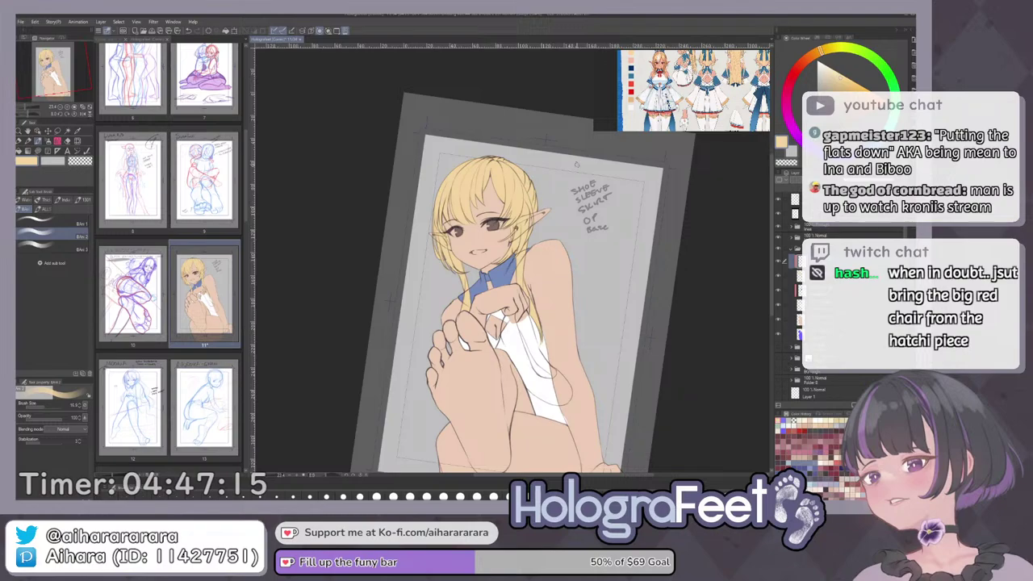
left_click(631, 106, "alt")
left_click_drag(474, 179, 517, 179)
key("]")
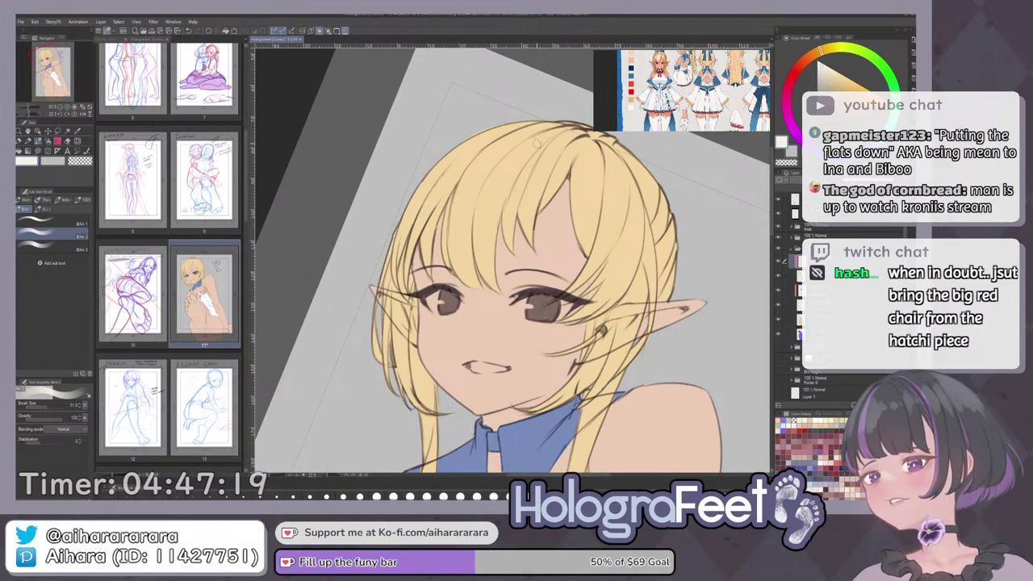
left_click_drag(537, 140, 478, 242)
left_click_drag(514, 152, 478, 234)
mouse_move(490, 175)
left_mouse_down()
mouse_move(481, 259)
mouse_move(494, 289)
mouse_move(498, 193)
left_mouse_up()
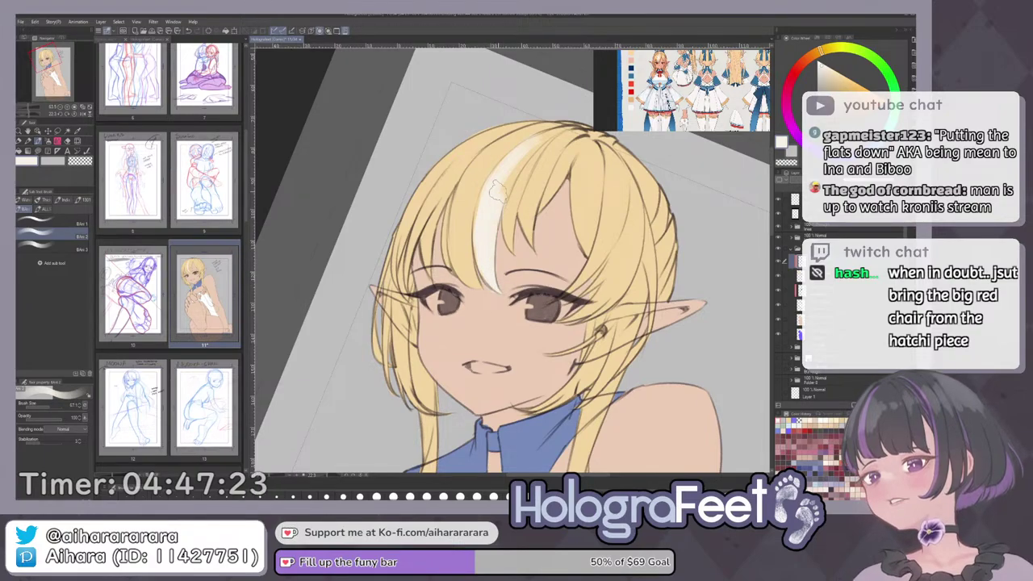
Extend the white streak onto the neighbouring bang strand and tidy its root and edges with a smaller brush.
mouse_move(485, 242)
left_mouse_down()
mouse_move(535, 151)
mouse_move(505, 234)
left_mouse_up()
left_click_drag(512, 195, 513, 252)
key("[")
key("[")
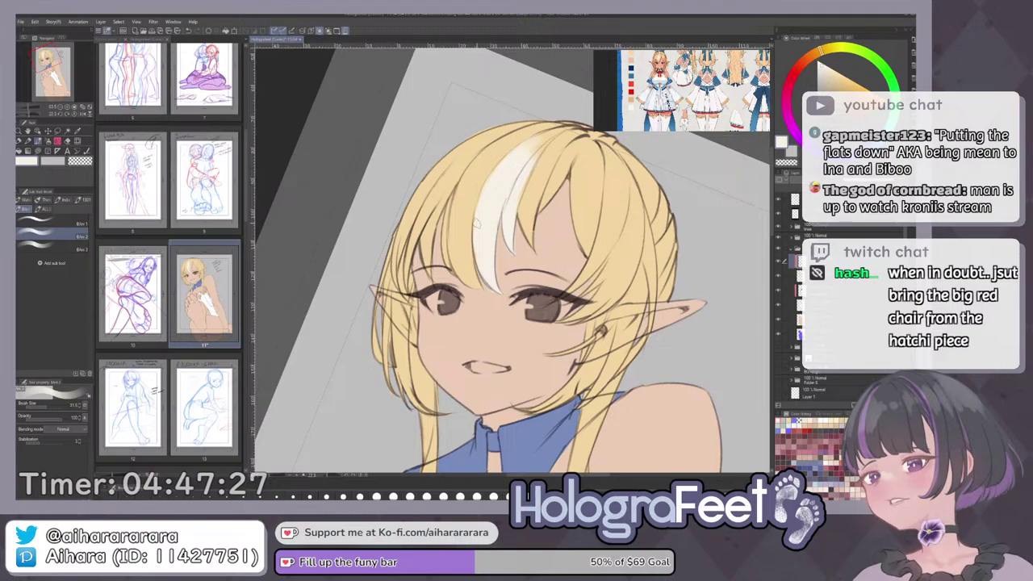
key("bracketleft")
key("bracketleft")
key("bracketleft")
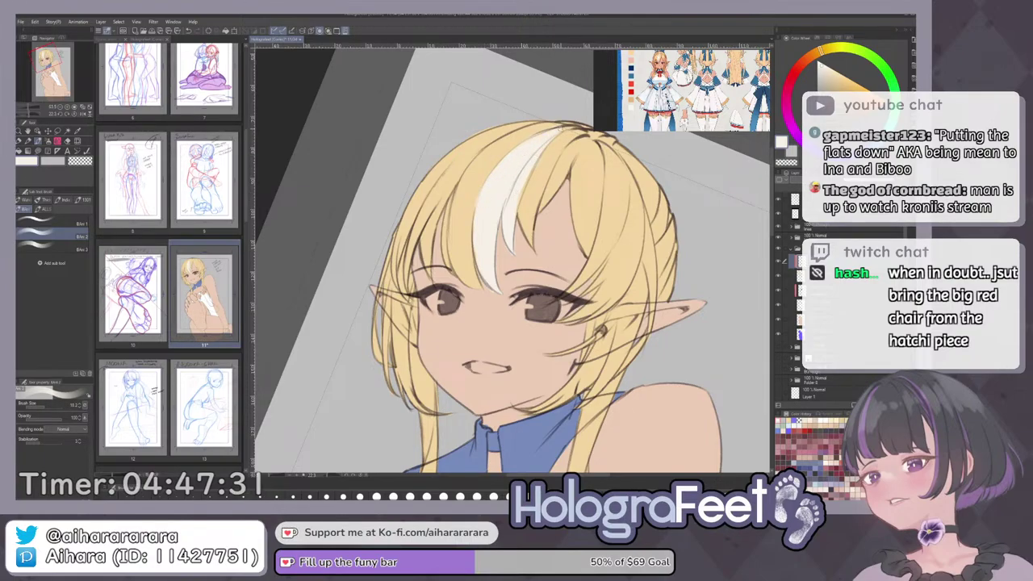
key("bracketleft")
key("bracketleft")
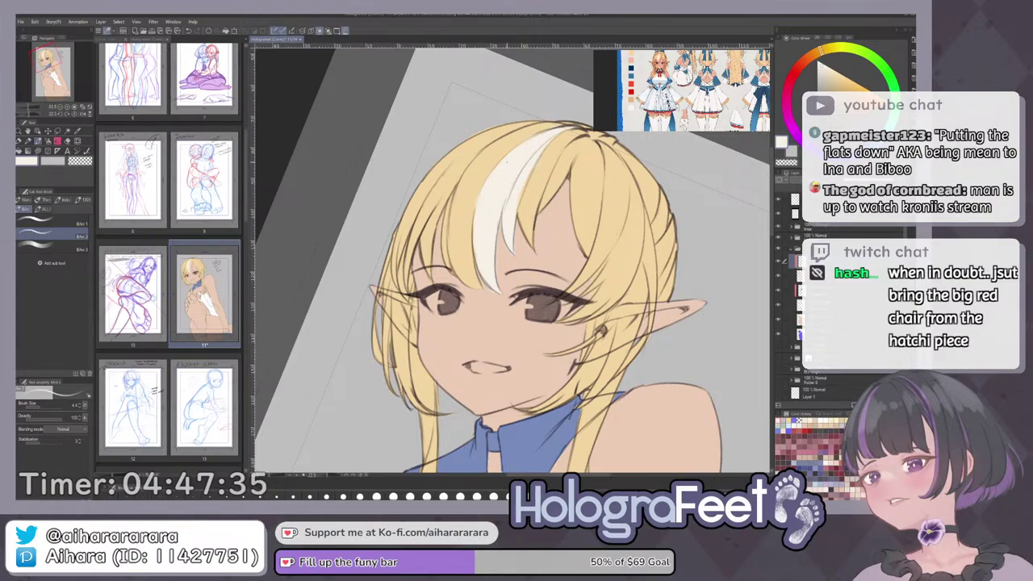
Add a new layer, inspect the outfit on the reference sheet and pick the collar's blue as the drawing colour.
key("ctrl+0")
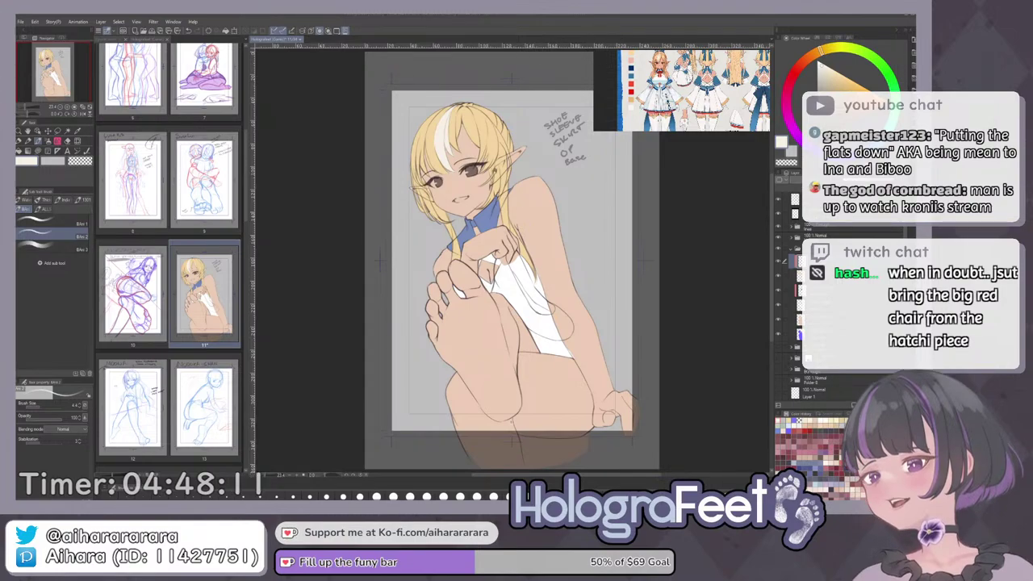
key("ctrl+shift+n")
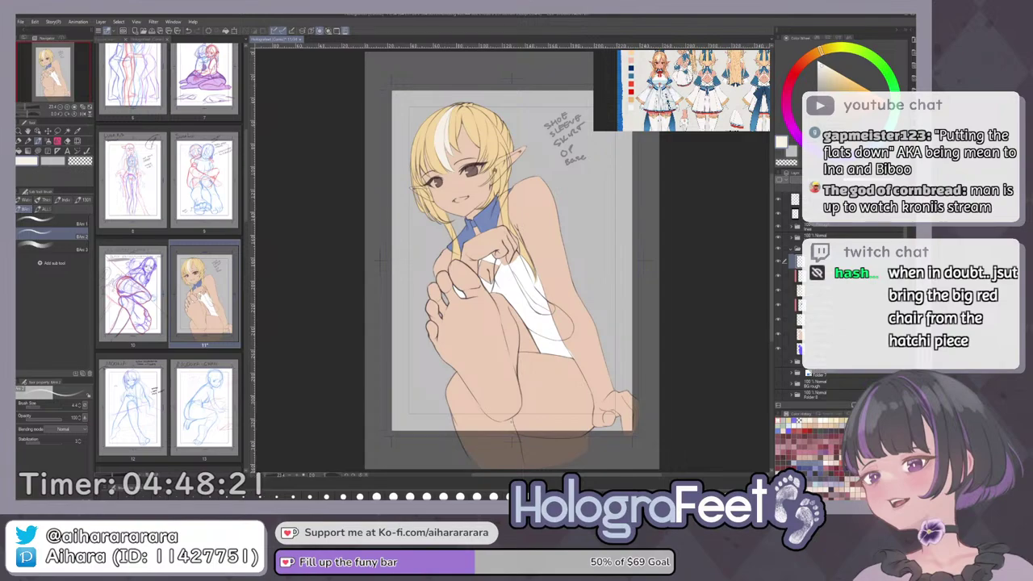
scroll(679, 84, "down", 4)
left_click_drag(680, 86, 627, 74)
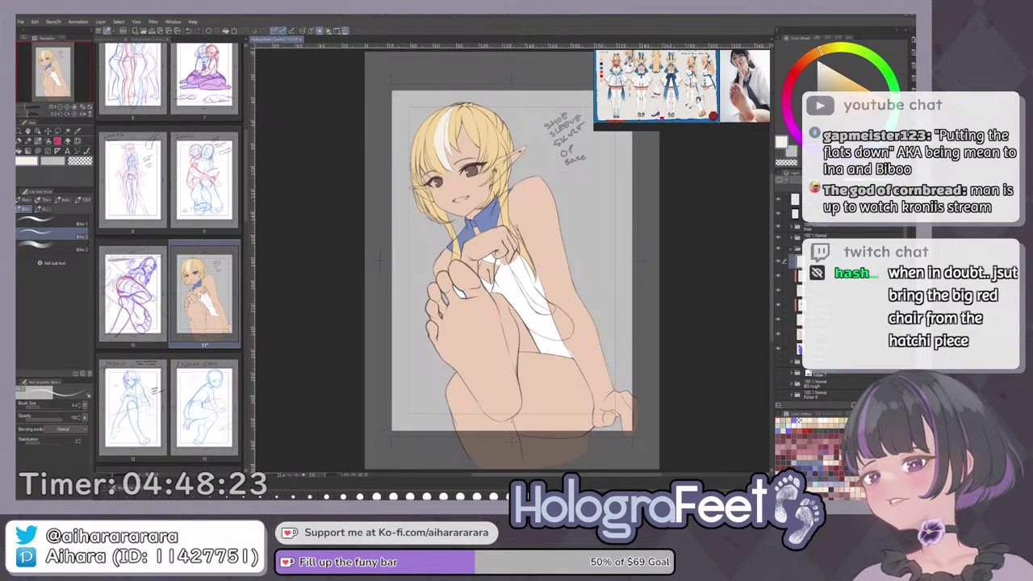
scroll(660, 118, "up", 4)
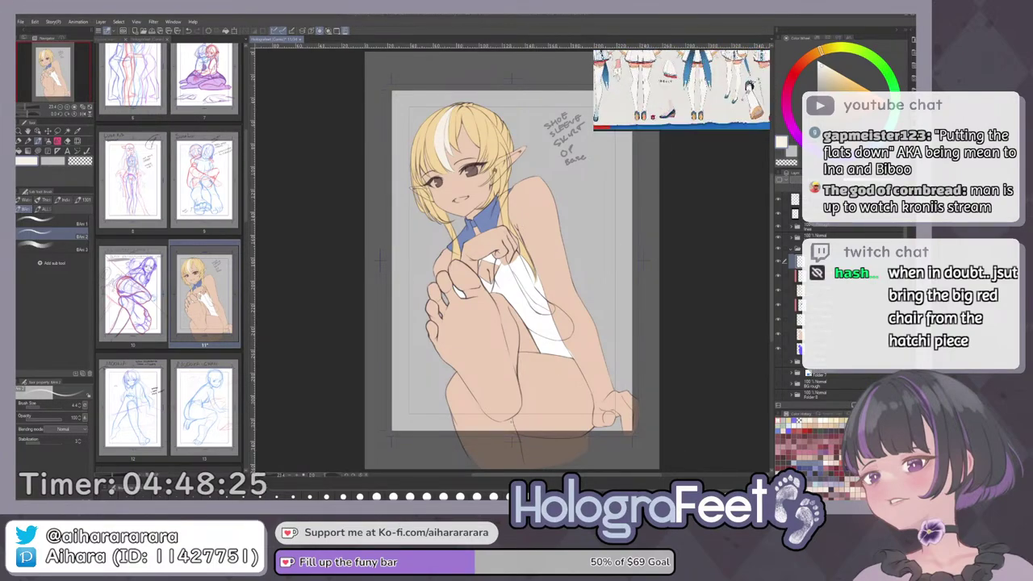
left_click_drag(656, 118, 693, 122)
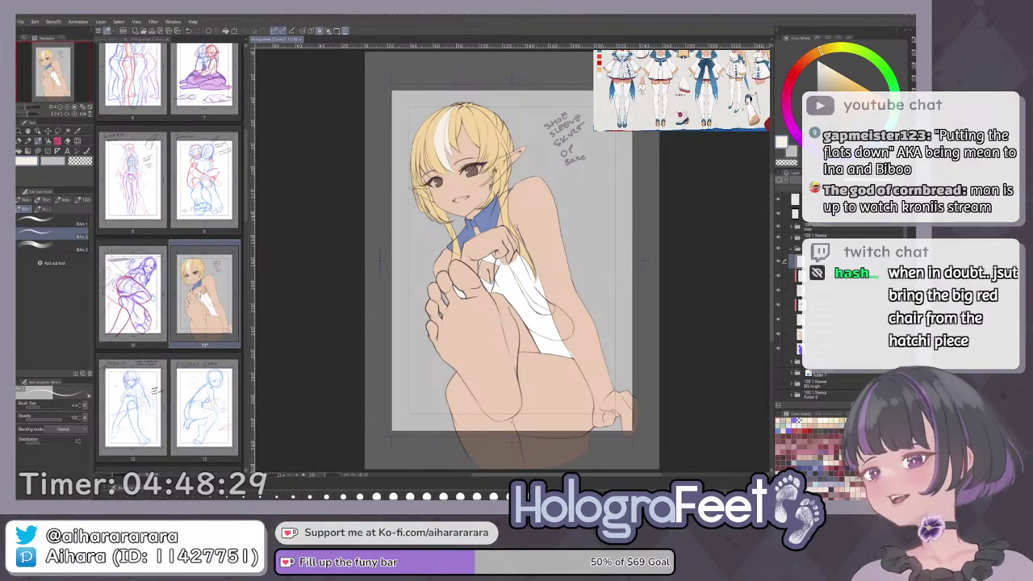
key("i")
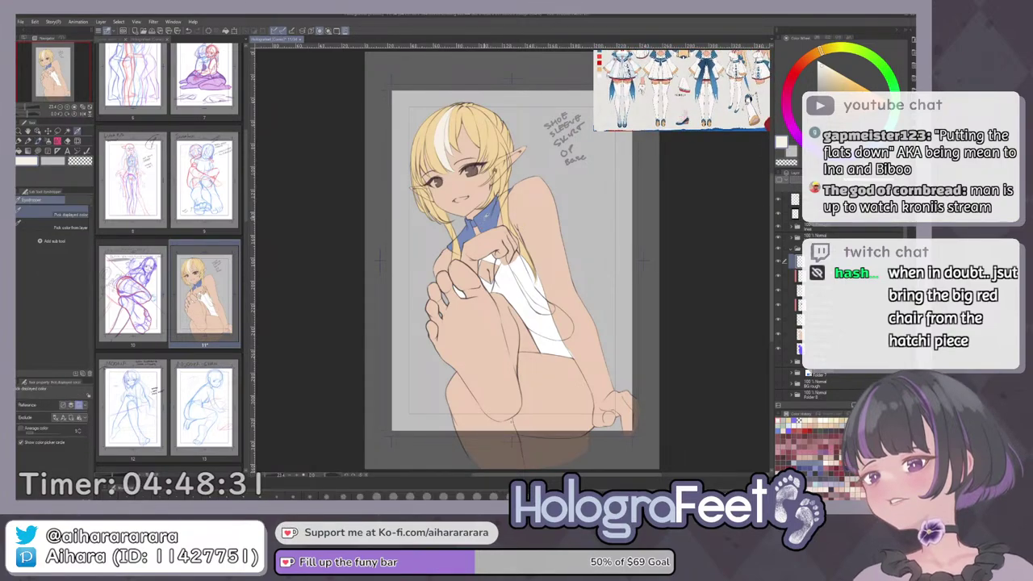
left_click(484, 218)
left_click_drag(517, 234, 499, 227)
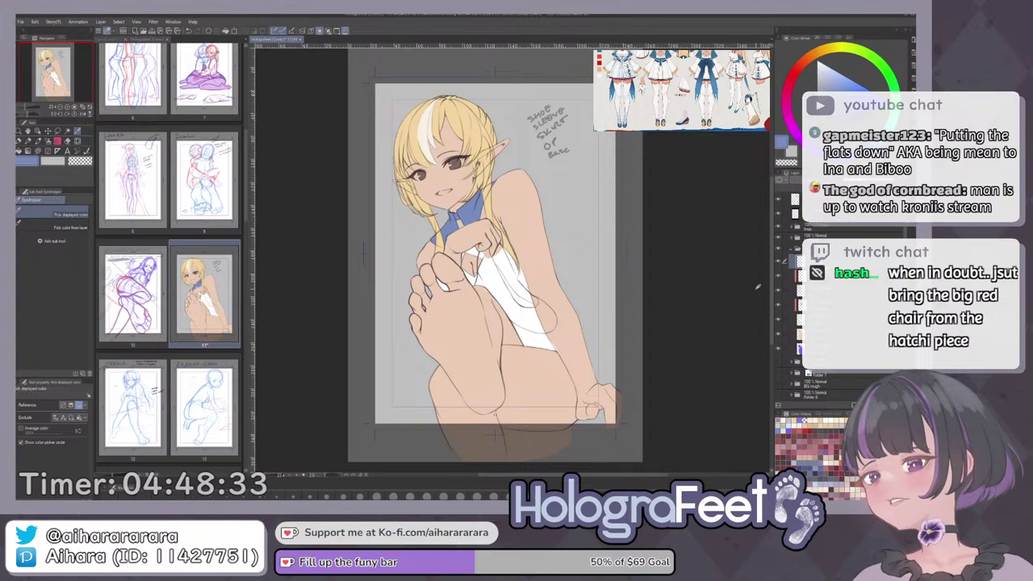
Lasso-fill the long rounded cloth panel over the white torso with the collar's blue.
key("u")
mouse_move(637, 329)
left_mouse_down()
mouse_move(589, 199)
mouse_move(559, 174)
left_mouse_up()
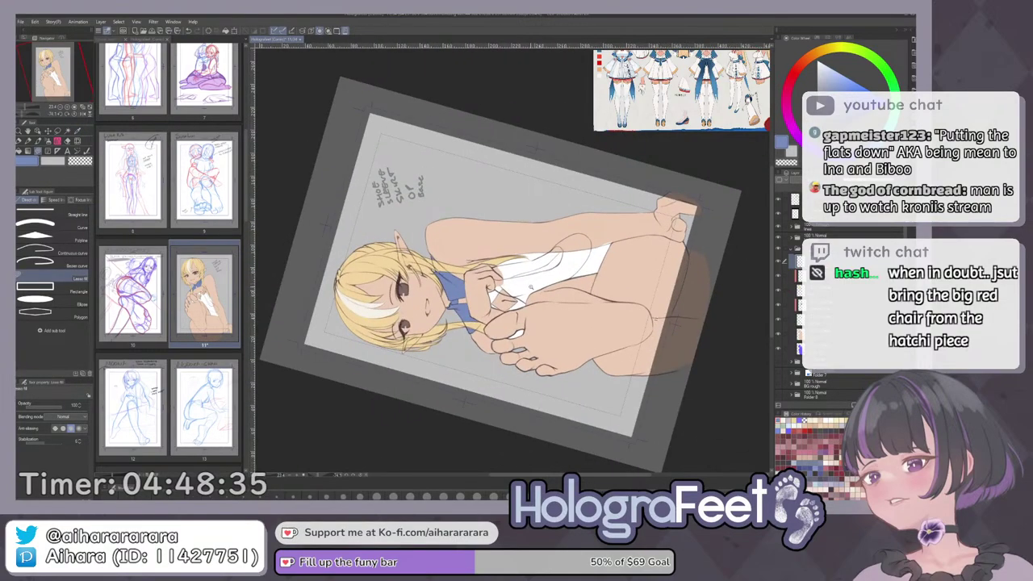
left_click_drag(527, 284, 589, 279)
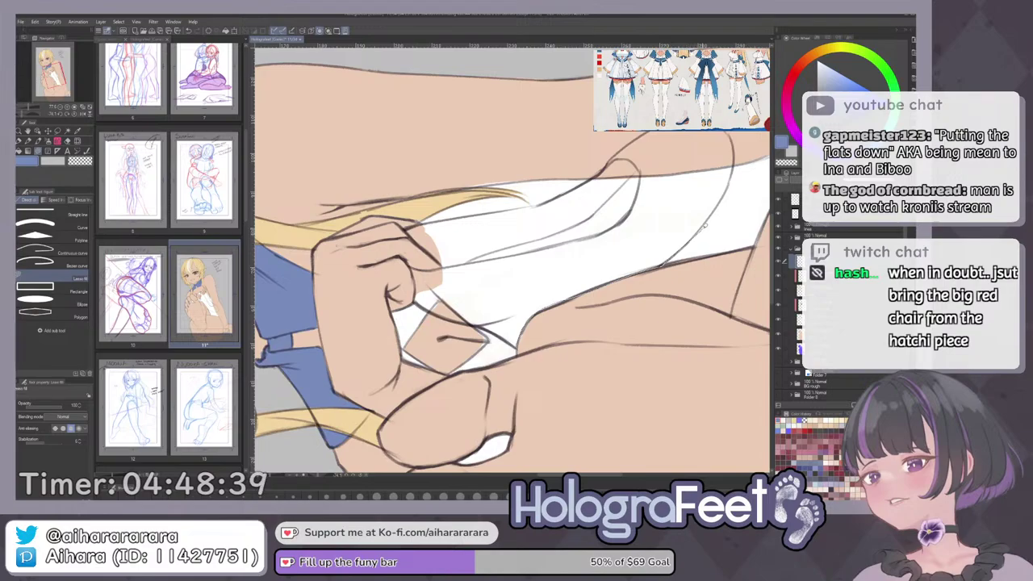
mouse_move(720, 203)
left_mouse_down()
mouse_move(733, 164)
mouse_move(665, 133)
mouse_move(564, 192)
left_mouse_up()
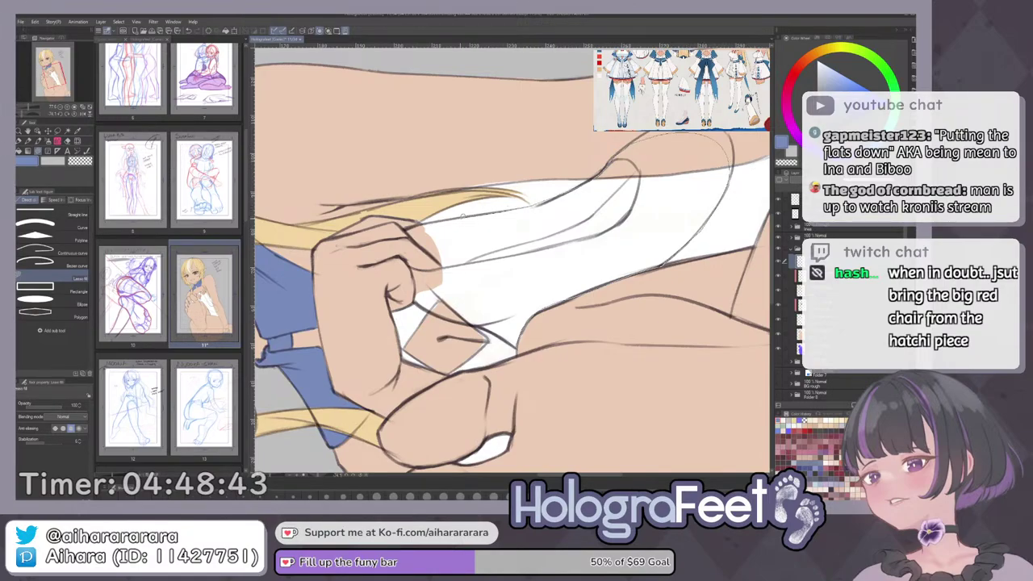
mouse_move(410, 232)
left_mouse_down()
mouse_move(445, 265)
mouse_move(435, 291)
mouse_move(514, 345)
left_mouse_up()
mouse_move(440, 235)
left_mouse_down()
mouse_move(478, 194)
mouse_move(532, 191)
left_mouse_up()
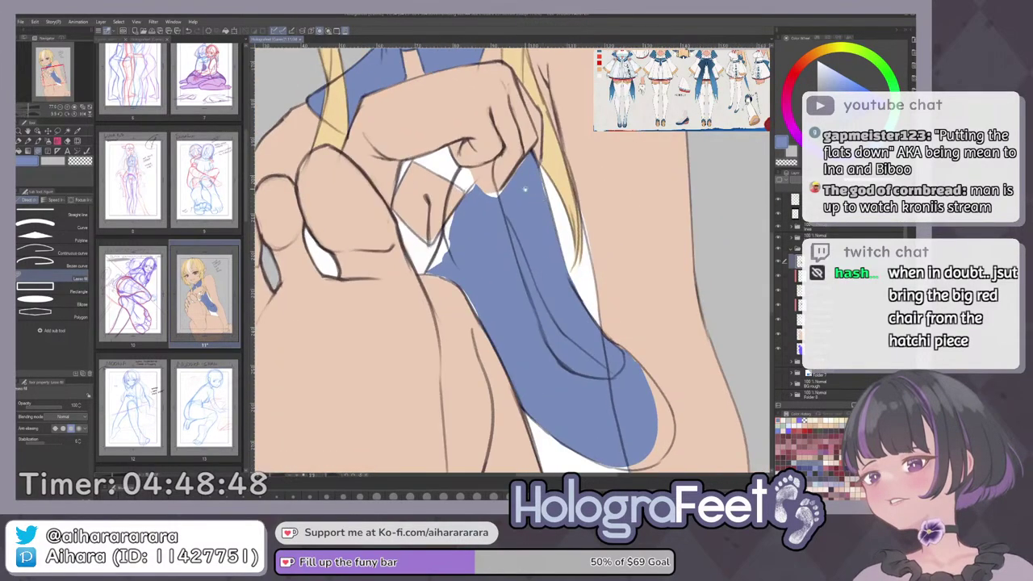
Fill the unpainted gaps of the blue panel around the fingers and along the hair side.
scroll(462, 181, "up", 2)
mouse_move(462, 160)
left_mouse_down()
mouse_move(429, 282)
mouse_move(444, 309)
mouse_move(517, 274)
mouse_move(515, 182)
mouse_move(470, 159)
mouse_move(462, 198)
left_mouse_up()
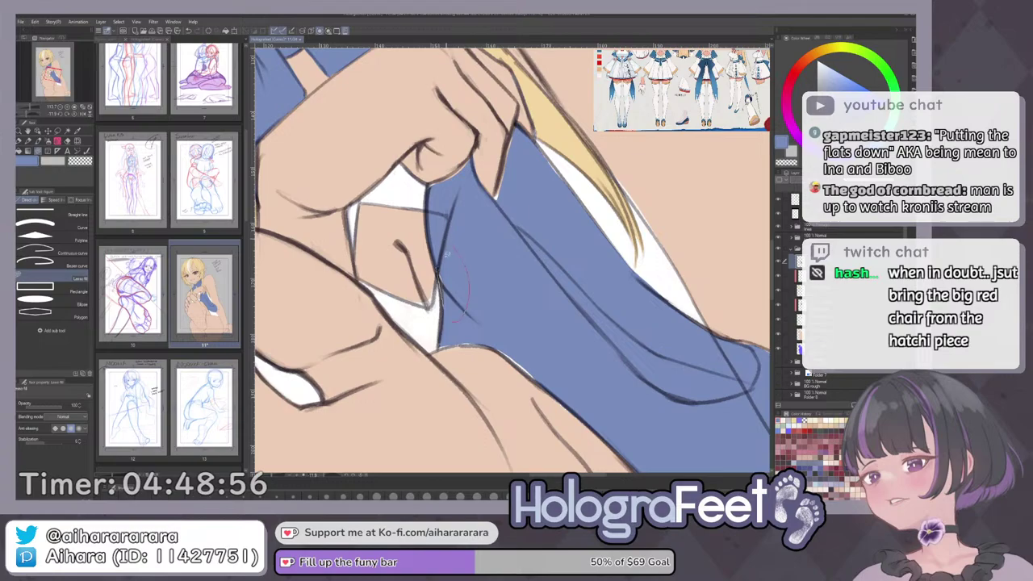
mouse_move(495, 210)
left_mouse_down()
mouse_move(511, 185)
mouse_move(454, 196)
mouse_move(414, 233)
mouse_move(425, 221)
mouse_move(476, 233)
left_mouse_up()
key("ctrl+z")
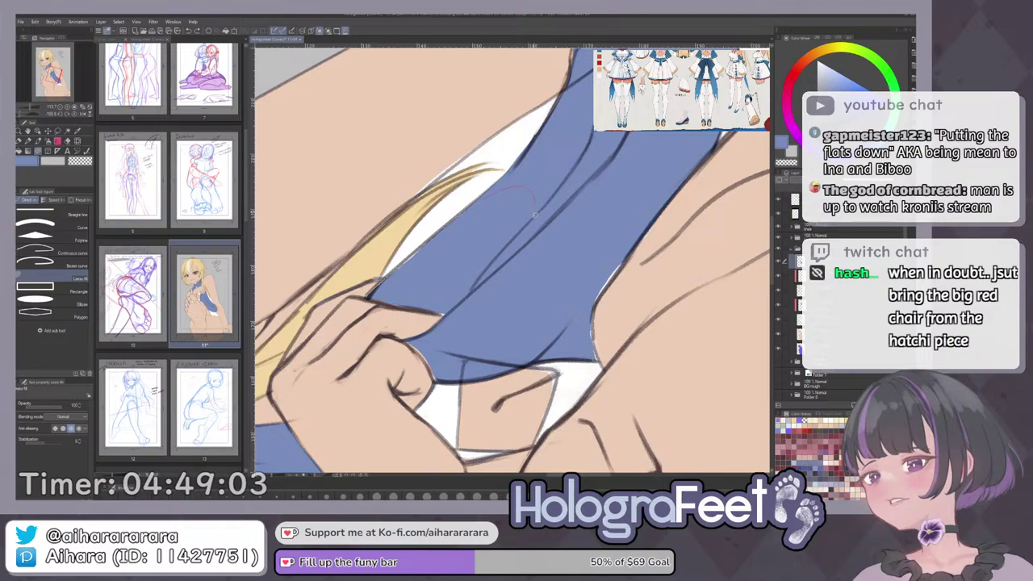
left_click_drag(534, 214, 419, 287)
left_click_drag(546, 132, 490, 226)
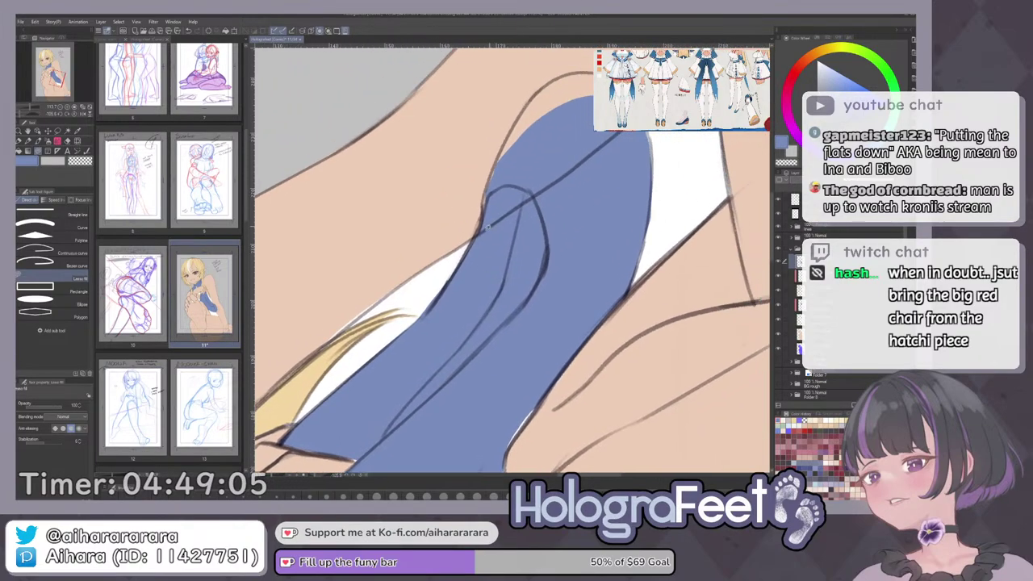
Extend the blue lasso fill to the outline around the panel's rounded lower end.
mouse_move(574, 74)
left_mouse_down()
mouse_move(620, 226)
mouse_move(553, 147)
mouse_move(435, 161)
left_mouse_up()
mouse_move(380, 183)
left_mouse_down()
mouse_move(404, 224)
mouse_move(436, 234)
left_mouse_up()
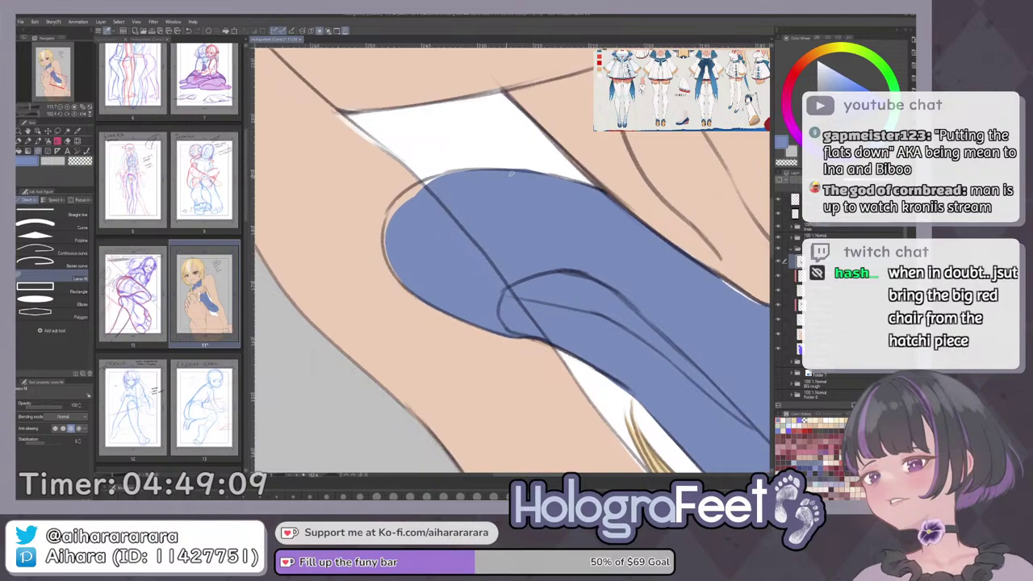
mouse_move(425, 176)
left_mouse_down()
mouse_move(420, 290)
mouse_move(492, 284)
left_mouse_up()
left_click_drag(391, 262, 453, 300)
mouse_move(595, 210)
left_mouse_down()
mouse_move(562, 177)
mouse_move(491, 167)
mouse_move(487, 222)
mouse_move(413, 302)
left_mouse_up()
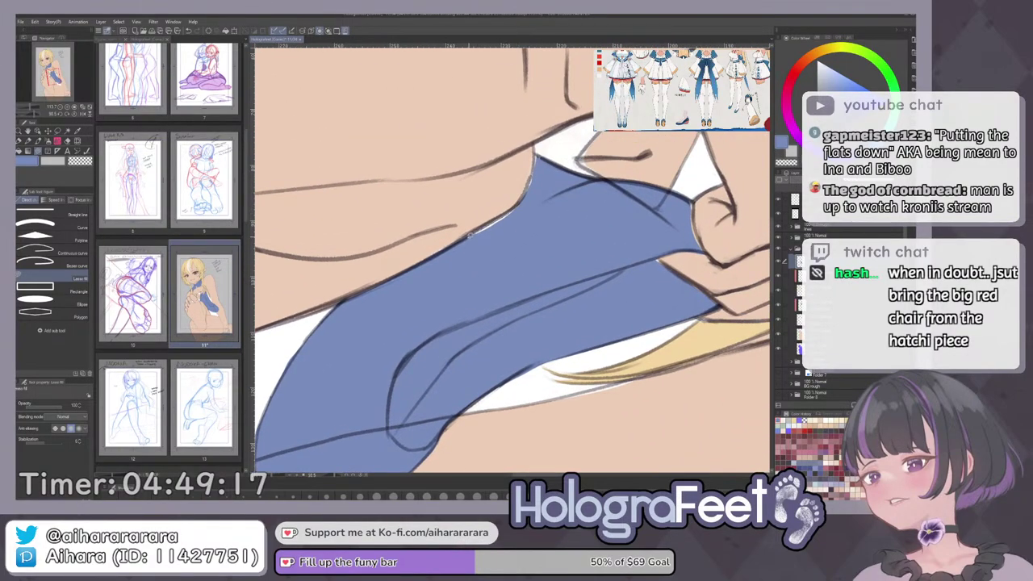
Fill the remaining slivers of the blue panel along the thigh and beside the hand.
left_click_drag(606, 205, 527, 167)
mouse_move(490, 171)
left_mouse_down()
mouse_move(479, 216)
mouse_move(567, 132)
left_mouse_up()
mouse_move(634, 230)
left_mouse_down()
mouse_move(570, 145)
mouse_move(556, 207)
mouse_move(497, 215)
mouse_move(446, 196)
left_mouse_up()
key("b")
left_click_drag(477, 153, 457, 183)
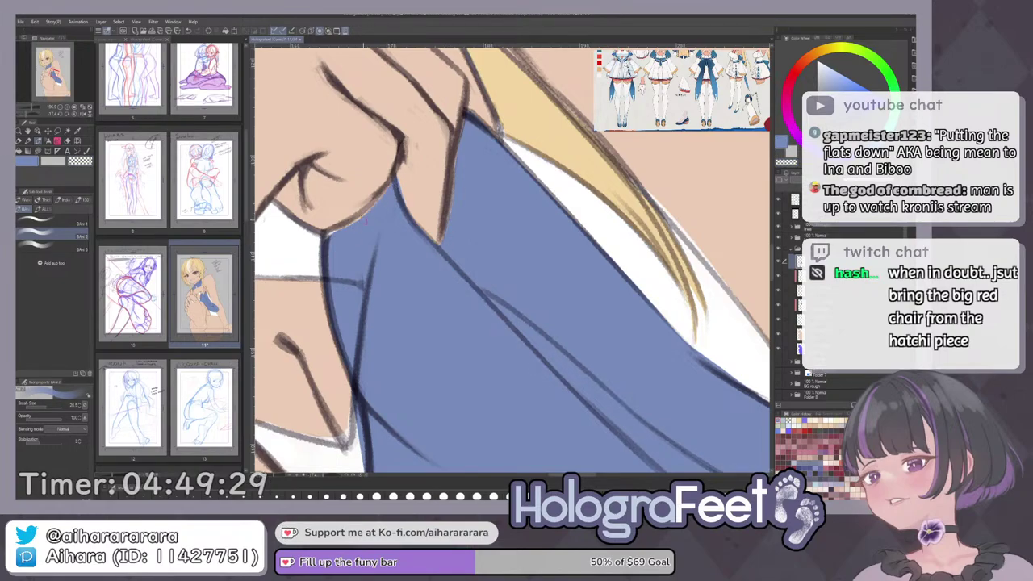
Clean up the blue panel's edges near the fingers and inner side, brushing with transparent and blue.
key("c")
mouse_move(323, 233)
left_mouse_down()
mouse_move(329, 226)
mouse_move(509, 444)
left_mouse_up()
key("c")
mouse_move(403, 291)
left_mouse_down()
mouse_move(399, 338)
mouse_move(528, 170)
left_mouse_up()
left_click_drag(610, 99, 438, 333)
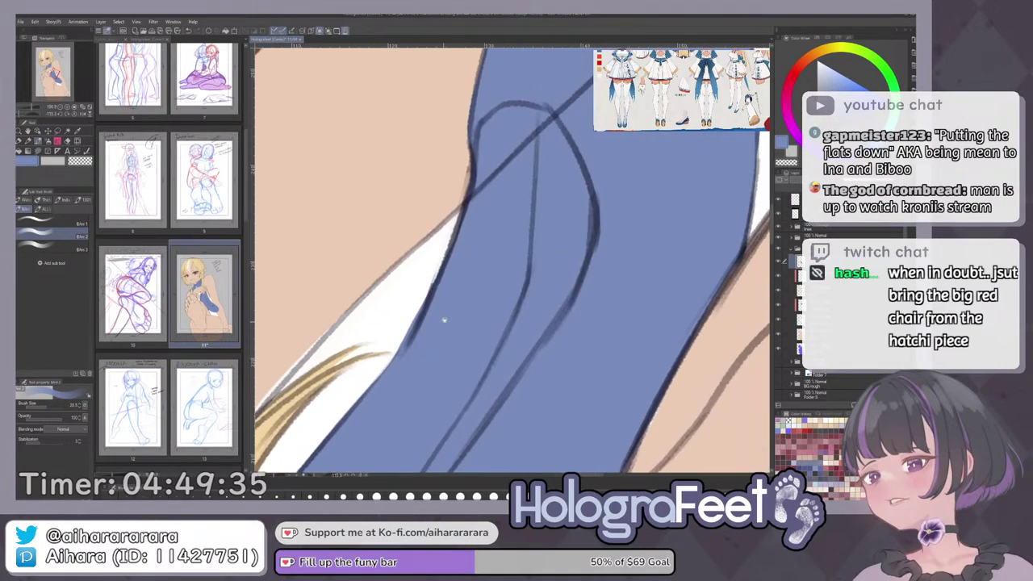
Refine the blue panel's contour from the side notch around its rounded lower end with brush strokes.
left_click_drag(472, 168, 451, 249)
key("ctrl+z")
left_click_drag(517, 156, 459, 347)
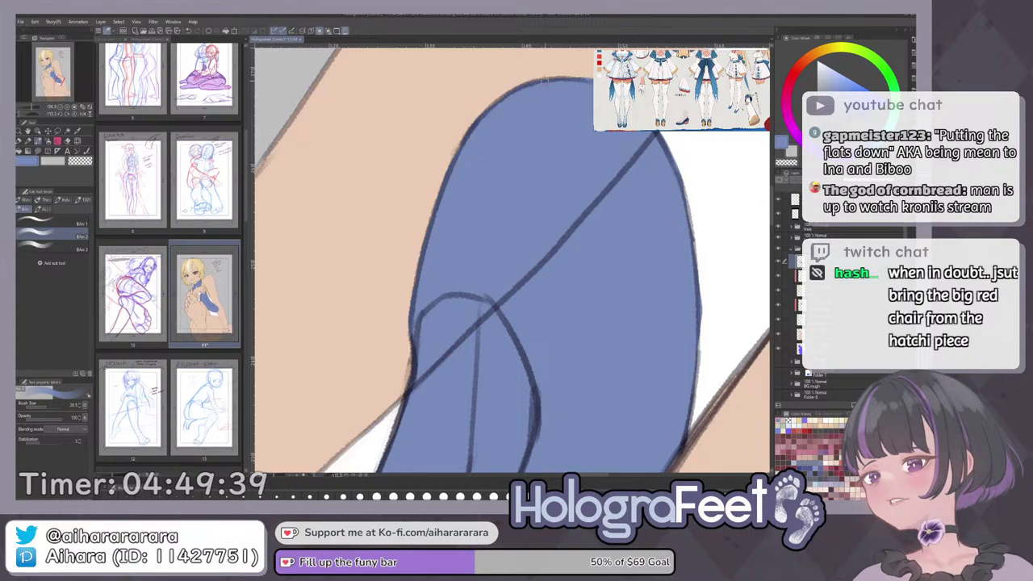
left_click_drag(601, 119, 408, 127)
left_click_drag(409, 127, 400, 217)
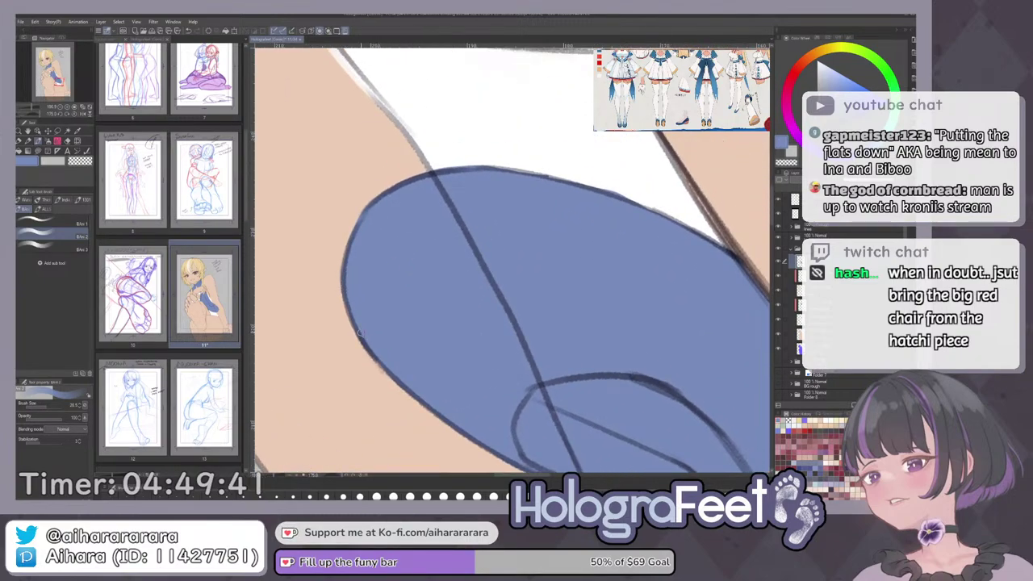
left_click_drag(382, 325, 443, 242)
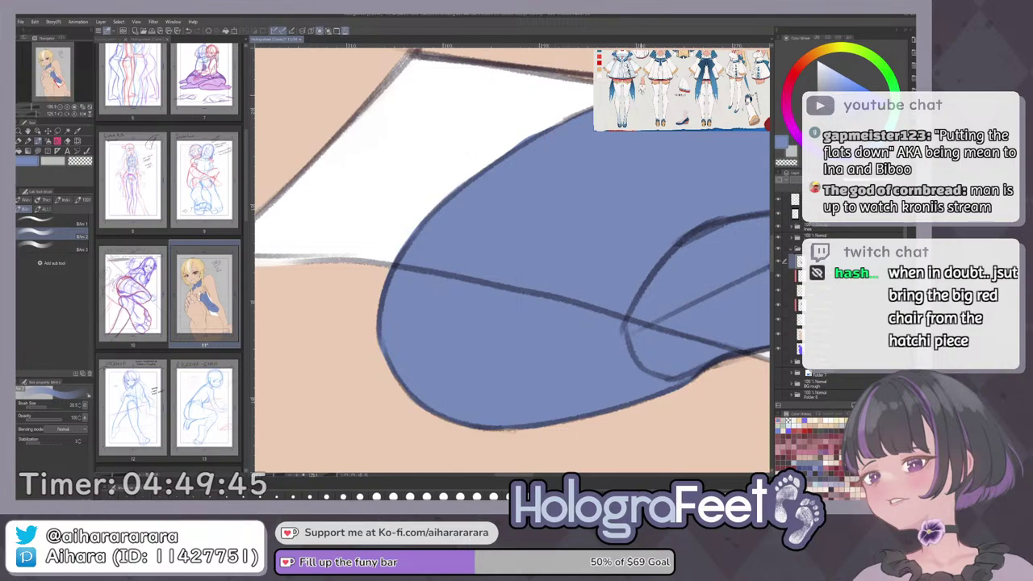
Add a new clipped layer for the outfit detail and sample a gold tone from the hair.
key("ctrl+0")
key("ctrl+shift+n")
key("ctrl+alt+g")
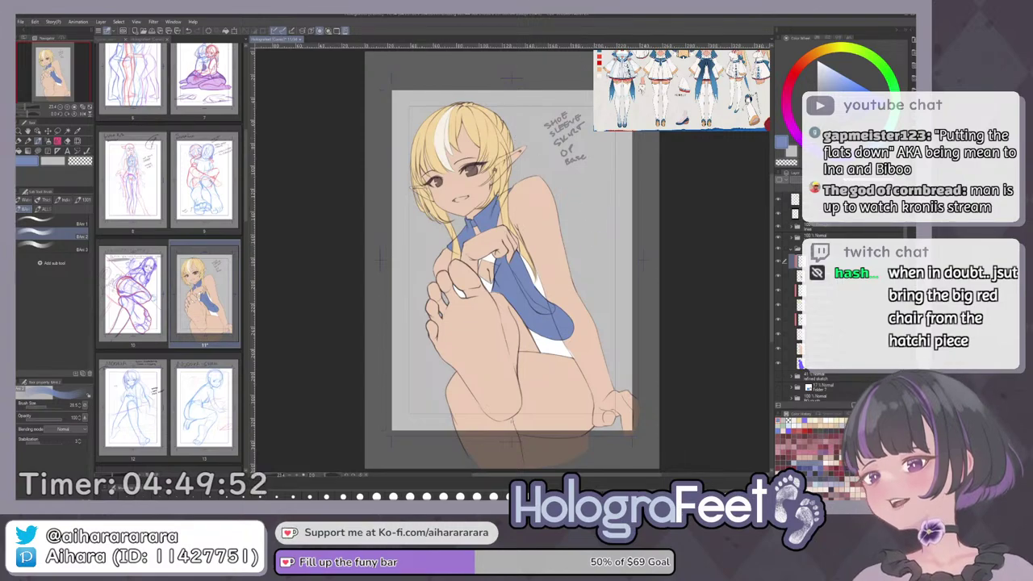
scroll(682, 91, "down", 3)
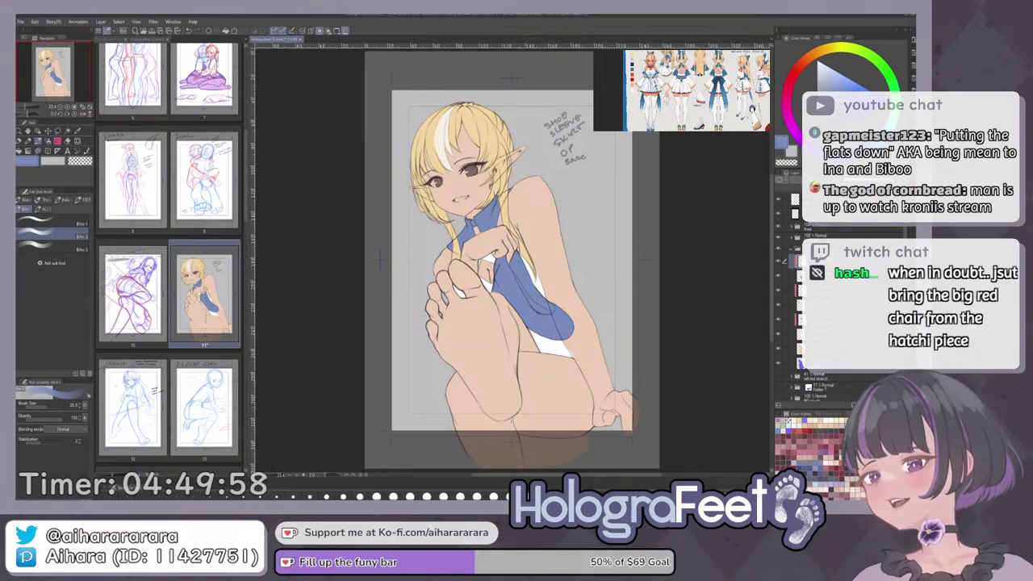
key("i")
left_click(496, 184)
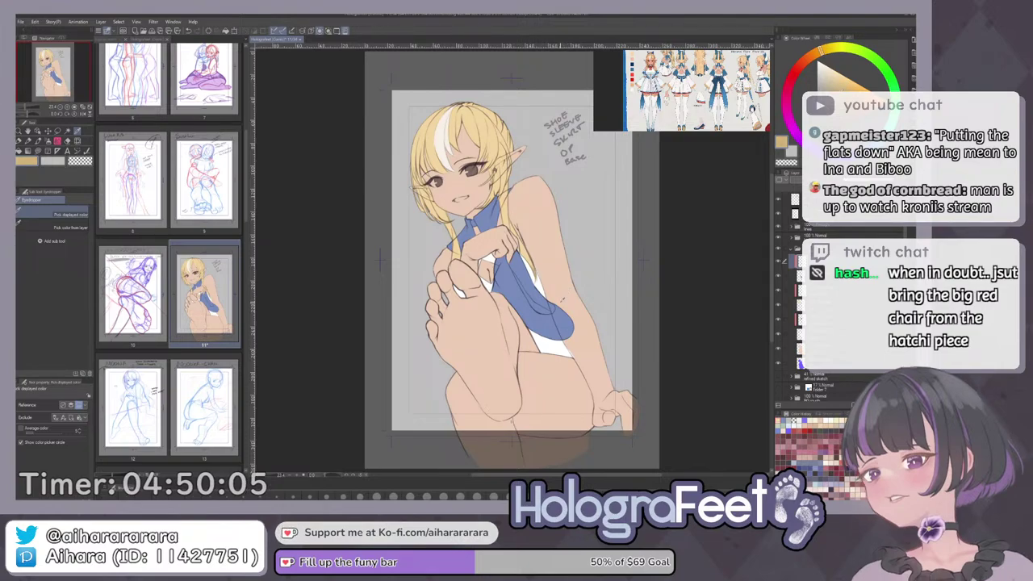
Paint a gold patch along the blue panel's inner edge, just below the hand.
key("b")
left_click_drag(587, 272, 559, 320)
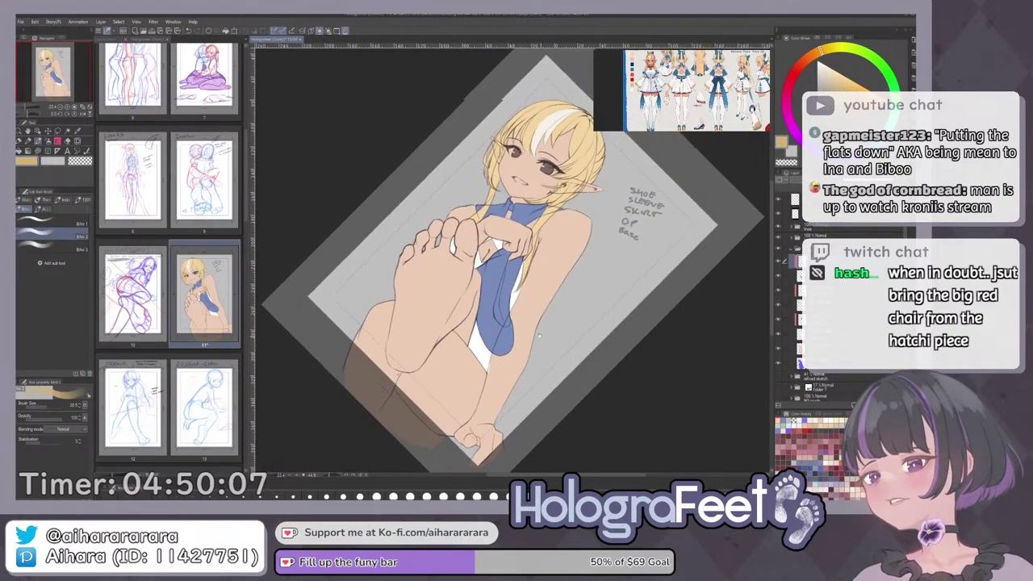
left_click_drag(620, 242, 608, 194)
scroll(608, 194, "up", 2)
scroll(418, 187, "up", 5)
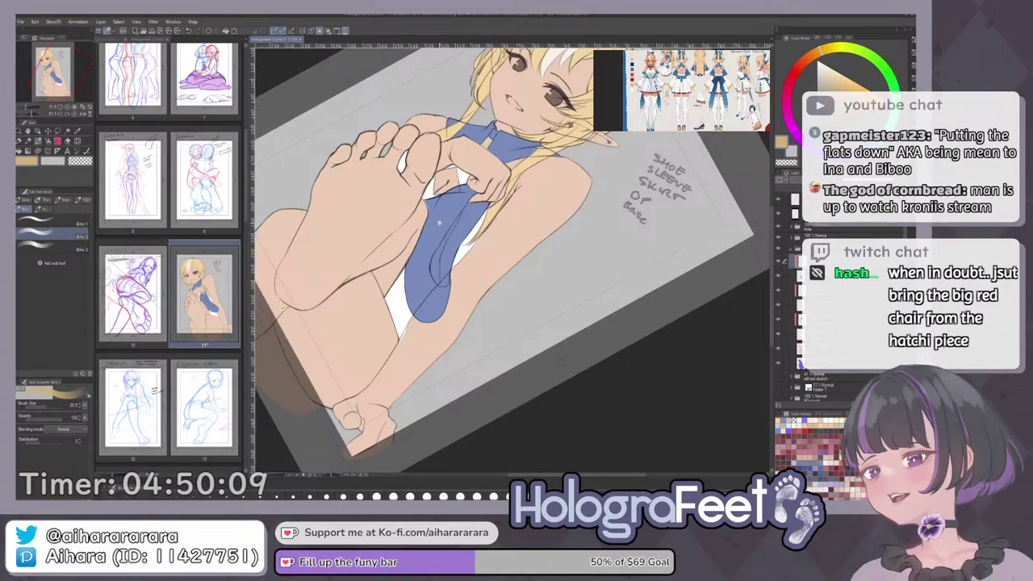
mouse_move(420, 175)
left_mouse_down()
mouse_move(416, 194)
mouse_move(464, 179)
left_mouse_up()
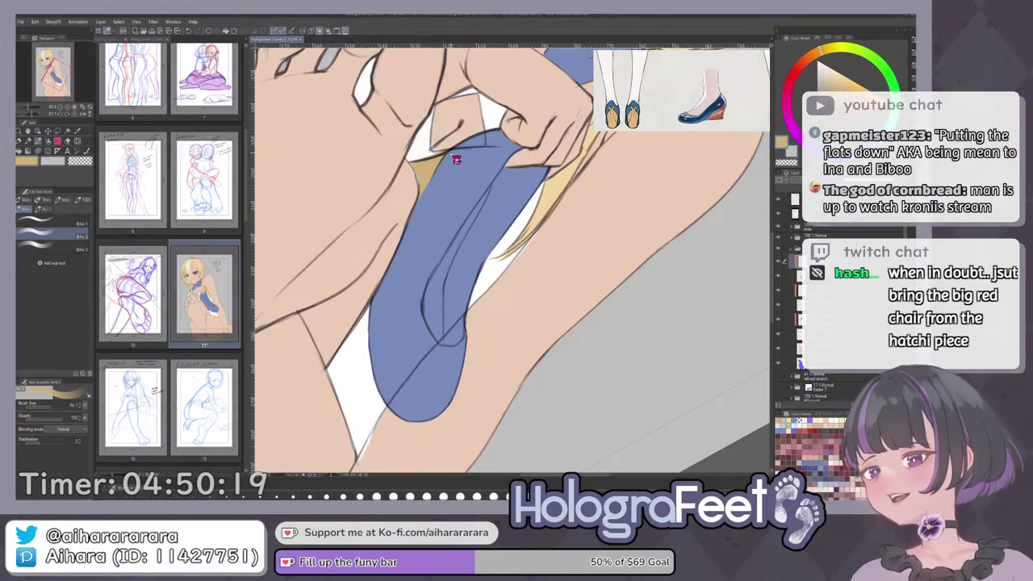
left_click_drag(443, 147, 399, 217)
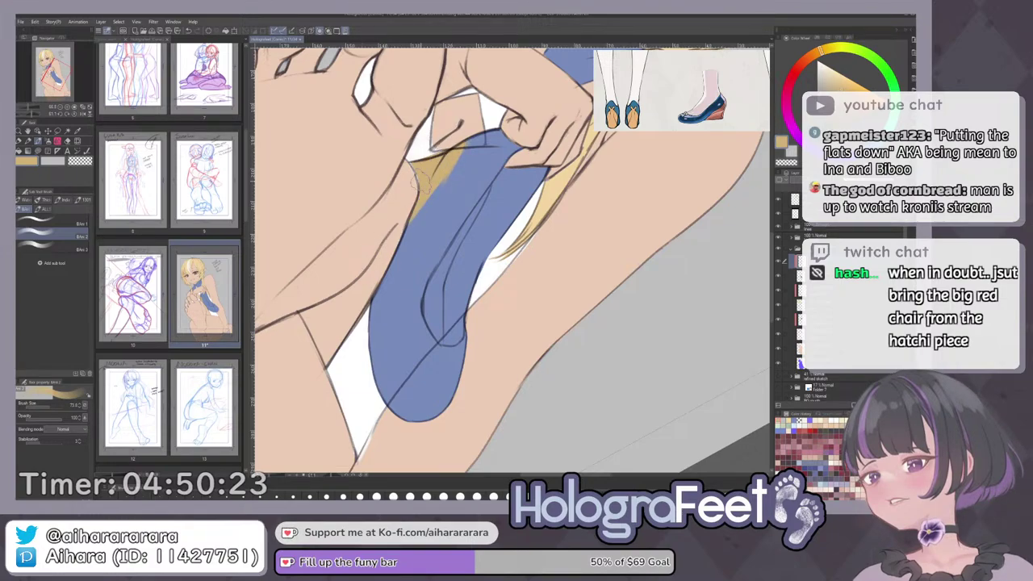
key("c")
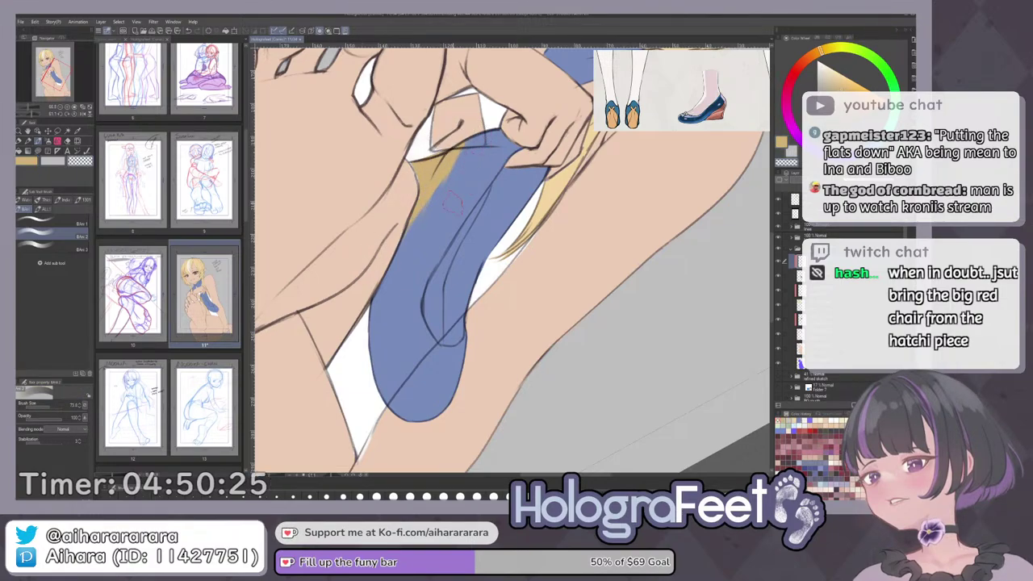
key("c")
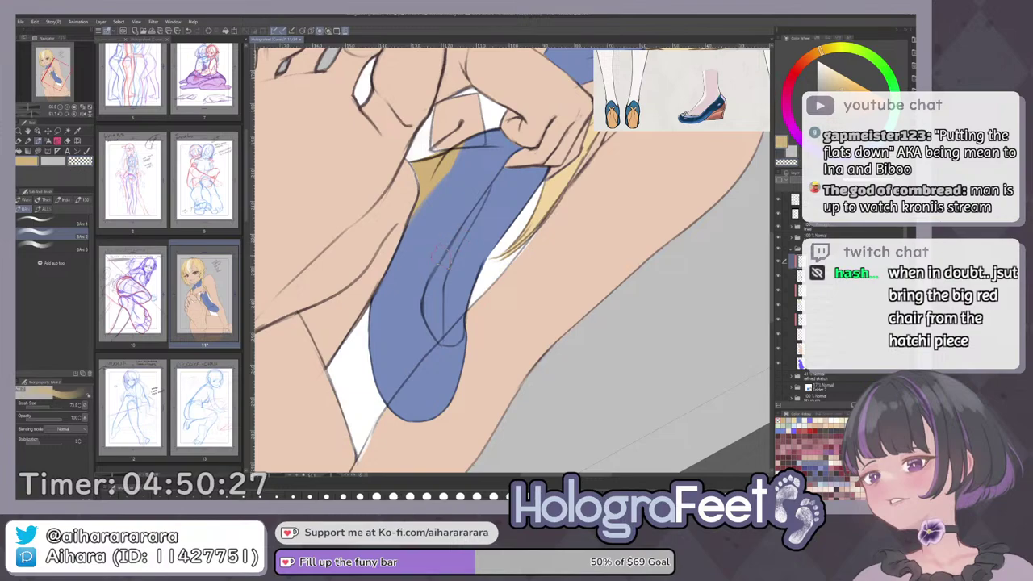
Extend the gold patch down the panel's inner edge toward the thigh with a smaller brush.
key("ctrl+0")
scroll(574, 323, "up", 3)
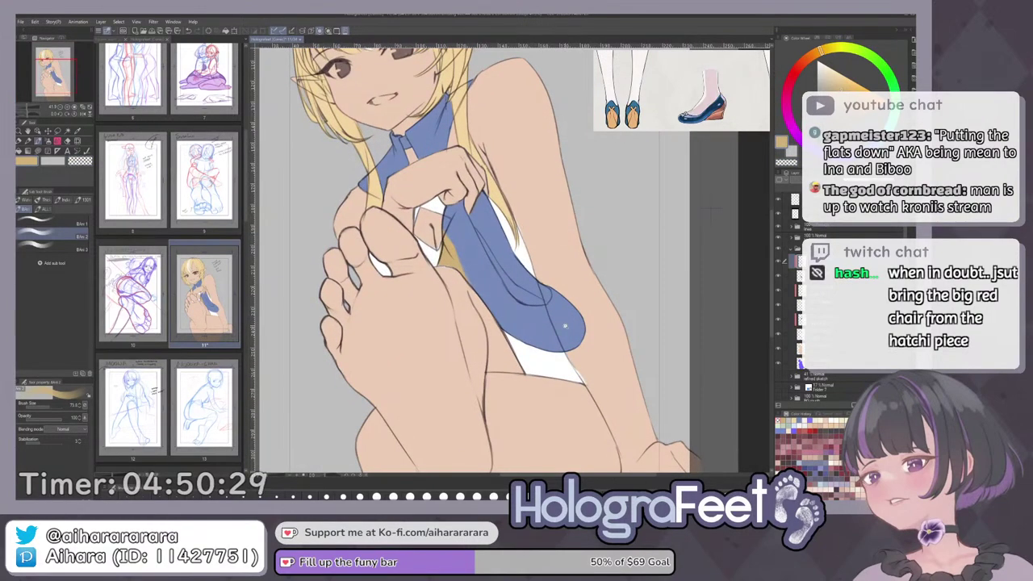
scroll(571, 326, "up", 3)
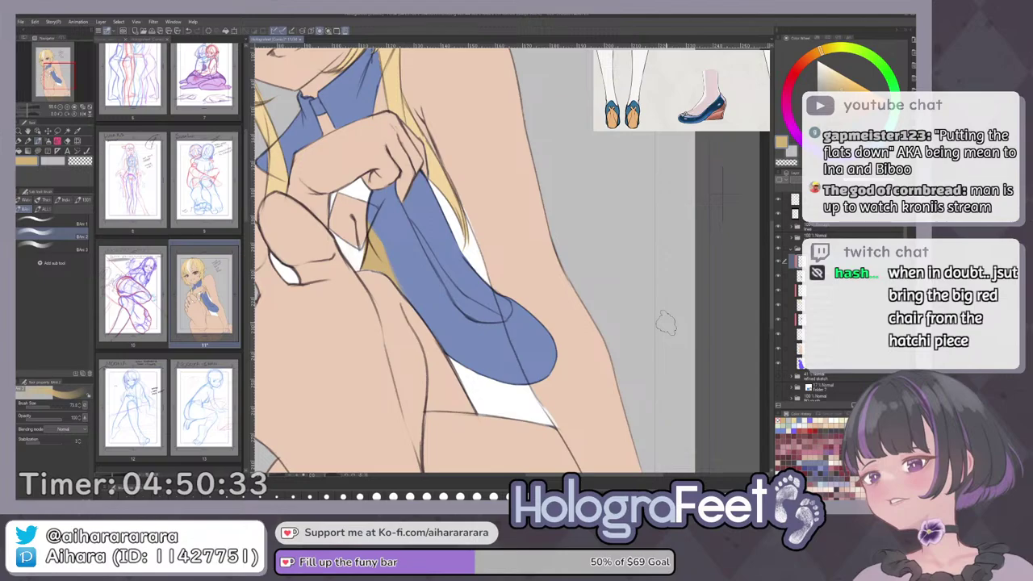
key("ctrl+0")
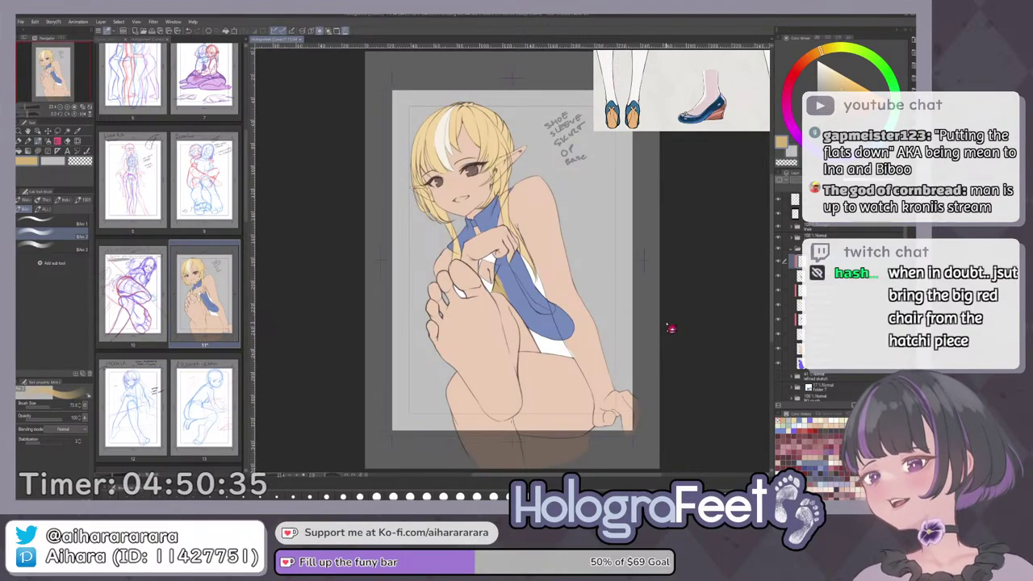
scroll(623, 345, "up", 3)
left_click_drag(632, 332, 606, 153)
mouse_move(496, 324)
left_mouse_down()
mouse_move(488, 298)
mouse_move(464, 327)
mouse_move(483, 326)
mouse_move(521, 296)
left_mouse_up()
key("bracketleft")
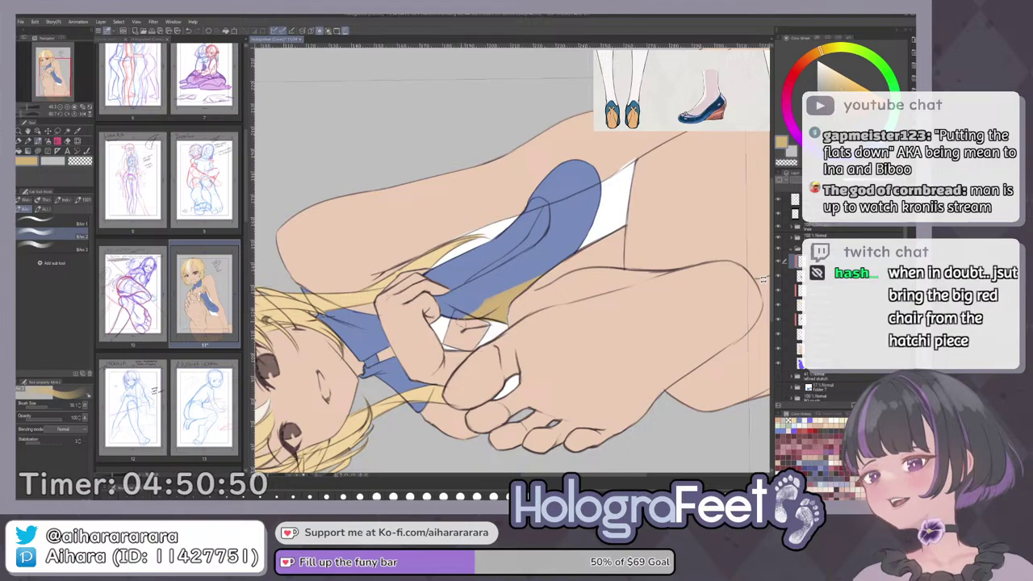
key("c")
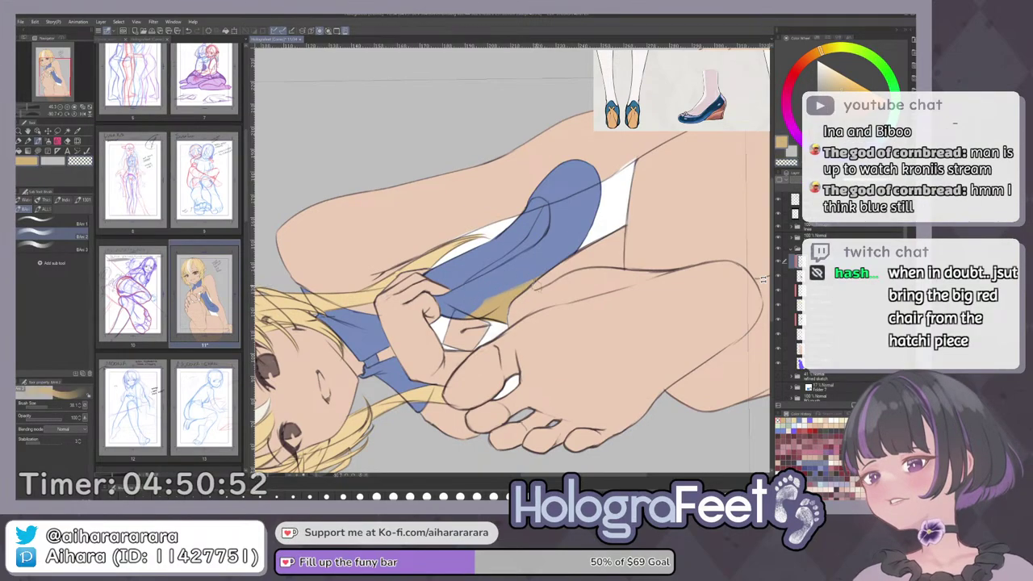
Refine the gold patch's boundary with the blue panel, undoing the stray stroke and brushing with transparent.
key("ctrl+0")
left_click_drag(637, 283, 560, 377)
mouse_move(484, 257)
left_mouse_down()
mouse_move(557, 257)
mouse_move(509, 225)
left_mouse_up()
key("ctrl+z")
key("c")
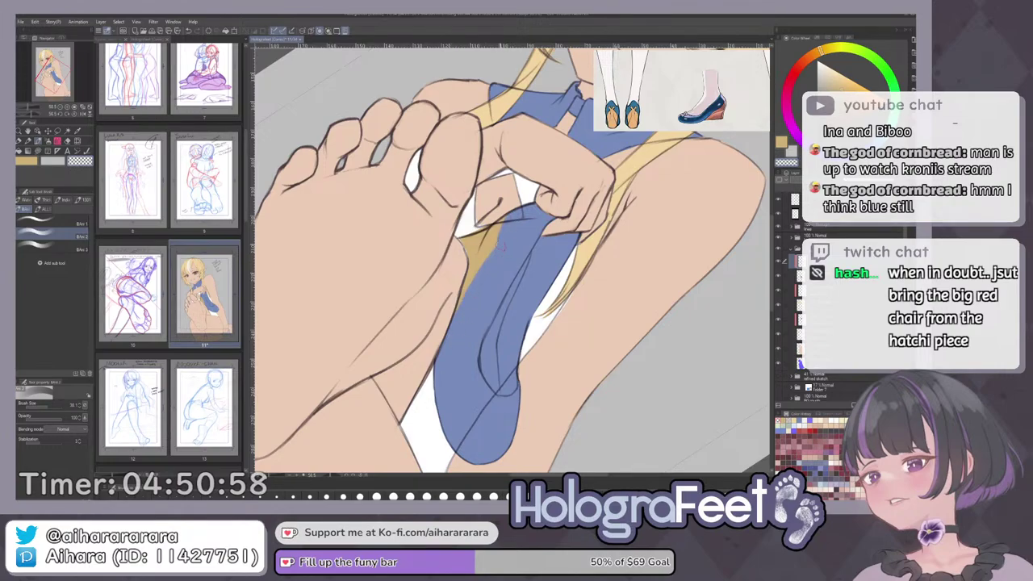
key("ctrl+0")
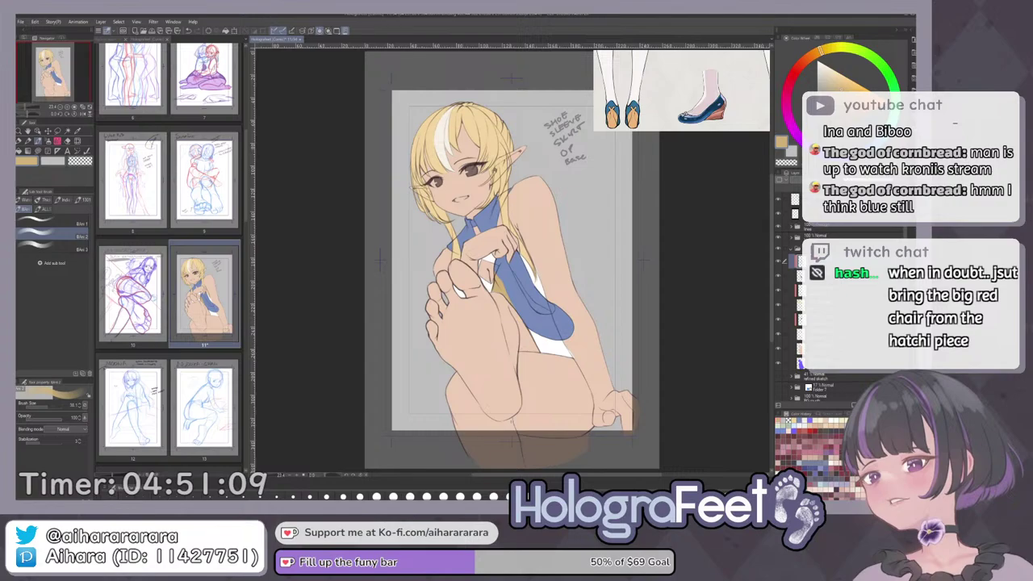
left_click_drag(493, 266, 524, 263)
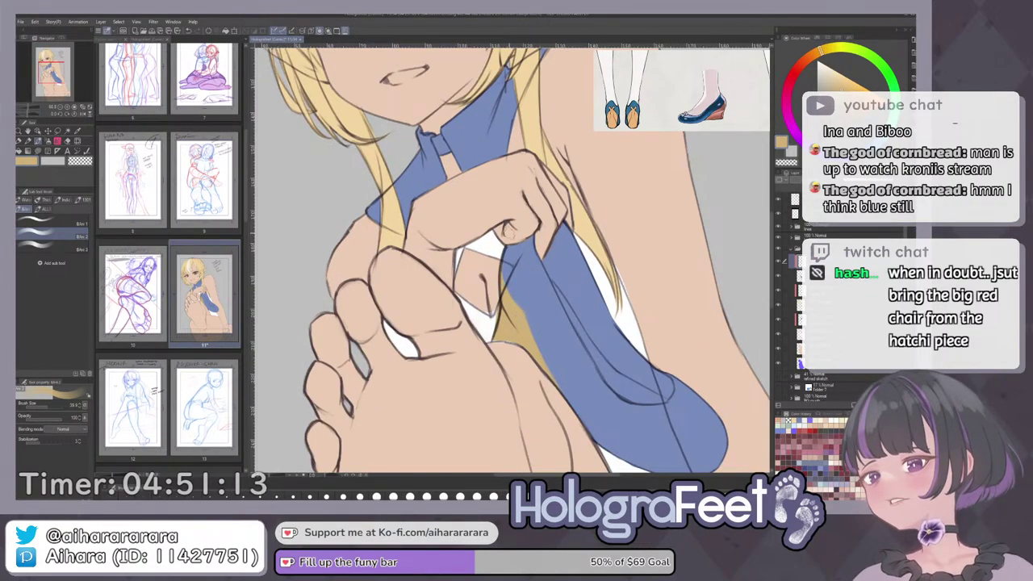
key("ctrl+0")
Recolour the gold patch beside the blue panel, shifting its hue toward orange.
key("alt")
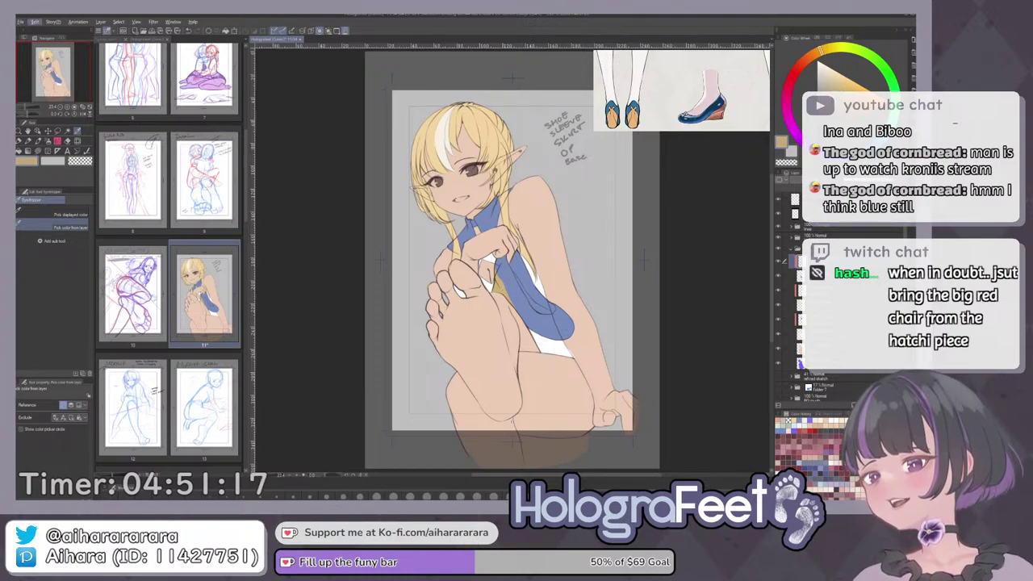
key("alt+Delete")
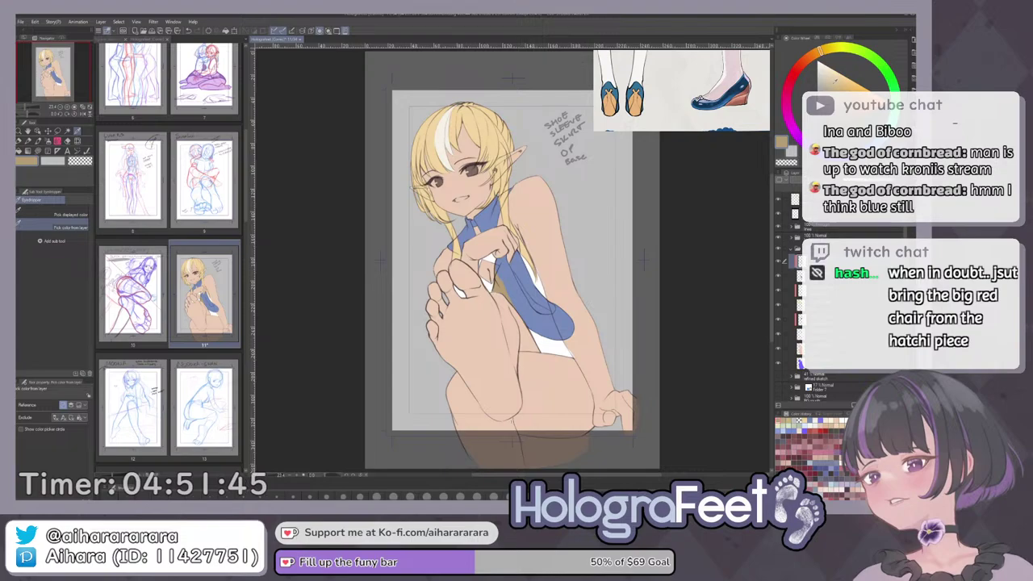
left_click(813, 68)
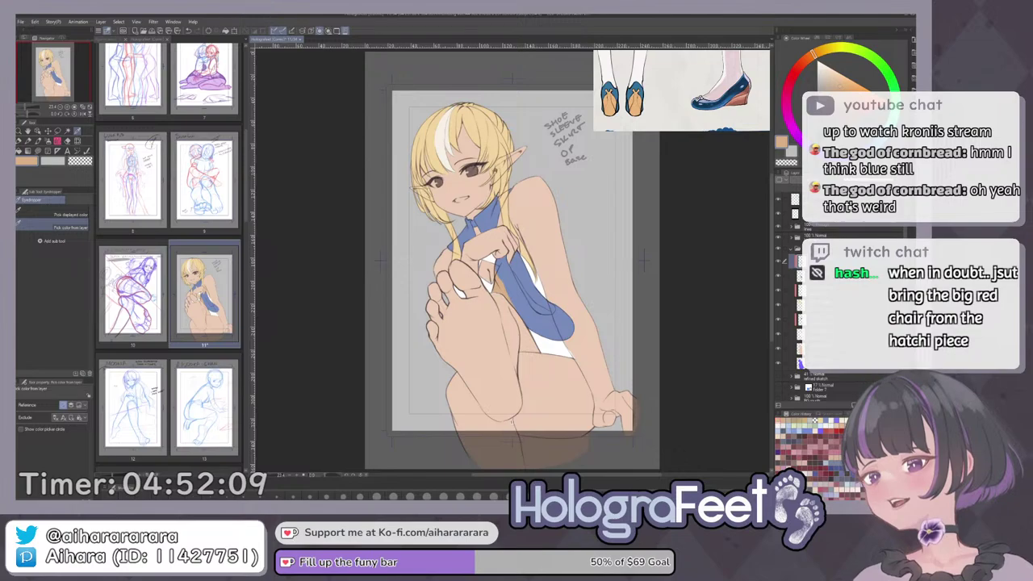
Check the outfit on the character reference sheet and lighten the patch to a pale peach tone.
scroll(682, 91, "down", 5)
left_click_drag(683, 76, 685, 103)
scroll(682, 89, "up", 5)
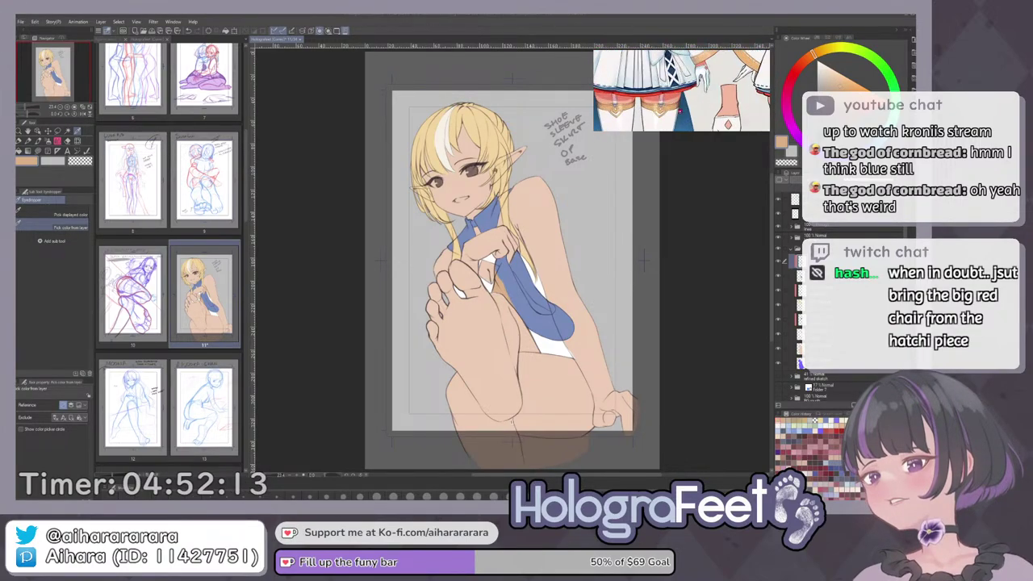
scroll(672, 110, "down", 2)
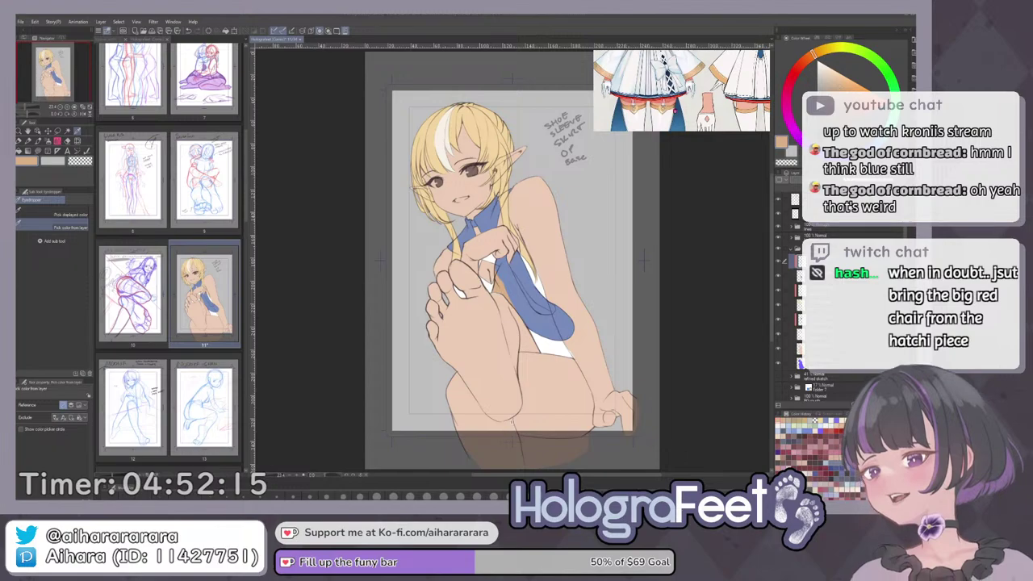
scroll(675, 112, "down", 3)
left_click_drag(695, 123, 697, 101)
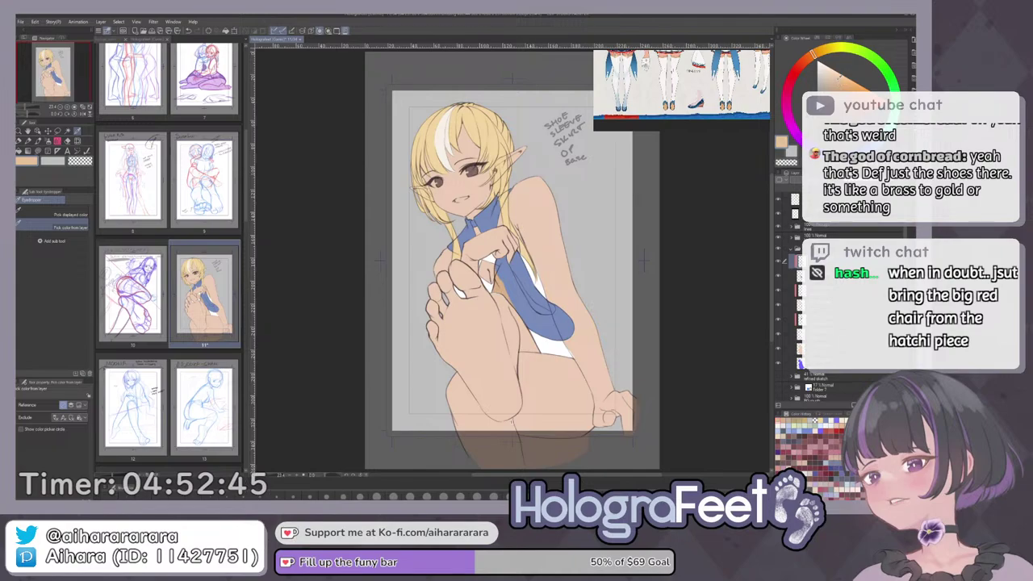
key("h")
key("h")
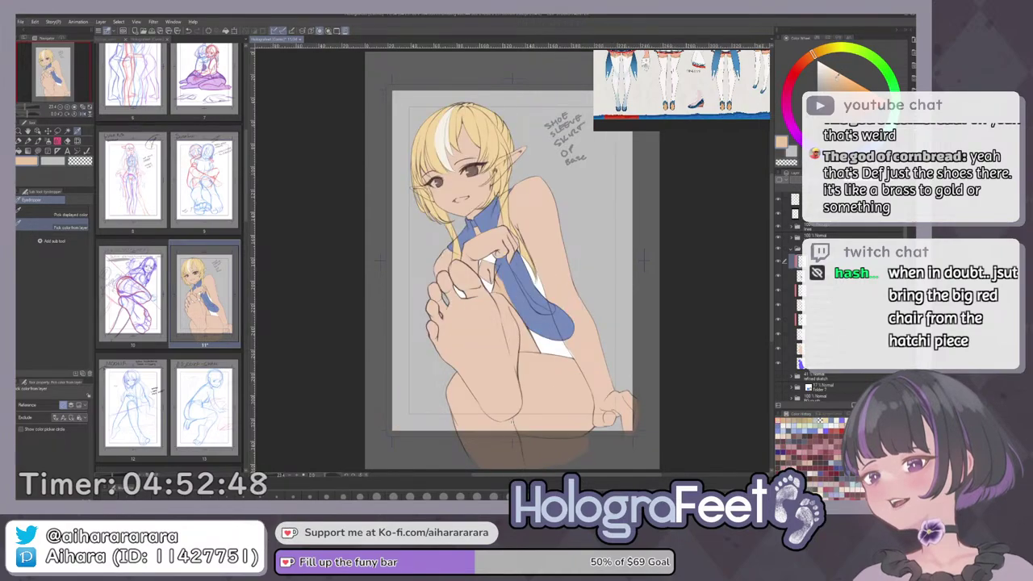
key("^")
key("-")
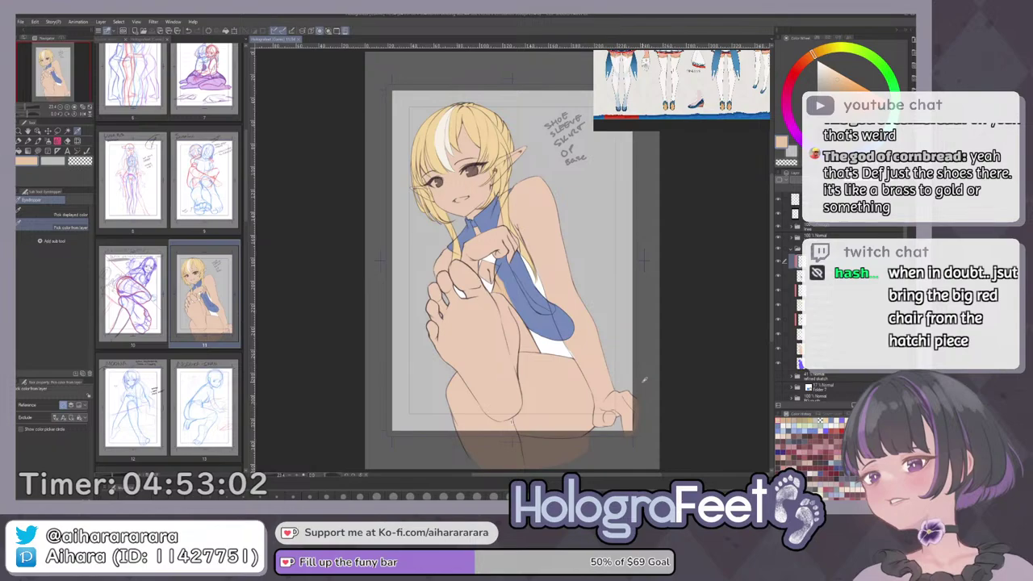
Select the skin base layer and adjust the hue of its flat colour.
left_click(814, 349)
key("i")
key("i")
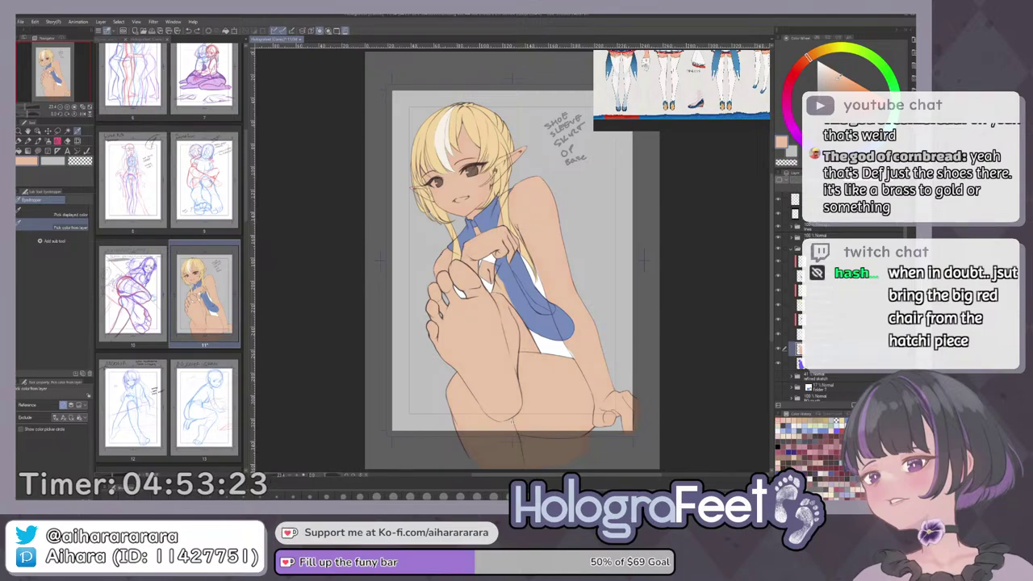
key("h")
key("h")
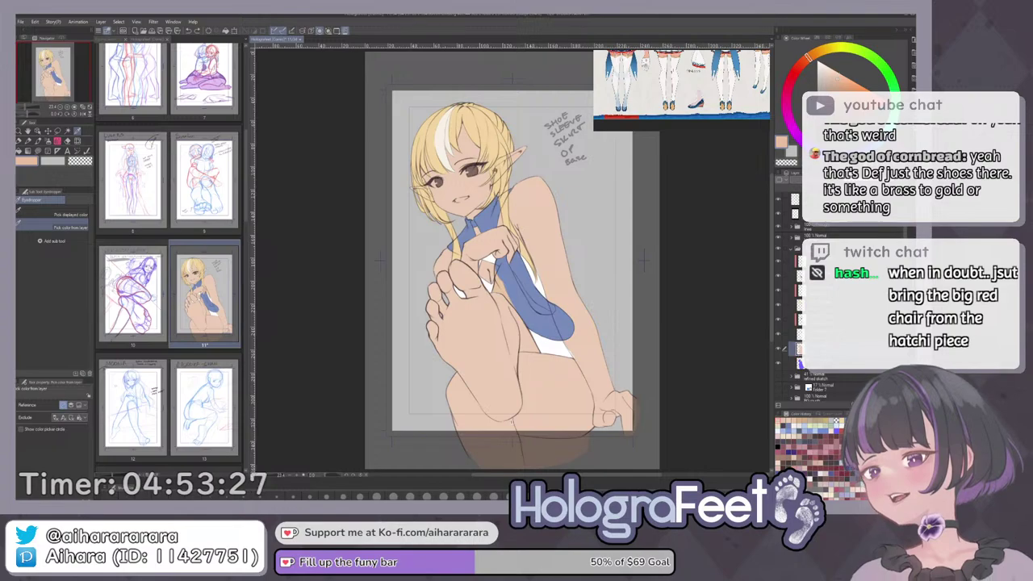
Collapse the base colours folder and create a new layer above it, nested inside two folders.
left_click(791, 248)
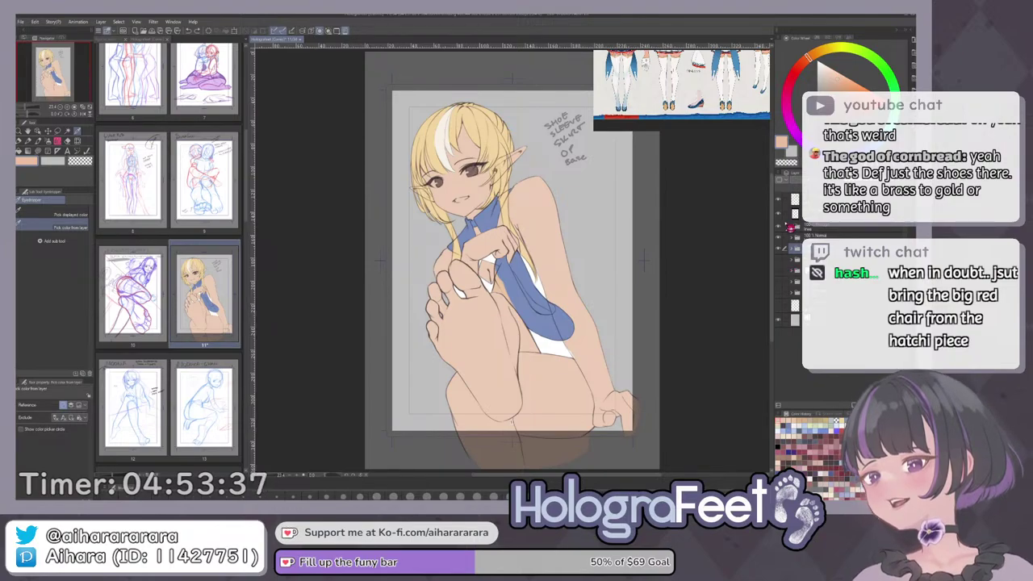
left_click(780, 231)
left_click(780, 232)
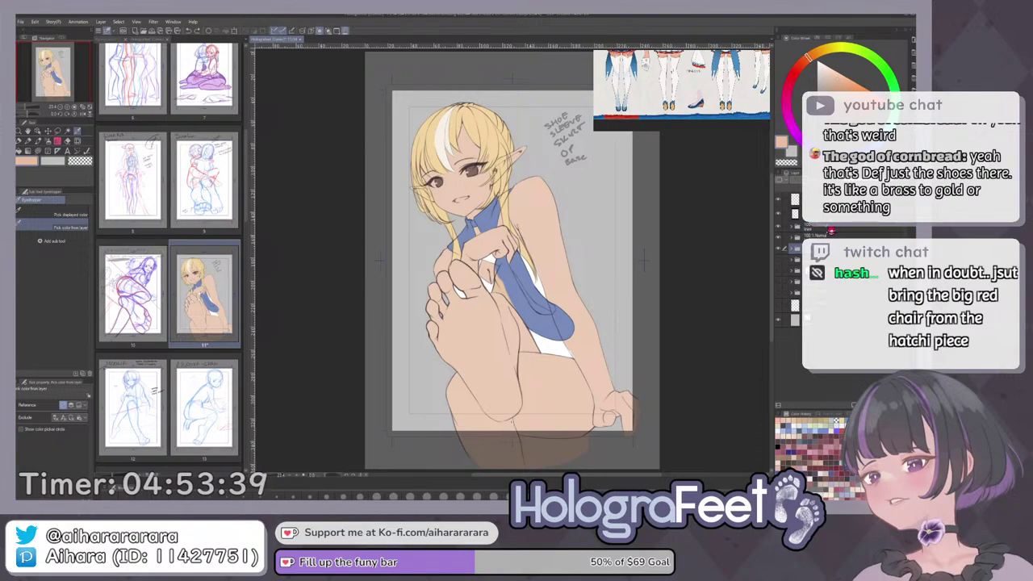
left_click(829, 228)
key("ctrl+shift+n")
key("ctrl+g")
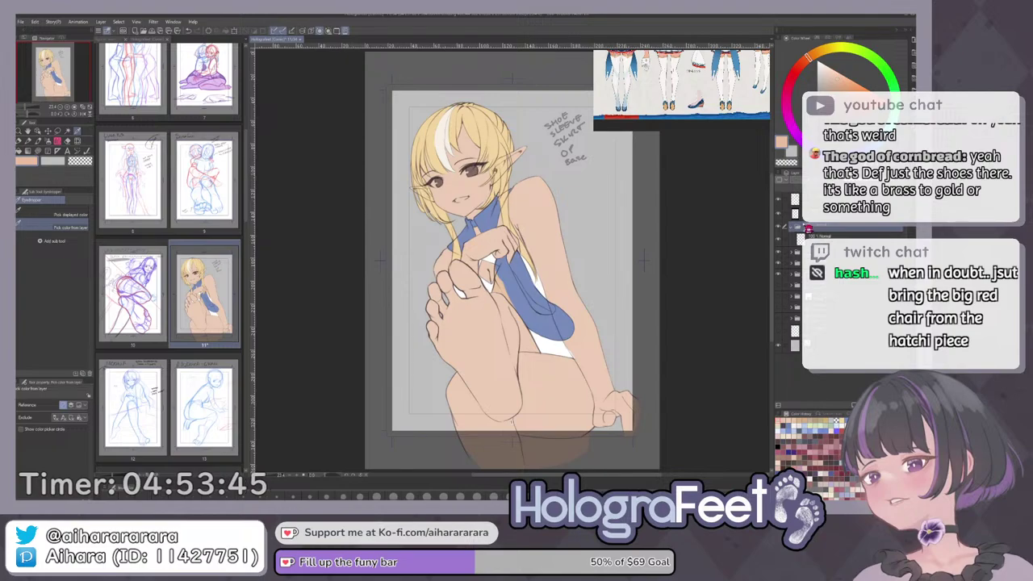
left_click(824, 238)
key("ctrl+g")
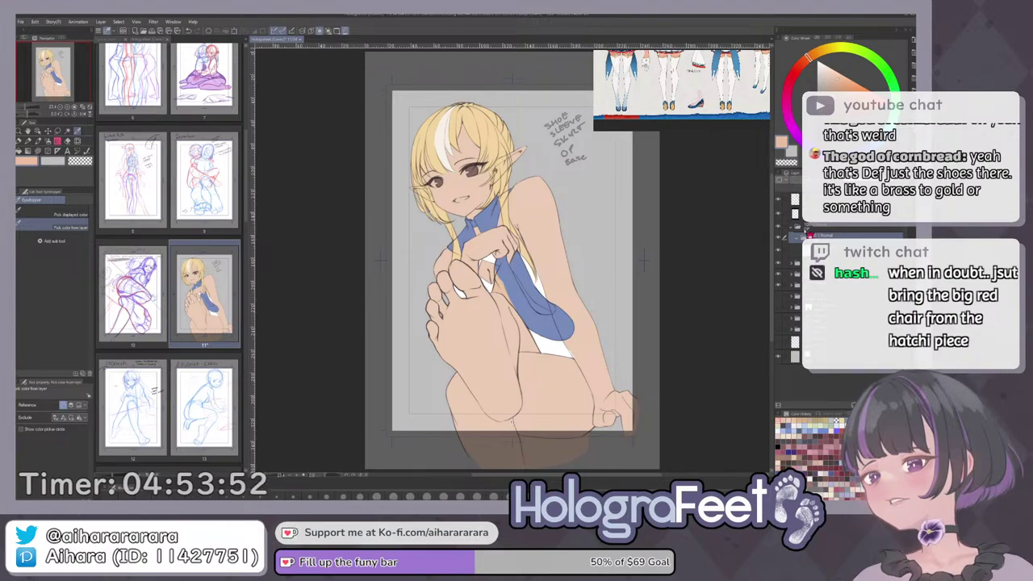
Set the new inner folder's blending mode to Multiply and choose a dark purple for the layer inside it.
left_click(844, 250)
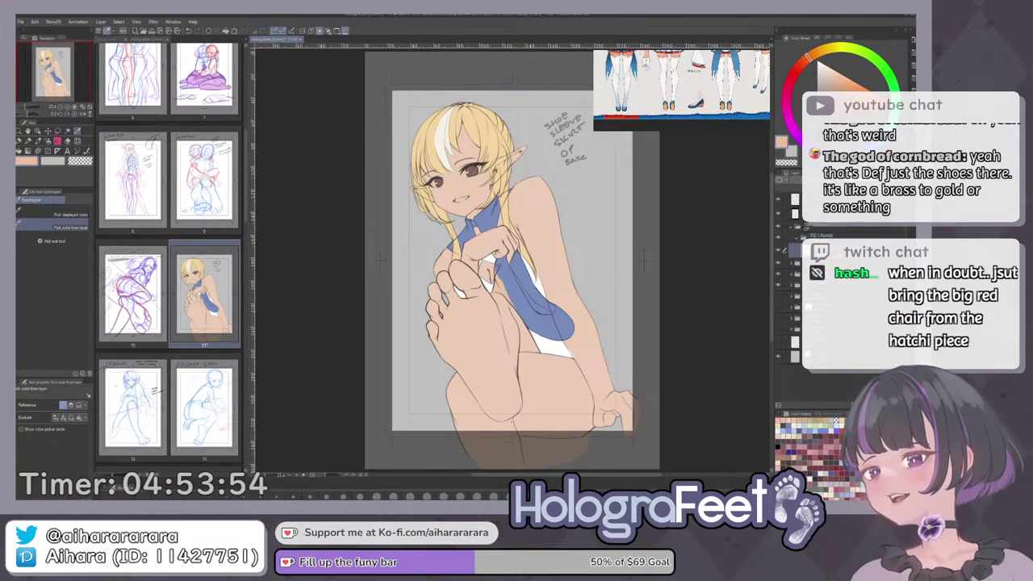
left_click(845, 237)
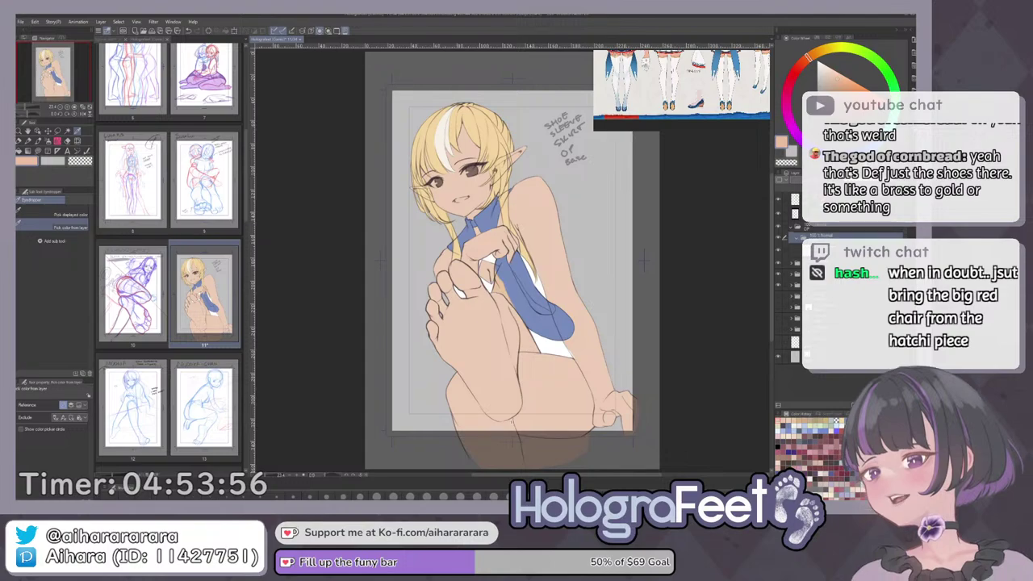
left_click(839, 250)
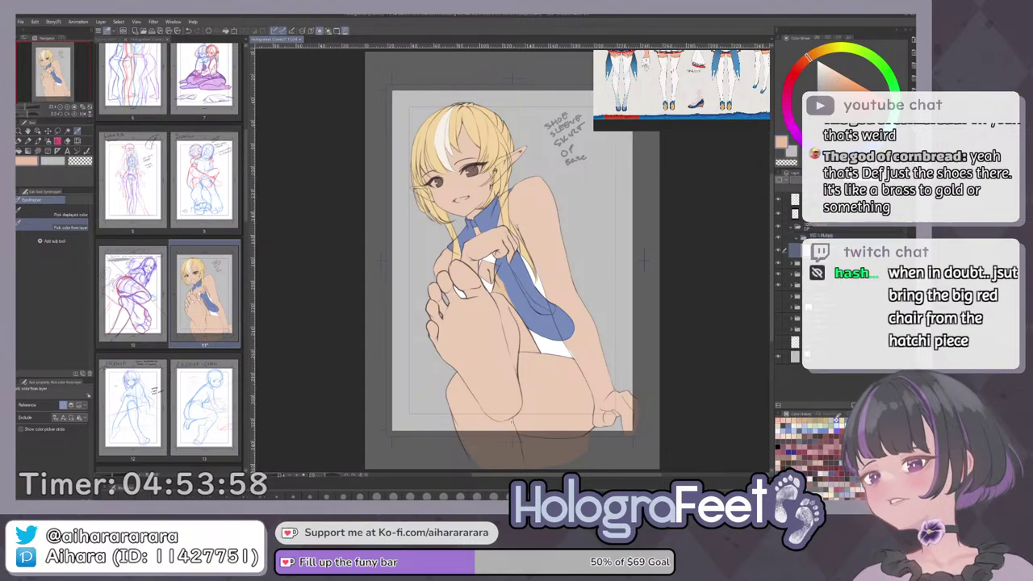
left_click(794, 425)
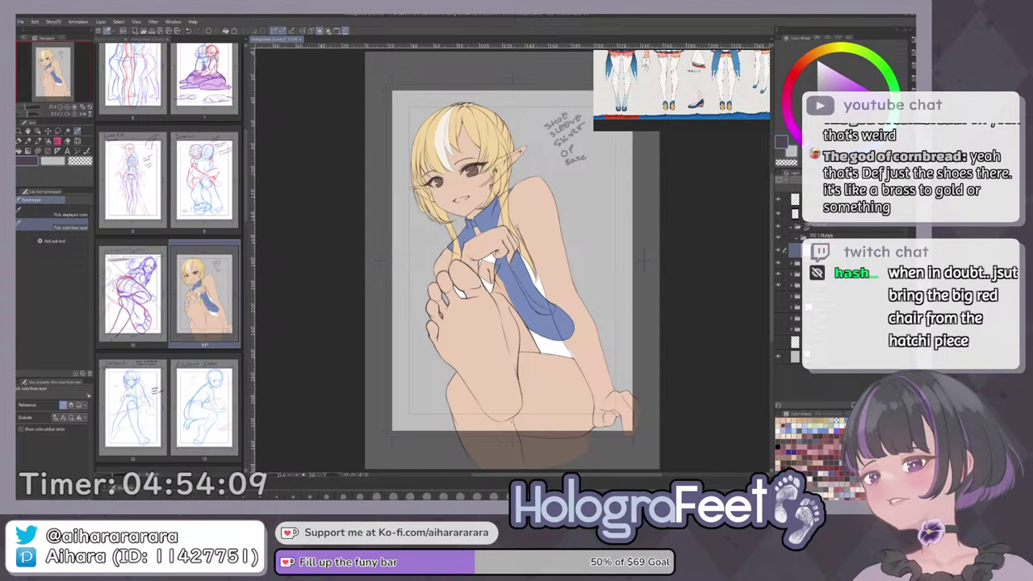
Load the character's silhouette as a selection and add a new layer inside the Multiply folder.
left_click(795, 251, "ctrl")
key("ctrl+shift+n")
left_click(795, 265)
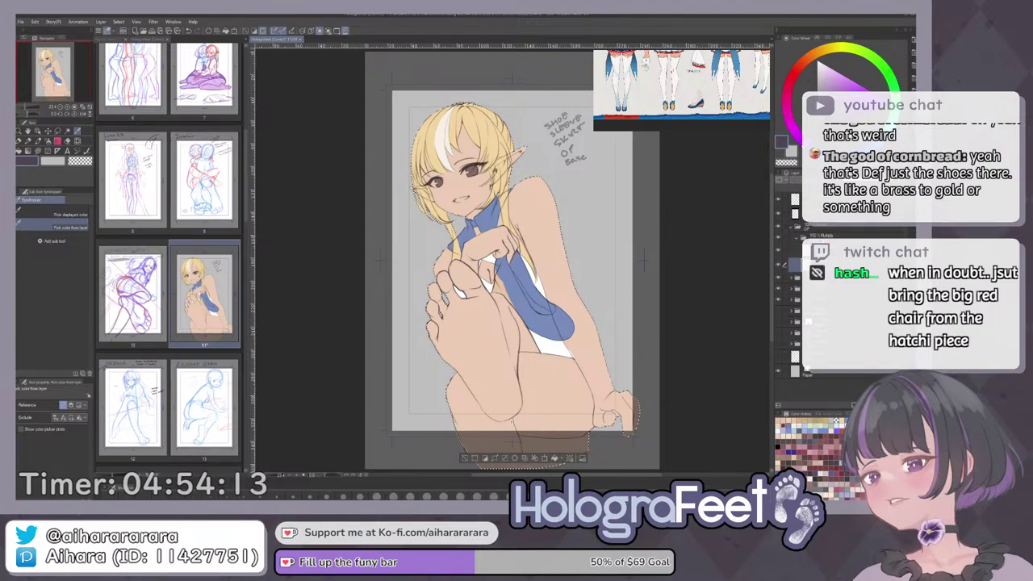
Switch to the soft-edged brush and choose a saturated blue-violet as the painting colour.
key("i")
left_click(553, 345)
left_click_drag(571, 321, 569, 284)
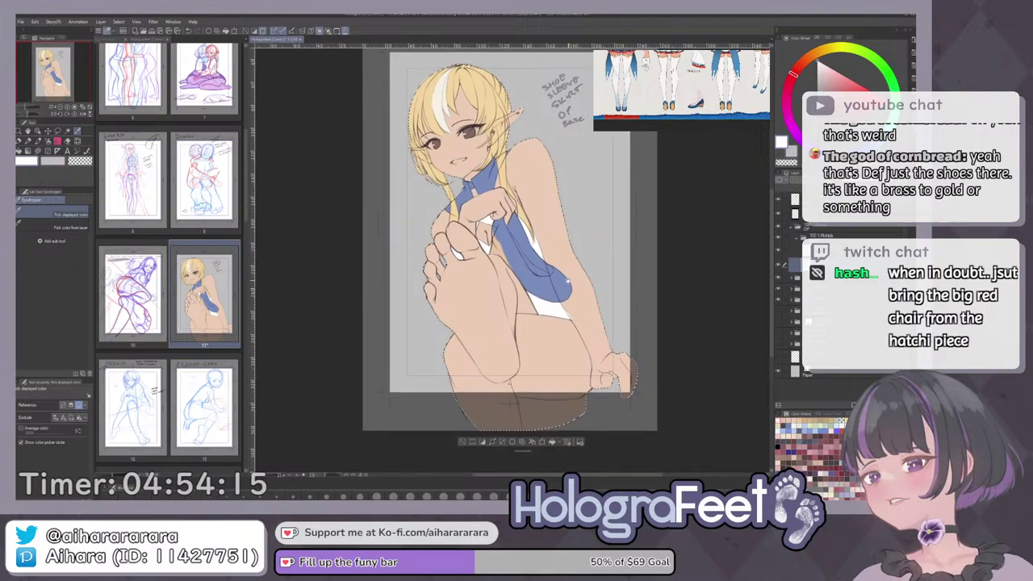
key("b")
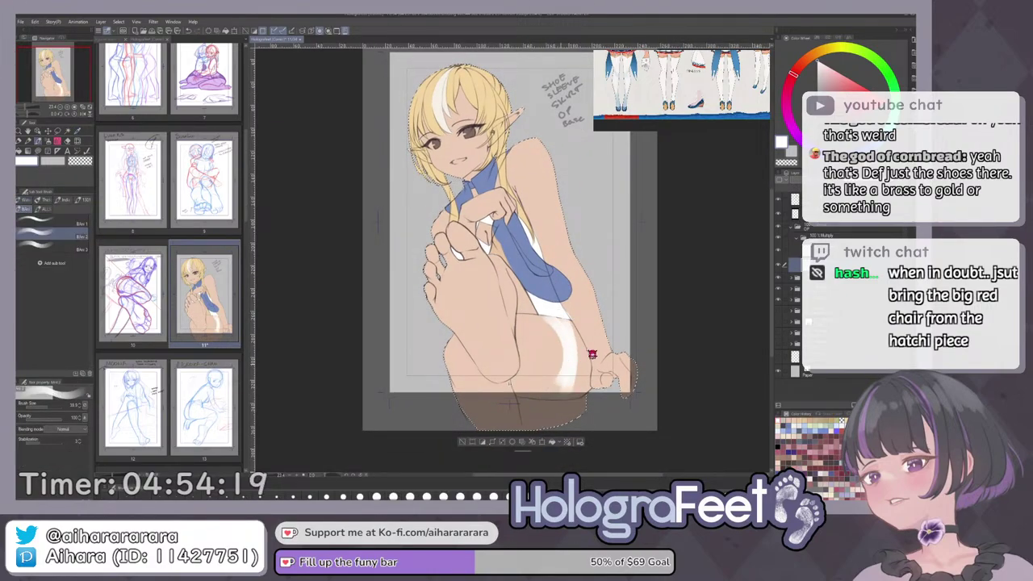
left_click(838, 155)
left_click(852, 97)
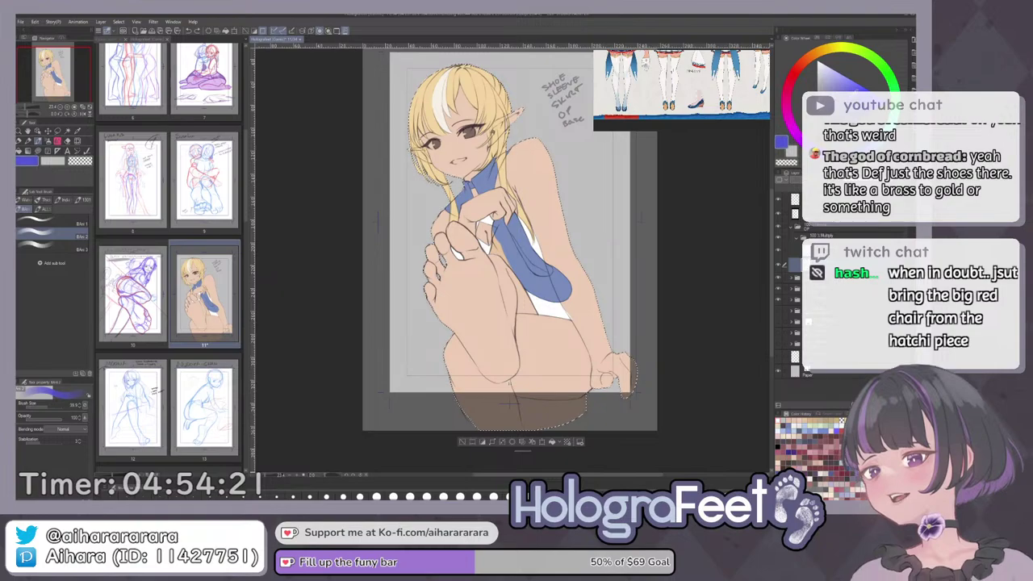
mouse_move(566, 323)
left_mouse_down()
mouse_move(562, 302)
mouse_move(574, 378)
left_mouse_up()
left_click_drag(555, 294, 568, 316)
key("ctrl+z")
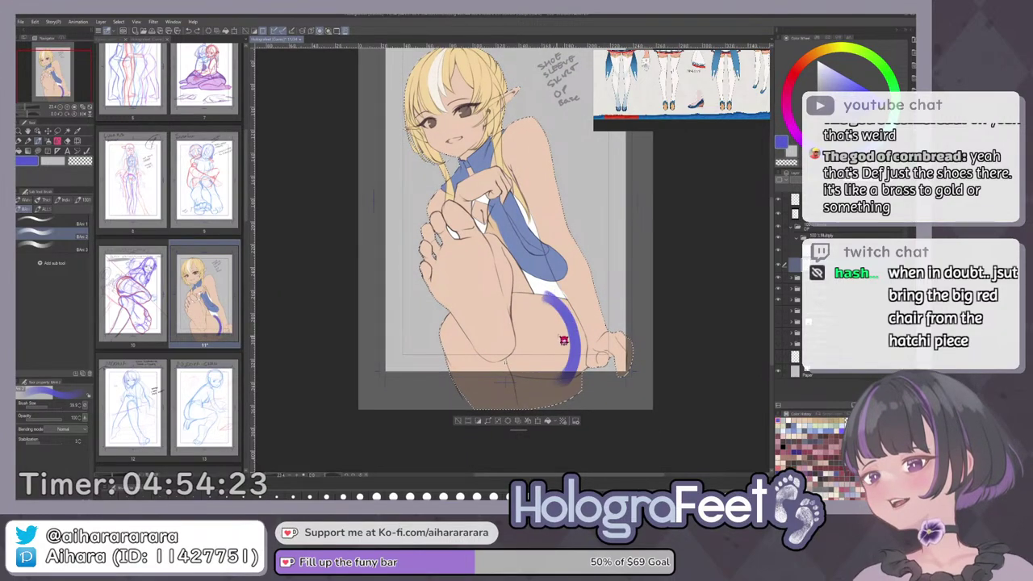
key("ctrl+z")
Paint the smaller toes, the sole and the outer side of the raised leg in solid blue-violet.
left_click_drag(651, 262, 643, 290)
left_click_drag(668, 248, 618, 230)
scroll(408, 209, "up", 3)
left_click_drag(382, 211, 360, 274)
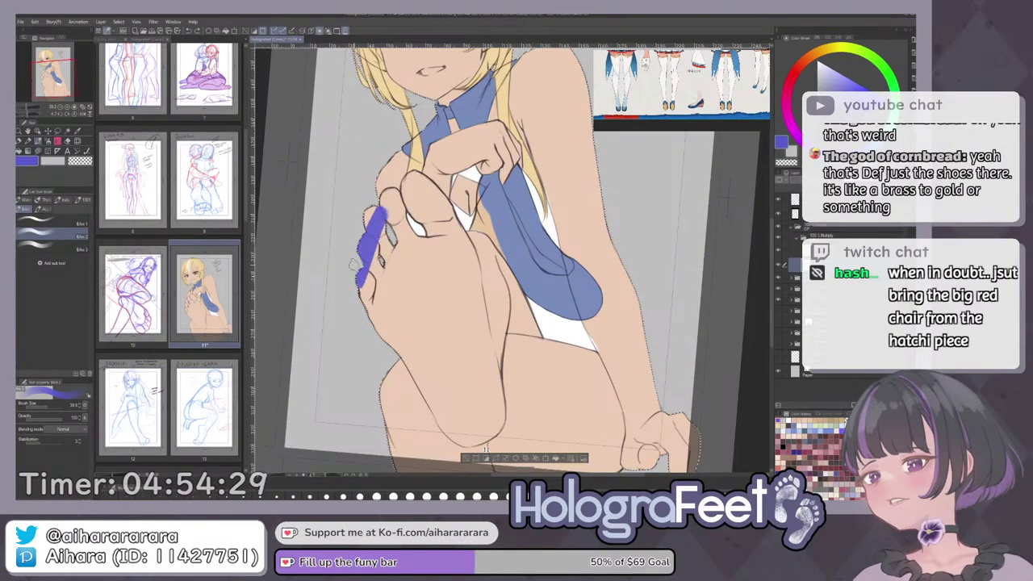
left_click_drag(412, 297, 415, 244)
mouse_move(373, 163)
left_mouse_down()
mouse_move(410, 182)
mouse_move(384, 257)
mouse_move(402, 177)
mouse_move(390, 335)
mouse_move(431, 242)
mouse_move(406, 316)
mouse_move(408, 390)
left_mouse_up()
mouse_move(407, 390)
left_mouse_down()
mouse_move(381, 354)
mouse_move(369, 286)
left_mouse_up()
mouse_move(360, 242)
left_mouse_down()
mouse_move(375, 210)
mouse_move(392, 371)
mouse_move(398, 211)
mouse_move(406, 281)
mouse_move(411, 226)
mouse_move(423, 372)
mouse_move(424, 244)
mouse_move(440, 287)
mouse_move(417, 184)
mouse_move(408, 265)
mouse_move(394, 121)
mouse_move(401, 249)
left_mouse_up()
mouse_move(418, 307)
left_mouse_down()
mouse_move(417, 247)
mouse_move(399, 242)
mouse_move(391, 315)
mouse_move(366, 188)
mouse_move(363, 202)
mouse_move(341, 183)
left_mouse_up()
key("bracketleft")
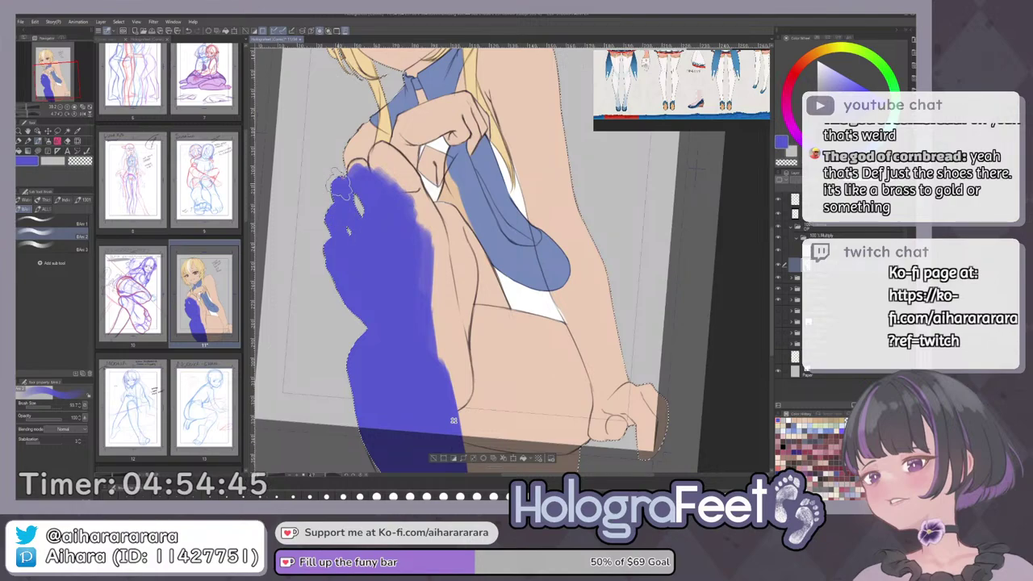
Undo the last toe stroke and cover the big toe with blue-violet using a smaller brush.
key("ctrl+z")
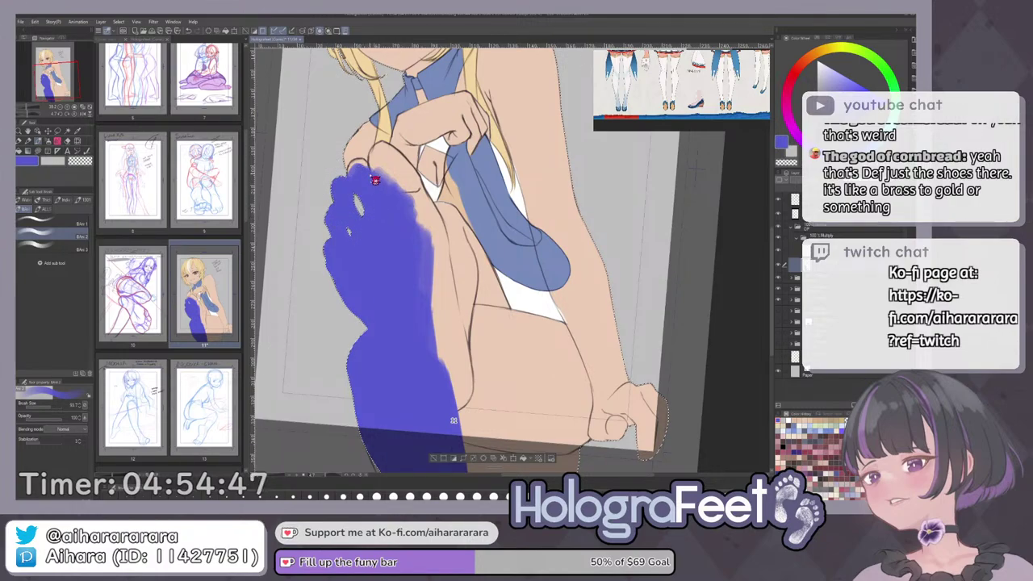
key("bracketleft")
mouse_move(364, 165)
left_mouse_down()
mouse_move(384, 150)
mouse_move(417, 184)
left_mouse_up()
key("bracketright")
left_click_drag(398, 93, 323, 331)
mouse_move(383, 366)
left_mouse_down()
mouse_move(420, 341)
mouse_move(559, 336)
left_mouse_up()
left_click_drag(679, 285, 671, 215)
scroll(488, 344, "up", 3)
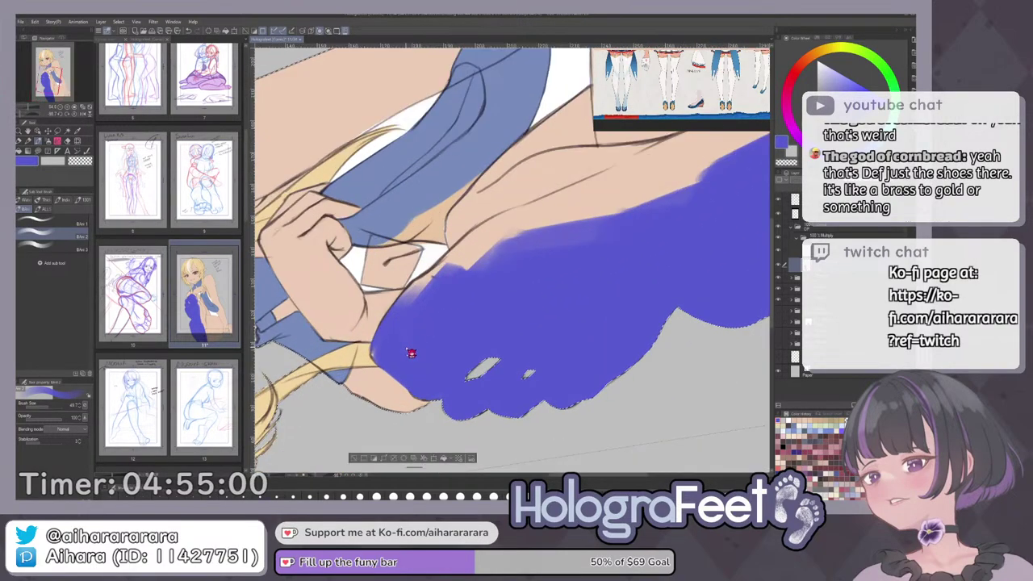
Fill the inner side of the foot from the big toe along the ball with blue-violet.
mouse_move(390, 319)
left_mouse_down()
mouse_move(416, 284)
mouse_move(404, 297)
mouse_move(491, 241)
left_mouse_up()
key("bracketright")
mouse_move(438, 313)
left_mouse_down()
mouse_move(555, 230)
mouse_move(588, 240)
left_mouse_up()
left_click_drag(457, 287, 594, 210)
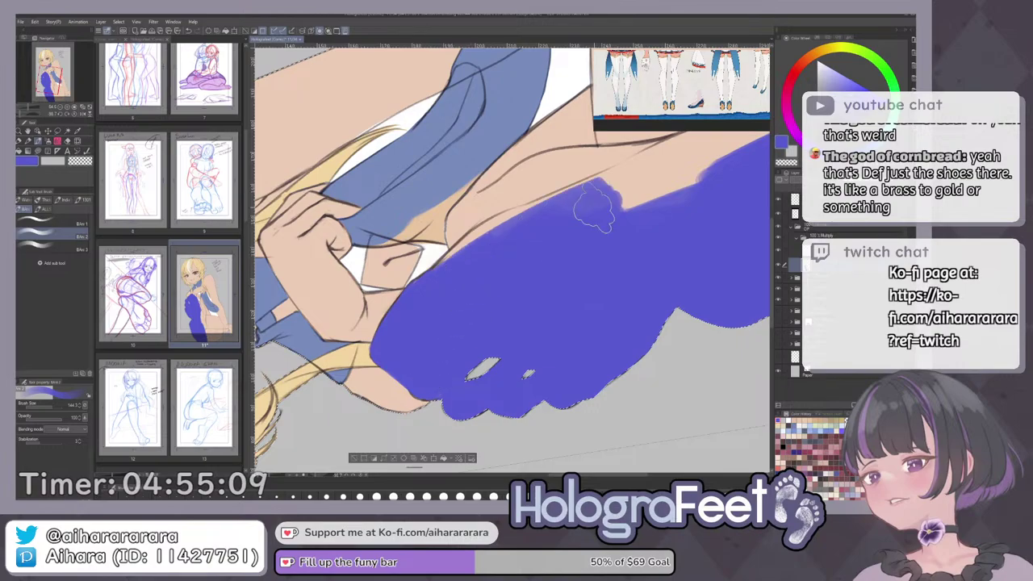
Trace the raised leg's inner contour from the ankle towards the white cloth with a finer brush.
mouse_move(482, 182)
left_mouse_down()
mouse_move(591, 88)
mouse_move(483, 183)
mouse_move(449, 225)
mouse_move(453, 249)
mouse_move(453, 220)
mouse_move(423, 283)
mouse_move(494, 220)
mouse_move(462, 229)
mouse_move(569, 130)
left_mouse_up()
key("[")
key("[")
key("[")
key("[")
key("[")
key("[")
key("[")
key("[")
key("]")
key("]")
key("]")
key("]")
mouse_move(496, 214)
left_mouse_down()
mouse_move(549, 174)
mouse_move(498, 212)
mouse_move(633, 141)
mouse_move(480, 255)
mouse_move(670, 144)
mouse_move(566, 200)
mouse_move(580, 209)
mouse_move(711, 141)
left_mouse_up()
left_click_drag(765, 121, 645, 195)
Enlarge the brush and fill the rest of the lower leg up to the start of the thigh.
key("]")
key("]")
key("]")
key("]")
left_click_drag(521, 276, 710, 165)
left_click_drag(553, 252, 702, 161)
left_click_drag(648, 198, 601, 328)
left_click_drag(468, 257, 454, 256)
left_click_drag(435, 217, 439, 300)
key("ctrl+z")
left_click_drag(435, 252, 438, 335)
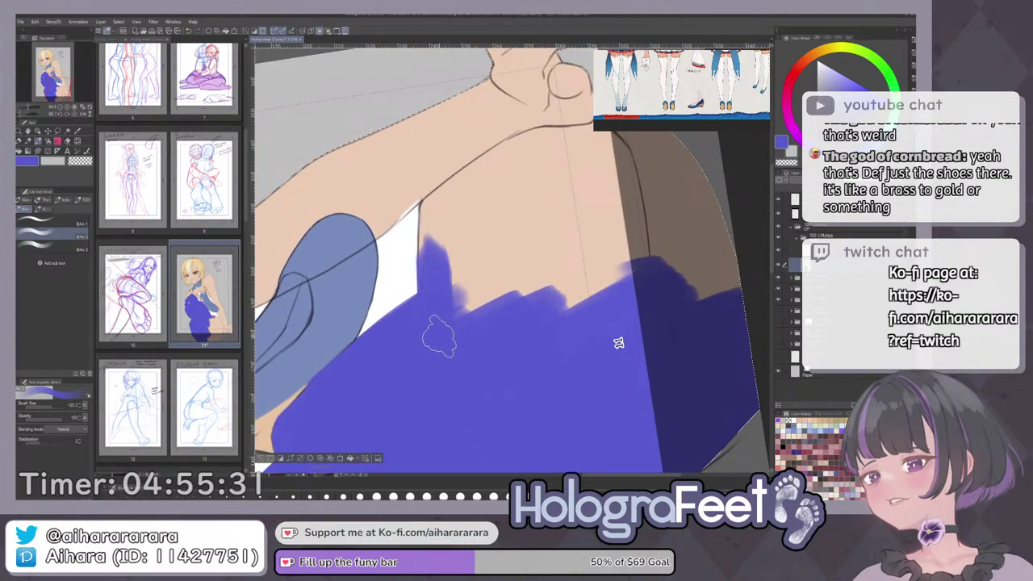
Outline the rounded upper and outer edge of the thigh in blue-violet with a smaller brush.
key("ctrl+0")
left_click_drag(565, 396, 522, 405)
left_click_drag(522, 406, 518, 268)
scroll(517, 266, "up", 3)
key("[")
key("[")
key("[")
key("[")
key("[")
key("[")
left_click_drag(491, 206, 506, 216)
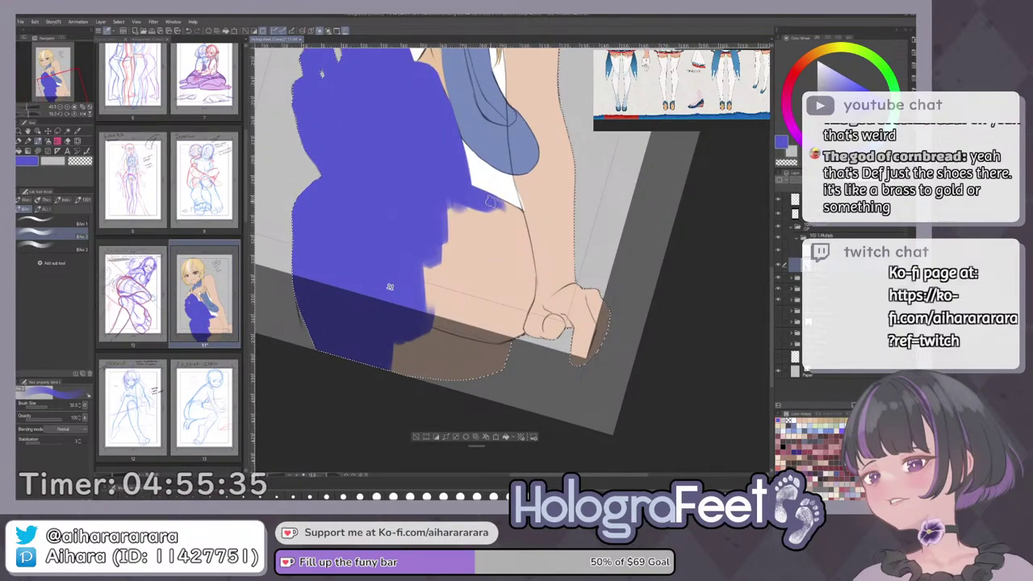
left_click_drag(496, 206, 453, 331)
left_click_drag(513, 340, 591, 271)
key("ctrl+z")
mouse_move(451, 277)
left_mouse_down()
mouse_move(520, 254)
mouse_move(540, 353)
left_mouse_up()
key("ctrl+z")
mouse_move(447, 284)
left_mouse_down()
mouse_move(565, 277)
mouse_move(530, 370)
mouse_move(530, 251)
mouse_move(436, 323)
mouse_move(446, 284)
left_mouse_up()
key("ctrl+z")
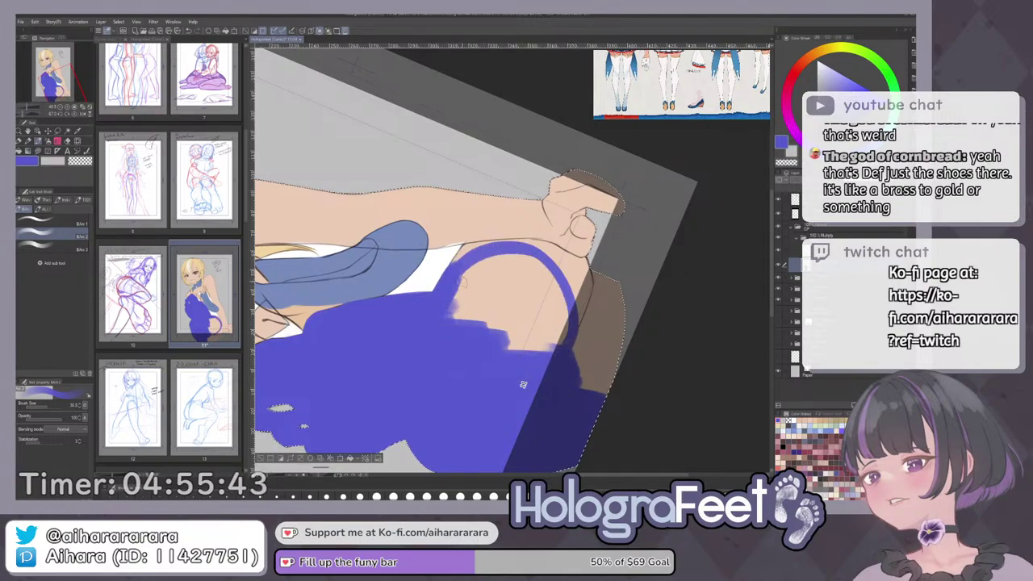
Fill the thigh area inside the outline with solid blue-violet.
key("ctrl+0")
left_click_drag(640, 400, 620, 328)
left_click_drag(639, 289, 613, 243)
mouse_move(527, 369)
left_mouse_down()
mouse_move(616, 301)
mouse_move(619, 226)
mouse_move(591, 281)
left_mouse_up()
scroll(619, 225, "up", 2)
key("ctrl+z")
mouse_move(495, 263)
left_mouse_down()
mouse_move(538, 218)
mouse_move(603, 267)
mouse_move(601, 239)
mouse_move(607, 258)
mouse_move(602, 241)
mouse_move(569, 219)
mouse_move(546, 219)
mouse_move(497, 258)
mouse_move(513, 236)
mouse_move(495, 257)
mouse_move(515, 273)
mouse_move(513, 256)
mouse_move(516, 305)
mouse_move(549, 277)
mouse_move(520, 262)
mouse_move(520, 233)
mouse_move(569, 206)
mouse_move(563, 234)
mouse_move(534, 256)
mouse_move(547, 229)
mouse_move(569, 215)
mouse_move(584, 226)
mouse_move(586, 214)
mouse_move(523, 255)
left_mouse_up()
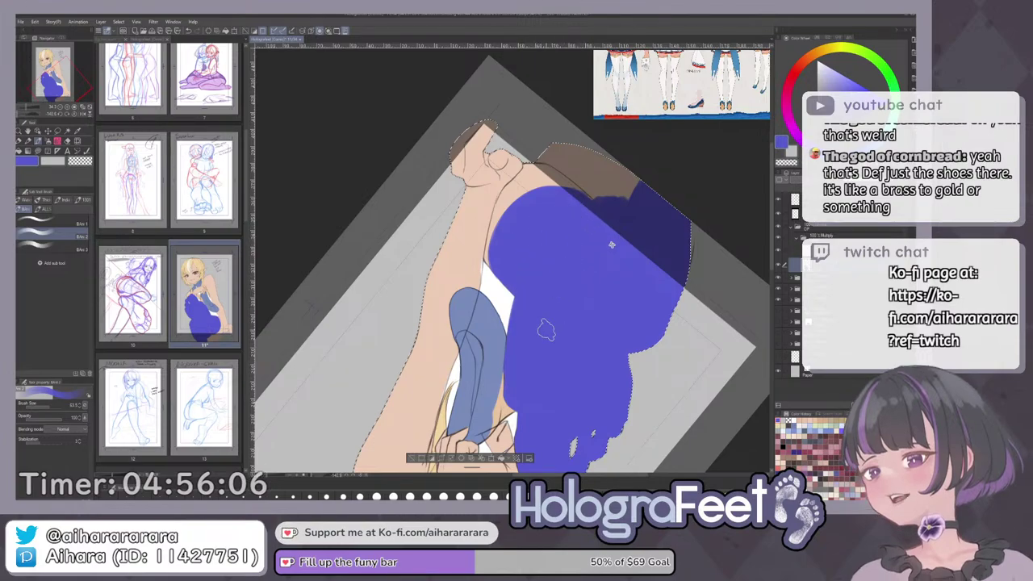
Smooth the thigh's painted edge beside the white cloth and the supporting arm using a fine brush.
key("ctrl+0")
mouse_move(511, 422)
left_mouse_down()
mouse_move(489, 328)
mouse_move(612, 318)
mouse_move(627, 267)
left_mouse_up()
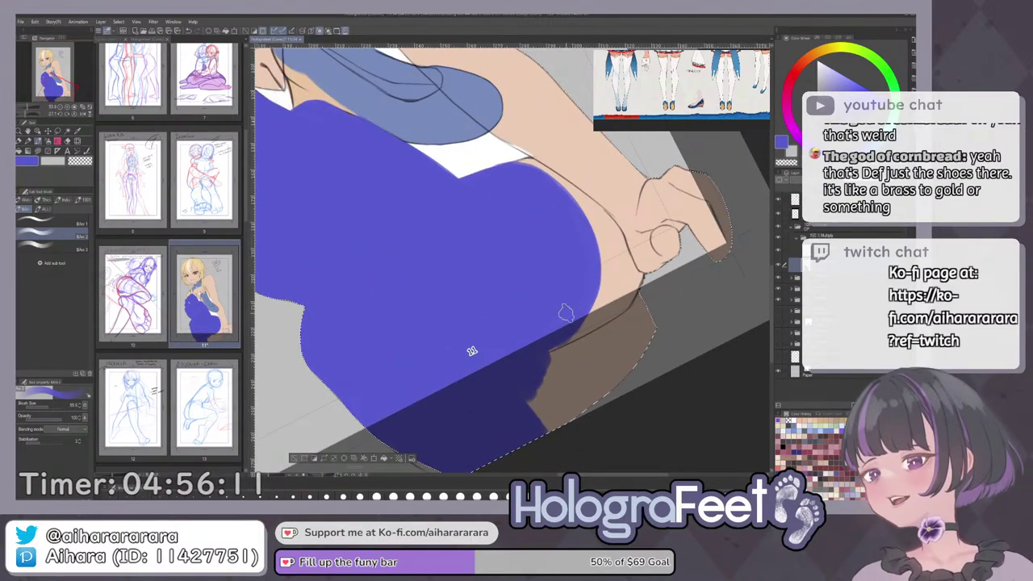
scroll(472, 351, "up", 2)
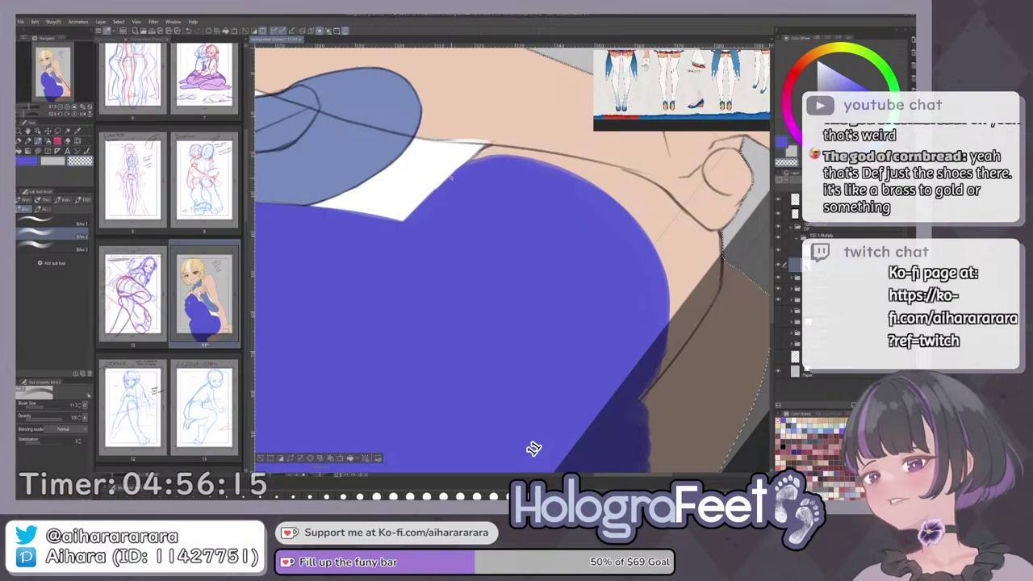
key("minus")
key("minus")
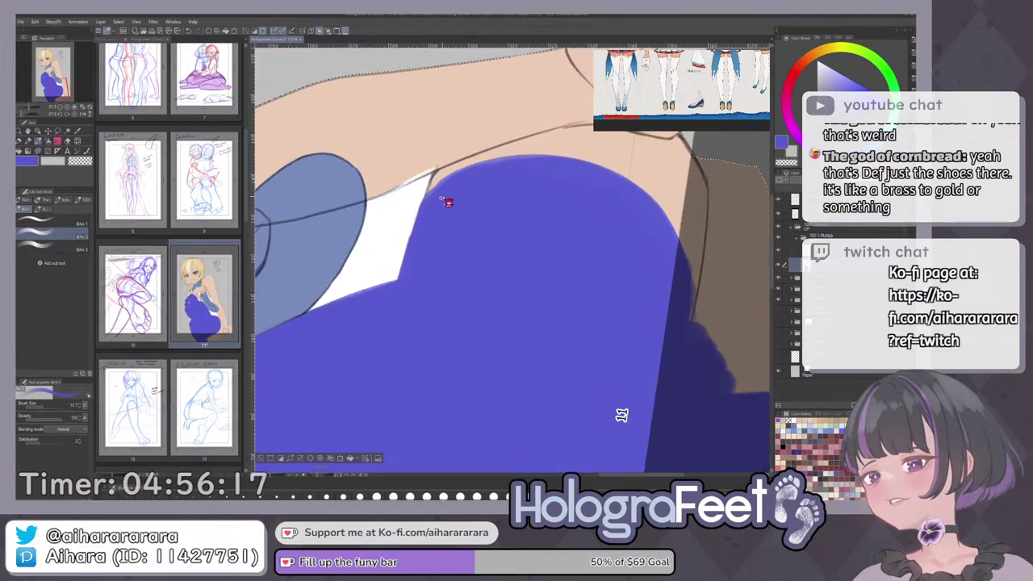
left_click_drag(618, 415, 690, 323)
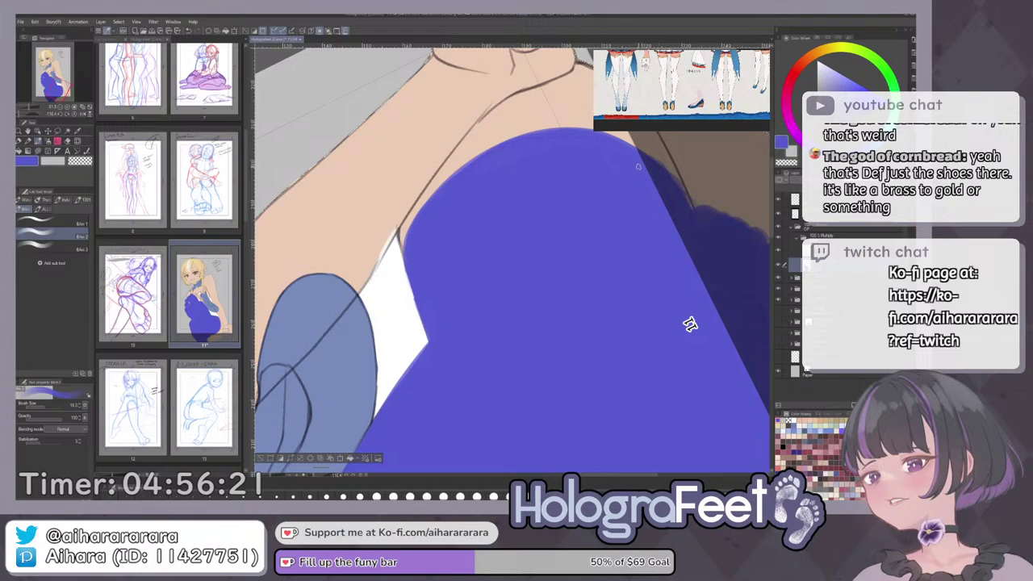
key("ctrl+0")
left_click_drag(542, 470, 486, 471)
left_click_drag(486, 472, 461, 401)
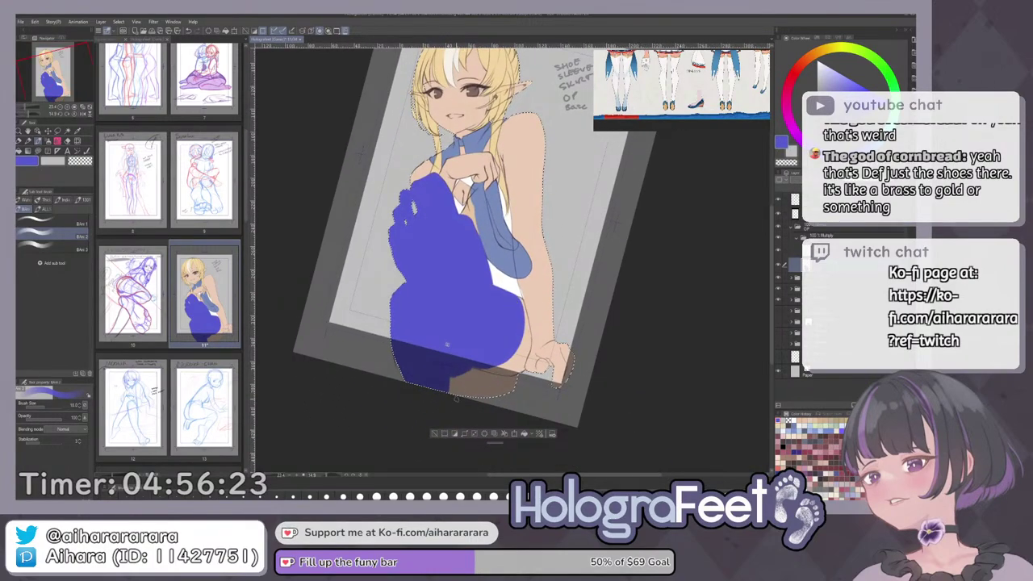
Switch to the fill-in mono pen and firm up the blue-violet along the leg's inner edge and thigh.
key("p")
key("p")
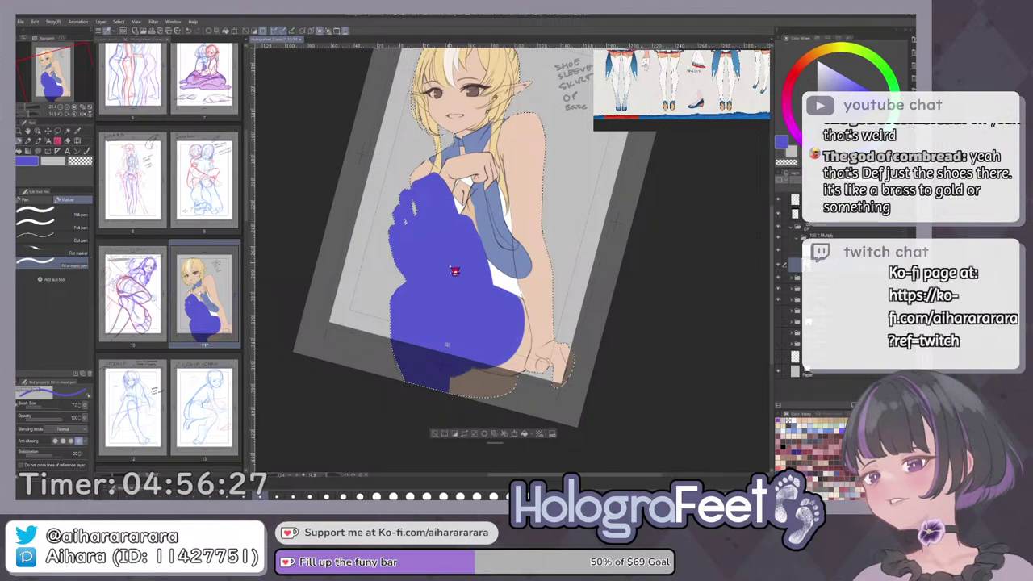
scroll(455, 264, "up", 2)
mouse_move(409, 219)
left_mouse_down()
mouse_move(433, 225)
mouse_move(379, 310)
left_mouse_up()
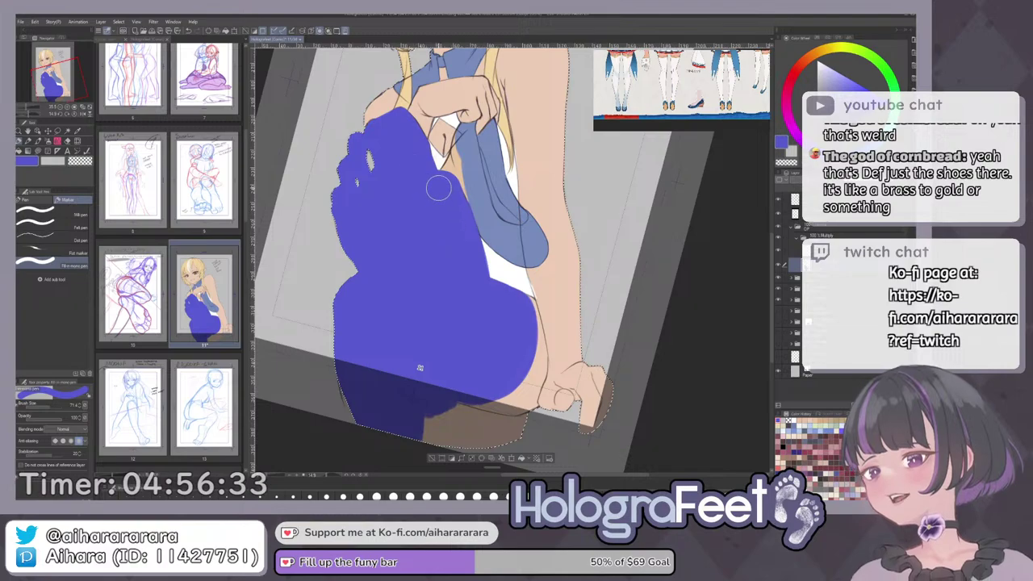
left_click_drag(472, 357, 420, 278)
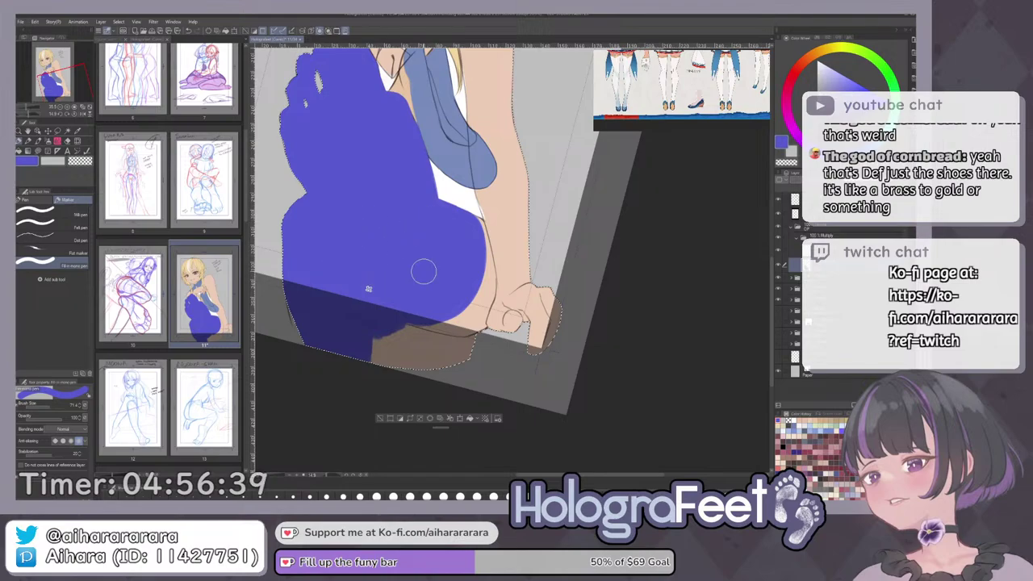
scroll(396, 282, "up", 3)
left_click_drag(547, 255, 543, 255)
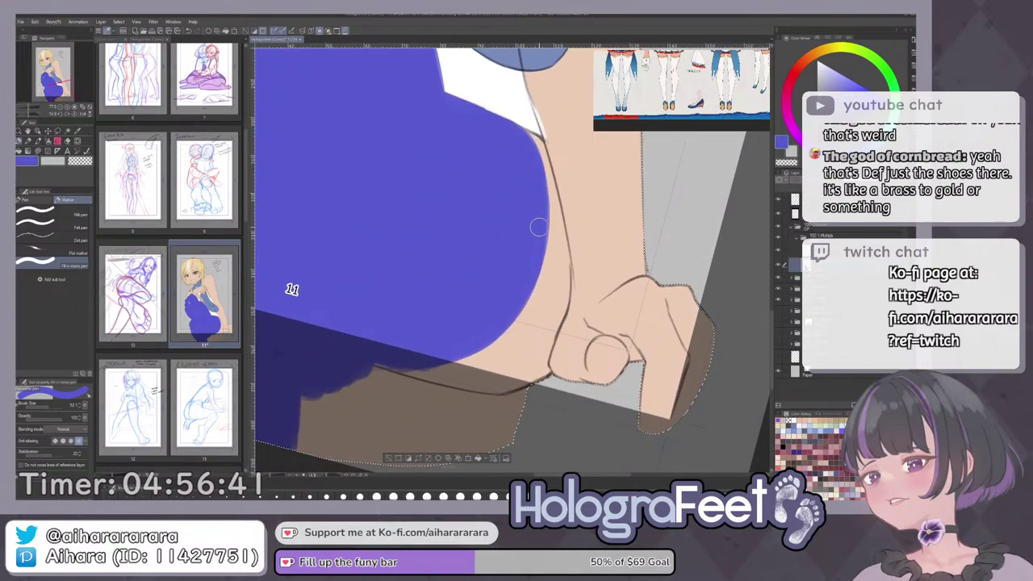
left_click_drag(494, 229, 556, 305)
left_click_drag(444, 204, 497, 285)
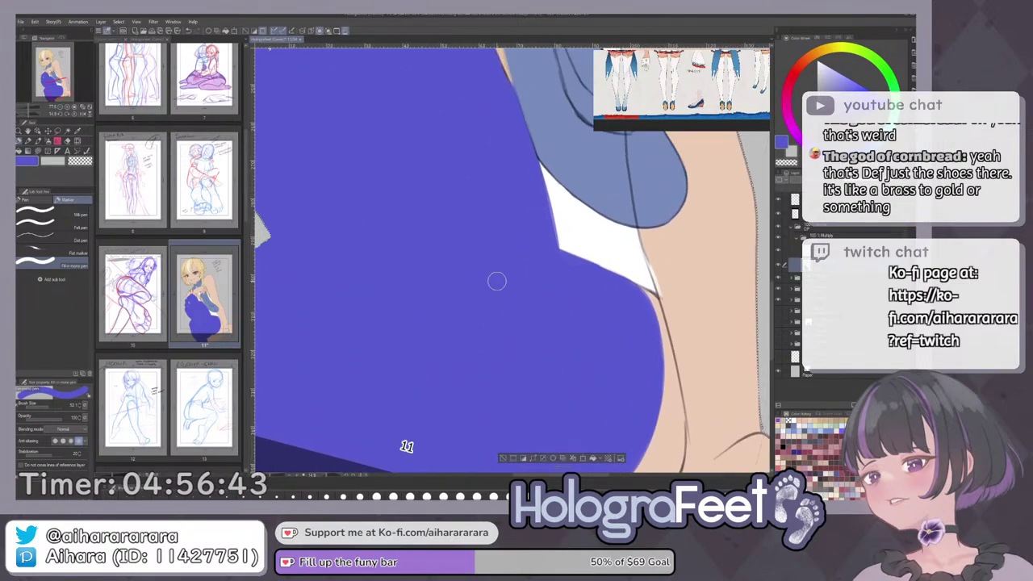
Cover the thigh's remaining lower edge with blue-violet and clear the selection.
scroll(547, 339, "down", 4)
mouse_move(479, 399)
left_mouse_down()
mouse_move(487, 272)
mouse_move(470, 282)
left_mouse_up()
scroll(486, 269, "up", 2)
left_click_drag(611, 216, 598, 171)
left_click_drag(609, 244, 573, 238)
scroll(575, 242, "down", 2)
left_click_drag(576, 303, 572, 249)
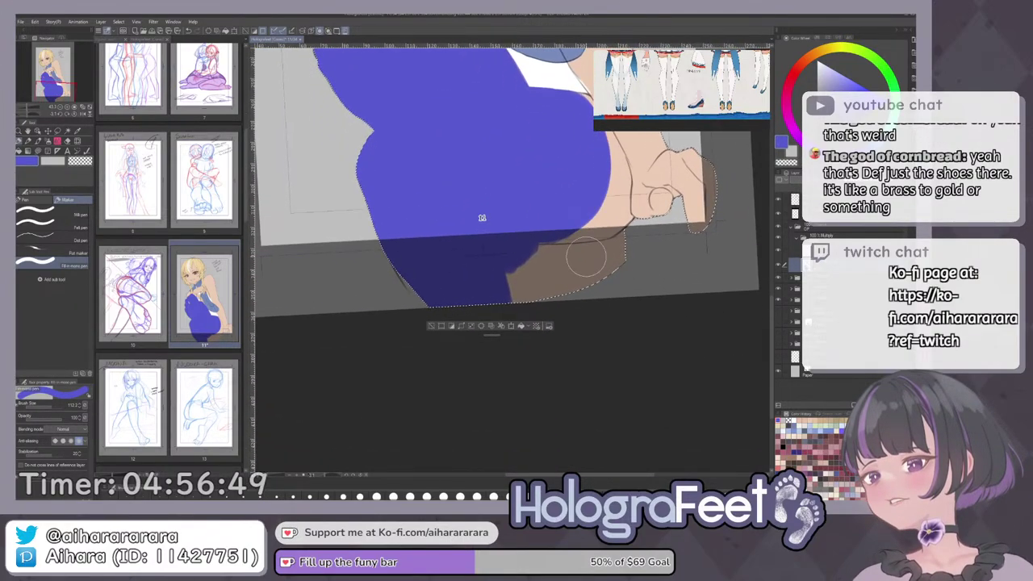
key("ctrl+0")
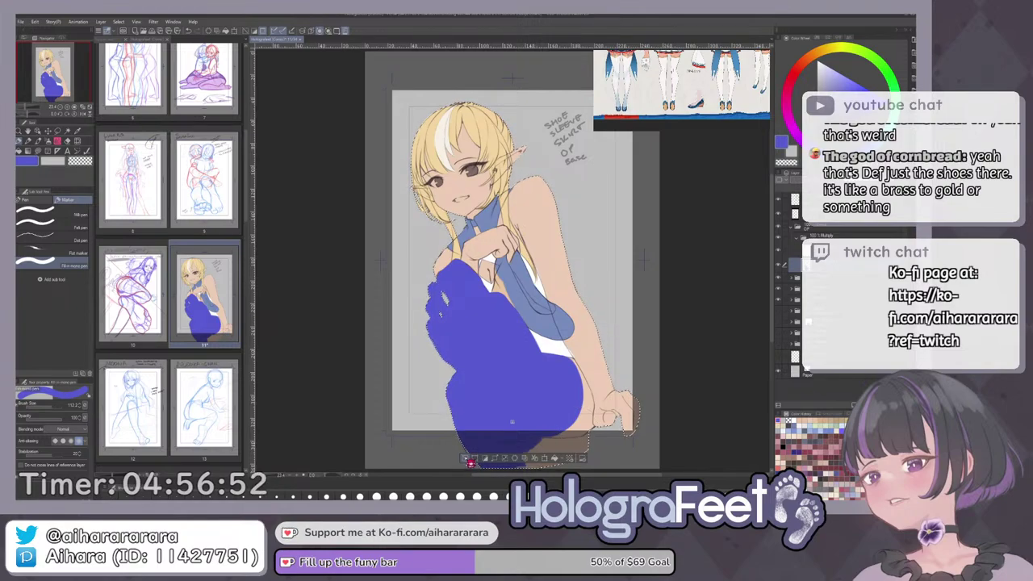
left_click(469, 459)
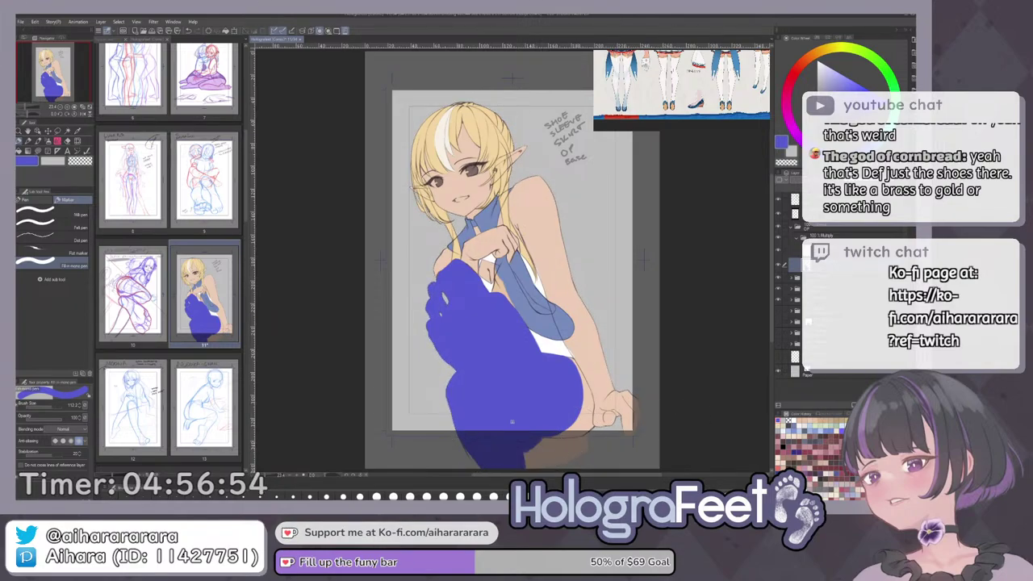
Fill the gaps between the toes and lower the layer's opacity to reveal the line art.
scroll(467, 292, "up", 5)
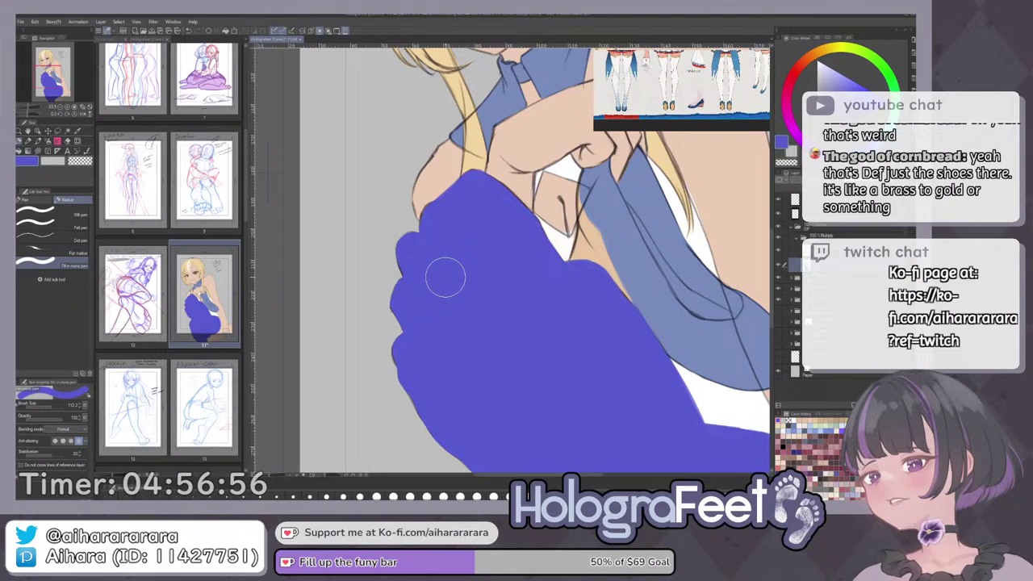
left_click_drag(449, 246, 434, 241)
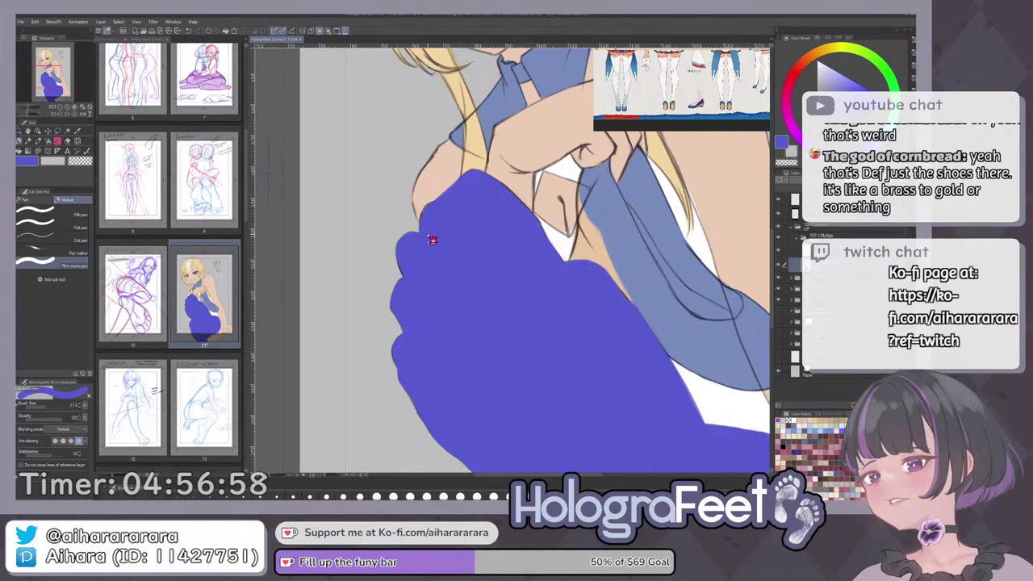
scroll(428, 237, "up", 2)
left_click(872, 180)
key("bracketleft")
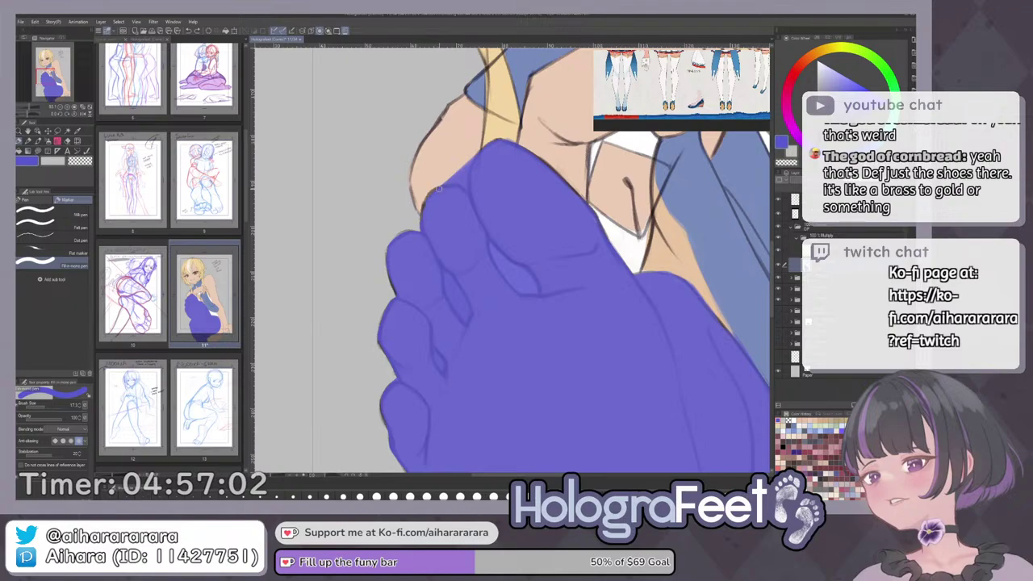
Fill the notches between the big toe and its neighbouring toes with blue-violet along the foot's outer edge.
left_click_drag(426, 206, 413, 229)
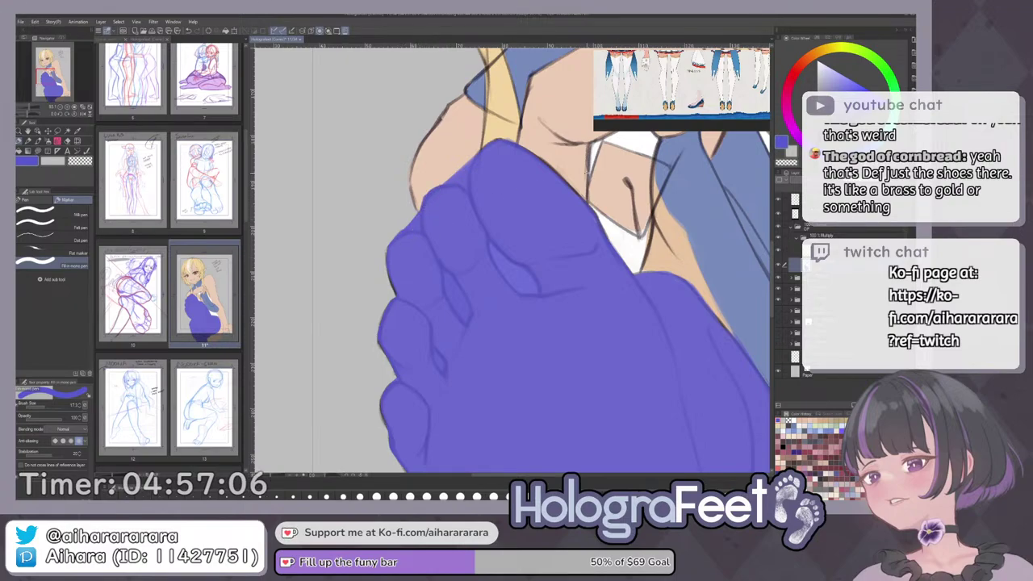
left_click_drag(575, 175, 449, 179)
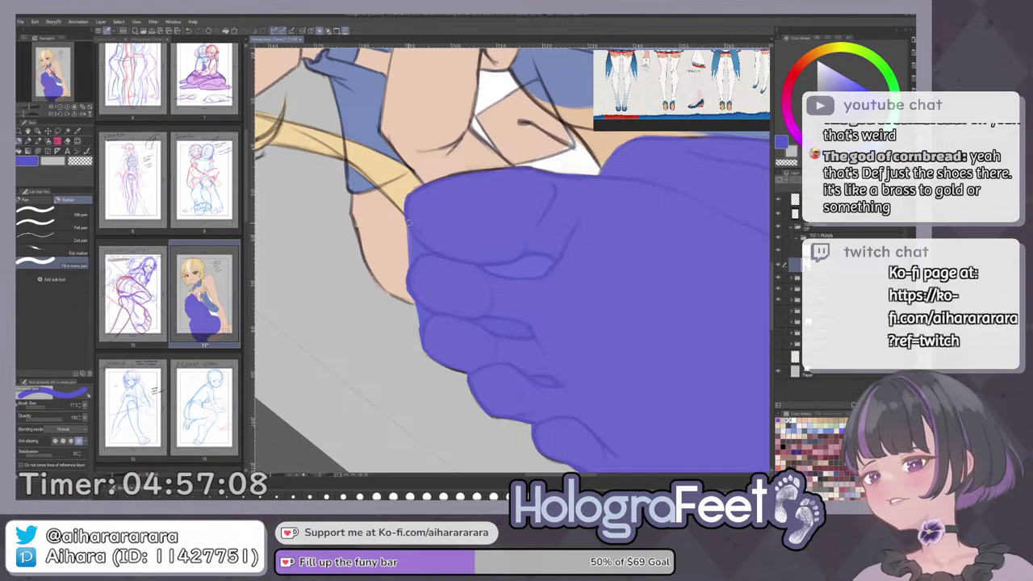
left_click_drag(411, 230, 406, 257)
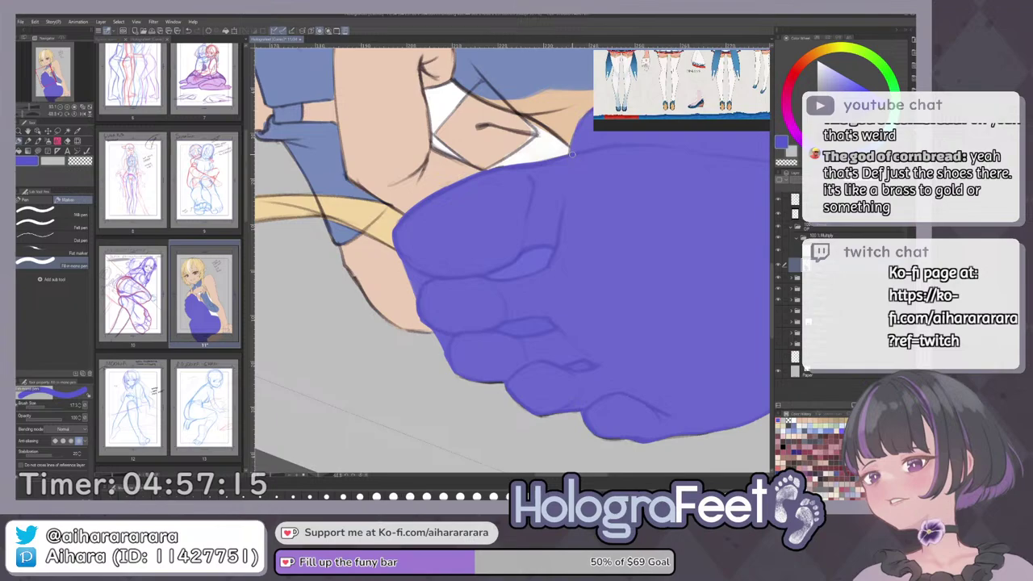
Try to even out the blue-violet edge along the white cloth beneath the blue sleeve.
left_click_drag(629, 191, 387, 349)
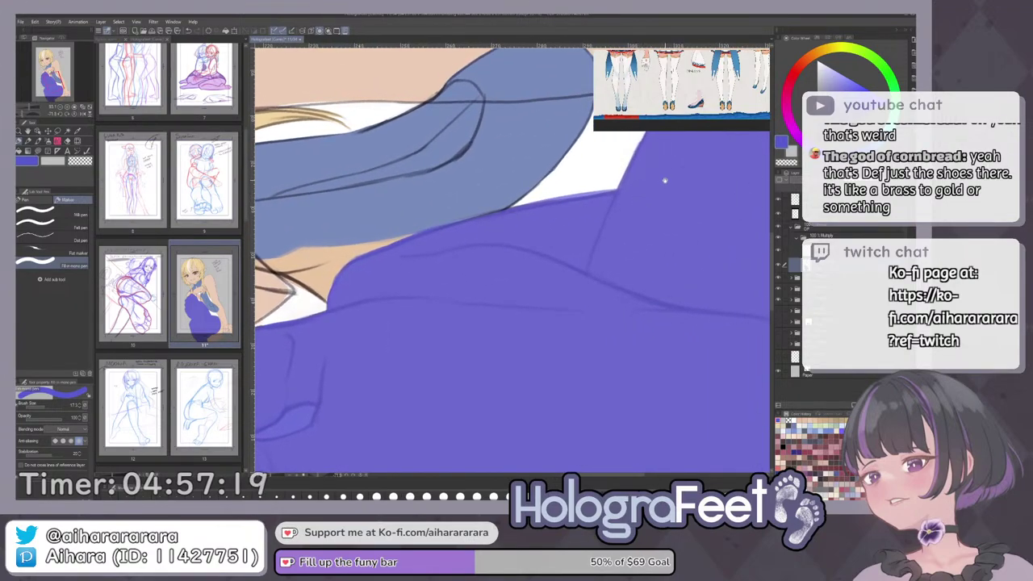
scroll(582, 252, "down", 2)
key("c")
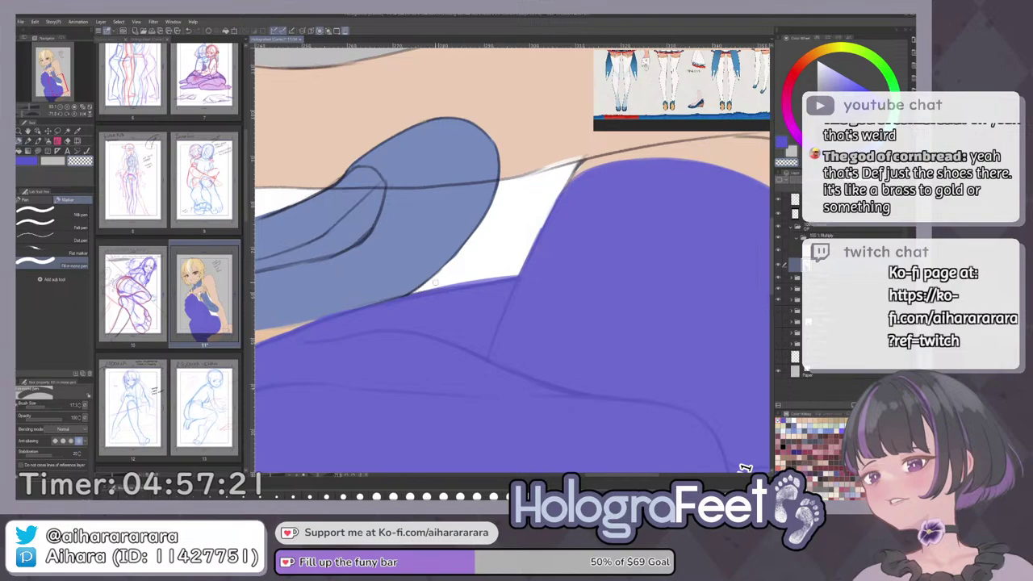
left_click_drag(447, 281, 504, 278)
key("c")
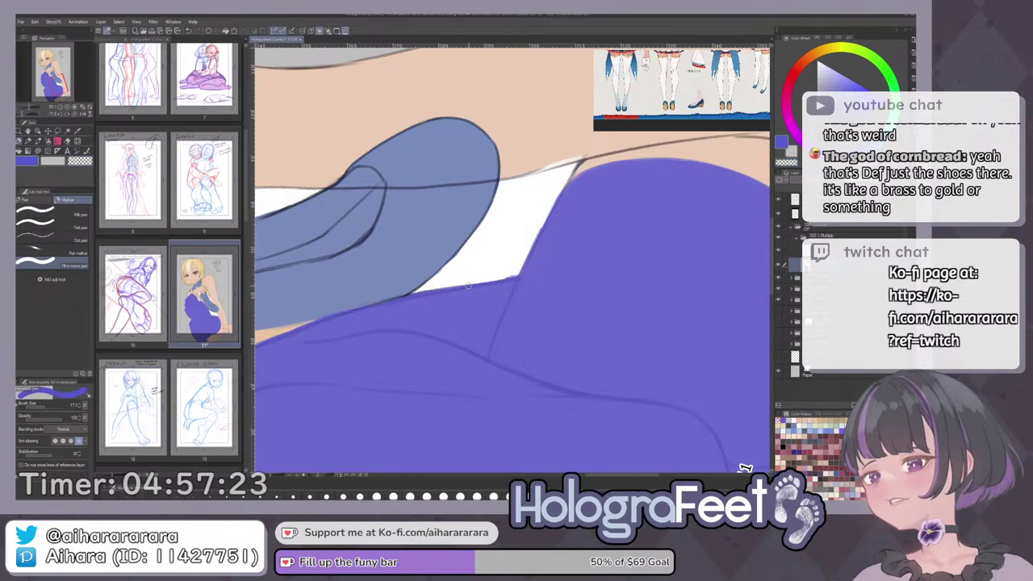
left_click_drag(422, 289, 517, 277)
key("ctrl+z")
key("ctrl+z")
Smooth the blue-violet edge along the foot's outer side and the thigh behind the heel.
mouse_move(453, 289)
left_mouse_down()
mouse_move(546, 266)
mouse_move(745, 422)
mouse_move(676, 201)
mouse_move(609, 261)
mouse_move(547, 256)
mouse_move(482, 191)
mouse_move(510, 142)
left_mouse_up()
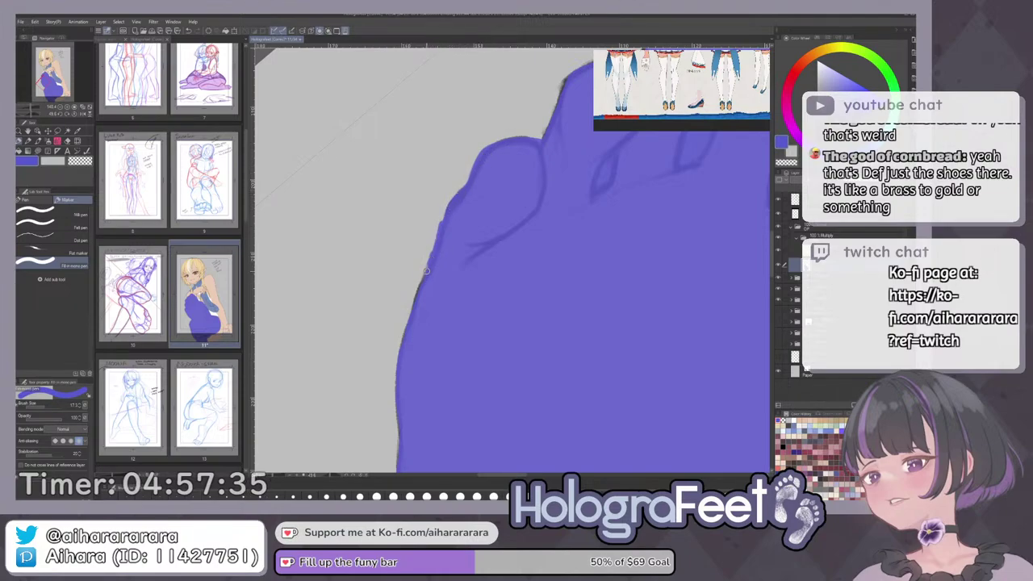
mouse_move(411, 363)
left_mouse_down()
mouse_move(427, 259)
mouse_move(366, 292)
left_mouse_up()
key("c")
key("c")
left_click_drag(419, 176, 420, 239)
scroll(463, 297, "down", 1)
left_click_drag(461, 299, 549, 230)
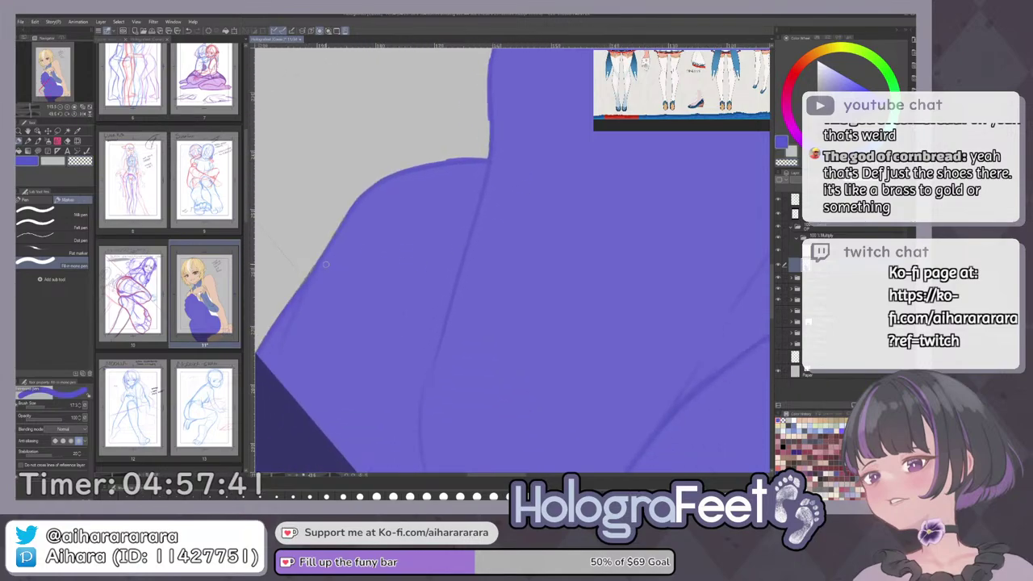
left_click_drag(278, 318, 261, 345)
left_click_drag(477, 212, 339, 444)
left_click_drag(512, 279, 462, 365)
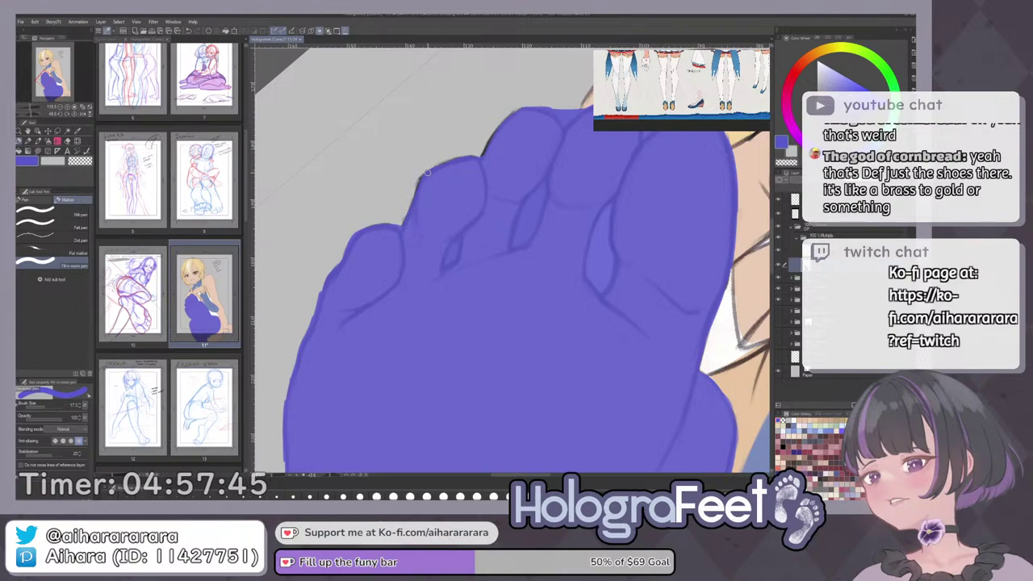
Bridge the notches between the smaller toes with blue-violet so the foot's outer edge runs continuously.
left_click_drag(418, 189, 400, 231)
mouse_move(419, 177)
left_mouse_down()
mouse_move(492, 142)
mouse_move(524, 107)
mouse_move(433, 169)
mouse_move(501, 130)
left_mouse_up()
key("ctrl+z")
key("ctrl+z")
left_click_drag(435, 168, 507, 118)
left_click_drag(482, 155, 462, 157)
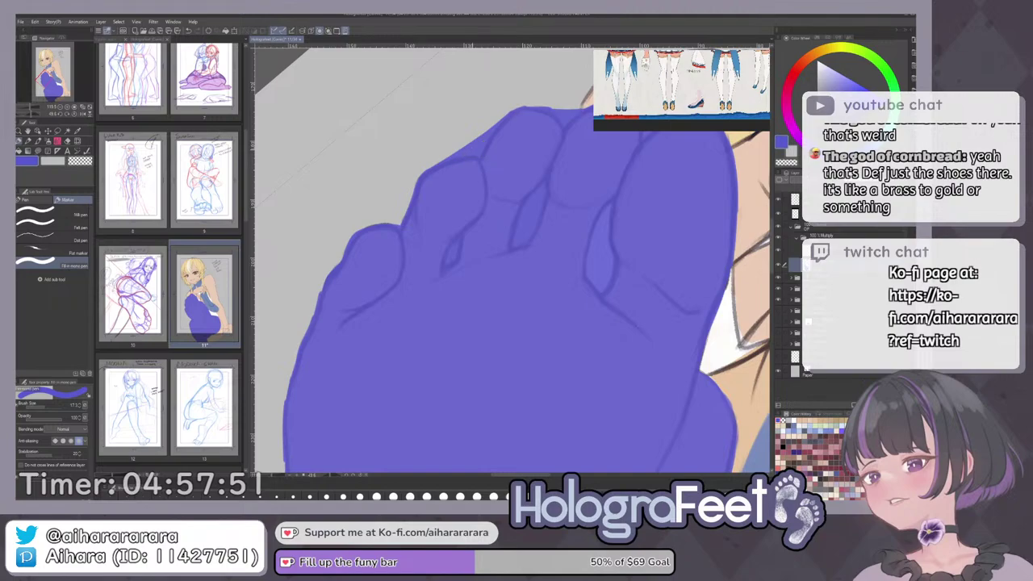
left_click_drag(416, 184, 363, 229)
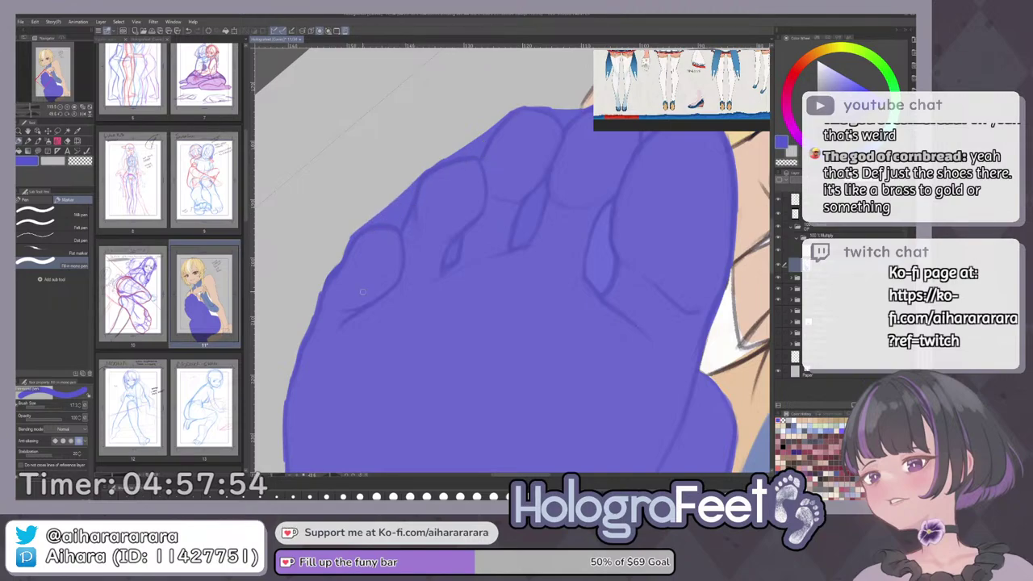
Recolour the leg and foot shape in a pale off-white and lower its layer's opacity to reveal the sketch.
key("ctrl+0")
left_click_drag(632, 286, 649, 339)
key("ctrl+0")
left_click(792, 421)
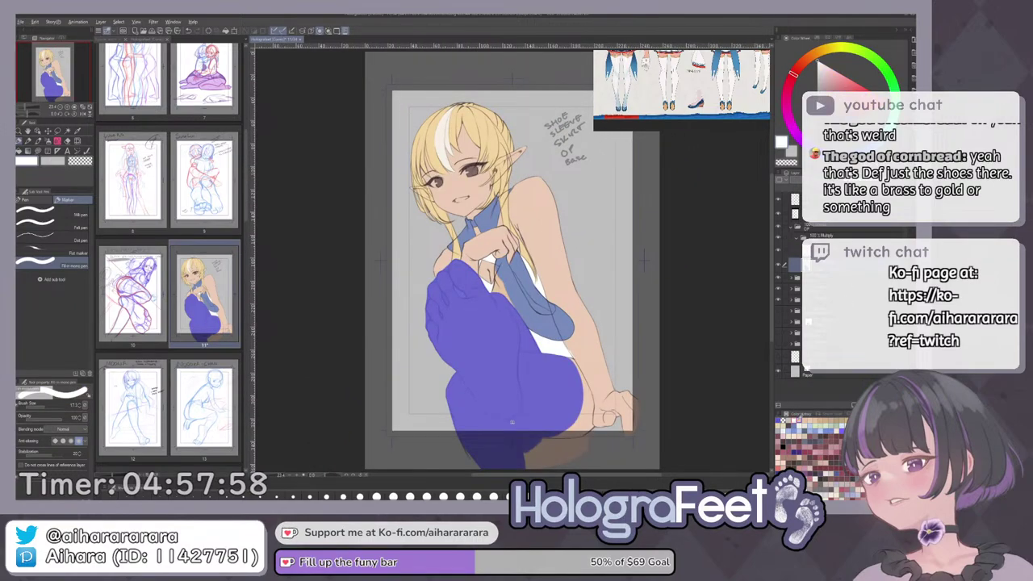
key("alt+Delete")
left_click_drag(584, 423, 572, 384)
key("ctrl+0")
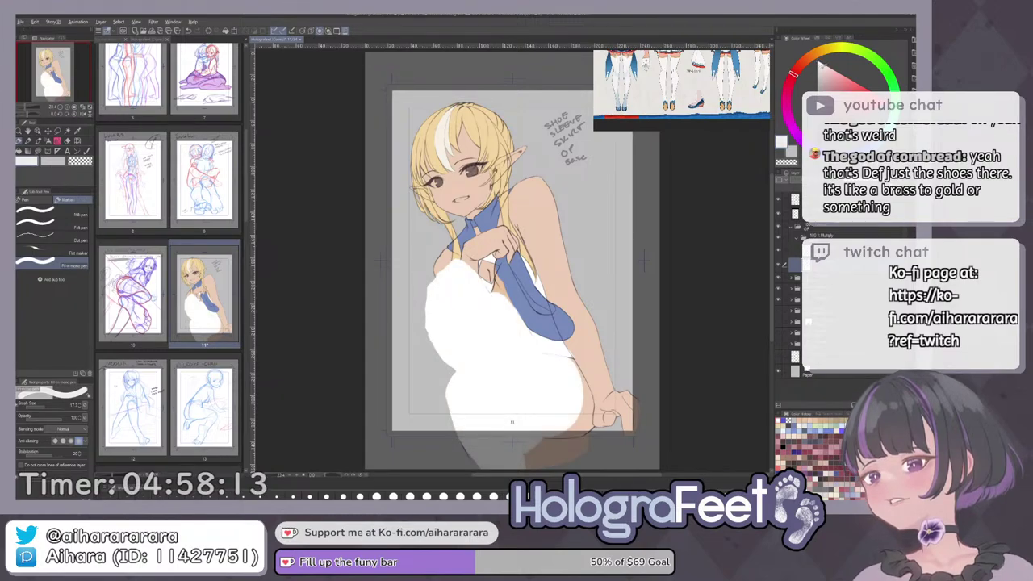
key("alt+Delete")
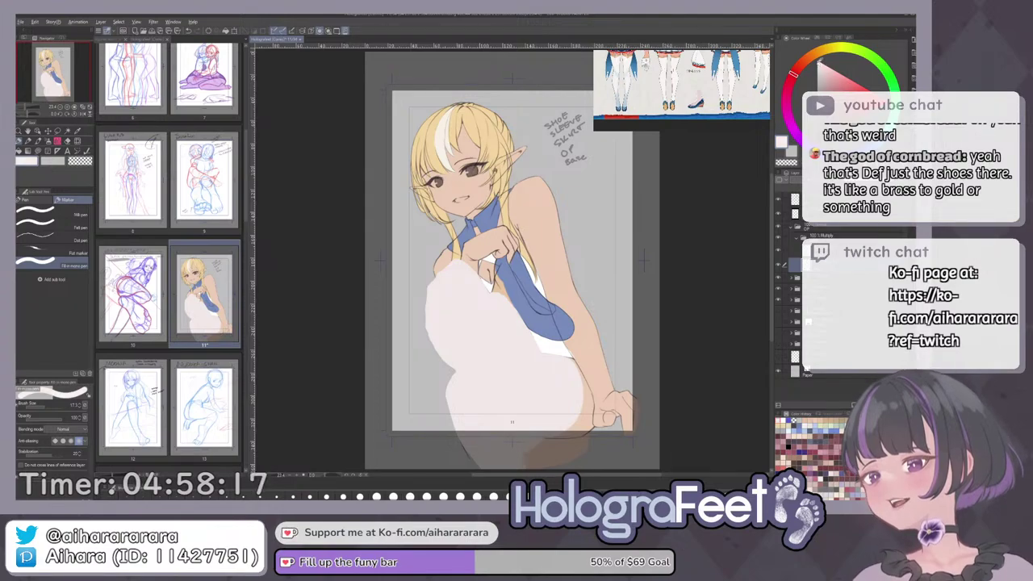
key("alt+Delete")
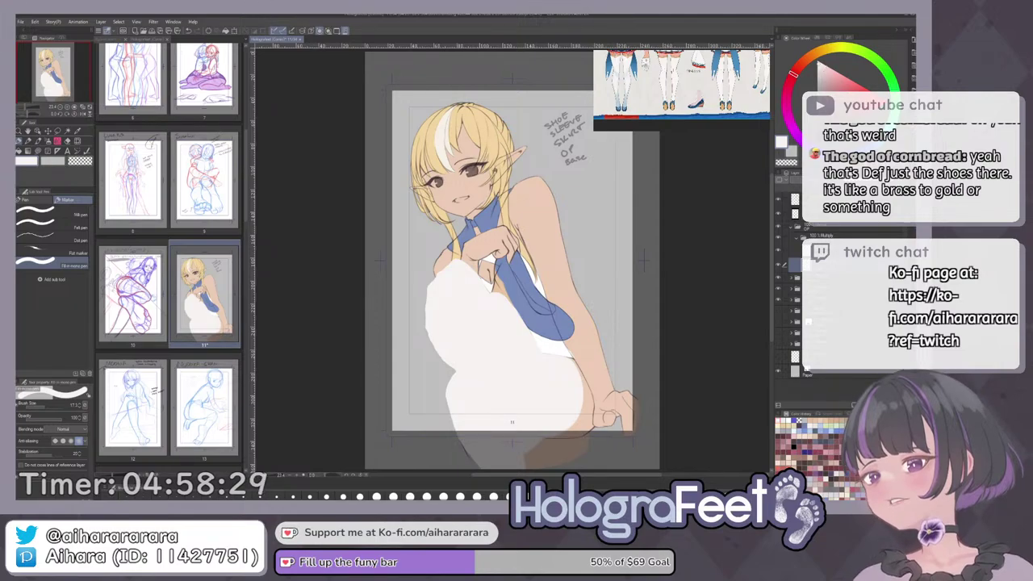
left_click(874, 180)
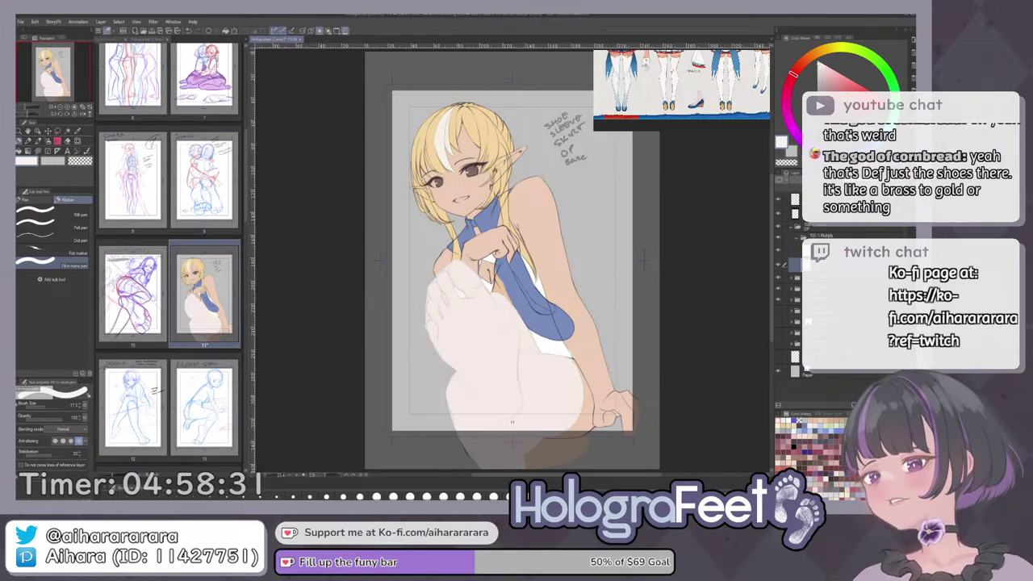
Switch to the pencil in dark violet on a layer above the leg fill and test strokes at different brush sizes.
left_click(831, 251)
key("p")
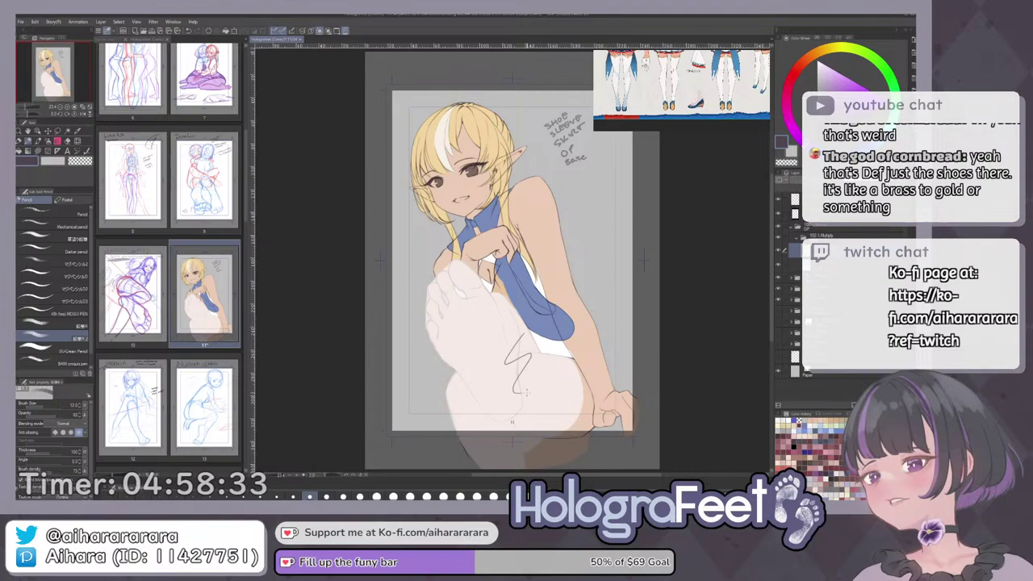
scroll(488, 416, "up", 4)
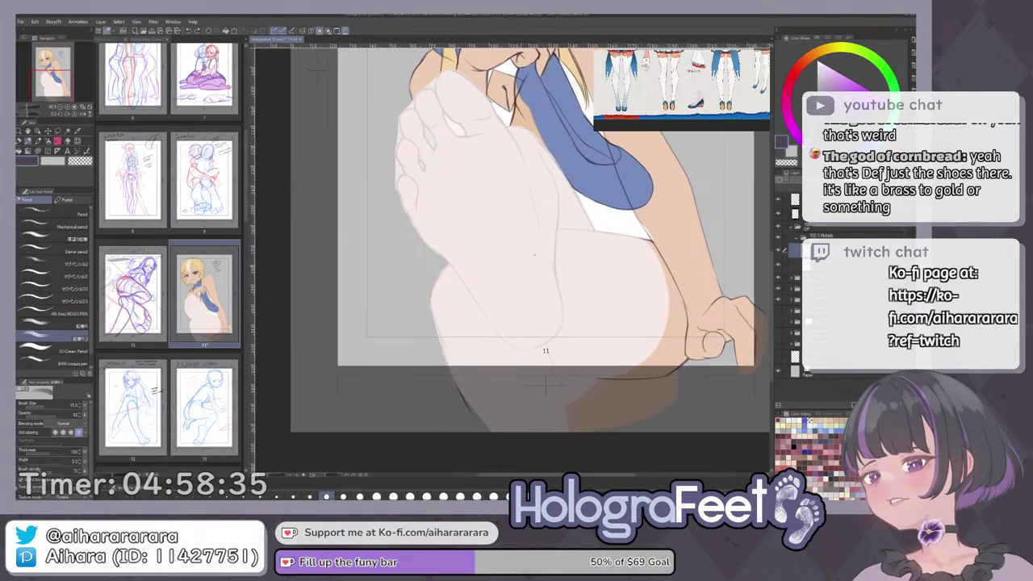
key("ctrl+z")
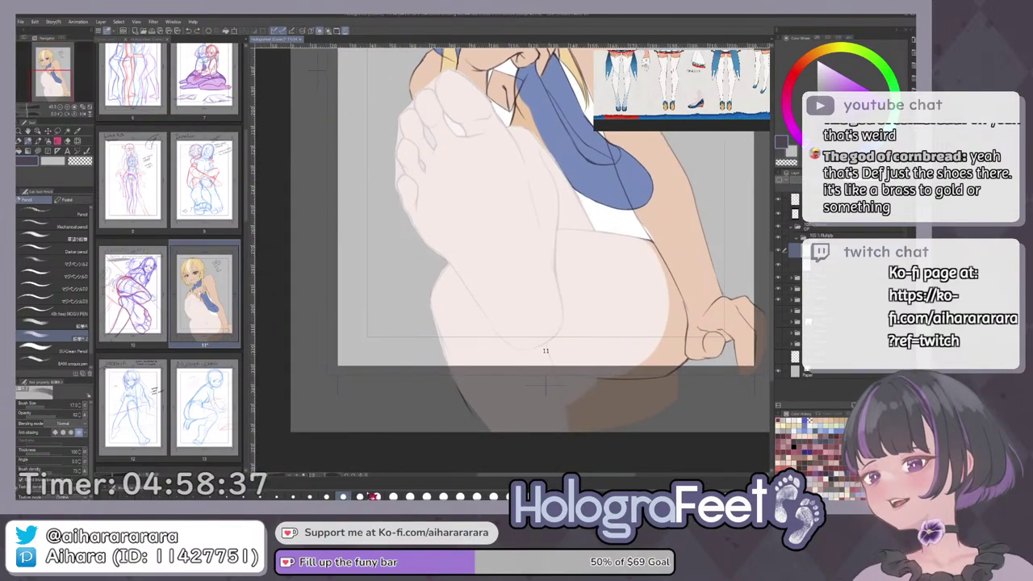
left_click_drag(589, 260, 531, 359)
key("ctrl+z")
left_click(327, 496)
mouse_move(593, 279)
left_mouse_down()
mouse_move(581, 304)
mouse_move(592, 354)
mouse_move(457, 415)
left_mouse_up()
key("ctrl+z")
key("ctrl+z")
mouse_move(465, 170)
left_mouse_down()
mouse_move(589, 187)
mouse_move(502, 150)
mouse_move(430, 178)
mouse_move(493, 168)
left_mouse_up()
key("ctrl+z")
left_click_drag(473, 110, 425, 184)
key("ctrl+z")
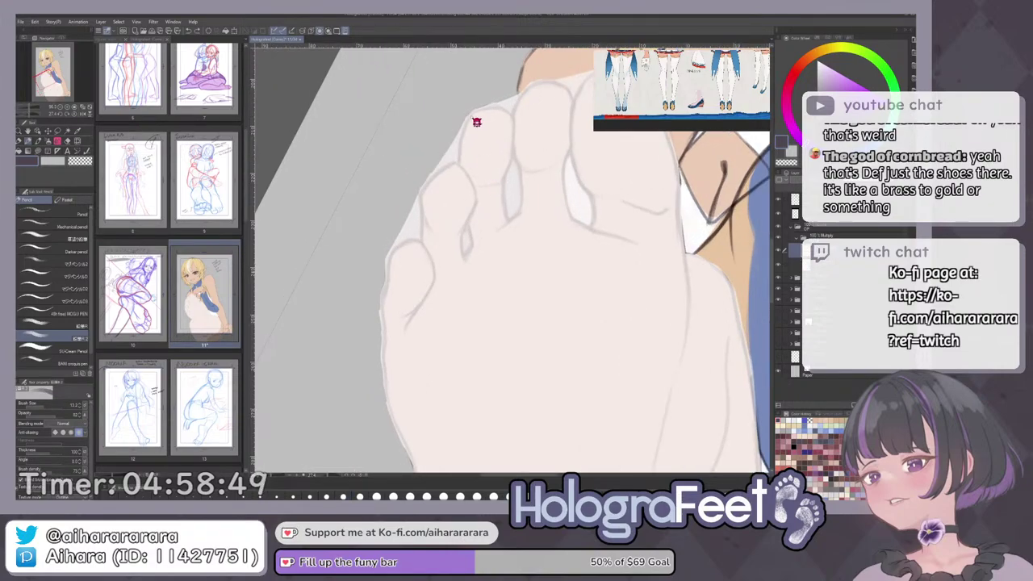
Trace the foot's outer edge from the small toes toward the heel in dark violet, within a selection of the leg shape.
left_click(474, 122)
mouse_move(454, 144)
left_mouse_down()
mouse_move(386, 261)
mouse_move(384, 344)
left_mouse_up()
left_click_drag(438, 275, 470, 118)
left_click_drag(419, 153, 401, 208)
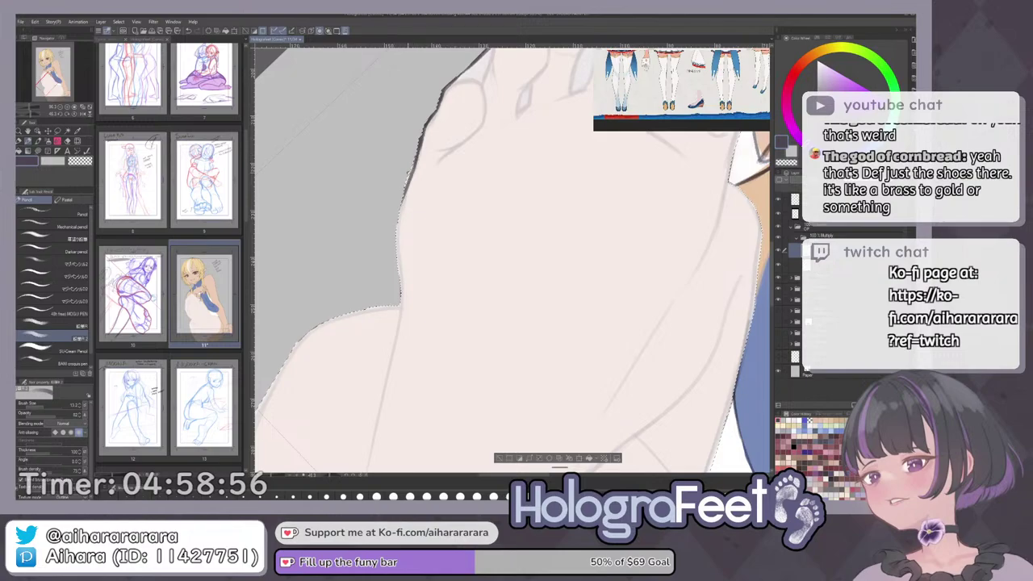
left_click_drag(417, 160, 398, 244)
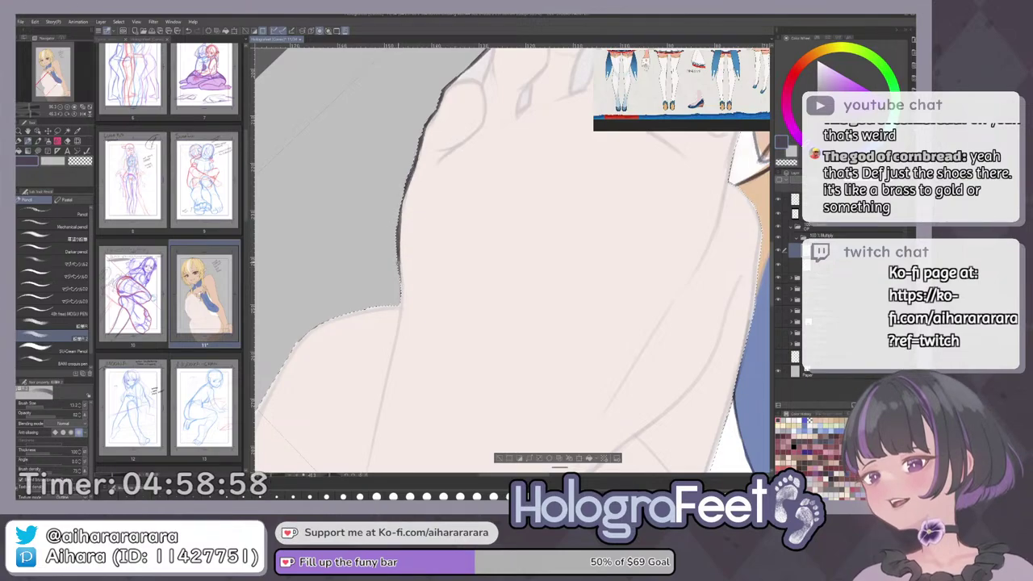
Continue the dark violet outline down the outer side of the heel and clean up the stroke.
left_click_drag(607, 138, 355, 202)
left_click_drag(587, 213, 424, 207)
left_click_drag(623, 245, 609, 203)
left_click_drag(468, 339, 609, 239)
mouse_move(678, 164)
left_mouse_down()
mouse_move(609, 239)
mouse_move(618, 234)
mouse_move(547, 280)
left_mouse_up()
key("ctrl+z")
key("ctrl+z")
mouse_move(671, 186)
left_mouse_down()
mouse_move(542, 284)
mouse_move(648, 214)
mouse_move(565, 271)
left_mouse_up()
key("c")
left_click_drag(573, 147, 579, 218)
Draw the inner side line of the foot leading to the heel.
left_click_drag(372, 215, 529, 134)
key("ctrl+z")
left_click_drag(368, 217, 530, 134)
left_click_drag(445, 176, 583, 123)
left_click_drag(597, 234, 589, 211)
key("ctrl+0")
Draw the heel's rounded contour to join the foot's inner and outer lines, cleaning up the overlap.
left_click_drag(533, 284, 589, 299)
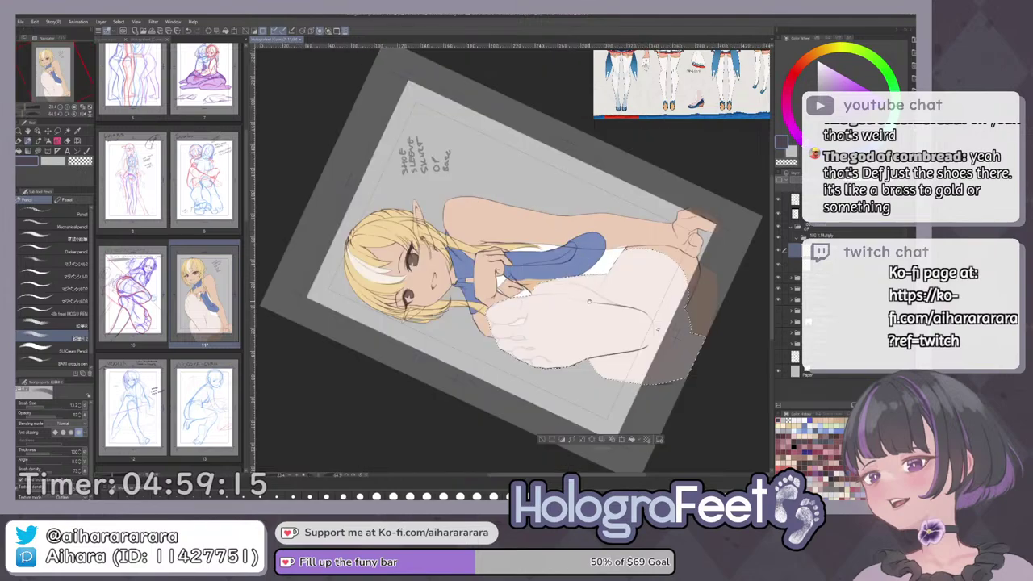
left_click_drag(705, 267, 696, 207)
mouse_move(669, 261)
left_mouse_down()
mouse_move(683, 305)
mouse_move(607, 262)
mouse_move(590, 205)
left_mouse_up()
mouse_move(565, 253)
left_mouse_down()
mouse_move(613, 251)
mouse_move(686, 194)
mouse_move(628, 157)
mouse_move(536, 173)
left_mouse_up()
key("ctrl+z")
mouse_move(685, 204)
left_mouse_down()
mouse_move(637, 160)
mouse_move(554, 158)
mouse_move(507, 208)
left_mouse_up()
mouse_move(538, 164)
left_mouse_down()
mouse_move(481, 259)
mouse_move(487, 244)
left_mouse_up()
key("ctrl+z")
key("c")
left_click_drag(537, 170, 531, 179)
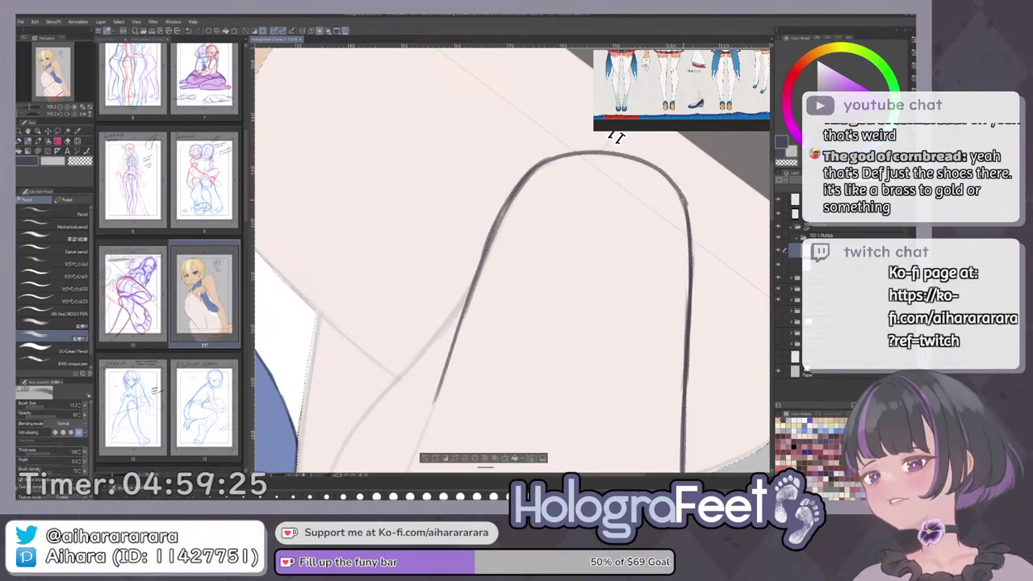
left_click_drag(691, 254, 704, 88)
Extend the foot's inner side line from the heel toward the ball of the foot.
mouse_move(557, 174)
left_mouse_down()
mouse_move(589, 219)
mouse_move(604, 202)
mouse_move(556, 179)
left_mouse_up()
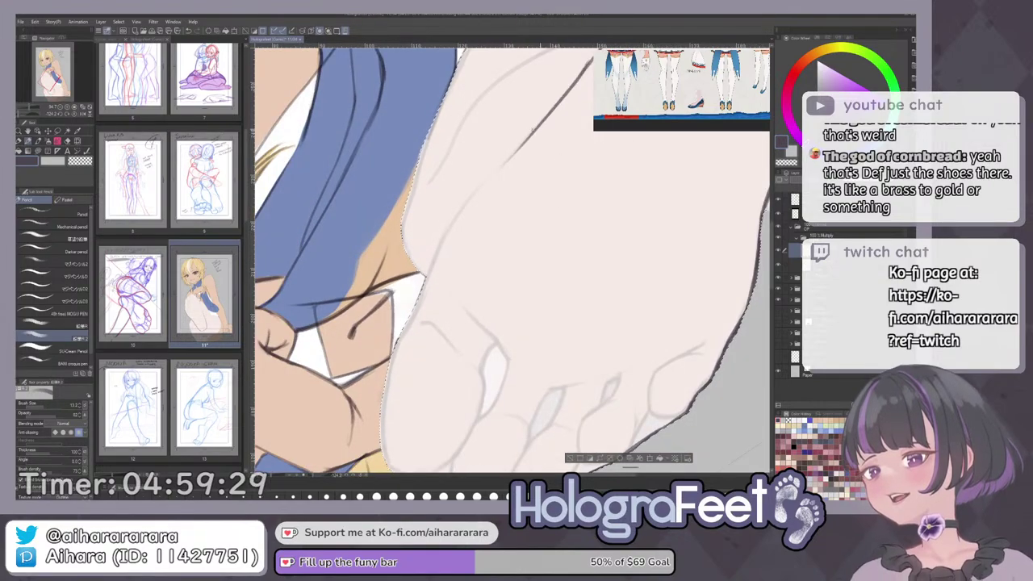
left_click_drag(583, 73, 491, 174)
key("ctrl+z")
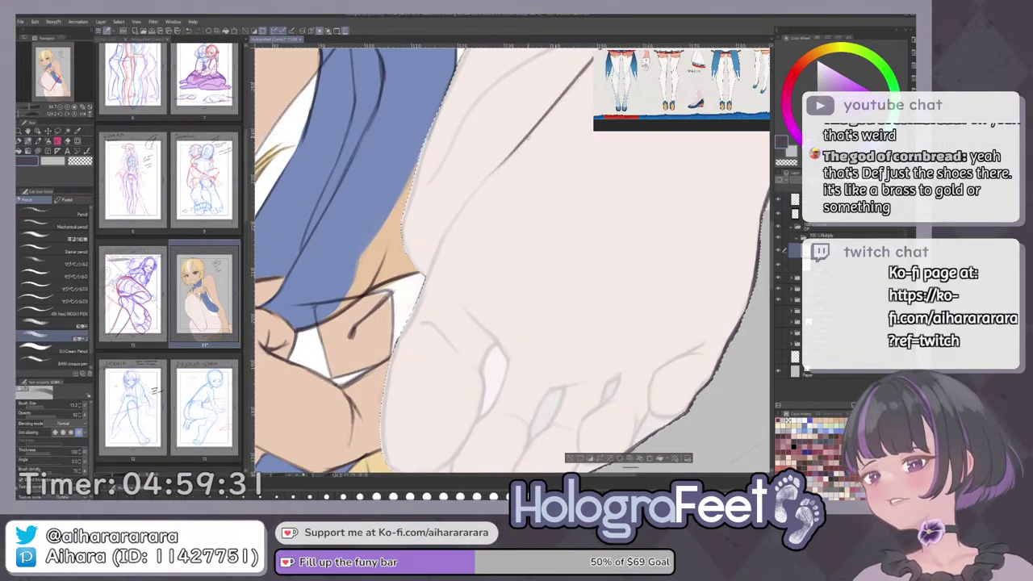
left_click_drag(453, 219, 422, 306)
left_click_drag(433, 308, 439, 249)
key("ctrl+z")
left_click_drag(471, 144, 428, 233)
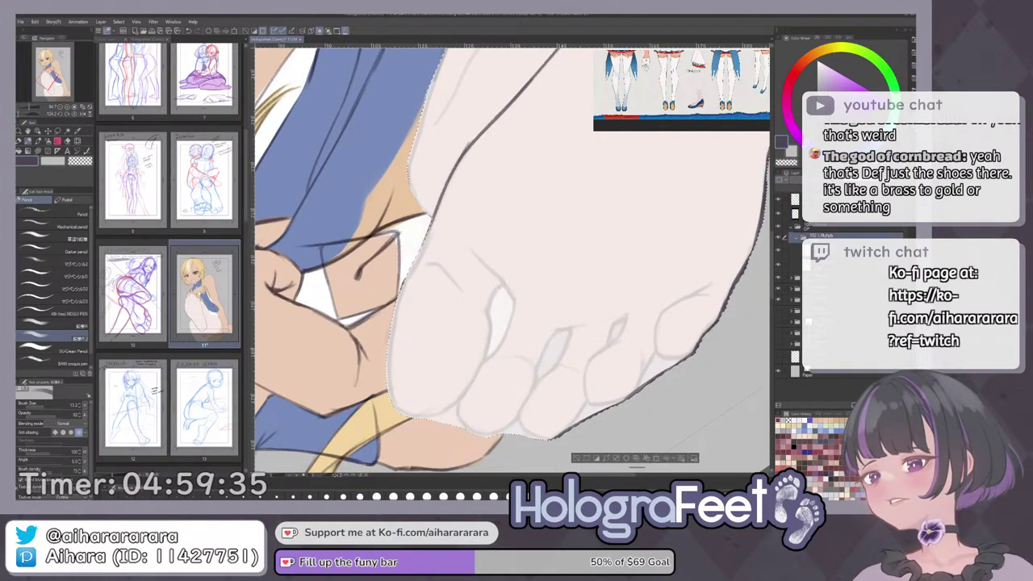
Set the Multiply folder's blending mode to Through and outline the big toe's outer edge on the line layer.
left_click(840, 237)
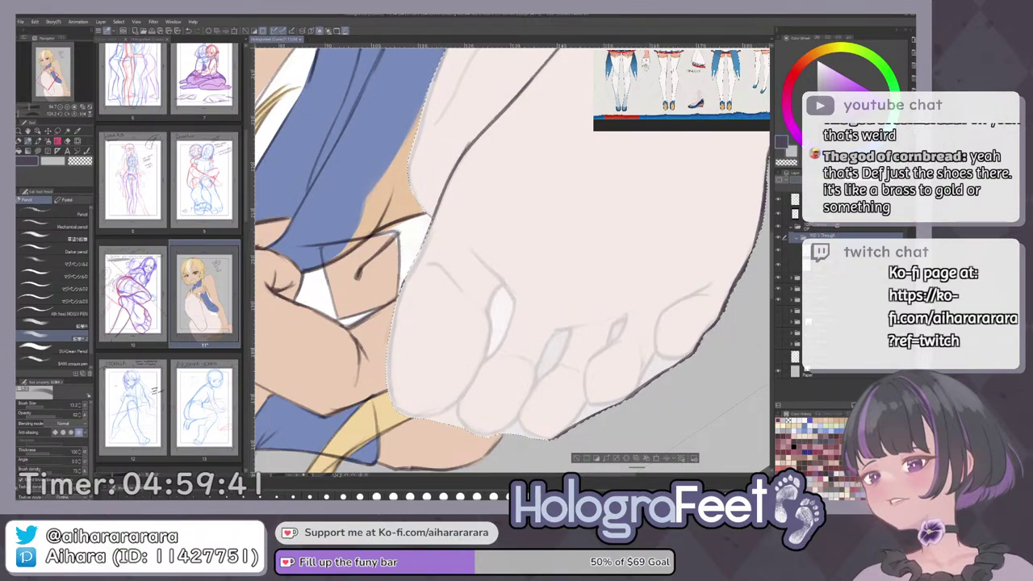
left_click(839, 250)
mouse_move(435, 215)
left_mouse_down()
mouse_move(404, 282)
mouse_move(390, 399)
left_mouse_up()
left_click_drag(390, 357, 400, 413)
mouse_move(612, 274)
left_mouse_down()
mouse_move(609, 243)
mouse_move(570, 184)
left_mouse_up()
left_click_drag(570, 184, 487, 118)
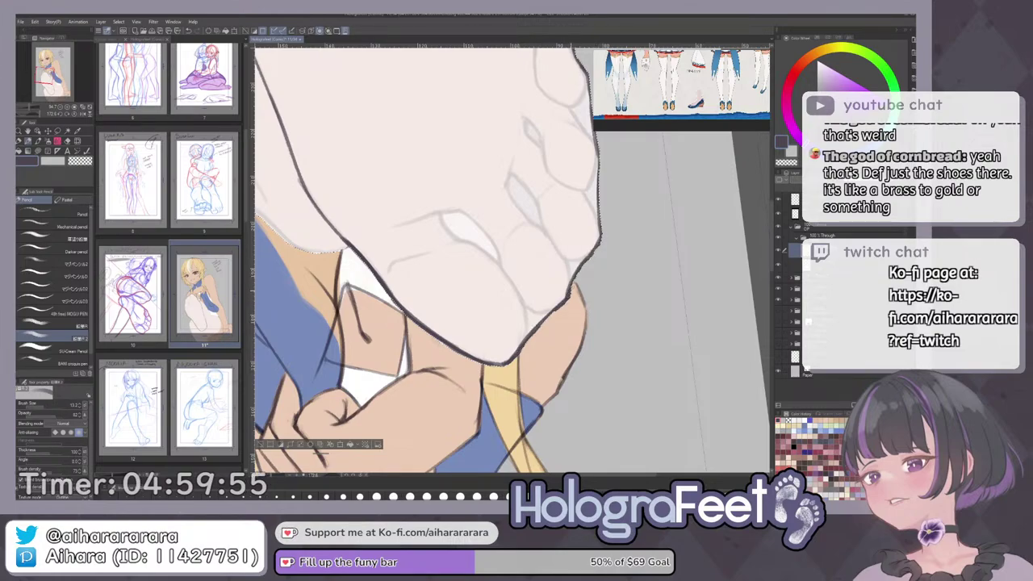
Outline the thigh's outer edge from where it meets the heel down past the page border.
key("ctrl+0")
left_click_drag(457, 448, 420, 280)
mouse_move(434, 210)
left_mouse_down()
mouse_move(501, 210)
mouse_move(415, 221)
mouse_move(396, 272)
left_mouse_up()
mouse_move(588, 164)
left_mouse_down()
mouse_move(554, 145)
mouse_move(431, 170)
left_mouse_up()
mouse_move(484, 323)
left_mouse_down()
mouse_move(444, 279)
mouse_move(343, 244)
left_mouse_up()
left_click_drag(574, 151, 528, 135)
left_click_drag(375, 353, 484, 322)
key("ctrl+z")
mouse_move(375, 352)
left_mouse_down()
mouse_move(472, 329)
mouse_move(423, 338)
left_mouse_up()
left_click_drag(568, 286, 568, 235)
left_click_drag(533, 342, 525, 249)
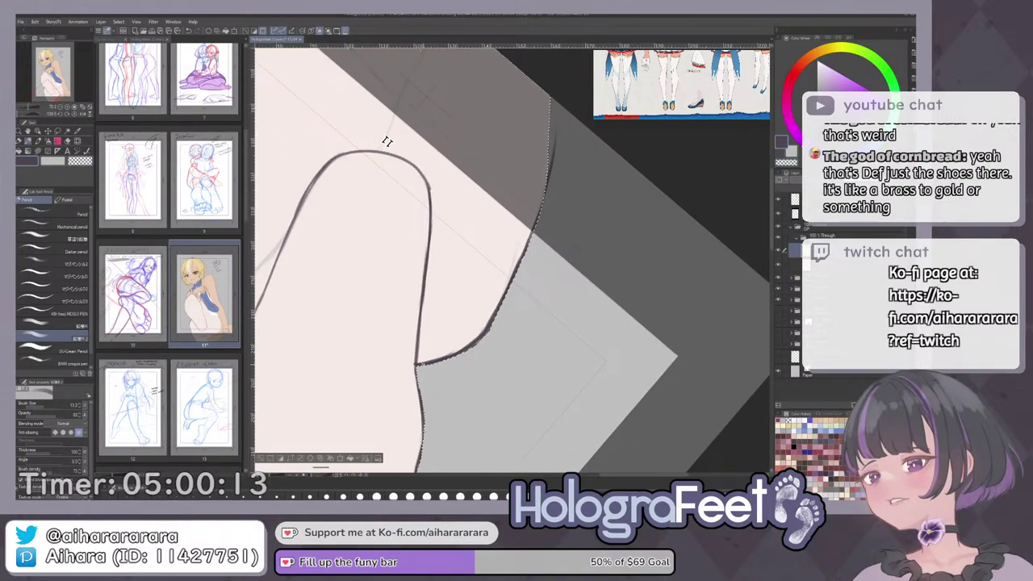
Draw the curved ankle line above the heel and outline the shin's edge beside the blue sleeve.
mouse_move(455, 322)
left_mouse_down()
mouse_move(630, 285)
mouse_move(651, 347)
mouse_move(680, 251)
left_mouse_up()
left_click_drag(520, 152, 420, 266)
key("ctrl+z")
mouse_move(507, 171)
left_mouse_down()
mouse_move(415, 273)
mouse_move(406, 315)
left_mouse_up()
left_click_drag(560, 155, 586, 171)
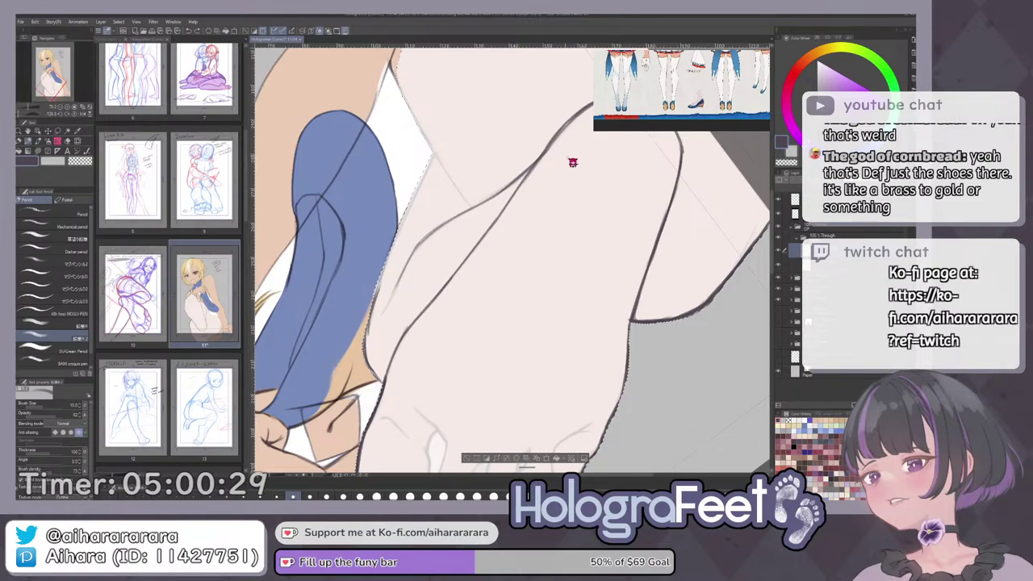
left_click_drag(646, 169, 663, 198)
left_click_drag(357, 313, 365, 313)
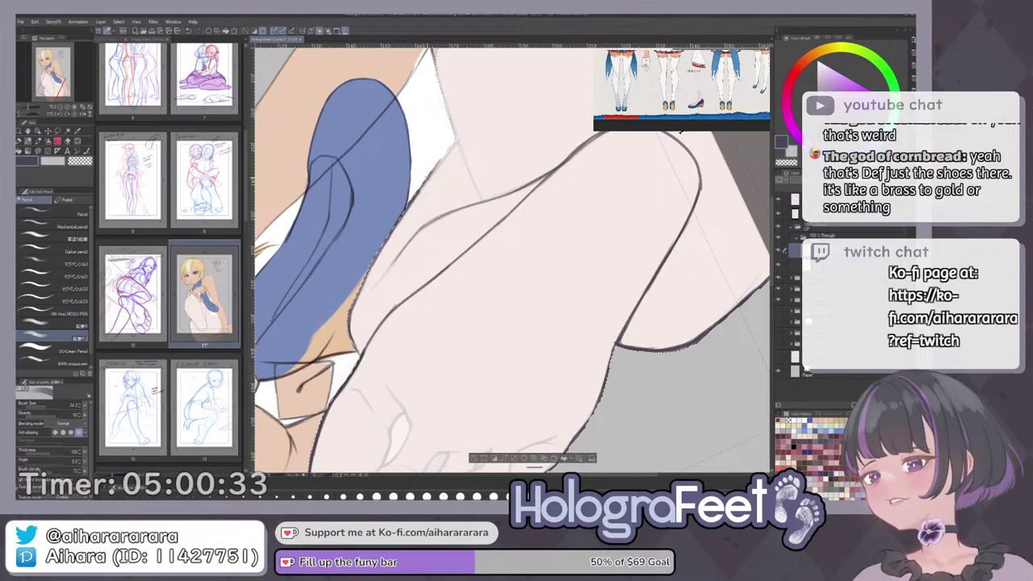
Draw the thigh's edge line from beside the white cloth down to the ankle curve.
left_click_drag(681, 130, 600, 381)
left_click_drag(436, 206, 400, 307)
key("ctrl+z")
left_click_drag(421, 249, 406, 303)
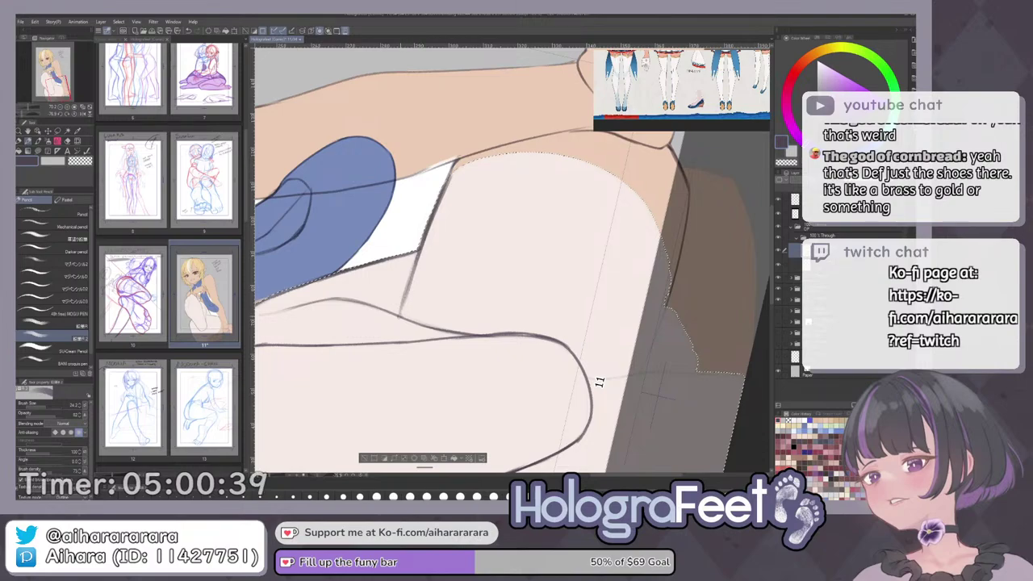
left_click_drag(600, 381, 648, 313)
left_click_drag(416, 214, 557, 136)
key("ctrl+z")
left_click_drag(416, 215, 467, 161)
key("ctrl+z")
key("ctrl+z")
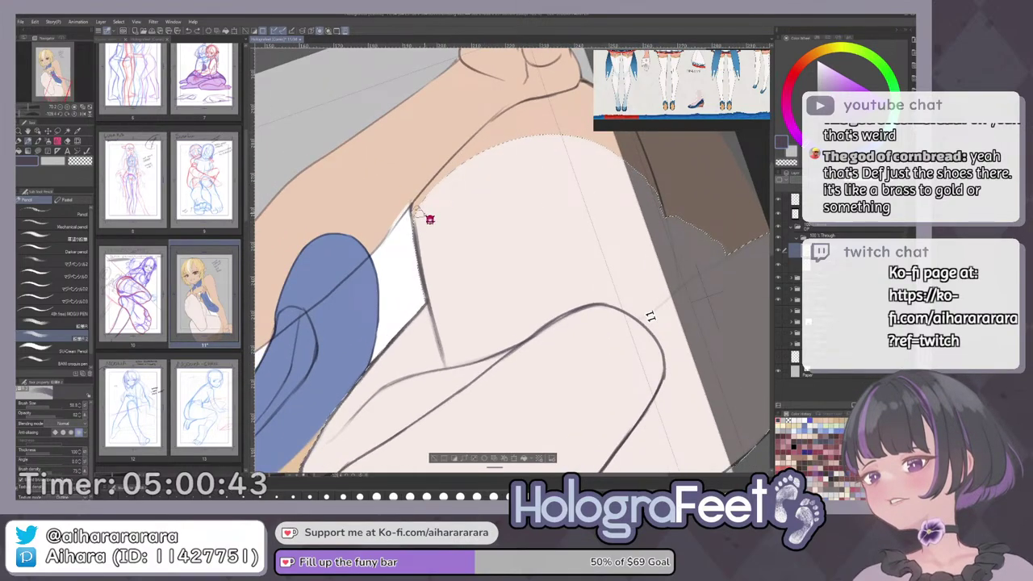
Outline the thigh's rounded edge along the pale fill, from the white cloth past the wrist toward the page border.
mouse_move(414, 217)
left_mouse_down()
mouse_move(431, 192)
mouse_move(504, 143)
left_mouse_up()
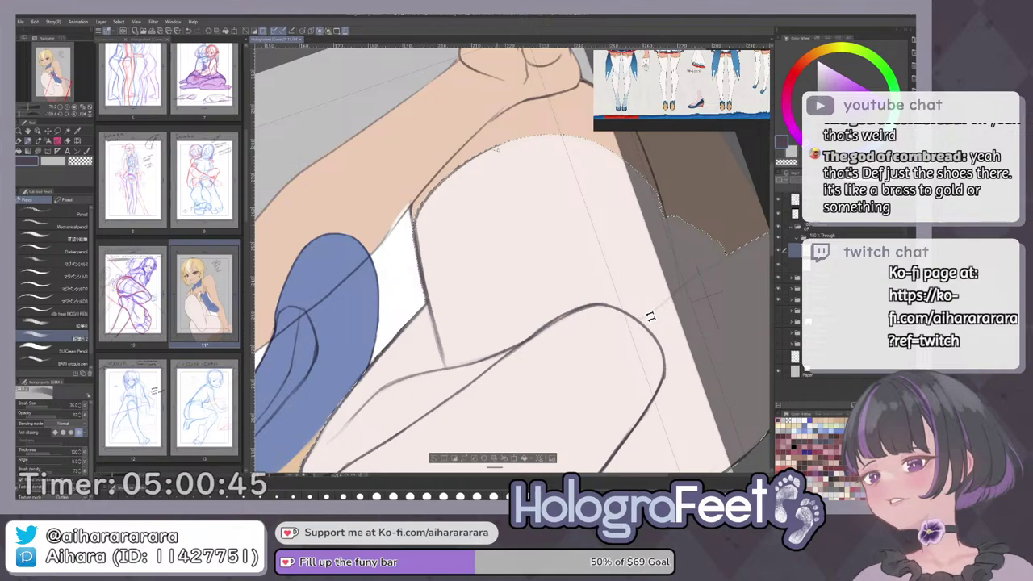
mouse_move(605, 133)
left_mouse_down()
mouse_move(525, 103)
mouse_move(474, 109)
left_mouse_up()
mouse_move(410, 220)
left_mouse_down()
mouse_move(414, 193)
mouse_move(466, 127)
left_mouse_up()
key("ctrl+z")
left_click_drag(408, 246, 435, 154)
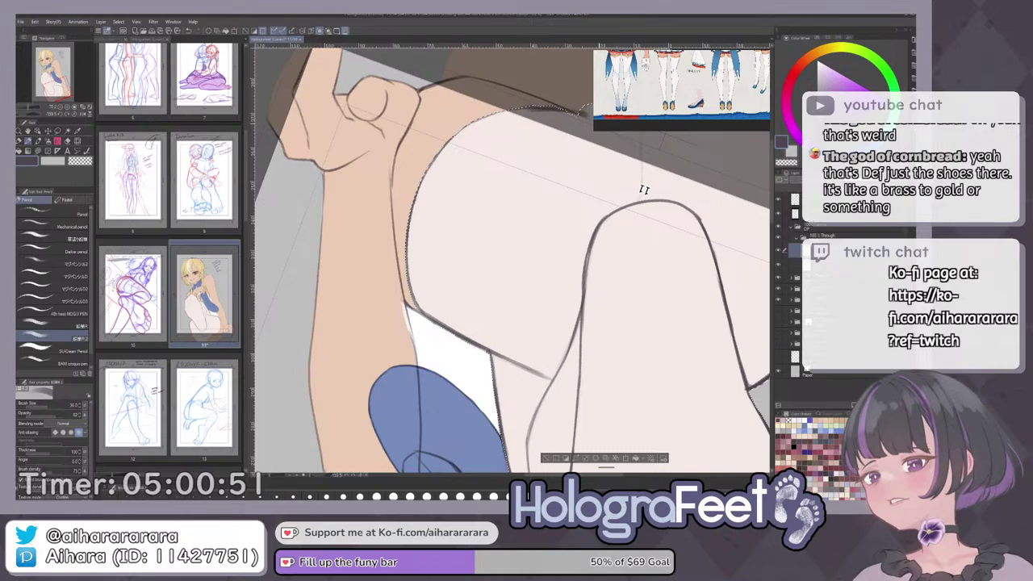
Erase the excess thickness from the thigh's edge line between the white cloth and the ankle curve.
key("ctrl+0")
mouse_move(539, 348)
left_mouse_down()
mouse_move(510, 240)
mouse_move(488, 283)
left_mouse_up()
scroll(482, 314, "up", 4)
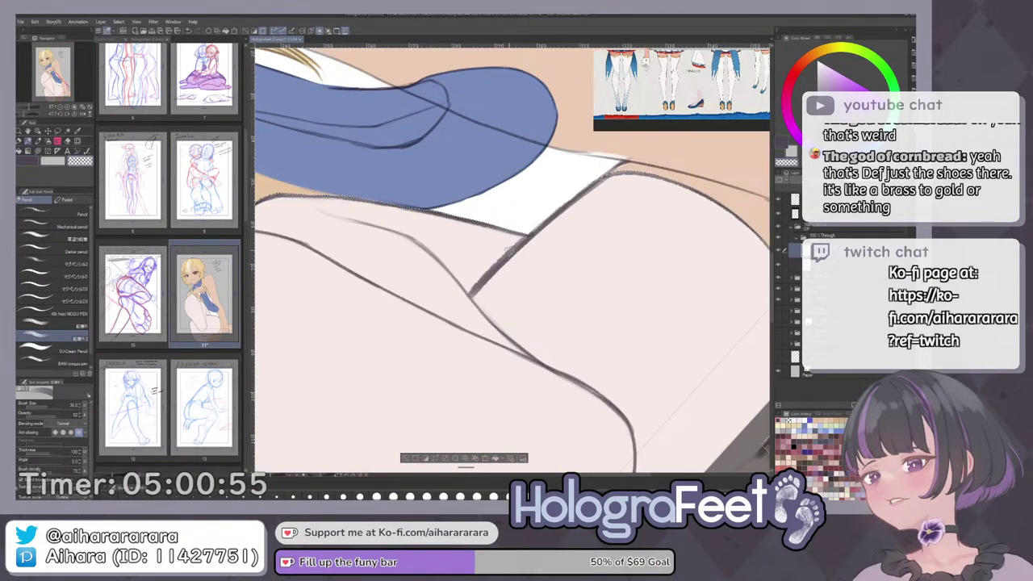
left_click_drag(523, 240, 487, 287)
mouse_move(523, 245)
left_mouse_down()
mouse_move(489, 293)
mouse_move(476, 292)
left_mouse_up()
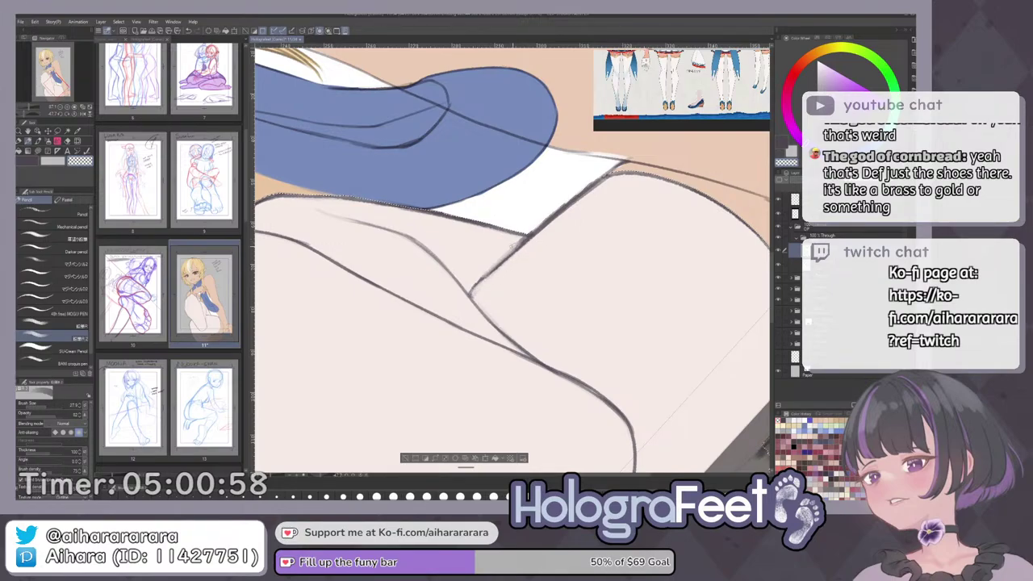
left_click_drag(518, 245, 484, 279)
Redraw the thigh's edge line darker from the white cloth to the ankle curve and tidy the junction where they meet.
key("c")
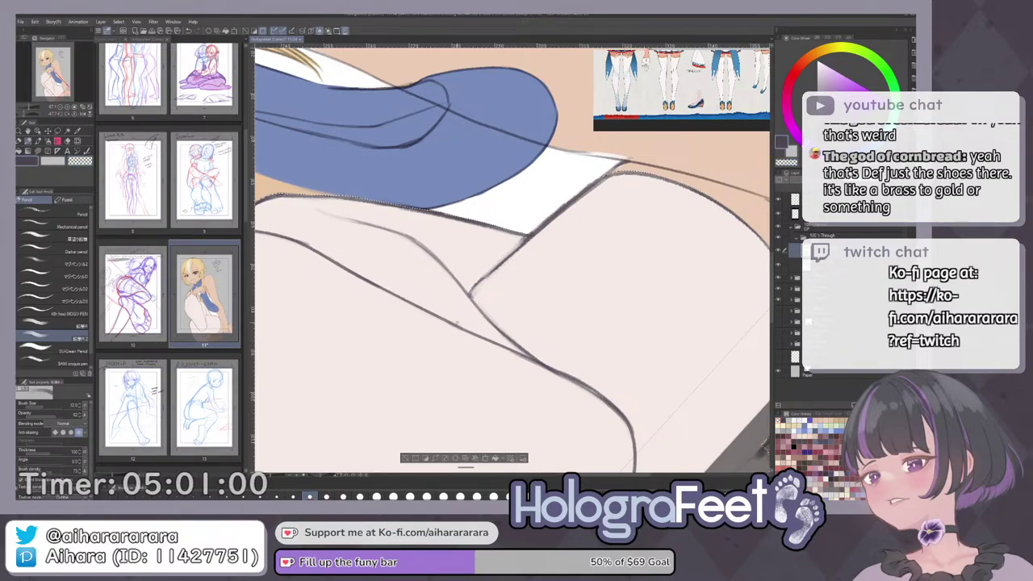
left_click_drag(529, 238, 470, 294)
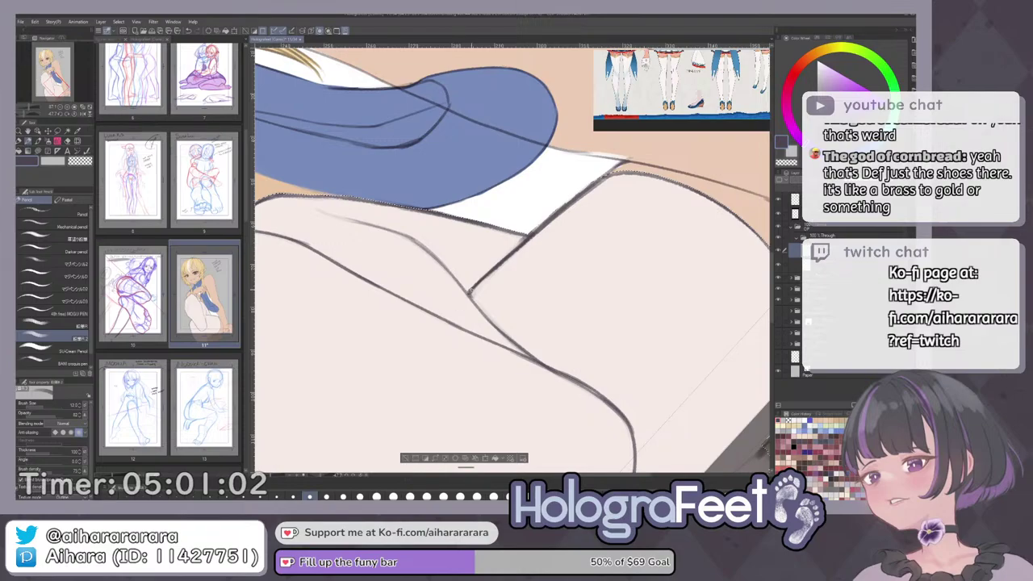
left_click_drag(542, 227, 473, 291)
key("asciicircum")
key("asciicircum")
key("asciicircum")
key("c")
key("c")
mouse_move(537, 248)
left_mouse_down()
mouse_move(541, 256)
mouse_move(503, 261)
mouse_move(514, 246)
mouse_move(469, 259)
left_mouse_up()
mouse_move(470, 222)
left_mouse_down()
mouse_move(468, 270)
mouse_move(473, 231)
left_mouse_up()
key("c")
key("c")
left_click_drag(471, 313, 477, 344)
Draw the short fold line from the underside of the heel down across the page border.
key("ctrl+0")
key("ctrl+plus")
left_click_drag(536, 426, 523, 306)
key("ctrl+plus")
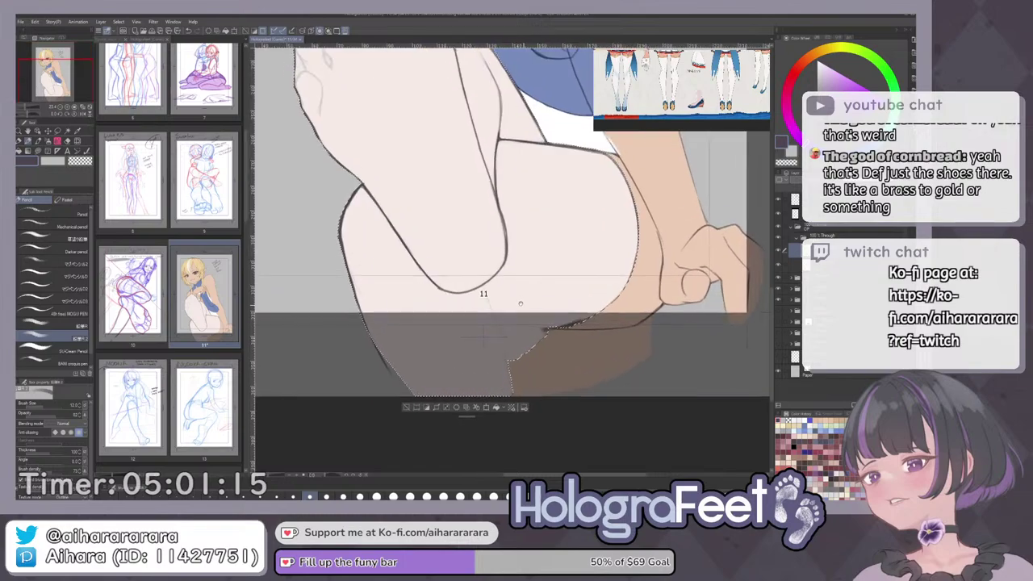
scroll(522, 306, "up", 4)
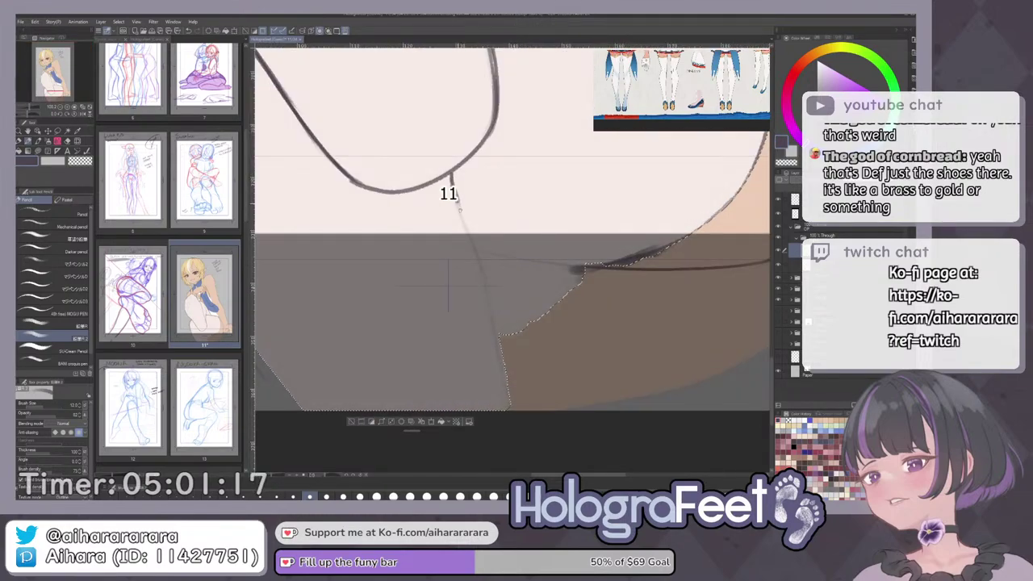
left_click_drag(459, 212, 482, 270)
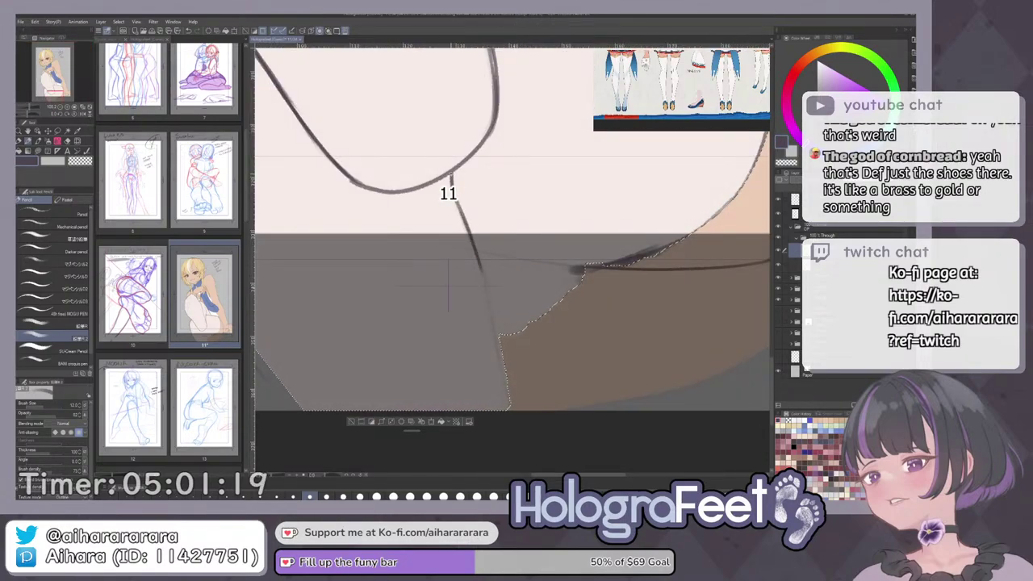
Turn the leg's fill solid white over the faint toe sketch and bring the foot reference photo into view.
key("ctrl+0")
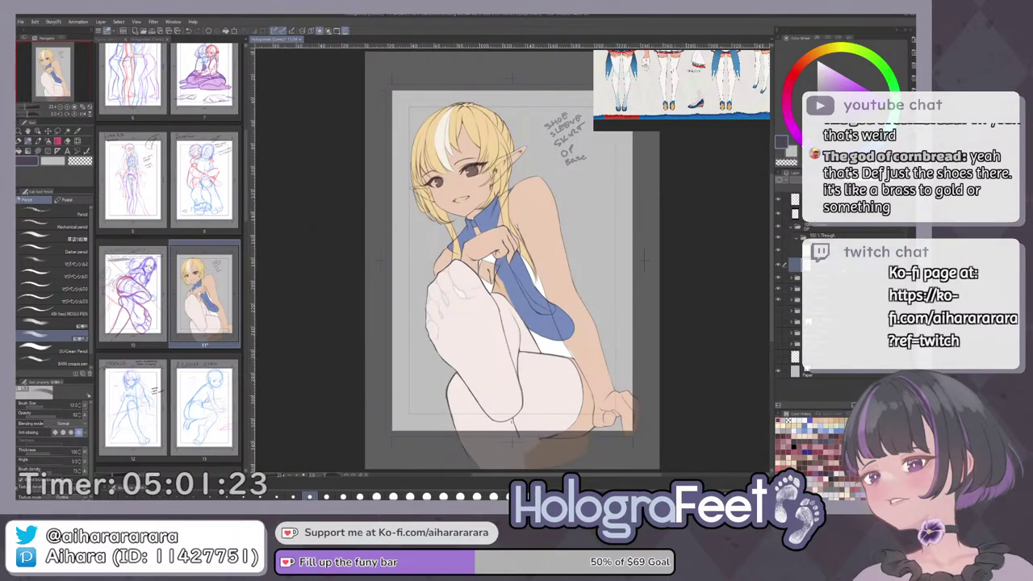
key("ctrl+z")
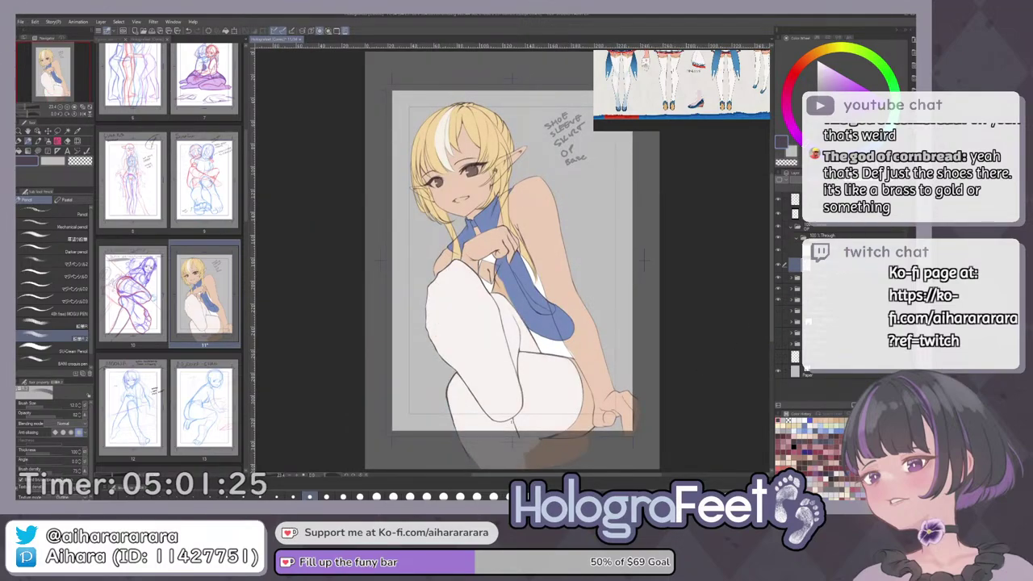
key("h")
key("h")
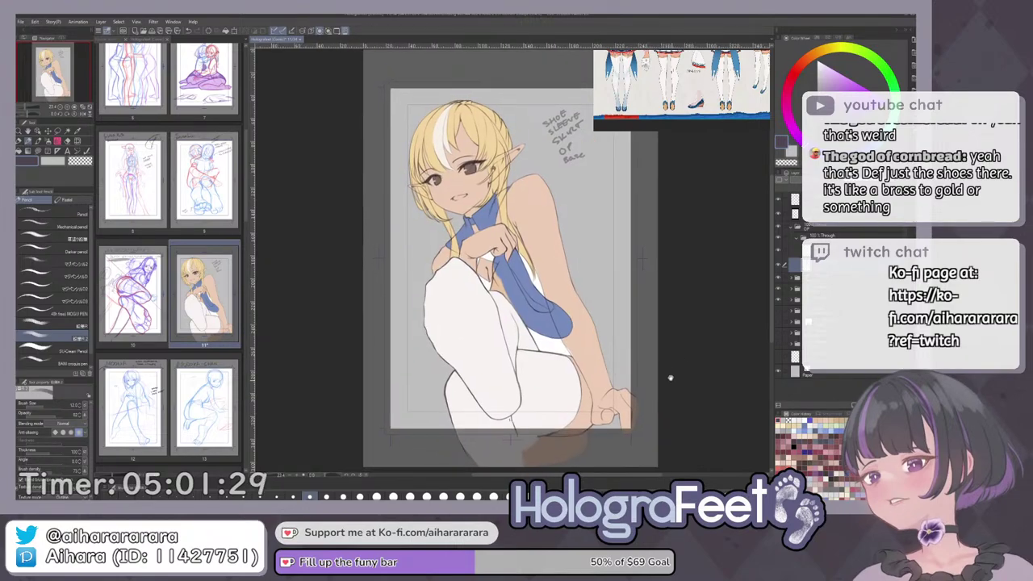
left_click_drag(663, 408, 646, 313)
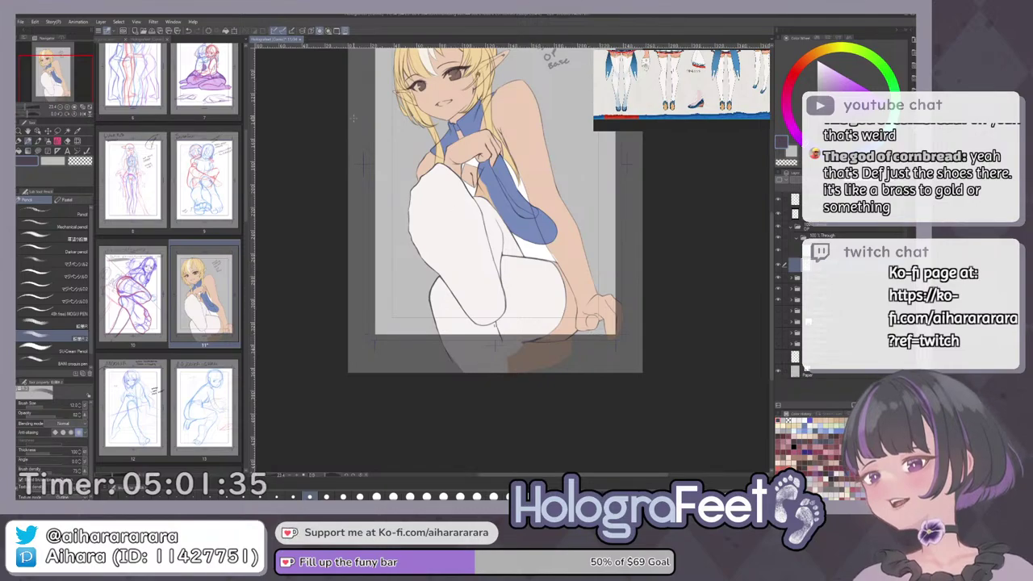
scroll(694, 93, "down", 5)
scroll(720, 111, "up", 3)
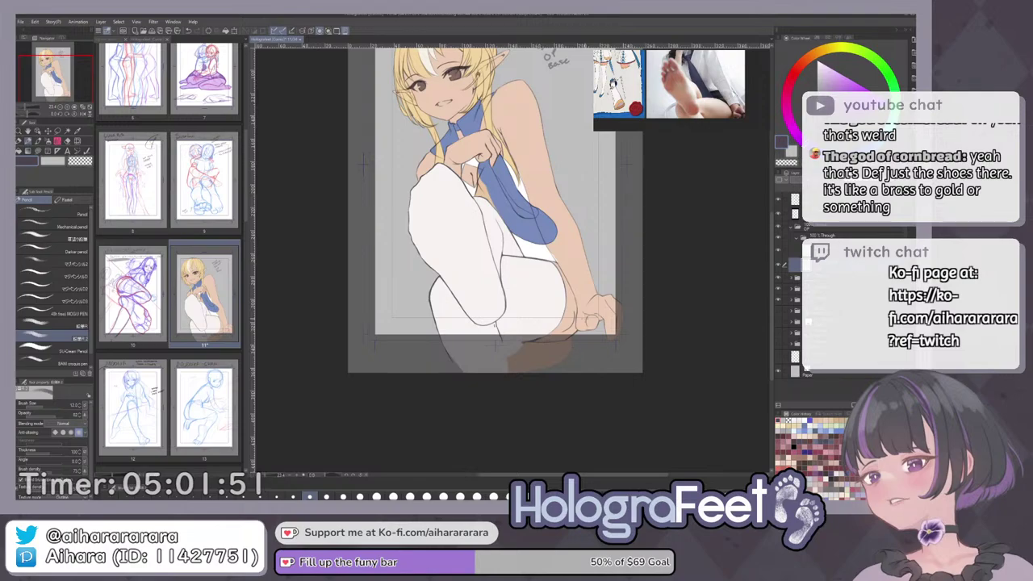
Draw a second, wider outline for the thigh's rounded edge, from the white cloth past the wrist and over the page border.
mouse_move(565, 284)
left_mouse_down()
mouse_move(567, 327)
mouse_move(645, 235)
mouse_move(622, 159)
left_mouse_up()
scroll(540, 202, "up", 4)
left_click_drag(445, 251, 551, 185)
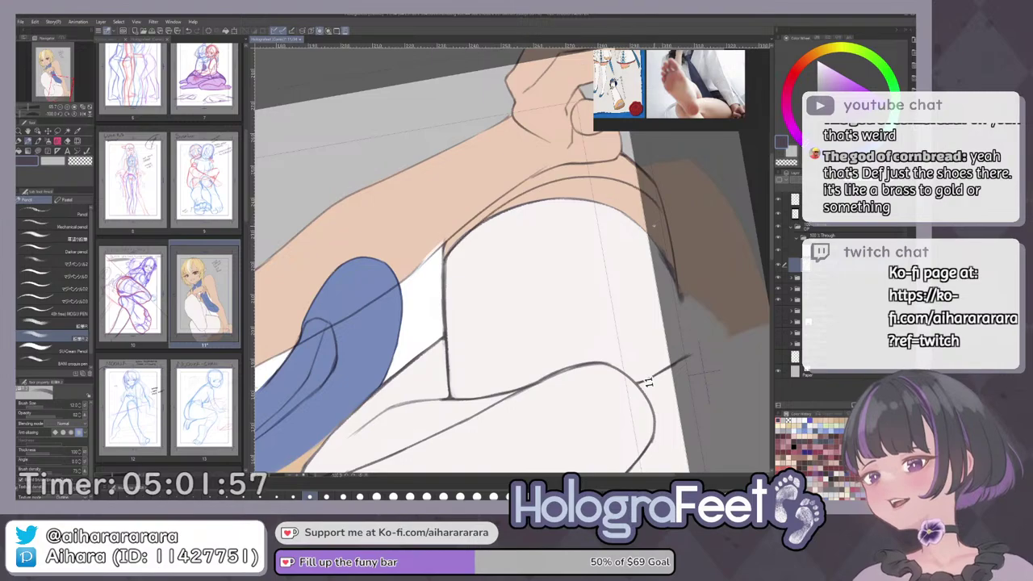
left_click_drag(502, 203, 657, 171)
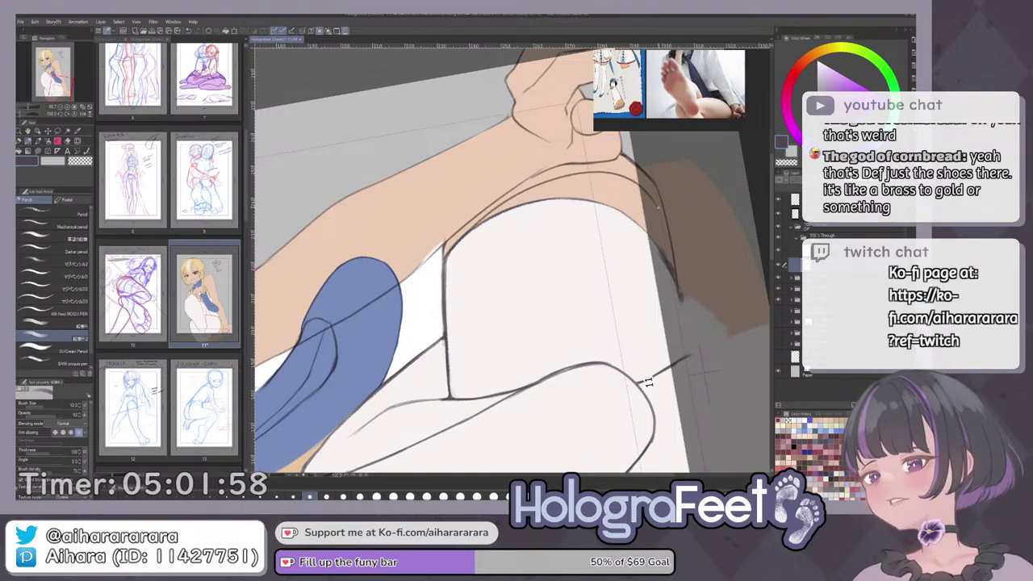
Try to extend the leg's white fill with a brush from the old thigh outline to the wider one.
key("ctrl+0")
left_click_drag(663, 375, 636, 265)
key("o")
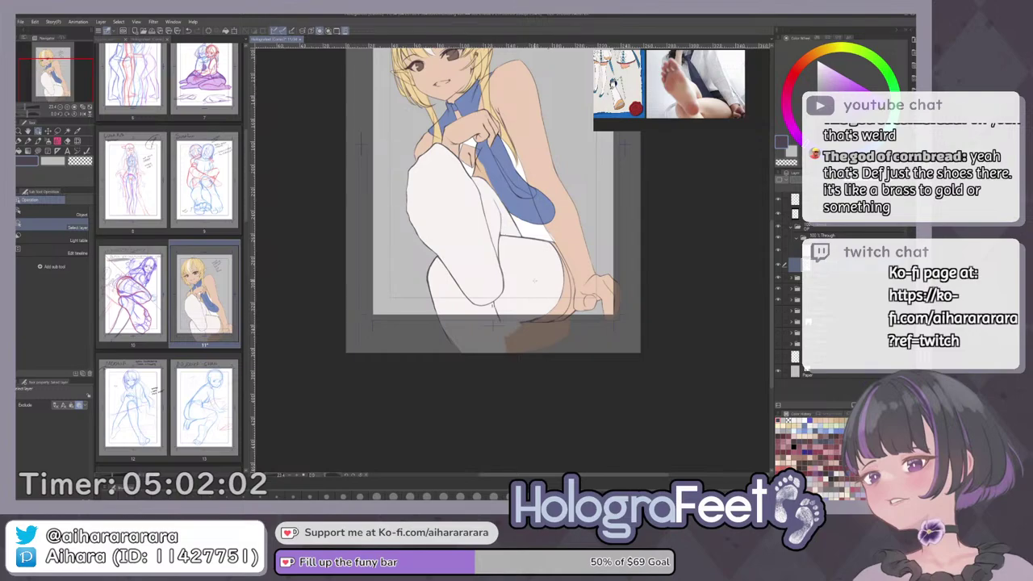
key("i")
left_click(538, 279)
key("b")
mouse_move(511, 313)
left_mouse_down()
mouse_move(552, 295)
mouse_move(550, 233)
left_mouse_up()
scroll(549, 233, "up", 5)
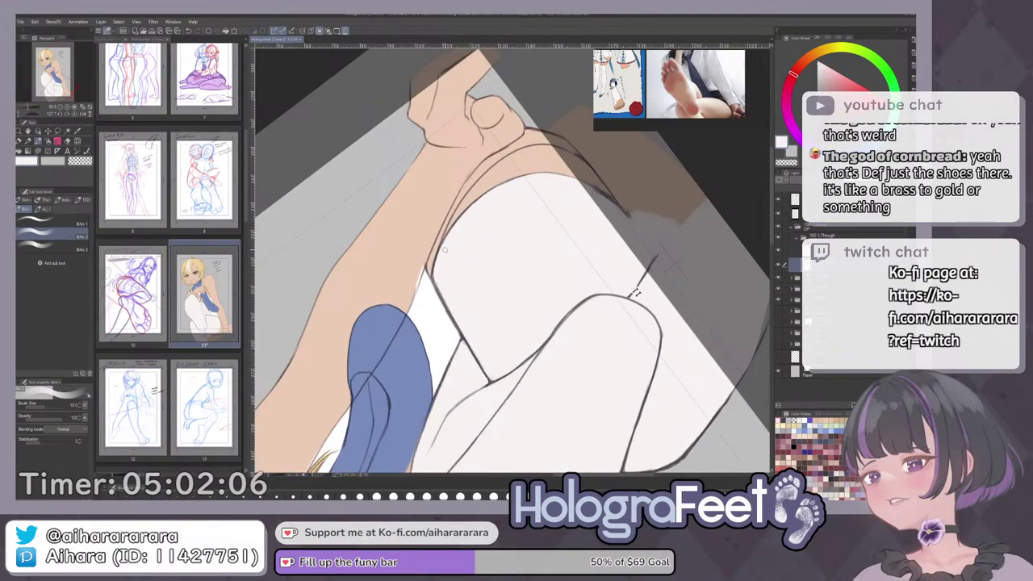
left_click_drag(453, 232, 522, 159)
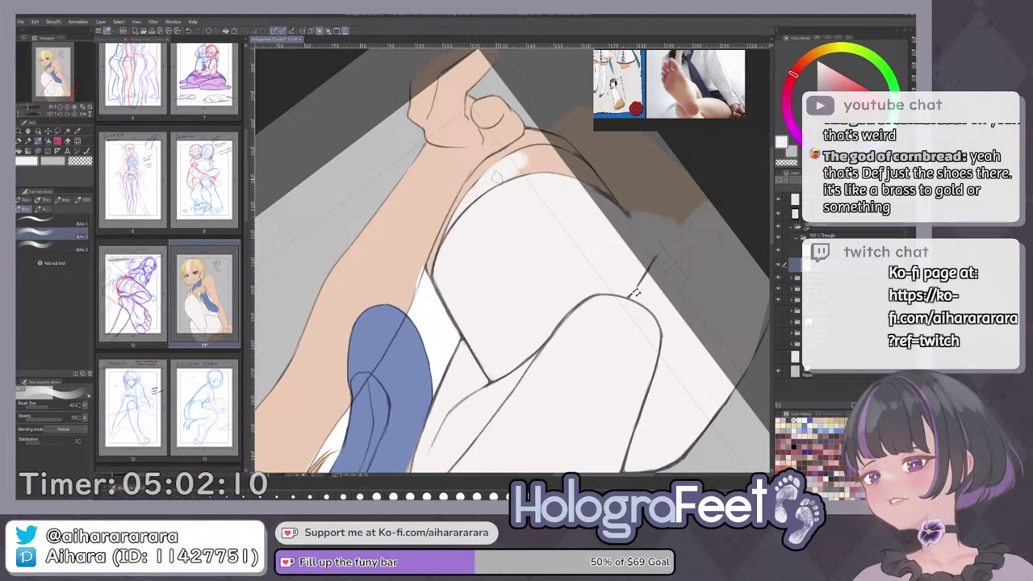
key("minus")
key("minus")
key("minus")
left_click_drag(639, 260, 720, 297)
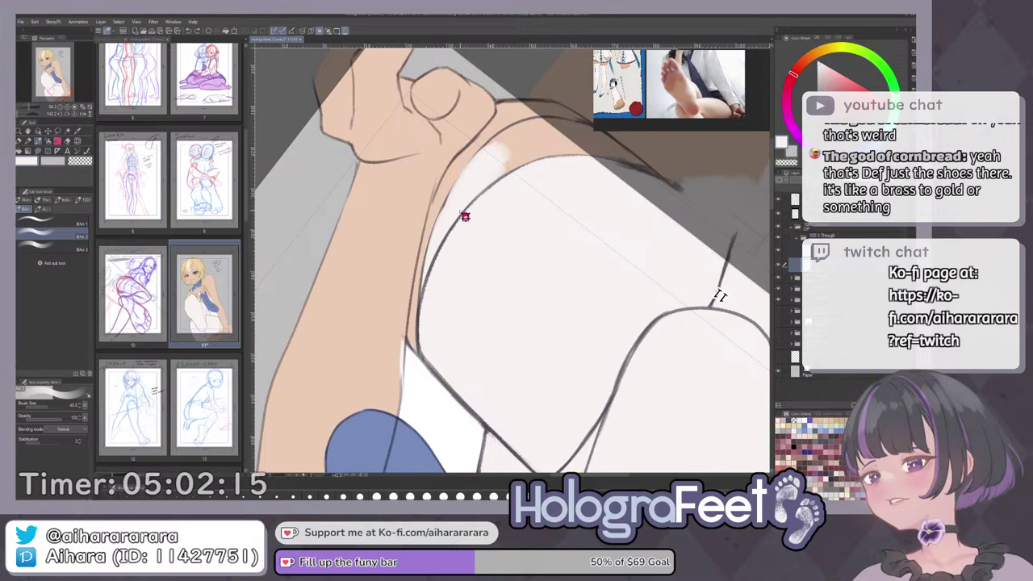
Undo the added fill and compare the thigh with and without its wider outline, ending with the wider outline restored.
left_click(781, 257)
left_click(781, 256)
key("ctrl+z")
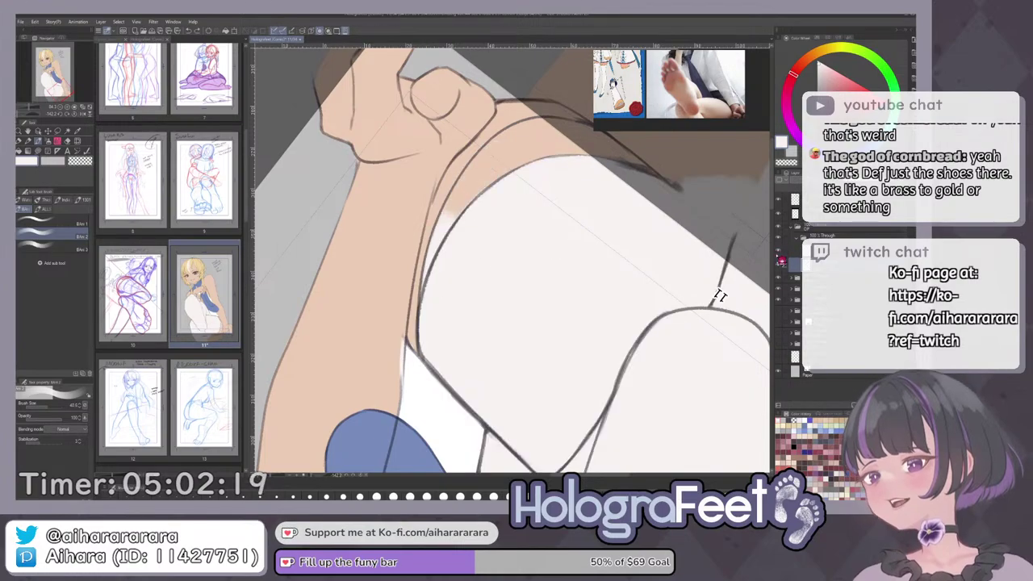
key("ctrl+z")
key("ctrl+y")
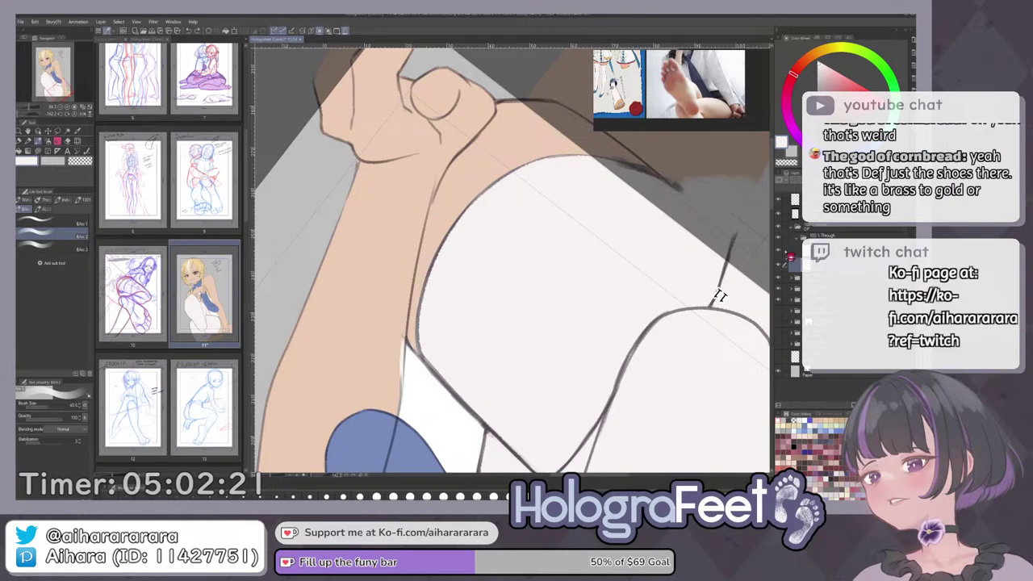
key("ctrl+z")
key("ctrl+z")
key("ctrl+z")
key("ctrl+y")
key("ctrl+z")
key("ctrl+y")
left_click(795, 251)
left_click(811, 419)
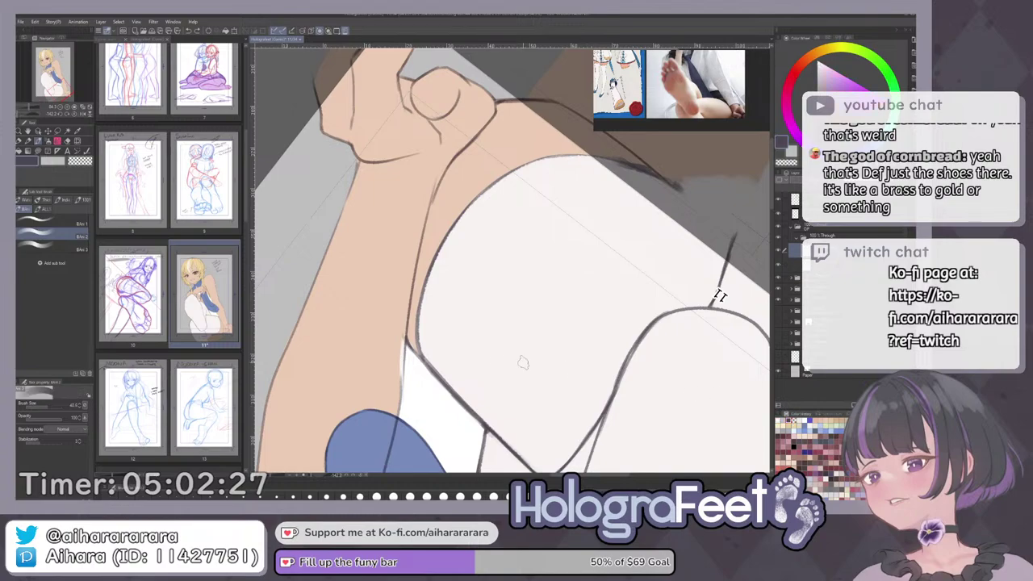
key("p")
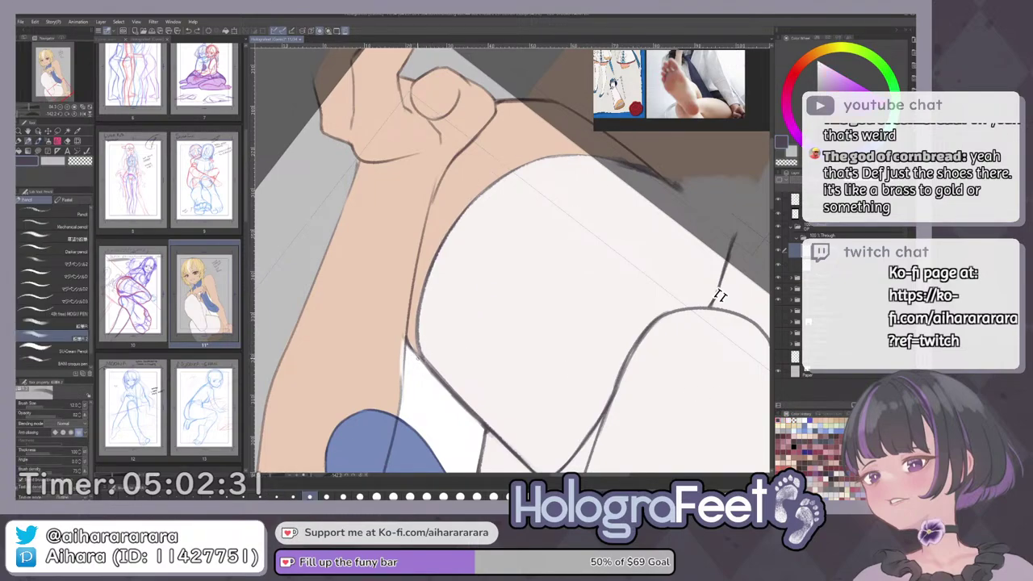
mouse_move(419, 315)
left_mouse_down()
mouse_move(604, 135)
mouse_move(654, 169)
mouse_move(599, 137)
mouse_move(416, 329)
left_mouse_up()
key("ctrl+z")
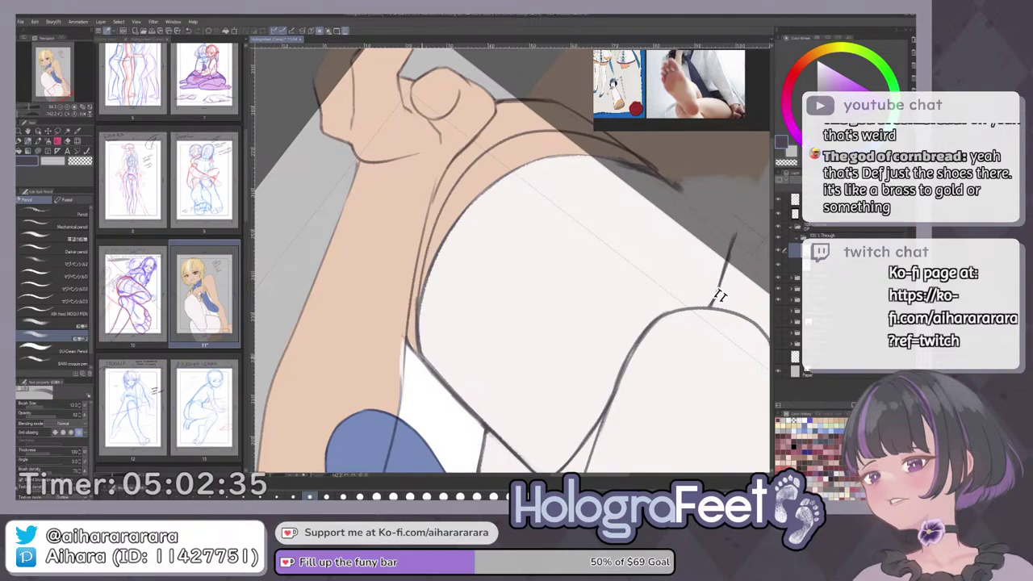
Sample the leg's white on the layer below the line art and begin painting the gap inside the wider thigh outline.
key("c")
key("ctrl+0")
key("ctrl+plus")
left_click_drag(612, 373, 557, 182)
key("alt+bracketleft")
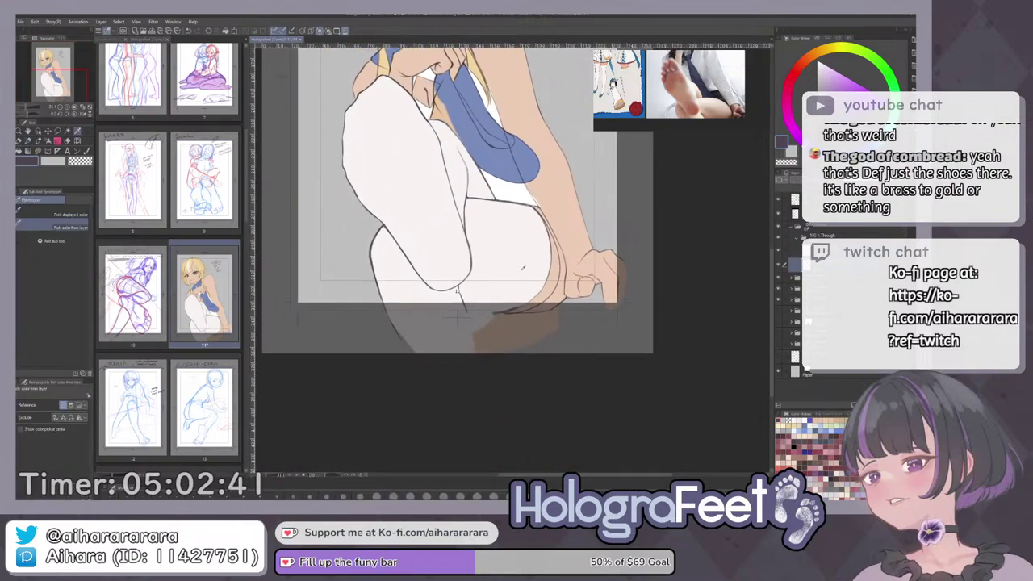
left_click(526, 272, "alt")
key("b")
mouse_move(638, 283)
left_mouse_down()
mouse_move(533, 116)
mouse_move(500, 117)
left_mouse_up()
key("p")
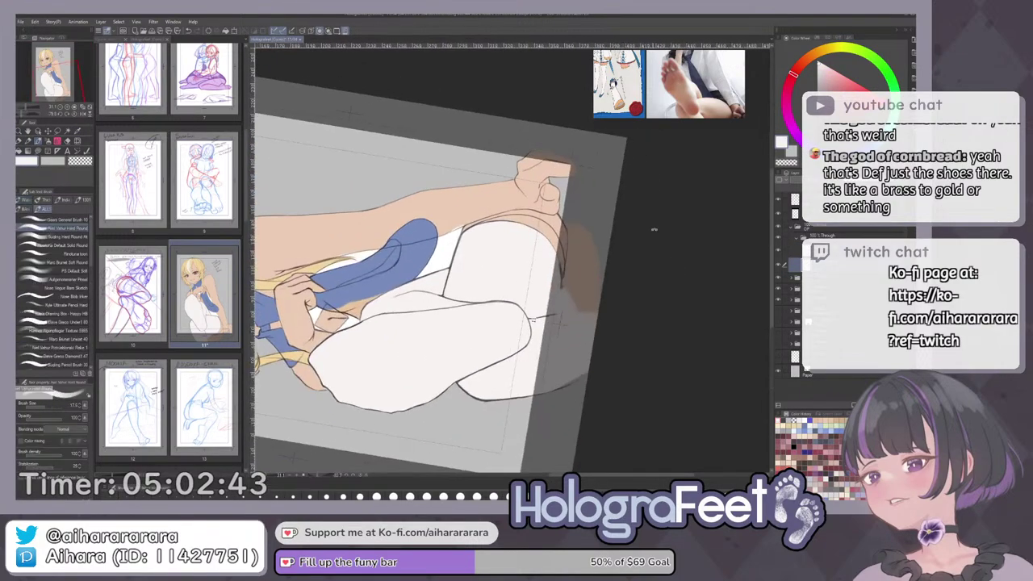
left_click_drag(655, 233, 596, 141)
left_click_drag(489, 252, 505, 242)
left_click_drag(479, 189, 450, 221)
Fill the rest of the skin-coloured band up to the wider thigh outline in white with a larger brush.
key("bracketright")
left_click_drag(425, 260, 488, 179)
left_click_drag(452, 219, 544, 134)
left_click_drag(497, 164, 529, 139)
mouse_move(515, 190)
left_mouse_down()
mouse_move(485, 196)
mouse_move(433, 296)
mouse_move(454, 218)
mouse_move(621, 178)
mouse_move(536, 179)
left_mouse_up()
key("bracketright")
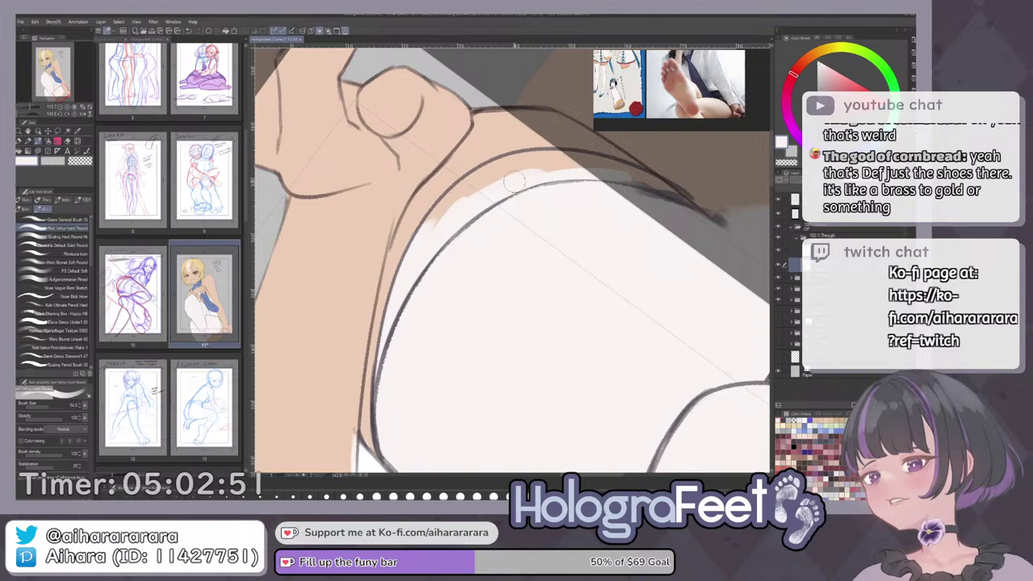
left_click_drag(428, 230, 505, 179)
left_click_drag(570, 217, 536, 195)
mouse_move(436, 242)
left_mouse_down()
mouse_move(458, 184)
mouse_move(437, 218)
mouse_move(490, 157)
mouse_move(469, 178)
mouse_move(555, 129)
mouse_move(532, 142)
mouse_move(633, 127)
mouse_move(567, 127)
left_mouse_up()
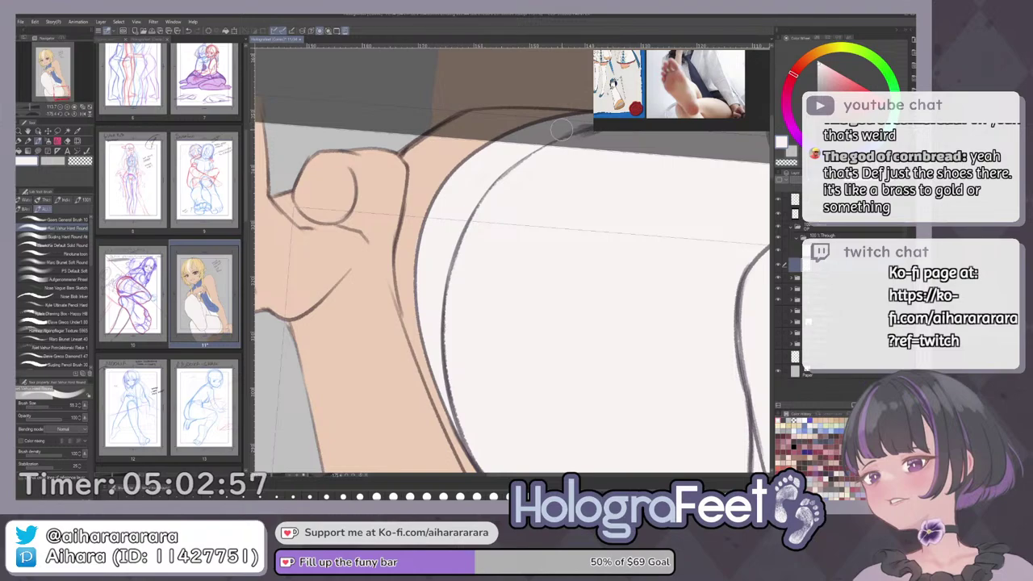
mouse_move(610, 242)
left_mouse_down()
mouse_move(605, 327)
mouse_move(534, 365)
left_mouse_up()
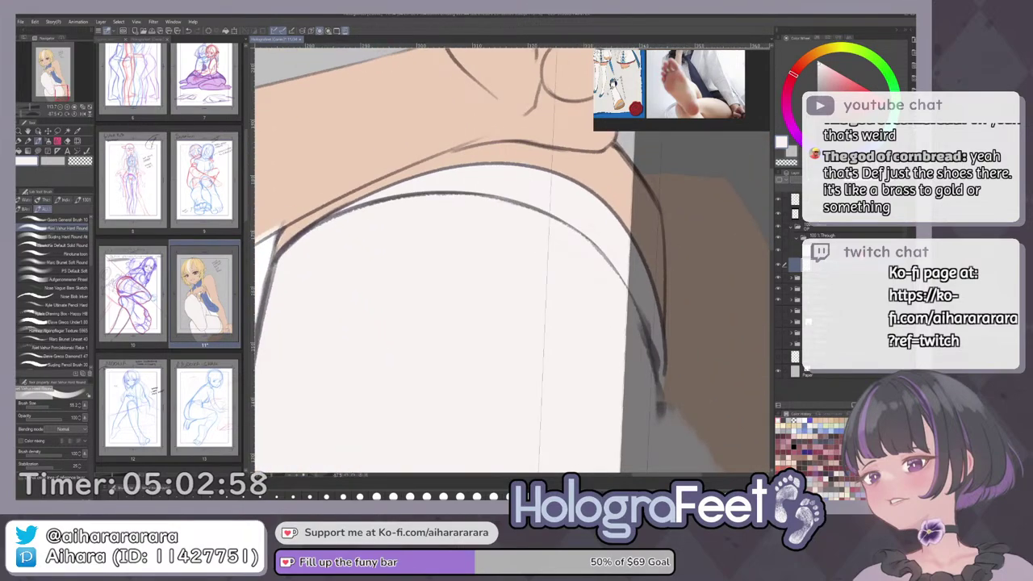
Erase the old inner thigh outline on the line layer, leaving only the wider contour.
key("alt+bracketright")
key("e")
left_click_drag(452, 266, 491, 280)
mouse_move(366, 272)
left_mouse_down()
mouse_move(330, 318)
mouse_move(381, 262)
mouse_move(555, 203)
mouse_move(471, 227)
mouse_move(645, 280)
mouse_move(603, 217)
mouse_move(688, 328)
mouse_move(673, 274)
mouse_move(717, 346)
left_mouse_up()
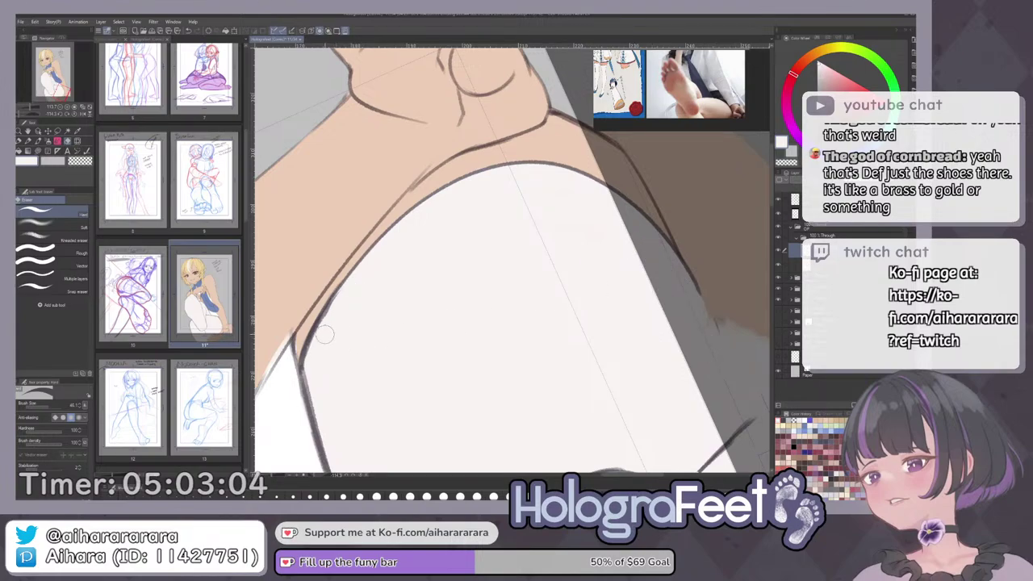
key("ctrl+0")
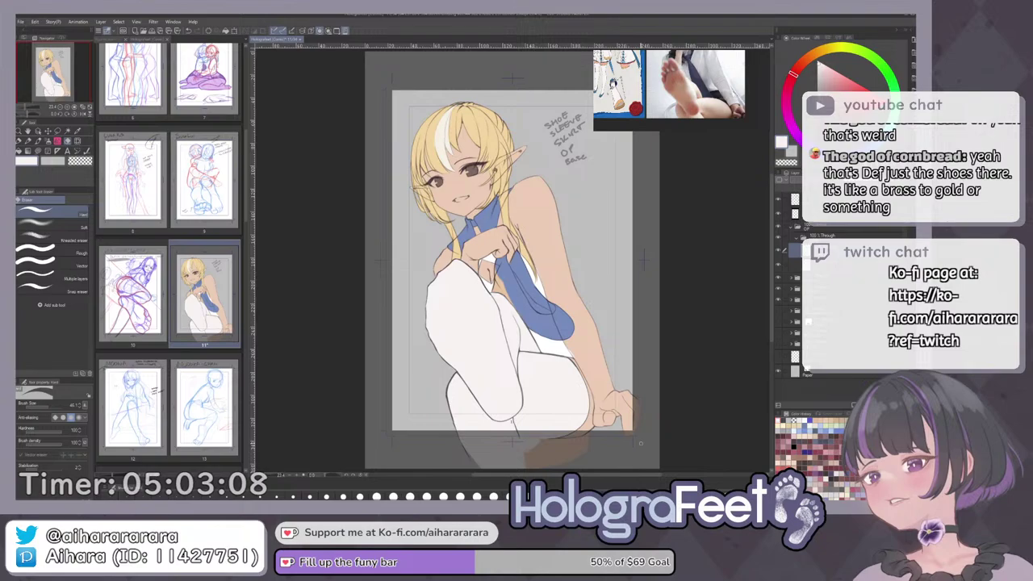
Sample the dark violet line colour and pencil the thigh contour's upper corner beside the forearm, erasing stray ends with transparent colour.
scroll(642, 380, "down", 2)
key("ctrl+0")
left_click_drag(657, 387, 628, 148)
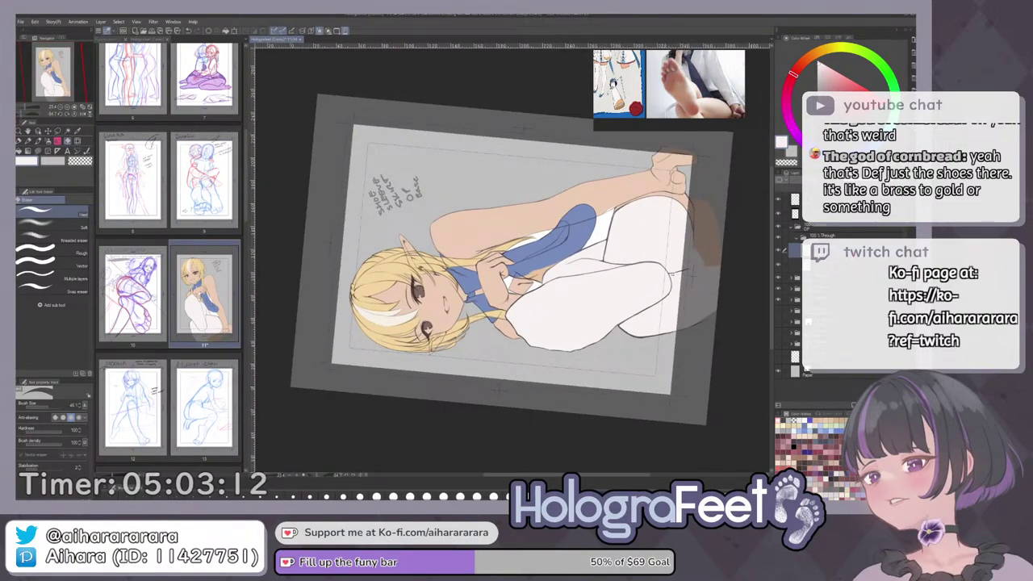
key("i")
left_click(611, 221)
key("p")
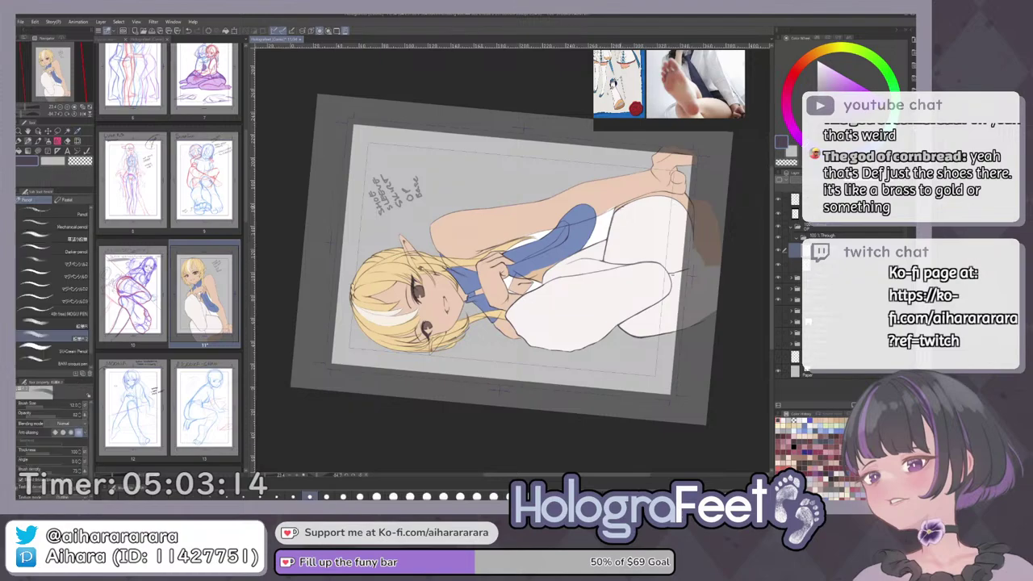
scroll(610, 212, "up", 5)
mouse_move(649, 205)
left_mouse_down()
mouse_move(623, 257)
mouse_move(628, 224)
mouse_move(619, 247)
left_mouse_up()
key("c")
left_click_drag(647, 207, 625, 234)
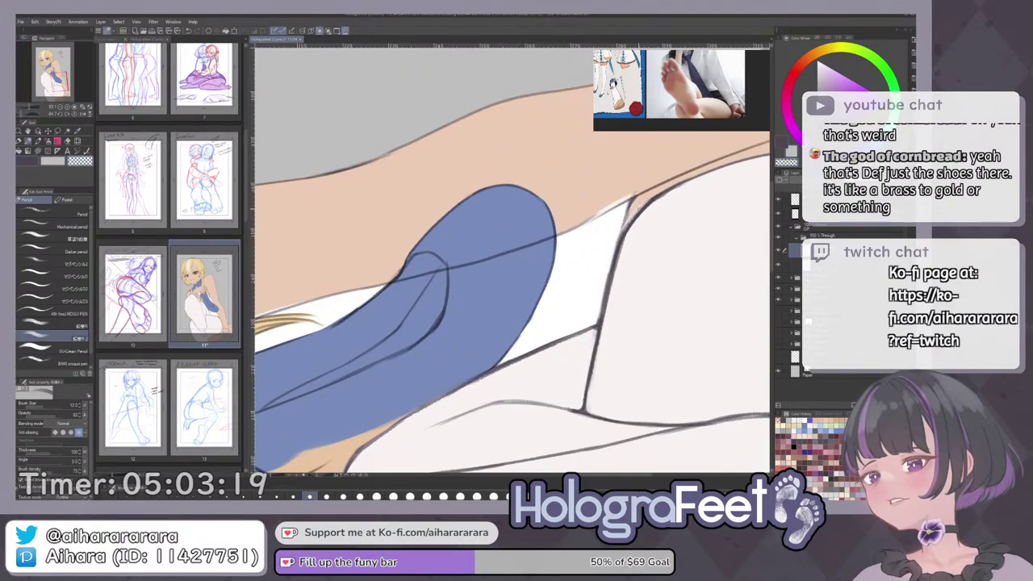
left_click_drag(659, 196, 636, 226)
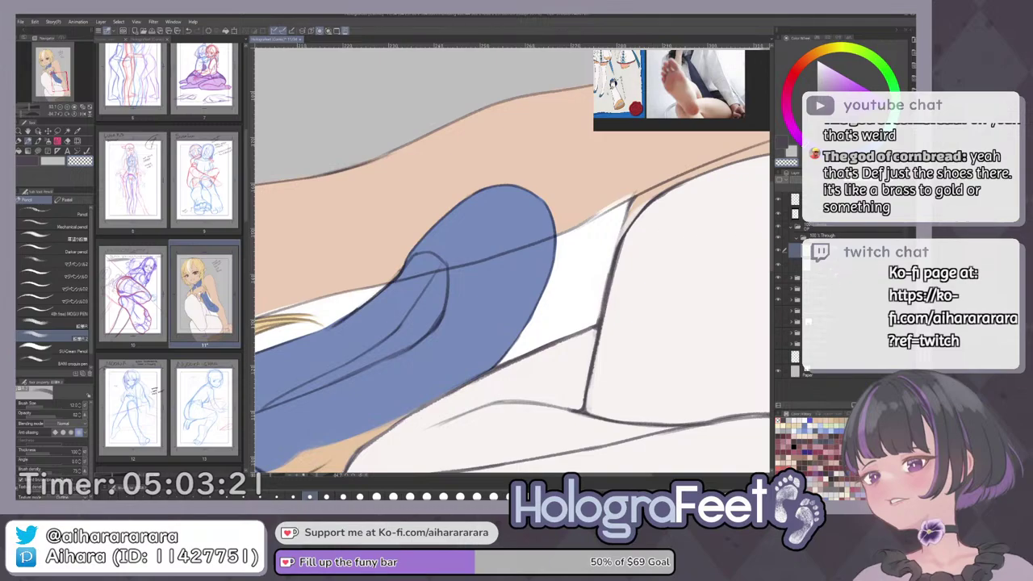
Check the whole figure mirrored and refill the leg layer below the line art with the white sampled from the top.
left_click(832, 265)
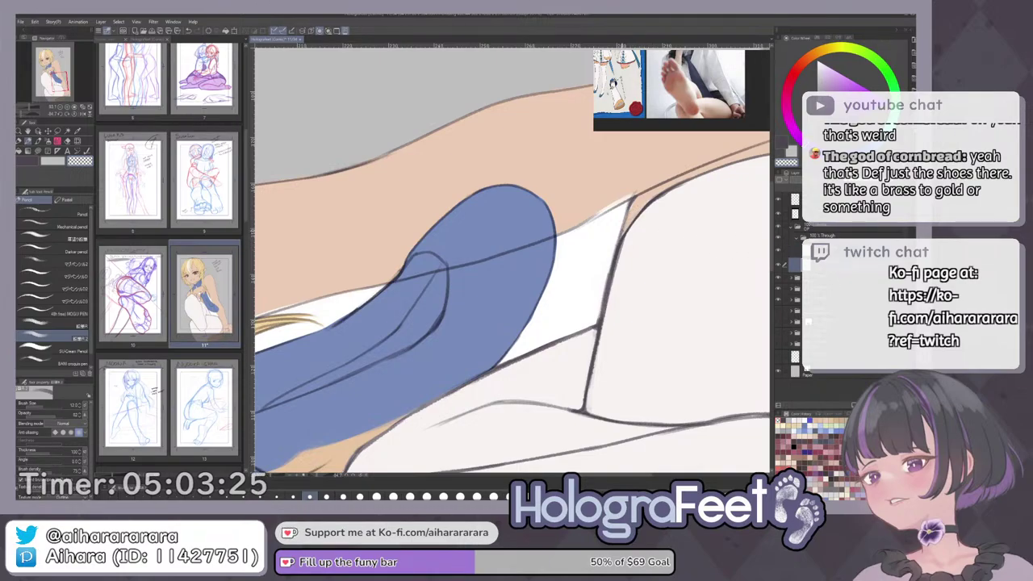
key("ctrl+0")
key("h")
key("h")
key("ctrl+alt+0")
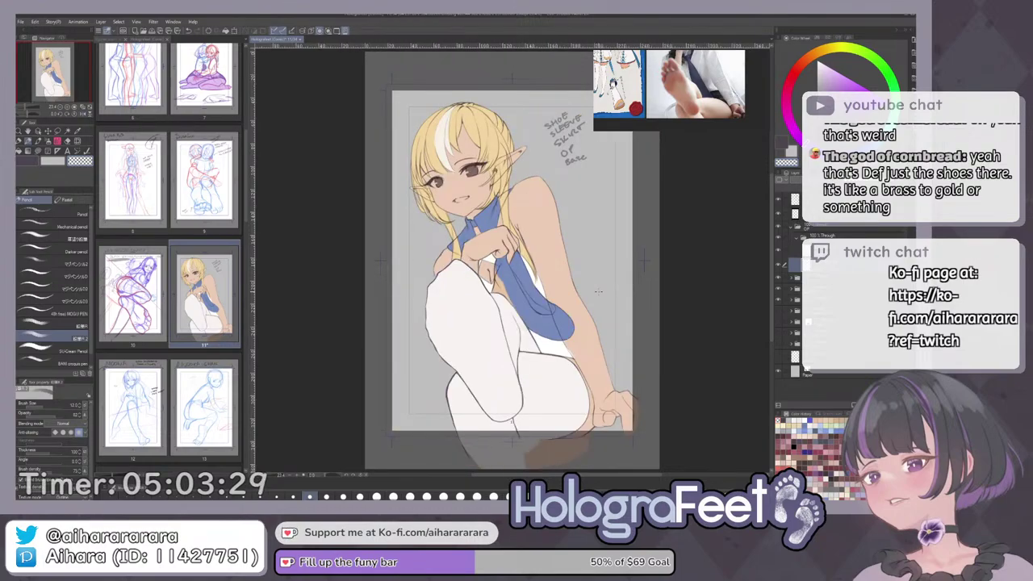
key("ctrl+0")
key("i")
left_click(550, 346)
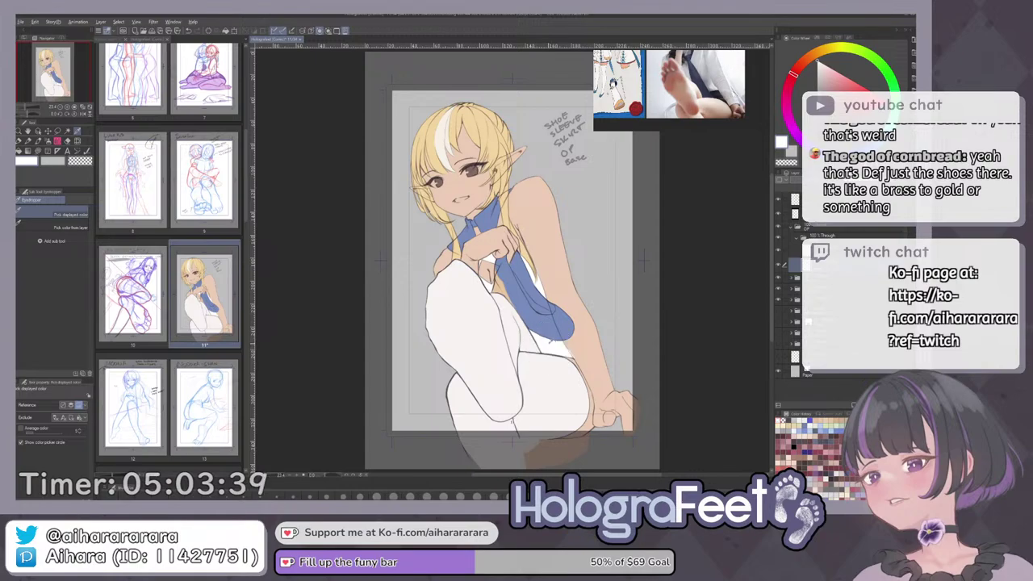
key("alt+Delete")
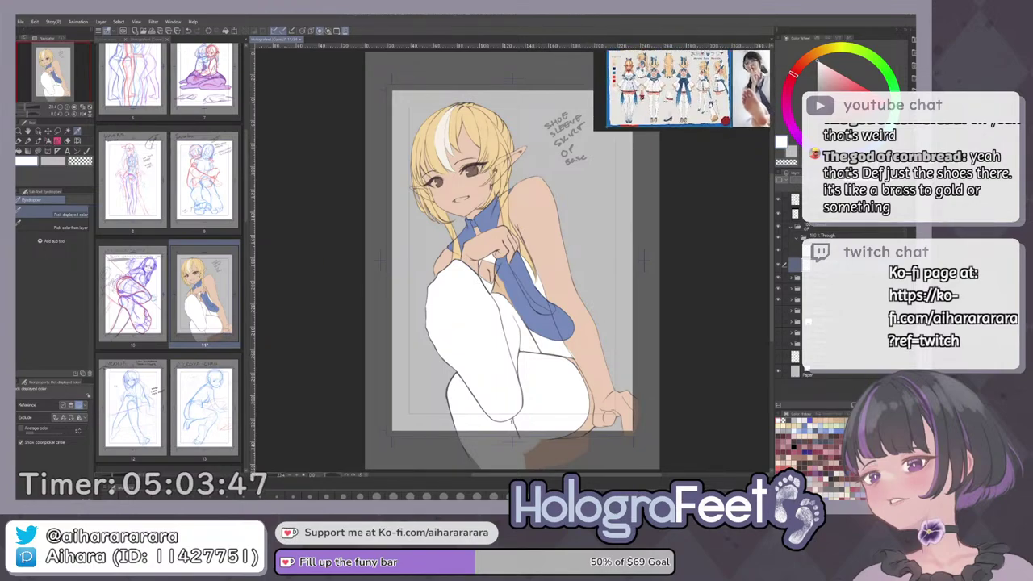
Zoom the reference sheet to the skirt, sample its off-white and recolour the leg fill with that warmer white.
scroll(681, 113, "up", 2)
left_click_drag(683, 117, 687, 101)
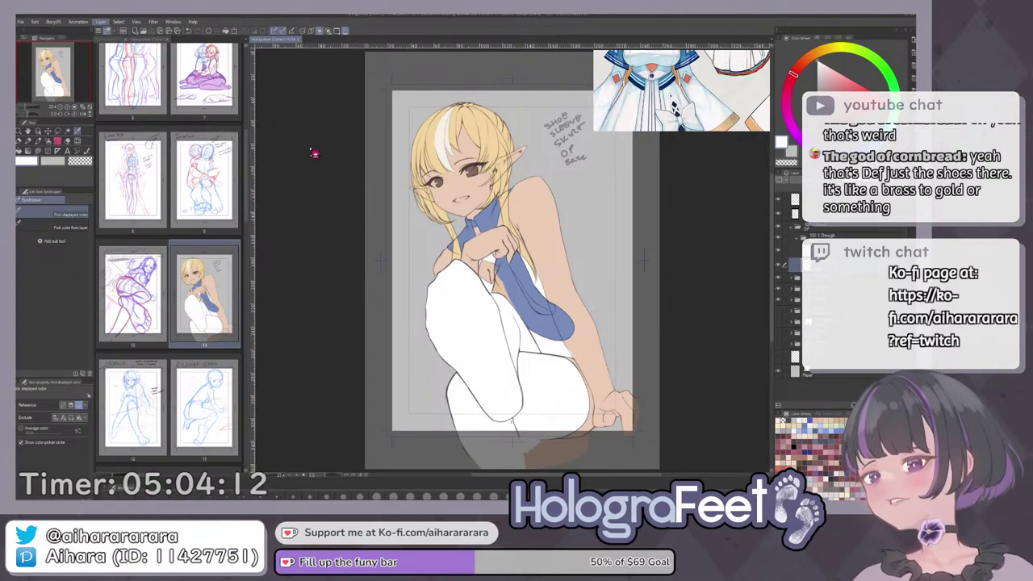
key("i")
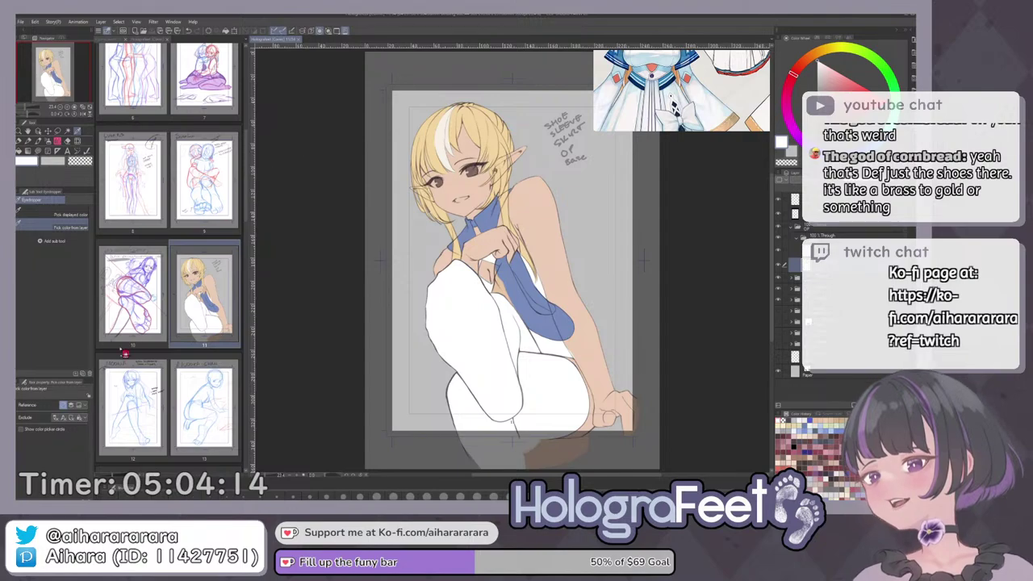
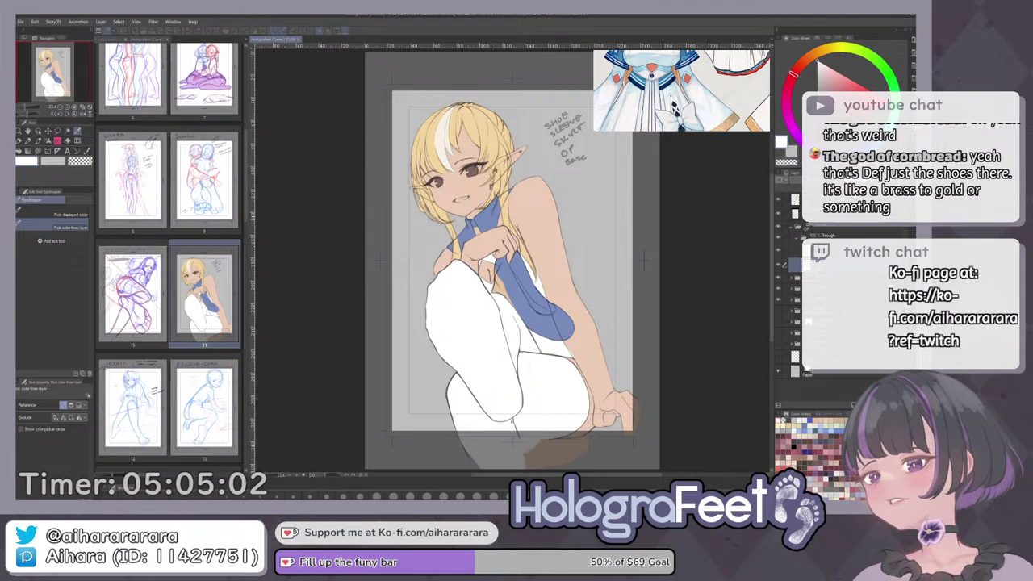
left_click(673, 99)
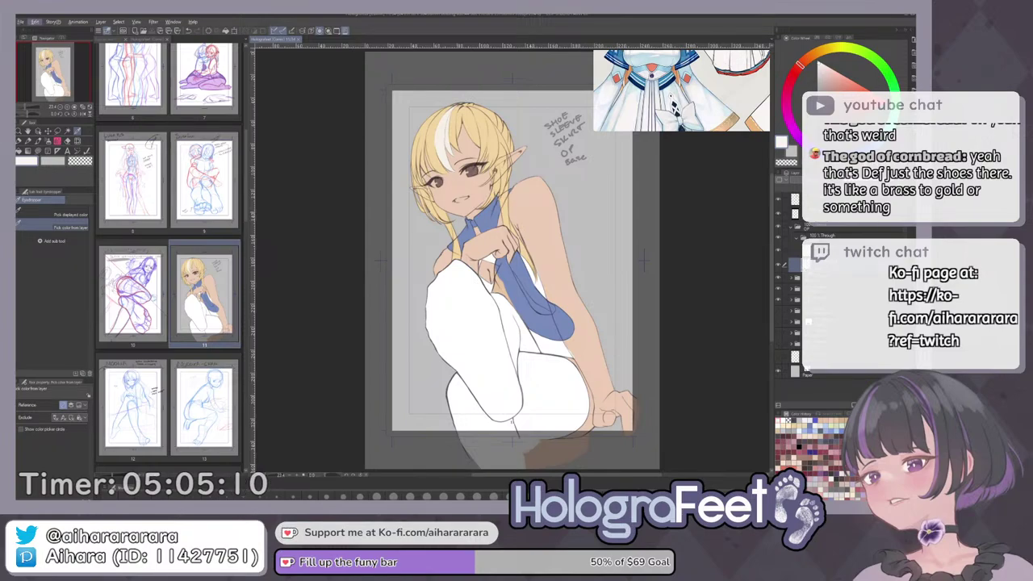
left_click(81, 143)
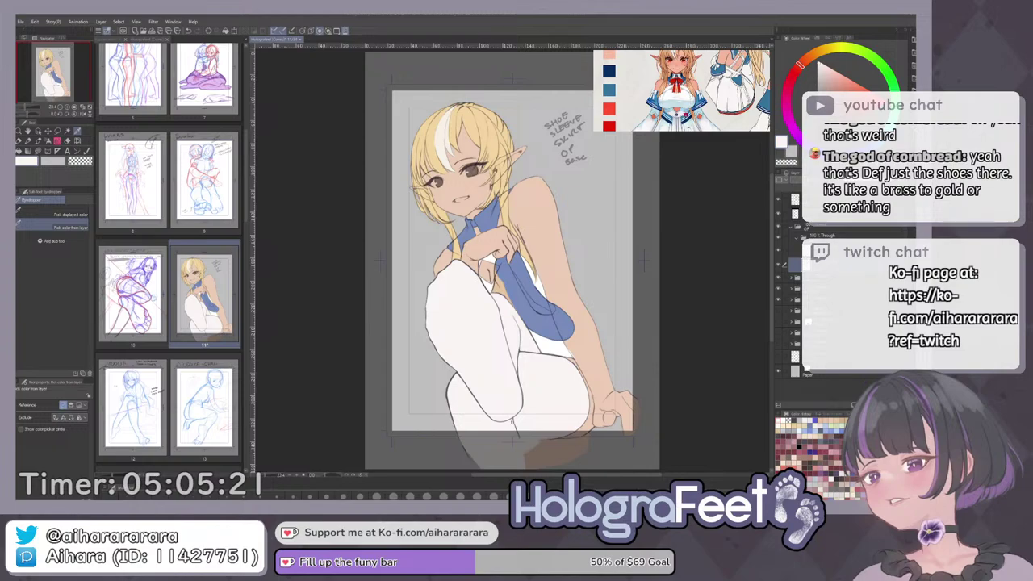
Select the white clothes layer under the ribbon and match its fill to the leg's off-white.
left_click(556, 348, "ctrl+shift")
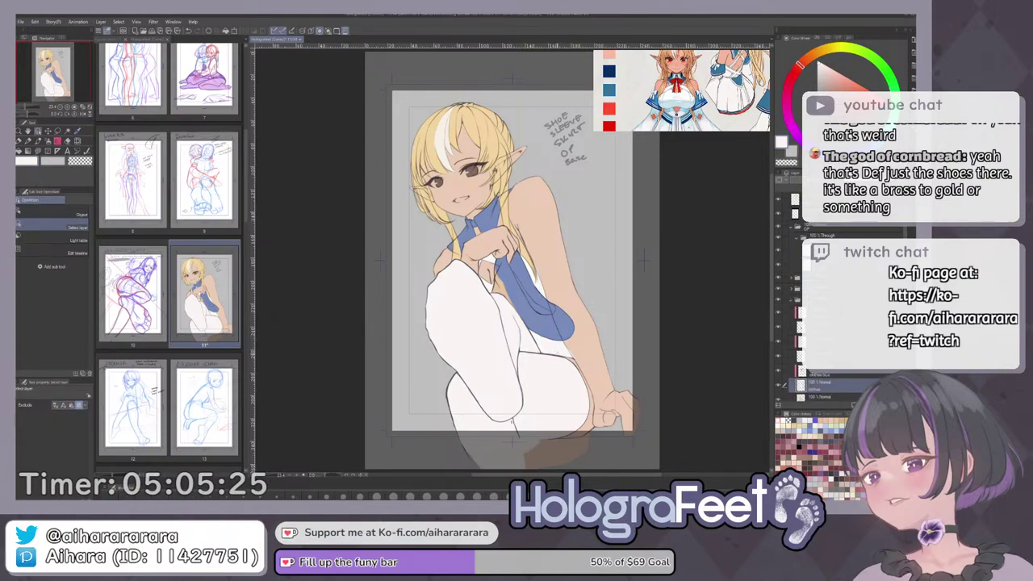
left_click_drag(647, 356, 636, 370)
double_click(637, 370)
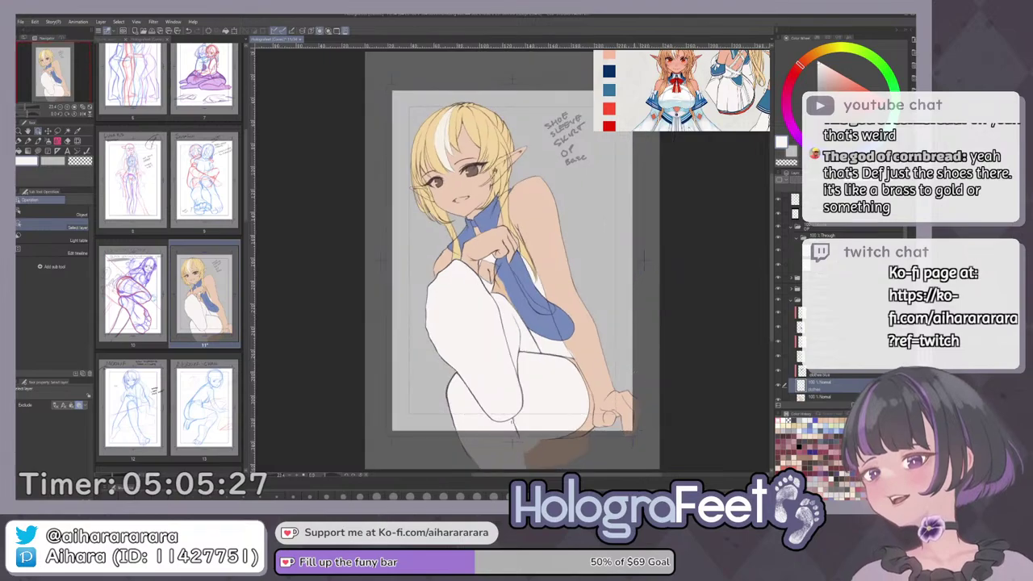
Select the collar's blue layer, sample its blue and refill the layer with an adjusted shade.
left_click(546, 326, "ctrl+shift")
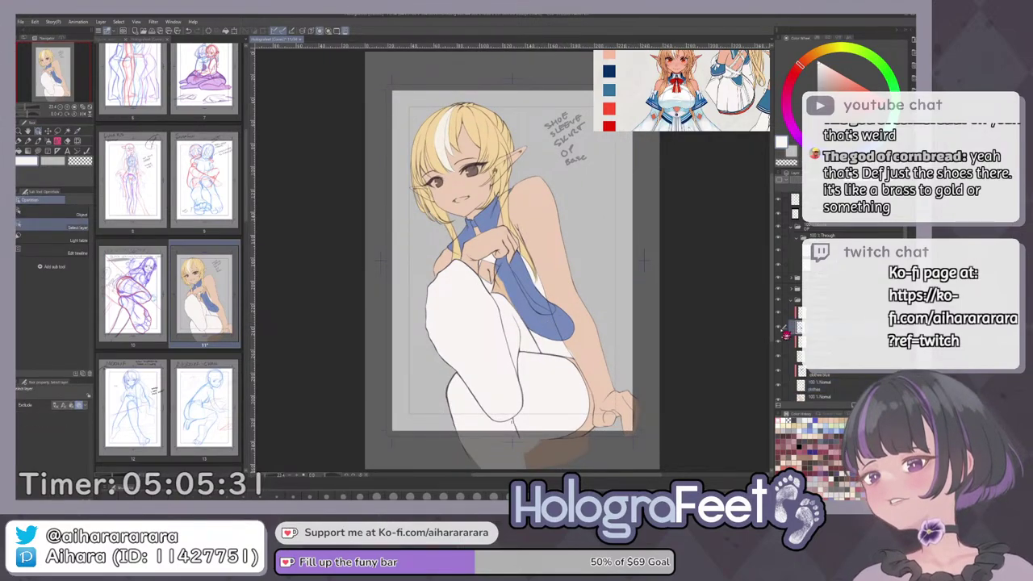
left_click(801, 372)
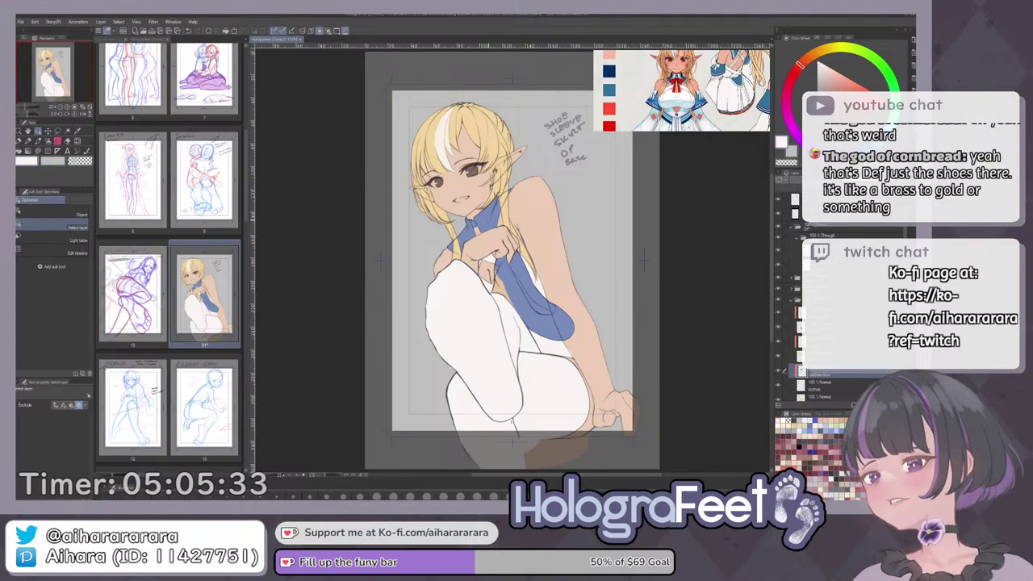
key("i")
left_click(488, 221)
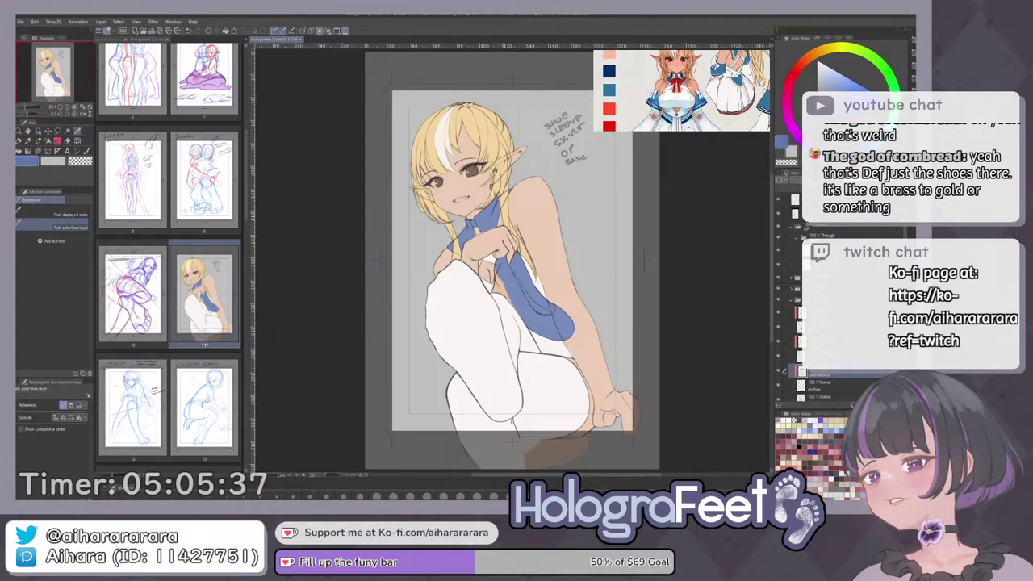
key("alt+Delete")
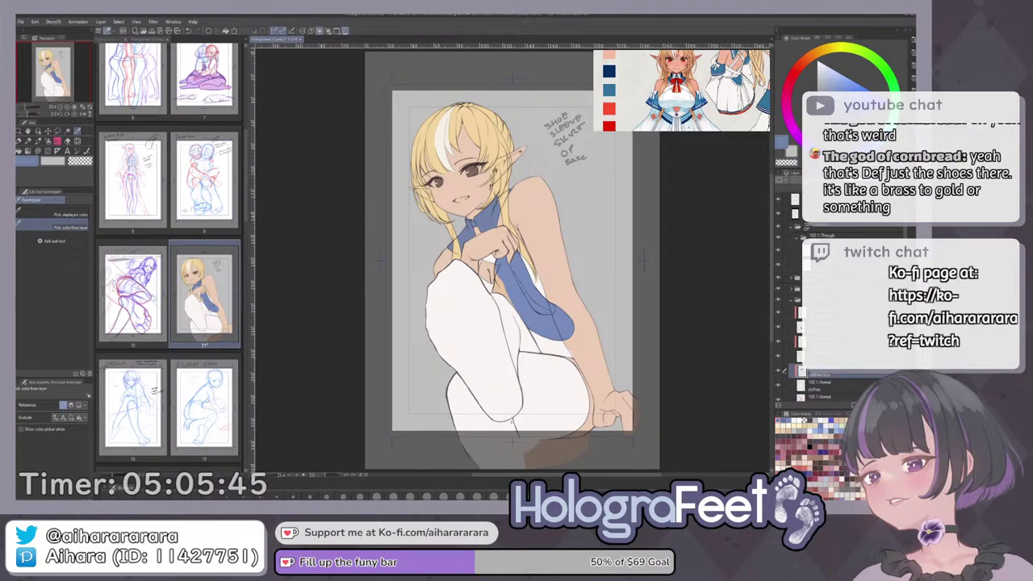
Recolour the hanging ribbon and the collar on their separate layers in a matching, more saturated blue.
left_click(559, 324, "ctrl+shift")
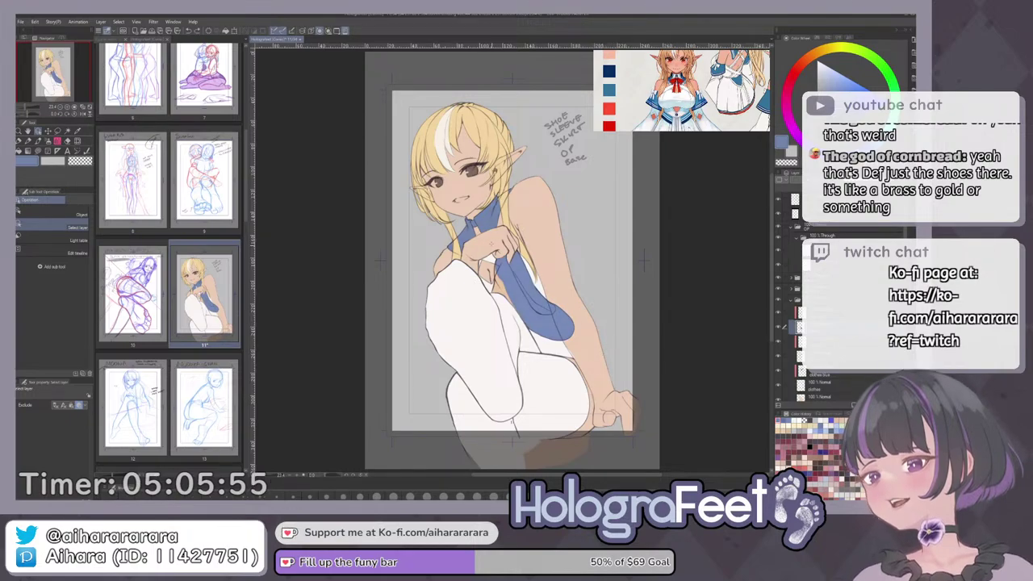
left_click(485, 228)
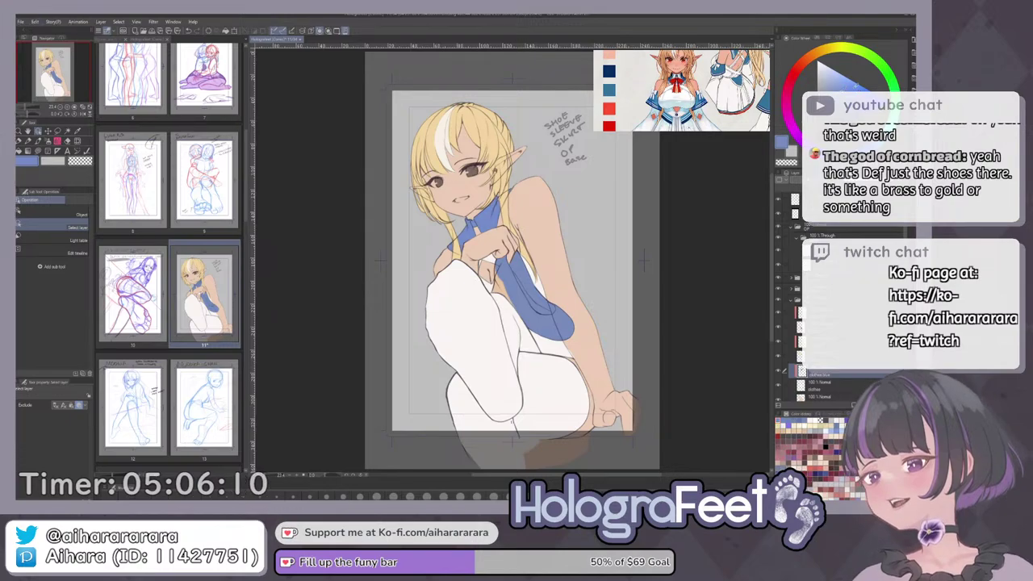
left_click(547, 325)
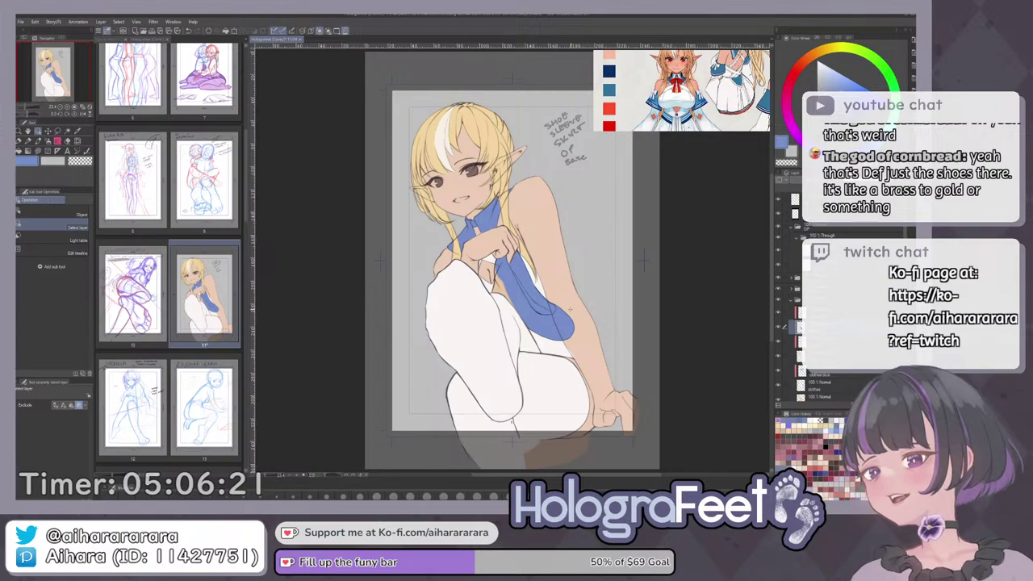
Select the skin layer, shift its sampled colour to a pinker tone and compare it with the reference sheet's character.
left_click(576, 303)
key("i")
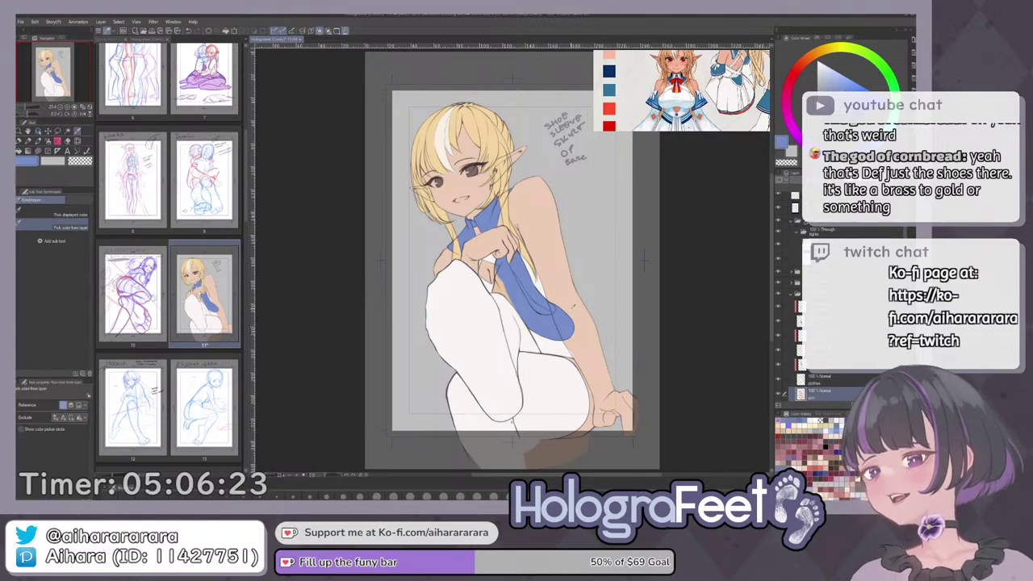
left_click(574, 301)
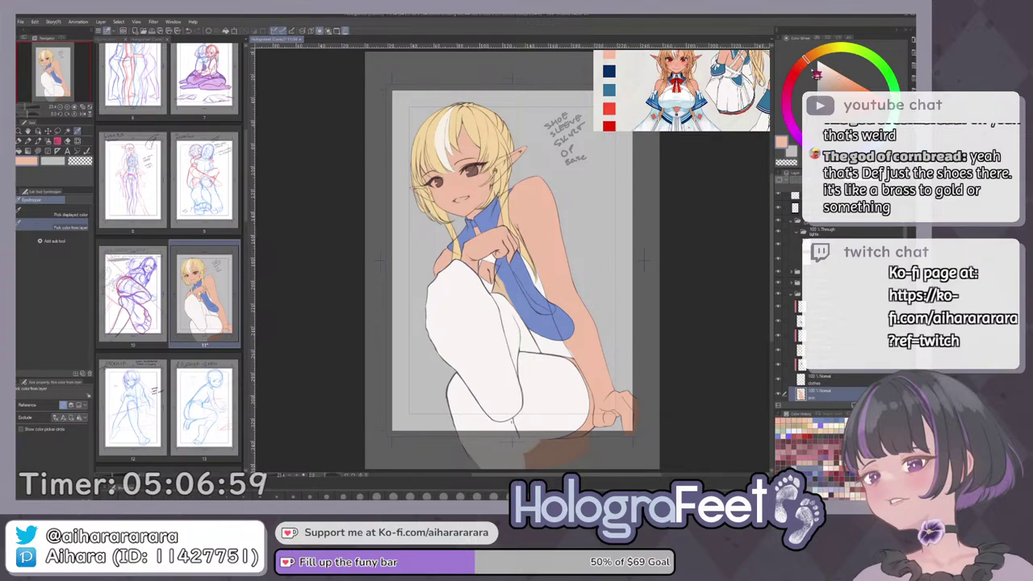
scroll(686, 93, "down", 2)
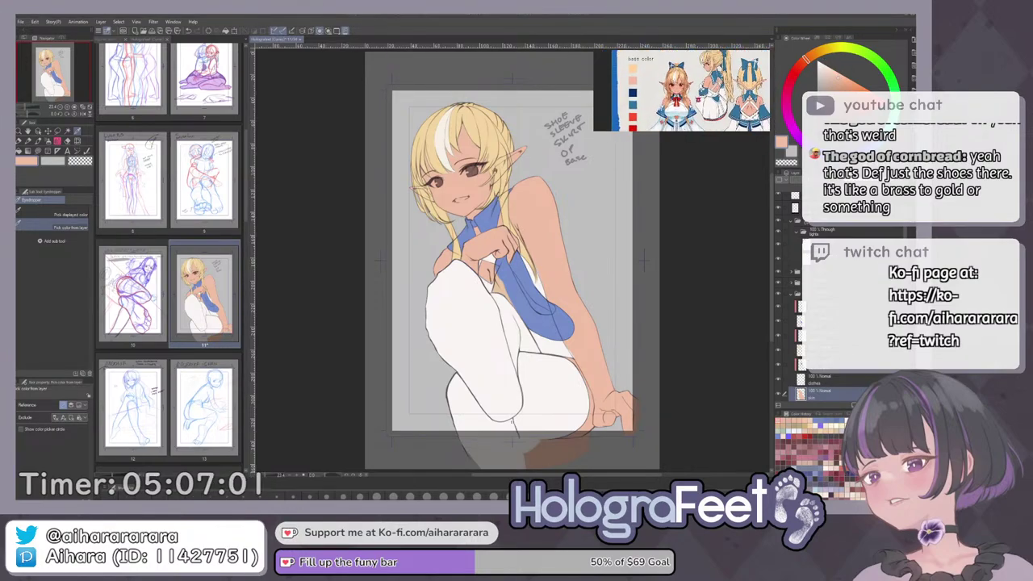
left_click_drag(700, 100, 684, 99)
scroll(710, 95, "up", 1)
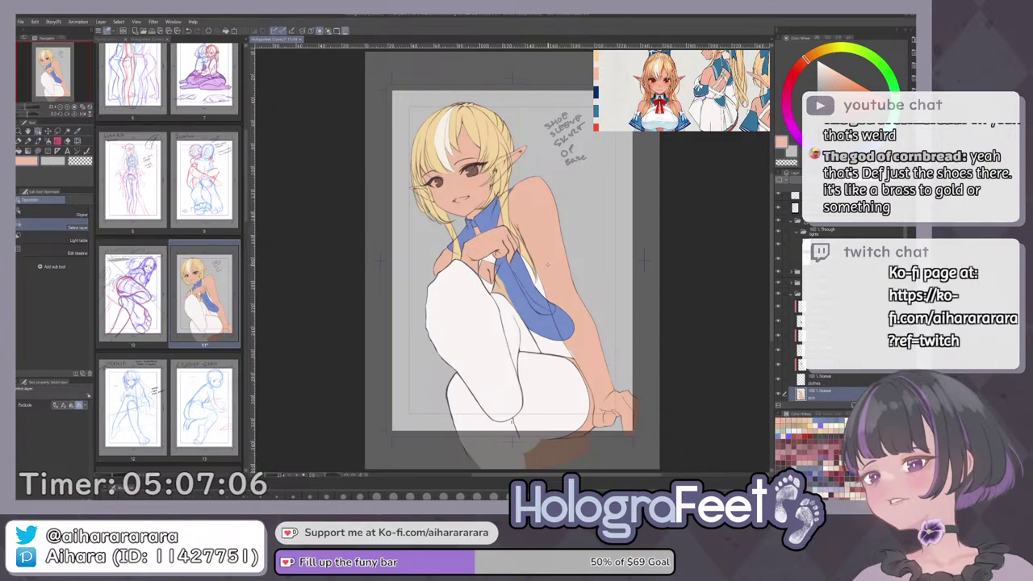
Resample the arm's skin colour, tune the skin fill to a lighter peach and check the figure mirrored.
key("i")
left_click(550, 261)
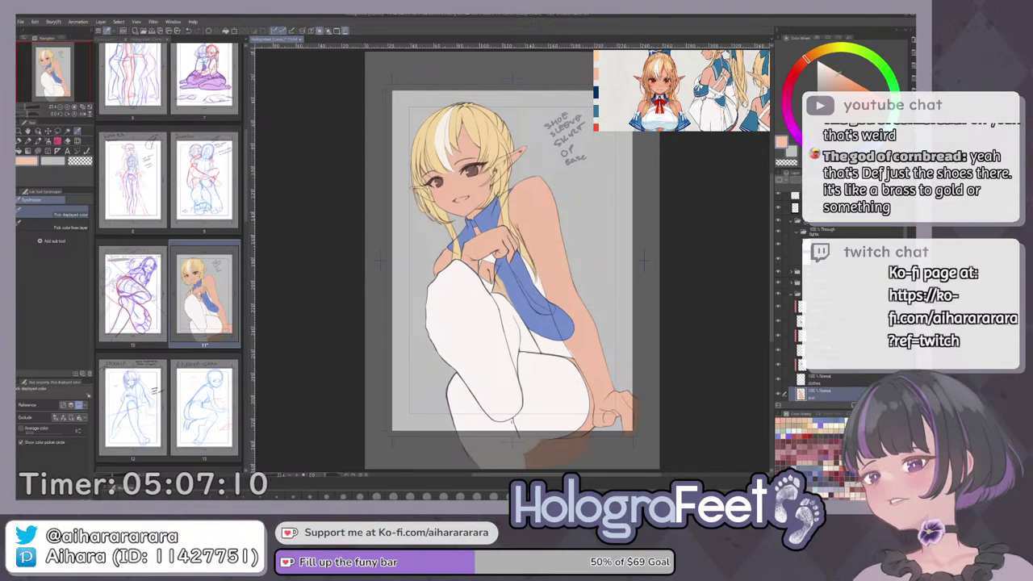
left_click(837, 78)
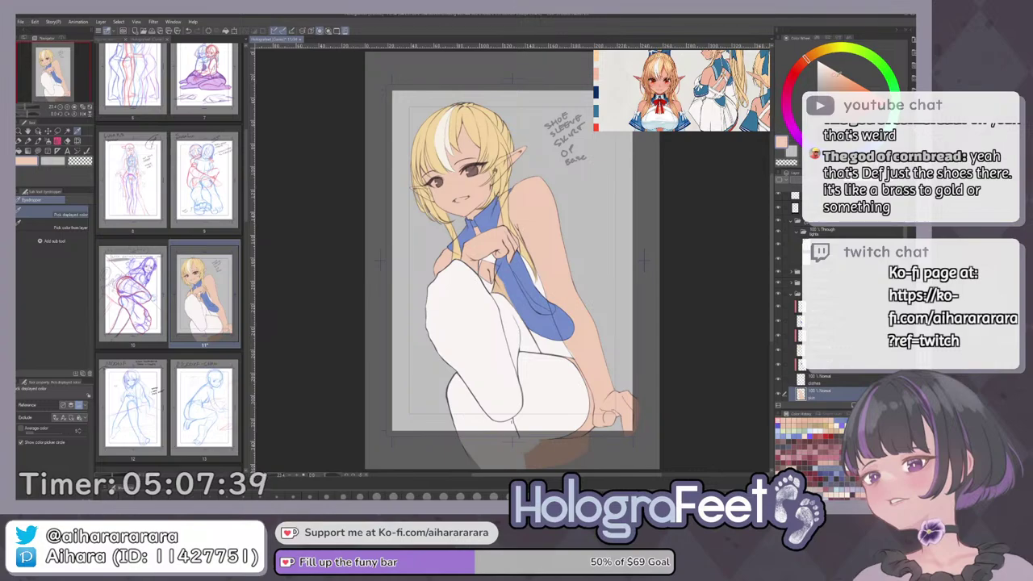
left_click(811, 57)
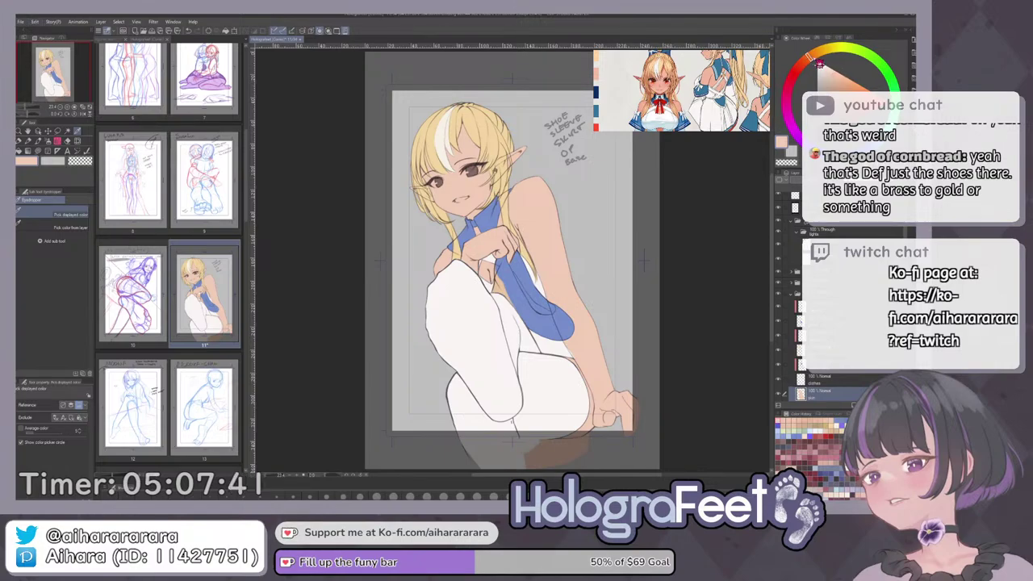
left_click(820, 64)
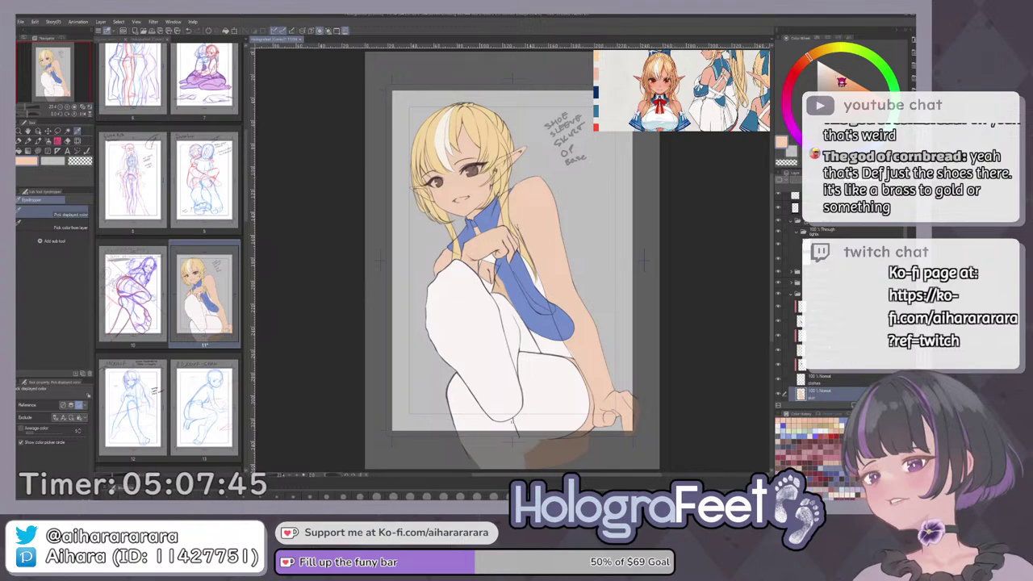
key("h")
key("h")
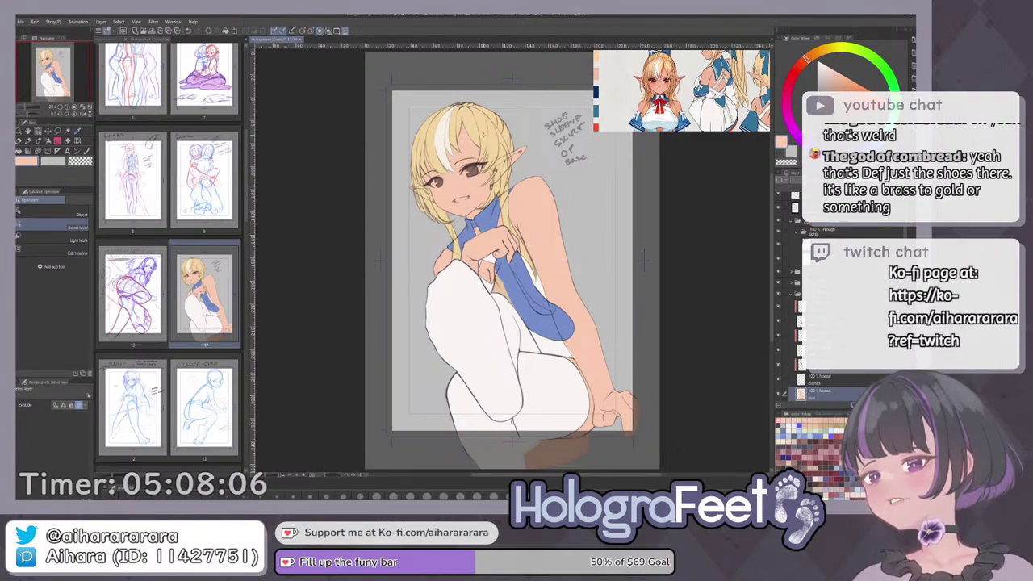
Select the blonde hair layer and recolour its fill in a warmer, more orange blonde.
left_click(452, 145, "ctrl+shift")
key("i")
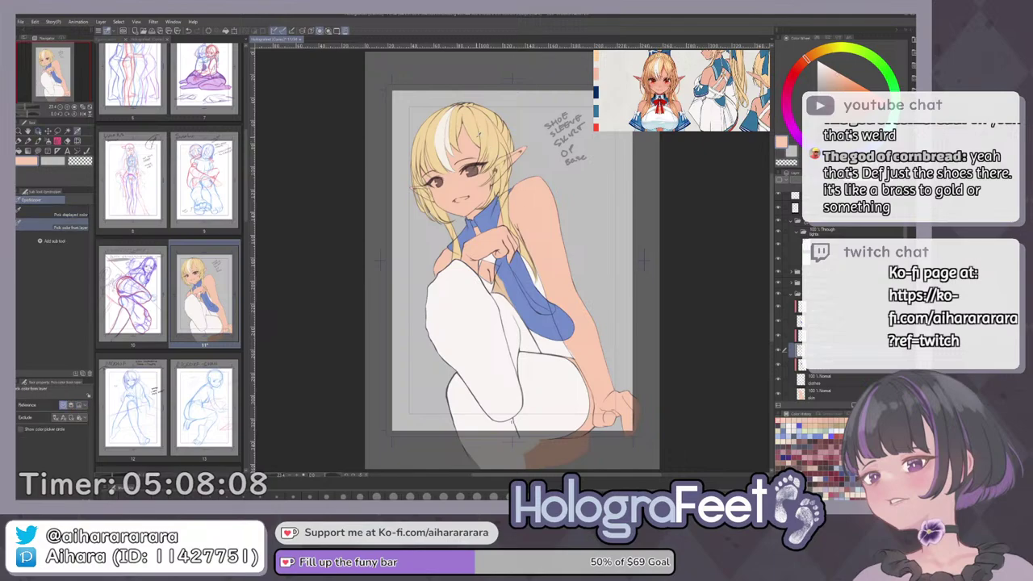
left_click(817, 54)
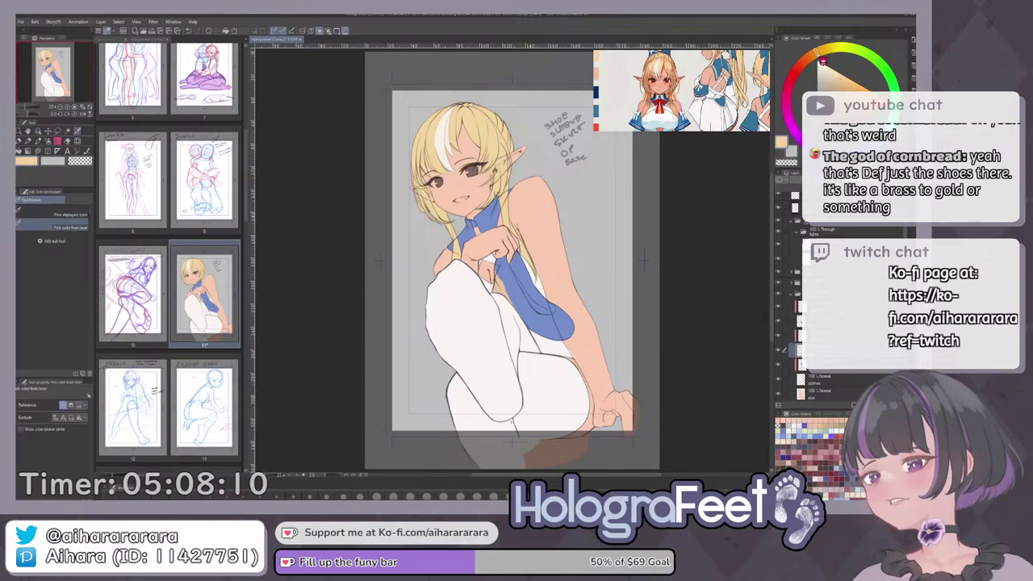
left_click(846, 74)
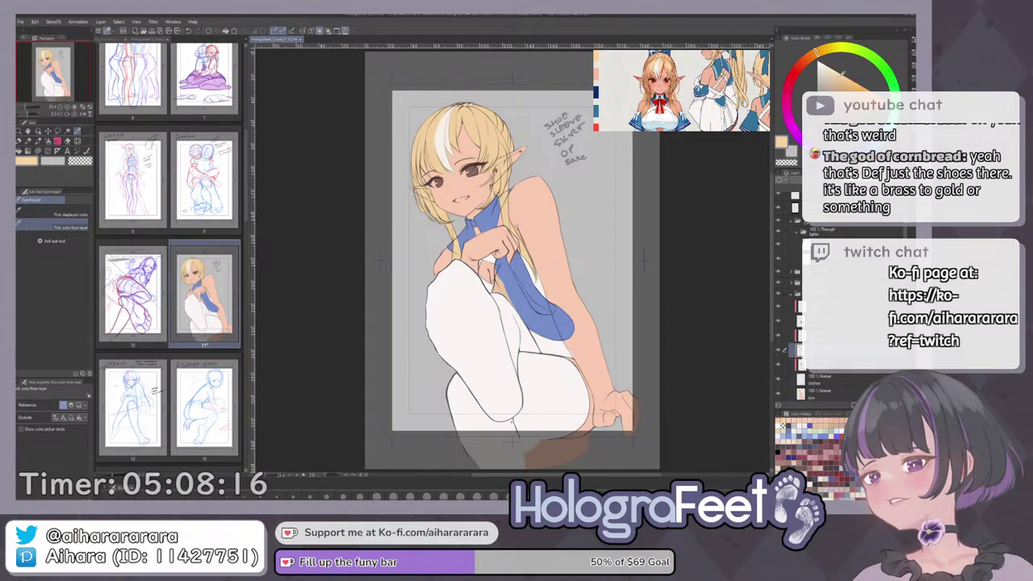
left_click(843, 77)
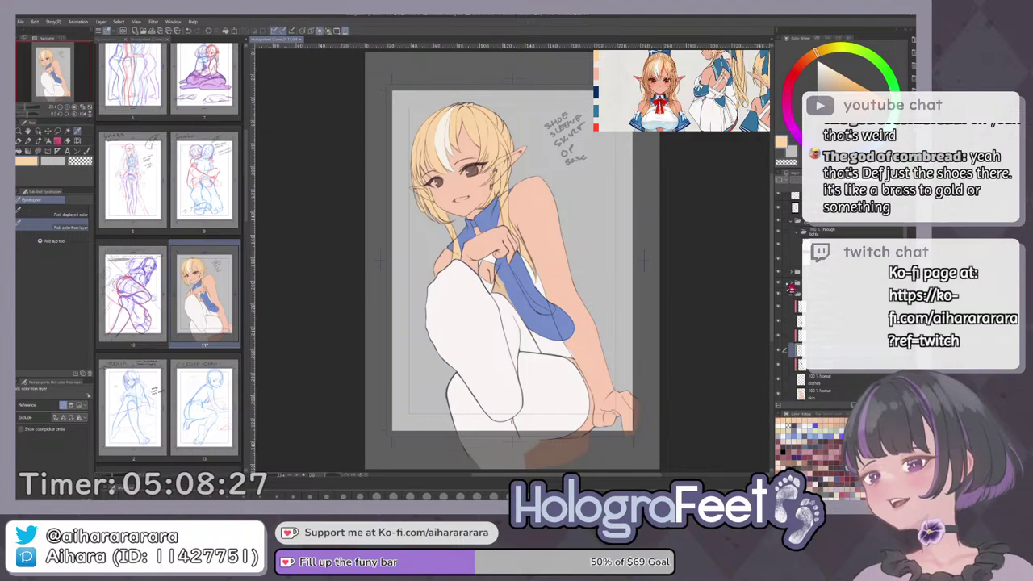
Show the blue window background behind the character and toggle layer visibility to locate the clothing colour layers.
left_click(791, 294)
left_click(783, 337)
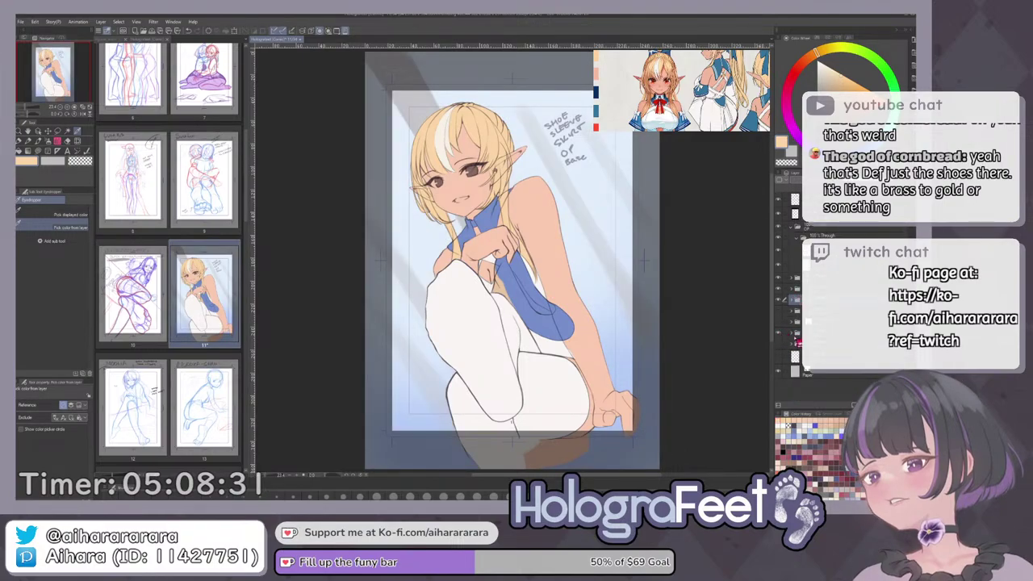
left_click(798, 339)
left_click(783, 394)
left_click(783, 394)
left_click(798, 338)
left_click(779, 251)
left_click(779, 252)
left_click(779, 264)
left_click(779, 265)
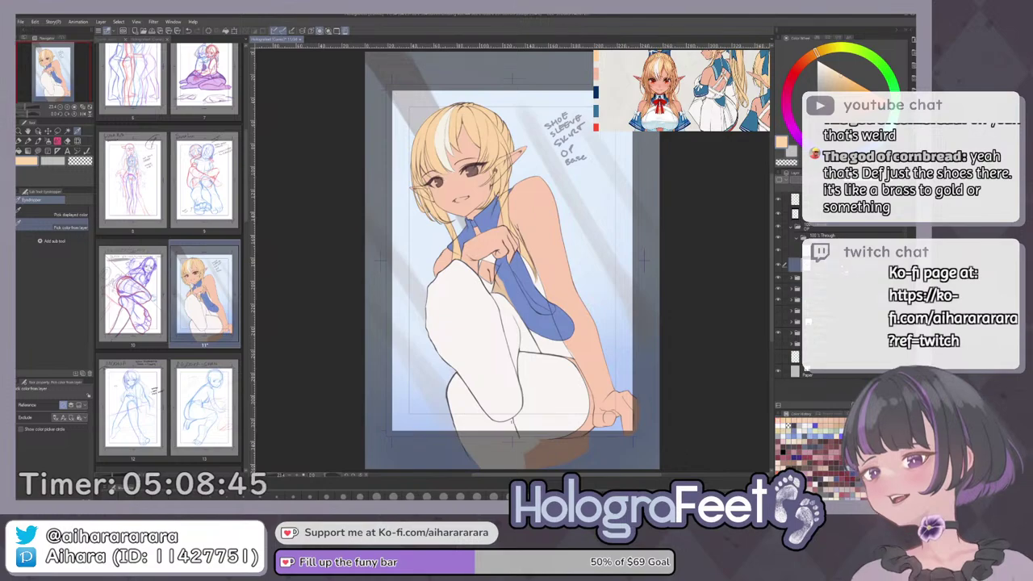
Add a new layer and paint a gold band along the thigh edge of the white stocking.
left_click(823, 264)
key("ctrl+shift+n")
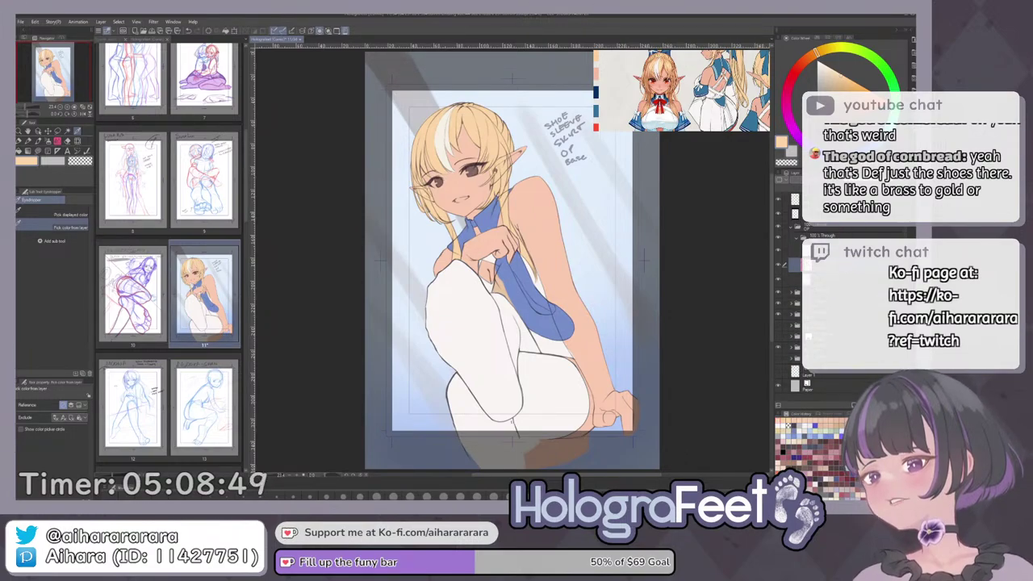
scroll(693, 117, "down", 2)
left_click_drag(696, 125, 691, 88)
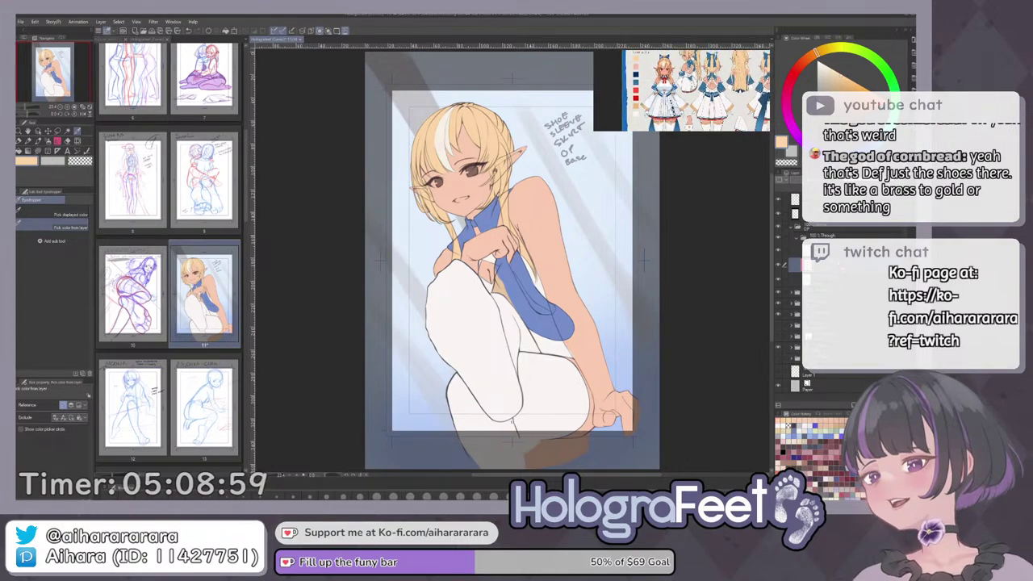
key("i")
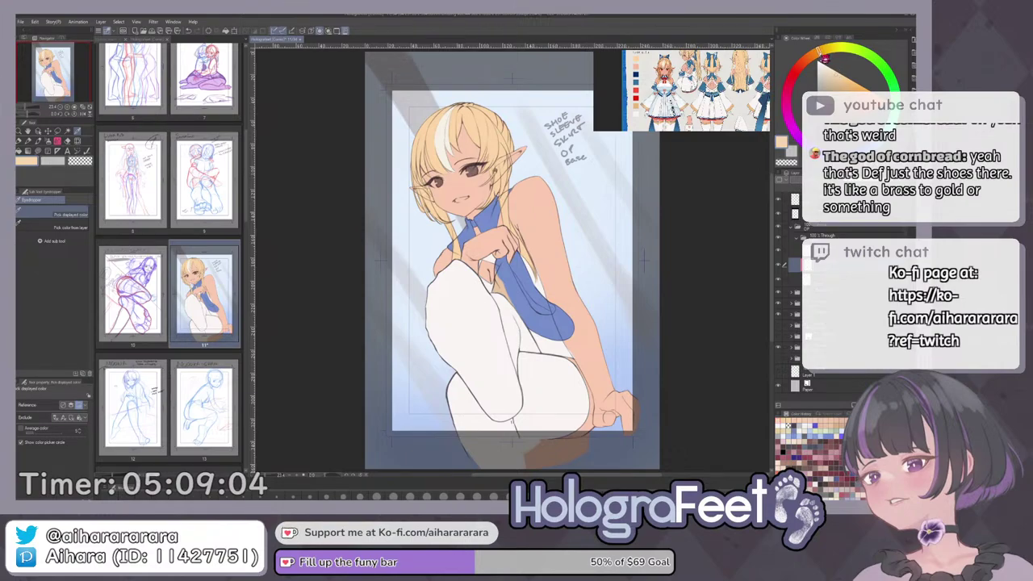
key("b")
mouse_move(567, 358)
left_mouse_down()
mouse_move(542, 222)
mouse_move(523, 216)
mouse_move(534, 220)
left_mouse_up()
mouse_move(524, 235)
left_mouse_down()
mouse_move(560, 178)
mouse_move(527, 235)
mouse_move(546, 191)
mouse_move(527, 233)
mouse_move(599, 161)
left_mouse_up()
key("c")
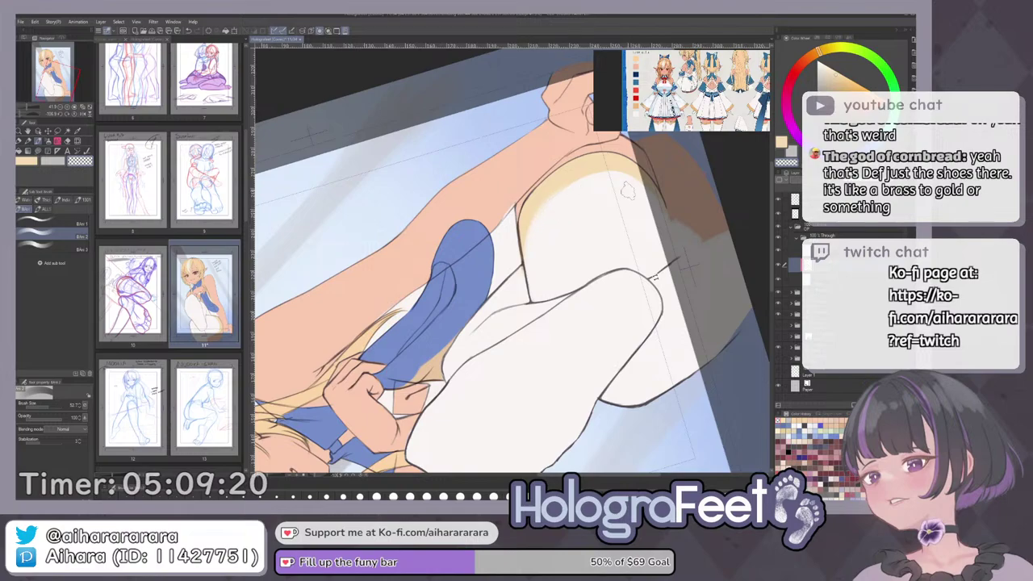
key("ctrl+0")
left_click_drag(616, 373, 605, 281)
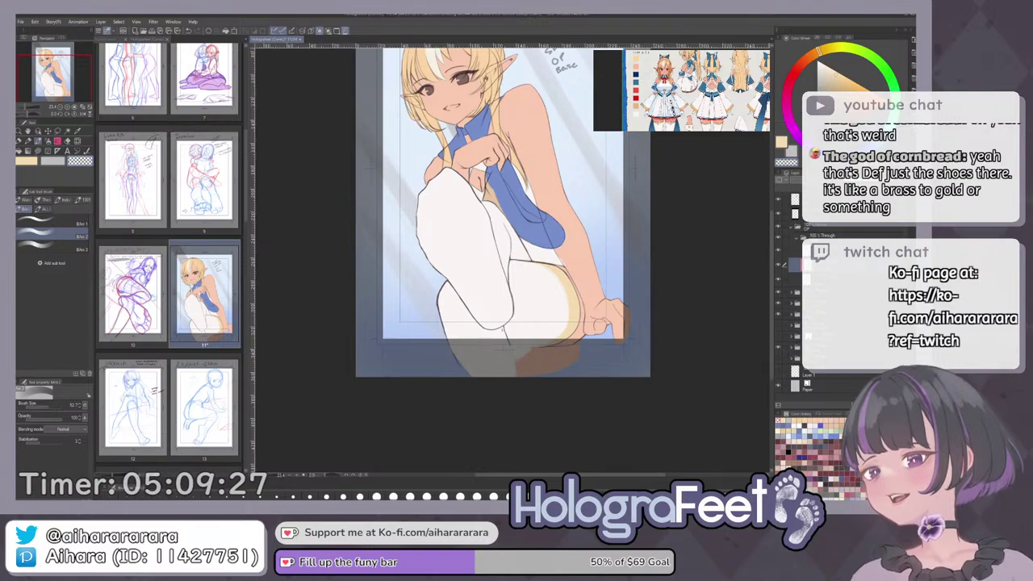
Zoom the reference sheet in on the stocking tops and narrow the gold thigh band with a smaller brush.
scroll(682, 93, "up", 6)
left_click_drag(739, 93, 677, 89)
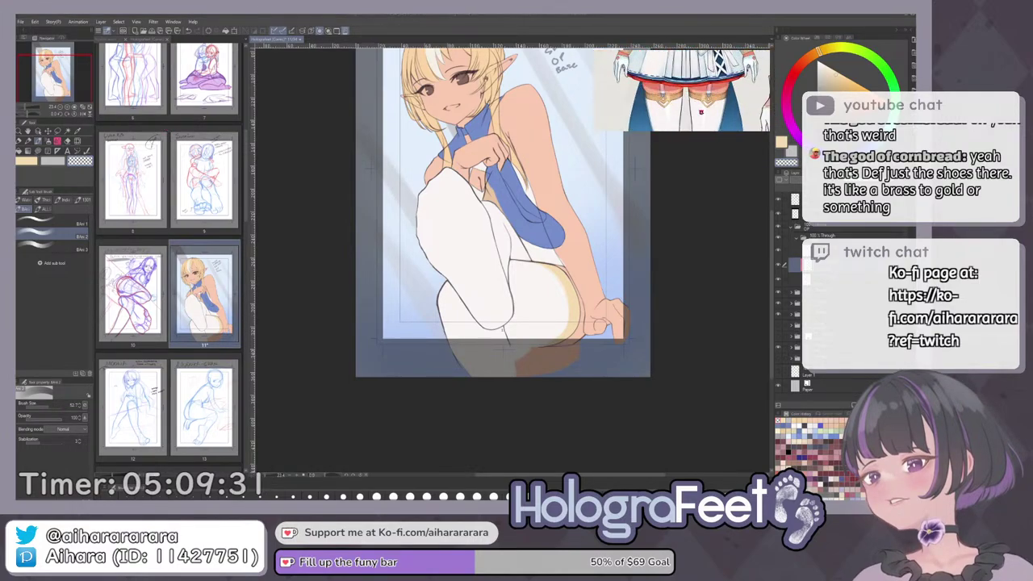
left_click_drag(668, 298, 626, 363)
scroll(541, 308, "up", 2)
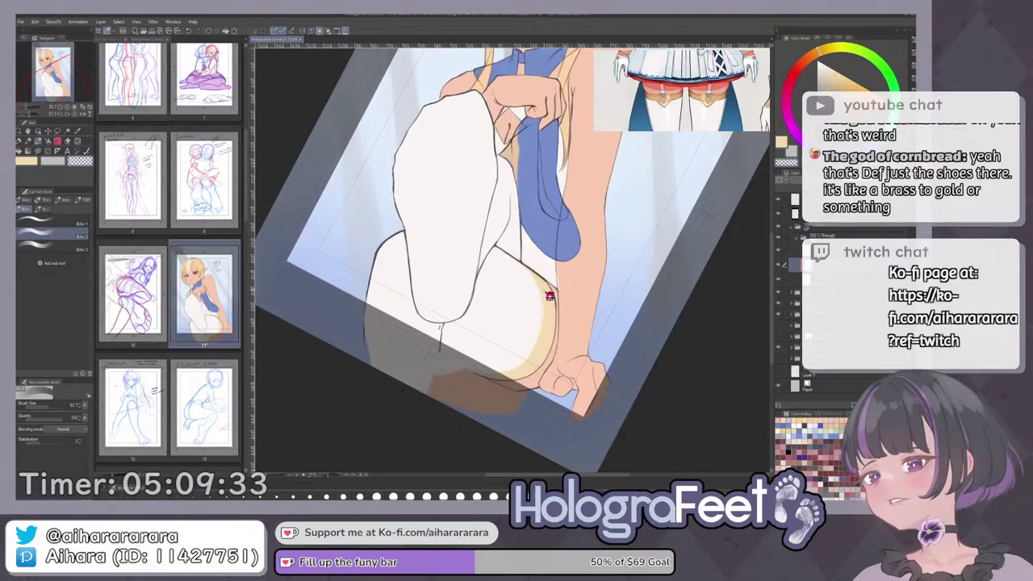
key("[")
key("bracketleft")
key("bracketleft")
key("bracketleft")
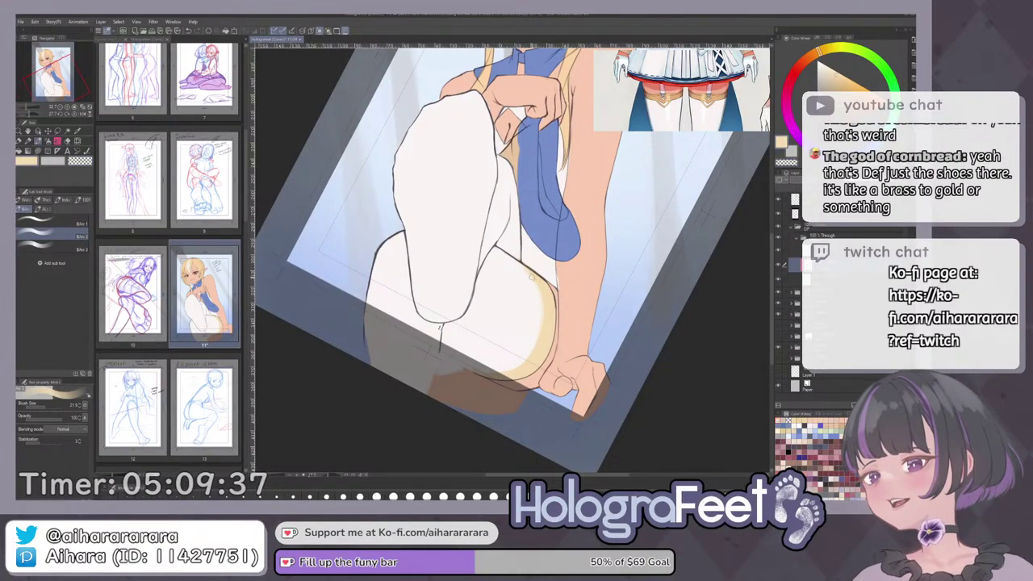
key("ctrl+0")
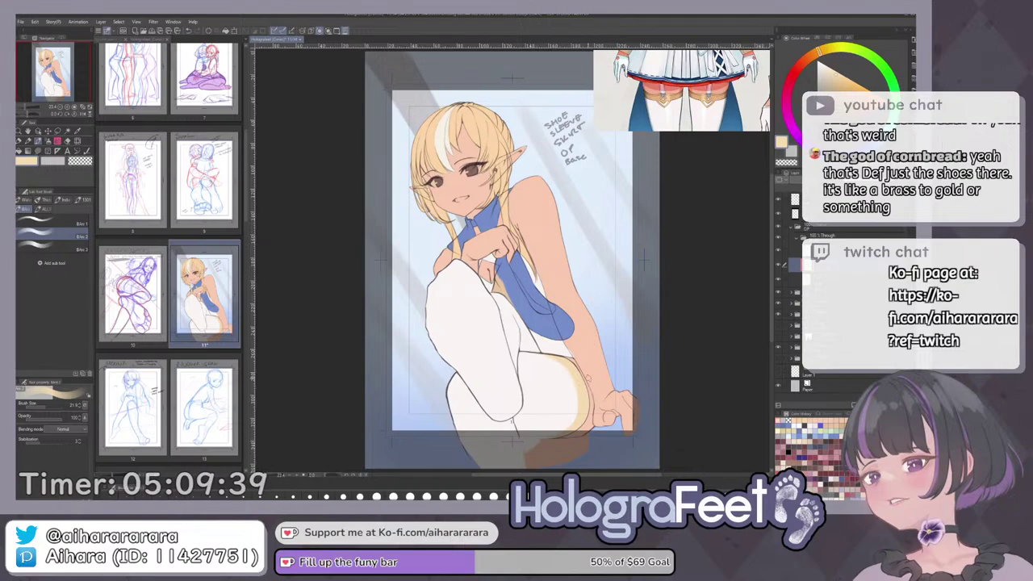
Refine the colour and inner edge of the stocking's gold band along the thigh.
left_click_drag(587, 380, 573, 323)
scroll(499, 386, "up", 1)
key("i")
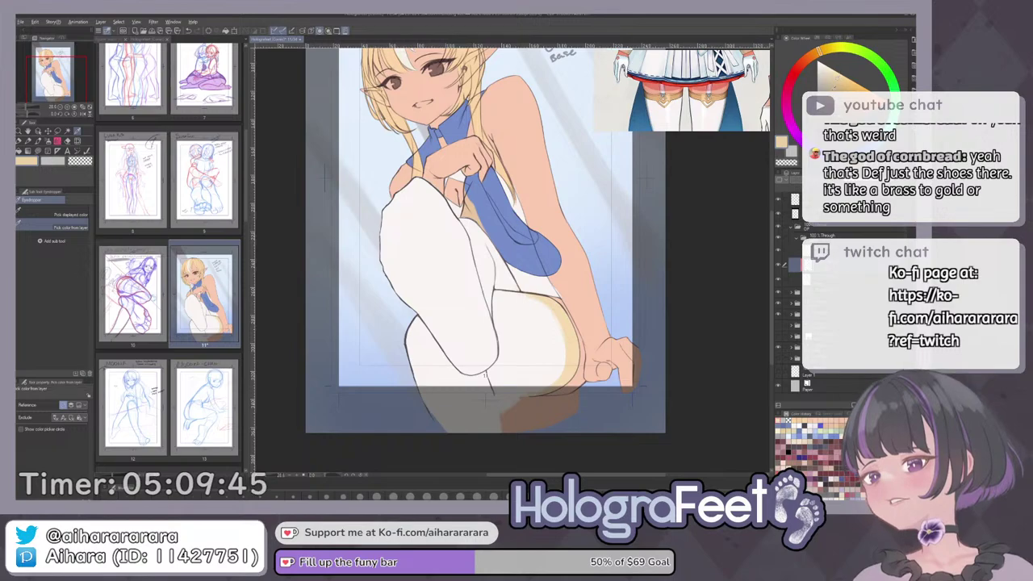
key("ctrl+0")
left_click_drag(649, 373, 641, 260)
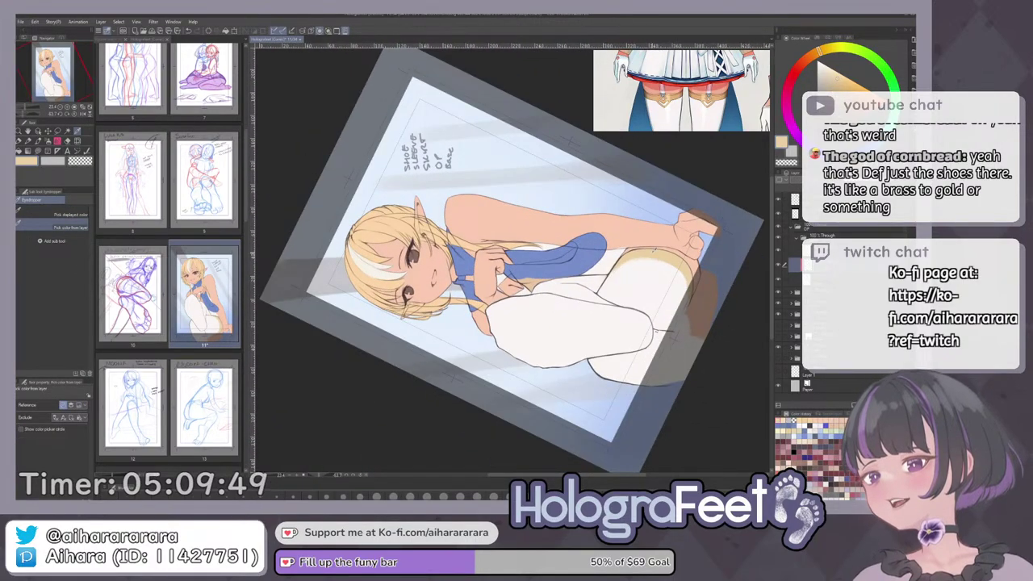
key("b")
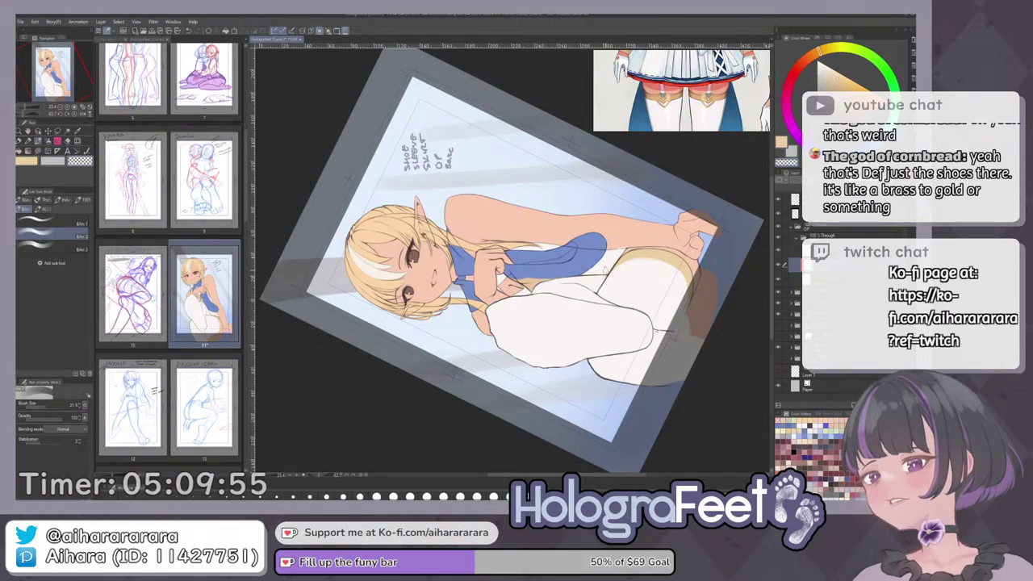
key("c")
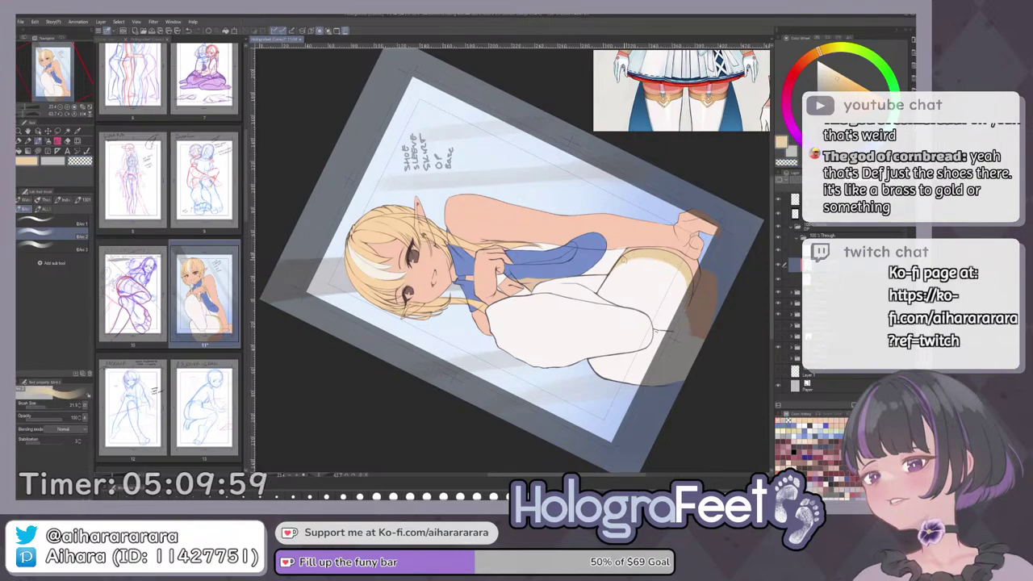
key("ctrl+@")
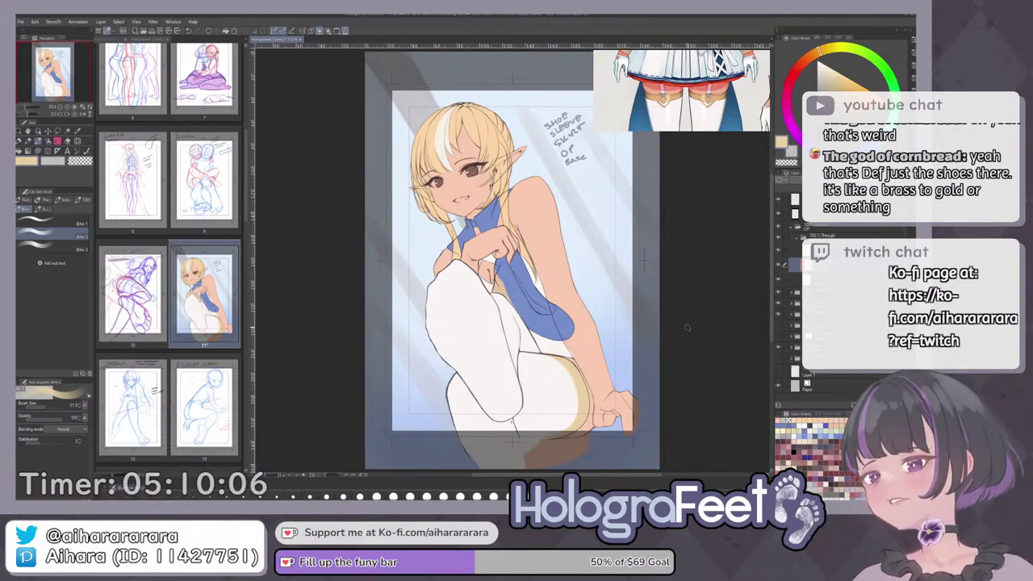
Add another layer for the sleeve, sample the ribbon's blue, hide the background and show the rough sketch.
left_click(796, 238)
key("ctrl+shift+n")
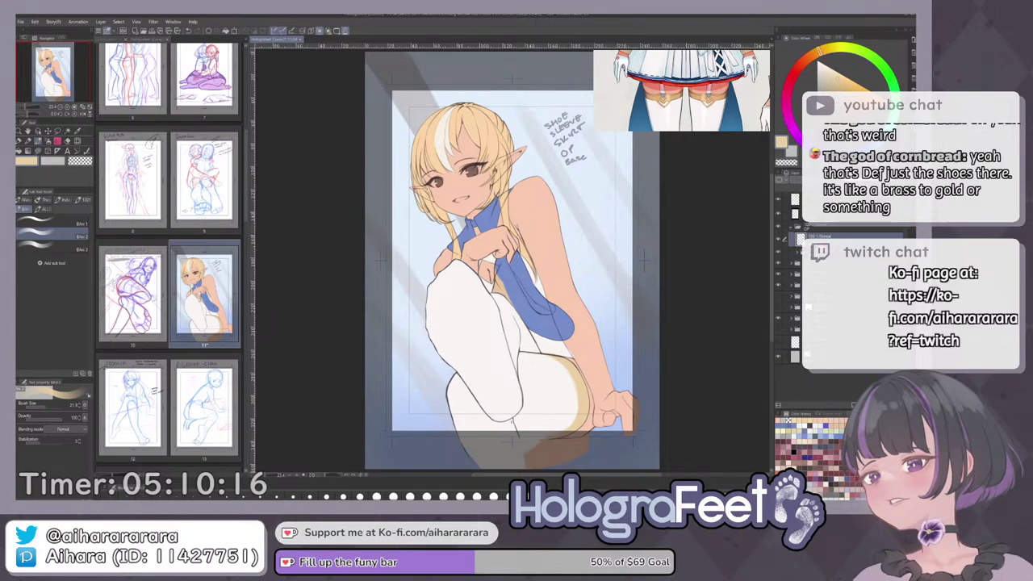
key("u")
key("i")
left_click(518, 295)
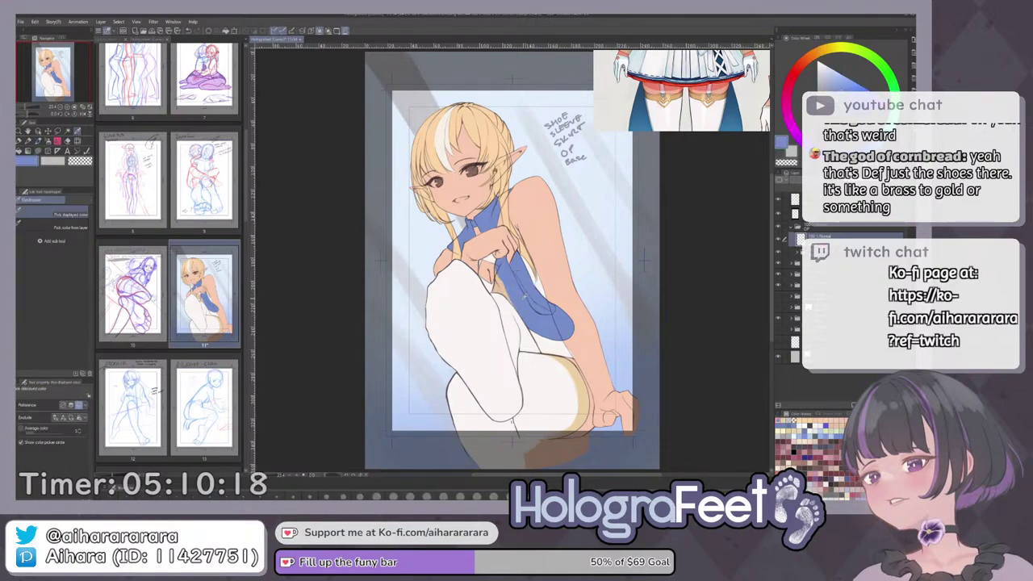
key("b")
left_click_drag(544, 258, 523, 240)
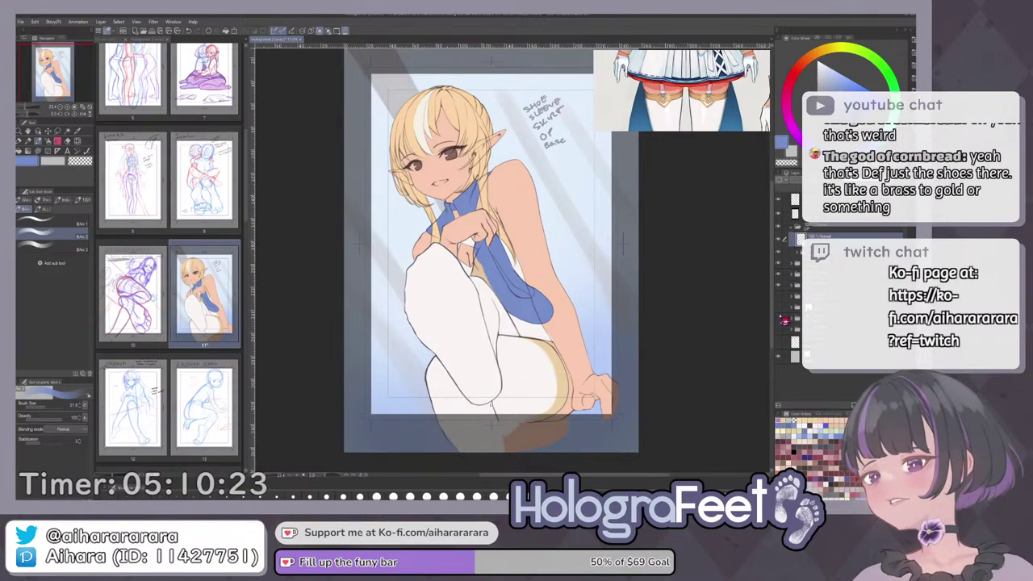
left_click(783, 313)
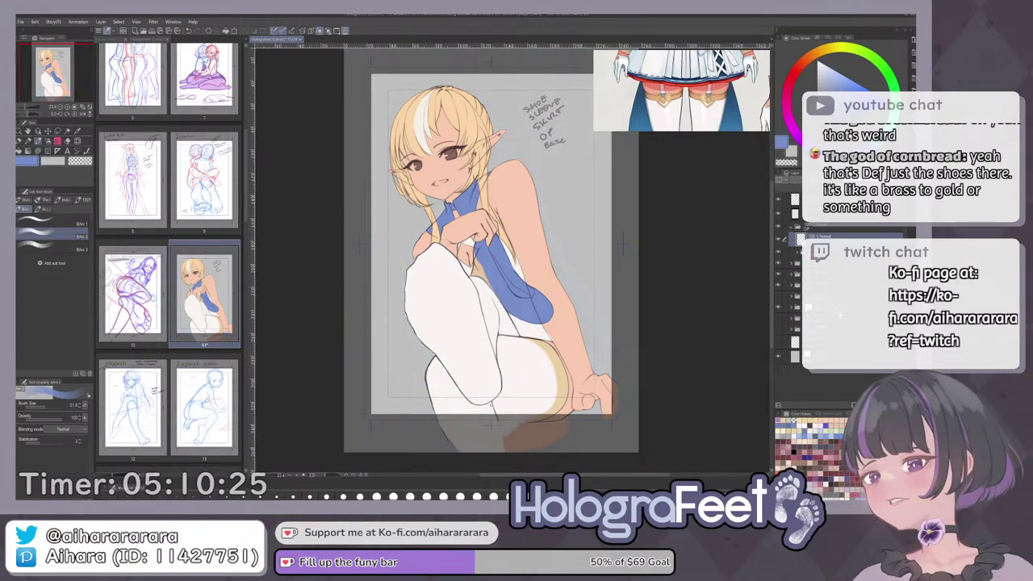
left_click(779, 297)
Outline a blue sleeve cuff around the upper arm over the sketch and fill its interior.
scroll(543, 239, "up", 2)
left_click_drag(493, 226, 544, 217)
key("ctrl+z")
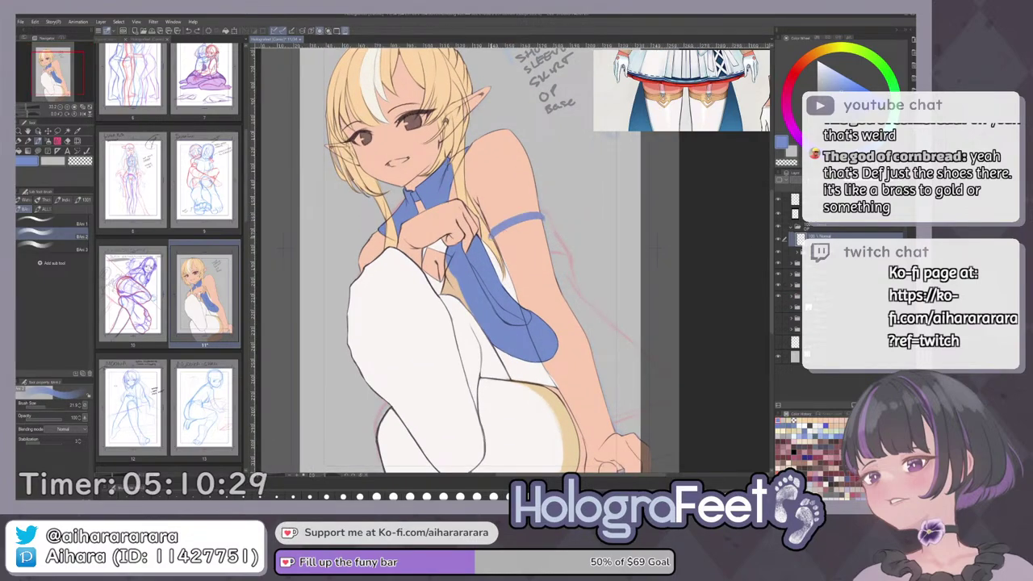
mouse_move(492, 244)
left_mouse_down()
mouse_move(502, 268)
mouse_move(562, 250)
left_mouse_up()
left_click_drag(546, 216, 566, 253)
key("ctrl+z")
key("u")
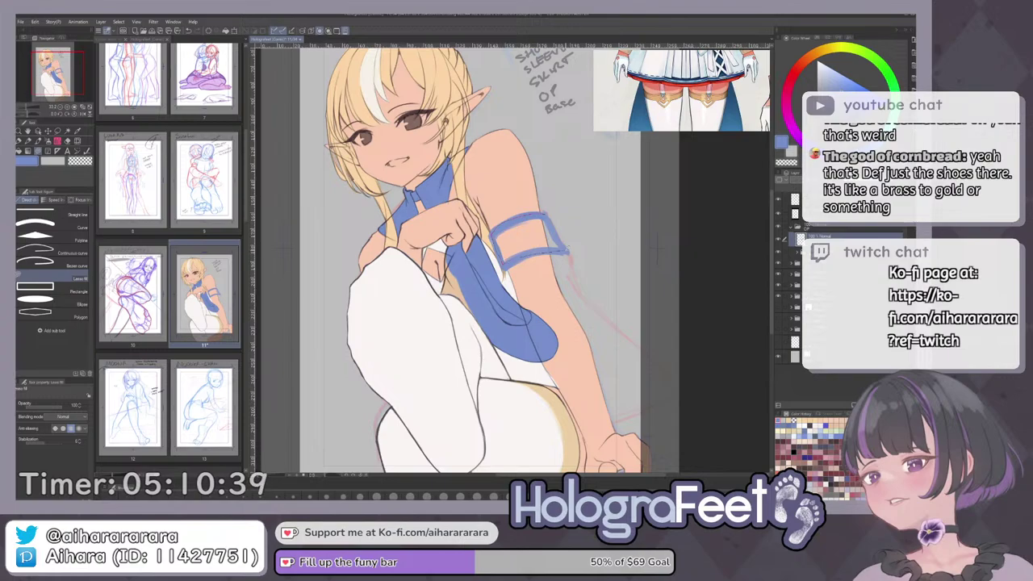
left_click(557, 236)
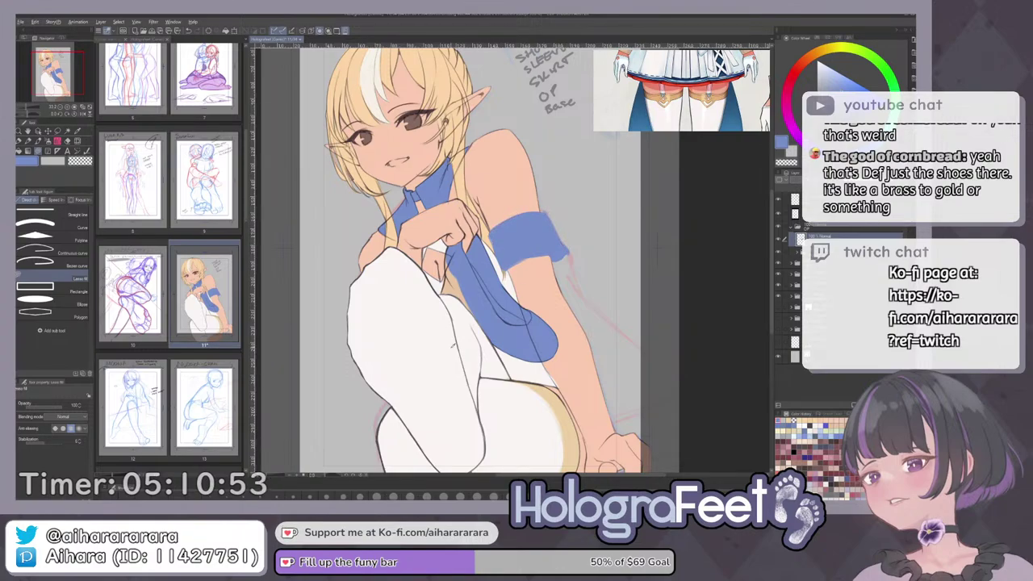
Sample the stocking's white and fill the flared sleeve shape below the blue cuff, over the forearm.
left_click(449, 354, "alt")
left_click_drag(603, 272, 564, 199)
left_click_drag(476, 275, 485, 254)
left_click_drag(471, 220, 471, 263)
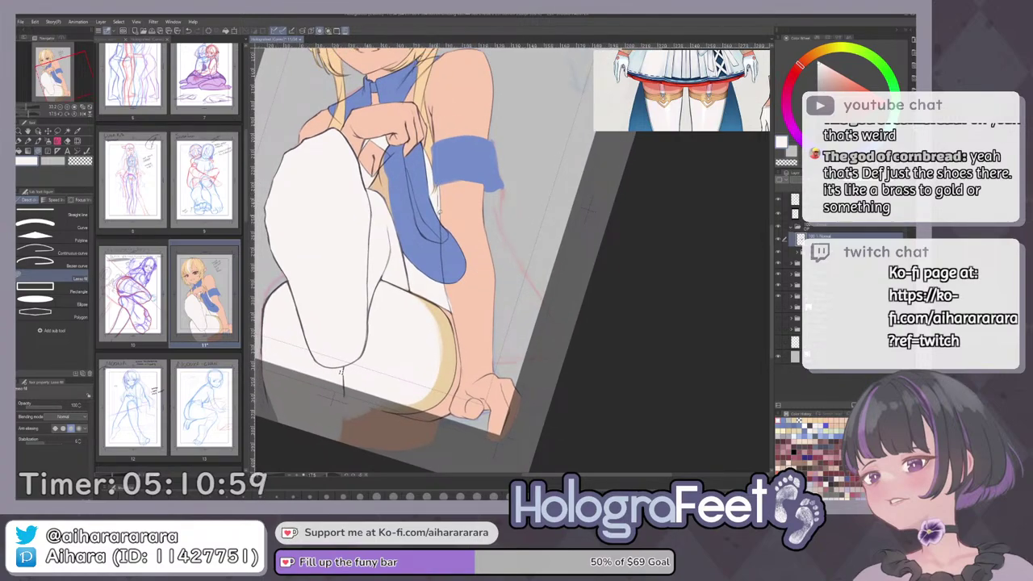
mouse_move(449, 321)
left_mouse_down()
mouse_move(456, 370)
mouse_move(578, 349)
left_mouse_up()
mouse_move(529, 276)
left_mouse_down()
mouse_move(499, 211)
mouse_move(501, 185)
mouse_move(457, 210)
left_mouse_up()
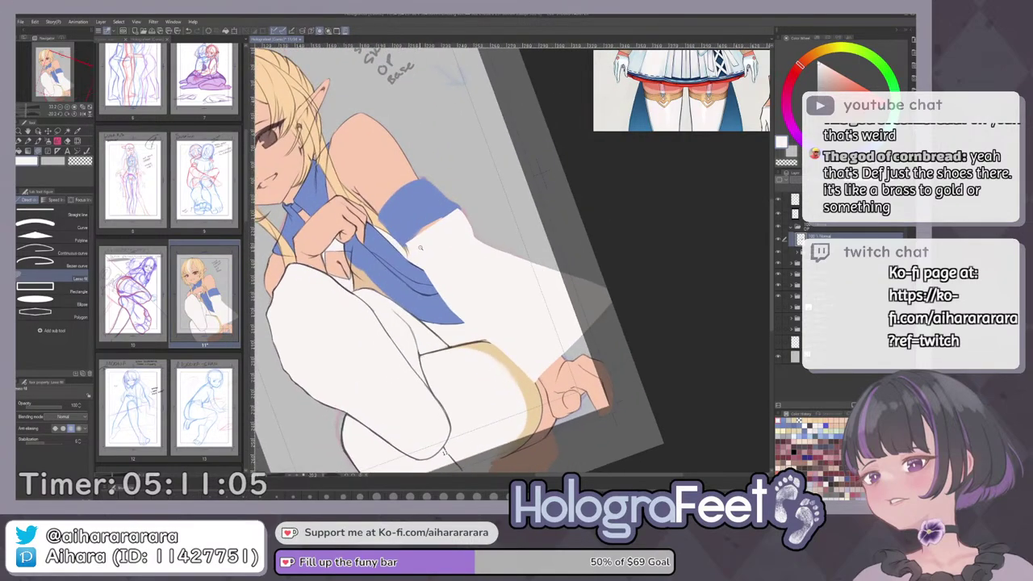
Clean up the border between the blue cuff and the white sleeve by alternating sampled blue and white strokes.
scroll(419, 250, "up", 3)
left_click_drag(409, 240, 446, 229)
left_click(437, 192, "alt")
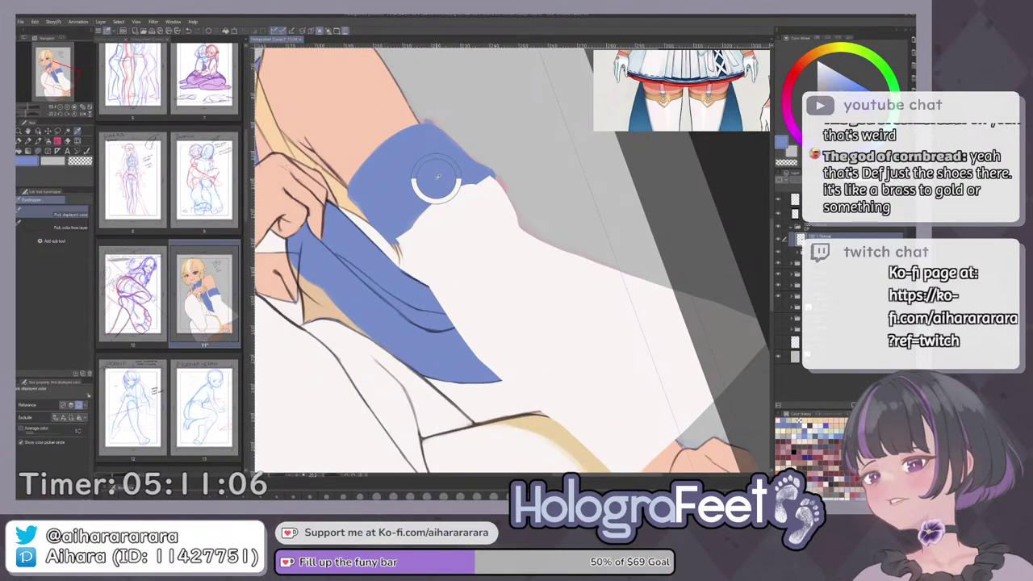
key("b")
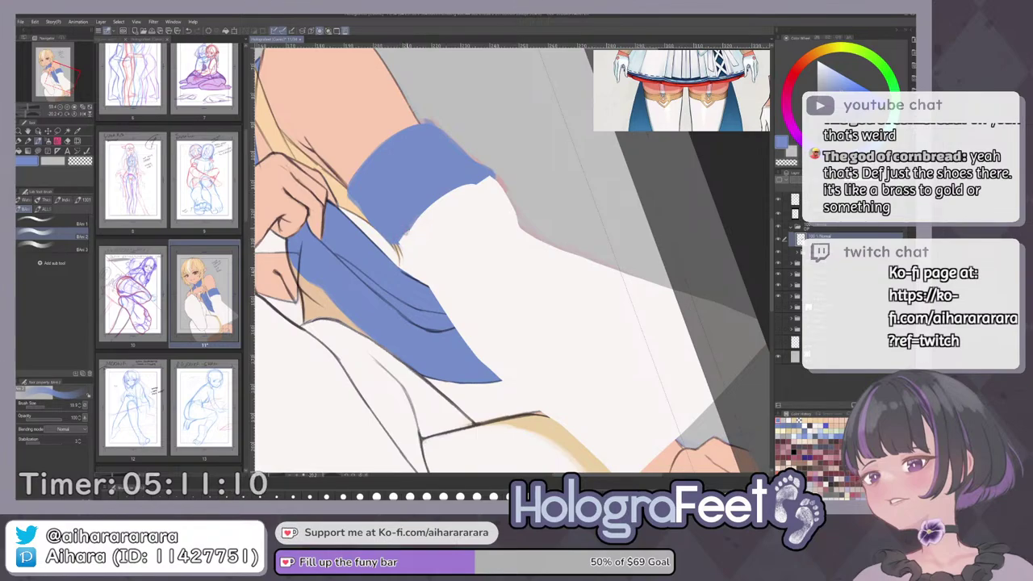
left_click_drag(417, 221, 410, 231)
left_click(486, 192, "alt")
left_click_drag(489, 181, 472, 186)
left_click_drag(415, 225, 405, 240)
left_click(477, 165, "alt")
left_click_drag(486, 177, 537, 182)
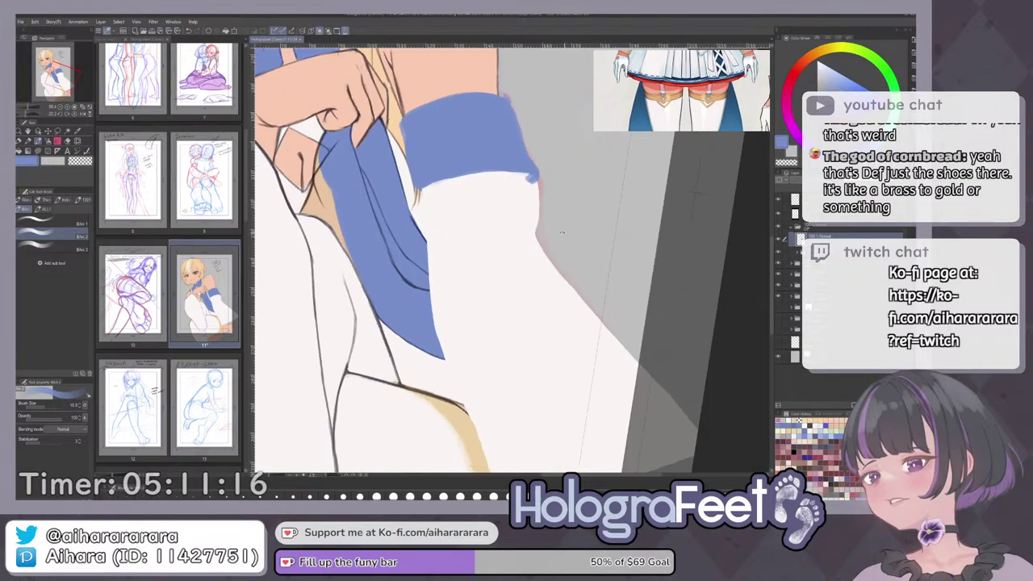
Erase the rough outer edge of the cuff and upper sleeve, and repaint the cuff's side in blue.
key("e")
left_click_drag(541, 223, 528, 147)
left_click_drag(535, 204, 536, 226)
left_click(506, 131, "alt")
left_click(506, 131)
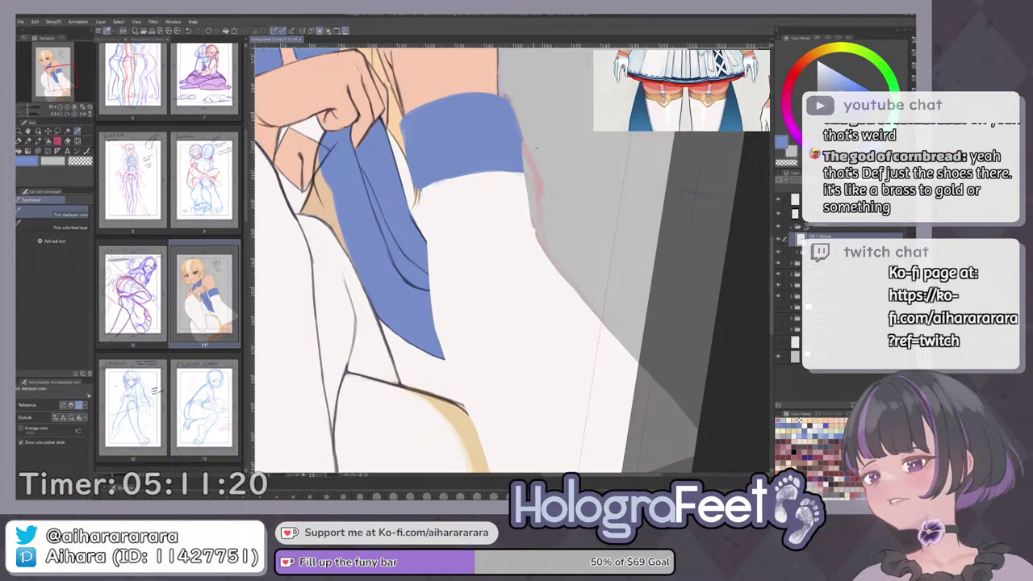
key("b")
left_click_drag(536, 180, 522, 130)
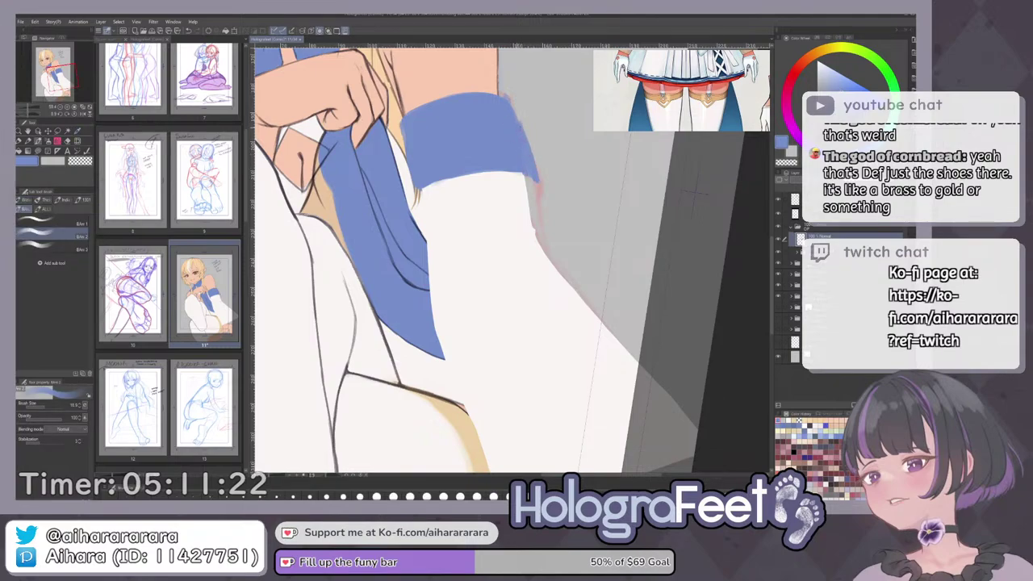
Smooth the sleeve's outer edge in white along the sketch and tidy the cuff's outline in blue.
mouse_move(540, 179)
left_mouse_down()
mouse_move(629, 178)
mouse_move(565, 231)
mouse_move(566, 194)
mouse_move(544, 265)
left_mouse_up()
left_click(521, 194, "alt")
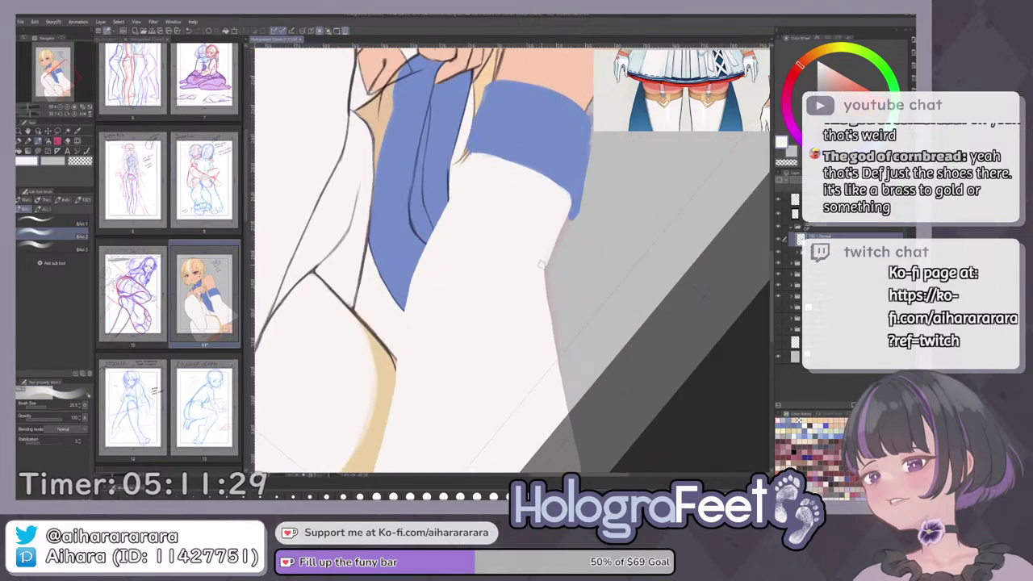
left_click_drag(561, 217, 550, 325)
left_click_drag(542, 266, 553, 365)
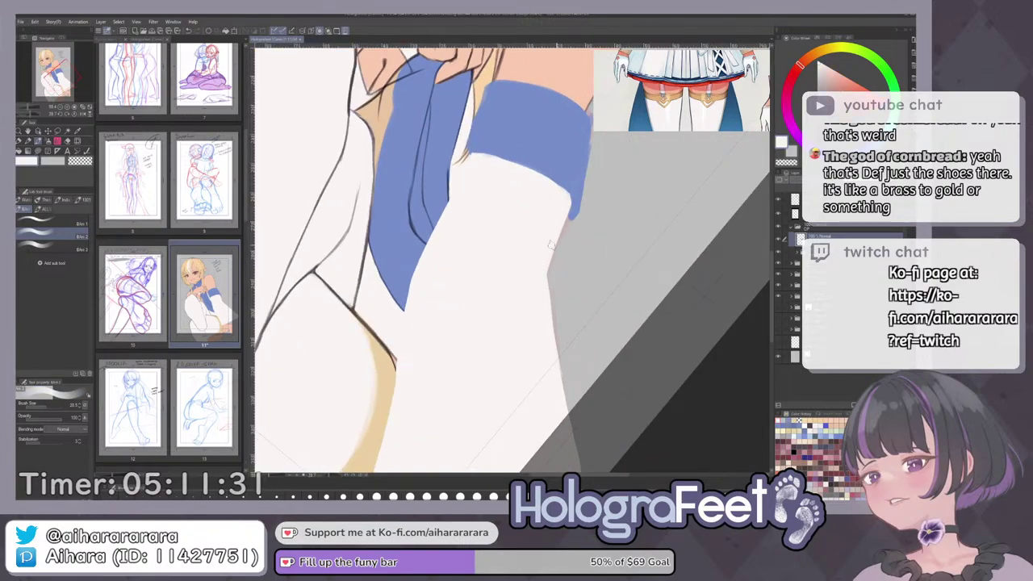
left_click(596, 142, "alt")
mouse_move(590, 120)
left_mouse_down()
mouse_move(592, 145)
mouse_move(565, 125)
mouse_move(349, 186)
mouse_move(351, 225)
left_mouse_up()
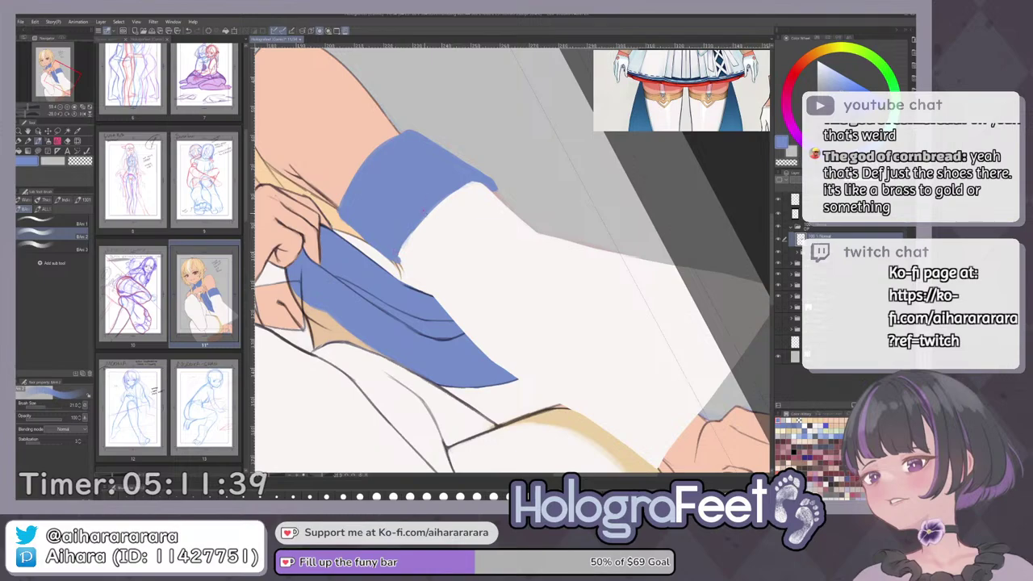
Resample the sleeve's white and examine the sleeves and dress front on the reference sheet.
key("ctrl+0")
mouse_move(685, 289)
left_mouse_down()
mouse_move(680, 309)
mouse_move(597, 383)
mouse_move(571, 350)
left_mouse_up()
left_click(528, 284, "alt")
mouse_move(632, 295)
left_mouse_down()
mouse_move(637, 258)
mouse_move(604, 251)
left_mouse_up()
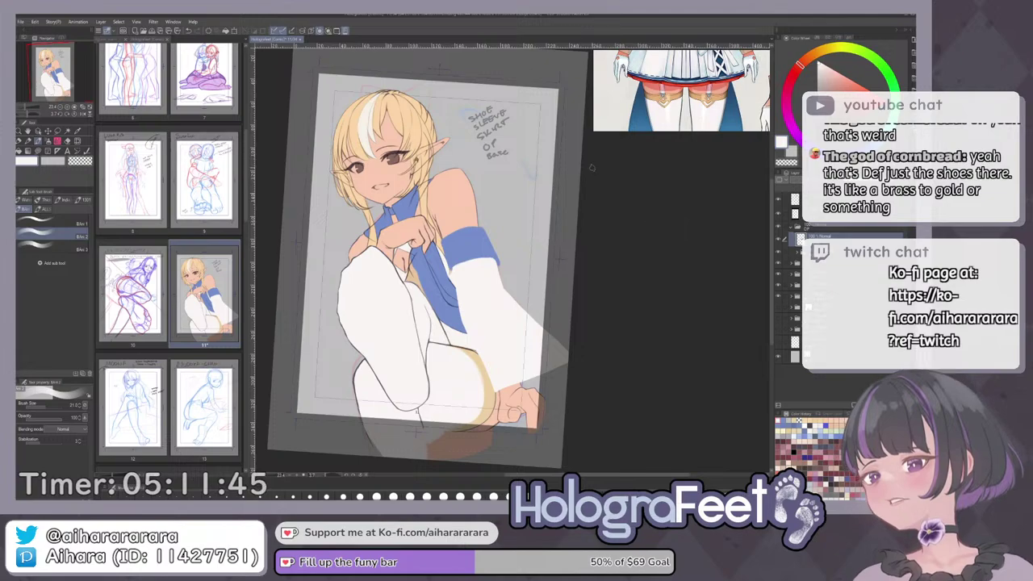
scroll(707, 87, "down", 4)
left_click_drag(721, 54, 699, 96)
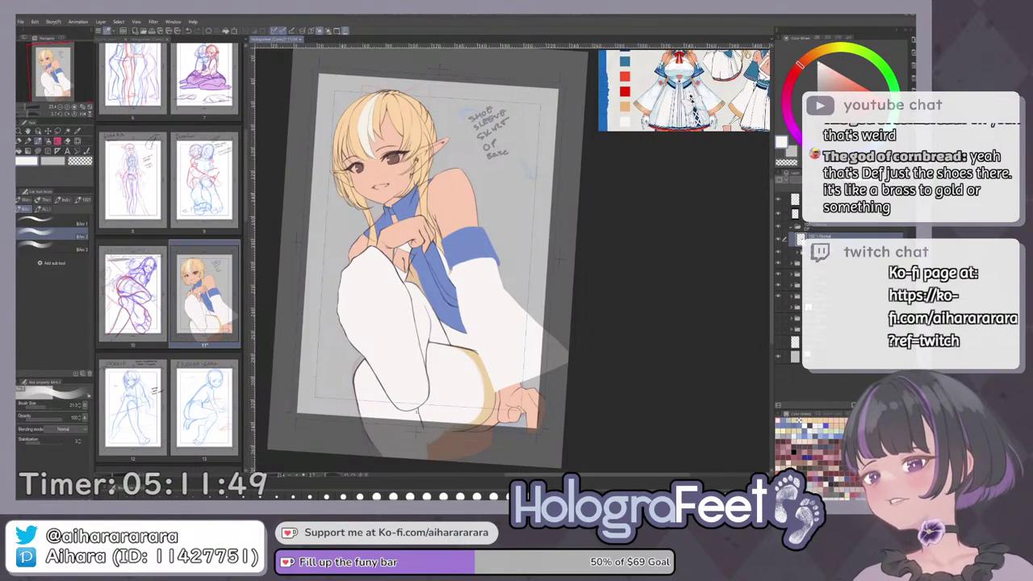
Draw two thin white trim lines along the lower edge of the blue cuff, redoing strokes as needed.
left_click_drag(557, 236, 531, 216)
scroll(478, 279, "up", 4)
key("bracketleft")
key("bracketleft")
key("bracketleft")
mouse_move(457, 338)
left_mouse_down()
mouse_move(543, 251)
mouse_move(563, 246)
mouse_move(460, 337)
left_mouse_up()
key("ctrl+z")
key("ctrl+z")
key("ctrl+z")
mouse_move(567, 250)
left_mouse_down()
mouse_move(510, 265)
mouse_move(454, 335)
mouse_move(518, 252)
left_mouse_up()
key("ctrl+z")
left_click_drag(449, 327, 513, 249)
key("ctrl+z")
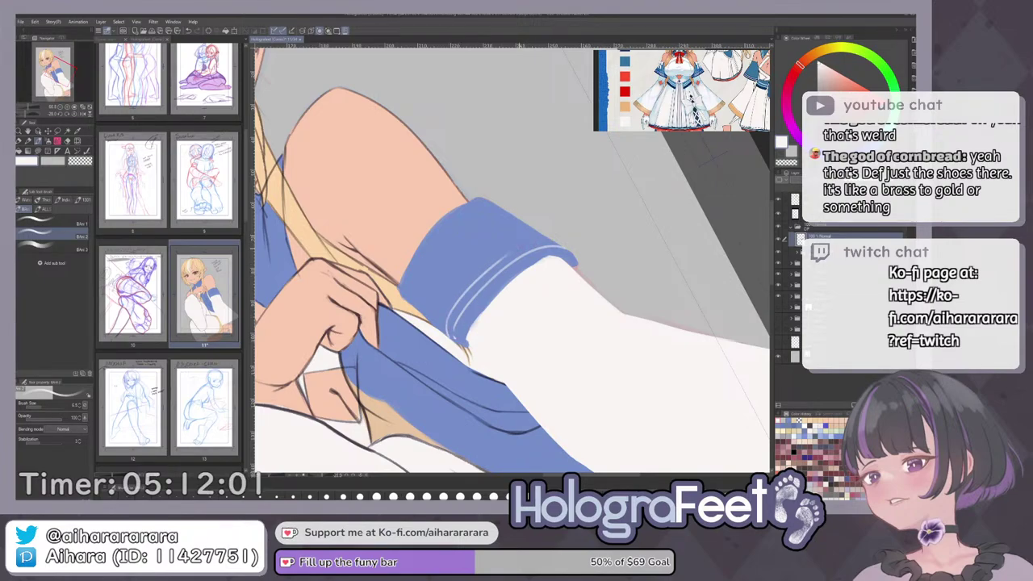
key("ctrl+0")
left_click_drag(650, 339, 625, 377)
key("ctrl+0")
left_click_drag(625, 377, 576, 285)
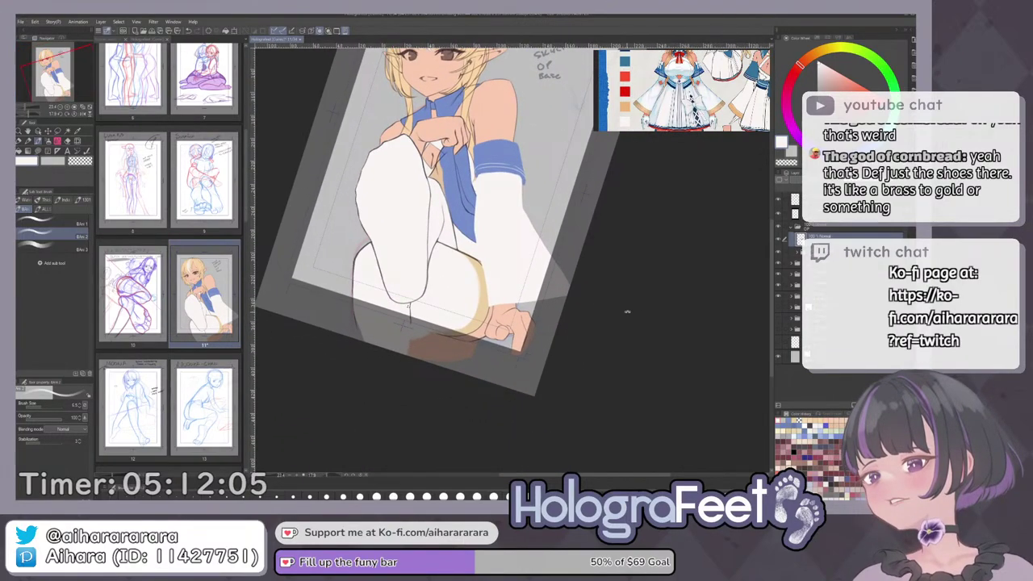
Paint a gold band along the white sleeve's hem using the gold sampled from the stocking.
left_click_drag(597, 330, 578, 292)
key("i")
left_click(496, 321)
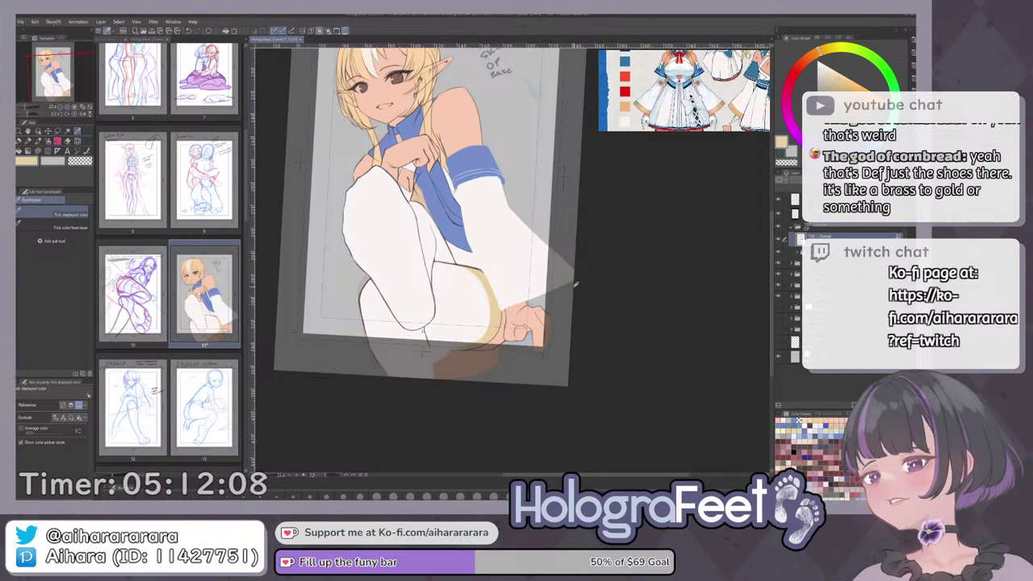
key("b")
left_click_drag(577, 284, 586, 245)
scroll(530, 279, "up", 2)
mouse_move(515, 320)
left_mouse_down()
mouse_move(554, 282)
mouse_move(514, 310)
mouse_move(530, 289)
mouse_move(593, 240)
left_mouse_up()
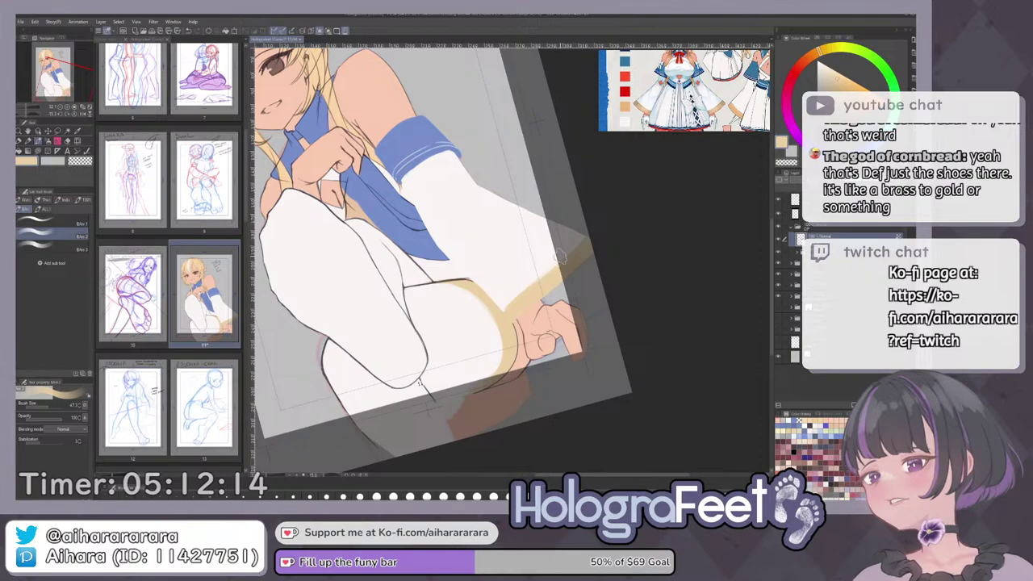
key("ctrl+z")
left_click_drag(508, 306, 588, 246)
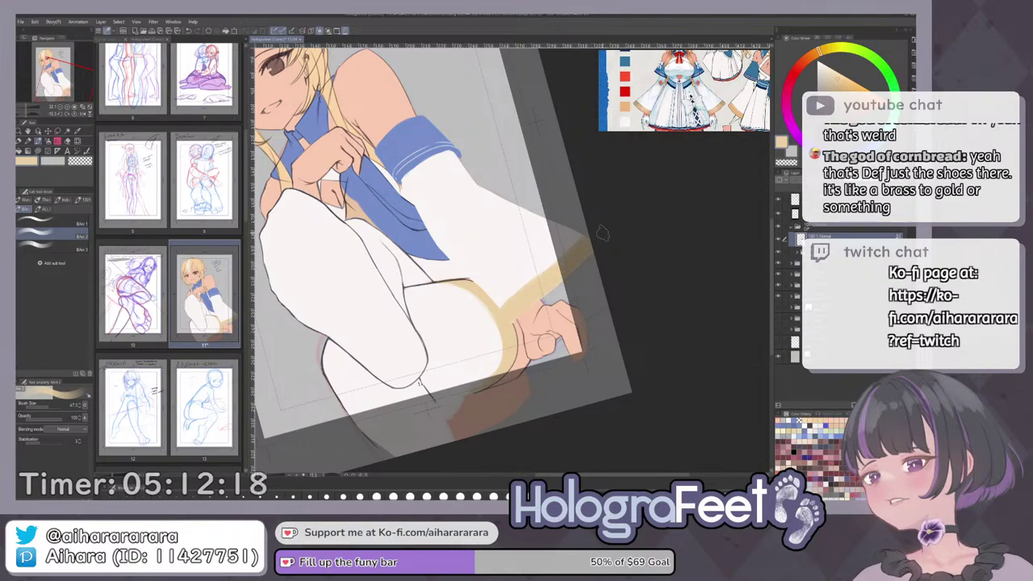
key("ctrl+0")
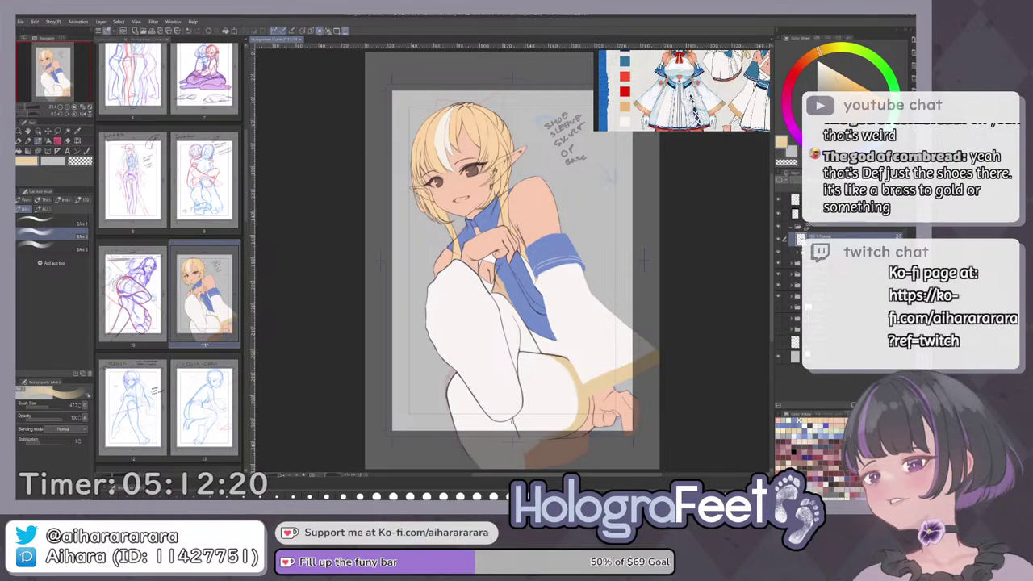
Turn on the Edge border effect for the sleeve layer and check its outline around the cuff and arm.
left_click(850, 413)
left_click(784, 427)
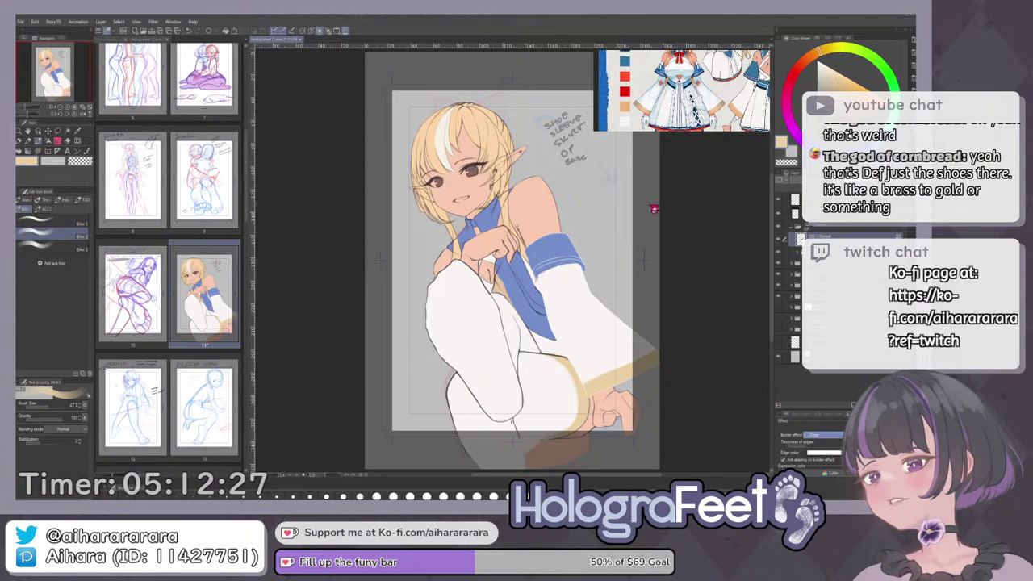
left_click_drag(684, 291, 581, 352)
left_click_drag(476, 318, 593, 323)
left_click_drag(581, 204, 594, 398)
left_click_drag(642, 347, 693, 256)
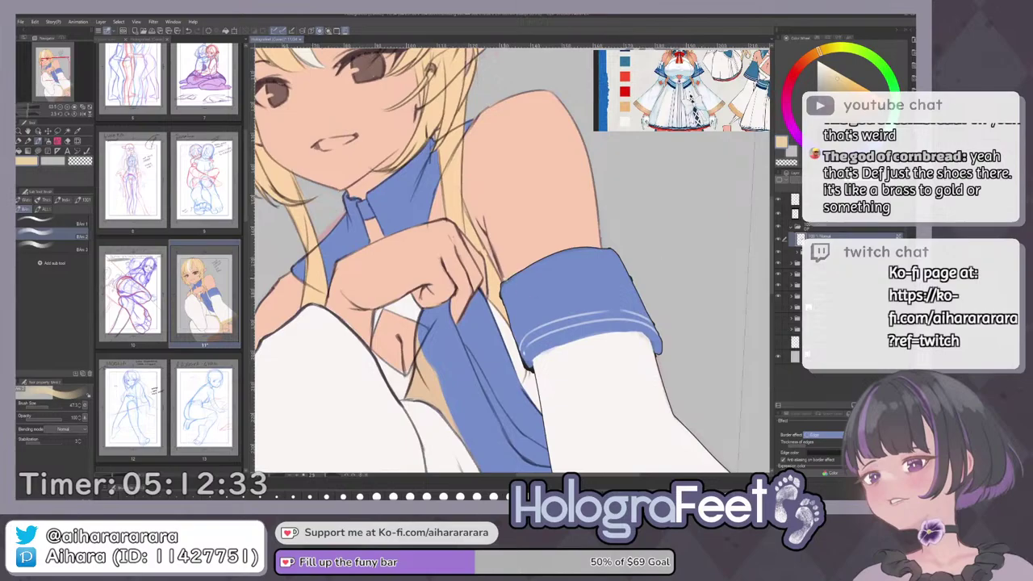
Erase uneven spots along the outer edge of the cuff and upper sleeve with a small hard eraser.
scroll(510, 287, "up", 2)
key("e")
key("bracketleft")
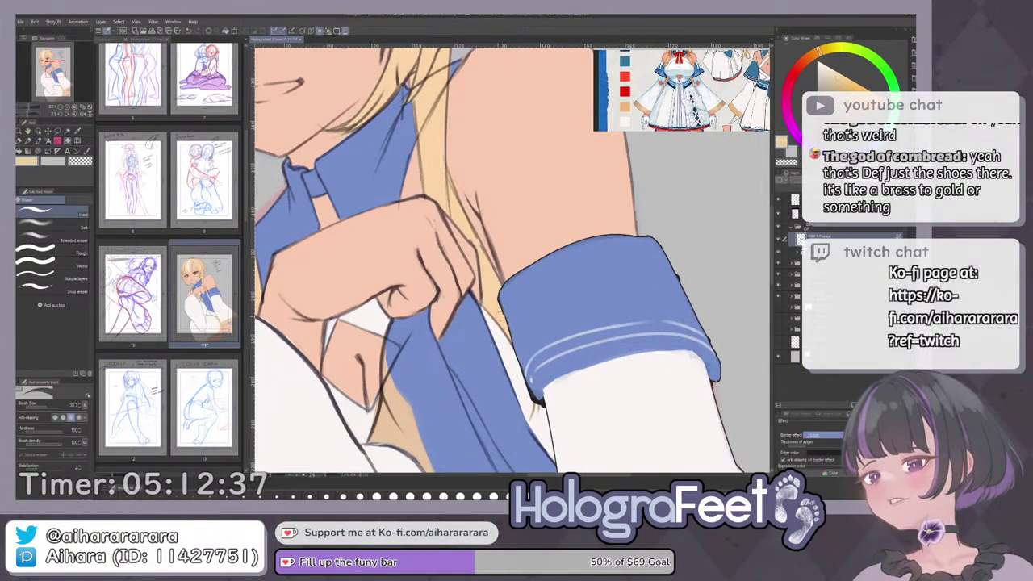
left_click_drag(545, 329, 463, 299)
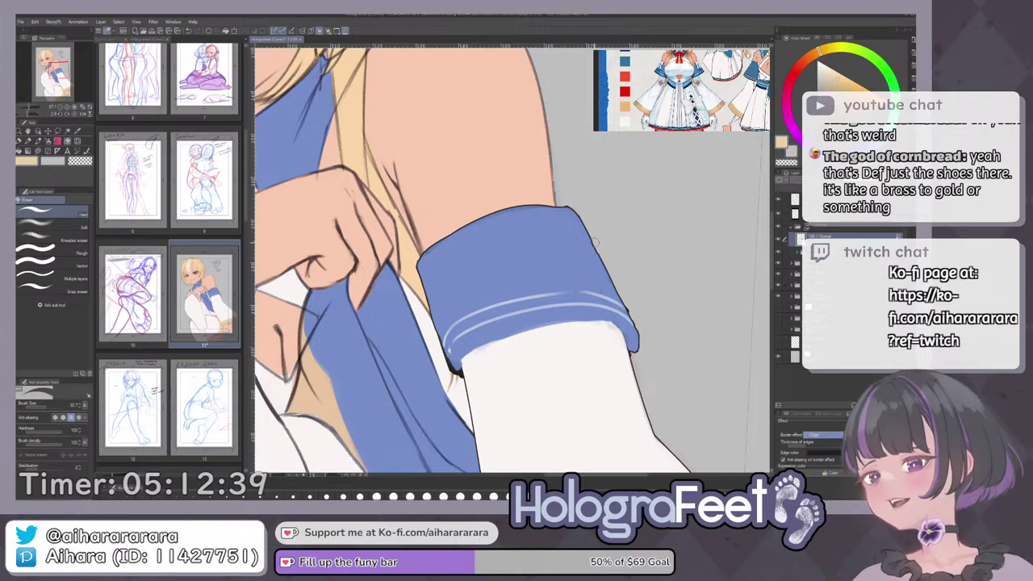
left_click_drag(633, 316, 582, 199)
left_click_drag(696, 348, 592, 220)
mouse_move(637, 318)
left_mouse_down()
mouse_move(468, 380)
mouse_move(489, 376)
left_mouse_up()
left_click_drag(515, 327, 486, 362)
key("ctrl+0")
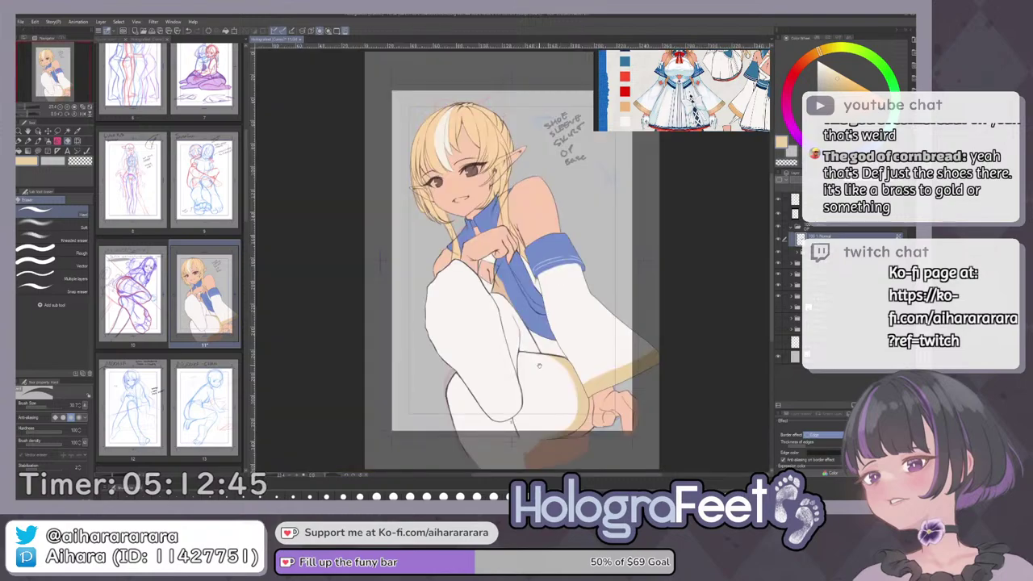
left_click_drag(661, 435, 611, 376)
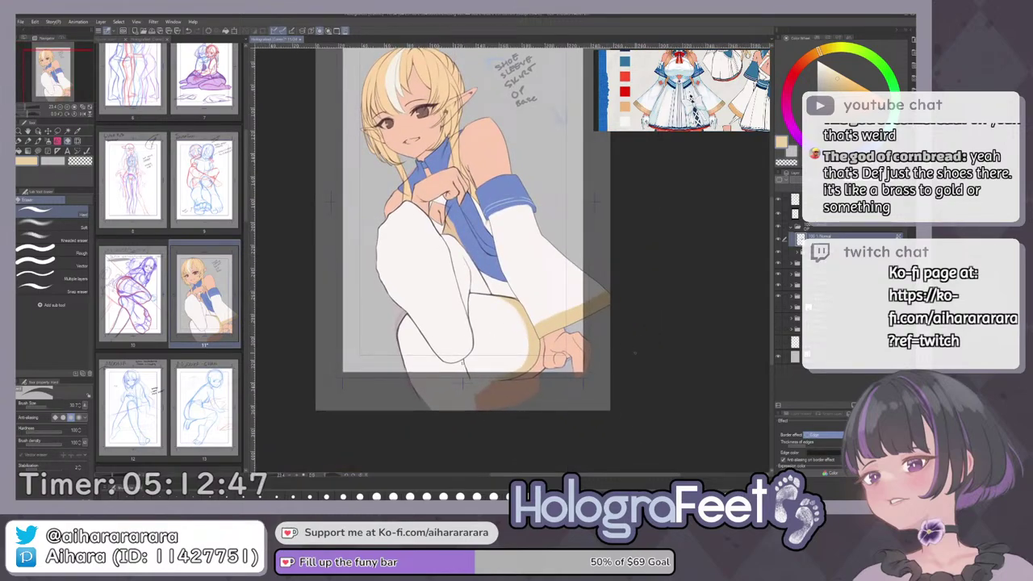
key("ctrl+0")
Make the frame around the illustration solid black and add a new layer behind the figure.
left_click(840, 214)
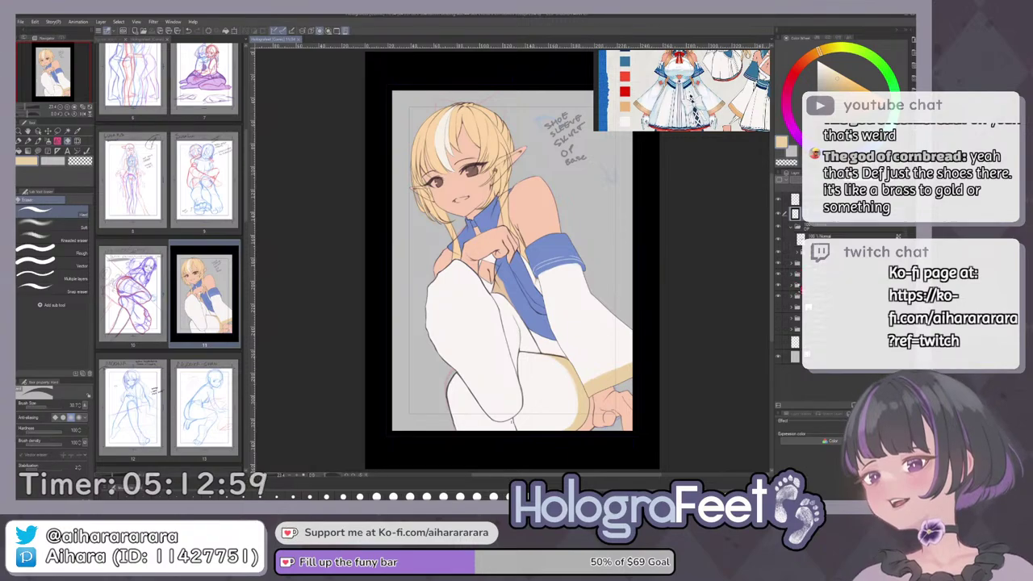
left_click(799, 297)
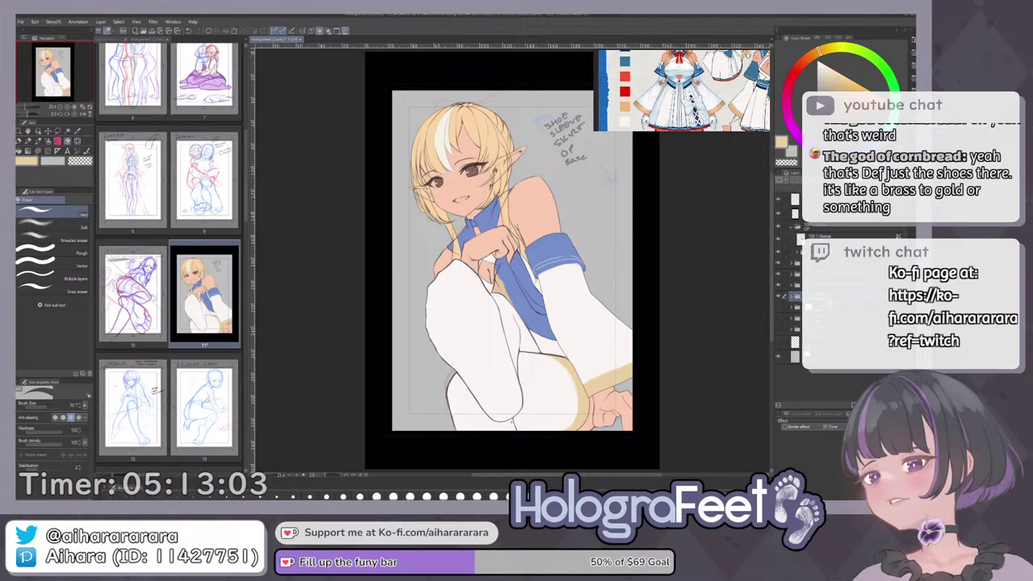
key("ctrl+shift+n")
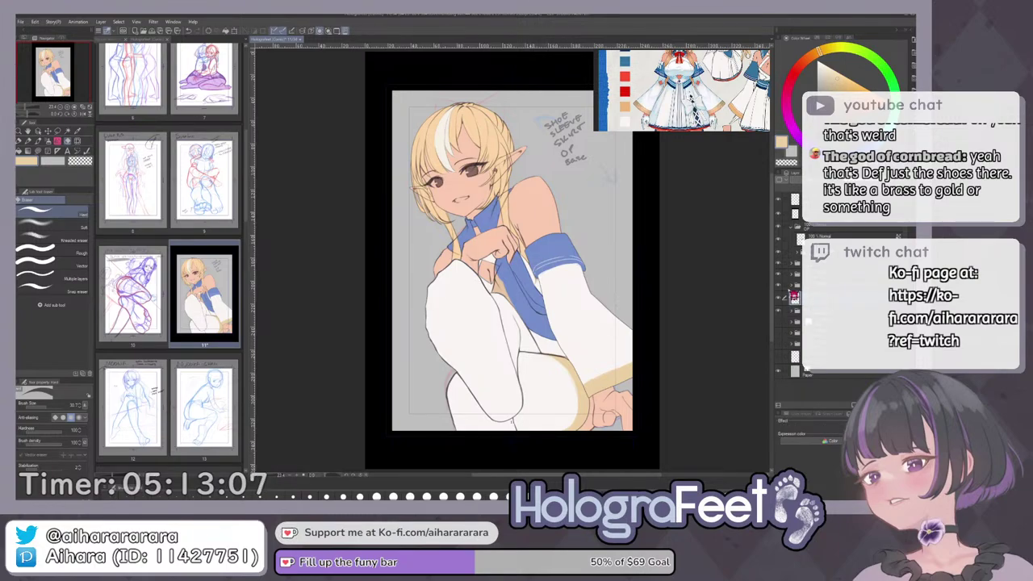
Pick a darker tan based on the hair's blonde and start the back hair just below the ear.
key("i")
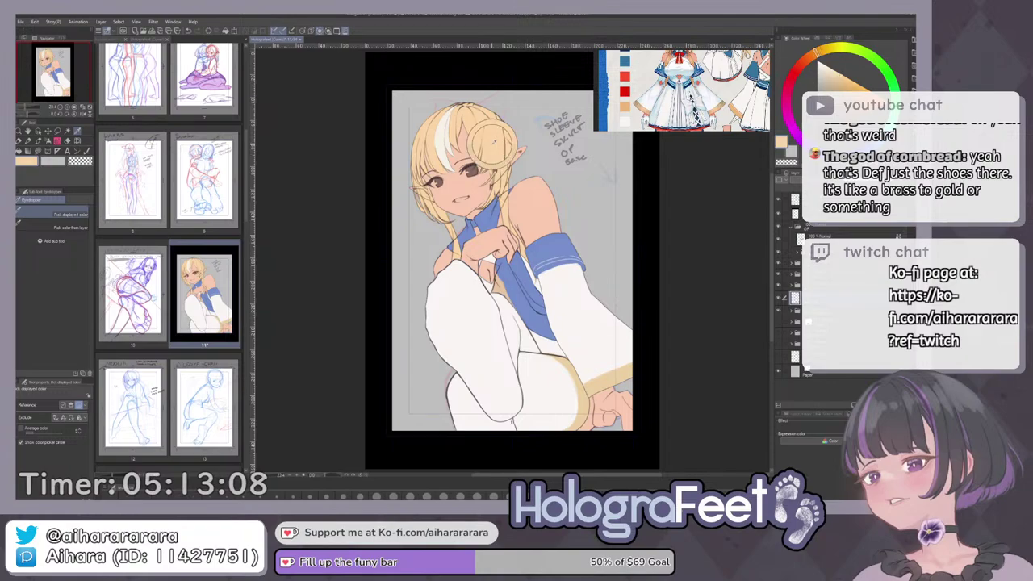
scroll(502, 142, "up", 5)
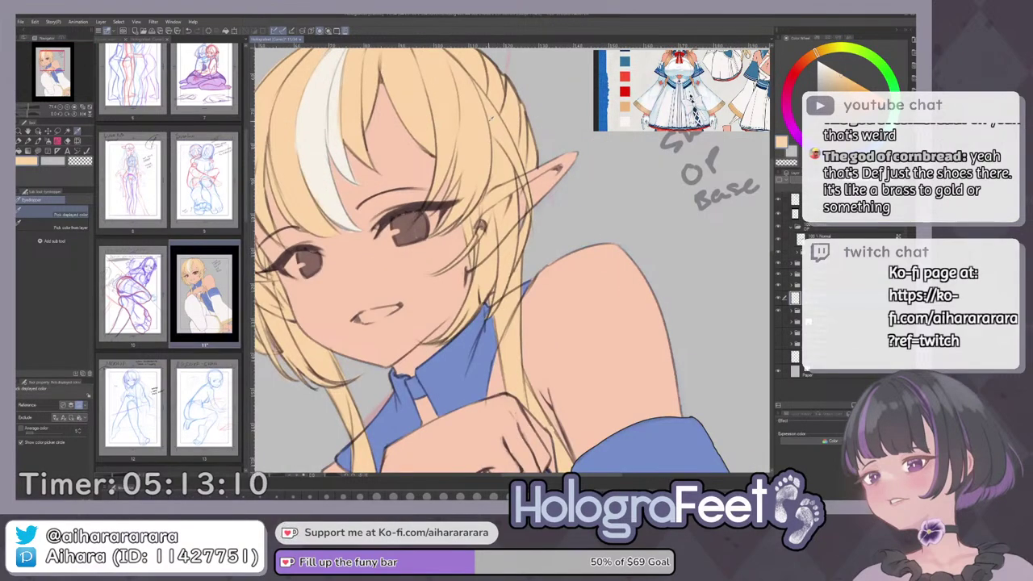
key("b")
mouse_move(563, 147)
left_mouse_down()
mouse_move(596, 214)
mouse_move(596, 283)
mouse_move(596, 235)
mouse_move(590, 278)
left_mouse_up()
key("ctrl+0")
key("ctrl+z")
mouse_move(551, 234)
left_mouse_down()
mouse_move(532, 221)
mouse_move(549, 215)
mouse_move(539, 223)
left_mouse_up()
key("ctrl+z")
key("ctrl+z")
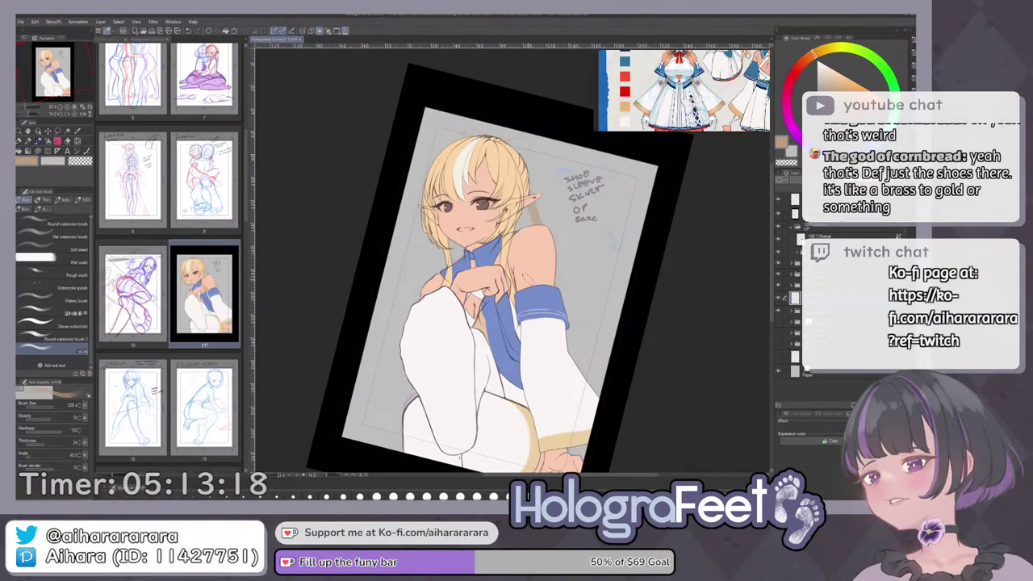
Paint long tan back hair flowing behind the shoulder and sleeve, shaping it with alternating tan and transparent strokes.
left_click_drag(558, 271, 579, 368)
key("ctrl+z")
left_click_drag(567, 307, 578, 357)
left_click_drag(557, 275, 560, 372)
key("ctrl+z")
left_click_drag(552, 271, 557, 386)
key("c")
left_click_drag(573, 318, 576, 352)
key("c")
left_click_drag(562, 283, 571, 365)
key("c")
left_click_drag(536, 203, 540, 225)
key("c")
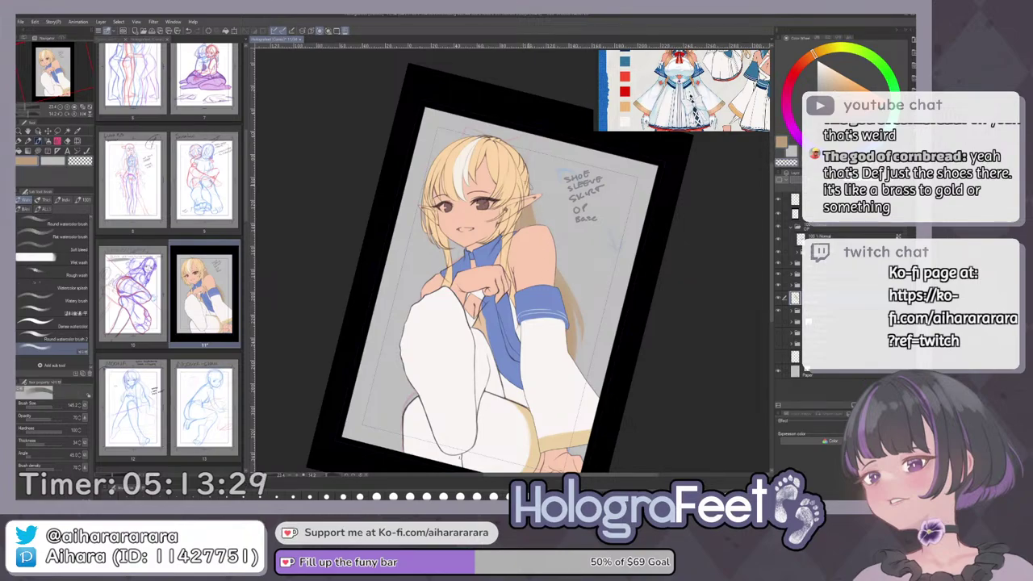
Examine the character's head and hair on the reference sheet, and inspect the painted back hair up close.
key("[")
key("[")
key("[")
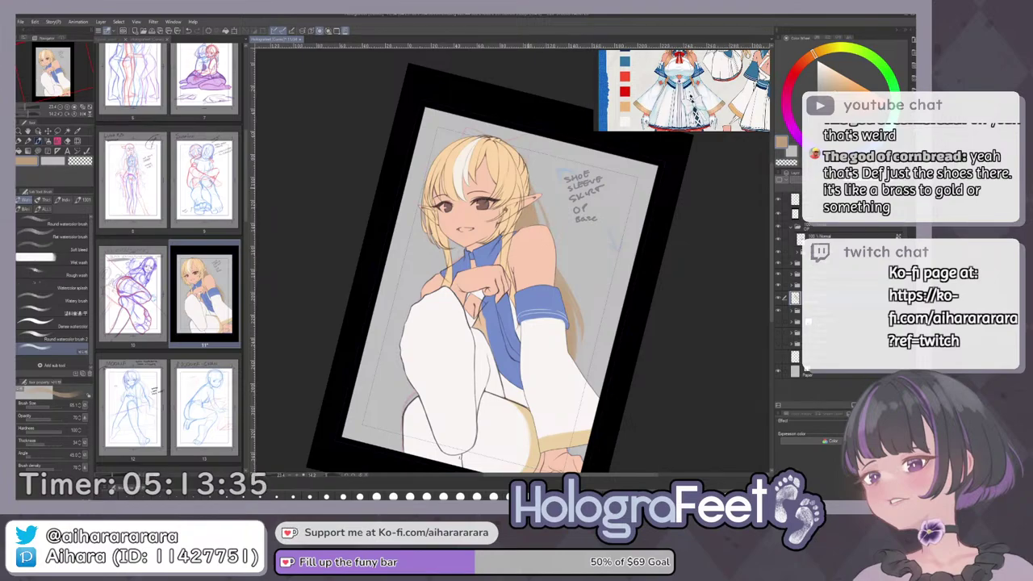
scroll(685, 92, "down", 2)
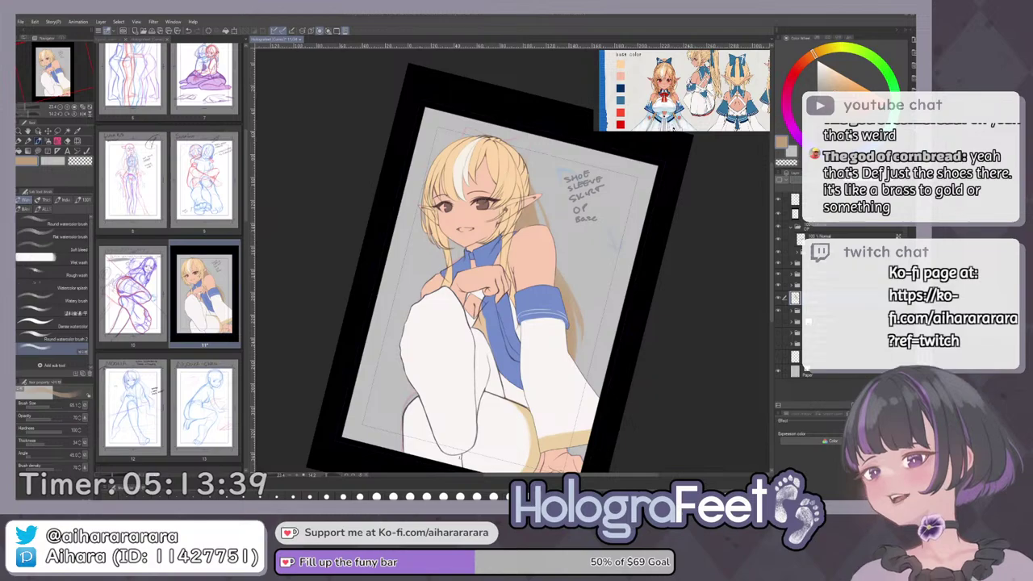
left_click_drag(654, 235, 652, 289)
scroll(563, 231, "up", 3)
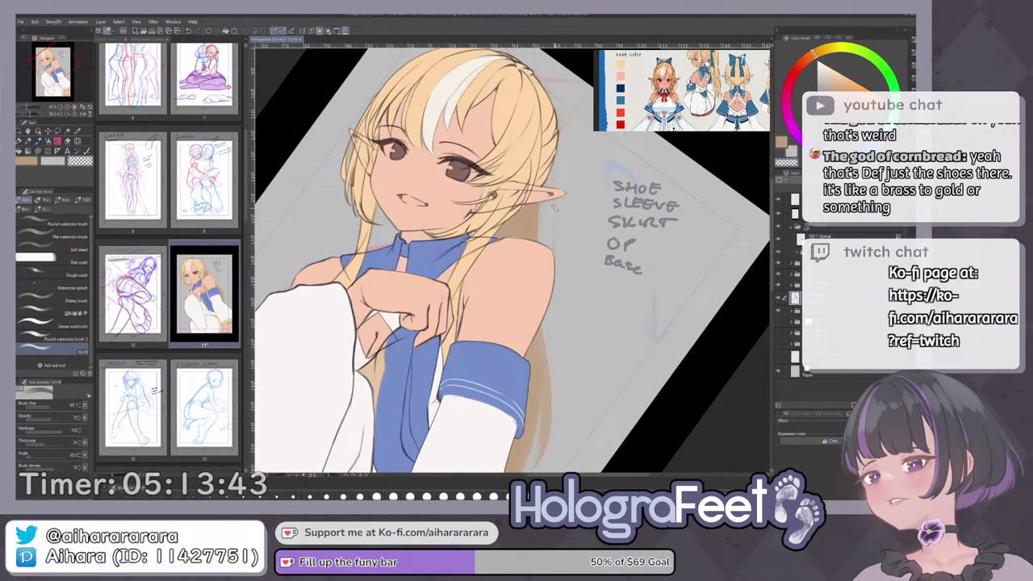
Try to refine the back hair just below the ear with small transparent and tan strokes.
key("c")
mouse_move(540, 206)
left_mouse_down()
mouse_move(540, 243)
mouse_move(544, 207)
left_mouse_up()
key("ctrl+z")
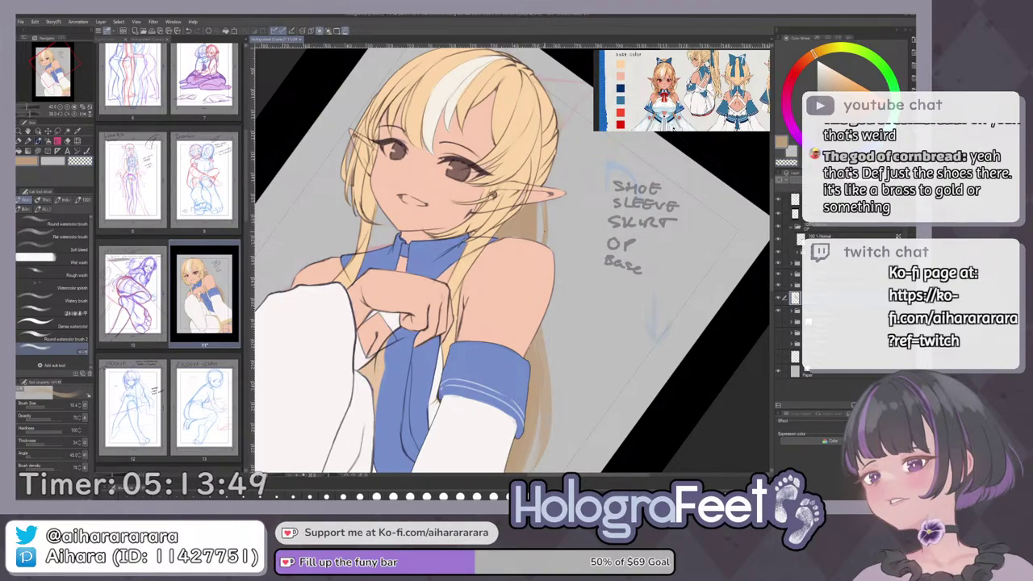
left_click(538, 220, "alt")
left_click_drag(537, 223, 537, 207)
key("ctrl+z")
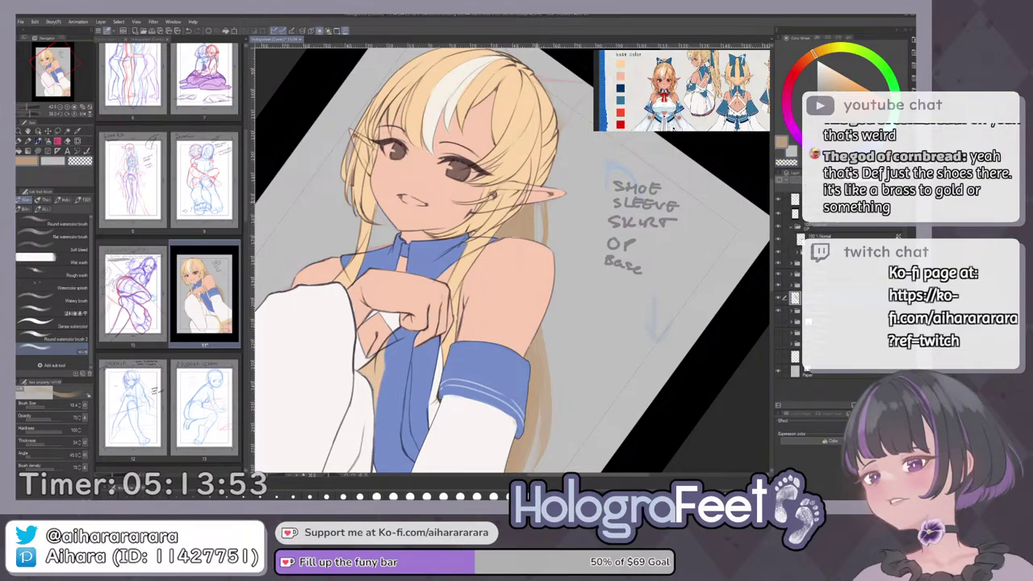
Fill out the back hair behind the cuffed sleeve into a rounded end, and carve a strand gap near its tip.
mouse_move(555, 363)
left_mouse_down()
mouse_move(549, 267)
mouse_move(538, 368)
left_mouse_up()
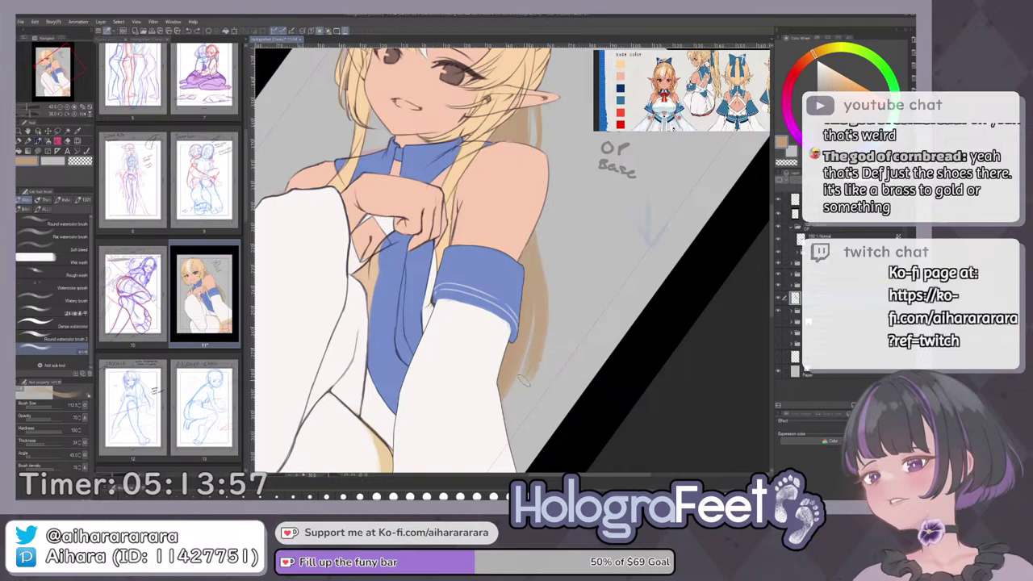
left_click_drag(535, 330, 515, 388)
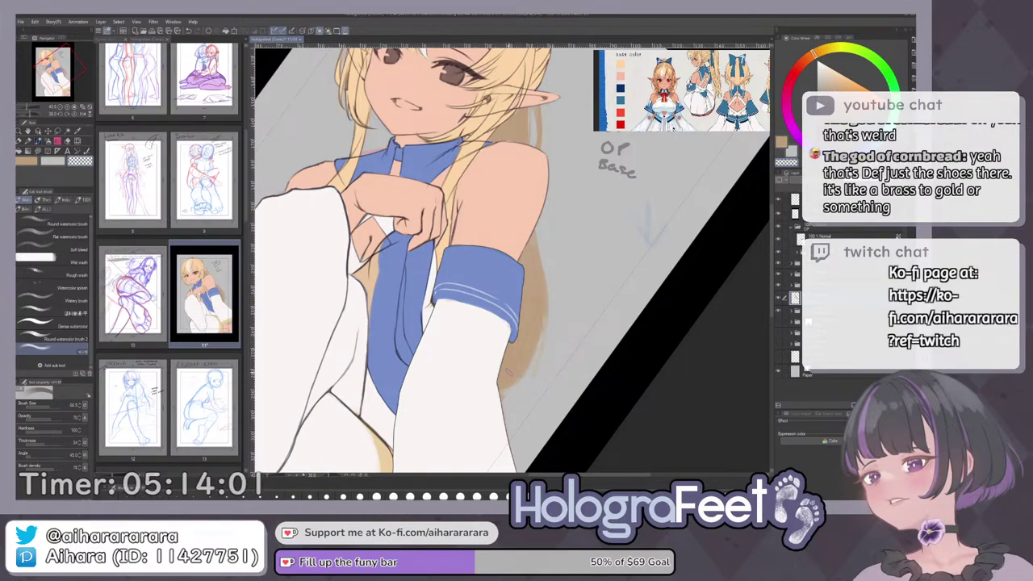
key("c")
mouse_move(541, 332)
left_mouse_down()
mouse_move(507, 398)
mouse_move(517, 373)
left_mouse_up()
key("c")
key("c")
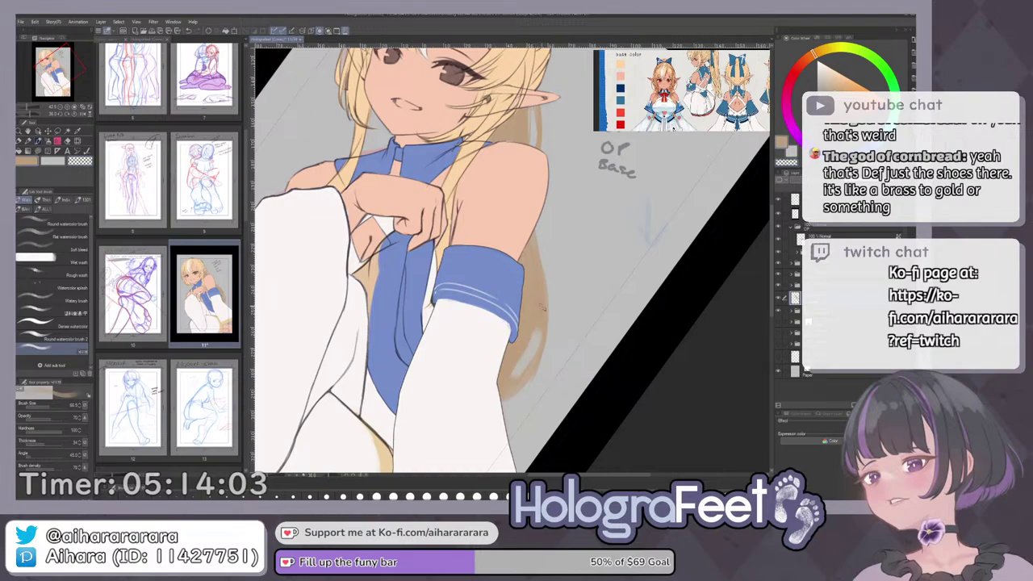
key("ctrl+0")
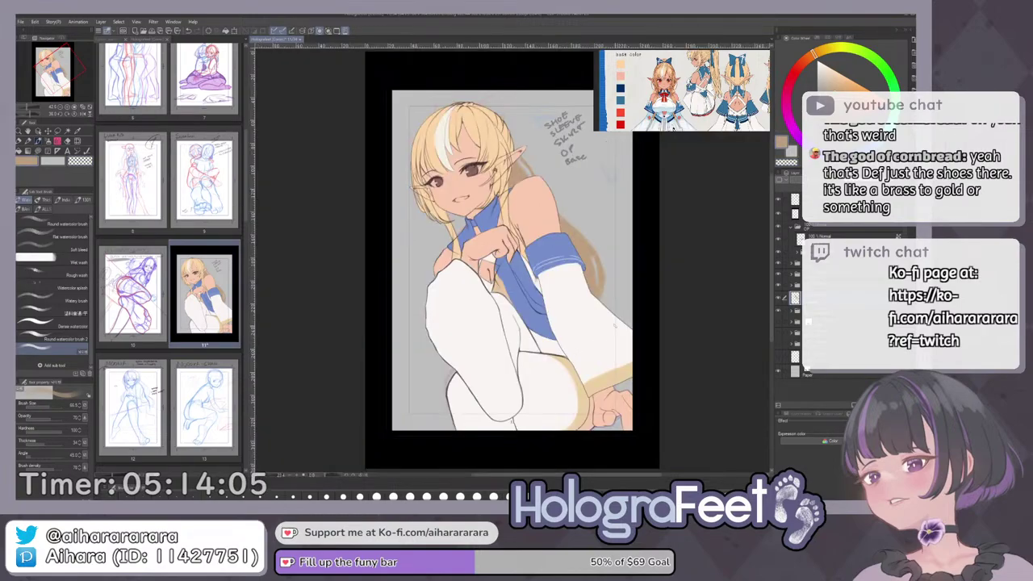
key("c")
Sample the collar's blue and add a new layer above the back hair for the hair bow.
mouse_move(614, 165)
left_mouse_down()
mouse_move(624, 178)
mouse_move(609, 244)
left_mouse_up()
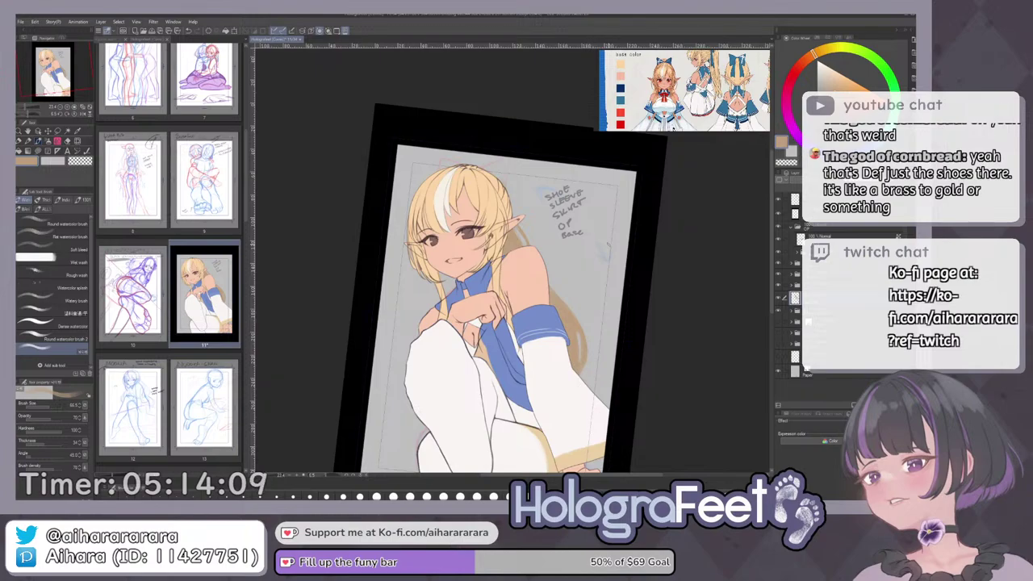
left_click_drag(511, 245, 519, 283)
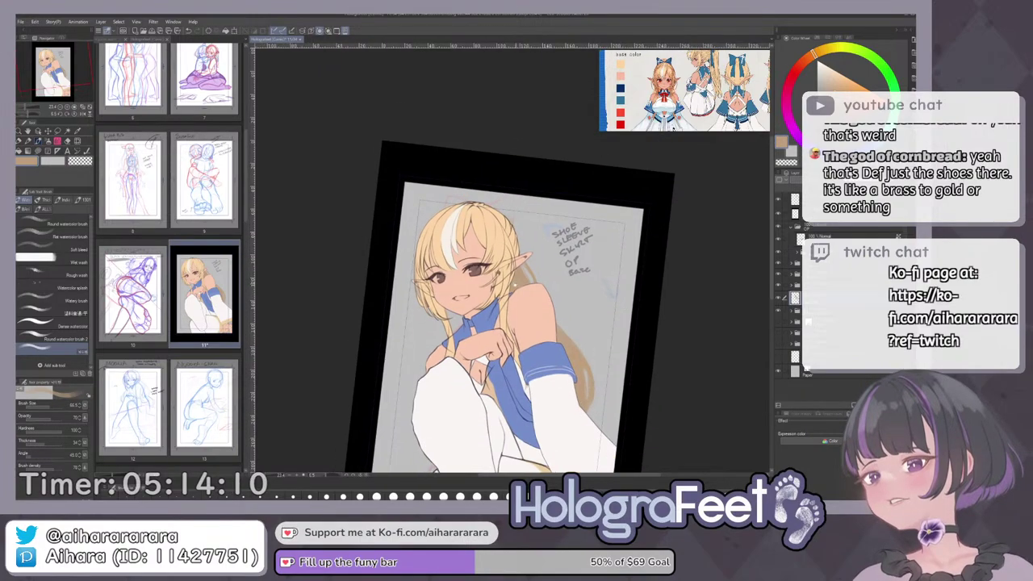
key("i")
left_click_drag(544, 332, 549, 340)
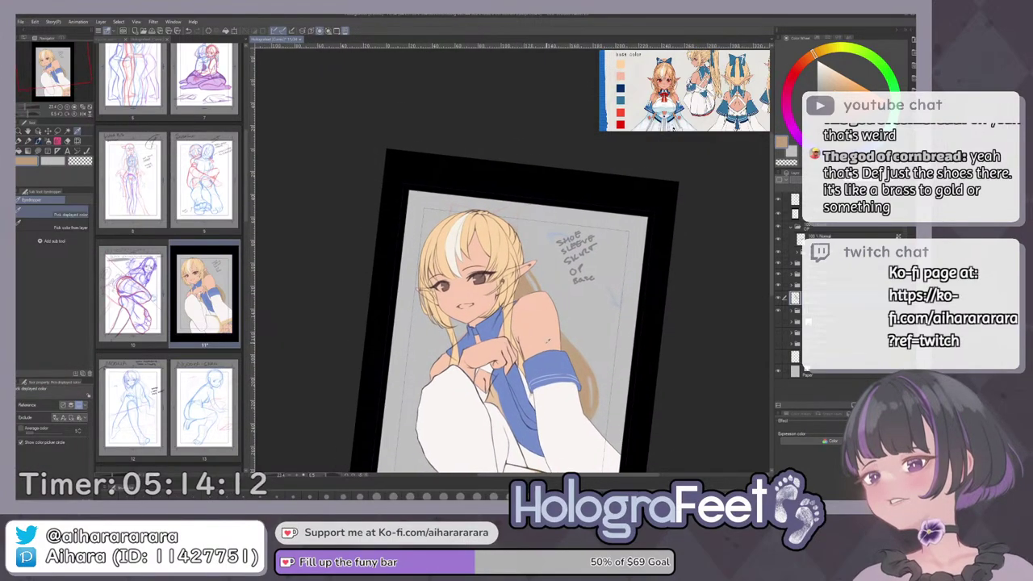
left_click(489, 327)
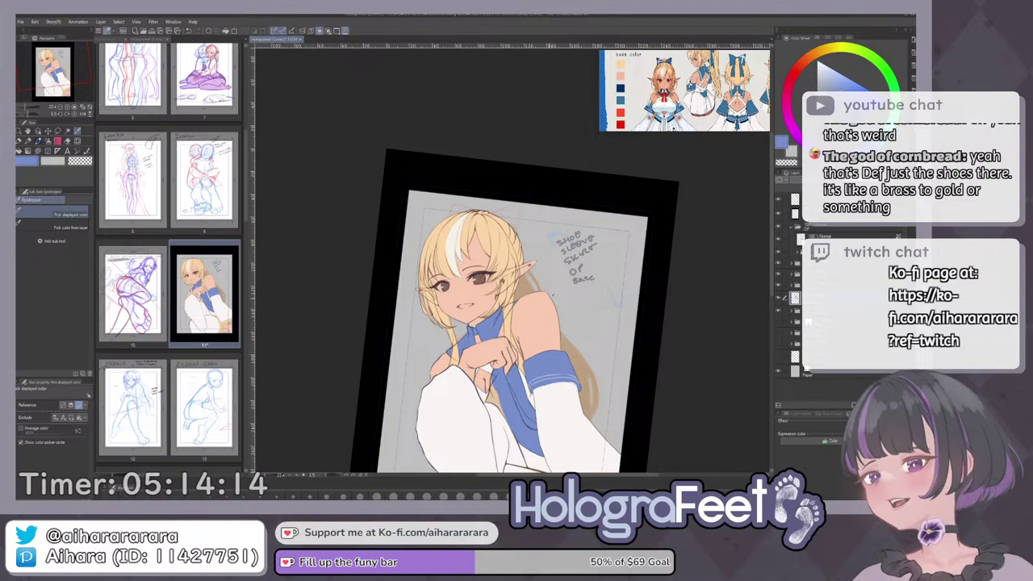
key("ctrl+shift+n")
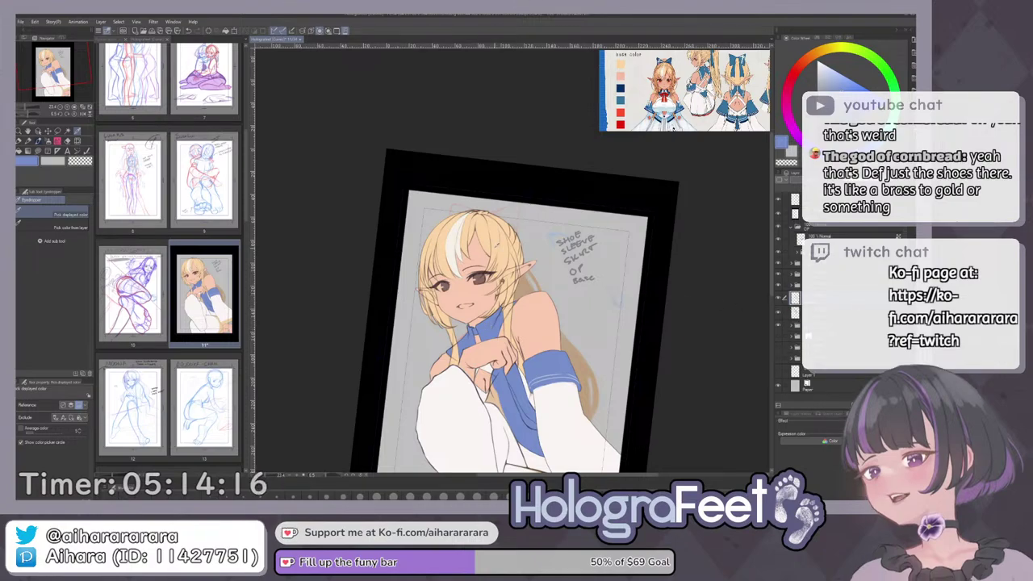
key("b")
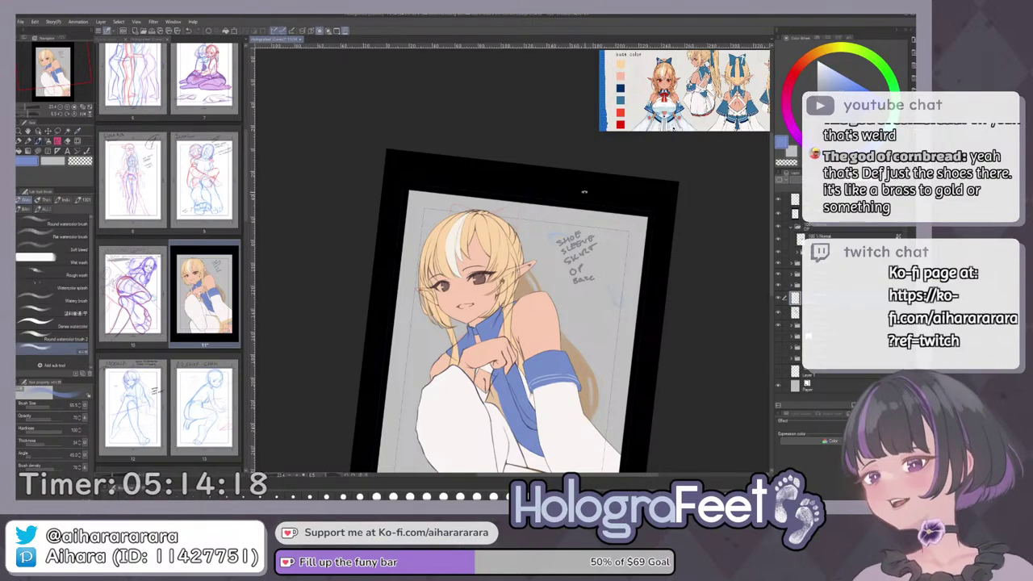
Paint the two blue loops of the hair bow behind the top of the elf's head.
left_click_drag(579, 194, 554, 193)
scroll(494, 205, "up", 3)
mouse_move(463, 210)
left_mouse_down()
mouse_move(474, 207)
mouse_move(454, 202)
left_mouse_up()
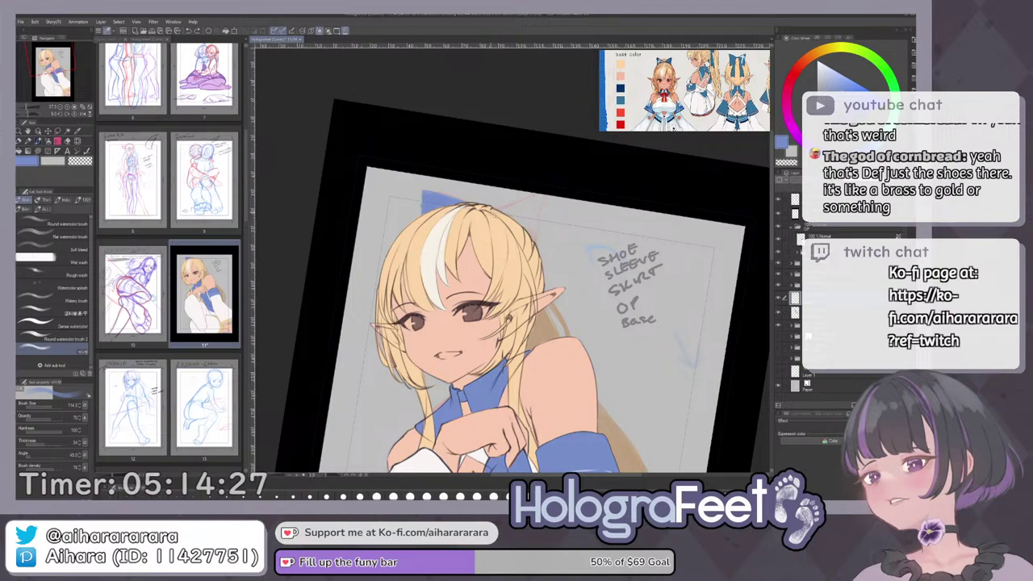
mouse_move(491, 214)
left_mouse_down()
mouse_move(513, 196)
mouse_move(539, 194)
mouse_move(532, 234)
mouse_move(512, 211)
mouse_move(525, 219)
left_mouse_up()
key("ctrl+z")
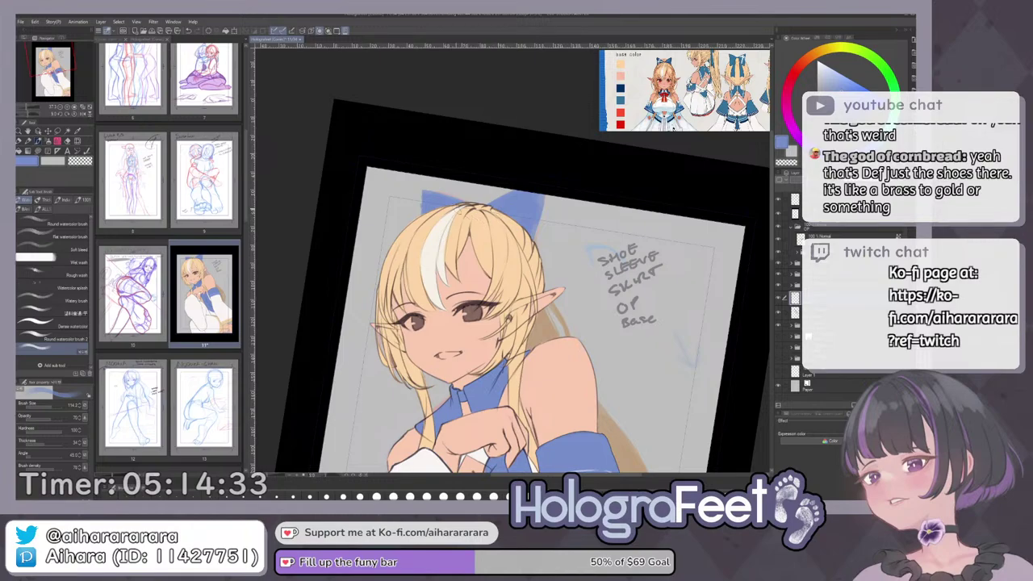
key("ctrl+0")
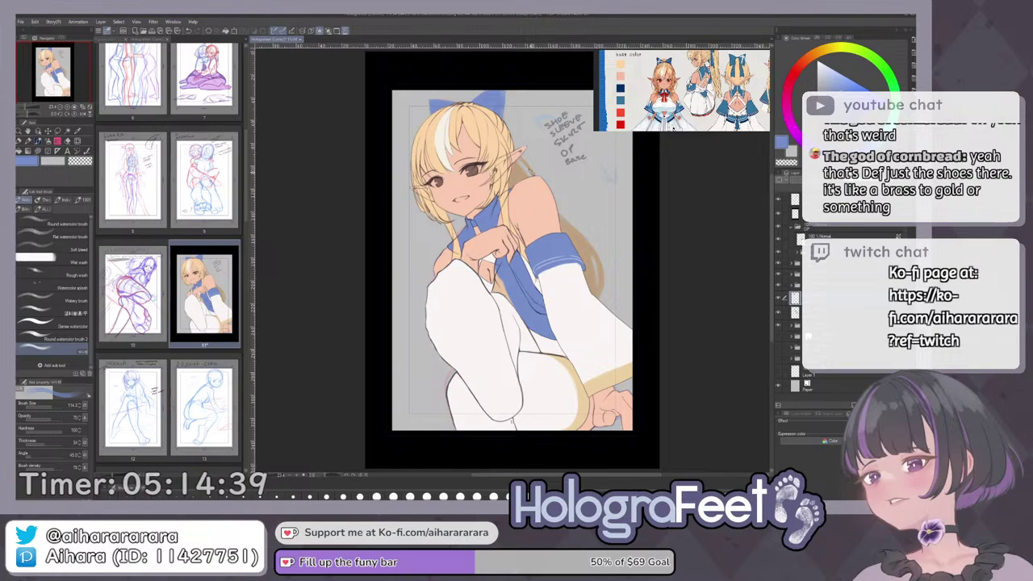
Transform the blue bow so its two loops sit better on top of the tilted head.
left_click_drag(517, 105, 555, 143)
key("ctrl+t")
mouse_move(487, 178)
left_mouse_down()
mouse_move(481, 172)
mouse_move(515, 176)
mouse_move(499, 190)
left_mouse_up()
left_click(465, 230)
key("b")
key("b")
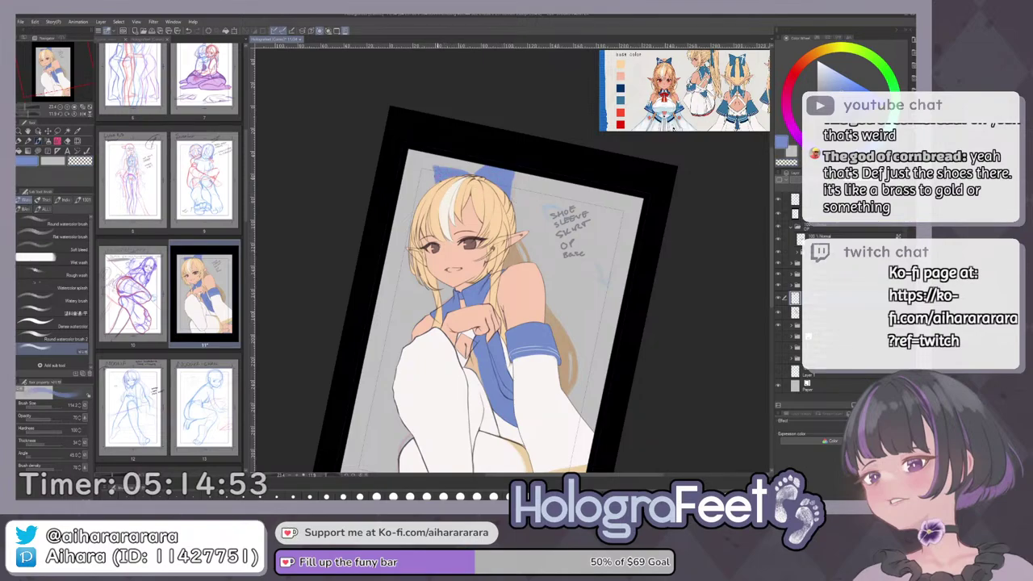
key("ctrl+0")
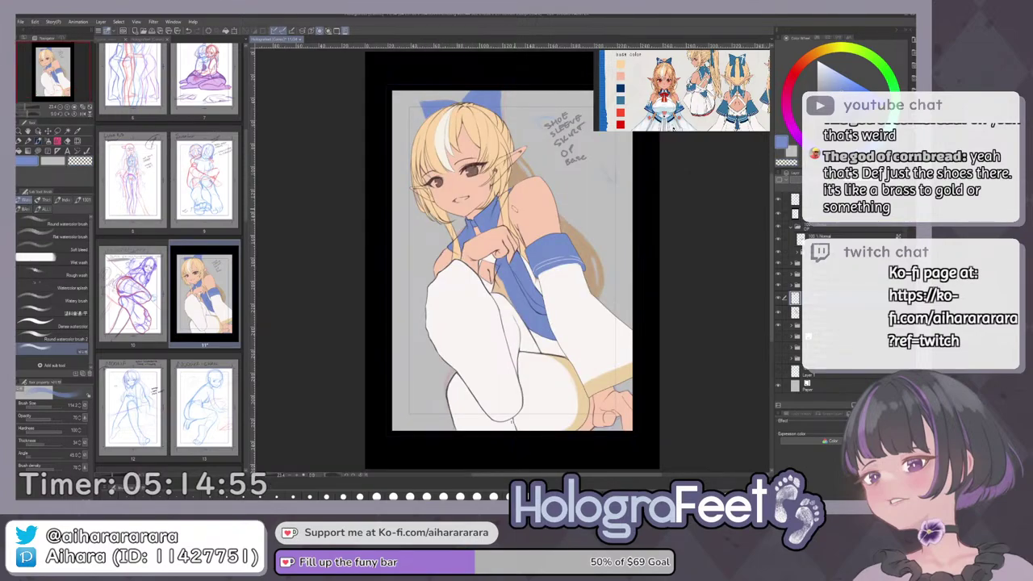
left_click_drag(507, 239, 508, 280)
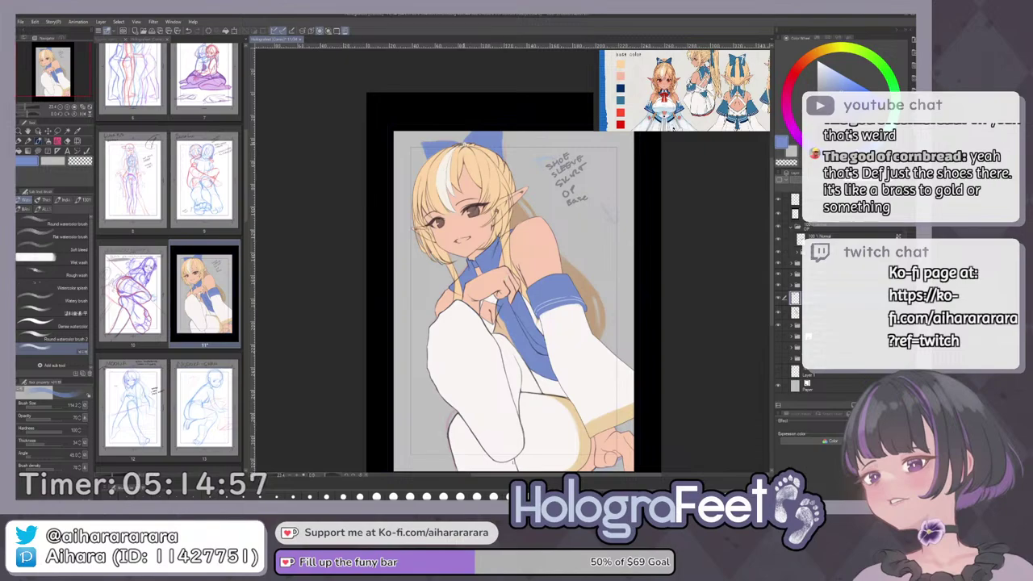
scroll(459, 143, "up", 4)
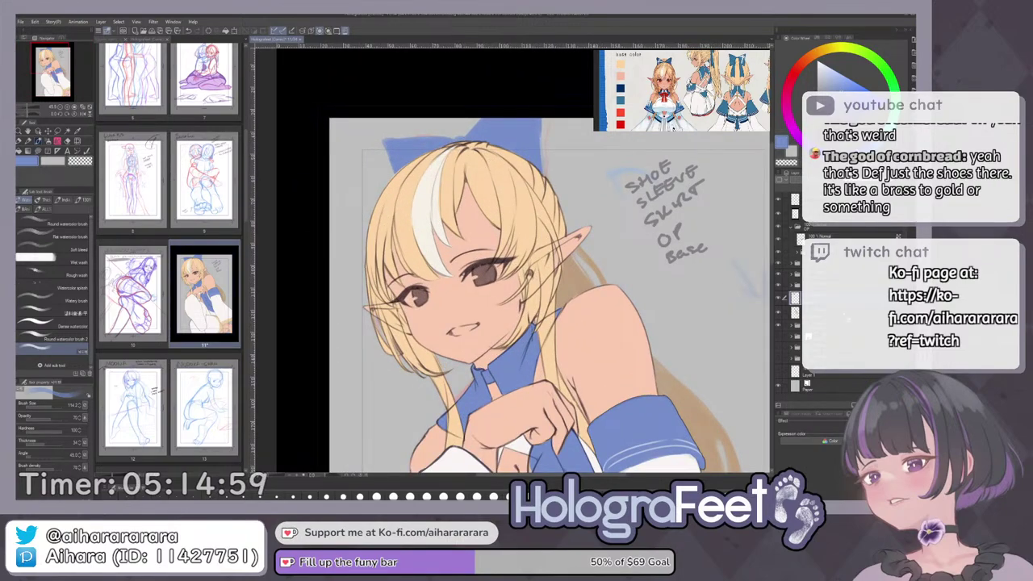
left_click(569, 277, "alt")
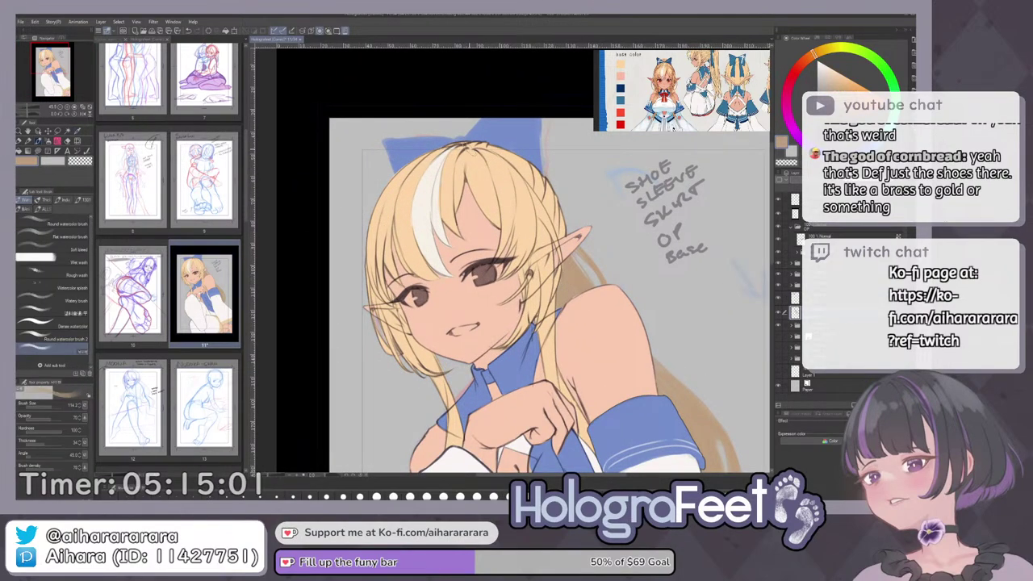
key("ctrl+0")
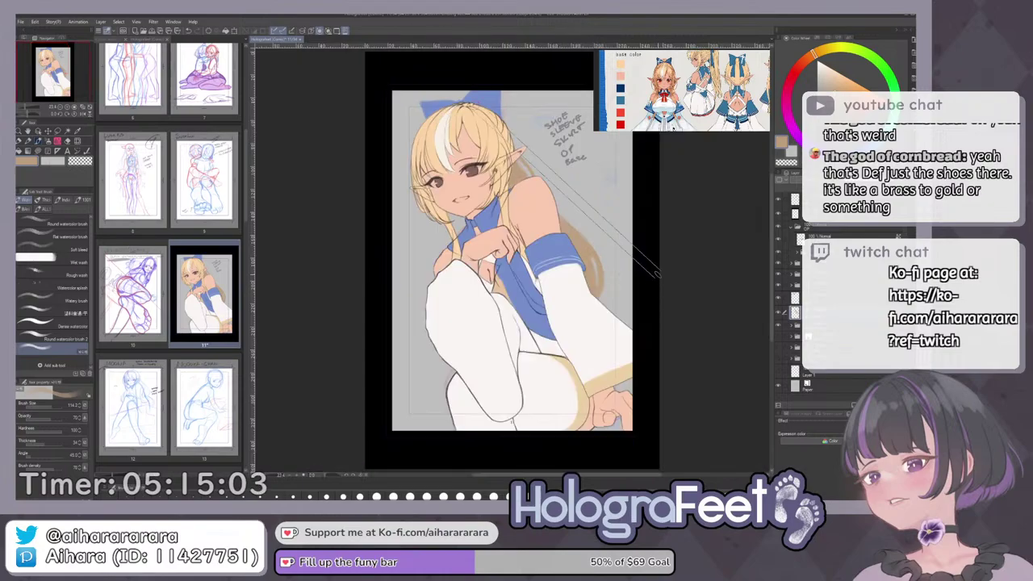
left_click_drag(652, 274, 640, 321)
Select the bow layer and nudge the bow slightly with the Move layer tool.
left_click(823, 298)
key("k")
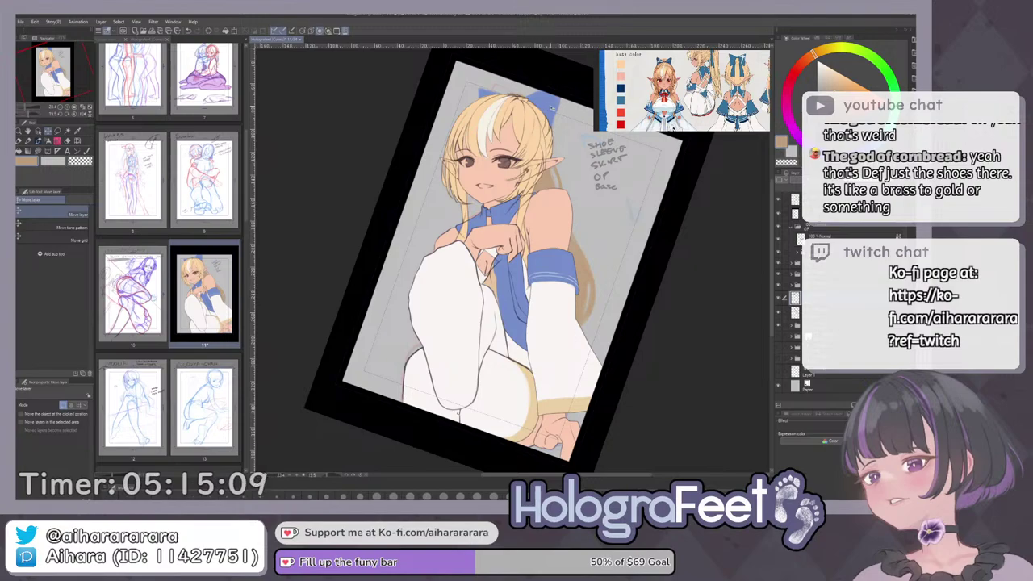
key("ctrl+at")
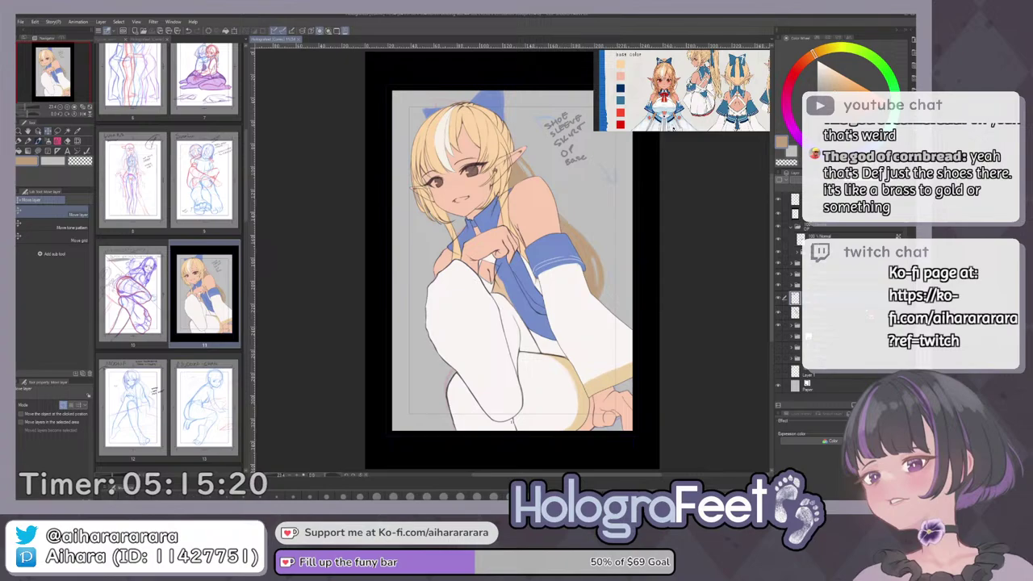
Compare the figure with and without its clothing by switching the clothing layers' visibility off and on.
left_click(779, 241)
left_click(779, 241)
left_click(783, 257)
left_click(782, 257)
left_click(782, 256)
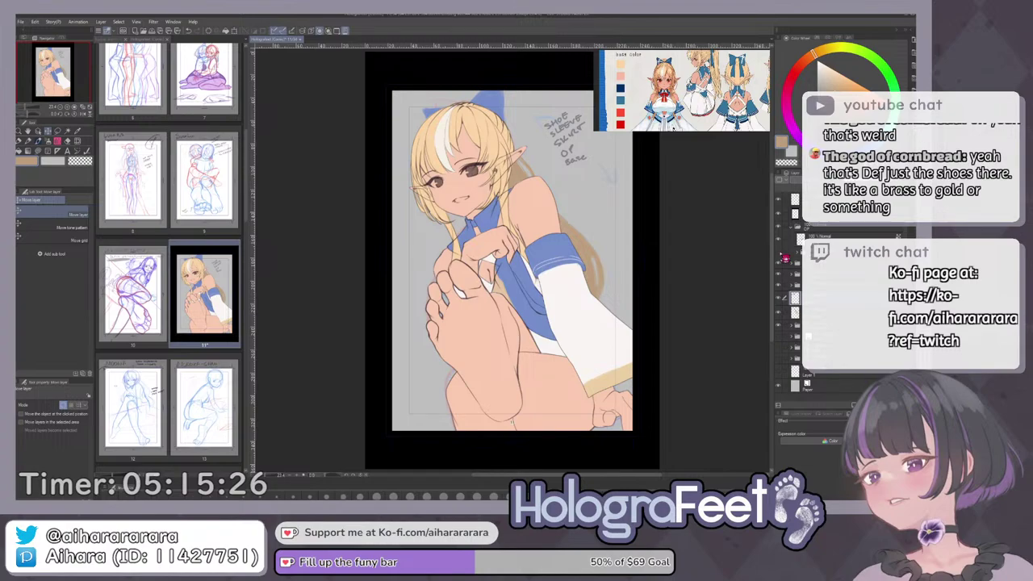
left_click(782, 256)
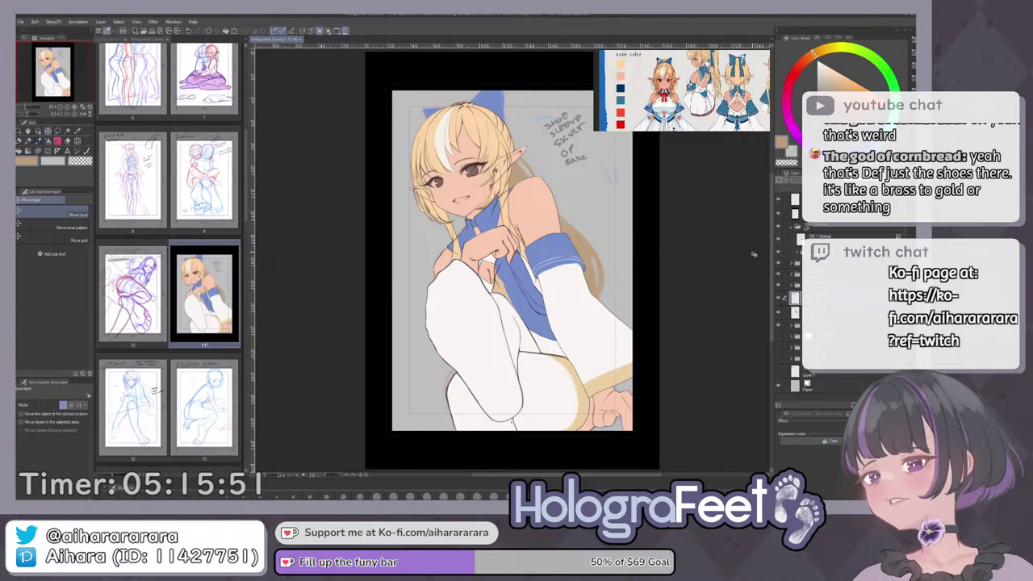
Select the notes layer, sample the handwriting's dark colour, and set up the Milli pen at brush size 10.
left_click(811, 199)
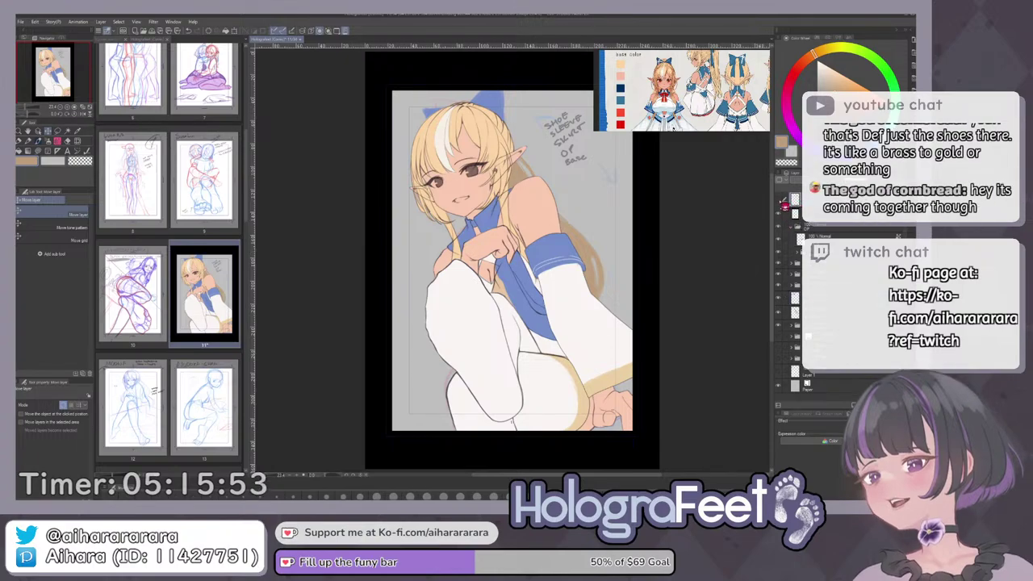
key("i")
left_click(568, 164)
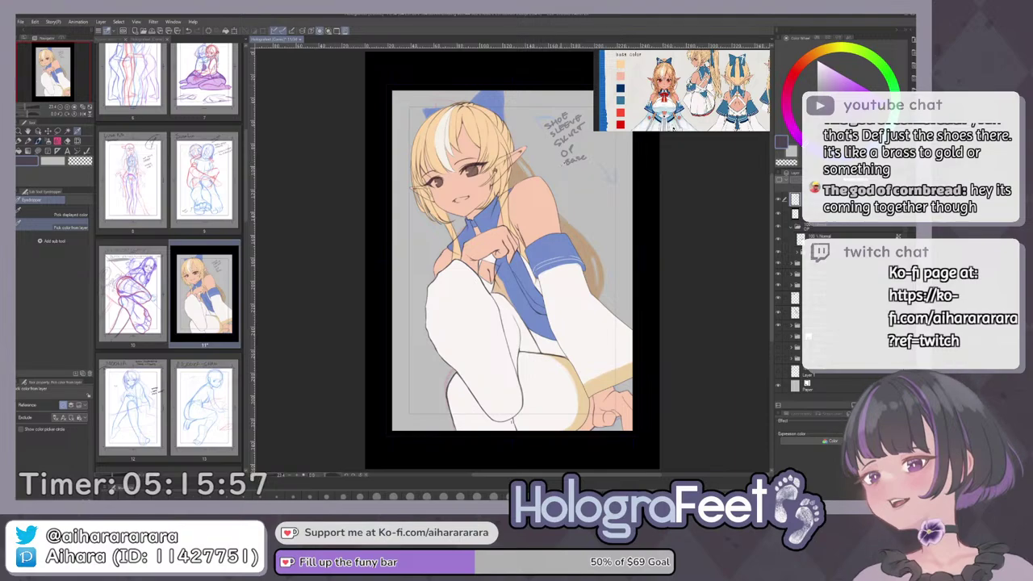
key("p")
left_click_drag(634, 195, 616, 150)
scroll(568, 169, "up", 2)
mouse_move(577, 185)
left_mouse_down()
mouse_move(603, 200)
mouse_move(593, 230)
left_mouse_up()
scroll(592, 229, "up", 2)
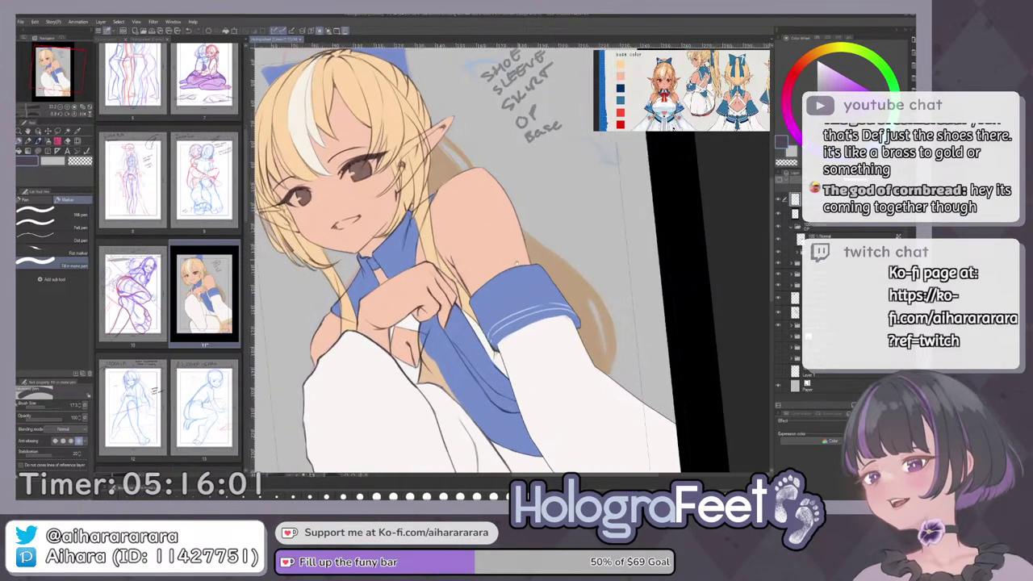
left_click(293, 497)
left_click_drag(536, 181, 528, 208)
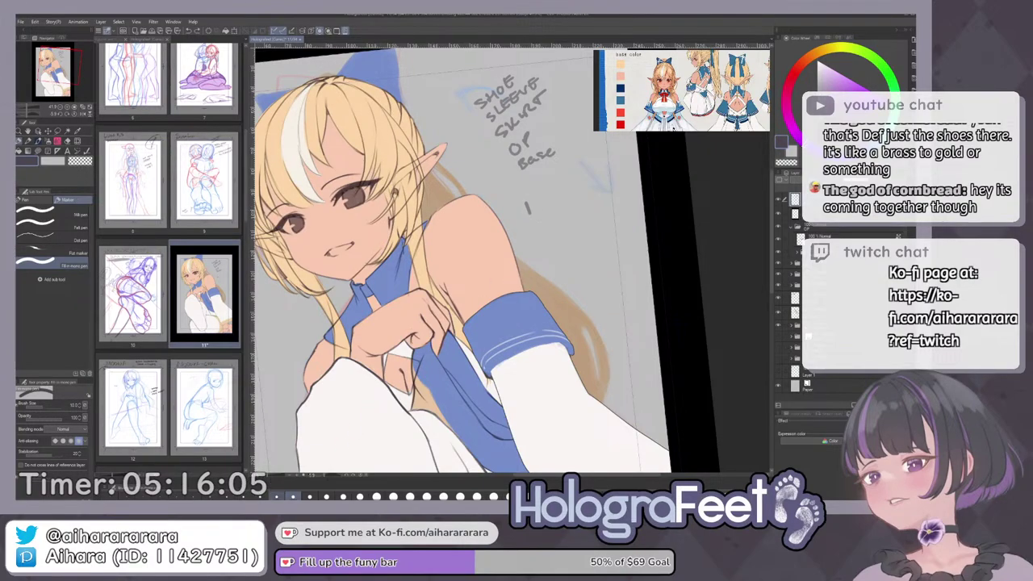
left_click(66, 214)
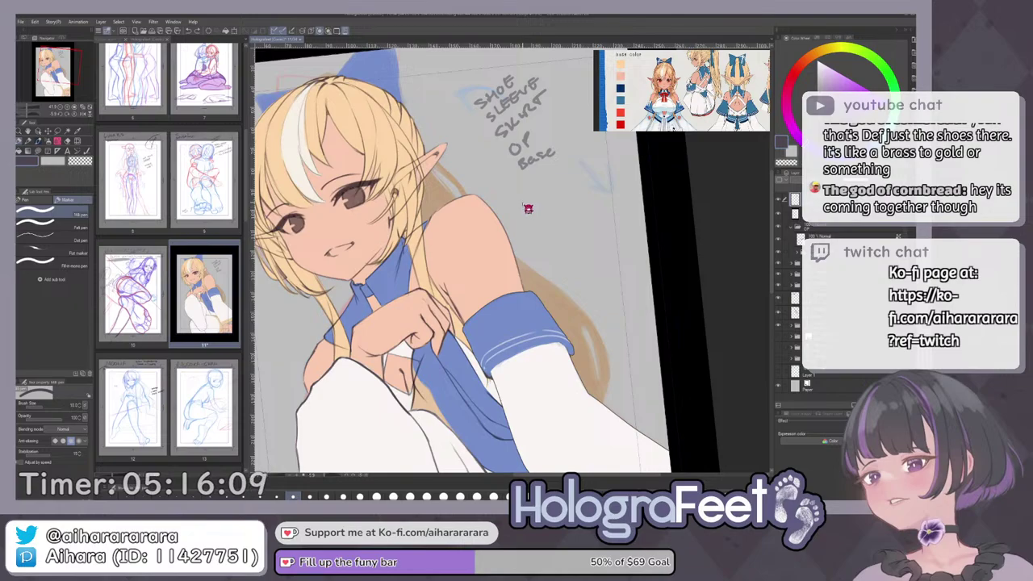
Handwrite the reminders "CHECK EYE SIZE", "HEAD SIZE" and "BG COLORS?" below the existing notes beside the character.
left_click_drag(531, 194, 537, 203)
mouse_move(531, 199)
left_mouse_down()
mouse_move(557, 192)
mouse_move(518, 210)
left_mouse_up()
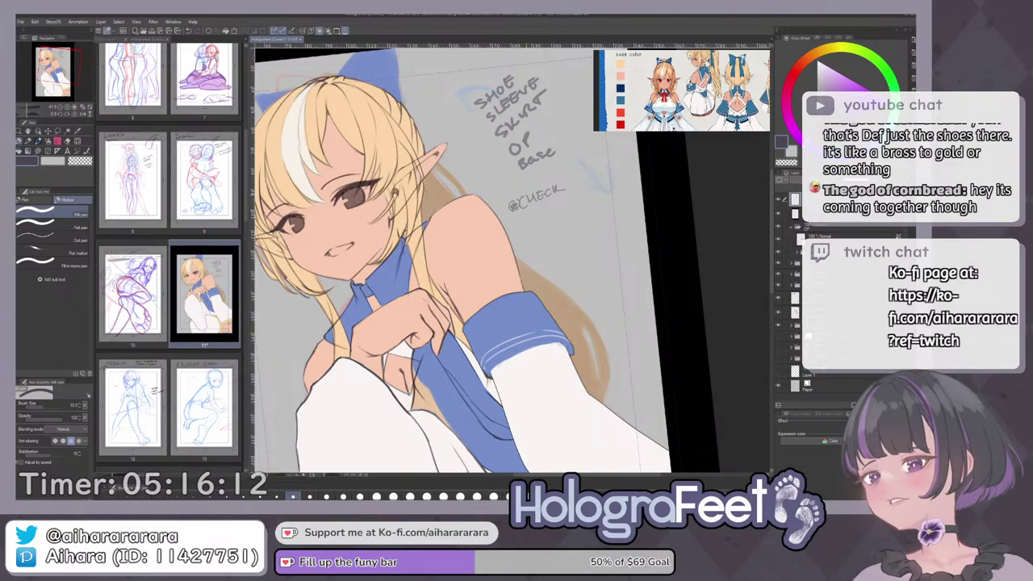
mouse_move(582, 174)
left_mouse_down()
mouse_move(596, 186)
mouse_move(558, 209)
mouse_move(570, 202)
left_mouse_up()
left_click_drag(573, 198, 590, 205)
mouse_move(519, 231)
left_mouse_down()
mouse_move(575, 231)
mouse_move(620, 206)
left_mouse_up()
left_click_drag(527, 250, 580, 238)
left_click_drag(584, 229, 595, 232)
left_click_drag(595, 223, 604, 230)
left_click_drag(601, 221, 633, 218)
key("ctrl+0")
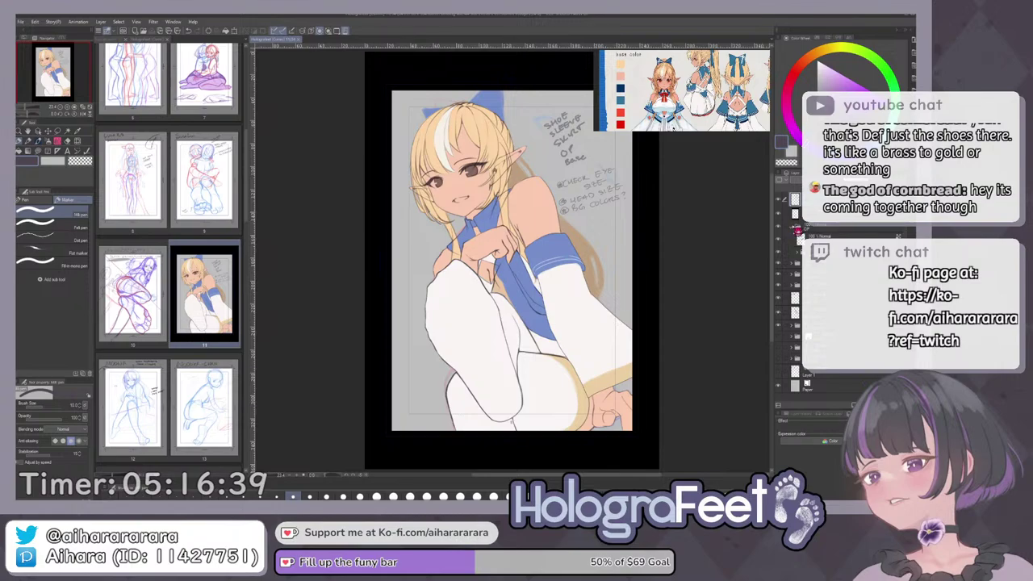
Collapse the clothing folder, hide the colour and clothing groups to examine the underlying sketch, and show them again.
left_click(791, 227)
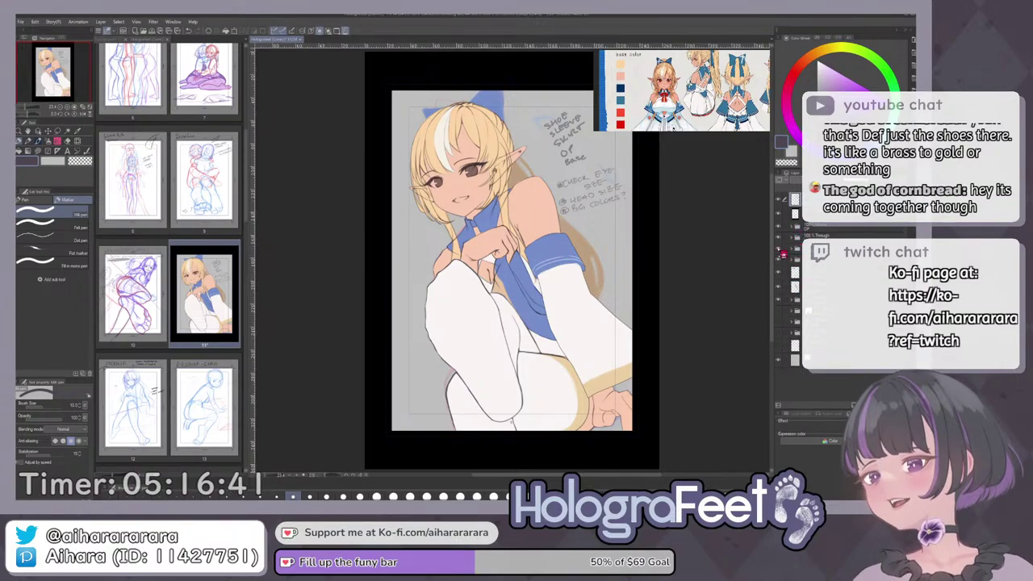
left_click(782, 258)
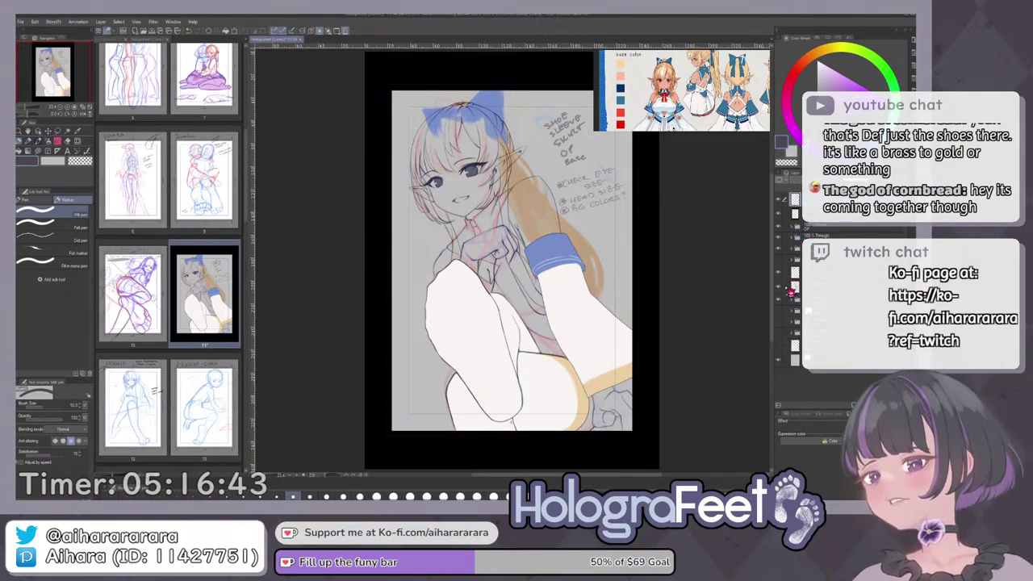
left_click(783, 325)
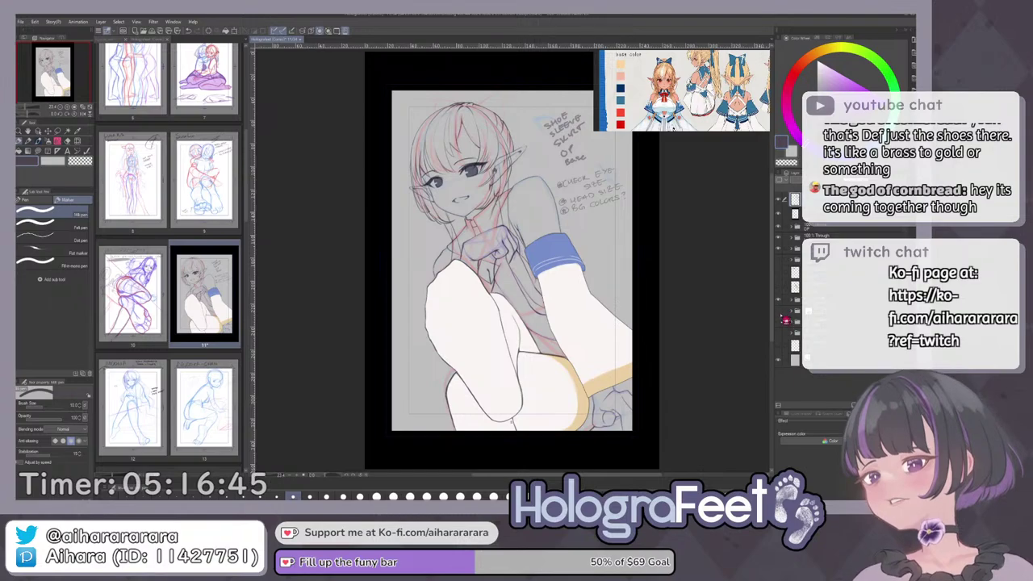
left_click(783, 233)
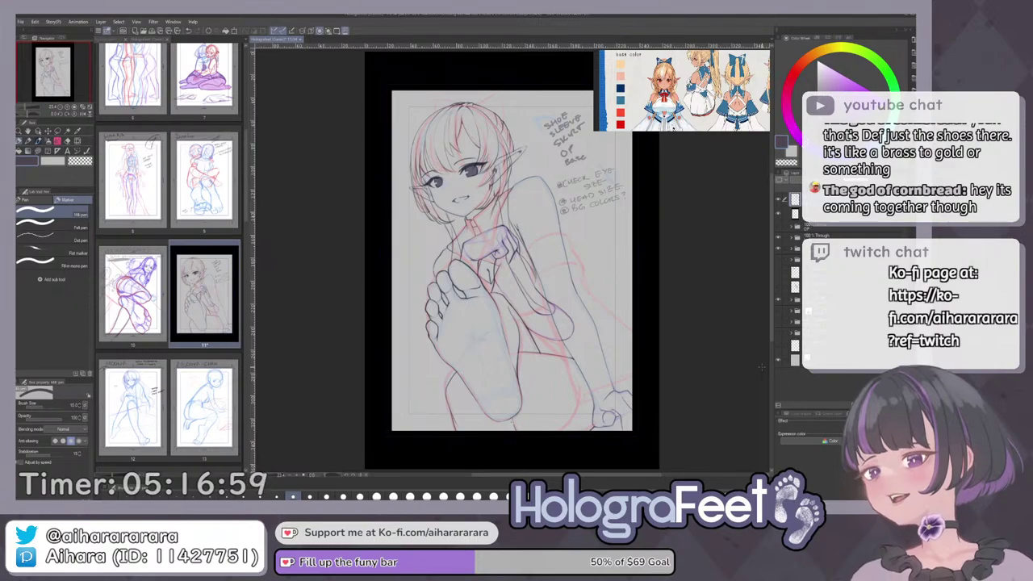
left_click(781, 277)
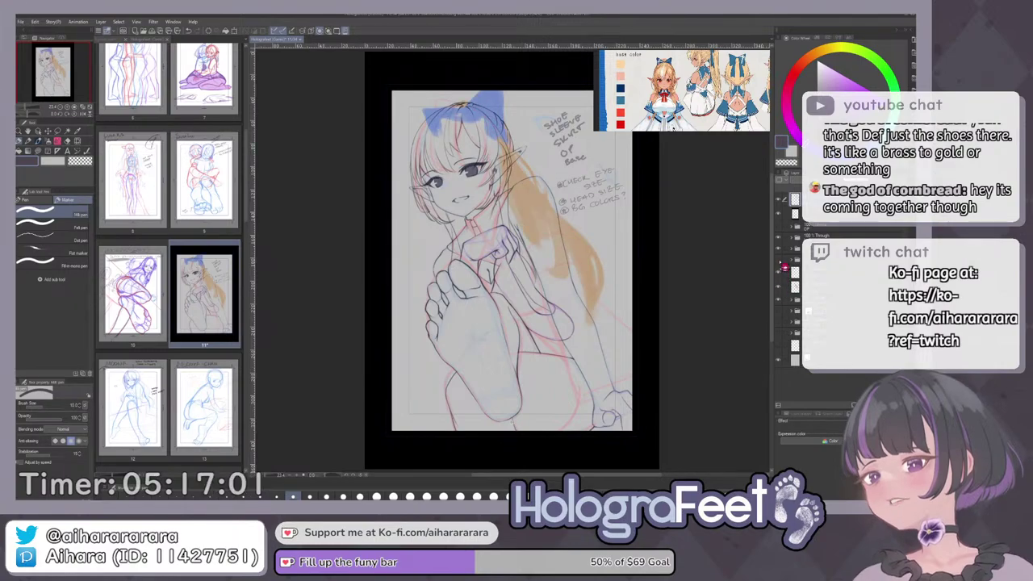
left_click(782, 266)
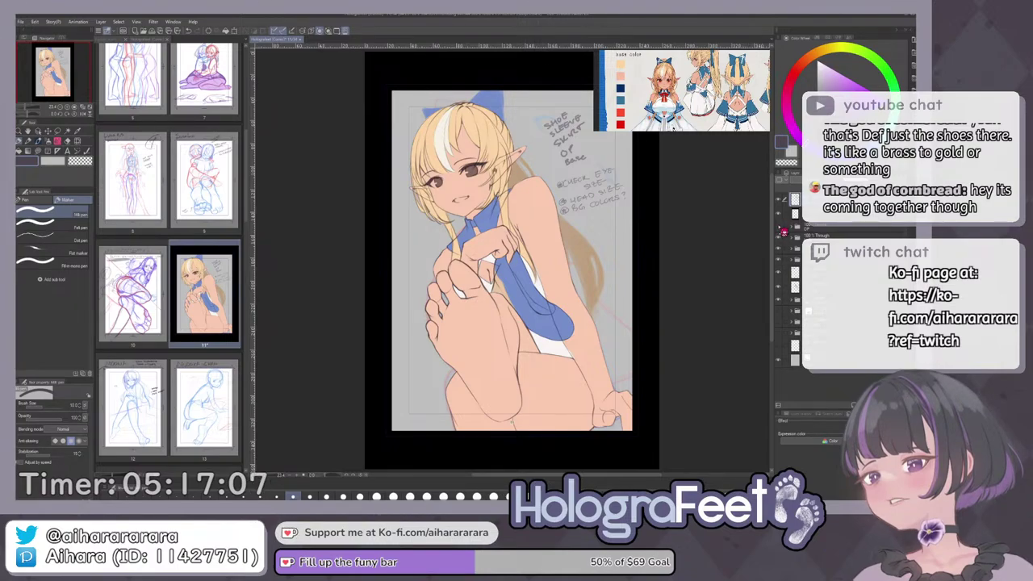
left_click(782, 230)
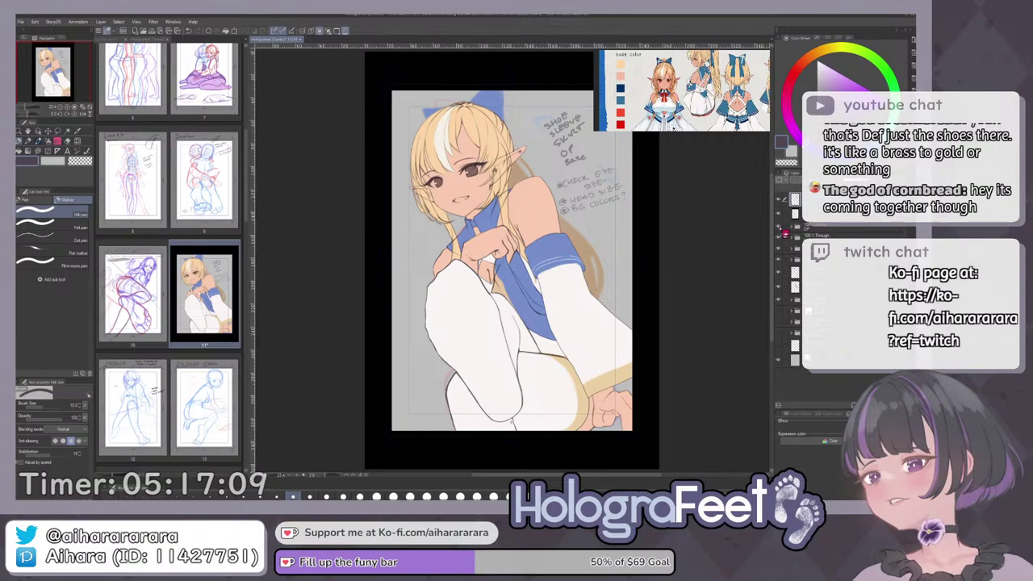
Toggle the sleeve and stocking group off and on to check the finished flat colours against the bare figure.
left_click(782, 231)
left_click(782, 231)
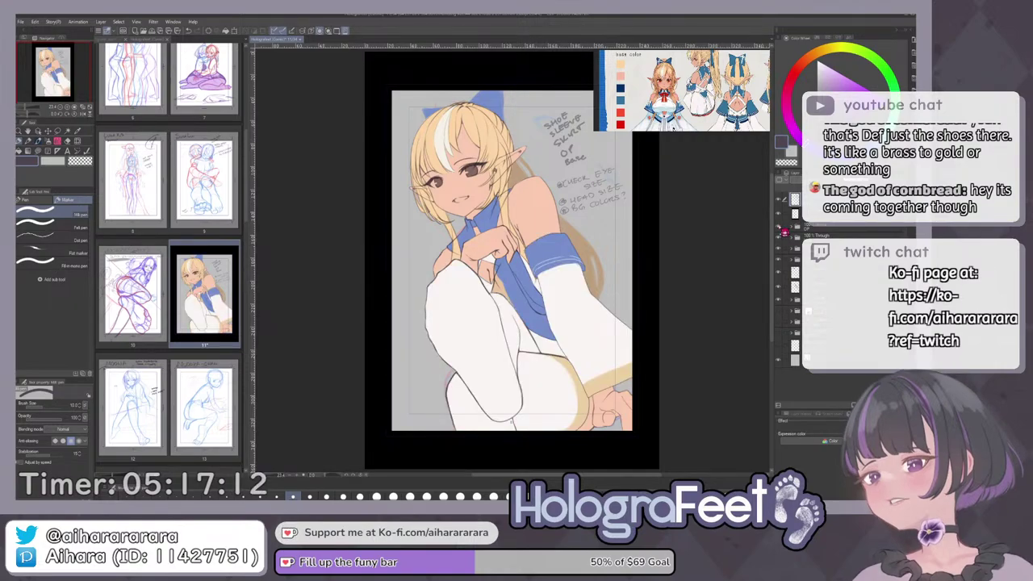
left_click(782, 231)
left_click(782, 231)
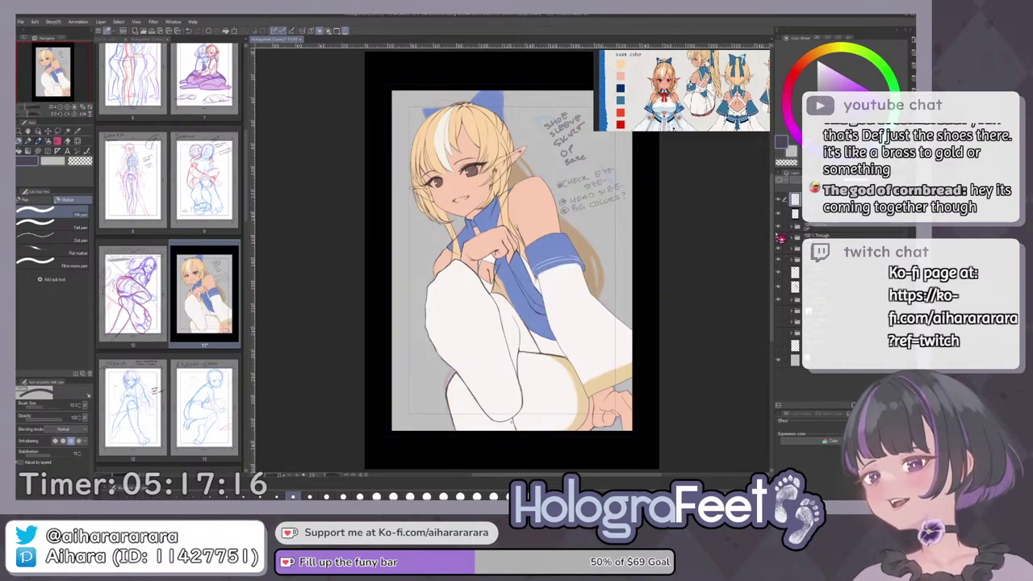
key("h")
key("h")
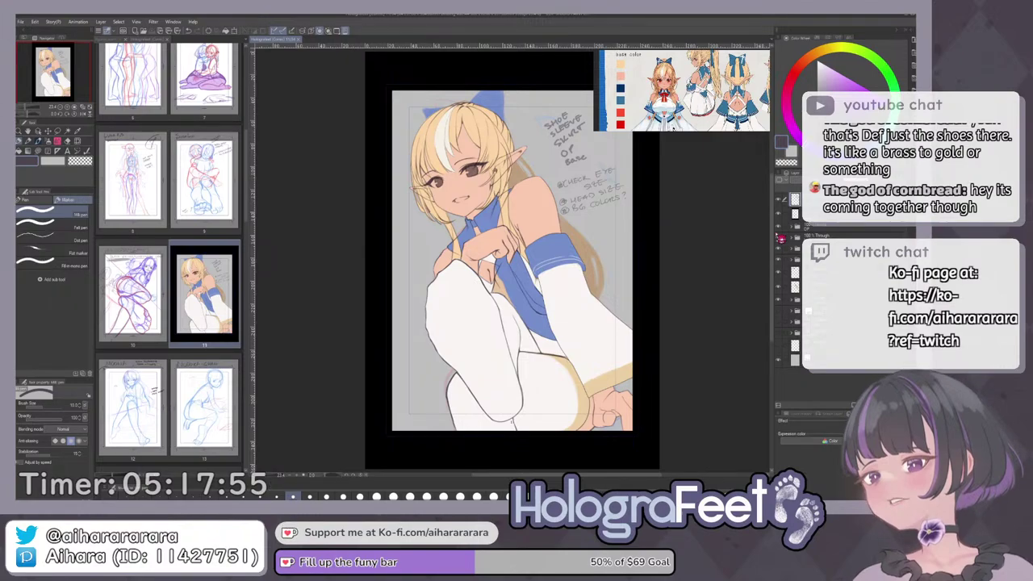
Select the folder holding the character's face line art and lower its opacity.
left_click(842, 236)
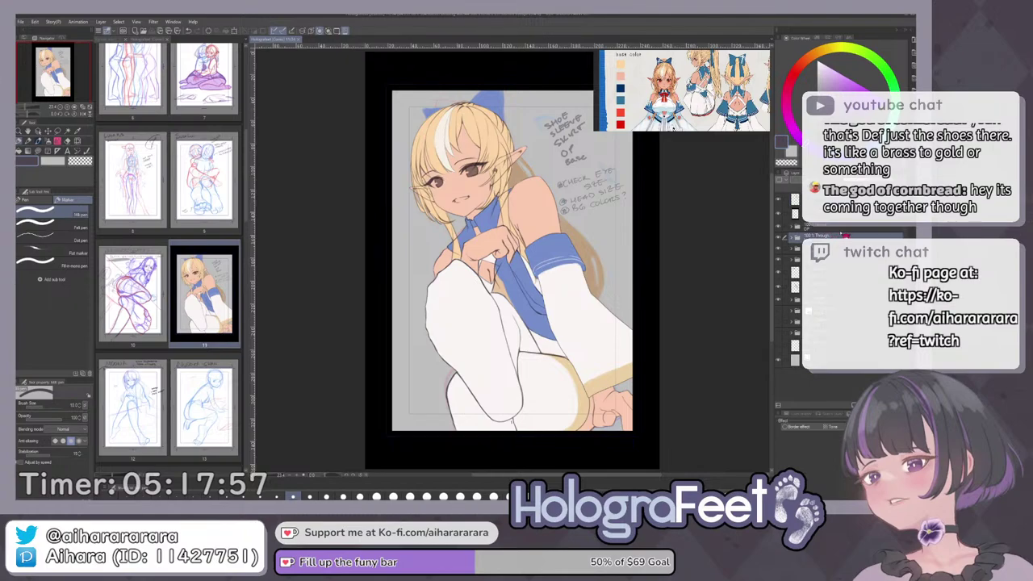
left_click(860, 180)
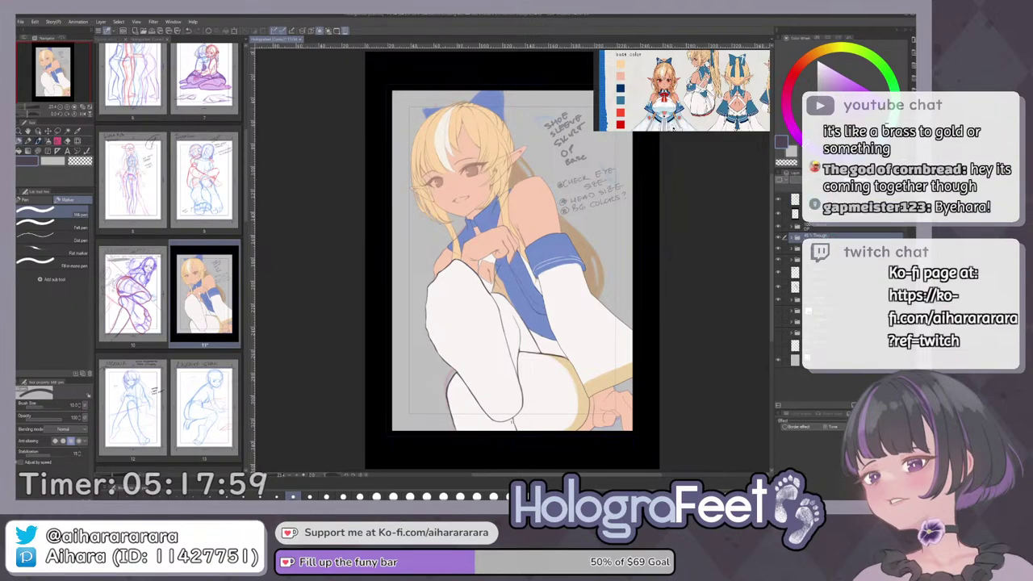